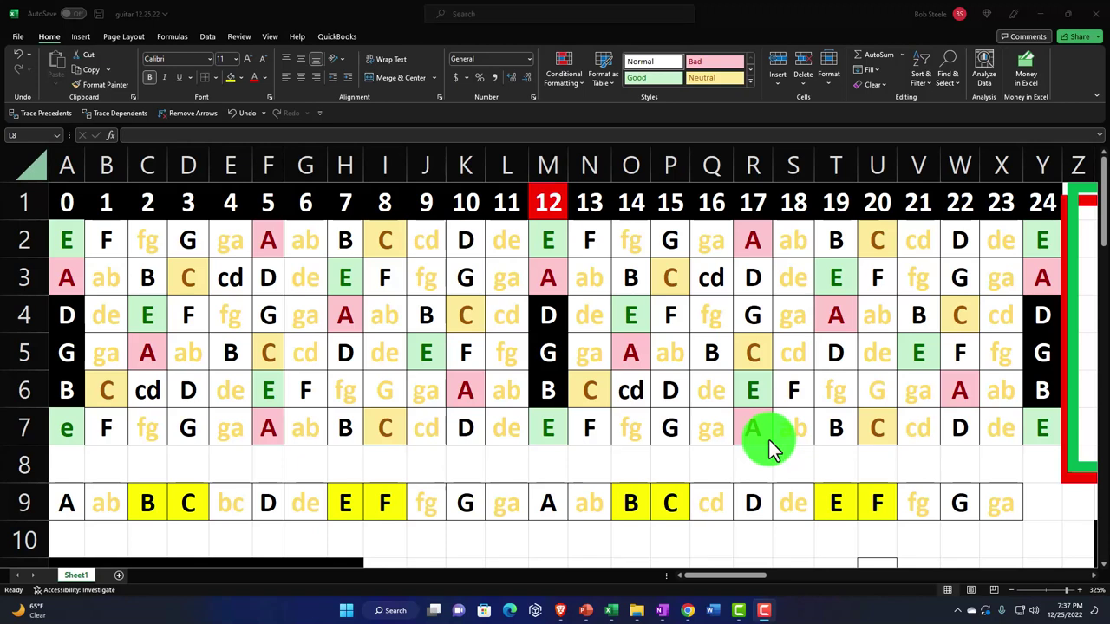
Review the fretboard's open-string notes in A2–A7, then move right to the guitar pictures
{"action": "scroll", "coordinate": [769, 440], "scroll_direction": "down", "scroll_amount": 1}
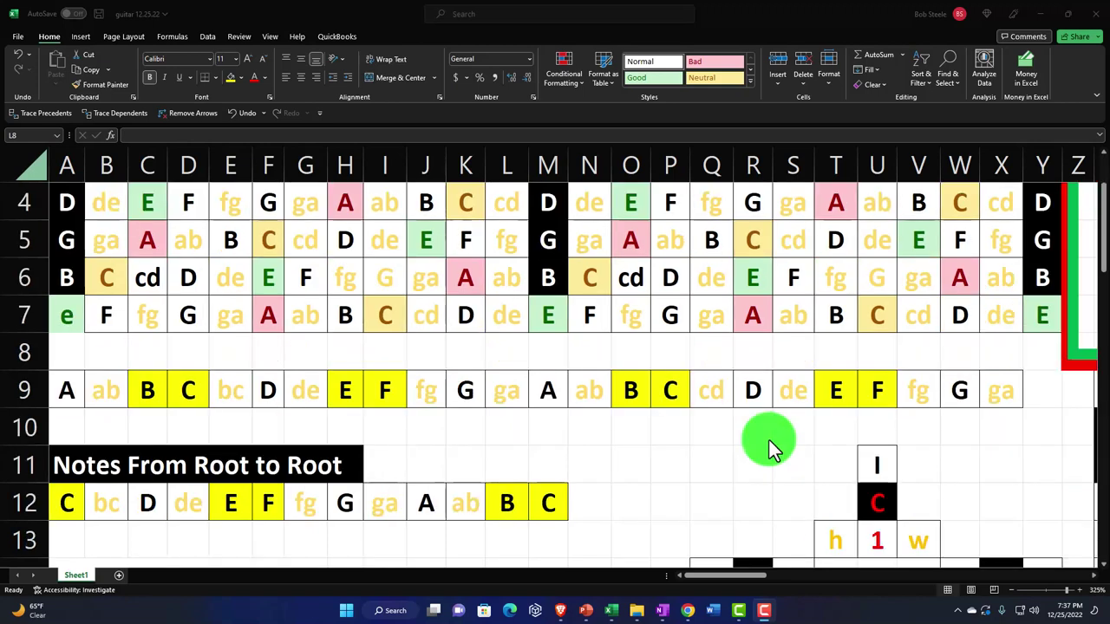
{"action": "scroll", "coordinate": [769, 441], "scroll_direction": "down", "scroll_amount": 1}
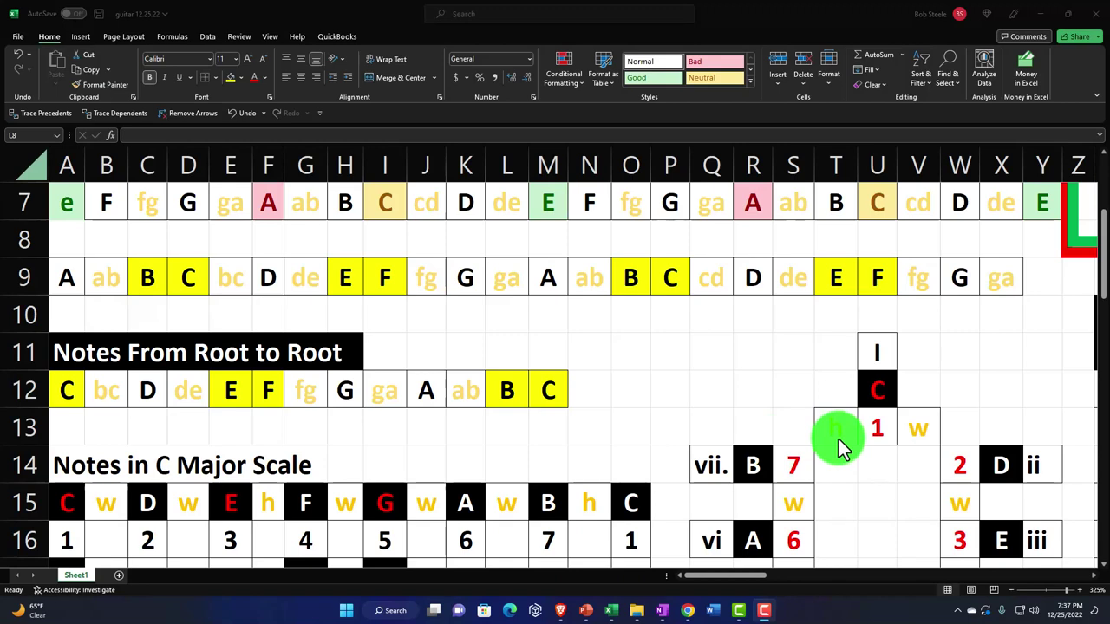
{"action": "scroll", "coordinate": [838, 437], "scroll_direction": "up", "scroll_amount": 2}
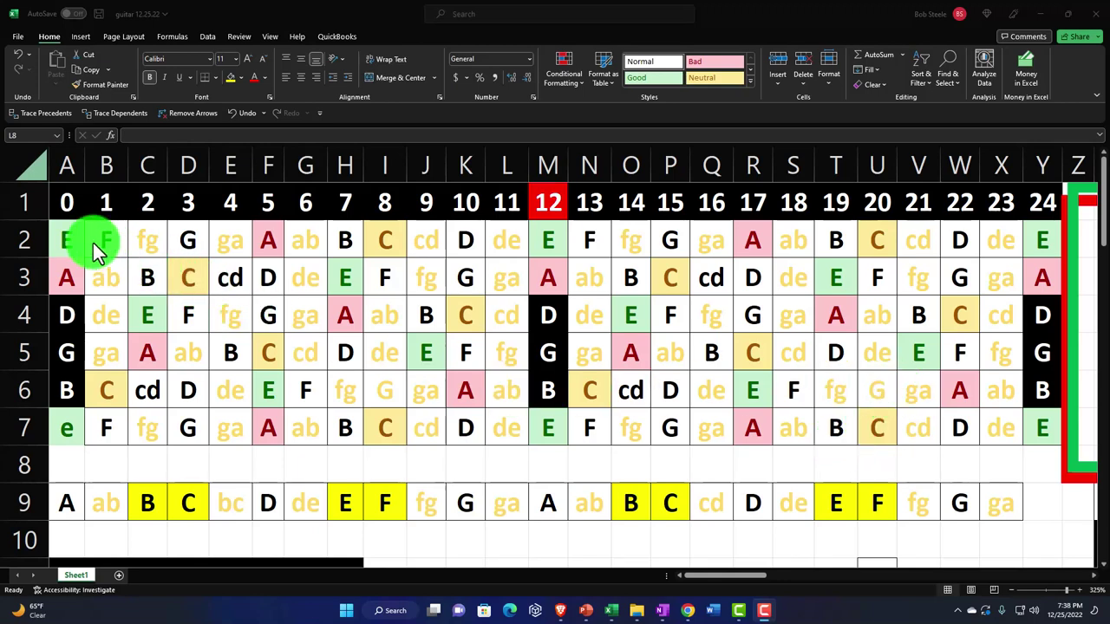
{"action": "left_click_drag", "start_coordinate": [75, 238], "coordinate": [1026, 426]}
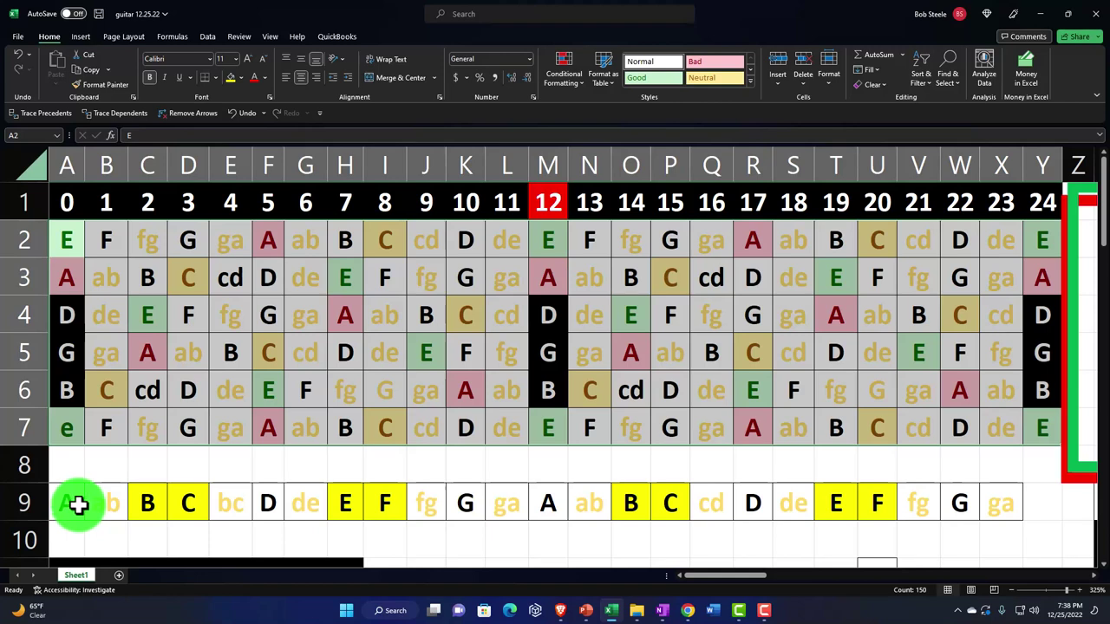
{"action": "left_click", "coordinate": [253, 304]}
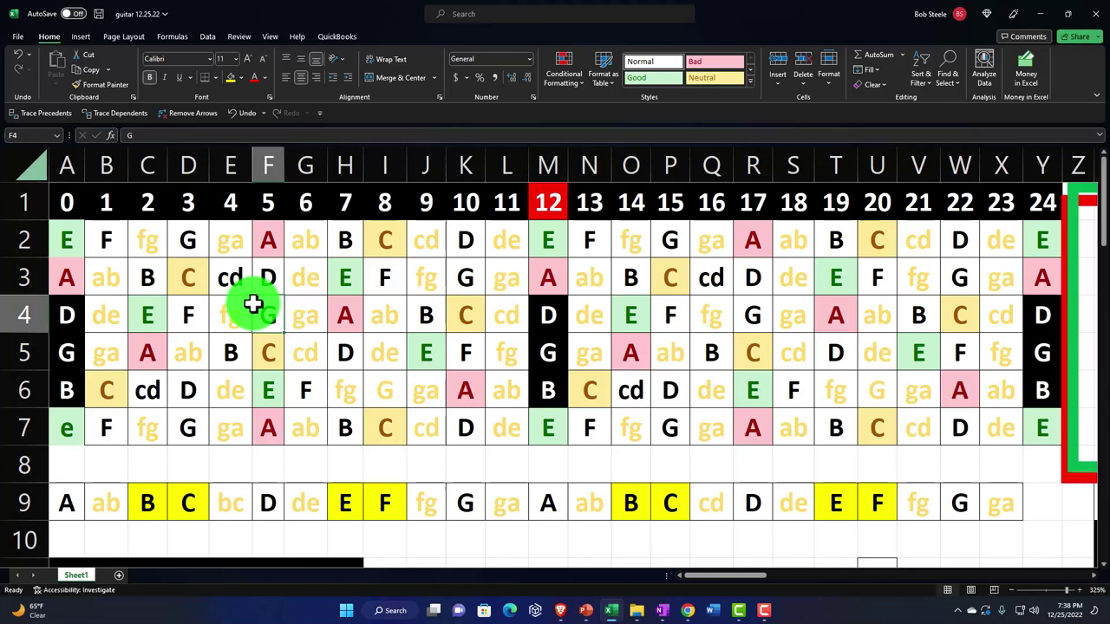
{"action": "key", "text": "Left"}
{"action": "key", "text": "Left"}
{"action": "key", "text": "Left"}
{"action": "key", "text": "Left"}
{"action": "key", "text": "Left"}
{"action": "key", "text": "Up"}
{"action": "key", "text": "Up"}
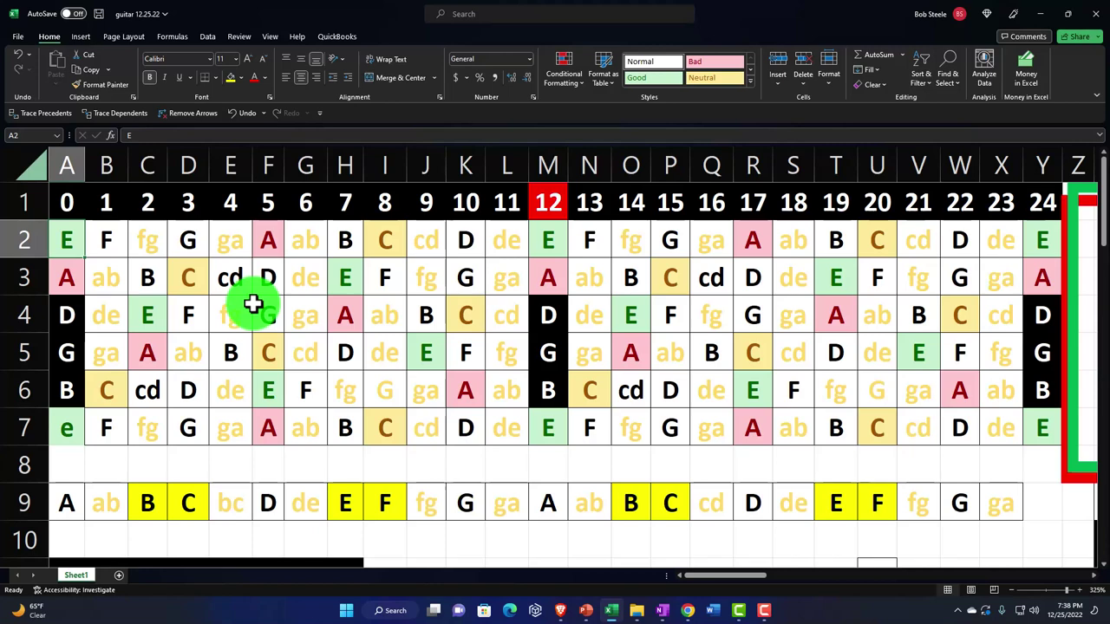
{"action": "key", "text": "Down"}
{"action": "key", "text": "Down"}
{"action": "key", "text": "Down"}
{"action": "key", "text": "Down"}
{"action": "key", "text": "Down"}
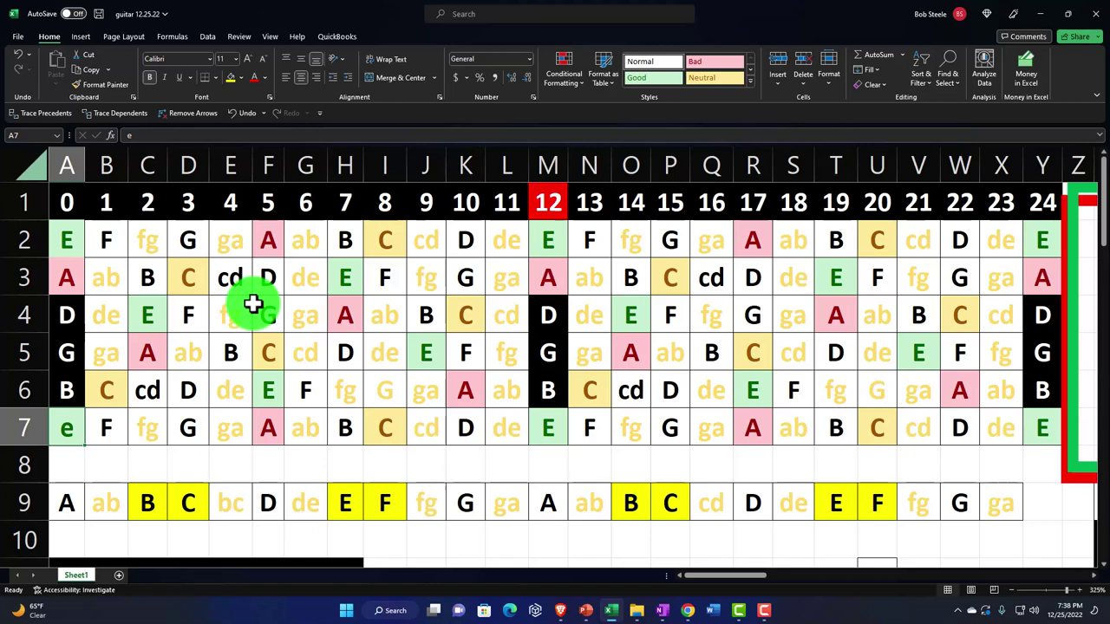
{"action": "key", "text": "Up"}
{"action": "key", "text": "Up"}
{"action": "key", "text": "Up"}
{"action": "key", "text": "Up"}
{"action": "key", "text": "Up"}
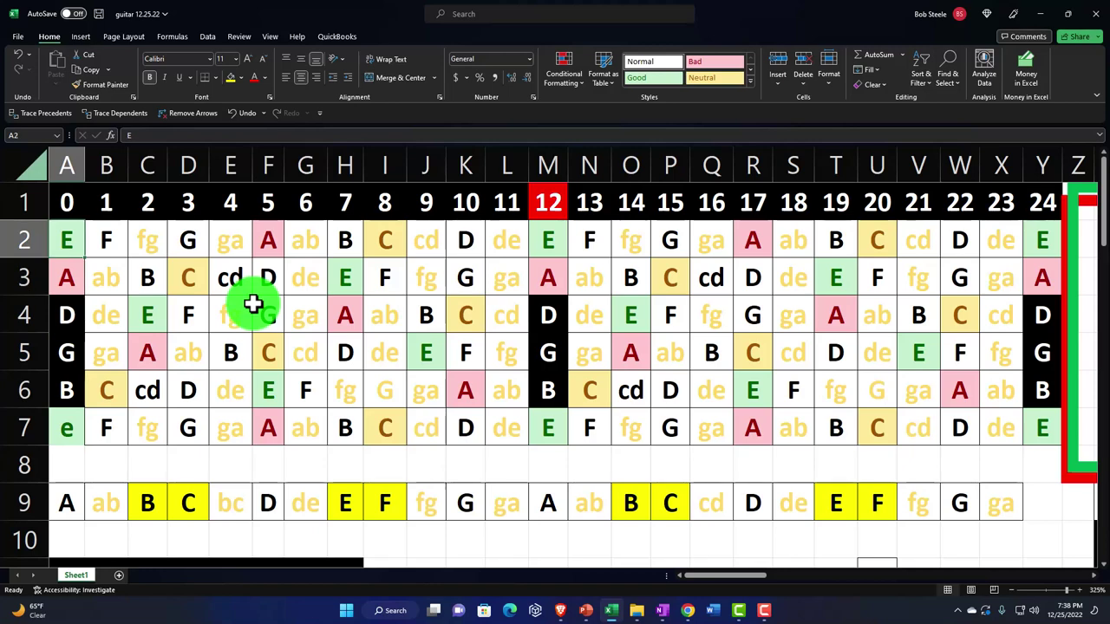
{"action": "key", "text": "Right"}
{"action": "key", "text": "Right"}
{"action": "key", "text": "Right"}
{"action": "key", "text": "Right"}
{"action": "key", "text": "Right"}
{"action": "key", "text": "Right"}
{"action": "key", "text": "Right"}
{"action": "key", "text": "Right"}
{"action": "key", "text": "Right"}
{"action": "key", "text": "Right"}
{"action": "key", "text": "Right"}
{"action": "key", "text": "Right"}
{"action": "key", "text": "Right"}
{"action": "key", "text": "Right"}
{"action": "key", "text": "Right"}
{"action": "key", "text": "Right"}
{"action": "key", "text": "Right"}
{"action": "key", "text": "Right"}
{"action": "key", "text": "Right"}
{"action": "key", "text": "Right"}
{"action": "key", "text": "Right"}
{"action": "key", "text": "Right"}
{"action": "key", "text": "Right"}
{"action": "key", "text": "Right"}
{"action": "key", "text": "Right"}
{"action": "key", "text": "Right"}
{"action": "key", "text": "Right"}
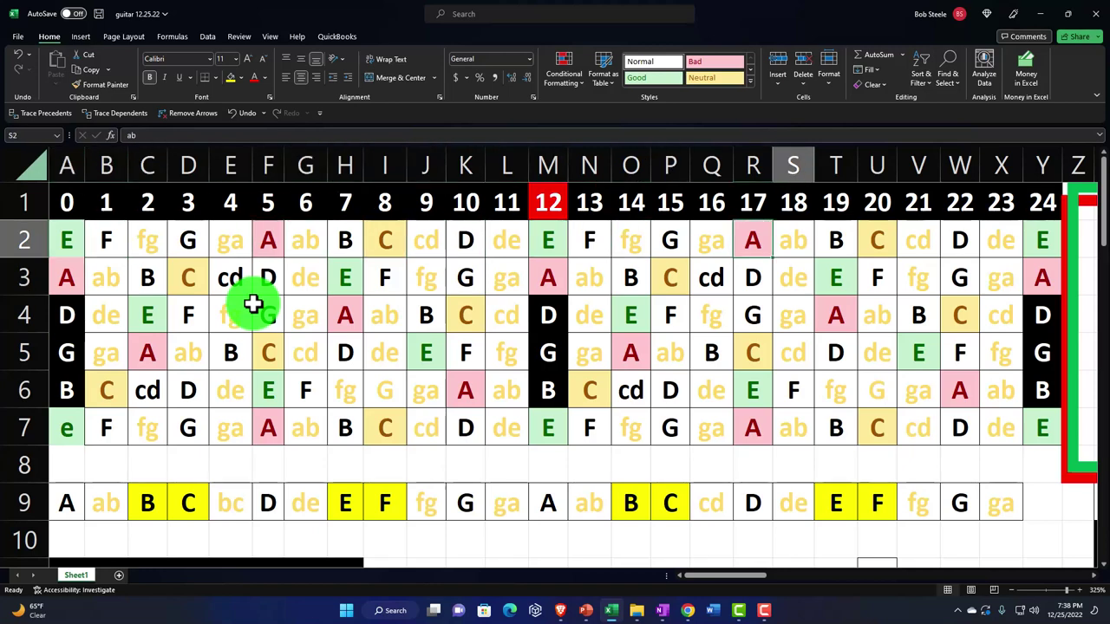
{"action": "key", "text": "Right"}
{"action": "key", "text": "Right"}
{"action": "key", "text": "Right"}
{"action": "key", "text": "Right"}
{"action": "key", "text": "Right"}
{"action": "key", "text": "Right"}
{"action": "key", "text": "Right"}
{"action": "key", "text": "Right"}
{"action": "key", "text": "Right"}
{"action": "key", "text": "Right"}
{"action": "key", "text": "Right"}
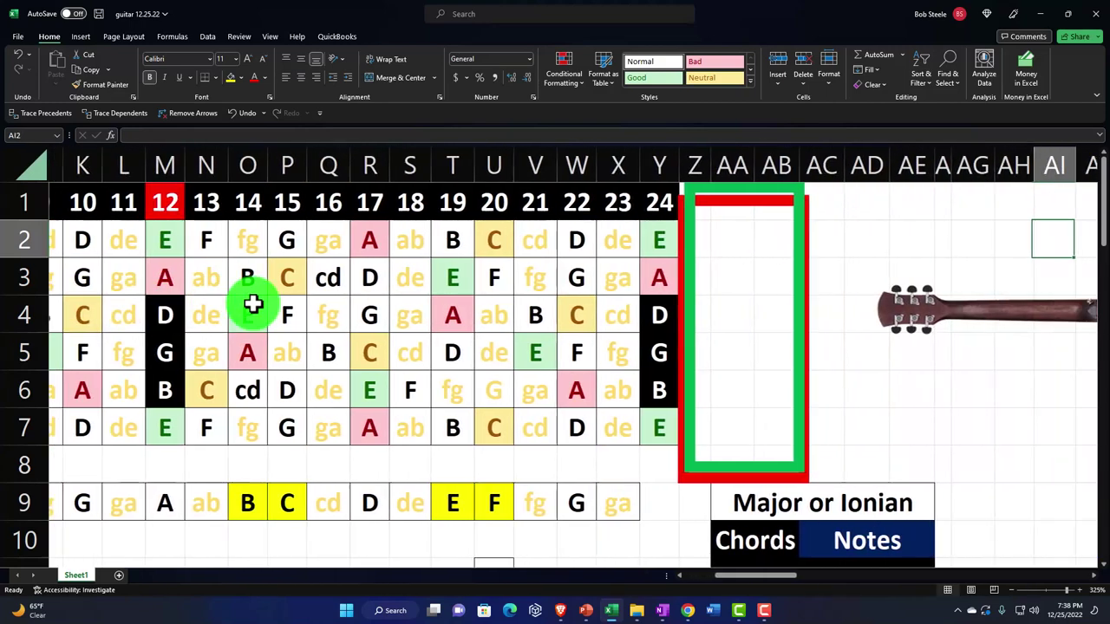
{"action": "key", "text": "Right"}
{"action": "key", "text": "Right"}
{"action": "key", "text": "Right"}
{"action": "key", "text": "Right"}
{"action": "key", "text": "Right"}
{"action": "key", "text": "Right"}
{"action": "key", "text": "Right"}
{"action": "key", "text": "Right"}
{"action": "key", "text": "Right"}
{"action": "key", "text": "Right"}
{"action": "key", "text": "Right"}
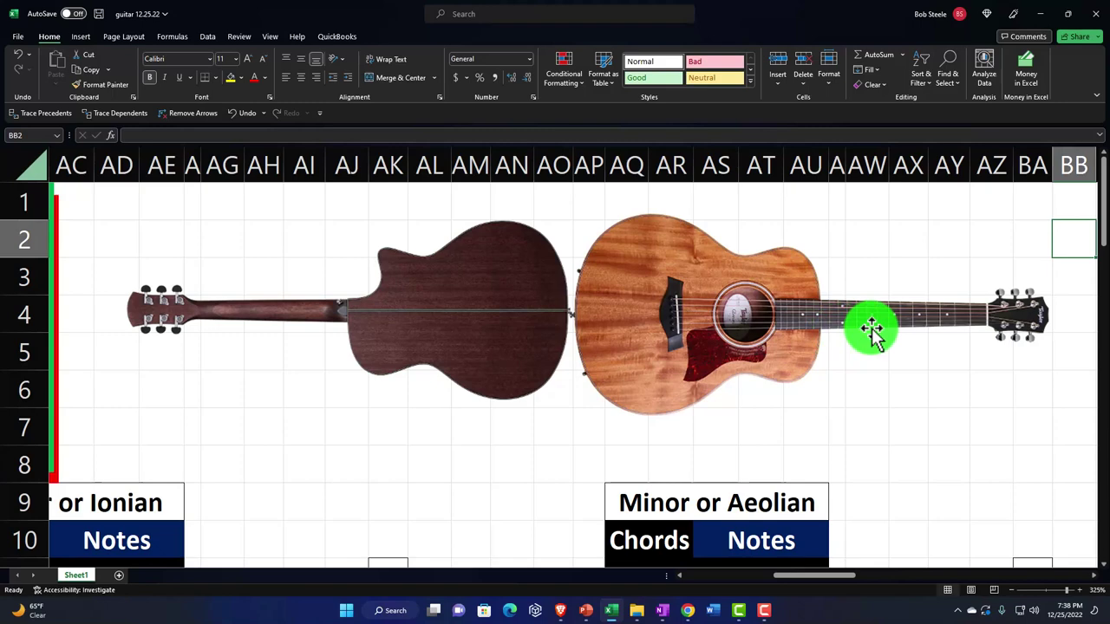
Rearrange the guitar pictures and enlarge the dark guitar picture by its corner
{"action": "left_click_drag", "start_coordinate": [497, 351], "coordinate": [287, 370]}
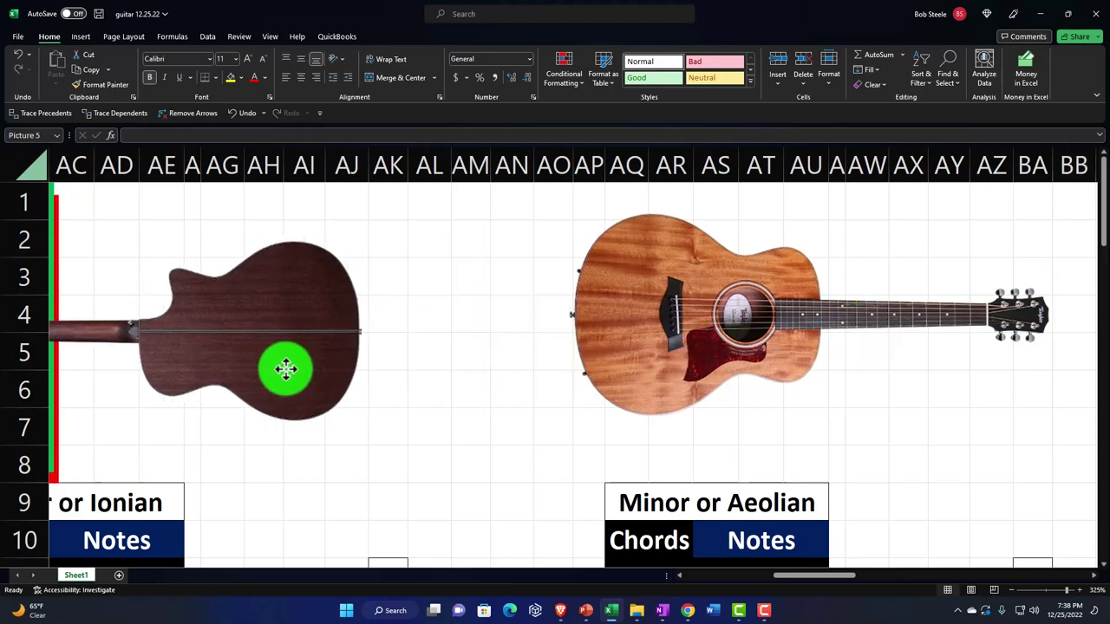
{"action": "left_click_drag", "start_coordinate": [817, 579], "coordinate": [781, 586]}
{"action": "left_click_drag", "start_coordinate": [786, 406], "coordinate": [365, 413]}
{"action": "left_click_drag", "start_coordinate": [799, 583], "coordinate": [746, 579]}
{"action": "left_click_drag", "start_coordinate": [910, 373], "coordinate": [390, 297]}
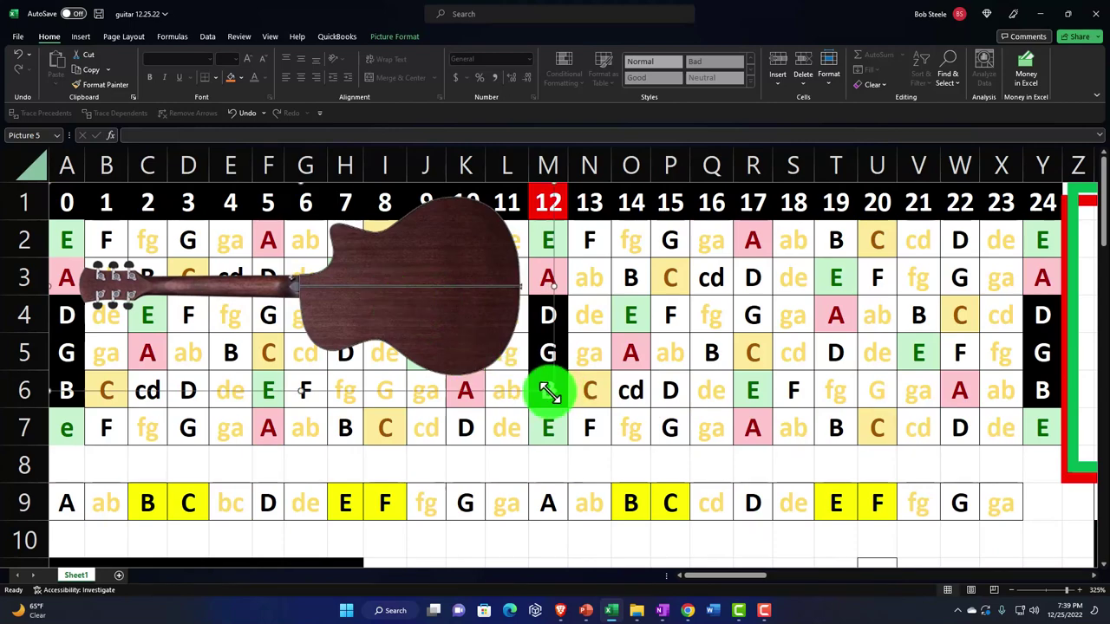
{"action": "left_click_drag", "start_coordinate": [556, 395], "coordinate": [932, 521]}
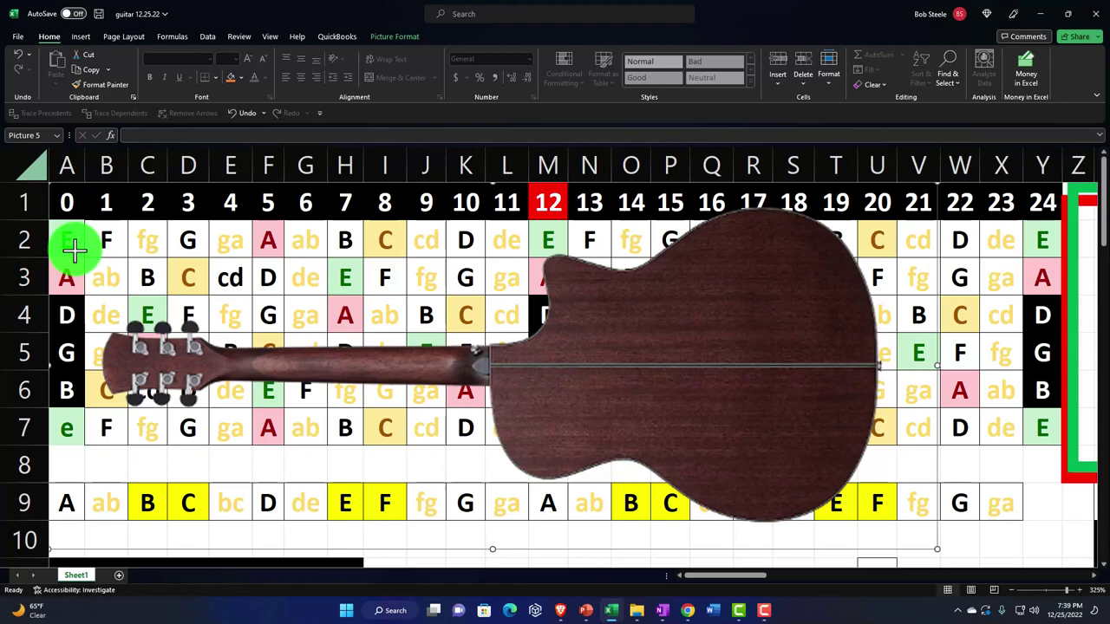
Set the enlarged dark guitar beside the natural-wood guitar, then select note row 9
{"action": "left_click_drag", "start_coordinate": [897, 515], "coordinate": [893, 356]}
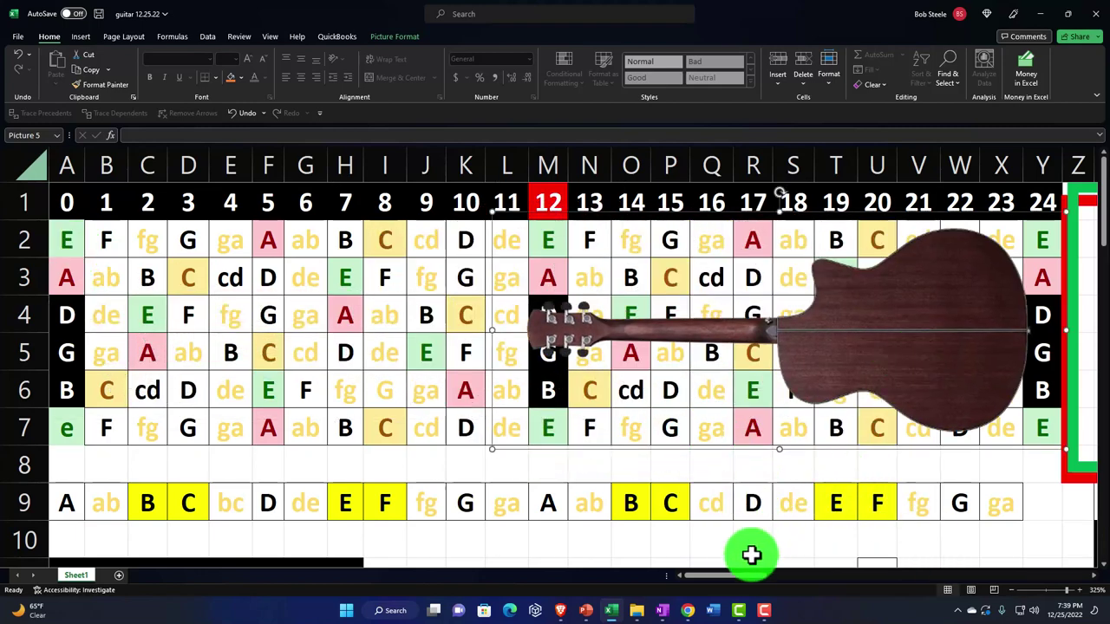
{"action": "left_click_drag", "start_coordinate": [737, 575], "coordinate": [801, 576]}
{"action": "left_click_drag", "start_coordinate": [211, 327], "coordinate": [835, 295]}
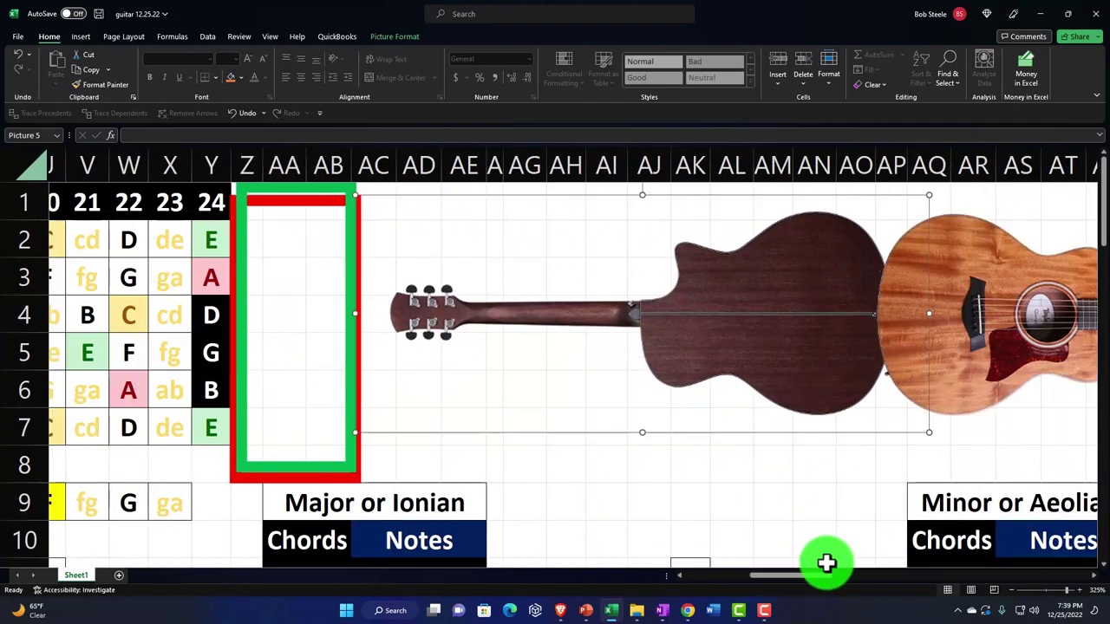
{"action": "left_click_drag", "start_coordinate": [810, 575], "coordinate": [595, 574]}
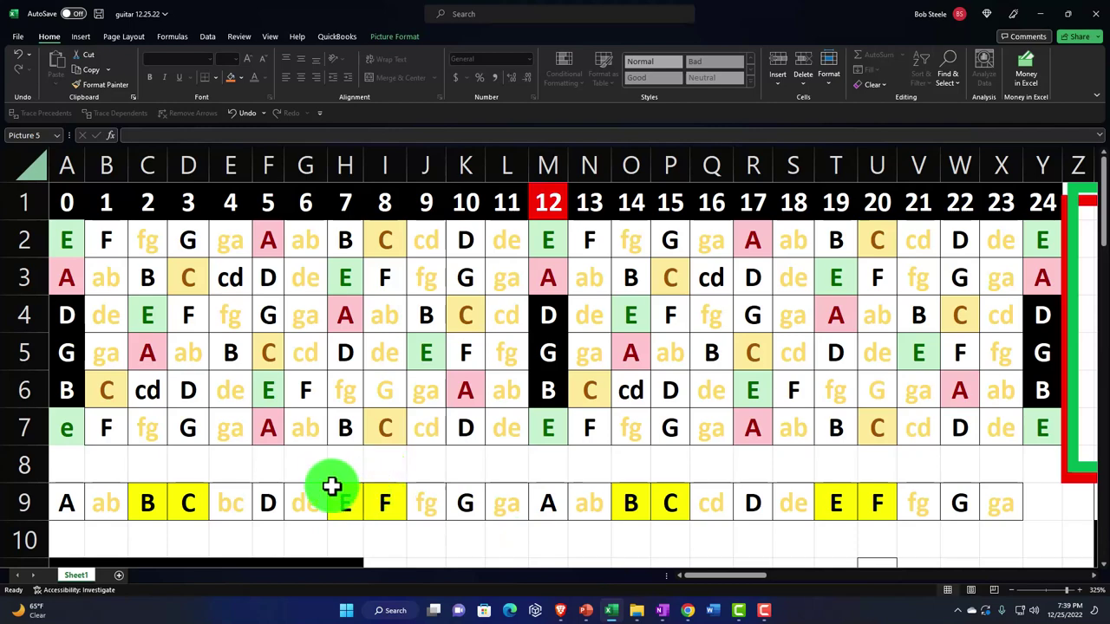
{"action": "scroll", "coordinate": [320, 486], "scroll_direction": "down", "scroll_amount": 1}
{"action": "left_click_drag", "start_coordinate": [67, 387], "coordinate": [988, 383]}
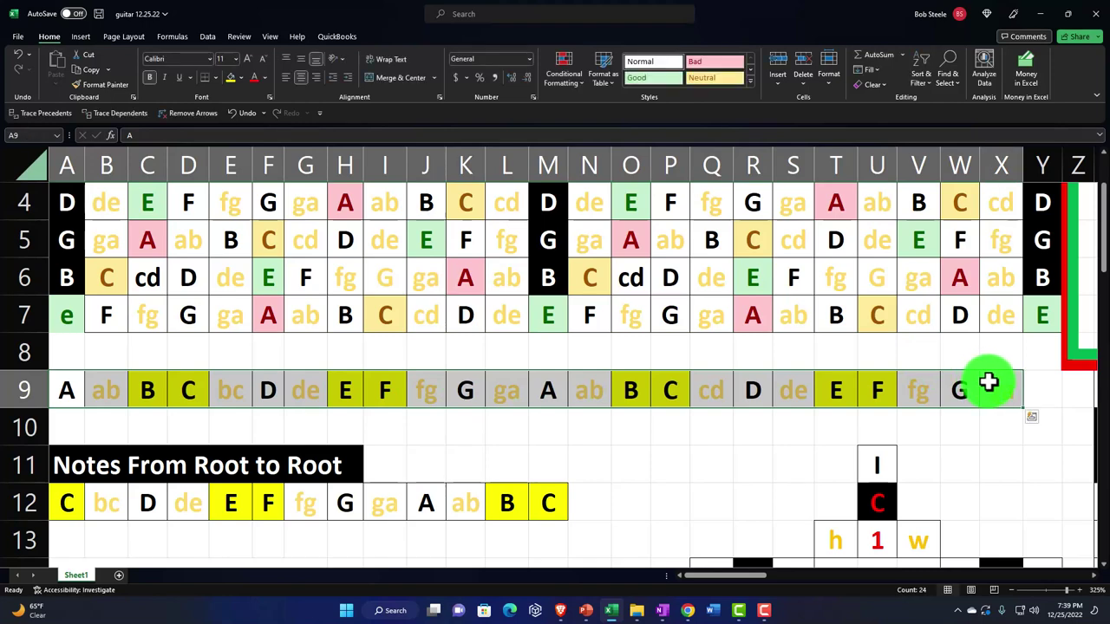
{"action": "left_click_drag", "start_coordinate": [199, 389], "coordinate": [663, 392]}
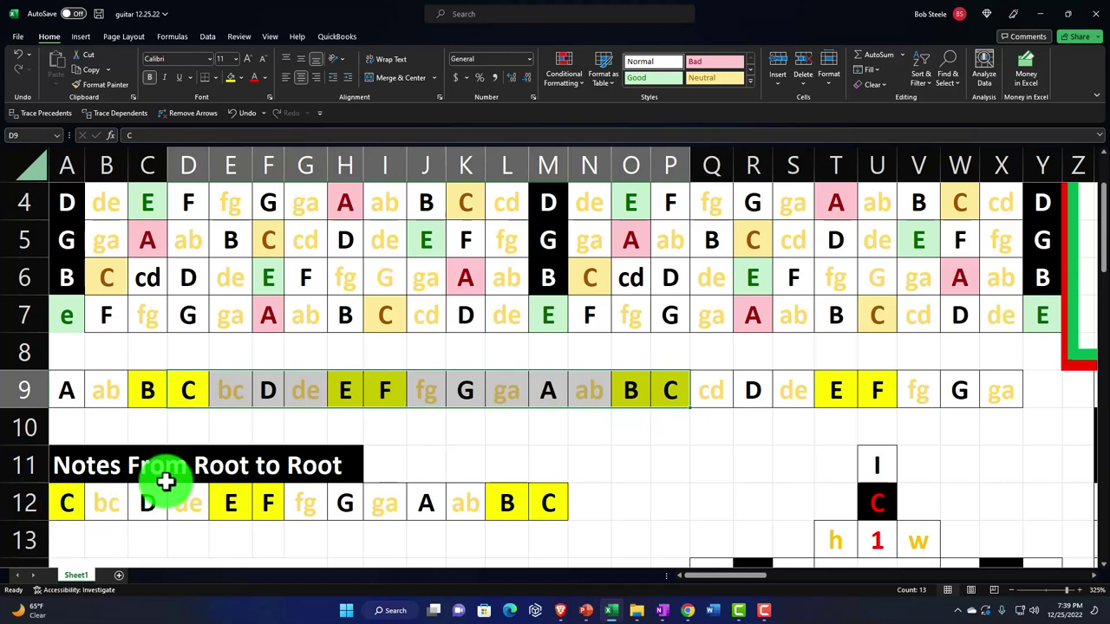
{"action": "left_click", "coordinate": [72, 506]}
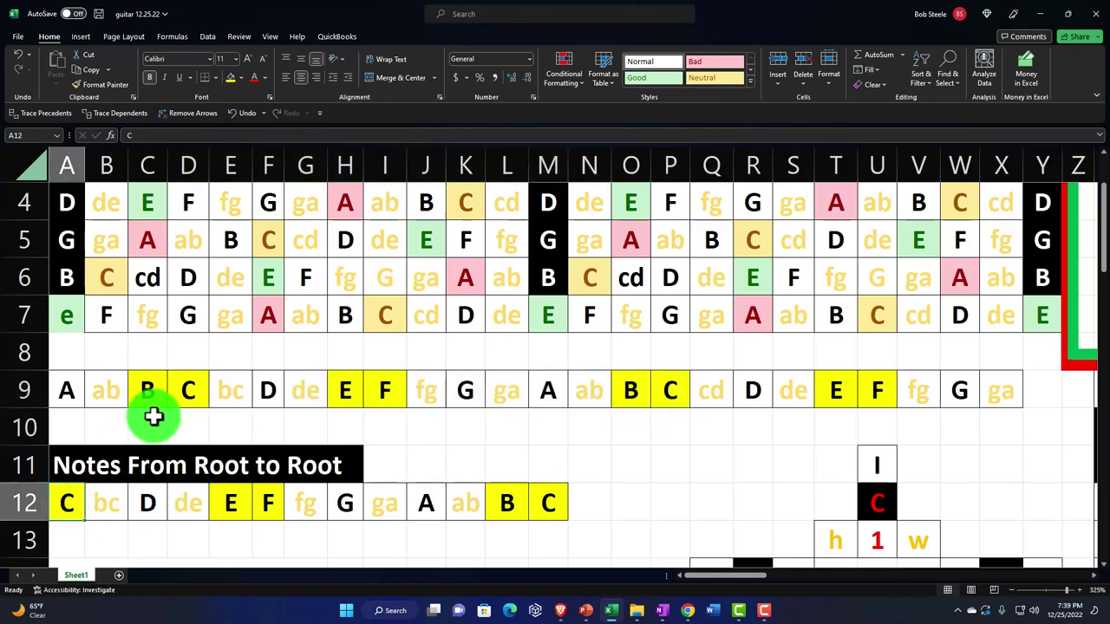
{"action": "left_click", "coordinate": [195, 390]}
{"action": "left_click_drag", "start_coordinate": [196, 389], "coordinate": [684, 392]}
{"action": "left_click_drag", "start_coordinate": [468, 391], "coordinate": [953, 389]}
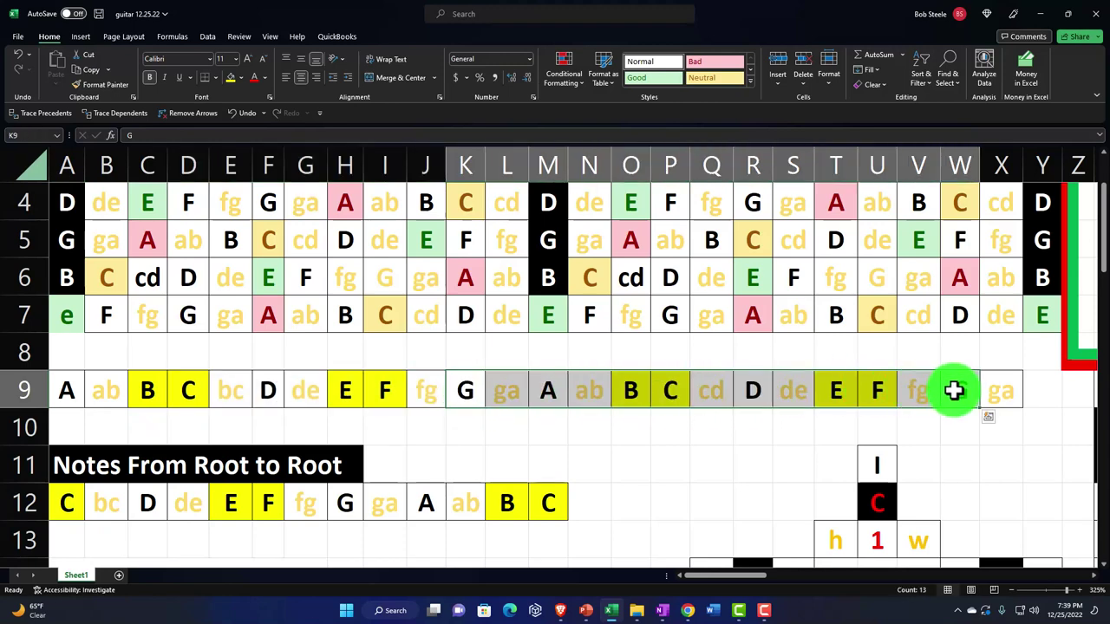
{"action": "key", "text": "ctrl+c"}
{"action": "left_click", "coordinate": [75, 505]}
{"action": "key", "text": "ctrl+v"}
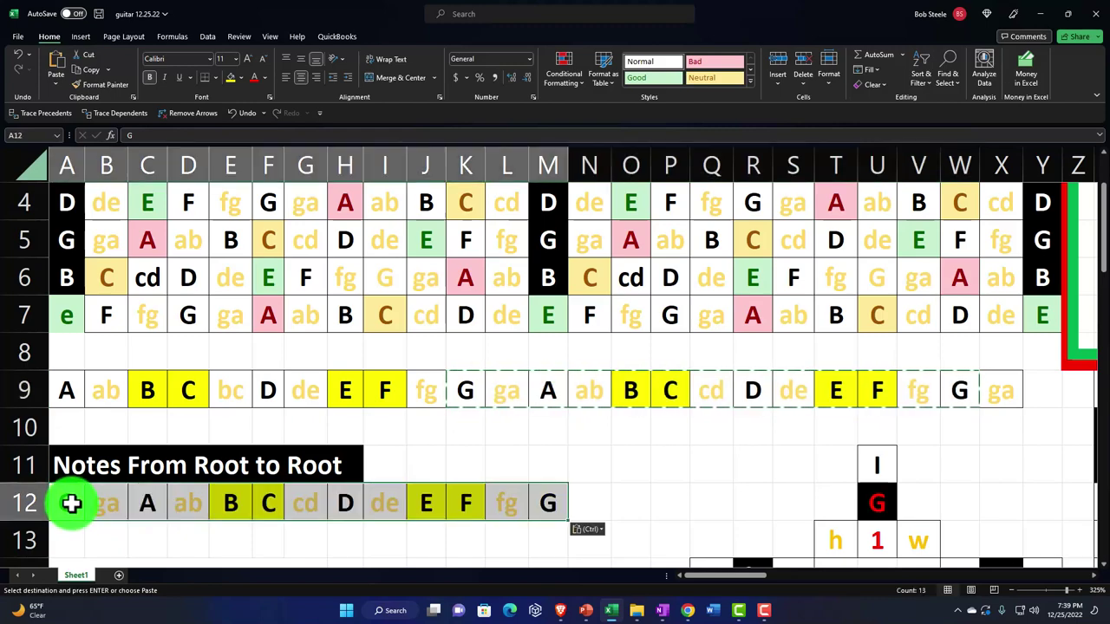
{"action": "scroll", "coordinate": [96, 497], "scroll_direction": "down", "scroll_amount": 1}
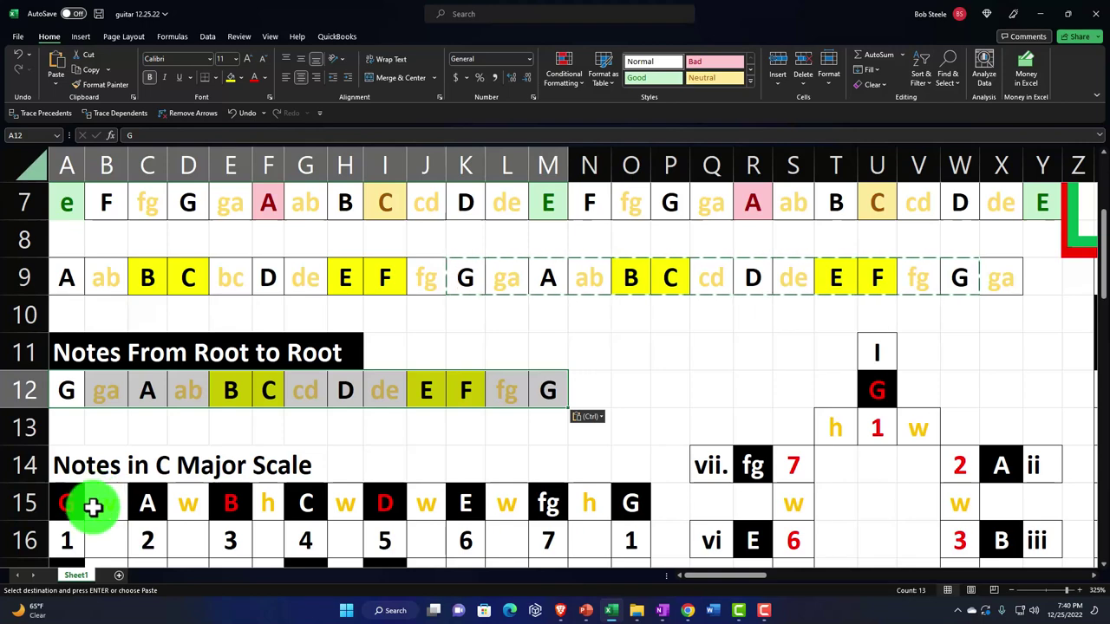
{"action": "left_click", "coordinate": [18, 55]}
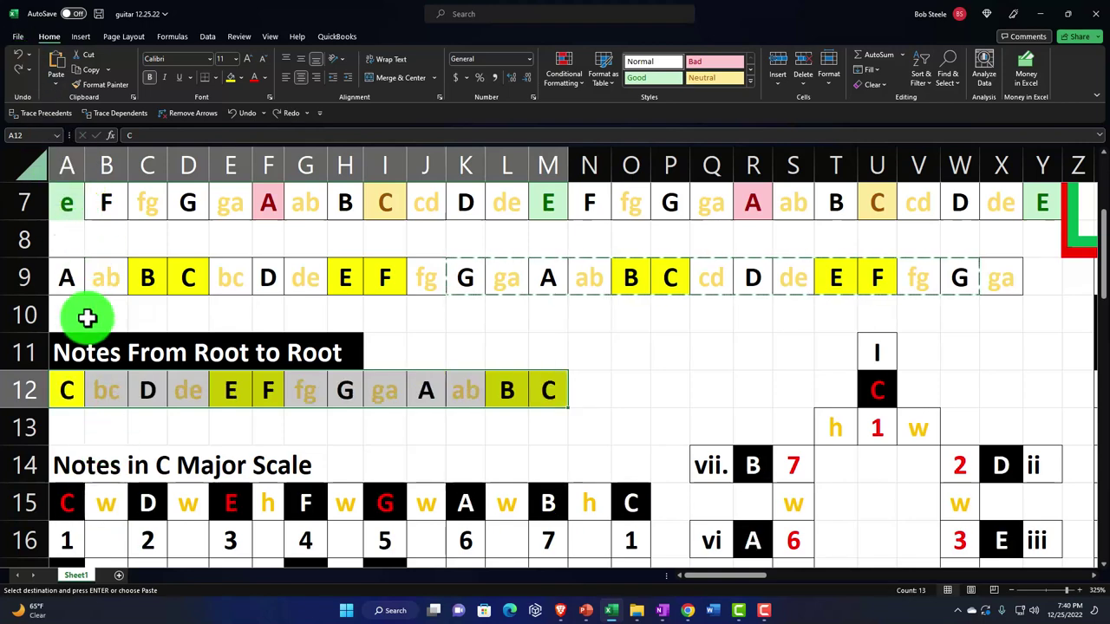
Inspect the formula in A15 against the root-to-root notes in row 12
{"action": "scroll", "coordinate": [79, 399], "scroll_direction": "down", "scroll_amount": 1}
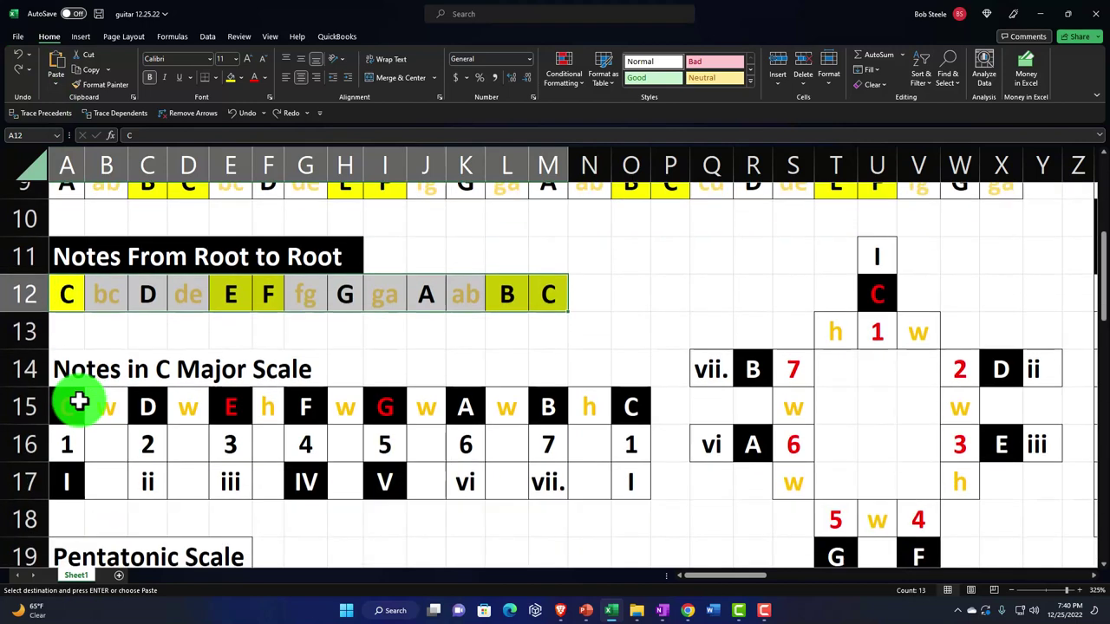
{"action": "left_click", "coordinate": [78, 399]}
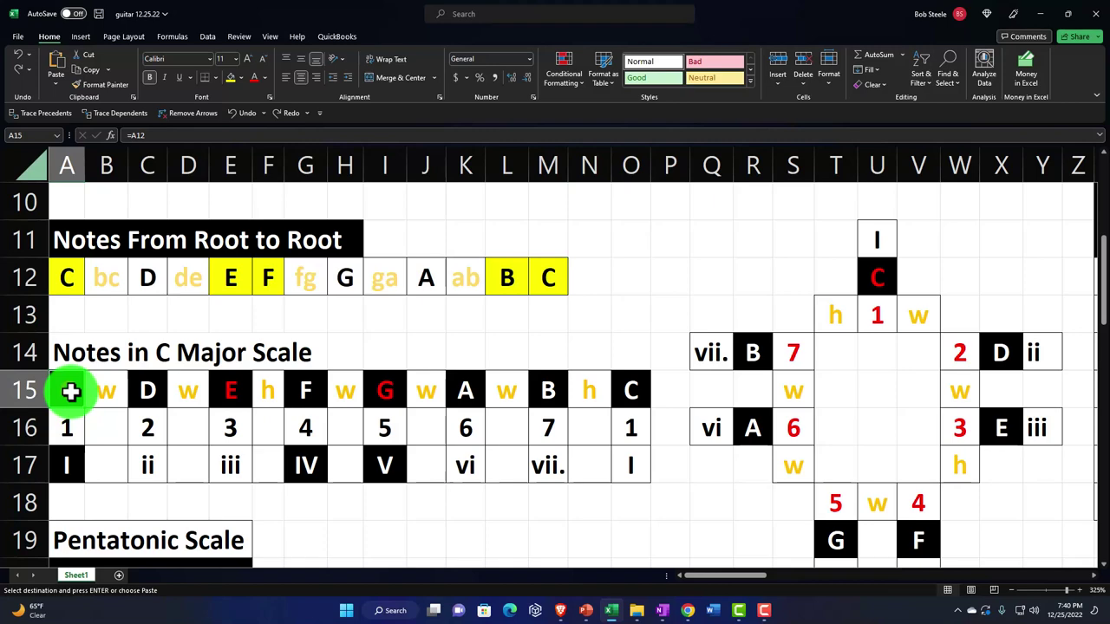
{"action": "left_click_drag", "start_coordinate": [73, 286], "coordinate": [540, 280]}
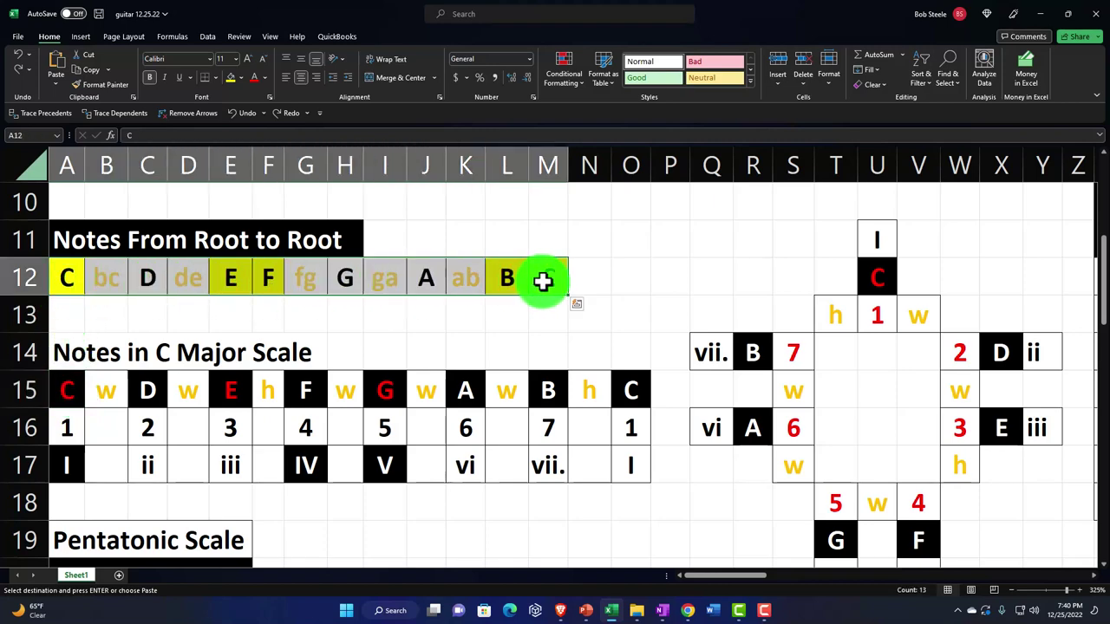
{"action": "left_click", "coordinate": [76, 394]}
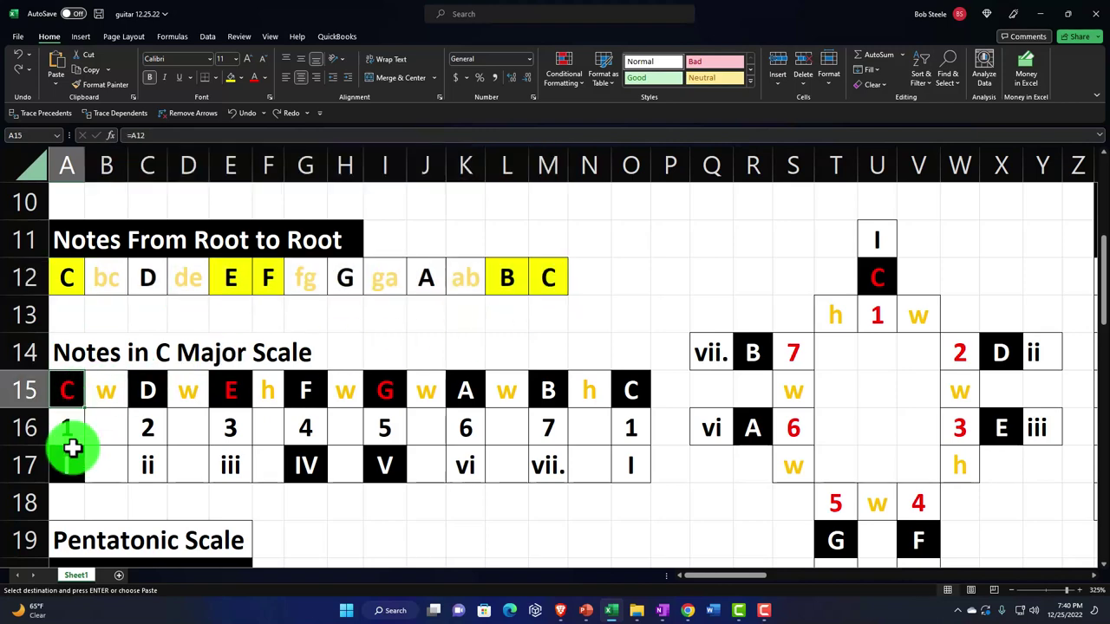
Check the C major scale cell formulas, including G, and the circle's B note formula
{"action": "key", "text": "Right"}
{"action": "key", "text": "Right"}
{"action": "key", "text": "Right"}
{"action": "key", "text": "Right"}
{"action": "key", "text": "Right"}
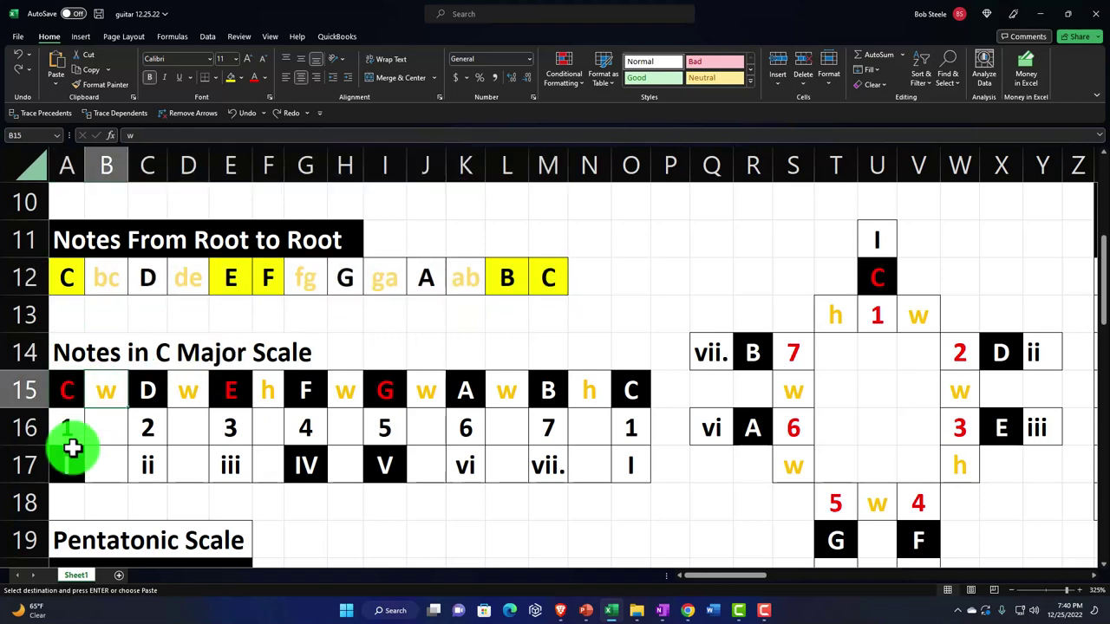
{"action": "key", "text": "Right"}
{"action": "key", "text": "Right"}
{"action": "key", "text": "Right"}
{"action": "key", "text": "Right"}
{"action": "key", "text": "Right"}
{"action": "key", "text": "Right"}
{"action": "key", "text": "Right"}
{"action": "key", "text": "Right"}
{"action": "key", "text": "Right"}
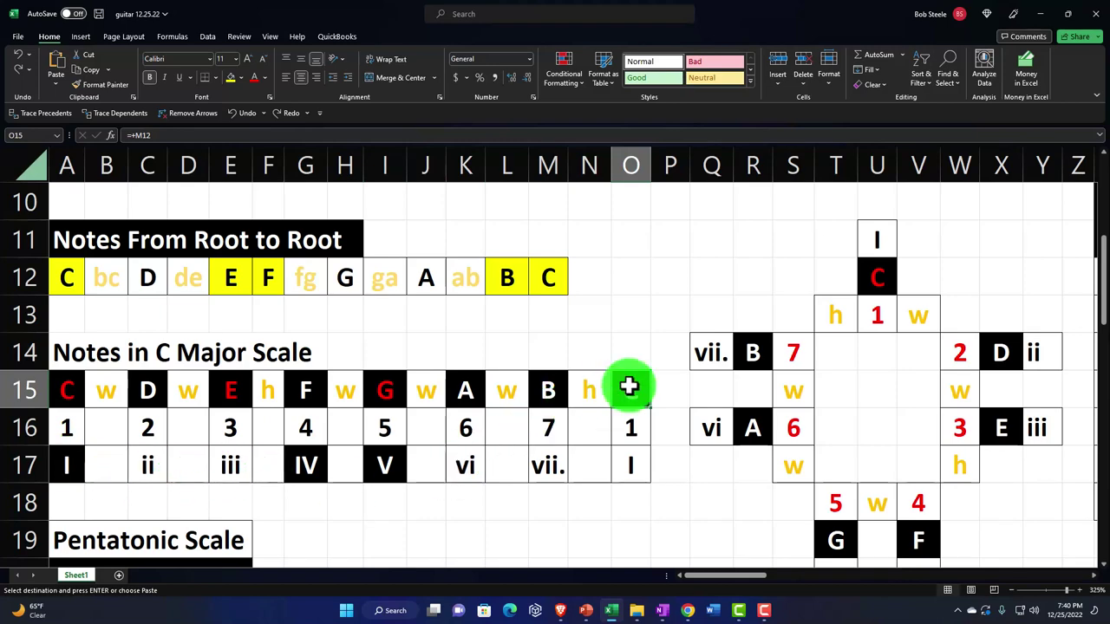
{"action": "key", "text": "Left"}
{"action": "key", "text": "Left"}
{"action": "key", "text": "Left"}
{"action": "key", "text": "Left"}
{"action": "key", "text": "Left"}
{"action": "key", "text": "Left"}
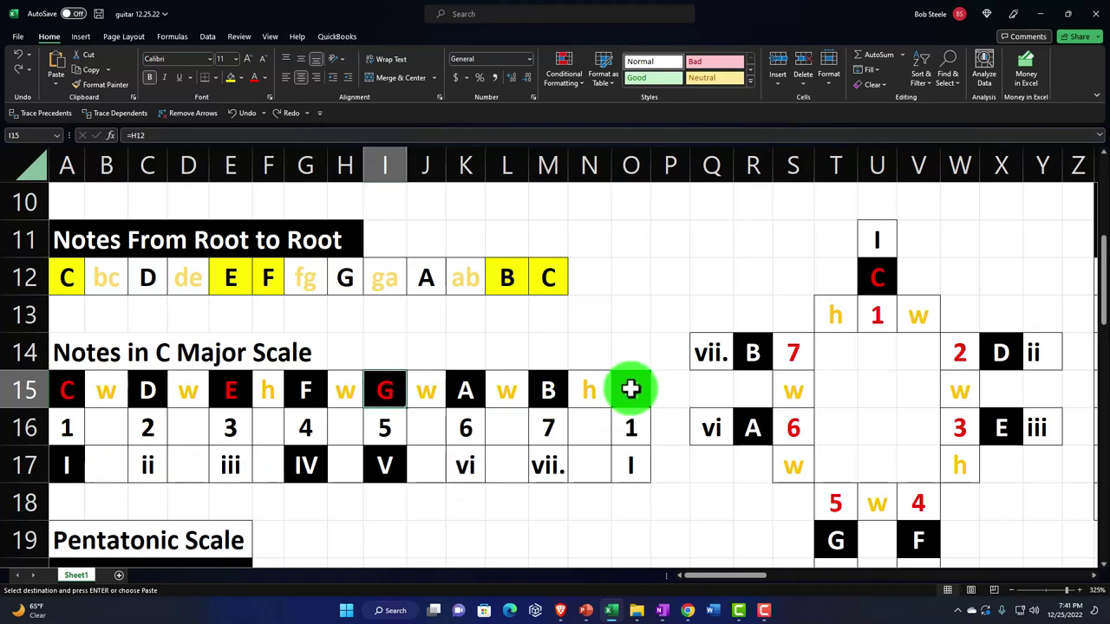
{"action": "scroll", "coordinate": [630, 390], "scroll_direction": "down", "scroll_amount": 1}
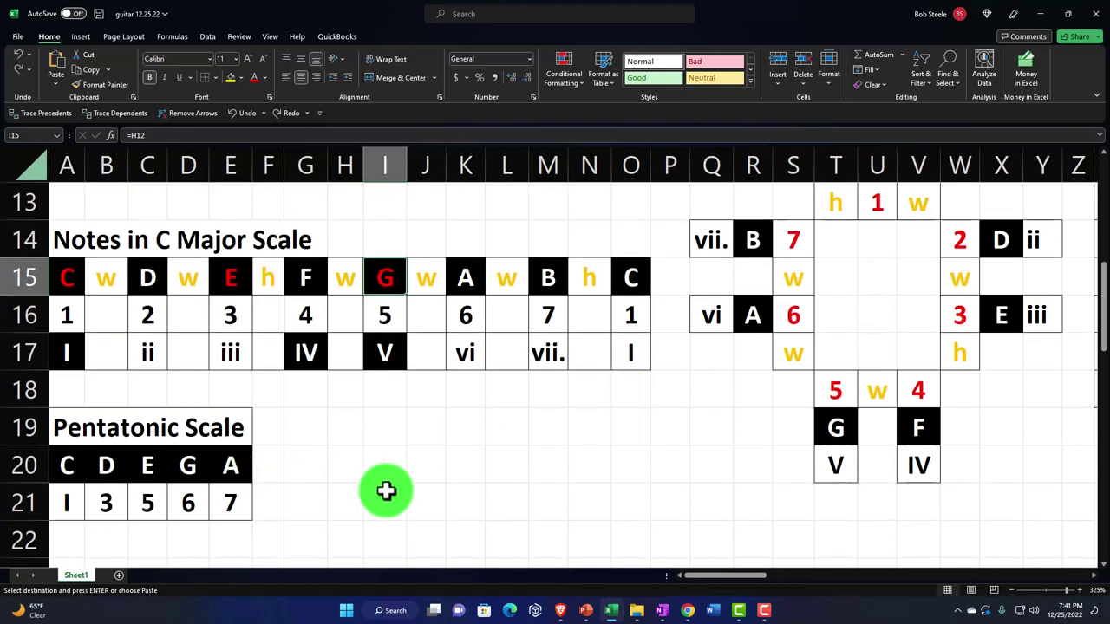
{"action": "scroll", "coordinate": [385, 492], "scroll_direction": "up", "scroll_amount": 1}
{"action": "left_click", "coordinate": [739, 366]}
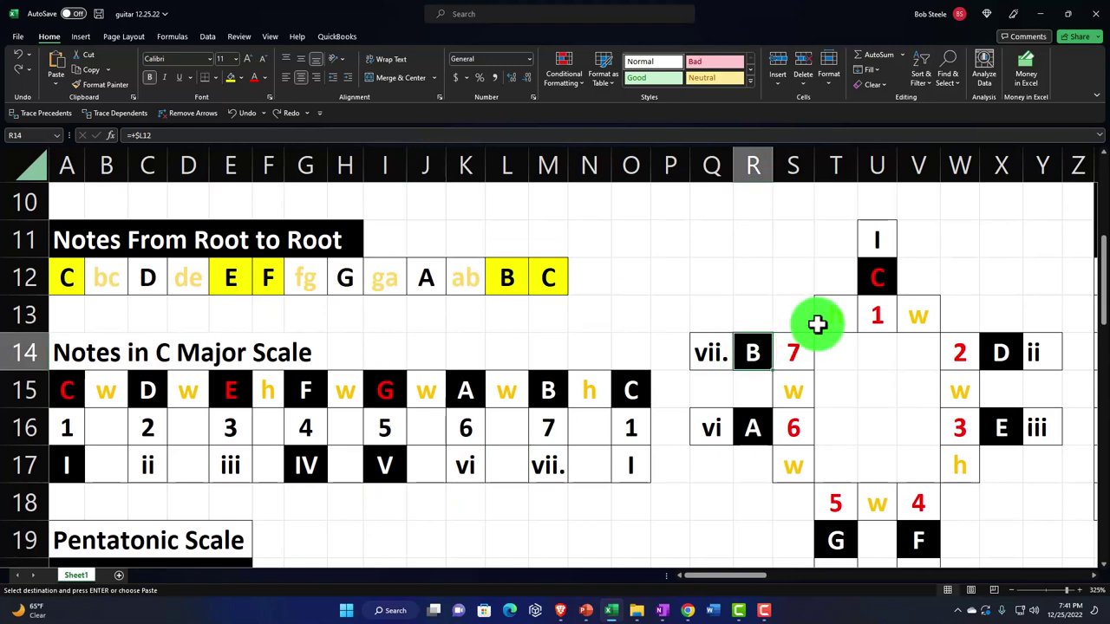
{"action": "left_click", "coordinate": [889, 280]}
{"action": "left_click", "coordinate": [990, 360]}
{"action": "left_click", "coordinate": [993, 425]}
{"action": "left_click", "coordinate": [929, 534]}
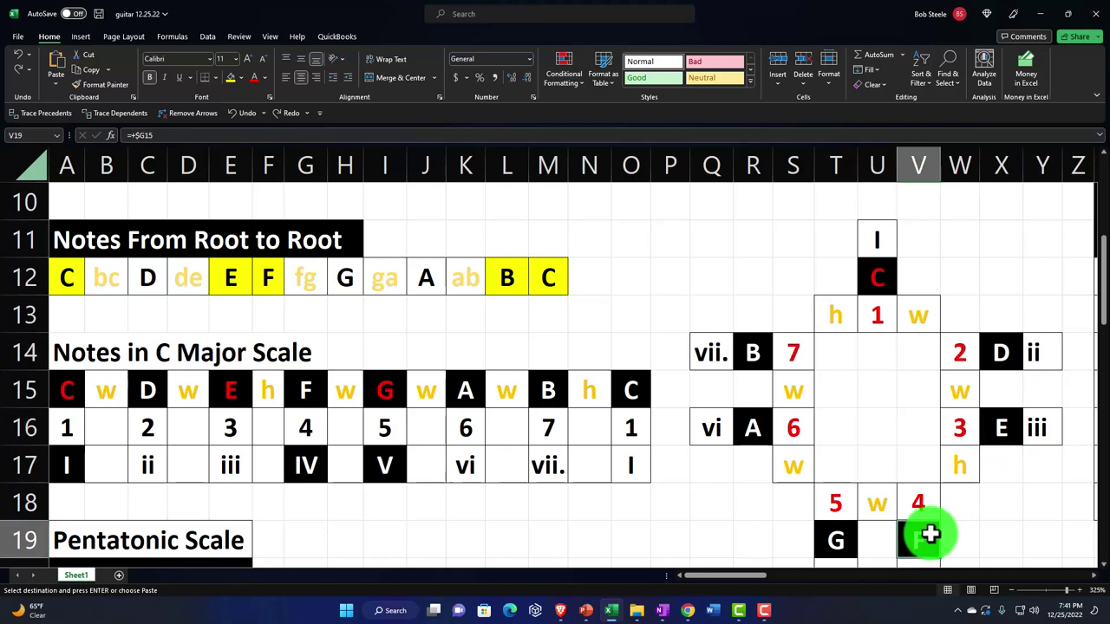
{"action": "left_click", "coordinate": [838, 542]}
{"action": "left_click", "coordinate": [745, 429]}
{"action": "left_click", "coordinate": [752, 355]}
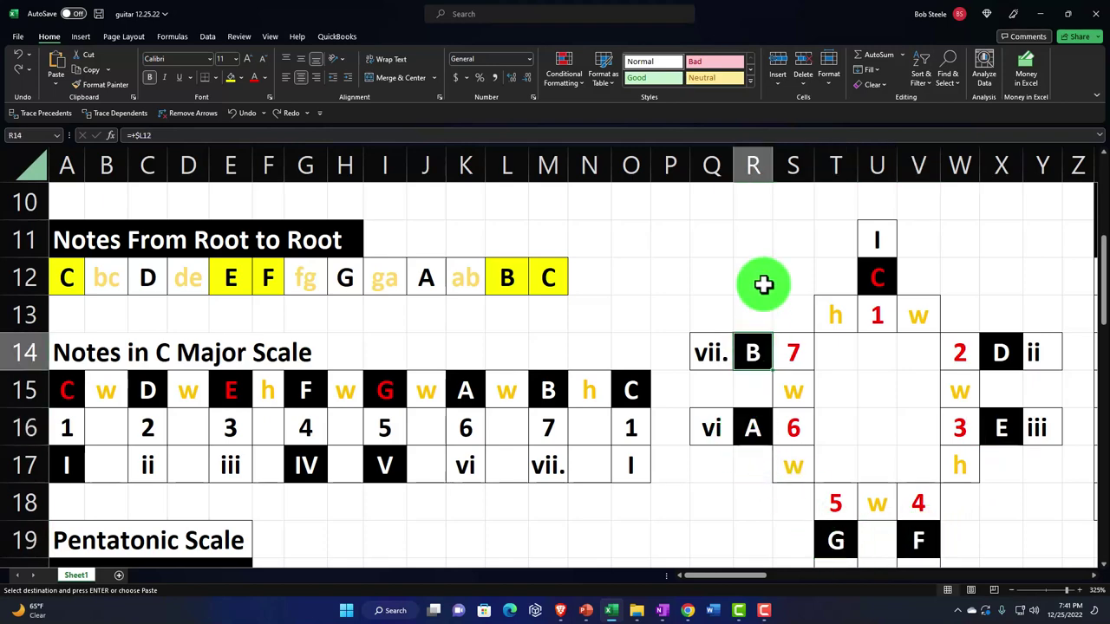
{"action": "key", "text": "Right"}
{"action": "key", "text": "Right"}
{"action": "key", "text": "Right"}
{"action": "key", "text": "Right"}
{"action": "key", "text": "Right"}
{"action": "key", "text": "Right"}
{"action": "key", "text": "Right"}
{"action": "key", "text": "Right"}
{"action": "key", "text": "Right"}
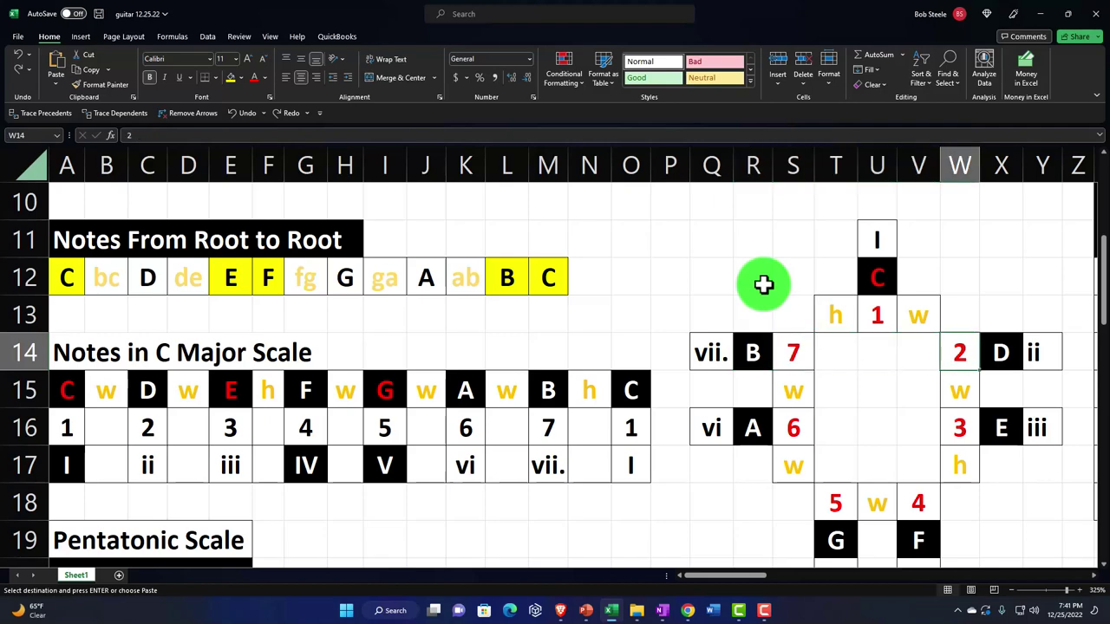
{"action": "key", "text": "Right"}
{"action": "key", "text": "Right"}
{"action": "key", "text": "Right"}
{"action": "key", "text": "Right"}
{"action": "key", "text": "Right"}
{"action": "key", "text": "Right"}
{"action": "key", "text": "Right"}
{"action": "key", "text": "Right"}
{"action": "key", "text": "Right"}
{"action": "key", "text": "Right"}
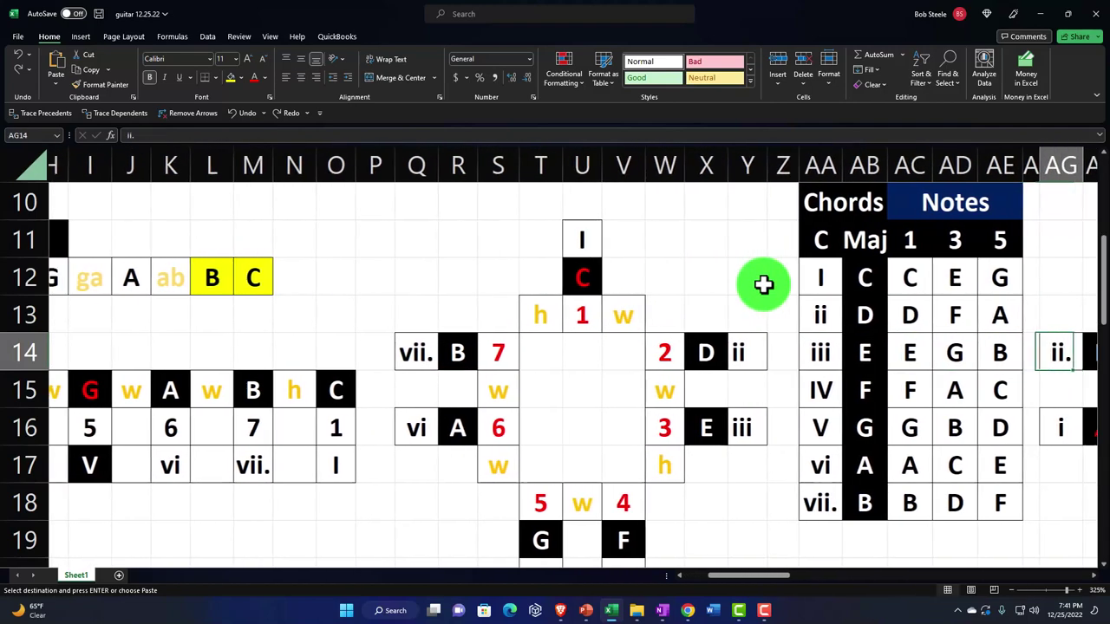
{"action": "left_click", "coordinate": [639, 277]}
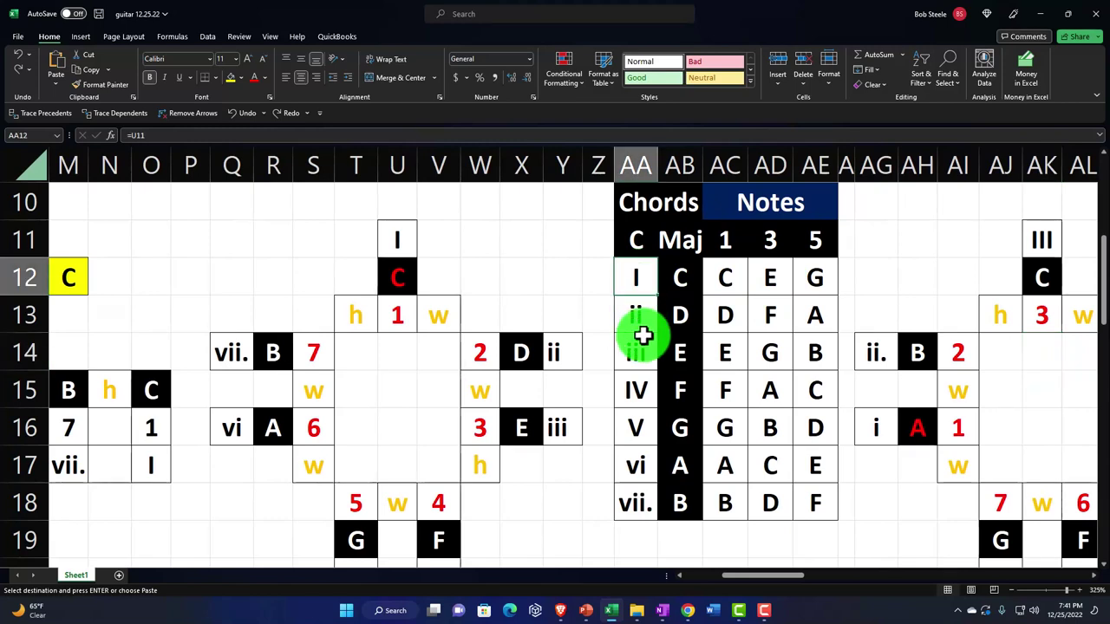
{"action": "key", "text": "Down"}
{"action": "key", "text": "Down"}
{"action": "key", "text": "Down"}
{"action": "key", "text": "Up"}
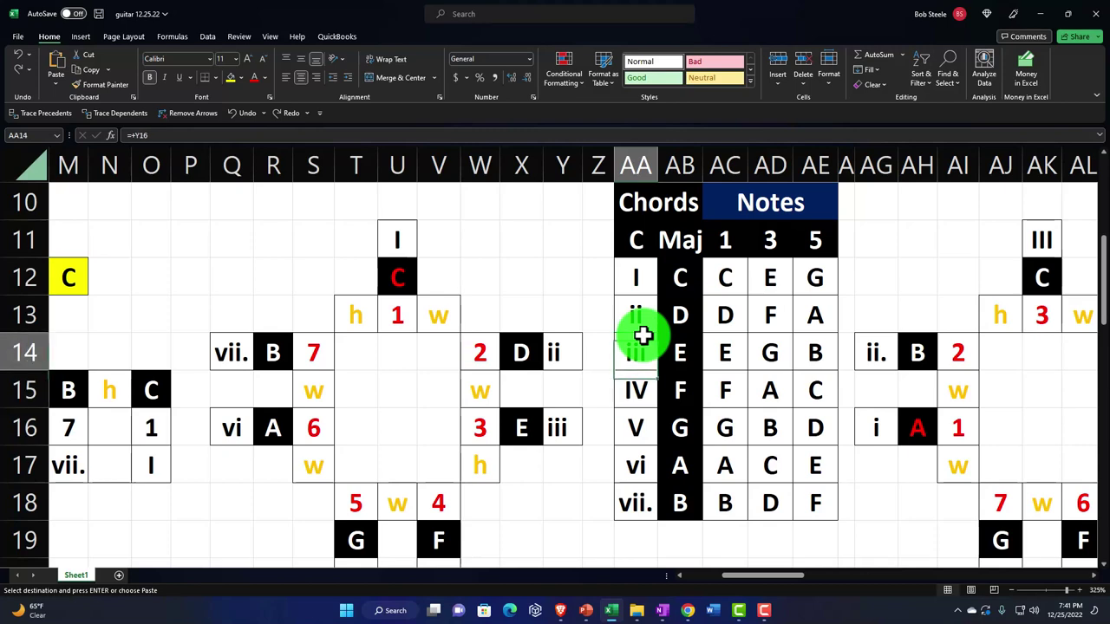
{"action": "key", "text": "Up"}
{"action": "key", "text": "Up"}
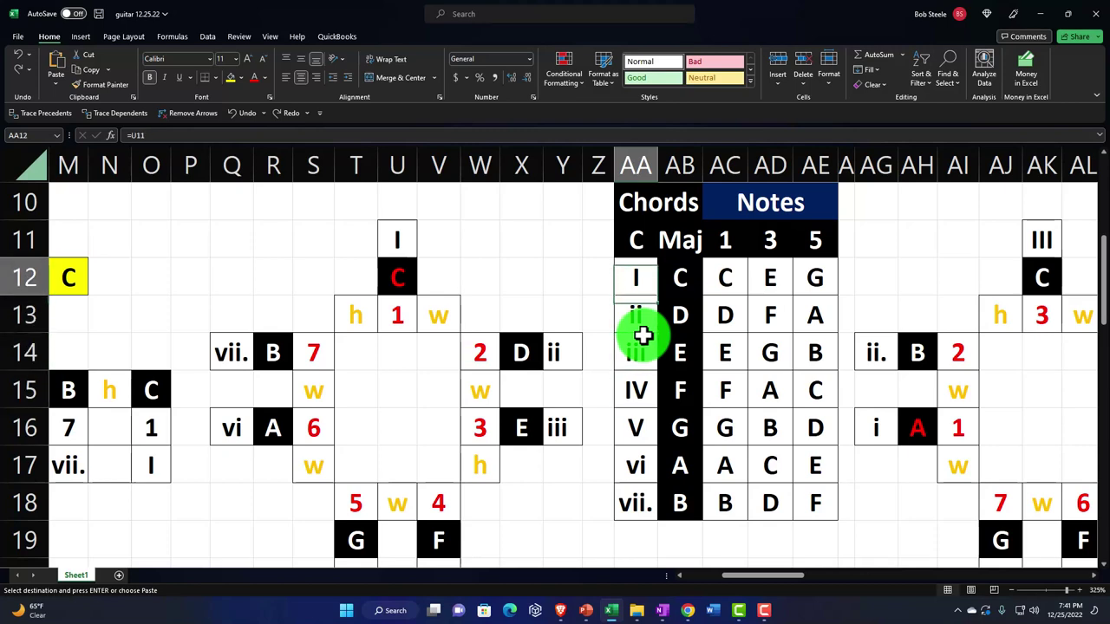
{"action": "key", "text": "Down"}
{"action": "key", "text": "Down"}
{"action": "key", "text": "Down"}
{"action": "key", "text": "Down"}
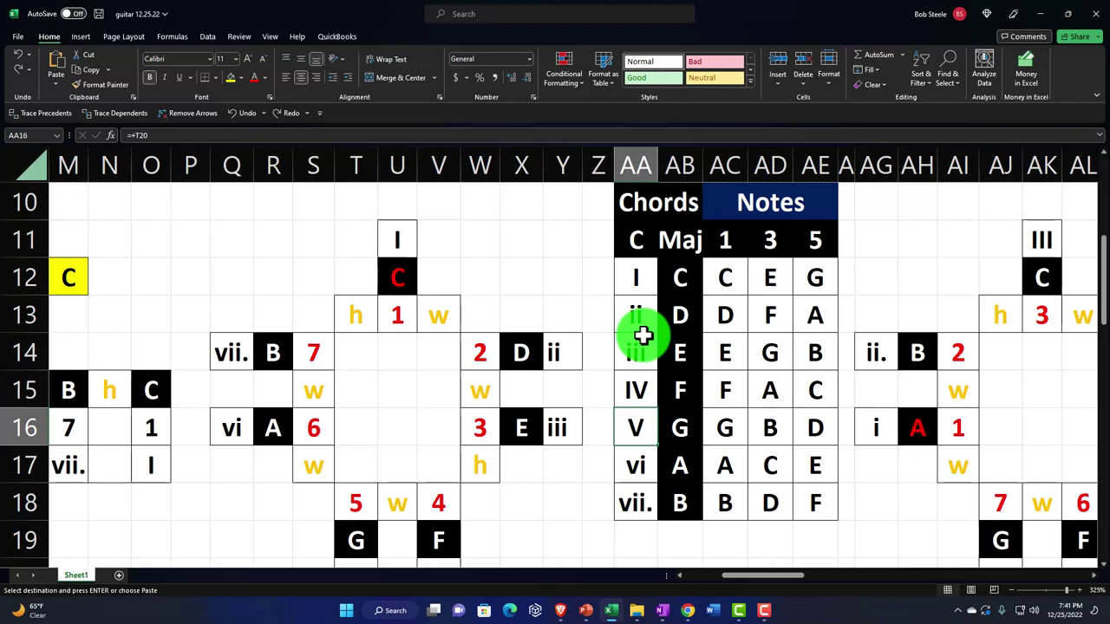
{"action": "key", "text": "Up"}
{"action": "key", "text": "Up"}
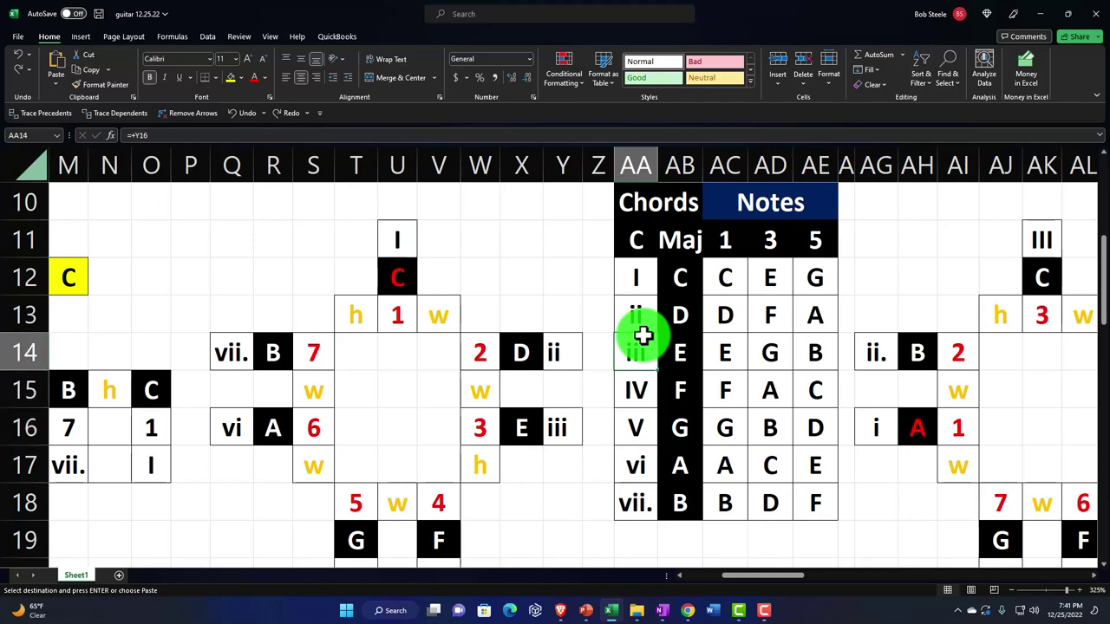
{"action": "key", "text": "Right"}
{"action": "key", "text": "Right"}
{"action": "key", "text": "Up"}
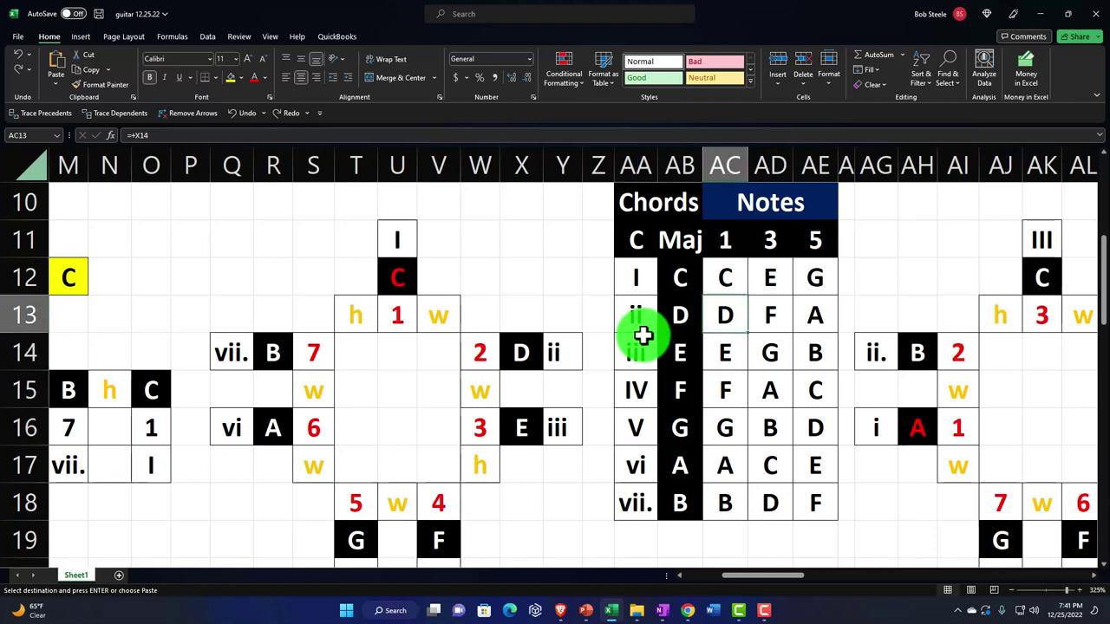
{"action": "double_click", "coordinate": [724, 278]}
{"action": "key", "text": "Return"}
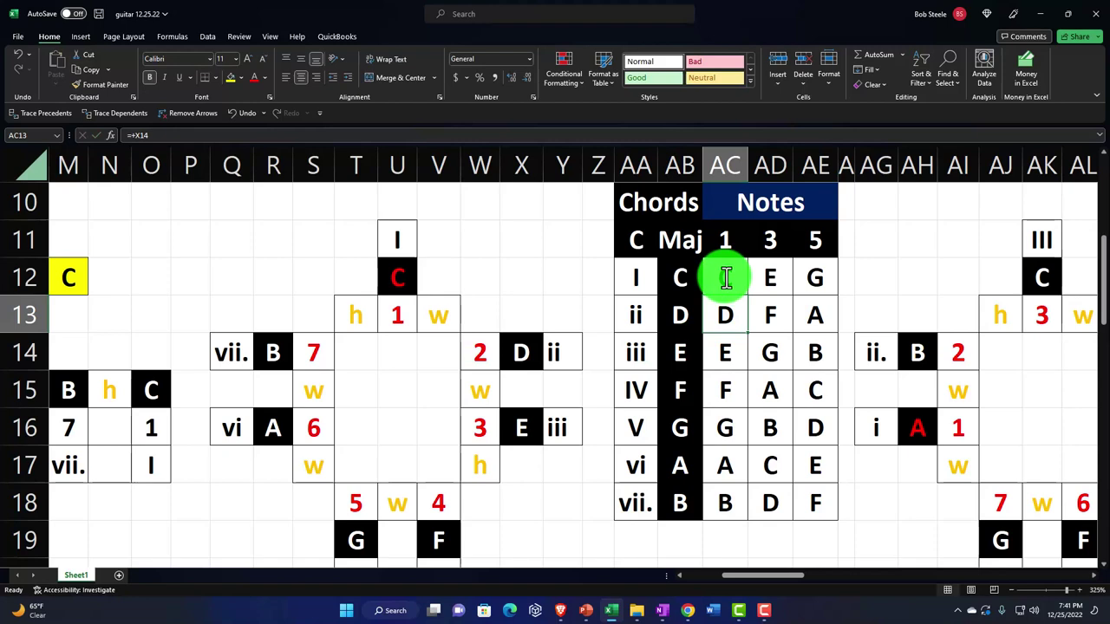
{"action": "double_click", "coordinate": [780, 273]}
{"action": "key", "text": "Return"}
{"action": "double_click", "coordinate": [806, 275]}
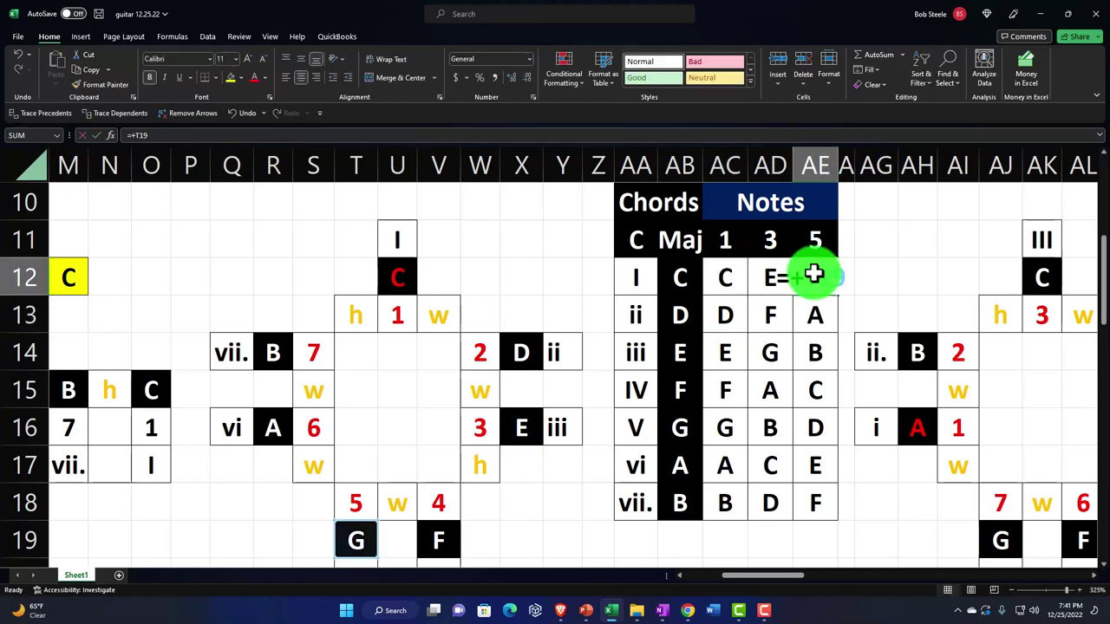
{"action": "key", "text": "Return"}
{"action": "double_click", "coordinate": [719, 302]}
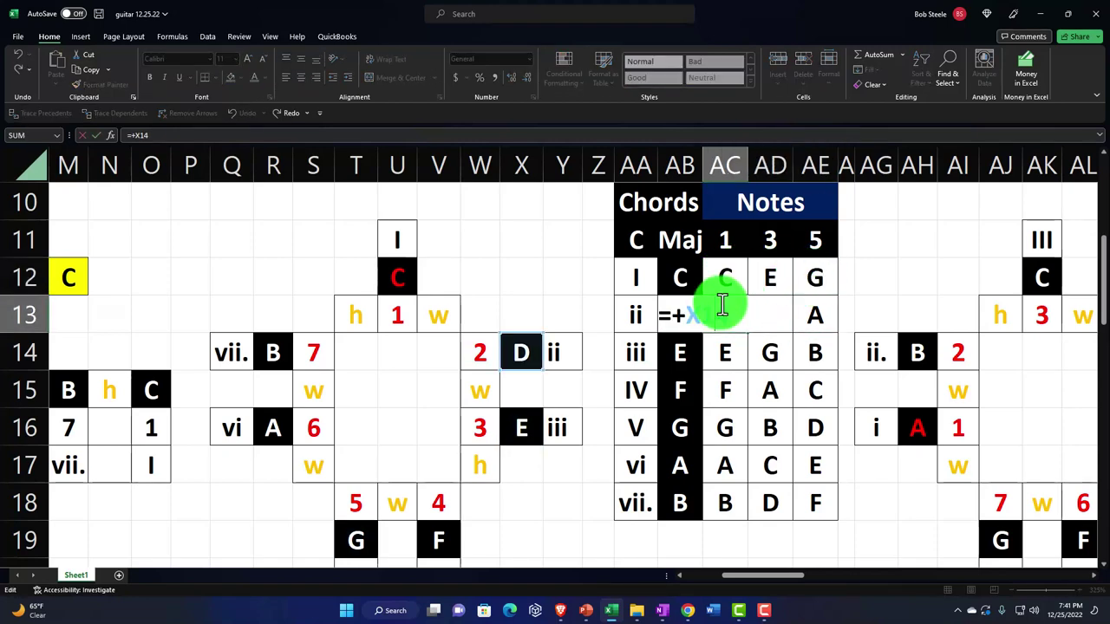
{"action": "key", "text": "Return"}
{"action": "double_click", "coordinate": [766, 309]}
{"action": "key", "text": "Return"}
{"action": "double_click", "coordinate": [809, 314]}
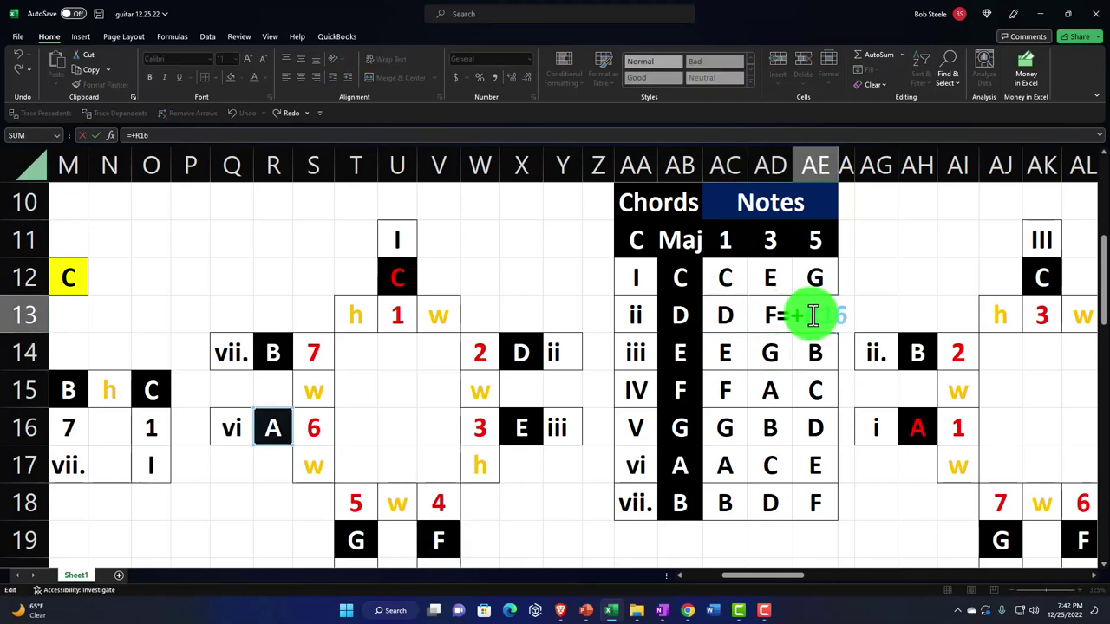
{"action": "key", "text": "Return"}
{"action": "key", "text": "Right"}
{"action": "key", "text": "Right"}
{"action": "key", "text": "Right"}
{"action": "key", "text": "Right"}
{"action": "key", "text": "Right"}
{"action": "key", "text": "Right"}
{"action": "key", "text": "Right"}
{"action": "key", "text": "Right"}
{"action": "key", "text": "Right"}
{"action": "key", "text": "Right"}
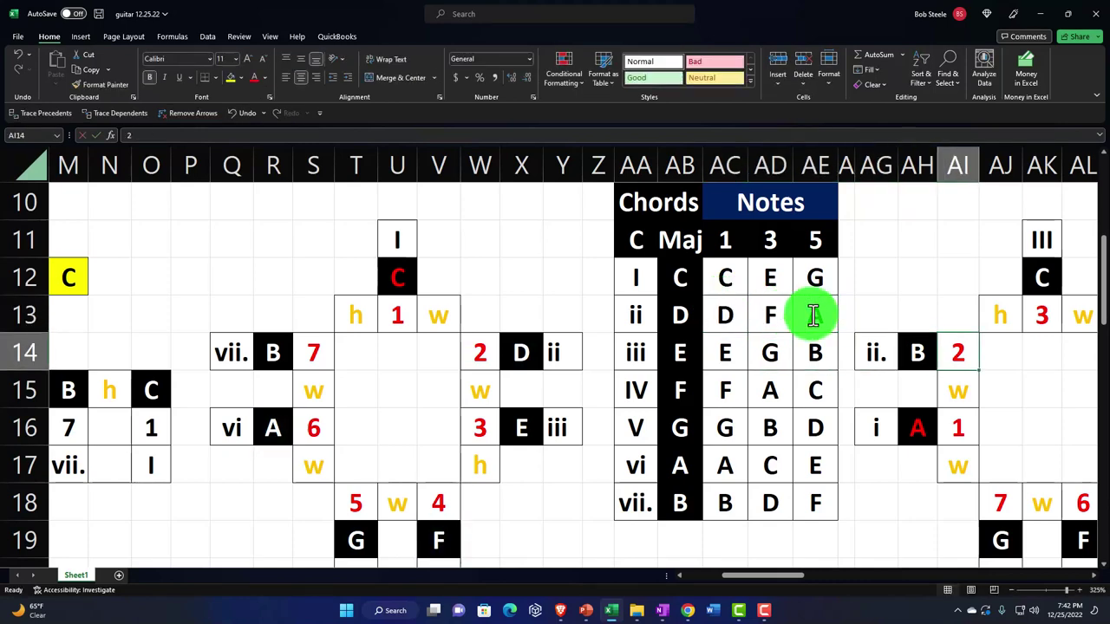
{"action": "key", "text": "Right"}
{"action": "key", "text": "Right"}
{"action": "key", "text": "Right"}
{"action": "key", "text": "Right"}
{"action": "key", "text": "Right"}
{"action": "key", "text": "Right"}
{"action": "key", "text": "Right"}
{"action": "key", "text": "Right"}
{"action": "key", "text": "Right"}
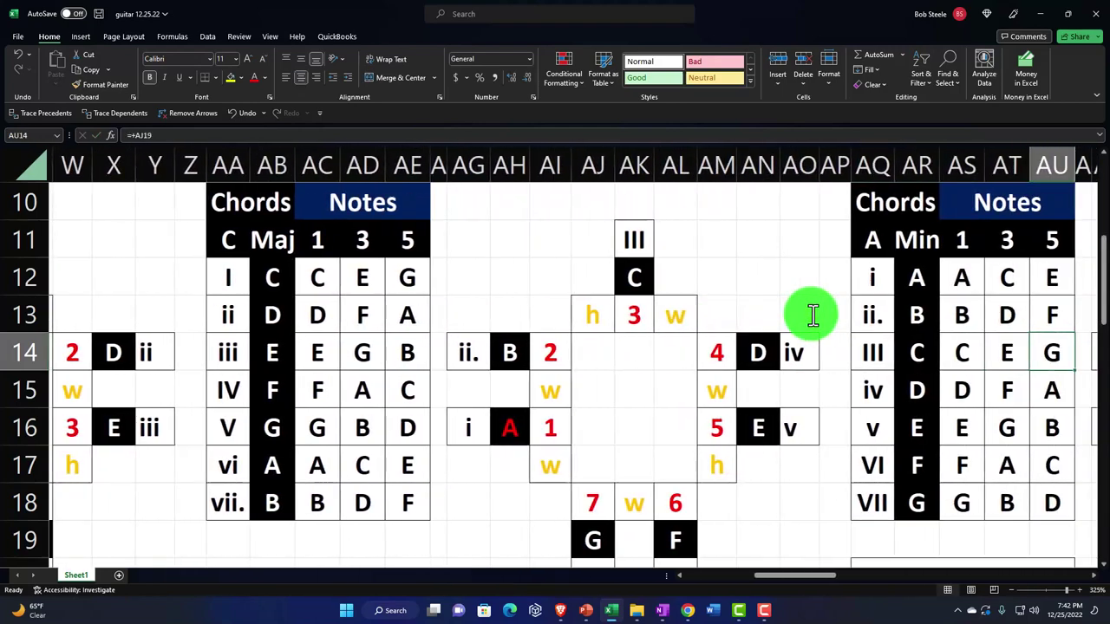
{"action": "scroll", "coordinate": [809, 314], "scroll_direction": "up", "scroll_amount": 1}
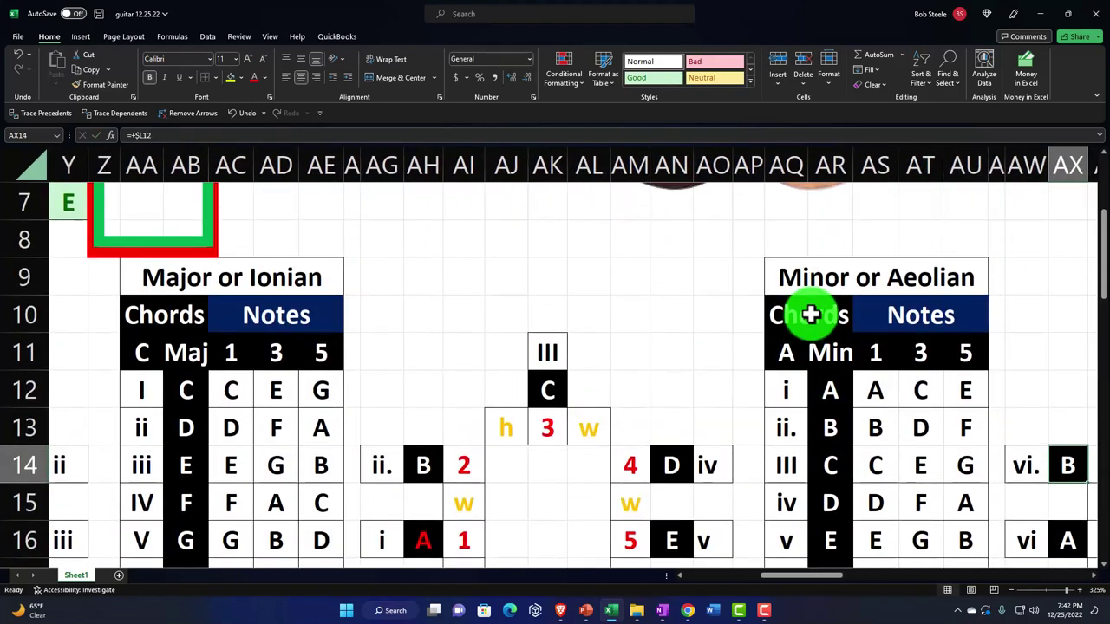
{"action": "scroll", "coordinate": [810, 319], "scroll_direction": "down", "scroll_amount": 1}
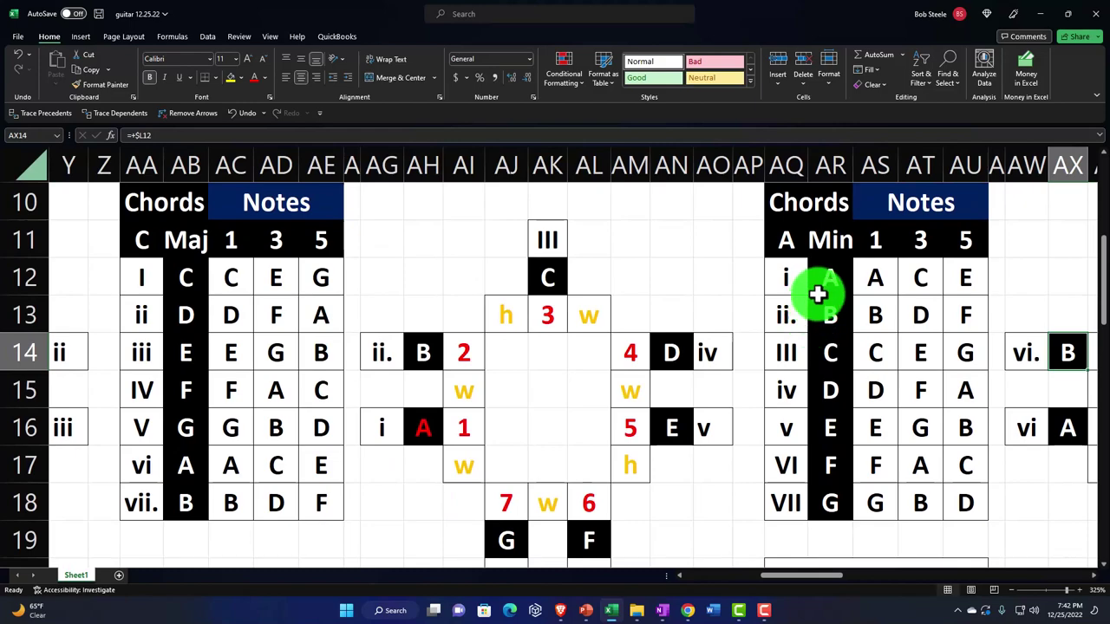
{"action": "left_click", "coordinate": [824, 281]}
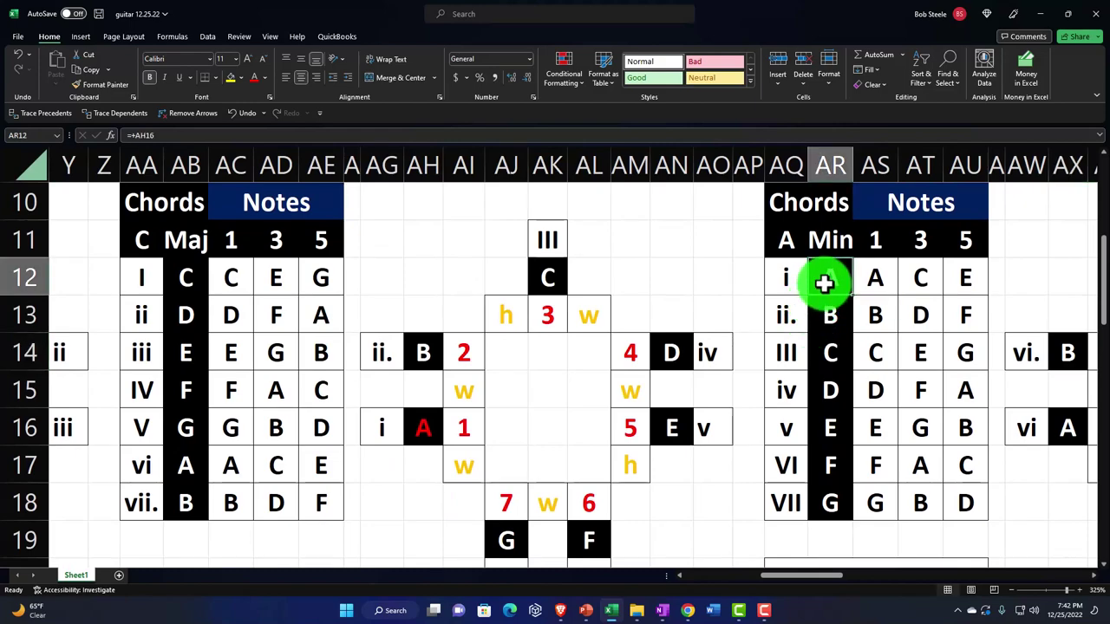
Arrow right past the Dorian, Phrygian, Lydian and Mixolydian tables, then back left to C9
{"action": "key", "text": "Right"}
{"action": "key", "text": "Right"}
{"action": "key", "text": "Right"}
{"action": "key", "text": "Right"}
{"action": "key", "text": "Right"}
{"action": "key", "text": "Right"}
{"action": "key", "text": "Right"}
{"action": "key", "text": "Right"}
{"action": "key", "text": "Right"}
{"action": "key", "text": "Right"}
{"action": "key", "text": "Right"}
{"action": "key", "text": "Right"}
{"action": "key", "text": "Right"}
{"action": "key", "text": "Right"}
{"action": "key", "text": "Right"}
{"action": "key", "text": "Right"}
{"action": "key", "text": "Right"}
{"action": "key", "text": "Right"}
{"action": "key", "text": "Right"}
{"action": "key", "text": "Right"}
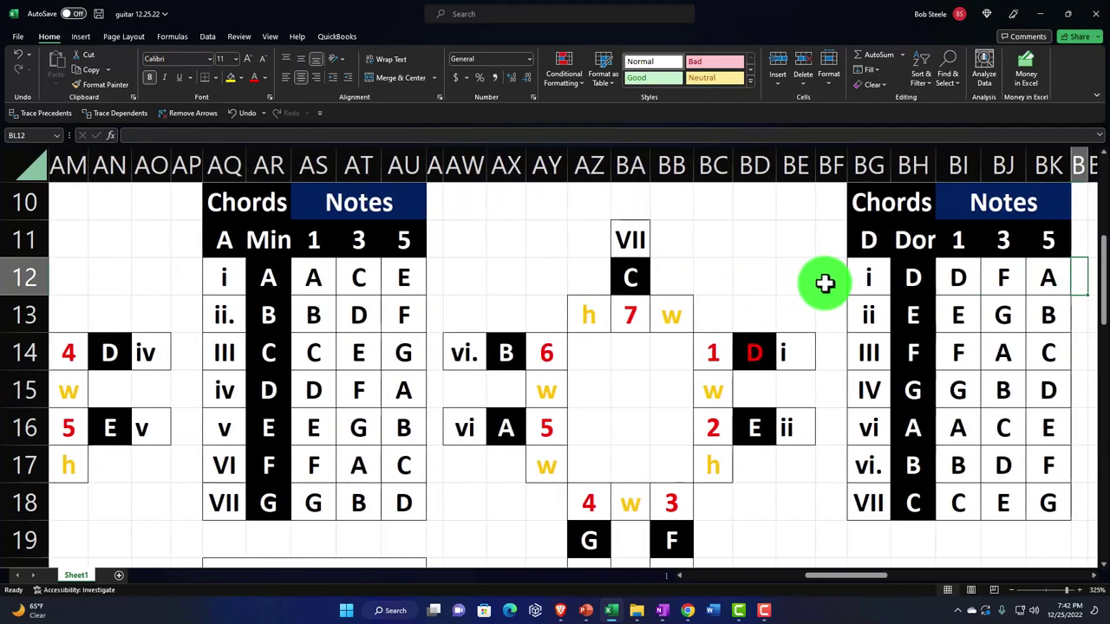
{"action": "key", "text": "Right"}
{"action": "key", "text": "Right"}
{"action": "key", "text": "Up"}
{"action": "key", "text": "Up"}
{"action": "key", "text": "Up"}
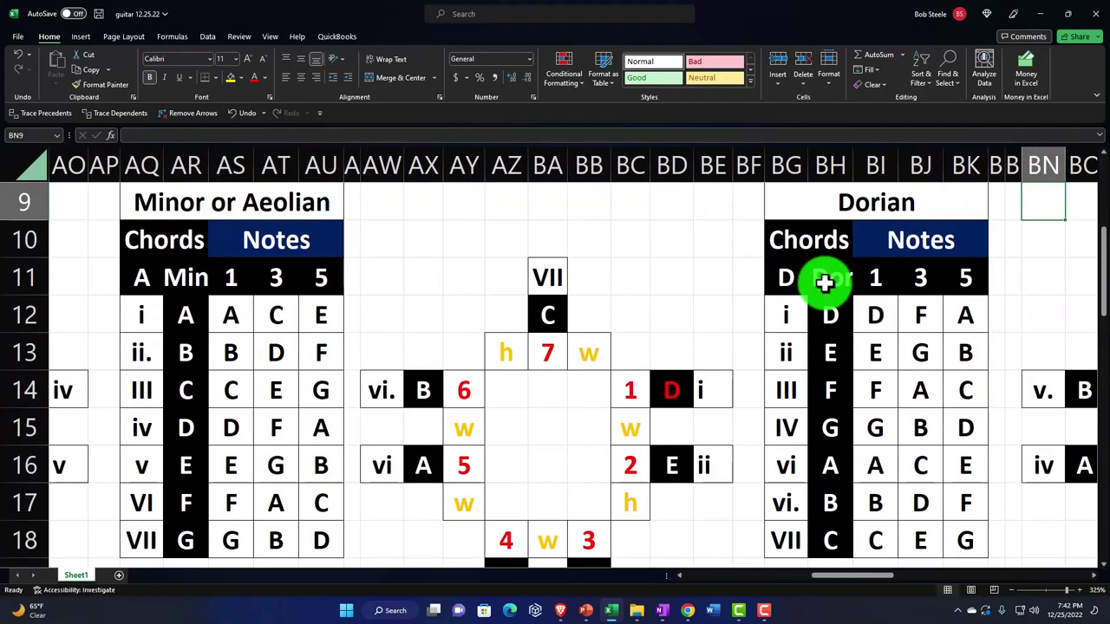
{"action": "key", "text": "Right"}
{"action": "key", "text": "Right"}
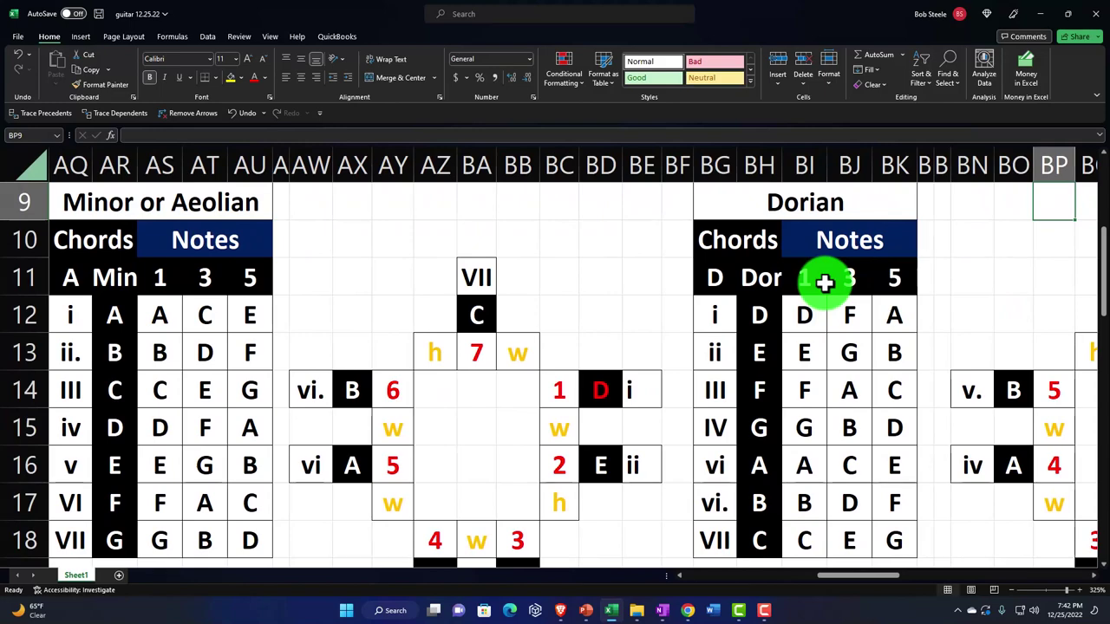
{"action": "key", "text": "Right"}
{"action": "key", "text": "Right"}
{"action": "key", "text": "Right"}
{"action": "key", "text": "Right"}
{"action": "key", "text": "Right"}
{"action": "key", "text": "Right"}
{"action": "key", "text": "Right"}
{"action": "key", "text": "Right"}
{"action": "key", "text": "Right"}
{"action": "key", "text": "Right"}
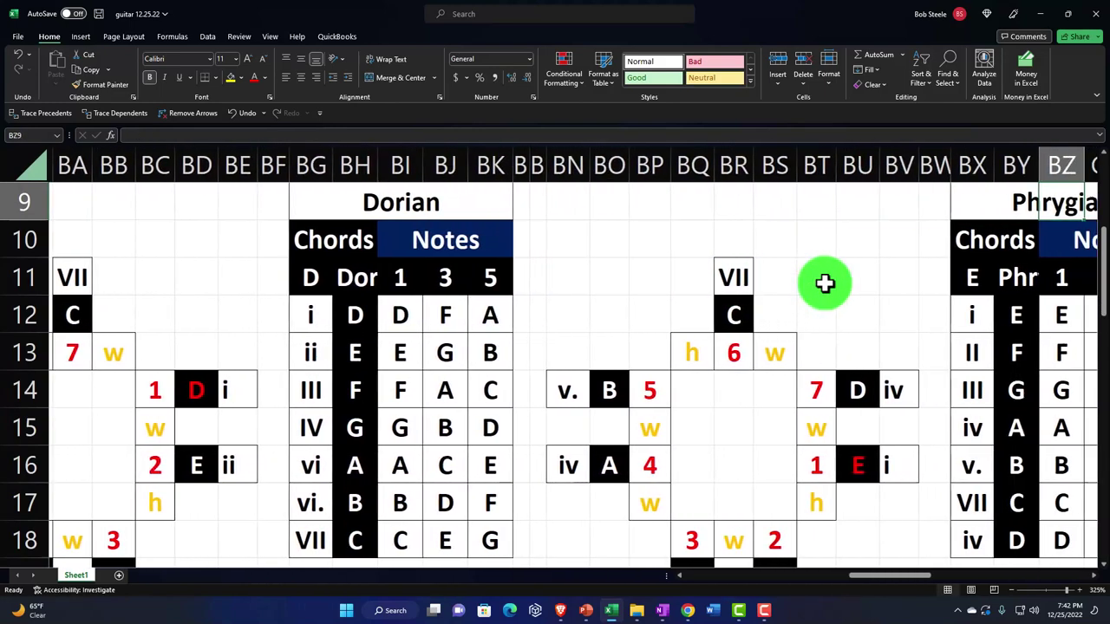
{"action": "key", "text": "Right"}
{"action": "key", "text": "Right"}
{"action": "key", "text": "Right"}
{"action": "key", "text": "Right"}
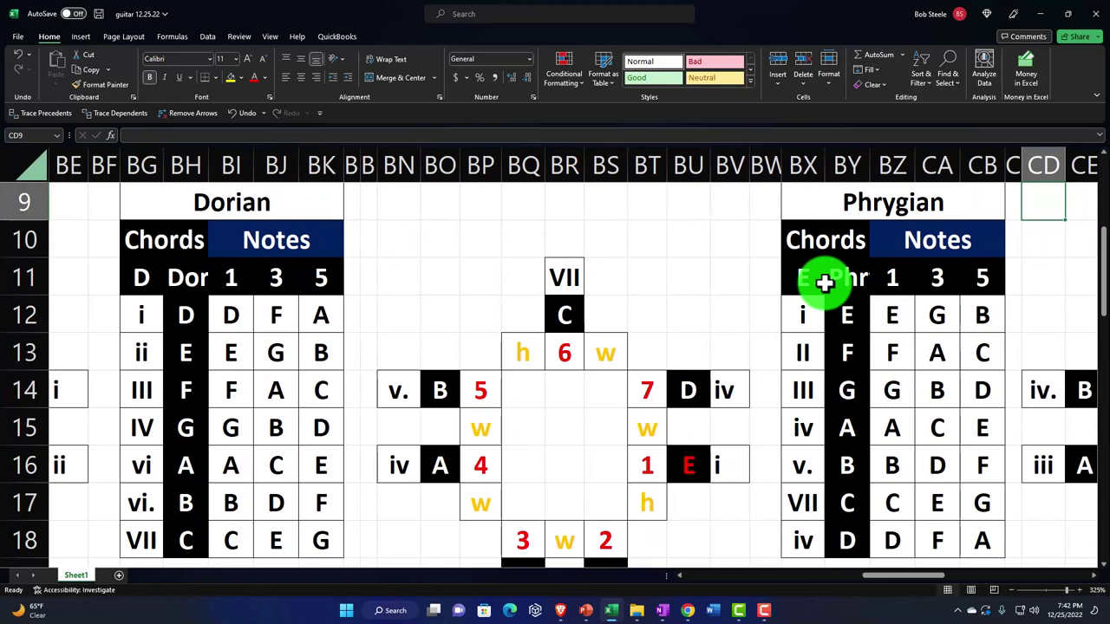
{"action": "key", "text": "Right"}
{"action": "key", "text": "Right"}
{"action": "key", "text": "Right"}
{"action": "key", "text": "Right"}
{"action": "key", "text": "Right"}
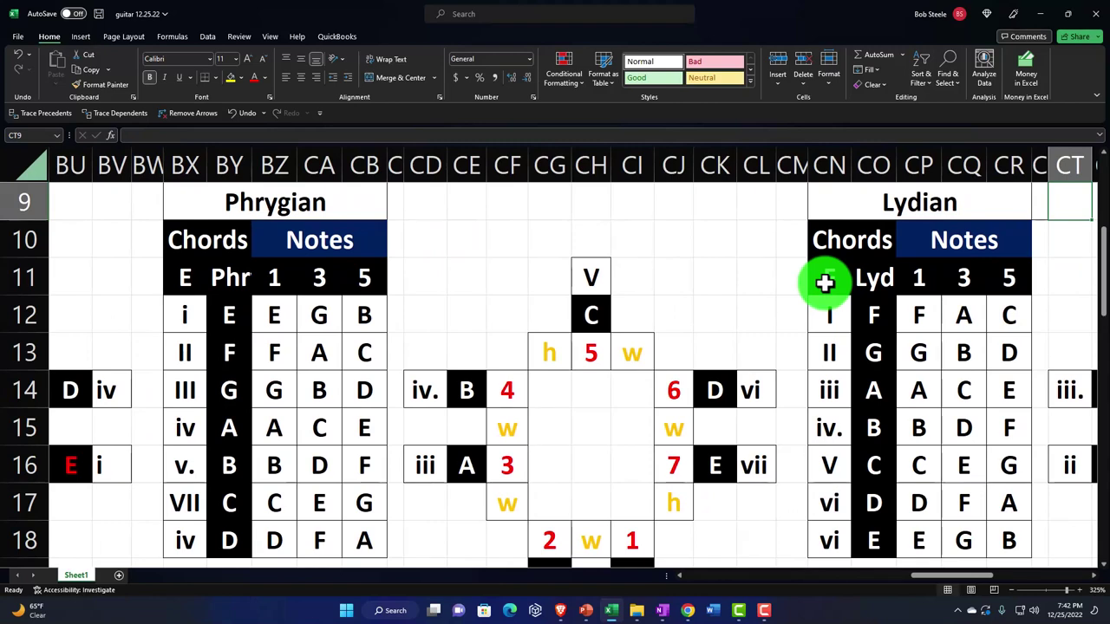
{"action": "key", "text": "Right"}
{"action": "key", "text": "Right"}
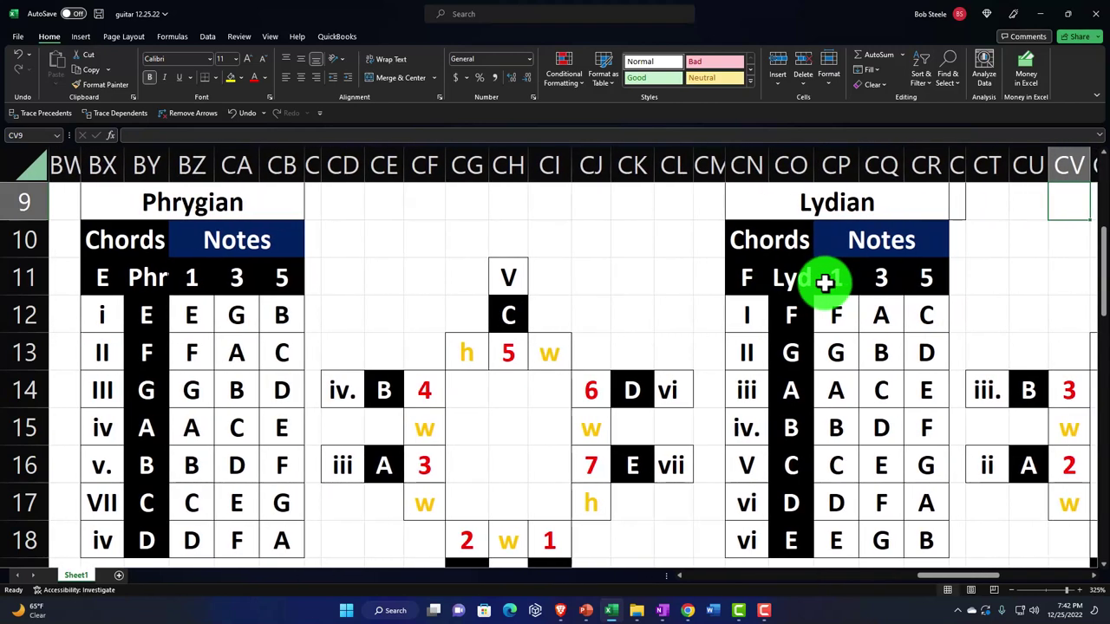
{"action": "key", "text": "Right"}
{"action": "key", "text": "Right"}
{"action": "key", "text": "Right"}
{"action": "key", "text": "Right"}
{"action": "key", "text": "Right"}
{"action": "key", "text": "Right"}
{"action": "key", "text": "Right"}
{"action": "key", "text": "Right"}
{"action": "key", "text": "Right"}
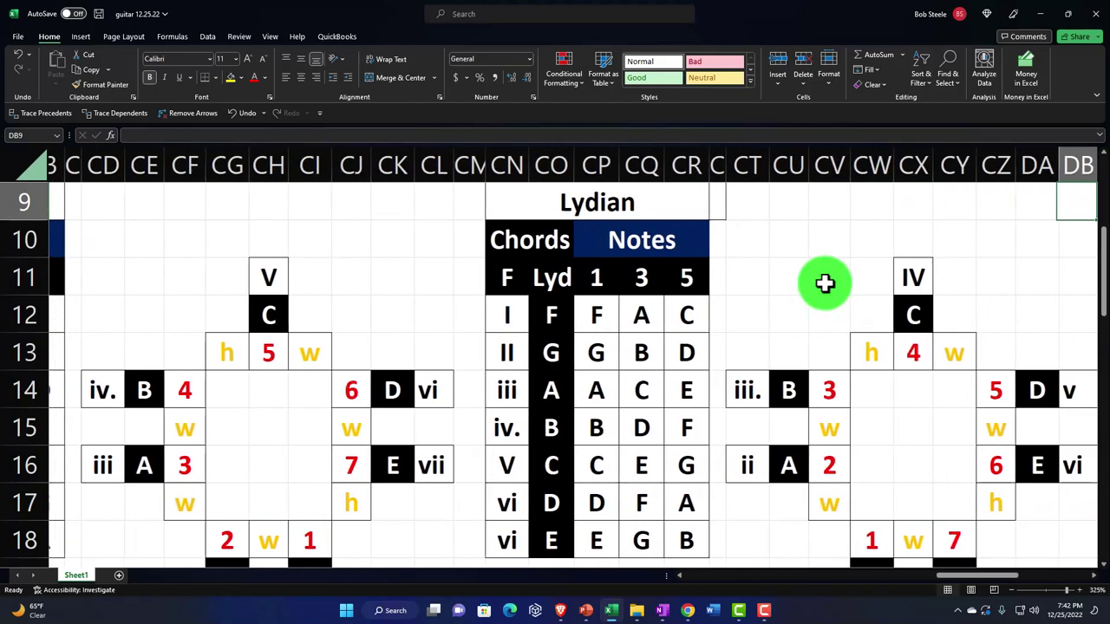
{"action": "key", "text": "Right"}
{"action": "key", "text": "Right"}
{"action": "key", "text": "Right"}
{"action": "key", "text": "Right"}
{"action": "key", "text": "Right"}
{"action": "key", "text": "Right"}
{"action": "key", "text": "Right"}
{"action": "key", "text": "Right"}
{"action": "key", "text": "Right"}
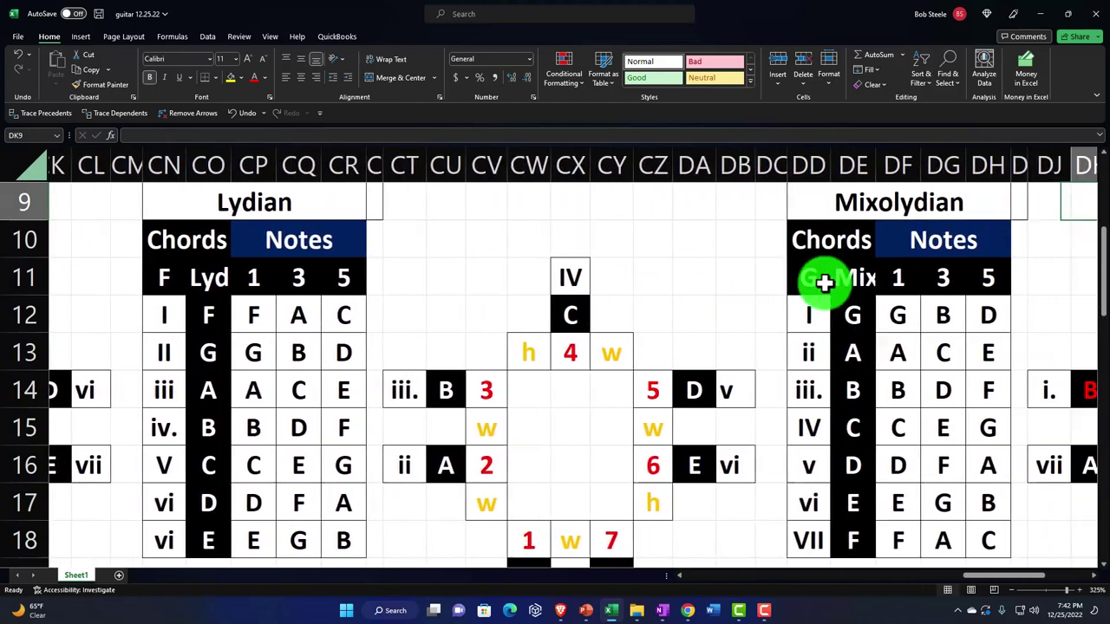
{"action": "key", "text": "Right"}
{"action": "key", "text": "Right"}
{"action": "key", "text": "Right"}
{"action": "key", "text": "Right"}
{"action": "key", "text": "Right"}
{"action": "key", "text": "Left"}
{"action": "key", "text": "Left"}
{"action": "key", "text": "Left"}
{"action": "key", "text": "Left"}
{"action": "key", "text": "Left"}
{"action": "key", "text": "Left"}
{"action": "key", "text": "Left"}
{"action": "key", "text": "Left"}
{"action": "key", "text": "Left"}
{"action": "key", "text": "Left"}
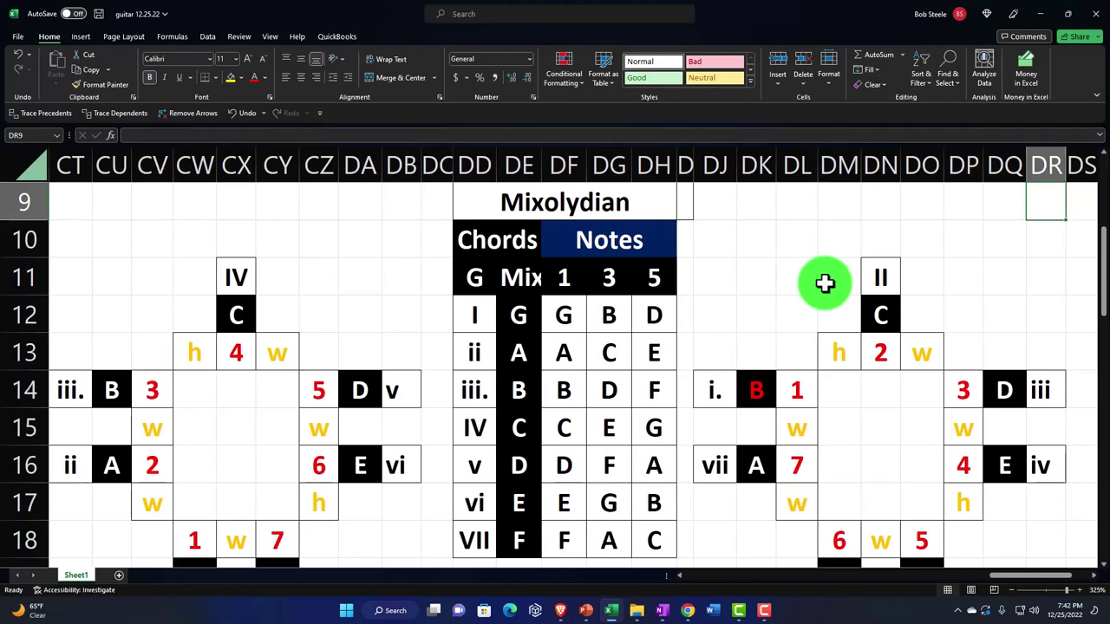
{"action": "key", "text": "Left"}
{"action": "key", "text": "Left"}
{"action": "key", "text": "Left"}
{"action": "key", "text": "Left"}
{"action": "key", "text": "Left"}
{"action": "key", "text": "Left"}
{"action": "key", "text": "Left"}
{"action": "key", "text": "Left"}
{"action": "key", "text": "Left"}
{"action": "key", "text": "Left"}
{"action": "key", "text": "Left"}
{"action": "key", "text": "Left"}
{"action": "key", "text": "Left"}
{"action": "key", "text": "Left"}
{"action": "key", "text": "Left"}
{"action": "key", "text": "Left"}
{"action": "key", "text": "Left"}
{"action": "key", "text": "Left"}
{"action": "key", "text": "Left"}
{"action": "key", "text": "Left"}
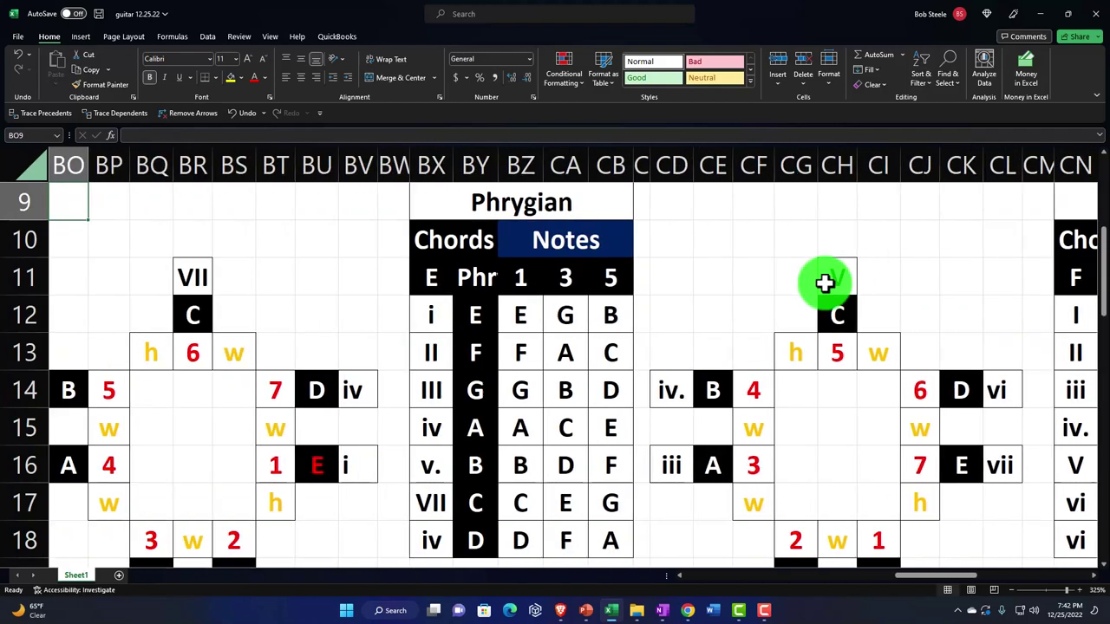
{"action": "key", "text": "Left"}
{"action": "key", "text": "Left"}
{"action": "key", "text": "Left"}
{"action": "key", "text": "Left"}
{"action": "key", "text": "Left"}
{"action": "key", "text": "Left"}
{"action": "key", "text": "Left"}
{"action": "key", "text": "Left"}
{"action": "key", "text": "Left"}
{"action": "key", "text": "Left"}
{"action": "key", "text": "Left"}
{"action": "key", "text": "Left"}
{"action": "key", "text": "Left"}
{"action": "key", "text": "Left"}
{"action": "key", "text": "Left"}
{"action": "key", "text": "Left"}
{"action": "key", "text": "Left"}
{"action": "key", "text": "Left"}
{"action": "key", "text": "Left"}
{"action": "key", "text": "Left"}
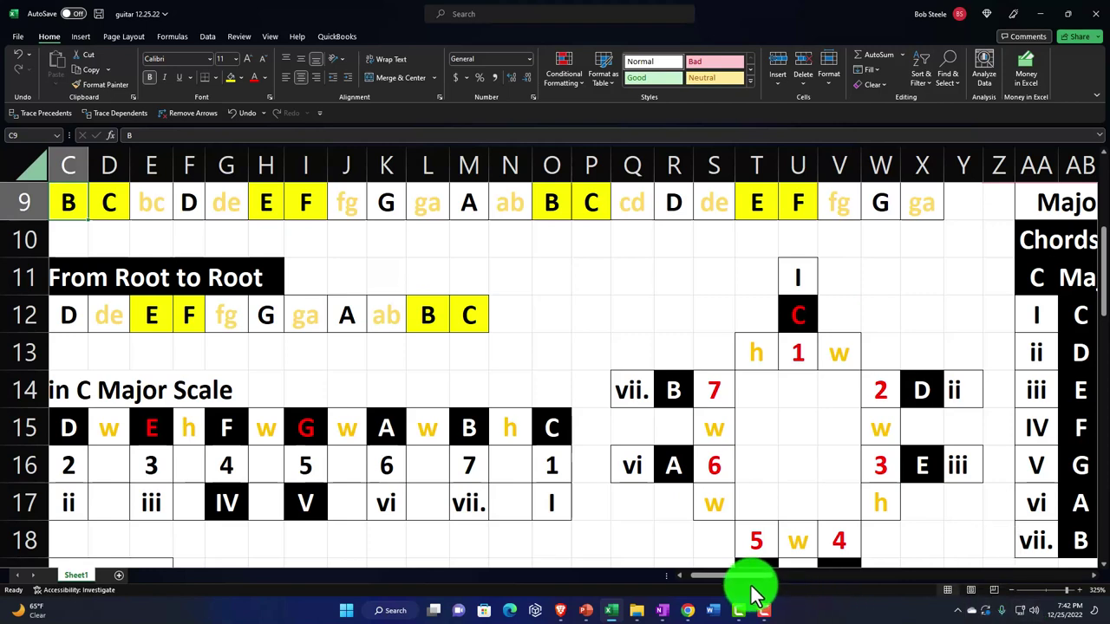
{"action": "left_click_drag", "start_coordinate": [745, 576], "coordinate": [733, 576]}
{"action": "scroll", "coordinate": [366, 439], "scroll_direction": "up", "scroll_amount": 1}
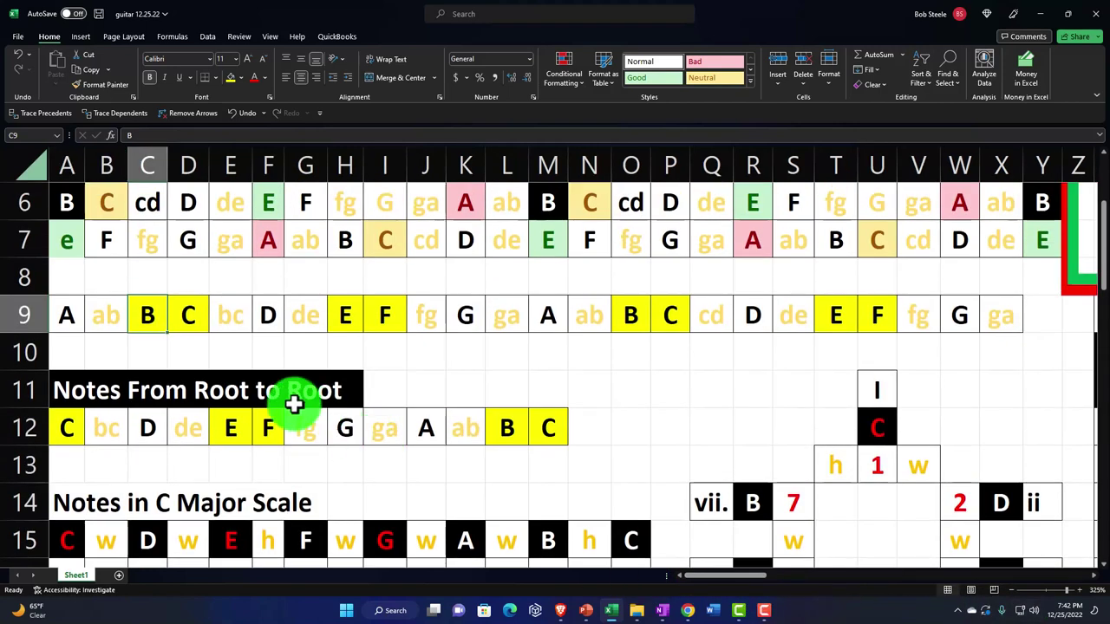
{"action": "left_click_drag", "start_coordinate": [342, 315], "coordinate": [841, 310]}
{"action": "key", "text": "ctrl+c"}
{"action": "left_click", "coordinate": [77, 430]}
{"action": "key", "text": "ctrl+v"}
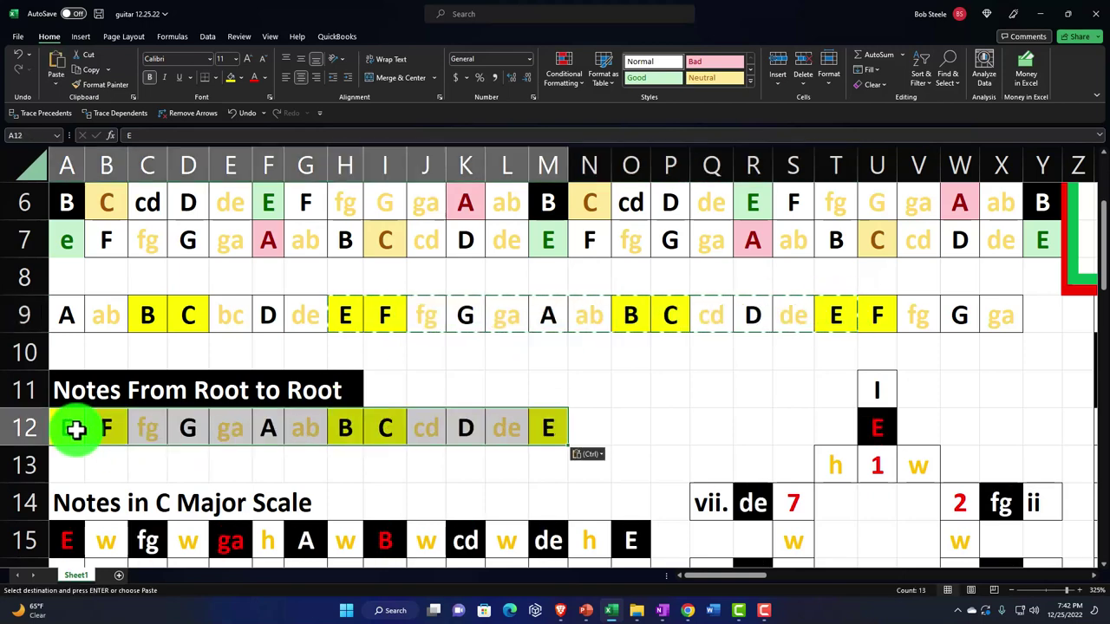
{"action": "scroll", "coordinate": [543, 433], "scroll_direction": "down", "scroll_amount": 1}
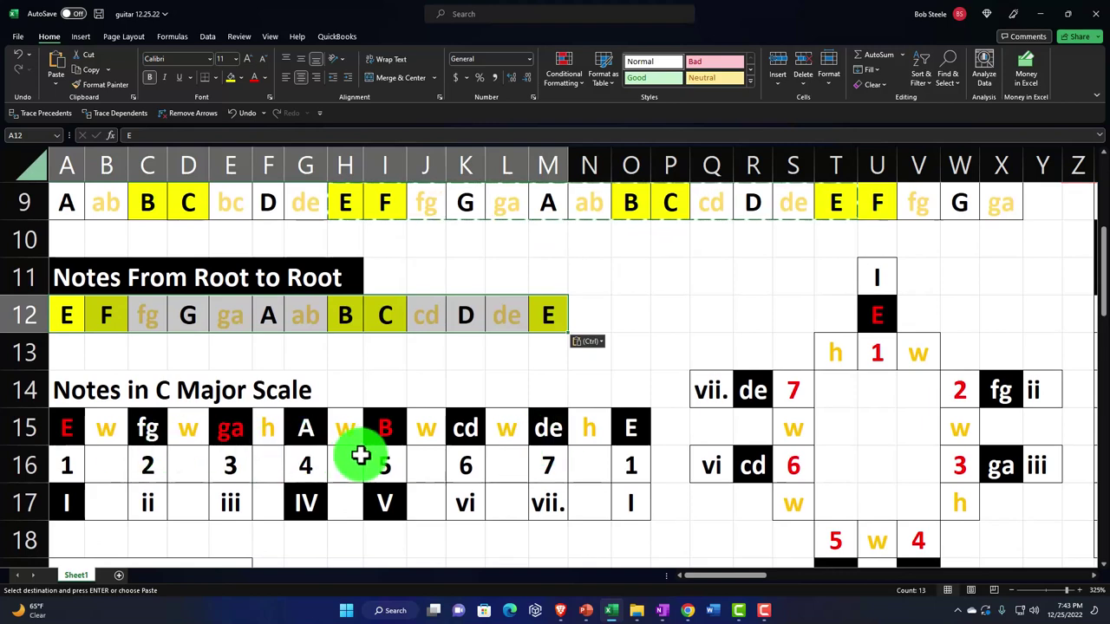
{"action": "scroll", "coordinate": [365, 466], "scroll_direction": "up", "scroll_amount": 3}
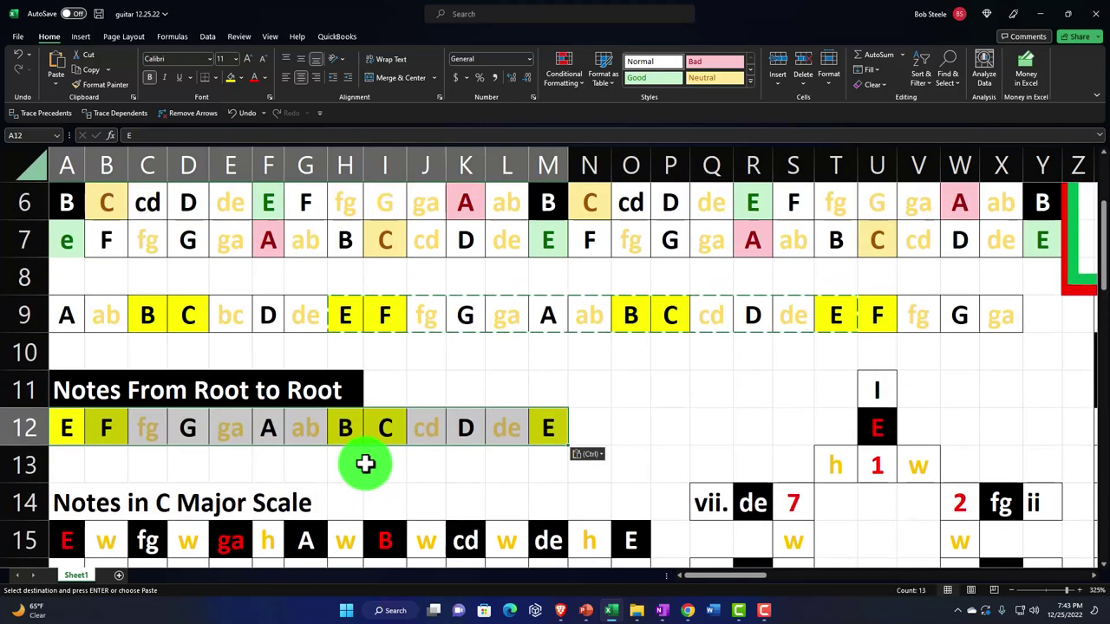
{"action": "left_click", "coordinate": [18, 55]}
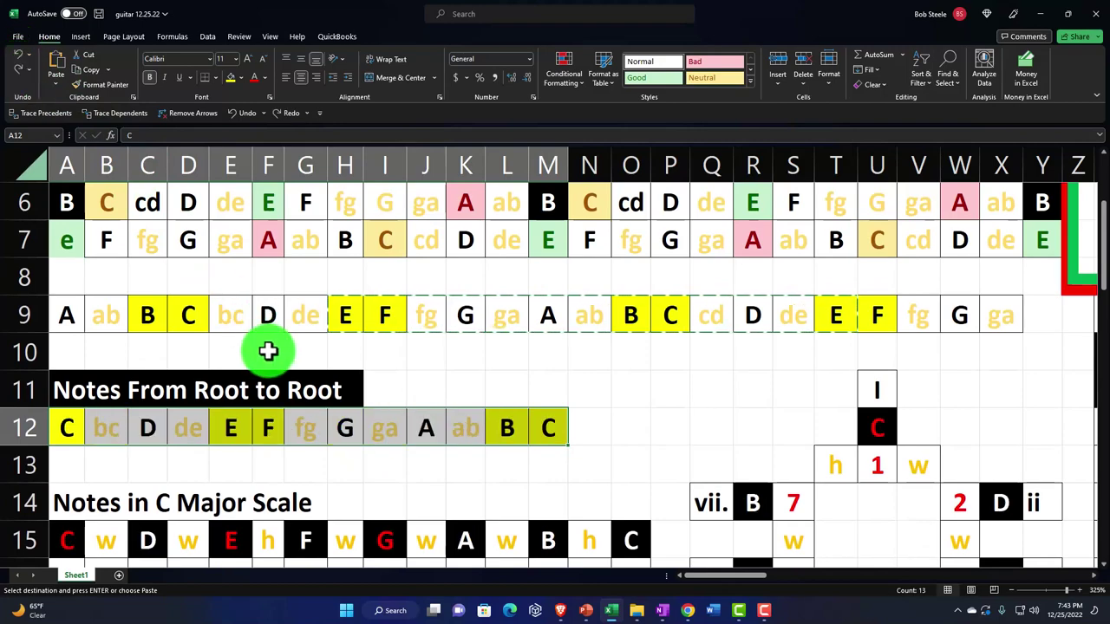
{"action": "scroll", "coordinate": [268, 349], "scroll_direction": "up", "scroll_amount": 2}
{"action": "scroll", "coordinate": [268, 351], "scroll_direction": "up", "scroll_amount": 1}
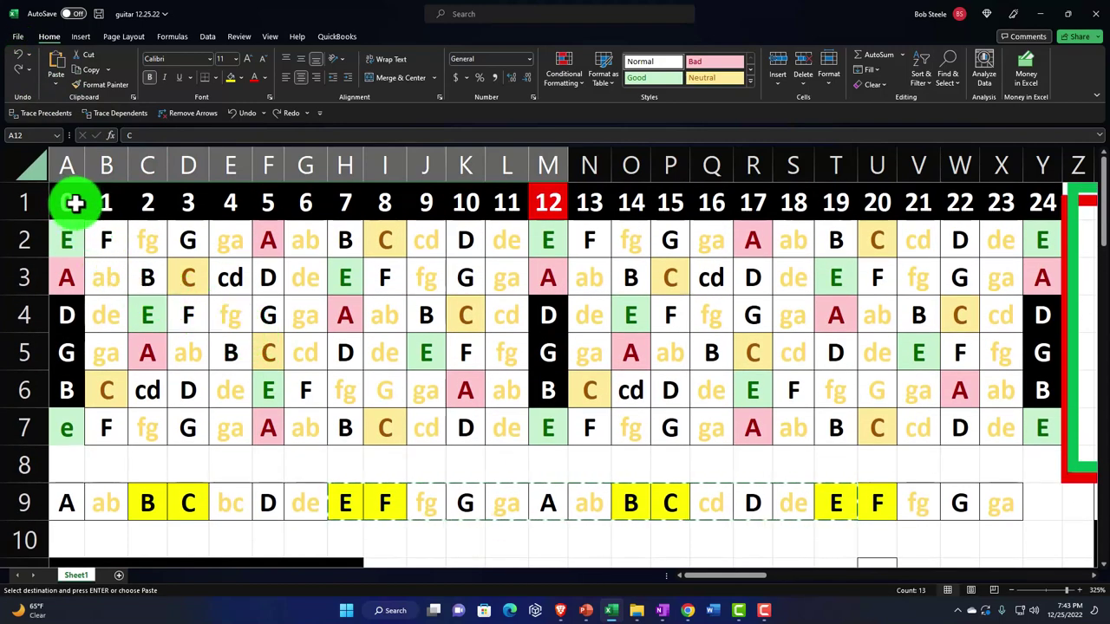
Check fret 24 in Y1 and select the fretboard note cells A2:Y7
{"action": "left_click", "coordinate": [1049, 200]}
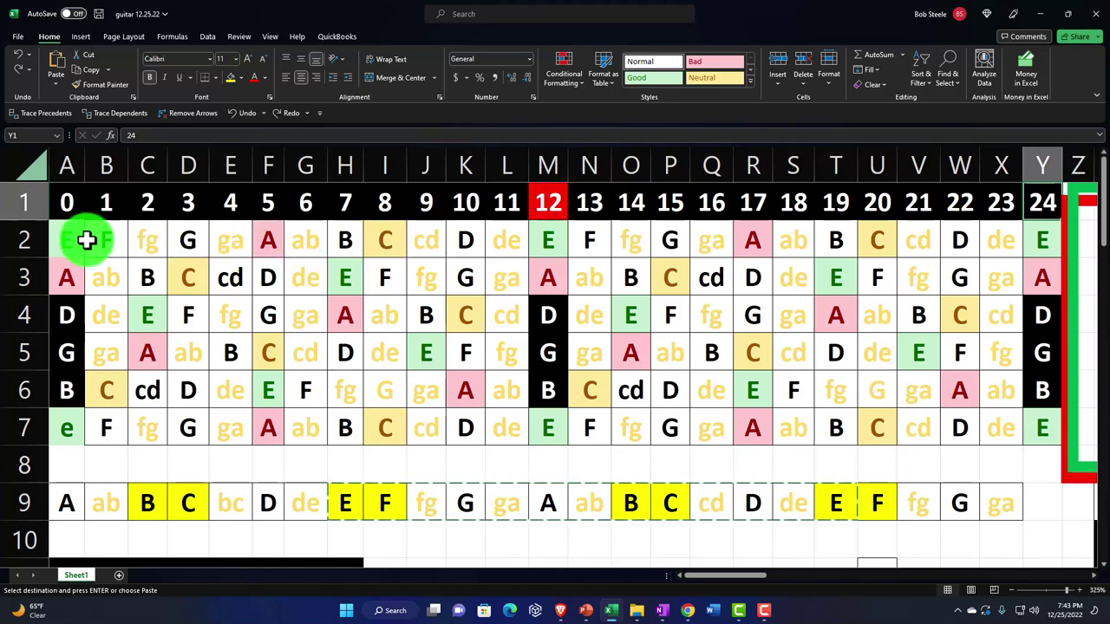
{"action": "left_click_drag", "start_coordinate": [77, 237], "coordinate": [1026, 422]}
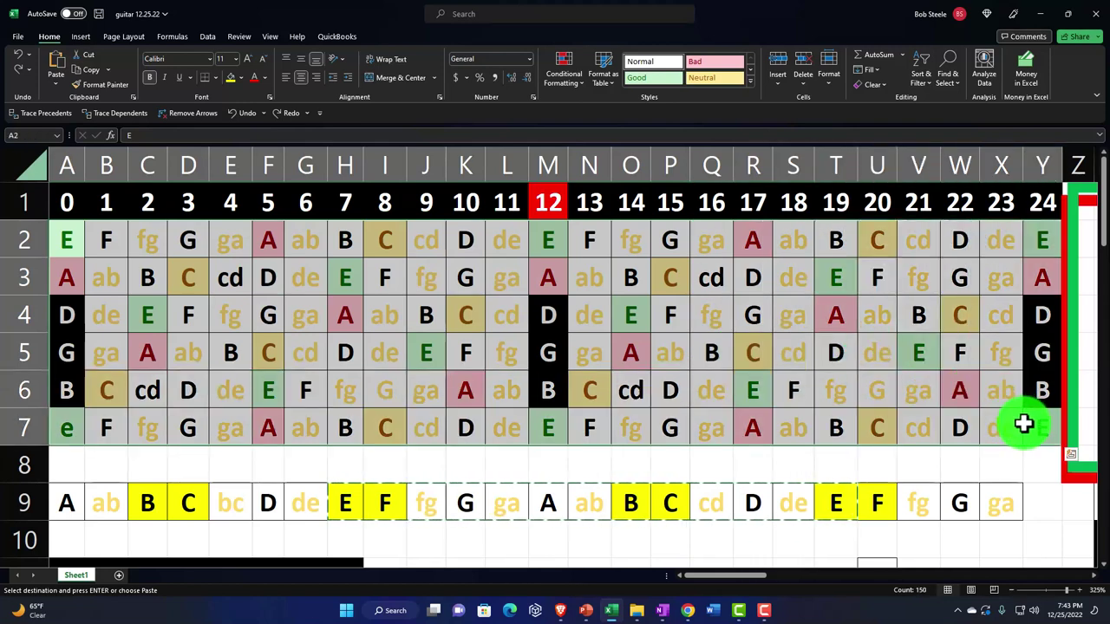
{"action": "left_click", "coordinate": [556, 78]}
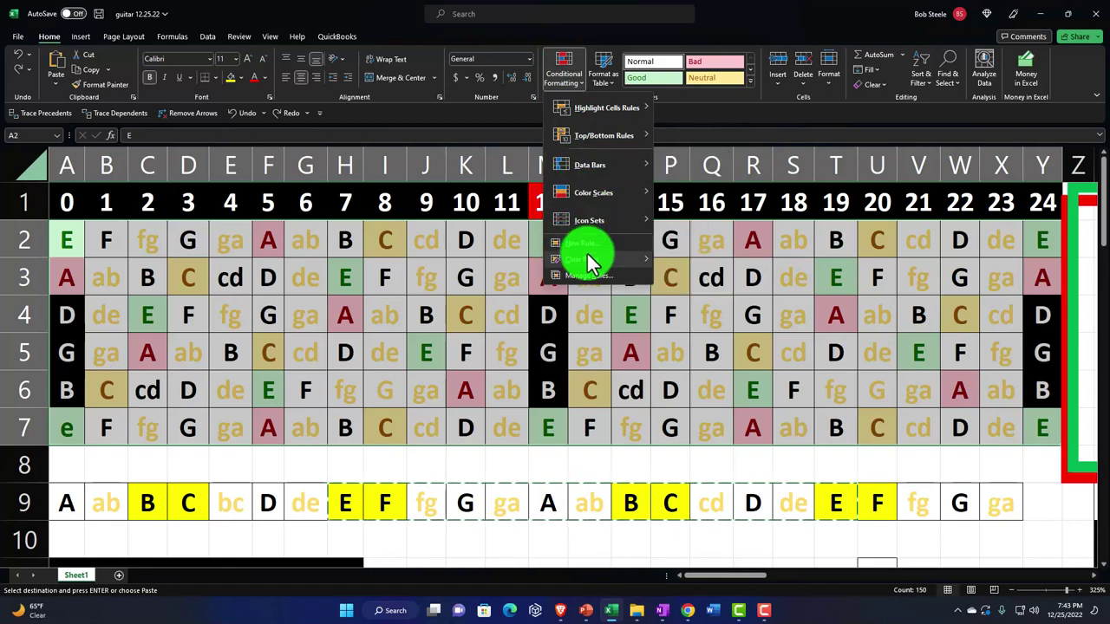
Clear the conditional formatting rules from the selected A2:Y7 cells and zoom out
{"action": "mouse_move", "coordinate": [592, 259]}
{"action": "left_click", "coordinate": [686, 268]}
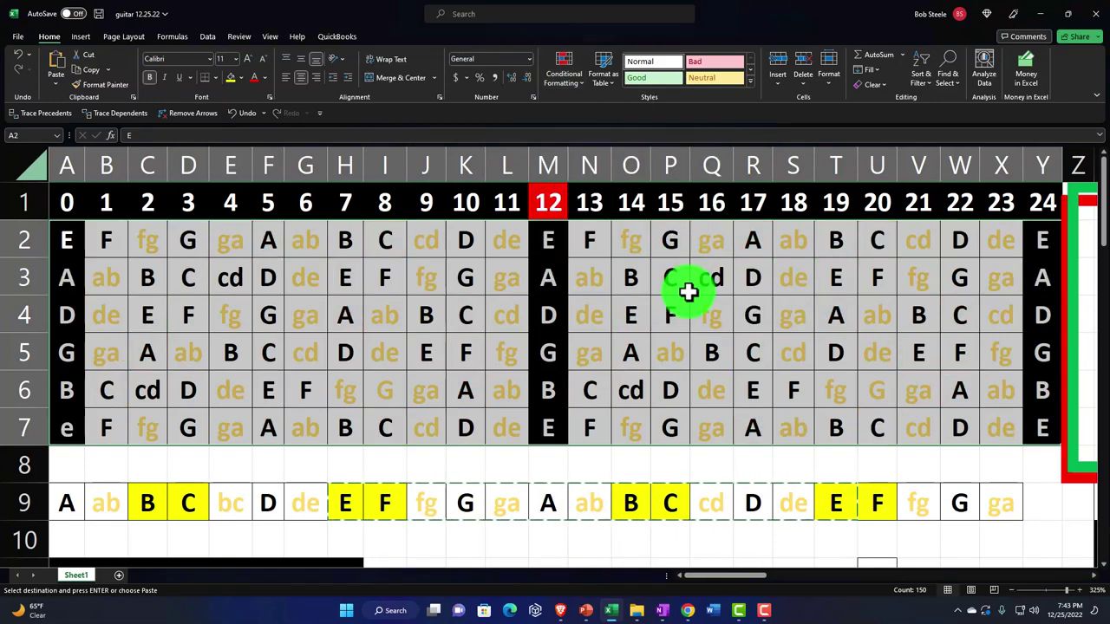
{"action": "scroll", "coordinate": [688, 292], "scroll_direction": "down", "scroll_amount": 3}
{"action": "scroll", "coordinate": [688, 292], "scroll_direction": "down", "scroll_amount": 3}
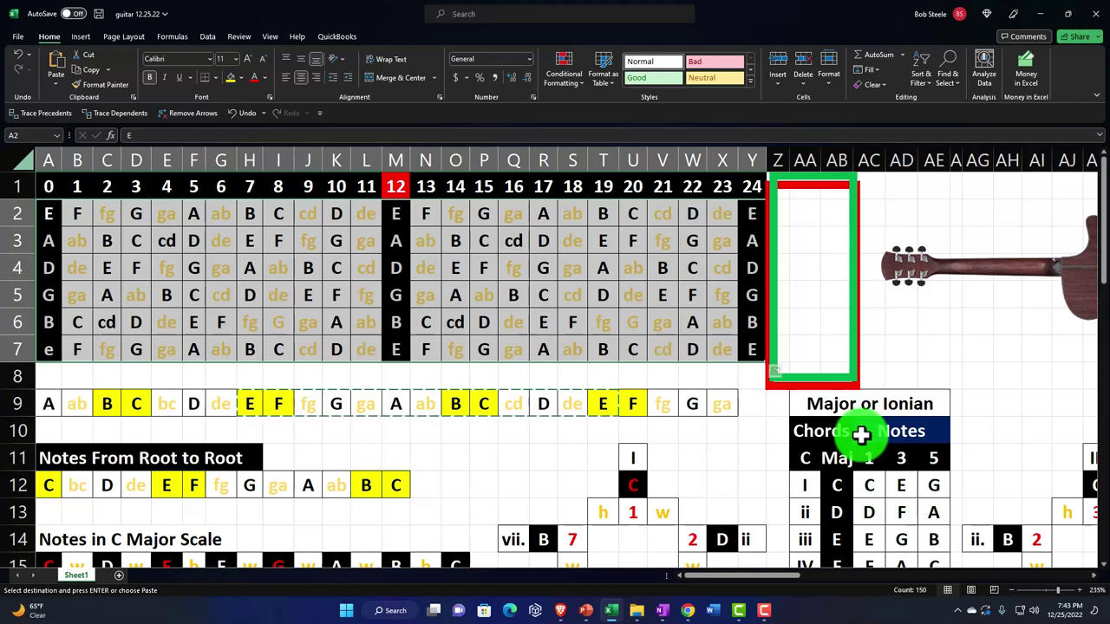
Add a light red Equal To rule highlighting cells that match the C in AC12
{"action": "left_click", "coordinate": [559, 73]}
{"action": "mouse_move", "coordinate": [620, 121]}
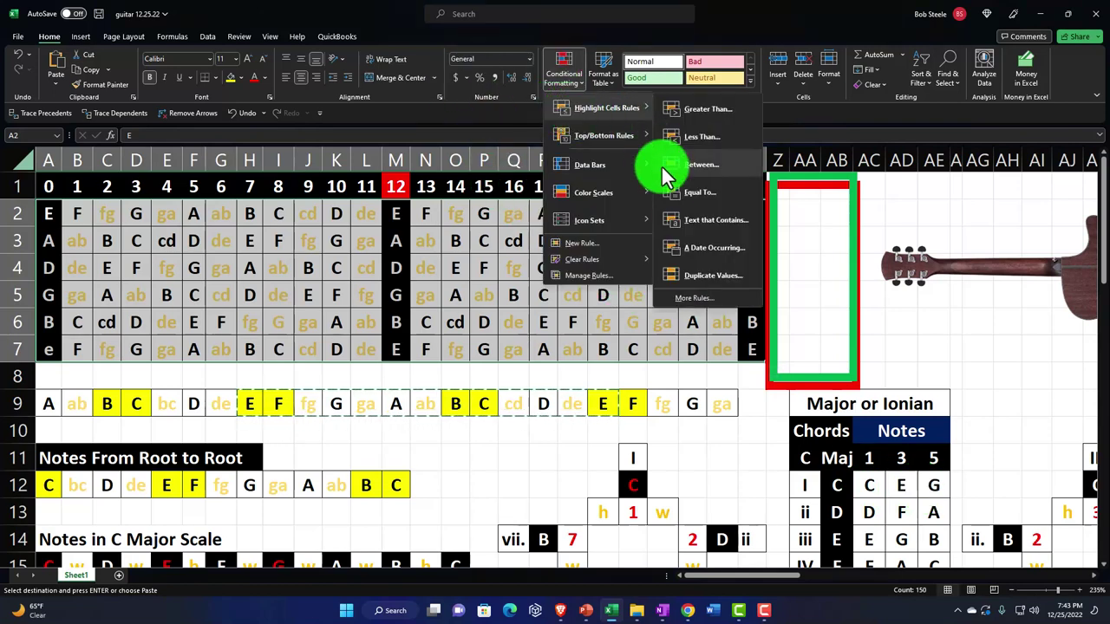
{"action": "left_click", "coordinate": [683, 192]}
{"action": "left_click", "coordinate": [870, 485]}
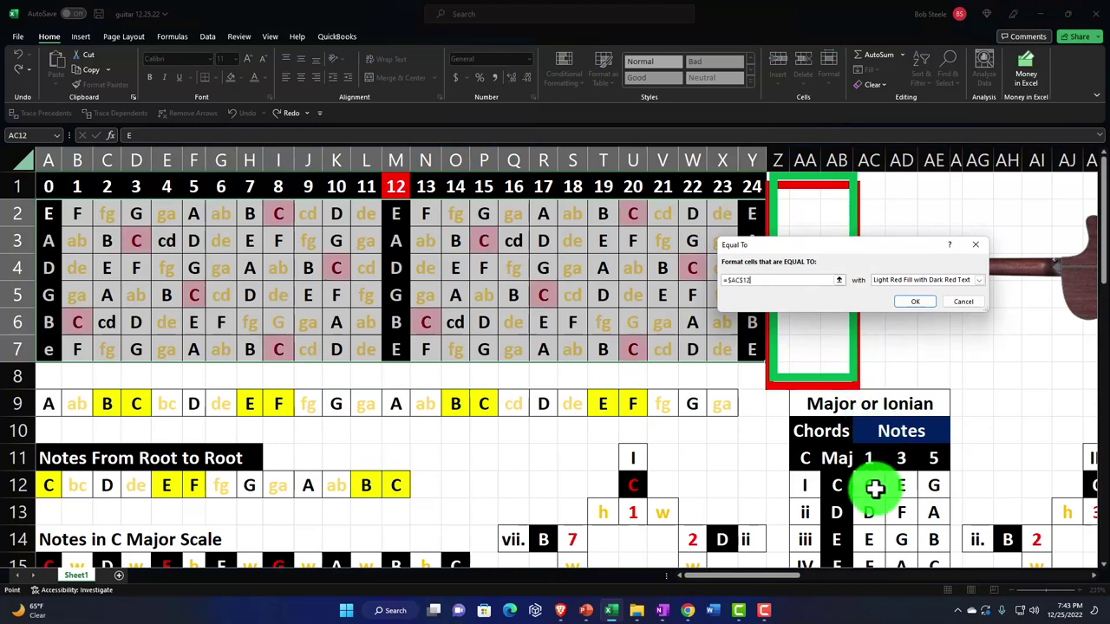
{"action": "left_click", "coordinate": [902, 293]}
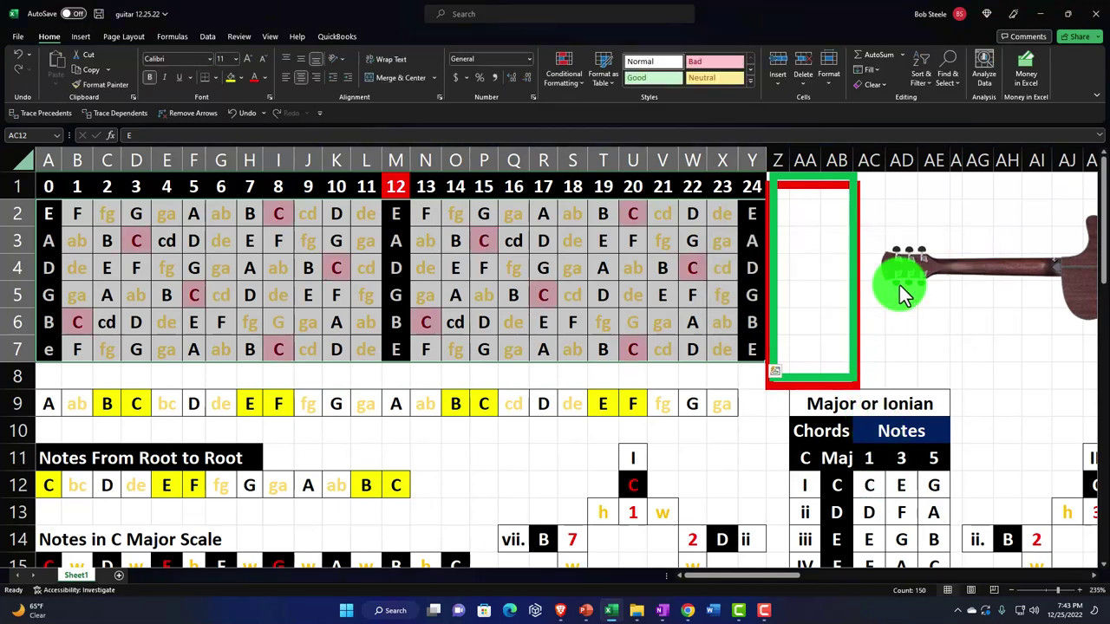
Add a light red Equal To rule for E notes referencing AD12
{"action": "left_click", "coordinate": [566, 74]}
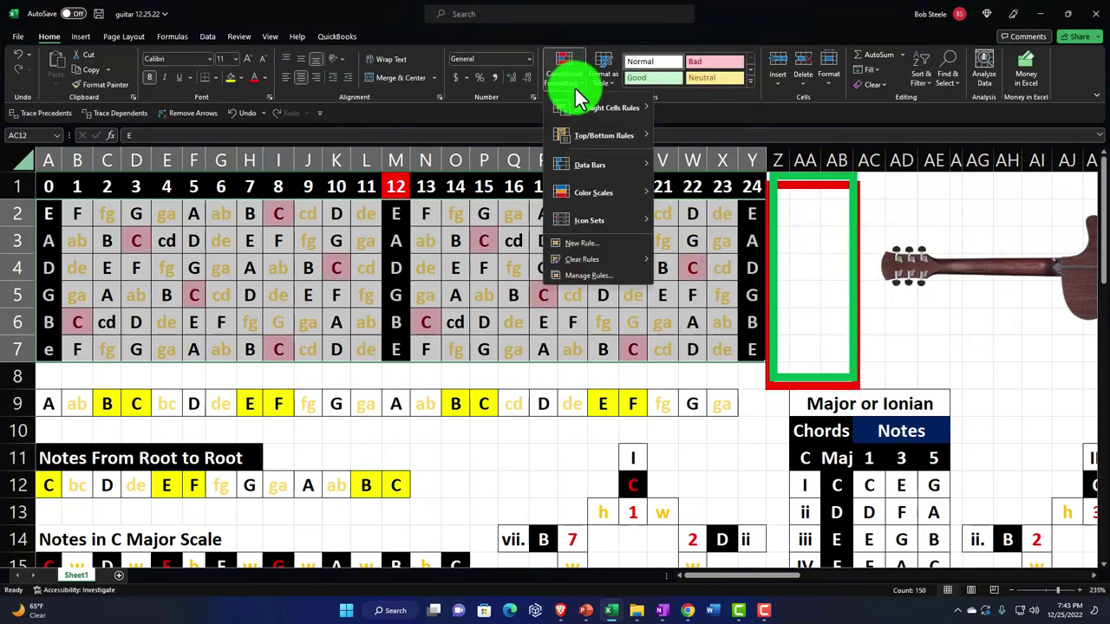
{"action": "mouse_move", "coordinate": [590, 111]}
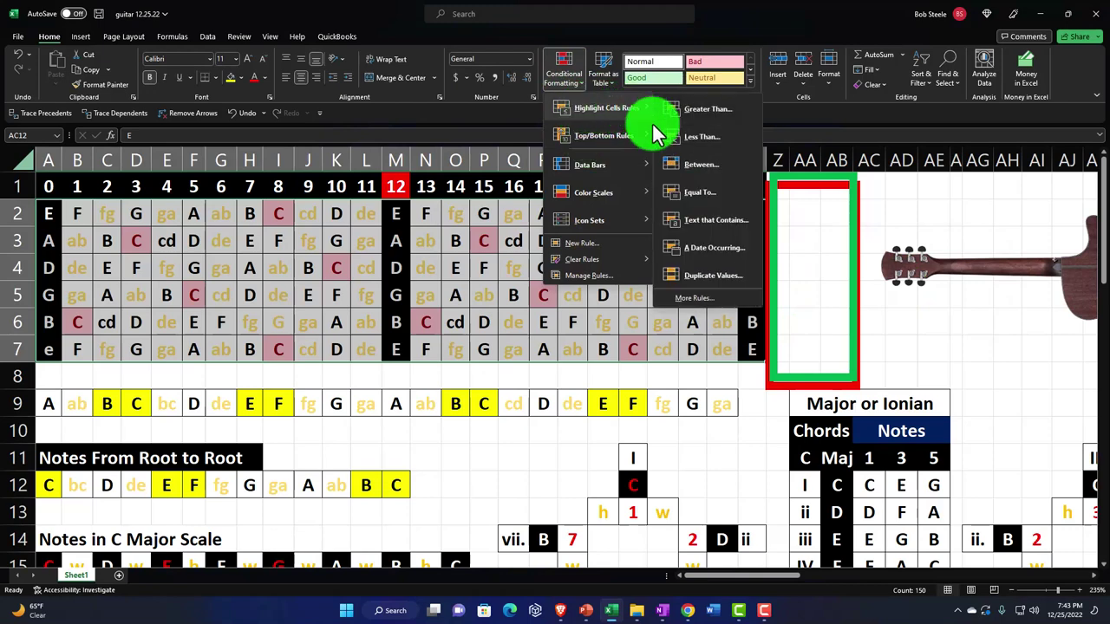
{"action": "left_click", "coordinate": [699, 193]}
{"action": "left_click", "coordinate": [902, 496]}
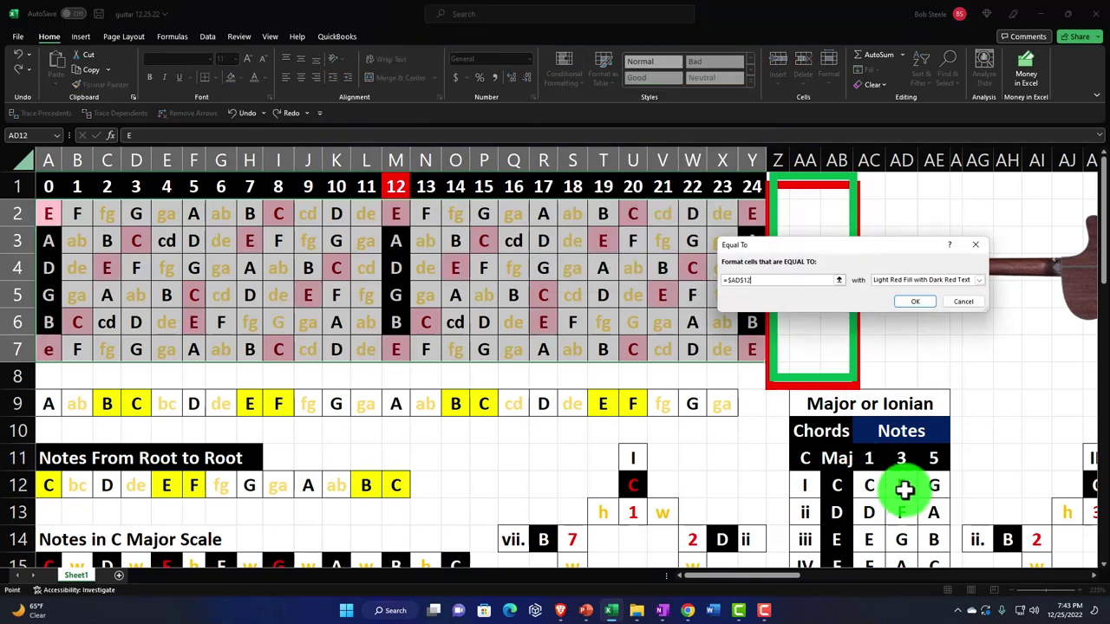
{"action": "left_click", "coordinate": [565, 74]}
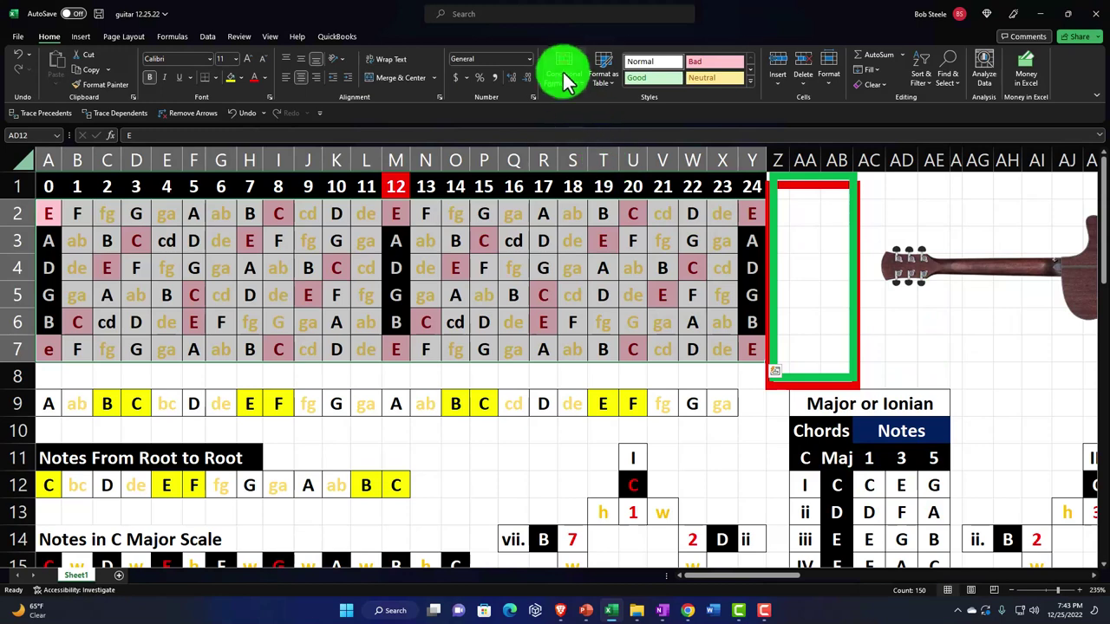
Add a light red Equal To rule for G notes referencing AE12, then deselect
{"action": "mouse_move", "coordinate": [572, 111]}
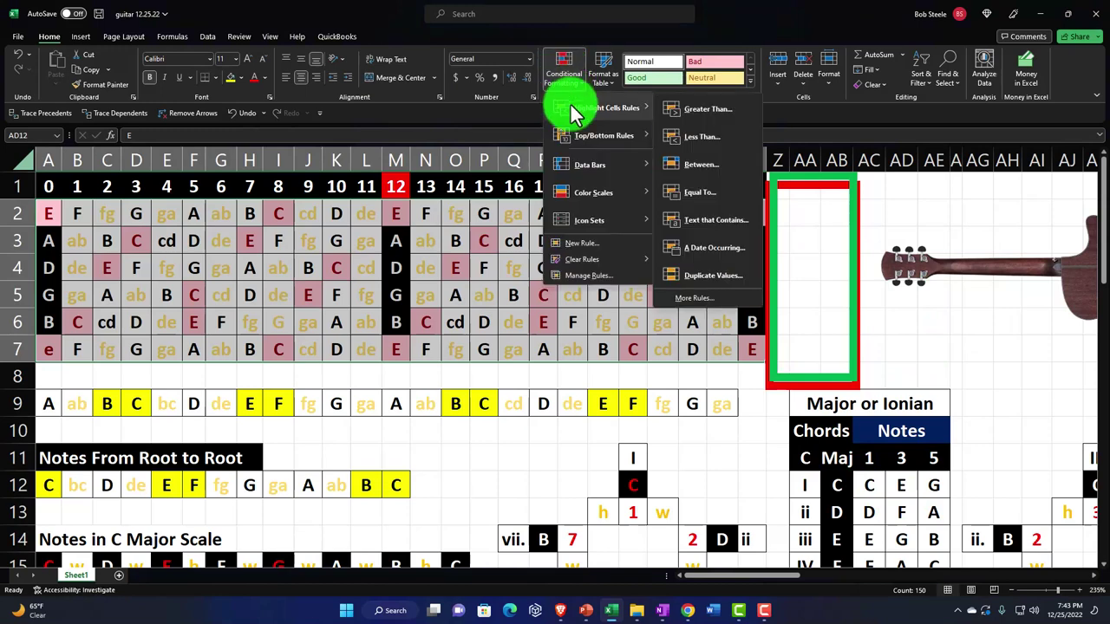
{"action": "left_click", "coordinate": [709, 191]}
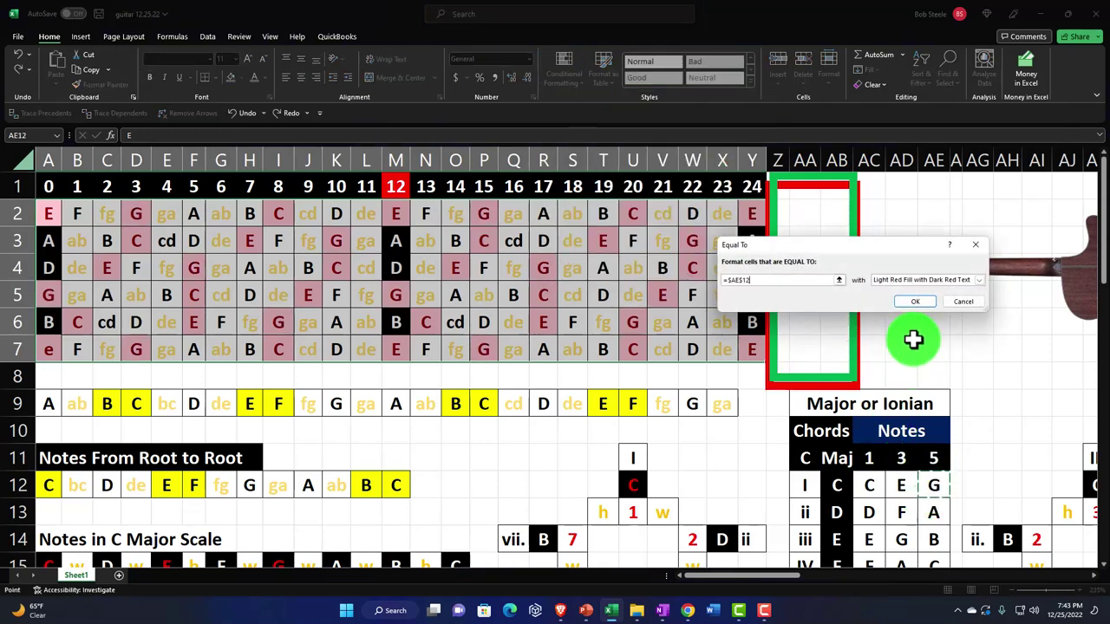
{"action": "left_click", "coordinate": [914, 300]}
{"action": "left_click", "coordinate": [614, 404]}
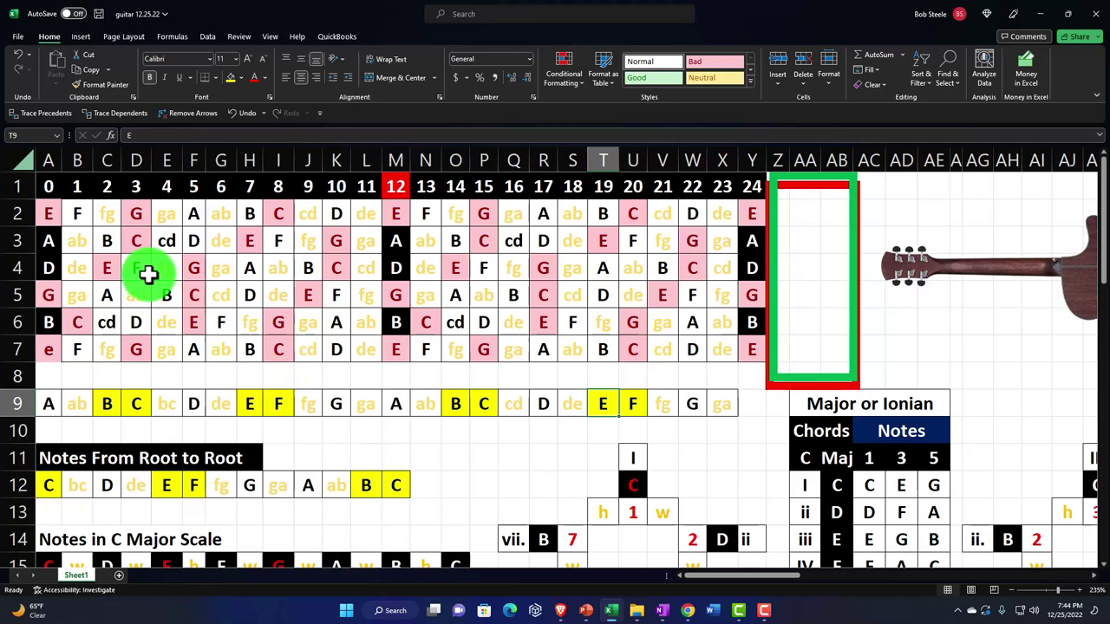
Drop the green box beside the red box, then select the fretboard note grid
{"action": "left_click_drag", "start_coordinate": [772, 248], "coordinate": [33, 254]}
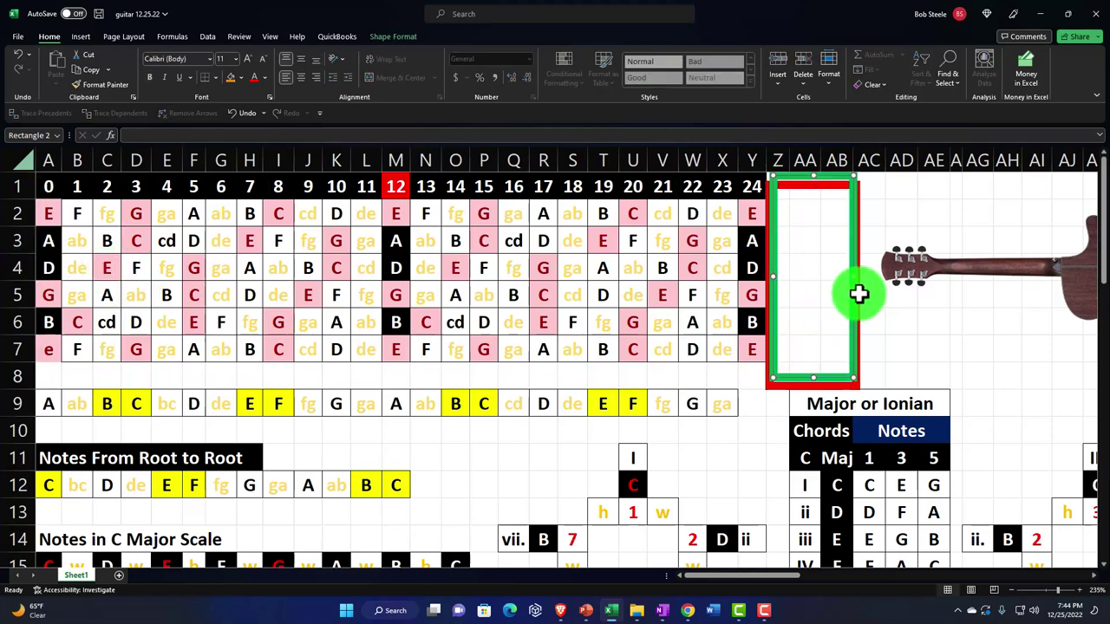
{"action": "left_click_drag", "start_coordinate": [851, 295], "coordinate": [153, 272]}
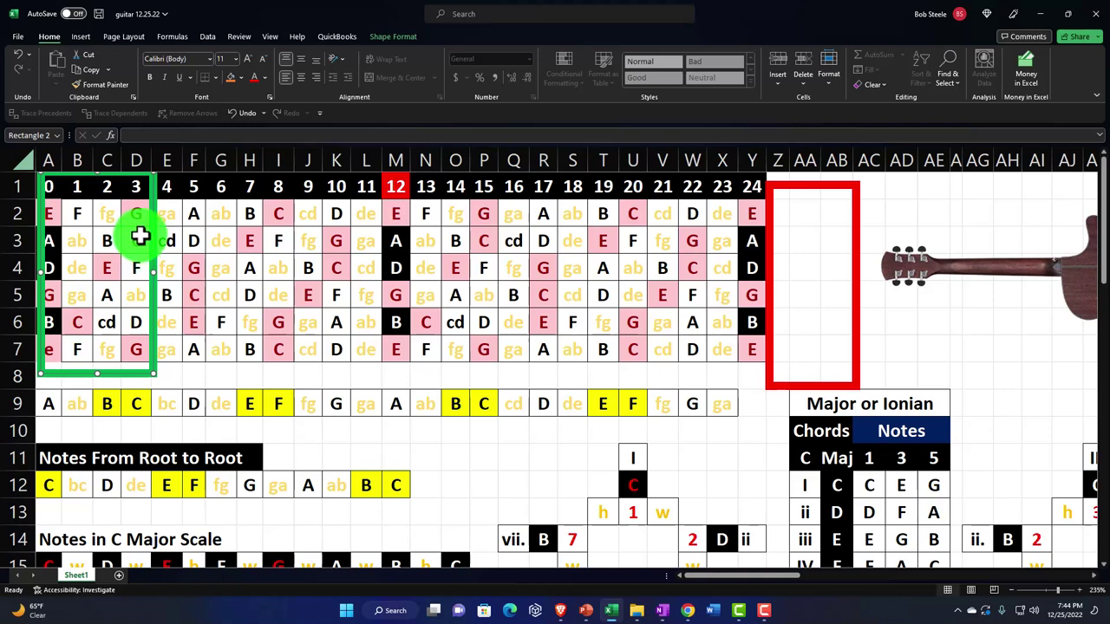
{"action": "left_click_drag", "start_coordinate": [152, 241], "coordinate": [939, 250]}
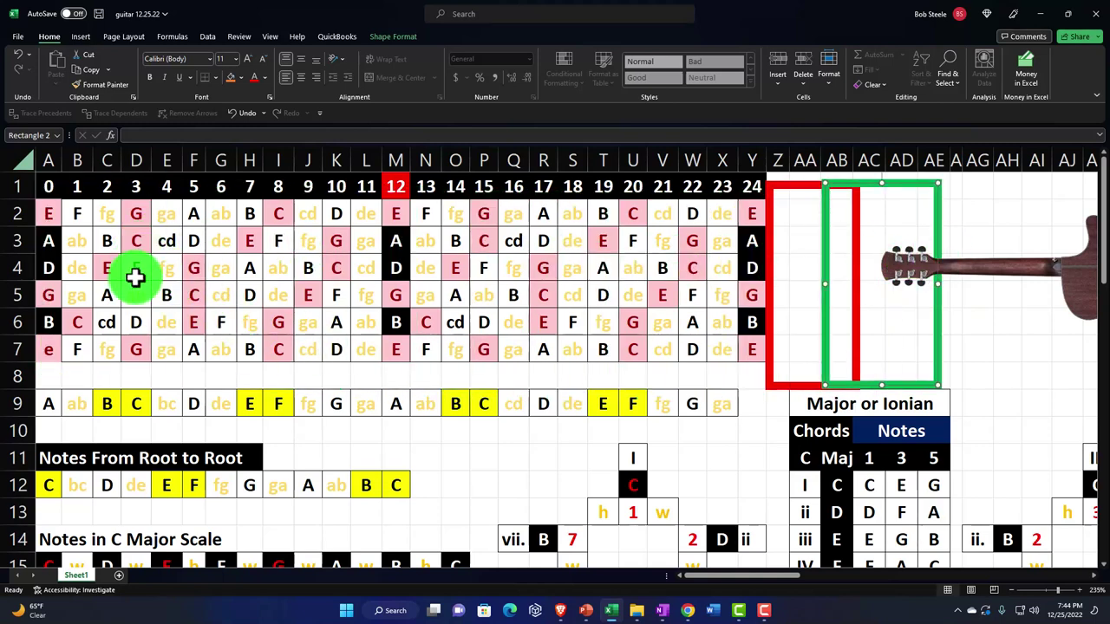
{"action": "left_click_drag", "start_coordinate": [45, 211], "coordinate": [742, 345]}
{"action": "left_click", "coordinate": [564, 76]}
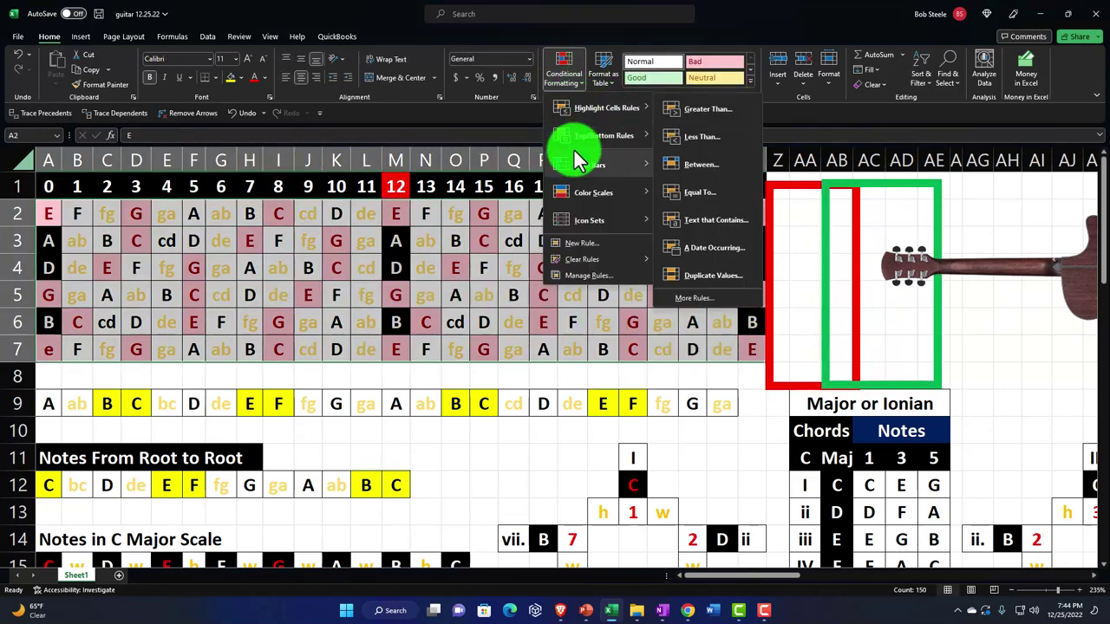
Clear the old rules and add a light red Equal To rule for C from AC12
{"action": "mouse_move", "coordinate": [579, 257]}
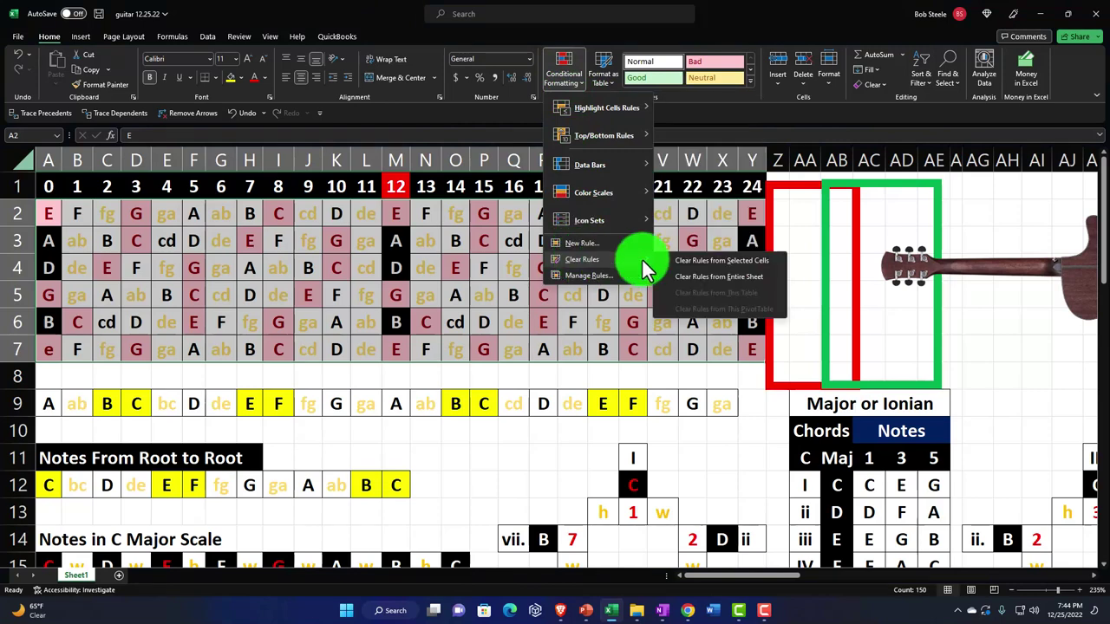
{"action": "left_click", "coordinate": [686, 261]}
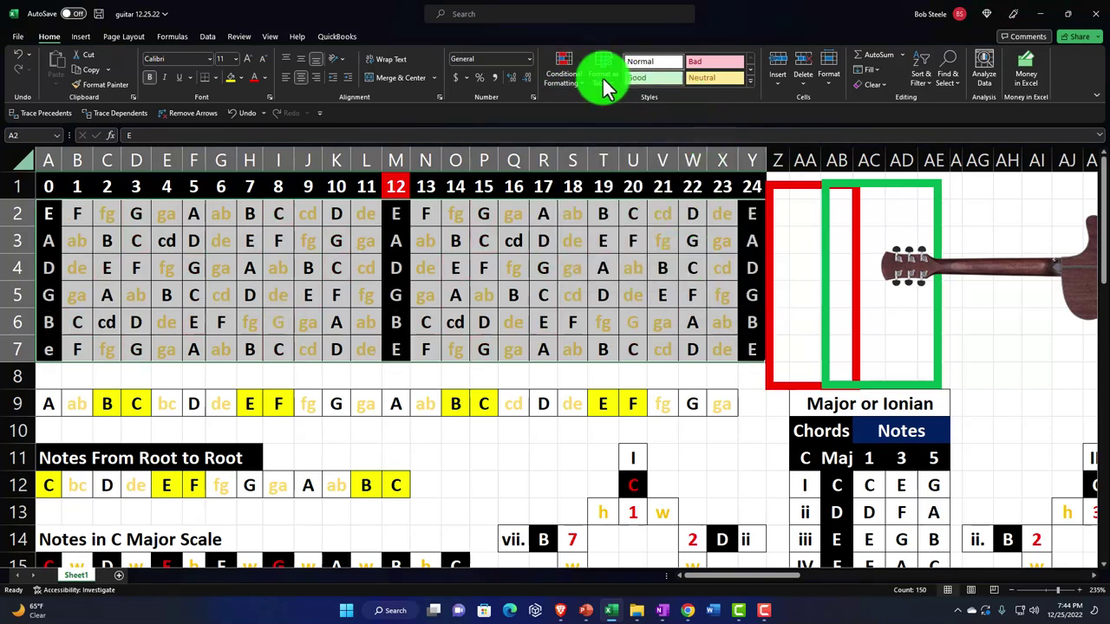
{"action": "left_click", "coordinate": [563, 76]}
{"action": "mouse_move", "coordinate": [598, 109]}
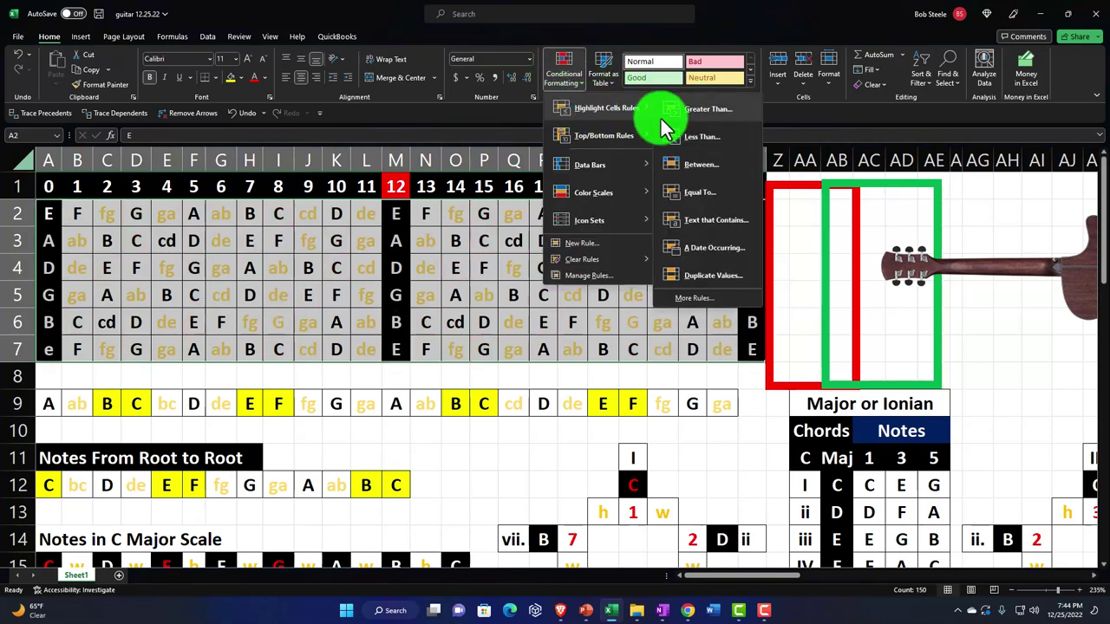
{"action": "left_click", "coordinate": [698, 190]}
{"action": "left_click", "coordinate": [870, 484]}
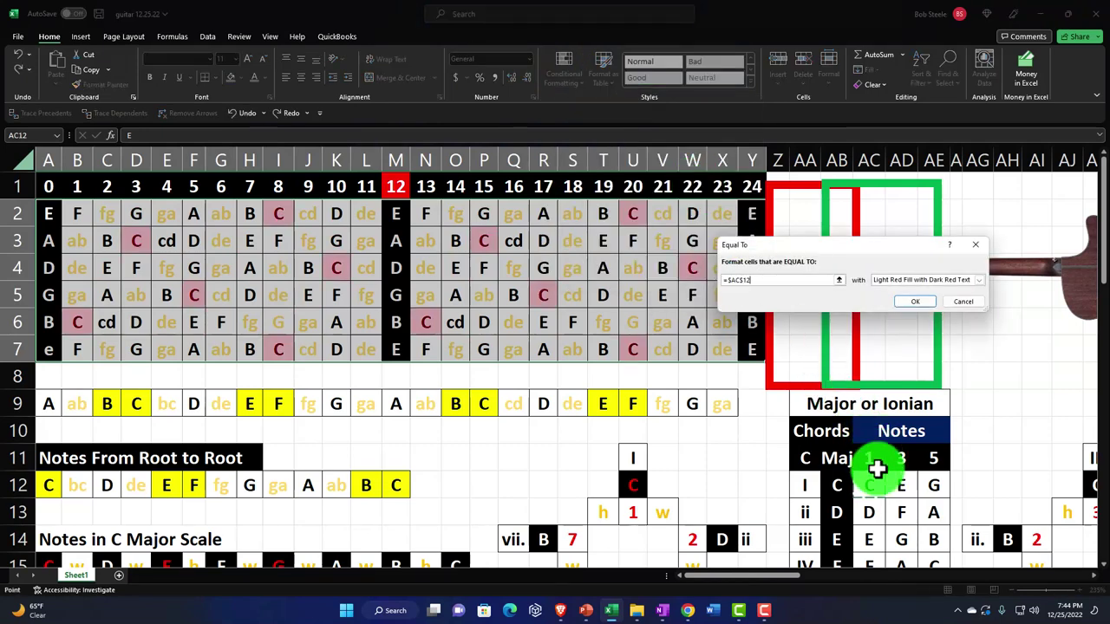
{"action": "left_click", "coordinate": [913, 304]}
Add a yellow-fill Equal To rule for E notes referencing AD12
{"action": "left_click", "coordinate": [564, 76]}
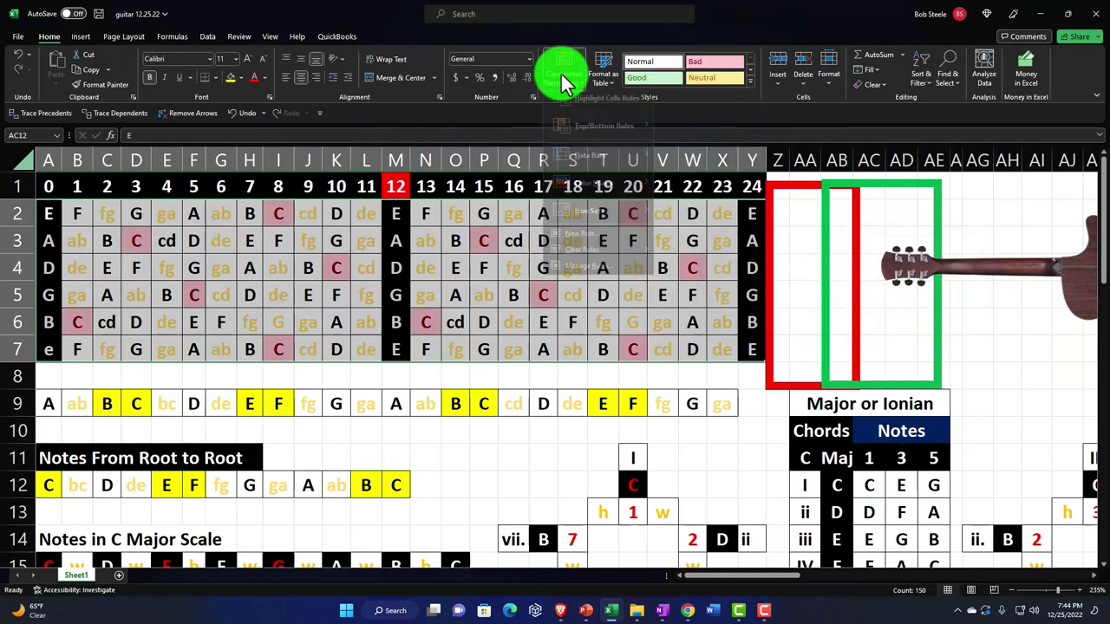
{"action": "mouse_move", "coordinate": [589, 117]}
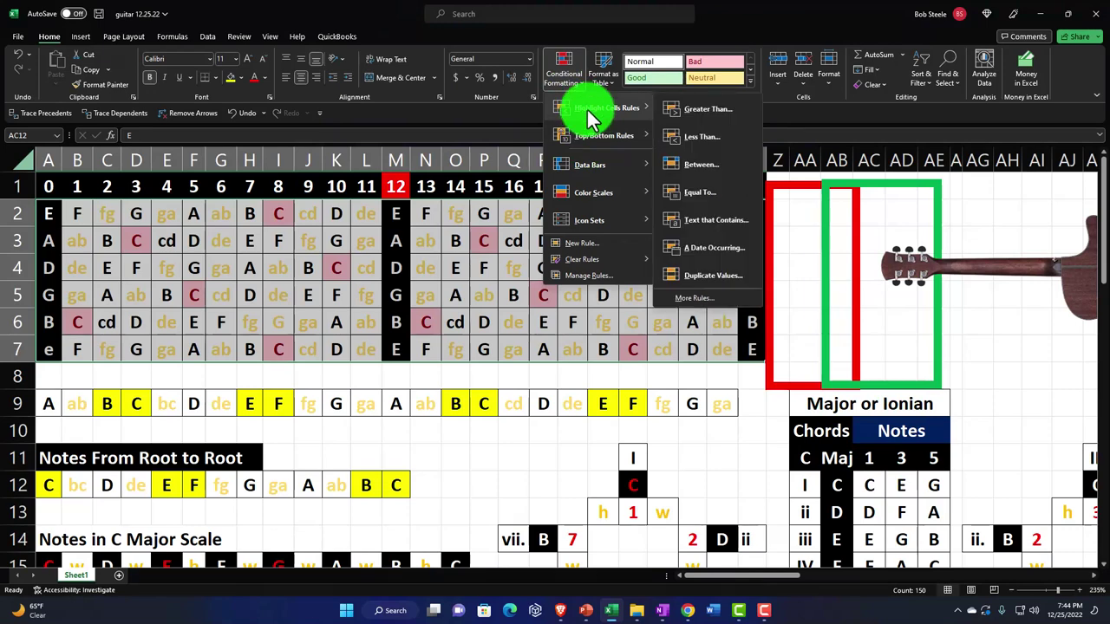
{"action": "left_click", "coordinate": [704, 194]}
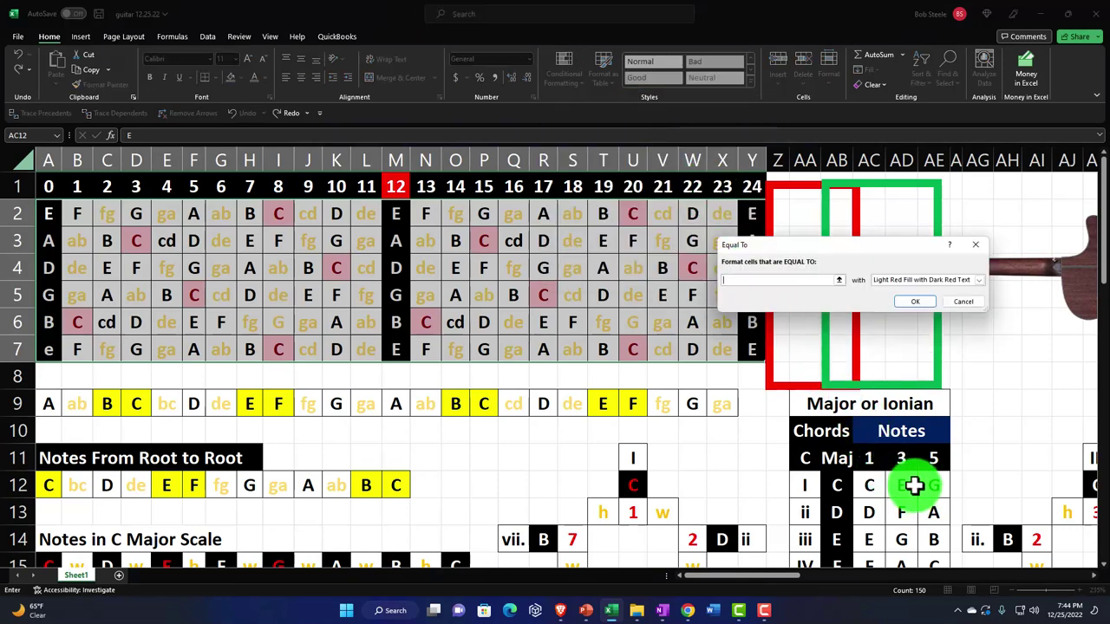
{"action": "left_click", "coordinate": [914, 487]}
{"action": "left_click", "coordinate": [979, 284]}
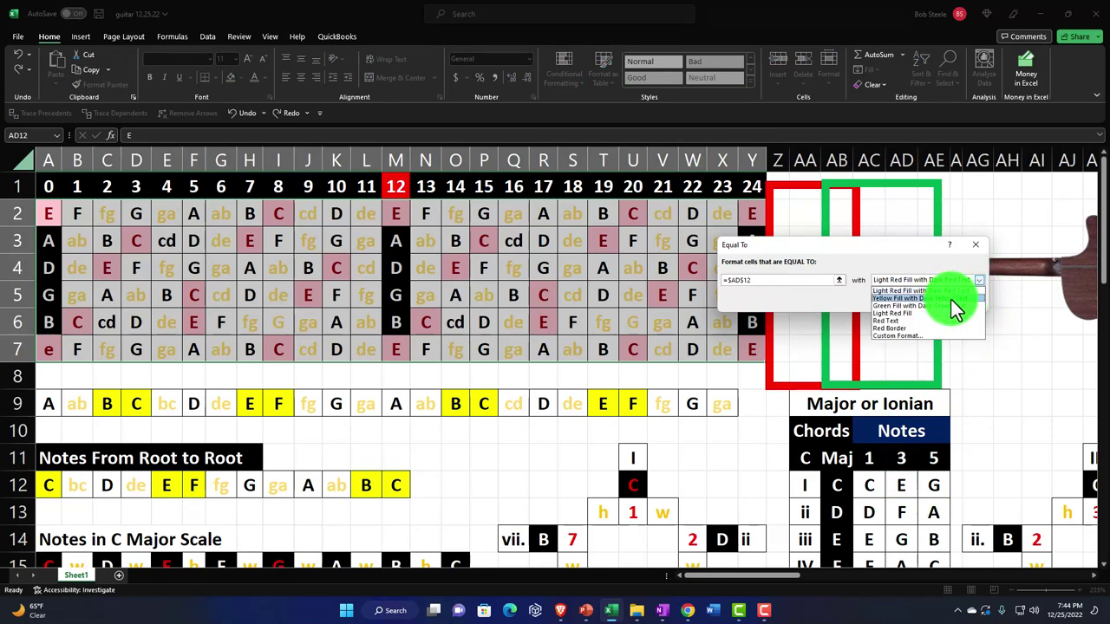
{"action": "left_click", "coordinate": [951, 298]}
{"action": "left_click", "coordinate": [926, 308]}
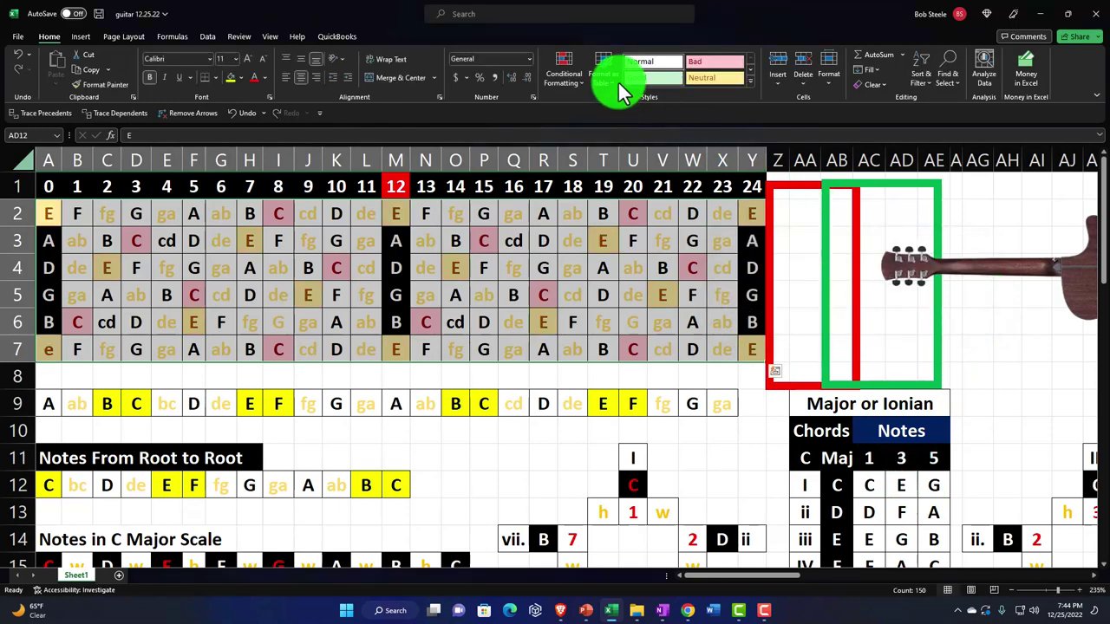
Add a green-fill Equal To rule for G notes referencing AE12, then deselect
{"action": "left_click", "coordinate": [564, 82]}
{"action": "mouse_move", "coordinate": [580, 108]}
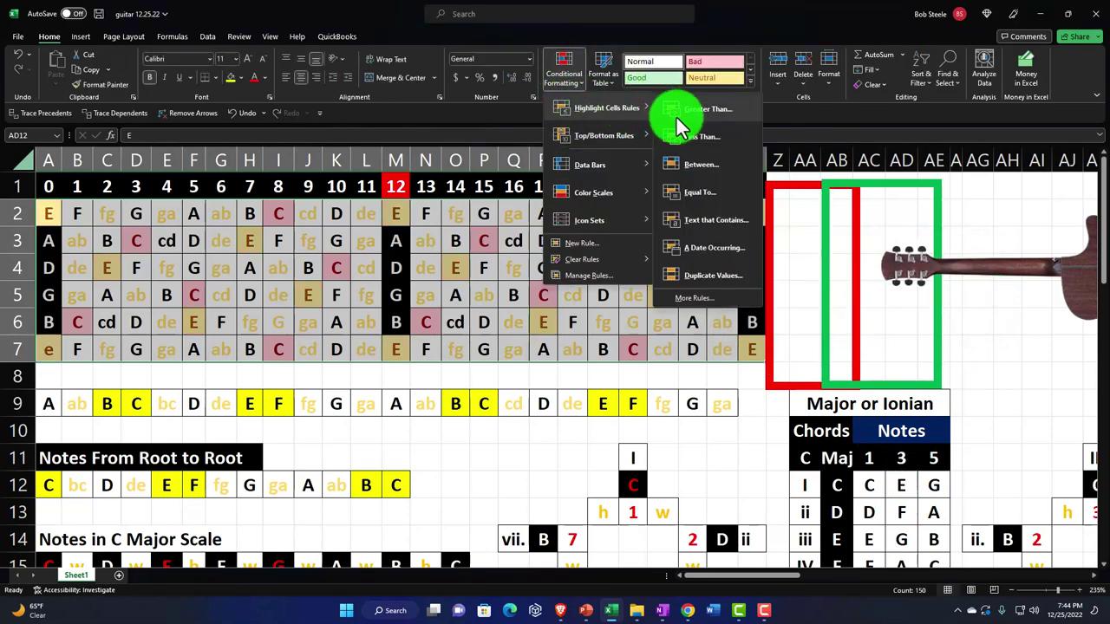
{"action": "left_click", "coordinate": [700, 194]}
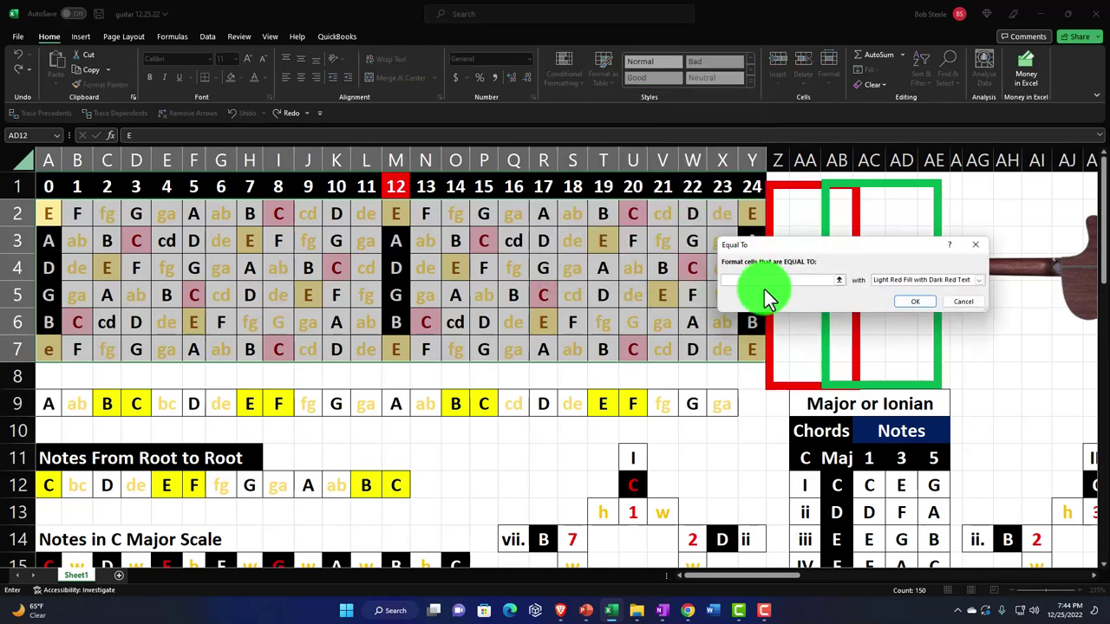
{"action": "left_click", "coordinate": [936, 487]}
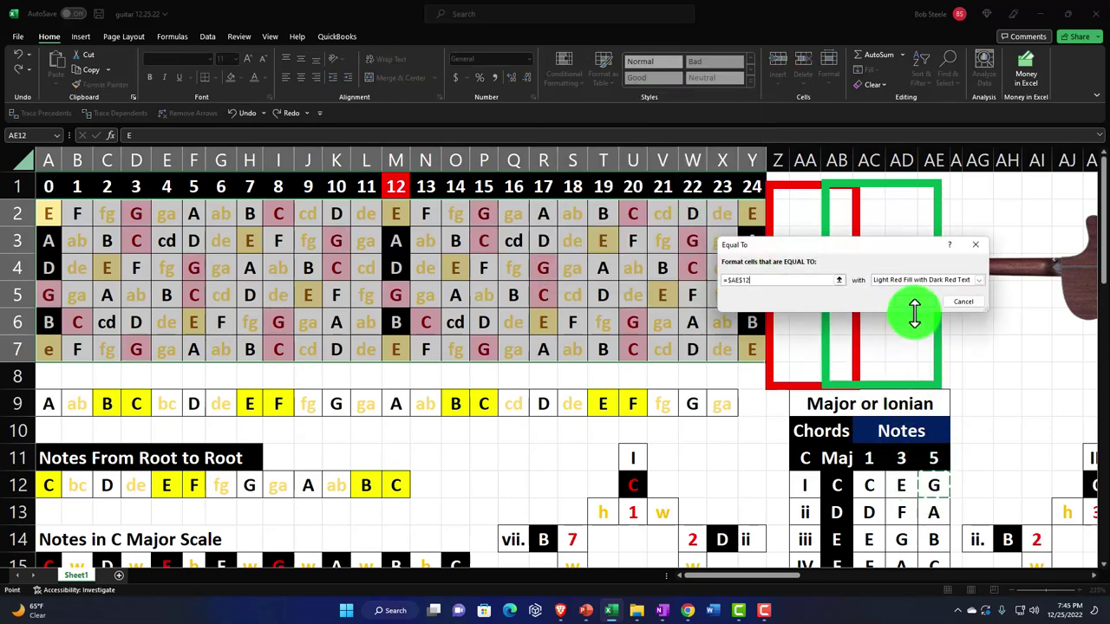
{"action": "left_click", "coordinate": [976, 281]}
{"action": "left_click", "coordinate": [915, 305]}
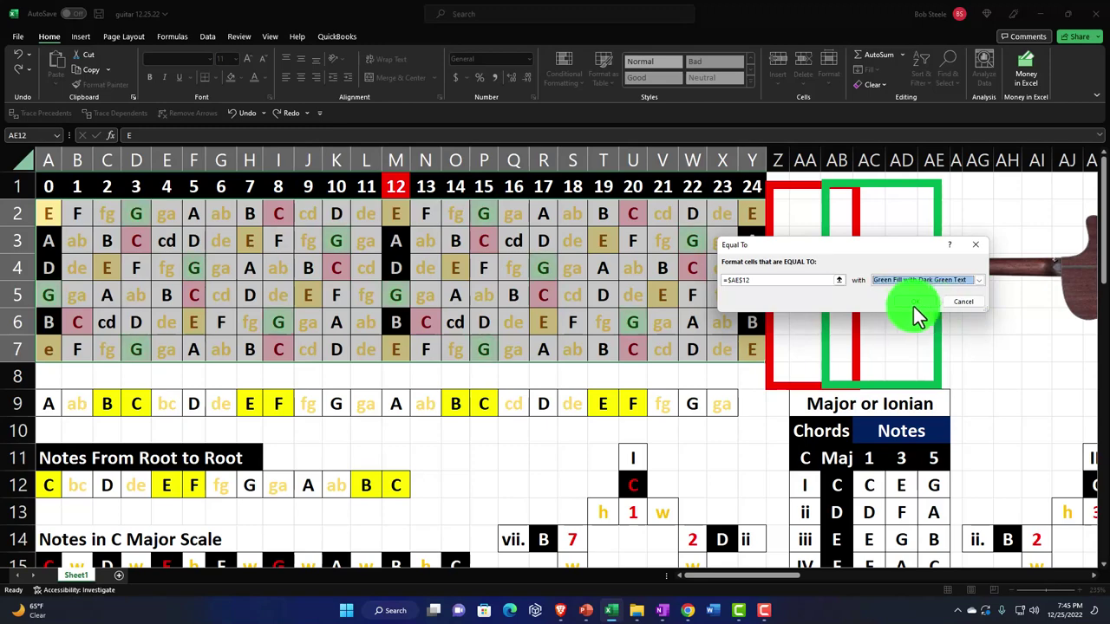
{"action": "left_click", "coordinate": [910, 303]}
{"action": "left_click", "coordinate": [334, 375]}
{"action": "scroll", "coordinate": [285, 380], "scroll_direction": "up", "scroll_amount": 11}
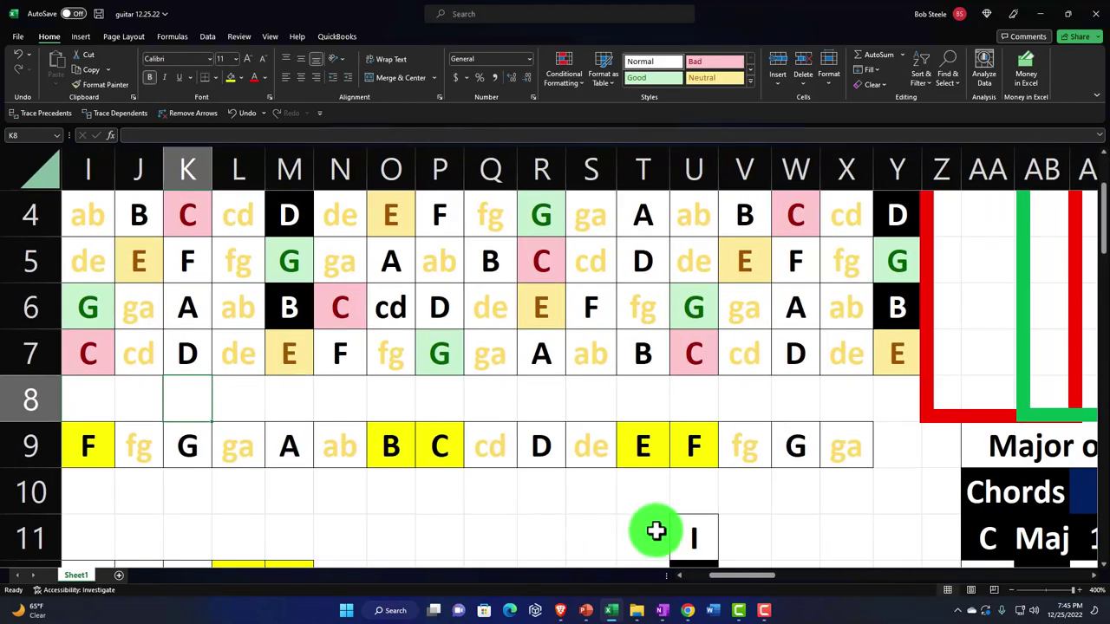
Move the red box over frets 0–2 and widen it to cover fret 3
{"action": "left_click_drag", "start_coordinate": [743, 576], "coordinate": [619, 576]}
{"action": "scroll", "coordinate": [664, 518], "scroll_direction": "up", "scroll_amount": 1}
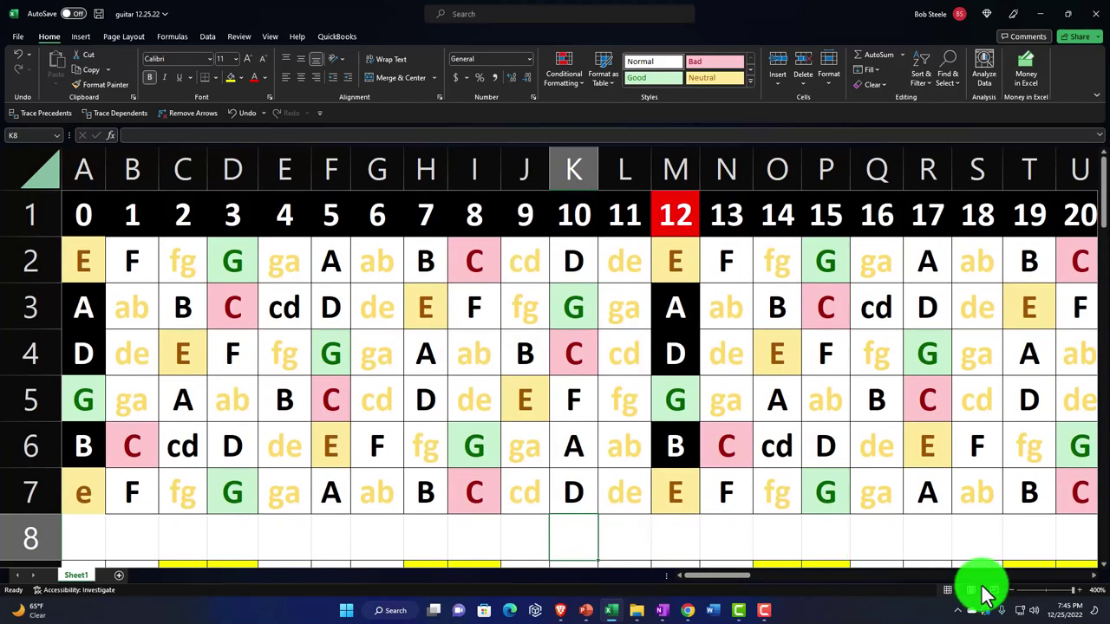
{"action": "left_click_drag", "start_coordinate": [750, 578], "coordinate": [785, 579]}
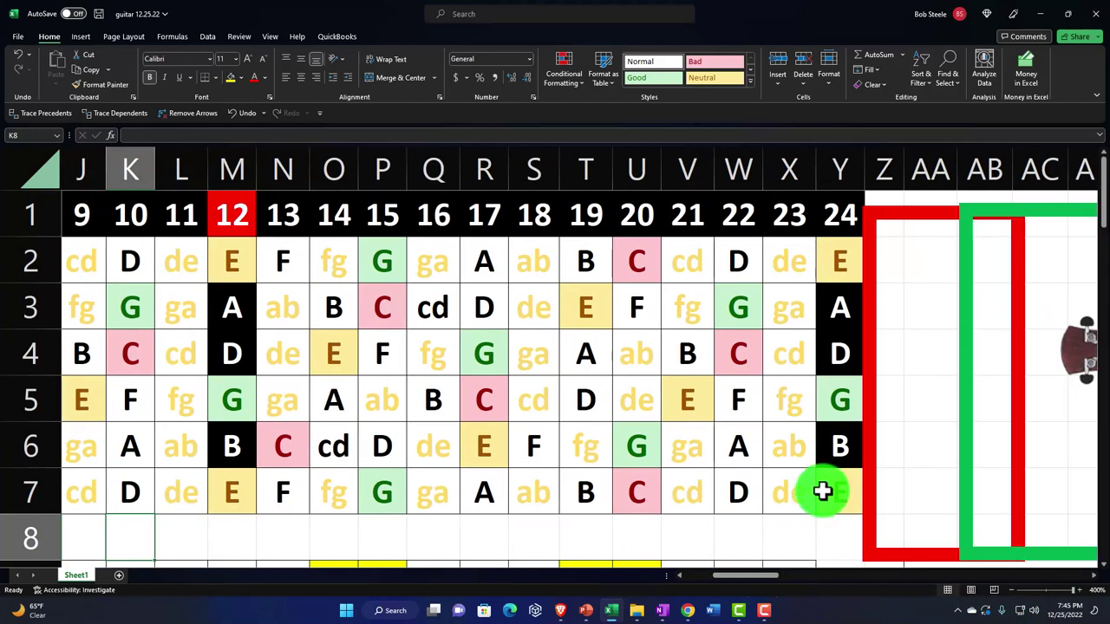
{"action": "left_click_drag", "start_coordinate": [872, 459], "coordinate": [300, 448]}
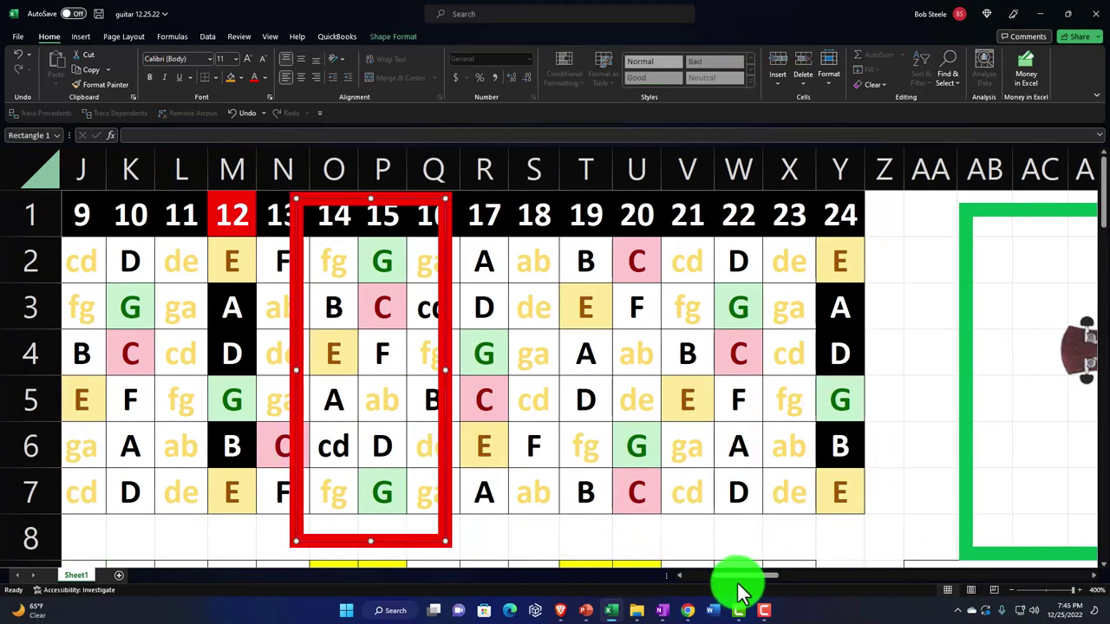
{"action": "left_click_drag", "start_coordinate": [743, 581], "coordinate": [715, 579]}
{"action": "left_click_drag", "start_coordinate": [736, 478], "coordinate": [60, 467]}
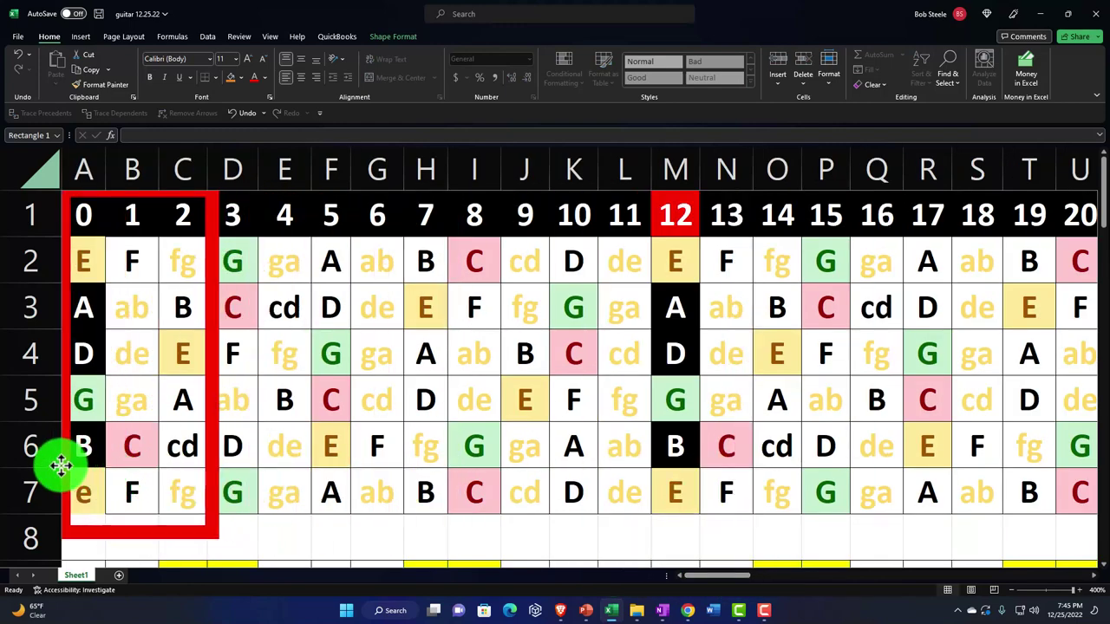
{"action": "key", "text": "ctrl+z"}
{"action": "left_click_drag", "start_coordinate": [740, 403], "coordinate": [69, 364]}
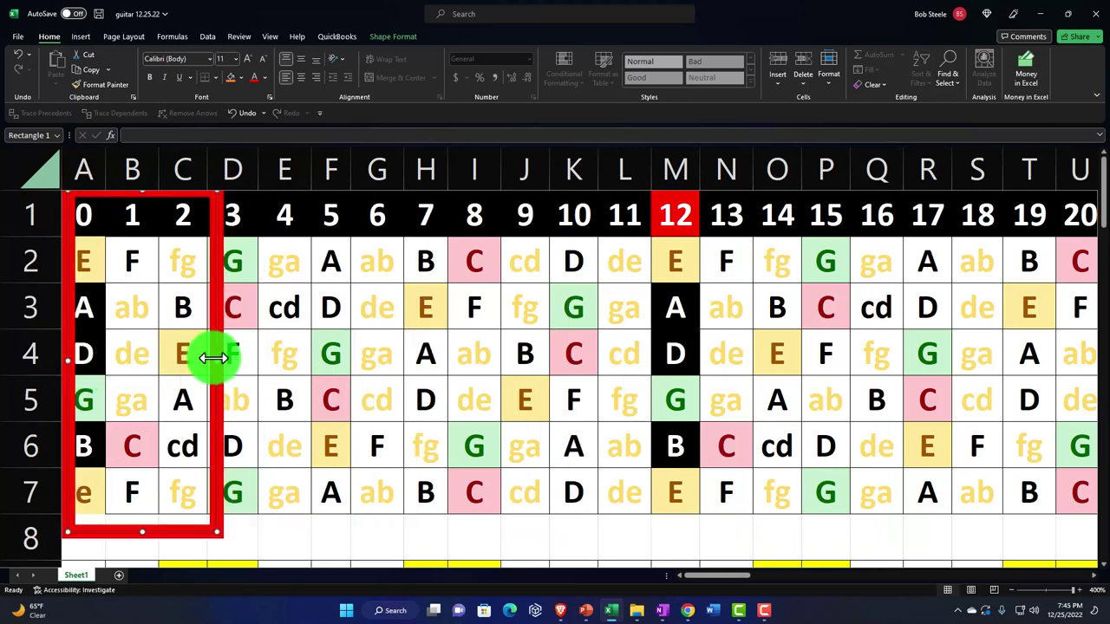
{"action": "left_click_drag", "start_coordinate": [216, 360], "coordinate": [262, 363]}
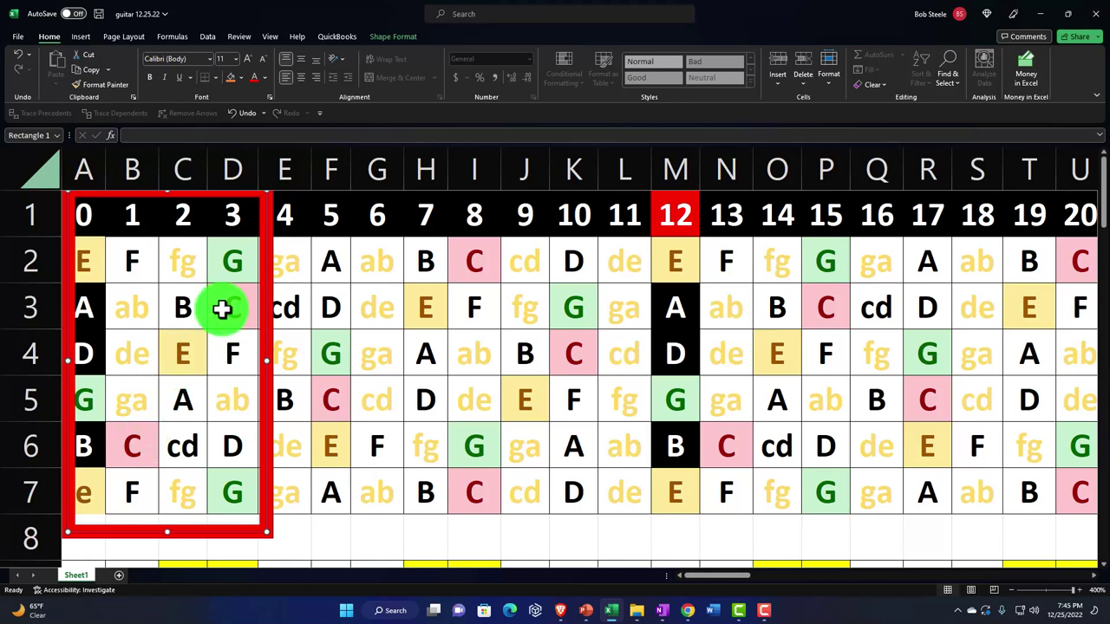
Bring the green box over and set it beside the red box, across frets 3–6
{"action": "scroll", "coordinate": [719, 535], "scroll_direction": "down", "scroll_amount": 1}
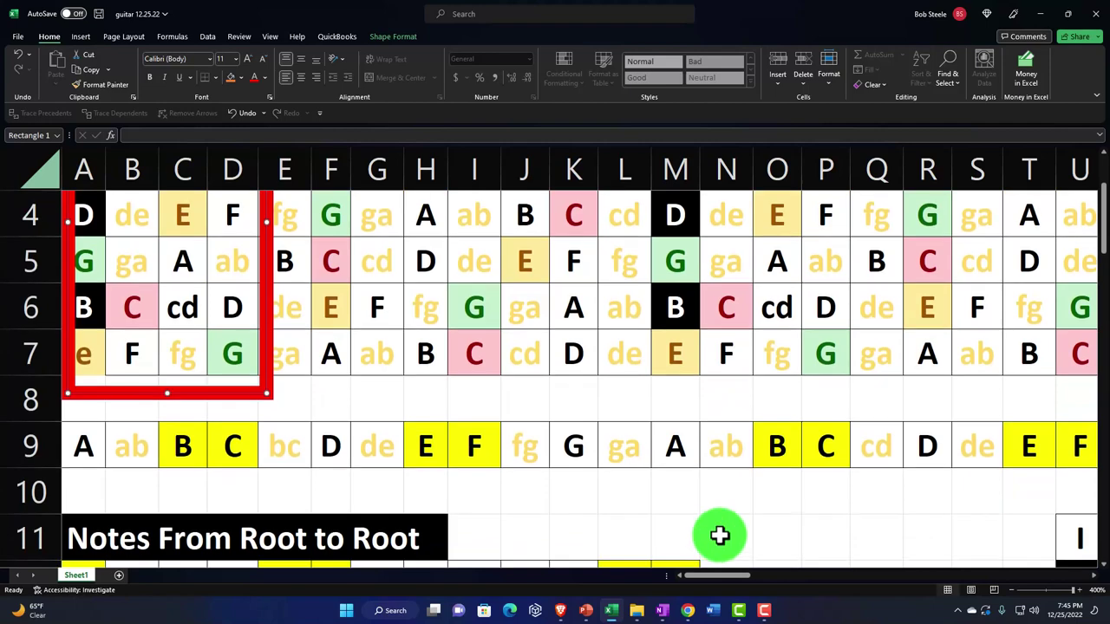
{"action": "scroll", "coordinate": [720, 535], "scroll_direction": "down", "scroll_amount": 1}
{"action": "scroll", "coordinate": [714, 575], "scroll_direction": "right", "scroll_amount": 6}
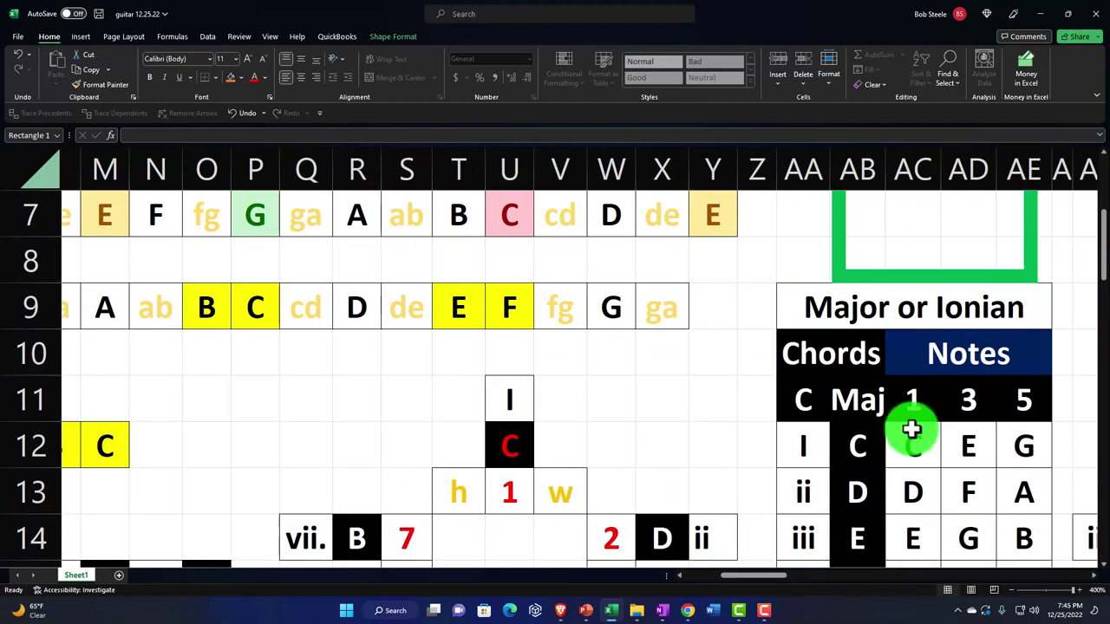
{"action": "scroll", "coordinate": [775, 575], "scroll_direction": "left", "scroll_amount": 6}
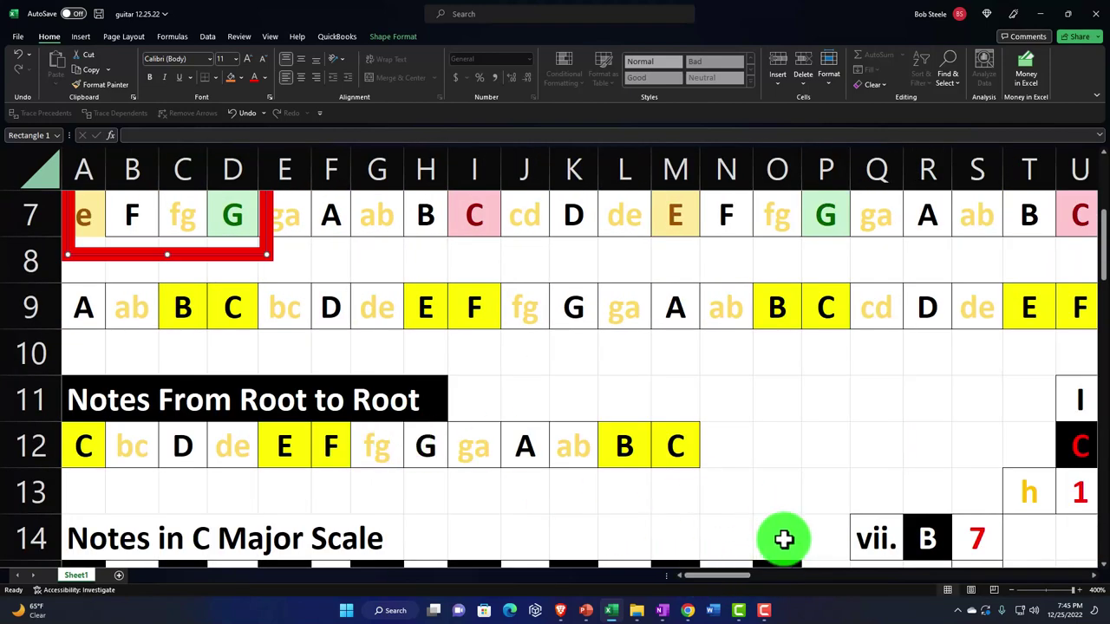
{"action": "scroll", "coordinate": [733, 551], "scroll_direction": "up", "scroll_amount": 2}
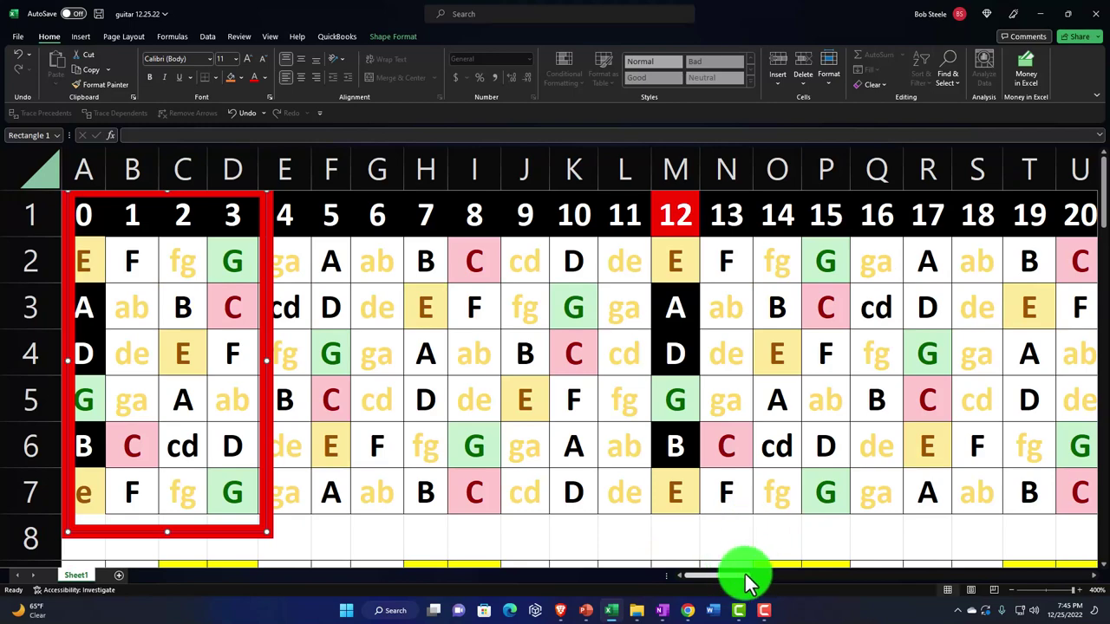
{"action": "scroll", "coordinate": [747, 579], "scroll_direction": "right", "scroll_amount": 5}
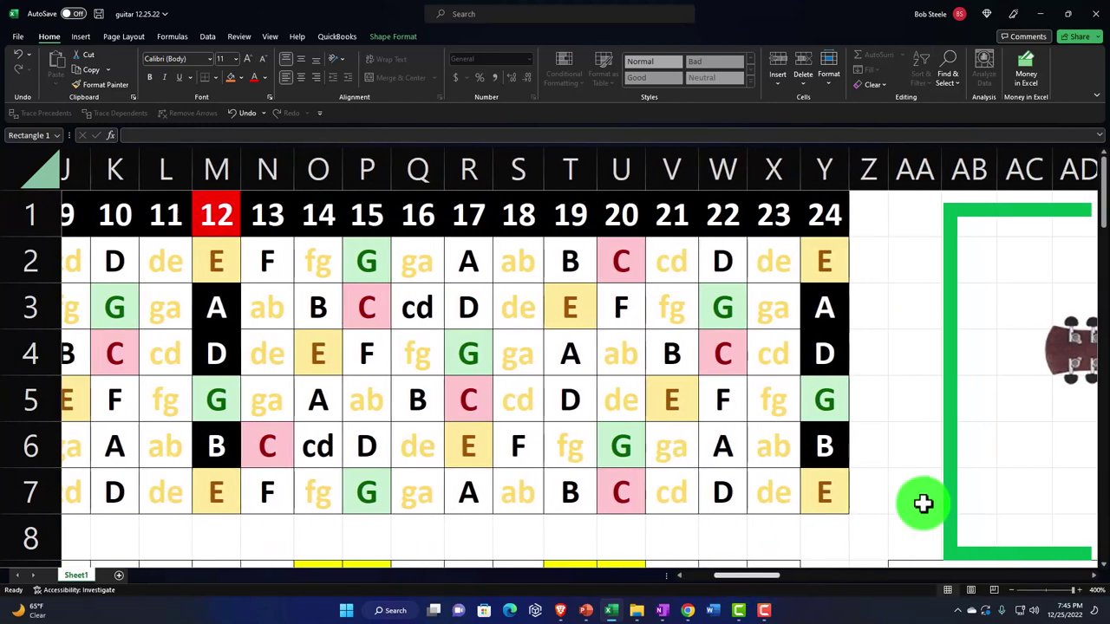
{"action": "left_click_drag", "start_coordinate": [961, 426], "coordinate": [196, 428]}
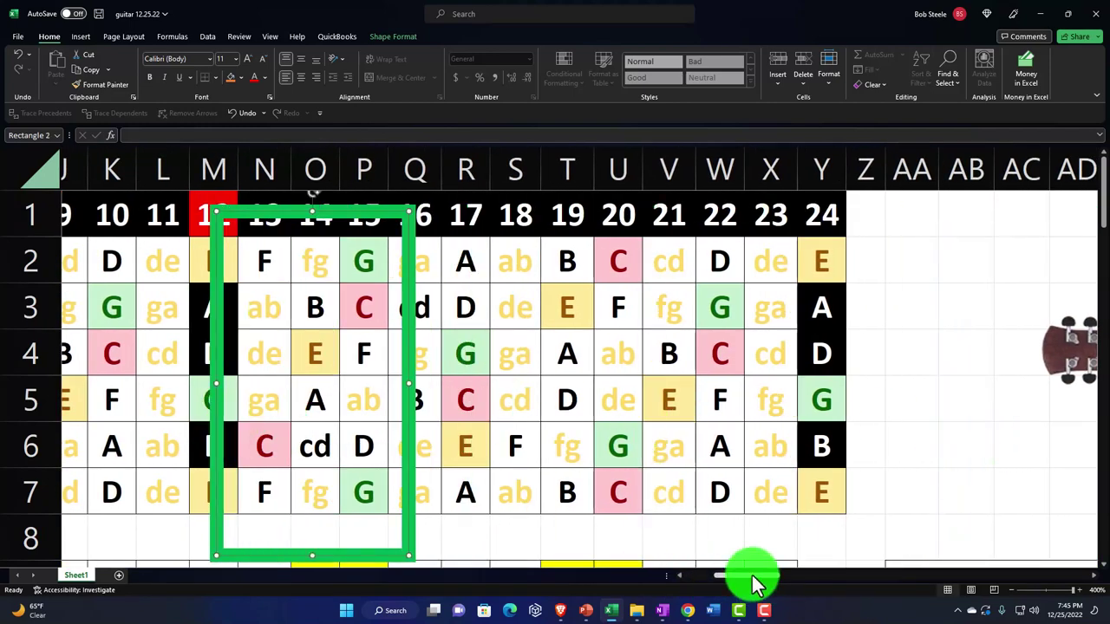
{"action": "scroll", "coordinate": [711, 583], "scroll_direction": "left", "scroll_amount": 5}
{"action": "left_click_drag", "start_coordinate": [679, 450], "coordinate": [210, 447]}
Select the C at fret 3 and the G, C and E notes at fret 5
{"action": "left_click", "coordinate": [235, 303]}
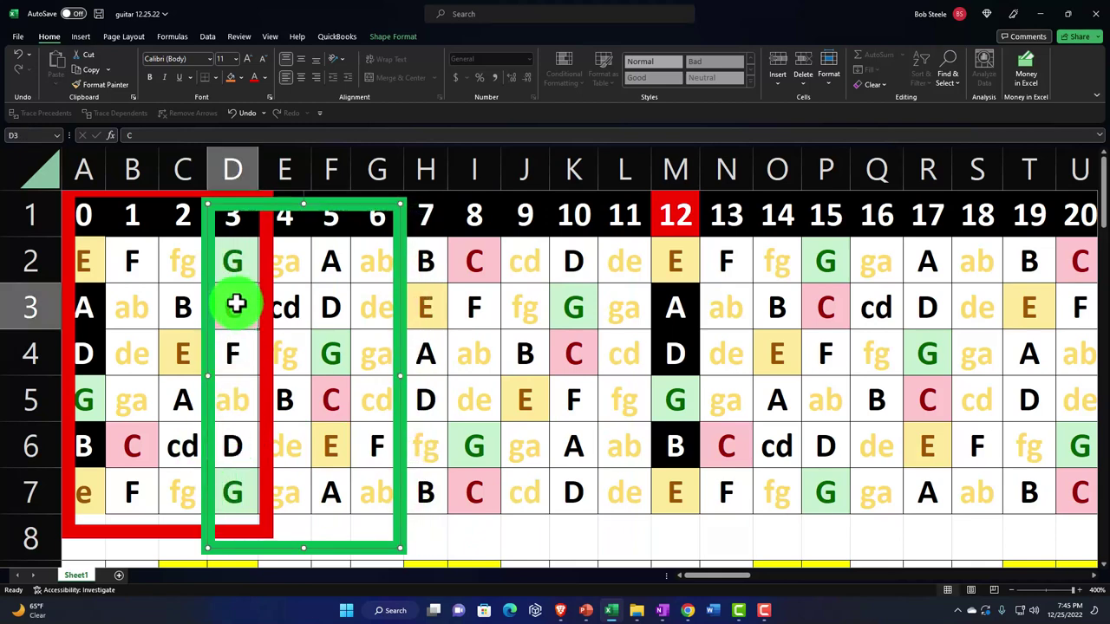
{"action": "left_click_drag", "start_coordinate": [322, 352], "coordinate": [325, 445]}
{"action": "left_click", "coordinate": [235, 307]}
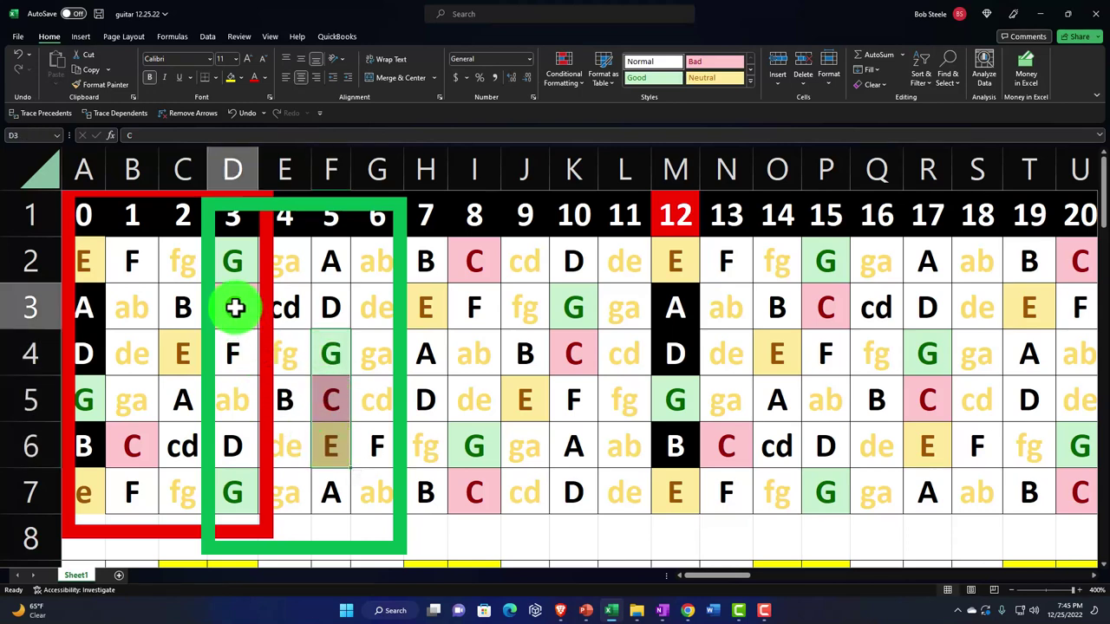
{"action": "left_click_drag", "start_coordinate": [343, 353], "coordinate": [327, 445]}
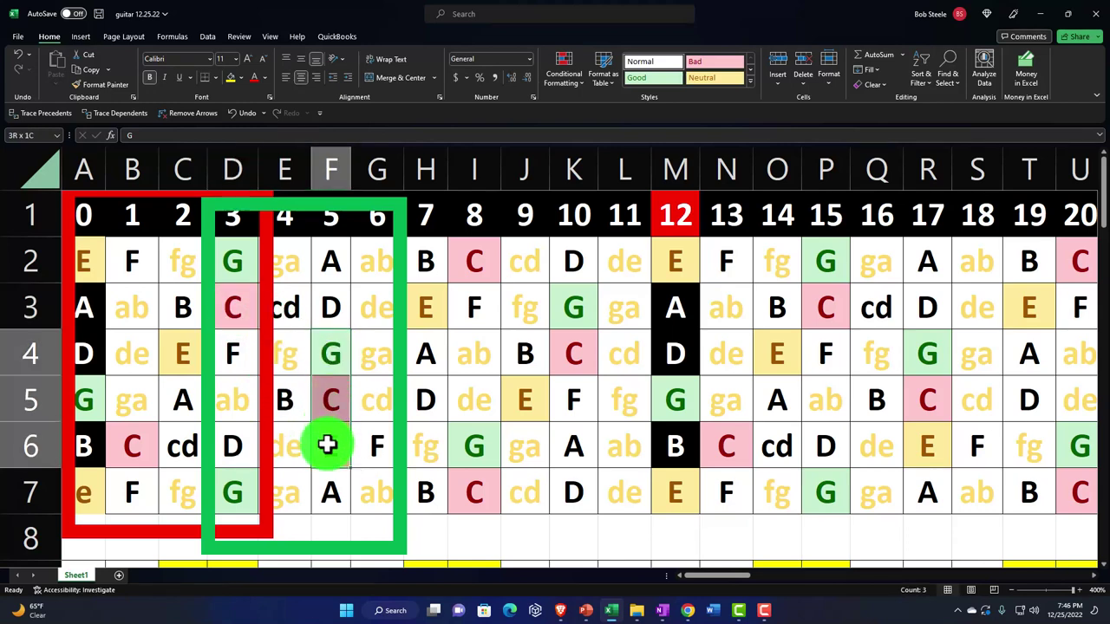
Shift the red box right to frame frets 5–8, and select the notes at frets 7–8
{"action": "left_click_drag", "start_coordinate": [71, 338], "coordinate": [327, 431]}
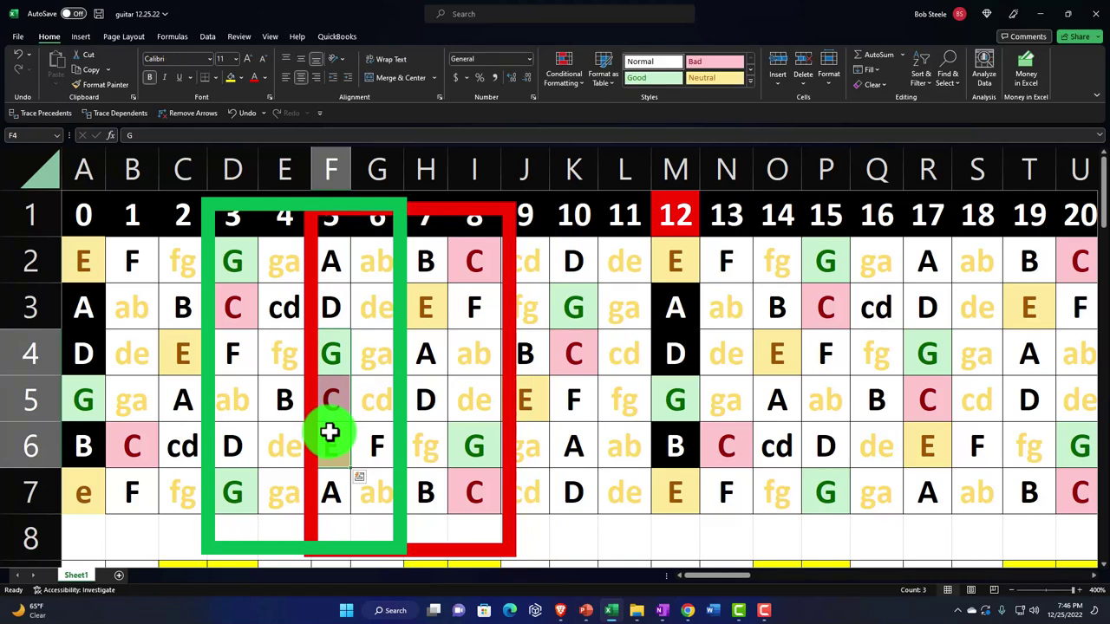
{"action": "left_click_drag", "start_coordinate": [431, 298], "coordinate": [481, 263]}
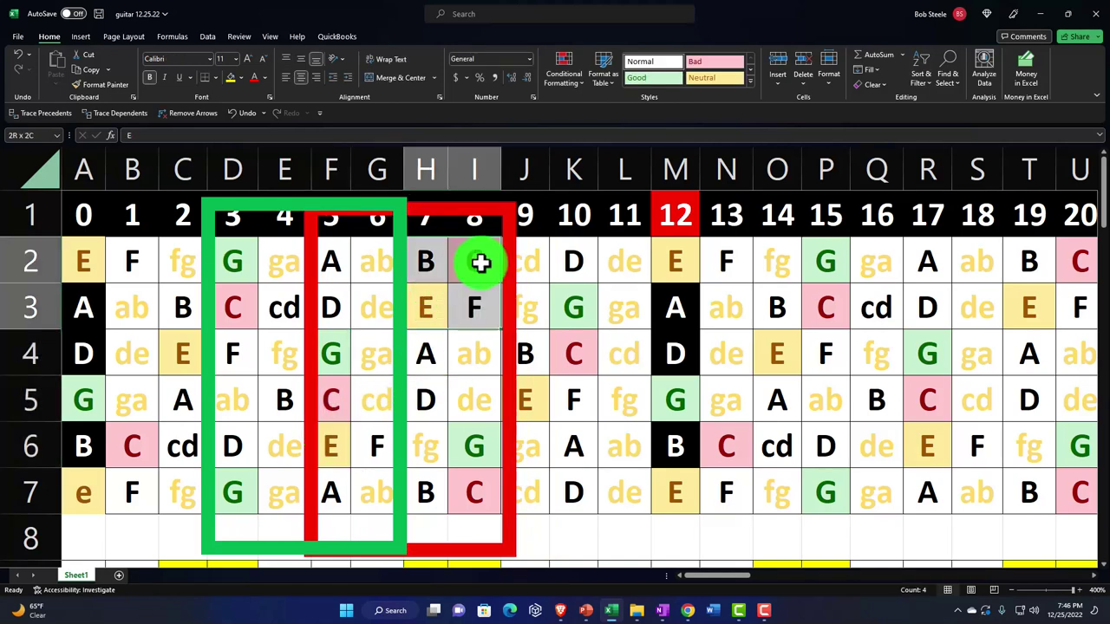
{"action": "left_click_drag", "start_coordinate": [463, 445], "coordinate": [463, 479]}
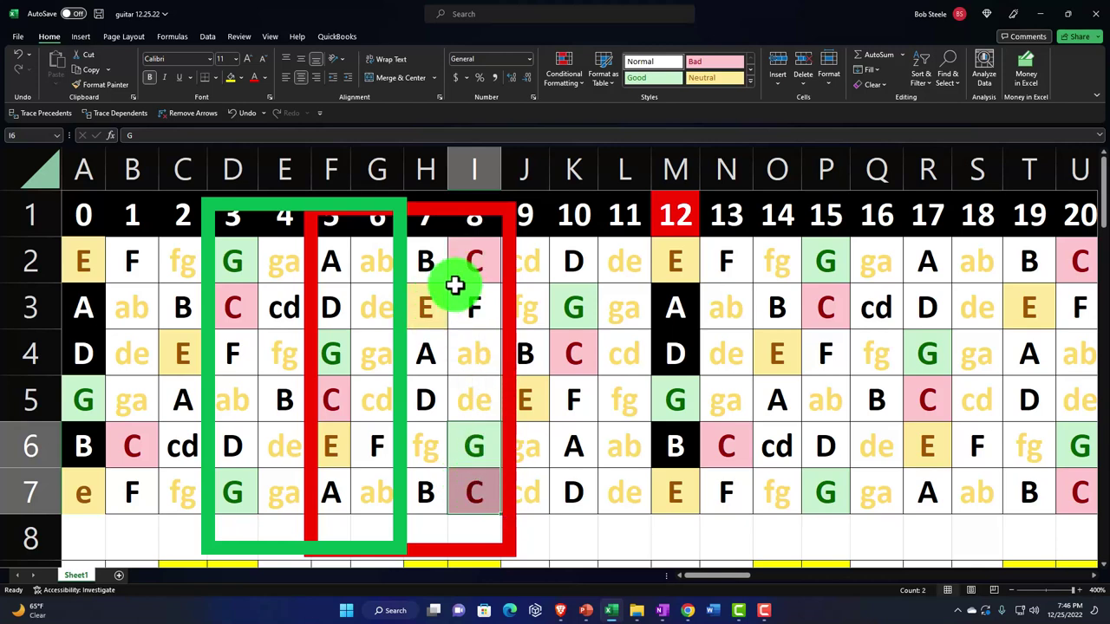
Slide the green and red boxes right so they overlap near frets 19–23
{"action": "left_click_drag", "start_coordinate": [208, 338], "coordinate": [436, 344]}
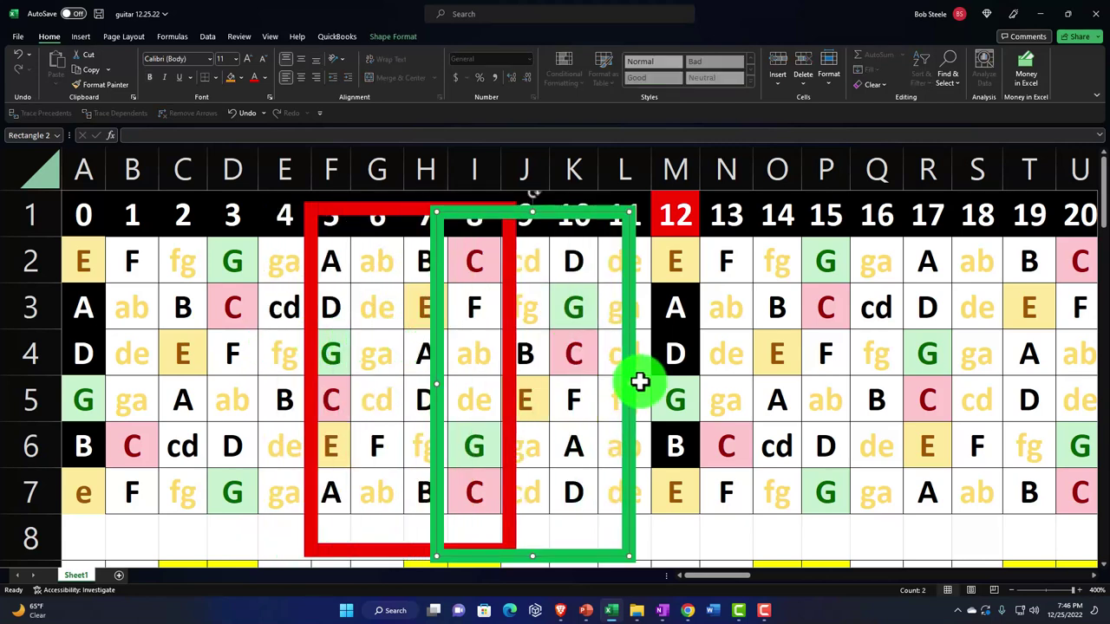
{"action": "left_click_drag", "start_coordinate": [629, 384], "coordinate": [602, 384]}
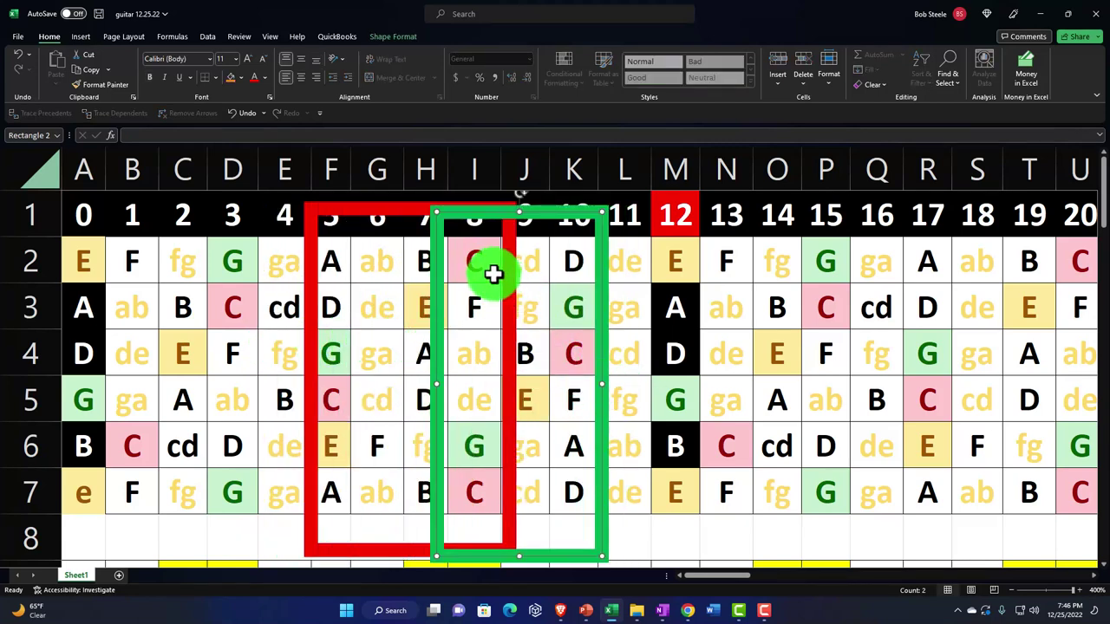
{"action": "left_click_drag", "start_coordinate": [438, 383], "coordinate": [443, 384]}
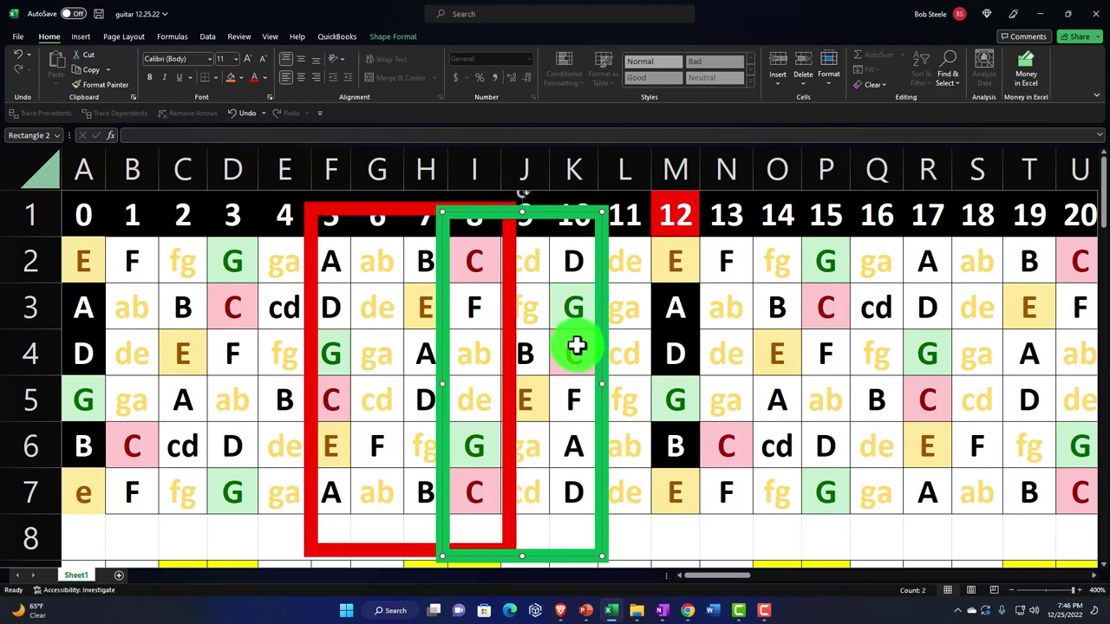
{"action": "left_click_drag", "start_coordinate": [314, 338], "coordinate": [545, 335]}
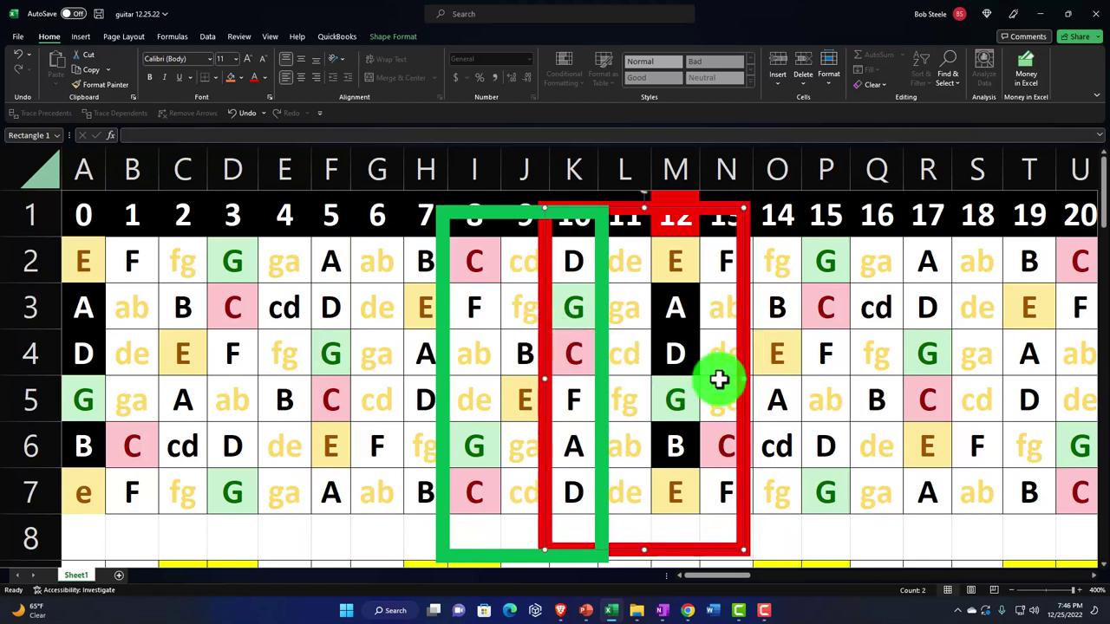
{"action": "left_click_drag", "start_coordinate": [738, 382], "coordinate": [747, 377]}
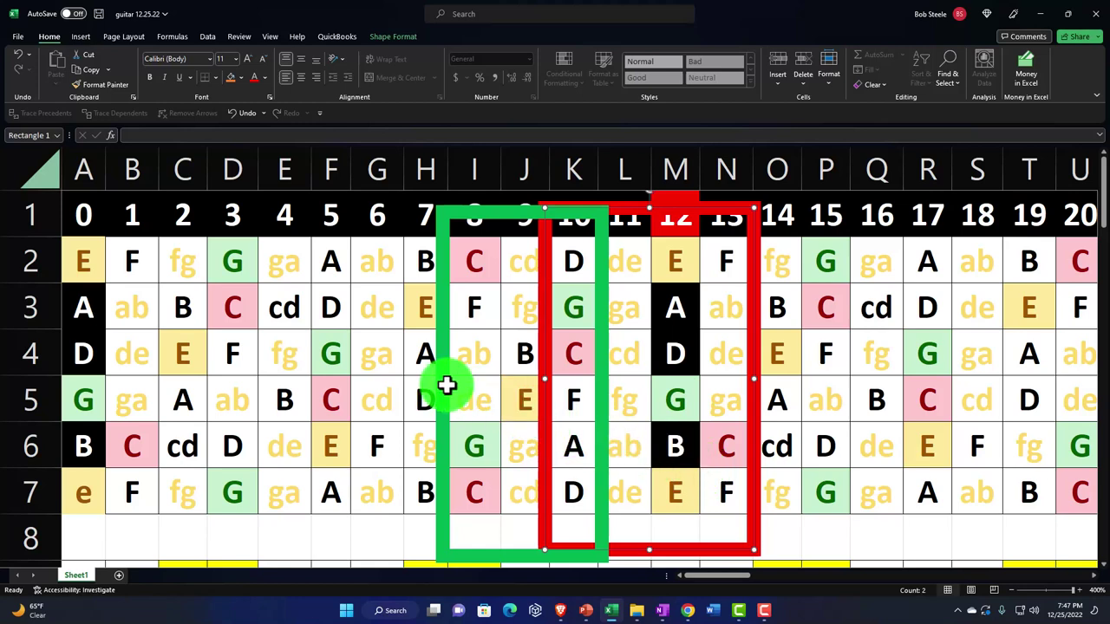
{"action": "left_click_drag", "start_coordinate": [442, 374], "coordinate": [694, 380]}
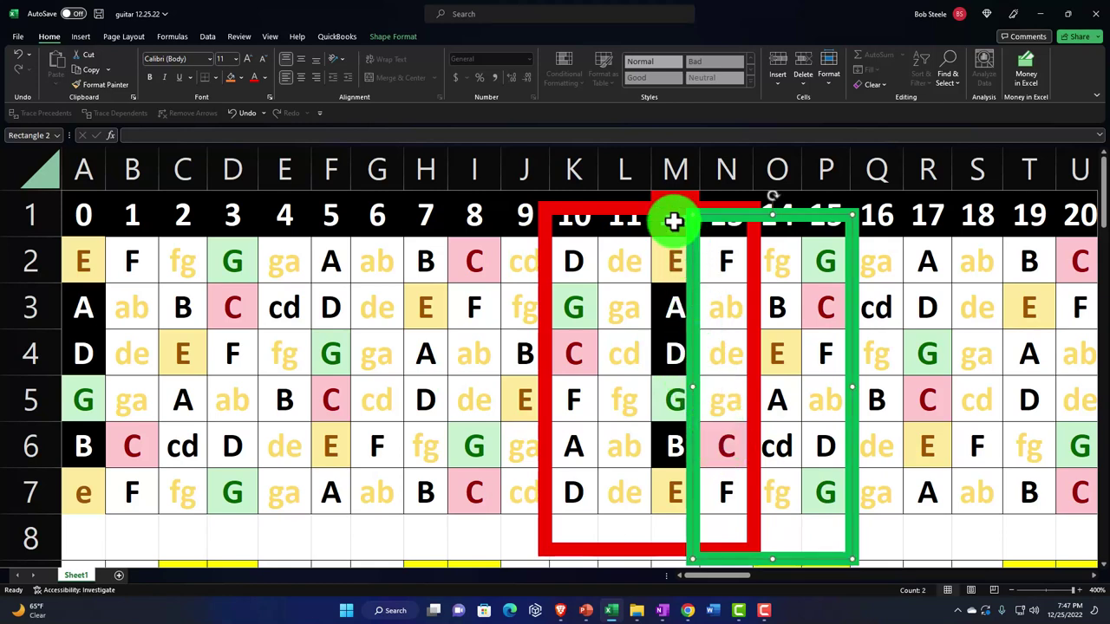
{"action": "left_click_drag", "start_coordinate": [685, 317], "coordinate": [1040, 317]}
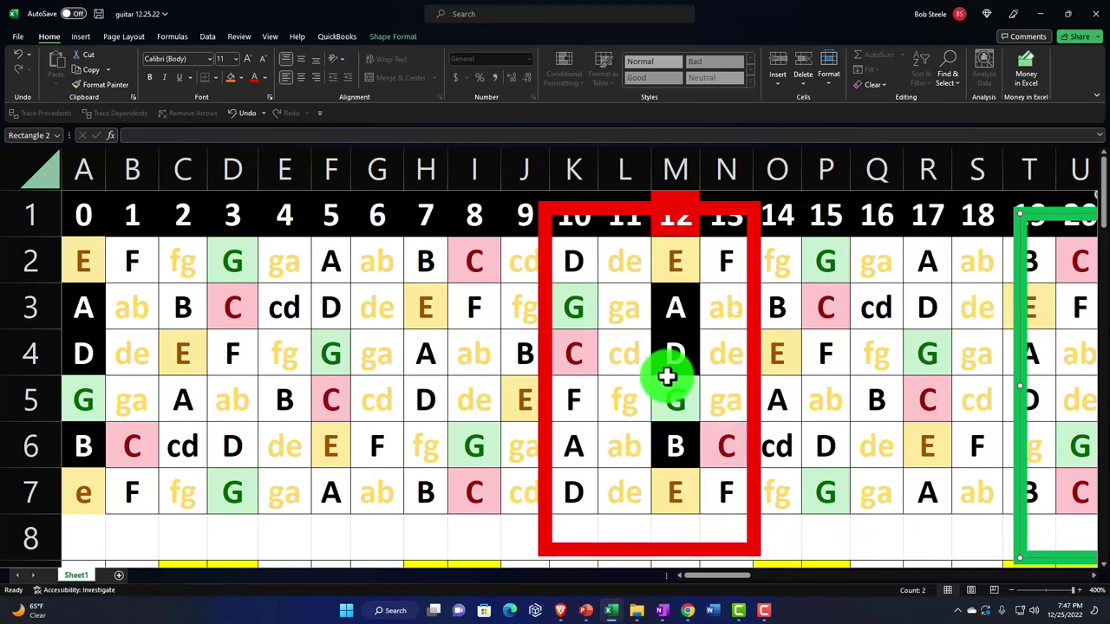
{"action": "left_click_drag", "start_coordinate": [547, 356], "coordinate": [1027, 386]}
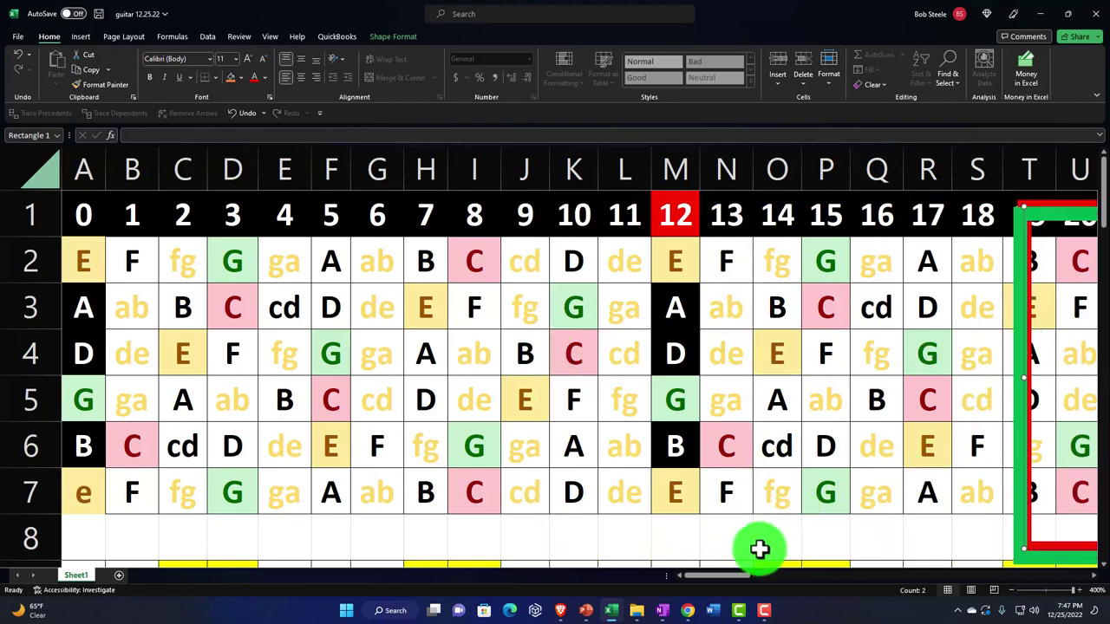
Select the whole note grid through fret 24
{"action": "scroll", "coordinate": [734, 575], "scroll_direction": "right", "scroll_amount": 2}
{"action": "scroll", "coordinate": [795, 448], "scroll_direction": "down", "scroll_amount": 2}
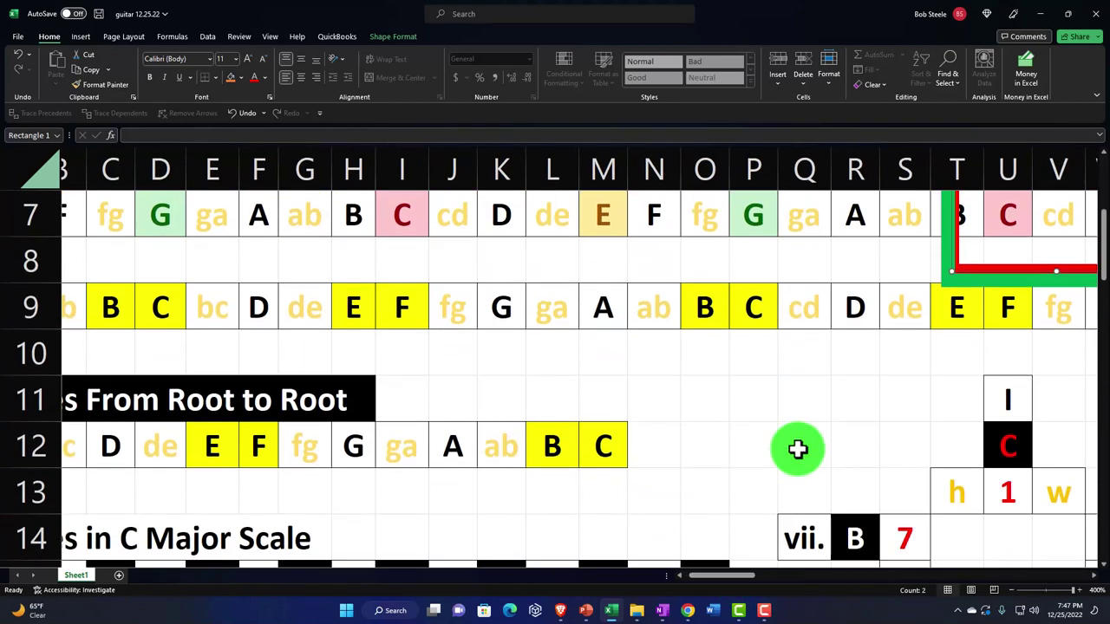
{"action": "scroll", "coordinate": [798, 448], "scroll_direction": "up", "scroll_amount": 2}
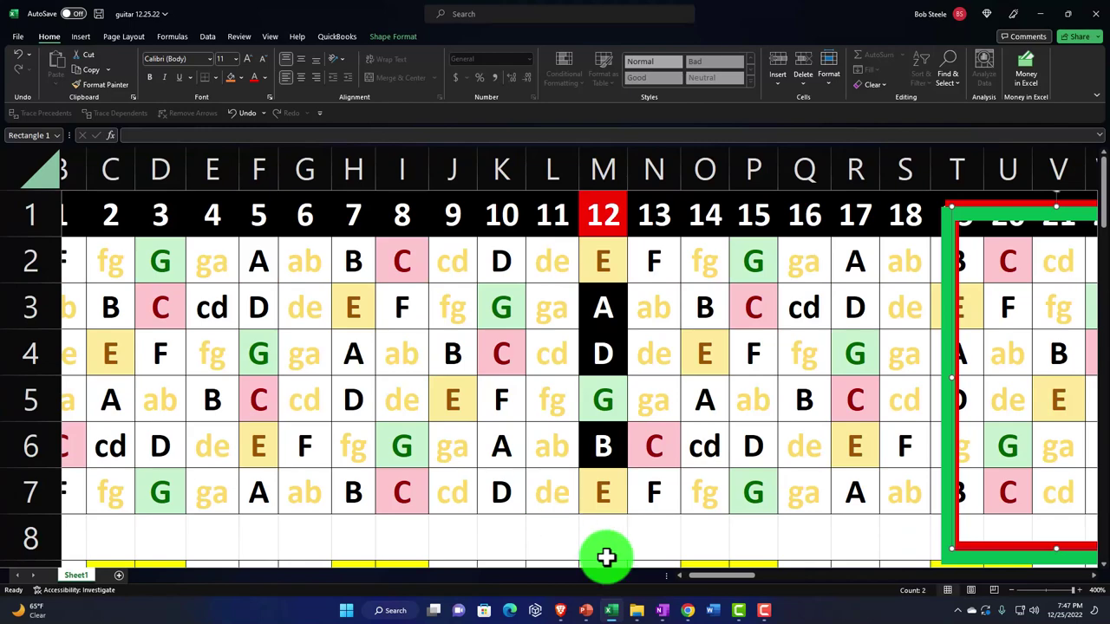
{"action": "scroll", "coordinate": [733, 575], "scroll_direction": "left", "scroll_amount": 2}
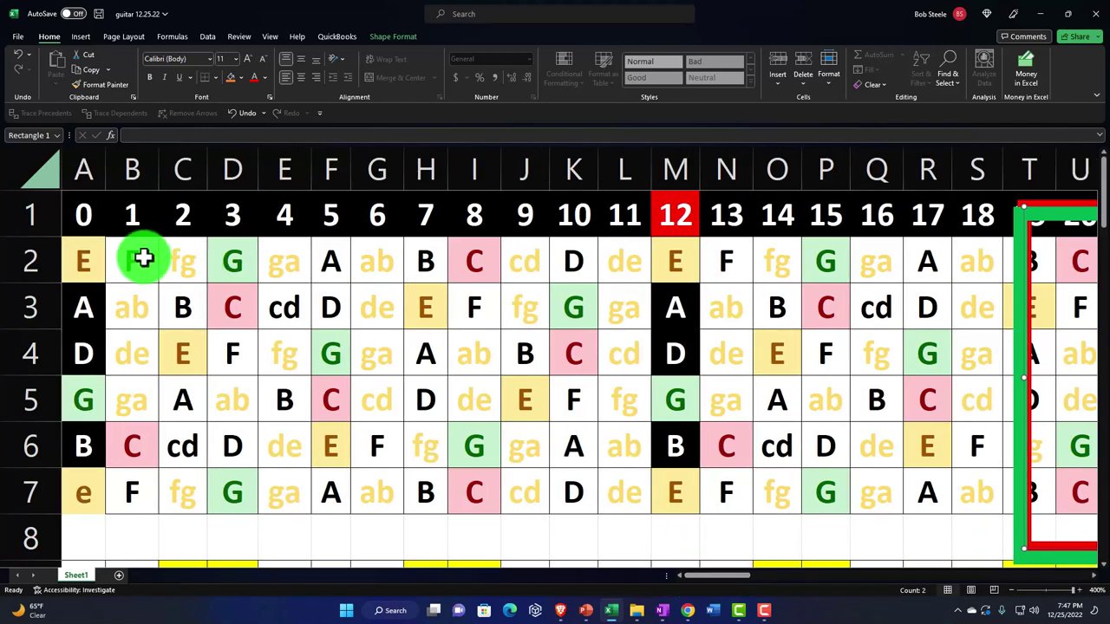
{"action": "left_click_drag", "start_coordinate": [86, 255], "coordinate": [924, 358]}
{"action": "left_click_drag", "start_coordinate": [1103, 386], "coordinate": [926, 479]}
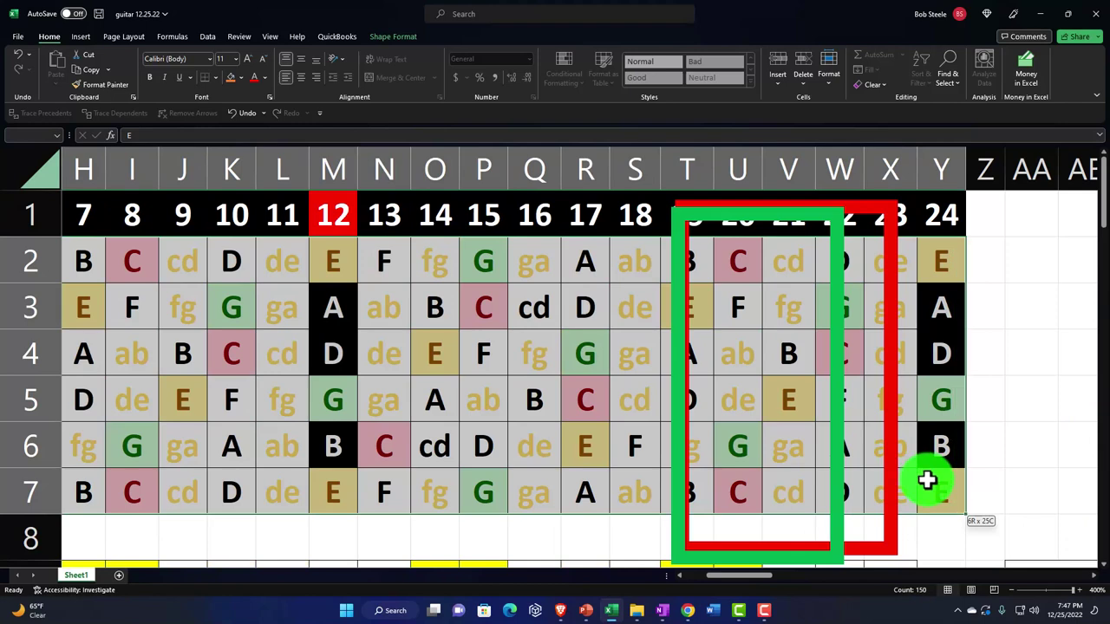
Clear the conditional formatting rules from the selected note cells A2:Y7
{"action": "left_click", "coordinate": [566, 79]}
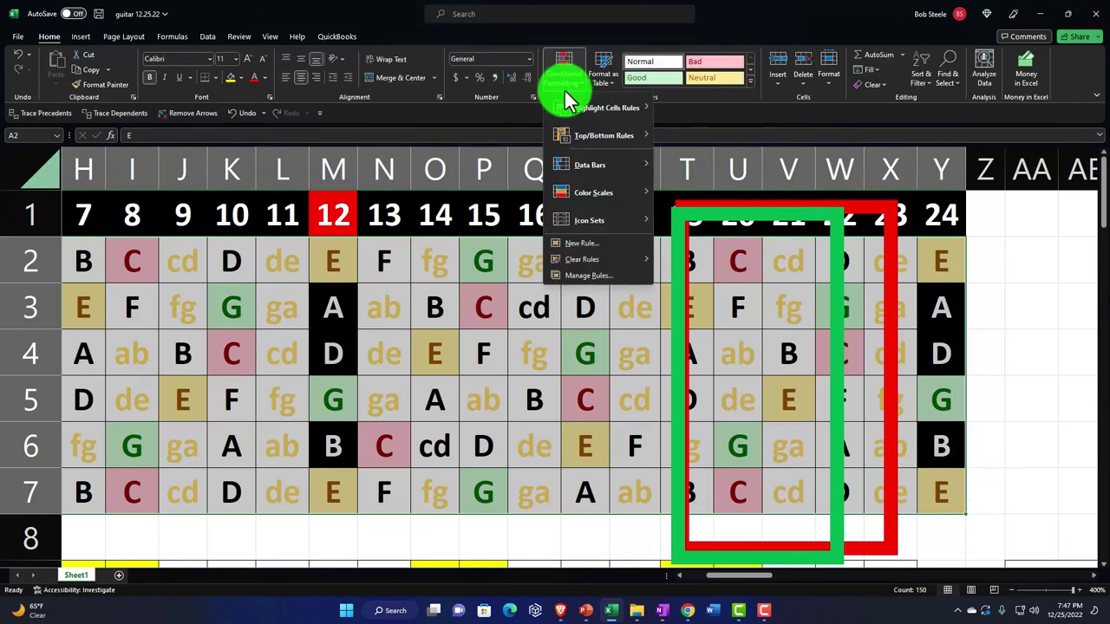
{"action": "mouse_move", "coordinate": [590, 259]}
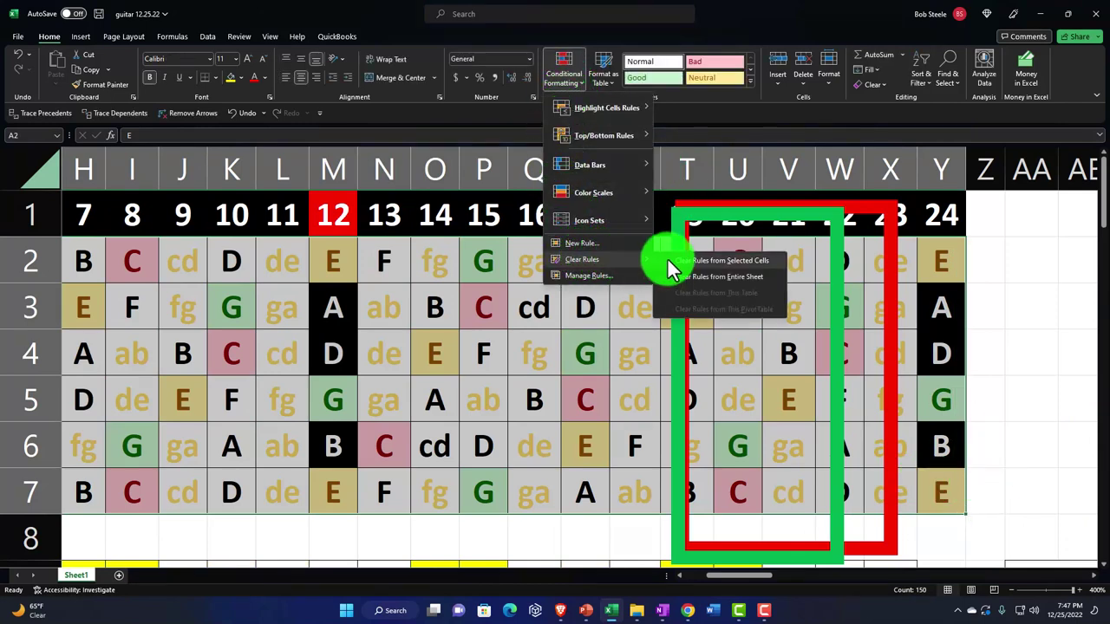
{"action": "left_click", "coordinate": [676, 269]}
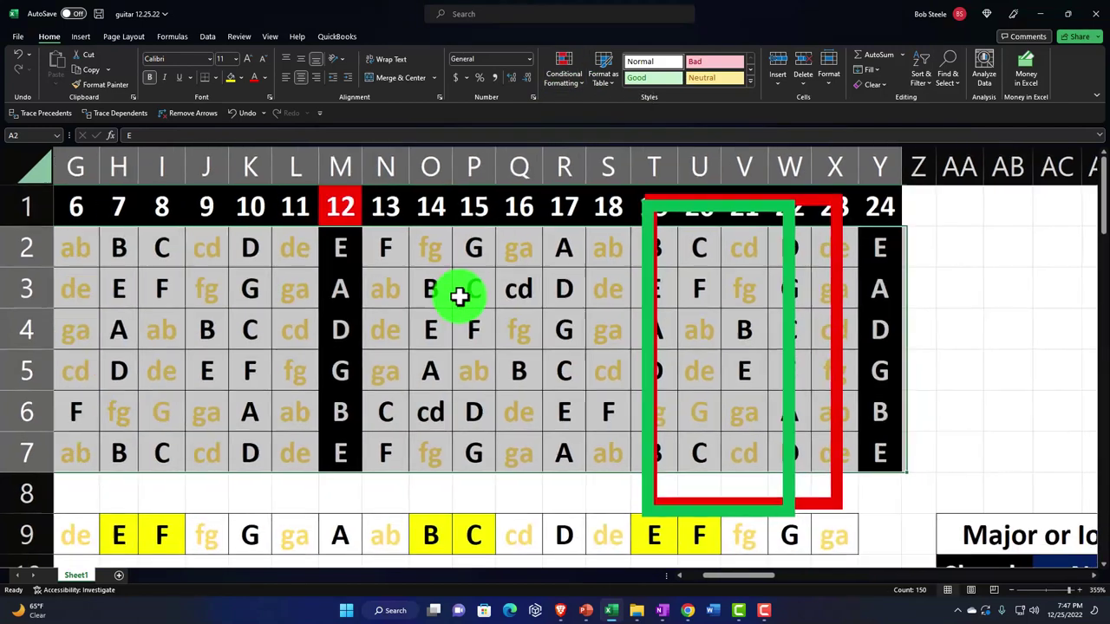
{"action": "scroll", "coordinate": [459, 297], "scroll_direction": "down", "scroll_amount": 3}
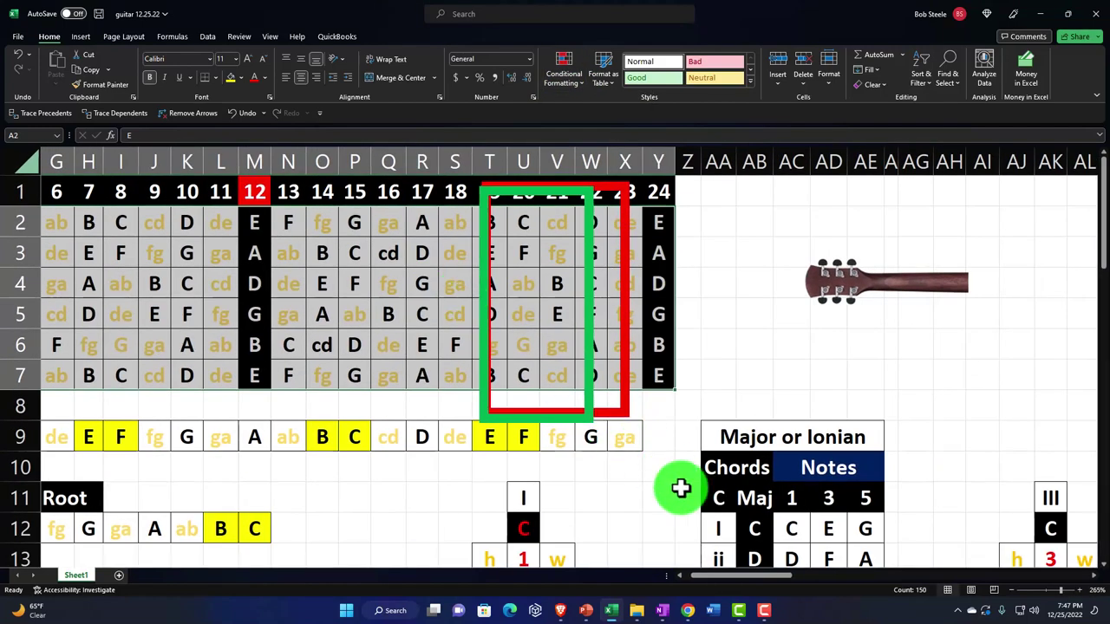
{"action": "left_click_drag", "start_coordinate": [713, 574], "coordinate": [436, 379]}
{"action": "scroll", "coordinate": [437, 379], "scroll_direction": "down", "scroll_amount": 4}
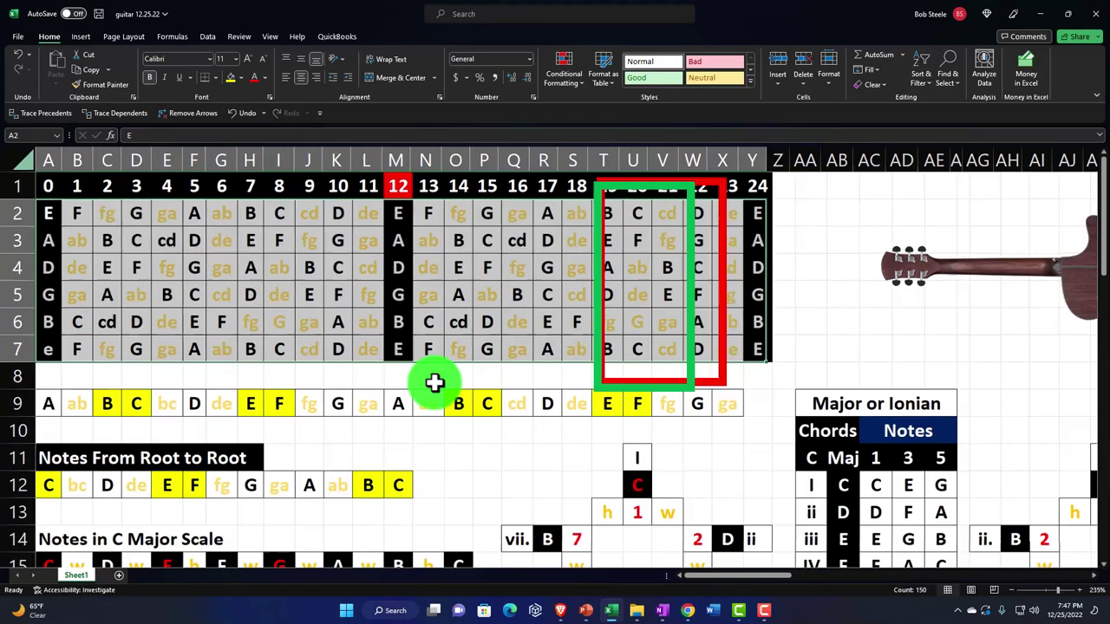
{"action": "scroll", "coordinate": [434, 384], "scroll_direction": "down", "scroll_amount": 3}
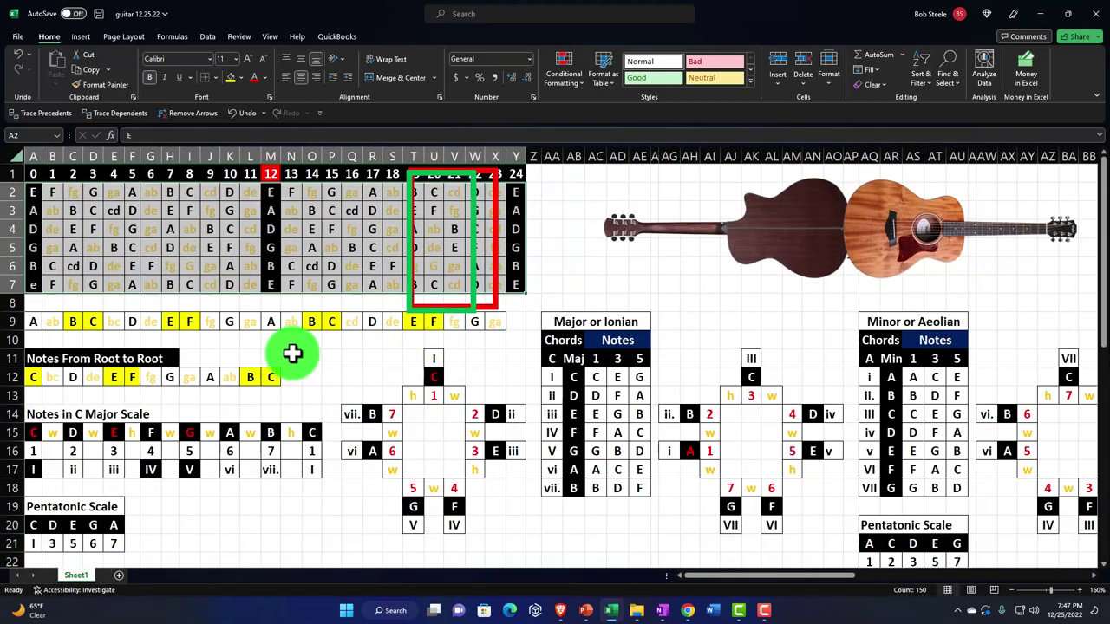
Add an Equal To rule shading notes matching cell A20 (C) light red
{"action": "left_click", "coordinate": [574, 67]}
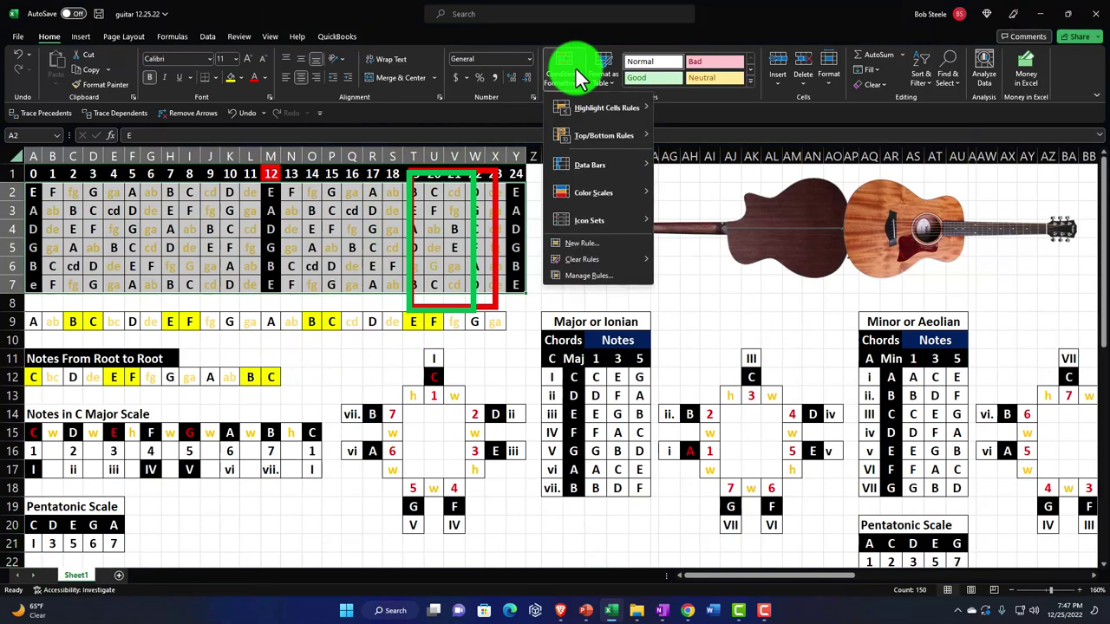
{"action": "mouse_move", "coordinate": [577, 138]}
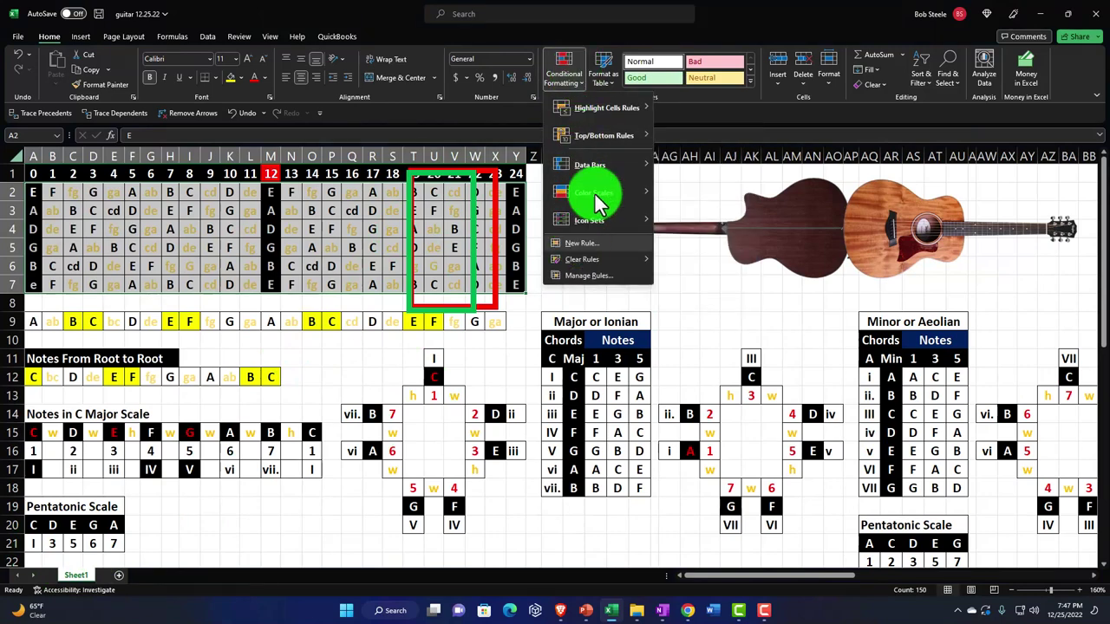
{"action": "mouse_move", "coordinate": [598, 106]}
{"action": "left_click", "coordinate": [685, 194]}
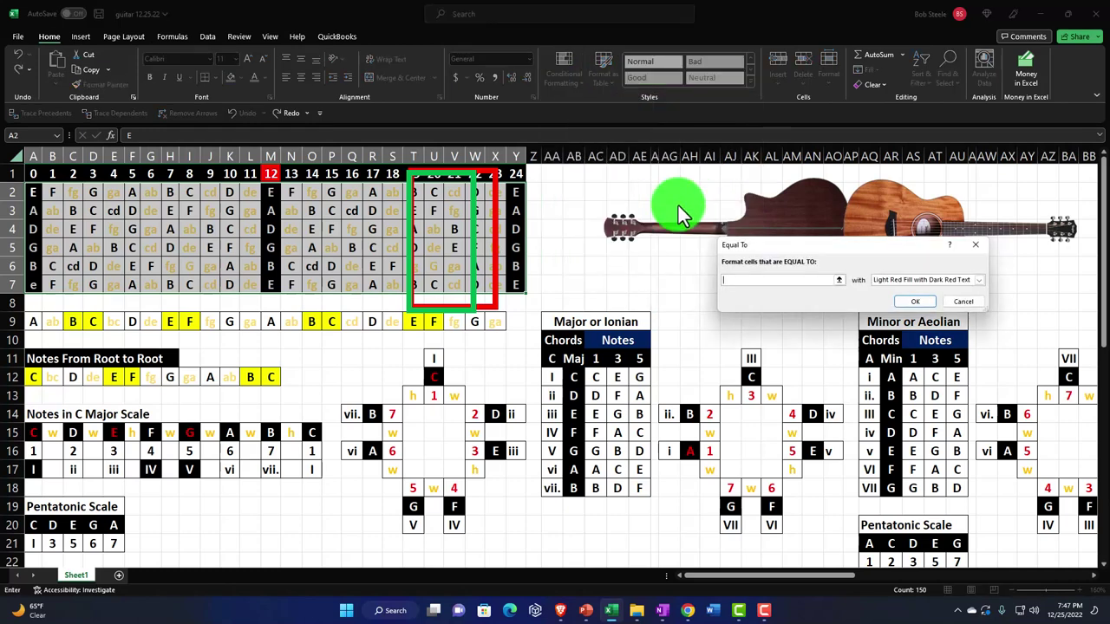
{"action": "left_click", "coordinate": [37, 525]}
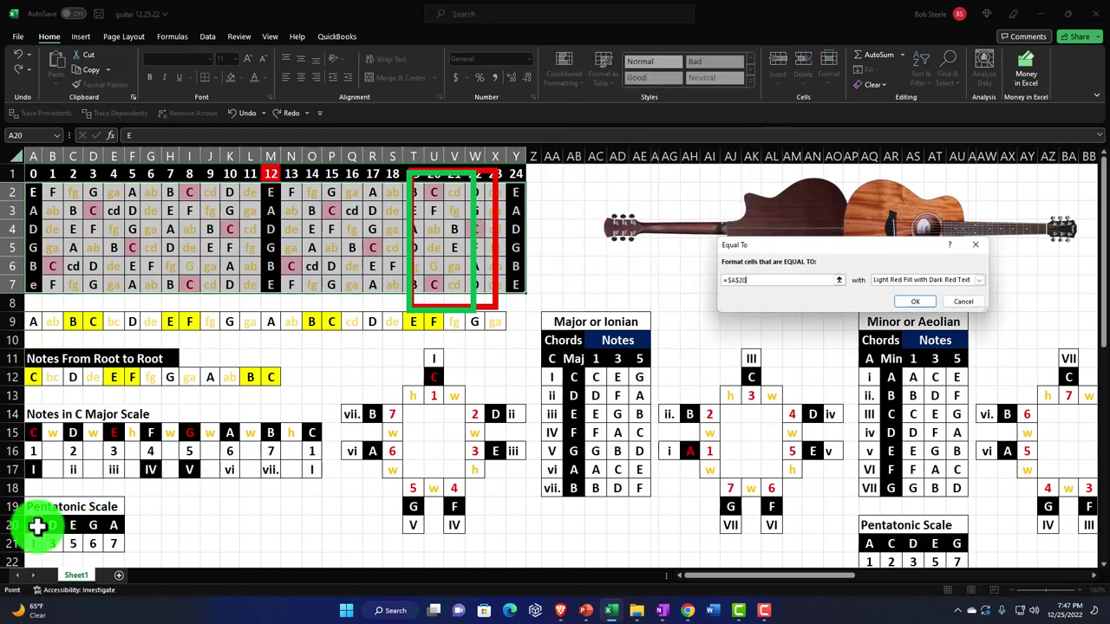
{"action": "left_click", "coordinate": [928, 302]}
Add light red Equal To rules for the D in B20 and E in C20
{"action": "left_click", "coordinate": [567, 82]}
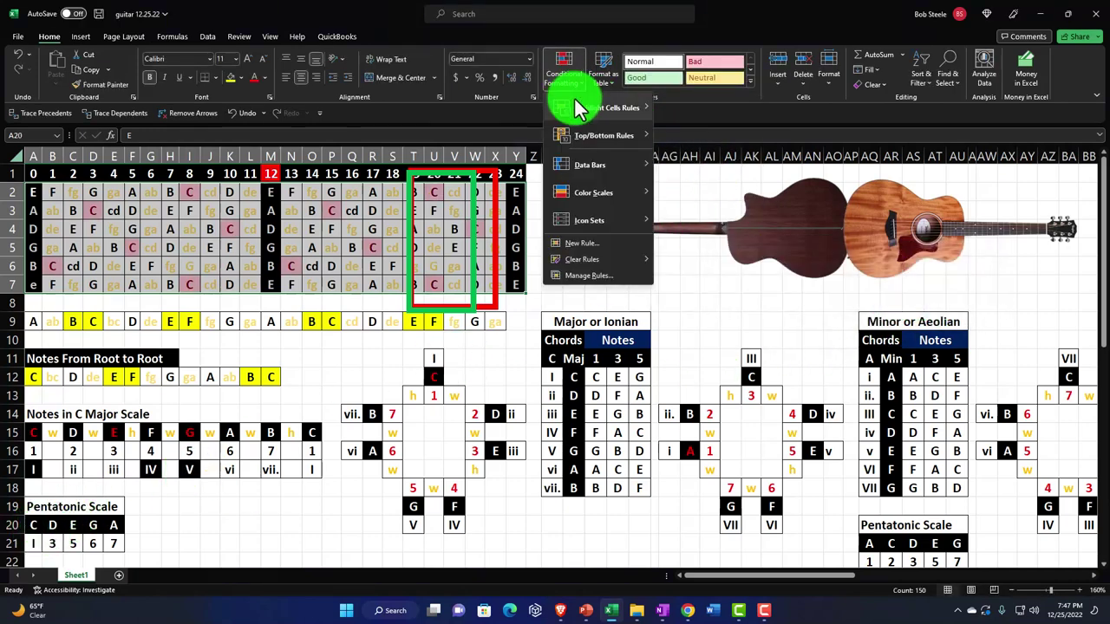
{"action": "mouse_move", "coordinate": [577, 104]}
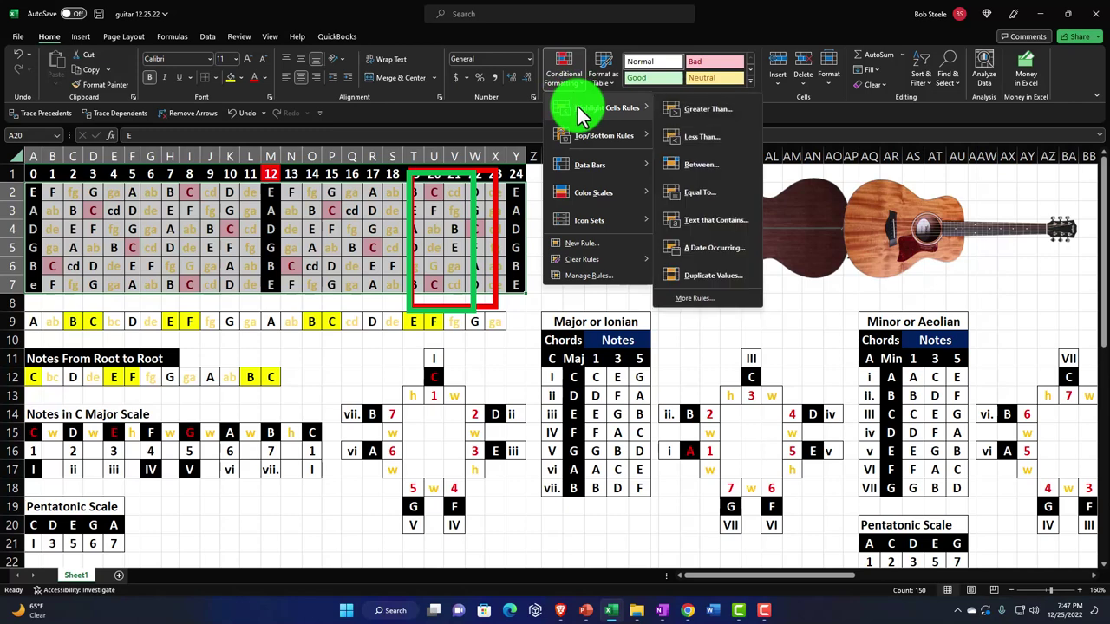
{"action": "left_click", "coordinate": [711, 187]}
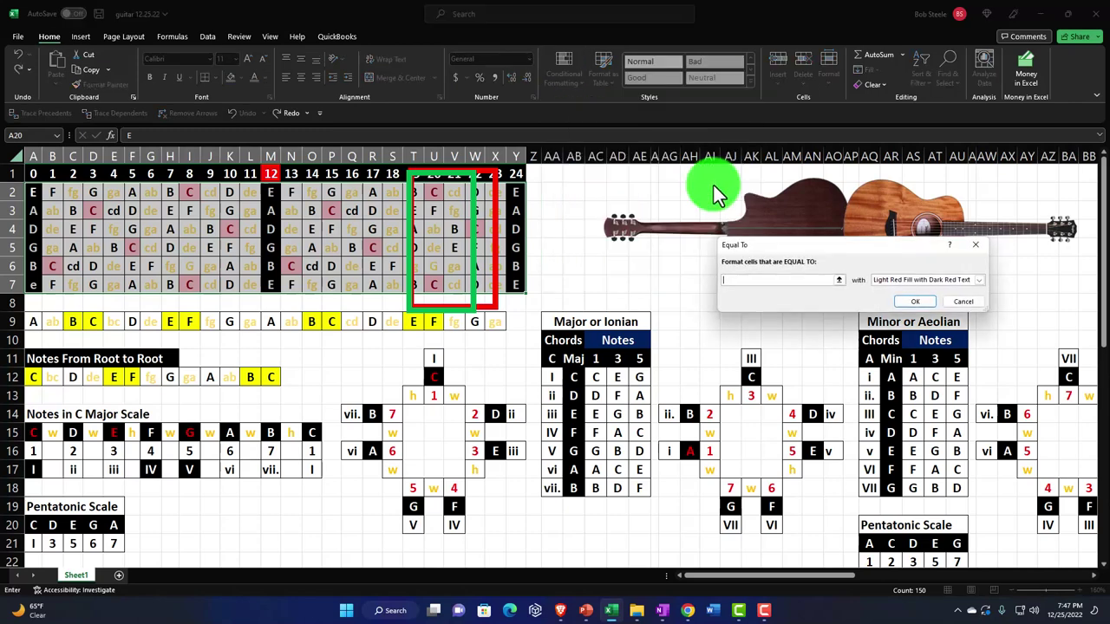
{"action": "left_click", "coordinate": [57, 526]}
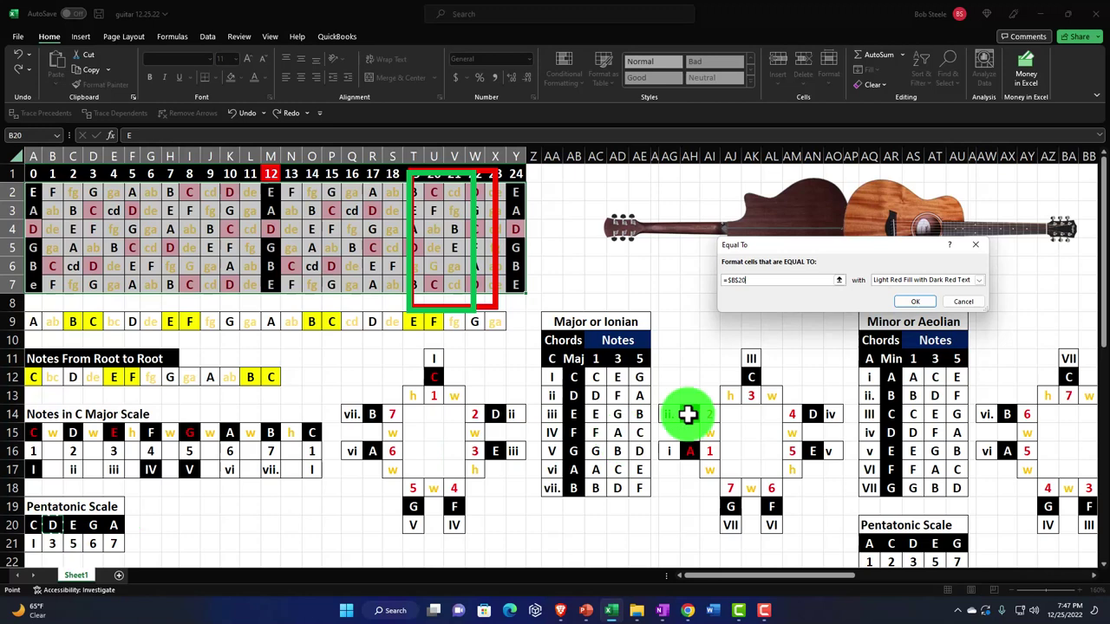
{"action": "left_click", "coordinate": [912, 302]}
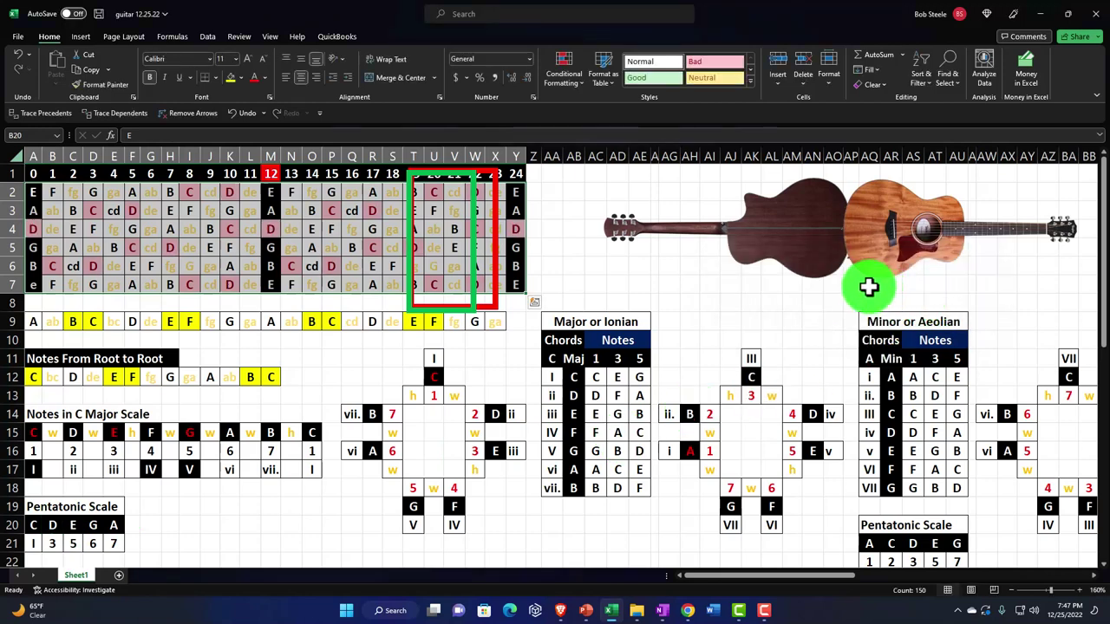
{"action": "left_click", "coordinate": [565, 78]}
{"action": "mouse_move", "coordinate": [596, 109]}
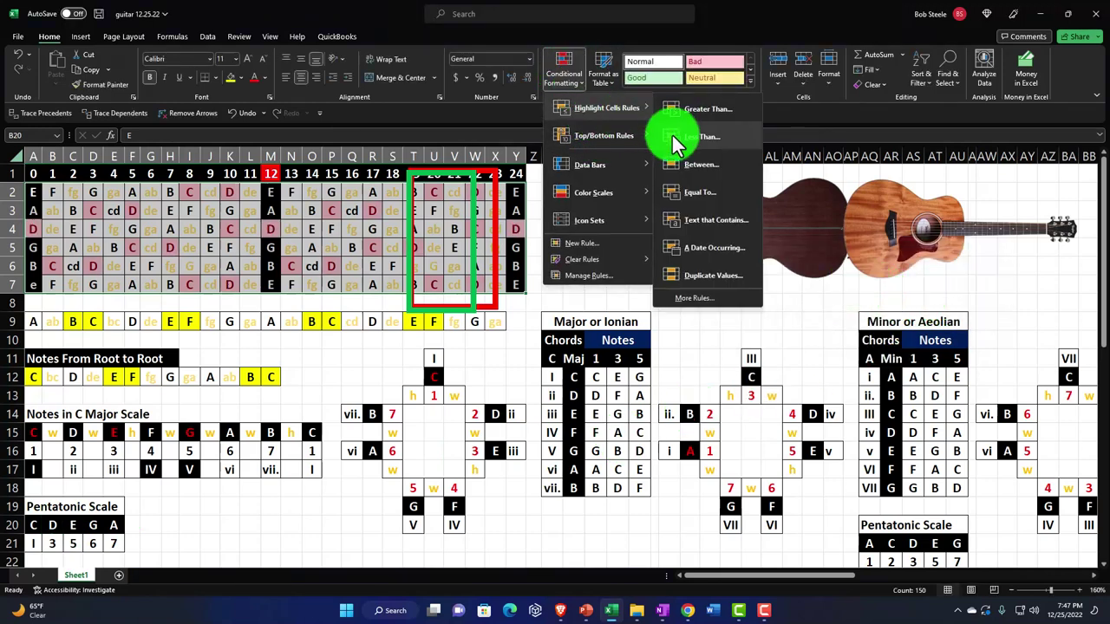
{"action": "left_click", "coordinate": [693, 193]}
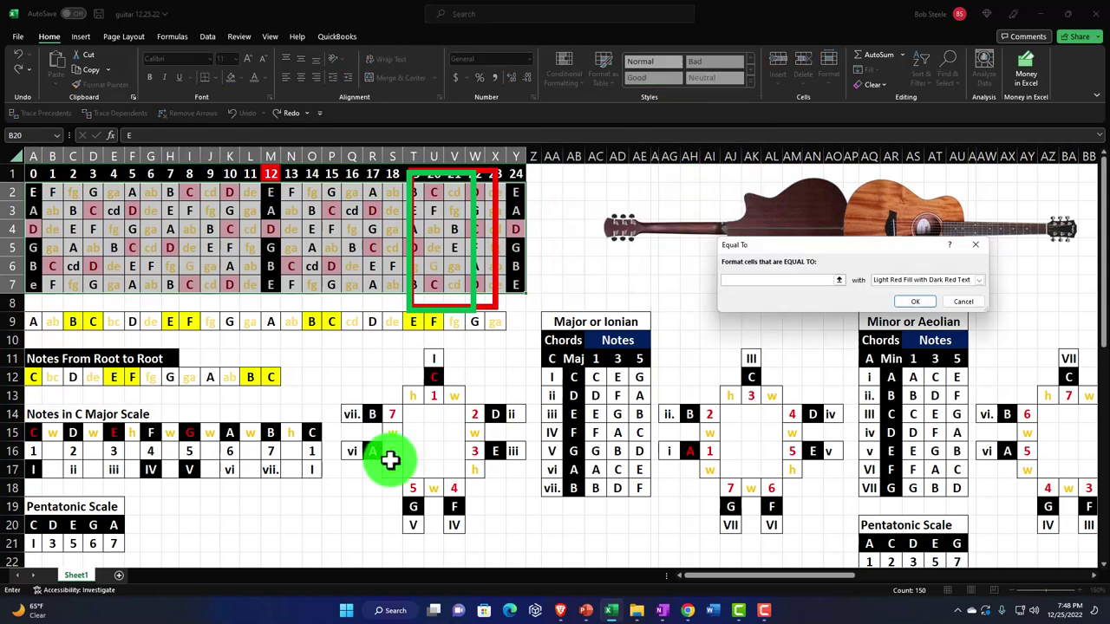
{"action": "left_click", "coordinate": [74, 524]}
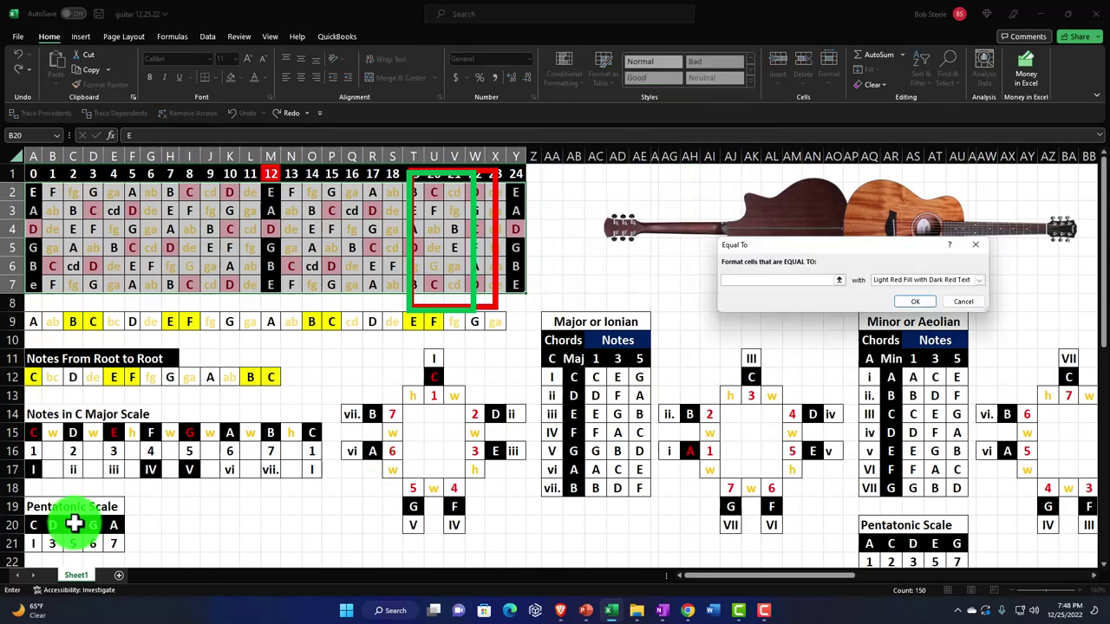
{"action": "left_click", "coordinate": [915, 302]}
Add light red Equal To rules for the notes in D20 and E20 (G, A)
{"action": "left_click", "coordinate": [564, 73]}
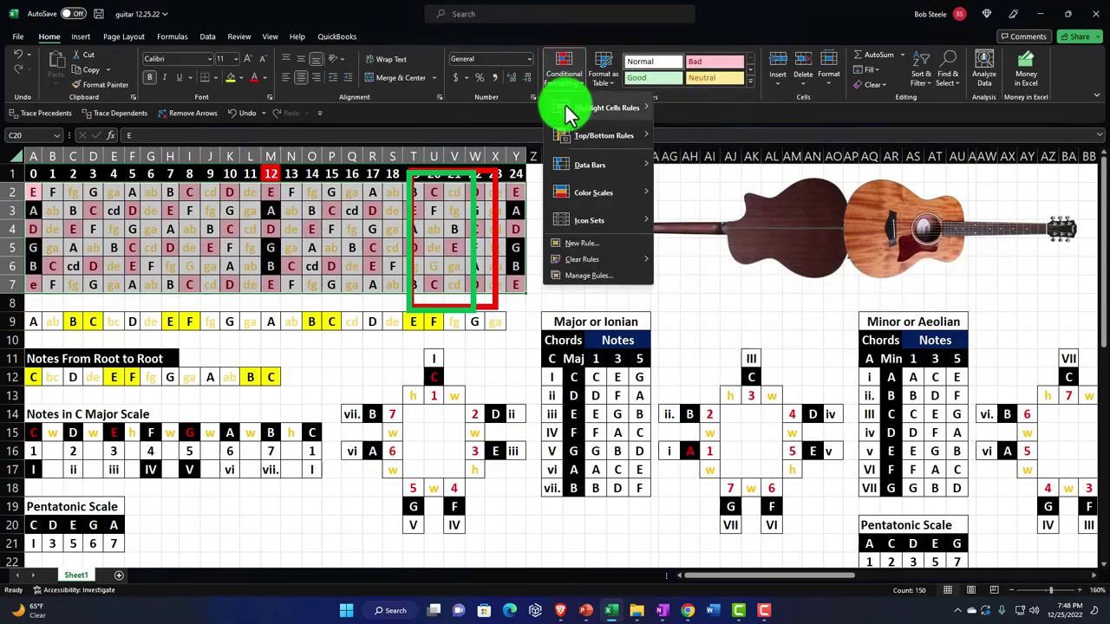
{"action": "mouse_move", "coordinate": [572, 109]}
{"action": "left_click", "coordinate": [706, 193]}
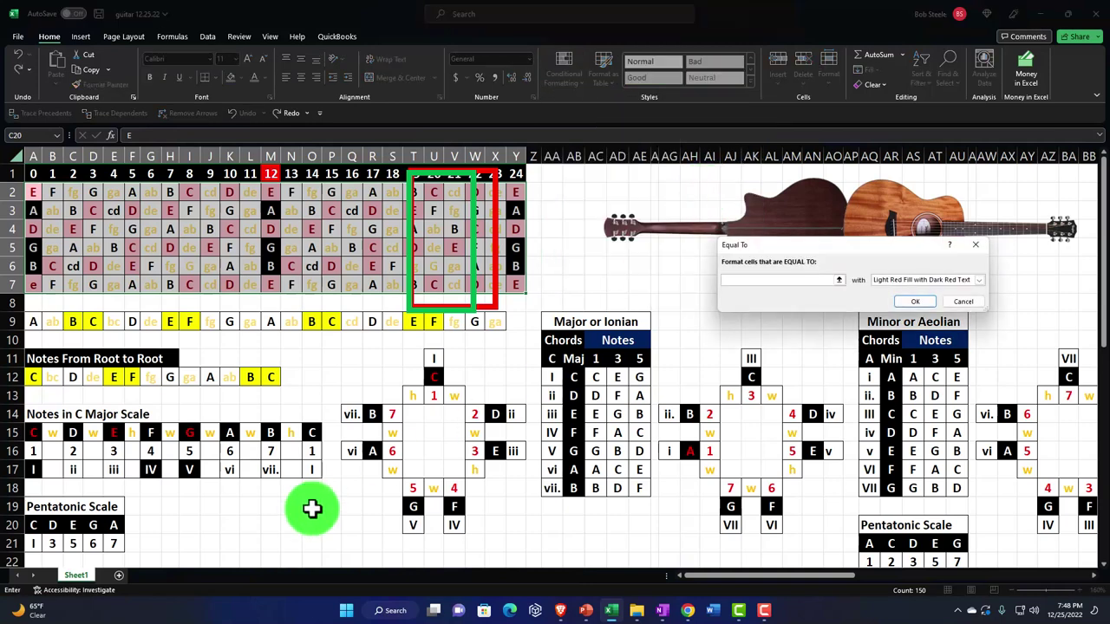
{"action": "left_click", "coordinate": [92, 526]}
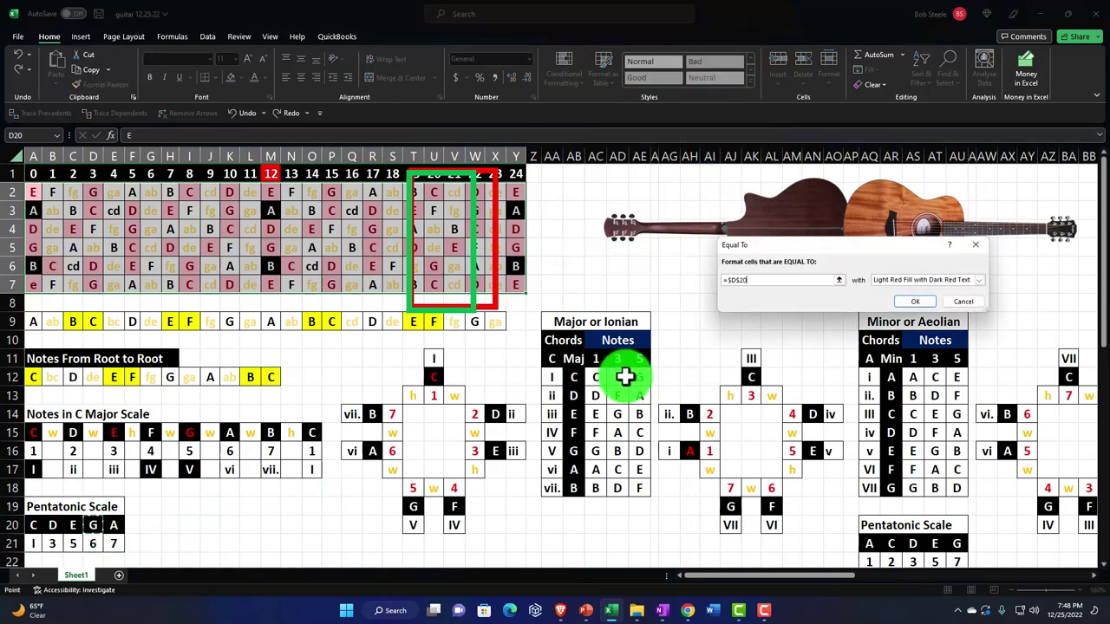
{"action": "left_click", "coordinate": [901, 301]}
{"action": "left_click", "coordinate": [564, 84]}
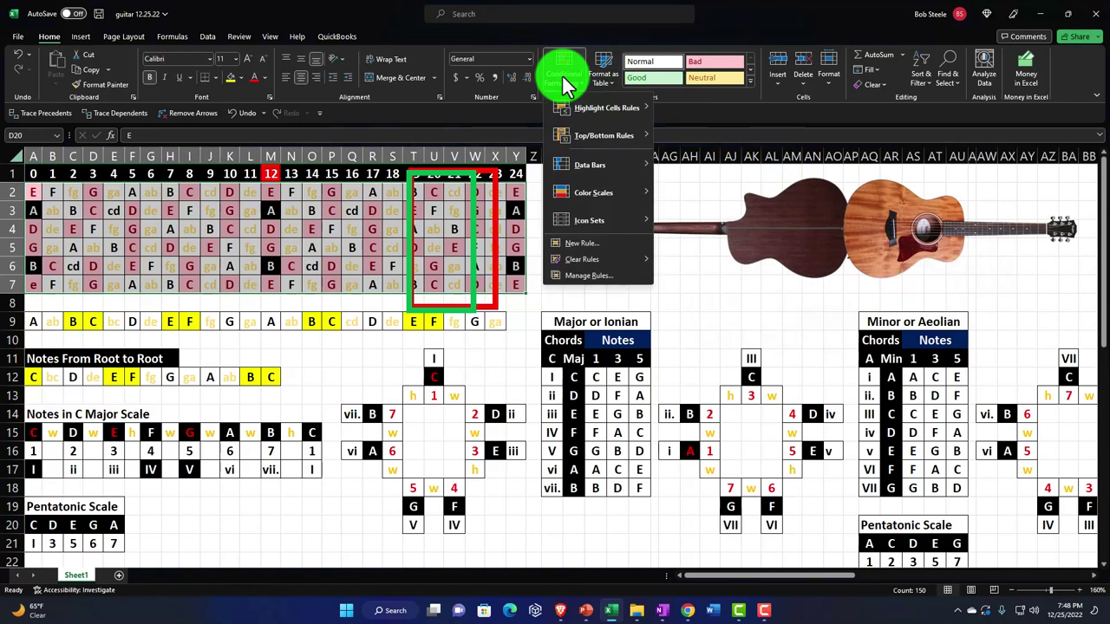
{"action": "mouse_move", "coordinate": [581, 110]}
{"action": "left_click", "coordinate": [704, 195]}
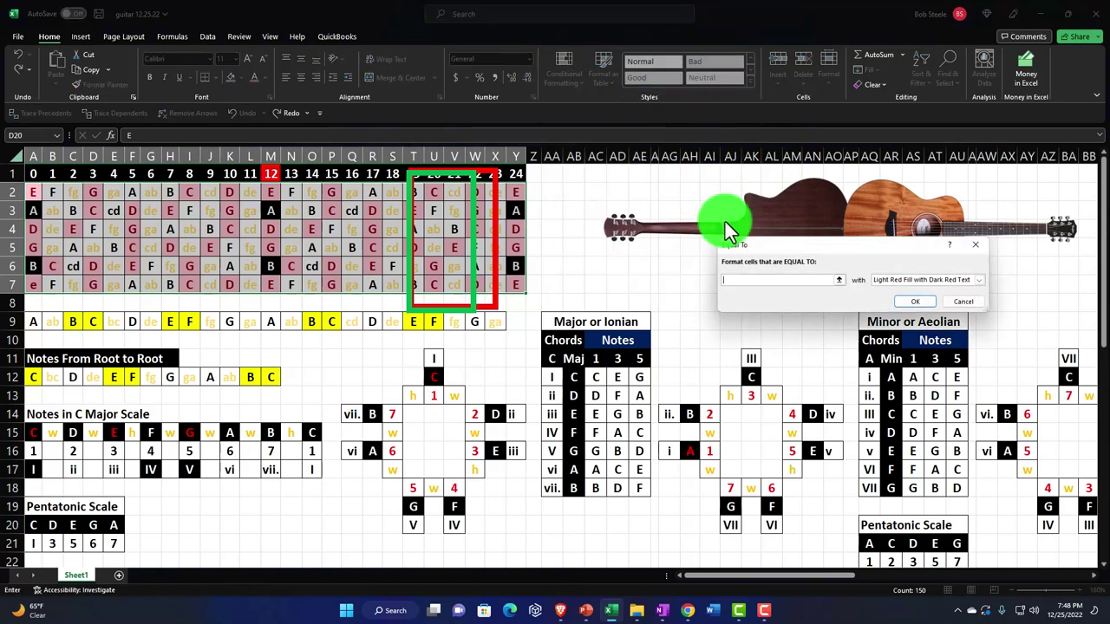
{"action": "left_click", "coordinate": [113, 524]}
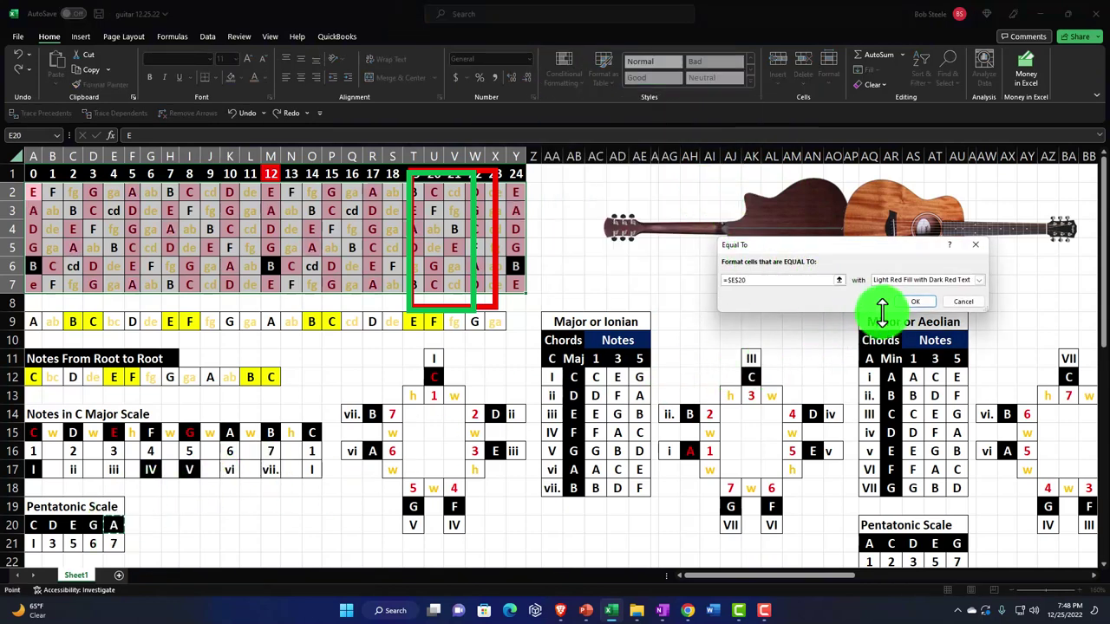
{"action": "left_click", "coordinate": [910, 302]}
{"action": "left_click", "coordinate": [646, 325]}
Move and stretch the green outline to frame frets 0–3
{"action": "left_click_drag", "start_coordinate": [748, 571], "coordinate": [721, 573]}
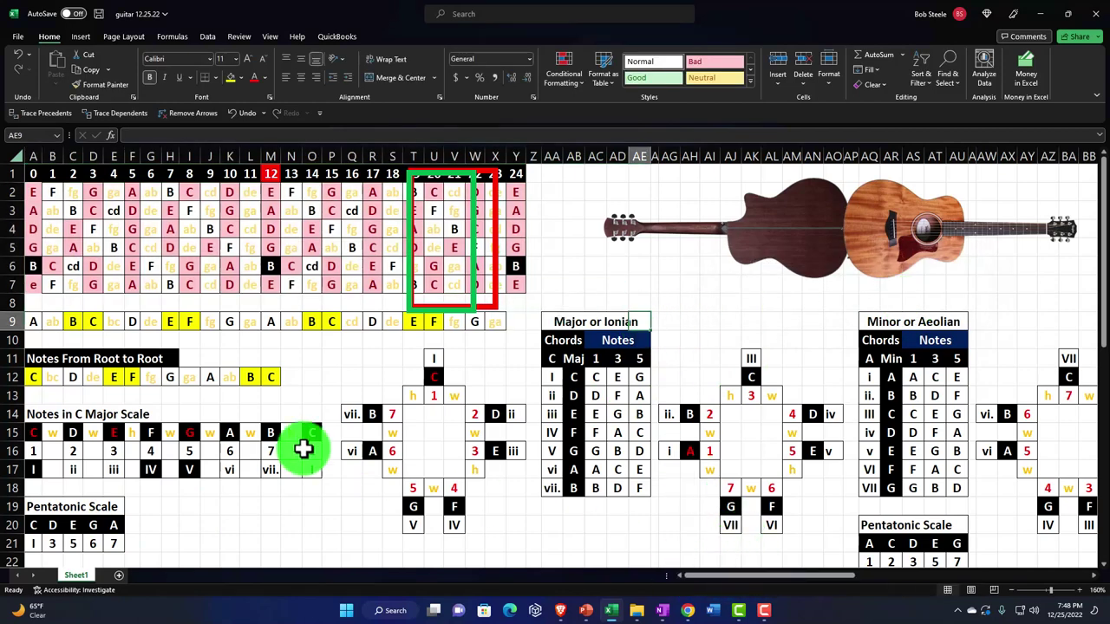
{"action": "left_click_drag", "start_coordinate": [431, 309], "coordinate": [322, 306]}
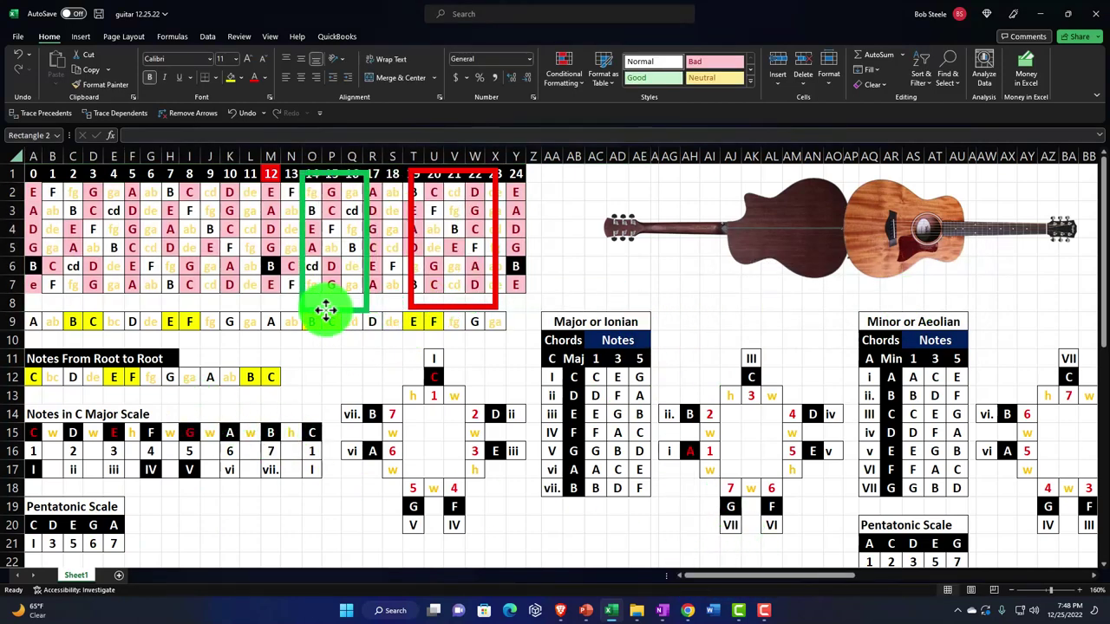
{"action": "scroll", "coordinate": [112, 397], "scroll_direction": "up", "scroll_amount": 5, "text": "ctrl"}
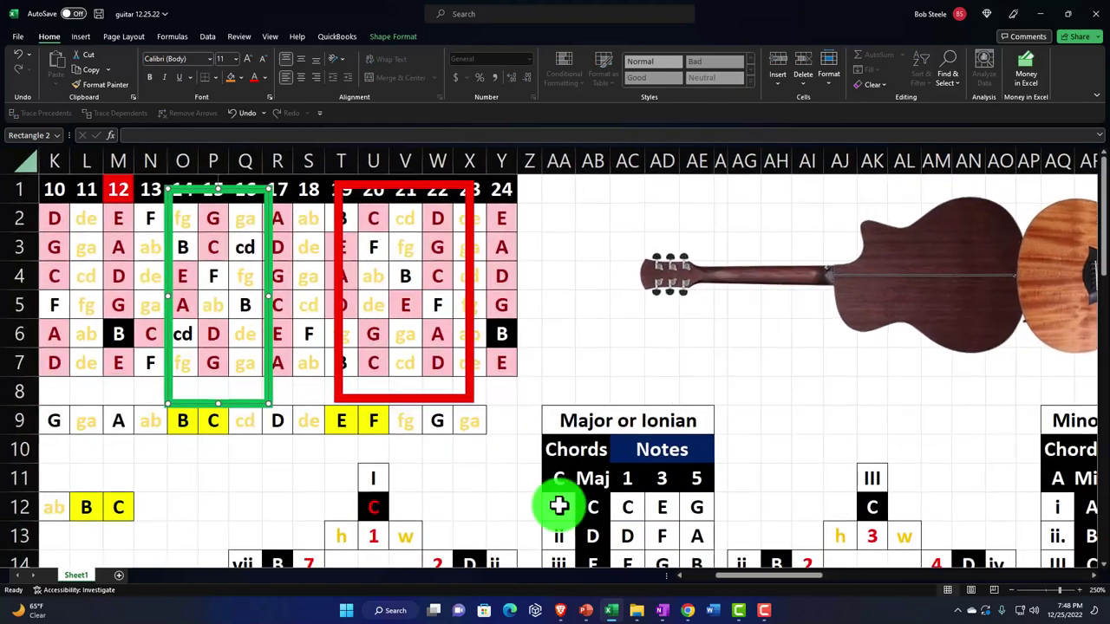
{"action": "left_click_drag", "start_coordinate": [783, 572], "coordinate": [605, 574]}
{"action": "scroll", "coordinate": [321, 451], "scroll_direction": "up", "scroll_amount": 3, "text": "ctrl"}
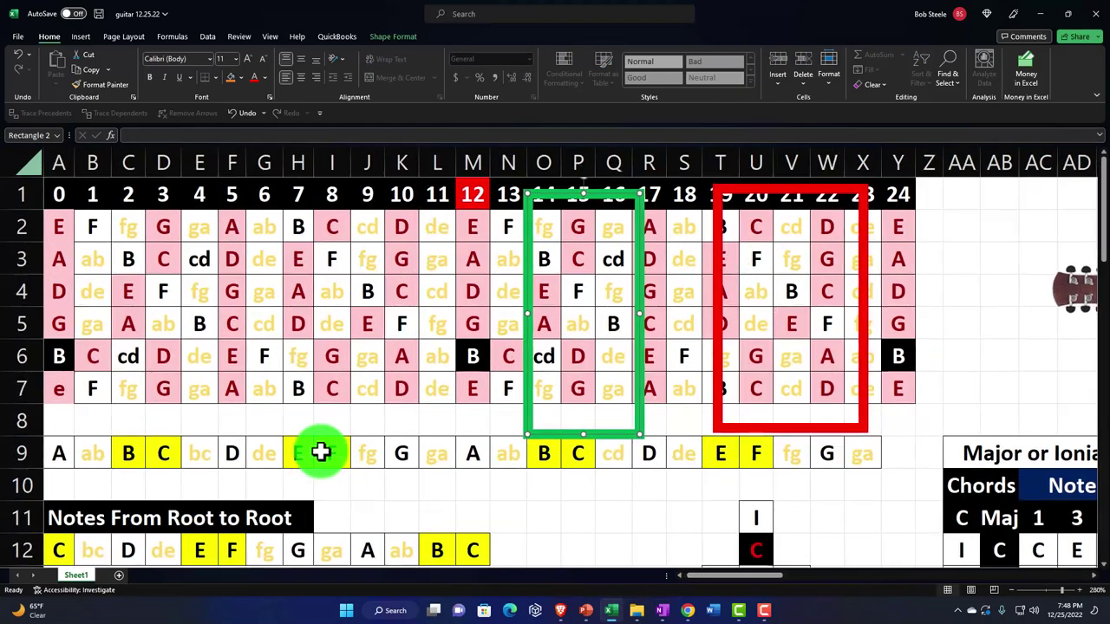
{"action": "left_click_drag", "start_coordinate": [719, 575], "coordinate": [685, 575]}
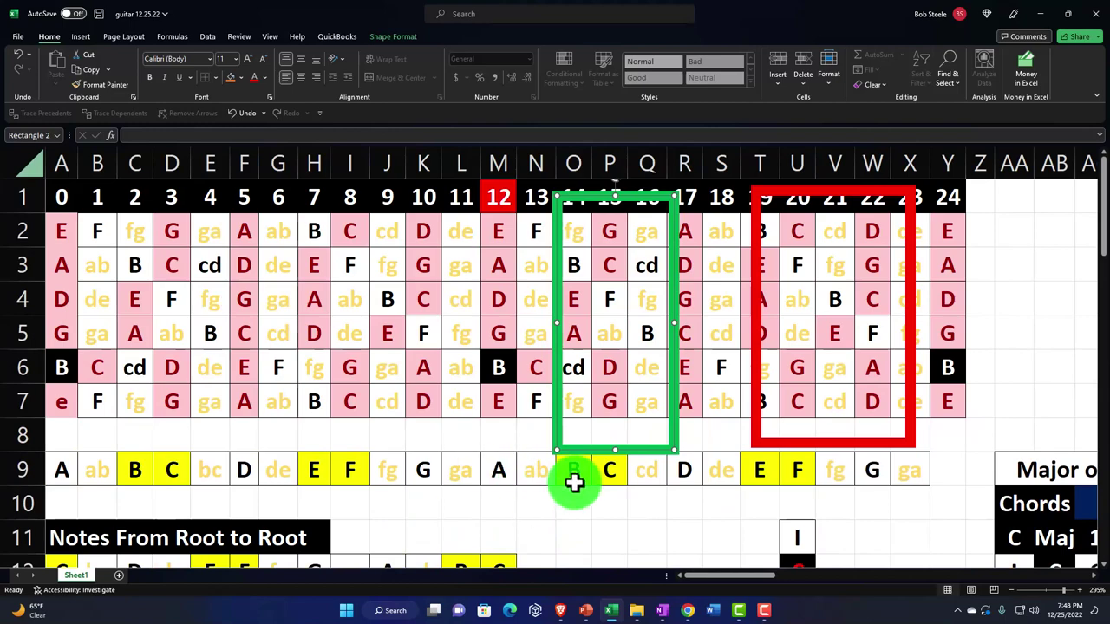
{"action": "left_click_drag", "start_coordinate": [589, 447], "coordinate": [224, 476]}
{"action": "scroll", "coordinate": [359, 495], "scroll_direction": "up", "scroll_amount": 3, "text": "ctrl"}
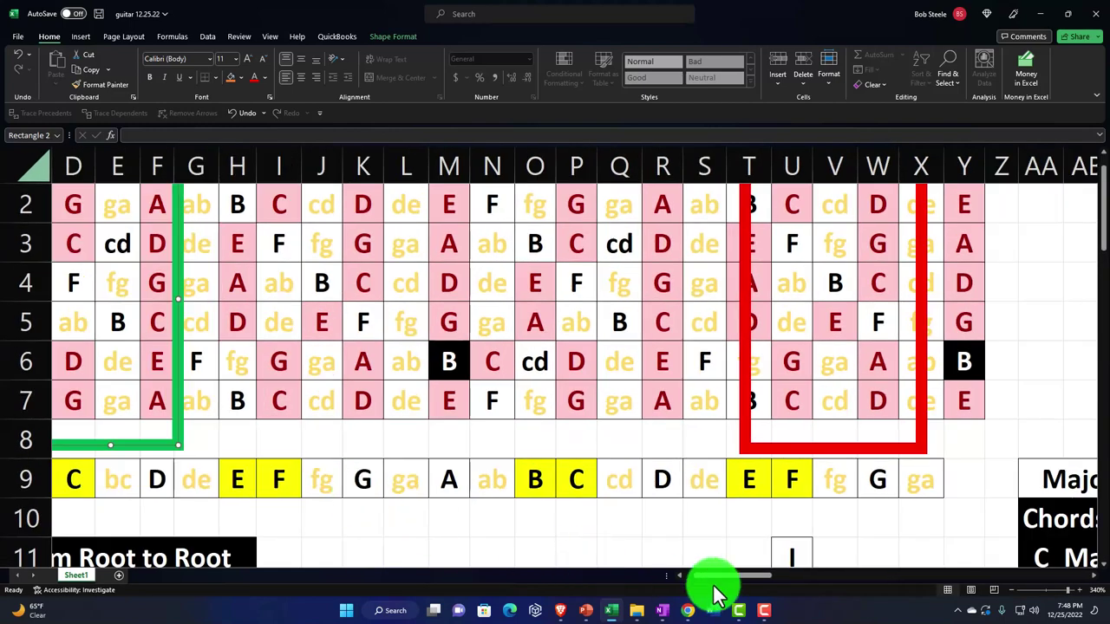
{"action": "left_click_drag", "start_coordinate": [712, 583], "coordinate": [615, 584]}
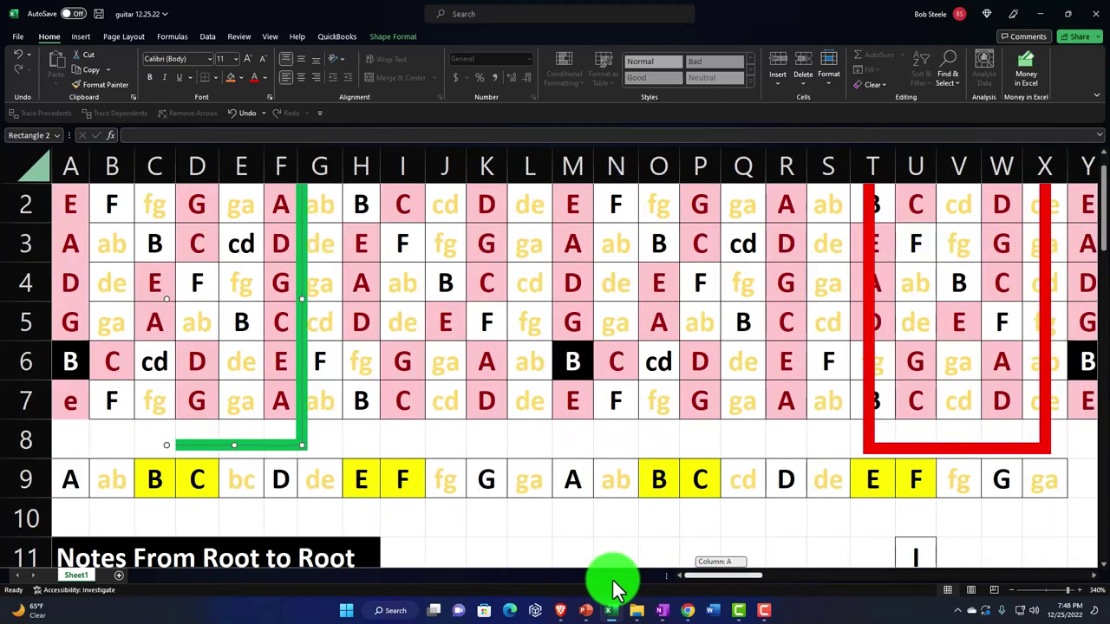
{"action": "scroll", "coordinate": [297, 477], "scroll_direction": "up", "scroll_amount": 1}
{"action": "left_click_drag", "start_coordinate": [302, 397], "coordinate": [187, 407]}
{"action": "left_click_drag", "start_coordinate": [194, 347], "coordinate": [225, 354]}
{"action": "scroll", "coordinate": [266, 392], "scroll_direction": "up", "scroll_amount": 2, "text": "ctrl"}
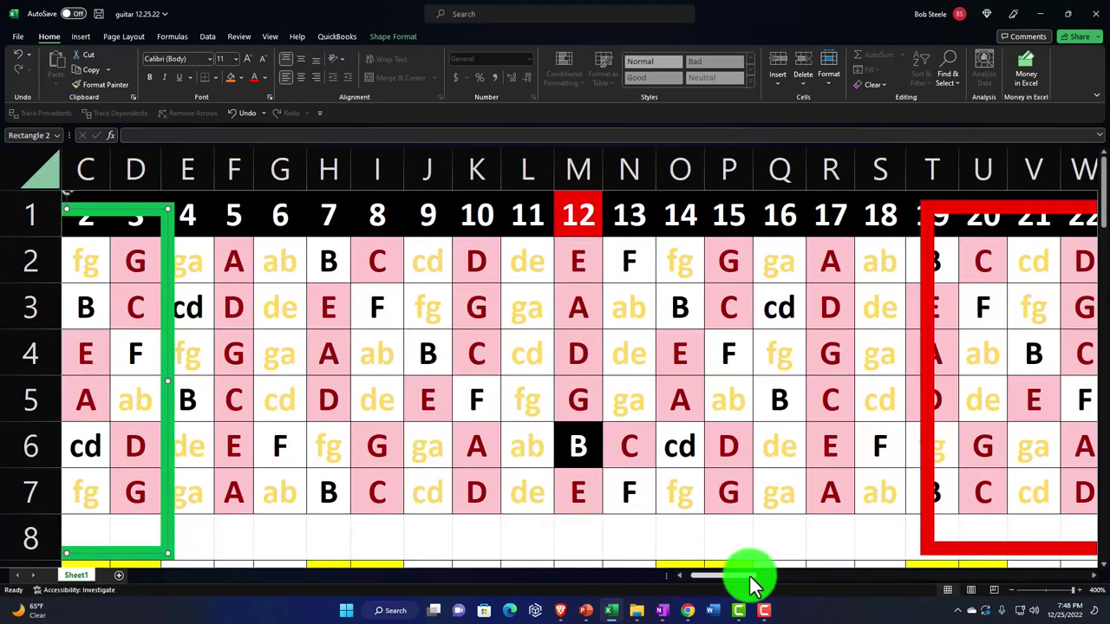
{"action": "left_click_drag", "start_coordinate": [751, 581], "coordinate": [651, 581]}
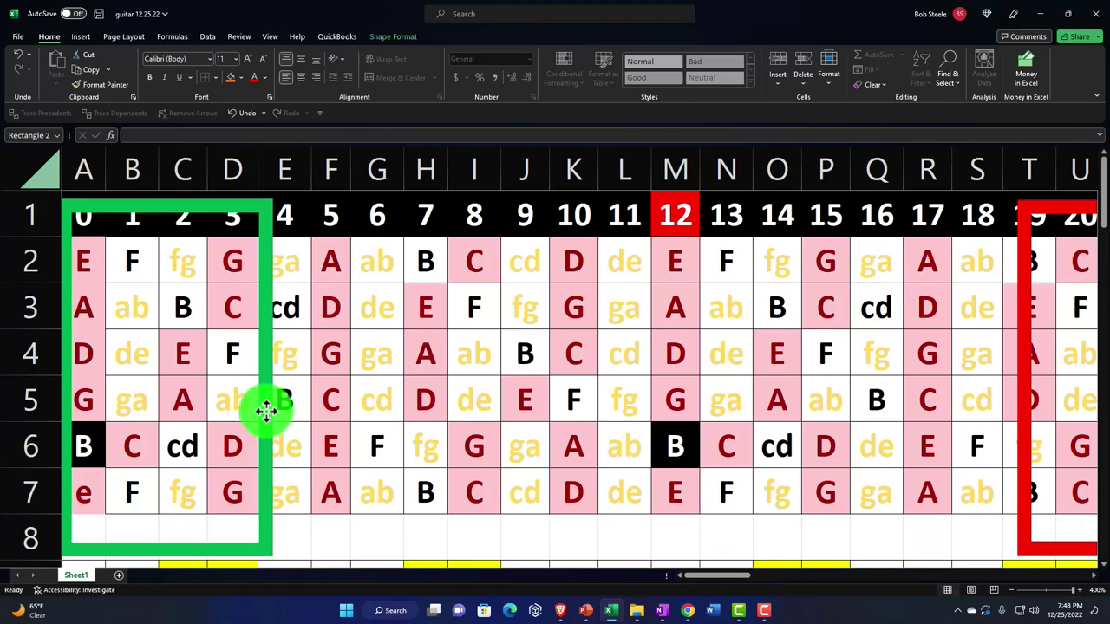
{"action": "left_click", "coordinate": [266, 411]}
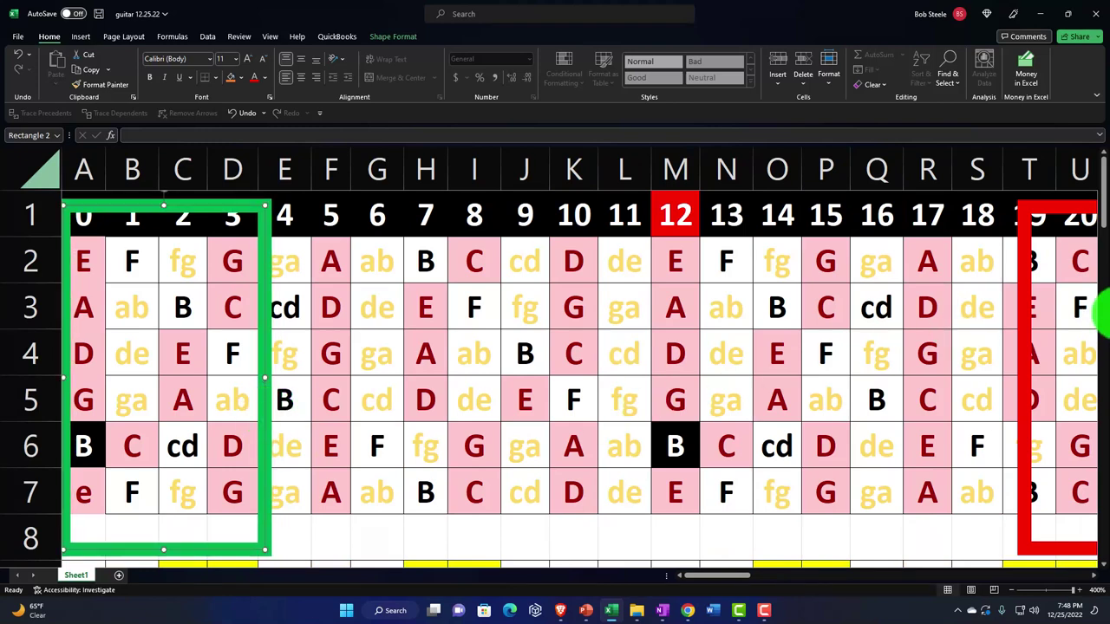
Place the red outline over frets 5–8, its top level with the fret numbers
{"action": "left_click_drag", "start_coordinate": [1023, 323], "coordinate": [299, 335]}
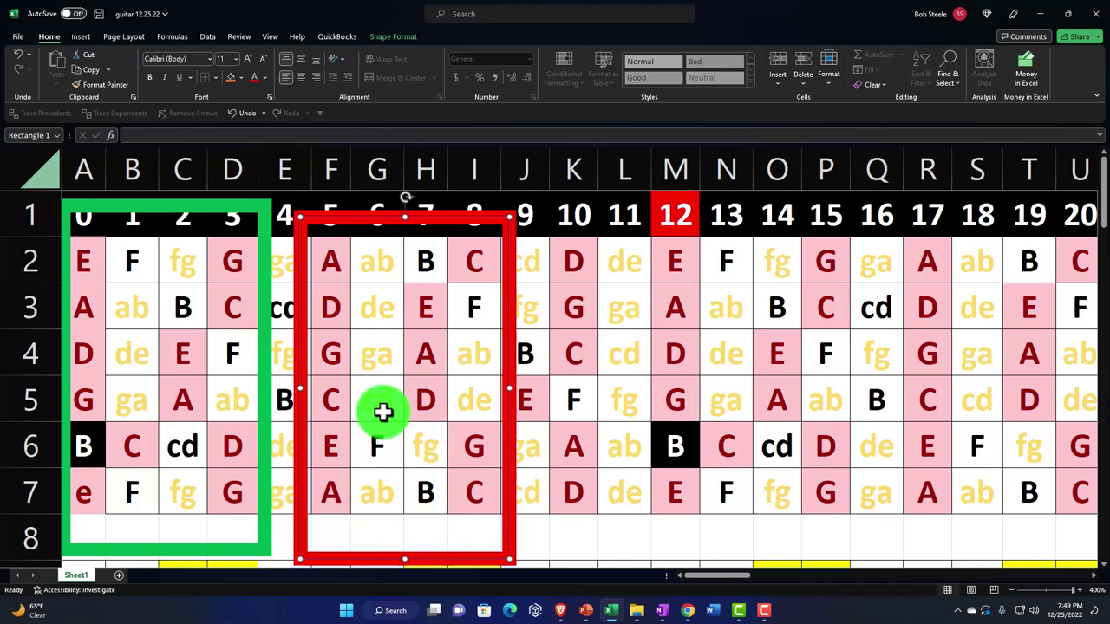
{"action": "left_click_drag", "start_coordinate": [295, 358], "coordinate": [263, 332]}
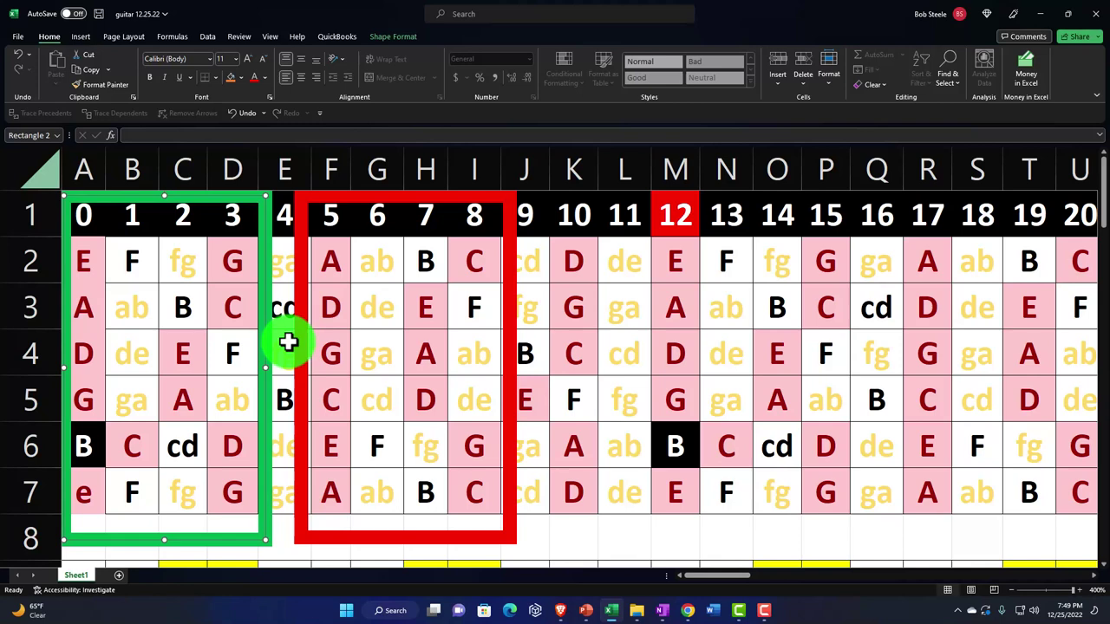
{"action": "left_click_drag", "start_coordinate": [728, 577], "coordinate": [781, 578]}
{"action": "scroll", "coordinate": [827, 477], "scroll_direction": "down", "scroll_amount": 3}
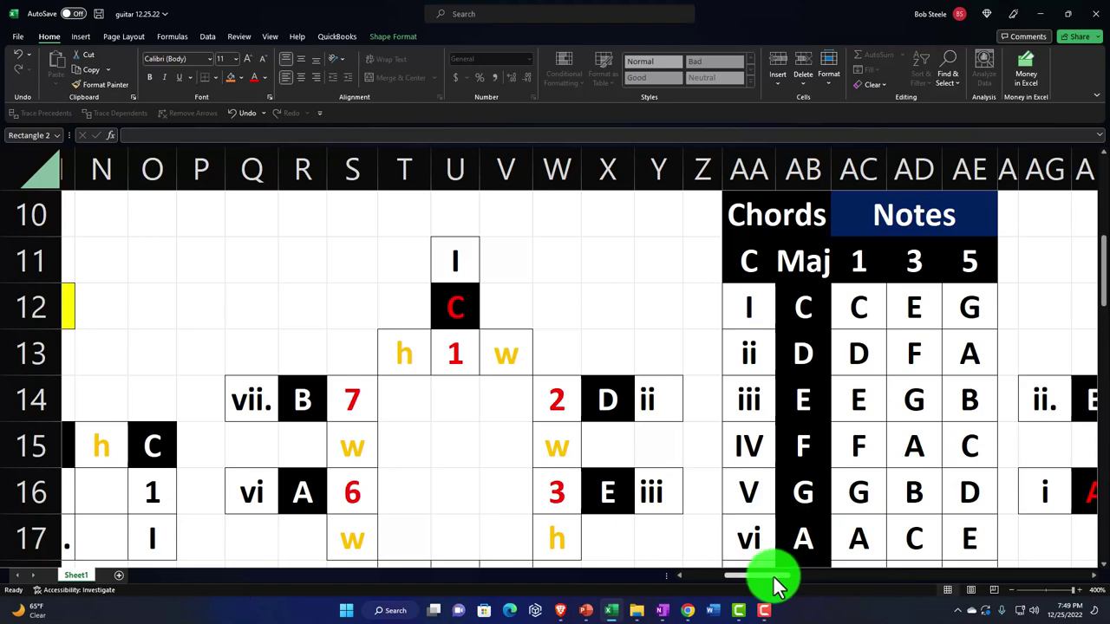
{"action": "left_click_drag", "start_coordinate": [780, 577], "coordinate": [607, 569]}
{"action": "scroll", "coordinate": [251, 404], "scroll_direction": "down", "scroll_amount": 1}
{"action": "scroll", "coordinate": [251, 405], "scroll_direction": "down", "scroll_amount": 2}
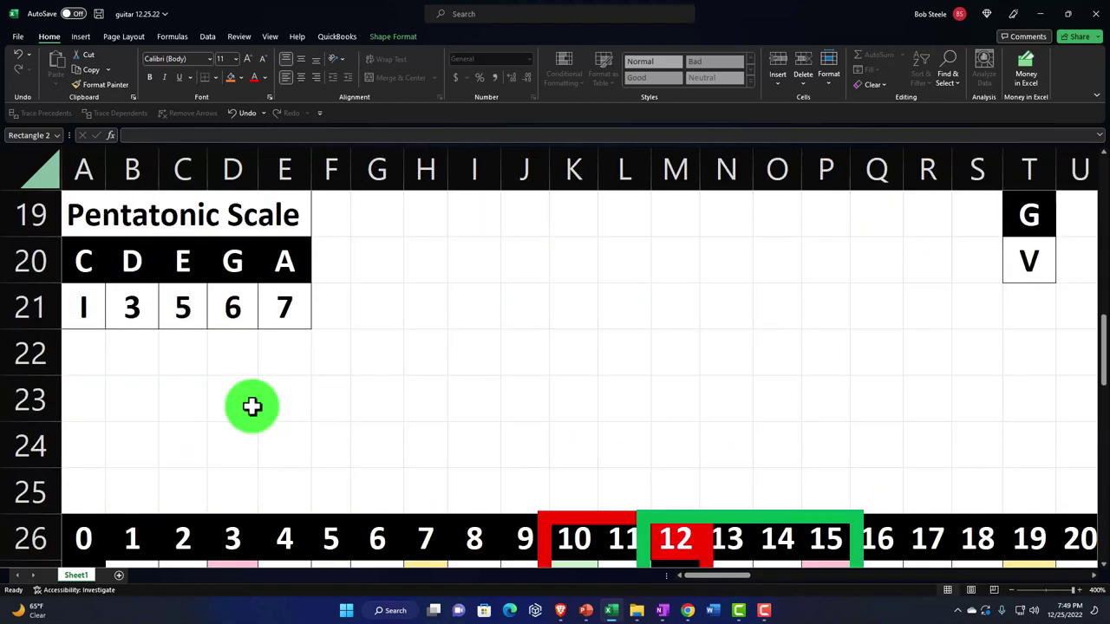
{"action": "scroll", "coordinate": [252, 405], "scroll_direction": "up", "scroll_amount": 1}
{"action": "scroll", "coordinate": [252, 408], "scroll_direction": "up", "scroll_amount": 1}
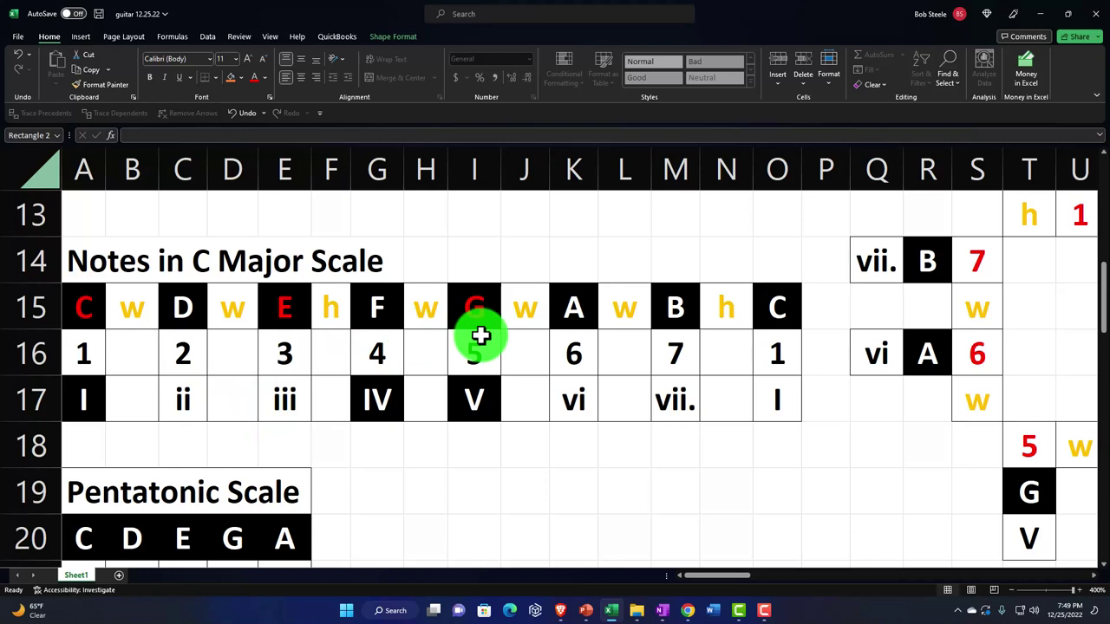
{"action": "scroll", "coordinate": [481, 341], "scroll_direction": "up", "scroll_amount": 4}
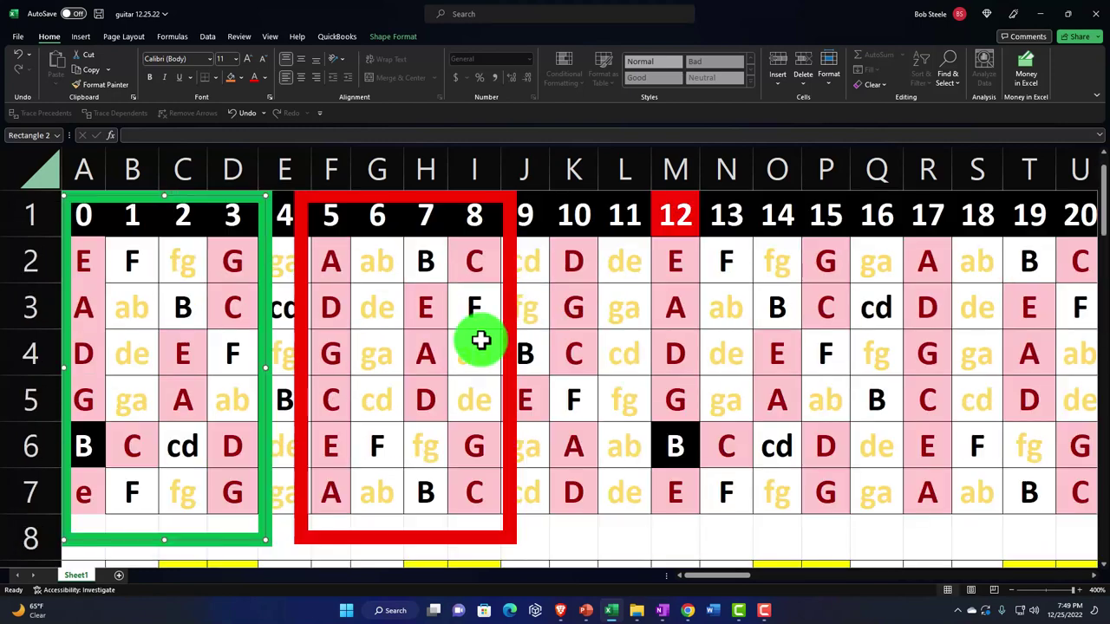
{"action": "left_click", "coordinate": [426, 257]}
Highlight note cells equal to b with yellow fill and dark yellow text
{"action": "left_click", "coordinate": [476, 307]}
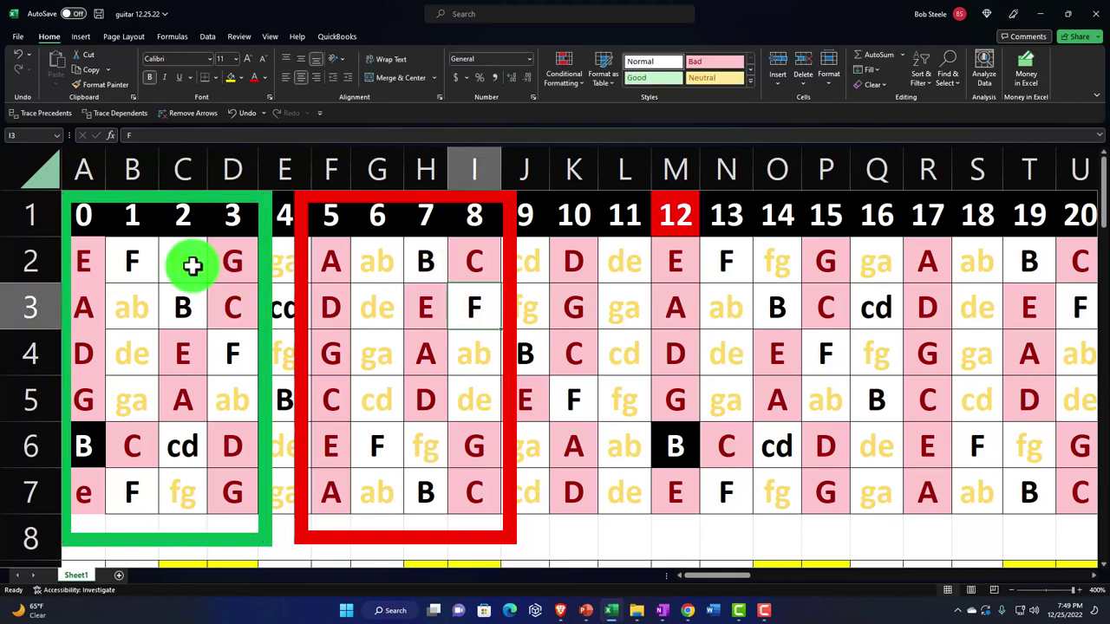
{"action": "left_click_drag", "start_coordinate": [87, 257], "coordinate": [1033, 490]}
{"action": "scroll", "coordinate": [755, 577], "scroll_direction": "left", "scroll_amount": 5}
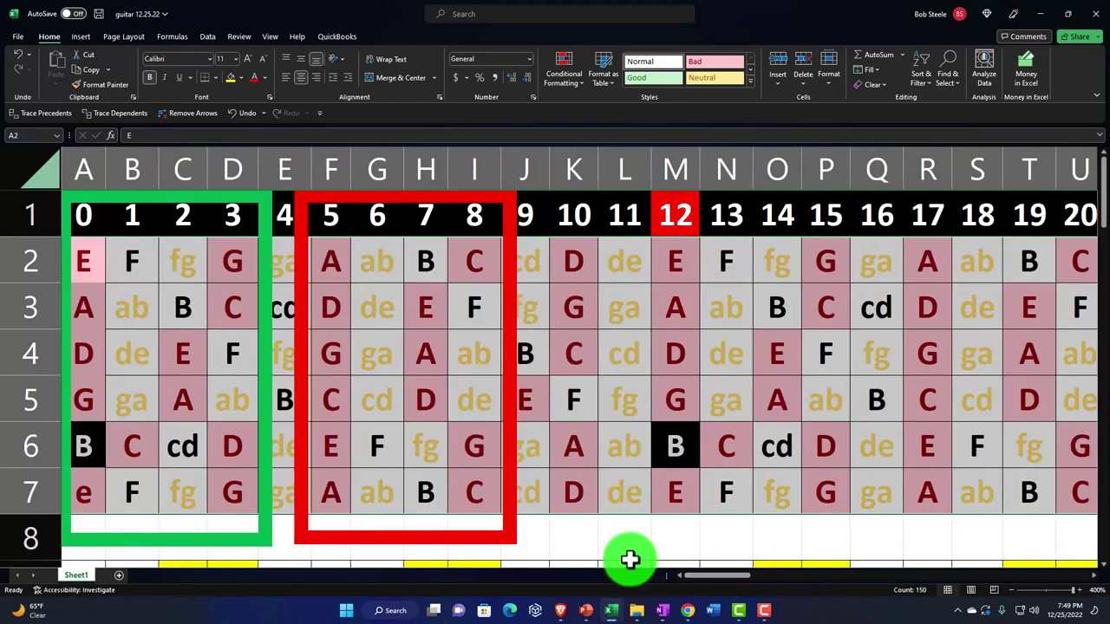
{"action": "left_click", "coordinate": [561, 77]}
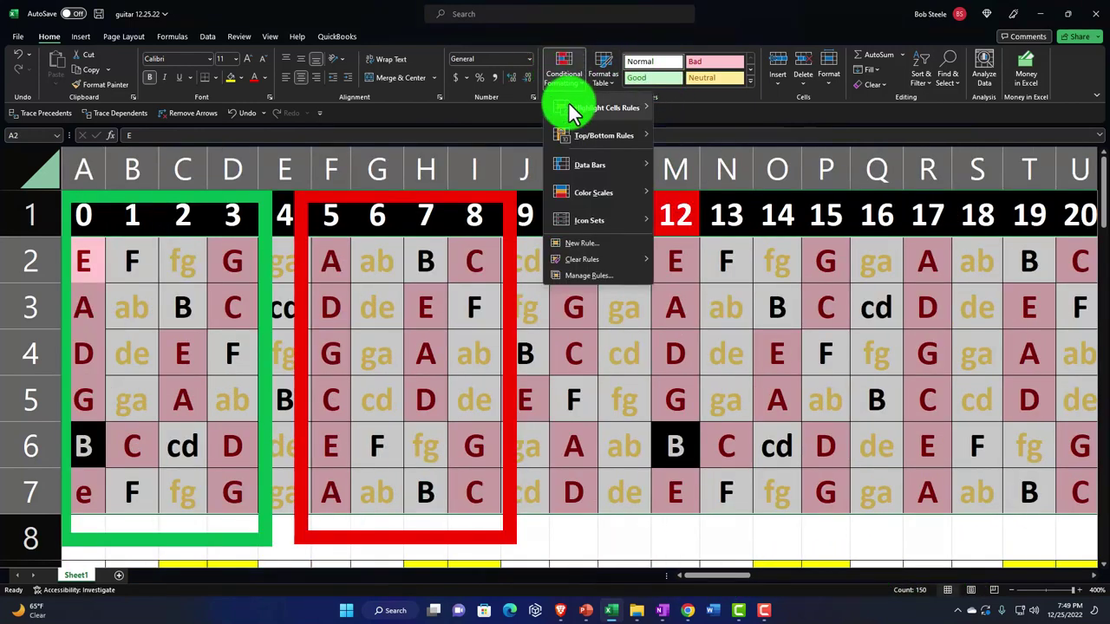
{"action": "mouse_move", "coordinate": [568, 120]}
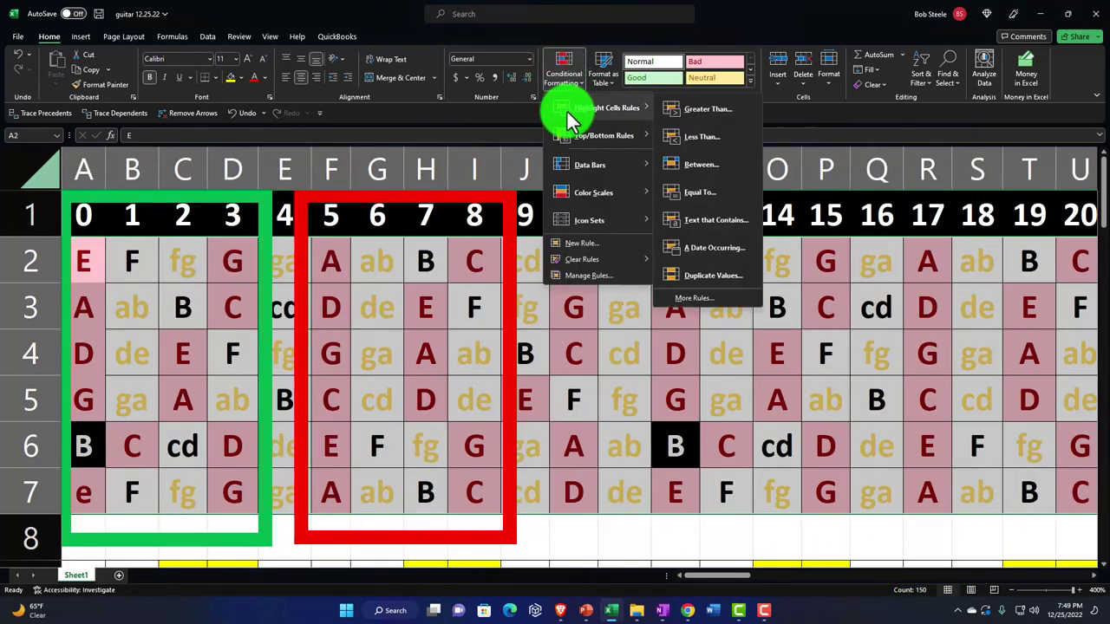
{"action": "left_click", "coordinate": [691, 192]}
{"action": "type", "text": "b"}
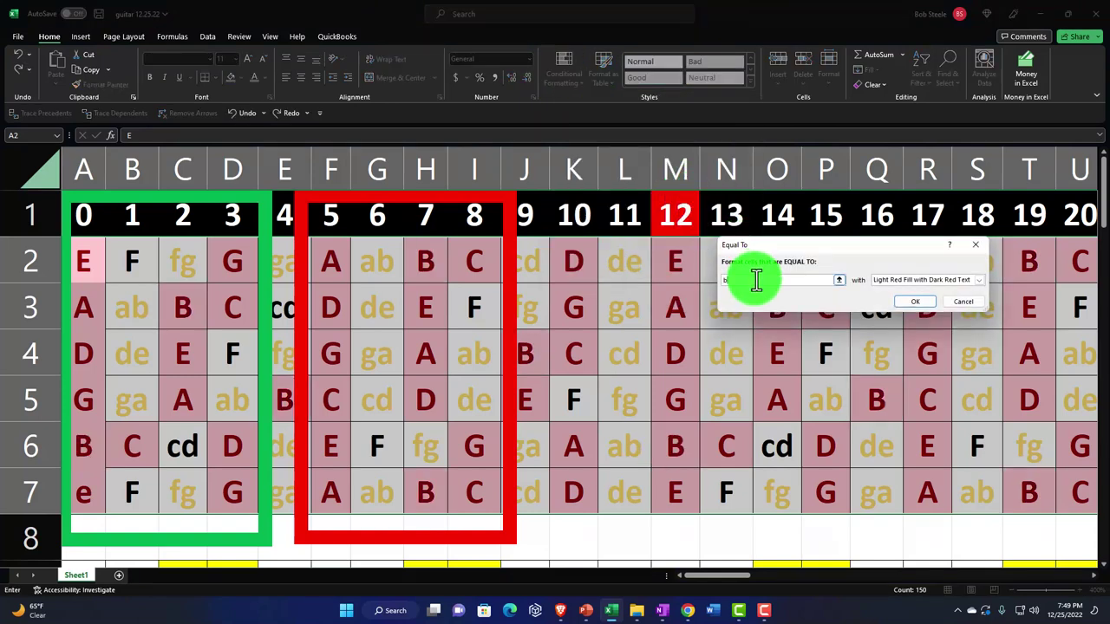
{"action": "left_click", "coordinate": [977, 280]}
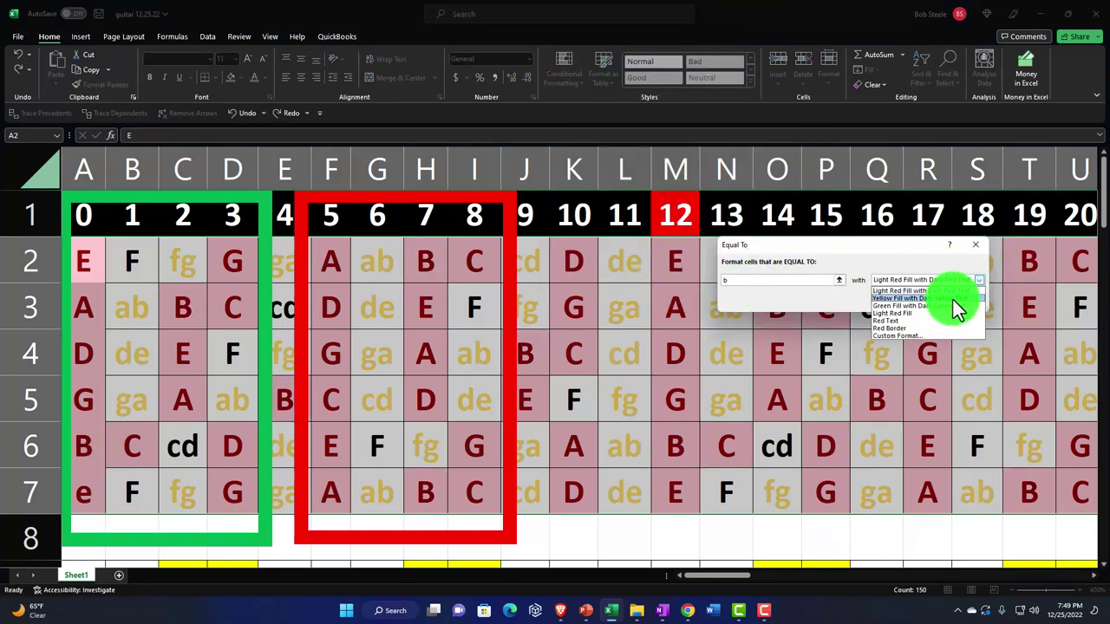
{"action": "left_click", "coordinate": [921, 298]}
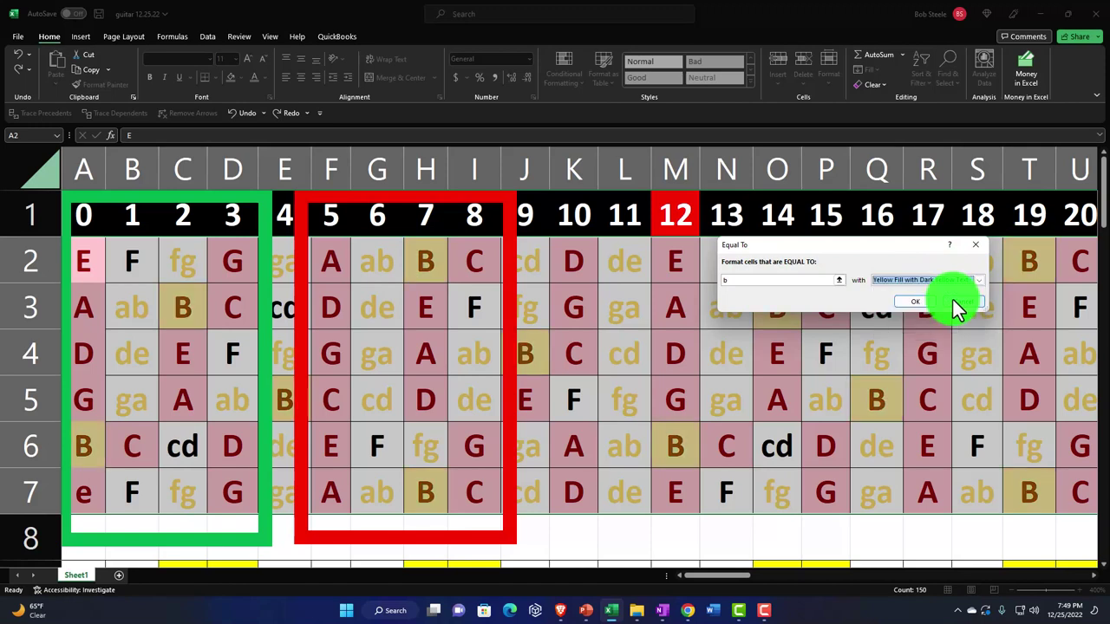
{"action": "left_click", "coordinate": [921, 301]}
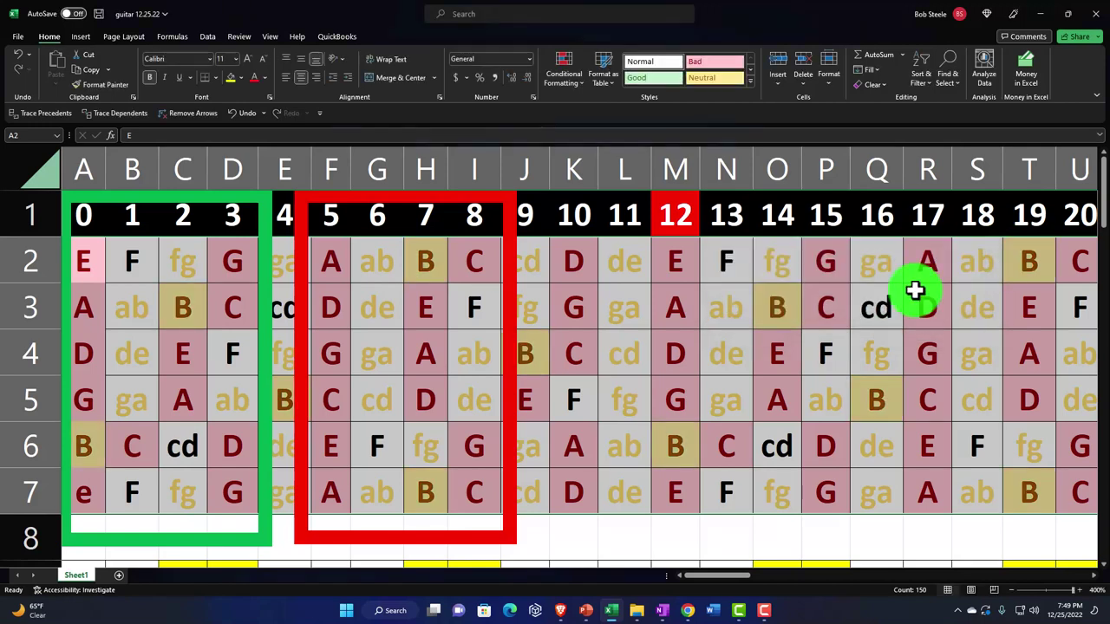
Add a matching yellow fill, dark yellow text rule for F notes
{"action": "left_click", "coordinate": [563, 77]}
{"action": "mouse_move", "coordinate": [603, 115]}
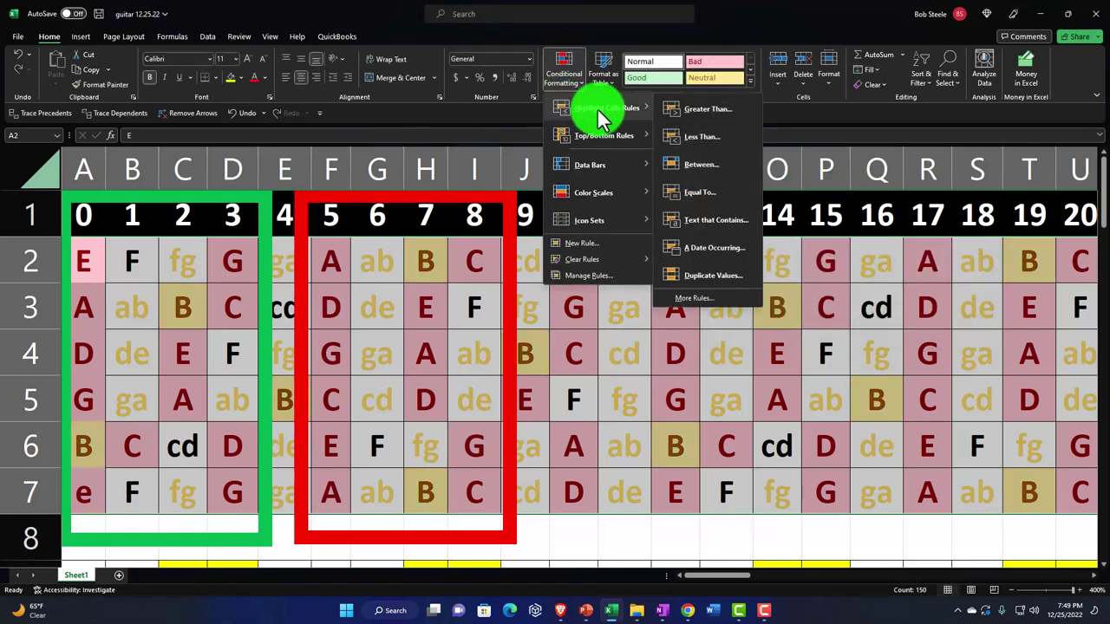
{"action": "left_click", "coordinate": [701, 192]}
{"action": "left_click", "coordinate": [921, 301]}
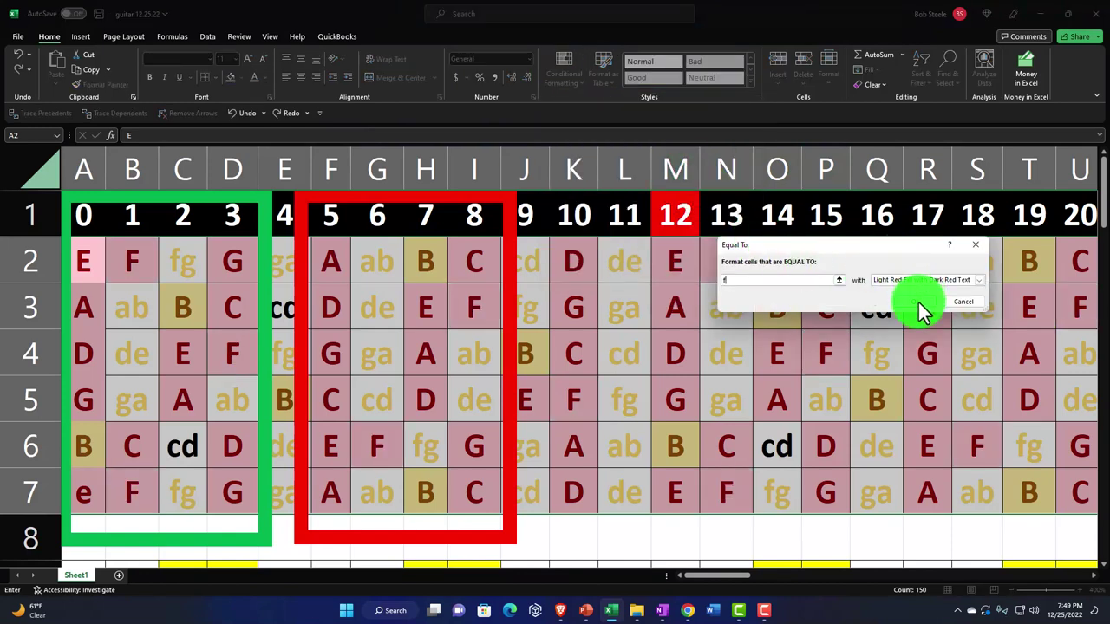
{"action": "left_click", "coordinate": [964, 280]}
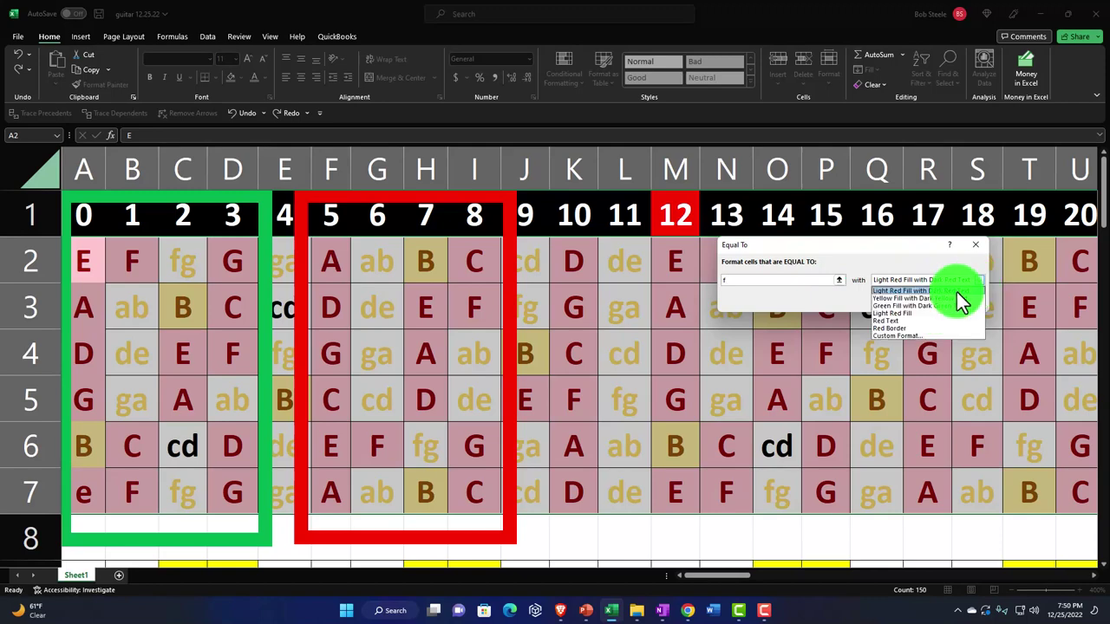
{"action": "left_click", "coordinate": [958, 303]}
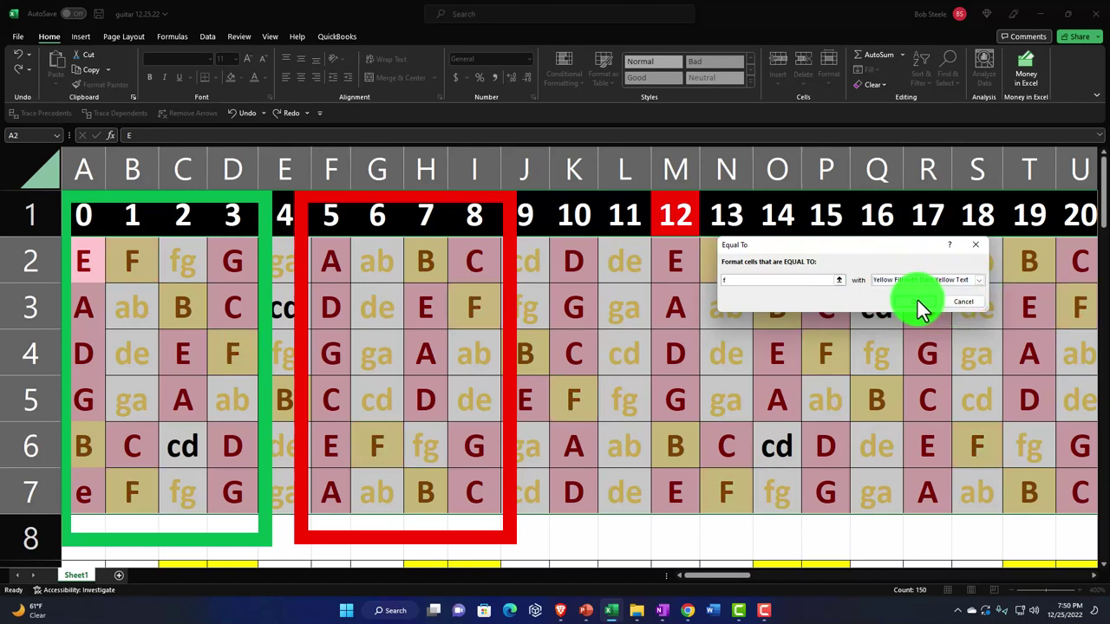
{"action": "left_click", "coordinate": [922, 308]}
{"action": "left_click", "coordinate": [611, 381]}
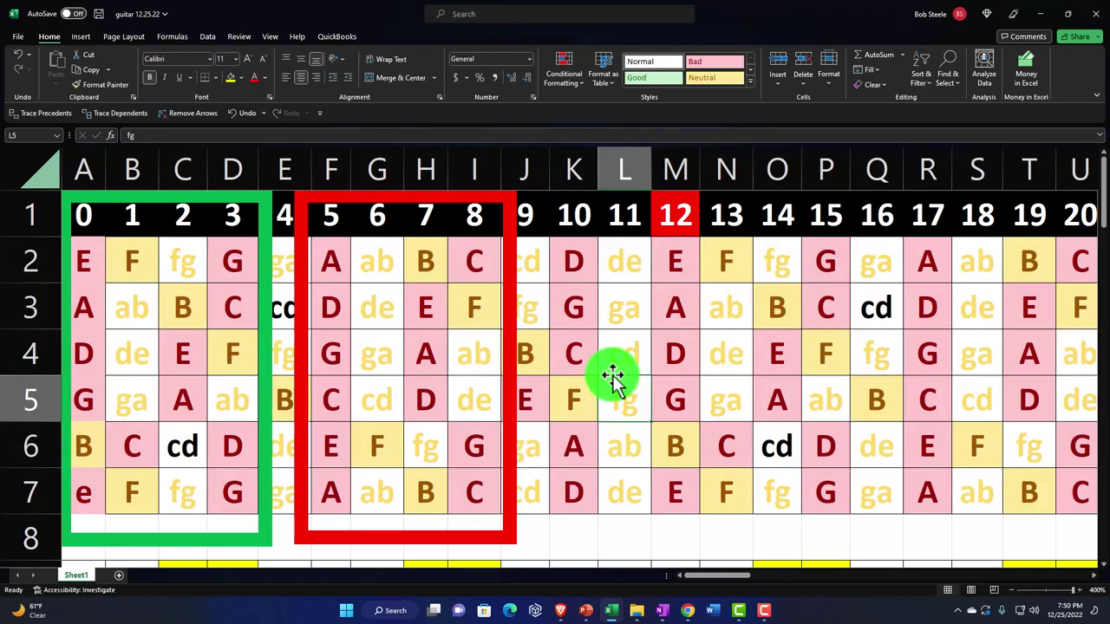
{"action": "left_click", "coordinate": [509, 345]}
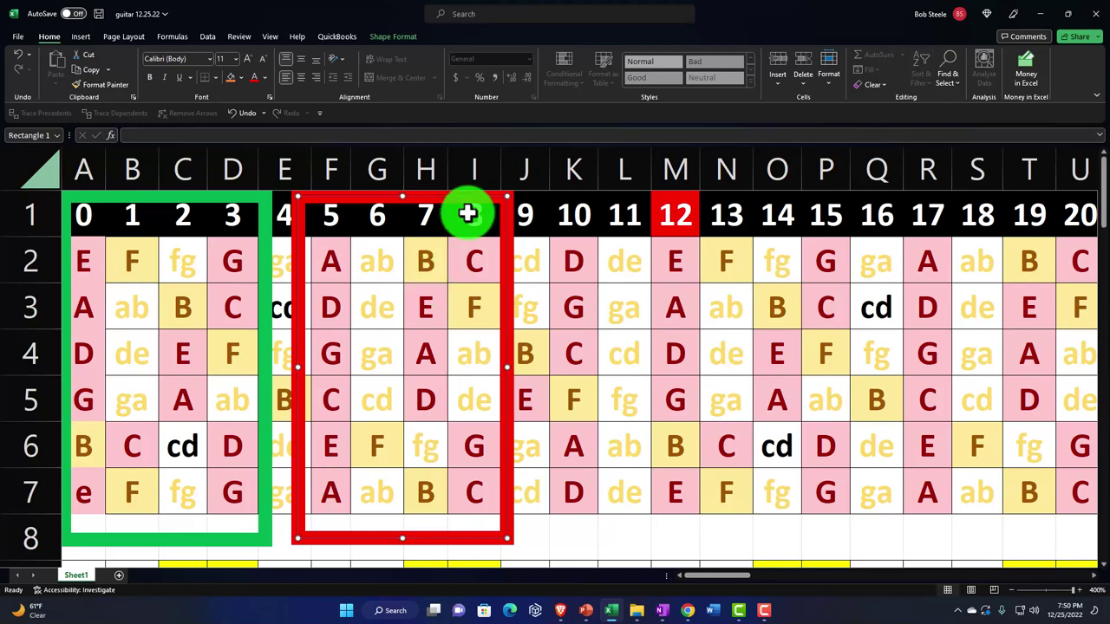
Restore the Excel window and start a new blank workbook, Book1
{"action": "double_click", "coordinate": [371, 8]}
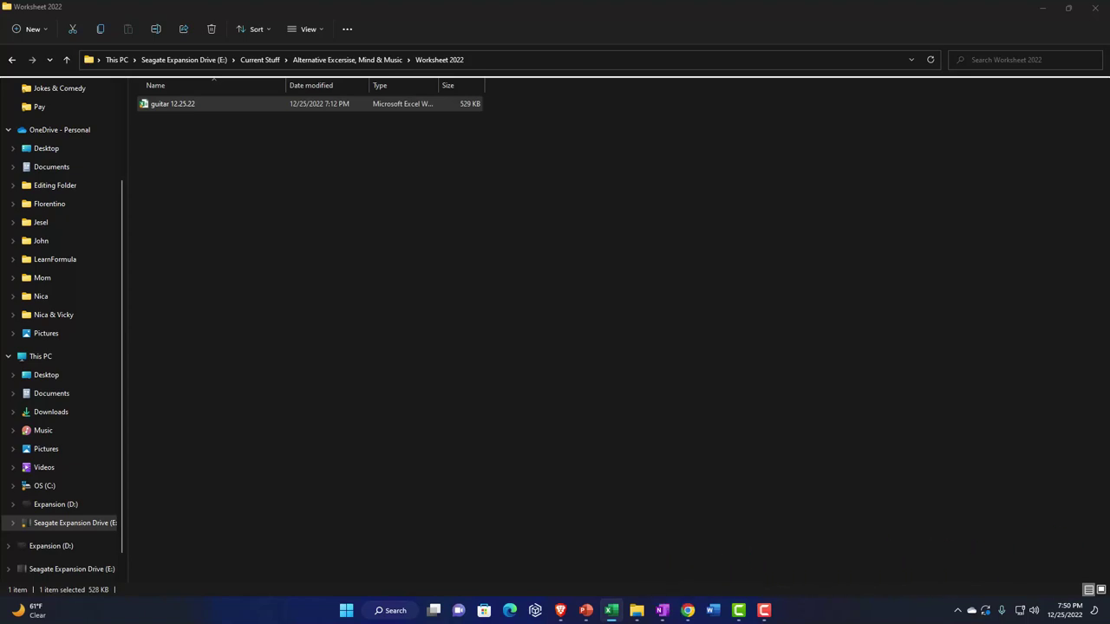
{"action": "key", "text": "alt+Tab"}
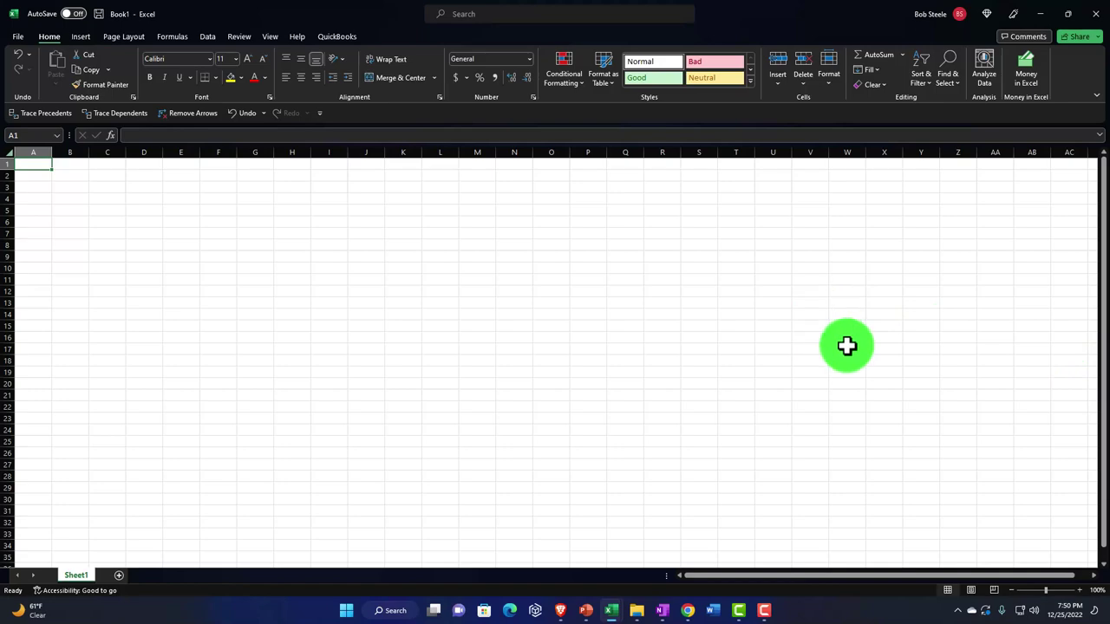
Zoom into the new sheet and enter 0 in A1 and 1 in B1
{"action": "left_click", "coordinate": [82, 277]}
{"action": "left_click", "coordinate": [201, 301]}
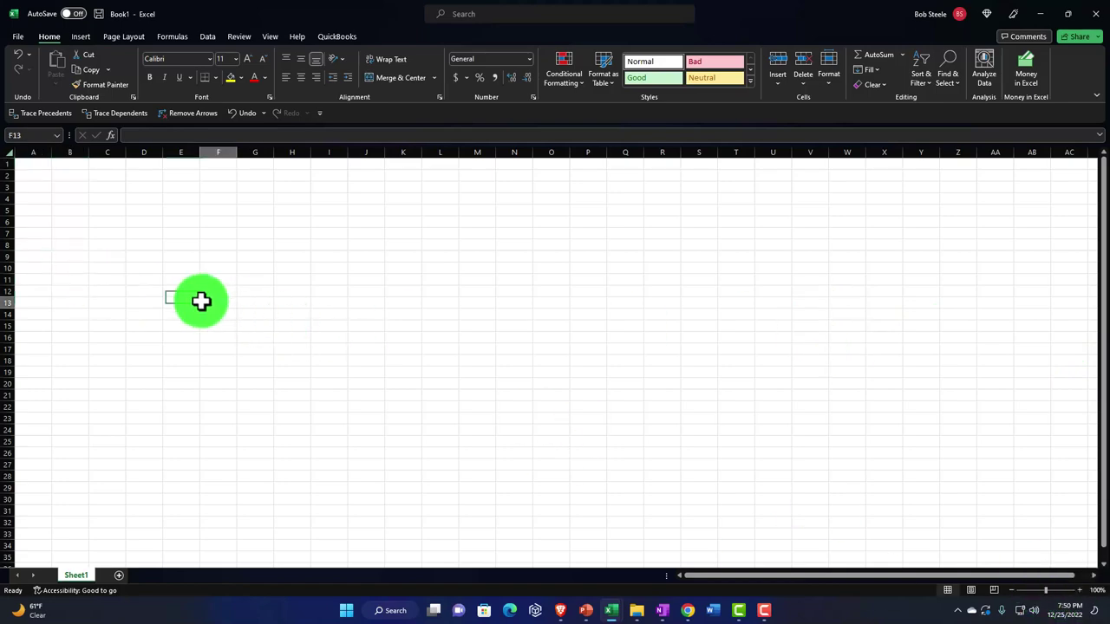
{"action": "scroll", "coordinate": [203, 304], "scroll_direction": "up", "scroll_amount": 8, "text": "ctrl"}
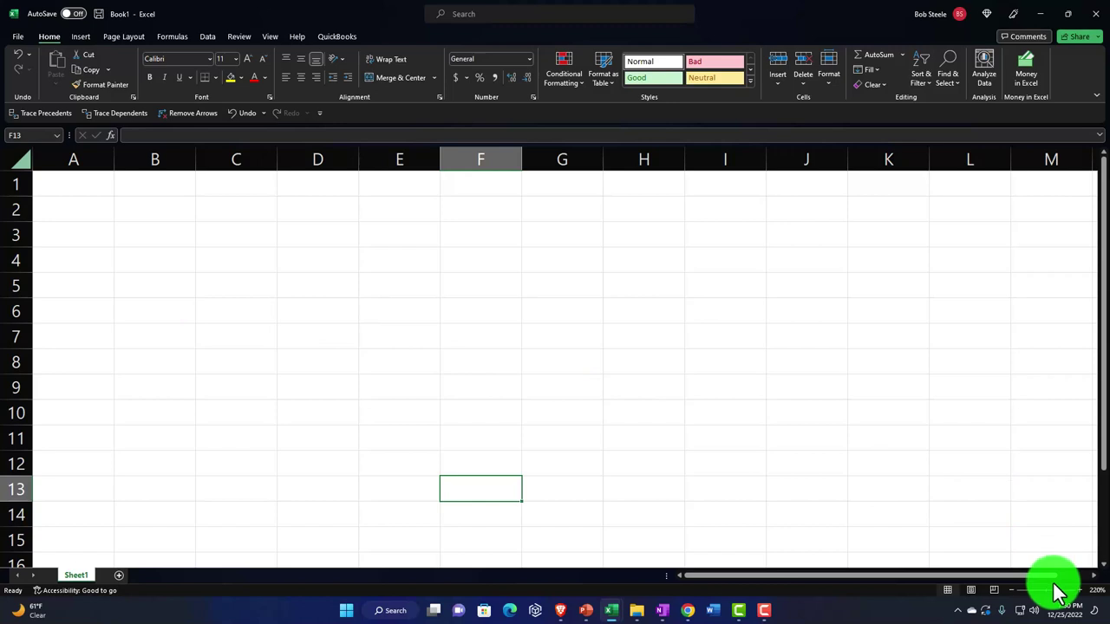
{"action": "scroll", "coordinate": [498, 424], "scroll_direction": "up", "scroll_amount": 2, "text": "ctrl"}
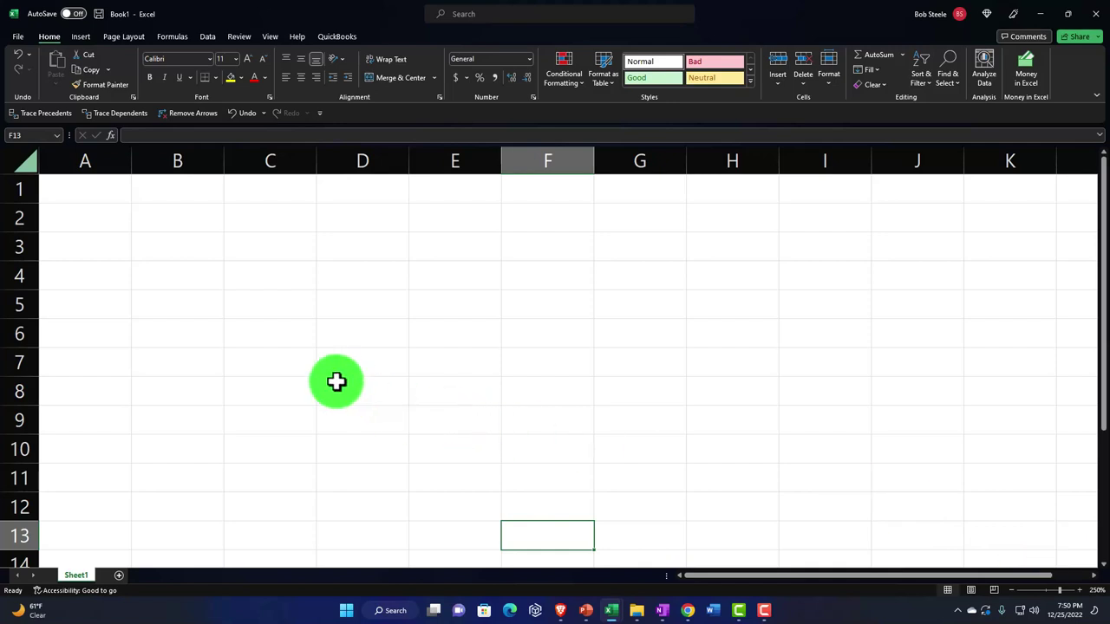
{"action": "left_click", "coordinate": [89, 186]}
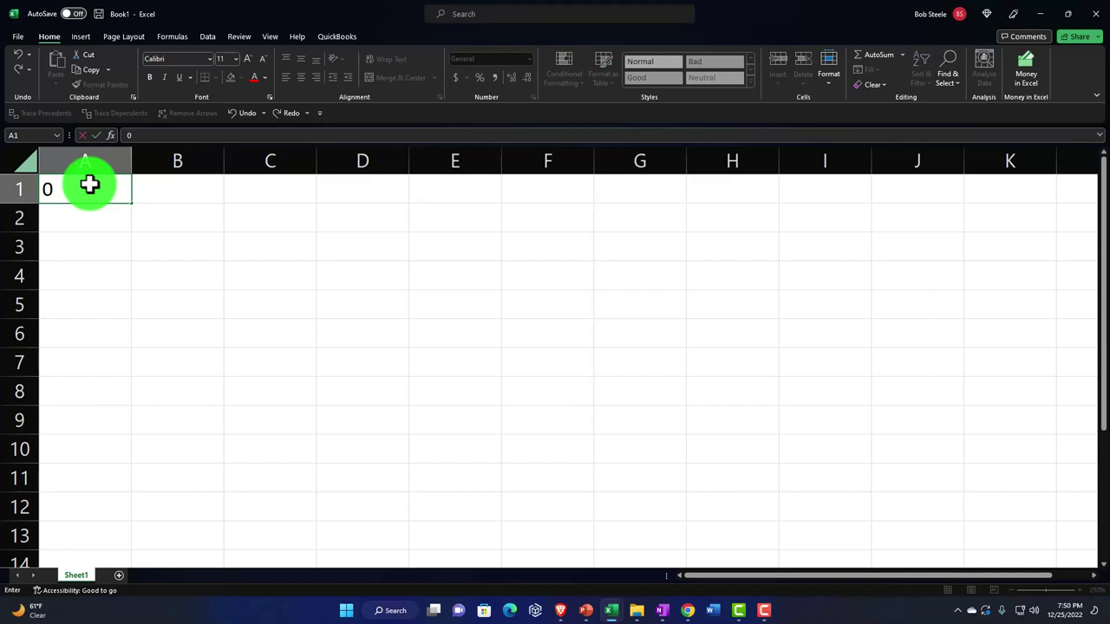
{"action": "key", "text": "Tab"}
{"action": "type", "text": "1"}
{"action": "key", "text": "Tab"}
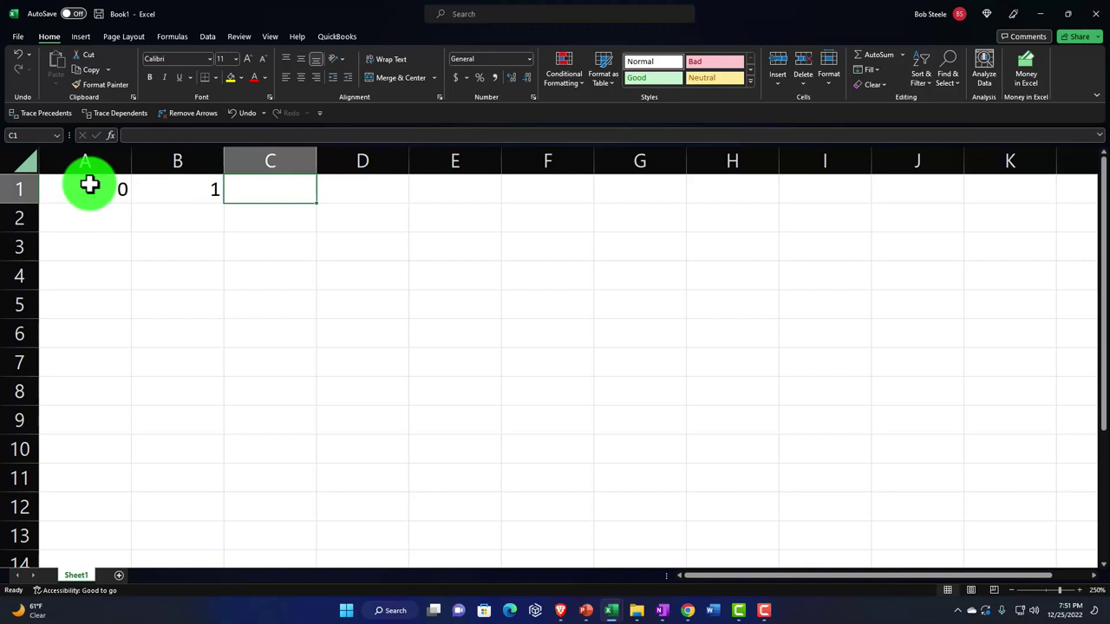
{"action": "left_click", "coordinate": [30, 162]}
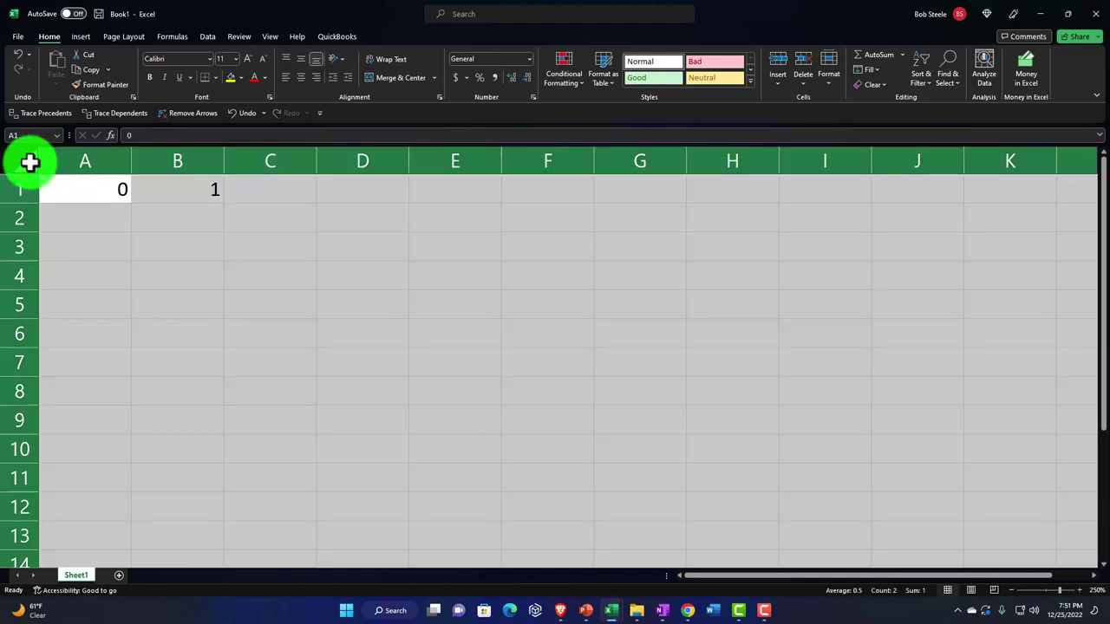
Make the whole sheet's text bold and centred
{"action": "left_click", "coordinate": [150, 79]}
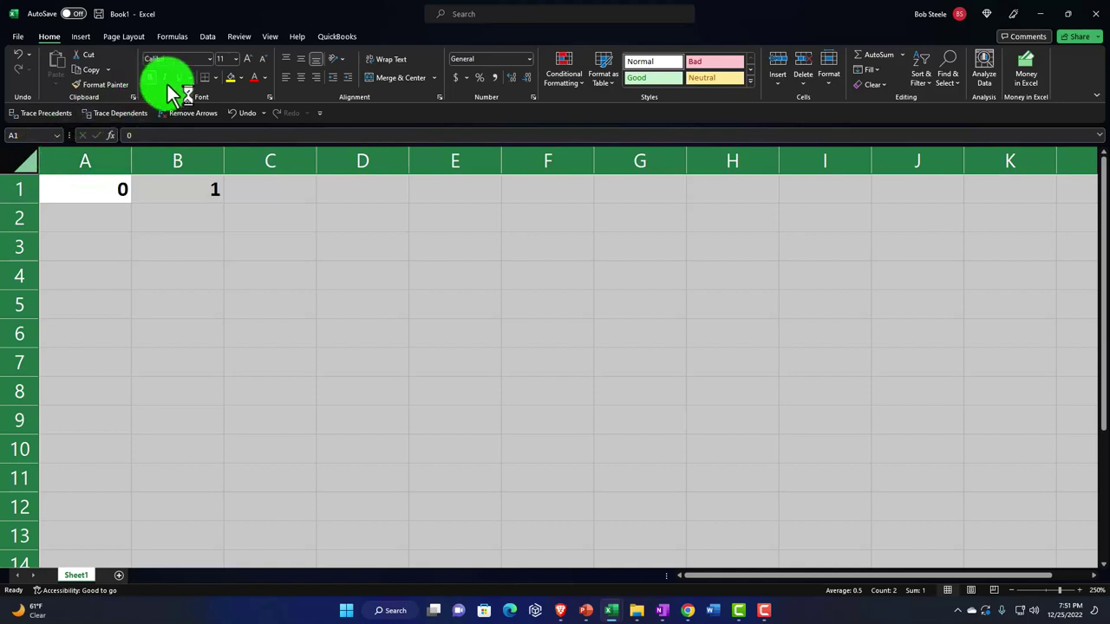
{"action": "left_click", "coordinate": [298, 80]}
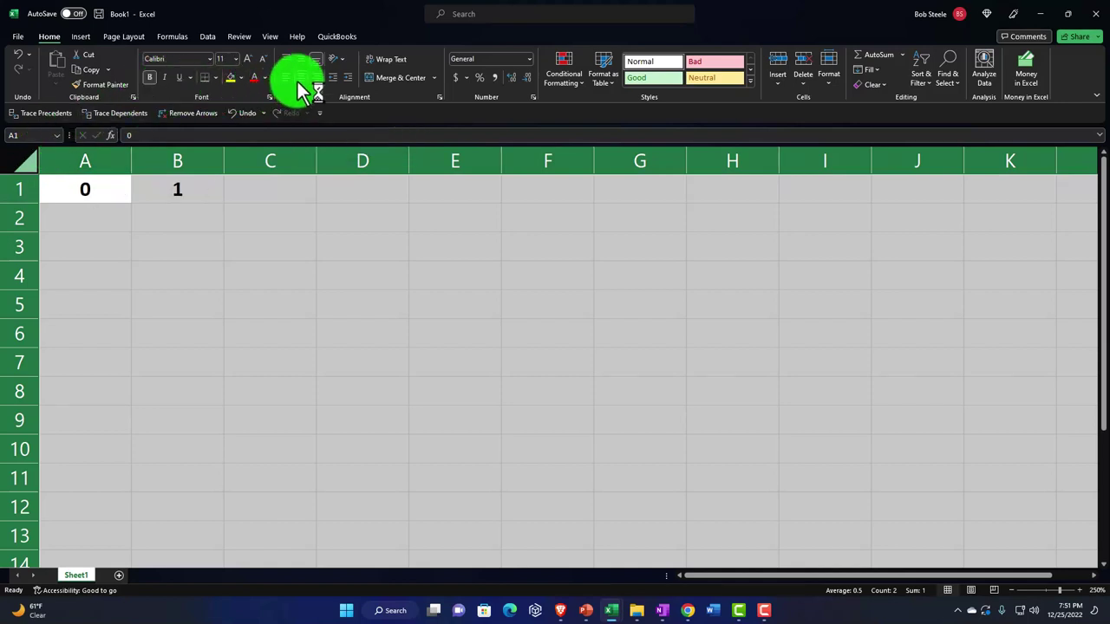
{"action": "left_click", "coordinate": [280, 238]}
Fill row 1 with the fret number series 0 to 24 across A1:Y1
{"action": "left_click_drag", "start_coordinate": [99, 185], "coordinate": [166, 185]}
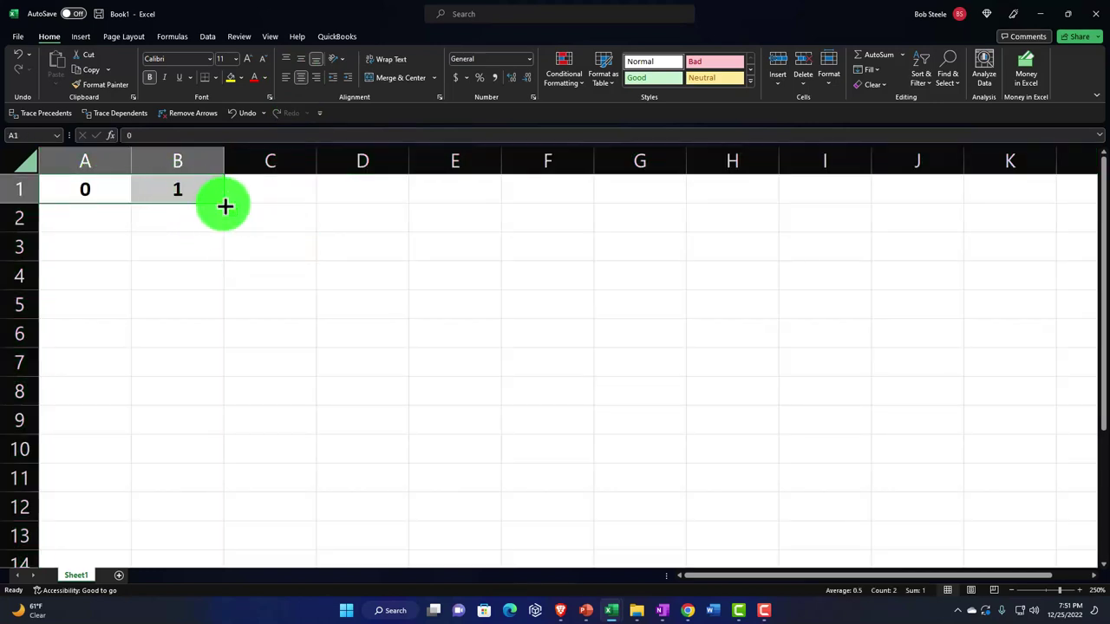
{"action": "left_click_drag", "start_coordinate": [225, 205], "coordinate": [558, 208]}
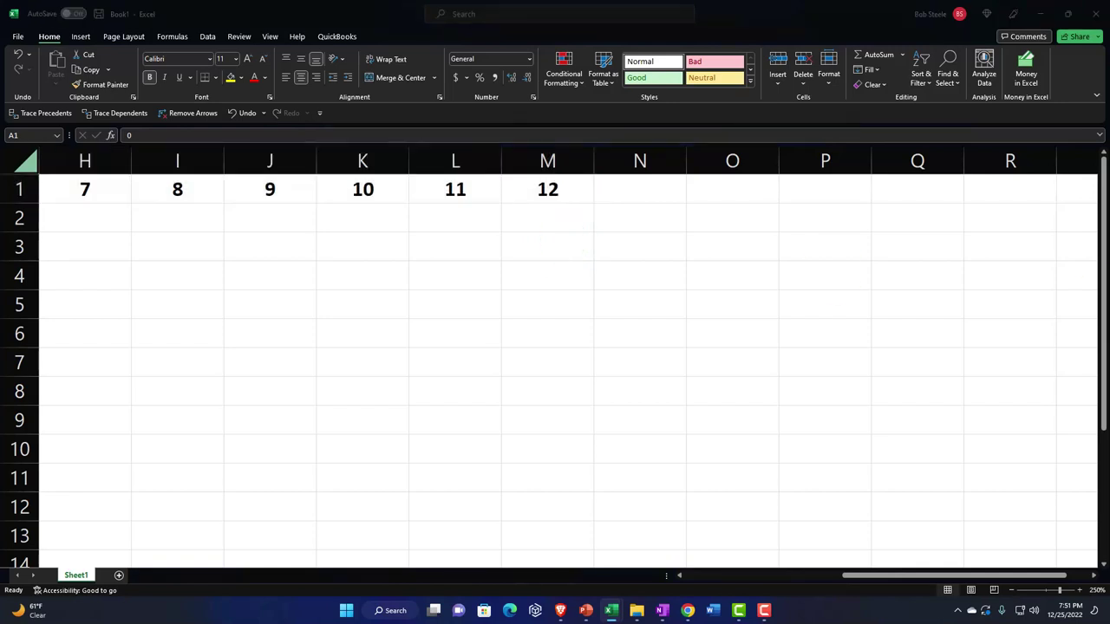
{"action": "left_click", "coordinate": [542, 191]}
{"action": "left_click_drag", "start_coordinate": [604, 206], "coordinate": [1055, 200]}
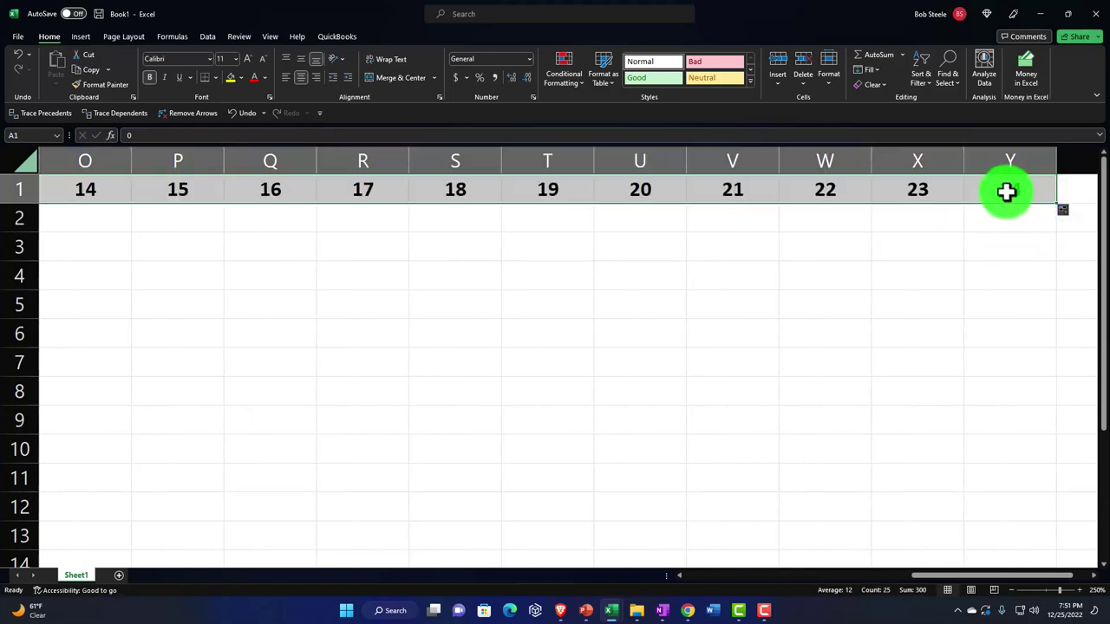
{"action": "left_click", "coordinate": [1002, 163]}
{"action": "left_click_drag", "start_coordinate": [1003, 164], "coordinate": [119, 208]}
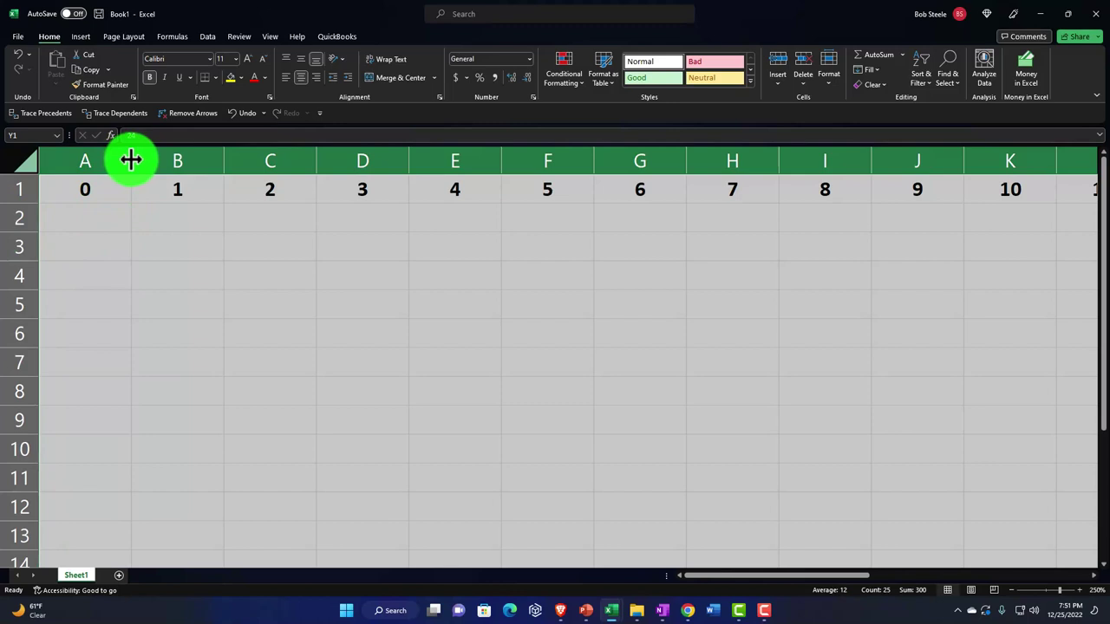
Resize columns A through Y to one uniform width fitting frets 0–24
{"action": "left_click_drag", "start_coordinate": [131, 159], "coordinate": [79, 158]}
{"action": "left_click", "coordinate": [89, 160]}
{"action": "left_click", "coordinate": [58, 220]}
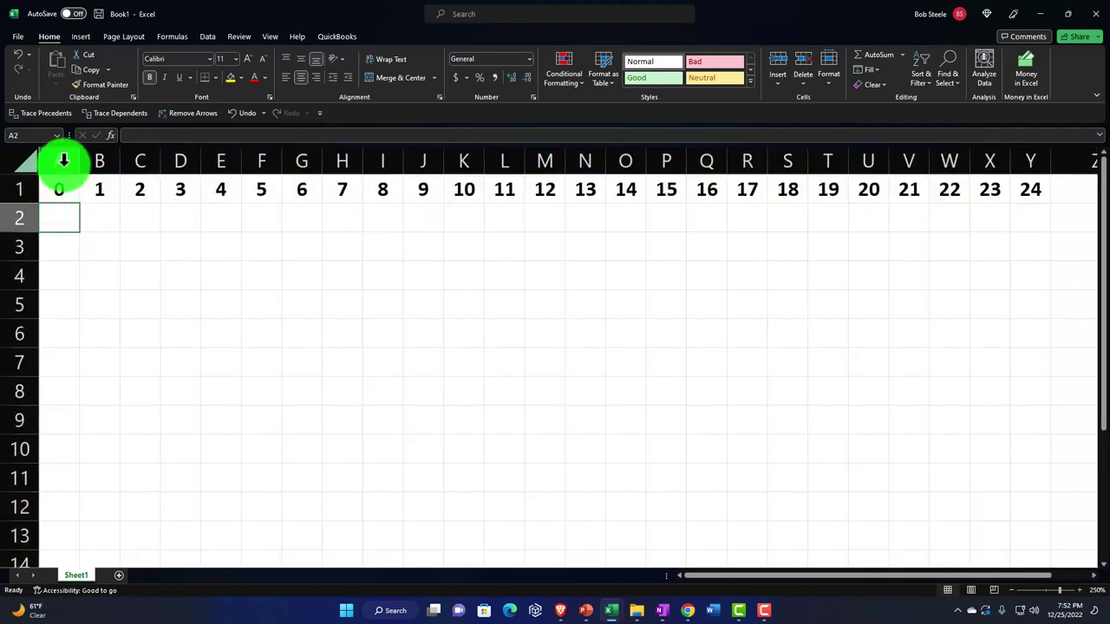
{"action": "left_click_drag", "start_coordinate": [64, 162], "coordinate": [1014, 168]}
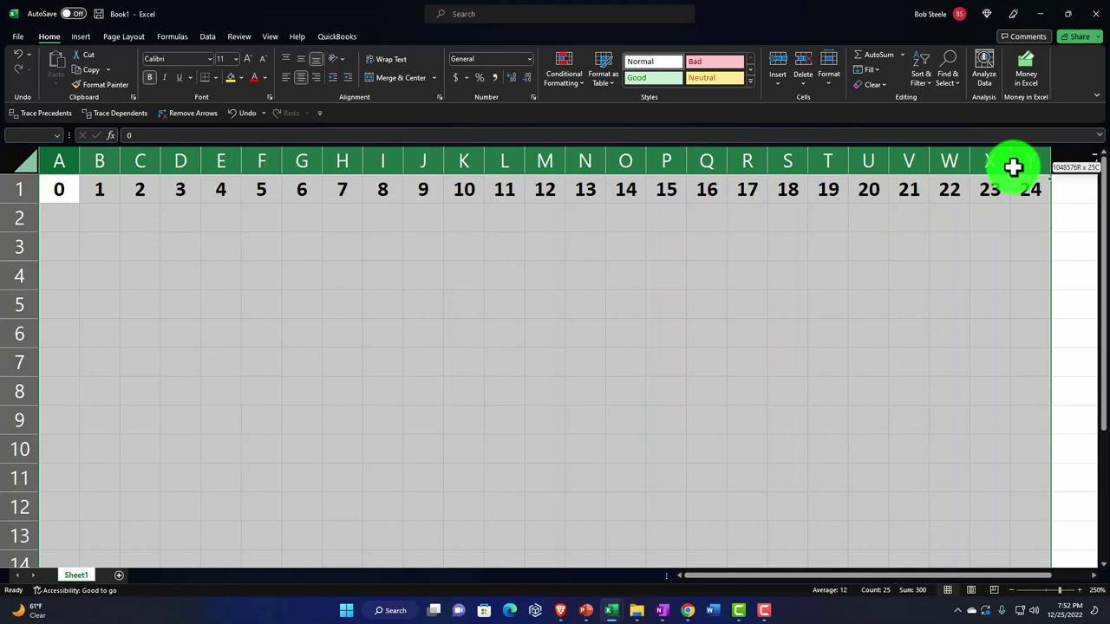
{"action": "left_click_drag", "start_coordinate": [80, 159], "coordinate": [88, 157]}
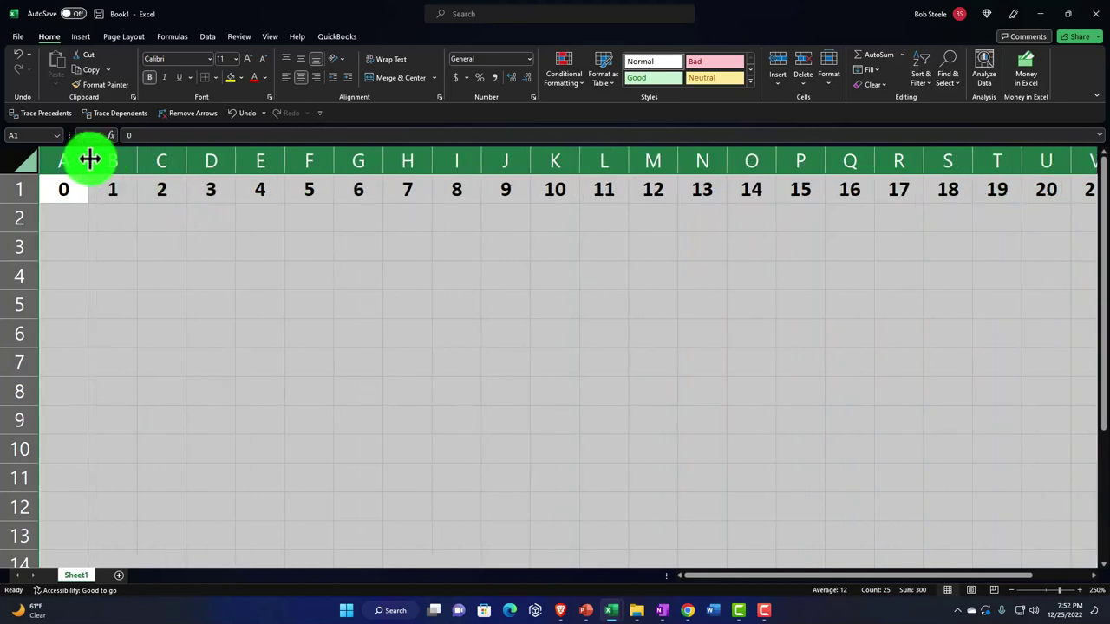
{"action": "left_click_drag", "start_coordinate": [136, 158], "coordinate": [142, 153]}
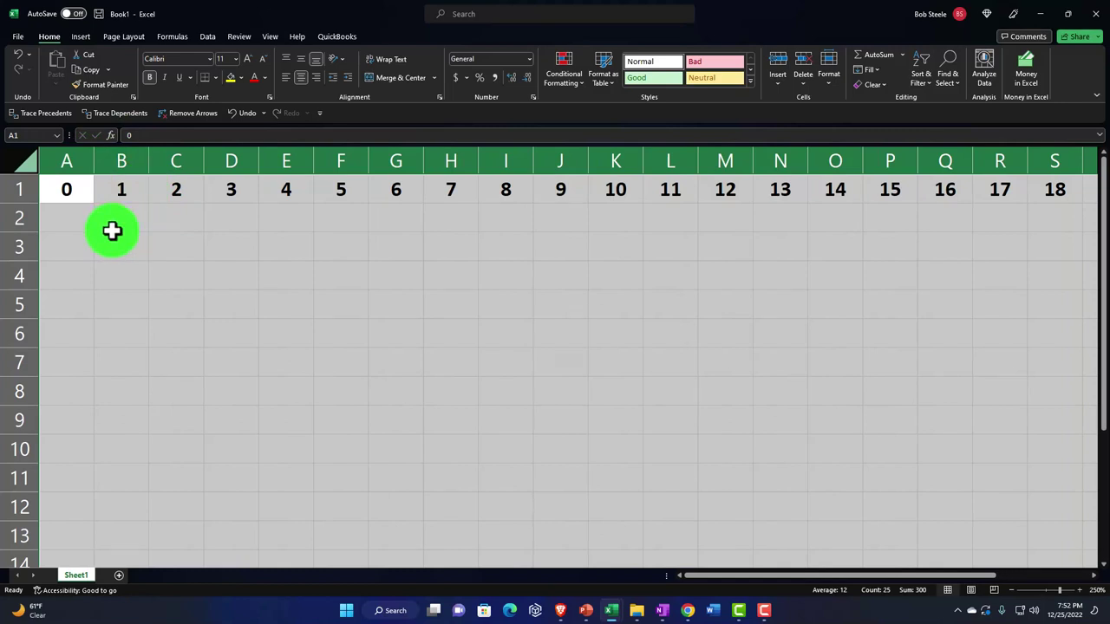
{"action": "left_click", "coordinate": [111, 228]}
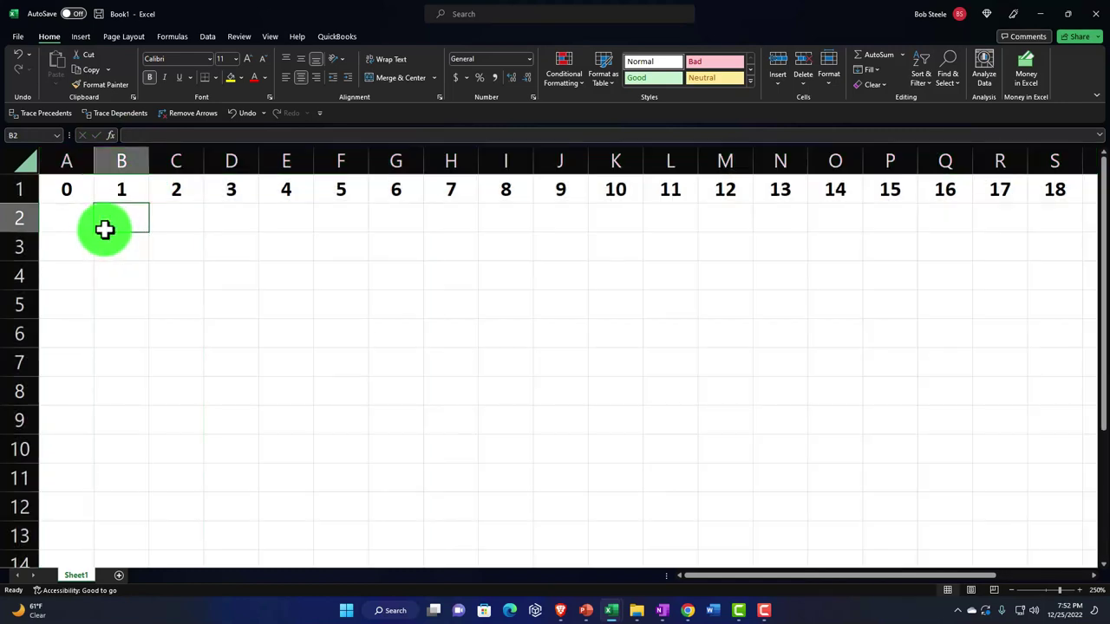
{"action": "left_click", "coordinate": [77, 217]}
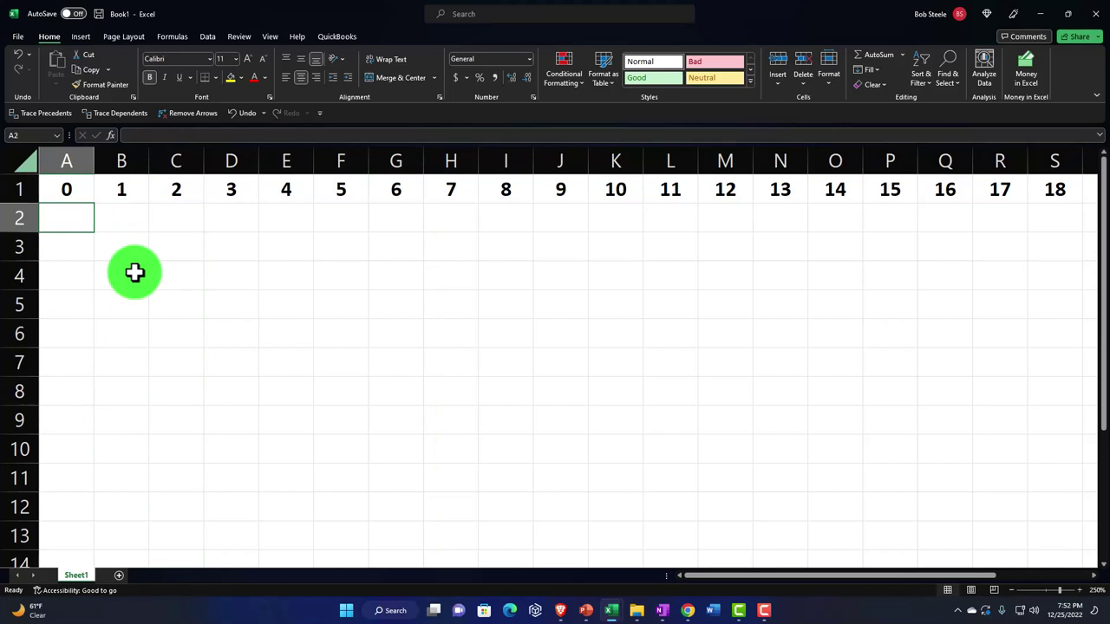
Enter the string names E, A, D, G, B and e in cells A2 to A7
{"action": "type", "text": "E"}
{"action": "key", "text": "Return"}
{"action": "type", "text": "A"}
{"action": "key", "text": "Return"}
{"action": "type", "text": "D"}
{"action": "key", "text": "Return"}
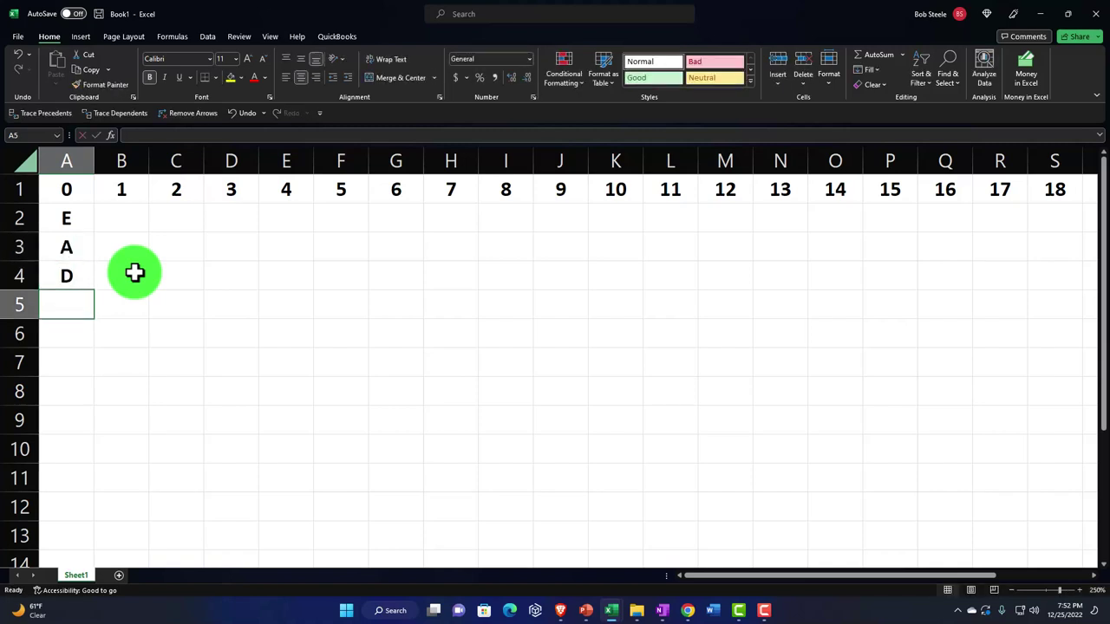
{"action": "type", "text": "G"}
{"action": "key", "text": "Return"}
{"action": "type", "text": "B"}
{"action": "key", "text": "Return"}
{"action": "type", "text": "e"}
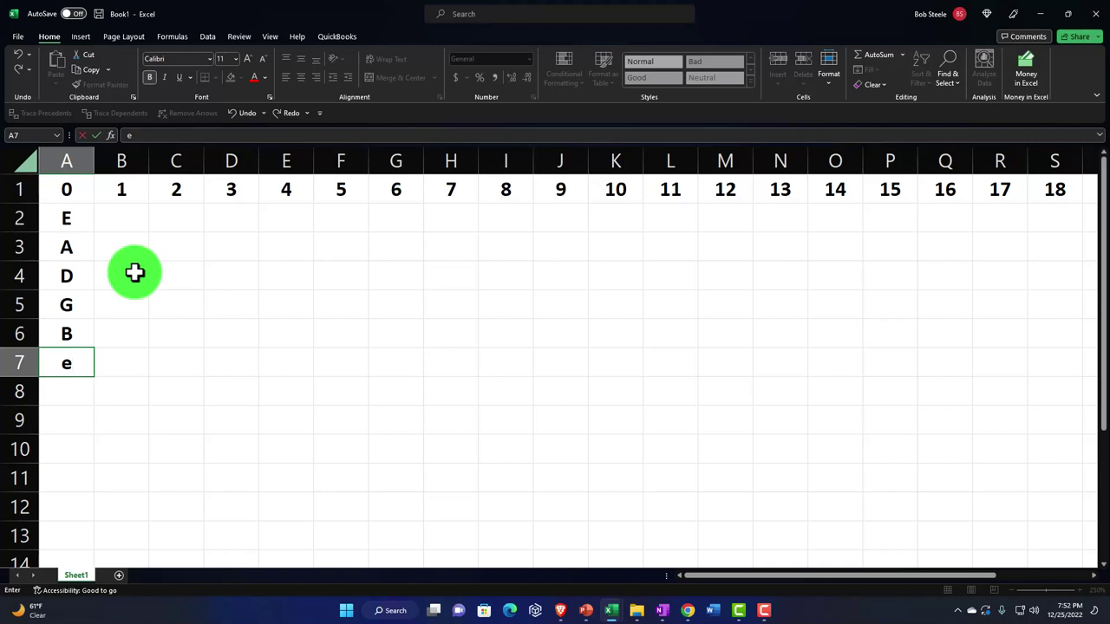
{"action": "key", "text": "Return"}
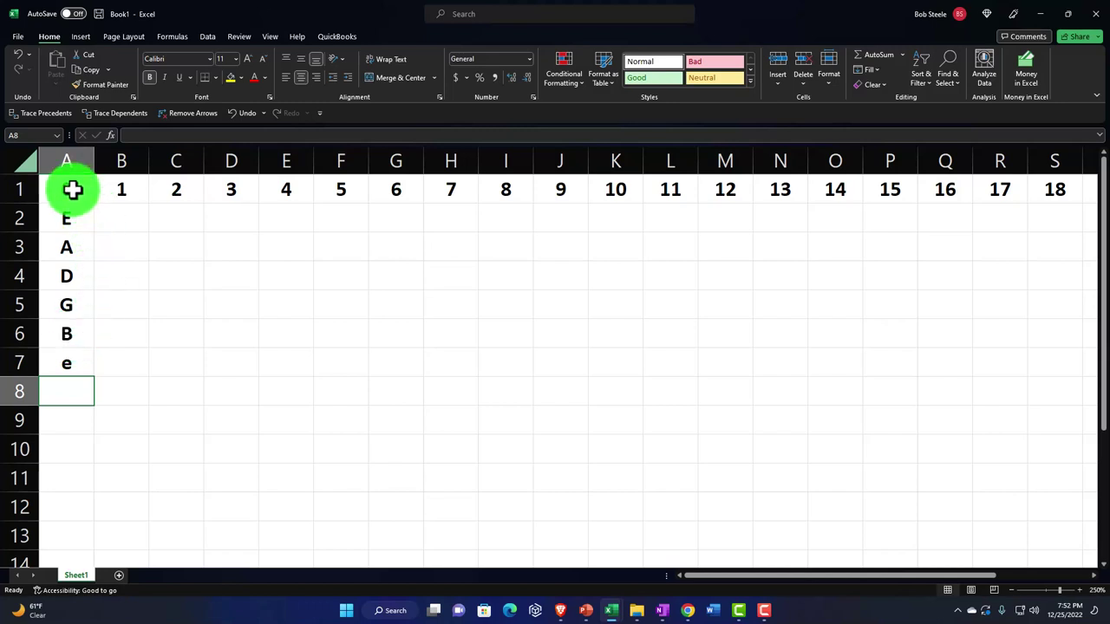
{"action": "left_click_drag", "start_coordinate": [72, 189], "coordinate": [958, 195]}
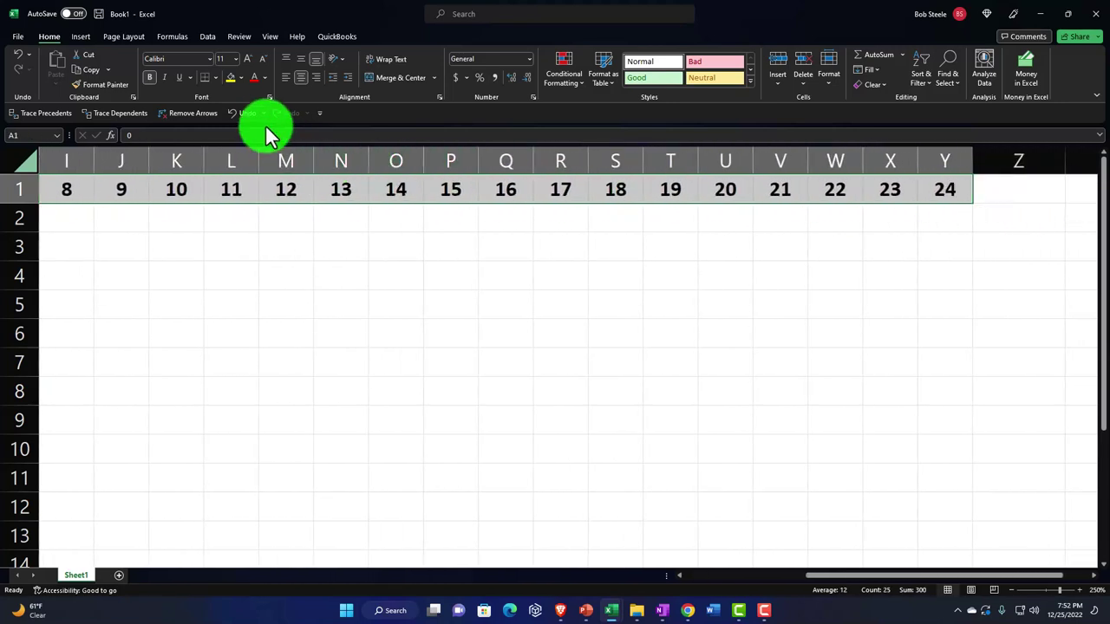
Give the fret-number row 1 a black fill and white font
{"action": "left_click", "coordinate": [241, 78]}
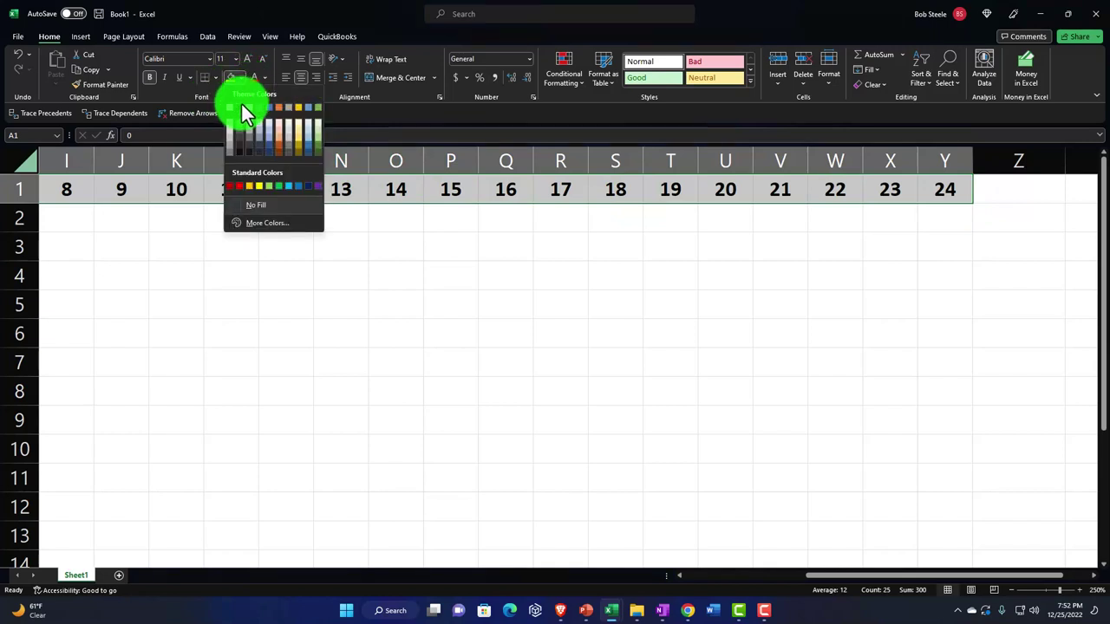
{"action": "left_click", "coordinate": [241, 105]}
{"action": "left_click", "coordinate": [265, 78]}
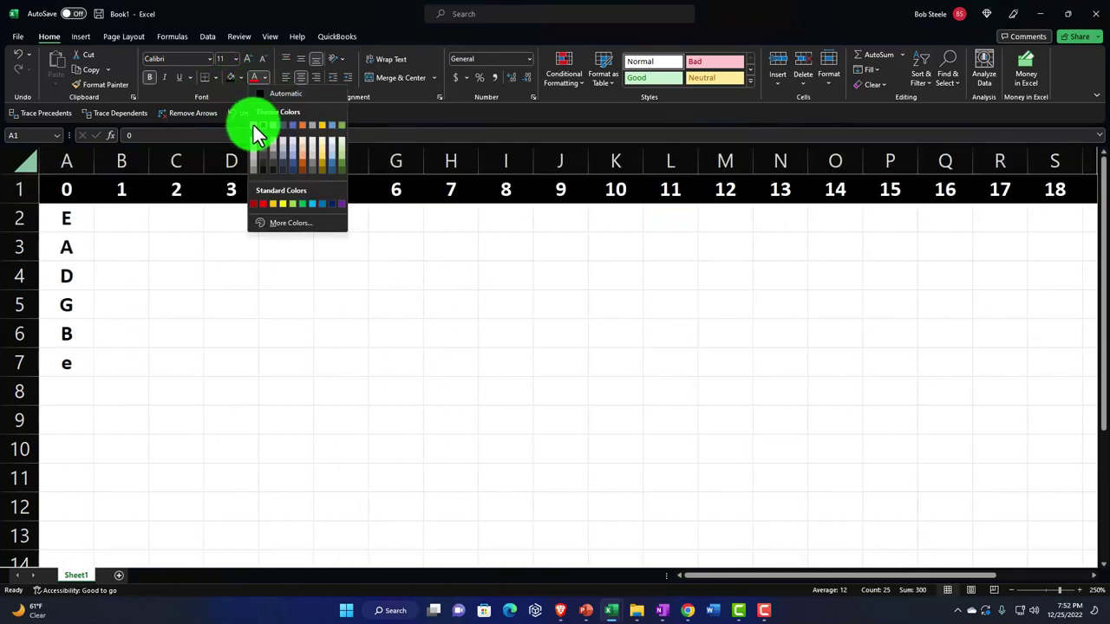
{"action": "left_click", "coordinate": [253, 125]}
Apply the same black fill and white font to the string names in A2:A7
{"action": "left_click_drag", "start_coordinate": [55, 221], "coordinate": [54, 364]}
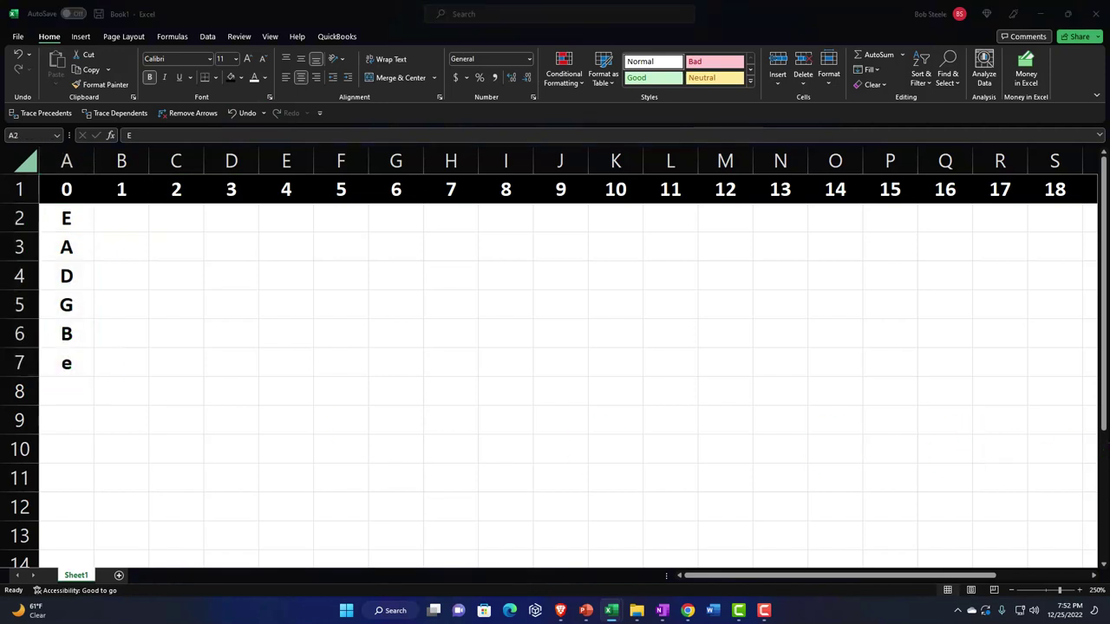
{"action": "left_click_drag", "start_coordinate": [67, 218], "coordinate": [67, 364]}
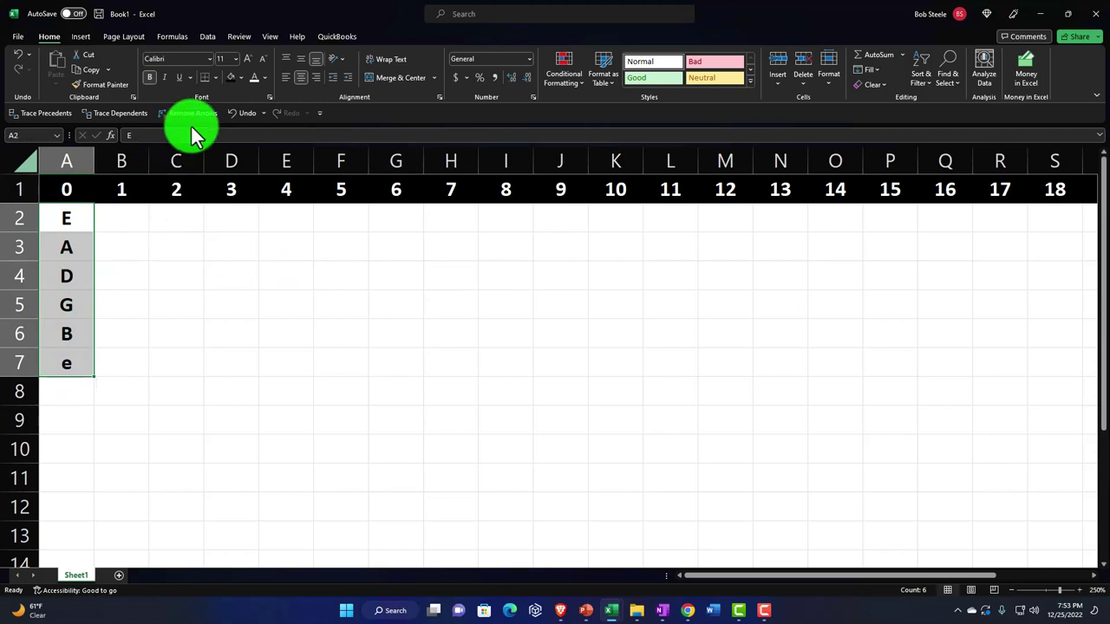
{"action": "left_click", "coordinate": [229, 78]}
{"action": "left_click", "coordinate": [254, 76]}
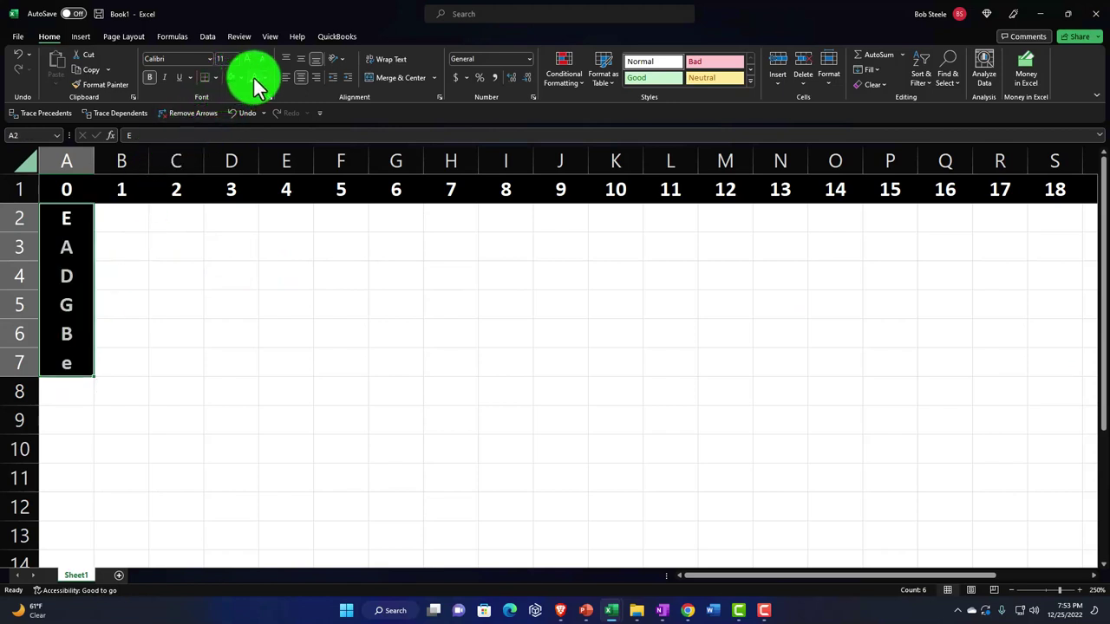
{"action": "left_click", "coordinate": [577, 378]}
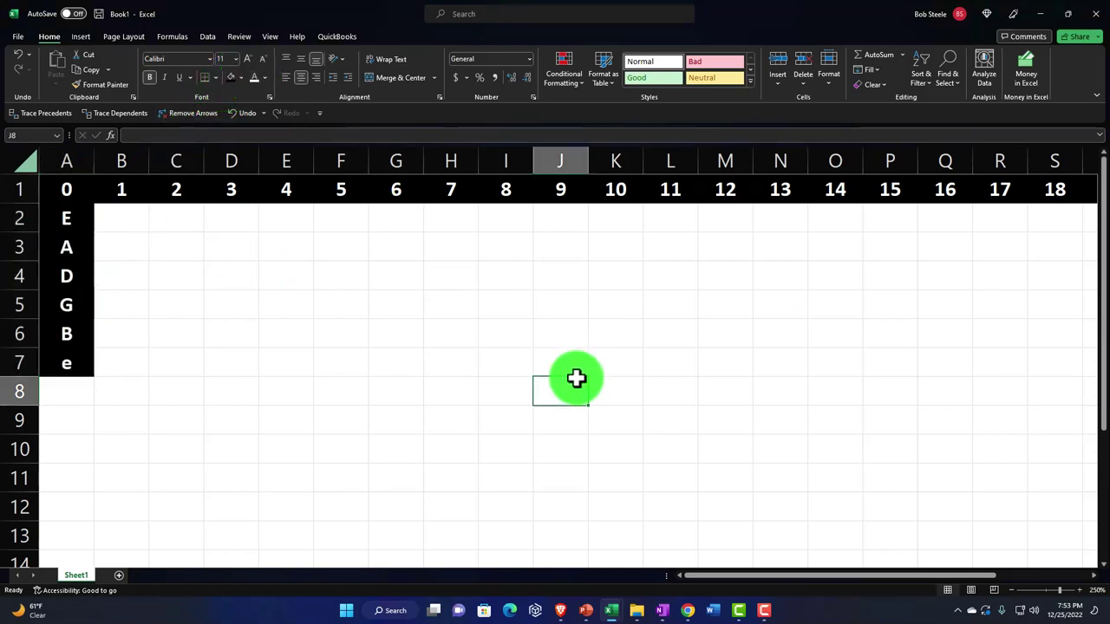
{"action": "key", "text": "Down"}
{"action": "key", "text": "Down"}
{"action": "key", "text": "Down"}
{"action": "key", "text": "Down"}
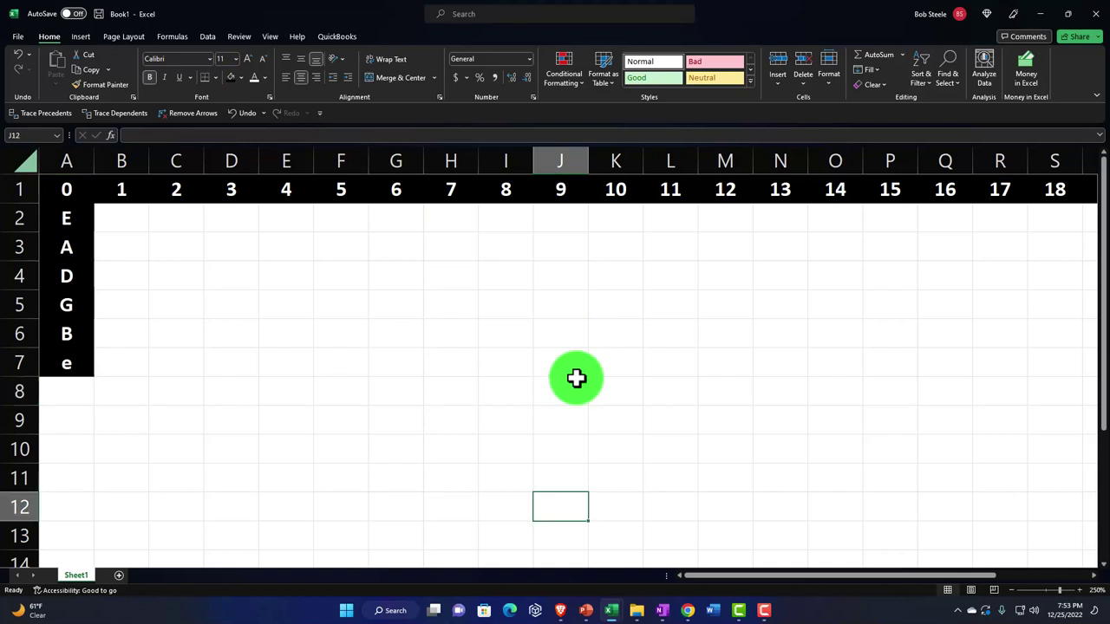
Enter A, B, C in A9:C9, then clear the autofilled extra letters from D9:K9
{"action": "left_click", "coordinate": [72, 423]}
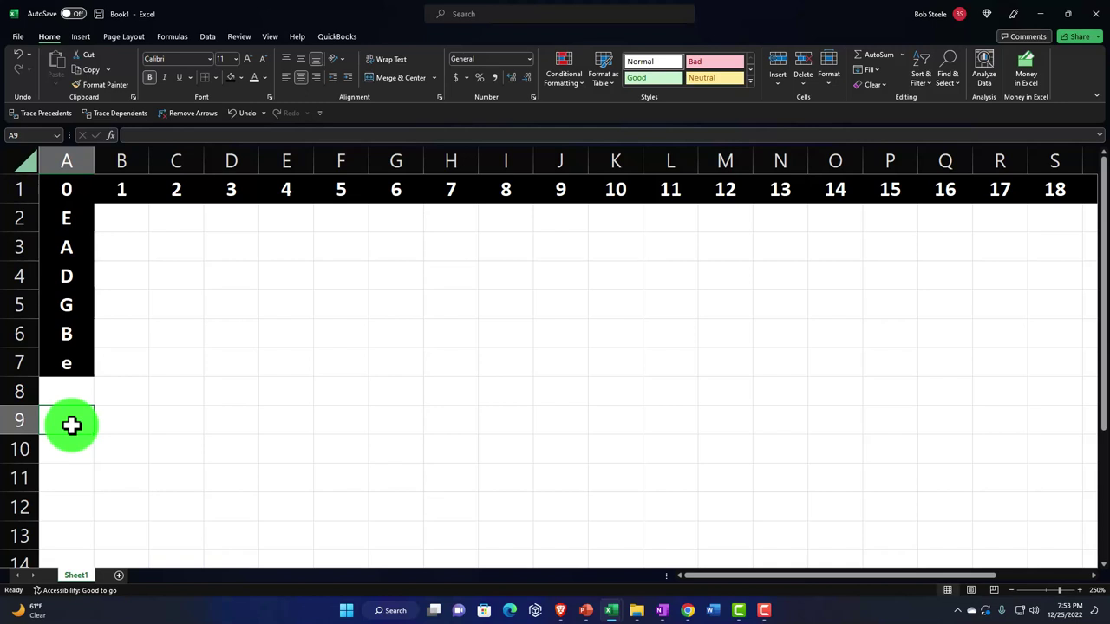
{"action": "type", "text": "A"}
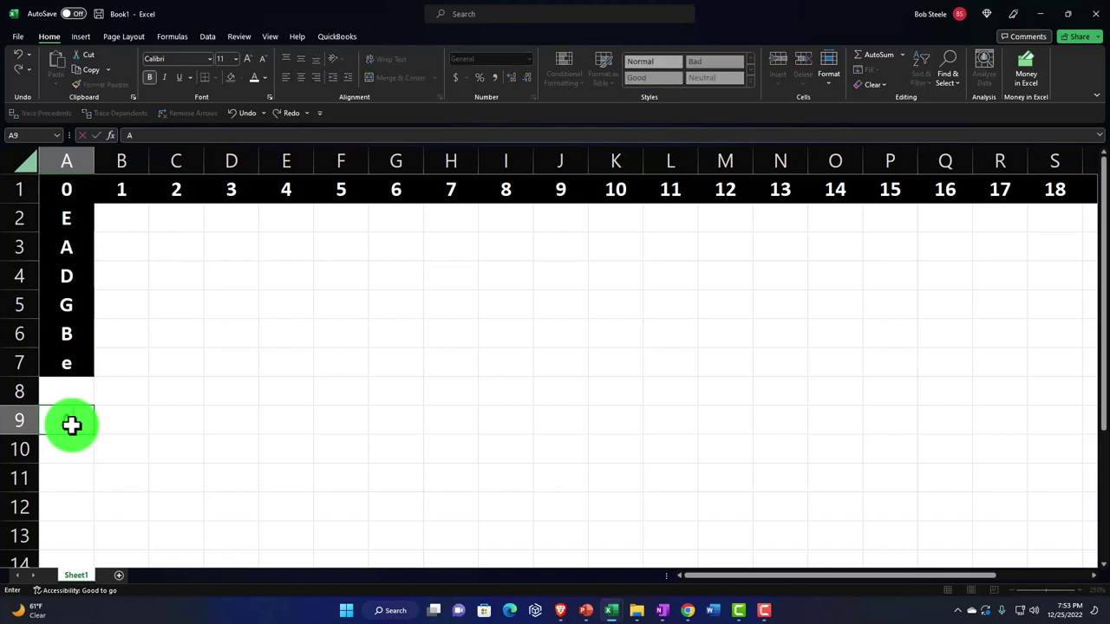
{"action": "key", "text": "Tab"}
{"action": "type", "text": "B"}
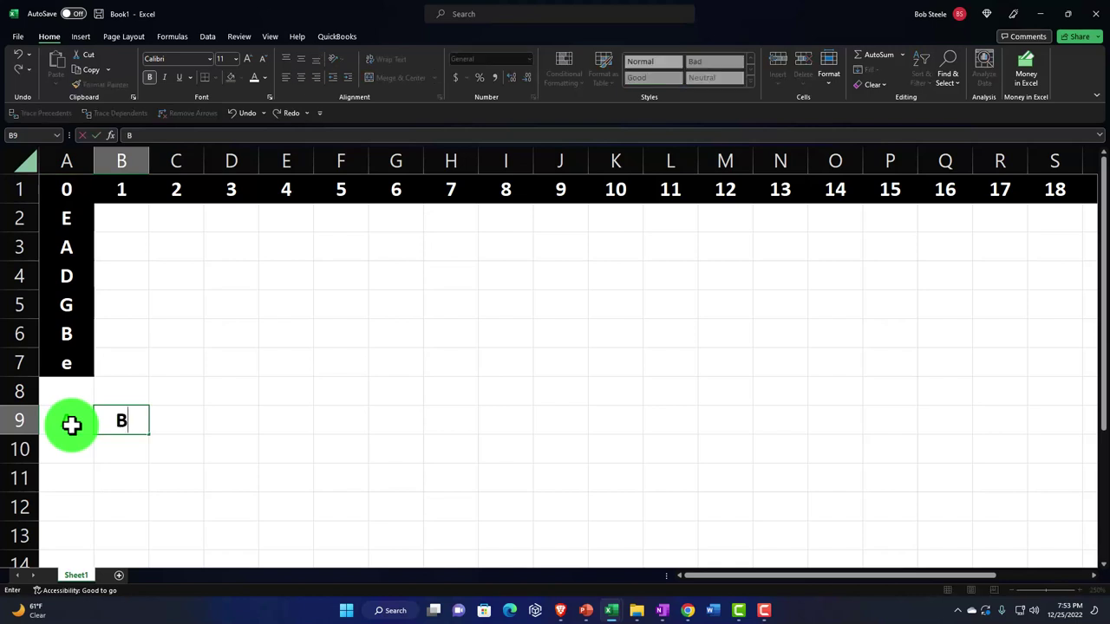
{"action": "key", "text": "Tab"}
{"action": "type", "text": "C"}
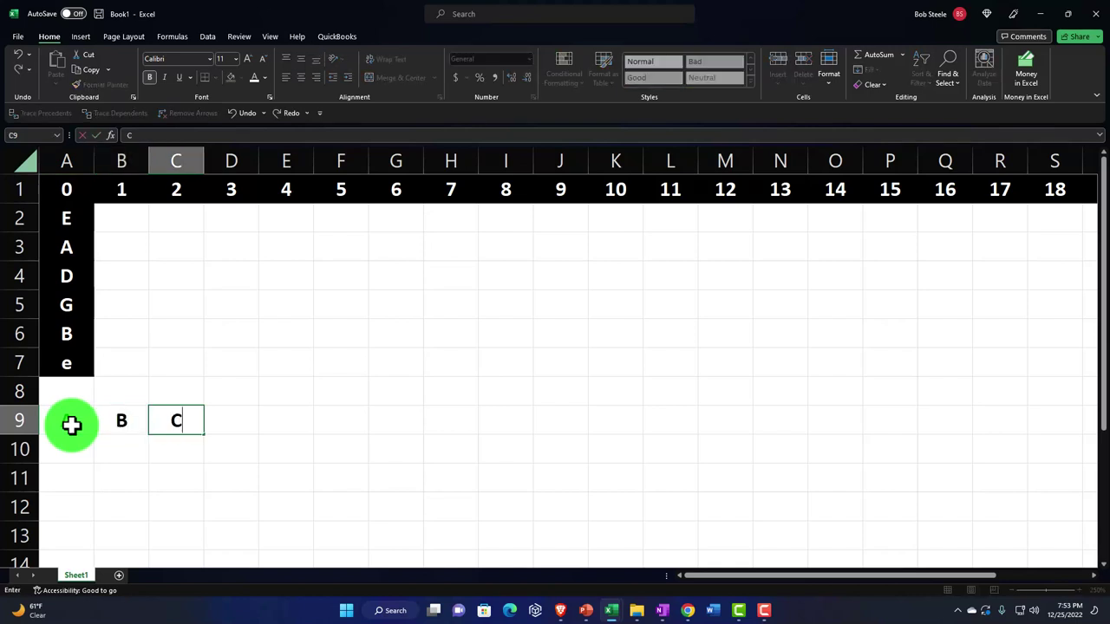
{"action": "key", "text": "Return"}
{"action": "left_click_drag", "start_coordinate": [76, 424], "coordinate": [664, 433]}
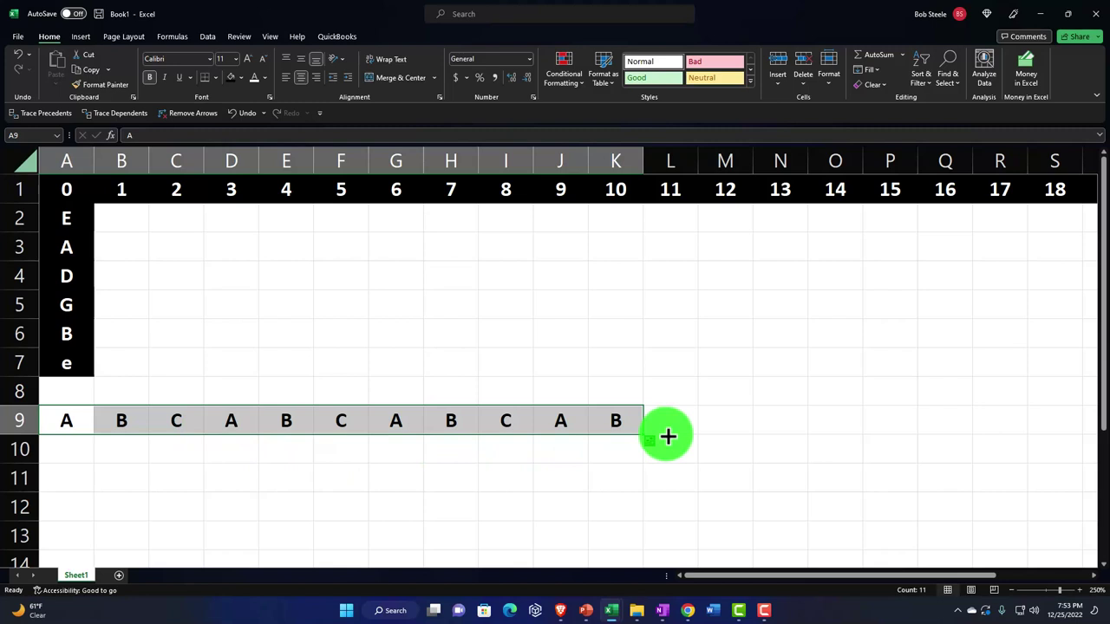
{"action": "left_click_drag", "start_coordinate": [235, 420], "coordinate": [599, 430]}
{"action": "key", "text": "Delete"}
Enter D, E, F, G in D9:G9 to complete the note row
{"action": "key", "text": "Left"}
{"action": "key", "text": "Right"}
{"action": "type", "text": "D"}
{"action": "key", "text": "Right"}
{"action": "type", "text": "E"}
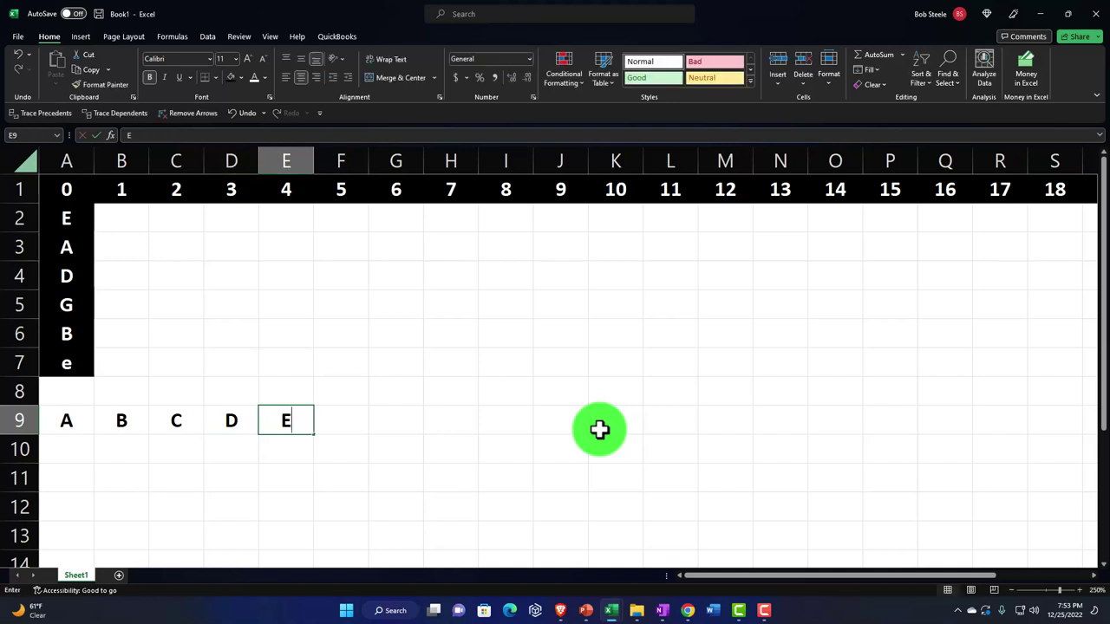
{"action": "key", "text": "Right"}
{"action": "type", "text": "F"}
{"action": "key", "text": "Tab"}
{"action": "type", "text": "G"}
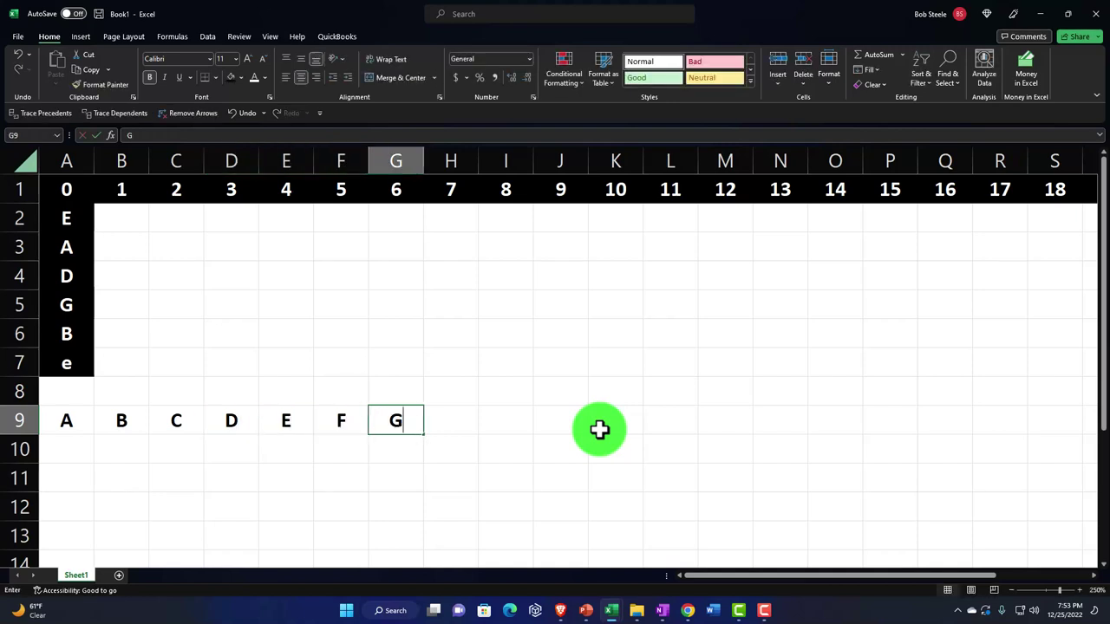
{"action": "key", "text": "Return"}
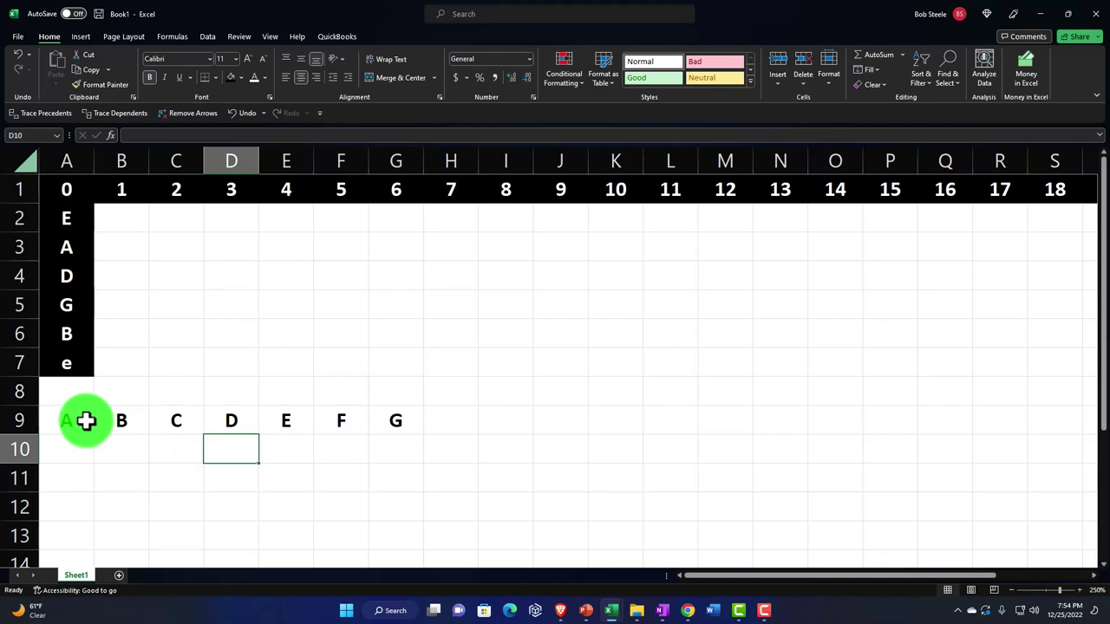
{"action": "left_click", "coordinate": [86, 420]}
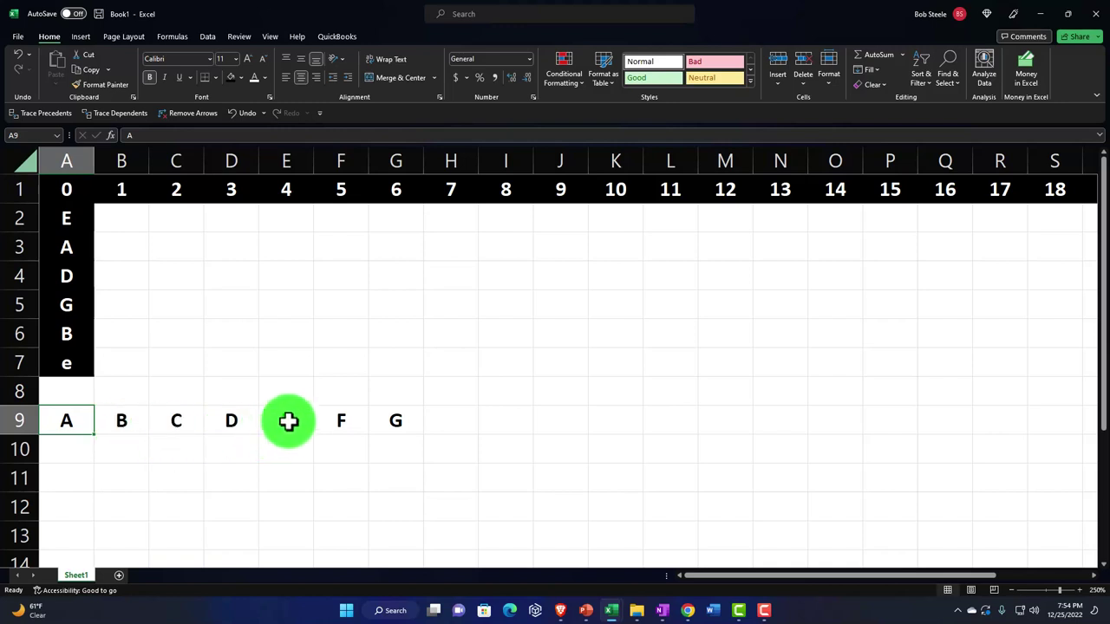
Fill the E/F and B/C note pairs in row 9 yellow
{"action": "left_click_drag", "start_coordinate": [297, 419], "coordinate": [314, 416]}
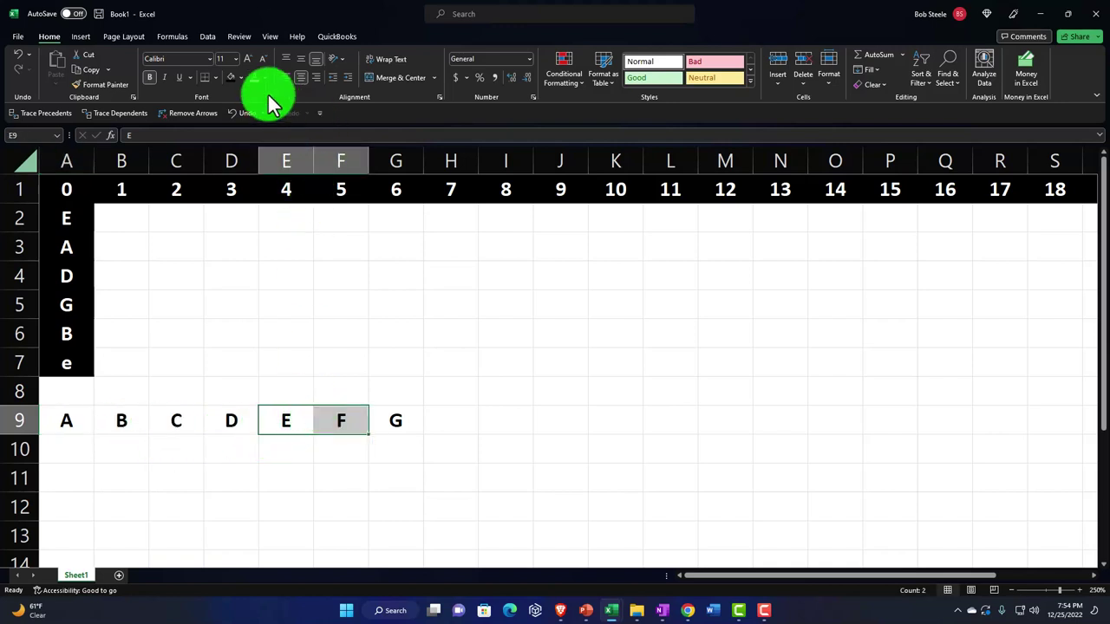
{"action": "left_click", "coordinate": [245, 78]}
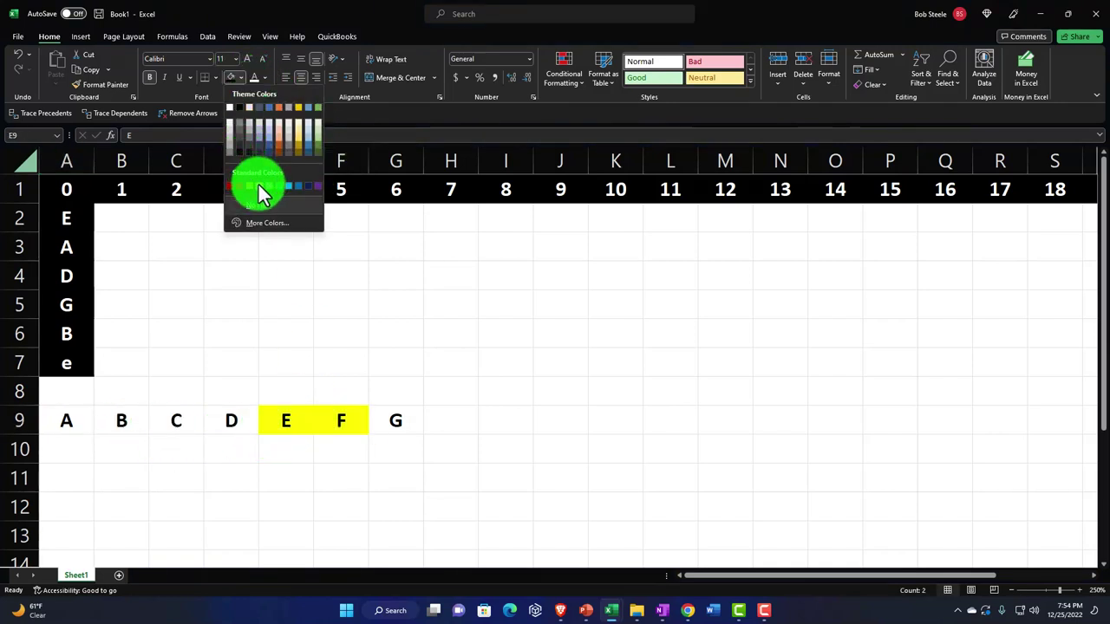
{"action": "left_click", "coordinate": [259, 183]}
{"action": "left_click_drag", "start_coordinate": [135, 421], "coordinate": [182, 421]}
{"action": "left_click", "coordinate": [227, 77]}
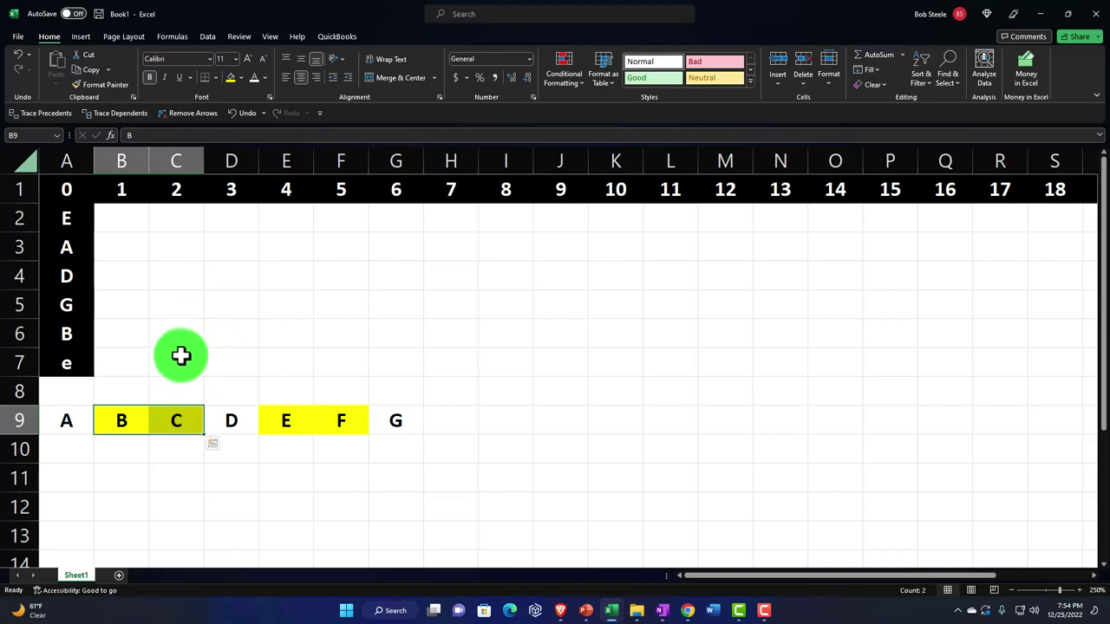
Move notes B through G one column right to C9:H9, leaving B9 empty
{"action": "left_click_drag", "start_coordinate": [113, 424], "coordinate": [378, 421]}
{"action": "left_click_drag", "start_coordinate": [122, 433], "coordinate": [172, 436]}
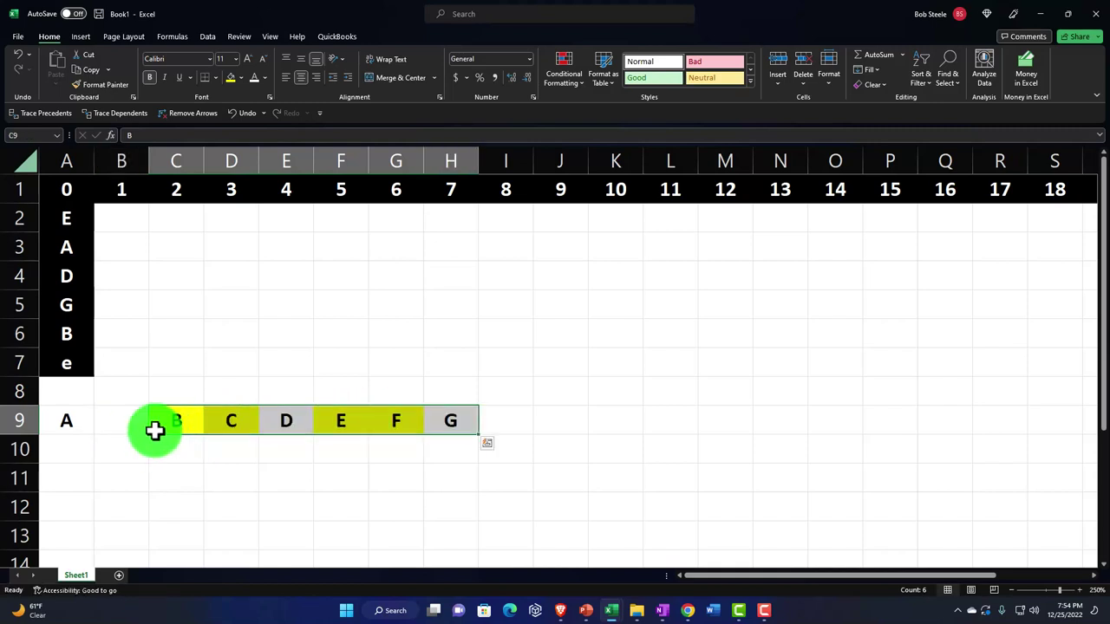
{"action": "left_click", "coordinate": [120, 427]}
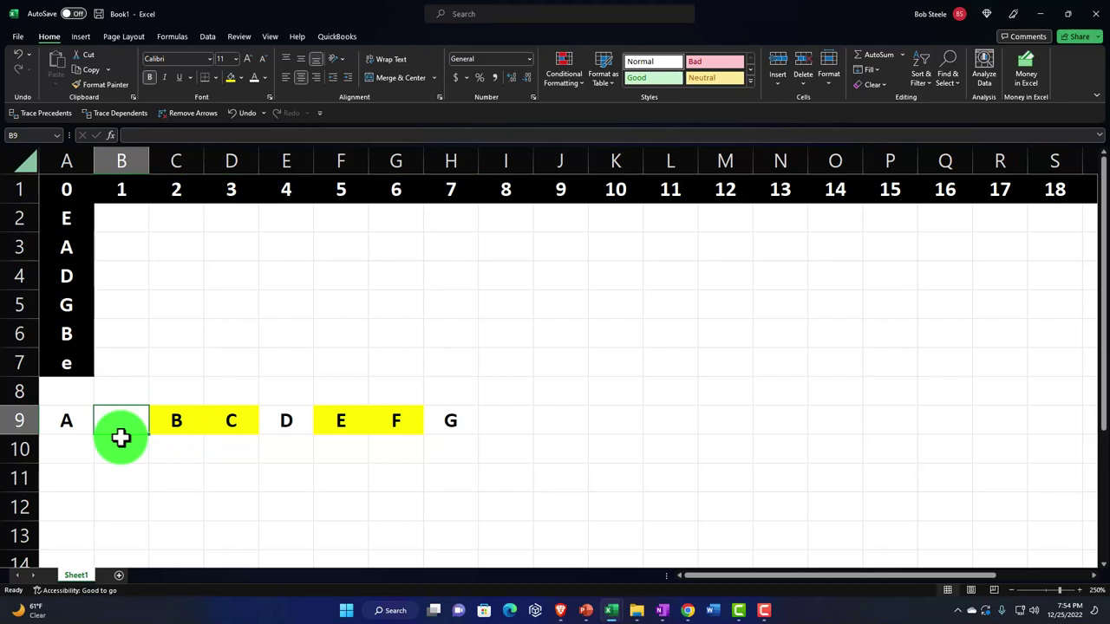
{"action": "key", "text": "Left"}
{"action": "key", "text": "Right"}
{"action": "key", "text": "Right"}
{"action": "key", "text": "Left"}
{"action": "key", "text": "Left"}
{"action": "key", "text": "Right"}
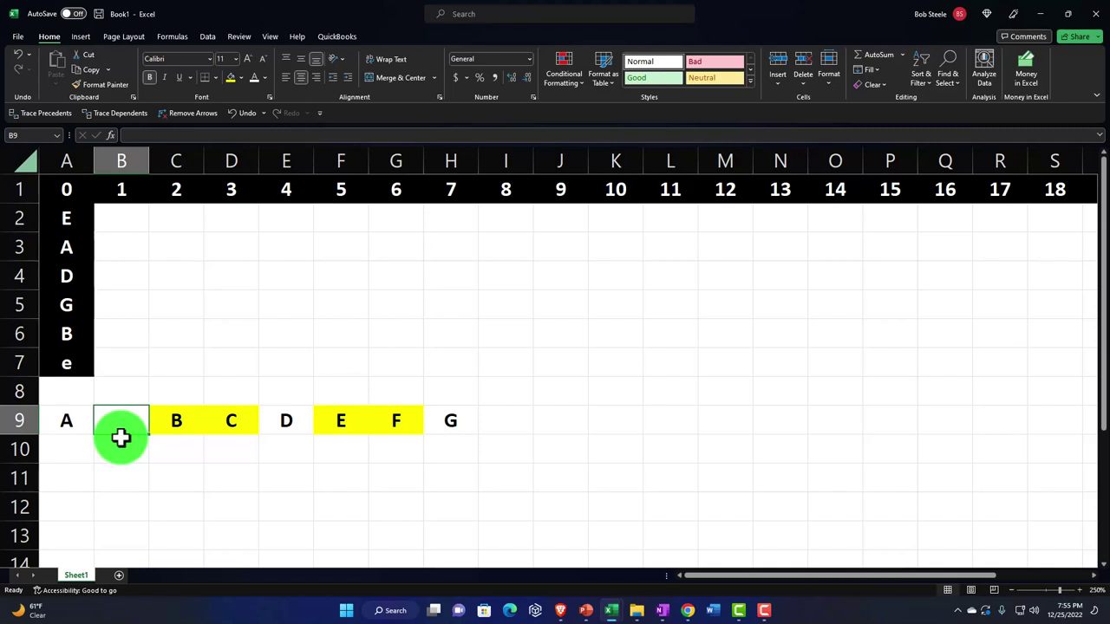
Enter ab in cell B9 and check the neighbouring notes in row 9
{"action": "type", "text": "ab"}
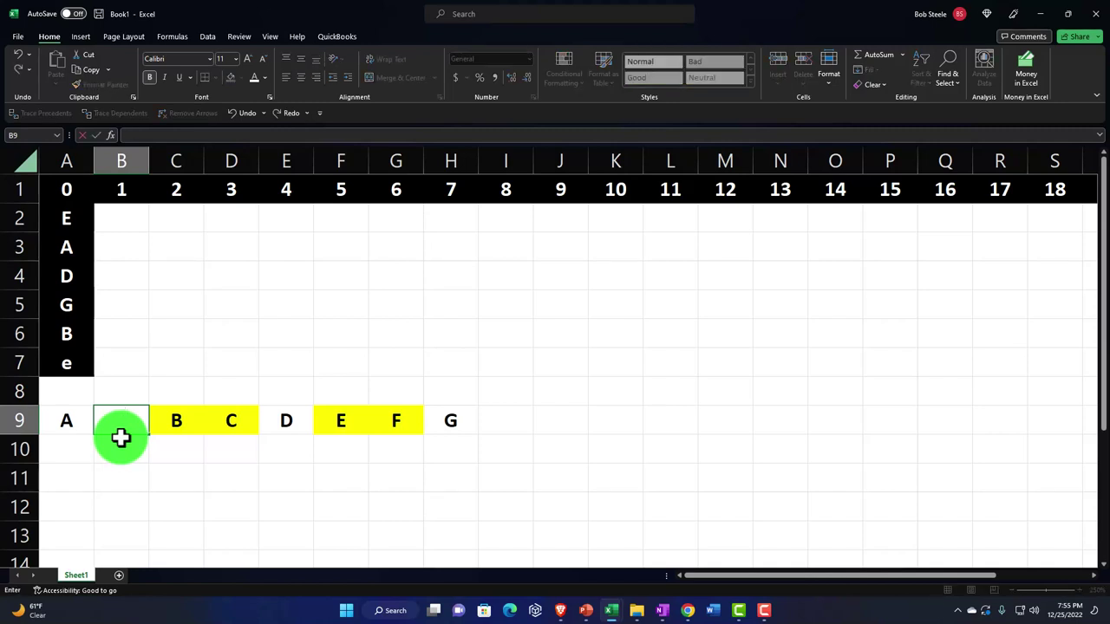
{"action": "key", "text": "Return"}
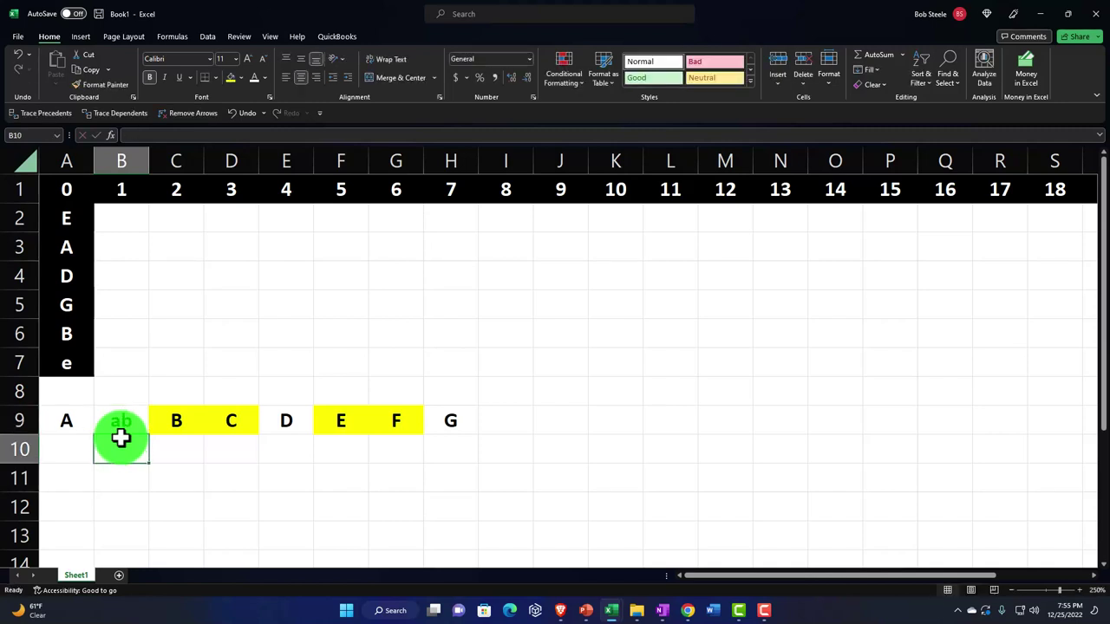
{"action": "left_click", "coordinate": [78, 422]}
{"action": "left_click", "coordinate": [166, 422]}
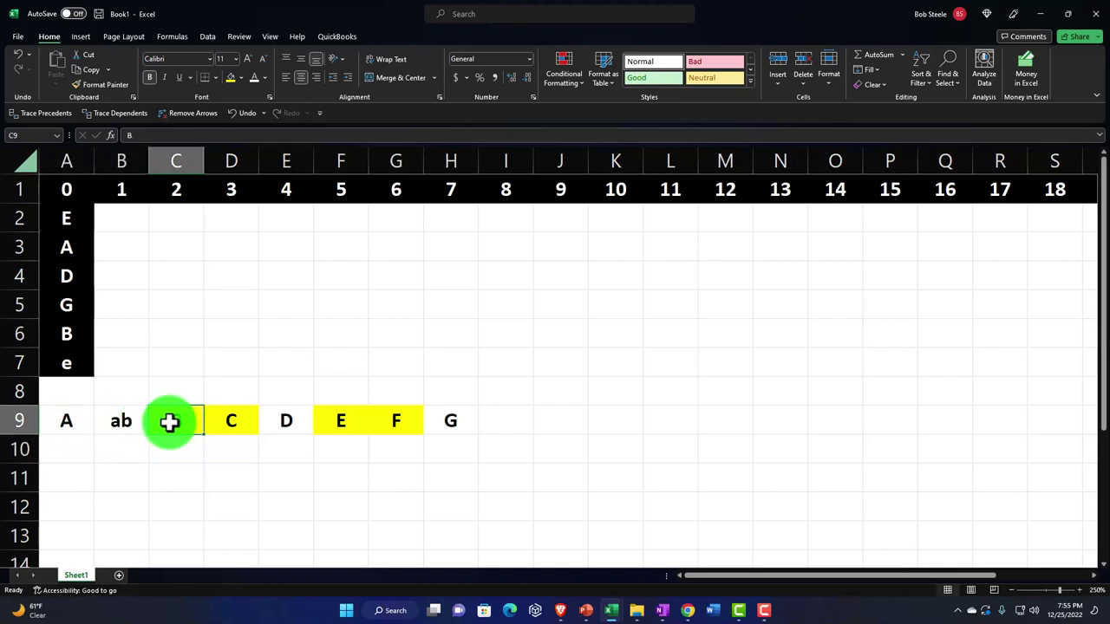
{"action": "left_click", "coordinate": [228, 421]}
{"action": "left_click", "coordinate": [337, 421]}
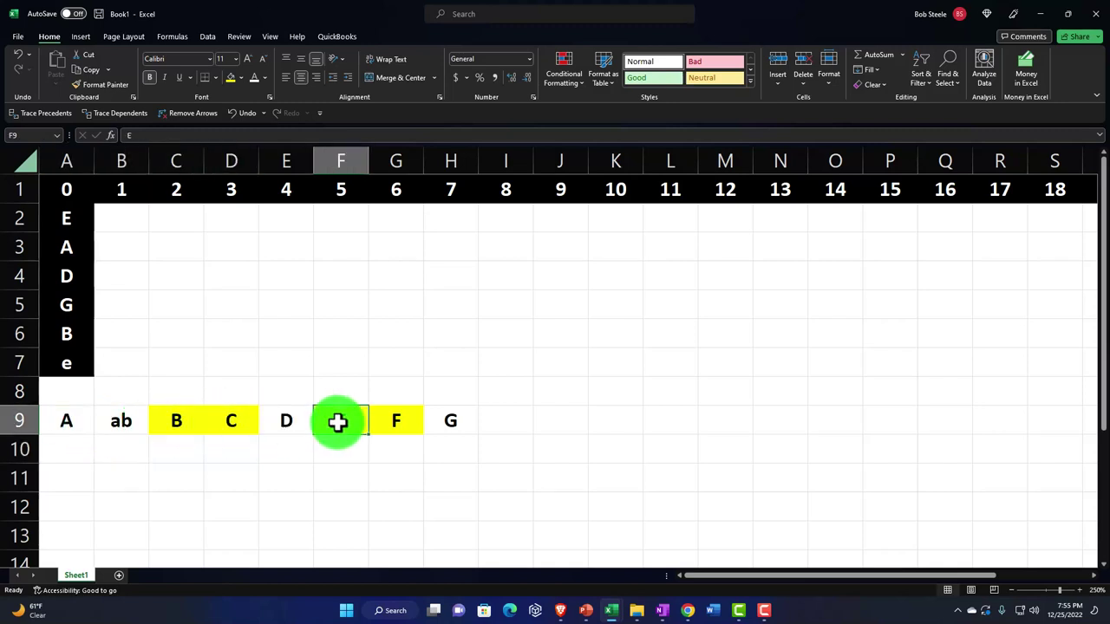
{"action": "left_click", "coordinate": [133, 427]}
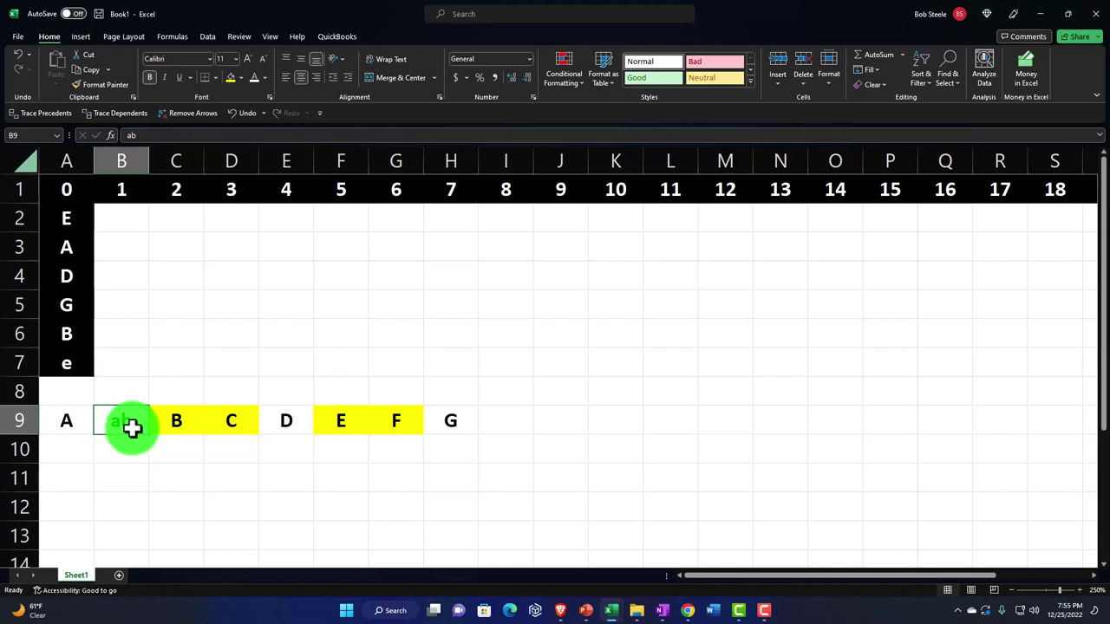
Shift the D, E, F, G notes one column right into F9:I9, leaving E9 empty
{"action": "left_click_drag", "start_coordinate": [185, 424], "coordinate": [227, 424]}
{"action": "left_click_drag", "start_coordinate": [325, 420], "coordinate": [372, 418]}
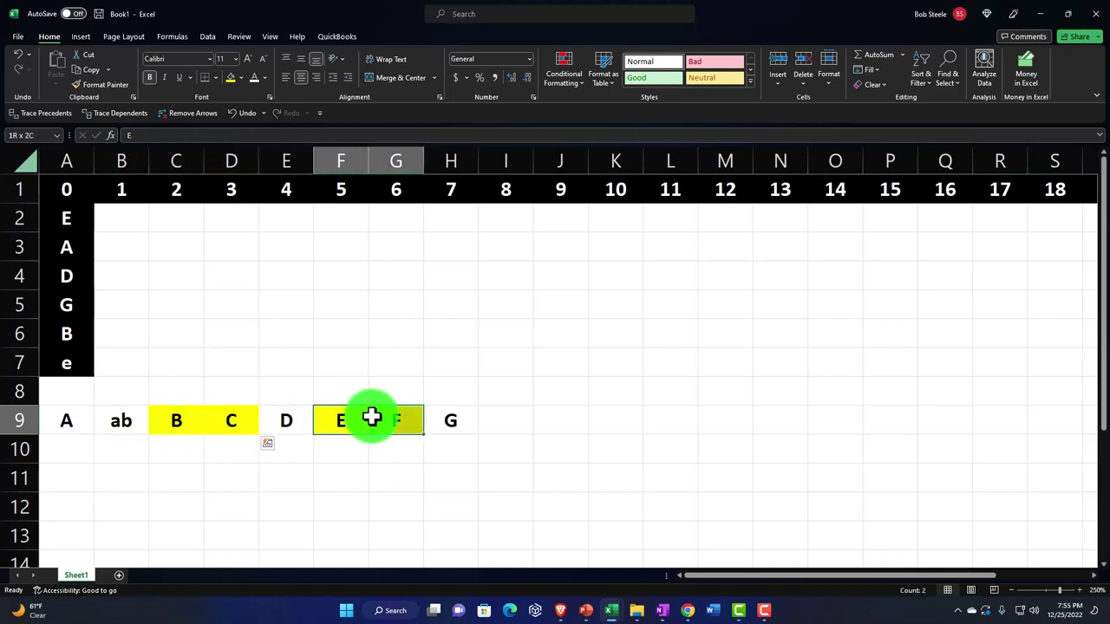
{"action": "left_click", "coordinate": [256, 483]}
{"action": "left_click_drag", "start_coordinate": [287, 421], "coordinate": [428, 416]}
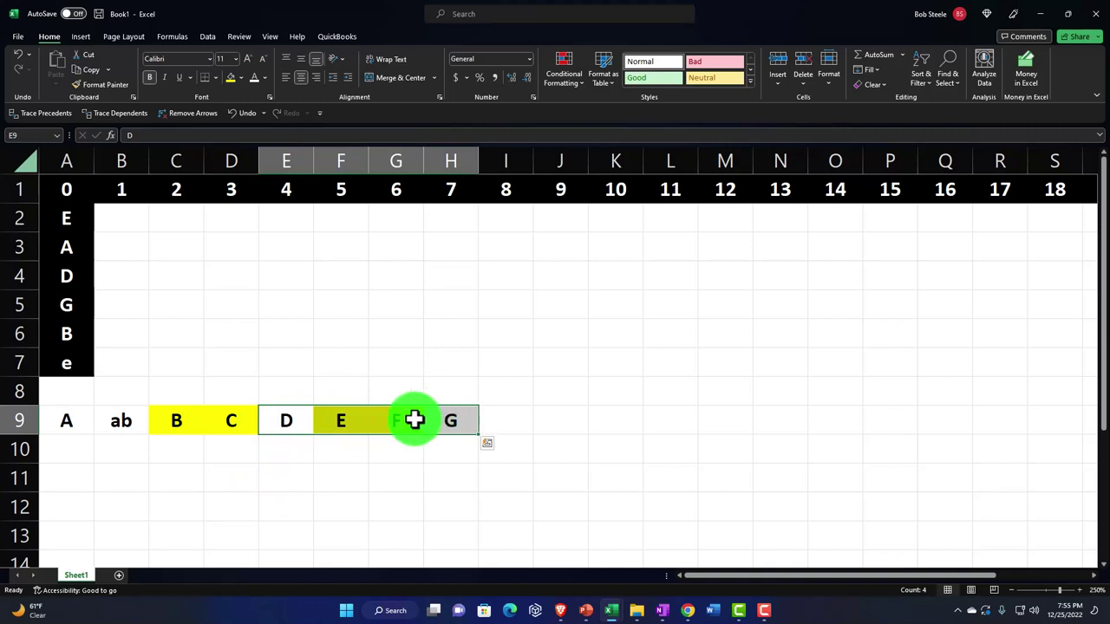
{"action": "left_click_drag", "start_coordinate": [280, 437], "coordinate": [351, 433]}
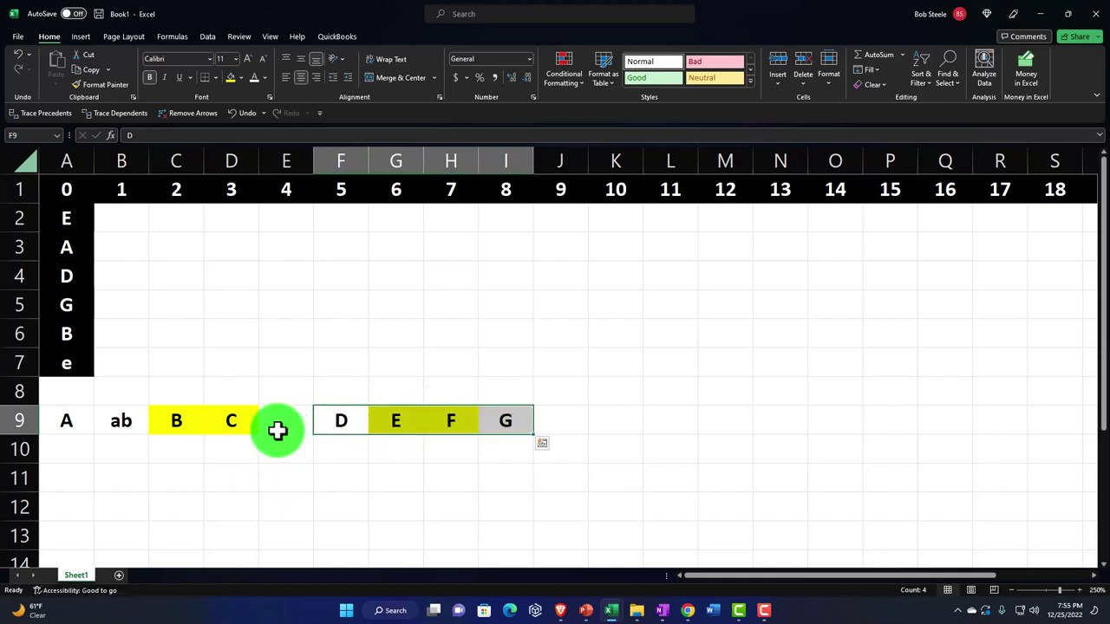
{"action": "left_click", "coordinate": [282, 422]}
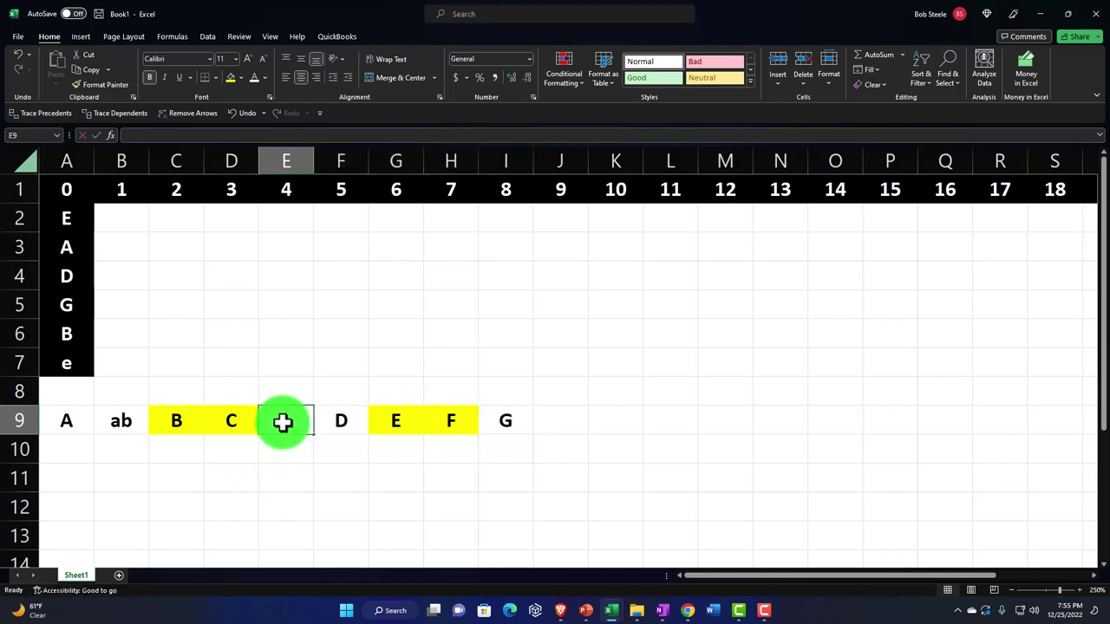
Enter cd in E9, shift E, F, G one column right, and enter de in G9
{"action": "type", "text": "cd"}
{"action": "key", "text": "Tab"}
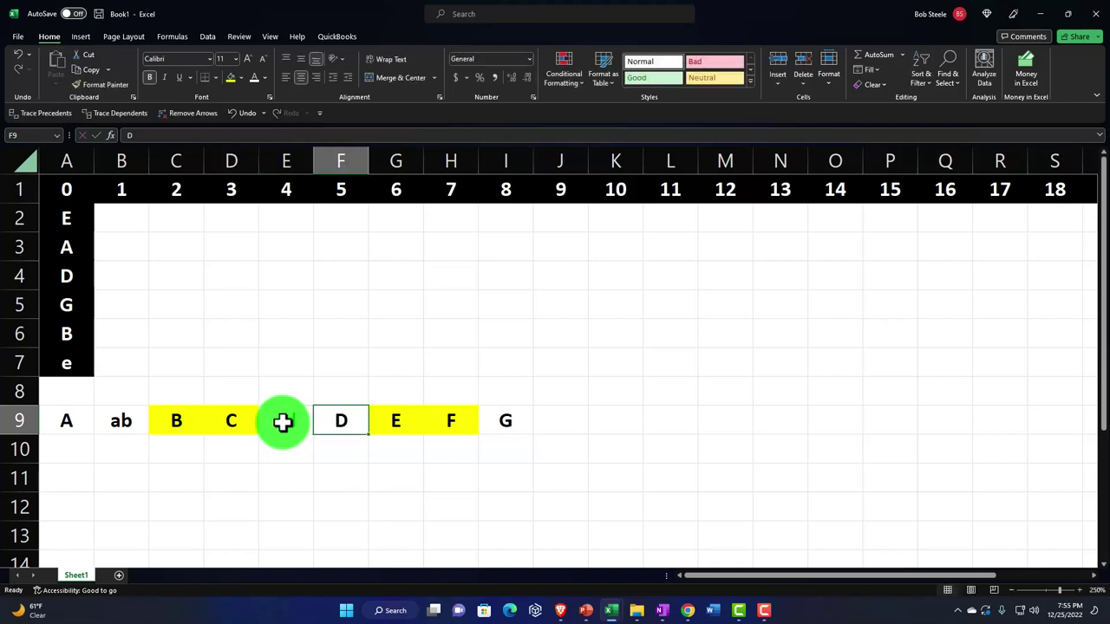
{"action": "left_click_drag", "start_coordinate": [392, 423], "coordinate": [505, 422]}
{"action": "left_click_drag", "start_coordinate": [401, 438], "coordinate": [444, 430]}
{"action": "left_click", "coordinate": [384, 421]}
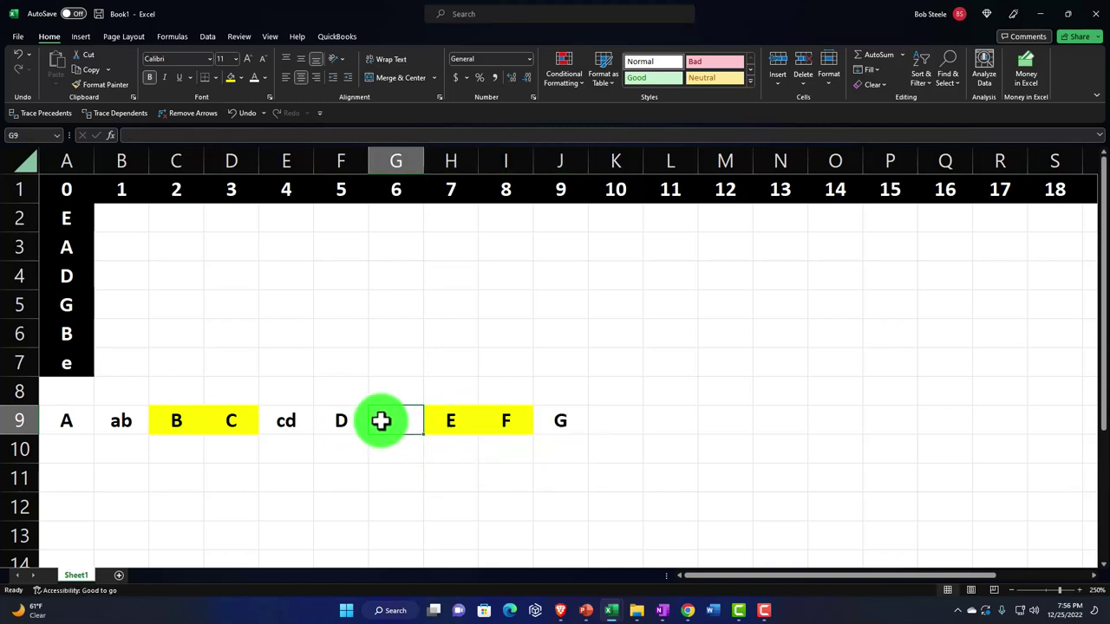
{"action": "type", "text": "de"}
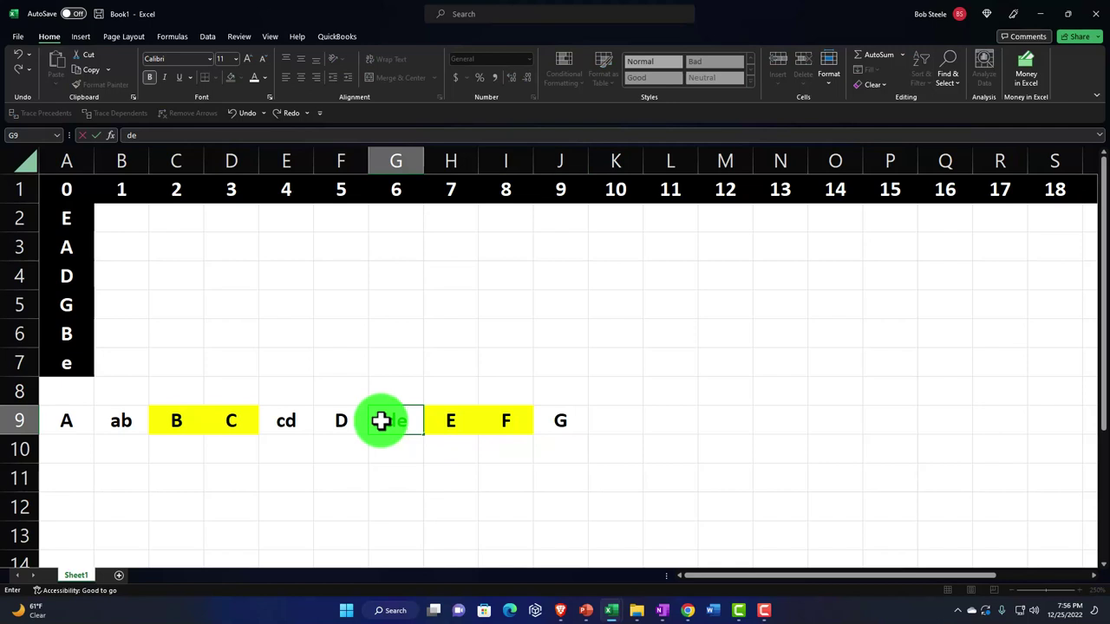
{"action": "left_click", "coordinate": [506, 477]}
Move G right, enter fg in J9 and ga in L9, then select A9:L9
{"action": "left_click", "coordinate": [560, 425]}
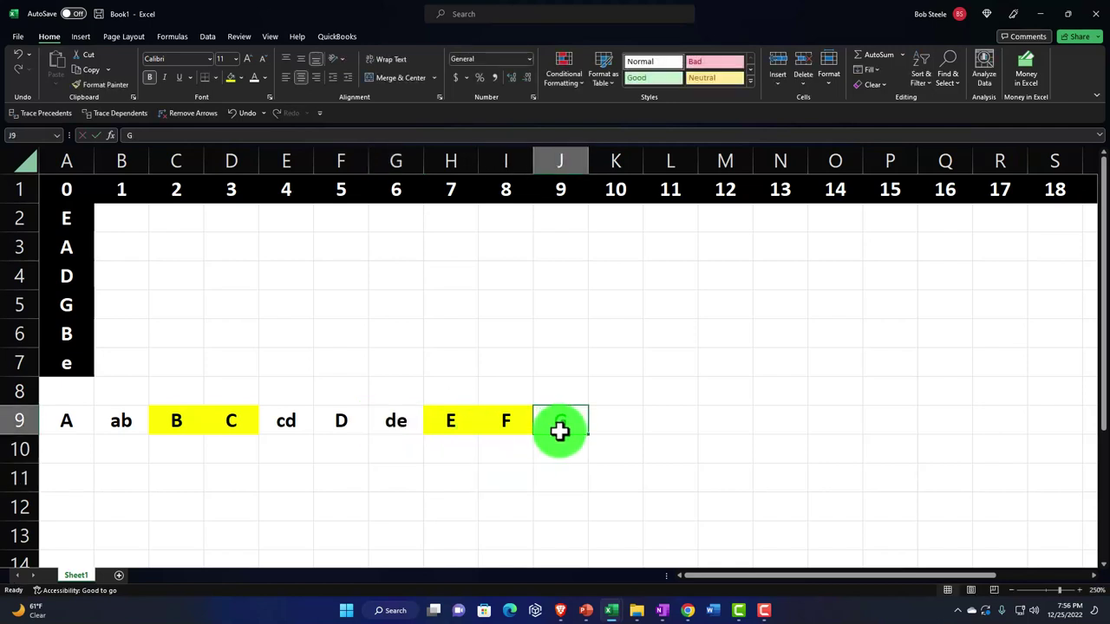
{"action": "left_click_drag", "start_coordinate": [584, 438], "coordinate": [599, 433]}
{"action": "left_click", "coordinate": [561, 421]}
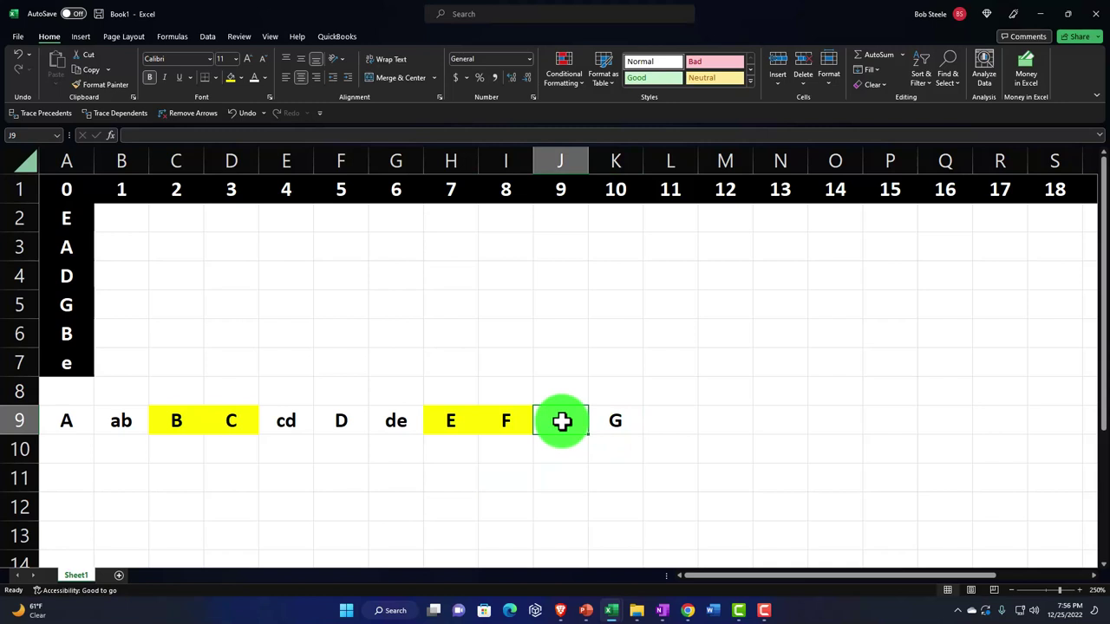
{"action": "type", "text": "fg"}
{"action": "key", "text": "Tab"}
{"action": "key", "text": "Tab"}
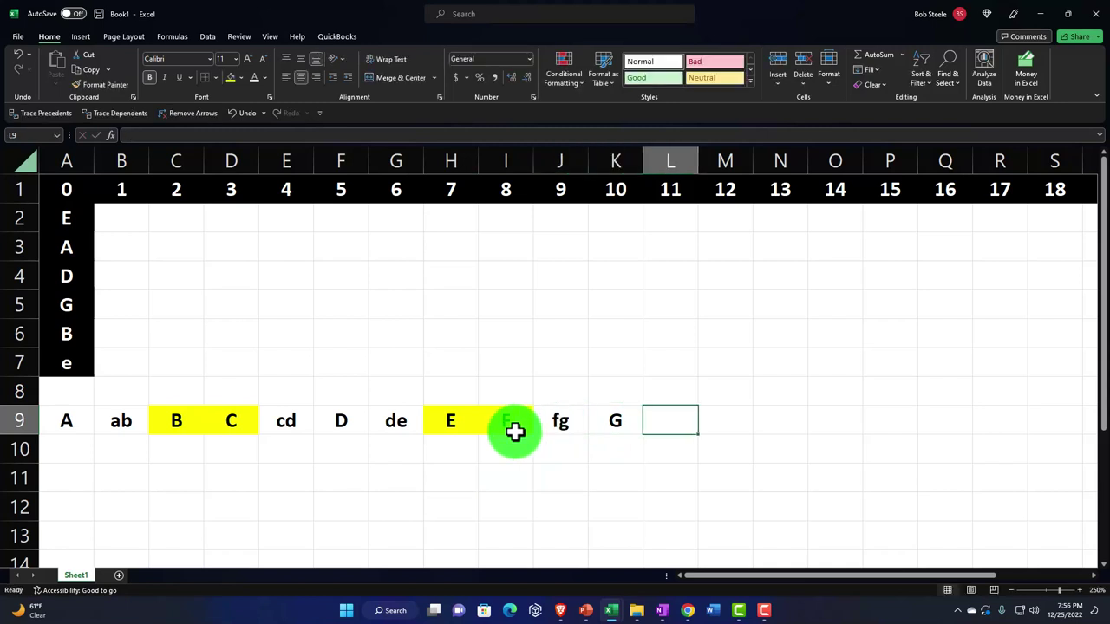
{"action": "type", "text": "ga"}
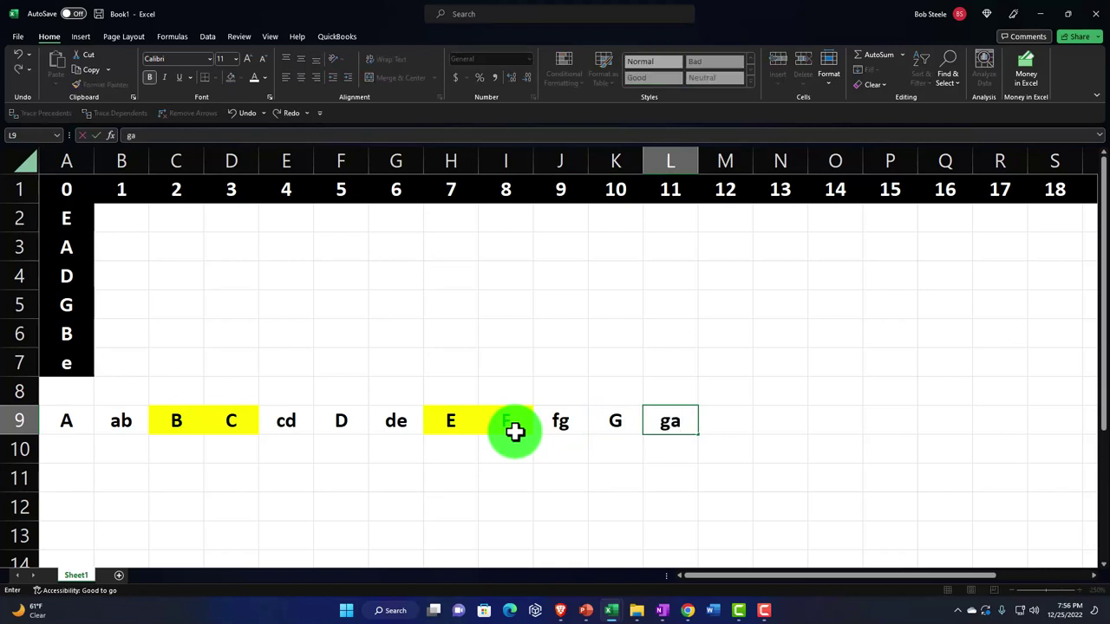
{"action": "key", "text": "Return"}
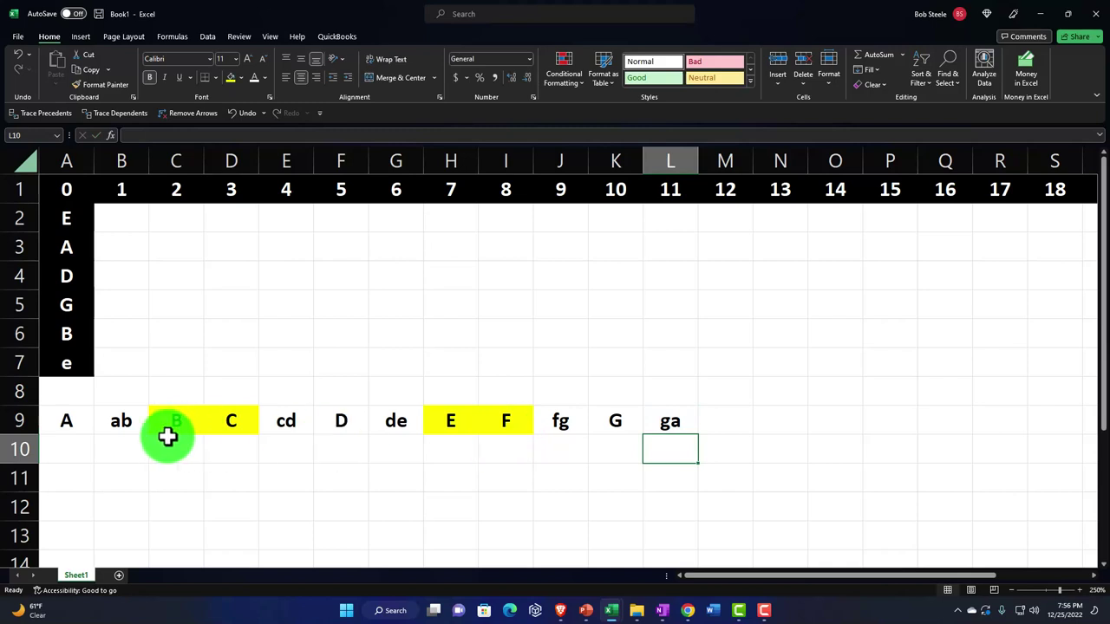
{"action": "left_click_drag", "start_coordinate": [69, 424], "coordinate": [651, 420]}
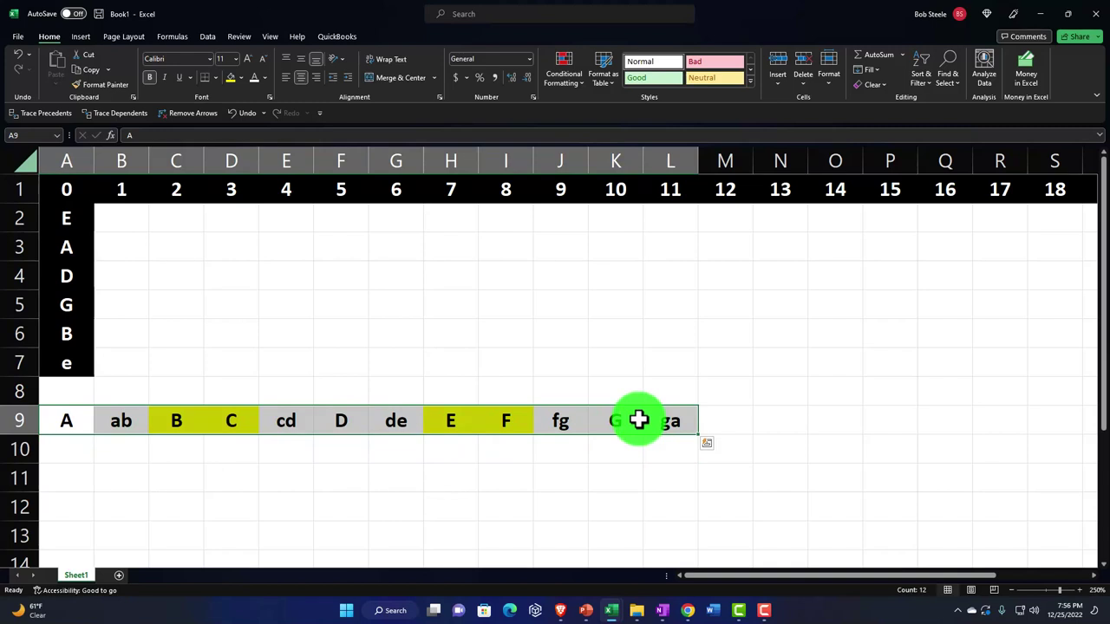
Copy the twelve notes of A9:L9 and paste them starting at M9
{"action": "key", "text": "ctrl+c"}
{"action": "left_click", "coordinate": [729, 418]}
{"action": "key", "text": "ctrl+v"}
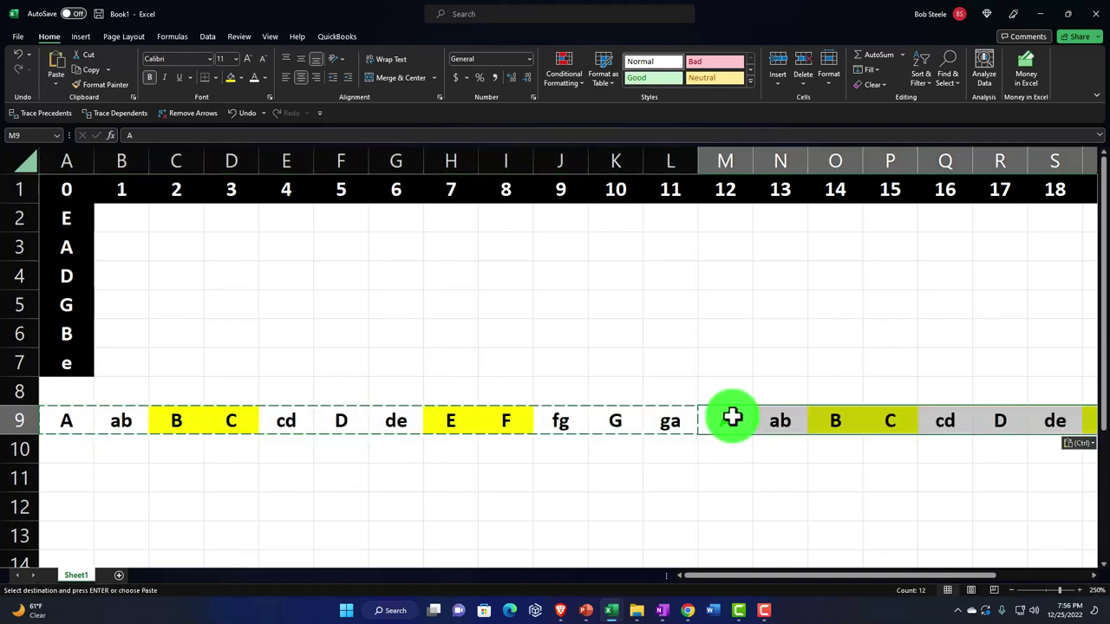
{"action": "left_click", "coordinate": [740, 418]}
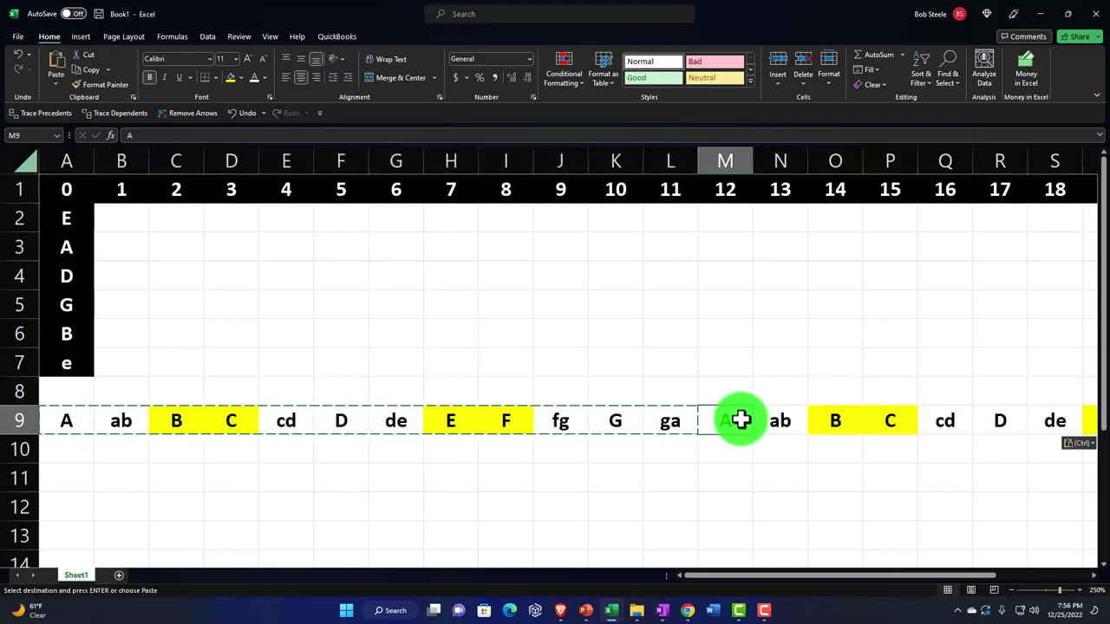
Step along row 9, select the span from C to the next C, then pick B9
{"action": "key", "text": "Left"}
{"action": "key", "text": "Left"}
{"action": "key", "text": "Left"}
{"action": "key", "text": "Left"}
{"action": "key", "text": "Left"}
{"action": "key", "text": "Left"}
{"action": "key", "text": "Left"}
{"action": "key", "text": "Left"}
{"action": "key", "text": "Left"}
{"action": "key", "text": "Left"}
{"action": "key", "text": "Left"}
{"action": "key", "text": "Left"}
{"action": "key", "text": "Right"}
{"action": "key", "text": "Right"}
{"action": "key", "text": "Right"}
{"action": "key", "text": "Right"}
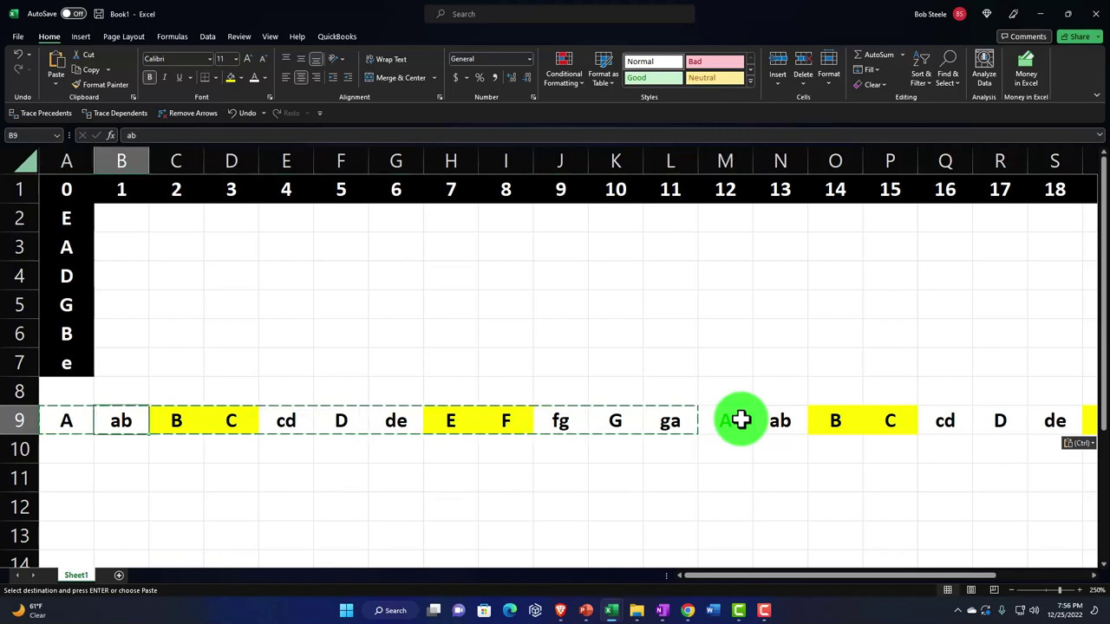
{"action": "key", "text": "Right"}
{"action": "key", "text": "Right"}
{"action": "key", "text": "Right"}
{"action": "key", "text": "Right"}
{"action": "key", "text": "Right"}
{"action": "key", "text": "Right"}
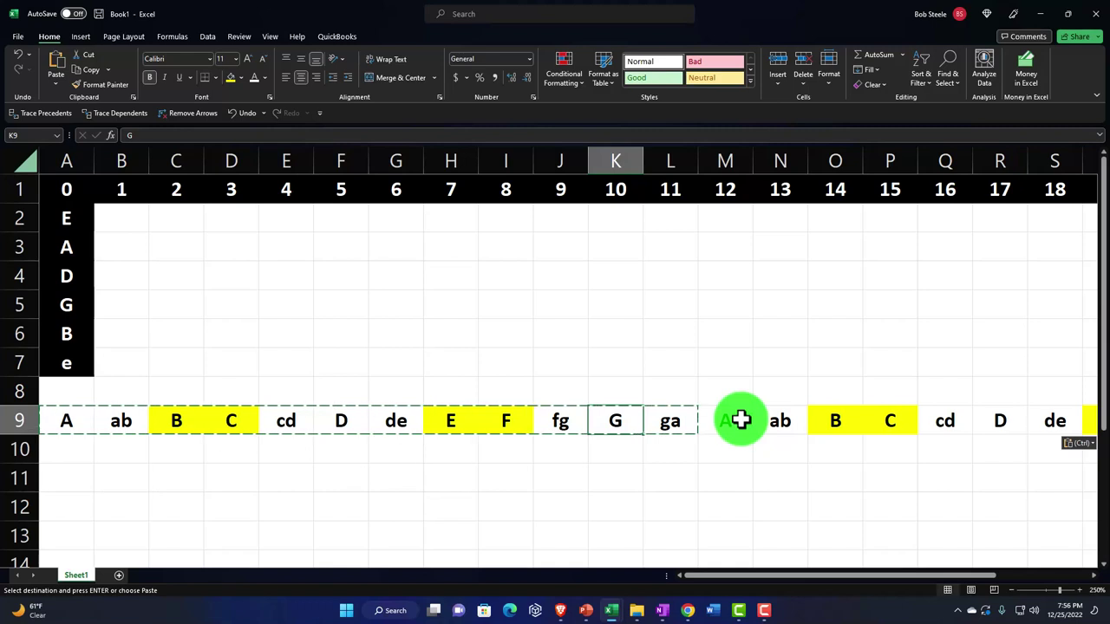
{"action": "key", "text": "Right"}
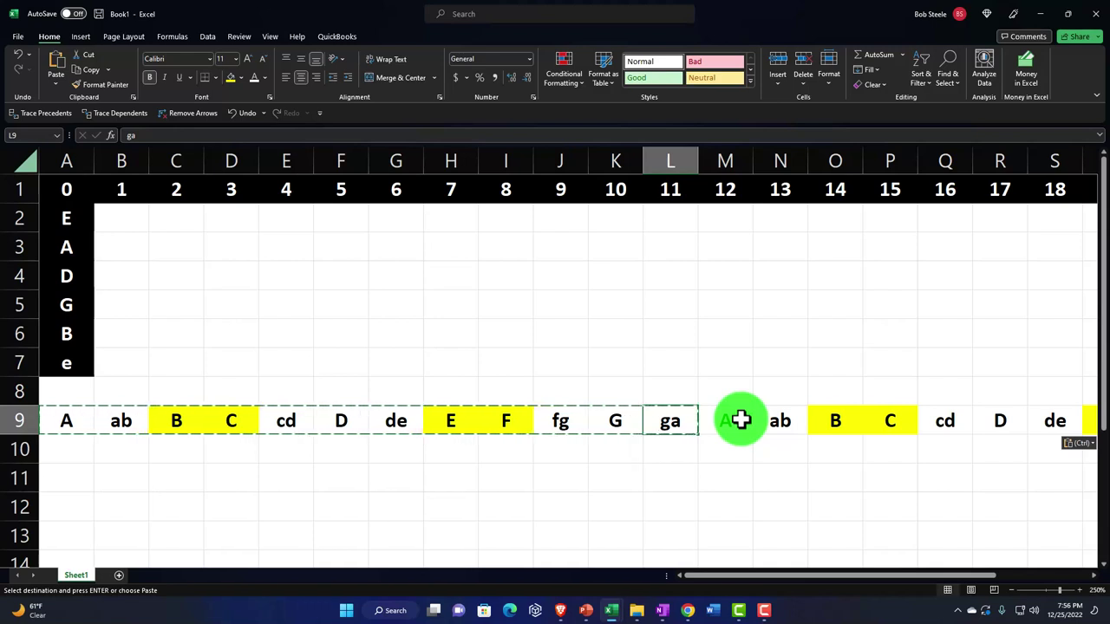
{"action": "left_click_drag", "start_coordinate": [248, 420], "coordinate": [884, 415]}
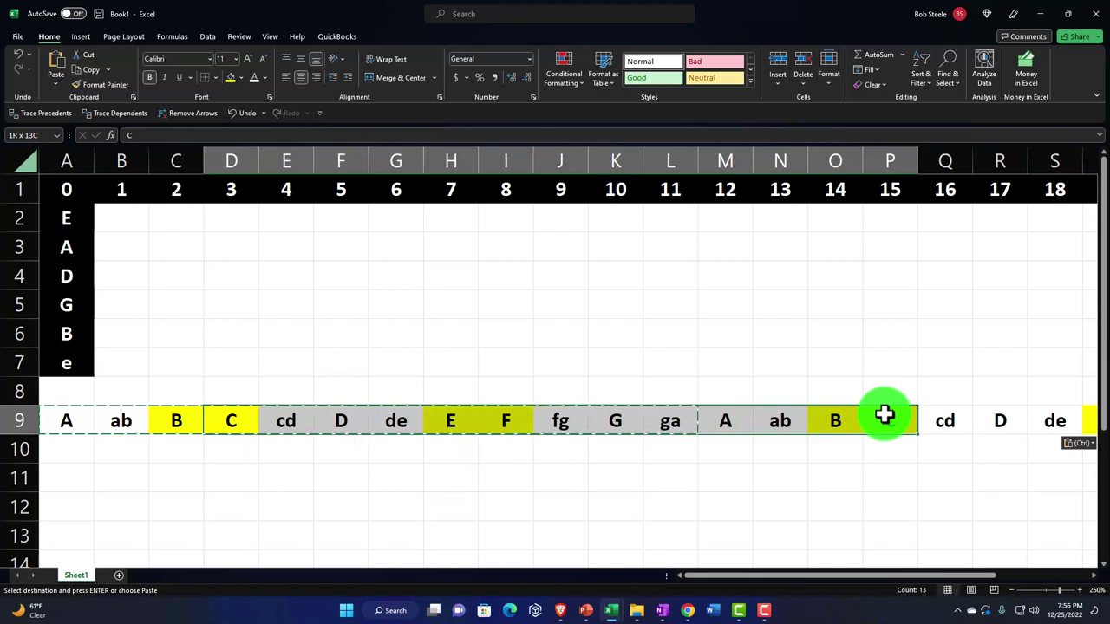
{"action": "left_click_drag", "start_coordinate": [884, 416], "coordinate": [883, 415]}
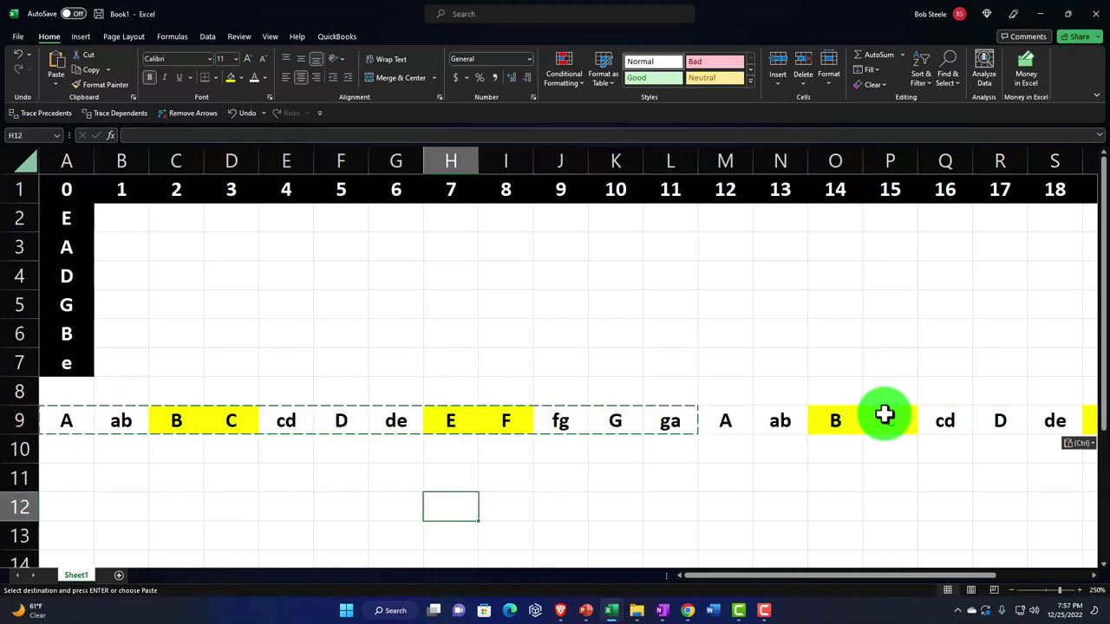
{"action": "left_click", "coordinate": [124, 424]}
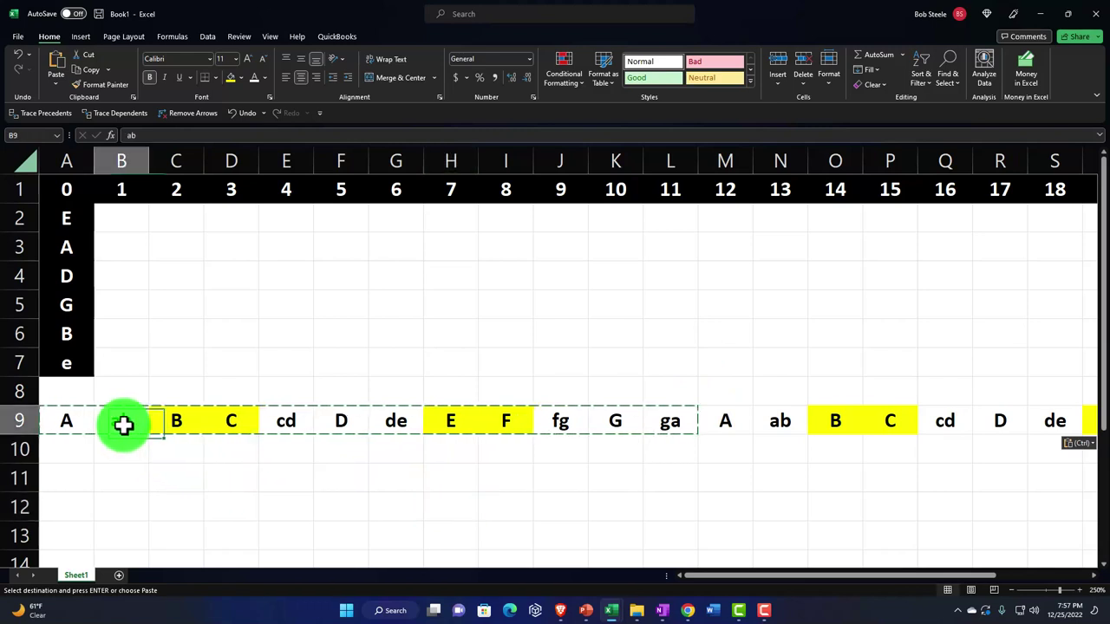
Select all the in-between notes ab, cd, de, fg and ga across row 9
{"action": "left_click", "coordinate": [279, 422], "text": "ctrl"}
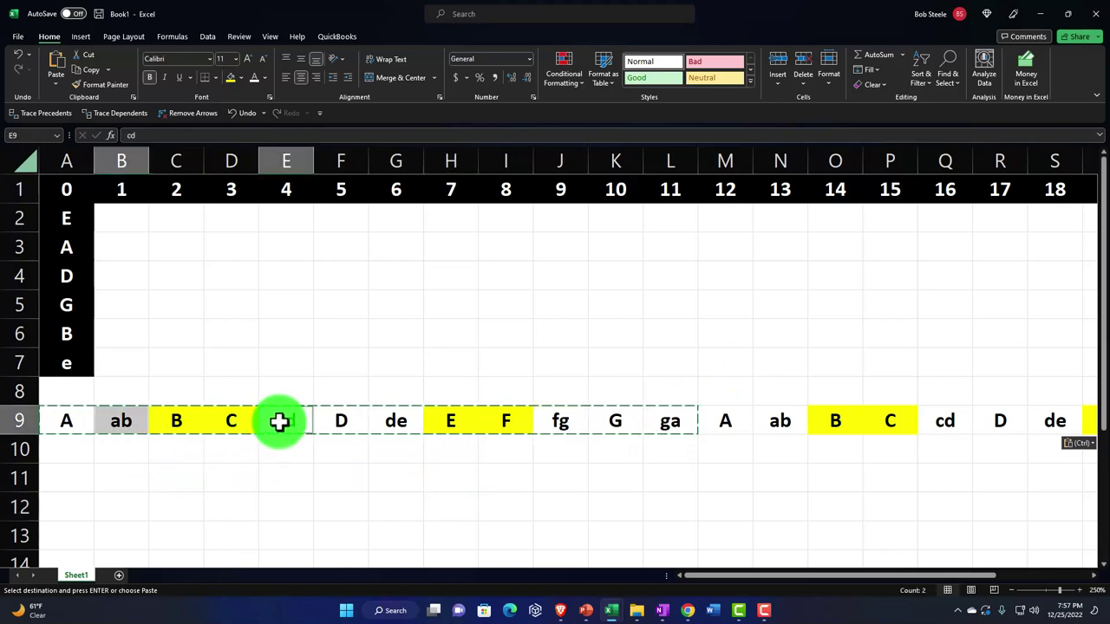
{"action": "left_click", "coordinate": [569, 420], "text": "ctrl"}
{"action": "left_click", "coordinate": [664, 422], "text": "ctrl"}
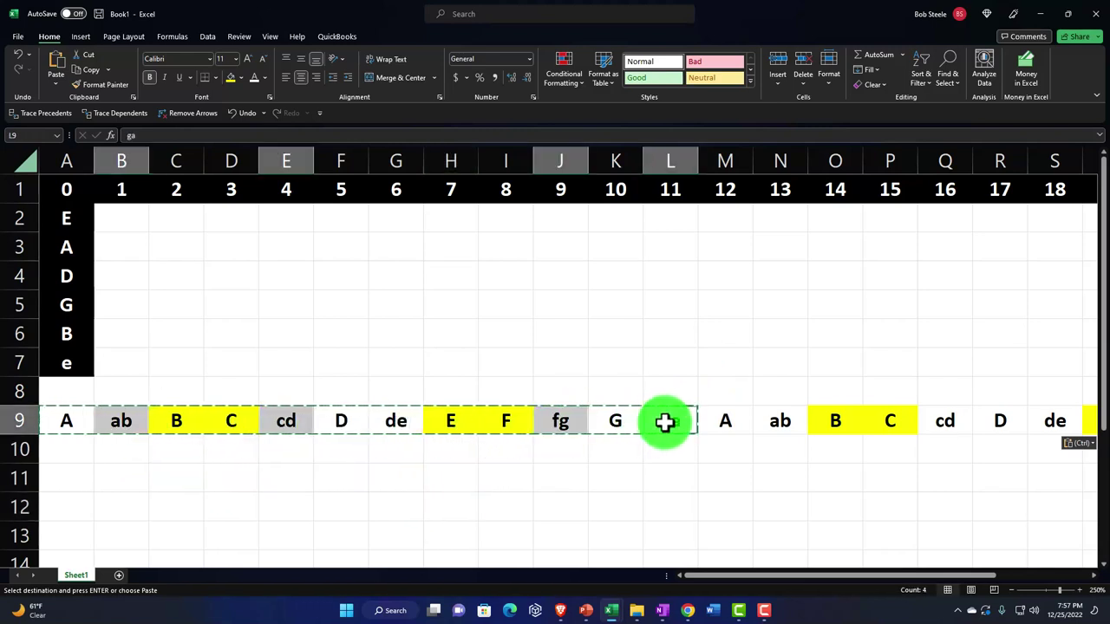
{"action": "left_click", "coordinate": [785, 421], "text": "ctrl"}
{"action": "left_click", "coordinate": [952, 422], "text": "ctrl"}
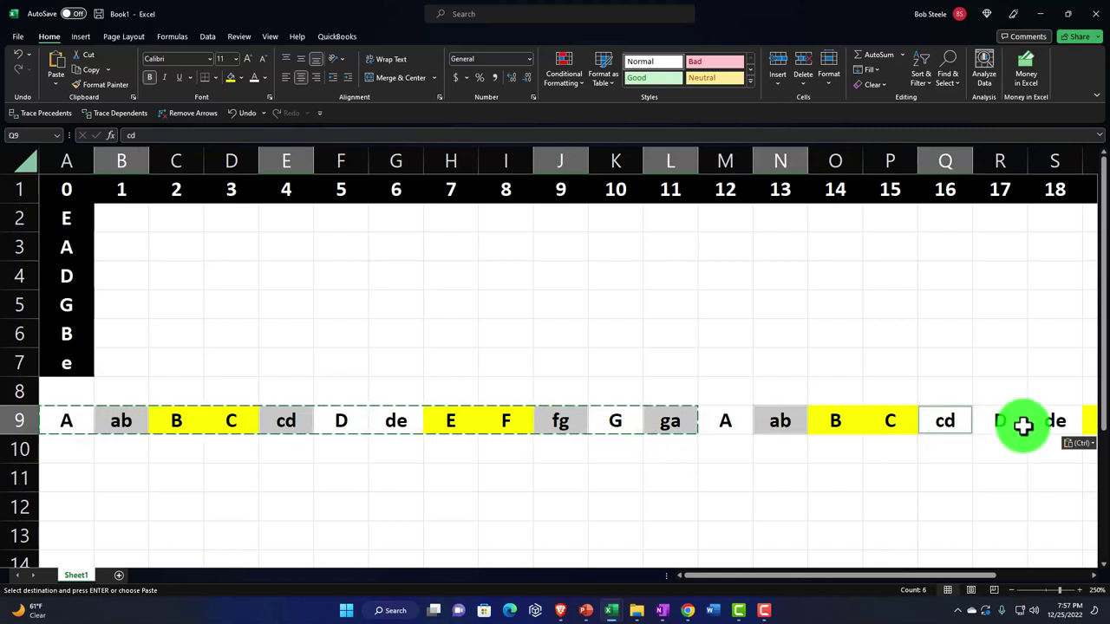
{"action": "left_click", "coordinate": [1038, 422], "text": "ctrl"}
{"action": "left_click_drag", "start_coordinate": [918, 579], "coordinate": [998, 575]}
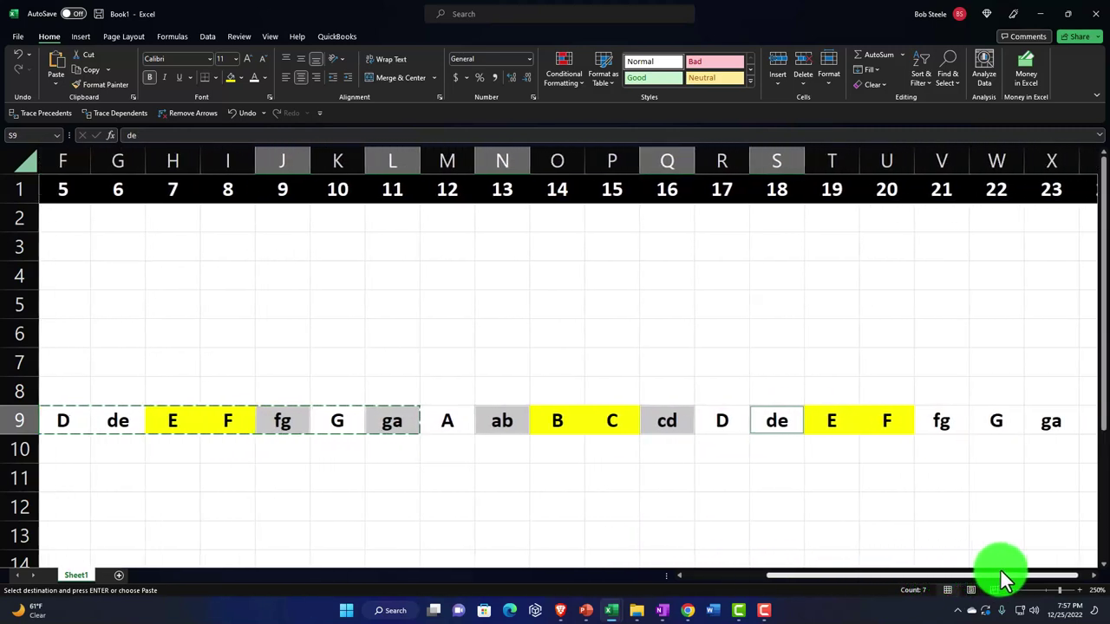
{"action": "left_click", "coordinate": [941, 422], "text": "ctrl"}
{"action": "left_click", "coordinate": [1045, 419], "text": "ctrl"}
{"action": "left_click_drag", "start_coordinate": [1015, 578], "coordinate": [724, 576]}
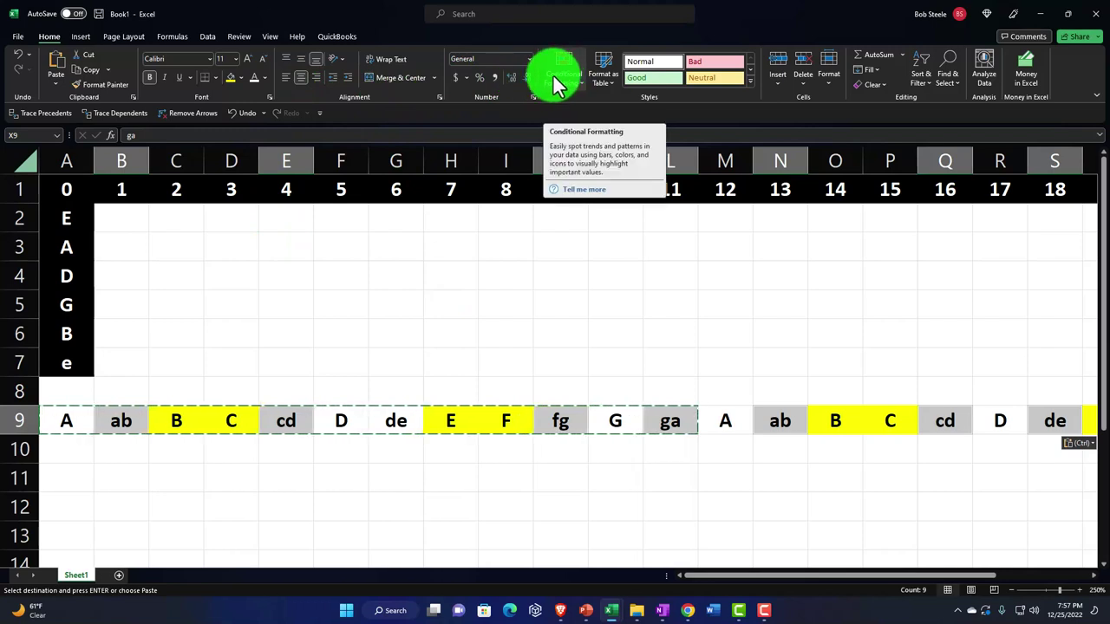
Colour the selected notes Gold, Accent 4 and deselect them
{"action": "left_click", "coordinate": [264, 78]}
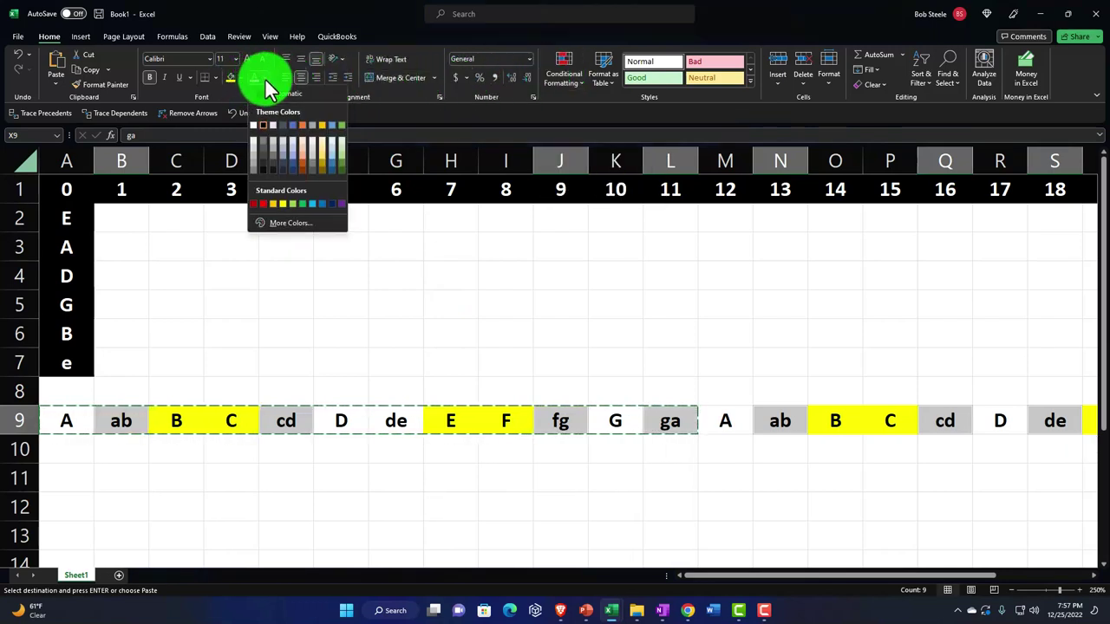
{"action": "left_click", "coordinate": [321, 125]}
{"action": "scroll", "coordinate": [397, 357], "scroll_direction": "right", "scroll_amount": 5}
{"action": "left_click", "coordinate": [468, 457]}
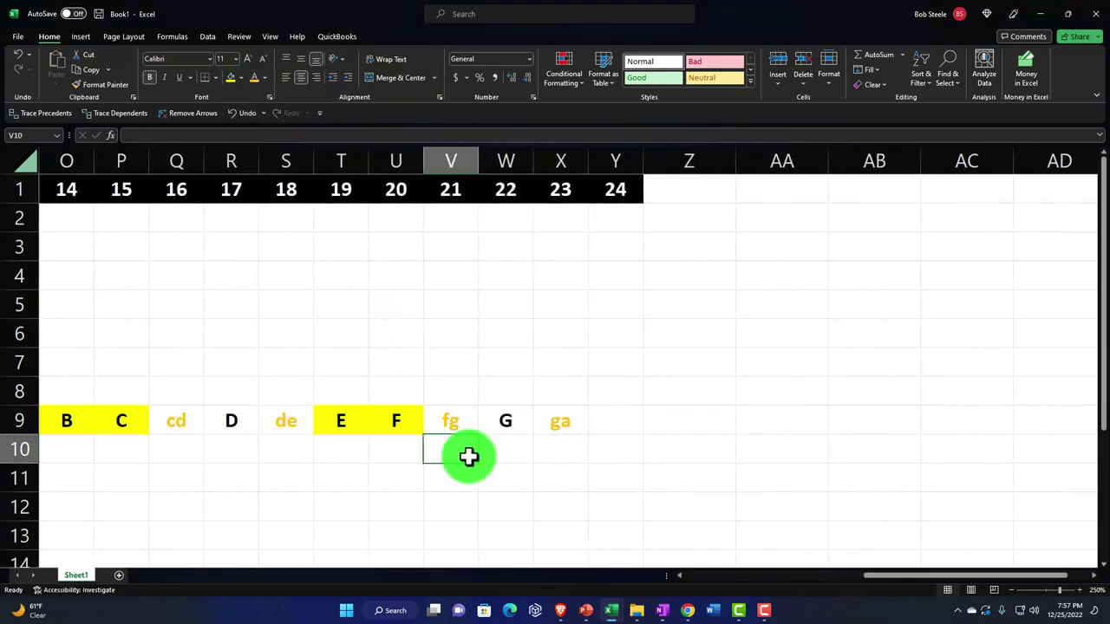
{"action": "key", "text": "Left"}
{"action": "key", "text": "Left"}
{"action": "key", "text": "Home"}
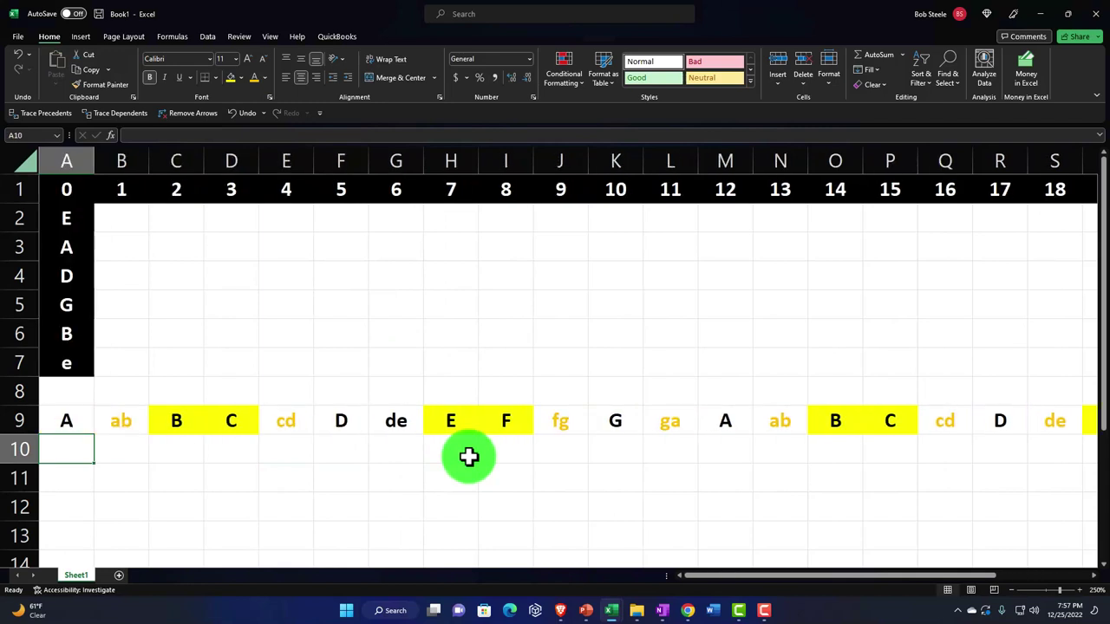
{"action": "left_click", "coordinate": [398, 482]}
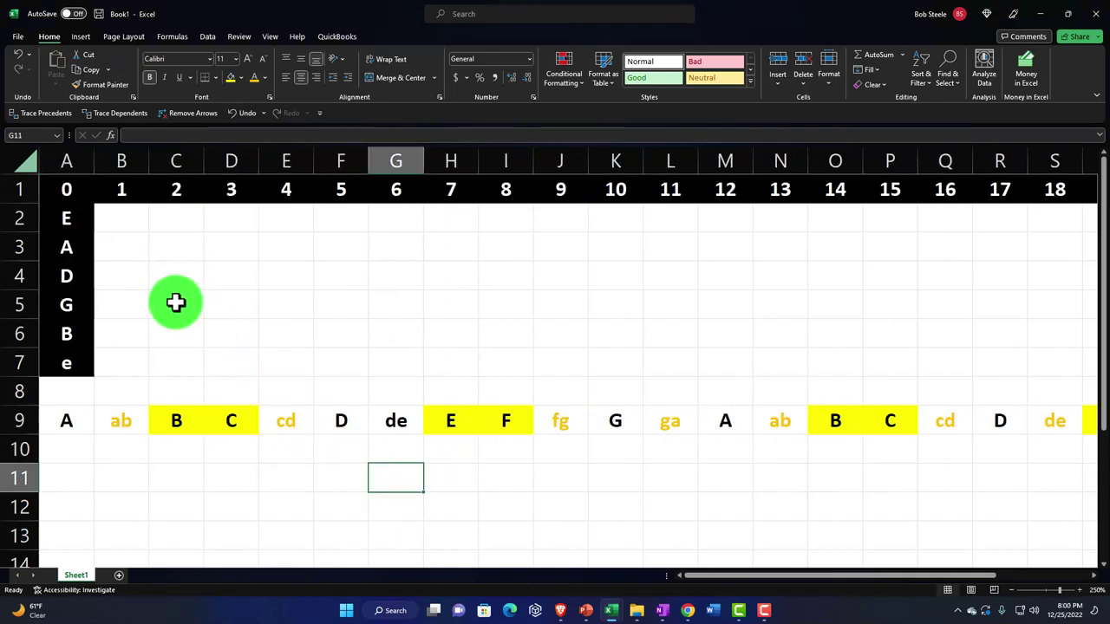
Enter 'Notes From Root to Root' in A11 and left-align it
{"action": "left_click", "coordinate": [76, 475]}
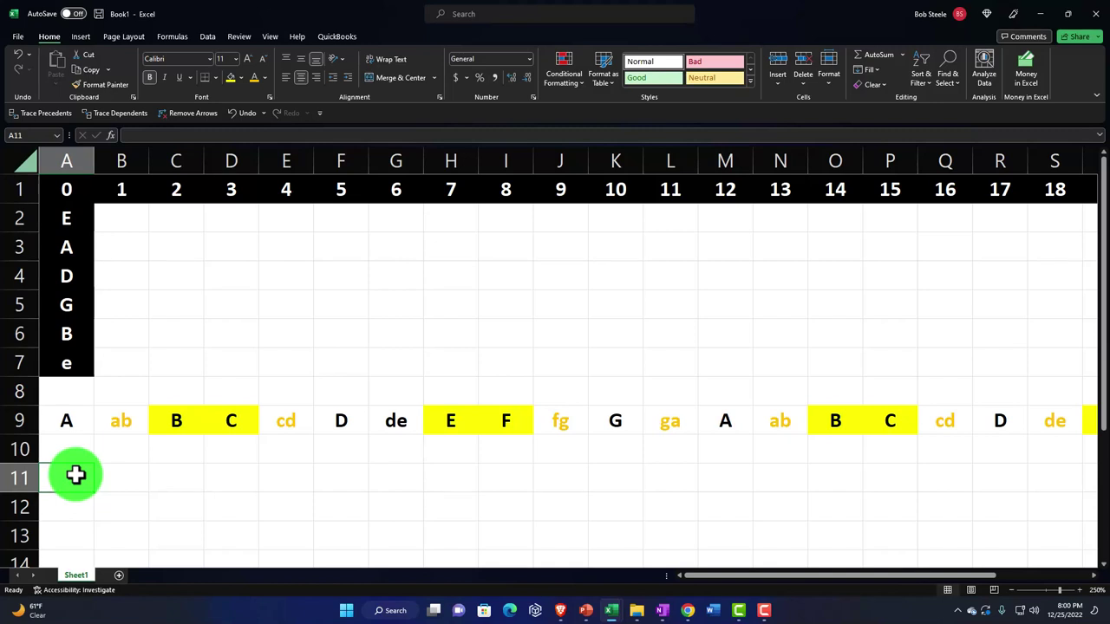
{"action": "type", "text": "notes"}
{"action": "key", "text": "BackSpace"}
{"action": "key", "text": "BackSpace"}
{"action": "key", "text": "BackSpace"}
{"action": "key", "text": "BackSpace"}
{"action": "key", "text": "BackSpace"}
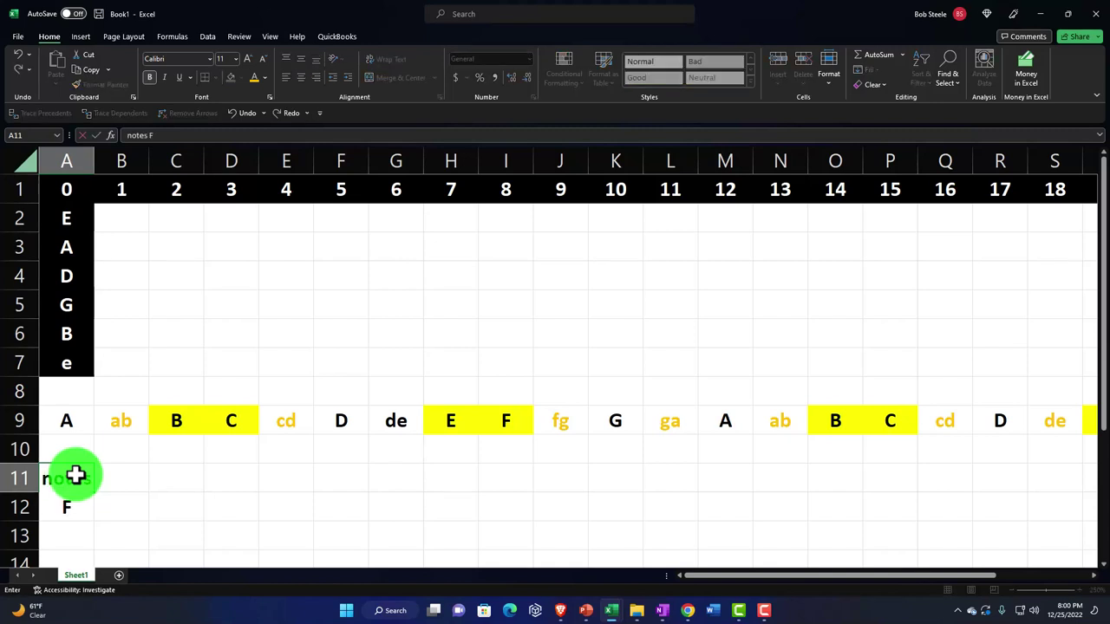
{"action": "type", "text": "Notes From Ro"}
{"action": "type", "text": "ot"}
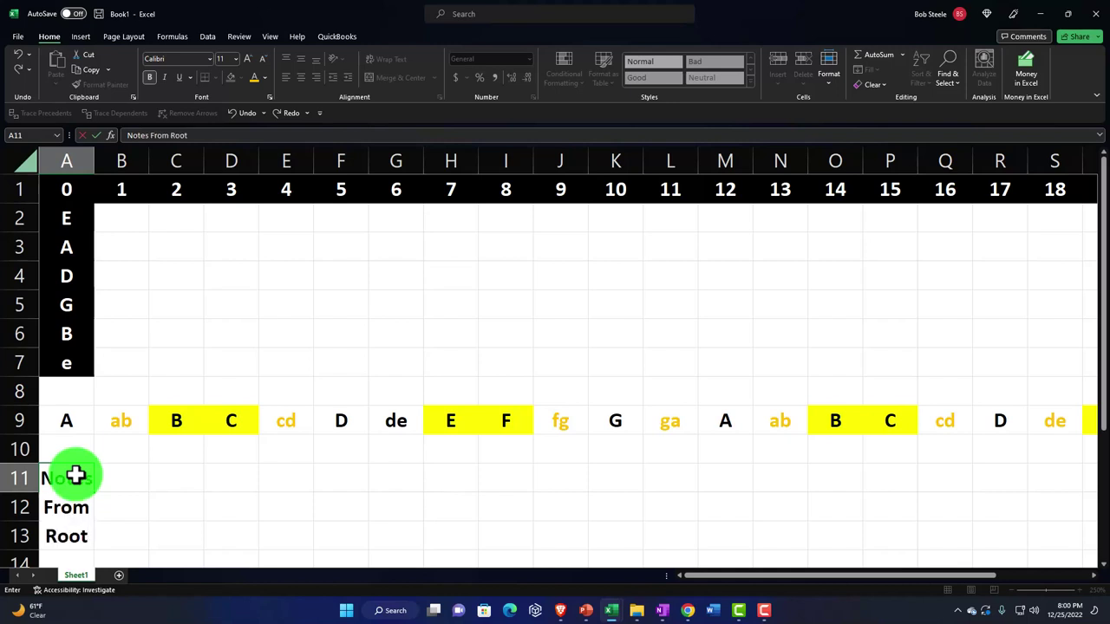
{"action": "type", "text": " to Root"}
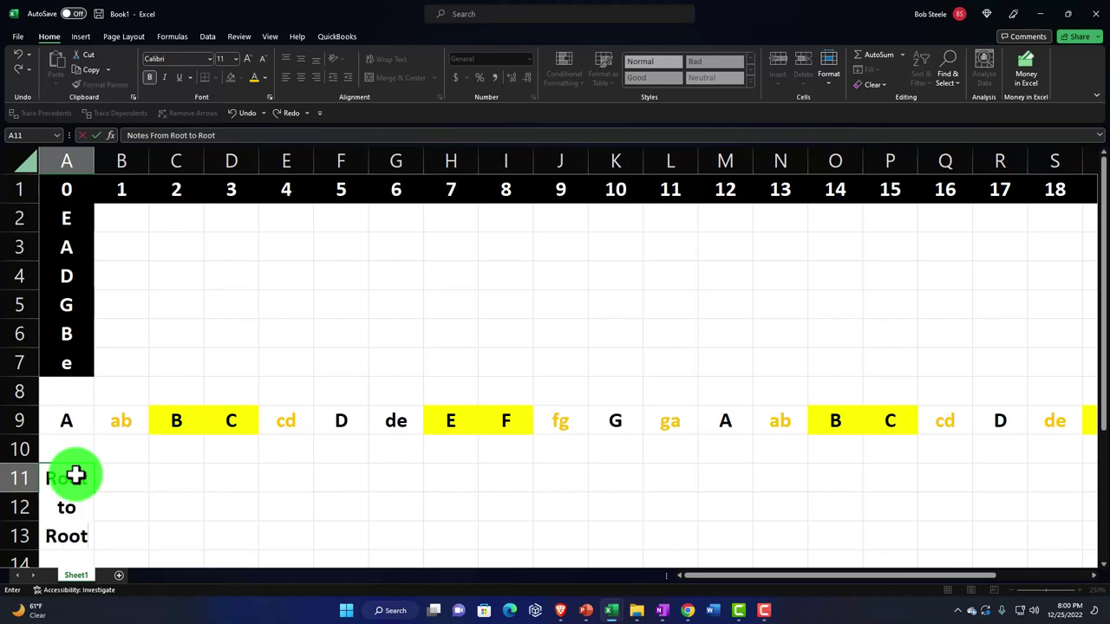
{"action": "key", "text": "Return"}
{"action": "left_click", "coordinate": [75, 475]}
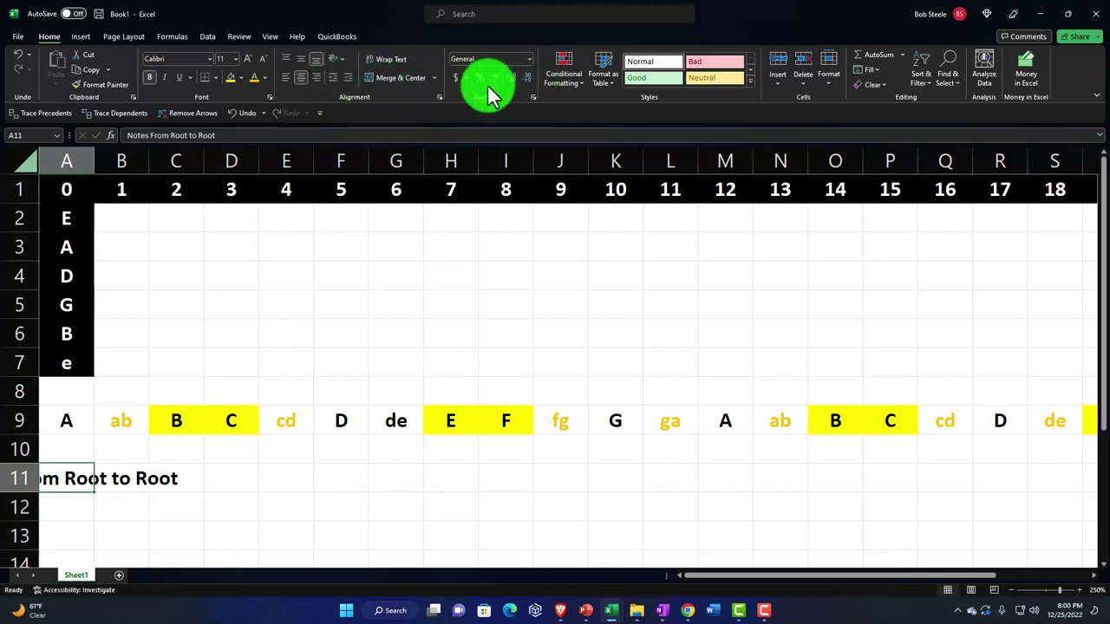
{"action": "left_click", "coordinate": [290, 77]}
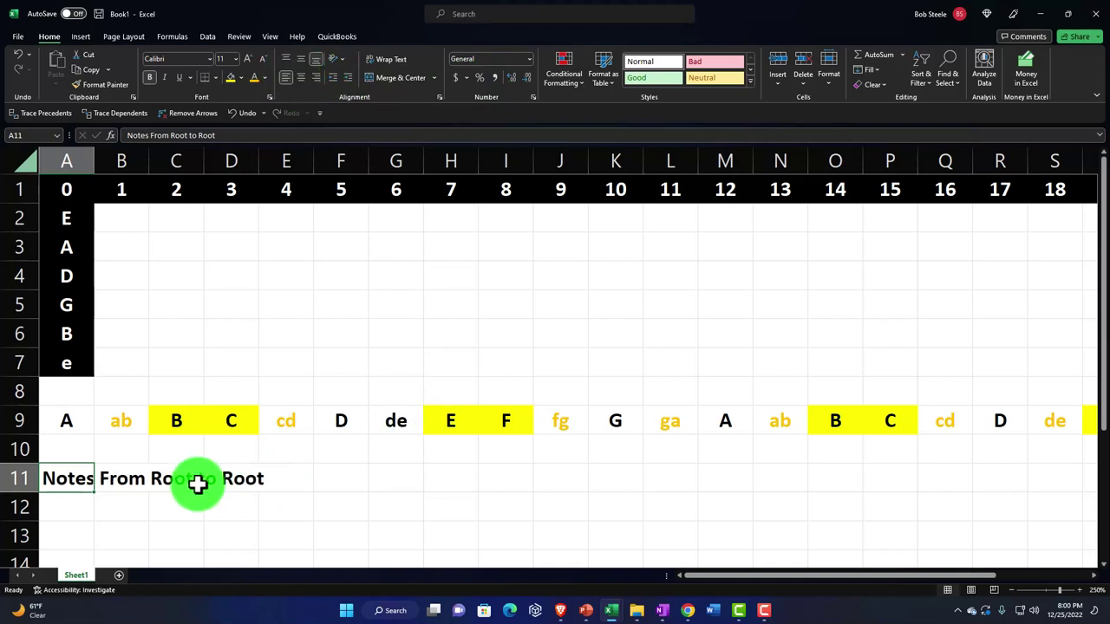
Copy the C-to-C notes from D9:P9 and paste them into row 12 starting at A12
{"action": "left_click", "coordinate": [241, 421]}
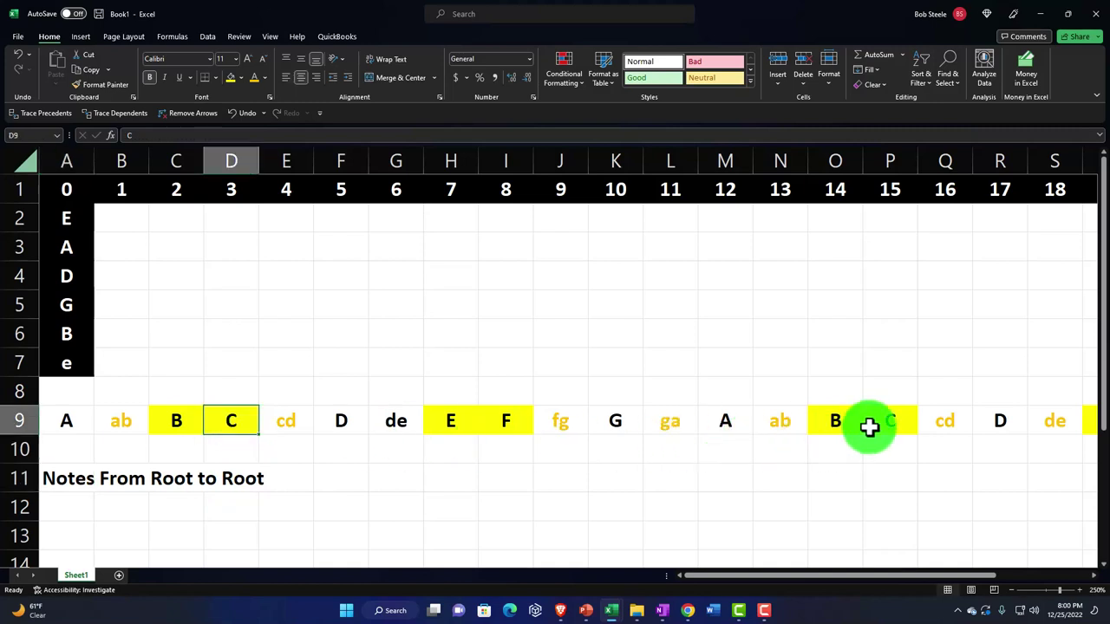
{"action": "left_click_drag", "start_coordinate": [233, 419], "coordinate": [872, 421]}
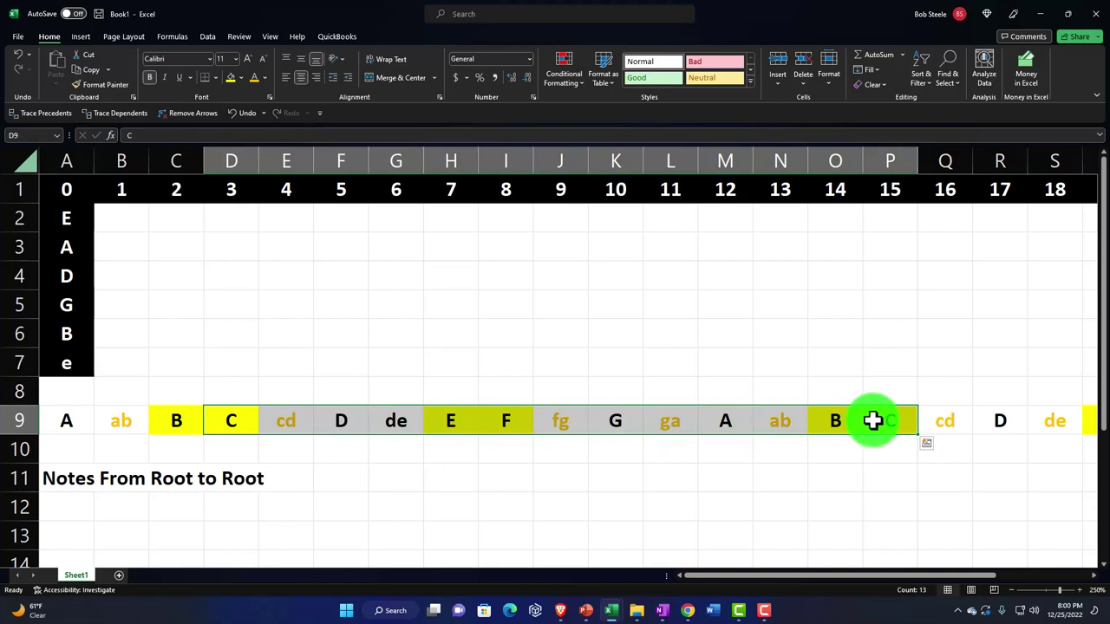
{"action": "key", "text": "ctrl+c"}
{"action": "scroll", "coordinate": [410, 491], "scroll_direction": "down", "scroll_amount": 1}
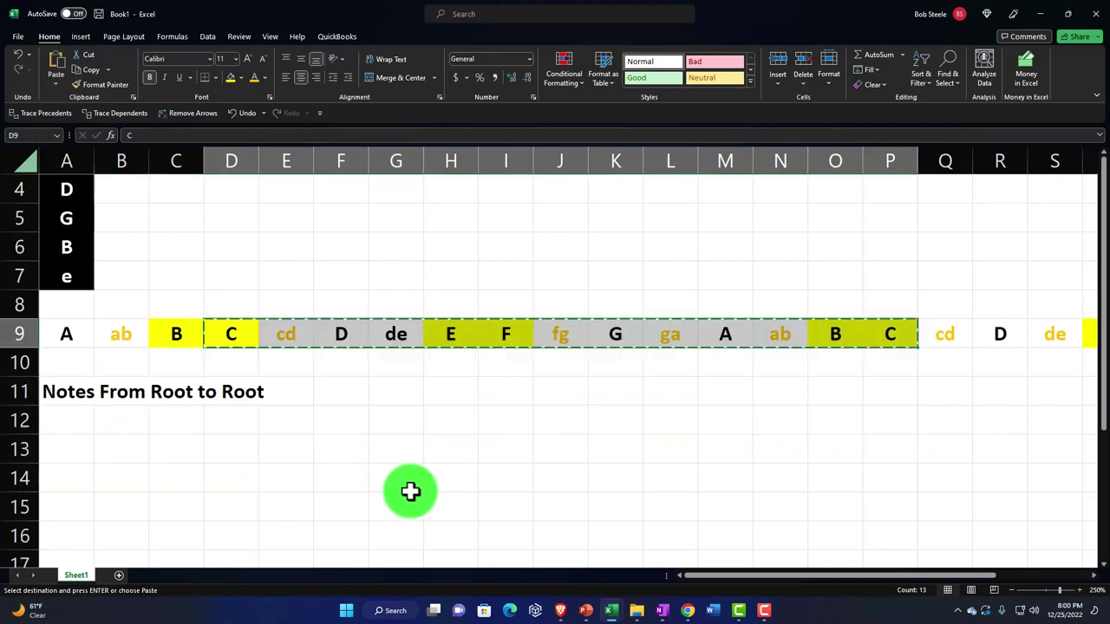
{"action": "left_click", "coordinate": [73, 424]}
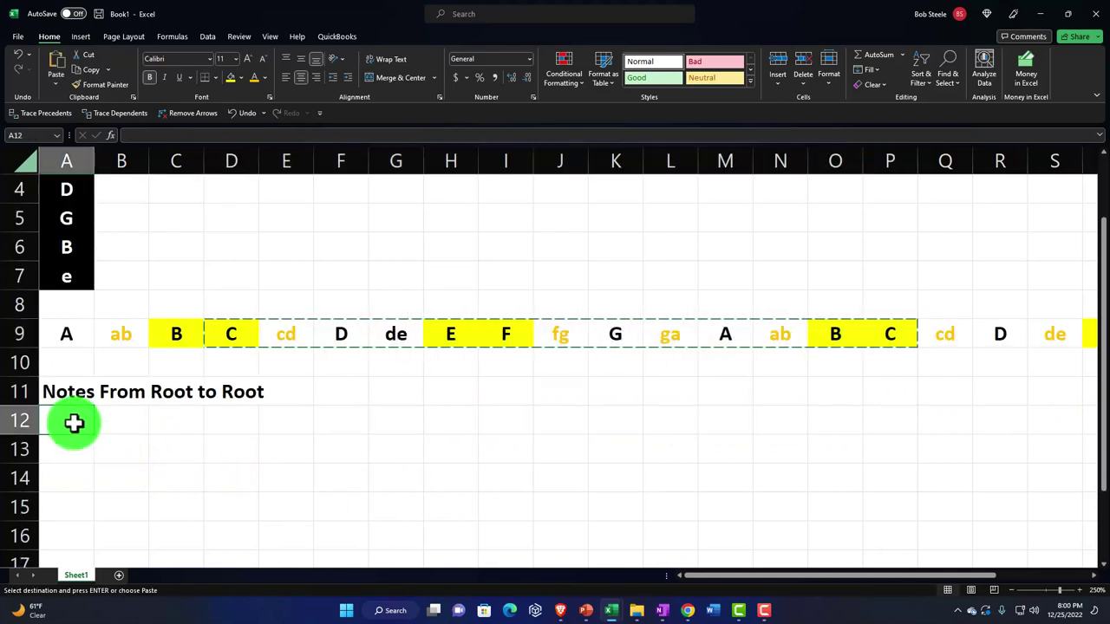
{"action": "key", "text": "ctrl+v"}
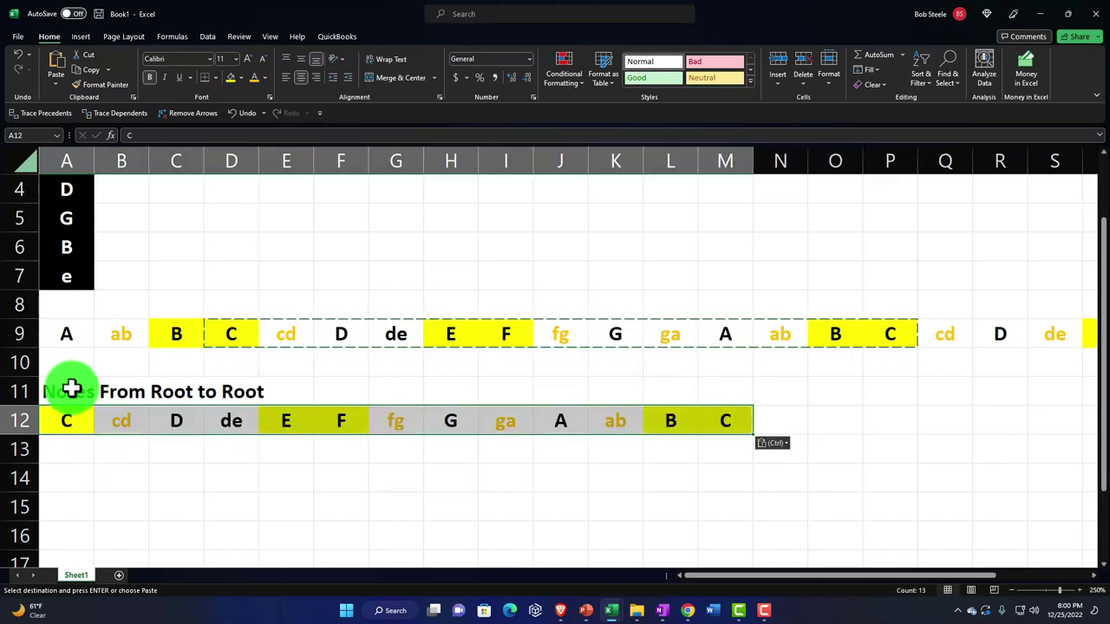
{"action": "left_click_drag", "start_coordinate": [73, 390], "coordinate": [270, 395]}
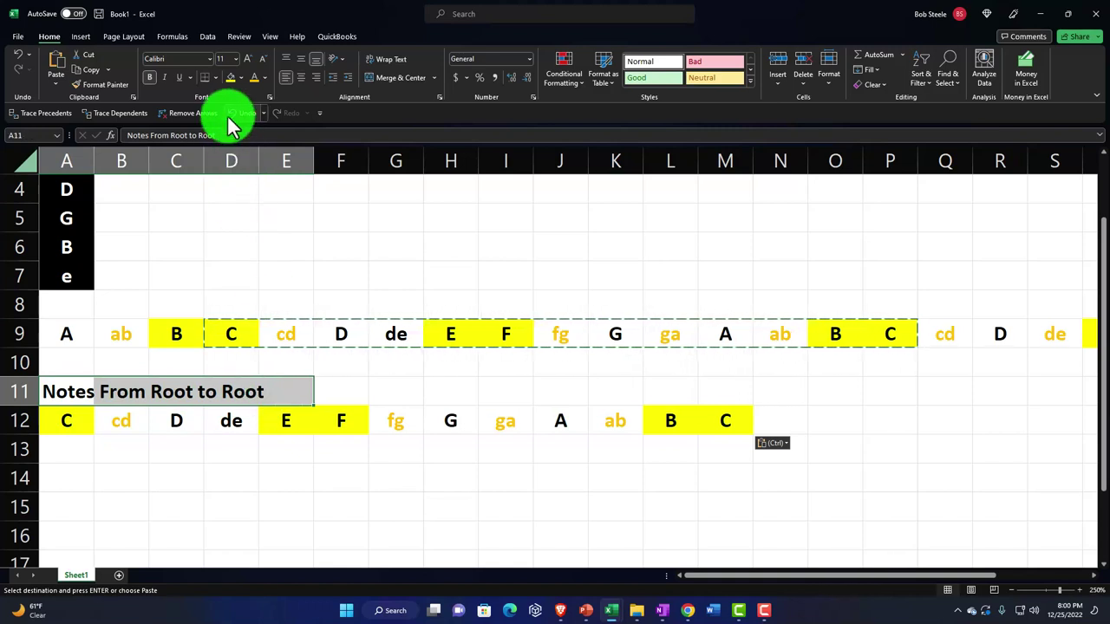
Give the A11:E11 heading a black fill and white text
{"action": "left_click", "coordinate": [241, 76]}
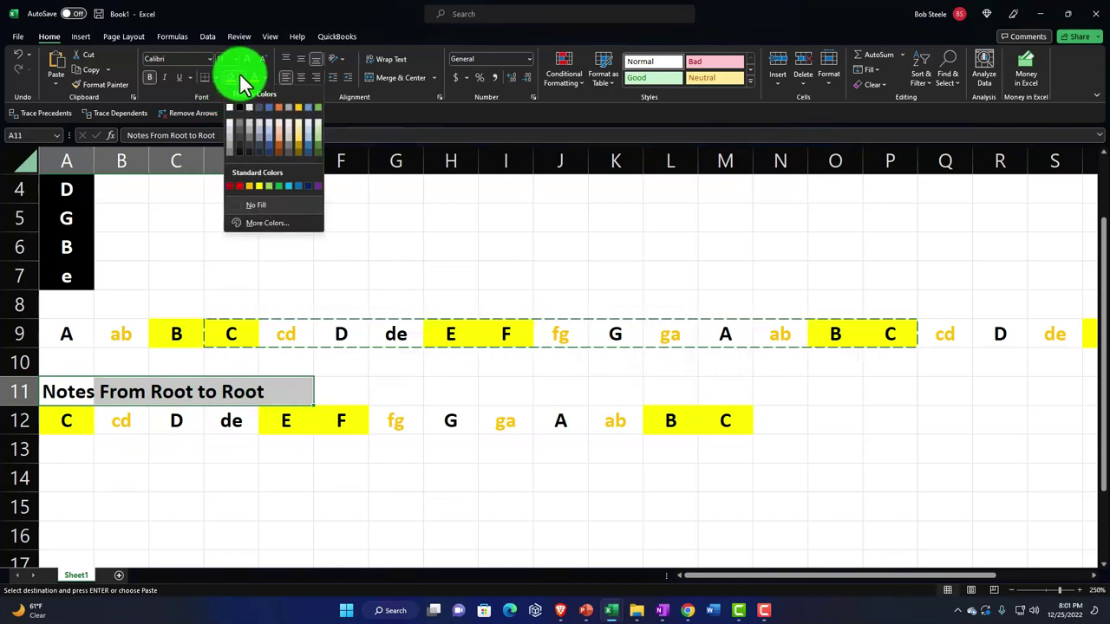
{"action": "left_click", "coordinate": [239, 106]}
{"action": "left_click", "coordinate": [265, 77]}
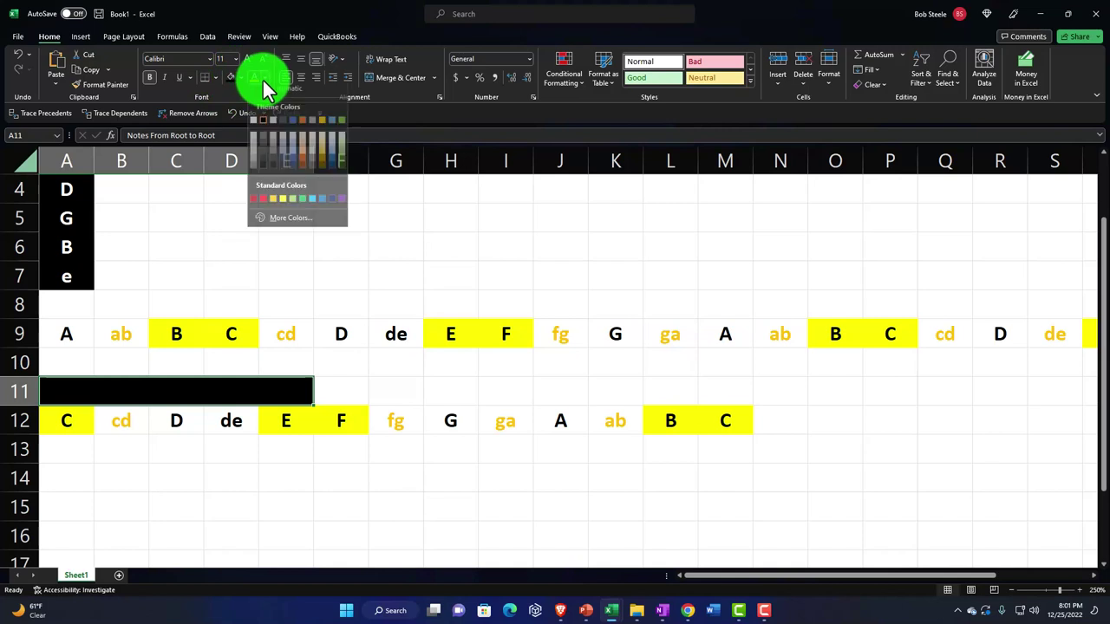
{"action": "left_click", "coordinate": [255, 124]}
{"action": "left_click", "coordinate": [294, 444]}
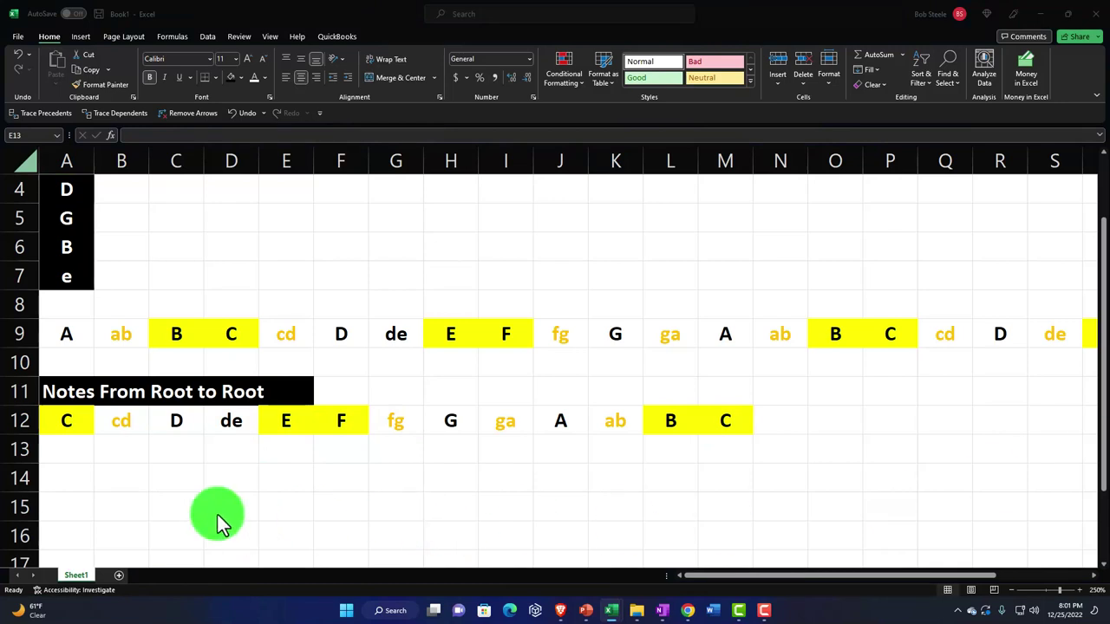
Enter 'Notes in Major Scale' in A14 and left-align it
{"action": "left_click", "coordinate": [74, 477]}
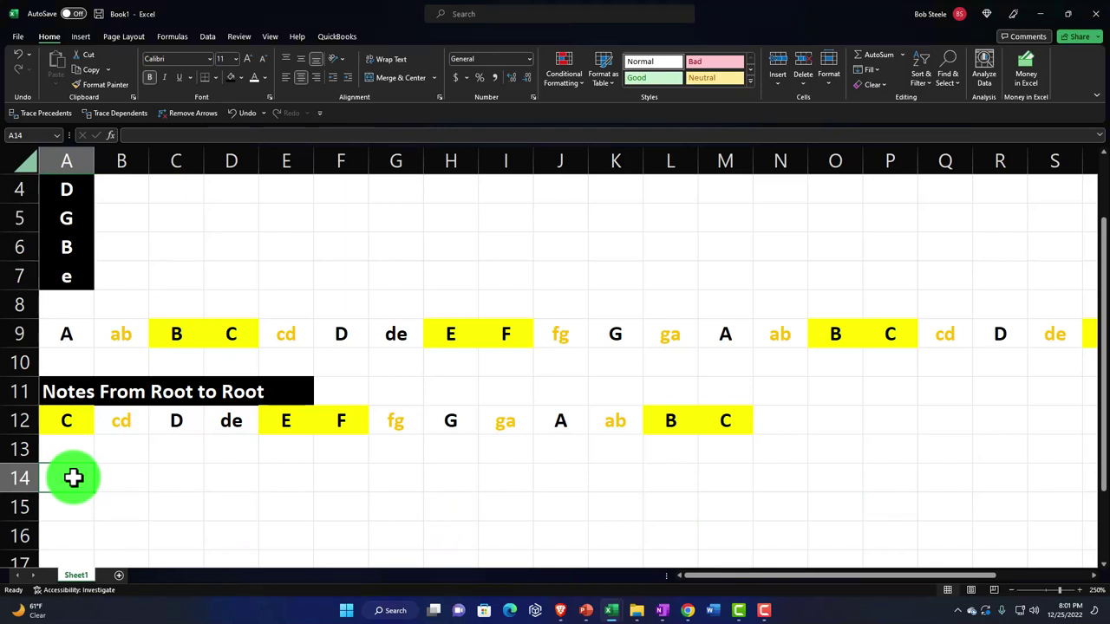
{"action": "type", "text": "Notes in"}
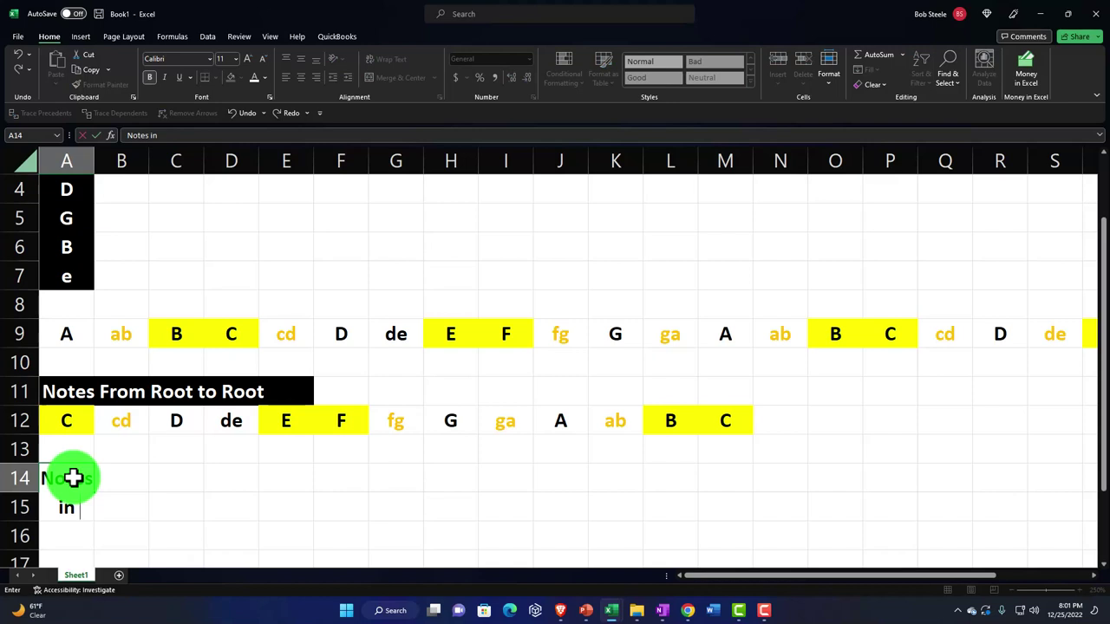
{"action": "type", "text": " Major Scale"}
{"action": "key", "text": "Return"}
{"action": "left_click", "coordinate": [73, 477]}
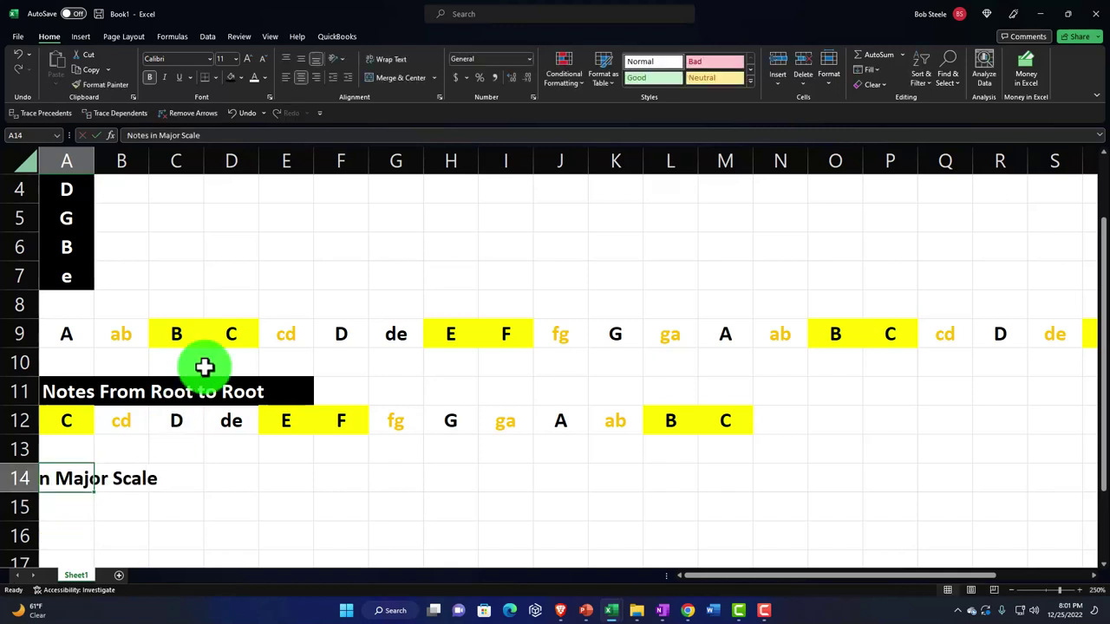
{"action": "left_click", "coordinate": [288, 78]}
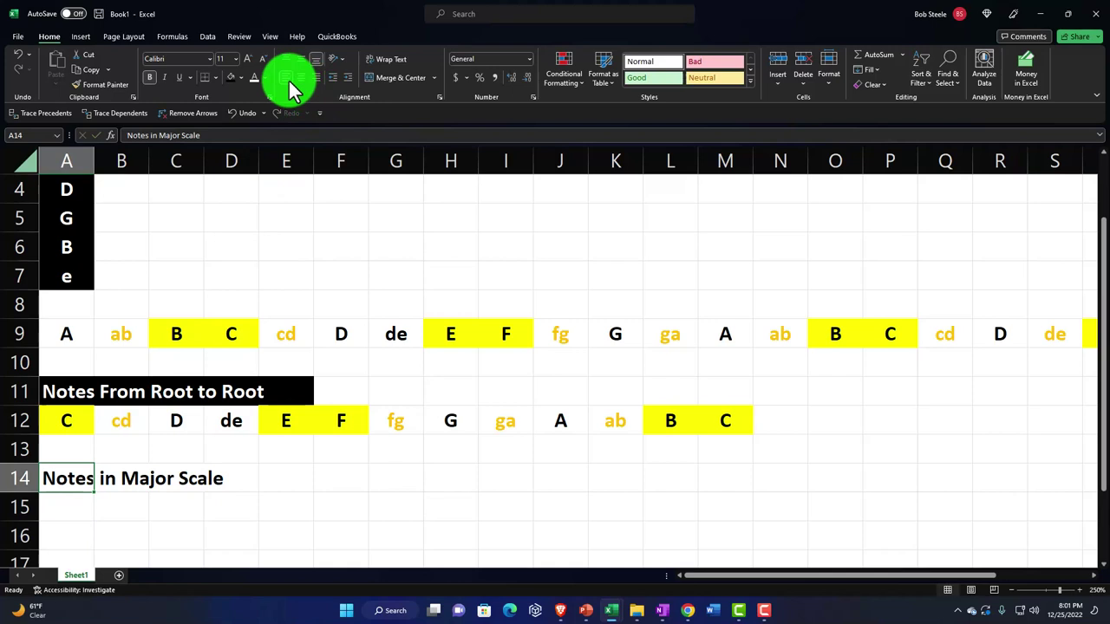
{"action": "left_click", "coordinate": [68, 422]}
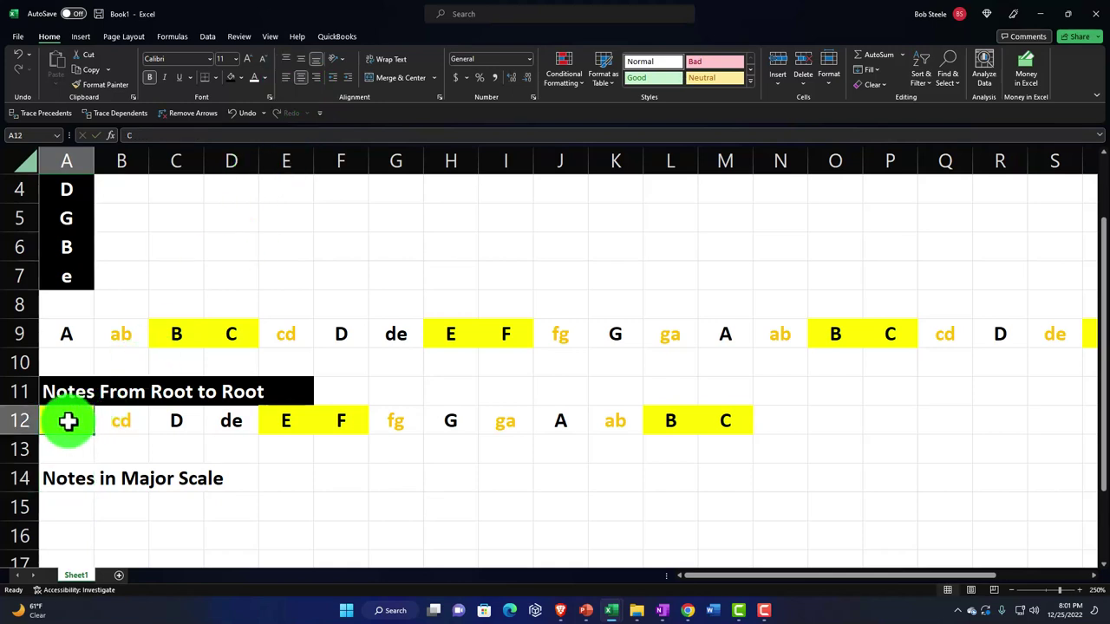
Enter the major-scale steps w, w, h, w, w, w, h in alternate cells B15 through N15
{"action": "key", "text": "Down"}
{"action": "key", "text": "Down"}
{"action": "key", "text": "Down"}
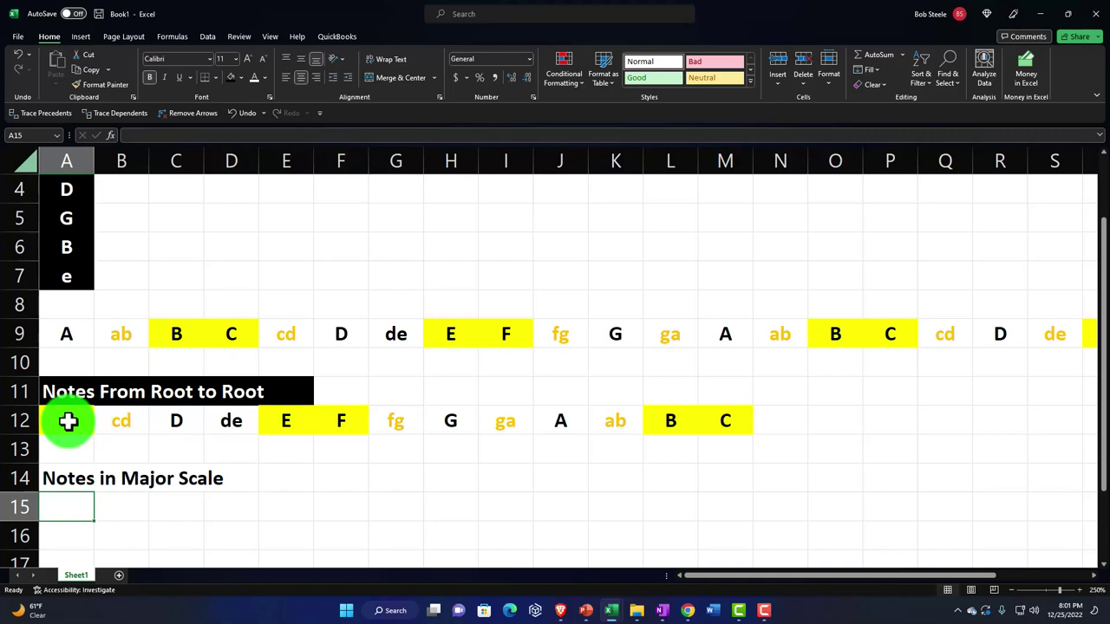
{"action": "key", "text": "Right"}
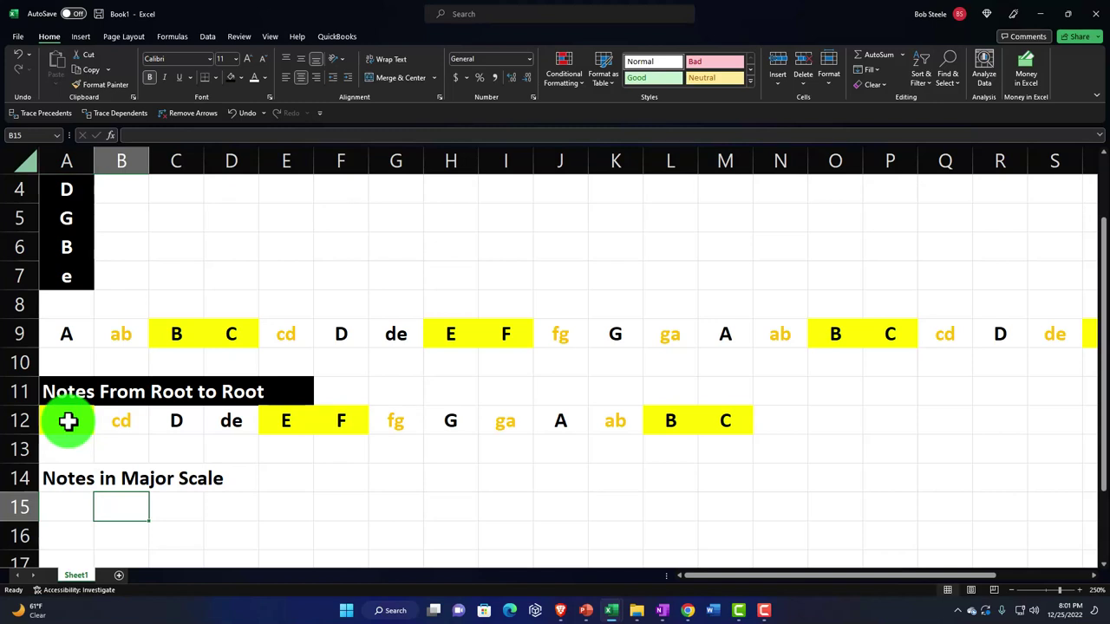
{"action": "type", "text": "w"}
{"action": "key", "text": "Right"}
{"action": "key", "text": "Right"}
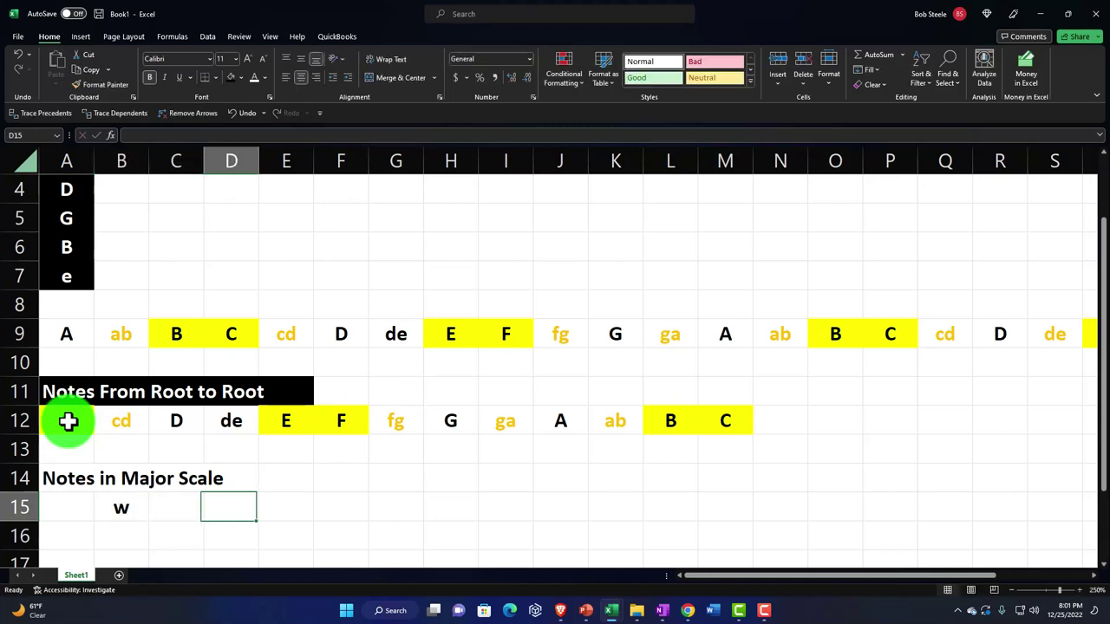
{"action": "type", "text": "w"}
{"action": "key", "text": "Right"}
{"action": "key", "text": "Right"}
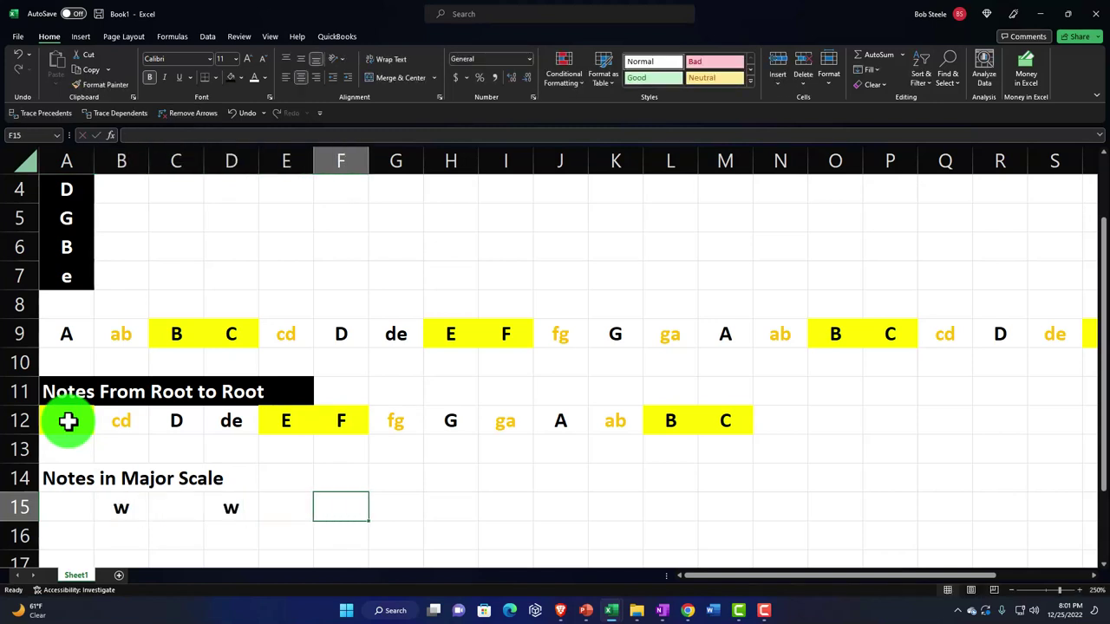
{"action": "type", "text": "h"}
{"action": "key", "text": "Right"}
{"action": "key", "text": "Right"}
{"action": "type", "text": "w"}
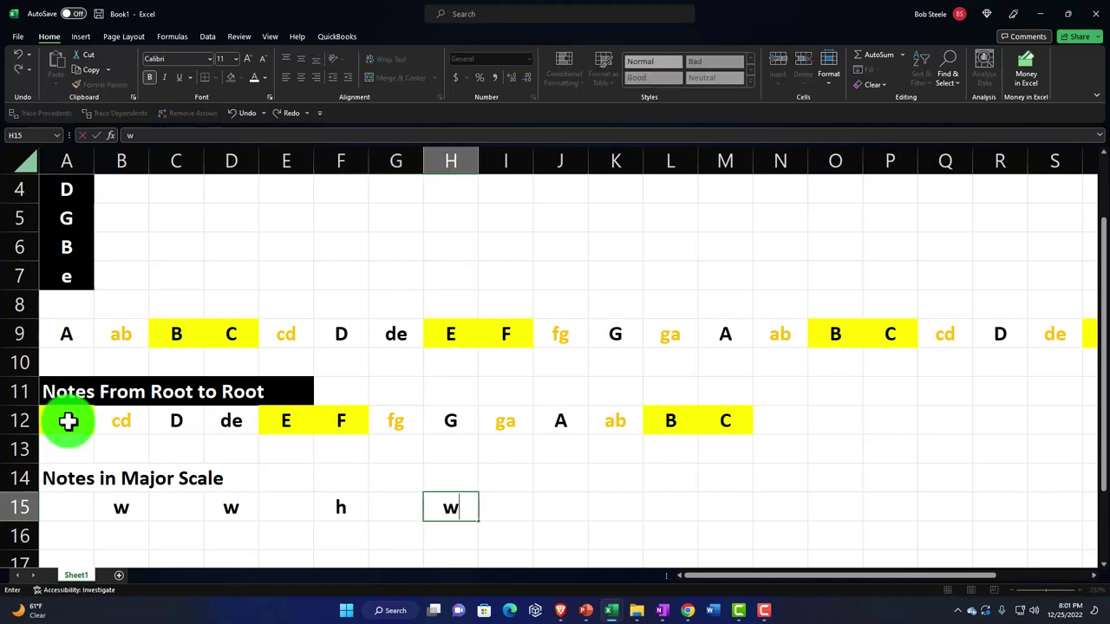
{"action": "key", "text": "Right"}
{"action": "key", "text": "Right"}
{"action": "type", "text": "w"}
{"action": "key", "text": "Right"}
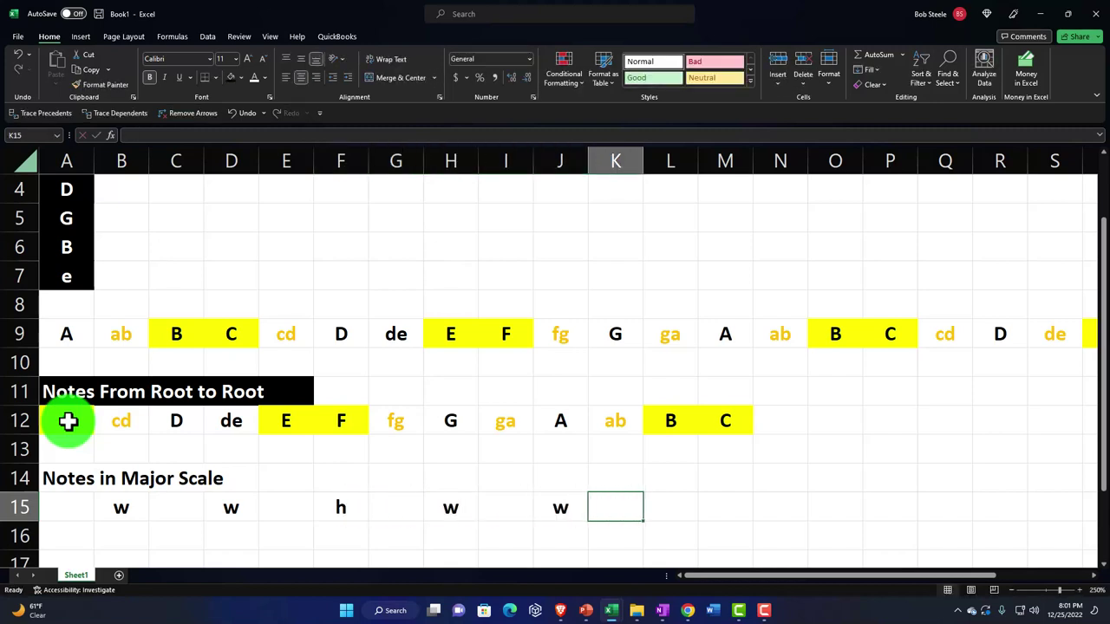
{"action": "key", "text": "Right"}
{"action": "type", "text": "w"}
{"action": "key", "text": "Right"}
{"action": "key", "text": "Right"}
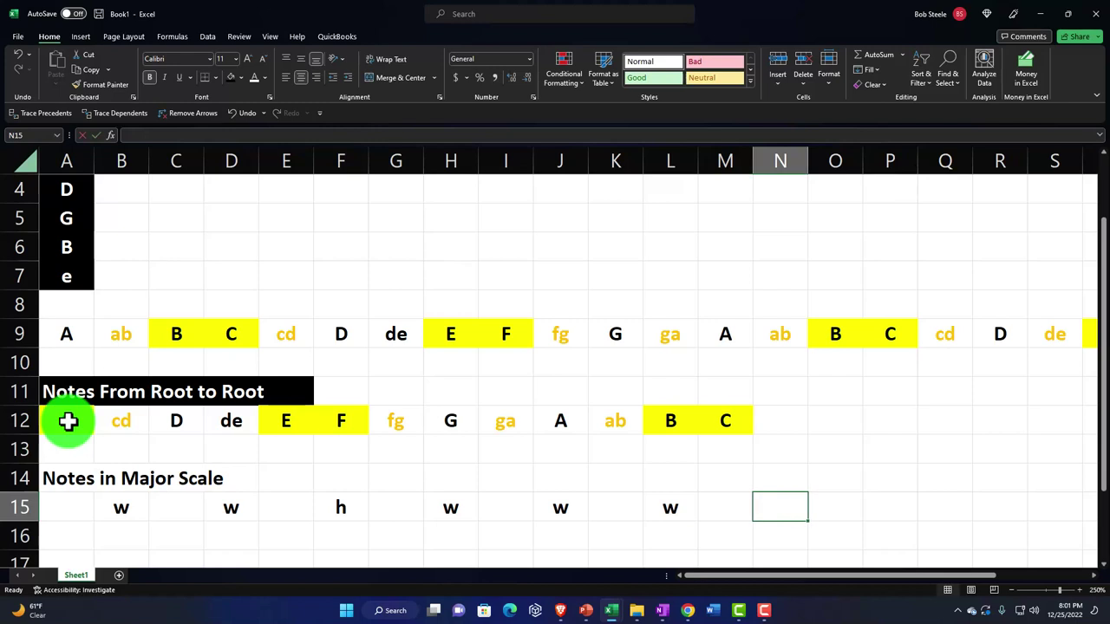
{"action": "type", "text": "h"}
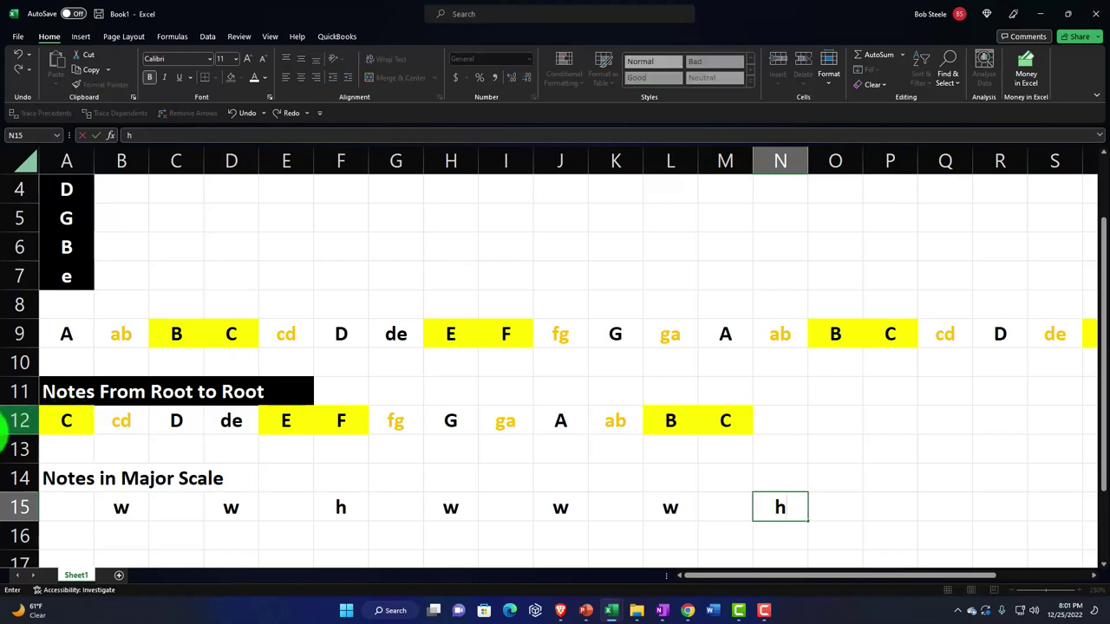
{"action": "left_click", "coordinate": [122, 422]}
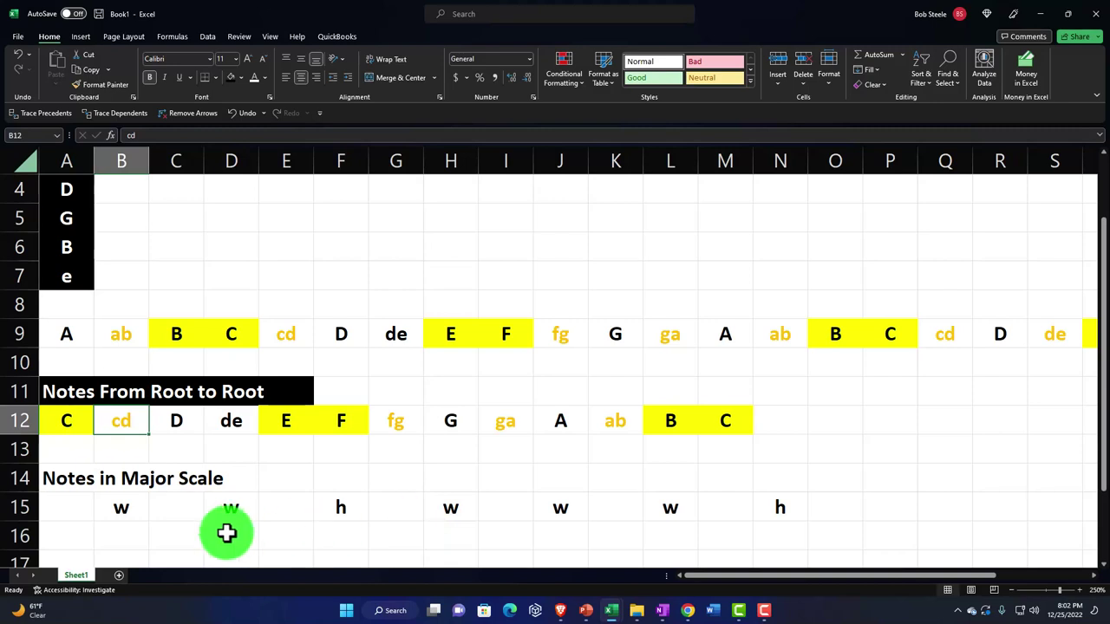
Colour the step letters in B15, D15, F15, H15, J15, L15 and N15 gold
{"action": "left_click", "coordinate": [124, 506]}
{"action": "left_click", "coordinate": [227, 509], "text": "ctrl"}
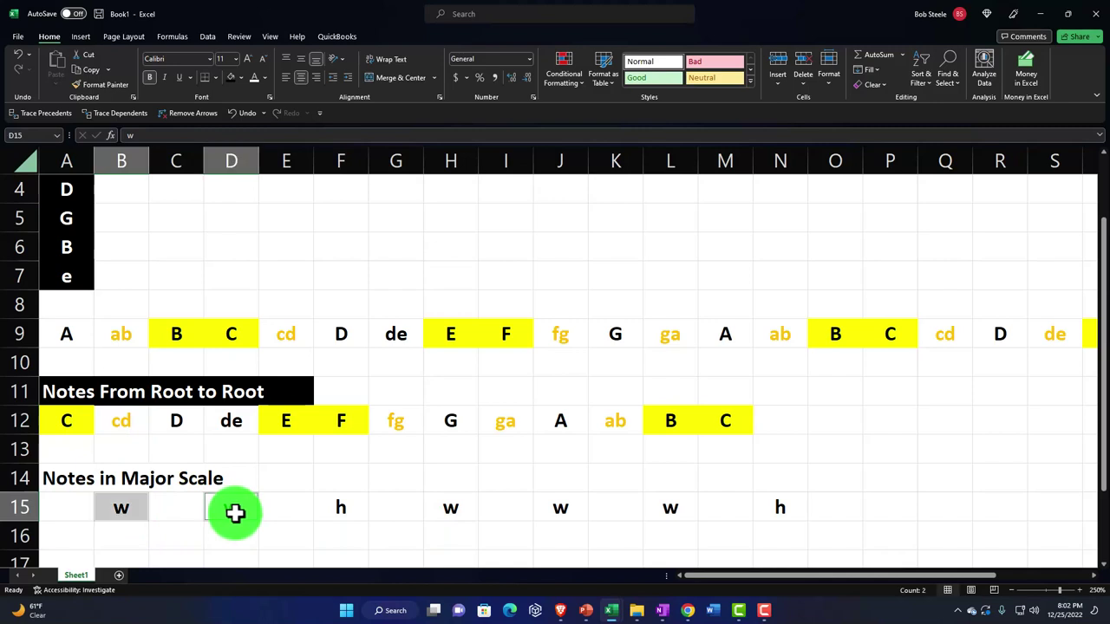
{"action": "left_click", "coordinate": [338, 508], "text": "ctrl"}
{"action": "left_click", "coordinate": [447, 508], "text": "ctrl"}
{"action": "left_click", "coordinate": [556, 508], "text": "ctrl"}
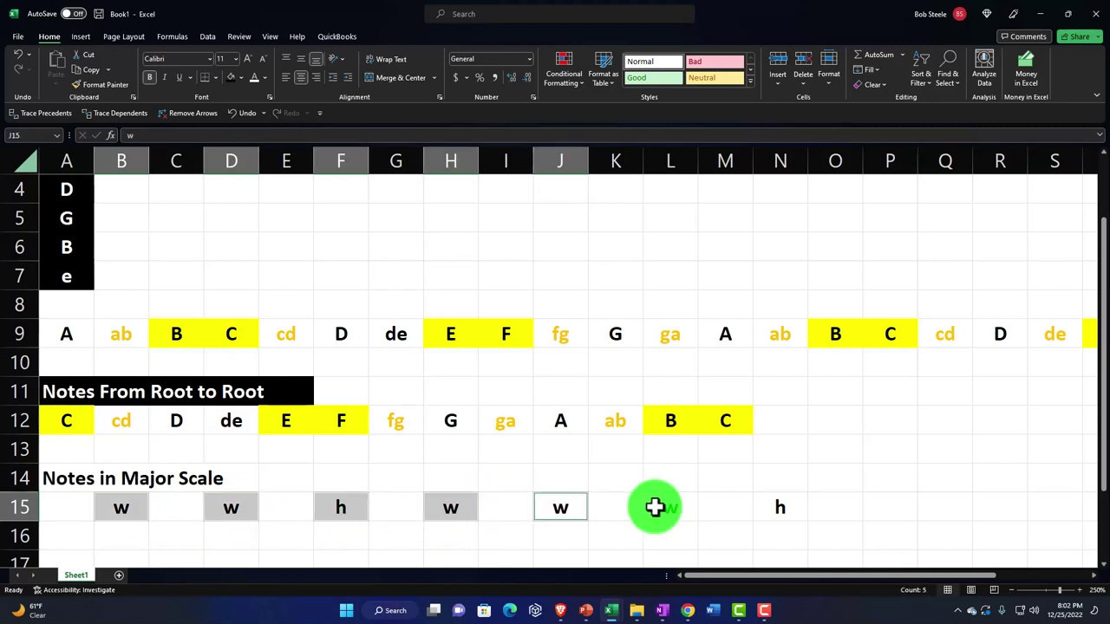
{"action": "left_click", "coordinate": [670, 508], "text": "ctrl"}
{"action": "left_click", "coordinate": [769, 511], "text": "ctrl"}
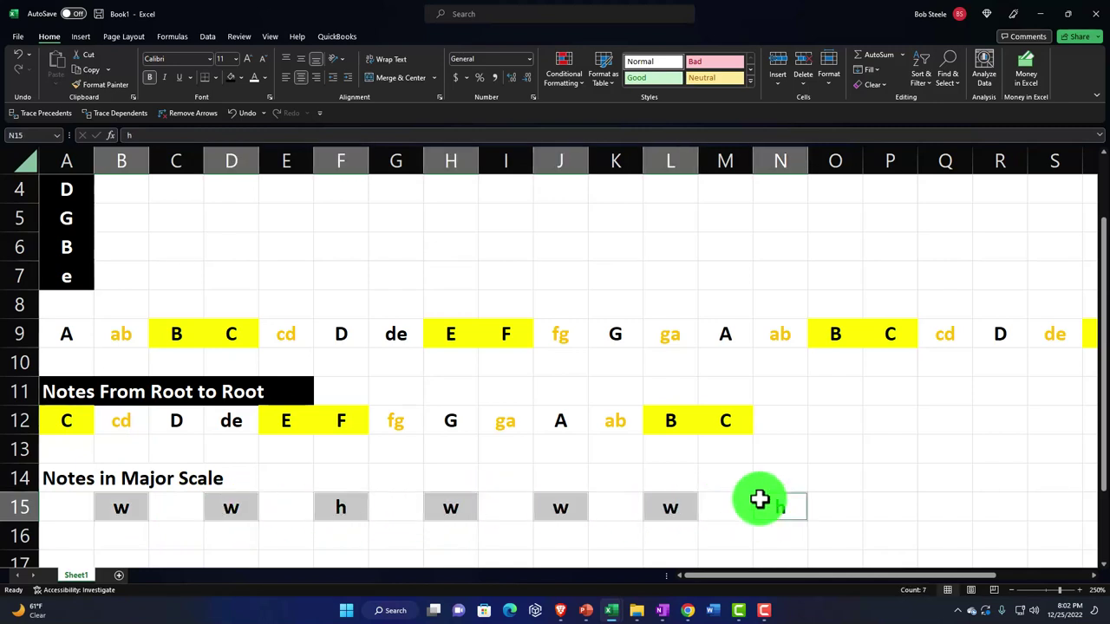
{"action": "left_click", "coordinate": [264, 79]}
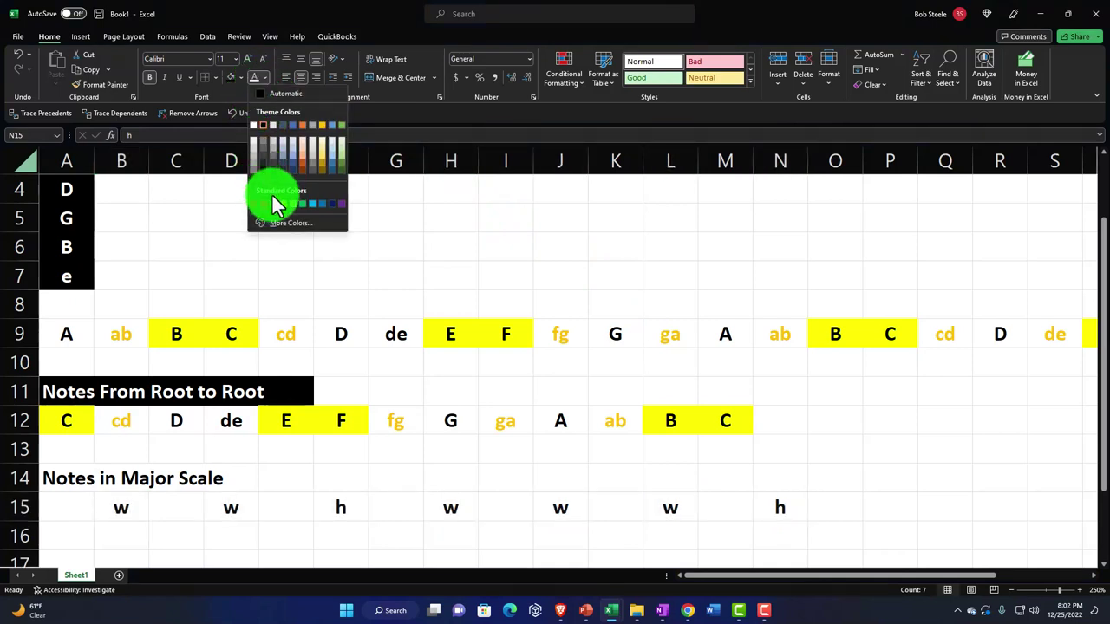
{"action": "left_click", "coordinate": [321, 126]}
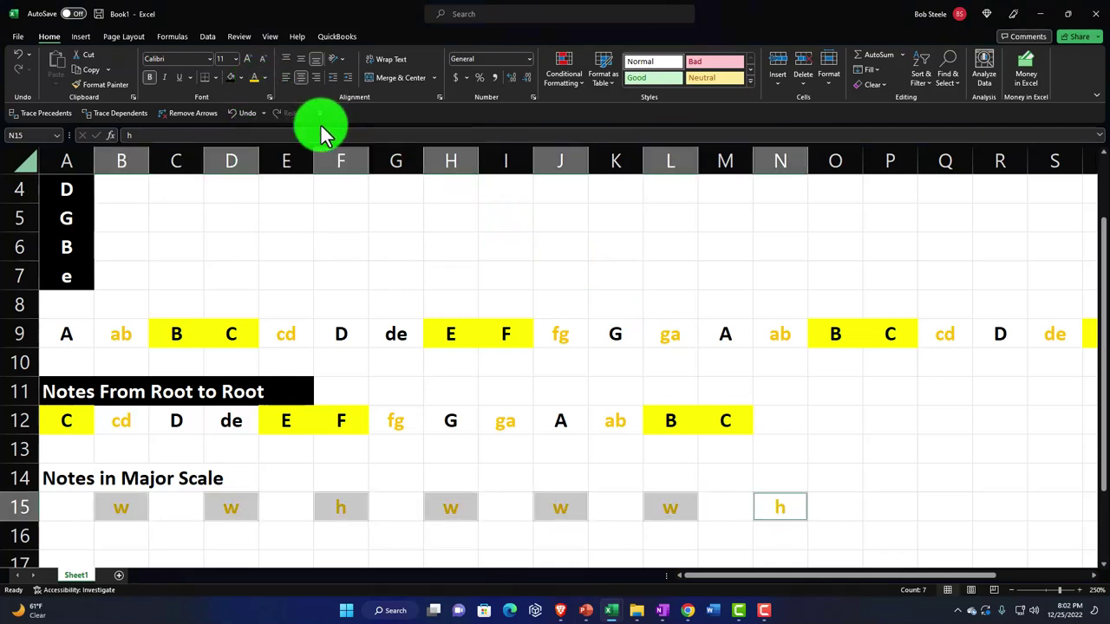
{"action": "left_click", "coordinate": [79, 507]}
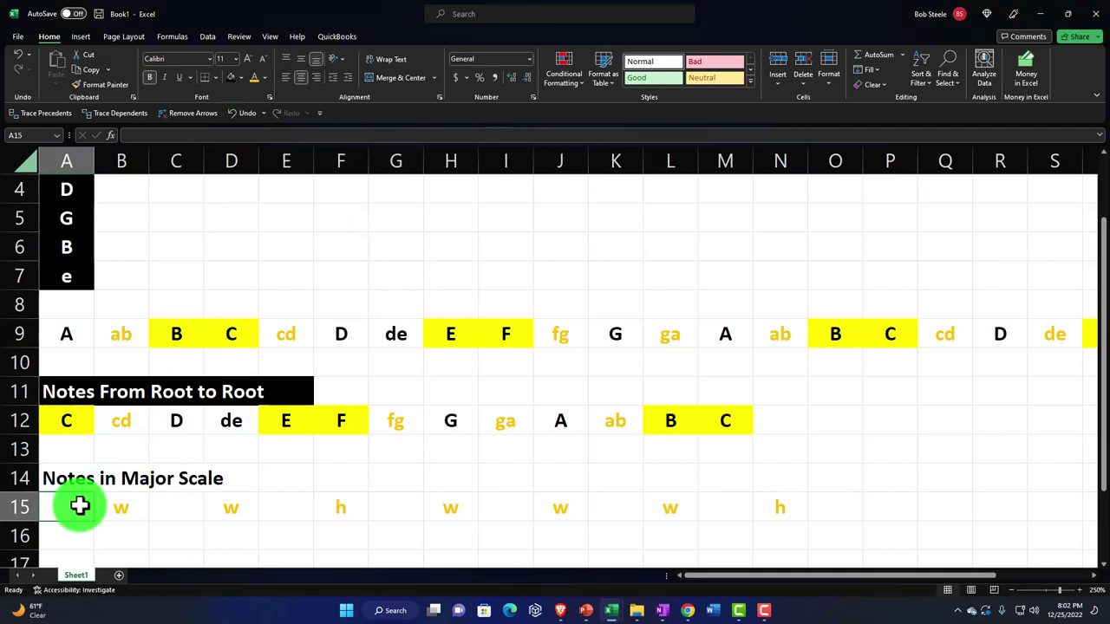
Enter formulas =A12 in A15 and =C12 in C15 to show notes C and D
{"action": "type", "text": "="}
{"action": "key", "text": "Up"}
{"action": "key", "text": "Up"}
{"action": "key", "text": "Up"}
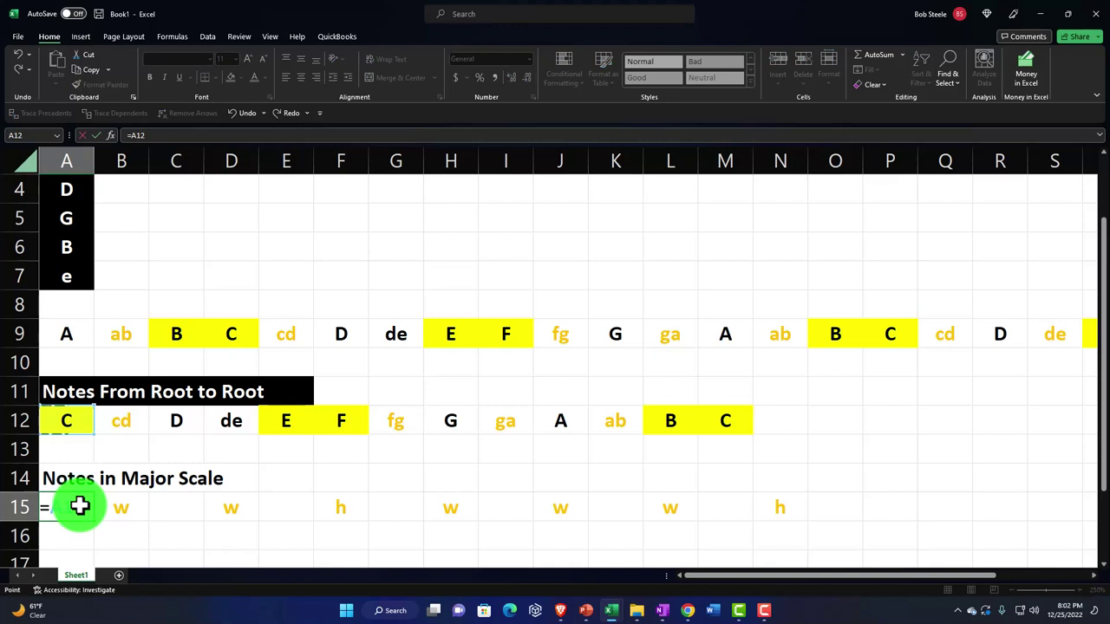
{"action": "key", "text": "Tab"}
{"action": "key", "text": "Tab"}
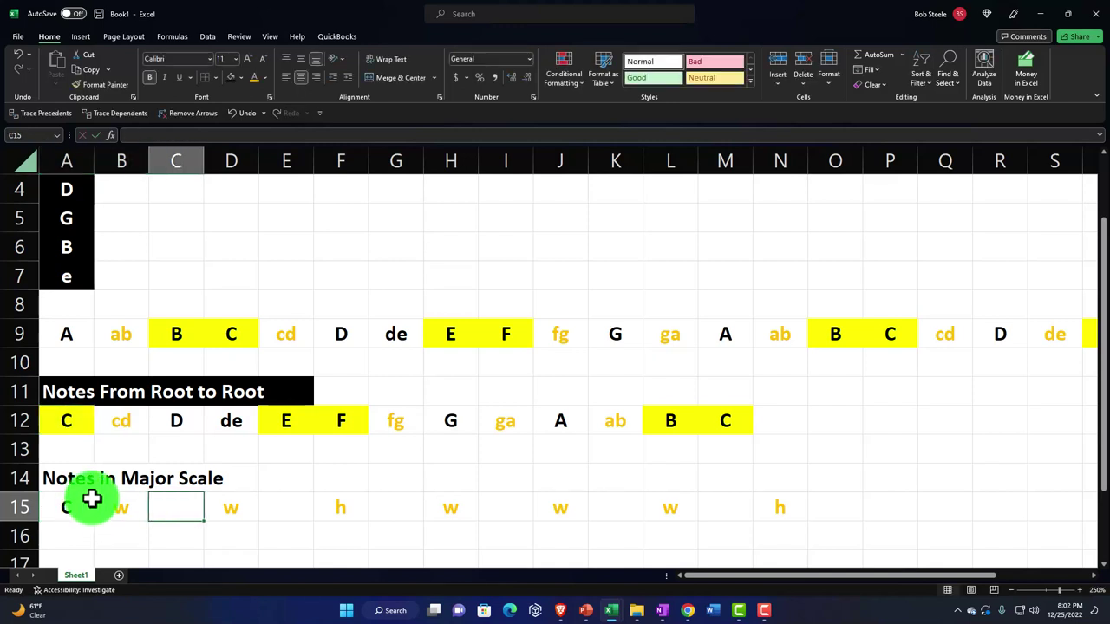
{"action": "left_click", "coordinate": [72, 426]}
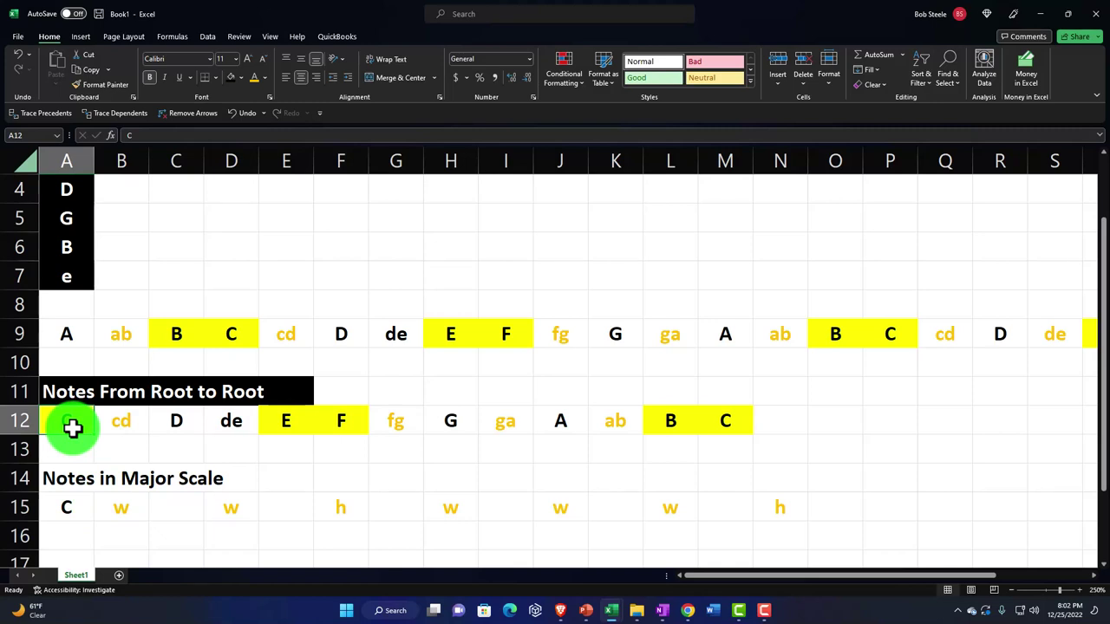
{"action": "key", "text": "Right"}
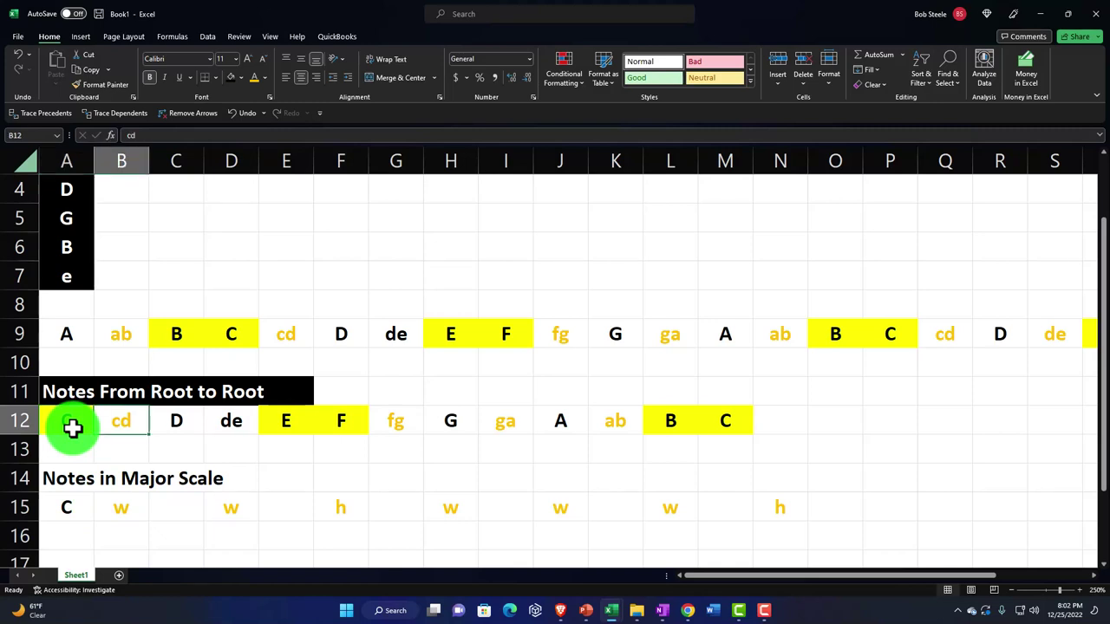
{"action": "key", "text": "Right"}
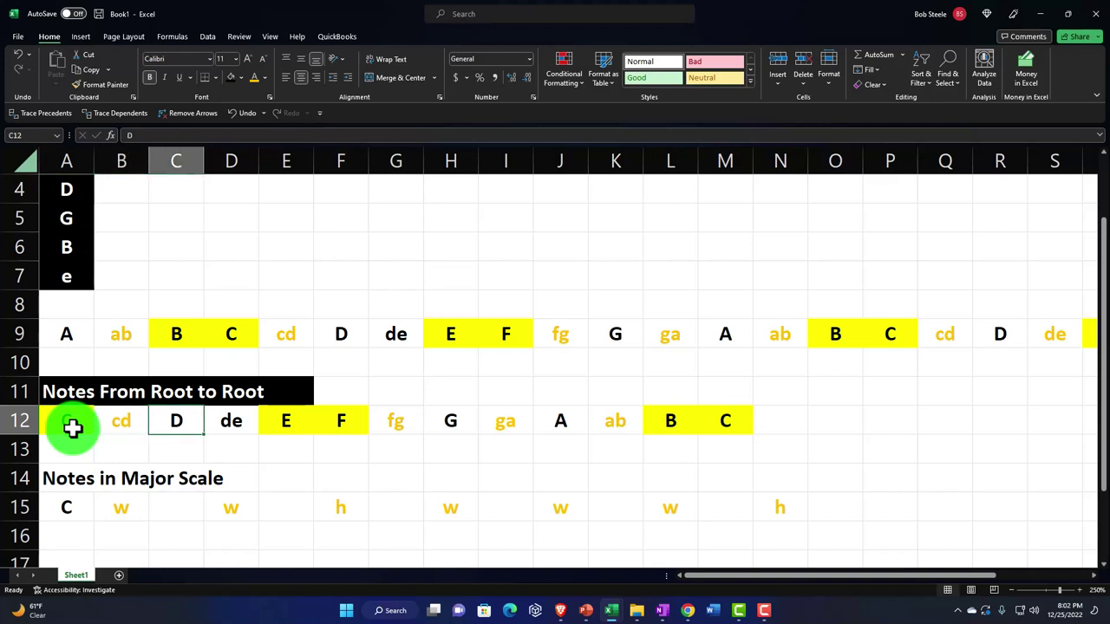
{"action": "key", "text": "Down"}
{"action": "key", "text": "Down"}
{"action": "key", "text": "Down"}
{"action": "type", "text": "="}
{"action": "key", "text": "Up"}
{"action": "key", "text": "Up"}
{"action": "key", "text": "Up"}
{"action": "key", "text": "Tab"}
{"action": "key", "text": "Tab"}
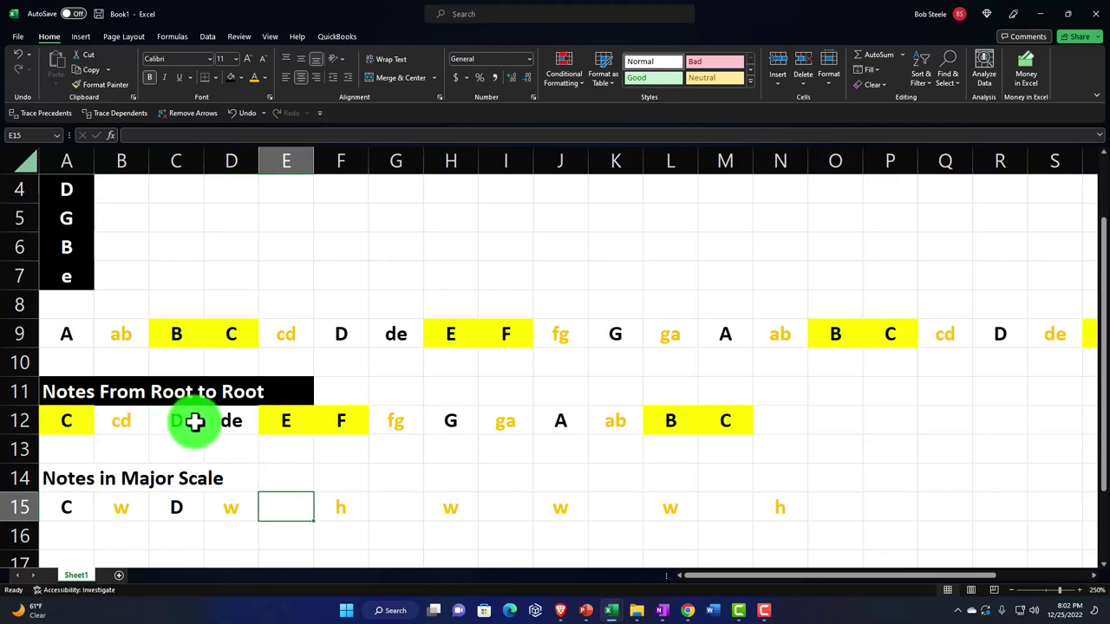
Give the de notes in D12 and G9 the gold font colour
{"action": "left_click", "coordinate": [230, 420]}
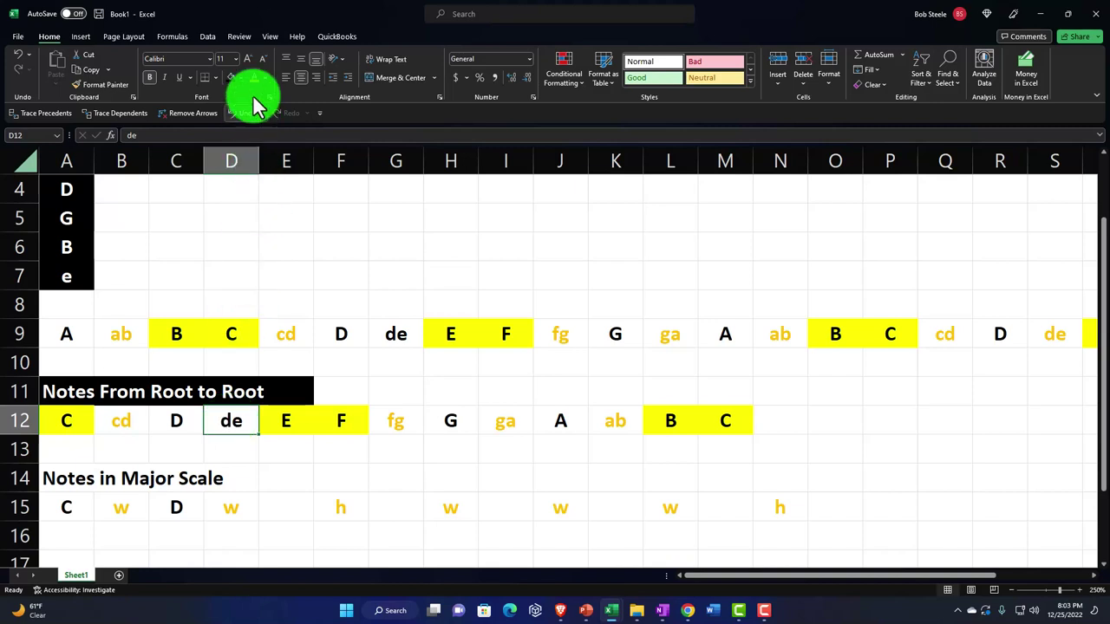
{"action": "left_click", "coordinate": [399, 334]}
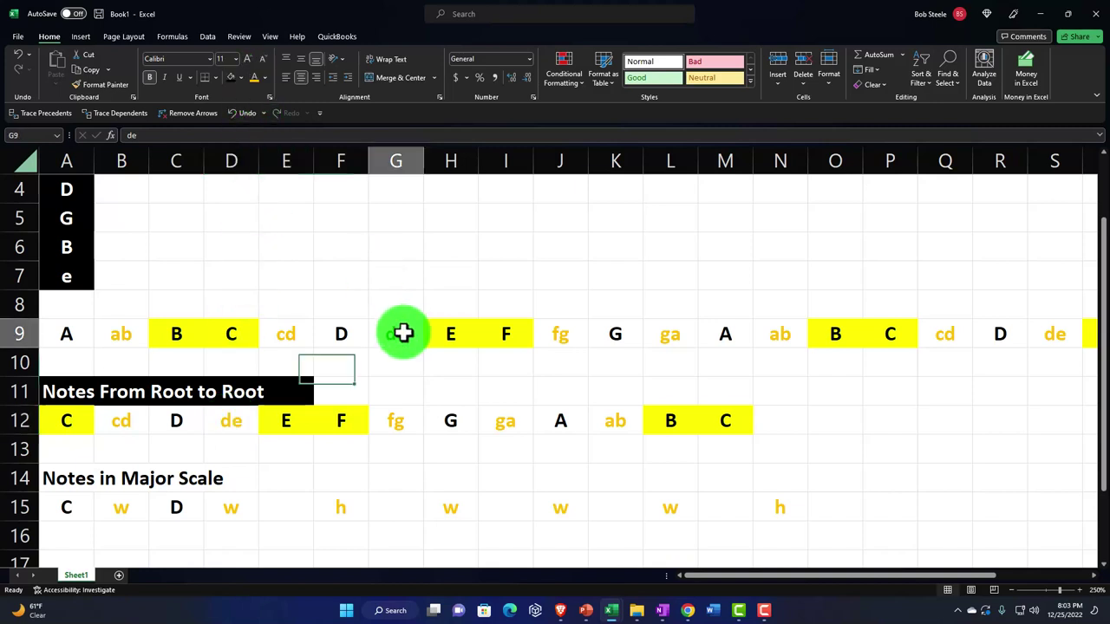
{"action": "left_click", "coordinate": [249, 79]}
{"action": "left_click", "coordinate": [818, 366]}
{"action": "key", "text": "Right"}
{"action": "key", "text": "Right"}
{"action": "key", "text": "Right"}
{"action": "key", "text": "Right"}
{"action": "key", "text": "Right"}
{"action": "key", "text": "Right"}
{"action": "key", "text": "Right"}
{"action": "key", "text": "Right"}
{"action": "key", "text": "Right"}
{"action": "key", "text": "Right"}
{"action": "key", "text": "Right"}
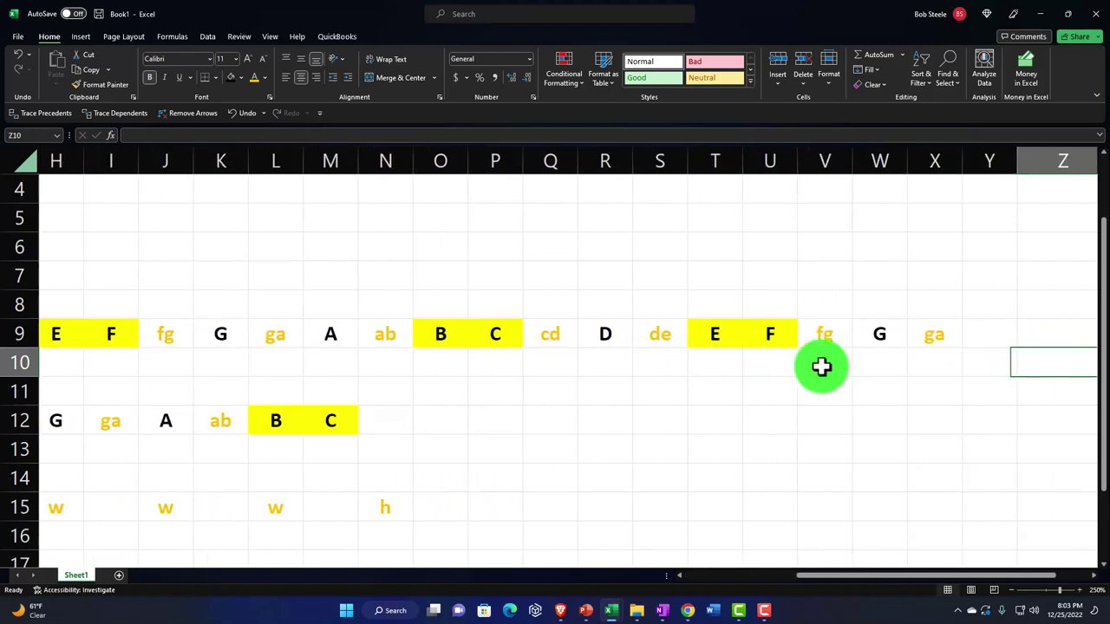
{"action": "key", "text": "Left"}
{"action": "key", "text": "Left"}
{"action": "key", "text": "Left"}
{"action": "key", "text": "Left"}
{"action": "key", "text": "Left"}
{"action": "key", "text": "Left"}
{"action": "key", "text": "Left"}
{"action": "key", "text": "Left"}
{"action": "key", "text": "Left"}
{"action": "key", "text": "Left"}
{"action": "key", "text": "Left"}
{"action": "key", "text": "Left"}
{"action": "key", "text": "Left"}
{"action": "key", "text": "Left"}
{"action": "key", "text": "Left"}
{"action": "key", "text": "Left"}
{"action": "key", "text": "Left"}
{"action": "key", "text": "Left"}
{"action": "key", "text": "Left"}
{"action": "key", "text": "Left"}
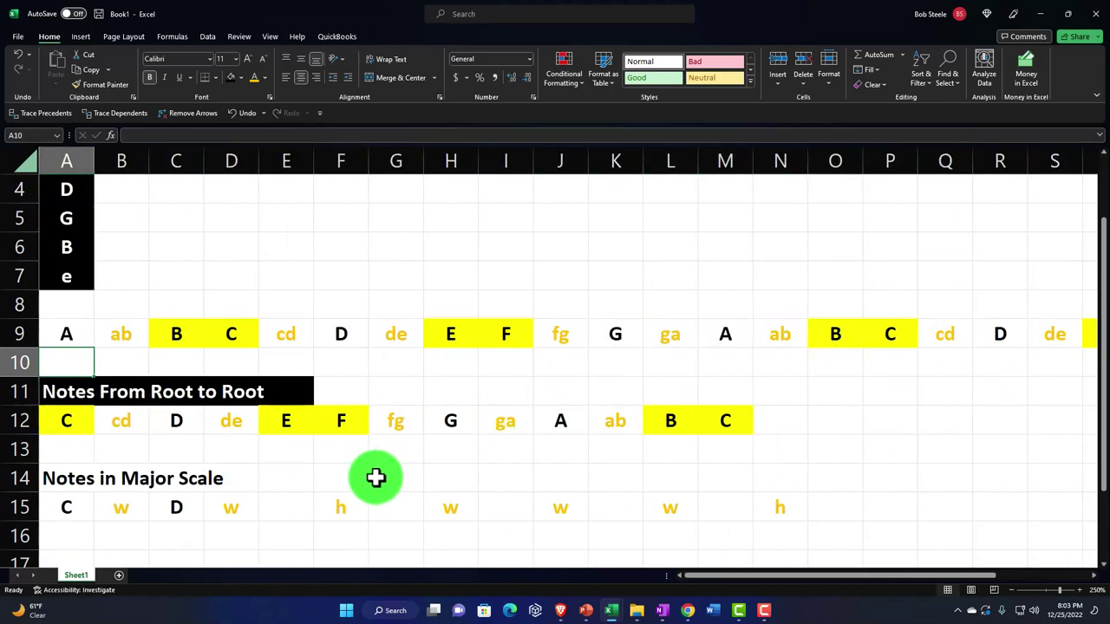
{"action": "left_click", "coordinate": [293, 507]}
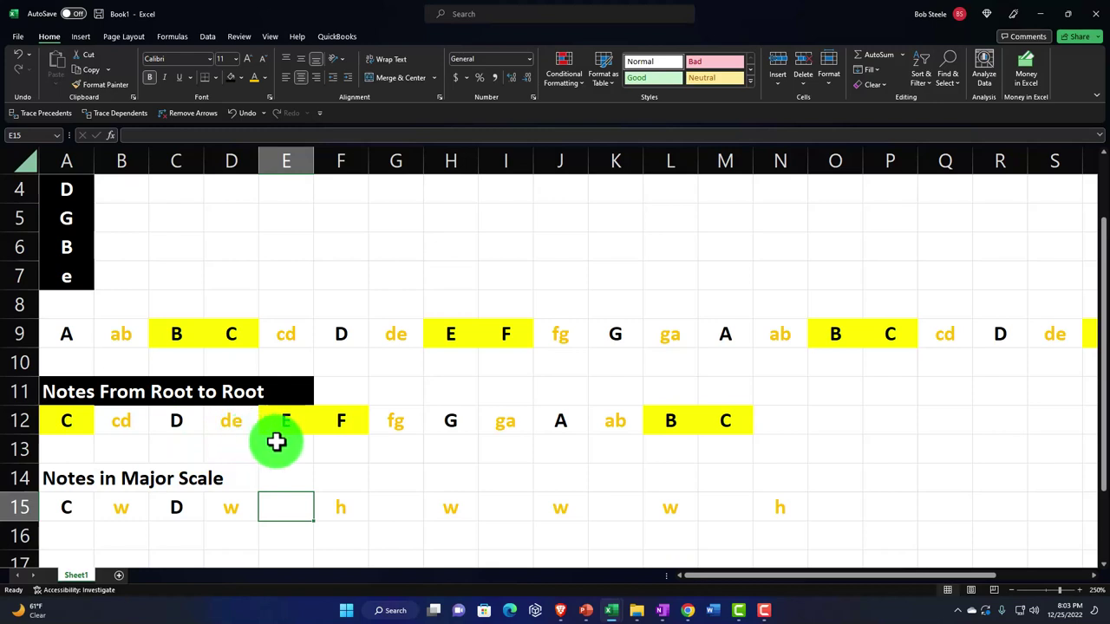
Fill E15, G15 and I15 with formulas pulling E, F and G from row 12
{"action": "type", "text": "="}
{"action": "key", "text": "Up"}
{"action": "key", "text": "Up"}
{"action": "key", "text": "Up"}
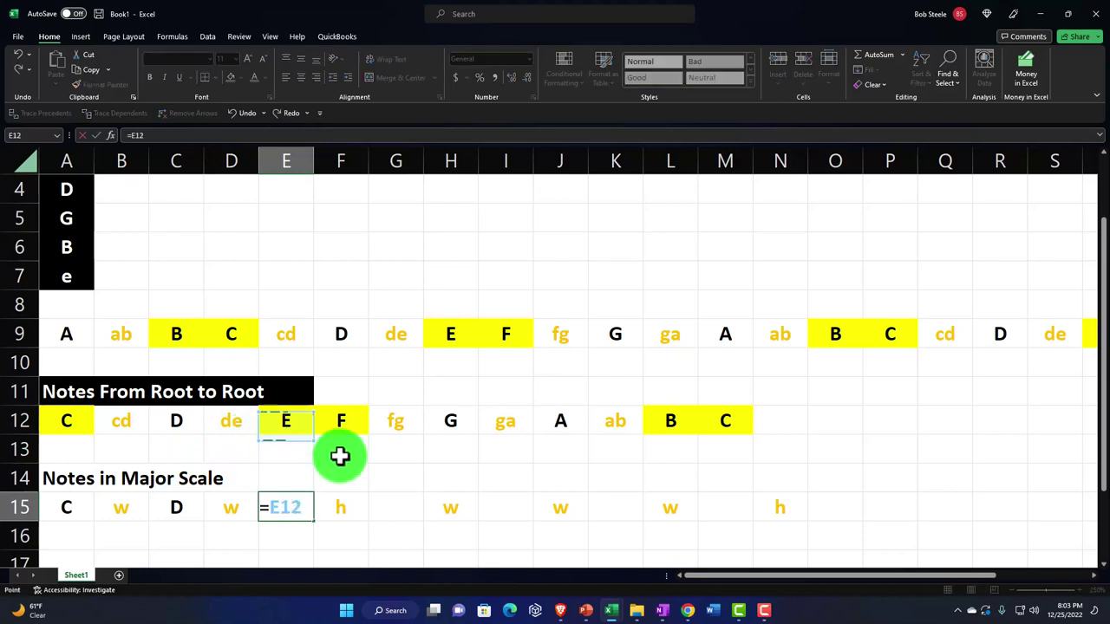
{"action": "key", "text": "Tab"}
{"action": "key", "text": "Tab"}
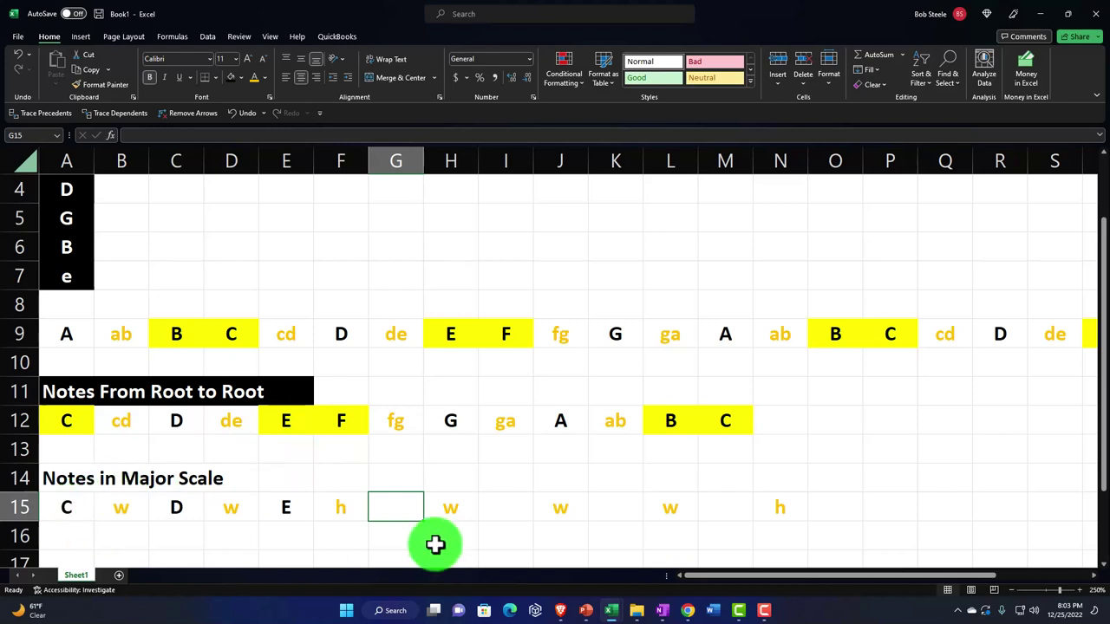
{"action": "type", "text": "="}
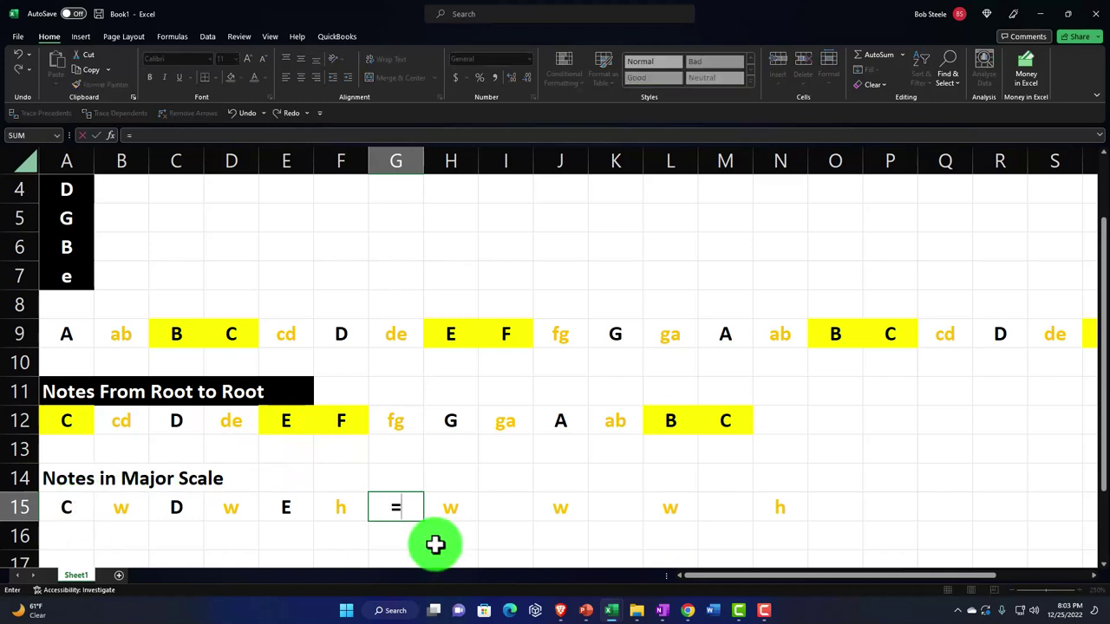
{"action": "key", "text": "Up"}
{"action": "key", "text": "Up"}
{"action": "key", "text": "Up"}
{"action": "key", "text": "Left"}
{"action": "key", "text": "Tab"}
{"action": "key", "text": "Tab"}
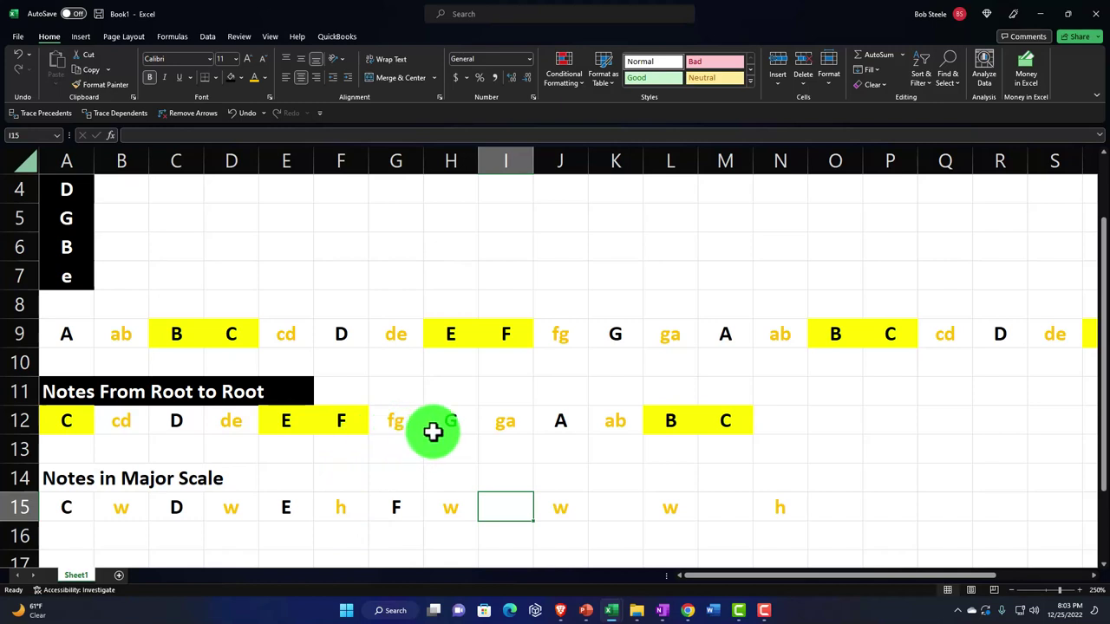
{"action": "type", "text": "="}
{"action": "key", "text": "Up"}
{"action": "key", "text": "Up"}
{"action": "key", "text": "Up"}
{"action": "key", "text": "Left"}
{"action": "key", "text": "Tab"}
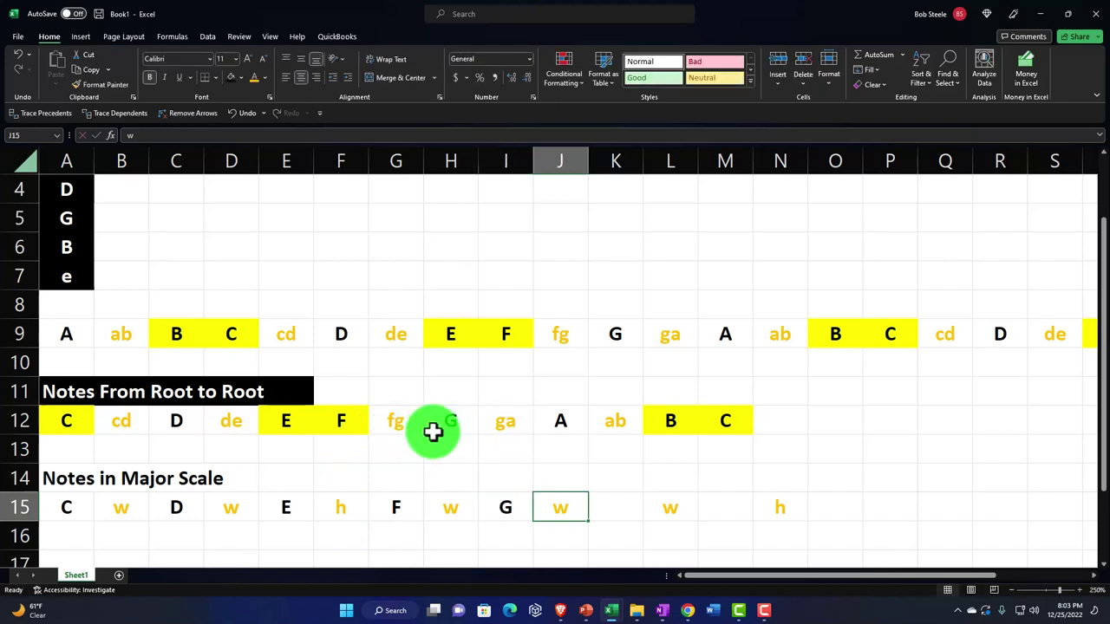
{"action": "key", "text": "Tab"}
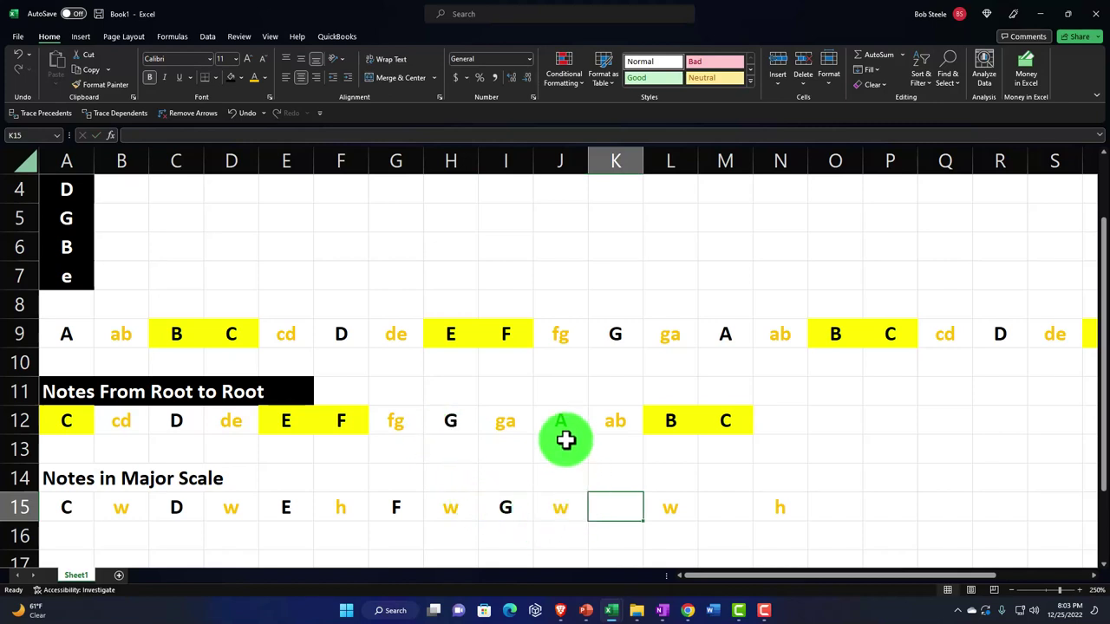
Add formulas in K15, M15 and O15 showing A, B and the octave C
{"action": "type", "text": "="}
{"action": "key", "text": "Up"}
{"action": "key", "text": "Up"}
{"action": "key", "text": "Up"}
{"action": "key", "text": "Left"}
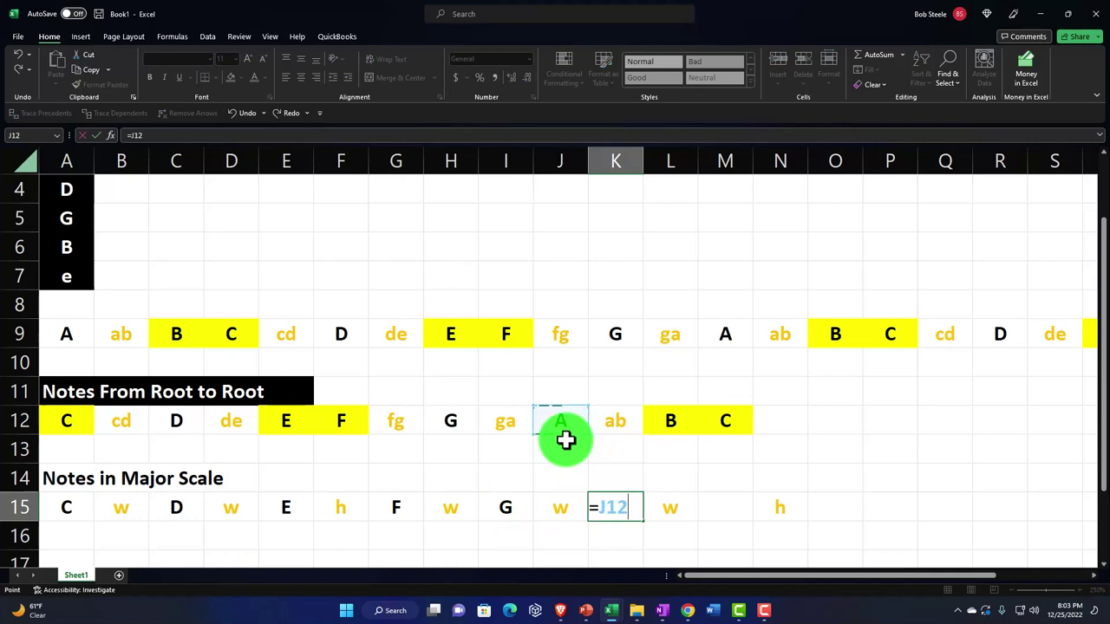
{"action": "key", "text": "Tab"}
{"action": "key", "text": "Tab"}
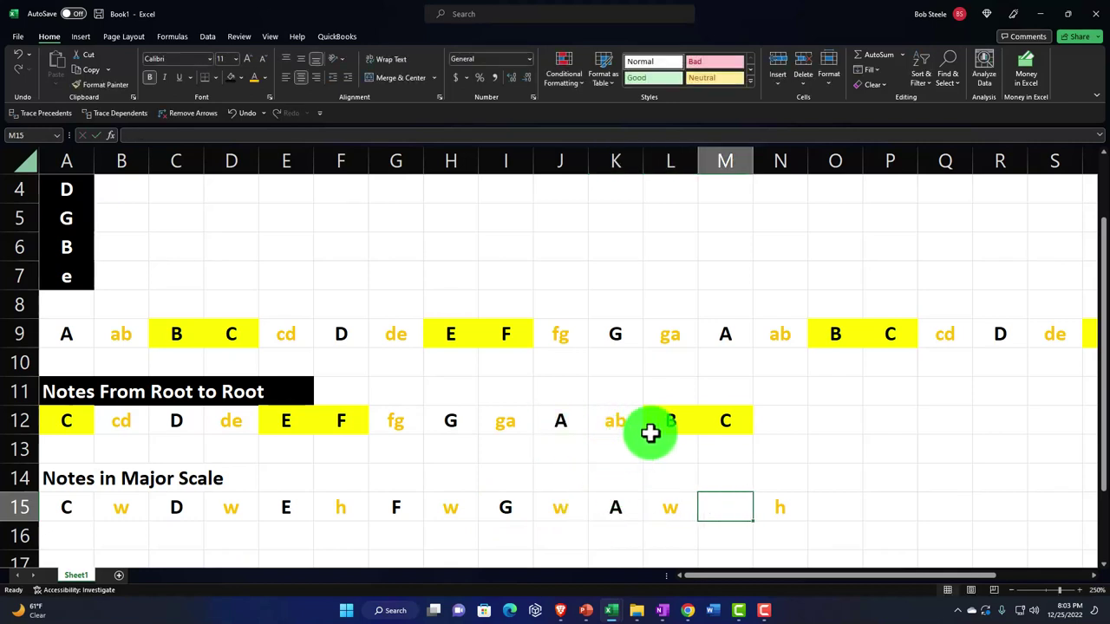
{"action": "type", "text": "="}
{"action": "key", "text": "Up"}
{"action": "key", "text": "Up"}
{"action": "key", "text": "Up"}
{"action": "key", "text": "Left"}
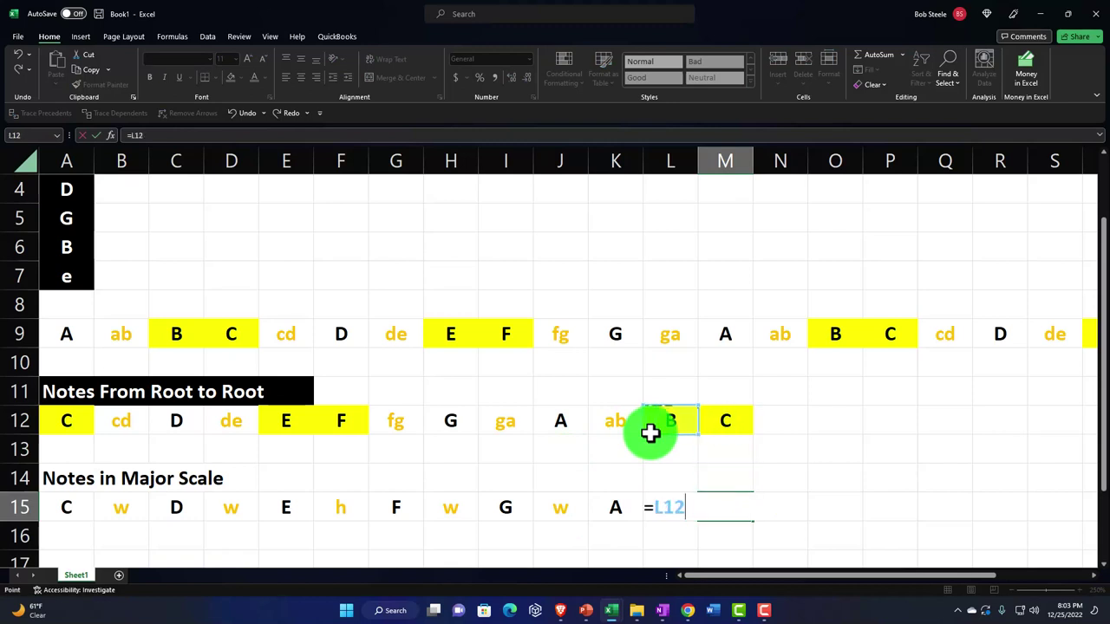
{"action": "key", "text": "Tab"}
{"action": "key", "text": "Tab"}
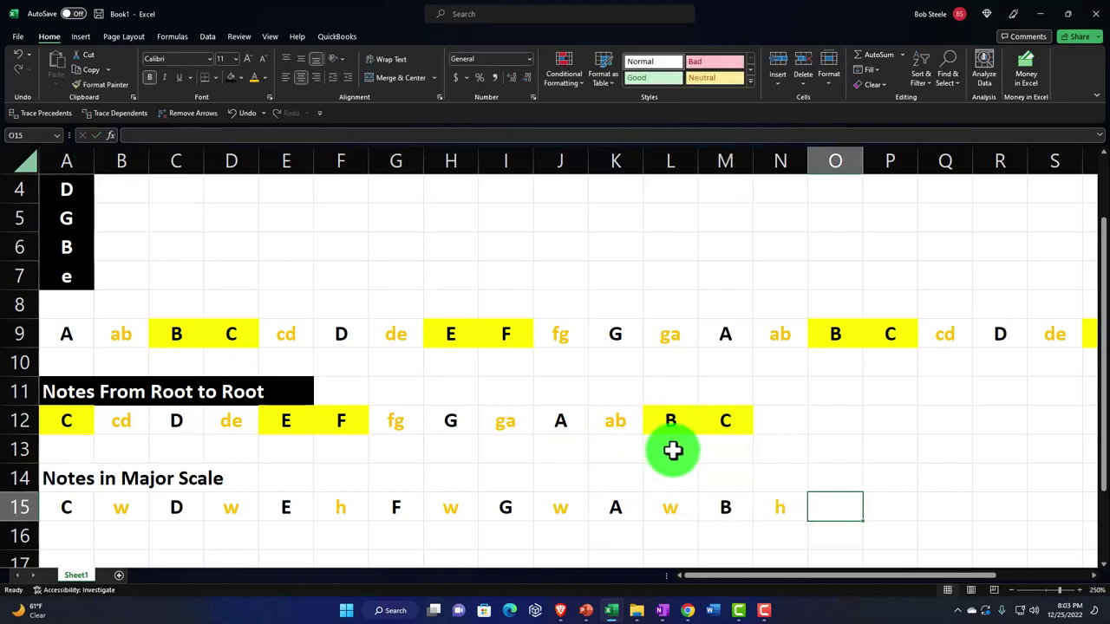
{"action": "type", "text": "="}
{"action": "key", "text": "Up"}
{"action": "key", "text": "Up"}
{"action": "key", "text": "Left"}
{"action": "key", "text": "Left"}
{"action": "key", "text": "Return"}
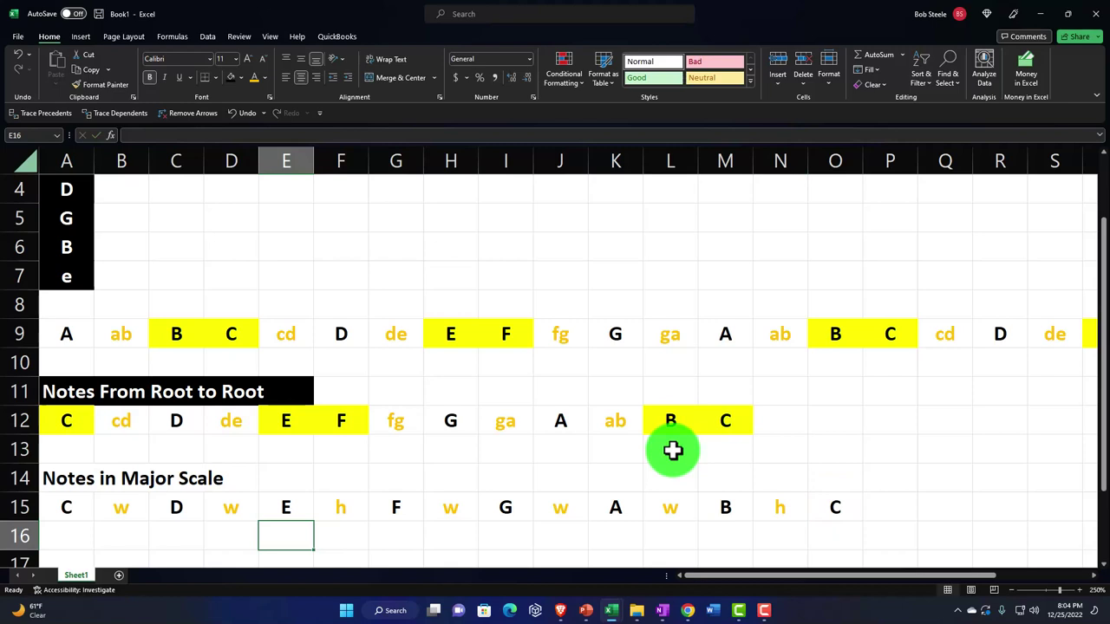
{"action": "scroll", "coordinate": [673, 450], "scroll_direction": "down", "scroll_amount": 1}
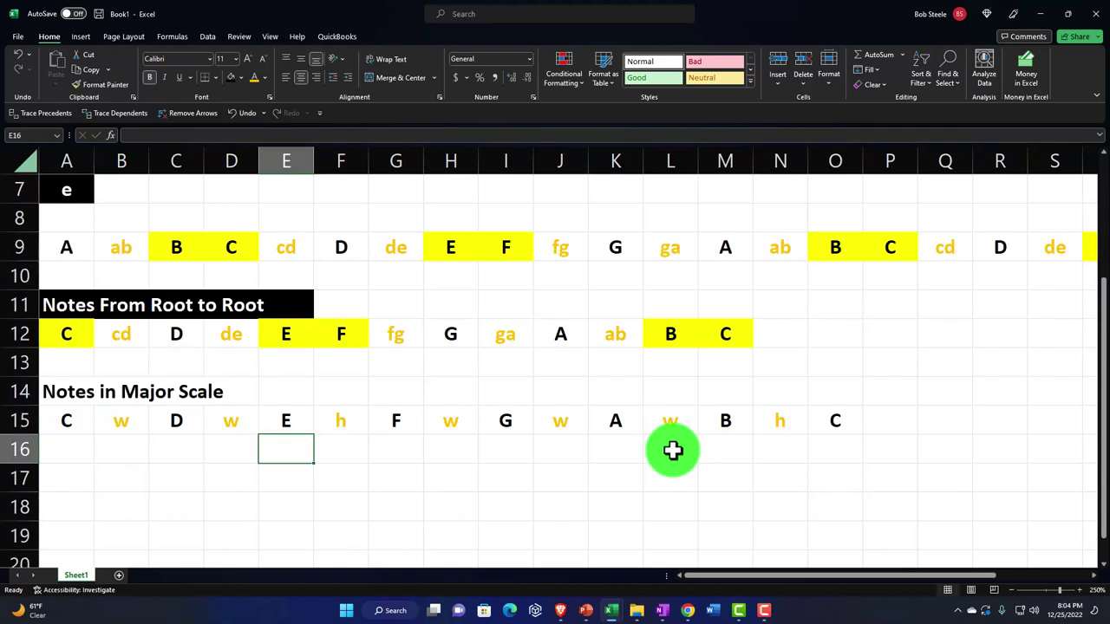
Give the A14:E14 'Notes in Major Scale' heading a black fill and white text
{"action": "left_click_drag", "start_coordinate": [84, 392], "coordinate": [284, 390]}
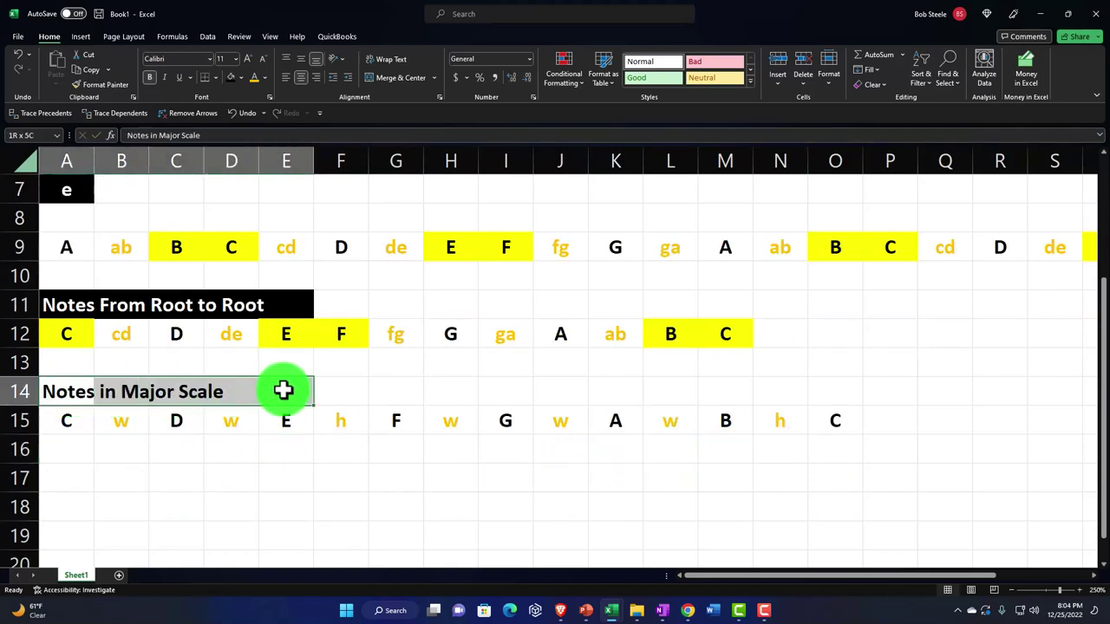
{"action": "left_click", "coordinate": [232, 79]}
{"action": "left_click", "coordinate": [264, 78]}
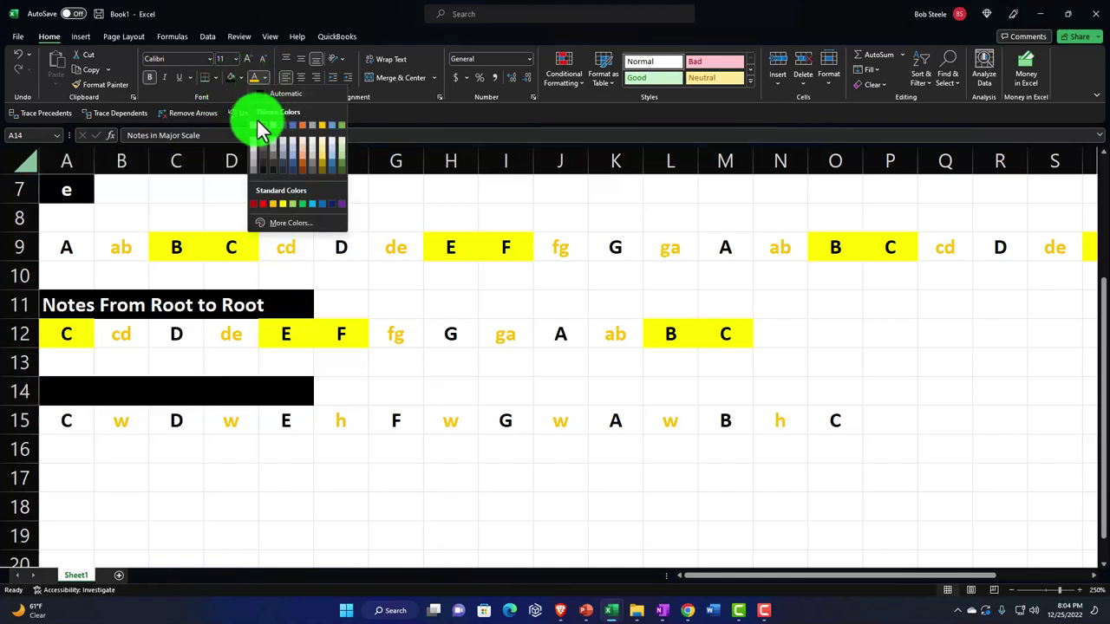
{"action": "left_click", "coordinate": [260, 126]}
{"action": "left_click", "coordinate": [78, 450]}
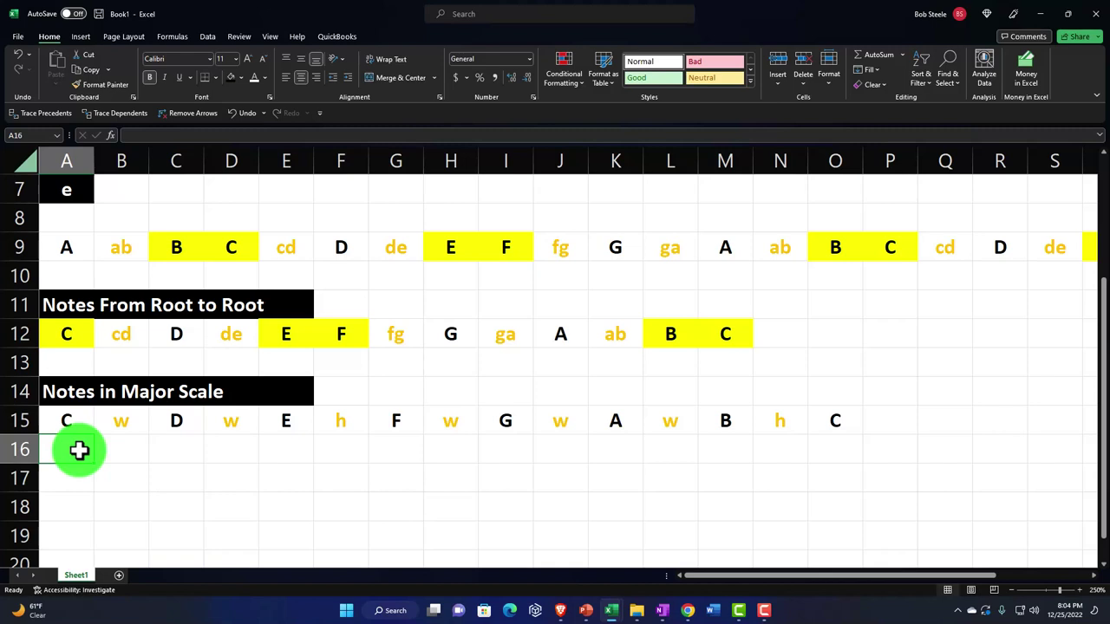
Enter degrees 1, 2, 3, 4, 5, 6, 7 and 1 in row 16 under each note
{"action": "type", "text": "1"}
{"action": "key", "text": "Tab"}
{"action": "key", "text": "Tab"}
{"action": "type", "text": "2"}
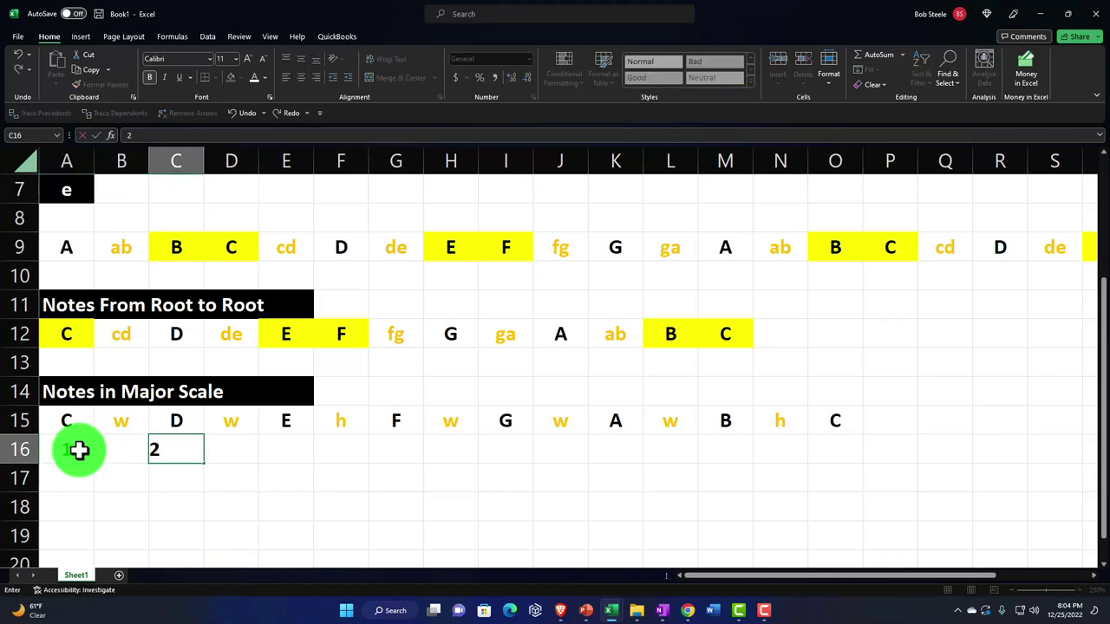
{"action": "key", "text": "Tab"}
{"action": "key", "text": "Tab"}
{"action": "type", "text": "3"}
{"action": "key", "text": "Tab"}
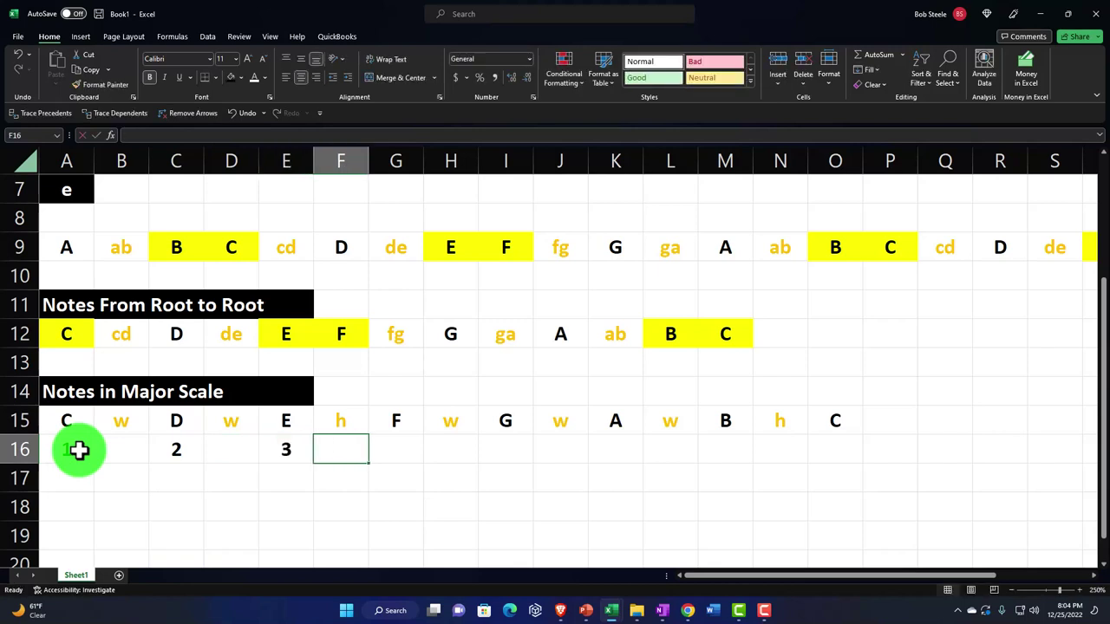
{"action": "key", "text": "Tab"}
{"action": "type", "text": "4"}
{"action": "key", "text": "Tab"}
{"action": "key", "text": "Tab"}
{"action": "type", "text": "5"}
{"action": "key", "text": "Tab"}
{"action": "key", "text": "Tab"}
{"action": "type", "text": "6"}
{"action": "key", "text": "Tab"}
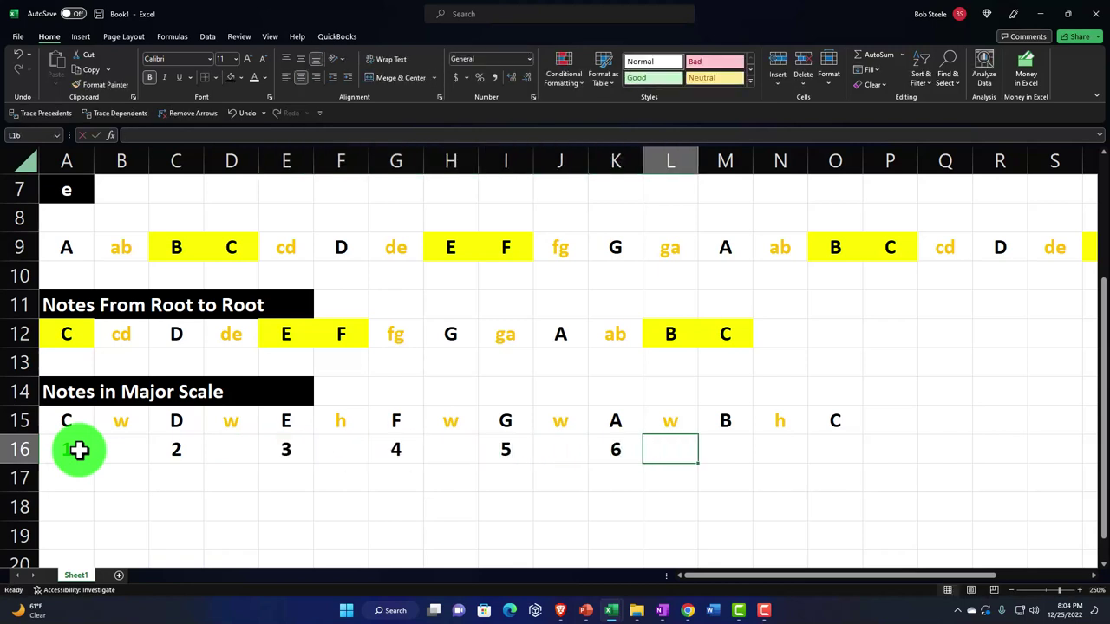
{"action": "key", "text": "Tab"}
{"action": "type", "text": "7"}
{"action": "key", "text": "Tab"}
{"action": "key", "text": "Tab"}
{"action": "type", "text": "1"}
{"action": "key", "text": "Down"}
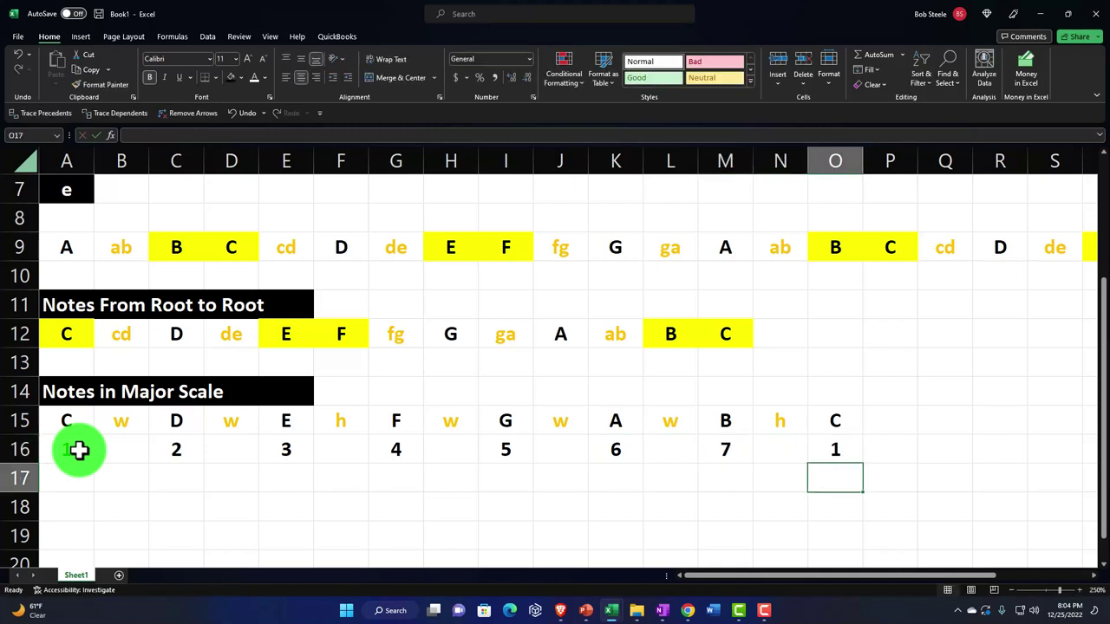
{"action": "key", "text": "Left"}
{"action": "key", "text": "Left"}
{"action": "key", "text": "Left"}
{"action": "key", "text": "Left"}
{"action": "key", "text": "Left"}
{"action": "key", "text": "Left"}
{"action": "key", "text": "Left"}
{"action": "key", "text": "Left"}
{"action": "key", "text": "Left"}
{"action": "key", "text": "Left"}
{"action": "key", "text": "Left"}
{"action": "key", "text": "Left"}
{"action": "key", "text": "Left"}
{"action": "key", "text": "Left"}
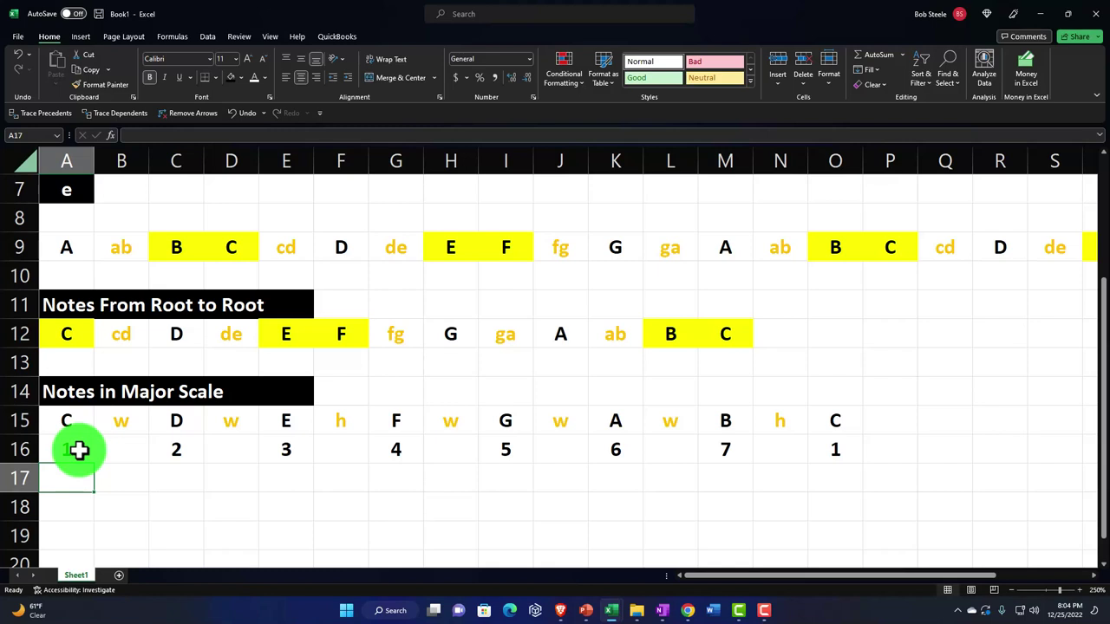
Enter I, ii, iii, IV and V in row 17 beneath the first five degrees
{"action": "type", "text": "I"}
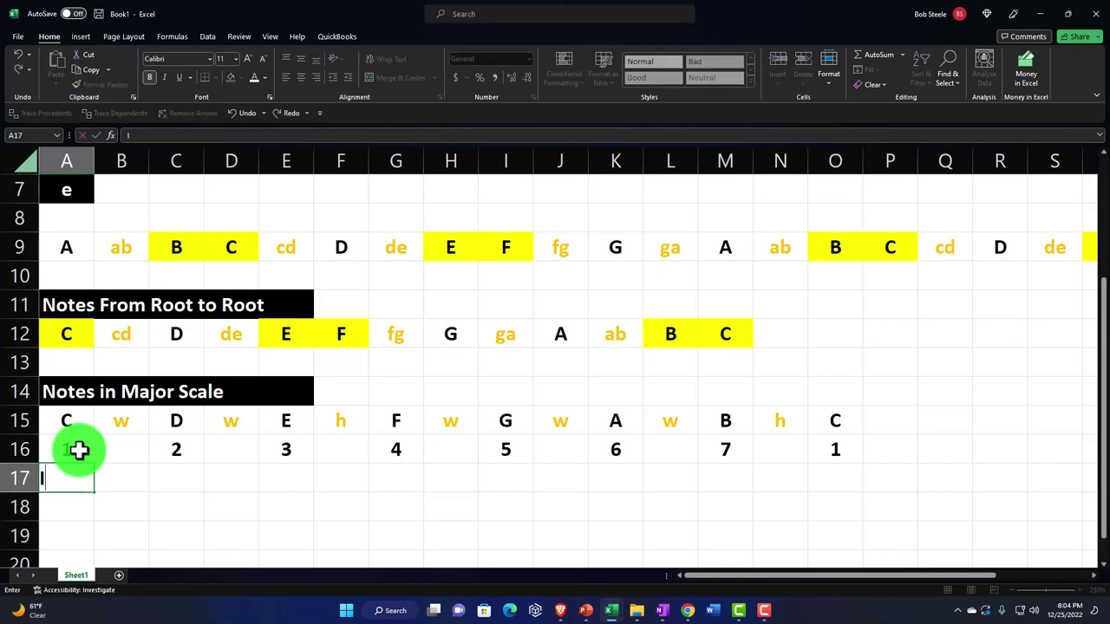
{"action": "key", "text": "Tab"}
{"action": "key", "text": "Tab"}
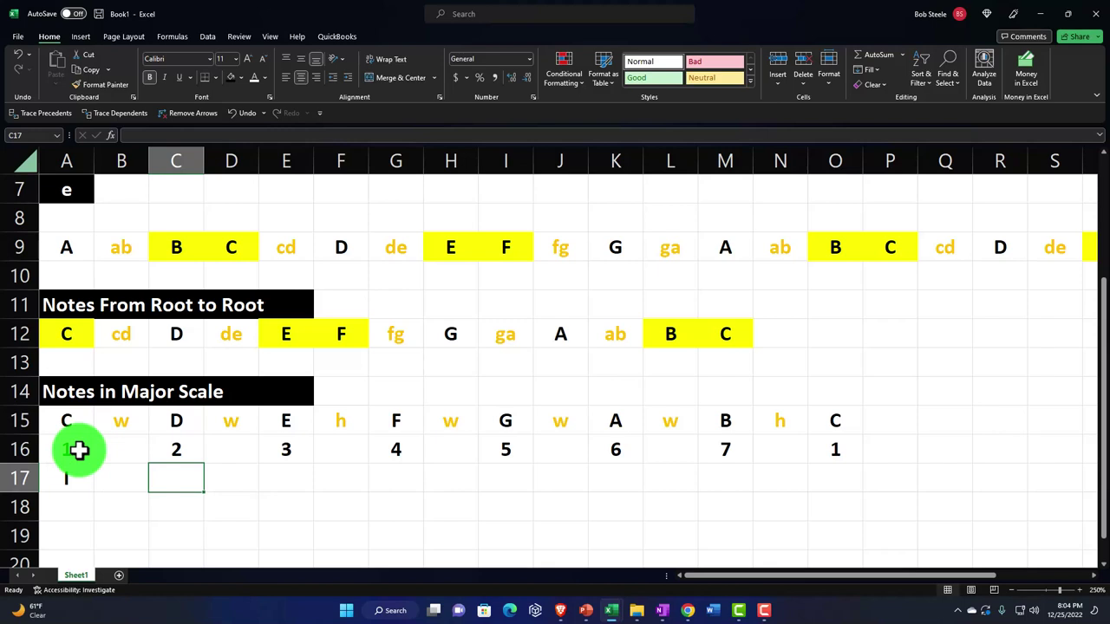
{"action": "type", "text": "ii"}
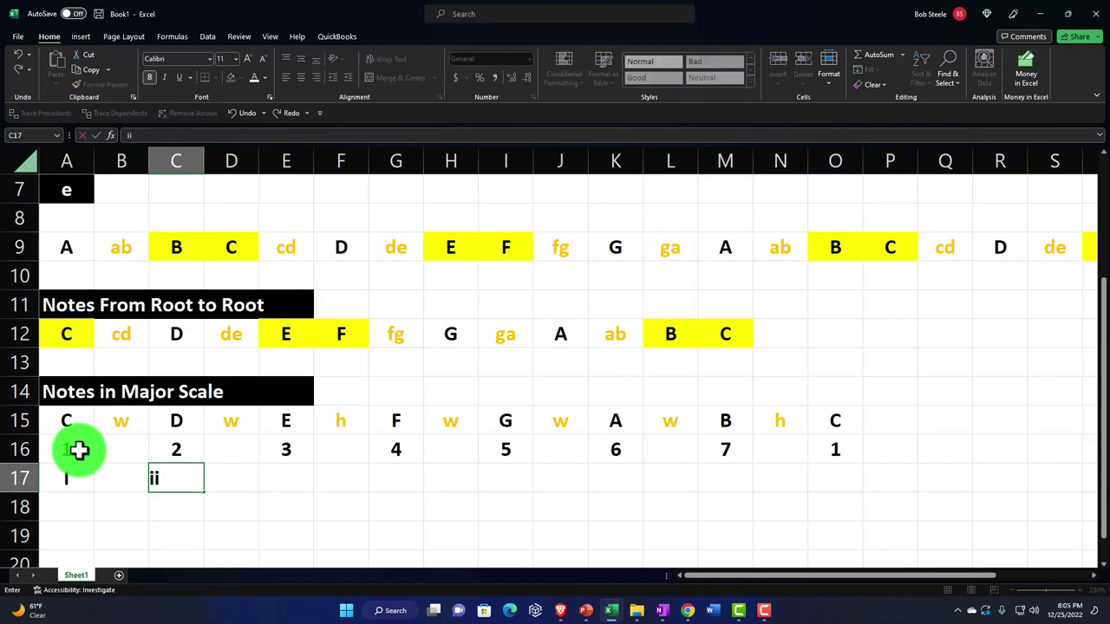
{"action": "key", "text": "Tab"}
{"action": "key", "text": "Tab"}
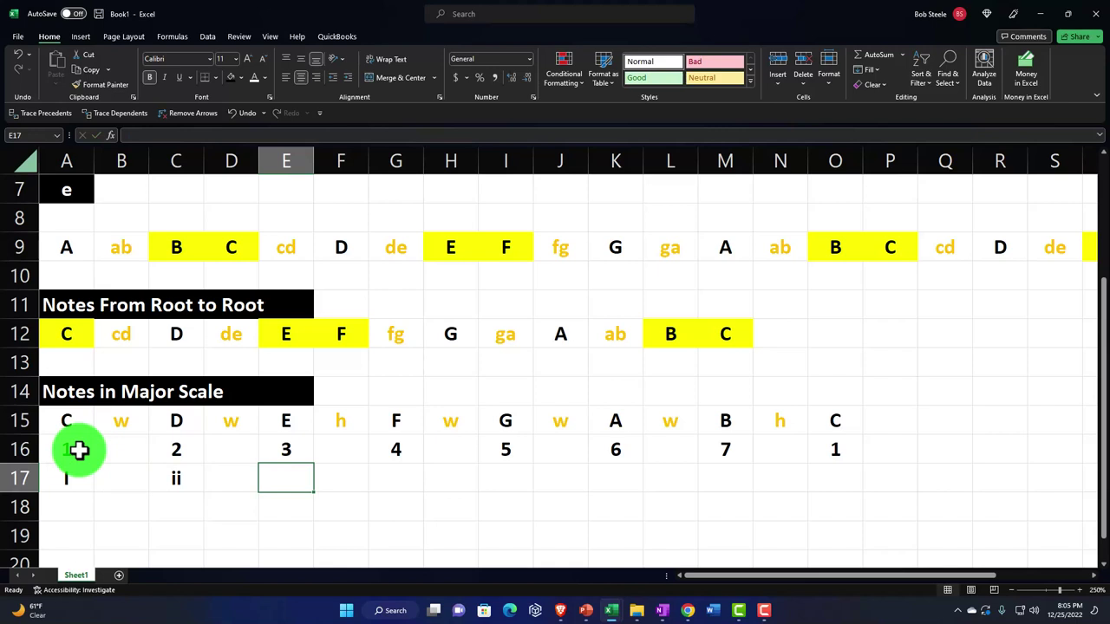
{"action": "type", "text": "iii"}
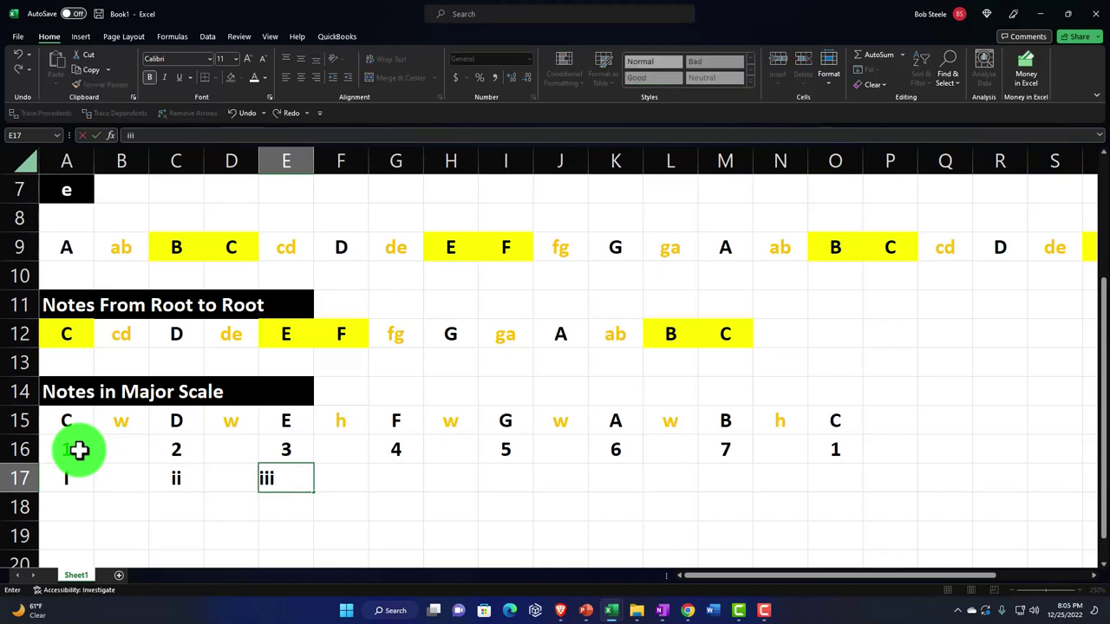
{"action": "key", "text": "Tab"}
{"action": "key", "text": "Tab"}
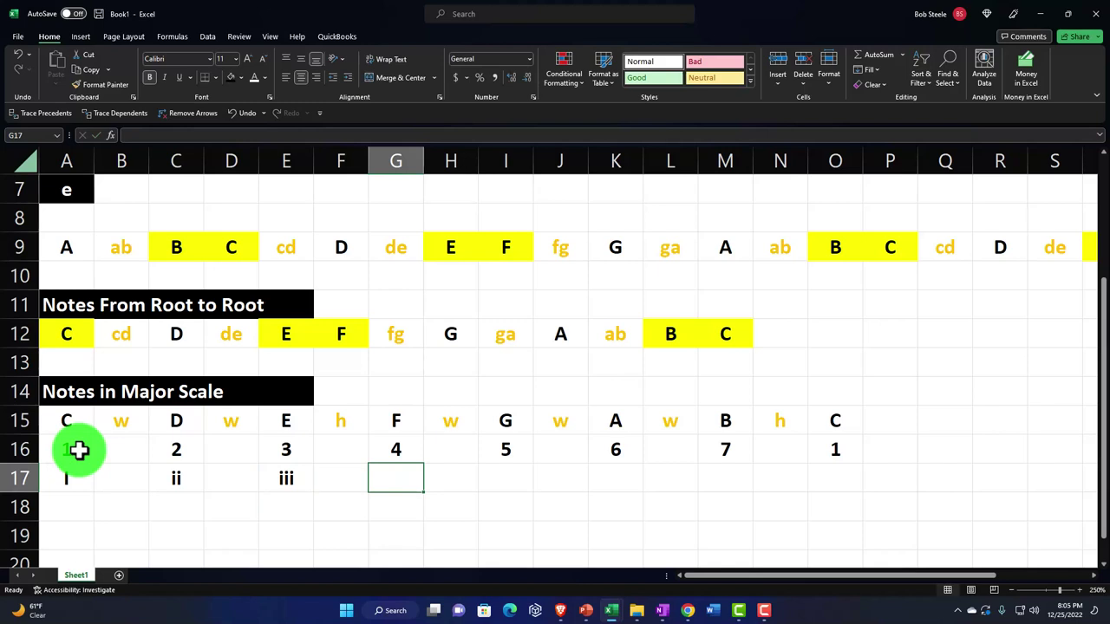
{"action": "type", "text": "IV"}
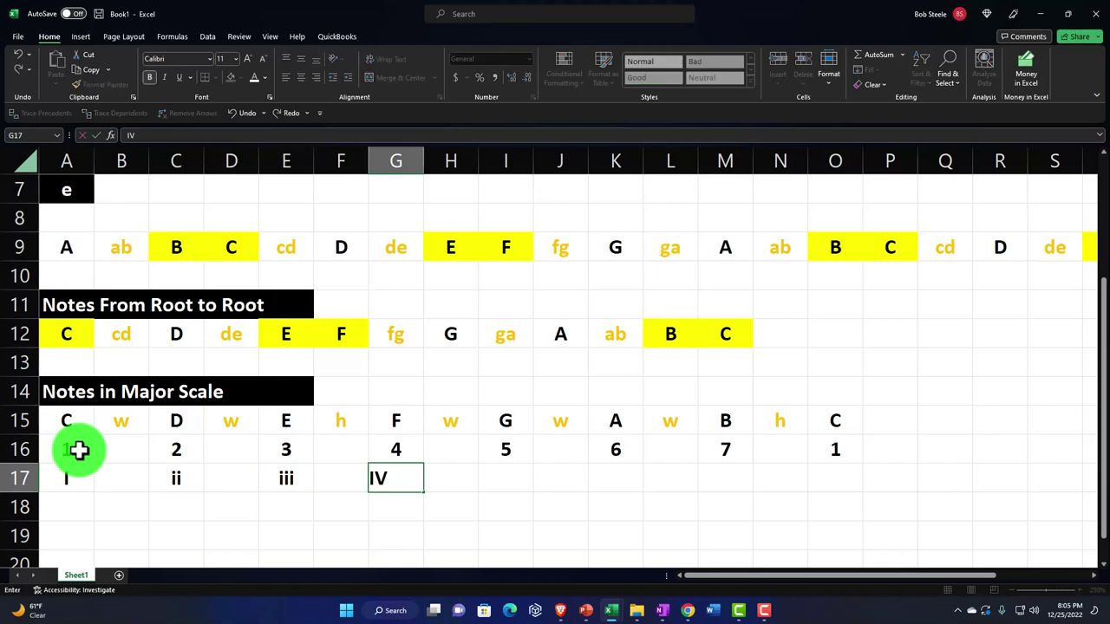
{"action": "key", "text": "Tab"}
{"action": "key", "text": "Tab"}
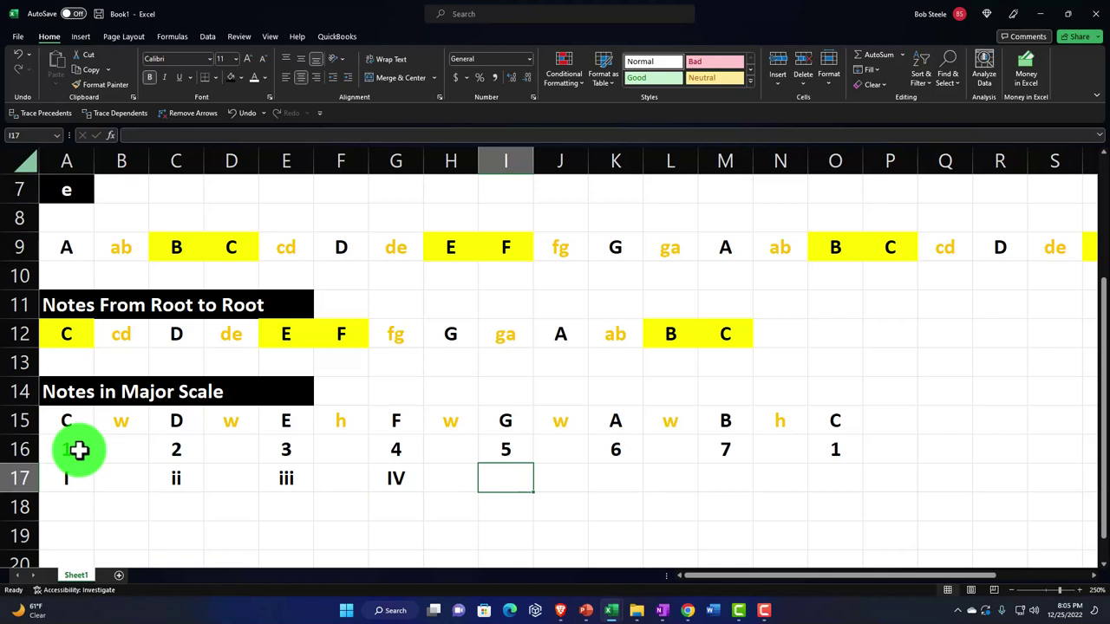
{"action": "type", "text": "V"}
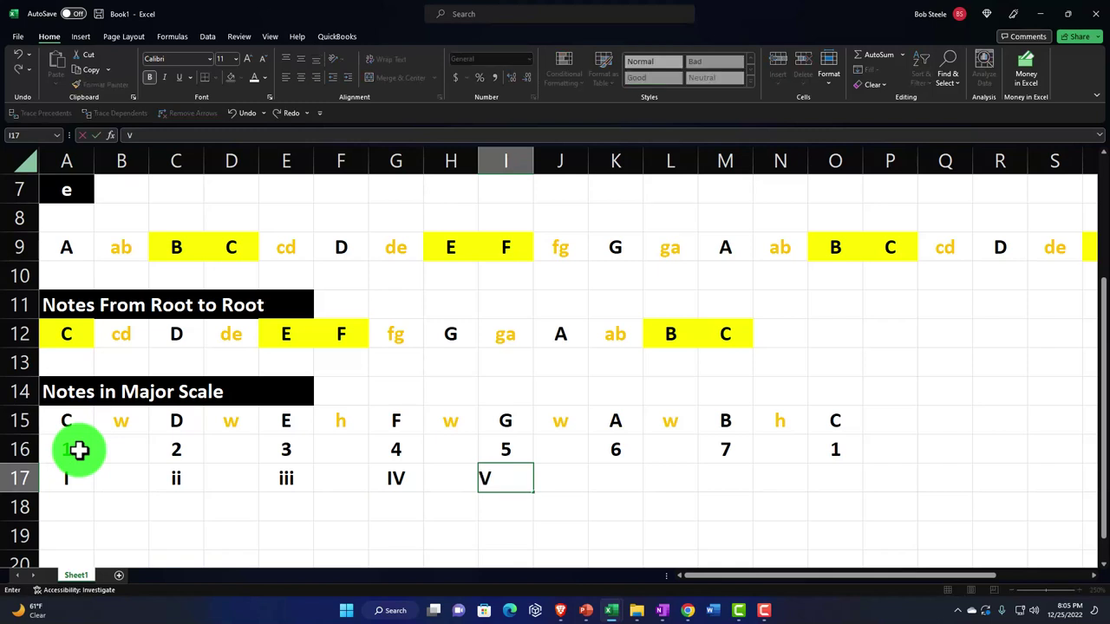
{"action": "key", "text": "Tab"}
{"action": "left_click", "coordinate": [87, 485]}
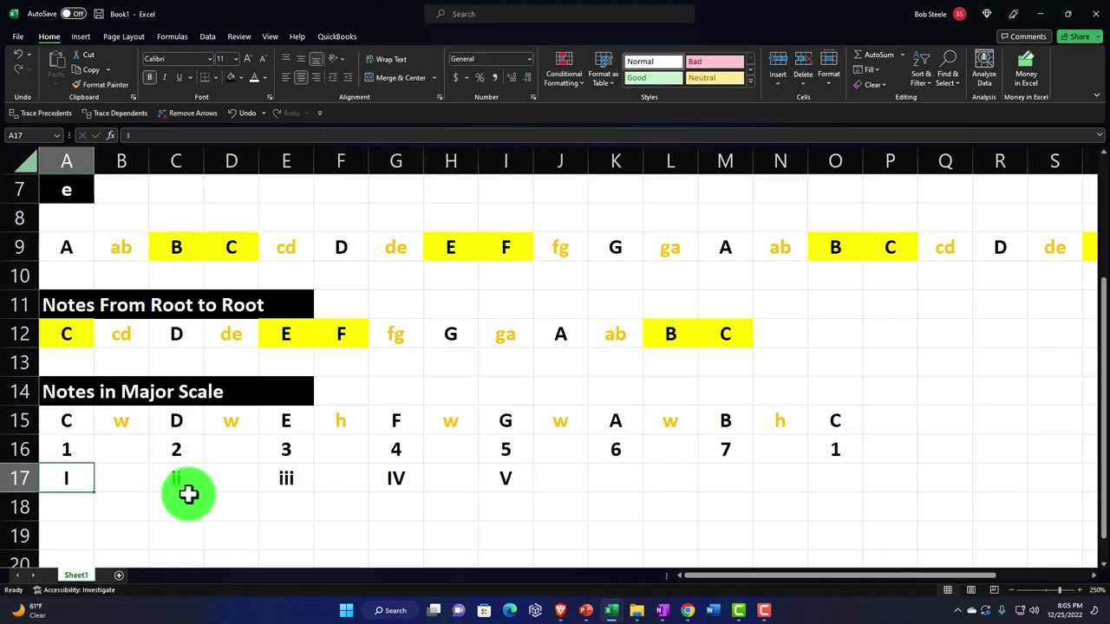
{"action": "left_click", "coordinate": [392, 479]}
{"action": "left_click", "coordinate": [495, 481]}
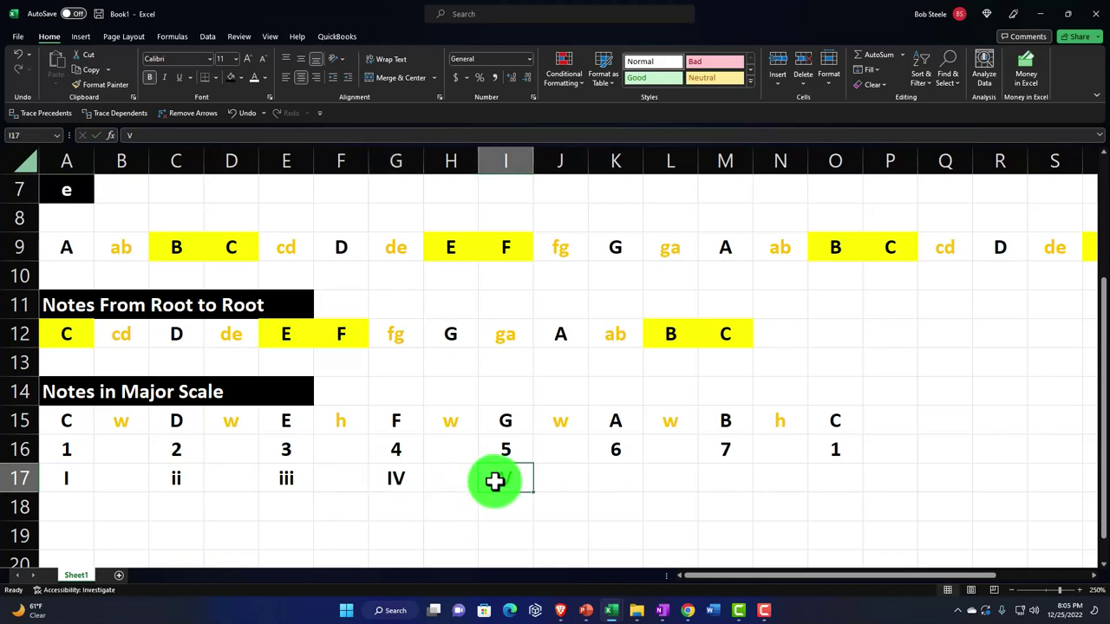
Add vi and vii. in row 17, ending with the octave I in O17
{"action": "key", "text": "Tab"}
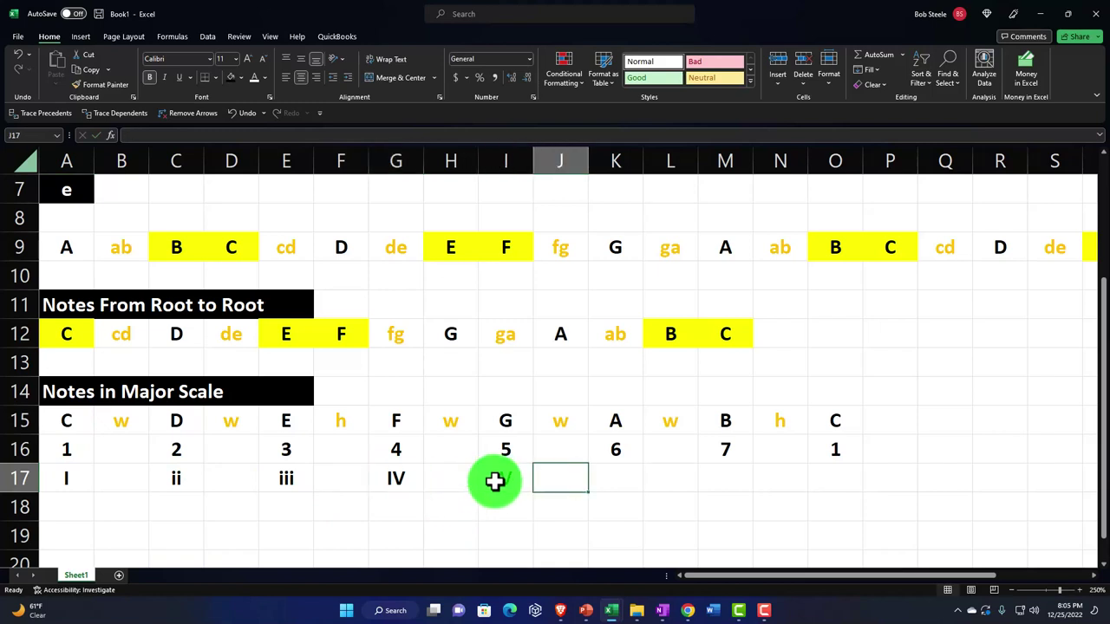
{"action": "key", "text": "Tab"}
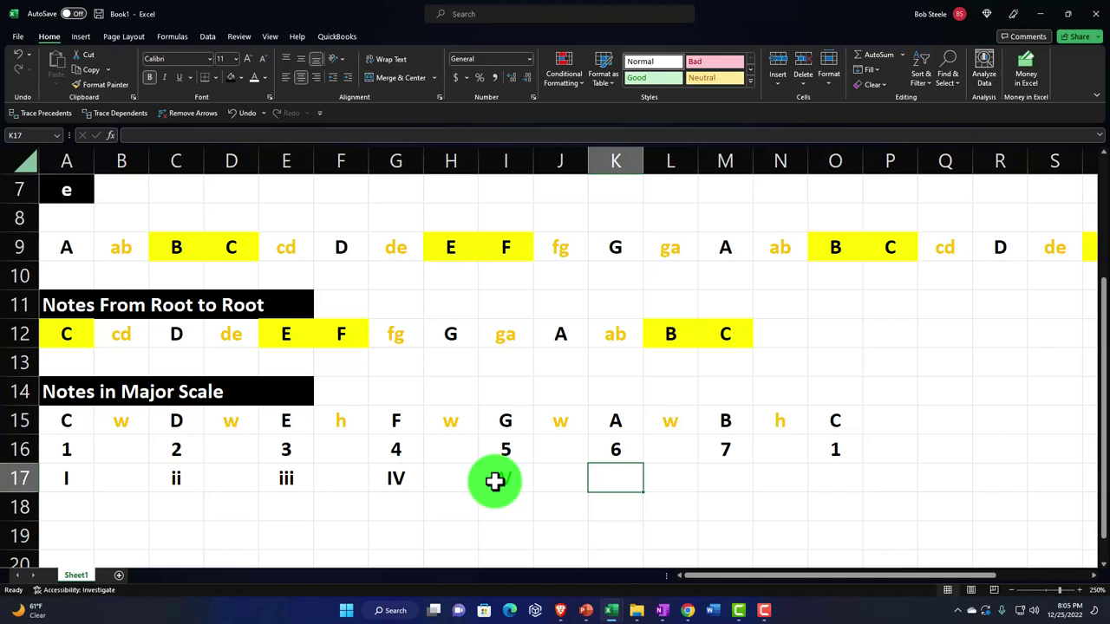
{"action": "type", "text": "vi"}
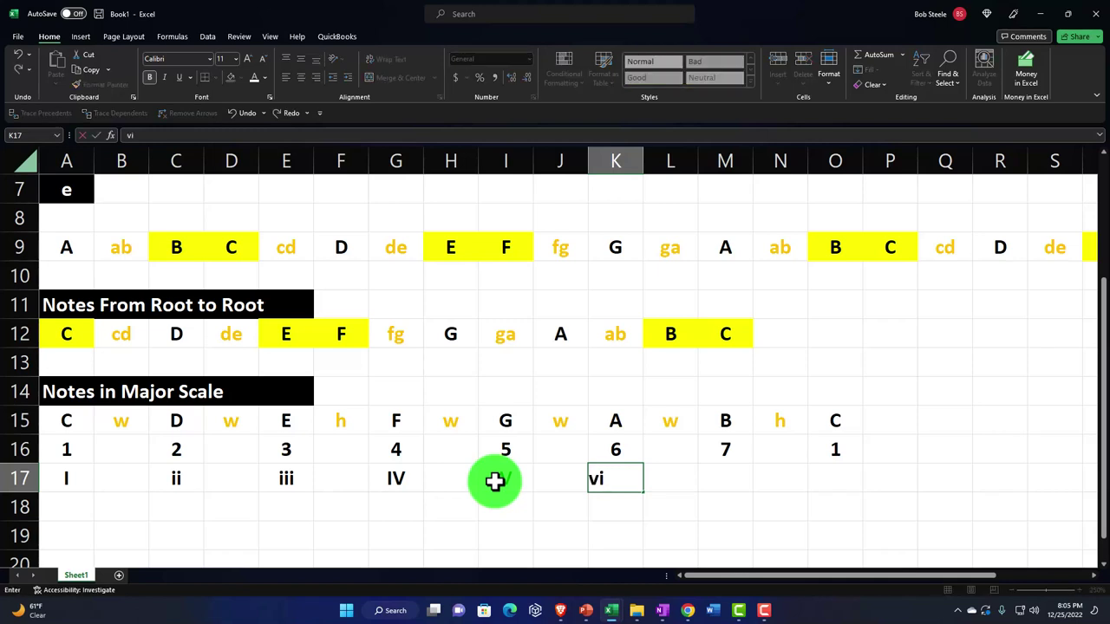
{"action": "key", "text": "Tab"}
{"action": "key", "text": "Tab"}
{"action": "type", "text": "v"}
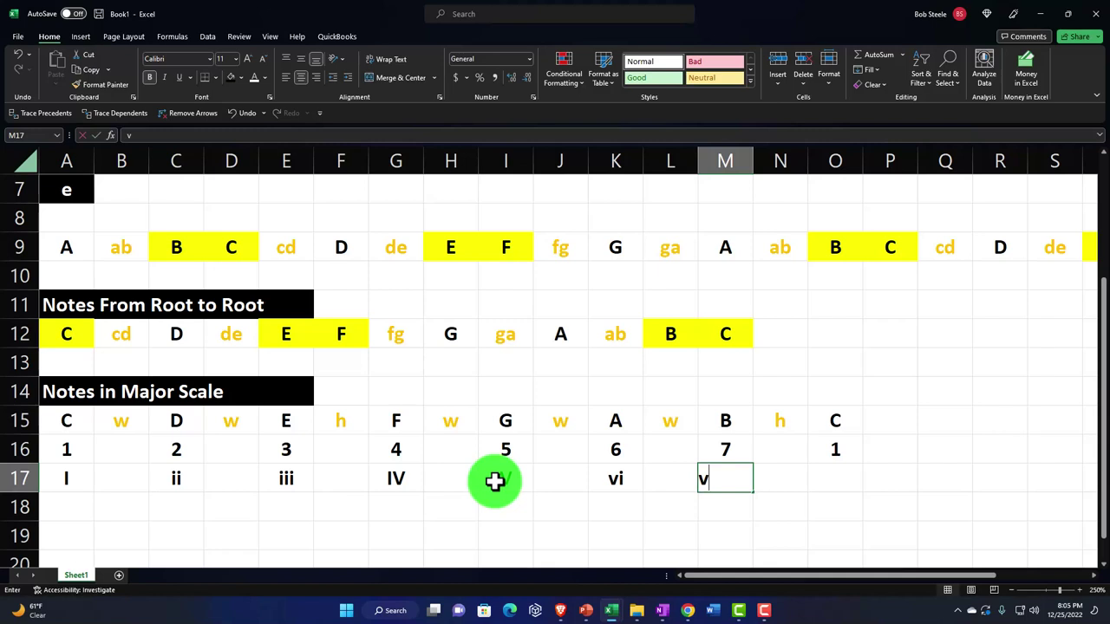
{"action": "type", "text": "ii."}
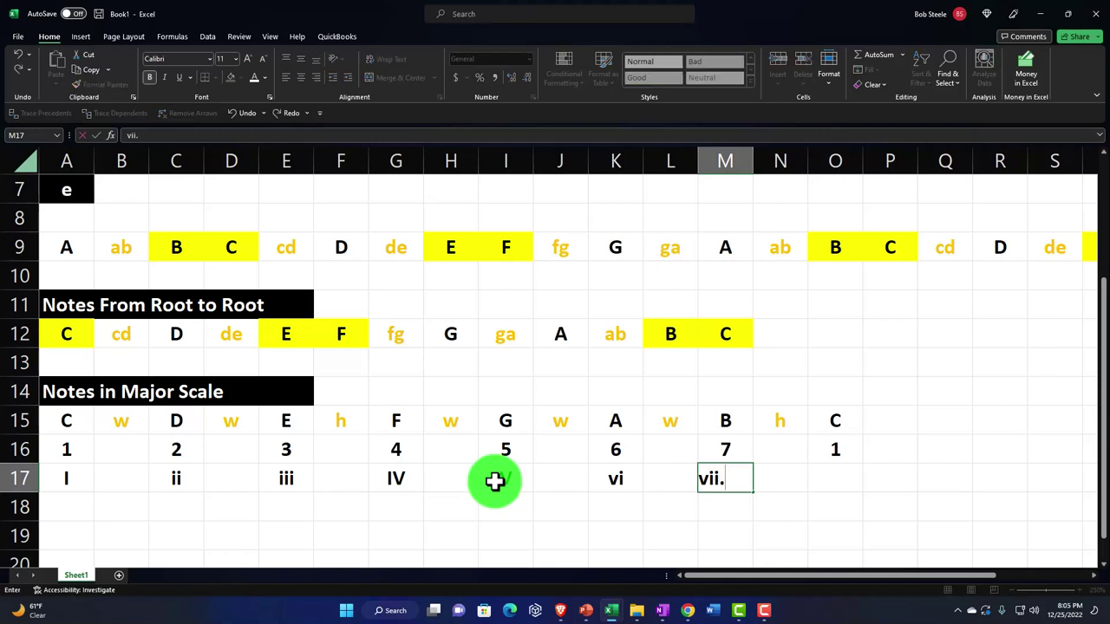
{"action": "key", "text": "Return"}
{"action": "key", "text": "Right"}
{"action": "key", "text": "Right"}
{"action": "key", "text": "Right"}
{"action": "key", "text": "Up"}
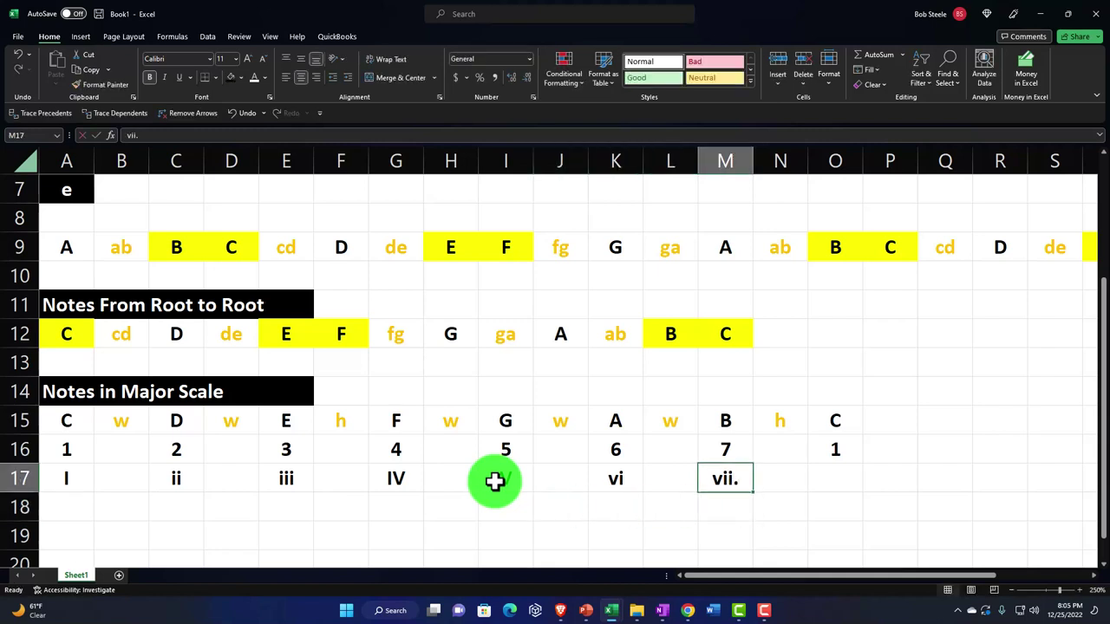
{"action": "key", "text": "Right"}
{"action": "key", "text": "Right"}
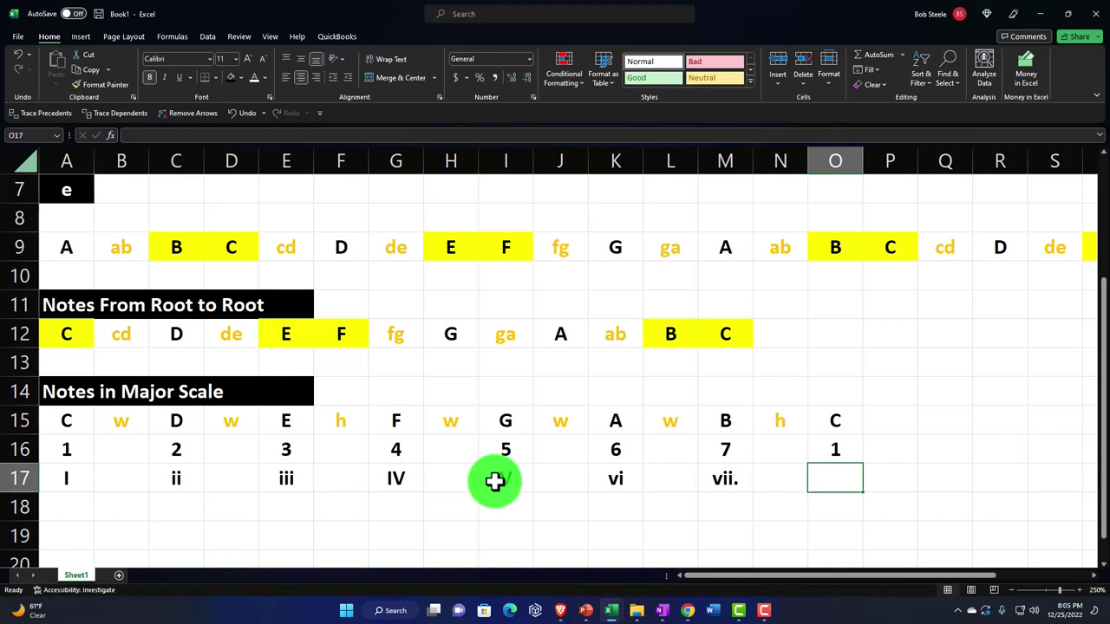
{"action": "type", "text": "I"}
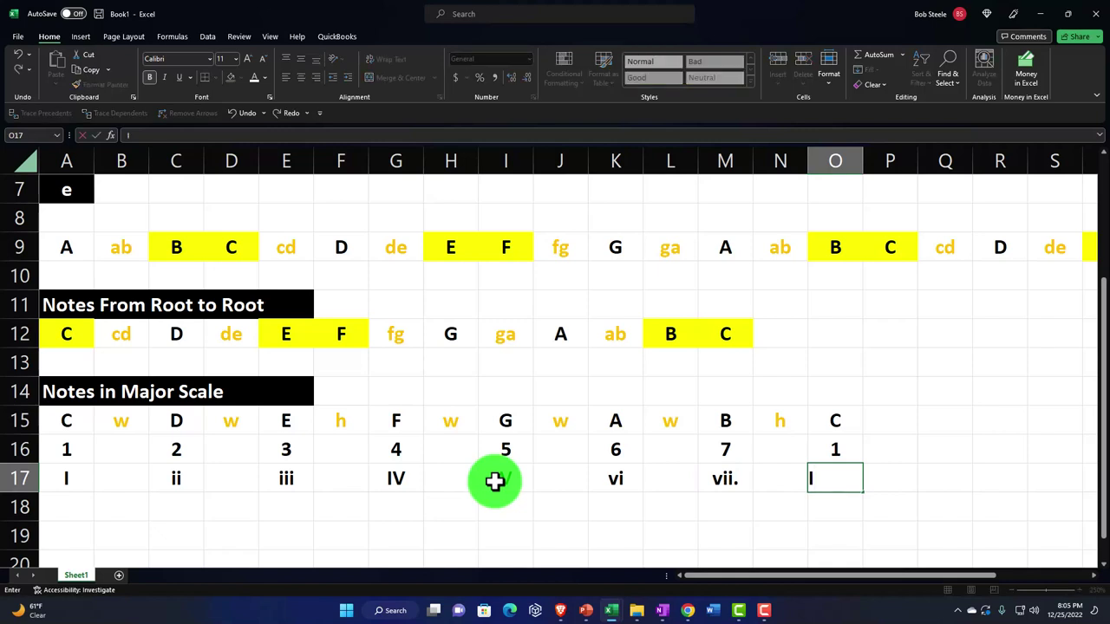
{"action": "key", "text": "Return"}
{"action": "key", "text": "Up"}
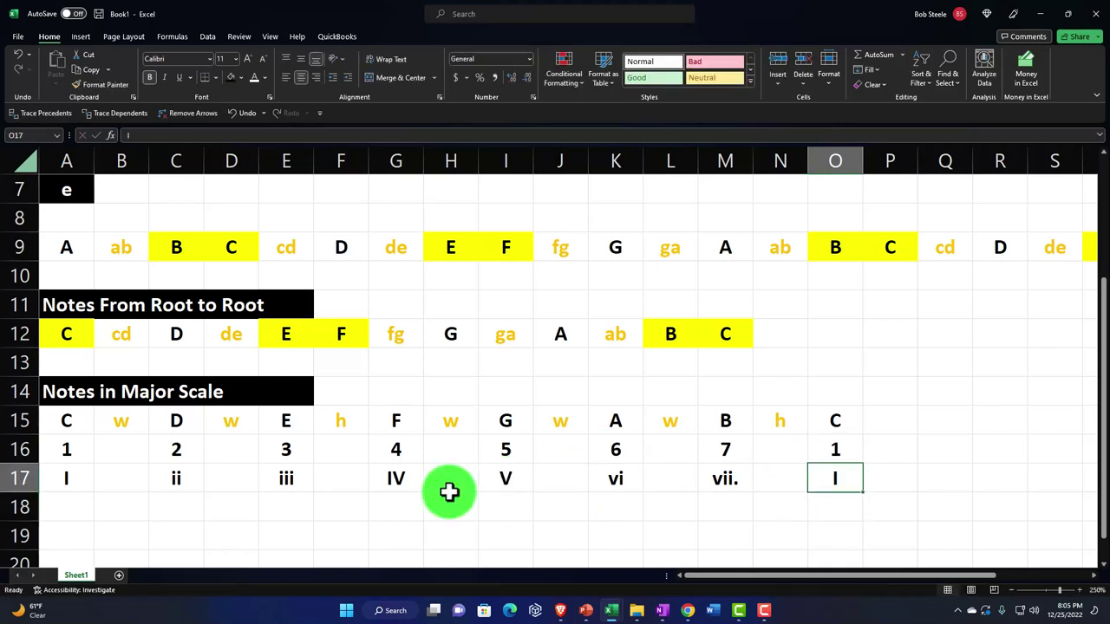
{"action": "left_click", "coordinate": [63, 487]}
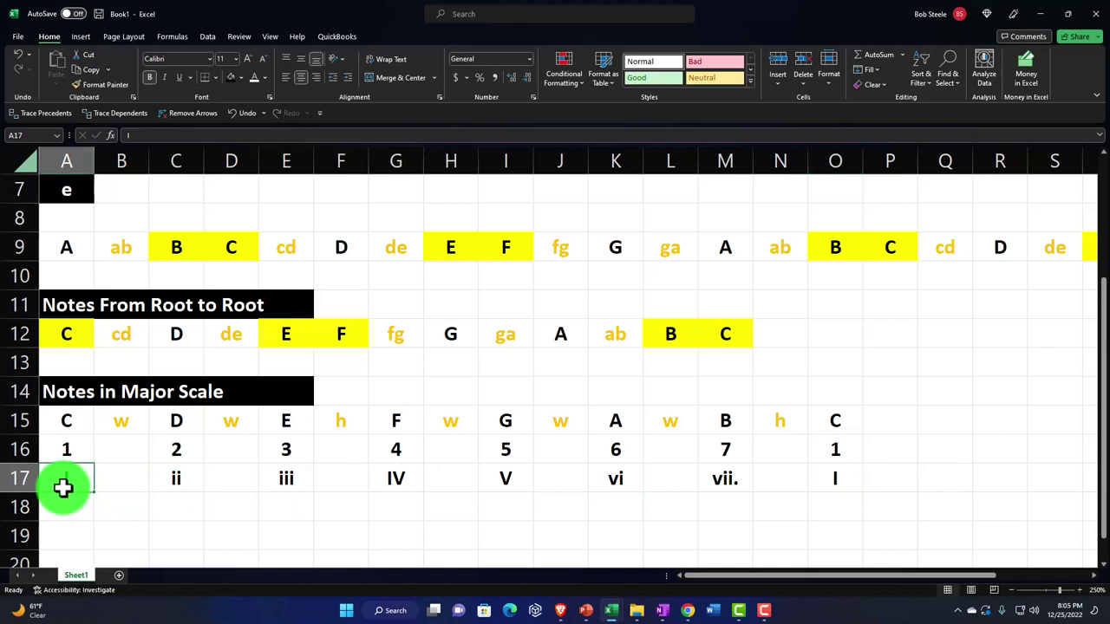
Apply All Borders to A15:O17, A12:M12 and note row 9
{"action": "mouse_move", "coordinate": [72, 431]}
{"action": "left_mouse_down"}
{"action": "mouse_move", "coordinate": [771, 468]}
{"action": "mouse_move", "coordinate": [806, 479]}
{"action": "left_mouse_up"}
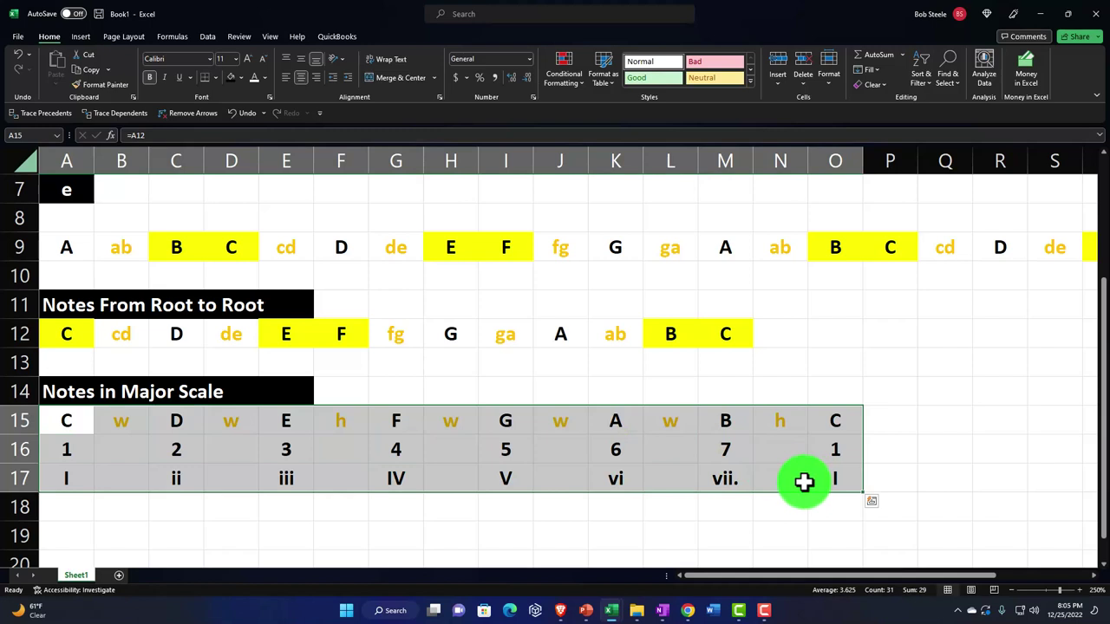
{"action": "left_click", "coordinate": [216, 79]}
{"action": "left_click", "coordinate": [223, 192]}
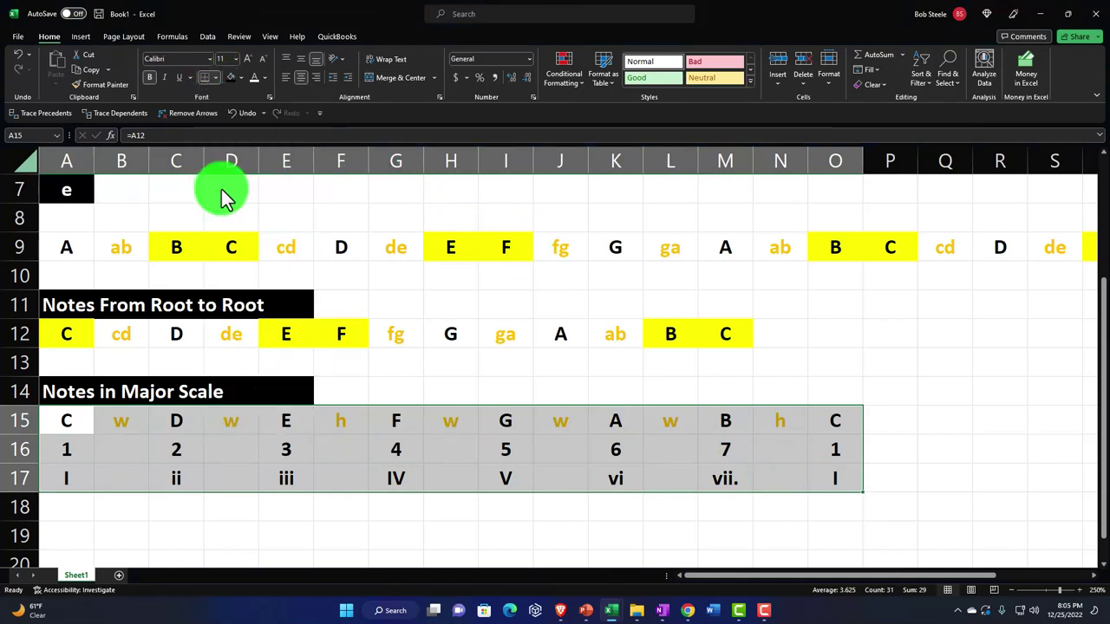
{"action": "left_click_drag", "start_coordinate": [83, 336], "coordinate": [705, 329]}
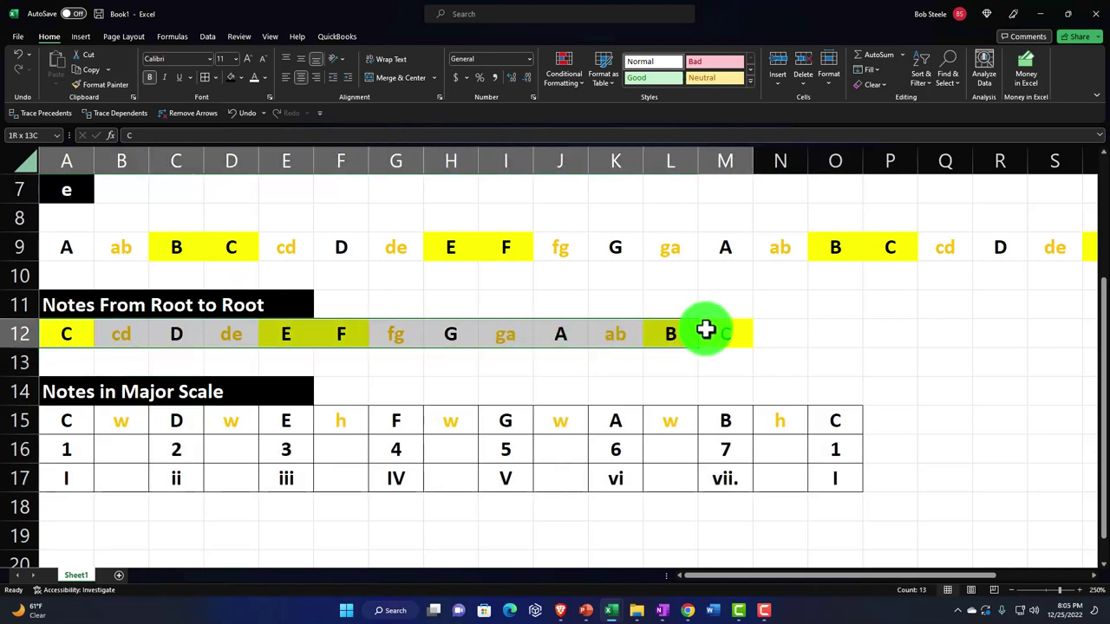
{"action": "left_click", "coordinate": [208, 76]}
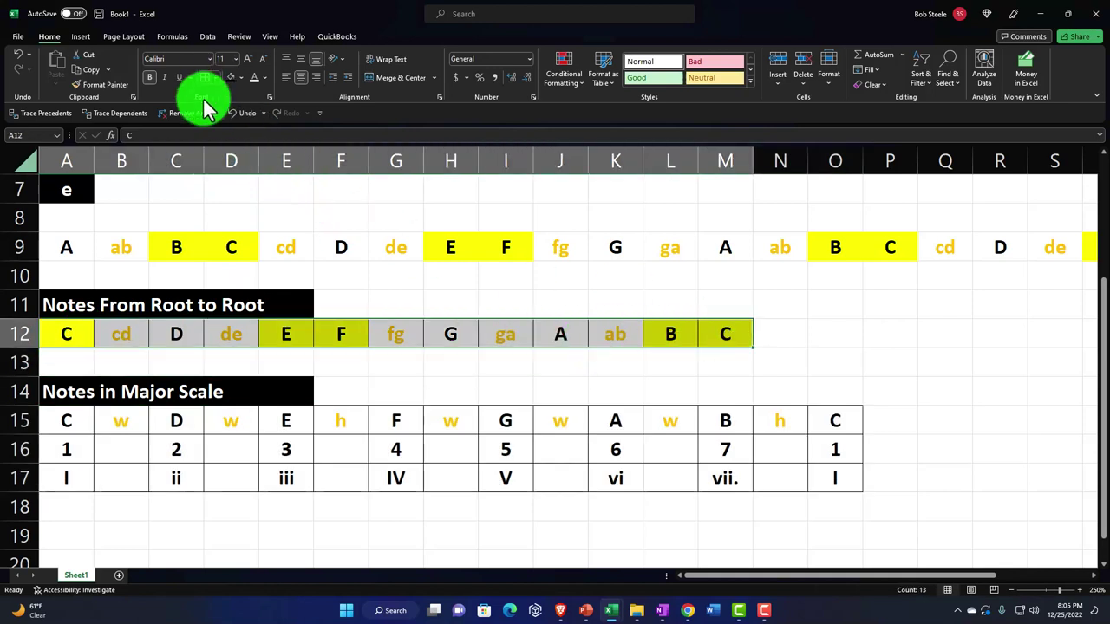
{"action": "left_click_drag", "start_coordinate": [89, 243], "coordinate": [1023, 258]}
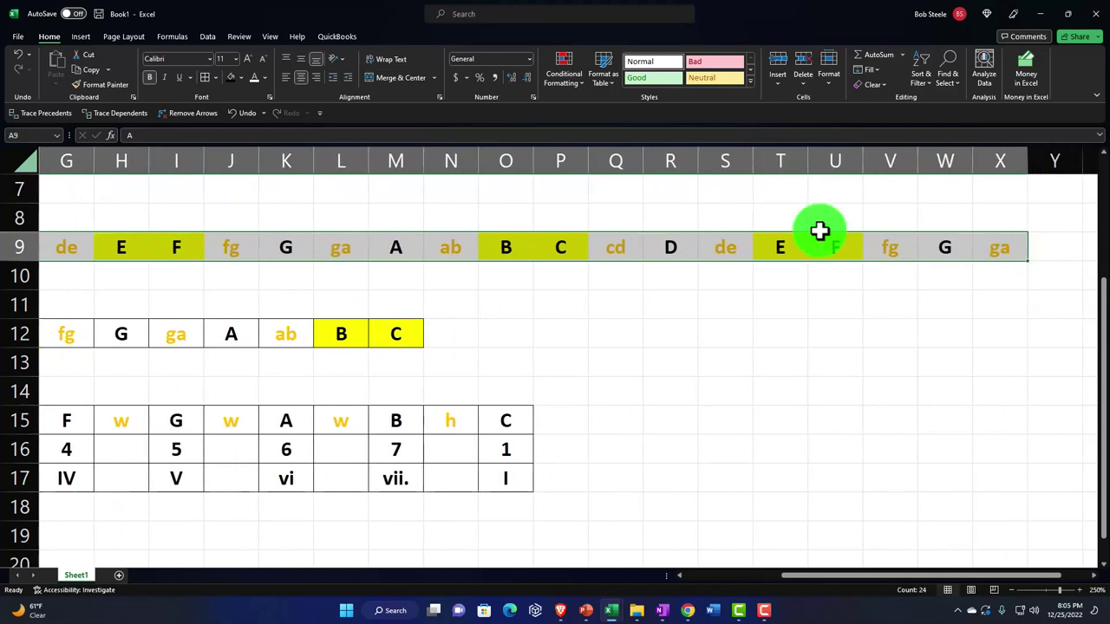
{"action": "left_click", "coordinate": [216, 78]}
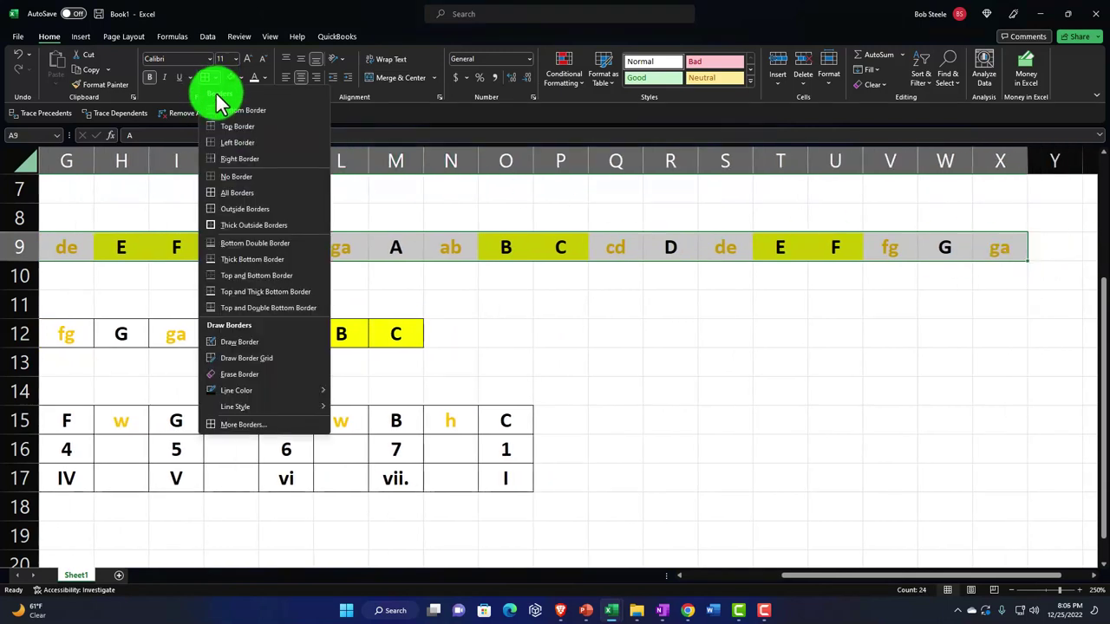
{"action": "left_click", "coordinate": [222, 186]}
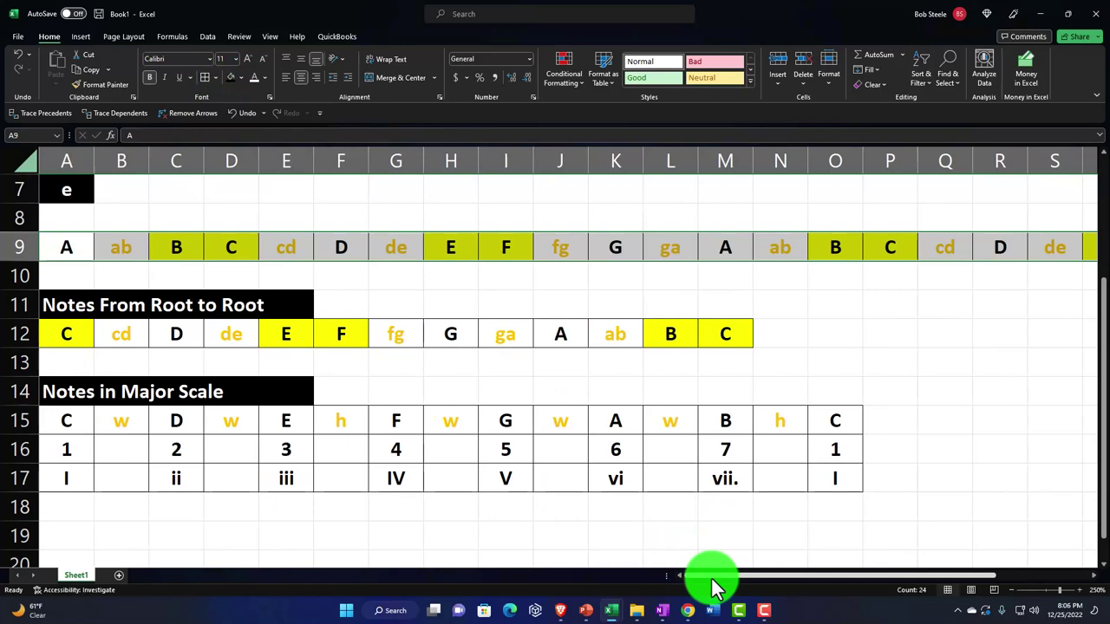
Copy notes I9:T9 and paste them with formatting into the E string from B2
{"action": "scroll", "coordinate": [361, 427], "scroll_direction": "up", "scroll_amount": 1}
{"action": "scroll", "coordinate": [360, 428], "scroll_direction": "up", "scroll_amount": 1}
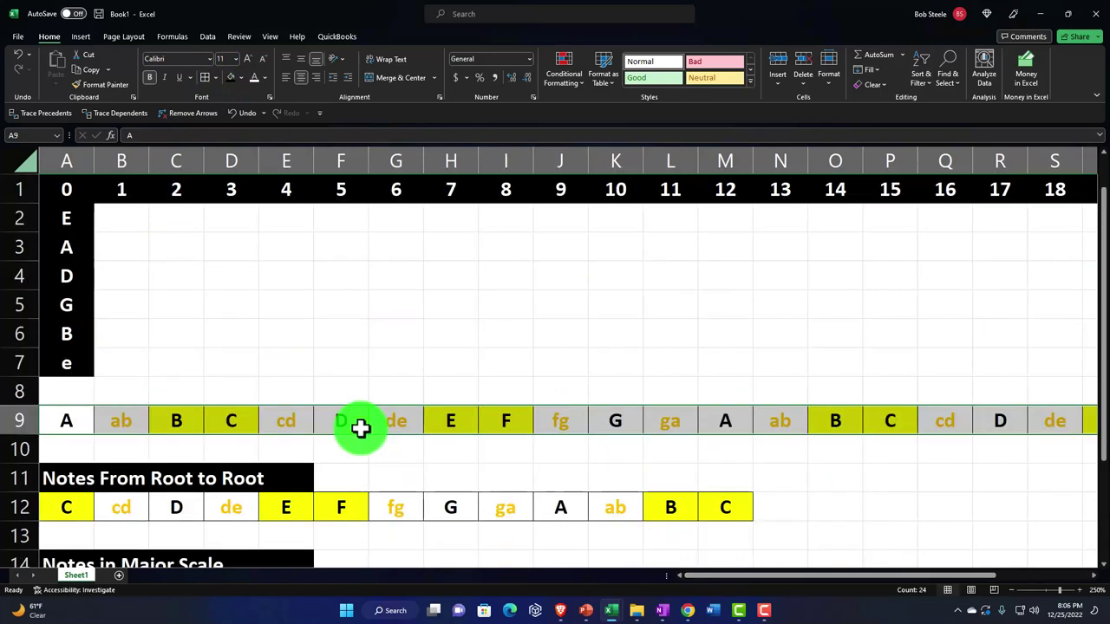
{"action": "left_click", "coordinate": [78, 221]}
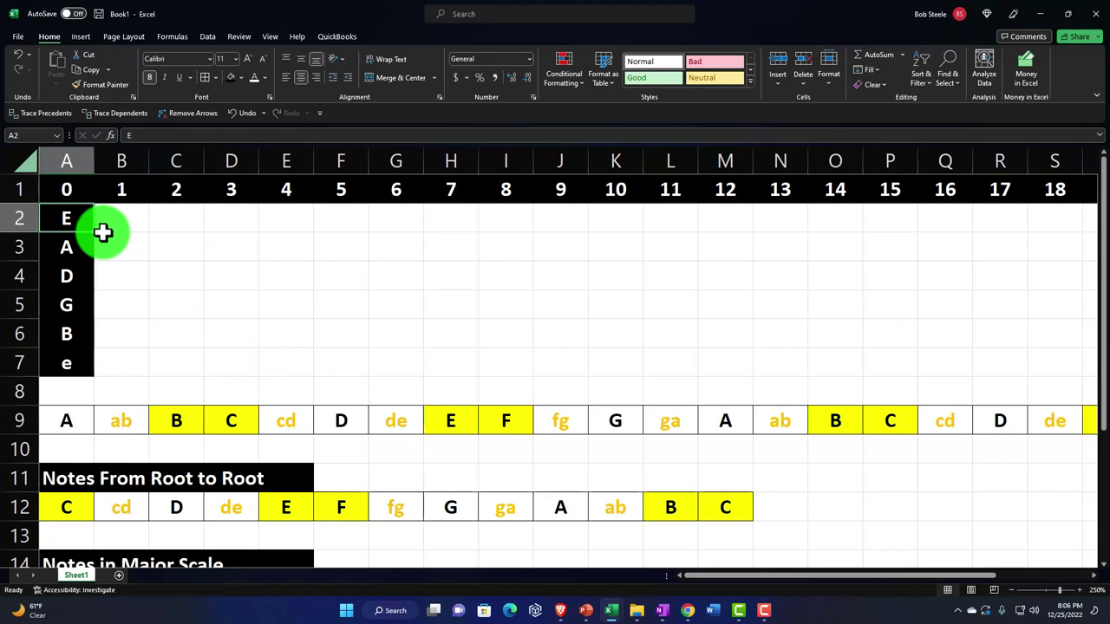
{"action": "left_click", "coordinate": [456, 418]}
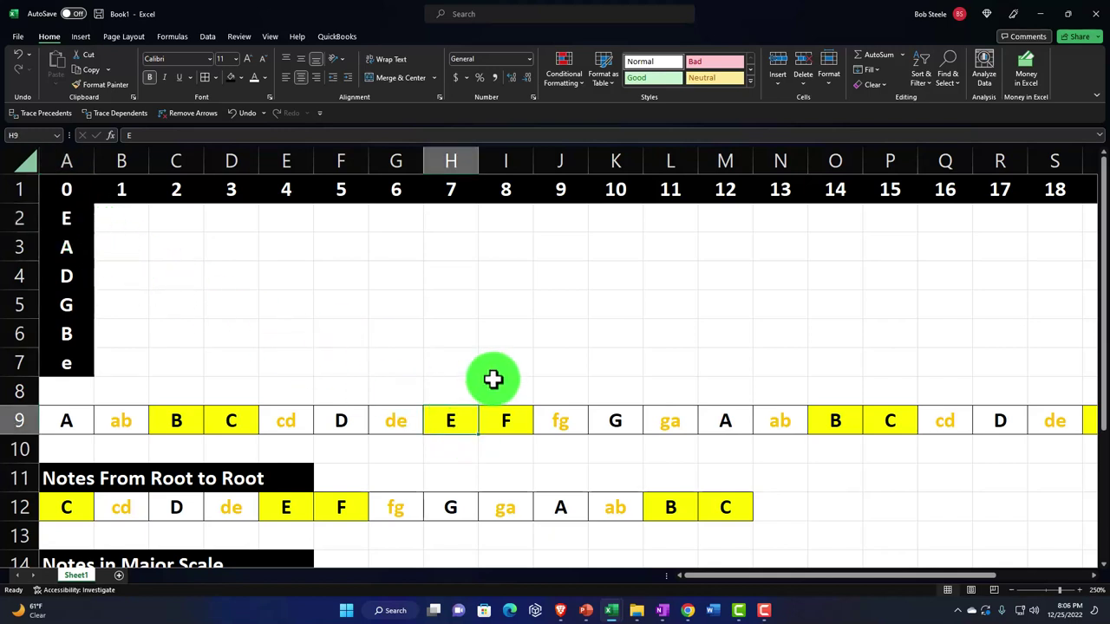
{"action": "left_click", "coordinate": [508, 417]}
{"action": "left_click_drag", "start_coordinate": [508, 417], "coordinate": [950, 422]}
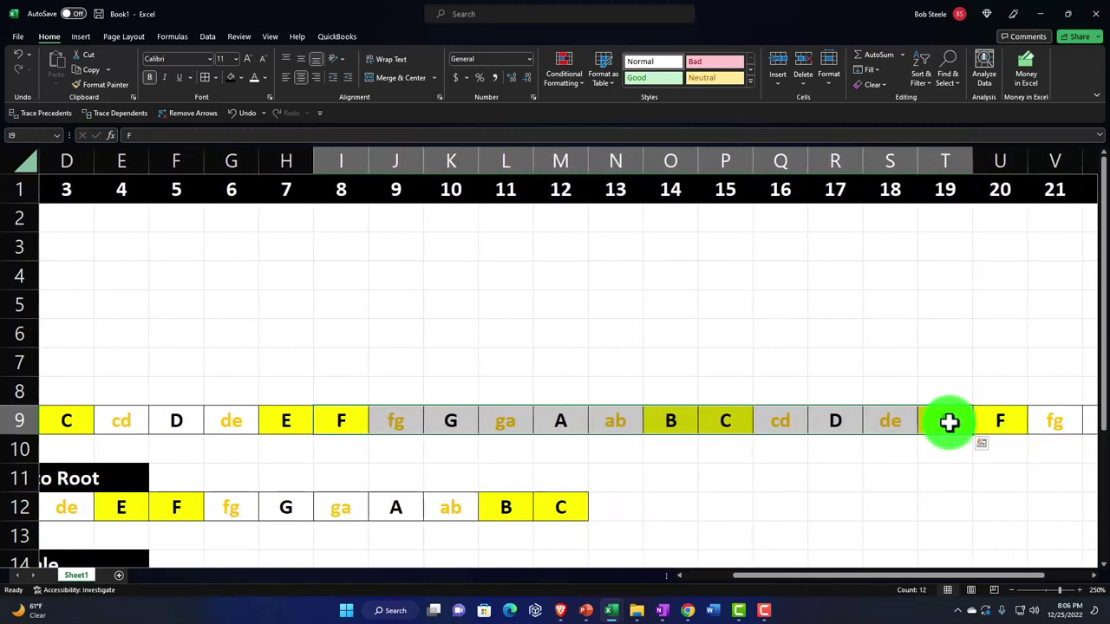
{"action": "key", "text": "ctrl+c"}
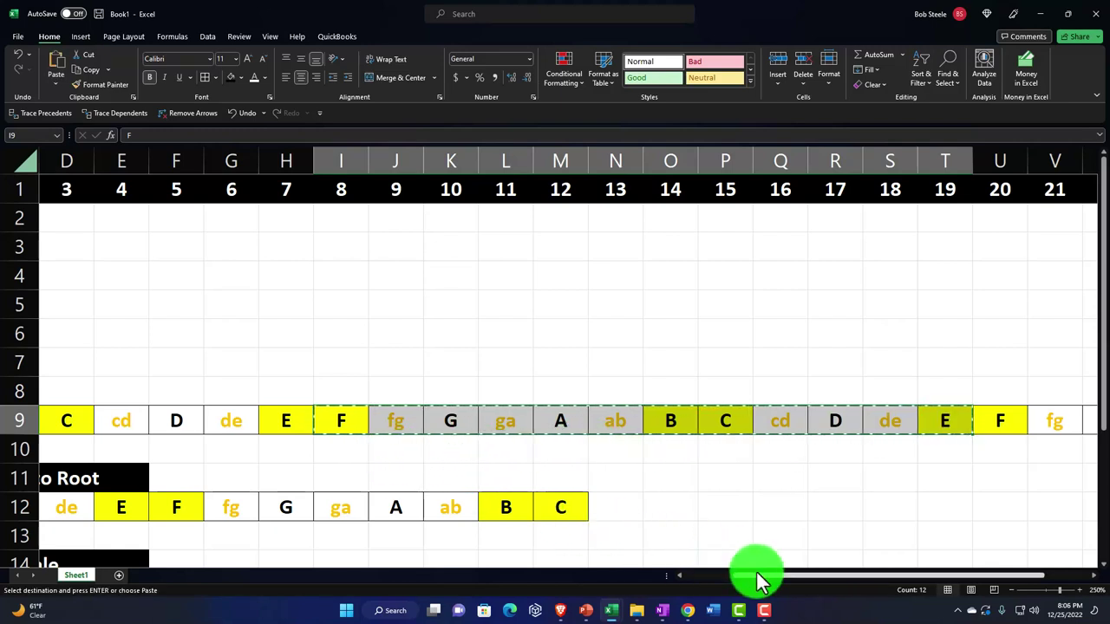
{"action": "scroll", "coordinate": [743, 581], "scroll_direction": "left", "scroll_amount": 1}
{"action": "scroll", "coordinate": [743, 580], "scroll_direction": "left", "scroll_amount": 1}
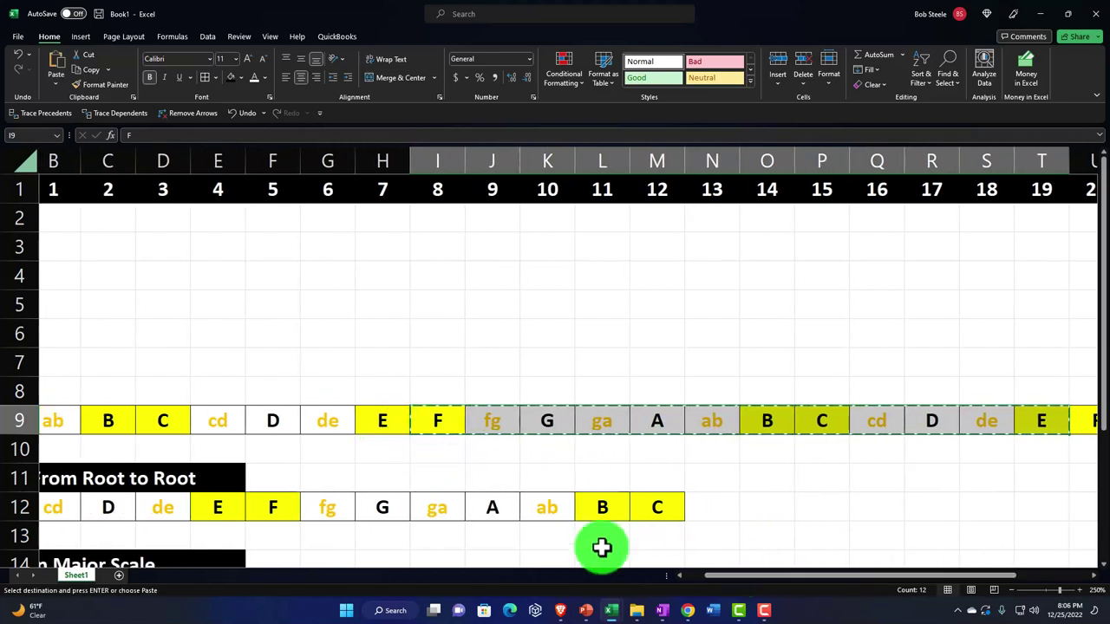
{"action": "scroll", "coordinate": [689, 578], "scroll_direction": "left", "scroll_amount": 1}
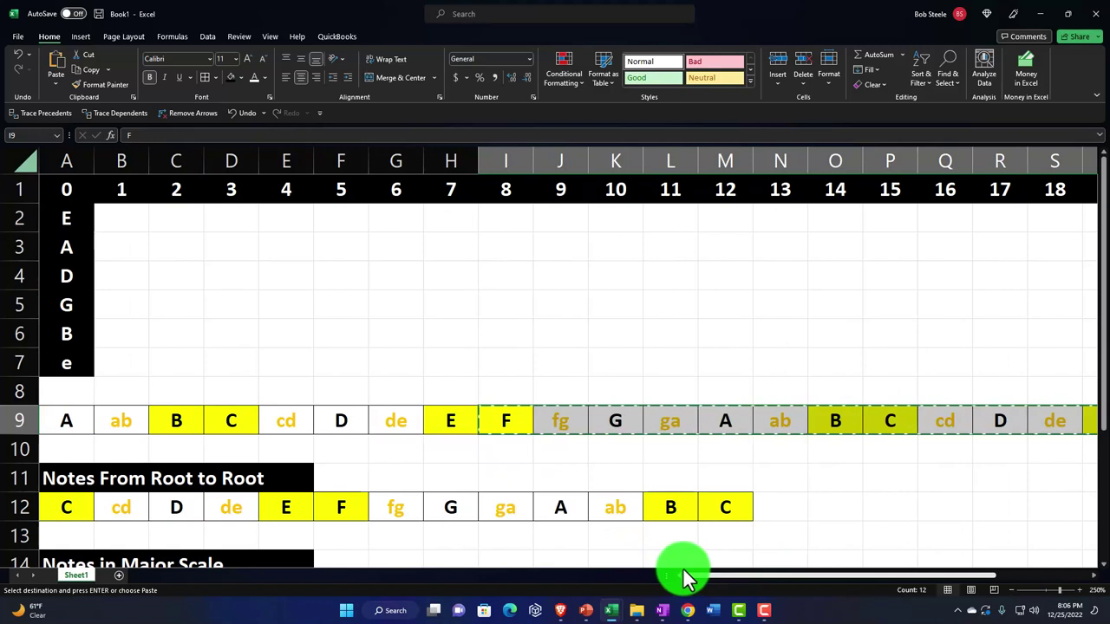
{"action": "left_click", "coordinate": [124, 218]}
{"action": "right_click", "coordinate": [124, 218]}
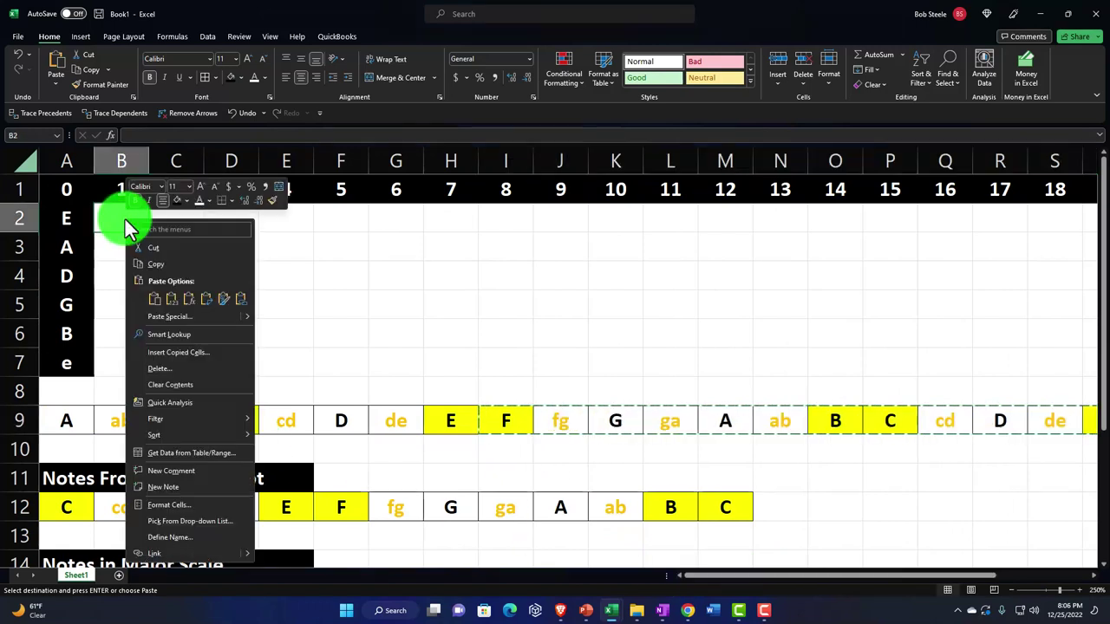
{"action": "left_click", "coordinate": [155, 299]}
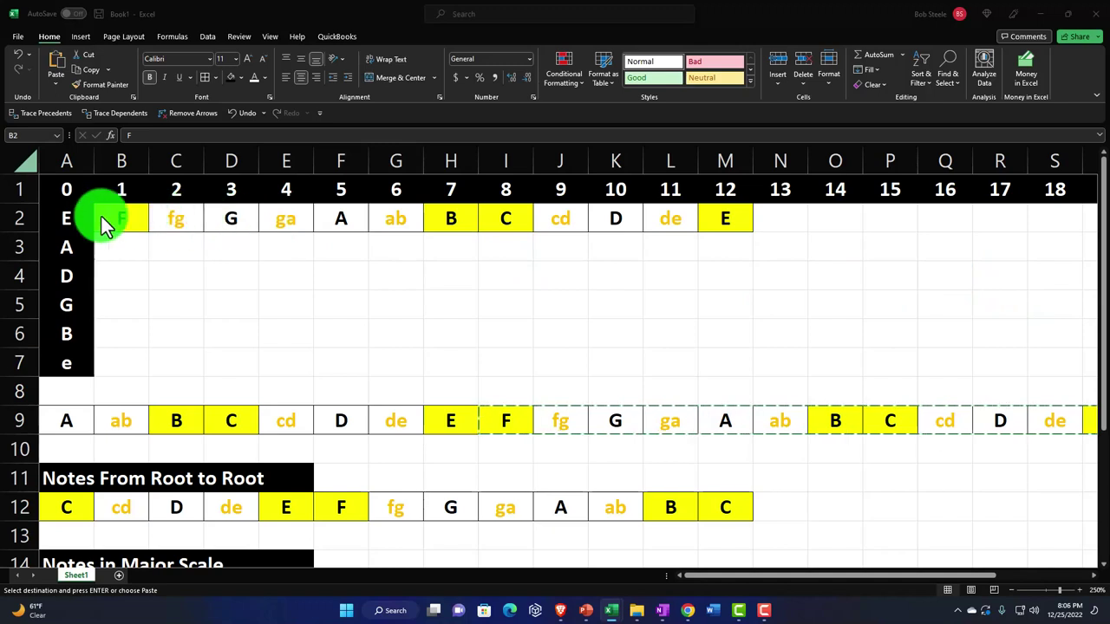
Format Painter A2's black fill onto the 12th-fret E in M2
{"action": "left_click_drag", "start_coordinate": [68, 215], "coordinate": [710, 219]}
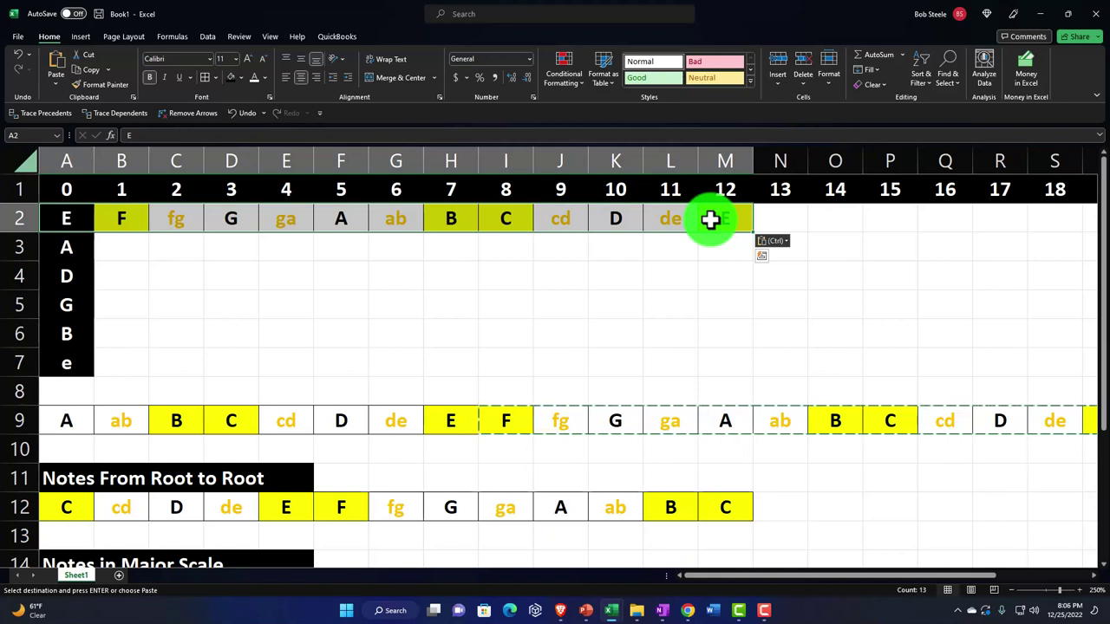
{"action": "key", "text": "ctrl"}
{"action": "key", "text": "Escape"}
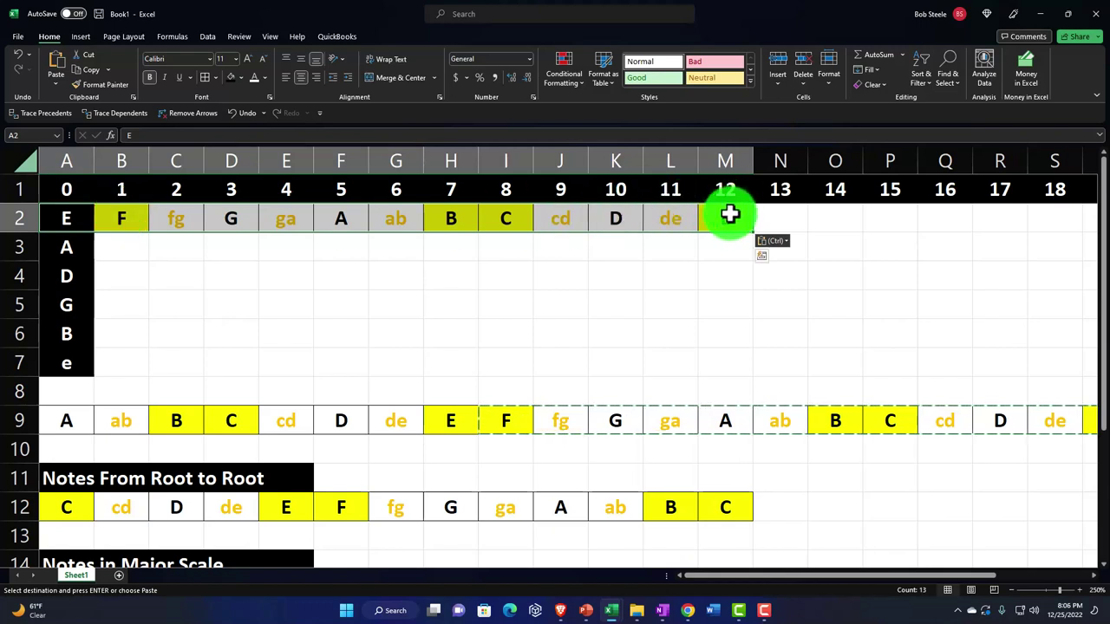
{"action": "left_click", "coordinate": [70, 218]}
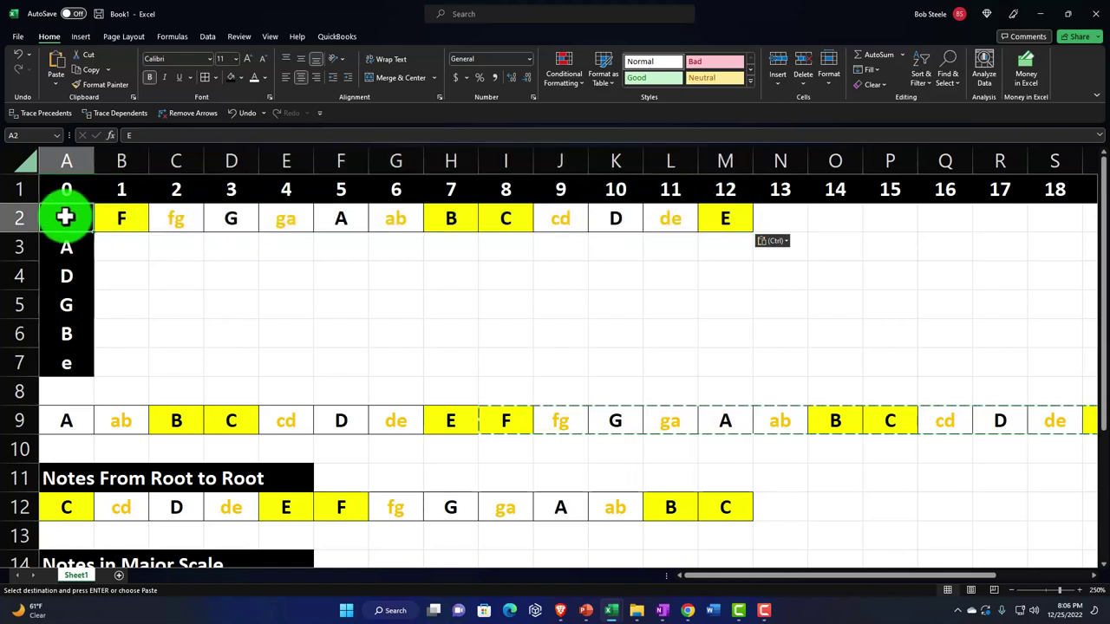
{"action": "left_click", "coordinate": [91, 84]}
{"action": "left_click", "coordinate": [724, 219]}
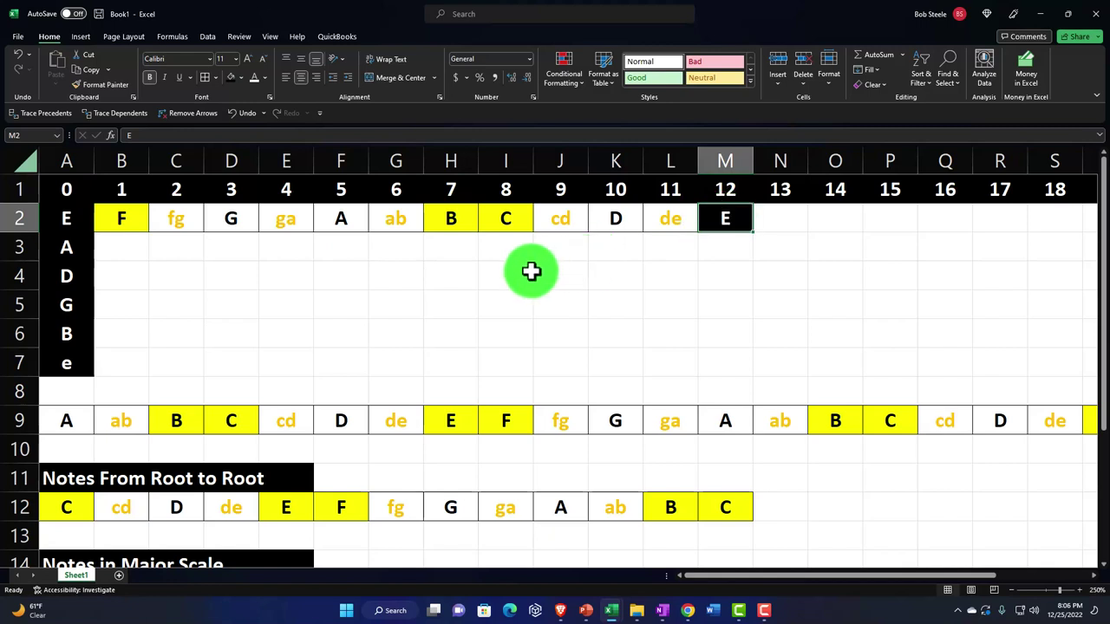
Repeat the B2:M2 octave from N2 and paste the final E into Y2
{"action": "left_click_drag", "start_coordinate": [126, 218], "coordinate": [721, 224]}
{"action": "key", "text": "ctrl+c"}
{"action": "left_click", "coordinate": [785, 223]}
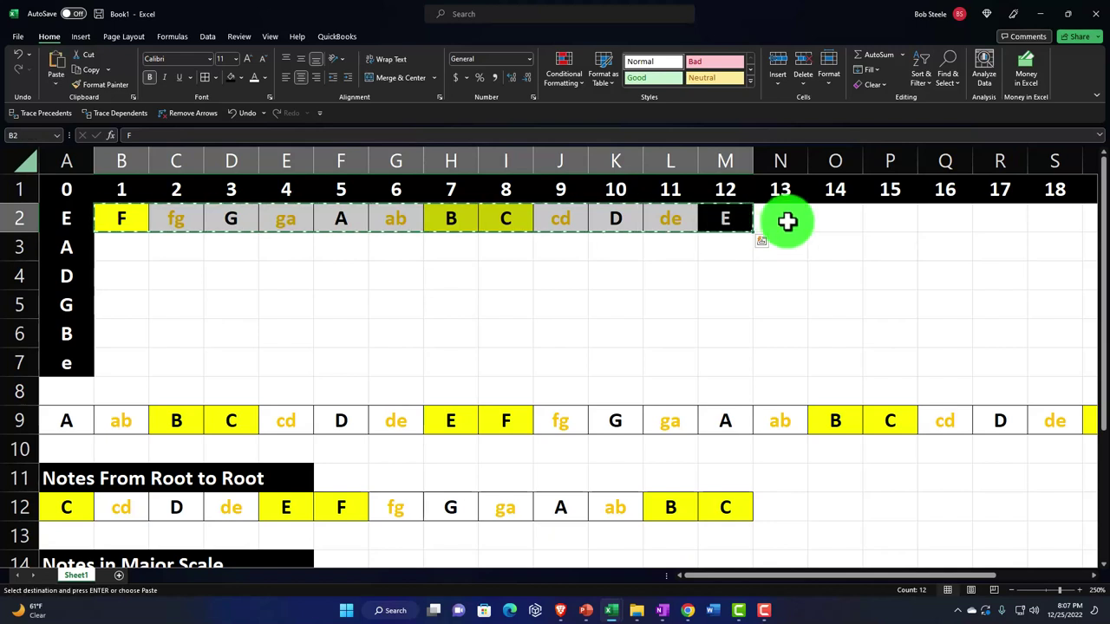
{"action": "key", "text": "ctrl+v"}
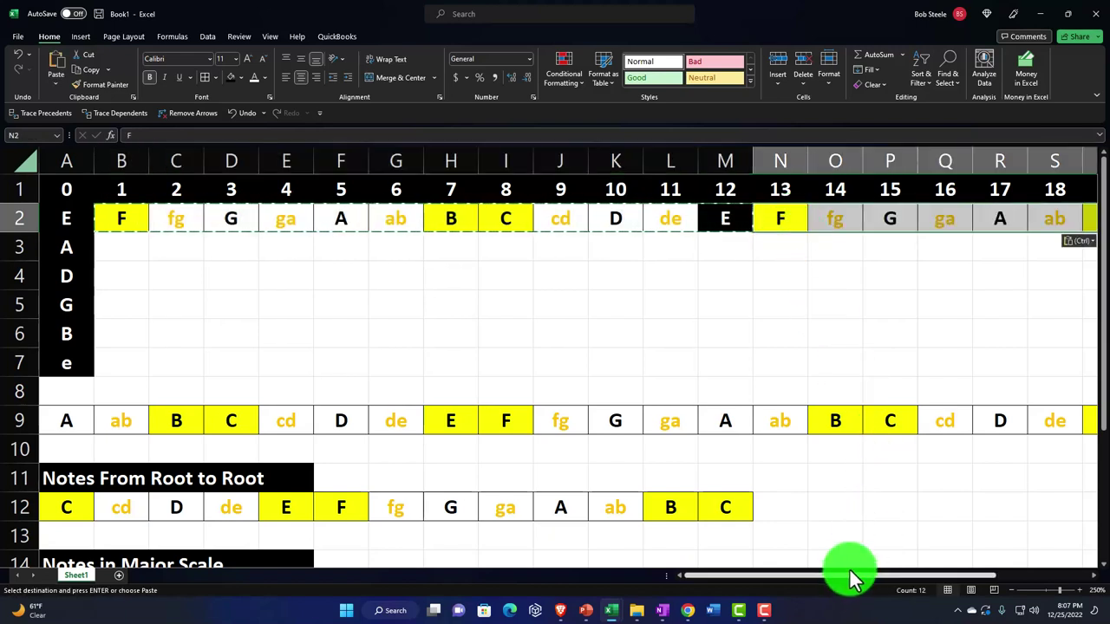
{"action": "left_click_drag", "start_coordinate": [849, 579], "coordinate": [893, 577]}
{"action": "left_click_drag", "start_coordinate": [936, 568], "coordinate": [961, 564]}
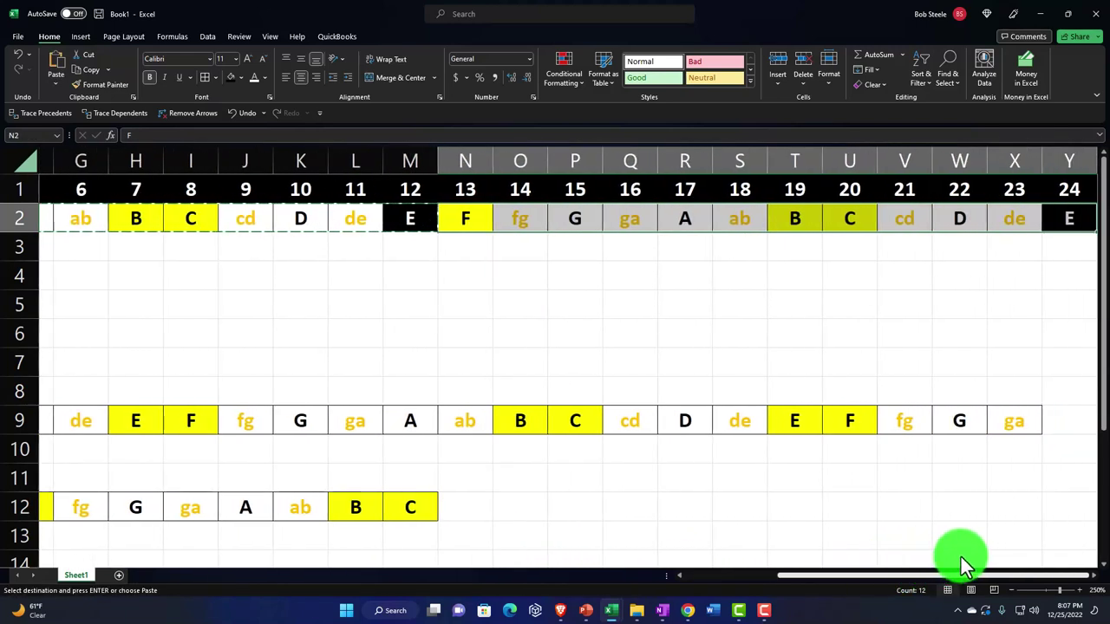
{"action": "left_click", "coordinate": [1053, 224]}
{"action": "key", "text": "ctrl+v"}
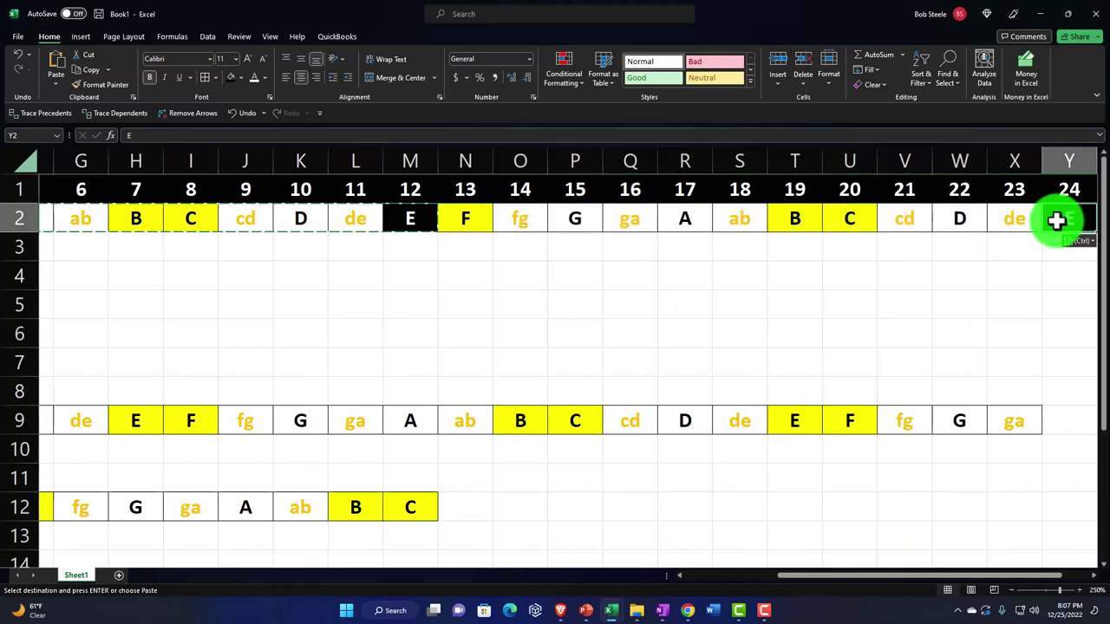
{"action": "key", "text": "Left"}
{"action": "key", "text": "Left"}
{"action": "key", "text": "Left"}
{"action": "key", "text": "Left"}
{"action": "key", "text": "Left"}
{"action": "key", "text": "Left"}
{"action": "key", "text": "Left"}
{"action": "key", "text": "Left"}
{"action": "key", "text": "Left"}
{"action": "key", "text": "Left"}
{"action": "key", "text": "Left"}
{"action": "key", "text": "Left"}
{"action": "key", "text": "Left"}
{"action": "key", "text": "Left"}
{"action": "key", "text": "Left"}
{"action": "key", "text": "Left"}
{"action": "key", "text": "Left"}
{"action": "key", "text": "Left"}
{"action": "key", "text": "Left"}
{"action": "key", "text": "Left"}
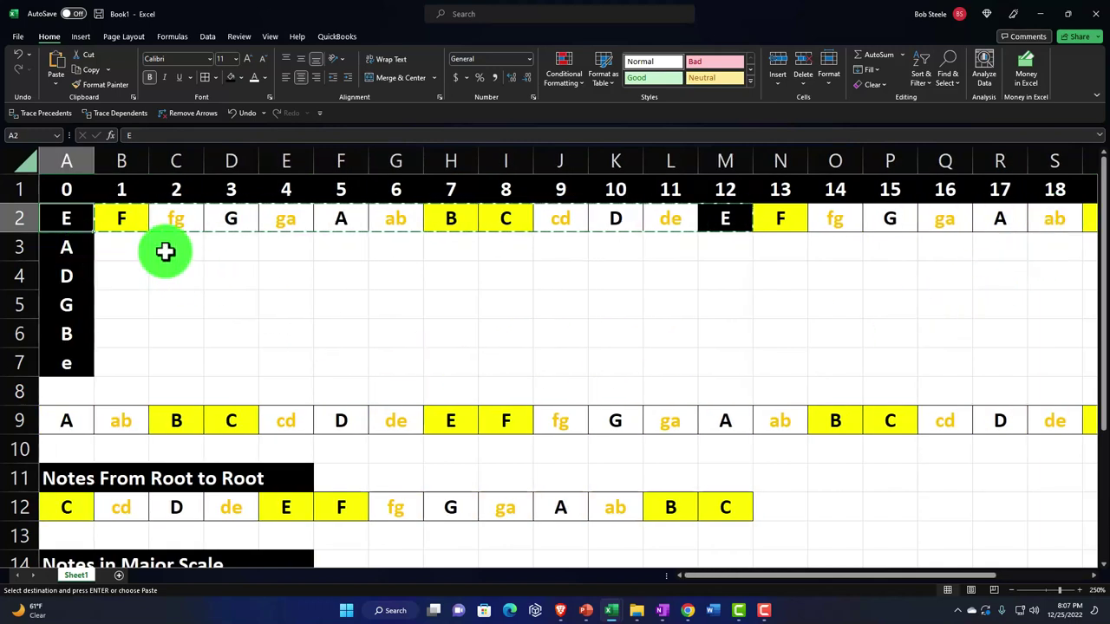
Paste notes B9:M9 into B3:M3 and give fret 12's A black fill from A3
{"action": "left_click", "coordinate": [121, 421]}
{"action": "left_click_drag", "start_coordinate": [121, 421], "coordinate": [707, 421]}
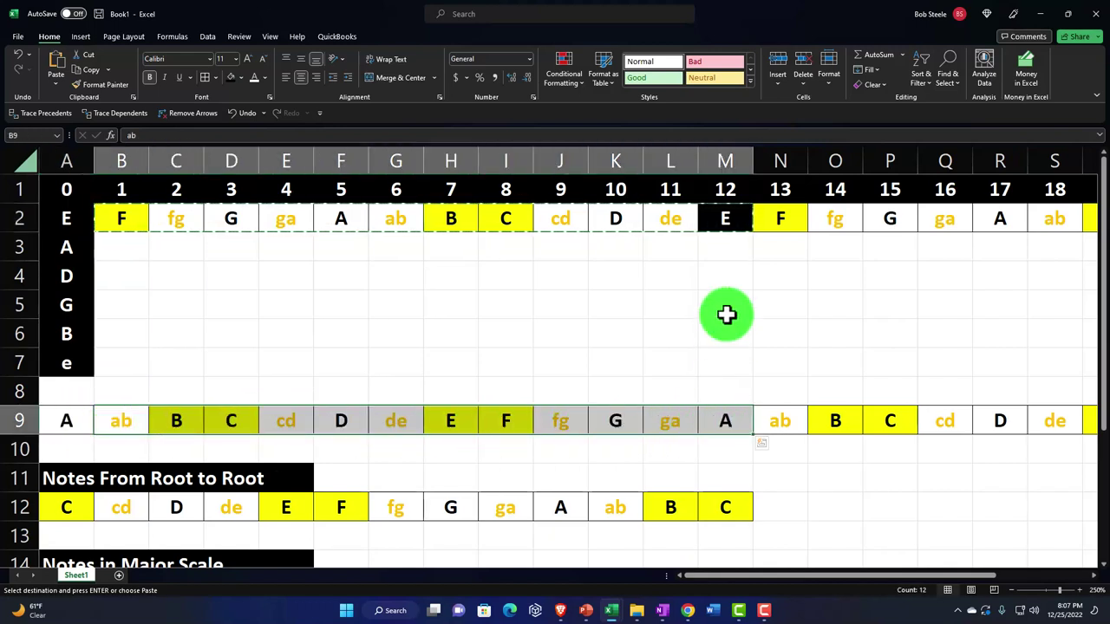
{"action": "key", "text": "ctrl+c"}
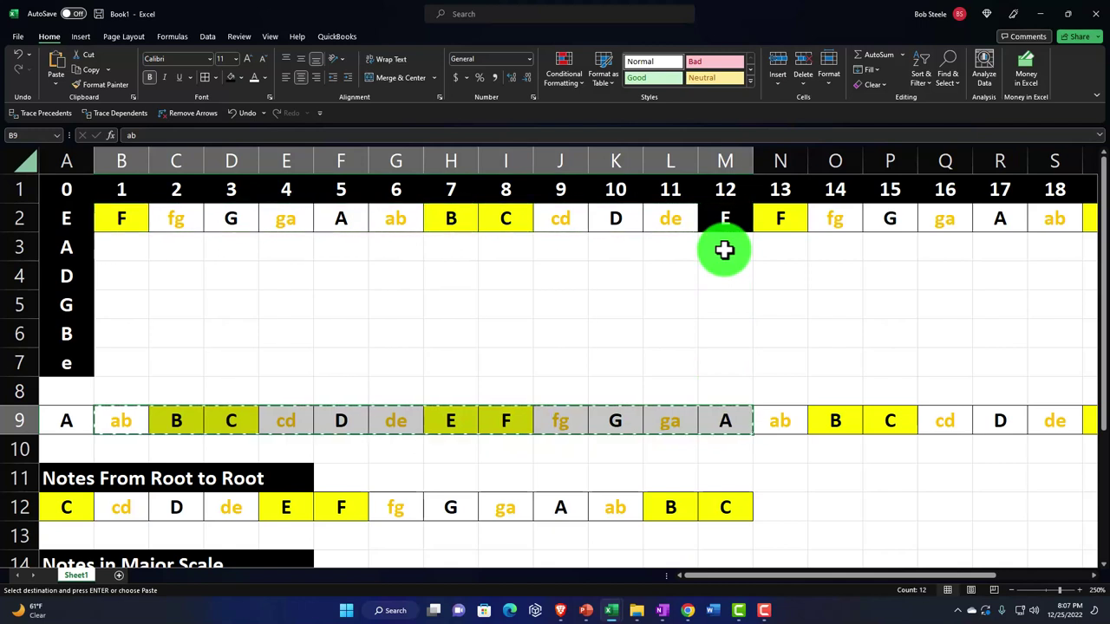
{"action": "left_click", "coordinate": [122, 246]}
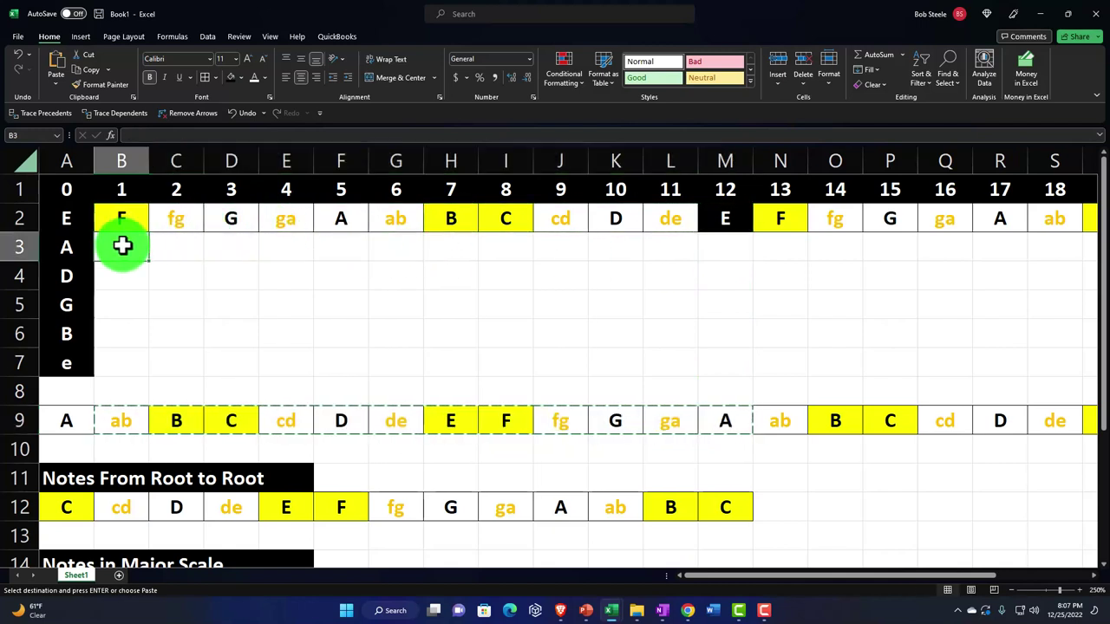
{"action": "key", "text": "ctrl+v"}
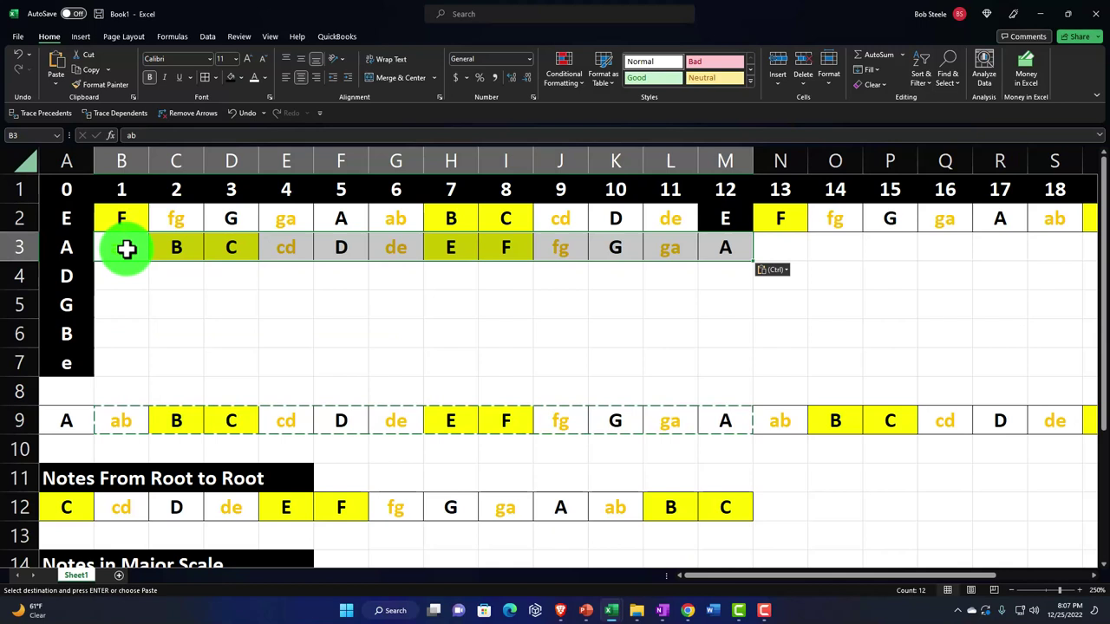
{"action": "left_click", "coordinate": [664, 307]}
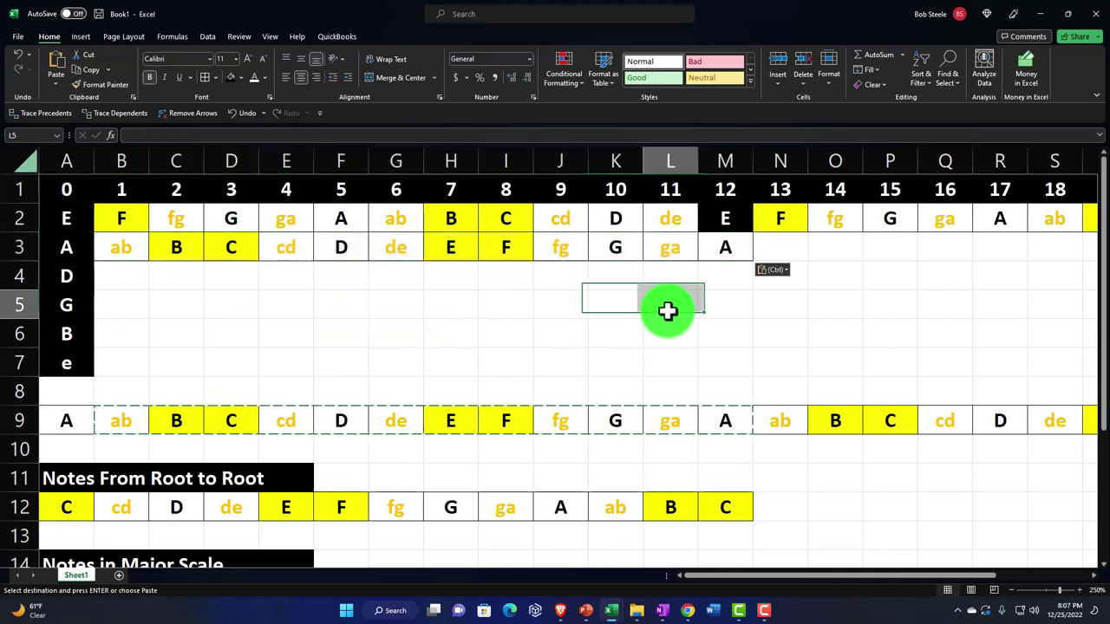
{"action": "left_click", "coordinate": [77, 246]}
{"action": "left_click", "coordinate": [92, 84]}
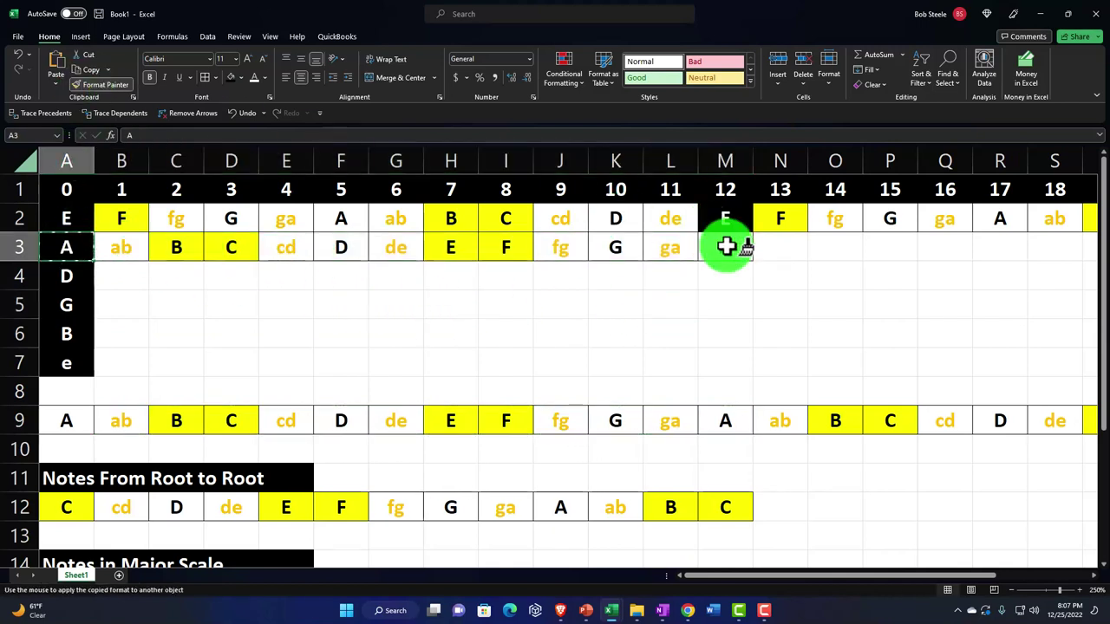
{"action": "left_click", "coordinate": [726, 247]}
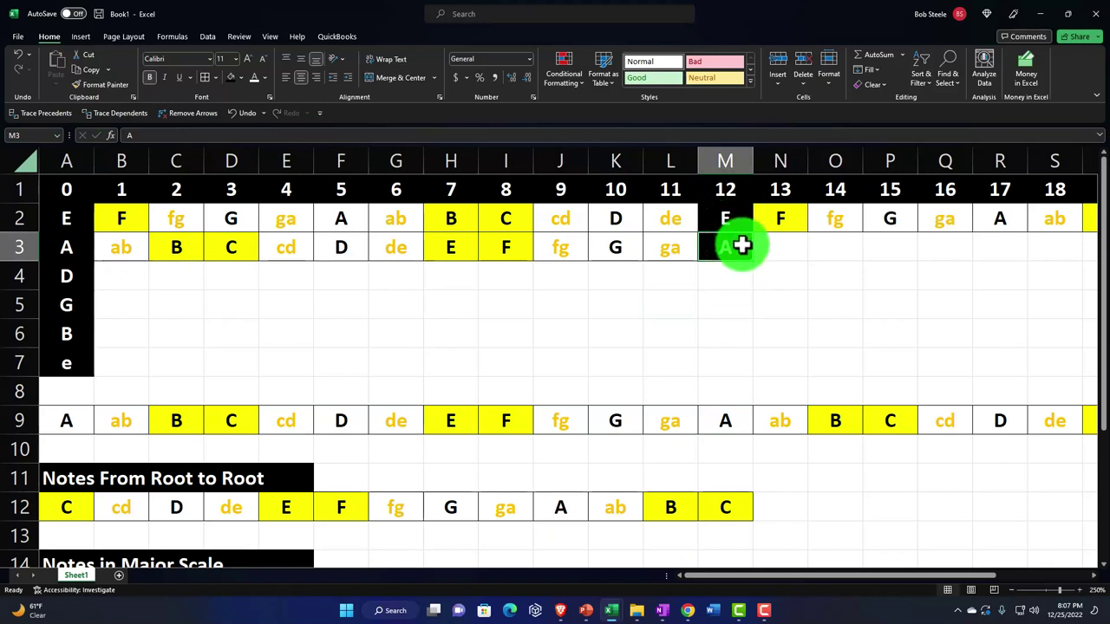
Repeat the twelve A-string notes into frets 13–24 starting at N3
{"action": "left_click_drag", "start_coordinate": [125, 249], "coordinate": [702, 251]}
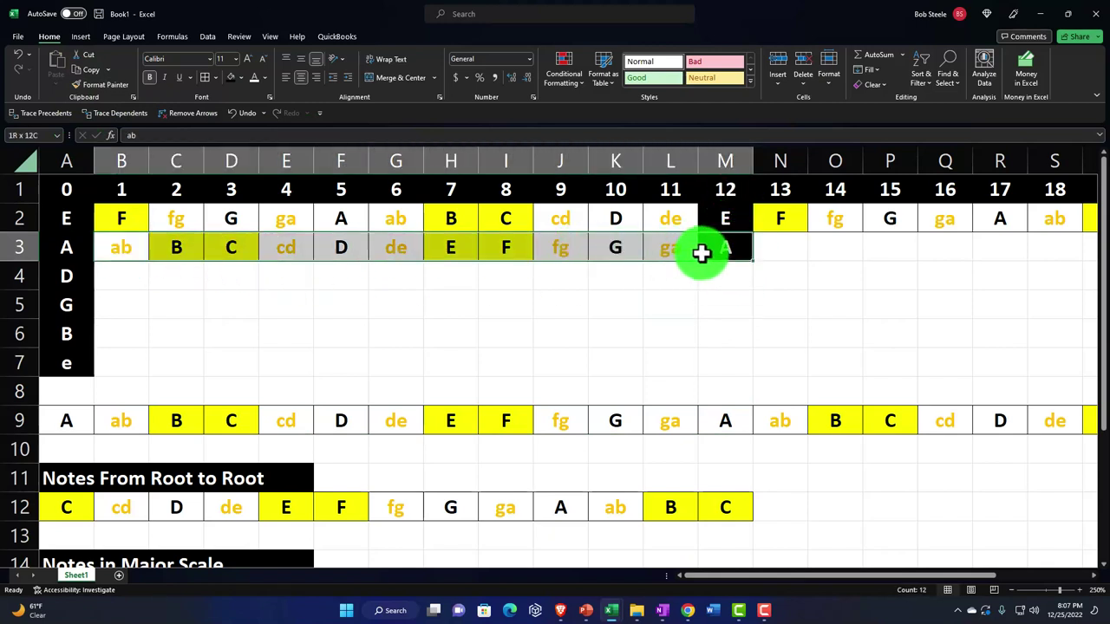
{"action": "left_click", "coordinate": [781, 244]}
{"action": "key", "text": "ctrl+v"}
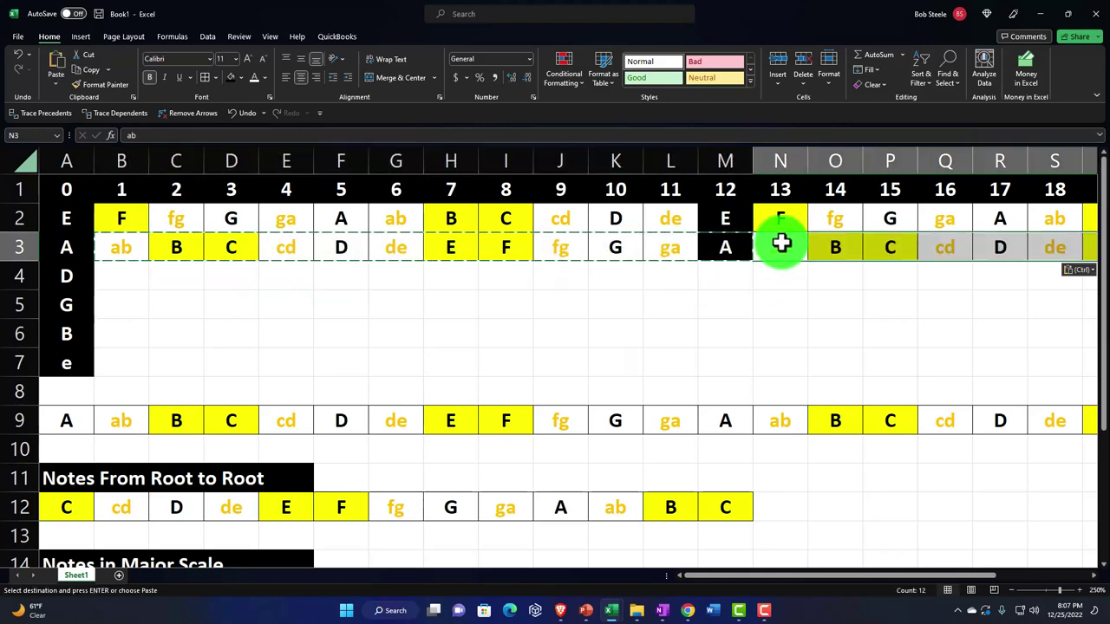
{"action": "key", "text": "ctrl+Right"}
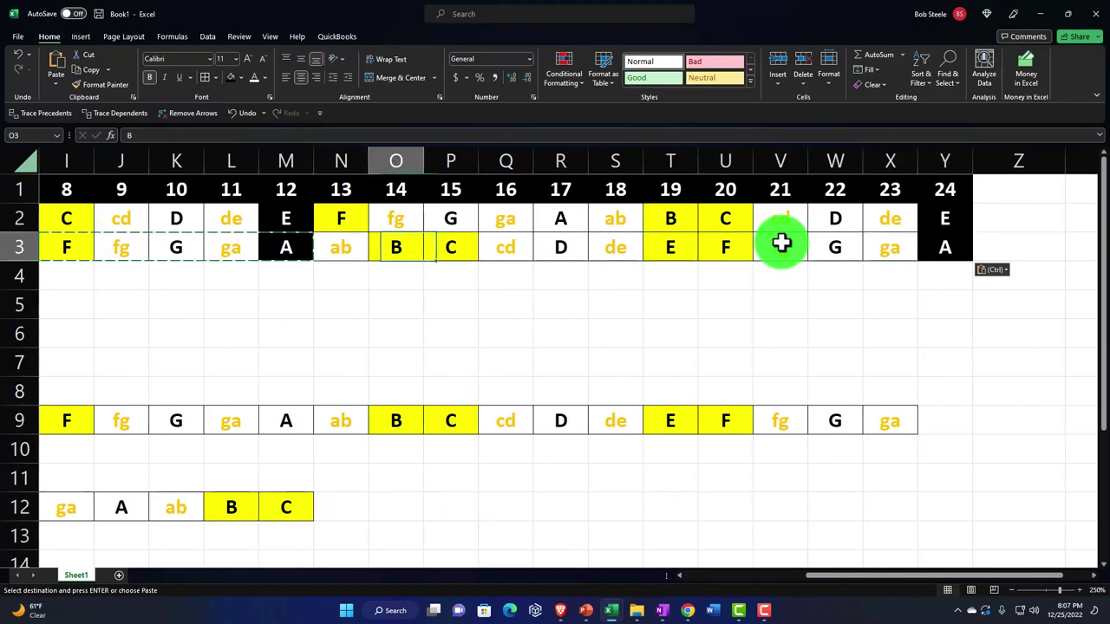
{"action": "key", "text": "ctrl+Left"}
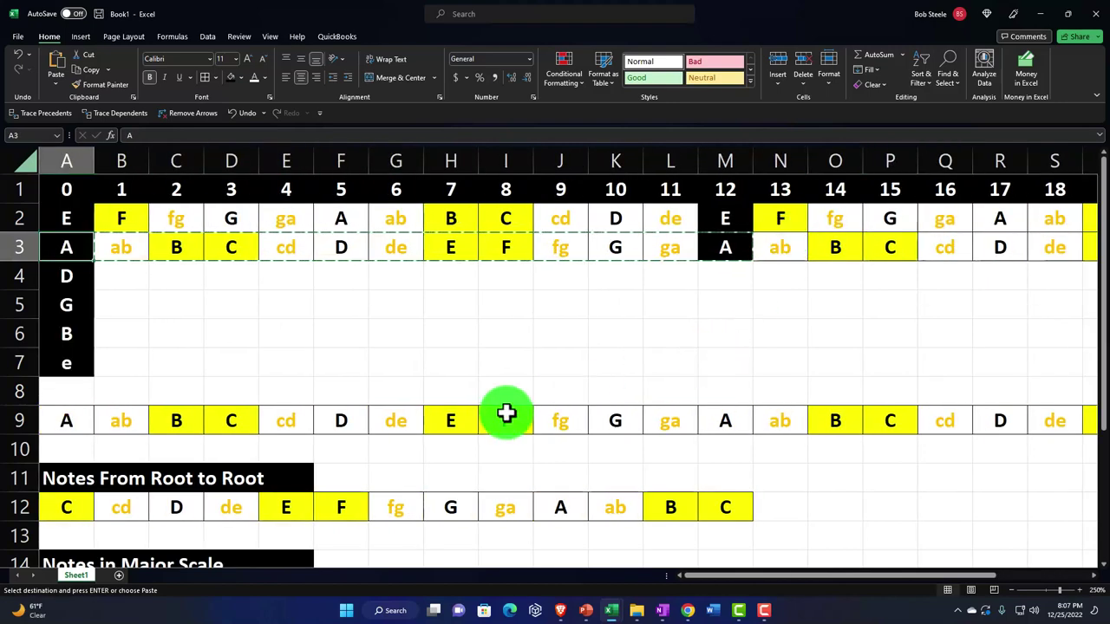
Copy twelve reference notes starting from de into D string frets 1–12
{"action": "left_click_drag", "start_coordinate": [349, 422], "coordinate": [653, 420]}
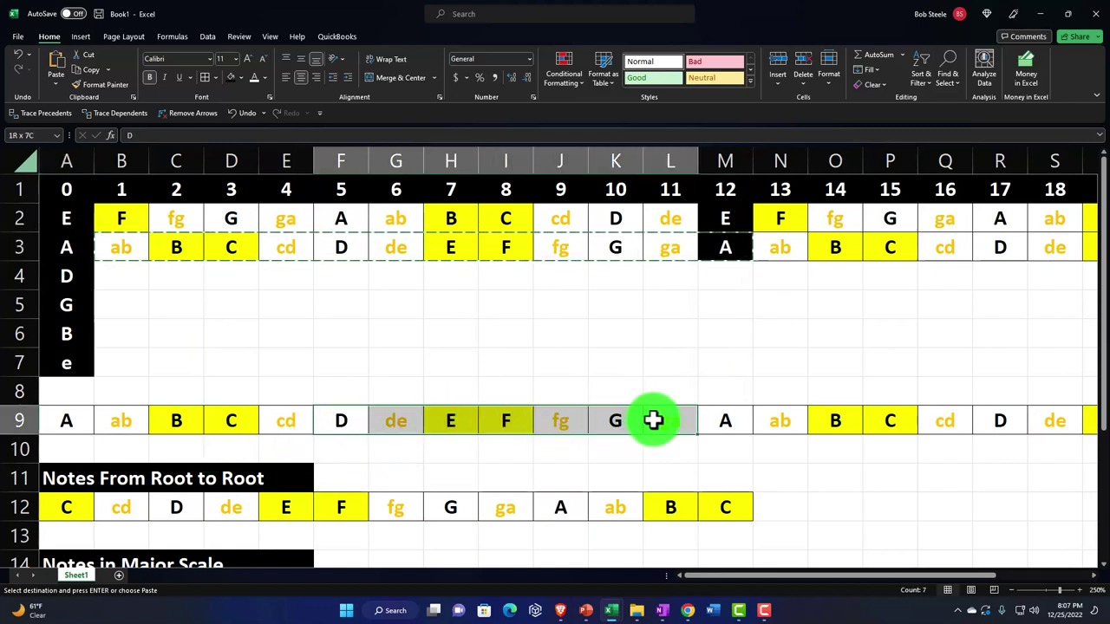
{"action": "left_click", "coordinate": [426, 463]}
{"action": "left_click", "coordinate": [404, 424]}
{"action": "left_click_drag", "start_coordinate": [448, 422], "coordinate": [986, 424]}
{"action": "key", "text": "ctrl+c"}
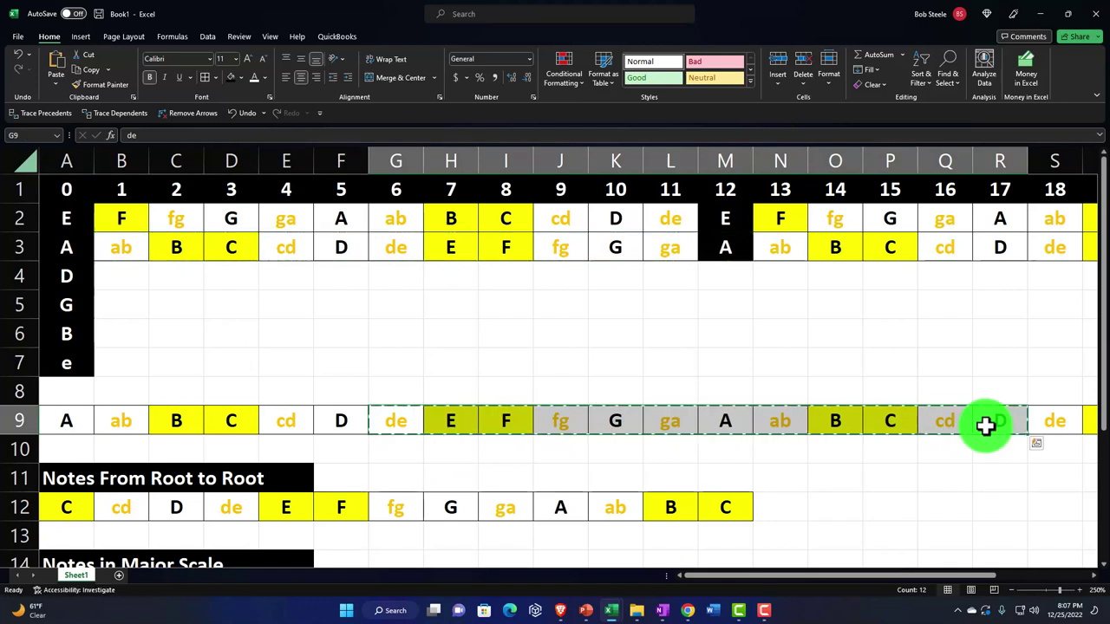
{"action": "left_click", "coordinate": [126, 278]}
{"action": "key", "text": "ctrl+v"}
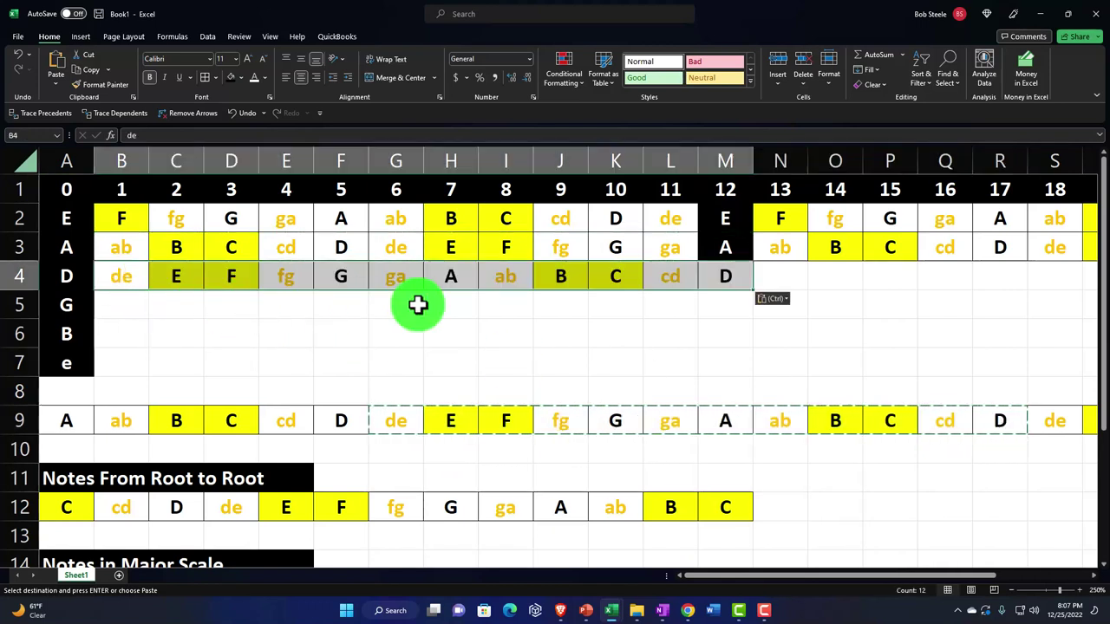
Shade the fret 12 D black using the format of the fret 12 A
{"action": "left_click", "coordinate": [724, 275]}
{"action": "left_click", "coordinate": [725, 248]}
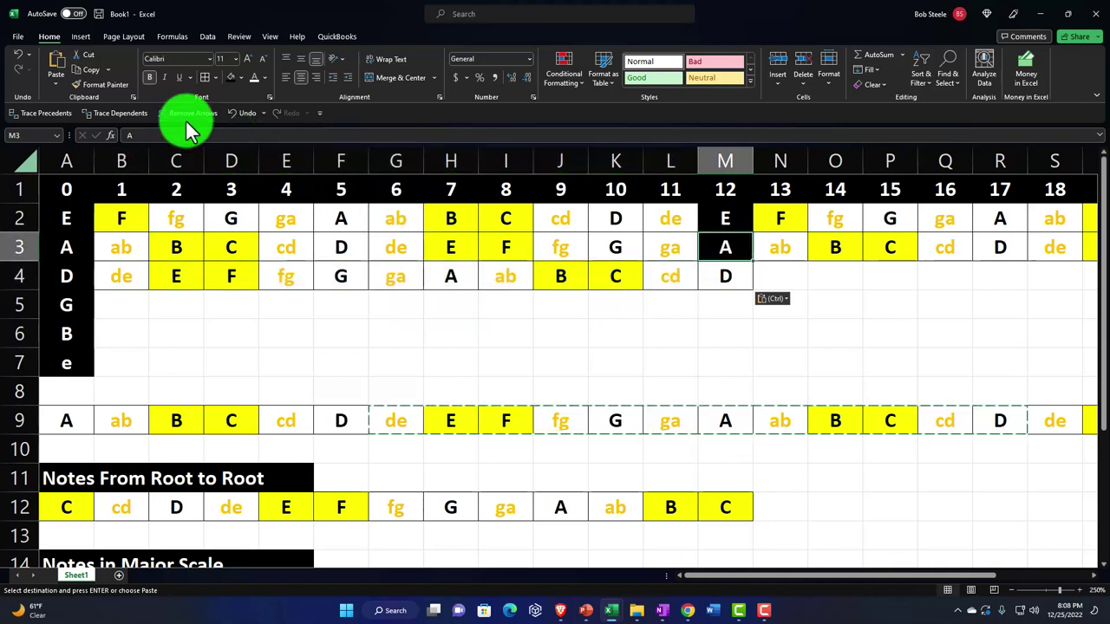
{"action": "left_click", "coordinate": [104, 84]}
{"action": "key", "text": "Down"}
{"action": "key", "text": "Return"}
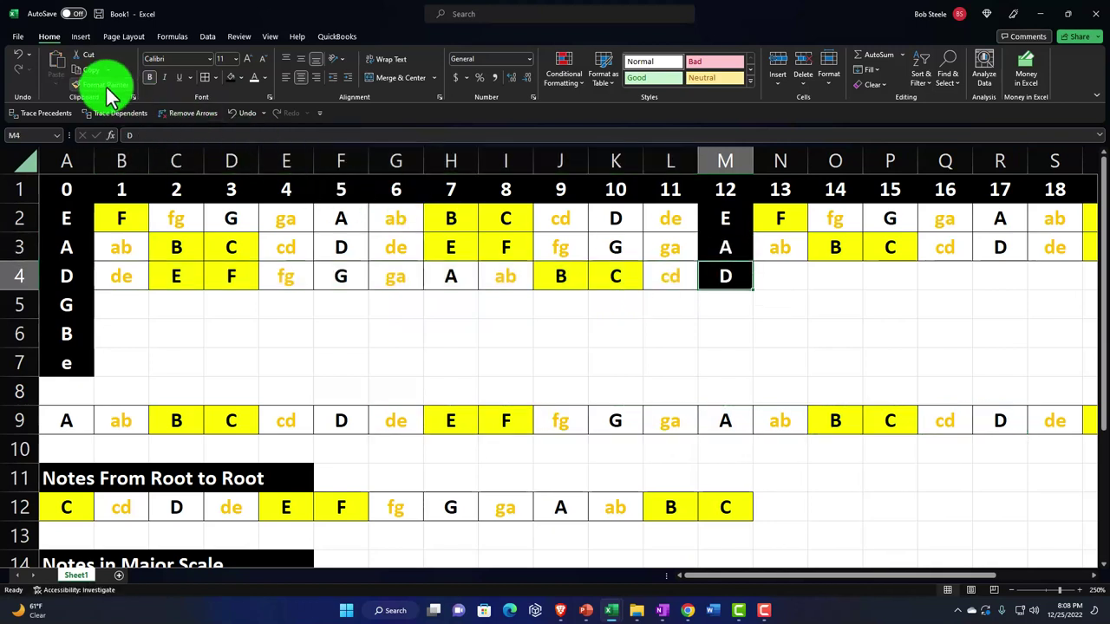
Repeat the D string's twelve-fret pattern into frets 13–24
{"action": "left_click", "coordinate": [77, 275]}
{"action": "left_click_drag", "start_coordinate": [110, 276], "coordinate": [689, 270]}
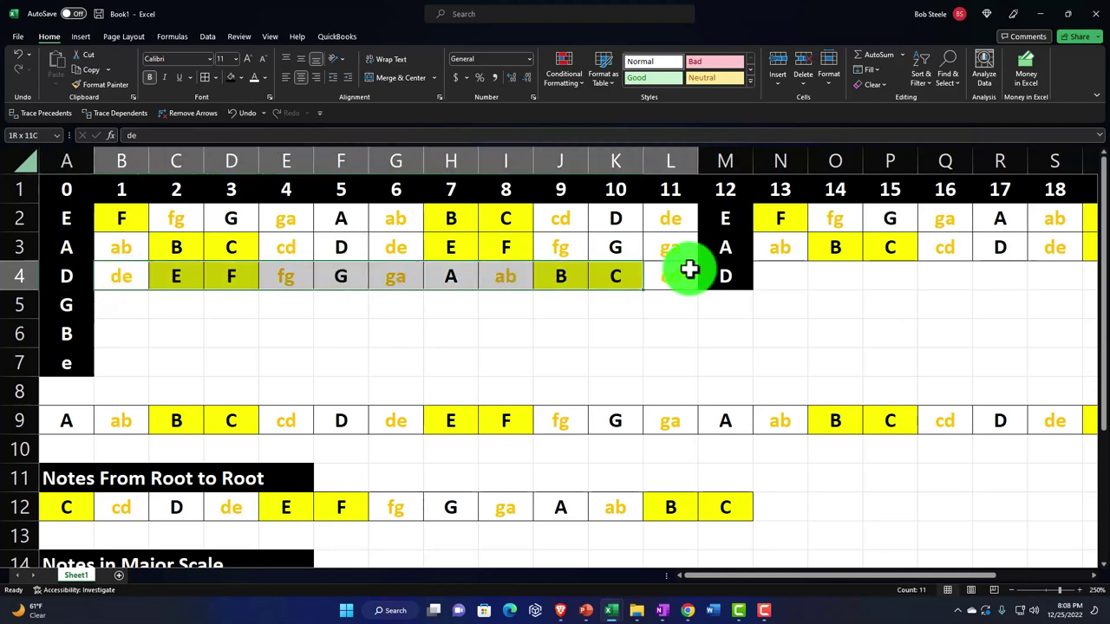
{"action": "left_click", "coordinate": [788, 276]}
{"action": "key", "text": "ctrl+v"}
{"action": "key", "text": "Right"}
{"action": "key", "text": "Right"}
{"action": "key", "text": "Right"}
{"action": "key", "text": "Right"}
{"action": "key", "text": "Right"}
{"action": "key", "text": "Right"}
{"action": "key", "text": "Right"}
{"action": "key", "text": "Right"}
{"action": "key", "text": "Right"}
{"action": "key", "text": "Right"}
{"action": "key", "text": "Right"}
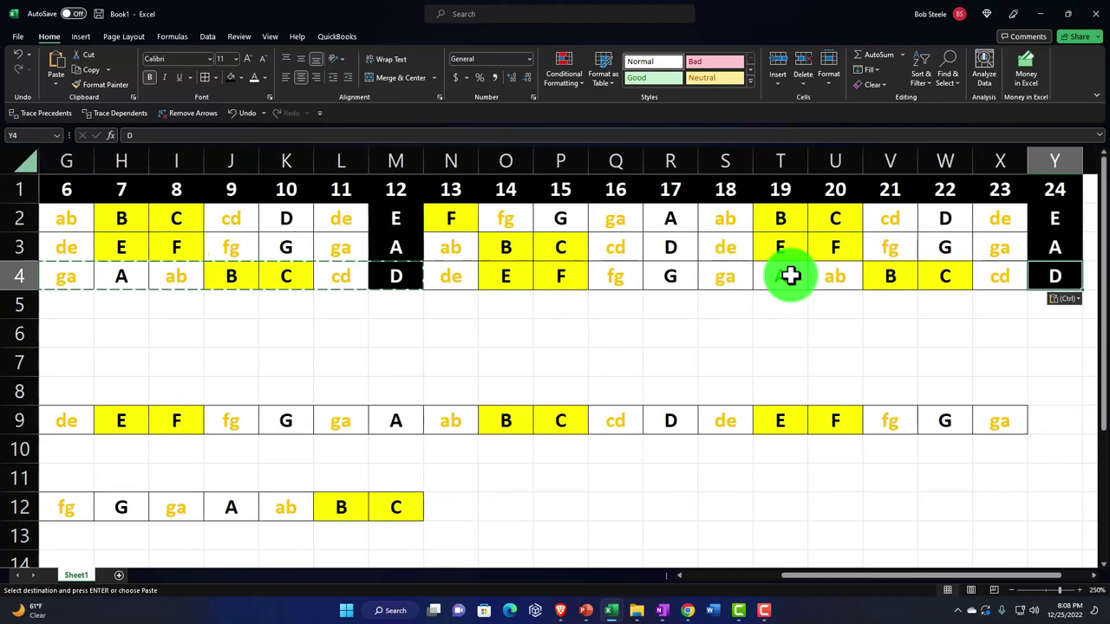
{"action": "key", "text": "Left"}
{"action": "key", "text": "Left"}
{"action": "key", "text": "Left"}
{"action": "key", "text": "Left"}
{"action": "key", "text": "Left"}
{"action": "key", "text": "Left"}
{"action": "key", "text": "Left"}
{"action": "key", "text": "Left"}
{"action": "key", "text": "Left"}
{"action": "key", "text": "Left"}
{"action": "key", "text": "Left"}
{"action": "key", "text": "Left"}
{"action": "key", "text": "Left"}
{"action": "key", "text": "Left"}
{"action": "key", "text": "Left"}
{"action": "key", "text": "Left"}
{"action": "key", "text": "Left"}
{"action": "key", "text": "Left"}
{"action": "key", "text": "Left"}
{"action": "key", "text": "Left"}
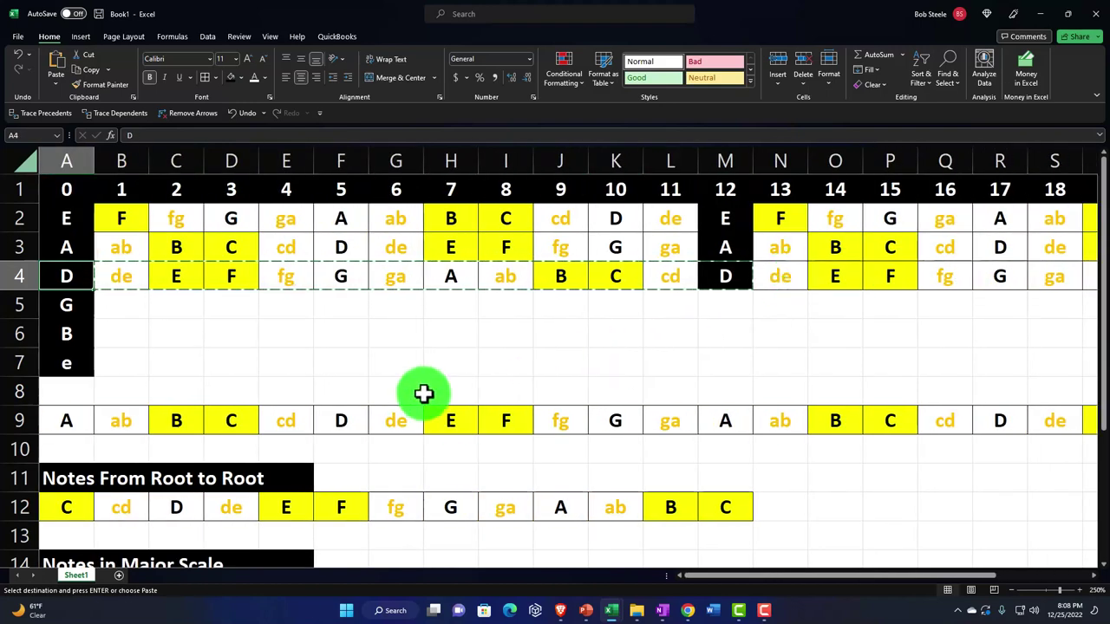
Copy twelve reference notes starting from ga into G string frets 1–12
{"action": "left_click", "coordinate": [610, 420]}
{"action": "left_click_drag", "start_coordinate": [665, 420], "coordinate": [1036, 424]}
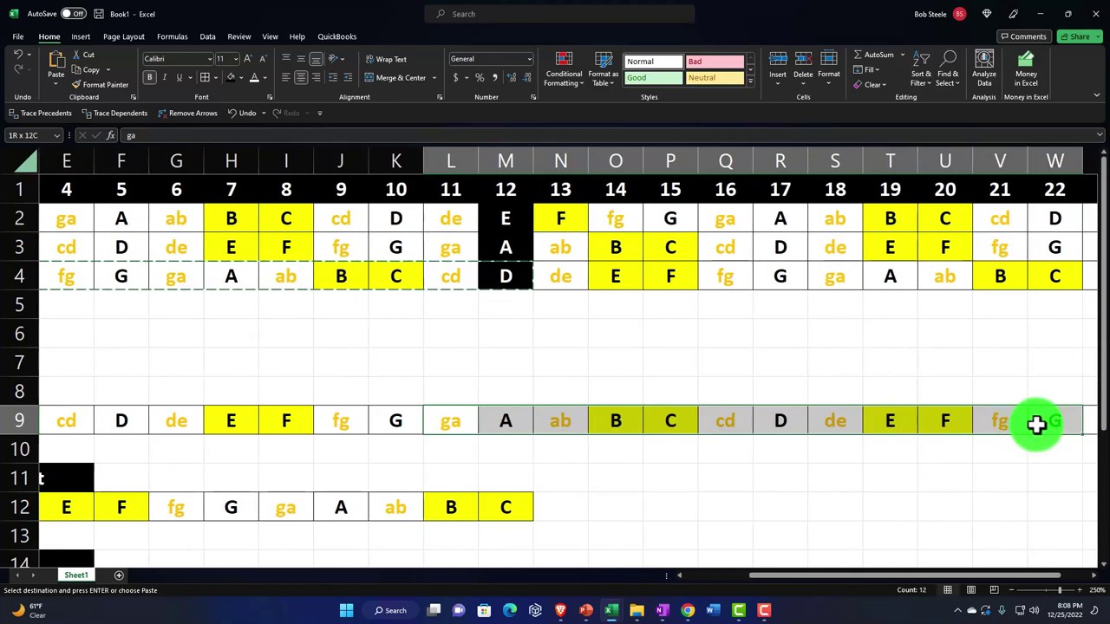
{"action": "key", "text": "ctrl+c"}
{"action": "left_click", "coordinate": [719, 576]}
{"action": "left_click", "coordinate": [129, 305]}
{"action": "key", "text": "ctrl+v"}
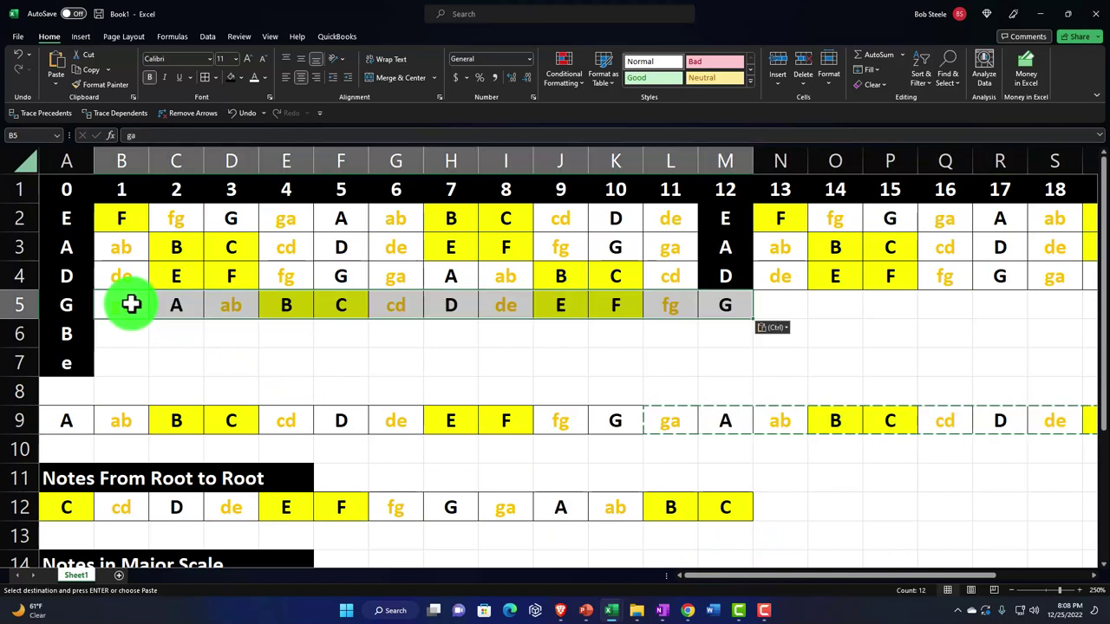
Shade the fret 12 G black and repeat the pattern into frets 13–24
{"action": "left_click", "coordinate": [721, 285]}
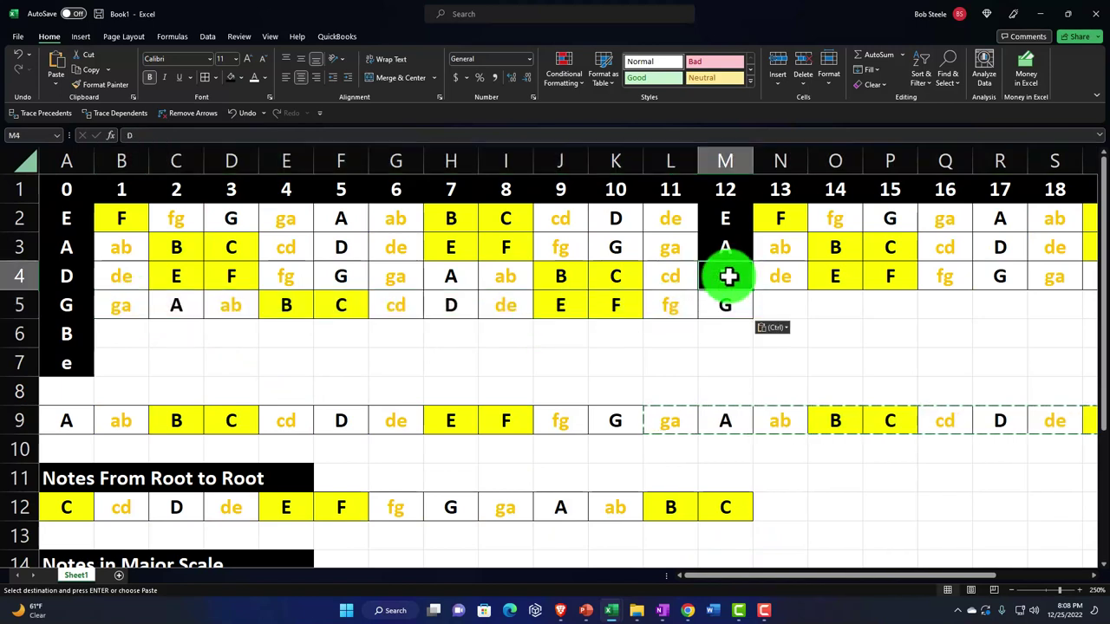
{"action": "left_click", "coordinate": [100, 87]}
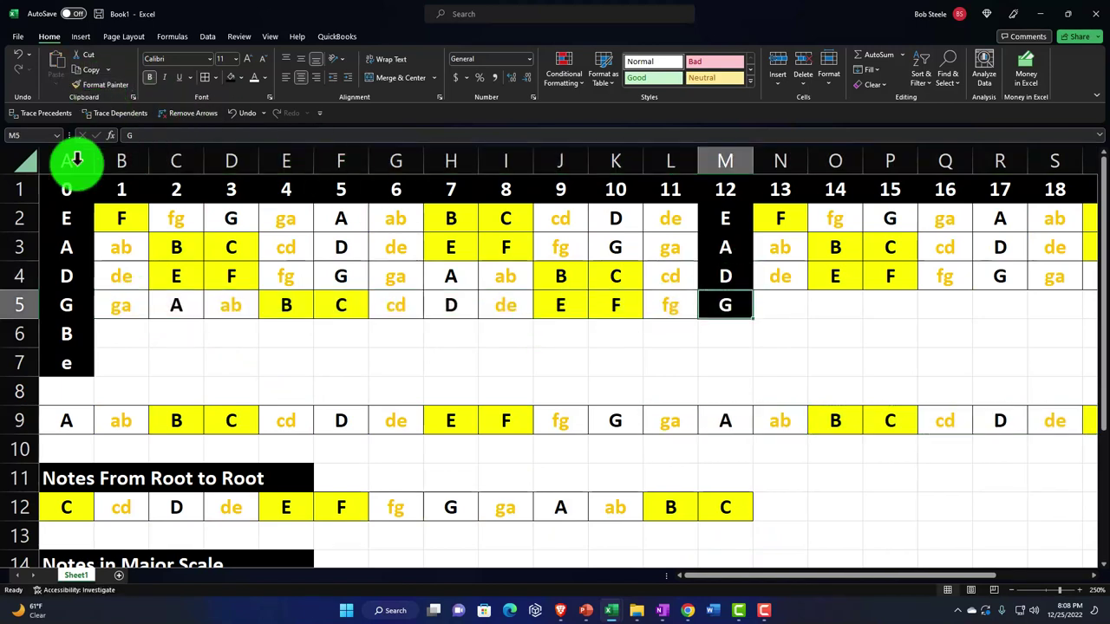
{"action": "left_click_drag", "start_coordinate": [121, 305], "coordinate": [703, 304]}
{"action": "left_click", "coordinate": [798, 307]}
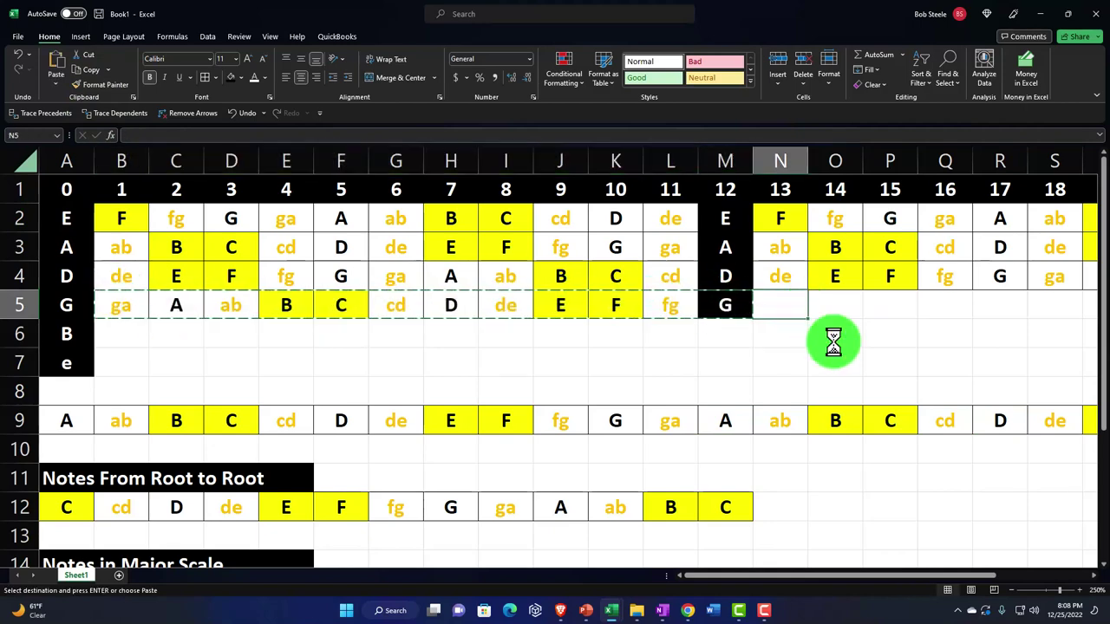
{"action": "key", "text": "ctrl+v"}
{"action": "left_click_drag", "start_coordinate": [908, 578], "coordinate": [788, 589]}
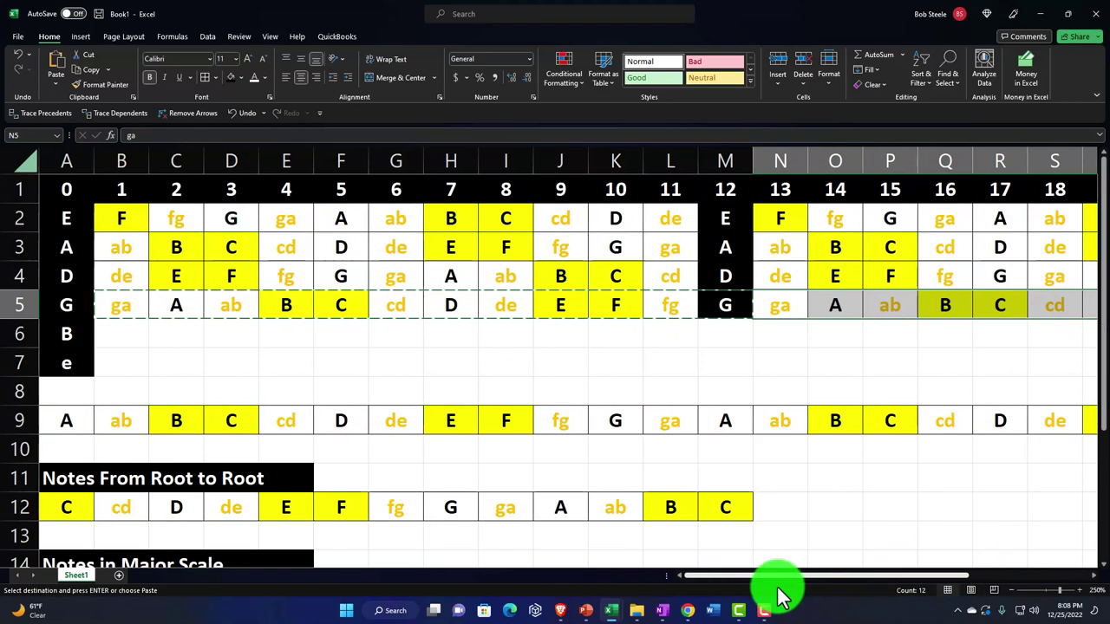
{"action": "scroll", "coordinate": [626, 514], "scroll_direction": "down", "scroll_amount": 1}
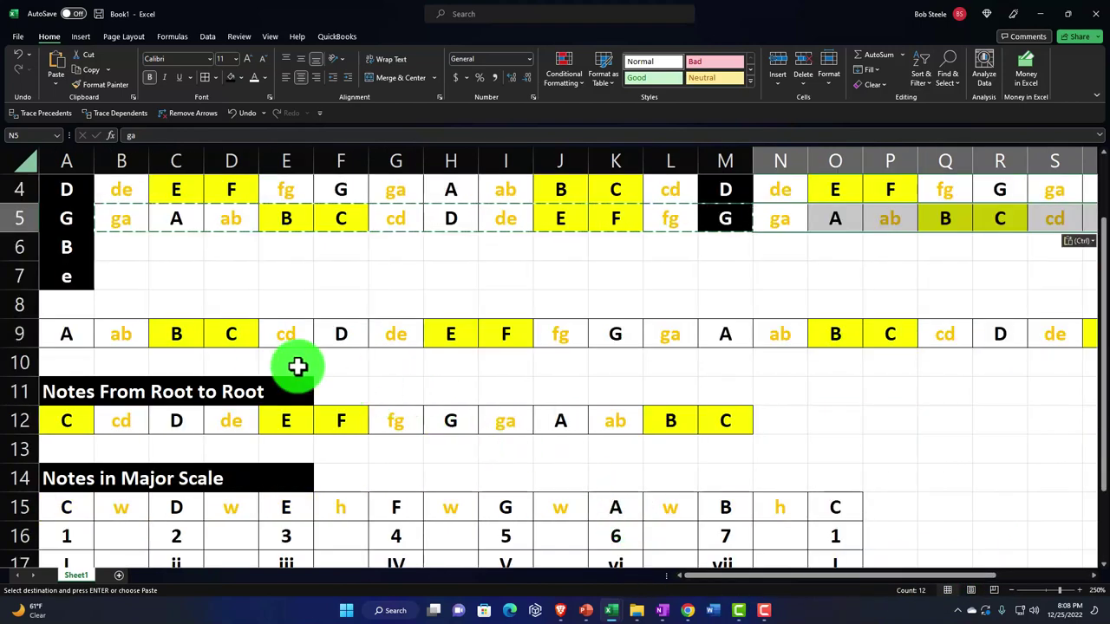
Paste reference notes from C into the B string row, then undo it
{"action": "left_click", "coordinate": [240, 334]}
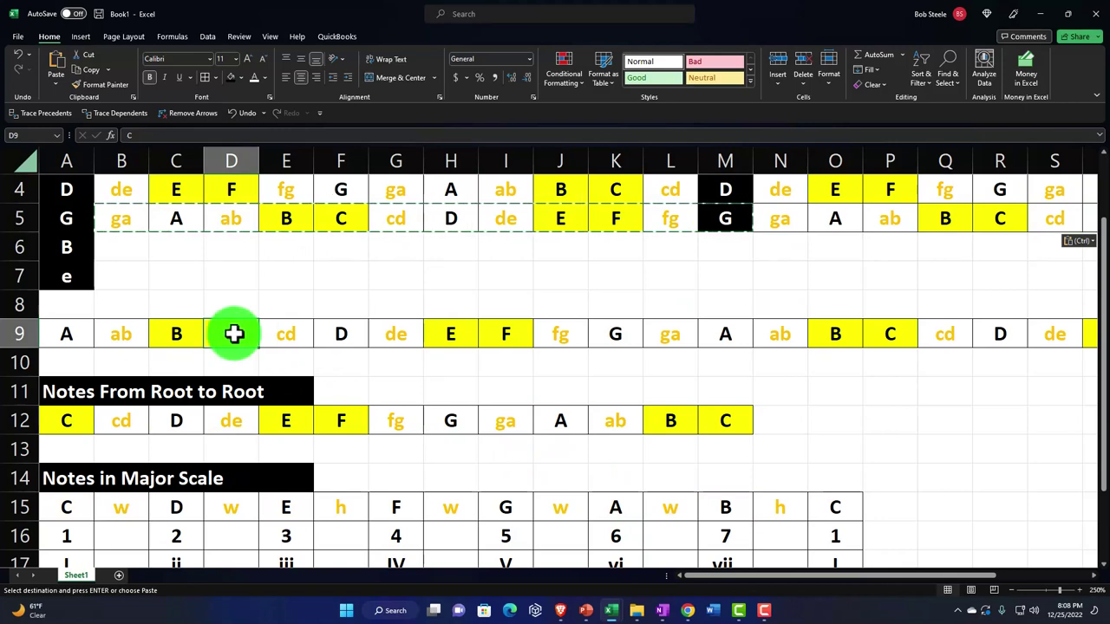
{"action": "left_click_drag", "start_coordinate": [234, 335], "coordinate": [872, 337]}
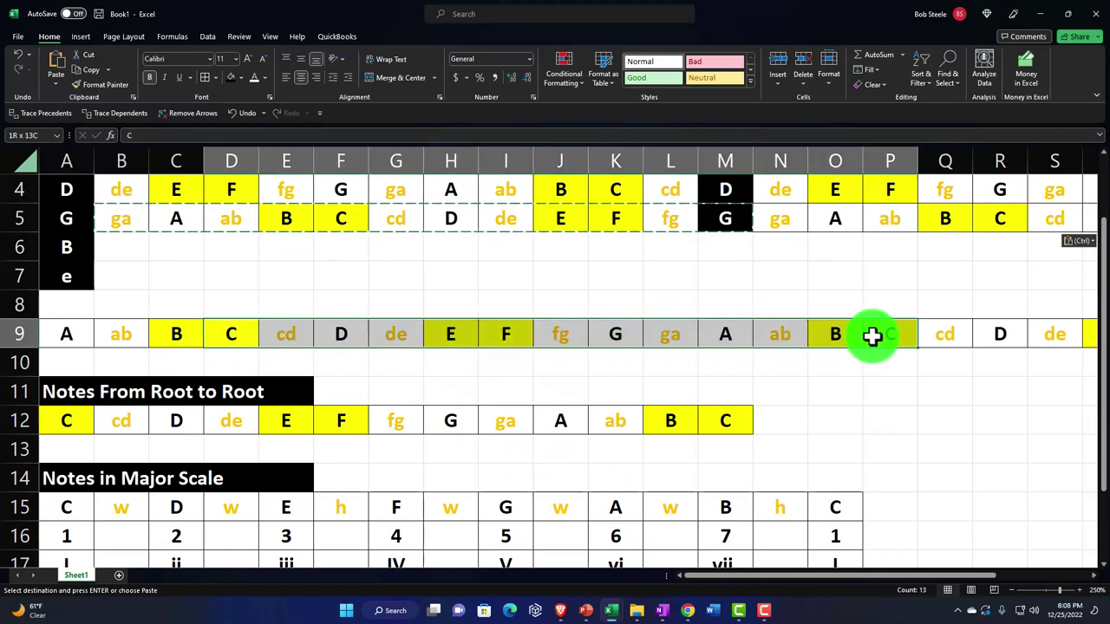
{"action": "key", "text": "ctrl+c"}
{"action": "key", "text": "ctrl+q"}
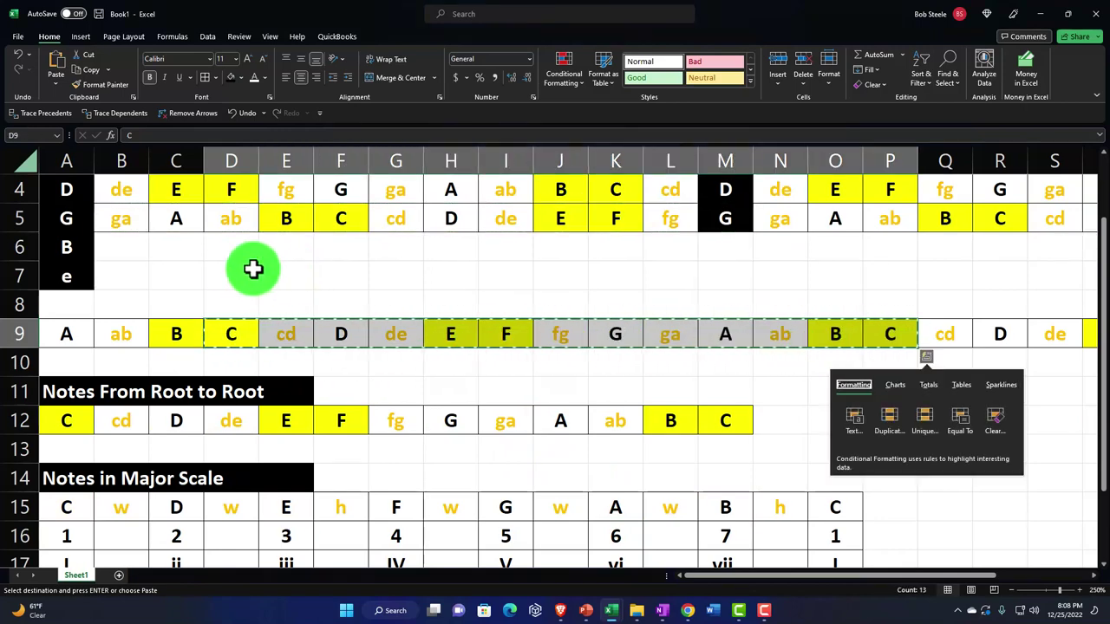
{"action": "left_click", "coordinate": [139, 253]}
{"action": "key", "text": "ctrl+v"}
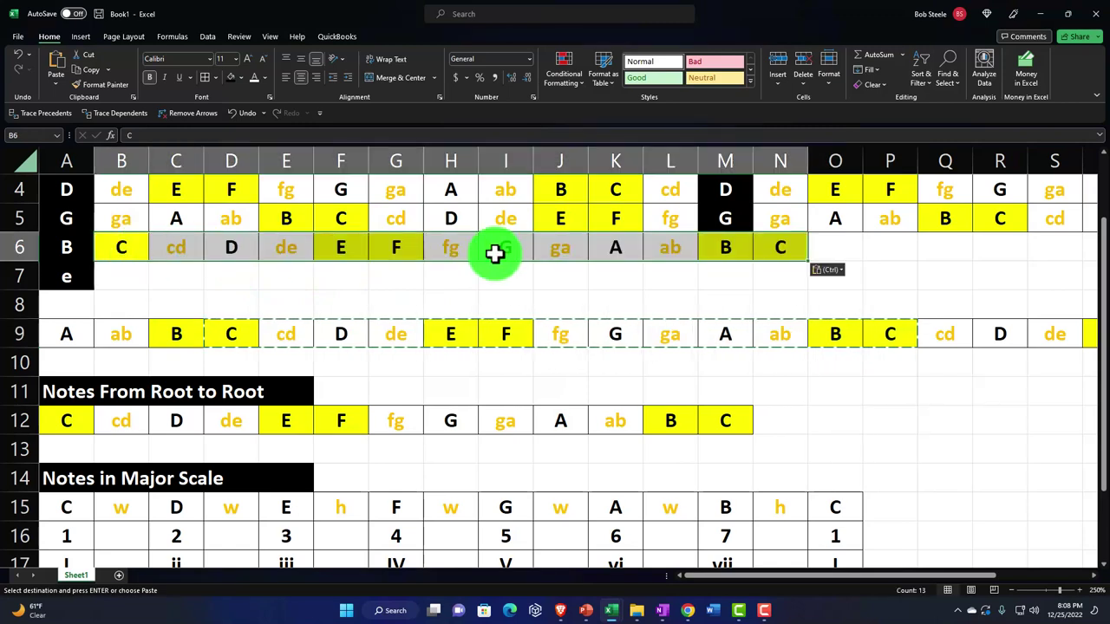
{"action": "left_click", "coordinate": [18, 54]}
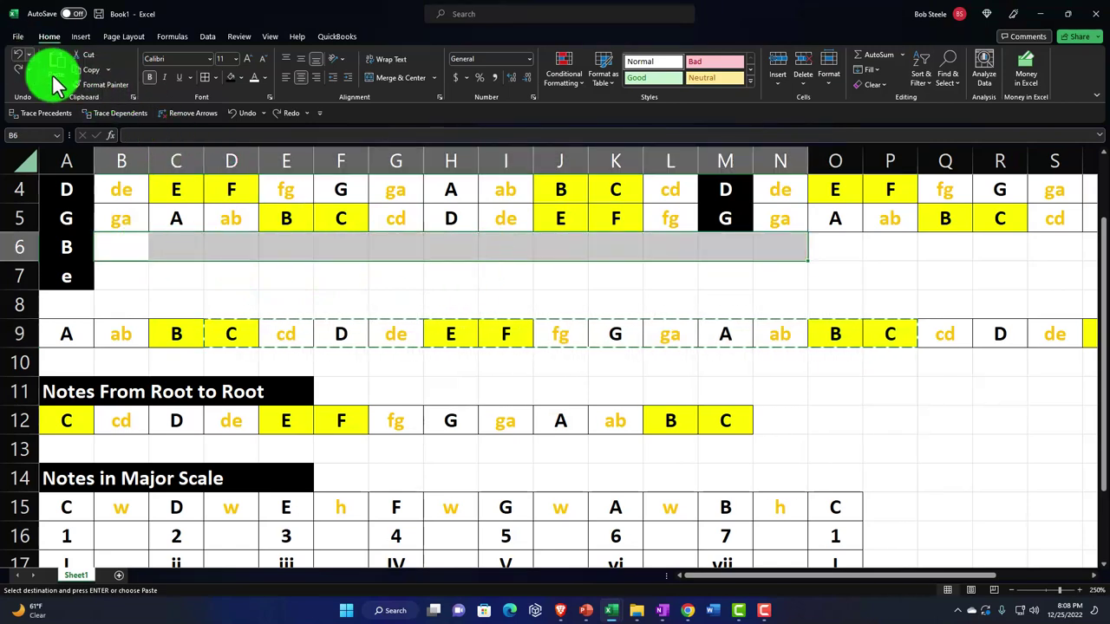
Copy twelve reference notes starting at C into B string frets 1–12
{"action": "left_click_drag", "start_coordinate": [289, 334], "coordinate": [869, 343]}
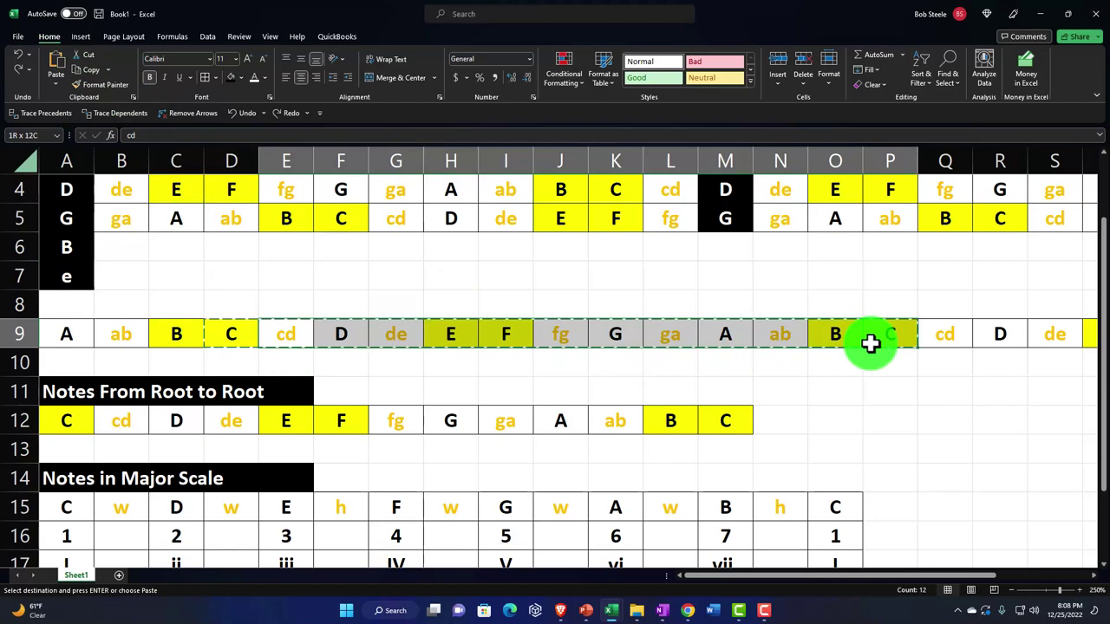
{"action": "key", "text": "ctrl+c"}
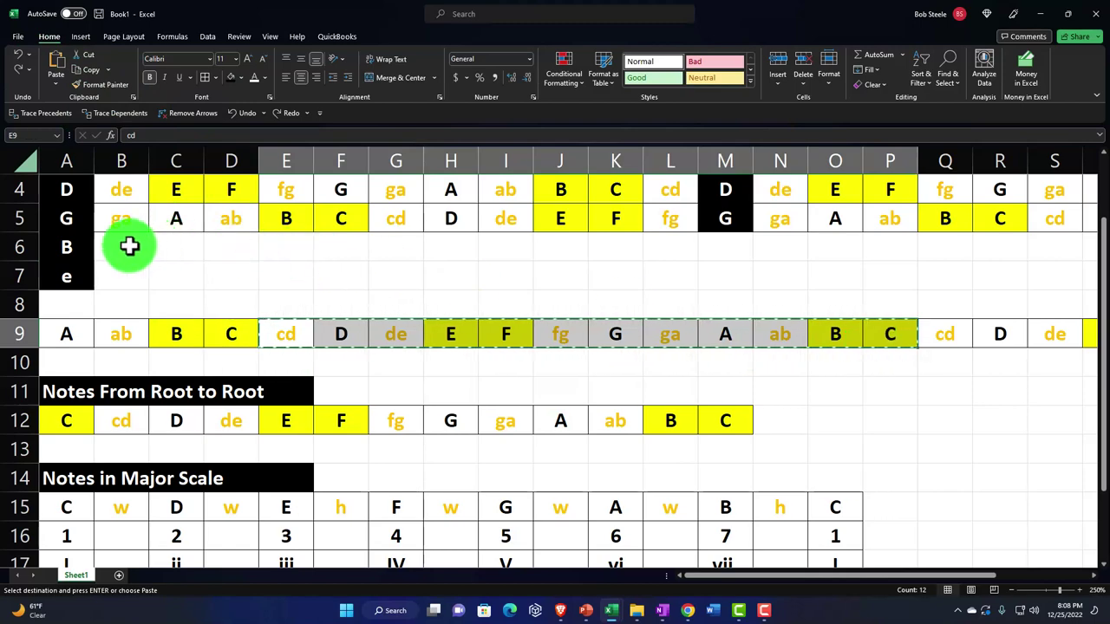
{"action": "left_click", "coordinate": [223, 331]}
{"action": "left_click_drag", "start_coordinate": [222, 331], "coordinate": [819, 335]}
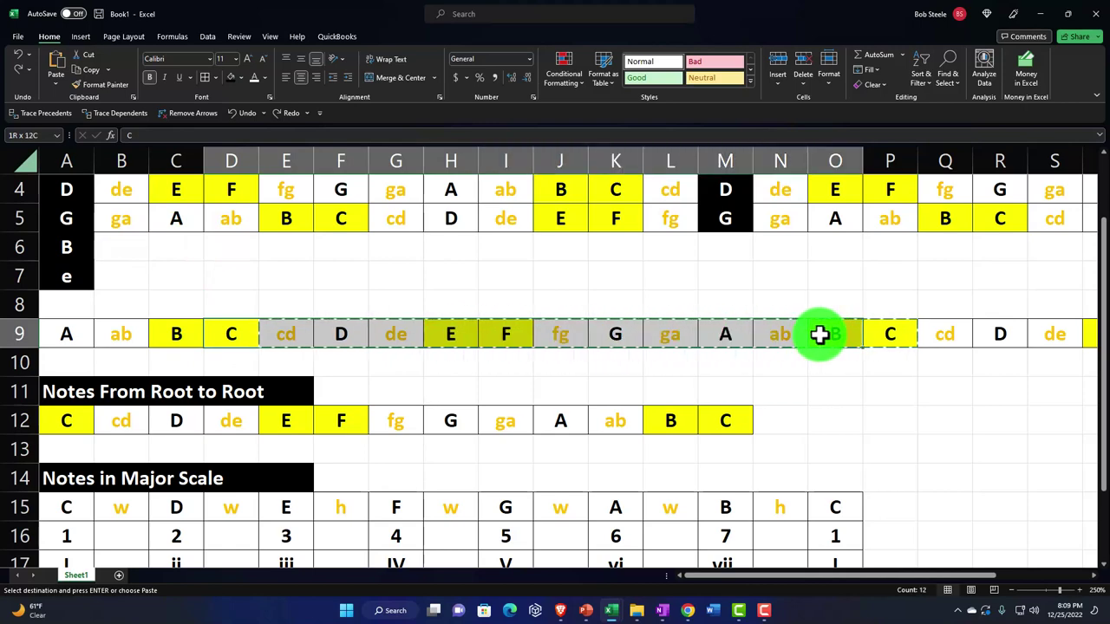
{"action": "left_click", "coordinate": [127, 242]}
{"action": "key", "text": "ctrl+v"}
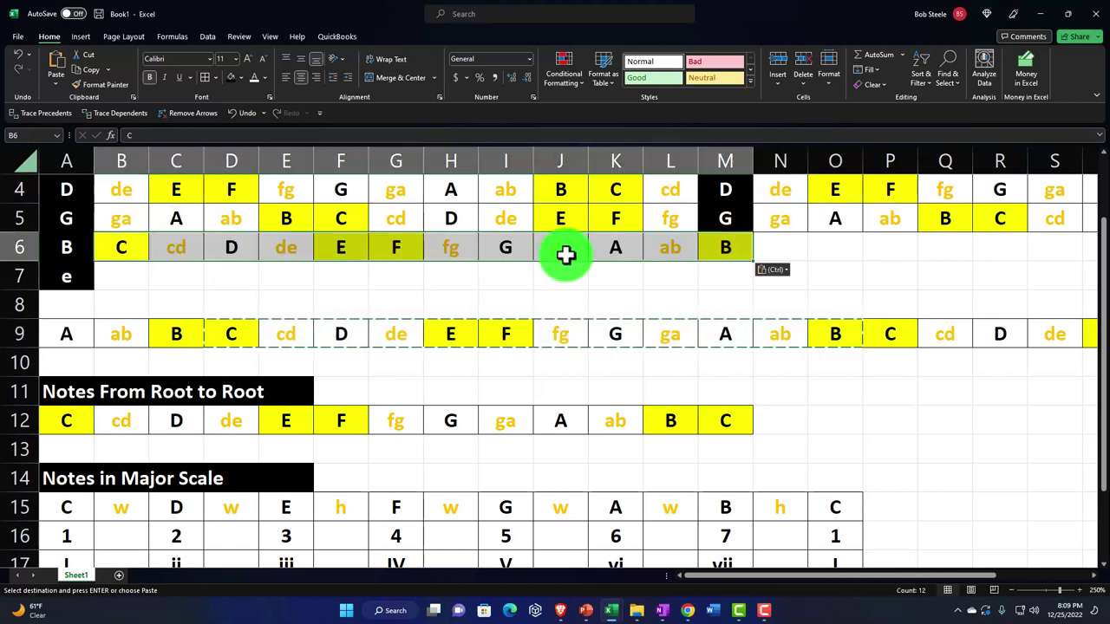
Shade the fret 12 B black and repeat the B notes into frets 13–24
{"action": "left_click", "coordinate": [735, 219]}
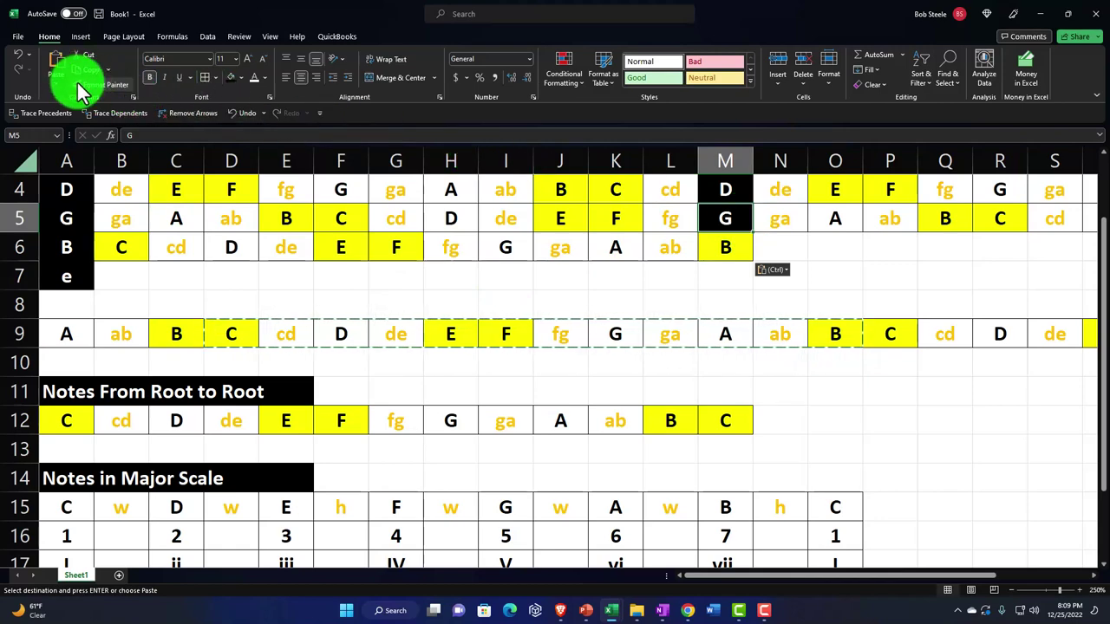
{"action": "key", "text": "Down"}
{"action": "key", "text": "Return"}
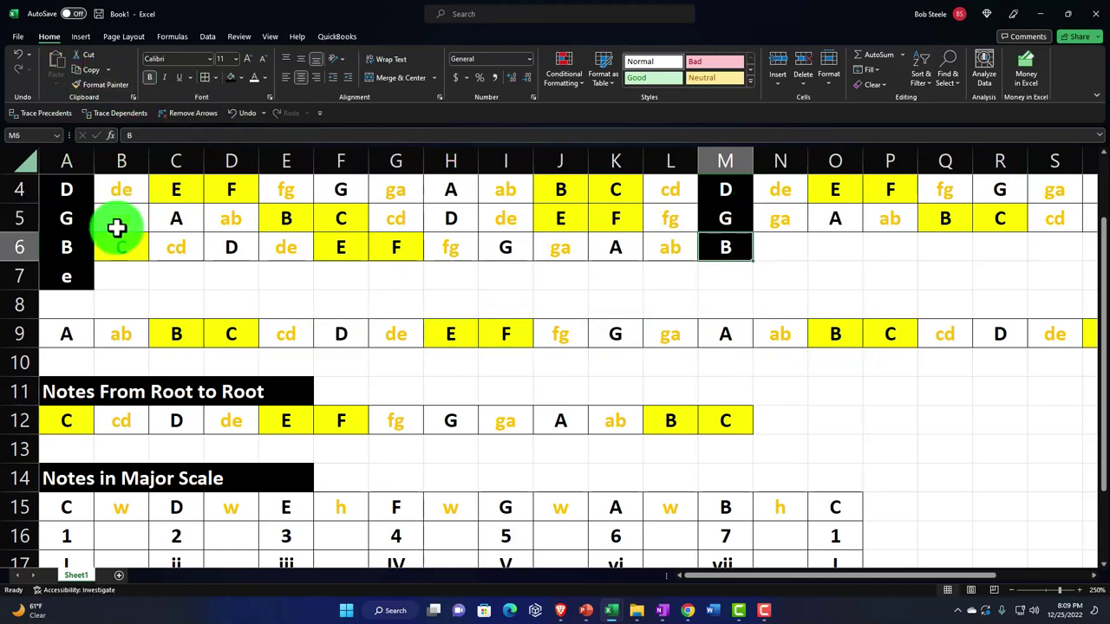
{"action": "left_click_drag", "start_coordinate": [120, 245], "coordinate": [702, 249]}
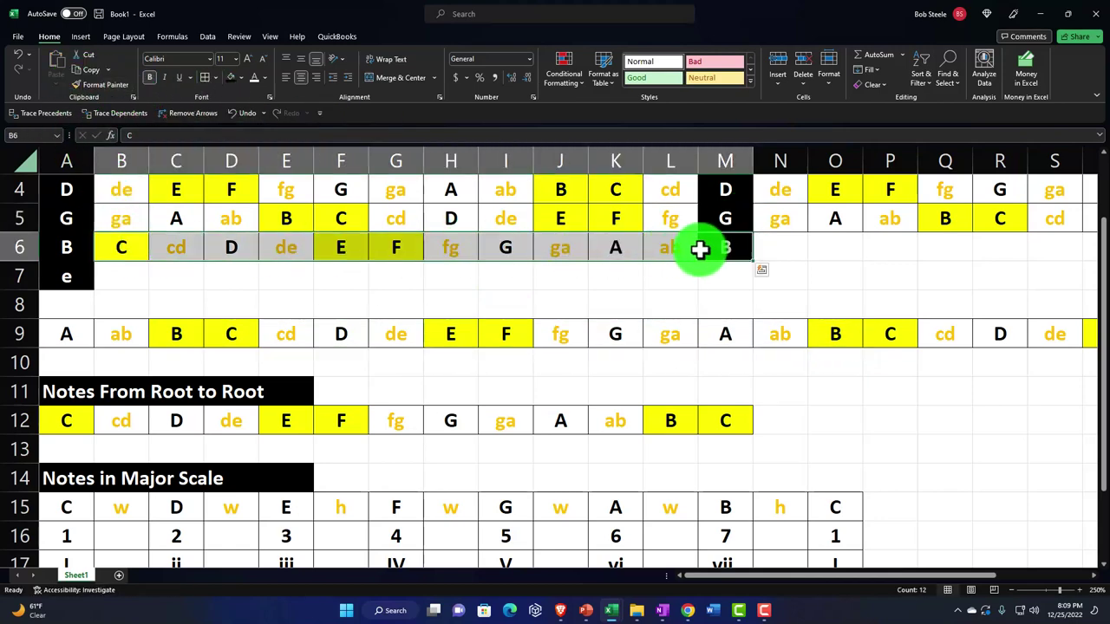
{"action": "key", "text": "ctrl+c"}
{"action": "left_click", "coordinate": [774, 247]}
{"action": "key", "text": "ctrl+v"}
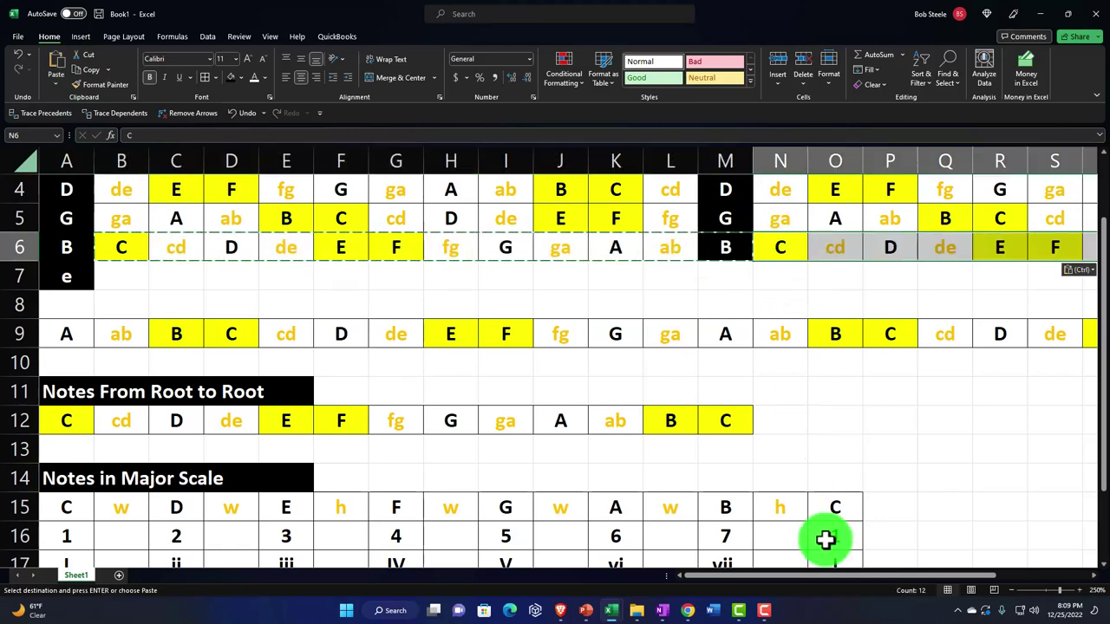
{"action": "left_click_drag", "start_coordinate": [830, 576], "coordinate": [780, 576]}
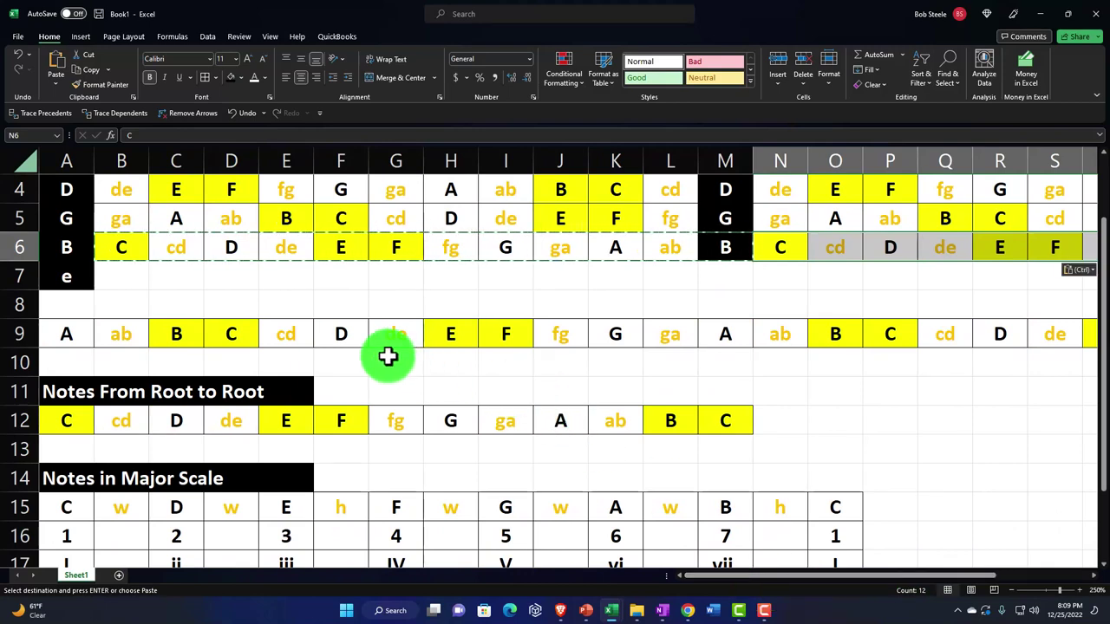
{"action": "scroll", "coordinate": [387, 356], "scroll_direction": "up", "scroll_amount": 1}
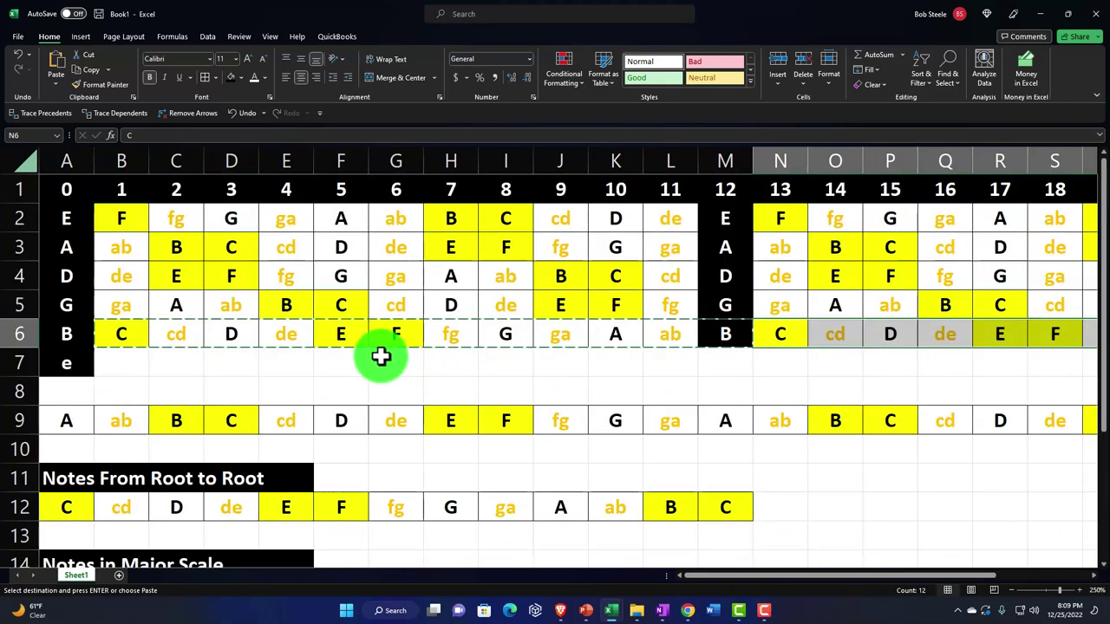
Copy the low E string notes for frets 1–11 for the high e row
{"action": "left_click", "coordinate": [121, 217]}
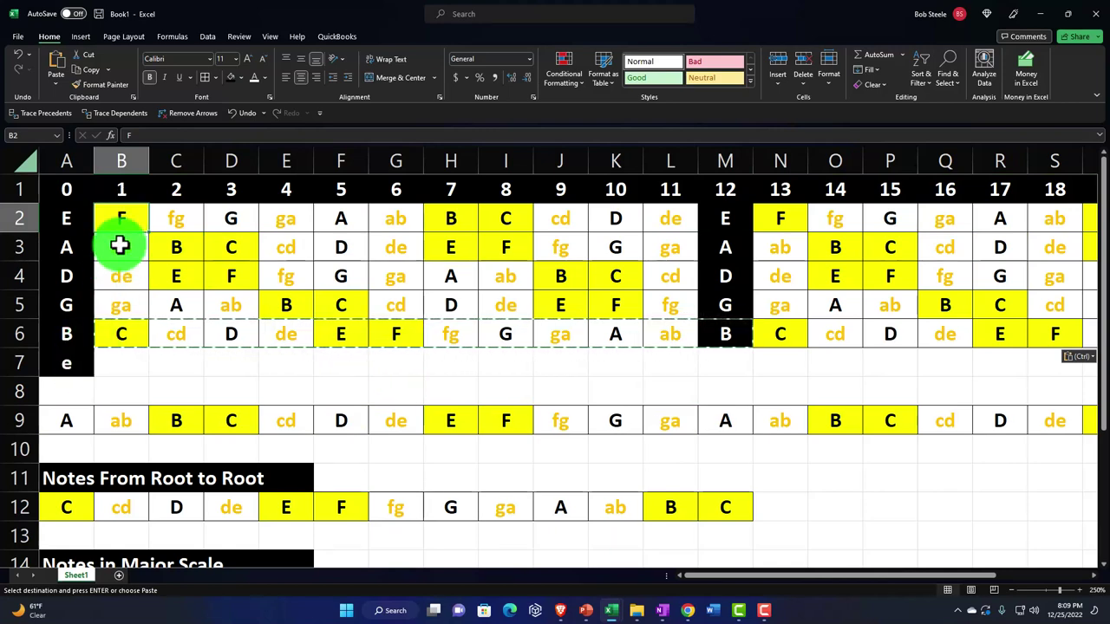
{"action": "left_click_drag", "start_coordinate": [116, 217], "coordinate": [643, 220]}
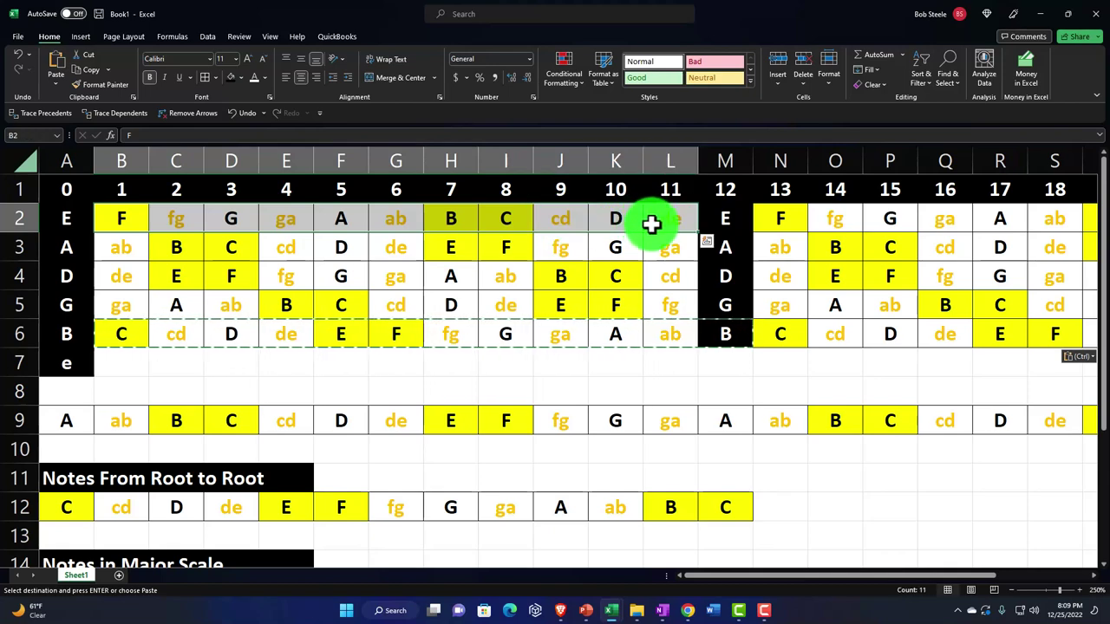
{"action": "key", "text": "ctrl+c"}
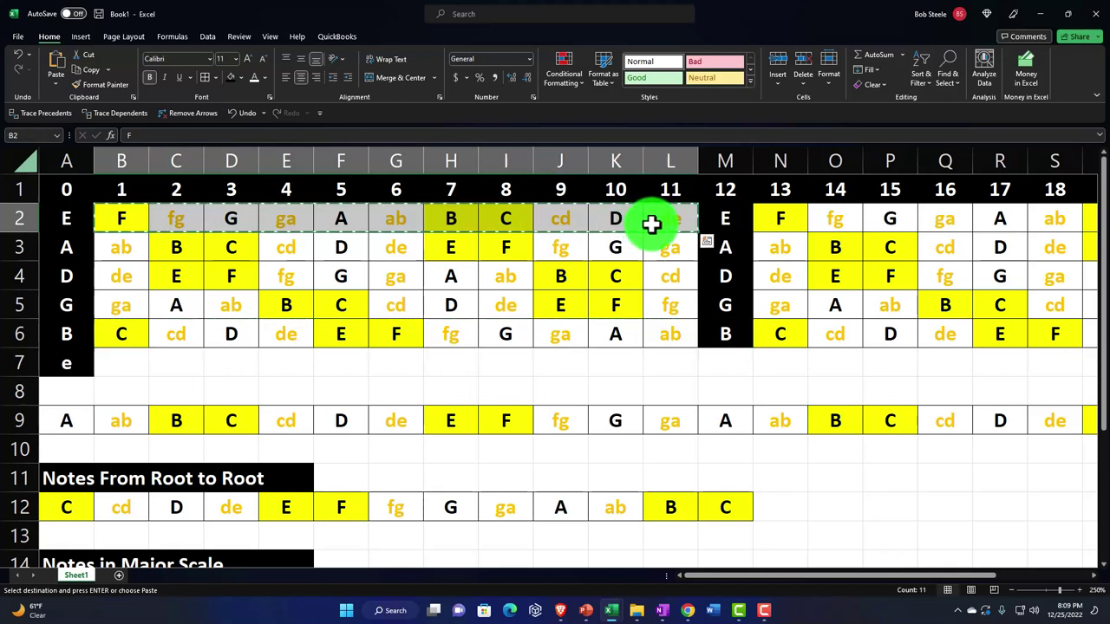
{"action": "left_click", "coordinate": [128, 361]}
Paste the E notes into high e frets 1–11 and put e at fret 12
{"action": "key", "text": "ctrl+v"}
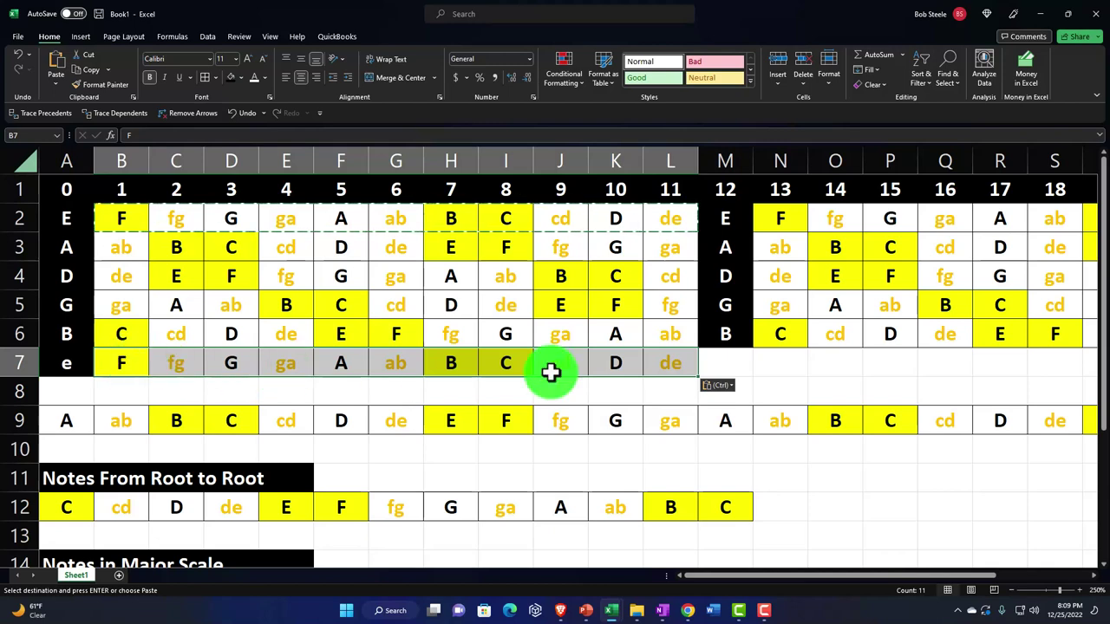
{"action": "left_click", "coordinate": [78, 354]}
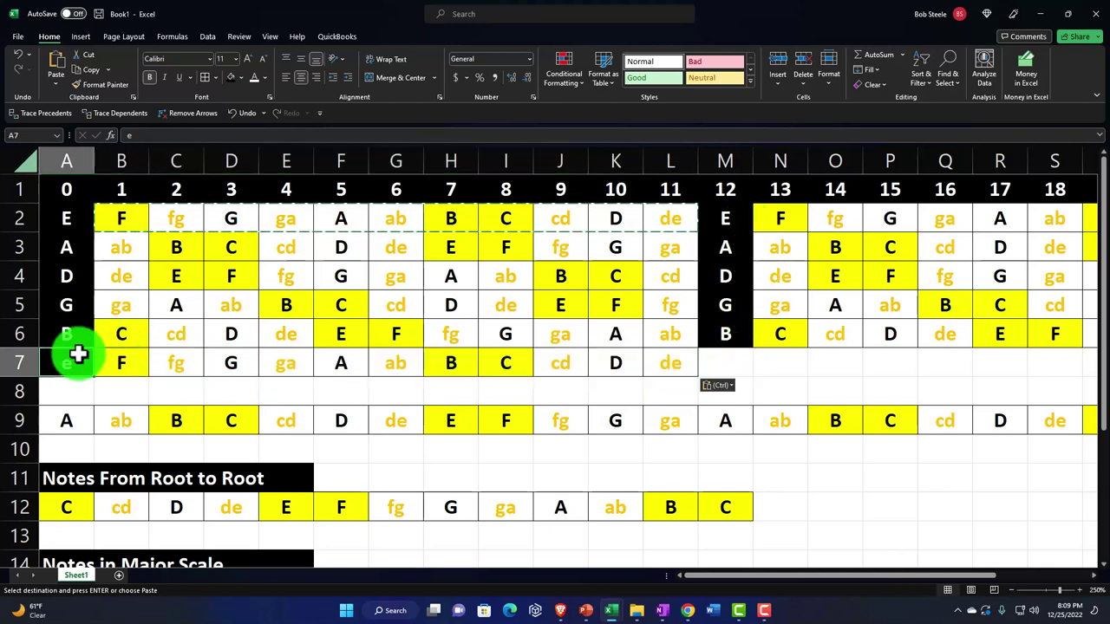
{"action": "key", "text": "ctrl+c"}
{"action": "left_click", "coordinate": [725, 359]}
{"action": "key", "text": "ctrl+v"}
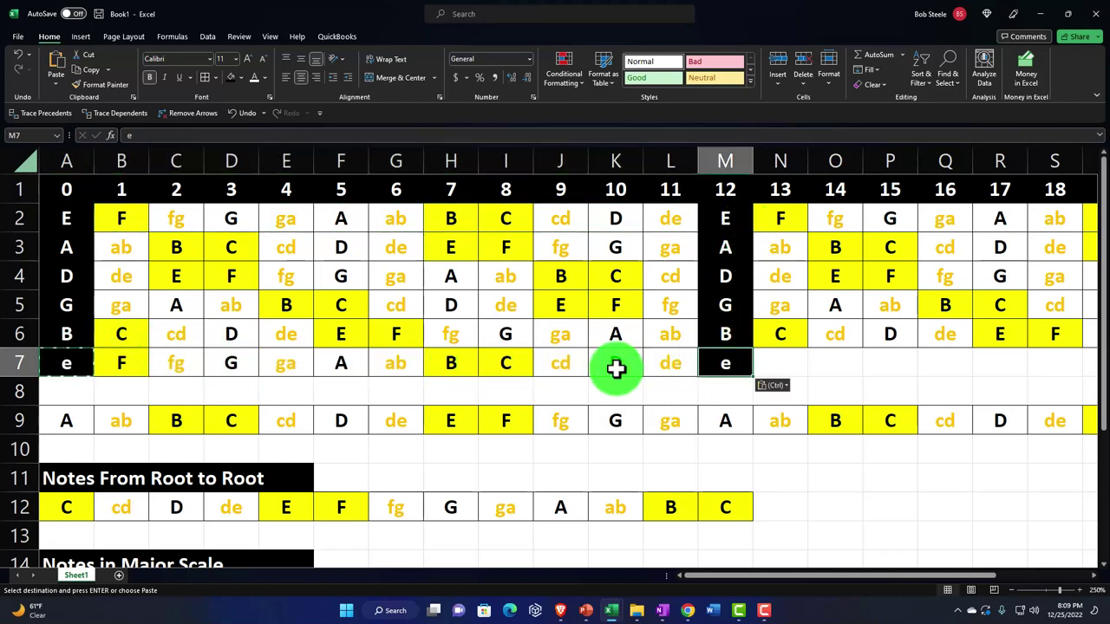
Repeat the high e notes after fret 12 and place e at fret 24
{"action": "left_click_drag", "start_coordinate": [121, 362], "coordinate": [650, 364]}
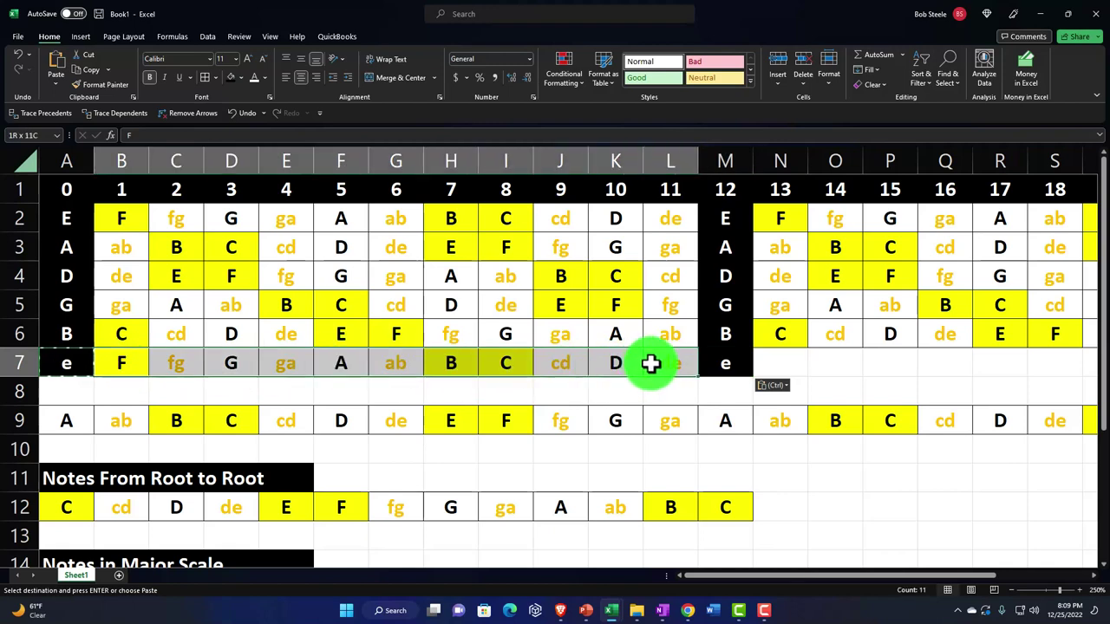
{"action": "key", "text": "ctrl+c"}
{"action": "left_click", "coordinate": [793, 364]}
{"action": "key", "text": "ctrl+v"}
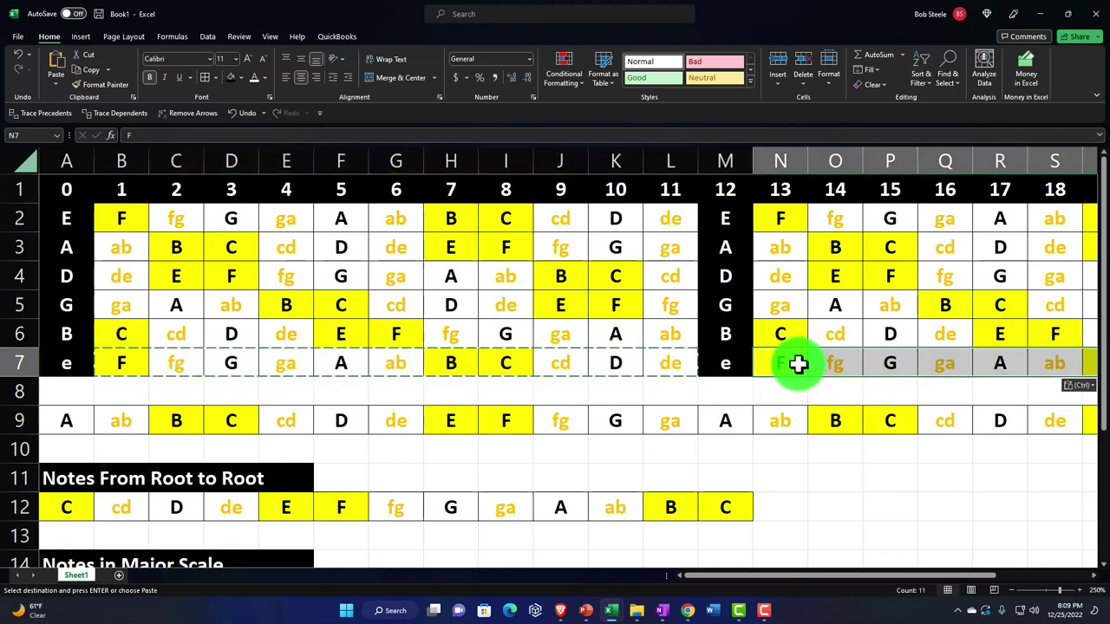
{"action": "left_click", "coordinate": [733, 366]}
{"action": "key", "text": "ctrl+c"}
{"action": "left_click_drag", "start_coordinate": [862, 577], "coordinate": [970, 568]}
{"action": "left_click", "coordinate": [1067, 360]}
{"action": "key", "text": "ctrl+v"}
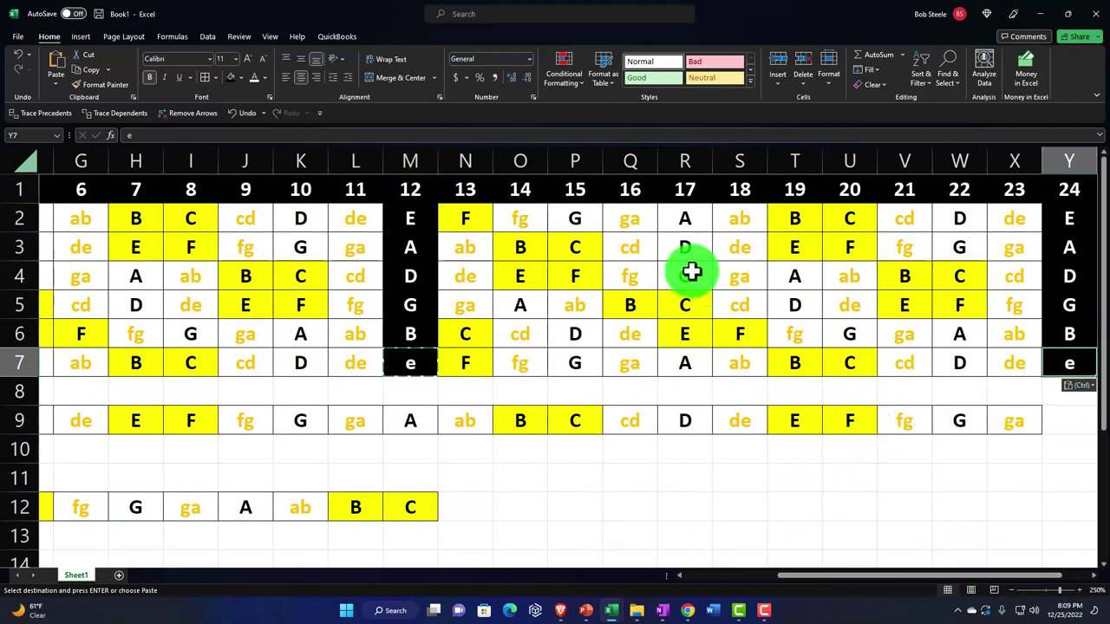
Set the fret 13–23 notes on all strings to No Fill
{"action": "left_click_drag", "start_coordinate": [472, 218], "coordinate": [1002, 361]}
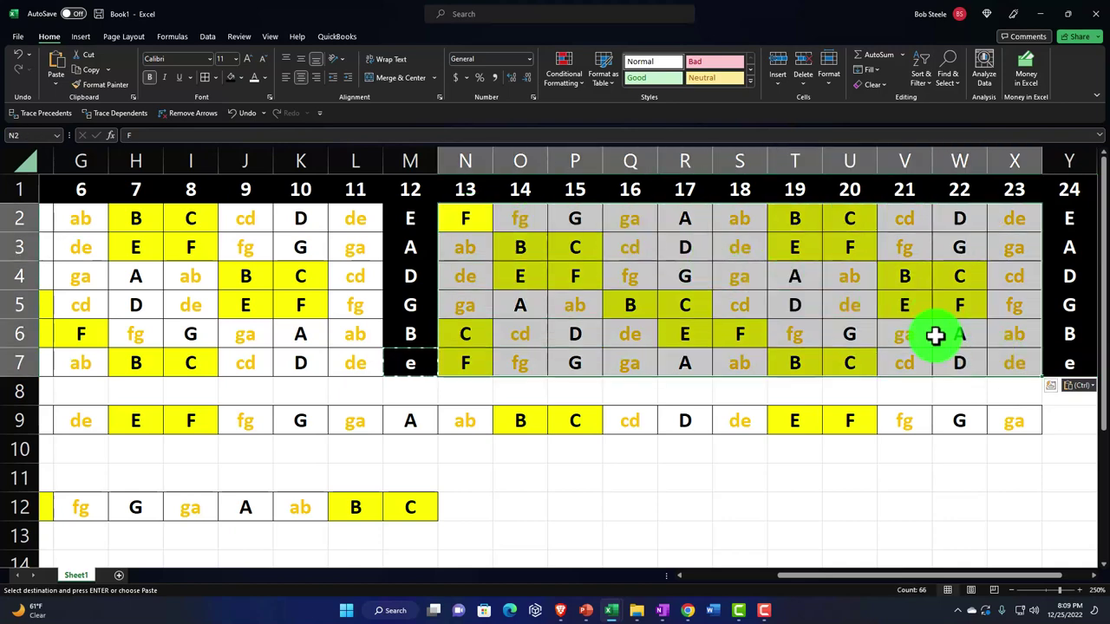
{"action": "left_click", "coordinate": [242, 78]}
{"action": "left_click", "coordinate": [252, 205]}
{"action": "left_click_drag", "start_coordinate": [343, 217], "coordinate": [110, 355]}
Apply No Fill to the fret 1–11 notes, then check F6 and the first scale formula
{"action": "left_click", "coordinate": [231, 77]}
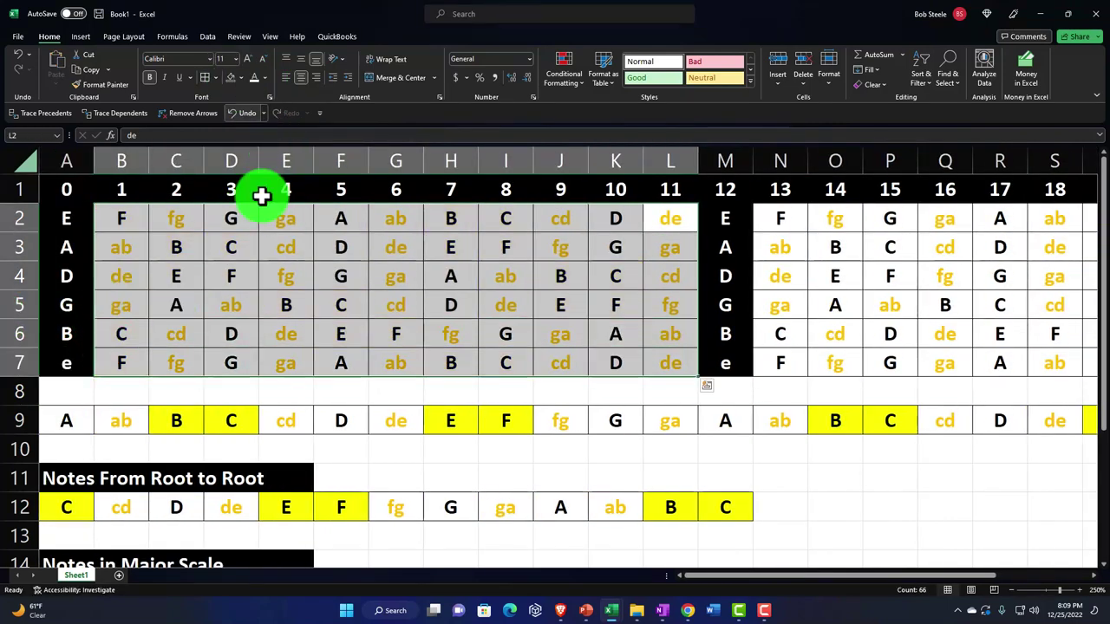
{"action": "left_click", "coordinate": [269, 275]}
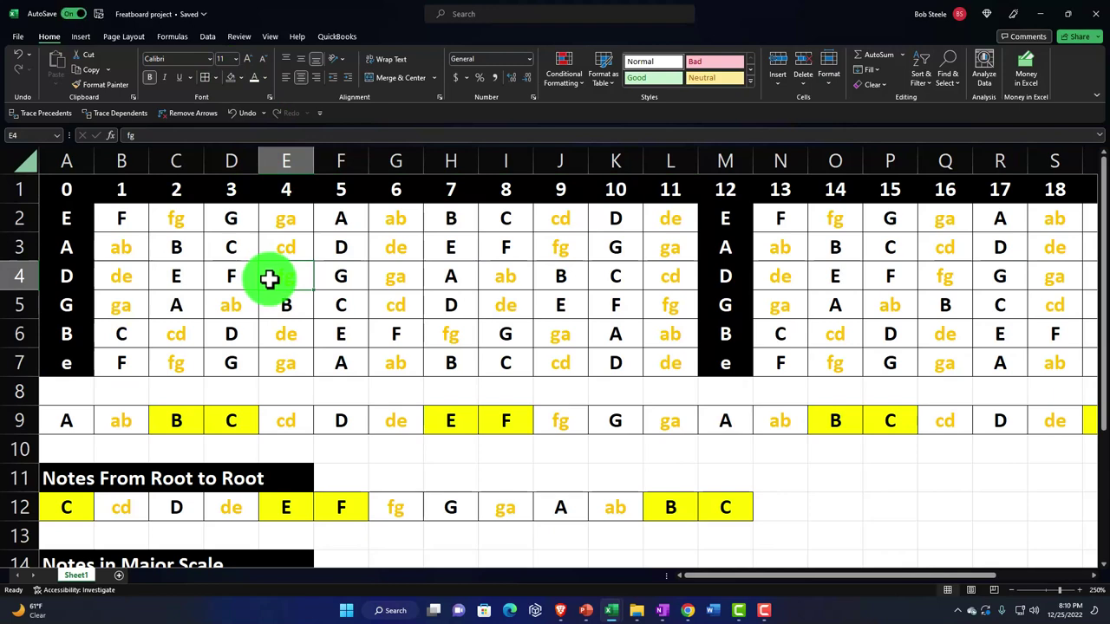
{"action": "left_click", "coordinate": [351, 343]}
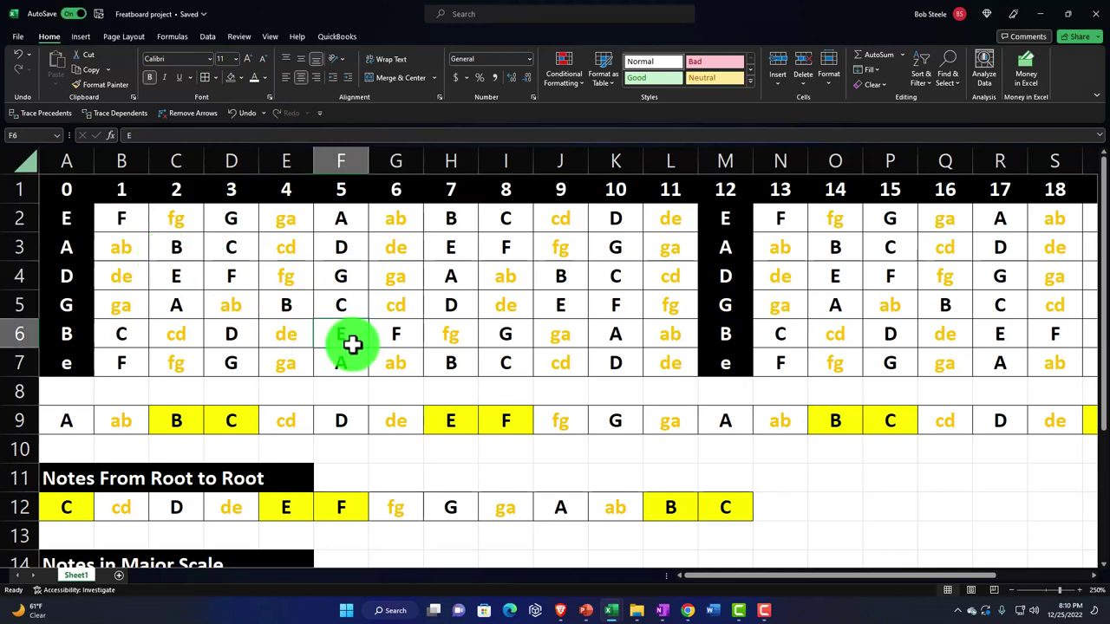
{"action": "scroll", "coordinate": [351, 343], "scroll_direction": "down", "scroll_amount": 2}
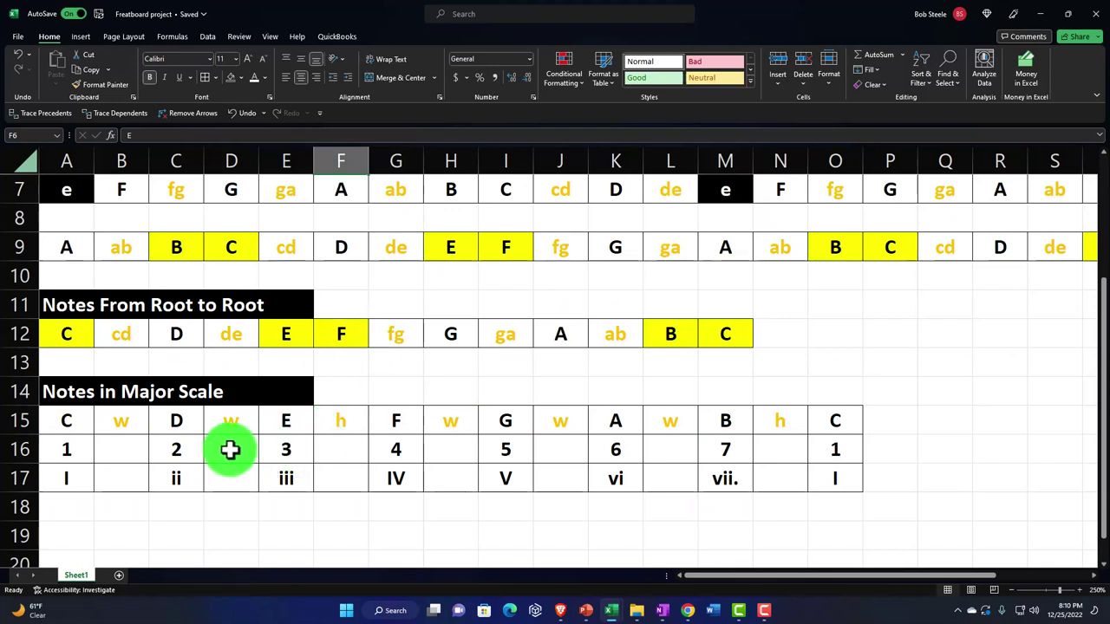
{"action": "left_click", "coordinate": [77, 422]}
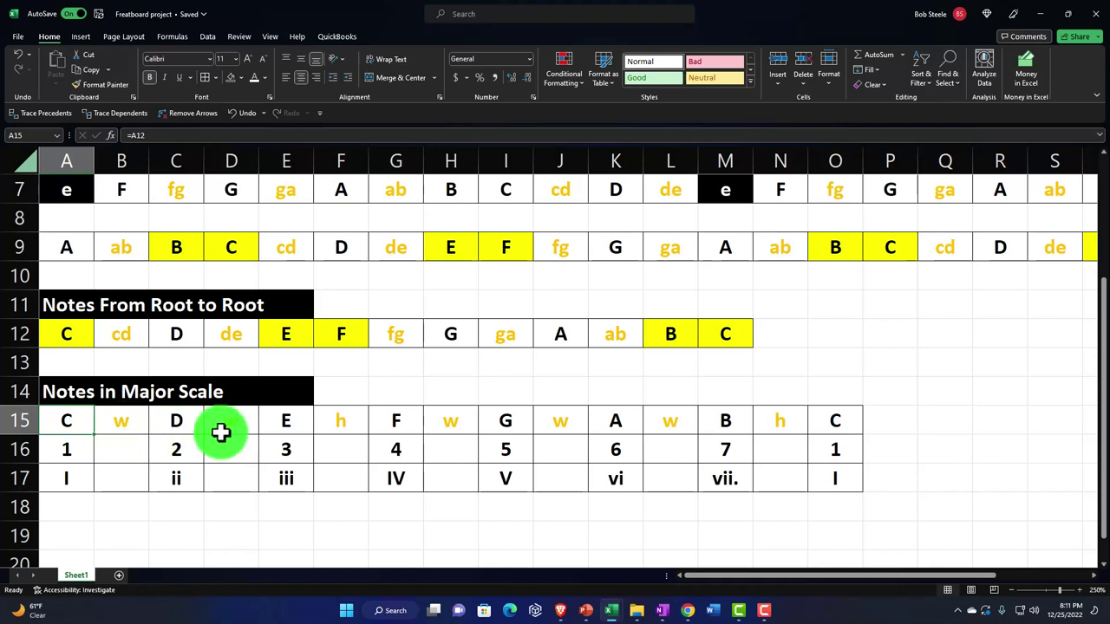
Fill the major-scale note cells D through the closing C black
{"action": "left_click", "coordinate": [168, 421], "text": "ctrl"}
{"action": "left_click", "coordinate": [280, 426], "text": "ctrl"}
{"action": "left_click", "coordinate": [386, 425], "text": "ctrl"}
{"action": "left_click", "coordinate": [519, 423], "text": "ctrl"}
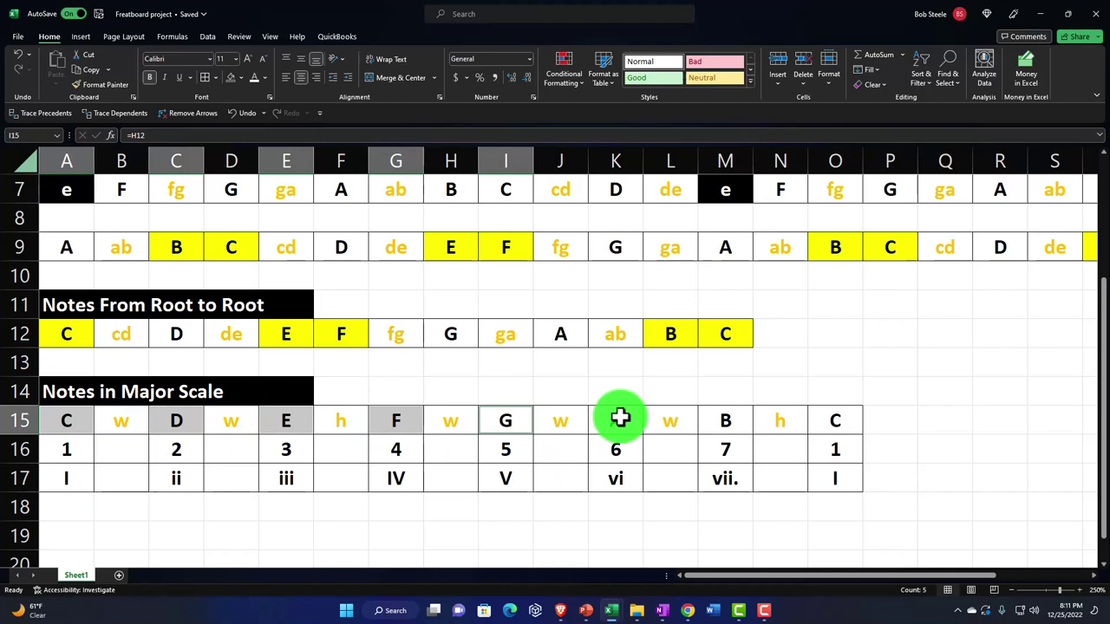
{"action": "left_click", "coordinate": [622, 422], "text": "ctrl"}
{"action": "left_click", "coordinate": [730, 421], "text": "ctrl"}
{"action": "left_click", "coordinate": [811, 419], "text": "ctrl"}
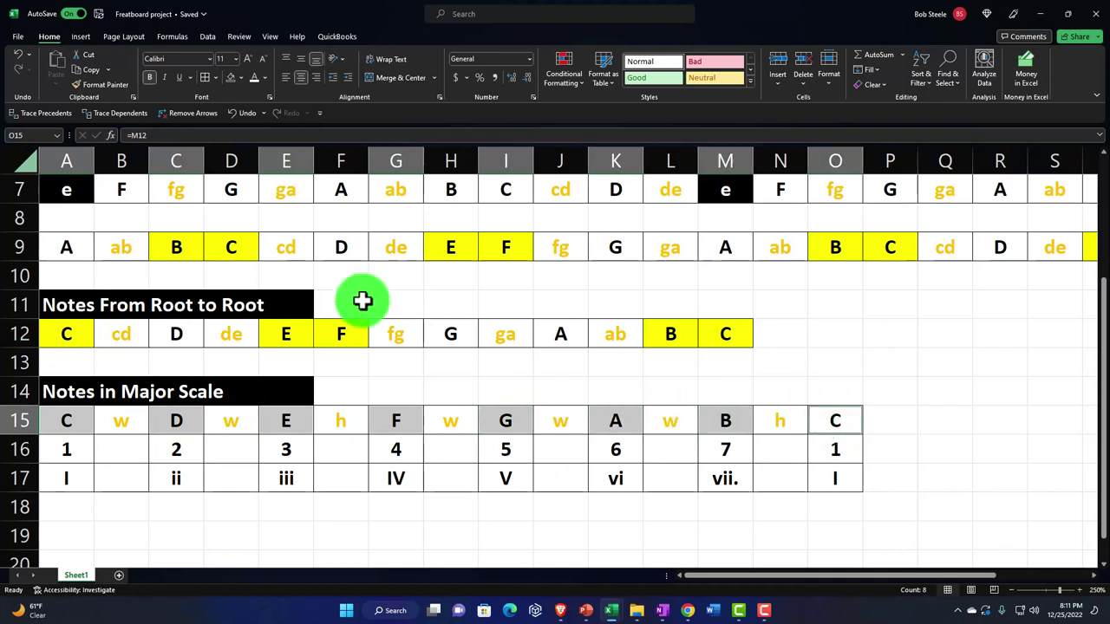
{"action": "left_click", "coordinate": [241, 78]}
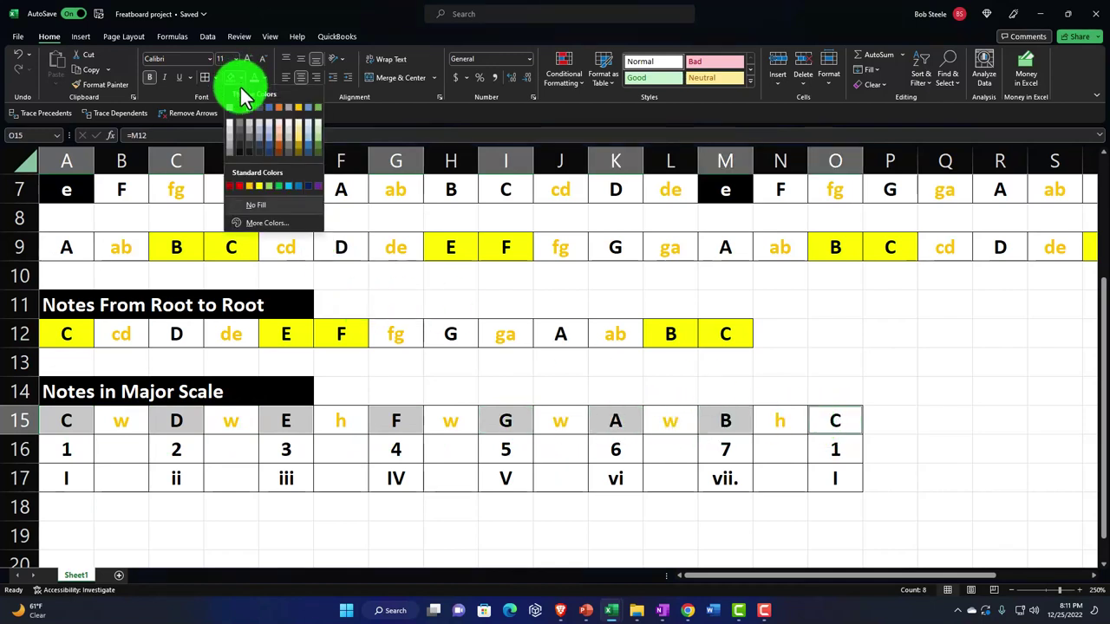
{"action": "left_click", "coordinate": [241, 105]}
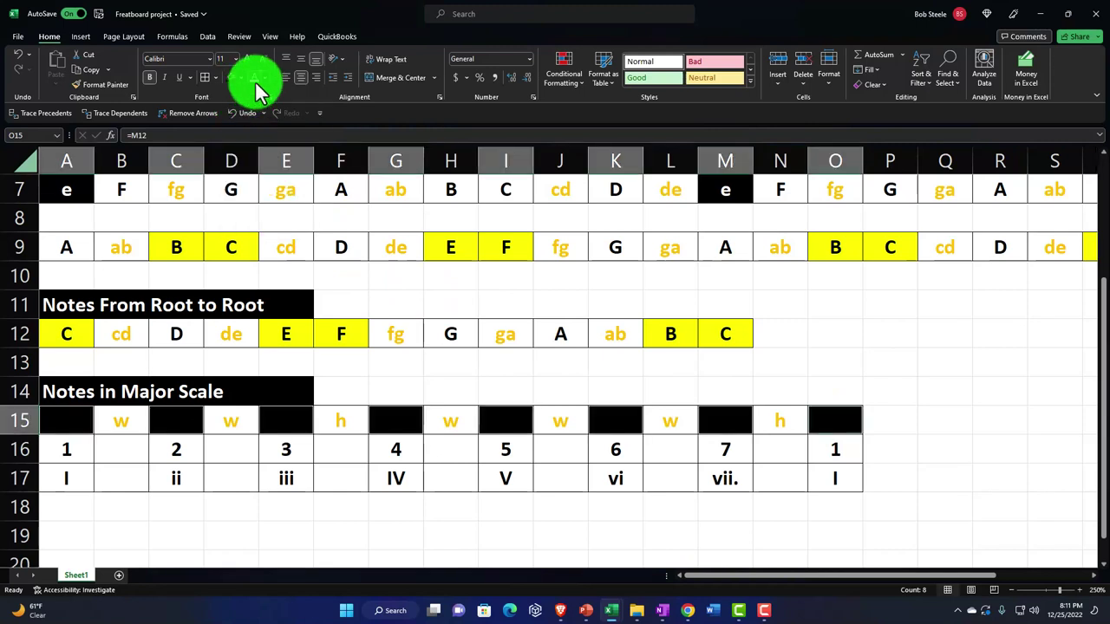
Give the I, IV and V numerals a black fill with white text
{"action": "left_click", "coordinate": [75, 480]}
{"action": "left_click", "coordinate": [407, 482], "text": "ctrl"}
{"action": "left_click", "coordinate": [507, 482], "text": "ctrl"}
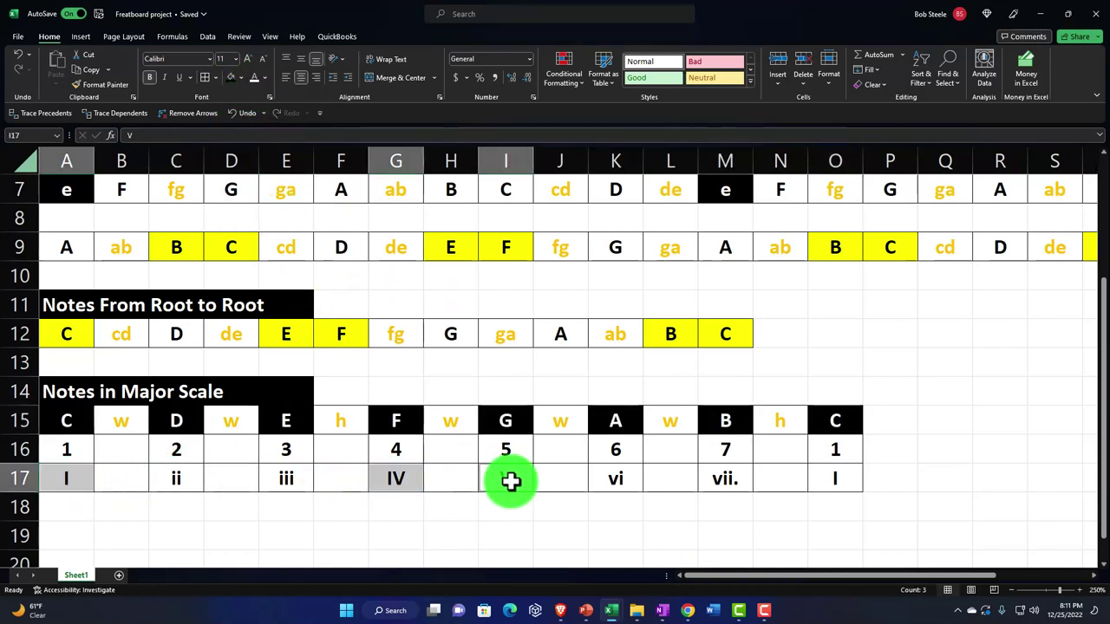
{"action": "left_click", "coordinate": [232, 77]}
{"action": "left_click", "coordinate": [253, 78]}
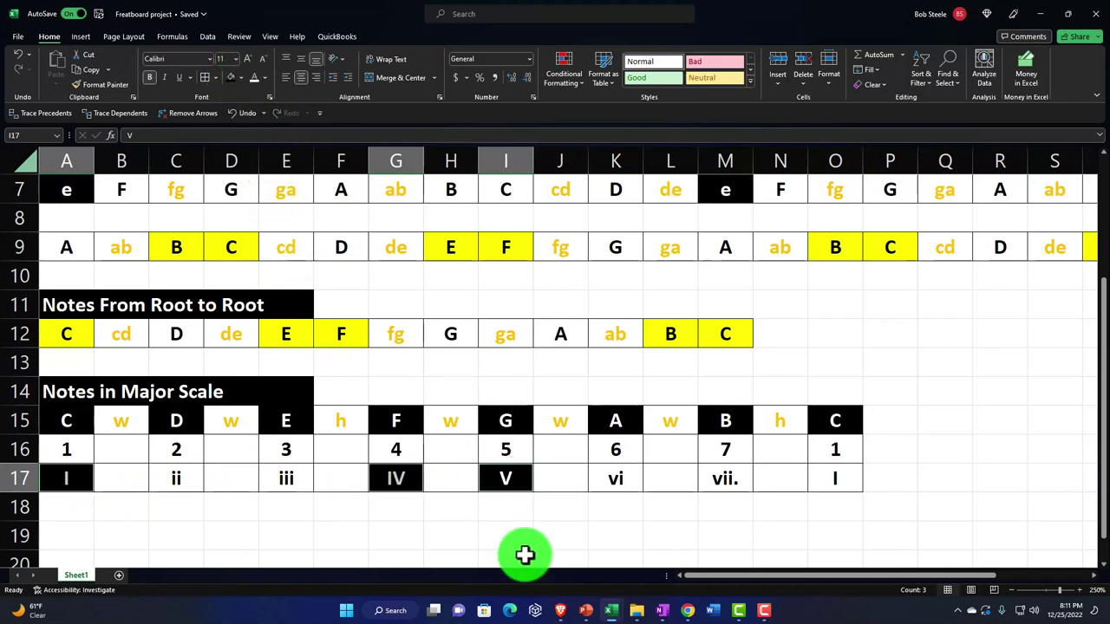
{"action": "left_click", "coordinate": [524, 526]}
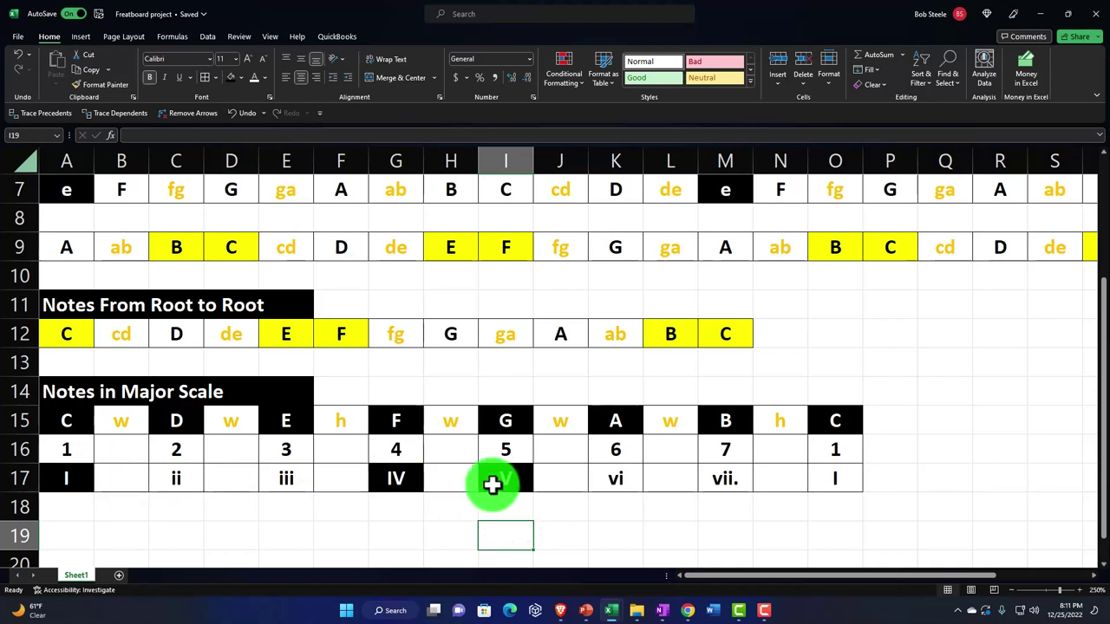
Review the ii, iii and vi degrees, then select A19 for a new section
{"action": "left_click", "coordinate": [184, 483]}
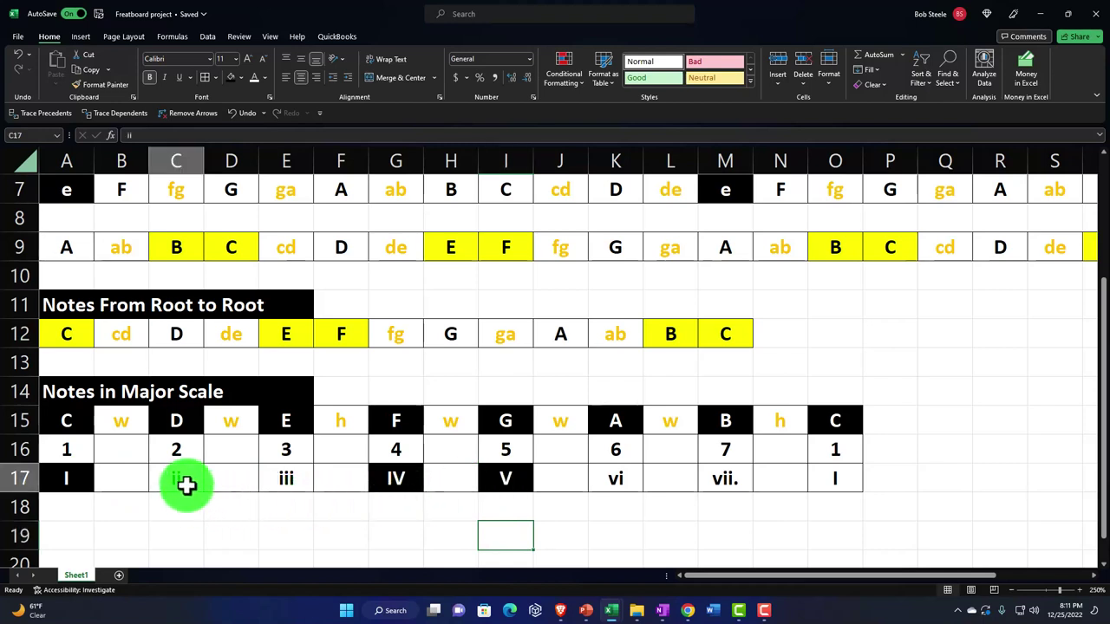
{"action": "left_click", "coordinate": [283, 482]}
{"action": "left_click", "coordinate": [606, 483]}
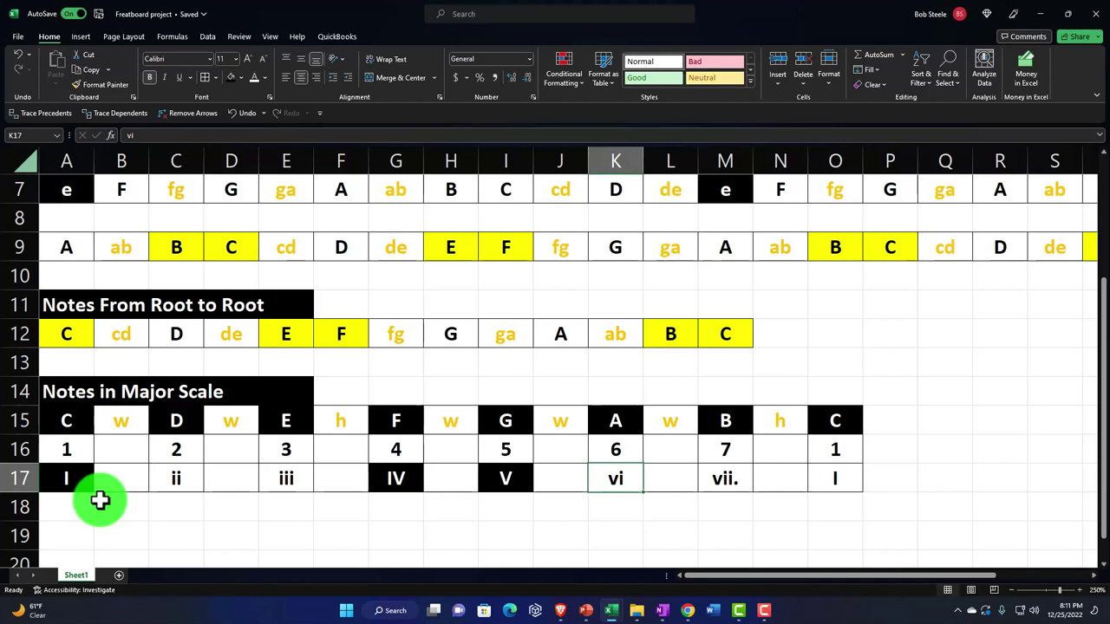
{"action": "left_click", "coordinate": [87, 529]}
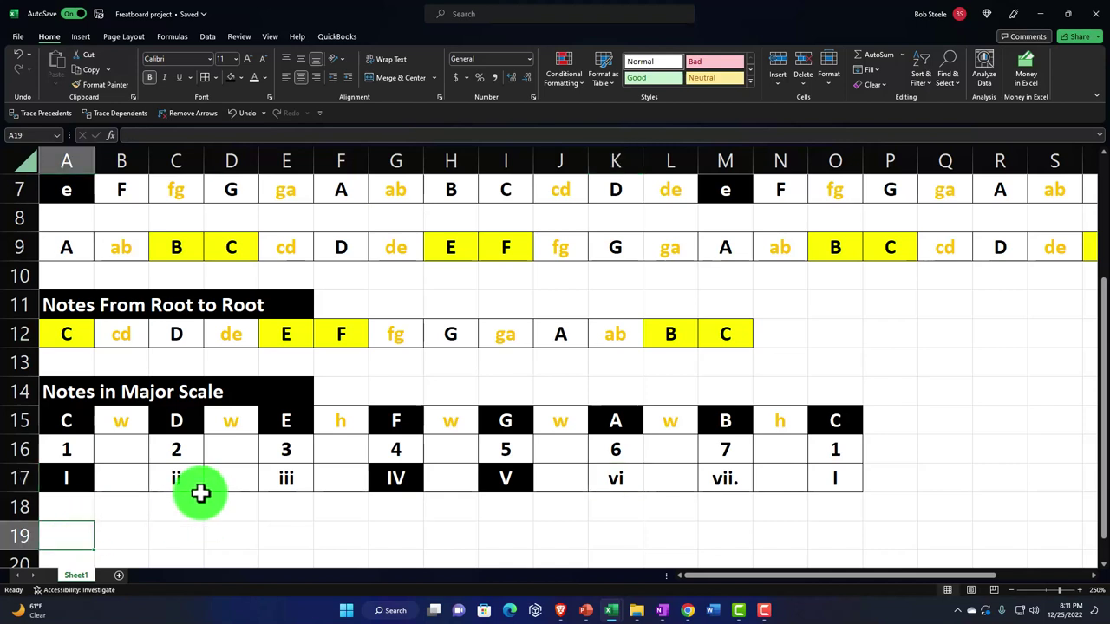
{"action": "scroll", "coordinate": [196, 495], "scroll_direction": "down", "scroll_amount": 1}
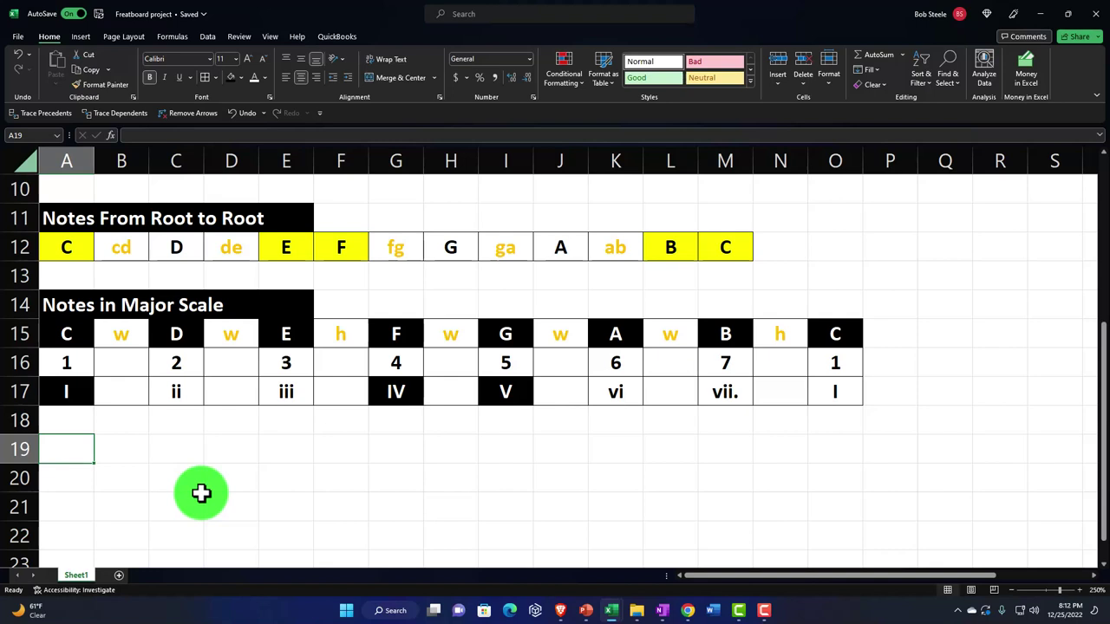
Enter 'Pentatonic Scale' in A19 and left-align it
{"action": "type", "text": "Pent"}
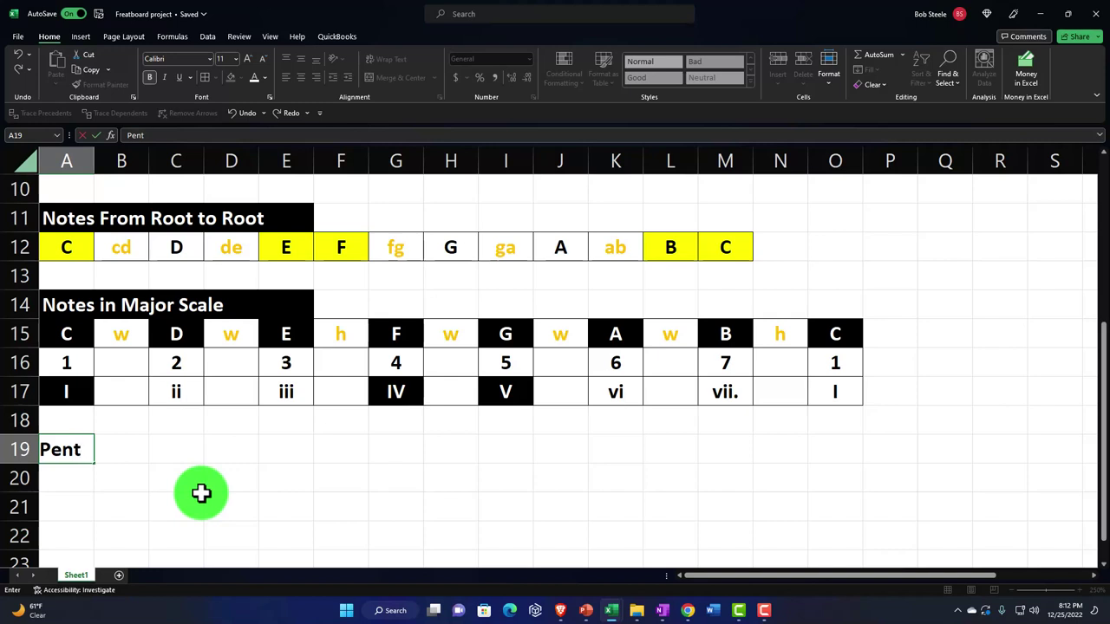
{"action": "type", "text": "atonic Scale"}
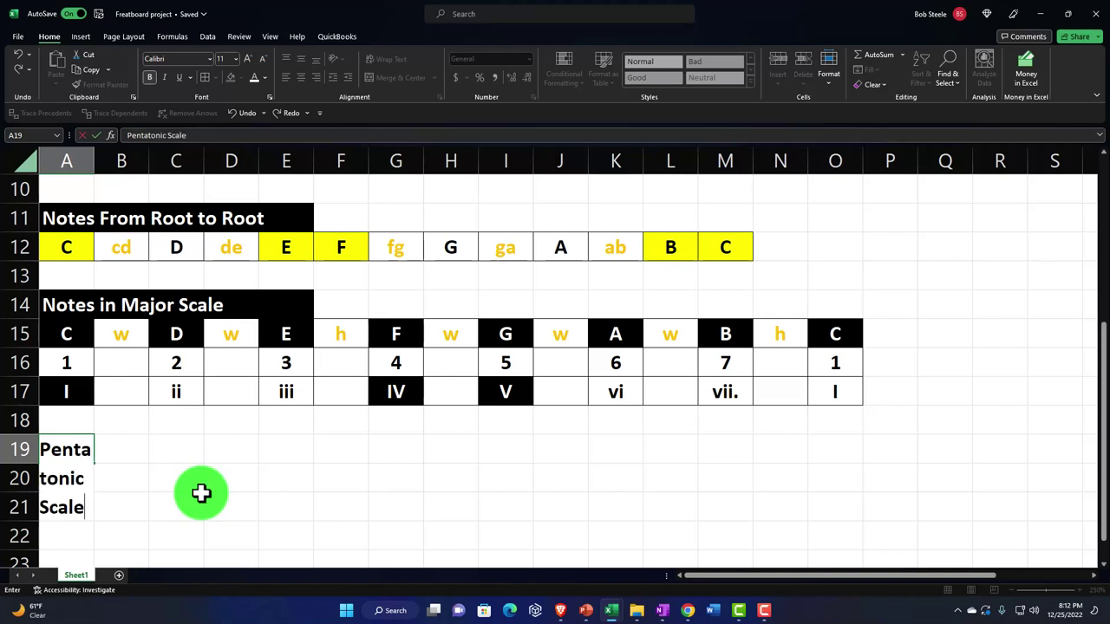
{"action": "key", "text": "Return"}
{"action": "left_click", "coordinate": [80, 446]}
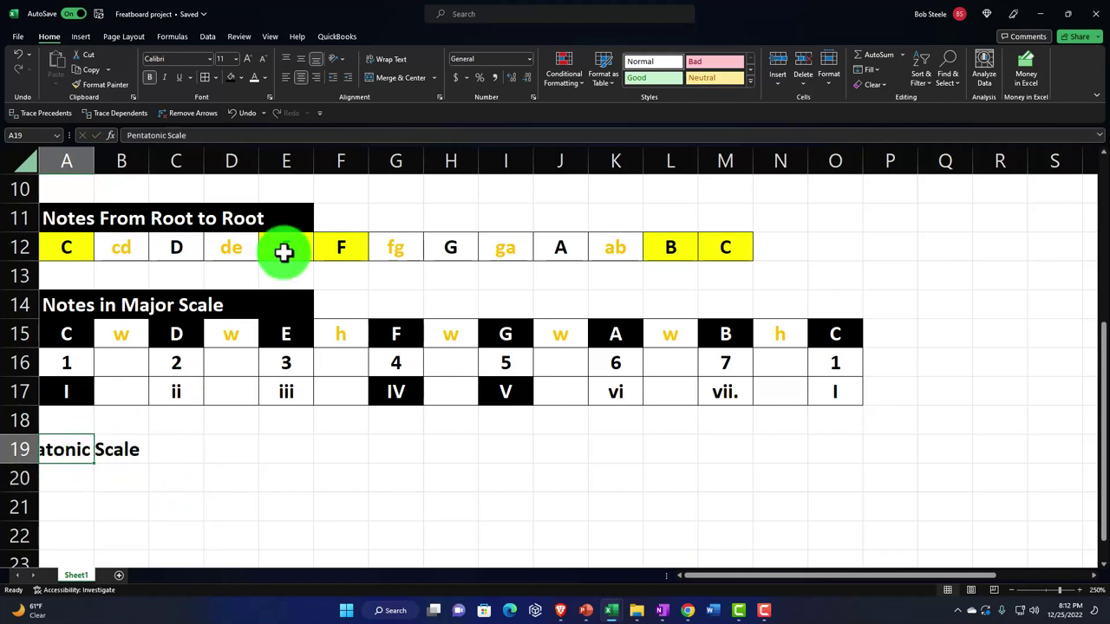
{"action": "left_click", "coordinate": [286, 77]}
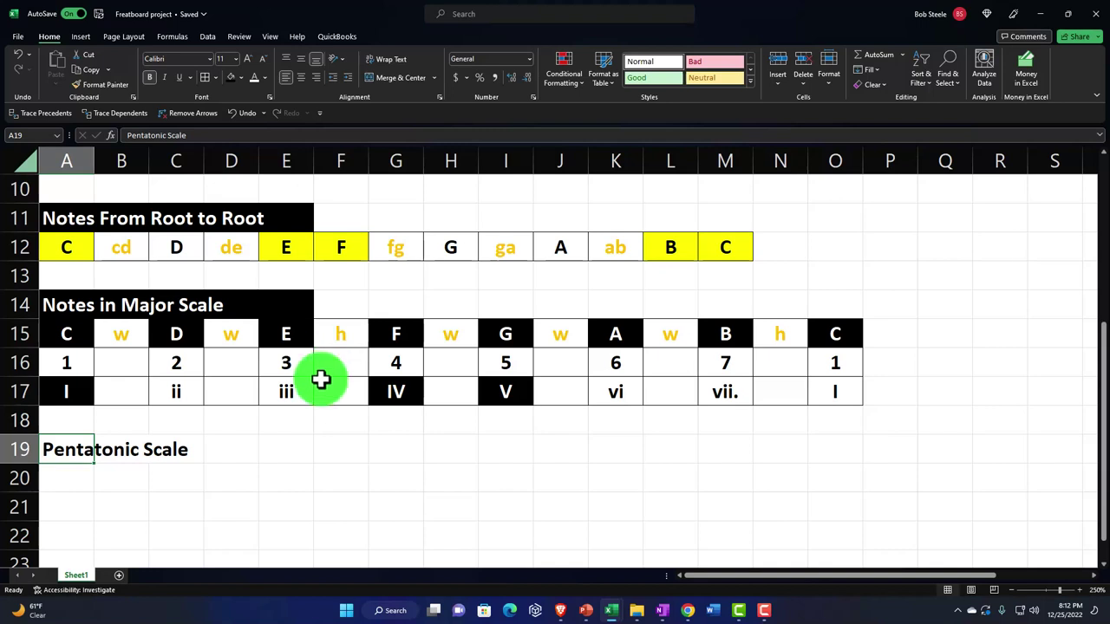
{"action": "left_click", "coordinate": [79, 480]}
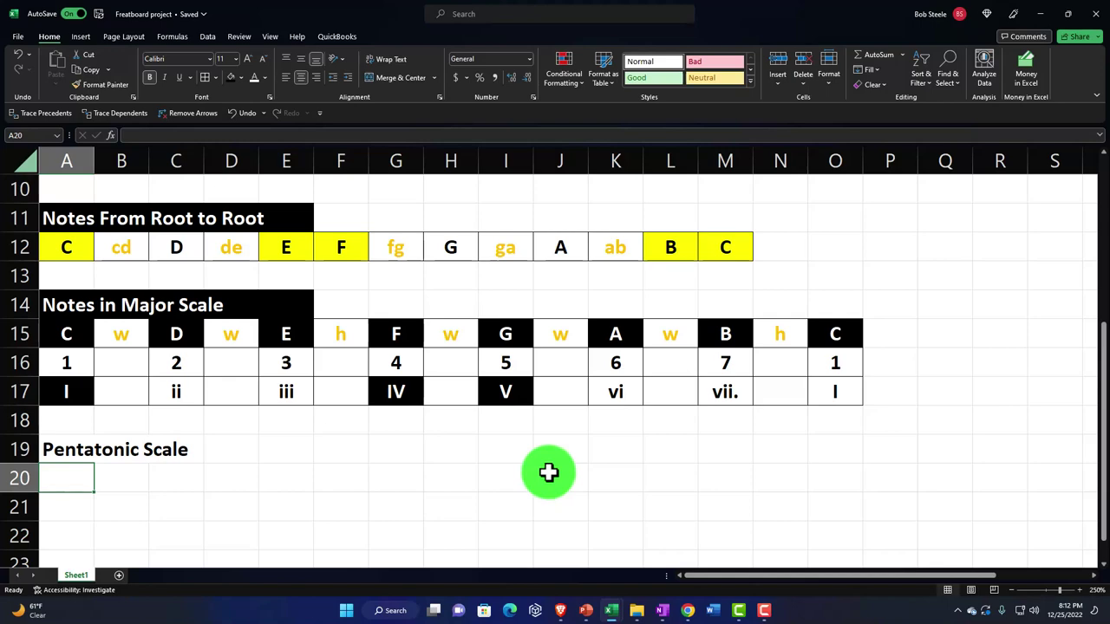
{"action": "scroll", "coordinate": [548, 471], "scroll_direction": "up", "scroll_amount": 2}
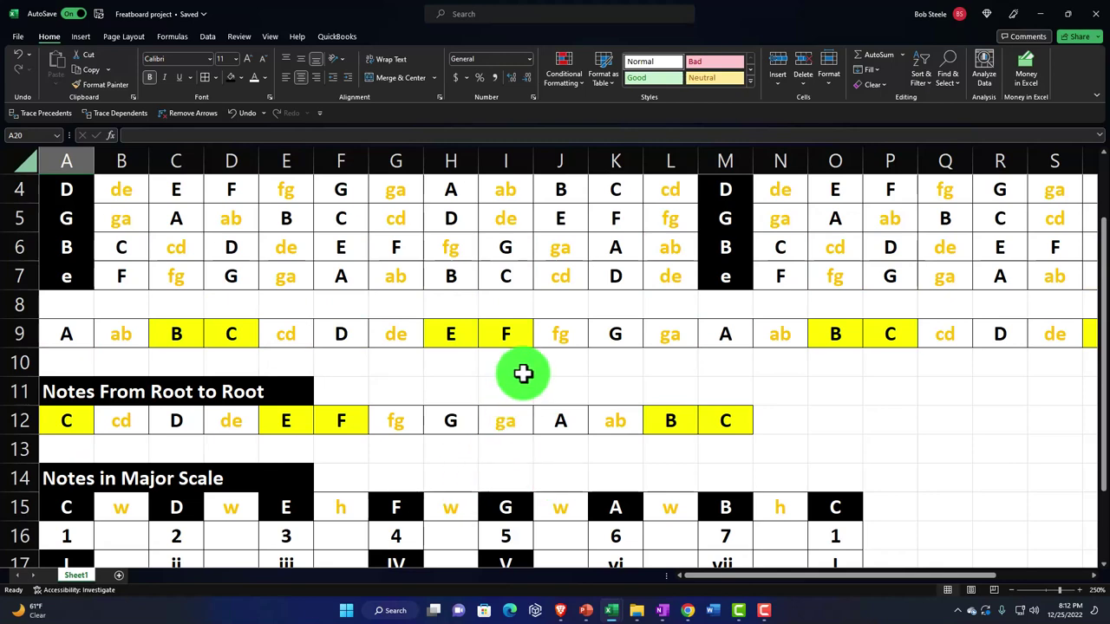
{"action": "left_click_drag", "start_coordinate": [610, 342], "coordinate": [1001, 338]}
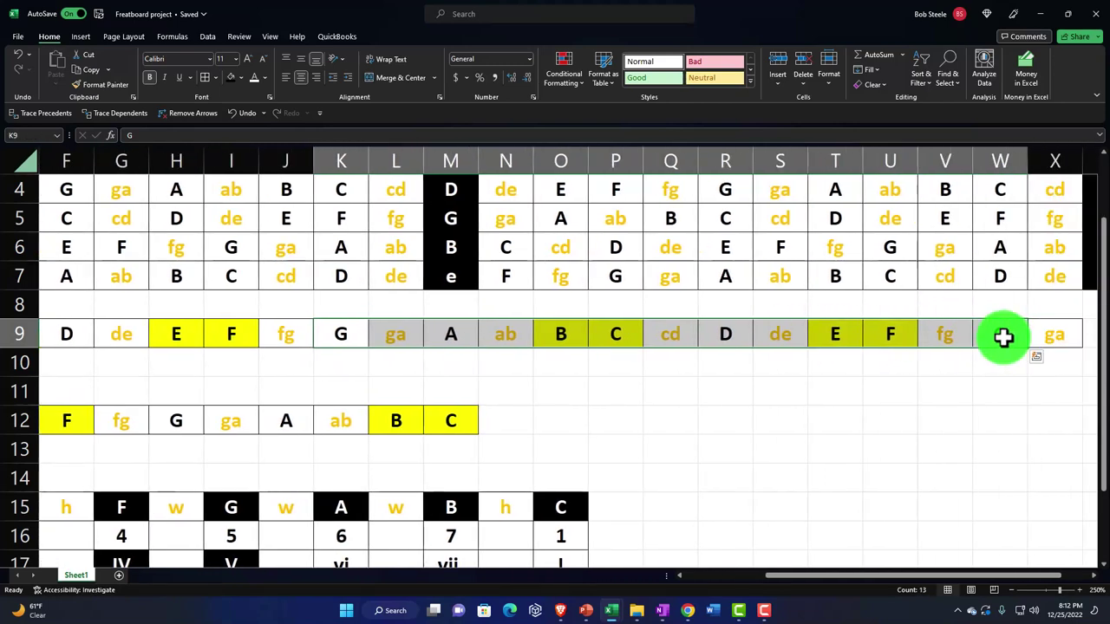
{"action": "key", "text": "ctrl+c"}
{"action": "left_click_drag", "start_coordinate": [817, 577], "coordinate": [607, 578]}
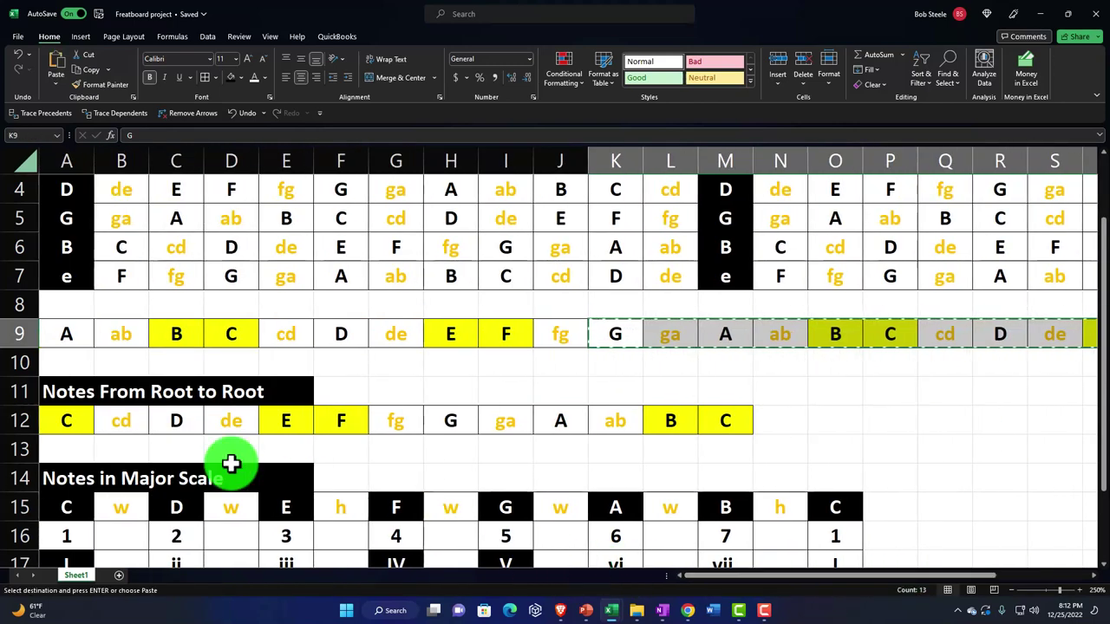
{"action": "left_click", "coordinate": [81, 422]}
{"action": "key", "text": "ctrl+v"}
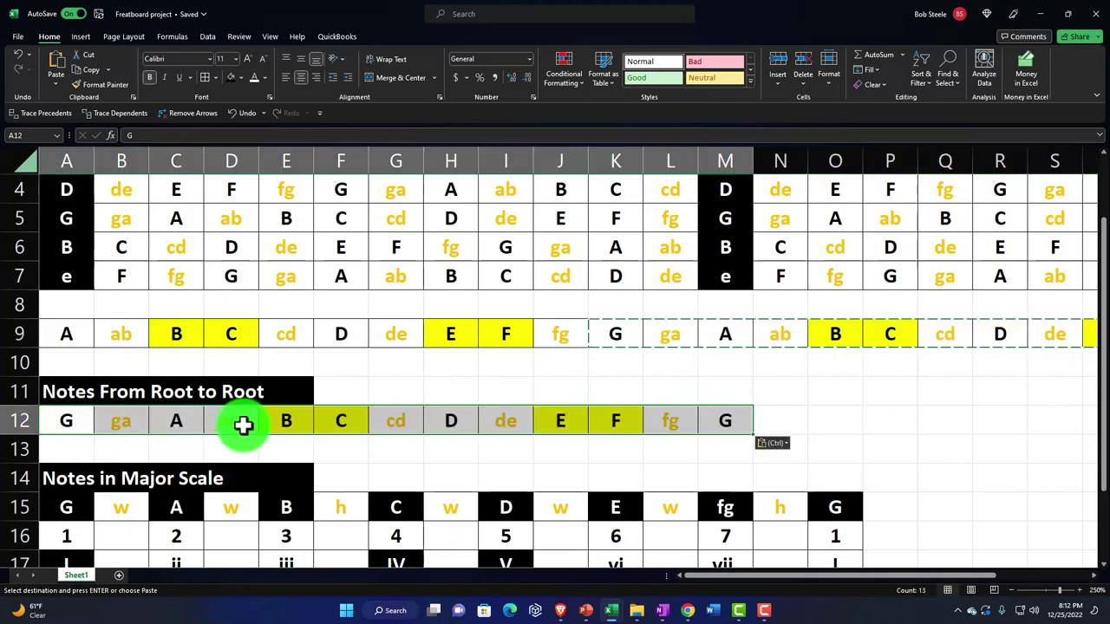
{"action": "scroll", "coordinate": [351, 457], "scroll_direction": "down", "scroll_amount": 1}
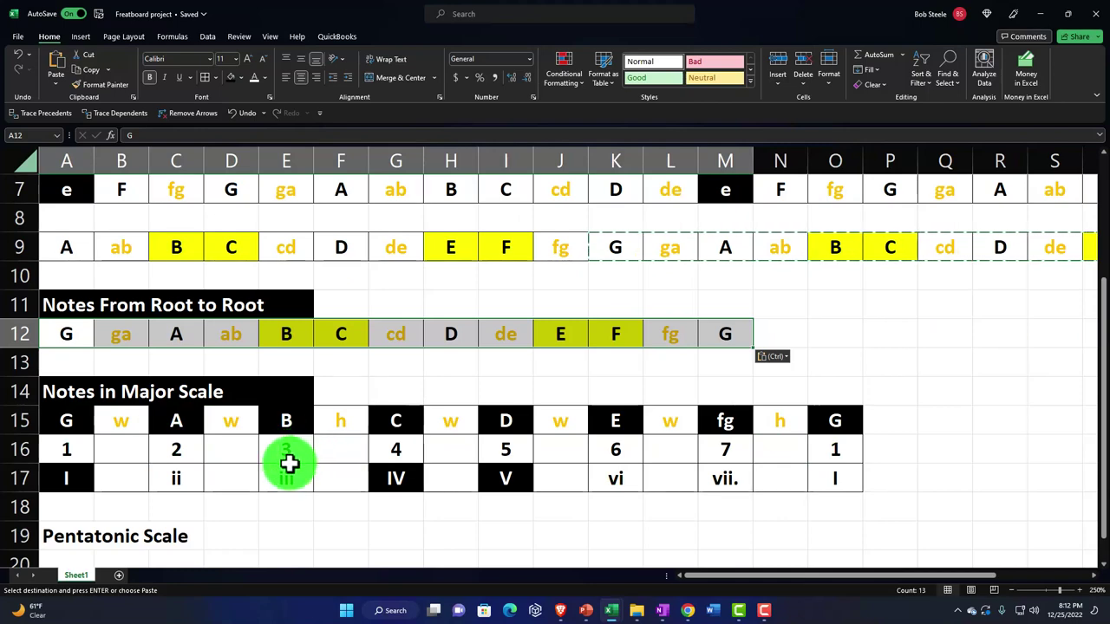
{"action": "scroll", "coordinate": [290, 464], "scroll_direction": "up", "scroll_amount": 1}
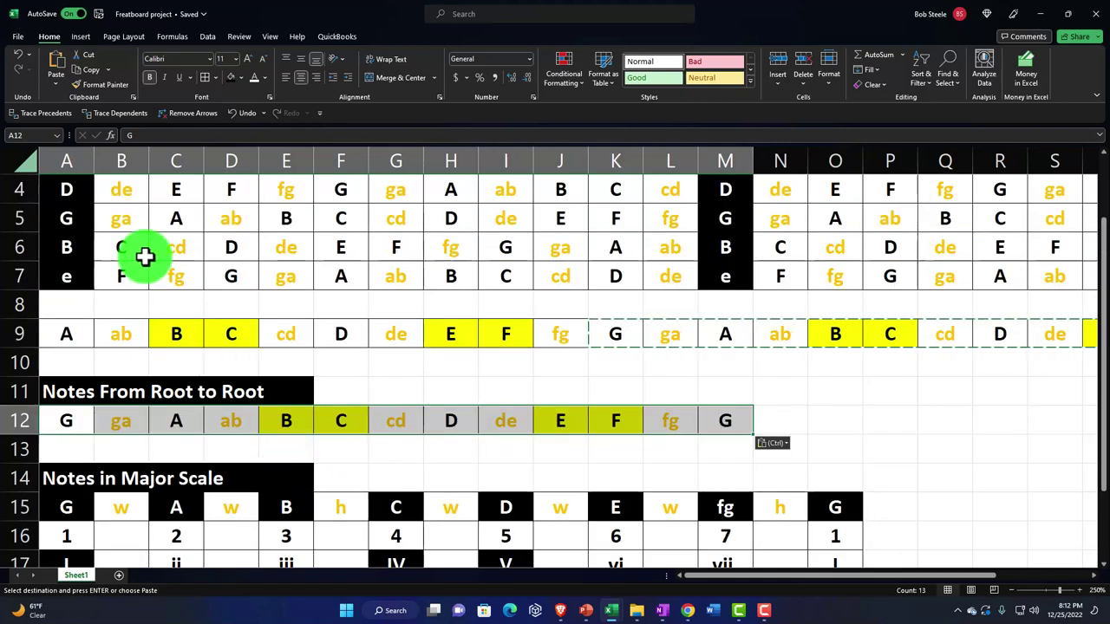
{"action": "left_click", "coordinate": [19, 59]}
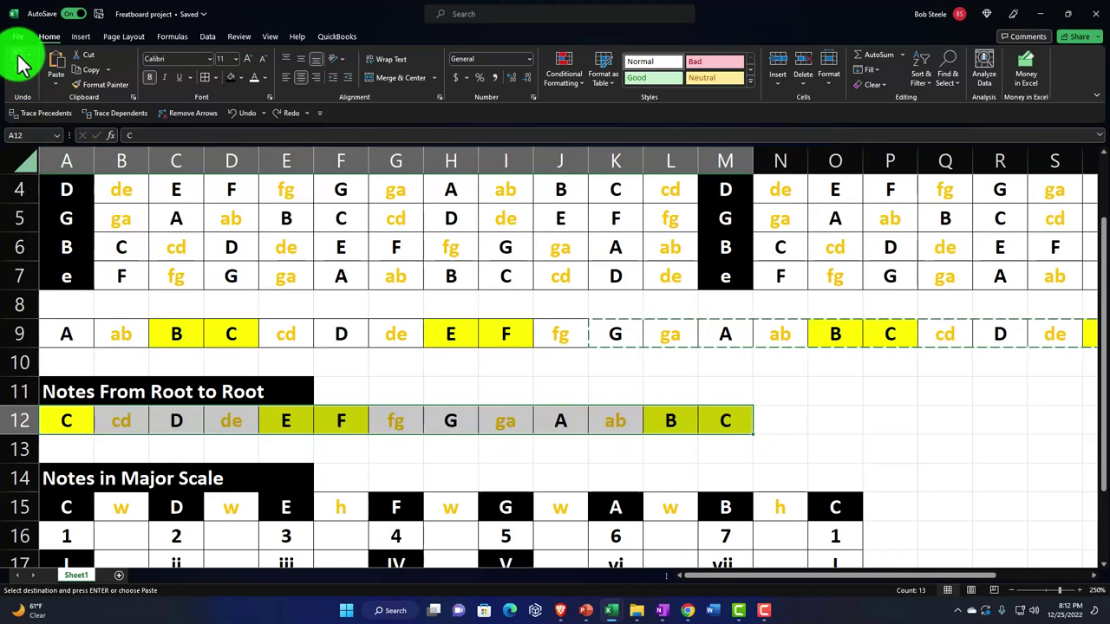
{"action": "left_click", "coordinate": [283, 419]}
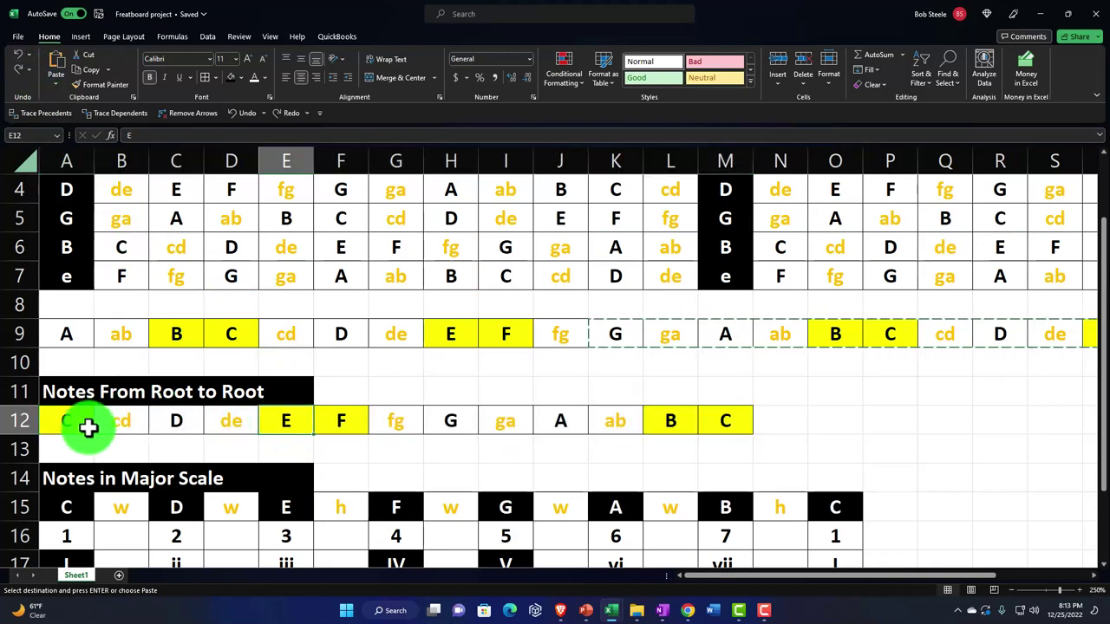
{"action": "scroll", "coordinate": [87, 426], "scroll_direction": "down", "scroll_amount": 1}
{"action": "scroll", "coordinate": [88, 426], "scroll_direction": "down", "scroll_amount": 1}
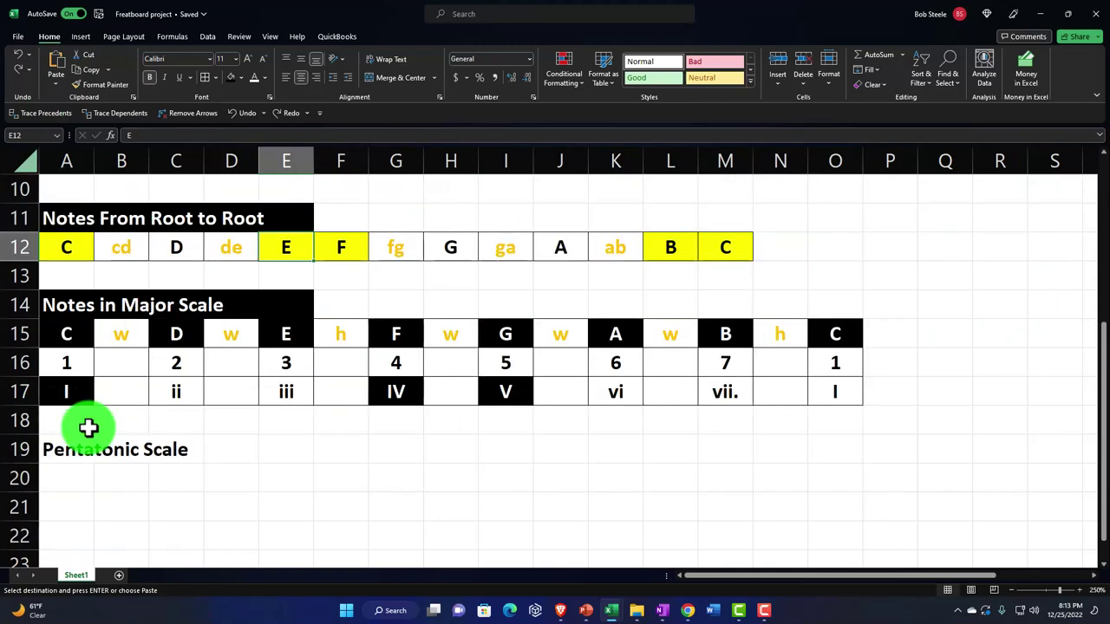
{"action": "left_click", "coordinate": [74, 482]}
{"action": "left_click_drag", "start_coordinate": [72, 447], "coordinate": [151, 447]}
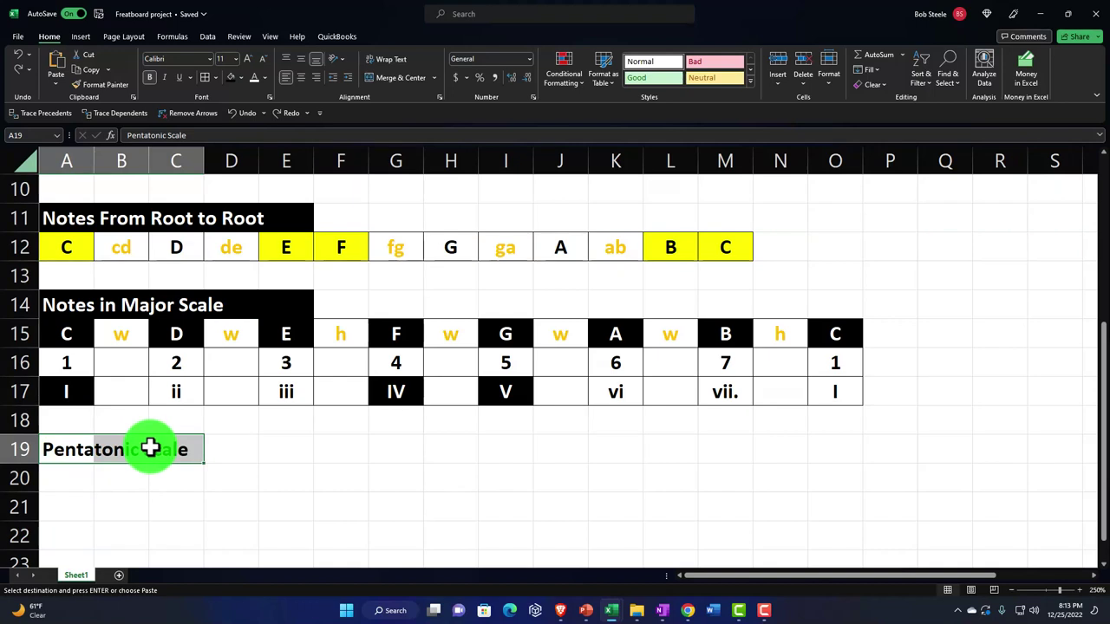
{"action": "key", "text": "Right"}
{"action": "key", "text": "Right"}
{"action": "key", "text": "Right"}
{"action": "key", "text": "Right"}
{"action": "key", "text": "Right"}
{"action": "key", "text": "Right"}
{"action": "key", "text": "Right"}
{"action": "key", "text": "Right"}
{"action": "key", "text": "Right"}
{"action": "key", "text": "Right"}
{"action": "key", "text": "Right"}
{"action": "key", "text": "Right"}
{"action": "key", "text": "Right"}
{"action": "key", "text": "Right"}
{"action": "key", "text": "Right"}
{"action": "key", "text": "Right"}
{"action": "key", "text": "Right"}
{"action": "key", "text": "Right"}
{"action": "key", "text": "Right"}
{"action": "key", "text": "Right"}
{"action": "key", "text": "Right"}
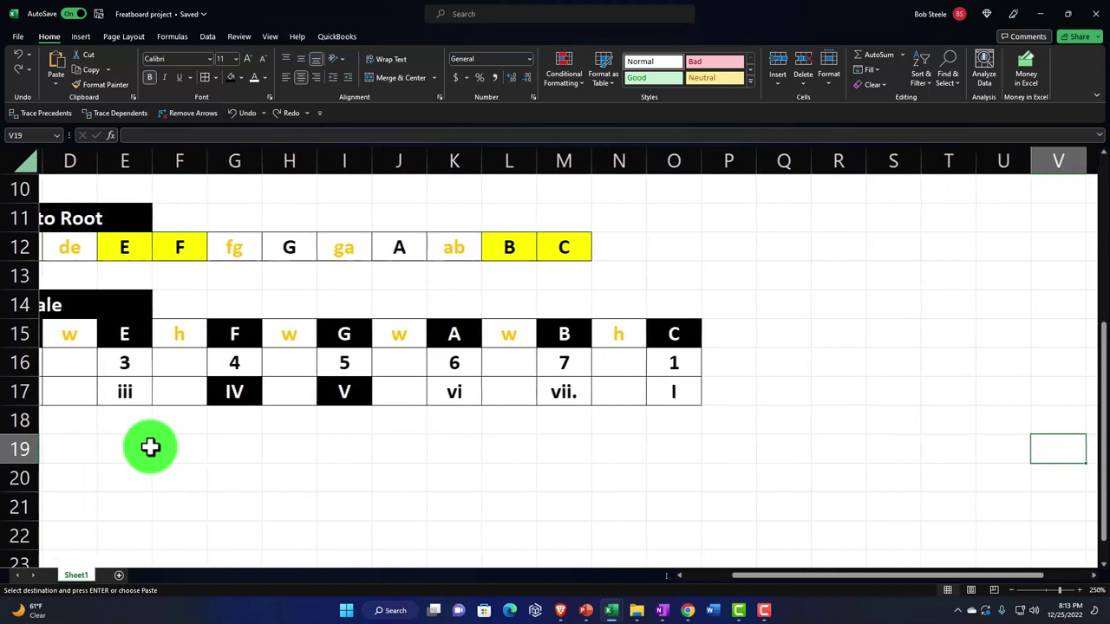
{"action": "key", "text": "Up"}
{"action": "key", "text": "Up"}
{"action": "key", "text": "Up"}
{"action": "key", "text": "Up"}
{"action": "key", "text": "Up"}
{"action": "key", "text": "Up"}
{"action": "key", "text": "Up"}
{"action": "key", "text": "Up"}
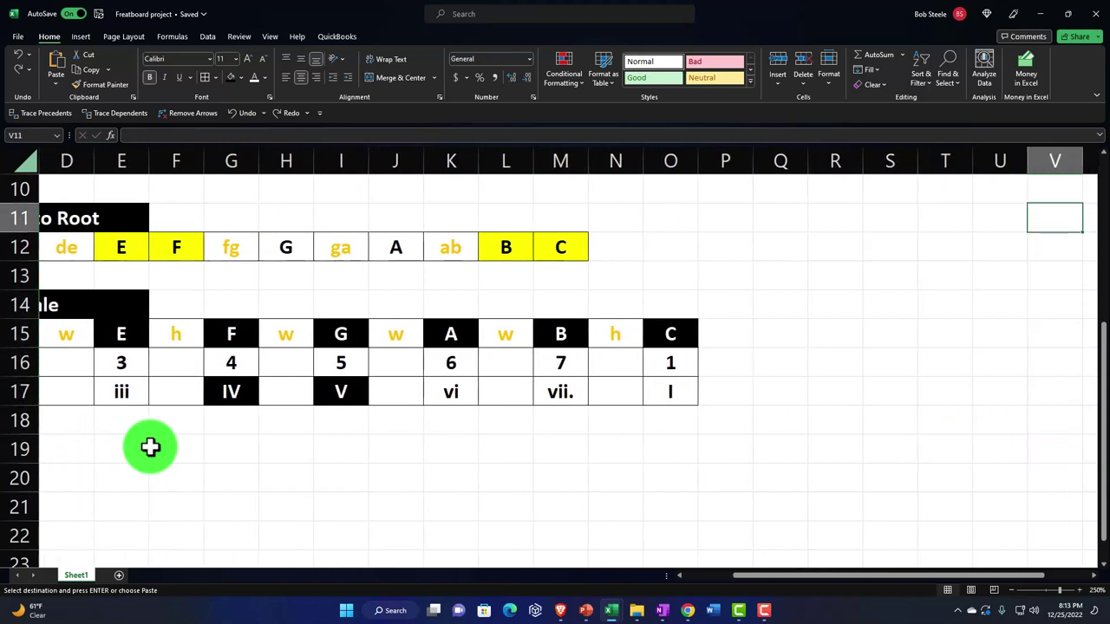
{"action": "key", "text": "Up"}
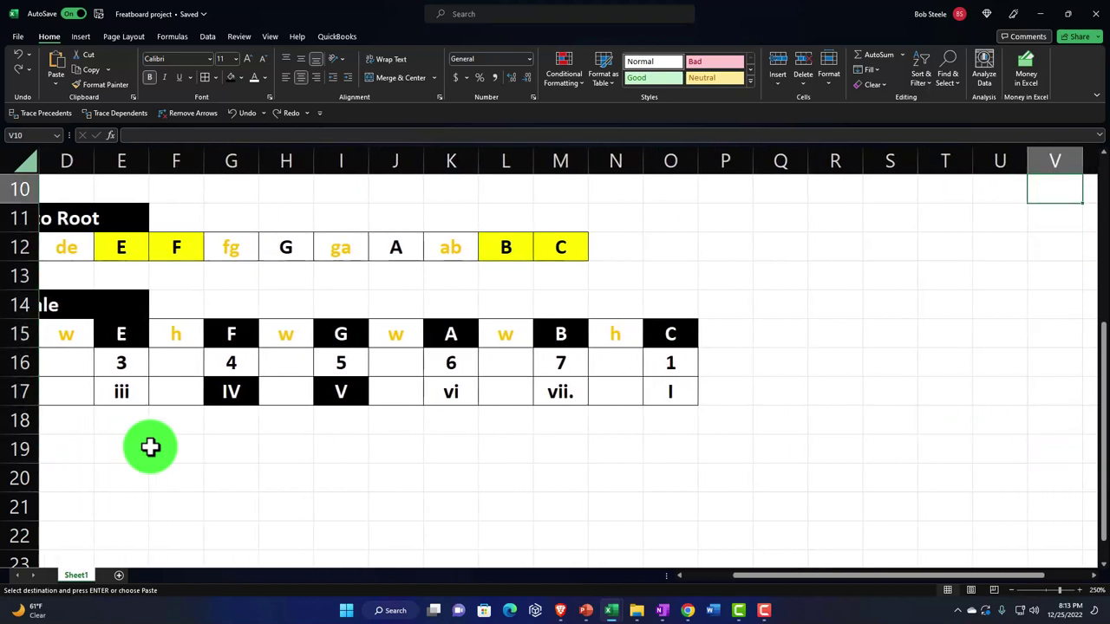
{"action": "key", "text": "Up"}
{"action": "key", "text": "Down"}
{"action": "key", "text": "Down"}
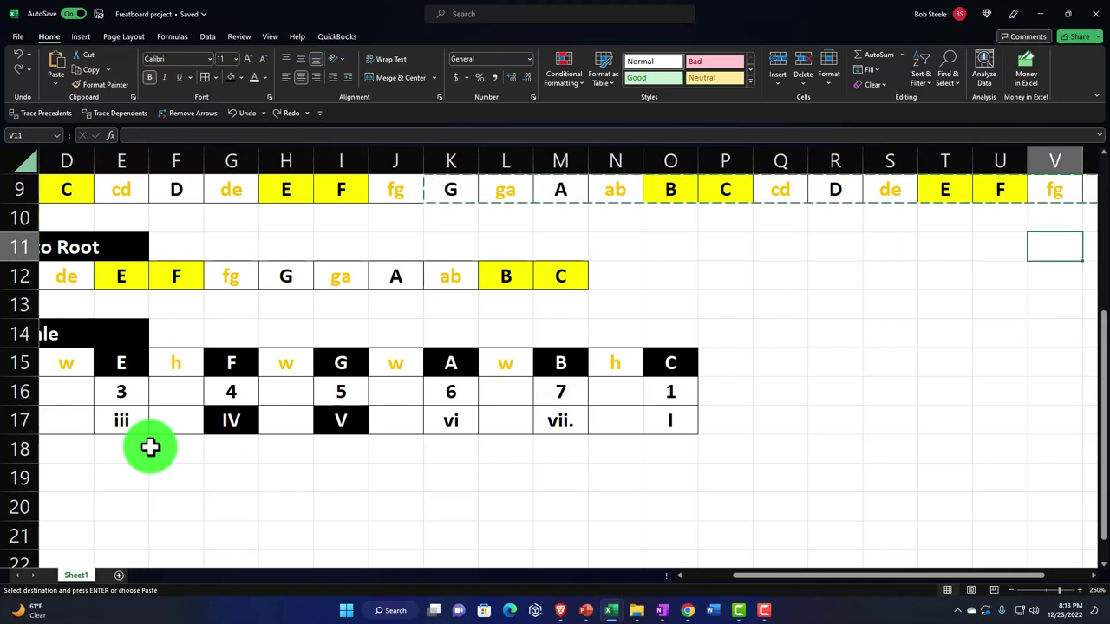
{"action": "key", "text": "Left"}
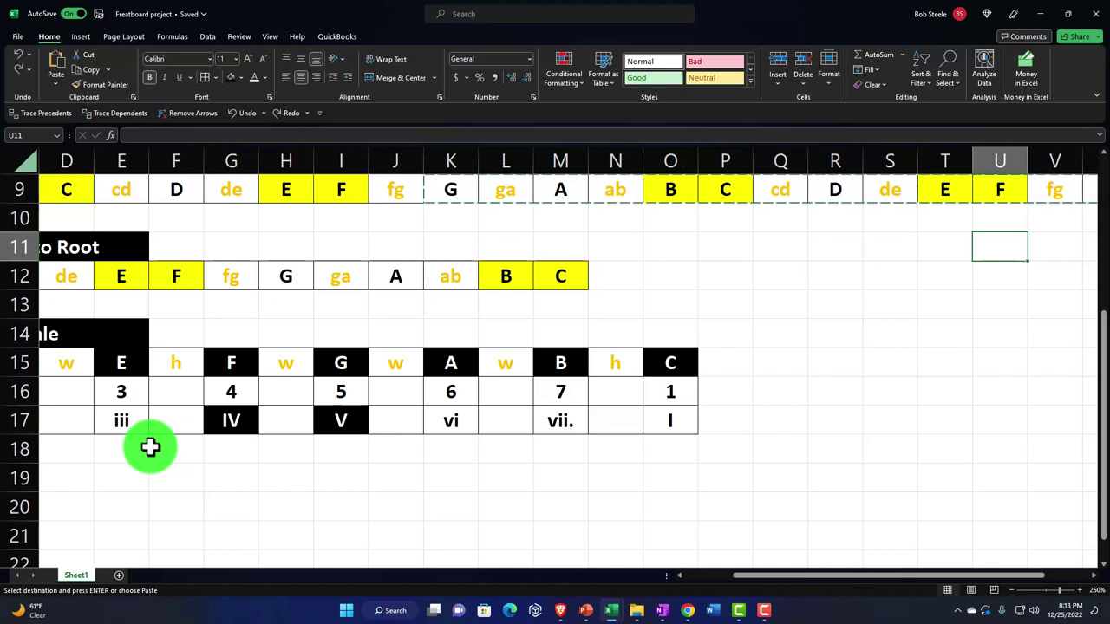
{"action": "key", "text": "Down"}
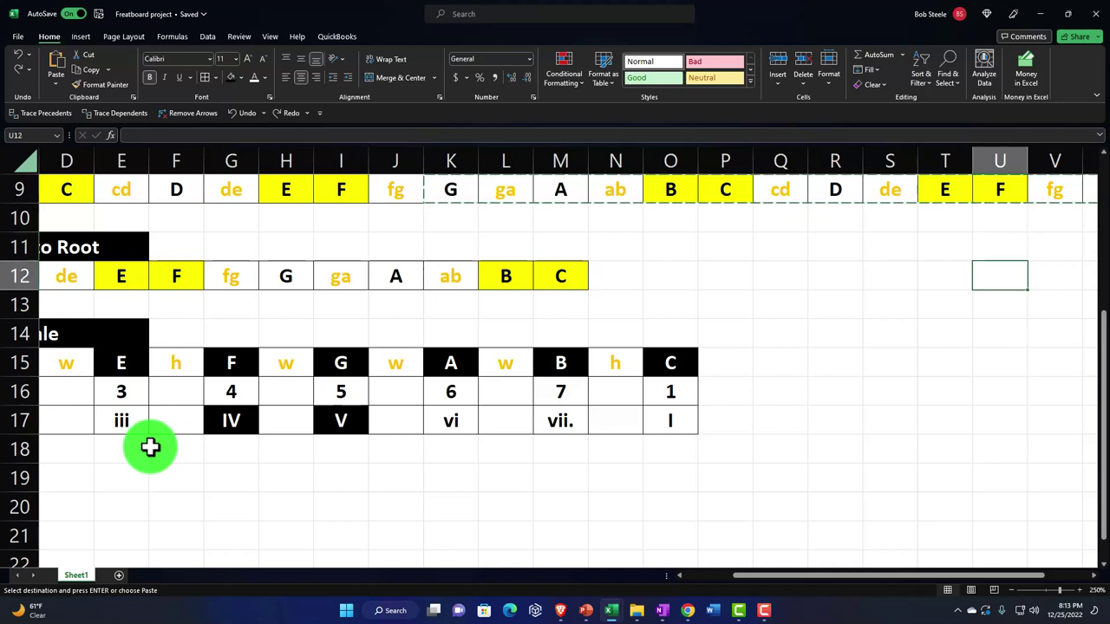
{"action": "type", "text": "="}
{"action": "key", "text": "Left"}
{"action": "key", "text": "Left"}
{"action": "key", "text": "Left"}
{"action": "key", "text": "Left"}
{"action": "key", "text": "Left"}
{"action": "key", "text": "Left"}
{"action": "key", "text": "Left"}
{"action": "key", "text": "Left"}
{"action": "key", "text": "Left"}
{"action": "key", "text": "Left"}
{"action": "key", "text": "Left"}
{"action": "key", "text": "Left"}
{"action": "key", "text": "Left"}
{"action": "key", "text": "Left"}
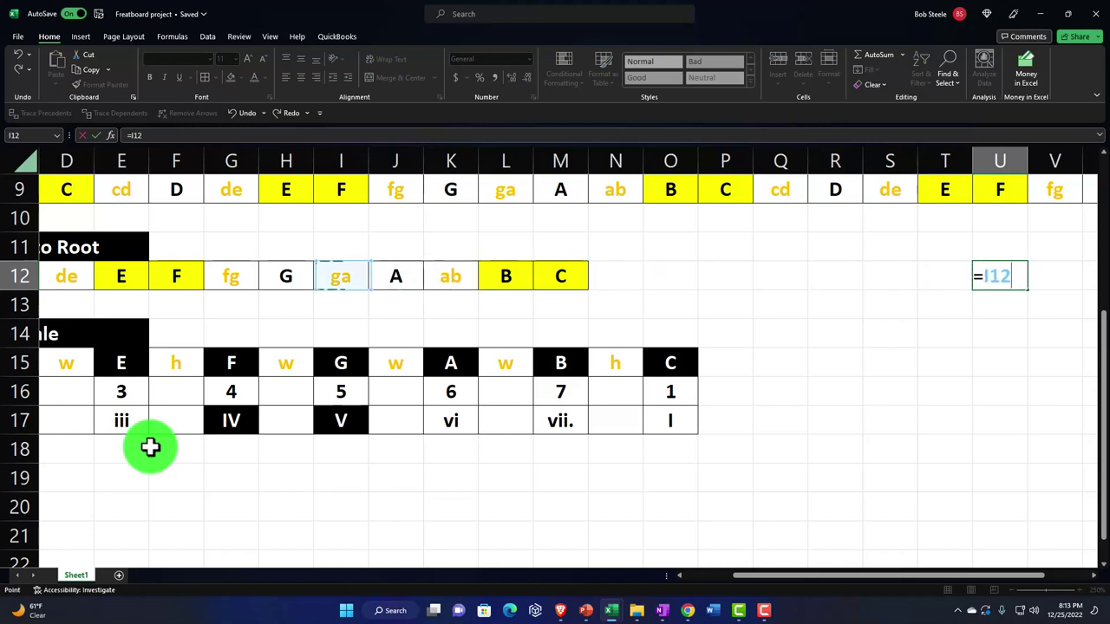
{"action": "key", "text": "Left"}
{"action": "key", "text": "Left"}
{"action": "key", "text": "Left"}
{"action": "key", "text": "Left"}
{"action": "key", "text": "Left"}
{"action": "key", "text": "Left"}
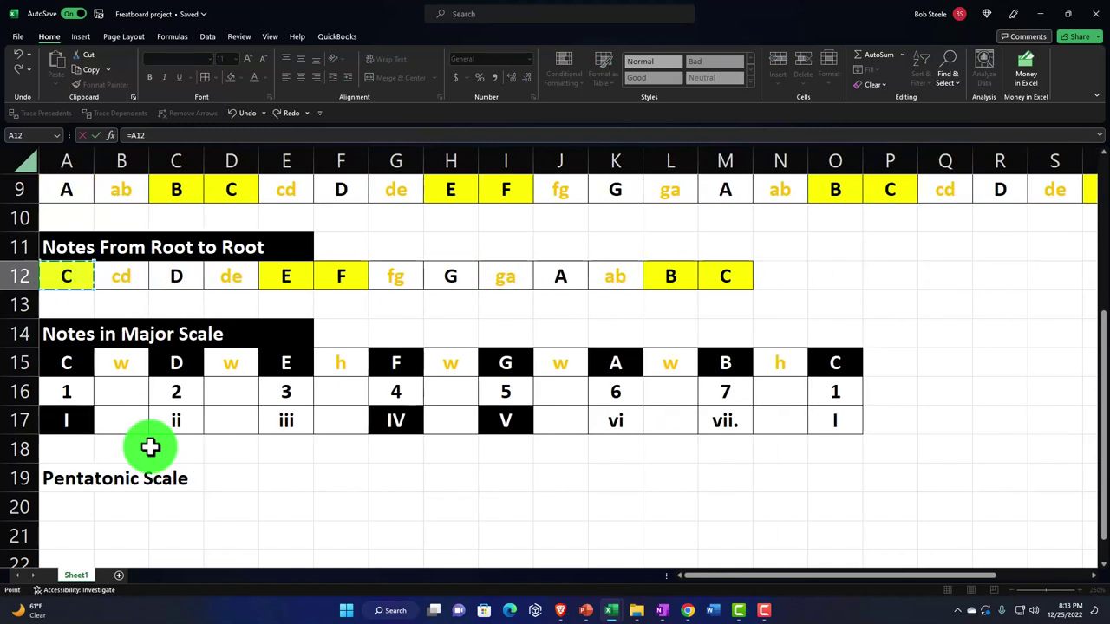
{"action": "key", "text": "Return"}
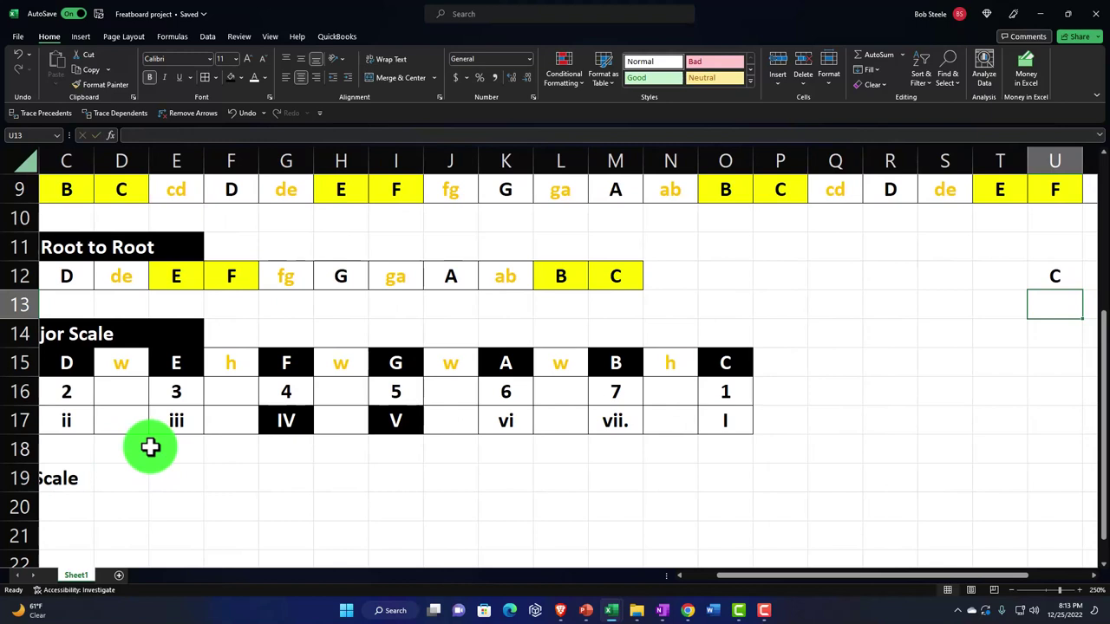
{"action": "left_click", "coordinate": [890, 303]}
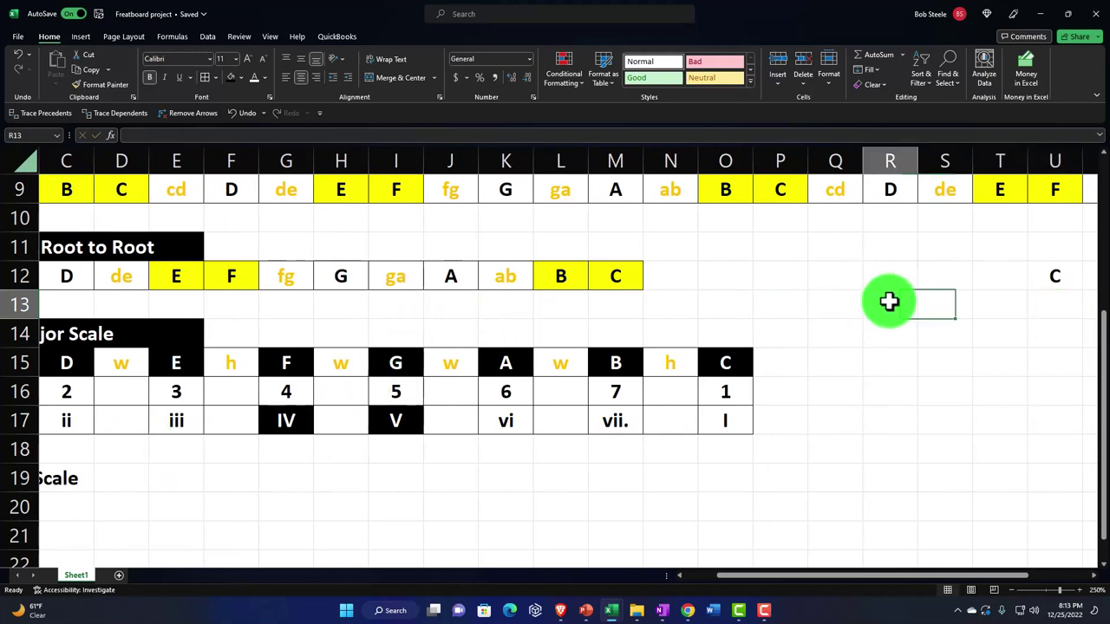
{"action": "key", "text": "Down"}
{"action": "key", "text": "Right"}
{"action": "key", "text": "Right"}
{"action": "key", "text": "Right"}
{"action": "key", "text": "Right"}
{"action": "key", "text": "Right"}
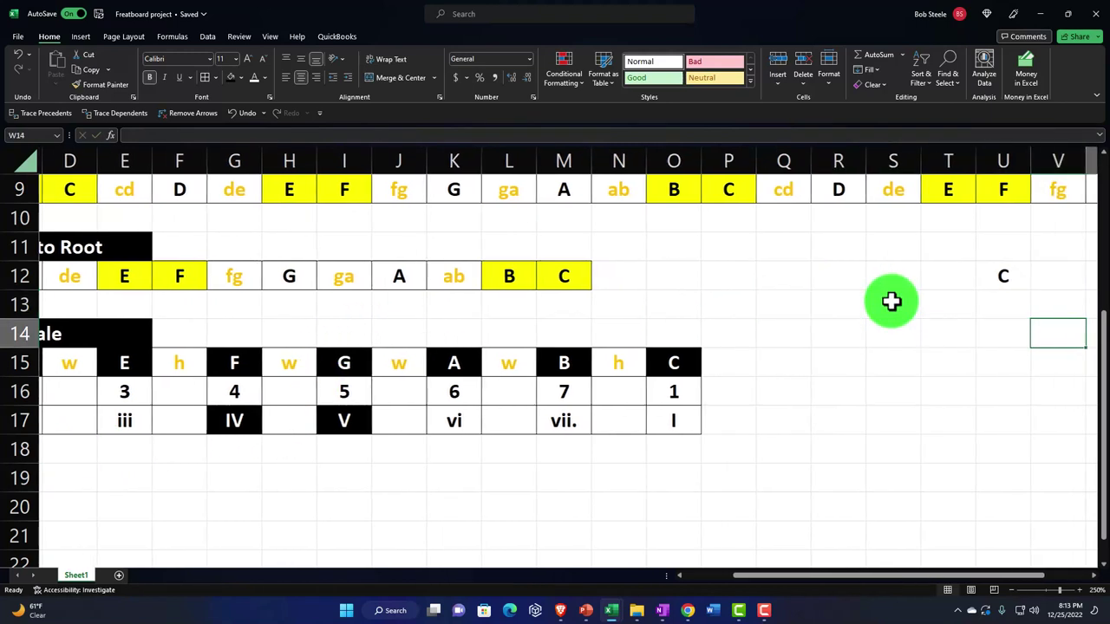
{"action": "key", "text": "Right"}
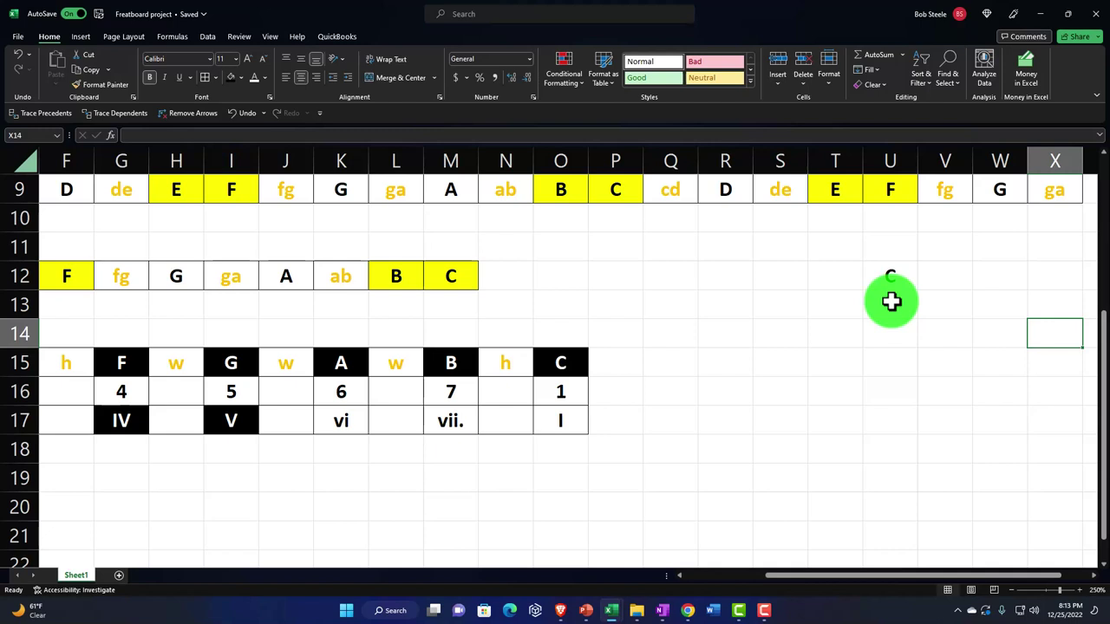
{"action": "type", "text": "="}
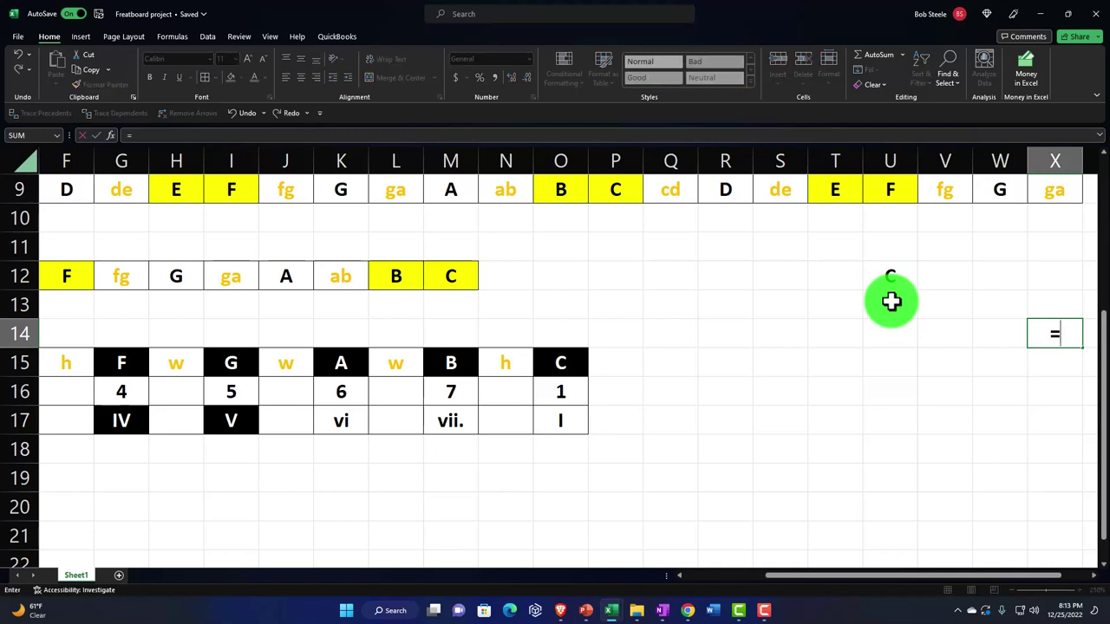
Complete the X14 formula so it references the major-scale D
{"action": "key", "text": "Left"}
{"action": "key", "text": "Left"}
{"action": "key", "text": "Left"}
{"action": "key", "text": "Left"}
{"action": "key", "text": "Left"}
{"action": "key", "text": "Left"}
{"action": "key", "text": "Left"}
{"action": "key", "text": "Left"}
{"action": "key", "text": "Left"}
{"action": "key", "text": "Left"}
{"action": "key", "text": "Left"}
{"action": "key", "text": "Left"}
{"action": "key", "text": "Left"}
{"action": "key", "text": "Left"}
{"action": "key", "text": "Left"}
{"action": "key", "text": "Left"}
{"action": "key", "text": "Left"}
{"action": "key", "text": "Left"}
{"action": "key", "text": "Left"}
{"action": "key", "text": "Left"}
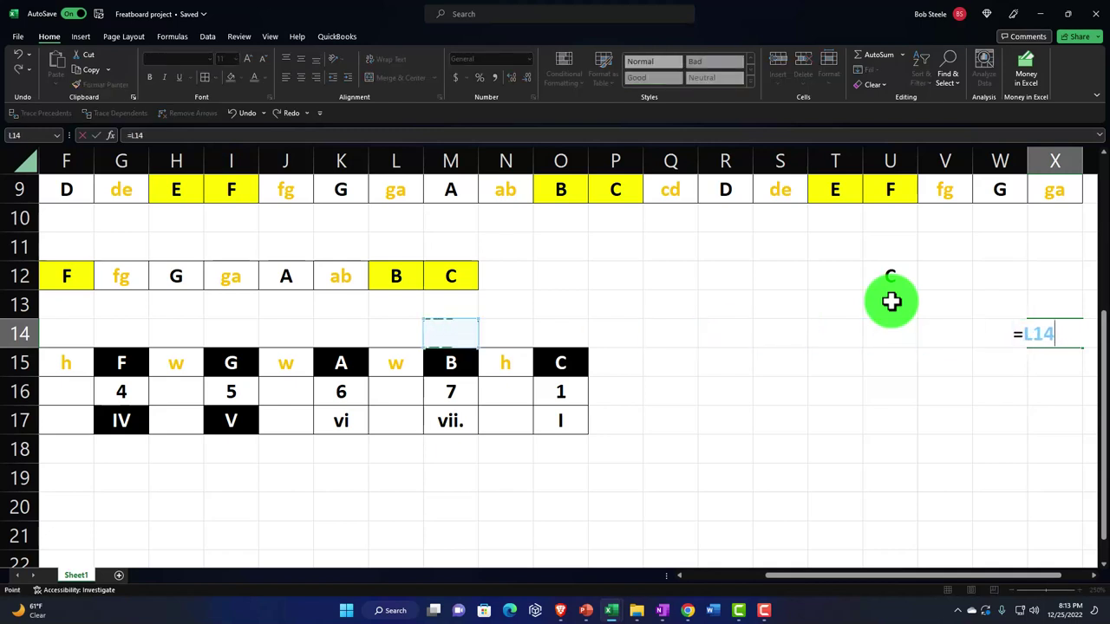
{"action": "key", "text": "Right"}
{"action": "key", "text": "Right"}
{"action": "key", "text": "Up"}
{"action": "key", "text": "Up"}
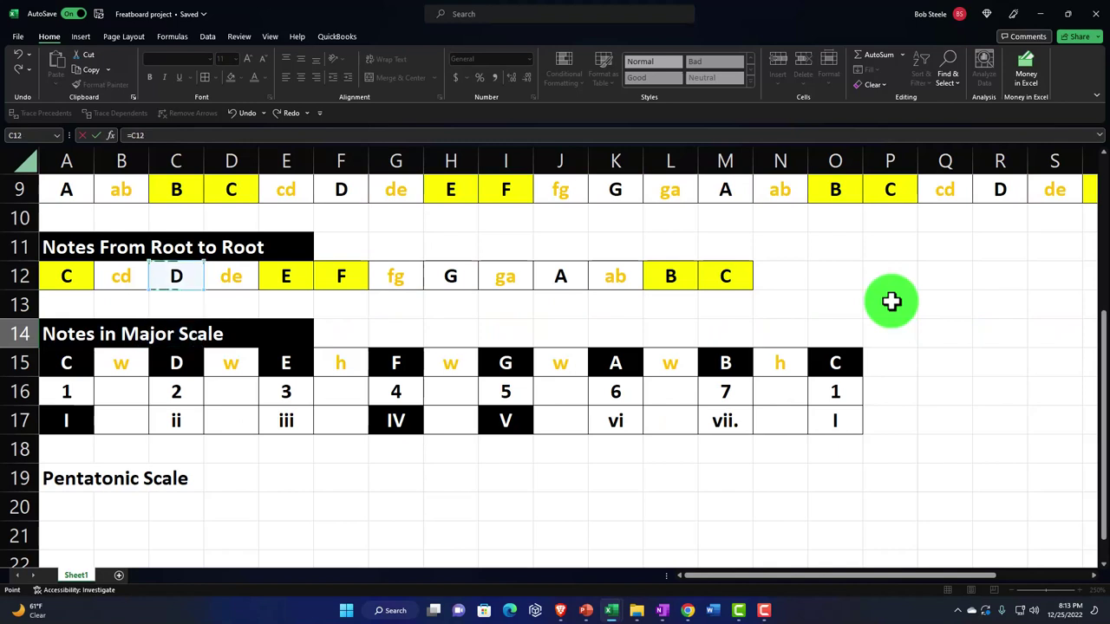
{"action": "key", "text": "Down"}
{"action": "key", "text": "Down"}
{"action": "key", "text": "Down"}
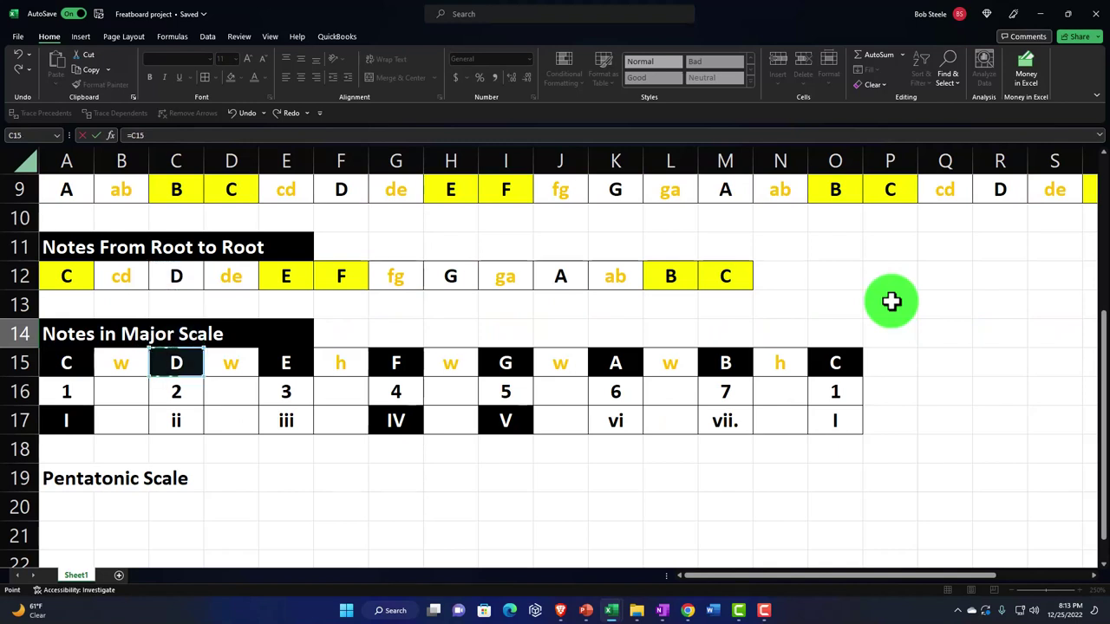
{"action": "key", "text": "Return"}
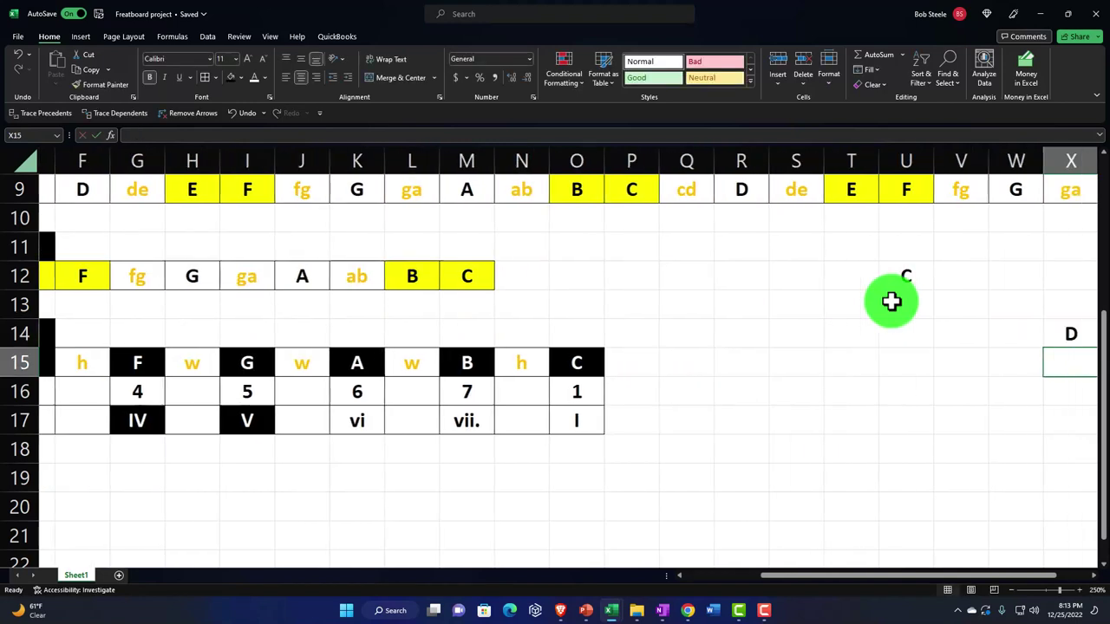
Enter a formula in X16 referencing the major-scale E
{"action": "key", "text": "Down"}
{"action": "key", "text": "Down"}
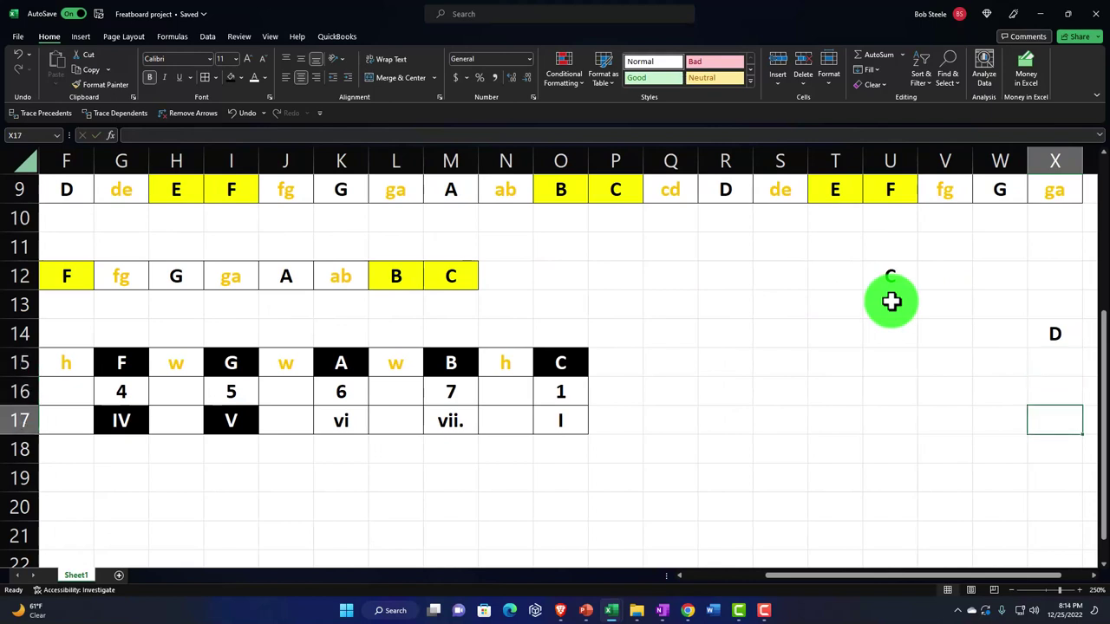
{"action": "key", "text": "Up"}
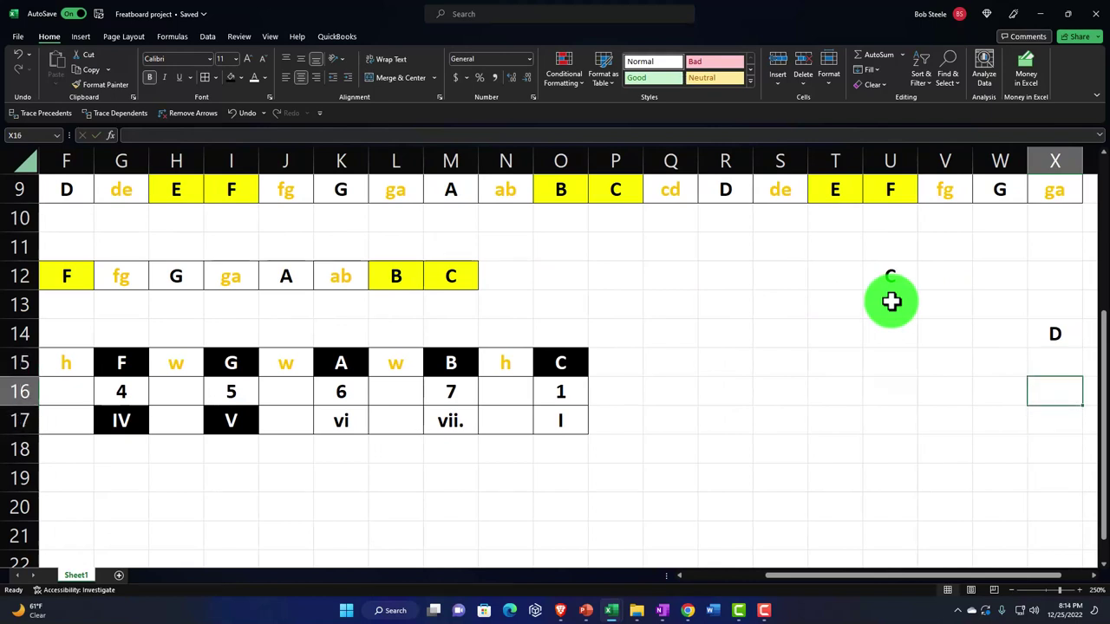
{"action": "type", "text": "="}
{"action": "key", "text": "Left"}
{"action": "key", "text": "Left"}
{"action": "key", "text": "Left"}
{"action": "key", "text": "Left"}
{"action": "key", "text": "Left"}
{"action": "key", "text": "Left"}
{"action": "key", "text": "Left"}
{"action": "key", "text": "Left"}
{"action": "key", "text": "Left"}
{"action": "key", "text": "Left"}
{"action": "key", "text": "Left"}
{"action": "key", "text": "Left"}
{"action": "key", "text": "Left"}
{"action": "key", "text": "Left"}
{"action": "key", "text": "Left"}
{"action": "key", "text": "Left"}
{"action": "key", "text": "Left"}
{"action": "key", "text": "Left"}
{"action": "key", "text": "Left"}
{"action": "key", "text": "Left"}
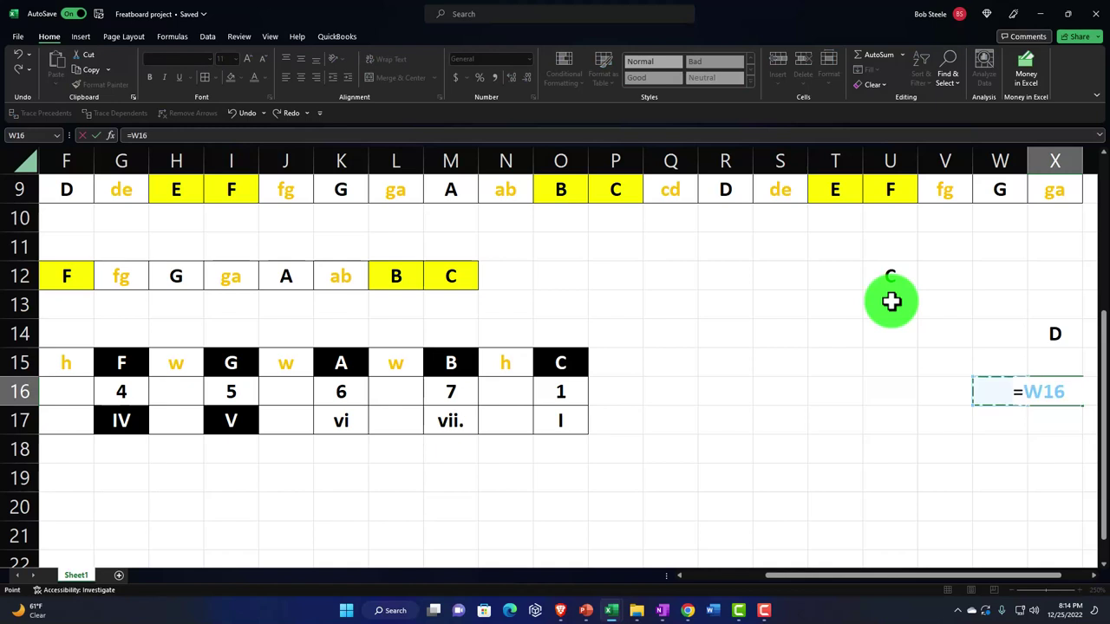
{"action": "key", "text": "Left"}
{"action": "key", "text": "Left"}
{"action": "key", "text": "Right"}
{"action": "key", "text": "Right"}
{"action": "key", "text": "Right"}
{"action": "key", "text": "Right"}
{"action": "key", "text": "Up"}
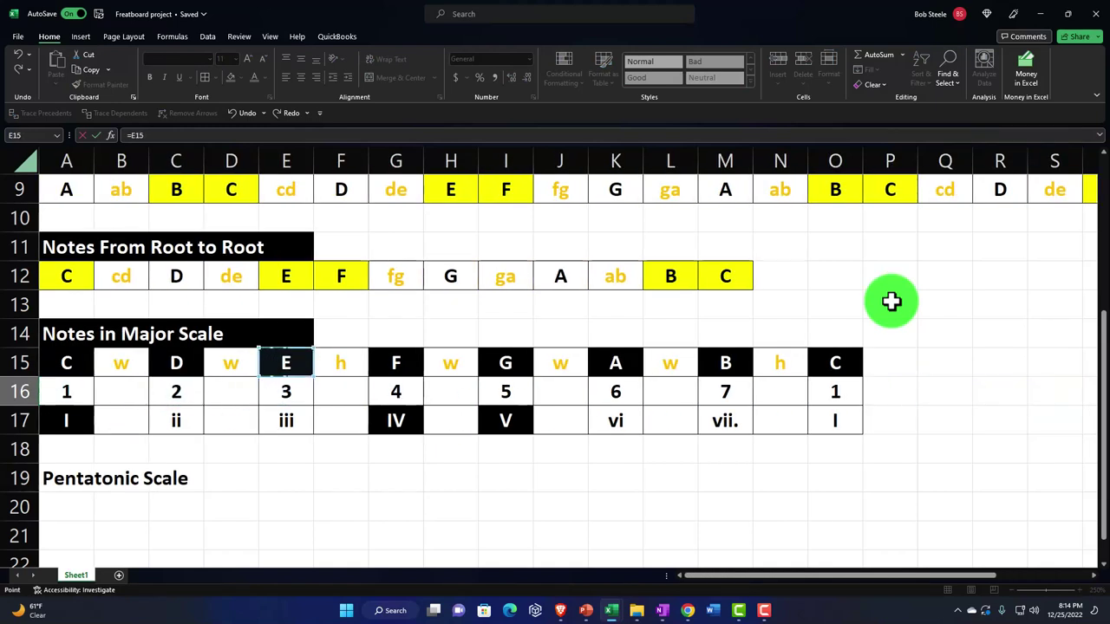
{"action": "key", "text": "Return"}
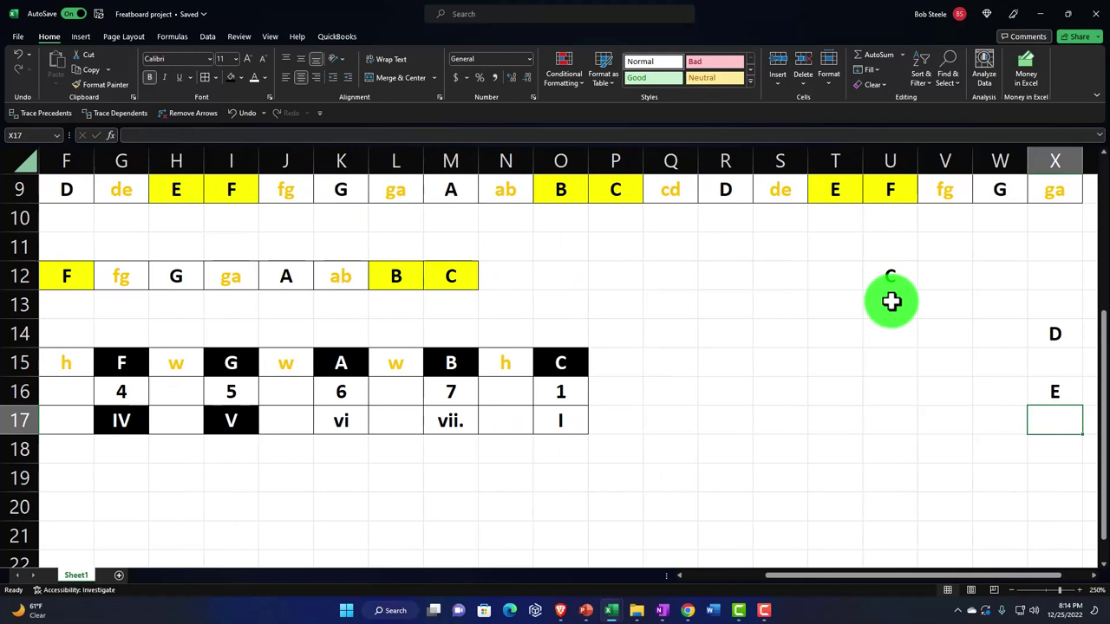
Enter a formula in V18 referencing the major-scale F
{"action": "key", "text": "Left"}
{"action": "key", "text": "Left"}
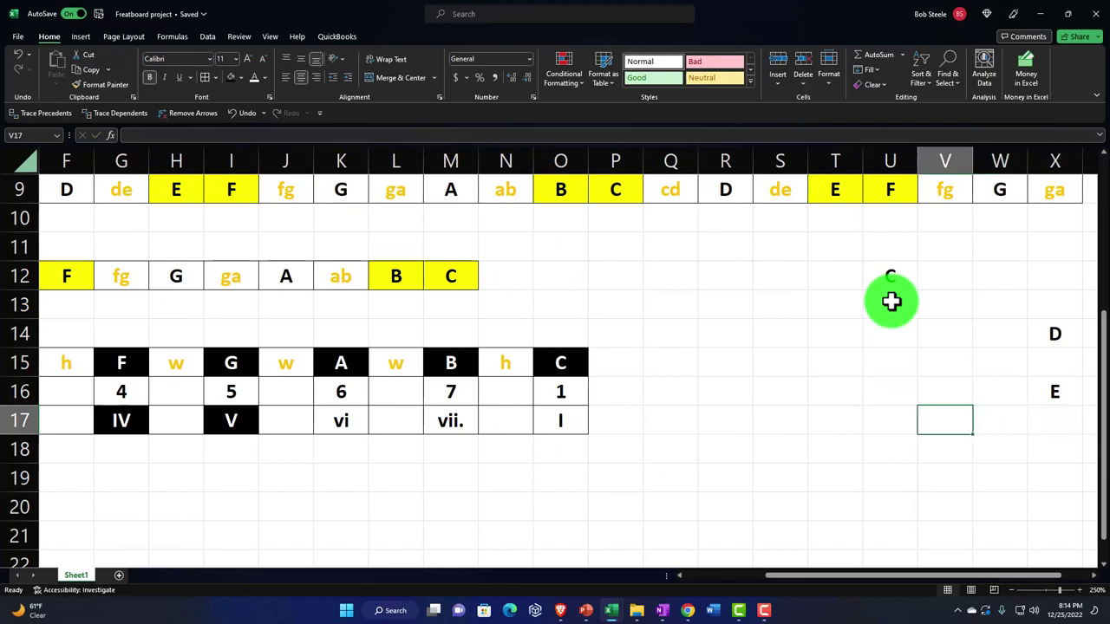
{"action": "key", "text": "Down"}
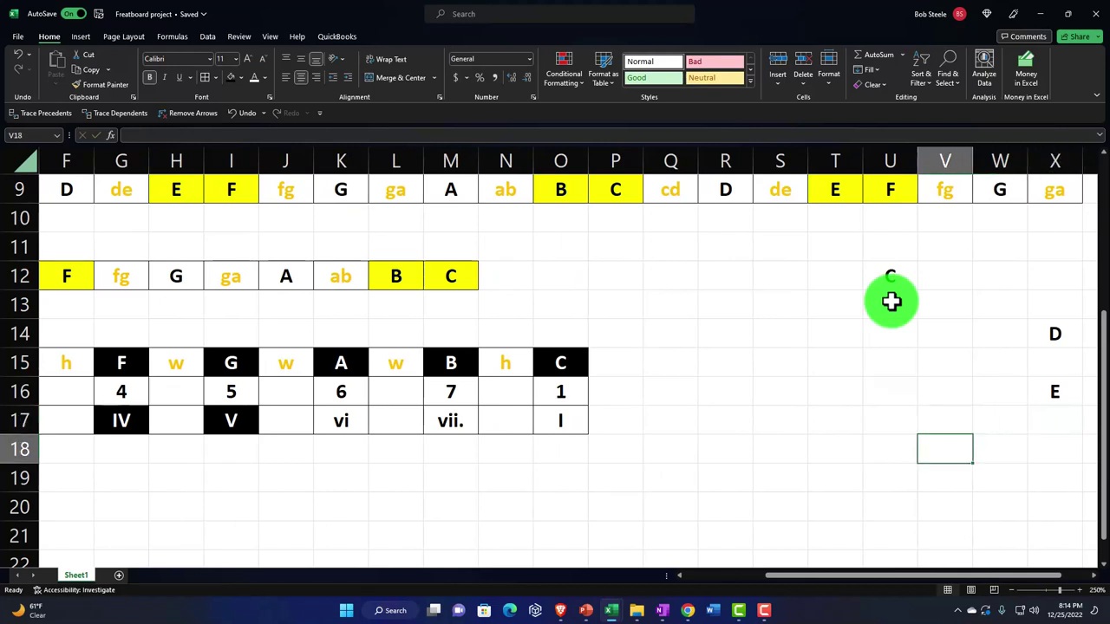
{"action": "type", "text": "="}
{"action": "key", "text": "Left"}
{"action": "key", "text": "Left"}
{"action": "key", "text": "Left"}
{"action": "key", "text": "Left"}
{"action": "key", "text": "Left"}
{"action": "key", "text": "Left"}
{"action": "key", "text": "Left"}
{"action": "key", "text": "Left"}
{"action": "key", "text": "Left"}
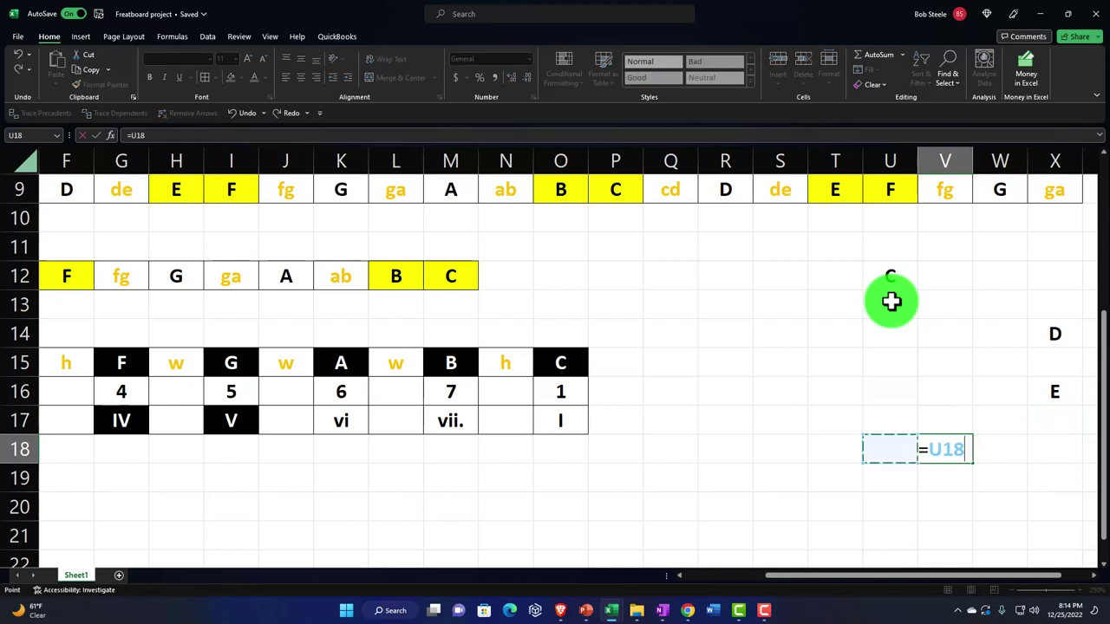
{"action": "key", "text": "Left"}
{"action": "key", "text": "Left"}
{"action": "key", "text": "Left"}
{"action": "key", "text": "Left"}
{"action": "key", "text": "Left"}
{"action": "key", "text": "Left"}
{"action": "key", "text": "Left"}
{"action": "key", "text": "Left"}
{"action": "key", "text": "Left"}
{"action": "key", "text": "Left"}
{"action": "key", "text": "Left"}
{"action": "key", "text": "Left"}
{"action": "key", "text": "Up"}
{"action": "key", "text": "Up"}
{"action": "key", "text": "Right"}
{"action": "key", "text": "Right"}
{"action": "key", "text": "Right"}
{"action": "key", "text": "Right"}
{"action": "key", "text": "Right"}
{"action": "key", "text": "Right"}
{"action": "key", "text": "Up"}
{"action": "key", "text": "Return"}
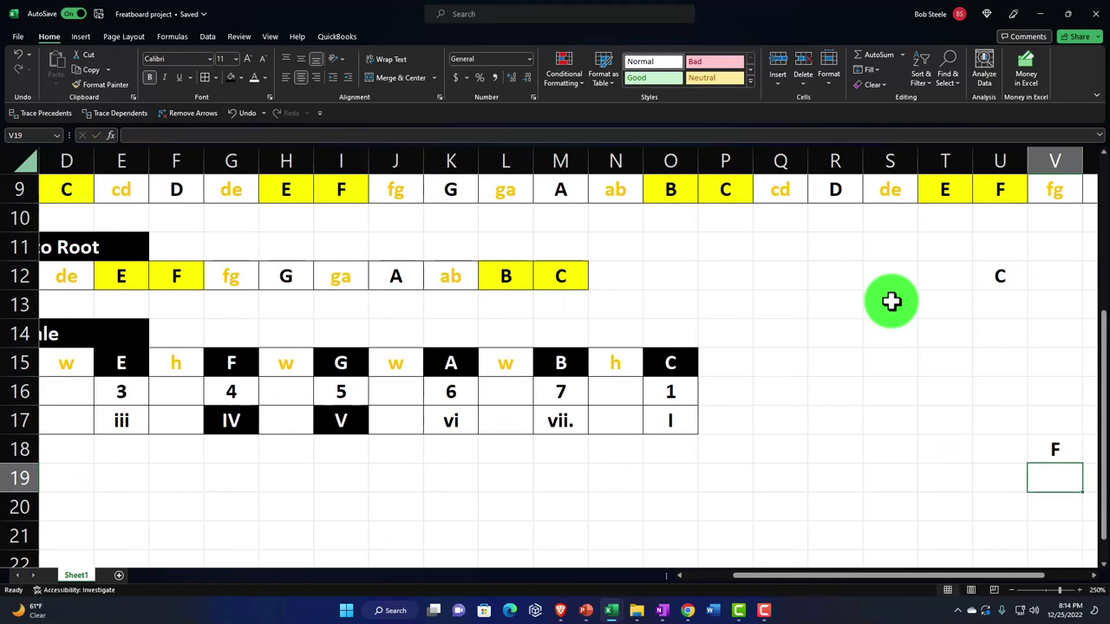
{"action": "key", "text": "Up"}
Move the F formula from V18 down to V19
{"action": "key", "text": "Left"}
{"action": "key", "text": "Left"}
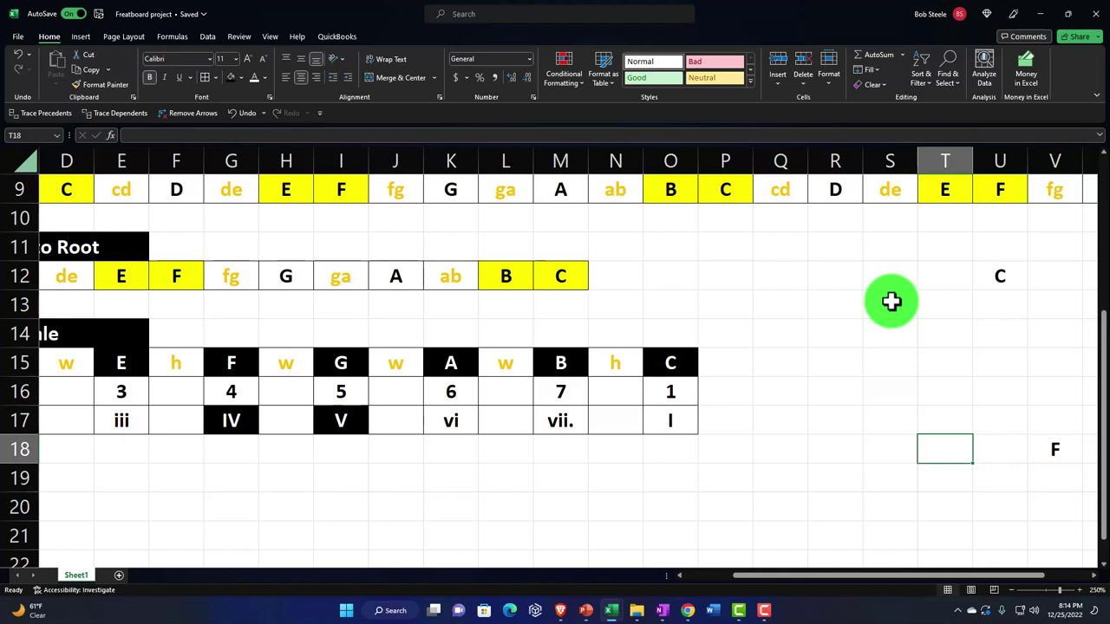
{"action": "key", "text": "Right"}
{"action": "key", "text": "Right"}
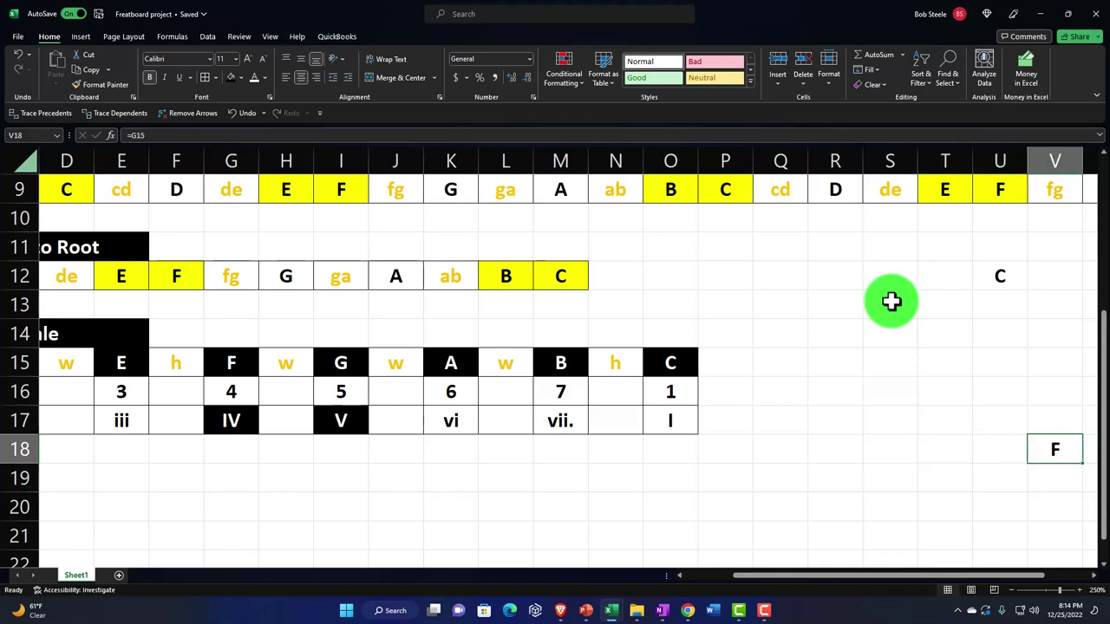
{"action": "left_click_drag", "start_coordinate": [1073, 449], "coordinate": [1075, 481]}
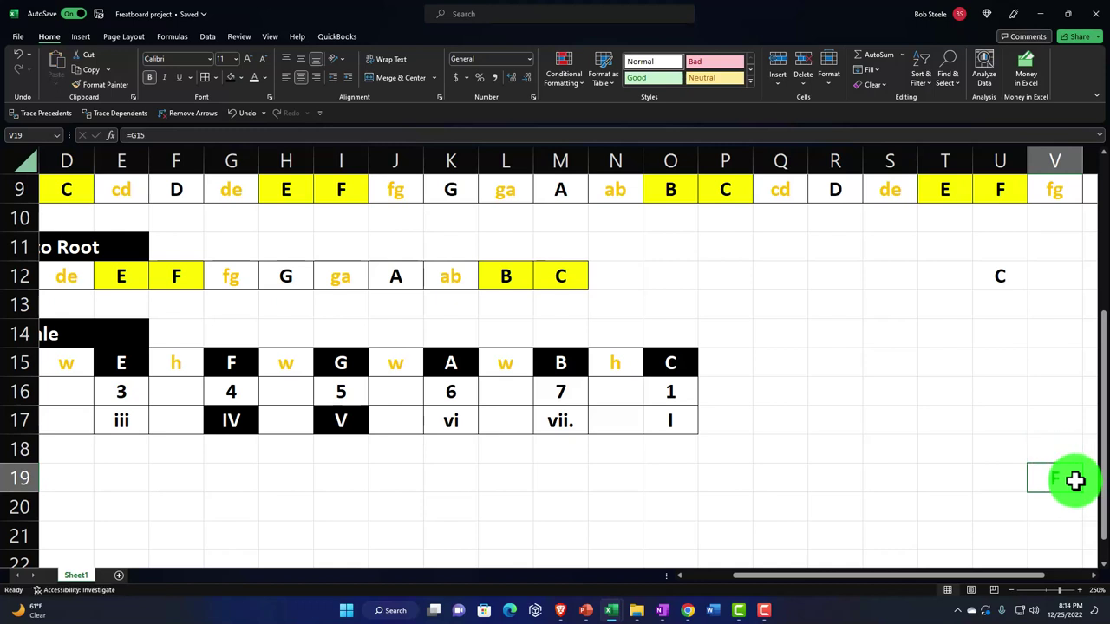
{"action": "key", "text": "Left"}
{"action": "key", "text": "Left"}
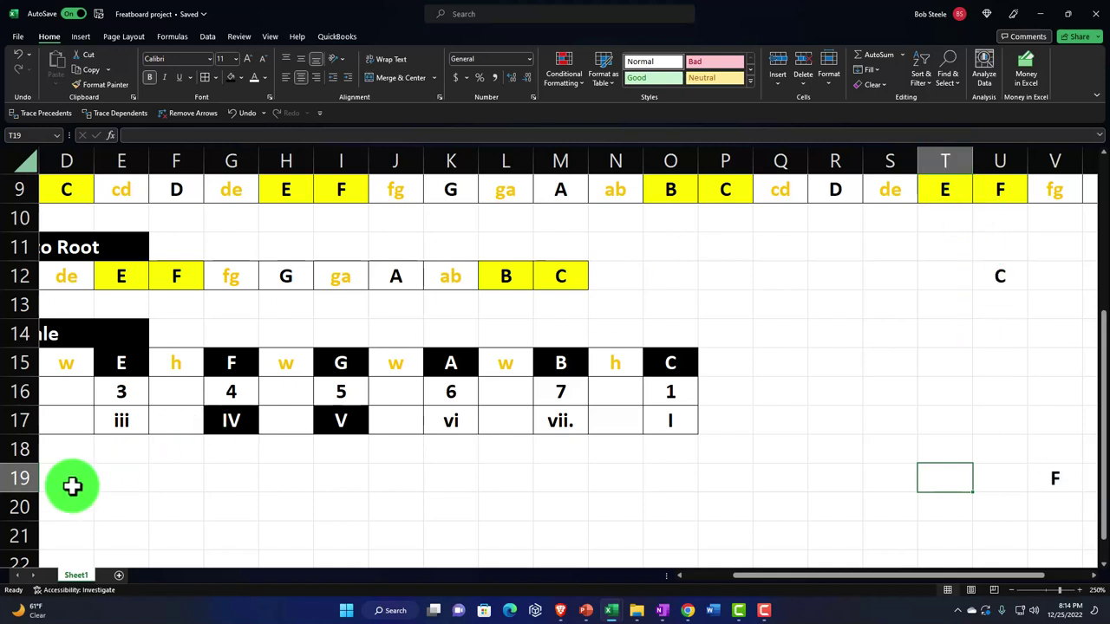
Enter a formula in T19 referencing the major-scale G cell so it shows G
{"action": "type", "text": "="}
{"action": "key", "text": "Left"}
{"action": "key", "text": "Left"}
{"action": "key", "text": "Left"}
{"action": "key", "text": "Left"}
{"action": "key", "text": "Left"}
{"action": "key", "text": "Left"}
{"action": "key", "text": "Left"}
{"action": "key", "text": "Left"}
{"action": "key", "text": "Left"}
{"action": "key", "text": "Left"}
{"action": "key", "text": "Left"}
{"action": "key", "text": "Left"}
{"action": "key", "text": "Left"}
{"action": "key", "text": "Left"}
{"action": "key", "text": "Left"}
{"action": "key", "text": "Left"}
{"action": "key", "text": "Left"}
{"action": "key", "text": "Left"}
{"action": "key", "text": "Left"}
{"action": "key", "text": "Up"}
{"action": "key", "text": "Up"}
{"action": "key", "text": "Up"}
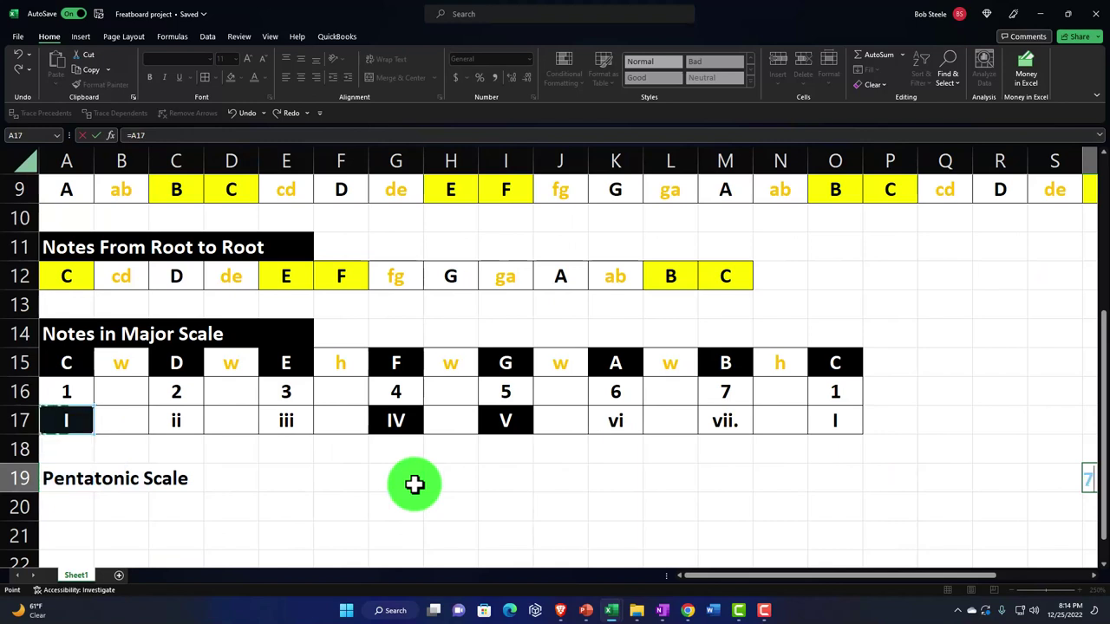
{"action": "key", "text": "Right"}
{"action": "key", "text": "Right"}
{"action": "key", "text": "Right"}
{"action": "key", "text": "Right"}
{"action": "key", "text": "Right"}
{"action": "key", "text": "Right"}
{"action": "key", "text": "Right"}
{"action": "key", "text": "Right"}
{"action": "key", "text": "Return"}
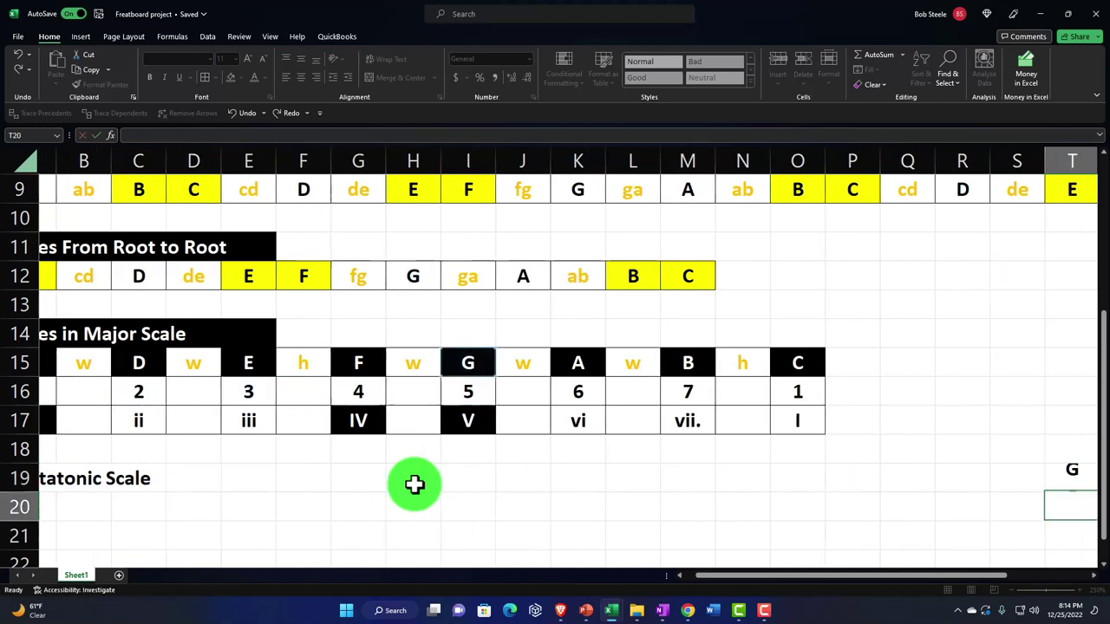
In R16, enter a formula referencing K15 so it displays the note A
{"action": "key", "text": "Right"}
{"action": "key", "text": "Right"}
{"action": "key", "text": "Up"}
{"action": "key", "text": "Up"}
{"action": "key", "text": "Up"}
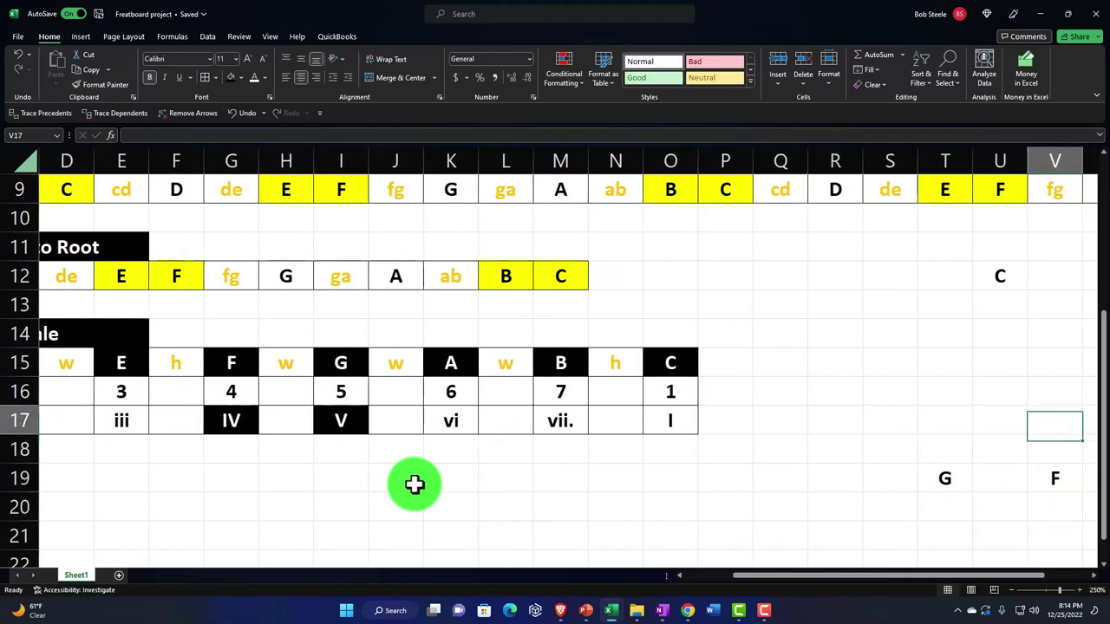
{"action": "key", "text": "Up"}
{"action": "key", "text": "Left"}
{"action": "key", "text": "Left"}
{"action": "key", "text": "Left"}
{"action": "key", "text": "Left"}
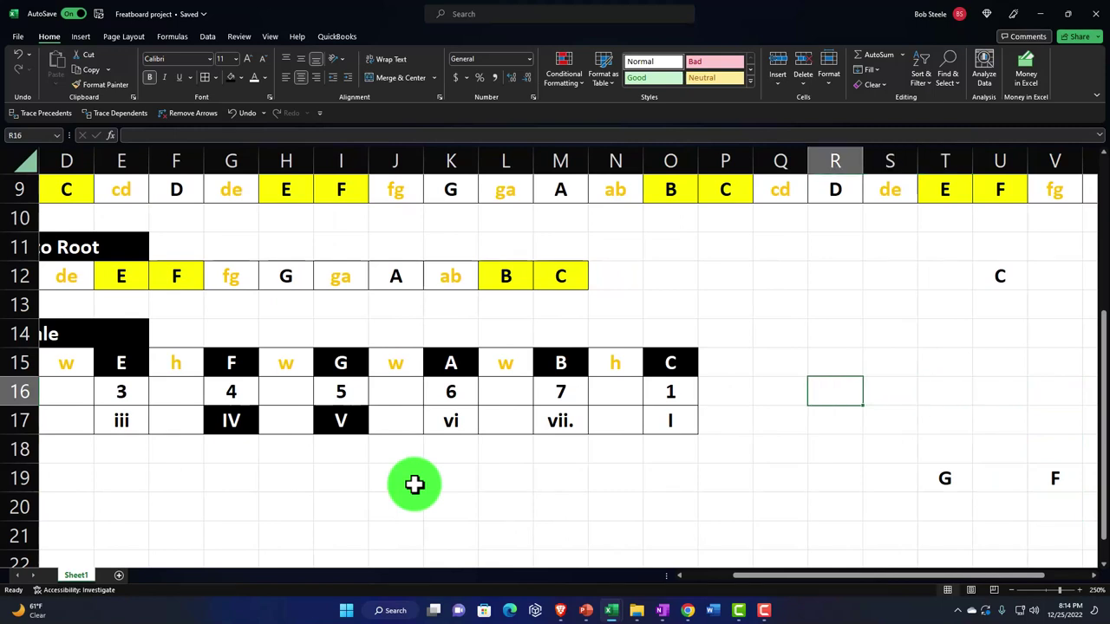
{"action": "type", "text": "="}
{"action": "key", "text": "Left"}
{"action": "key", "text": "Left"}
{"action": "key", "text": "Left"}
{"action": "key", "text": "Left"}
{"action": "key", "text": "Left"}
{"action": "key", "text": "Left"}
{"action": "key", "text": "Left"}
{"action": "key", "text": "Left"}
{"action": "key", "text": "Left"}
{"action": "key", "text": "Left"}
{"action": "key", "text": "Left"}
{"action": "key", "text": "Left"}
{"action": "key", "text": "Left"}
{"action": "key", "text": "Left"}
{"action": "key", "text": "Left"}
{"action": "key", "text": "Left"}
{"action": "key", "text": "Left"}
{"action": "key", "text": "Right"}
{"action": "key", "text": "Right"}
{"action": "key", "text": "Right"}
{"action": "key", "text": "Right"}
{"action": "key", "text": "Right"}
{"action": "key", "text": "Right"}
{"action": "key", "text": "Right"}
{"action": "key", "text": "Right"}
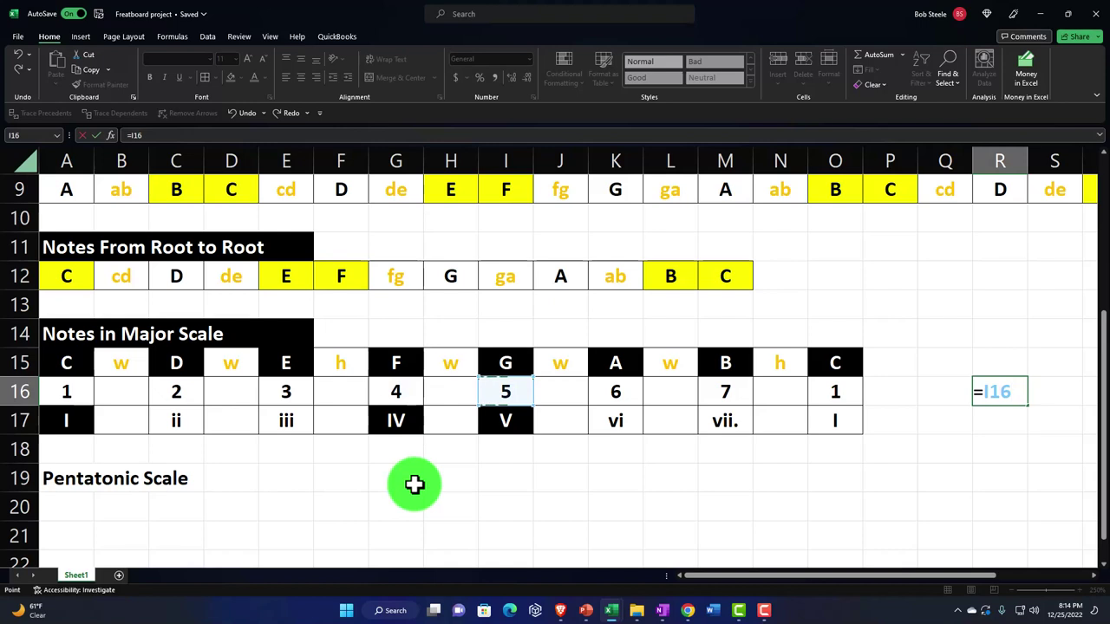
{"action": "key", "text": "Right"}
{"action": "key", "text": "Right"}
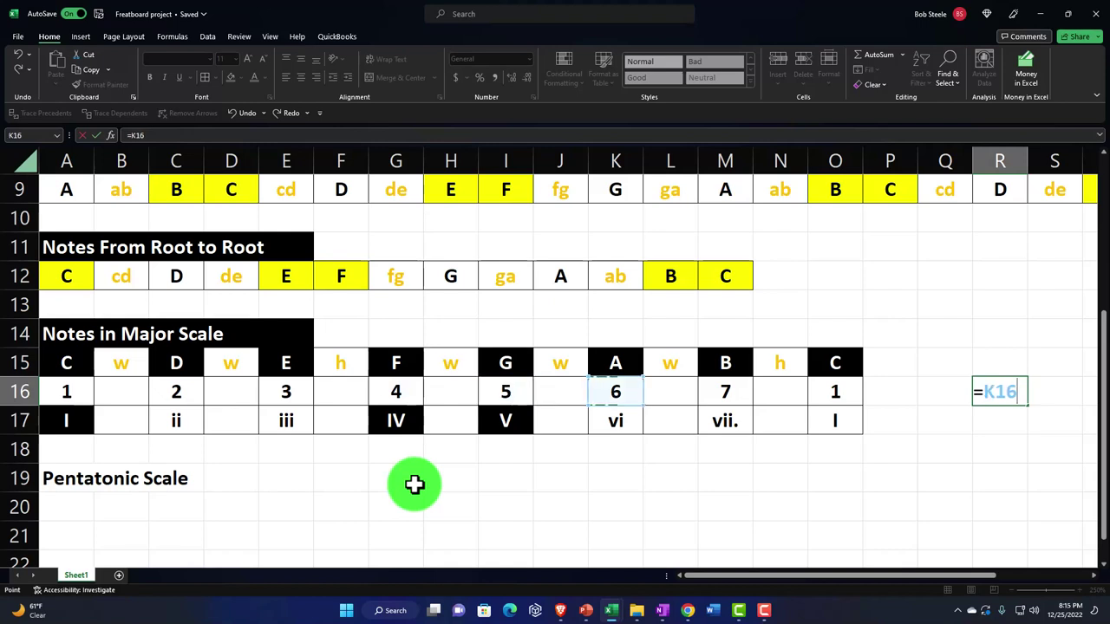
{"action": "key", "text": "Up"}
{"action": "key", "text": "Return"}
Move the selection up to cell R13 for the next note
{"action": "key", "text": "Right"}
{"action": "key", "text": "Right"}
{"action": "key", "text": "Right"}
{"action": "key", "text": "Up"}
{"action": "key", "text": "Left"}
{"action": "key", "text": "Up"}
{"action": "key", "text": "Up"}
{"action": "key", "text": "Left"}
{"action": "key", "text": "Left"}
{"action": "key", "text": "Left"}
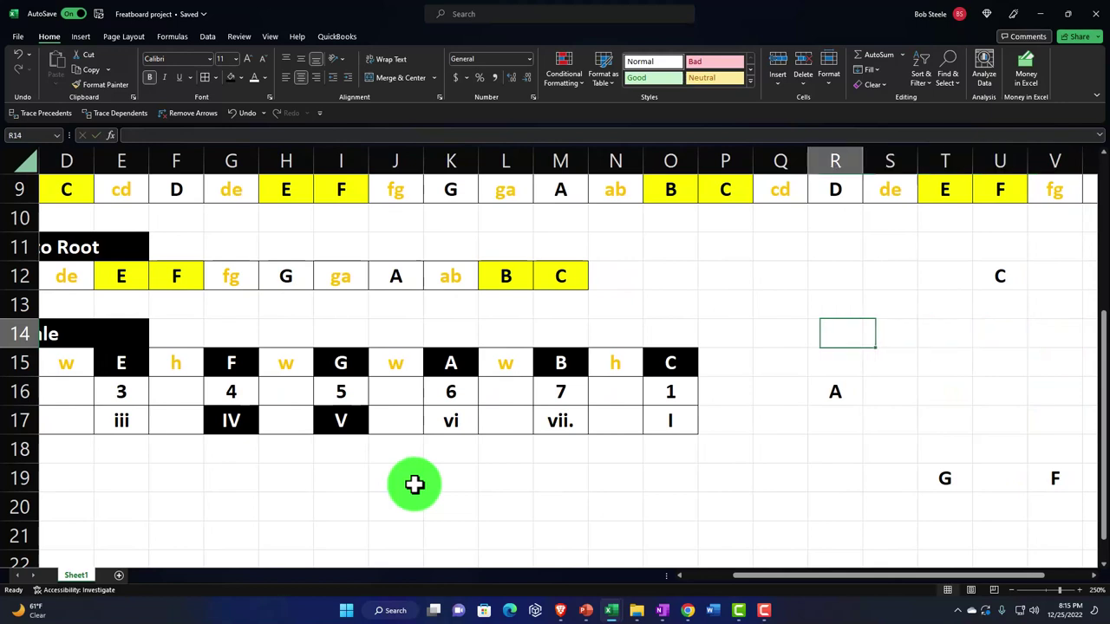
{"action": "key", "text": "Left"}
{"action": "key", "text": "Right"}
{"action": "key", "text": "Up"}
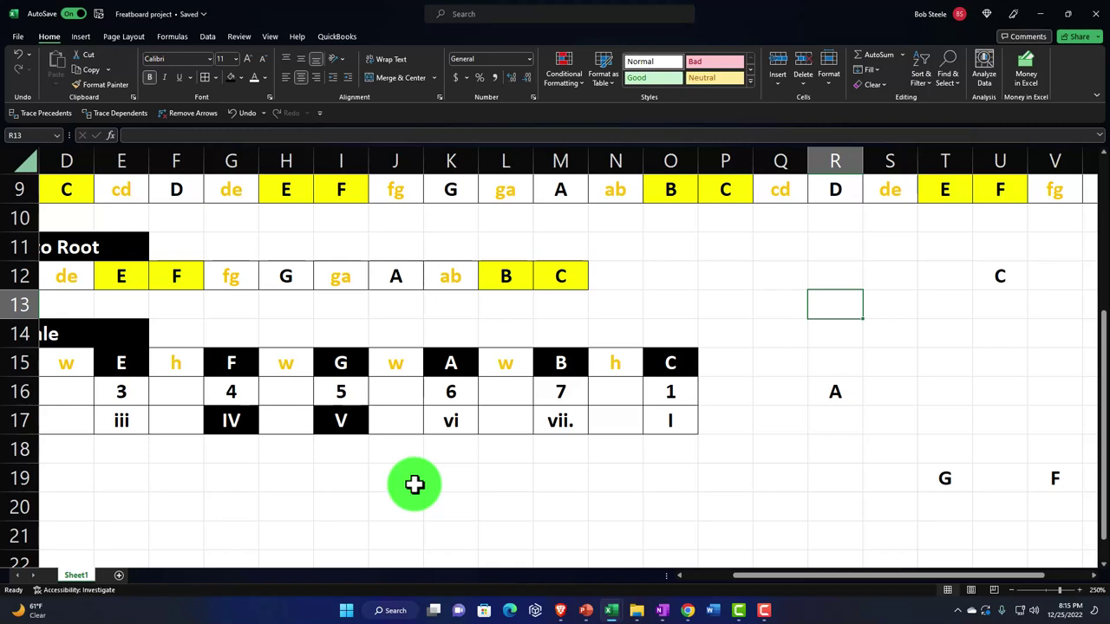
Link empty circle cell R14 to note B in M15 so it shows B
{"action": "key", "text": "Down"}
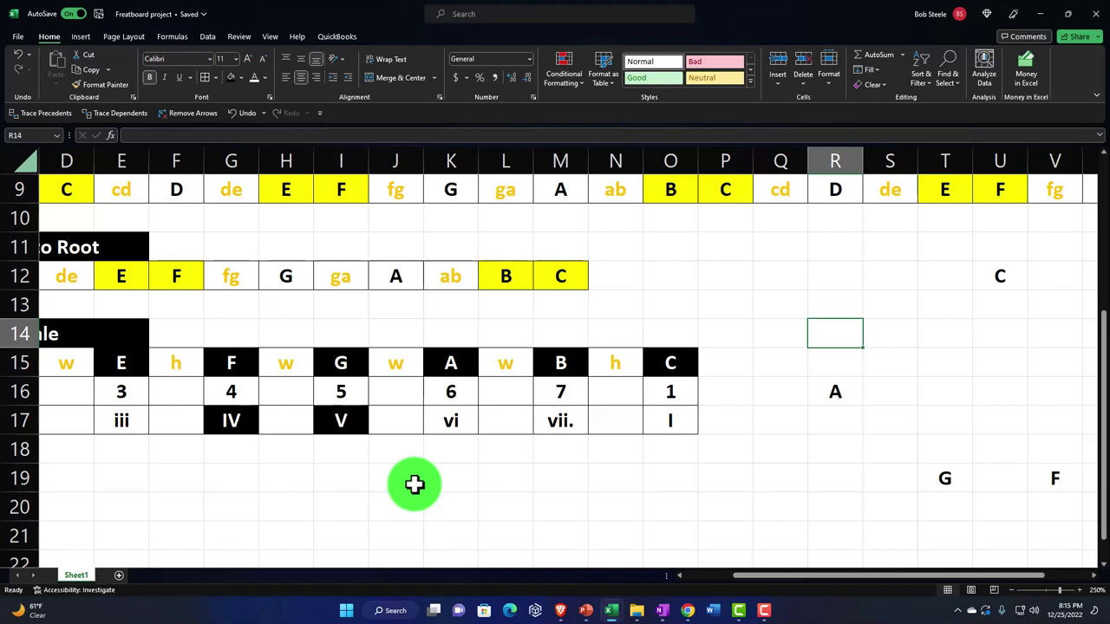
{"action": "type", "text": "="}
{"action": "key", "text": "Left"}
{"action": "key", "text": "Left"}
{"action": "key", "text": "Left"}
{"action": "key", "text": "Left"}
{"action": "key", "text": "Left"}
{"action": "key", "text": "Left"}
{"action": "key", "text": "Left"}
{"action": "key", "text": "Left"}
{"action": "key", "text": "Left"}
{"action": "key", "text": "Left"}
{"action": "key", "text": "Left"}
{"action": "key", "text": "Left"}
{"action": "key", "text": "Left"}
{"action": "key", "text": "Left"}
{"action": "key", "text": "Left"}
{"action": "key", "text": "Left"}
{"action": "key", "text": "Left"}
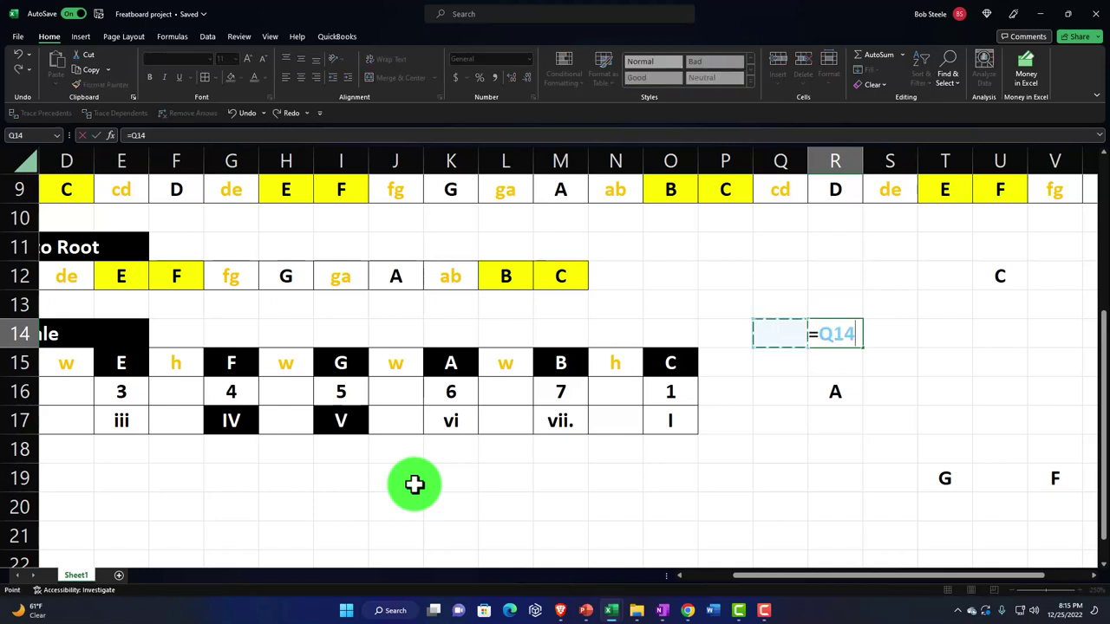
{"action": "key", "text": "Right"}
{"action": "key", "text": "Right"}
{"action": "key", "text": "Right"}
{"action": "key", "text": "Right"}
{"action": "key", "text": "Right"}
{"action": "key", "text": "Right"}
{"action": "key", "text": "Right"}
{"action": "key", "text": "Right"}
{"action": "key", "text": "Right"}
{"action": "key", "text": "Right"}
{"action": "key", "text": "Right"}
{"action": "key", "text": "Right"}
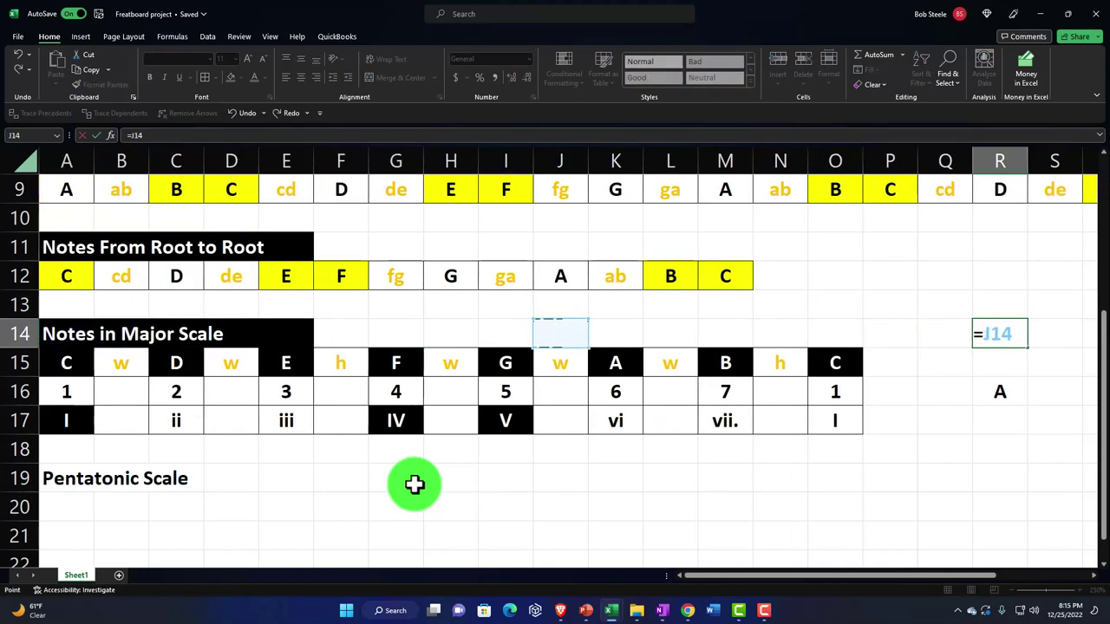
{"action": "key", "text": "Down"}
{"action": "key", "text": "Return"}
Check the circle cells around root C in U12
{"action": "key", "text": "Right"}
{"action": "key", "text": "Right"}
{"action": "key", "text": "Right"}
{"action": "key", "text": "Right"}
{"action": "key", "text": "Right"}
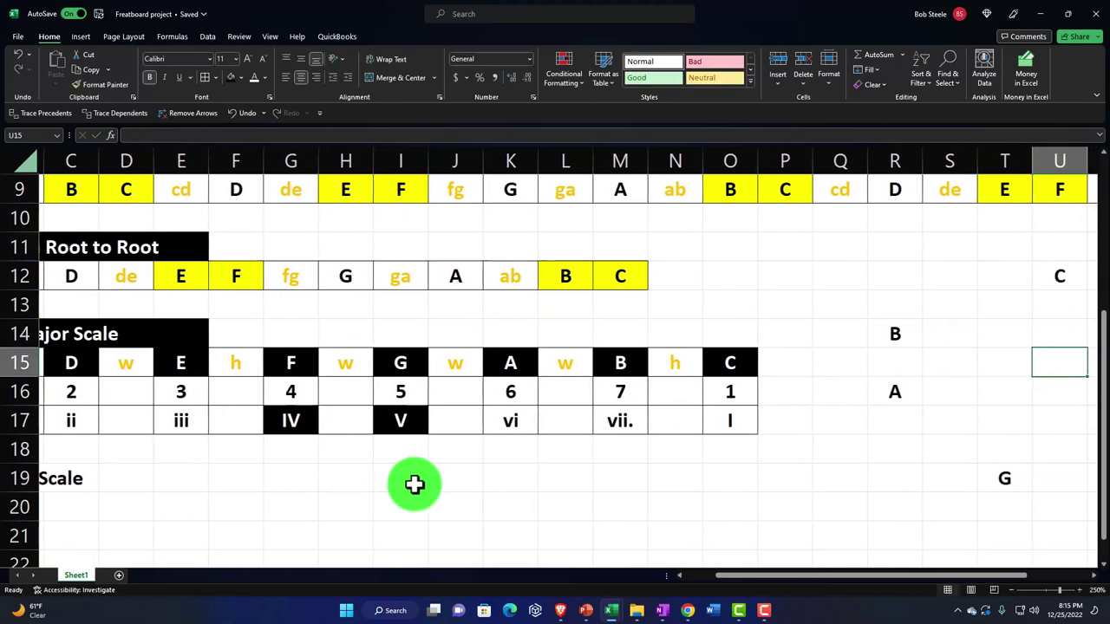
{"action": "key", "text": "Up"}
{"action": "key", "text": "Up"}
{"action": "key", "text": "Up"}
{"action": "key", "text": "Left"}
{"action": "key", "text": "Left"}
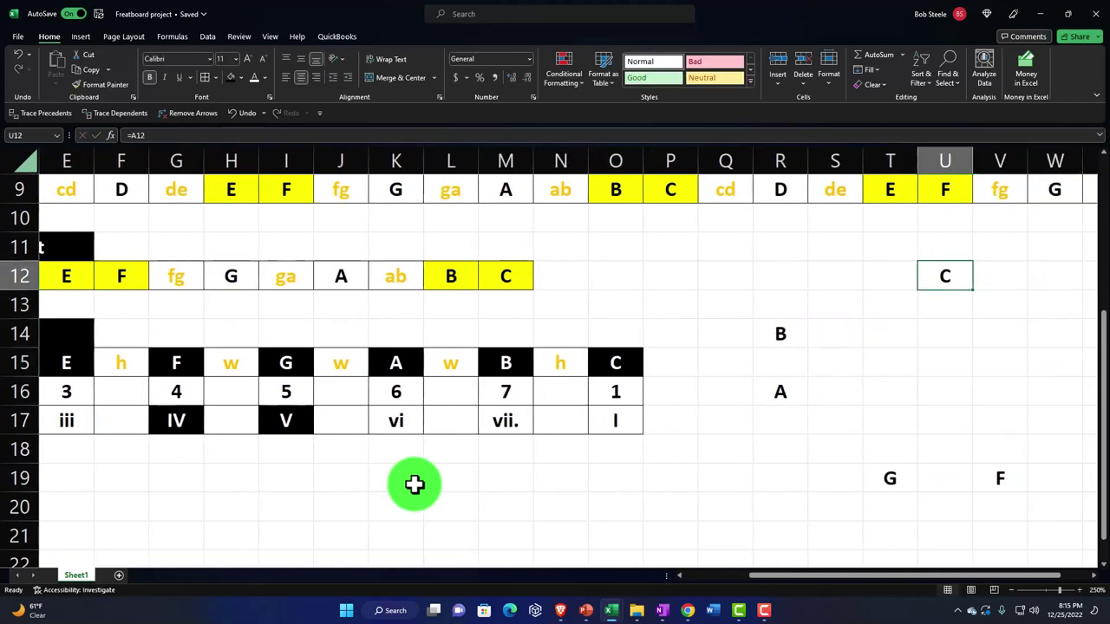
{"action": "key", "text": "Right"}
{"action": "key", "text": "Right"}
{"action": "key", "text": "Right"}
{"action": "key", "text": "Right"}
{"action": "key", "text": "Right"}
{"action": "key", "text": "Left"}
{"action": "key", "text": "Left"}
{"action": "key", "text": "Left"}
{"action": "key", "text": "Left"}
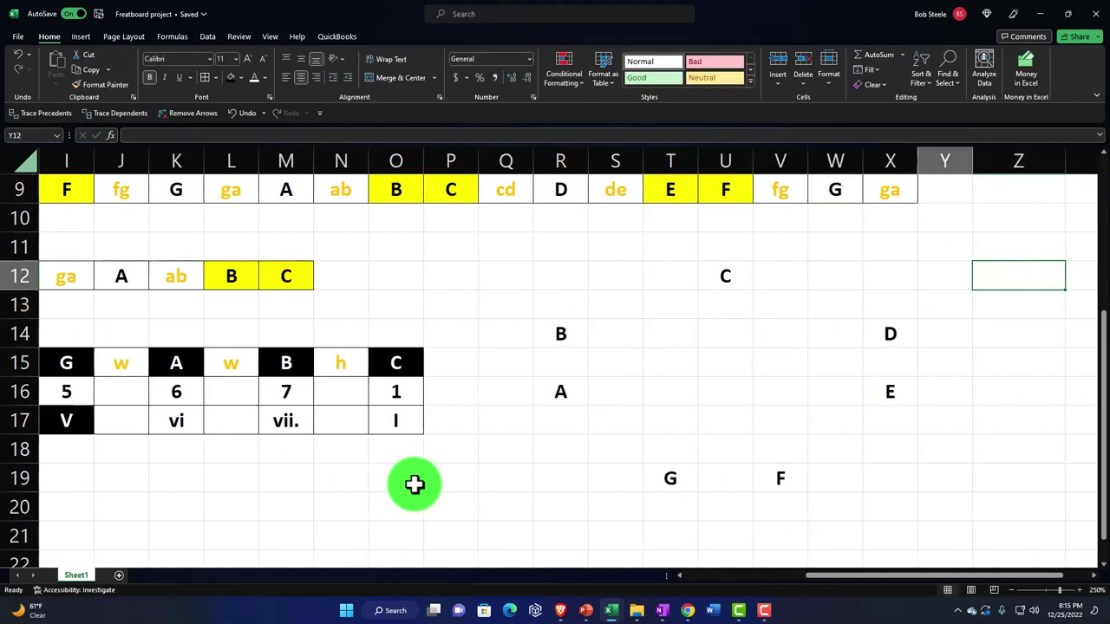
{"action": "key", "text": "Left"}
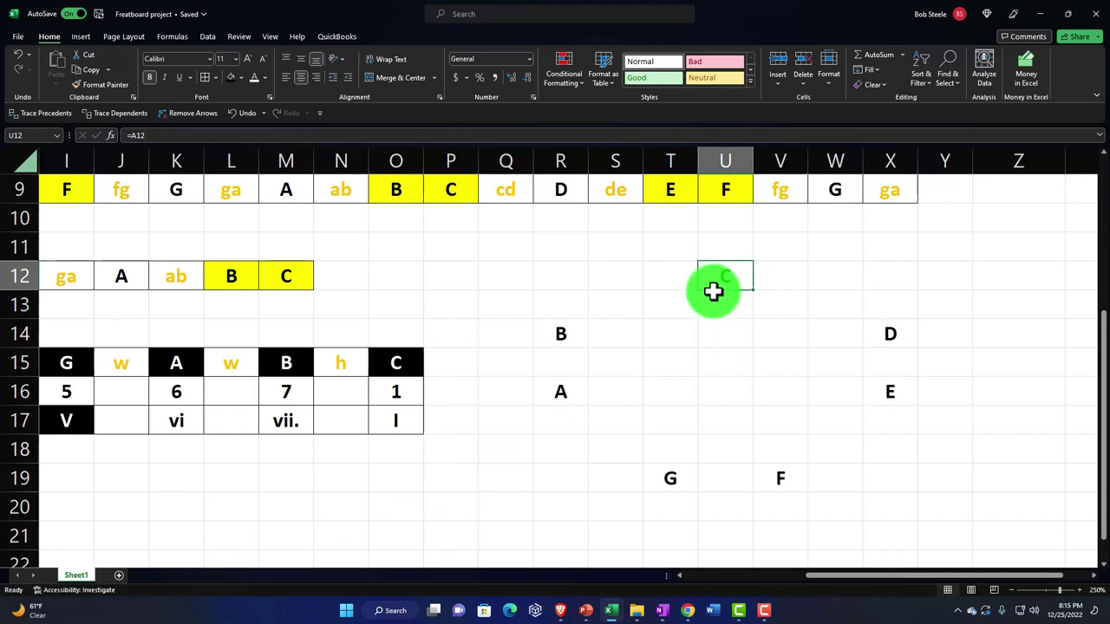
{"action": "left_click", "coordinate": [724, 249]}
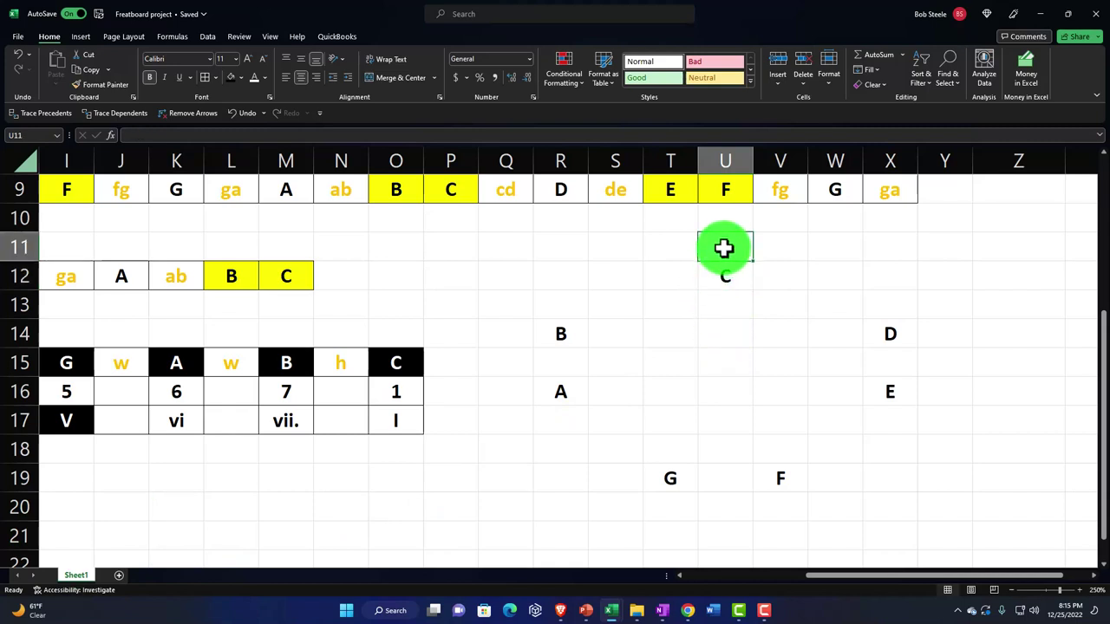
{"action": "key", "text": "Down"}
{"action": "key", "text": "Down"}
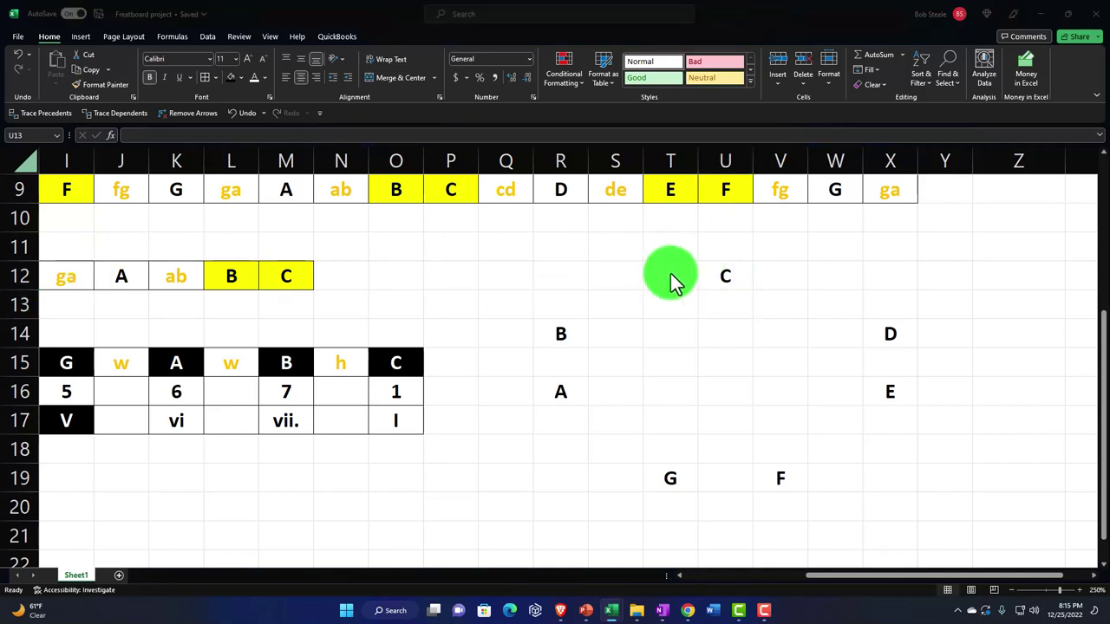
Enter degrees 1, 2 and 3 under C and beside D and E
{"action": "left_click", "coordinate": [711, 338]}
{"action": "key", "text": "Up"}
{"action": "type", "text": "1"}
{"action": "key", "text": "Return"}
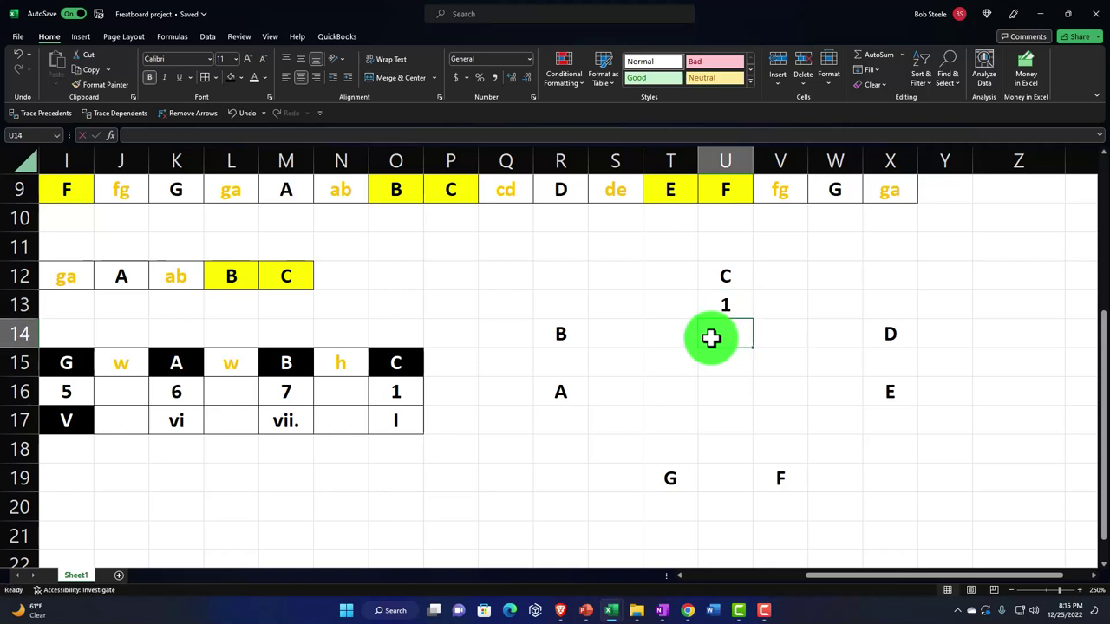
{"action": "key", "text": "Right"}
{"action": "key", "text": "Right"}
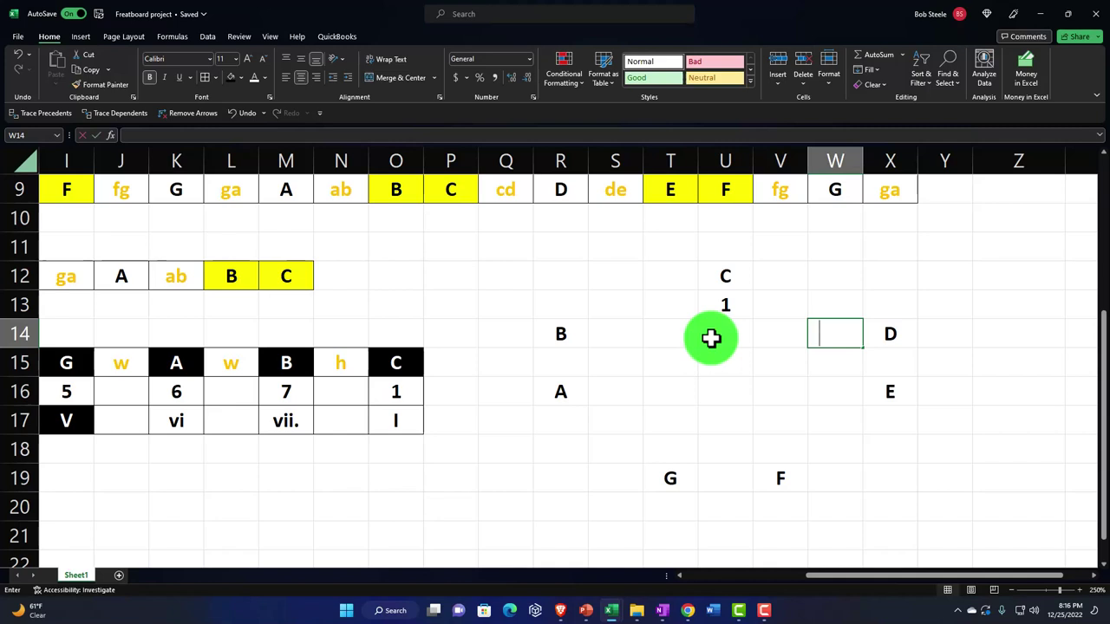
{"action": "type", "text": "2"}
{"action": "key", "text": "Return"}
{"action": "key", "text": "Down"}
{"action": "type", "text": "3"}
{"action": "key", "text": "Return"}
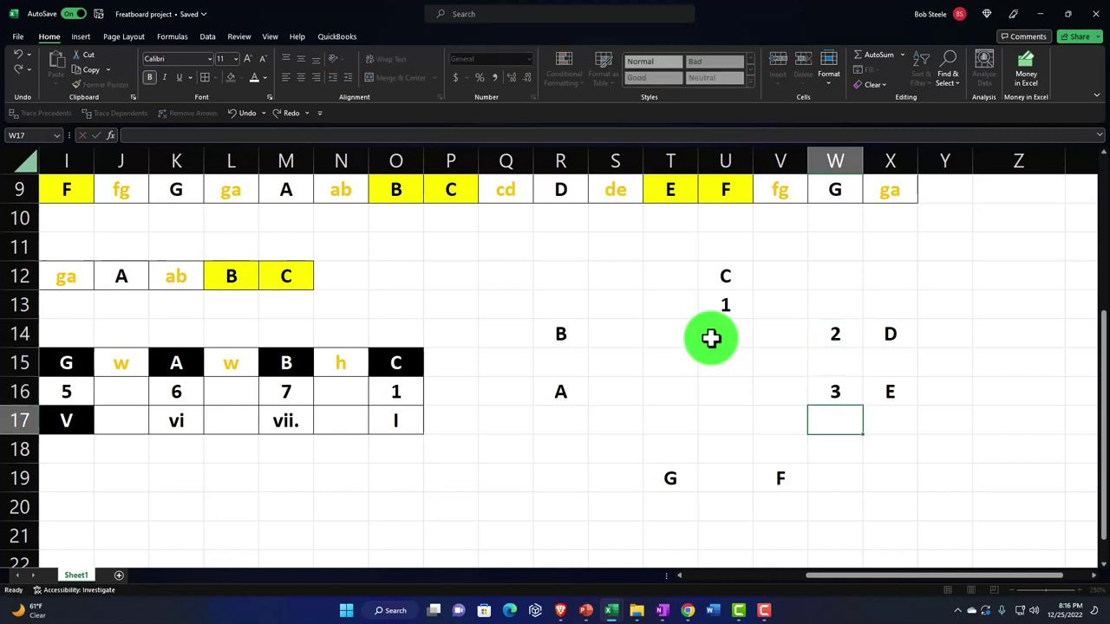
{"action": "key", "text": "Down"}
Enter degrees 4, 5, 6 and 7 beside notes F, G, A and B
{"action": "key", "text": "Left"}
{"action": "type", "text": "4"}
{"action": "key", "text": "Left"}
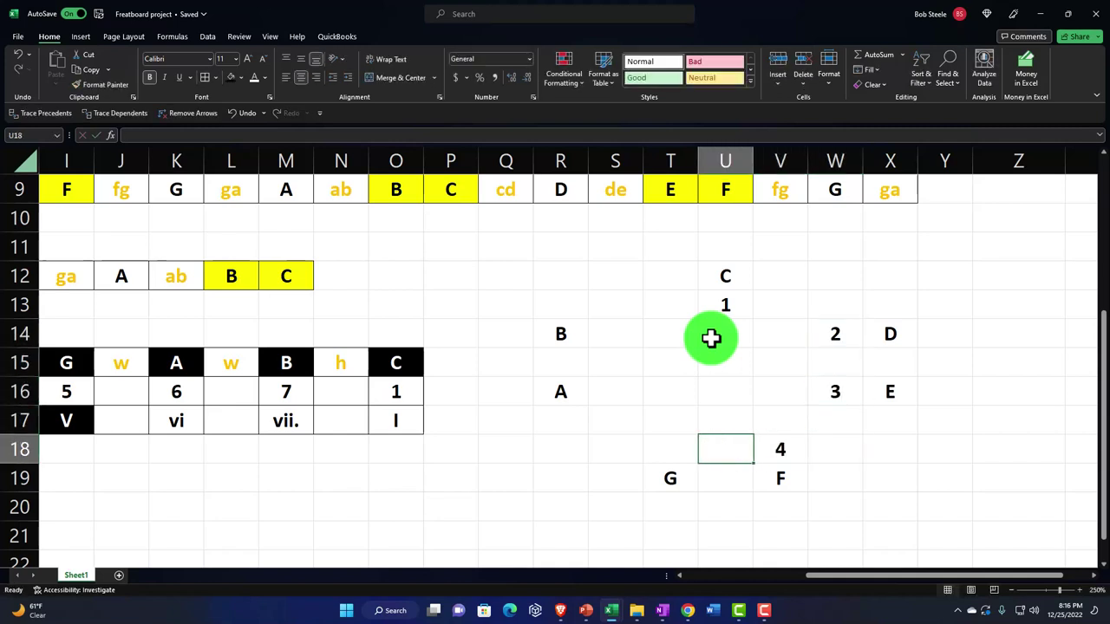
{"action": "key", "text": "Left"}
{"action": "type", "text": "5"}
{"action": "key", "text": "Left"}
{"action": "key", "text": "Up"}
{"action": "key", "text": "Up"}
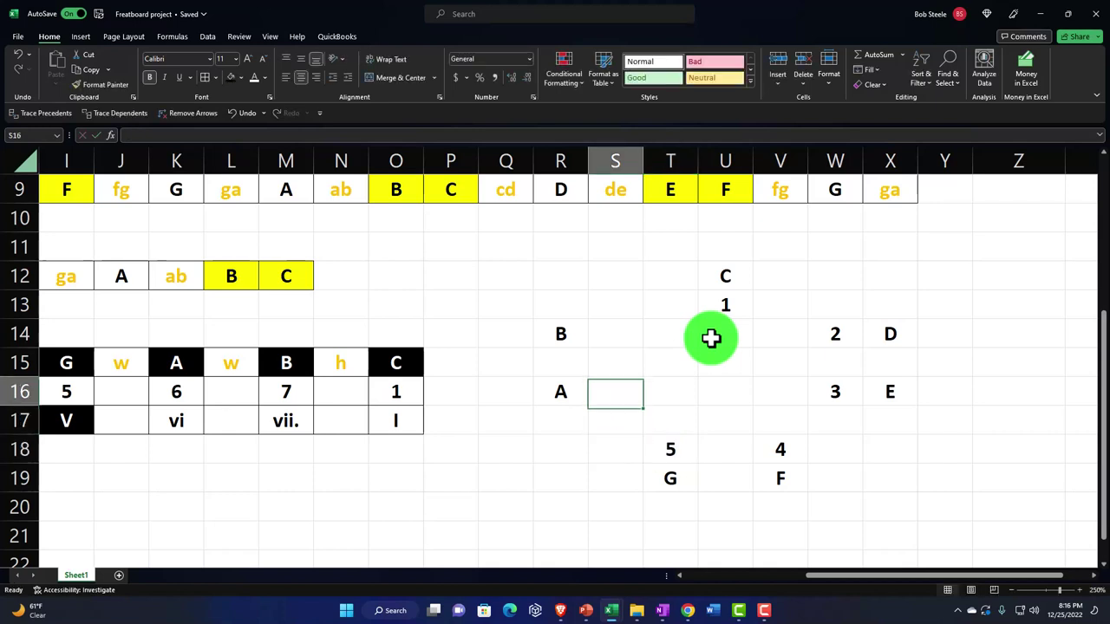
{"action": "type", "text": "6"}
{"action": "key", "text": "Up"}
{"action": "key", "text": "Up"}
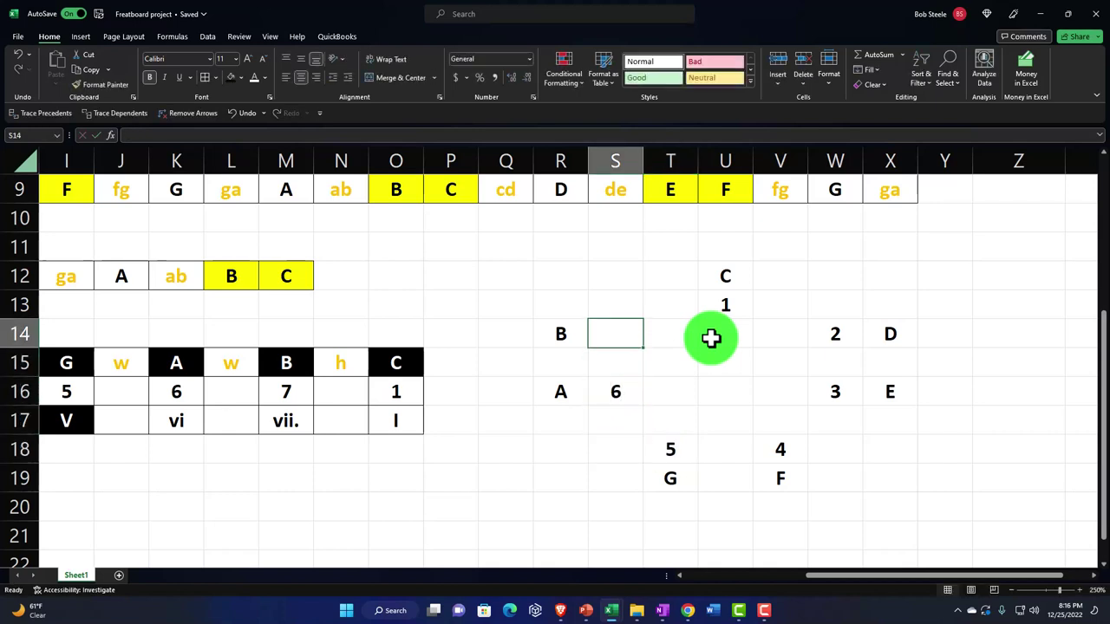
{"action": "type", "text": "7"}
{"action": "key", "text": "Return"}
{"action": "key", "text": "Up"}
{"action": "key", "text": "Up"}
{"action": "key", "text": "Right"}
{"action": "key", "text": "Right"}
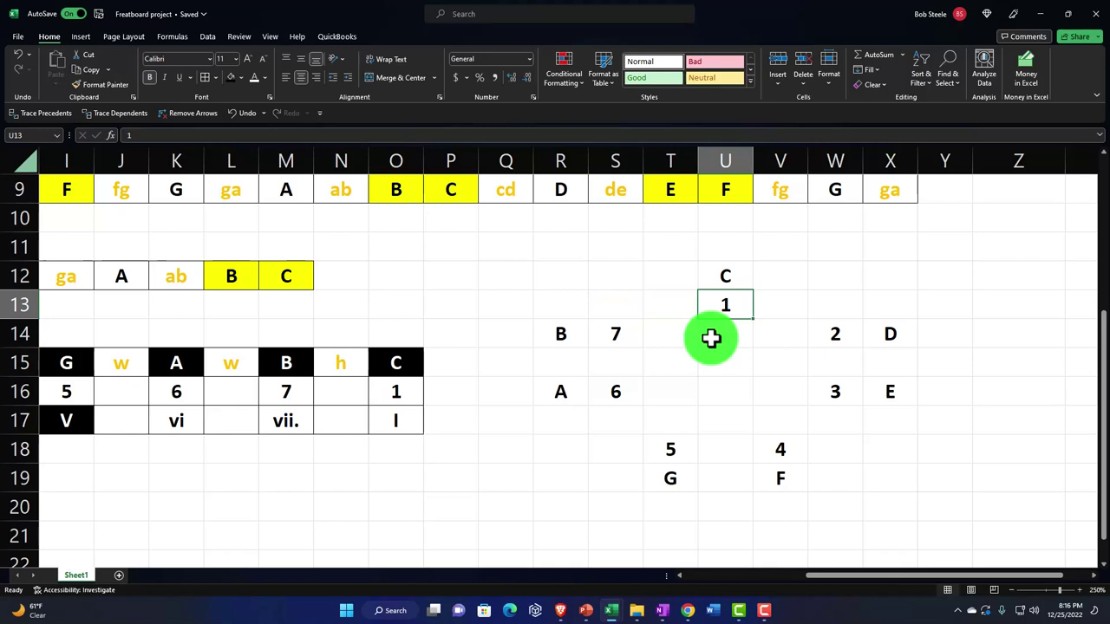
{"action": "left_click", "coordinate": [723, 269]}
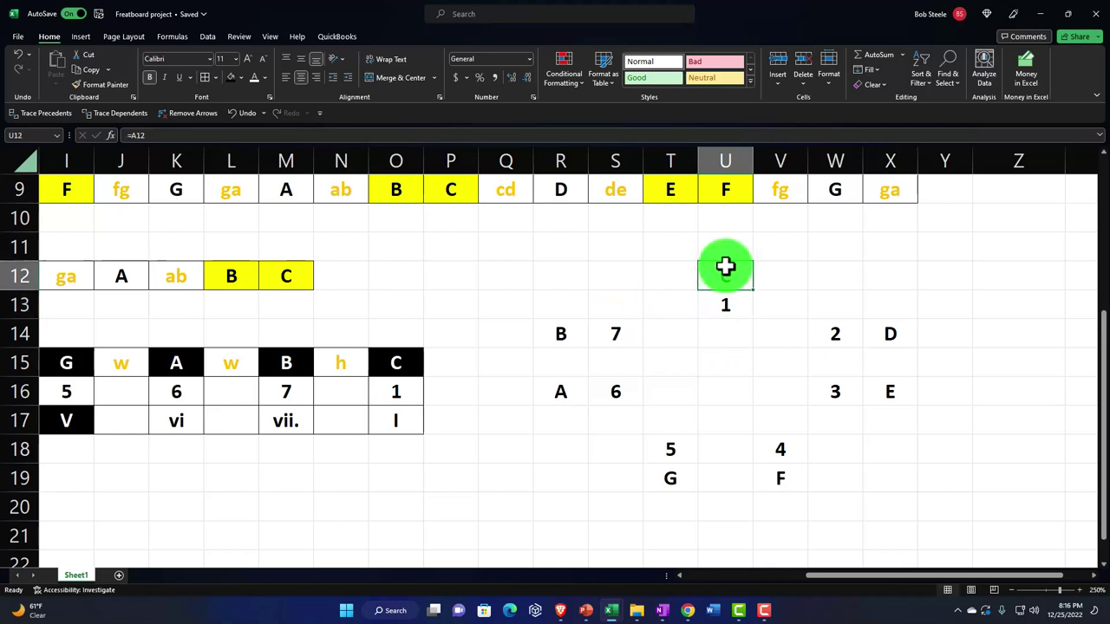
Give the note cells D through B black fill and white letters
{"action": "left_click", "coordinate": [899, 337], "text": "ctrl"}
{"action": "left_click", "coordinate": [887, 389], "text": "ctrl"}
{"action": "left_click", "coordinate": [783, 473], "text": "ctrl"}
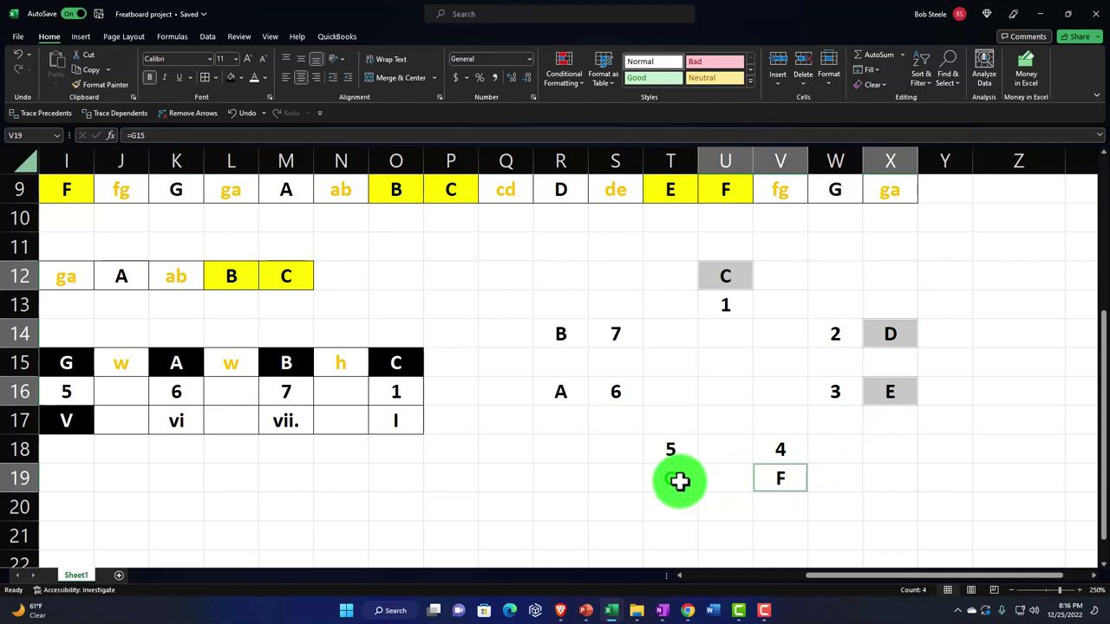
{"action": "left_click", "coordinate": [681, 483], "text": "ctrl"}
{"action": "left_click", "coordinate": [558, 394], "text": "ctrl"}
{"action": "left_click", "coordinate": [560, 339], "text": "ctrl"}
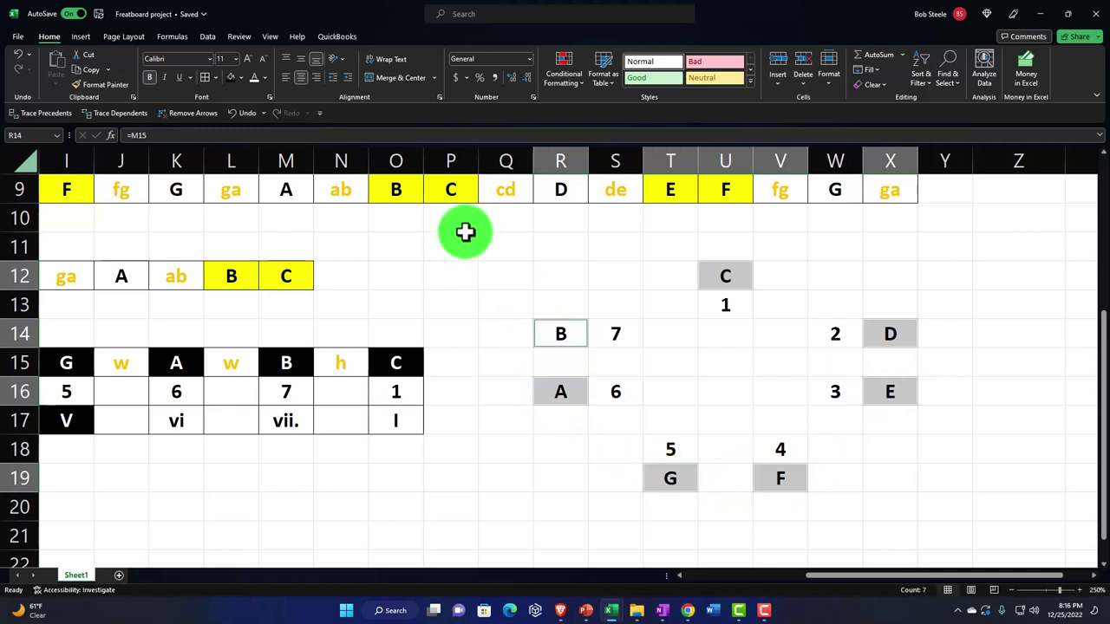
{"action": "left_click", "coordinate": [230, 77]}
{"action": "left_click", "coordinate": [251, 76]}
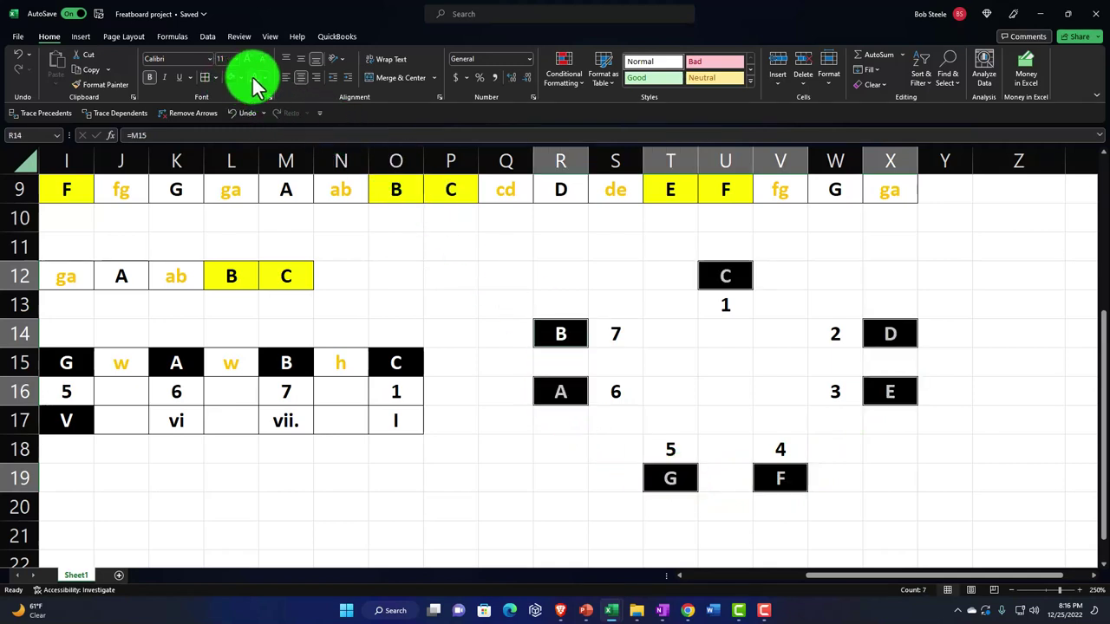
Make the root C letter in U12 red
{"action": "left_click", "coordinate": [719, 274]}
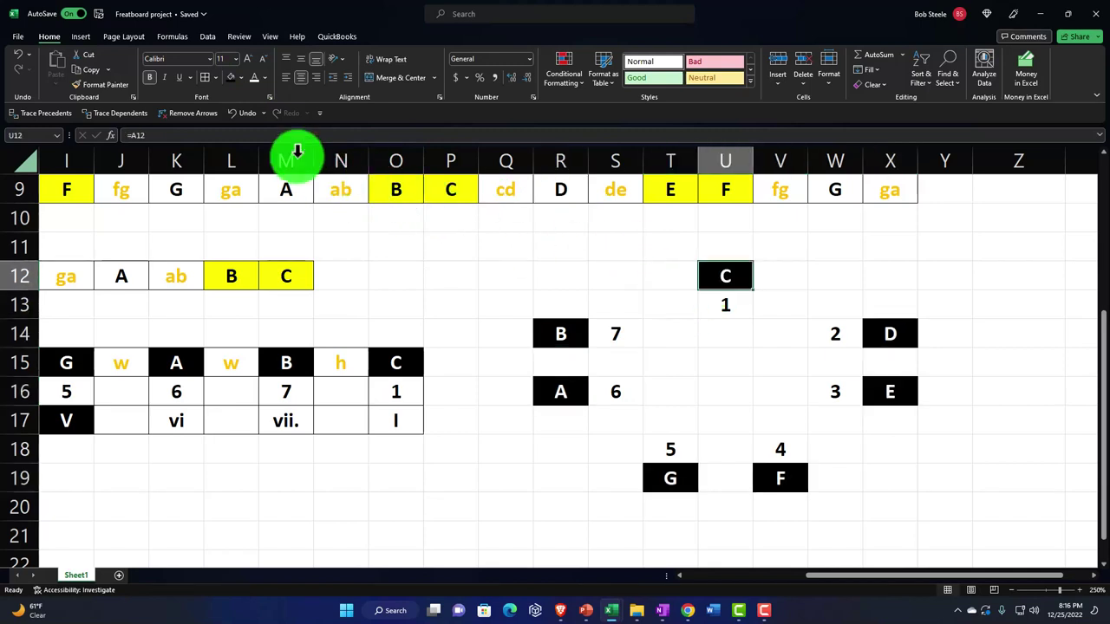
{"action": "left_click", "coordinate": [264, 78]}
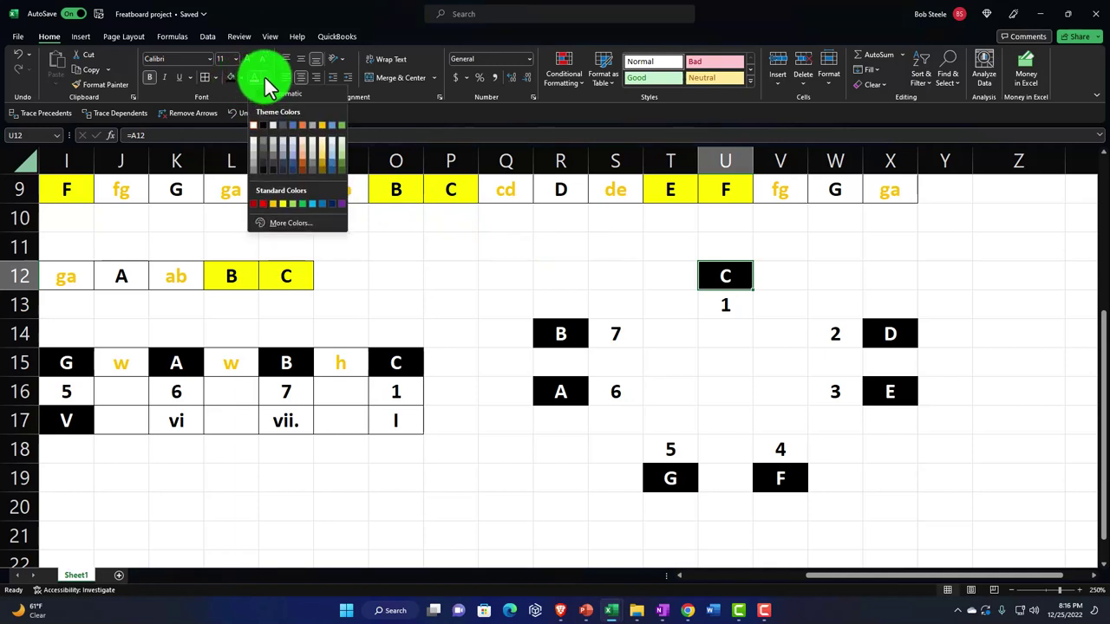
{"action": "left_click", "coordinate": [266, 208]}
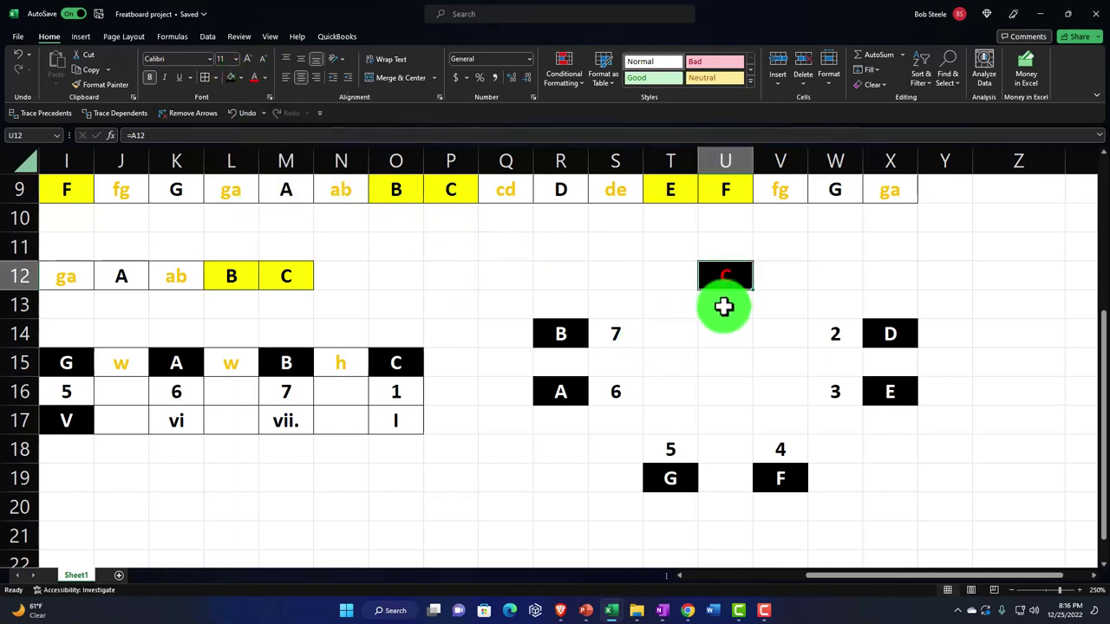
Colour the seven degree numbers 1–7 red
{"action": "left_click", "coordinate": [720, 304]}
{"action": "left_click", "coordinate": [835, 335], "text": "ctrl"}
{"action": "left_click", "coordinate": [833, 391], "text": "ctrl"}
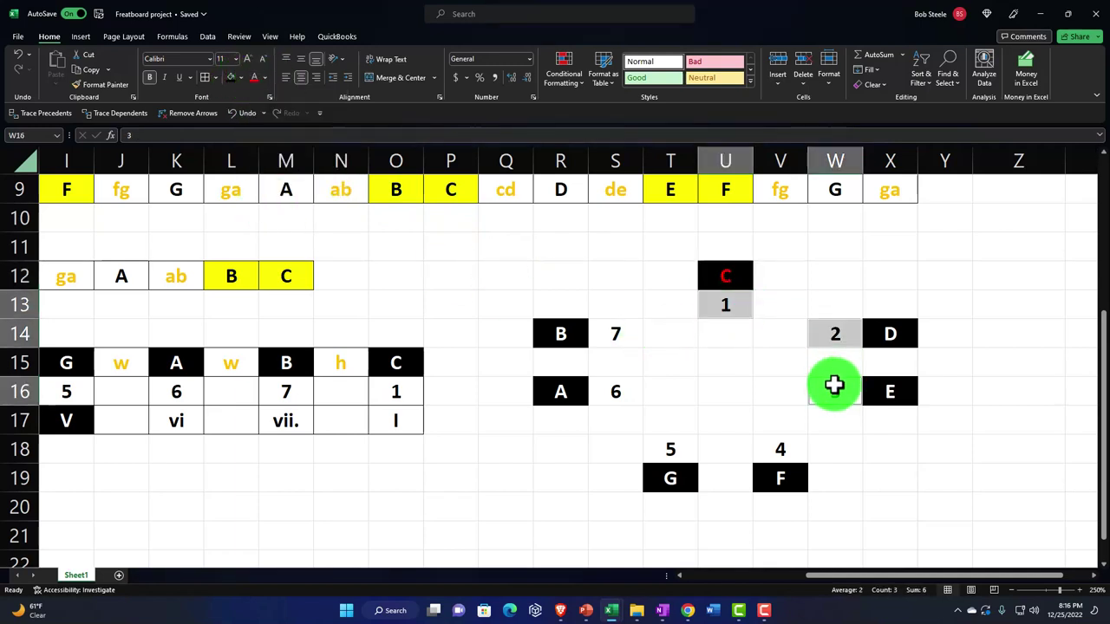
{"action": "left_click", "coordinate": [780, 448], "text": "ctrl"}
{"action": "left_click", "coordinate": [670, 448], "text": "ctrl"}
{"action": "left_click", "coordinate": [629, 397], "text": "ctrl"}
{"action": "left_click", "coordinate": [612, 335], "text": "ctrl"}
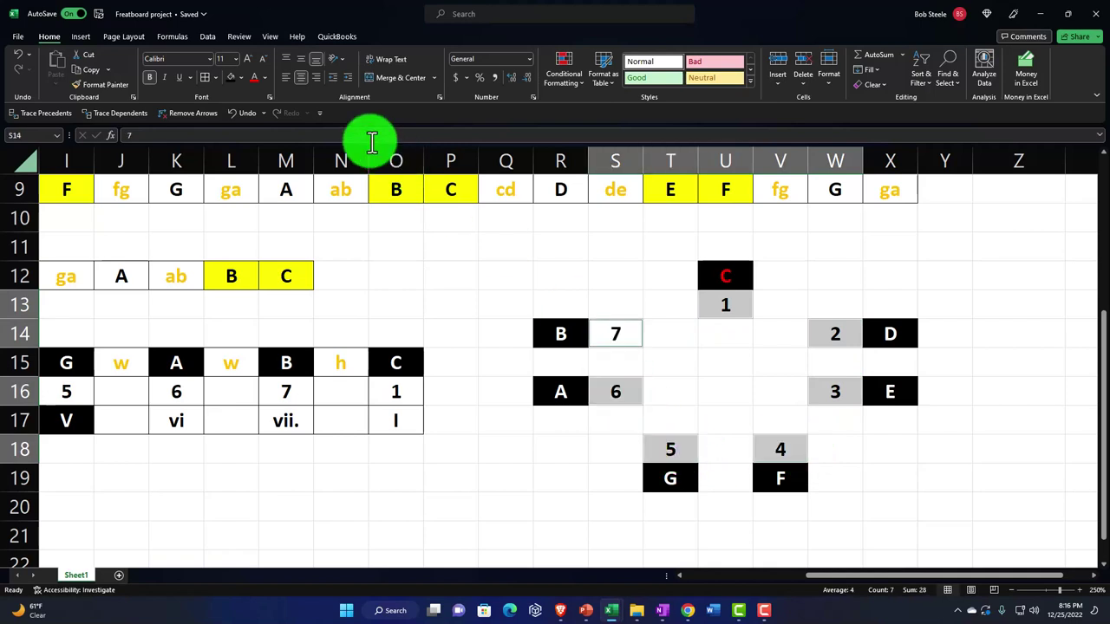
{"action": "left_click", "coordinate": [265, 78]}
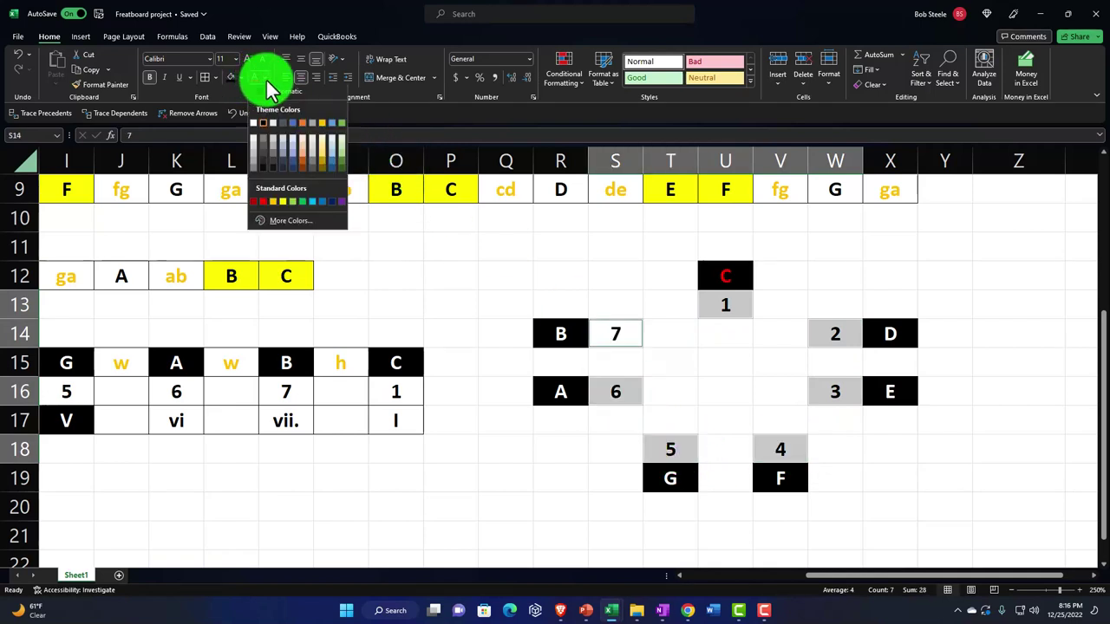
{"action": "left_click", "coordinate": [271, 205]}
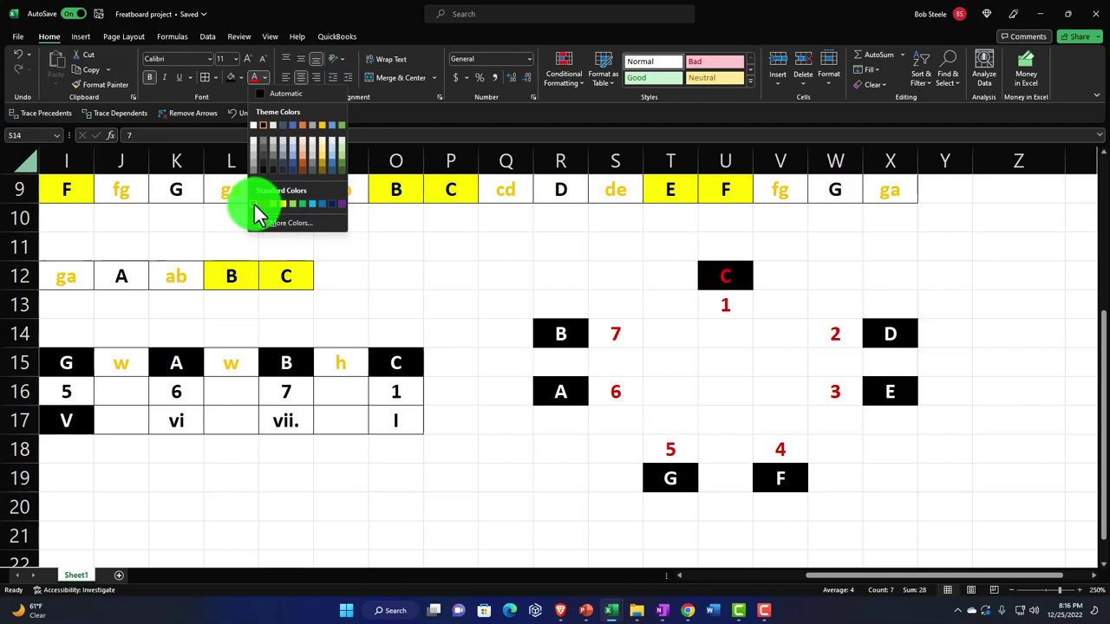
{"action": "left_click", "coordinate": [264, 206]}
{"action": "left_click", "coordinate": [698, 336]}
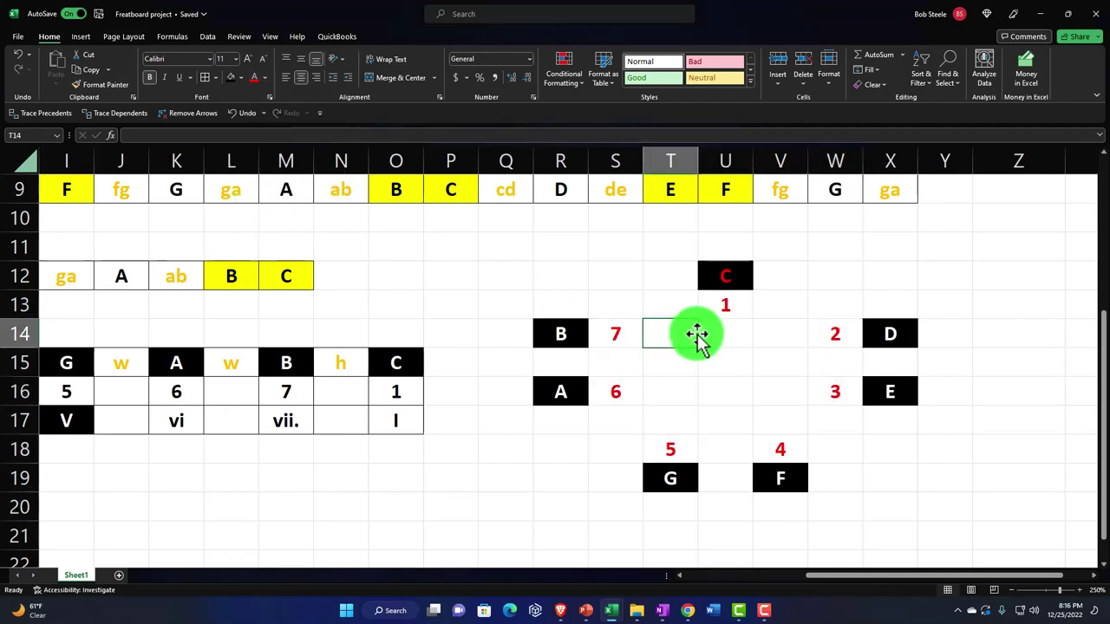
Enter =B15 in V13 for the step between degrees 1 and 2
{"action": "key", "text": "Left"}
{"action": "key", "text": "Right"}
{"action": "key", "text": "Right"}
{"action": "key", "text": "Right"}
{"action": "key", "text": "Right"}
{"action": "key", "text": "Up"}
{"action": "key", "text": "Left"}
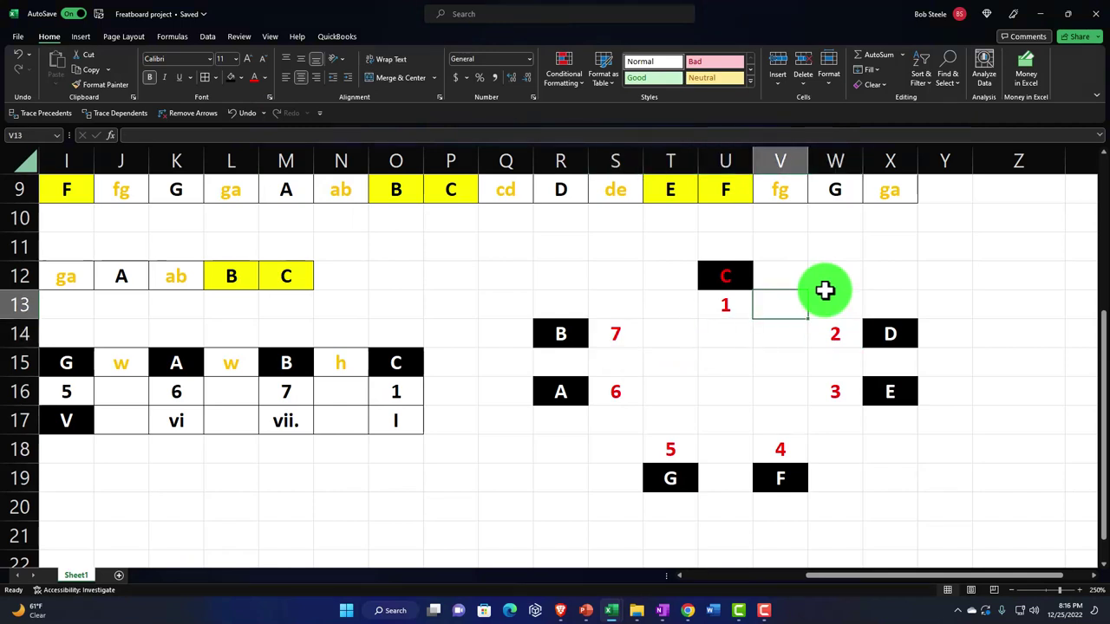
{"action": "type", "text": "="}
{"action": "key", "text": "Left"}
{"action": "key", "text": "Left"}
{"action": "key", "text": "Left"}
{"action": "key", "text": "Left"}
{"action": "key", "text": "Left"}
{"action": "key", "text": "Left"}
{"action": "key", "text": "Left"}
{"action": "key", "text": "Left"}
{"action": "key", "text": "Left"}
{"action": "key", "text": "Left"}
{"action": "key", "text": "Left"}
{"action": "key", "text": "Left"}
{"action": "key", "text": "Left"}
{"action": "key", "text": "Left"}
{"action": "key", "text": "Left"}
{"action": "key", "text": "Left"}
{"action": "key", "text": "Left"}
{"action": "key", "text": "Left"}
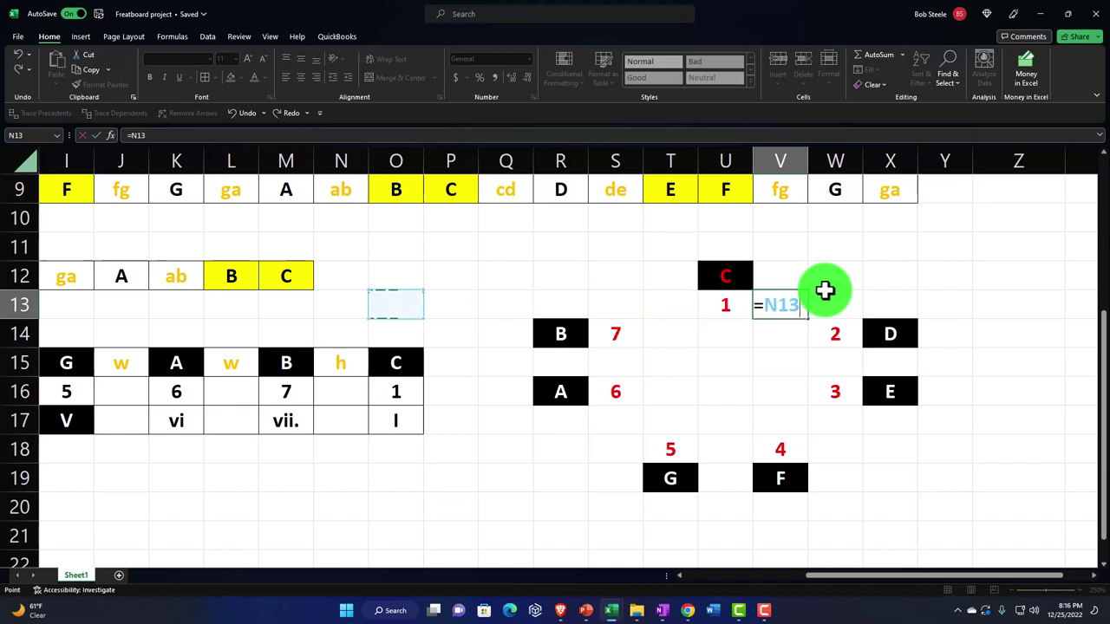
{"action": "key", "text": "Left"}
{"action": "key", "text": "Left"}
{"action": "key", "text": "Down"}
{"action": "key", "text": "Down"}
{"action": "key", "text": "Right"}
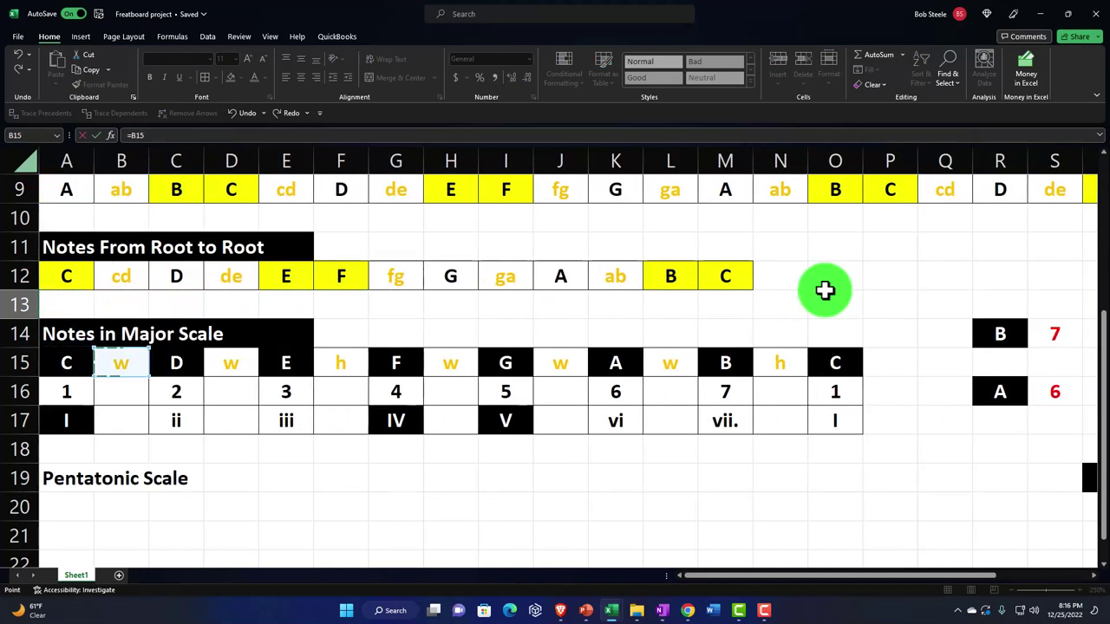
{"action": "key", "text": "Return"}
Link W15 to D15 and W17 to F15 for the next two steps
{"action": "key", "text": "Right"}
{"action": "key", "text": "Right"}
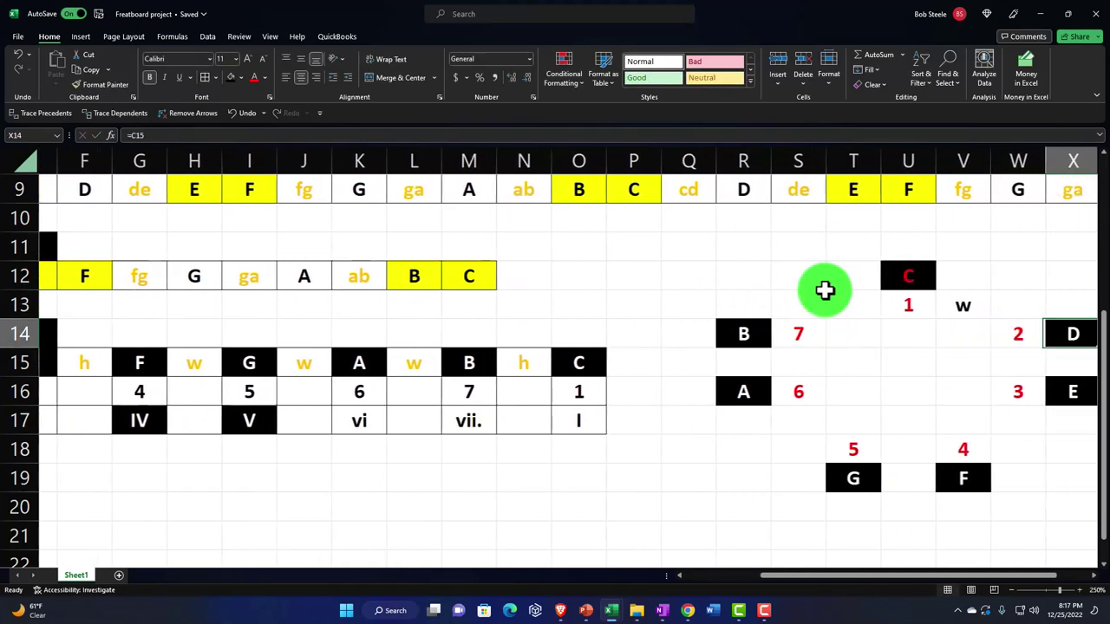
{"action": "key", "text": "Down"}
{"action": "key", "text": "Left"}
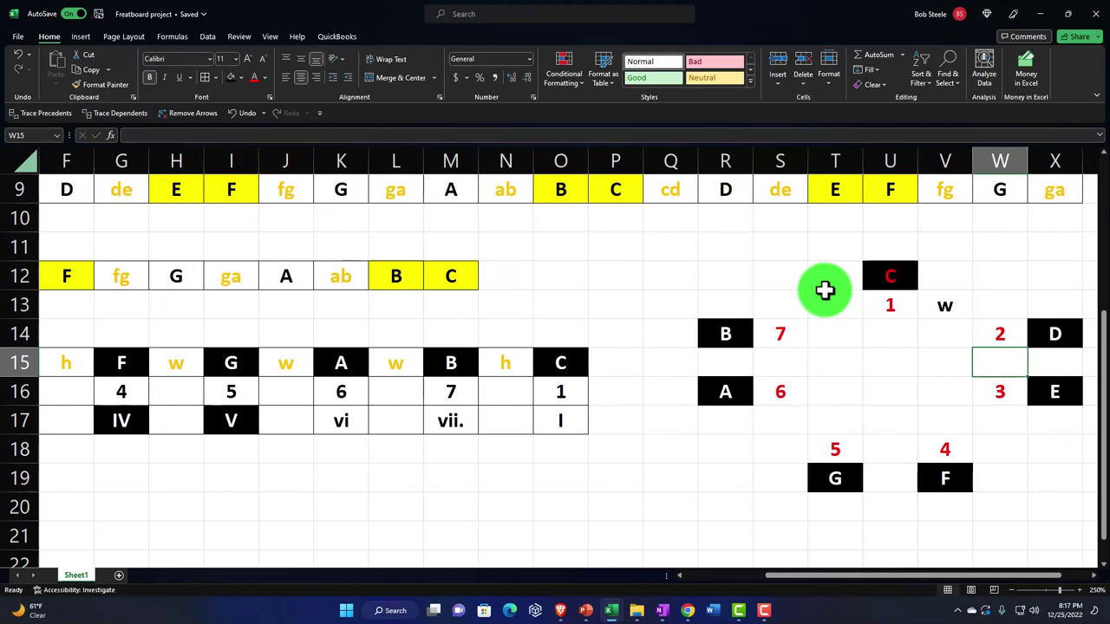
{"action": "type", "text": "="}
{"action": "key", "text": "Left"}
{"action": "key", "text": "Left"}
{"action": "key", "text": "Left"}
{"action": "key", "text": "Left"}
{"action": "key", "text": "Left"}
{"action": "key", "text": "Left"}
{"action": "key", "text": "Left"}
{"action": "key", "text": "Left"}
{"action": "key", "text": "Left"}
{"action": "key", "text": "Left"}
{"action": "key", "text": "Left"}
{"action": "key", "text": "Left"}
{"action": "key", "text": "Left"}
{"action": "key", "text": "Left"}
{"action": "key", "text": "Left"}
{"action": "key", "text": "Left"}
{"action": "key", "text": "Left"}
{"action": "key", "text": "Left"}
{"action": "key", "text": "Left"}
{"action": "key", "text": "Left"}
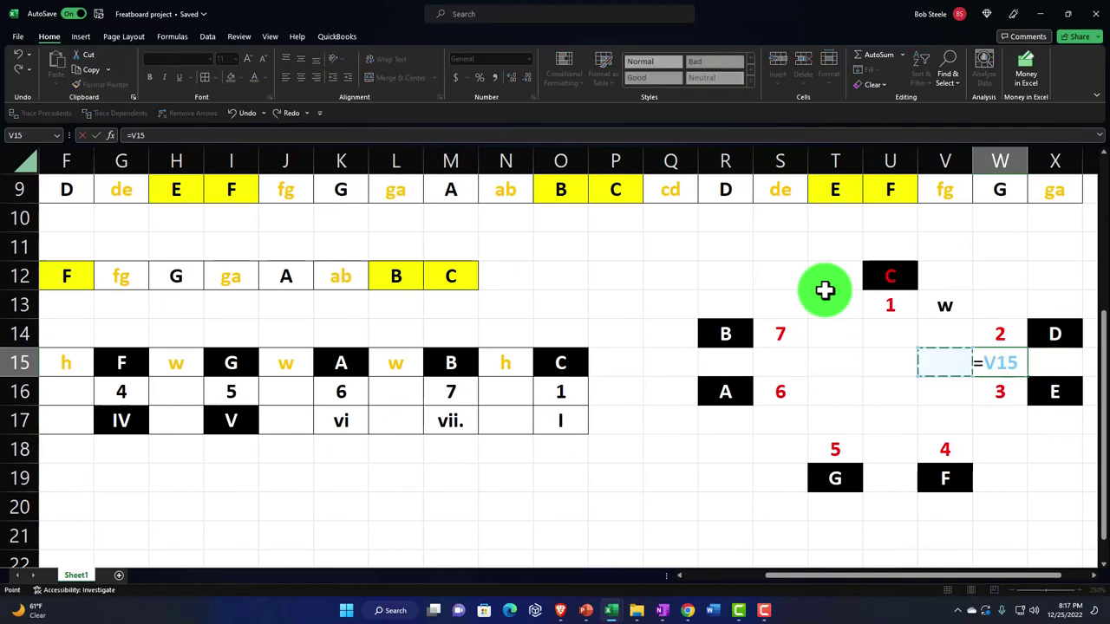
{"action": "key", "text": "Right"}
{"action": "key", "text": "Right"}
{"action": "key", "text": "Right"}
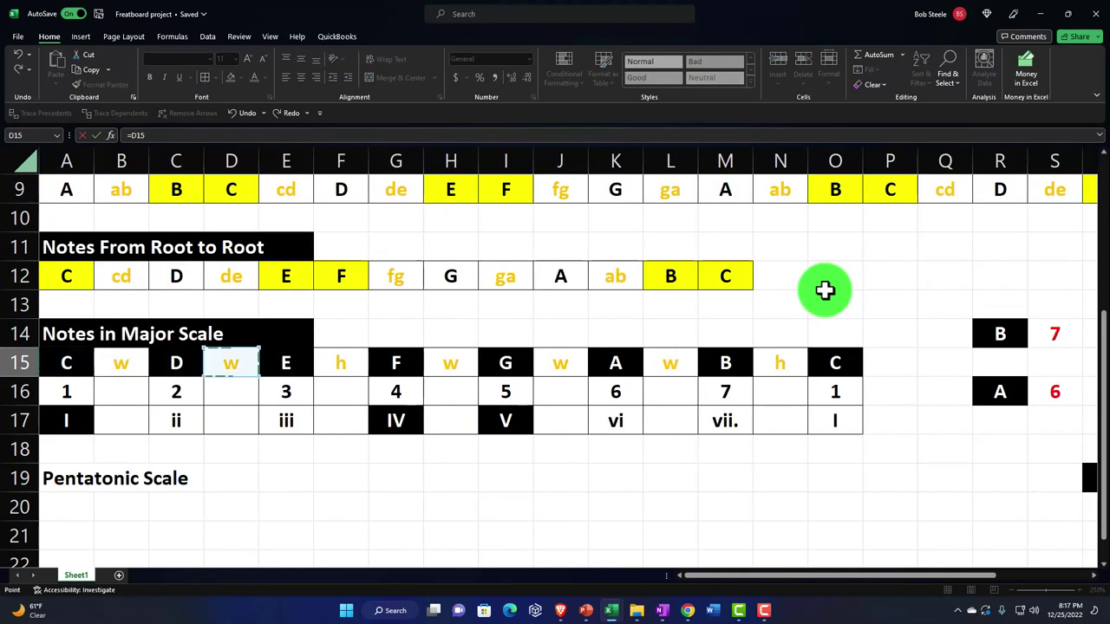
{"action": "key", "text": "Return"}
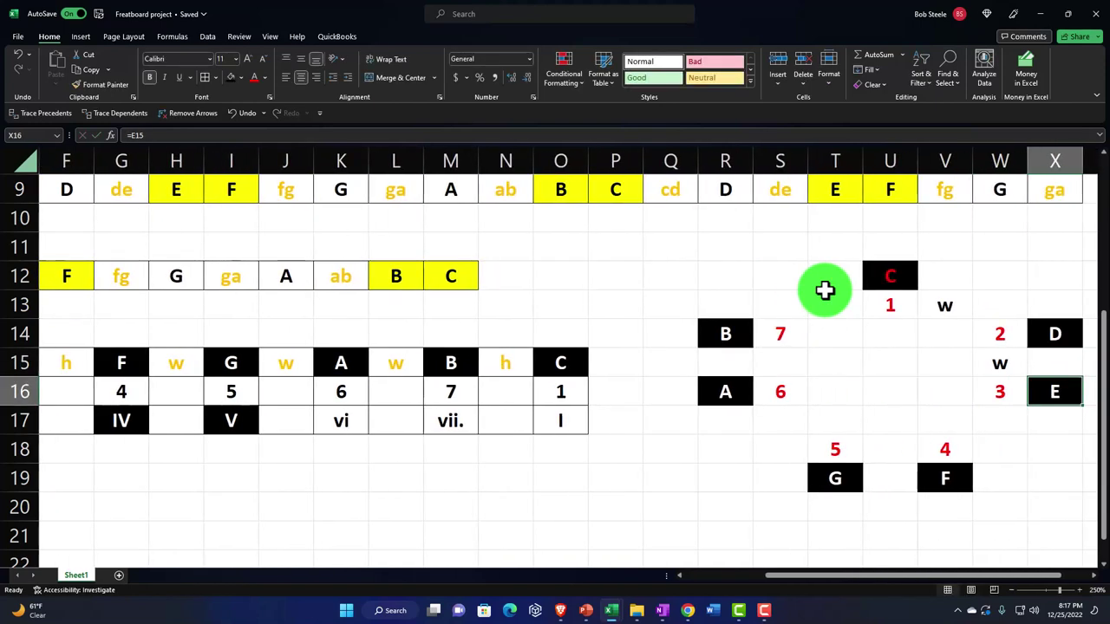
{"action": "key", "text": "Down"}
{"action": "type", "text": "="}
{"action": "key", "text": "Left"}
{"action": "key", "text": "Left"}
{"action": "key", "text": "Left"}
{"action": "key", "text": "Left"}
{"action": "key", "text": "Left"}
{"action": "key", "text": "Left"}
{"action": "key", "text": "Left"}
{"action": "key", "text": "Left"}
{"action": "key", "text": "Left"}
{"action": "key", "text": "Left"}
{"action": "key", "text": "Left"}
{"action": "key", "text": "Left"}
{"action": "key", "text": "Left"}
{"action": "key", "text": "Left"}
{"action": "key", "text": "Left"}
{"action": "key", "text": "Left"}
{"action": "key", "text": "Left"}
{"action": "key", "text": "Left"}
{"action": "key", "text": "Left"}
{"action": "key", "text": "Left"}
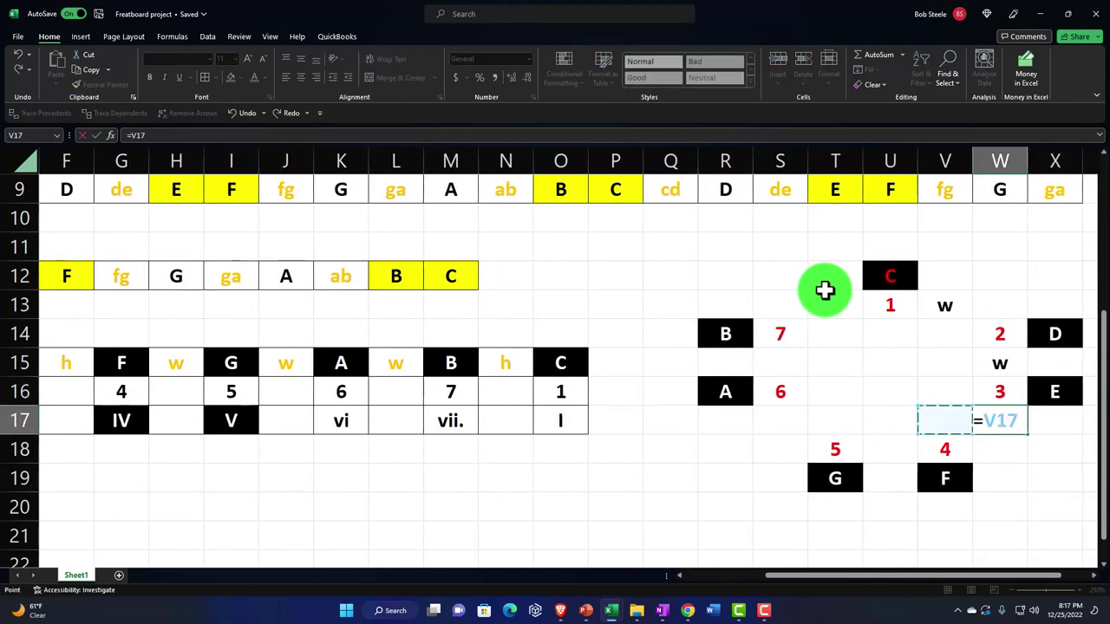
{"action": "key", "text": "Right"}
{"action": "key", "text": "Right"}
{"action": "key", "text": "Right"}
{"action": "key", "text": "Right"}
{"action": "key", "text": "Right"}
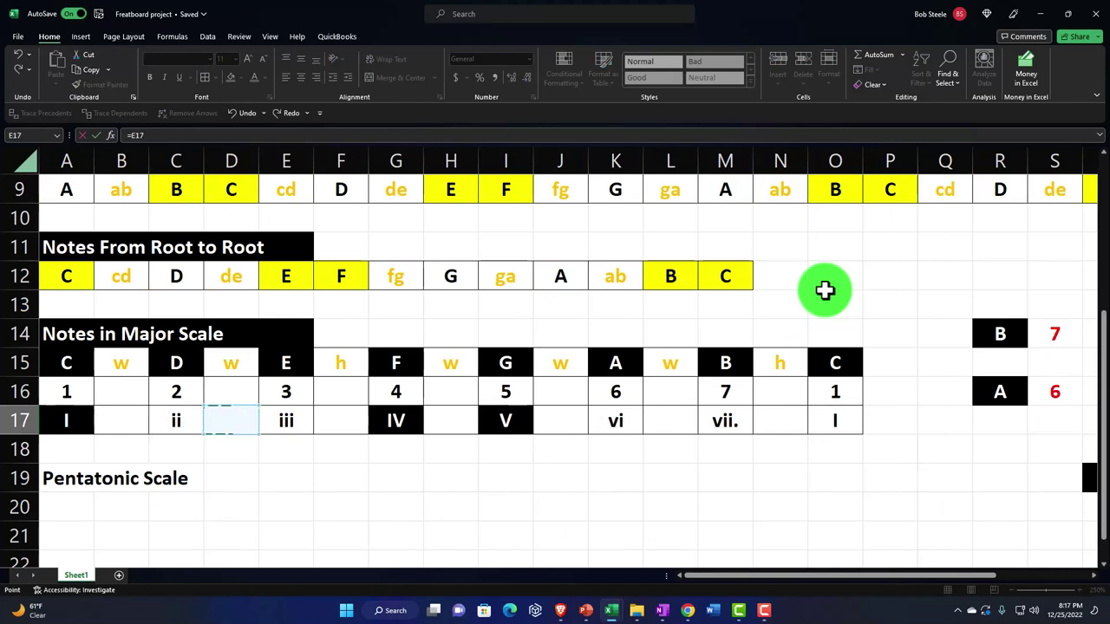
{"action": "key", "text": "Up"}
{"action": "key", "text": "Up"}
{"action": "key", "text": "Return"}
Link U18 to H15 and S17 to J15 for steps between 4–5 and 5–6
{"action": "key", "text": "Left"}
{"action": "key", "text": "Left"}
{"action": "type", "text": "+"}
{"action": "key", "text": "Left"}
{"action": "key", "text": "Left"}
{"action": "key", "text": "Left"}
{"action": "key", "text": "Left"}
{"action": "key", "text": "Left"}
{"action": "key", "text": "Left"}
{"action": "key", "text": "Left"}
{"action": "key", "text": "Left"}
{"action": "key", "text": "Left"}
{"action": "key", "text": "Left"}
{"action": "key", "text": "Left"}
{"action": "key", "text": "Left"}
{"action": "key", "text": "Left"}
{"action": "key", "text": "Left"}
{"action": "key", "text": "Left"}
{"action": "key", "text": "Left"}
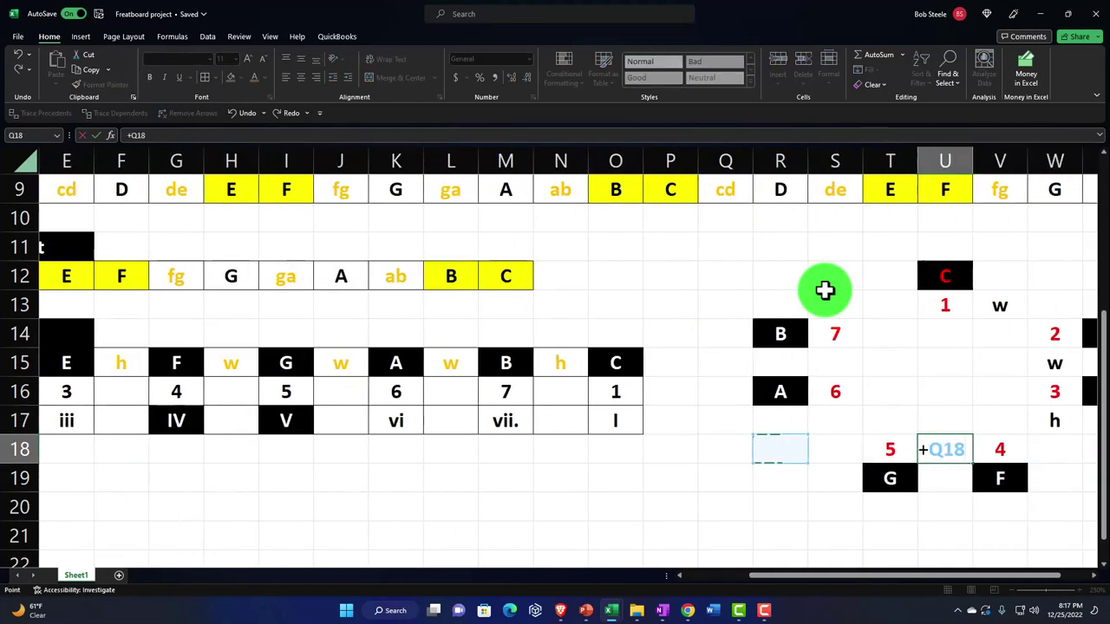
{"action": "key", "text": "Right"}
{"action": "key", "text": "Right"}
{"action": "key", "text": "Right"}
{"action": "key", "text": "Up"}
{"action": "key", "text": "Up"}
{"action": "key", "text": "Up"}
{"action": "key", "text": "Return"}
{"action": "key", "text": "Left"}
{"action": "key", "text": "Left"}
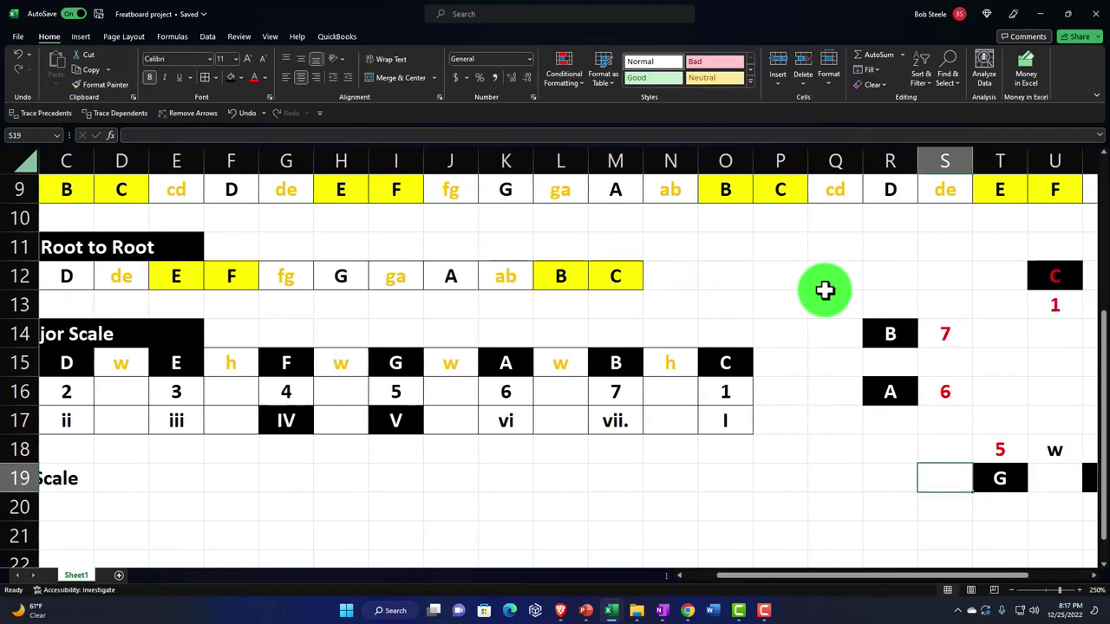
{"action": "key", "text": "Up"}
{"action": "key", "text": "Up"}
{"action": "key", "text": "Right"}
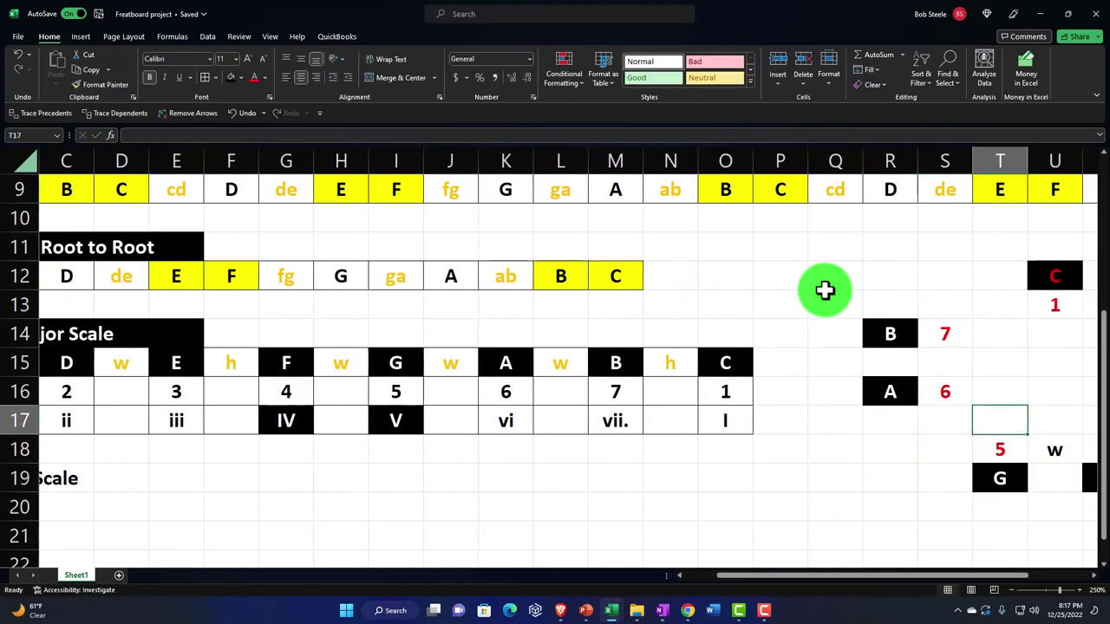
{"action": "key", "text": "Left"}
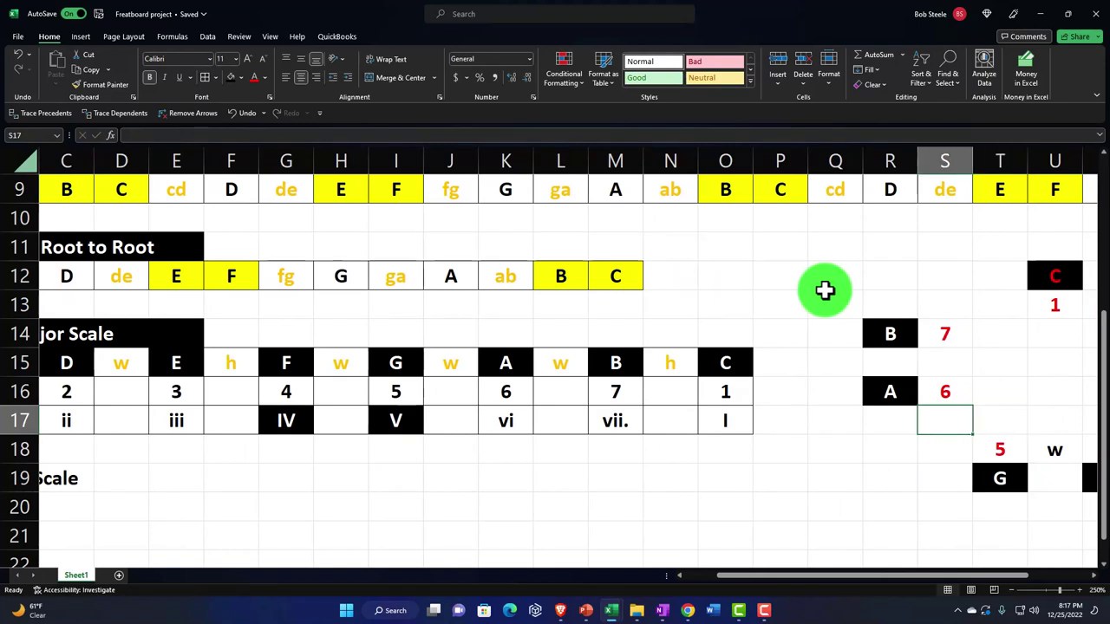
{"action": "type", "text": "+"}
{"action": "key", "text": "Left"}
{"action": "key", "text": "Left"}
{"action": "key", "text": "Left"}
{"action": "key", "text": "Left"}
{"action": "key", "text": "Left"}
{"action": "key", "text": "Left"}
{"action": "key", "text": "Left"}
{"action": "key", "text": "Left"}
{"action": "key", "text": "Left"}
{"action": "key", "text": "Left"}
{"action": "key", "text": "Left"}
{"action": "key", "text": "Left"}
{"action": "key", "text": "Left"}
{"action": "key", "text": "Left"}
{"action": "key", "text": "Left"}
{"action": "key", "text": "Right"}
{"action": "key", "text": "Right"}
{"action": "key", "text": "Right"}
{"action": "key", "text": "Right"}
{"action": "key", "text": "Right"}
{"action": "key", "text": "Right"}
{"action": "key", "text": "Up"}
{"action": "key", "text": "Up"}
{"action": "key", "text": "Return"}
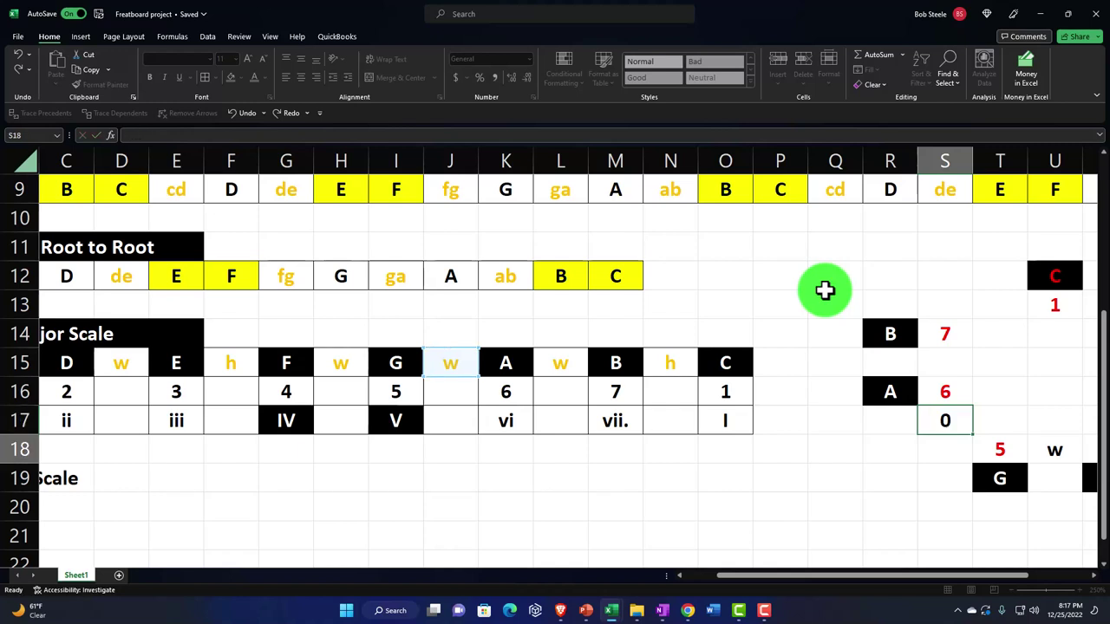
{"action": "key", "text": "Up"}
{"action": "key", "text": "Up"}
{"action": "key", "text": "Up"}
{"action": "key", "text": "Up"}
Link S15 to L15 and T13 to N15 for the last two steps
{"action": "key", "text": "Down"}
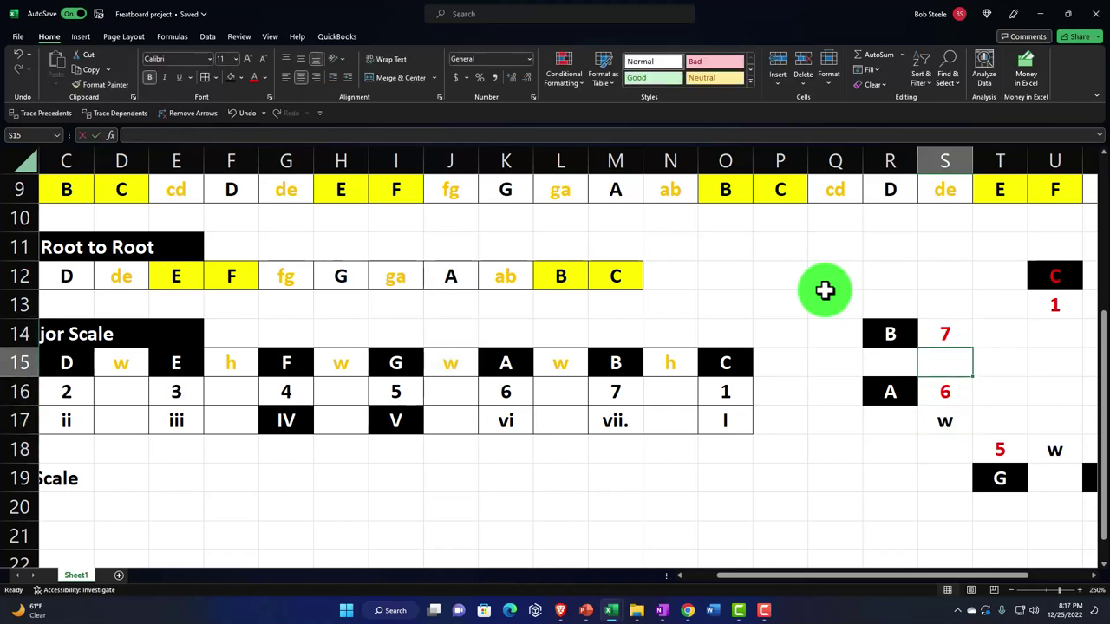
{"action": "type", "text": "+"}
{"action": "key", "text": "Left"}
{"action": "key", "text": "Left"}
{"action": "key", "text": "Left"}
{"action": "key", "text": "Left"}
{"action": "key", "text": "Left"}
{"action": "key", "text": "Left"}
{"action": "key", "text": "Left"}
{"action": "key", "text": "Left"}
{"action": "key", "text": "Left"}
{"action": "key", "text": "Right"}
{"action": "key", "text": "Right"}
{"action": "key", "text": "Return"}
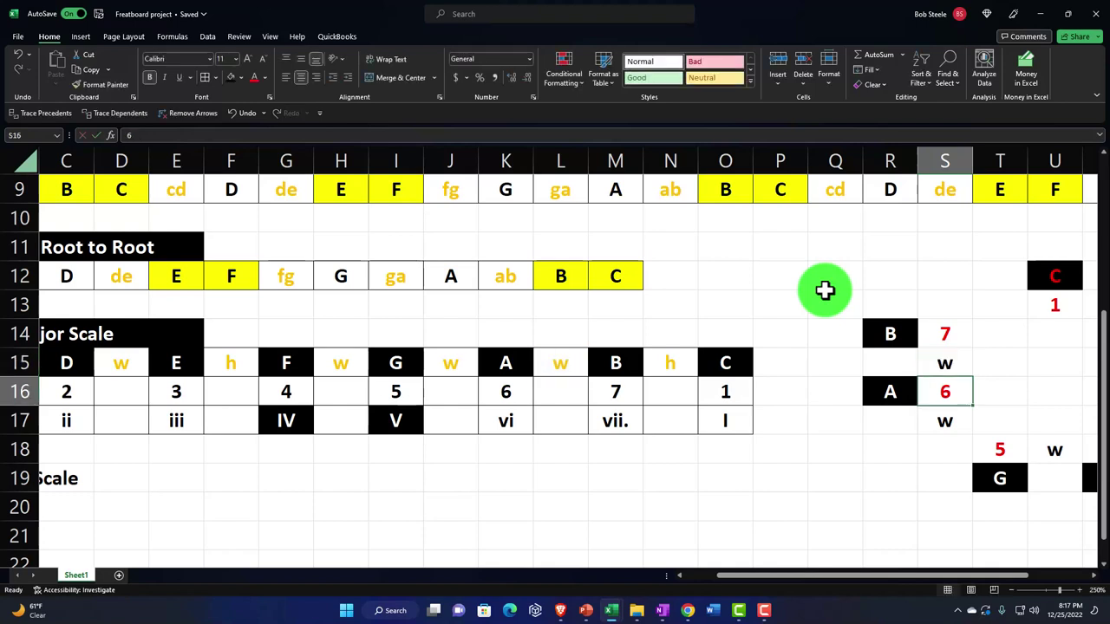
{"action": "key", "text": "Up"}
{"action": "key", "text": "Up"}
{"action": "key", "text": "Up"}
{"action": "key", "text": "Right"}
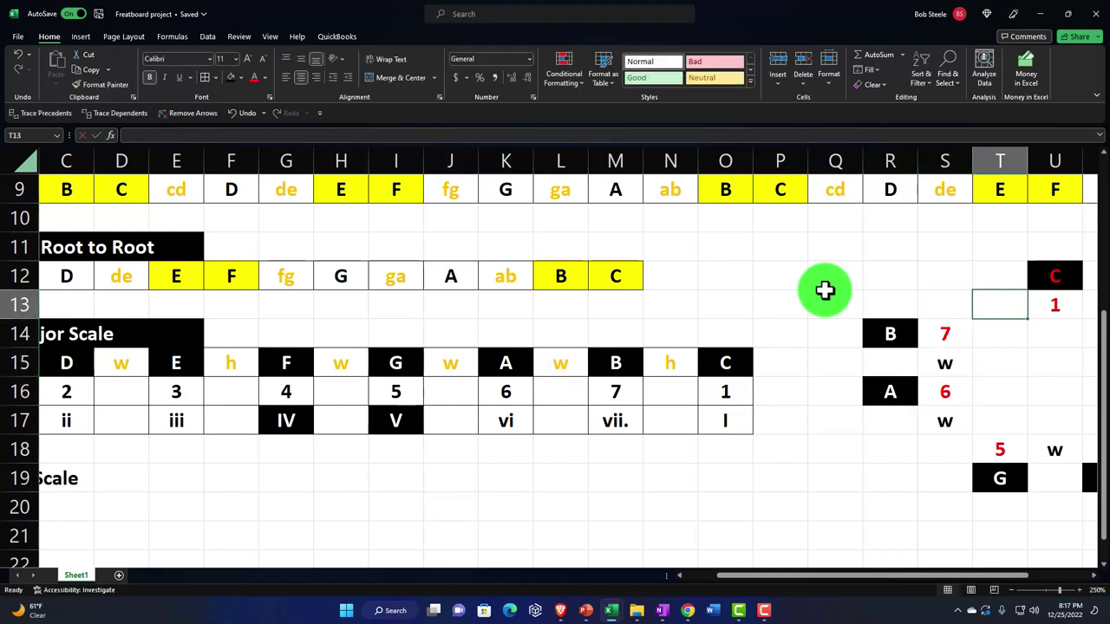
{"action": "type", "text": "+"}
{"action": "key", "text": "Left"}
{"action": "key", "text": "Left"}
{"action": "key", "text": "Left"}
{"action": "key", "text": "Left"}
{"action": "key", "text": "Left"}
{"action": "key", "text": "Down"}
{"action": "key", "text": "Down"}
{"action": "key", "text": "Down"}
{"action": "key", "text": "Up"}
{"action": "key", "text": "Return"}
{"action": "key", "text": "Right"}
{"action": "key", "text": "Right"}
{"action": "key", "text": "Right"}
{"action": "key", "text": "Right"}
{"action": "key", "text": "Right"}
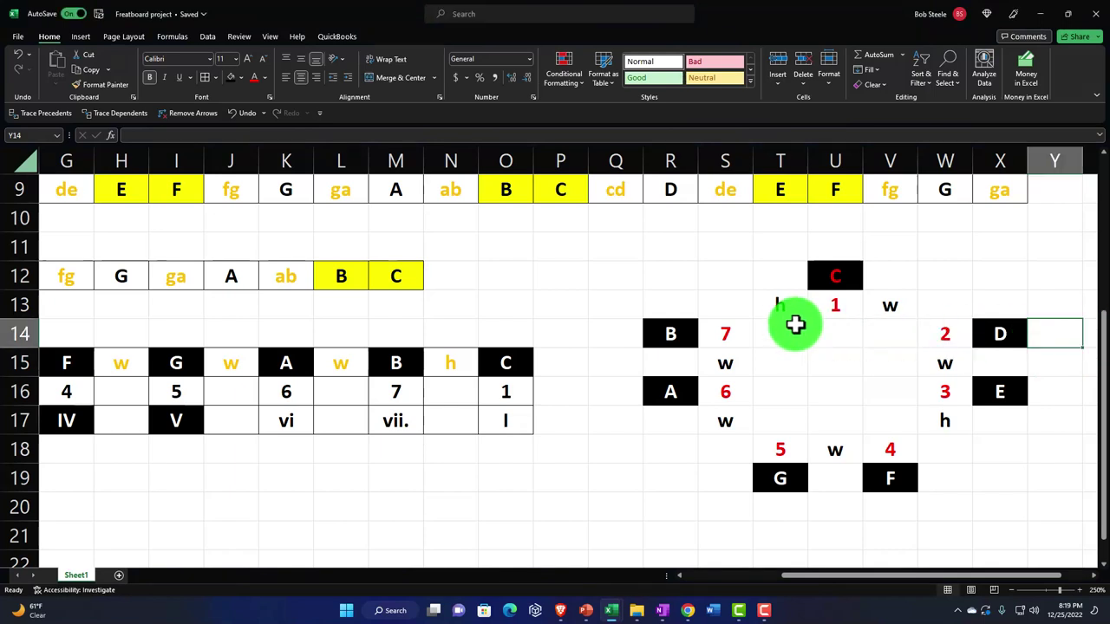
Colour the seven step labels in V13, W15, W17, U18, S17, S15, T13 gold
{"action": "left_click", "coordinate": [894, 303]}
{"action": "type", "text": "w"}
{"action": "left_click", "coordinate": [943, 364], "text": "ctrl"}
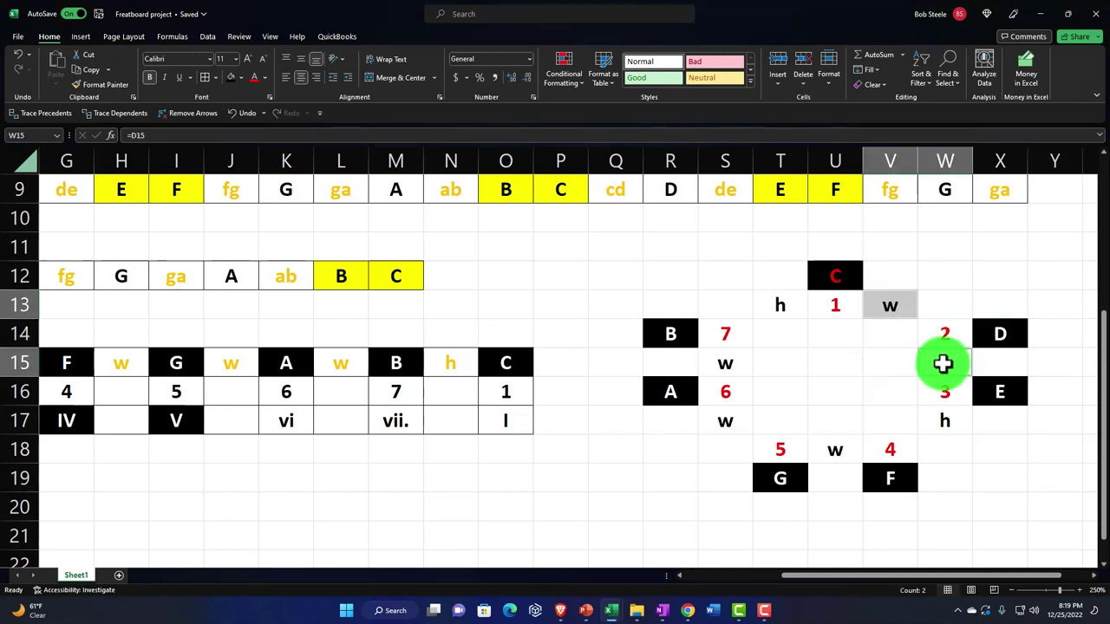
{"action": "left_click", "coordinate": [950, 419], "text": "ctrl"}
{"action": "left_click", "coordinate": [842, 451], "text": "ctrl"}
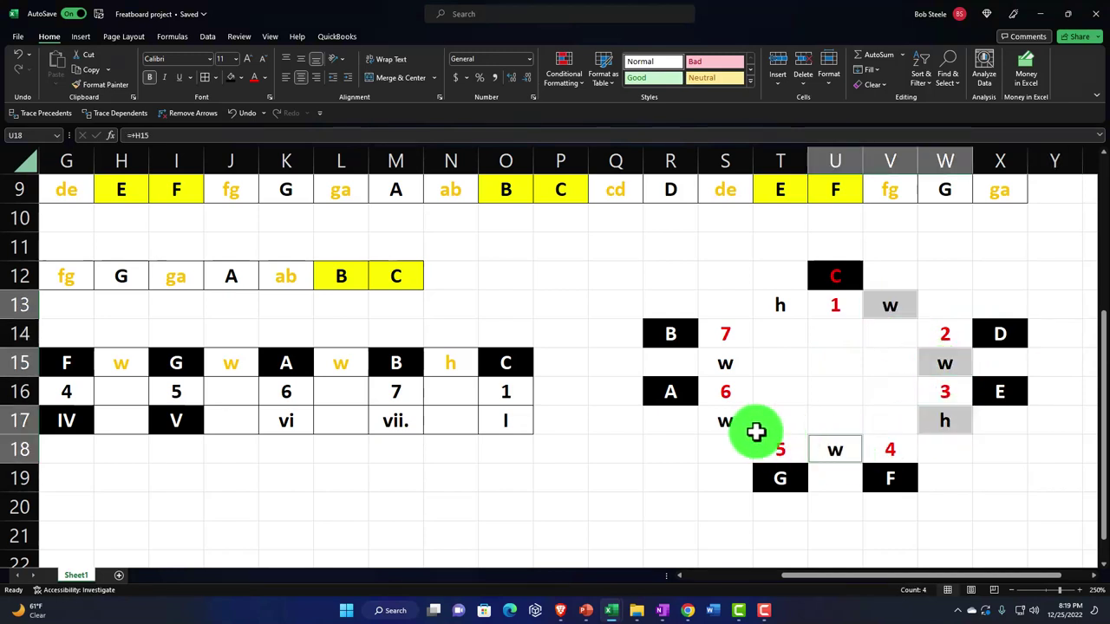
{"action": "left_click", "coordinate": [728, 421], "text": "ctrl"}
{"action": "left_click", "coordinate": [725, 359], "text": "ctrl"}
{"action": "left_click", "coordinate": [777, 307], "text": "ctrl"}
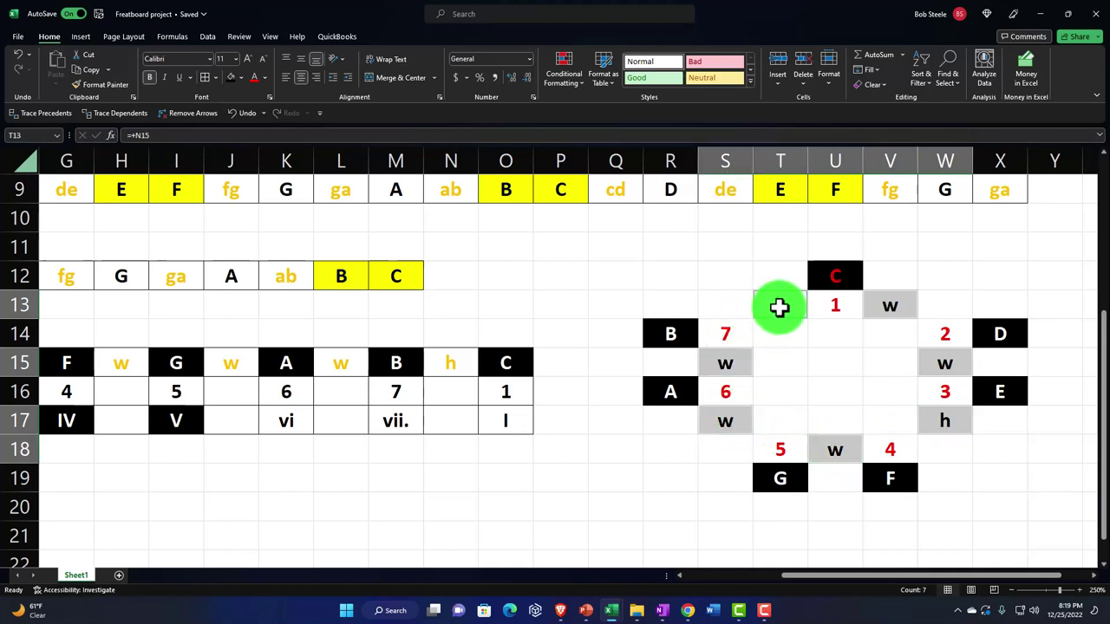
{"action": "left_click", "coordinate": [261, 78]}
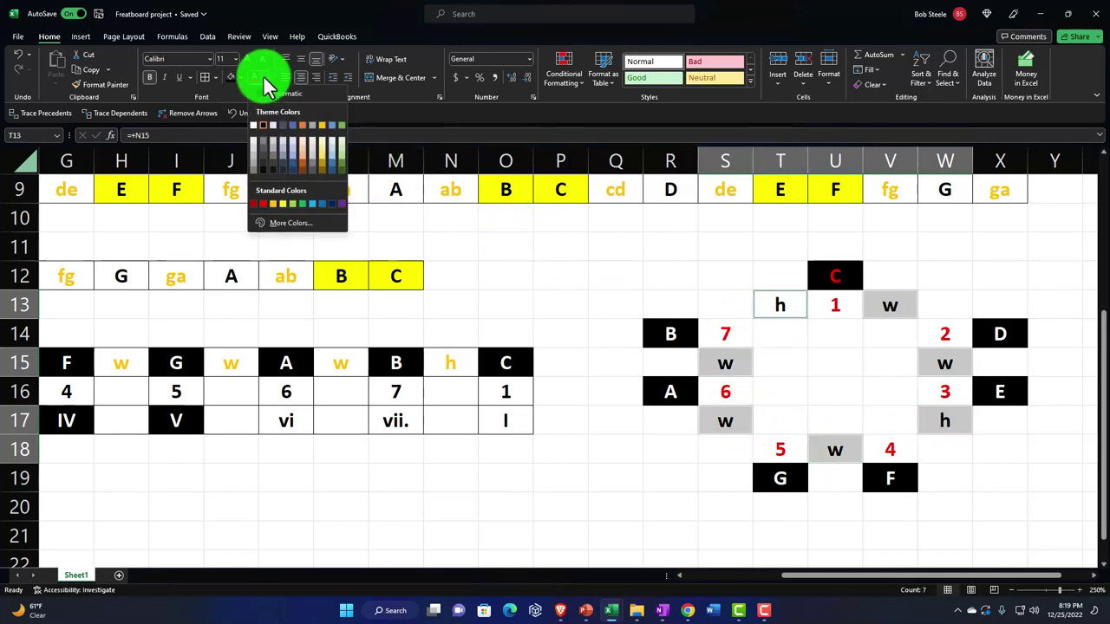
{"action": "left_click", "coordinate": [321, 129]}
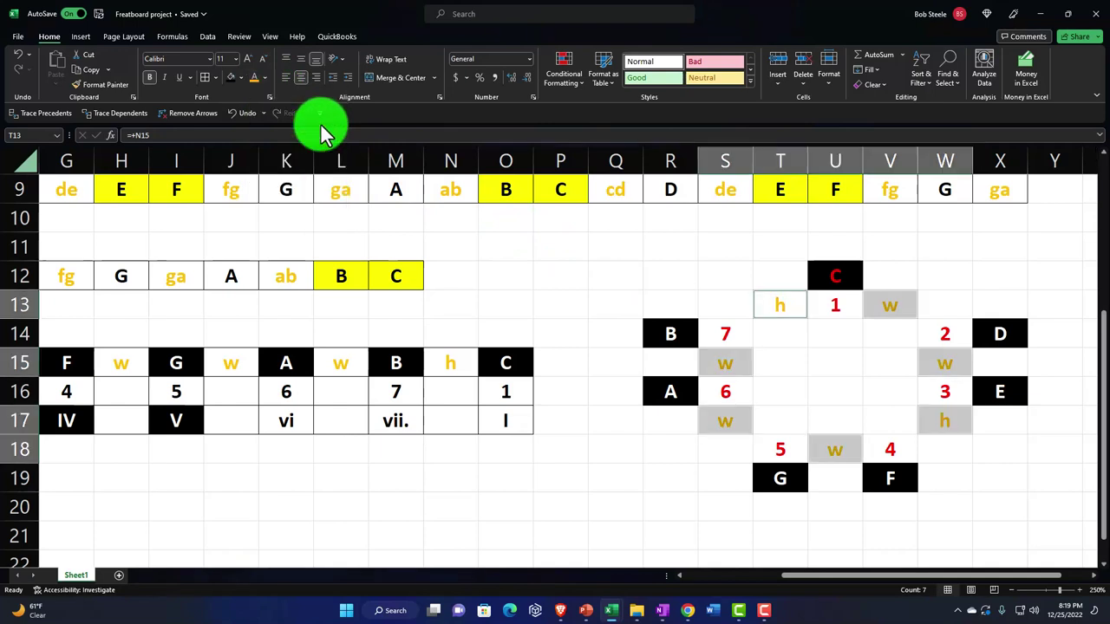
{"action": "left_click", "coordinate": [725, 325]}
{"action": "left_click", "coordinate": [828, 249]}
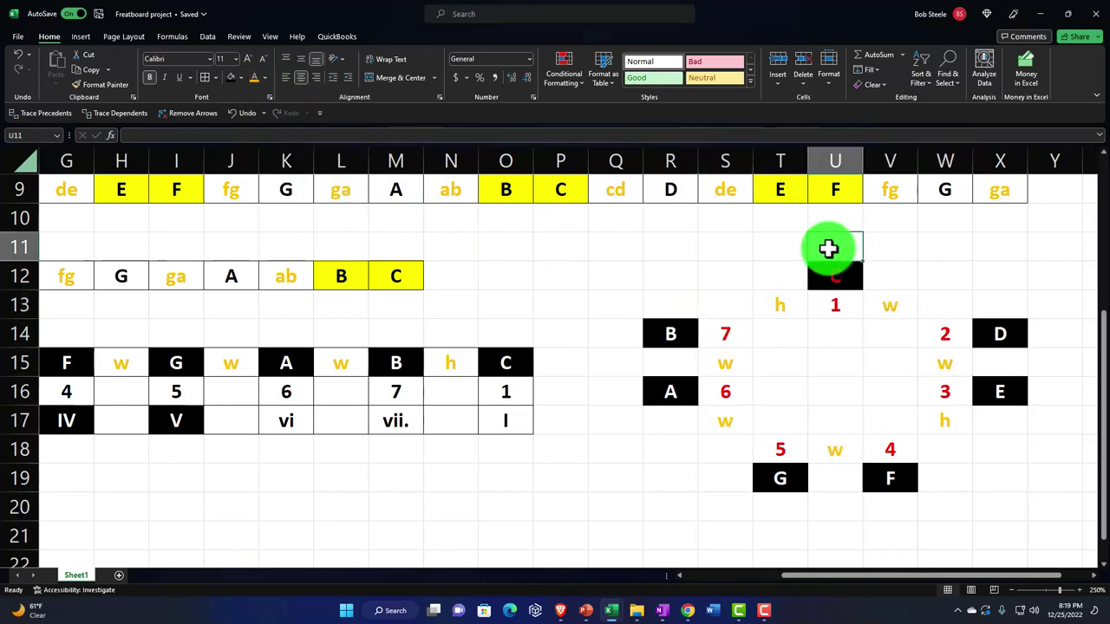
Link numerals I and ii from the scale row beside the circle's C and D notes
{"action": "type", "text": "="}
{"action": "key", "text": "Left"}
{"action": "key", "text": "Left"}
{"action": "key", "text": "Left"}
{"action": "key", "text": "Left"}
{"action": "key", "text": "Left"}
{"action": "key", "text": "Left"}
{"action": "key", "text": "Left"}
{"action": "key", "text": "Left"}
{"action": "key", "text": "Left"}
{"action": "key", "text": "Left"}
{"action": "key", "text": "Left"}
{"action": "key", "text": "Left"}
{"action": "key", "text": "Left"}
{"action": "key", "text": "Left"}
{"action": "key", "text": "Left"}
{"action": "key", "text": "Left"}
{"action": "key", "text": "Left"}
{"action": "key", "text": "Left"}
{"action": "key", "text": "Left"}
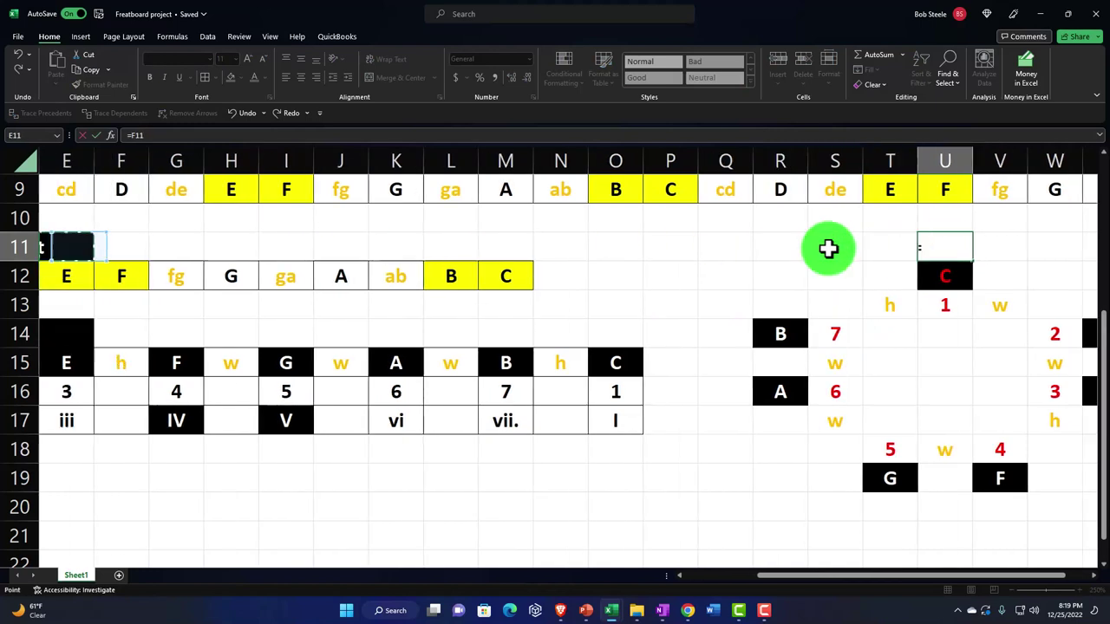
{"action": "key", "text": "Down"}
{"action": "key", "text": "Down"}
{"action": "key", "text": "Down"}
{"action": "key", "text": "Down"}
{"action": "key", "text": "Down"}
{"action": "key", "text": "Down"}
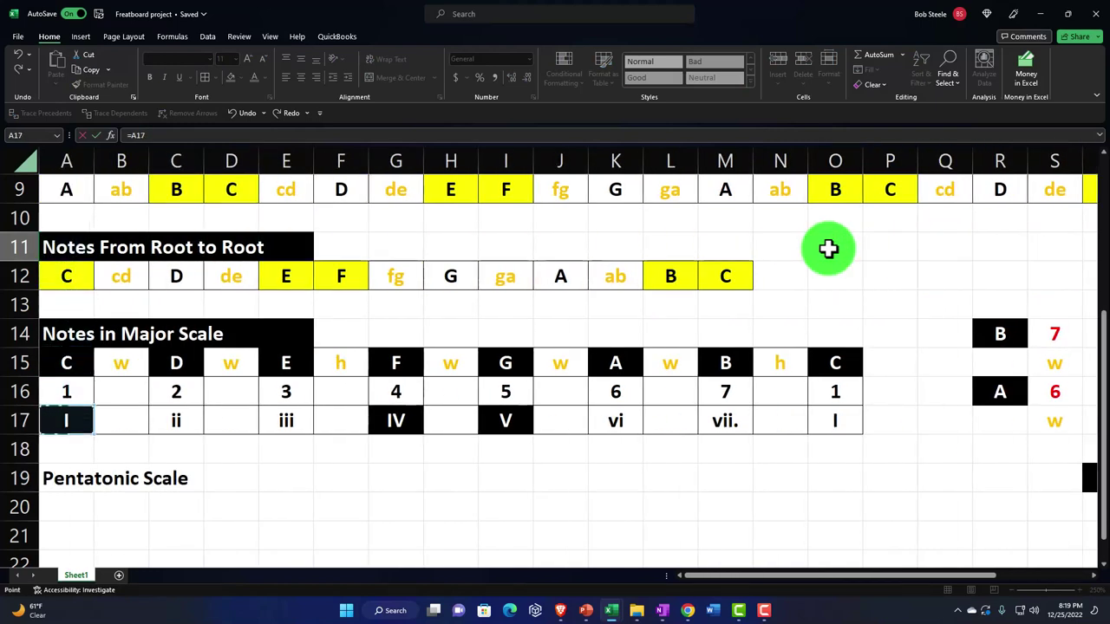
{"action": "key", "text": "Return"}
{"action": "key", "text": "Right"}
{"action": "key", "text": "Right"}
{"action": "key", "text": "Right"}
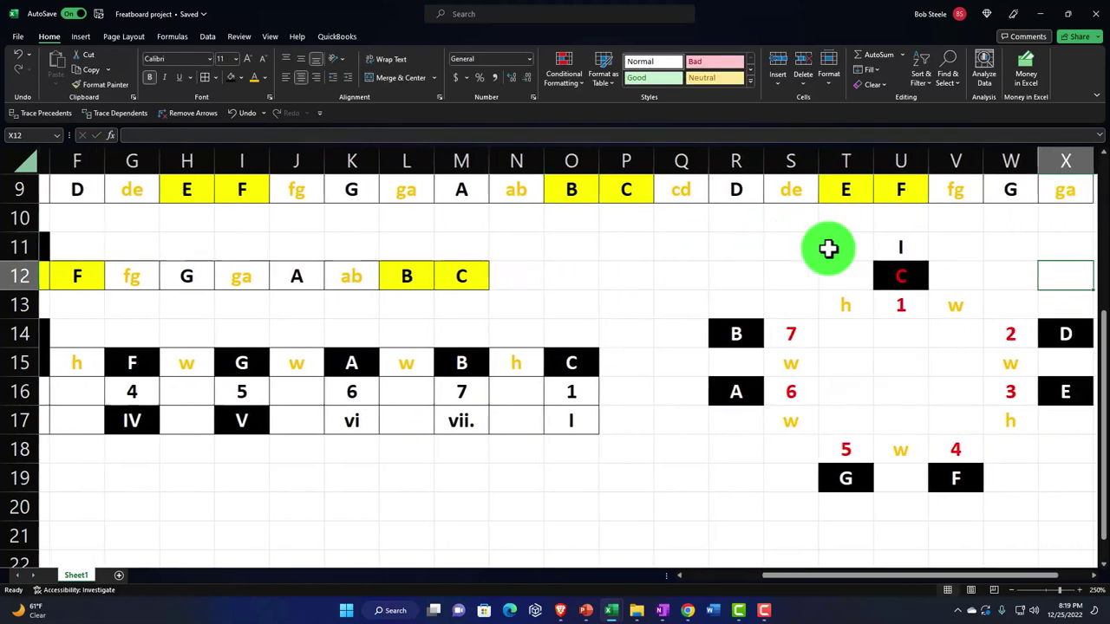
{"action": "key", "text": "Right"}
{"action": "key", "text": "Down"}
{"action": "key", "text": "Down"}
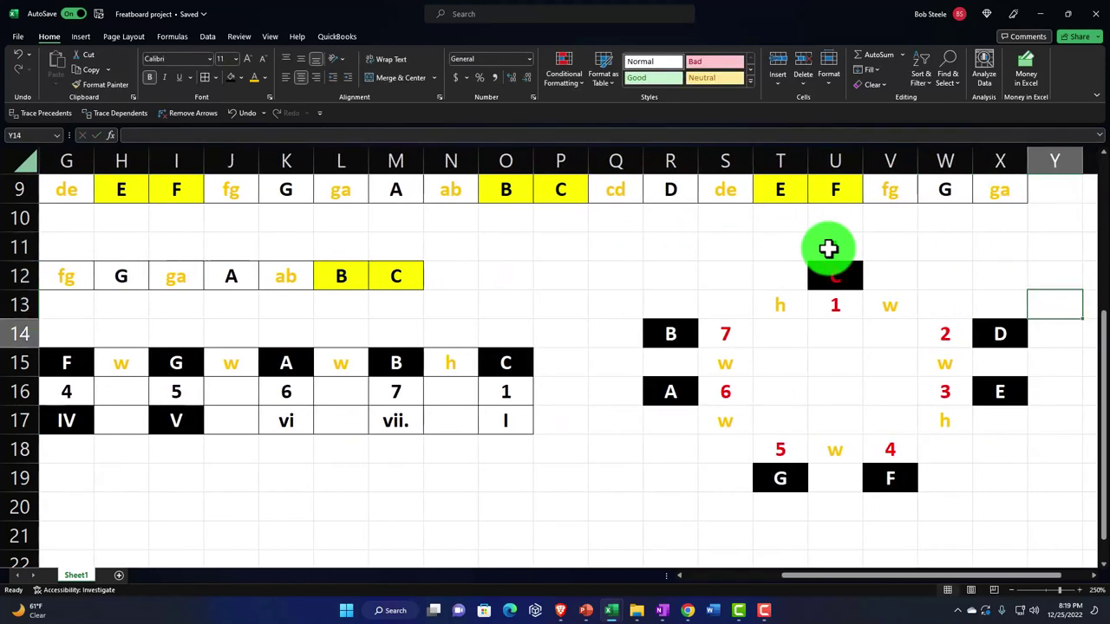
{"action": "type", "text": "="}
{"action": "key", "text": "Left"}
{"action": "key", "text": "Left"}
{"action": "key", "text": "Left"}
{"action": "key", "text": "Left"}
{"action": "key", "text": "Left"}
{"action": "key", "text": "Left"}
{"action": "key", "text": "Left"}
{"action": "key", "text": "Left"}
{"action": "key", "text": "Left"}
{"action": "key", "text": "Left"}
{"action": "key", "text": "Left"}
{"action": "key", "text": "Left"}
{"action": "key", "text": "Left"}
{"action": "key", "text": "Left"}
{"action": "key", "text": "Left"}
{"action": "key", "text": "Left"}
{"action": "key", "text": "Left"}
{"action": "key", "text": "Left"}
{"action": "key", "text": "Left"}
{"action": "key", "text": "Left"}
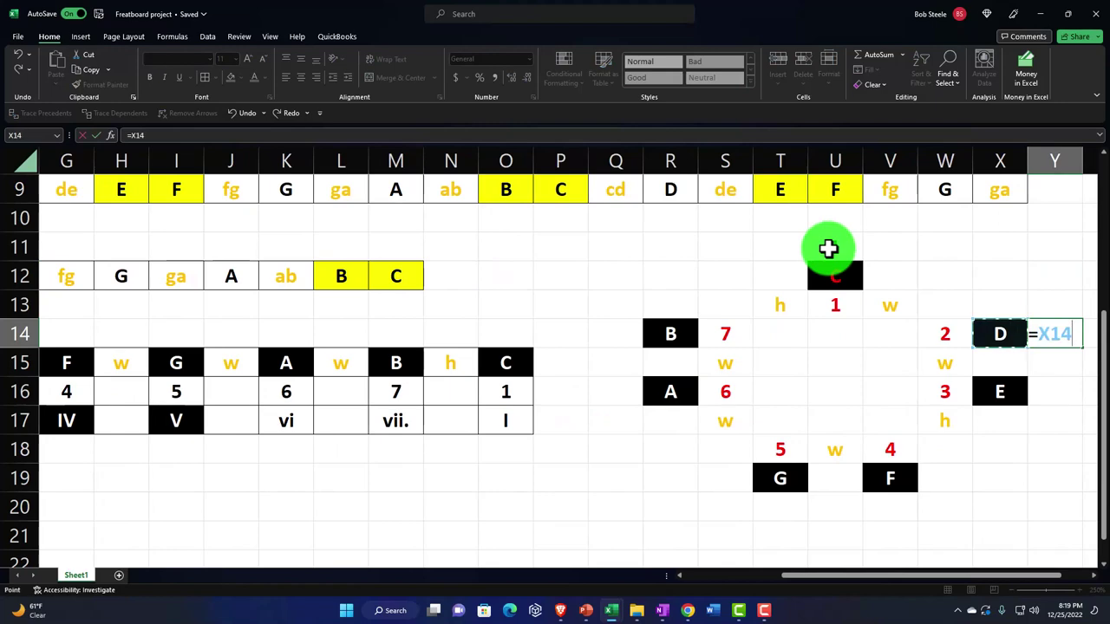
{"action": "key", "text": "Down"}
{"action": "key", "text": "Down"}
{"action": "key", "text": "Right"}
{"action": "key", "text": "Right"}
{"action": "key", "text": "Return"}
Link numerals iii and IV beside the circle's E and F notes
{"action": "key", "text": "Down"}
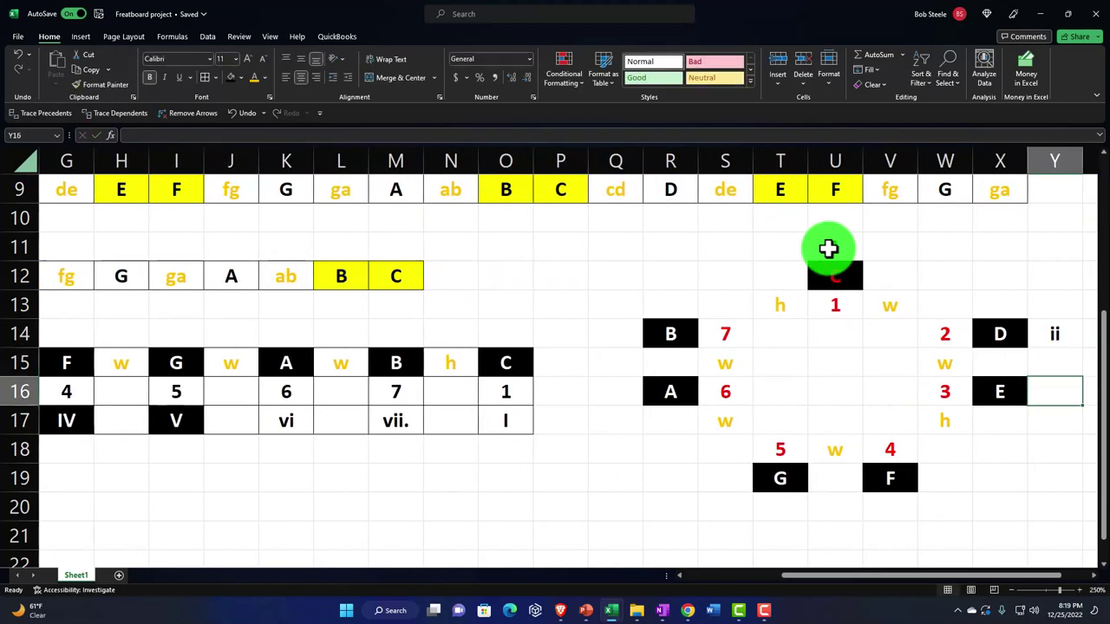
{"action": "type", "text": "+"}
{"action": "key", "text": "Left"}
{"action": "key", "text": "Left"}
{"action": "key", "text": "Left"}
{"action": "key", "text": "Left"}
{"action": "key", "text": "Left"}
{"action": "key", "text": "Left"}
{"action": "key", "text": "Left"}
{"action": "key", "text": "Left"}
{"action": "key", "text": "Left"}
{"action": "key", "text": "Left"}
{"action": "key", "text": "Left"}
{"action": "key", "text": "Left"}
{"action": "key", "text": "Left"}
{"action": "key", "text": "Left"}
{"action": "key", "text": "Left"}
{"action": "key", "text": "Left"}
{"action": "key", "text": "Left"}
{"action": "key", "text": "Left"}
{"action": "key", "text": "Left"}
{"action": "key", "text": "Left"}
{"action": "key", "text": "Right"}
{"action": "key", "text": "Right"}
{"action": "key", "text": "Right"}
{"action": "key", "text": "Right"}
{"action": "key", "text": "Down"}
{"action": "key", "text": "Return"}
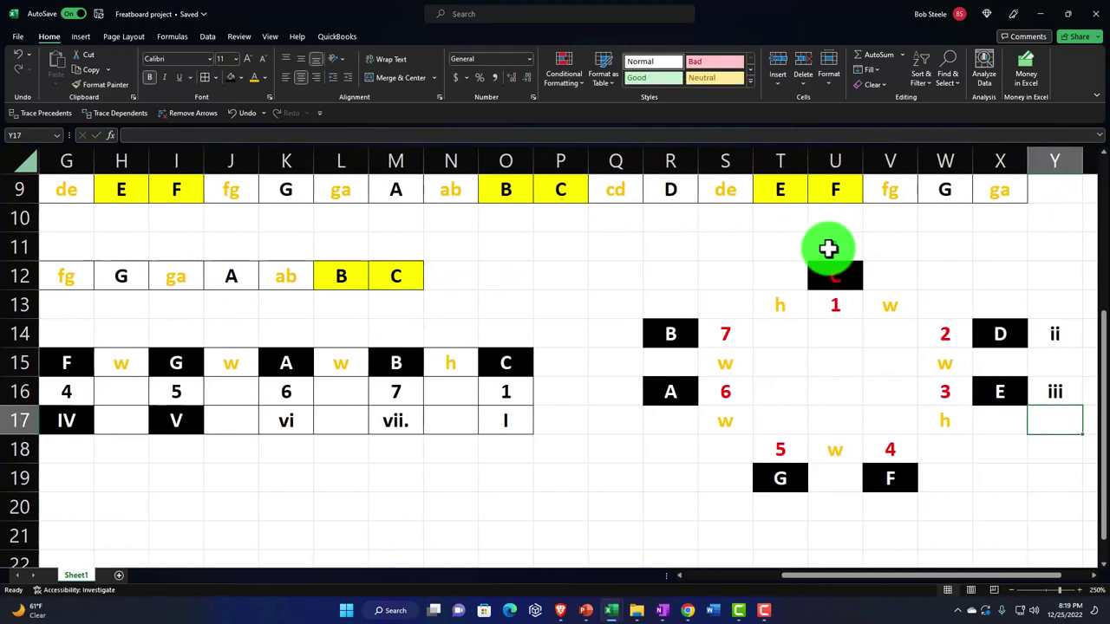
{"action": "key", "text": "Down"}
{"action": "key", "text": "Down"}
{"action": "key", "text": "Down"}
{"action": "key", "text": "Left"}
{"action": "key", "text": "Left"}
{"action": "key", "text": "Left"}
{"action": "type", "text": "+"}
{"action": "key", "text": "Left"}
{"action": "key", "text": "Left"}
{"action": "key", "text": "Left"}
{"action": "key", "text": "Left"}
{"action": "key", "text": "Left"}
{"action": "key", "text": "Left"}
{"action": "key", "text": "Left"}
{"action": "key", "text": "Left"}
{"action": "key", "text": "Left"}
{"action": "key", "text": "Left"}
{"action": "key", "text": "Left"}
{"action": "key", "text": "Left"}
{"action": "key", "text": "Left"}
{"action": "key", "text": "Left"}
{"action": "key", "text": "Left"}
{"action": "key", "text": "Left"}
{"action": "key", "text": "Left"}
{"action": "key", "text": "Left"}
{"action": "key", "text": "Left"}
{"action": "key", "text": "Left"}
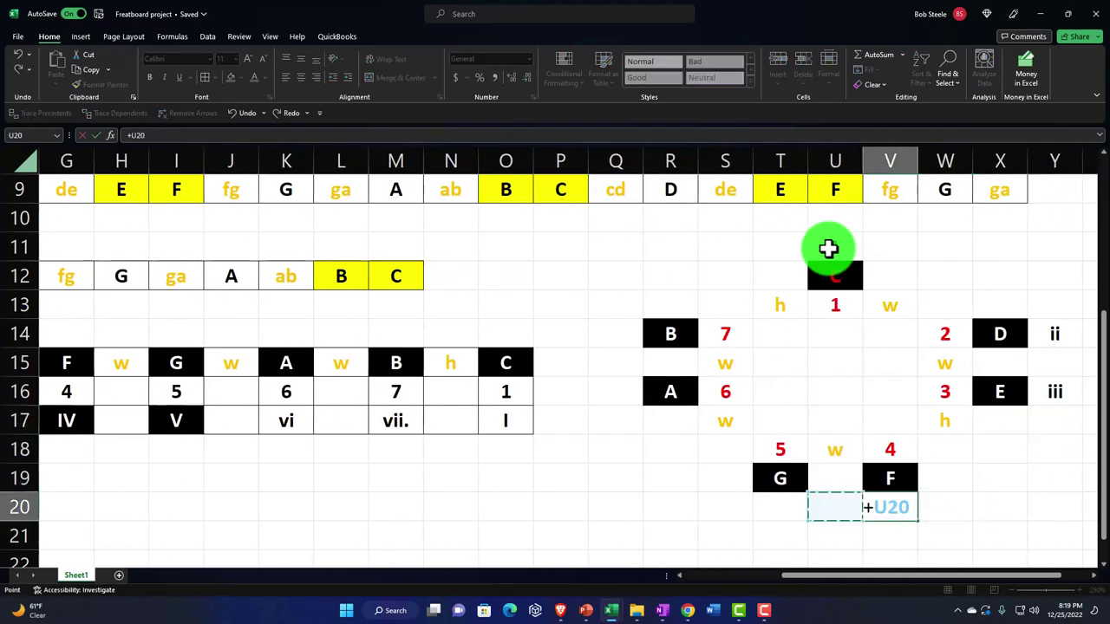
{"action": "key", "text": "Right"}
{"action": "key", "text": "Right"}
{"action": "key", "text": "Right"}
{"action": "key", "text": "Right"}
{"action": "key", "text": "Right"}
{"action": "key", "text": "Up"}
{"action": "key", "text": "Up"}
{"action": "key", "text": "Up"}
{"action": "key", "text": "Return"}
{"action": "key", "text": "Left"}
Link numerals V and vi beside the G and A roots
{"action": "key", "text": "Up"}
{"action": "key", "text": "Left"}
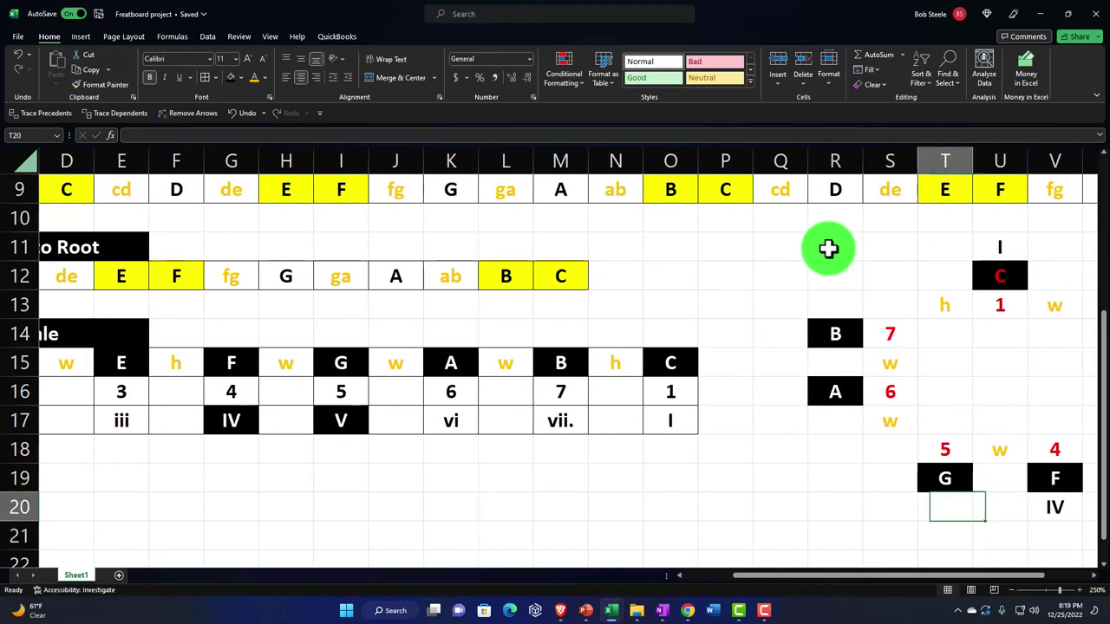
{"action": "type", "text": "+"}
{"action": "key", "text": "Left"}
{"action": "key", "text": "Left"}
{"action": "key", "text": "Left"}
{"action": "key", "text": "Left"}
{"action": "key", "text": "Left"}
{"action": "key", "text": "Left"}
{"action": "key", "text": "Left"}
{"action": "key", "text": "Left"}
{"action": "key", "text": "Left"}
{"action": "key", "text": "Left"}
{"action": "key", "text": "Left"}
{"action": "key", "text": "Up"}
{"action": "key", "text": "Up"}
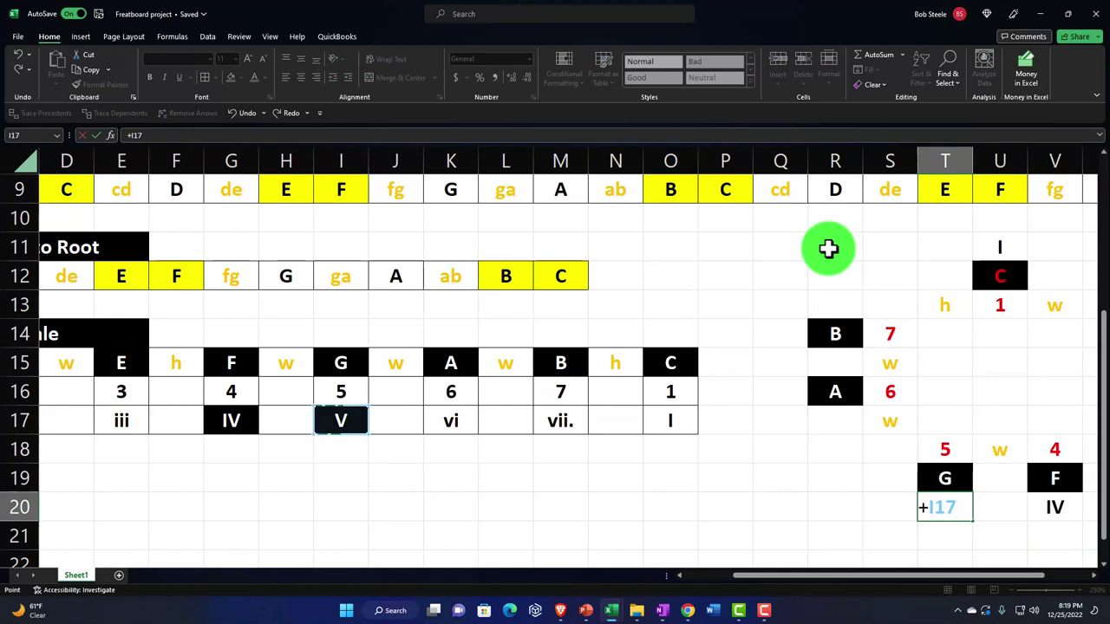
{"action": "key", "text": "Return"}
{"action": "key", "text": "Up"}
{"action": "key", "text": "Up"}
{"action": "key", "text": "Up"}
{"action": "key", "text": "Up"}
{"action": "key", "text": "Up"}
{"action": "key", "text": "Up"}
{"action": "key", "text": "Left"}
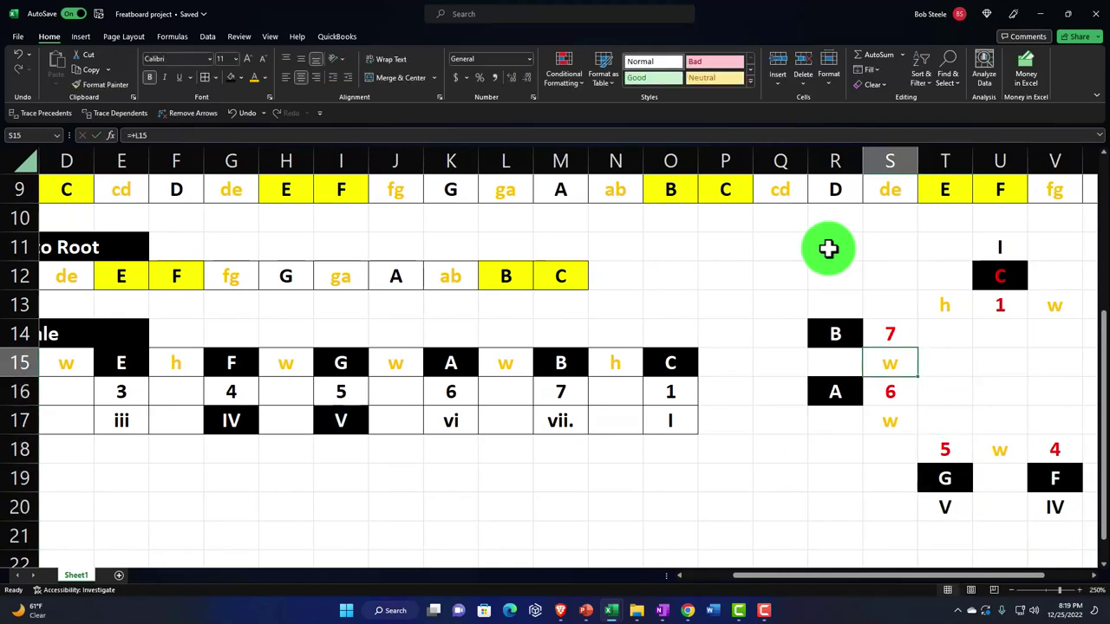
{"action": "key", "text": "Left"}
{"action": "key", "text": "Left"}
{"action": "key", "text": "Down"}
{"action": "type", "text": "+"}
{"action": "key", "text": "Left"}
{"action": "key", "text": "Left"}
{"action": "key", "text": "Left"}
{"action": "key", "text": "Left"}
{"action": "key", "text": "Left"}
{"action": "key", "text": "Left"}
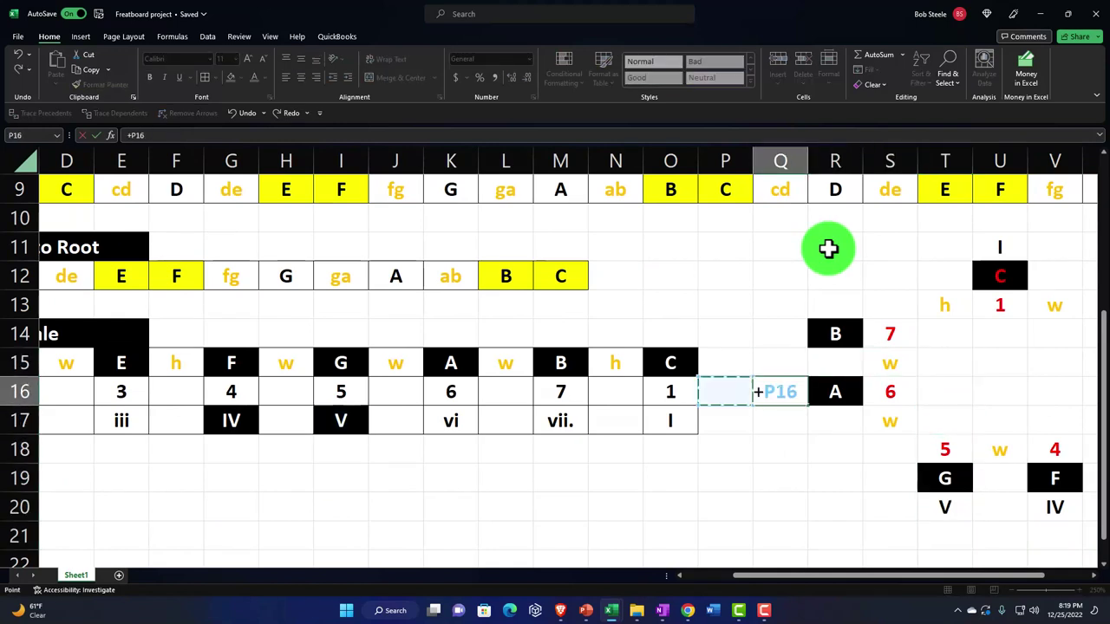
{"action": "key", "text": "Down"}
{"action": "key", "text": "Return"}
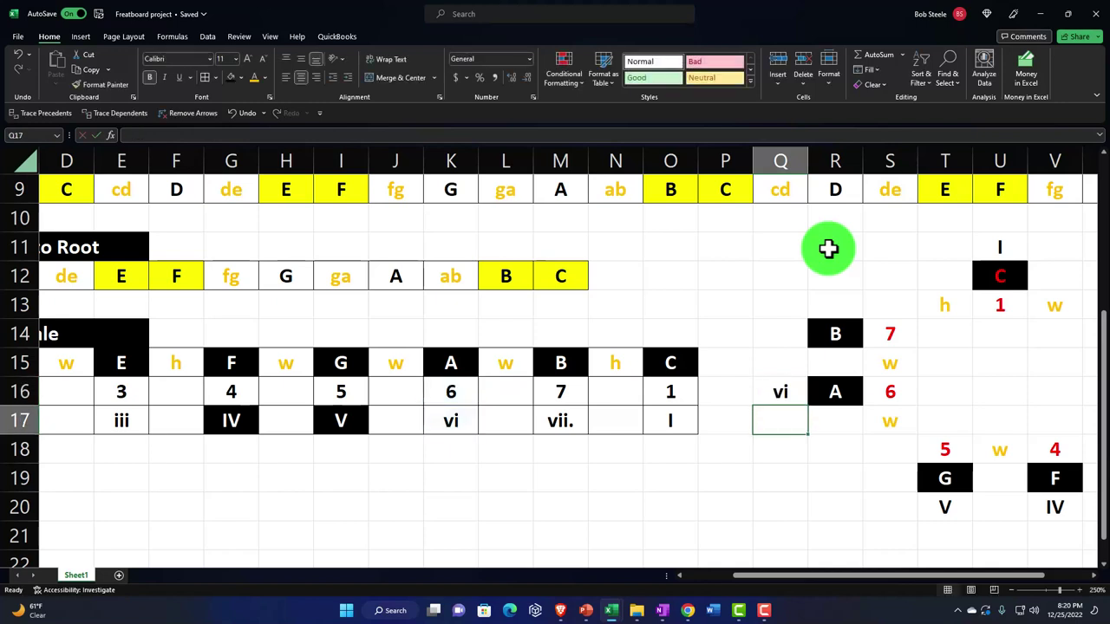
Link numeral vii. beside the B root and select the I numeral above C
{"action": "key", "text": "Up"}
{"action": "key", "text": "Up"}
{"action": "key", "text": "Up"}
{"action": "type", "text": "+"}
{"action": "key", "text": "Left"}
{"action": "key", "text": "Left"}
{"action": "key", "text": "Left"}
{"action": "key", "text": "Left"}
{"action": "key", "text": "Down"}
{"action": "key", "text": "Down"}
{"action": "key", "text": "Return"}
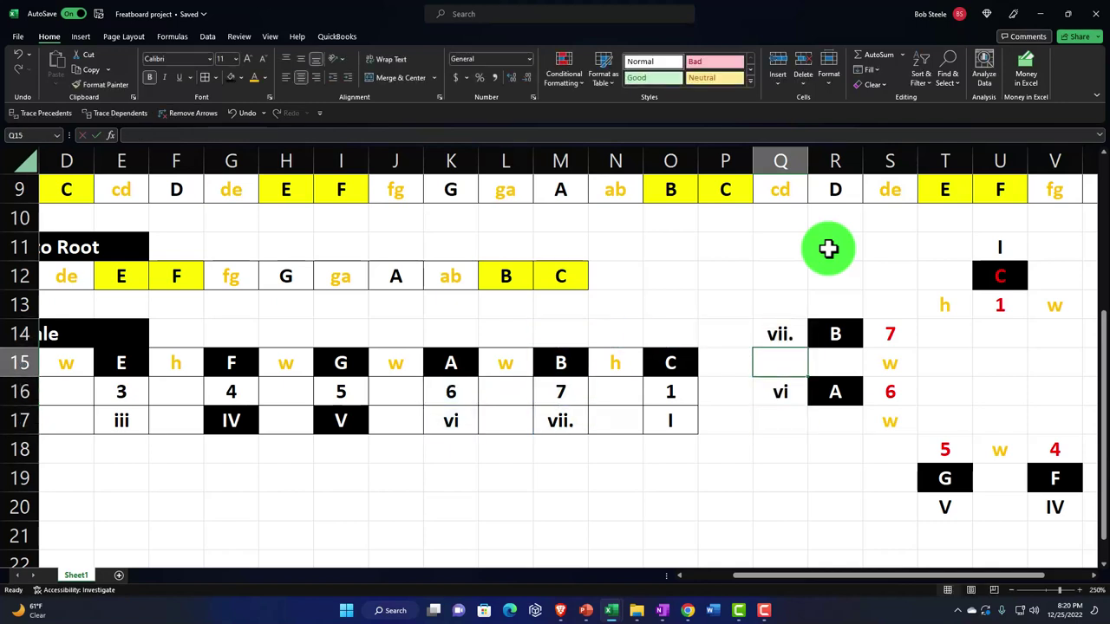
{"action": "key", "text": "Right"}
{"action": "key", "text": "Right"}
{"action": "key", "text": "Right"}
{"action": "key", "text": "Right"}
{"action": "key", "text": "Right"}
{"action": "key", "text": "Right"}
{"action": "key", "text": "Right"}
{"action": "key", "text": "Right"}
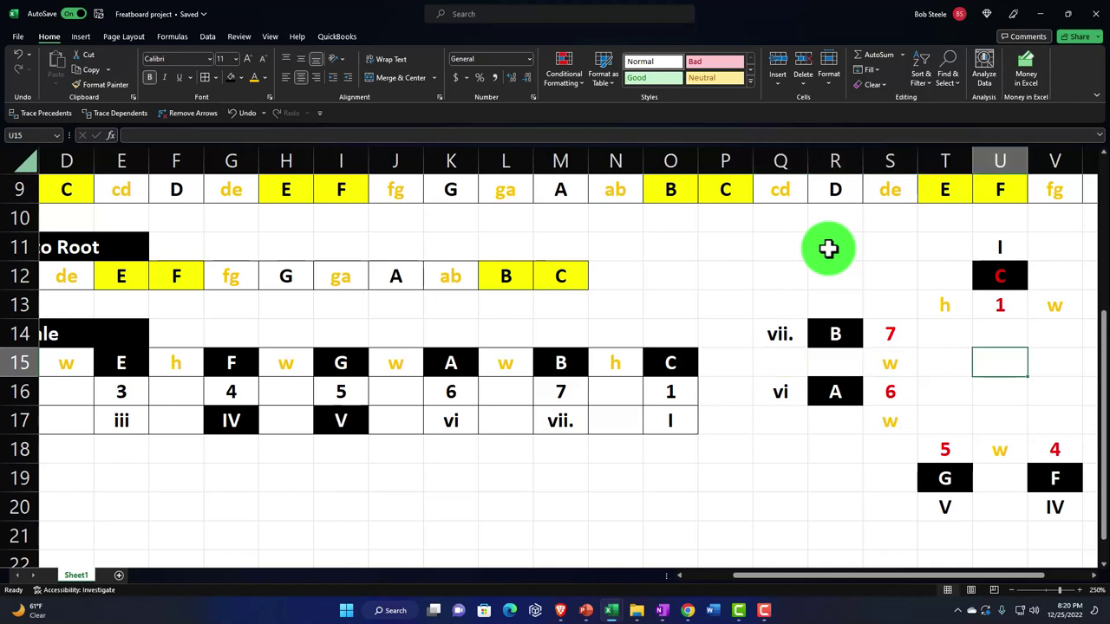
{"action": "key", "text": "Right"}
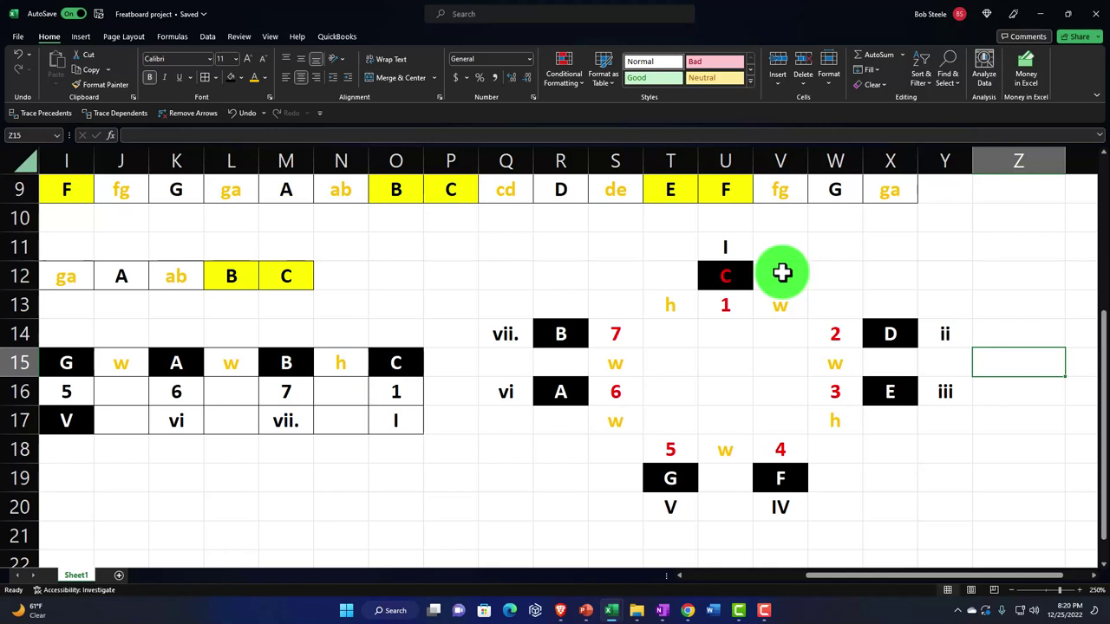
{"action": "left_click", "coordinate": [726, 248]}
Check the formulas in the IV numeral, A root and 6 degree cells
{"action": "left_click", "coordinate": [782, 506]}
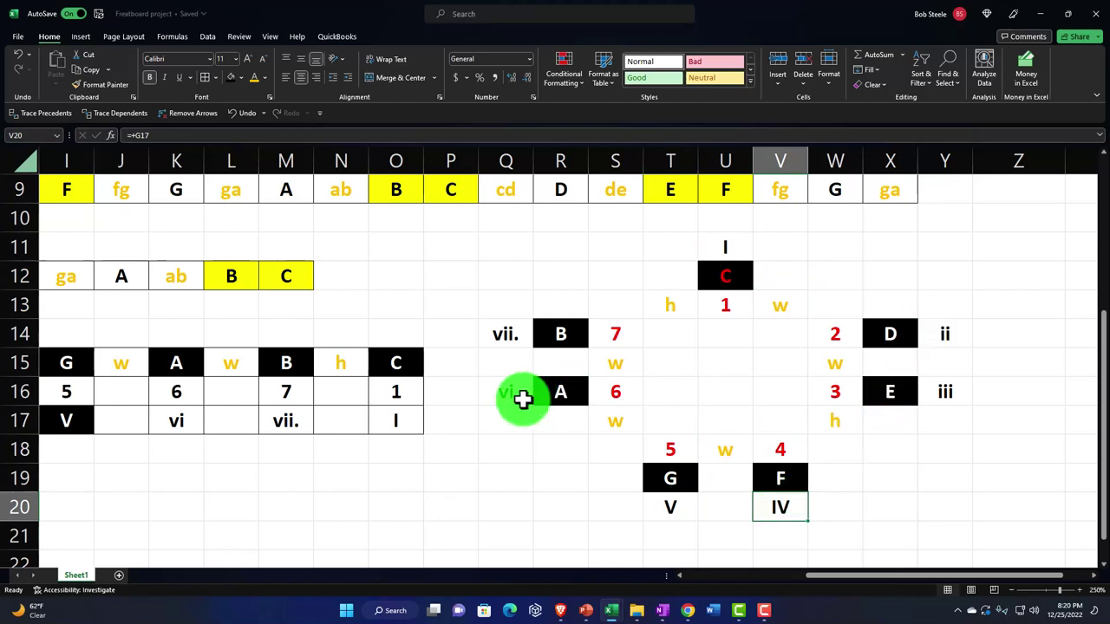
{"action": "left_click", "coordinate": [550, 395]}
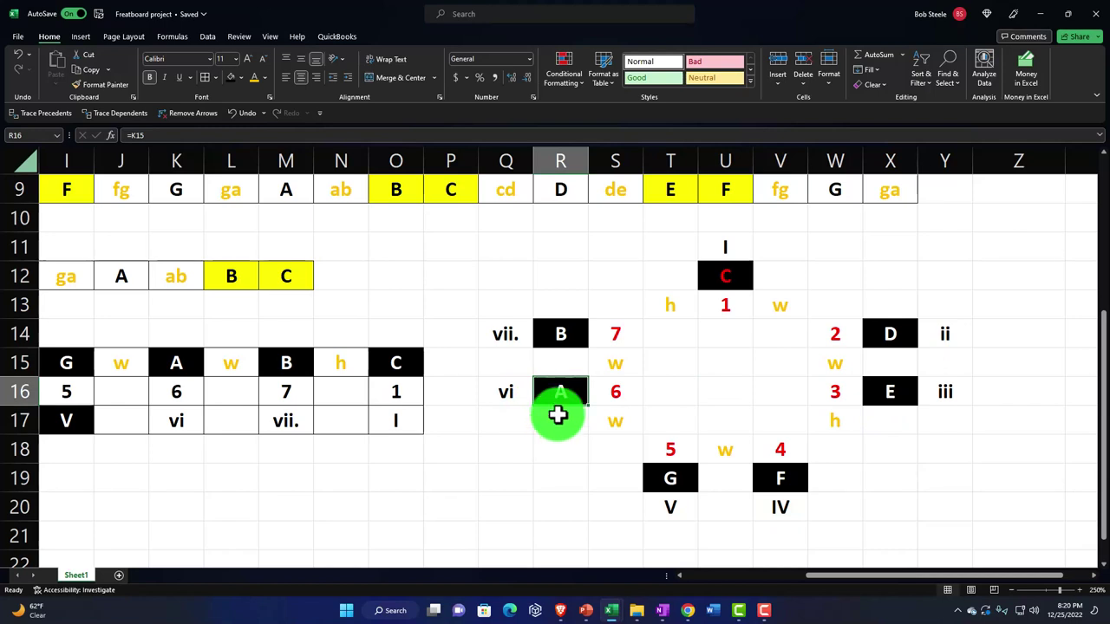
{"action": "left_click", "coordinate": [619, 391]}
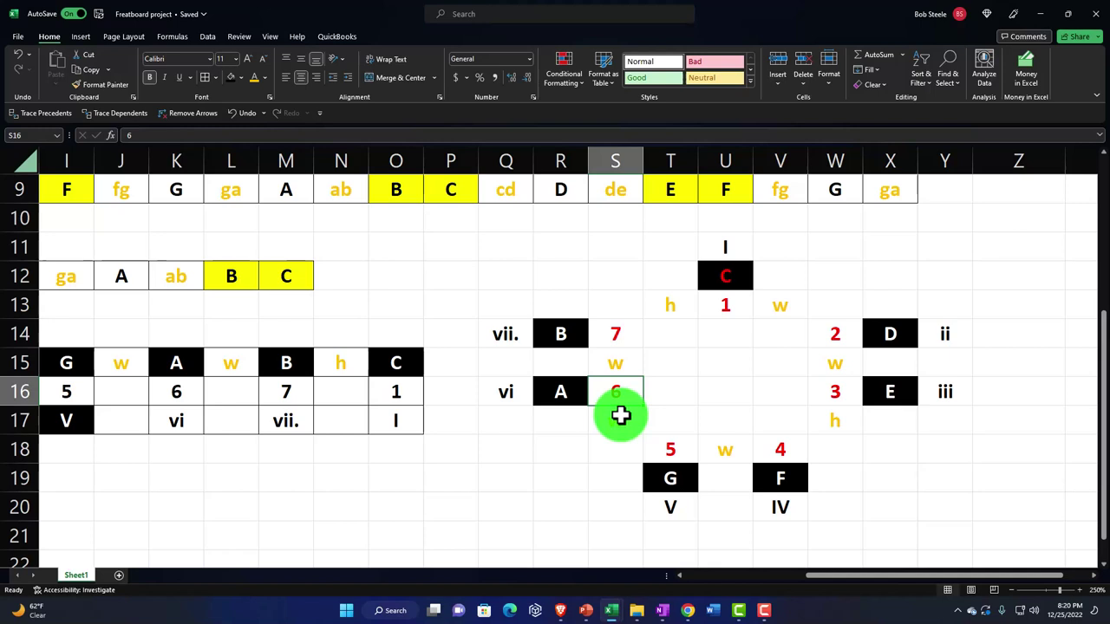
Multi-select every note, interval, degree and numeral cell and apply All Borders
{"action": "left_click", "coordinate": [616, 413]}
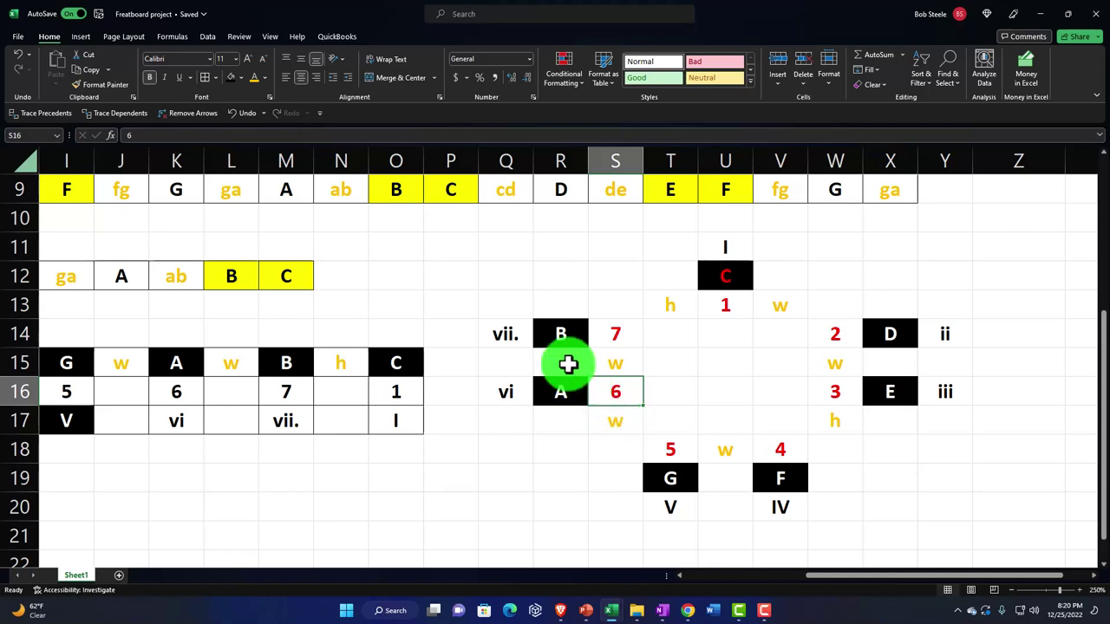
{"action": "left_click_drag", "start_coordinate": [510, 335], "coordinate": [598, 334]}
{"action": "left_click_drag", "start_coordinate": [505, 392], "coordinate": [615, 392]}
{"action": "left_click", "coordinate": [616, 363], "text": "ctrl"}
{"action": "left_click", "coordinate": [616, 411], "text": "ctrl"}
{"action": "left_click_drag", "start_coordinate": [670, 449], "coordinate": [674, 495]}
{"action": "left_click", "coordinate": [727, 455], "text": "ctrl"}
{"action": "left_click_drag", "start_coordinate": [779, 453], "coordinate": [777, 498]}
{"action": "left_click", "coordinate": [841, 418], "text": "ctrl"}
{"action": "left_click_drag", "start_coordinate": [840, 418], "coordinate": [835, 363]}
{"action": "left_click_drag", "start_coordinate": [890, 392], "coordinate": [934, 387]}
{"action": "left_click_drag", "start_coordinate": [835, 334], "coordinate": [921, 337]}
{"action": "left_click", "coordinate": [780, 305], "text": "ctrl"}
{"action": "left_click_drag", "start_coordinate": [670, 305], "coordinate": [714, 306]}
{"action": "left_click_drag", "start_coordinate": [727, 251], "coordinate": [725, 274]}
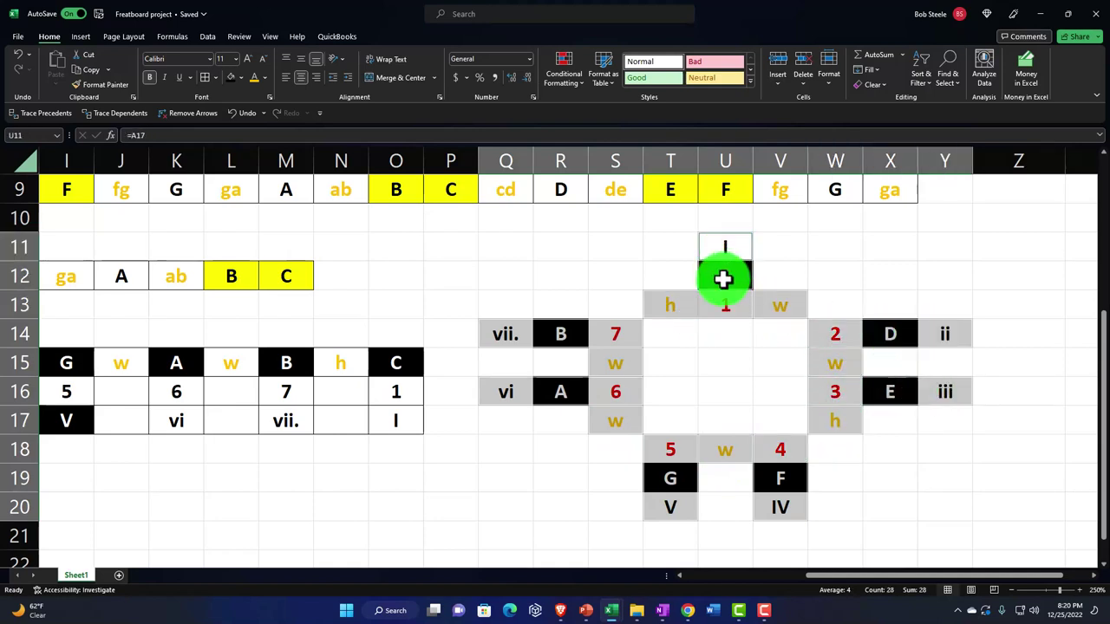
{"action": "left_click", "coordinate": [204, 78]}
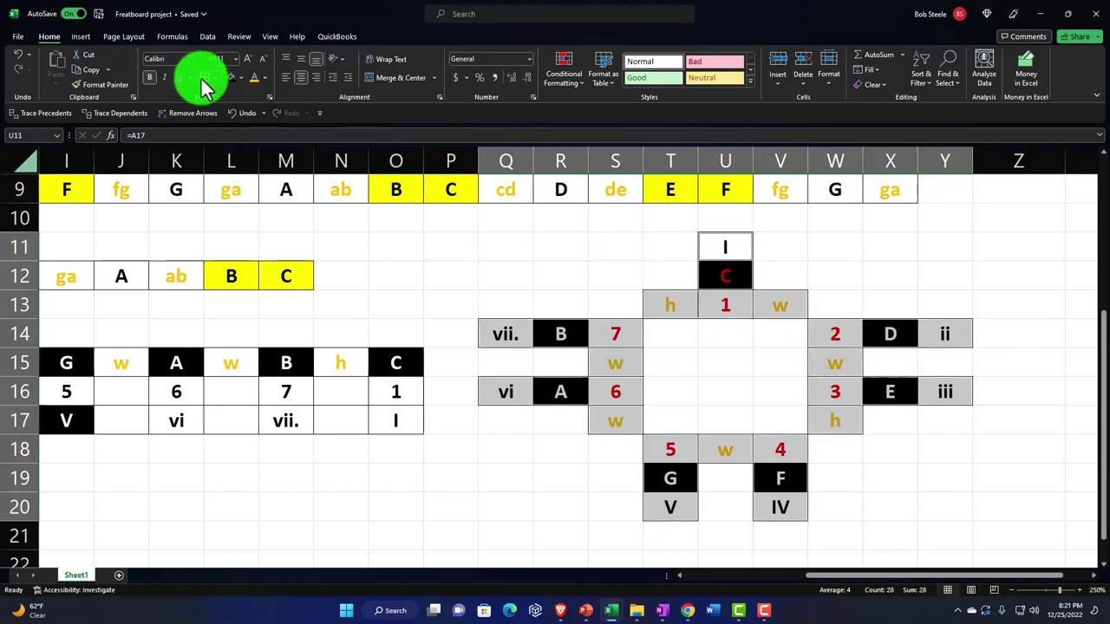
Deselect the diagram and return to the Pentatonic Scale heading in column A
{"action": "left_click", "coordinate": [445, 328]}
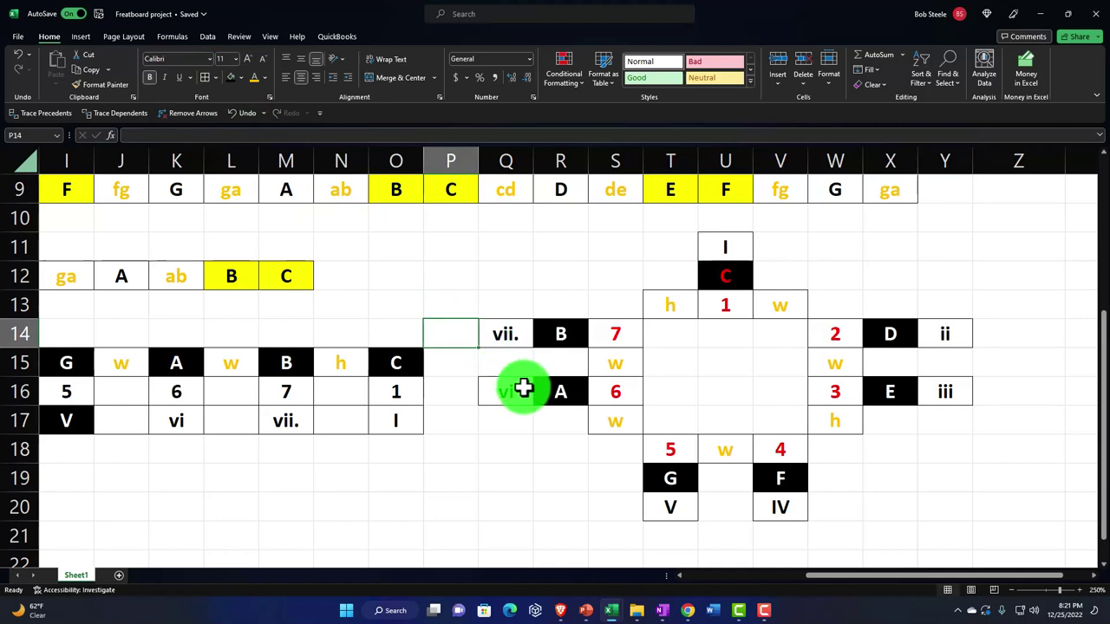
{"action": "left_click", "coordinate": [539, 472]}
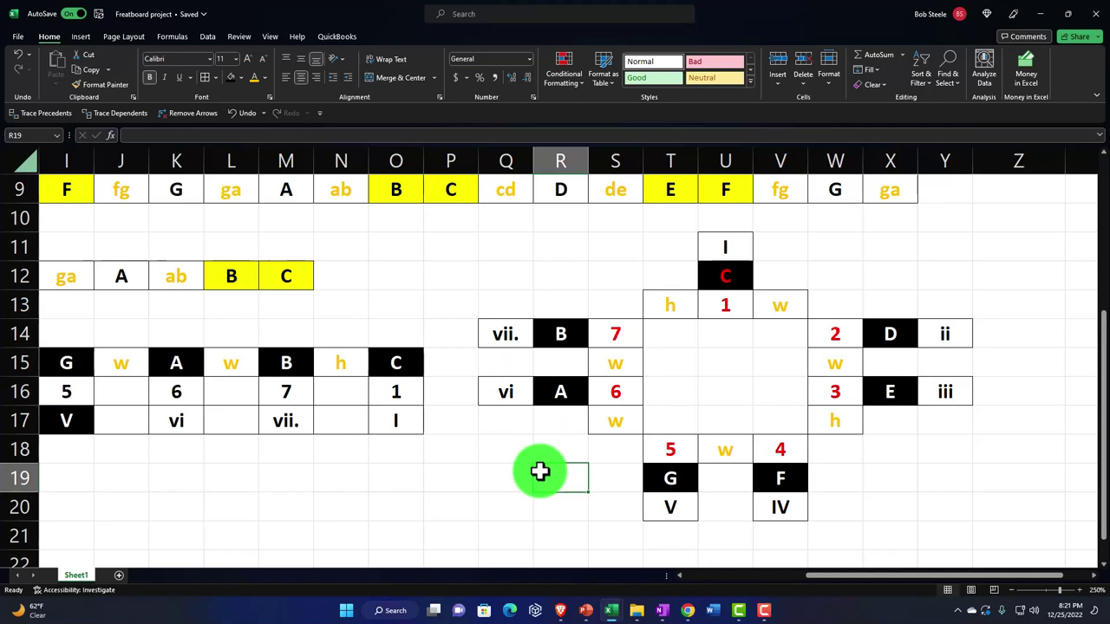
{"action": "key", "text": "Home"}
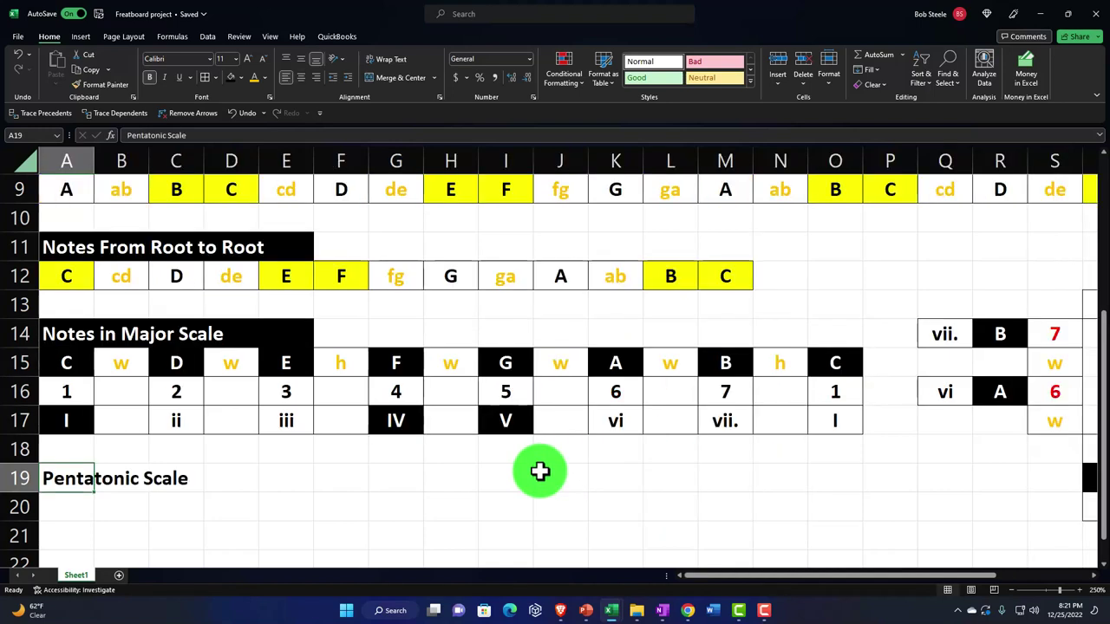
Link the pentatonic degree cells to scale degrees 1, 2, 3, 5 and 6
{"action": "left_click", "coordinate": [63, 495]}
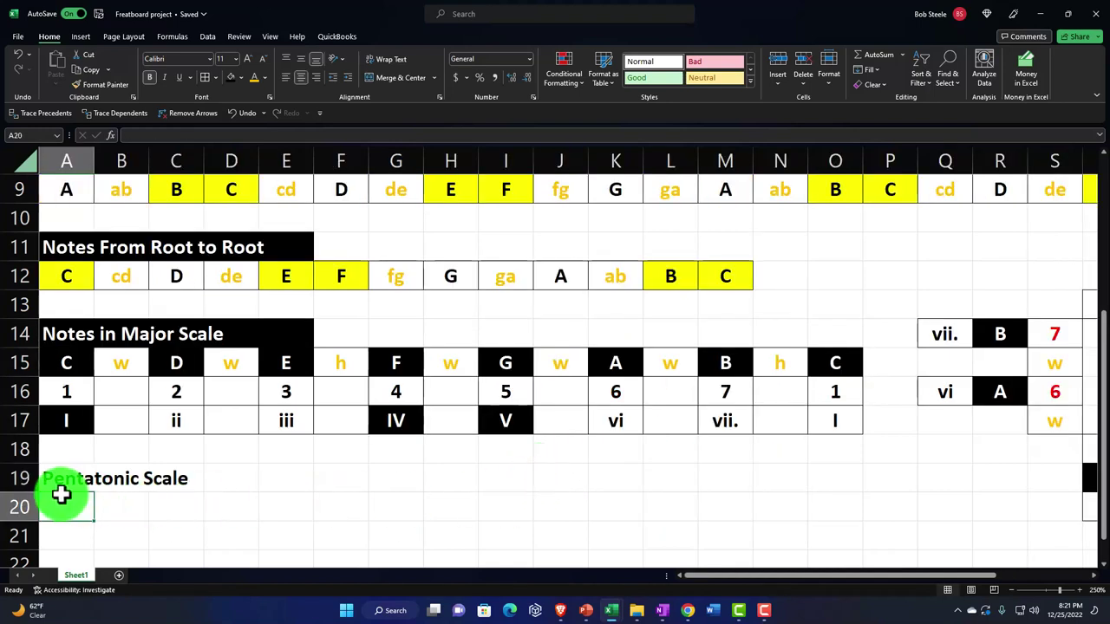
{"action": "key", "text": "Down"}
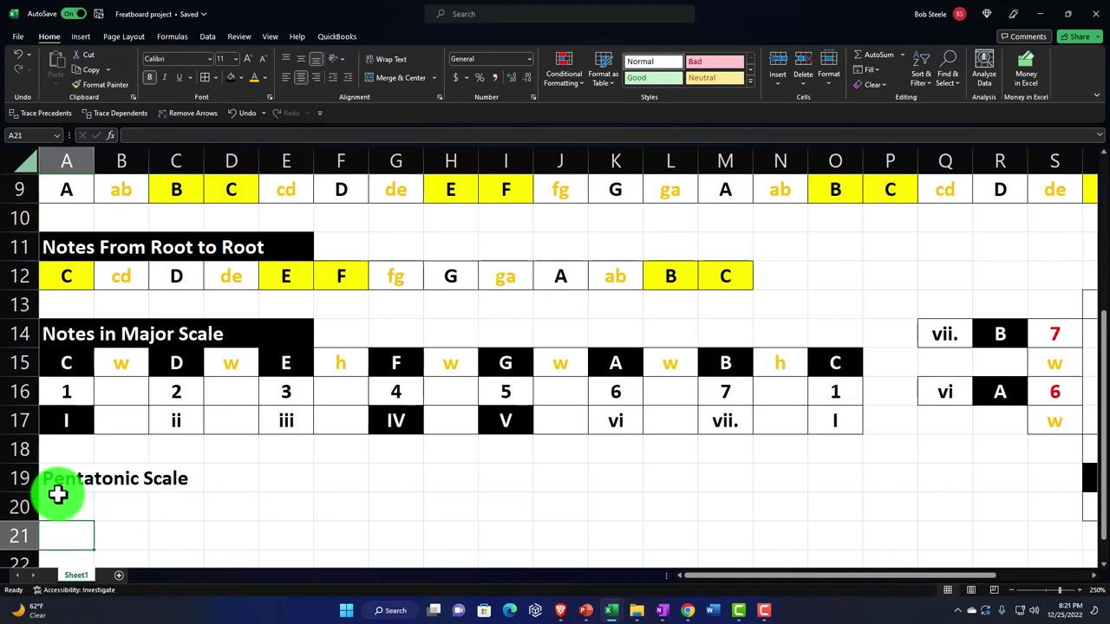
{"action": "scroll", "coordinate": [82, 433], "scroll_direction": "down", "scroll_amount": 2}
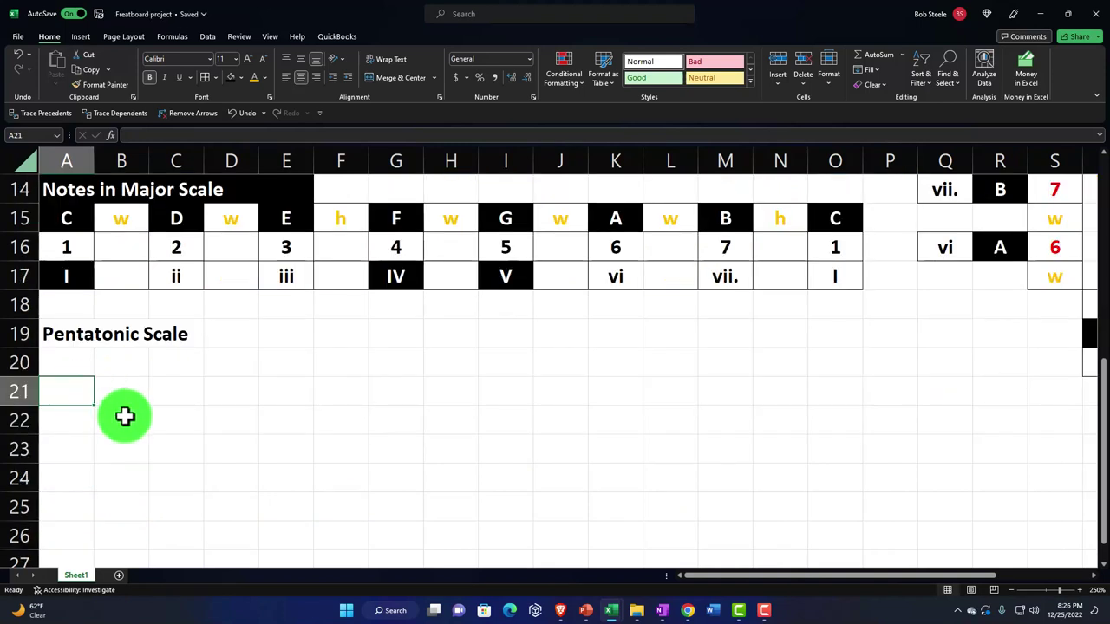
{"action": "type", "text": "="}
{"action": "key", "text": "Up"}
{"action": "key", "text": "Up"}
{"action": "key", "text": "Up"}
{"action": "key", "text": "Up"}
{"action": "key", "text": "Up"}
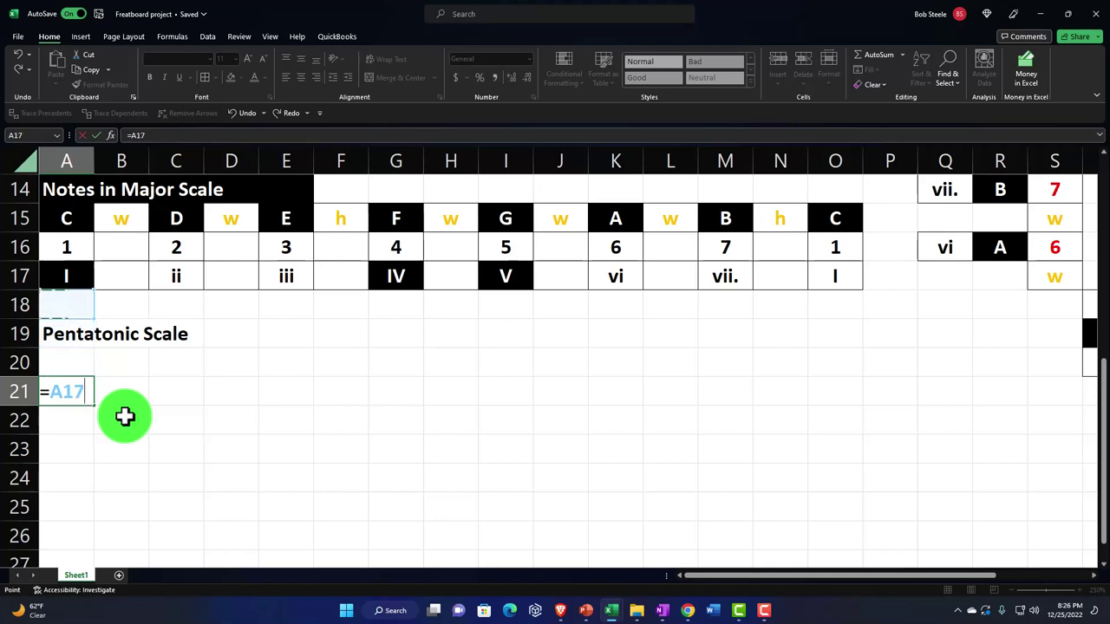
{"action": "key", "text": "Tab"}
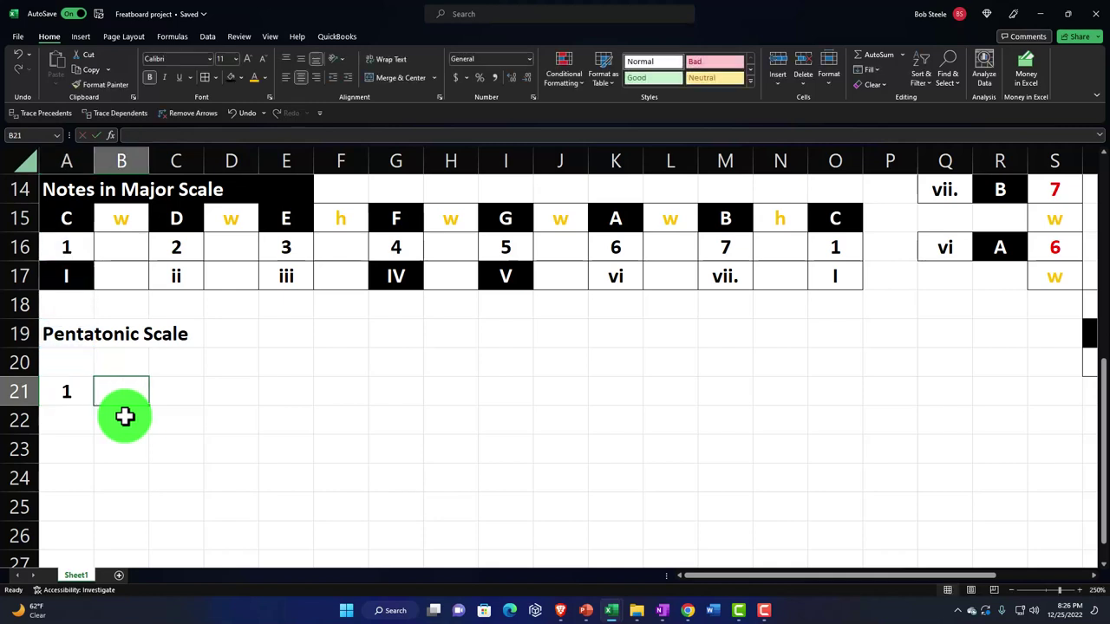
{"action": "type", "text": "="}
{"action": "key", "text": "Up"}
{"action": "key", "text": "Up"}
{"action": "key", "text": "Up"}
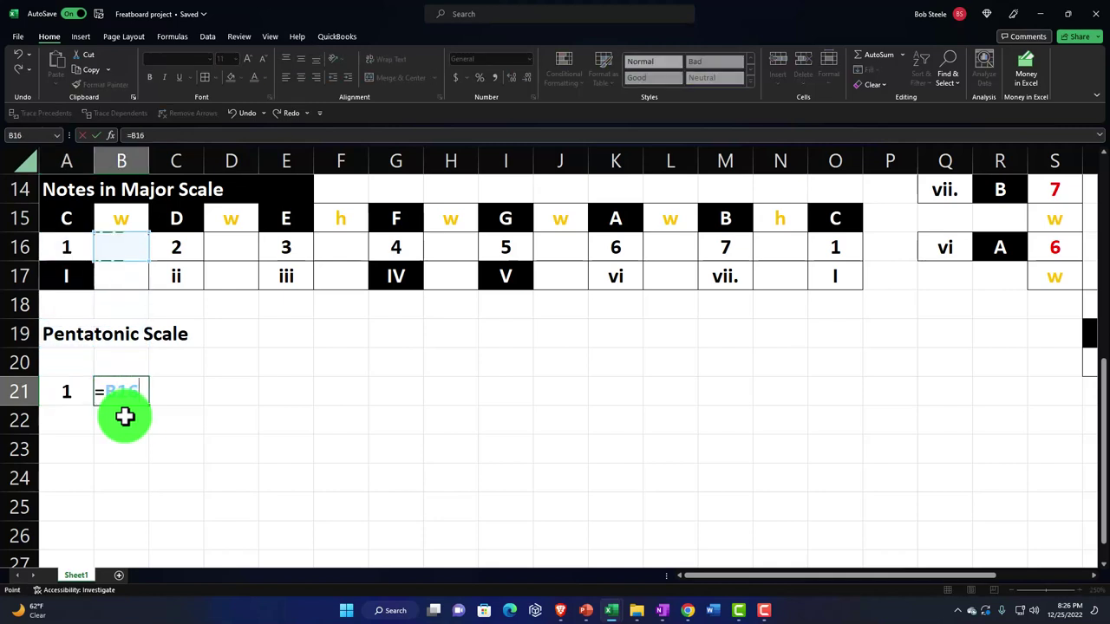
{"action": "key", "text": "Tab"}
{"action": "type", "text": "+"}
{"action": "key", "text": "Up"}
{"action": "key", "text": "Up"}
{"action": "key", "text": "Up"}
{"action": "key", "text": "Up"}
{"action": "key", "text": "Up"}
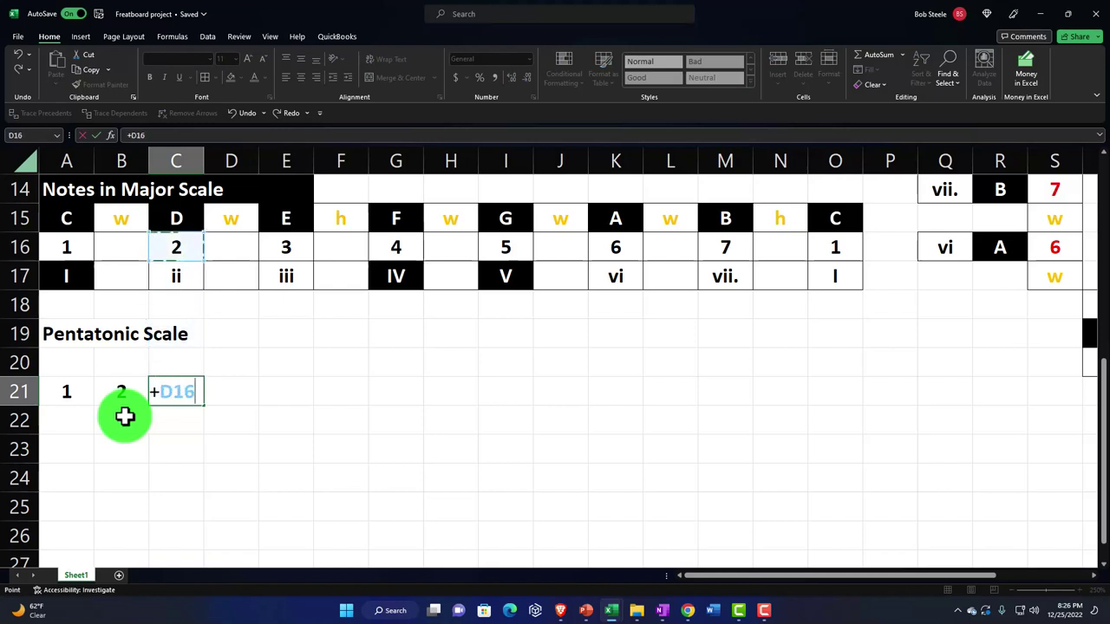
{"action": "key", "text": "Right"}
{"action": "key", "text": "Right"}
{"action": "key", "text": "Tab"}
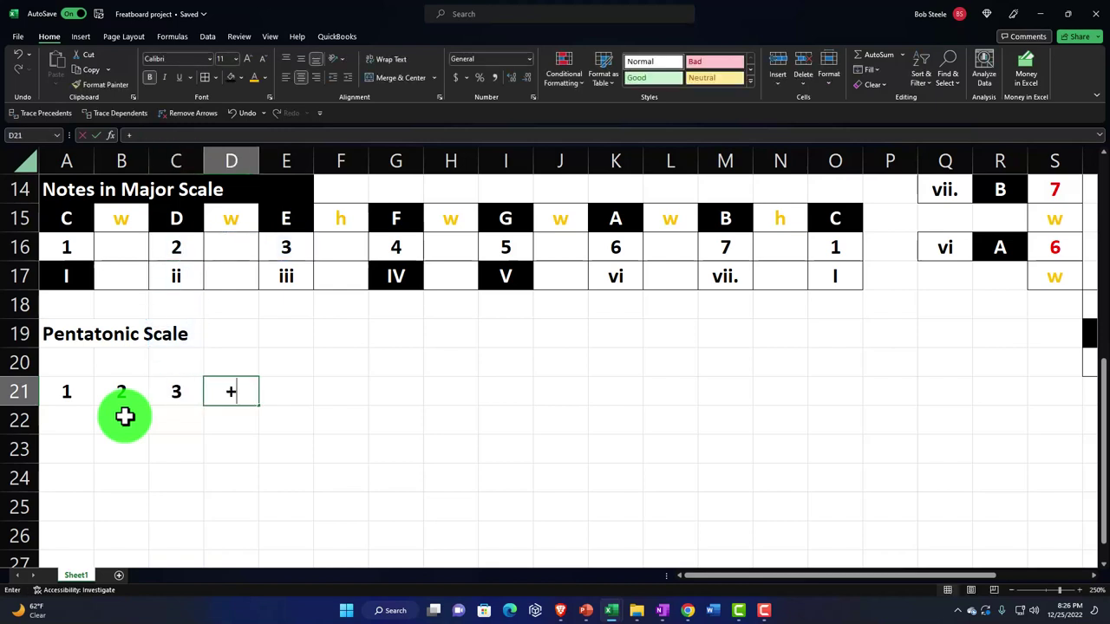
{"action": "type", "text": "+"}
{"action": "key", "text": "Right"}
{"action": "key", "text": "Right"}
{"action": "key", "text": "Right"}
{"action": "key", "text": "Right"}
{"action": "key", "text": "Right"}
{"action": "key", "text": "Up"}
{"action": "key", "text": "Up"}
{"action": "key", "text": "Up"}
{"action": "key", "text": "Up"}
{"action": "key", "text": "Up"}
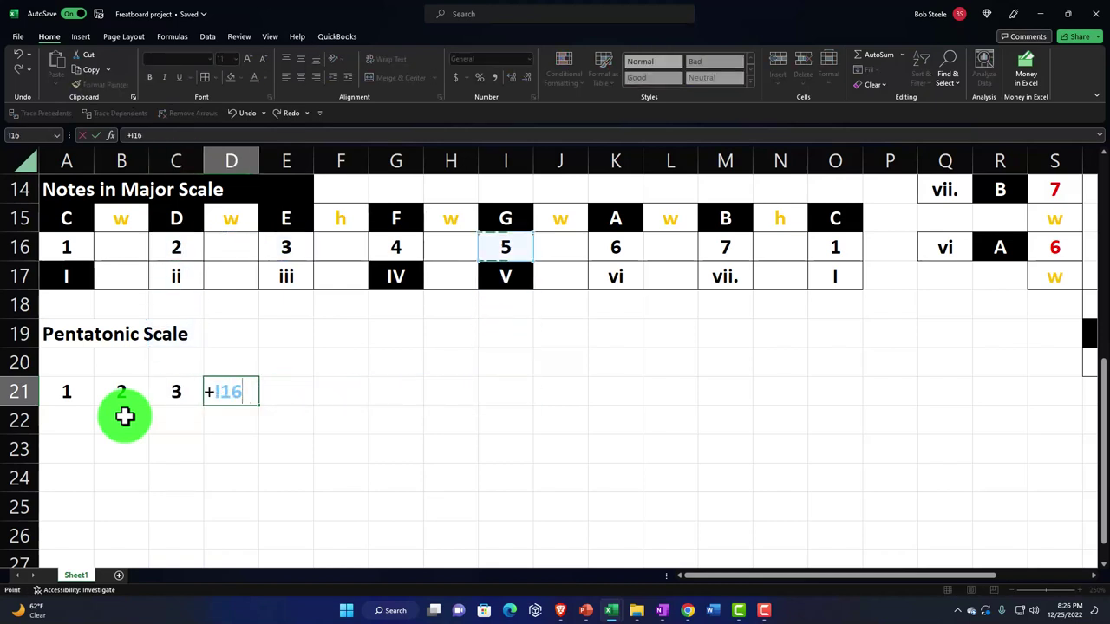
{"action": "key", "text": "Tab"}
{"action": "type", "text": "+"}
{"action": "key", "text": "Up"}
{"action": "key", "text": "Right"}
{"action": "key", "text": "Right"}
{"action": "key", "text": "Right"}
{"action": "key", "text": "Right"}
{"action": "key", "text": "Right"}
{"action": "key", "text": "Right"}
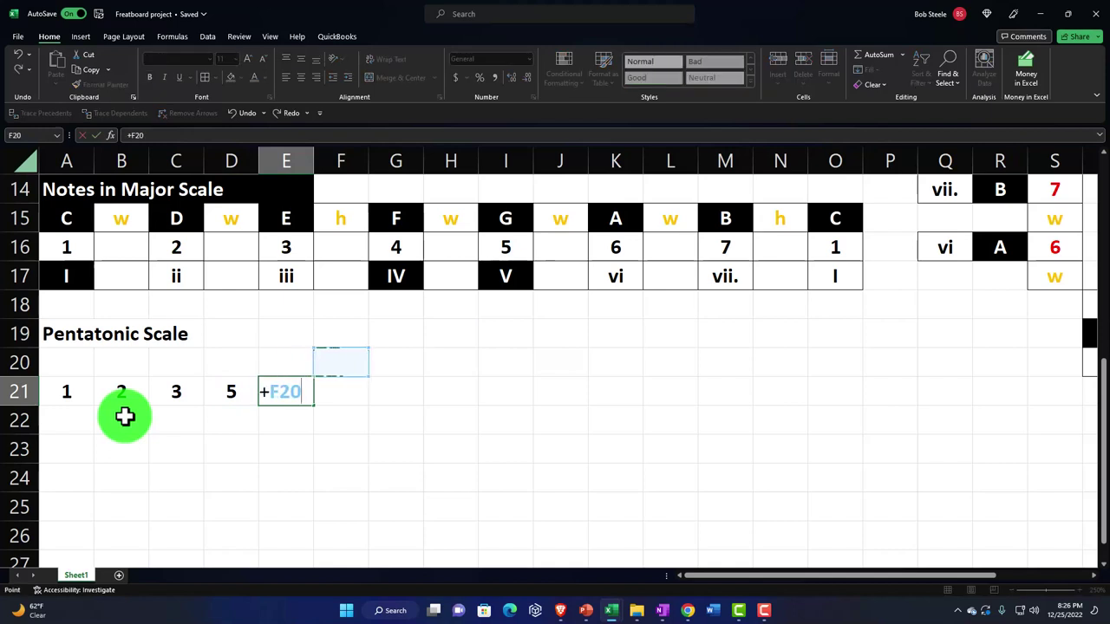
{"action": "key", "text": "Up"}
{"action": "key", "text": "Up"}
{"action": "key", "text": "Up"}
{"action": "key", "text": "Up"}
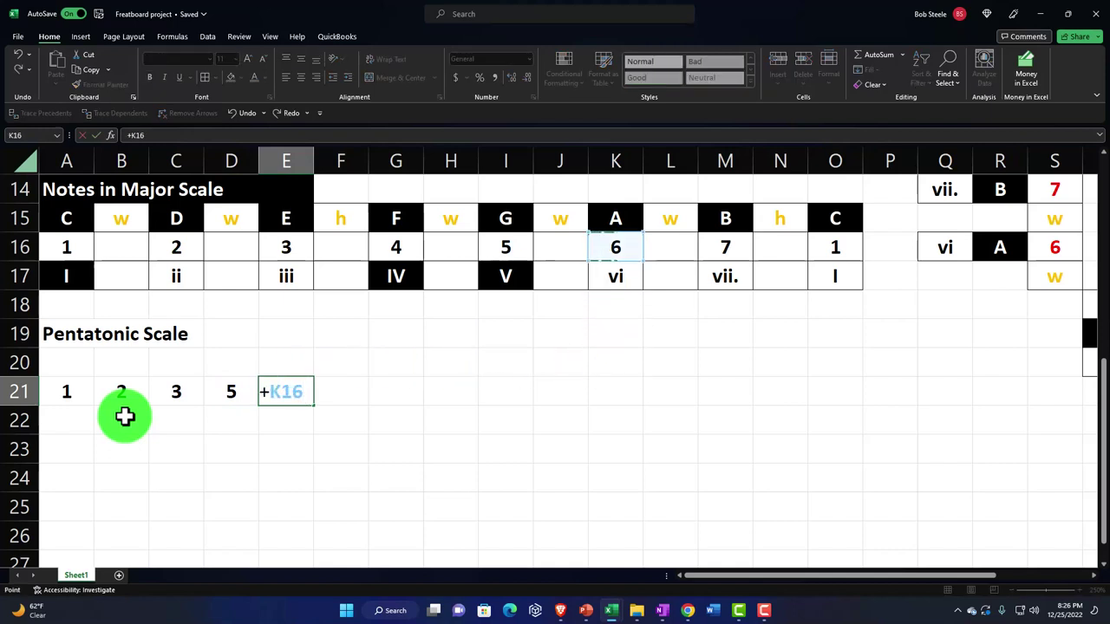
{"action": "key", "text": "Return"}
{"action": "key", "text": "Up"}
{"action": "key", "text": "Up"}
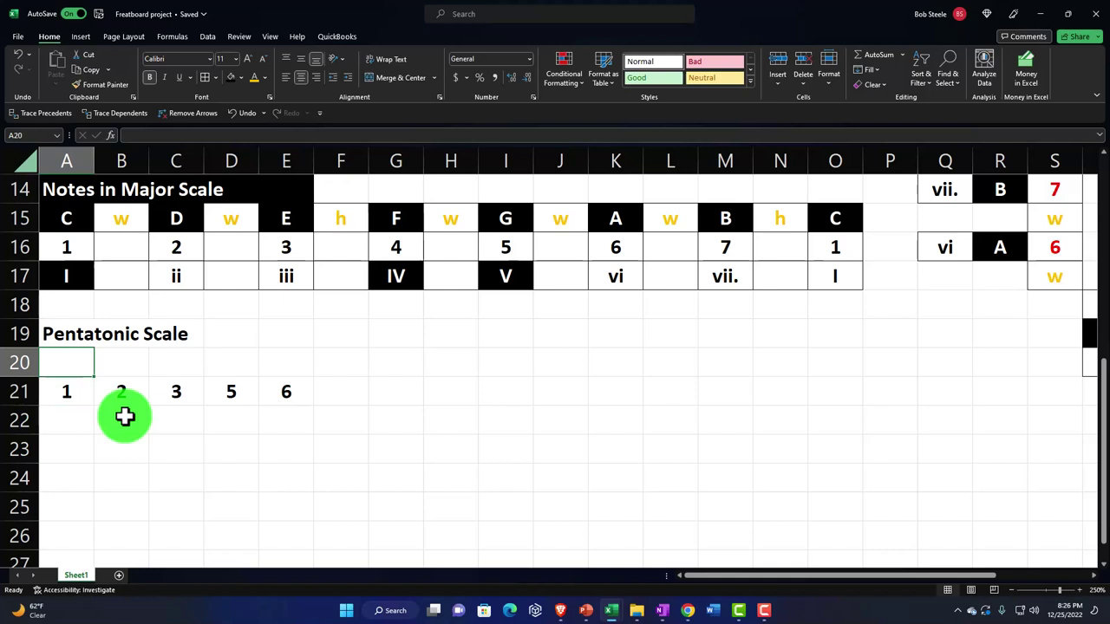
Link the note cells to C, D, E, G and A in the Major Scale row
{"action": "type", "text": "="}
{"action": "key", "text": "Up"}
{"action": "key", "text": "Up"}
{"action": "key", "text": "Up"}
{"action": "key", "text": "Up"}
{"action": "key", "text": "Up"}
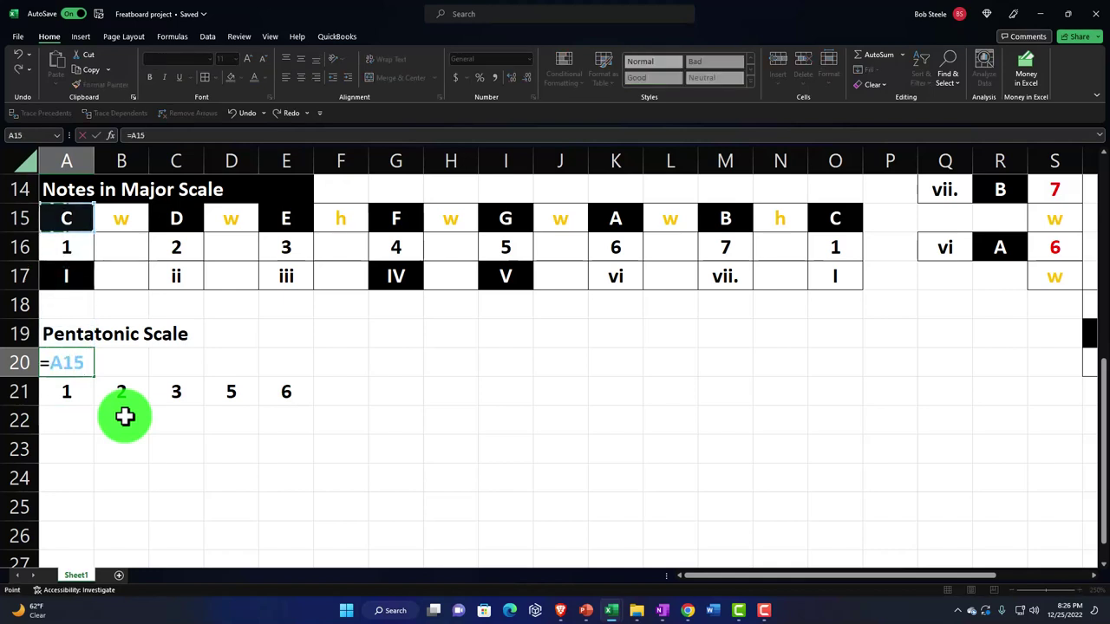
{"action": "key", "text": "Tab"}
{"action": "type", "text": "+"}
{"action": "key", "text": "Up"}
{"action": "key", "text": "Up"}
{"action": "key", "text": "Up"}
{"action": "key", "text": "Up"}
{"action": "key", "text": "Up"}
{"action": "key", "text": "Right"}
{"action": "key", "text": "Tab"}
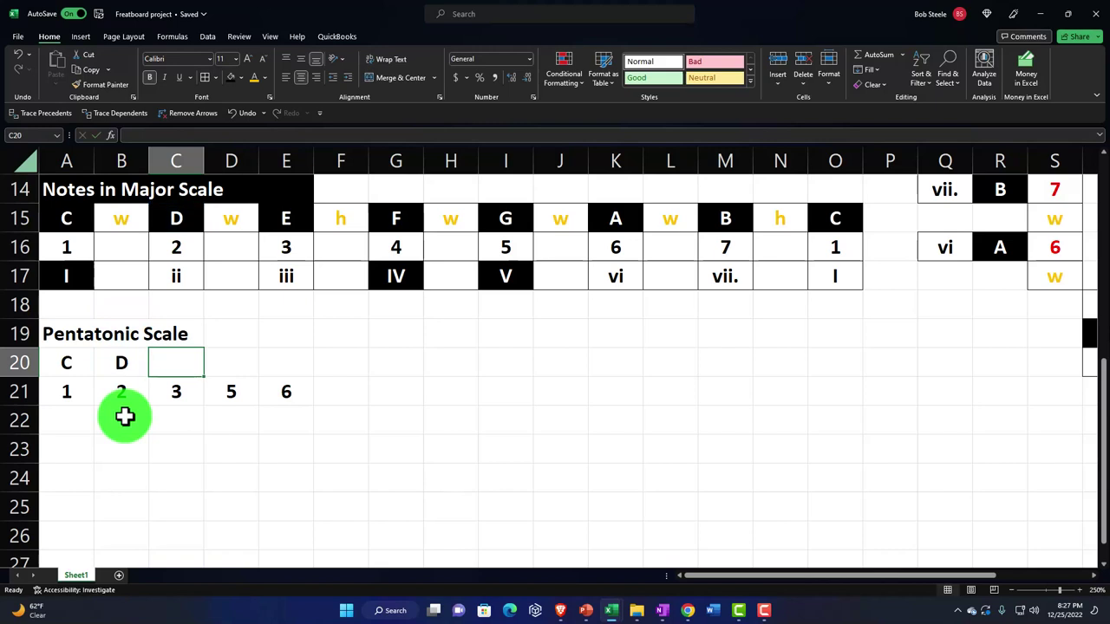
{"action": "type", "text": "+"}
{"action": "key", "text": "Up"}
{"action": "key", "text": "Up"}
{"action": "key", "text": "Up"}
{"action": "key", "text": "Up"}
{"action": "key", "text": "Up"}
{"action": "key", "text": "Right"}
{"action": "key", "text": "Right"}
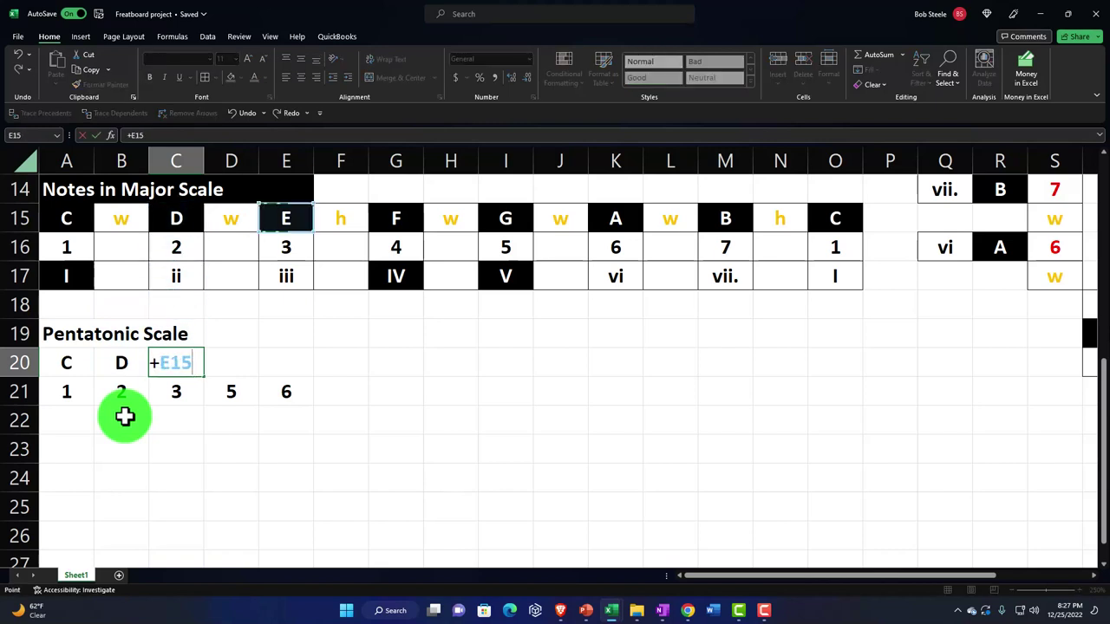
{"action": "key", "text": "Tab"}
{"action": "type", "text": "+"}
{"action": "key", "text": "Right"}
{"action": "key", "text": "Right"}
{"action": "key", "text": "Right"}
{"action": "key", "text": "Right"}
{"action": "key", "text": "Right"}
{"action": "key", "text": "Up"}
{"action": "key", "text": "Up"}
{"action": "key", "text": "Up"}
{"action": "key", "text": "Up"}
{"action": "key", "text": "Up"}
{"action": "key", "text": "Tab"}
{"action": "type", "text": "+"}
{"action": "key", "text": "Up"}
{"action": "key", "text": "Up"}
{"action": "key", "text": "Up"}
{"action": "key", "text": "Right"}
{"action": "key", "text": "Right"}
{"action": "key", "text": "Right"}
{"action": "key", "text": "Right"}
{"action": "key", "text": "Right"}
{"action": "key", "text": "Right"}
{"action": "key", "text": "Up"}
{"action": "key", "text": "Up"}
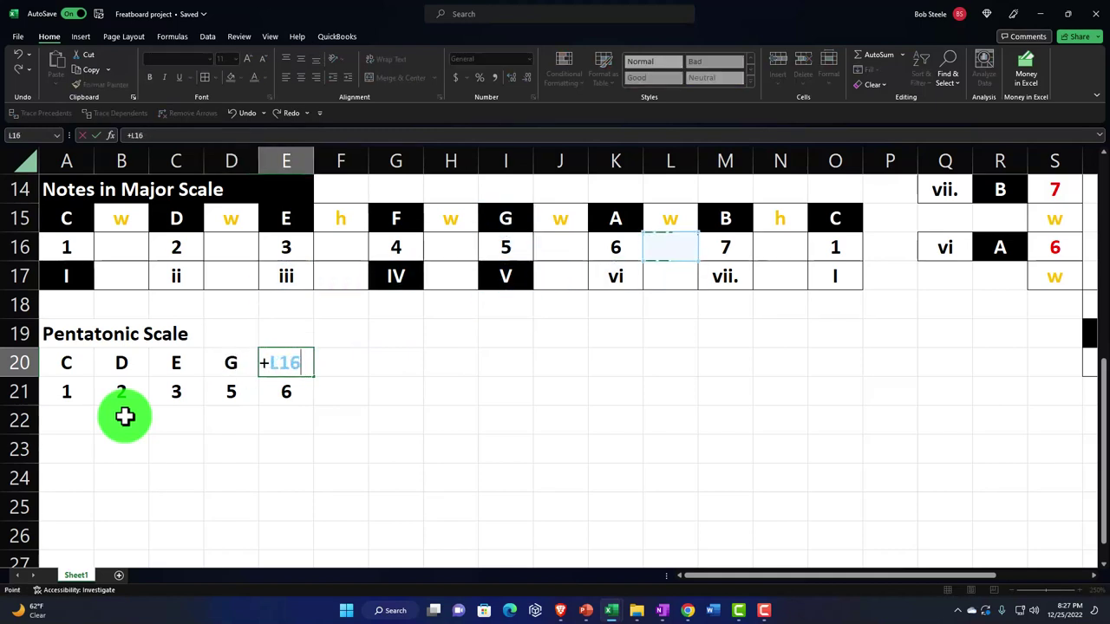
{"action": "key", "text": "Return"}
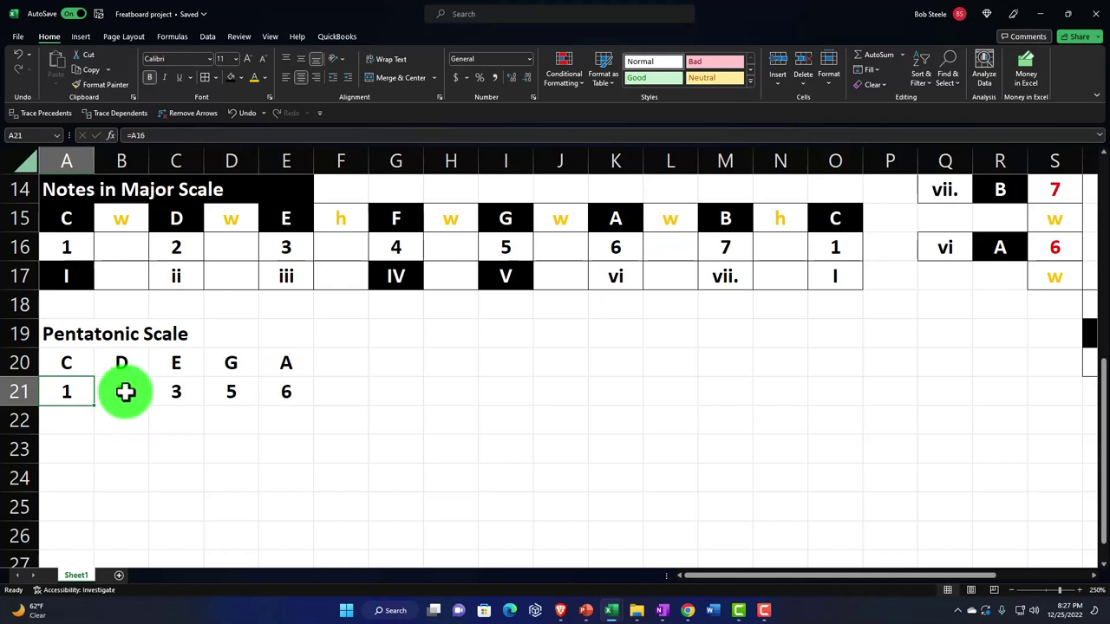
Give the five pentatonic note cells a black fill and white font
{"action": "left_click_drag", "start_coordinate": [74, 363], "coordinate": [299, 364]}
{"action": "left_click", "coordinate": [232, 78]}
{"action": "left_click", "coordinate": [264, 78]}
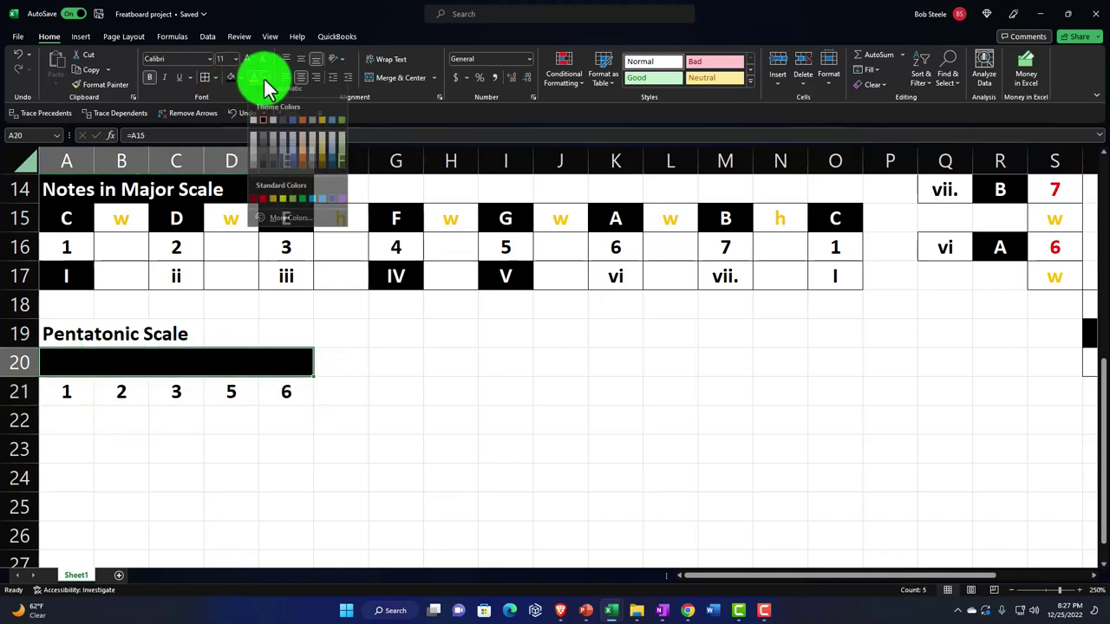
{"action": "left_click", "coordinate": [256, 129]}
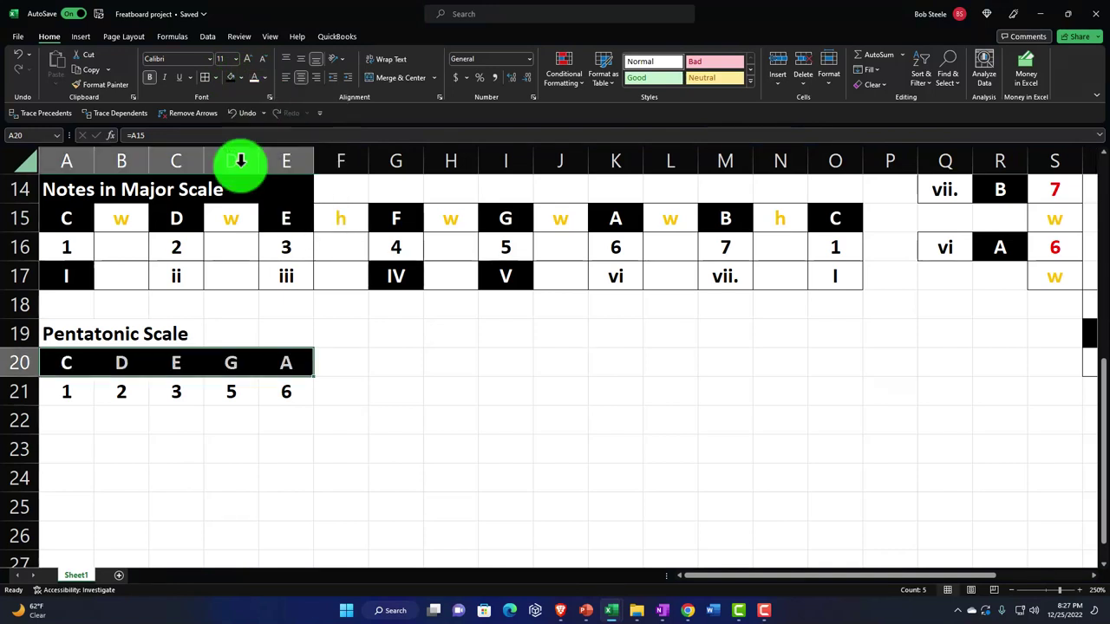
Center the Pentatonic Scale title across A19:E19 via Format Cells alignment
{"action": "left_click_drag", "start_coordinate": [82, 334], "coordinate": [263, 324]}
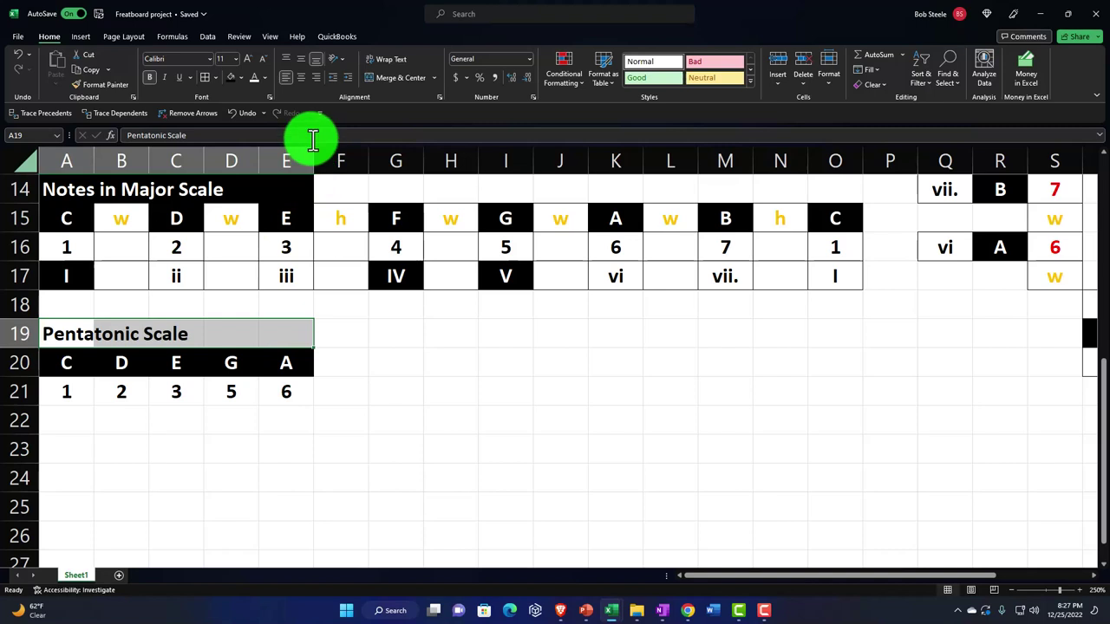
{"action": "right_click", "coordinate": [205, 344]}
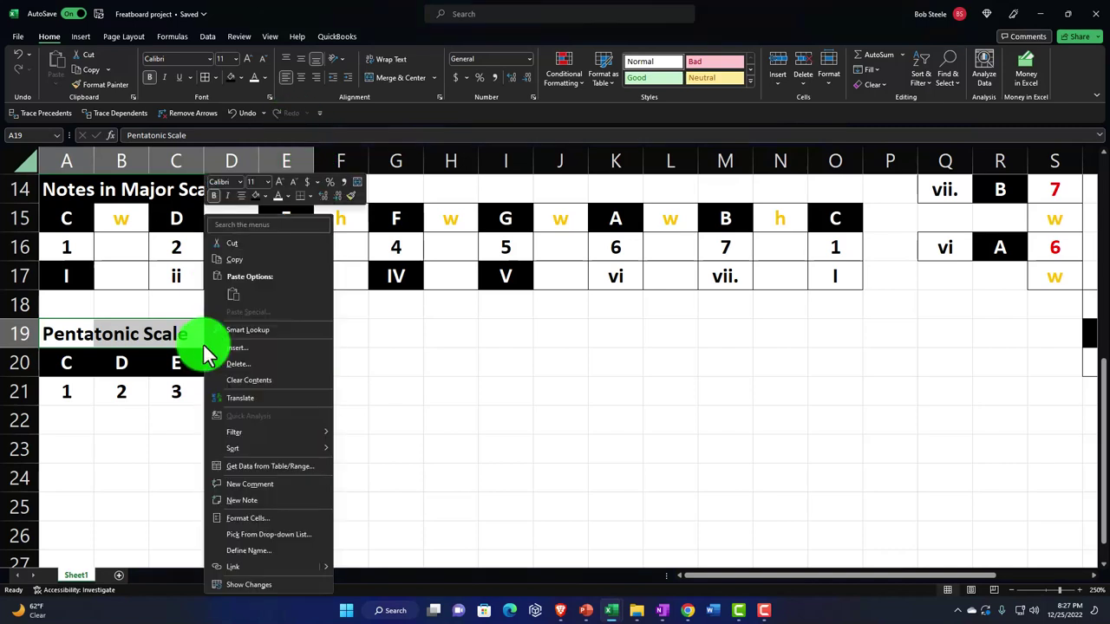
{"action": "left_click", "coordinate": [245, 518]}
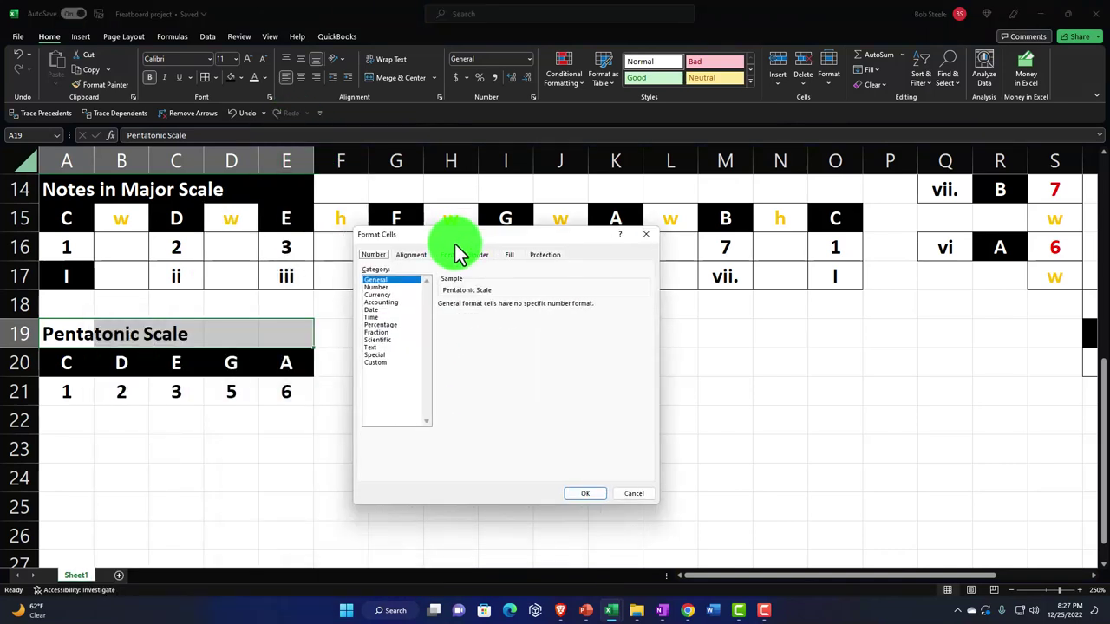
{"action": "left_click", "coordinate": [421, 260]}
{"action": "left_click", "coordinate": [448, 292]}
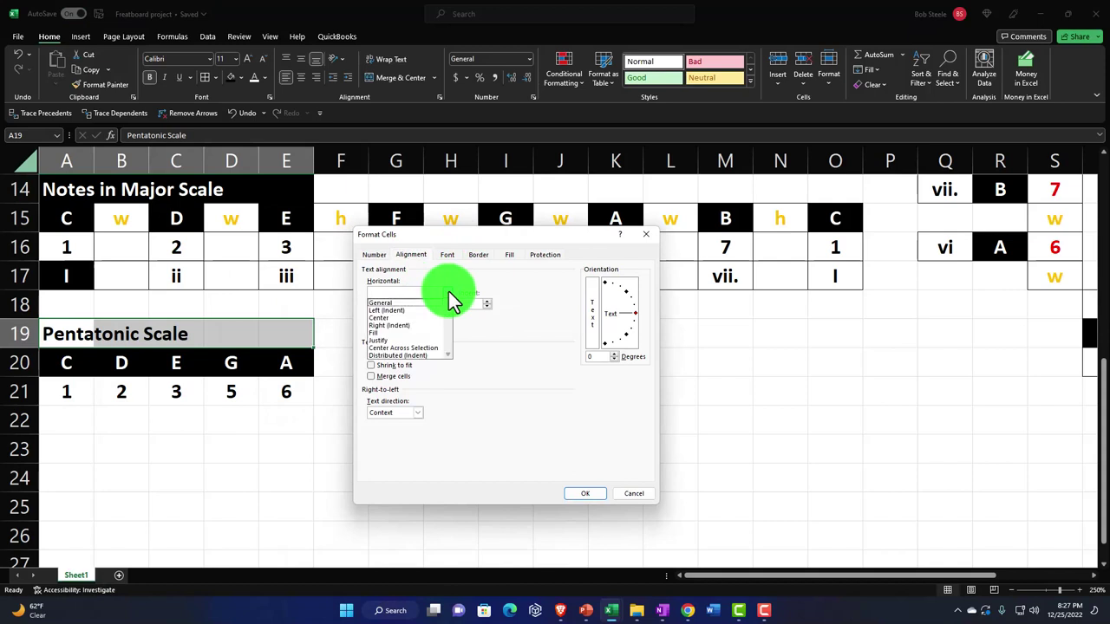
{"action": "left_click", "coordinate": [433, 350]}
{"action": "left_click", "coordinate": [582, 492]}
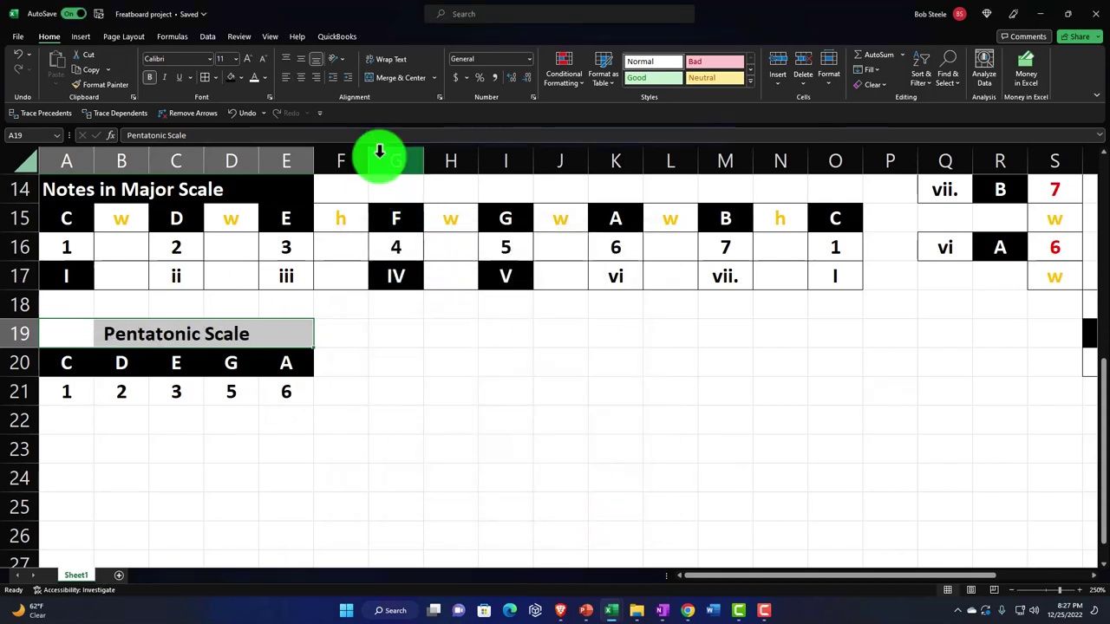
Add borders to the title row and the degree numbers row
{"action": "left_click", "coordinate": [202, 78]}
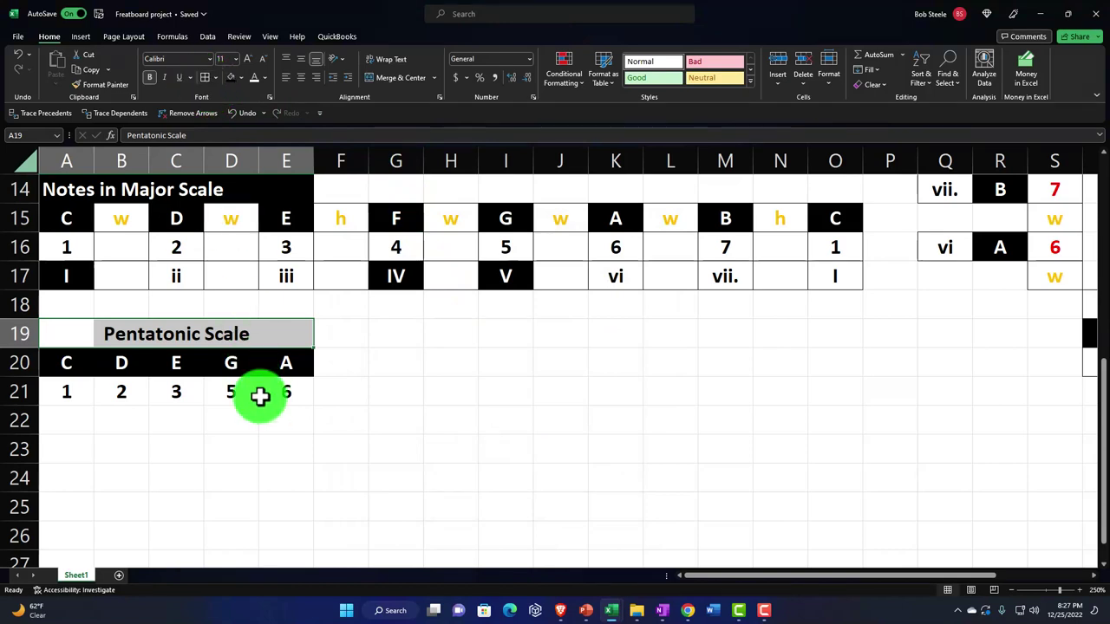
{"action": "left_click", "coordinate": [260, 446]}
{"action": "left_click_drag", "start_coordinate": [87, 390], "coordinate": [274, 390]}
{"action": "left_click", "coordinate": [206, 78]}
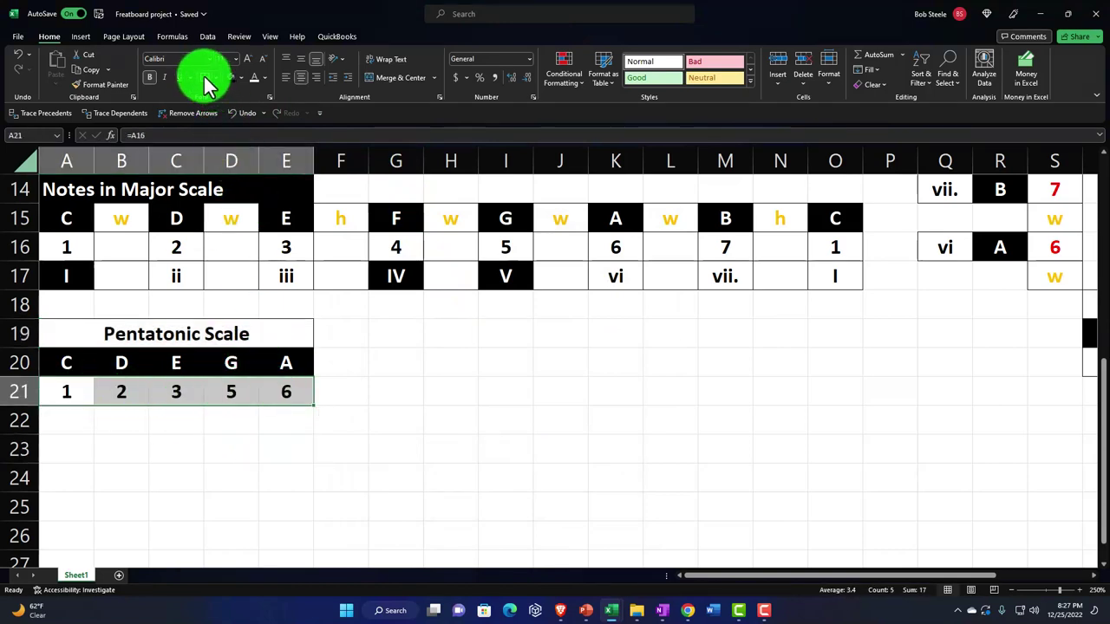
{"action": "left_click", "coordinate": [590, 400]}
{"action": "scroll", "coordinate": [591, 434], "scroll_direction": "up", "scroll_amount": 2}
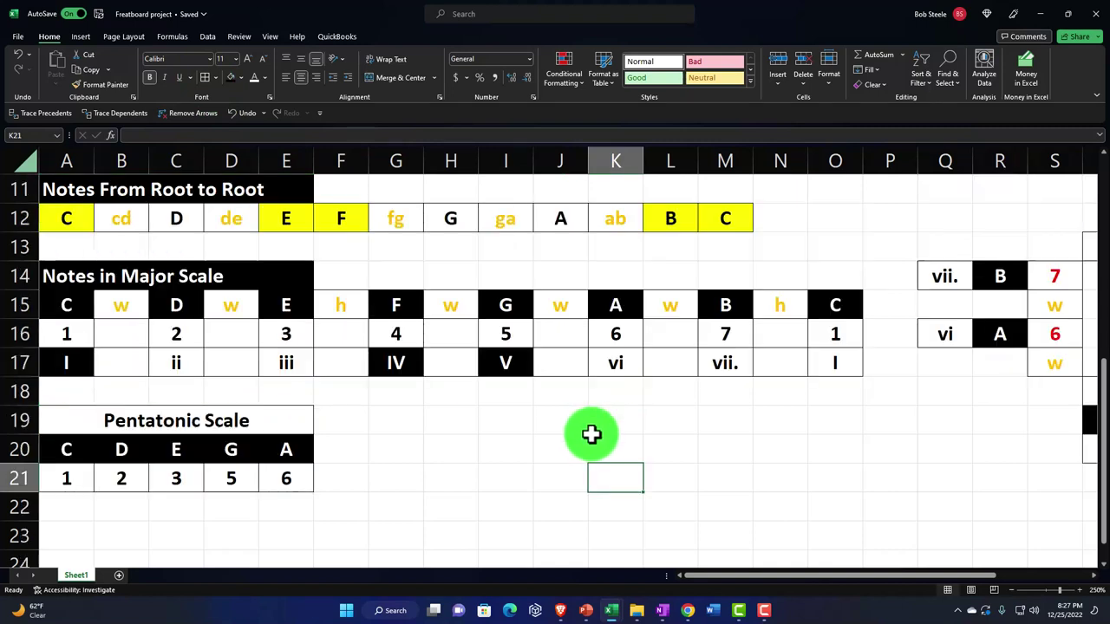
{"action": "left_click", "coordinate": [646, 409]}
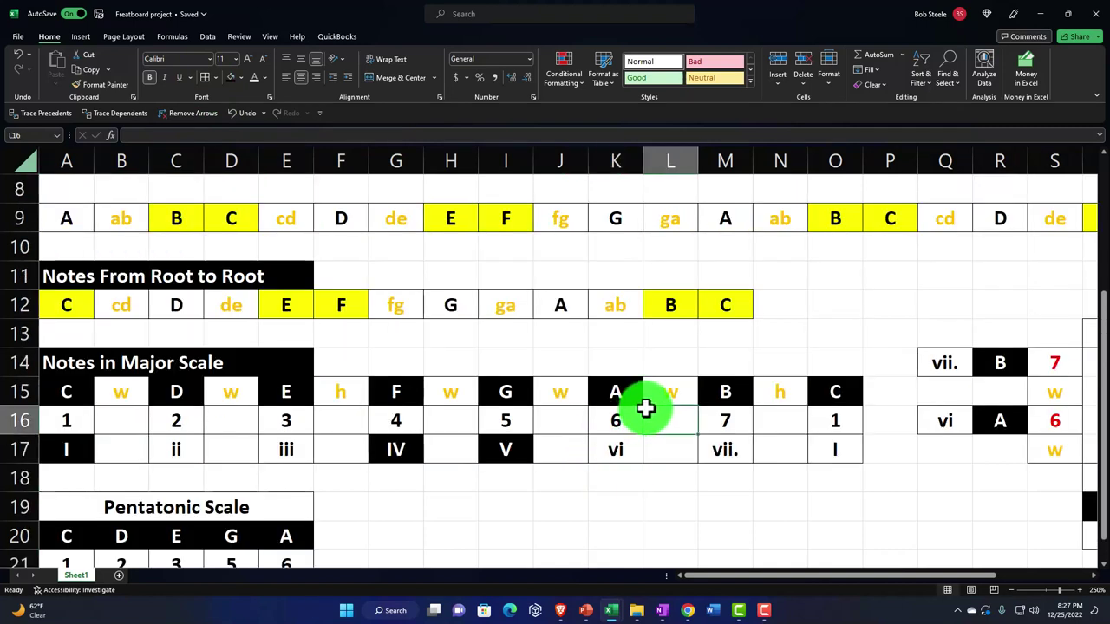
{"action": "key", "text": "Right"}
{"action": "key", "text": "Right"}
{"action": "key", "text": "Right"}
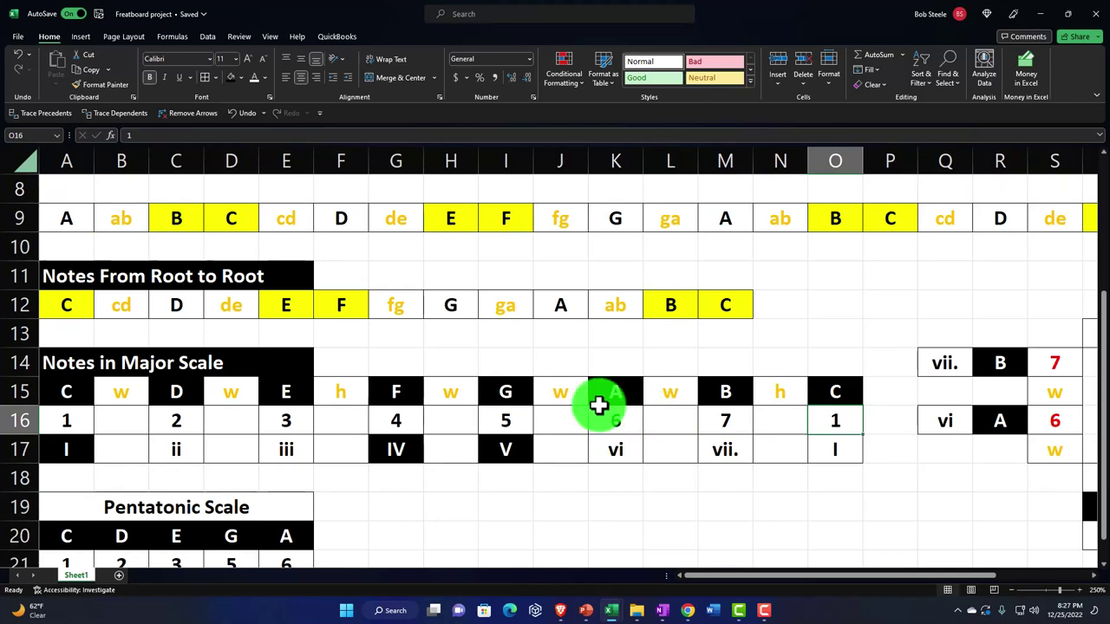
{"action": "scroll", "coordinate": [527, 403], "scroll_direction": "down", "scroll_amount": 1}
{"action": "scroll", "coordinate": [527, 403], "scroll_direction": "up", "scroll_amount": 1}
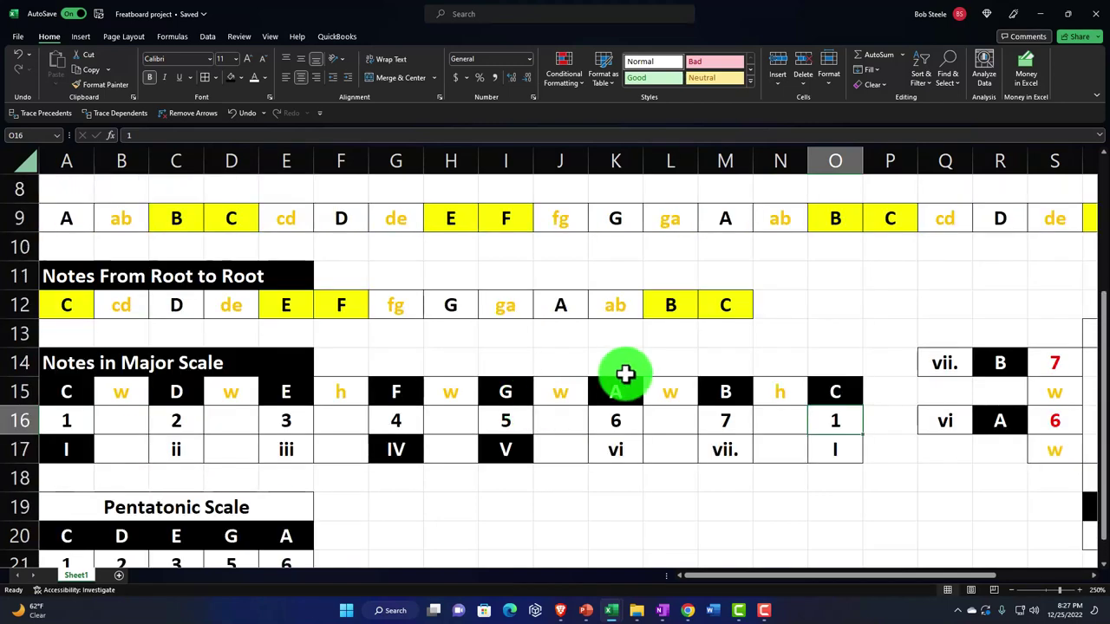
{"action": "left_click", "coordinate": [651, 364]}
{"action": "key", "text": "Right"}
{"action": "key", "text": "Right"}
{"action": "key", "text": "Right"}
{"action": "key", "text": "Right"}
{"action": "key", "text": "Right"}
{"action": "key", "text": "Right"}
{"action": "key", "text": "Right"}
{"action": "key", "text": "Right"}
{"action": "key", "text": "Right"}
{"action": "key", "text": "Right"}
{"action": "key", "text": "Right"}
{"action": "key", "text": "Right"}
{"action": "key", "text": "Right"}
{"action": "key", "text": "Right"}
{"action": "key", "text": "Right"}
{"action": "key", "text": "Right"}
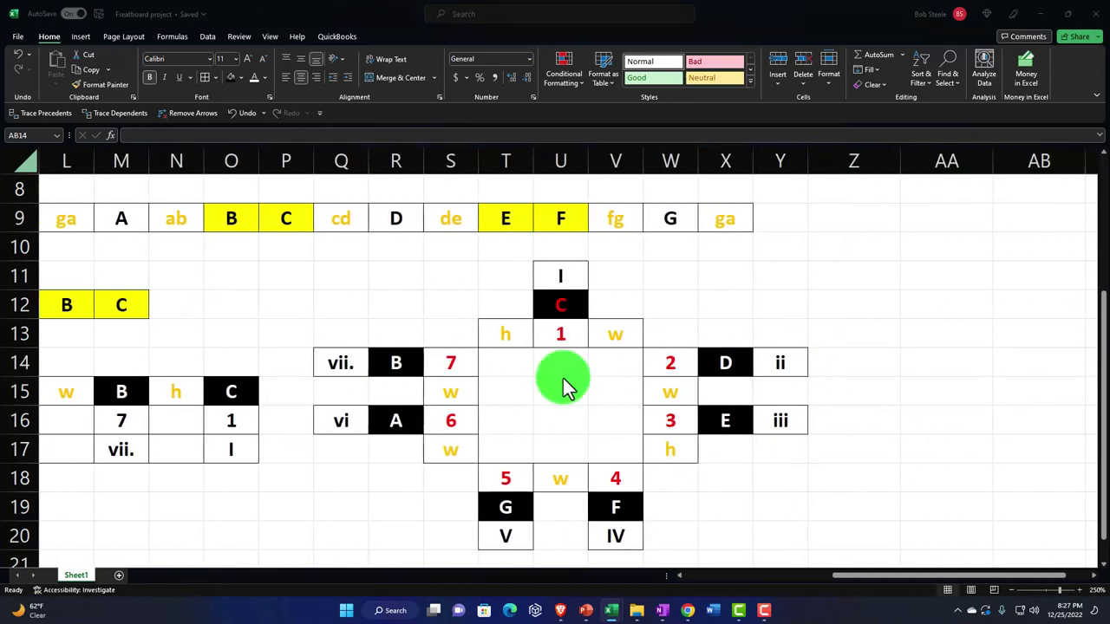
{"action": "scroll", "coordinate": [364, 396], "scroll_direction": "up", "scroll_amount": 3}
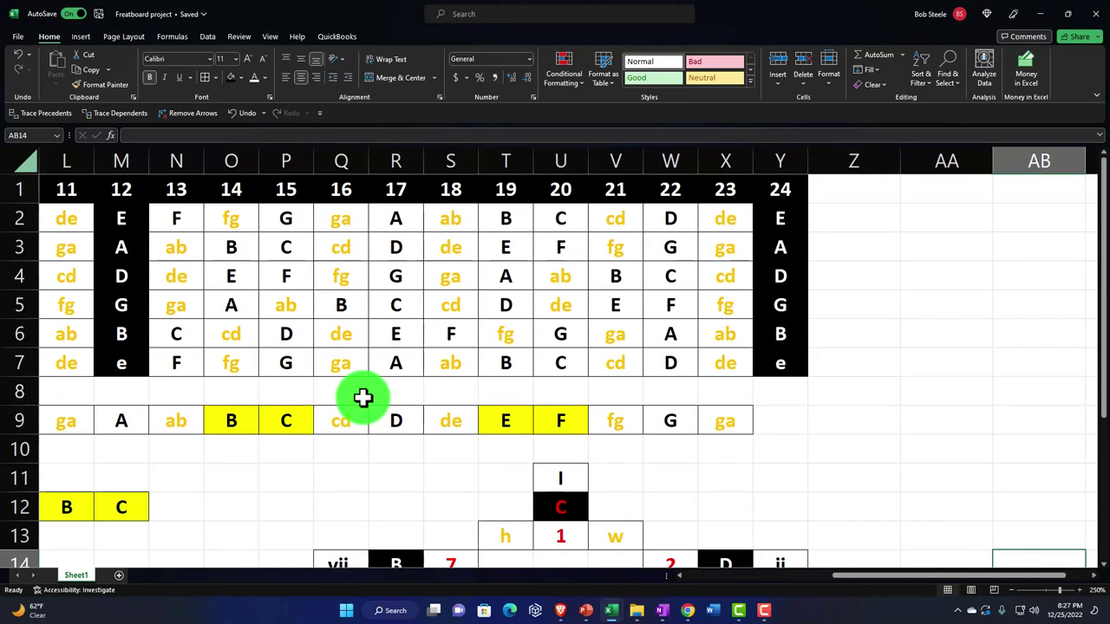
{"action": "left_click_drag", "start_coordinate": [842, 578], "coordinate": [619, 577]}
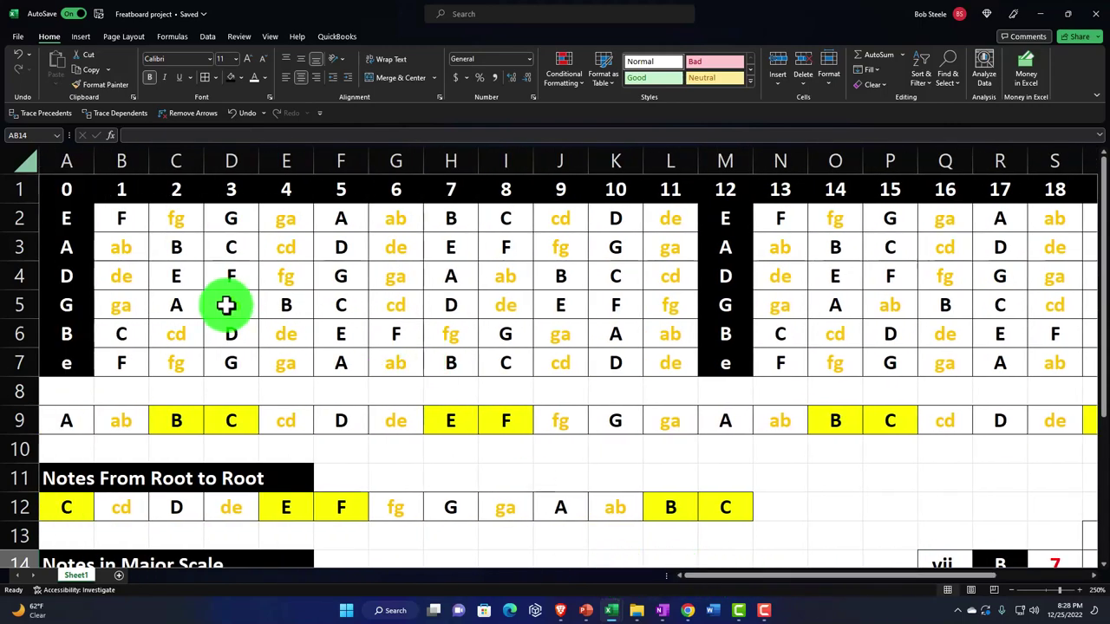
{"action": "scroll", "coordinate": [225, 305], "scroll_direction": "down", "scroll_amount": 4, "text": "ctrl"}
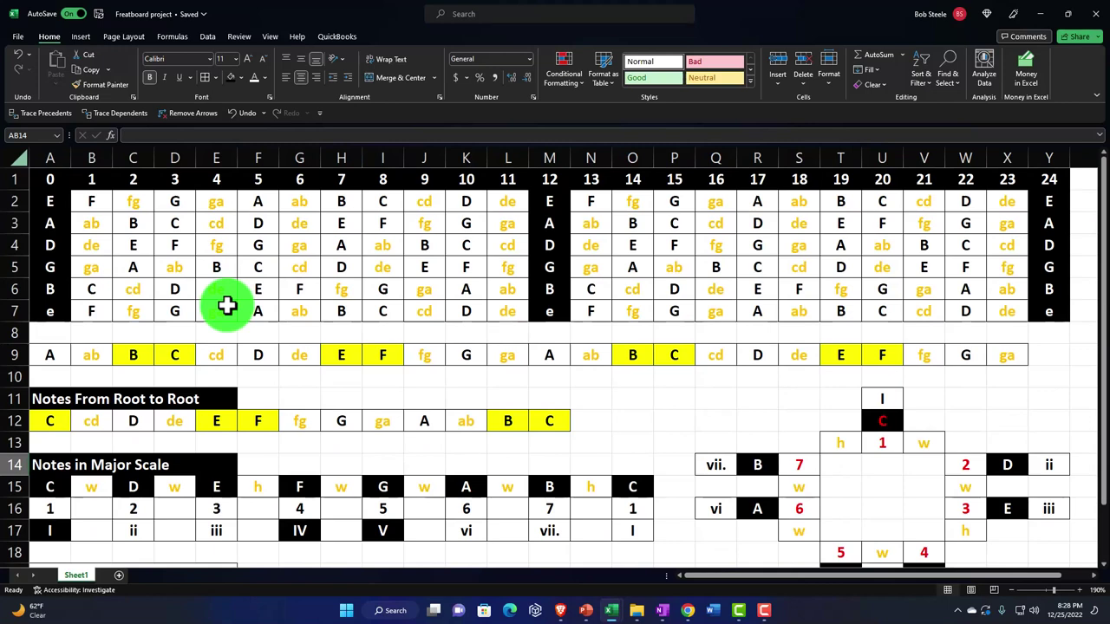
Select the fretboard note grid A2:Y7
{"action": "left_click_drag", "start_coordinate": [52, 202], "coordinate": [895, 301]}
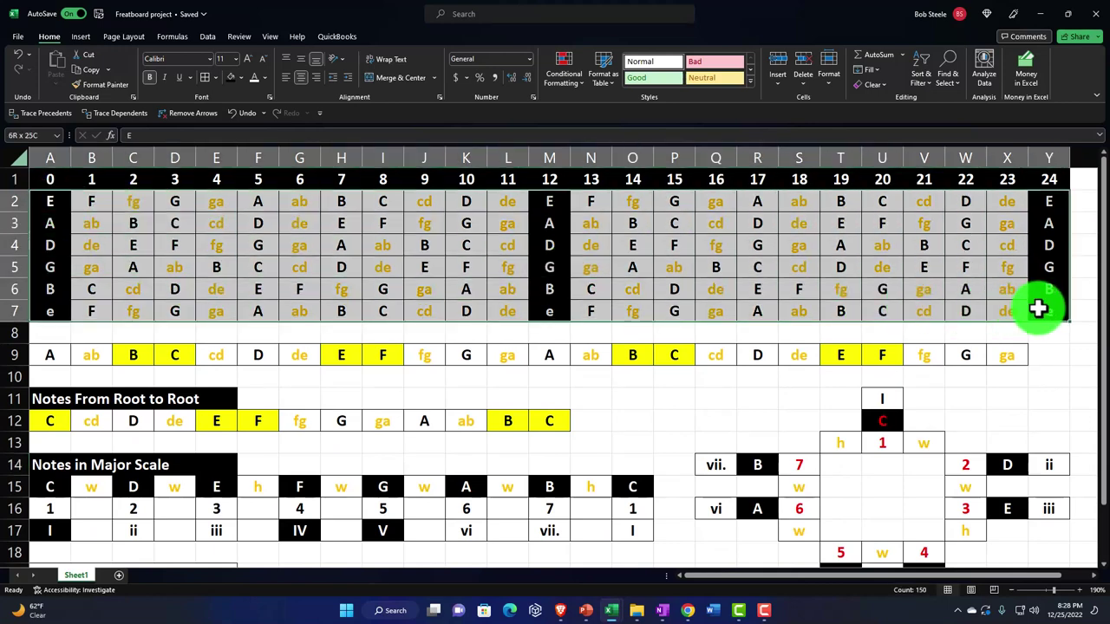
{"action": "left_click_drag", "start_coordinate": [1037, 308], "coordinate": [1038, 309]}
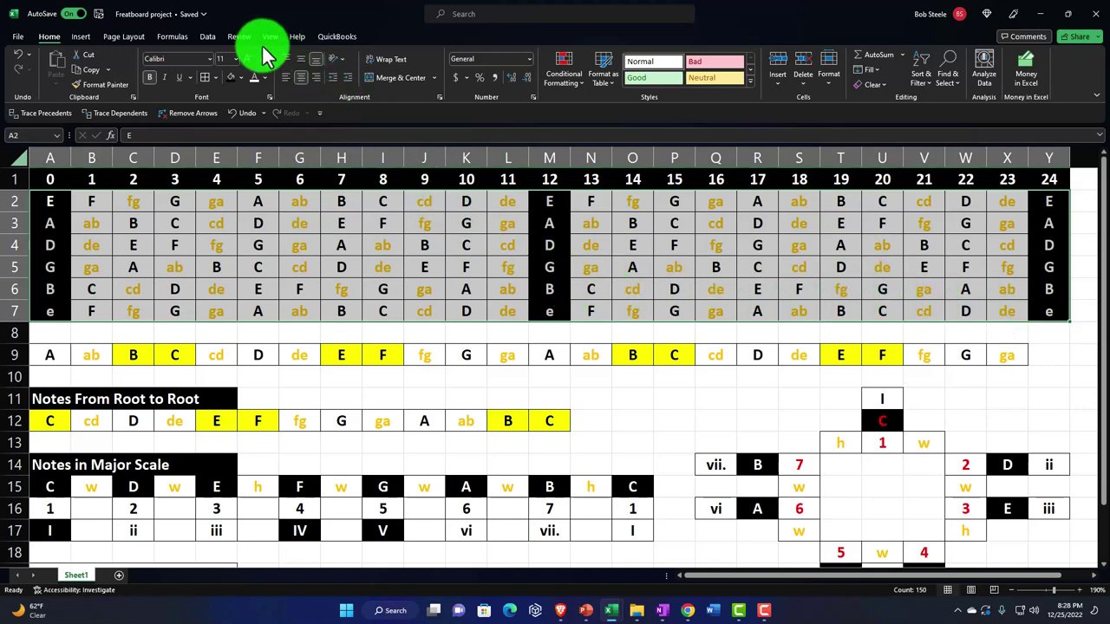
{"action": "left_click", "coordinate": [172, 36]}
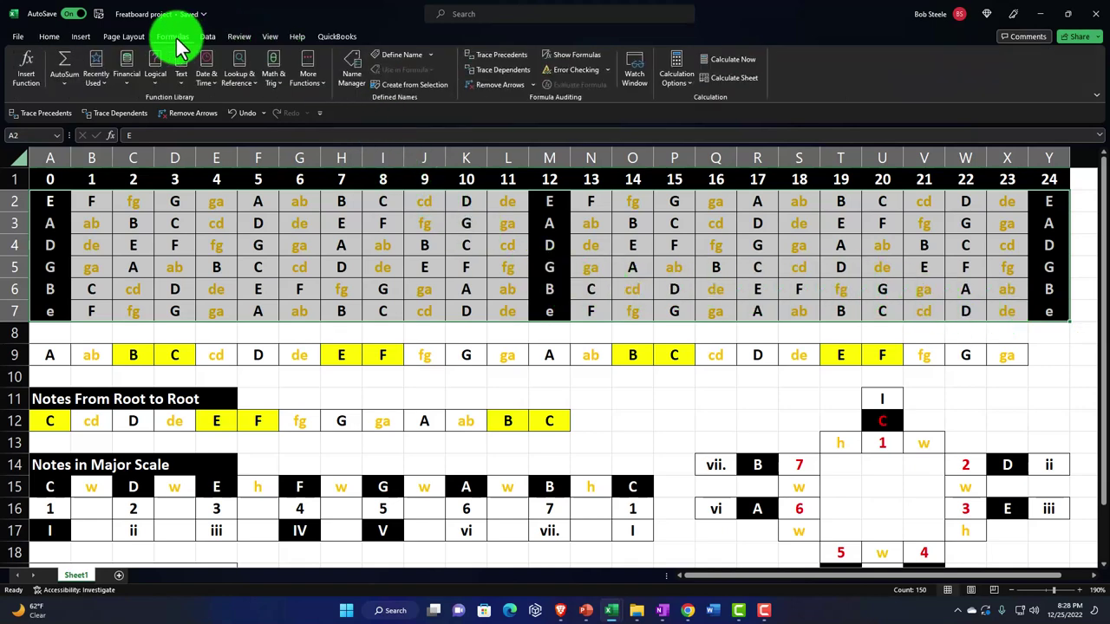
{"action": "left_click", "coordinate": [50, 37]}
{"action": "scroll", "coordinate": [285, 349], "scroll_direction": "down", "scroll_amount": 1}
{"action": "scroll", "coordinate": [285, 349], "scroll_direction": "down", "scroll_amount": 2}
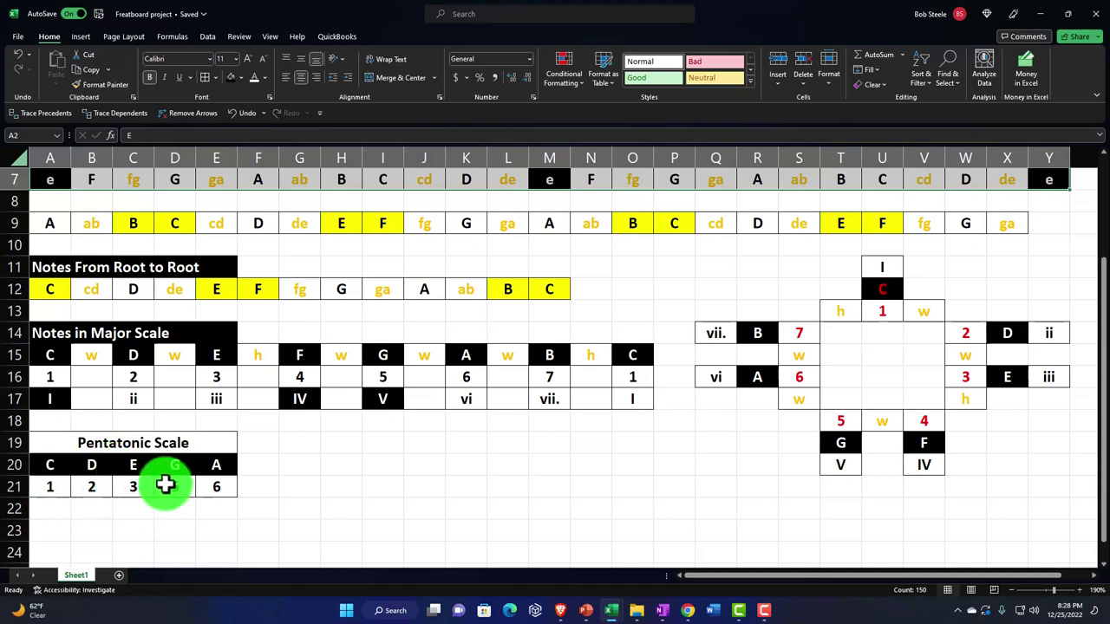
{"action": "scroll", "coordinate": [171, 486], "scroll_direction": "up", "scroll_amount": 2}
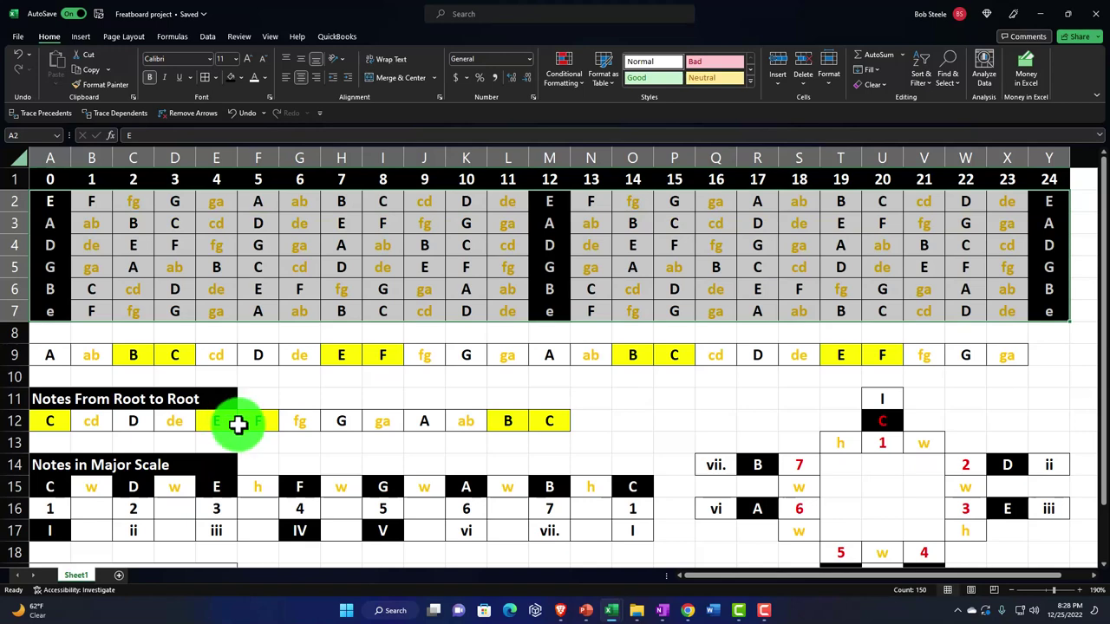
Add an Equal To rule matching A20 with Light Red Fill so every C is highlighted
{"action": "left_click", "coordinate": [570, 76]}
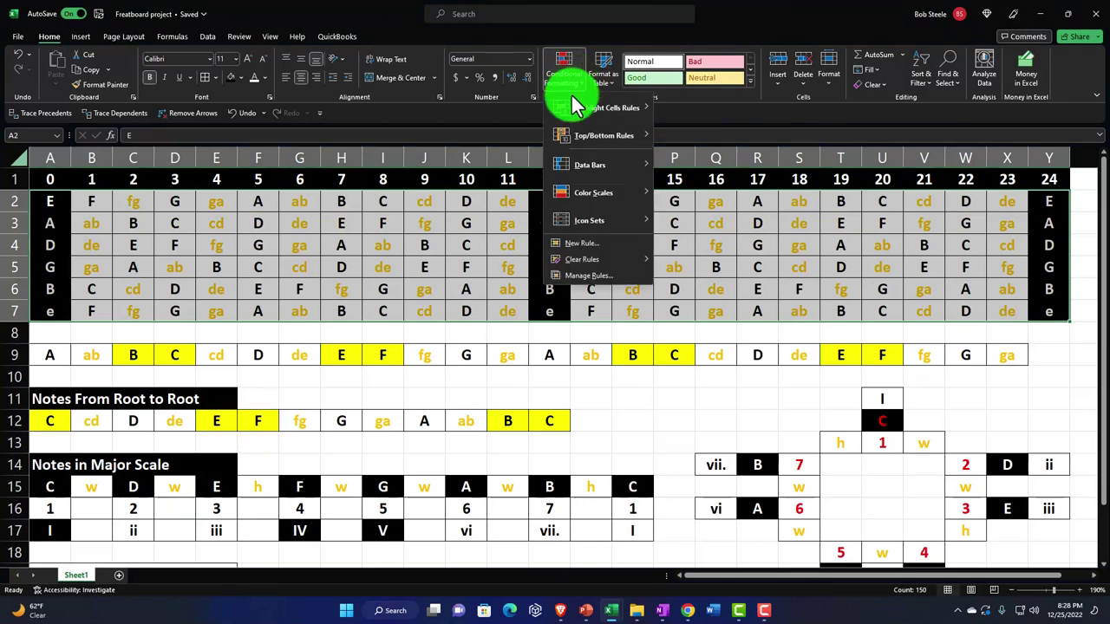
{"action": "mouse_move", "coordinate": [574, 140]}
{"action": "mouse_move", "coordinate": [646, 108]}
{"action": "left_click", "coordinate": [681, 191]}
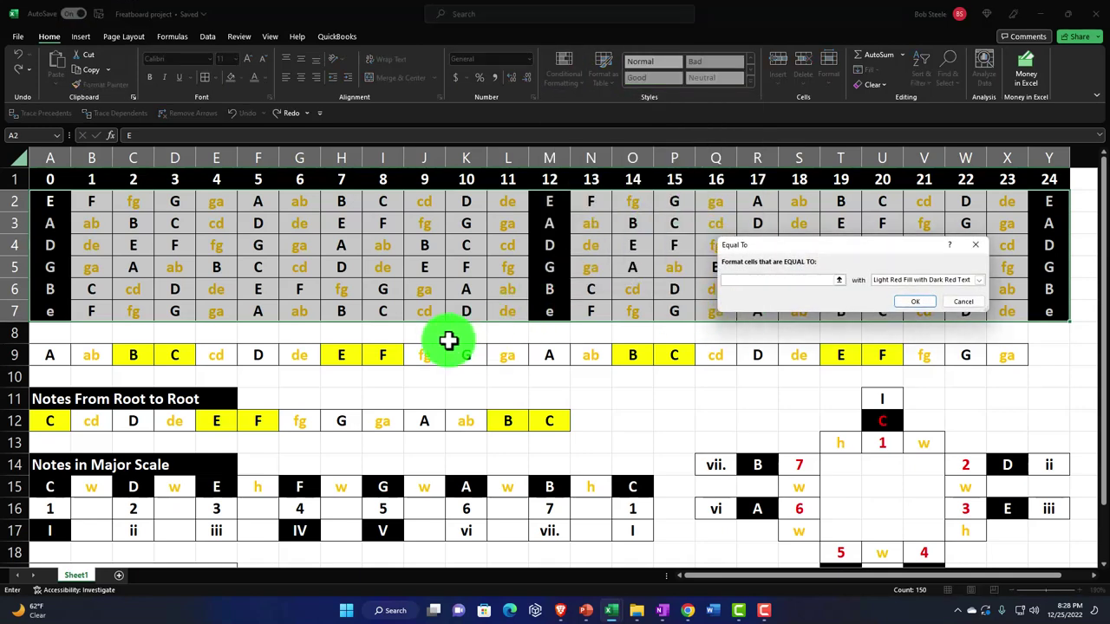
{"action": "scroll", "coordinate": [322, 384], "scroll_direction": "down", "scroll_amount": 2}
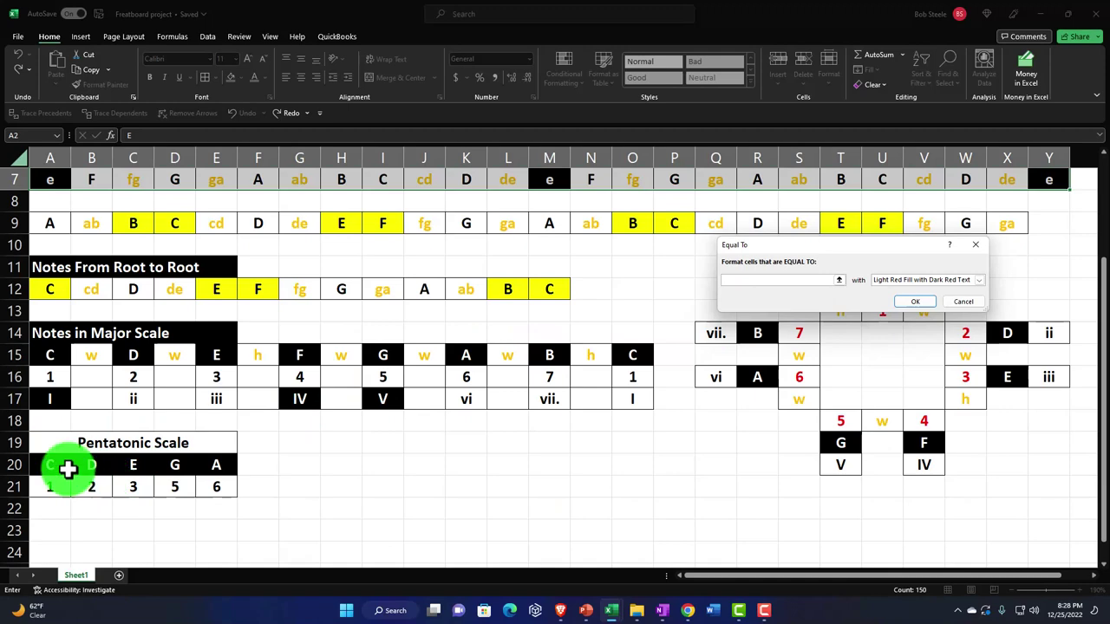
{"action": "key", "text": "Return"}
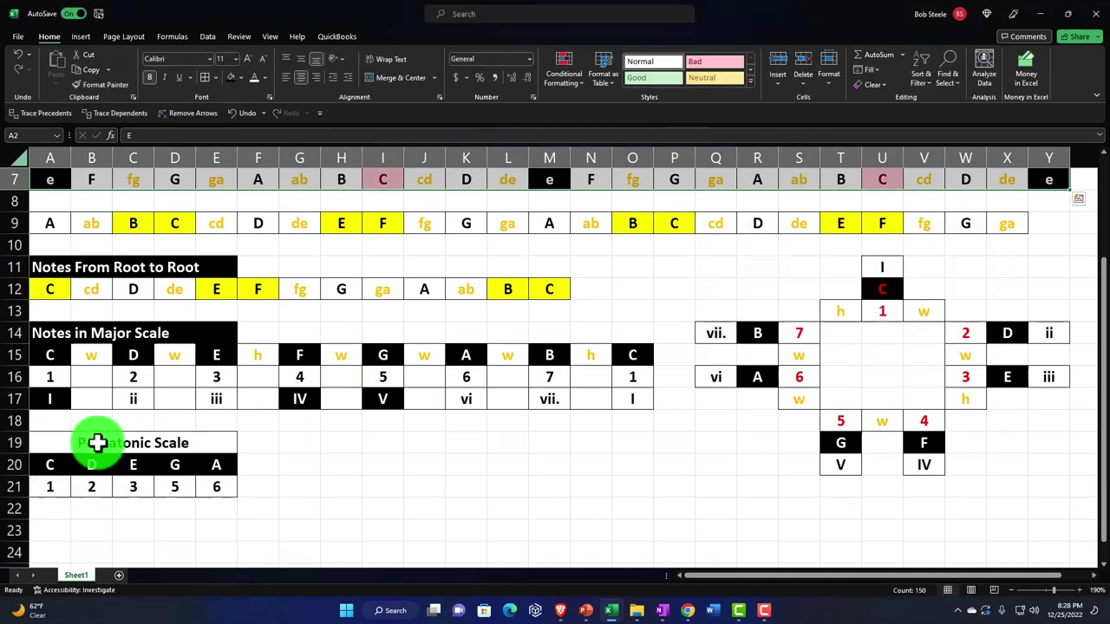
{"action": "scroll", "coordinate": [218, 421], "scroll_direction": "up", "scroll_amount": 2}
{"action": "scroll", "coordinate": [248, 407], "scroll_direction": "down", "scroll_amount": 2}
{"action": "key", "text": "ctrl+q"}
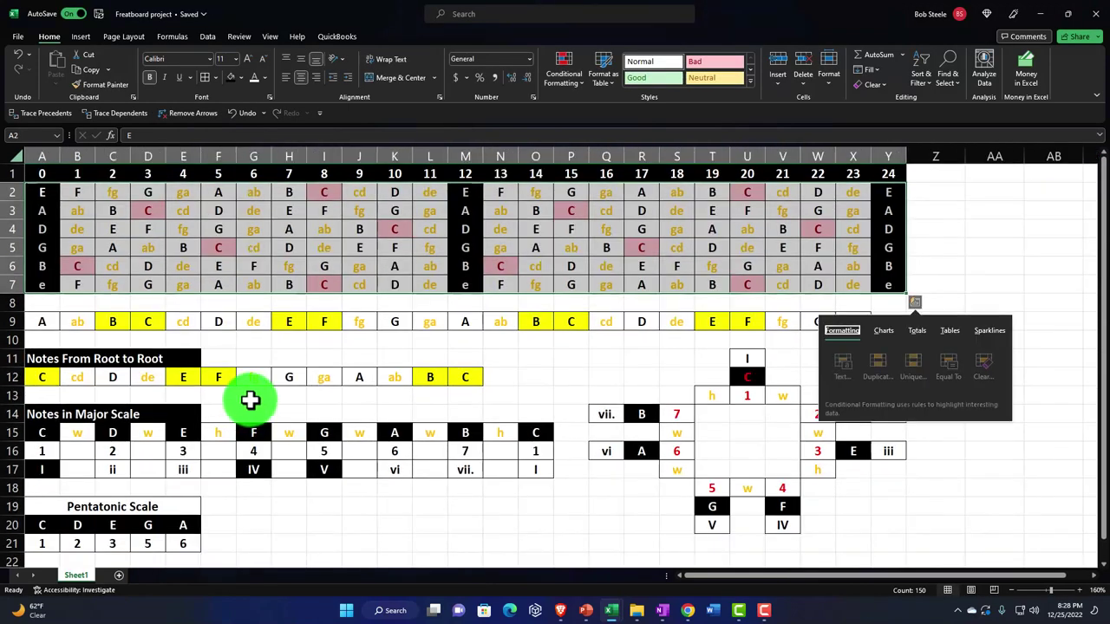
Add Equal To light red rules matching B20 (D) and C20 (E)
{"action": "left_click", "coordinate": [564, 74]}
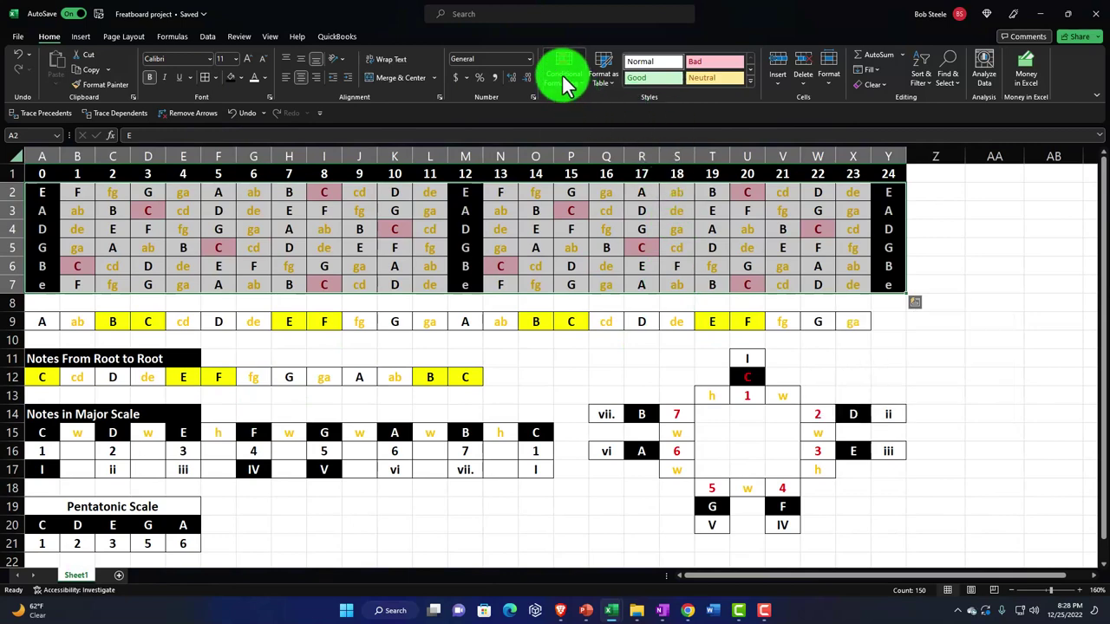
{"action": "mouse_move", "coordinate": [572, 111]}
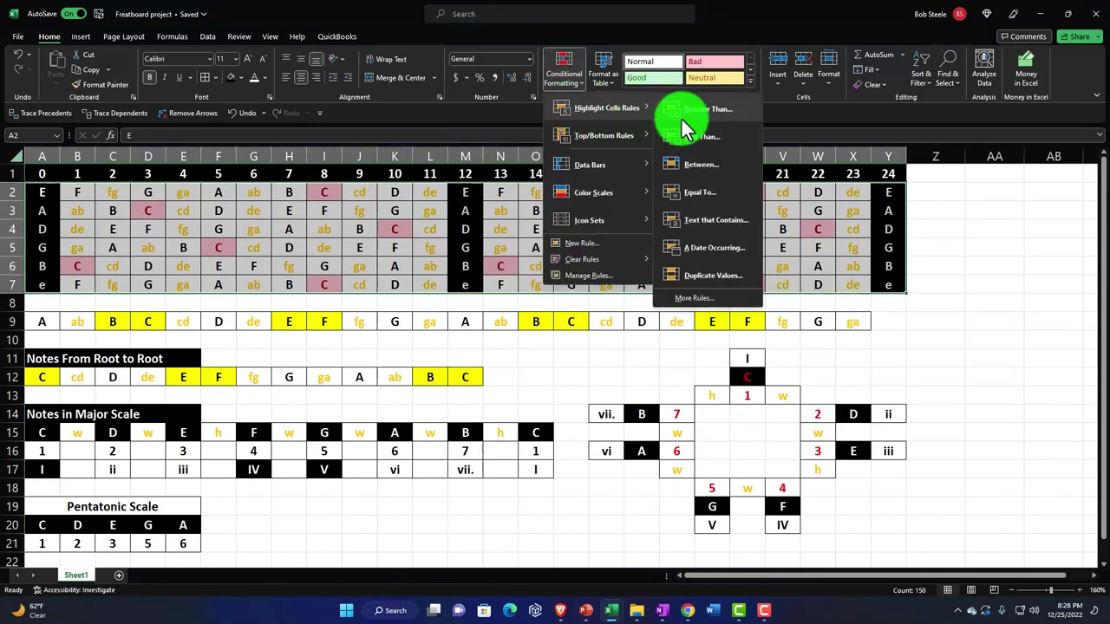
{"action": "left_click", "coordinate": [696, 192]}
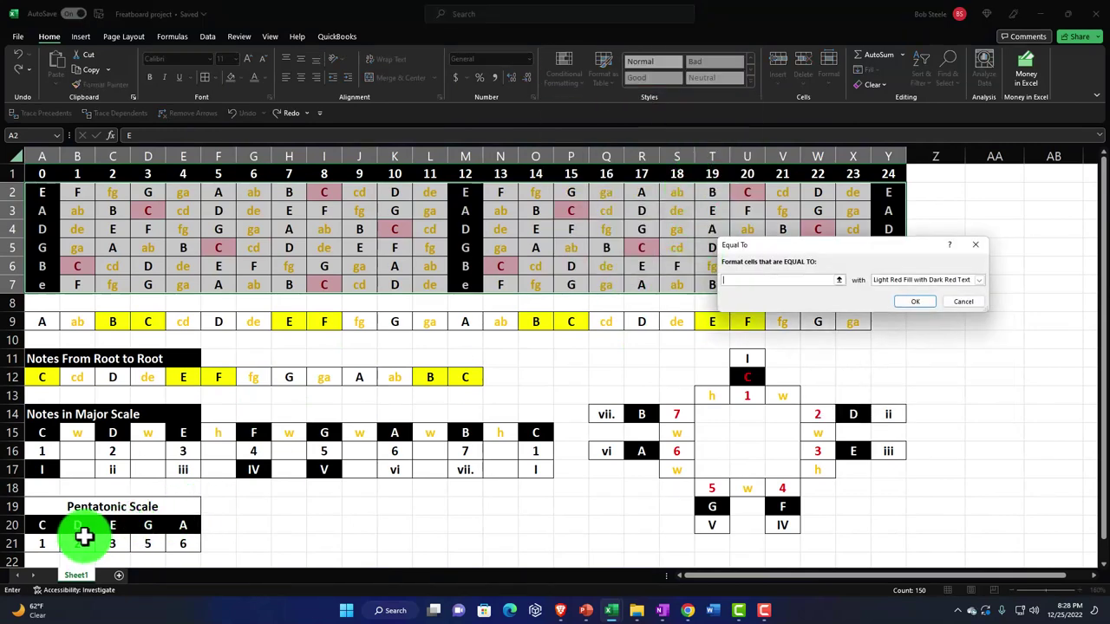
{"action": "left_click", "coordinate": [80, 528]}
{"action": "left_click", "coordinate": [911, 300]}
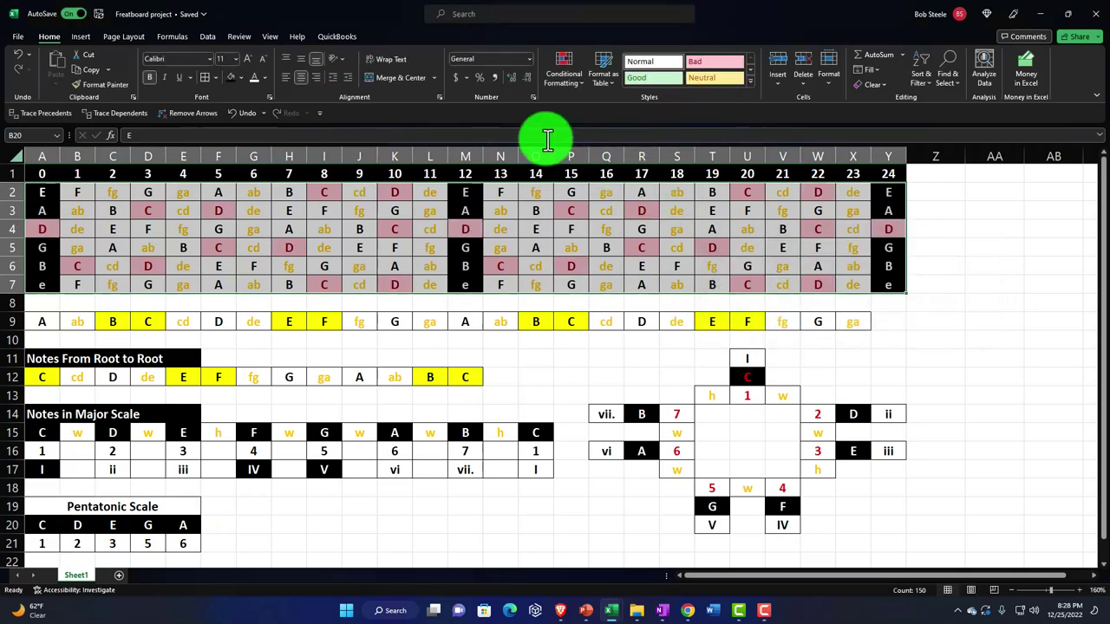
{"action": "left_click", "coordinate": [559, 74]}
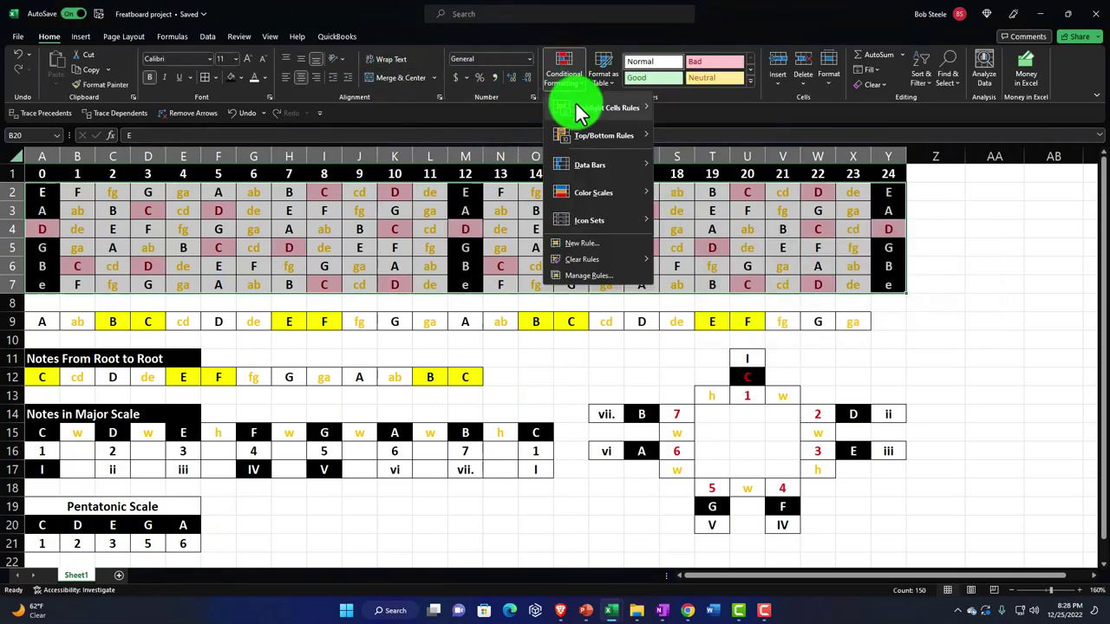
{"action": "mouse_move", "coordinate": [598, 108]}
{"action": "left_click", "coordinate": [699, 193]}
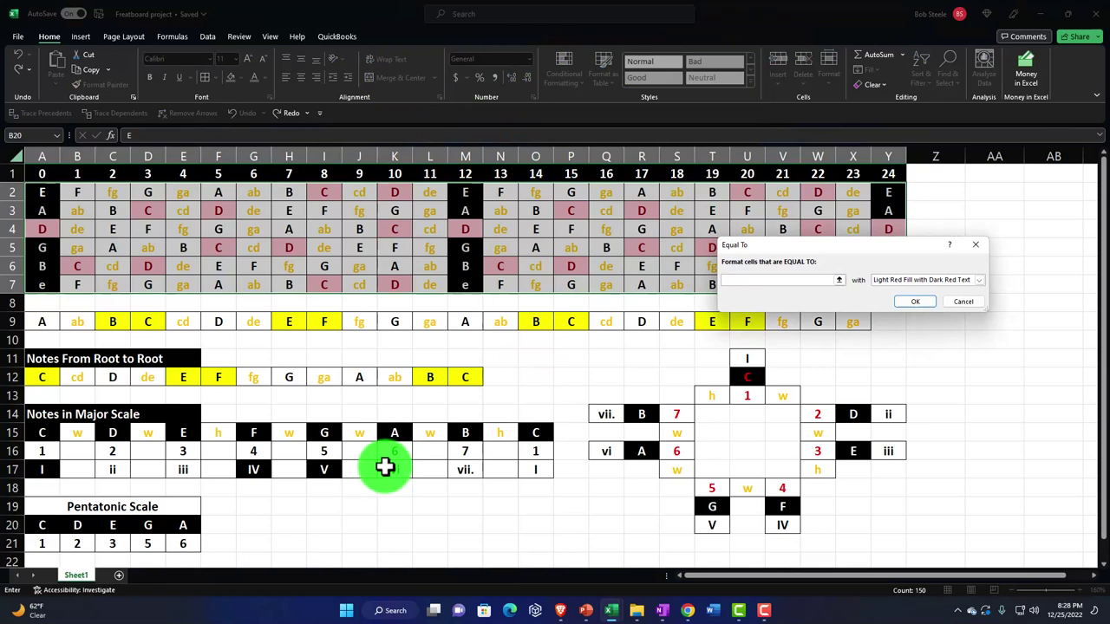
{"action": "left_click", "coordinate": [115, 523]}
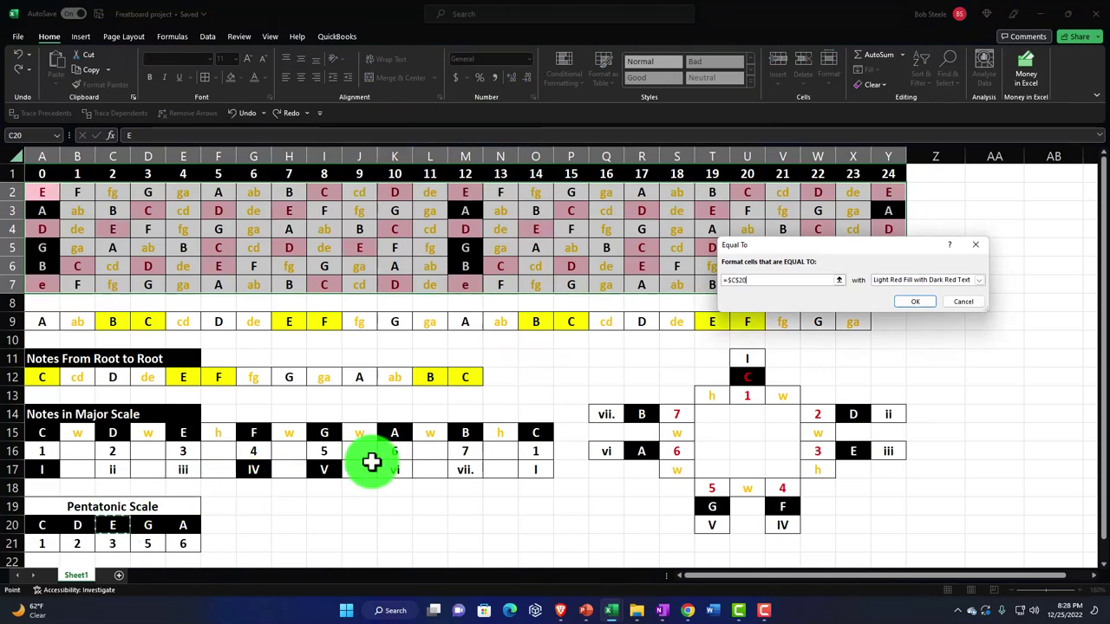
{"action": "left_click", "coordinate": [915, 300]}
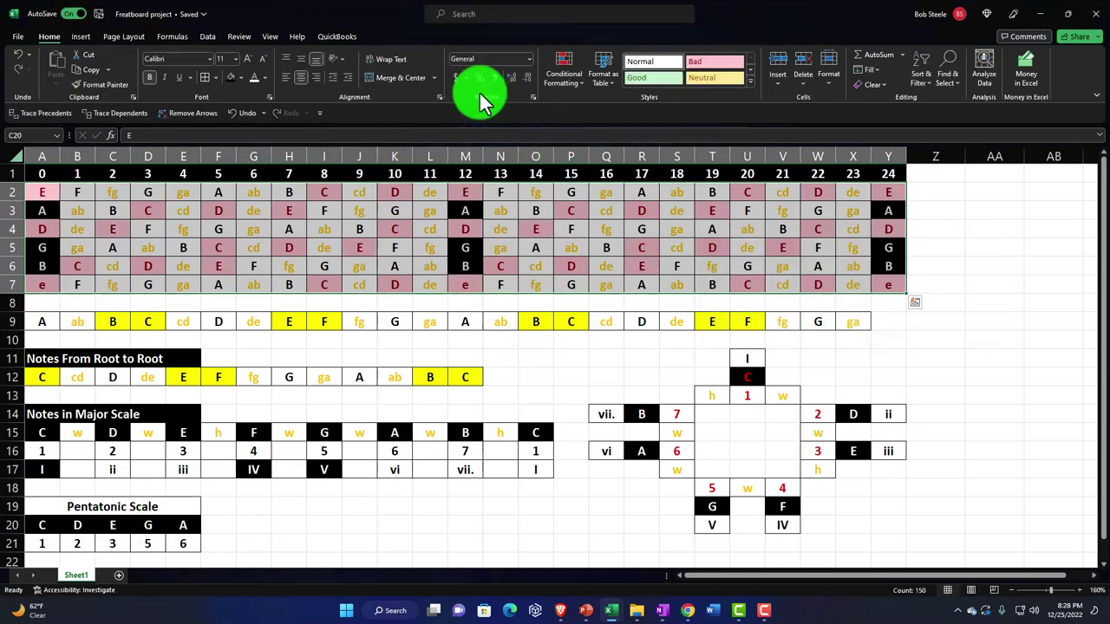
Add Equal To light red rules matching D20 (G) and E20 (A), then deselect the grid
{"action": "left_click", "coordinate": [564, 76]}
{"action": "mouse_move", "coordinate": [606, 107]}
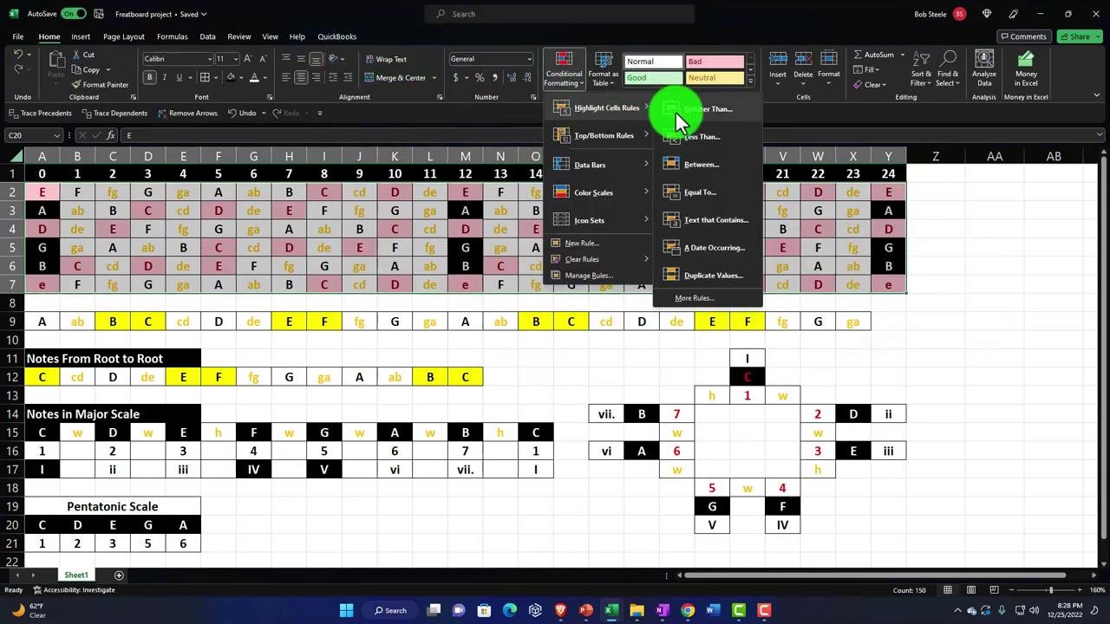
{"action": "left_click", "coordinate": [698, 193]}
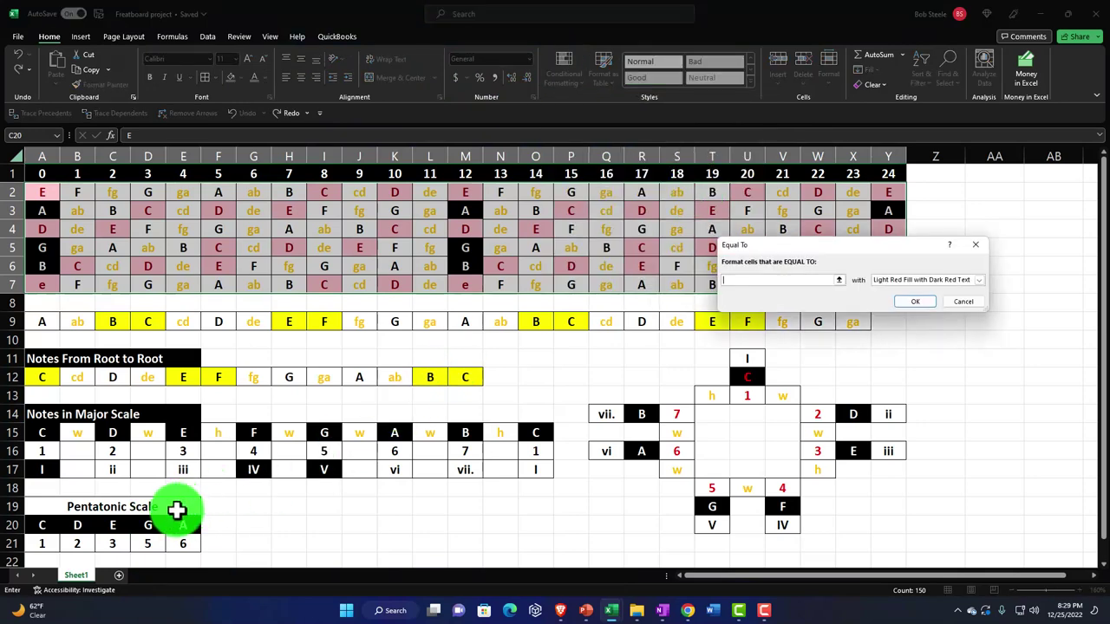
{"action": "left_click", "coordinate": [149, 524]}
{"action": "left_click", "coordinate": [909, 302]}
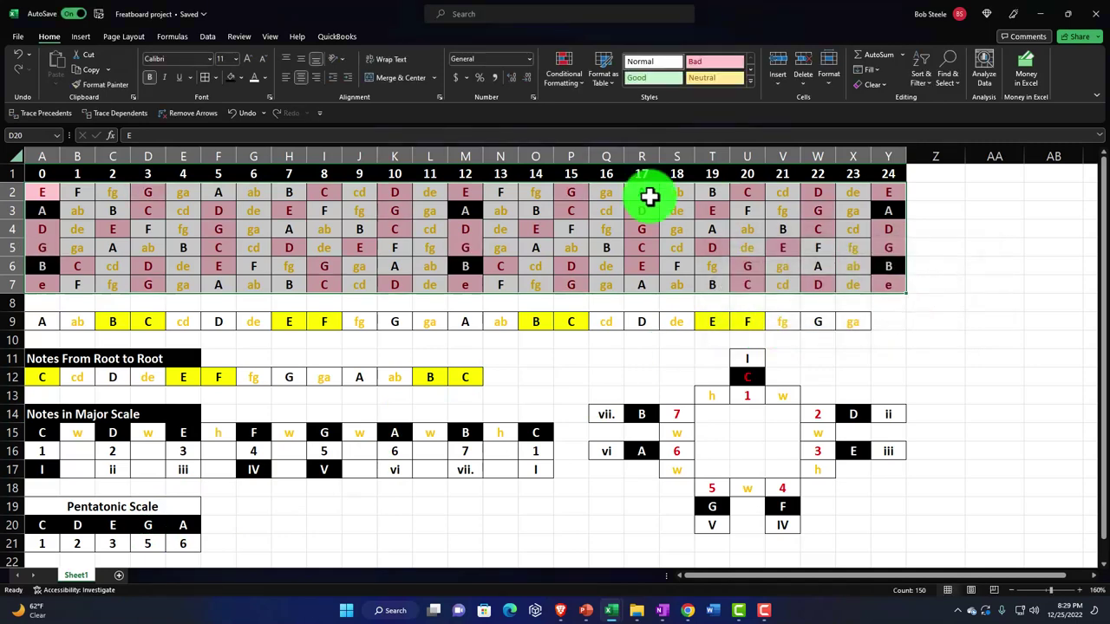
{"action": "left_click", "coordinate": [564, 73]}
{"action": "mouse_move", "coordinate": [579, 120]}
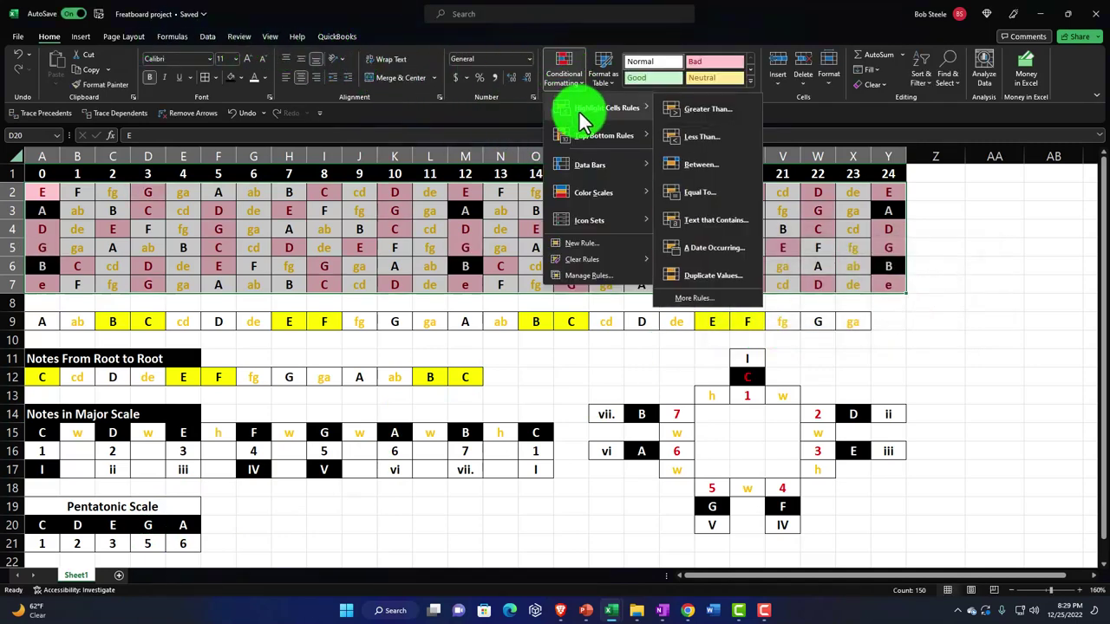
{"action": "left_click", "coordinate": [691, 201]}
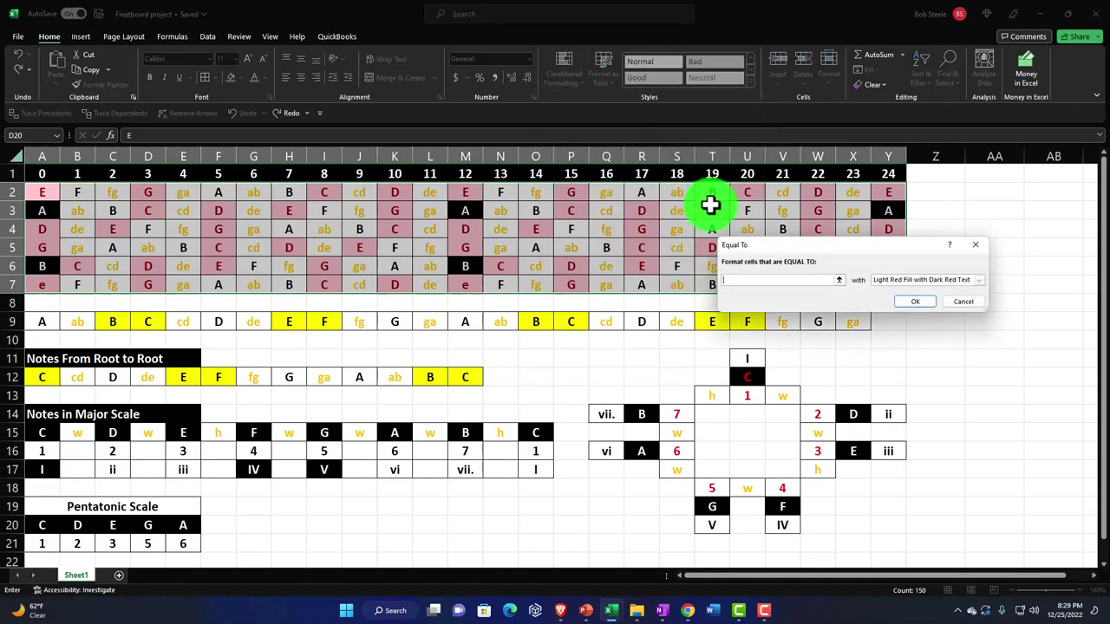
{"action": "left_click", "coordinate": [178, 525]}
{"action": "left_click", "coordinate": [915, 301]}
{"action": "left_click", "coordinate": [402, 407]}
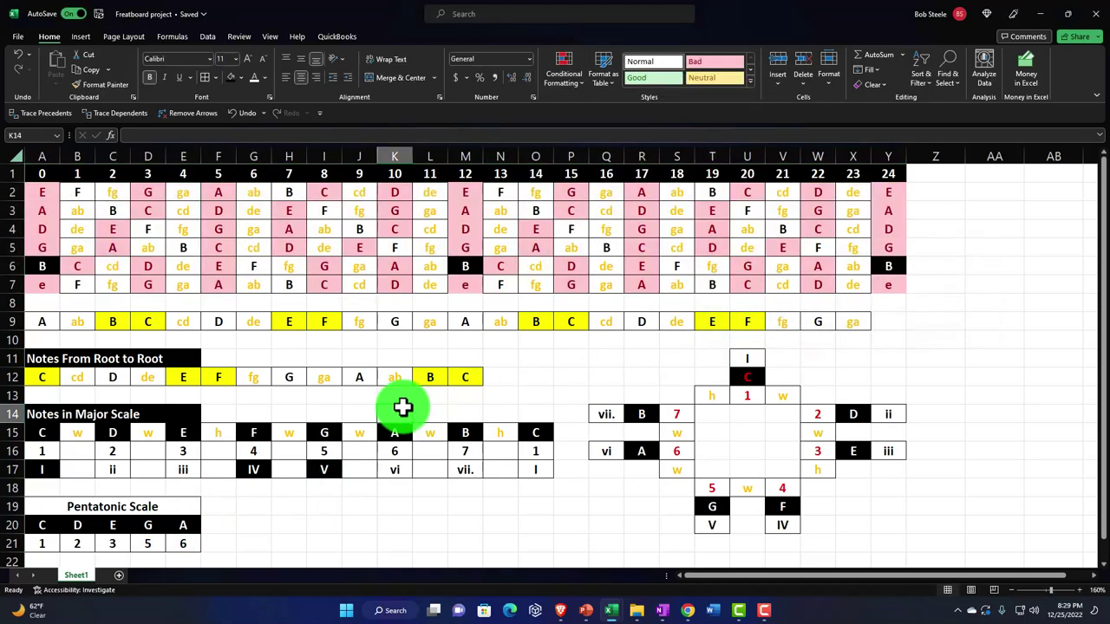
{"action": "scroll", "coordinate": [356, 418], "scroll_direction": "up", "scroll_amount": 3}
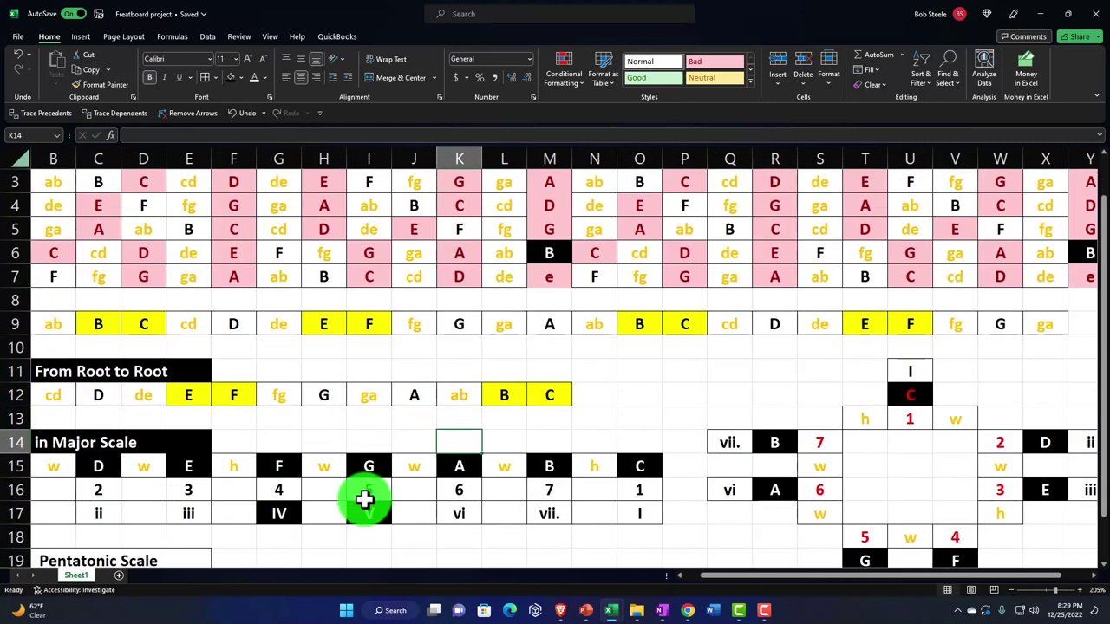
{"action": "left_click_drag", "start_coordinate": [725, 577], "coordinate": [659, 579]}
{"action": "scroll", "coordinate": [265, 448], "scroll_direction": "up", "scroll_amount": 4}
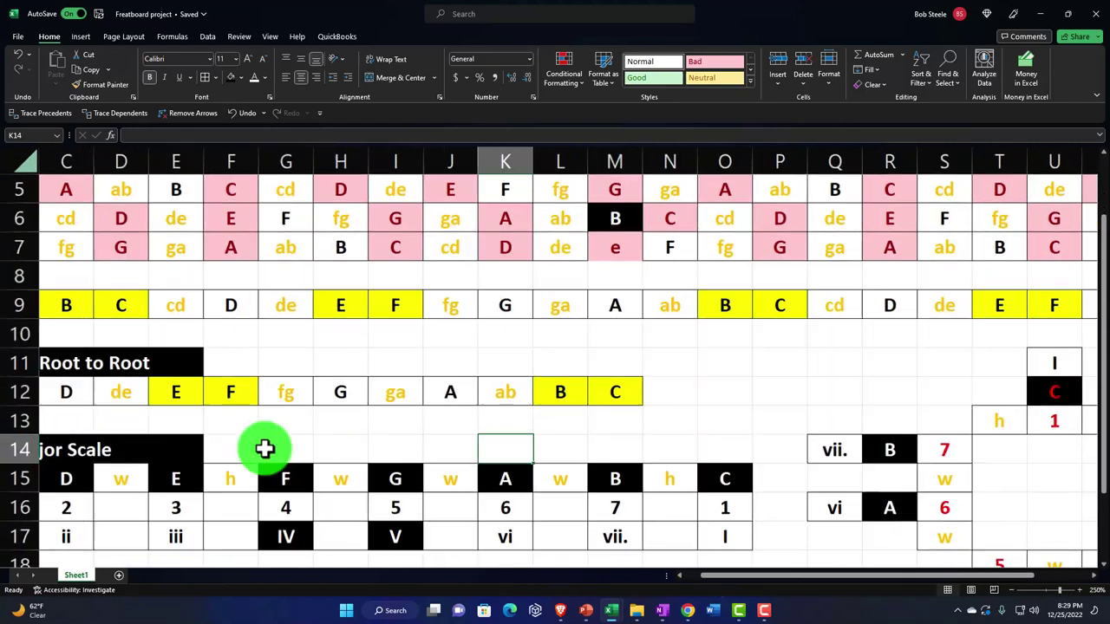
{"action": "left_click_drag", "start_coordinate": [751, 578], "coordinate": [595, 576]}
{"action": "scroll", "coordinate": [309, 429], "scroll_direction": "up", "scroll_amount": 3}
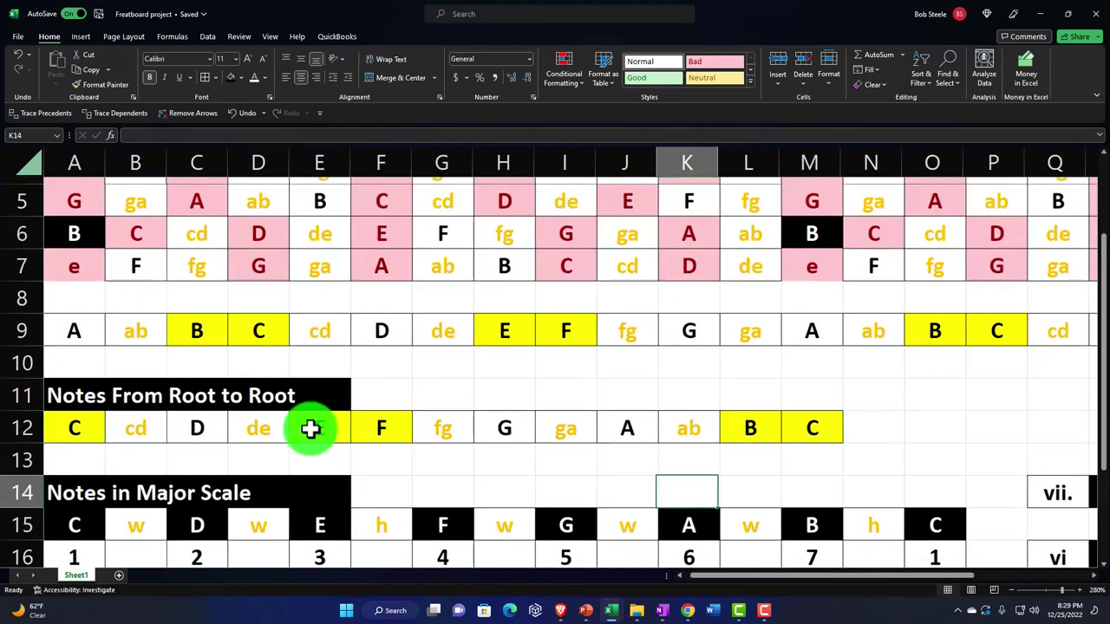
{"action": "scroll", "coordinate": [310, 429], "scroll_direction": "up", "scroll_amount": 2}
{"action": "scroll", "coordinate": [310, 429], "scroll_direction": "up", "scroll_amount": 2}
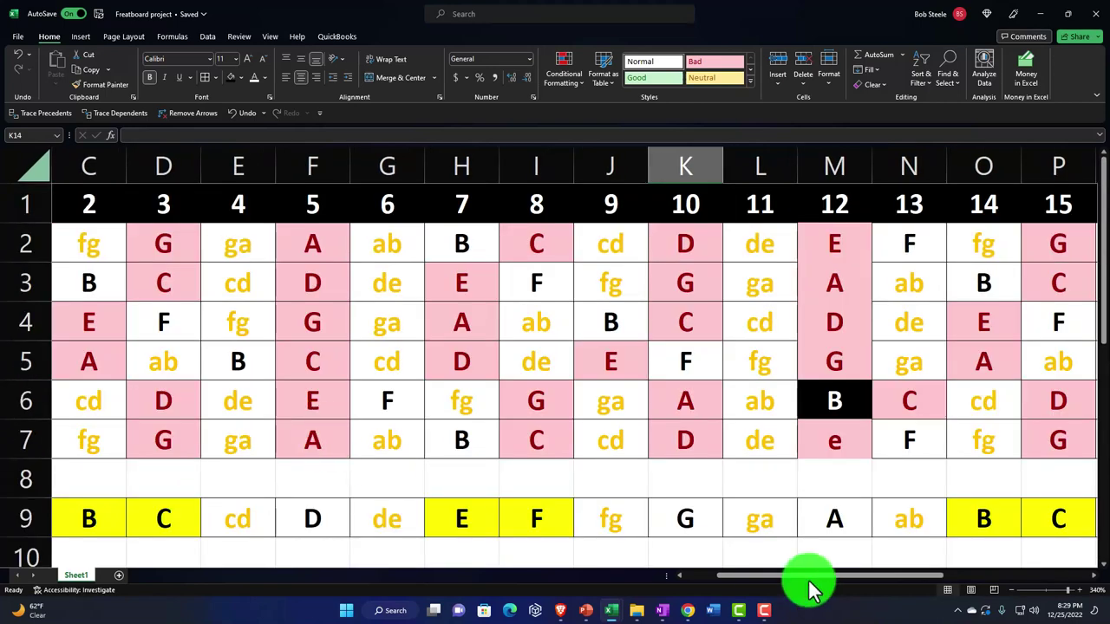
{"action": "left_click_drag", "start_coordinate": [807, 580], "coordinate": [659, 589]}
{"action": "scroll", "coordinate": [362, 486], "scroll_direction": "up", "scroll_amount": 2}
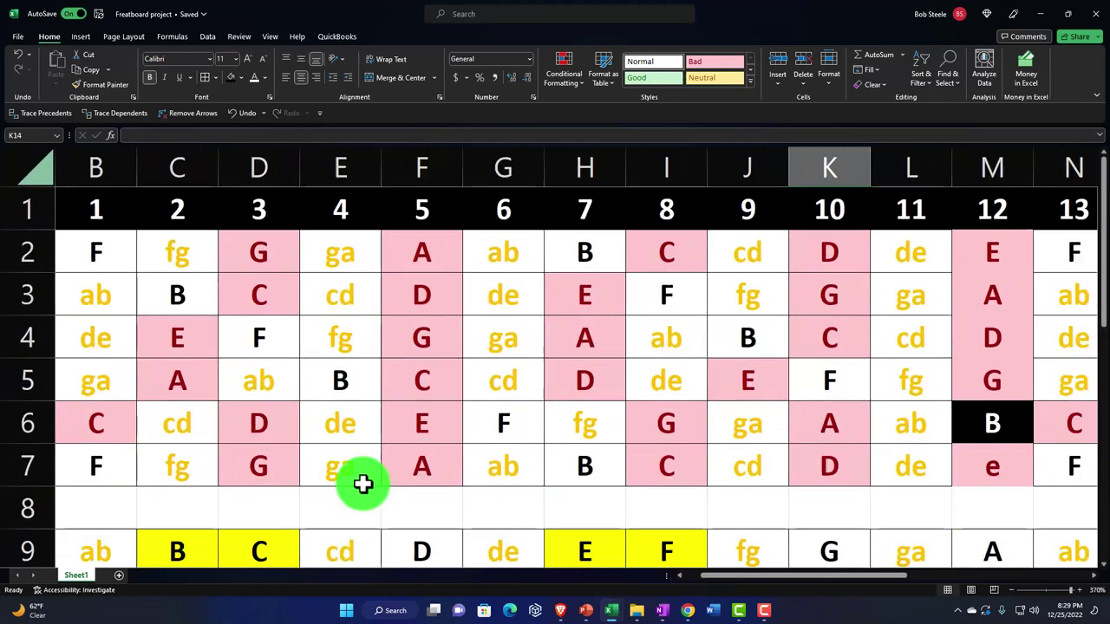
{"action": "left_click_drag", "start_coordinate": [736, 577], "coordinate": [585, 574]}
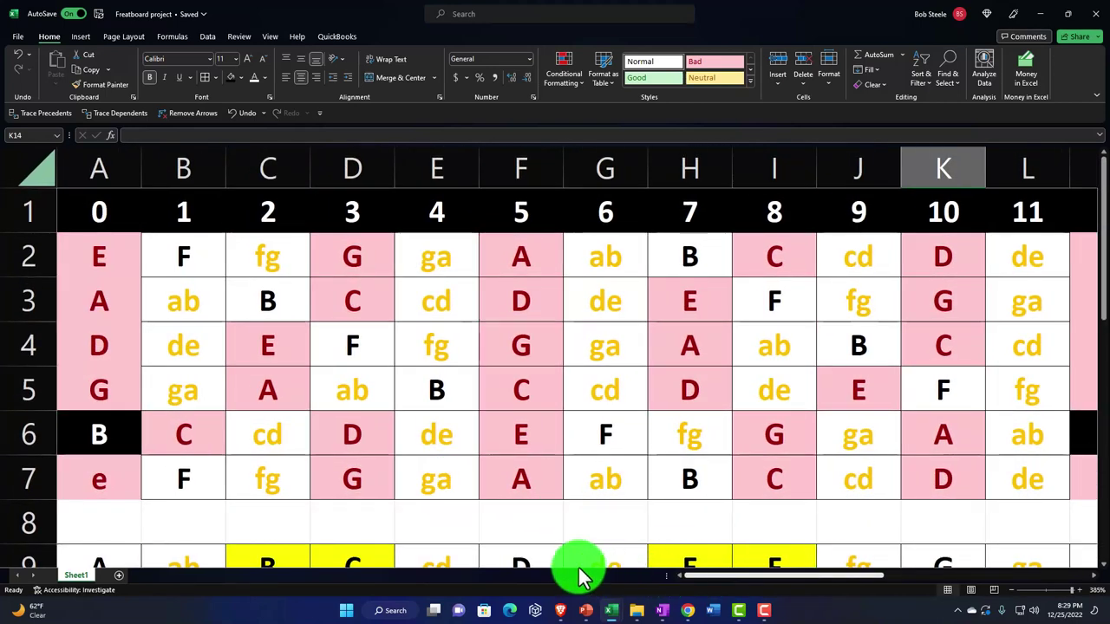
{"action": "scroll", "coordinate": [361, 476], "scroll_direction": "up", "scroll_amount": 2}
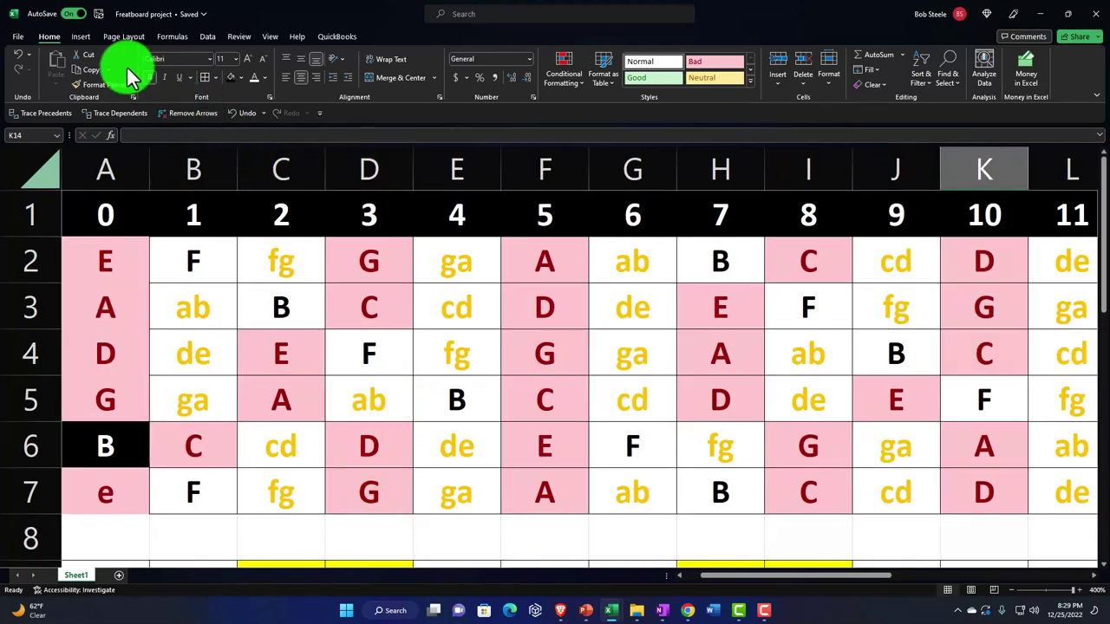
{"action": "left_click", "coordinate": [81, 37]}
Draw a rectangle over the fretboard notes and set it to No Fill
{"action": "key", "text": "ctrl+z"}
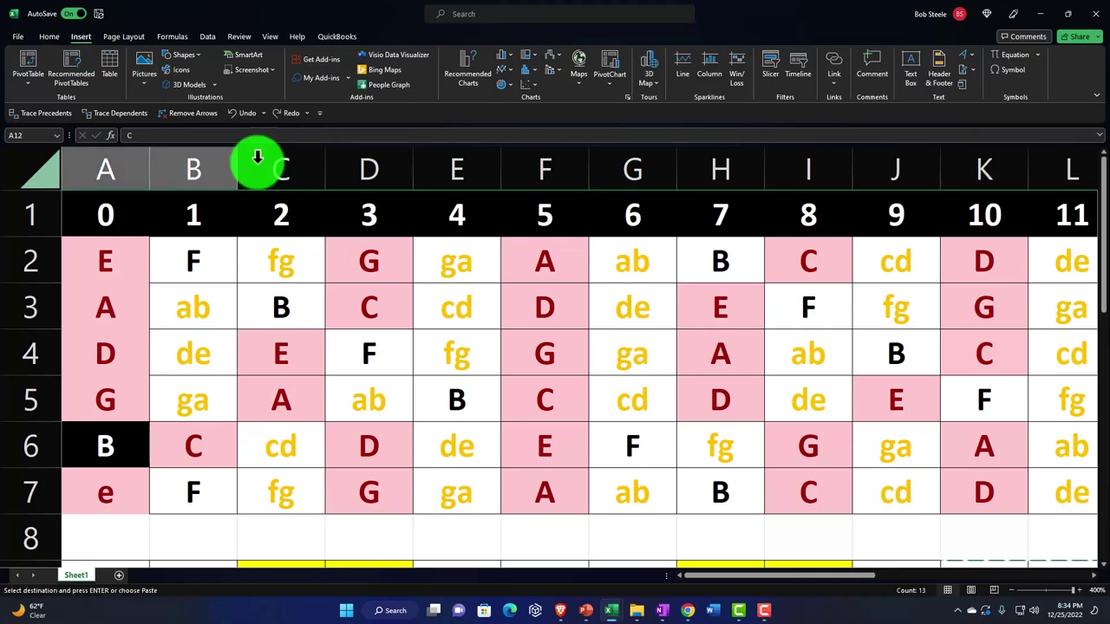
{"action": "left_click", "coordinate": [186, 57]}
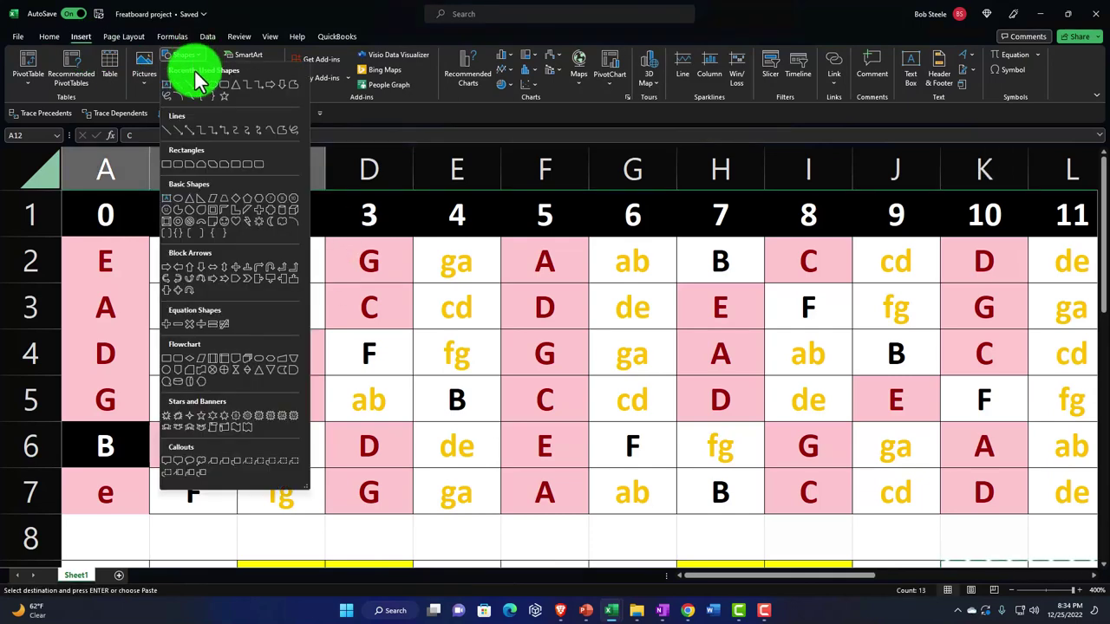
{"action": "left_click", "coordinate": [198, 90]}
{"action": "left_click_drag", "start_coordinate": [259, 244], "coordinate": [612, 474]}
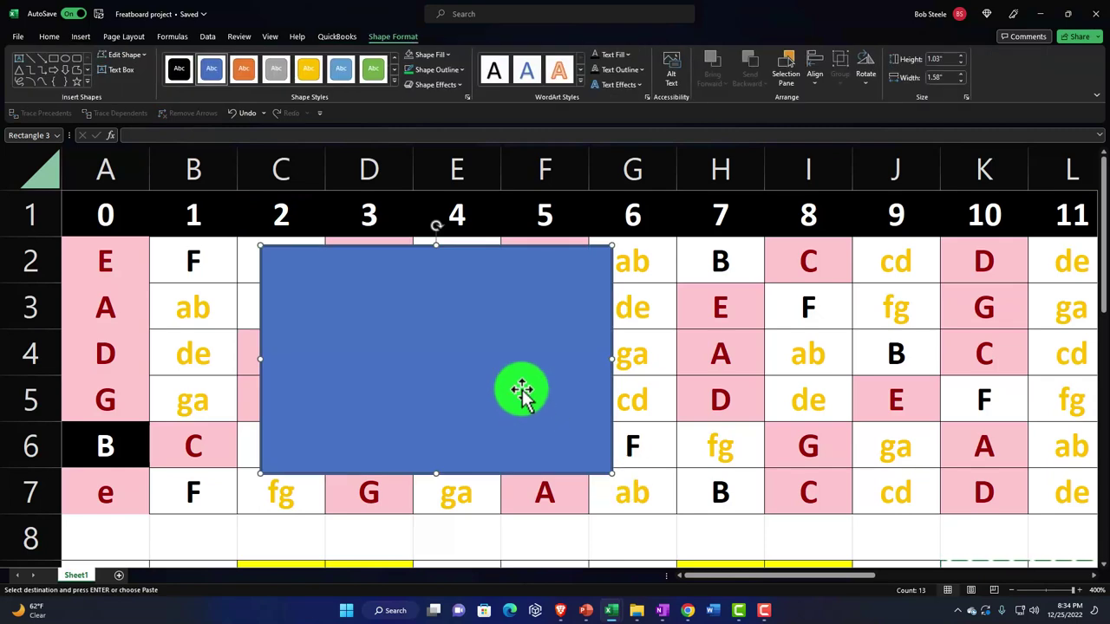
{"action": "left_click", "coordinate": [433, 56]}
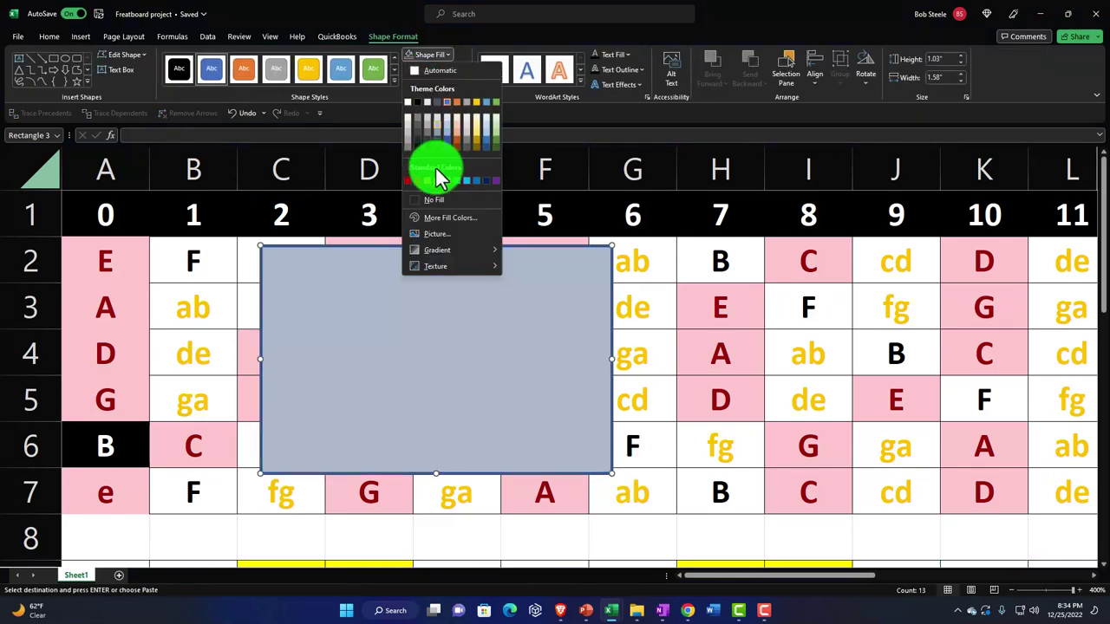
{"action": "left_click", "coordinate": [437, 208]}
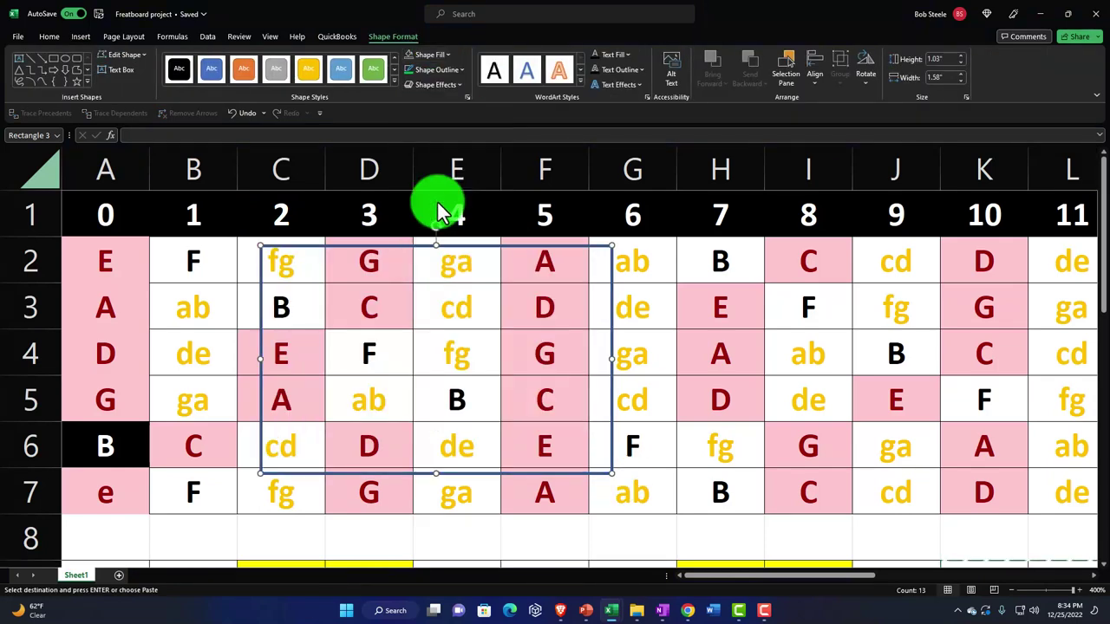
Give the rectangle a red 2¼ pt outline and fit it over frets 5–8 through row 7
{"action": "left_click", "coordinate": [442, 70]}
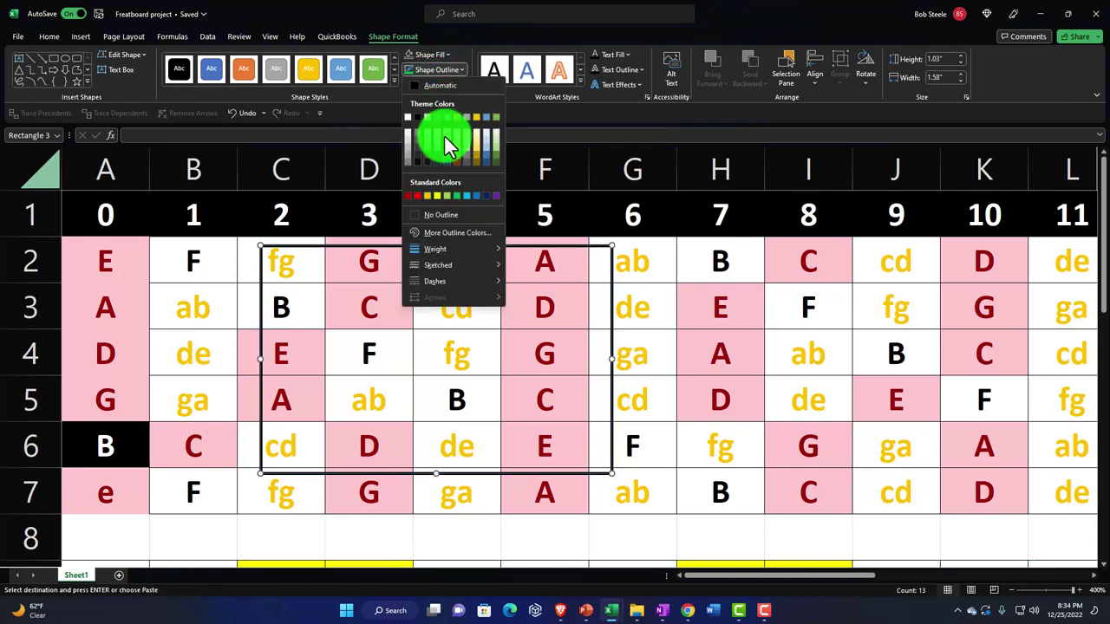
{"action": "left_click", "coordinate": [419, 196]}
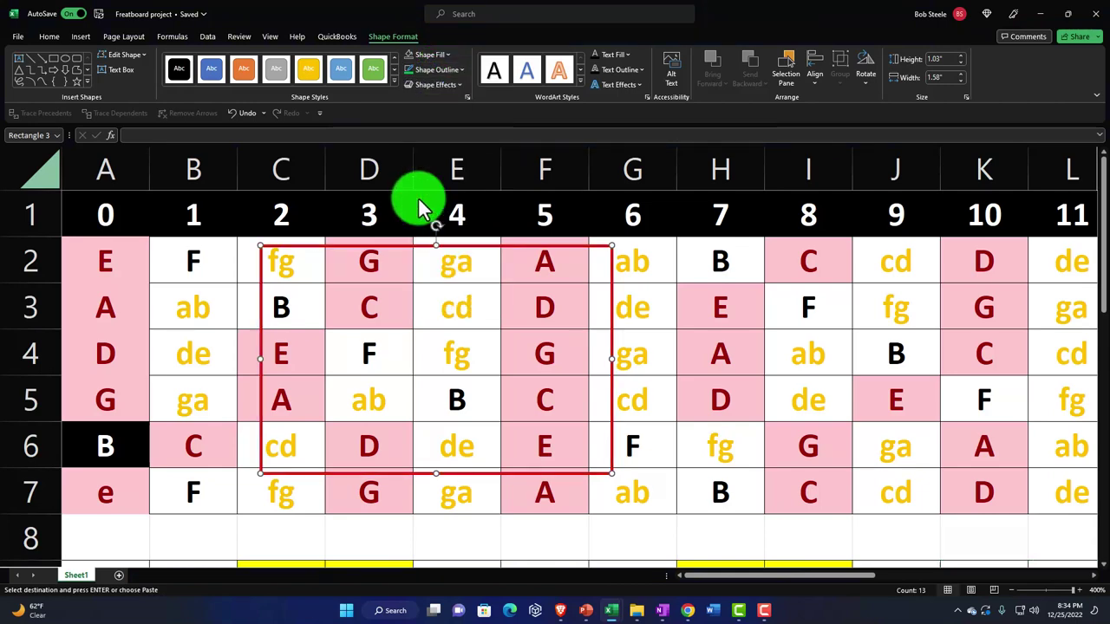
{"action": "left_click", "coordinate": [440, 71]}
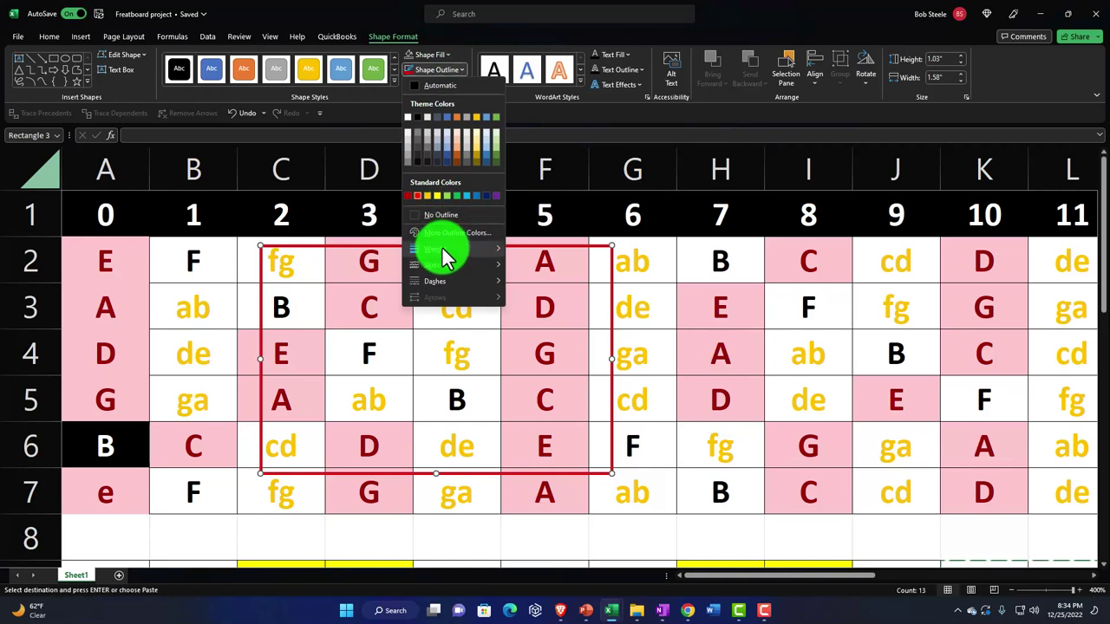
{"action": "mouse_move", "coordinate": [446, 249]}
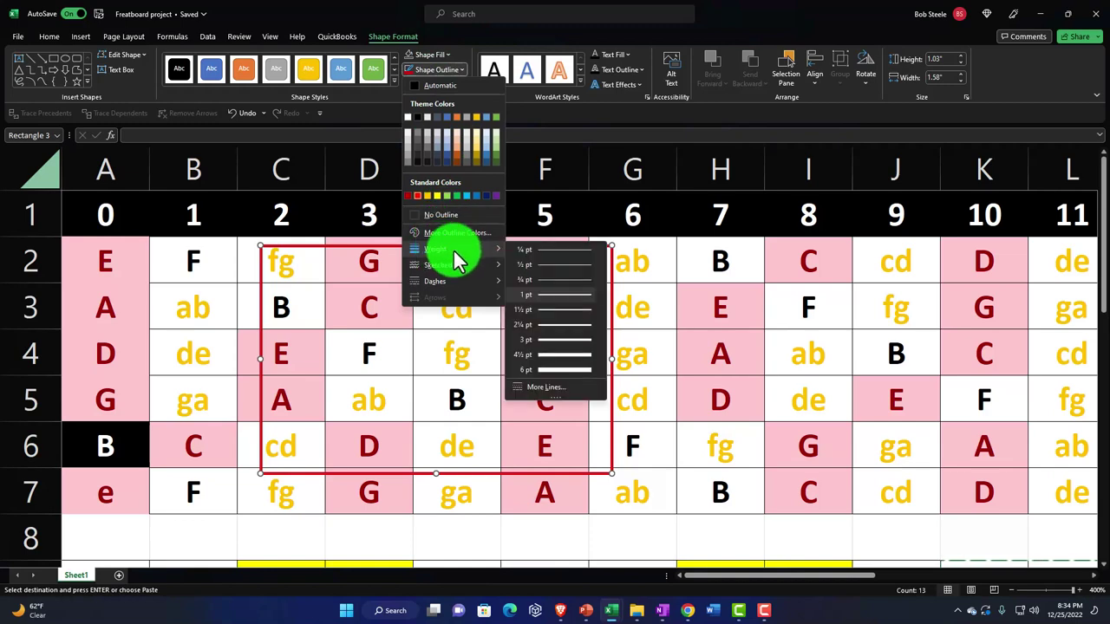
{"action": "left_click", "coordinate": [543, 327]}
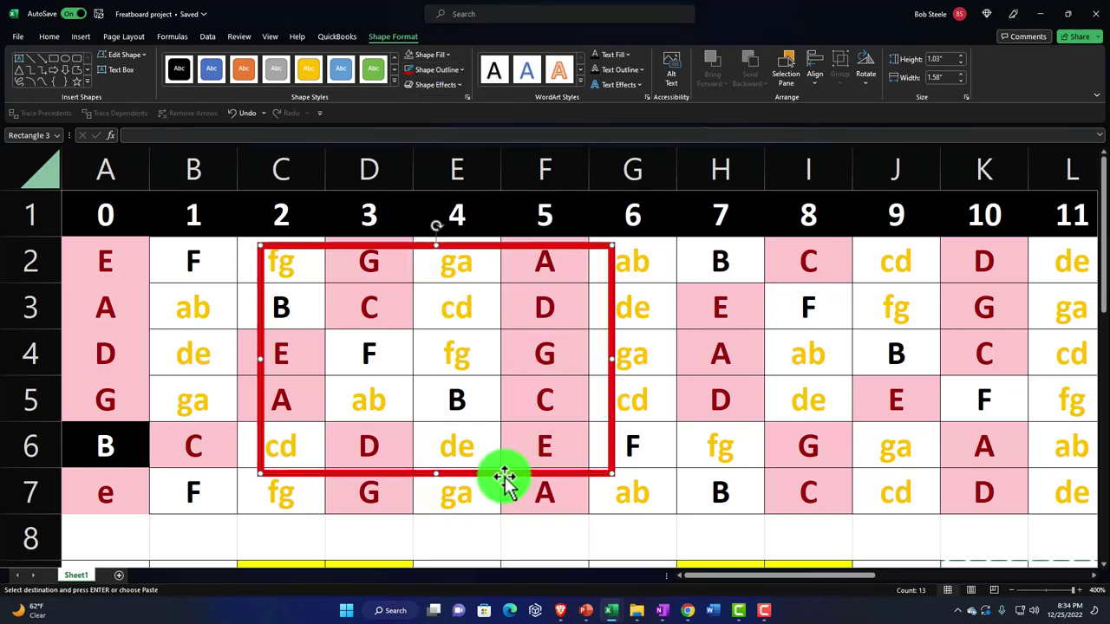
{"action": "left_click_drag", "start_coordinate": [504, 475], "coordinate": [748, 418]}
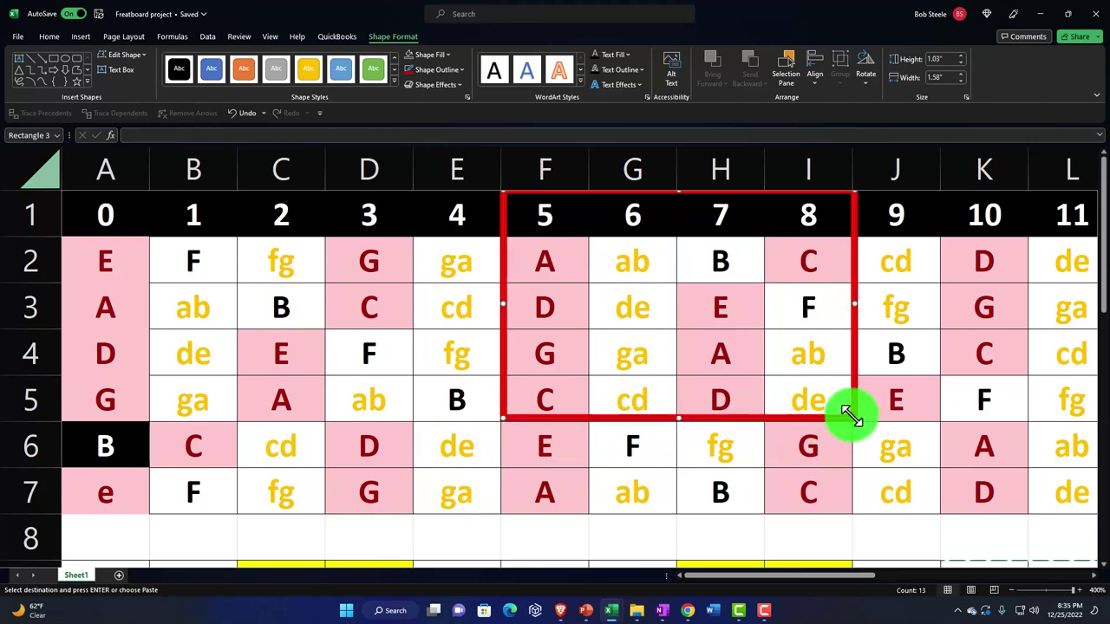
{"action": "left_click_drag", "start_coordinate": [854, 420], "coordinate": [852, 514]}
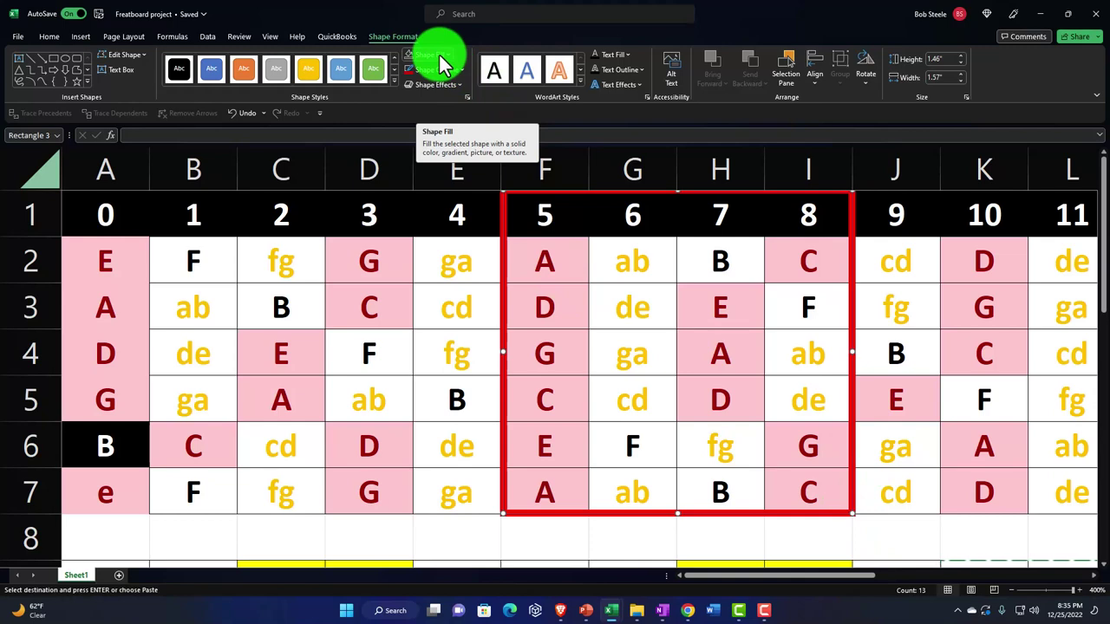
Duplicate the red rectangle, align the copy over frets 7–10, and make its outline green
{"action": "left_click_drag", "start_coordinate": [502, 272], "coordinate": [505, 274]}
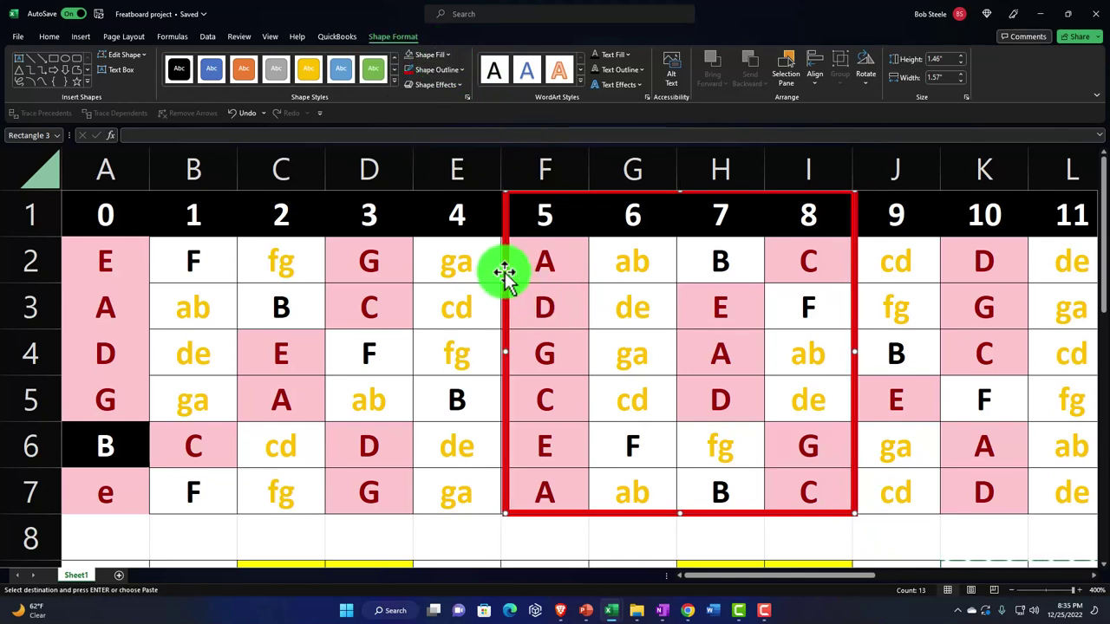
{"action": "key", "text": "ctrl+d"}
{"action": "left_click_drag", "start_coordinate": [542, 281], "coordinate": [679, 267]}
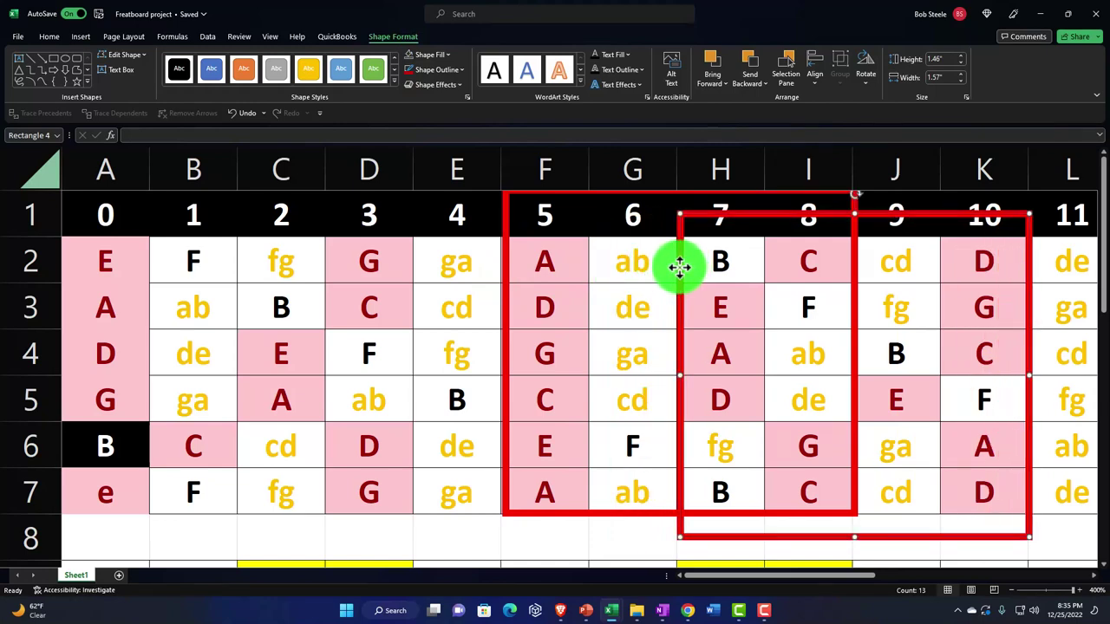
{"action": "left_click_drag", "start_coordinate": [677, 269], "coordinate": [673, 248]}
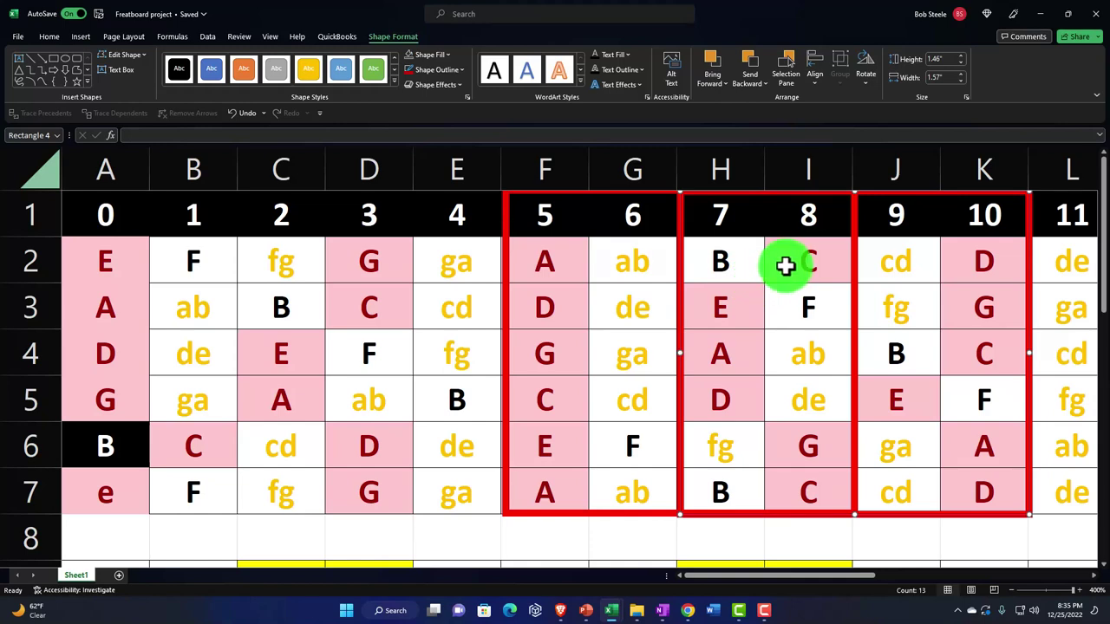
{"action": "left_click", "coordinate": [430, 56]}
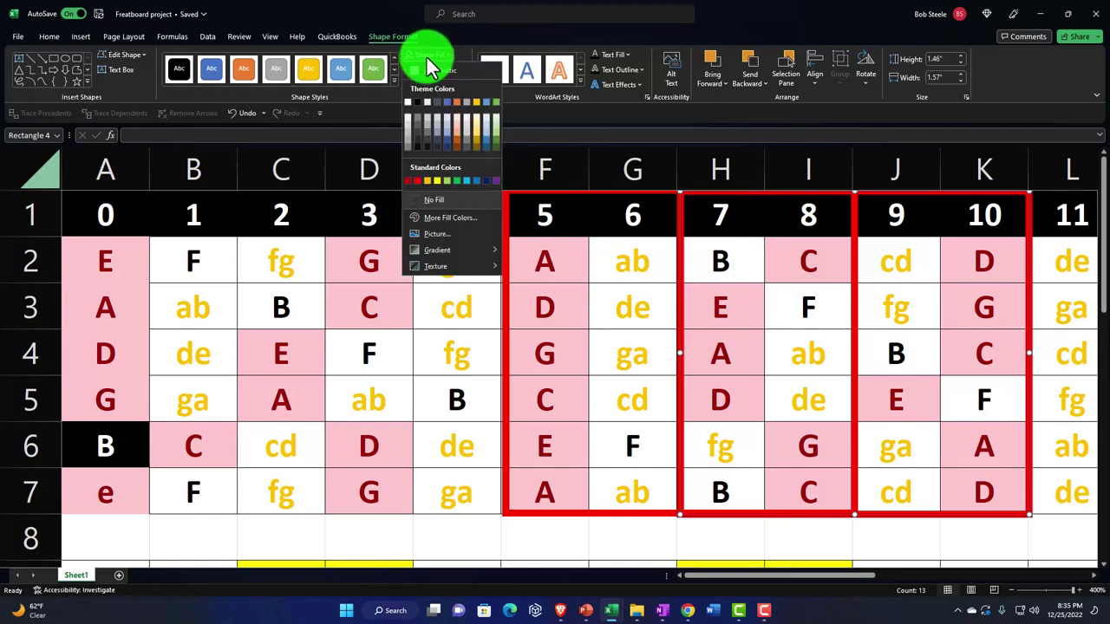
{"action": "left_click", "coordinate": [431, 62]}
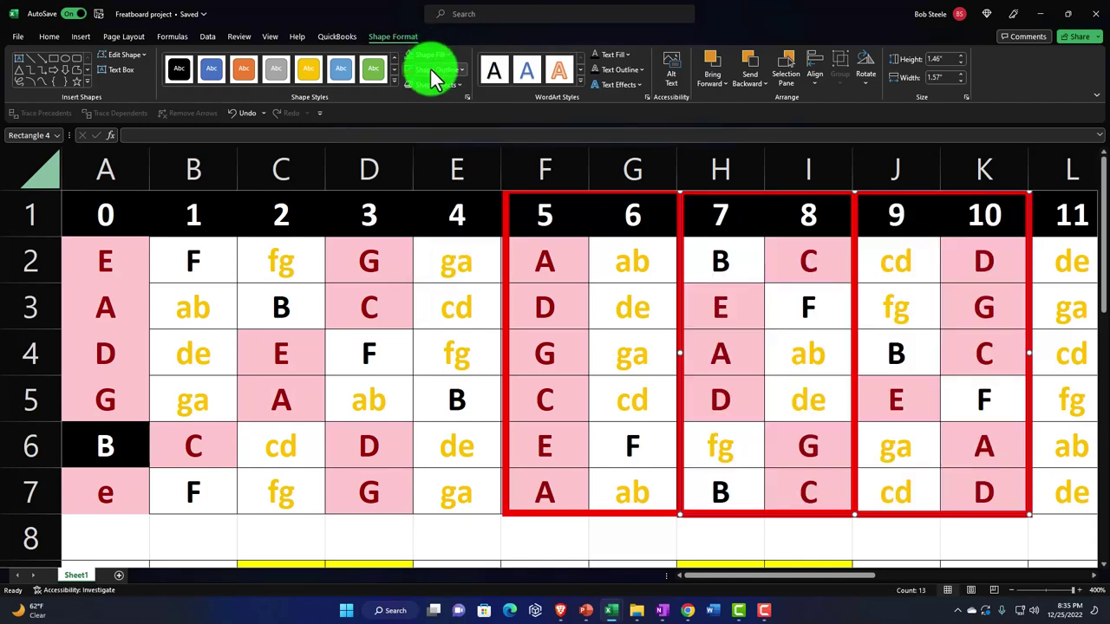
{"action": "left_click", "coordinate": [433, 71]}
{"action": "left_click", "coordinate": [455, 195]}
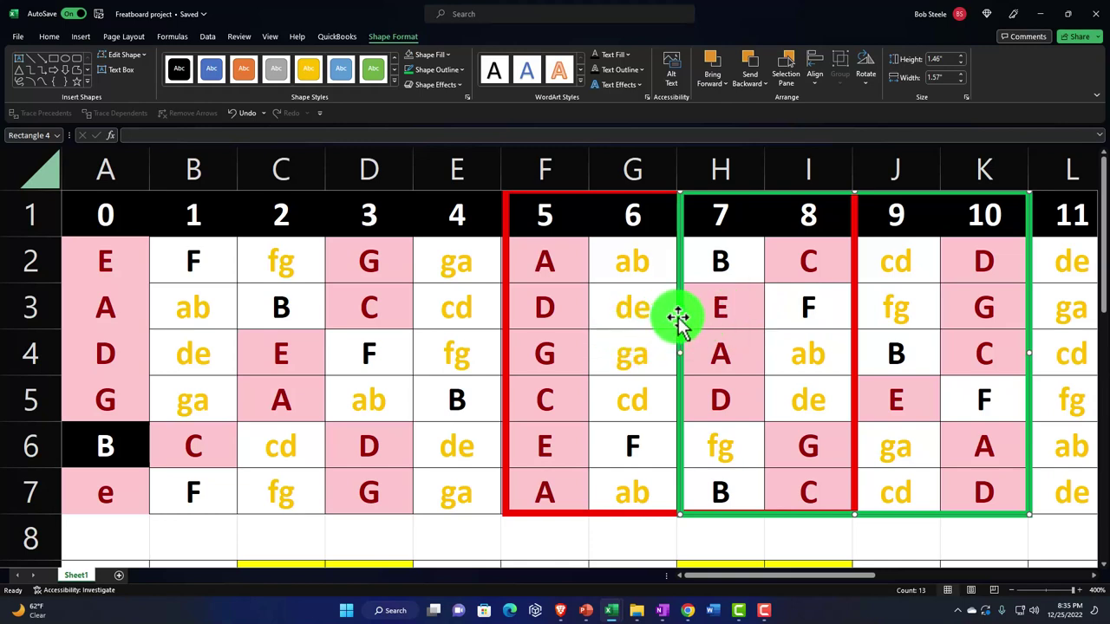
Copy the G-to-G notes from row 9 (K9:W9)
{"action": "scroll", "coordinate": [554, 345], "scroll_direction": "down", "scroll_amount": 5}
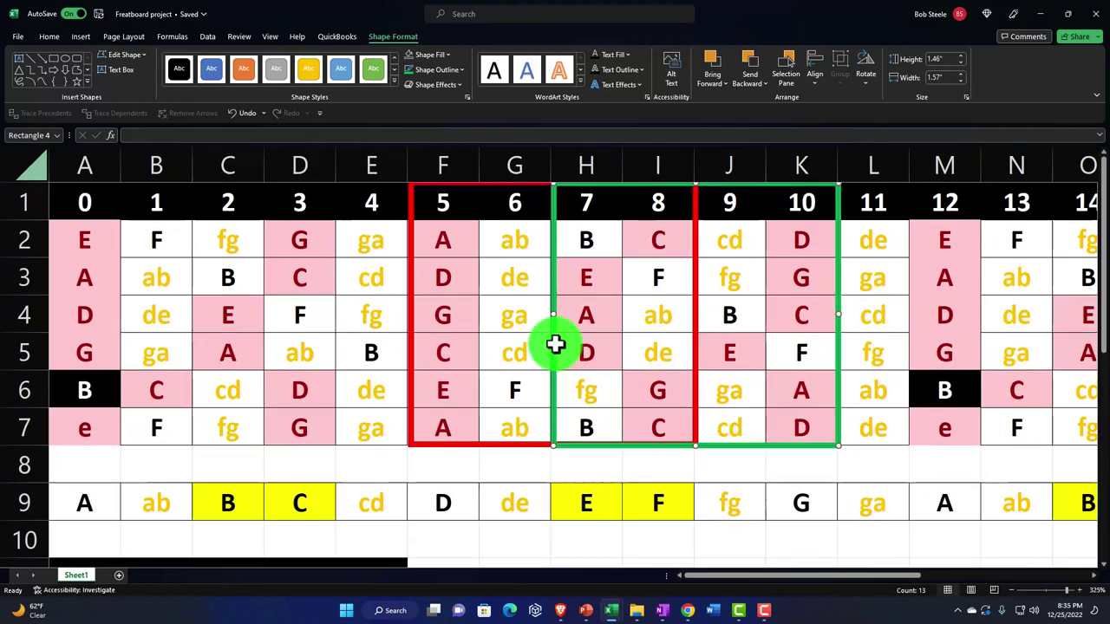
{"action": "scroll", "coordinate": [290, 329], "scroll_direction": "down", "scroll_amount": 5}
{"action": "scroll", "coordinate": [291, 327], "scroll_direction": "up", "scroll_amount": 1}
{"action": "scroll", "coordinate": [290, 329], "scroll_direction": "up", "scroll_amount": 2}
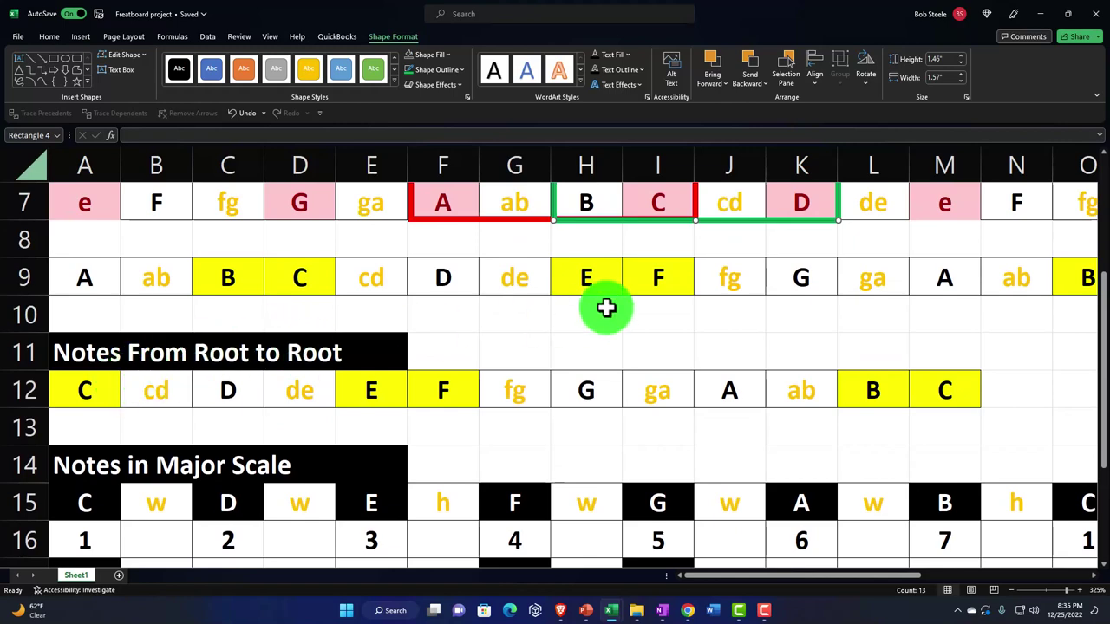
{"action": "left_click_drag", "start_coordinate": [788, 277], "coordinate": [965, 287]}
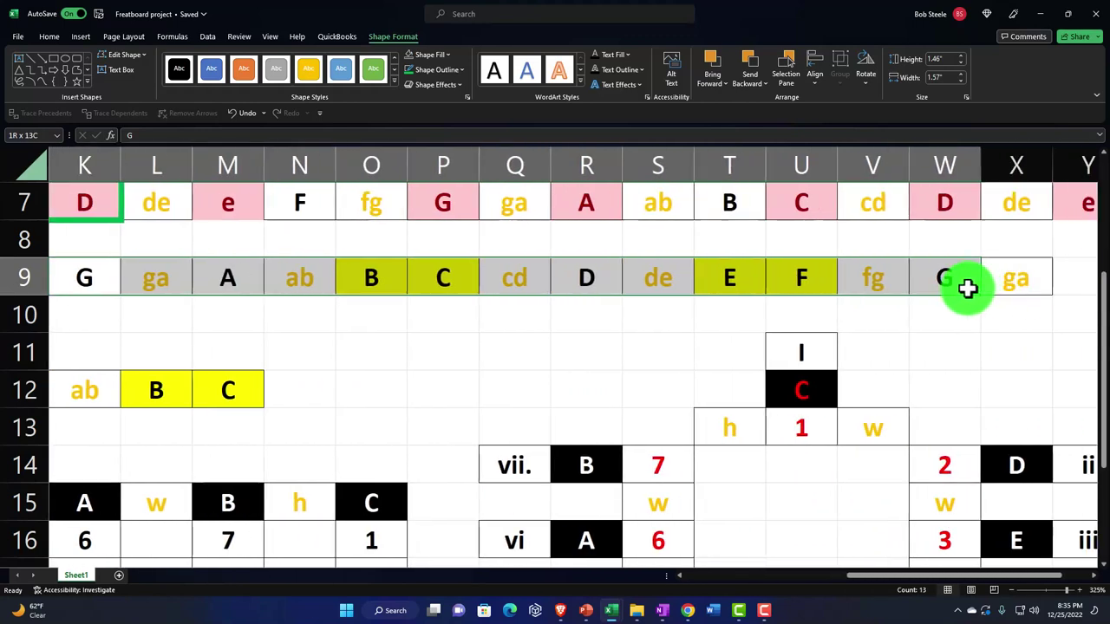
{"action": "key", "text": "ctrl+c"}
Paste the G-to-G notes into A12 so the root row starts on G, then check the scales
{"action": "left_click_drag", "start_coordinate": [897, 579], "coordinate": [688, 584]}
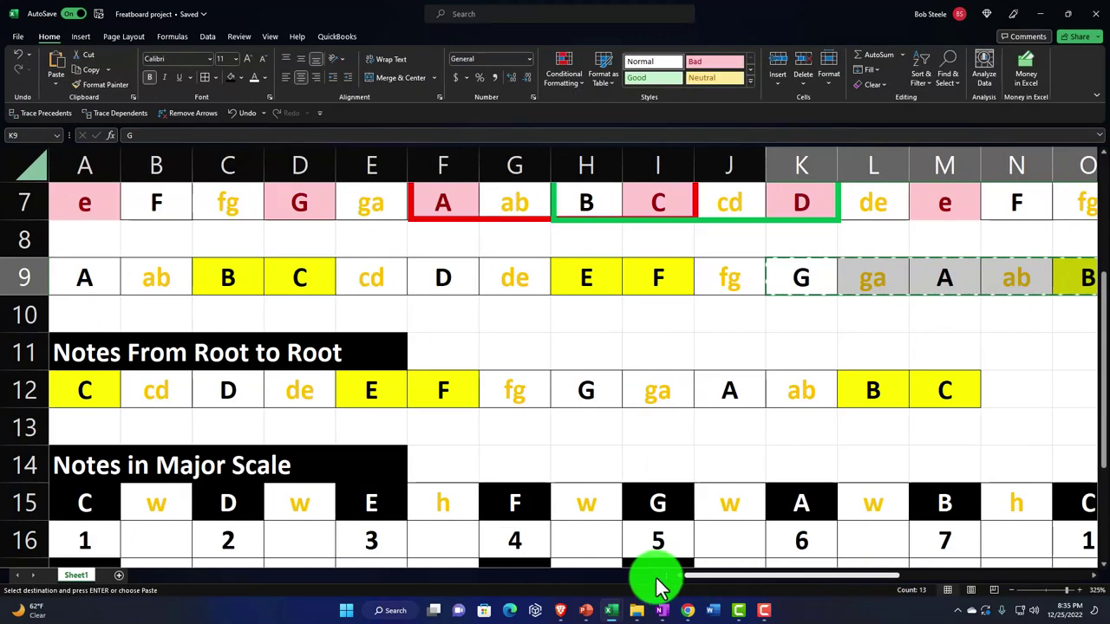
{"action": "left_click", "coordinate": [99, 386]}
{"action": "key", "text": "ctrl+v"}
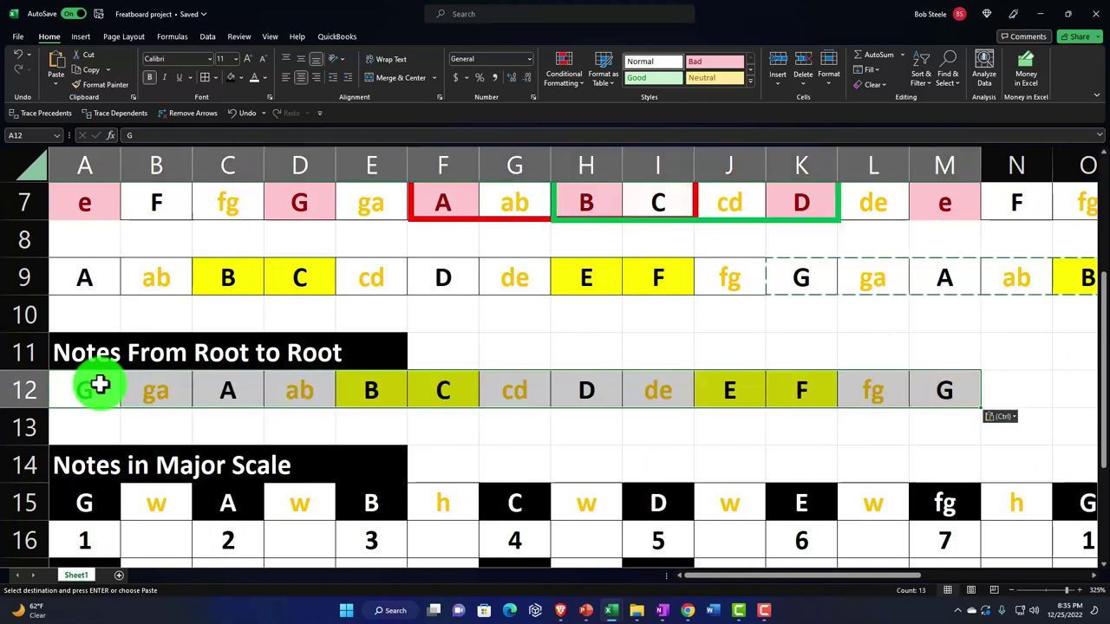
{"action": "scroll", "coordinate": [100, 386], "scroll_direction": "down", "scroll_amount": 2}
{"action": "left_click", "coordinate": [100, 388]}
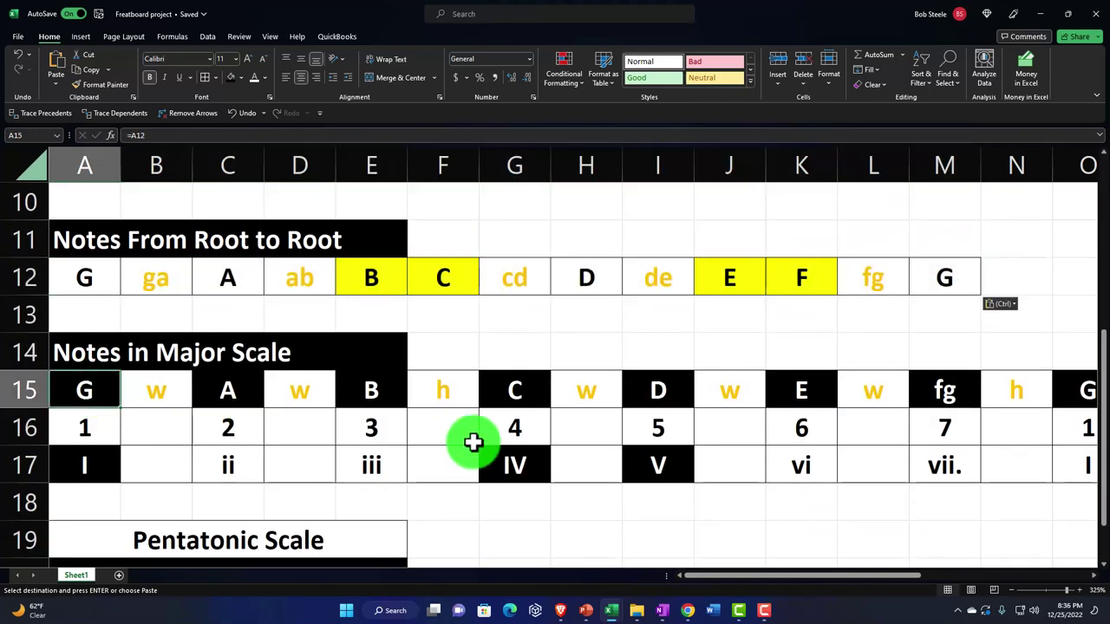
{"action": "scroll", "coordinate": [473, 442], "scroll_direction": "down", "scroll_amount": 1}
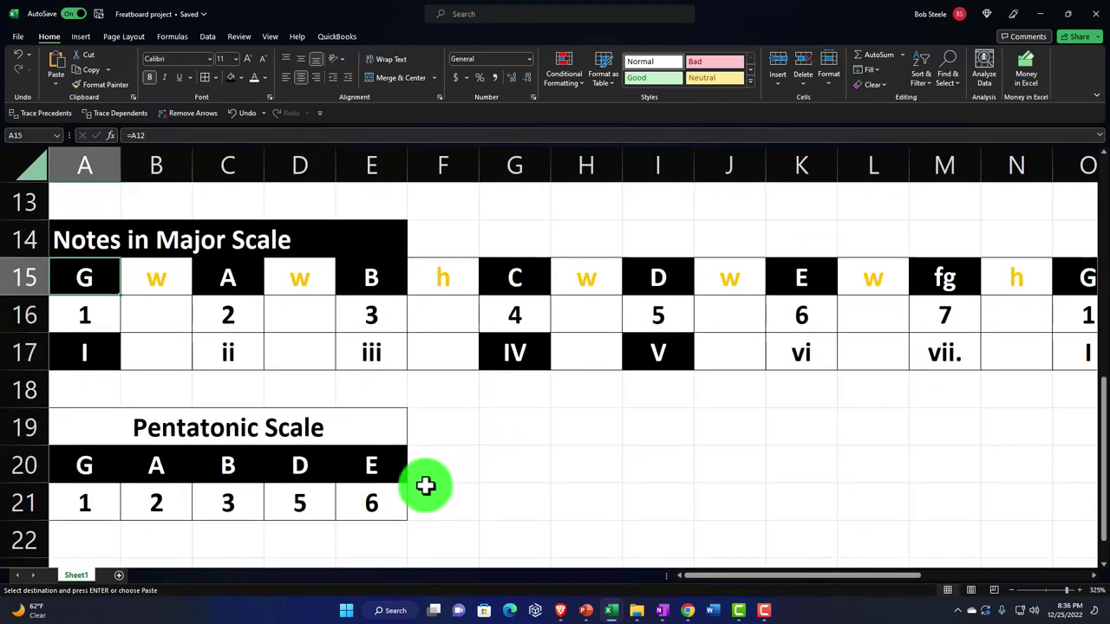
{"action": "left_click_drag", "start_coordinate": [769, 577], "coordinate": [914, 580]}
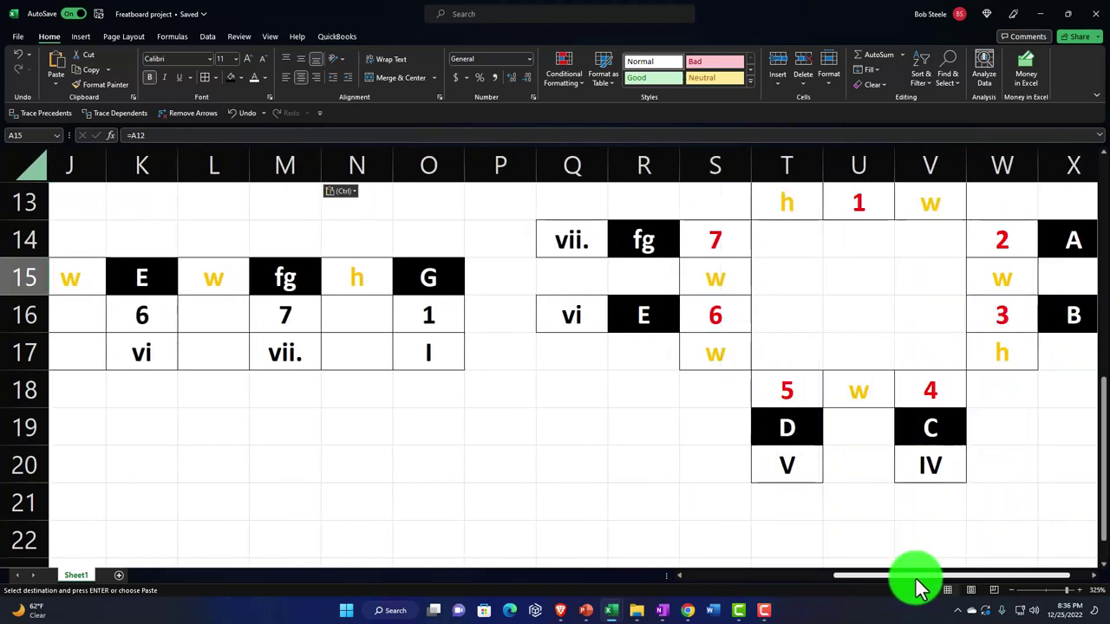
{"action": "scroll", "coordinate": [899, 526], "scroll_direction": "up", "scroll_amount": 1}
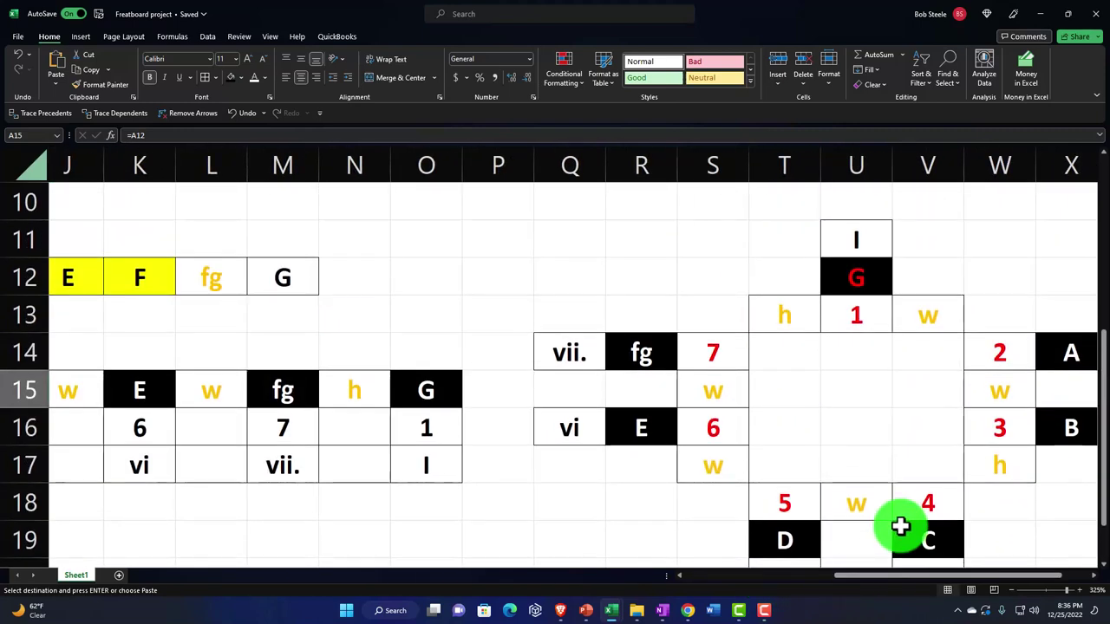
{"action": "scroll", "coordinate": [898, 524], "scroll_direction": "up", "scroll_amount": 3}
{"action": "left_click_drag", "start_coordinate": [855, 584], "coordinate": [678, 593]}
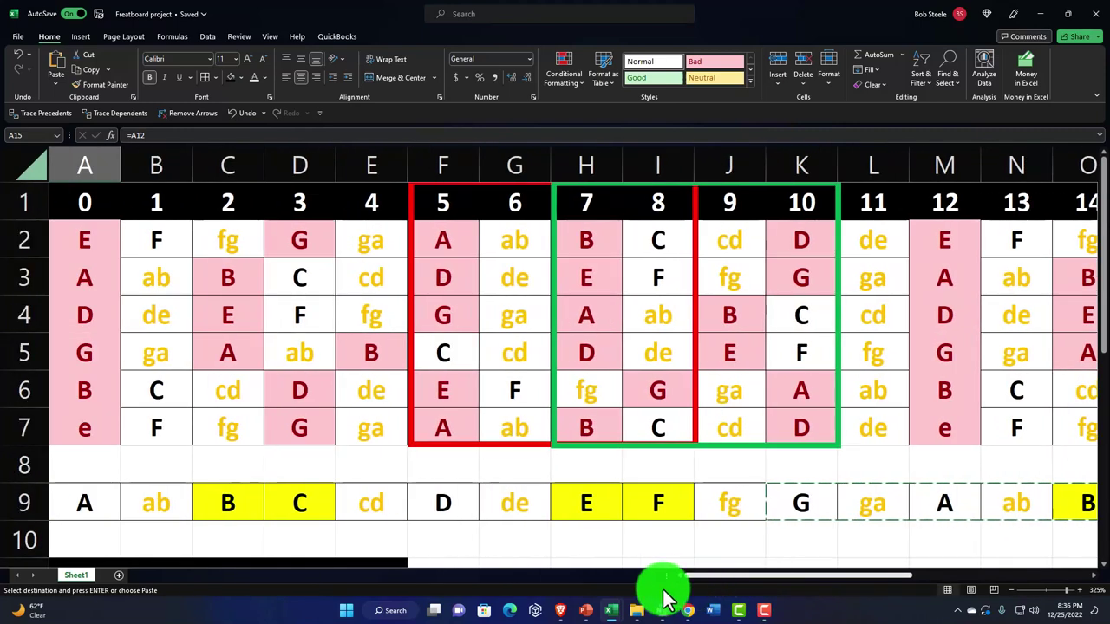
{"action": "left_click", "coordinate": [488, 445]}
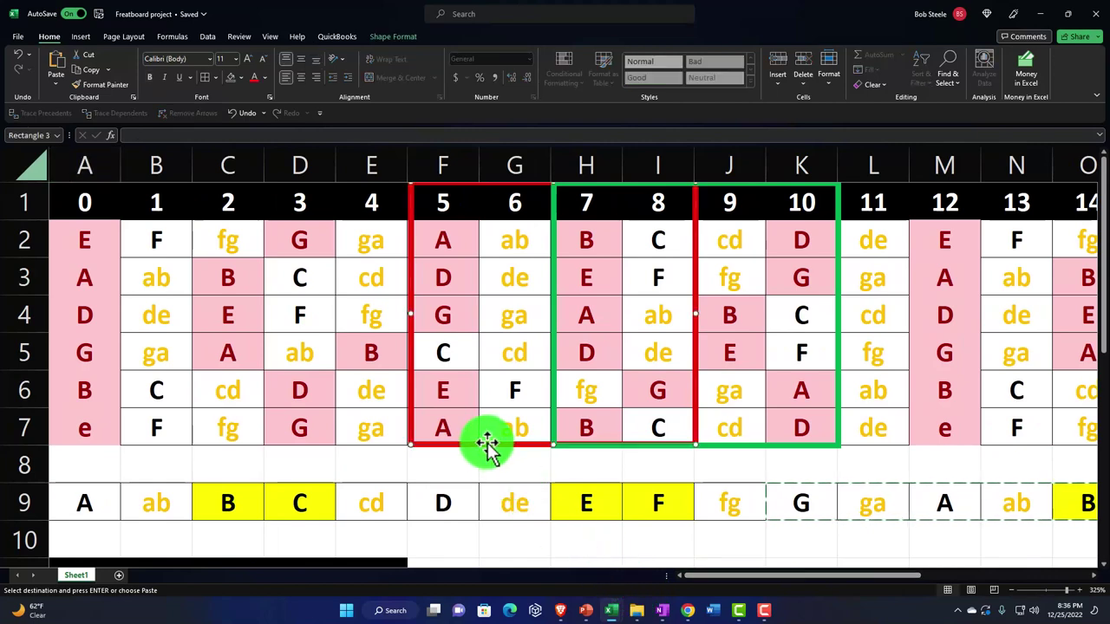
Move the red outline to frets 0–3 and the green outline to frets 2–5
{"action": "left_click_drag", "start_coordinate": [483, 441], "coordinate": [124, 444]}
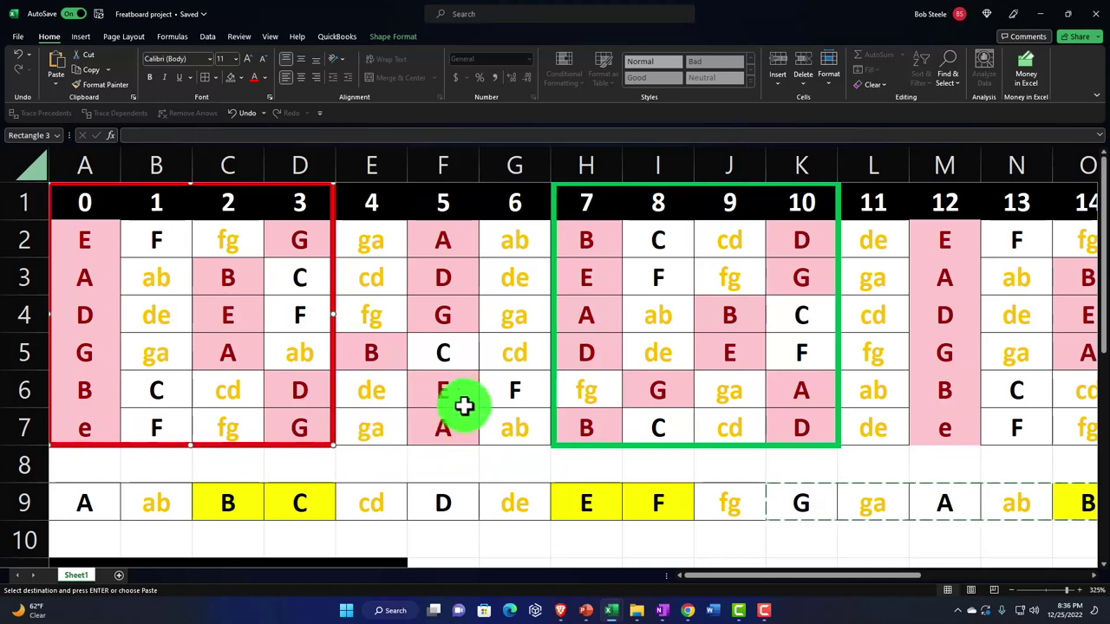
{"action": "left_click_drag", "start_coordinate": [555, 351], "coordinate": [191, 352]}
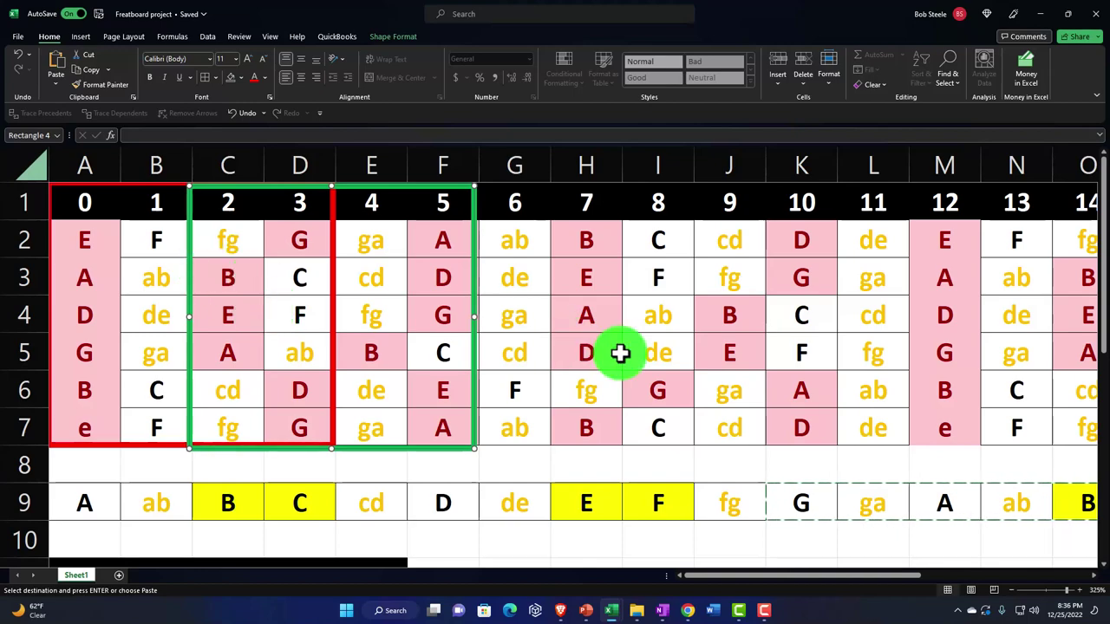
{"action": "scroll", "coordinate": [620, 353], "scroll_direction": "down", "scroll_amount": 6}
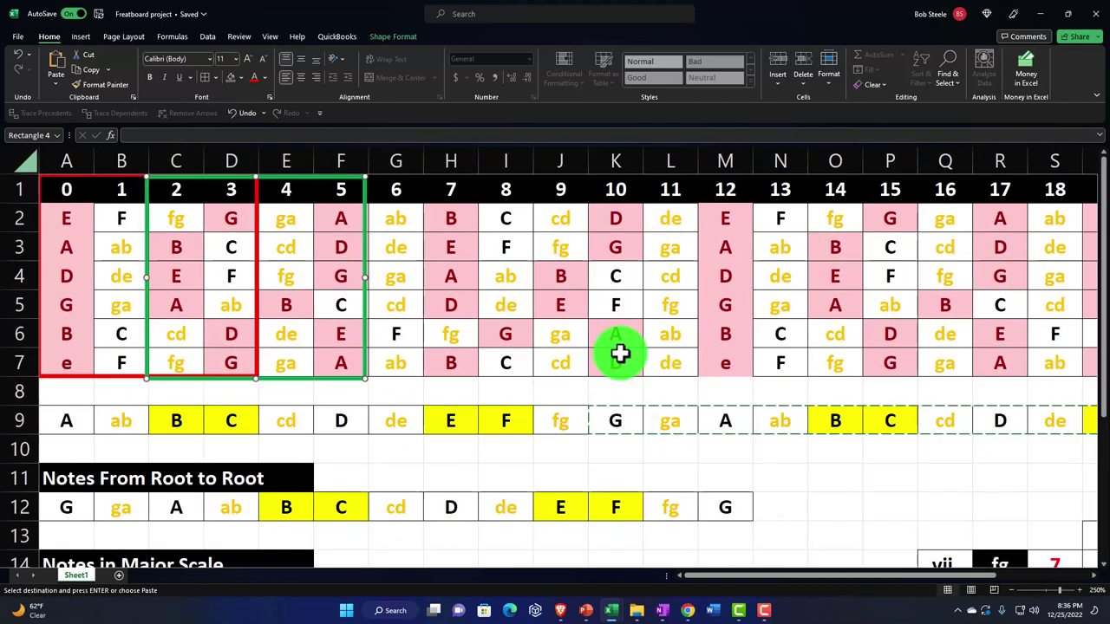
Deselect the rectangles and inspect the circle diagram's numeral and note formulas
{"action": "scroll", "coordinate": [619, 353], "scroll_direction": "down", "scroll_amount": 3}
{"action": "scroll", "coordinate": [620, 353], "scroll_direction": "down", "scroll_amount": 1}
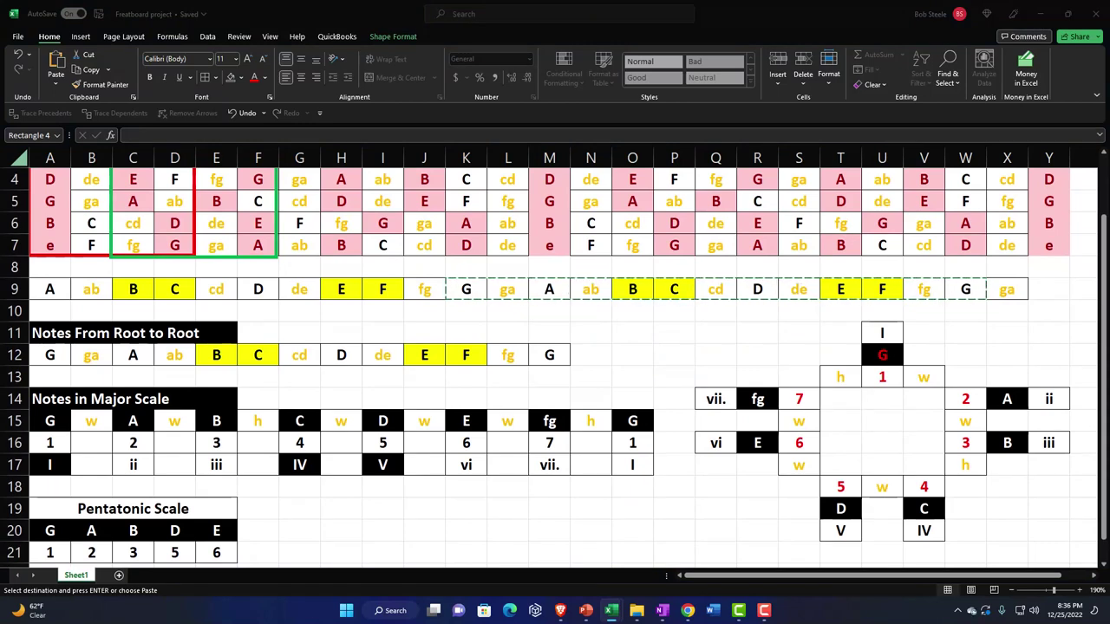
{"action": "left_click", "coordinate": [961, 336]}
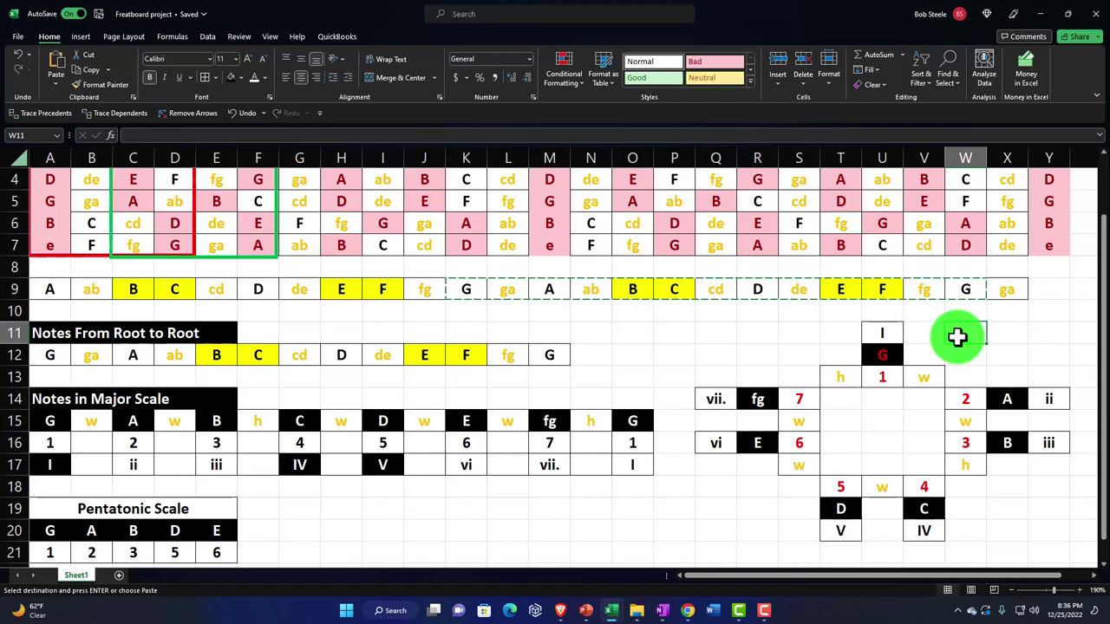
{"action": "left_click", "coordinate": [883, 332]}
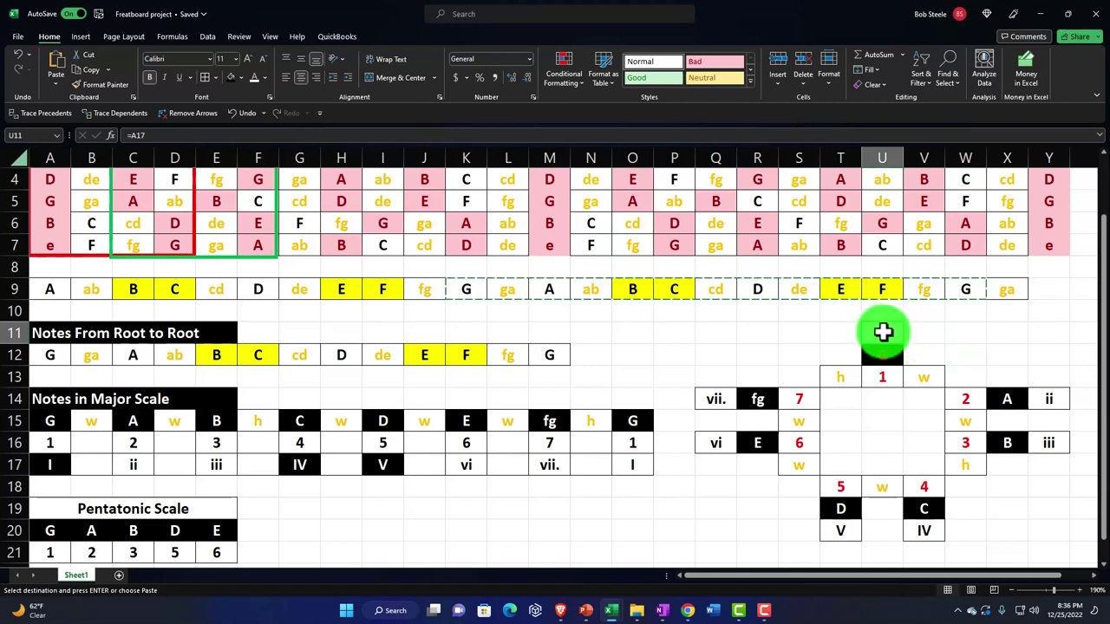
{"action": "key", "text": "Down"}
{"action": "key", "text": "Down"}
{"action": "key", "text": "Right"}
{"action": "key", "text": "Right"}
{"action": "key", "text": "Right"}
{"action": "key", "text": "Down"}
{"action": "key", "text": "Down"}
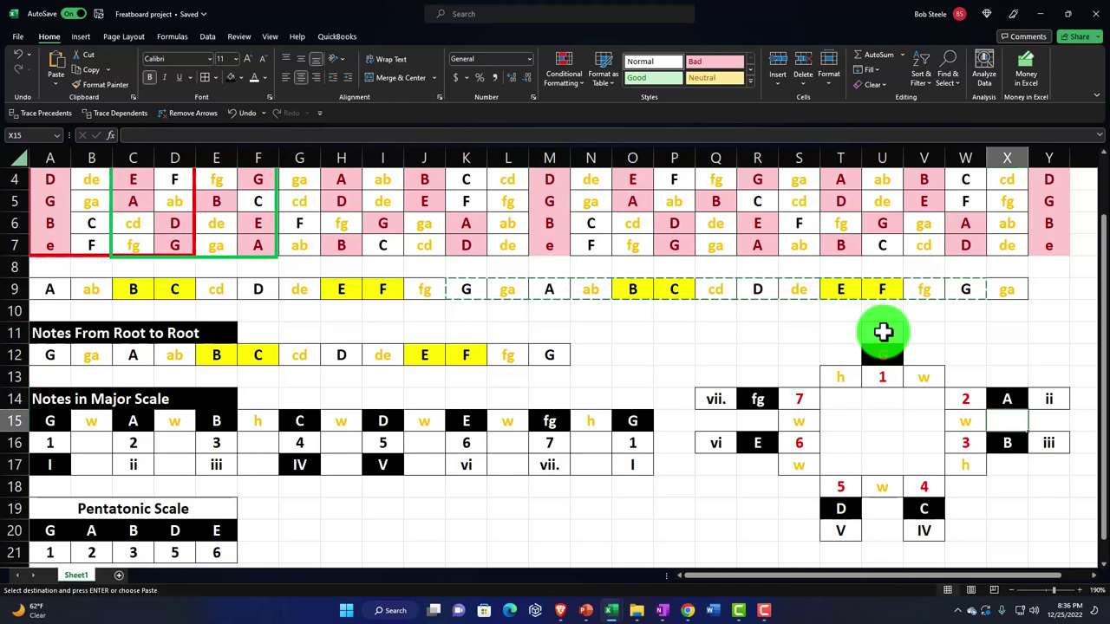
{"action": "key", "text": "Down"}
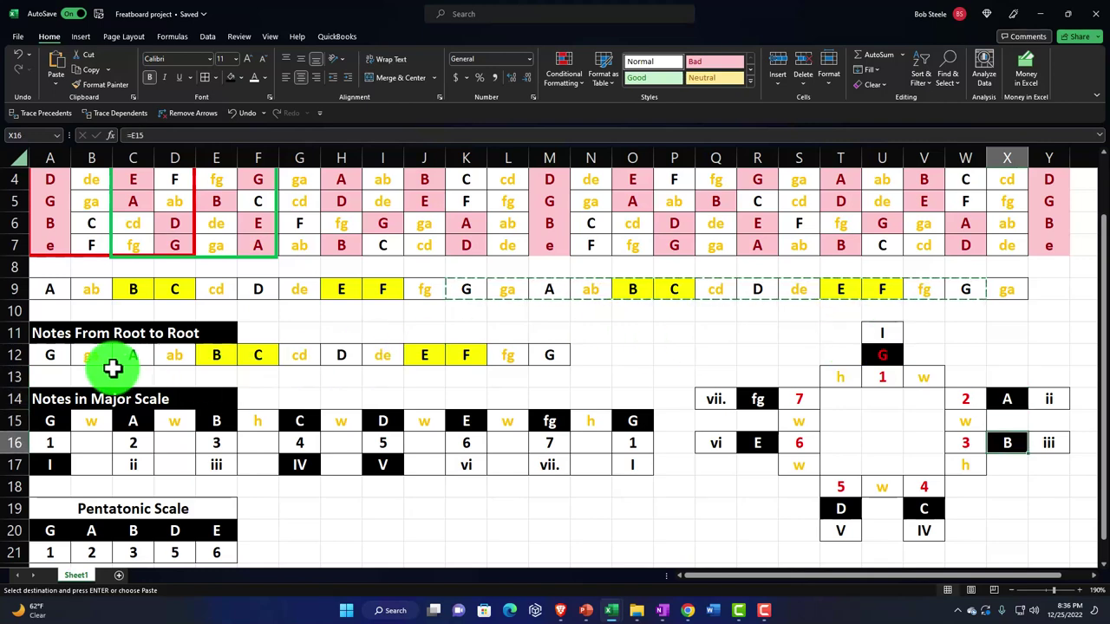
Copy the C-to-C notes from row 9 into A12, then check the circle's root note
{"action": "left_click_drag", "start_coordinate": [176, 289], "coordinate": [656, 284]}
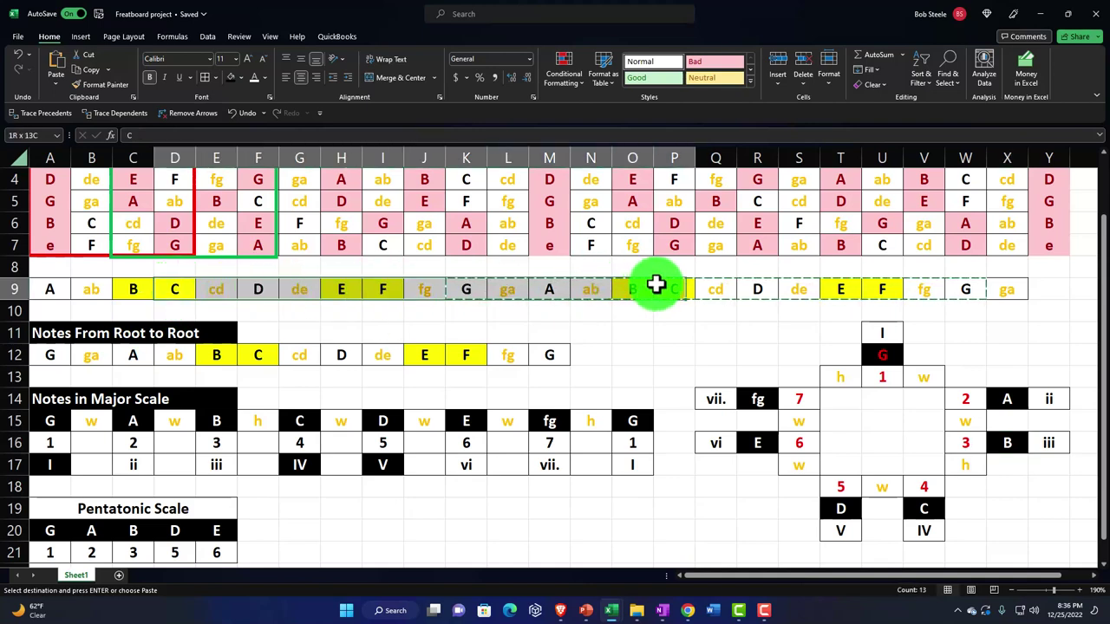
{"action": "key", "text": "ctrl+c"}
{"action": "left_click", "coordinate": [58, 355]}
{"action": "key", "text": "ctrl+v"}
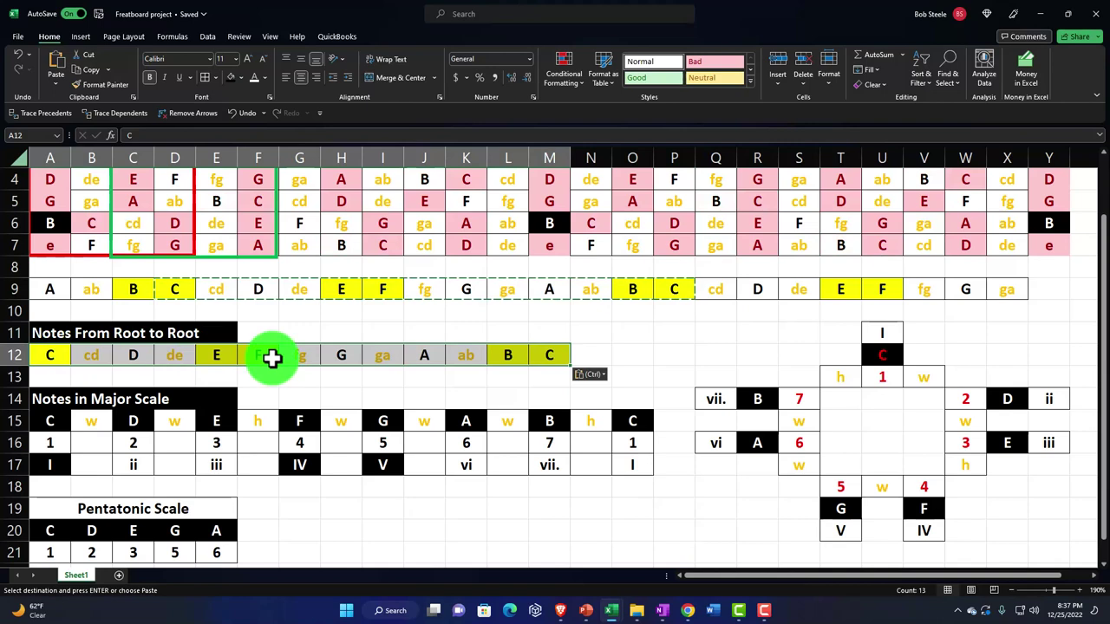
{"action": "left_click", "coordinate": [874, 354]}
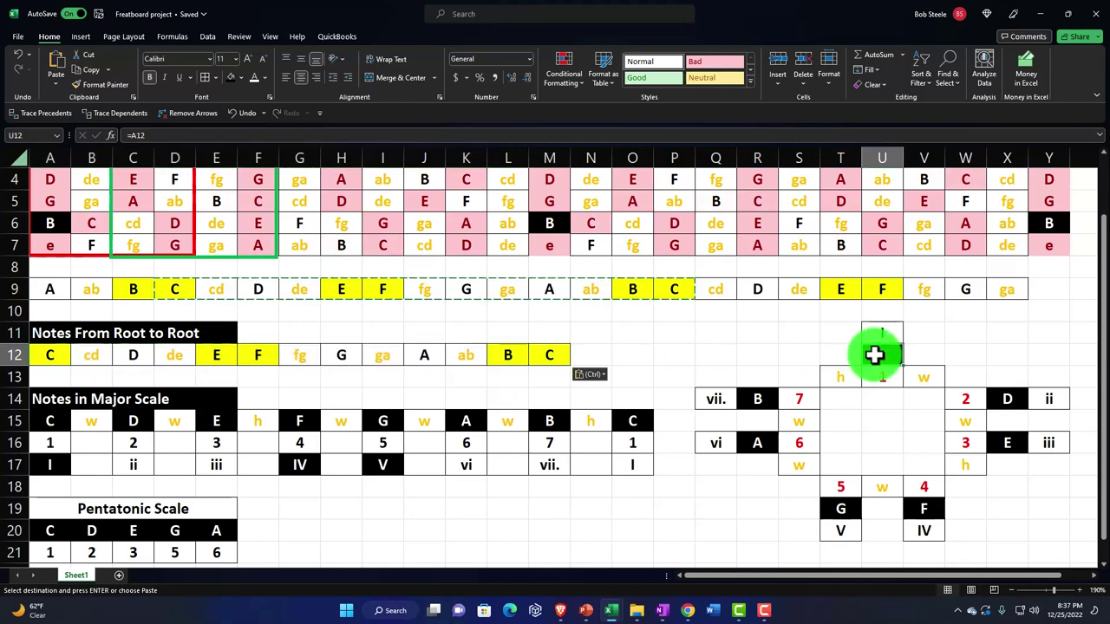
{"action": "key", "text": "Right"}
{"action": "key", "text": "Right"}
{"action": "key", "text": "Right"}
{"action": "key", "text": "Down"}
{"action": "key", "text": "Down"}
{"action": "key", "text": "Down"}
{"action": "key", "text": "Down"}
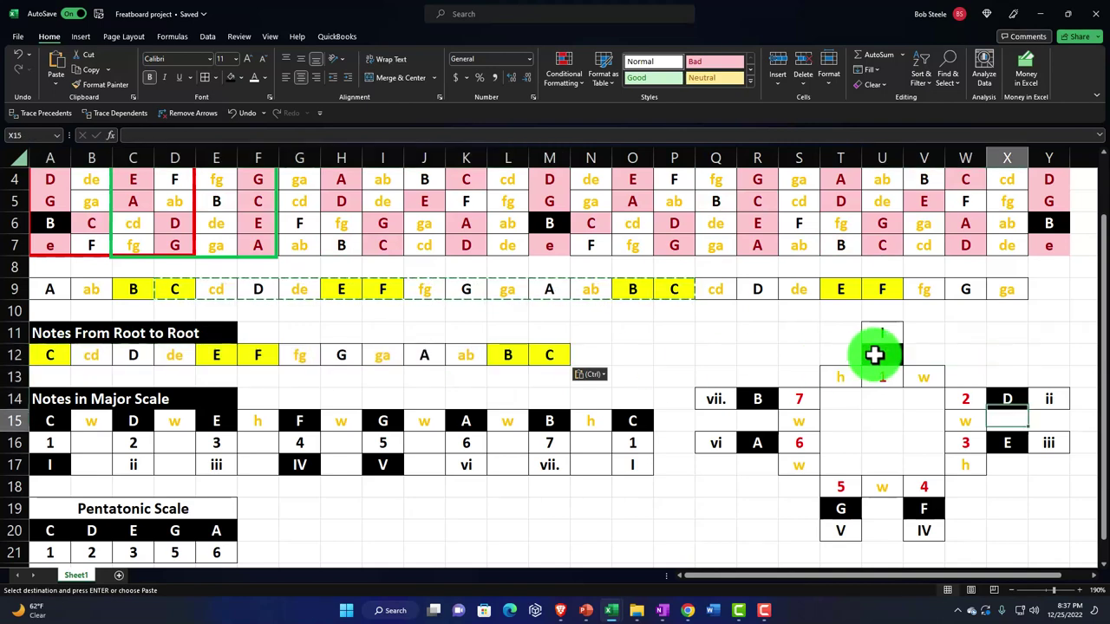
{"action": "key", "text": "Down"}
{"action": "key", "text": "Down"}
{"action": "key", "text": "Down"}
{"action": "key", "text": "Left"}
{"action": "key", "text": "Left"}
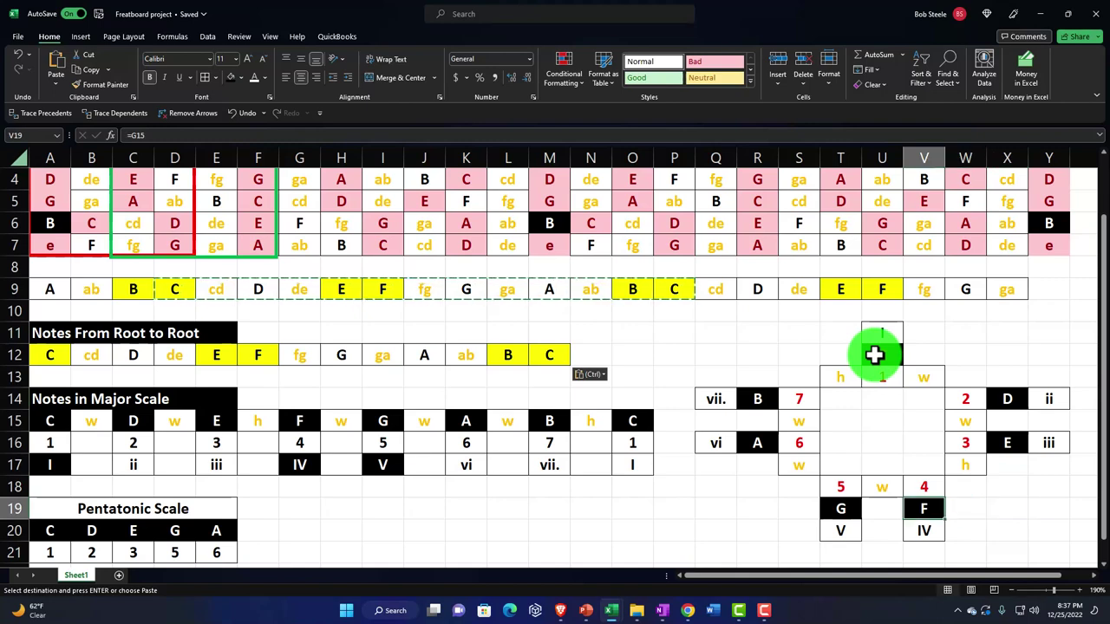
{"action": "key", "text": "Left"}
{"action": "key", "text": "Left"}
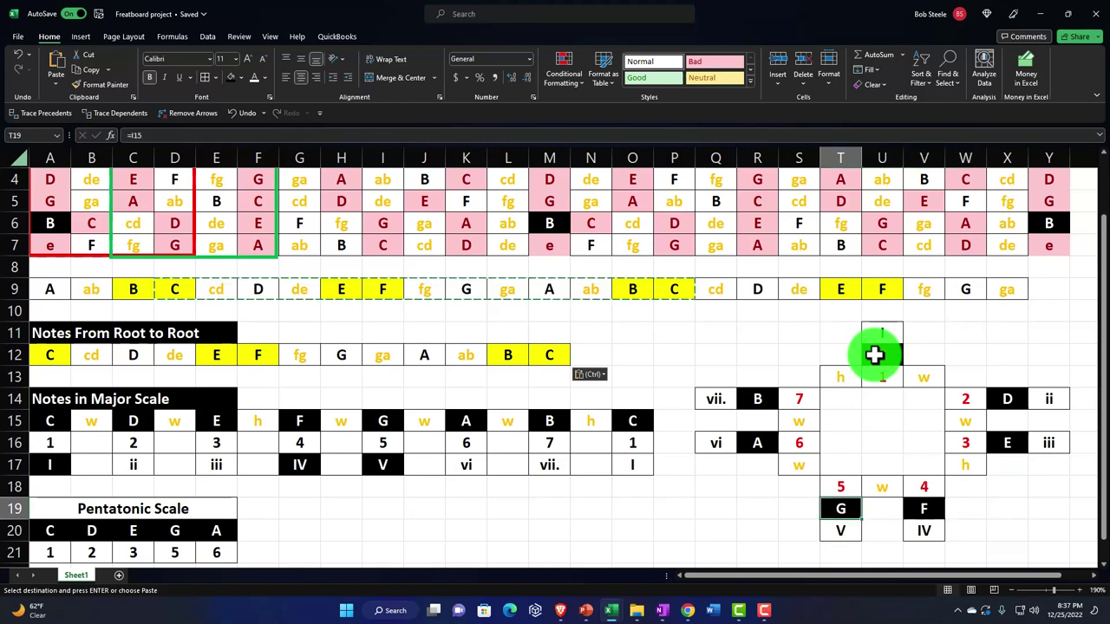
{"action": "key", "text": "Left"}
{"action": "key", "text": "Left"}
{"action": "key", "text": "Up"}
{"action": "key", "text": "Up"}
{"action": "key", "text": "Up"}
{"action": "key", "text": "Up"}
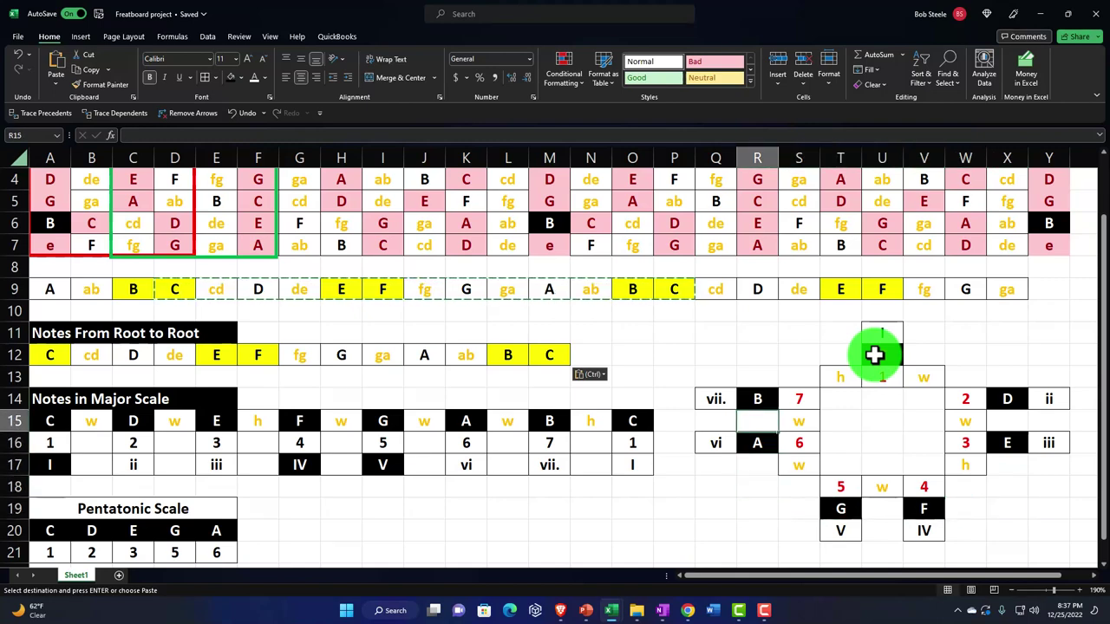
{"action": "key", "text": "Up"}
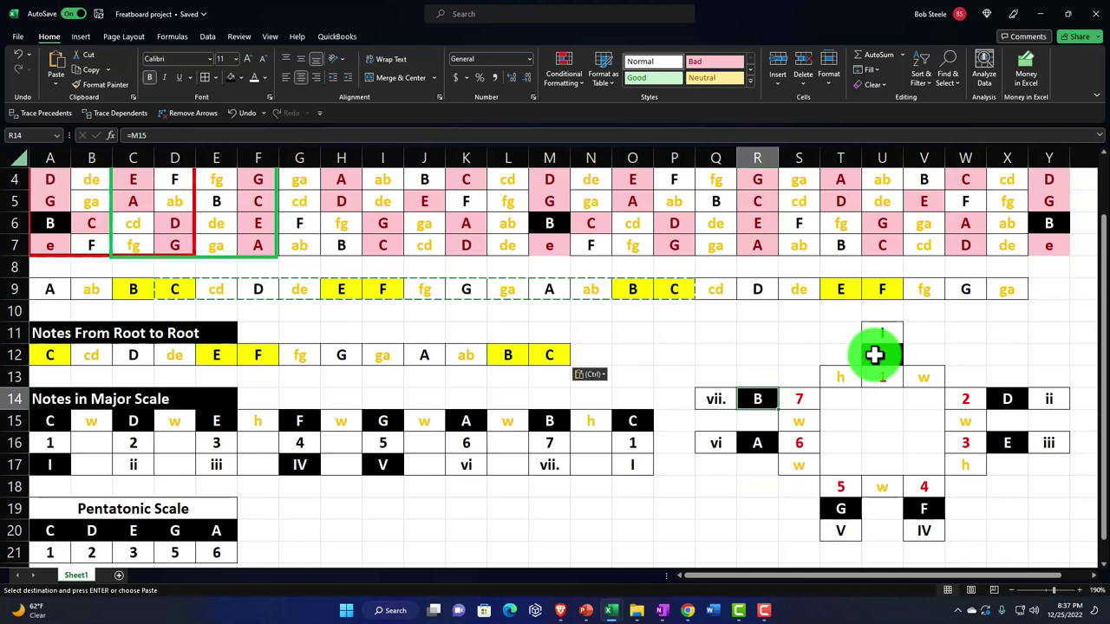
{"action": "key", "text": "Right"}
{"action": "key", "text": "Right"}
{"action": "key", "text": "Right"}
{"action": "key", "text": "Right"}
{"action": "key", "text": "Right"}
{"action": "key", "text": "Right"}
{"action": "key", "text": "Right"}
{"action": "key", "text": "Right"}
{"action": "key", "text": "Right"}
{"action": "key", "text": "Right"}
{"action": "key", "text": "Right"}
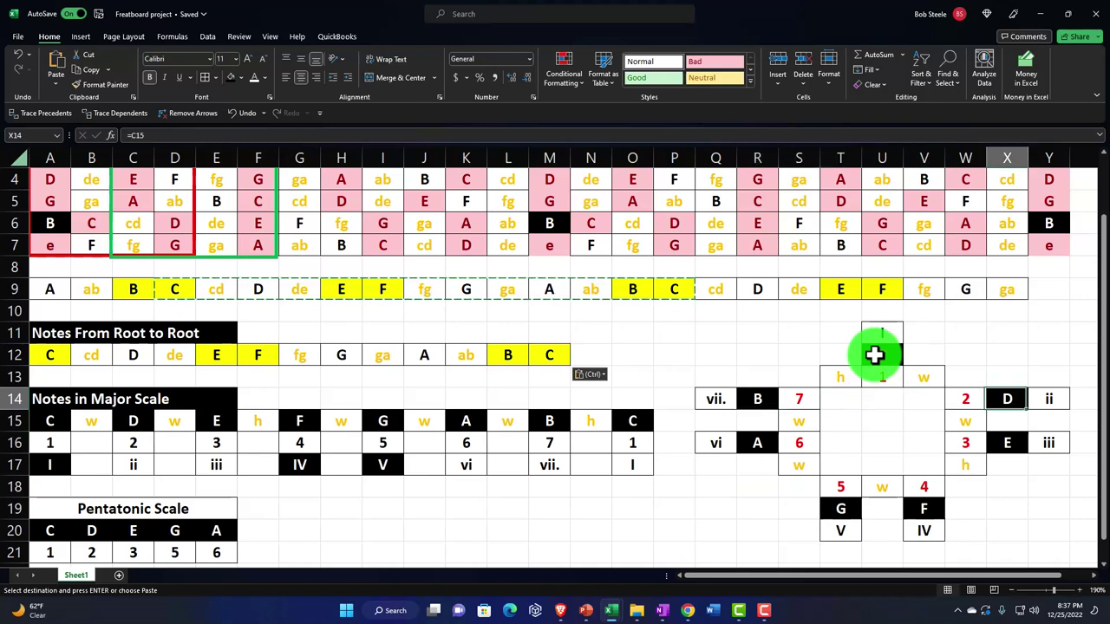
{"action": "key", "text": "Right"}
{"action": "key", "text": "Right"}
{"action": "key", "text": "Right"}
{"action": "key", "text": "Right"}
{"action": "key", "text": "Right"}
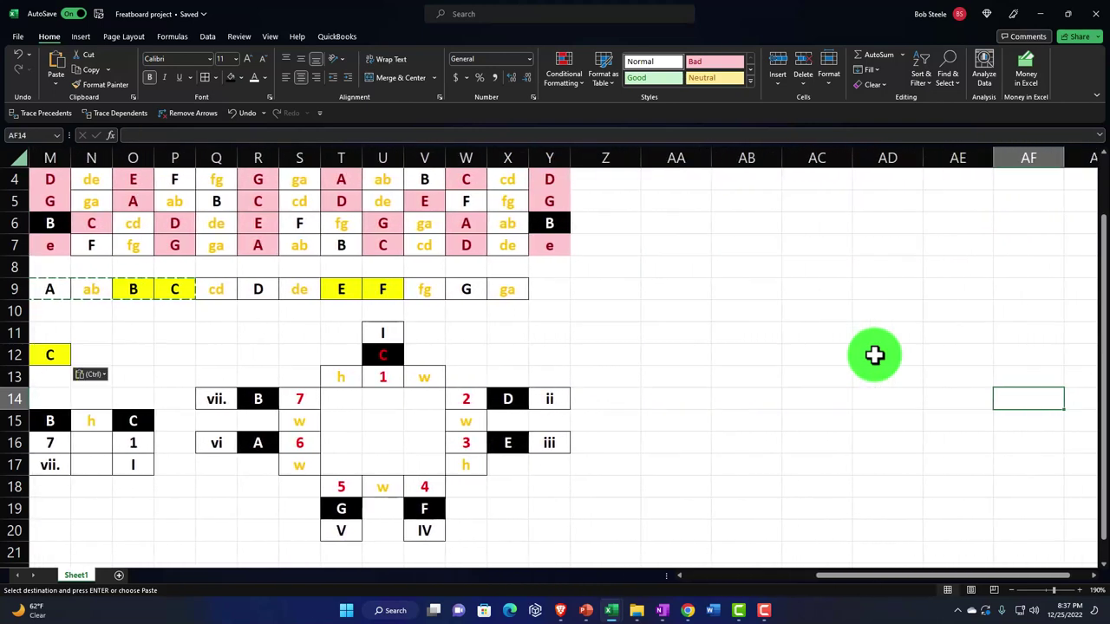
{"action": "key", "text": "Left"}
{"action": "key", "text": "Left"}
{"action": "key", "text": "Left"}
{"action": "key", "text": "Left"}
{"action": "key", "text": "Left"}
{"action": "key", "text": "Left"}
{"action": "key", "text": "Left"}
{"action": "key", "text": "Left"}
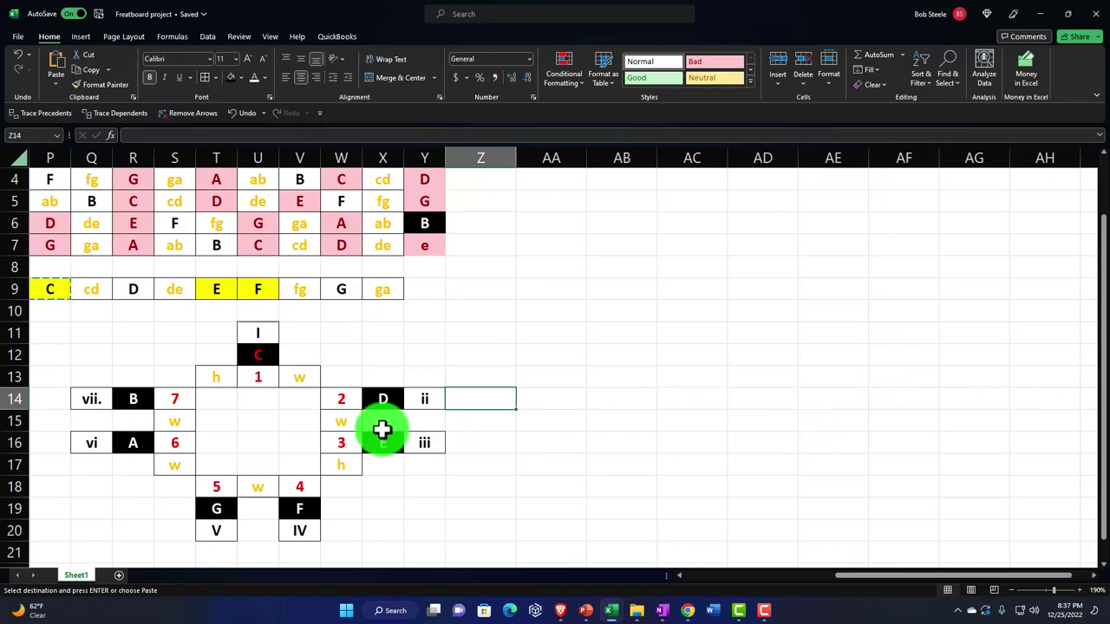
{"action": "scroll", "coordinate": [377, 430], "scroll_direction": "left", "scroll_amount": 4}
{"action": "scroll", "coordinate": [376, 431], "scroll_direction": "up", "scroll_amount": 1}
Narrow column Z to a 3.00-wide spacer beside the circle diagram
{"action": "scroll", "coordinate": [534, 441], "scroll_direction": "up", "scroll_amount": 1}
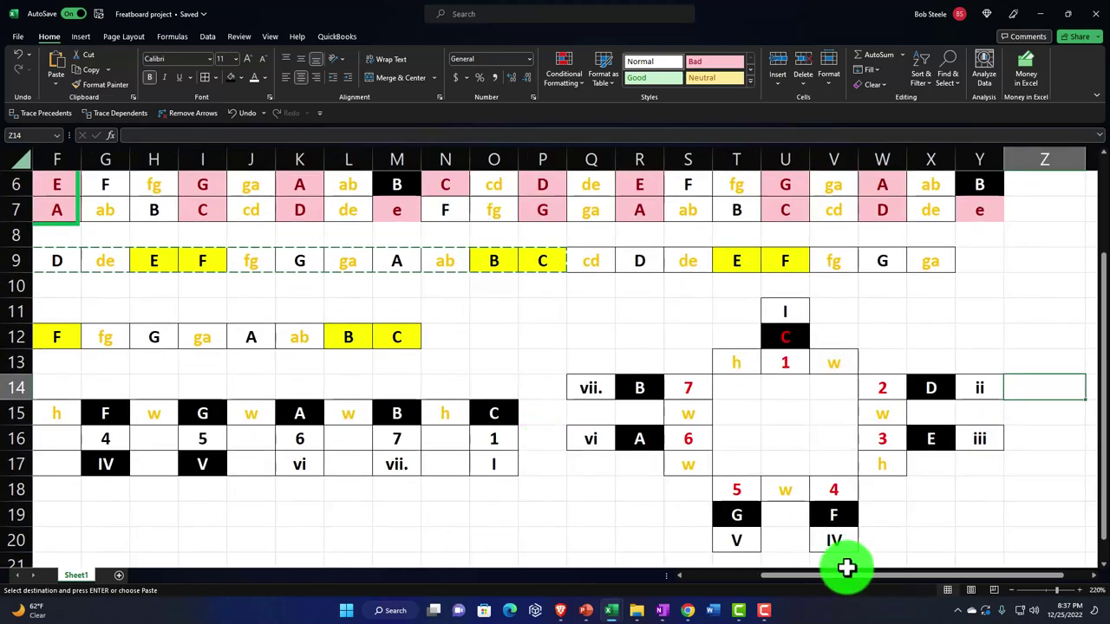
{"action": "scroll", "coordinate": [850, 578], "scroll_direction": "right", "scroll_amount": 2}
{"action": "scroll", "coordinate": [957, 533], "scroll_direction": "up", "scroll_amount": 2}
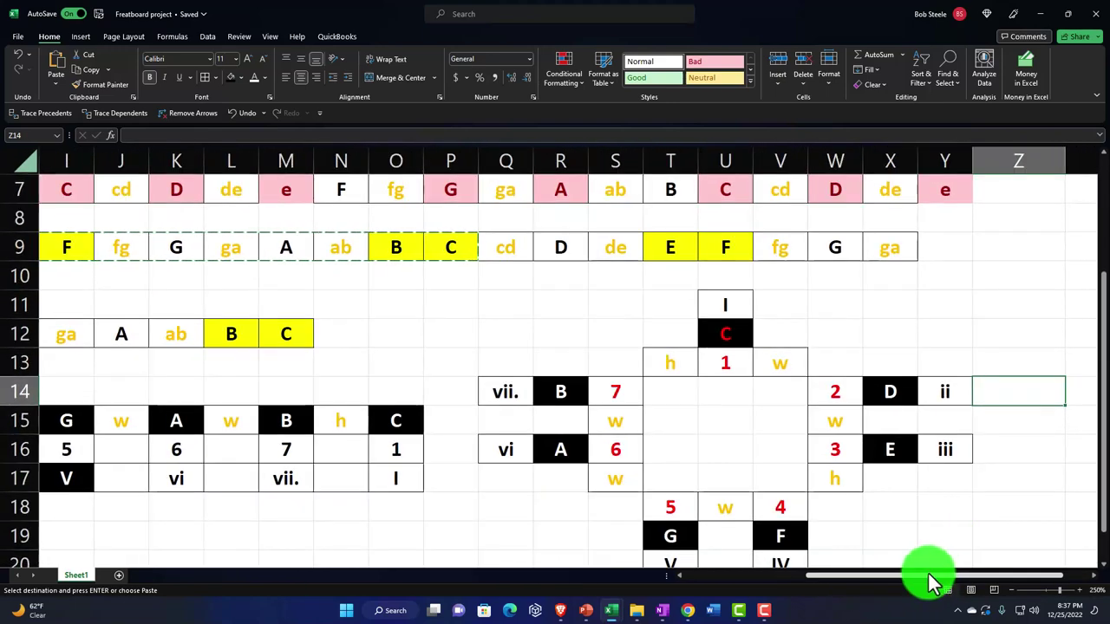
{"action": "scroll", "coordinate": [1052, 580], "scroll_direction": "right", "scroll_amount": 2}
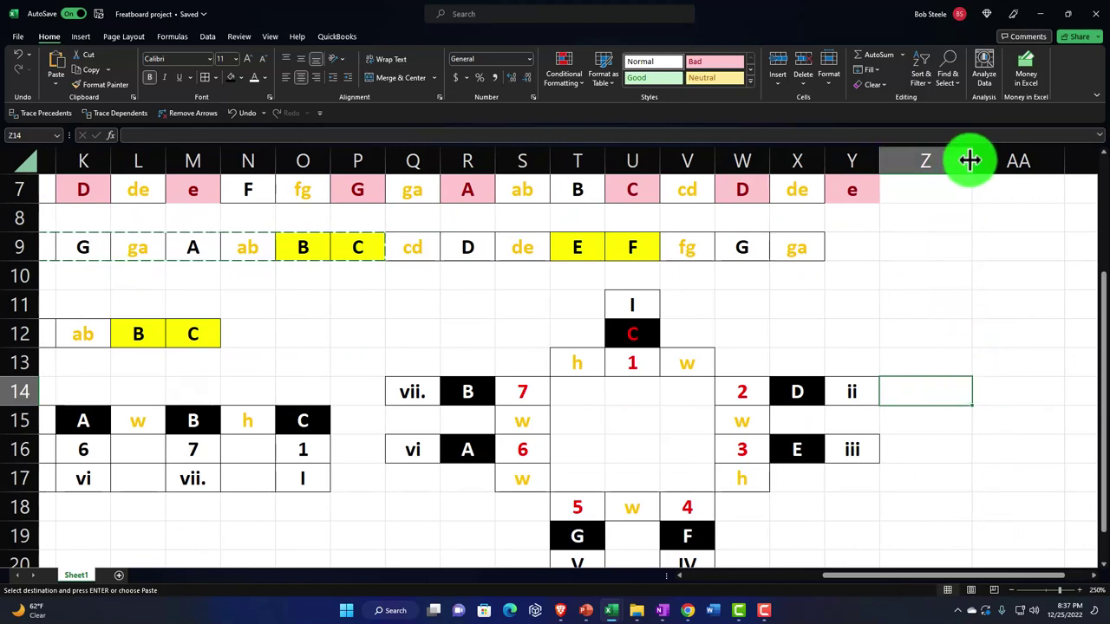
{"action": "left_click_drag", "start_coordinate": [969, 160], "coordinate": [894, 175]}
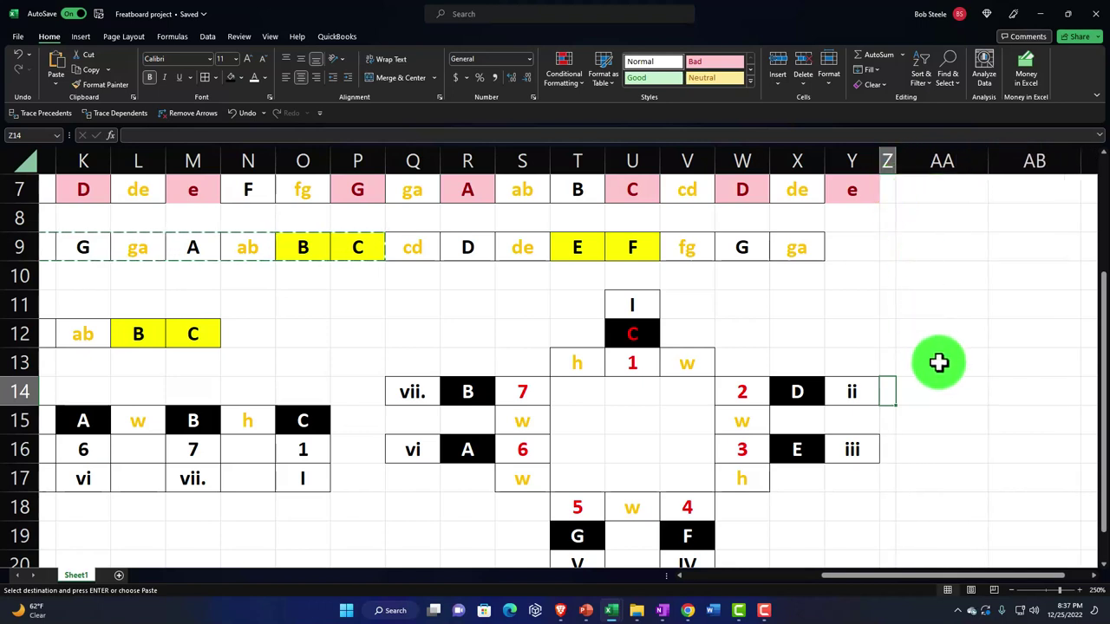
{"action": "left_click", "coordinate": [932, 336]}
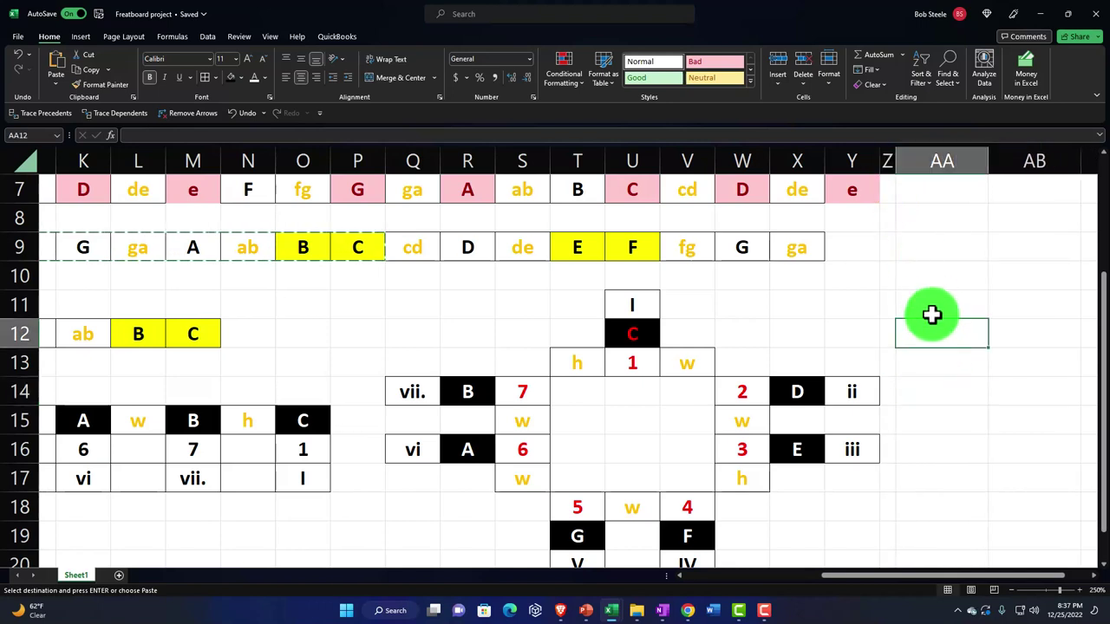
{"action": "left_click", "coordinate": [933, 301]}
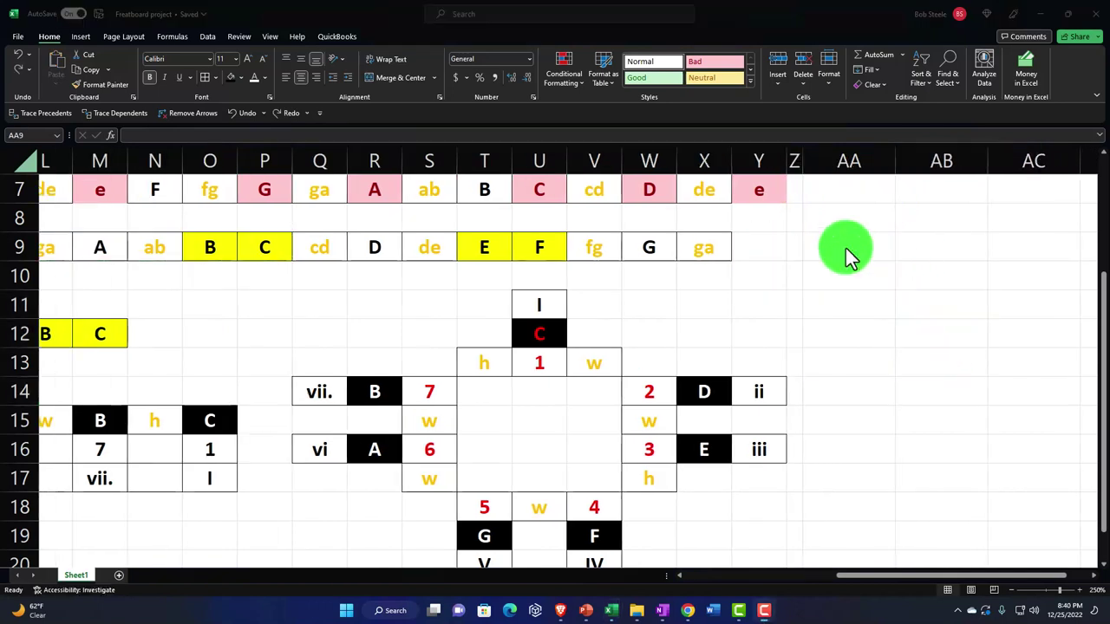
{"action": "left_click", "coordinate": [846, 249]}
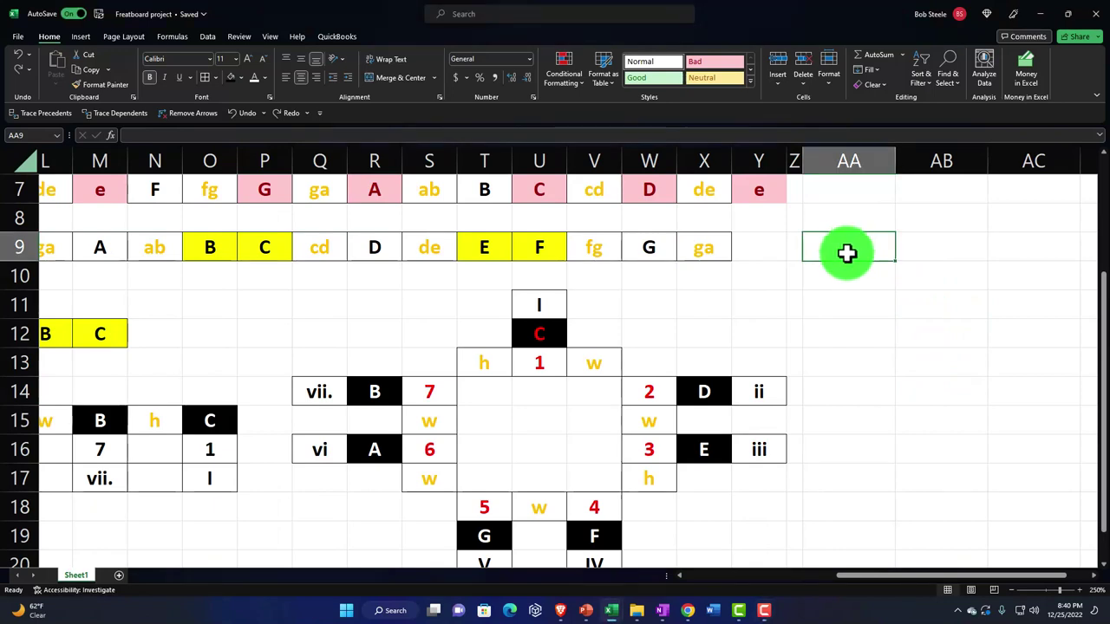
Enter the left-aligned title 'Major or Ionian' in AA9
{"action": "type", "text": "Major or Ion"}
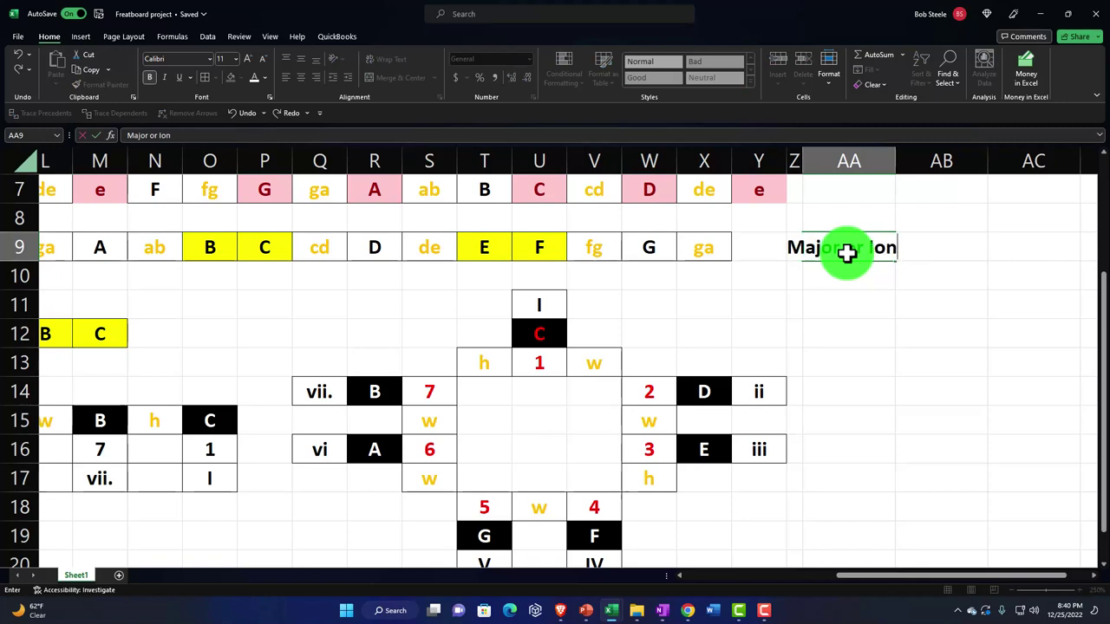
{"action": "type", "text": "ian"}
{"action": "key", "text": "Return"}
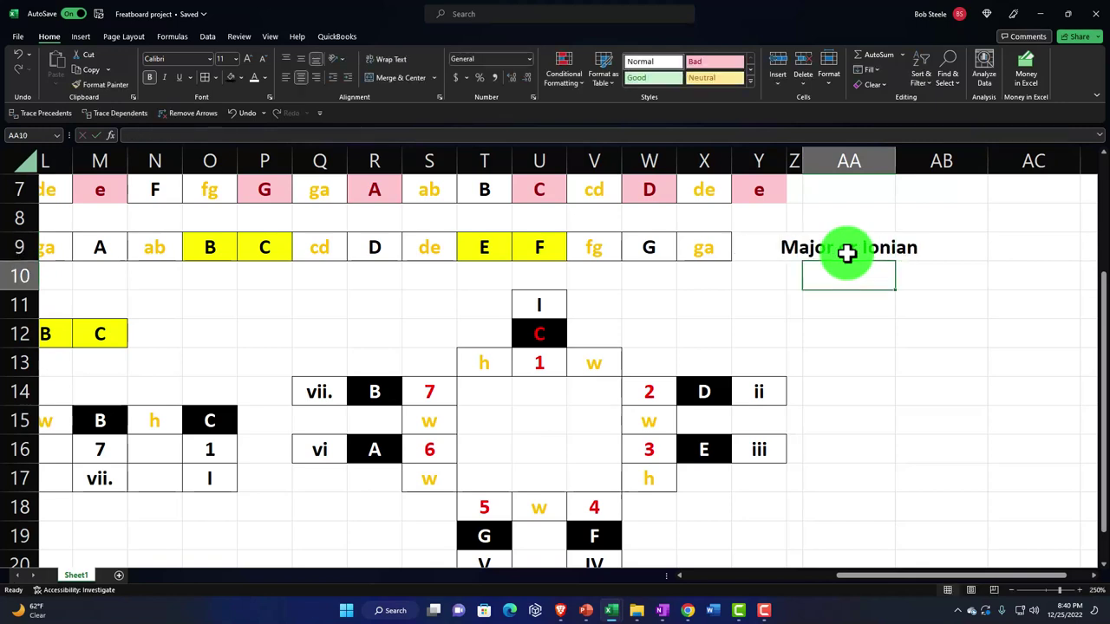
{"action": "left_click", "coordinate": [847, 252]}
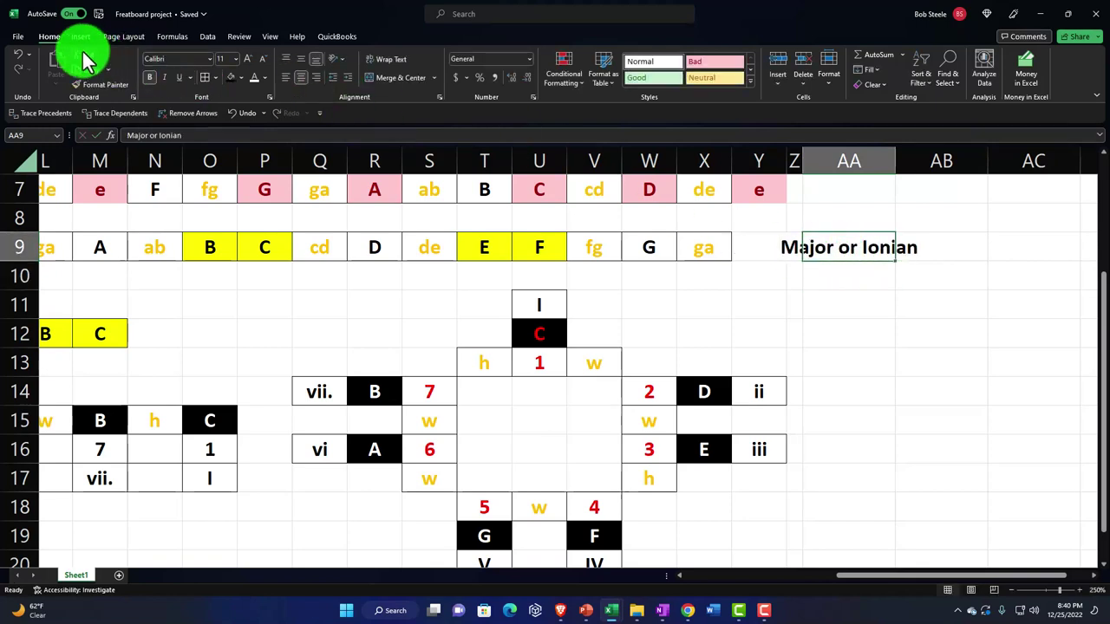
{"action": "left_click", "coordinate": [286, 77]}
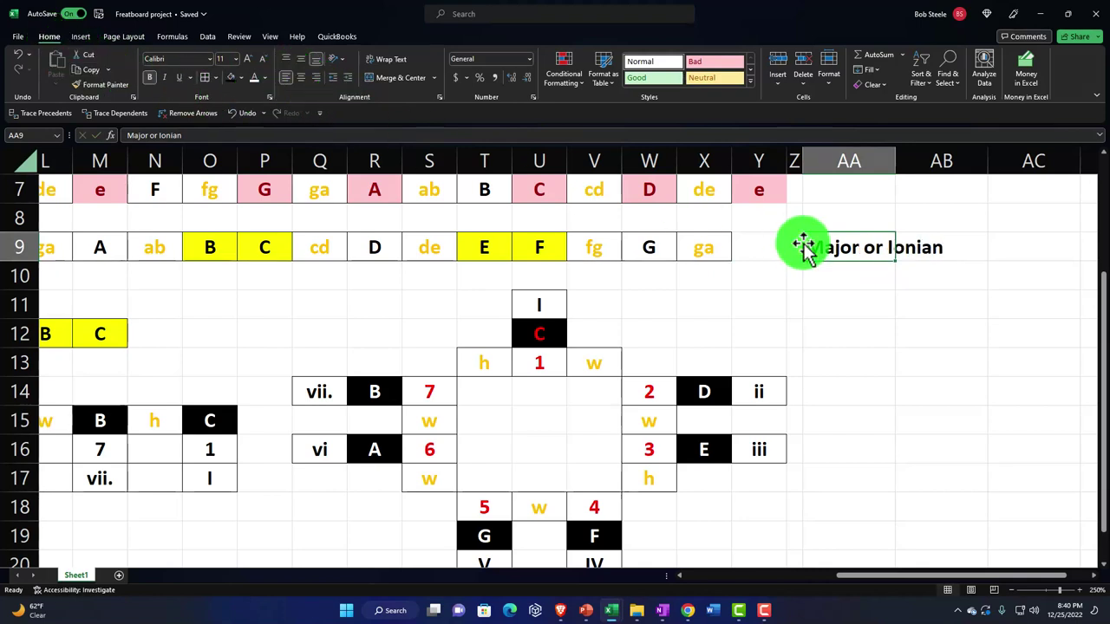
{"action": "key", "text": "Return"}
Add the 'Chords' heading and a row reading C, Major beneath it
{"action": "type", "text": "Chords"}
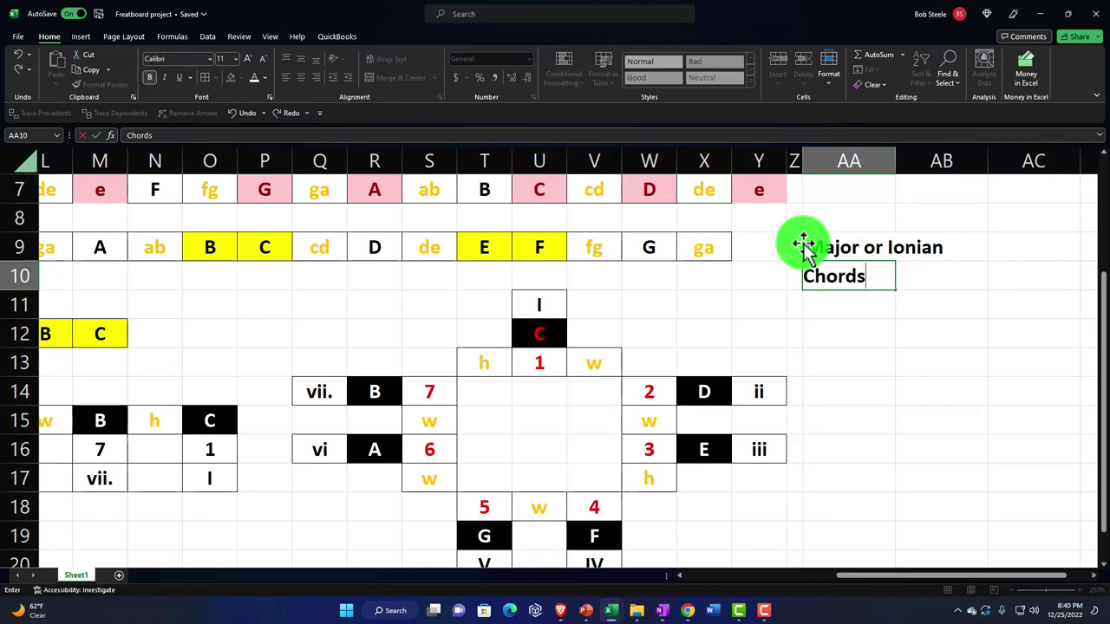
{"action": "key", "text": "Return"}
{"action": "type", "text": "C"}
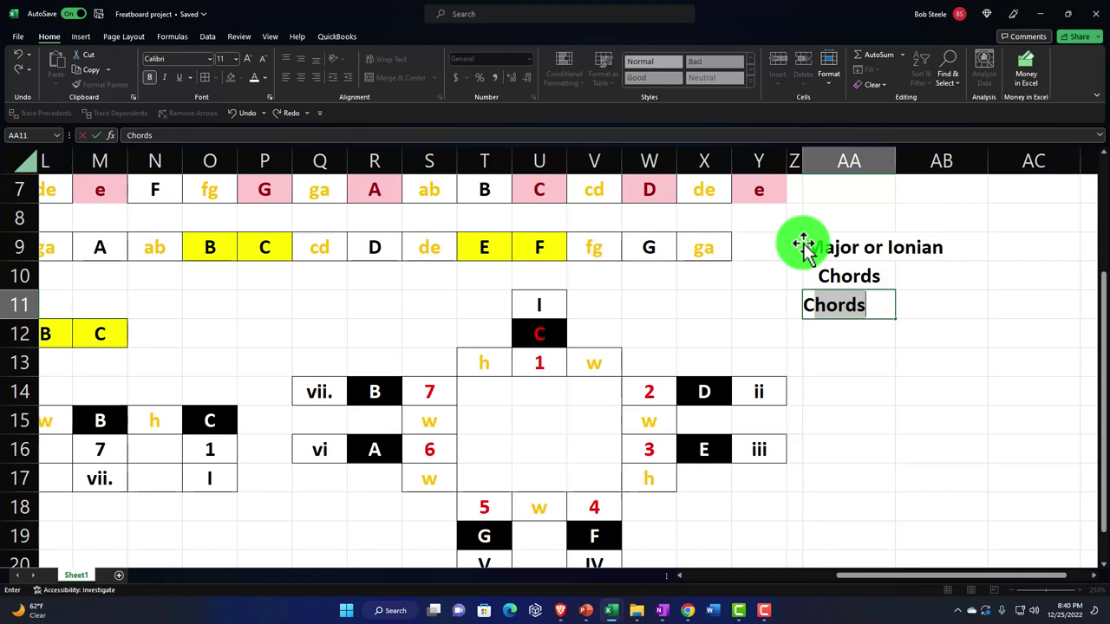
{"action": "key", "text": "BackSpace"}
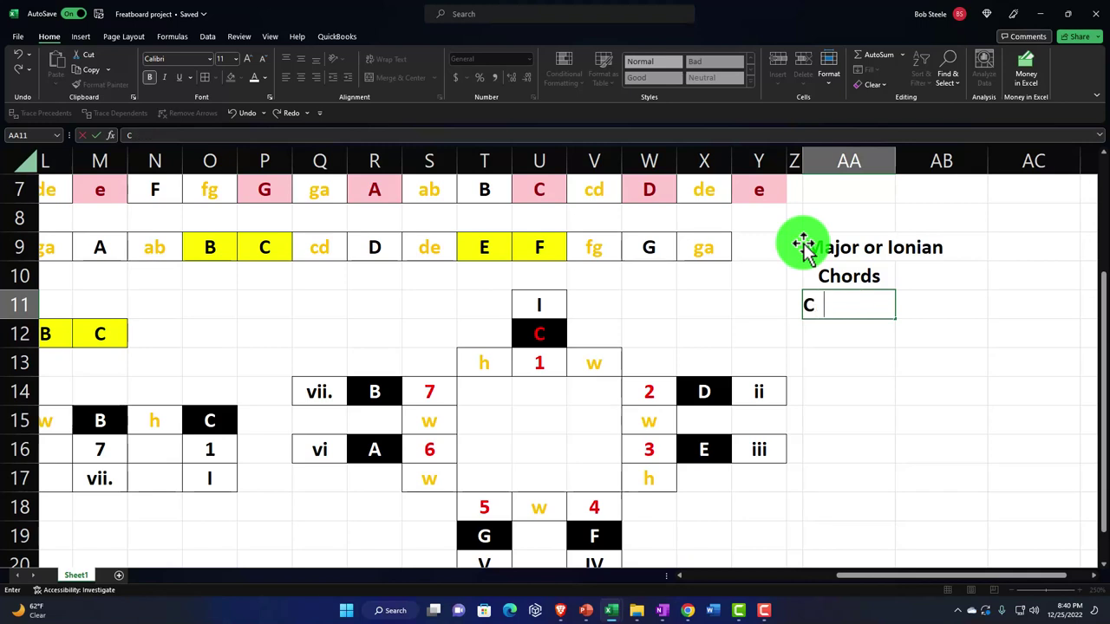
{"action": "key", "text": "Tab"}
{"action": "type", "text": "Ma"}
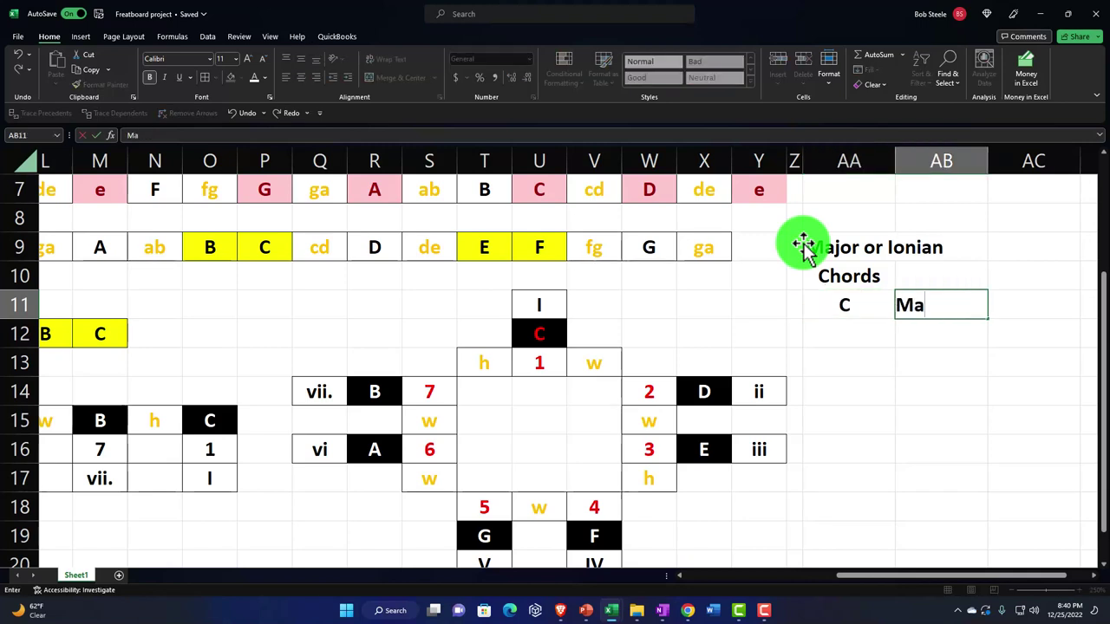
{"action": "key", "text": "Return"}
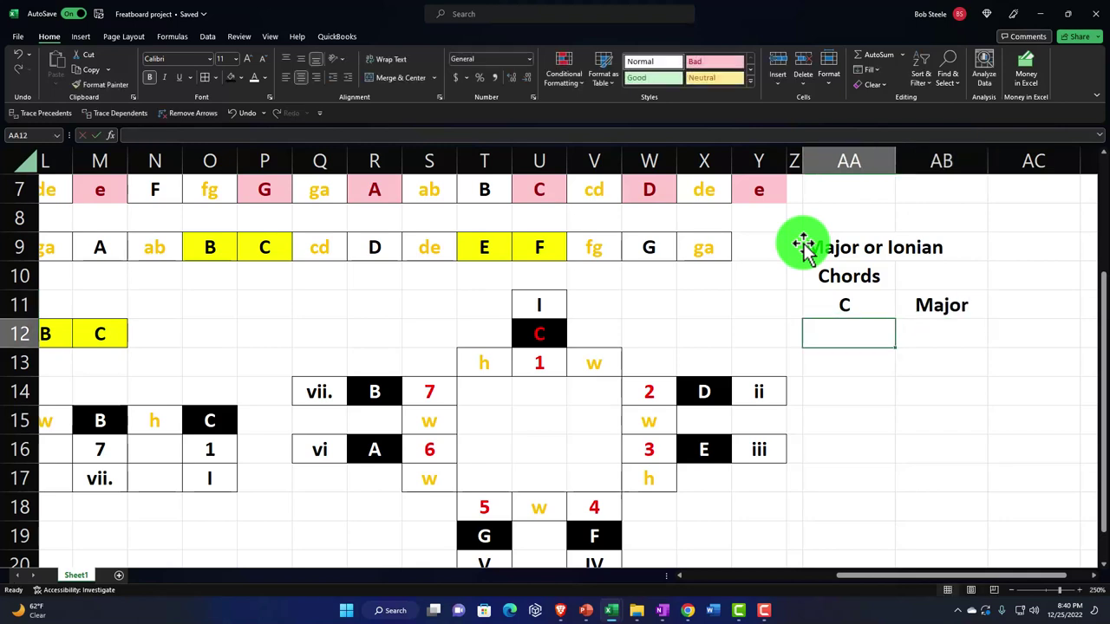
Narrow column AA to fit the chord letter and left-align the Chords heading
{"action": "left_click", "coordinate": [831, 254]}
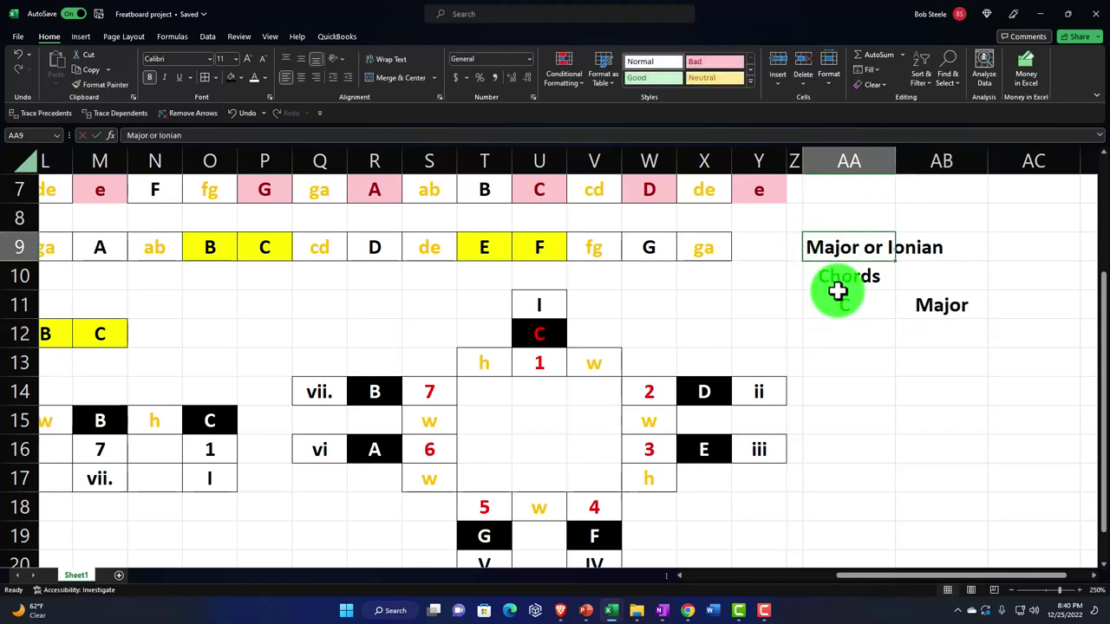
{"action": "left_click", "coordinate": [845, 302]}
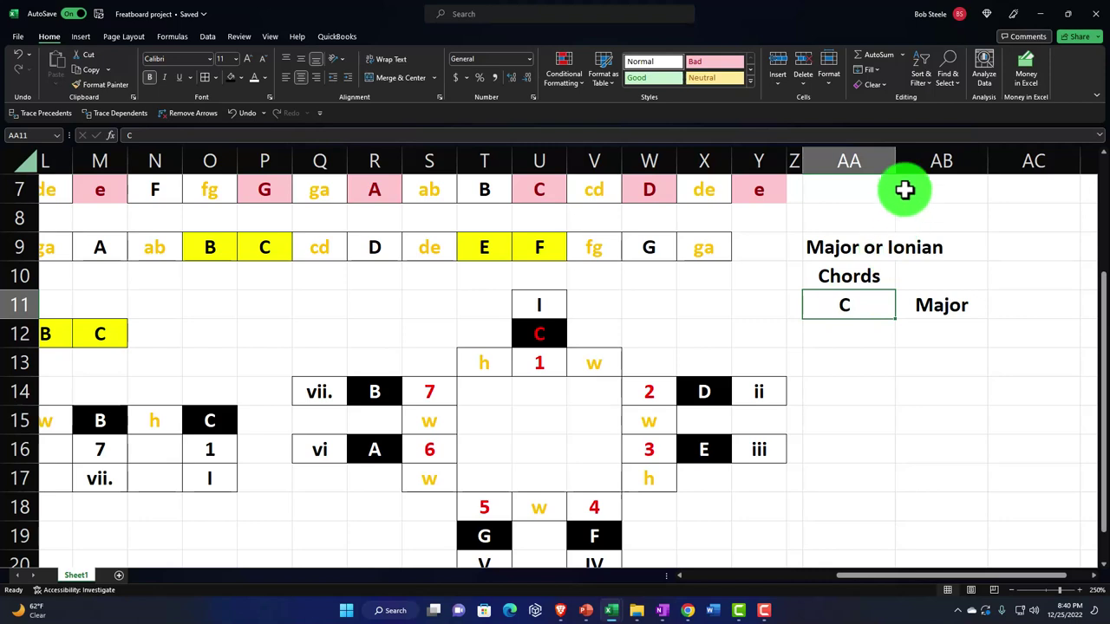
{"action": "left_click_drag", "start_coordinate": [893, 162], "coordinate": [853, 165]}
{"action": "left_click", "coordinate": [827, 273]}
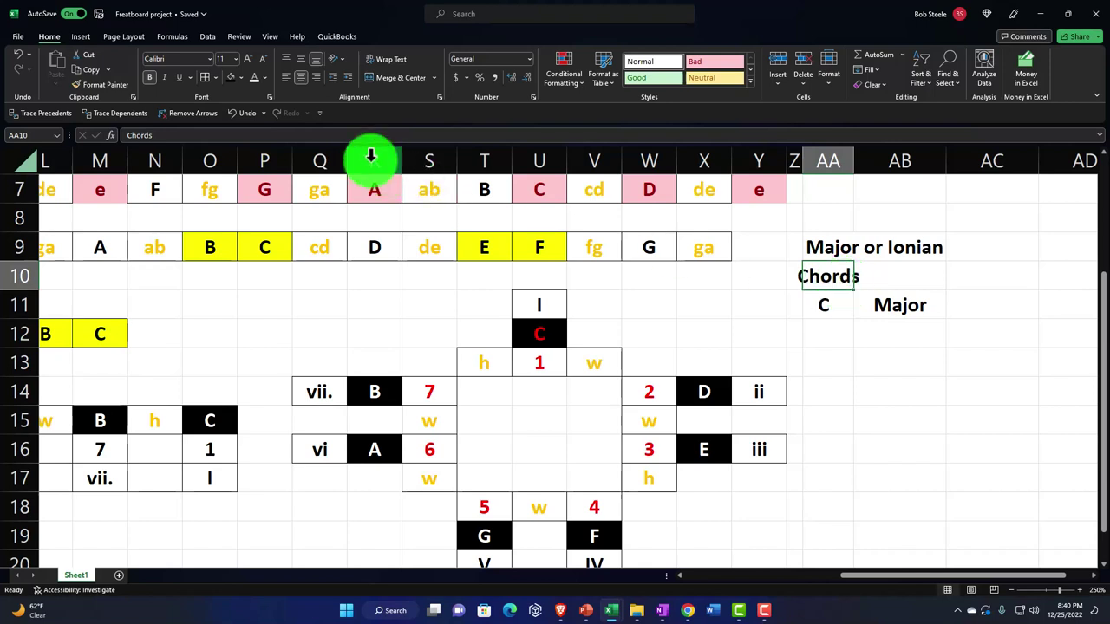
{"action": "left_click", "coordinate": [287, 78]}
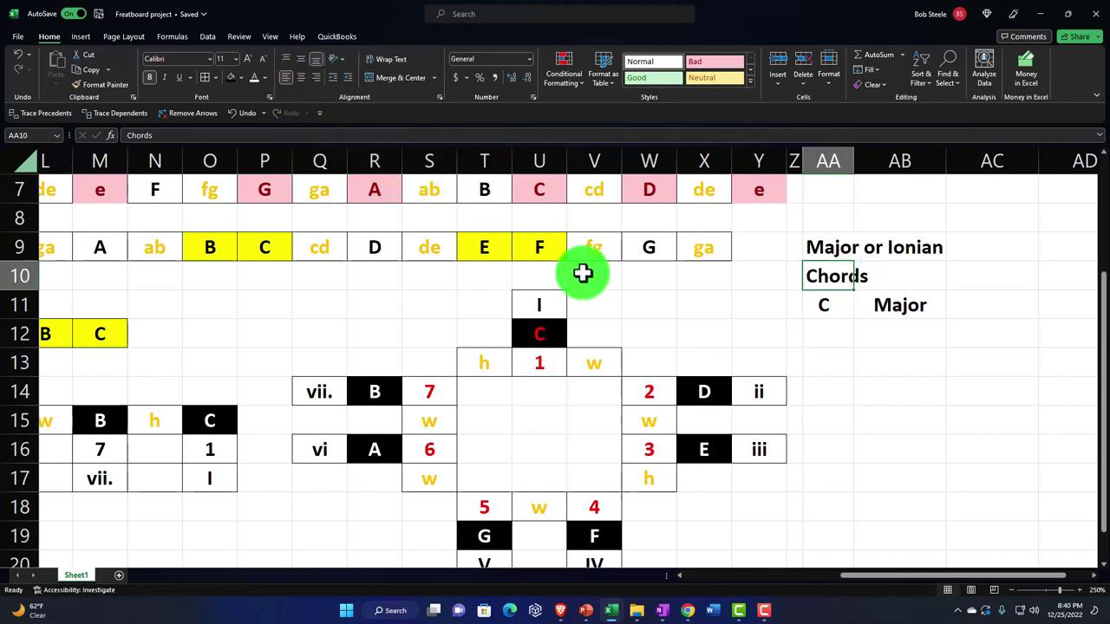
Add the 'Notes' heading and the degrees 1, 3, 5 in the C Major row
{"action": "left_click", "coordinate": [956, 277]}
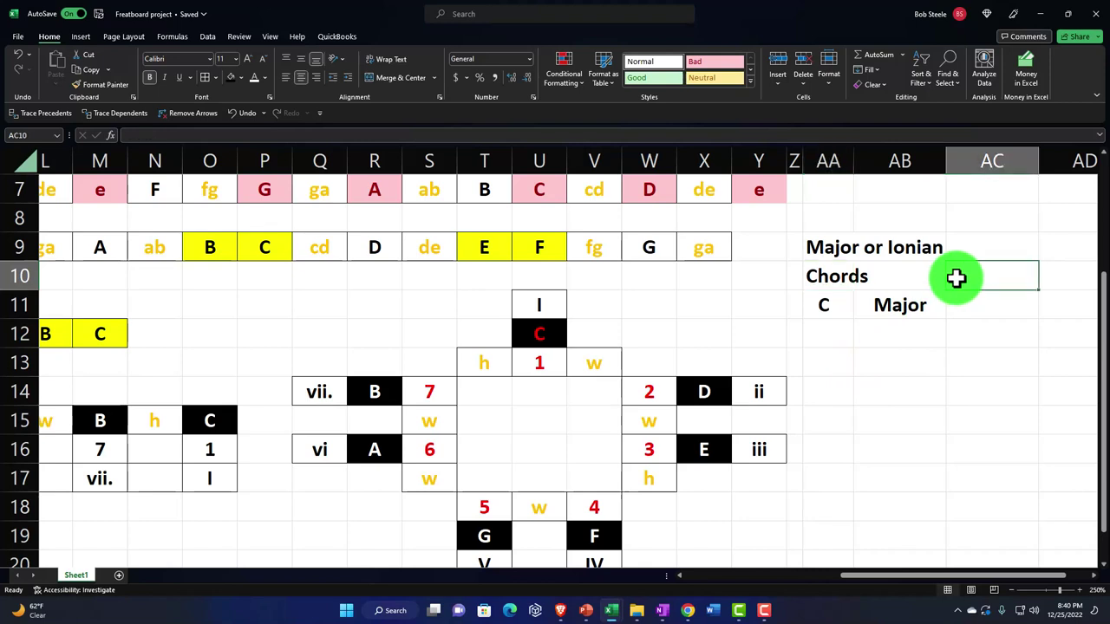
{"action": "type", "text": "Notes"}
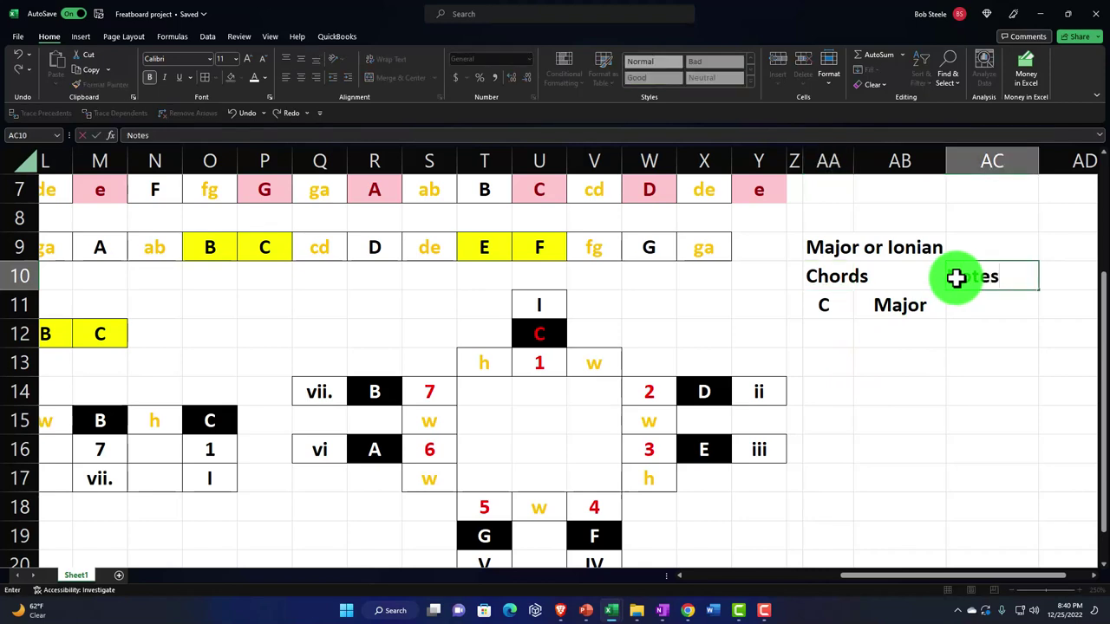
{"action": "key", "text": "Return"}
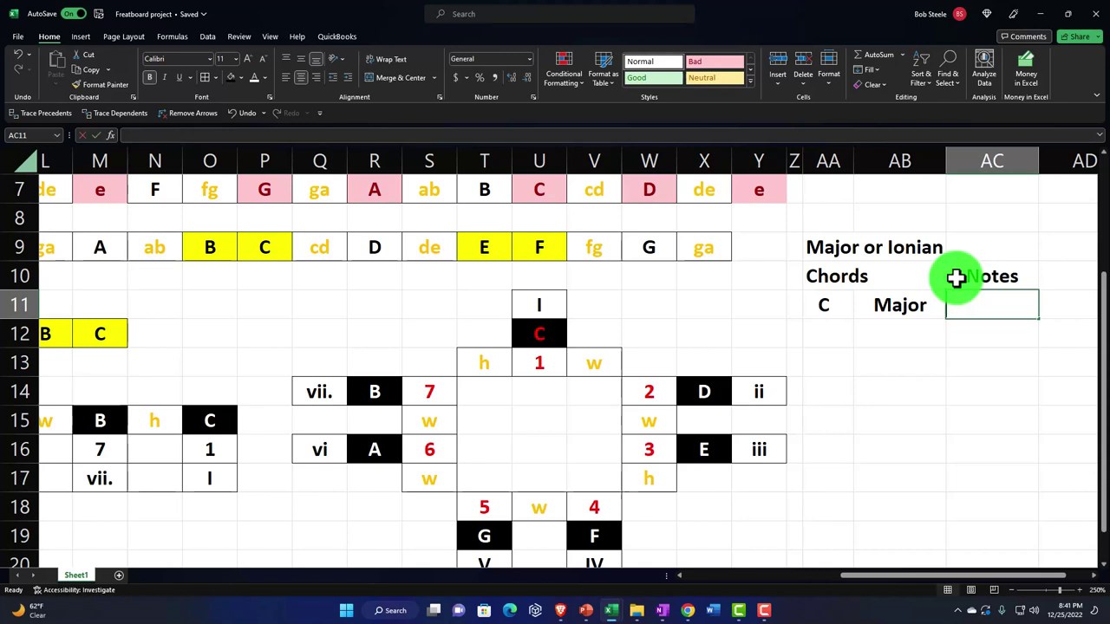
{"action": "type", "text": "1"}
{"action": "key", "text": "Tab"}
{"action": "type", "text": "3"}
{"action": "key", "text": "Tab"}
{"action": "type", "text": "5"}
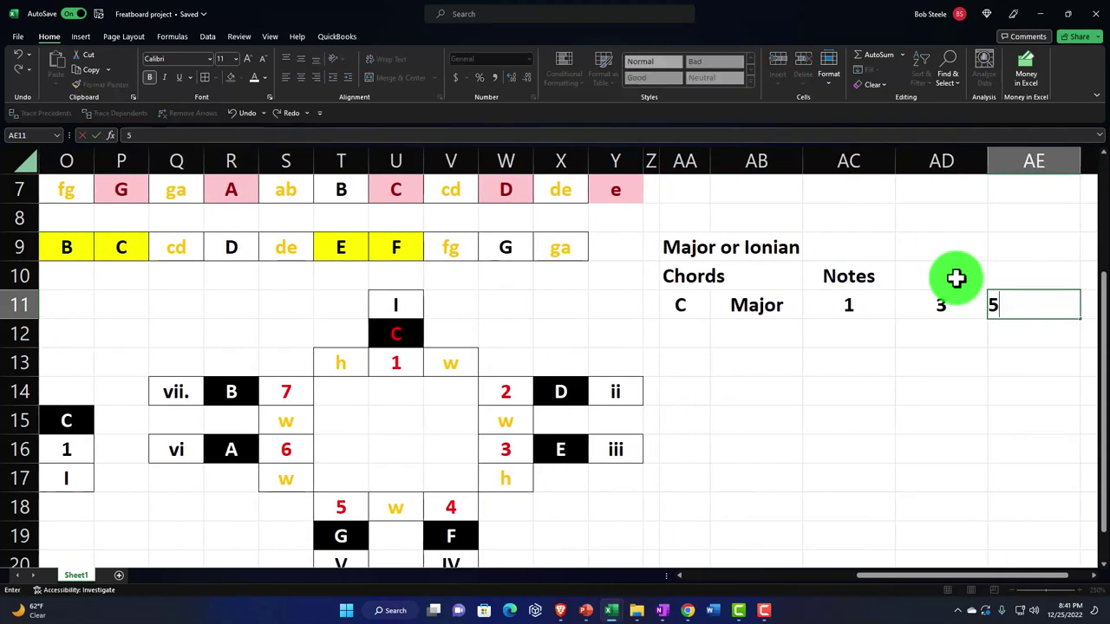
{"action": "key", "text": "Return"}
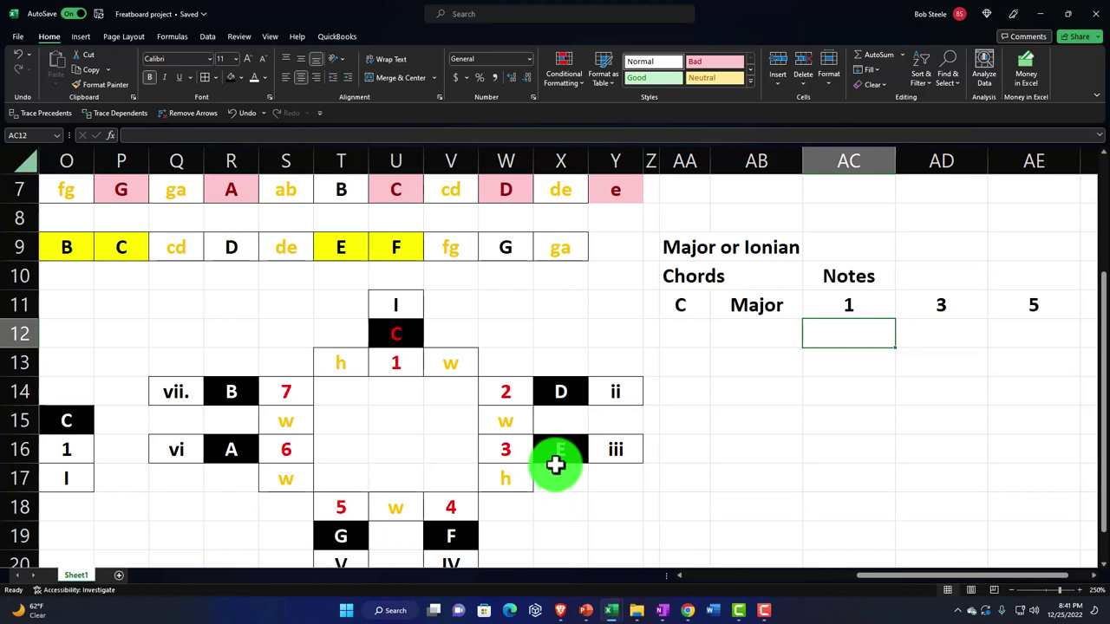
Narrow column AB to about 3.14 so 'Major' displays as 'Maj'
{"action": "left_click", "coordinate": [700, 277]}
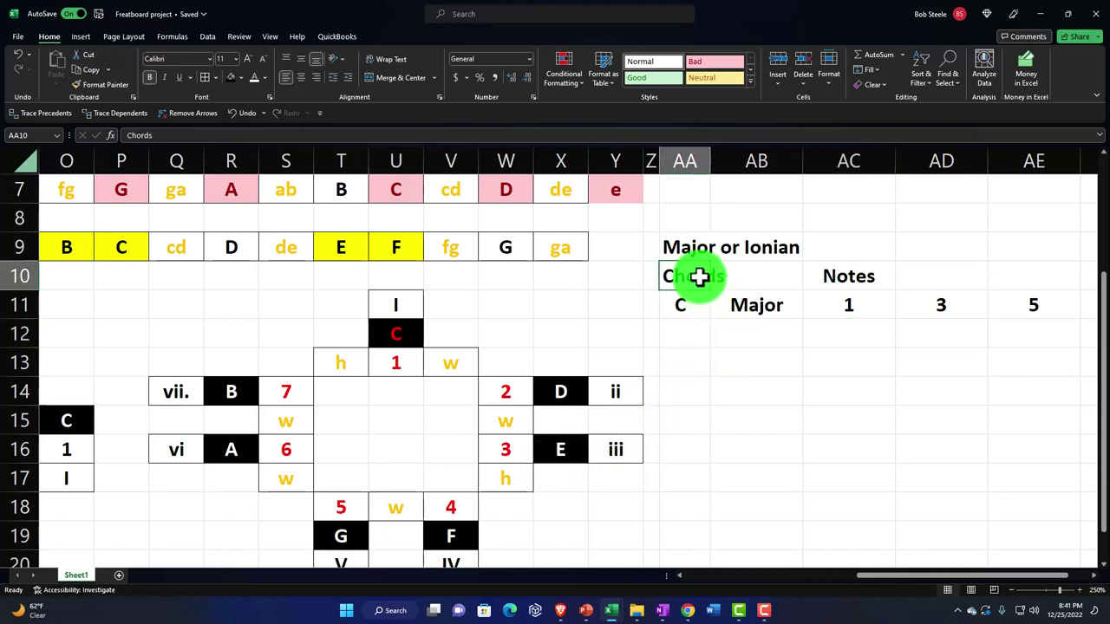
{"action": "left_click", "coordinate": [751, 276]}
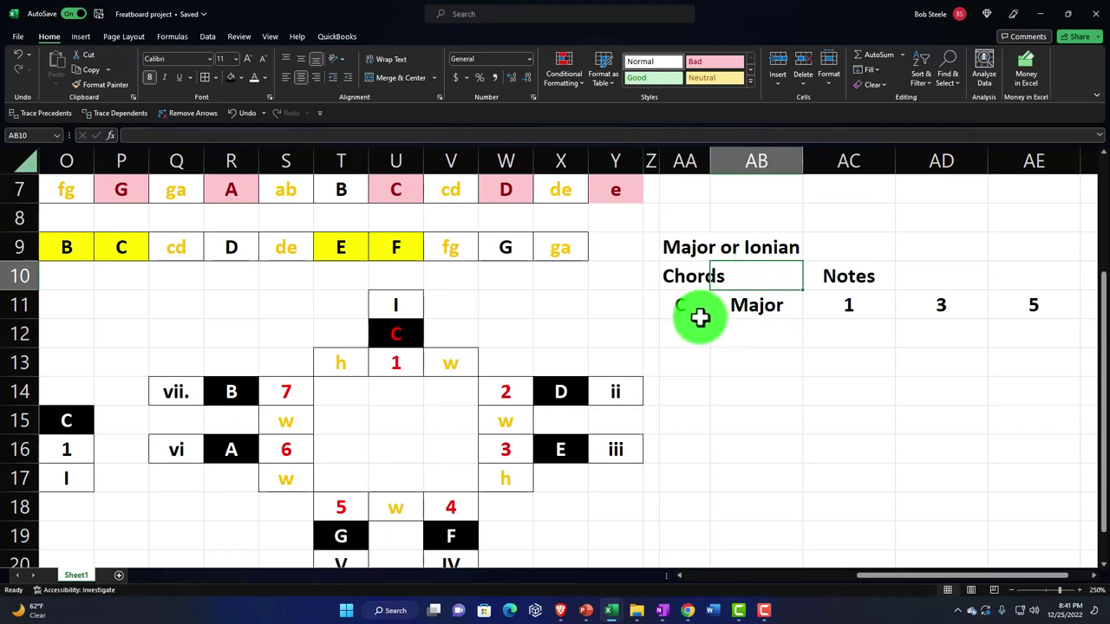
{"action": "left_click_drag", "start_coordinate": [803, 161], "coordinate": [766, 176]}
{"action": "left_click", "coordinate": [736, 304]}
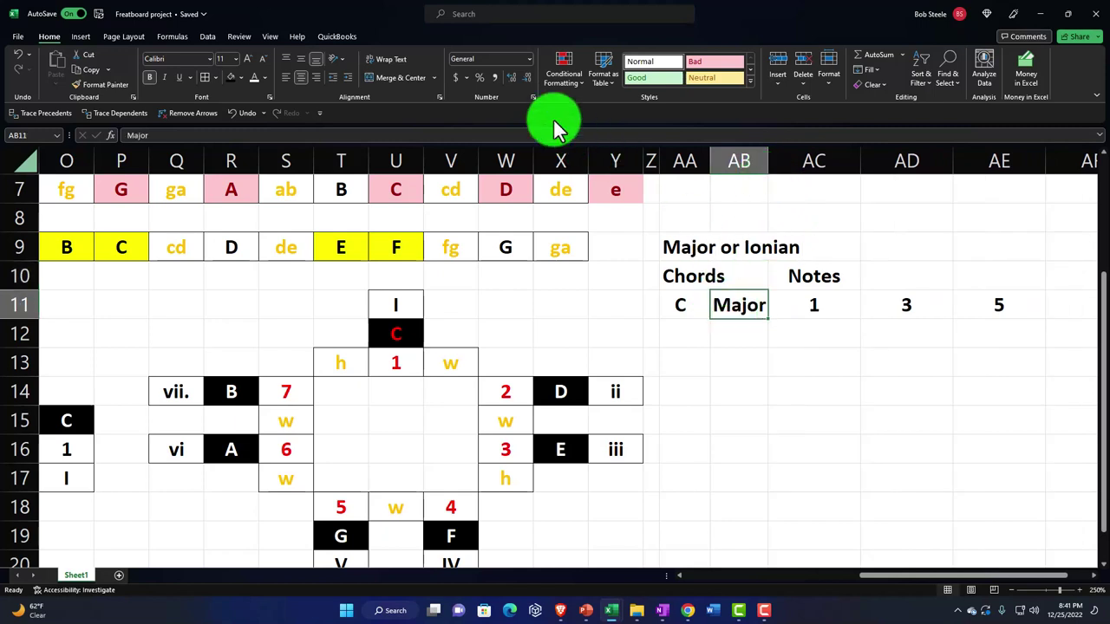
{"action": "left_click", "coordinate": [285, 79]}
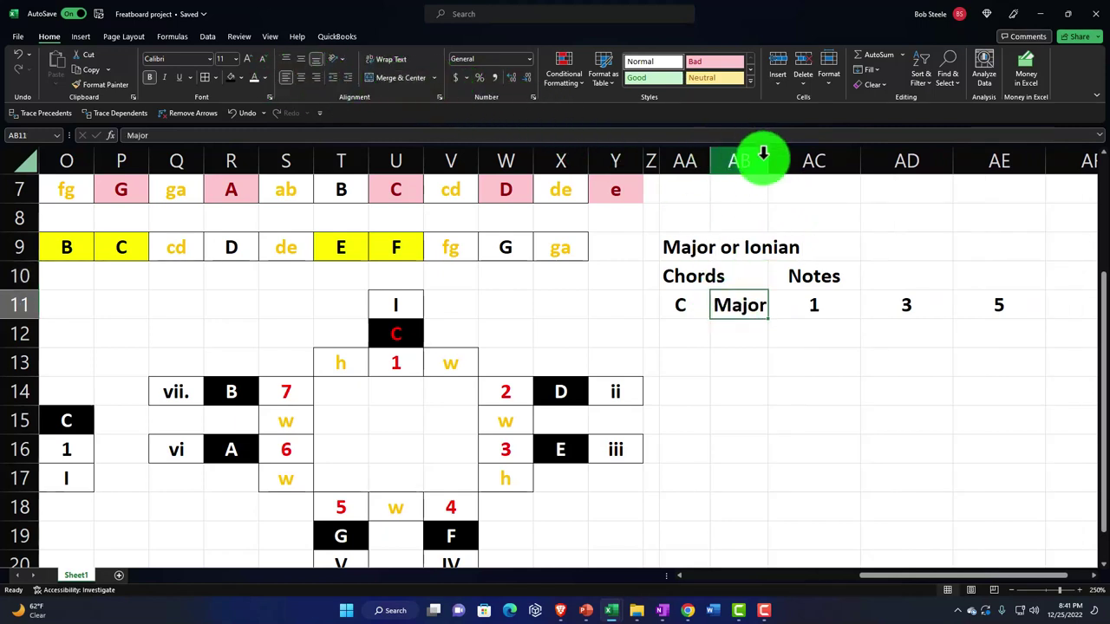
{"action": "left_click_drag", "start_coordinate": [769, 159], "coordinate": [747, 166]}
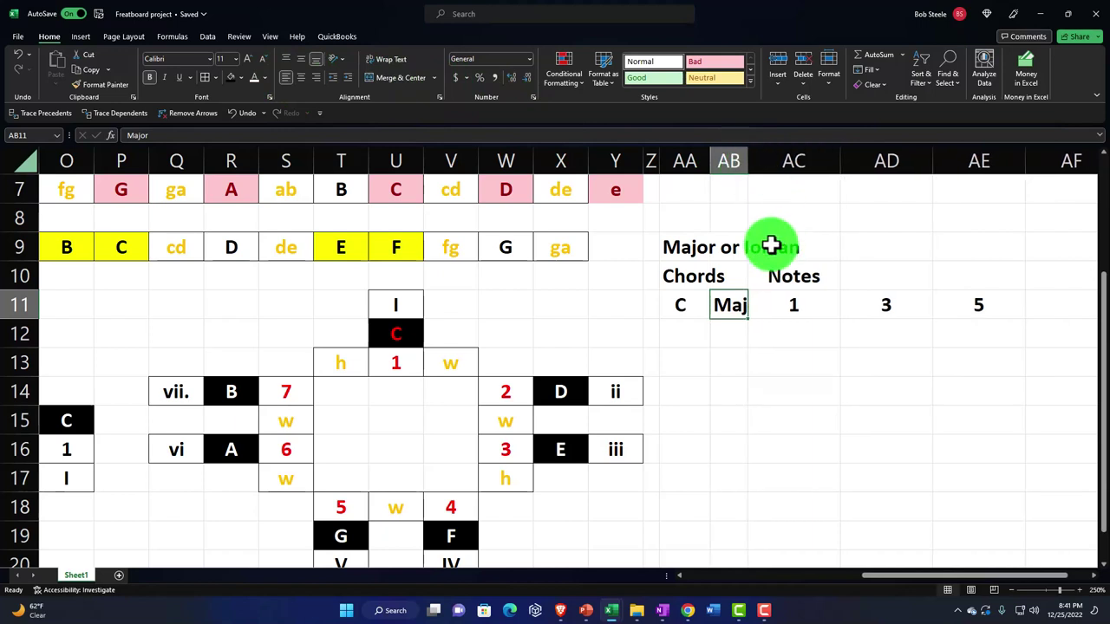
{"action": "left_click", "coordinate": [691, 334]}
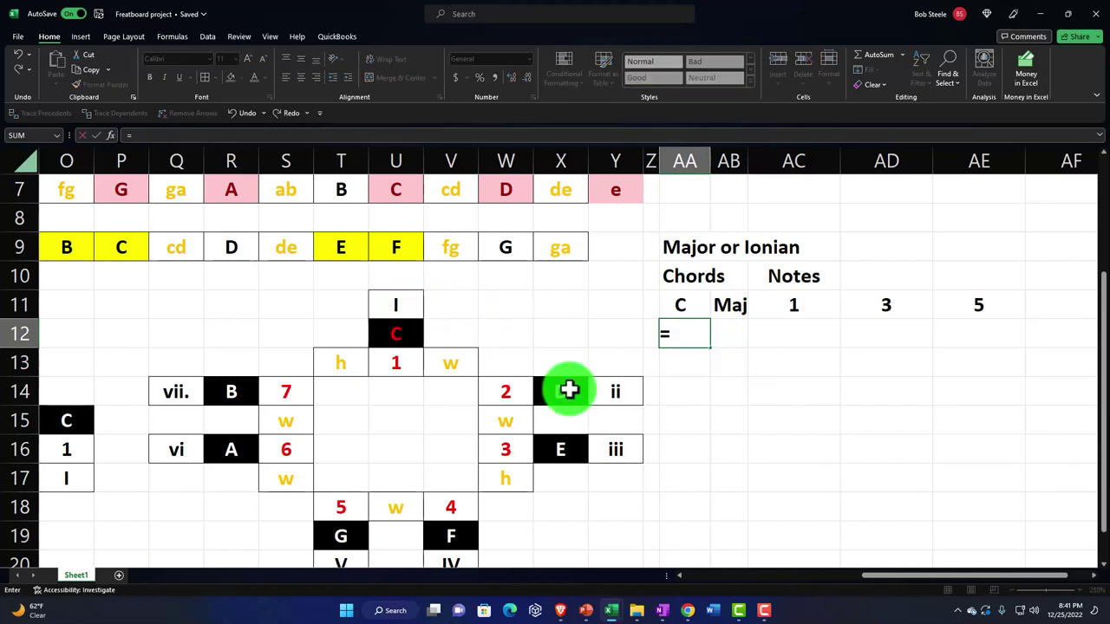
Link AA12:AA14 to the circle's numerals I, ii and iii (U11, Y14, Y16)
{"action": "key", "text": "Left"}
{"action": "key", "text": "Left"}
{"action": "key", "text": "Left"}
{"action": "key", "text": "Left"}
{"action": "key", "text": "Left"}
{"action": "key", "text": "Left"}
{"action": "key", "text": "Up"}
{"action": "key", "text": "Return"}
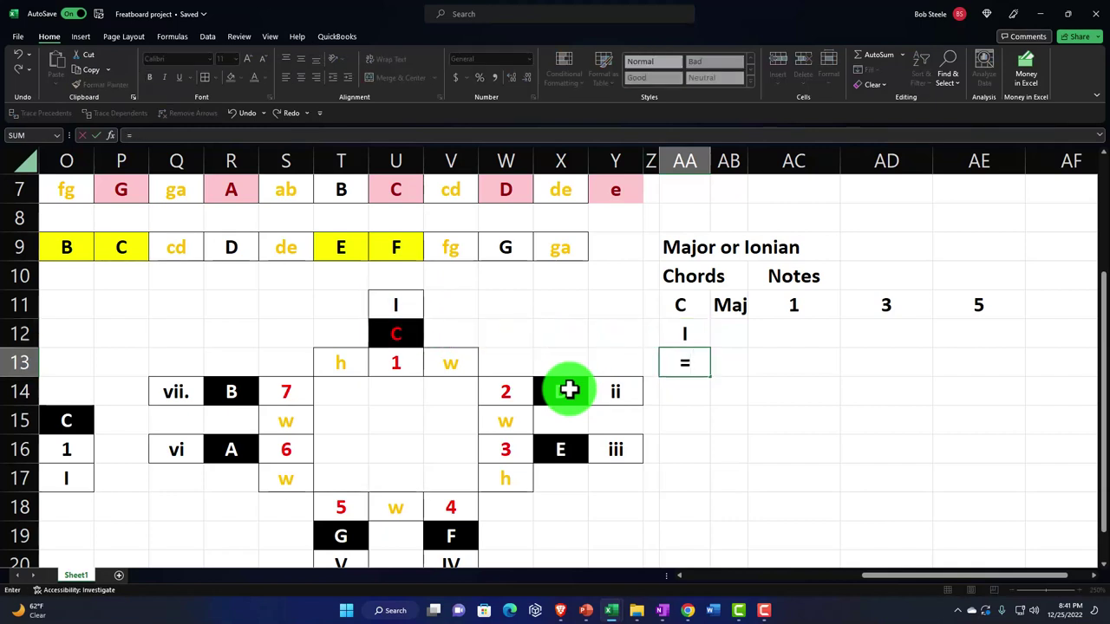
{"action": "type", "text": "="}
{"action": "key", "text": "Left"}
{"action": "key", "text": "Left"}
{"action": "key", "text": "Down"}
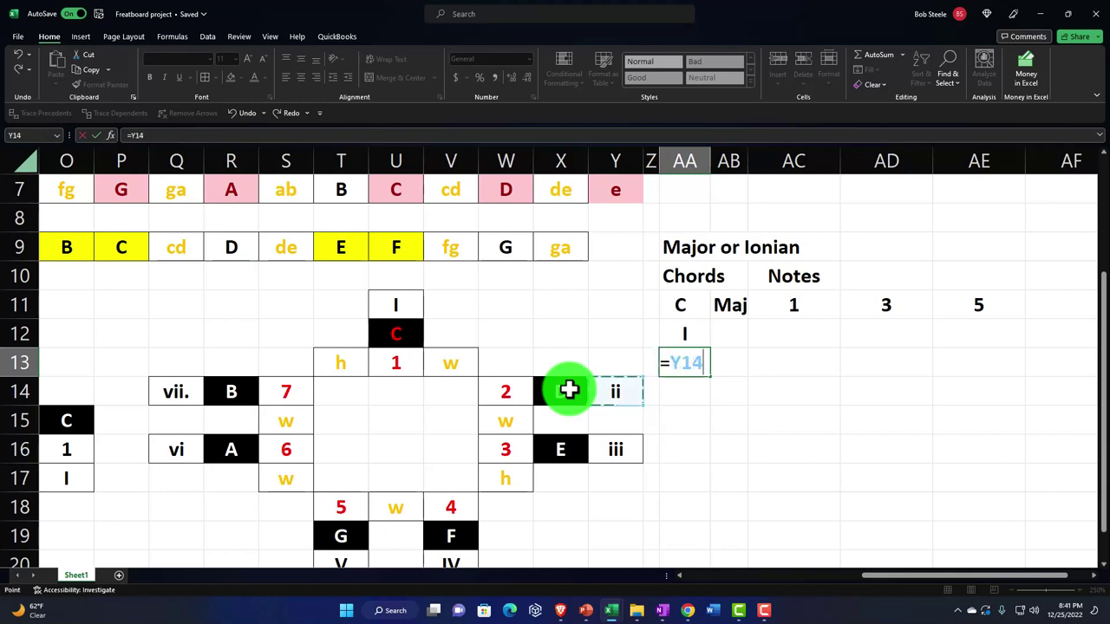
{"action": "key", "text": "Return"}
{"action": "type", "text": "="}
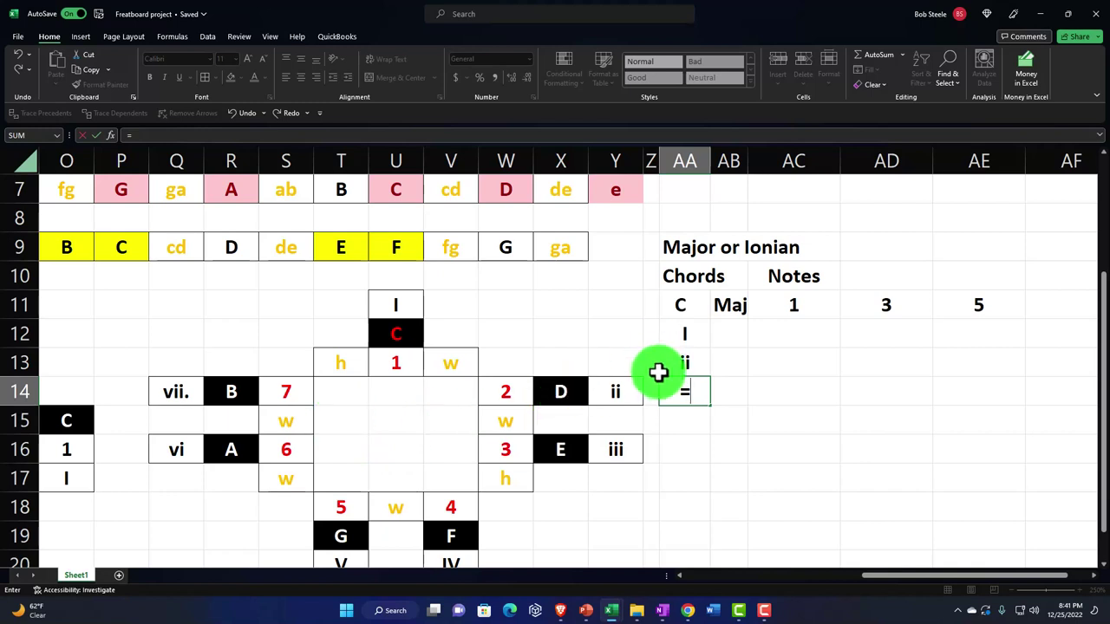
{"action": "key", "text": "Left"}
{"action": "key", "text": "Left"}
{"action": "key", "text": "Down"}
{"action": "key", "text": "Down"}
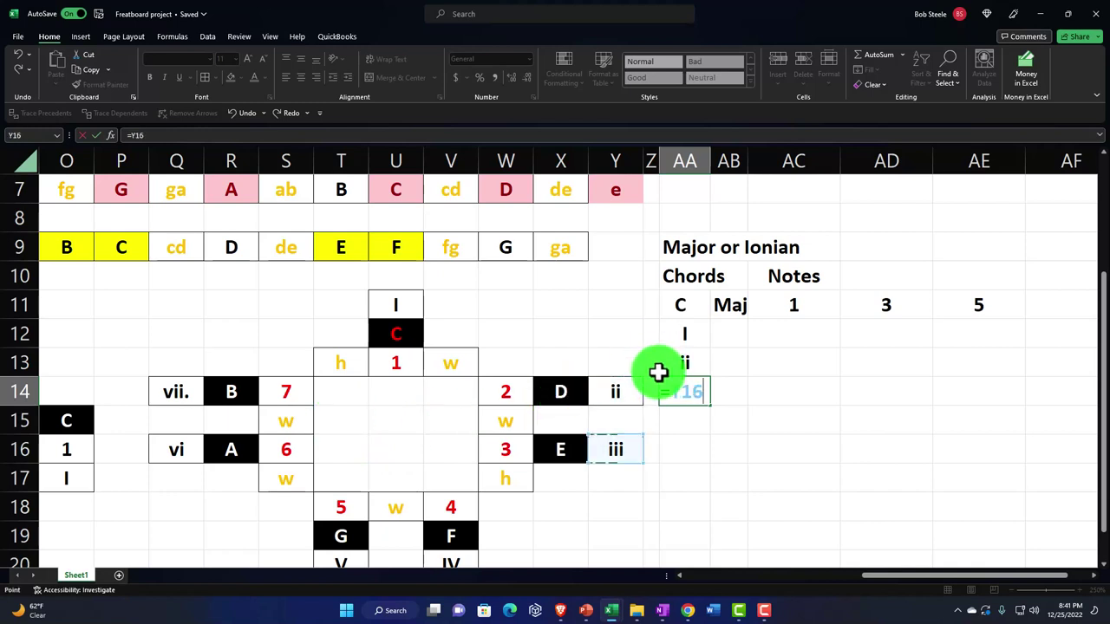
{"action": "key", "text": "Return"}
Link AA15 and AA16 to the diagram's IV and V numerals (V20, T20)
{"action": "type", "text": "="}
{"action": "key", "text": "Left"}
{"action": "key", "text": "Left"}
{"action": "key", "text": "Left"}
{"action": "key", "text": "Left"}
{"action": "key", "text": "Down"}
{"action": "key", "text": "Down"}
{"action": "key", "text": "Down"}
{"action": "key", "text": "Down"}
{"action": "key", "text": "Down"}
{"action": "key", "text": "Left"}
{"action": "key", "text": "Return"}
{"action": "type", "text": "+"}
{"action": "key", "text": "Left"}
{"action": "key", "text": "Left"}
{"action": "key", "text": "Left"}
{"action": "key", "text": "Left"}
{"action": "key", "text": "Left"}
{"action": "key", "text": "Left"}
{"action": "key", "text": "Left"}
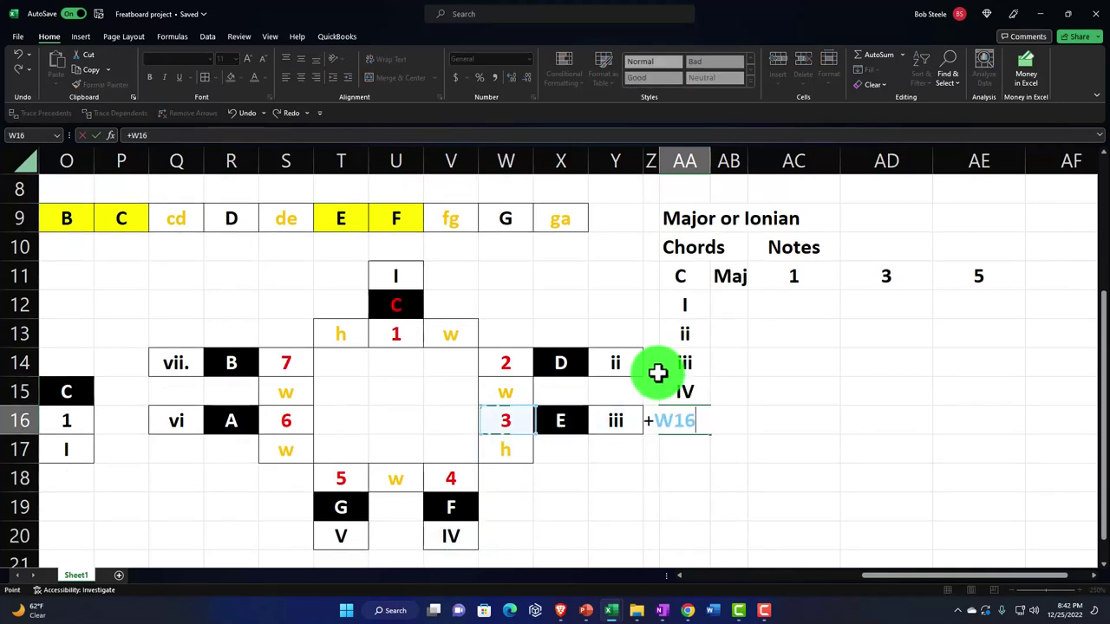
{"action": "key", "text": "Down"}
{"action": "key", "text": "Down"}
{"action": "key", "text": "Down"}
{"action": "key", "text": "Down"}
{"action": "key", "text": "Return"}
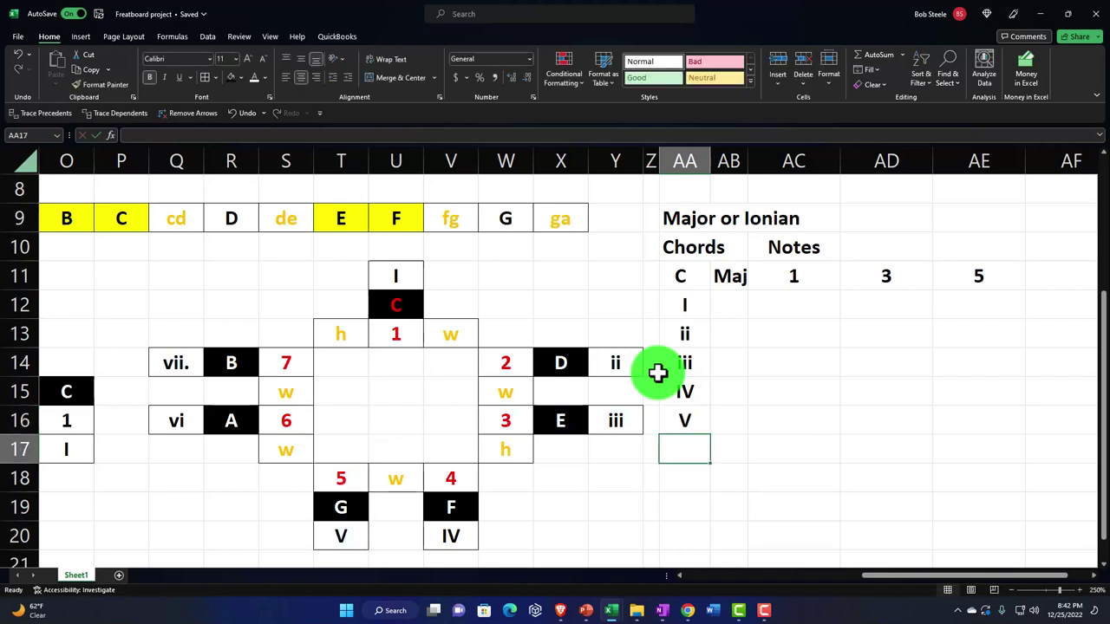
Link AA17 and AA18 to the diagram's vi and vii. numerals (Q16, Q14)
{"action": "type", "text": "+"}
{"action": "key", "text": "Left"}
{"action": "key", "text": "Left"}
{"action": "key", "text": "Left"}
{"action": "key", "text": "Left"}
{"action": "key", "text": "Left"}
{"action": "key", "text": "Left"}
{"action": "key", "text": "Left"}
{"action": "key", "text": "Left"}
{"action": "key", "text": "Left"}
{"action": "key", "text": "Left"}
{"action": "key", "text": "Up"}
{"action": "key", "text": "Return"}
{"action": "type", "text": "+"}
{"action": "key", "text": "Left"}
{"action": "key", "text": "Left"}
{"action": "key", "text": "Left"}
{"action": "key", "text": "Left"}
{"action": "key", "text": "Left"}
{"action": "key", "text": "Left"}
{"action": "key", "text": "Left"}
{"action": "key", "text": "Left"}
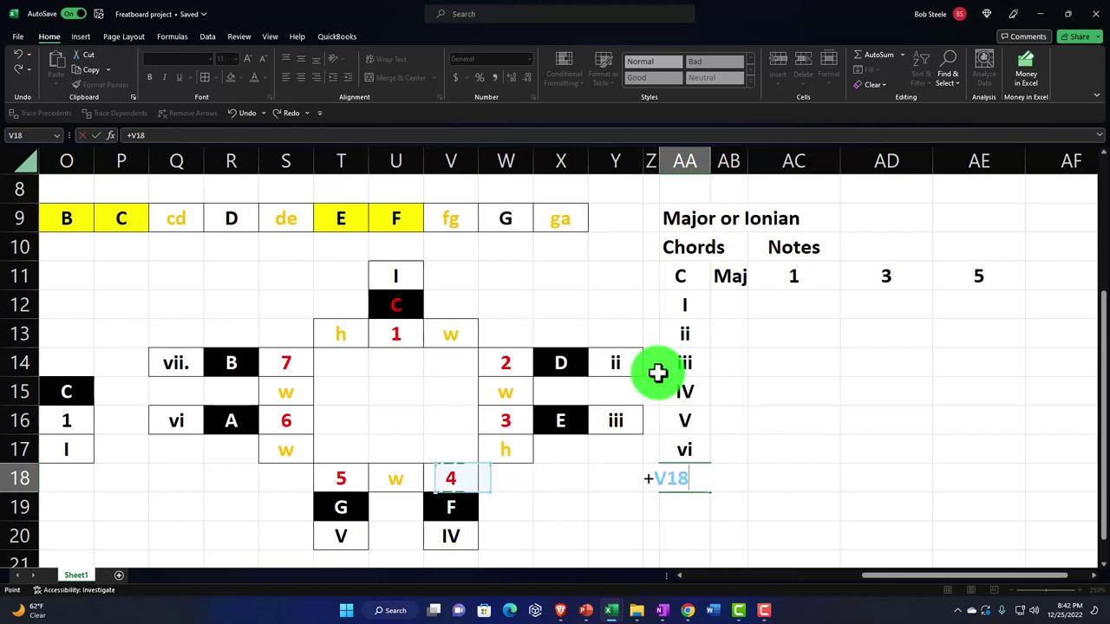
{"action": "key", "text": "Left"}
{"action": "key", "text": "Left"}
{"action": "key", "text": "Up"}
{"action": "key", "text": "Up"}
{"action": "key", "text": "Up"}
{"action": "key", "text": "Up"}
{"action": "key", "text": "Return"}
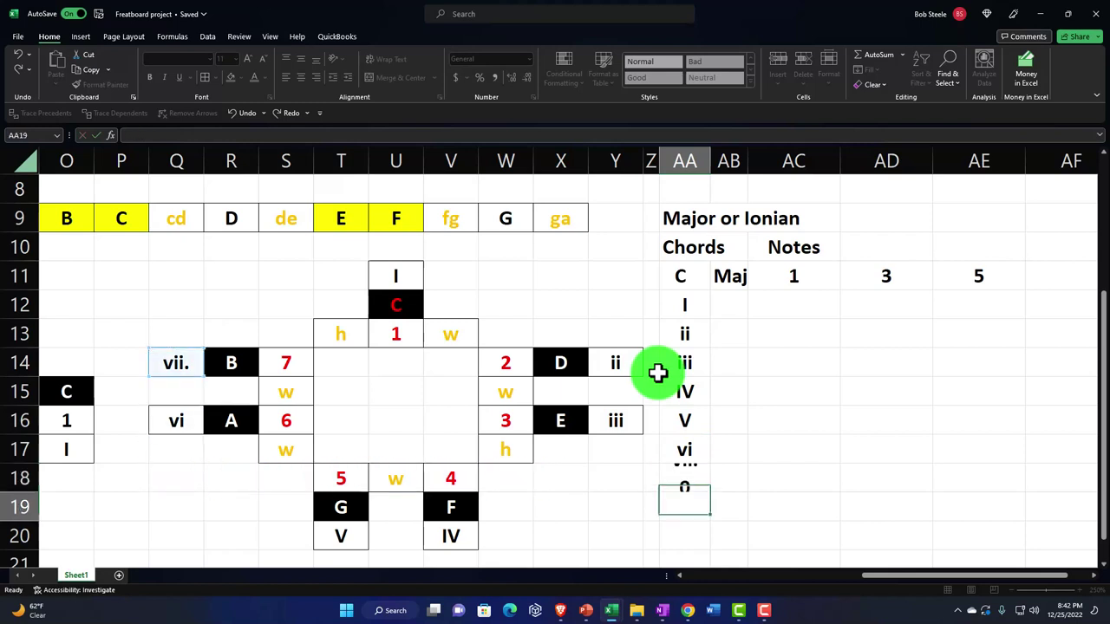
{"action": "key", "text": "Right"}
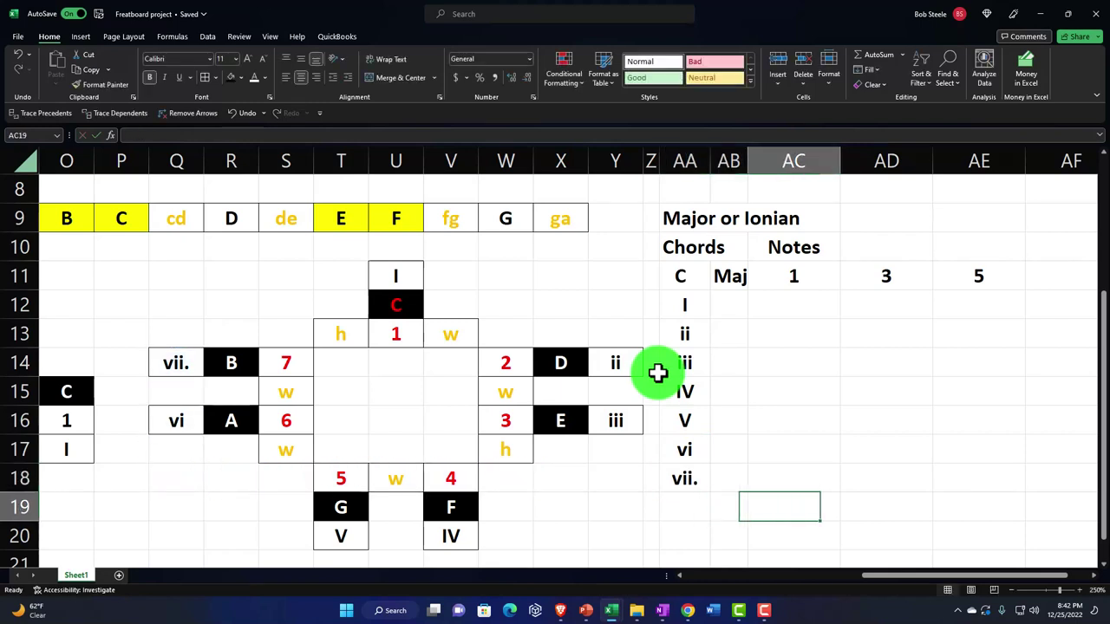
Link AB12:AB14 to the diagram's root letters C, D and E
{"action": "key", "text": "Up"}
{"action": "key", "text": "Up"}
{"action": "key", "text": "Up"}
{"action": "key", "text": "Up"}
{"action": "key", "text": "Up"}
{"action": "key", "text": "Up"}
{"action": "key", "text": "Up"}
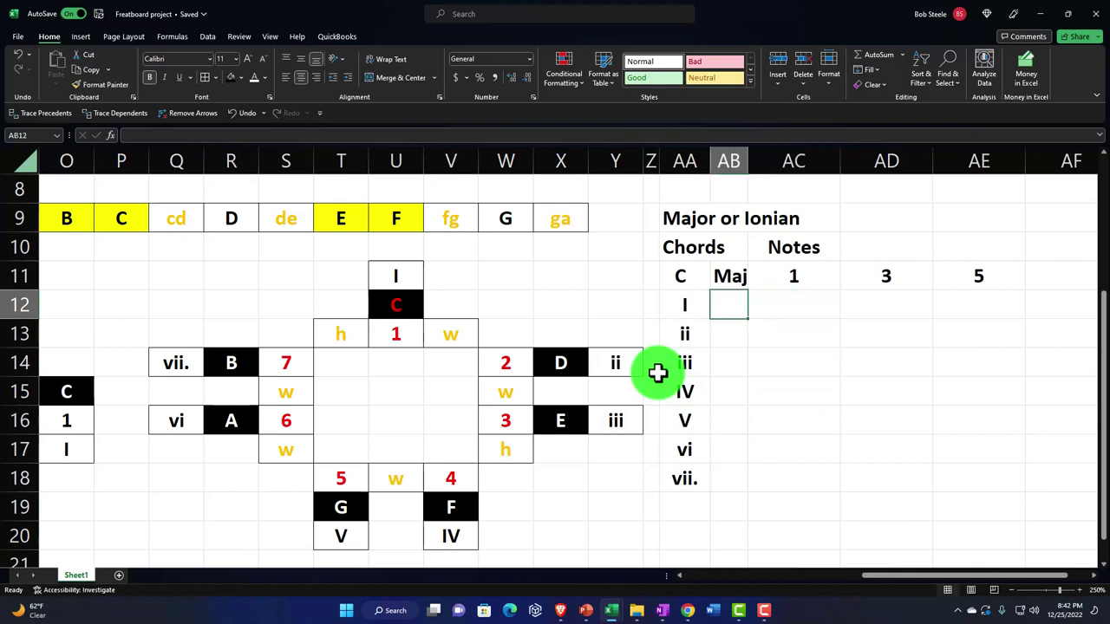
{"action": "type", "text": "="}
{"action": "key", "text": "Left"}
{"action": "key", "text": "Left"}
{"action": "key", "text": "Left"}
{"action": "key", "text": "Left"}
{"action": "key", "text": "Left"}
{"action": "key", "text": "Left"}
{"action": "key", "text": "Left"}
{"action": "key", "text": "Return"}
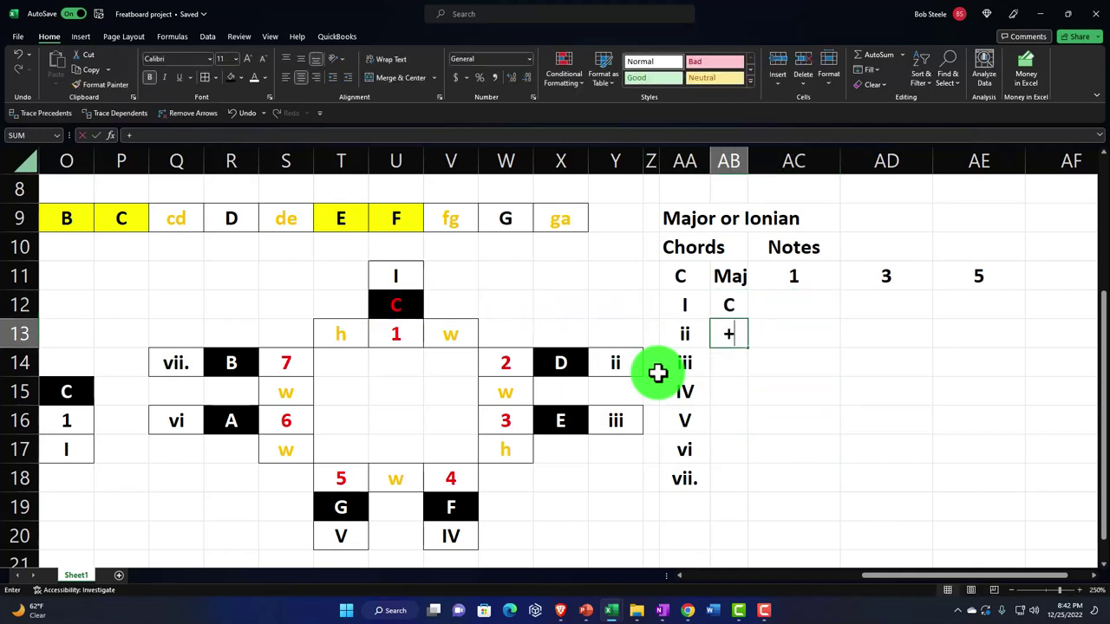
{"action": "type", "text": "+"}
{"action": "key", "text": "Left"}
{"action": "key", "text": "Left"}
{"action": "key", "text": "Left"}
{"action": "key", "text": "Left"}
{"action": "key", "text": "Return"}
{"action": "type", "text": "+"}
{"action": "key", "text": "Left"}
{"action": "key", "text": "Left"}
{"action": "key", "text": "Left"}
{"action": "key", "text": "Left"}
{"action": "key", "text": "Down"}
{"action": "key", "text": "Down"}
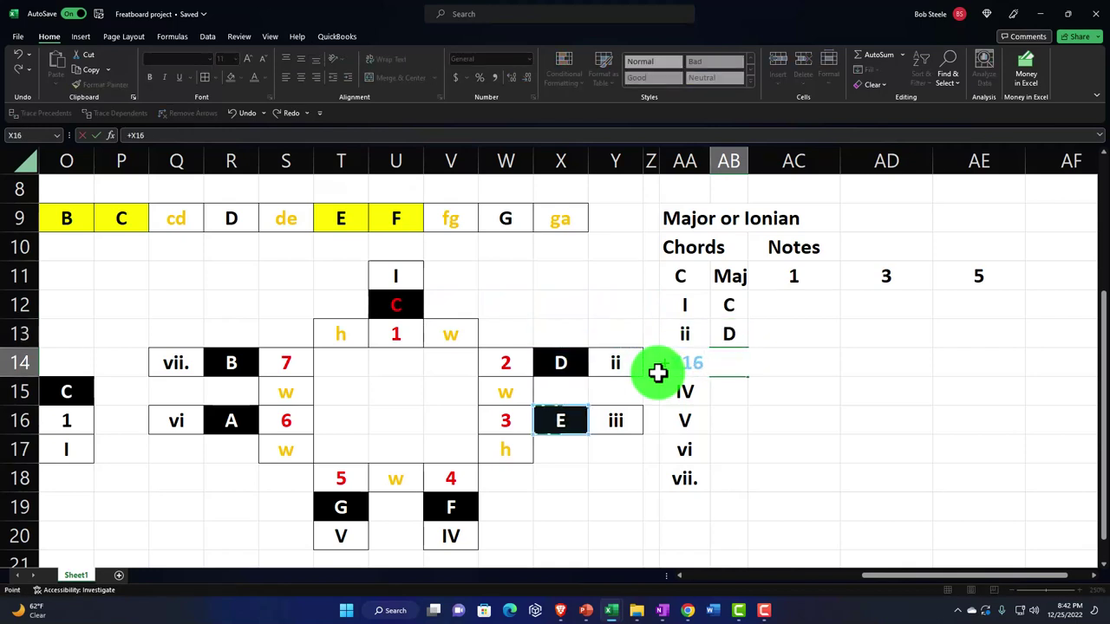
{"action": "key", "text": "Return"}
Enter first-try + formulas in AB15 and AB16 pointing into the diagram's lower cells
{"action": "key", "text": "Left"}
{"action": "key", "text": "Left"}
{"action": "key", "text": "Left"}
{"action": "key", "text": "Left"}
{"action": "key", "text": "Left"}
{"action": "key", "text": "Left"}
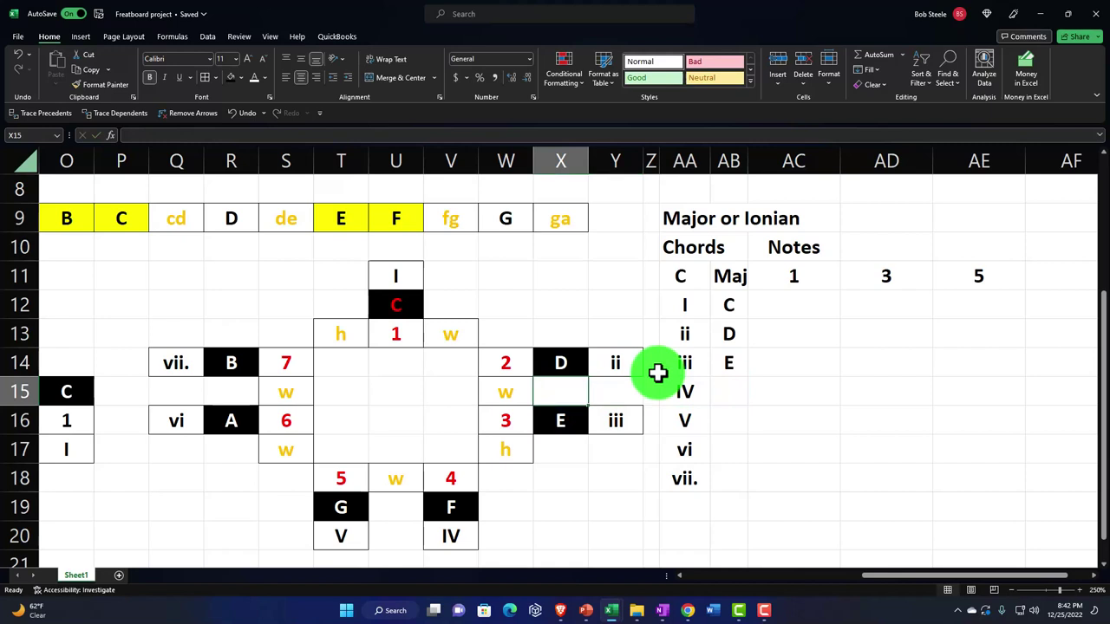
{"action": "key", "text": "Down"}
{"action": "key", "text": "Down"}
{"action": "key", "text": "Down"}
{"action": "key", "text": "Down"}
{"action": "key", "text": "Down"}
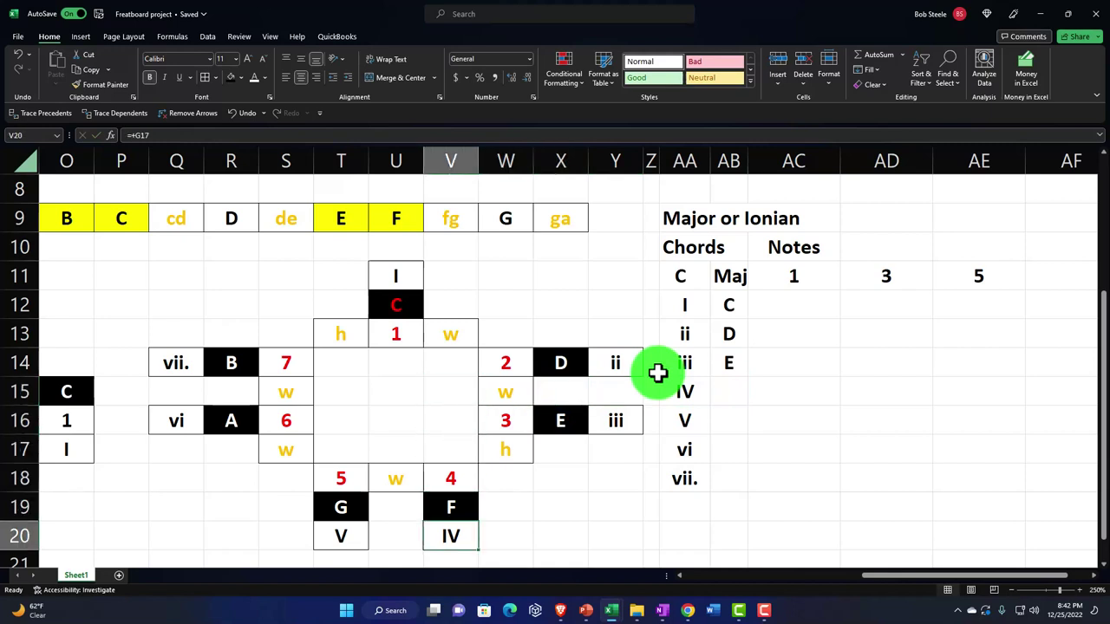
{"action": "left_click", "coordinate": [736, 391]}
{"action": "type", "text": "+"}
{"action": "key", "text": "Left"}
{"action": "key", "text": "Left"}
{"action": "key", "text": "Left"}
{"action": "key", "text": "Left"}
{"action": "key", "text": "Left"}
{"action": "key", "text": "Left"}
{"action": "key", "text": "Left"}
{"action": "key", "text": "Left"}
{"action": "key", "text": "Left"}
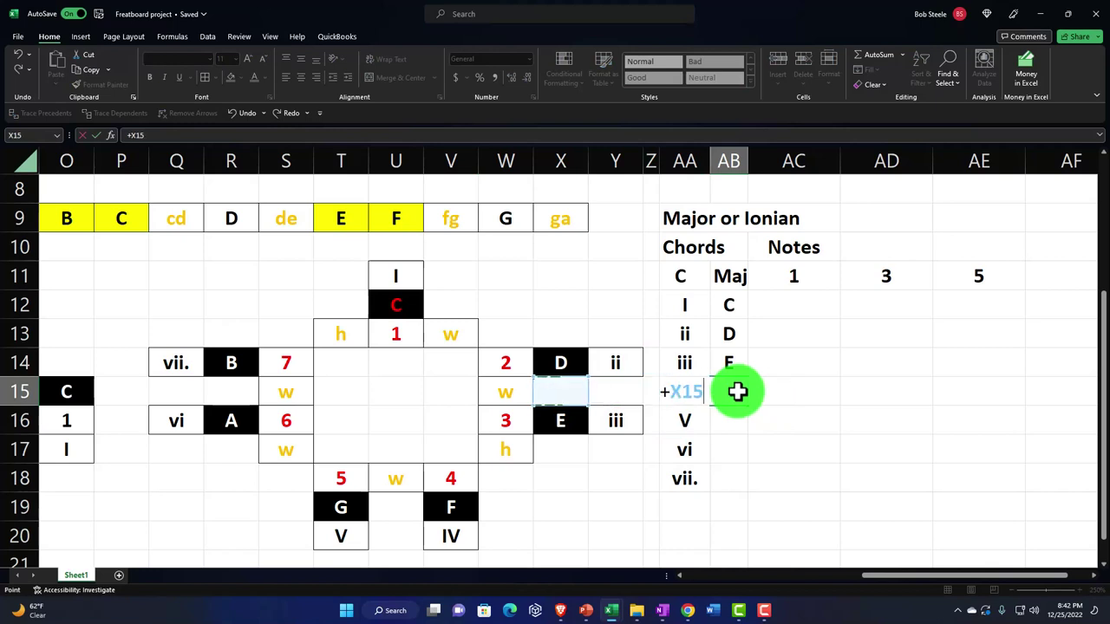
{"action": "key", "text": "Down"}
{"action": "key", "text": "Down"}
{"action": "key", "text": "Down"}
{"action": "key", "text": "Down"}
{"action": "key", "text": "Down"}
{"action": "key", "text": "Right"}
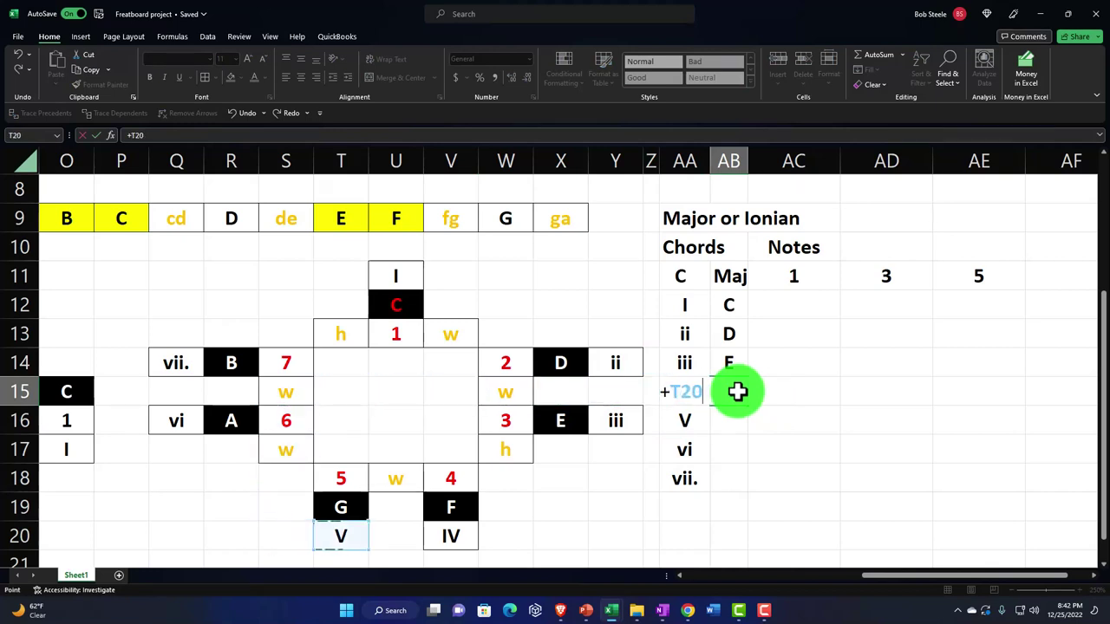
{"action": "key", "text": "Right"}
{"action": "key", "text": "Right"}
{"action": "key", "text": "Return"}
{"action": "type", "text": "+"}
{"action": "key", "text": "Left"}
{"action": "key", "text": "Left"}
{"action": "key", "text": "Left"}
{"action": "key", "text": "Left"}
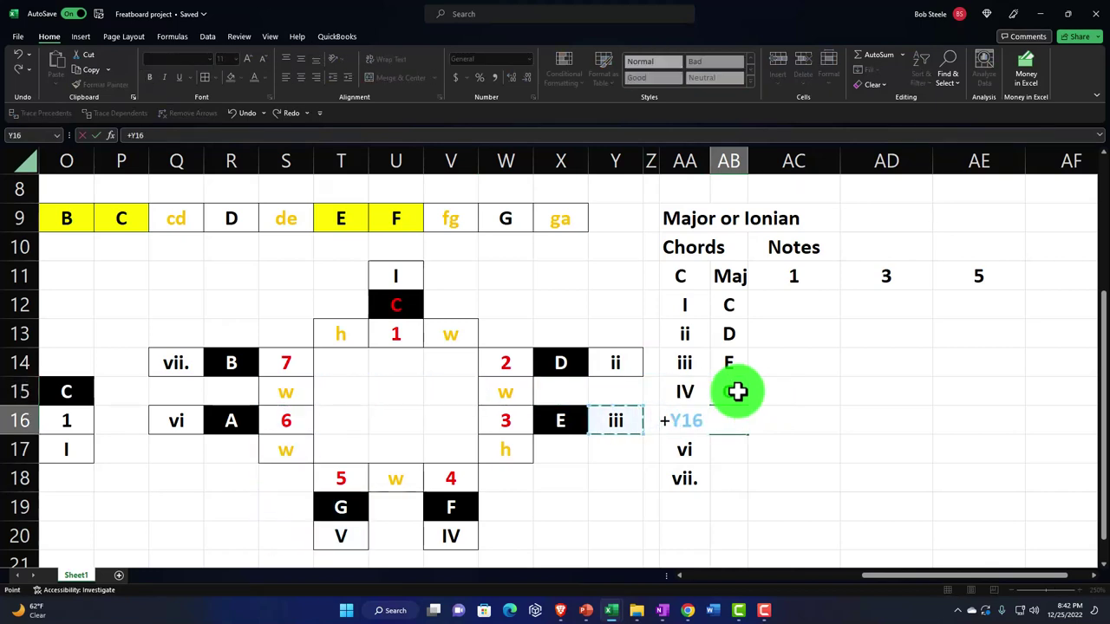
{"action": "key", "text": "Left"}
{"action": "key", "text": "Left"}
{"action": "key", "text": "Left"}
{"action": "key", "text": "Left"}
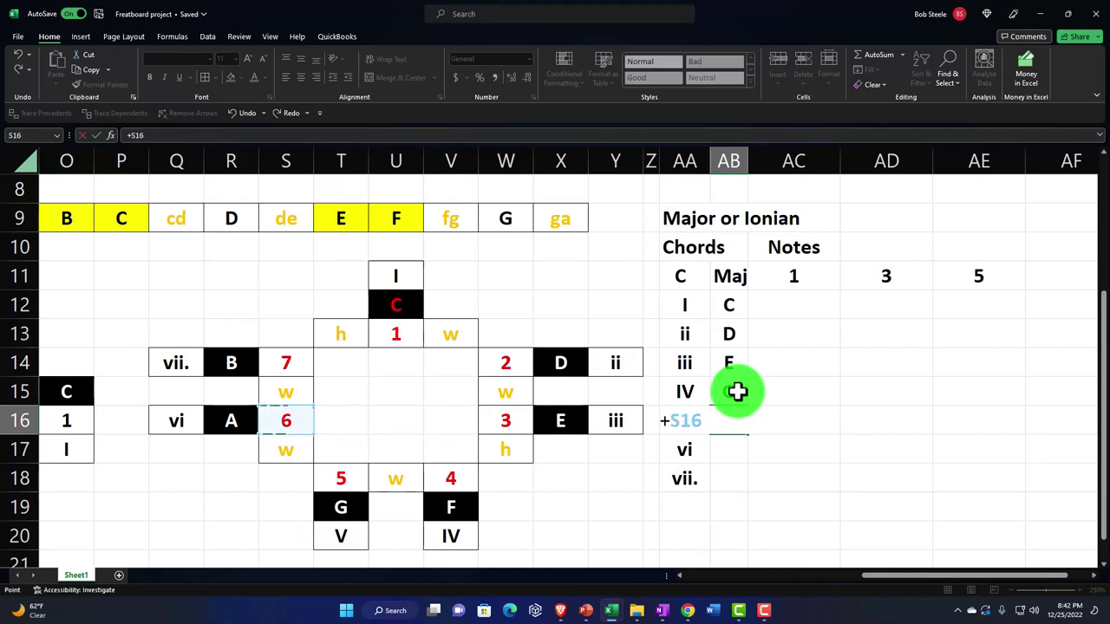
{"action": "key", "text": "Return"}
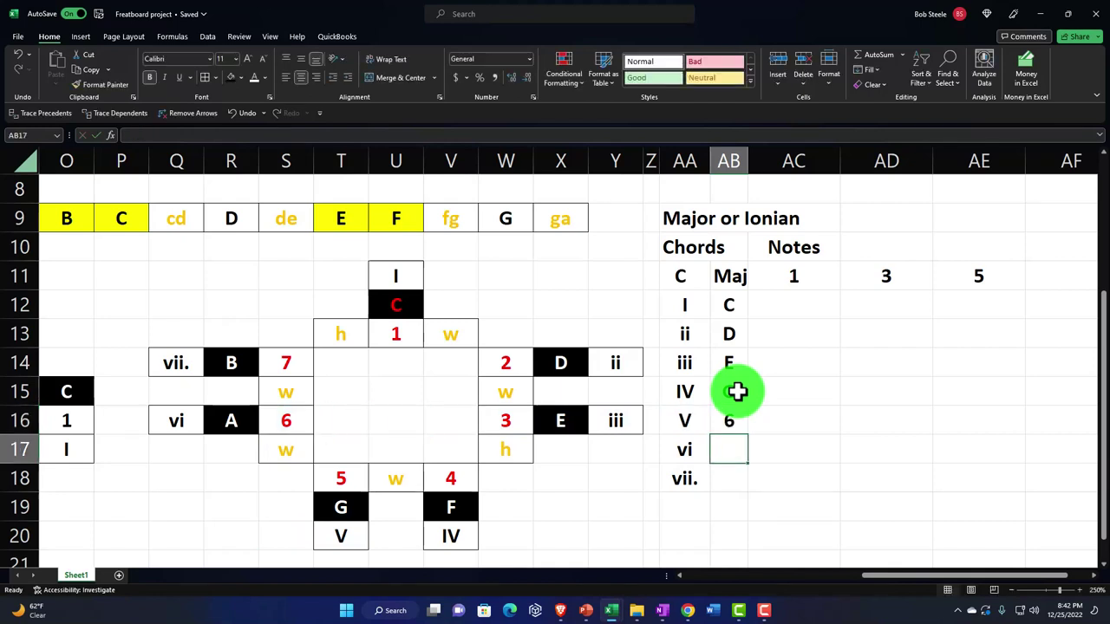
Check the D and E links, then repoint AB15 to F and AB16 to G
{"action": "key", "text": "Up"}
{"action": "key", "text": "Up"}
{"action": "key", "text": "Up"}
{"action": "key", "text": "Up"}
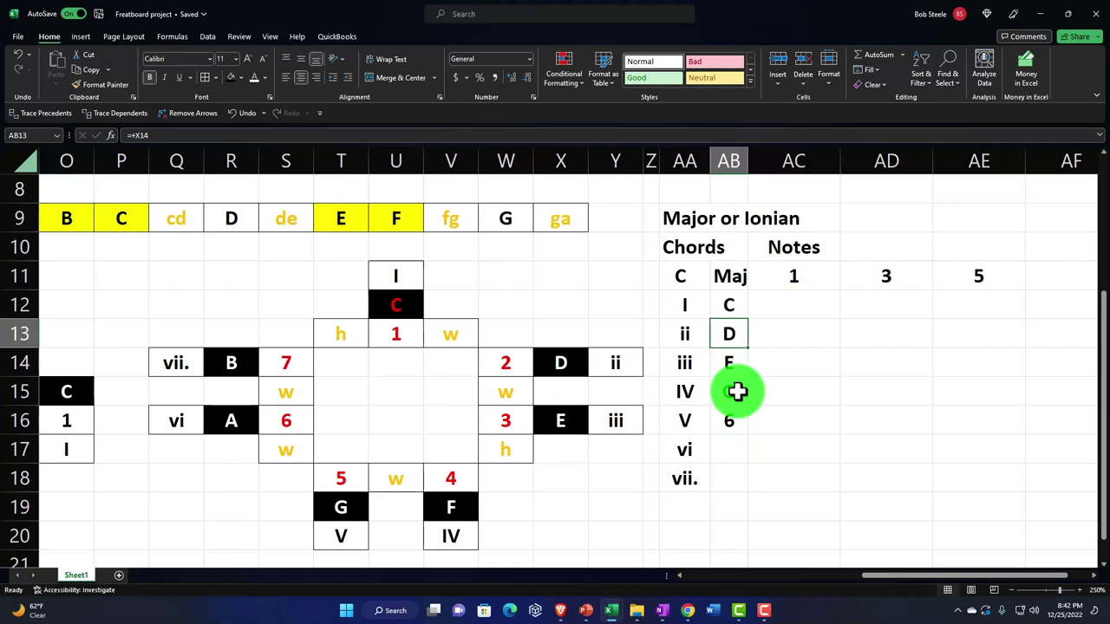
{"action": "key", "text": "Down"}
{"action": "key", "text": "Down"}
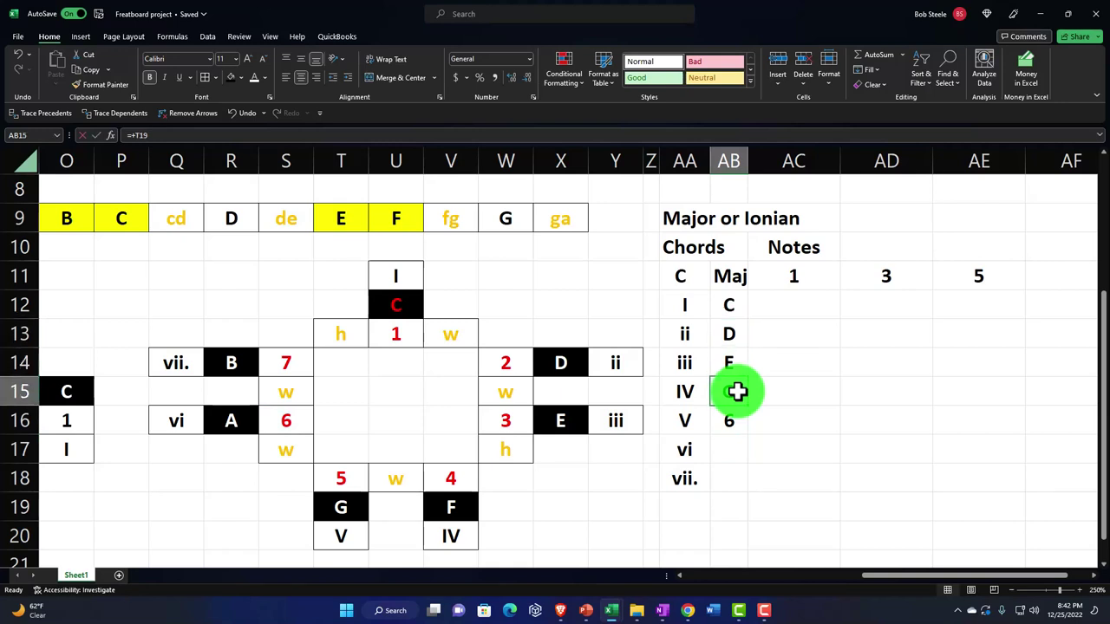
{"action": "type", "text": "+"}
{"action": "key", "text": "Left"}
{"action": "key", "text": "Left"}
{"action": "key", "text": "Left"}
{"action": "key", "text": "Left"}
{"action": "key", "text": "Left"}
{"action": "key", "text": "Down"}
{"action": "key", "text": "Down"}
{"action": "key", "text": "Down"}
{"action": "key", "text": "Down"}
{"action": "key", "text": "Left"}
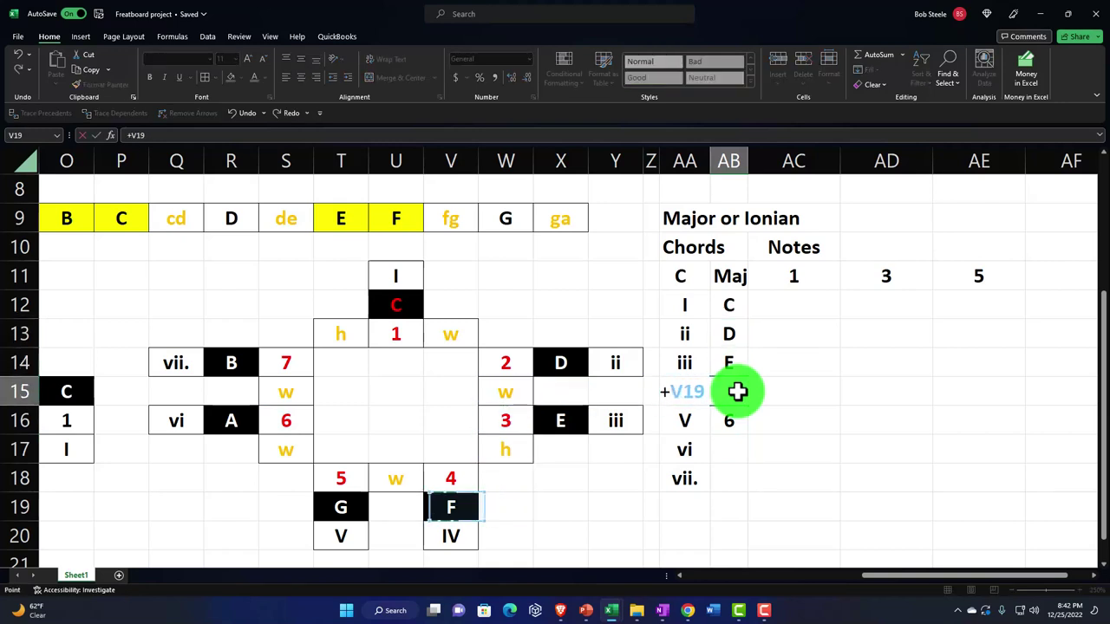
{"action": "key", "text": "Return"}
{"action": "type", "text": "+"}
{"action": "key", "text": "Left"}
{"action": "key", "text": "Left"}
{"action": "key", "text": "Left"}
{"action": "key", "text": "Left"}
{"action": "key", "text": "Left"}
{"action": "key", "text": "Down"}
{"action": "key", "text": "Down"}
{"action": "key", "text": "Left"}
{"action": "key", "text": "Left"}
Link AB17 and AB18 to the diagram's A and B cells
{"action": "key", "text": "Left"}
{"action": "key", "text": "Down"}
{"action": "key", "text": "Right"}
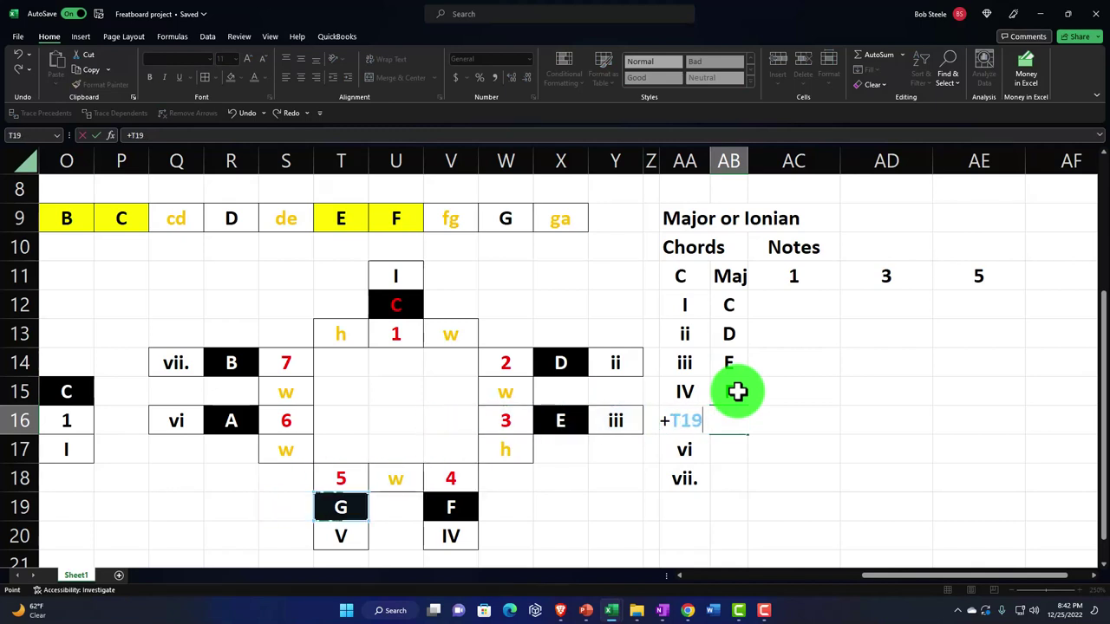
{"action": "key", "text": "Return"}
{"action": "type", "text": "+"}
{"action": "key", "text": "Left"}
{"action": "key", "text": "Left"}
{"action": "key", "text": "Left"}
{"action": "key", "text": "Left"}
{"action": "key", "text": "Left"}
{"action": "key", "text": "Left"}
{"action": "key", "text": "Left"}
{"action": "key", "text": "Left"}
{"action": "key", "text": "Left"}
{"action": "key", "text": "Left"}
{"action": "key", "text": "Left"}
{"action": "key", "text": "Up"}
{"action": "key", "text": "Right"}
{"action": "key", "text": "Return"}
{"action": "type", "text": "+"}
{"action": "key", "text": "Left"}
{"action": "key", "text": "Left"}
{"action": "key", "text": "Left"}
{"action": "key", "text": "Left"}
{"action": "key", "text": "Left"}
{"action": "key", "text": "Left"}
{"action": "key", "text": "Left"}
{"action": "key", "text": "Left"}
{"action": "key", "text": "Left"}
{"action": "key", "text": "Up"}
{"action": "key", "text": "Up"}
{"action": "key", "text": "Up"}
{"action": "key", "text": "Up"}
{"action": "key", "text": "Left"}
{"action": "key", "text": "Return"}
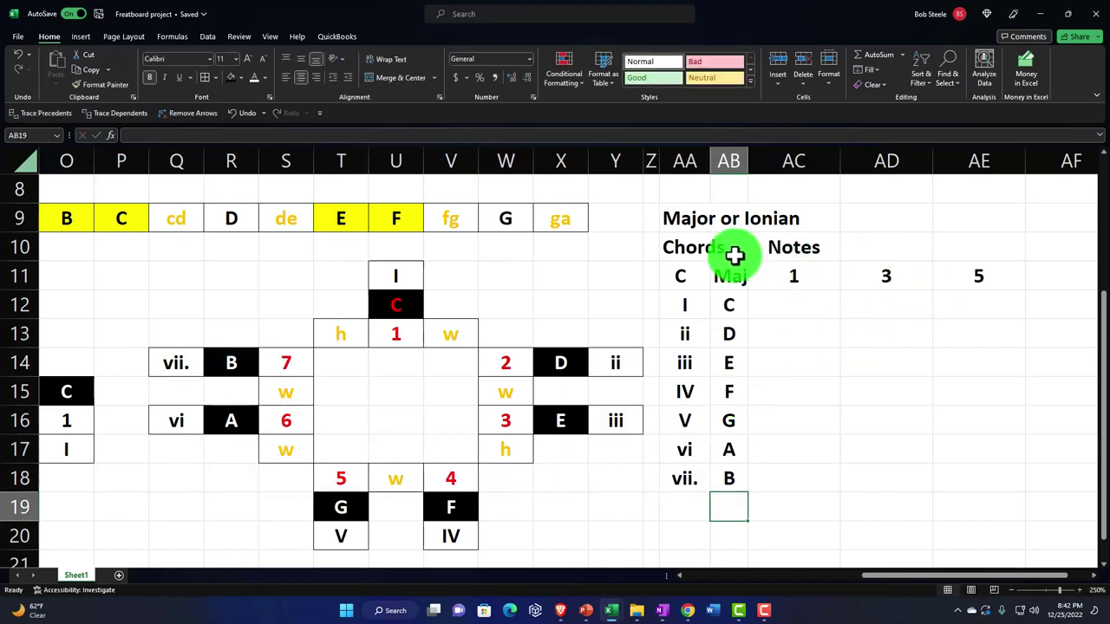
Give the Chords heading (AA10:AB10) and the C Maj 1 3 5 row a black fill with white text
{"action": "left_click_drag", "start_coordinate": [687, 251], "coordinate": [710, 250]}
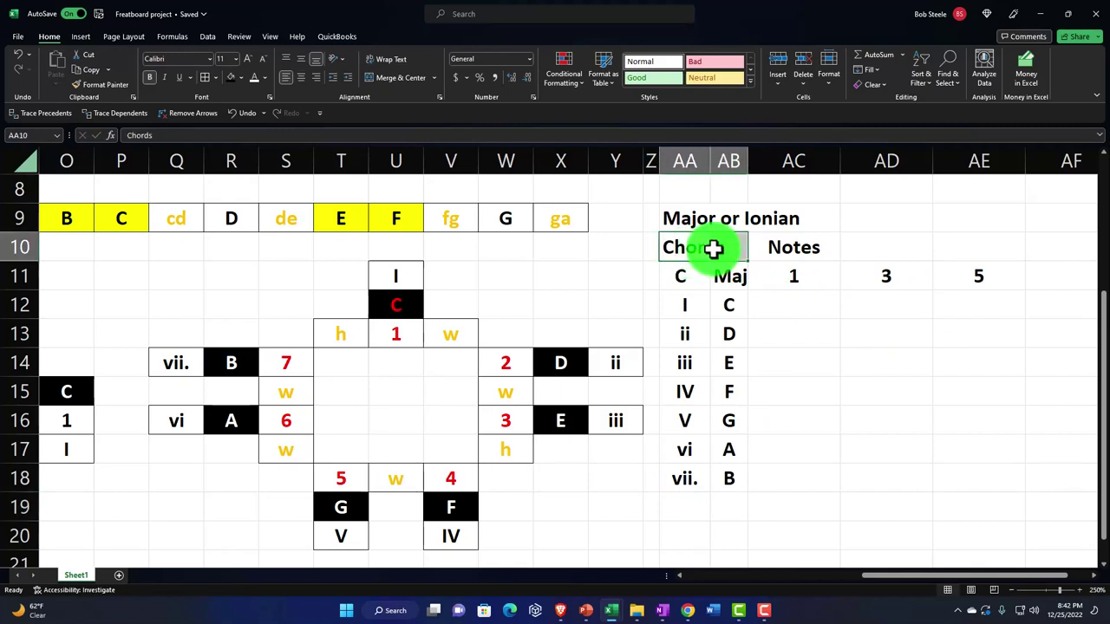
{"action": "left_click", "coordinate": [231, 77]}
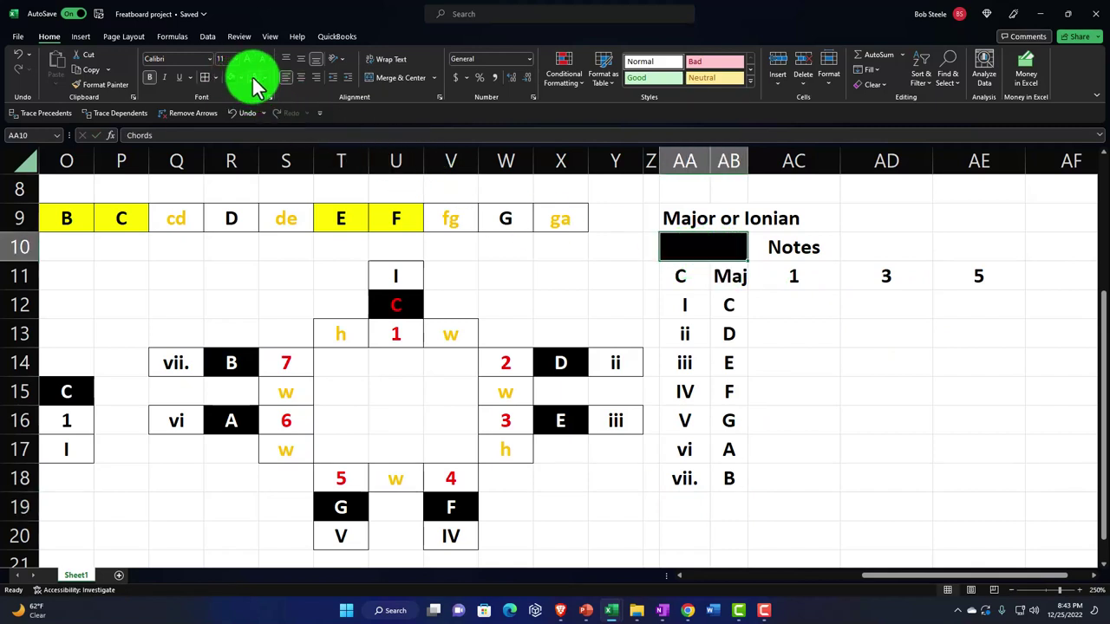
{"action": "left_click", "coordinate": [254, 77]}
{"action": "left_click_drag", "start_coordinate": [689, 277], "coordinate": [958, 275]}
{"action": "left_click", "coordinate": [232, 77]}
{"action": "left_click", "coordinate": [254, 78]}
Centre the Notes heading across AC10:AE10 with Center Across Selection
{"action": "left_click_drag", "start_coordinate": [793, 247], "coordinate": [953, 247]}
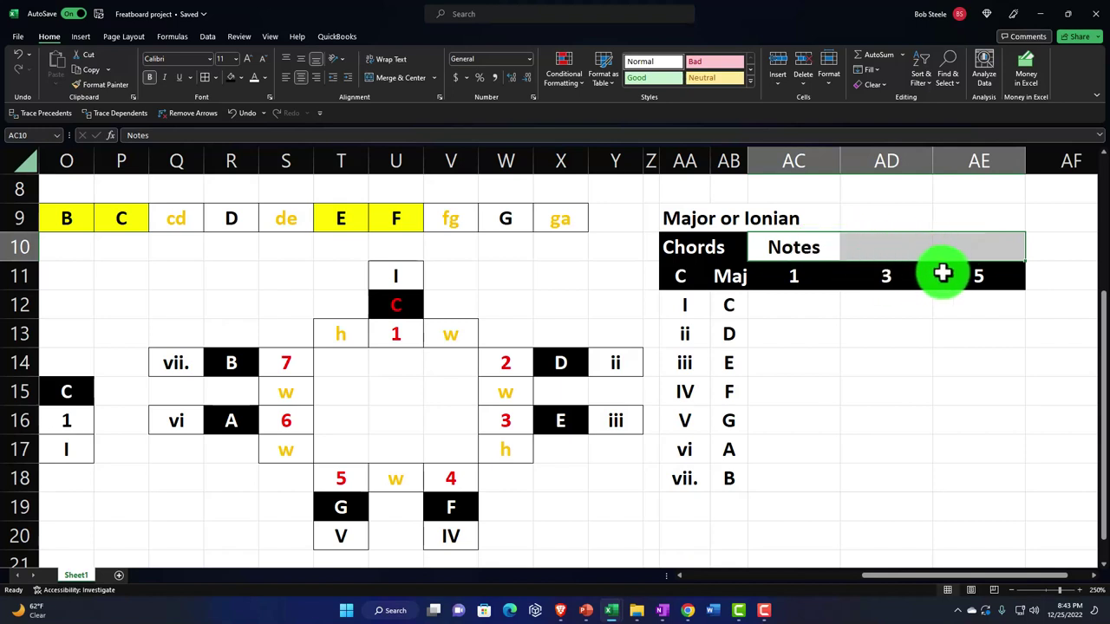
{"action": "right_click", "coordinate": [877, 247]}
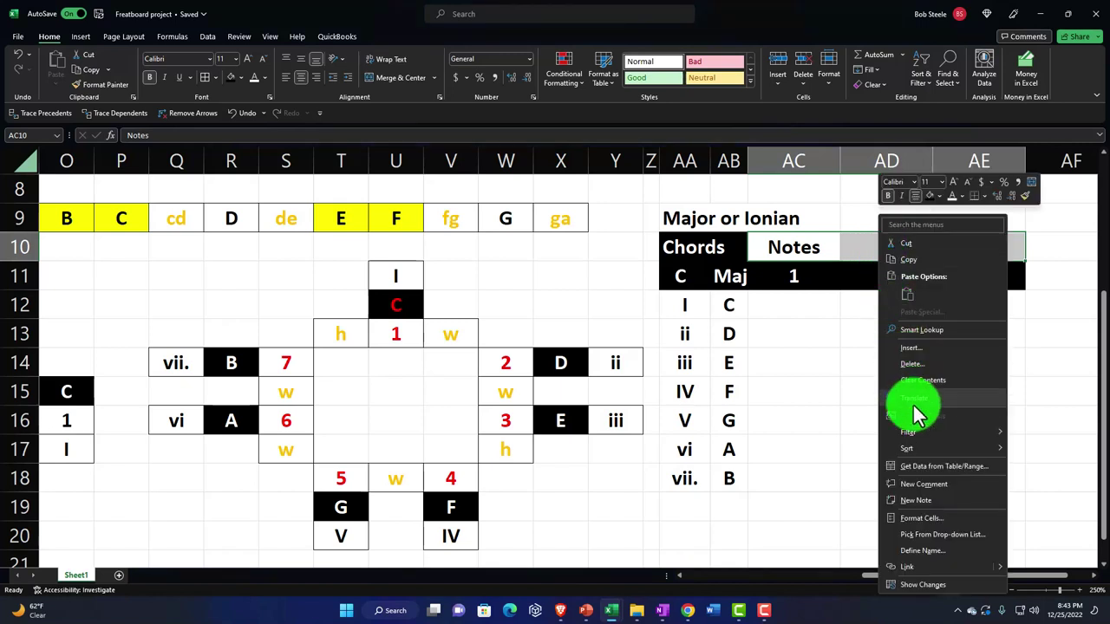
{"action": "left_click", "coordinate": [921, 518]}
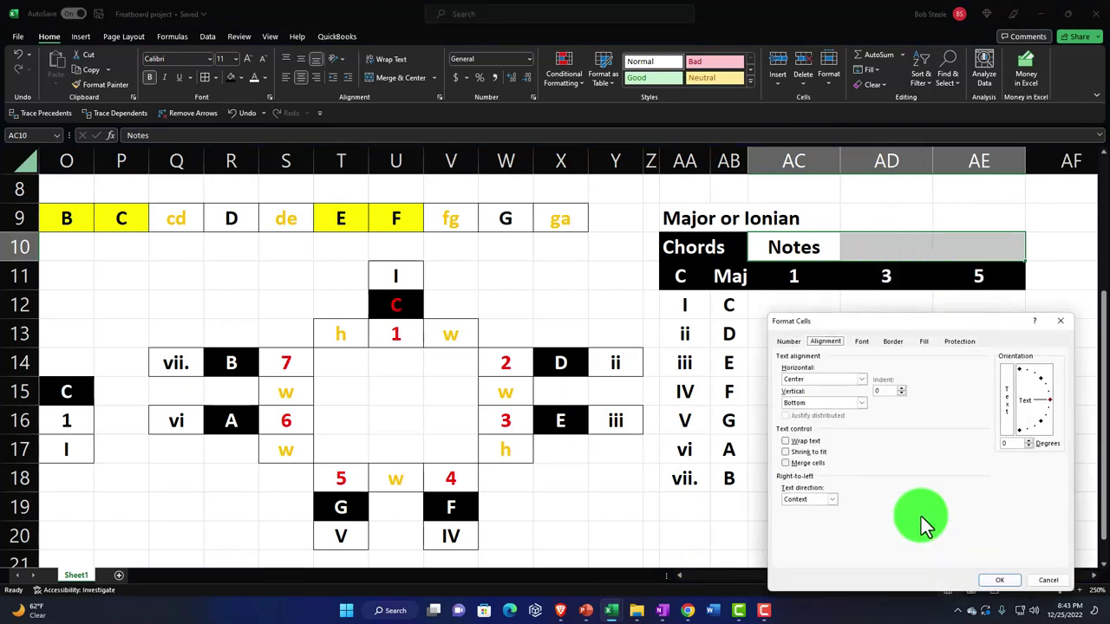
{"action": "left_click", "coordinate": [861, 382]}
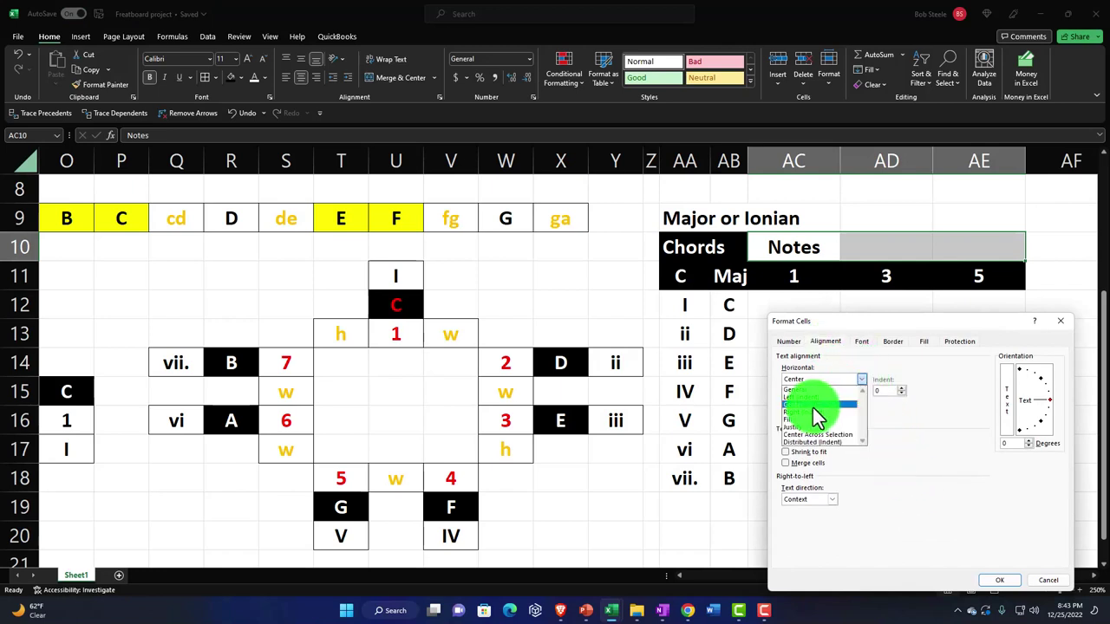
{"action": "left_click", "coordinate": [819, 434]}
{"action": "left_click", "coordinate": [997, 581]}
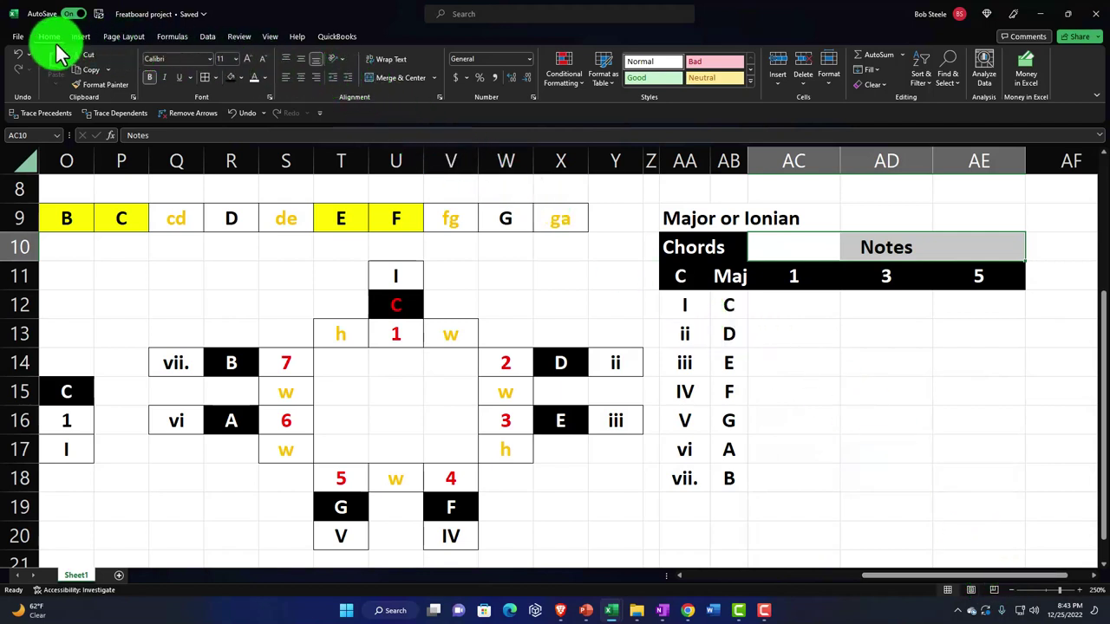
Give the Notes heading a dark blue fill
{"action": "left_click", "coordinate": [241, 77]}
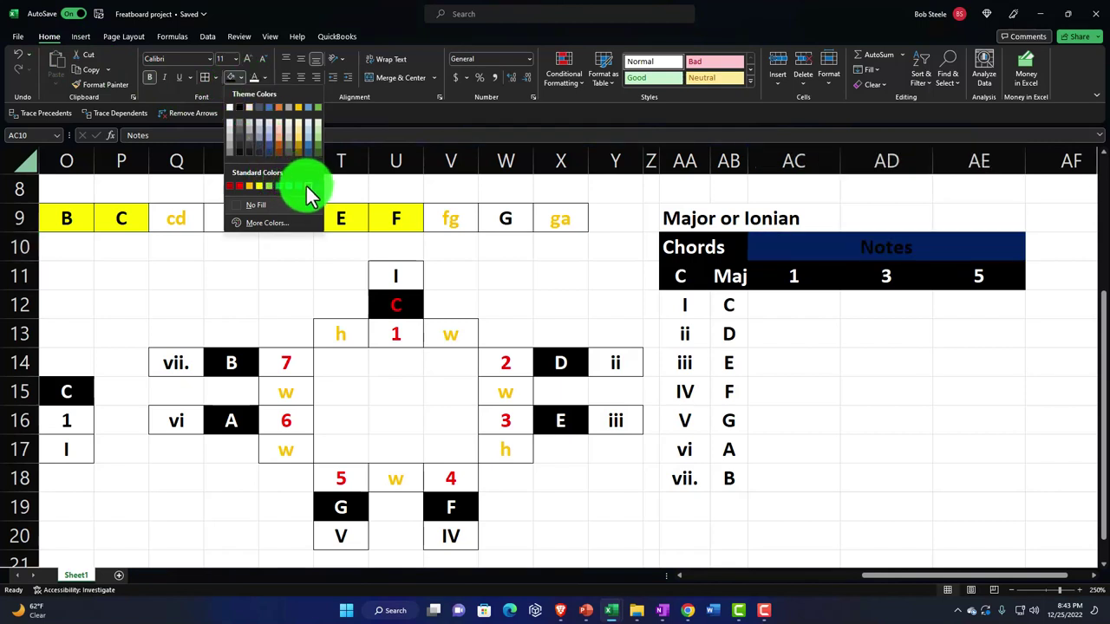
{"action": "left_click", "coordinate": [306, 186]}
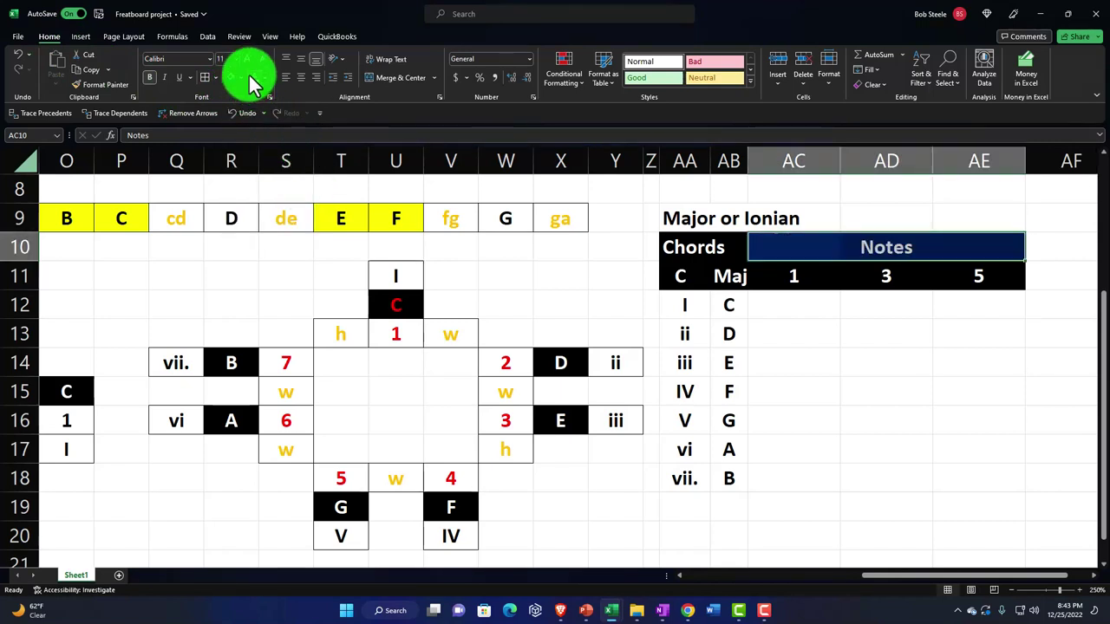
{"action": "left_click", "coordinate": [614, 292]}
{"action": "left_click_drag", "start_coordinate": [681, 221], "coordinate": [978, 225]}
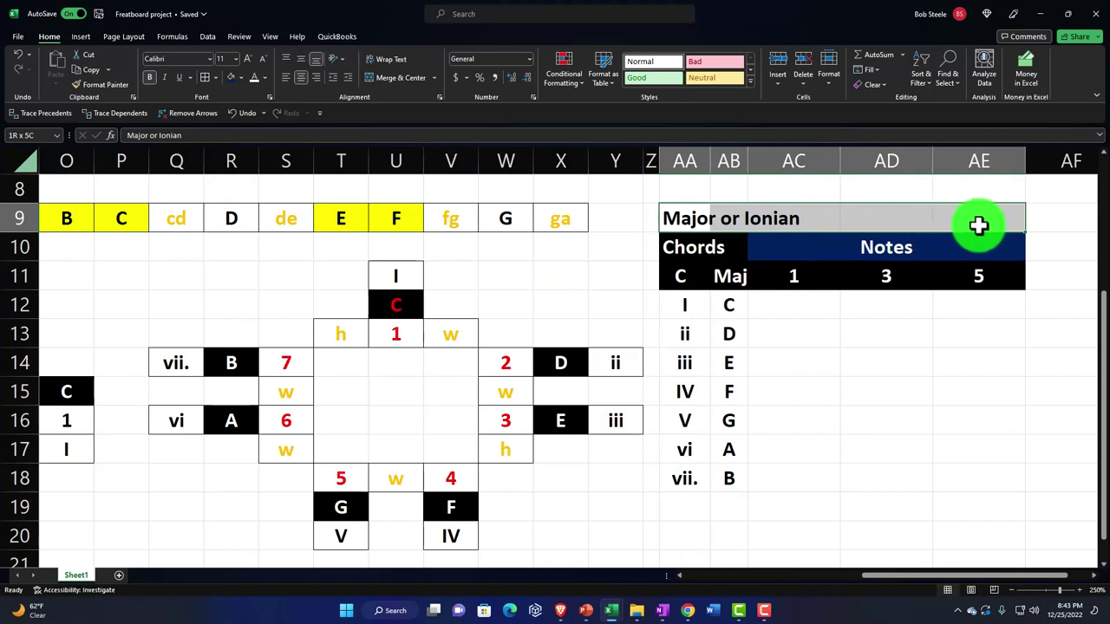
Centre the Major or Ionian title across AA9:AE9 with Center Across Selection
{"action": "right_click", "coordinate": [825, 217]}
{"action": "left_click", "coordinate": [867, 518]}
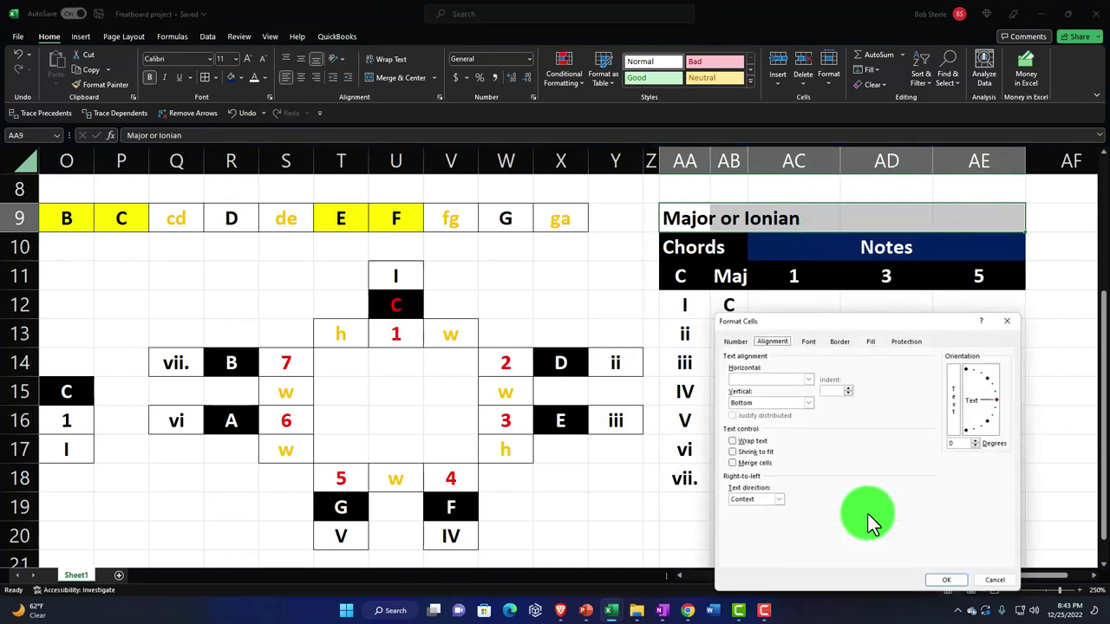
{"action": "left_click", "coordinate": [806, 379]}
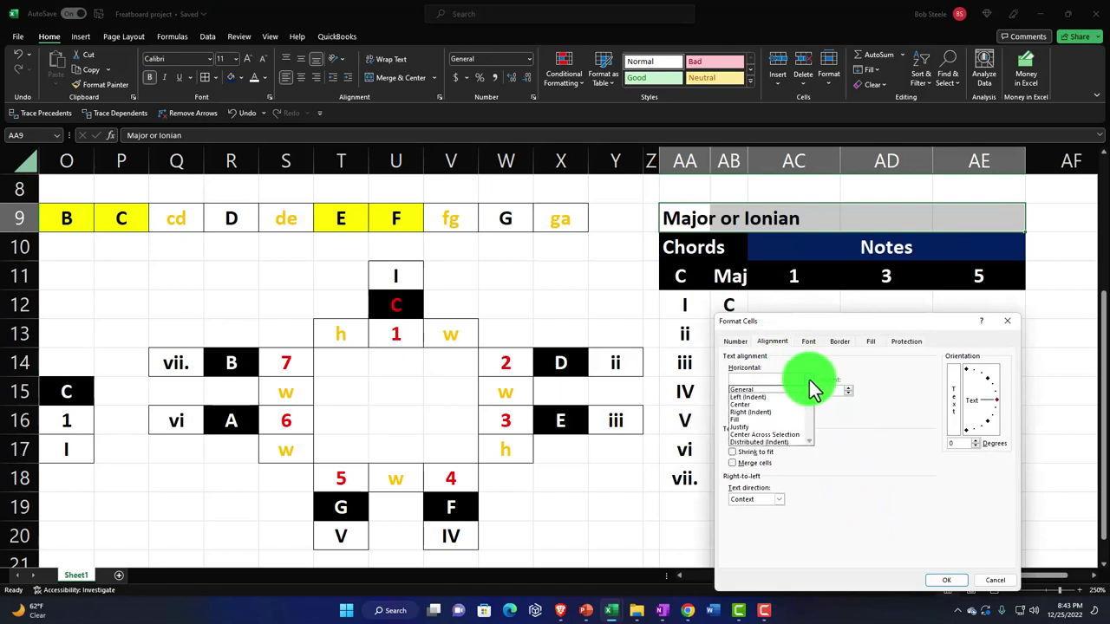
{"action": "left_click", "coordinate": [806, 434]}
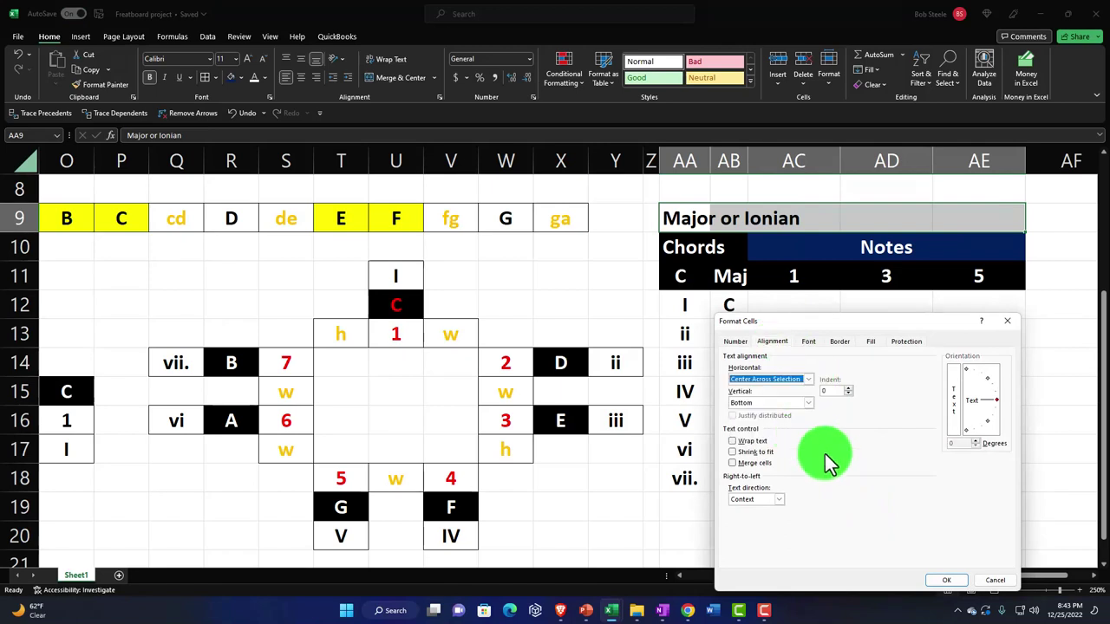
{"action": "left_click", "coordinate": [945, 580]}
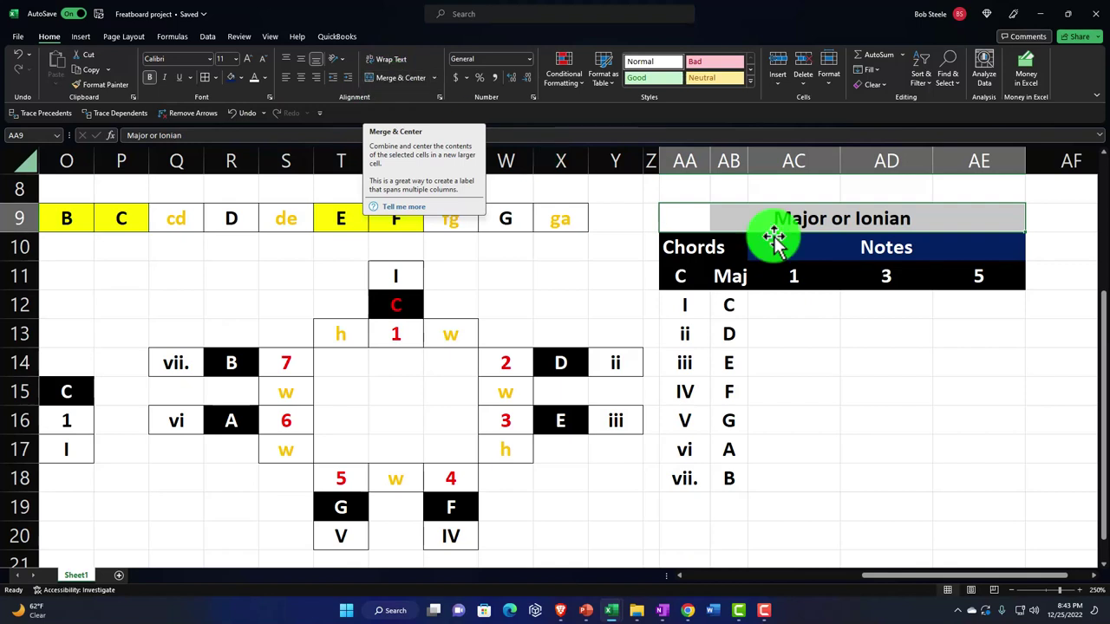
{"action": "left_click", "coordinate": [845, 276]}
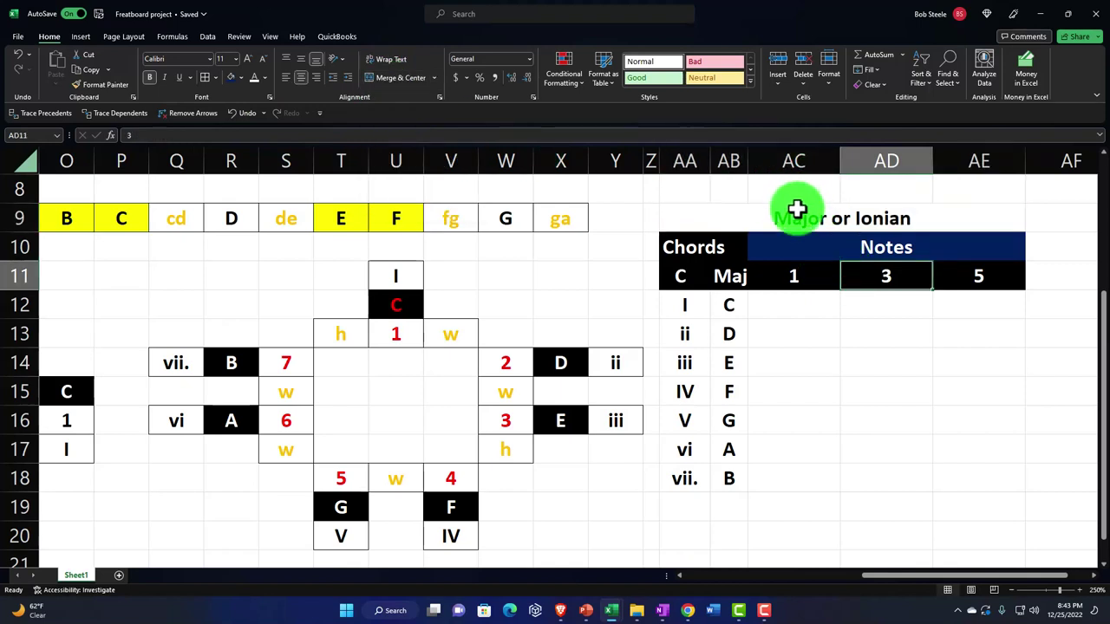
{"action": "left_click_drag", "start_coordinate": [671, 217], "coordinate": [978, 223]}
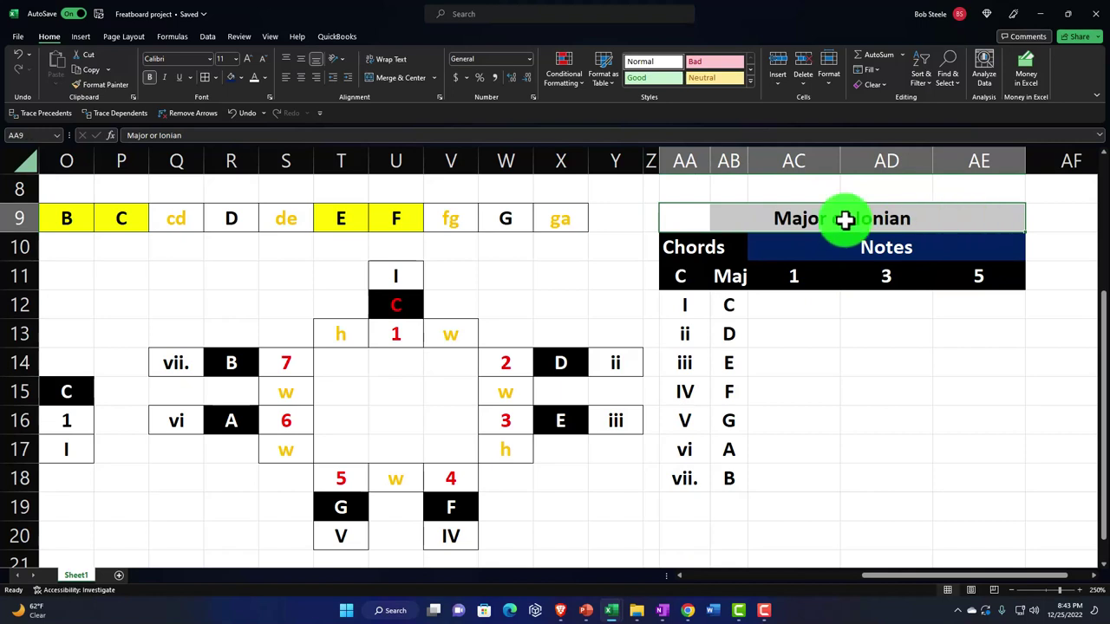
{"action": "left_click", "coordinate": [836, 367]}
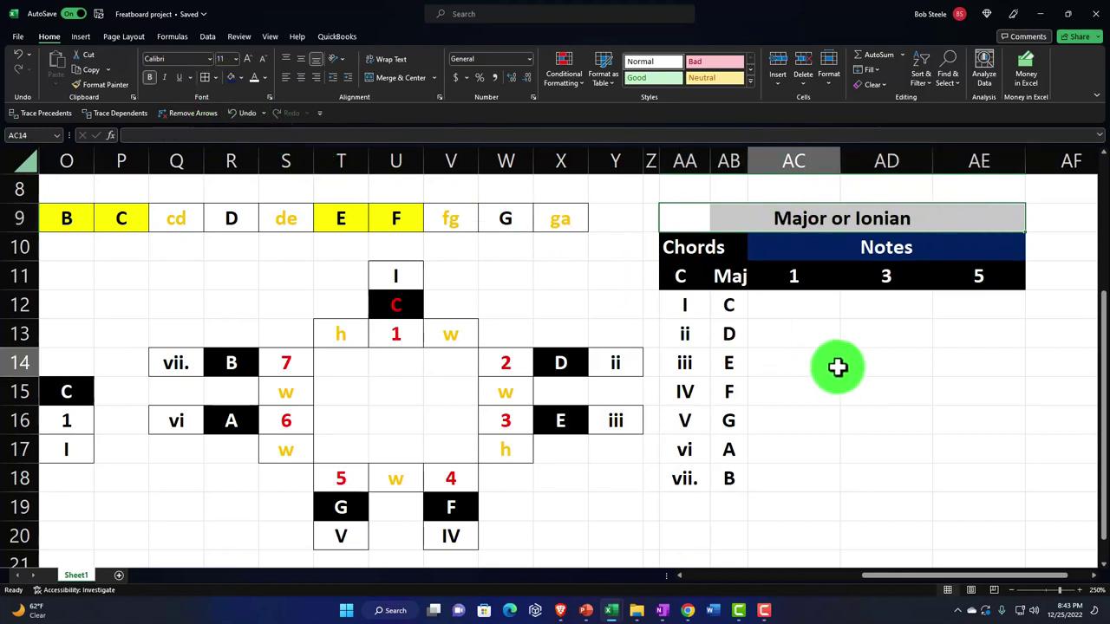
Fill the root-letter cells AB12:AB18 black
{"action": "left_click_drag", "start_coordinate": [719, 303], "coordinate": [719, 474]}
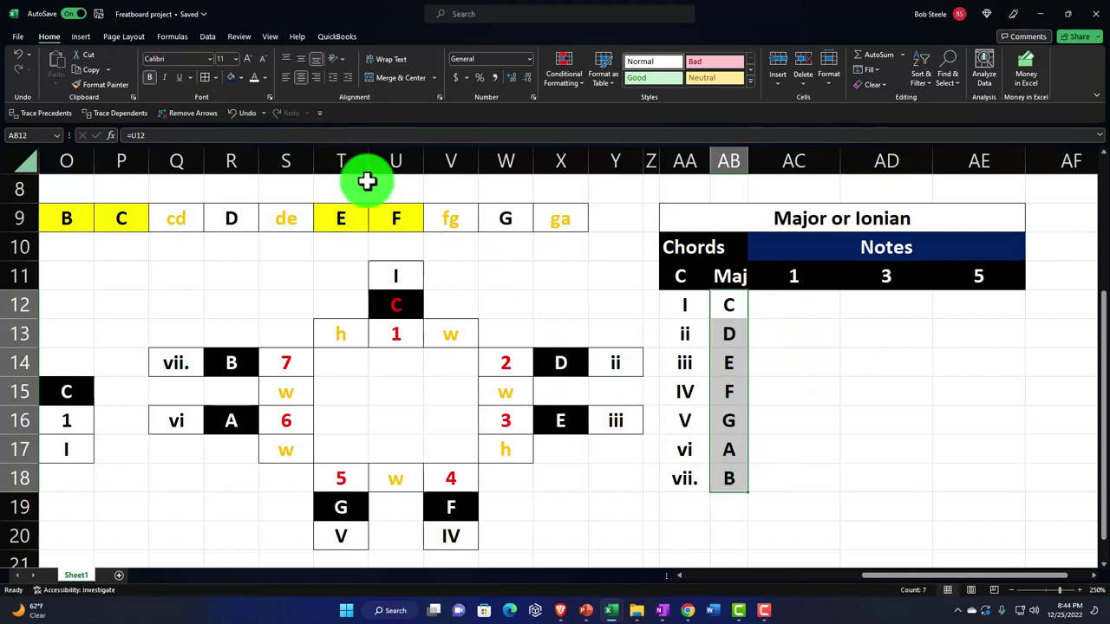
{"action": "left_click", "coordinate": [243, 78]}
{"action": "left_click", "coordinate": [237, 102]}
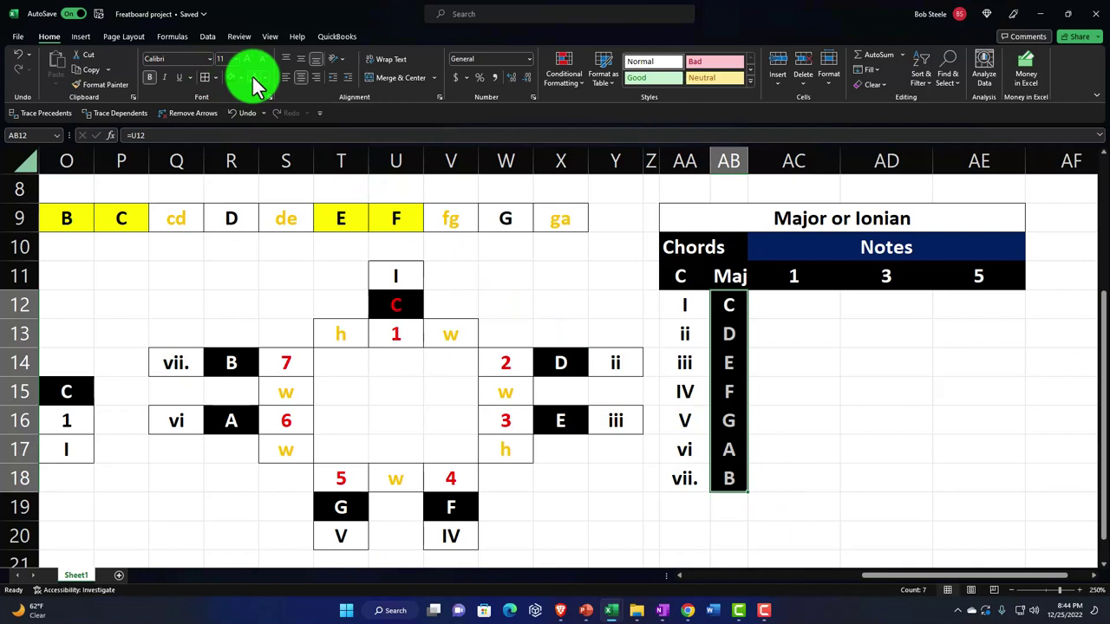
{"action": "left_click", "coordinate": [775, 335]}
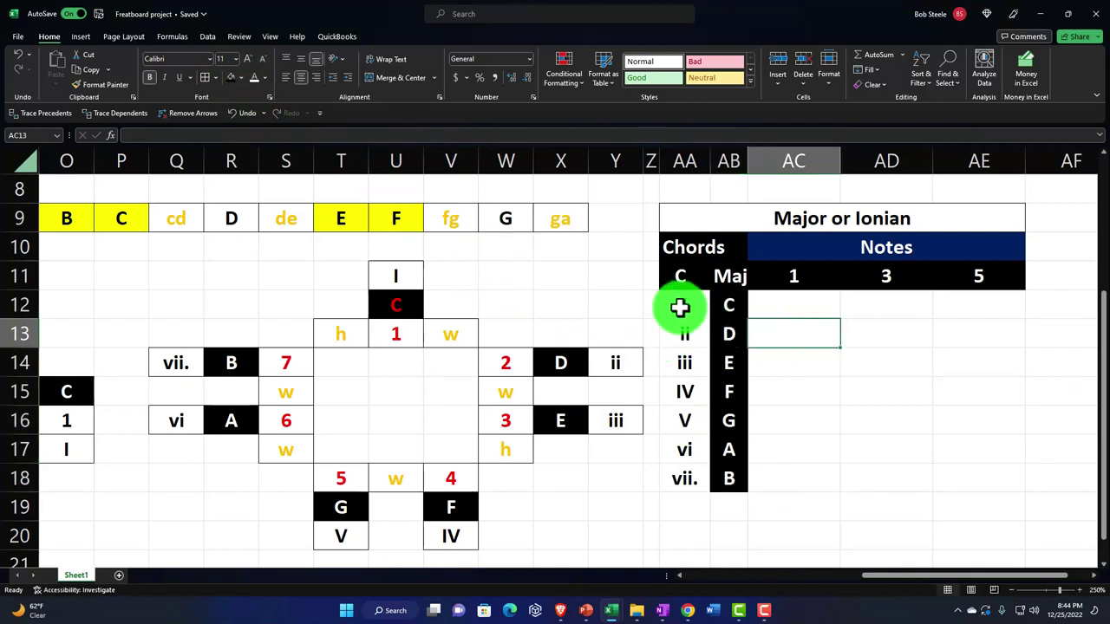
Add borders around the numeral cells AA12:AA18
{"action": "left_click_drag", "start_coordinate": [679, 307], "coordinate": [674, 471]}
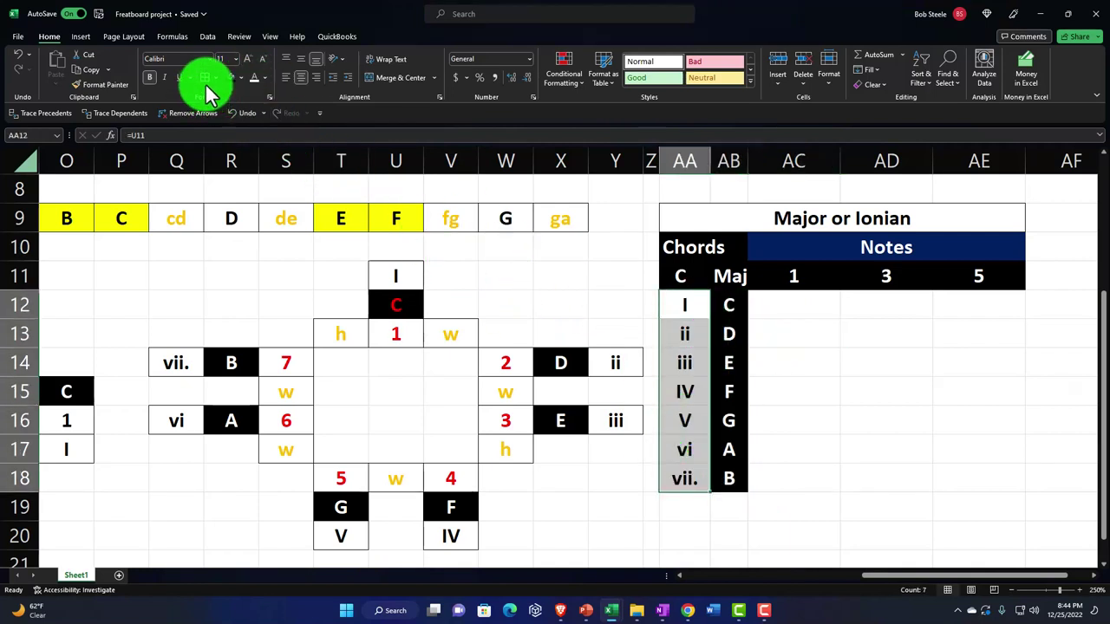
{"action": "left_click", "coordinate": [813, 312]}
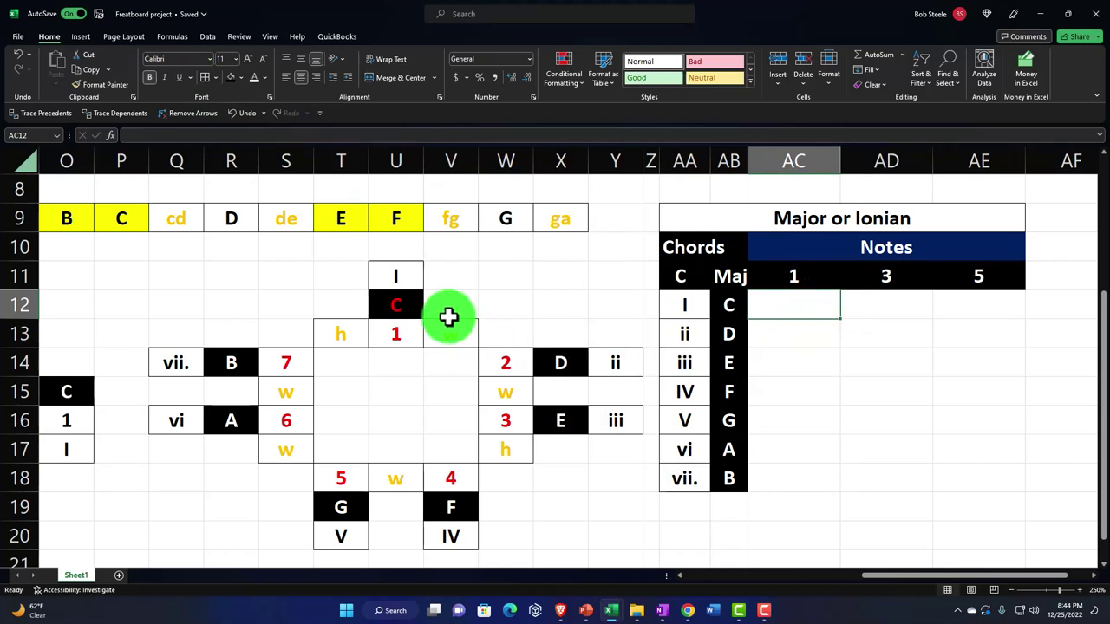
{"action": "left_click", "coordinate": [404, 304]}
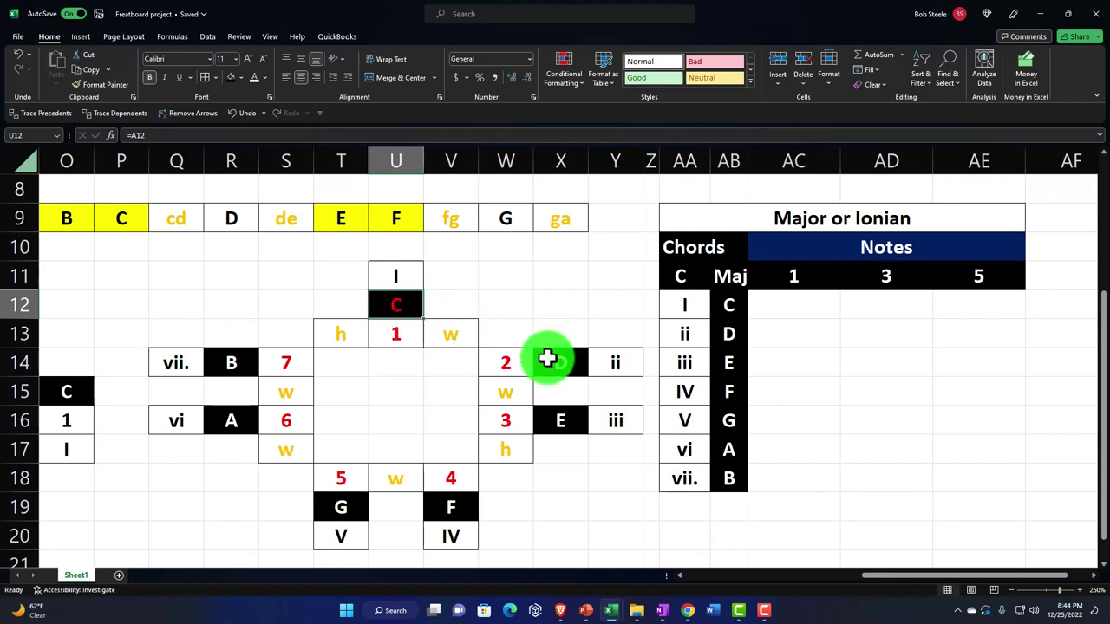
{"action": "left_click", "coordinate": [561, 422]}
{"action": "left_click", "coordinate": [347, 510]}
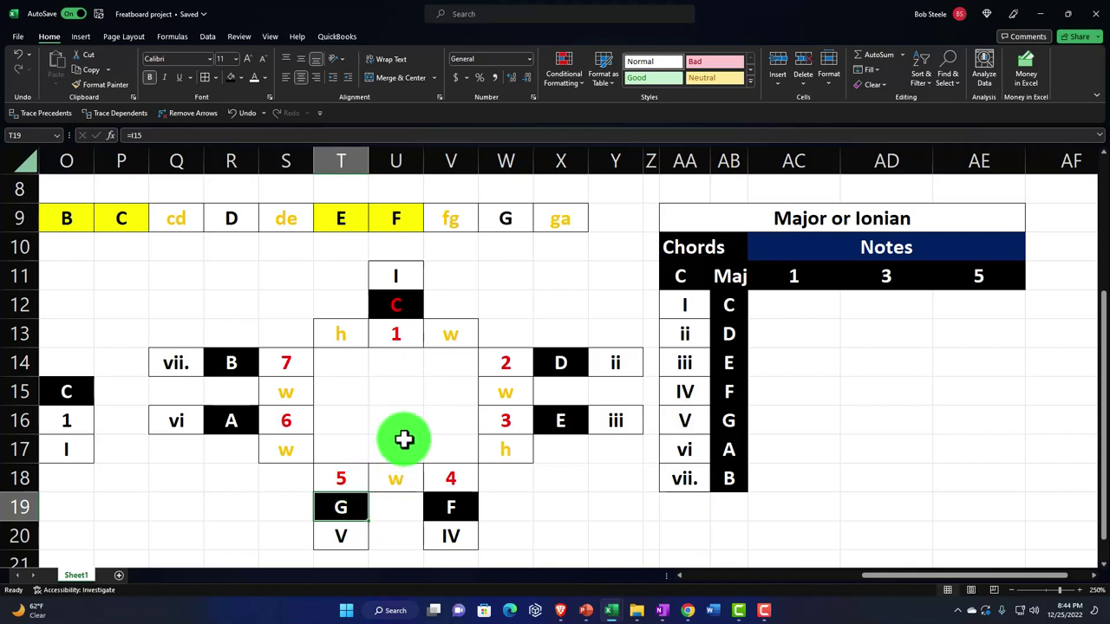
{"action": "left_click", "coordinate": [447, 339]}
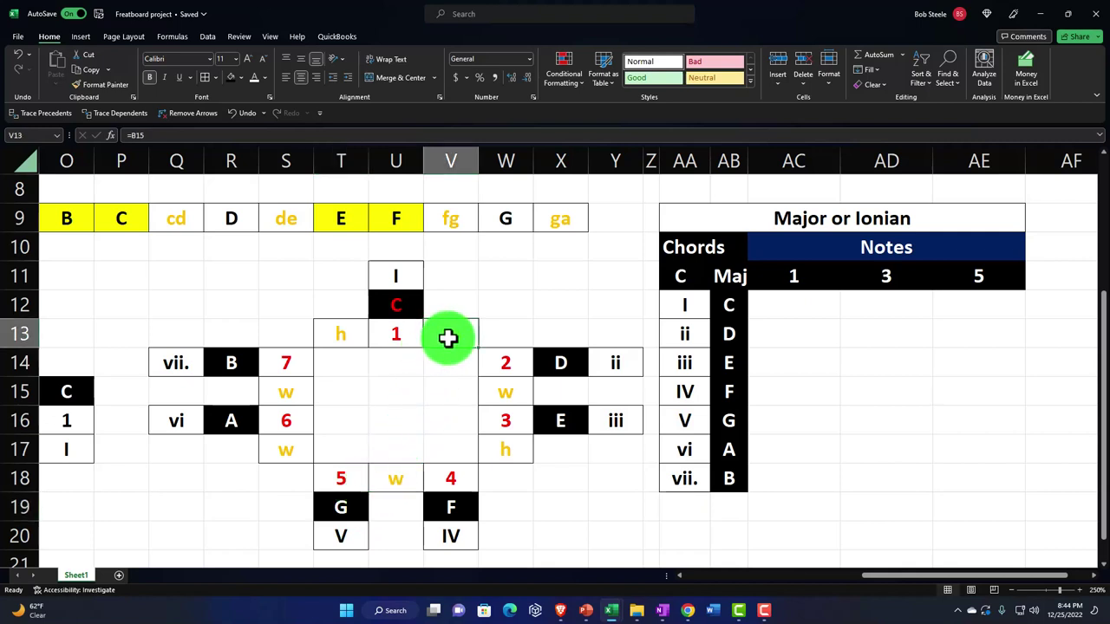
{"action": "left_click", "coordinate": [503, 393]}
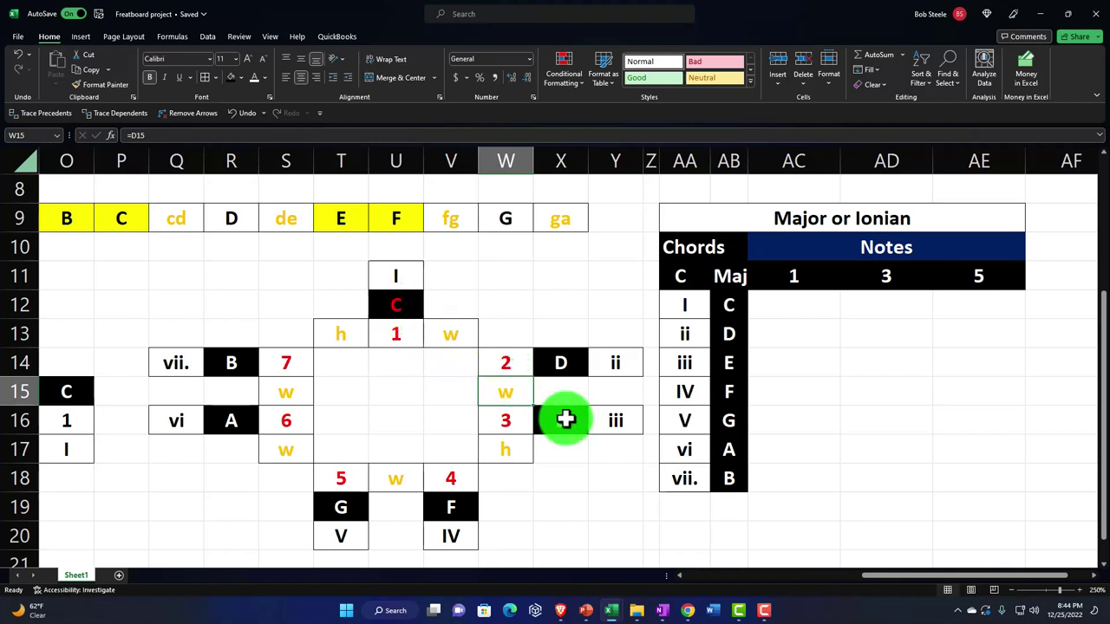
{"action": "left_click", "coordinate": [322, 503]}
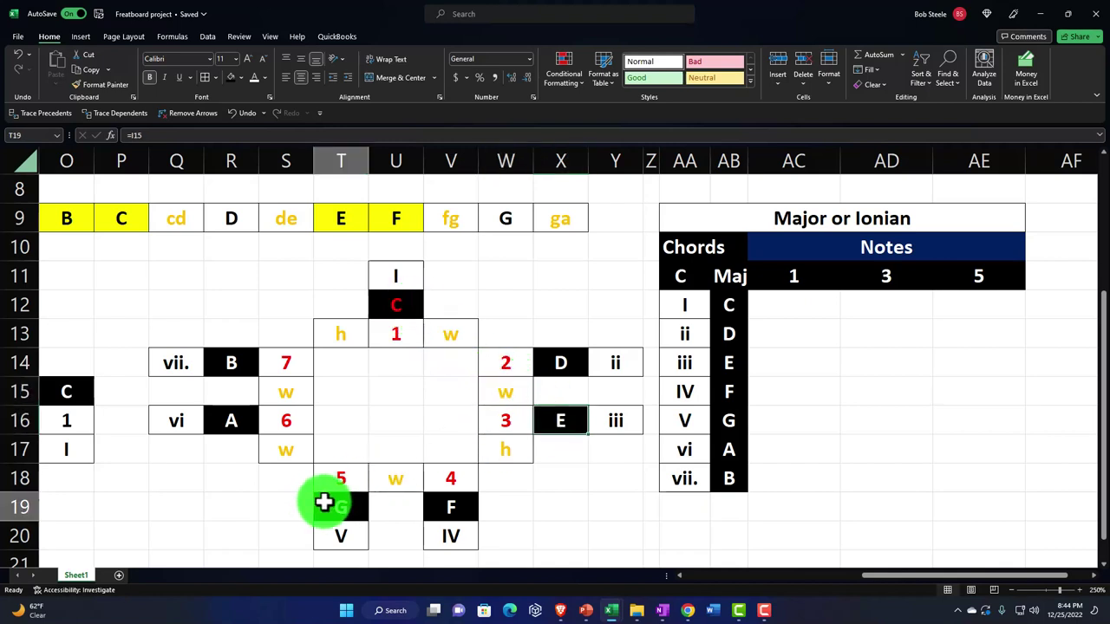
{"action": "left_click", "coordinate": [520, 447]}
{"action": "left_click", "coordinate": [409, 476]}
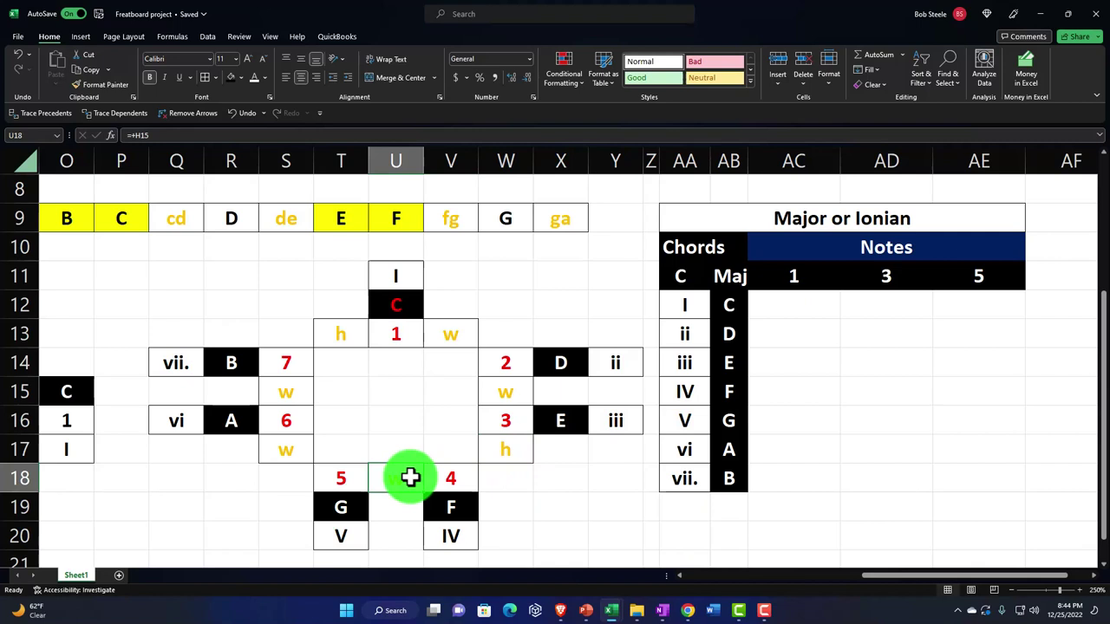
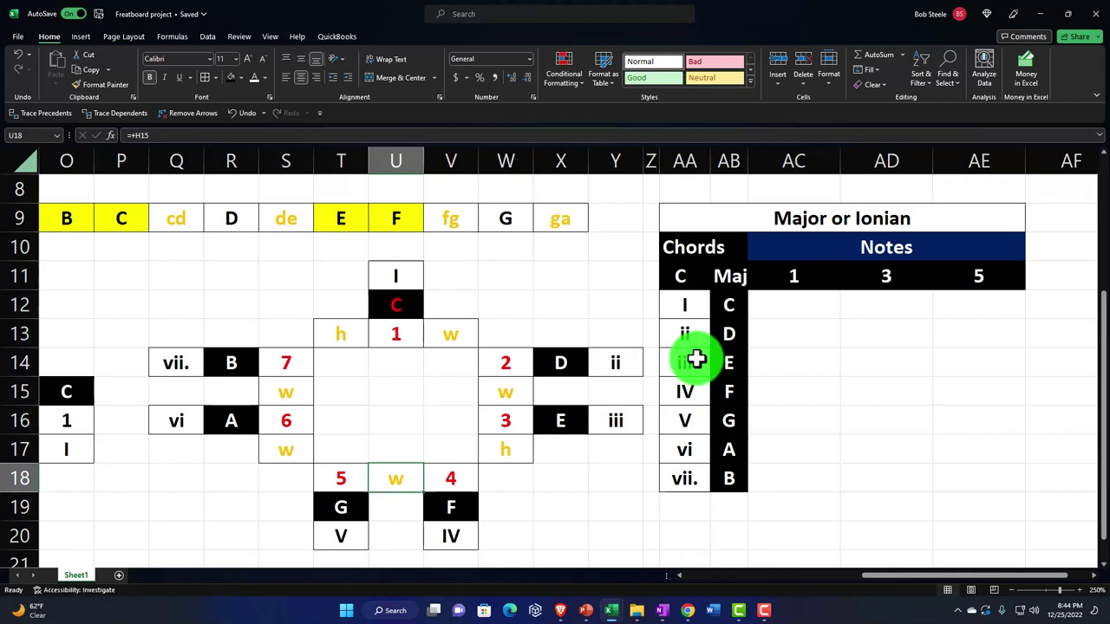
Link AC12:AE12 to the fretboard notes C, E and G for chord I
{"action": "left_click", "coordinate": [795, 310]}
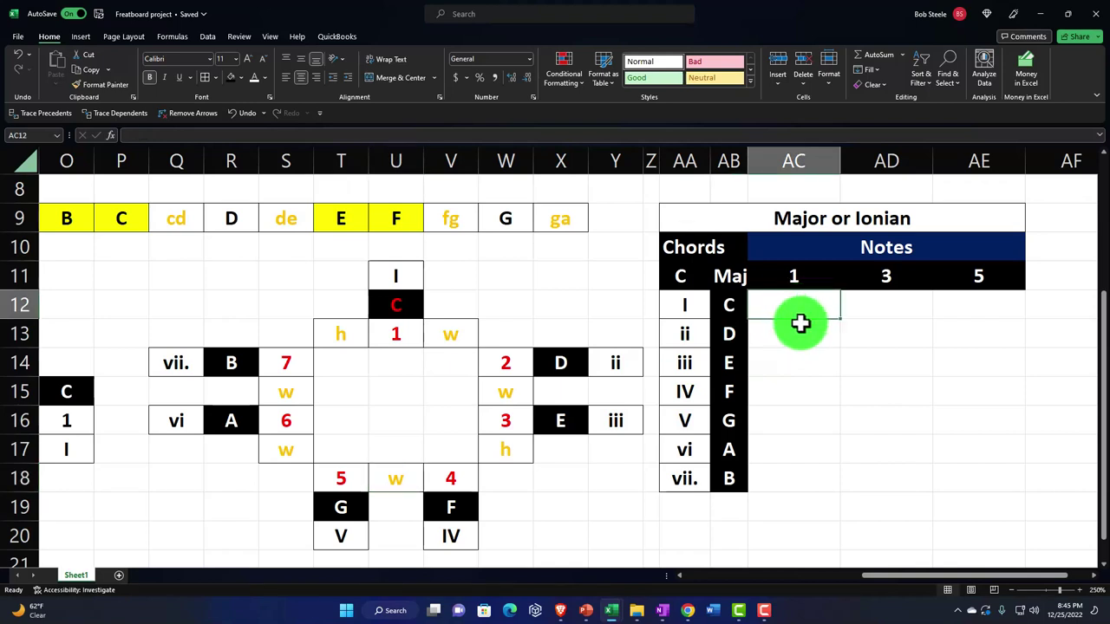
{"action": "type", "text": "="}
{"action": "key", "text": "Left"}
{"action": "key", "text": "Left"}
{"action": "key", "text": "Left"}
{"action": "key", "text": "Left"}
{"action": "key", "text": "Left"}
{"action": "key", "text": "Left"}
{"action": "key", "text": "Left"}
{"action": "key", "text": "Left"}
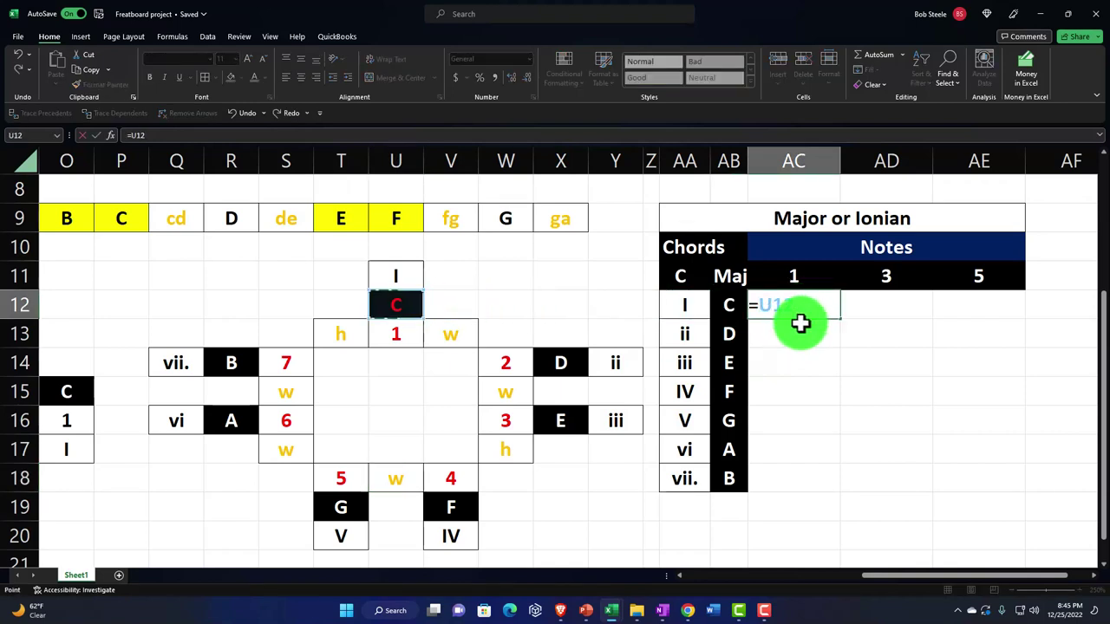
{"action": "key", "text": "Tab"}
{"action": "type", "text": "="}
{"action": "key", "text": "Left"}
{"action": "key", "text": "Left"}
{"action": "key", "text": "Left"}
{"action": "key", "text": "Left"}
{"action": "key", "text": "Left"}
{"action": "key", "text": "Down"}
{"action": "key", "text": "Down"}
{"action": "key", "text": "Left"}
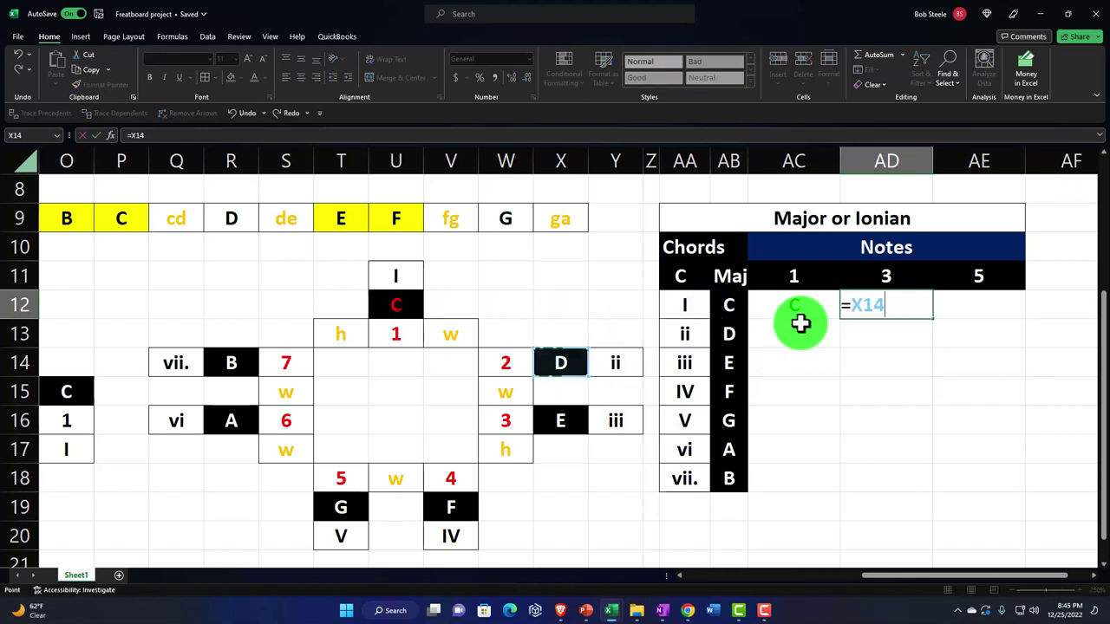
{"action": "key", "text": "Down"}
{"action": "key", "text": "Down"}
{"action": "key", "text": "Tab"}
{"action": "type", "text": "="}
{"action": "key", "text": "Left"}
{"action": "key", "text": "Left"}
{"action": "key", "text": "Left"}
{"action": "key", "text": "Left"}
{"action": "key", "text": "Left"}
{"action": "key", "text": "Down"}
{"action": "key", "text": "Down"}
{"action": "key", "text": "Left"}
{"action": "key", "text": "Down"}
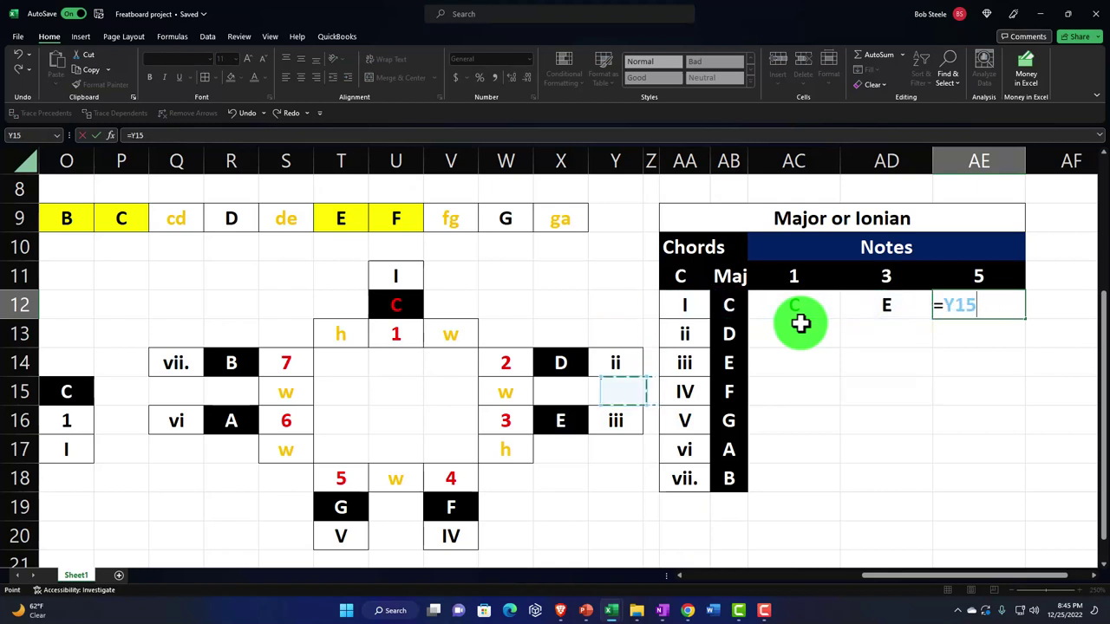
{"action": "key", "text": "Left"}
{"action": "key", "text": "Down"}
{"action": "key", "text": "Down"}
{"action": "key", "text": "Down"}
{"action": "key", "text": "Down"}
{"action": "key", "text": "Left"}
{"action": "key", "text": "Left"}
{"action": "key", "text": "Left"}
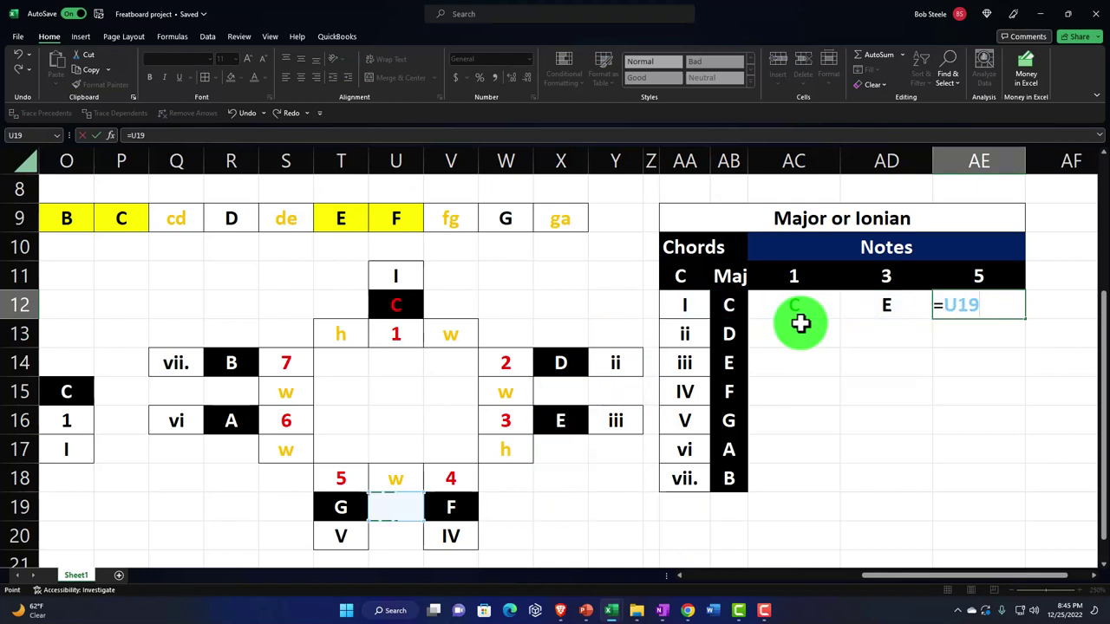
{"action": "key", "text": "Return"}
Link AC13:AE13 to the fretboard notes D, F and A for chord ii
{"action": "left_click", "coordinate": [799, 322]}
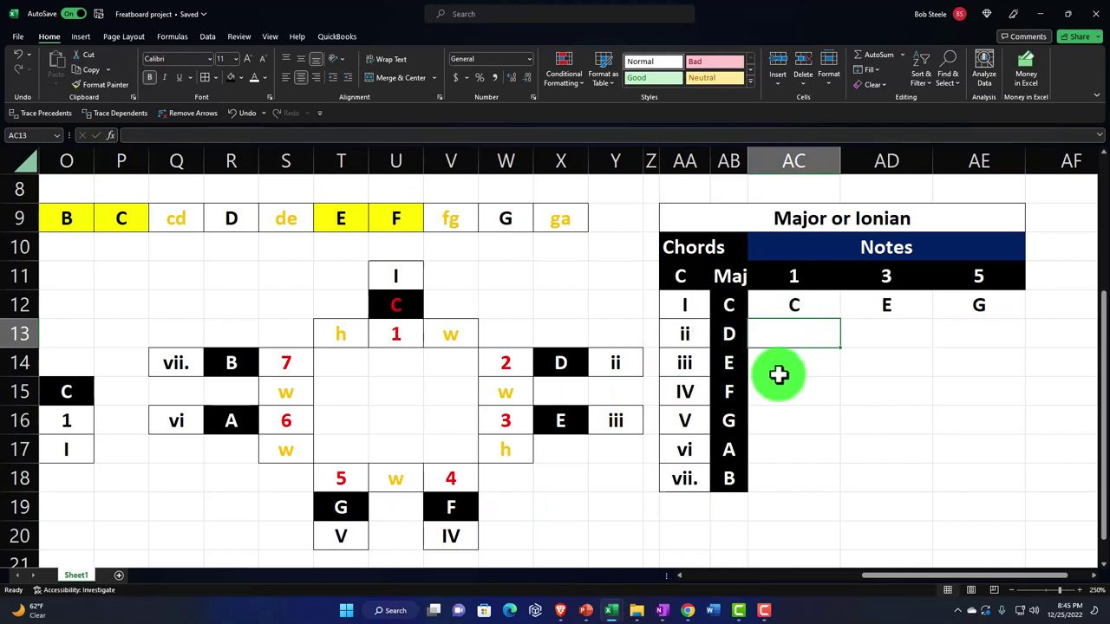
{"action": "type", "text": "="}
{"action": "key", "text": "Left"}
{"action": "key", "text": "Left"}
{"action": "key", "text": "Left"}
{"action": "key", "text": "Left"}
{"action": "key", "text": "Left"}
{"action": "key", "text": "Down"}
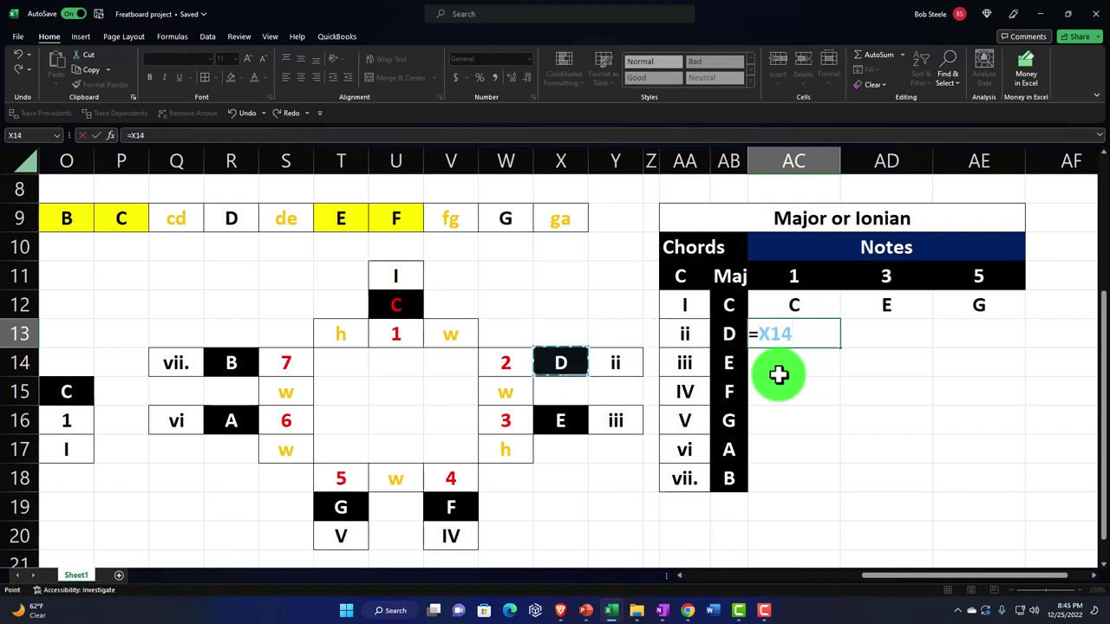
{"action": "key", "text": "Tab"}
{"action": "type", "text": "="}
{"action": "key", "text": "Left"}
{"action": "key", "text": "Left"}
{"action": "key", "text": "Left"}
{"action": "key", "text": "Left"}
{"action": "key", "text": "Left"}
{"action": "key", "text": "Down"}
{"action": "key", "text": "Down"}
{"action": "key", "text": "Down"}
{"action": "key", "text": "Left"}
{"action": "key", "text": "Down"}
{"action": "key", "text": "Down"}
{"action": "key", "text": "Down"}
{"action": "key", "text": "Left"}
{"action": "key", "text": "Left"}
{"action": "key", "text": "Tab"}
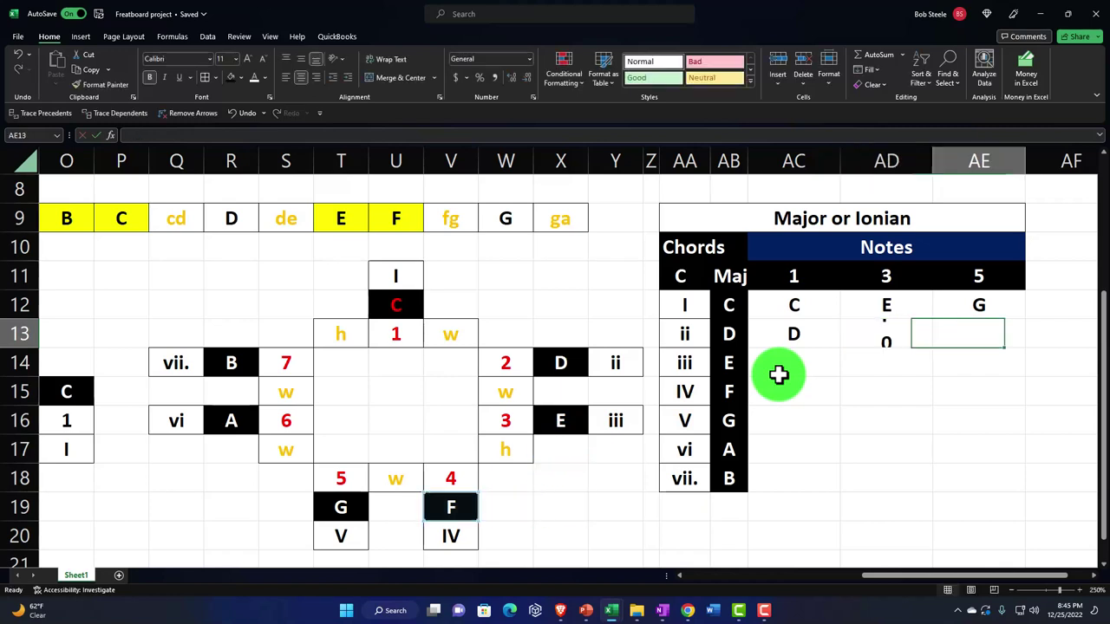
{"action": "type", "text": "="}
{"action": "key", "text": "Down"}
{"action": "key", "text": "Left"}
{"action": "key", "text": "Left"}
{"action": "key", "text": "Left"}
{"action": "key", "text": "Left"}
{"action": "key", "text": "Left"}
{"action": "key", "text": "Left"}
{"action": "key", "text": "Down"}
{"action": "key", "text": "Down"}
{"action": "key", "text": "Down"}
{"action": "key", "text": "Left"}
{"action": "key", "text": "Left"}
{"action": "key", "text": "Left"}
{"action": "key", "text": "Left"}
{"action": "key", "text": "Left"}
{"action": "key", "text": "Down"}
{"action": "key", "text": "Left"}
{"action": "key", "text": "Left"}
{"action": "key", "text": "Up"}
{"action": "key", "text": "Up"}
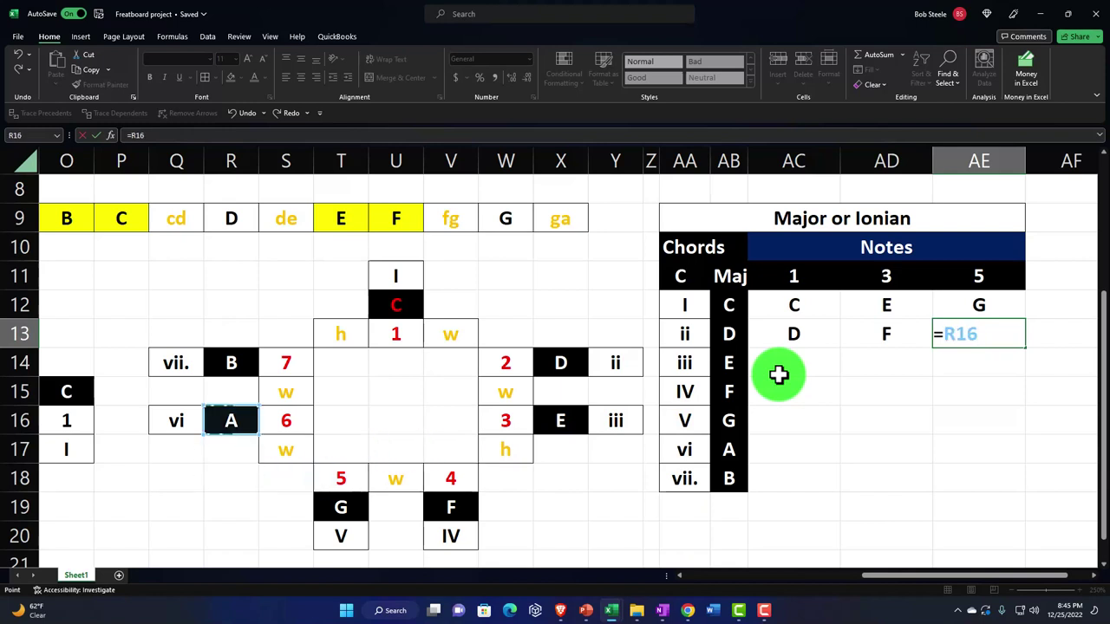
{"action": "key", "text": "Return"}
{"action": "left_click", "coordinate": [778, 374]}
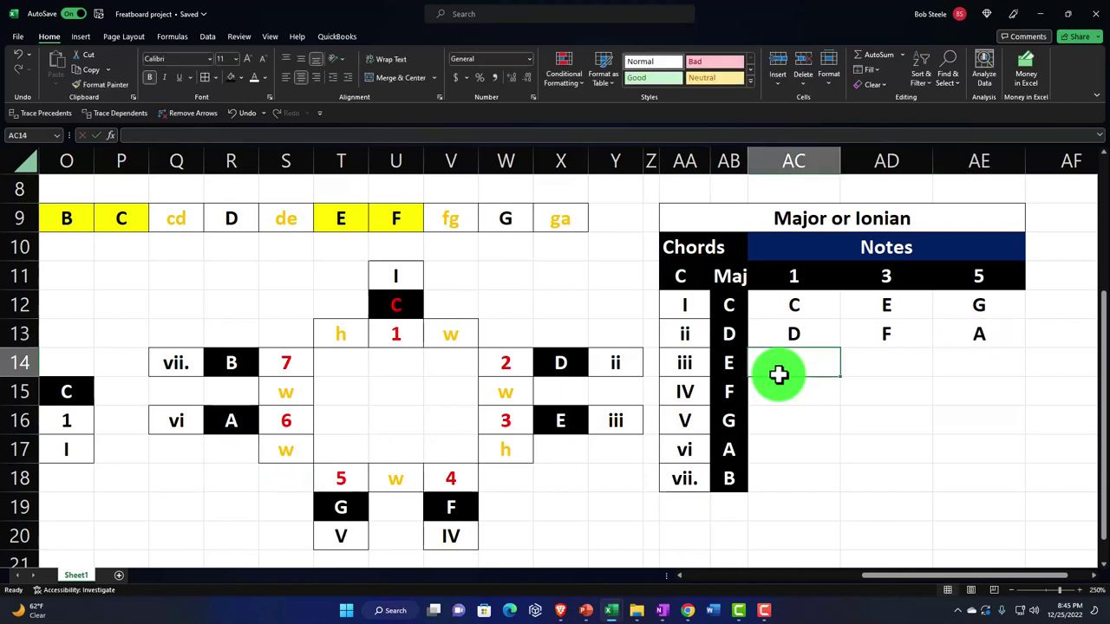
Link AC14:AE14 to the fretboard notes E, G and B for chord iii
{"action": "type", "text": "="}
{"action": "left_click", "coordinate": [568, 435]}
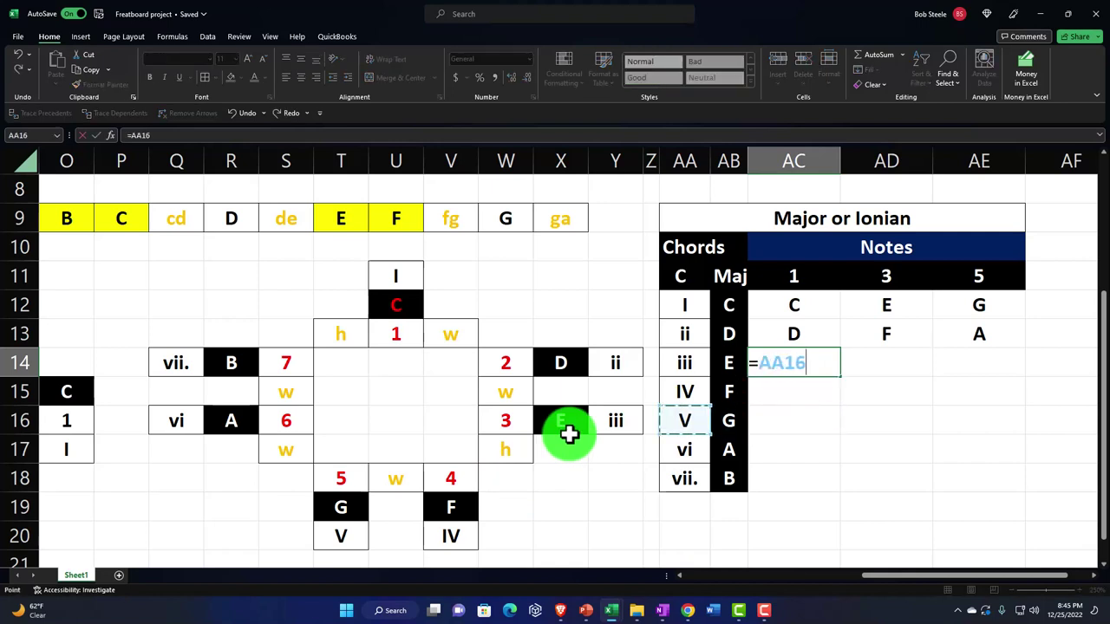
{"action": "key", "text": "Tab"}
{"action": "type", "text": "="}
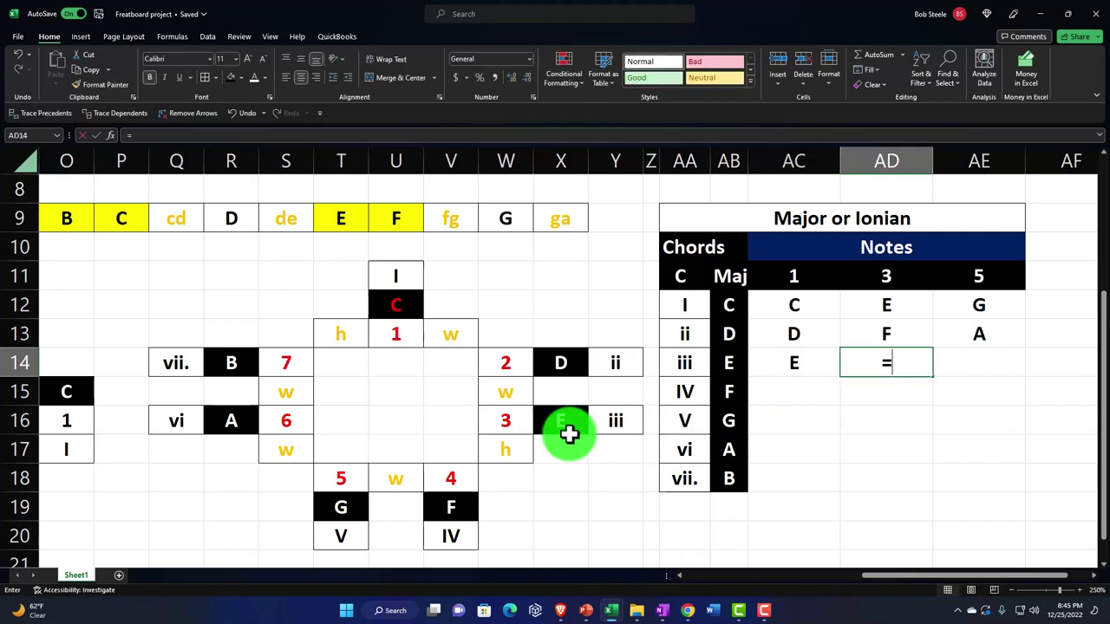
{"action": "key", "text": "Left"}
{"action": "key", "text": "Left"}
{"action": "key", "text": "Left"}
{"action": "key", "text": "Left"}
{"action": "key", "text": "Down"}
{"action": "key", "text": "Down"}
{"action": "key", "text": "Down"}
{"action": "key", "text": "Down"}
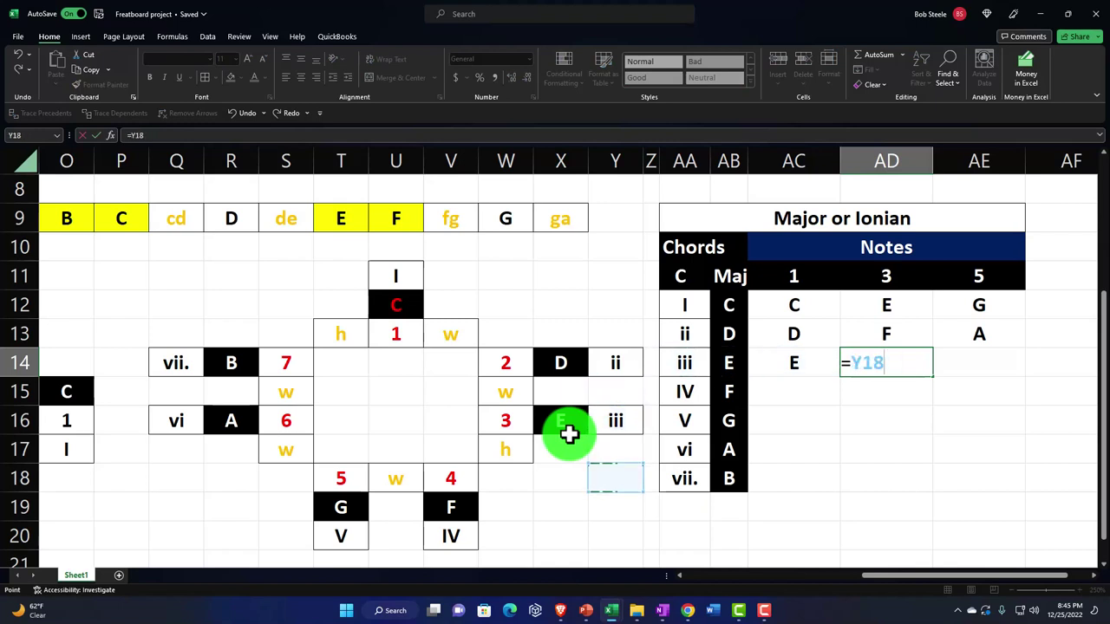
{"action": "key", "text": "Left"}
{"action": "key", "text": "Left"}
{"action": "key", "text": "Left"}
{"action": "key", "text": "Left"}
{"action": "key", "text": "Left"}
{"action": "key", "text": "Left"}
{"action": "key", "text": "Down"}
{"action": "key", "text": "Right"}
{"action": "key", "text": "Tab"}
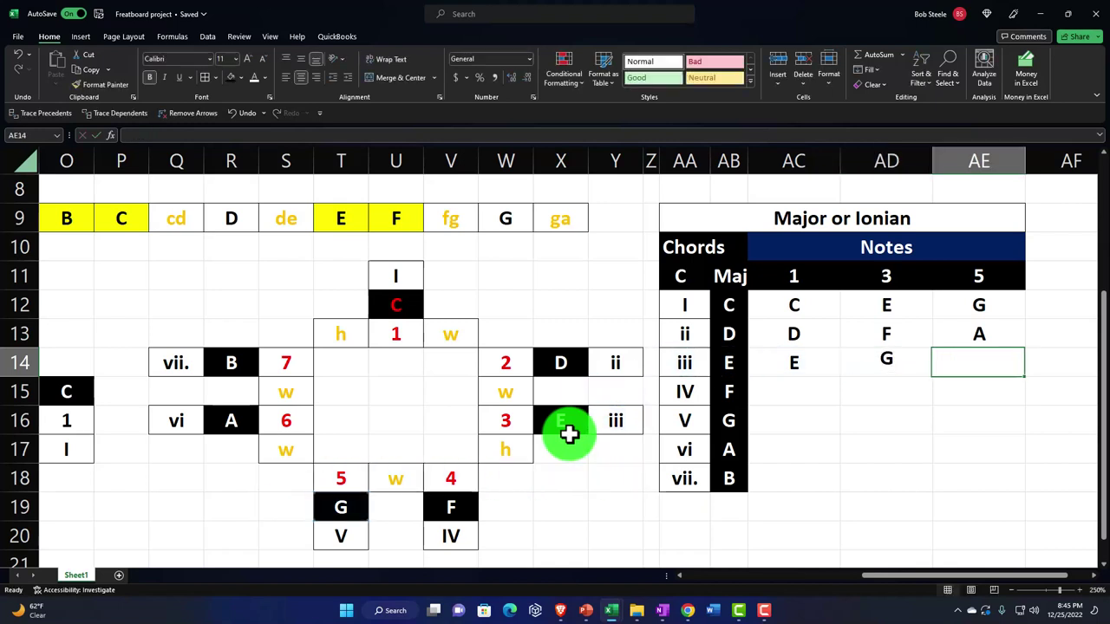
{"action": "type", "text": "="}
{"action": "key", "text": "Left"}
{"action": "key", "text": "Left"}
{"action": "key", "text": "Left"}
{"action": "key", "text": "Left"}
{"action": "key", "text": "Left"}
{"action": "key", "text": "Left"}
{"action": "key", "text": "Left"}
{"action": "key", "text": "Left"}
{"action": "key", "text": "Left"}
{"action": "key", "text": "Left"}
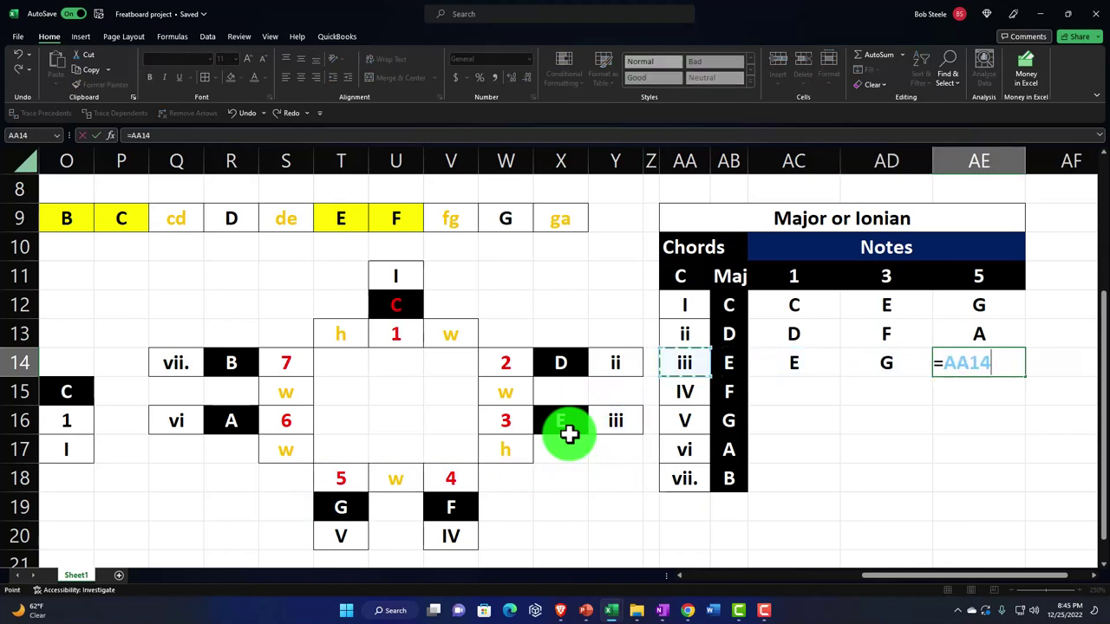
{"action": "key", "text": "Left"}
{"action": "key", "text": "Left"}
{"action": "key", "text": "Left"}
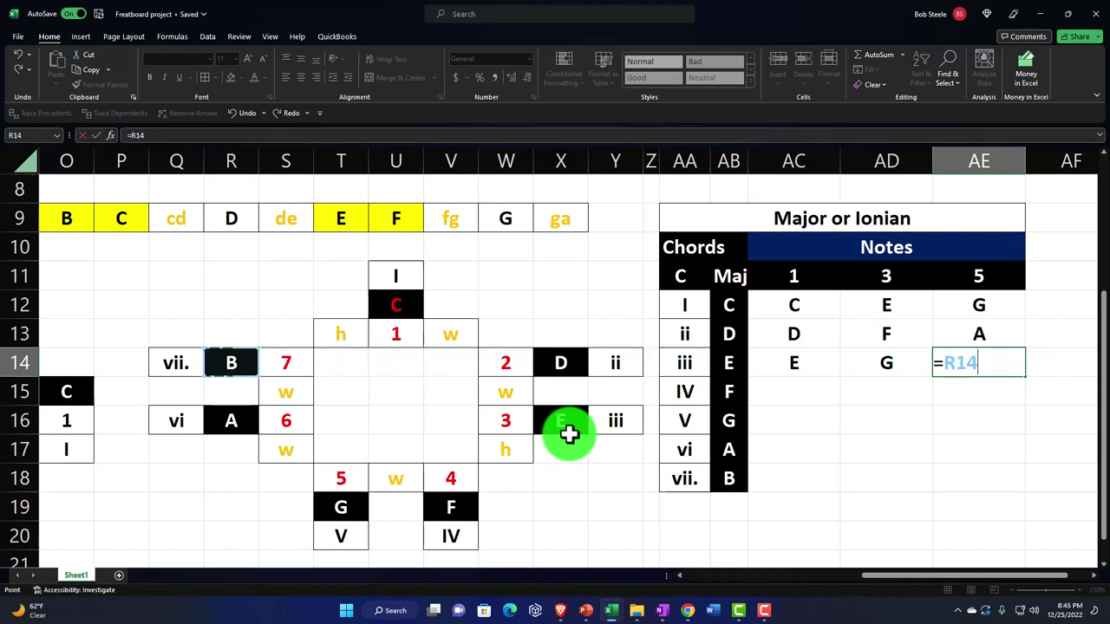
{"action": "key", "text": "Return"}
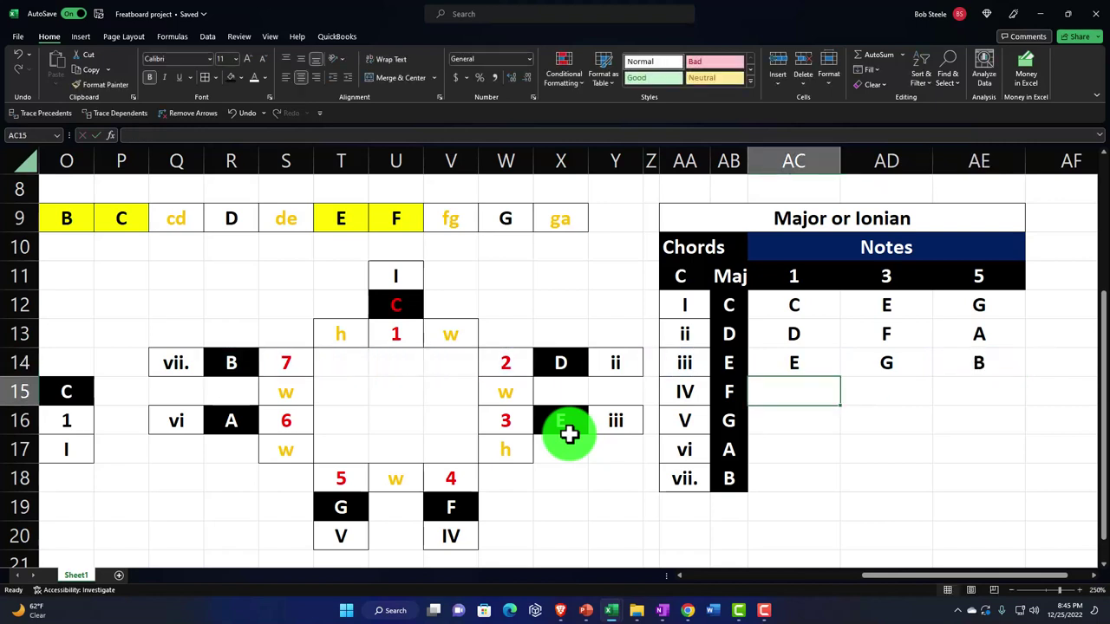
Link AC15:AE15 to the fretboard notes F, A and C for chord IV
{"action": "type", "text": "="}
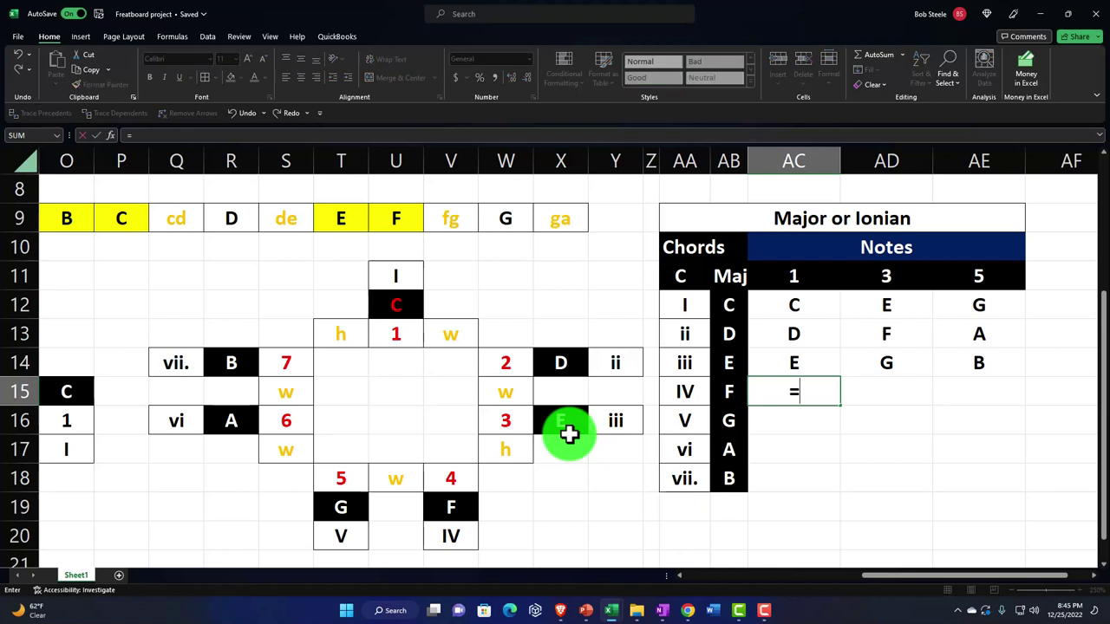
{"action": "key", "text": "Left"}
{"action": "key", "text": "Left"}
{"action": "key", "text": "Left"}
{"action": "key", "text": "Left"}
{"action": "key", "text": "Left"}
{"action": "key", "text": "Left"}
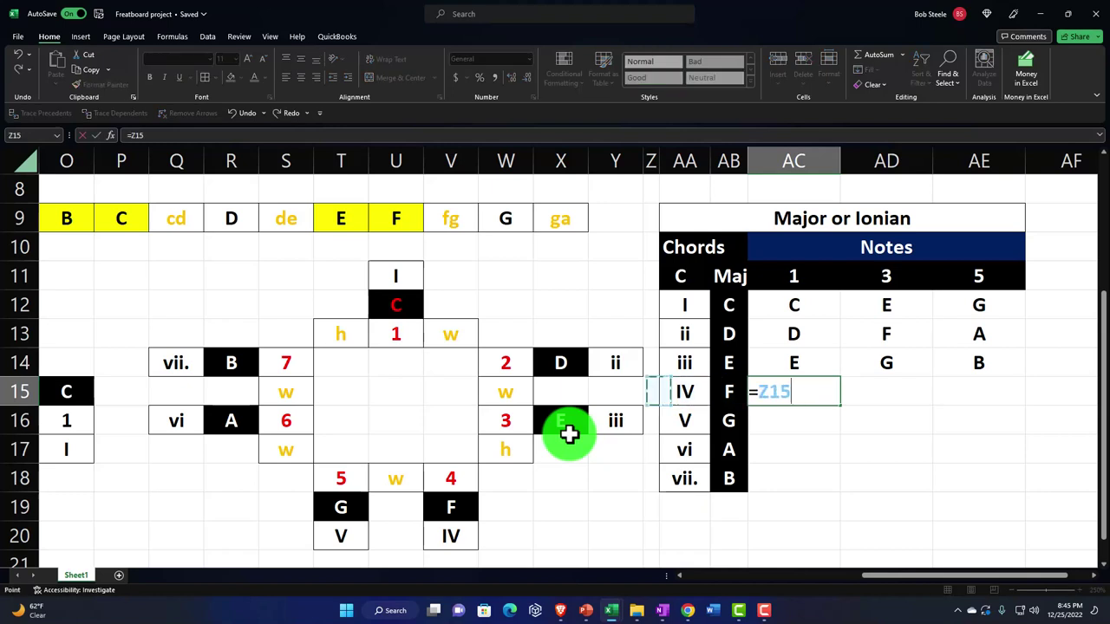
{"action": "key", "text": "Down"}
{"action": "key", "text": "Down"}
{"action": "key", "text": "Down"}
{"action": "key", "text": "Down"}
{"action": "key", "text": "Left"}
{"action": "key", "text": "Tab"}
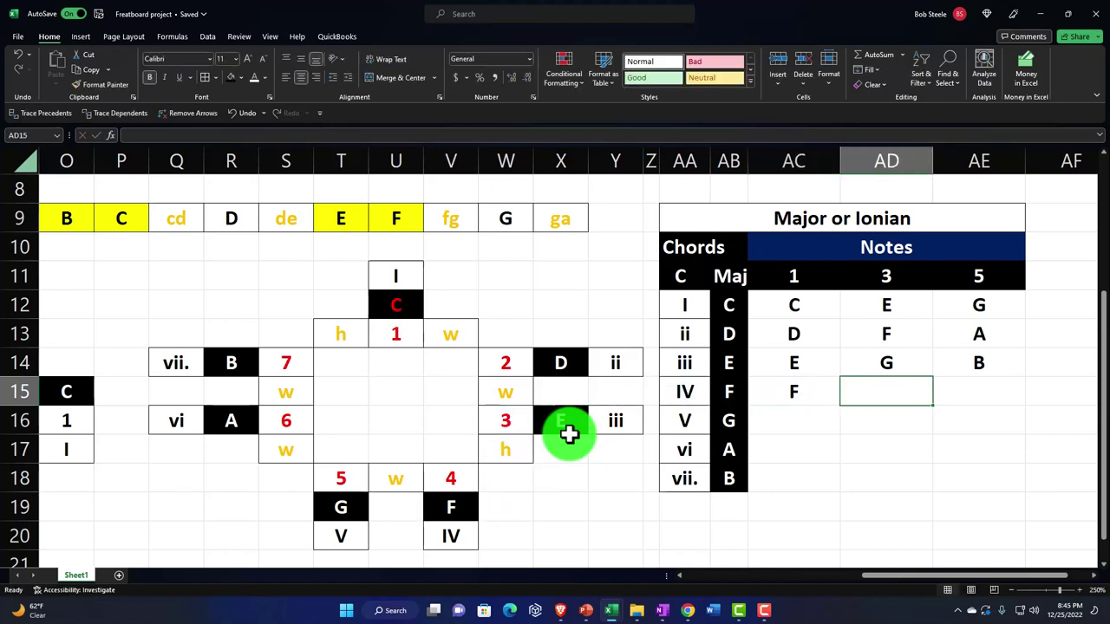
{"action": "type", "text": "="}
{"action": "key", "text": "Left"}
{"action": "key", "text": "Left"}
{"action": "key", "text": "Left"}
{"action": "key", "text": "Left"}
{"action": "key", "text": "Left"}
{"action": "key", "text": "Down"}
{"action": "key", "text": "Down"}
{"action": "key", "text": "Down"}
{"action": "key", "text": "Left"}
{"action": "key", "text": "Left"}
{"action": "key", "text": "Left"}
{"action": "key", "text": "Down"}
{"action": "key", "text": "Left"}
{"action": "key", "text": "Left"}
{"action": "key", "text": "Left"}
{"action": "key", "text": "Left"}
{"action": "key", "text": "Up"}
{"action": "key", "text": "Up"}
{"action": "key", "text": "Up"}
{"action": "key", "text": "Tab"}
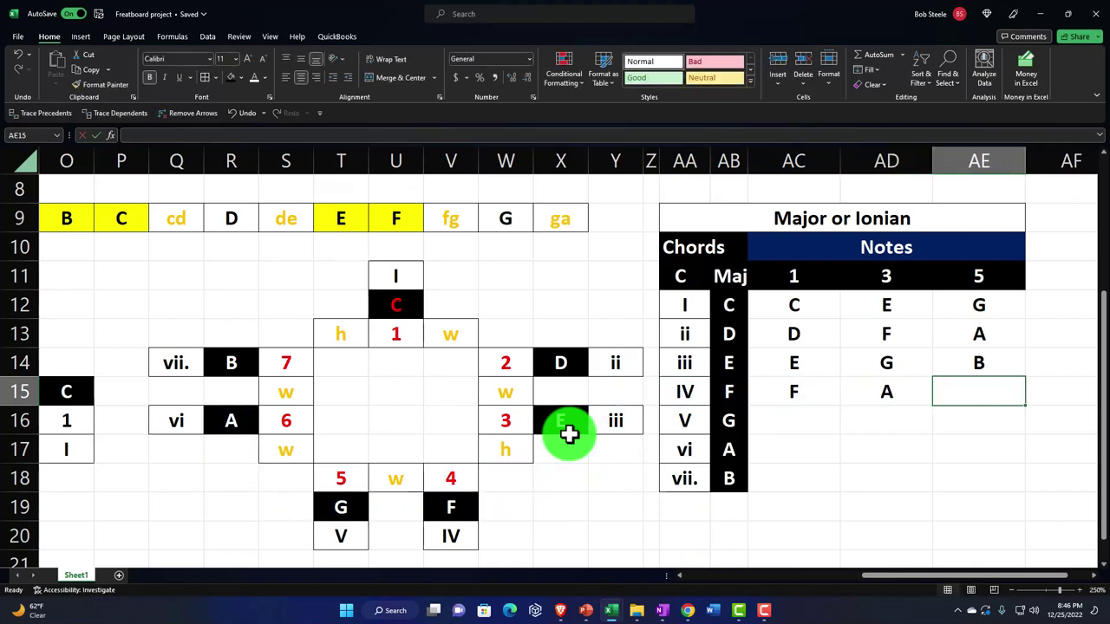
{"action": "type", "text": "="}
{"action": "key", "text": "Left"}
{"action": "key", "text": "Left"}
{"action": "key", "text": "Left"}
{"action": "key", "text": "Left"}
{"action": "key", "text": "Left"}
{"action": "key", "text": "Left"}
{"action": "key", "text": "Left"}
{"action": "key", "text": "Left"}
{"action": "key", "text": "Left"}
{"action": "key", "text": "Left"}
{"action": "key", "text": "Left"}
{"action": "key", "text": "Left"}
{"action": "key", "text": "Left"}
{"action": "key", "text": "Up"}
{"action": "key", "text": "Right"}
{"action": "key", "text": "Right"}
{"action": "key", "text": "Right"}
{"action": "key", "text": "Up"}
{"action": "key", "text": "Up"}
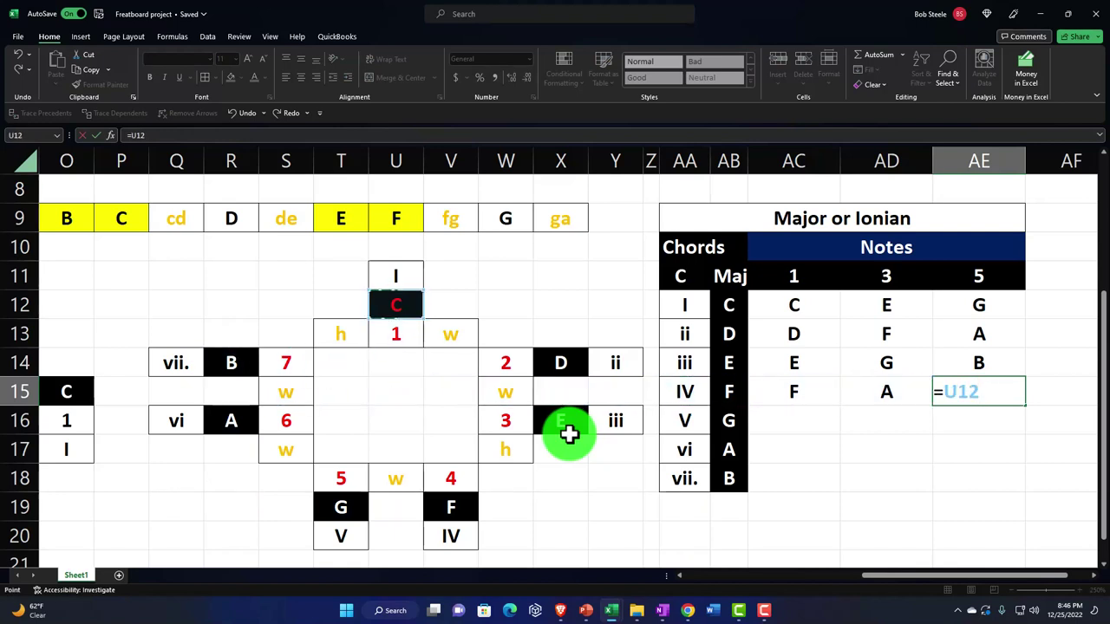
{"action": "key", "text": "Return"}
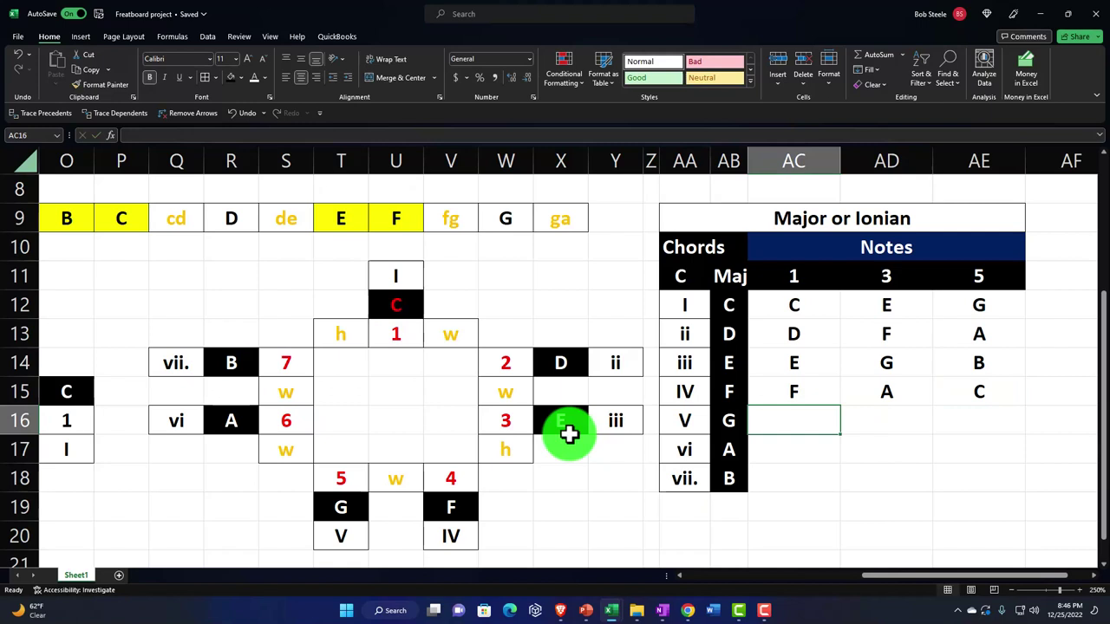
Link AC16:AE16 to G, B and D for chord V, then point AC17 at A
{"action": "type", "text": "="}
{"action": "key", "text": "Left"}
{"action": "key", "text": "Left"}
{"action": "key", "text": "Left"}
{"action": "key", "text": "Left"}
{"action": "key", "text": "Left"}
{"action": "key", "text": "Left"}
{"action": "key", "text": "Left"}
{"action": "key", "text": "Left"}
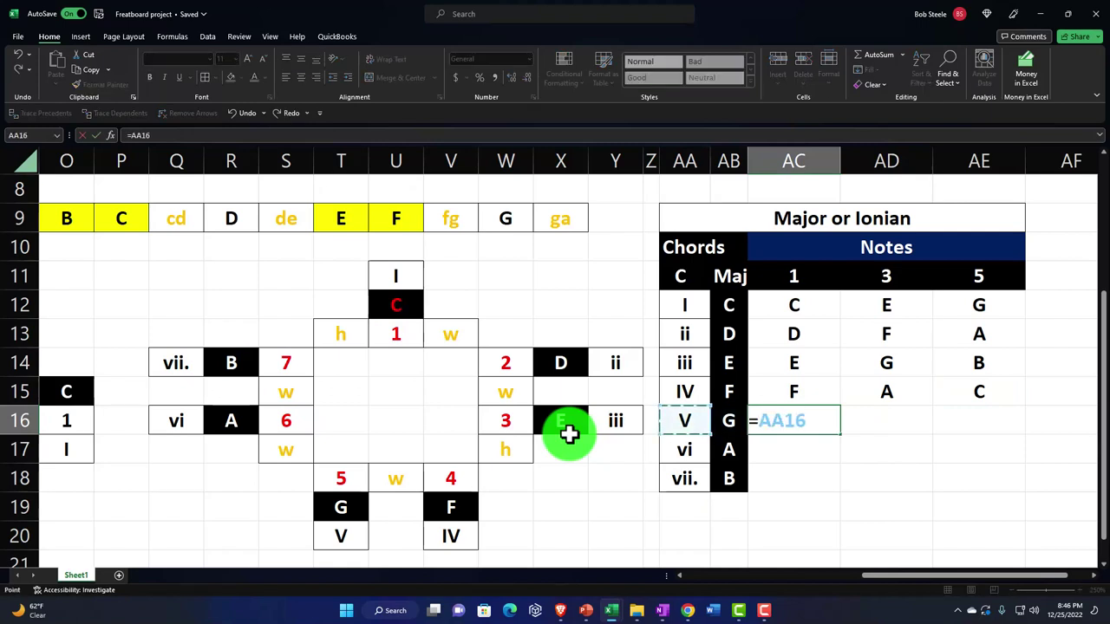
{"action": "key", "text": "Down"}
{"action": "key", "text": "Down"}
{"action": "key", "text": "Left"}
{"action": "key", "text": "Down"}
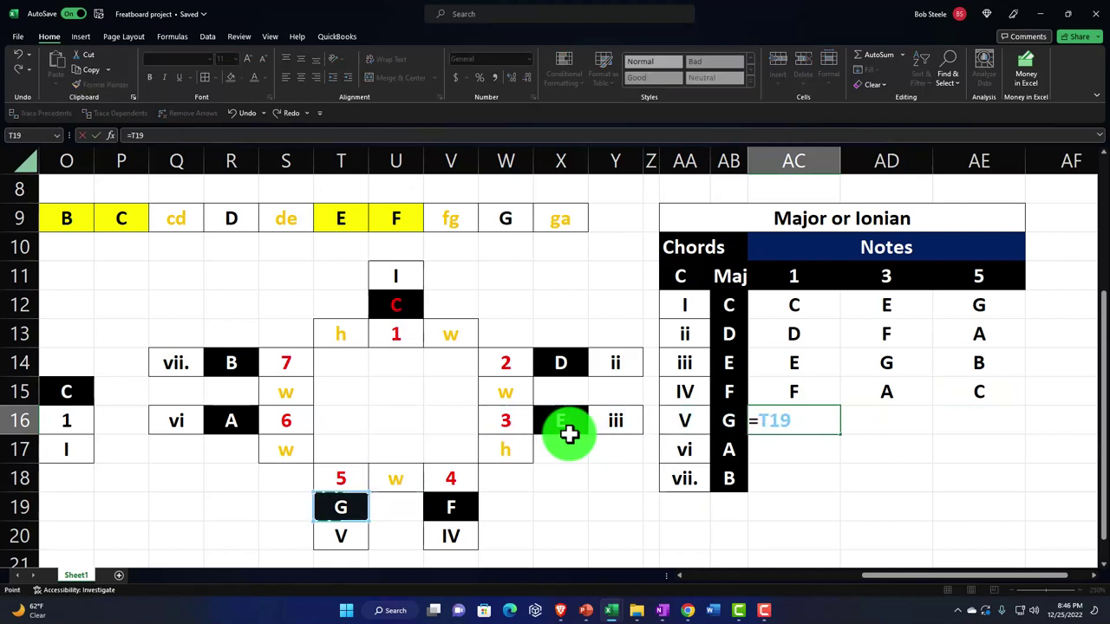
{"action": "key", "text": "Tab"}
{"action": "type", "text": "="}
{"action": "key", "text": "Left"}
{"action": "key", "text": "Left"}
{"action": "key", "text": "Left"}
{"action": "key", "text": "Left"}
{"action": "key", "text": "Left"}
{"action": "key", "text": "Left"}
{"action": "key", "text": "Left"}
{"action": "key", "text": "Left"}
{"action": "key", "text": "Left"}
{"action": "key", "text": "Left"}
{"action": "key", "text": "Left"}
{"action": "key", "text": "Left"}
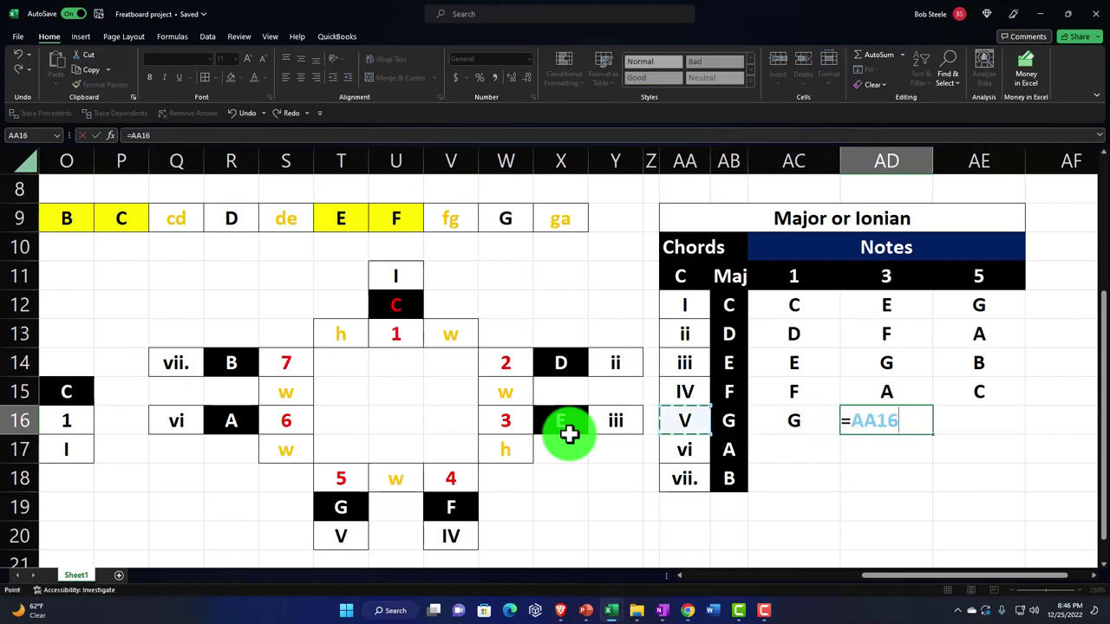
{"action": "key", "text": "Up"}
{"action": "key", "text": "Up"}
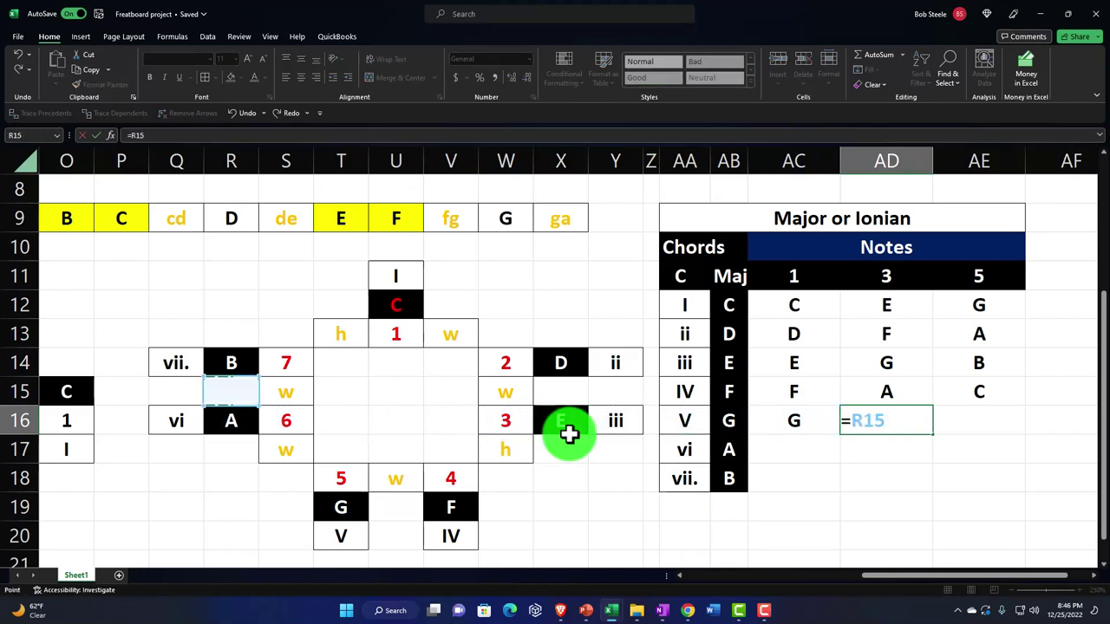
{"action": "key", "text": "Tab"}
{"action": "type", "text": "="}
{"action": "key", "text": "Left"}
{"action": "key", "text": "Left"}
{"action": "key", "text": "Left"}
{"action": "key", "text": "Left"}
{"action": "key", "text": "Left"}
{"action": "key", "text": "Left"}
{"action": "key", "text": "Left"}
{"action": "key", "text": "Up"}
{"action": "key", "text": "Up"}
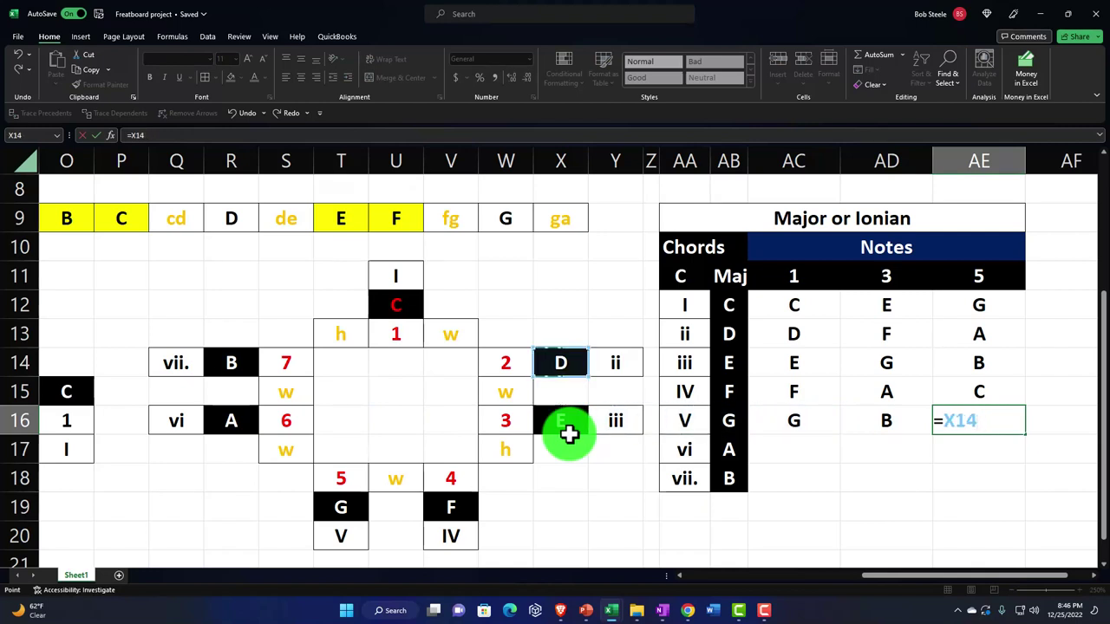
{"action": "key", "text": "Return"}
{"action": "type", "text": "="}
{"action": "key", "text": "Left"}
{"action": "key", "text": "Left"}
{"action": "key", "text": "Left"}
{"action": "key", "text": "Left"}
{"action": "key", "text": "Left"}
{"action": "key", "text": "Left"}
{"action": "key", "text": "Left"}
{"action": "key", "text": "Left"}
{"action": "key", "text": "Left"}
{"action": "key", "text": "Left"}
{"action": "key", "text": "Left"}
{"action": "key", "text": "Up"}
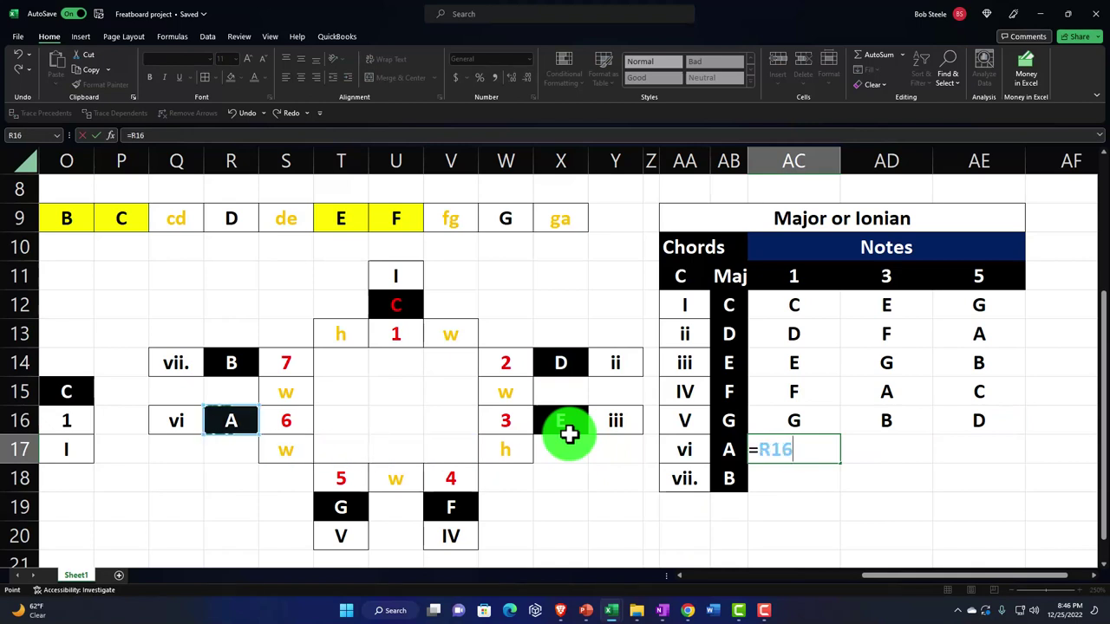
Finish chord vi by linking AC17:AE17 to the fretboard notes A, C and E
{"action": "key", "text": "Tab"}
{"action": "type", "text": "="}
{"action": "key", "text": "Left"}
{"action": "key", "text": "Left"}
{"action": "key", "text": "Left"}
{"action": "key", "text": "Left"}
{"action": "key", "text": "Left"}
{"action": "key", "text": "Left"}
{"action": "key", "text": "Left"}
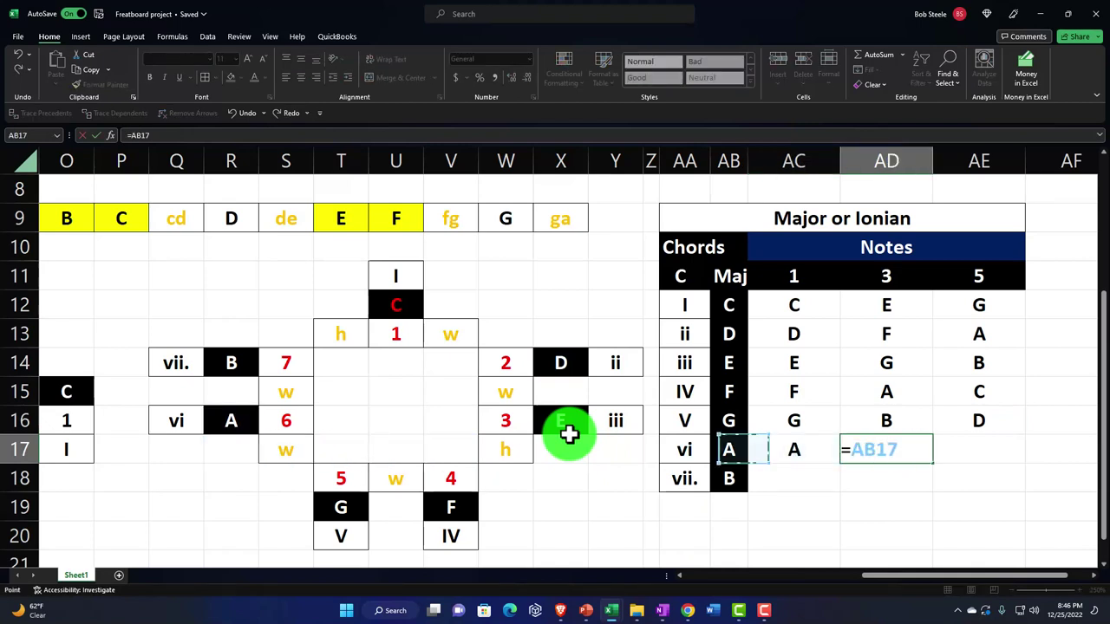
{"action": "key", "text": "Left"}
{"action": "key", "text": "Up"}
{"action": "key", "text": "Up"}
{"action": "key", "text": "Up"}
{"action": "key", "text": "Up"}
{"action": "key", "text": "Up"}
{"action": "key", "text": "Left"}
{"action": "key", "text": "Tab"}
{"action": "type", "text": "="}
{"action": "key", "text": "Left"}
{"action": "key", "text": "Left"}
{"action": "key", "text": "Left"}
{"action": "key", "text": "Left"}
{"action": "key", "text": "Left"}
{"action": "key", "text": "Left"}
{"action": "key", "text": "Left"}
{"action": "key", "text": "Up"}
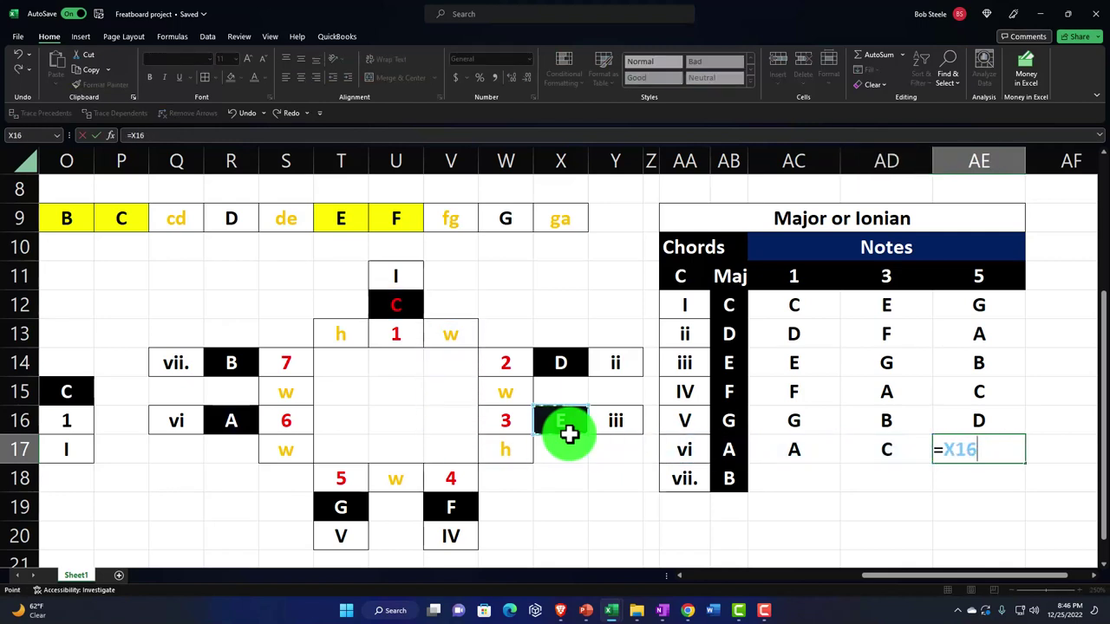
{"action": "key", "text": "Up"}
{"action": "key", "text": "Up"}
{"action": "key", "text": "Down"}
{"action": "key", "text": "Down"}
{"action": "key", "text": "Return"}
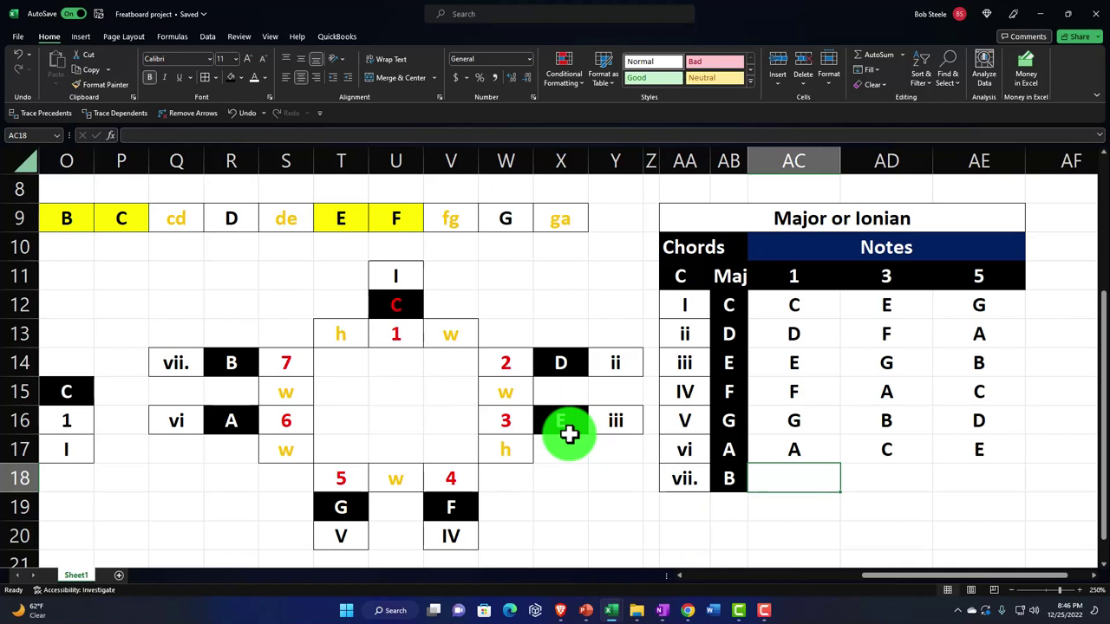
Link AC18:AE18 to the wheel's B, D and F notes for chord vii
{"action": "type", "text": "="}
{"action": "key", "text": "Left"}
{"action": "key", "text": "Left"}
{"action": "key", "text": "Left"}
{"action": "key", "text": "Left"}
{"action": "key", "text": "Left"}
{"action": "key", "text": "Left"}
{"action": "key", "text": "Left"}
{"action": "key", "text": "Left"}
{"action": "key", "text": "Left"}
{"action": "key", "text": "Left"}
{"action": "key", "text": "Left"}
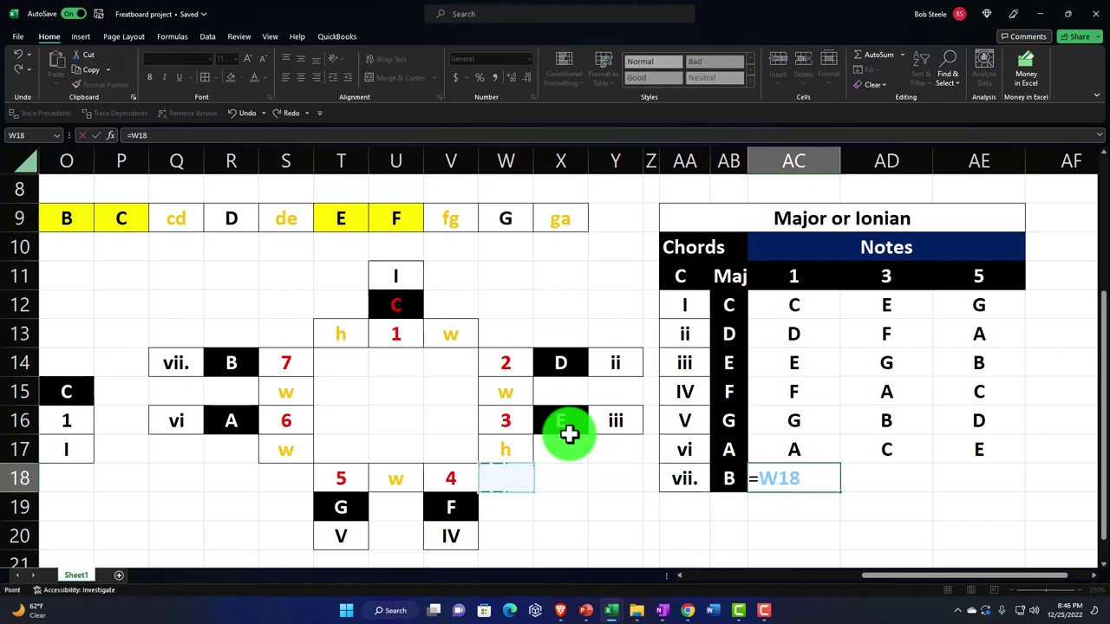
{"action": "key", "text": "Up"}
{"action": "key", "text": "Up"}
{"action": "key", "text": "Up"}
{"action": "key", "text": "Up"}
{"action": "key", "text": "Tab"}
{"action": "type", "text": "="}
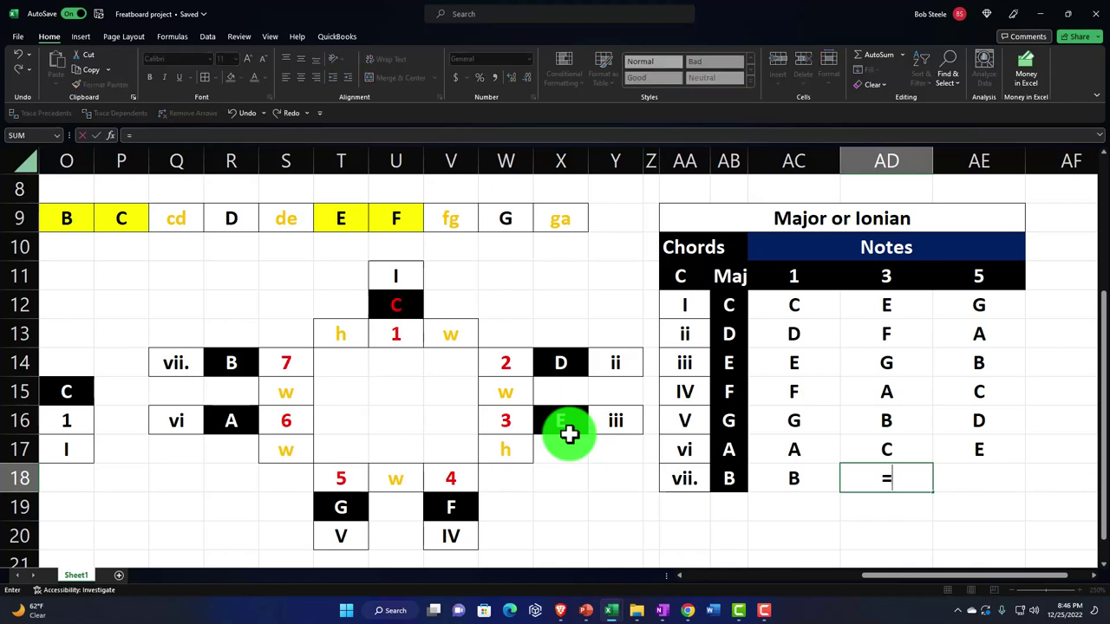
{"action": "key", "text": "Left"}
{"action": "key", "text": "Left"}
{"action": "key", "text": "Left"}
{"action": "key", "text": "Left"}
{"action": "key", "text": "Left"}
{"action": "key", "text": "Left"}
{"action": "key", "text": "Left"}
{"action": "key", "text": "Up"}
{"action": "key", "text": "Up"}
{"action": "key", "text": "Up"}
{"action": "key", "text": "Up"}
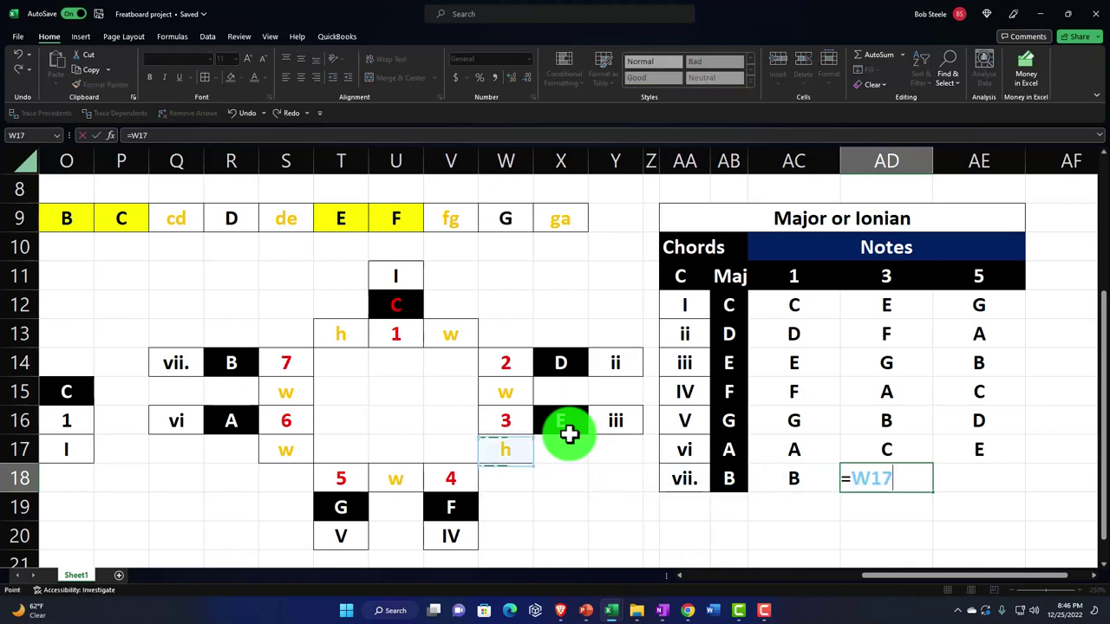
{"action": "key", "text": "Tab"}
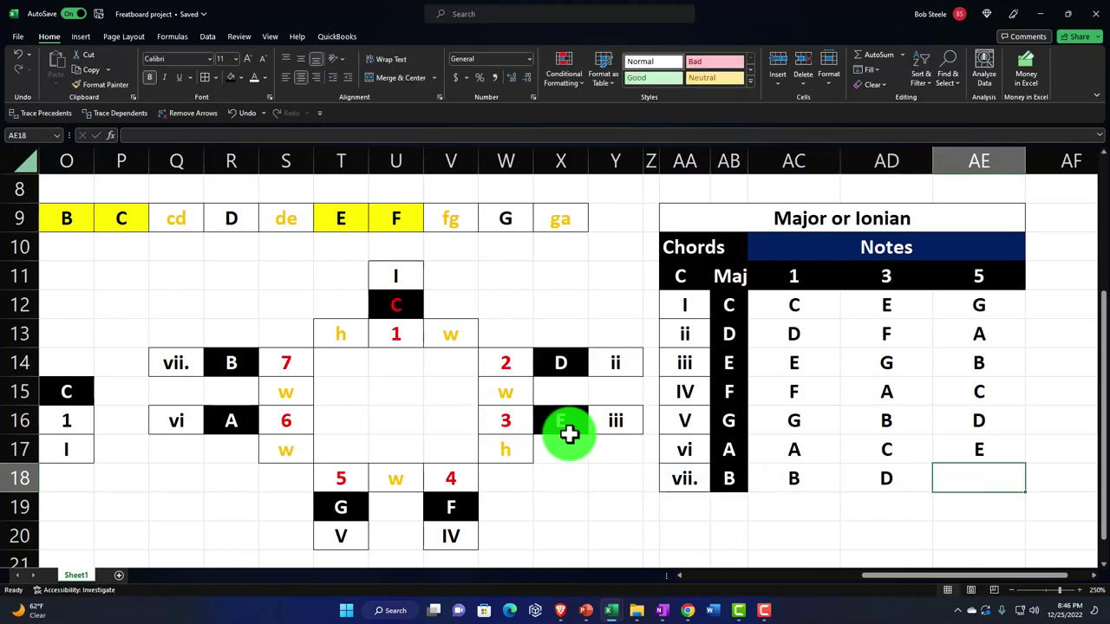
{"action": "type", "text": "="}
{"action": "key", "text": "Left"}
{"action": "key", "text": "Left"}
{"action": "key", "text": "Left"}
{"action": "key", "text": "Left"}
{"action": "key", "text": "Left"}
{"action": "key", "text": "Left"}
{"action": "key", "text": "Left"}
{"action": "key", "text": "Left"}
{"action": "key", "text": "Left"}
{"action": "key", "text": "Left"}
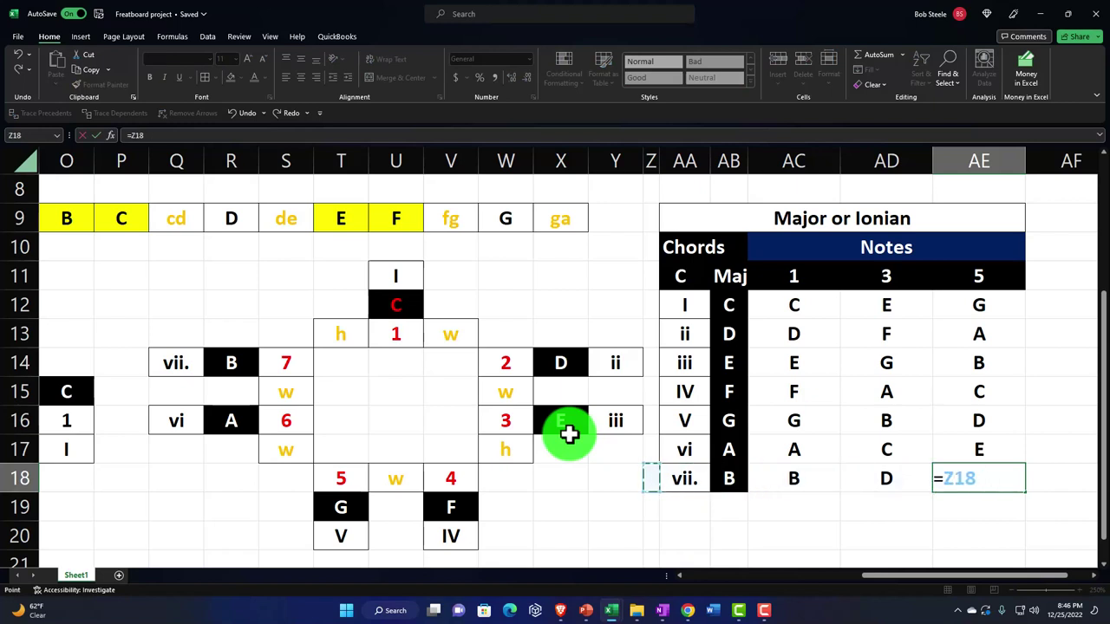
{"action": "key", "text": "Down"}
{"action": "key", "text": "Right"}
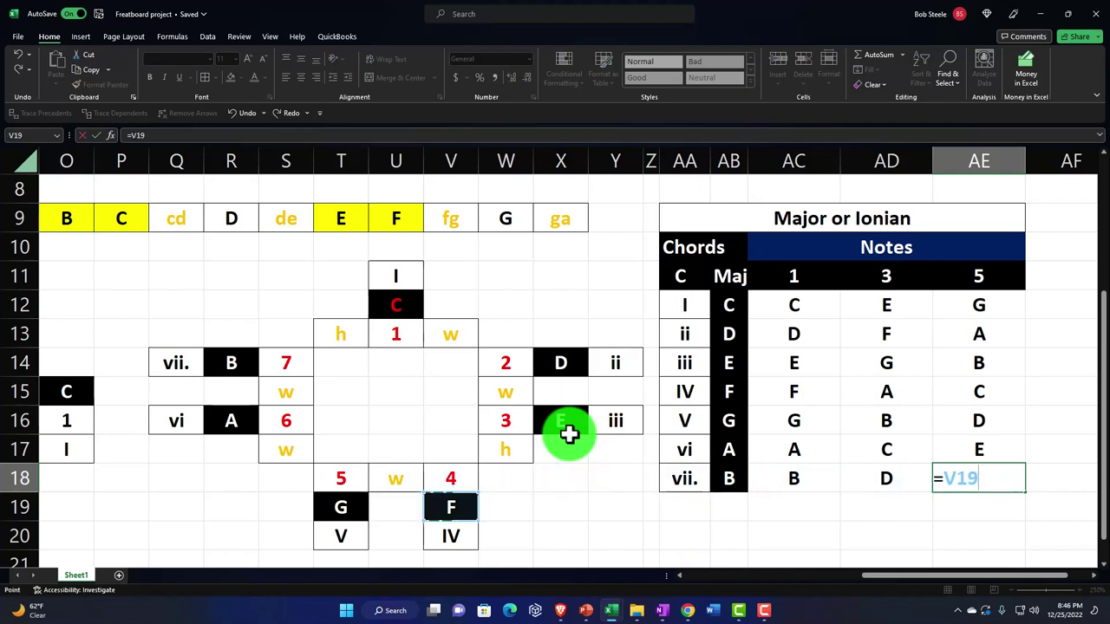
{"action": "key", "text": "Return"}
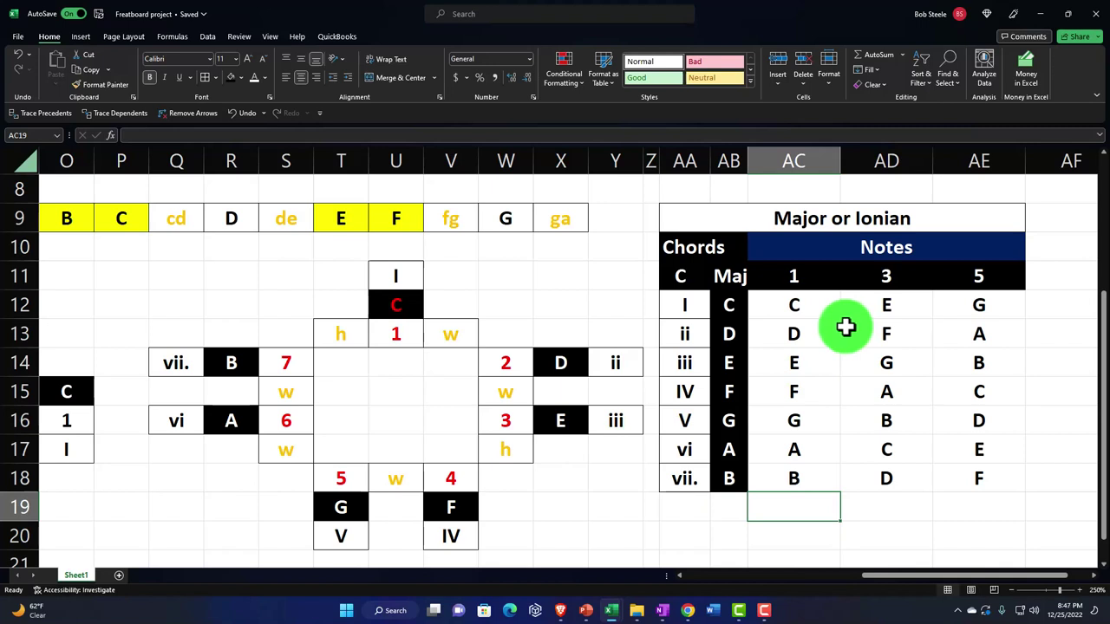
Check the formulas behind the chord numerals, chord letters and linked notes
{"action": "left_click", "coordinate": [728, 303]}
{"action": "left_click", "coordinate": [697, 306]}
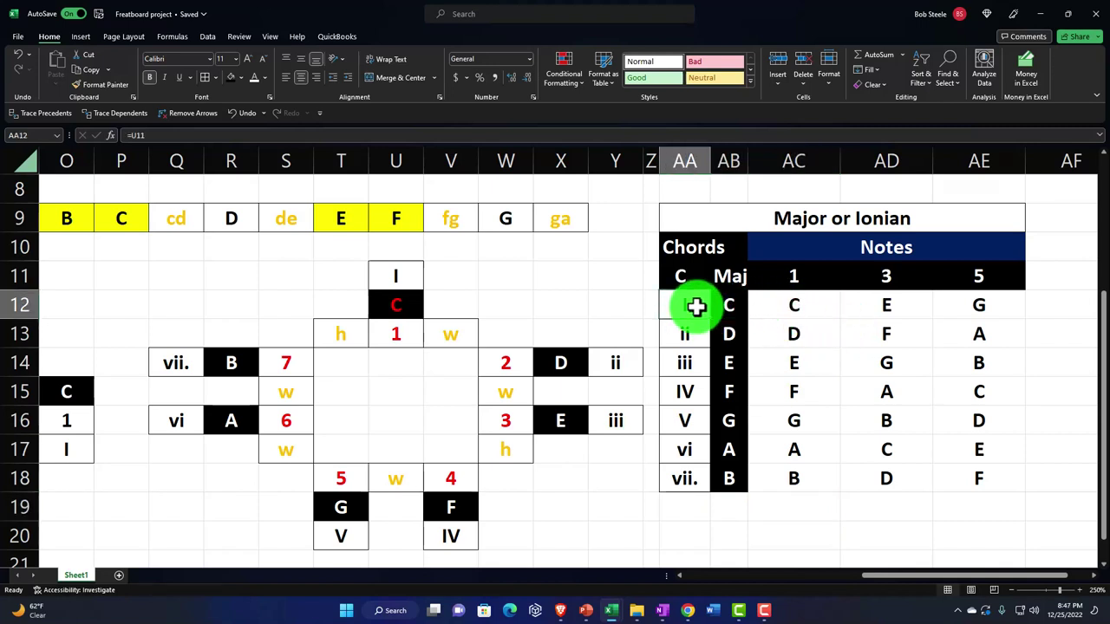
{"action": "key", "text": "Down"}
{"action": "key", "text": "Down"}
{"action": "key", "text": "Down"}
{"action": "key", "text": "Down"}
{"action": "key", "text": "Down"}
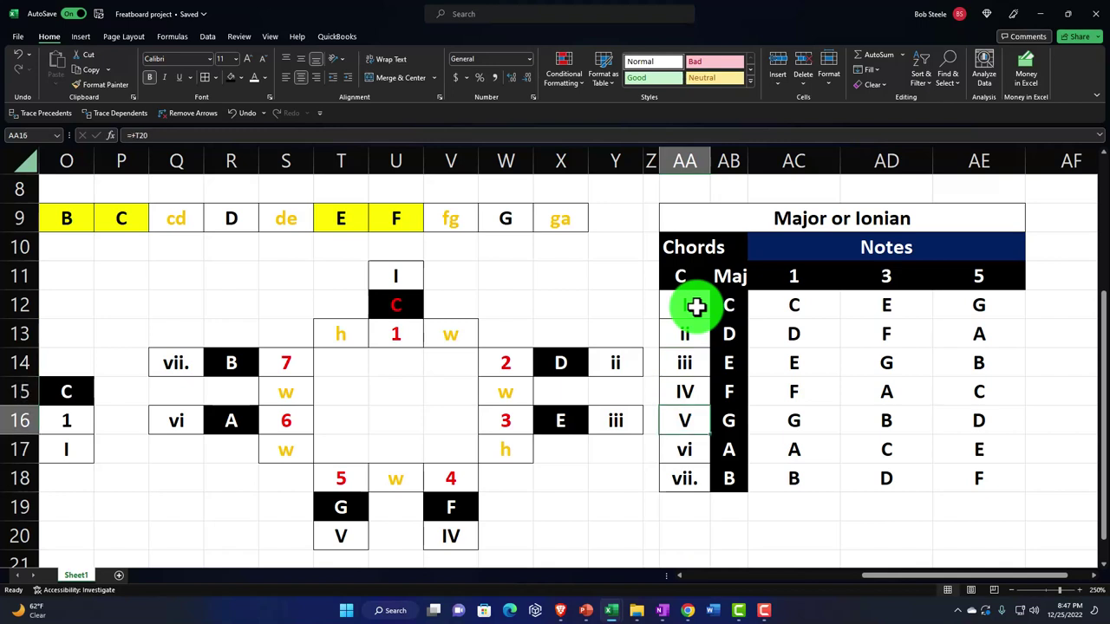
{"action": "key", "text": "Down"}
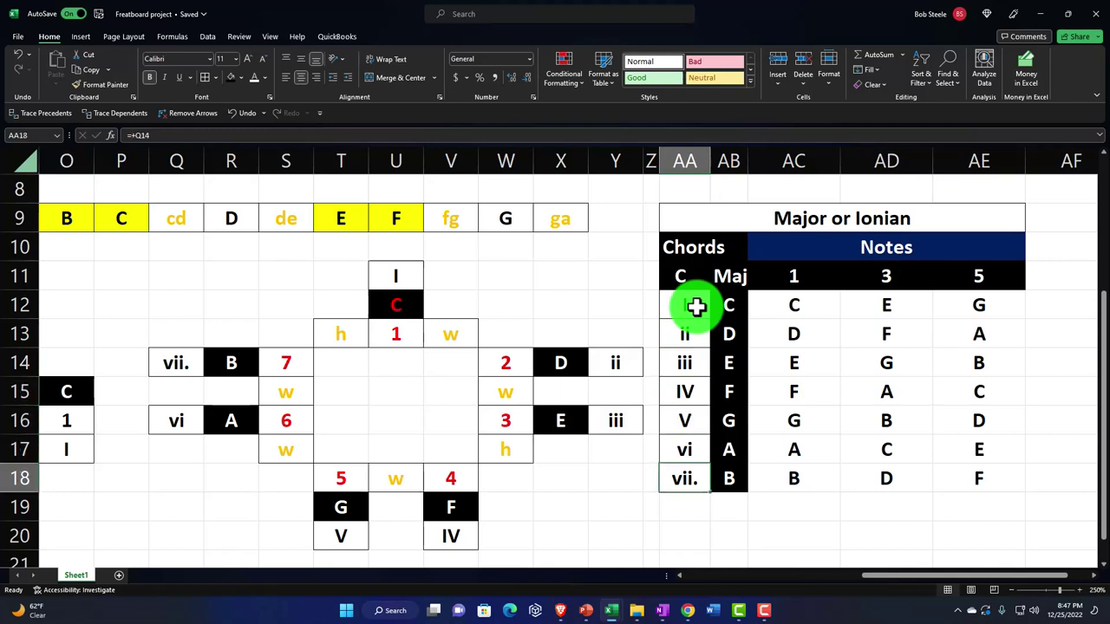
{"action": "key", "text": "Up"}
{"action": "key", "text": "Up"}
{"action": "key", "text": "Up"}
{"action": "key", "text": "Up"}
{"action": "key", "text": "Up"}
{"action": "key", "text": "Up"}
{"action": "key", "text": "Up"}
{"action": "key", "text": "Right"}
{"action": "key", "text": "Down"}
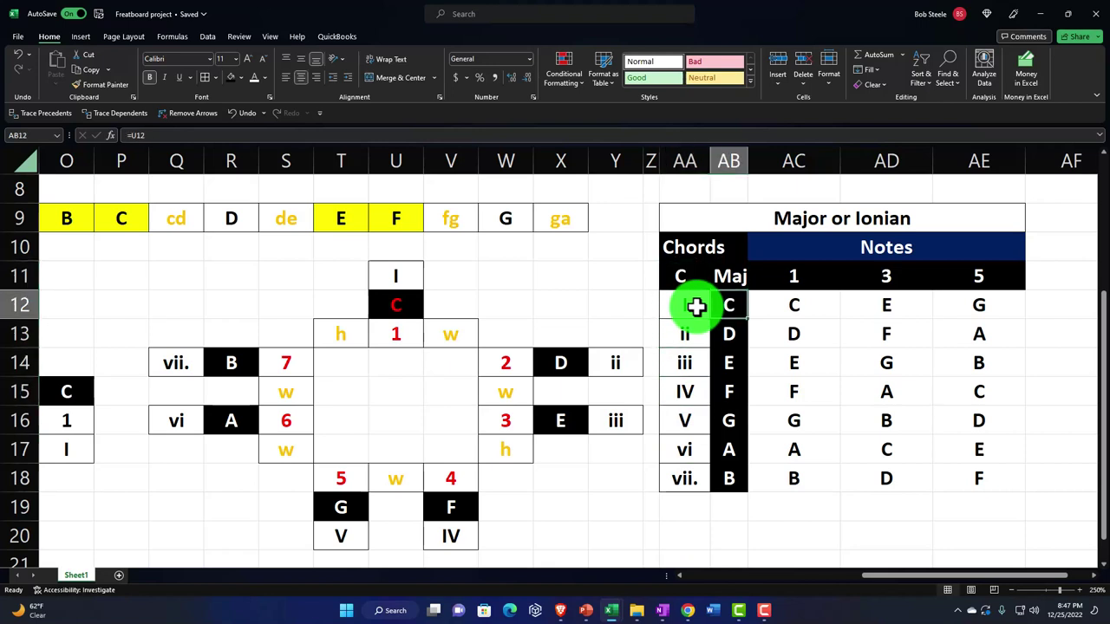
{"action": "key", "text": "Down"}
{"action": "key", "text": "Down"}
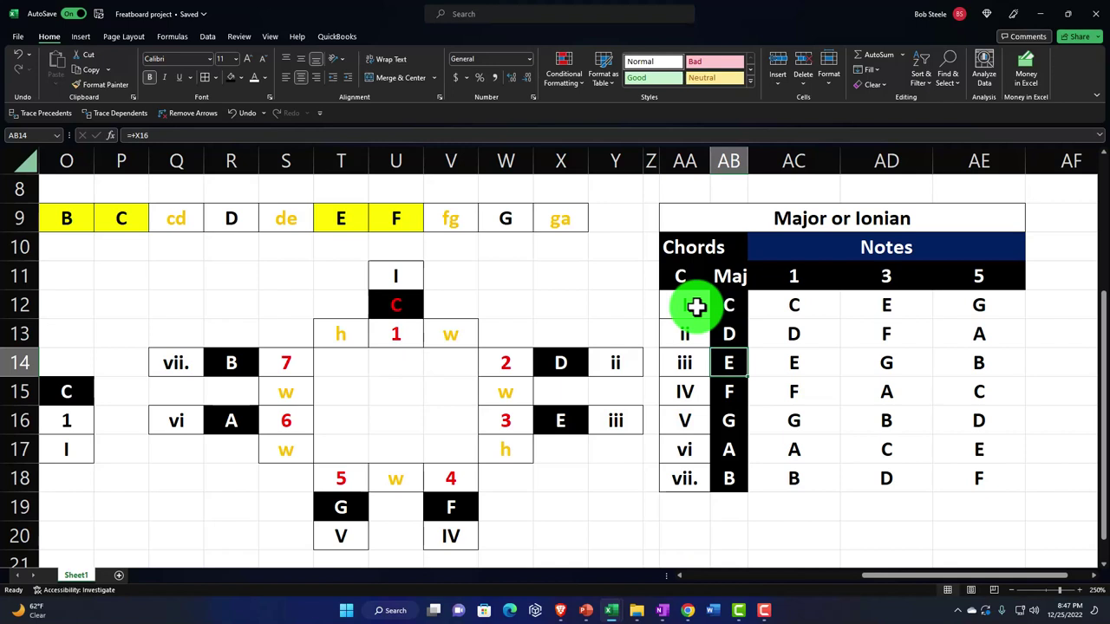
{"action": "key", "text": "Right"}
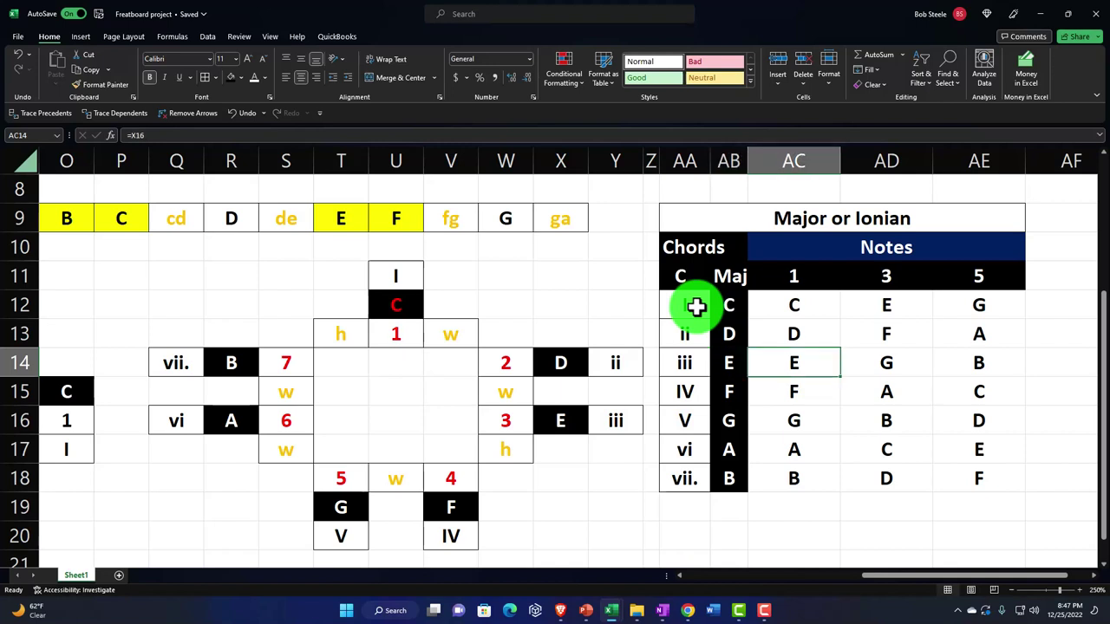
{"action": "key", "text": "Up"}
{"action": "key", "text": "Up"}
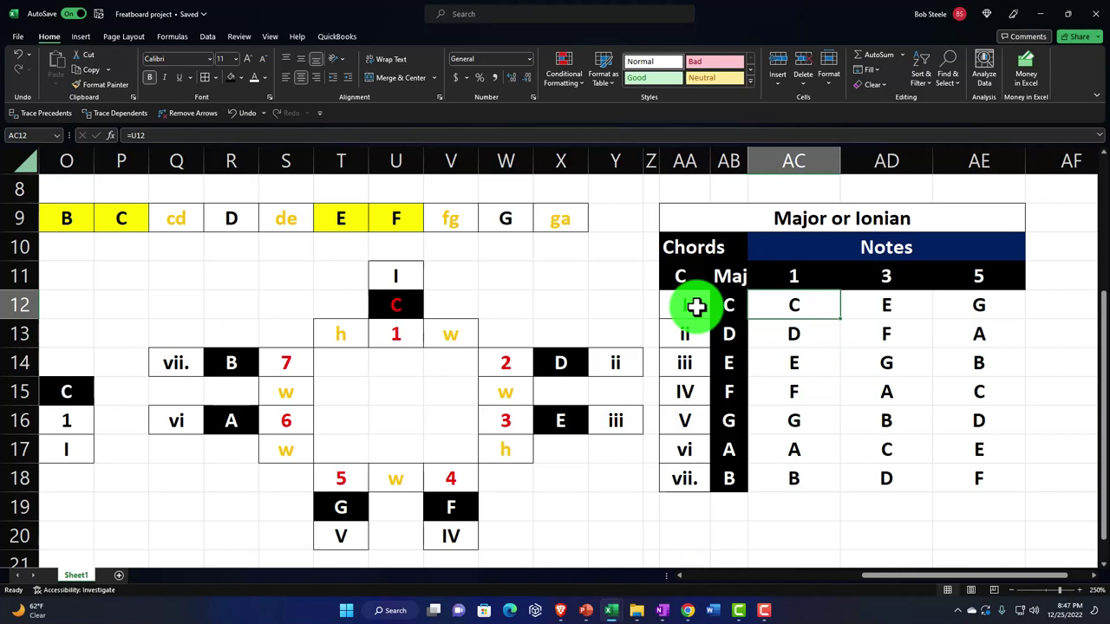
Select note columns AC:AE to narrow them and inspect the linked note cells
{"action": "left_click_drag", "start_coordinate": [793, 161], "coordinate": [854, 162]}
{"action": "left_click", "coordinate": [819, 386]}
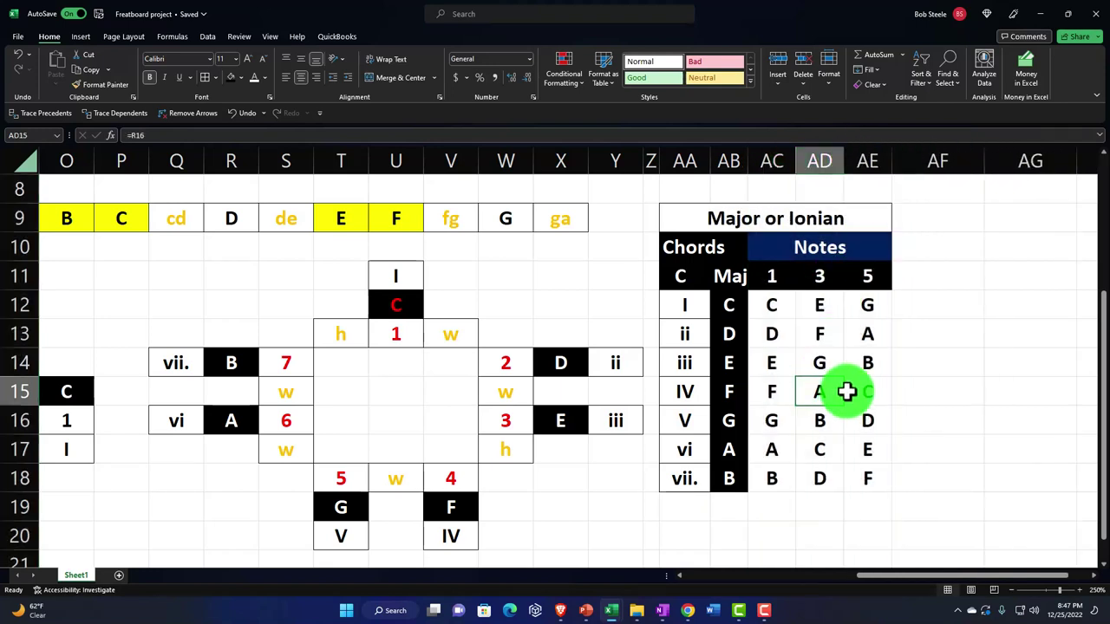
{"action": "left_click_drag", "start_coordinate": [770, 317], "coordinate": [862, 474]}
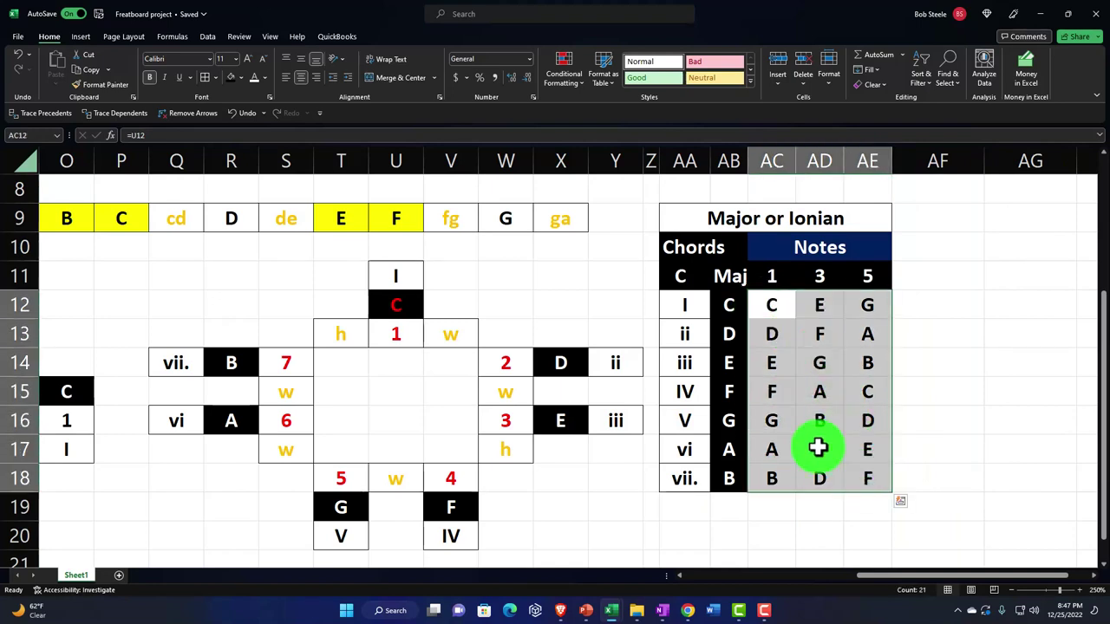
{"action": "left_click", "coordinate": [509, 397]}
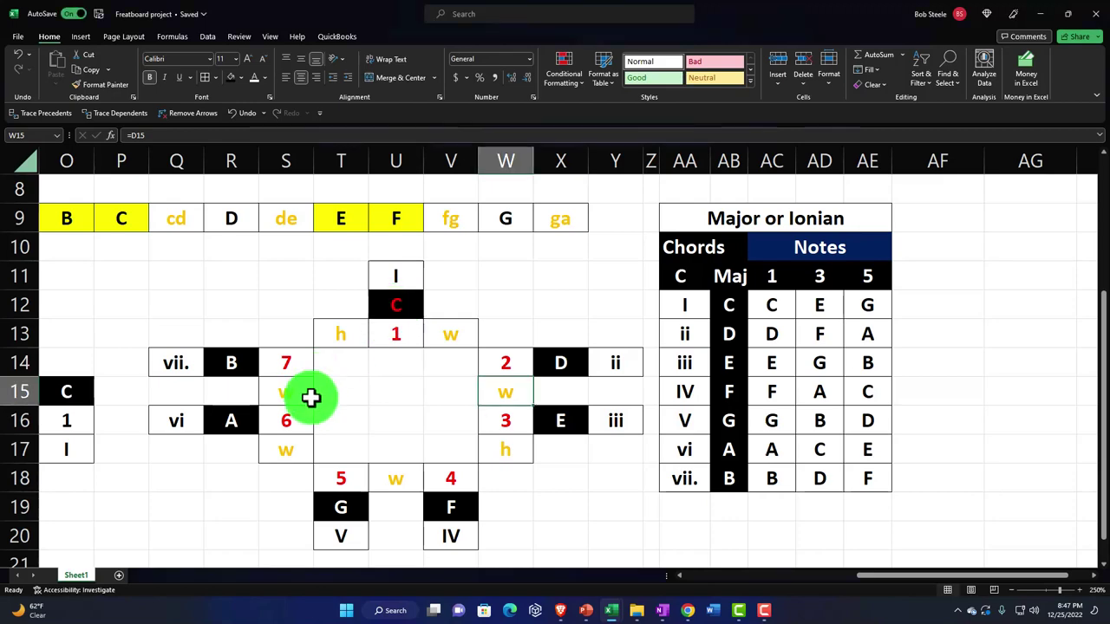
Change U12's reference to A12 into a mixed reference so the root still shows C
{"action": "left_click_drag", "start_coordinate": [867, 576], "coordinate": [766, 586]}
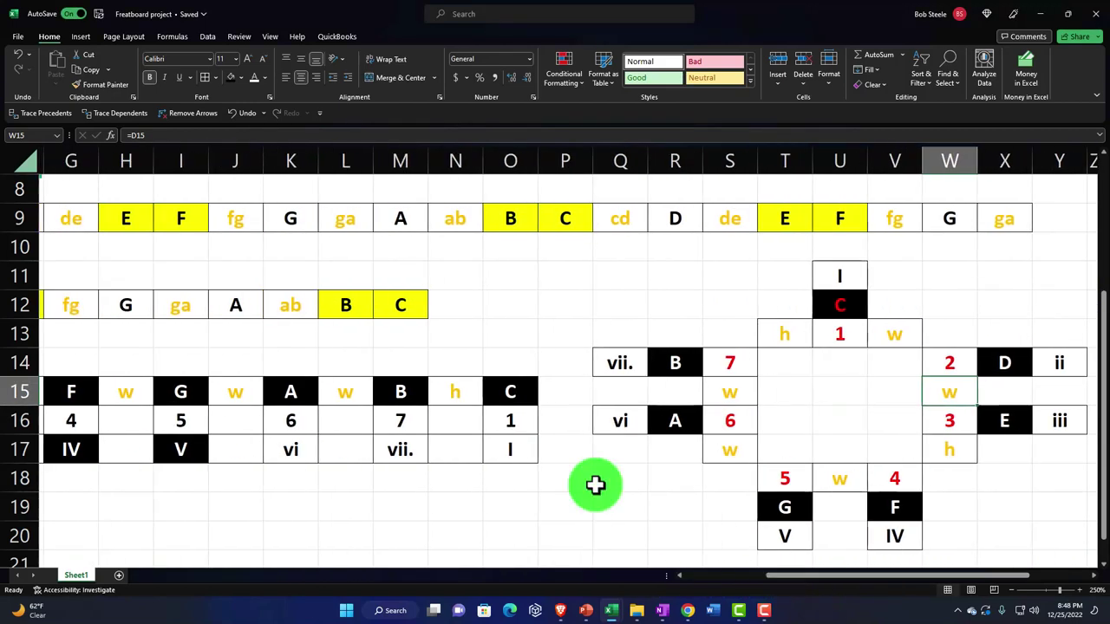
{"action": "left_click", "coordinate": [237, 403]}
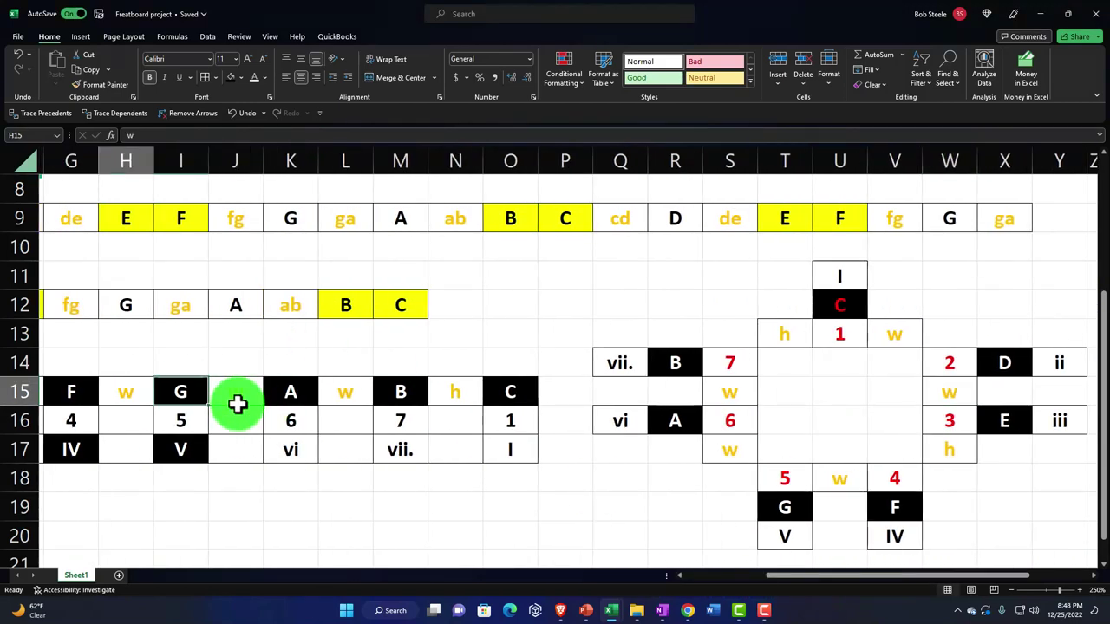
{"action": "key", "text": "Home"}
{"action": "key", "text": "Right"}
{"action": "key", "text": "Right"}
{"action": "key", "text": "Right"}
{"action": "key", "text": "Right"}
{"action": "key", "text": "Right"}
{"action": "key", "text": "Right"}
{"action": "key", "text": "Right"}
{"action": "key", "text": "Right"}
{"action": "key", "text": "Right"}
{"action": "key", "text": "Right"}
{"action": "key", "text": "Right"}
{"action": "key", "text": "Right"}
{"action": "key", "text": "Right"}
{"action": "key", "text": "Right"}
{"action": "key", "text": "Right"}
{"action": "key", "text": "Right"}
{"action": "key", "text": "Right"}
{"action": "key", "text": "Right"}
{"action": "key", "text": "Right"}
{"action": "key", "text": "Right"}
{"action": "key", "text": "Right"}
{"action": "key", "text": "Right"}
{"action": "key", "text": "Right"}
{"action": "key", "text": "Right"}
{"action": "key", "text": "Right"}
{"action": "key", "text": "Right"}
{"action": "key", "text": "Right"}
{"action": "key", "text": "Right"}
{"action": "key", "text": "Right"}
{"action": "key", "text": "Right"}
{"action": "key", "text": "Right"}
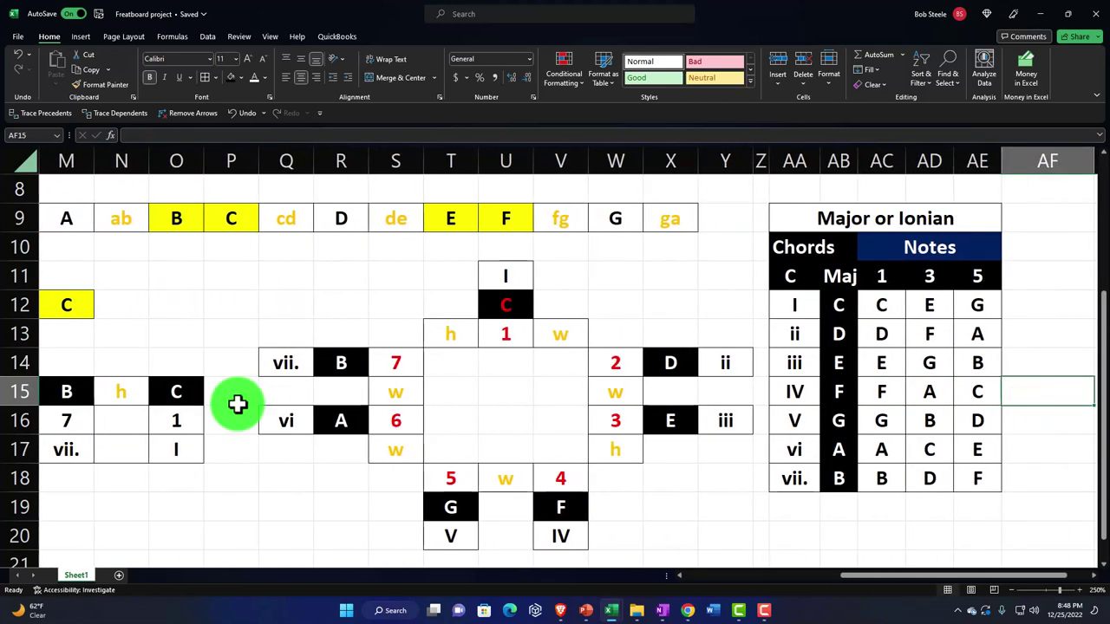
{"action": "left_click", "coordinate": [504, 301]}
{"action": "double_click", "coordinate": [504, 301]}
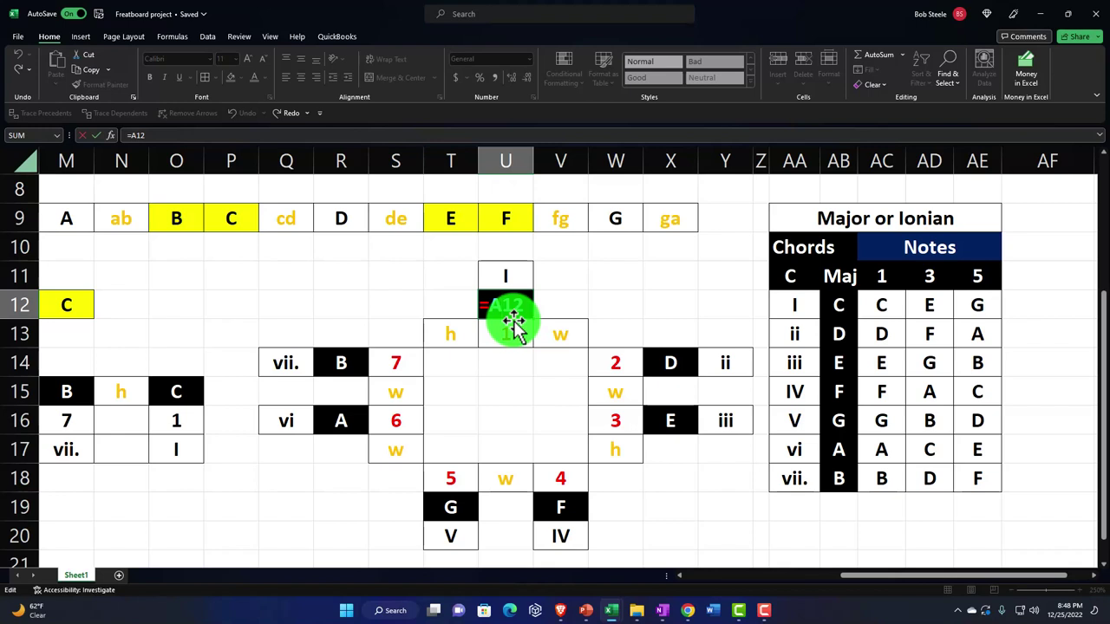
{"action": "key", "text": "F4"}
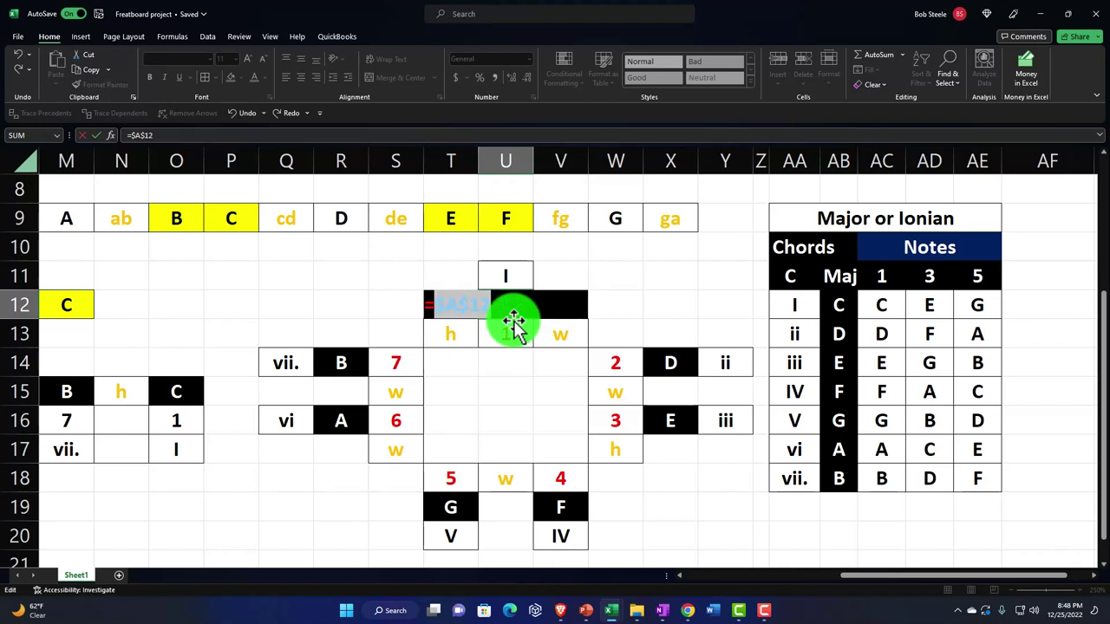
{"action": "key", "text": "Left"}
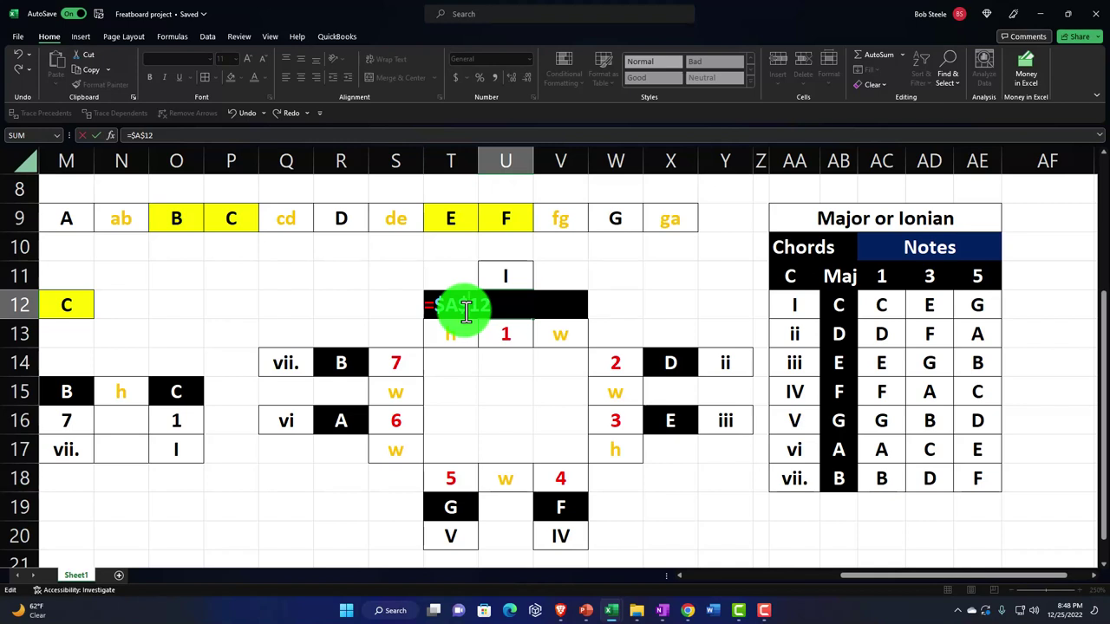
{"action": "key", "text": "F4"}
{"action": "key", "text": "Return"}
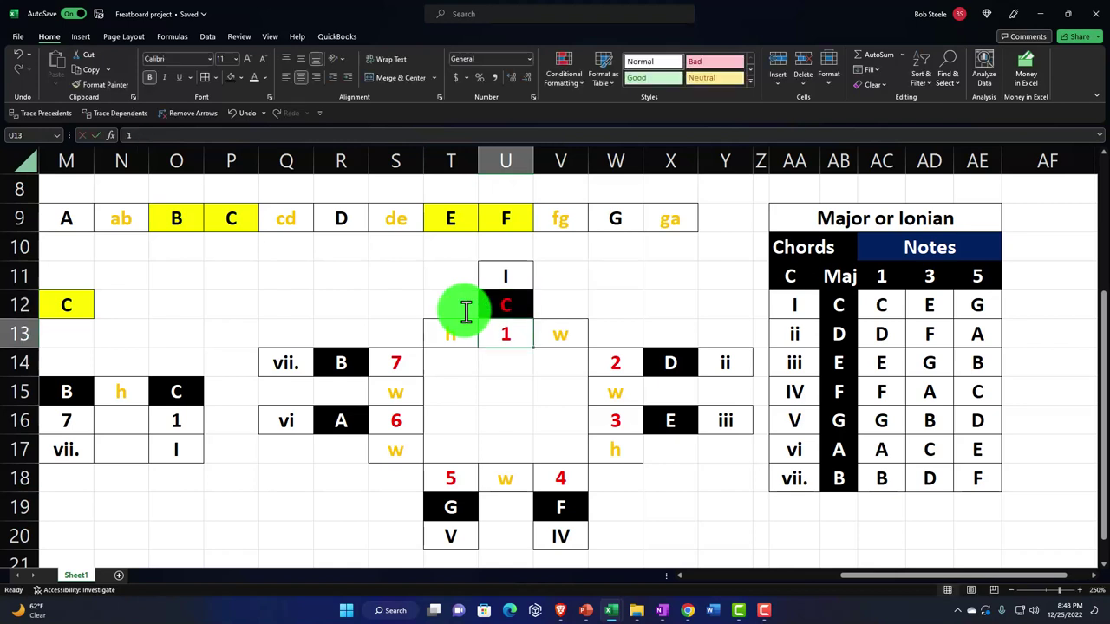
Make the references in X14 (C15), X16 (E15) and V19 (G15) absolute
{"action": "double_click", "coordinate": [670, 366]}
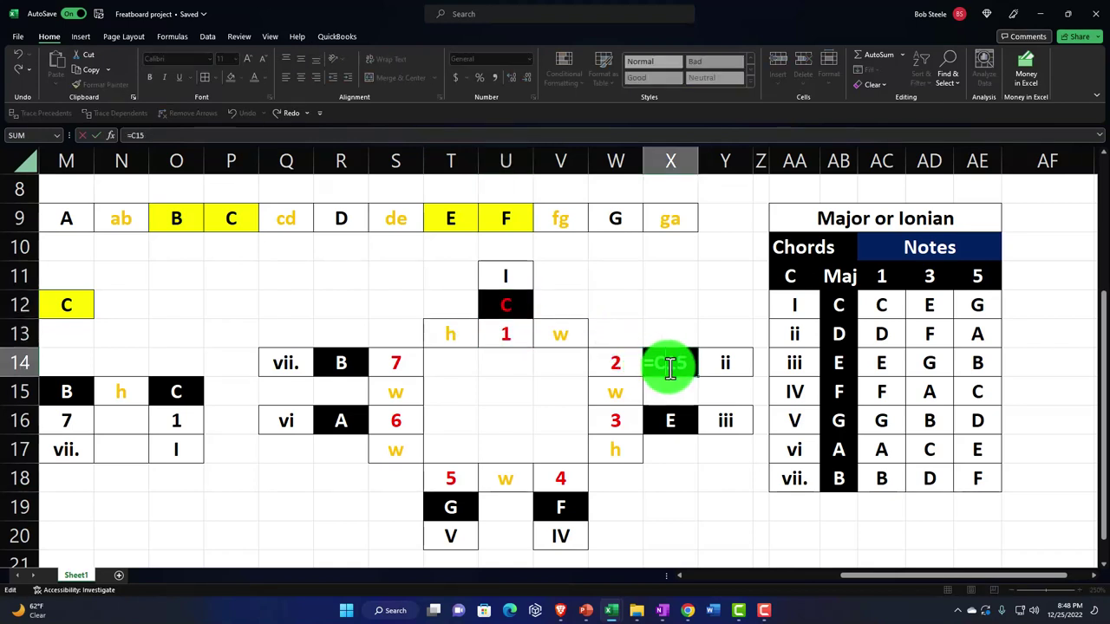
{"action": "key", "text": "F4"}
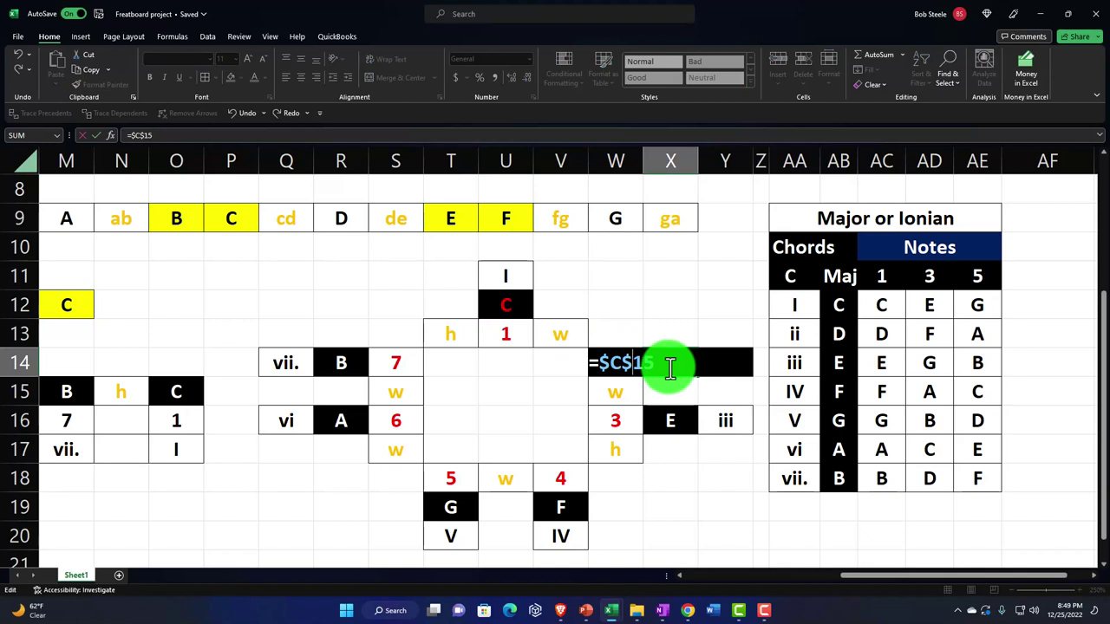
{"action": "key", "text": "Return"}
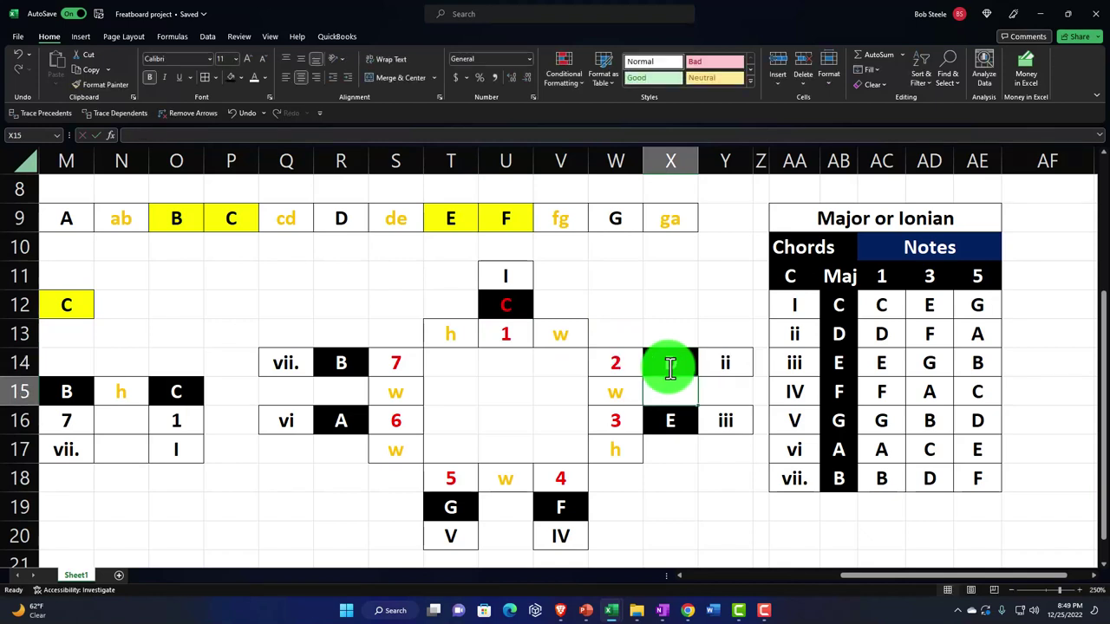
{"action": "left_click", "coordinate": [673, 420]}
{"action": "double_click", "coordinate": [673, 420]}
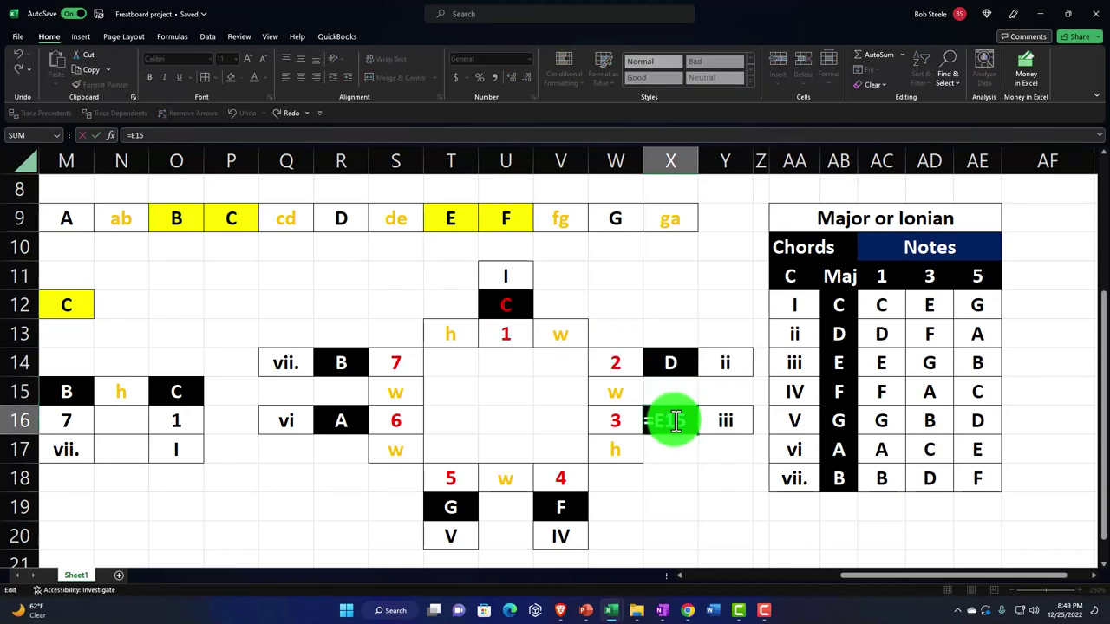
{"action": "key", "text": "F4"}
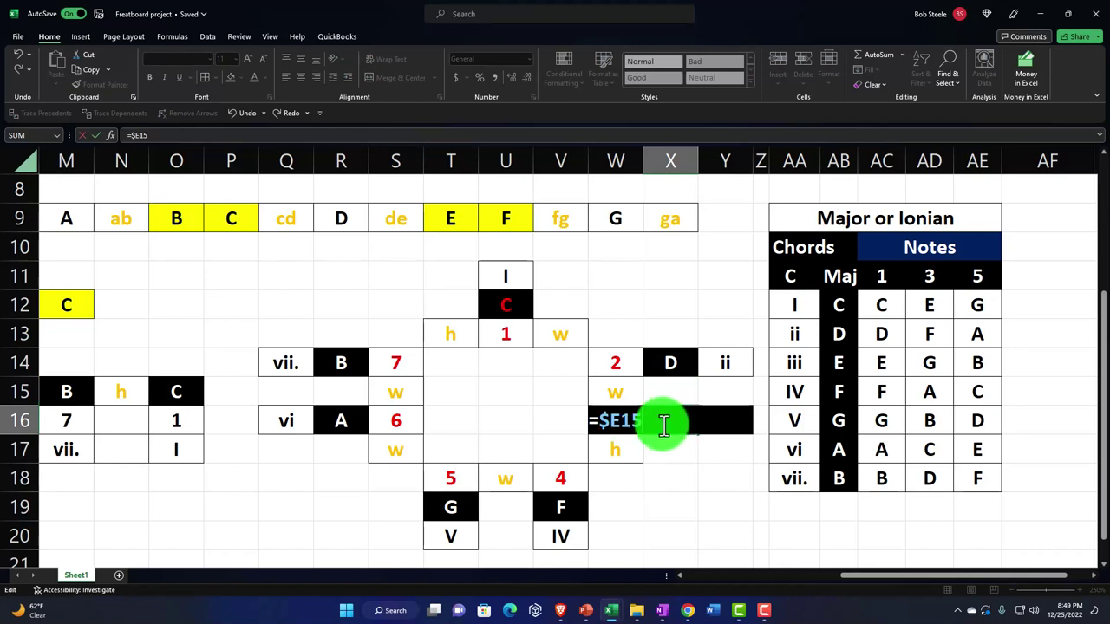
{"action": "key", "text": "Return"}
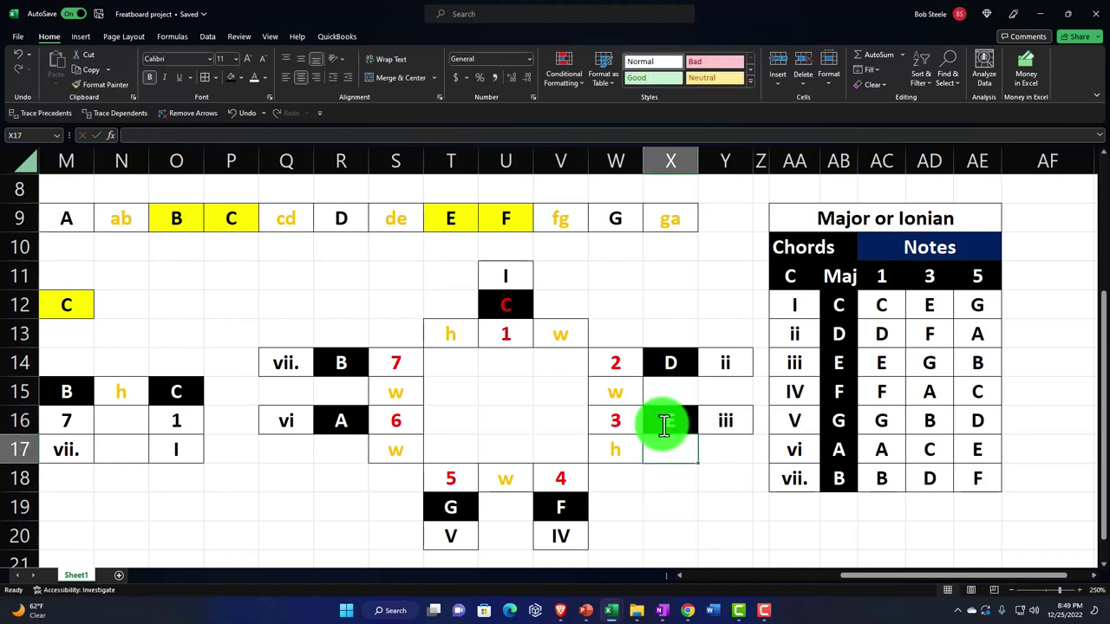
{"action": "double_click", "coordinate": [564, 505]}
{"action": "key", "text": "F4"}
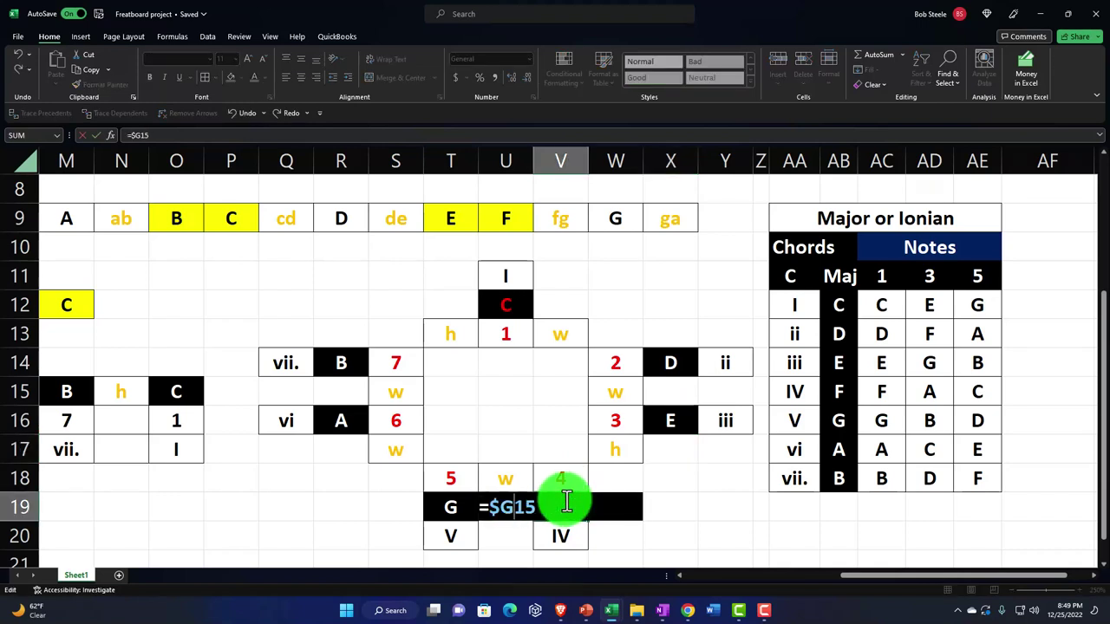
{"action": "key", "text": "Return"}
Link T19, R16 and R14 to $I$15, $K$15 and $M$15 so they read G, A and B
{"action": "left_click", "coordinate": [454, 505]}
{"action": "type", "text": "=I15"}
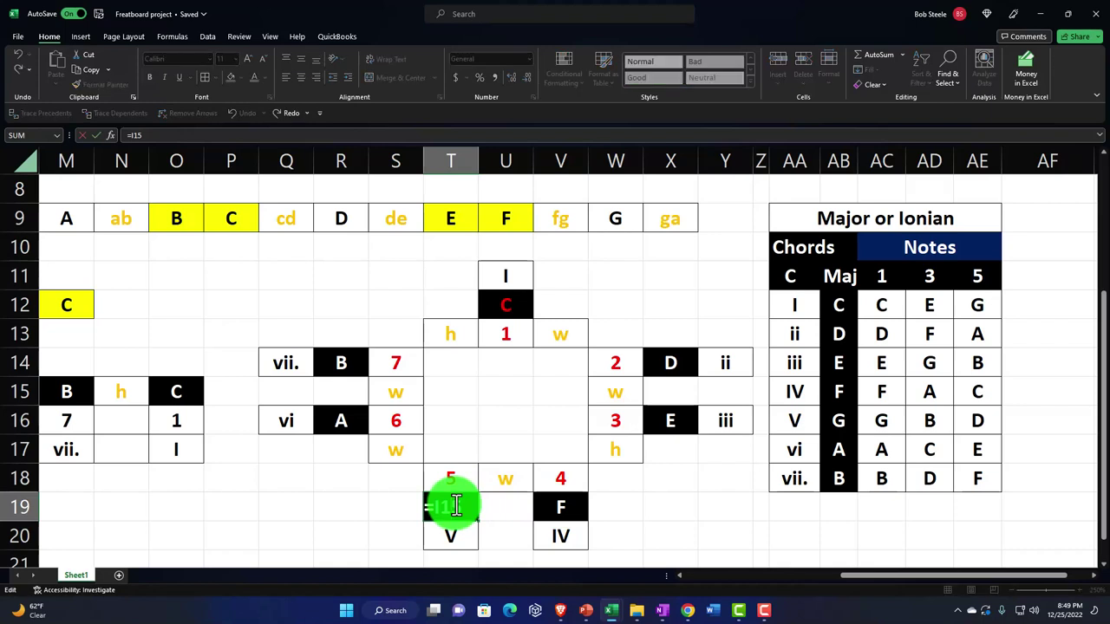
{"action": "key", "text": "F4"}
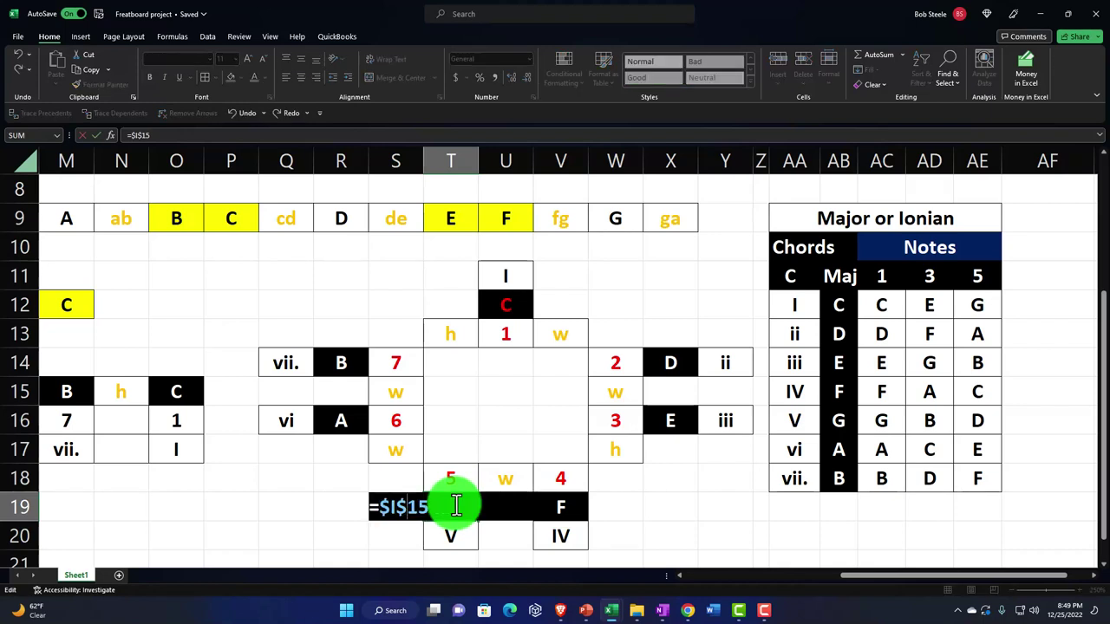
{"action": "key", "text": "Return"}
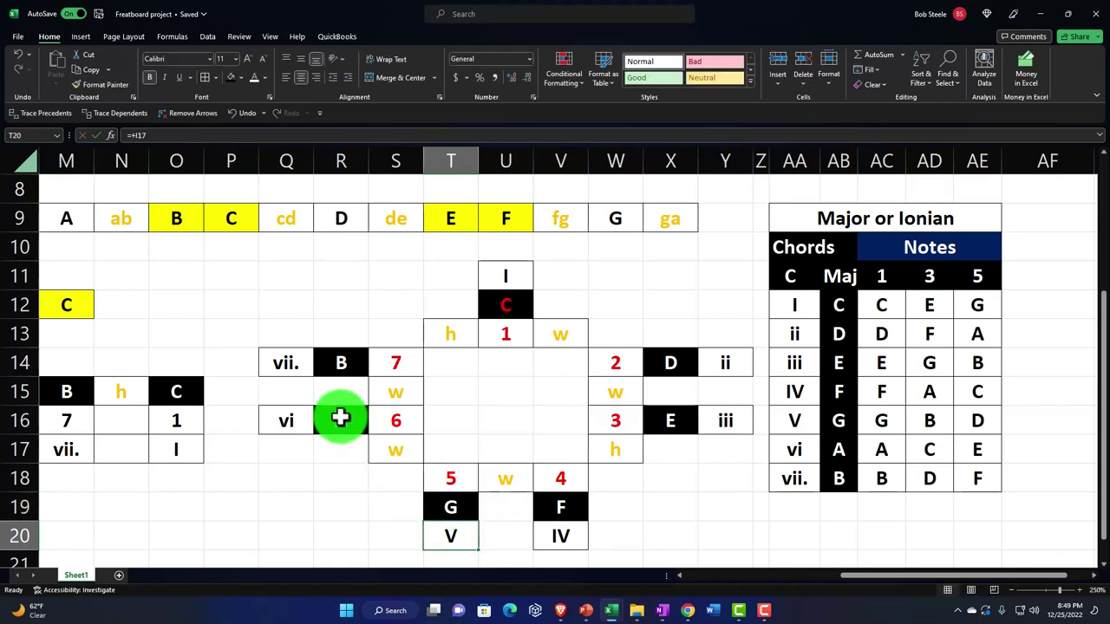
{"action": "double_click", "coordinate": [342, 420]}
{"action": "key", "text": "F4"}
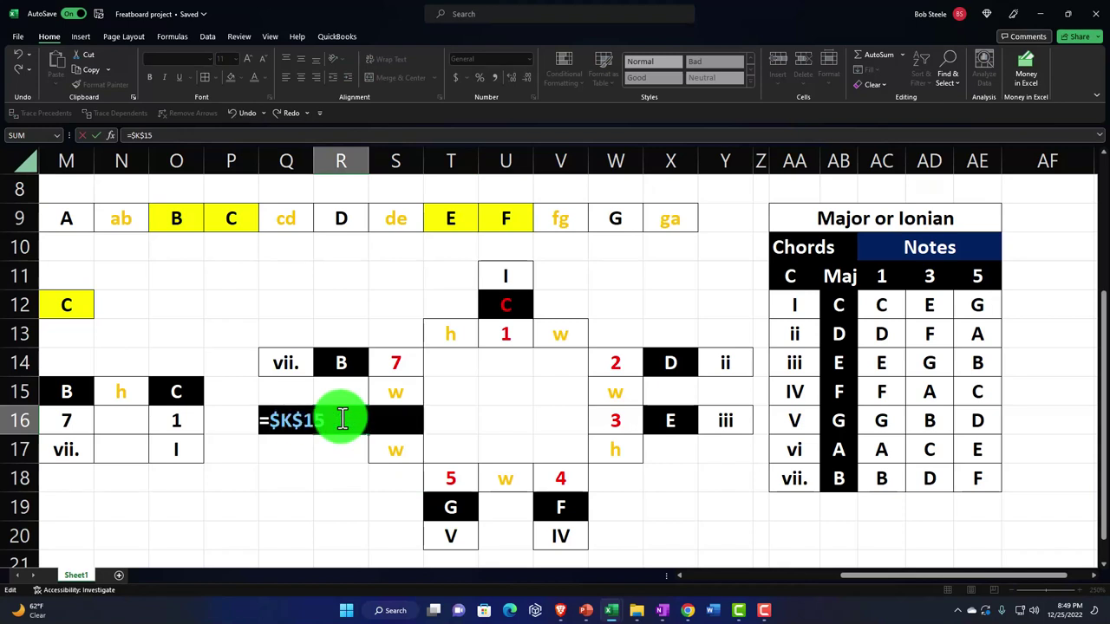
{"action": "key", "text": "Return"}
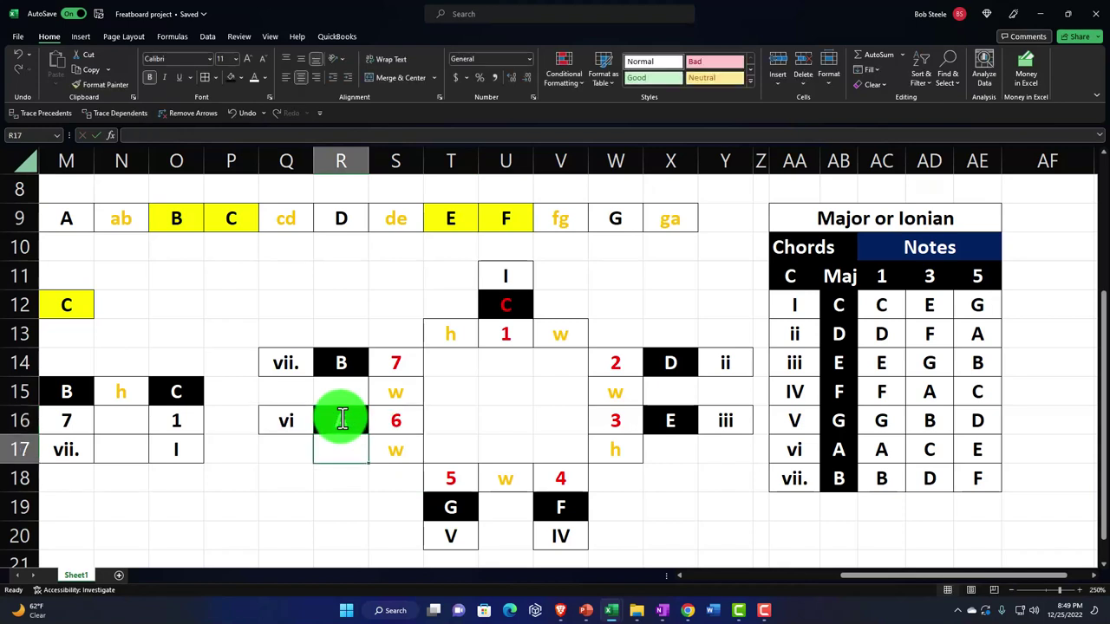
{"action": "double_click", "coordinate": [347, 362]}
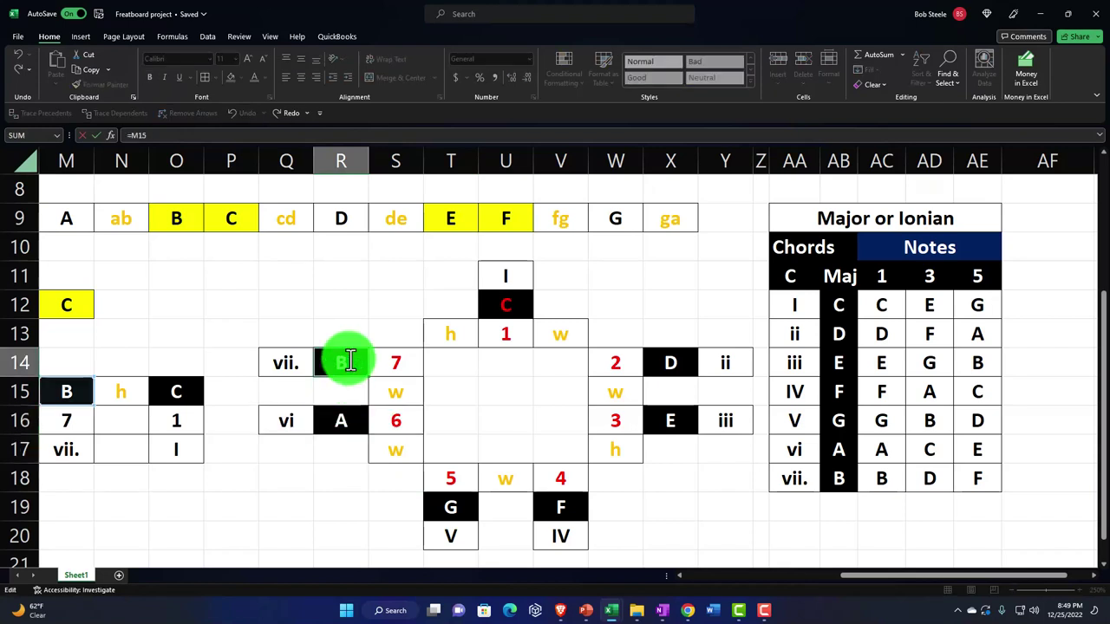
{"action": "key", "text": "F4"}
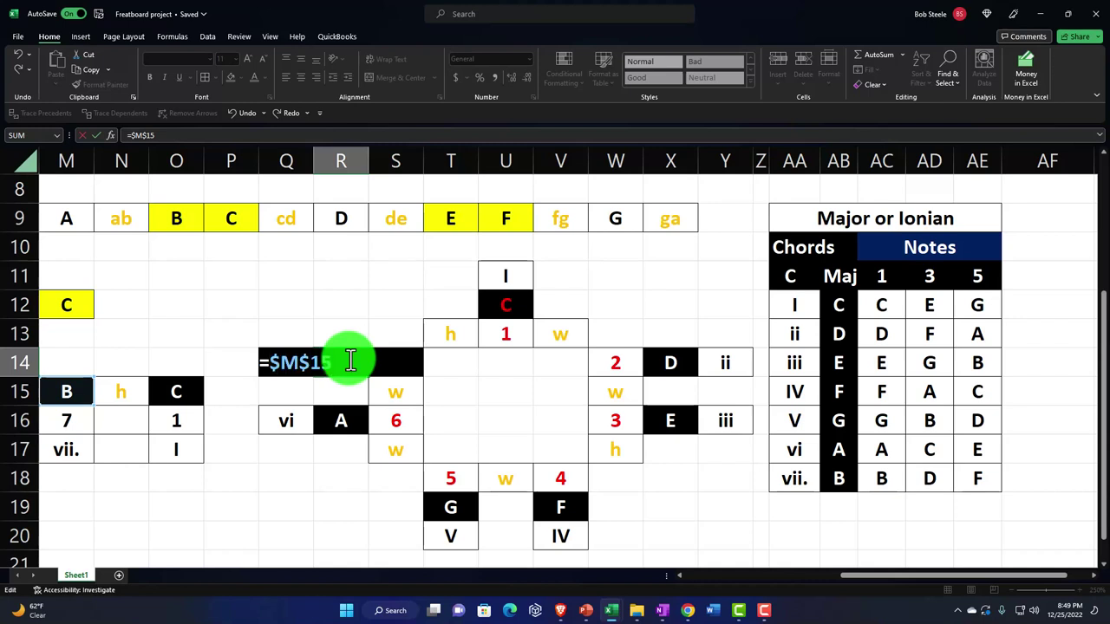
{"action": "key", "text": "Return"}
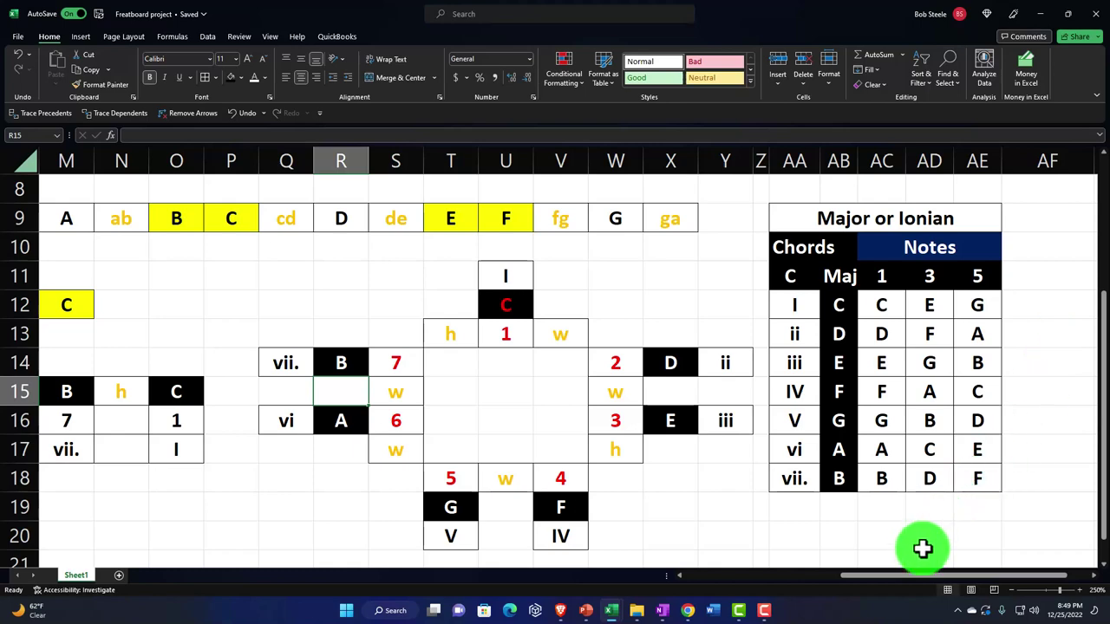
Narrow column AF to a thin spacer column
{"action": "left_click_drag", "start_coordinate": [910, 579], "coordinate": [936, 575]}
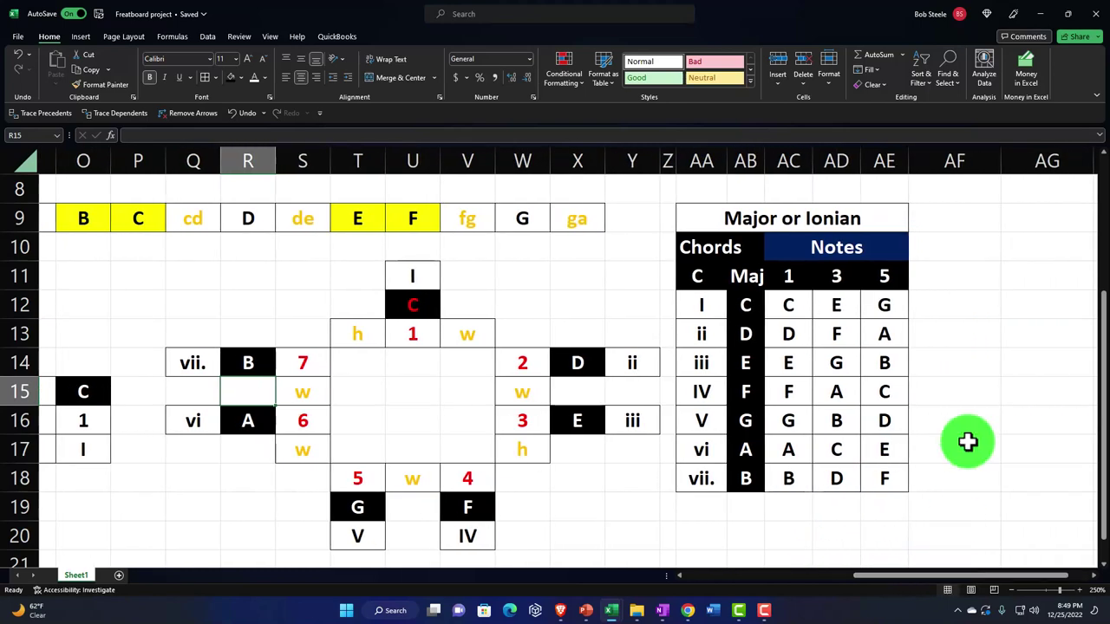
{"action": "scroll", "coordinate": [974, 425], "scroll_direction": "up", "scroll_amount": 2}
{"action": "scroll", "coordinate": [993, 237], "scroll_direction": "up", "scroll_amount": 1}
{"action": "left_click_drag", "start_coordinate": [1000, 166], "coordinate": [922, 200]}
{"action": "scroll", "coordinate": [422, 502], "scroll_direction": "down", "scroll_amount": 2}
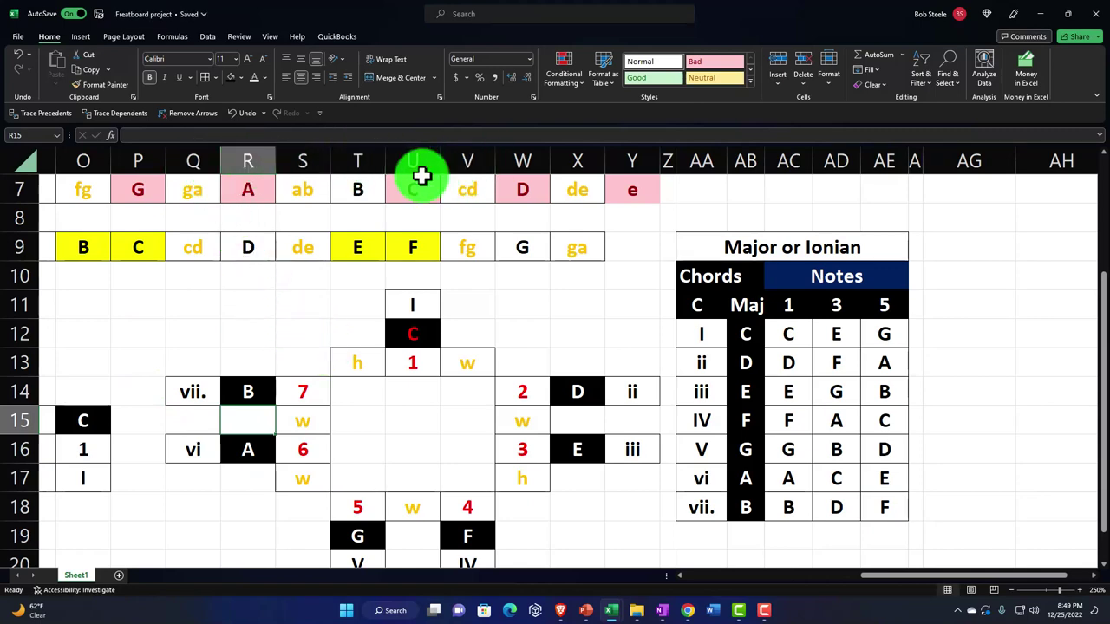
{"action": "scroll", "coordinate": [421, 176], "scroll_direction": "up", "scroll_amount": 2}
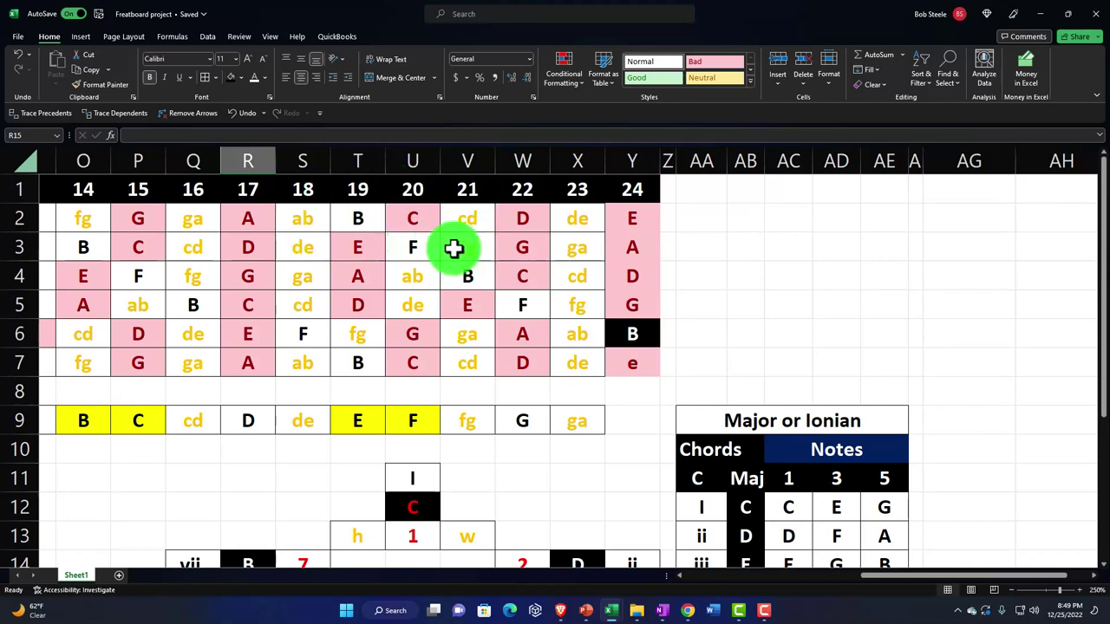
{"action": "scroll", "coordinate": [286, 330], "scroll_direction": "down", "scroll_amount": 2}
Select columns Q through AF and copy them
{"action": "left_click", "coordinate": [193, 160]}
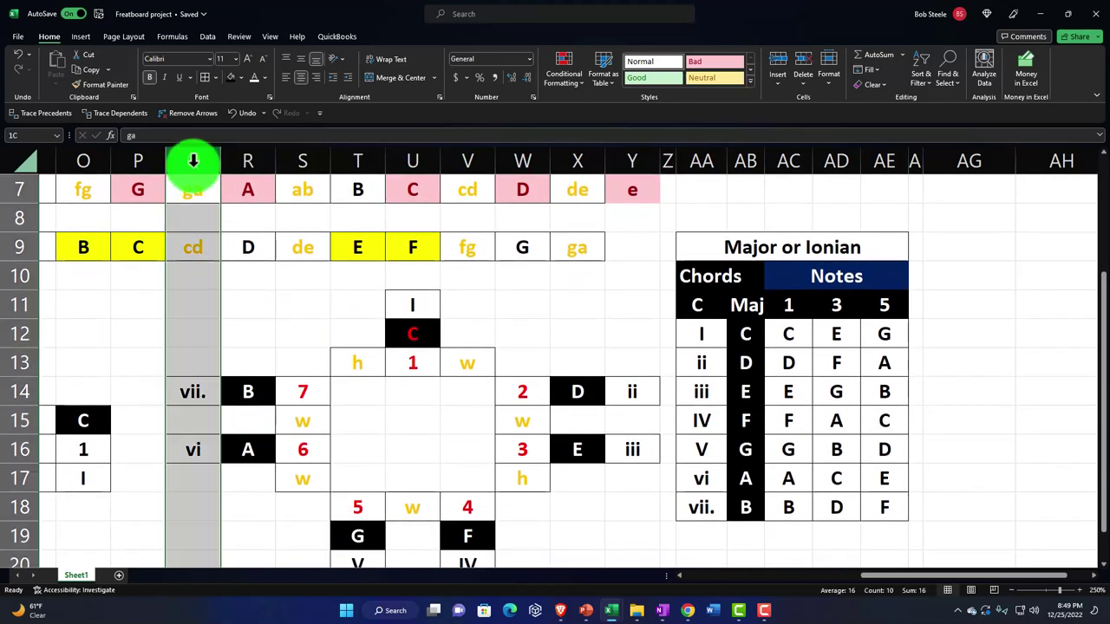
{"action": "left_click_drag", "start_coordinate": [194, 160], "coordinate": [874, 165]}
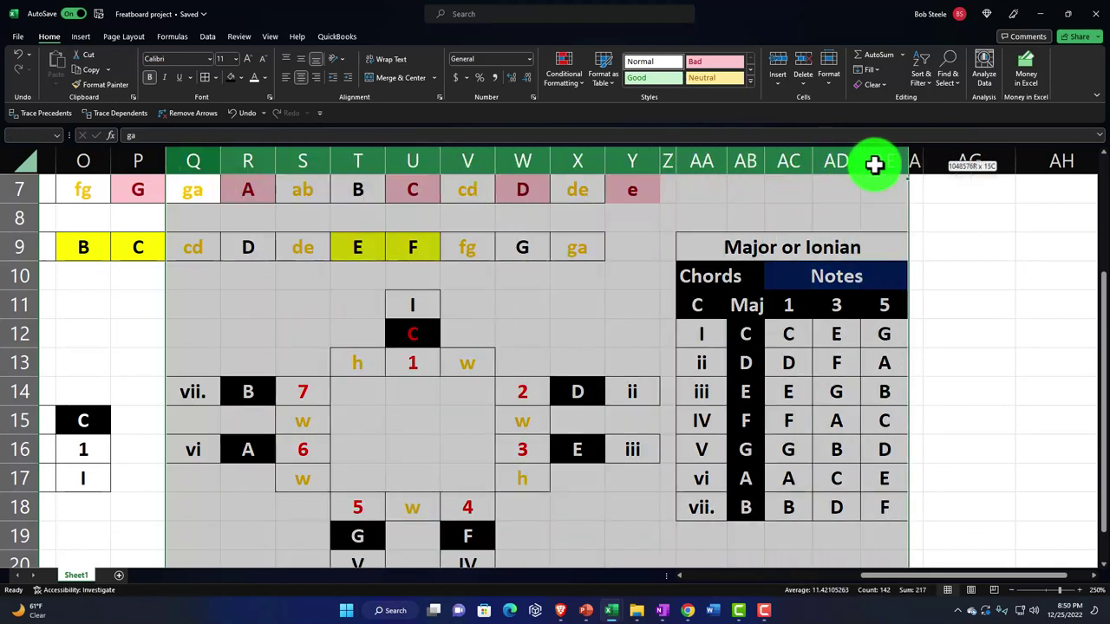
{"action": "left_click_drag", "start_coordinate": [874, 165], "coordinate": [899, 164]}
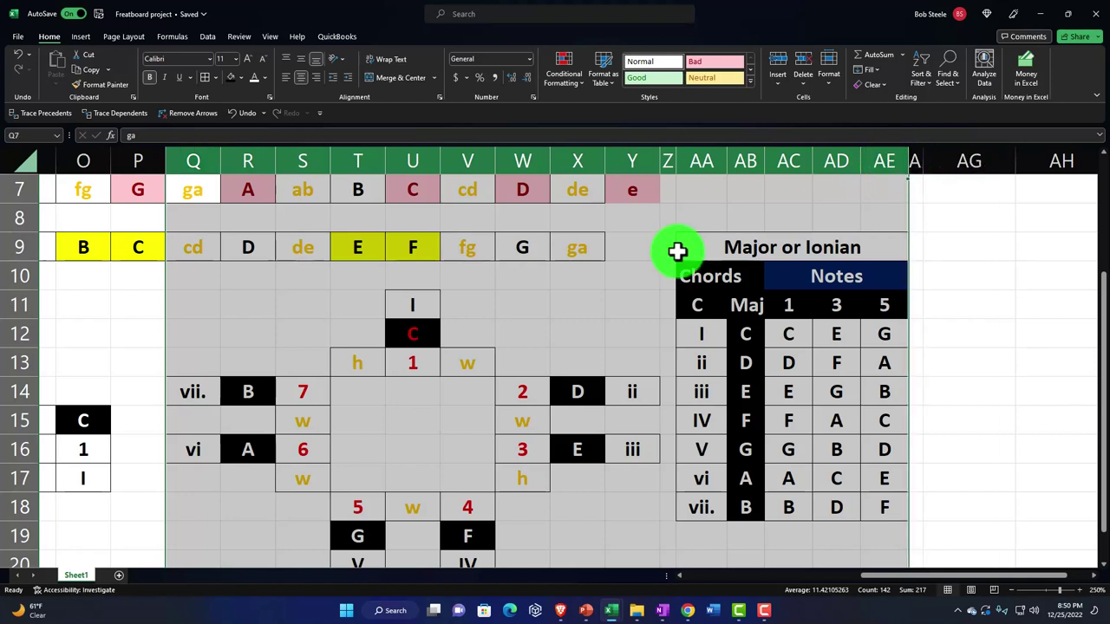
{"action": "key", "text": "ctrl+c"}
{"action": "scroll", "coordinate": [832, 438], "scroll_direction": "up", "scroll_amount": 2}
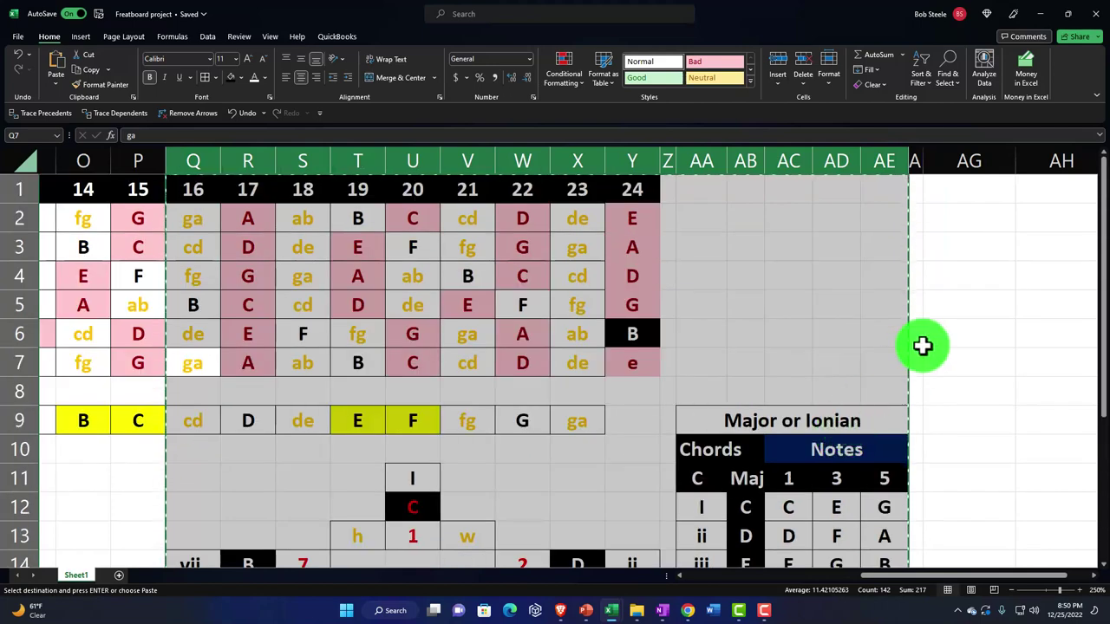
{"action": "left_click", "coordinate": [967, 187]}
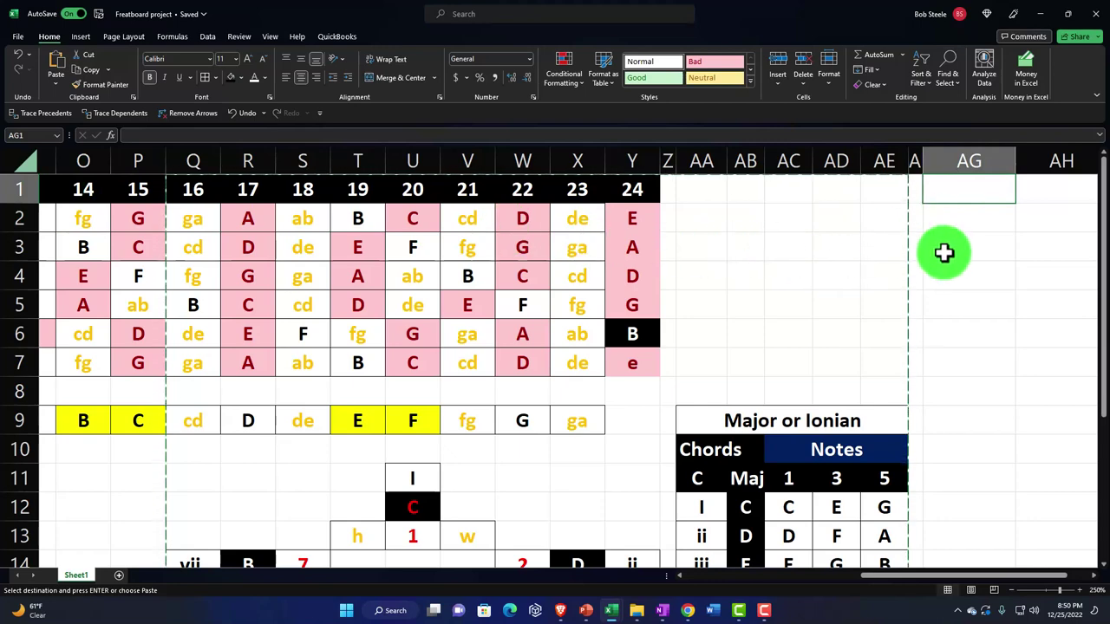
Paste the copied columns at AG1 and select the pasted fretboard rows 1–7
{"action": "right_click", "coordinate": [957, 193]}
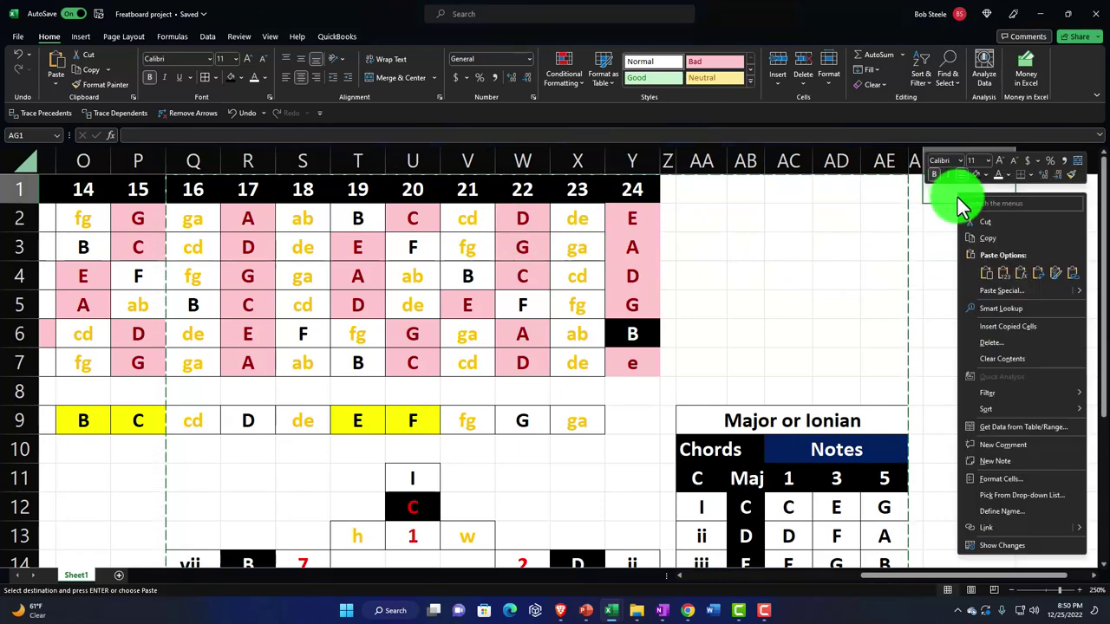
{"action": "left_click", "coordinate": [984, 272]}
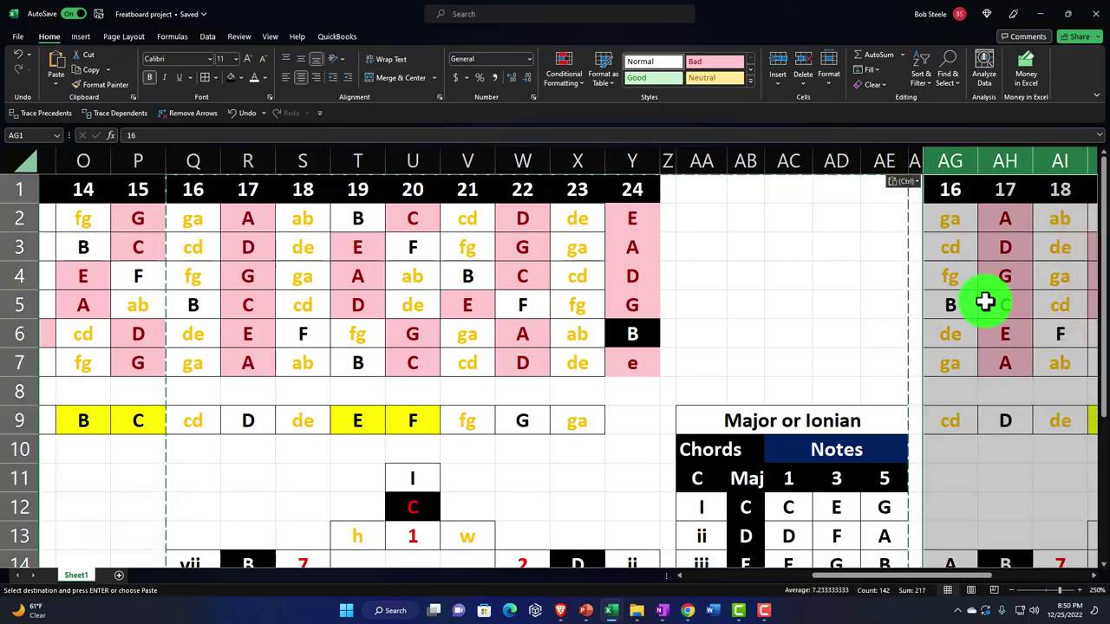
{"action": "key", "text": "Right"}
{"action": "key", "text": "Right"}
{"action": "key", "text": "Right"}
{"action": "key", "text": "Right"}
{"action": "key", "text": "Right"}
{"action": "key", "text": "Right"}
{"action": "key", "text": "Right"}
{"action": "key", "text": "Right"}
{"action": "key", "text": "Right"}
{"action": "key", "text": "Right"}
{"action": "key", "text": "Right"}
{"action": "key", "text": "Right"}
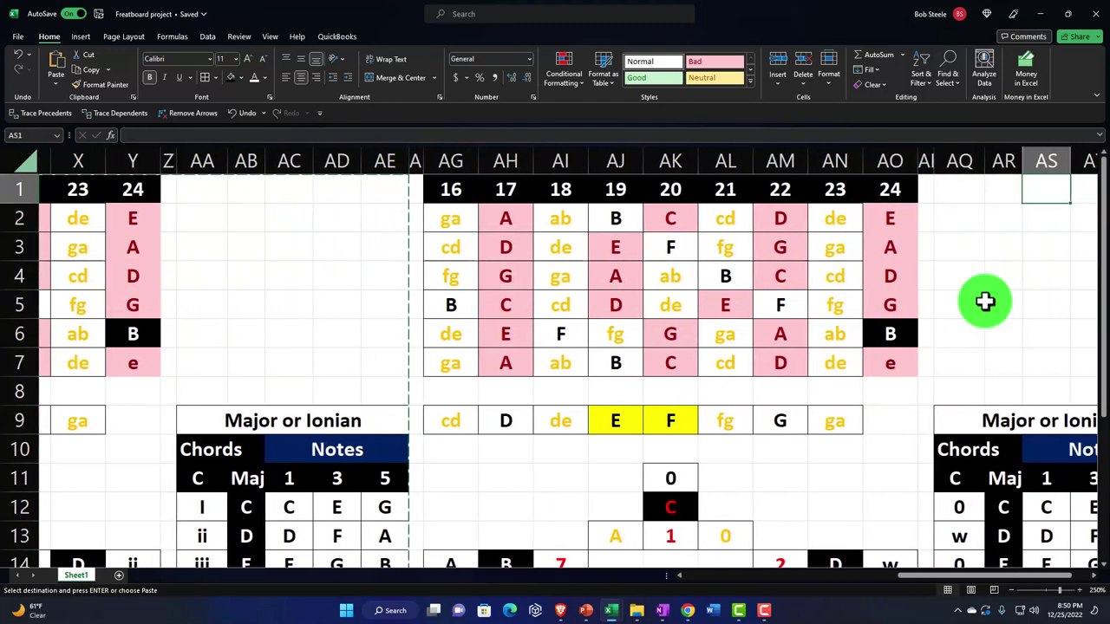
{"action": "key", "text": "Right"}
{"action": "left_click_drag", "start_coordinate": [376, 191], "coordinate": [813, 361]}
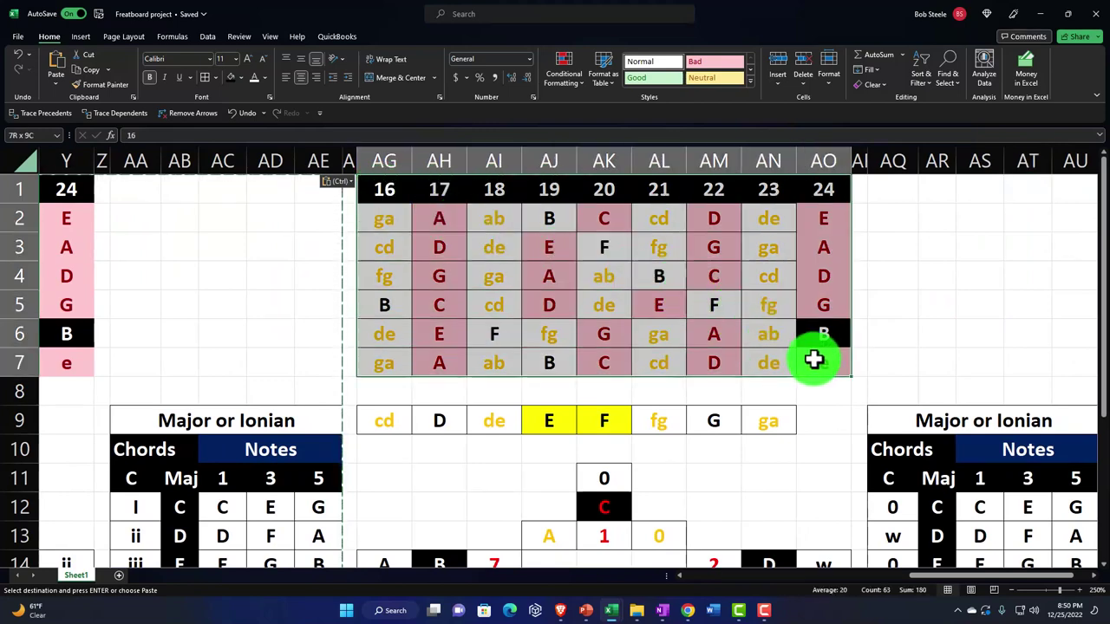
{"action": "right_click", "coordinate": [766, 345]}
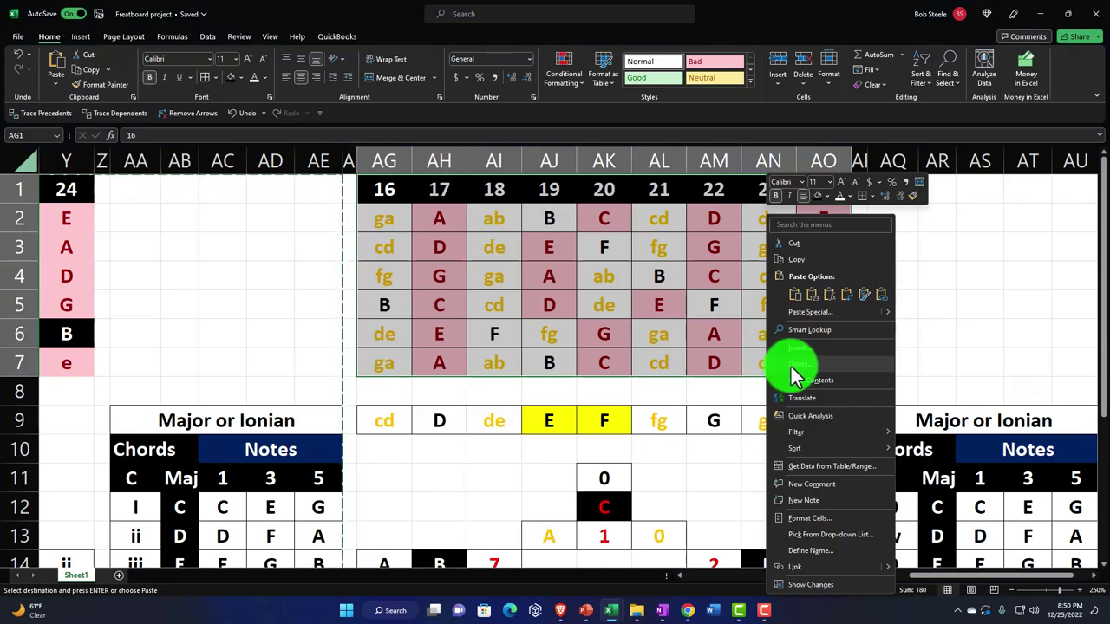
Delete the pasted fretboard cells, shifting left, and clear the note letters in AG9:AN9
{"action": "left_click", "coordinate": [794, 364]}
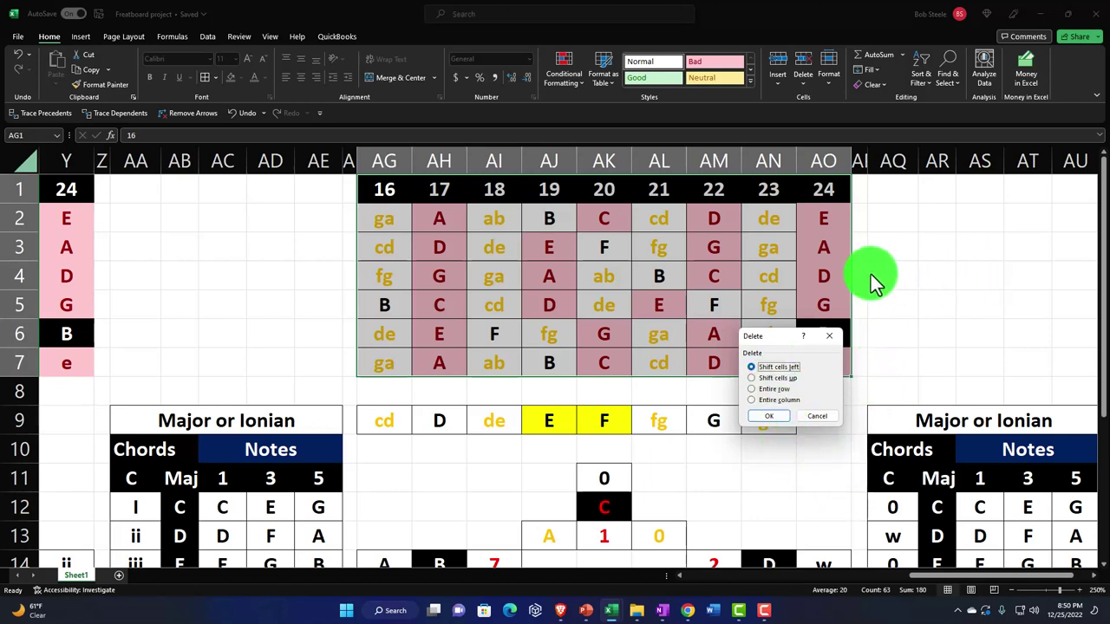
{"action": "left_click", "coordinate": [777, 420]}
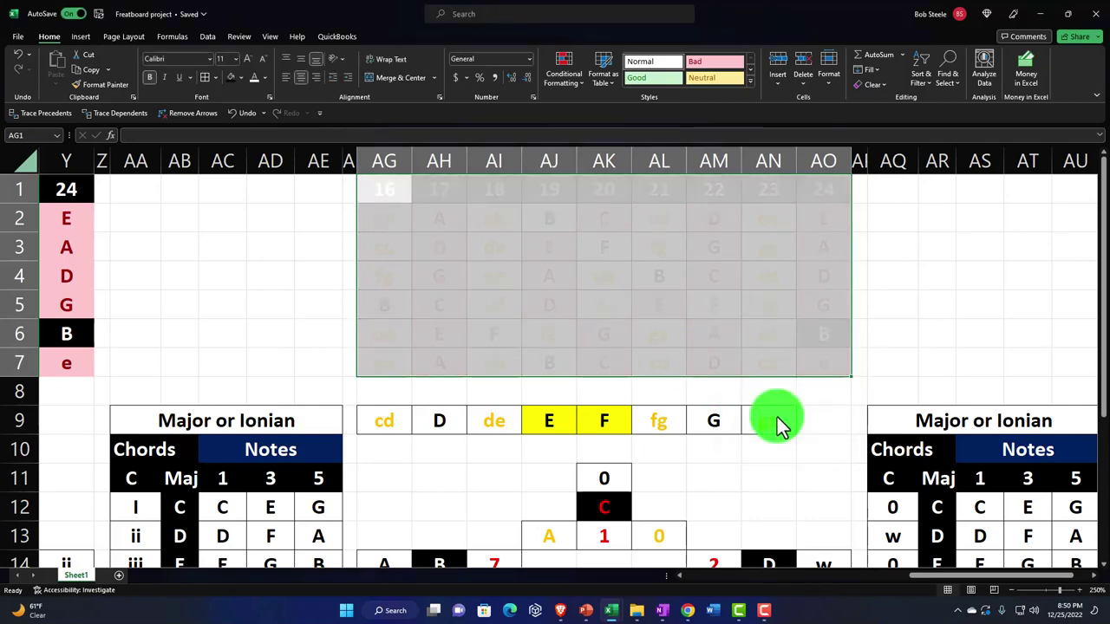
{"action": "left_click_drag", "start_coordinate": [396, 426], "coordinate": [769, 416]}
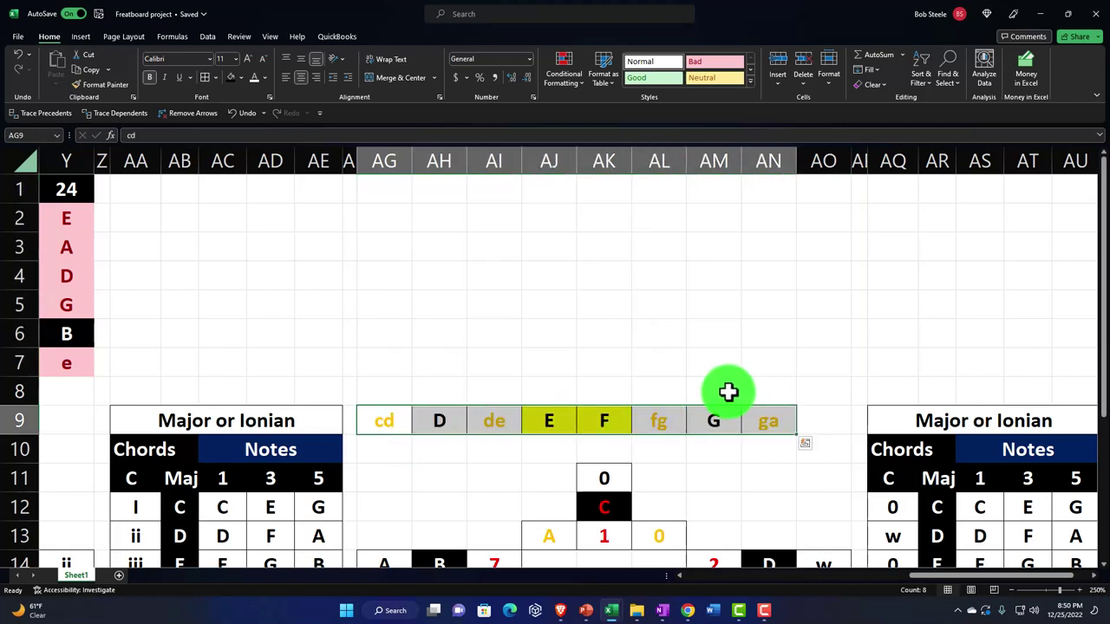
{"action": "key", "text": "Delete"}
Copy row 8's formatting onto AG9:AN9 with the Format Painter
{"action": "left_click_drag", "start_coordinate": [384, 384], "coordinate": [770, 378]}
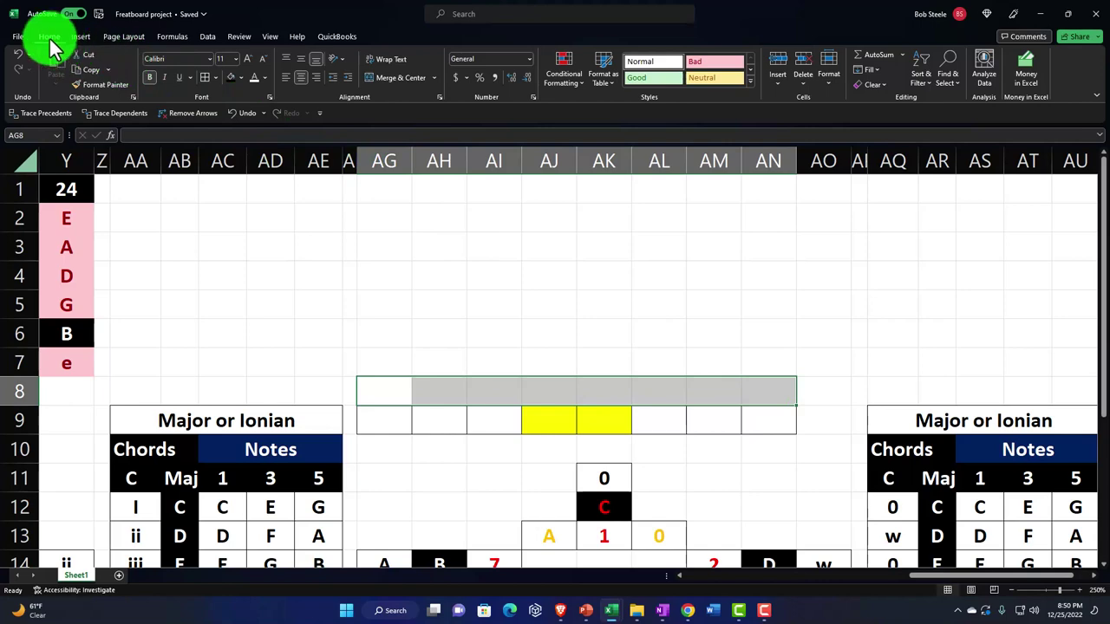
{"action": "left_click", "coordinate": [93, 84]}
{"action": "left_click_drag", "start_coordinate": [395, 417], "coordinate": [763, 419]}
{"action": "scroll", "coordinate": [761, 431], "scroll_direction": "down", "scroll_amount": 1}
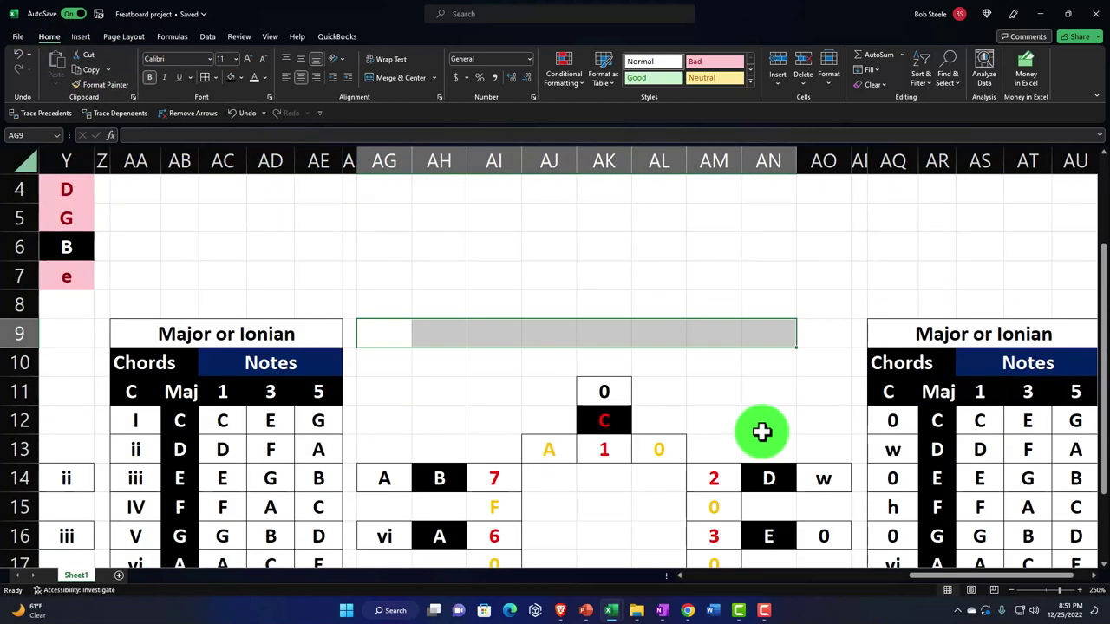
{"action": "scroll", "coordinate": [755, 425], "scroll_direction": "up", "scroll_amount": 1}
{"action": "key", "text": "ctrl+End"}
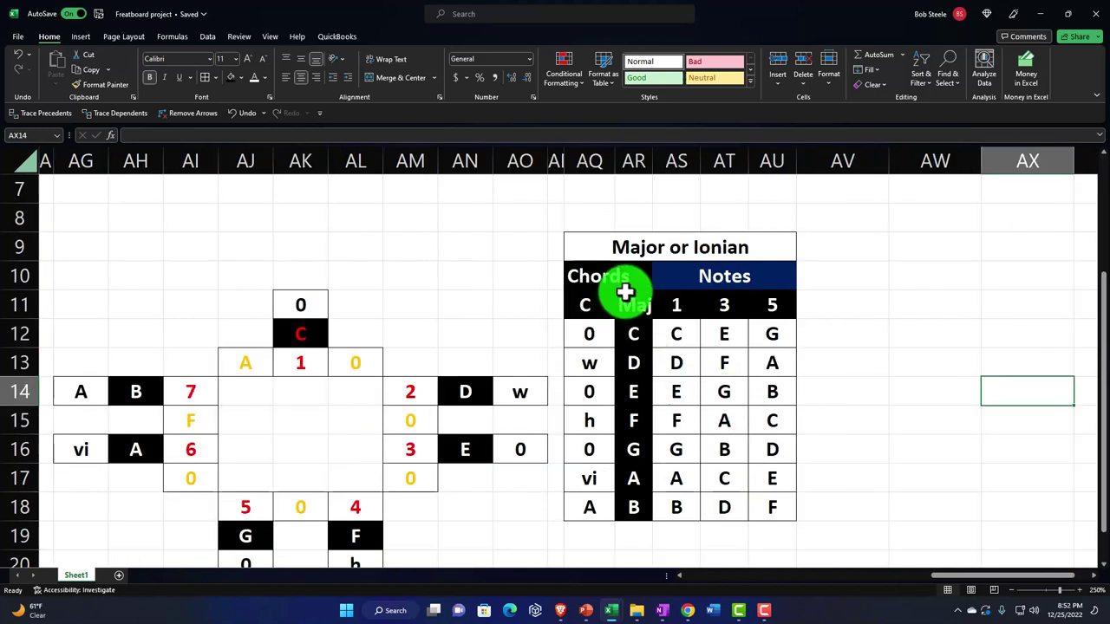
Inspect the formulas in AK12, AH16 and AI16 of the duplicated wheel
{"action": "left_click", "coordinate": [590, 310]}
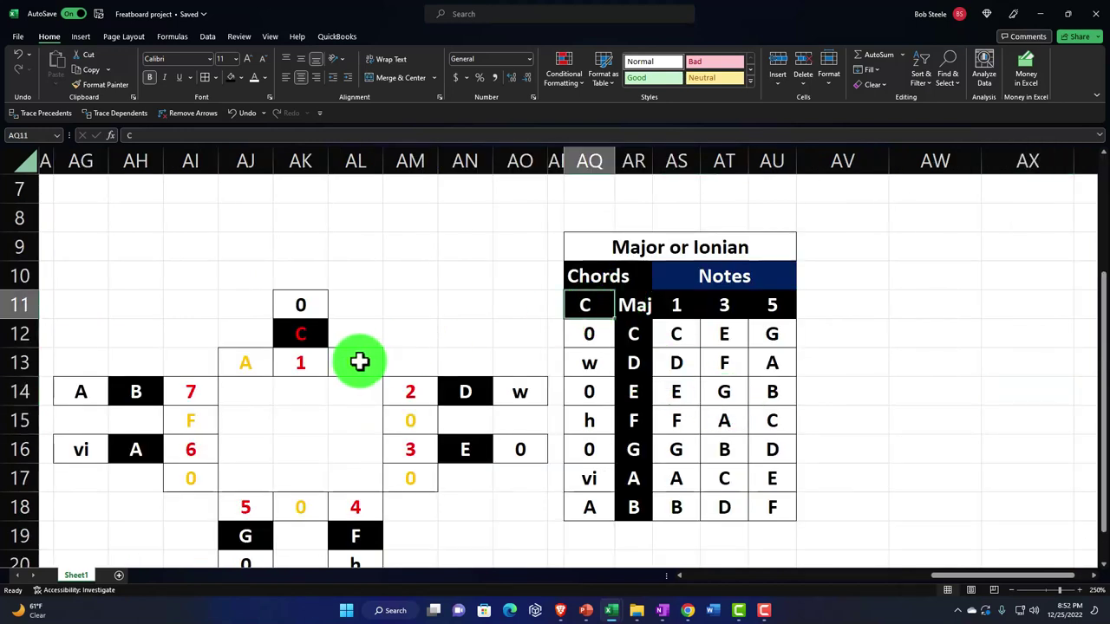
{"action": "left_click", "coordinate": [140, 450]}
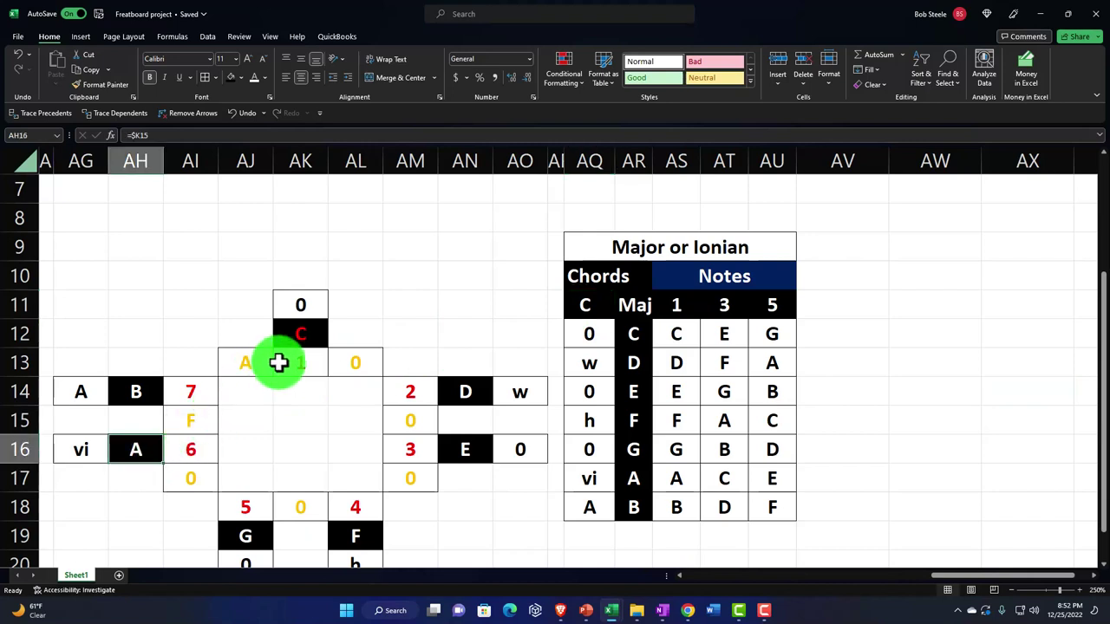
{"action": "left_click", "coordinate": [304, 338]}
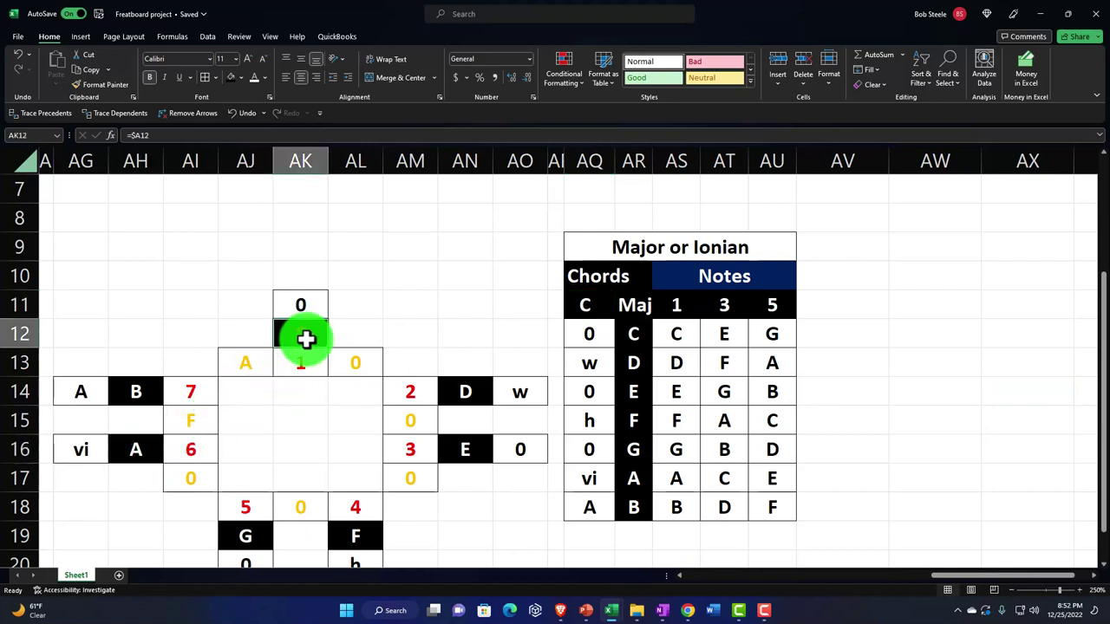
{"action": "left_click", "coordinate": [128, 449]}
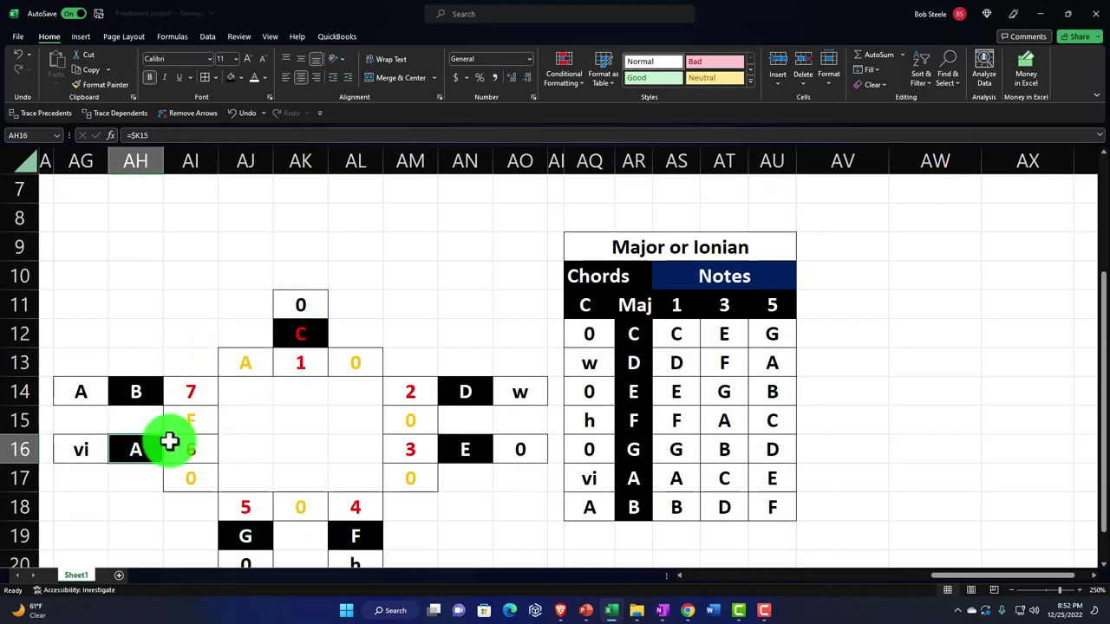
{"action": "left_click", "coordinate": [206, 451]}
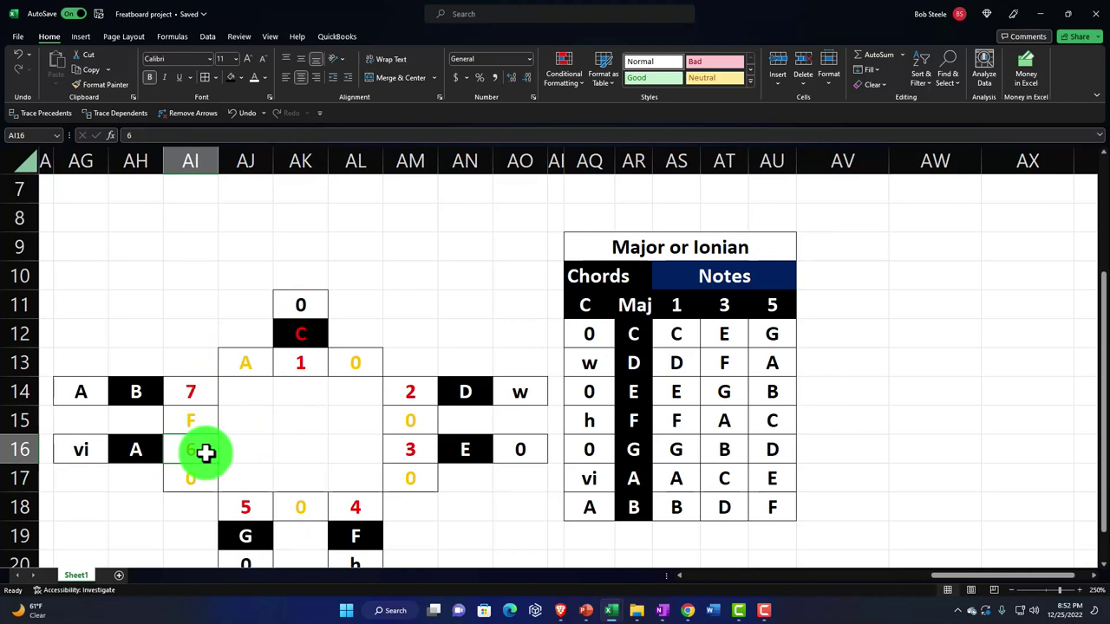
Renumber the degrees to 2, 3, 1, 5, 6, 7 in AI14, AK13, AM14, AM16, AL18, AJ18
{"action": "key", "text": "Up"}
{"action": "key", "text": "Up"}
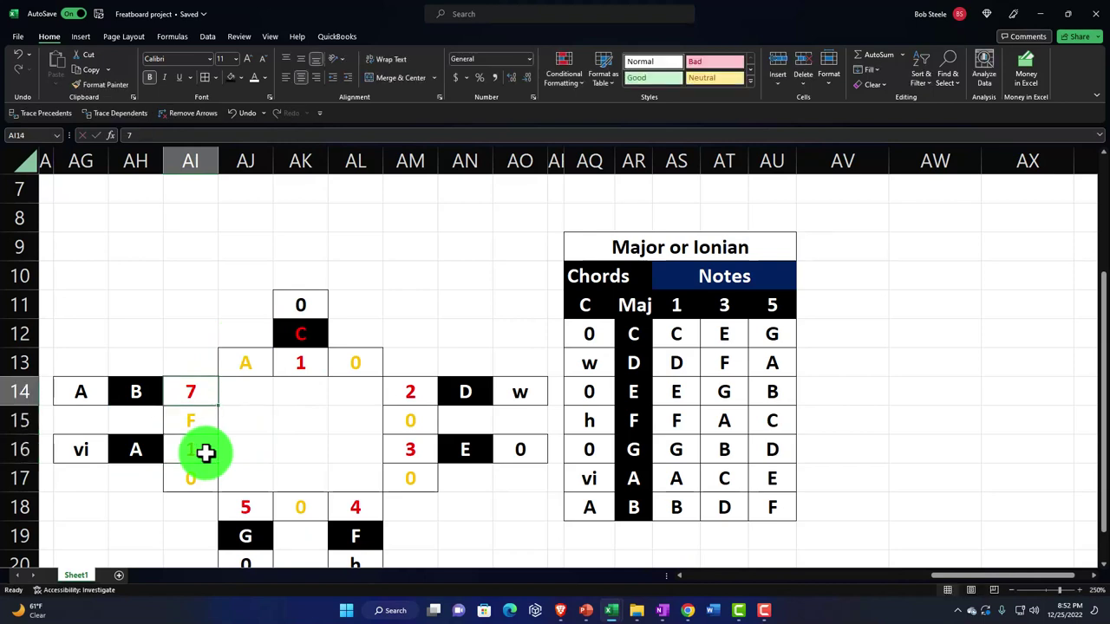
{"action": "type", "text": "2"}
{"action": "key", "text": "Right"}
{"action": "key", "text": "Right"}
{"action": "key", "text": "Up"}
{"action": "type", "text": "3"}
{"action": "key", "text": "Right"}
{"action": "key", "text": "Right"}
{"action": "key", "text": "Right"}
{"action": "key", "text": "Down"}
{"action": "key", "text": "Left"}
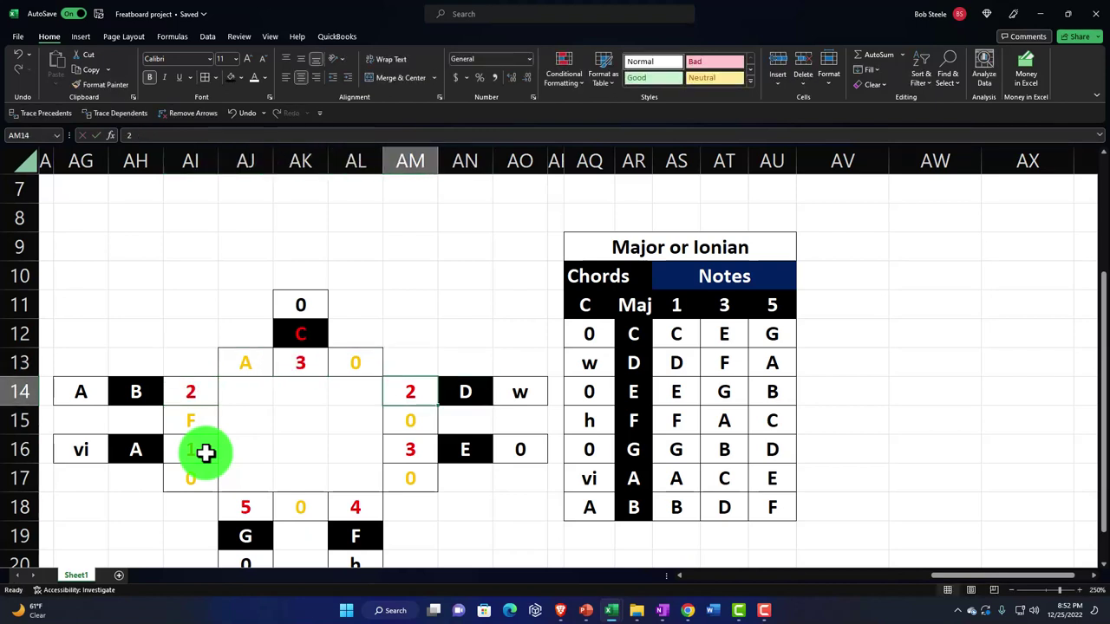
{"action": "type", "text": "1"}
{"action": "key", "text": "Return"}
{"action": "key", "text": "Down"}
{"action": "type", "text": "5"}
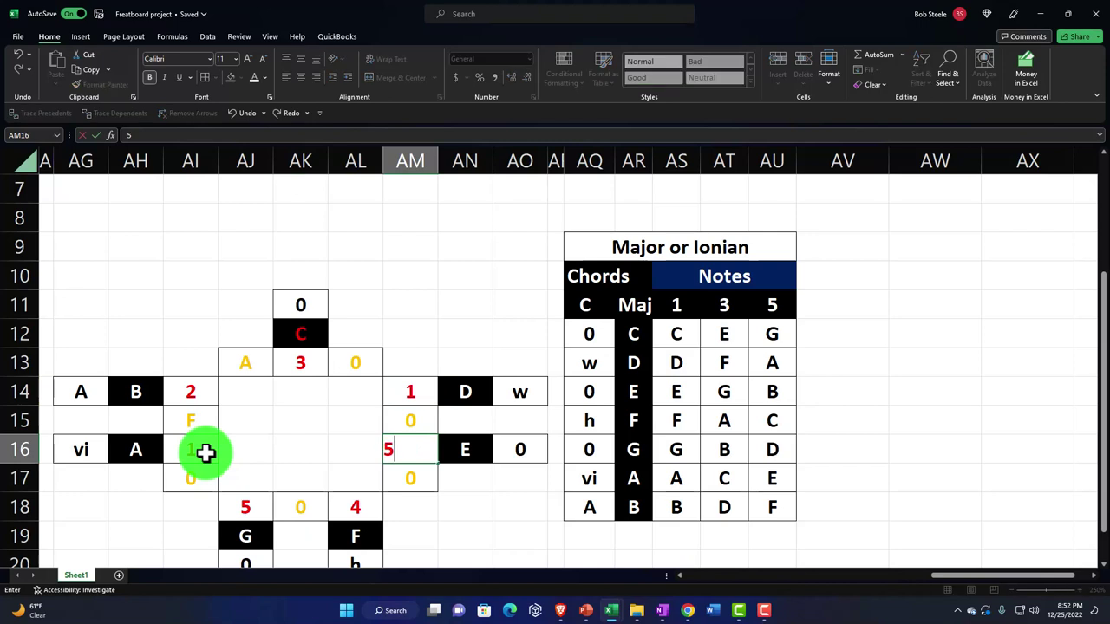
{"action": "key", "text": "Return"}
{"action": "key", "text": "Down"}
{"action": "key", "text": "Left"}
{"action": "type", "text": "6"}
{"action": "key", "text": "Left"}
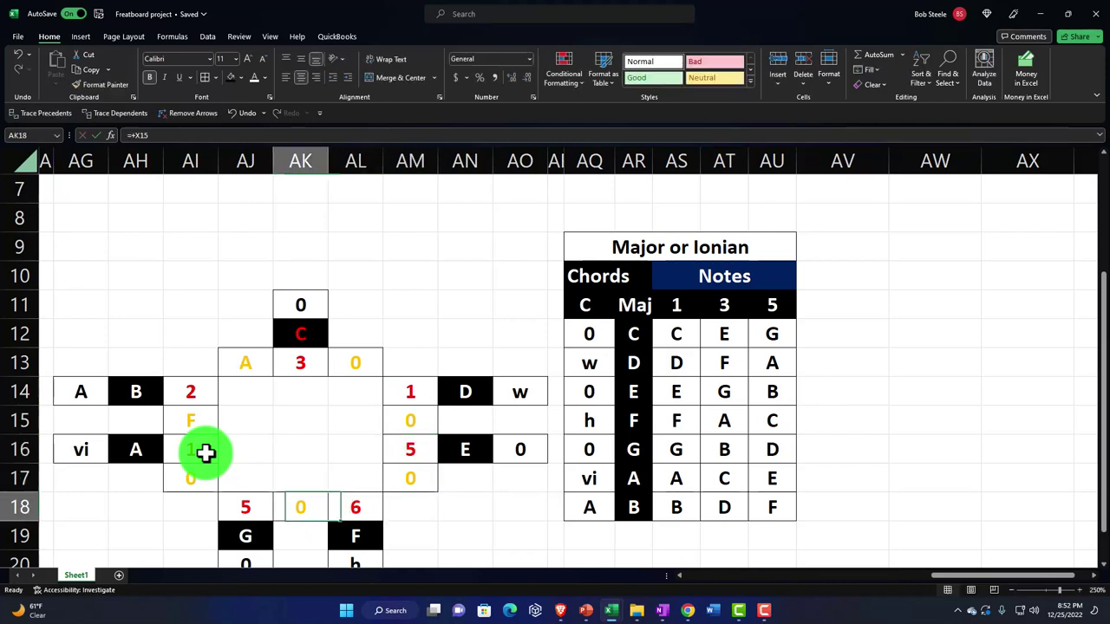
{"action": "key", "text": "Left"}
{"action": "type", "text": "7"}
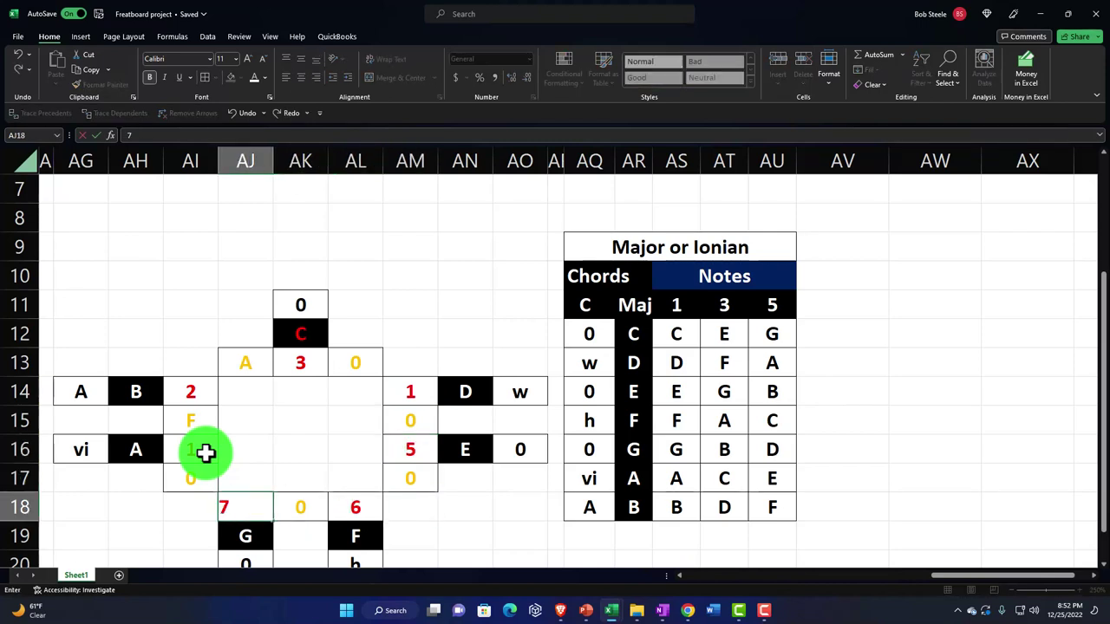
{"action": "key", "text": "Right"}
{"action": "key", "text": "Right"}
Label the gaps h in AJ13 and AM17, and w in AL13, AM15, AK18, AI17, AI15
{"action": "key", "text": "Up"}
{"action": "key", "text": "Up"}
{"action": "key", "text": "Up"}
{"action": "key", "text": "Up"}
{"action": "key", "text": "Up"}
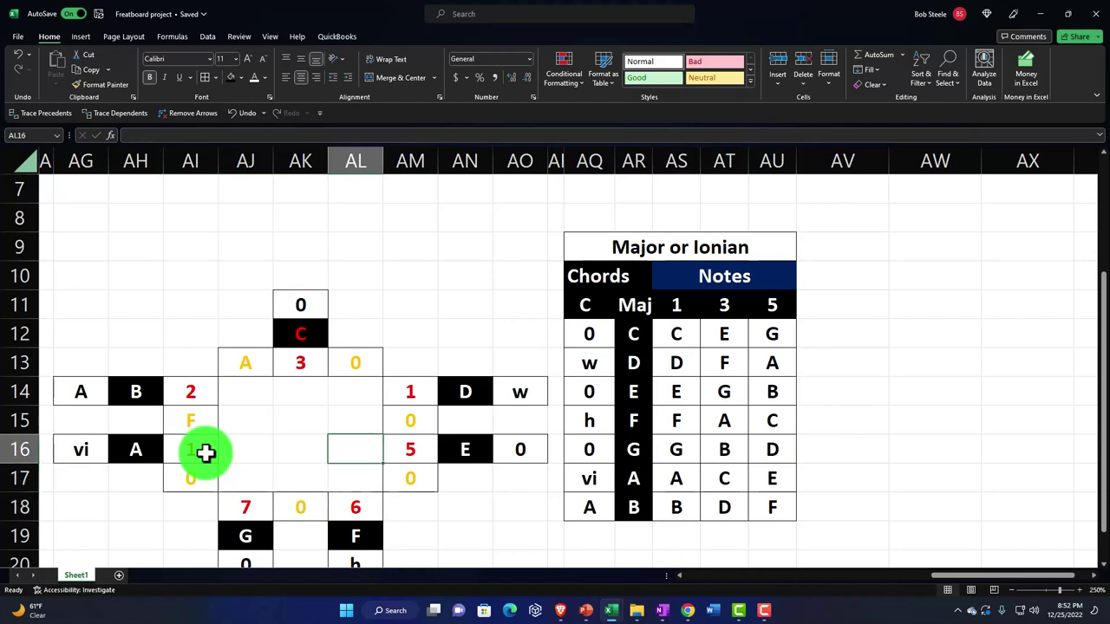
{"action": "key", "text": "Left"}
{"action": "key", "text": "Left"}
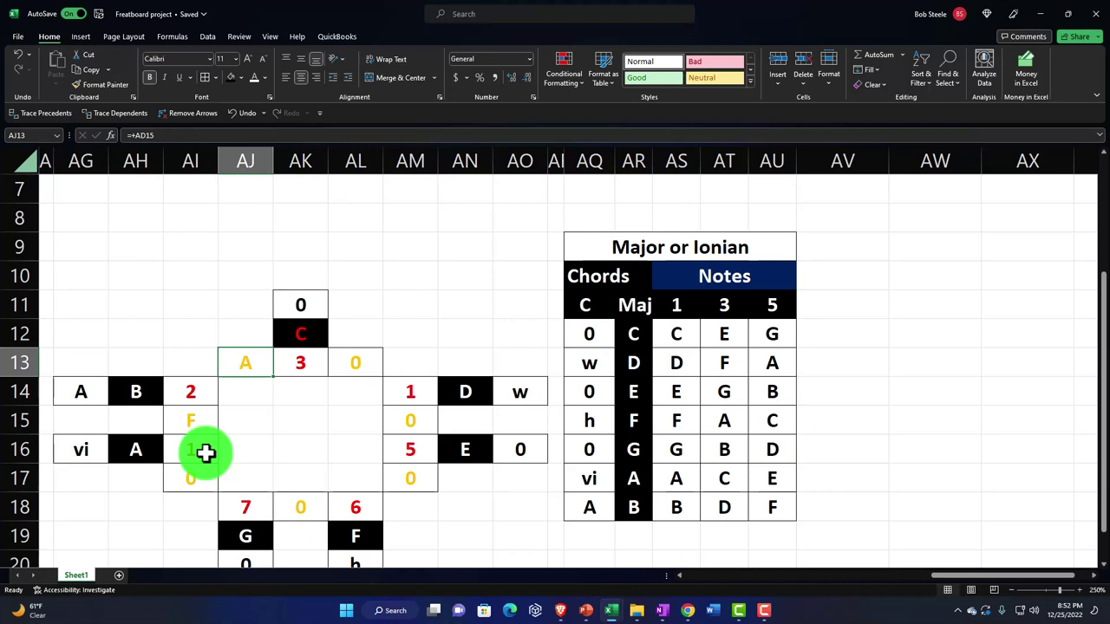
{"action": "key", "text": "ctrl+v"}
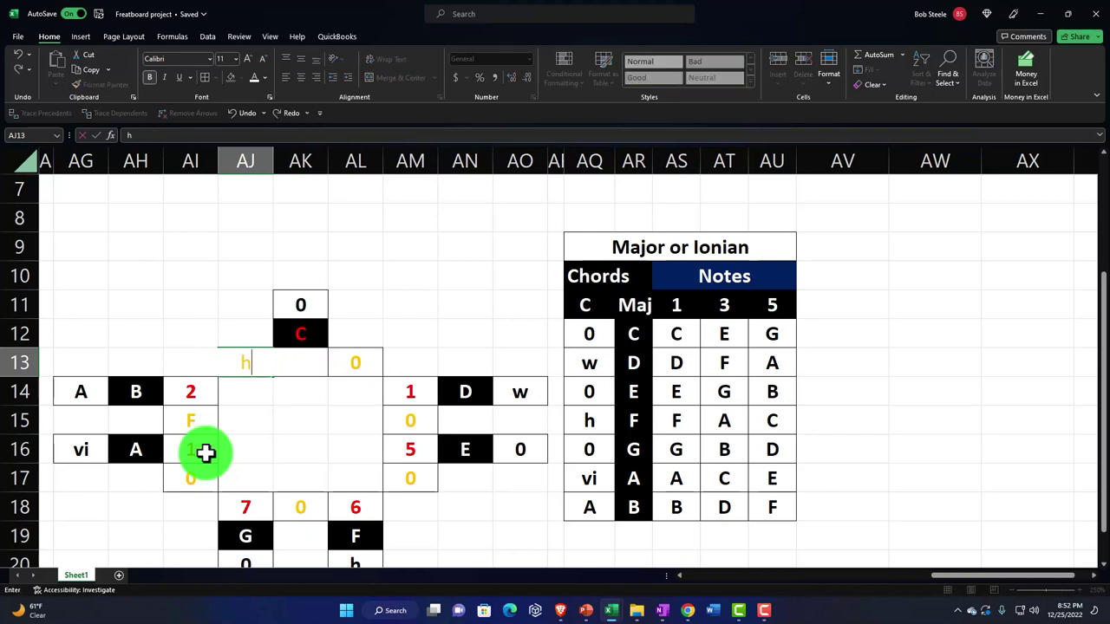
{"action": "key", "text": "Right"}
{"action": "key", "text": "Right"}
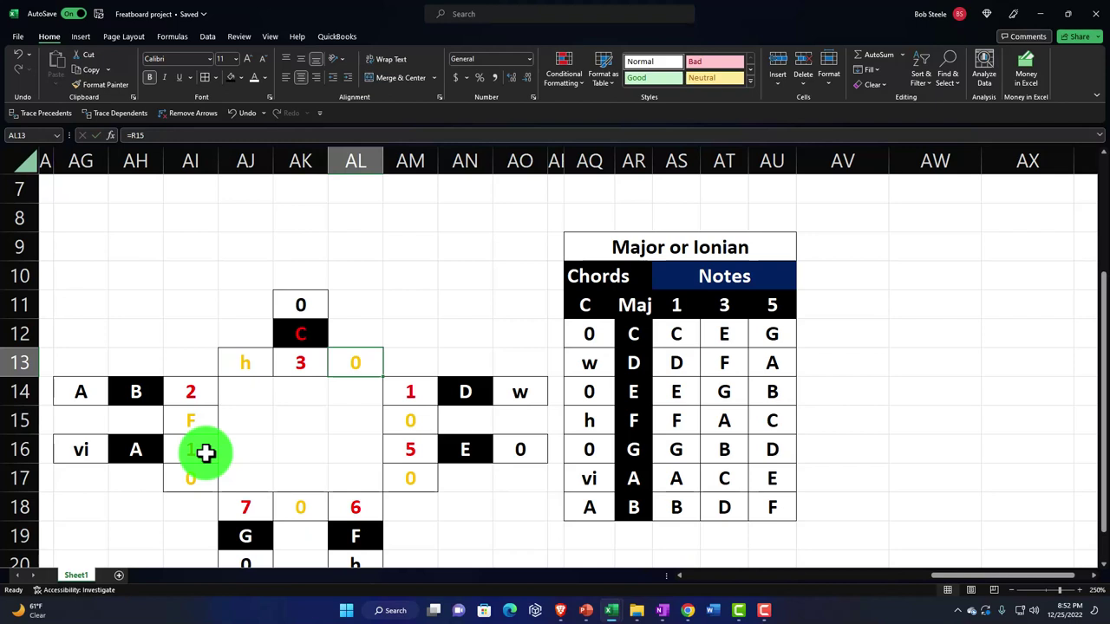
{"action": "key", "text": "ctrl+v"}
{"action": "key", "text": "Down"}
{"action": "key", "text": "Right"}
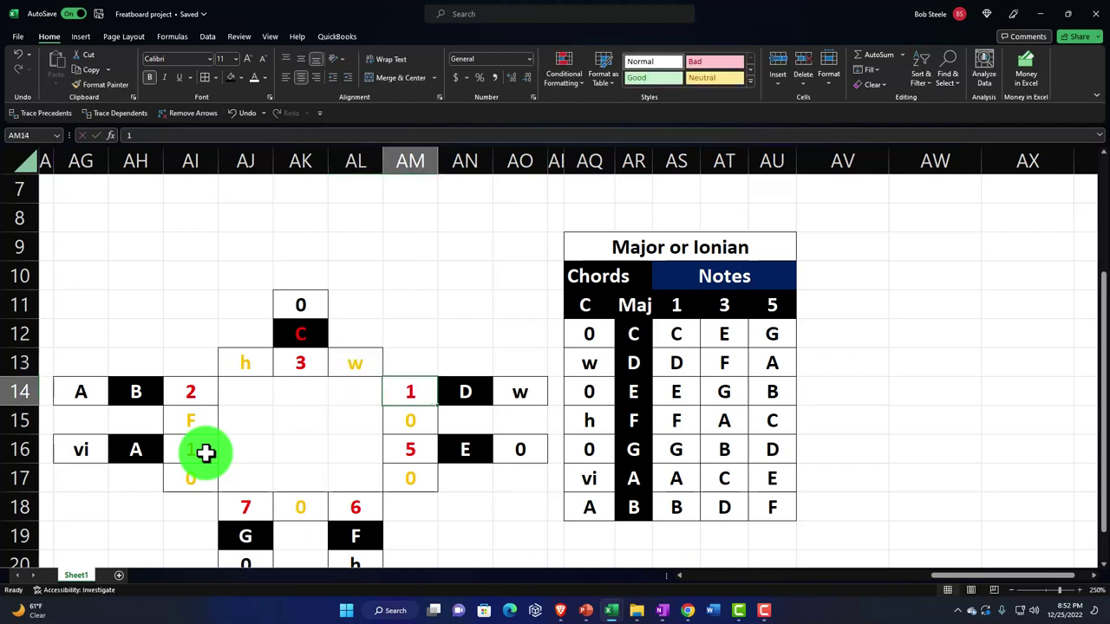
{"action": "key", "text": "Down"}
{"action": "key", "text": "ctrl+v"}
{"action": "key", "text": "Down"}
{"action": "key", "text": "Down"}
{"action": "key", "text": "Return"}
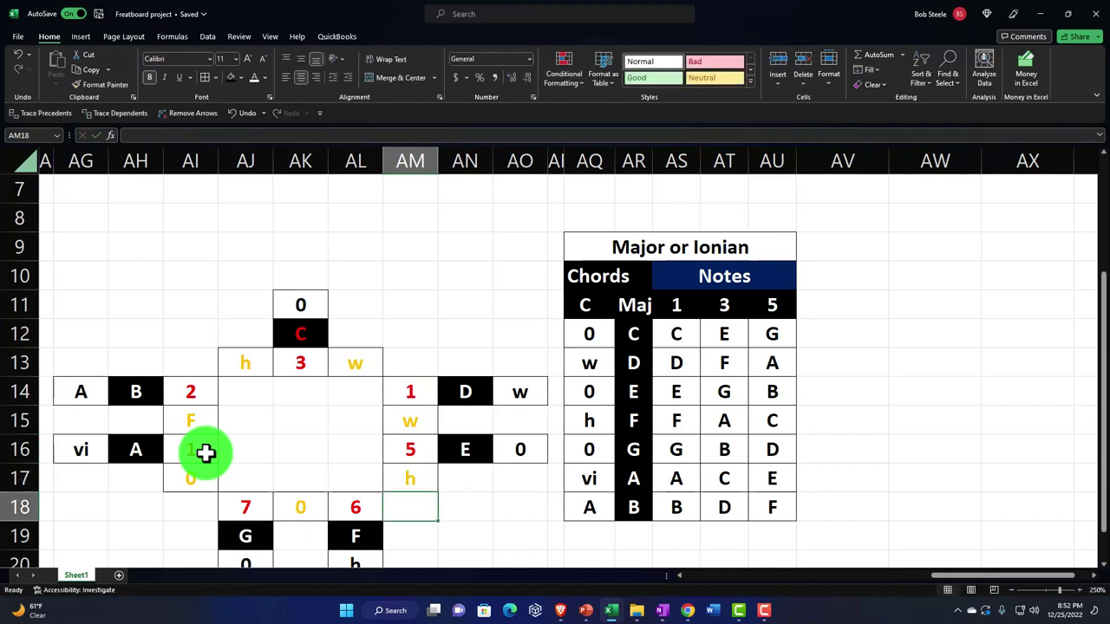
{"action": "key", "text": "Left"}
{"action": "key", "text": "Left"}
{"action": "type", "text": "w"}
{"action": "key", "text": "Up"}
{"action": "key", "text": "Left"}
{"action": "key", "text": "Left"}
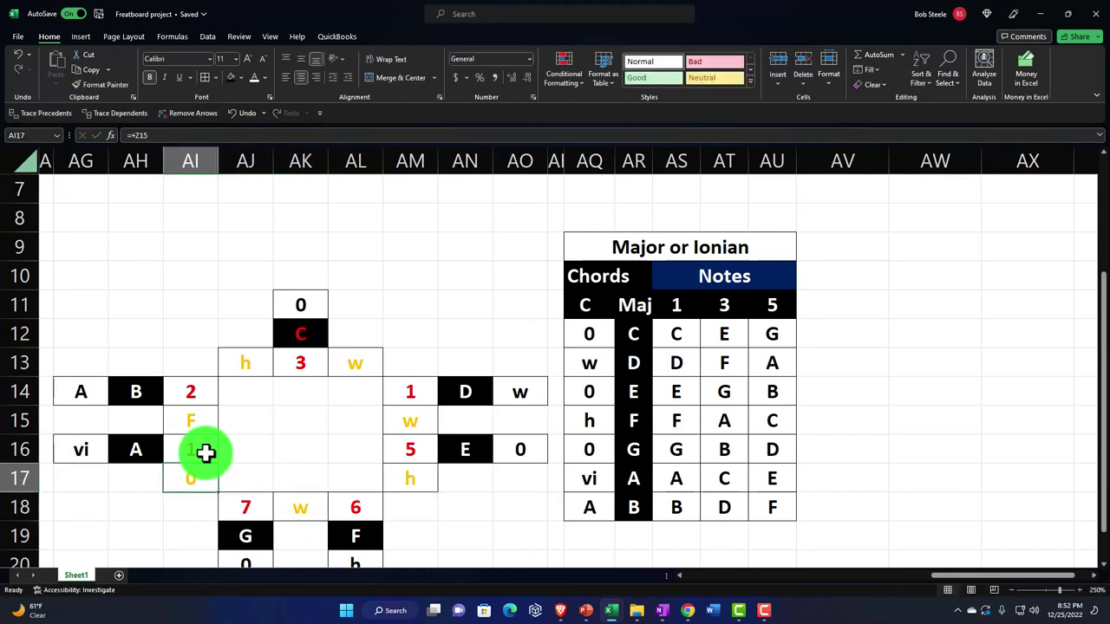
{"action": "type", "text": "w"}
{"action": "key", "text": "Up"}
{"action": "key", "text": "Up"}
{"action": "type", "text": "w"}
{"action": "key", "text": "Up"}
{"action": "key", "text": "Up"}
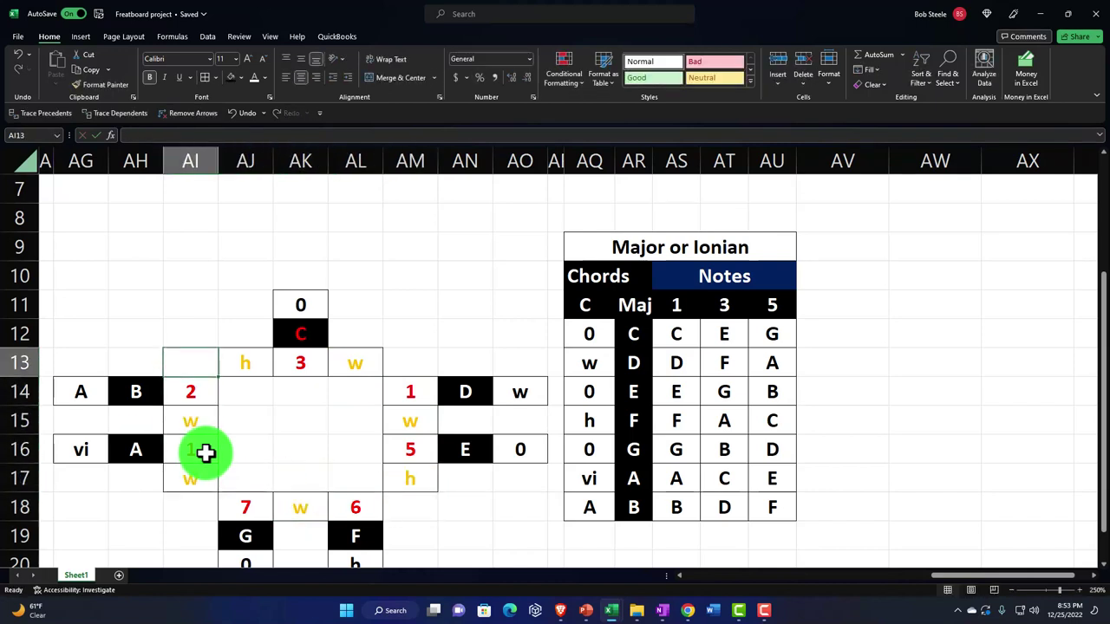
{"action": "key", "text": "Right"}
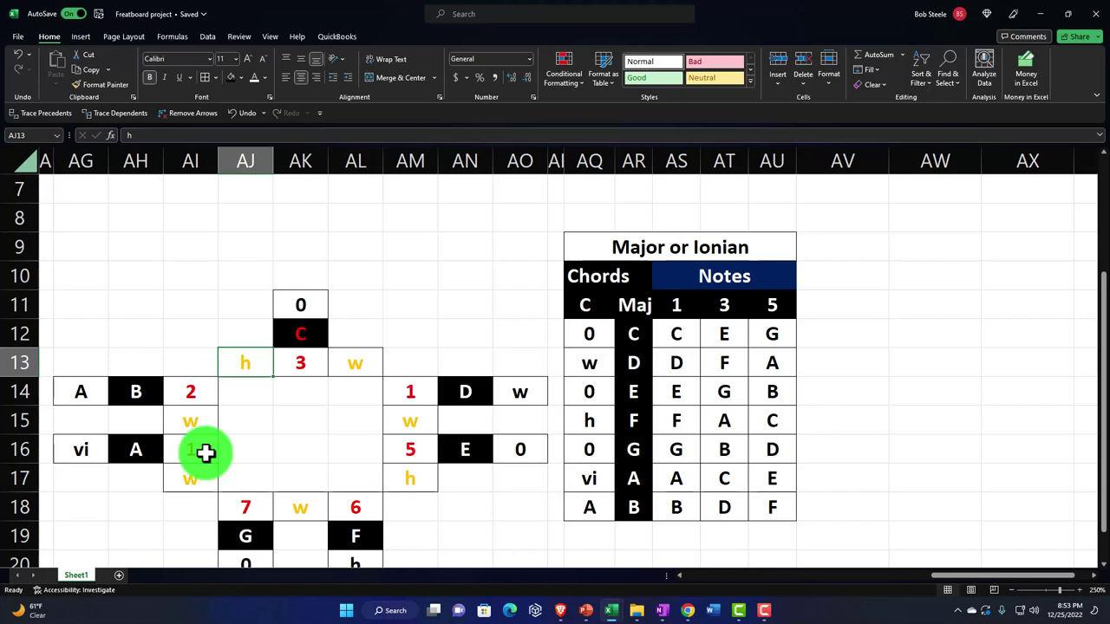
{"action": "key", "text": "Right"}
{"action": "key", "text": "Up"}
{"action": "key", "text": "Up"}
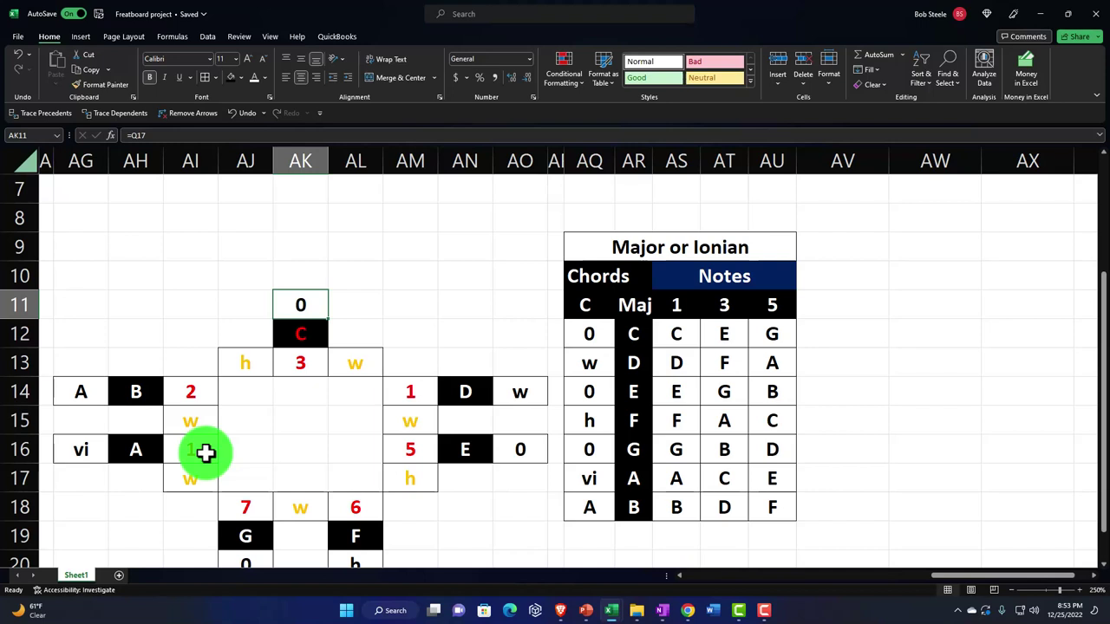
Make the C note's text in AK12 white
{"action": "left_click", "coordinate": [295, 336]}
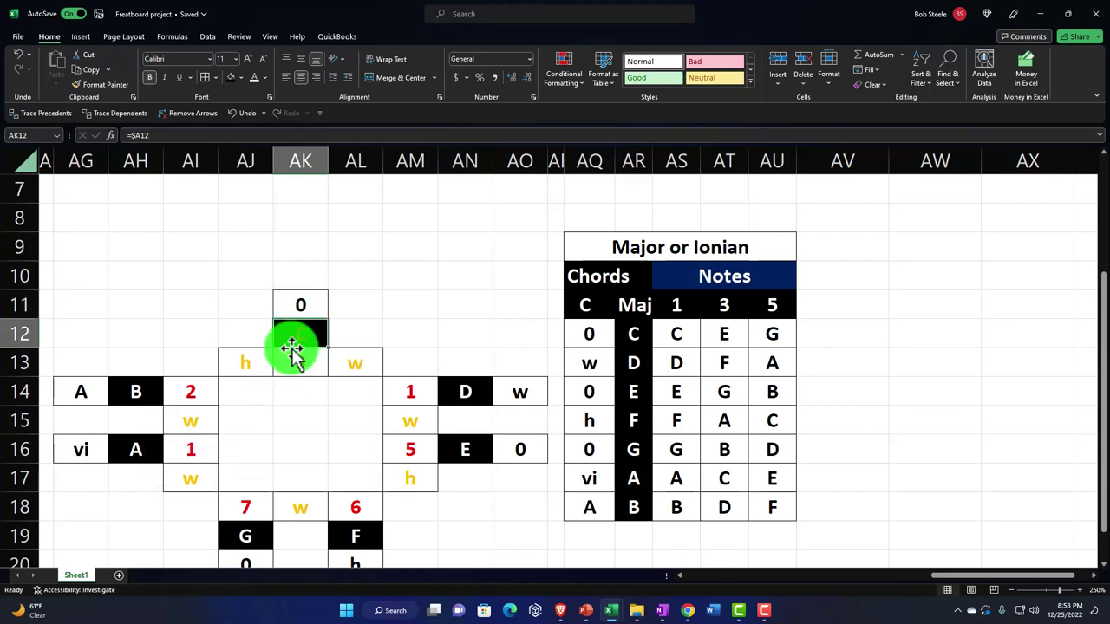
{"action": "left_click", "coordinate": [254, 77]}
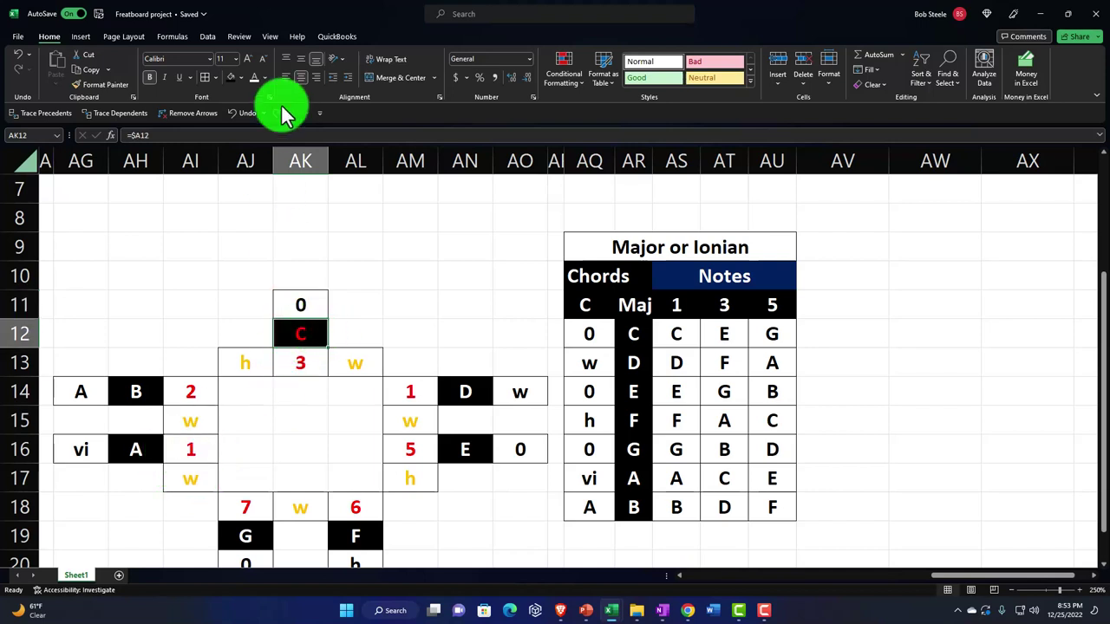
{"action": "left_click", "coordinate": [265, 77]}
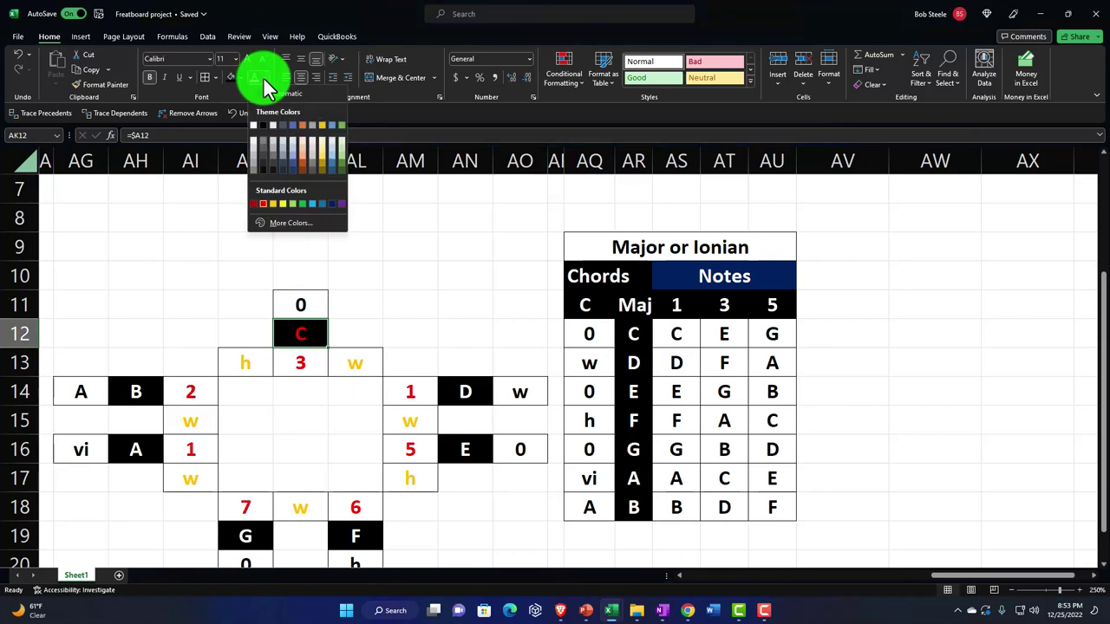
{"action": "left_click", "coordinate": [254, 126]}
Make the A note's text in AH16 red after trying a red fill
{"action": "left_click", "coordinate": [140, 455]}
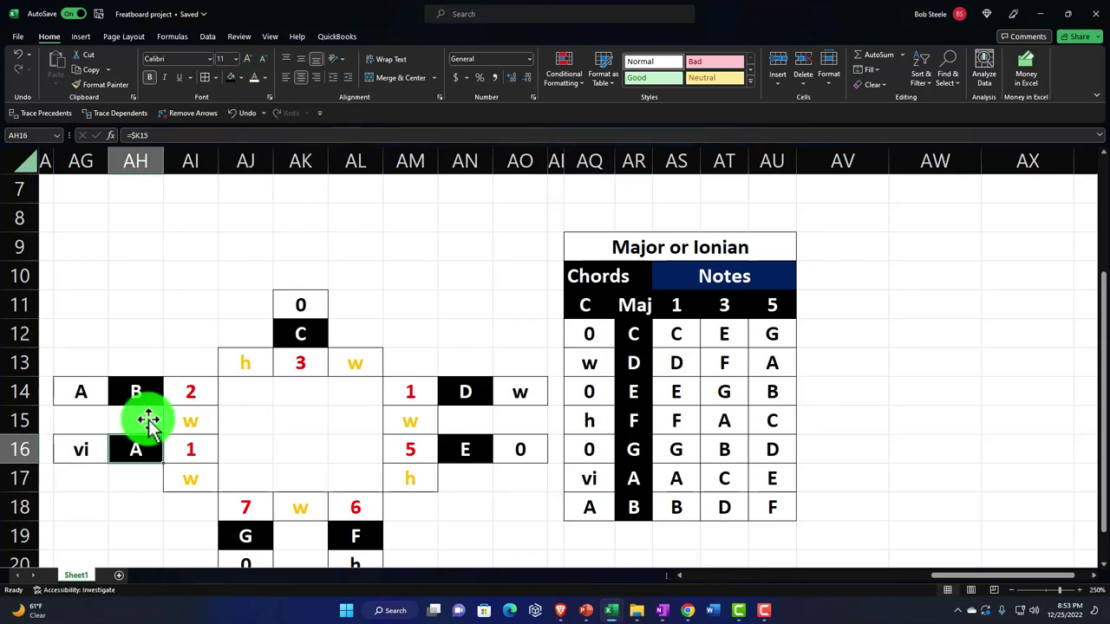
{"action": "left_click", "coordinate": [242, 79]}
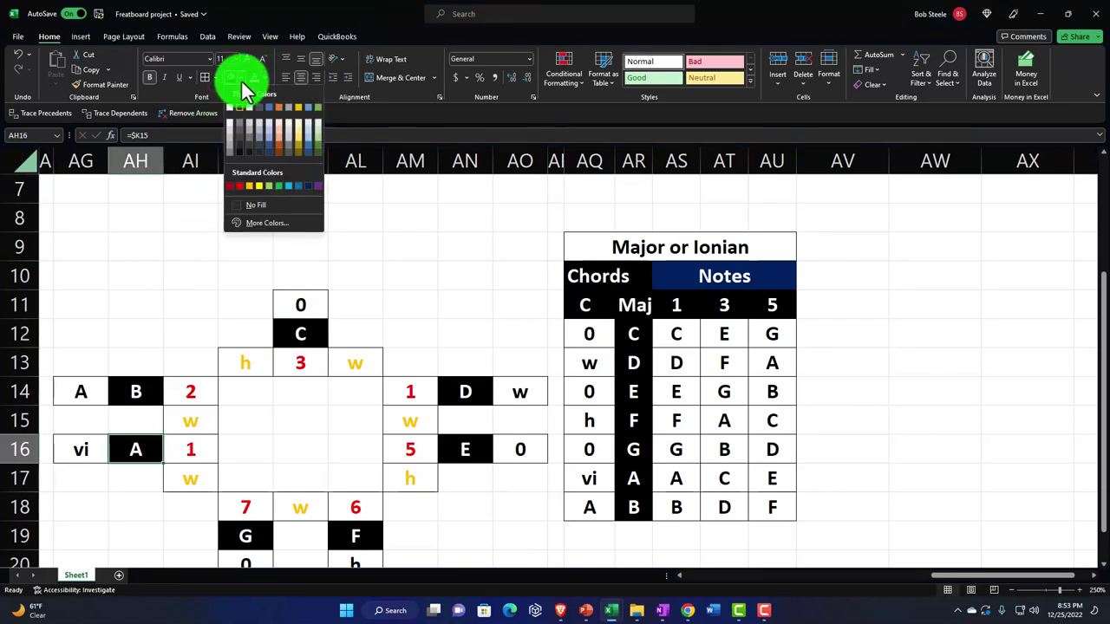
{"action": "left_click", "coordinate": [240, 186]}
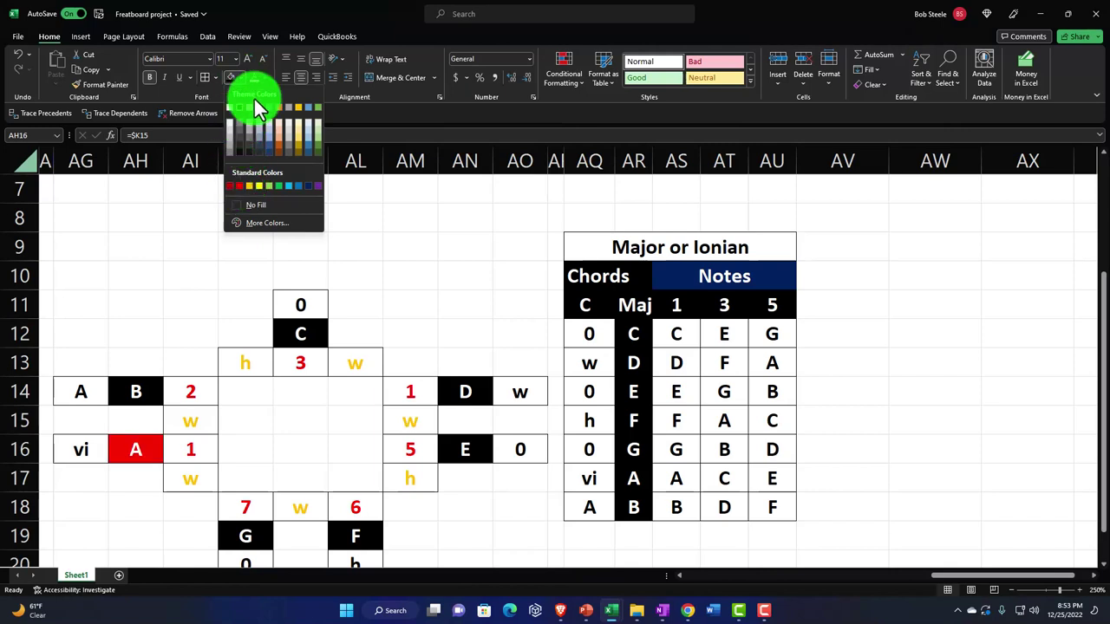
{"action": "left_click", "coordinate": [264, 78]}
{"action": "left_click", "coordinate": [263, 207]}
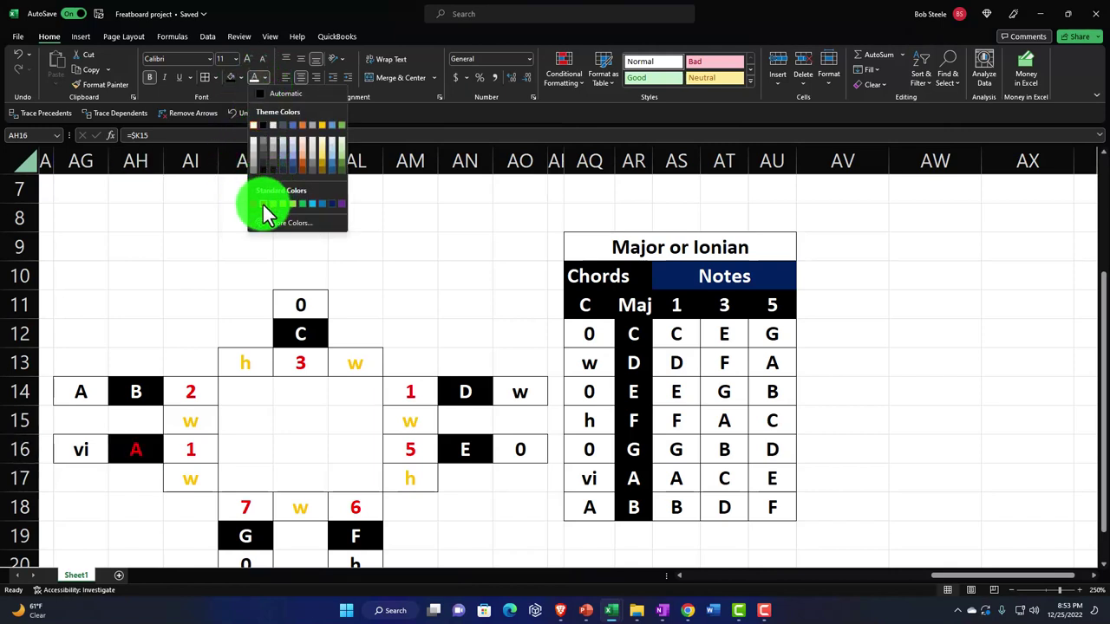
{"action": "left_click", "coordinate": [100, 460]}
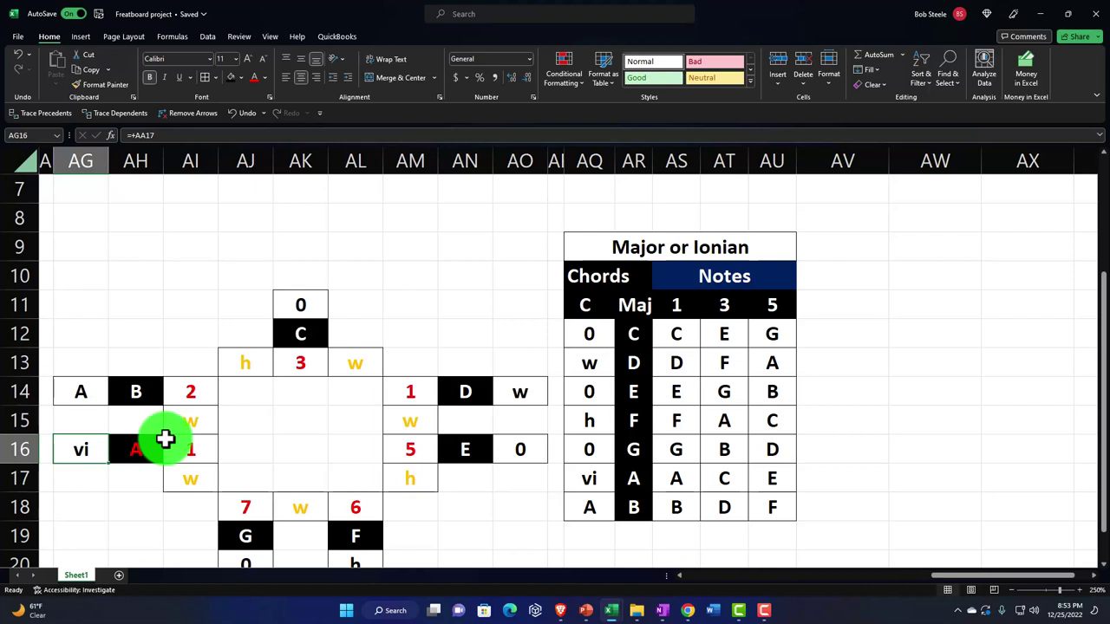
Label the diagram's first three chords i, ii and III
{"action": "type", "text": "I"}
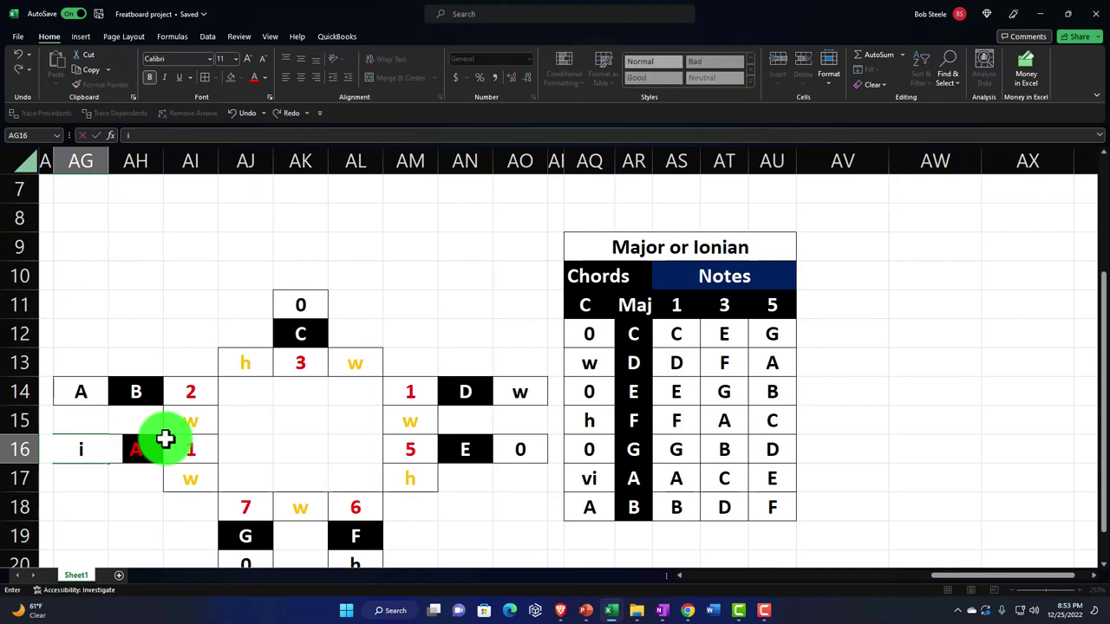
{"action": "key", "text": "Up"}
{"action": "key", "text": "Up"}
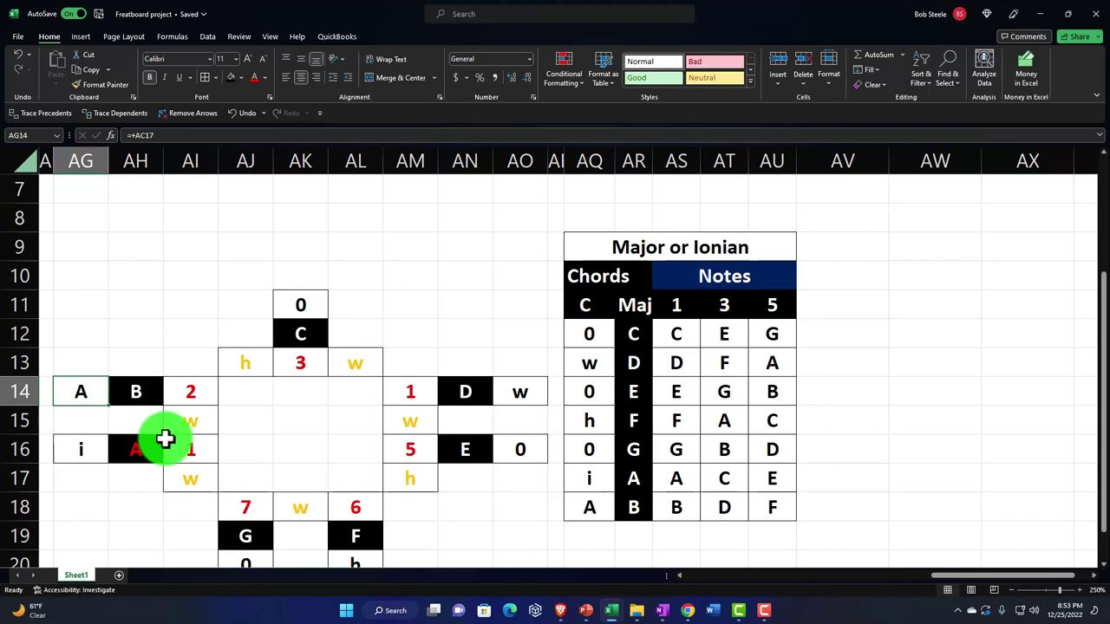
{"action": "type", "text": "ii"}
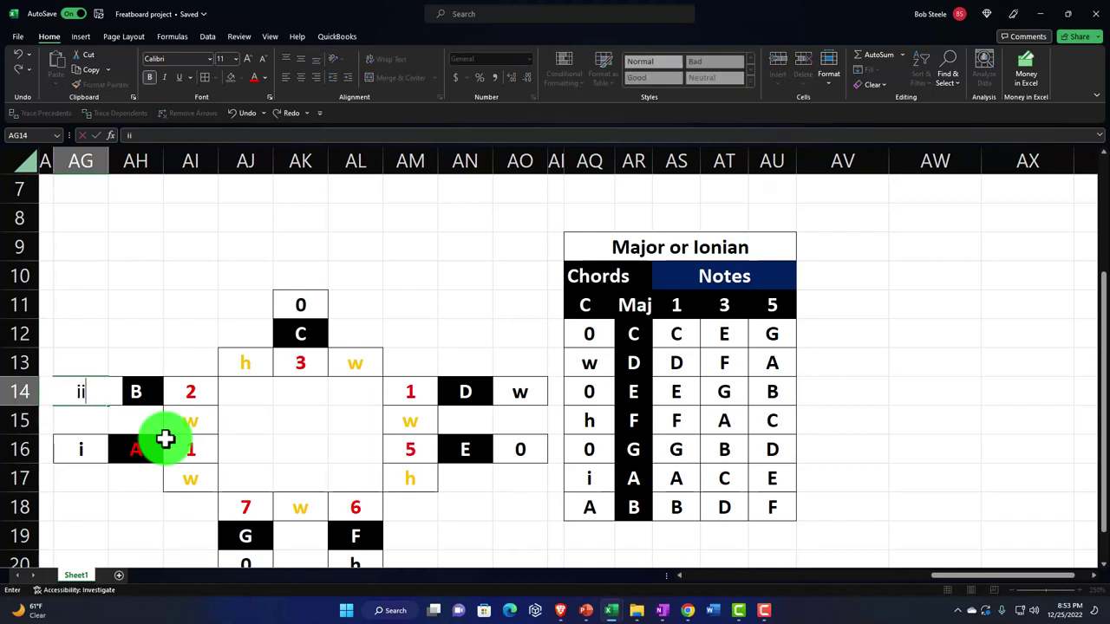
{"action": "key", "text": "Up"}
{"action": "scroll", "coordinate": [165, 439], "scroll_direction": "left", "scroll_amount": 2}
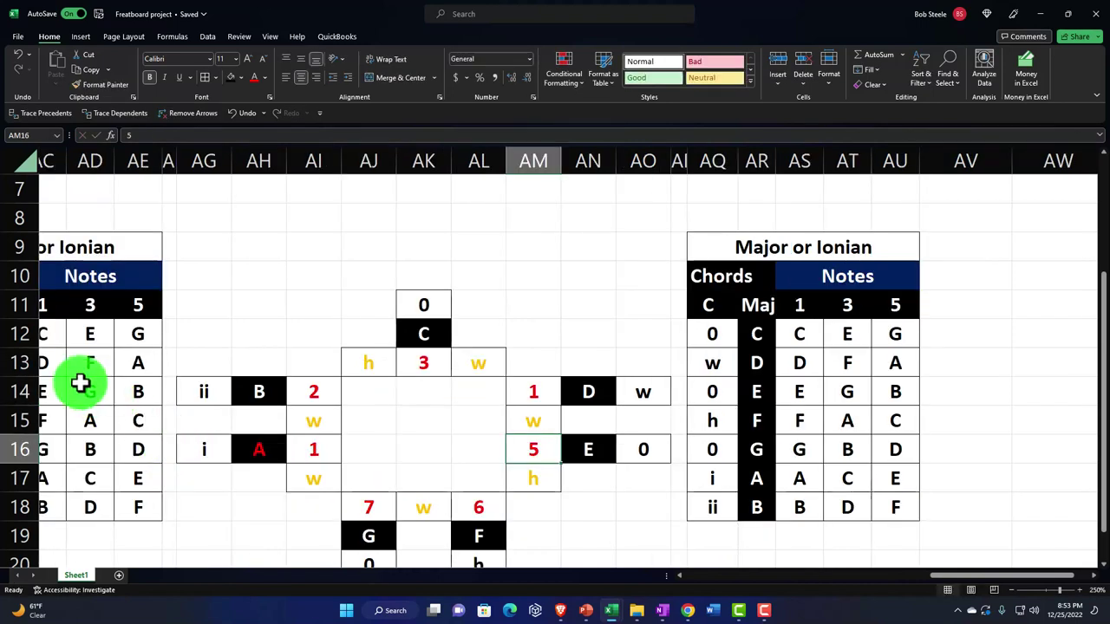
{"action": "left_click_drag", "start_coordinate": [472, 303], "coordinate": [433, 304]}
{"action": "scroll", "coordinate": [433, 347], "scroll_direction": "down", "scroll_amount": 1}
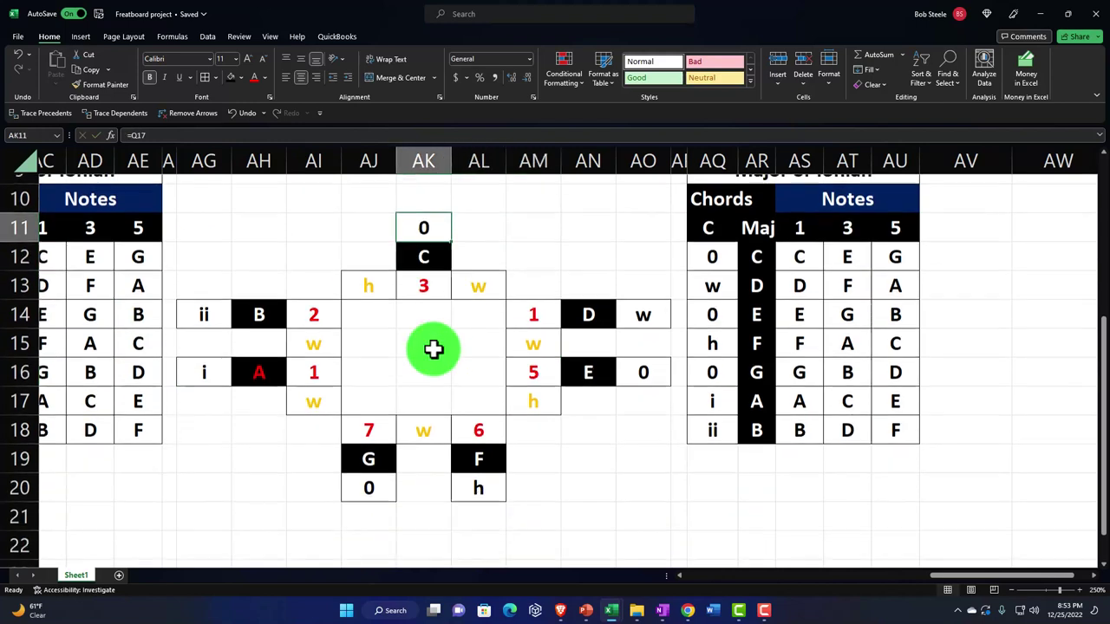
{"action": "left_click", "coordinate": [420, 228]}
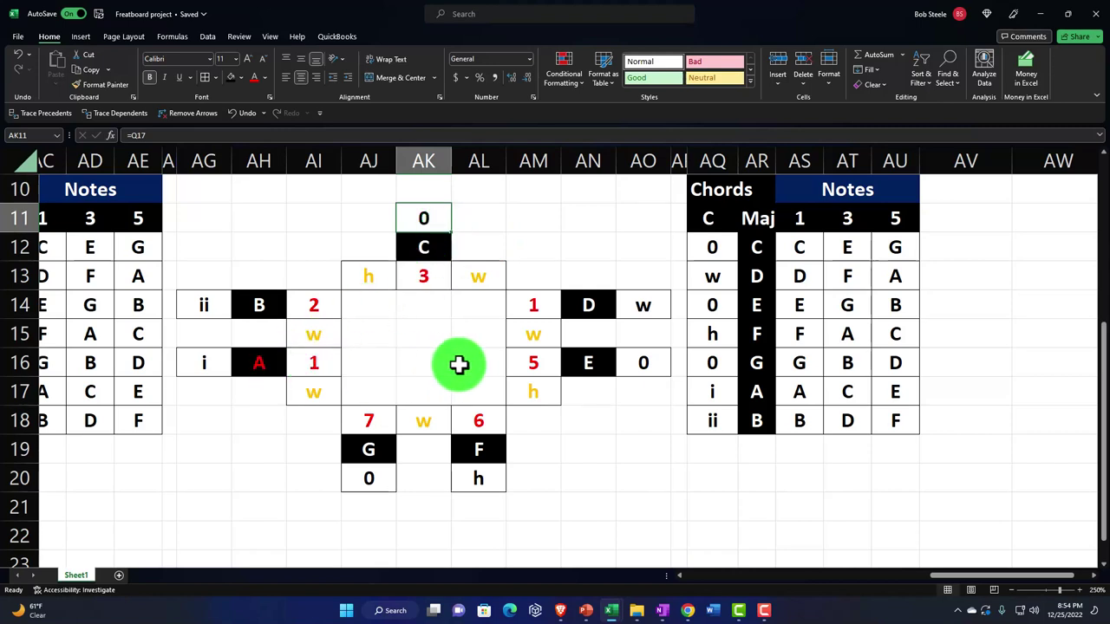
{"action": "type", "text": "lll"}
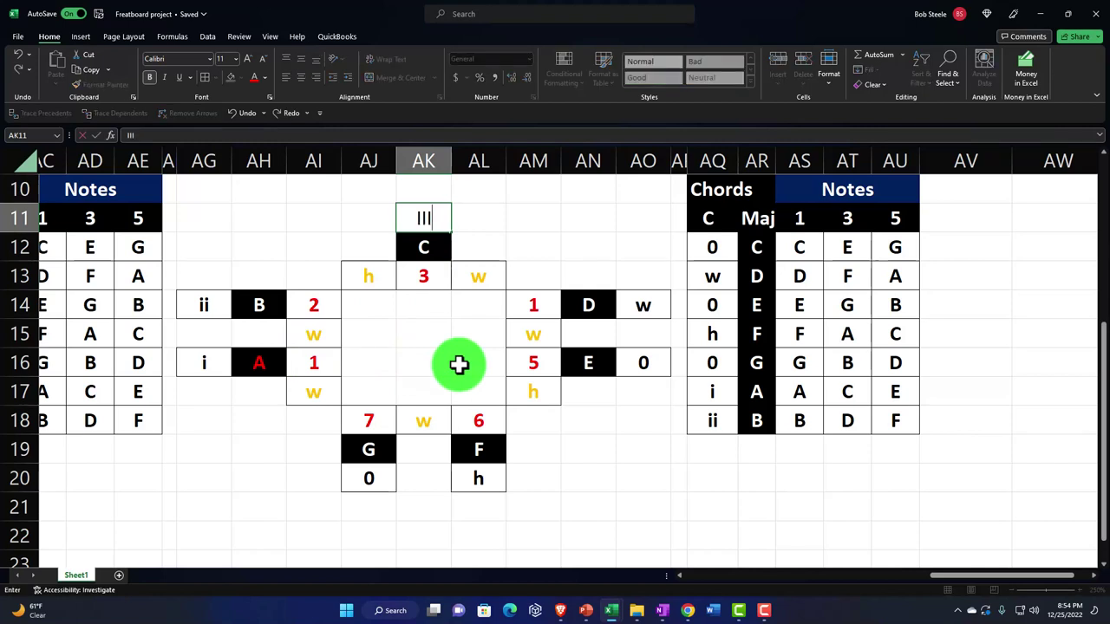
{"action": "key", "text": "Return"}
Enter iv in AO14 and v in AO16 as the fourth and fifth chord labels
{"action": "key", "text": "Down"}
{"action": "key", "text": "Right"}
{"action": "key", "text": "Right"}
{"action": "key", "text": "Right"}
{"action": "key", "text": "Right"}
{"action": "key", "text": "Down"}
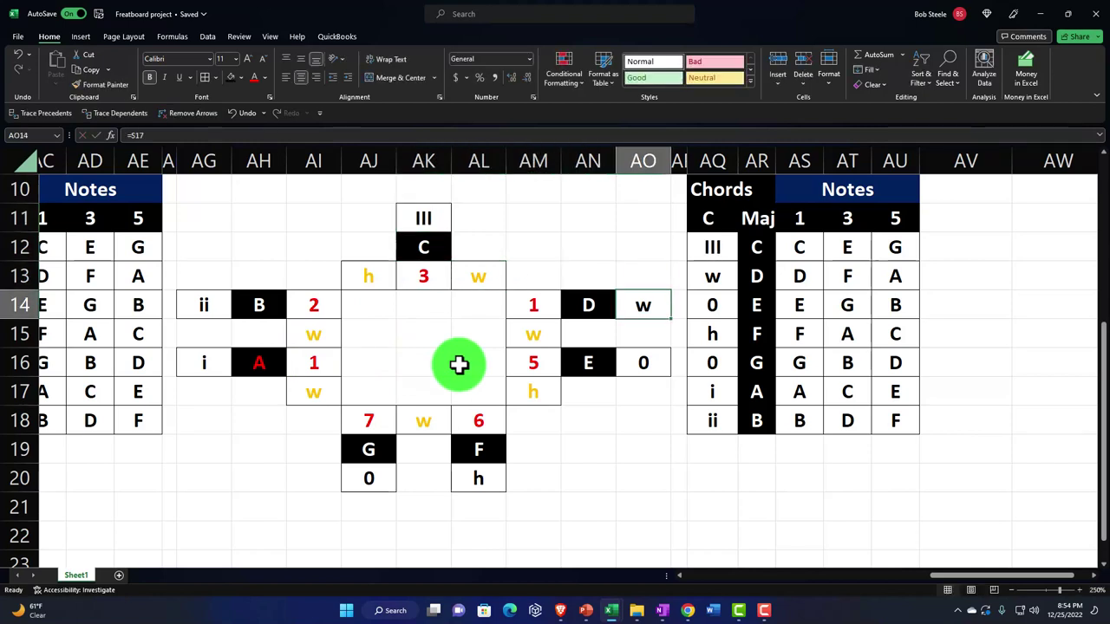
{"action": "type", "text": "iv"}
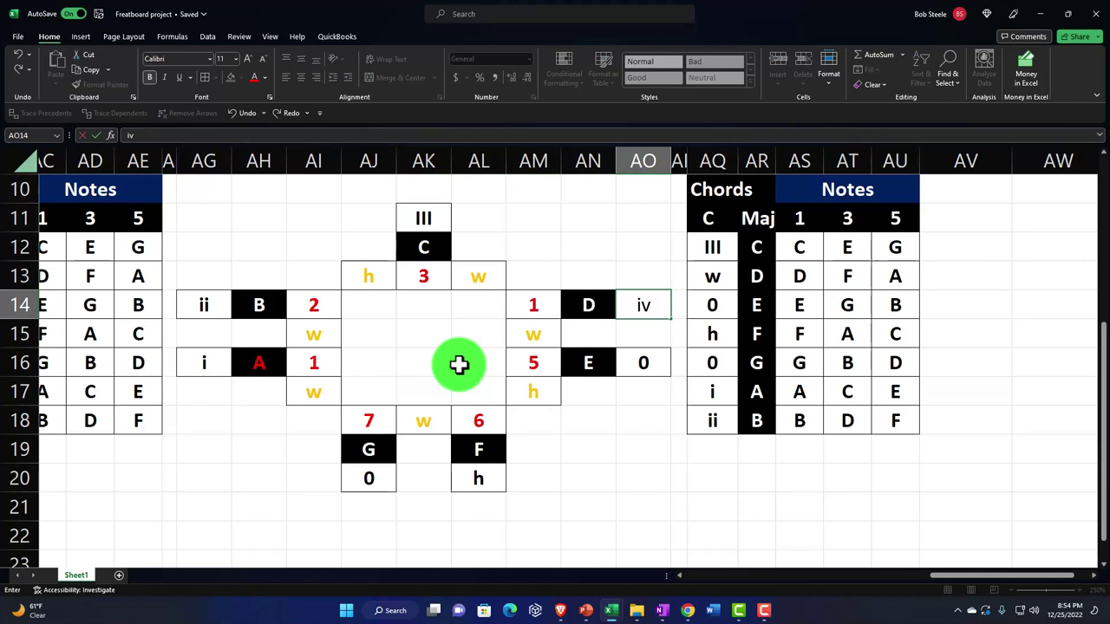
{"action": "key", "text": "Return"}
{"action": "key", "text": "Down"}
{"action": "type", "text": "v"}
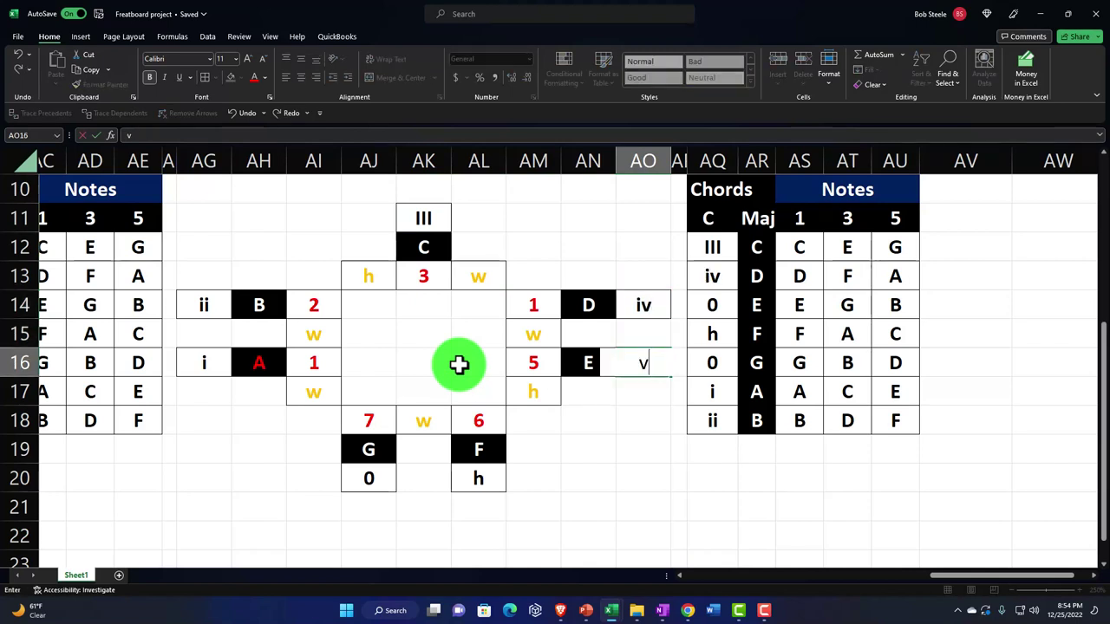
{"action": "key", "text": "Return"}
Label the sixth and seventh chords VI in AL20 and VII in AJ20
{"action": "key", "text": "Down"}
{"action": "key", "text": "Down"}
{"action": "key", "text": "Left"}
{"action": "key", "text": "Left"}
{"action": "key", "text": "Left"}
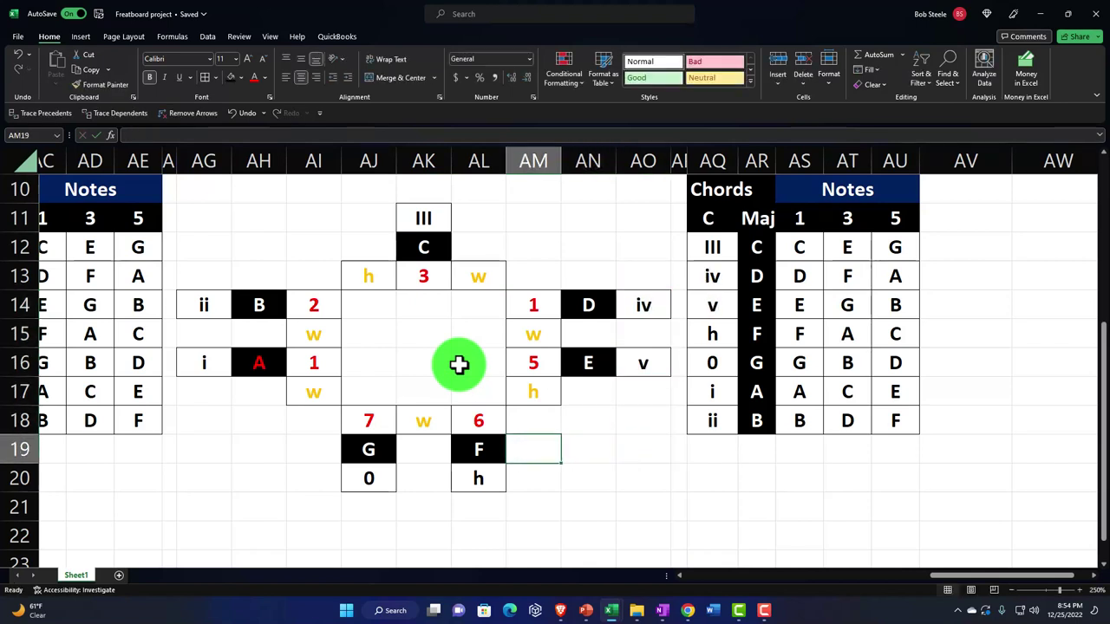
{"action": "key", "text": "Down"}
{"action": "type", "text": "VI"}
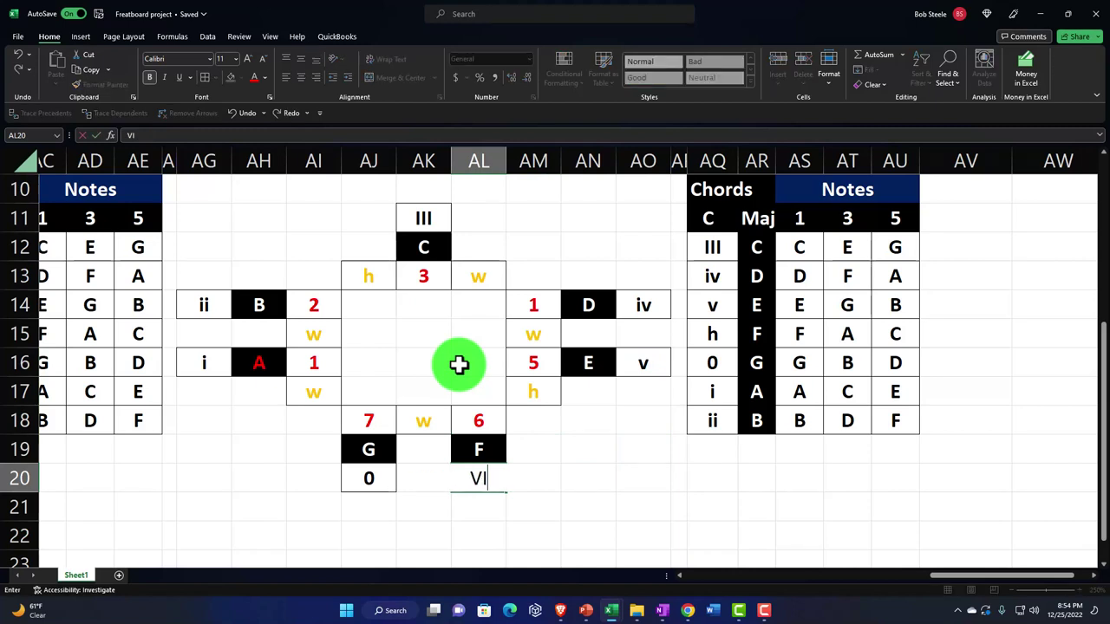
{"action": "key", "text": "Left"}
{"action": "key", "text": "Left"}
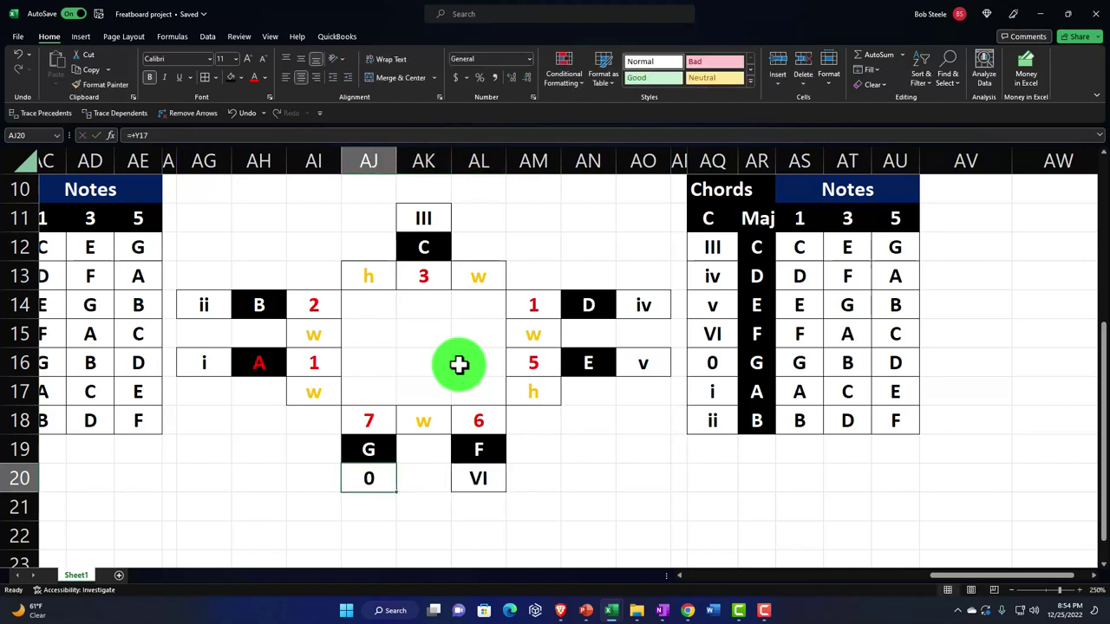
{"action": "type", "text": "VII"}
{"action": "key", "text": "Return"}
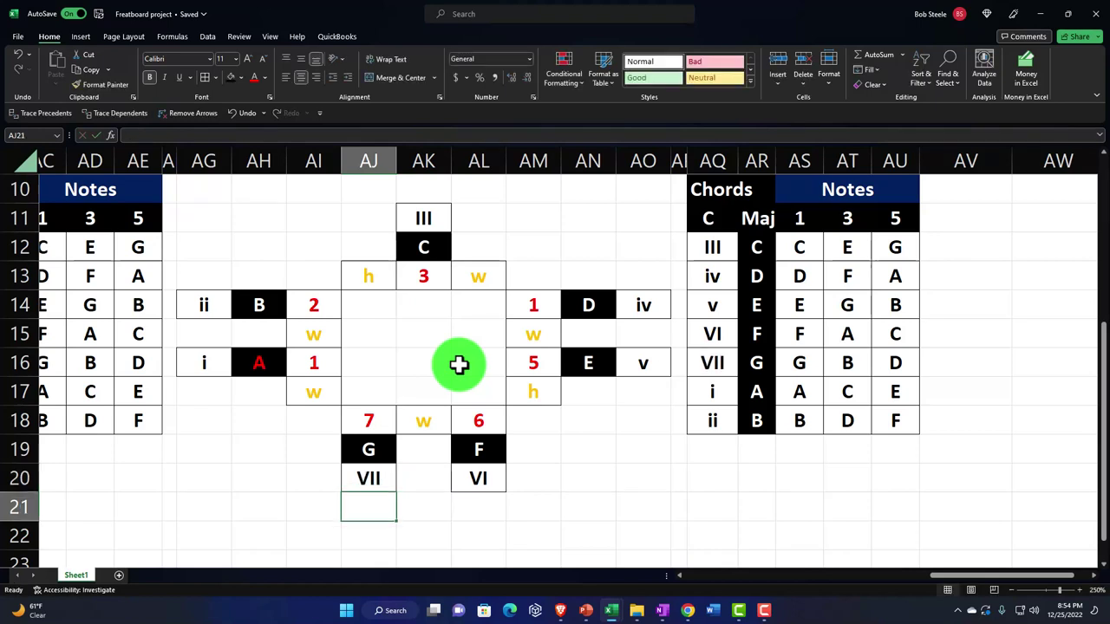
Change the ii label to ii. and check the linked note and Chords formulas
{"action": "left_click", "coordinate": [439, 218]}
{"action": "left_click", "coordinate": [387, 477]}
{"action": "left_click", "coordinate": [476, 482]}
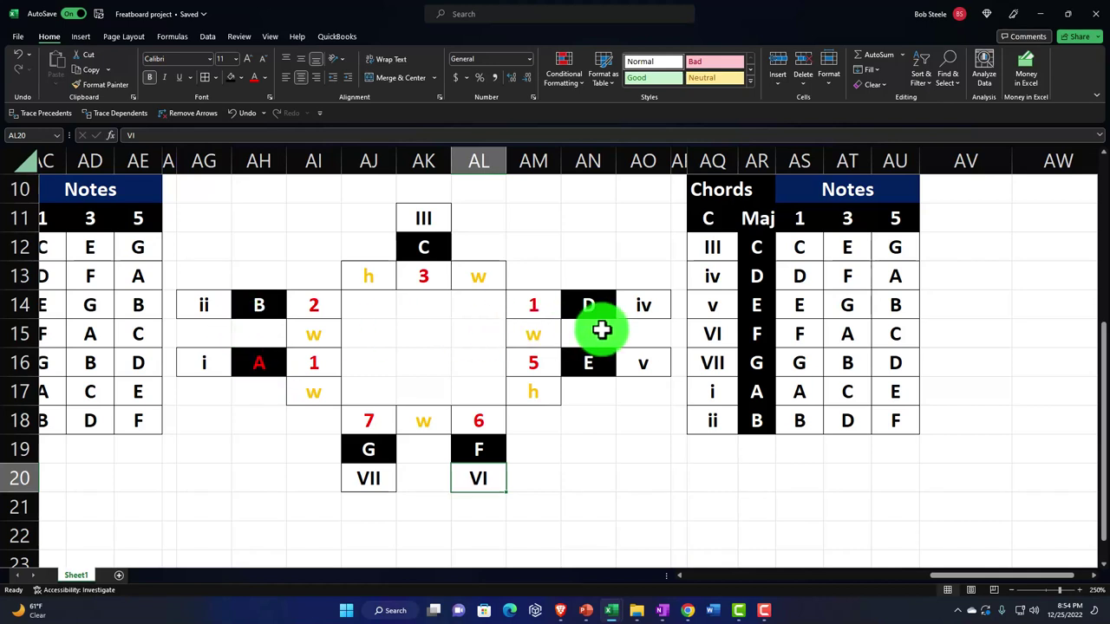
{"action": "left_click", "coordinate": [214, 306]}
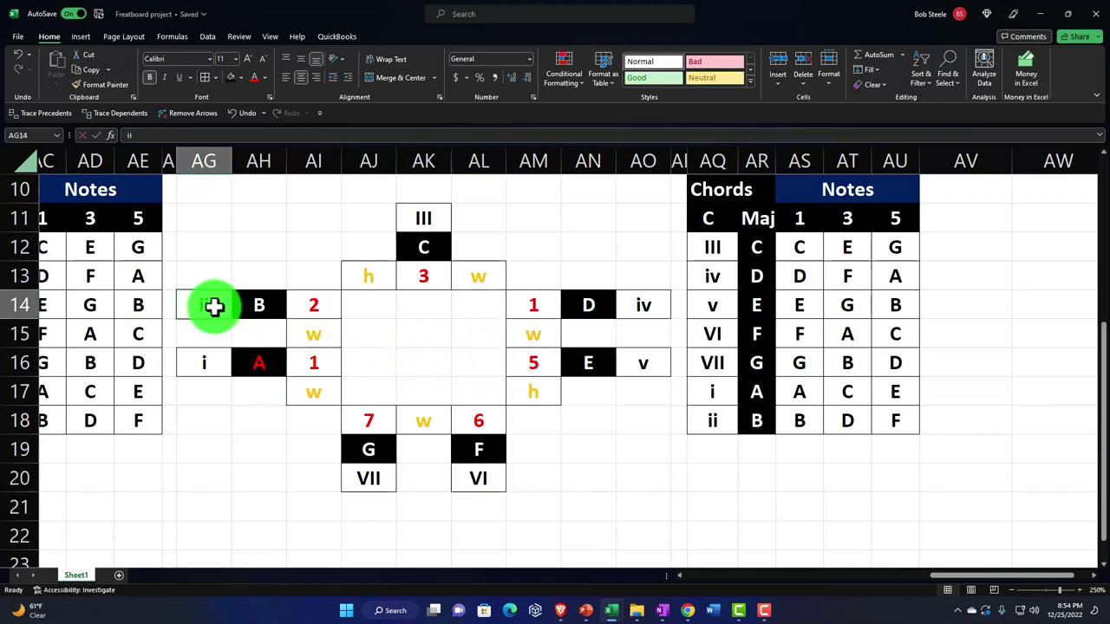
{"action": "double_click", "coordinate": [221, 305]}
{"action": "type", "text": "."}
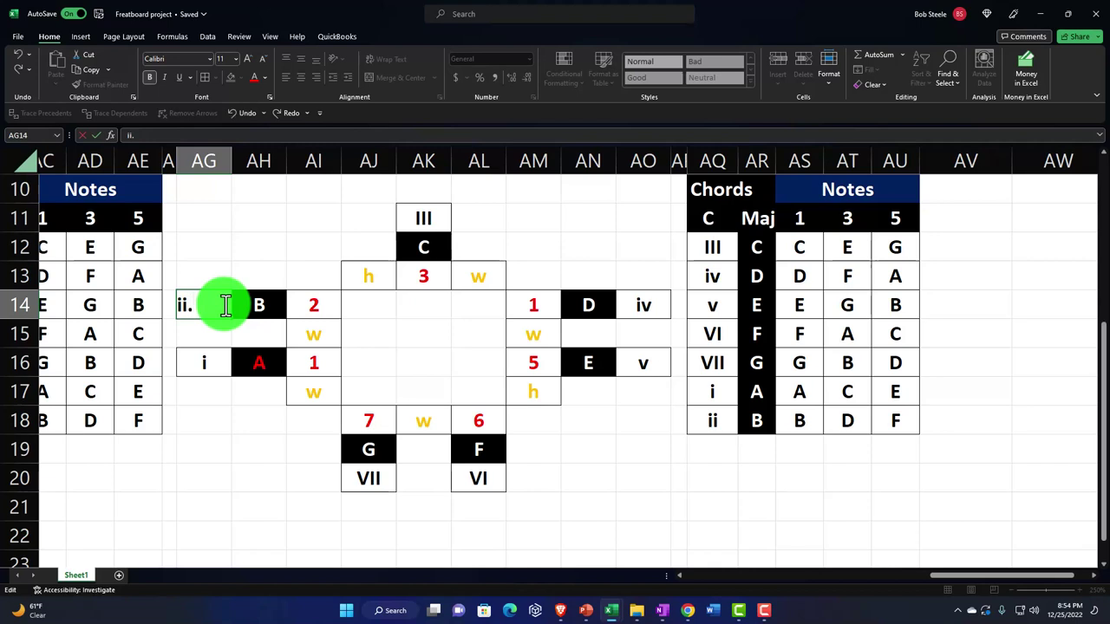
{"action": "key", "text": "Return"}
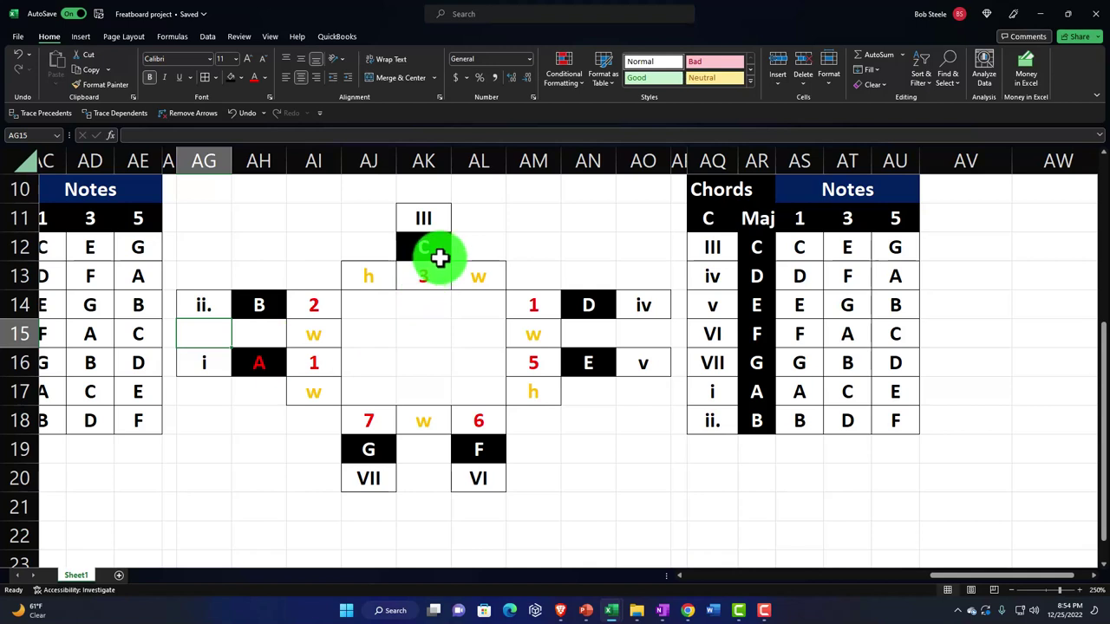
{"action": "left_click", "coordinate": [264, 361]}
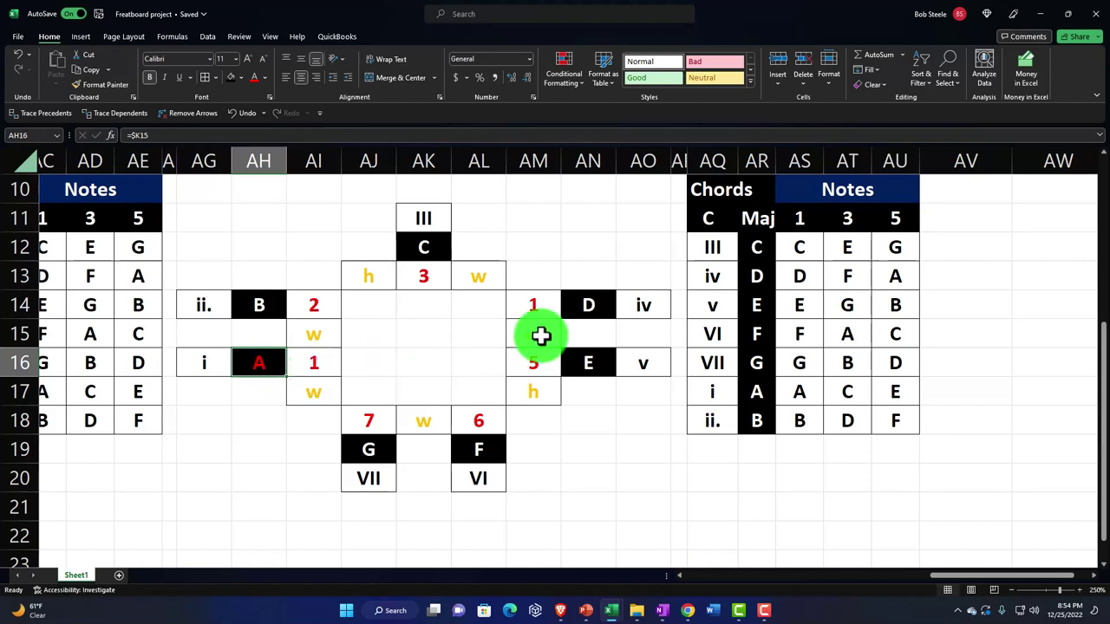
{"action": "left_click", "coordinate": [712, 245]}
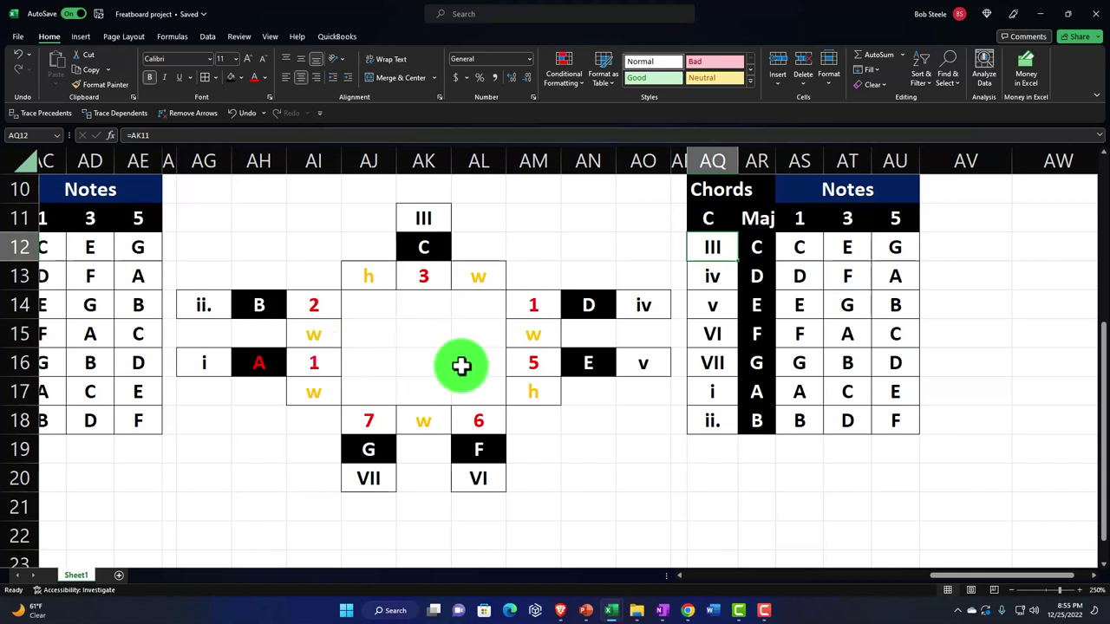
Retitle the copied table 'Minor or Aeolian'
{"action": "scroll", "coordinate": [572, 339], "scroll_direction": "up", "scroll_amount": 1}
{"action": "left_click", "coordinate": [736, 242]}
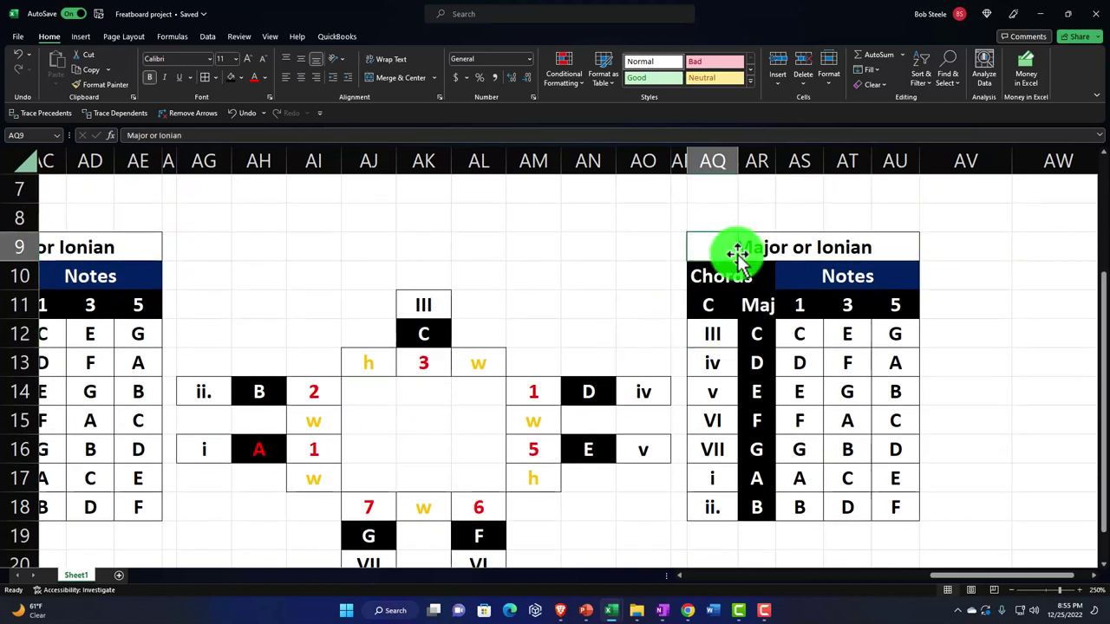
{"action": "type", "text": "Ni"}
{"action": "key", "text": "BackSpace"}
{"action": "key", "text": "BackSpace"}
{"action": "type", "text": "Minor or Aeolian"}
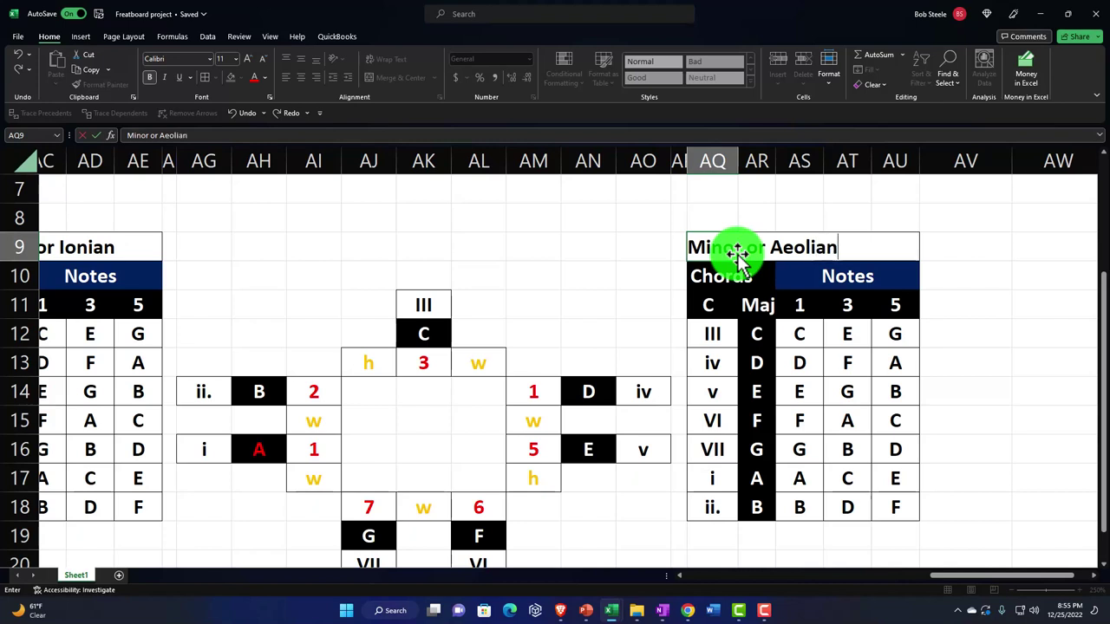
{"action": "key", "text": "Return"}
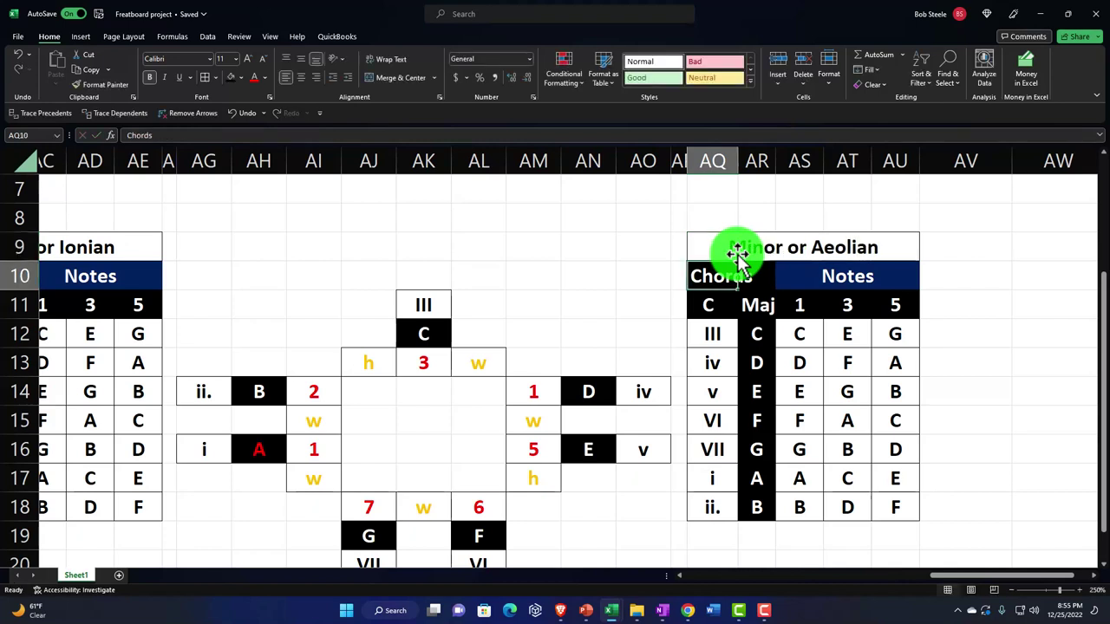
Set the root to A and the chord heading to Min, then clear rows AQ12:AU18
{"action": "key", "text": "Return"}
{"action": "type", "text": "A"}
{"action": "key", "text": "Tab"}
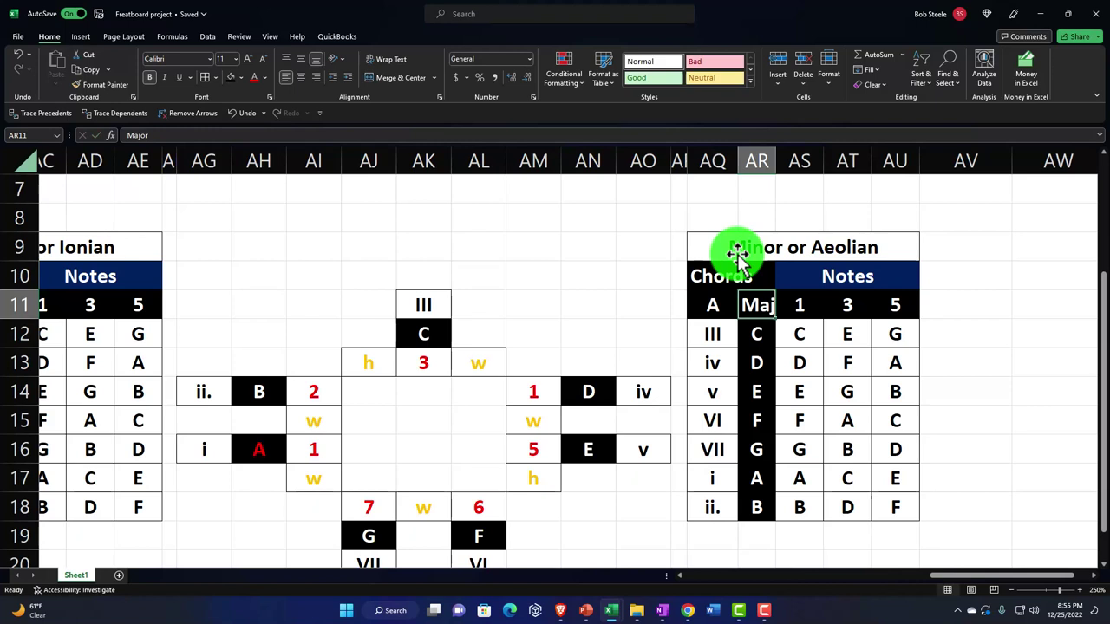
{"action": "type", "text": "Min"}
{"action": "key", "text": "Tab"}
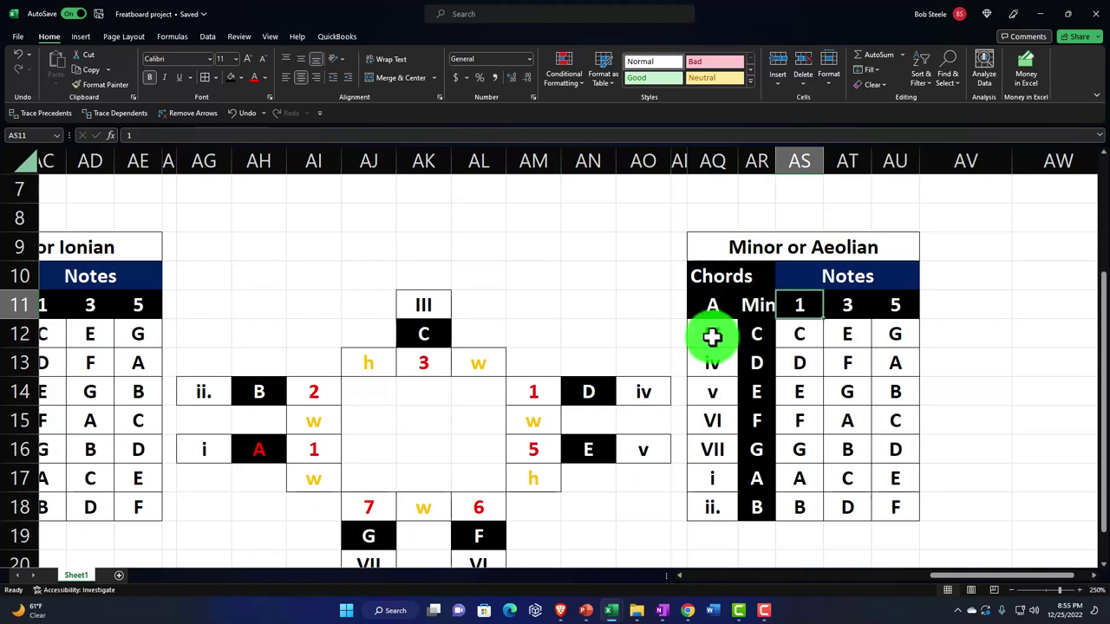
{"action": "left_click_drag", "start_coordinate": [713, 336], "coordinate": [877, 496]}
{"action": "key", "text": "Delete"}
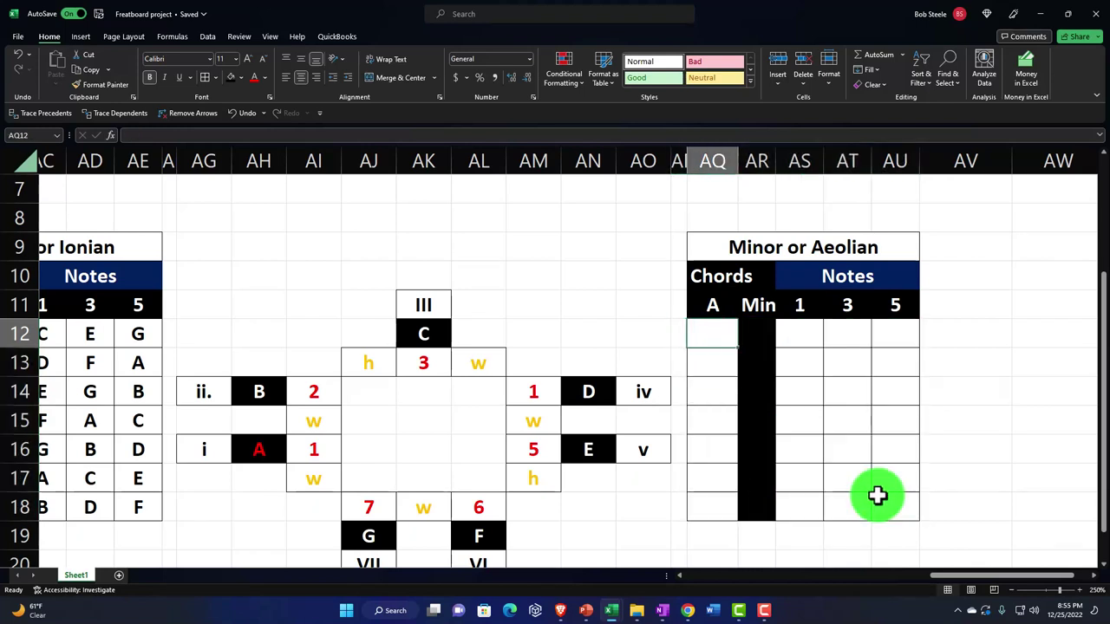
Link the Min column's first three notes A, B and C to the diagram's note cells
{"action": "type", "text": "="}
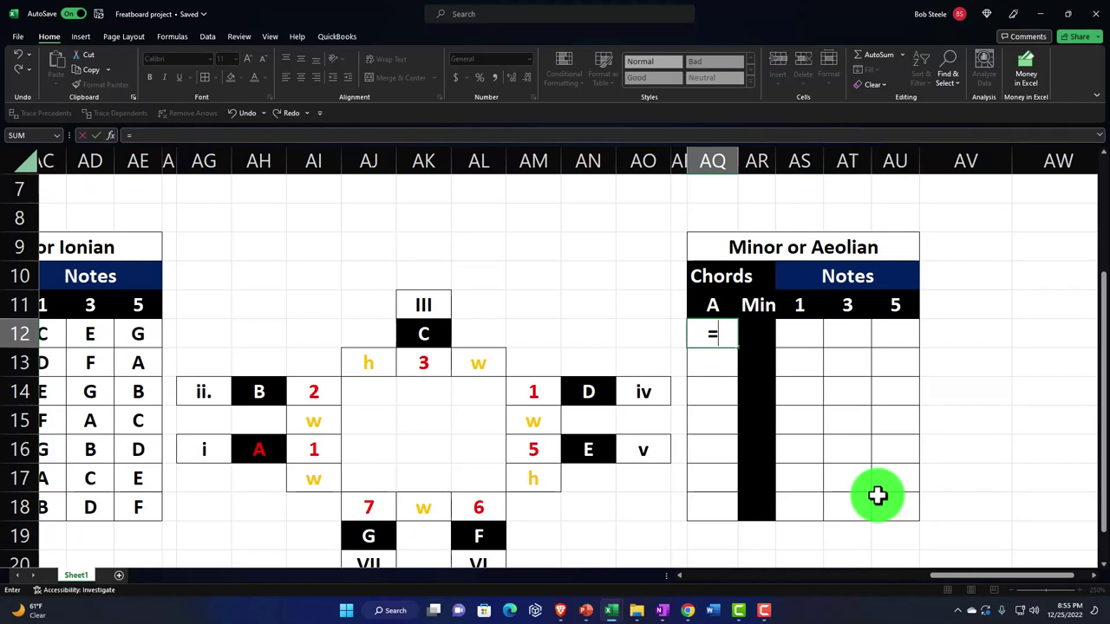
{"action": "key", "text": "Left"}
{"action": "key", "text": "Left"}
{"action": "key", "text": "Left"}
{"action": "key", "text": "Left"}
{"action": "key", "text": "Left"}
{"action": "key", "text": "Left"}
{"action": "key", "text": "Left"}
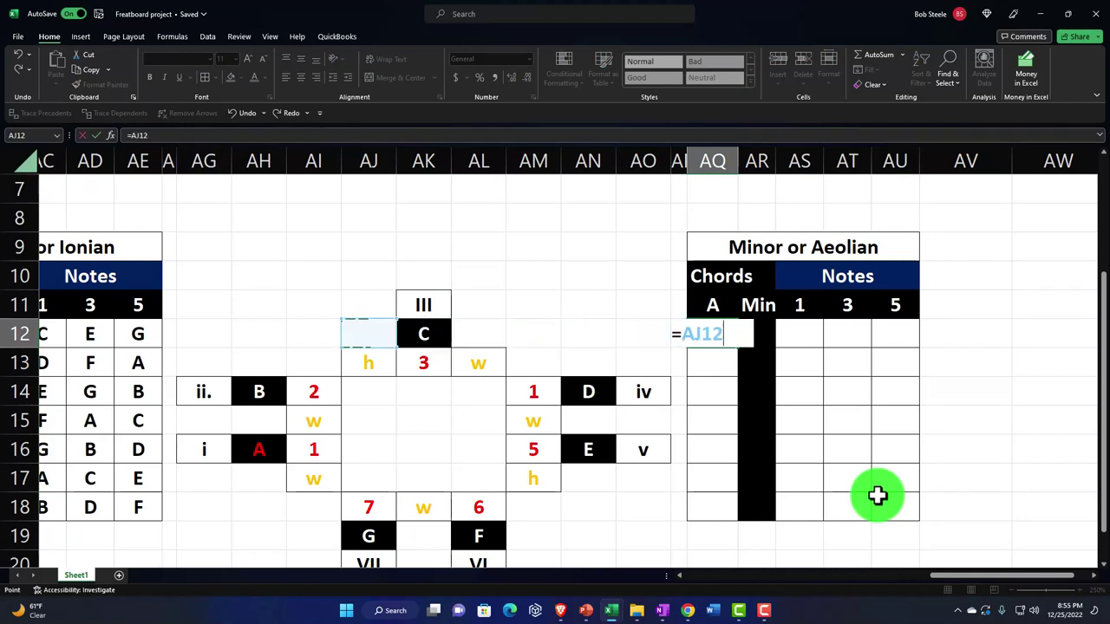
{"action": "key", "text": "BackSpace"}
{"action": "key", "text": "BackSpace"}
{"action": "key", "text": "BackSpace"}
{"action": "key", "text": "BackSpace"}
{"action": "key", "text": "BackSpace"}
{"action": "key", "text": "Right"}
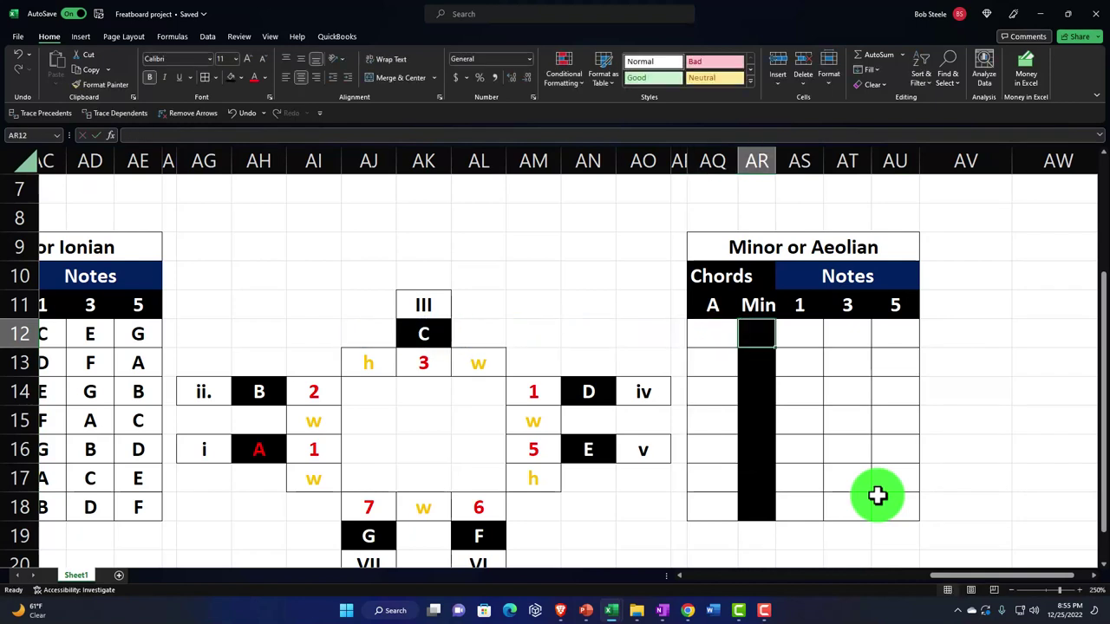
{"action": "type", "text": "="}
{"action": "key", "text": "Left"}
{"action": "key", "text": "Left"}
{"action": "key", "text": "Left"}
{"action": "key", "text": "Left"}
{"action": "key", "text": "Left"}
{"action": "key", "text": "Left"}
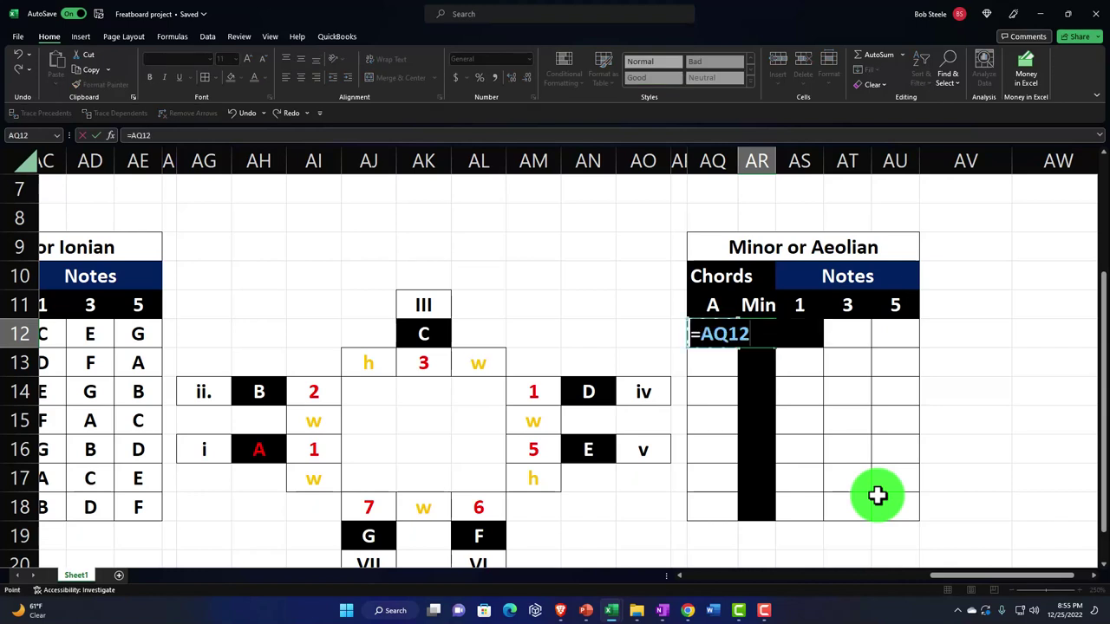
{"action": "key", "text": "Down"}
{"action": "key", "text": "Down"}
{"action": "key", "text": "Left"}
{"action": "key", "text": "Left"}
{"action": "key", "text": "Left"}
{"action": "key", "text": "Left"}
{"action": "key", "text": "Down"}
{"action": "key", "text": "Down"}
{"action": "key", "text": "Return"}
{"action": "type", "text": "+"}
{"action": "key", "text": "Left"}
{"action": "key", "text": "Left"}
{"action": "key", "text": "Left"}
{"action": "key", "text": "Left"}
{"action": "key", "text": "Left"}
{"action": "key", "text": "Left"}
{"action": "key", "text": "Left"}
{"action": "key", "text": "Left"}
{"action": "key", "text": "Left"}
{"action": "key", "text": "Left"}
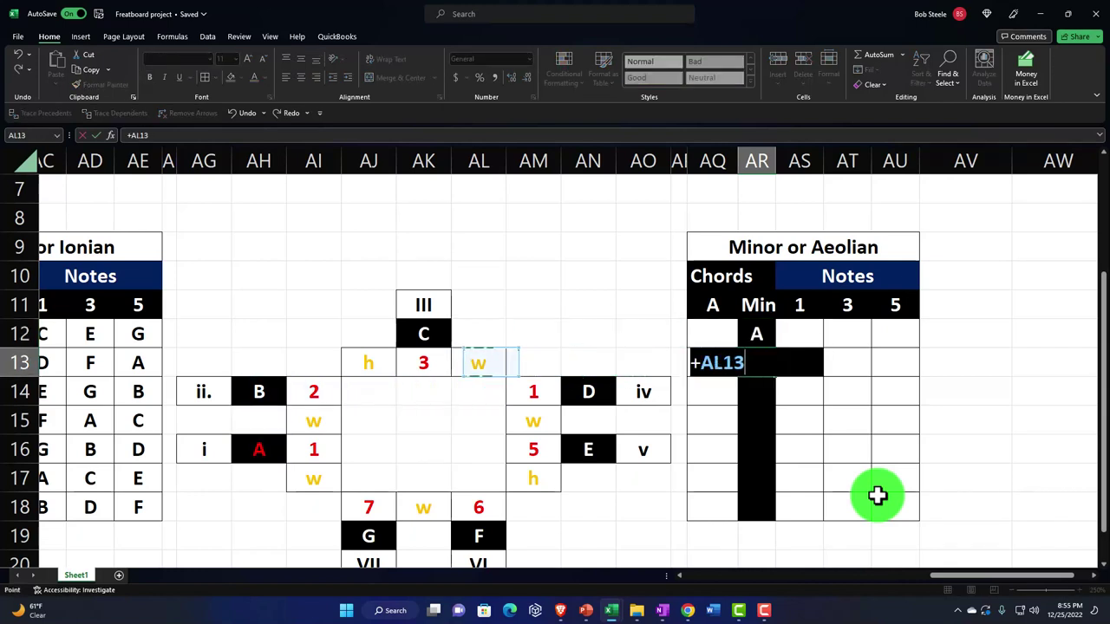
{"action": "key", "text": "Down"}
{"action": "key", "text": "Return"}
{"action": "type", "text": "+"}
{"action": "key", "text": "Left"}
{"action": "key", "text": "Left"}
{"action": "key", "text": "Left"}
{"action": "key", "text": "Left"}
{"action": "key", "text": "Left"}
{"action": "key", "text": "Left"}
{"action": "key", "text": "Left"}
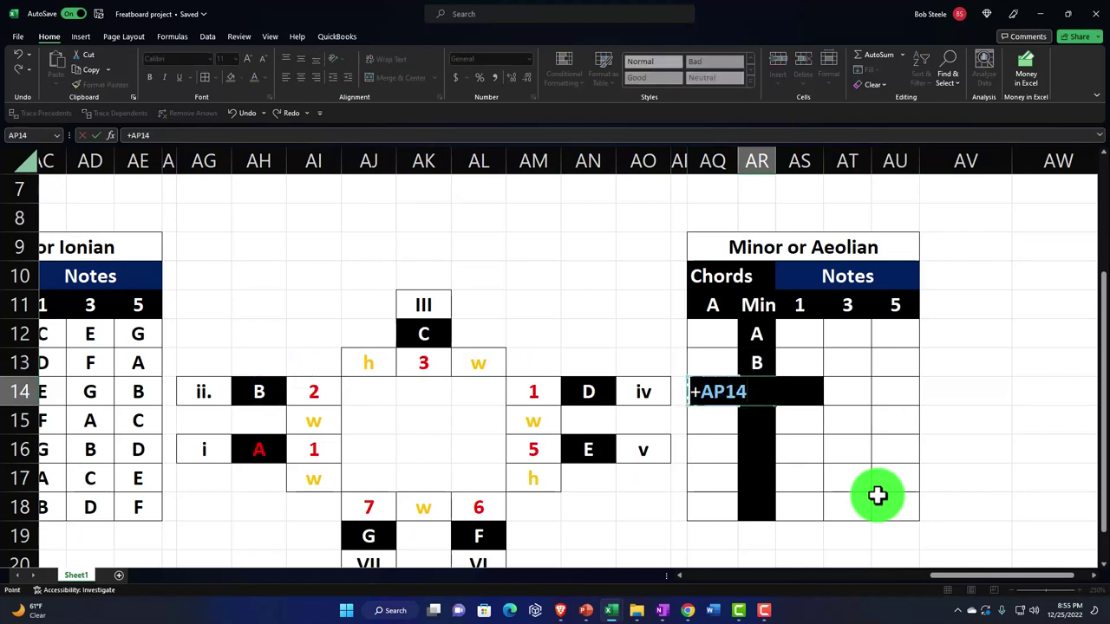
{"action": "key", "text": "Up"}
{"action": "key", "text": "Up"}
{"action": "key", "text": "Return"}
Link the remaining notes D, E, F and G to the diagram's note cells
{"action": "type", "text": "+"}
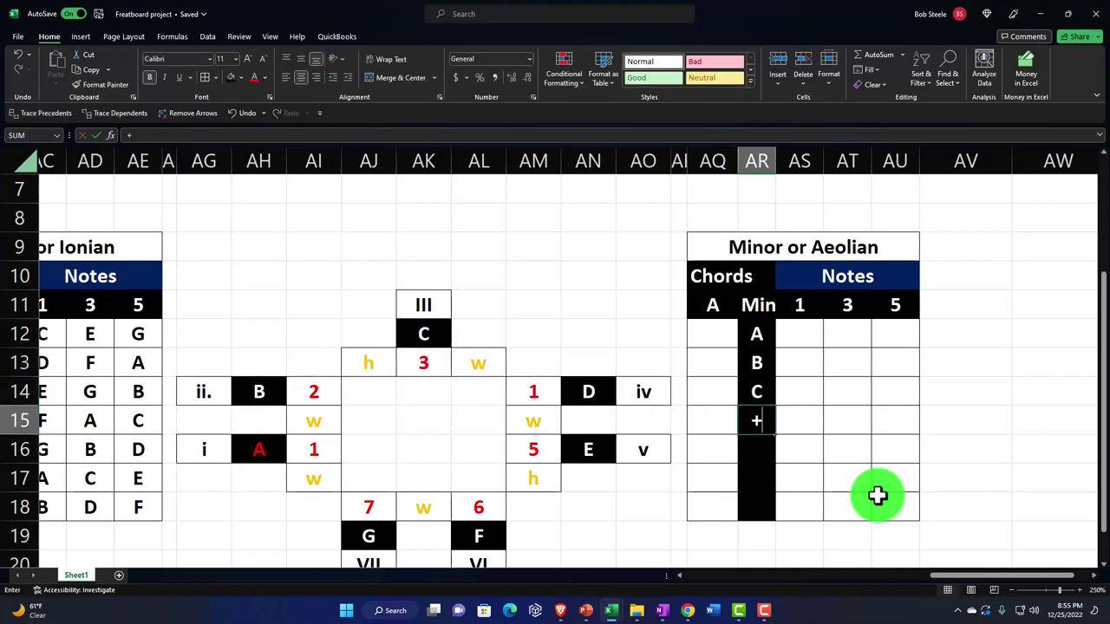
{"action": "key", "text": "Left"}
{"action": "key", "text": "Left"}
{"action": "key", "text": "Left"}
{"action": "key", "text": "Left"}
{"action": "key", "text": "Up"}
{"action": "key", "text": "Return"}
{"action": "type", "text": "+"}
{"action": "key", "text": "Left"}
{"action": "key", "text": "Left"}
{"action": "key", "text": "Left"}
{"action": "key", "text": "Left"}
{"action": "key", "text": "Left"}
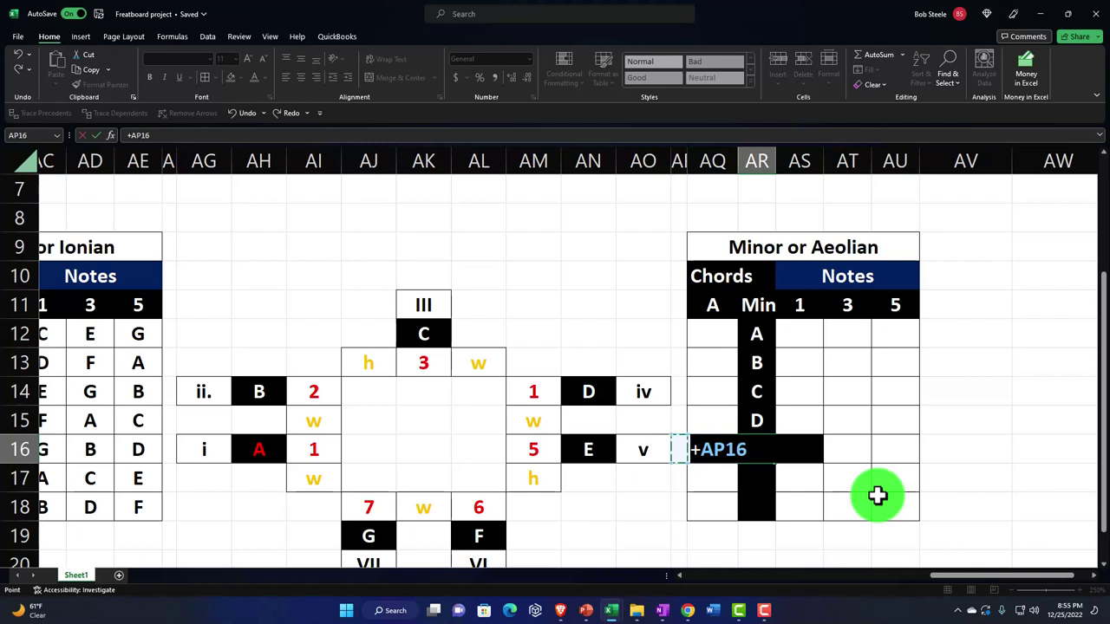
{"action": "key", "text": "Return"}
{"action": "type", "text": "+"}
{"action": "key", "text": "Left"}
{"action": "key", "text": "Left"}
{"action": "key", "text": "Left"}
{"action": "key", "text": "Left"}
{"action": "key", "text": "Left"}
{"action": "key", "text": "Left"}
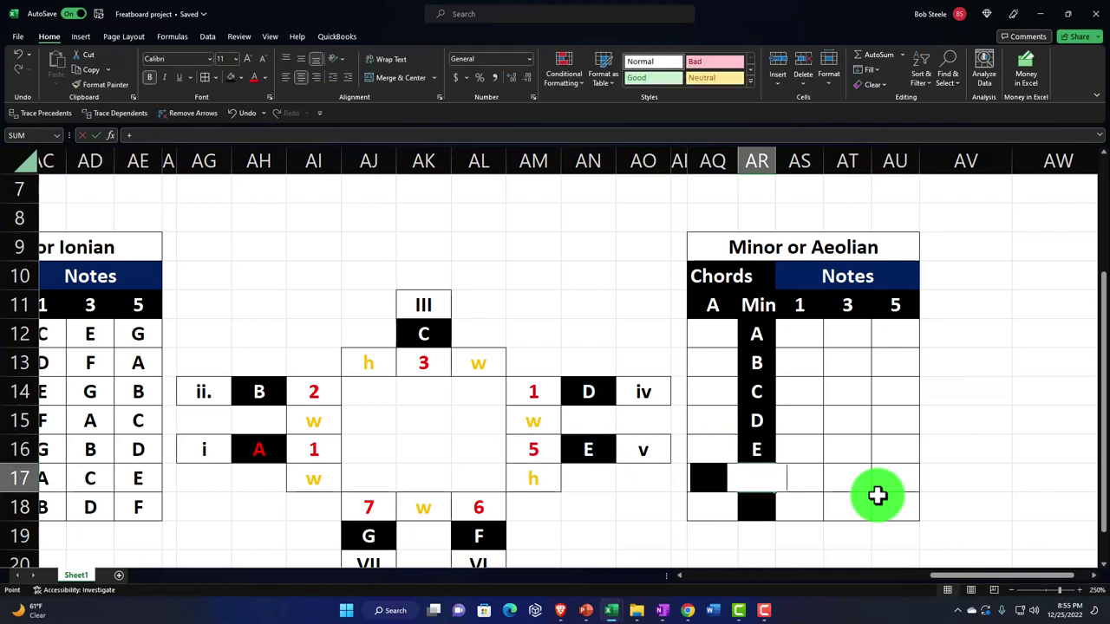
{"action": "key", "text": "Down"}
{"action": "key", "text": "Down"}
{"action": "key", "text": "Return"}
{"action": "type", "text": "+"}
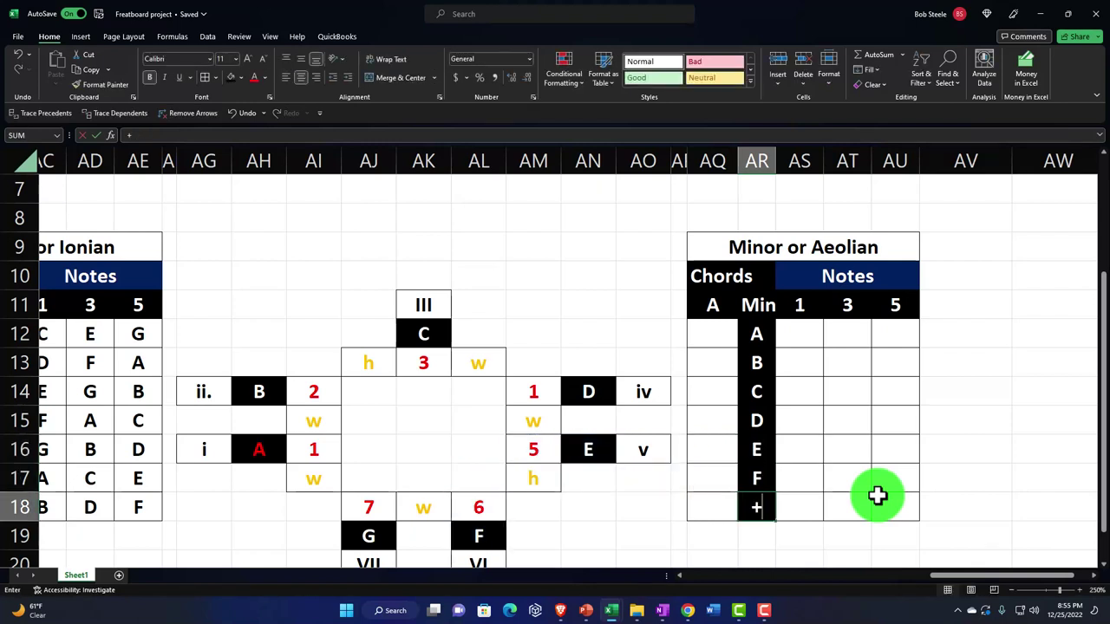
{"action": "key", "text": "Left"}
{"action": "key", "text": "Left"}
{"action": "key", "text": "Left"}
{"action": "key", "text": "Left"}
{"action": "key", "text": "Left"}
{"action": "key", "text": "Left"}
{"action": "key", "text": "Left"}
{"action": "key", "text": "Left"}
{"action": "key", "text": "Down"}
{"action": "key", "text": "Return"}
{"action": "key", "text": "Up"}
{"action": "key", "text": "Up"}
{"action": "key", "text": "Up"}
{"action": "key", "text": "Up"}
{"action": "key", "text": "Up"}
{"action": "key", "text": "Up"}
Link the first four Chords cells to the diagram's i, ii., III and iv labels
{"action": "key", "text": "Up"}
{"action": "key", "text": "Left"}
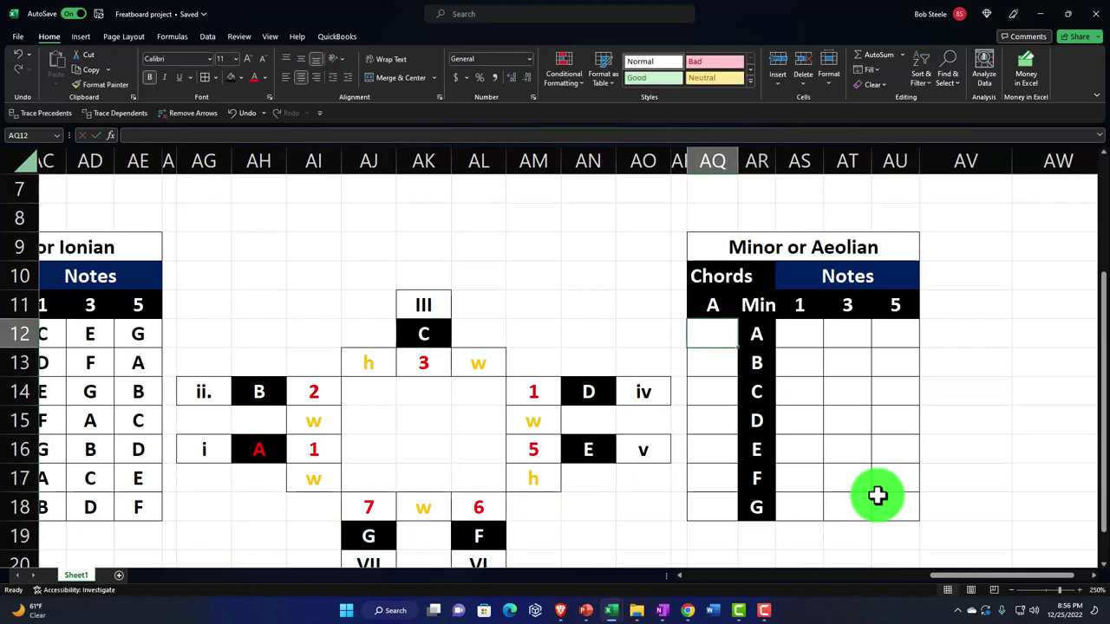
{"action": "type", "text": "="}
{"action": "key", "text": "Left"}
{"action": "key", "text": "Left"}
{"action": "key", "text": "Left"}
{"action": "key", "text": "Left"}
{"action": "key", "text": "Left"}
{"action": "key", "text": "Left"}
{"action": "key", "text": "Left"}
{"action": "key", "text": "Down"}
{"action": "key", "text": "Down"}
{"action": "key", "text": "Down"}
{"action": "key", "text": "Left"}
{"action": "key", "text": "Left"}
{"action": "key", "text": "Left"}
{"action": "key", "text": "Down"}
{"action": "key", "text": "Return"}
{"action": "type", "text": "+"}
{"action": "key", "text": "Left"}
{"action": "key", "text": "Left"}
{"action": "key", "text": "Left"}
{"action": "key", "text": "Left"}
{"action": "key", "text": "Left"}
{"action": "key", "text": "Left"}
{"action": "key", "text": "Left"}
{"action": "key", "text": "Left"}
{"action": "key", "text": "Left"}
{"action": "key", "text": "Left"}
{"action": "key", "text": "Down"}
{"action": "key", "text": "Return"}
{"action": "type", "text": "+"}
{"action": "key", "text": "Left"}
{"action": "key", "text": "Left"}
{"action": "key", "text": "Left"}
{"action": "key", "text": "Left"}
{"action": "key", "text": "Left"}
{"action": "key", "text": "Left"}
{"action": "key", "text": "Up"}
{"action": "key", "text": "Up"}
{"action": "key", "text": "Up"}
{"action": "key", "text": "Return"}
{"action": "type", "text": "+"}
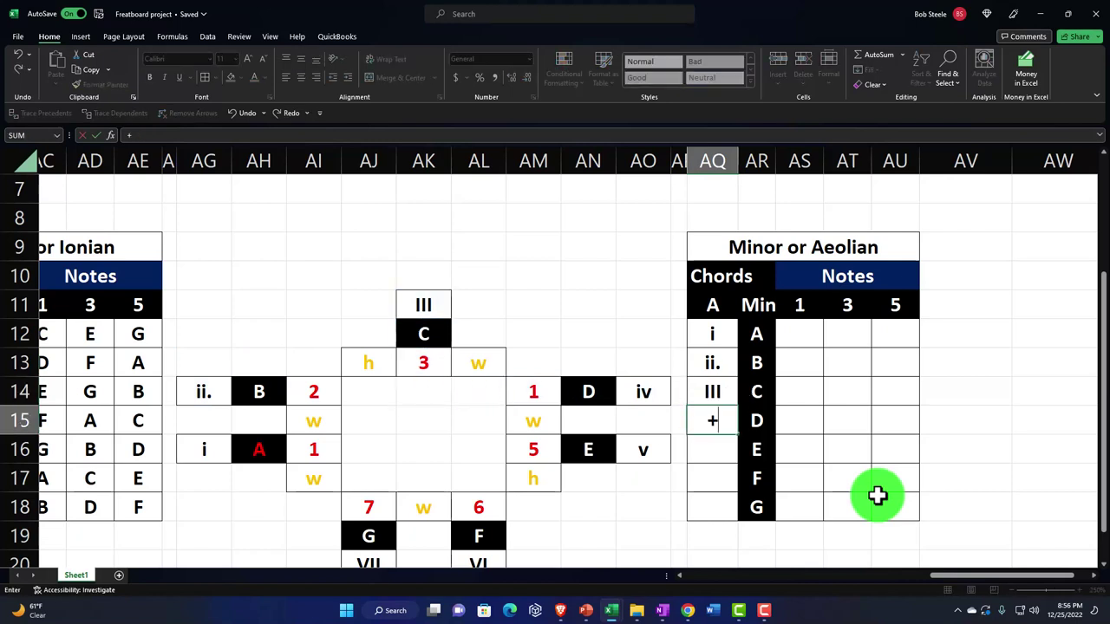
{"action": "key", "text": "Left"}
{"action": "key", "text": "Left"}
{"action": "key", "text": "Up"}
{"action": "key", "text": "Return"}
Link the last three Chords cells to the v, VI and VII labels
{"action": "type", "text": "+"}
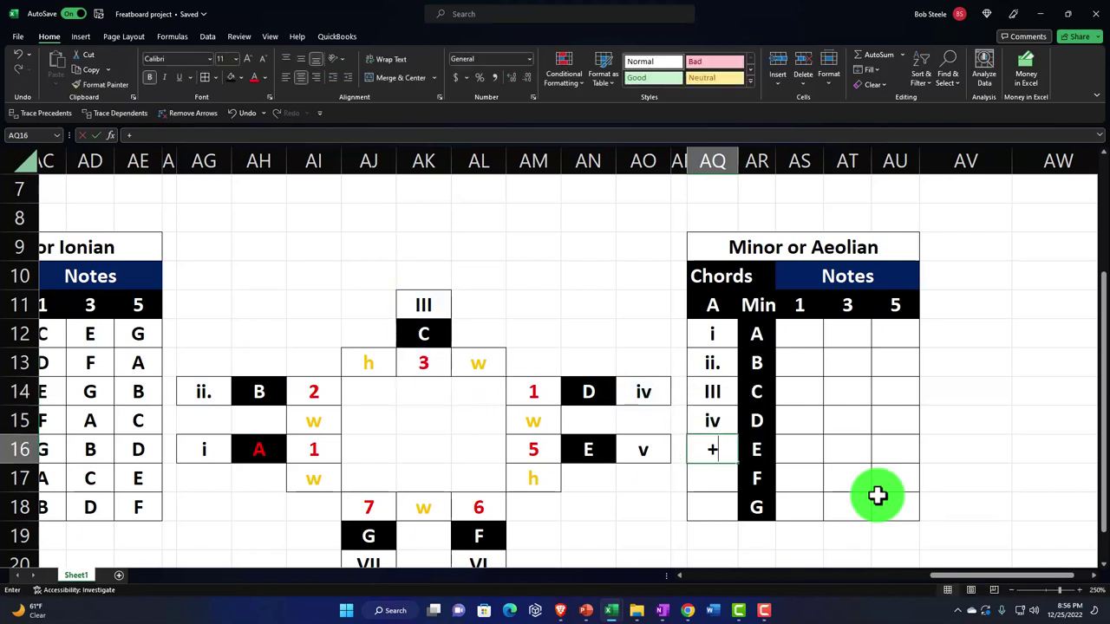
{"action": "key", "text": "Left"}
{"action": "key", "text": "Left"}
{"action": "key", "text": "Return"}
{"action": "type", "text": "+"}
{"action": "key", "text": "Left"}
{"action": "key", "text": "Down"}
{"action": "key", "text": "Down"}
{"action": "key", "text": "Left"}
{"action": "key", "text": "Left"}
{"action": "key", "text": "Left"}
{"action": "key", "text": "Left"}
{"action": "key", "text": "Down"}
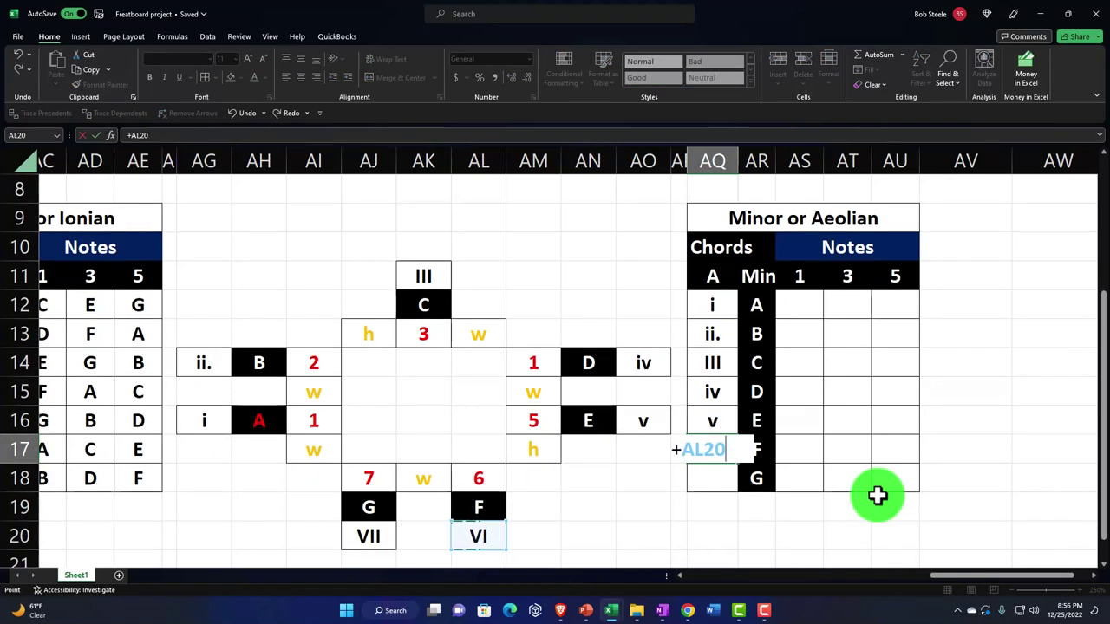
{"action": "key", "text": "Return"}
{"action": "type", "text": "+"}
{"action": "key", "text": "Left"}
{"action": "key", "text": "Left"}
{"action": "key", "text": "Left"}
{"action": "key", "text": "Left"}
{"action": "key", "text": "Left"}
{"action": "key", "text": "Left"}
{"action": "key", "text": "Left"}
{"action": "key", "text": "Down"}
{"action": "key", "text": "Down"}
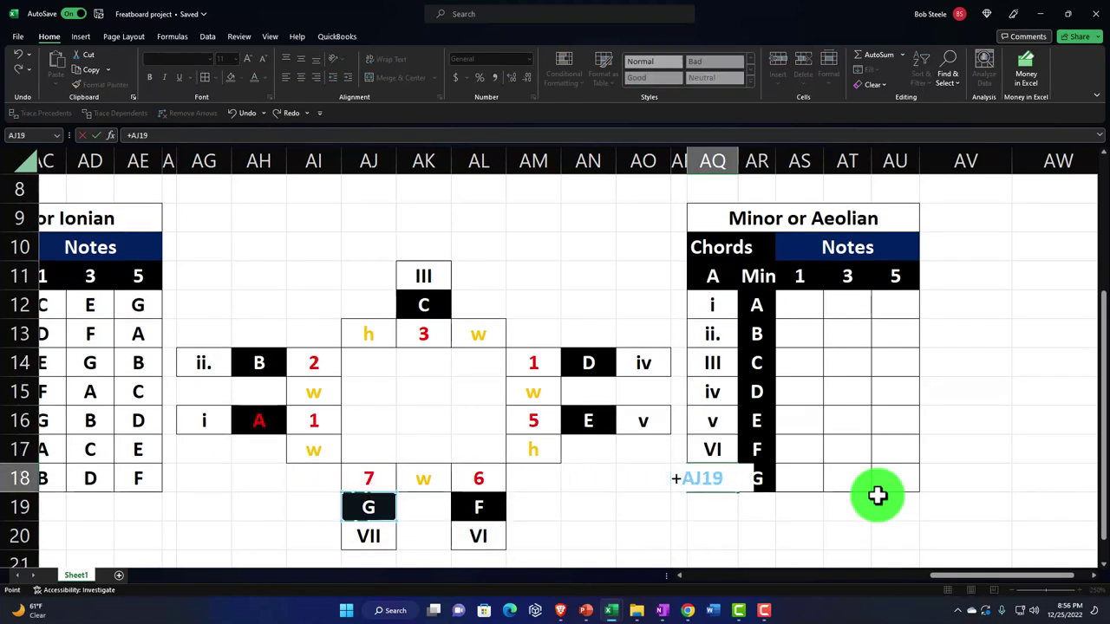
{"action": "key", "text": "Return"}
{"action": "key", "text": "Up"}
{"action": "key", "text": "Up"}
{"action": "key", "text": "Up"}
{"action": "key", "text": "Up"}
{"action": "key", "text": "Up"}
{"action": "key", "text": "Up"}
{"action": "key", "text": "Up"}
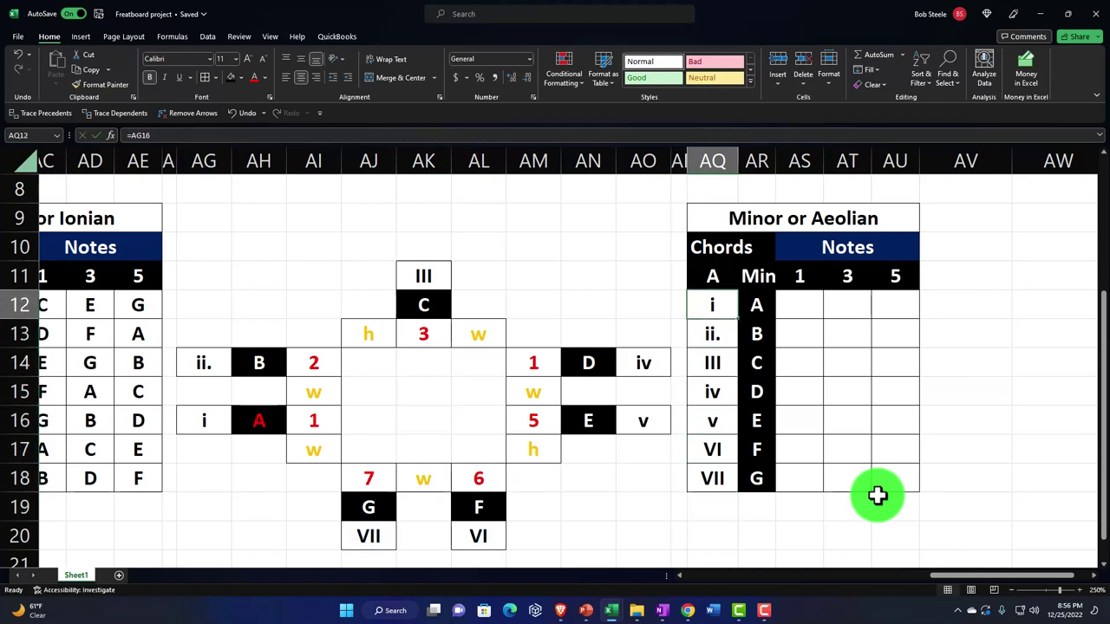
{"action": "key", "text": "Right"}
{"action": "key", "text": "Right"}
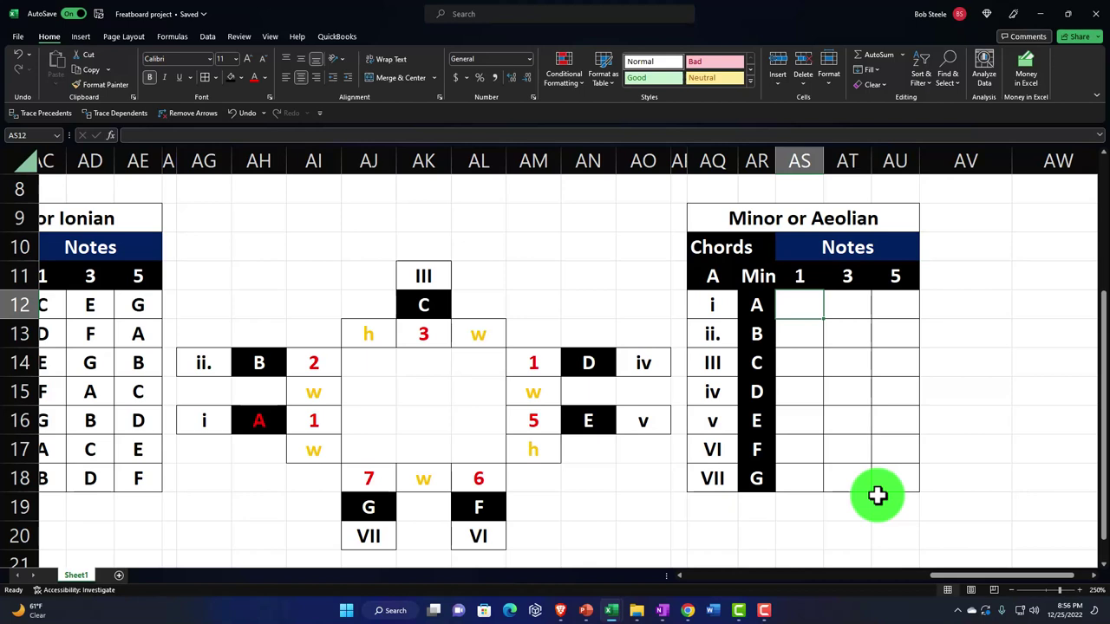
Link chord i's root, third and fifth to the diagram notes A, C and E
{"action": "type", "text": "="}
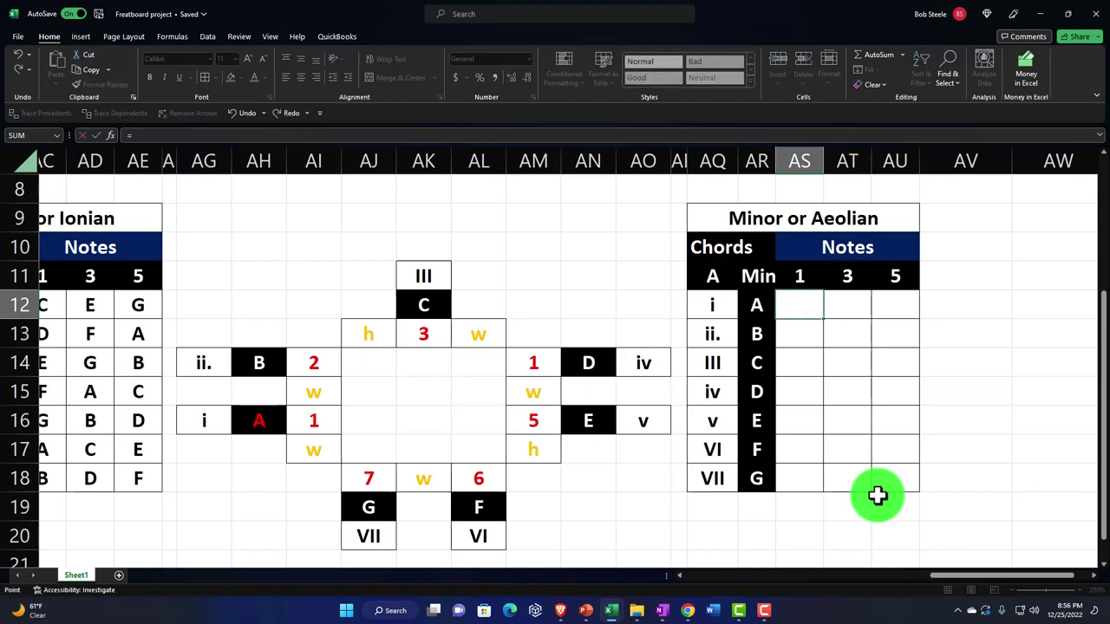
{"action": "key", "text": "Down"}
{"action": "key", "text": "Left"}
{"action": "key", "text": "Left"}
{"action": "key", "text": "Left"}
{"action": "key", "text": "Left"}
{"action": "key", "text": "Left"}
{"action": "key", "text": "Left"}
{"action": "key", "text": "Left"}
{"action": "key", "text": "Left"}
{"action": "key", "text": "Left"}
{"action": "key", "text": "Left"}
{"action": "key", "text": "Down"}
{"action": "key", "text": "Down"}
{"action": "key", "text": "Down"}
{"action": "key", "text": "Left"}
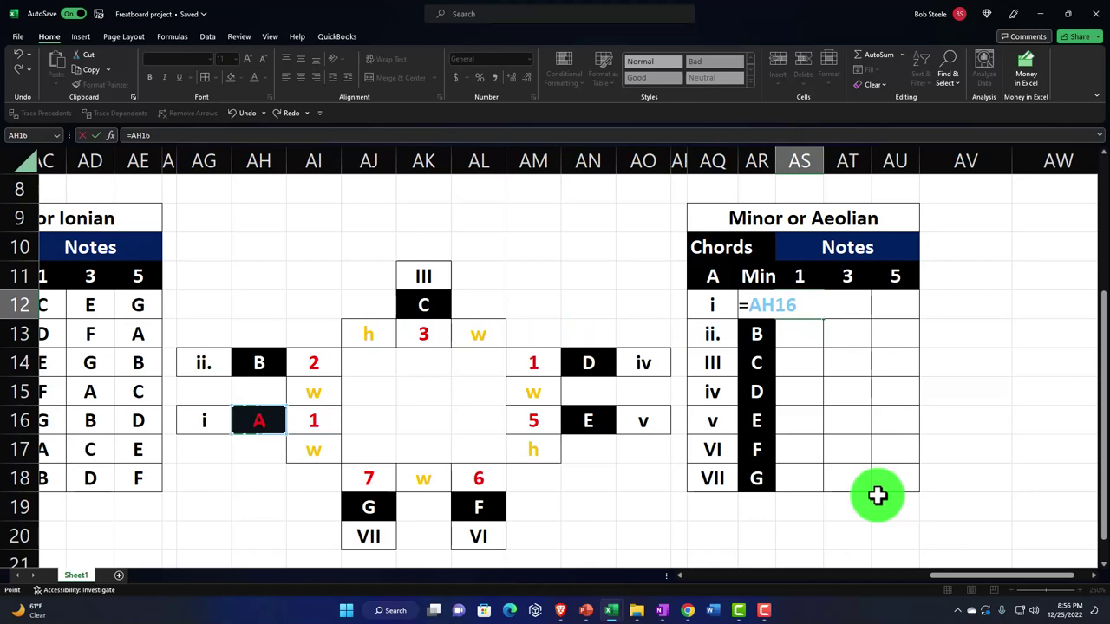
{"action": "key", "text": "Tab"}
{"action": "type", "text": "="}
{"action": "key", "text": "Left"}
{"action": "key", "text": "Left"}
{"action": "key", "text": "Left"}
{"action": "key", "text": "Left"}
{"action": "key", "text": "Left"}
{"action": "key", "text": "Left"}
{"action": "key", "text": "Left"}
{"action": "key", "text": "Left"}
{"action": "key", "text": "Tab"}
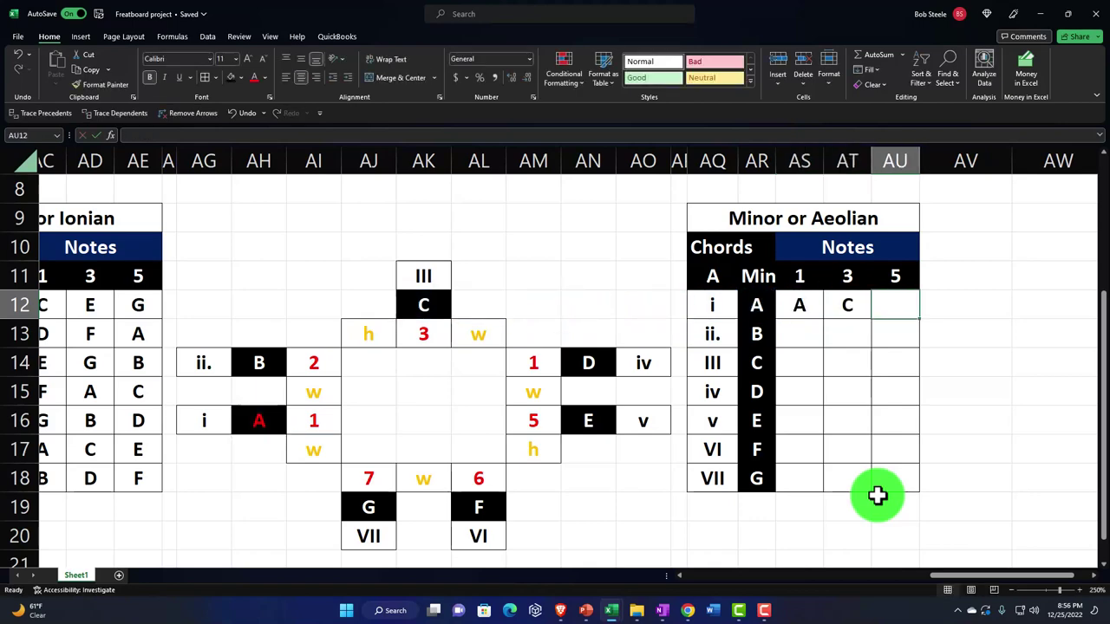
{"action": "type", "text": "="}
{"action": "key", "text": "Left"}
{"action": "key", "text": "Left"}
{"action": "key", "text": "Left"}
{"action": "key", "text": "Left"}
{"action": "key", "text": "Down"}
{"action": "key", "text": "Down"}
{"action": "key", "text": "Down"}
{"action": "key", "text": "Down"}
{"action": "key", "text": "Left"}
{"action": "key", "text": "Left"}
{"action": "key", "text": "Left"}
{"action": "key", "text": "Return"}
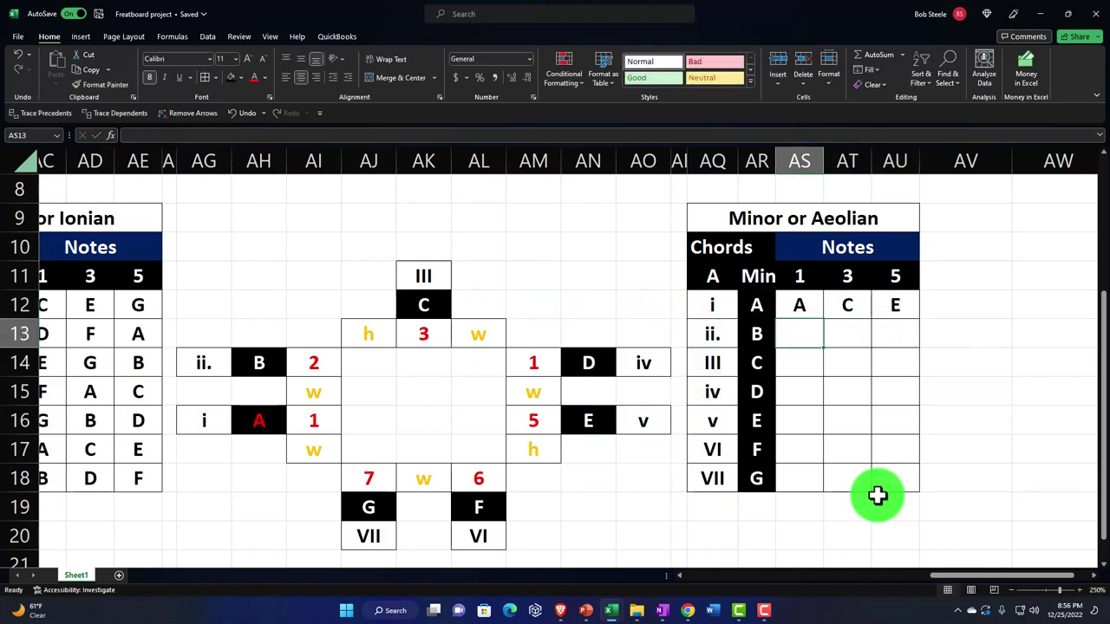
Link chord ii's root, third and fifth to the notes B, D and F
{"action": "type", "text": "="}
{"action": "key", "text": "Left"}
{"action": "key", "text": "Left"}
{"action": "key", "text": "Left"}
{"action": "key", "text": "Left"}
{"action": "key", "text": "Left"}
{"action": "key", "text": "Left"}
{"action": "key", "text": "Left"}
{"action": "key", "text": "Left"}
{"action": "key", "text": "Left"}
{"action": "key", "text": "Left"}
{"action": "key", "text": "Left"}
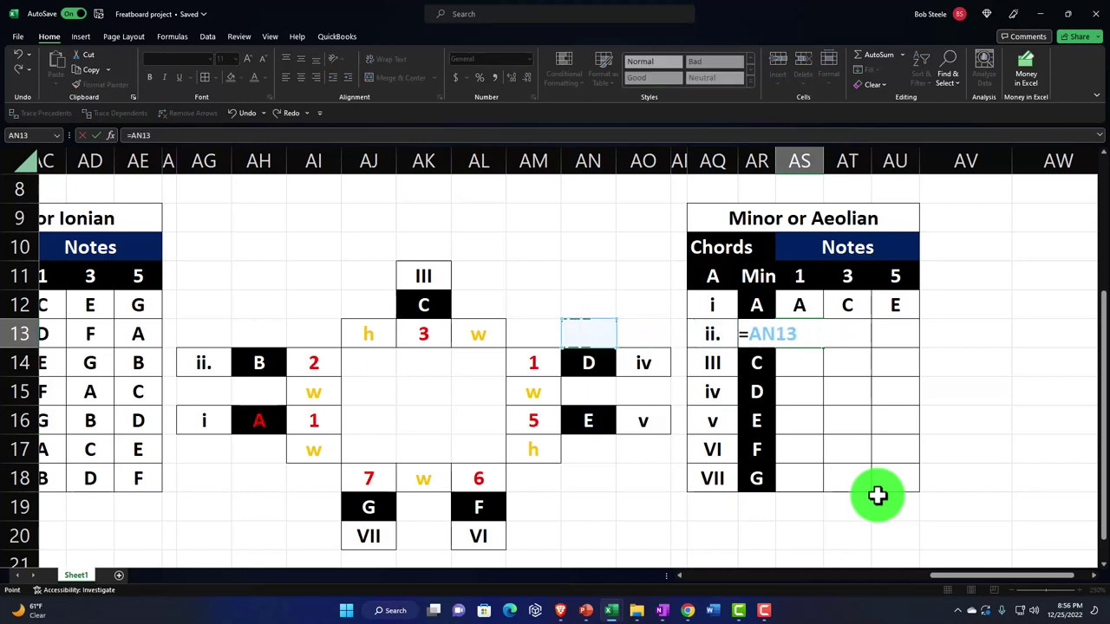
{"action": "key", "text": "Down"}
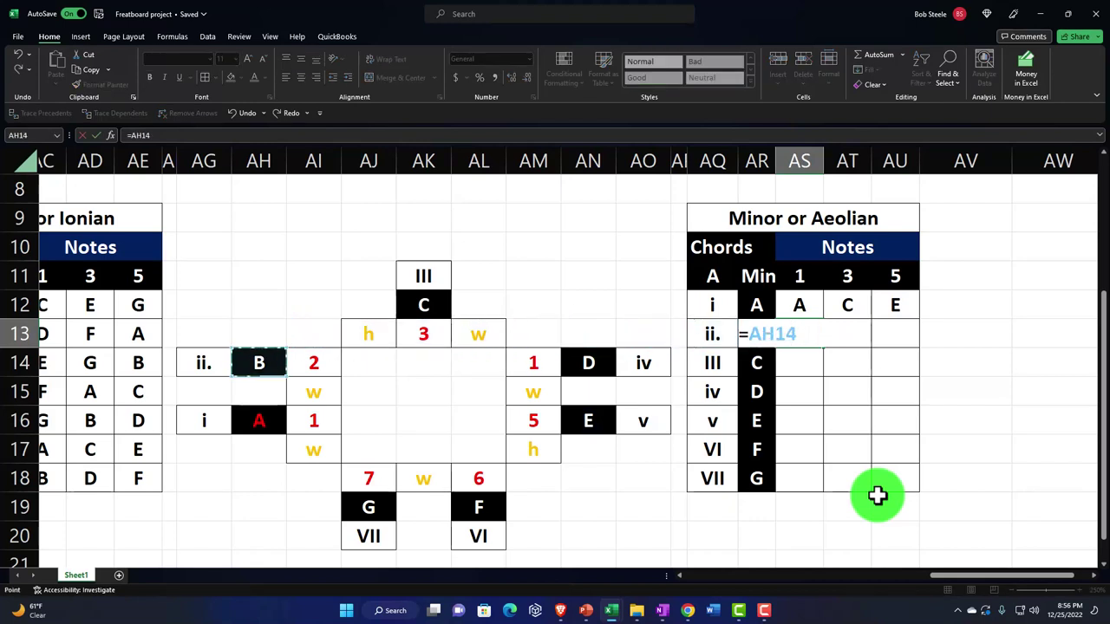
{"action": "key", "text": "Tab"}
{"action": "type", "text": "="}
{"action": "key", "text": "Left"}
{"action": "key", "text": "Left"}
{"action": "key", "text": "Left"}
{"action": "key", "text": "Left"}
{"action": "key", "text": "Left"}
{"action": "key", "text": "Left"}
{"action": "key", "text": "Down"}
{"action": "key", "text": "Tab"}
{"action": "type", "text": "="}
{"action": "key", "text": "Left"}
{"action": "key", "text": "Left"}
{"action": "key", "text": "Left"}
{"action": "key", "text": "Left"}
{"action": "key", "text": "Left"}
{"action": "key", "text": "Left"}
{"action": "key", "text": "Down"}
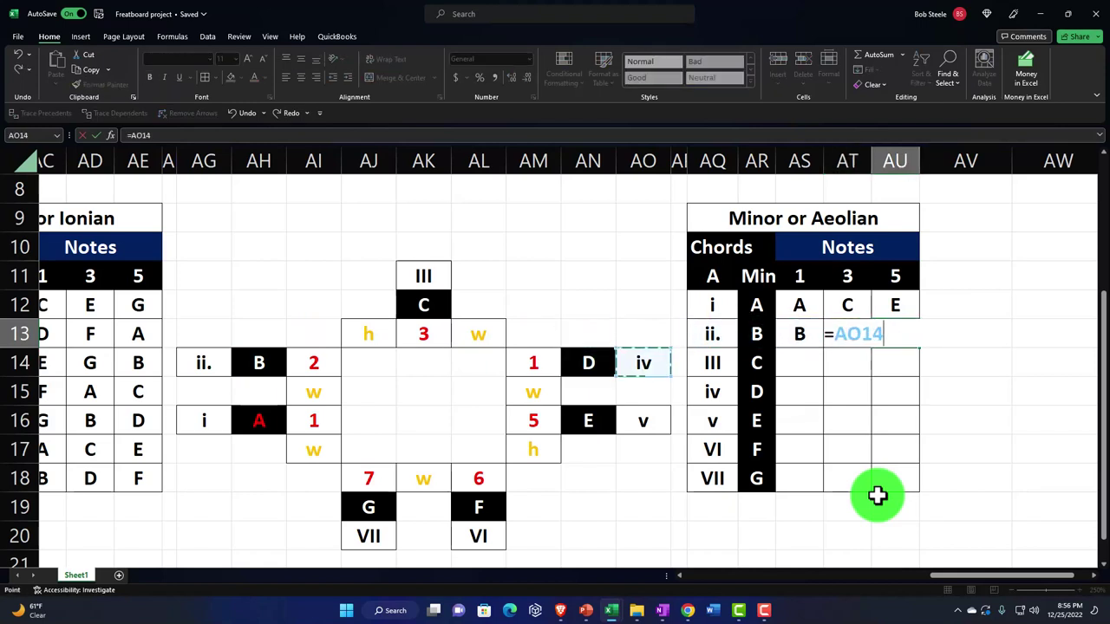
{"action": "key", "text": "Down"}
{"action": "key", "text": "Down"}
{"action": "key", "text": "Down"}
{"action": "key", "text": "Down"}
{"action": "key", "text": "Left"}
{"action": "key", "text": "Left"}
{"action": "key", "text": "Left"}
{"action": "key", "text": "Left"}
{"action": "key", "text": "Right"}
{"action": "key", "text": "Down"}
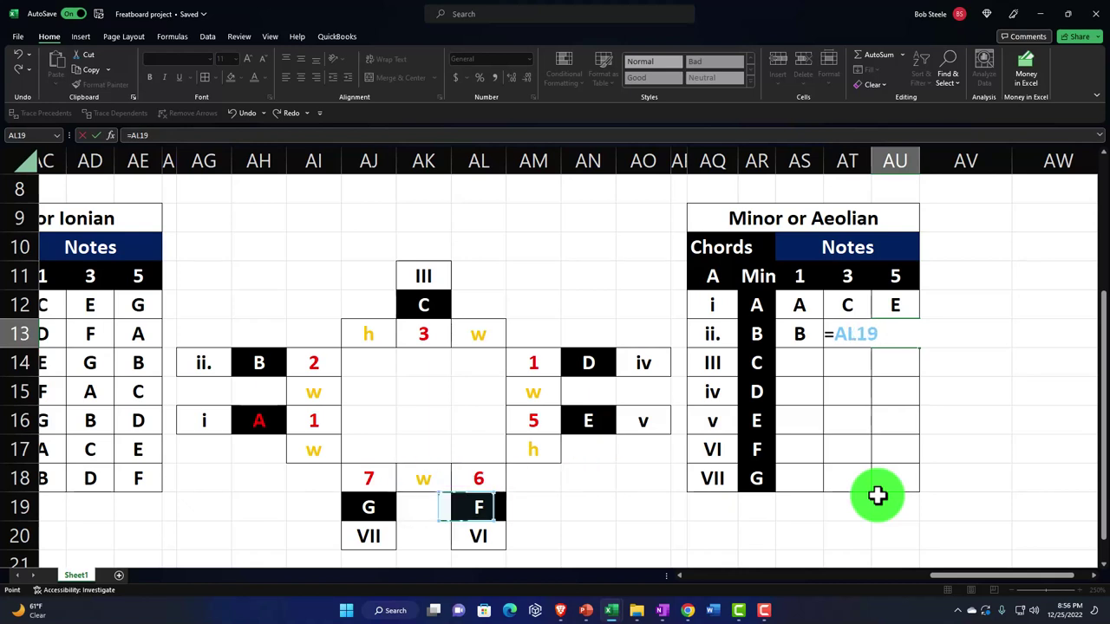
{"action": "key", "text": "Return"}
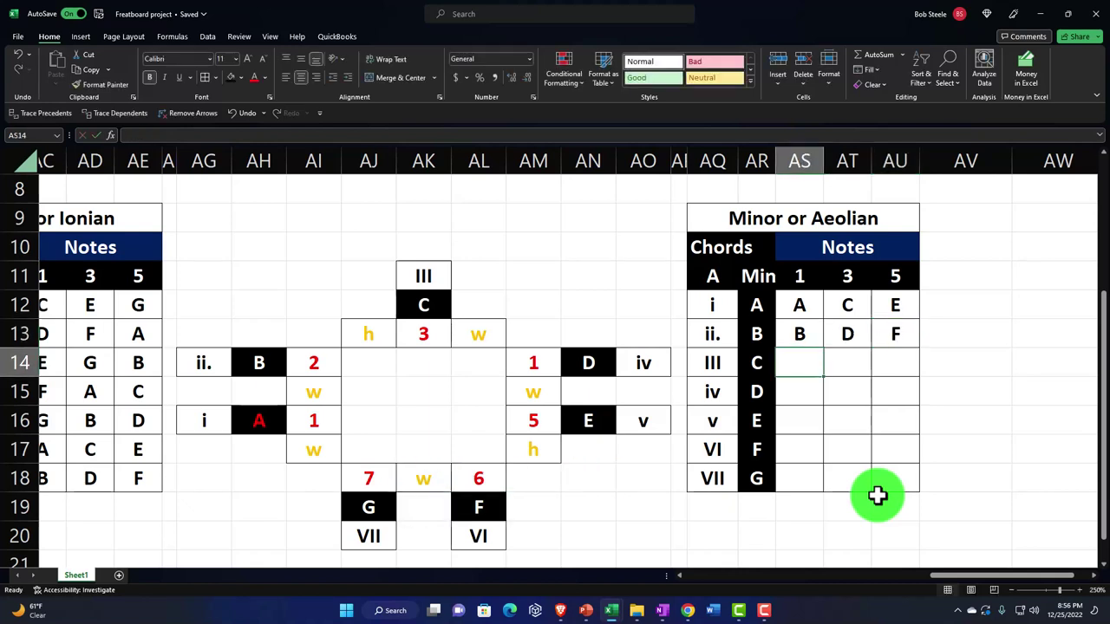
Link chord III's root, third and fifth to the notes C, E and G
{"action": "type", "text": "="}
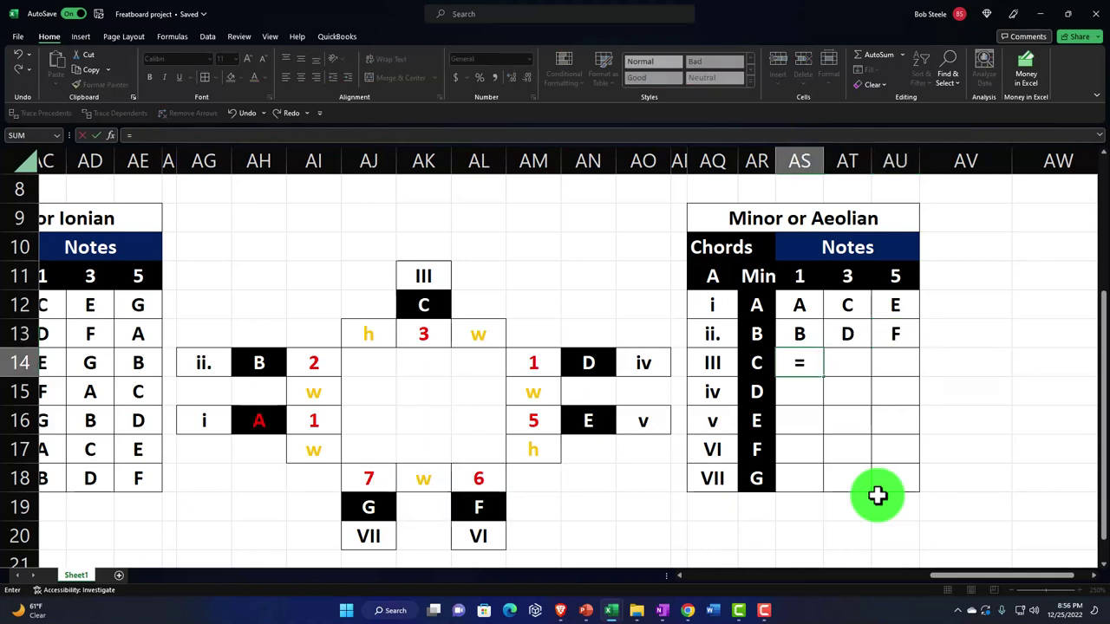
{"action": "key", "text": "Left"}
{"action": "key", "text": "Left"}
{"action": "key", "text": "Left"}
{"action": "key", "text": "Left"}
{"action": "key", "text": "Left"}
{"action": "key", "text": "Left"}
{"action": "key", "text": "Left"}
{"action": "key", "text": "Left"}
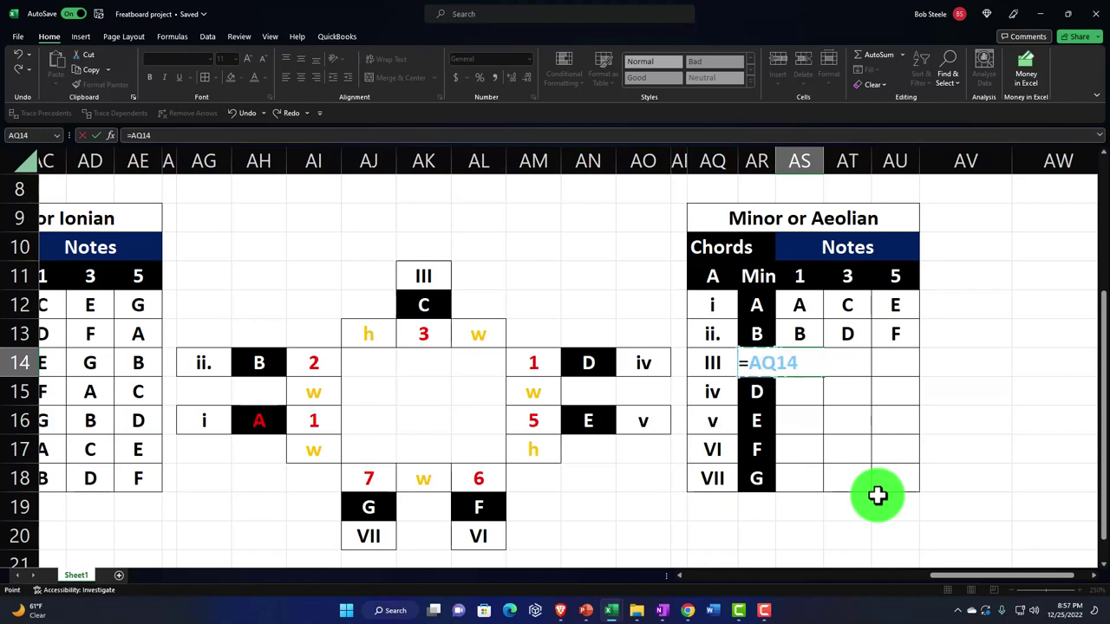
{"action": "key", "text": "Up"}
{"action": "key", "text": "Up"}
{"action": "key", "text": "Tab"}
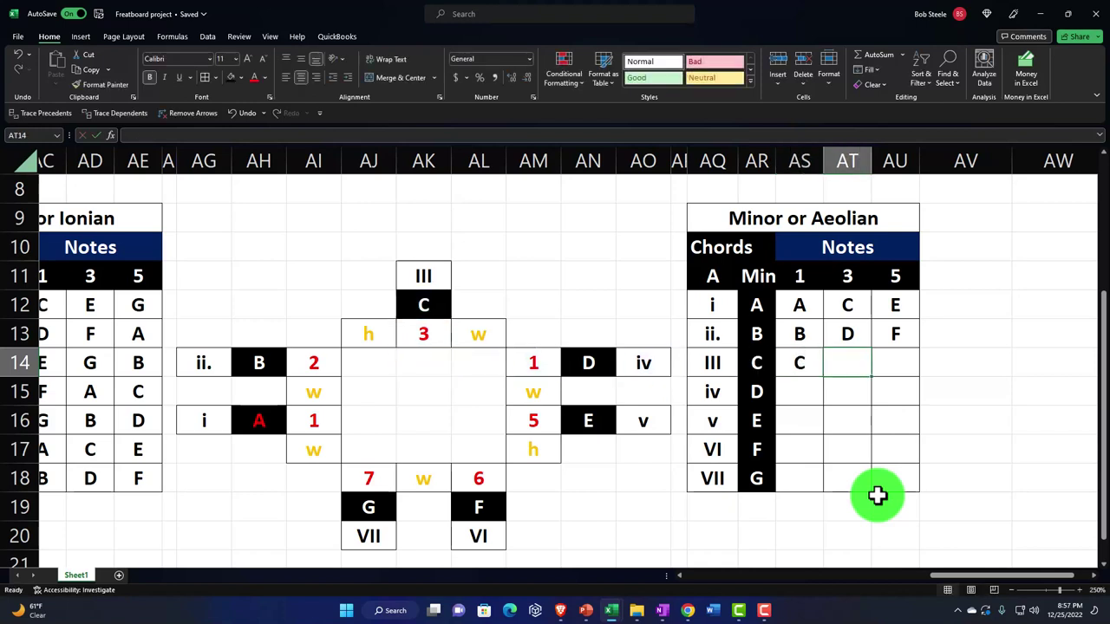
{"action": "type", "text": "="}
{"action": "key", "text": "Left"}
{"action": "key", "text": "Left"}
{"action": "key", "text": "Left"}
{"action": "key", "text": "Left"}
{"action": "key", "text": "Left"}
{"action": "key", "text": "Down"}
{"action": "key", "text": "Down"}
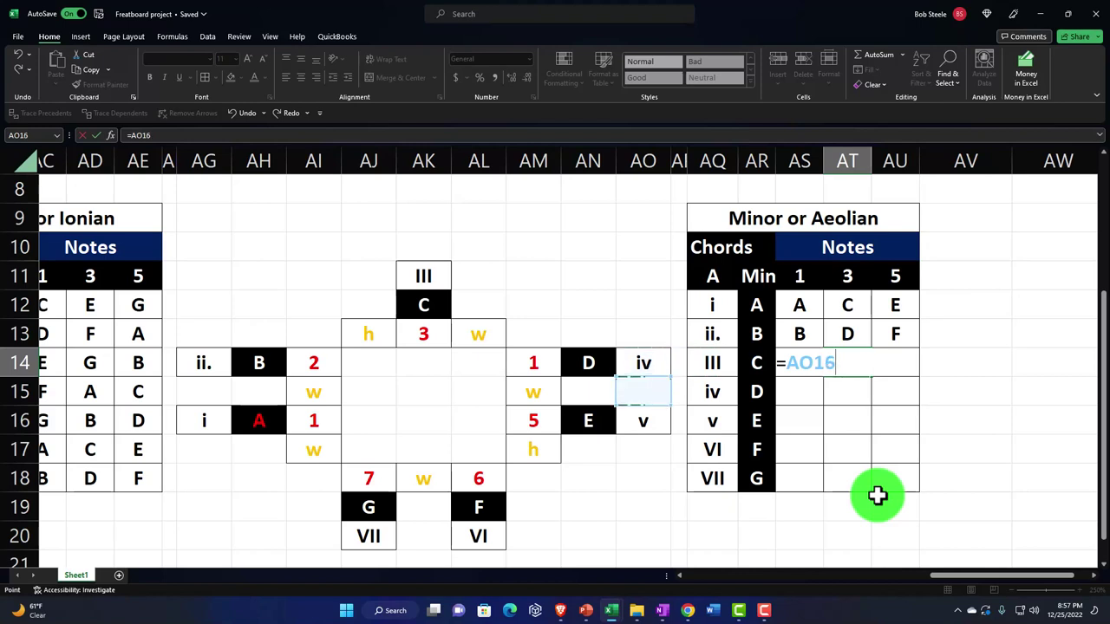
{"action": "key", "text": "Left"}
{"action": "key", "text": "Tab"}
{"action": "type", "text": "="}
{"action": "key", "text": "Left"}
{"action": "key", "text": "Left"}
{"action": "key", "text": "Left"}
{"action": "key", "text": "Left"}
{"action": "key", "text": "Left"}
{"action": "key", "text": "Left"}
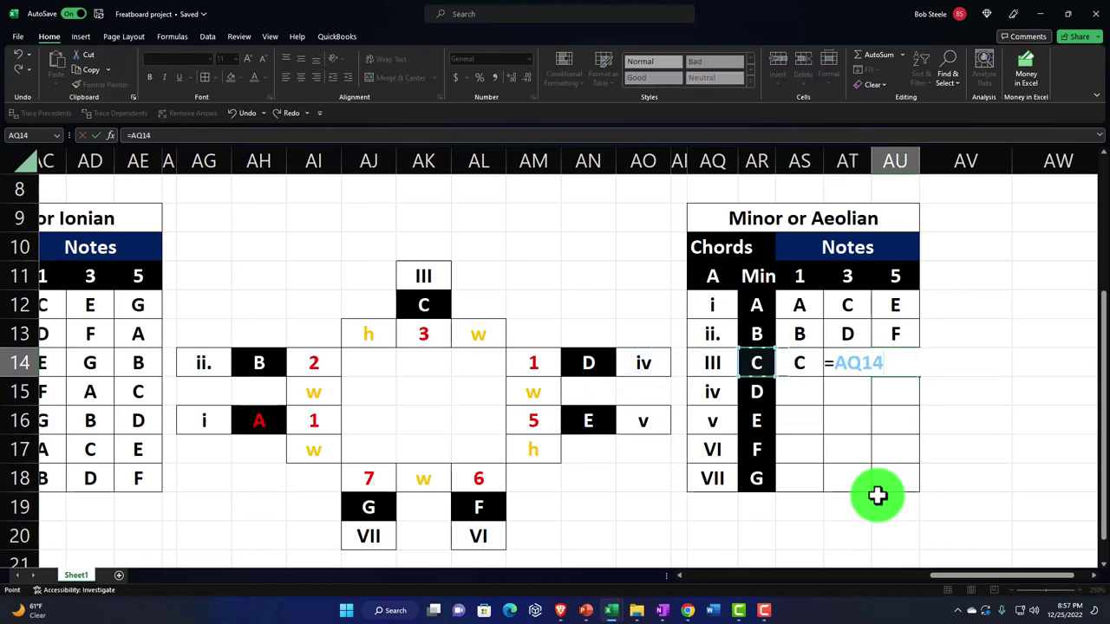
{"action": "key", "text": "Down"}
{"action": "key", "text": "Down"}
{"action": "key", "text": "Down"}
{"action": "key", "text": "Down"}
{"action": "key", "text": "Left"}
{"action": "key", "text": "Left"}
{"action": "key", "text": "Left"}
{"action": "key", "text": "Left"}
{"action": "key", "text": "Left"}
{"action": "key", "text": "Down"}
{"action": "key", "text": "Return"}
Link chord iv's root, third and fifth to the notes D, F and A
{"action": "type", "text": "="}
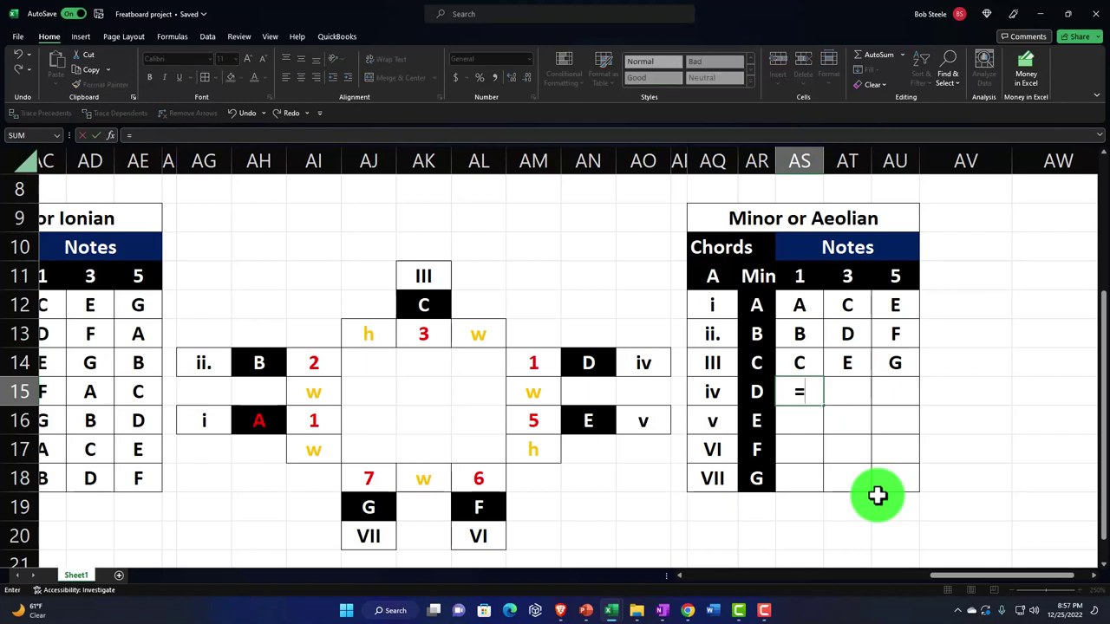
{"action": "key", "text": "Left"}
{"action": "key", "text": "Left"}
{"action": "key", "text": "Tab"}
{"action": "type", "text": "+"}
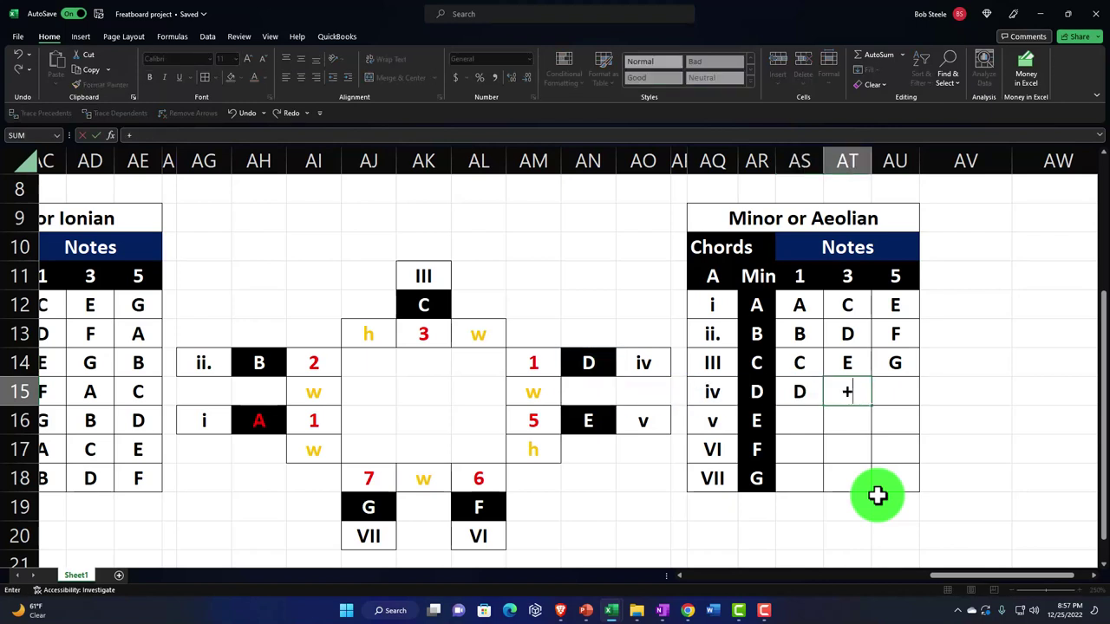
{"action": "key", "text": "Left"}
{"action": "key", "text": "Left"}
{"action": "key", "text": "Down"}
{"action": "key", "text": "Down"}
{"action": "key", "text": "Tab"}
{"action": "type", "text": "+"}
{"action": "key", "text": "Left"}
{"action": "key", "text": "Left"}
{"action": "key", "text": "Left"}
{"action": "key", "text": "Left"}
{"action": "key", "text": "Left"}
{"action": "key", "text": "Left"}
{"action": "key", "text": "Left"}
{"action": "key", "text": "Left"}
{"action": "key", "text": "Left"}
{"action": "key", "text": "Left"}
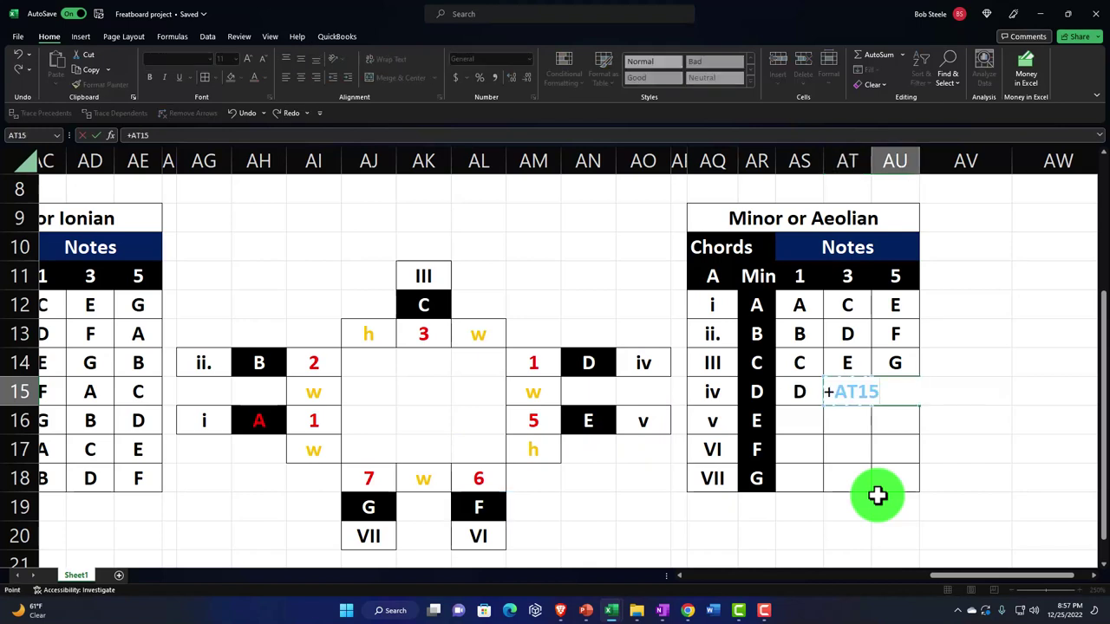
{"action": "key", "text": "Left"}
{"action": "key", "text": "Left"}
{"action": "key", "text": "Left"}
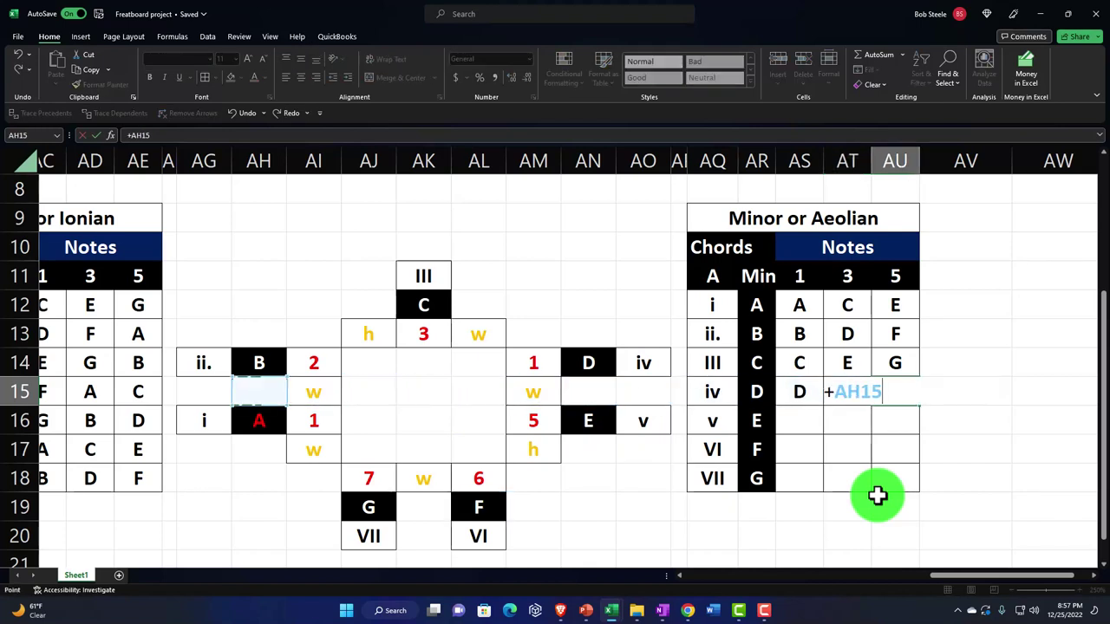
{"action": "key", "text": "Down"}
{"action": "key", "text": "Tab"}
{"action": "key", "text": "Return"}
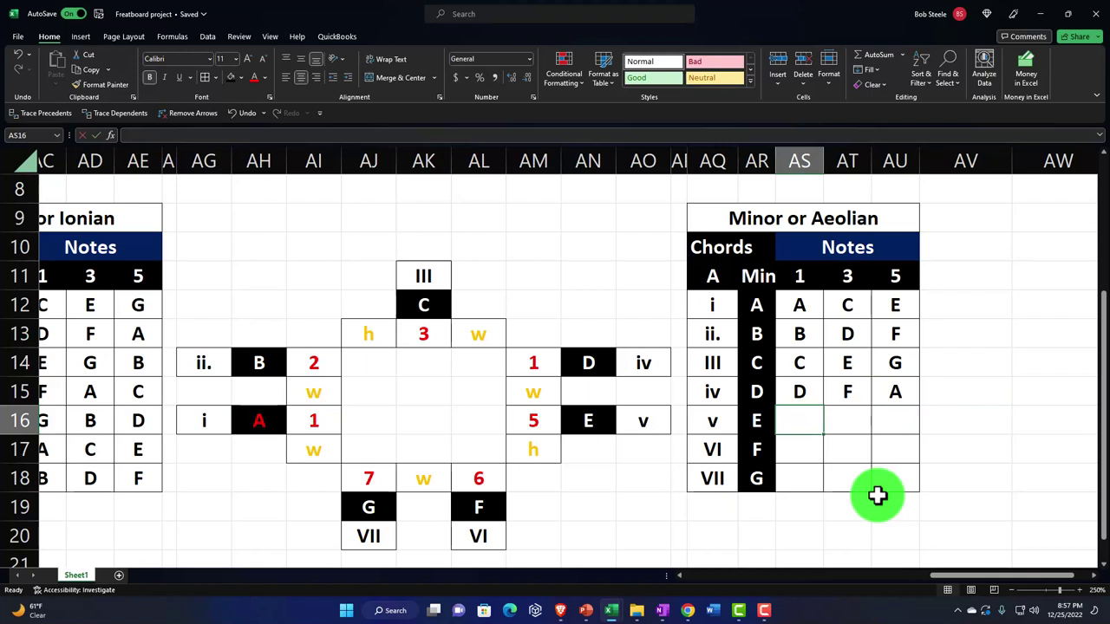
Link chord v's notes to E, G and B, cancelling a stray entry beside the table
{"action": "type", "text": "="}
{"action": "key", "text": "Left"}
{"action": "key", "text": "Left"}
{"action": "key", "text": "Tab"}
{"action": "type", "text": "+"}
{"action": "key", "text": "Left"}
{"action": "key", "text": "Left"}
{"action": "key", "text": "Left"}
{"action": "key", "text": "Left"}
{"action": "key", "text": "Left"}
{"action": "key", "text": "Left"}
{"action": "key", "text": "Down"}
{"action": "key", "text": "Down"}
{"action": "key", "text": "Down"}
{"action": "key", "text": "Left"}
{"action": "key", "text": "Tab"}
{"action": "type", "text": "+"}
{"action": "key", "text": "Left"}
{"action": "key", "text": "Left"}
{"action": "key", "text": "Left"}
{"action": "key", "text": "Left"}
{"action": "key", "text": "Left"}
{"action": "key", "text": "Left"}
{"action": "key", "text": "Left"}
{"action": "key", "text": "Left"}
{"action": "key", "text": "Left"}
{"action": "key", "text": "Left"}
{"action": "key", "text": "Left"}
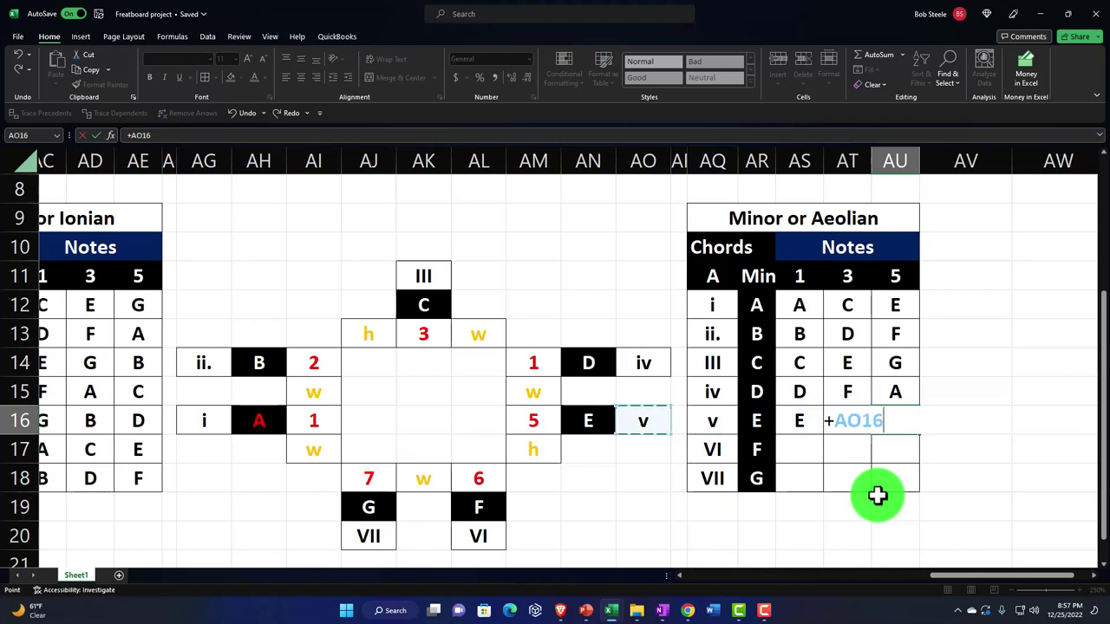
{"action": "key", "text": "Up"}
{"action": "key", "text": "Up"}
{"action": "key", "text": "Right"}
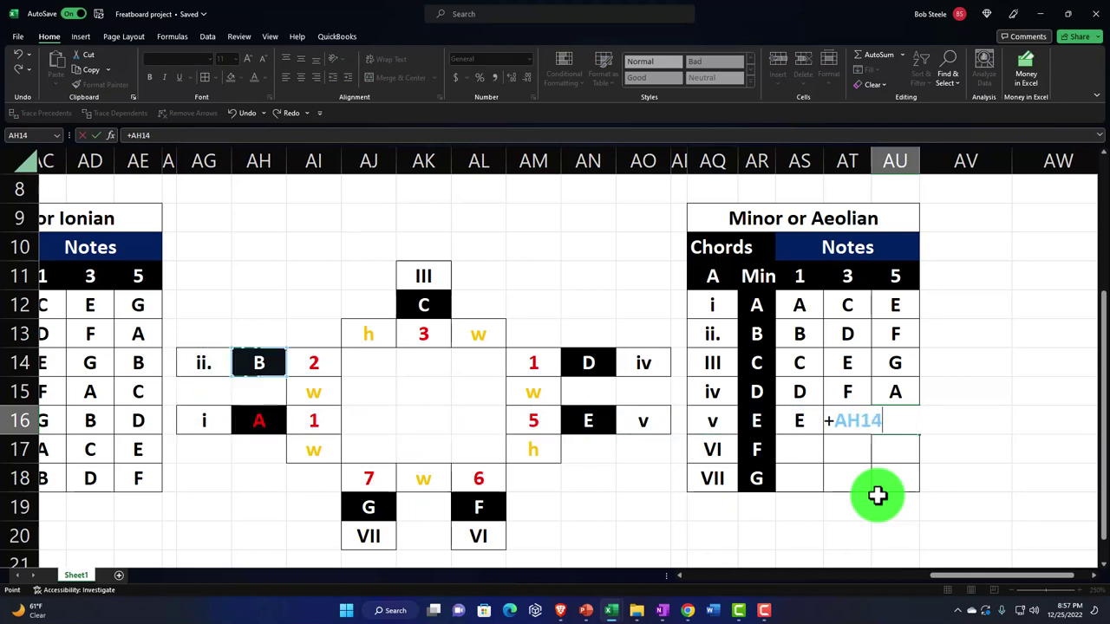
{"action": "key", "text": "Tab"}
{"action": "type", "text": "+"}
{"action": "key", "text": "Escape"}
{"action": "key", "text": "Down"}
{"action": "key", "text": "Left"}
{"action": "key", "text": "Left"}
{"action": "key", "text": "Left"}
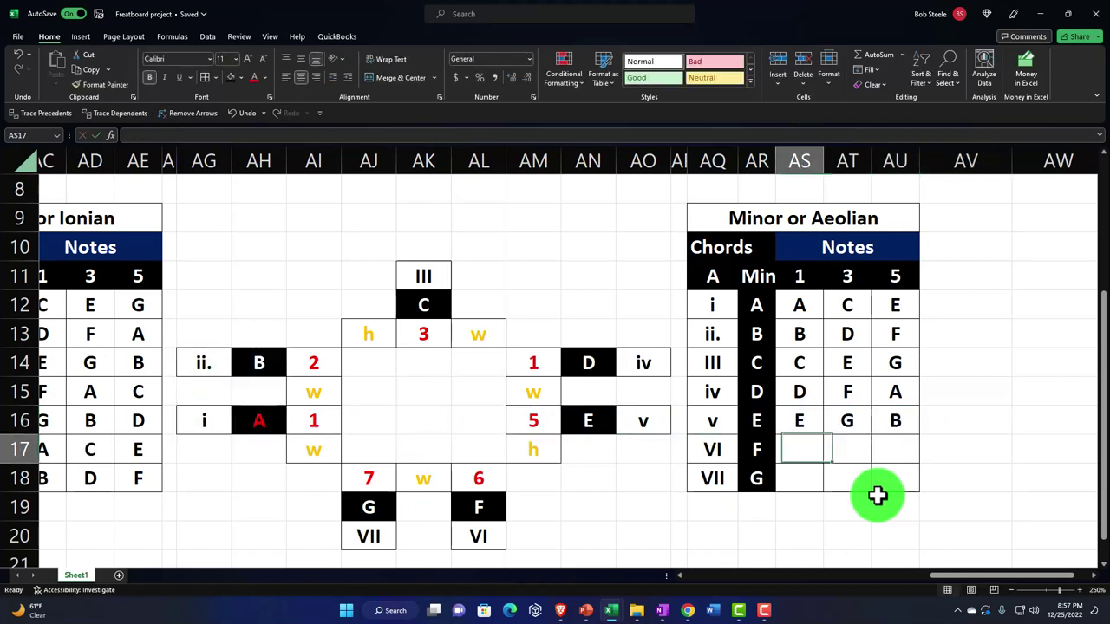
Link chord VI's root, third and fifth to the notes F, A and C
{"action": "type", "text": "="}
{"action": "key", "text": "Left"}
{"action": "key", "text": "Left"}
{"action": "key", "text": "Down"}
{"action": "key", "text": "Down"}
{"action": "key", "text": "Tab"}
{"action": "type", "text": "+"}
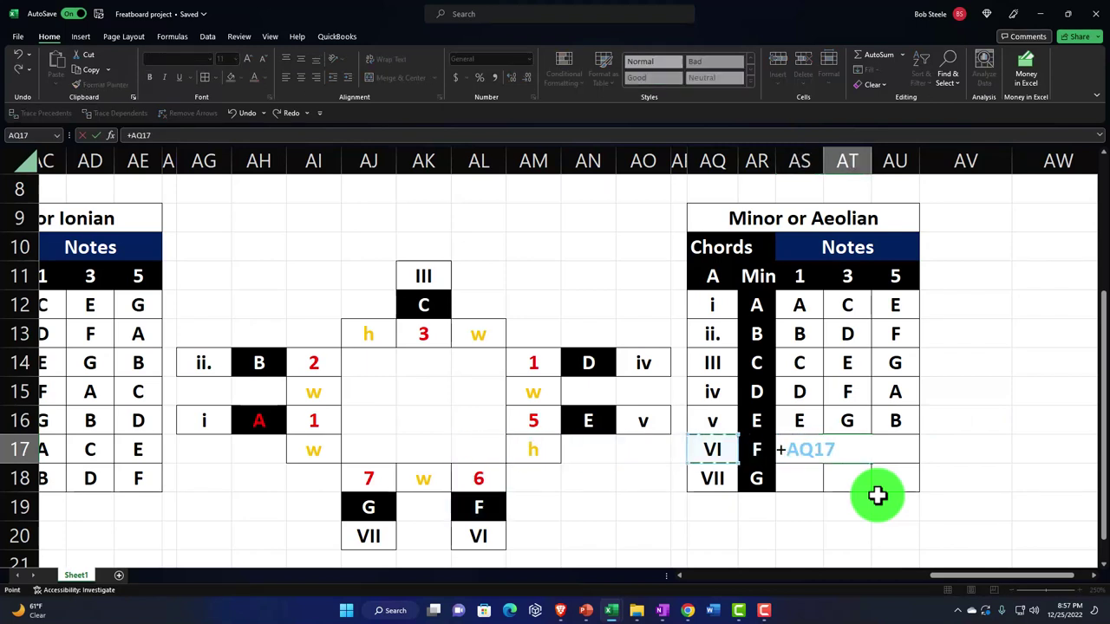
{"action": "key", "text": "Left"}
{"action": "key", "text": "Left"}
{"action": "key", "text": "Left"}
{"action": "key", "text": "Left"}
{"action": "key", "text": "Left"}
{"action": "key", "text": "Left"}
{"action": "key", "text": "Left"}
{"action": "key", "text": "Up"}
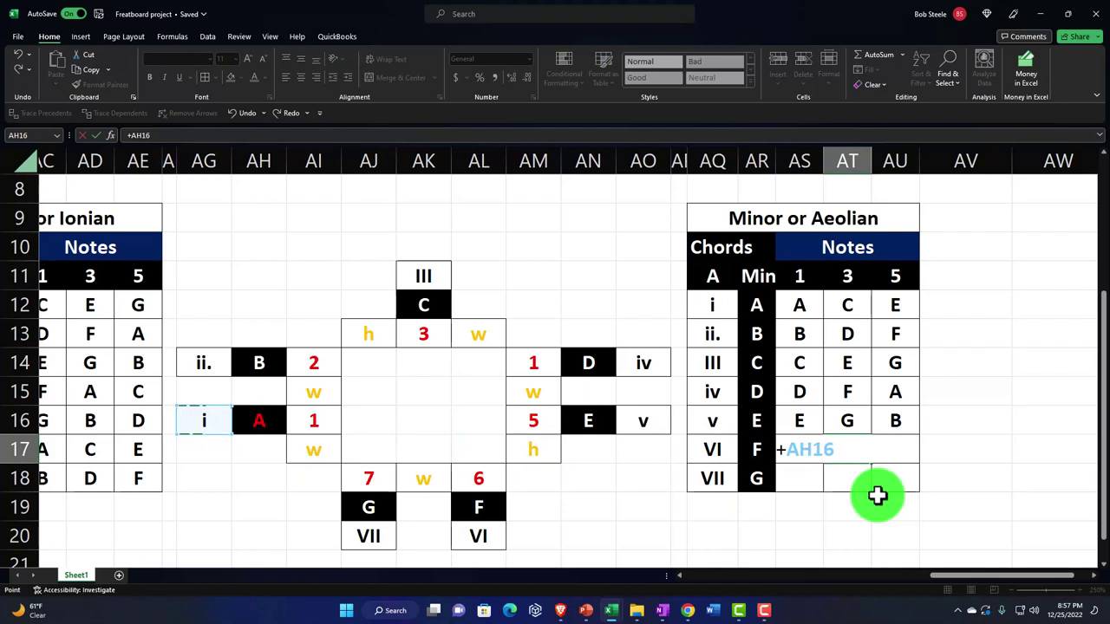
{"action": "key", "text": "Right"}
{"action": "key", "text": "Tab"}
{"action": "type", "text": "+"}
{"action": "key", "text": "Left"}
{"action": "key", "text": "Left"}
{"action": "key", "text": "Left"}
{"action": "key", "text": "Left"}
{"action": "key", "text": "Left"}
{"action": "key", "text": "Left"}
{"action": "key", "text": "Left"}
{"action": "key", "text": "Left"}
{"action": "key", "text": "Left"}
{"action": "key", "text": "Left"}
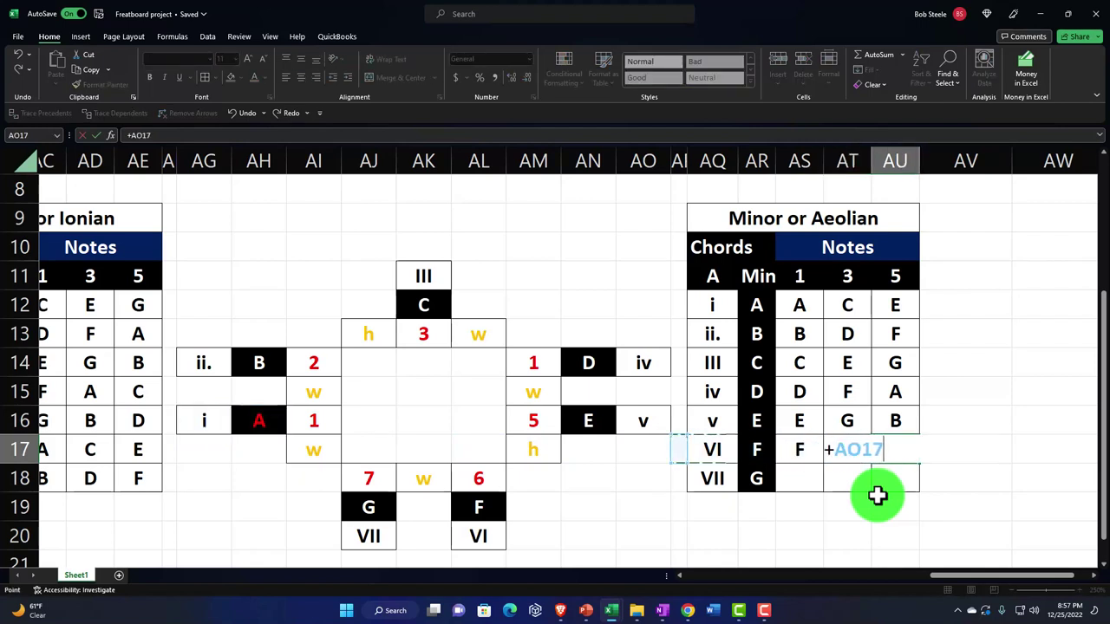
{"action": "key", "text": "Up"}
{"action": "key", "text": "Up"}
{"action": "key", "text": "Up"}
{"action": "key", "text": "Up"}
{"action": "key", "text": "Up"}
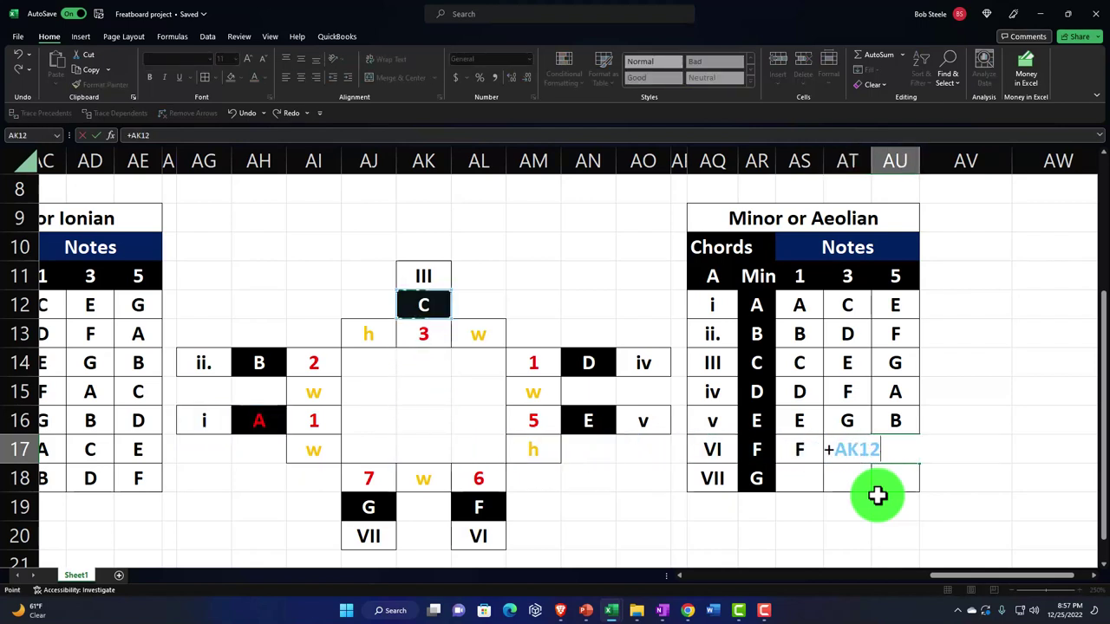
{"action": "key", "text": "Return"}
Link chord VII's root, third and fifth to the notes G, B and D
{"action": "type", "text": "+"}
{"action": "key", "text": "Left"}
{"action": "key", "text": "Left"}
{"action": "key", "text": "Left"}
{"action": "key", "text": "Left"}
{"action": "key", "text": "Left"}
{"action": "key", "text": "Left"}
{"action": "key", "text": "Left"}
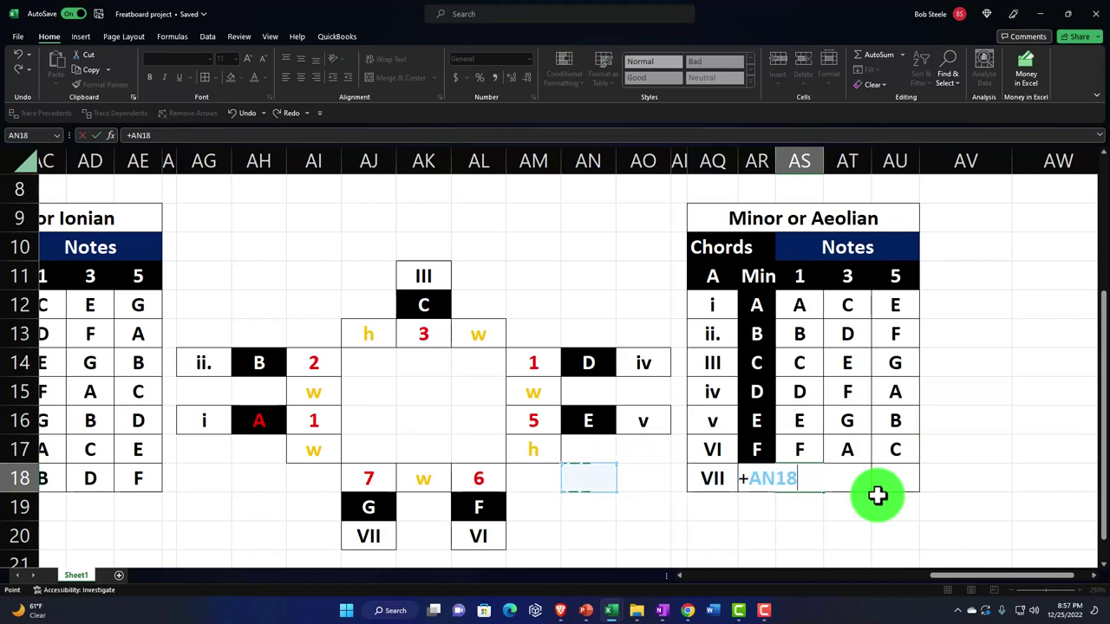
{"action": "key", "text": "Down"}
{"action": "key", "text": "Tab"}
{"action": "type", "text": "+"}
{"action": "key", "text": "Left"}
{"action": "key", "text": "Left"}
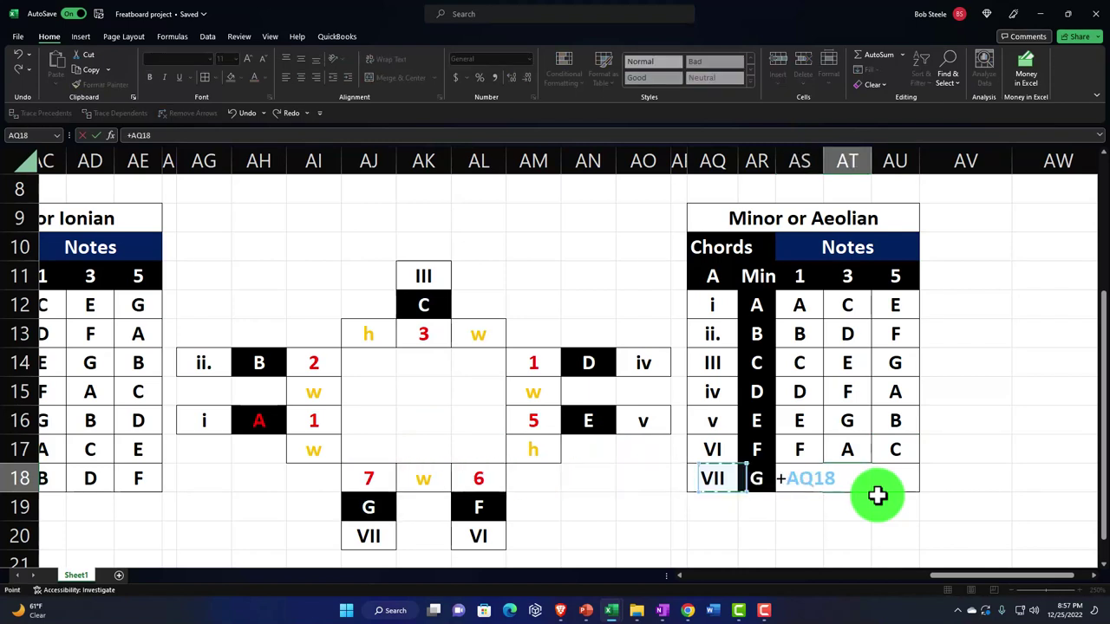
{"action": "key", "text": "Left"}
{"action": "key", "text": "Left"}
{"action": "key", "text": "Left"}
{"action": "key", "text": "Left"}
{"action": "key", "text": "Left"}
{"action": "key", "text": "Left"}
{"action": "key", "text": "Up"}
{"action": "key", "text": "Up"}
{"action": "key", "text": "Up"}
{"action": "key", "text": "Up"}
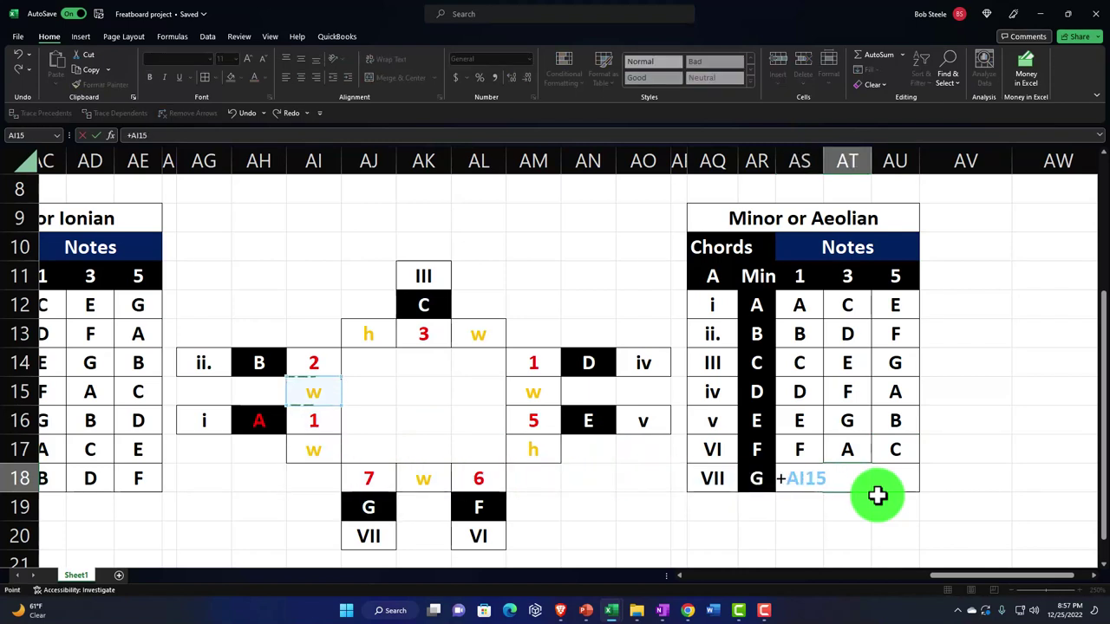
{"action": "key", "text": "Left"}
{"action": "key", "text": "Tab"}
{"action": "type", "text": "+"}
{"action": "key", "text": "Left"}
{"action": "key", "text": "Up"}
{"action": "key", "text": "Up"}
{"action": "key", "text": "Up"}
{"action": "key", "text": "Up"}
{"action": "key", "text": "Left"}
{"action": "key", "text": "Return"}
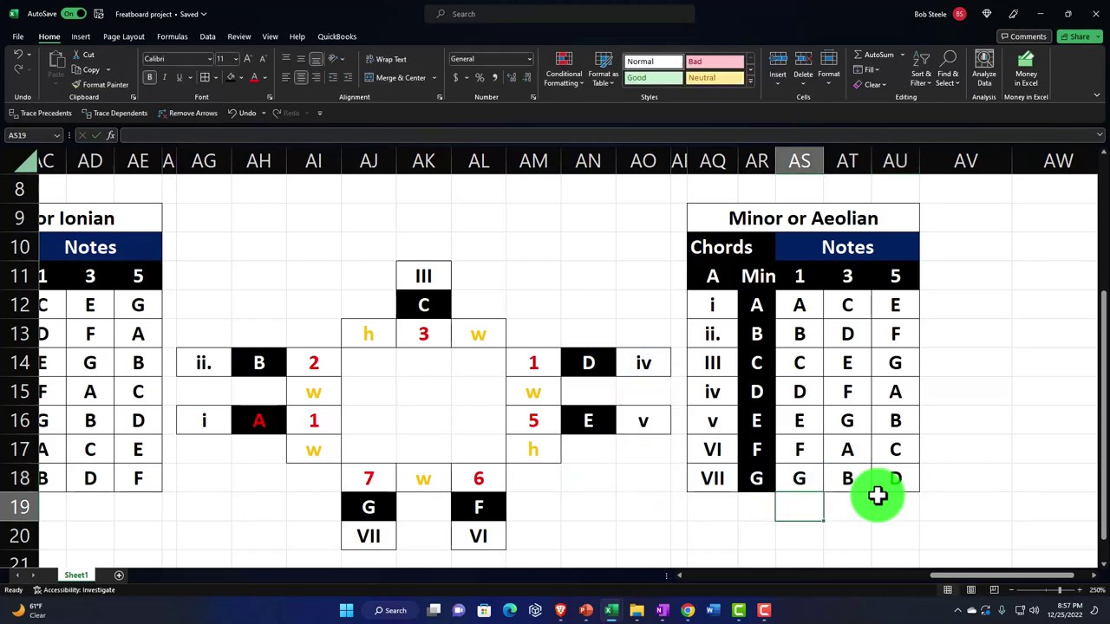
{"action": "scroll", "coordinate": [867, 466], "scroll_direction": "down", "scroll_amount": 1}
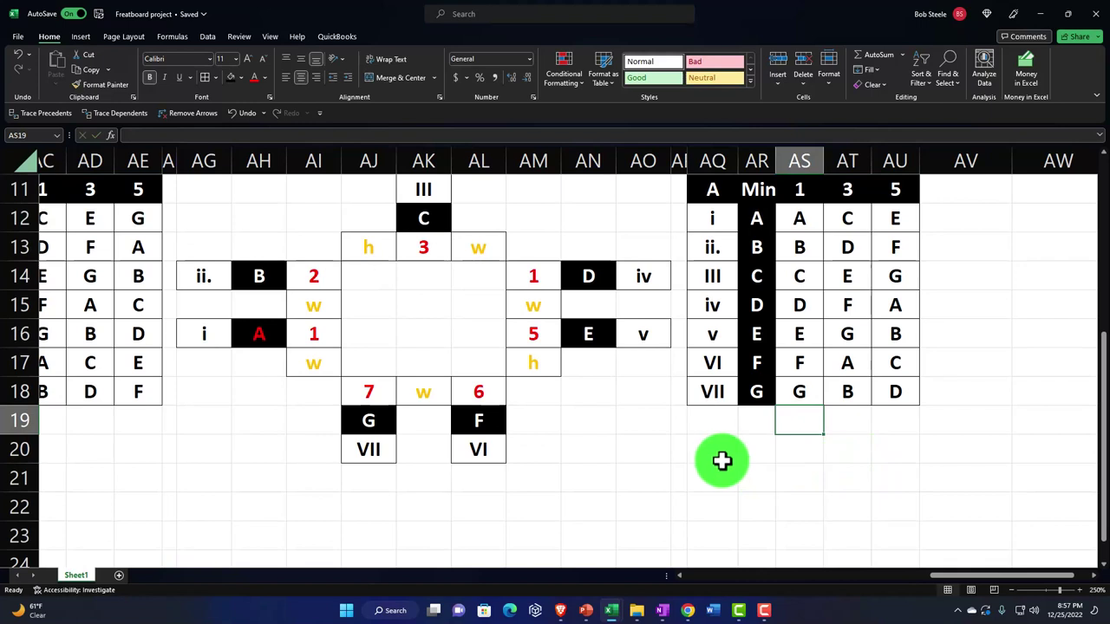
Link cell AQ20 below the A minor table to the existing Pentatonic Scale title
{"action": "left_click", "coordinate": [717, 449]}
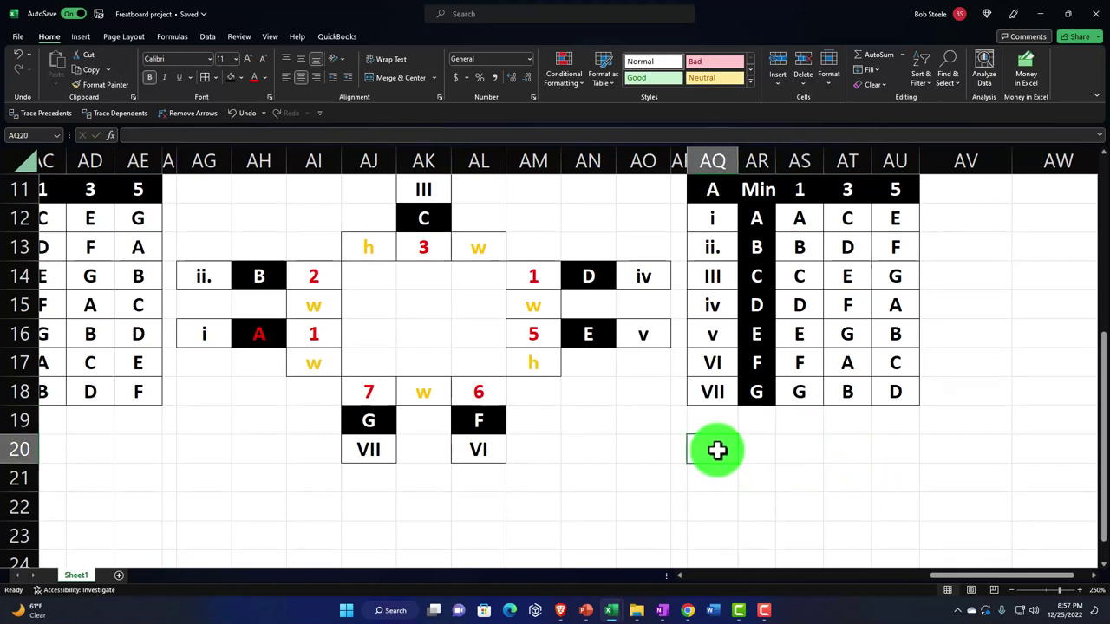
{"action": "type", "text": "="}
{"action": "key", "text": "Left"}
{"action": "key", "text": "Left"}
{"action": "key", "text": "Left"}
{"action": "key", "text": "Left"}
{"action": "key", "text": "Left"}
{"action": "key", "text": "Left"}
{"action": "key", "text": "Left"}
{"action": "key", "text": "Left"}
{"action": "key", "text": "Left"}
{"action": "key", "text": "Left"}
{"action": "key", "text": "Left"}
{"action": "key", "text": "Left"}
{"action": "key", "text": "Left"}
{"action": "key", "text": "Left"}
{"action": "key", "text": "Left"}
{"action": "key", "text": "Left"}
{"action": "key", "text": "Left"}
{"action": "key", "text": "Left"}
{"action": "key", "text": "Left"}
{"action": "key", "text": "Left"}
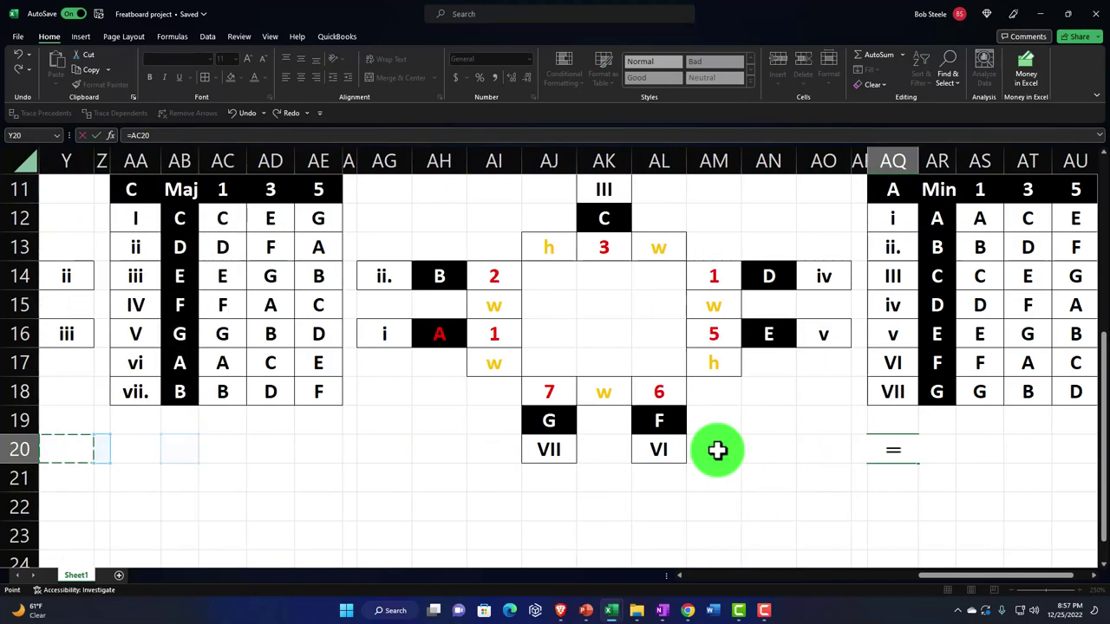
{"action": "key", "text": "Up"}
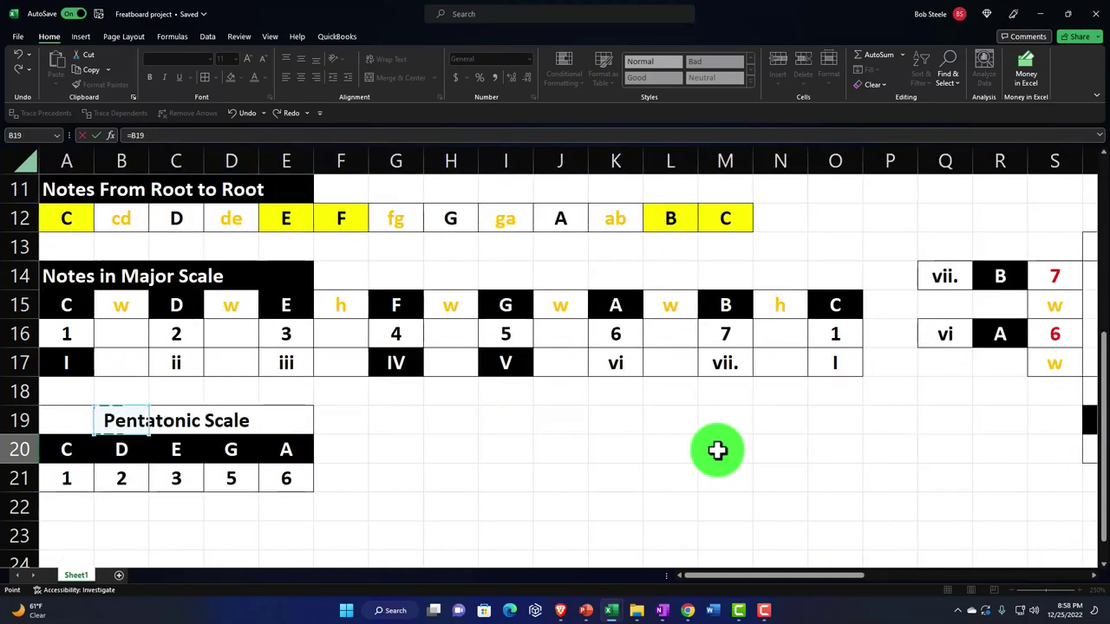
{"action": "key", "text": "Return"}
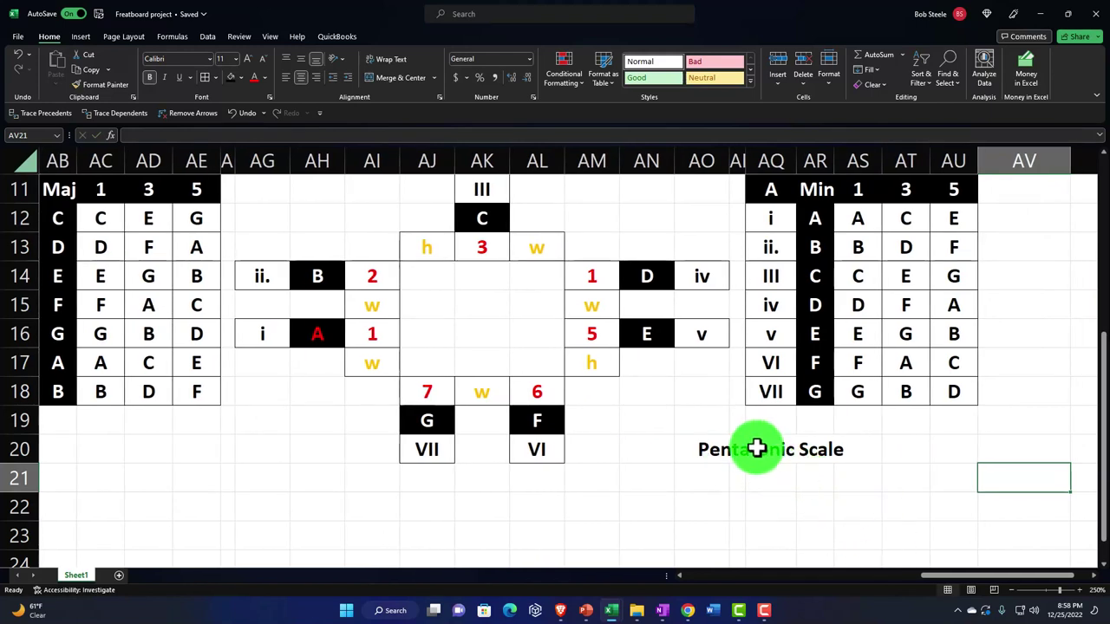
Move to the first cell beneath the new Pentatonic Scale heading
{"action": "left_click", "coordinate": [759, 447]}
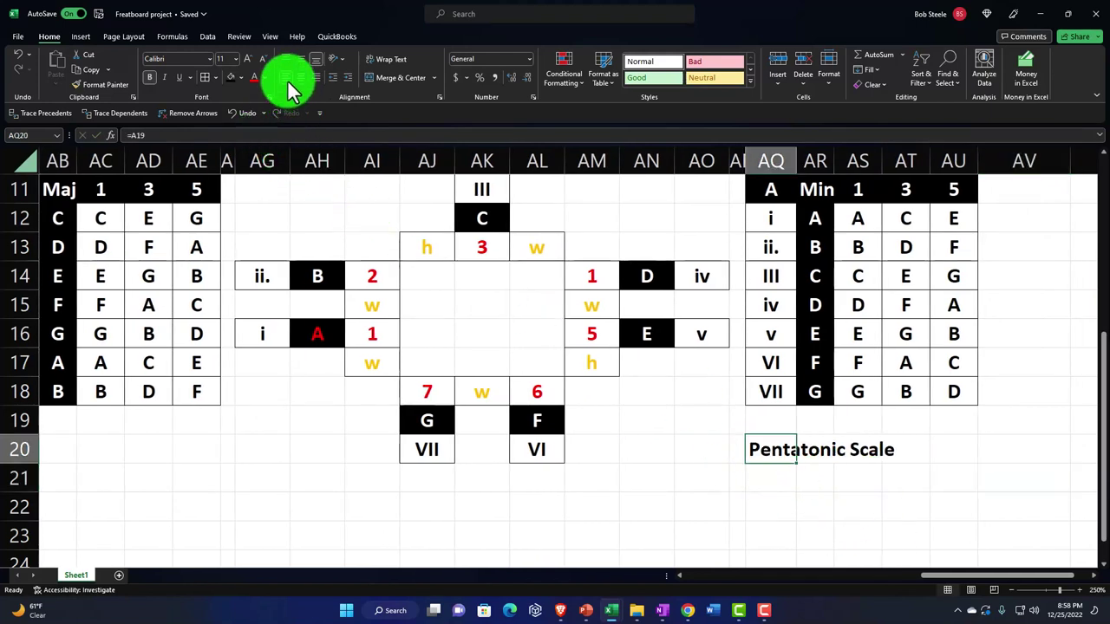
{"action": "key", "text": "Down"}
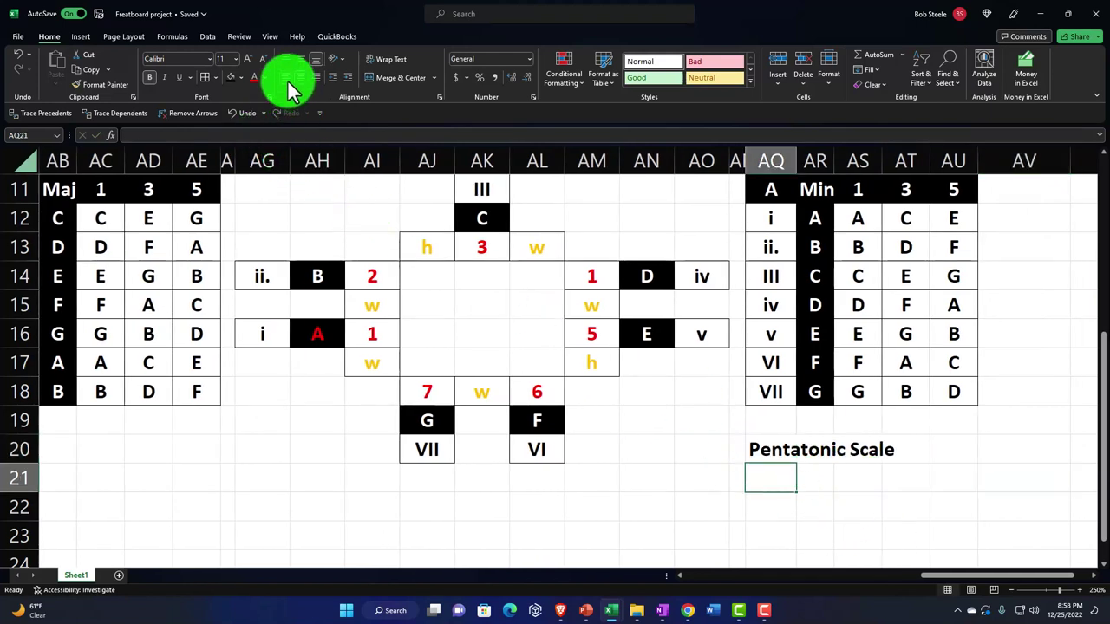
{"action": "key", "text": "Down"}
{"action": "key", "text": "Right"}
{"action": "key", "text": "Right"}
{"action": "key", "text": "Right"}
{"action": "key", "text": "Right"}
{"action": "key", "text": "Right"}
{"action": "key", "text": "Right"}
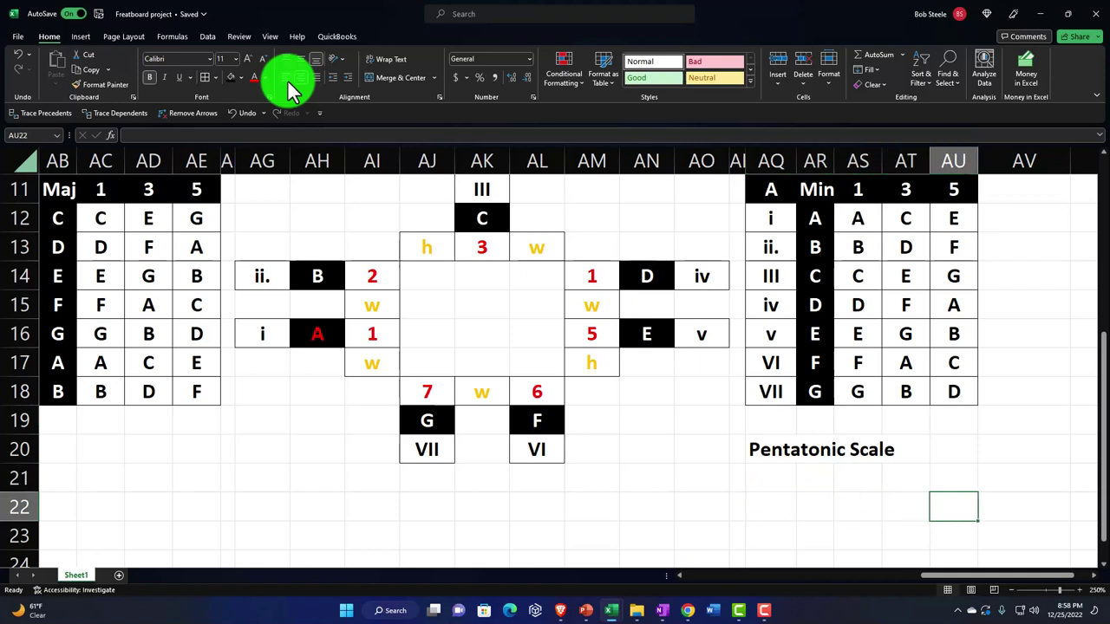
{"action": "key", "text": "Left"}
{"action": "key", "text": "Left"}
{"action": "key", "text": "Left"}
{"action": "key", "text": "Left"}
{"action": "key", "text": "Left"}
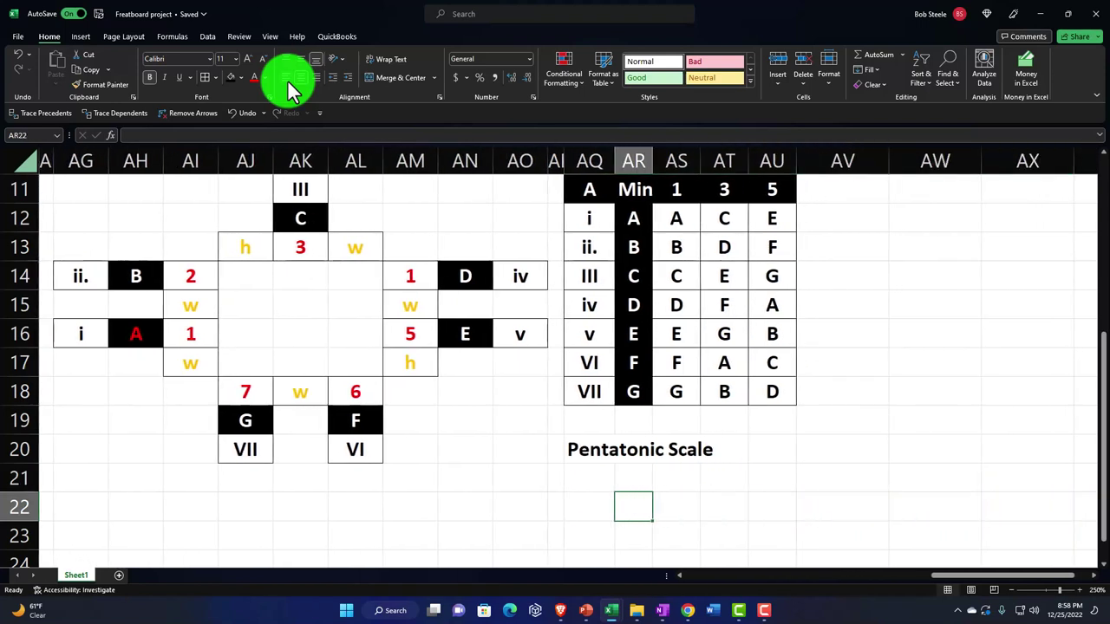
{"action": "key", "text": "Up"}
{"action": "key", "text": "Left"}
Enter the notes A, C, D, E, G across the pentatonic note row
{"action": "type", "text": "A"}
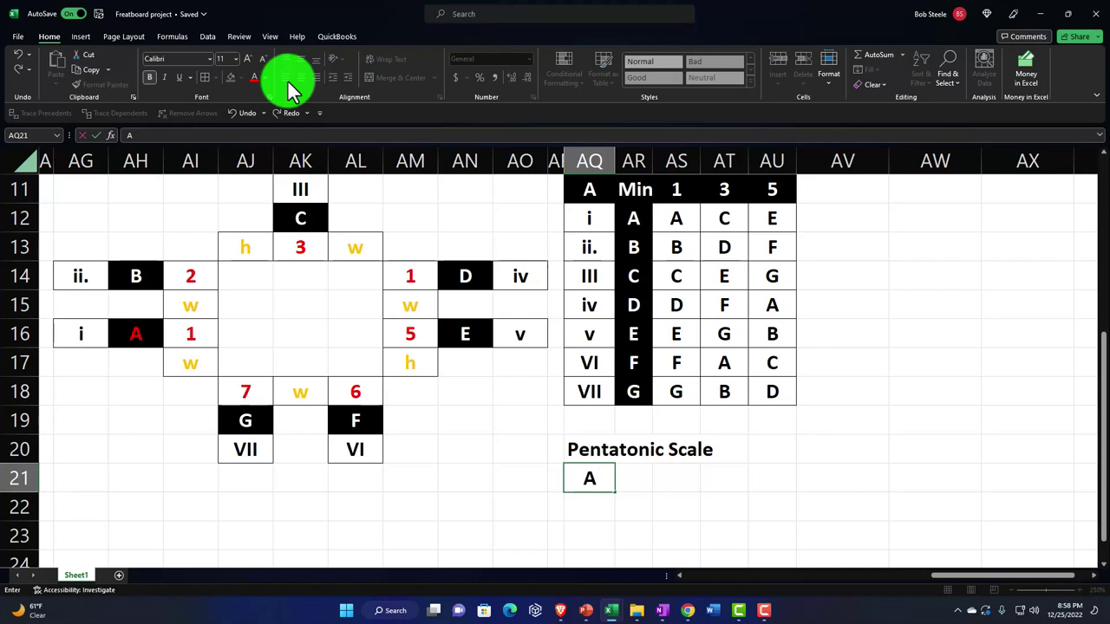
{"action": "key", "text": "Right"}
{"action": "key", "text": "Right"}
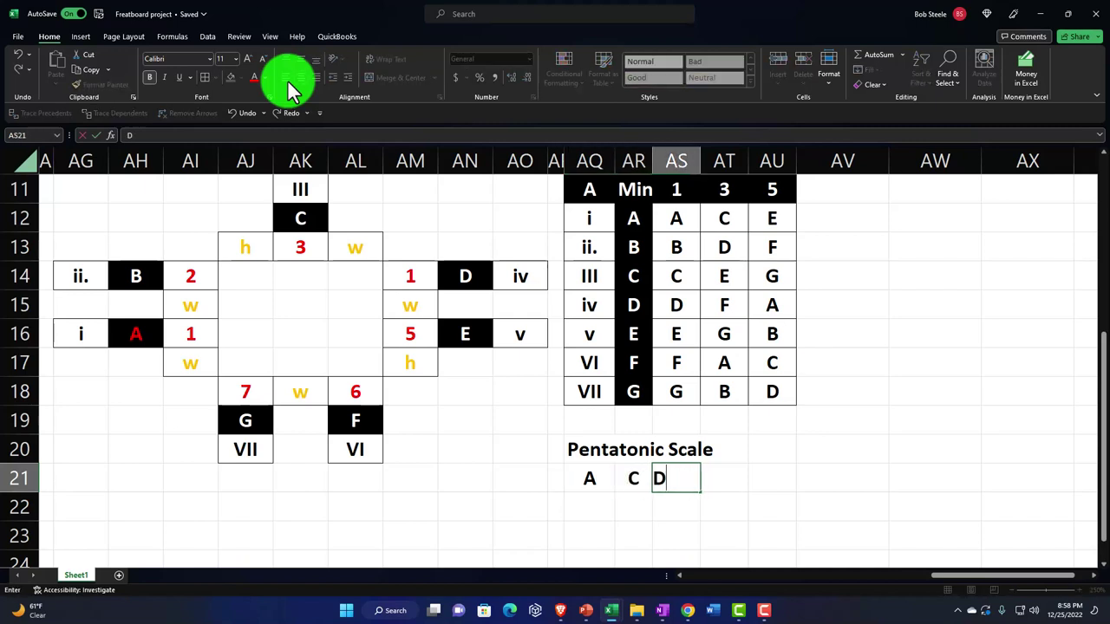
{"action": "key", "text": "Right"}
{"action": "type", "text": "E"}
{"action": "key", "text": "Right"}
{"action": "type", "text": "G"}
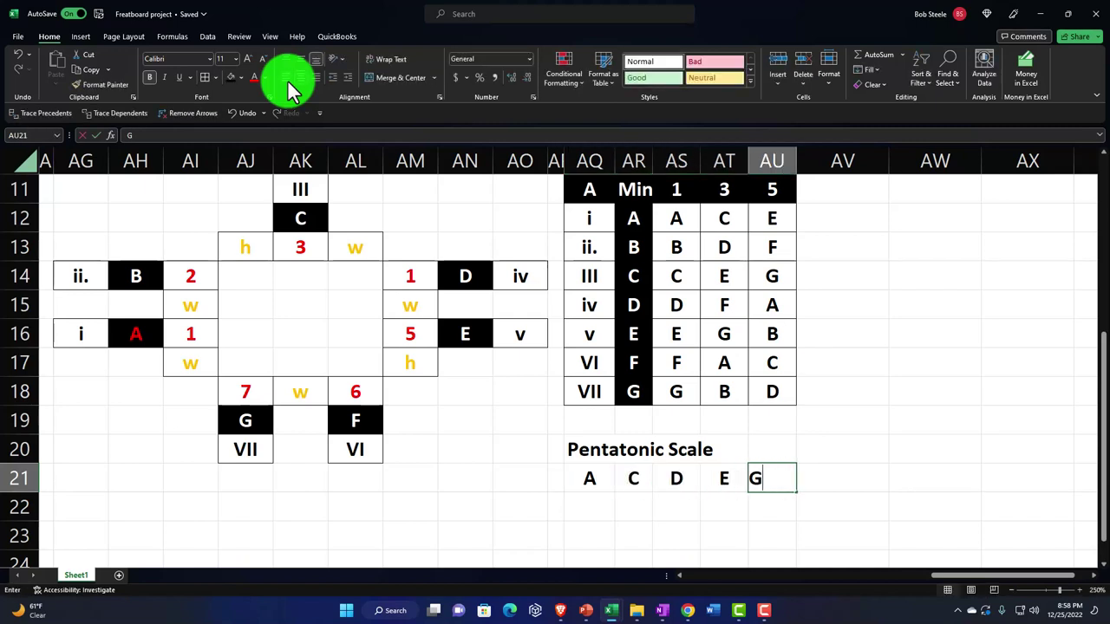
{"action": "key", "text": "Return"}
Link the degree cells under A and C to the diagram's 1 and 3
{"action": "key", "text": "Left"}
{"action": "key", "text": "Left"}
{"action": "key", "text": "Left"}
{"action": "key", "text": "Up"}
{"action": "key", "text": "Left"}
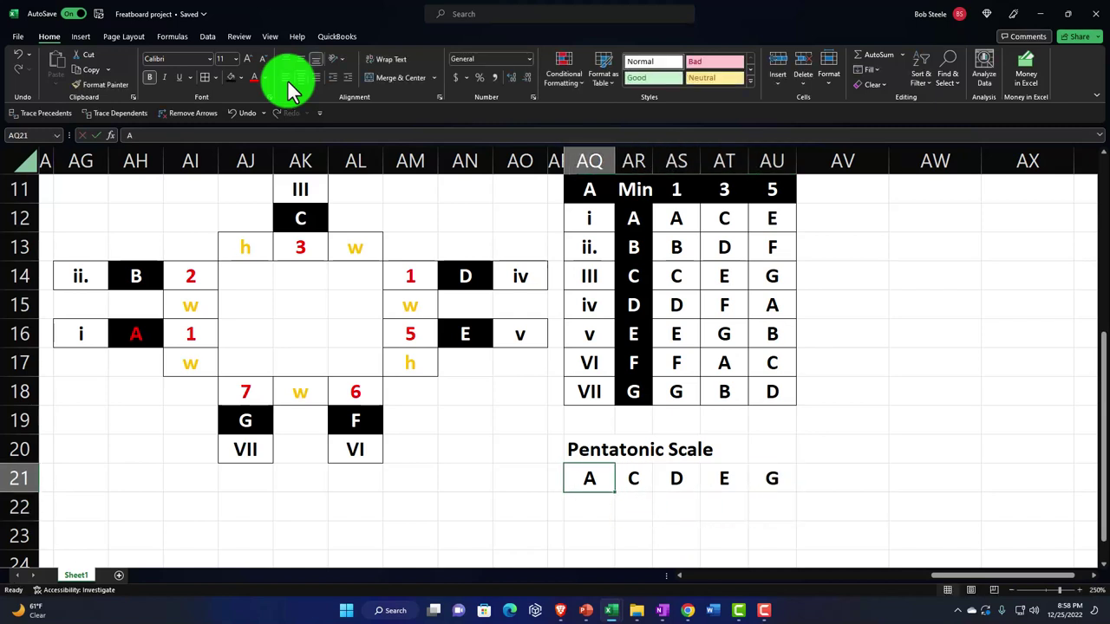
{"action": "key", "text": "Down"}
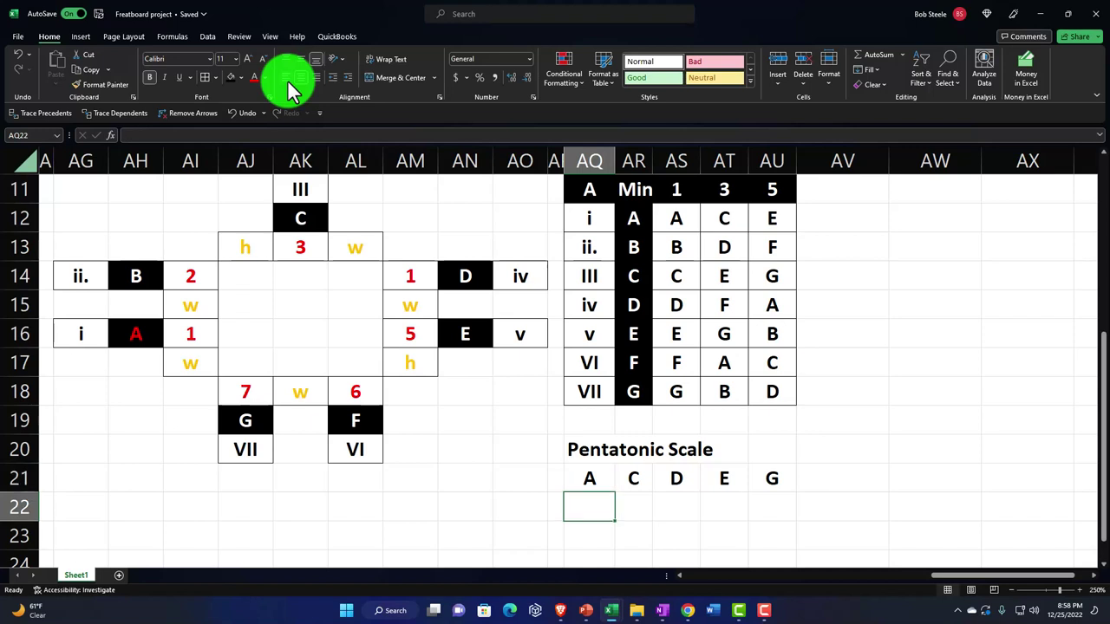
{"action": "type", "text": "="}
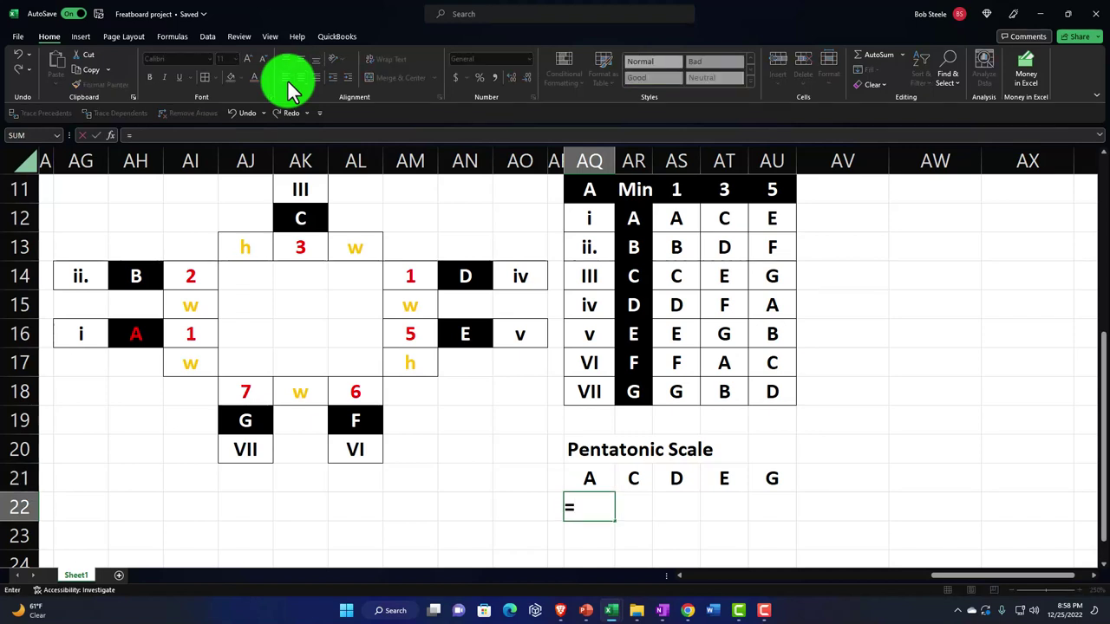
{"action": "key", "text": "Left"}
{"action": "key", "text": "Left"}
{"action": "key", "text": "Left"}
{"action": "key", "text": "Left"}
{"action": "key", "text": "Up"}
{"action": "key", "text": "Up"}
{"action": "key", "text": "Up"}
{"action": "key", "text": "Up"}
{"action": "key", "text": "Up"}
{"action": "key", "text": "Up"}
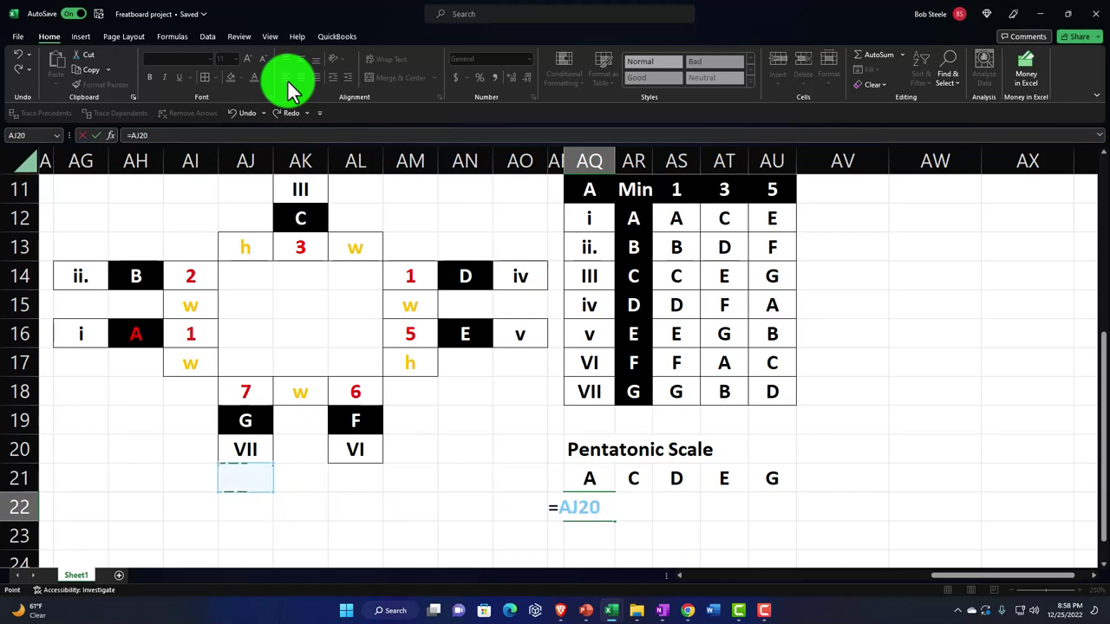
{"action": "key", "text": "Left"}
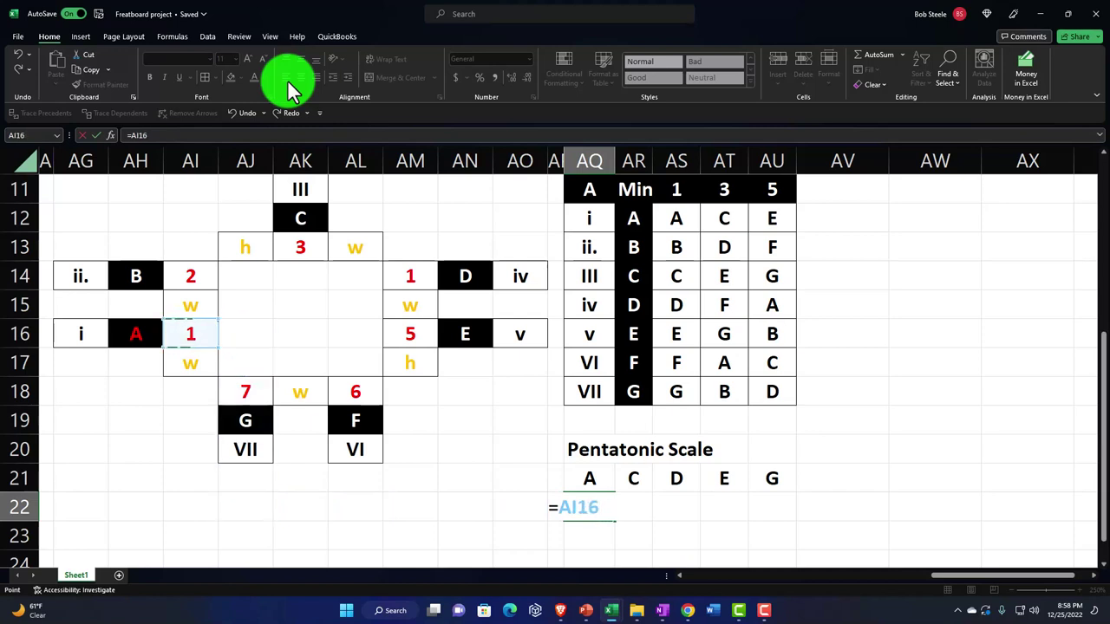
{"action": "key", "text": "Tab"}
{"action": "type", "text": "="}
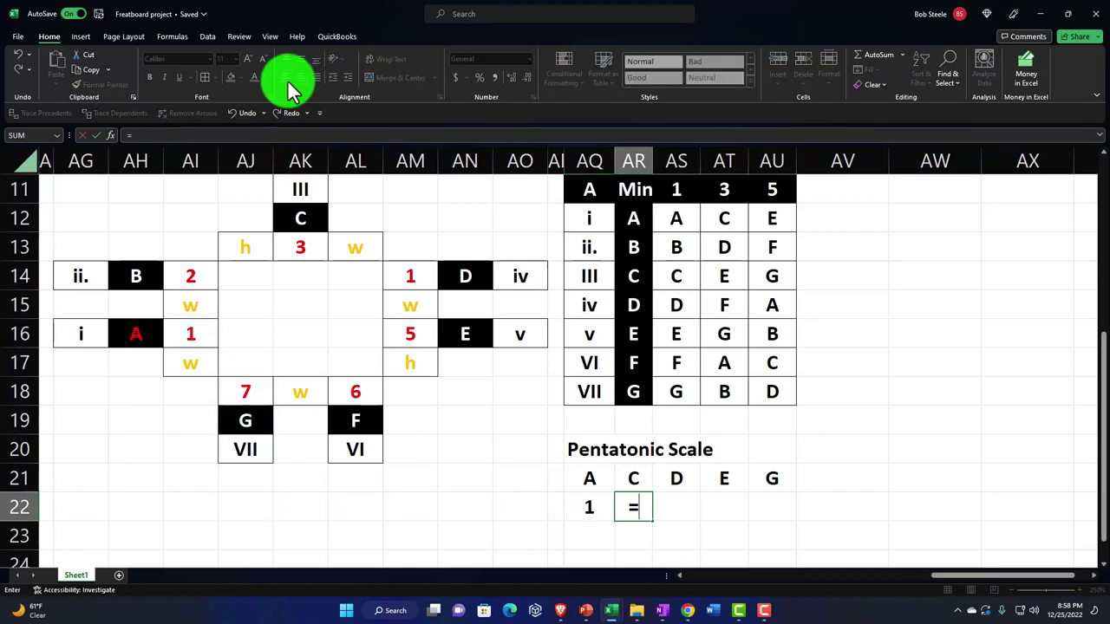
{"action": "key", "text": "Up"}
{"action": "key", "text": "Up"}
{"action": "key", "text": "Up"}
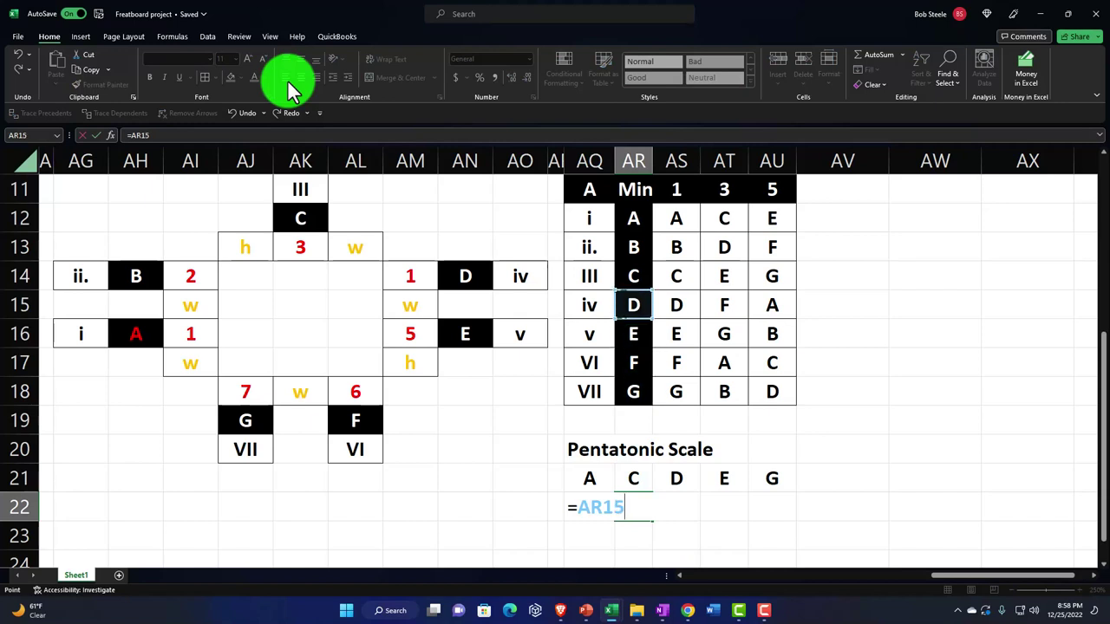
{"action": "key", "text": "Left"}
{"action": "key", "text": "Left"}
{"action": "key", "text": "Left"}
{"action": "key", "text": "Left"}
{"action": "key", "text": "Left"}
{"action": "key", "text": "Left"}
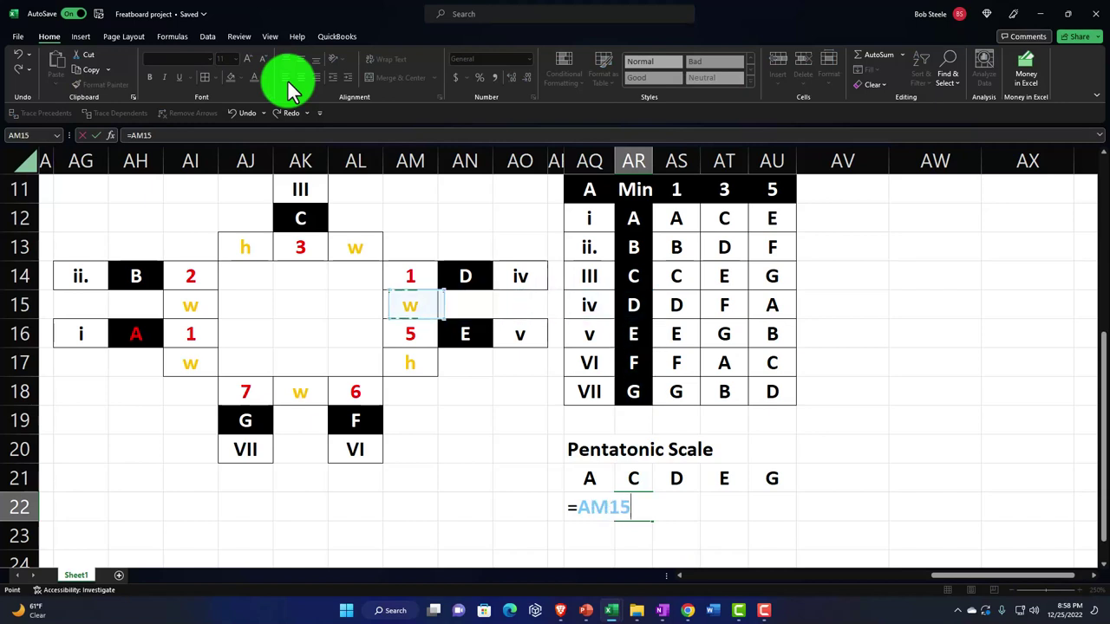
{"action": "key", "text": "Up"}
{"action": "key", "text": "Up"}
{"action": "key", "text": "Tab"}
Change the diagram's degree beside D (AM14) to 4
{"action": "type", "text": "="}
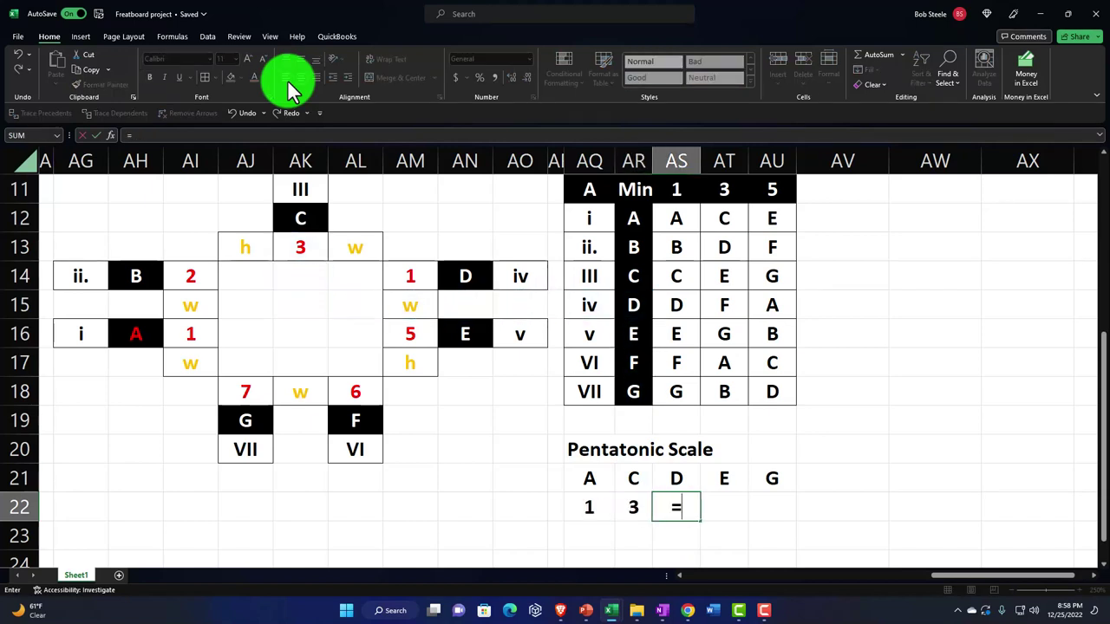
{"action": "key", "text": "Up"}
{"action": "key", "text": "Up"}
{"action": "key", "text": "Up"}
{"action": "key", "text": "Up"}
{"action": "key", "text": "Up"}
{"action": "key", "text": "Up"}
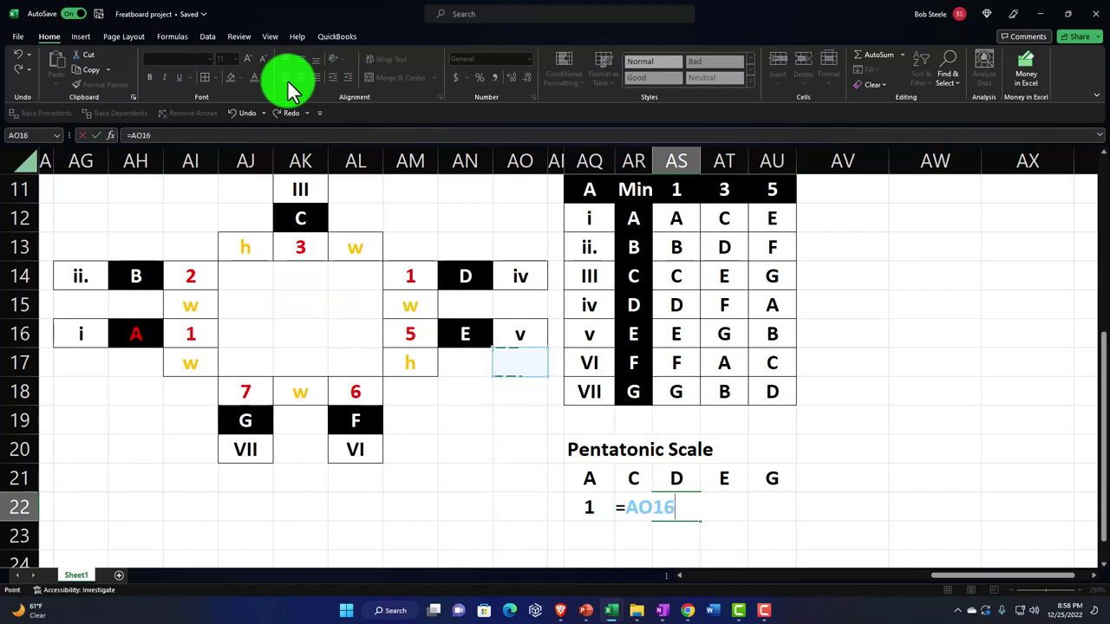
{"action": "key", "text": "Up"}
{"action": "key", "text": "Up"}
{"action": "key", "text": "Left"}
{"action": "key", "text": "Left"}
{"action": "key", "text": "Tab"}
{"action": "key", "text": "Left"}
{"action": "key", "text": "Left"}
{"action": "key", "text": "Left"}
{"action": "key", "text": "Left"}
{"action": "key", "text": "Left"}
{"action": "key", "text": "Left"}
{"action": "key", "text": "Left"}
{"action": "key", "text": "Left"}
{"action": "key", "text": "Up"}
{"action": "key", "text": "Up"}
{"action": "key", "text": "Up"}
{"action": "key", "text": "Up"}
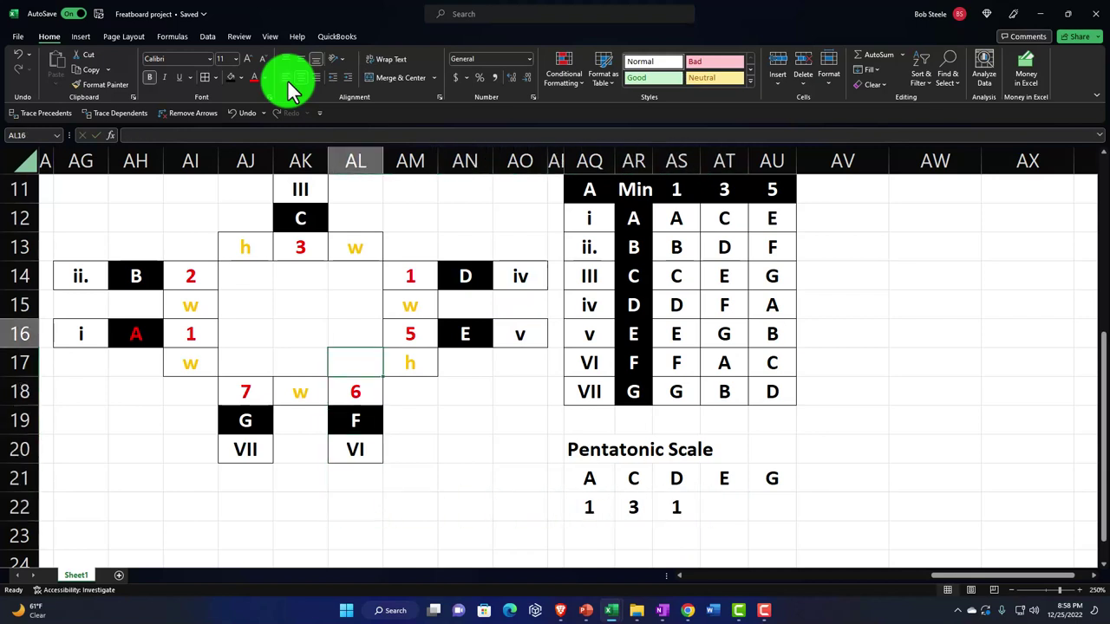
{"action": "key", "text": "Up"}
{"action": "key", "text": "Up"}
{"action": "key", "text": "Up"}
{"action": "key", "text": "Right"}
{"action": "key", "text": "Right"}
{"action": "key", "text": "Up"}
{"action": "key", "text": "Left"}
{"action": "type", "text": "4"}
{"action": "key", "text": "Return"}
{"action": "key", "text": "Down"}
{"action": "key", "text": "Down"}
{"action": "key", "text": "Down"}
{"action": "key", "text": "Down"}
{"action": "key", "text": "Down"}
{"action": "key", "text": "Down"}
{"action": "key", "text": "Down"}
{"action": "key", "text": "Down"}
{"action": "key", "text": "Down"}
Link the degree cells under E and G to the diagram's 5 and 7
{"action": "key", "text": "Right"}
{"action": "key", "text": "Right"}
{"action": "key", "text": "Right"}
{"action": "key", "text": "Right"}
{"action": "key", "text": "Right"}
{"action": "key", "text": "Right"}
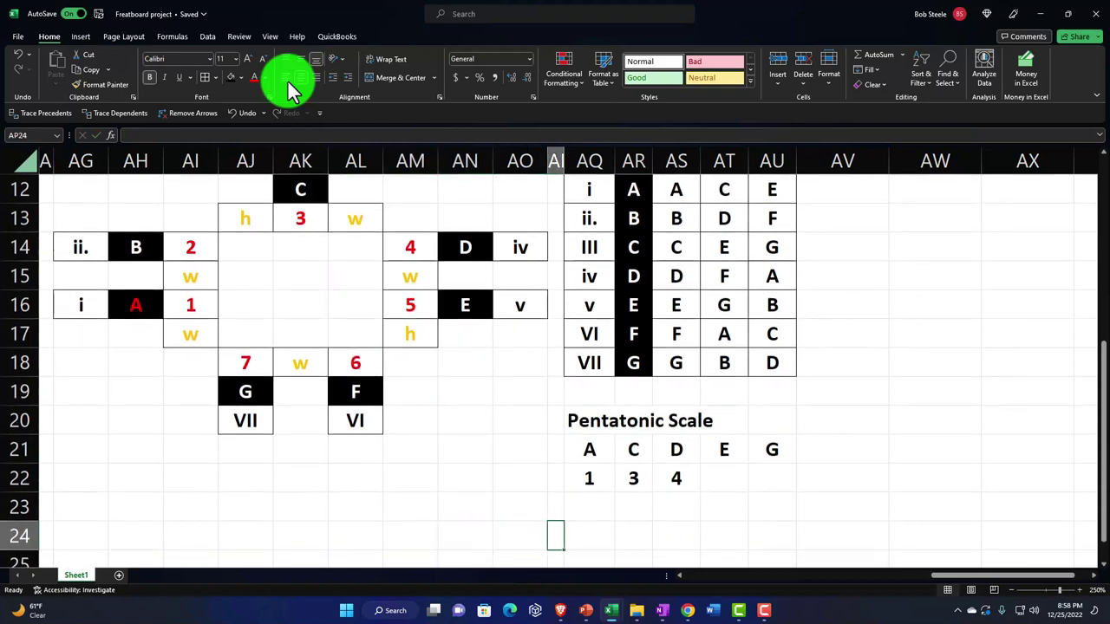
{"action": "key", "text": "Up"}
{"action": "key", "text": "Up"}
{"action": "key", "text": "Right"}
{"action": "type", "text": "="}
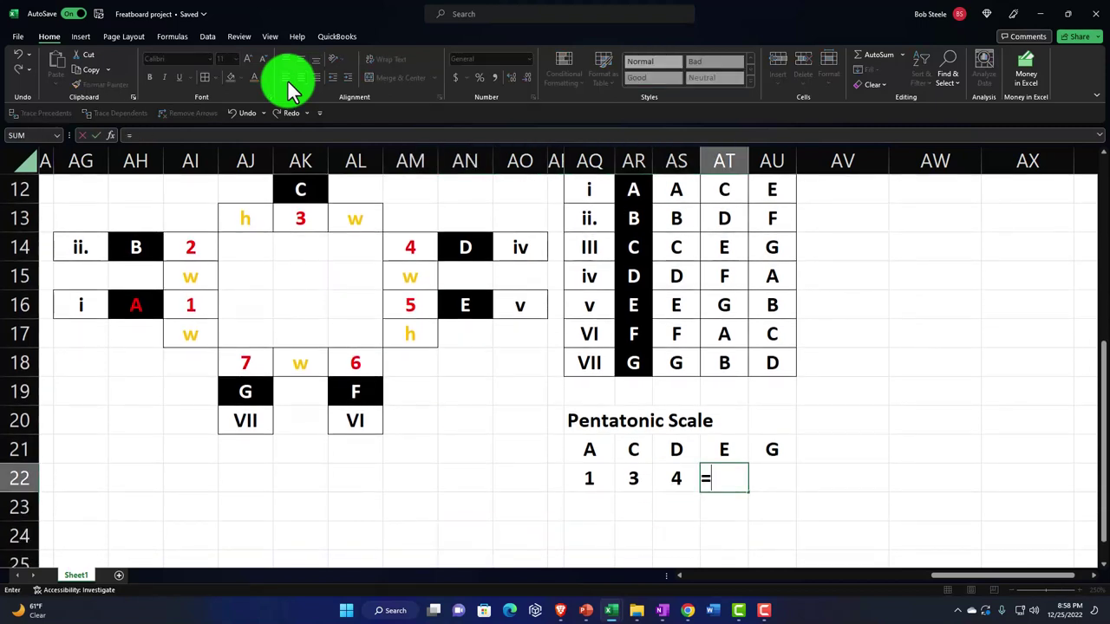
{"action": "key", "text": "Left"}
{"action": "key", "text": "Left"}
{"action": "key", "text": "Left"}
{"action": "key", "text": "Up"}
{"action": "key", "text": "Up"}
{"action": "key", "text": "Up"}
{"action": "key", "text": "Up"}
{"action": "key", "text": "Up"}
{"action": "key", "text": "Up"}
{"action": "key", "text": "Left"}
{"action": "key", "text": "Tab"}
{"action": "type", "text": "+"}
{"action": "key", "text": "Left"}
{"action": "key", "text": "Left"}
{"action": "key", "text": "Left"}
{"action": "key", "text": "Left"}
{"action": "key", "text": "Left"}
{"action": "key", "text": "Left"}
{"action": "key", "text": "Up"}
{"action": "key", "text": "Up"}
{"action": "key", "text": "Up"}
{"action": "key", "text": "Up"}
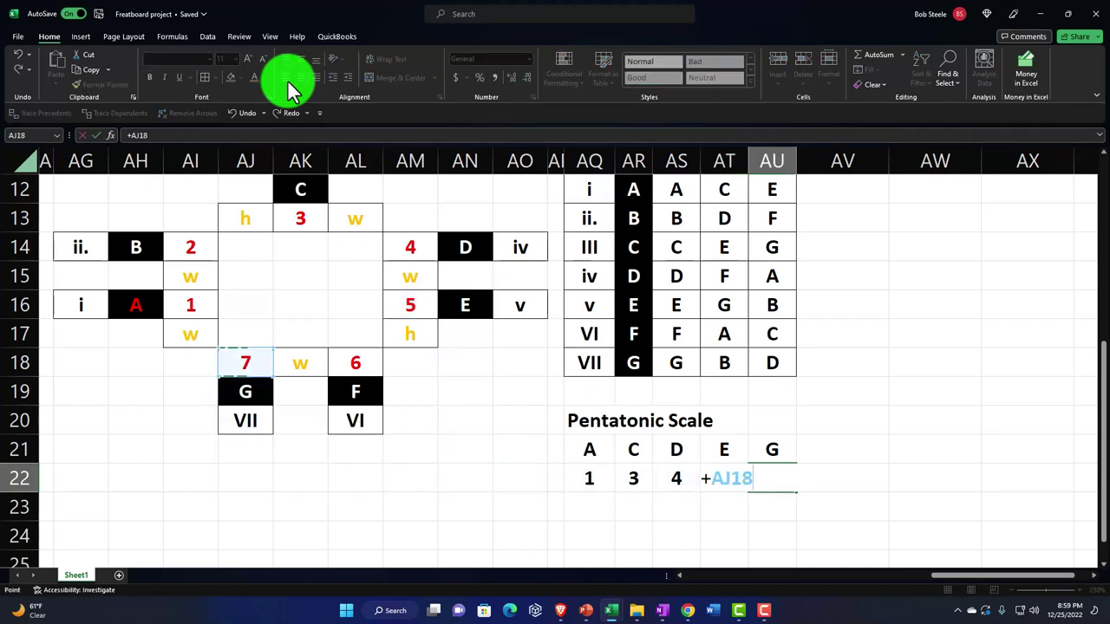
{"action": "key", "text": "Return"}
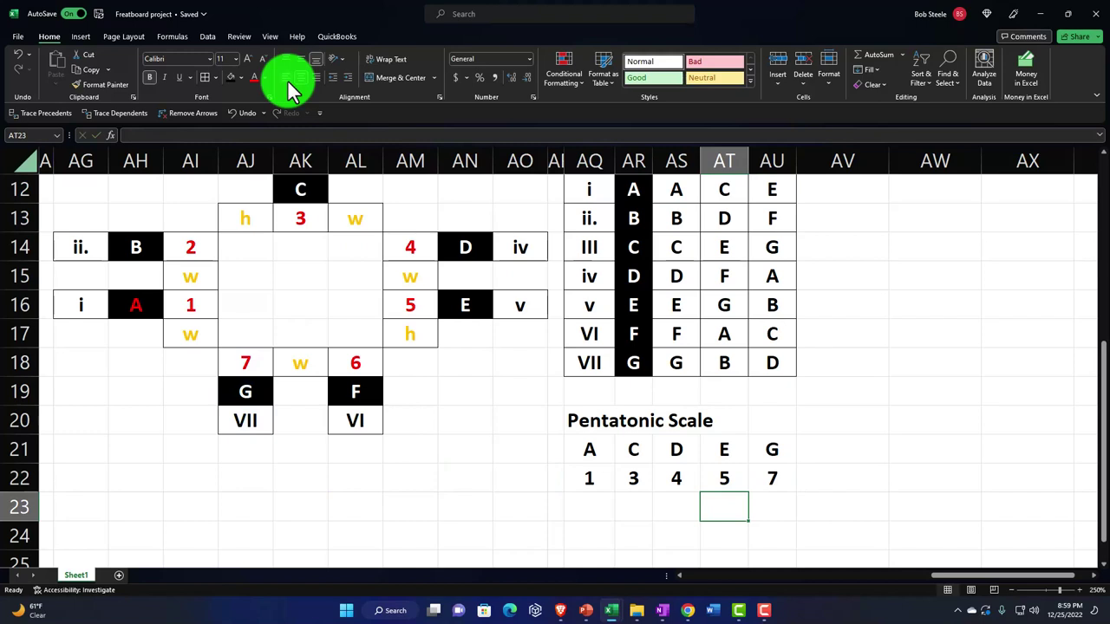
{"action": "key", "text": "Up"}
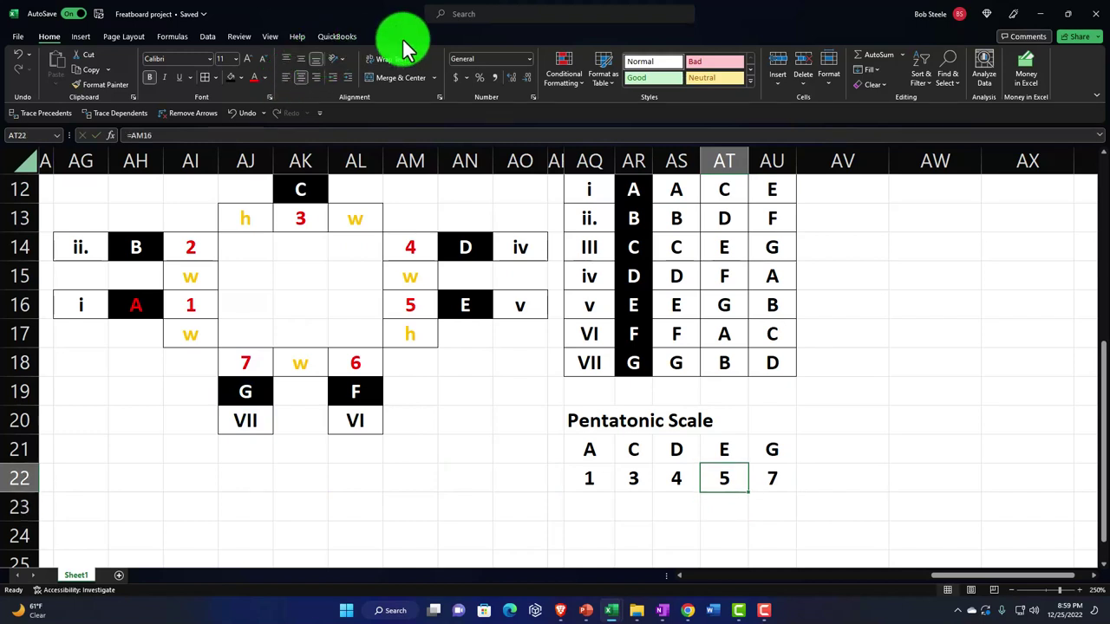
Compare the new note row against the original pentatonic table's note formulas
{"action": "left_click", "coordinate": [597, 453]}
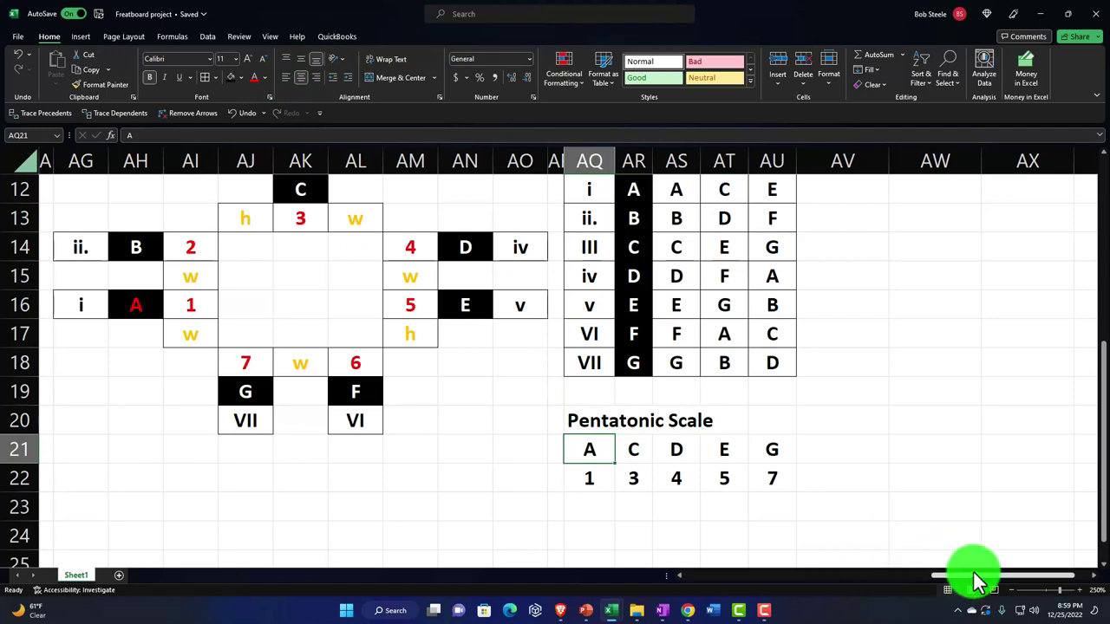
{"action": "left_click_drag", "start_coordinate": [994, 577], "coordinate": [681, 598]}
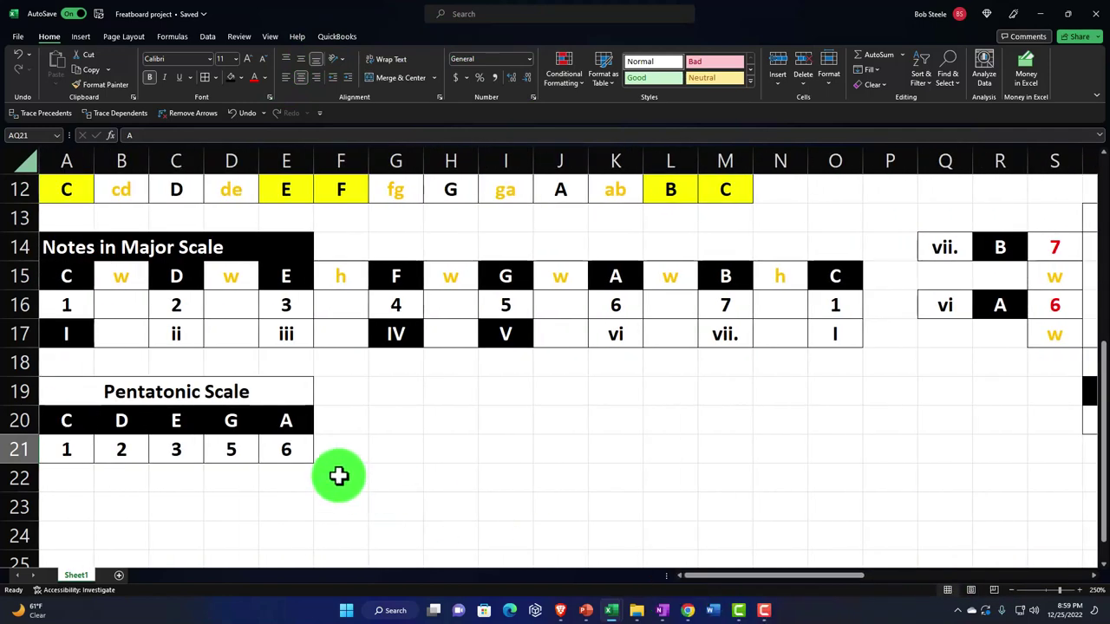
{"action": "left_click", "coordinate": [81, 427]}
{"action": "left_click", "coordinate": [122, 419]}
{"action": "left_click", "coordinate": [173, 420]}
{"action": "left_click", "coordinate": [227, 422]}
{"action": "left_click", "coordinate": [270, 422]}
{"action": "left_click_drag", "start_coordinate": [743, 577], "coordinate": [1015, 577]}
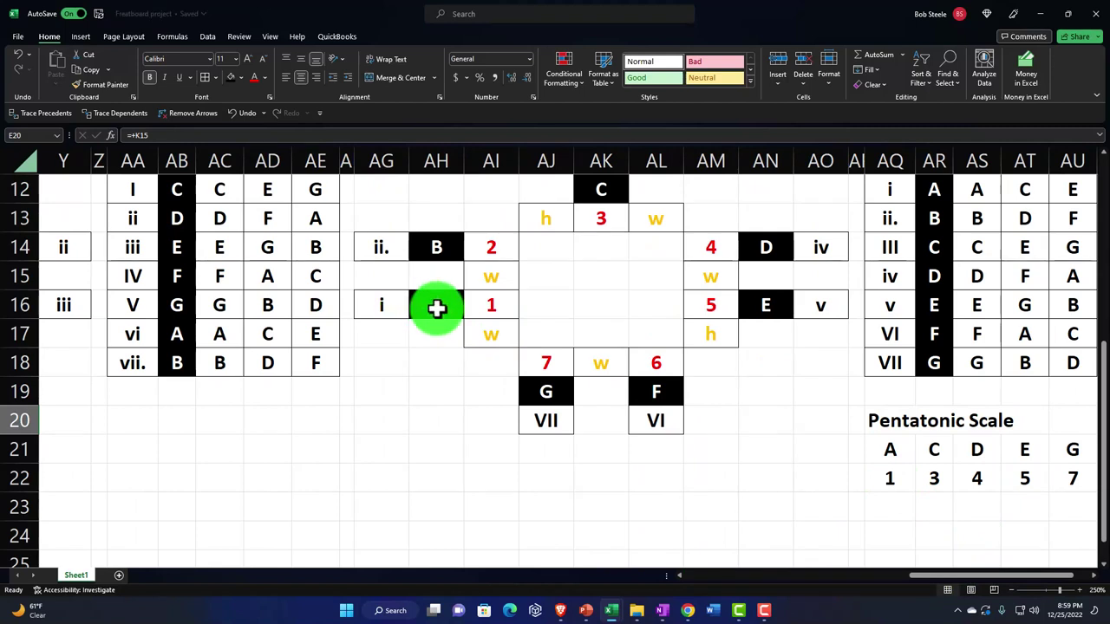
Verify the degrees under C, D, E and G reference the diagram's numbered cells
{"action": "left_click", "coordinate": [436, 308]}
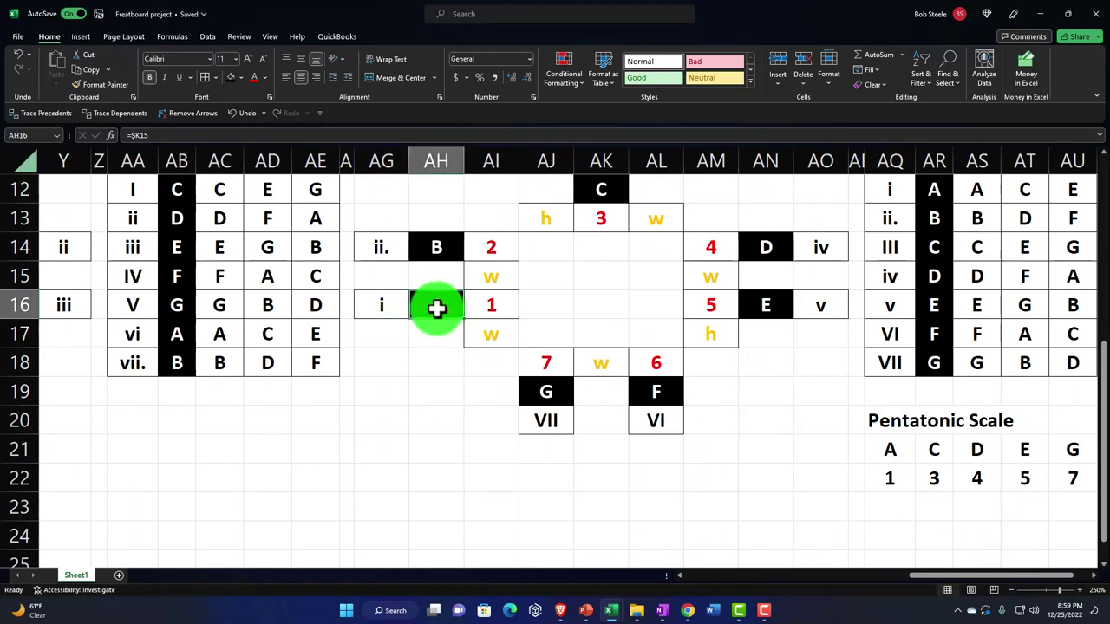
{"action": "left_click", "coordinate": [942, 480]}
{"action": "key", "text": "Right"}
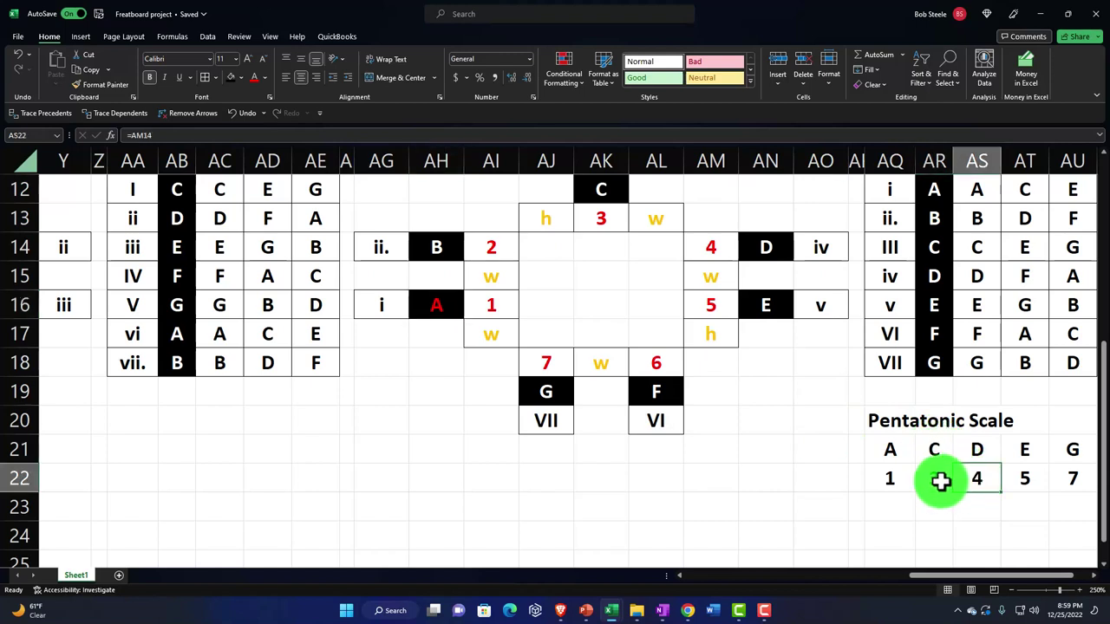
{"action": "left_click", "coordinate": [937, 480]}
{"action": "left_click", "coordinate": [982, 479]}
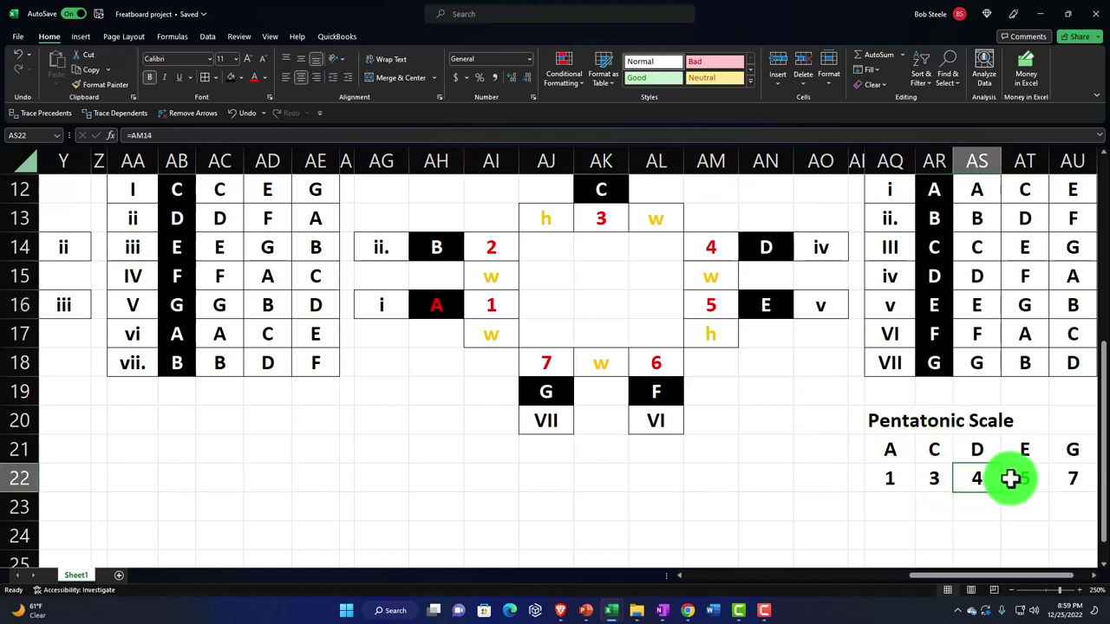
{"action": "left_click", "coordinate": [1022, 478]}
{"action": "left_click", "coordinate": [1062, 477]}
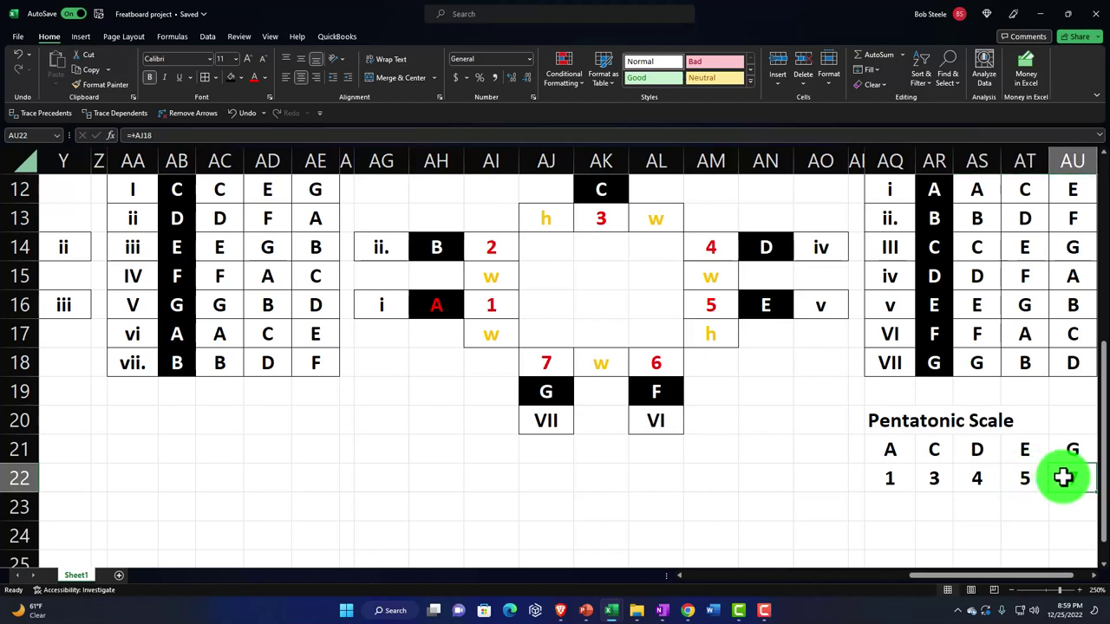
{"action": "left_click_drag", "start_coordinate": [893, 449], "coordinate": [763, 451]}
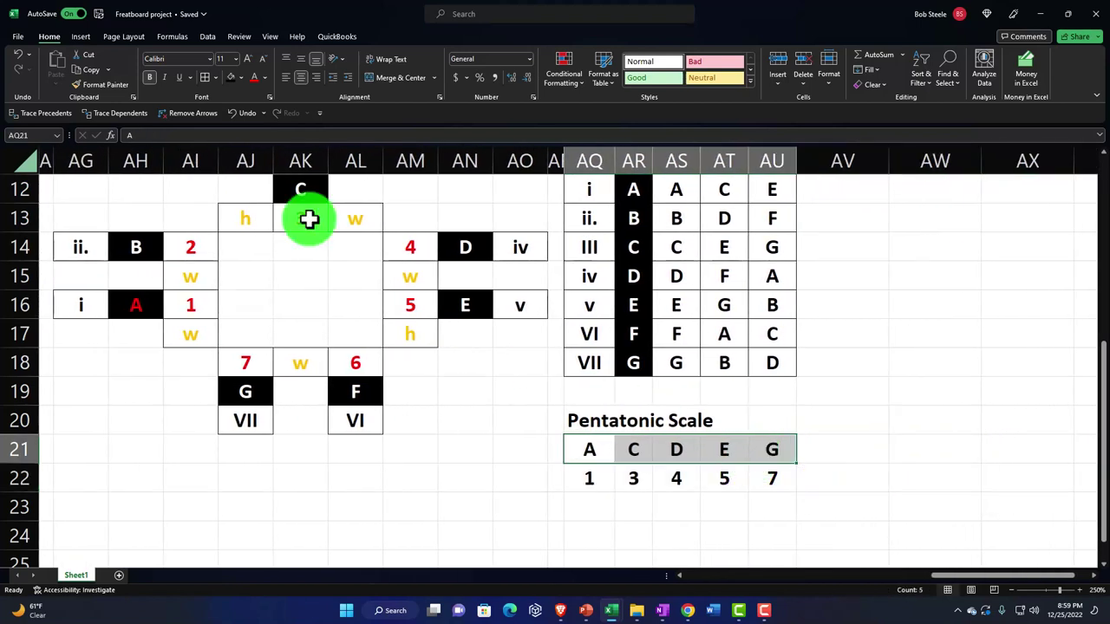
Give the note row a black fill with white font, then select the degree row
{"action": "left_click", "coordinate": [231, 76]}
{"action": "left_click", "coordinate": [264, 77]}
{"action": "left_click", "coordinate": [255, 124]}
{"action": "left_click_drag", "start_coordinate": [595, 478], "coordinate": [771, 479]}
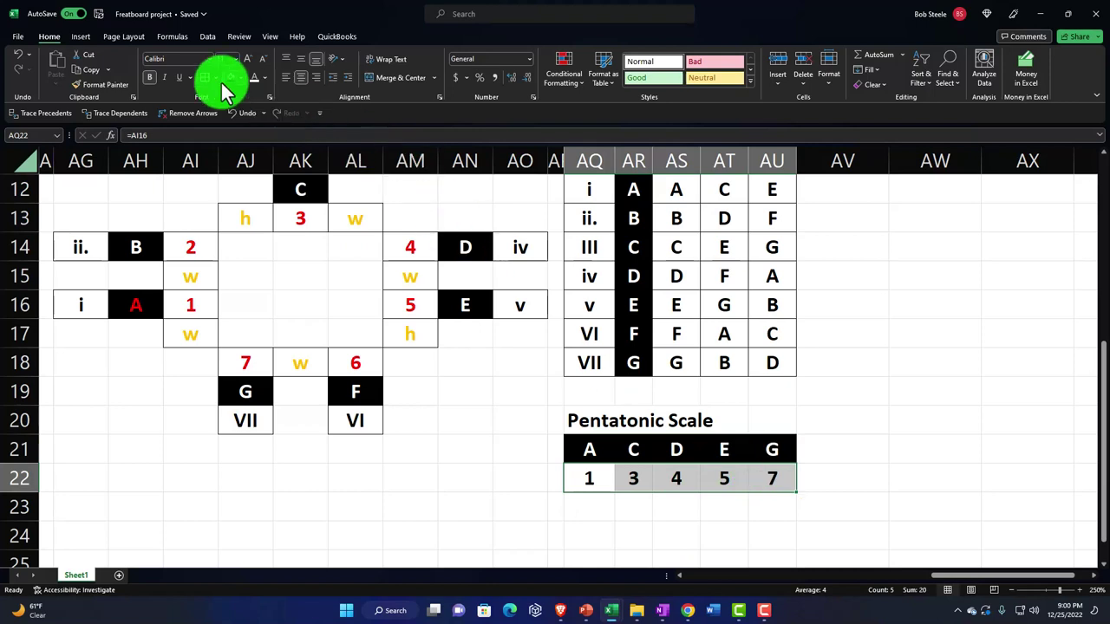
Center the Pentatonic Scale title across the table using Center Across Selection
{"action": "left_click_drag", "start_coordinate": [591, 416], "coordinate": [773, 416]}
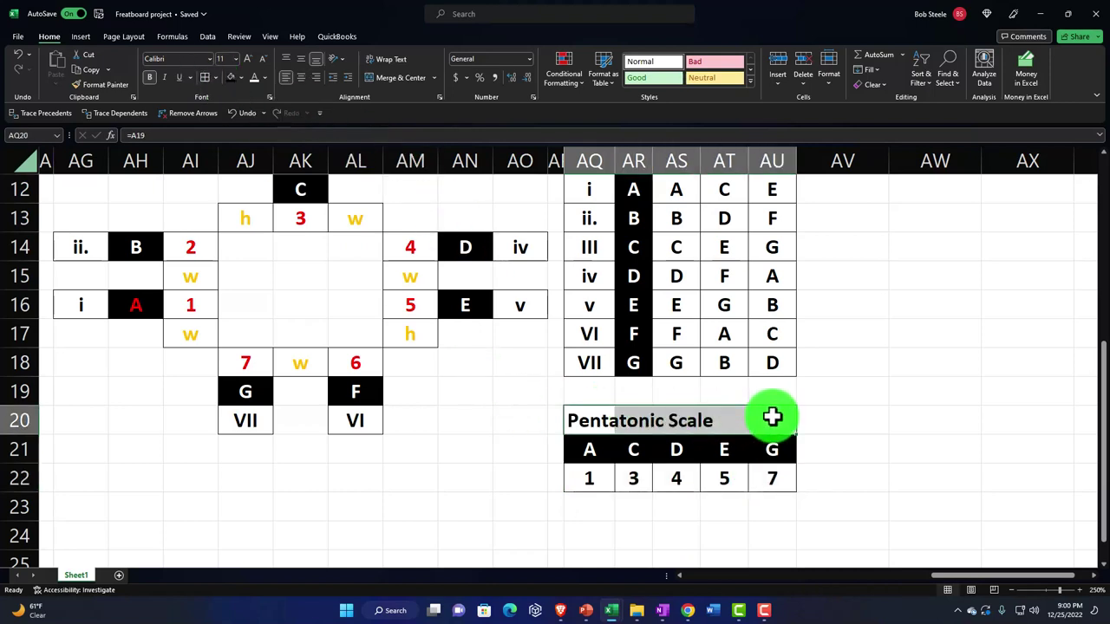
{"action": "right_click", "coordinate": [768, 422]}
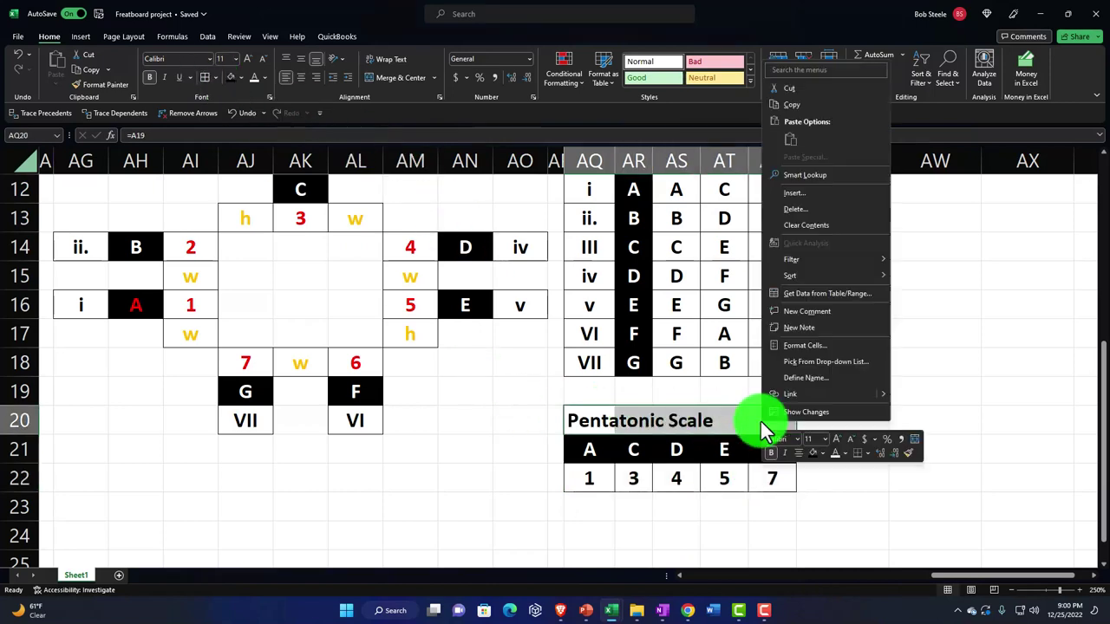
{"action": "left_click", "coordinate": [785, 343]}
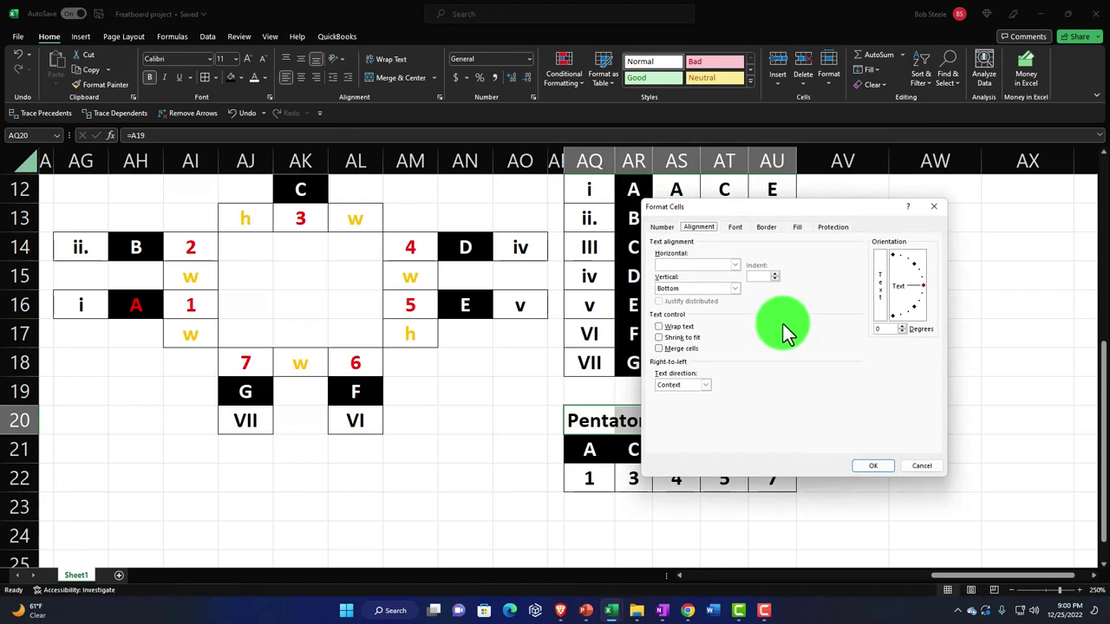
{"action": "left_click", "coordinate": [734, 265]}
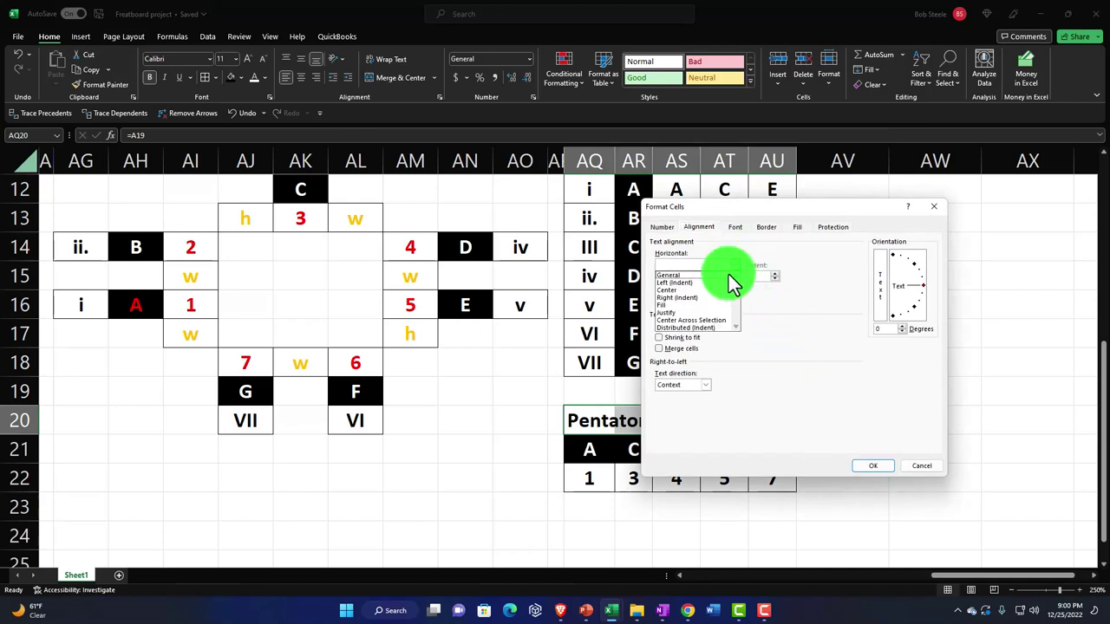
{"action": "left_click", "coordinate": [718, 321]}
{"action": "left_click", "coordinate": [872, 465]}
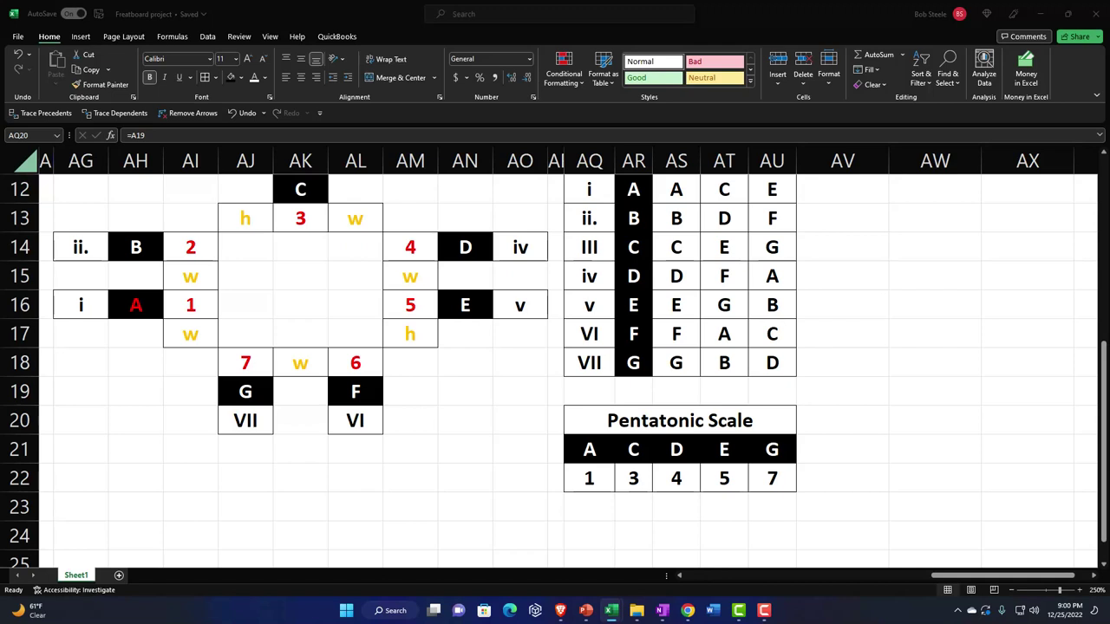
{"action": "left_click", "coordinate": [916, 330]}
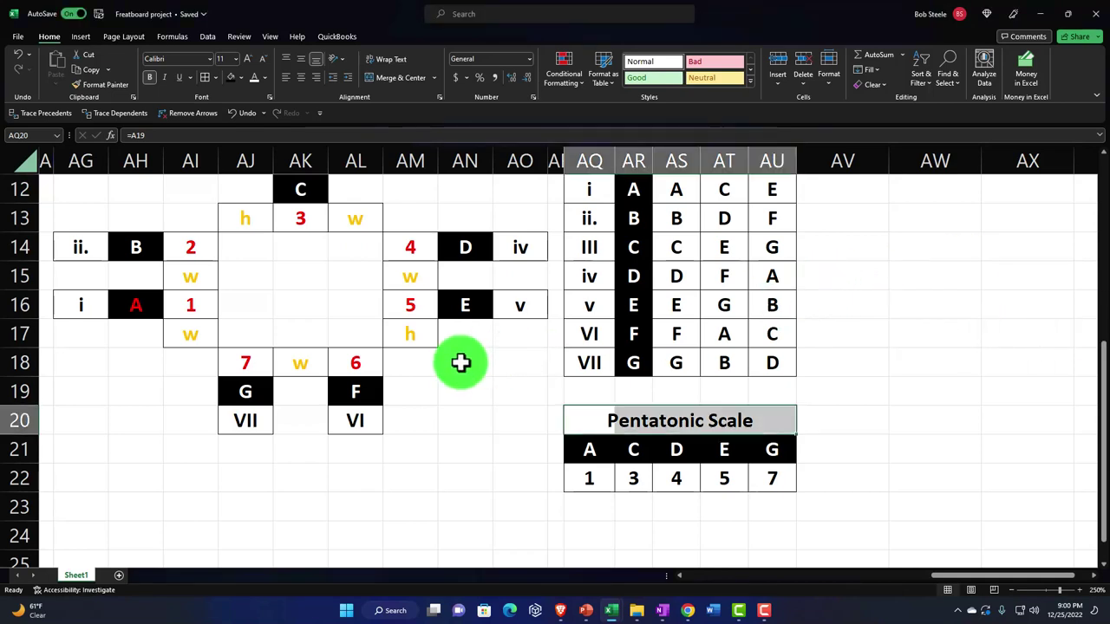
Copy columns AF:AU and paste them starting at column AV
{"action": "scroll", "coordinate": [460, 362], "scroll_direction": "up", "scroll_amount": 1}
{"action": "scroll", "coordinate": [461, 362], "scroll_direction": "up", "scroll_amount": 1}
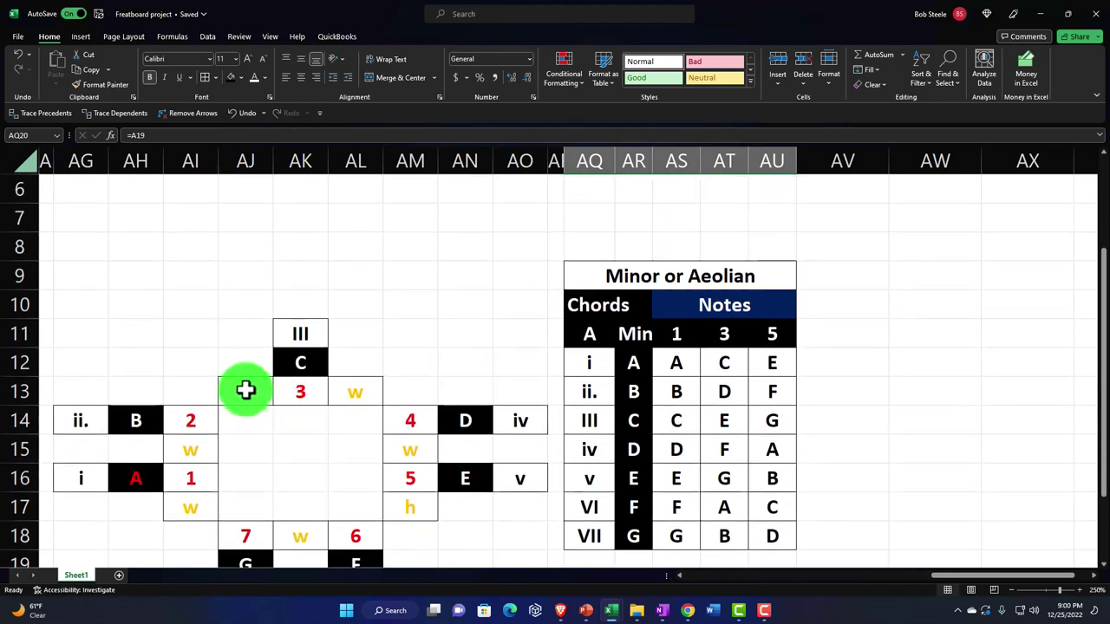
{"action": "left_click_drag", "start_coordinate": [84, 272], "coordinate": [178, 401]}
{"action": "left_click", "coordinate": [154, 391]}
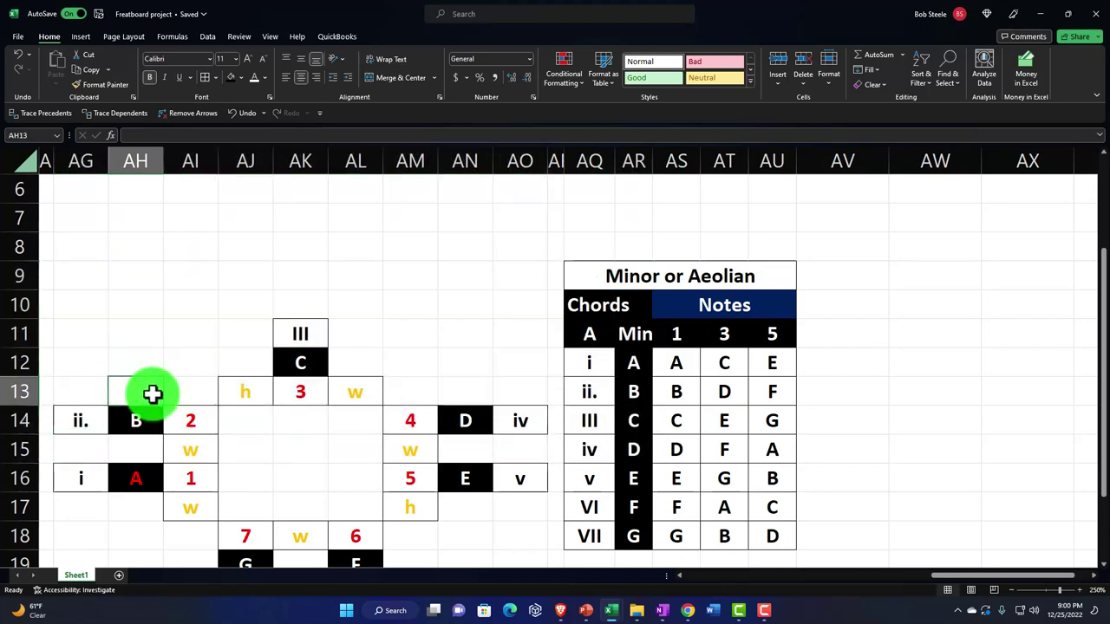
{"action": "left_click_drag", "start_coordinate": [50, 156], "coordinate": [810, 228]}
{"action": "key", "text": "ctrl+c"}
{"action": "scroll", "coordinate": [893, 275], "scroll_direction": "up", "scroll_amount": 2}
{"action": "left_click", "coordinate": [871, 191]}
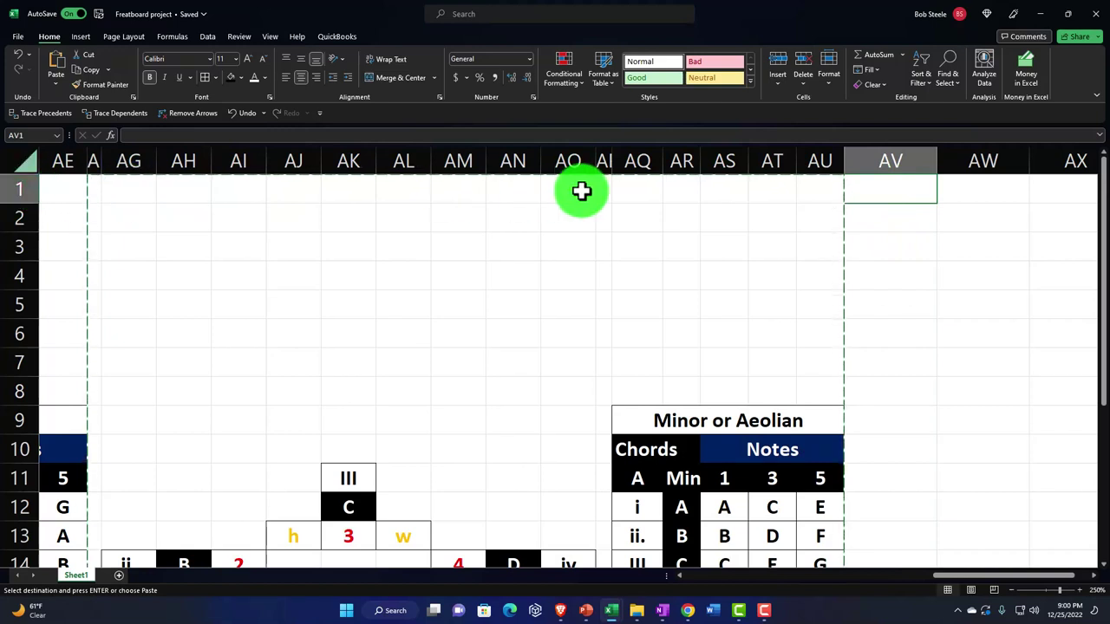
{"action": "key", "text": "ctrl+v"}
{"action": "left_click", "coordinate": [917, 341]}
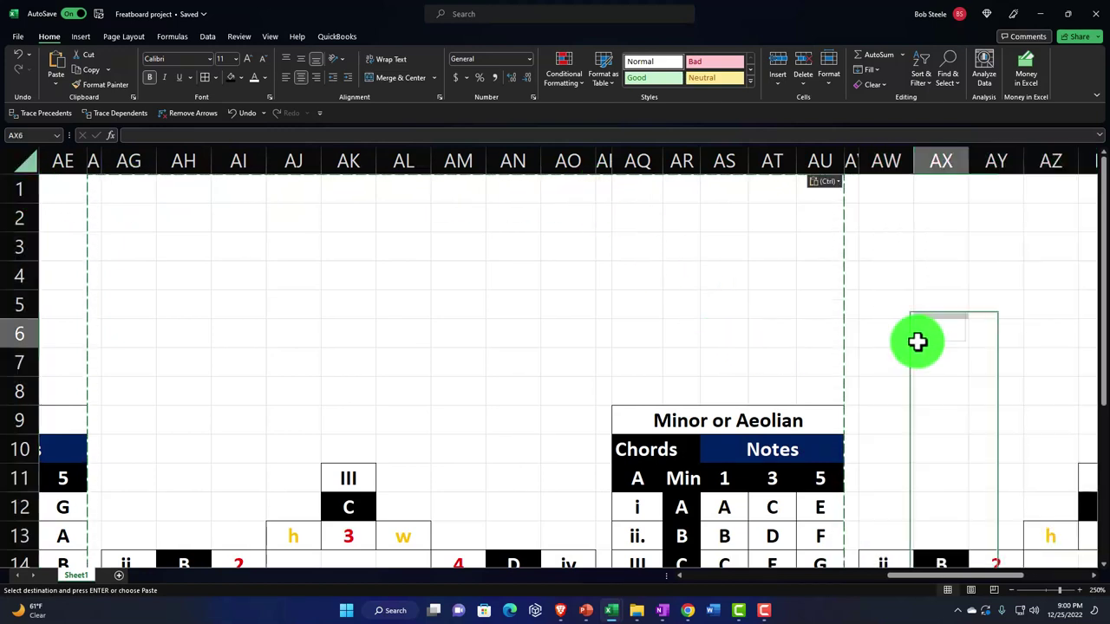
Move through the pasted copy to the duplicated chord table's title cell
{"action": "scroll", "coordinate": [918, 340], "scroll_direction": "down", "scroll_amount": 2}
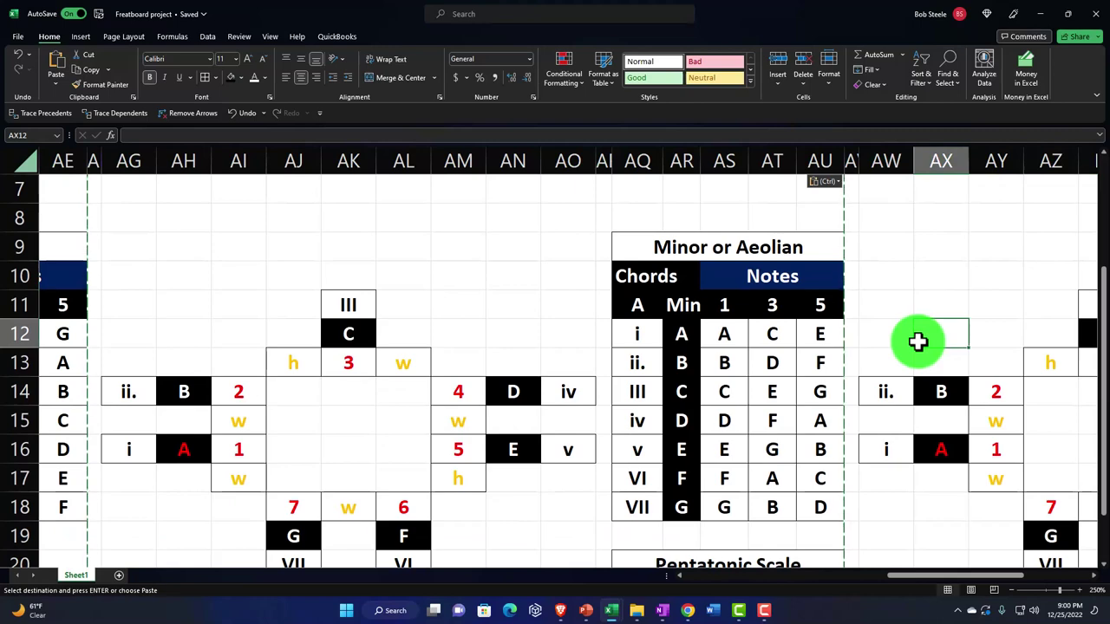
{"action": "key", "text": "Right"}
{"action": "key", "text": "Right"}
{"action": "key", "text": "Right"}
{"action": "key", "text": "Right"}
{"action": "key", "text": "Right"}
{"action": "key", "text": "Right"}
{"action": "key", "text": "Right"}
{"action": "key", "text": "Right"}
{"action": "key", "text": "Right"}
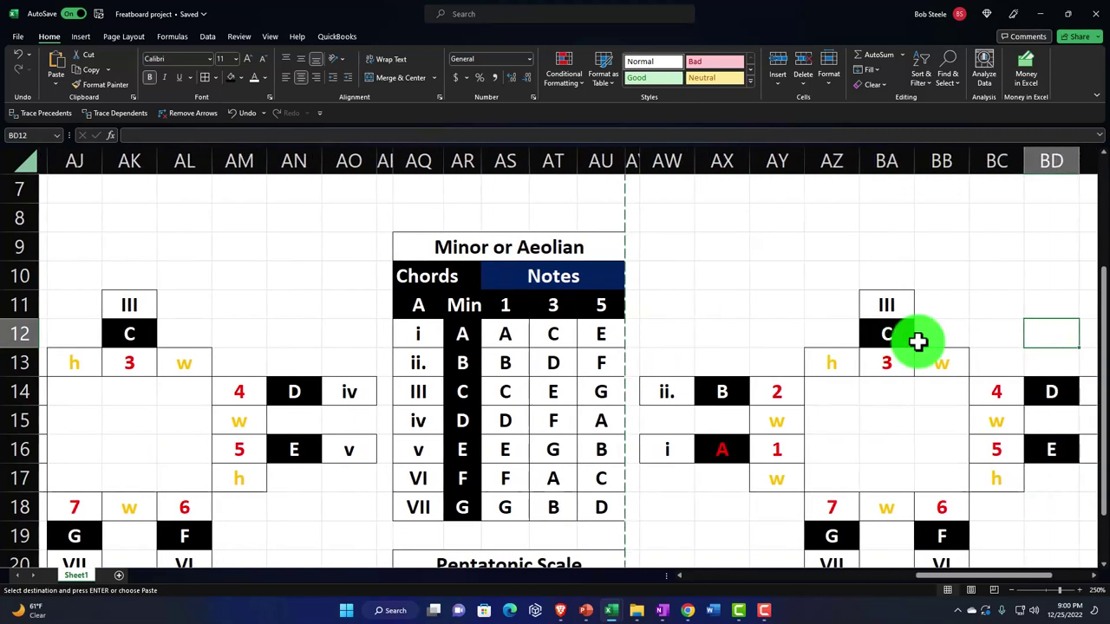
{"action": "key", "text": "Right"}
{"action": "key", "text": "Left"}
{"action": "key", "text": "Left"}
{"action": "key", "text": "Left"}
{"action": "key", "text": "Left"}
{"action": "key", "text": "Up"}
{"action": "key", "text": "Up"}
{"action": "key", "text": "Up"}
{"action": "key", "text": "Right"}
{"action": "key", "text": "Right"}
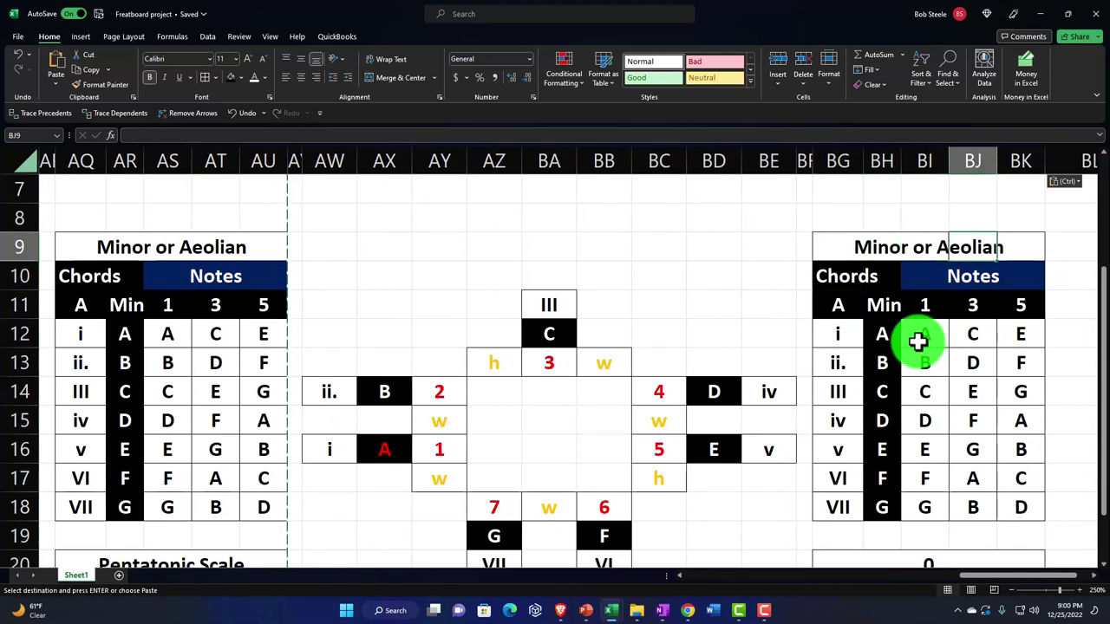
{"action": "key", "text": "Right"}
{"action": "key", "text": "Right"}
{"action": "key", "text": "Right"}
{"action": "key", "text": "Left"}
{"action": "key", "text": "Left"}
{"action": "key", "text": "Left"}
{"action": "key", "text": "Left"}
{"action": "key", "text": "Left"}
{"action": "key", "text": "Left"}
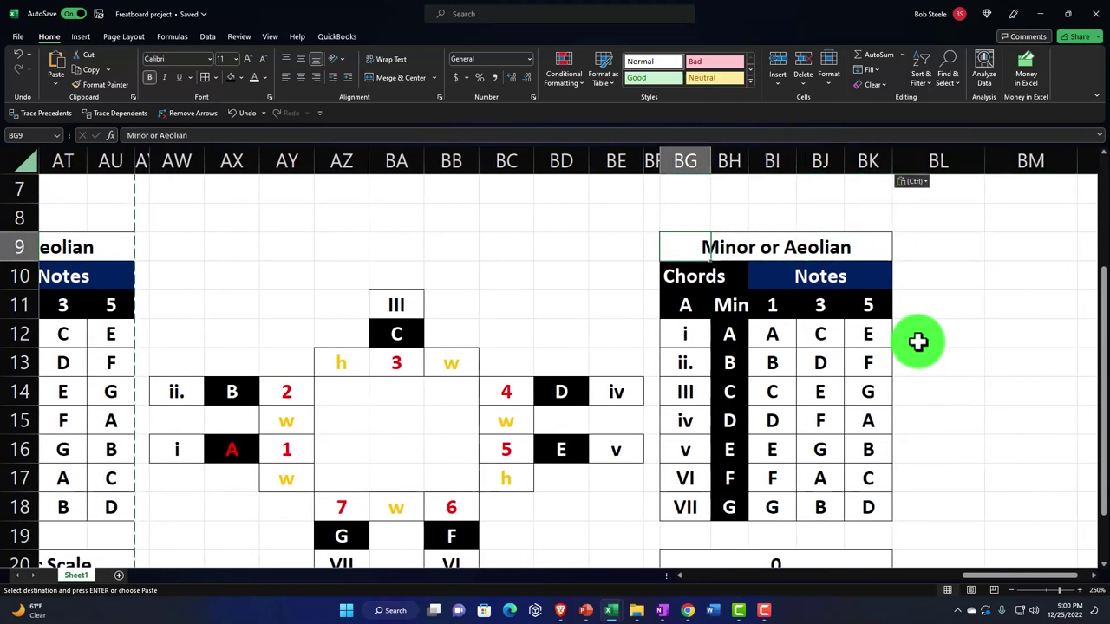
Retitle the copied table Dorian, set key letter D, and replace Min with Dorian
{"action": "type", "text": "Dorian"}
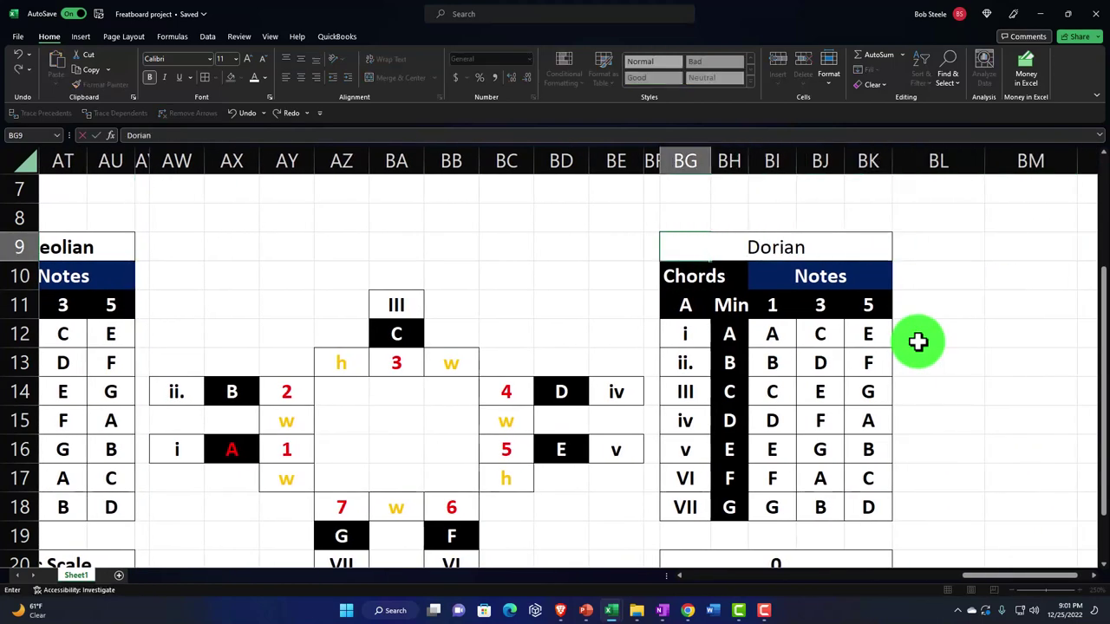
{"action": "key", "text": "Return"}
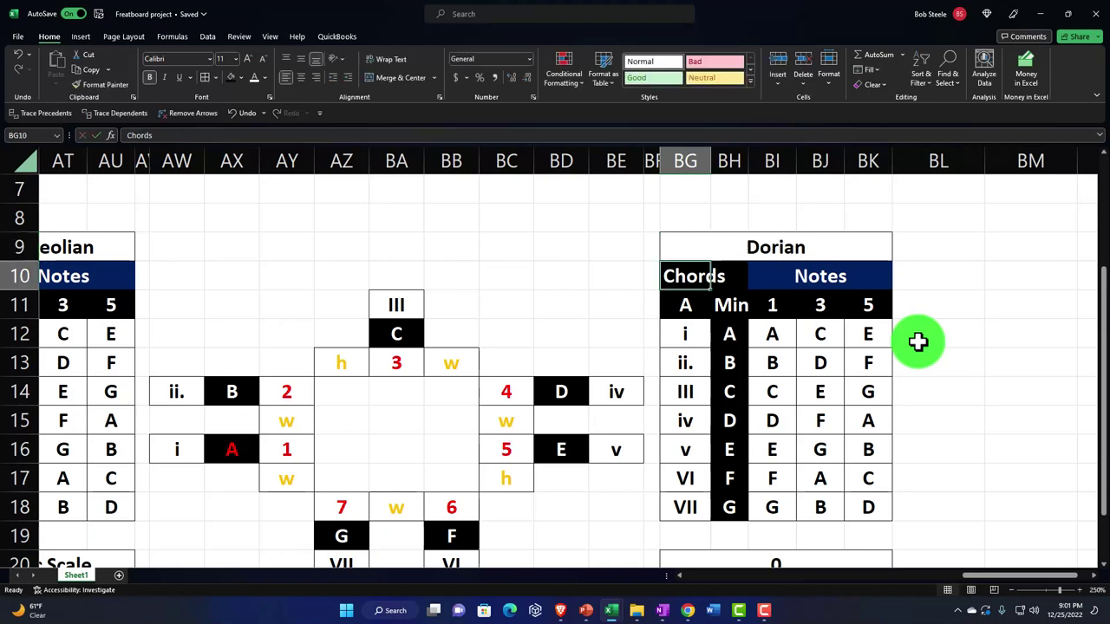
{"action": "key", "text": "Down"}
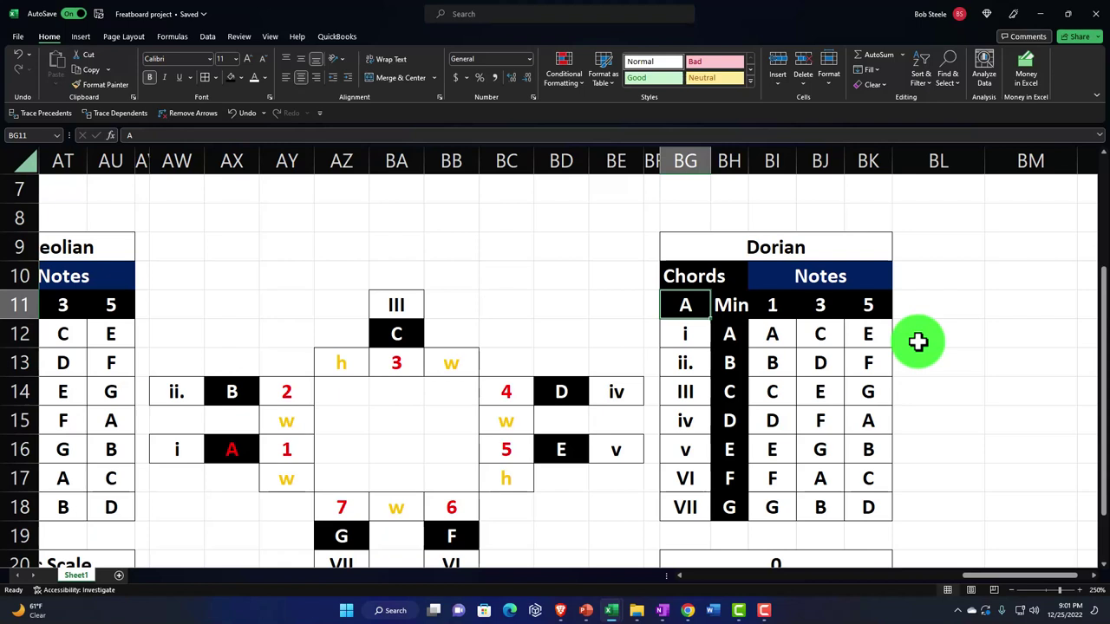
{"action": "type", "text": "Dorian"}
{"action": "key", "text": "Tab"}
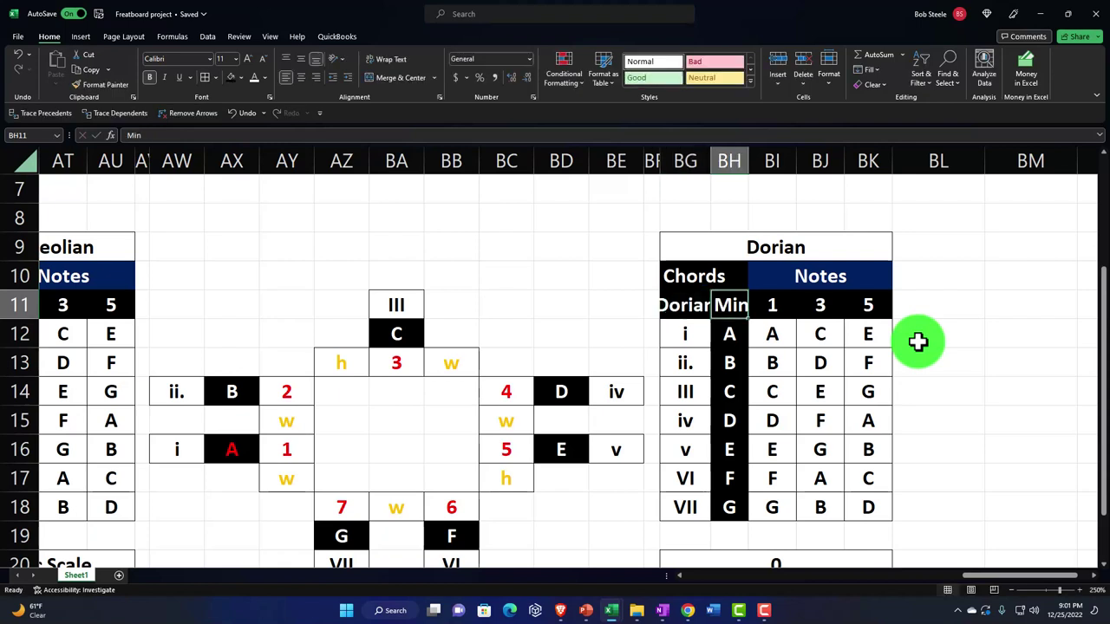
{"action": "key", "text": "Left"}
{"action": "key", "text": "BackSpace"}
{"action": "type", "text": "D"}
{"action": "key", "text": "Tab"}
{"action": "type", "text": "Dorian"}
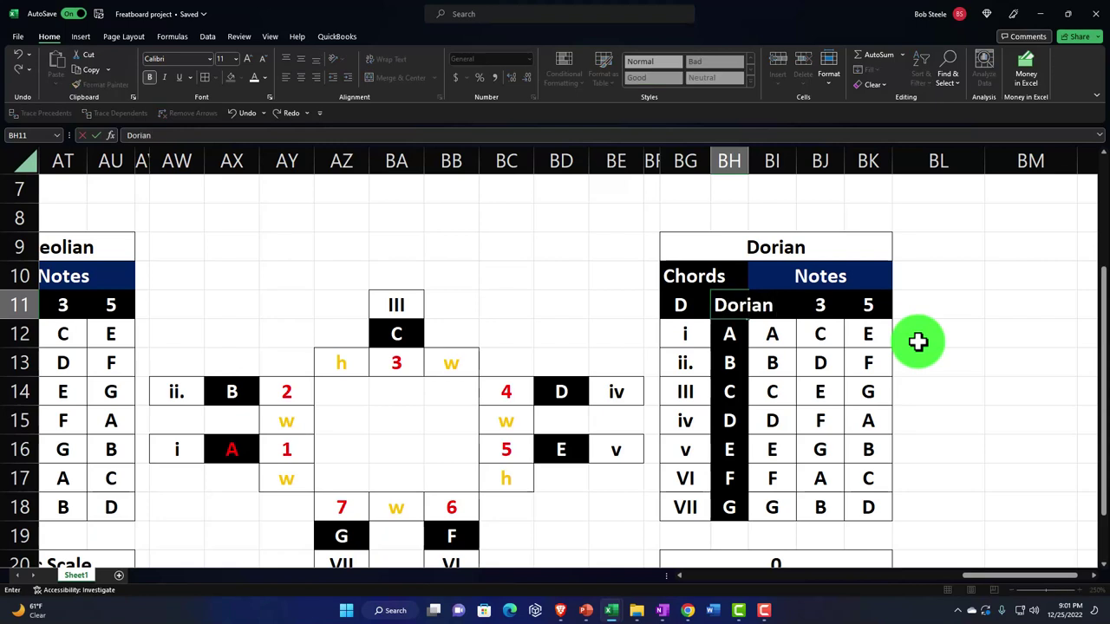
{"action": "key", "text": "Return"}
Check the formulas behind the copied C and D notes
{"action": "key", "text": "Right"}
{"action": "key", "text": "Up"}
{"action": "key", "text": "Right"}
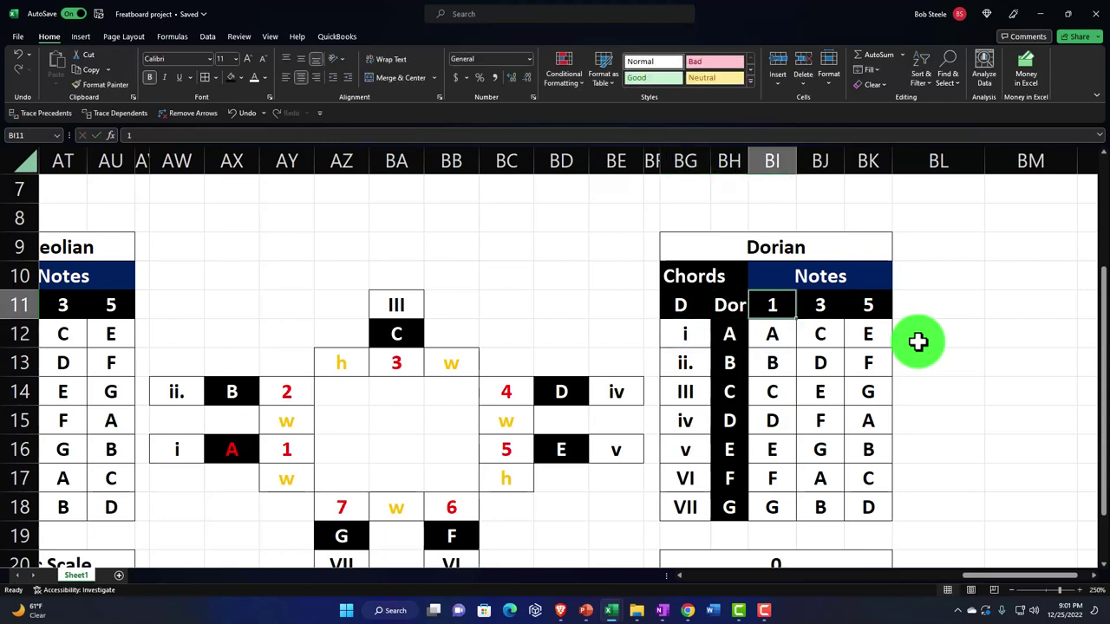
{"action": "left_click", "coordinate": [399, 334]}
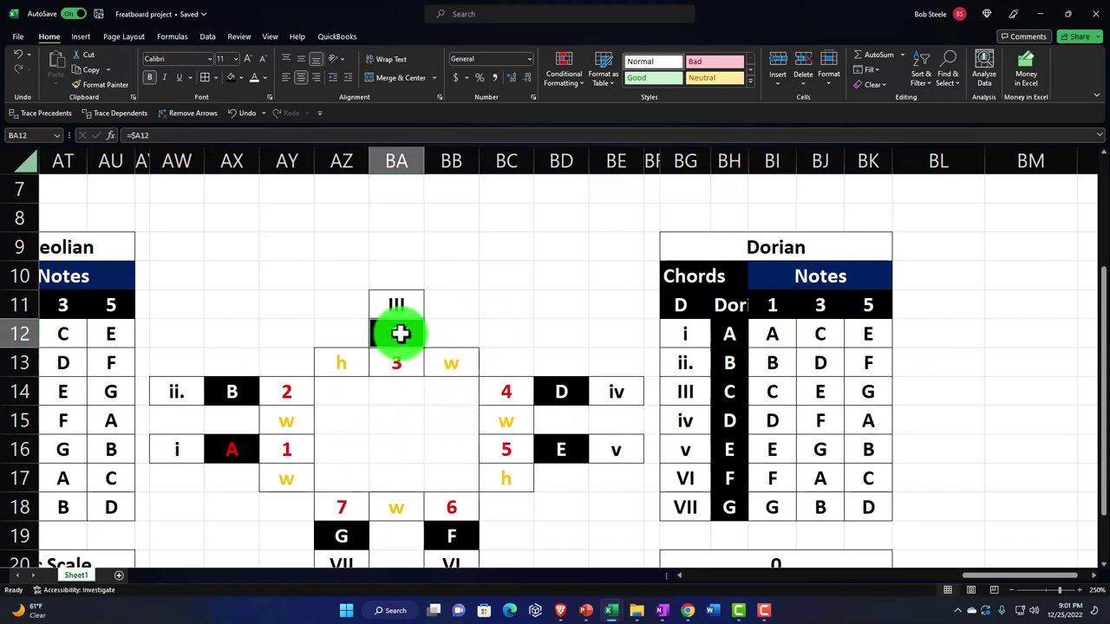
{"action": "left_click", "coordinate": [557, 389]}
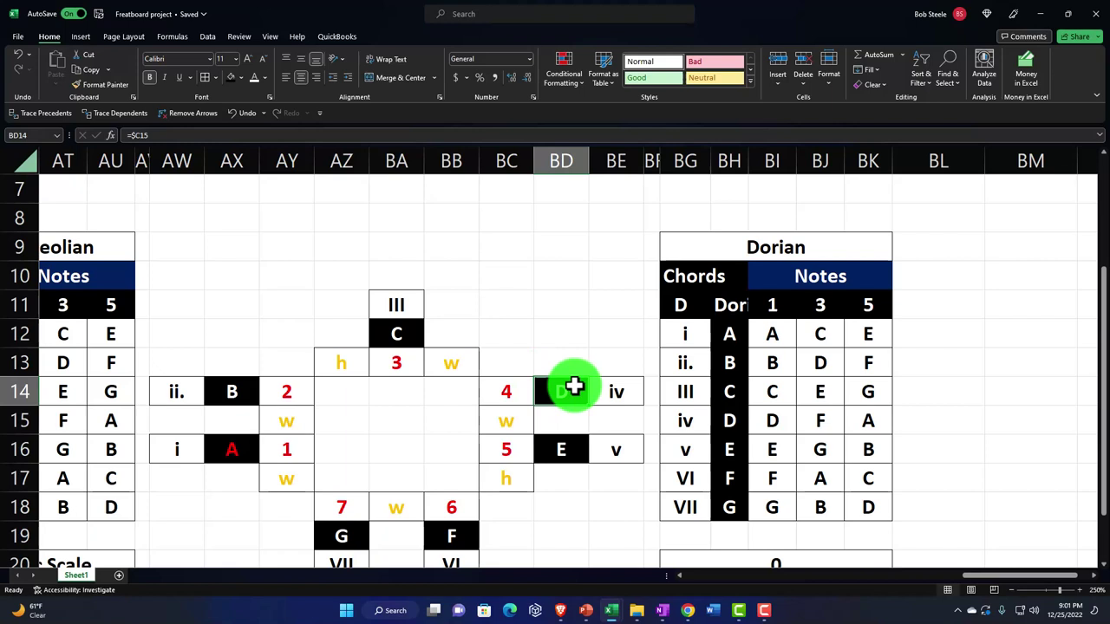
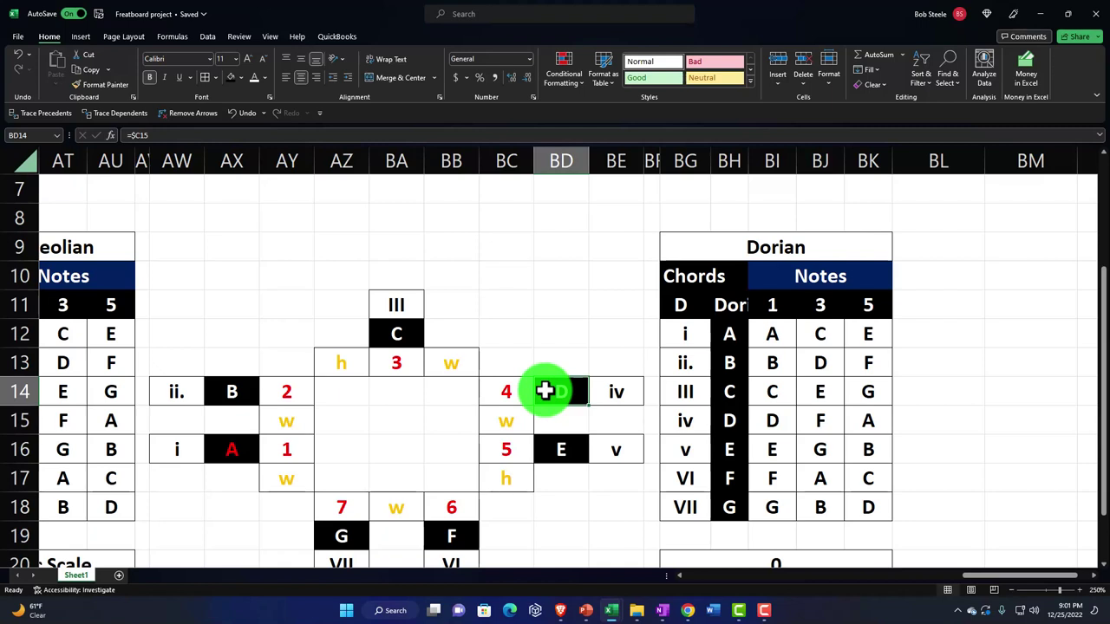
Turn the circle's A note text back to white and colour the D note red
{"action": "left_click", "coordinate": [221, 452]}
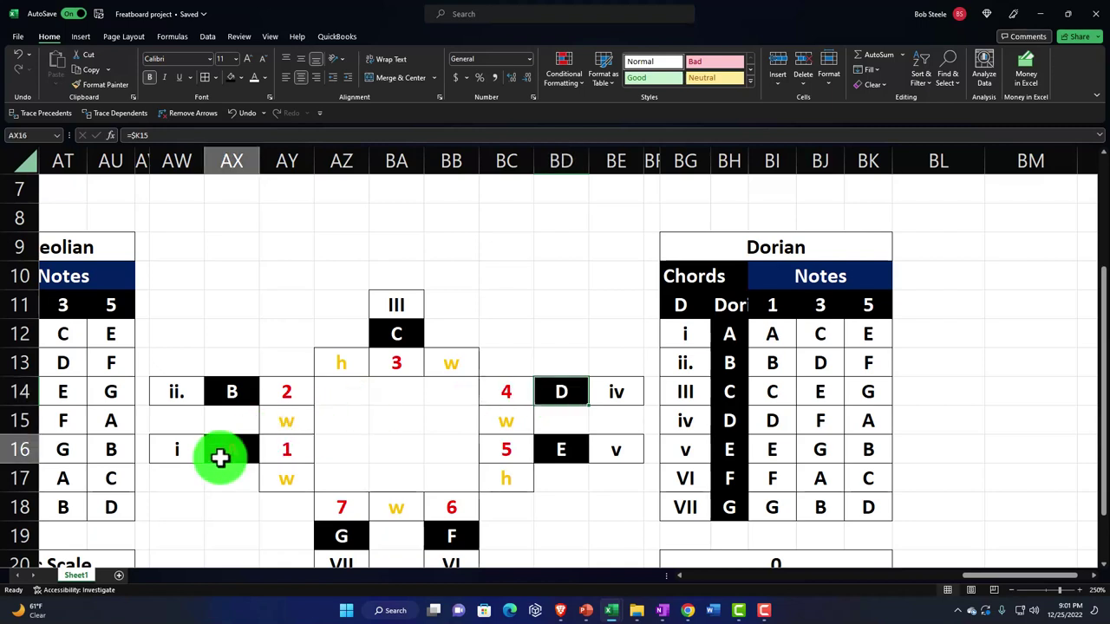
{"action": "left_click", "coordinate": [253, 80]}
{"action": "left_click", "coordinate": [564, 393]}
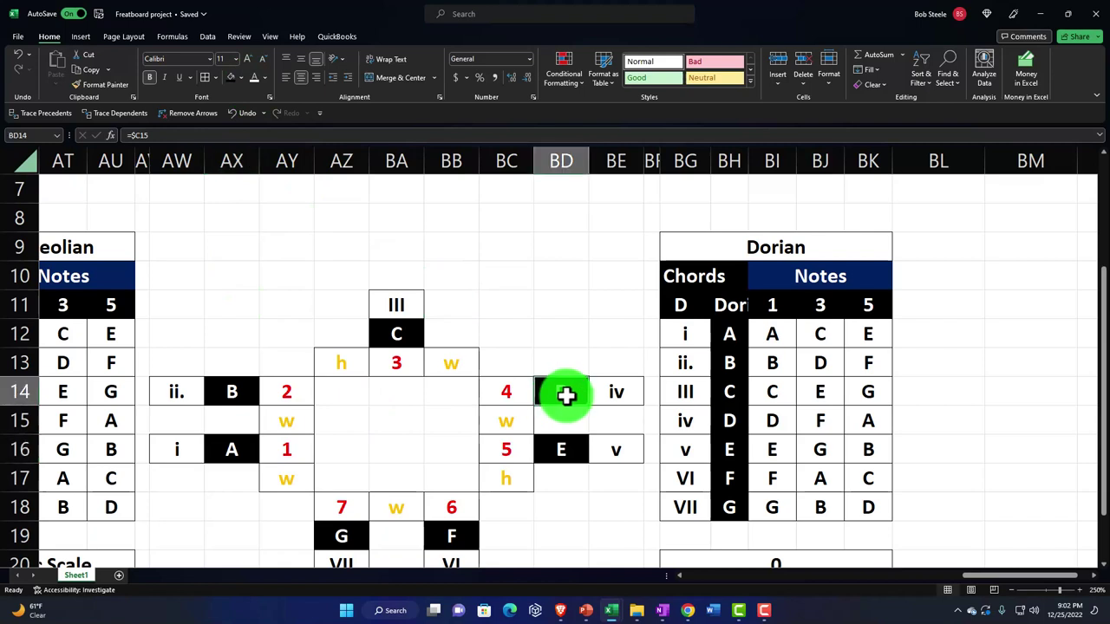
{"action": "left_click", "coordinate": [264, 78]}
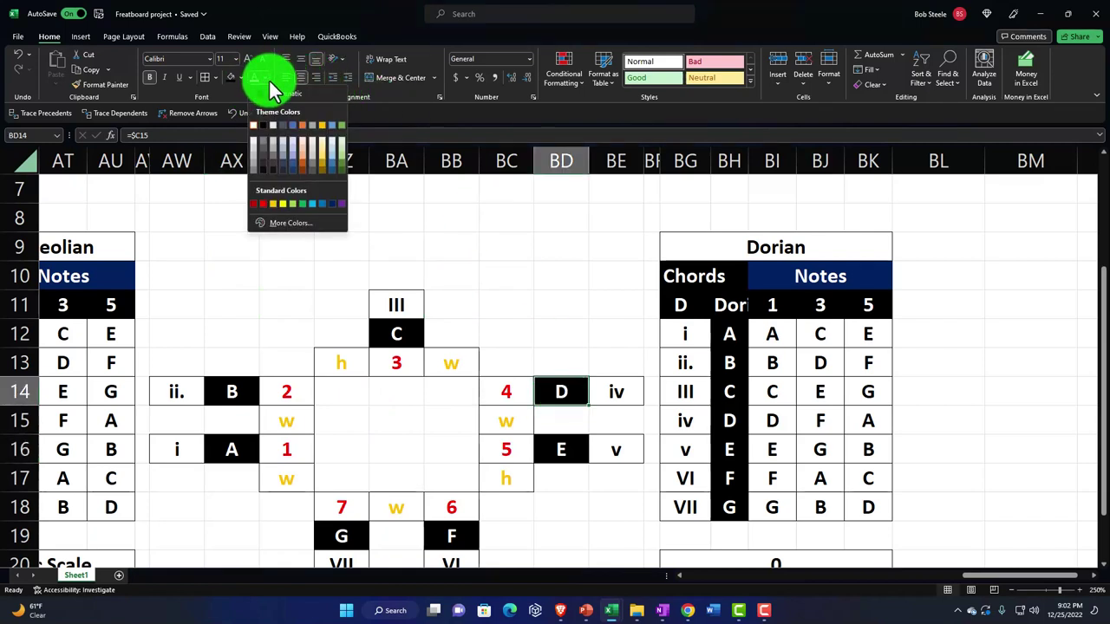
{"action": "left_click", "coordinate": [264, 209]}
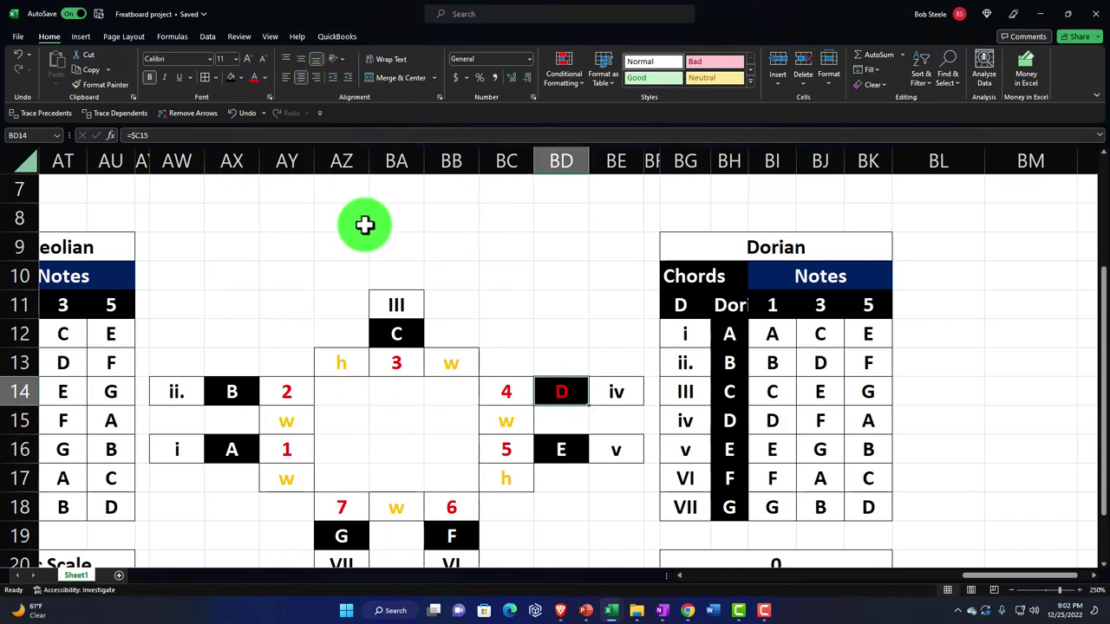
Clear the chords and notes from the Dorian table cells BG12:BK18
{"action": "left_click", "coordinate": [749, 335]}
{"action": "left_click_drag", "start_coordinate": [694, 333], "coordinate": [860, 503]}
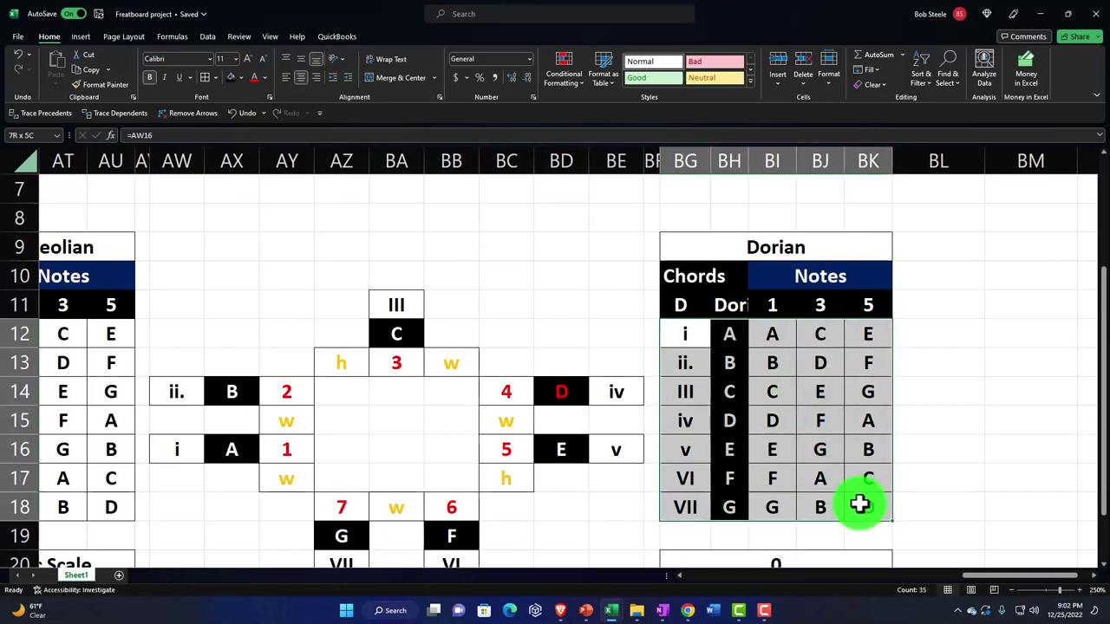
{"action": "key", "text": "Delete"}
{"action": "left_click", "coordinate": [833, 454]}
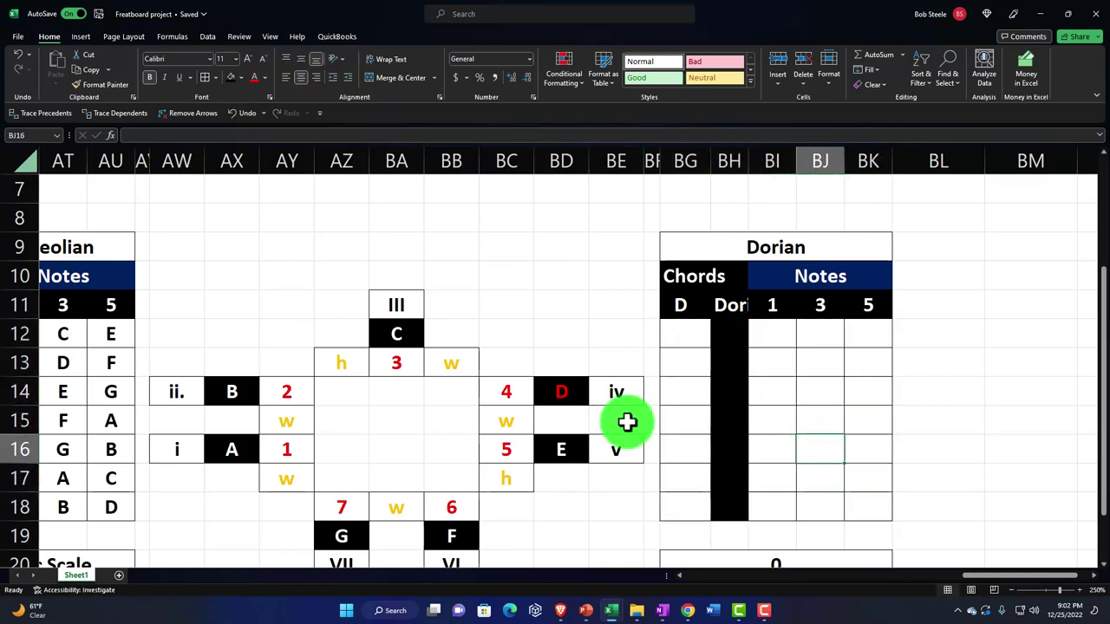
Renumber the circle's degree cells 2 to 7 for E, F, G, A, B and C
{"action": "left_click", "coordinate": [506, 409]}
{"action": "key", "text": "Return"}
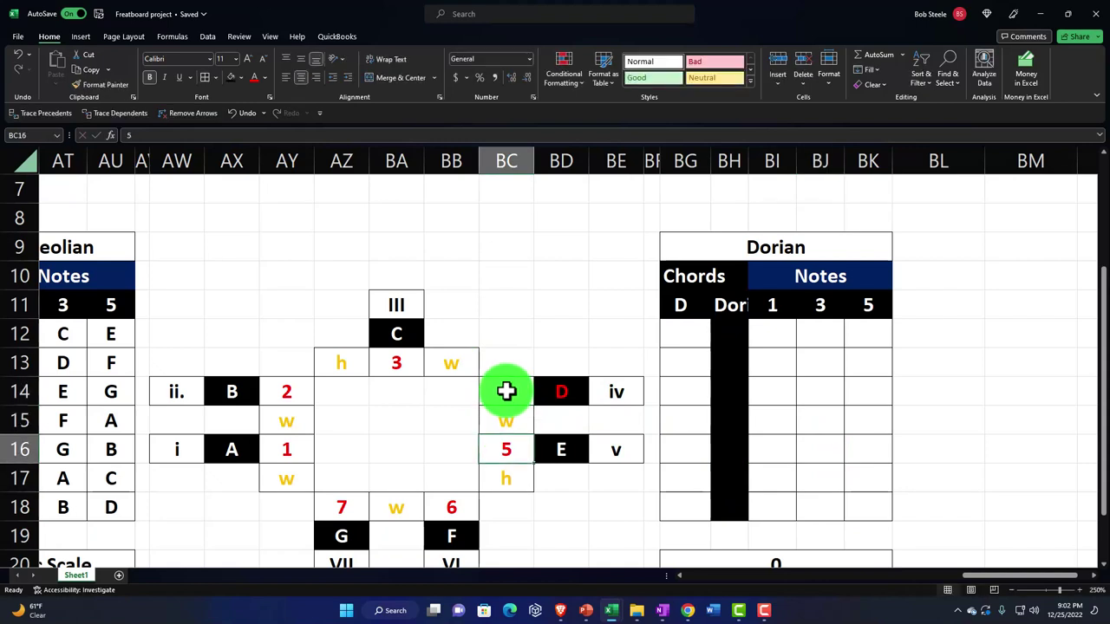
{"action": "type", "text": "2"}
{"action": "key", "text": "Return"}
{"action": "key", "text": "Down"}
{"action": "key", "text": "Left"}
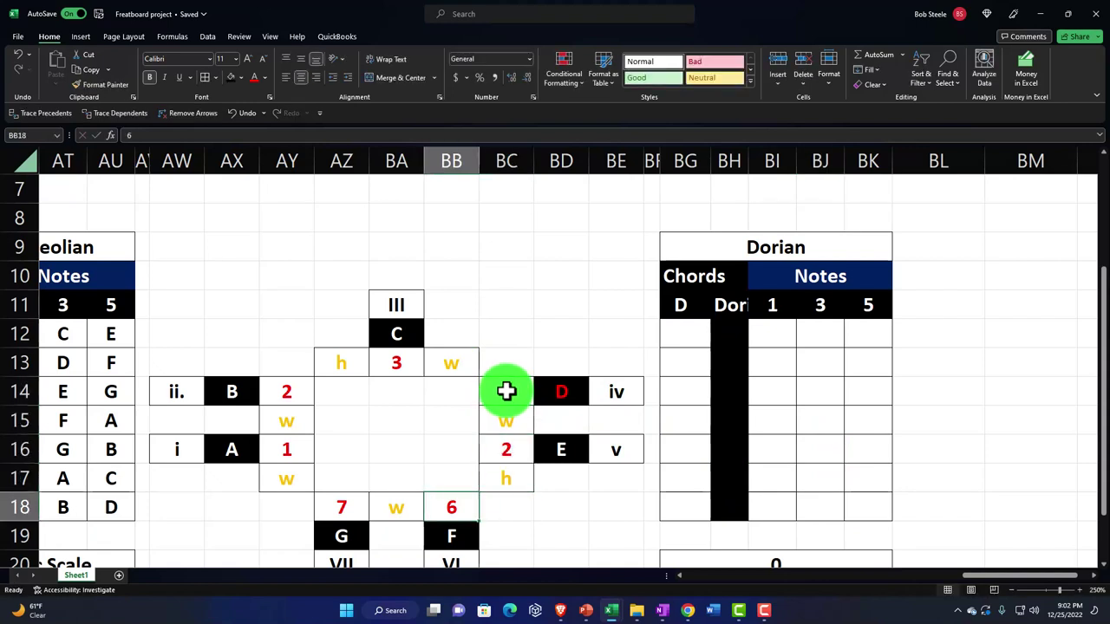
{"action": "type", "text": "3"}
{"action": "key", "text": "Return"}
{"action": "key", "text": "Down"}
{"action": "key", "text": "Left"}
{"action": "key", "text": "Left"}
{"action": "key", "text": "Up"}
{"action": "key", "text": "Up"}
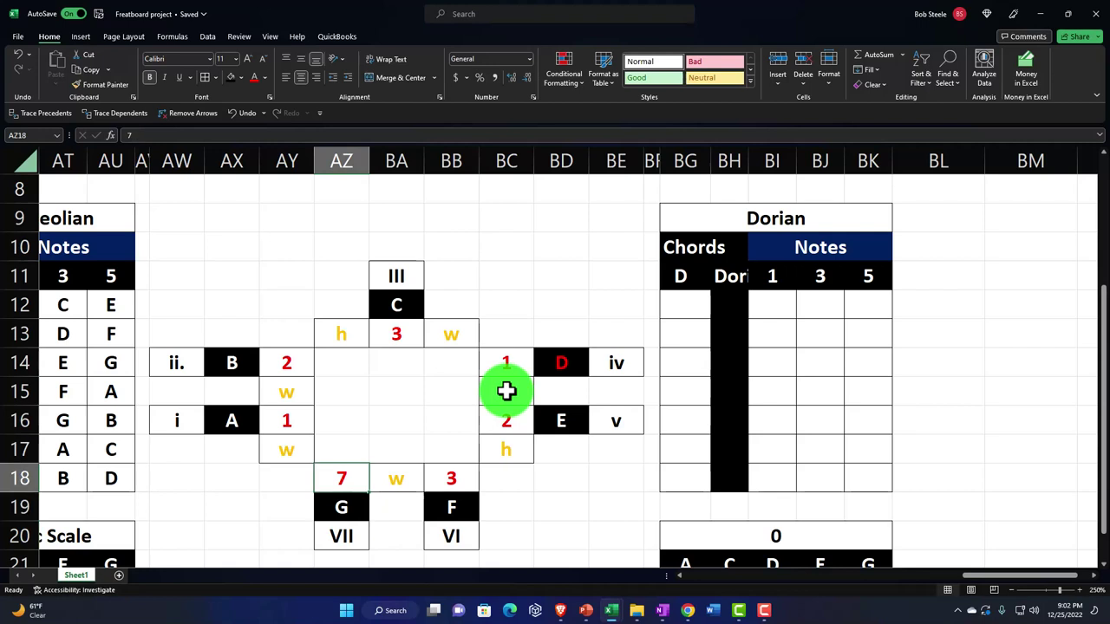
{"action": "type", "text": "4"}
{"action": "key", "text": "Return"}
{"action": "key", "text": "Up"}
{"action": "key", "text": "Up"}
{"action": "key", "text": "Left"}
{"action": "key", "text": "Up"}
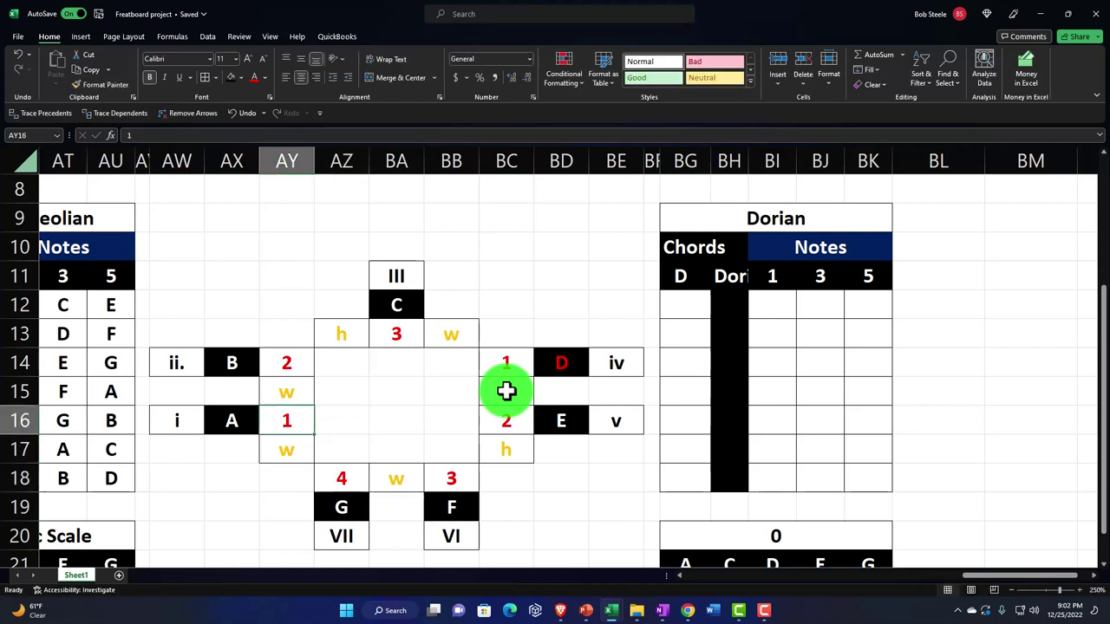
{"action": "type", "text": "5"}
{"action": "key", "text": "Return"}
{"action": "key", "text": "Up"}
{"action": "key", "text": "Up"}
{"action": "key", "text": "Up"}
{"action": "type", "text": "6"}
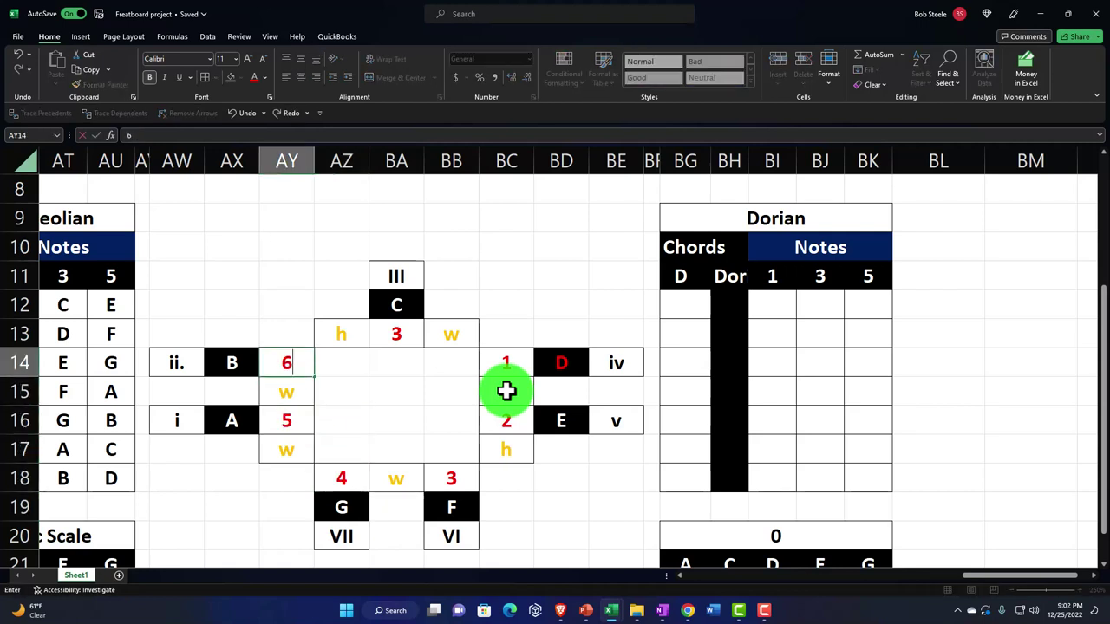
{"action": "key", "text": "Up"}
{"action": "key", "text": "Right"}
{"action": "key", "text": "Right"}
{"action": "key", "text": "Right"}
{"action": "key", "text": "Left"}
{"action": "type", "text": "7"}
{"action": "key", "text": "Left"}
{"action": "key", "text": "Up"}
{"action": "key", "text": "Up"}
{"action": "key", "text": "Right"}
{"action": "key", "text": "Right"}
{"action": "key", "text": "Right"}
{"action": "key", "text": "Right"}
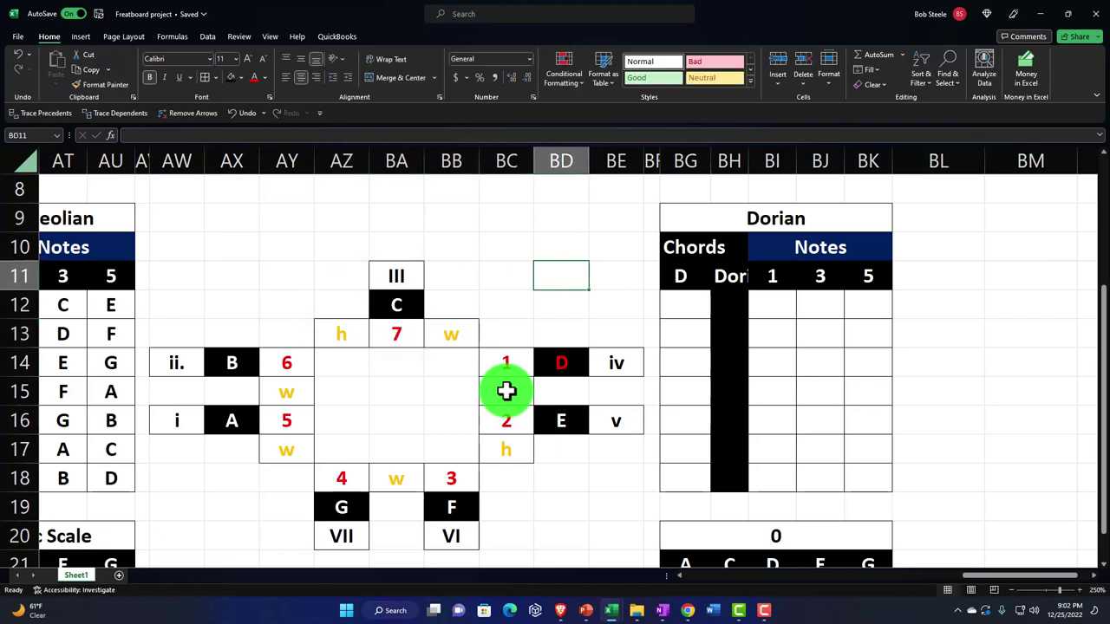
{"action": "key", "text": "Right"}
Enter the chord numerals i, ii, III, IV, vi and vi. for D through B
{"action": "key", "text": "Down"}
{"action": "key", "text": "Down"}
{"action": "key", "text": "Down"}
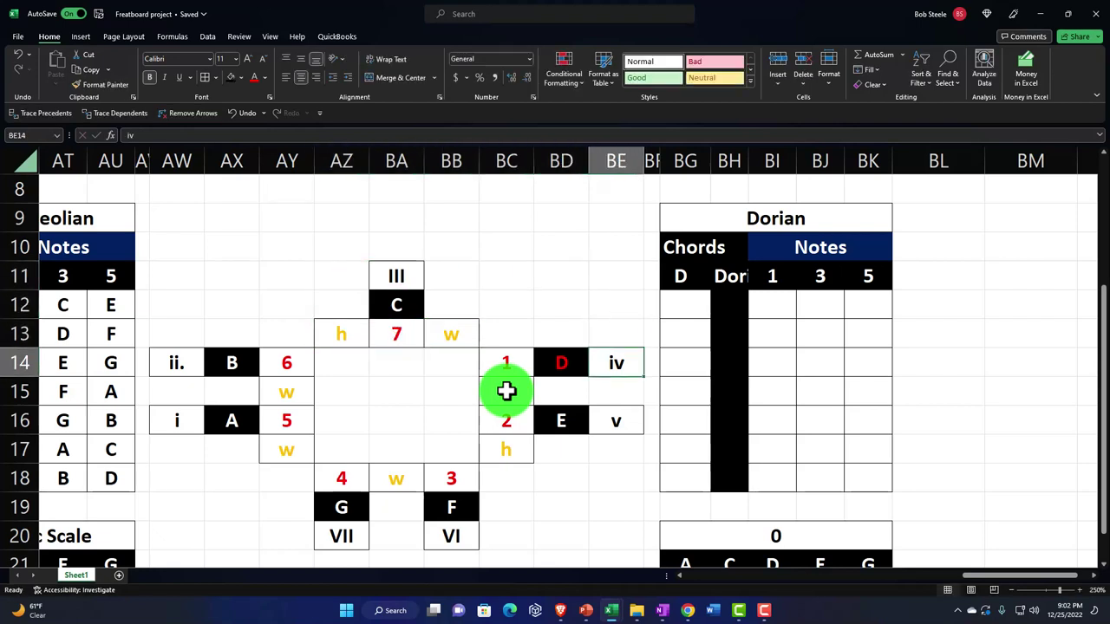
{"action": "type", "text": "i"}
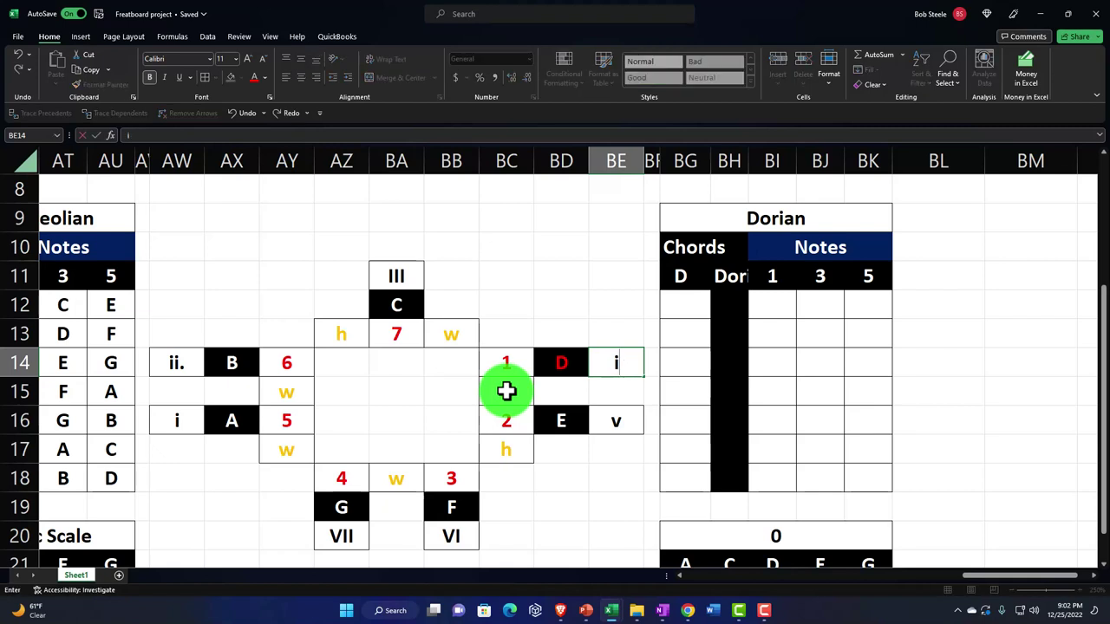
{"action": "key", "text": "Down"}
{"action": "key", "text": "Down"}
{"action": "type", "text": "ii"}
{"action": "key", "text": "Down"}
{"action": "key", "text": "Down"}
{"action": "key", "text": "Down"}
{"action": "key", "text": "Down"}
{"action": "key", "text": "Left"}
{"action": "key", "text": "Left"}
{"action": "key", "text": "Left"}
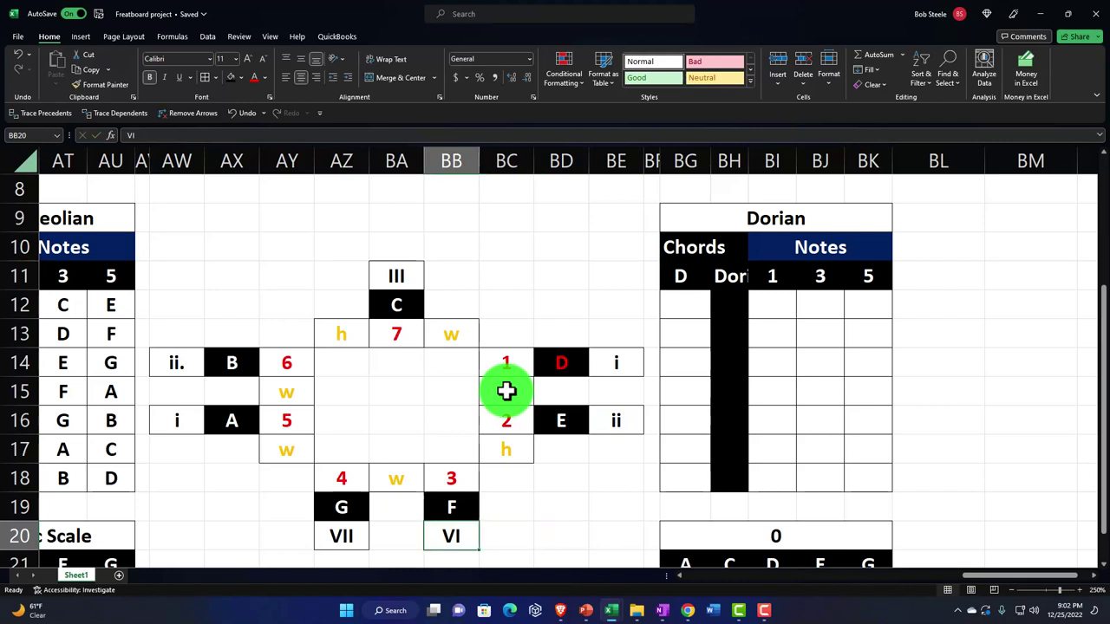
{"action": "type", "text": "III"}
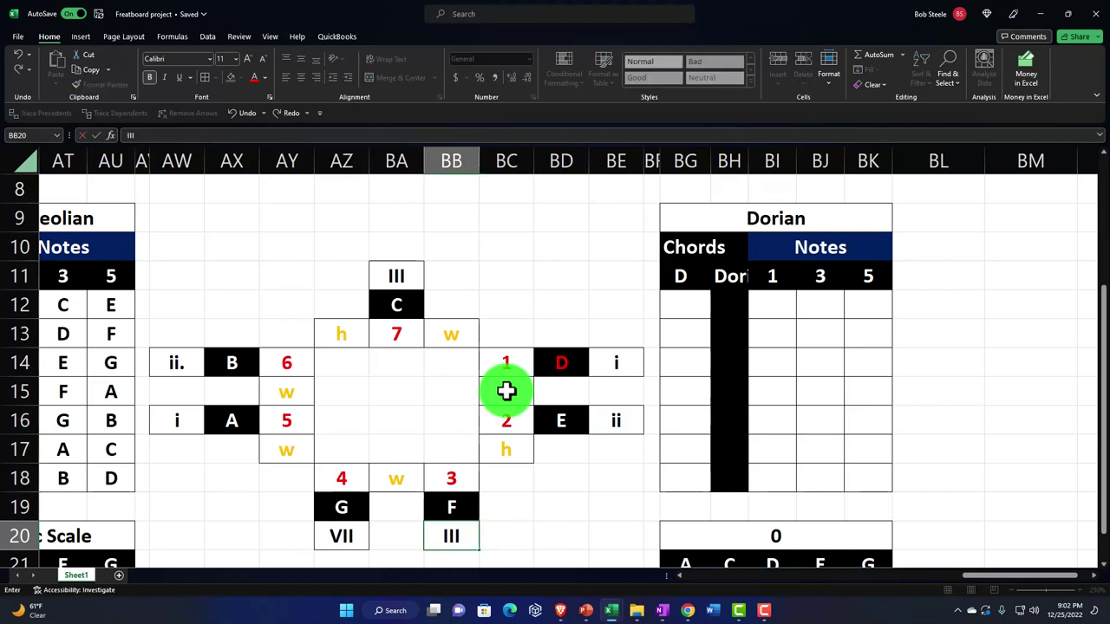
{"action": "key", "text": "Left"}
{"action": "key", "text": "Left"}
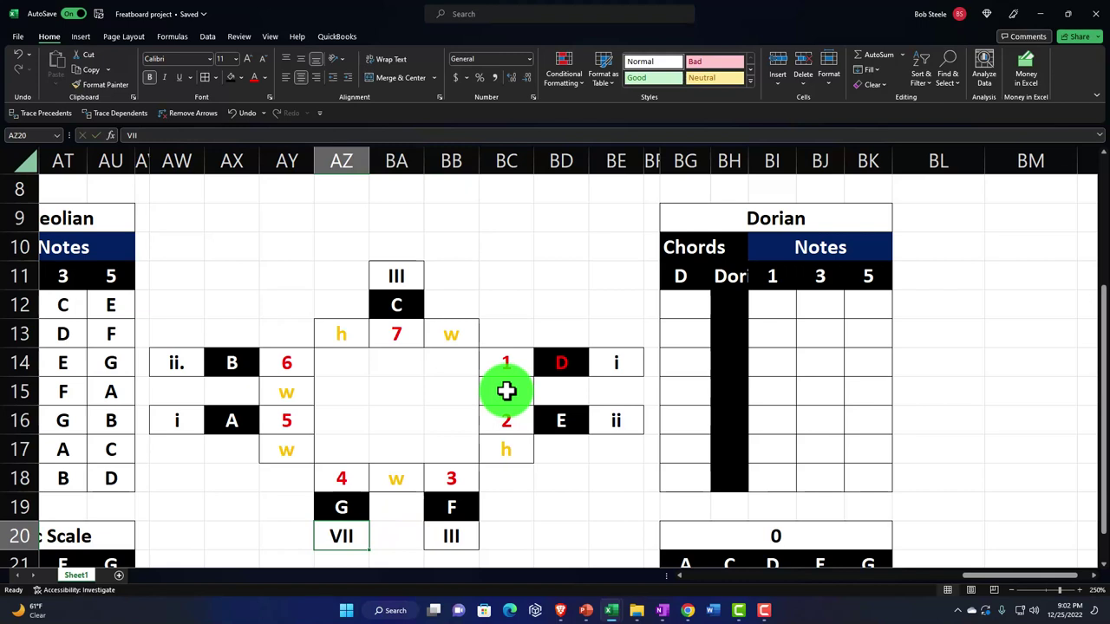
{"action": "type", "text": "IV"}
{"action": "key", "text": "Left"}
{"action": "key", "text": "Left"}
{"action": "key", "text": "Up"}
{"action": "key", "text": "Up"}
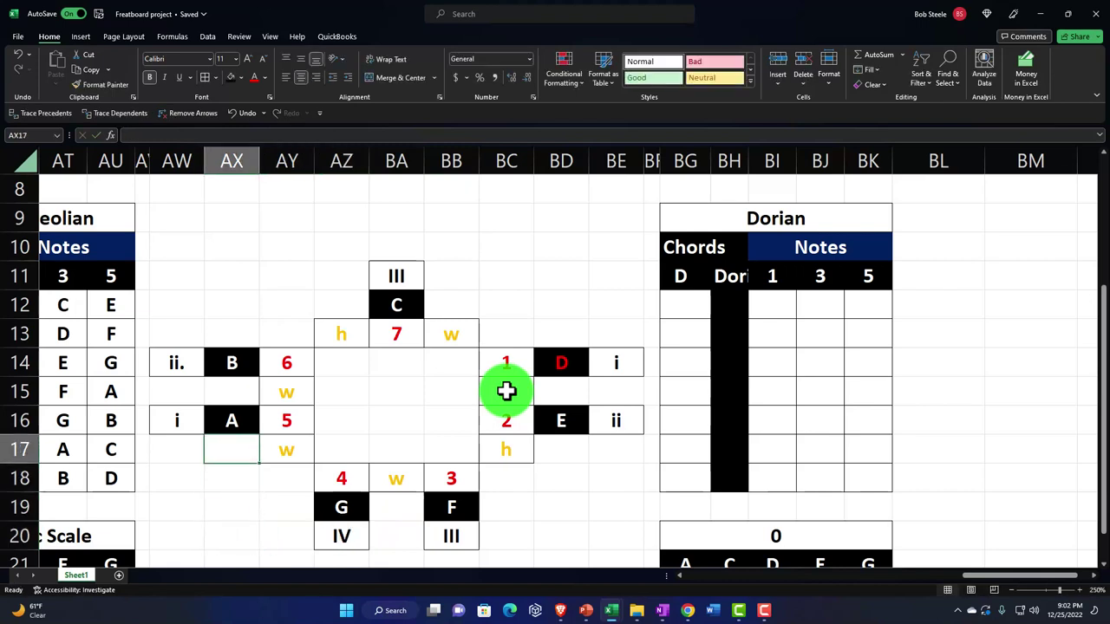
{"action": "key", "text": "Up"}
{"action": "key", "text": "Up"}
{"action": "key", "text": "Left"}
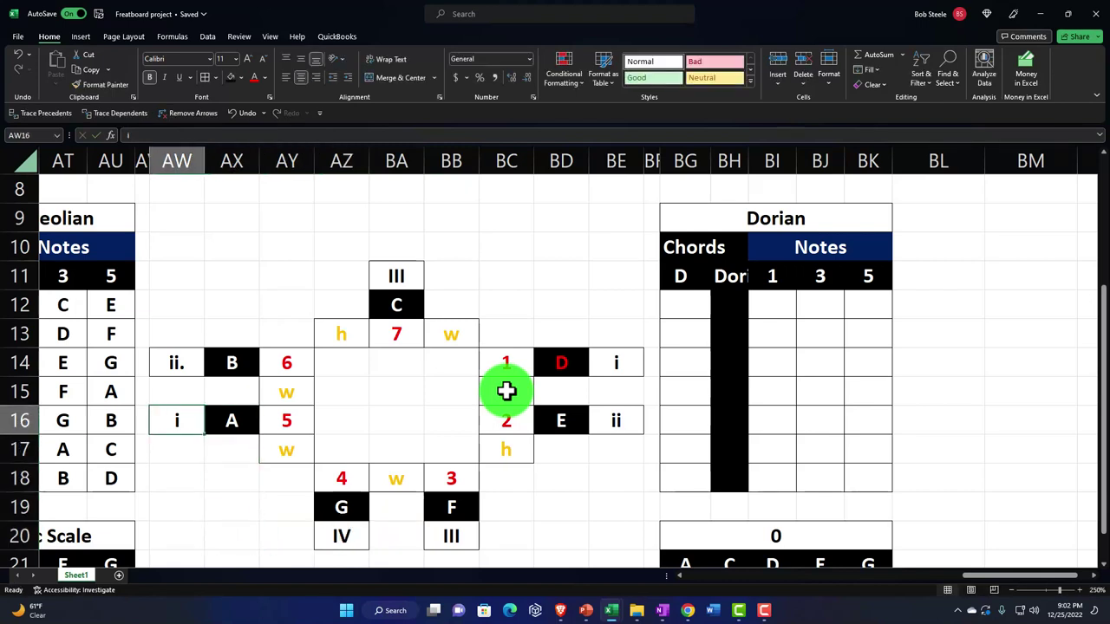
{"action": "type", "text": "vi"}
{"action": "key", "text": "Up"}
{"action": "key", "text": "Up"}
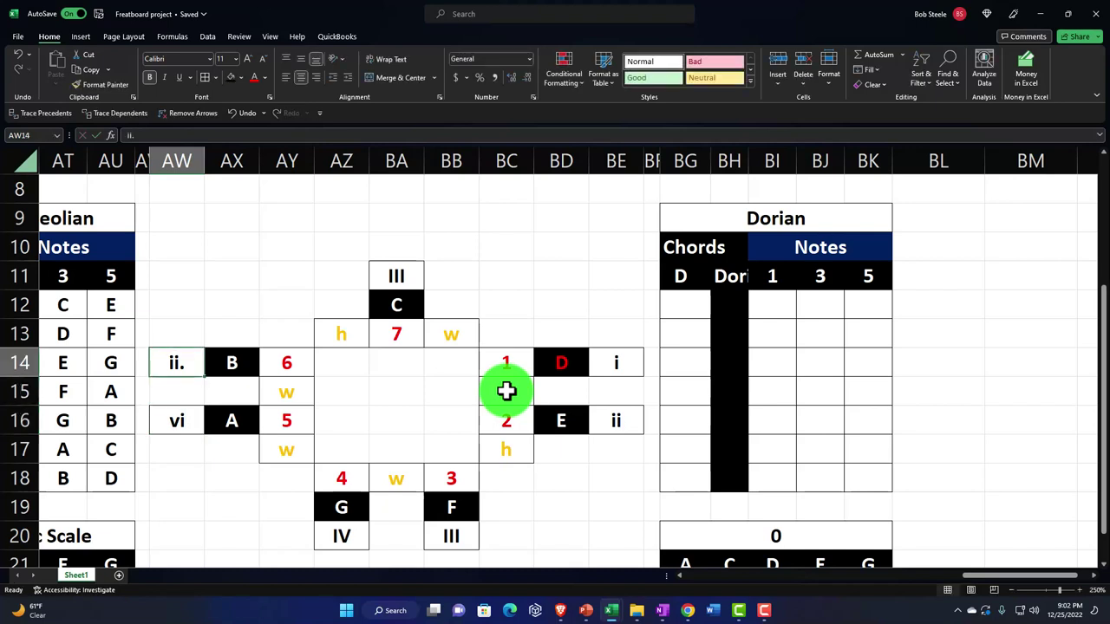
{"action": "type", "text": "vi."}
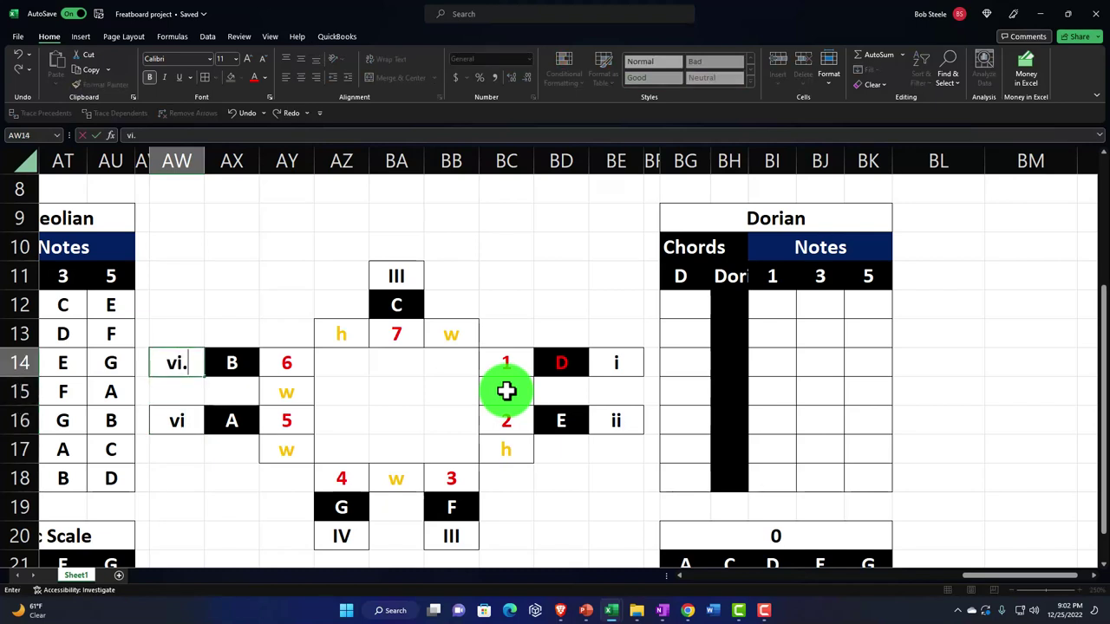
{"action": "key", "text": "Return"}
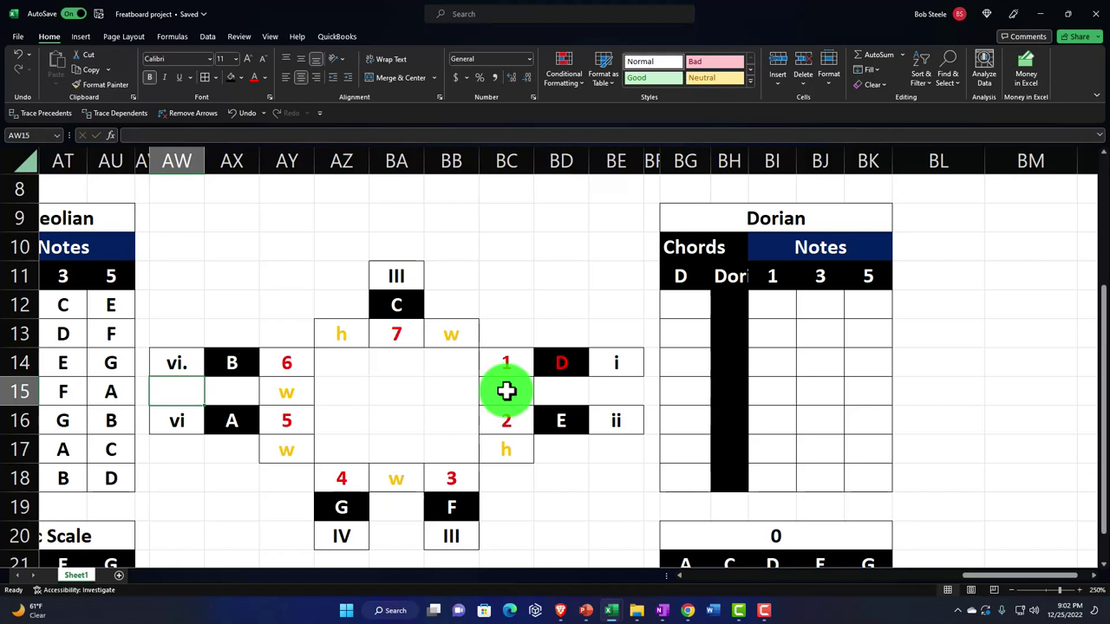
{"action": "key", "text": "Right"}
{"action": "key", "text": "Right"}
{"action": "key", "text": "Right"}
{"action": "key", "text": "Right"}
{"action": "key", "text": "Right"}
{"action": "key", "text": "Right"}
{"action": "key", "text": "Right"}
{"action": "key", "text": "Right"}
{"action": "key", "text": "Right"}
{"action": "key", "text": "Up"}
{"action": "key", "text": "Up"}
{"action": "key", "text": "Up"}
{"action": "key", "text": "Right"}
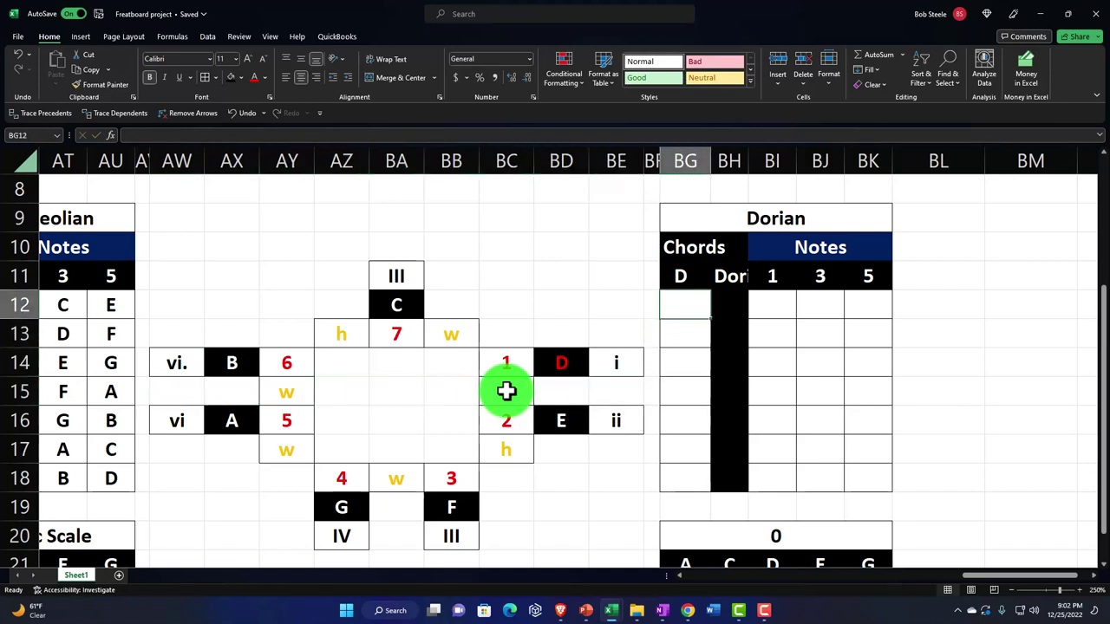
Link the first three Dorian note cells to the circle's D, E and F notes
{"action": "key", "text": "Right"}
{"action": "type", "text": "="}
{"action": "key", "text": "Left"}
{"action": "key", "text": "Left"}
{"action": "key", "text": "Left"}
{"action": "key", "text": "Down"}
{"action": "key", "text": "Down"}
{"action": "key", "text": "Left"}
{"action": "key", "text": "Return"}
{"action": "type", "text": "+"}
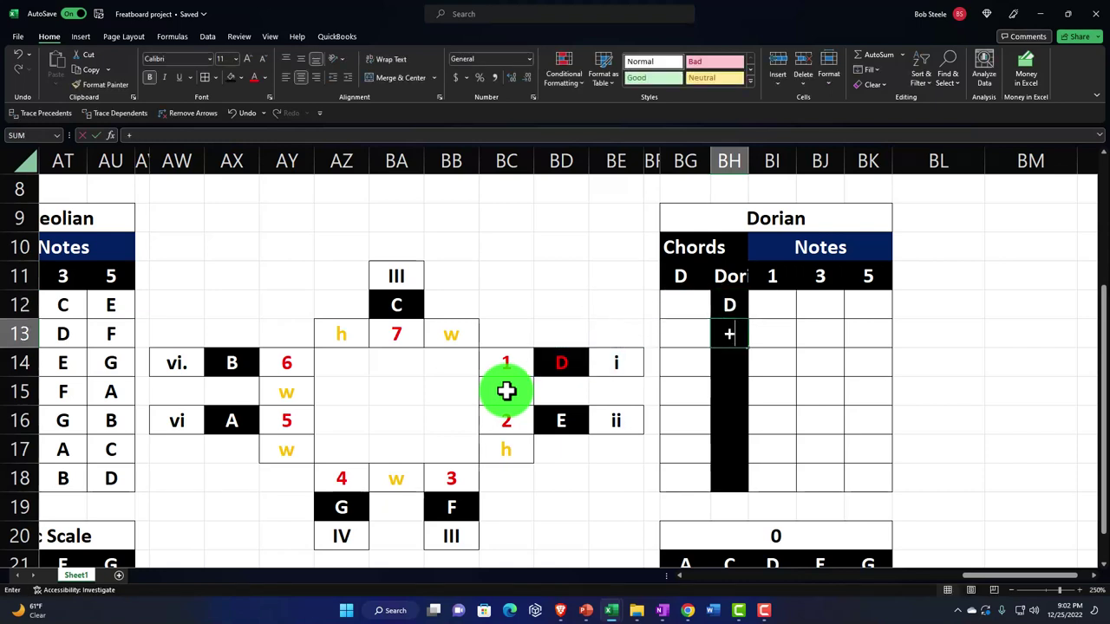
{"action": "key", "text": "Left"}
{"action": "key", "text": "Left"}
{"action": "key", "text": "Left"}
{"action": "key", "text": "Left"}
{"action": "key", "text": "Down"}
{"action": "key", "text": "Down"}
{"action": "key", "text": "Down"}
{"action": "key", "text": "Down"}
{"action": "key", "text": "Up"}
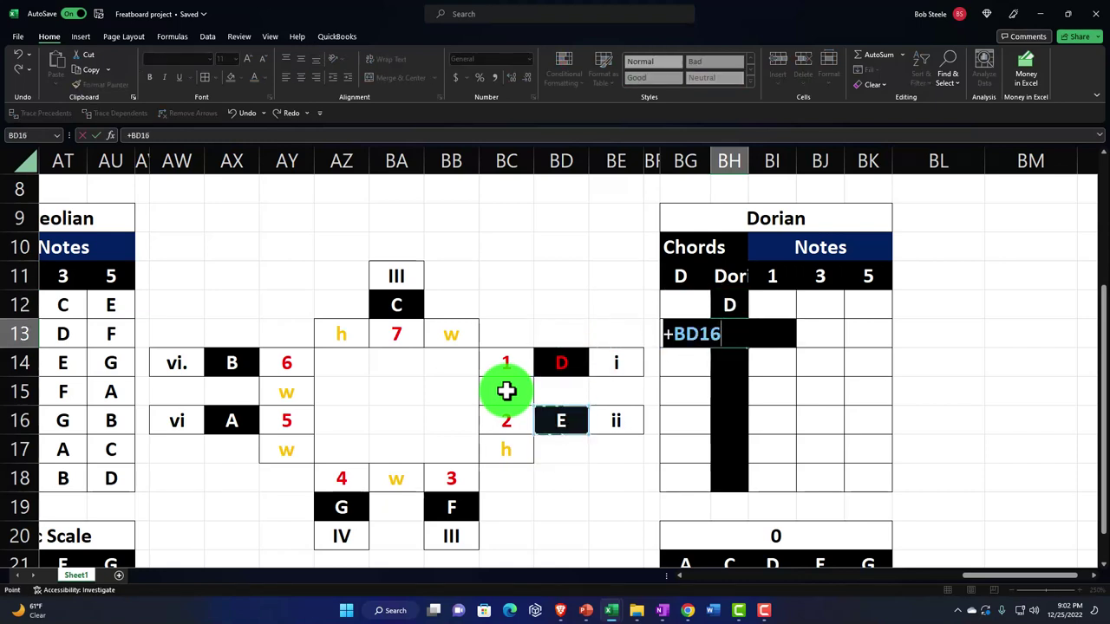
{"action": "key", "text": "Return"}
{"action": "type", "text": "+"}
{"action": "key", "text": "Left"}
{"action": "key", "text": "Left"}
{"action": "key", "text": "Left"}
{"action": "key", "text": "Left"}
Link the remaining note cells to the circle's G, A, B and C notes
{"action": "key", "text": "Left"}
{"action": "key", "text": "Down"}
{"action": "key", "text": "Down"}
{"action": "key", "text": "Down"}
{"action": "key", "text": "Down"}
{"action": "key", "text": "Down"}
{"action": "key", "text": "Left"}
{"action": "key", "text": "Return"}
{"action": "type", "text": "+"}
{"action": "key", "text": "Left"}
{"action": "key", "text": "Left"}
{"action": "key", "text": "Left"}
{"action": "key", "text": "Left"}
{"action": "key", "text": "Left"}
{"action": "key", "text": "Left"}
{"action": "key", "text": "Left"}
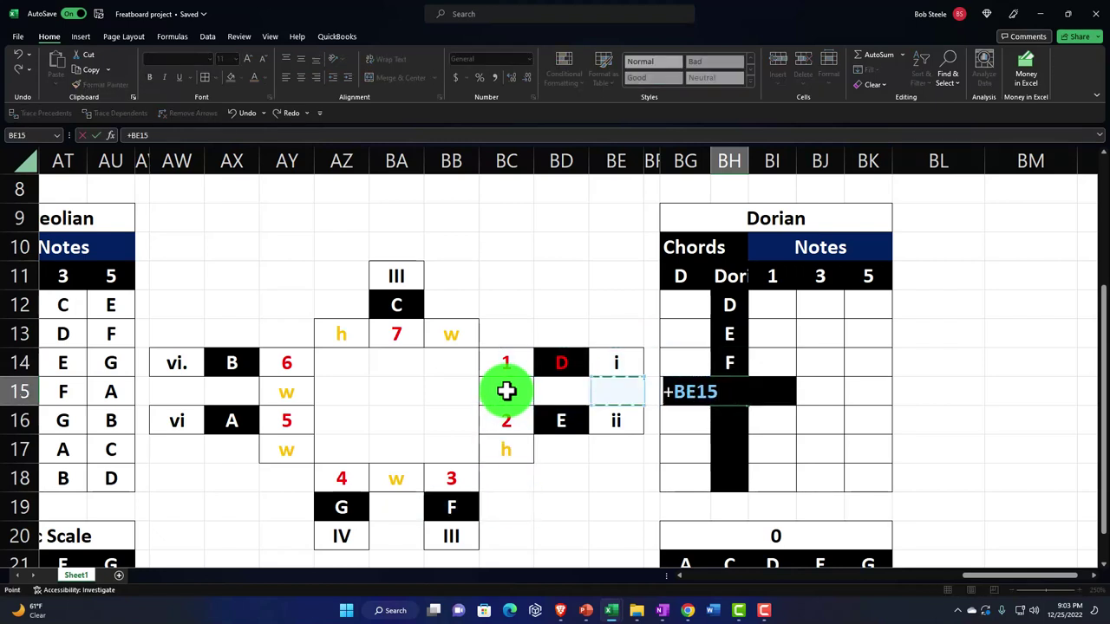
{"action": "key", "text": "Down"}
{"action": "key", "text": "Down"}
{"action": "key", "text": "Down"}
{"action": "key", "text": "Down"}
{"action": "key", "text": "Left"}
{"action": "key", "text": "Return"}
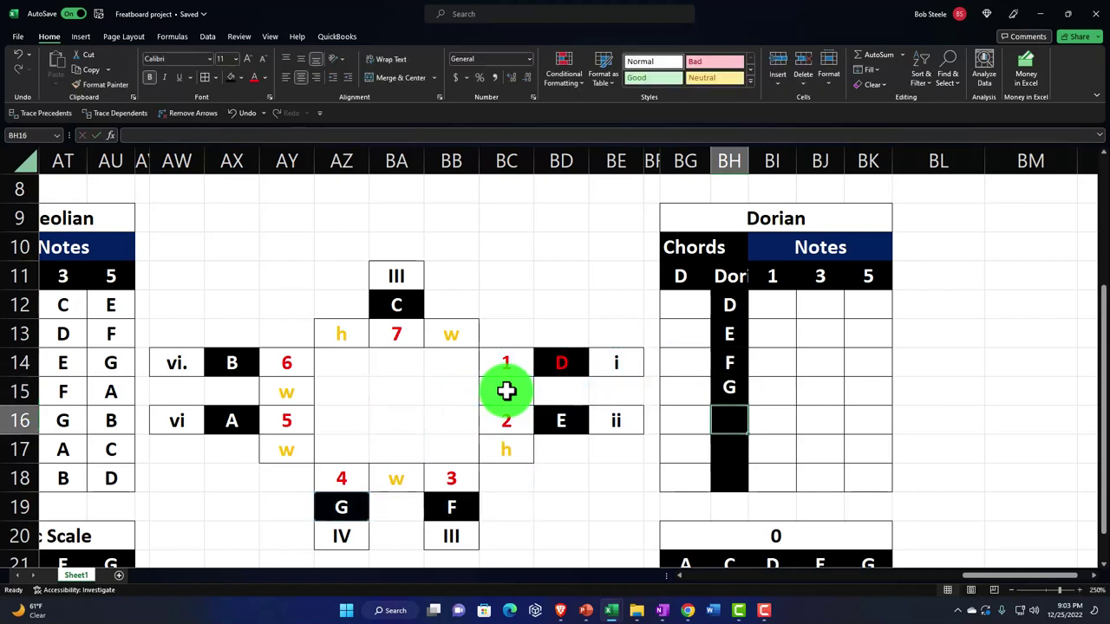
{"action": "type", "text": "+"}
{"action": "key", "text": "Left"}
{"action": "key", "text": "Left"}
{"action": "key", "text": "Left"}
{"action": "key", "text": "Left"}
{"action": "key", "text": "Left"}
{"action": "key", "text": "Left"}
{"action": "key", "text": "Left"}
{"action": "key", "text": "Left"}
{"action": "key", "text": "Left"}
{"action": "key", "text": "Left"}
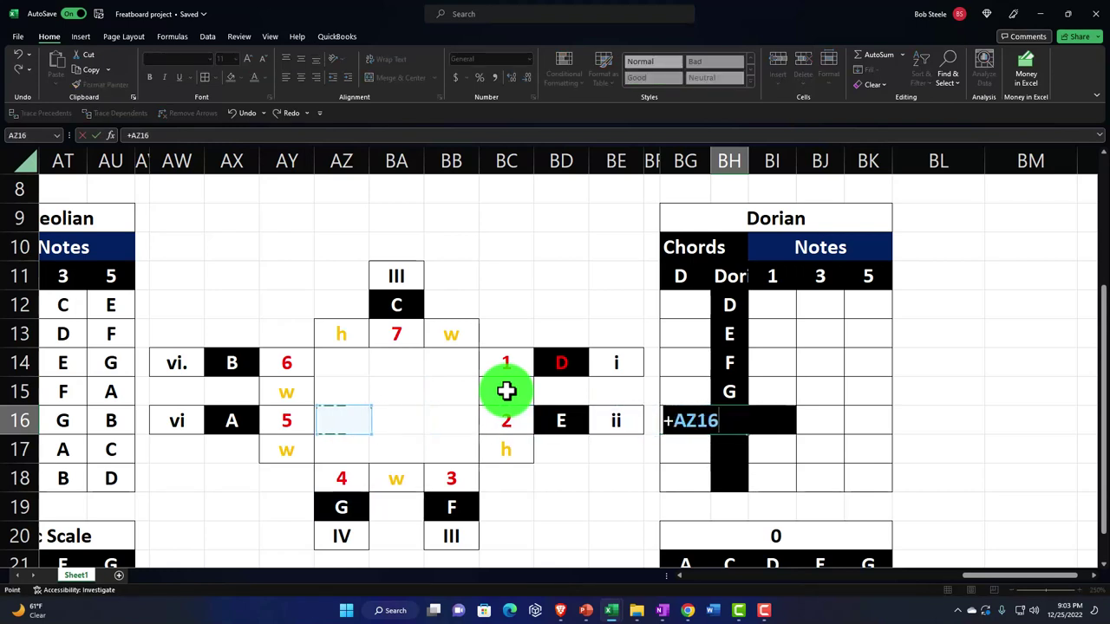
{"action": "key", "text": "Return"}
{"action": "type", "text": "+"}
{"action": "key", "text": "Left"}
{"action": "key", "text": "Left"}
{"action": "key", "text": "Left"}
{"action": "key", "text": "Left"}
{"action": "key", "text": "Left"}
{"action": "key", "text": "Left"}
{"action": "key", "text": "Left"}
{"action": "key", "text": "Left"}
{"action": "key", "text": "Left"}
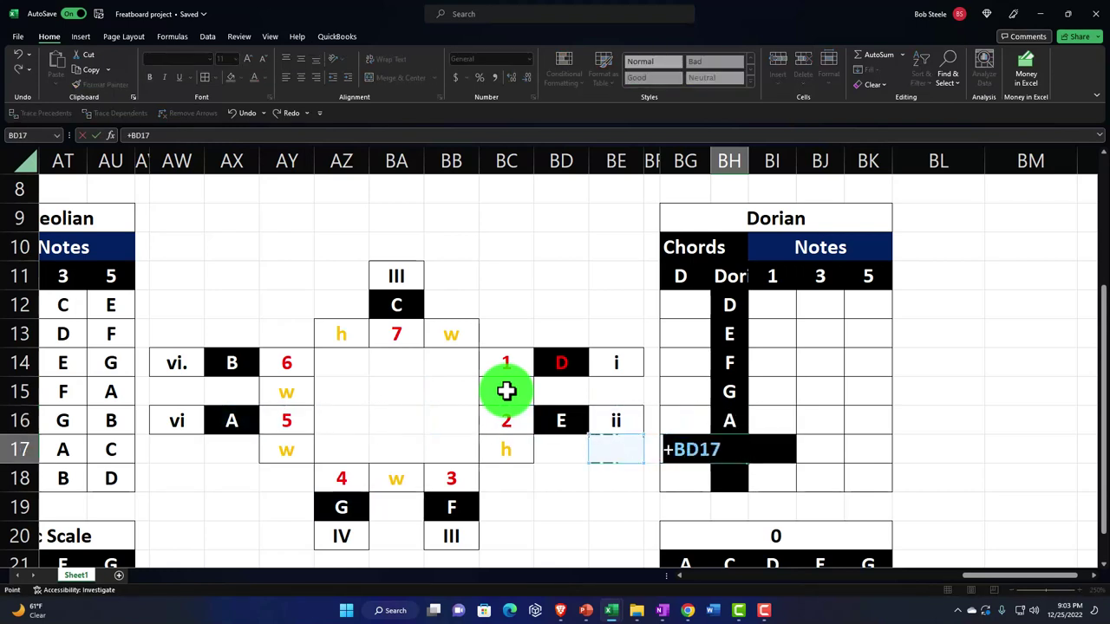
{"action": "key", "text": "Left"}
{"action": "key", "text": "Up"}
{"action": "key", "text": "Up"}
{"action": "key", "text": "Up"}
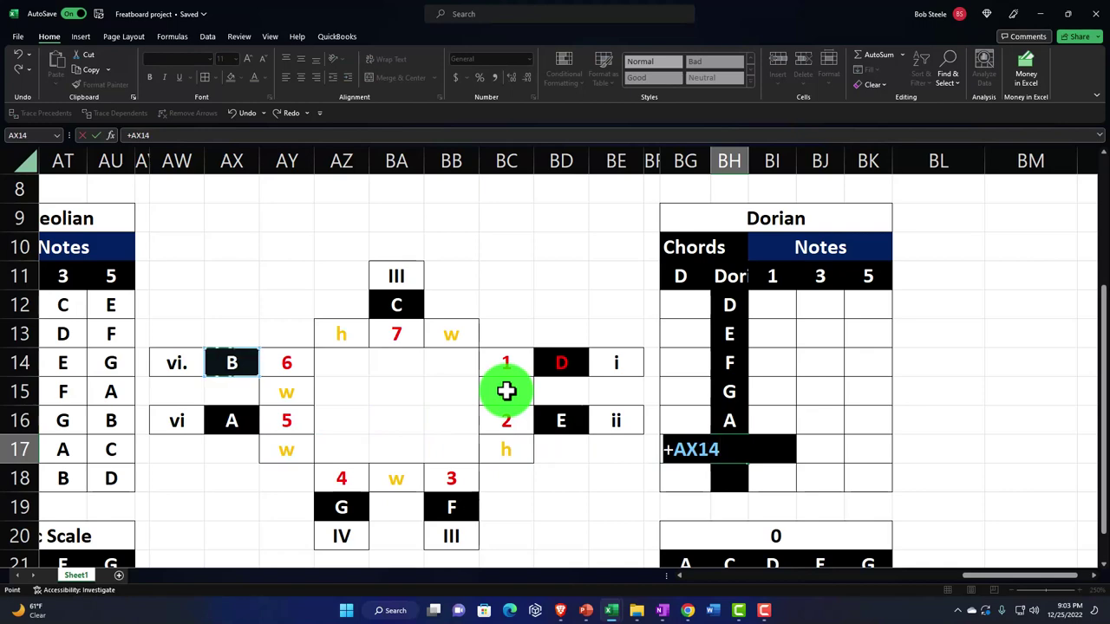
{"action": "key", "text": "Return"}
{"action": "type", "text": "+"}
{"action": "key", "text": "Left"}
{"action": "key", "text": "Left"}
{"action": "key", "text": "Left"}
{"action": "key", "text": "Left"}
{"action": "key", "text": "Left"}
{"action": "key", "text": "Left"}
{"action": "key", "text": "Up"}
{"action": "key", "text": "Up"}
{"action": "key", "text": "Up"}
{"action": "key", "text": "Up"}
{"action": "key", "text": "Up"}
{"action": "key", "text": "Up"}
{"action": "key", "text": "Left"}
{"action": "key", "text": "Return"}
{"action": "scroll", "coordinate": [506, 390], "scroll_direction": "down", "scroll_amount": 1}
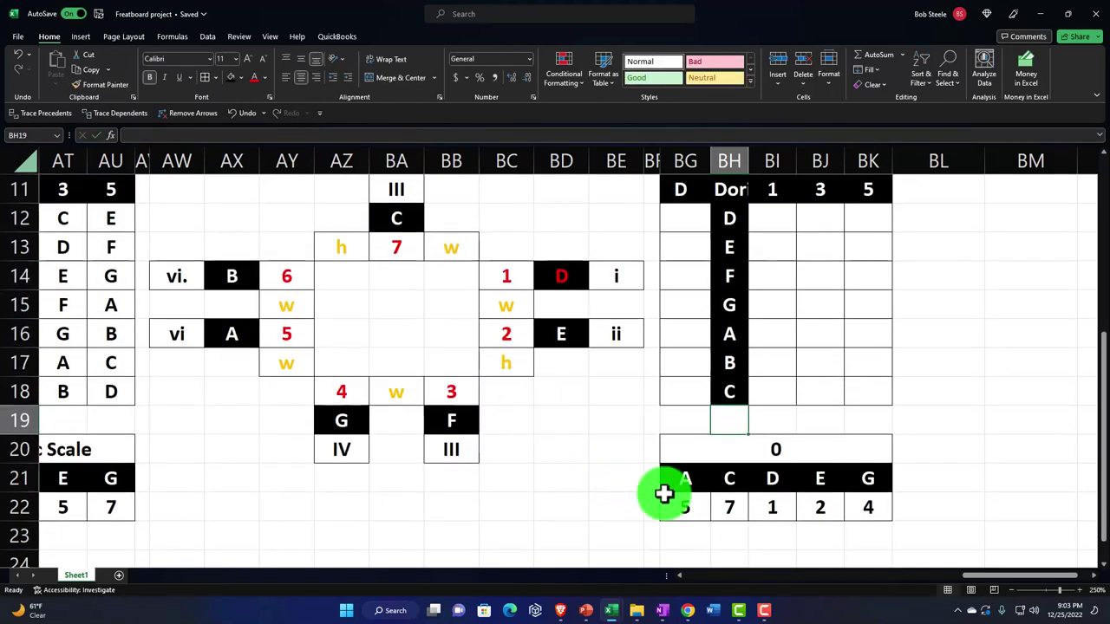
Delete the leftover cells BG20:BK22 below the Dorian table, shifting cells up
{"action": "left_click_drag", "start_coordinate": [684, 454], "coordinate": [882, 507]}
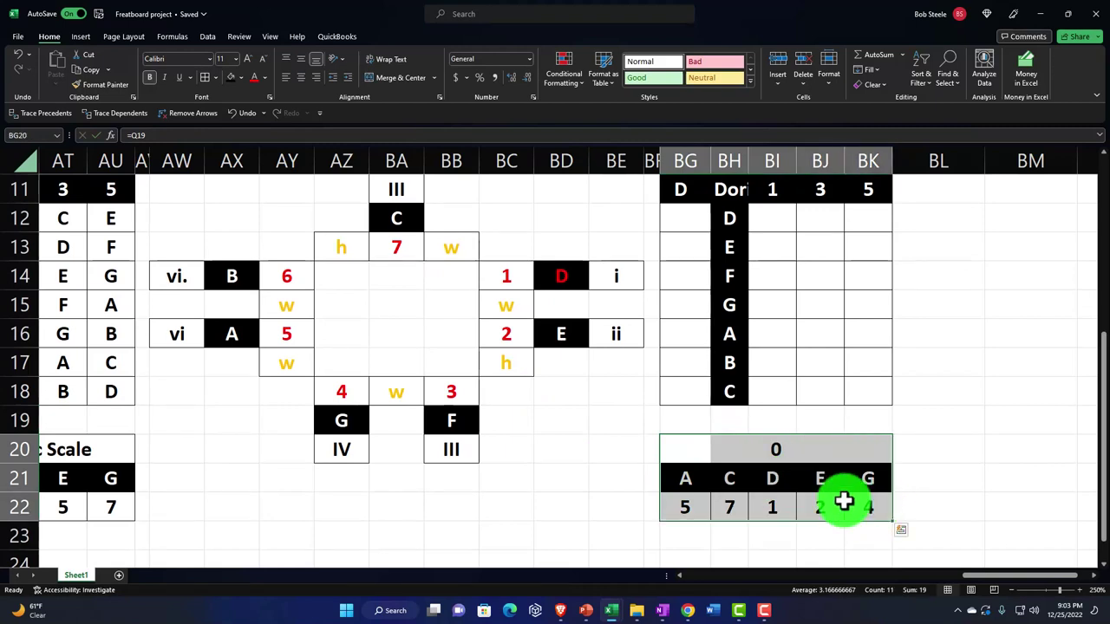
{"action": "right_click", "coordinate": [843, 505]}
{"action": "left_click", "coordinate": [875, 271]}
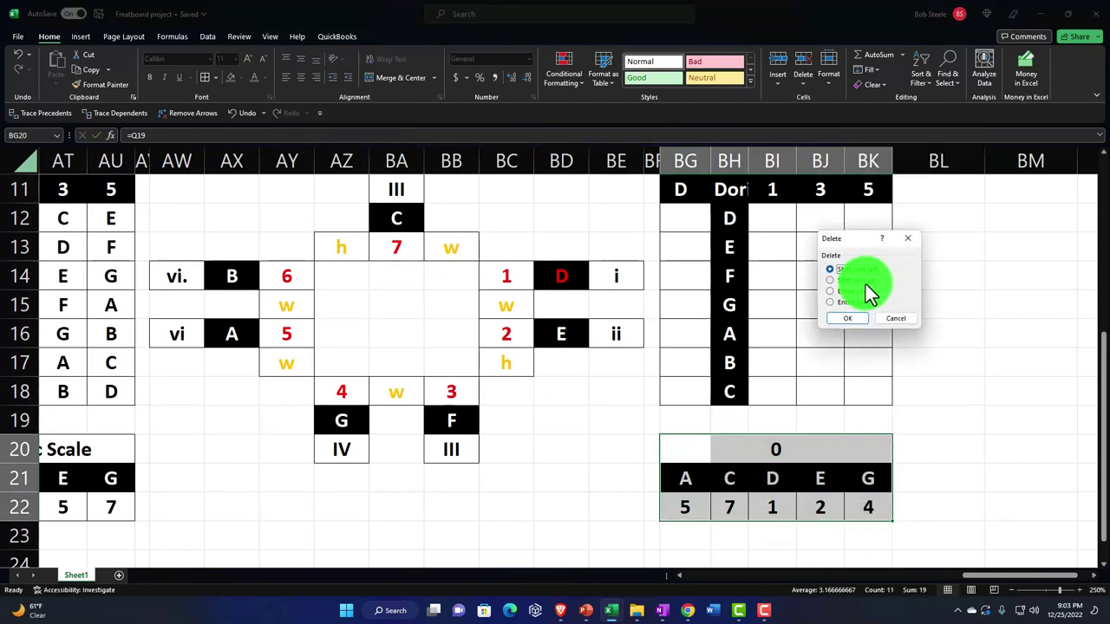
{"action": "left_click", "coordinate": [845, 320]}
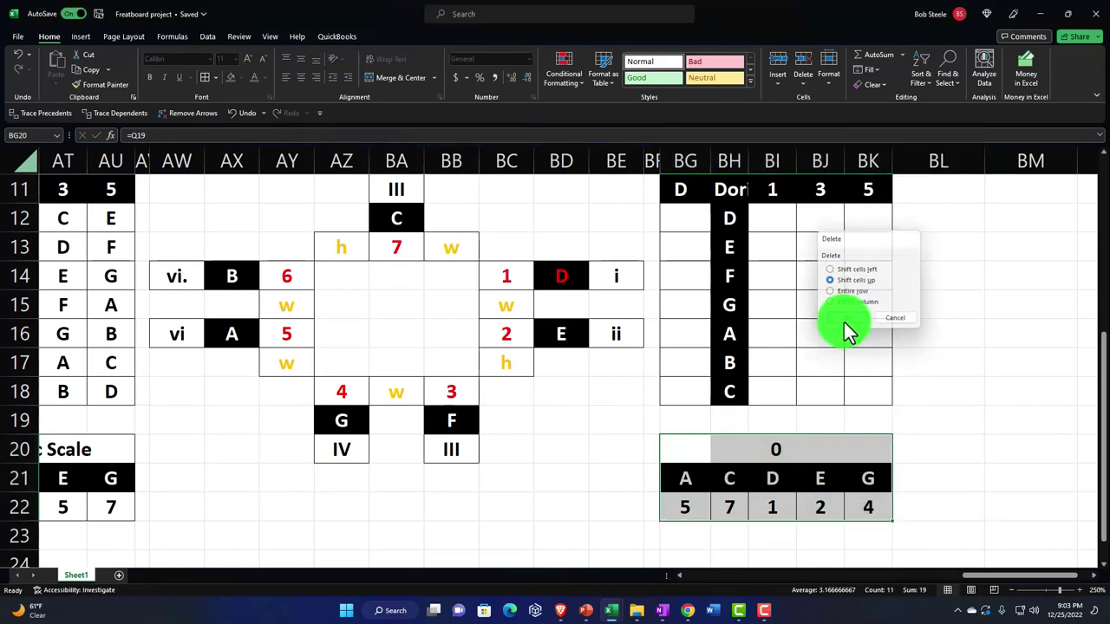
{"action": "left_click", "coordinate": [668, 500]}
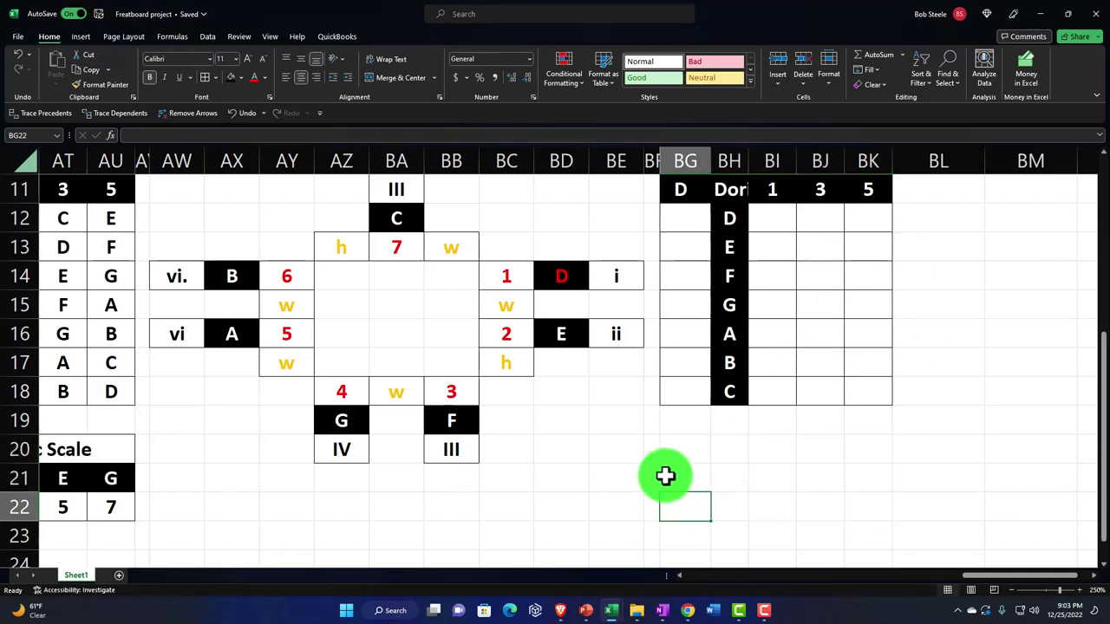
{"action": "scroll", "coordinate": [665, 475], "scroll_direction": "up", "scroll_amount": 1}
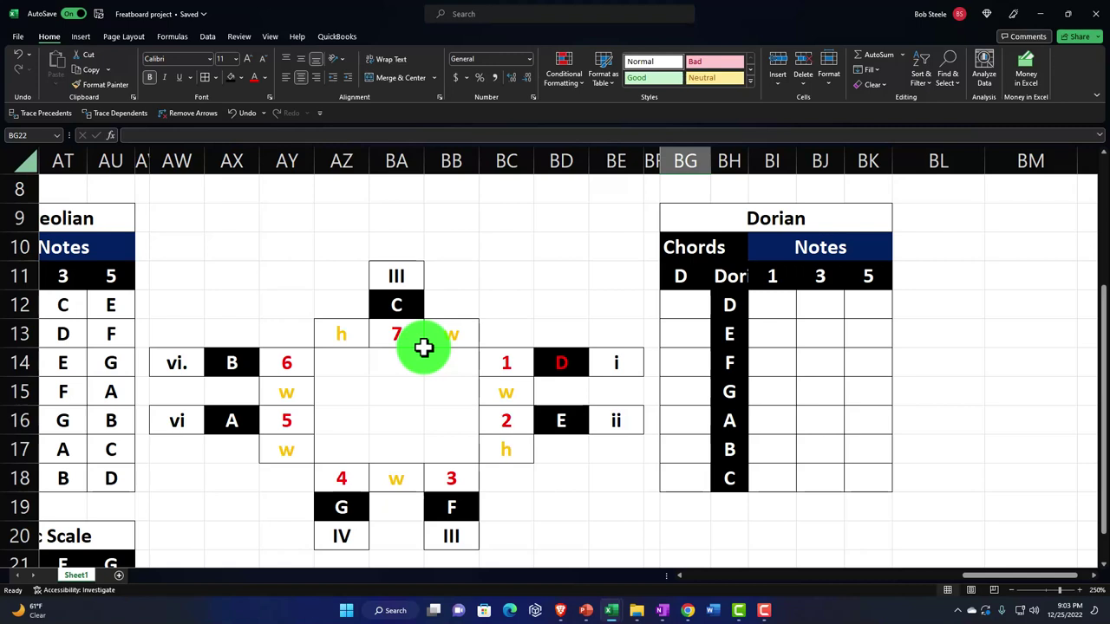
{"action": "left_click", "coordinate": [672, 305]}
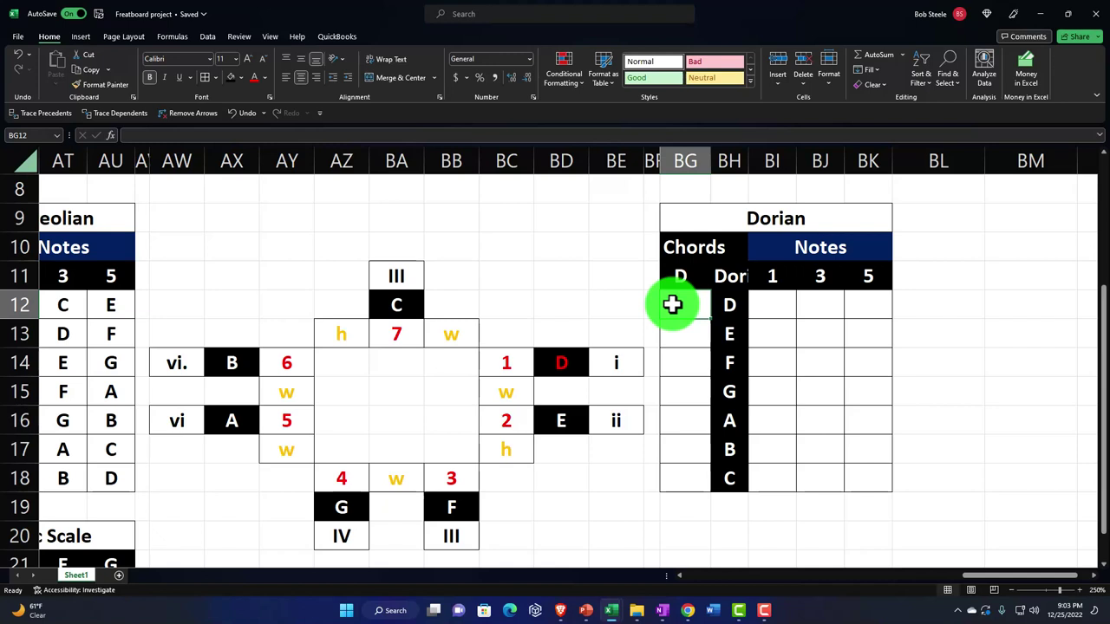
Link the first three Dorian chord cells to the circle's i, ii and III numerals
{"action": "type", "text": "="}
{"action": "key", "text": "Down"}
{"action": "key", "text": "Down"}
{"action": "key", "text": "Left"}
{"action": "key", "text": "Left"}
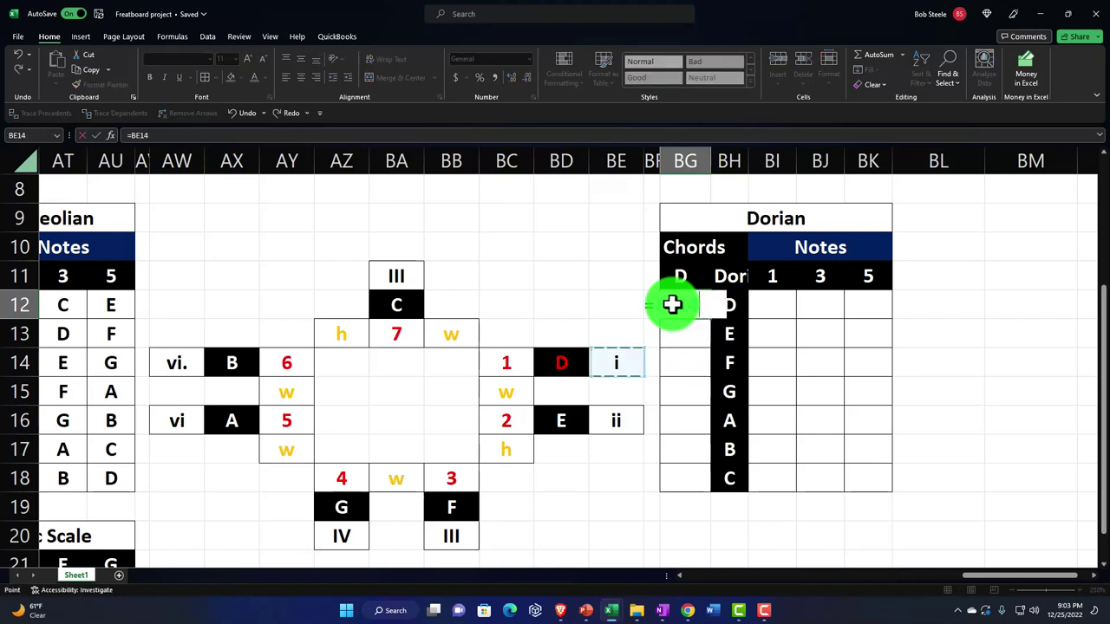
{"action": "key", "text": "Return"}
{"action": "type", "text": "+"}
{"action": "key", "text": "Down"}
{"action": "key", "text": "Down"}
{"action": "key", "text": "Left"}
{"action": "key", "text": "Left"}
{"action": "key", "text": "Down"}
{"action": "key", "text": "Return"}
{"action": "type", "text": "+"}
{"action": "key", "text": "Left"}
{"action": "key", "text": "Left"}
{"action": "key", "text": "Left"}
{"action": "key", "text": "Down"}
{"action": "key", "text": "Left"}
{"action": "key", "text": "Left"}
{"action": "key", "text": "Down"}
{"action": "key", "text": "Down"}
{"action": "key", "text": "Down"}
{"action": "key", "text": "Down"}
{"action": "key", "text": "Down"}
{"action": "key", "text": "Down"}
{"action": "key", "text": "Left"}
{"action": "key", "text": "Up"}
{"action": "key", "text": "Right"}
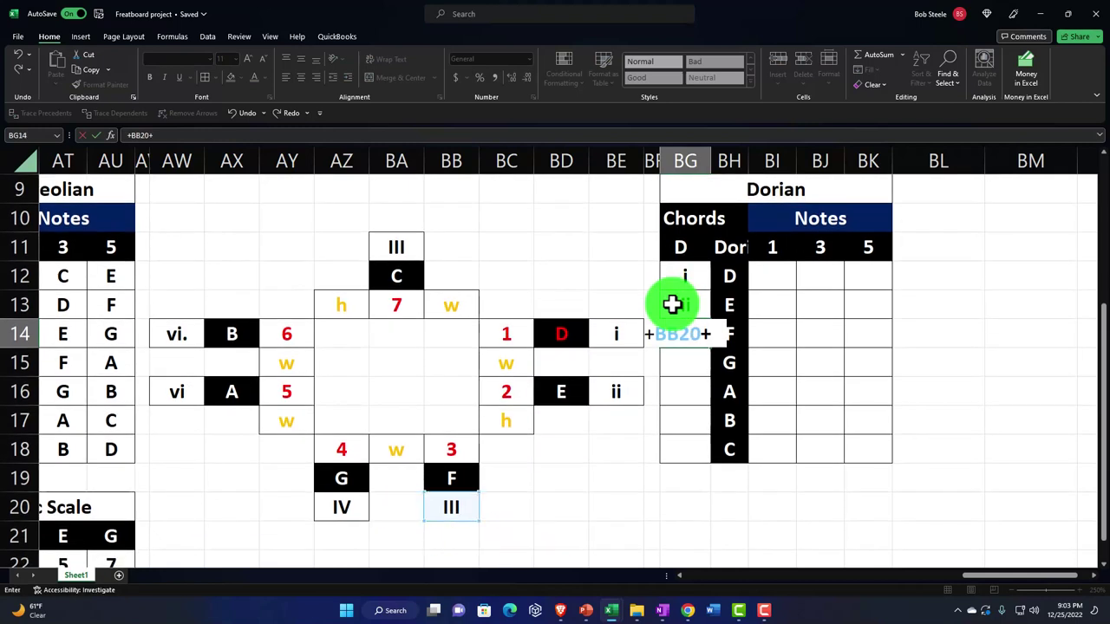
{"action": "key", "text": "Return"}
Link the remaining chord cells to the circle's IV, vi, vi. and top numerals
{"action": "type", "text": "+"}
{"action": "key", "text": "Left"}
{"action": "key", "text": "Left"}
{"action": "key", "text": "Left"}
{"action": "key", "text": "Left"}
{"action": "key", "text": "Left"}
{"action": "key", "text": "Down"}
{"action": "key", "text": "Down"}
{"action": "key", "text": "Down"}
{"action": "key", "text": "Left"}
{"action": "key", "text": "Down"}
{"action": "key", "text": "Left"}
{"action": "key", "text": "Down"}
{"action": "key", "text": "Return"}
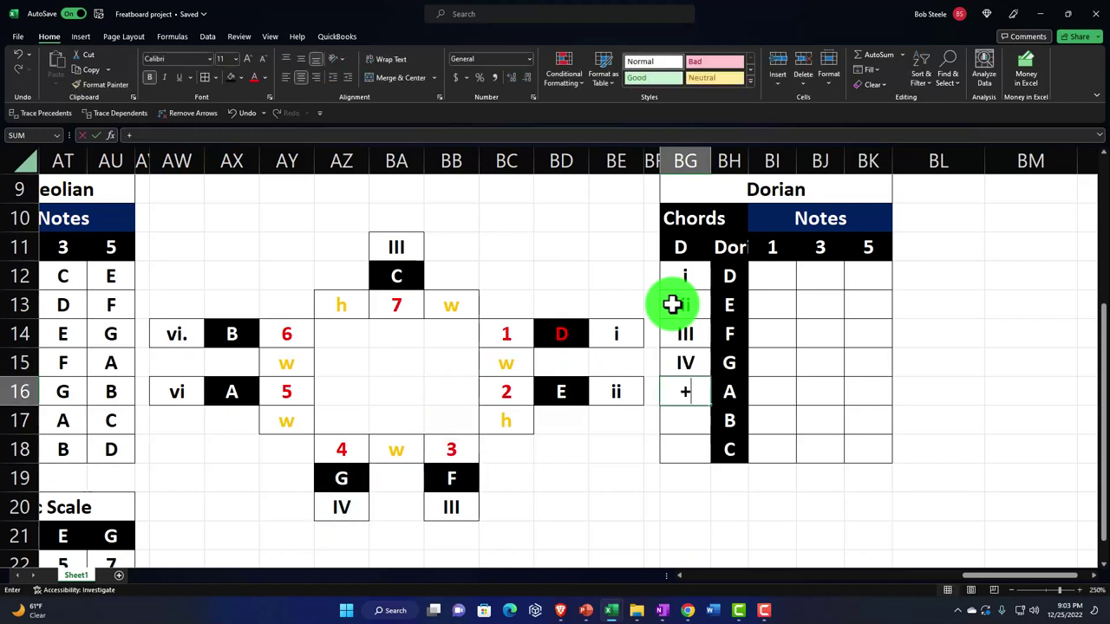
{"action": "type", "text": "+"}
{"action": "key", "text": "Left"}
{"action": "key", "text": "Left"}
{"action": "key", "text": "Left"}
{"action": "key", "text": "Left"}
{"action": "key", "text": "Left"}
{"action": "key", "text": "Left"}
{"action": "key", "text": "Left"}
{"action": "key", "text": "Left"}
{"action": "key", "text": "Left"}
{"action": "key", "text": "Left"}
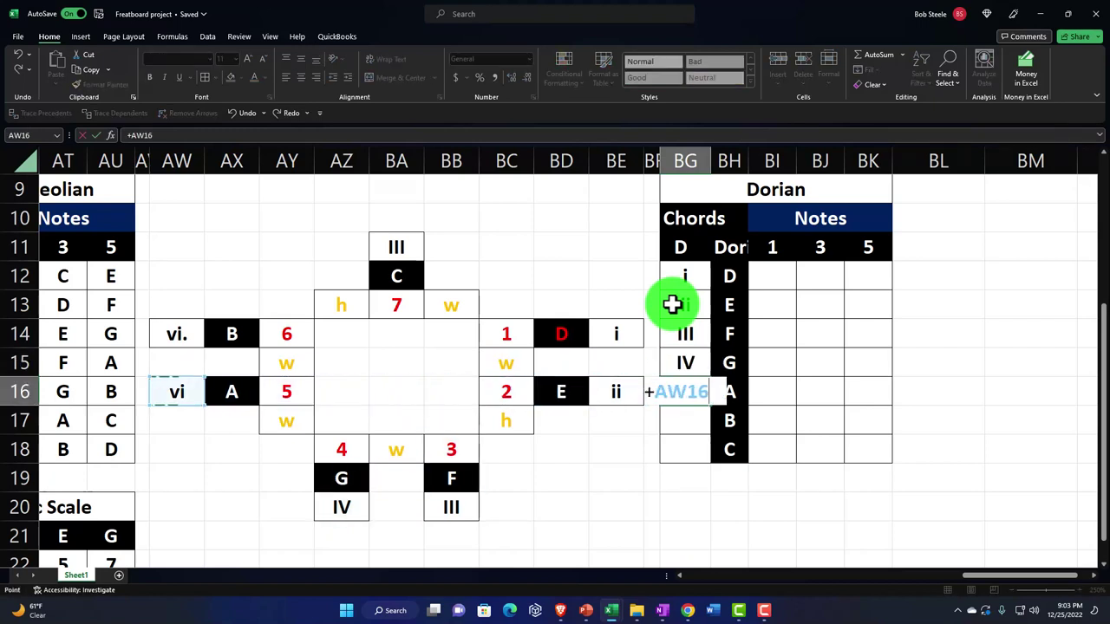
{"action": "key", "text": "Return"}
{"action": "type", "text": "+"}
{"action": "key", "text": "Left"}
{"action": "key", "text": "Left"}
{"action": "key", "text": "Left"}
{"action": "key", "text": "Left"}
{"action": "key", "text": "Left"}
{"action": "key", "text": "Left"}
{"action": "key", "text": "Left"}
{"action": "key", "text": "Left"}
{"action": "key", "text": "Left"}
{"action": "key", "text": "Up"}
{"action": "key", "text": "Up"}
{"action": "key", "text": "Up"}
{"action": "key", "text": "Return"}
{"action": "type", "text": "+"}
{"action": "key", "text": "Left"}
{"action": "key", "text": "Left"}
{"action": "key", "text": "Left"}
{"action": "key", "text": "Left"}
{"action": "key", "text": "Left"}
{"action": "key", "text": "Up"}
{"action": "key", "text": "Up"}
{"action": "key", "text": "Up"}
{"action": "key", "text": "Up"}
{"action": "key", "text": "Up"}
{"action": "key", "text": "Up"}
{"action": "key", "text": "Up"}
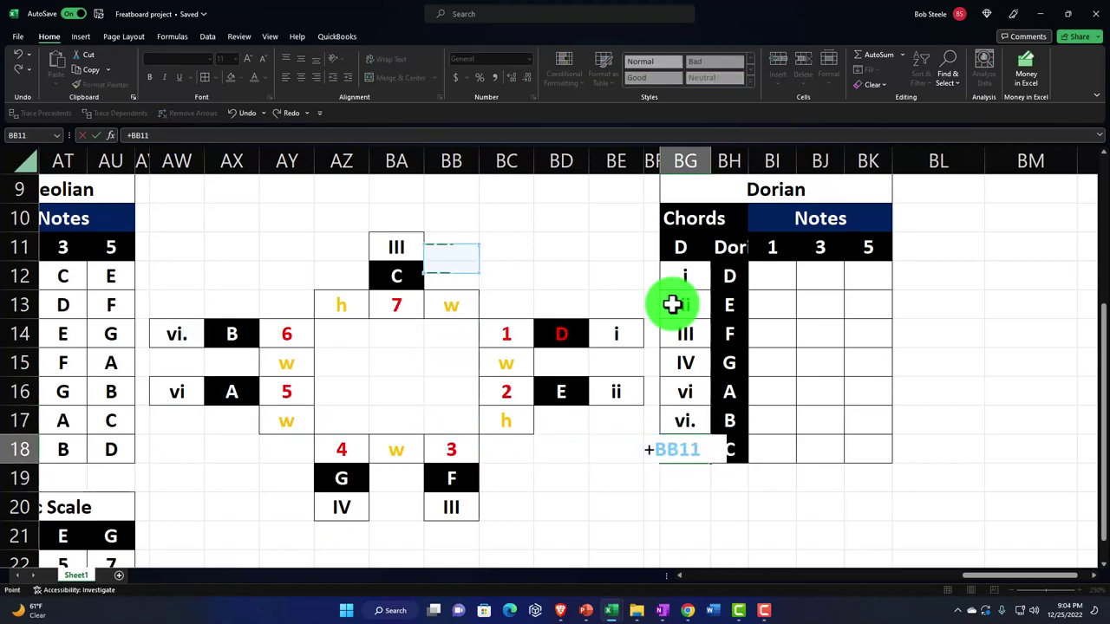
{"action": "key", "text": "Left"}
{"action": "key", "text": "Return"}
{"action": "key", "text": "Up"}
{"action": "key", "text": "Up"}
{"action": "key", "text": "Up"}
Change the circle diagram's top numeral in BA11 from III to VII
{"action": "key", "text": "Left"}
{"action": "key", "text": "Left"}
{"action": "key", "text": "Left"}
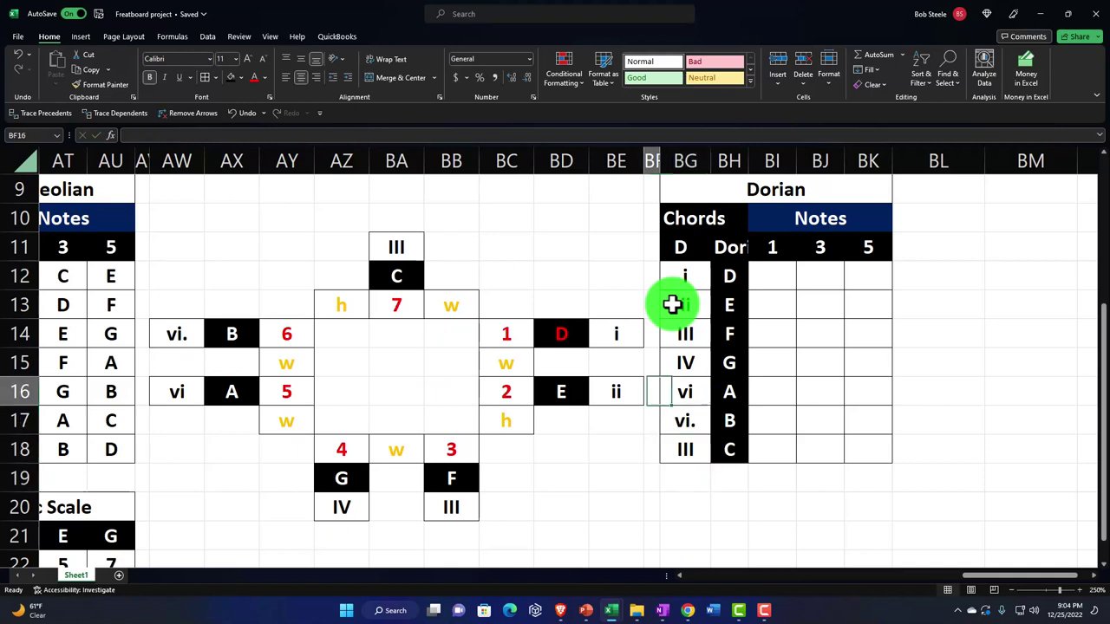
{"action": "key", "text": "Left"}
{"action": "key", "text": "Up"}
{"action": "key", "text": "Up"}
{"action": "key", "text": "Up"}
{"action": "key", "text": "Up"}
{"action": "key", "text": "Up"}
{"action": "key", "text": "Up"}
{"action": "key", "text": "Left"}
{"action": "key", "text": "Left"}
{"action": "key", "text": "Down"}
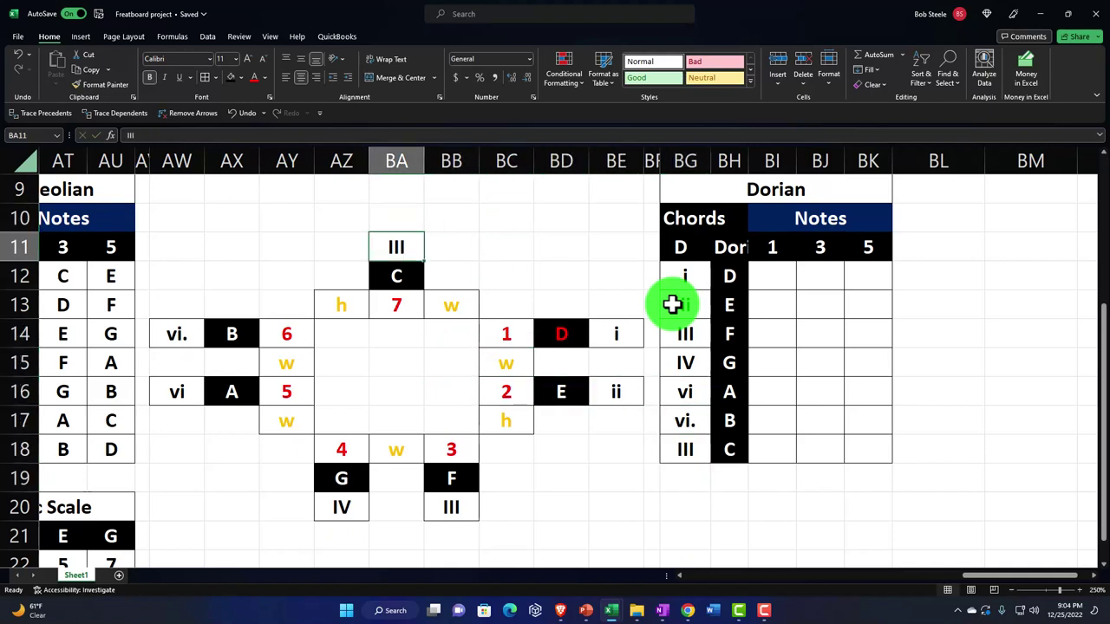
{"action": "type", "text": "VII"}
{"action": "key", "text": "Return"}
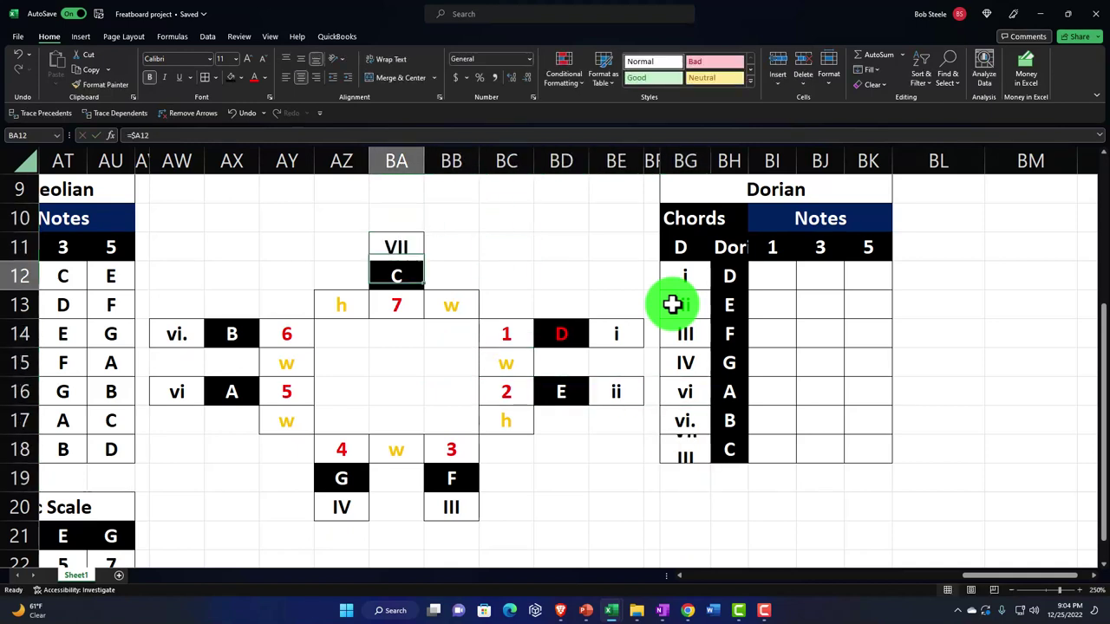
{"action": "key", "text": "Right"}
{"action": "key", "text": "Right"}
{"action": "key", "text": "Right"}
{"action": "key", "text": "Right"}
{"action": "key", "text": "Right"}
{"action": "key", "text": "Right"}
{"action": "key", "text": "Right"}
{"action": "key", "text": "Right"}
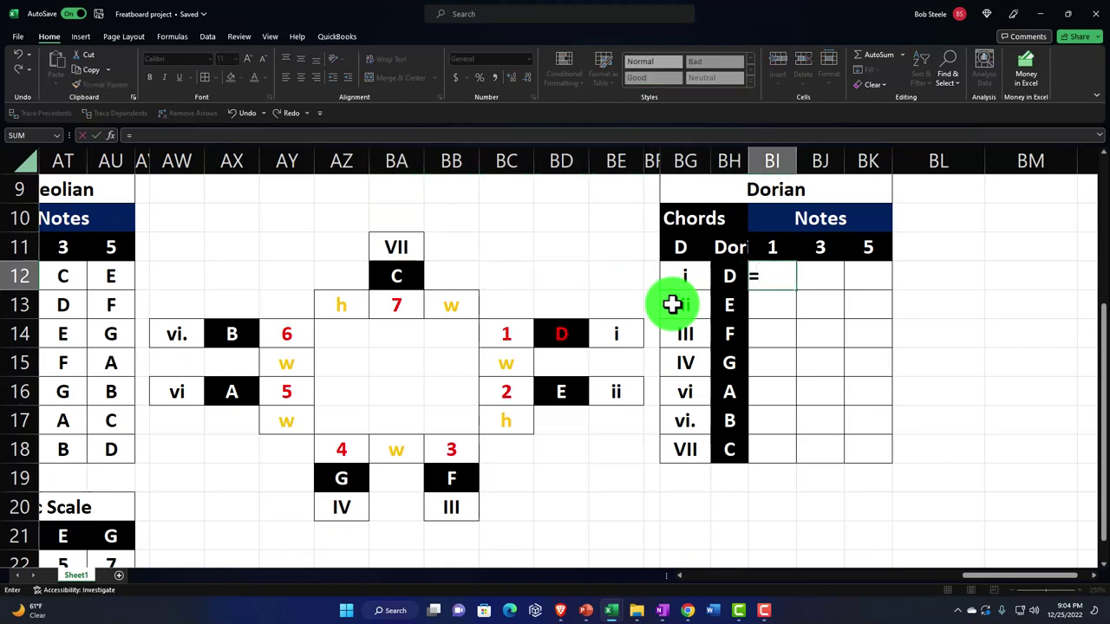
Start linking the first Dorian triad cell to the circle's D, then abandon it
{"action": "key", "text": "Left"}
{"action": "key", "text": "Left"}
{"action": "key", "text": "Left"}
{"action": "key", "text": "Left"}
{"action": "key", "text": "Down"}
{"action": "key", "text": "Down"}
{"action": "key", "text": "Left"}
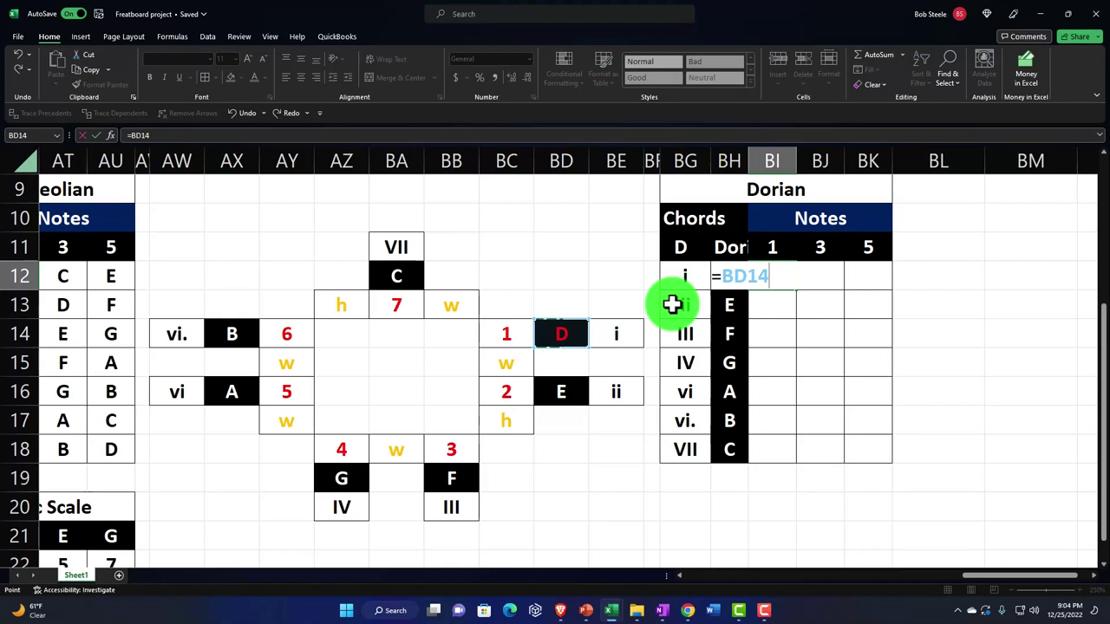
{"action": "key", "text": "BackSpace"}
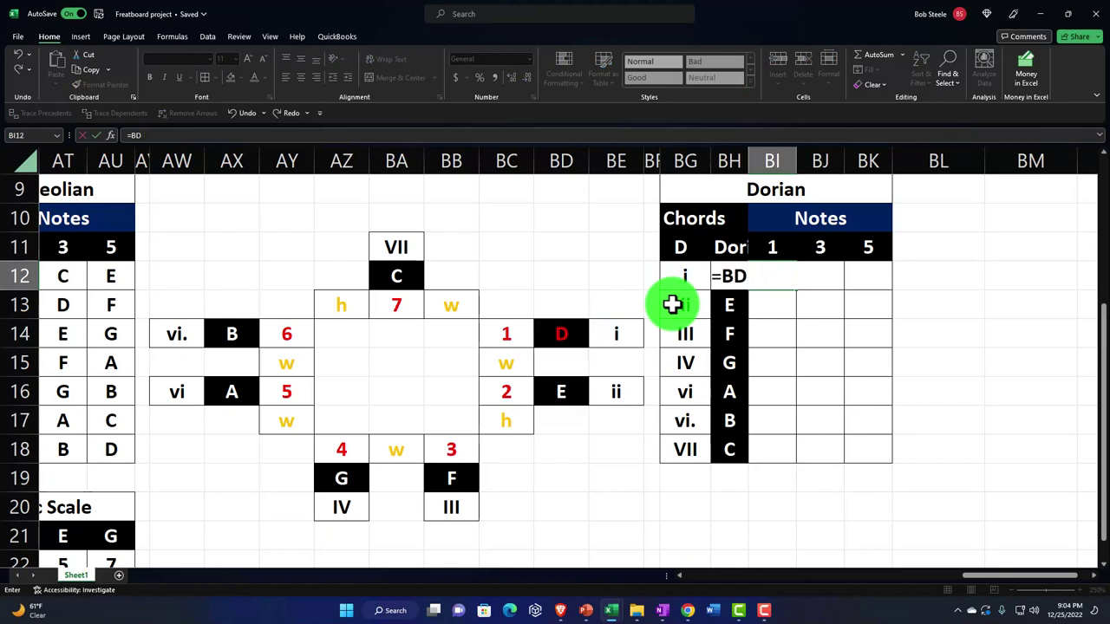
{"action": "key", "text": "Return"}
{"action": "key", "text": "Left"}
{"action": "key", "text": "Left"}
{"action": "key", "text": "Left"}
{"action": "key", "text": "Left"}
{"action": "key", "text": "Left"}
{"action": "key", "text": "Left"}
{"action": "key", "text": "Left"}
{"action": "key", "text": "Left"}
{"action": "key", "text": "Left"}
{"action": "key", "text": "Left"}
{"action": "key", "text": "Left"}
{"action": "key", "text": "Left"}
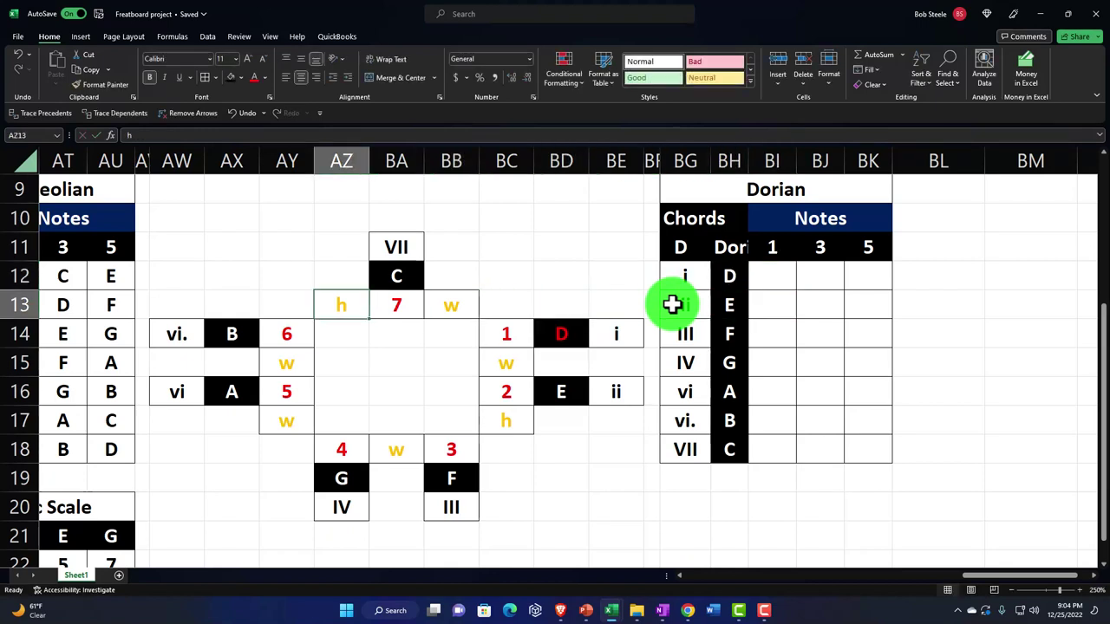
{"action": "key", "text": "Left"}
{"action": "key", "text": "Left"}
{"action": "key", "text": "Left"}
{"action": "key", "text": "Left"}
{"action": "key", "text": "Left"}
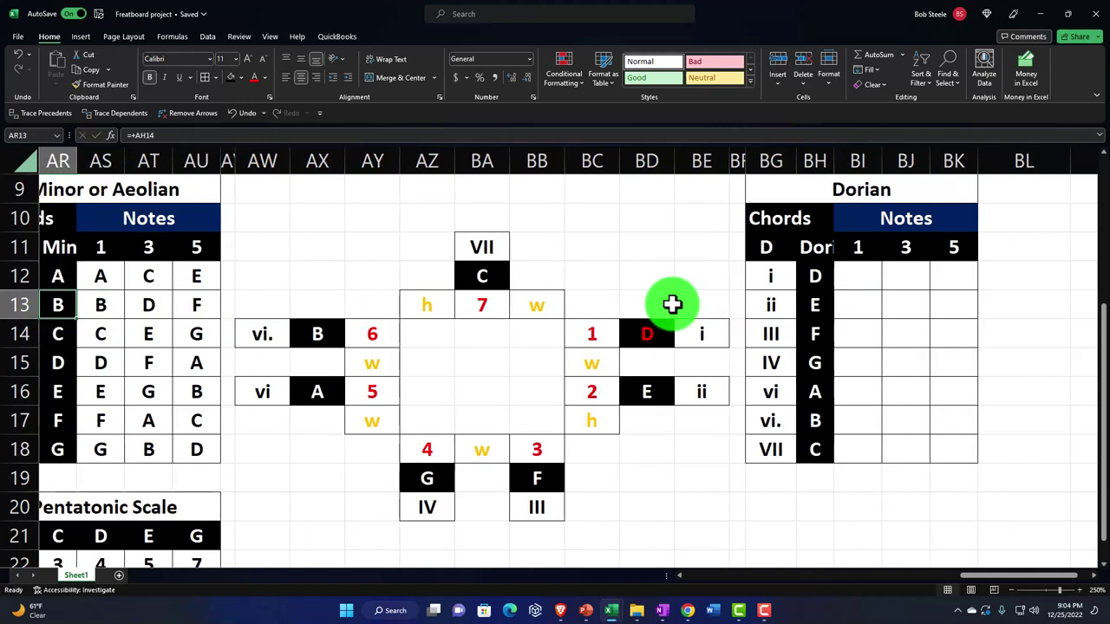
Copy the Aeolian D F A triad formulas into the first Dorian triad row
{"action": "left_click", "coordinate": [93, 362]}
{"action": "left_click_drag", "start_coordinate": [93, 362], "coordinate": [177, 362]}
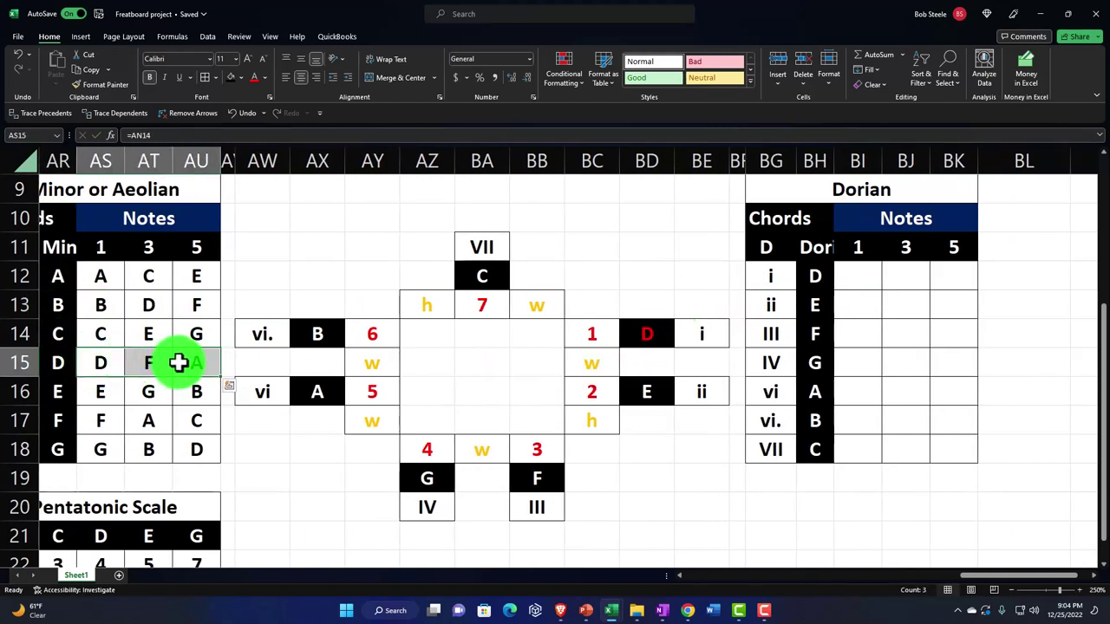
{"action": "key", "text": "ctrl+c"}
{"action": "left_click", "coordinate": [855, 276]}
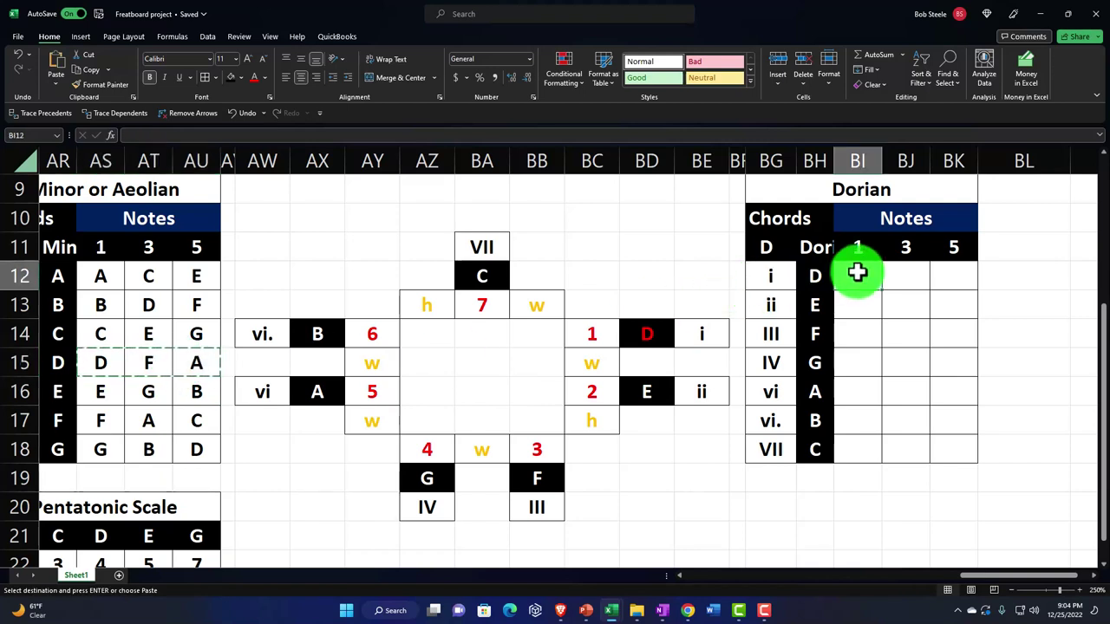
{"action": "key", "text": "ctrl+v"}
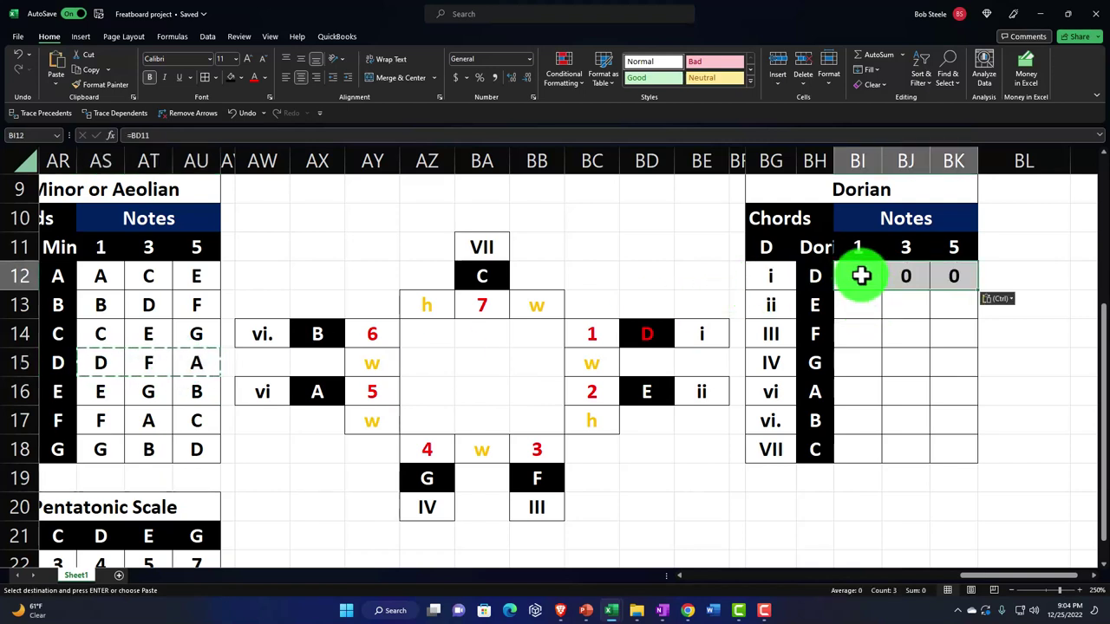
{"action": "double_click", "coordinate": [860, 275]}
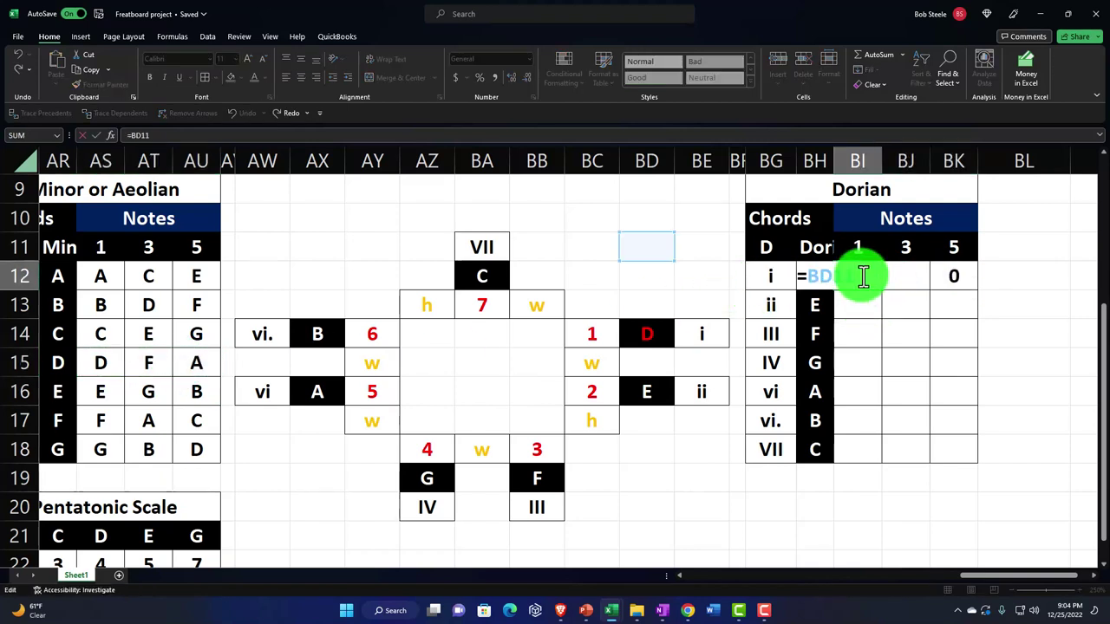
{"action": "key", "text": "Return"}
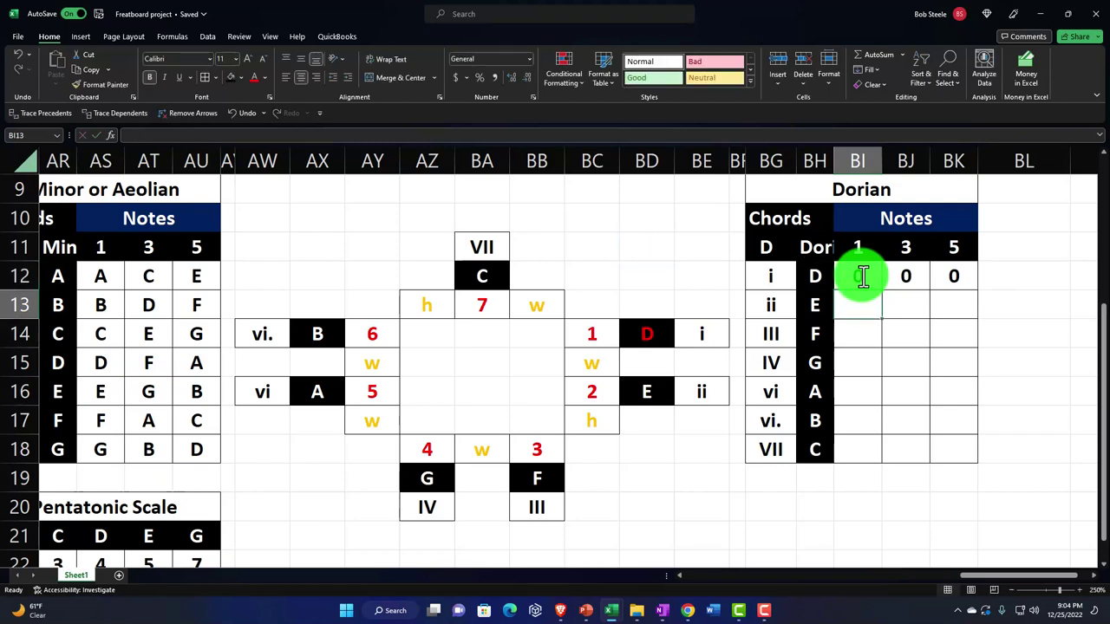
{"action": "left_click", "coordinate": [863, 275]}
Link the i chord's root, third and fifth to the circle's D, F and A
{"action": "type", "text": "="}
{"action": "key", "text": "Left"}
{"action": "key", "text": "Left"}
{"action": "key", "text": "Down"}
{"action": "key", "text": "Down"}
{"action": "key", "text": "Tab"}
{"action": "type", "text": "+"}
{"action": "key", "text": "Left"}
{"action": "key", "text": "Left"}
{"action": "key", "text": "Down"}
{"action": "key", "text": "Down"}
{"action": "key", "text": "Down"}
{"action": "key", "text": "Left"}
{"action": "key", "text": "Left"}
{"action": "key", "text": "Left"}
{"action": "key", "text": "Left"}
{"action": "key", "text": "Down"}
{"action": "key", "text": "Tab"}
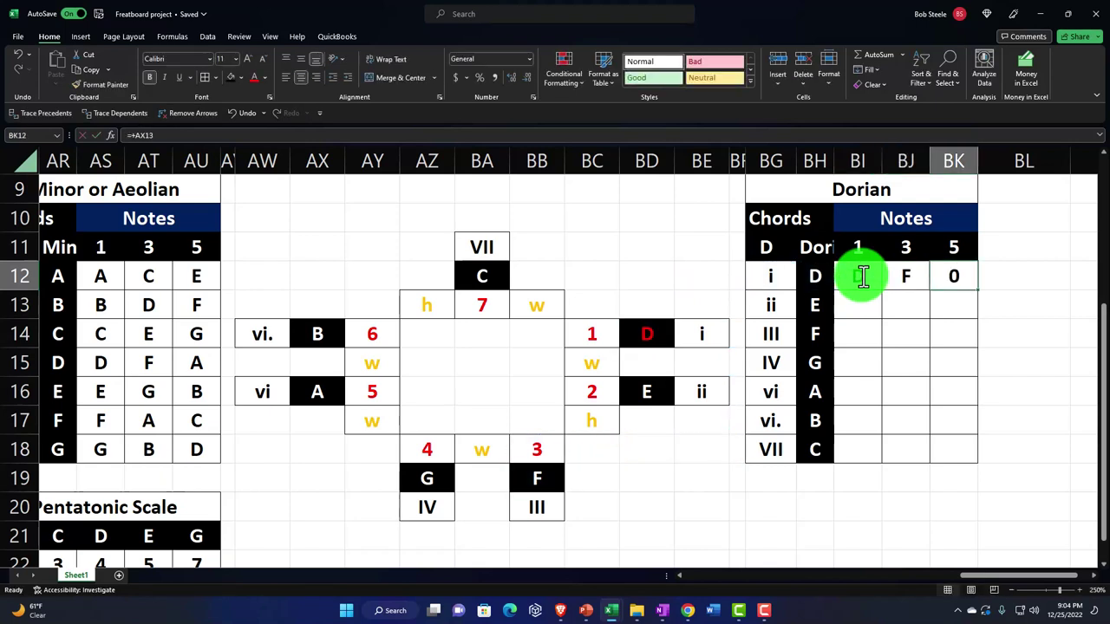
{"action": "type", "text": "="}
{"action": "key", "text": "Left"}
{"action": "key", "text": "Left"}
{"action": "key", "text": "Left"}
{"action": "key", "text": "Left"}
{"action": "key", "text": "Left"}
{"action": "key", "text": "Left"}
{"action": "key", "text": "Left"}
{"action": "key", "text": "Left"}
{"action": "key", "text": "Left"}
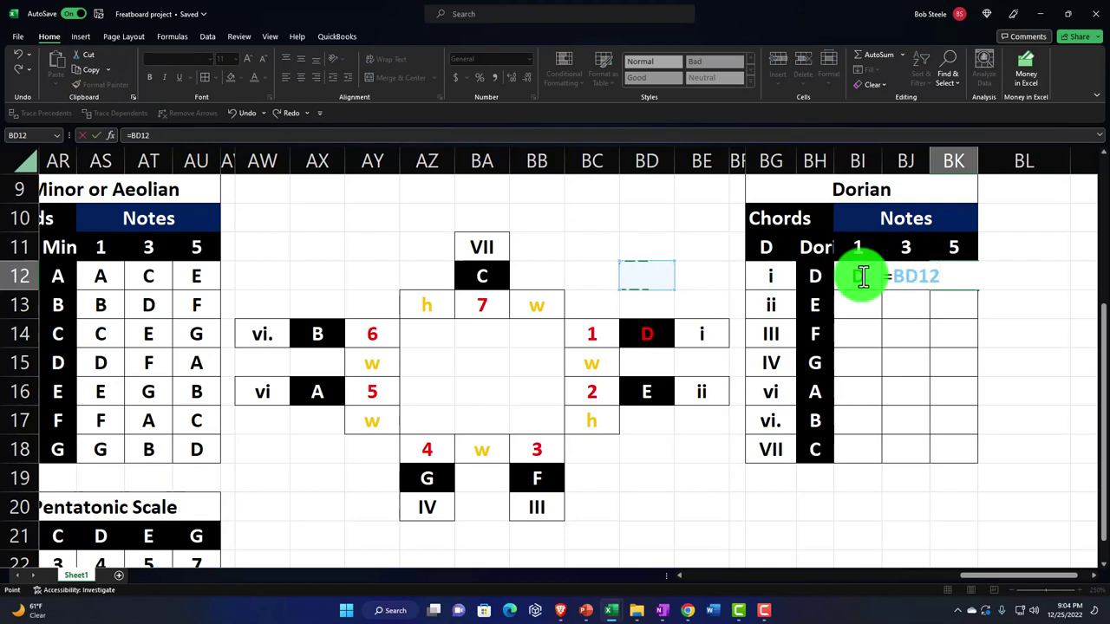
{"action": "key", "text": "Down"}
{"action": "key", "text": "Down"}
{"action": "key", "text": "Down"}
{"action": "key", "text": "Down"}
{"action": "key", "text": "Left"}
{"action": "key", "text": "Left"}
{"action": "key", "text": "Left"}
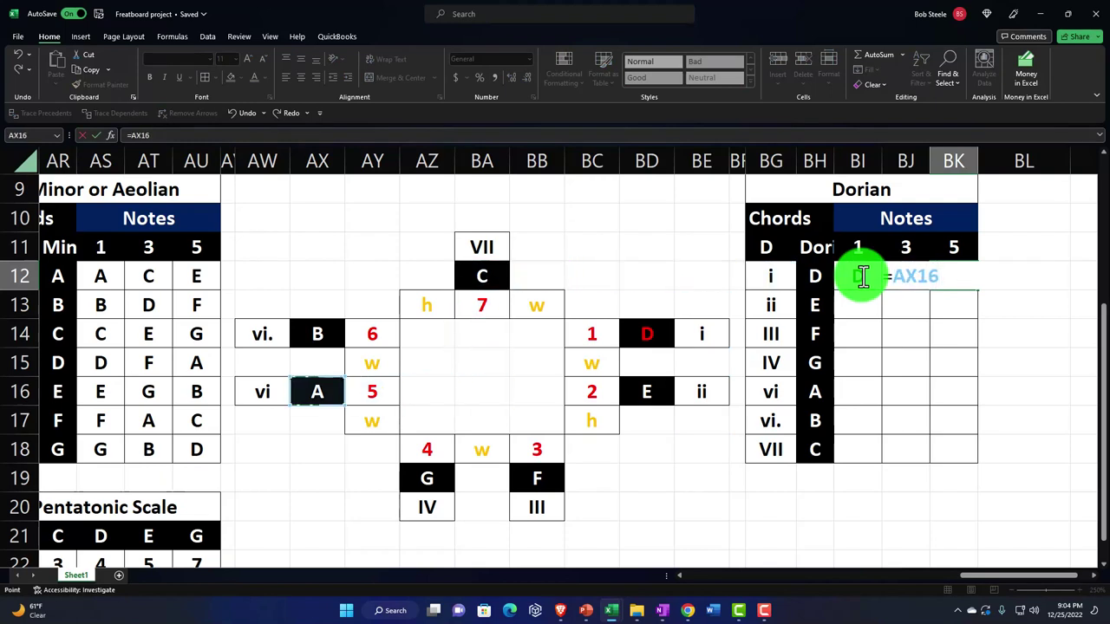
{"action": "key", "text": "Return"}
Link the ii chord's root, third and fifth to the circle's E, G and B
{"action": "type", "text": "+"}
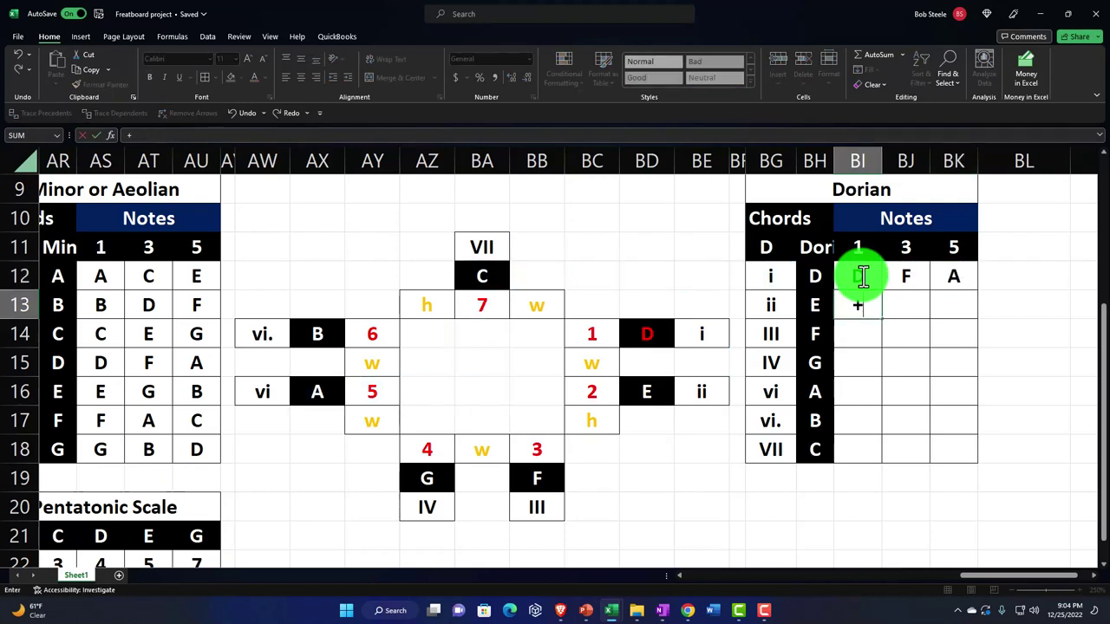
{"action": "key", "text": "Left"}
{"action": "key", "text": "Left"}
{"action": "key", "text": "Left"}
{"action": "key", "text": "Left"}
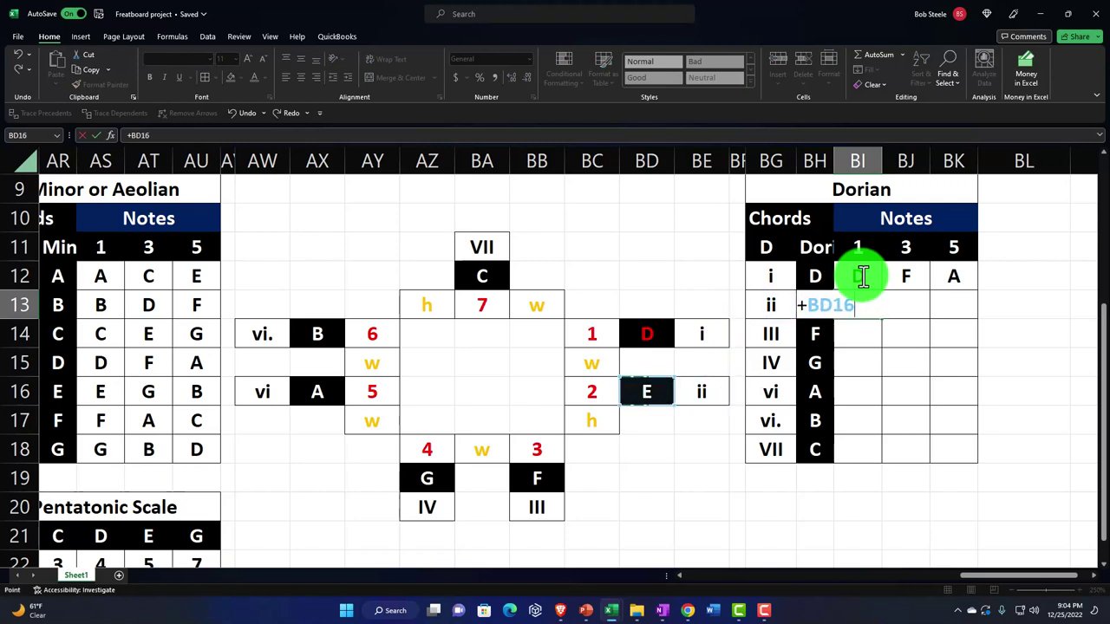
{"action": "key", "text": "Tab"}
{"action": "type", "text": "+"}
{"action": "key", "text": "Down"}
{"action": "key", "text": "Down"}
{"action": "key", "text": "Down"}
{"action": "key", "text": "Down"}
{"action": "key", "text": "Down"}
{"action": "key", "text": "Down"}
{"action": "key", "text": "Left"}
{"action": "key", "text": "Left"}
{"action": "key", "text": "Left"}
{"action": "key", "text": "Left"}
{"action": "key", "text": "Left"}
{"action": "key", "text": "Left"}
{"action": "key", "text": "Left"}
{"action": "key", "text": "Left"}
{"action": "key", "text": "Left"}
{"action": "key", "text": "Left"}
{"action": "key", "text": "Tab"}
{"action": "type", "text": "+"}
{"action": "key", "text": "Left"}
{"action": "key", "text": "Left"}
{"action": "key", "text": "Left"}
{"action": "key", "text": "Left"}
{"action": "key", "text": "Left"}
{"action": "key", "text": "Left"}
{"action": "key", "text": "Left"}
{"action": "key", "text": "Left"}
{"action": "key", "text": "Left"}
{"action": "key", "text": "Left"}
{"action": "key", "text": "Left"}
{"action": "key", "text": "Left"}
{"action": "key", "text": "Left"}
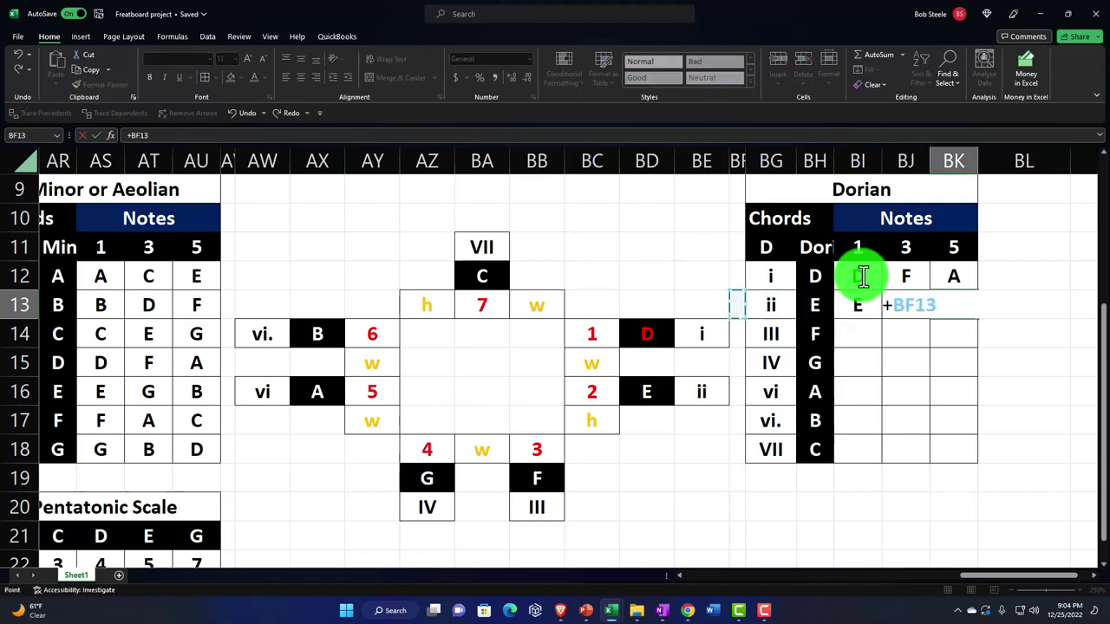
{"action": "key", "text": "Down"}
{"action": "key", "text": "Return"}
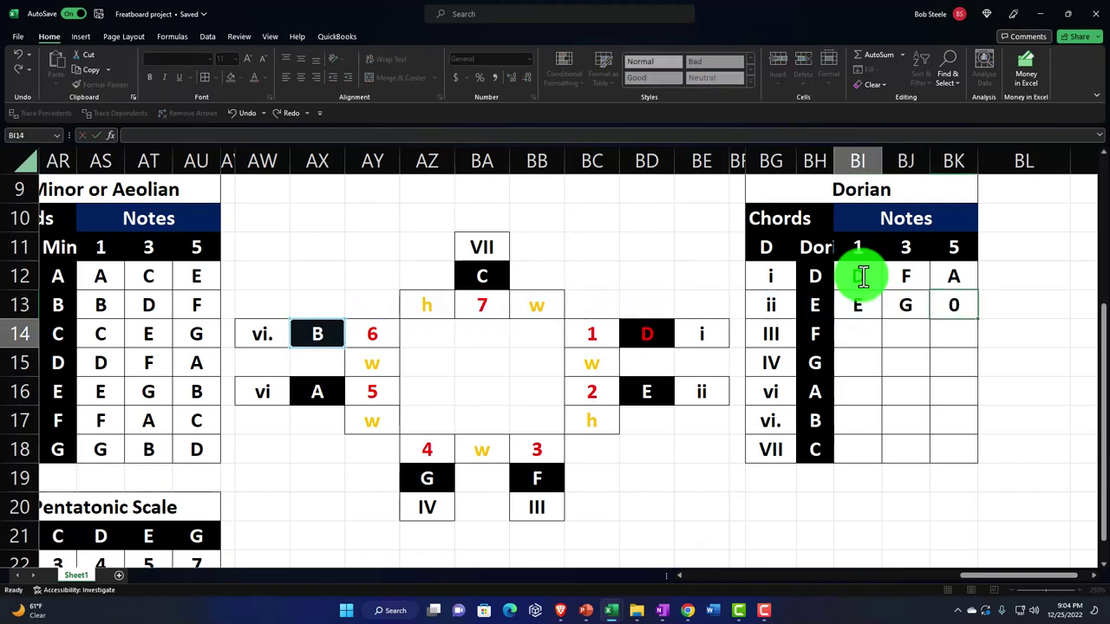
Fill the III chord's triad F A C with formulas linked to the circle-diagram notes
{"action": "type", "text": "+"}
{"action": "key", "text": "Left"}
{"action": "key", "text": "Left"}
{"action": "key", "text": "Left"}
{"action": "key", "text": "Left"}
{"action": "key", "text": "Left"}
{"action": "key", "text": "Down"}
{"action": "key", "text": "Down"}
{"action": "key", "text": "Down"}
{"action": "key", "text": "Down"}
{"action": "key", "text": "Down"}
{"action": "key", "text": "Left"}
{"action": "key", "text": "Left"}
{"action": "key", "text": "Left"}
{"action": "key", "text": "Tab"}
{"action": "type", "text": "+"}
{"action": "key", "text": "Left"}
{"action": "key", "text": "Left"}
{"action": "key", "text": "Left"}
{"action": "key", "text": "Left"}
{"action": "key", "text": "Left"}
{"action": "key", "text": "Left"}
{"action": "key", "text": "Left"}
{"action": "key", "text": "Left"}
{"action": "key", "text": "Left"}
{"action": "key", "text": "Left"}
{"action": "key", "text": "Left"}
{"action": "key", "text": "Left"}
{"action": "key", "text": "Down"}
{"action": "key", "text": "Down"}
{"action": "key", "text": "Tab"}
{"action": "type", "text": "+"}
{"action": "key", "text": "Left"}
{"action": "key", "text": "Left"}
{"action": "key", "text": "Left"}
{"action": "key", "text": "Left"}
{"action": "key", "text": "Left"}
{"action": "key", "text": "Left"}
{"action": "key", "text": "Left"}
{"action": "key", "text": "Left"}
{"action": "key", "text": "Left"}
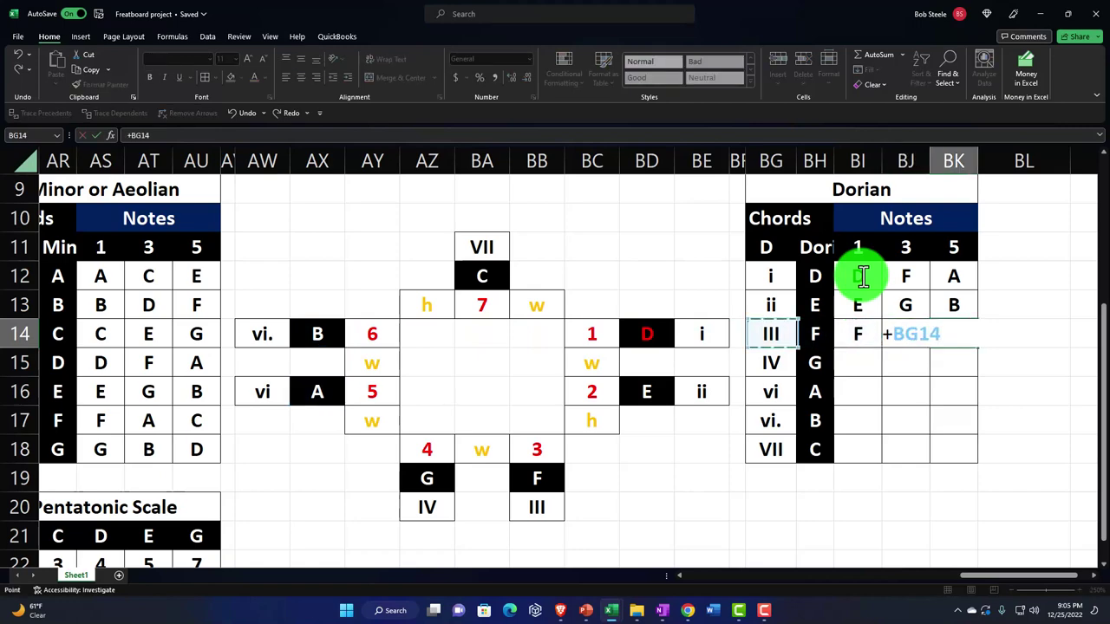
{"action": "key", "text": "Up"}
{"action": "key", "text": "Up"}
{"action": "key", "text": "Return"}
{"action": "type", "text": "+"}
Link the IV chord's triad G B D to the circle-diagram notes
{"action": "key", "text": "Left"}
{"action": "key", "text": "Left"}
{"action": "key", "text": "Left"}
{"action": "key", "text": "Left"}
{"action": "key", "text": "Left"}
{"action": "key", "text": "Left"}
{"action": "key", "text": "Left"}
{"action": "key", "text": "Left"}
{"action": "key", "text": "Down"}
{"action": "key", "text": "Down"}
{"action": "key", "text": "Down"}
{"action": "key", "text": "Down"}
{"action": "key", "text": "Left"}
{"action": "key", "text": "Tab"}
{"action": "type", "text": "+"}
{"action": "key", "text": "Left"}
{"action": "key", "text": "Left"}
{"action": "key", "text": "Left"}
{"action": "key", "text": "Left"}
{"action": "key", "text": "Left"}
{"action": "key", "text": "Left"}
{"action": "key", "text": "Left"}
{"action": "key", "text": "Left"}
{"action": "key", "text": "Left"}
{"action": "key", "text": "Left"}
{"action": "key", "text": "Left"}
{"action": "key", "text": "Left"}
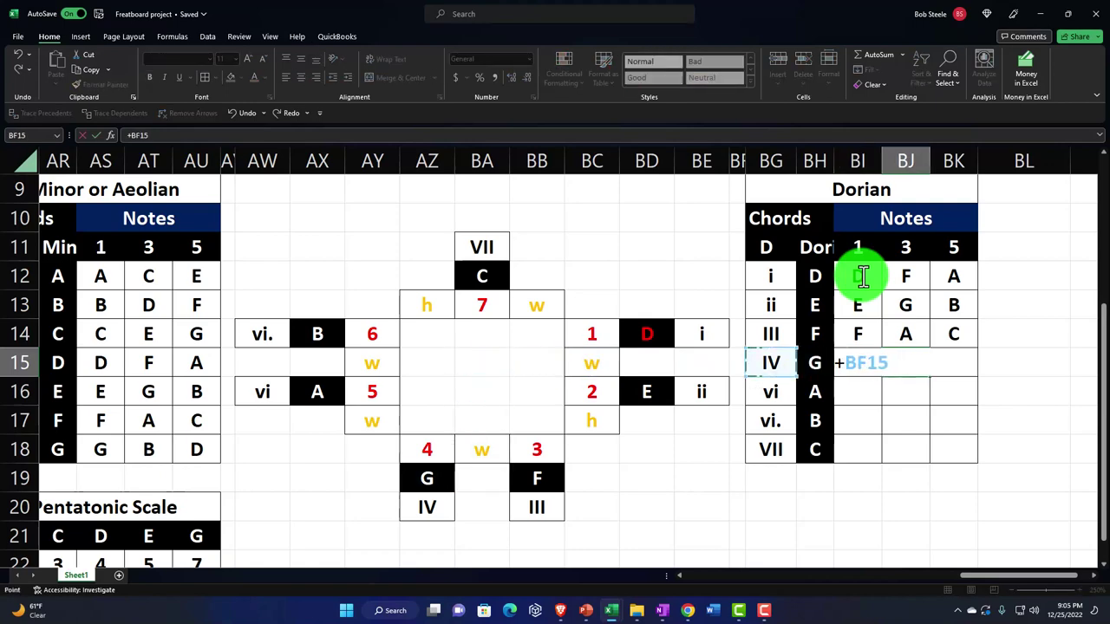
{"action": "key", "text": "Up"}
{"action": "key", "text": "Tab"}
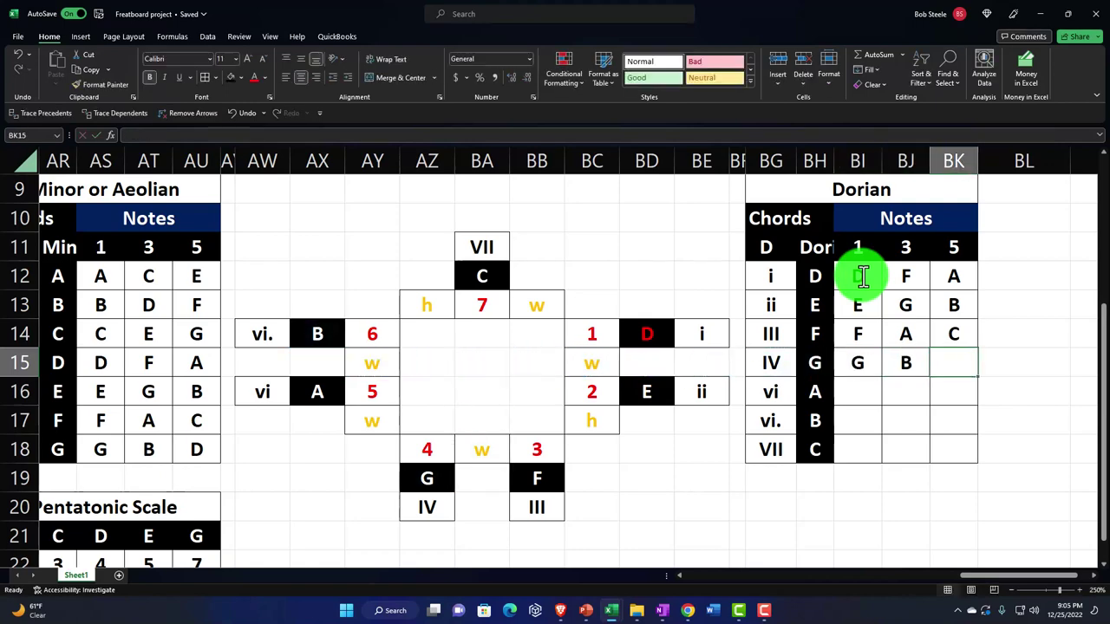
{"action": "key", "text": "Left"}
{"action": "key", "text": "Left"}
{"action": "key", "text": "Left"}
{"action": "key", "text": "Left"}
{"action": "key", "text": "Left"}
{"action": "key", "text": "Left"}
{"action": "key", "text": "Up"}
{"action": "key", "text": "Tab"}
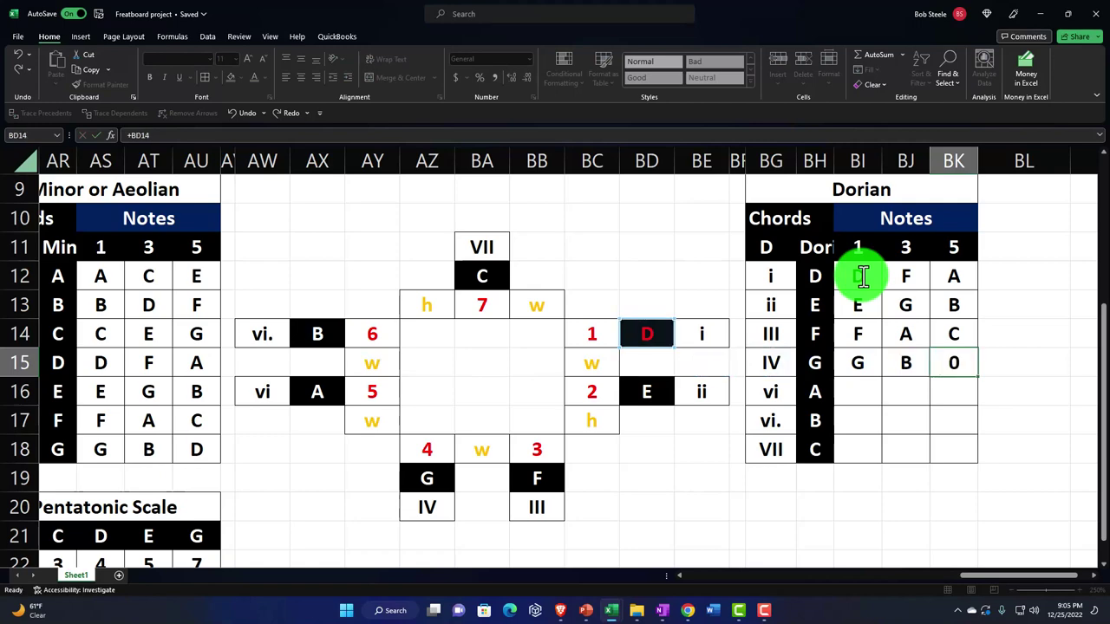
{"action": "key", "text": "Return"}
Link the next chord's triad A C E to the circle-diagram notes
{"action": "type", "text": "+"}
{"action": "key", "text": "Left"}
{"action": "key", "text": "Left"}
{"action": "key", "text": "Left"}
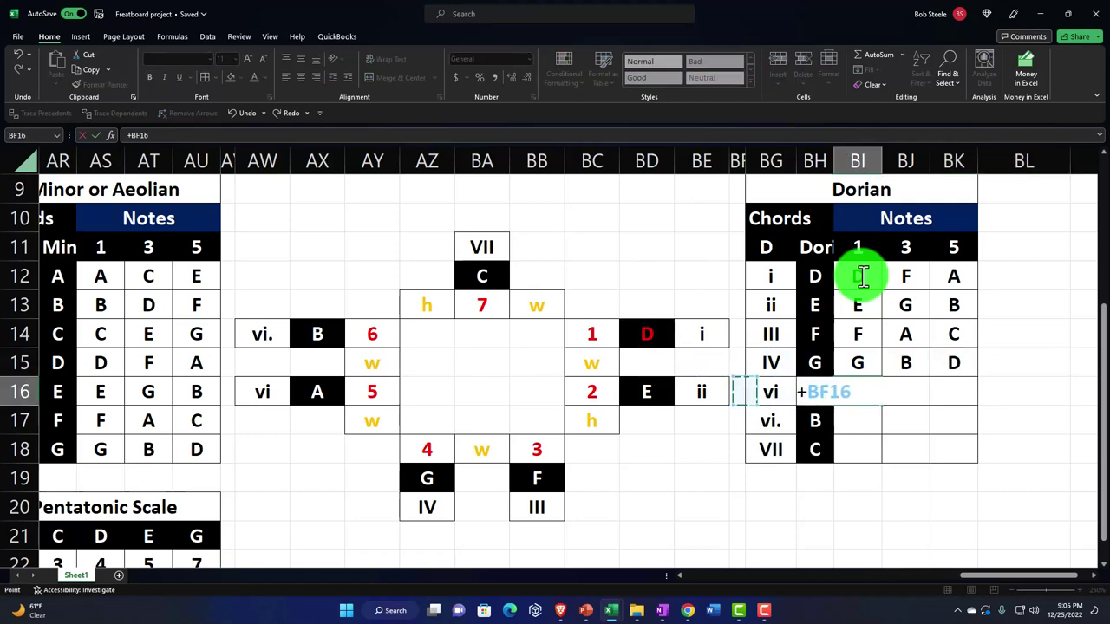
{"action": "key", "text": "Left"}
{"action": "key", "text": "Left"}
{"action": "key", "text": "Left"}
{"action": "key", "text": "Left"}
{"action": "key", "text": "Left"}
{"action": "key", "text": "Left"}
{"action": "key", "text": "Left"}
{"action": "key", "text": "Left"}
{"action": "key", "text": "Tab"}
{"action": "type", "text": "+"}
{"action": "key", "text": "Left"}
{"action": "key", "text": "Left"}
{"action": "key", "text": "Left"}
{"action": "key", "text": "Left"}
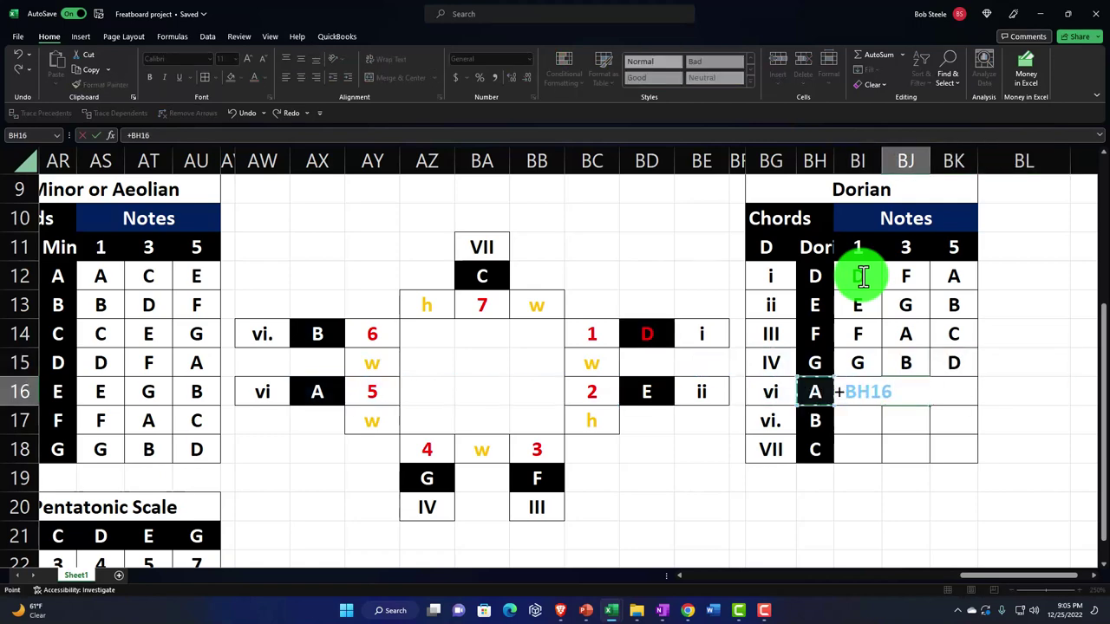
{"action": "key", "text": "Left"}
{"action": "key", "text": "Left"}
{"action": "key", "text": "Left"}
{"action": "key", "text": "Left"}
{"action": "key", "text": "Up"}
{"action": "key", "text": "Up"}
{"action": "key", "text": "Up"}
{"action": "key", "text": "Up"}
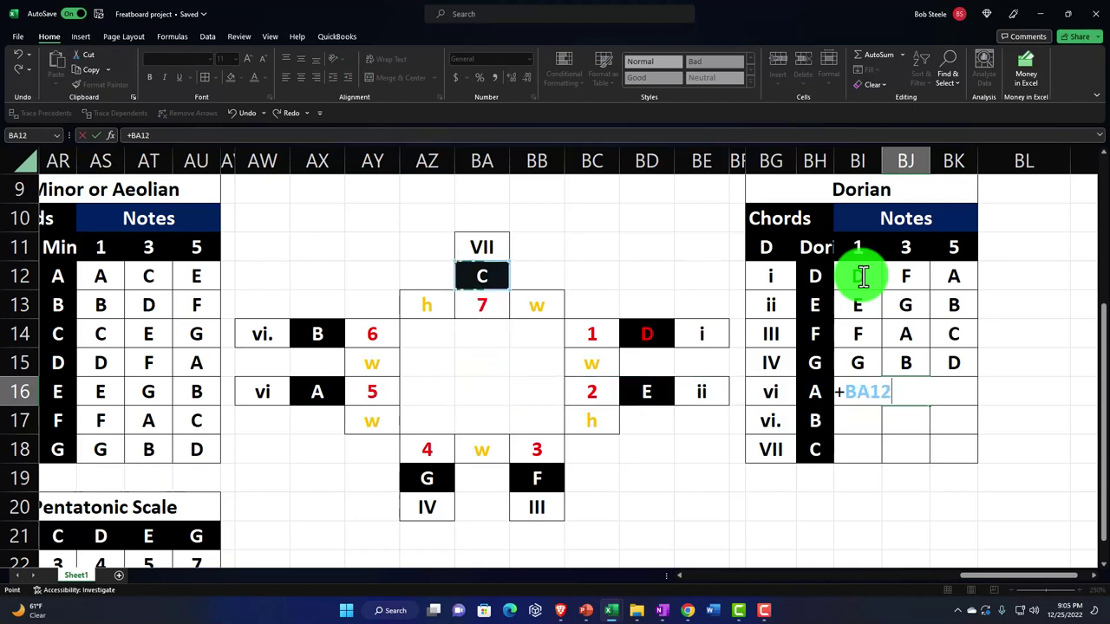
{"action": "key", "text": "Tab"}
{"action": "type", "text": "+"}
{"action": "key", "text": "Left"}
{"action": "key", "text": "Left"}
{"action": "key", "text": "Left"}
{"action": "key", "text": "Left"}
{"action": "key", "text": "Left"}
{"action": "key", "text": "Left"}
{"action": "key", "text": "Left"}
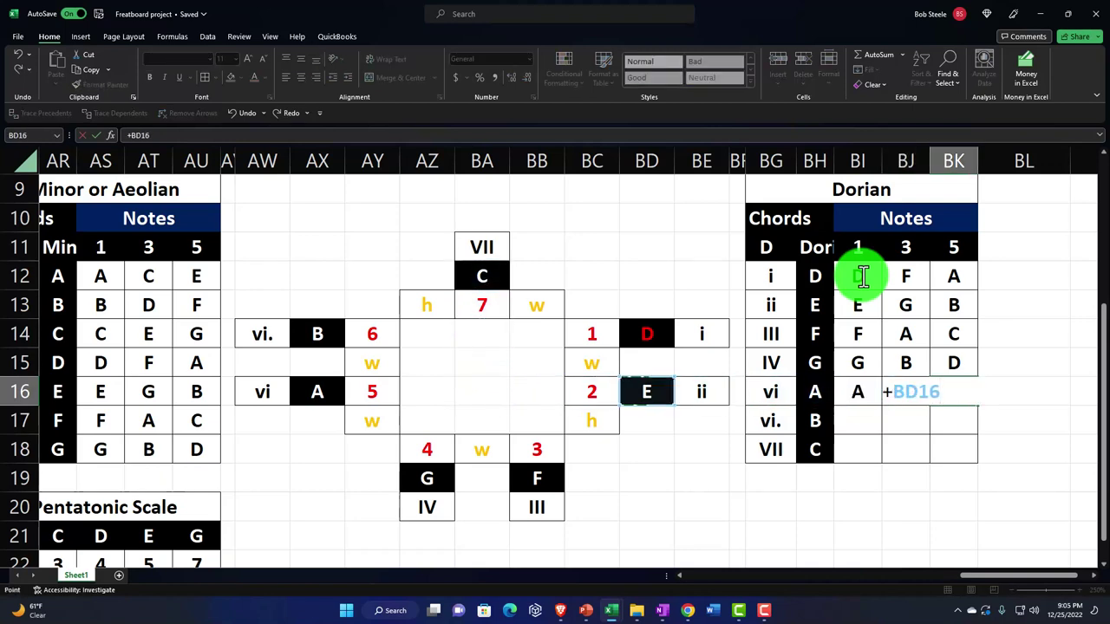
{"action": "key", "text": "Return"}
Link the B D F triad to the circle-diagram notes
{"action": "type", "text": "+"}
{"action": "key", "text": "Left"}
{"action": "key", "text": "Left"}
{"action": "key", "text": "Left"}
{"action": "key", "text": "Left"}
{"action": "key", "text": "Left"}
{"action": "key", "text": "Left"}
{"action": "key", "text": "Left"}
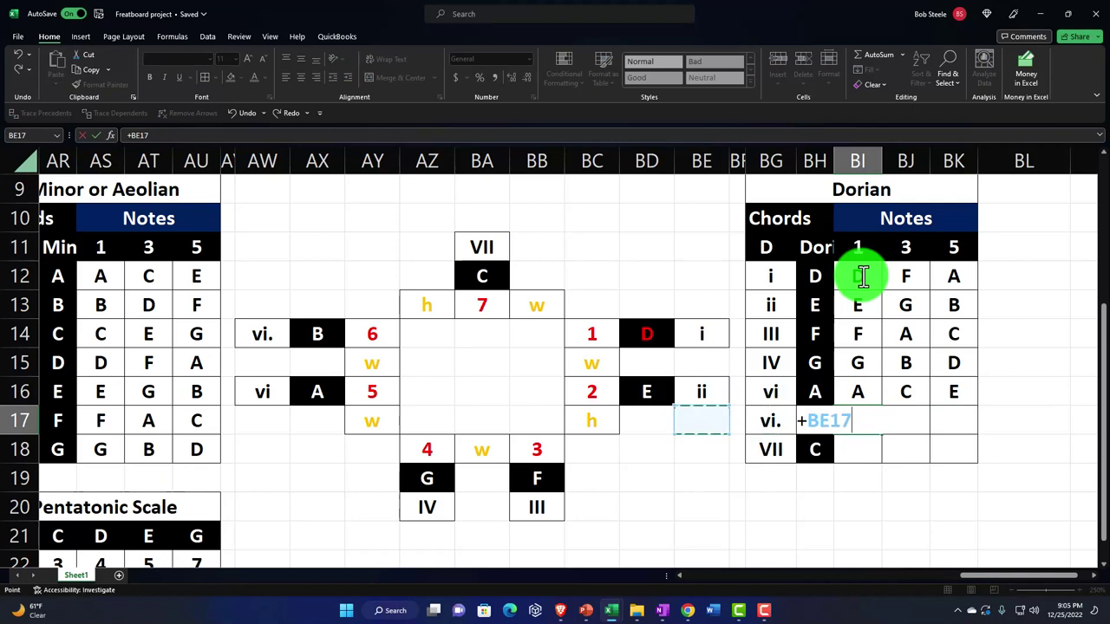
{"action": "key", "text": "Left"}
{"action": "key", "text": "Left"}
{"action": "key", "text": "Left"}
{"action": "key", "text": "Left"}
{"action": "key", "text": "Up"}
{"action": "key", "text": "Up"}
{"action": "key", "text": "Up"}
{"action": "key", "text": "Tab"}
{"action": "type", "text": "+"}
{"action": "key", "text": "Left"}
{"action": "key", "text": "Left"}
{"action": "key", "text": "Left"}
{"action": "key", "text": "Left"}
{"action": "key", "text": "Left"}
{"action": "key", "text": "Left"}
Link the VII chord's triad C E G to the circle-diagram notes
{"action": "key", "text": "Up"}
{"action": "key", "text": "Up"}
{"action": "key", "text": "Up"}
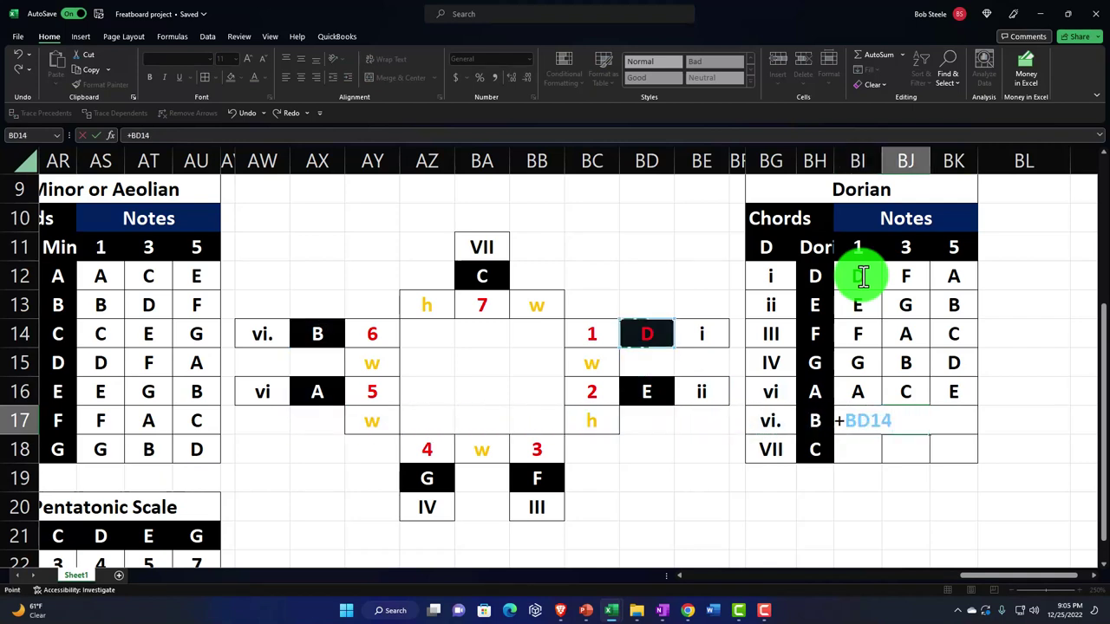
{"action": "key", "text": "Tab"}
{"action": "type", "text": "+"}
{"action": "key", "text": "Left"}
{"action": "key", "text": "Left"}
{"action": "key", "text": "Left"}
{"action": "key", "text": "Left"}
{"action": "key", "text": "Left"}
{"action": "key", "text": "Left"}
{"action": "key", "text": "Left"}
{"action": "key", "text": "Left"}
{"action": "key", "text": "Left"}
{"action": "key", "text": "Down"}
{"action": "key", "text": "Down"}
{"action": "key", "text": "Return"}
{"action": "type", "text": "+"}
{"action": "key", "text": "Left"}
{"action": "key", "text": "Left"}
{"action": "key", "text": "Left"}
{"action": "key", "text": "Left"}
{"action": "key", "text": "Left"}
{"action": "key", "text": "Left"}
{"action": "key", "text": "Left"}
{"action": "key", "text": "Left"}
{"action": "key", "text": "Up"}
{"action": "key", "text": "Up"}
{"action": "key", "text": "Up"}
{"action": "key", "text": "Up"}
{"action": "key", "text": "Up"}
{"action": "key", "text": "Up"}
{"action": "key", "text": "Tab"}
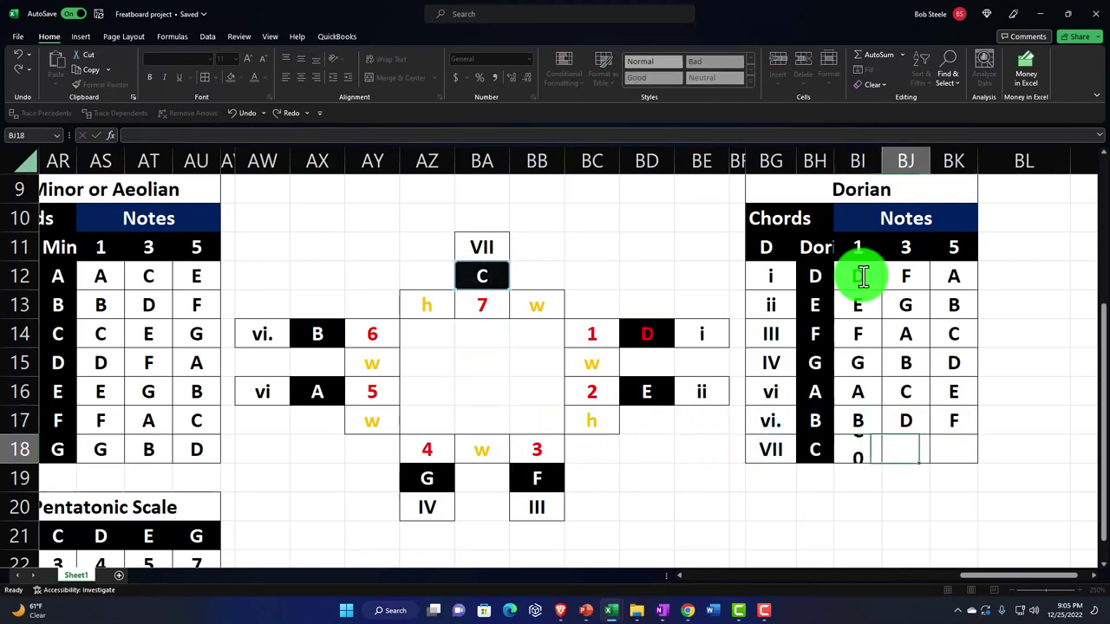
{"action": "type", "text": "+"}
{"action": "key", "text": "Left"}
{"action": "key", "text": "Left"}
{"action": "key", "text": "Left"}
{"action": "key", "text": "Left"}
{"action": "key", "text": "Left"}
{"action": "key", "text": "Left"}
{"action": "key", "text": "Up"}
{"action": "key", "text": "Up"}
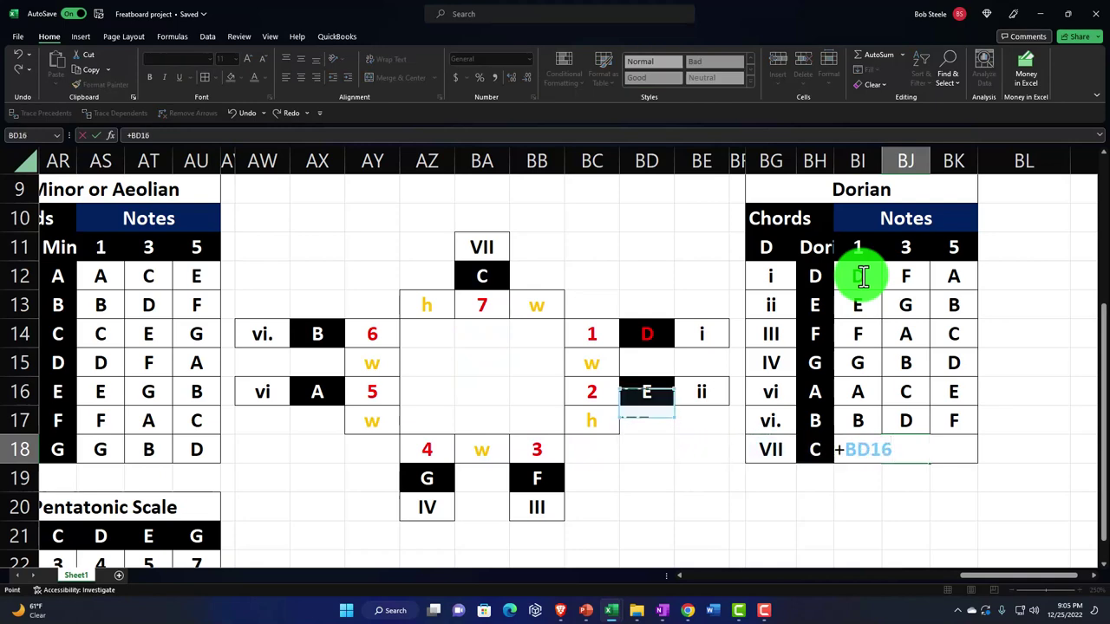
{"action": "key", "text": "Tab"}
{"action": "type", "text": "+"}
{"action": "key", "text": "Left"}
{"action": "key", "text": "Left"}
{"action": "key", "text": "Left"}
{"action": "key", "text": "Left"}
{"action": "key", "text": "Left"}
{"action": "key", "text": "Left"}
{"action": "key", "text": "Left"}
{"action": "key", "text": "Left"}
{"action": "key", "text": "Left"}
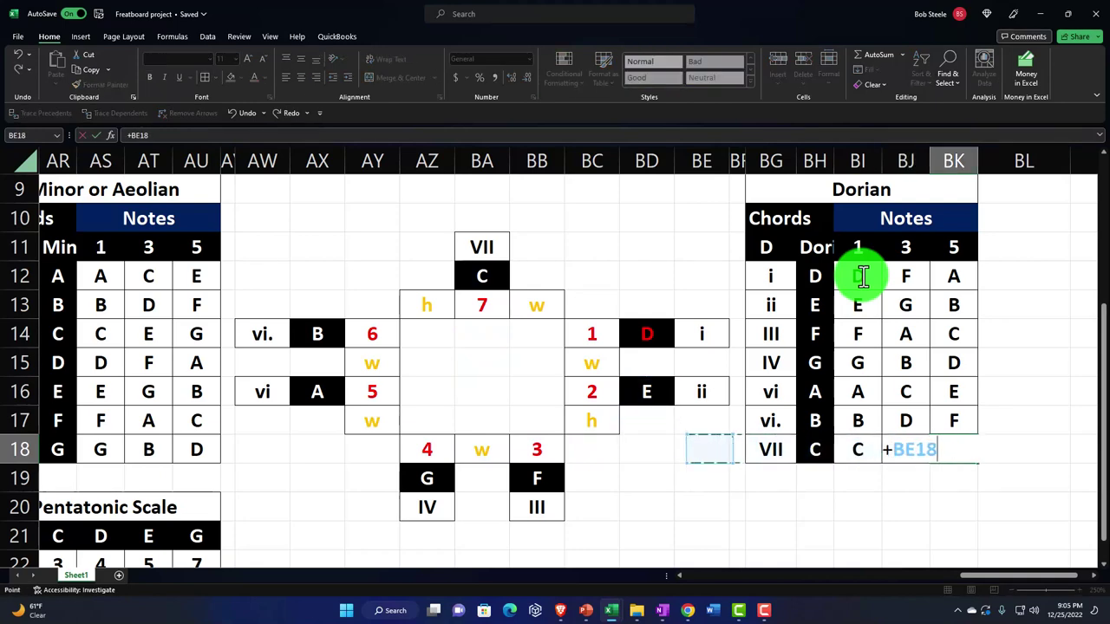
{"action": "key", "text": "Left"}
{"action": "key", "text": "Left"}
{"action": "key", "text": "Down"}
{"action": "key", "text": "Return"}
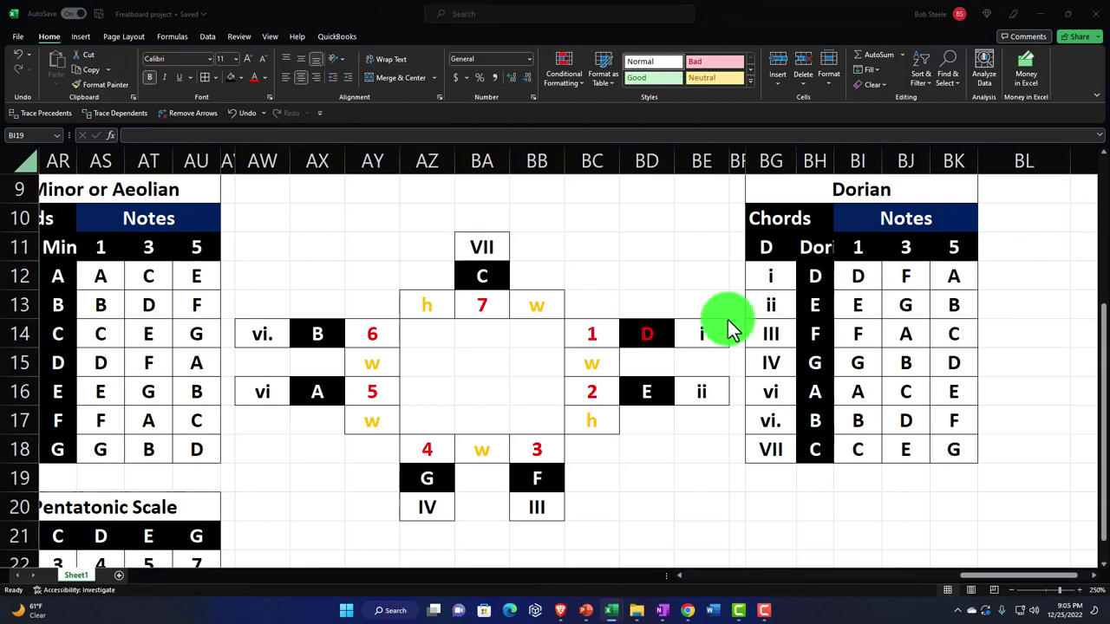
{"action": "scroll", "coordinate": [656, 364], "scroll_direction": "down", "scroll_amount": 2}
Copy columns AV through BK, which hold the circle diagram and Dorian table
{"action": "scroll", "coordinate": [658, 365], "scroll_direction": "up", "scroll_amount": 2}
{"action": "scroll", "coordinate": [672, 367], "scroll_direction": "up", "scroll_amount": 1}
{"action": "scroll", "coordinate": [674, 367], "scroll_direction": "down", "scroll_amount": 1}
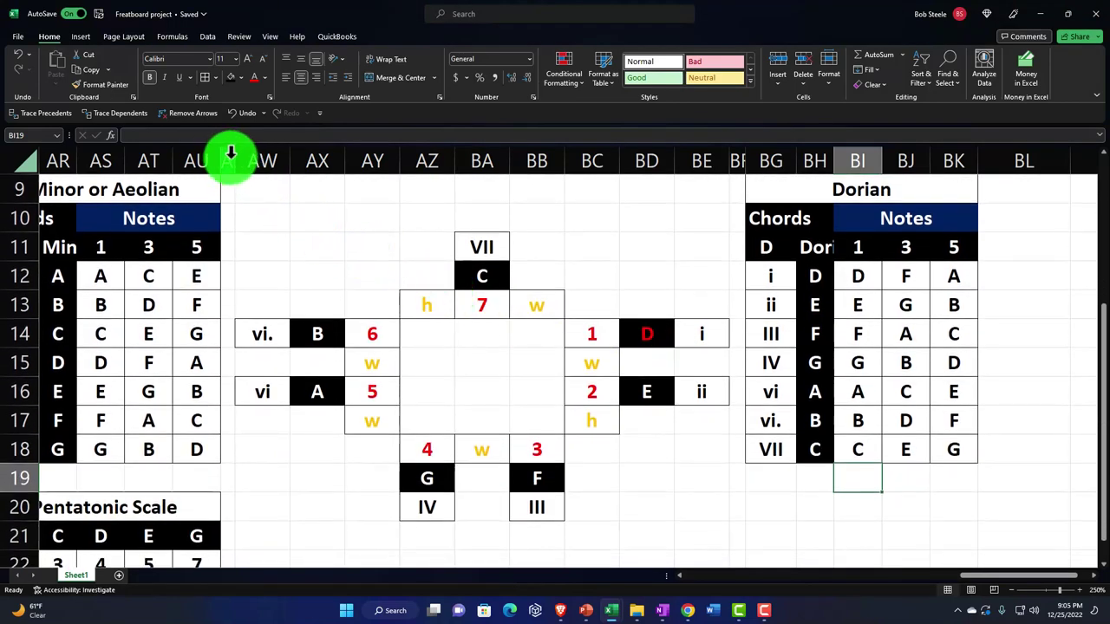
{"action": "left_click_drag", "start_coordinate": [231, 152], "coordinate": [934, 168]}
{"action": "key", "text": "ctrl+c"}
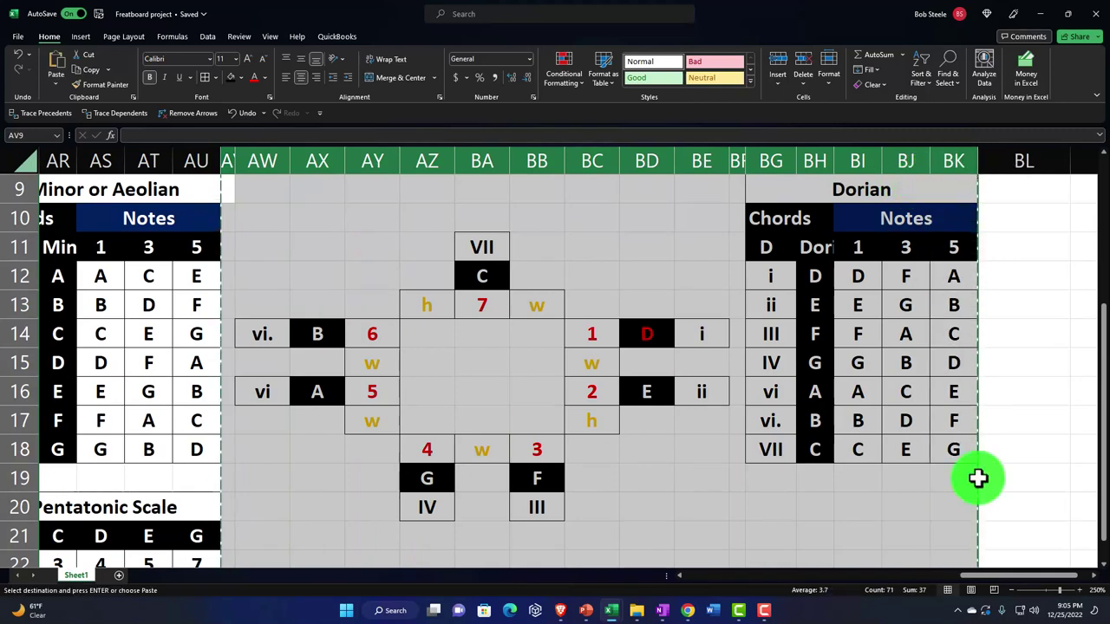
Paste the copied diagram and table starting at column BL
{"action": "left_click_drag", "start_coordinate": [1016, 579], "coordinate": [1061, 570]}
{"action": "scroll", "coordinate": [1026, 461], "scroll_direction": "up", "scroll_amount": 3}
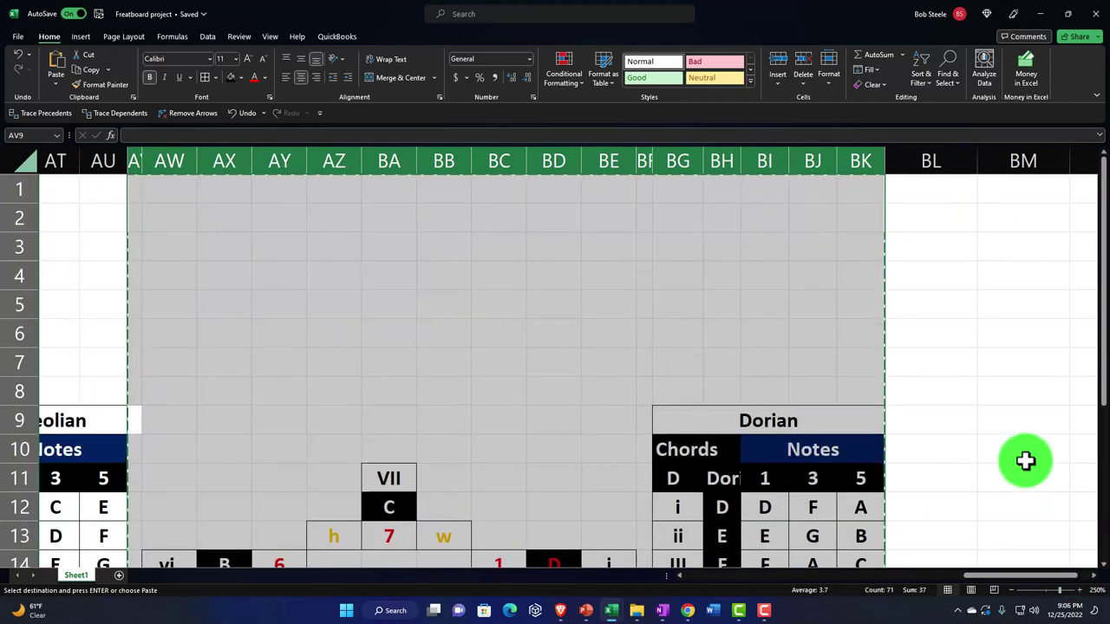
{"action": "left_click", "coordinate": [933, 188]}
{"action": "key", "text": "ctrl+v"}
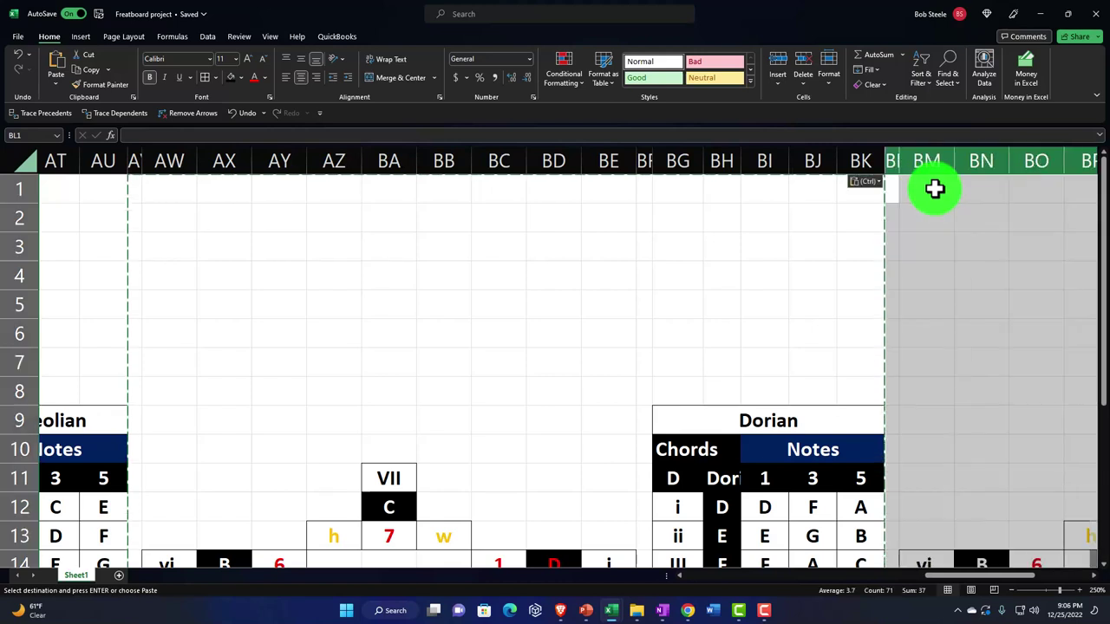
{"action": "left_click_drag", "start_coordinate": [953, 575], "coordinate": [1035, 480]}
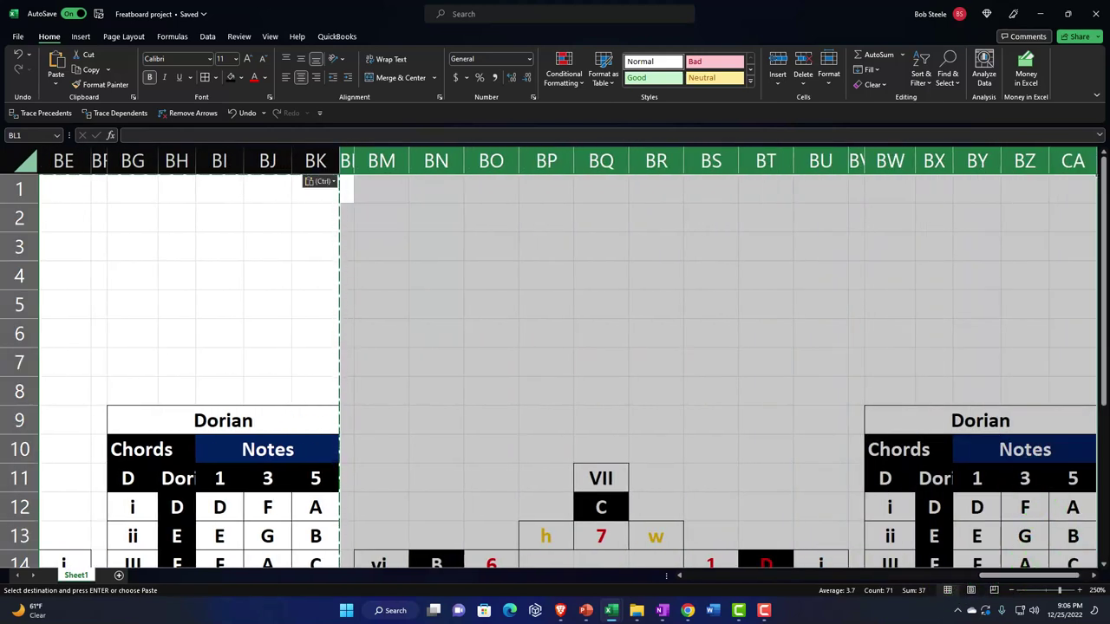
{"action": "left_click", "coordinate": [1006, 335]}
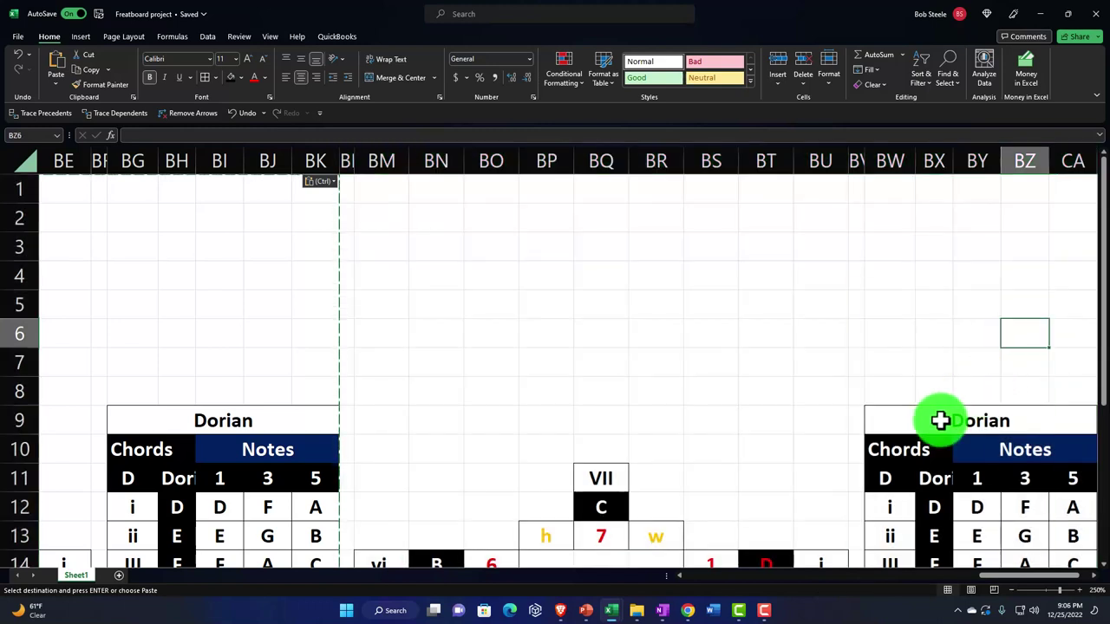
{"action": "left_click", "coordinate": [940, 420]}
{"action": "key", "text": "Right"}
{"action": "key", "text": "Right"}
{"action": "key", "text": "Right"}
{"action": "key", "text": "Right"}
{"action": "key", "text": "Left"}
{"action": "key", "text": "Left"}
{"action": "key", "text": "Left"}
{"action": "key", "text": "Left"}
{"action": "key", "text": "Left"}
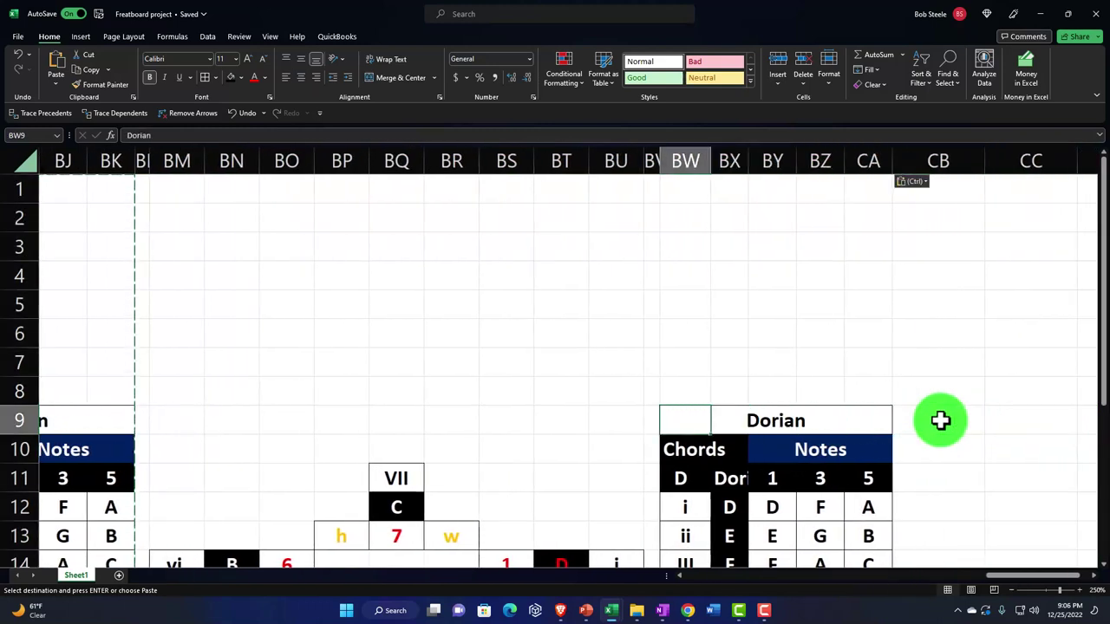
{"action": "scroll", "coordinate": [685, 422], "scroll_direction": "down", "scroll_amount": 1}
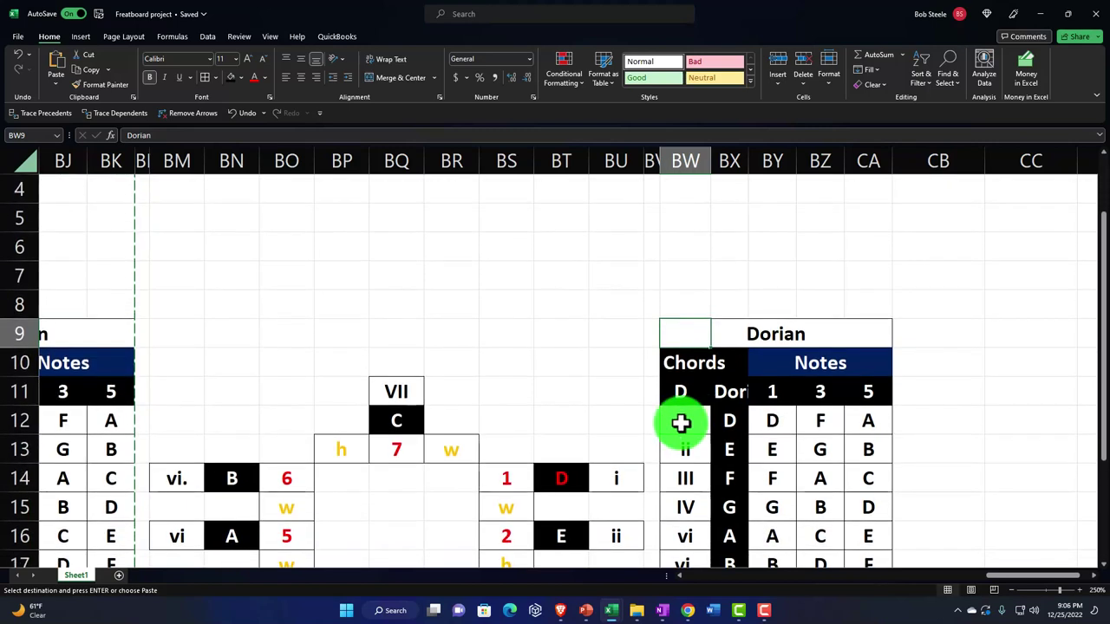
Title the copied table Phrygian, with E as the root note and Phrygian as the mode heading
{"action": "key", "text": "Escape"}
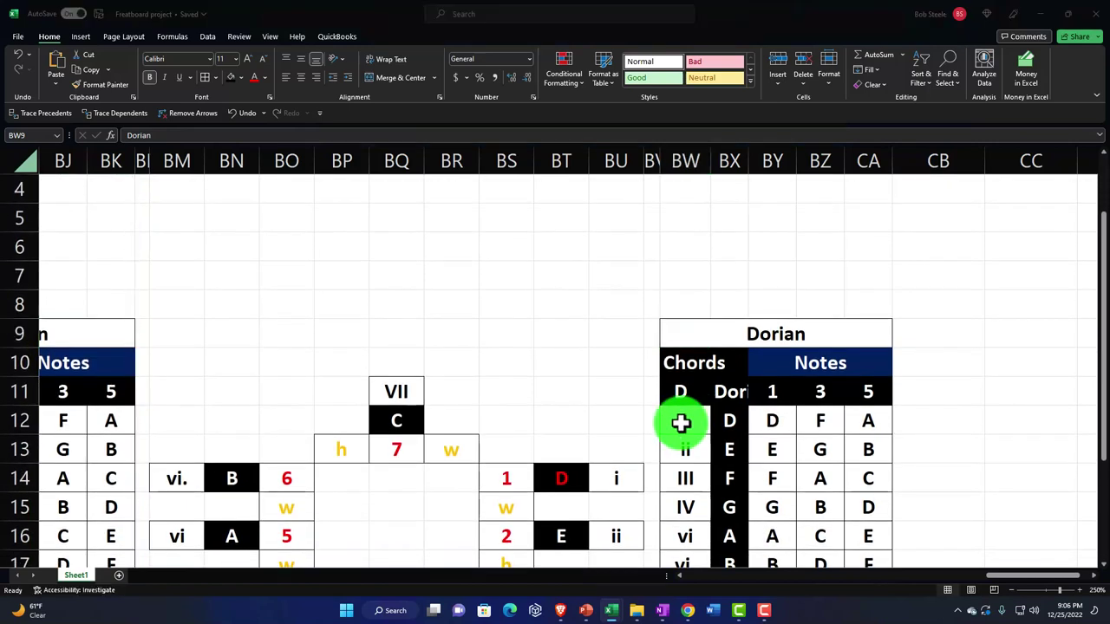
{"action": "scroll", "coordinate": [608, 410], "scroll_direction": "down", "scroll_amount": 1}
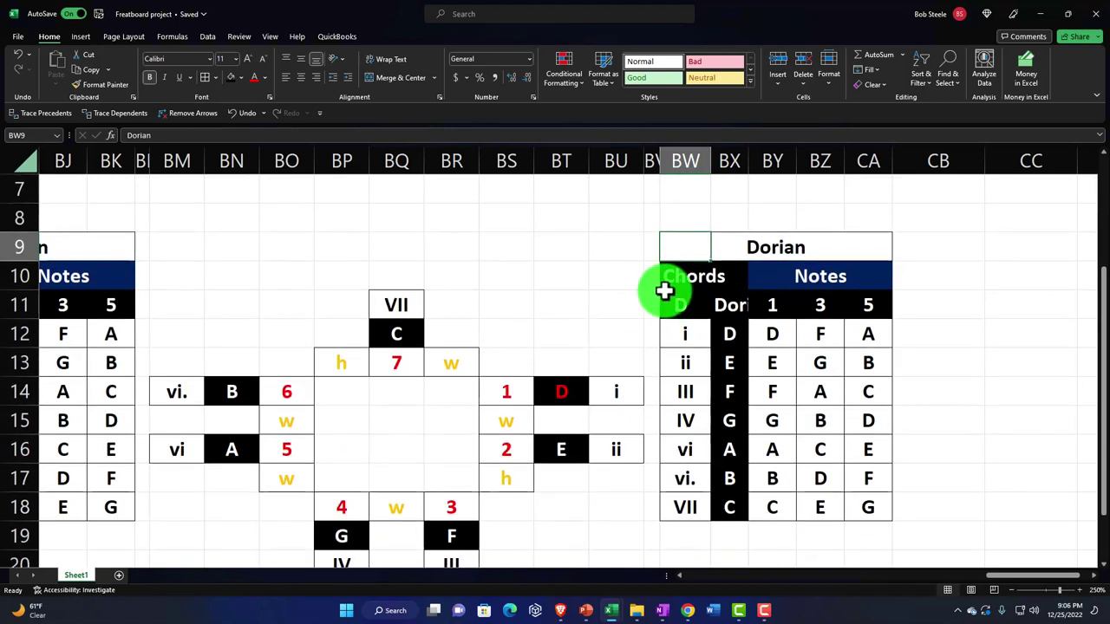
{"action": "type", "text": "Phryg"}
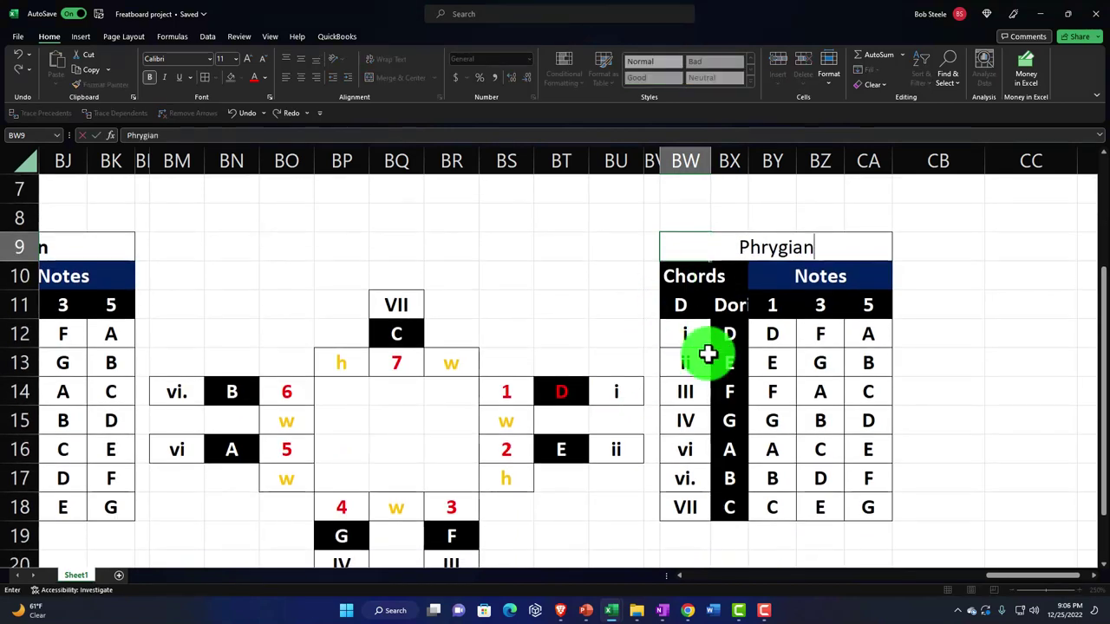
{"action": "key", "text": "Return"}
{"action": "key", "text": "Return"}
{"action": "type", "text": "E"}
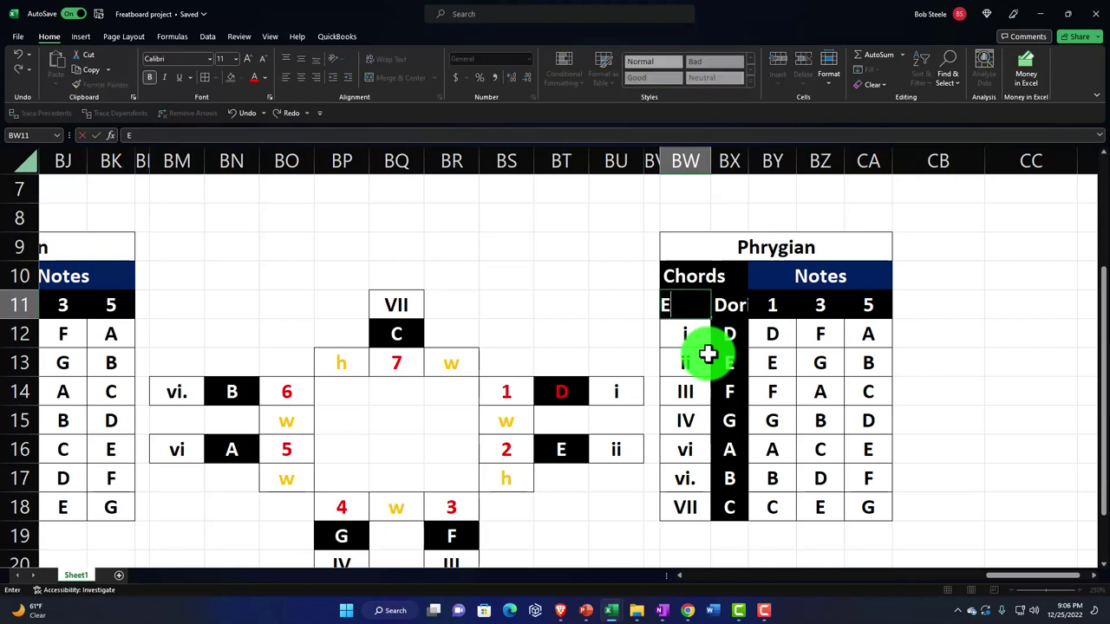
{"action": "key", "text": "Tab"}
{"action": "type", "text": "F"}
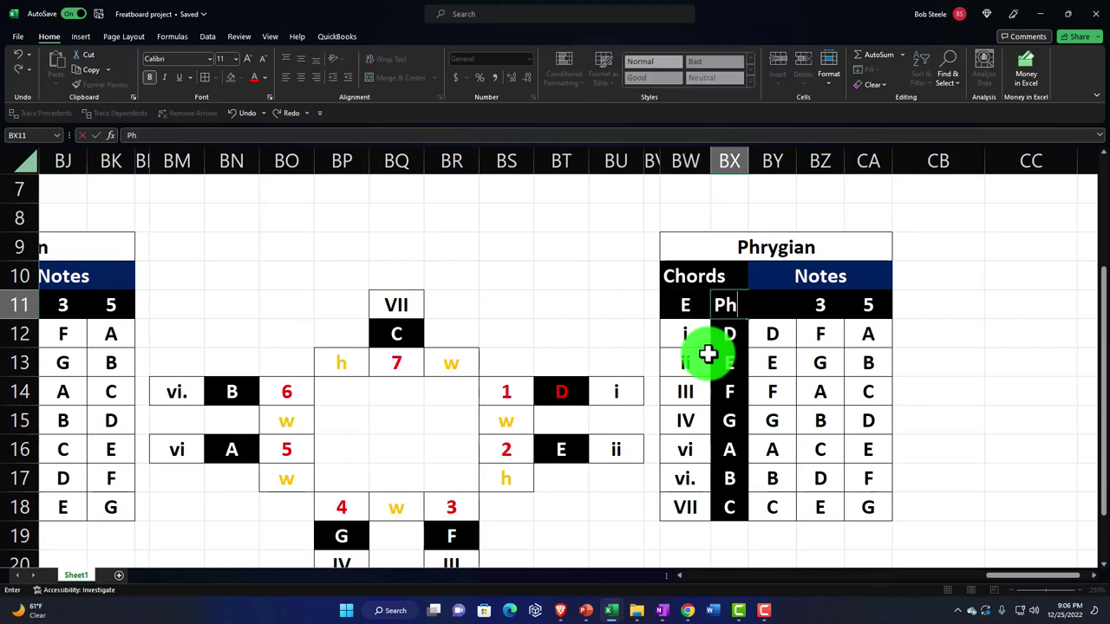
{"action": "key", "text": "Return"}
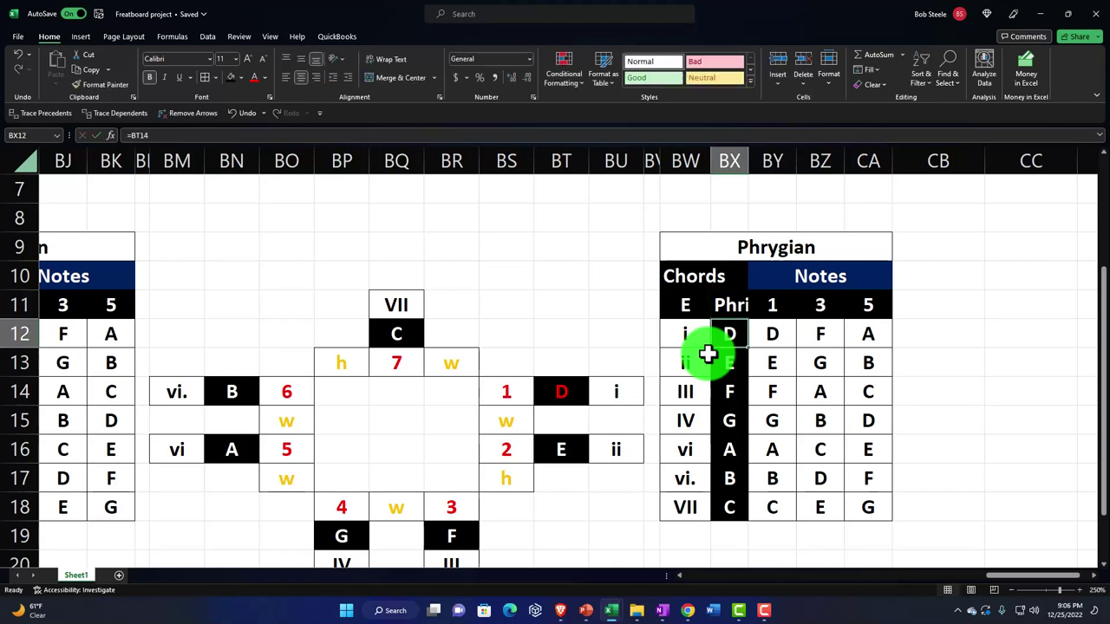
{"action": "left_click_drag", "start_coordinate": [696, 337], "coordinate": [815, 512]}
Clear the old chord and note entries and colour the E note red
{"action": "key", "text": "Delete"}
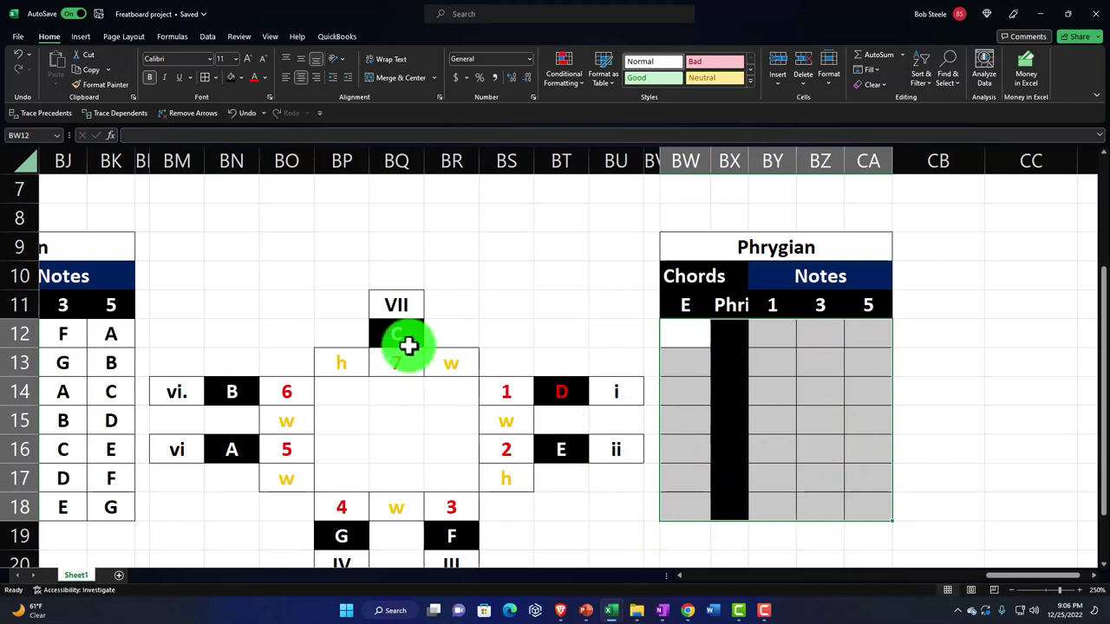
{"action": "left_click", "coordinate": [554, 447]}
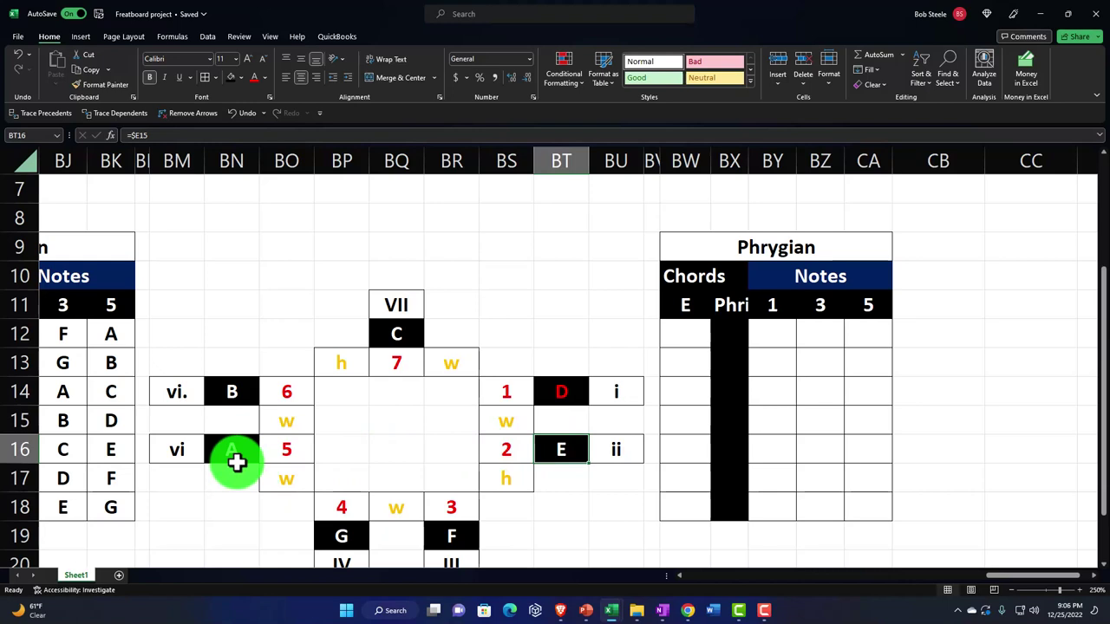
{"action": "left_click", "coordinate": [253, 78]}
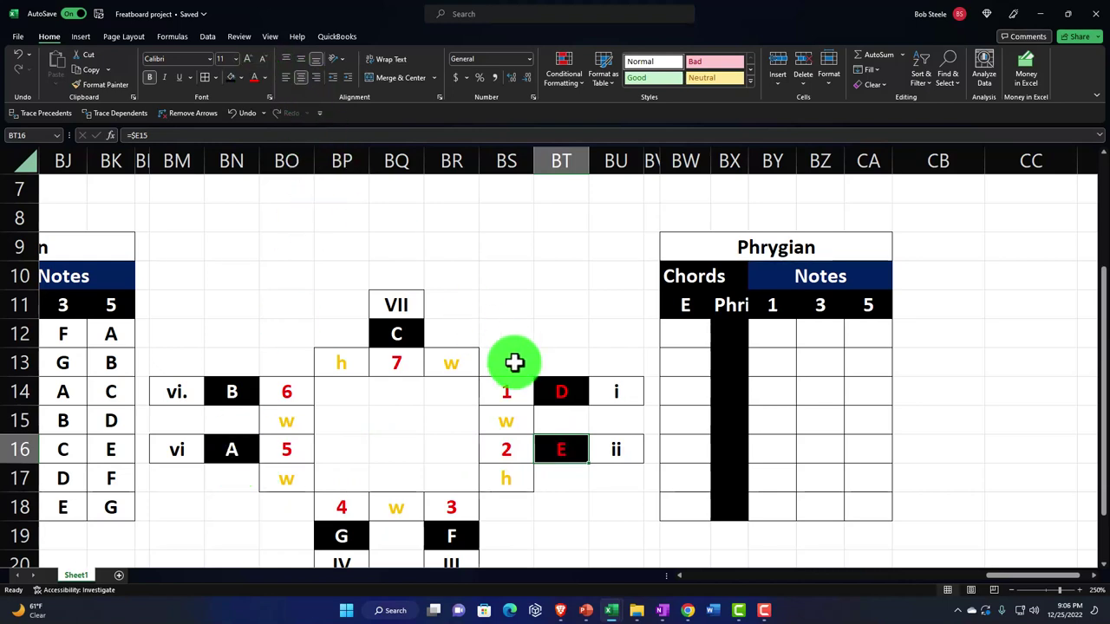
Change the D note's text colour in BT14 to white
{"action": "left_click", "coordinate": [556, 391]}
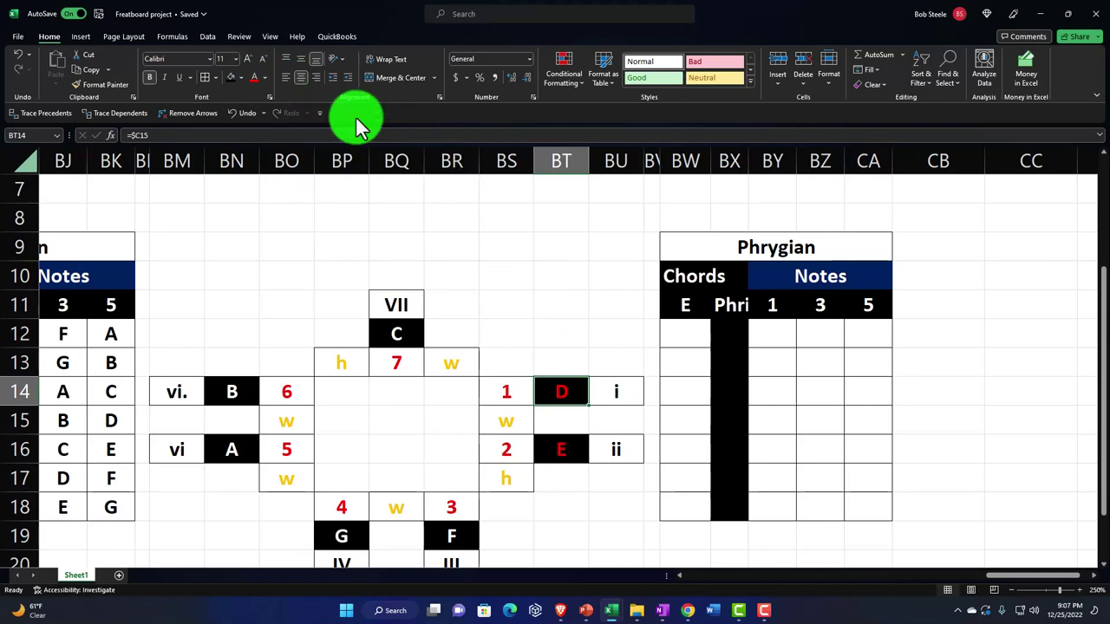
{"action": "left_click", "coordinate": [264, 78]}
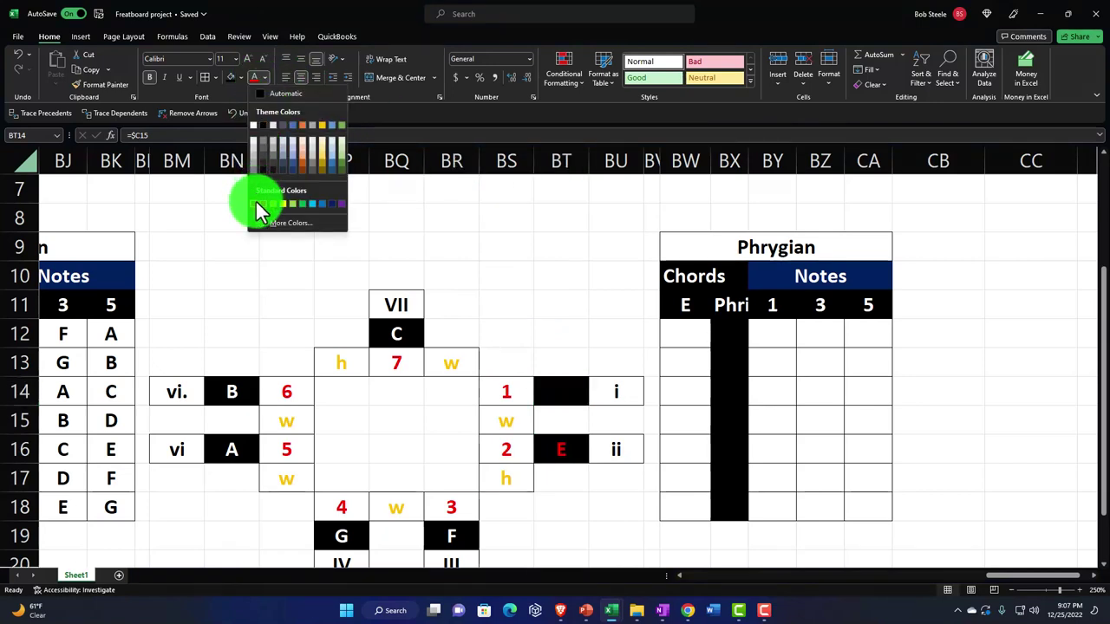
{"action": "left_click", "coordinate": [253, 125]}
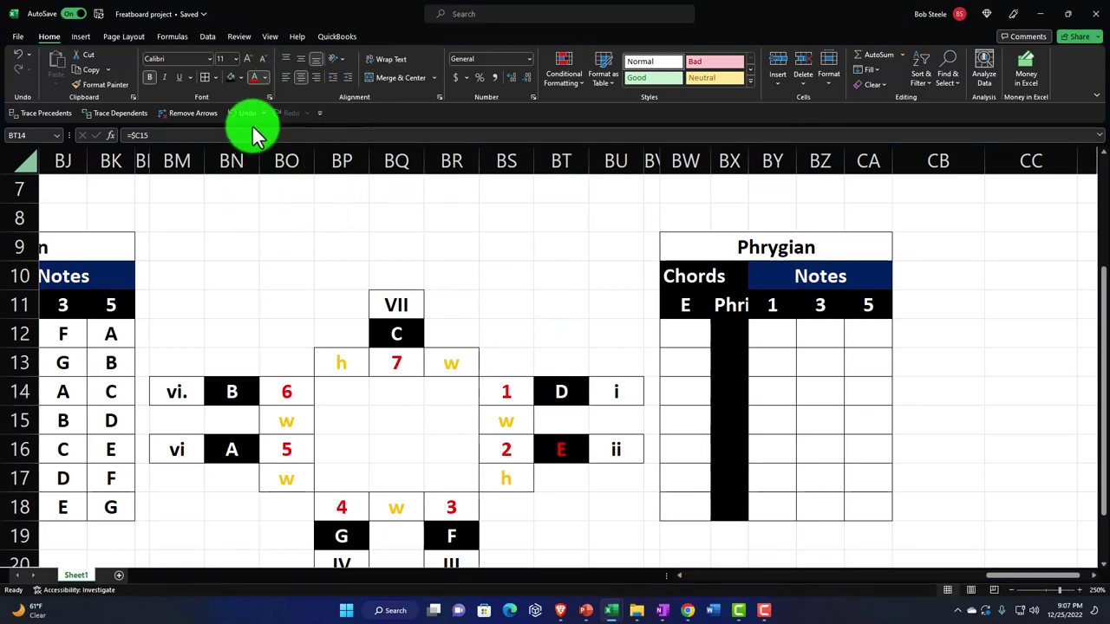
{"action": "left_click", "coordinate": [508, 444]}
Renumber the circle degrees 2–7 in BR18, BP18, BO16, BO14, BQ13 and BS14
{"action": "key", "text": "Down"}
{"action": "key", "text": "Down"}
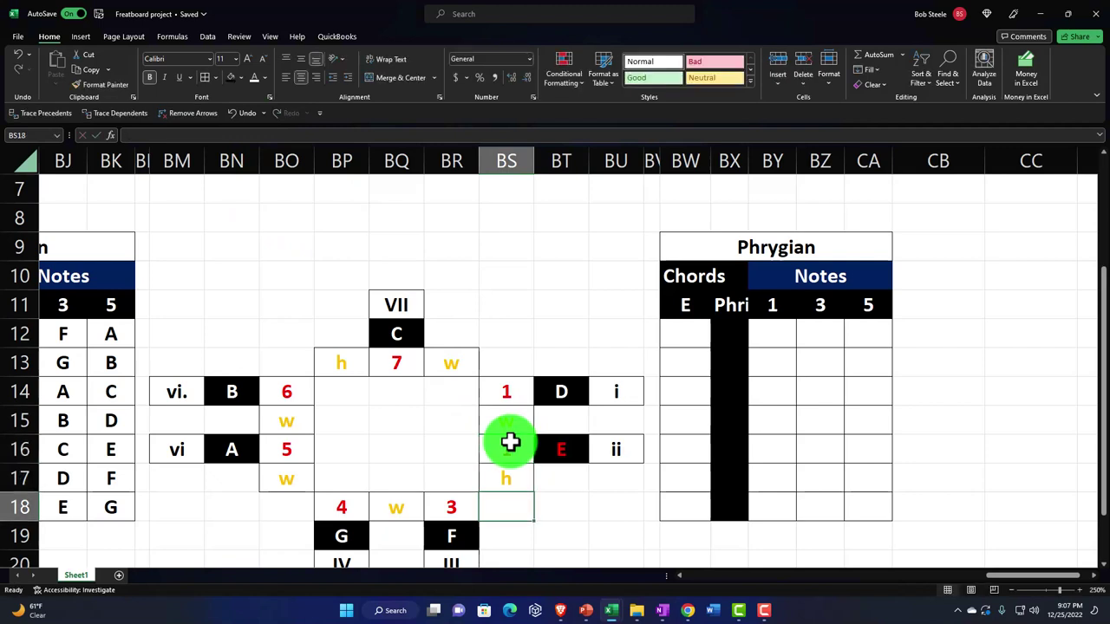
{"action": "key", "text": "Left"}
{"action": "type", "text": "2"}
{"action": "key", "text": "Left"}
{"action": "key", "text": "Left"}
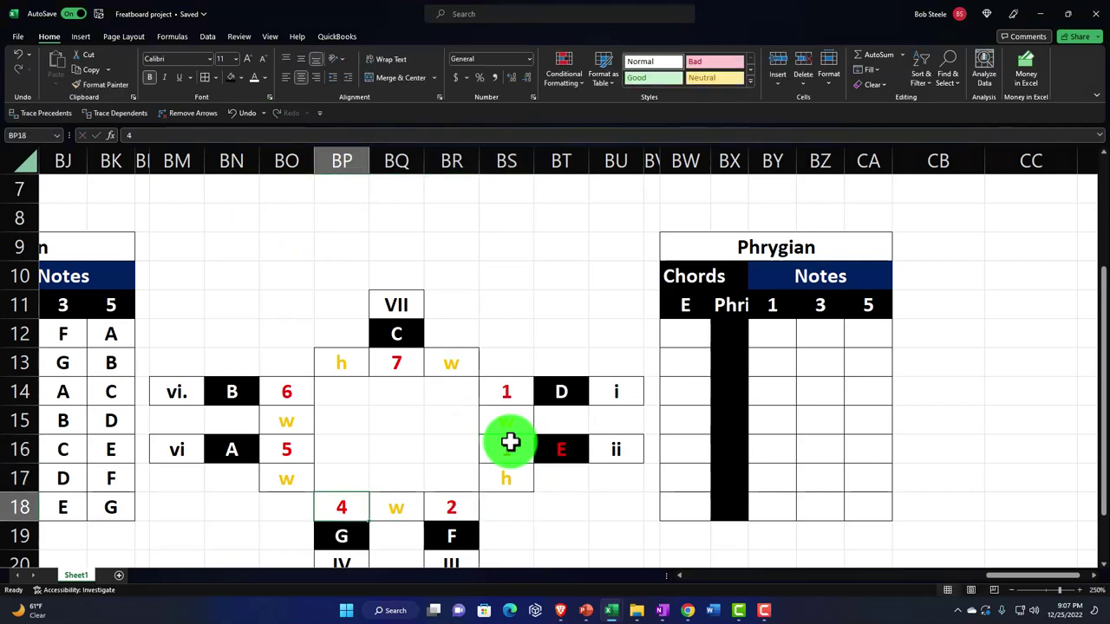
{"action": "type", "text": "3"}
{"action": "key", "text": "Up"}
{"action": "key", "text": "Up"}
{"action": "key", "text": "Left"}
{"action": "type", "text": "4"}
{"action": "key", "text": "Up"}
{"action": "key", "text": "Up"}
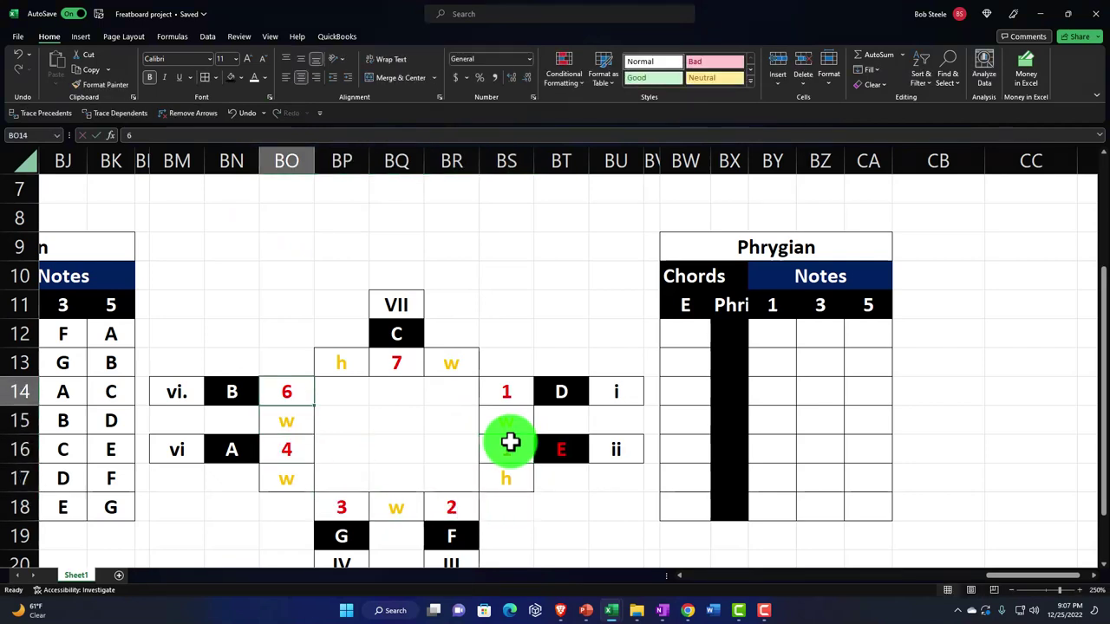
{"action": "type", "text": "5"}
{"action": "key", "text": "Up"}
{"action": "key", "text": "Right"}
{"action": "key", "text": "Right"}
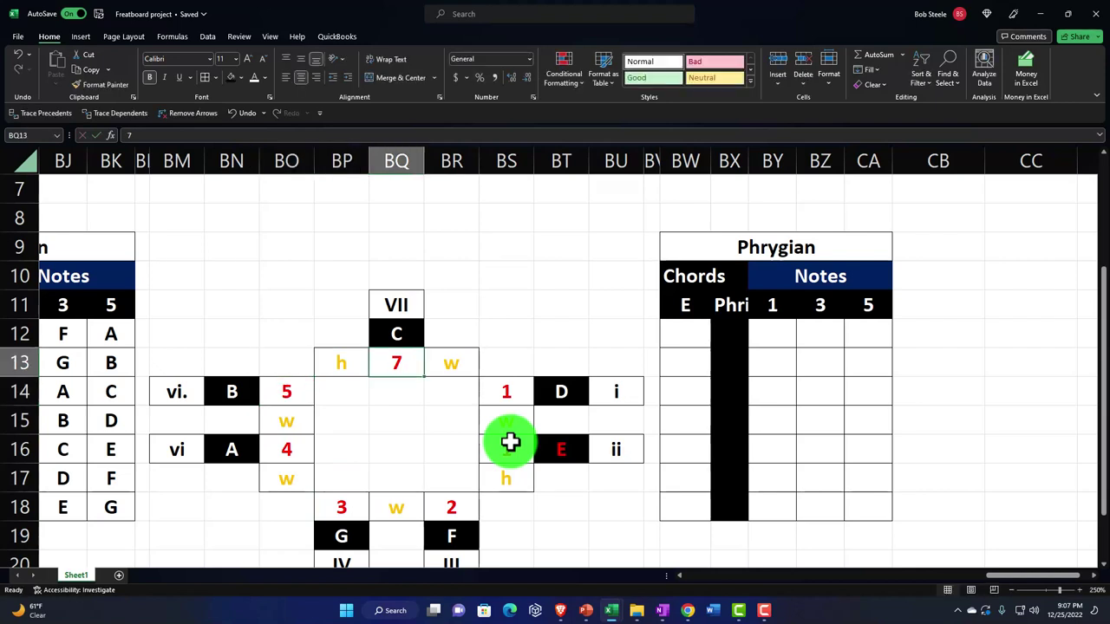
{"action": "type", "text": "6"}
{"action": "key", "text": "Right"}
{"action": "key", "text": "Right"}
{"action": "key", "text": "Down"}
{"action": "type", "text": "7"}
{"action": "key", "text": "Down"}
Change E's chord numeral in BU16 from ii to i and enter II in BR20
{"action": "key", "text": "Right"}
{"action": "key", "text": "Up"}
{"action": "key", "text": "Right"}
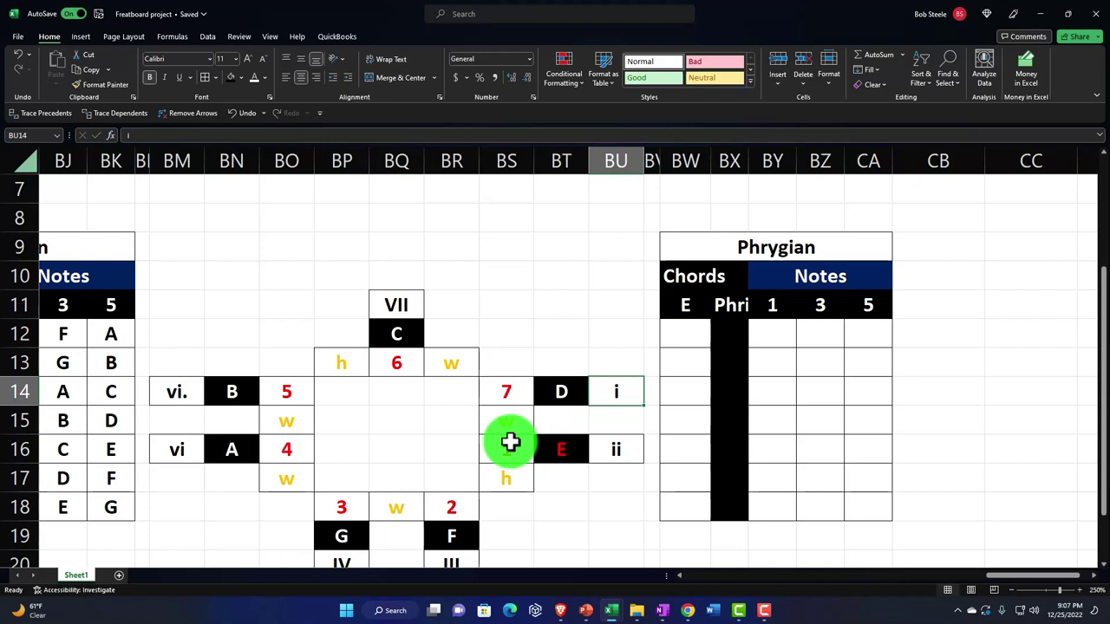
{"action": "key", "text": "Down"}
{"action": "key", "text": "Down"}
{"action": "key", "text": "F2"}
{"action": "key", "text": "BackSpace"}
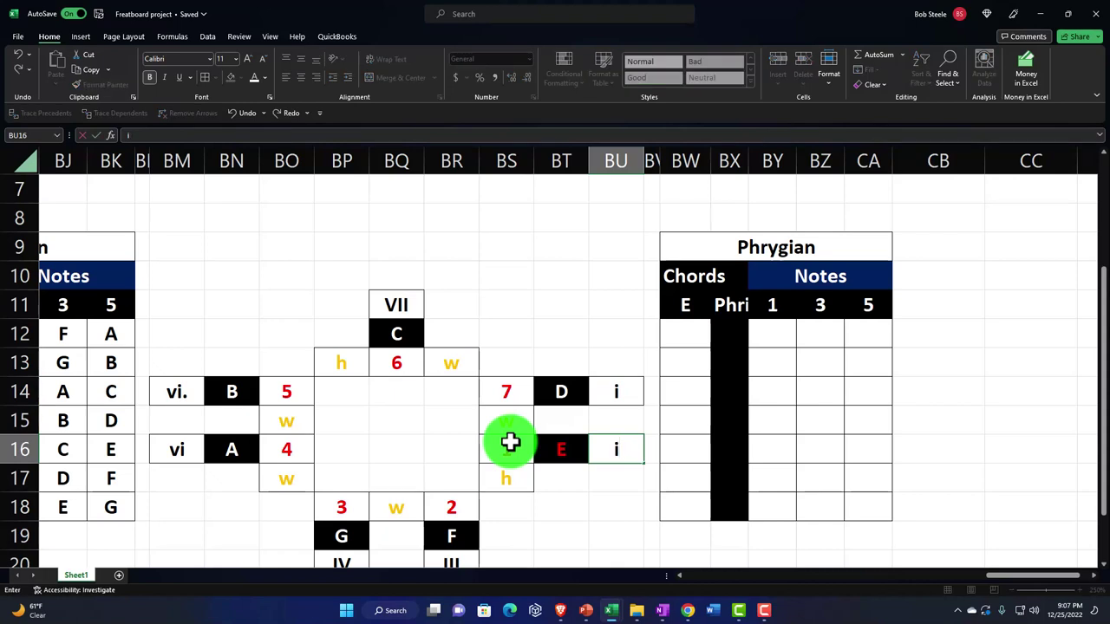
{"action": "key", "text": "Return"}
{"action": "key", "text": "Down"}
{"action": "key", "text": "Down"}
{"action": "key", "text": "Down"}
{"action": "key", "text": "Left"}
{"action": "key", "text": "Left"}
{"action": "key", "text": "Left"}
{"action": "key", "text": "Left"}
{"action": "key", "text": "Right"}
{"action": "type", "text": "I"}
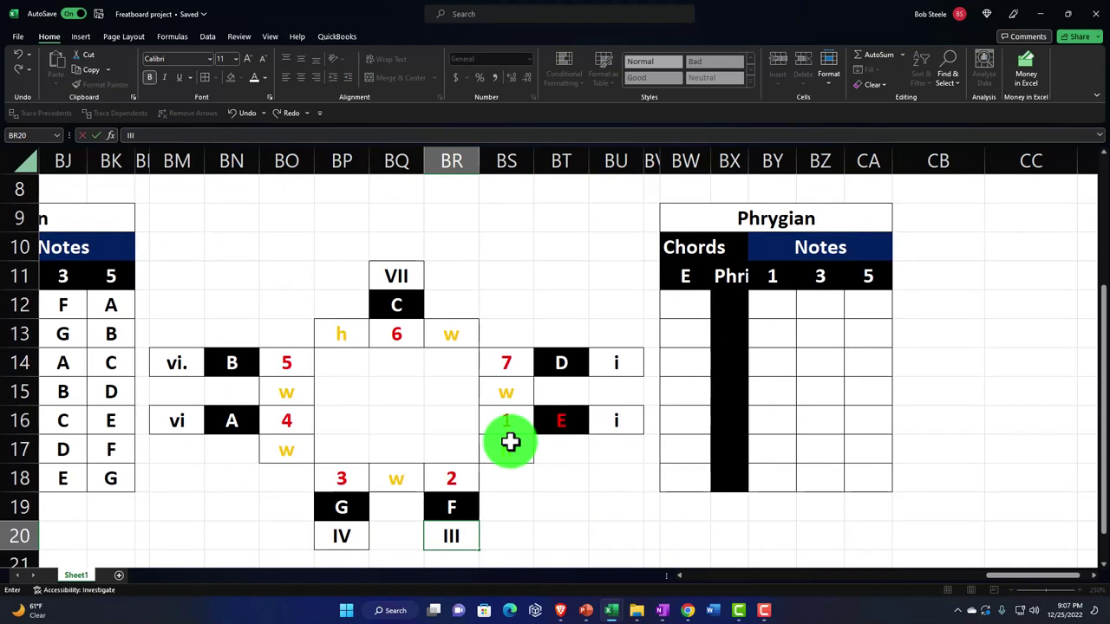
{"action": "type", "text": "I"}
Label the next circle positions after F with chord numerals II, III and IV
{"action": "key", "text": "Return"}
{"action": "key", "text": "Left"}
{"action": "key", "text": "Left"}
{"action": "key", "text": "Up"}
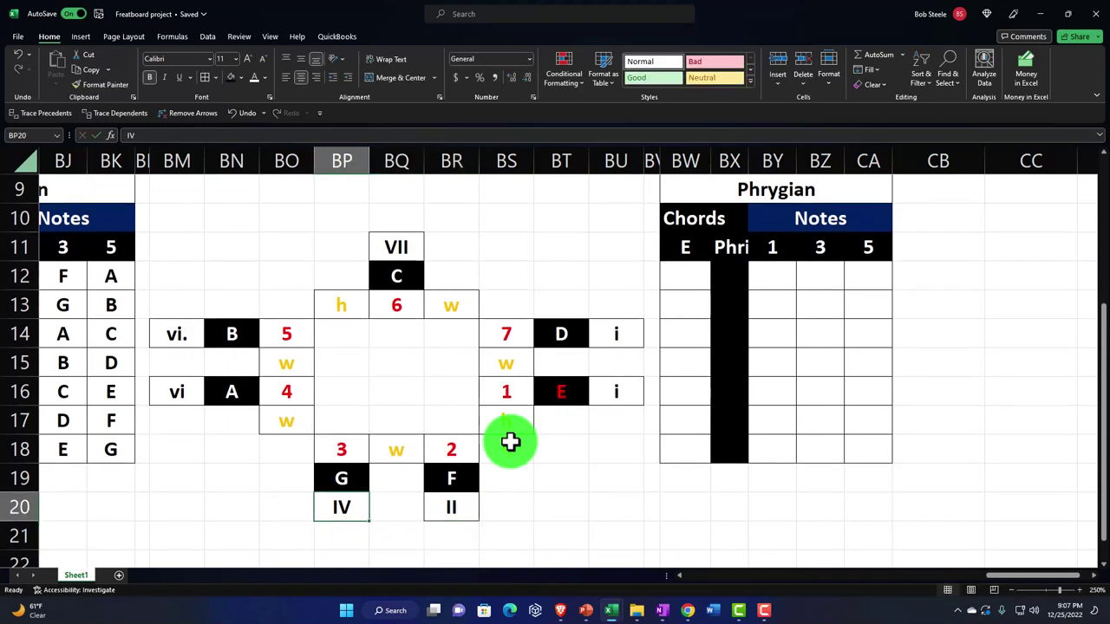
{"action": "type", "text": "III"}
{"action": "key", "text": "Up"}
{"action": "key", "text": "Up"}
{"action": "key", "text": "Left"}
{"action": "key", "text": "Left"}
{"action": "key", "text": "Left"}
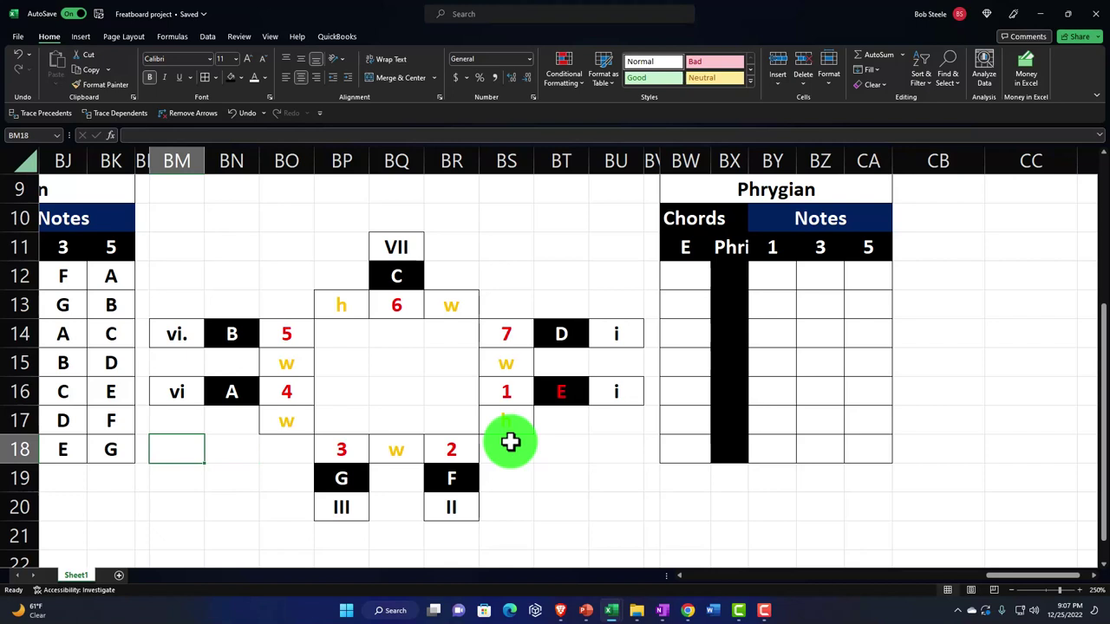
{"action": "key", "text": "Up"}
{"action": "key", "text": "Up"}
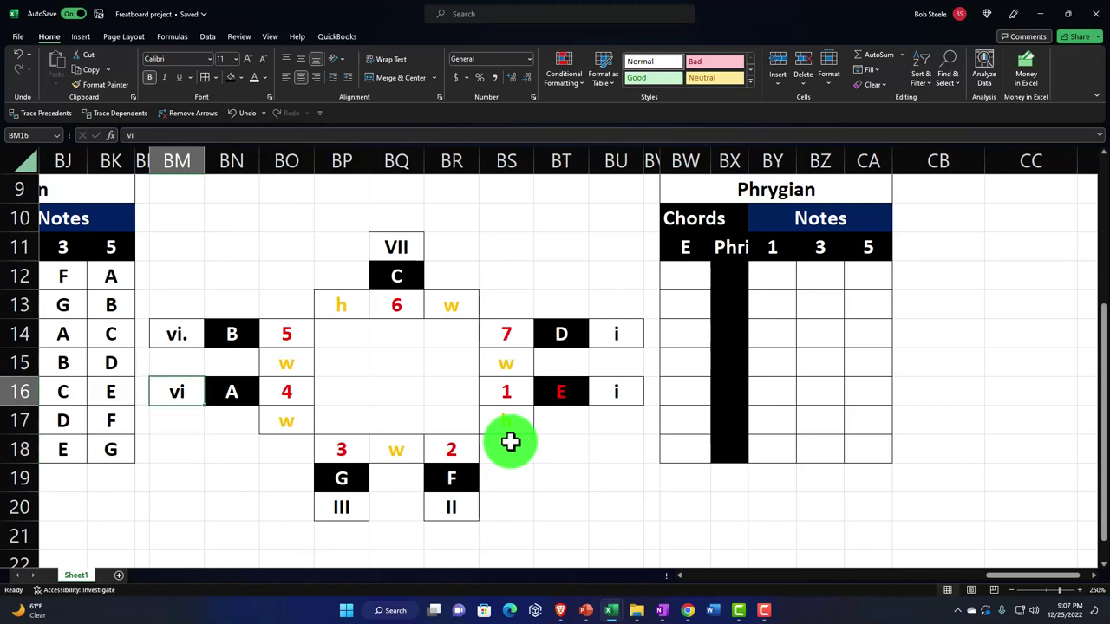
{"action": "type", "text": "IV"}
{"action": "key", "text": "Up"}
{"action": "key", "text": "Up"}
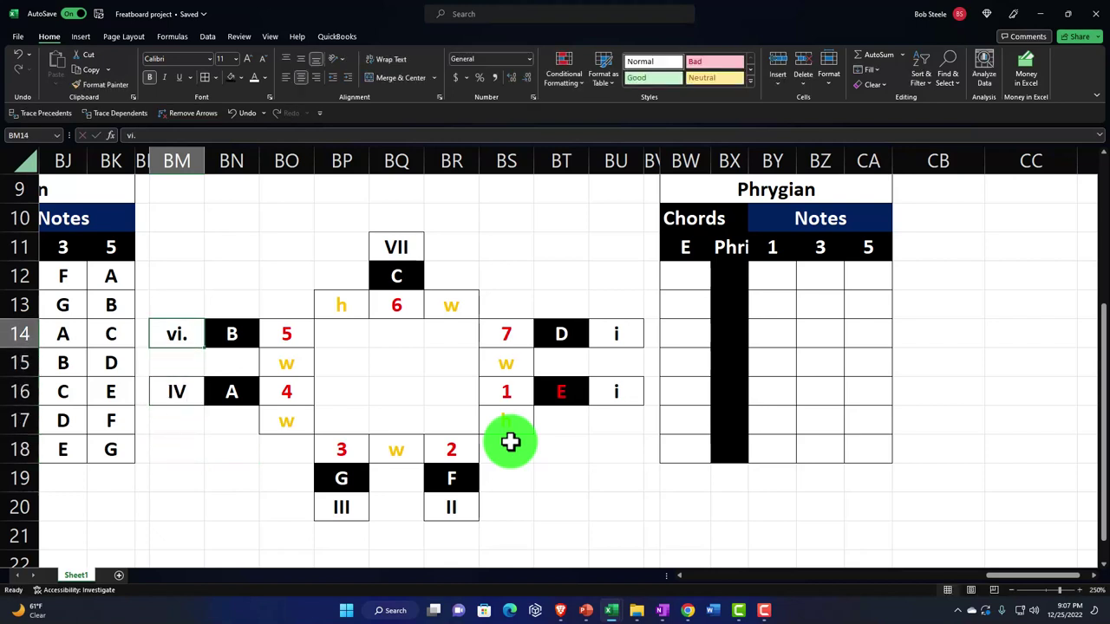
Enter chord numerals v. for B, VI for C and vii for D on the circle diagram
{"action": "type", "text": "v"}
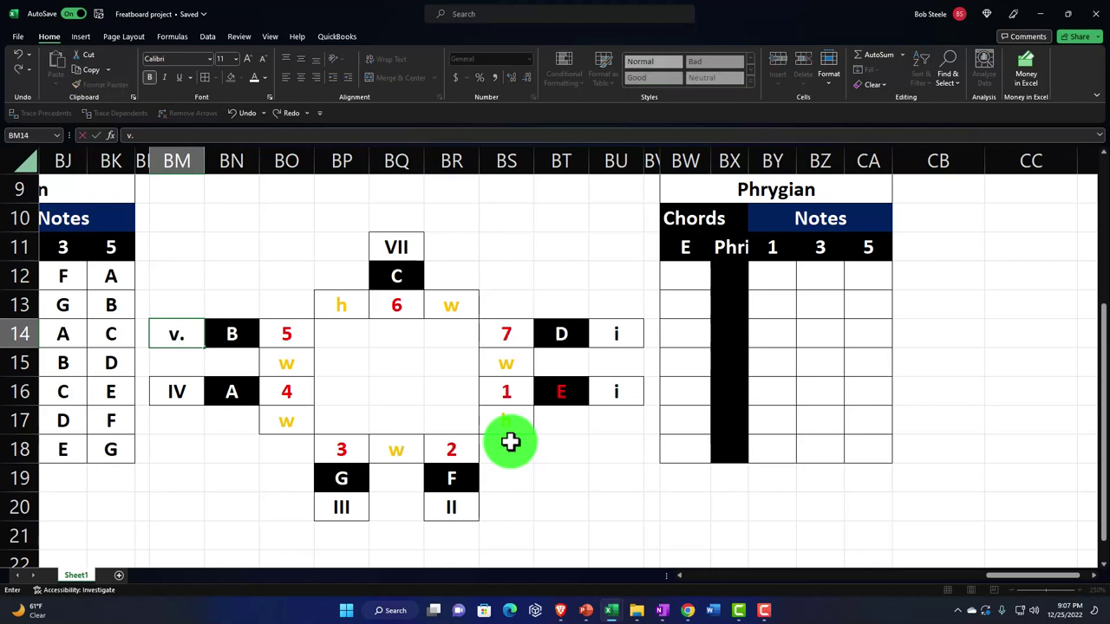
{"action": "type", "text": "."}
{"action": "key", "text": "Up"}
{"action": "key", "text": "Up"}
{"action": "key", "text": "Right"}
{"action": "key", "text": "Right"}
{"action": "key", "text": "Right"}
{"action": "key", "text": "Right"}
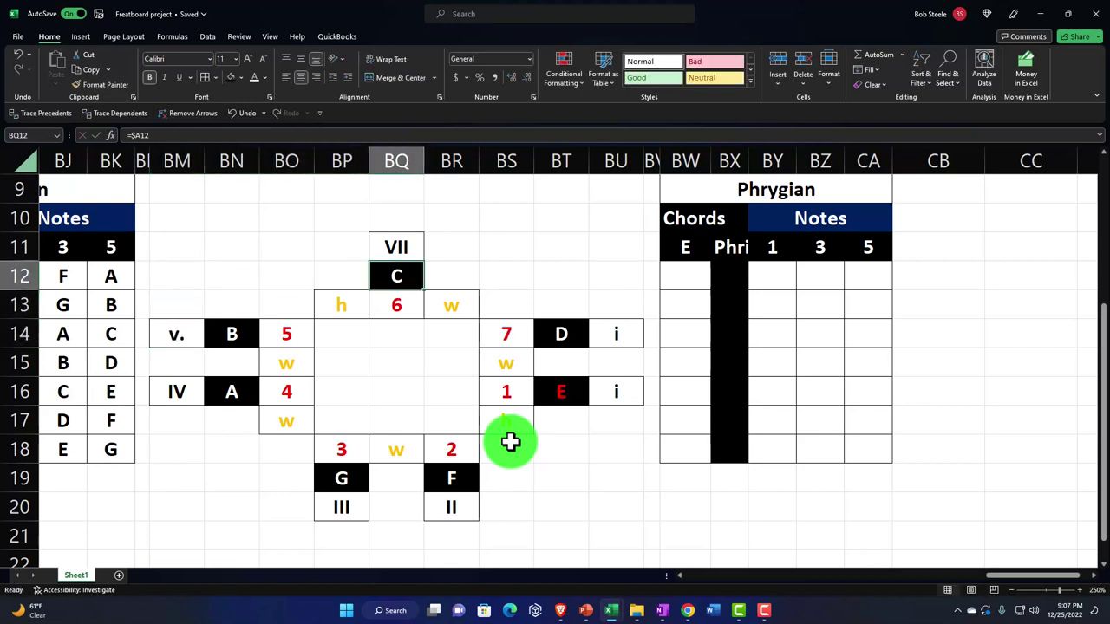
{"action": "key", "text": "Up"}
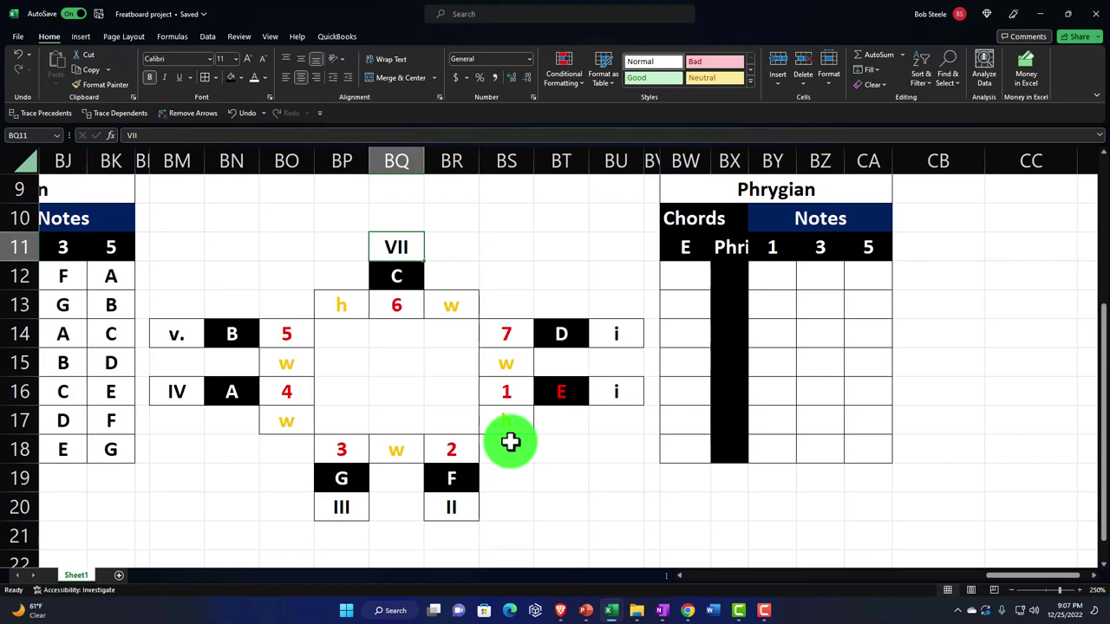
{"action": "type", "text": "V"}
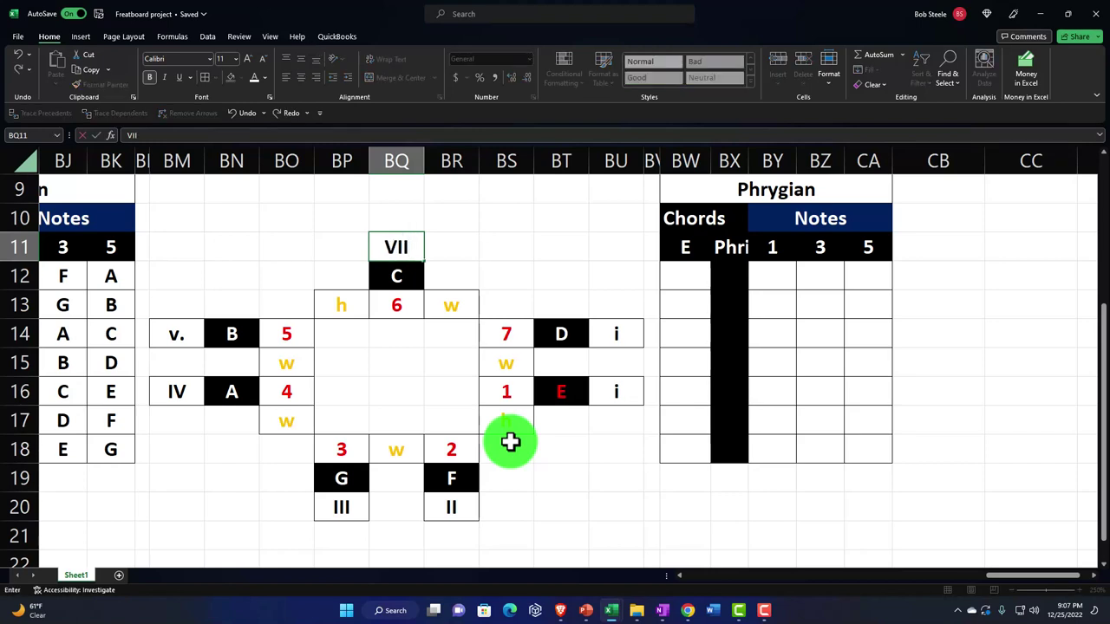
{"action": "left_click", "coordinate": [412, 248]}
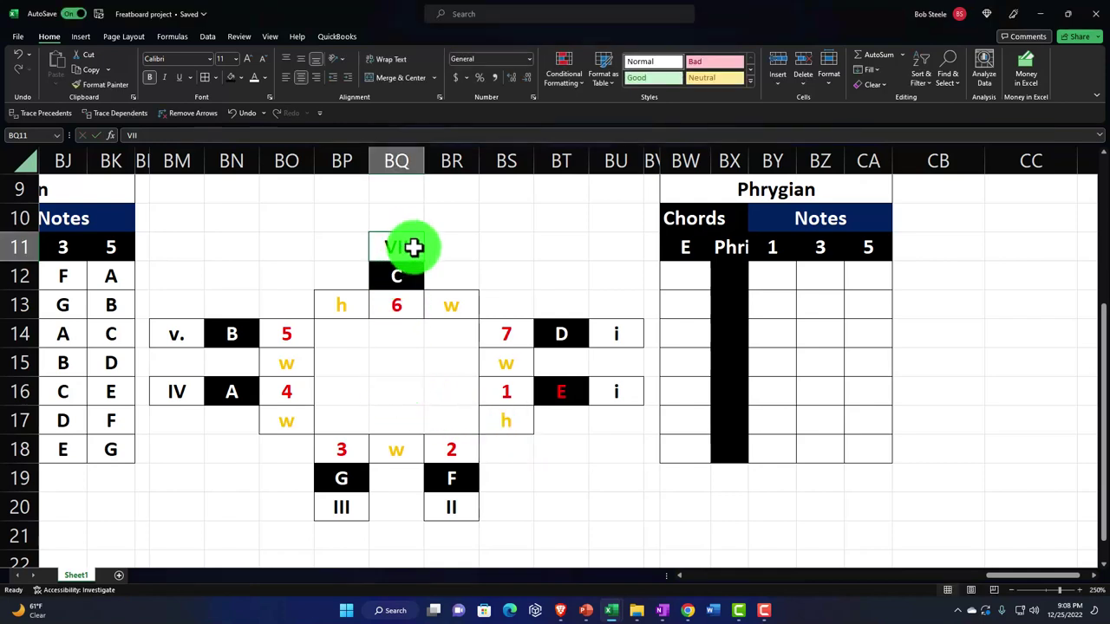
{"action": "double_click", "coordinate": [414, 248]}
{"action": "key", "text": "Return"}
{"action": "key", "text": "Right"}
{"action": "key", "text": "Right"}
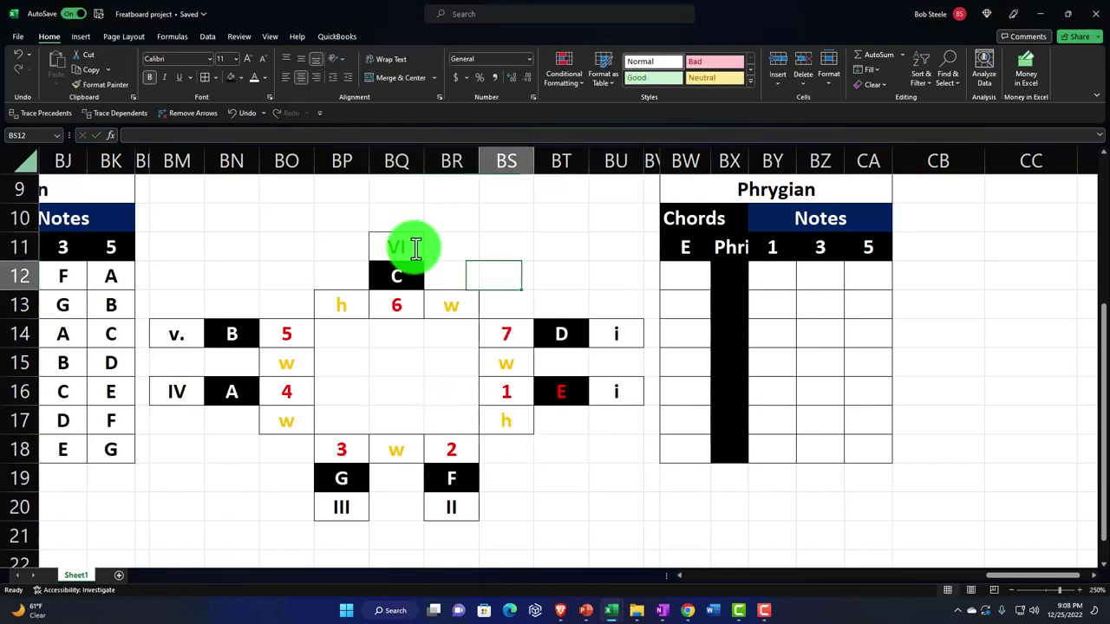
{"action": "key", "text": "Right"}
{"action": "key", "text": "Down"}
{"action": "key", "text": "Down"}
{"action": "key", "text": "Right"}
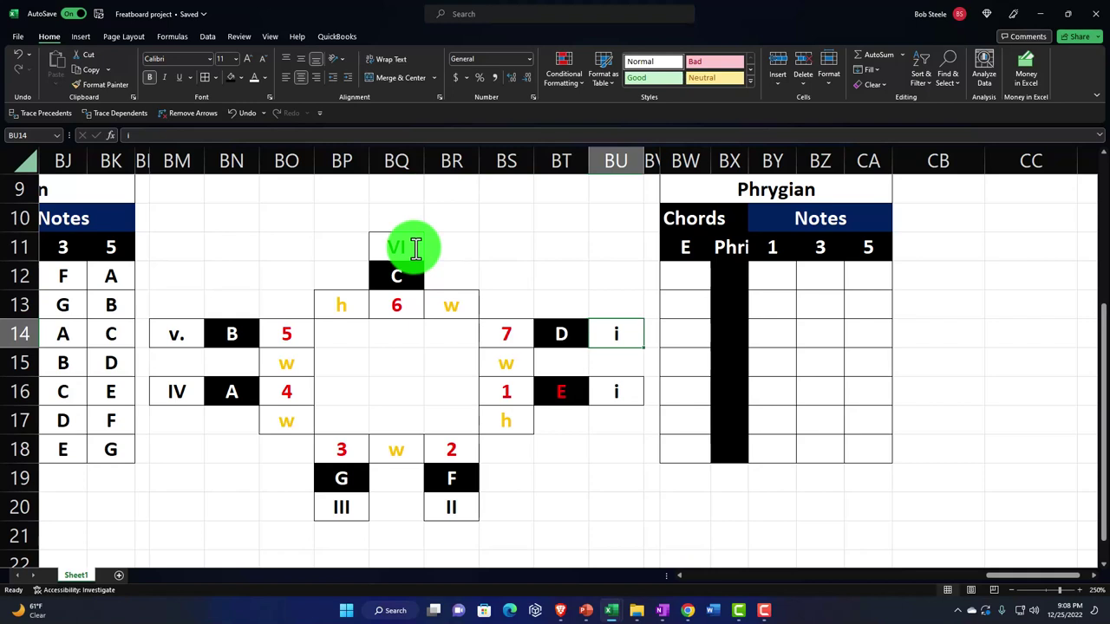
{"action": "type", "text": "vii"}
{"action": "key", "text": "Return"}
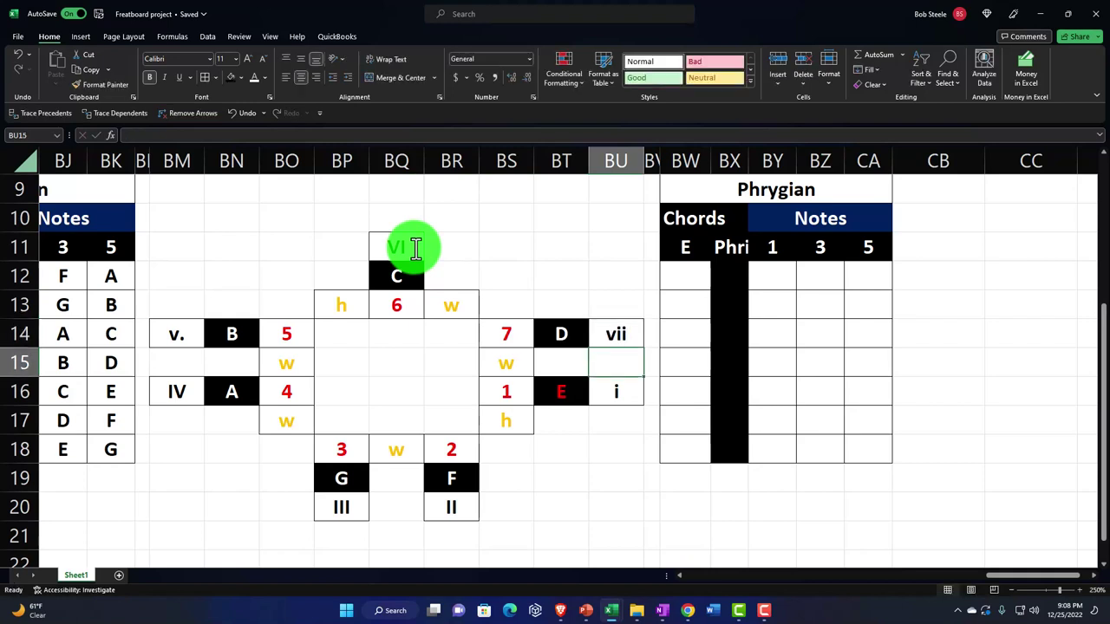
Link the Phrygian table's first note cell BX12 to the E at BT16
{"action": "key", "text": "Right"}
{"action": "key", "text": "Right"}
{"action": "key", "text": "Right"}
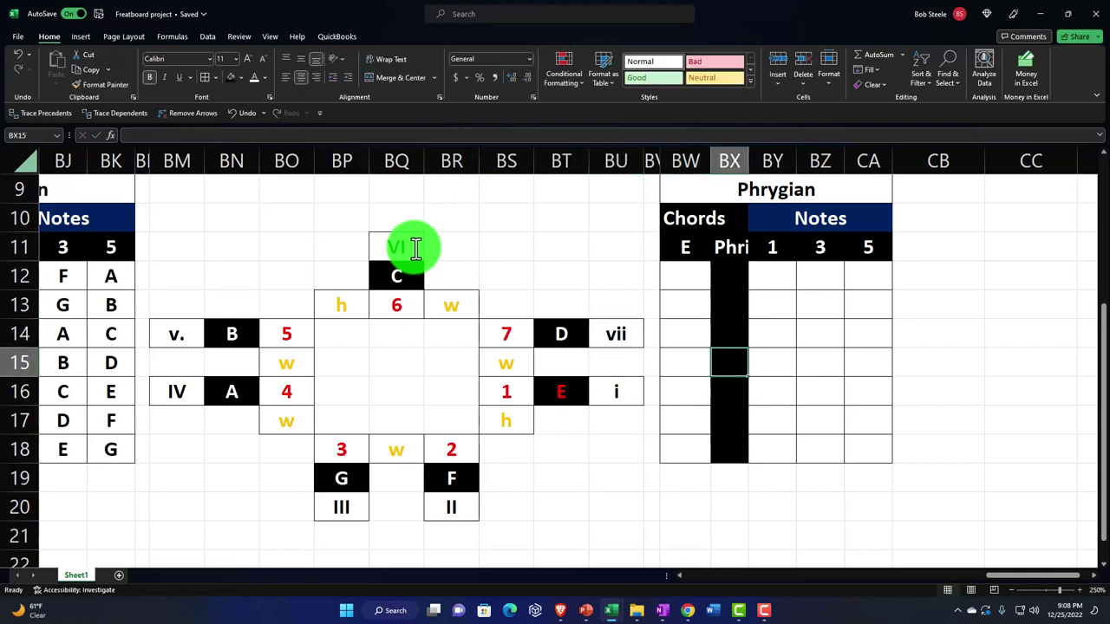
{"action": "key", "text": "Up"}
{"action": "key", "text": "Up"}
{"action": "key", "text": "Up"}
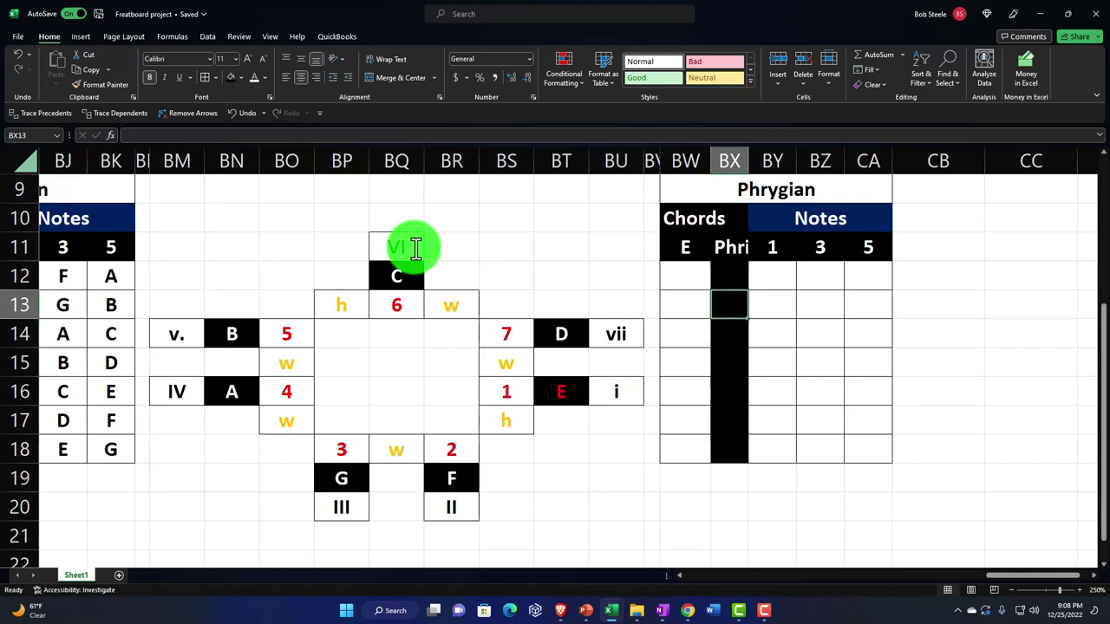
{"action": "type", "text": "="}
{"action": "key", "text": "Left"}
{"action": "key", "text": "Left"}
{"action": "key", "text": "Left"}
{"action": "key", "text": "Left"}
{"action": "key", "text": "Down"}
{"action": "key", "text": "Down"}
{"action": "key", "text": "Down"}
{"action": "key", "text": "Down"}
{"action": "key", "text": "Return"}
Link the next three Phrygian note cells to F, G and A on the circle
{"action": "type", "text": "="}
{"action": "key", "text": "Left"}
{"action": "key", "text": "Down"}
{"action": "key", "text": "Down"}
{"action": "key", "text": "Down"}
{"action": "key", "text": "Down"}
{"action": "key", "text": "Down"}
{"action": "key", "text": "Down"}
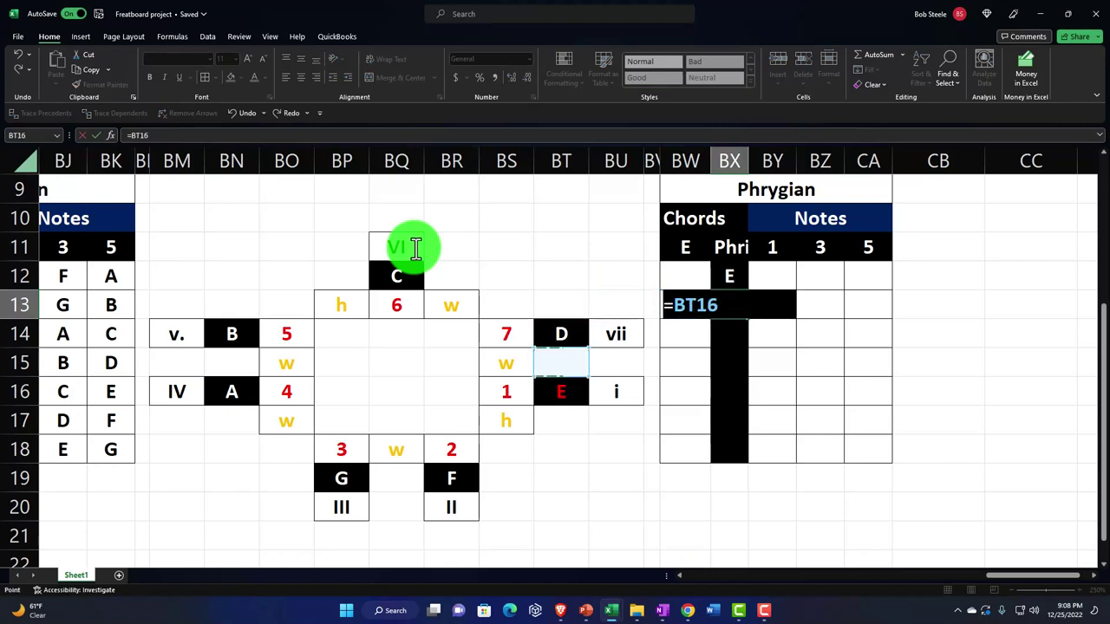
{"action": "key", "text": "Left"}
{"action": "key", "text": "Left"}
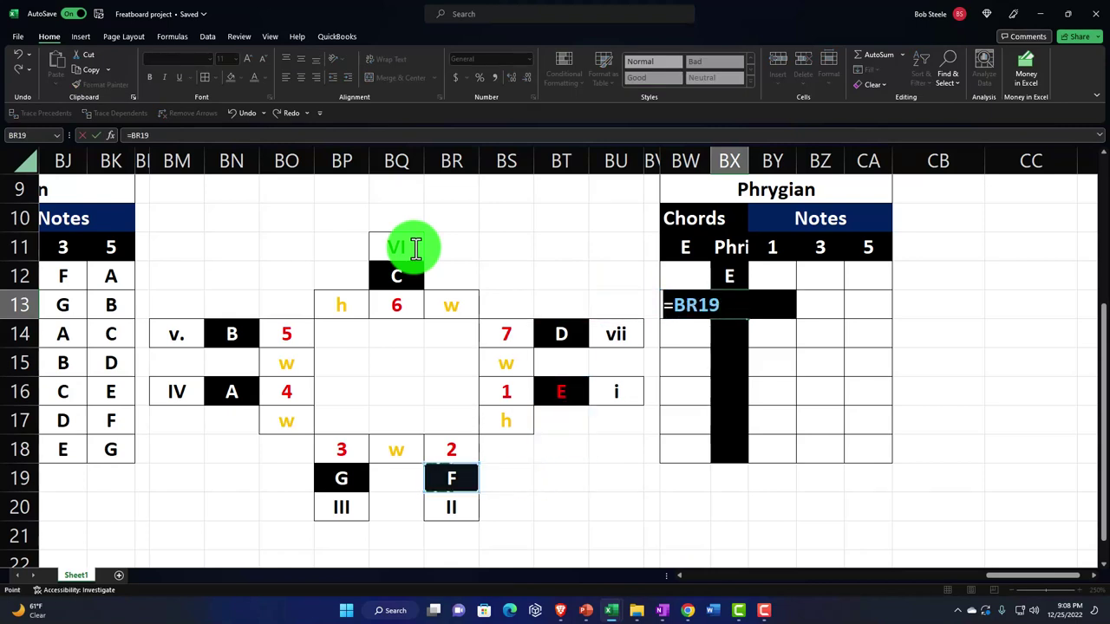
{"action": "key", "text": "Return"}
{"action": "type", "text": "+"}
{"action": "key", "text": "Left"}
{"action": "key", "text": "Left"}
{"action": "key", "text": "Left"}
{"action": "key", "text": "Left"}
{"action": "key", "text": "Down"}
{"action": "key", "text": "Down"}
{"action": "key", "text": "Down"}
{"action": "key", "text": "Down"}
{"action": "key", "text": "Down"}
{"action": "key", "text": "Left"}
{"action": "key", "text": "Return"}
{"action": "type", "text": "+"}
{"action": "key", "text": "Left"}
{"action": "key", "text": "Left"}
{"action": "key", "text": "Left"}
{"action": "key", "text": "Left"}
{"action": "key", "text": "Left"}
{"action": "key", "text": "Left"}
{"action": "key", "text": "Left"}
{"action": "key", "text": "Left"}
{"action": "key", "text": "Left"}
{"action": "key", "text": "Left"}
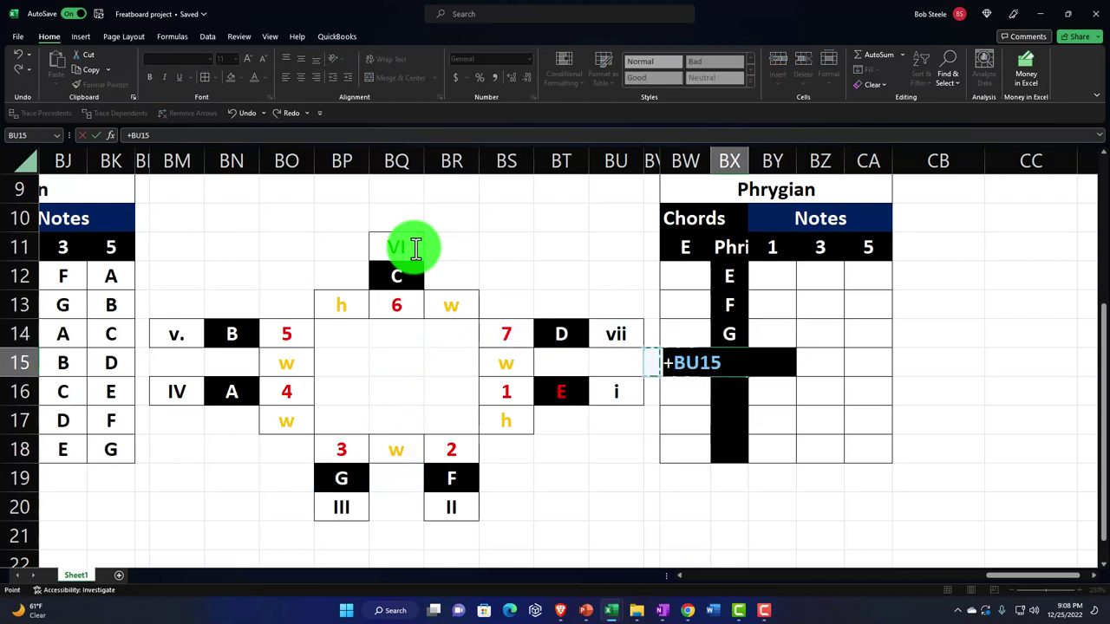
{"action": "key", "text": "Down"}
{"action": "key", "text": "Return"}
Link the remaining note cells to B, C and D on the circle
{"action": "type", "text": "+"}
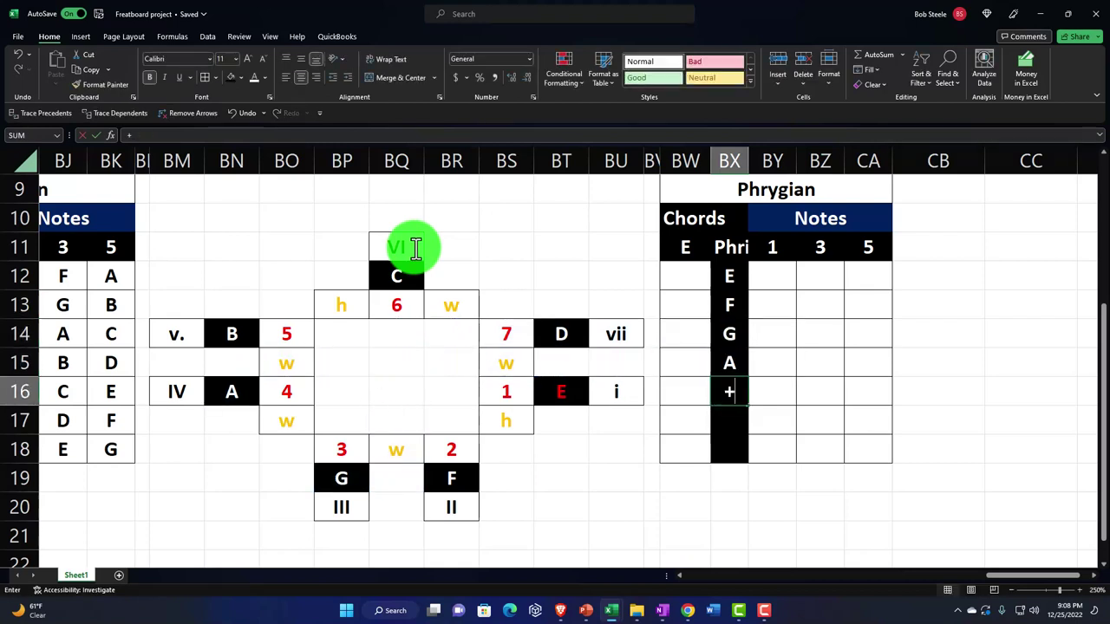
{"action": "key", "text": "Left"}
{"action": "key", "text": "Left"}
{"action": "key", "text": "Left"}
{"action": "key", "text": "Left"}
{"action": "key", "text": "Left"}
{"action": "key", "text": "Left"}
{"action": "key", "text": "Left"}
{"action": "key", "text": "Left"}
{"action": "key", "text": "Left"}
{"action": "key", "text": "Up"}
{"action": "key", "text": "Up"}
{"action": "key", "text": "Left"}
{"action": "key", "text": "Return"}
{"action": "type", "text": "+"}
{"action": "key", "text": "Left"}
{"action": "key", "text": "Left"}
{"action": "key", "text": "Left"}
{"action": "key", "text": "Left"}
{"action": "key", "text": "Left"}
{"action": "key", "text": "Left"}
{"action": "key", "text": "Left"}
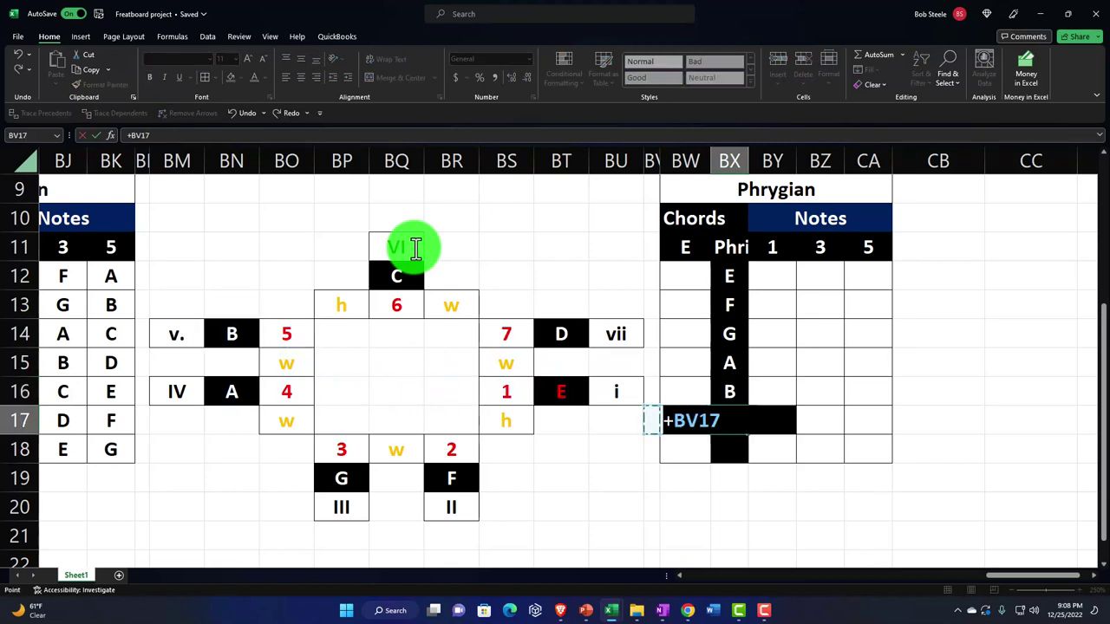
{"action": "key", "text": "Up"}
{"action": "key", "text": "Up"}
{"action": "key", "text": "Up"}
{"action": "key", "text": "Up"}
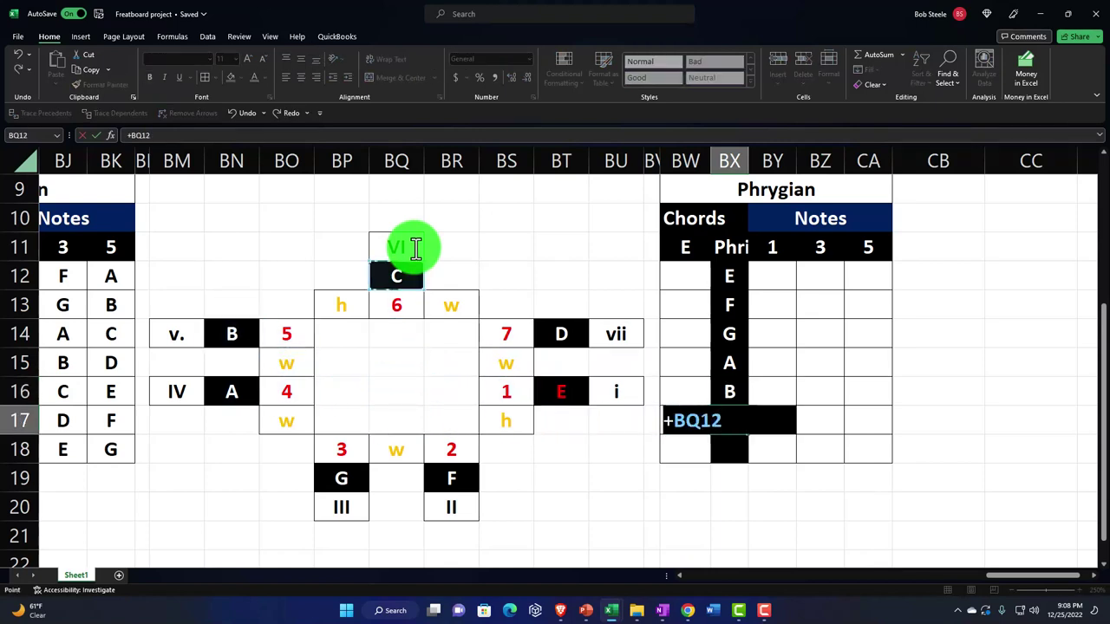
{"action": "key", "text": "Return"}
{"action": "type", "text": "+"}
{"action": "key", "text": "Left"}
{"action": "key", "text": "Up"}
{"action": "key", "text": "Up"}
{"action": "key", "text": "Up"}
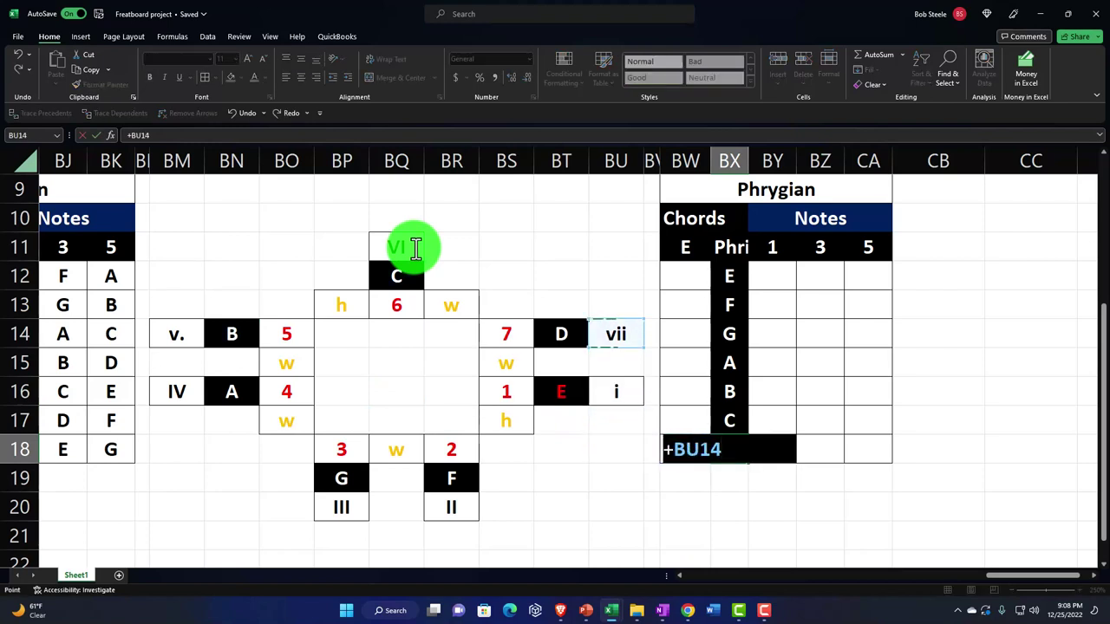
{"action": "key", "text": "Return"}
Link the first three chord cells to the circle's numerals i, II and III
{"action": "key", "text": "Up"}
{"action": "key", "text": "Up"}
{"action": "key", "text": "Up"}
{"action": "key", "text": "Up"}
{"action": "key", "text": "Up"}
{"action": "key", "text": "Up"}
{"action": "key", "text": "Up"}
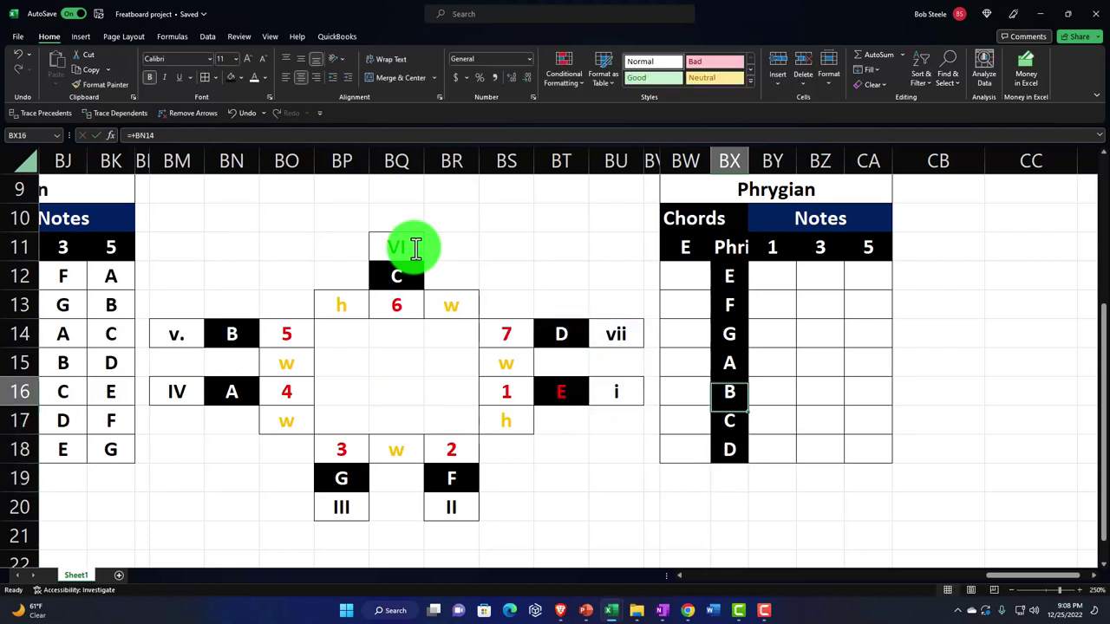
{"action": "key", "text": "Left"}
{"action": "type", "text": "+"}
{"action": "key", "text": "Left"}
{"action": "key", "text": "Left"}
{"action": "key", "text": "Left"}
{"action": "key", "text": "Down"}
{"action": "key", "text": "Down"}
{"action": "key", "text": "Down"}
{"action": "key", "text": "Down"}
{"action": "key", "text": "Right"}
{"action": "key", "text": "Return"}
{"action": "type", "text": "+"}
{"action": "key", "text": "Left"}
{"action": "key", "text": "Left"}
{"action": "key", "text": "Left"}
{"action": "key", "text": "Down"}
{"action": "key", "text": "Down"}
{"action": "key", "text": "Down"}
{"action": "key", "text": "Down"}
{"action": "key", "text": "Down"}
{"action": "key", "text": "Down"}
{"action": "key", "text": "Down"}
{"action": "key", "text": "Left"}
{"action": "key", "text": "Left"}
{"action": "key", "text": "Return"}
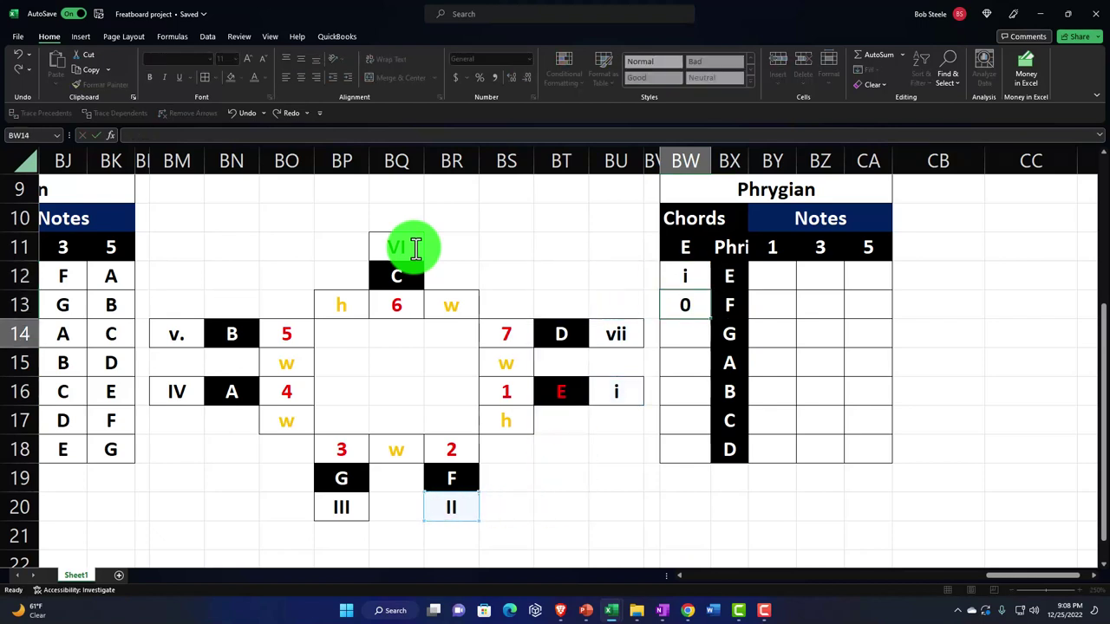
{"action": "type", "text": "+"}
{"action": "key", "text": "Left"}
{"action": "key", "text": "Left"}
{"action": "key", "text": "Left"}
{"action": "key", "text": "Left"}
{"action": "key", "text": "Left"}
{"action": "key", "text": "Left"}
{"action": "key", "text": "Down"}
{"action": "key", "text": "Down"}
{"action": "key", "text": "Down"}
{"action": "key", "text": "Down"}
Link the remaining chord cells to numerals IV, v., VI and vii
{"action": "key", "text": "Down"}
{"action": "key", "text": "Down"}
{"action": "key", "text": "Left"}
{"action": "key", "text": "Return"}
{"action": "type", "text": "+"}
{"action": "key", "text": "Left"}
{"action": "key", "text": "Left"}
{"action": "key", "text": "Left"}
{"action": "key", "text": "Left"}
{"action": "key", "text": "Left"}
{"action": "key", "text": "Left"}
{"action": "key", "text": "Left"}
{"action": "key", "text": "Left"}
{"action": "key", "text": "Left"}
{"action": "key", "text": "Left"}
{"action": "key", "text": "Down"}
{"action": "key", "text": "Return"}
{"action": "type", "text": "+"}
{"action": "key", "text": "Left"}
{"action": "key", "text": "Left"}
{"action": "key", "text": "Left"}
{"action": "key", "text": "Left"}
{"action": "key", "text": "Left"}
{"action": "key", "text": "Left"}
{"action": "key", "text": "Left"}
{"action": "key", "text": "Left"}
{"action": "key", "text": "Left"}
{"action": "key", "text": "Left"}
{"action": "key", "text": "Up"}
{"action": "key", "text": "Up"}
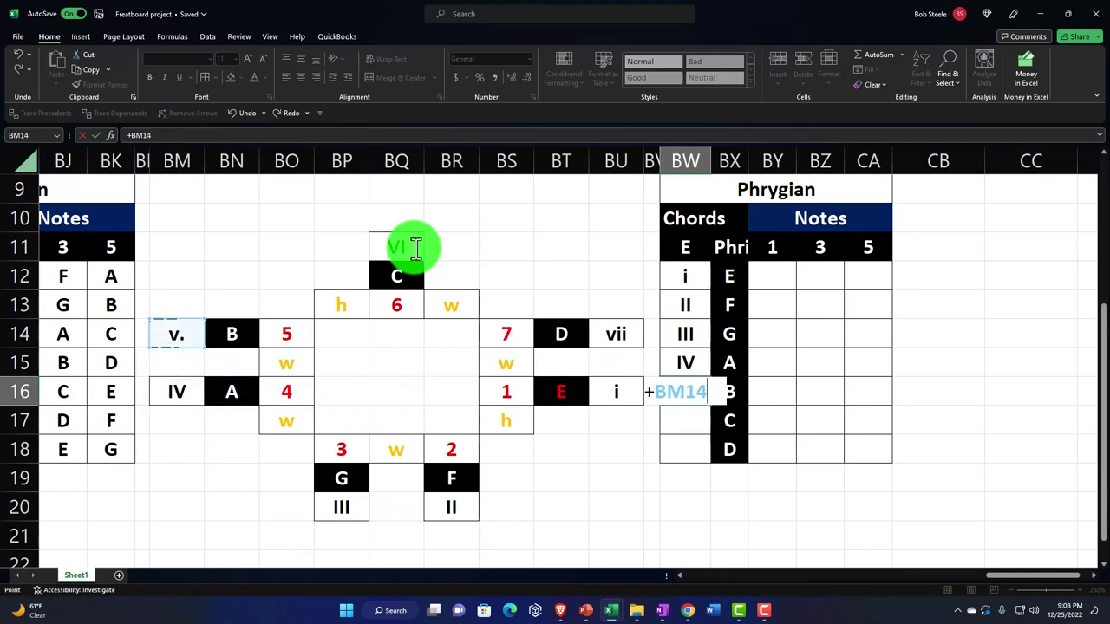
{"action": "key", "text": "Return"}
{"action": "type", "text": "+"}
{"action": "key", "text": "Left"}
{"action": "key", "text": "Left"}
{"action": "key", "text": "Left"}
{"action": "key", "text": "Left"}
{"action": "key", "text": "Up"}
{"action": "key", "text": "Up"}
{"action": "key", "text": "Up"}
{"action": "key", "text": "Up"}
{"action": "key", "text": "Up"}
{"action": "key", "text": "Up"}
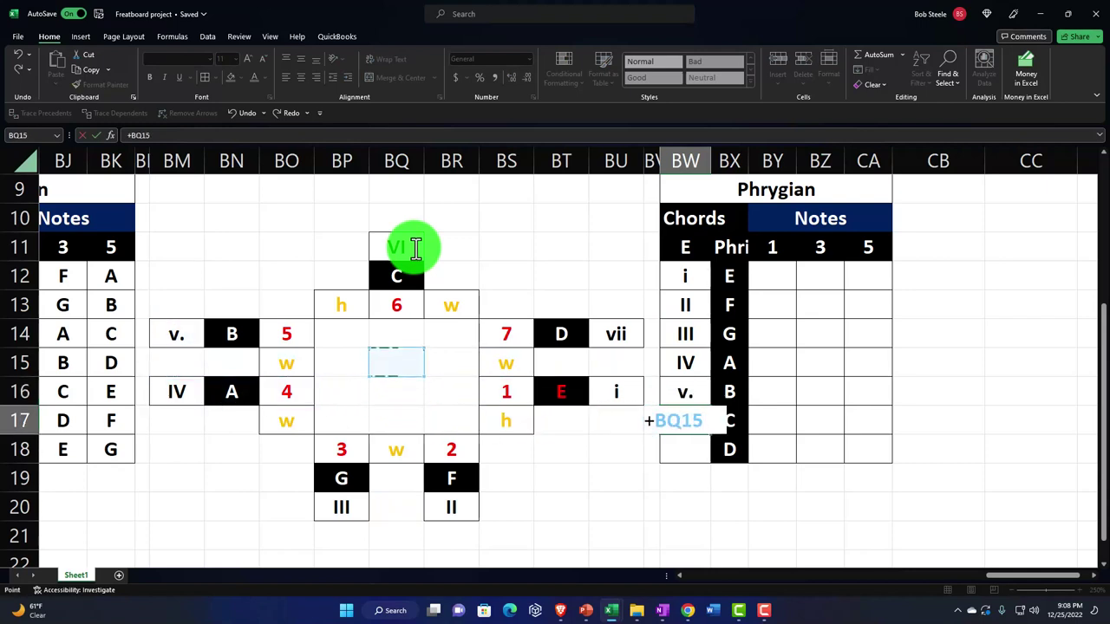
{"action": "key", "text": "Return"}
{"action": "type", "text": "+"}
{"action": "key", "text": "Left"}
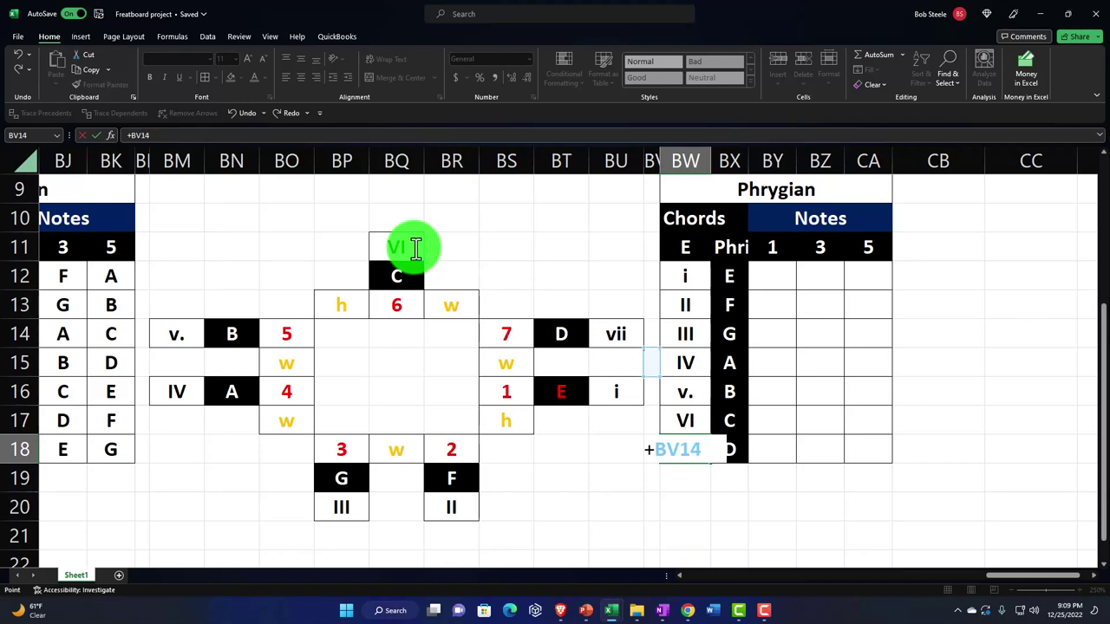
{"action": "key", "text": "Return"}
Start the i row's triad, linking its root and its third, G, to the circle
{"action": "key", "text": "Up"}
{"action": "key", "text": "Up"}
{"action": "key", "text": "Up"}
{"action": "key", "text": "Up"}
{"action": "key", "text": "Up"}
{"action": "key", "text": "Up"}
{"action": "key", "text": "Up"}
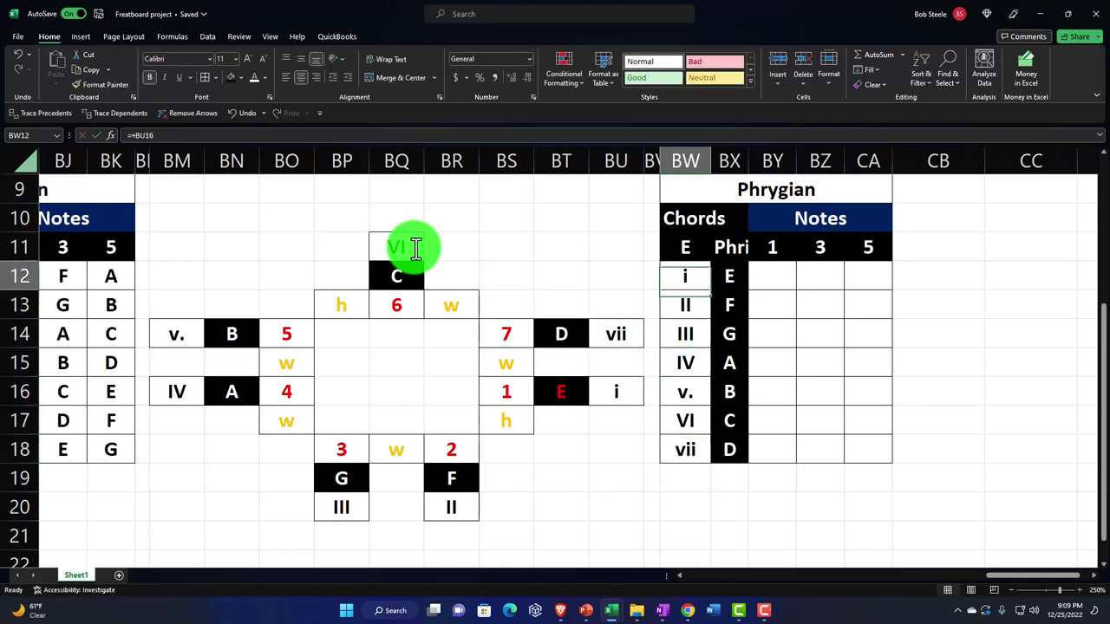
{"action": "key", "text": "Right"}
{"action": "key", "text": "Right"}
{"action": "type", "text": "="}
{"action": "key", "text": "Down"}
{"action": "key", "text": "Down"}
{"action": "key", "text": "Down"}
{"action": "key", "text": "Down"}
{"action": "key", "text": "Left"}
{"action": "key", "text": "Left"}
{"action": "key", "text": "Left"}
{"action": "key", "text": "Tab"}
{"action": "type", "text": "+"}
{"action": "key", "text": "Left"}
{"action": "key", "text": "Left"}
{"action": "key", "text": "Down"}
{"action": "key", "text": "Down"}
{"action": "key", "text": "Down"}
{"action": "key", "text": "Left"}
{"action": "key", "text": "Left"}
{"action": "key", "text": "Left"}
{"action": "key", "text": "Left"}
{"action": "key", "text": "Left"}
{"action": "key", "text": "Tab"}
Relink the first triad's root to E and its fifth to B in the diagram
{"action": "type", "text": "+"}
{"action": "key", "text": "shift+Tab"}
{"action": "key", "text": "shift+Tab"}
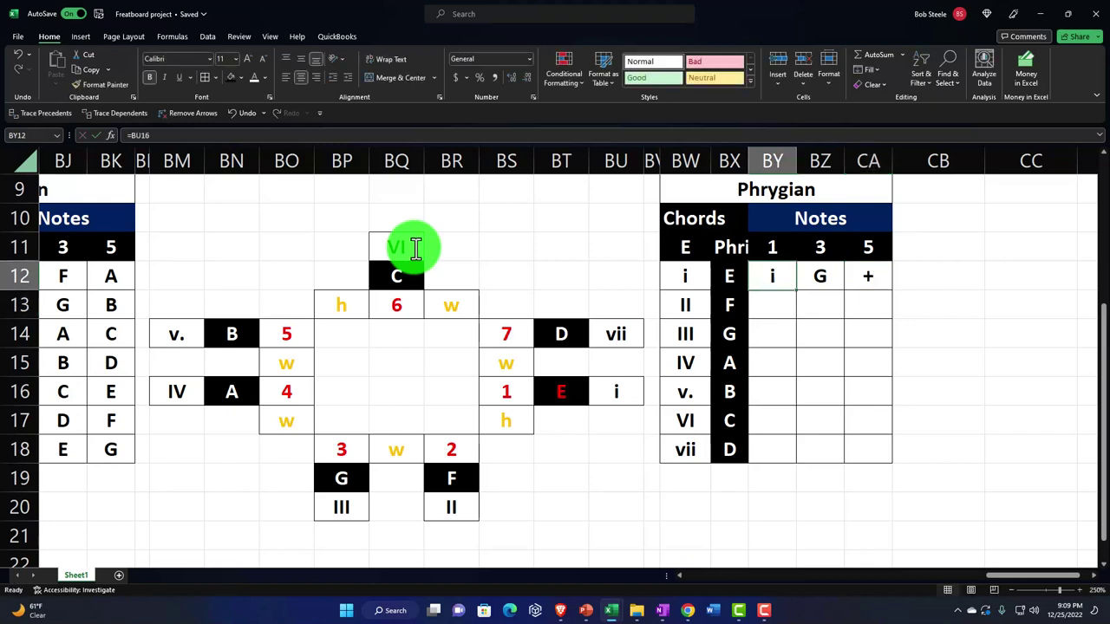
{"action": "type", "text": "+"}
{"action": "key", "text": "Left"}
{"action": "key", "text": "Tab"}
{"action": "key", "text": "Tab"}
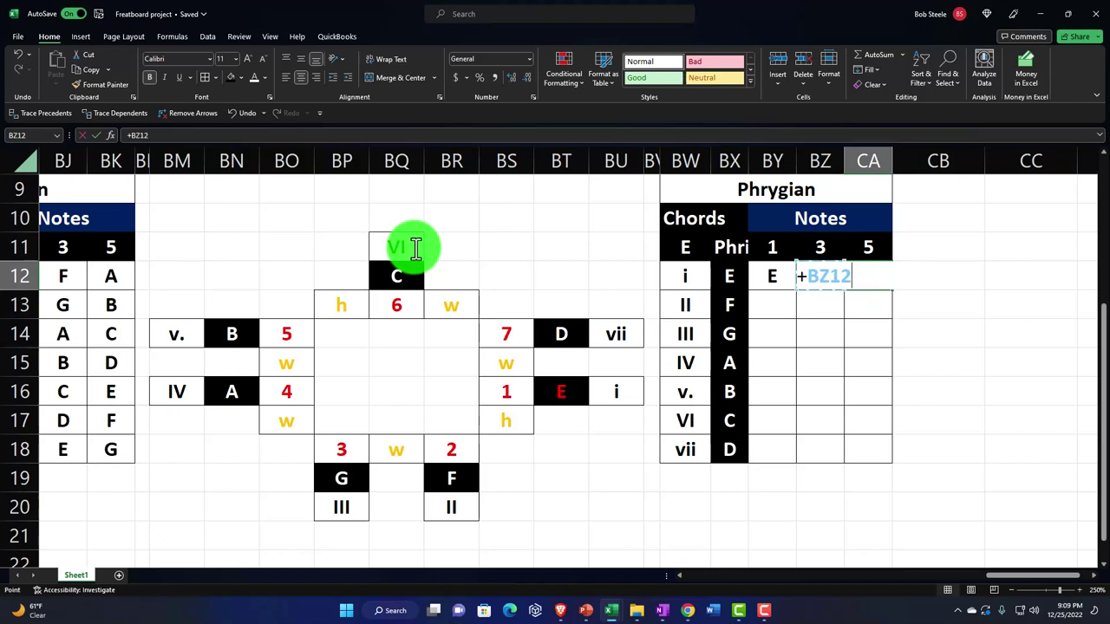
{"action": "key", "text": "Left"}
{"action": "key", "text": "Left"}
{"action": "key", "text": "Left"}
{"action": "key", "text": "Left"}
{"action": "key", "text": "Left"}
{"action": "key", "text": "Left"}
{"action": "key", "text": "Left"}
{"action": "key", "text": "Left"}
{"action": "key", "text": "Left"}
{"action": "key", "text": "Left"}
{"action": "key", "text": "Left"}
{"action": "key", "text": "Down"}
{"action": "key", "text": "Down"}
{"action": "key", "text": "Return"}
Link the next triad's root, third and fifth to the diagram's F, A and C
{"action": "key", "text": "Left"}
{"action": "key", "text": "Left"}
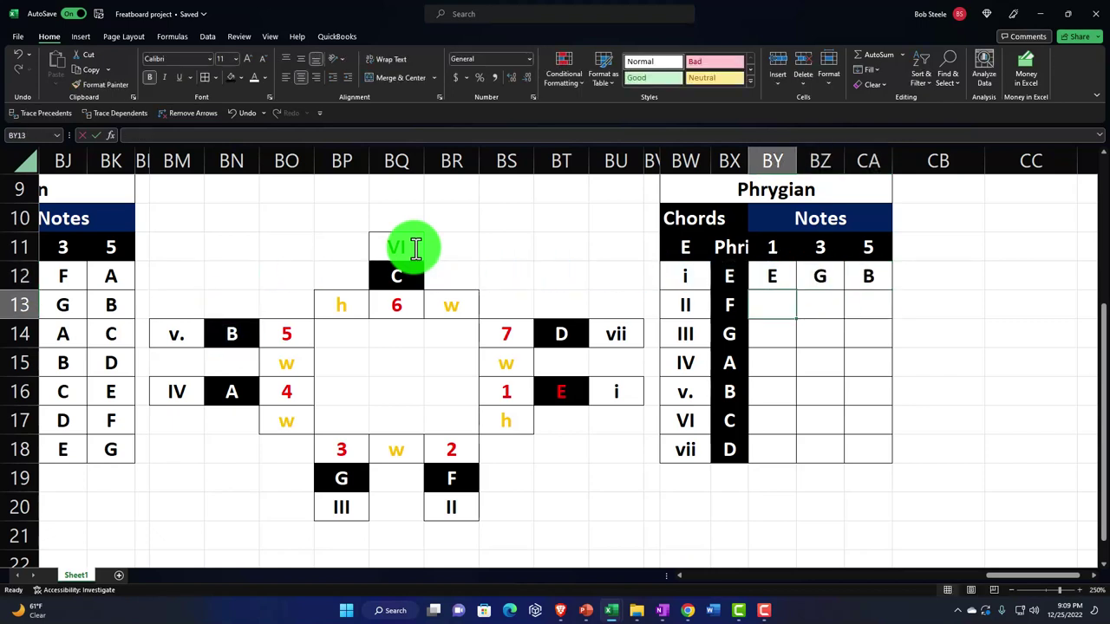
{"action": "type", "text": "+"}
{"action": "key", "text": "Left"}
{"action": "key", "text": "Left"}
{"action": "key", "text": "Left"}
{"action": "key", "text": "Left"}
{"action": "key", "text": "Left"}
{"action": "key", "text": "Down"}
{"action": "key", "text": "Down"}
{"action": "key", "text": "Down"}
{"action": "key", "text": "Down"}
{"action": "key", "text": "Left"}
{"action": "key", "text": "Down"}
{"action": "key", "text": "Down"}
{"action": "key", "text": "Left"}
{"action": "key", "text": "Left"}
{"action": "key", "text": "Right"}
{"action": "key", "text": "Tab"}
{"action": "type", "text": "+"}
{"action": "key", "text": "Left"}
{"action": "key", "text": "Left"}
{"action": "key", "text": "Left"}
{"action": "key", "text": "Left"}
{"action": "key", "text": "Left"}
{"action": "key", "text": "Left"}
{"action": "key", "text": "Left"}
{"action": "key", "text": "Left"}
{"action": "key", "text": "Left"}
{"action": "key", "text": "Left"}
{"action": "key", "text": "Left"}
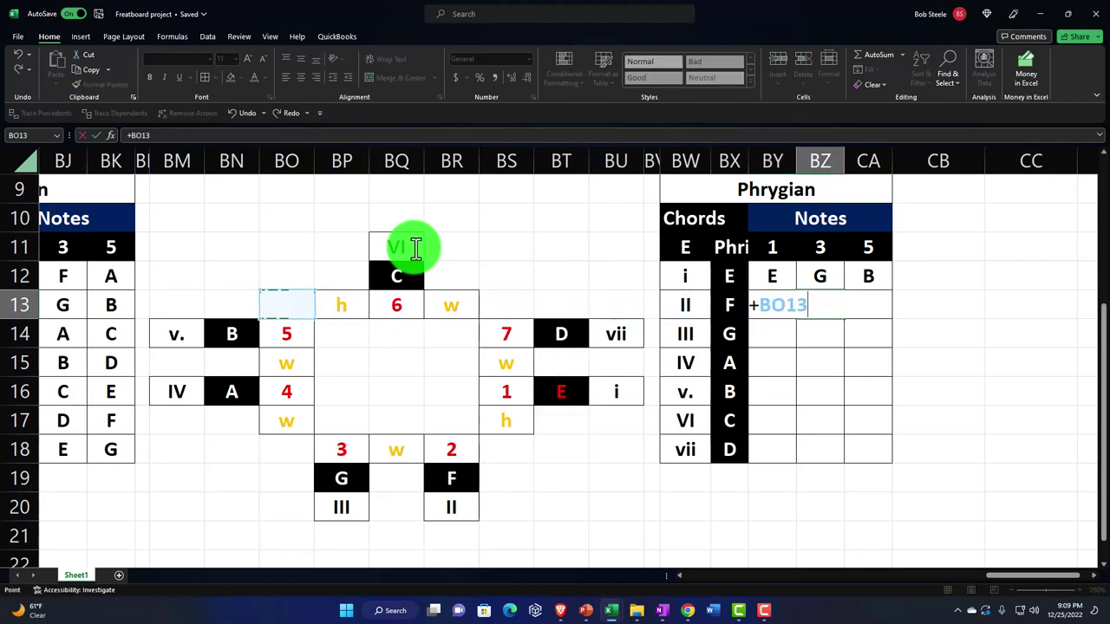
{"action": "key", "text": "Left"}
{"action": "key", "text": "Tab"}
{"action": "type", "text": "+"}
{"action": "key", "text": "Left"}
{"action": "key", "text": "Left"}
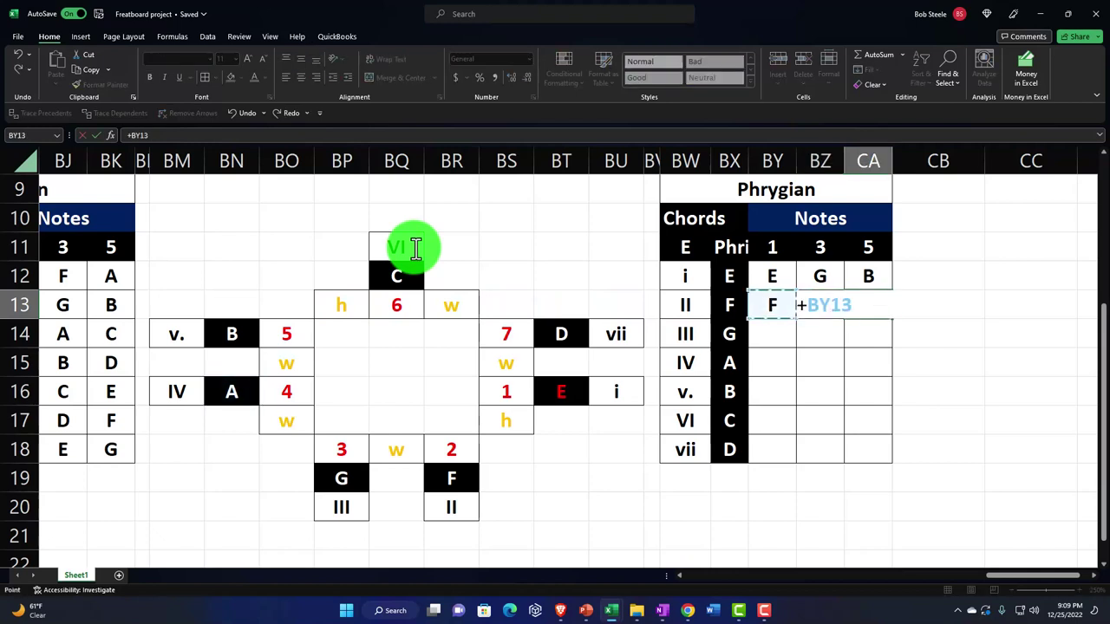
{"action": "key", "text": "Left"}
{"action": "key", "text": "Left"}
{"action": "key", "text": "Left"}
{"action": "key", "text": "Left"}
{"action": "key", "text": "Left"}
{"action": "key", "text": "Up"}
{"action": "key", "text": "Return"}
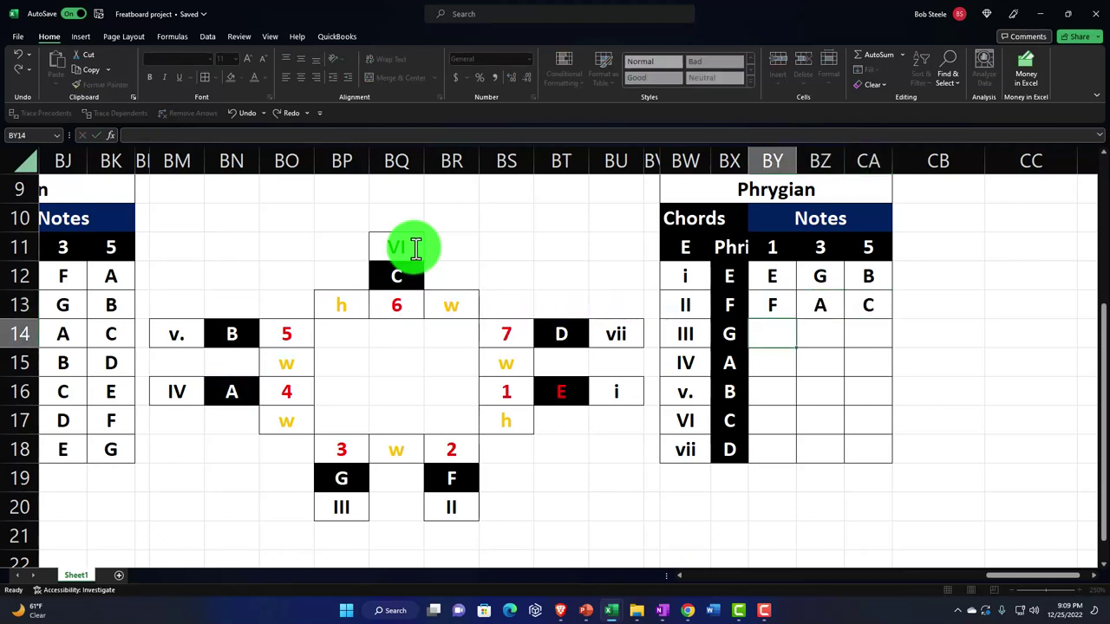
Link the following triad to the diagram's G, B and D notes
{"action": "type", "text": "+"}
{"action": "key", "text": "Left"}
{"action": "key", "text": "Down"}
{"action": "key", "text": "Down"}
{"action": "key", "text": "Down"}
{"action": "key", "text": "Down"}
{"action": "key", "text": "Down"}
{"action": "key", "text": "Left"}
{"action": "key", "text": "Left"}
{"action": "key", "text": "Left"}
{"action": "key", "text": "Left"}
{"action": "key", "text": "Left"}
{"action": "key", "text": "Tab"}
{"action": "type", "text": "+"}
{"action": "key", "text": "Left"}
{"action": "key", "text": "Left"}
{"action": "key", "text": "Left"}
{"action": "key", "text": "Left"}
{"action": "key", "text": "Left"}
{"action": "key", "text": "Left"}
{"action": "key", "text": "Left"}
{"action": "key", "text": "Left"}
{"action": "key", "text": "Left"}
{"action": "key", "text": "Left"}
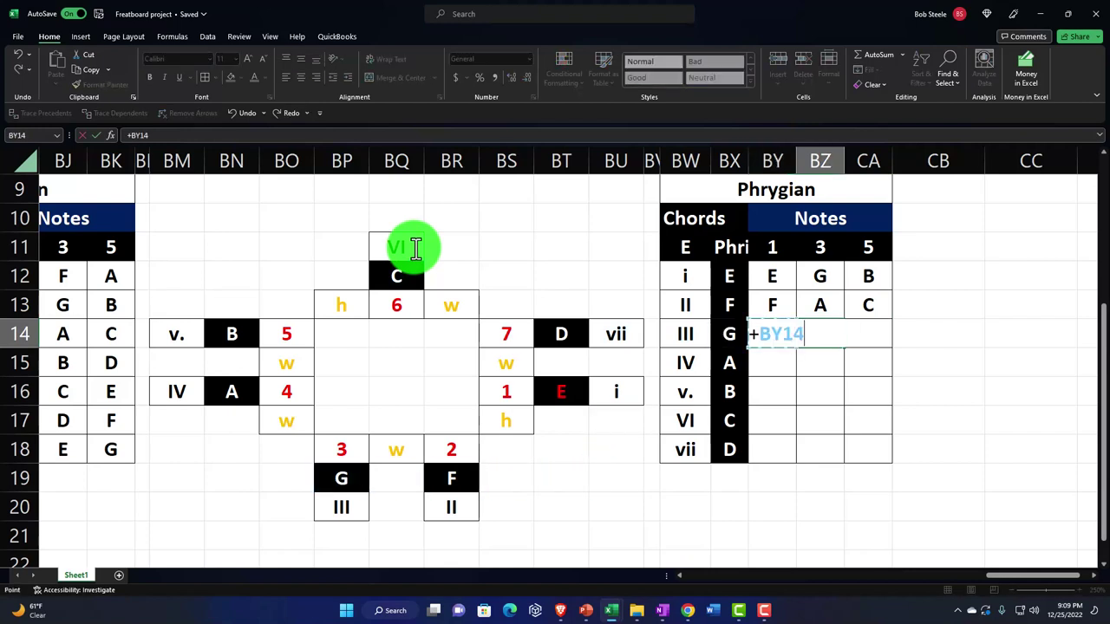
{"action": "key", "text": "Left"}
{"action": "key", "text": "Left"}
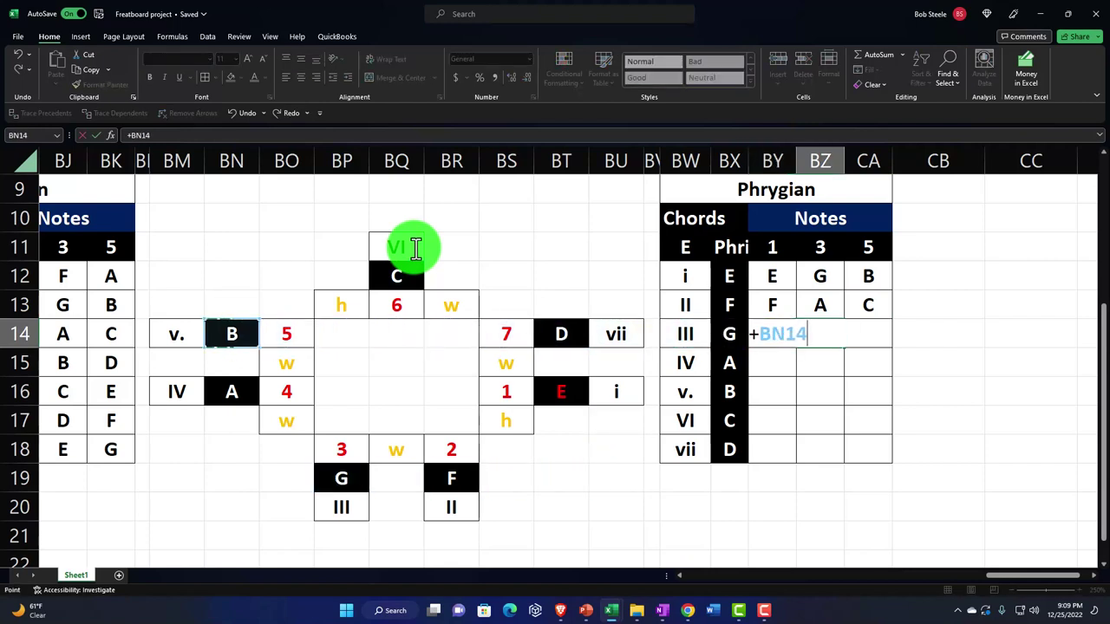
{"action": "key", "text": "Tab"}
{"action": "type", "text": "+"}
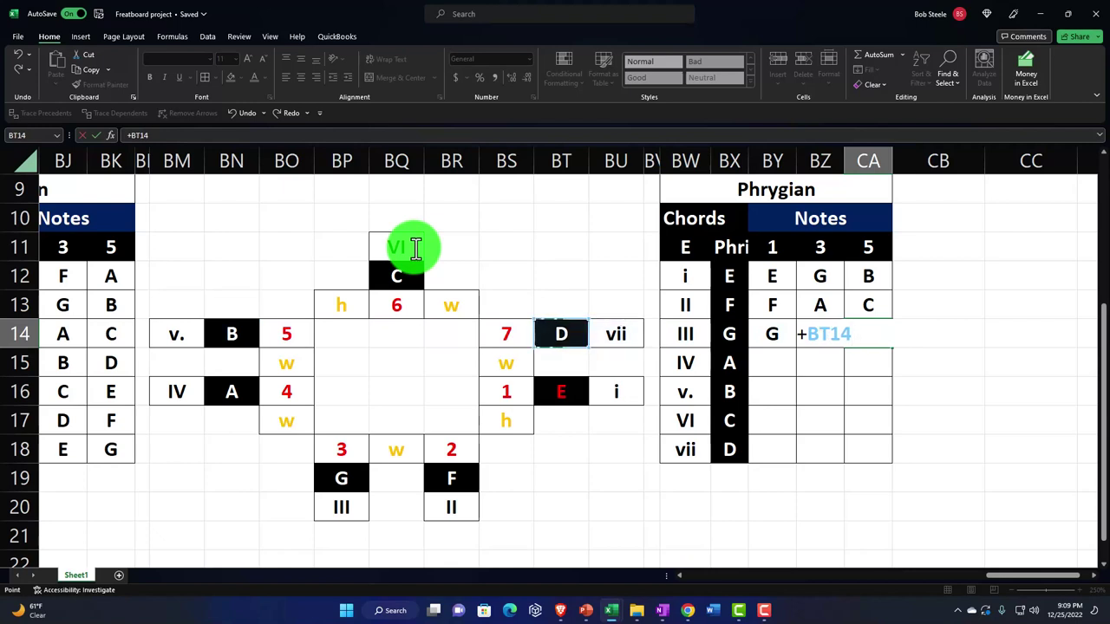
{"action": "key", "text": "Tab"}
{"action": "key", "text": "Return"}
Link the next triad to the diagram's A, C and E notes
{"action": "type", "text": "+BU15"}
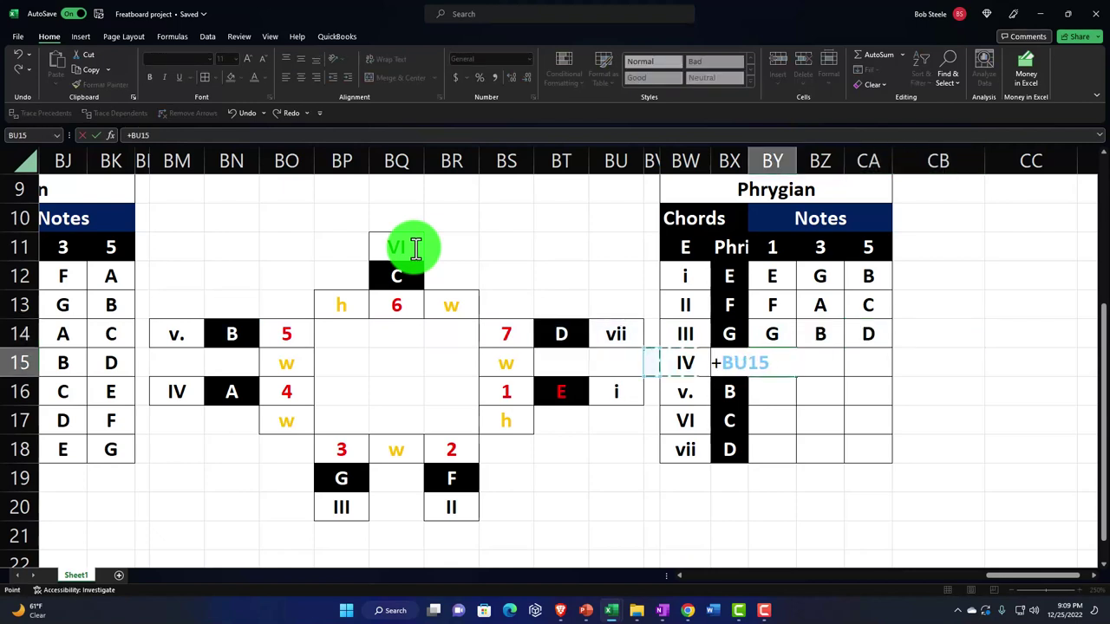
{"action": "key", "text": "Left"}
{"action": "key", "text": "Left"}
{"action": "key", "text": "Left"}
{"action": "key", "text": "Left"}
{"action": "key", "text": "Left"}
{"action": "key", "text": "Down"}
{"action": "key", "text": "Tab"}
{"action": "type", "text": "+"}
{"action": "key", "text": "Left"}
{"action": "key", "text": "Left"}
{"action": "key", "text": "Left"}
{"action": "key", "text": "Left"}
{"action": "key", "text": "Left"}
{"action": "key", "text": "Up"}
{"action": "key", "text": "Up"}
{"action": "key", "text": "Up"}
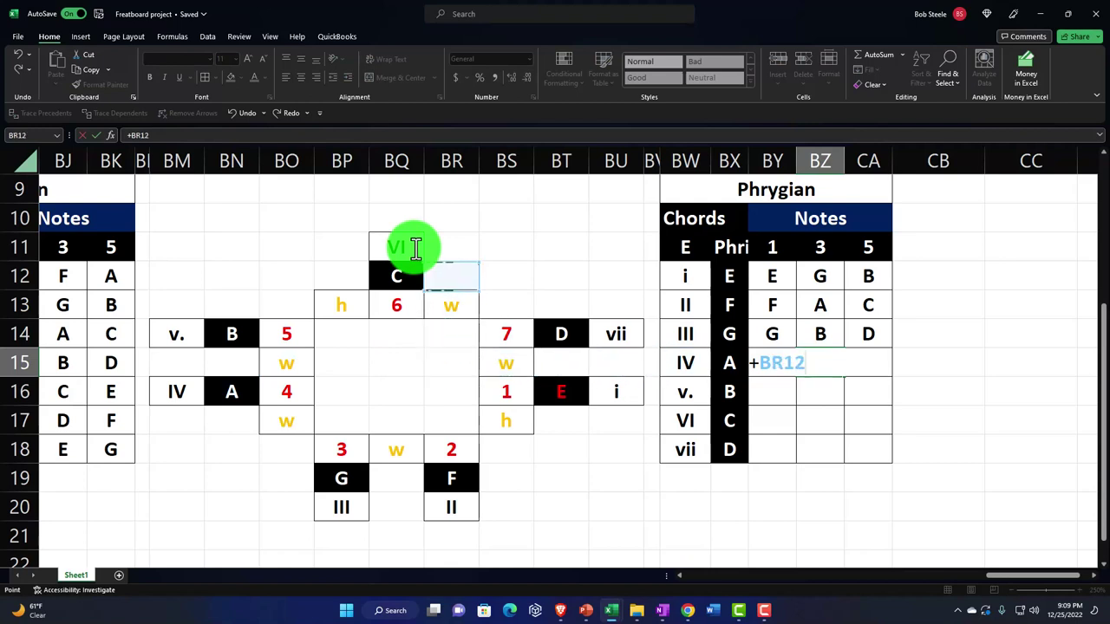
{"action": "key", "text": "Left"}
{"action": "key", "text": "Tab"}
{"action": "type", "text": "+"}
Link the v chord's triad to the diagram's B, D and F notes
{"action": "key", "text": "Left"}
{"action": "key", "text": "Down"}
{"action": "key", "text": "Return"}
{"action": "type", "text": "+"}
{"action": "key", "text": "Left"}
{"action": "key", "text": "Left"}
{"action": "key", "text": "Left"}
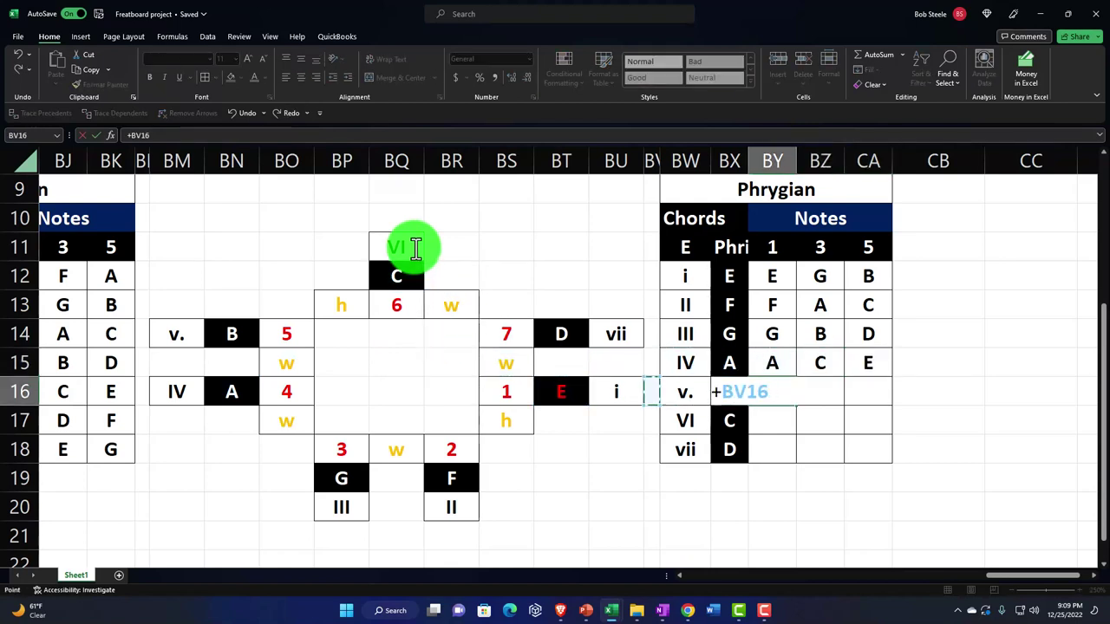
{"action": "key", "text": "Left"}
{"action": "key", "text": "Left"}
{"action": "key", "text": "Left"}
{"action": "key", "text": "Left"}
{"action": "key", "text": "Left"}
{"action": "key", "text": "Up"}
{"action": "key", "text": "Up"}
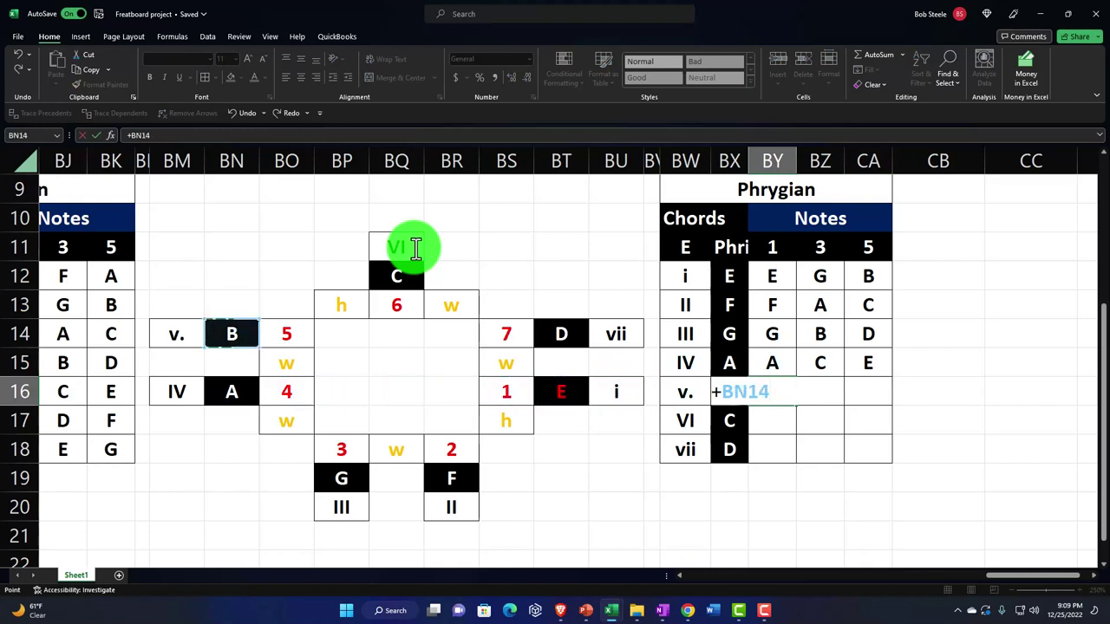
{"action": "key", "text": "Tab"}
{"action": "type", "text": "+"}
{"action": "key", "text": "Left"}
{"action": "key", "text": "Left"}
{"action": "key", "text": "Left"}
{"action": "key", "text": "Left"}
{"action": "key", "text": "Left"}
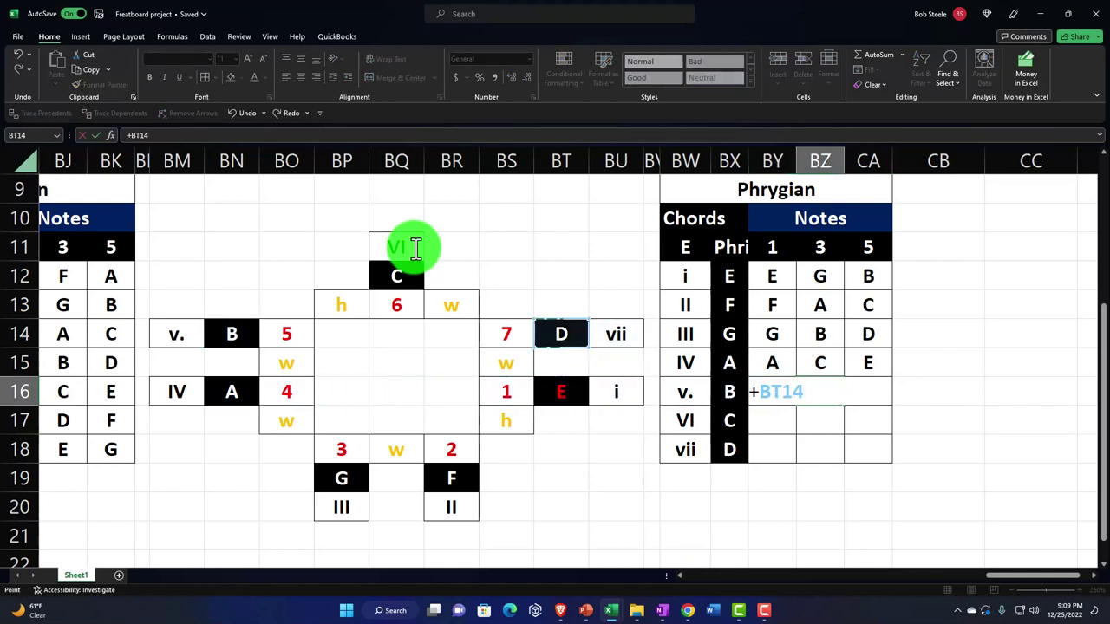
{"action": "key", "text": "Tab"}
{"action": "type", "text": "+"}
Link the VI chord's root, third and fifth to C, E and G on the circle
{"action": "key", "text": "Left"}
{"action": "key", "text": "Left"}
{"action": "key", "text": "Left"}
{"action": "key", "text": "Left"}
{"action": "key", "text": "Left"}
{"action": "key", "text": "Left"}
{"action": "key", "text": "Down"}
{"action": "key", "text": "Return"}
{"action": "type", "text": "+"}
{"action": "key", "text": "Left"}
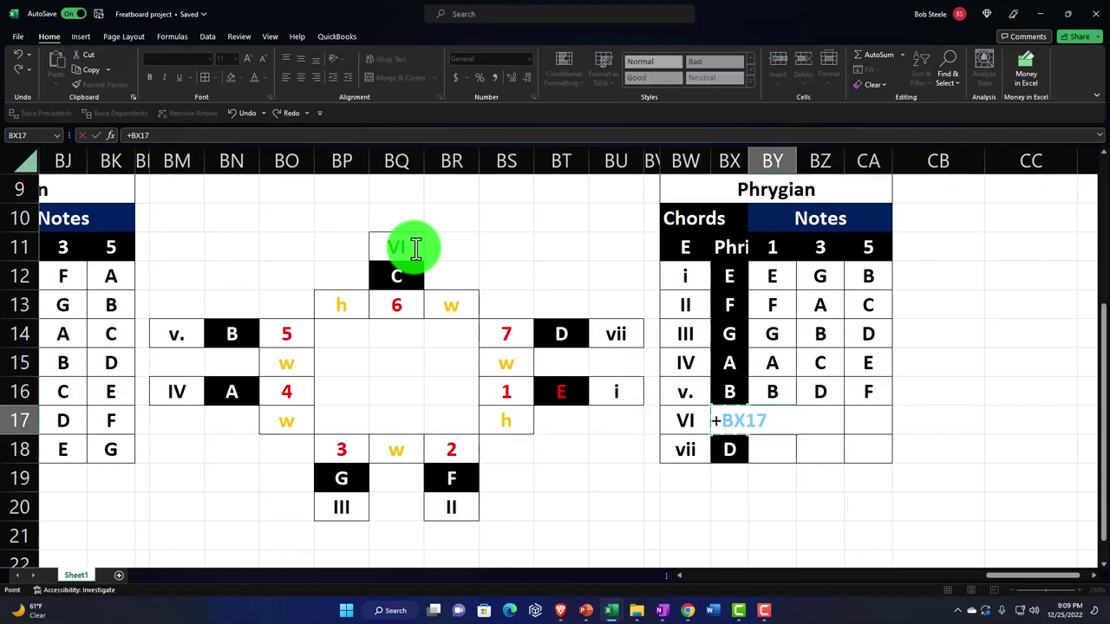
{"action": "key", "text": "Left"}
{"action": "key", "text": "Left"}
{"action": "key", "text": "Left"}
{"action": "key", "text": "Left"}
{"action": "key", "text": "Up"}
{"action": "key", "text": "Up"}
{"action": "key", "text": "Up"}
{"action": "key", "text": "Up"}
{"action": "key", "text": "Up"}
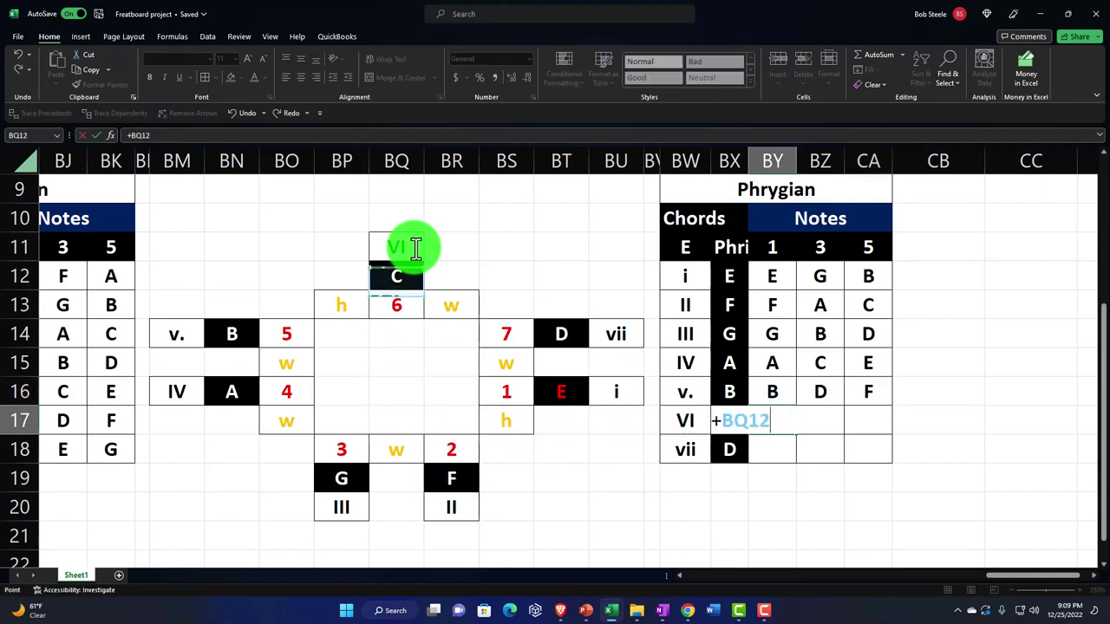
{"action": "key", "text": "Tab"}
{"action": "type", "text": "+"}
{"action": "key", "text": "Left"}
{"action": "key", "text": "Left"}
{"action": "key", "text": "Left"}
{"action": "key", "text": "Up"}
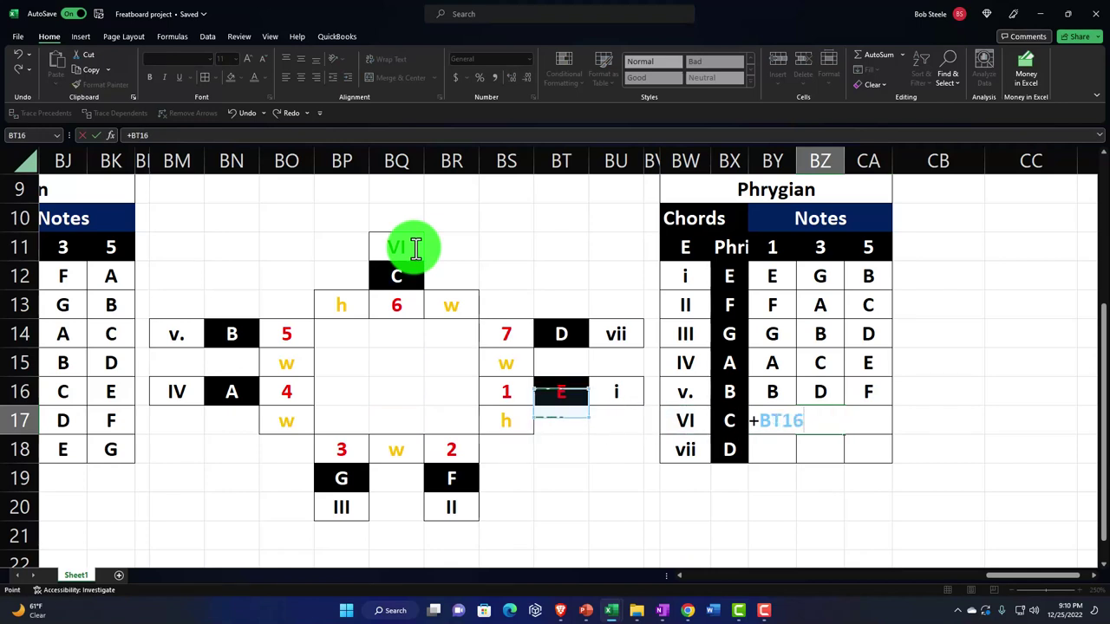
{"action": "key", "text": "Tab"}
{"action": "type", "text": "+"}
{"action": "key", "text": "Left"}
{"action": "key", "text": "Left"}
{"action": "key", "text": "Left"}
{"action": "key", "text": "Left"}
{"action": "key", "text": "Left"}
{"action": "key", "text": "Left"}
{"action": "key", "text": "Left"}
{"action": "key", "text": "Left"}
{"action": "key", "text": "Down"}
{"action": "key", "text": "Down"}
{"action": "key", "text": "Tab"}
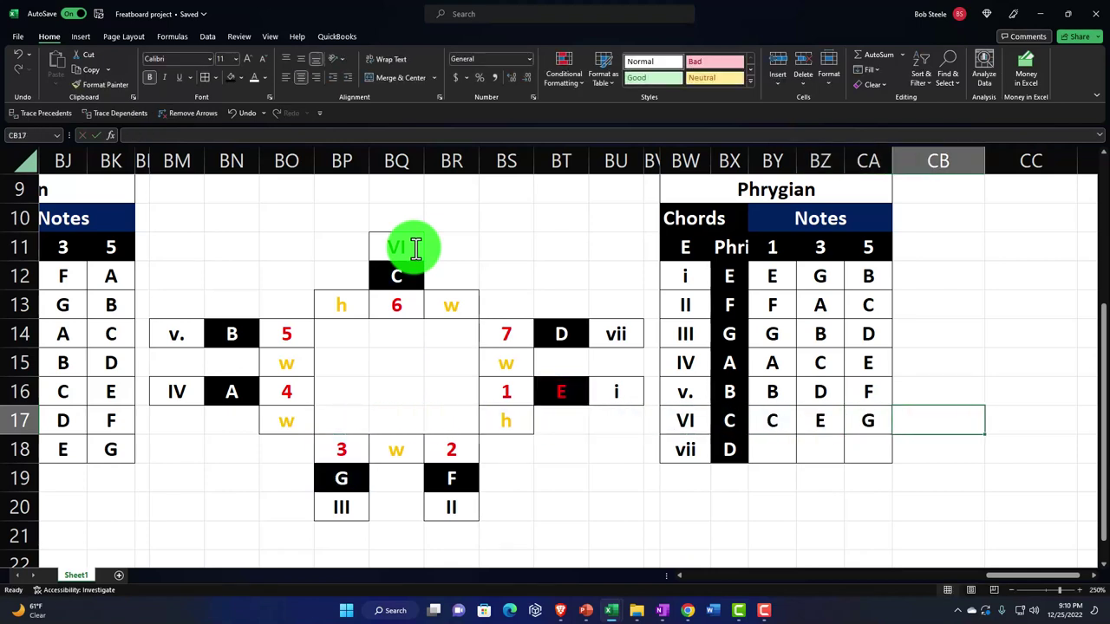
{"action": "key", "text": "Return"}
Link the vii chord's root, third and fifth to D, F and A on the circle
{"action": "type", "text": "+"}
{"action": "key", "text": "Left"}
{"action": "key", "text": "Left"}
{"action": "key", "text": "Left"}
{"action": "key", "text": "Up"}
{"action": "key", "text": "Up"}
{"action": "key", "text": "Up"}
{"action": "key", "text": "Up"}
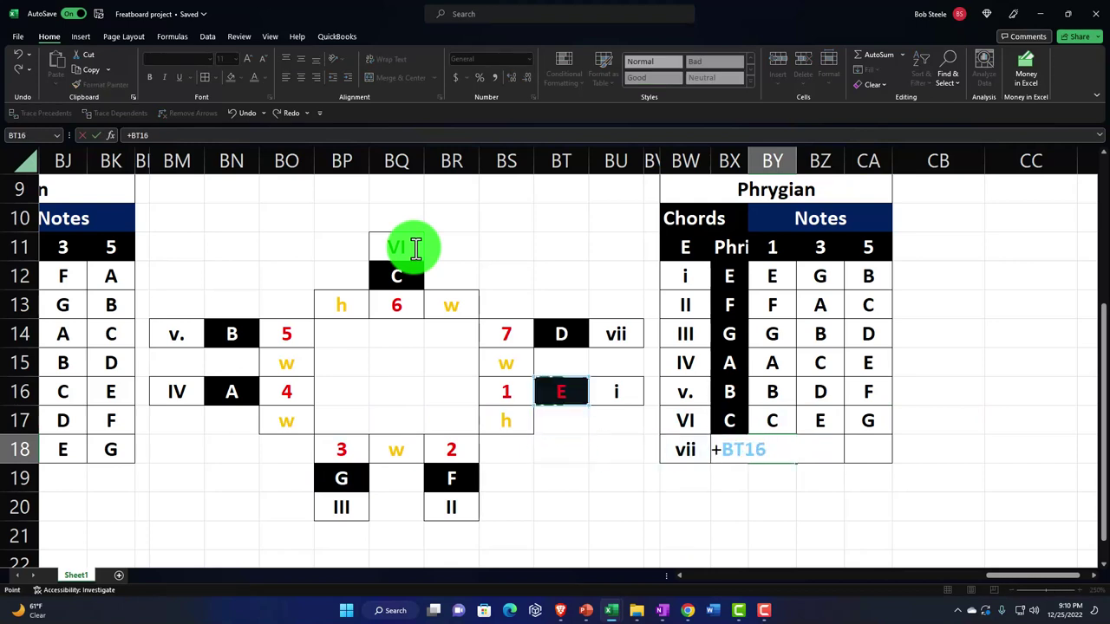
{"action": "key", "text": "Tab"}
{"action": "type", "text": "+"}
{"action": "key", "text": "Left"}
{"action": "key", "text": "Left"}
{"action": "key", "text": "Left"}
{"action": "key", "text": "Left"}
{"action": "key", "text": "Left"}
{"action": "key", "text": "Left"}
{"action": "key", "text": "Down"}
{"action": "key", "text": "Tab"}
{"action": "type", "text": "+"}
{"action": "key", "text": "Left"}
{"action": "key", "text": "Left"}
{"action": "key", "text": "Left"}
{"action": "key", "text": "Left"}
{"action": "key", "text": "Left"}
{"action": "key", "text": "Left"}
{"action": "key", "text": "Left"}
{"action": "key", "text": "Left"}
{"action": "key", "text": "Left"}
{"action": "key", "text": "Left"}
{"action": "key", "text": "Up"}
{"action": "key", "text": "Up"}
{"action": "key", "text": "Return"}
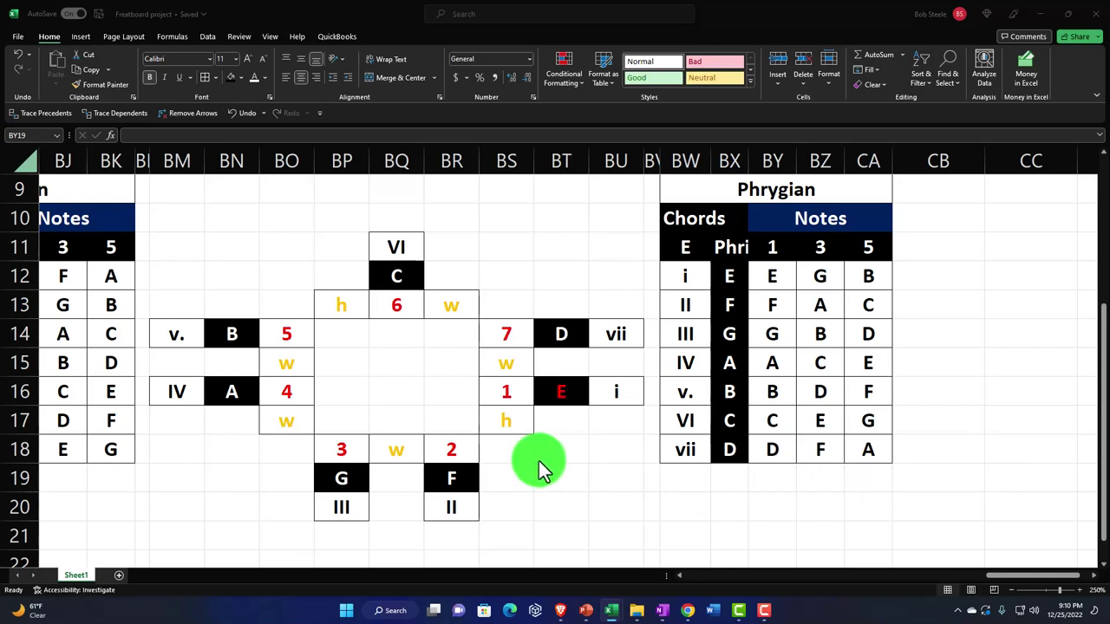
Copy columns BL:CA and paste them starting at column CB, then select the copy's title
{"action": "left_click", "coordinate": [144, 154]}
{"action": "left_click_drag", "start_coordinate": [143, 158], "coordinate": [858, 157]}
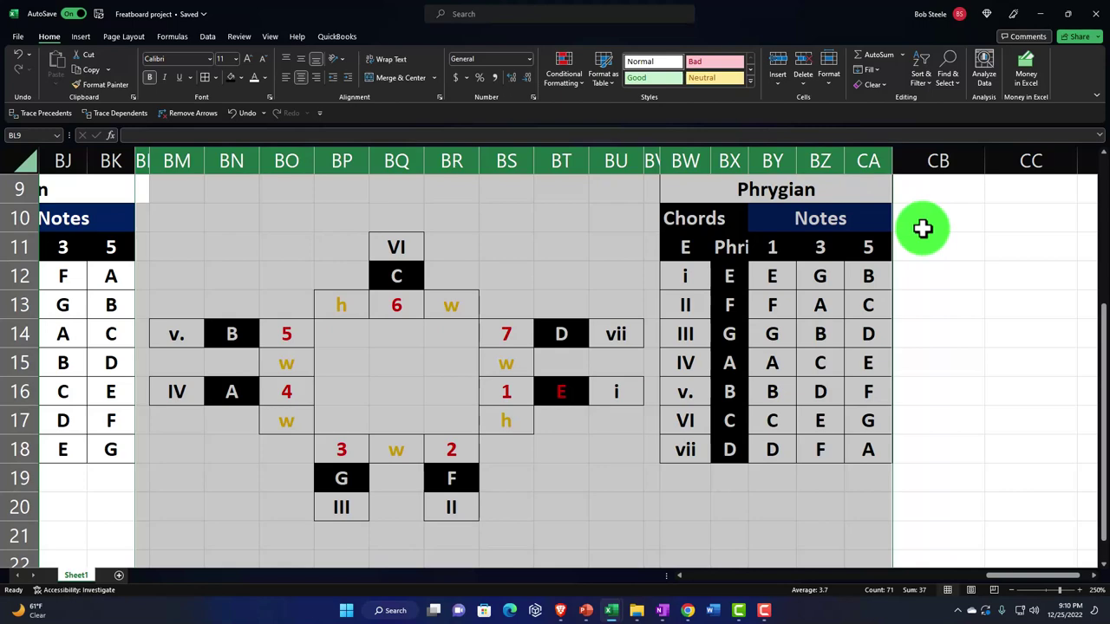
{"action": "key", "text": "ctrl+c"}
{"action": "scroll", "coordinate": [966, 304], "scroll_direction": "up", "scroll_amount": 3}
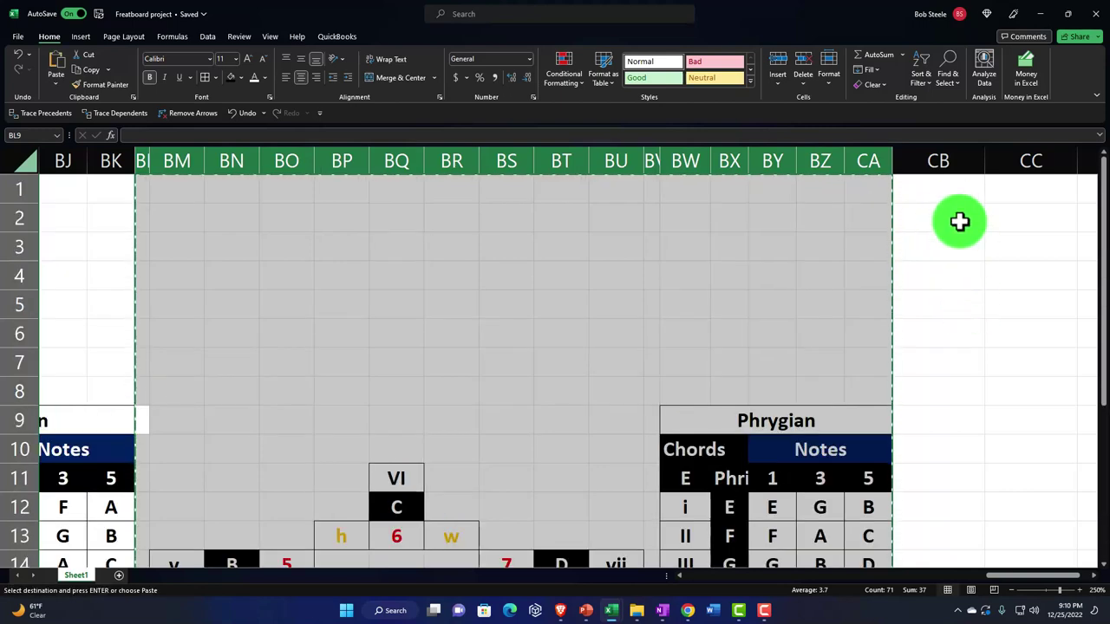
{"action": "left_click", "coordinate": [939, 189]}
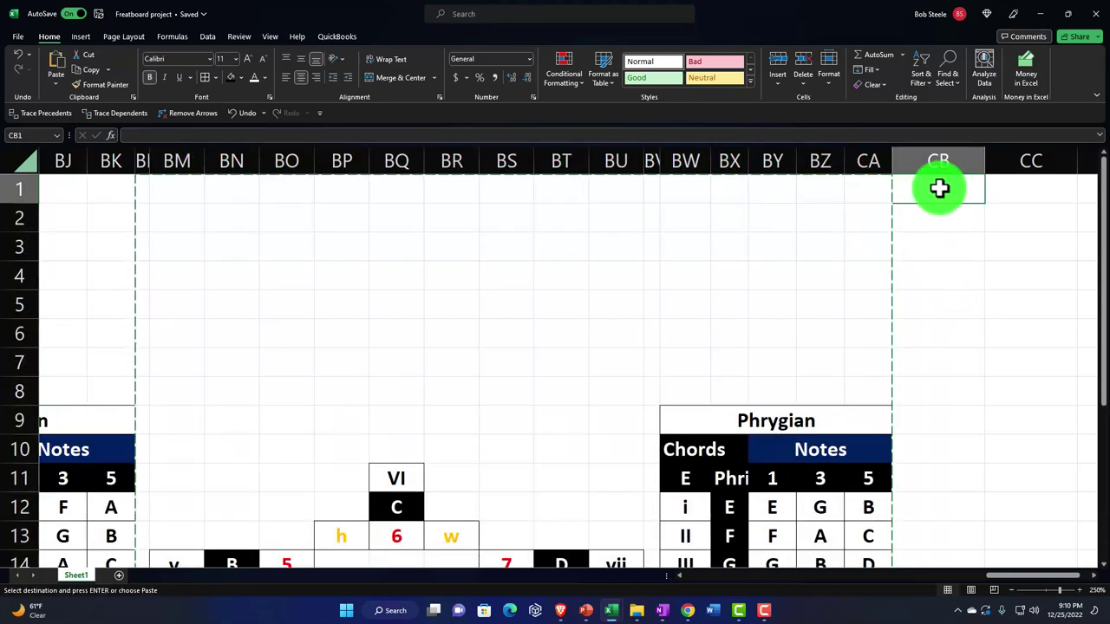
{"action": "key", "text": "Return"}
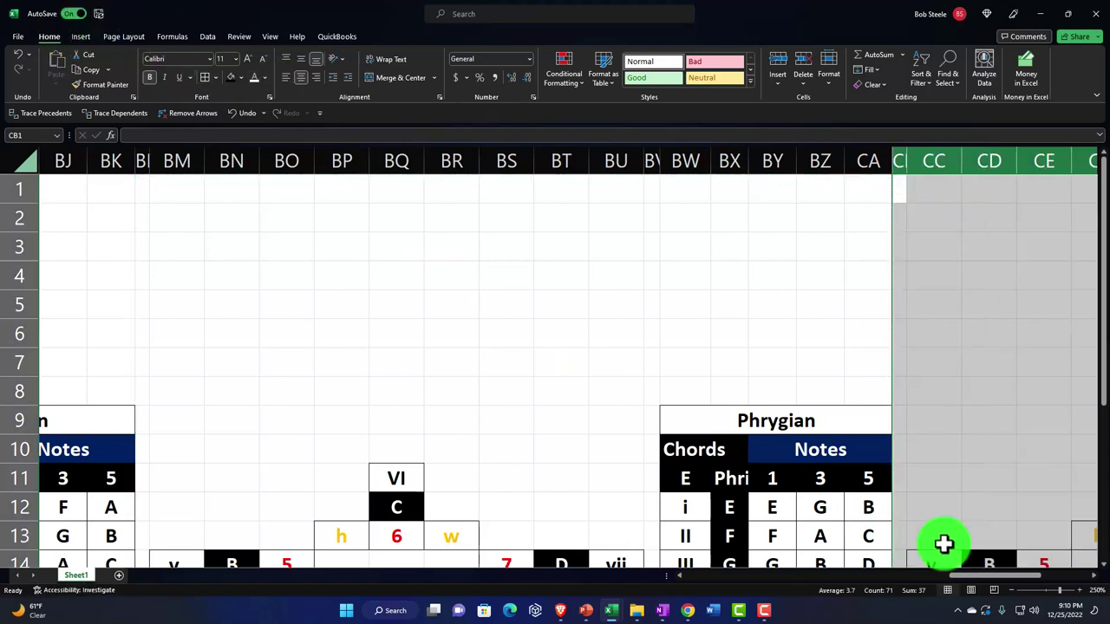
{"action": "left_click_drag", "start_coordinate": [983, 577], "coordinate": [1040, 569]}
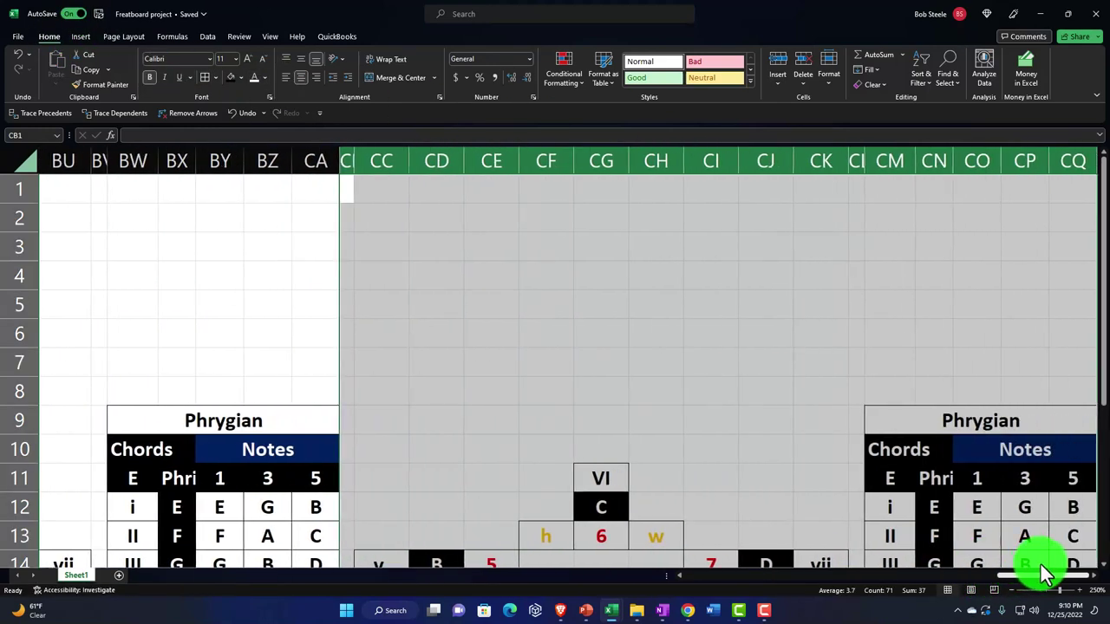
{"action": "left_click", "coordinate": [931, 415]}
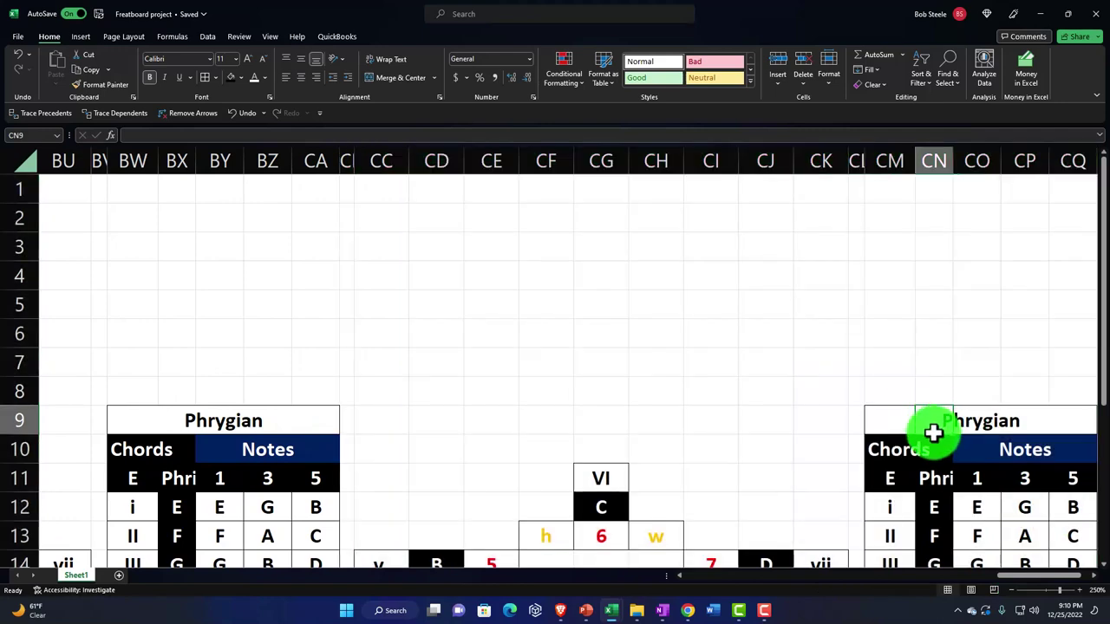
{"action": "left_click", "coordinate": [906, 430]}
{"action": "left_click_drag", "start_coordinate": [993, 583], "coordinate": [1027, 579]}
{"action": "scroll", "coordinate": [978, 506], "scroll_direction": "down", "scroll_amount": 2}
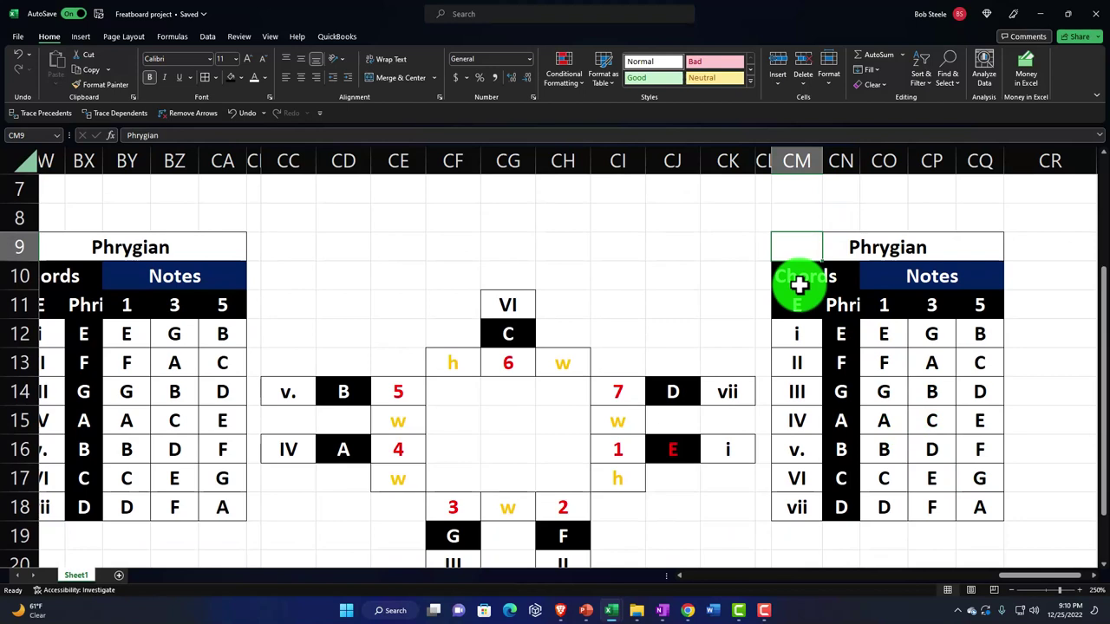
Retitle the copied table Lydian, clear its chord and note entries, and set root F
{"action": "type", "text": "Lyd"}
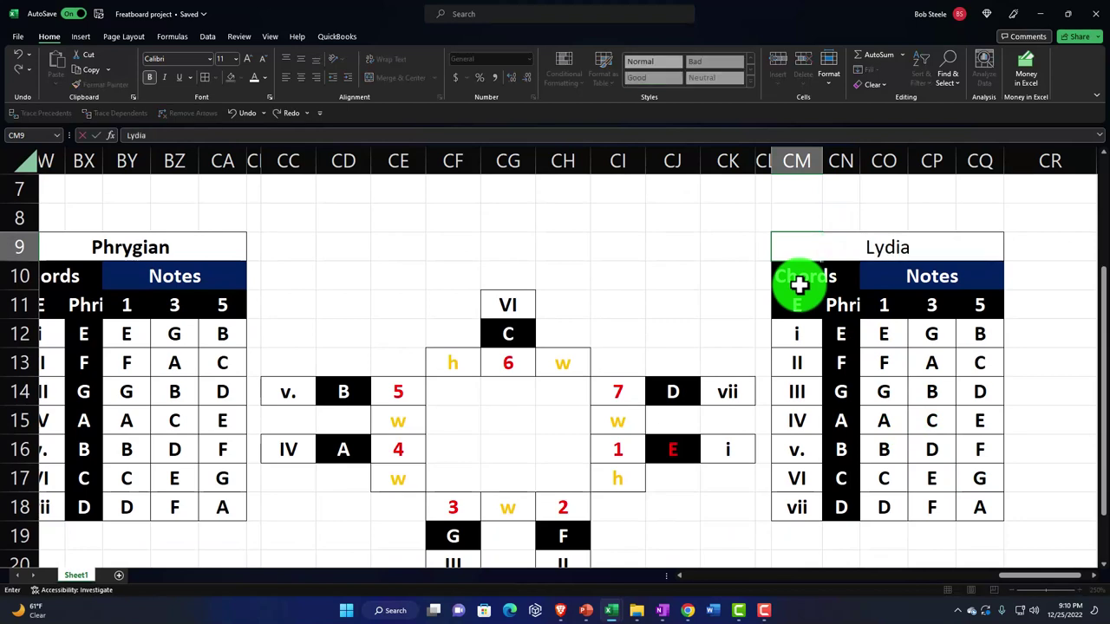
{"action": "key", "text": "Return"}
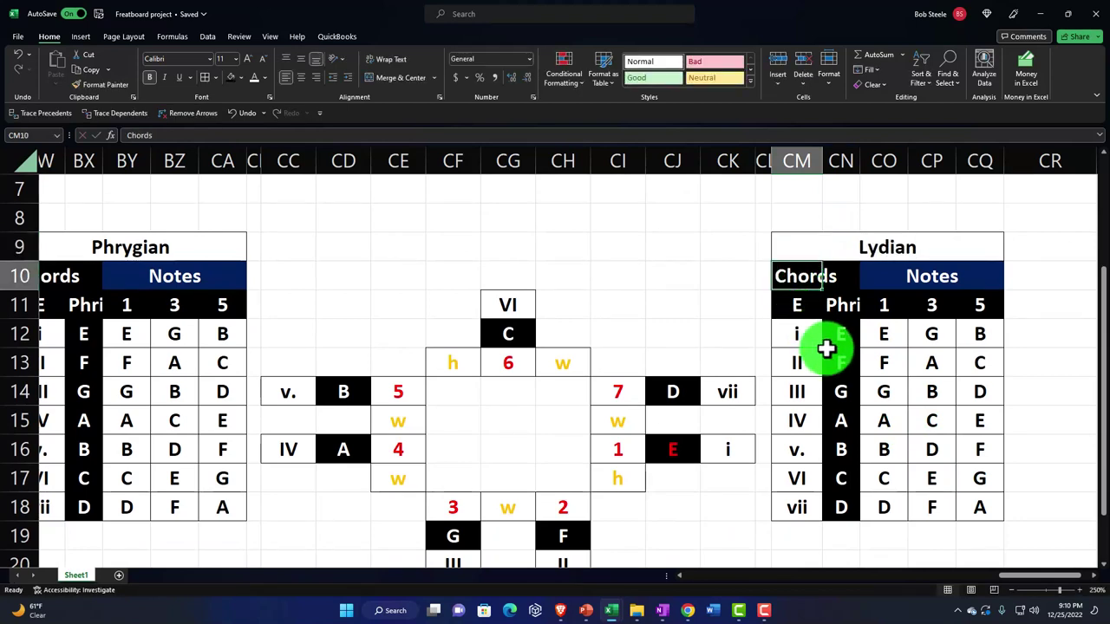
{"action": "mouse_move", "coordinate": [797, 333]}
{"action": "left_mouse_down"}
{"action": "mouse_move", "coordinate": [996, 461]}
{"action": "mouse_move", "coordinate": [987, 494]}
{"action": "left_mouse_up"}
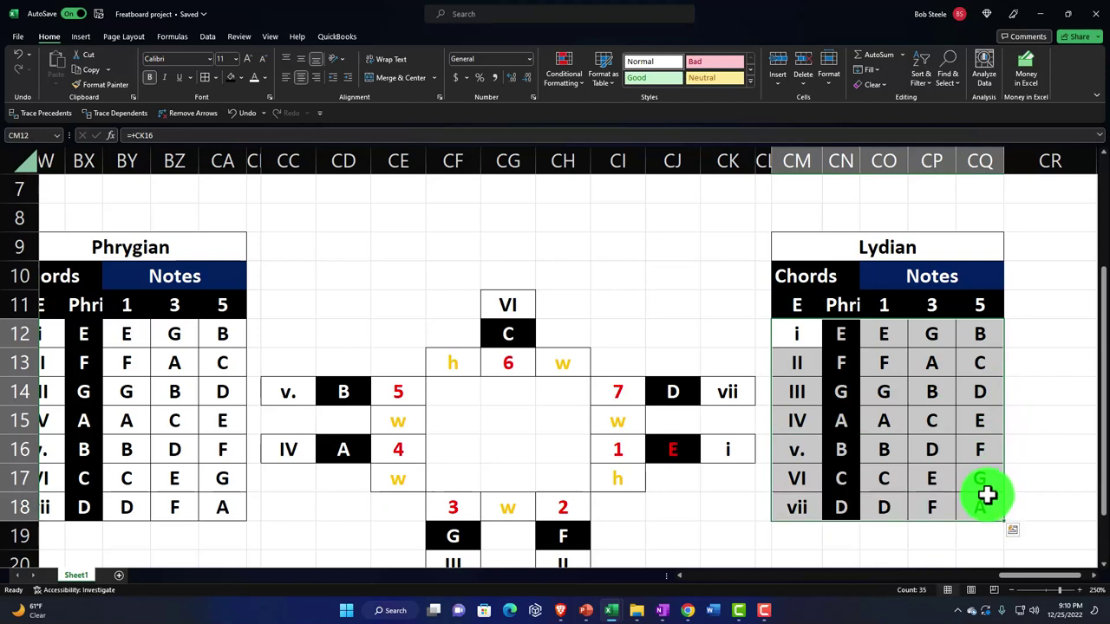
{"action": "key", "text": "Delete"}
{"action": "left_click", "coordinate": [832, 303]}
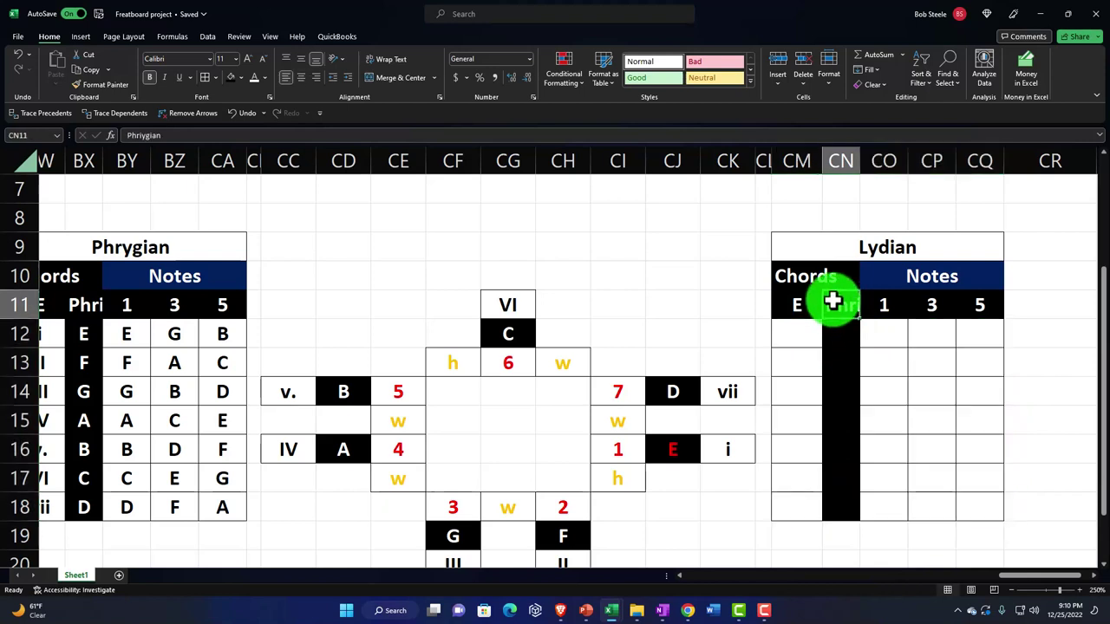
{"action": "type", "text": "Lyd"}
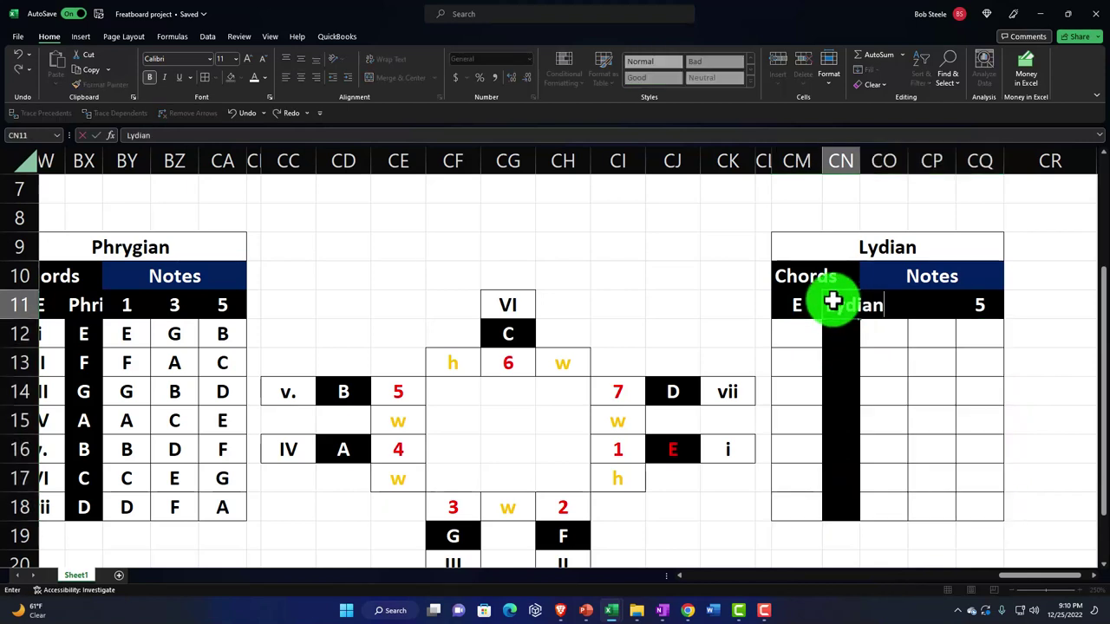
{"action": "type", "text": "ian"}
{"action": "key", "text": "Left"}
{"action": "type", "text": "F"}
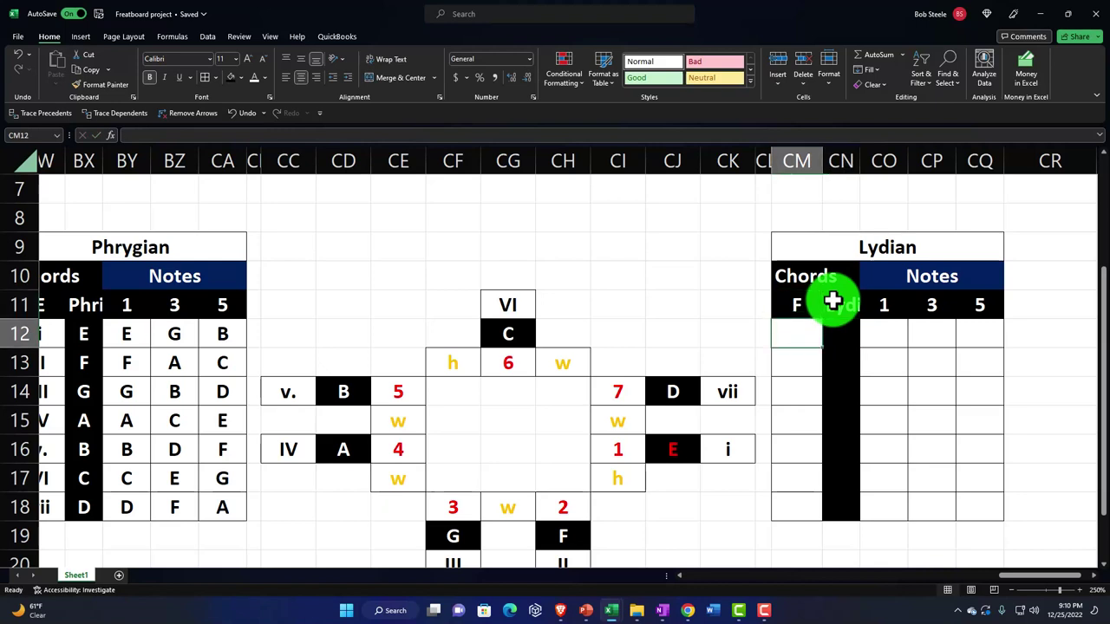
Make the copied circle's F text red instead of a red fill, then select E to recolour
{"action": "left_click", "coordinate": [566, 539]}
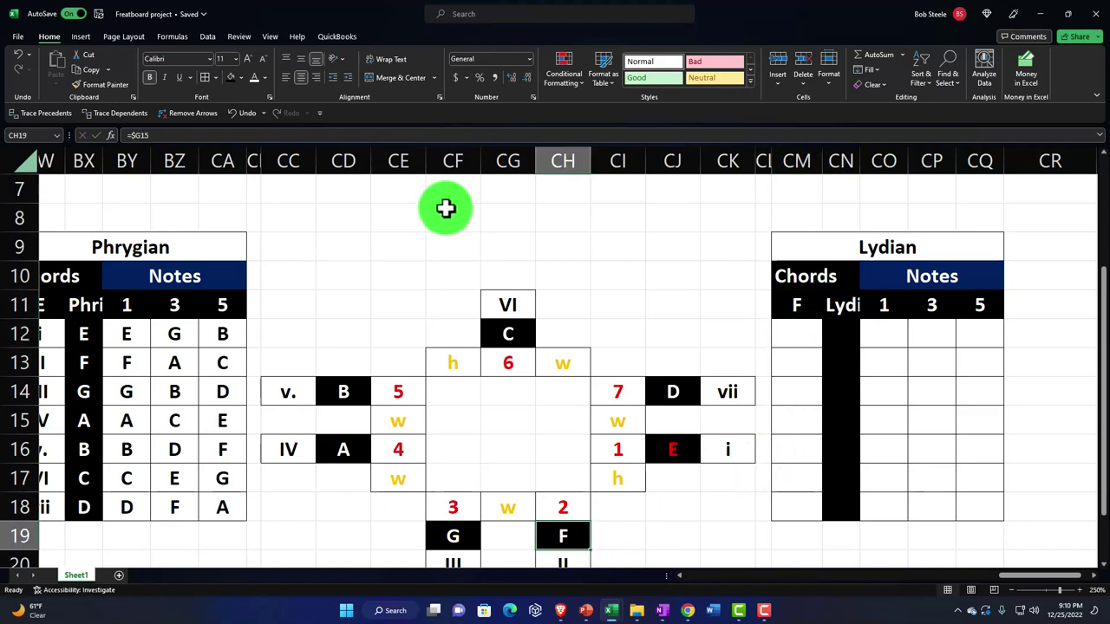
{"action": "left_click", "coordinate": [241, 76]}
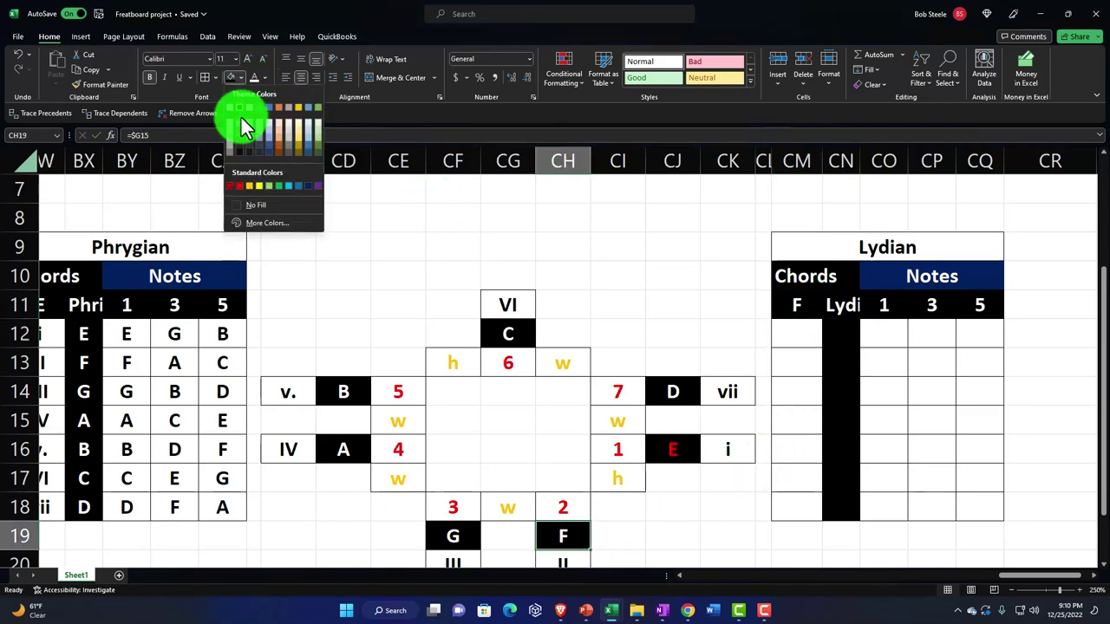
{"action": "left_click", "coordinate": [238, 205]}
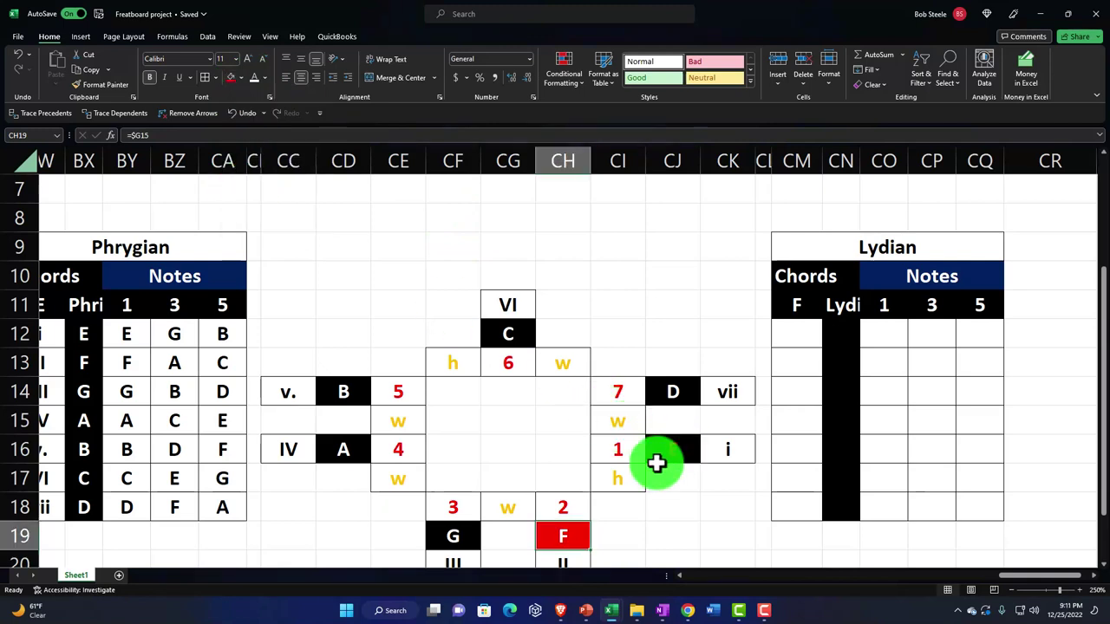
{"action": "left_click", "coordinate": [21, 55]}
{"action": "left_click", "coordinate": [254, 76]}
{"action": "left_click", "coordinate": [263, 206]}
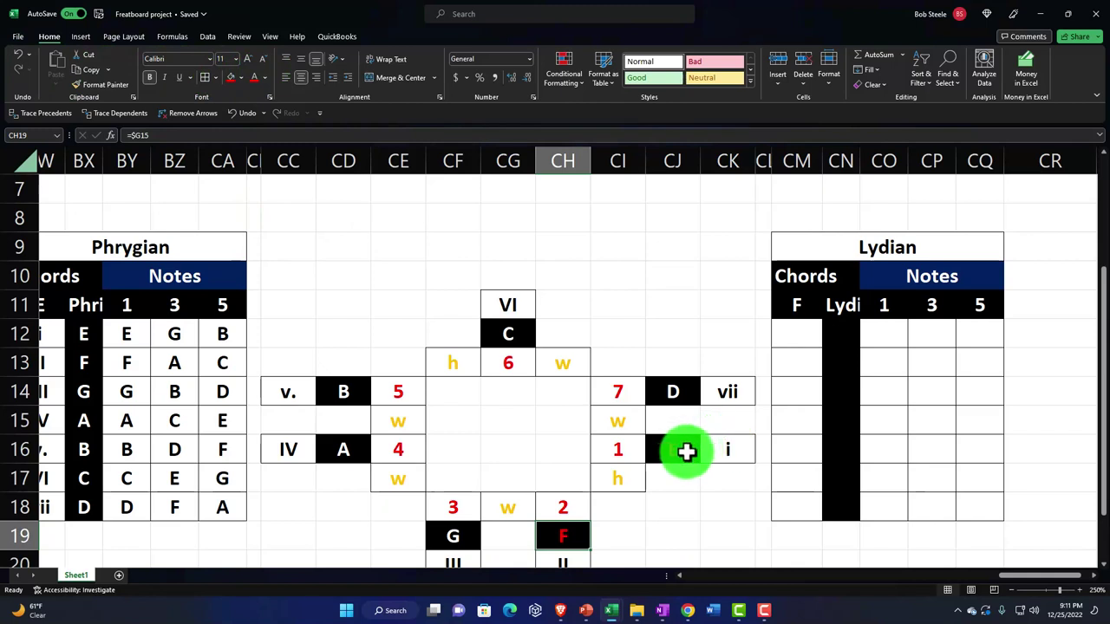
{"action": "left_click", "coordinate": [680, 449]}
{"action": "left_click", "coordinate": [266, 77]}
Make the E note text white
{"action": "left_click", "coordinate": [255, 143]}
{"action": "left_click", "coordinate": [617, 274]}
{"action": "left_click", "coordinate": [798, 335]}
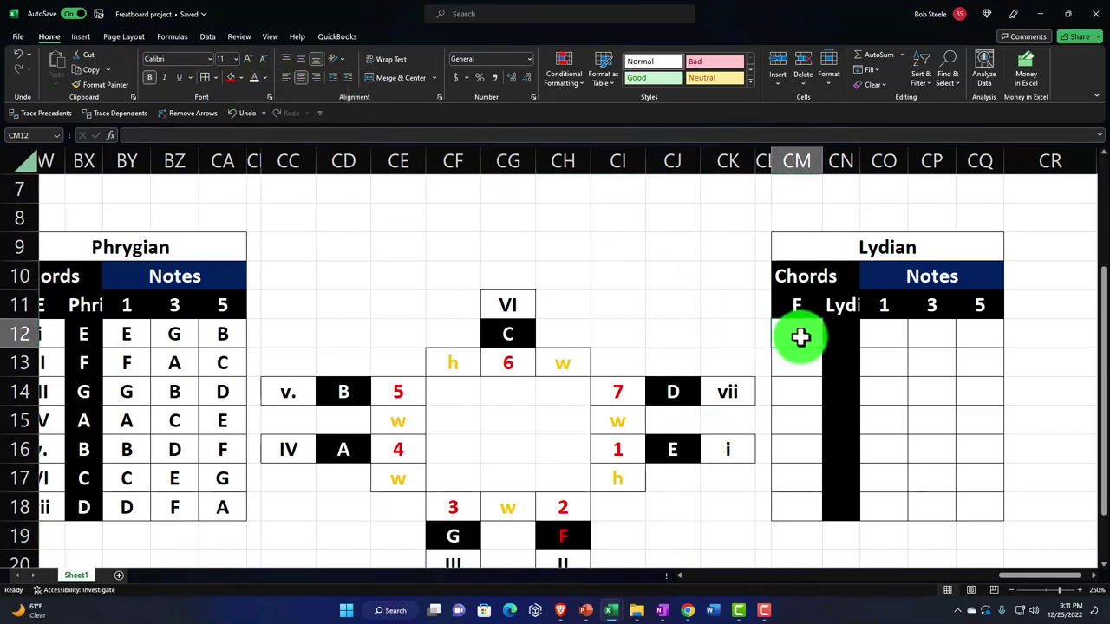
Number the circle diagram's degrees 1 to 7, starting at F
{"action": "key", "text": "Down"}
{"action": "key", "text": "Down"}
{"action": "key", "text": "Down"}
{"action": "key", "text": "Down"}
{"action": "key", "text": "Down"}
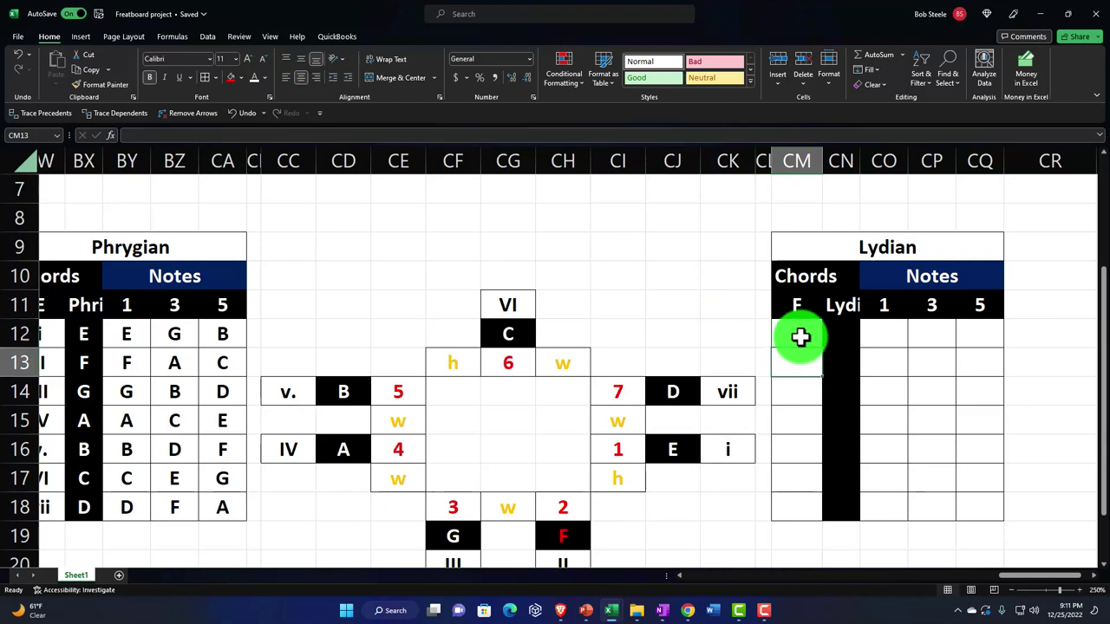
{"action": "key", "text": "Left"}
{"action": "key", "text": "Left"}
{"action": "key", "text": "Left"}
{"action": "key", "text": "Left"}
{"action": "key", "text": "Left"}
{"action": "key", "text": "Down"}
{"action": "type", "text": "1"}
{"action": "key", "text": "Left"}
{"action": "key", "text": "Left"}
{"action": "type", "text": "2"}
{"action": "key", "text": "Up"}
{"action": "key", "text": "Up"}
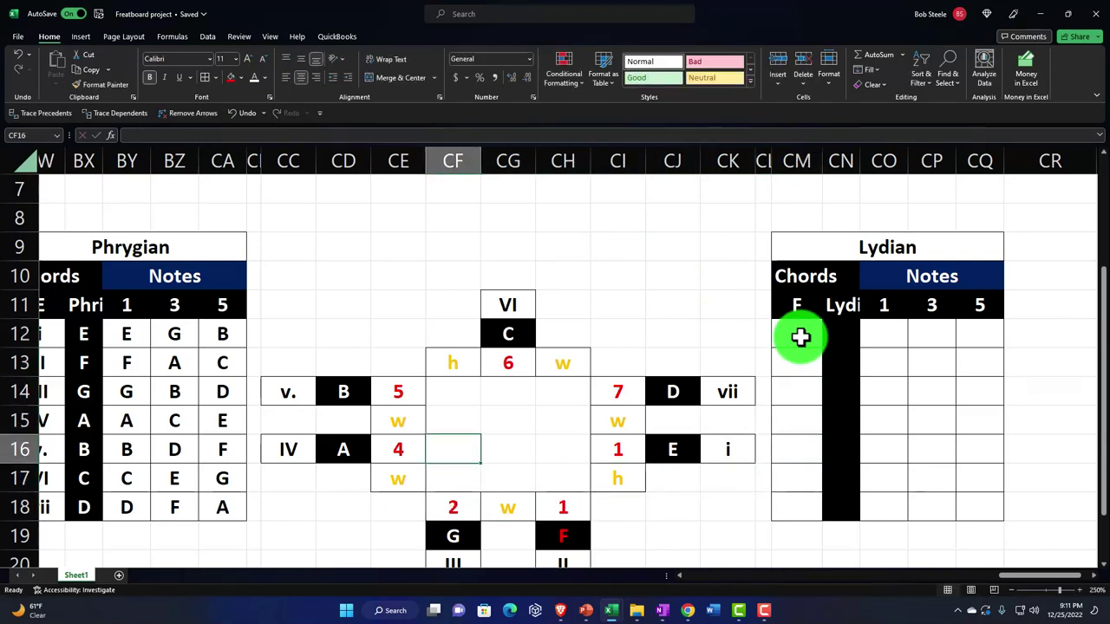
{"action": "key", "text": "Left"}
{"action": "type", "text": "3"}
{"action": "key", "text": "Up"}
{"action": "key", "text": "Up"}
{"action": "type", "text": "4"}
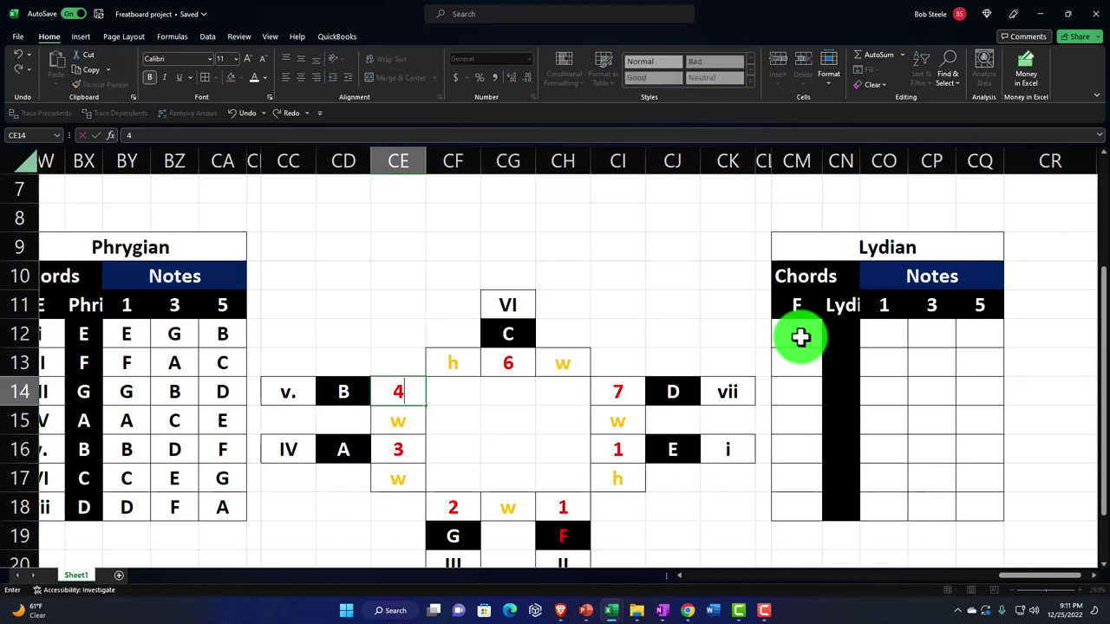
{"action": "key", "text": "Up"}
{"action": "key", "text": "Right"}
{"action": "key", "text": "Right"}
{"action": "type", "text": "5"}
{"action": "key", "text": "Right"}
{"action": "key", "text": "Right"}
{"action": "key", "text": "Down"}
{"action": "type", "text": "6"}
{"action": "key", "text": "Down"}
{"action": "key", "text": "Down"}
{"action": "type", "text": "7"}
{"action": "key", "text": "Down"}
{"action": "key", "text": "Down"}
Relabel the circle's chord numerals as I, II, iii, iv., V, vi, vii from F
{"action": "key", "text": "Left"}
{"action": "key", "text": "Down"}
{"action": "key", "text": "Down"}
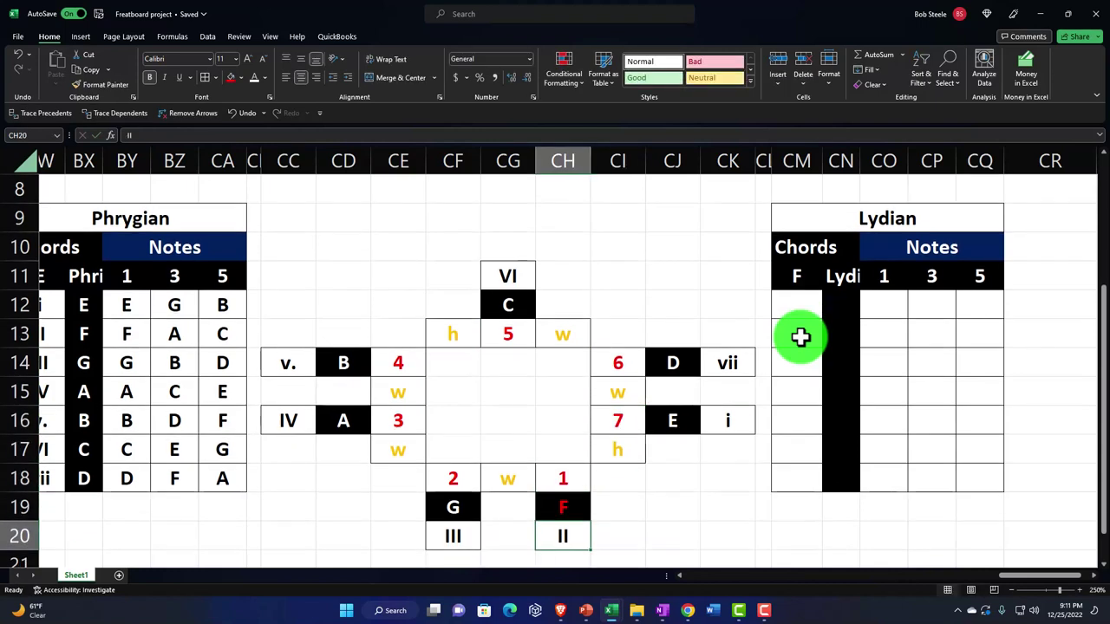
{"action": "type", "text": "I"}
{"action": "key", "text": "Left"}
{"action": "key", "text": "Left"}
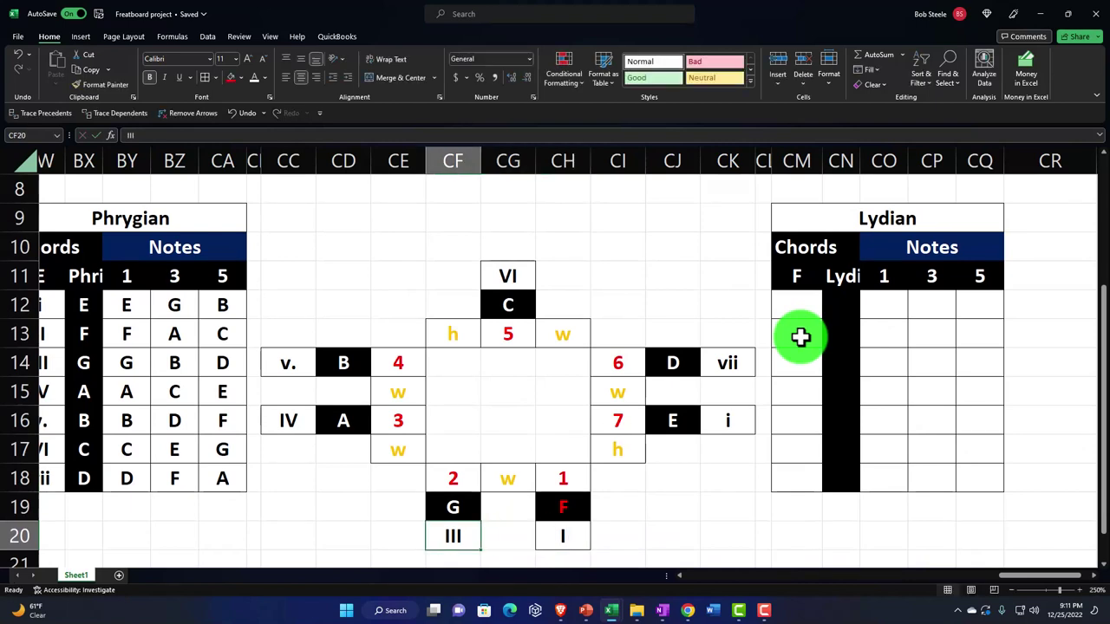
{"action": "type", "text": "II"}
{"action": "key", "text": "Left"}
{"action": "key", "text": "Left"}
{"action": "key", "text": "Left"}
{"action": "key", "text": "Up"}
{"action": "key", "text": "Up"}
{"action": "key", "text": "Up"}
{"action": "key", "text": "Up"}
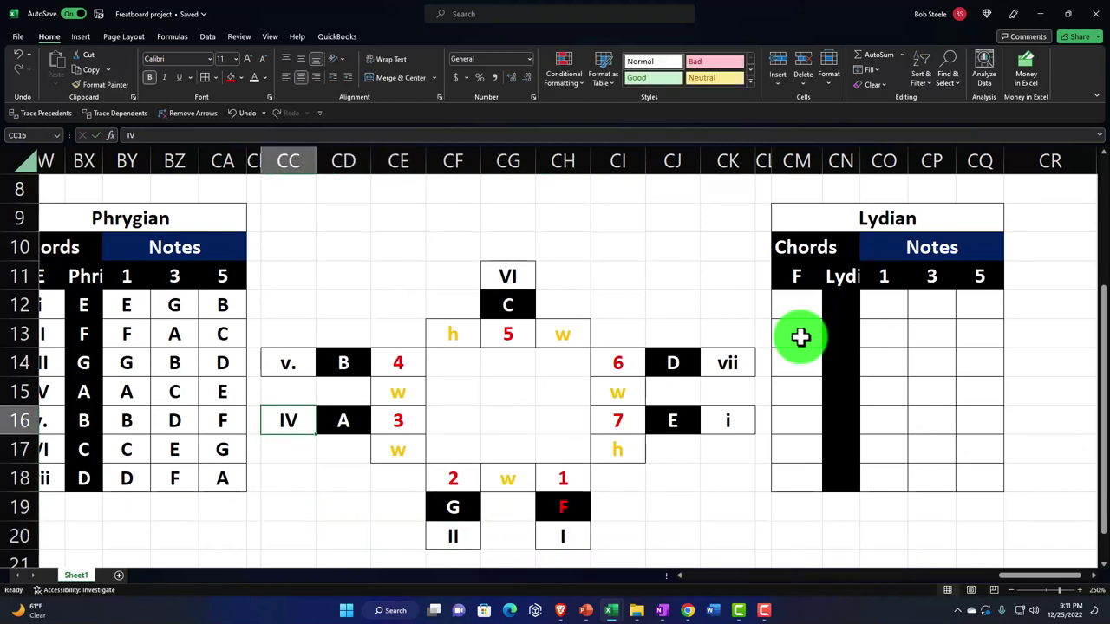
{"action": "type", "text": "i"}
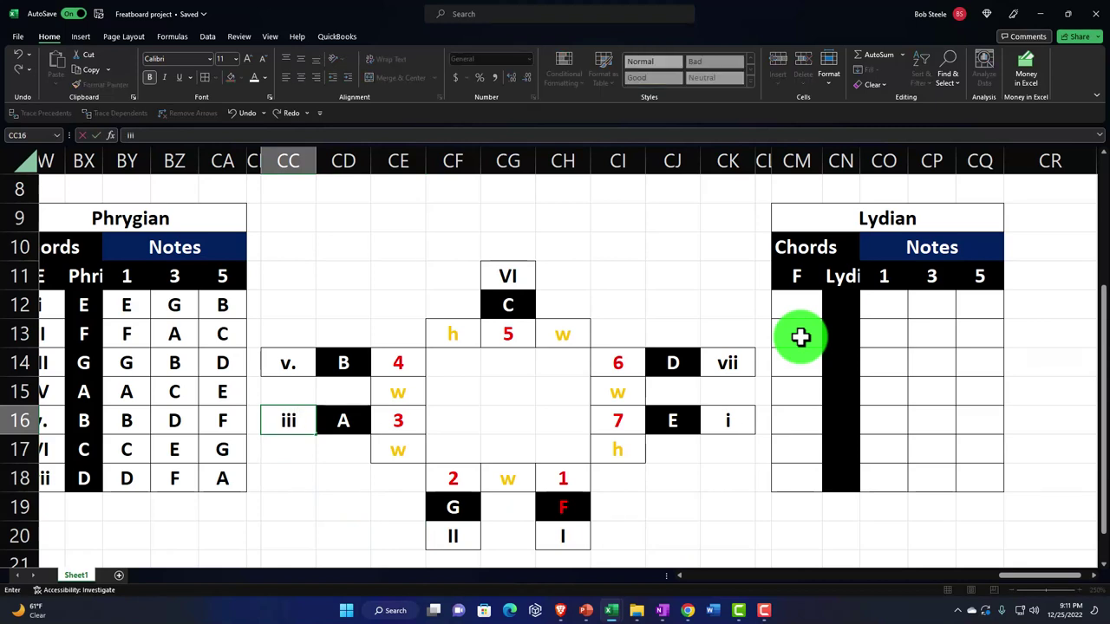
{"action": "type", "text": "ii"}
{"action": "key", "text": "Up"}
{"action": "key", "text": "Up"}
{"action": "type", "text": "iii"}
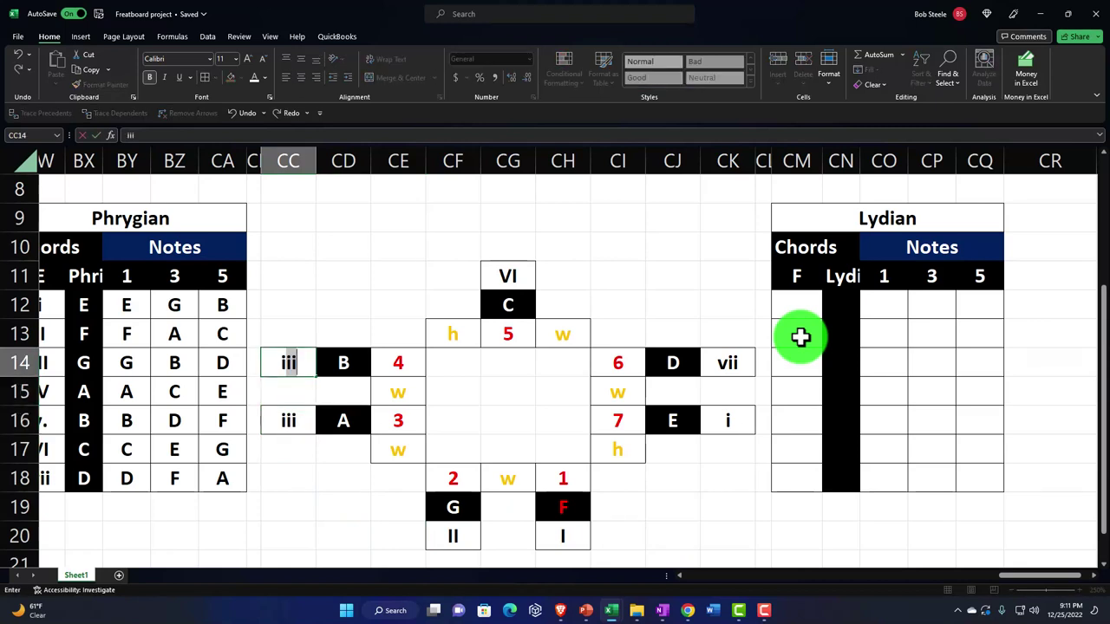
{"action": "key", "text": "Right"}
{"action": "key", "text": "Right"}
{"action": "key", "text": "Right"}
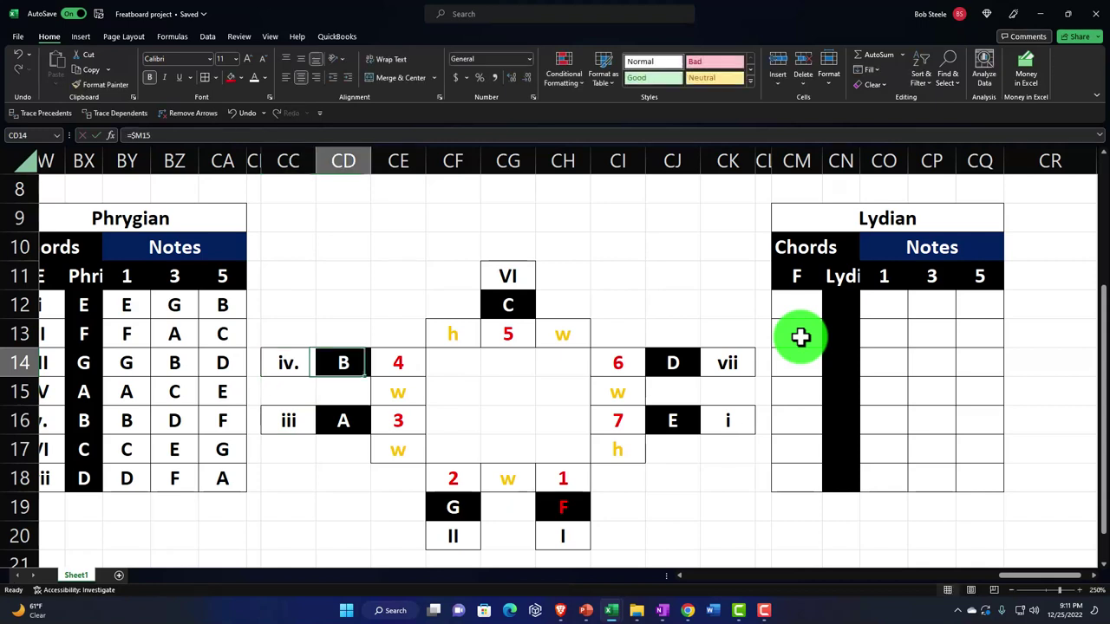
{"action": "key", "text": "Up"}
{"action": "key", "text": "Up"}
{"action": "key", "text": "Up"}
{"action": "key", "text": "Right"}
{"action": "type", "text": "V"}
{"action": "key", "text": "Down"}
{"action": "key", "text": "Down"}
{"action": "key", "text": "Right"}
{"action": "key", "text": "Right"}
{"action": "key", "text": "Right"}
{"action": "key", "text": "Right"}
{"action": "key", "text": "Down"}
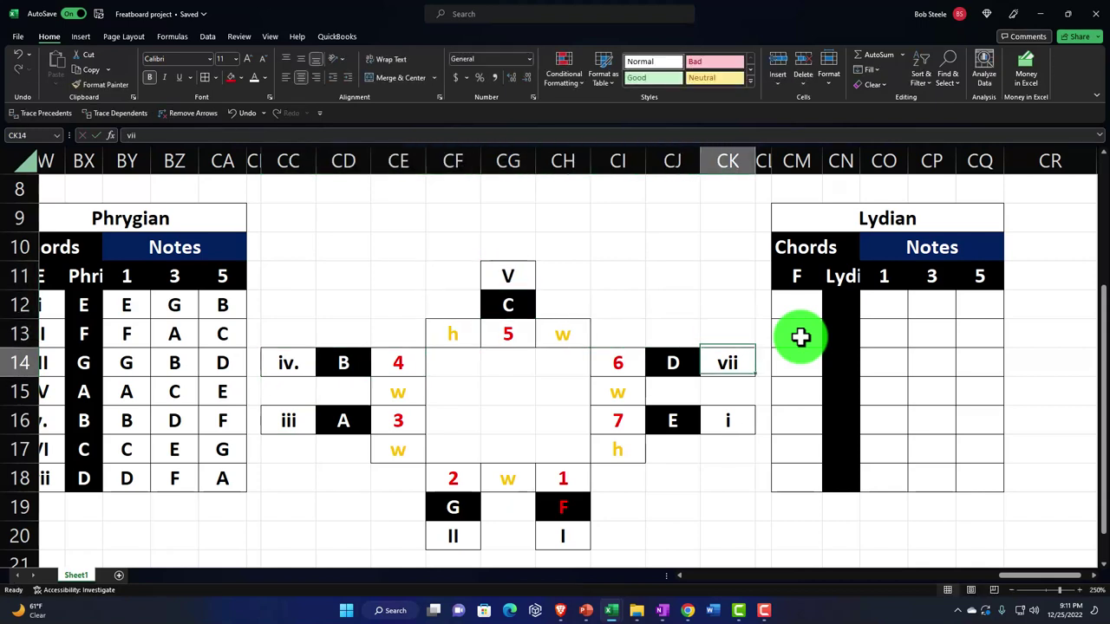
{"action": "type", "text": "v"}
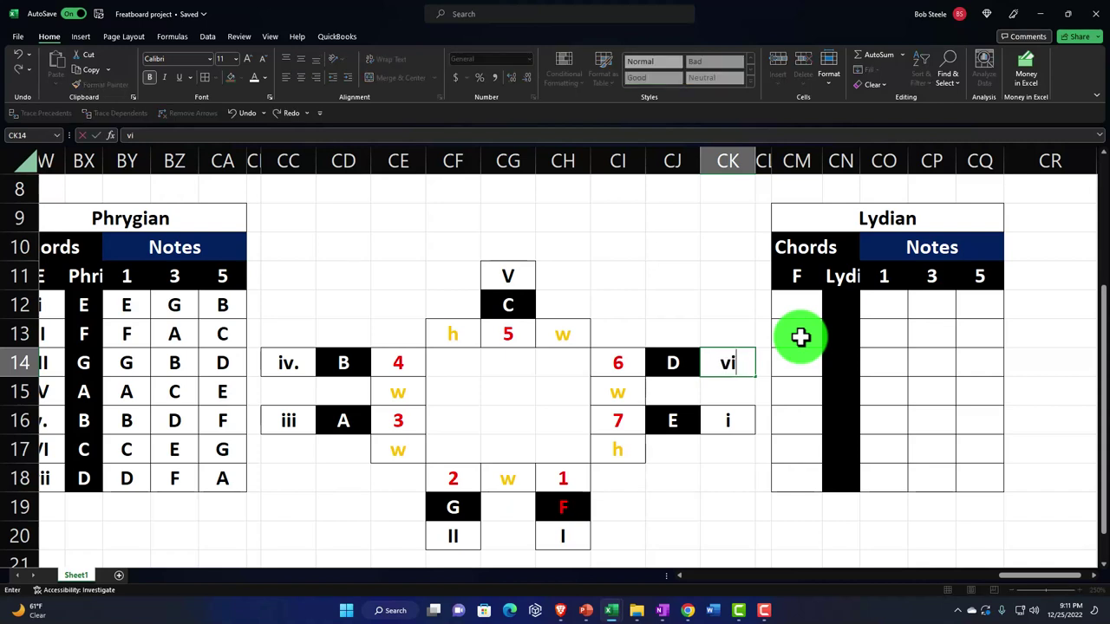
{"action": "key", "text": "Down"}
{"action": "key", "text": "Down"}
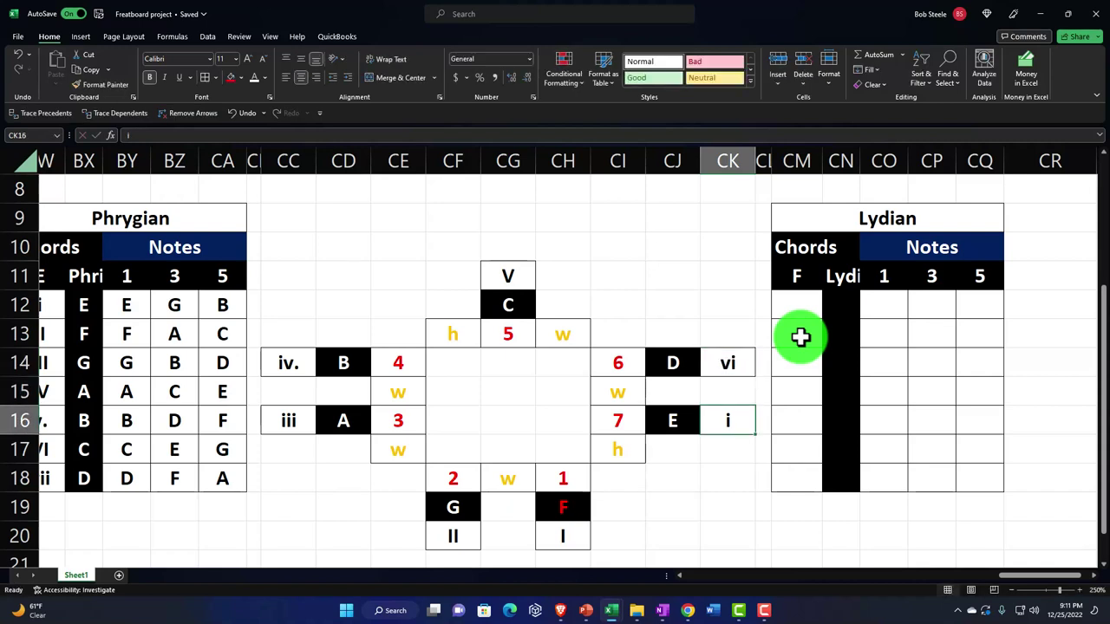
{"action": "type", "text": "vii"}
{"action": "key", "text": "Tab"}
{"action": "key", "text": "Tab"}
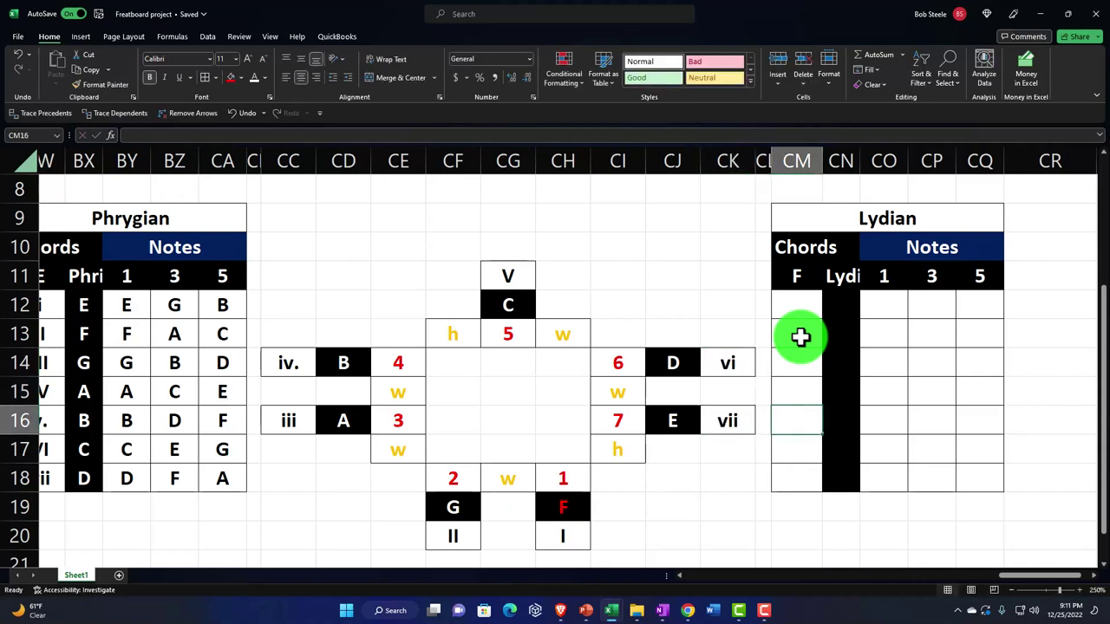
Link the first four Lydian notes F, G, A and B to the circle diagram's note cells
{"action": "key", "text": "Up"}
{"action": "key", "text": "Up"}
{"action": "key", "text": "Up"}
{"action": "key", "text": "Up"}
{"action": "type", "text": "="}
{"action": "key", "text": "Right"}
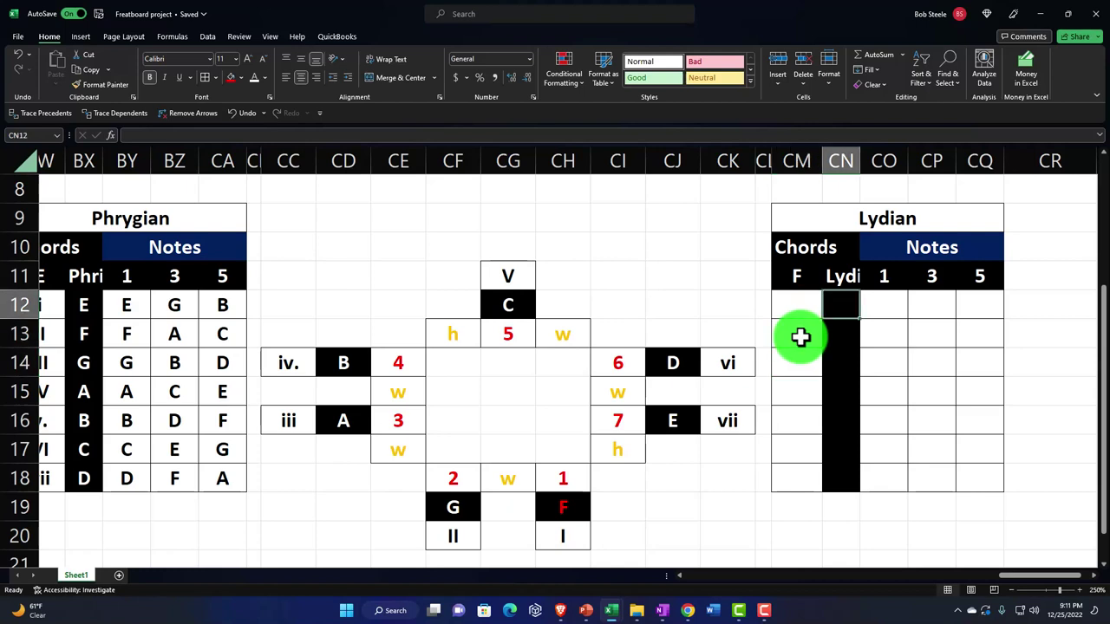
{"action": "key", "text": "Down"}
{"action": "key", "text": "Down"}
{"action": "key", "text": "Down"}
{"action": "key", "text": "Down"}
{"action": "key", "text": "Down"}
{"action": "key", "text": "Down"}
{"action": "key", "text": "Down"}
{"action": "key", "text": "Left"}
{"action": "key", "text": "Left"}
{"action": "key", "text": "Left"}
{"action": "key", "text": "Left"}
{"action": "key", "text": "Left"}
{"action": "key", "text": "Left"}
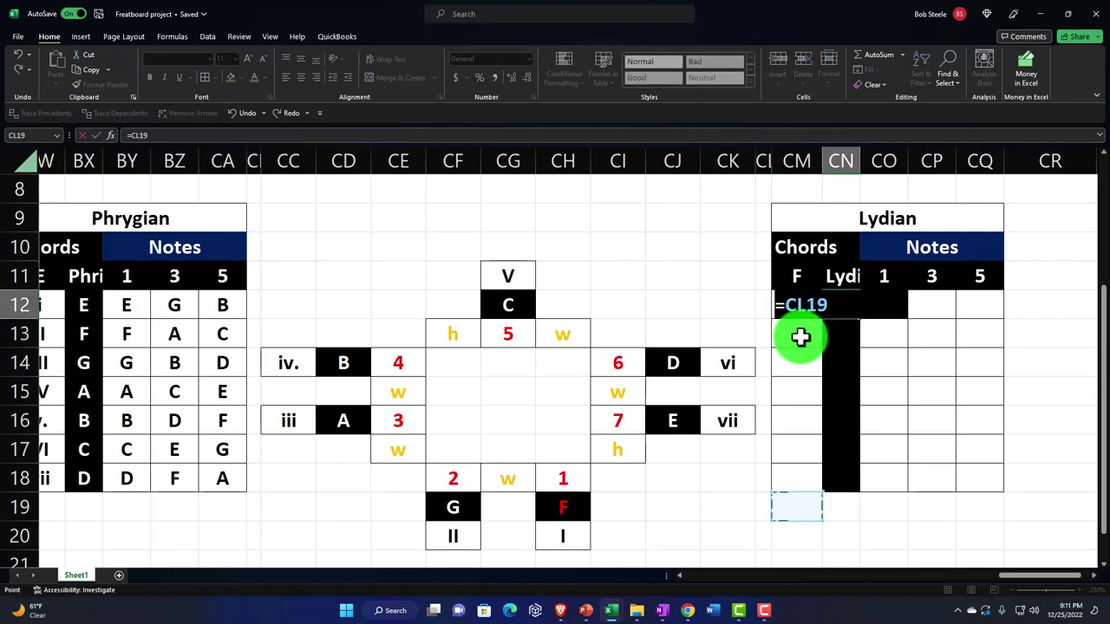
{"action": "key", "text": "Return"}
{"action": "type", "text": "+"}
{"action": "key", "text": "Left"}
{"action": "key", "text": "Left"}
{"action": "key", "text": "Left"}
{"action": "key", "text": "Left"}
{"action": "key", "text": "Left"}
{"action": "key", "text": "Down"}
{"action": "key", "text": "Down"}
{"action": "key", "text": "Down"}
{"action": "key", "text": "Down"}
{"action": "key", "text": "Down"}
{"action": "key", "text": "Left"}
{"action": "key", "text": "Left"}
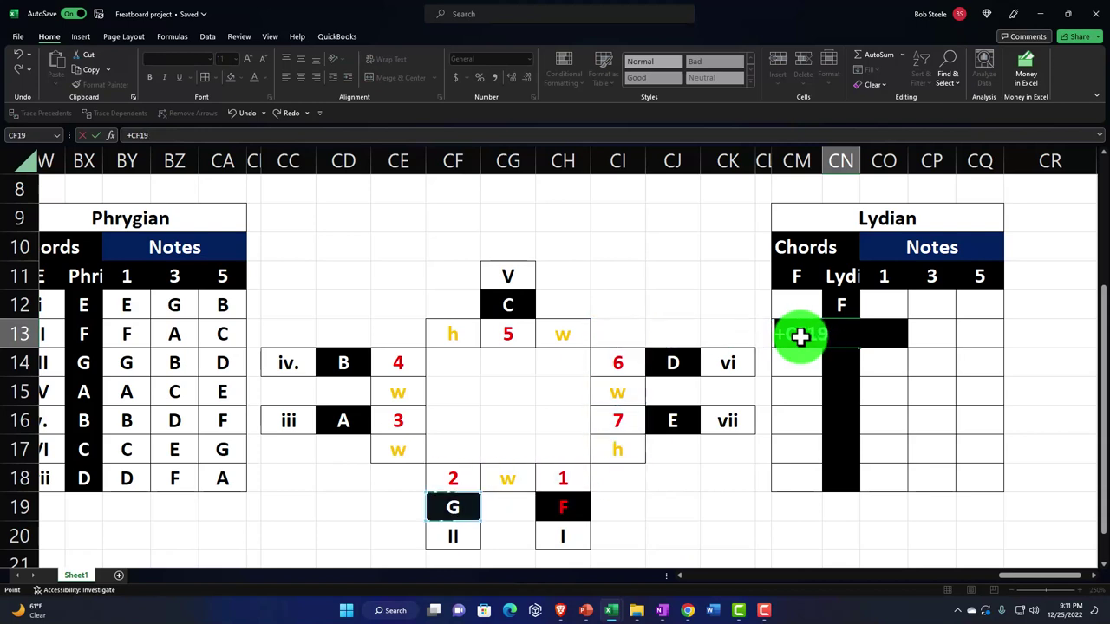
{"action": "key", "text": "Return"}
{"action": "type", "text": "+"}
{"action": "key", "text": "Left"}
{"action": "key", "text": "Left"}
{"action": "key", "text": "Left"}
{"action": "key", "text": "Left"}
{"action": "key", "text": "Left"}
{"action": "key", "text": "Left"}
Link the remaining Lydian notes C, D and E to the diagram's note cells
{"action": "key", "text": "Left"}
{"action": "key", "text": "Left"}
{"action": "key", "text": "Left"}
{"action": "key", "text": "Left"}
{"action": "key", "text": "Down"}
{"action": "key", "text": "Down"}
{"action": "key", "text": "Return"}
{"action": "type", "text": "+"}
{"action": "key", "text": "Left"}
{"action": "key", "text": "Left"}
{"action": "key", "text": "Left"}
{"action": "key", "text": "Left"}
{"action": "key", "text": "Left"}
{"action": "key", "text": "Left"}
{"action": "key", "text": "Left"}
{"action": "key", "text": "Left"}
{"action": "key", "text": "Left"}
{"action": "key", "text": "Left"}
{"action": "key", "text": "Up"}
{"action": "key", "text": "Return"}
{"action": "type", "text": "+"}
{"action": "key", "text": "Left"}
{"action": "key", "text": "Left"}
{"action": "key", "text": "Left"}
{"action": "key", "text": "Left"}
{"action": "key", "text": "Left"}
{"action": "key", "text": "Left"}
{"action": "key", "text": "Left"}
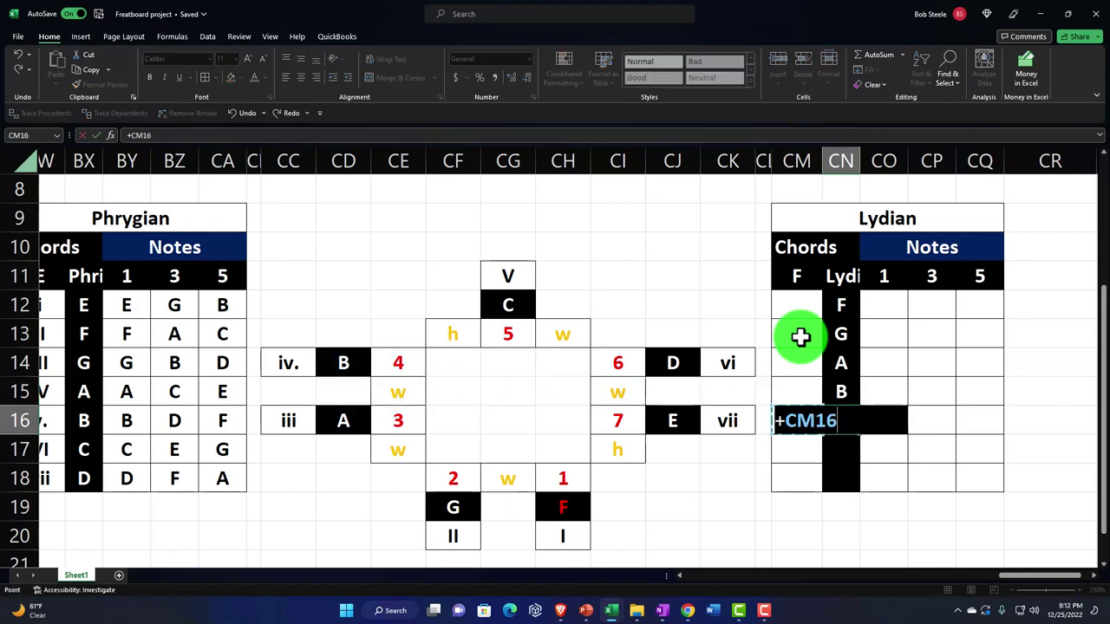
{"action": "key", "text": "Up"}
{"action": "key", "text": "Up"}
{"action": "key", "text": "Up"}
{"action": "key", "text": "Return"}
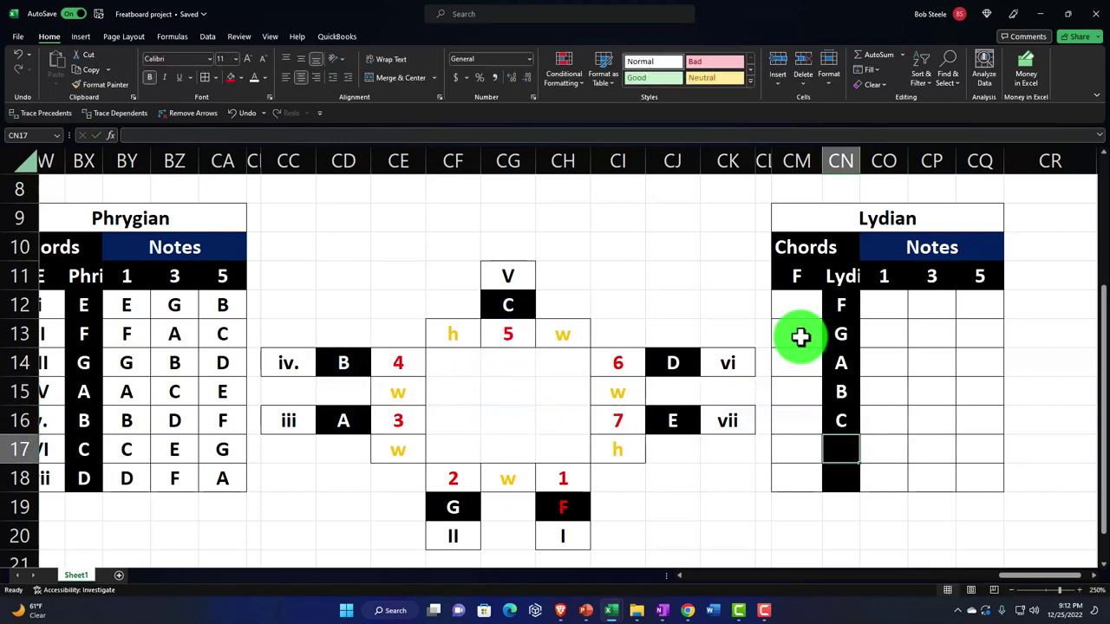
{"action": "type", "text": "+"}
{"action": "key", "text": "Left"}
{"action": "key", "text": "Left"}
{"action": "key", "text": "Left"}
{"action": "key", "text": "Left"}
{"action": "key", "text": "Up"}
{"action": "key", "text": "Up"}
{"action": "key", "text": "Up"}
{"action": "key", "text": "Return"}
{"action": "type", "text": "+"}
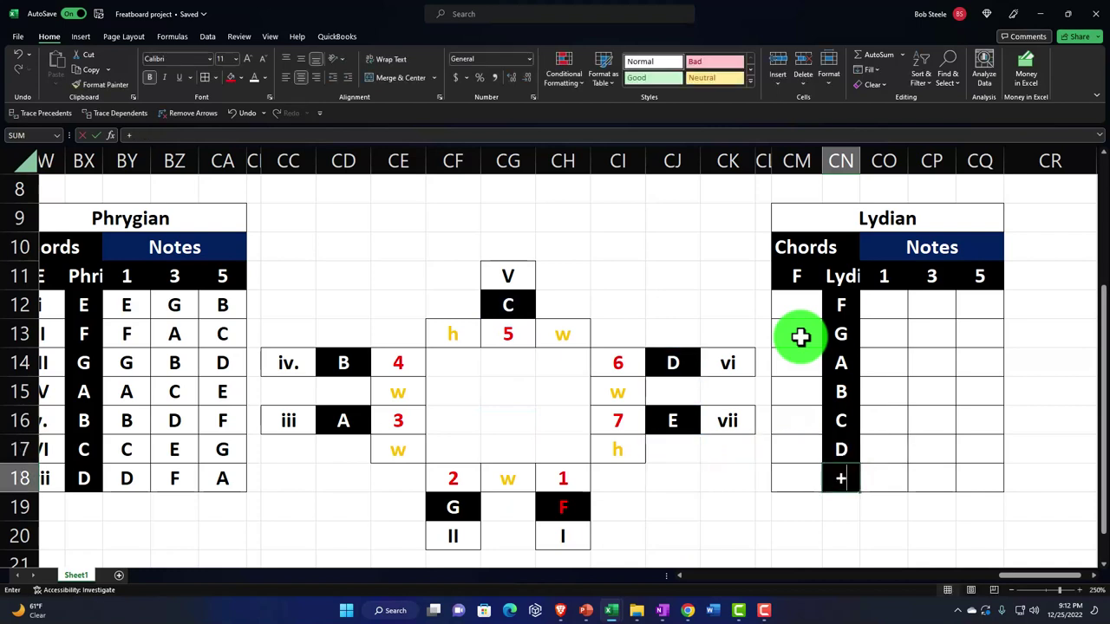
{"action": "key", "text": "Left"}
{"action": "key", "text": "Down"}
{"action": "key", "text": "Down"}
{"action": "key", "text": "Up"}
{"action": "key", "text": "Up"}
{"action": "key", "text": "Up"}
{"action": "key", "text": "Left"}
{"action": "key", "text": "Left"}
{"action": "key", "text": "Left"}
{"action": "key", "text": "Up"}
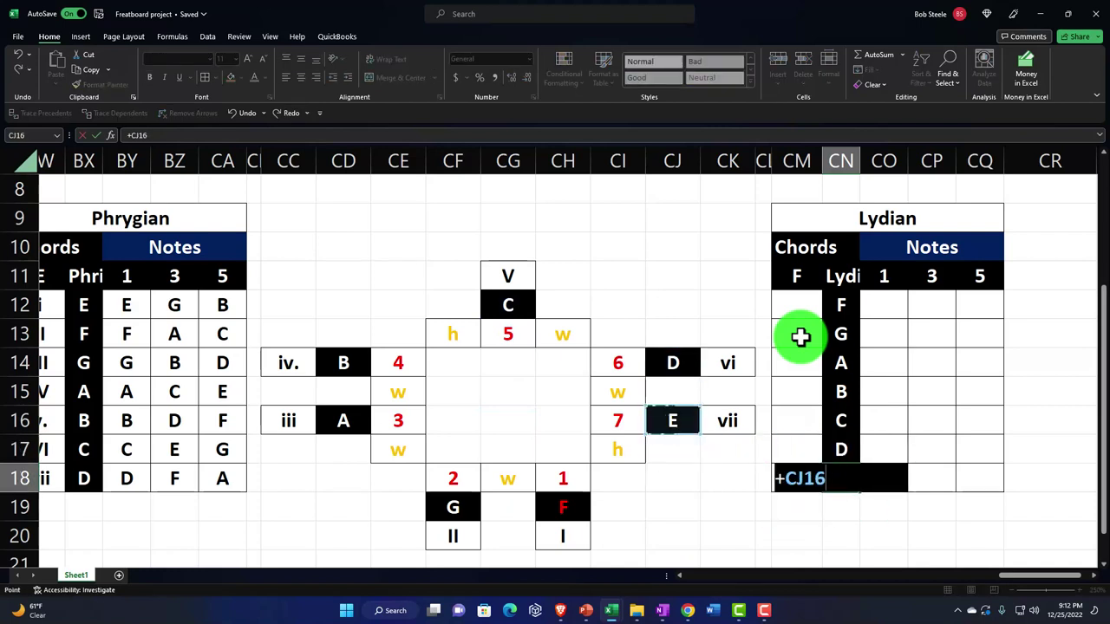
{"action": "key", "text": "Return"}
{"action": "key", "text": "Up"}
{"action": "key", "text": "Up"}
{"action": "key", "text": "Up"}
{"action": "key", "text": "Up"}
{"action": "key", "text": "Up"}
{"action": "key", "text": "Up"}
{"action": "key", "text": "Up"}
{"action": "key", "text": "Left"}
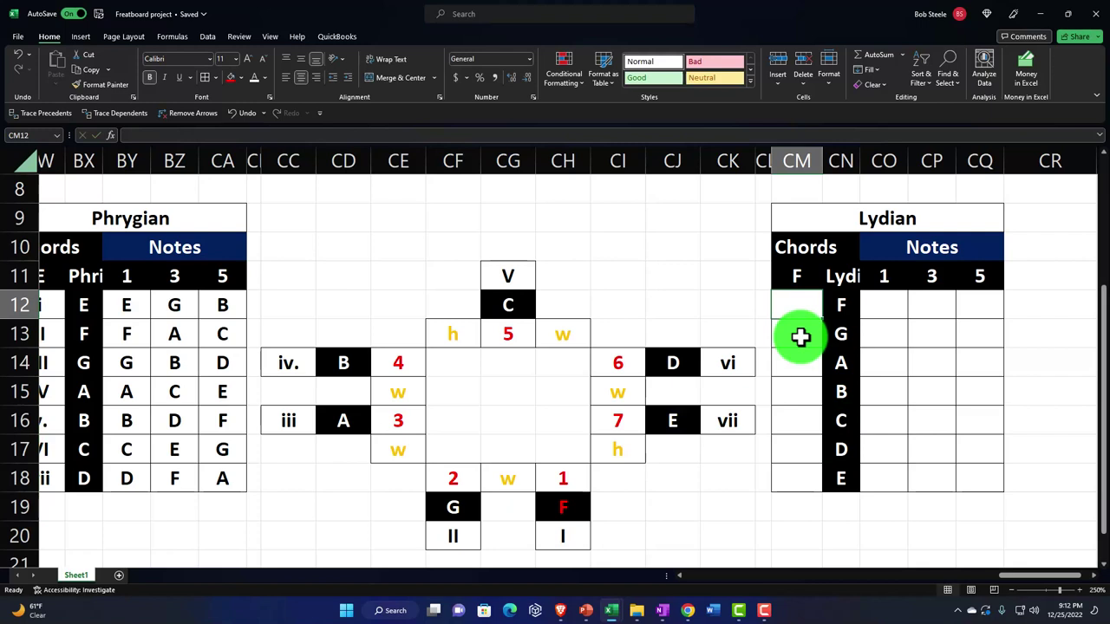
Link chords I and II to the diagram numerals and fix the third chord as +CC16 (iii)
{"action": "type", "text": "+"}
{"action": "key", "text": "Down"}
{"action": "key", "text": "Down"}
{"action": "key", "text": "Down"}
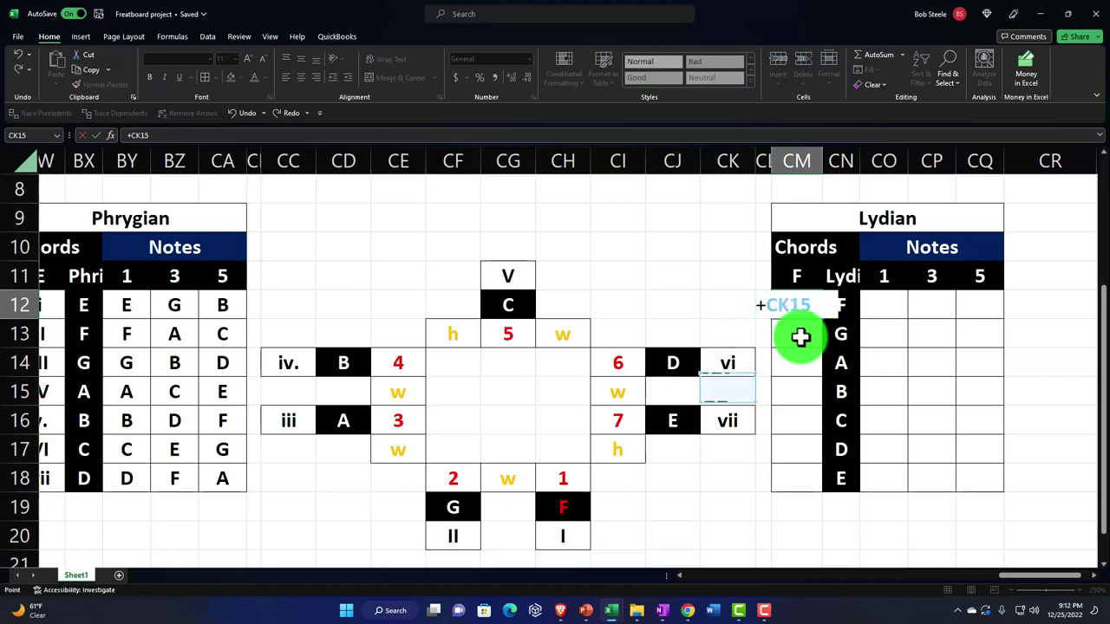
{"action": "key", "text": "Down"}
{"action": "key", "text": "Down"}
{"action": "key", "text": "Left"}
{"action": "key", "text": "Left"}
{"action": "key", "text": "Left"}
{"action": "key", "text": "Return"}
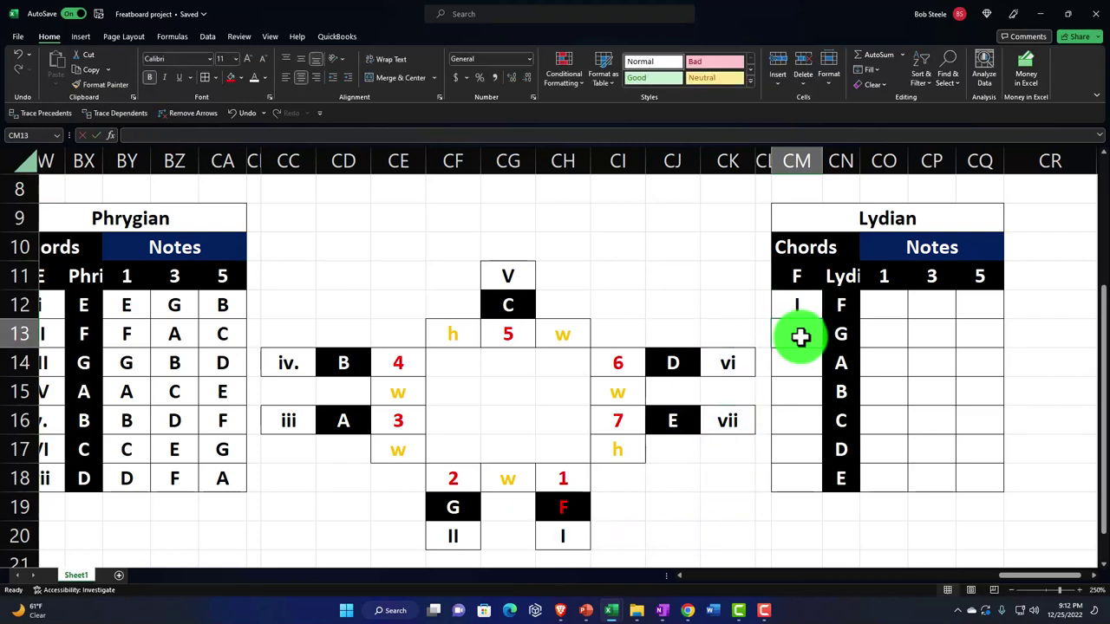
{"action": "type", "text": "+"}
{"action": "key", "text": "Left"}
{"action": "key", "text": "Left"}
{"action": "key", "text": "Left"}
{"action": "key", "text": "Left"}
{"action": "key", "text": "Down"}
{"action": "key", "text": "Down"}
{"action": "key", "text": "Down"}
{"action": "key", "text": "Down"}
{"action": "key", "text": "Left"}
{"action": "key", "text": "Left"}
{"action": "key", "text": "Return"}
{"action": "type", "text": "+"}
{"action": "key", "text": "Left"}
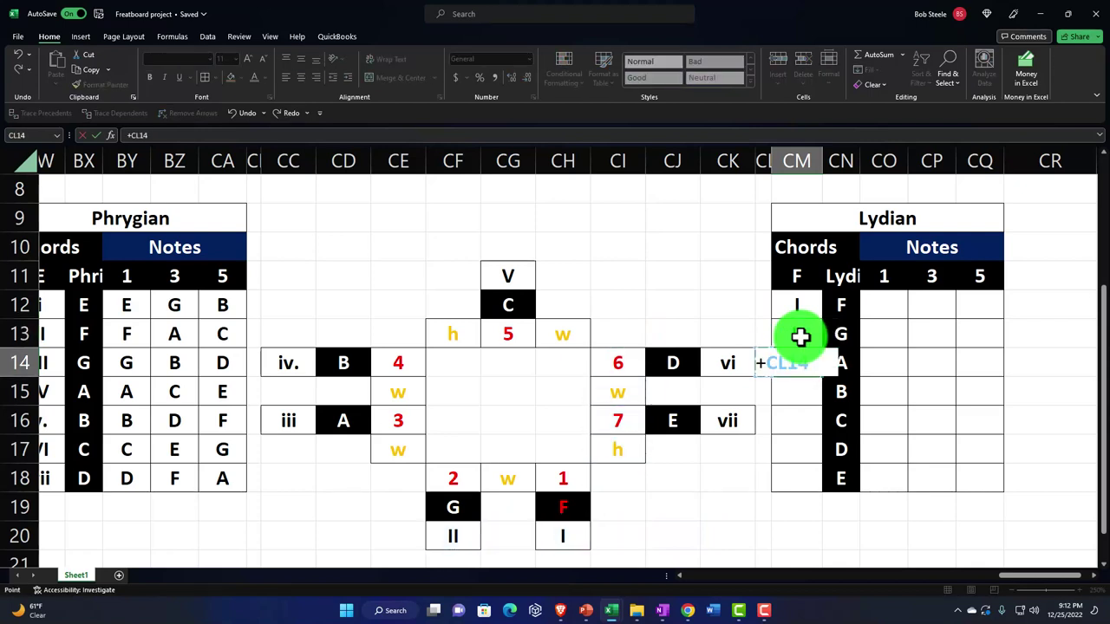
{"action": "key", "text": "Left"}
{"action": "key", "text": "Left"}
{"action": "key", "text": "Left"}
{"action": "key", "text": "Left"}
{"action": "key", "text": "Left"}
{"action": "key", "text": "Down"}
{"action": "key", "text": "Down"}
{"action": "key", "text": "Left"}
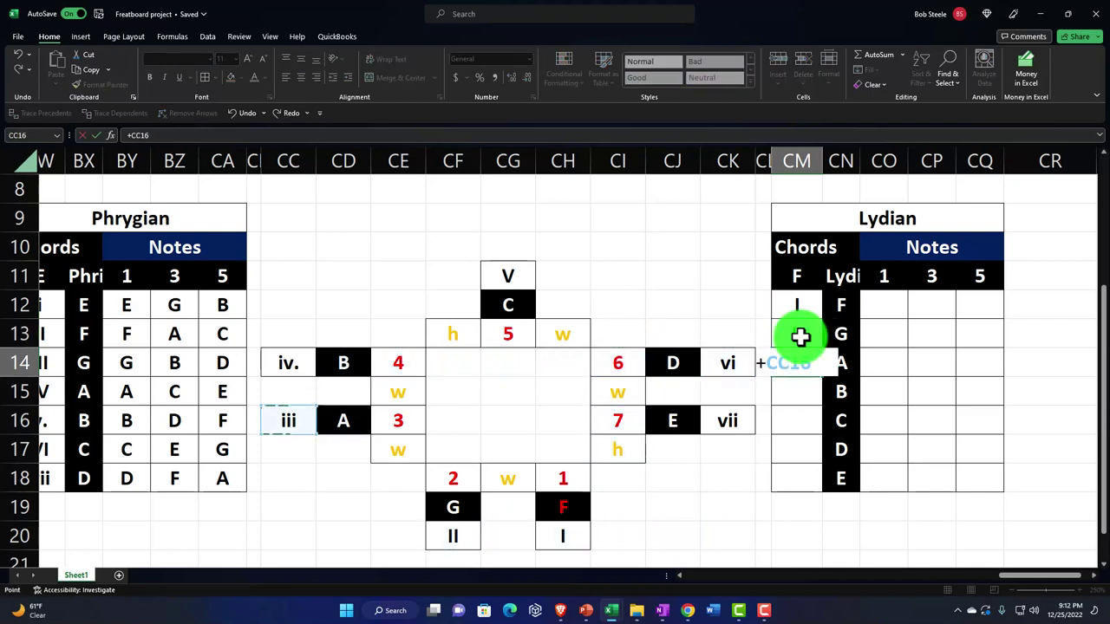
{"action": "type", "text": "+"}
{"action": "key", "text": "Left"}
{"action": "key", "text": "Left"}
{"action": "key", "text": "Left"}
{"action": "key", "text": "Left"}
{"action": "key", "text": "Left"}
{"action": "key", "text": "Left"}
{"action": "key", "text": "Left"}
{"action": "key", "text": "Left"}
{"action": "key", "text": "Left"}
{"action": "key", "text": "Left"}
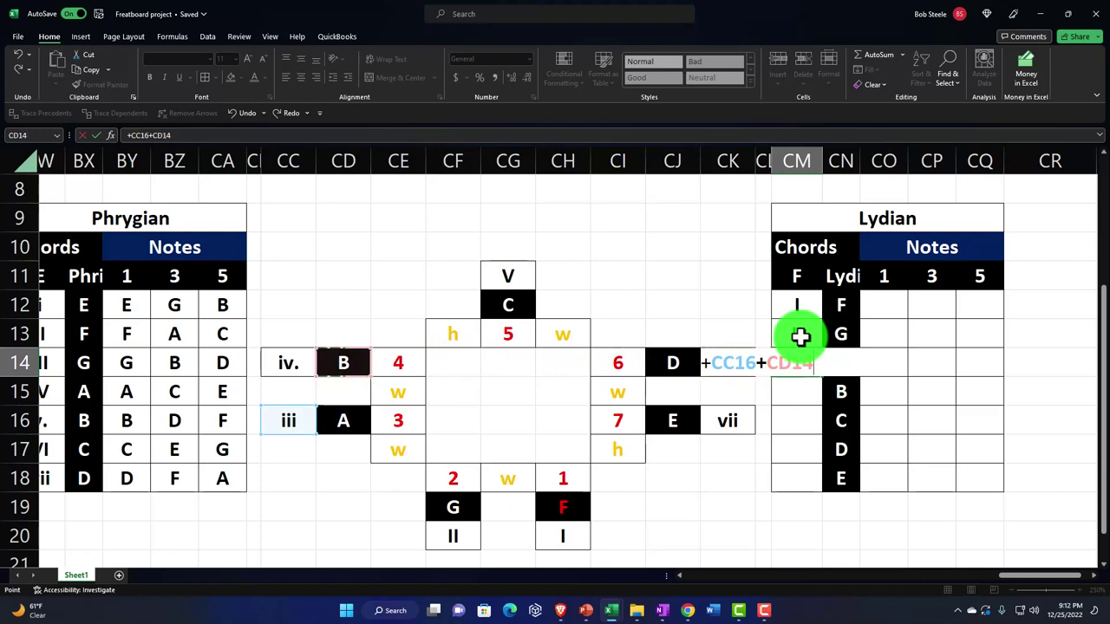
{"action": "key", "text": "Return"}
{"action": "type", "text": "+"}
{"action": "key", "text": "Left"}
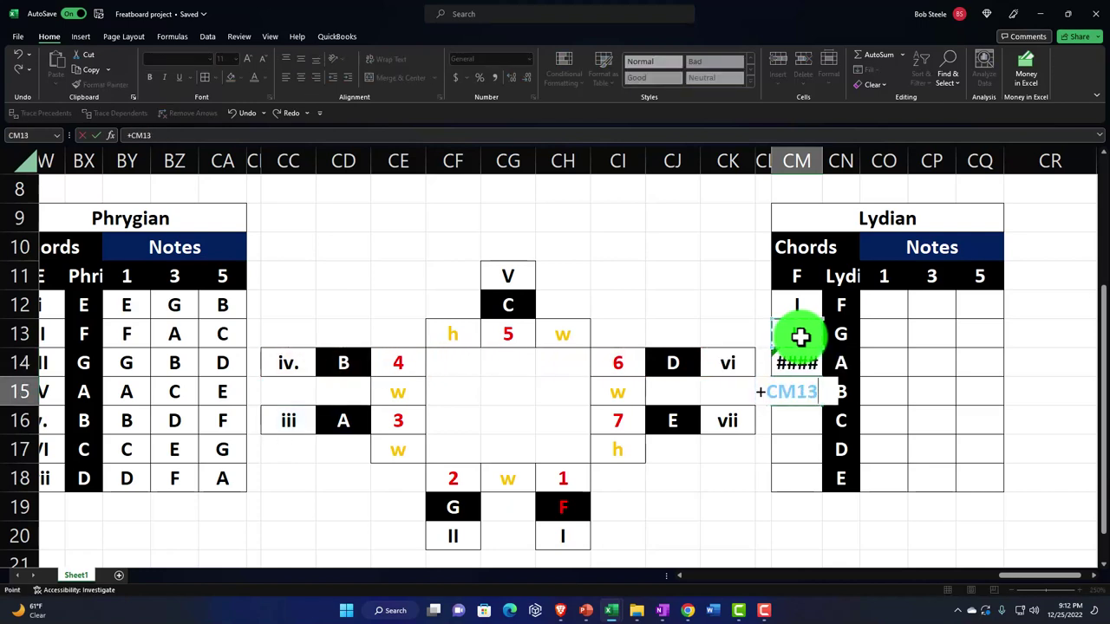
{"action": "key", "text": "BackSpace"}
{"action": "key", "text": "BackSpace"}
{"action": "key", "text": "Return"}
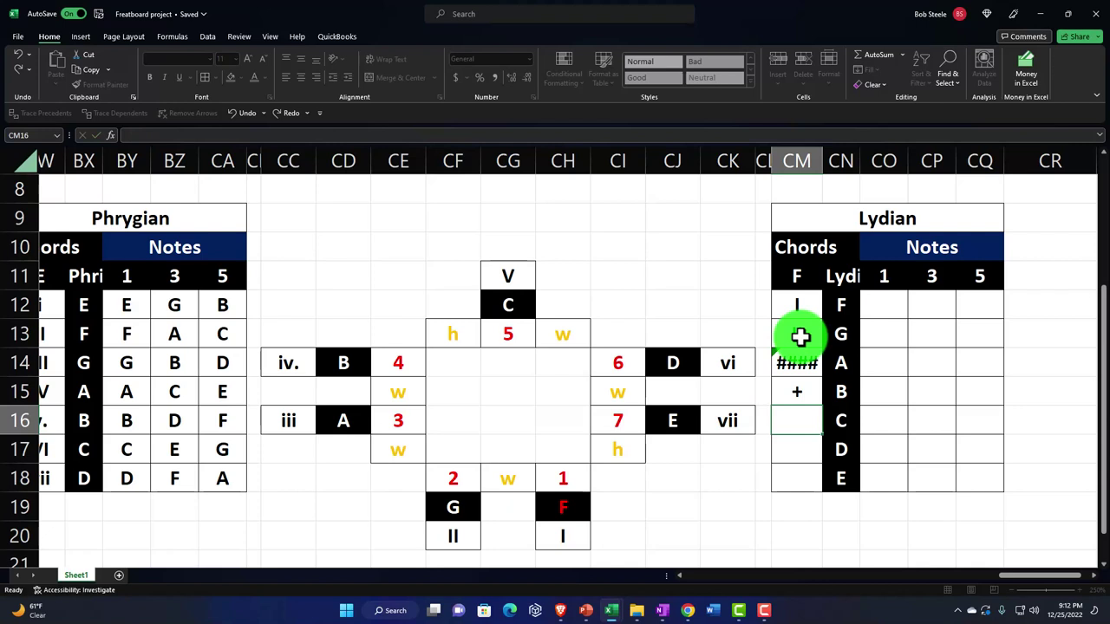
{"action": "key", "text": "Up"}
{"action": "key", "text": "Up"}
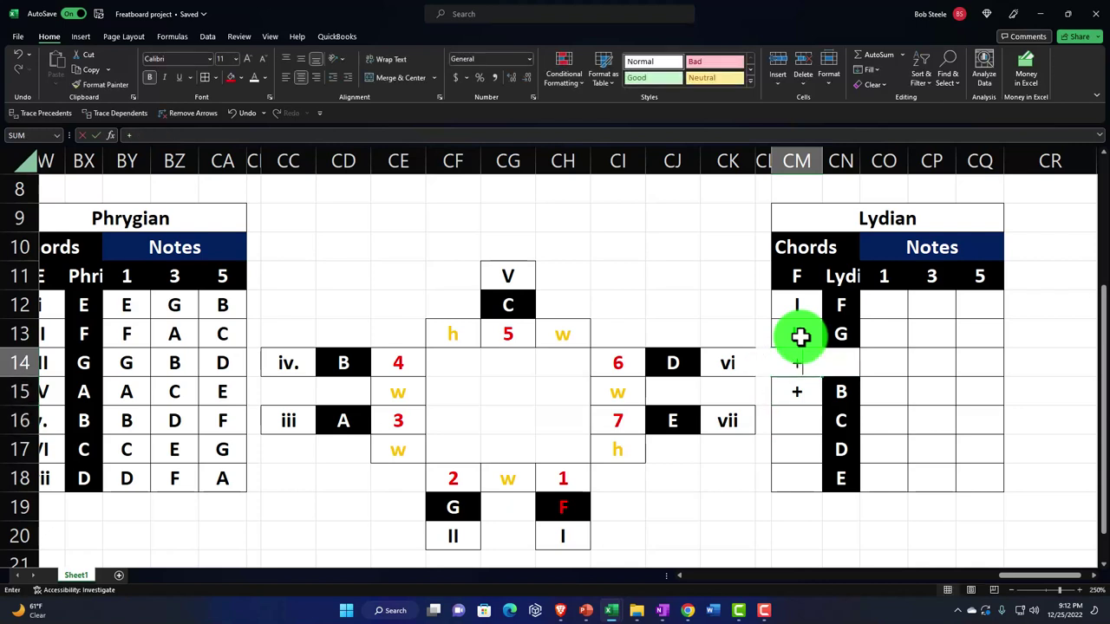
{"action": "type", "text": "+"}
{"action": "key", "text": "Left"}
{"action": "key", "text": "Left"}
{"action": "key", "text": "Left"}
{"action": "key", "text": "Left"}
{"action": "key", "text": "Left"}
{"action": "key", "text": "Left"}
{"action": "key", "text": "Left"}
{"action": "key", "text": "Down"}
{"action": "key", "text": "Down"}
{"action": "key", "text": "Return"}
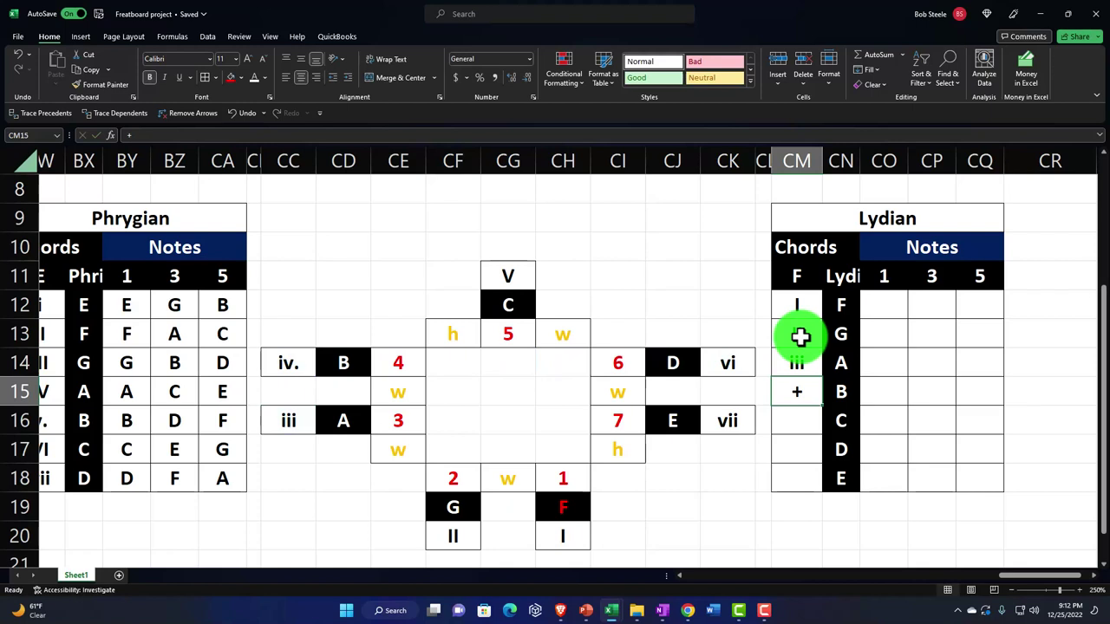
Link the remaining chords iv., V, vi and vii to the diagram's numeral cells
{"action": "type", "text": "+"}
{"action": "key", "text": "Left"}
{"action": "key", "text": "Left"}
{"action": "key", "text": "Left"}
{"action": "key", "text": "Left"}
{"action": "key", "text": "Left"}
{"action": "key", "text": "Left"}
{"action": "key", "text": "Left"}
{"action": "key", "text": "Left"}
{"action": "key", "text": "Left"}
{"action": "key", "text": "Left"}
{"action": "key", "text": "Up"}
{"action": "key", "text": "Return"}
{"action": "type", "text": "+"}
{"action": "key", "text": "Left"}
{"action": "key", "text": "Left"}
{"action": "key", "text": "Left"}
{"action": "key", "text": "Left"}
{"action": "key", "text": "Left"}
{"action": "key", "text": "Up"}
{"action": "key", "text": "Up"}
{"action": "key", "text": "Up"}
{"action": "key", "text": "Up"}
{"action": "key", "text": "Up"}
{"action": "key", "text": "Left"}
{"action": "key", "text": "Return"}
{"action": "type", "text": "+"}
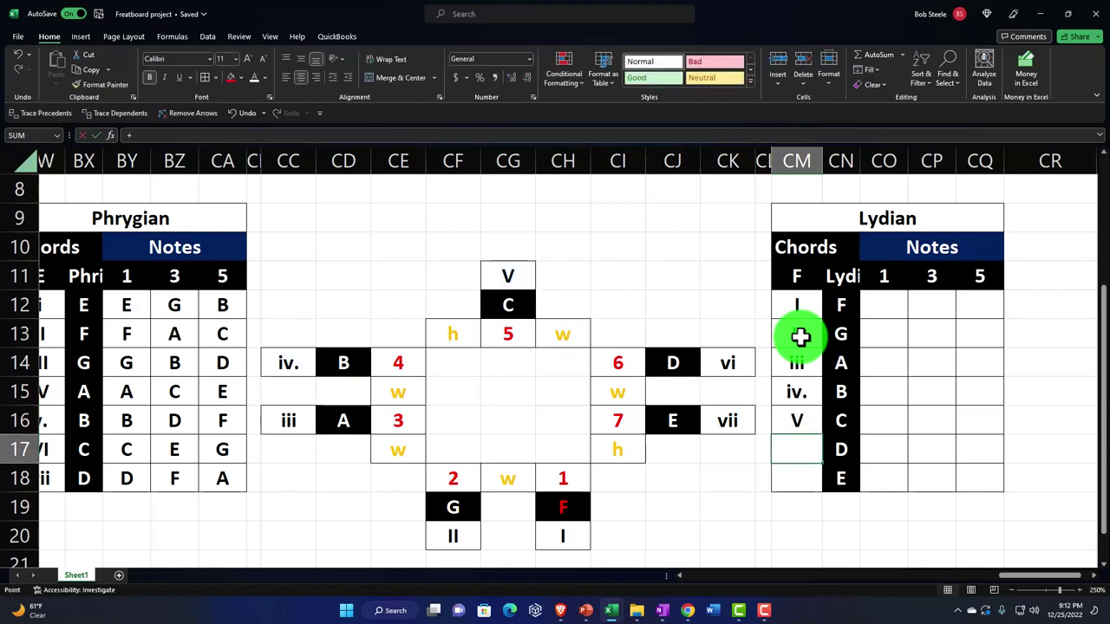
{"action": "key", "text": "Left"}
{"action": "key", "text": "Left"}
{"action": "key", "text": "Left"}
{"action": "key", "text": "Up"}
{"action": "key", "text": "Up"}
{"action": "key", "text": "Up"}
{"action": "key", "text": "Right"}
{"action": "key", "text": "Return"}
{"action": "type", "text": "+"}
{"action": "key", "text": "Left"}
{"action": "key", "text": "Up"}
{"action": "key", "text": "Up"}
{"action": "key", "text": "Left"}
{"action": "key", "text": "Return"}
{"action": "key", "text": "Up"}
{"action": "key", "text": "Up"}
{"action": "key", "text": "Up"}
{"action": "key", "text": "Up"}
{"action": "key", "text": "Up"}
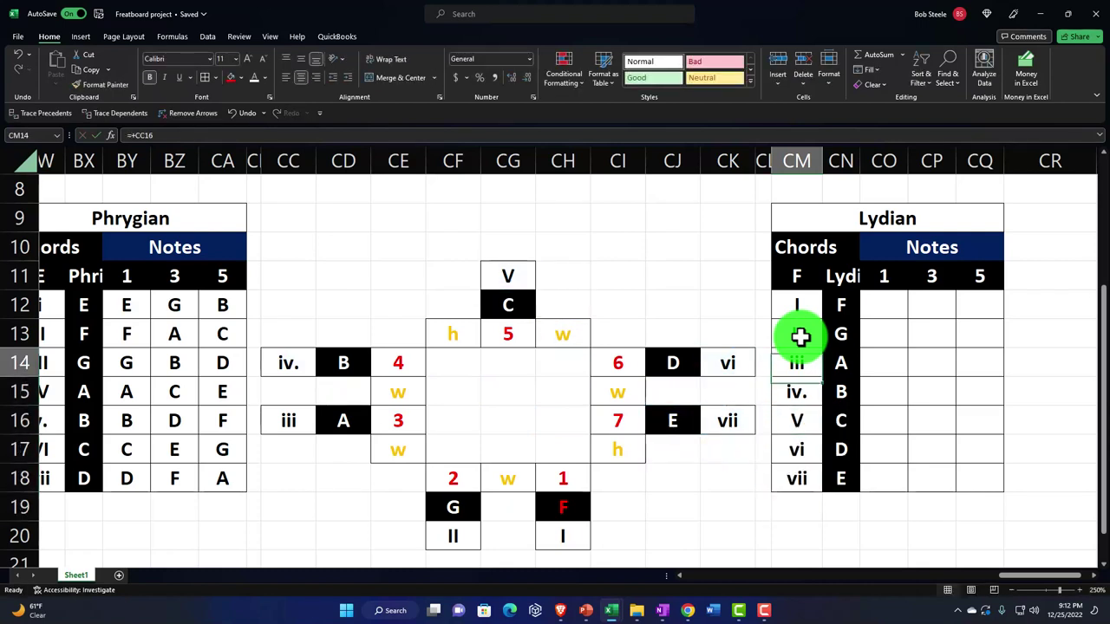
{"action": "key", "text": "Up"}
{"action": "key", "text": "Up"}
{"action": "key", "text": "Right"}
{"action": "key", "text": "Right"}
Link row I's triad to the diagram notes F, A and C
{"action": "type", "text": "="}
{"action": "key", "text": "Down"}
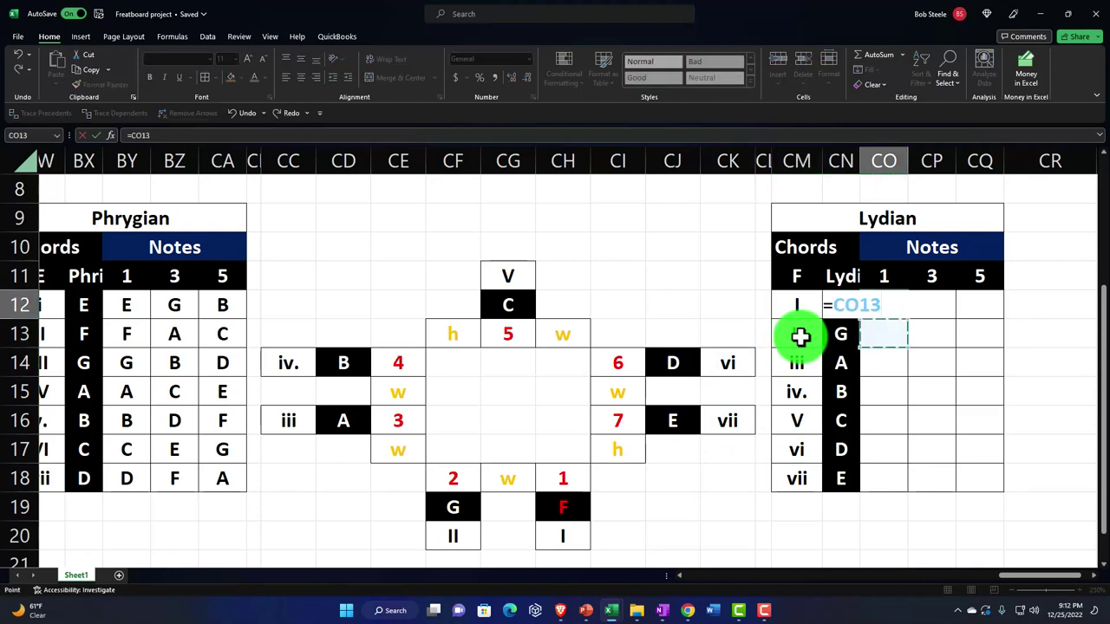
{"action": "key", "text": "Down"}
{"action": "key", "text": "Down"}
{"action": "key", "text": "Left"}
{"action": "key", "text": "Left"}
{"action": "key", "text": "Left"}
{"action": "key", "text": "Left"}
{"action": "key", "text": "Left"}
{"action": "key", "text": "Left"}
{"action": "key", "text": "Left"}
{"action": "key", "text": "Down"}
{"action": "key", "text": "Down"}
{"action": "key", "text": "Down"}
{"action": "key", "text": "Tab"}
{"action": "type", "text": "+"}
{"action": "key", "text": "Left"}
{"action": "key", "text": "Left"}
{"action": "key", "text": "Left"}
{"action": "key", "text": "Left"}
{"action": "key", "text": "Left"}
{"action": "key", "text": "Left"}
{"action": "key", "text": "Left"}
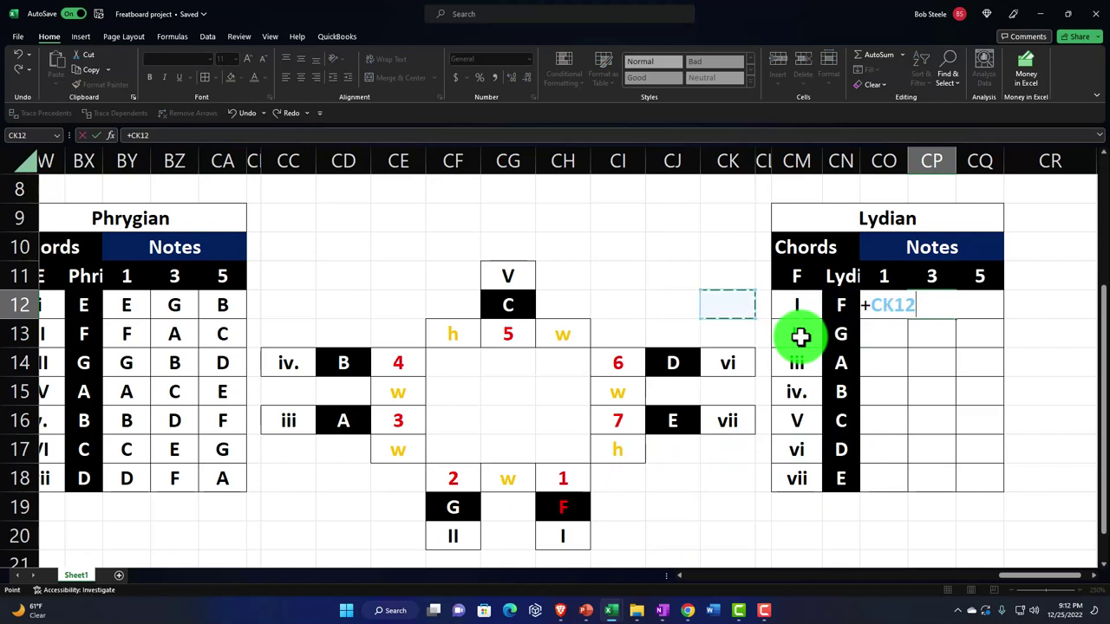
{"action": "key", "text": "Down"}
{"action": "key", "text": "Down"}
{"action": "key", "text": "Down"}
{"action": "key", "text": "Left"}
{"action": "key", "text": "Left"}
{"action": "key", "text": "Left"}
{"action": "key", "text": "Left"}
{"action": "key", "text": "Down"}
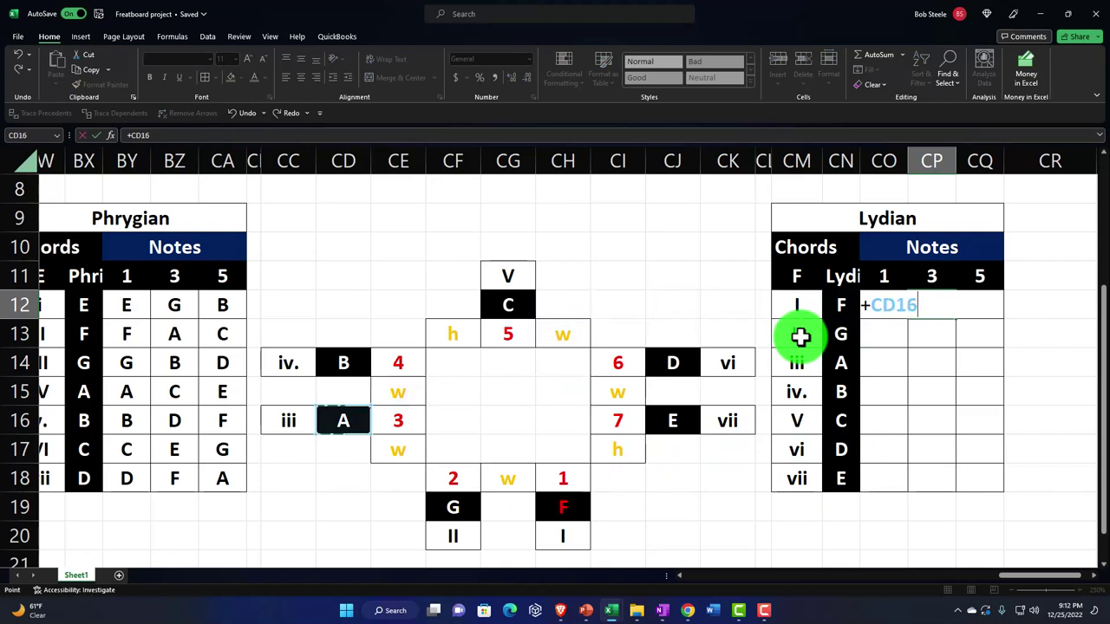
{"action": "key", "text": "Tab"}
{"action": "type", "text": "+"}
Link row II's triad to the diagram notes G, B and D
{"action": "key", "text": "Left"}
{"action": "key", "text": "Left"}
{"action": "key", "text": "Left"}
{"action": "key", "text": "Left"}
{"action": "key", "text": "Left"}
{"action": "key", "text": "Left"}
{"action": "key", "text": "Left"}
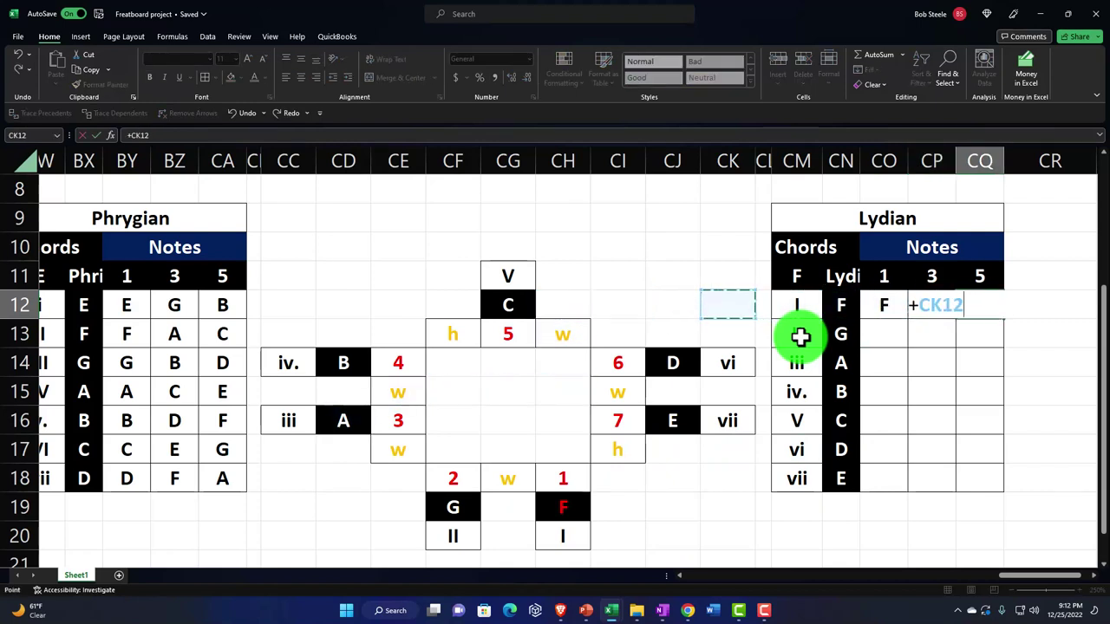
{"action": "key", "text": "Return"}
{"action": "type", "text": "+"}
{"action": "key", "text": "Left"}
{"action": "key", "text": "Left"}
{"action": "key", "text": "Left"}
{"action": "key", "text": "Left"}
{"action": "key", "text": "Left"}
{"action": "key", "text": "Down"}
{"action": "key", "text": "Down"}
{"action": "key", "text": "Down"}
{"action": "key", "text": "Down"}
{"action": "key", "text": "Down"}
{"action": "key", "text": "Left"}
{"action": "key", "text": "Left"}
{"action": "key", "text": "Down"}
{"action": "key", "text": "Left"}
{"action": "key", "text": "Left"}
{"action": "key", "text": "Return"}
{"action": "type", "text": "+"}
Link row iii's triad to the diagram notes A, C and E
{"action": "key", "text": "Left"}
{"action": "key", "text": "Left"}
{"action": "key", "text": "Left"}
{"action": "key", "text": "Left"}
{"action": "key", "text": "Left"}
{"action": "key", "text": "Left"}
{"action": "key", "text": "Left"}
{"action": "key", "text": "Left"}
{"action": "key", "text": "Down"}
{"action": "key", "text": "Return"}
{"action": "type", "text": "+"}
{"action": "key", "text": "Left"}
{"action": "key", "text": "Left"}
{"action": "key", "text": "Left"}
{"action": "key", "text": "Left"}
{"action": "key", "text": "Down"}
{"action": "key", "text": "Return"}
{"action": "type", "text": "+"}
{"action": "key", "text": "Left"}
{"action": "key", "text": "Left"}
{"action": "key", "text": "Left"}
{"action": "key", "text": "Left"}
{"action": "key", "text": "Left"}
{"action": "key", "text": "Down"}
{"action": "key", "text": "Left"}
{"action": "key", "text": "Left"}
{"action": "key", "text": "Down"}
{"action": "key", "text": "Tab"}
{"action": "type", "text": "+"}
{"action": "key", "text": "Left"}
{"action": "key", "text": "Left"}
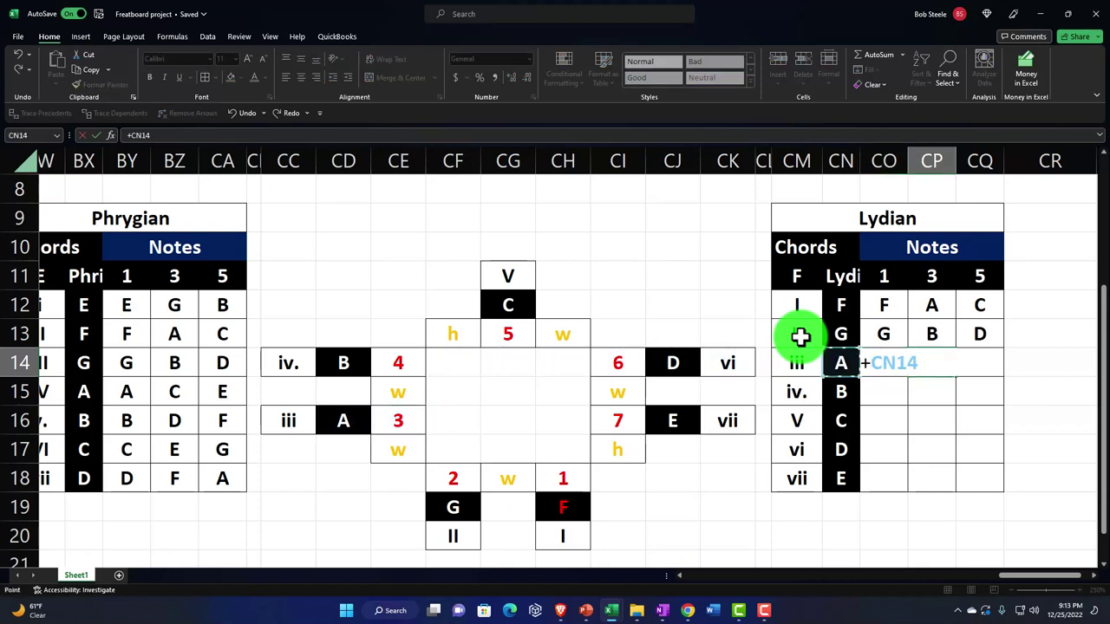
{"action": "key", "text": "Left"}
{"action": "key", "text": "Left"}
{"action": "key", "text": "Left"}
{"action": "key", "text": "Left"}
{"action": "key", "text": "Up"}
{"action": "key", "text": "Up"}
{"action": "key", "text": "Tab"}
{"action": "type", "text": "+"}
Link row iv's triad to the diagram notes B, D and F
{"action": "key", "text": "Left"}
{"action": "key", "text": "Down"}
{"action": "key", "text": "Down"}
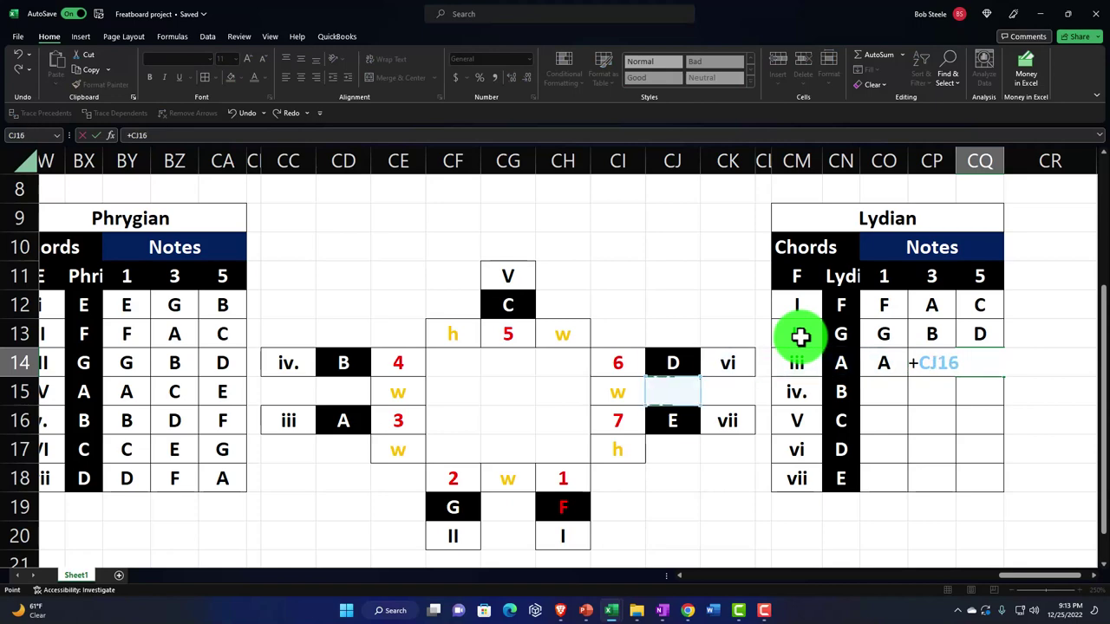
{"action": "key", "text": "Return"}
{"action": "type", "text": "+"}
{"action": "key", "text": "Left"}
{"action": "key", "text": "Left"}
{"action": "key", "text": "Left"}
{"action": "key", "text": "Left"}
{"action": "key", "text": "Left"}
{"action": "key", "text": "Left"}
{"action": "key", "text": "Left"}
{"action": "key", "text": "Left"}
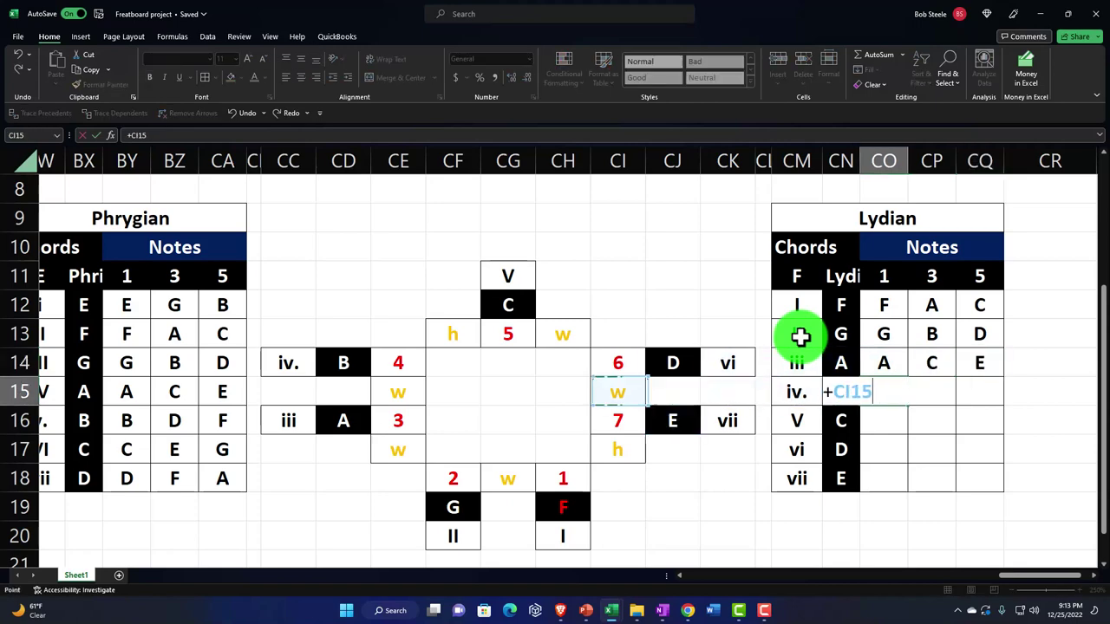
{"action": "key", "text": "Up"}
{"action": "key", "text": "Tab"}
{"action": "type", "text": "+"}
{"action": "key", "text": "Left"}
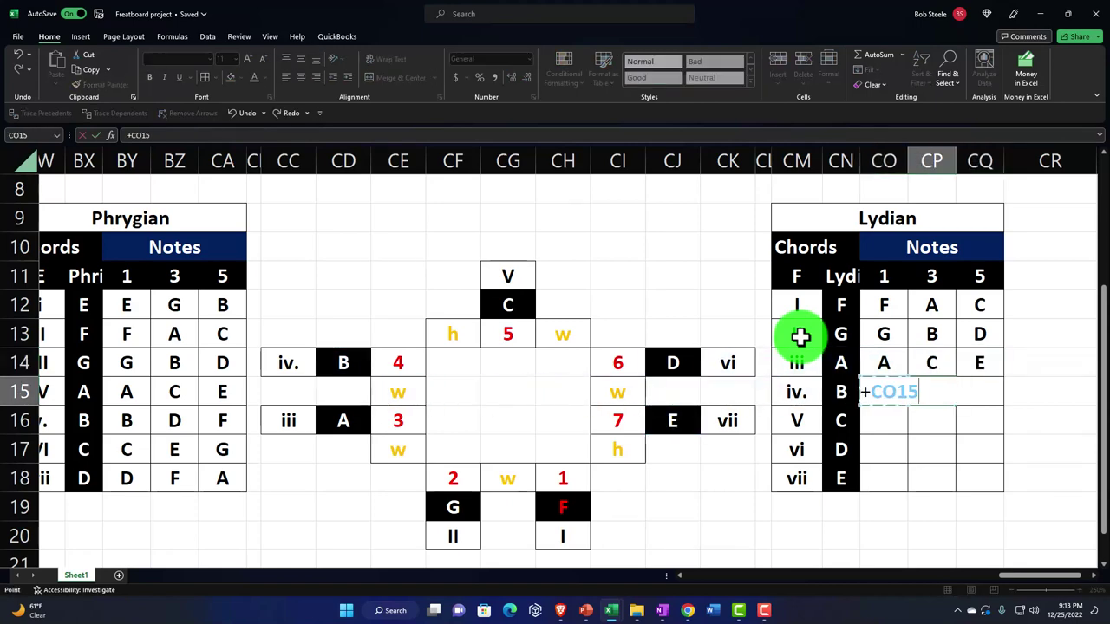
{"action": "key", "text": "Left"}
{"action": "key", "text": "Left"}
{"action": "key", "text": "Up"}
{"action": "key", "text": "Tab"}
{"action": "type", "text": "+"}
{"action": "key", "text": "Left"}
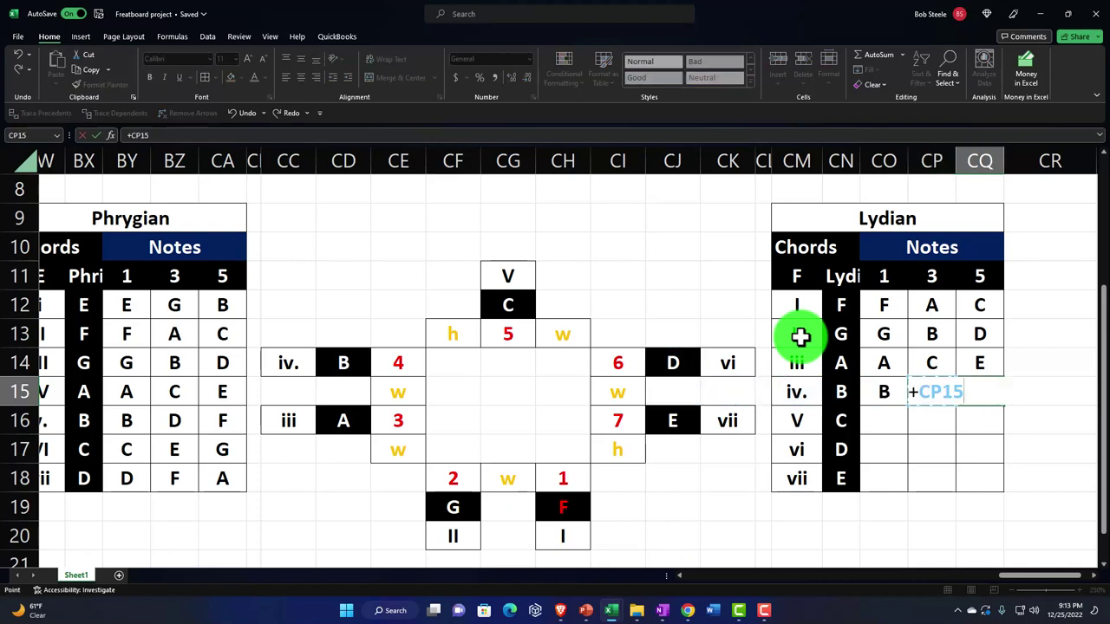
Link row V's triad to the diagram notes C, E and G
{"action": "key", "text": "Left"}
{"action": "key", "text": "Left"}
{"action": "key", "text": "Left"}
{"action": "key", "text": "Down"}
{"action": "key", "text": "Return"}
{"action": "type", "text": "+"}
{"action": "key", "text": "Left"}
{"action": "key", "text": "Left"}
{"action": "key", "text": "Left"}
{"action": "key", "text": "Left"}
{"action": "key", "text": "Left"}
{"action": "key", "text": "Left"}
{"action": "key", "text": "Left"}
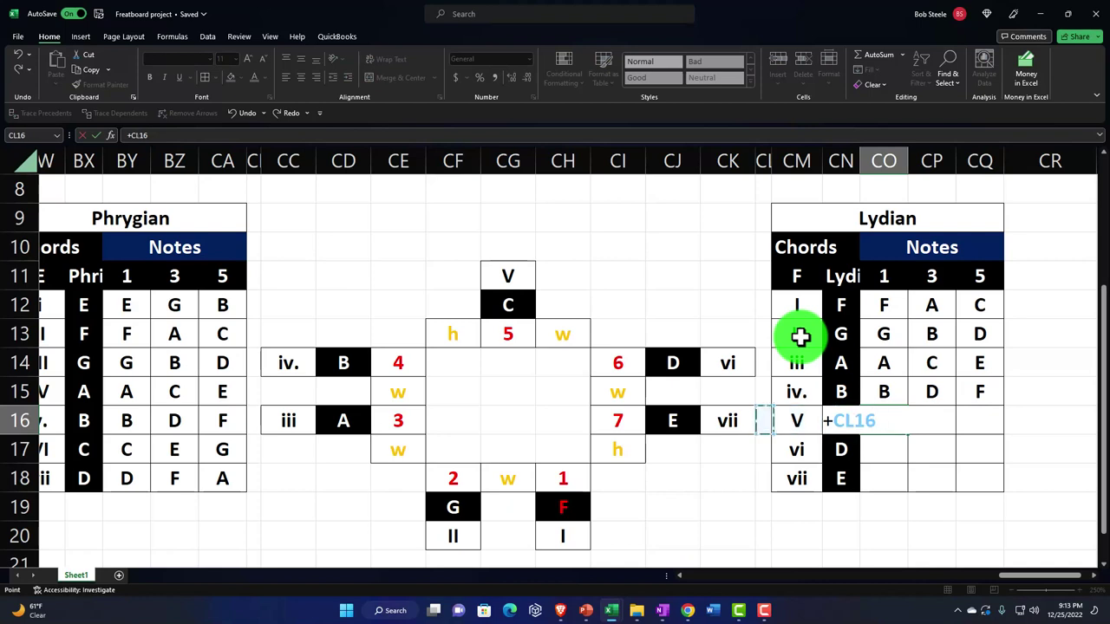
{"action": "key", "text": "Up"}
{"action": "key", "text": "Up"}
{"action": "key", "text": "Up"}
{"action": "key", "text": "Up"}
{"action": "key", "text": "Tab"}
{"action": "type", "text": "+"}
{"action": "key", "text": "Left"}
{"action": "key", "text": "Left"}
{"action": "key", "text": "Left"}
{"action": "key", "text": "Left"}
{"action": "key", "text": "Left"}
{"action": "key", "text": "Left"}
{"action": "key", "text": "Tab"}
{"action": "type", "text": "+"}
Link row vi's triad to the diagram notes D, F and A, removing a stray plus
{"action": "key", "text": "Left"}
{"action": "key", "text": "Left"}
{"action": "key", "text": "Left"}
{"action": "key", "text": "Left"}
{"action": "key", "text": "Left"}
{"action": "key", "text": "Down"}
{"action": "key", "text": "Return"}
{"action": "type", "text": "+"}
{"action": "key", "text": "Left"}
{"action": "key", "text": "Up"}
{"action": "key", "text": "Up"}
{"action": "key", "text": "Up"}
{"action": "key", "text": "Left"}
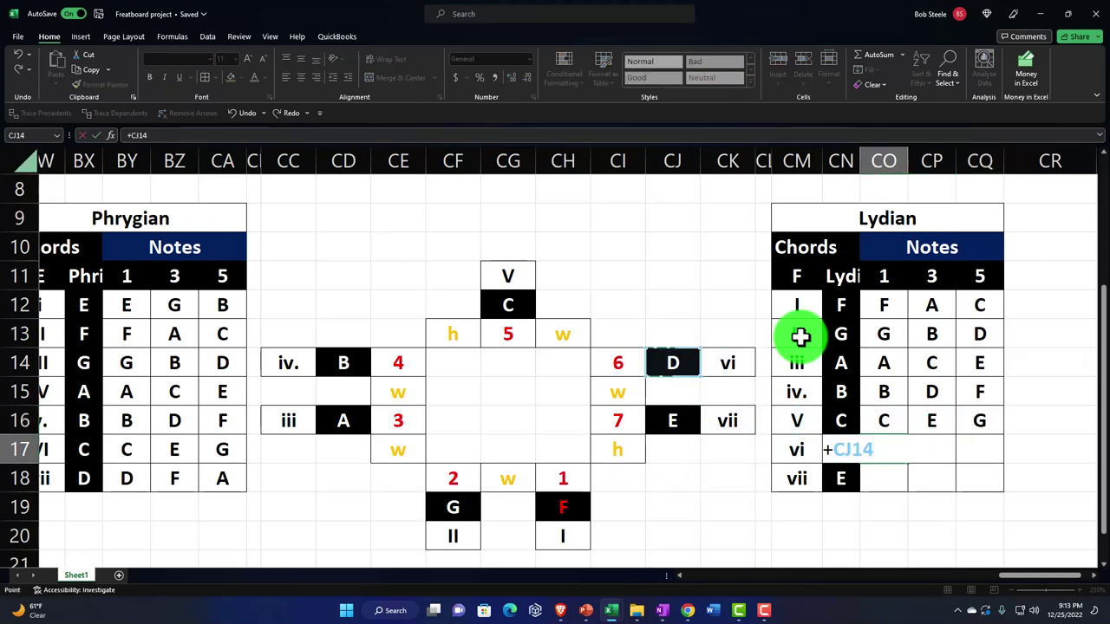
{"action": "key", "text": "Tab"}
{"action": "type", "text": "+"}
{"action": "key", "text": "Left"}
{"action": "key", "text": "Left"}
{"action": "key", "text": "Left"}
{"action": "key", "text": "Left"}
{"action": "key", "text": "Left"}
{"action": "key", "text": "Left"}
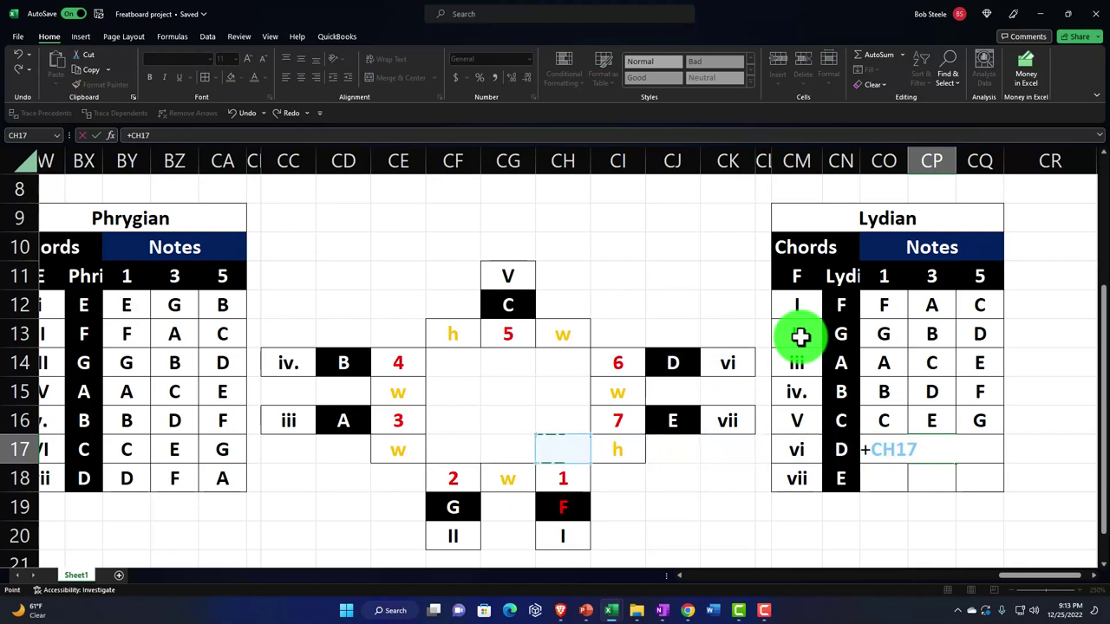
{"action": "key", "text": "Down"}
{"action": "key", "text": "Down"}
{"action": "key", "text": "BackSpace"}
{"action": "key", "text": "Tab"}
{"action": "type", "text": "+"}
{"action": "key", "text": "Left"}
{"action": "key", "text": "Left"}
{"action": "key", "text": "Left"}
{"action": "key", "text": "Left"}
{"action": "key", "text": "Left"}
{"action": "key", "text": "Left"}
{"action": "key", "text": "Left"}
{"action": "key", "text": "Left"}
{"action": "key", "text": "Left"}
{"action": "key", "text": "Left"}
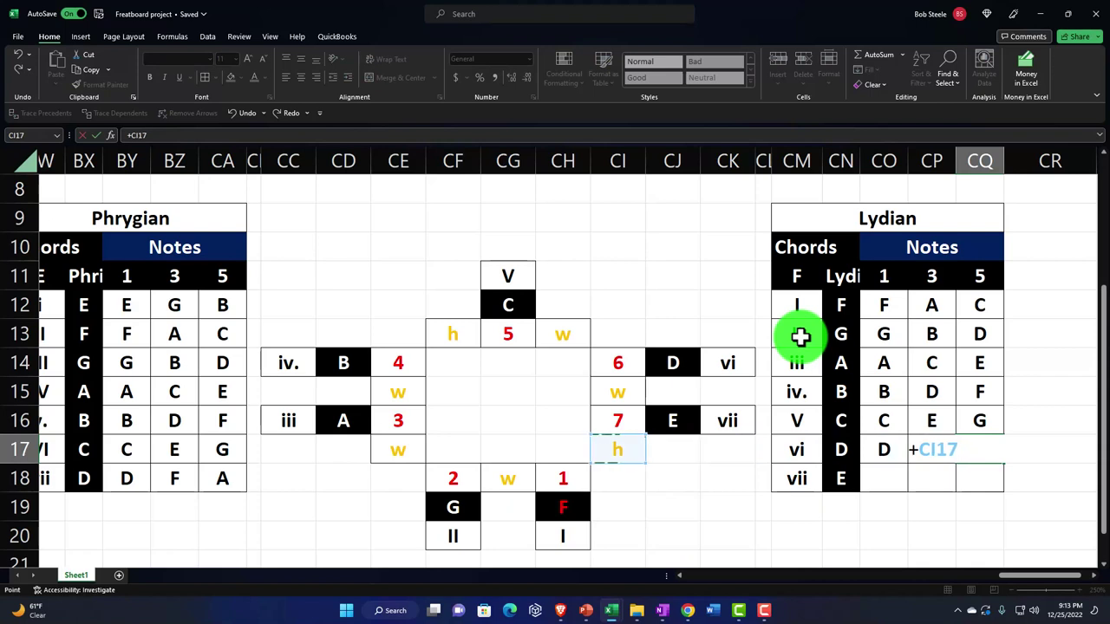
{"action": "key", "text": "Up"}
{"action": "key", "text": "Return"}
Link row vii's triad to the diagram notes E, G and B
{"action": "type", "text": "+"}
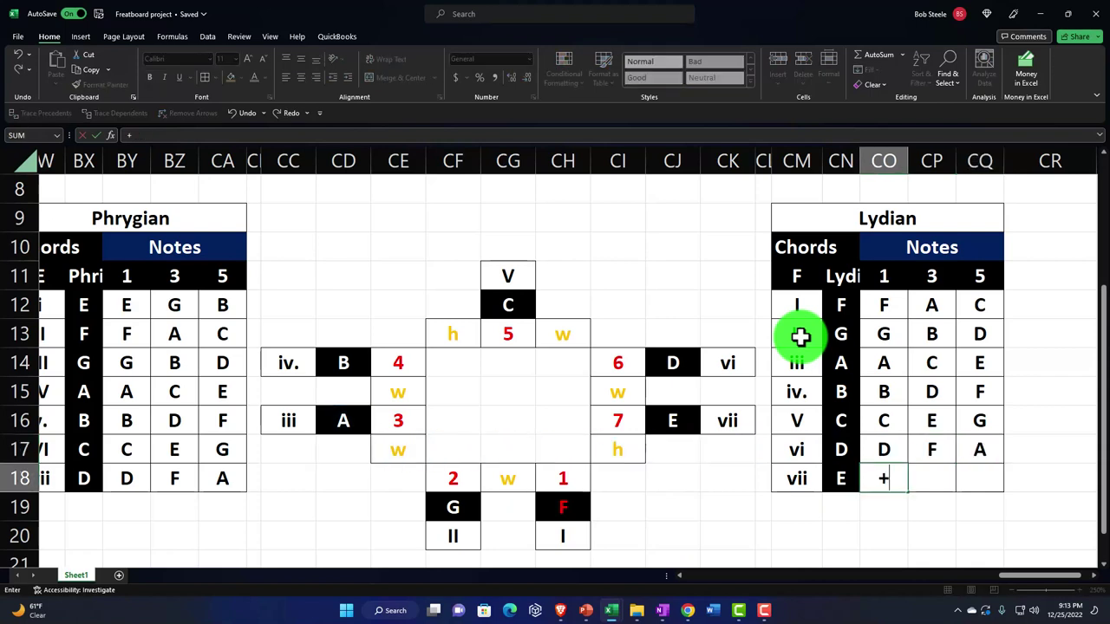
{"action": "key", "text": "Left"}
{"action": "key", "text": "Left"}
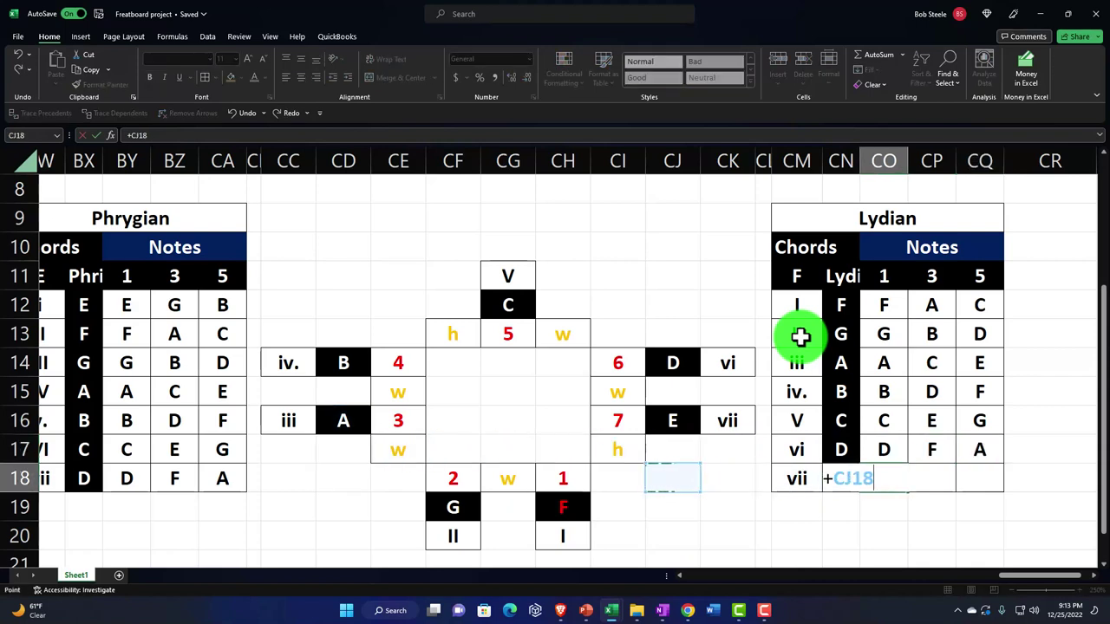
{"action": "key", "text": "Up"}
{"action": "key", "text": "Up"}
{"action": "key", "text": "Tab"}
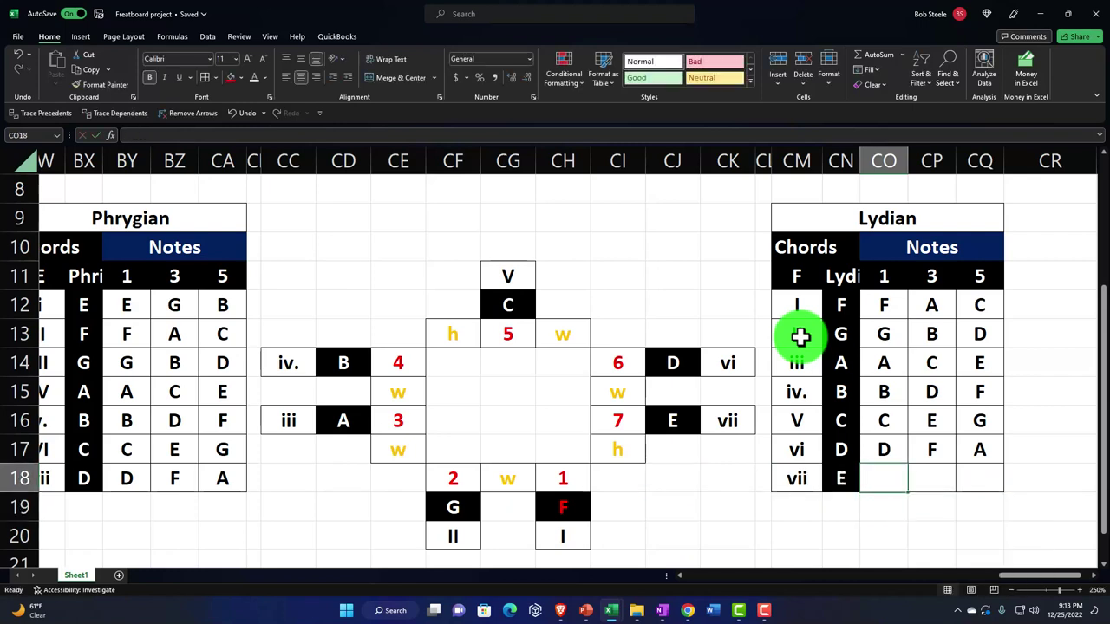
{"action": "type", "text": "+"}
{"action": "key", "text": "Left"}
{"action": "key", "text": "Left"}
{"action": "key", "text": "Left"}
{"action": "key", "text": "Left"}
{"action": "key", "text": "Left"}
{"action": "key", "text": "Up"}
{"action": "key", "text": "Up"}
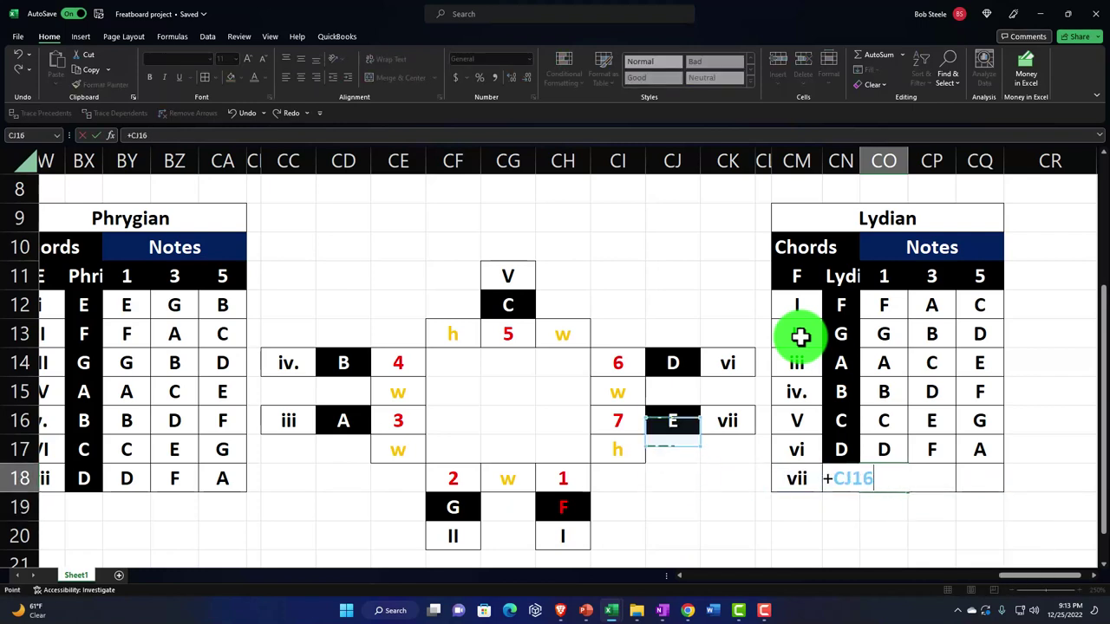
{"action": "key", "text": "Tab"}
{"action": "type", "text": "+"}
{"action": "key", "text": "Left"}
{"action": "key", "text": "Left"}
{"action": "key", "text": "Left"}
{"action": "key", "text": "Left"}
{"action": "key", "text": "Left"}
{"action": "key", "text": "Left"}
{"action": "key", "text": "Left"}
{"action": "key", "text": "Left"}
{"action": "key", "text": "Left"}
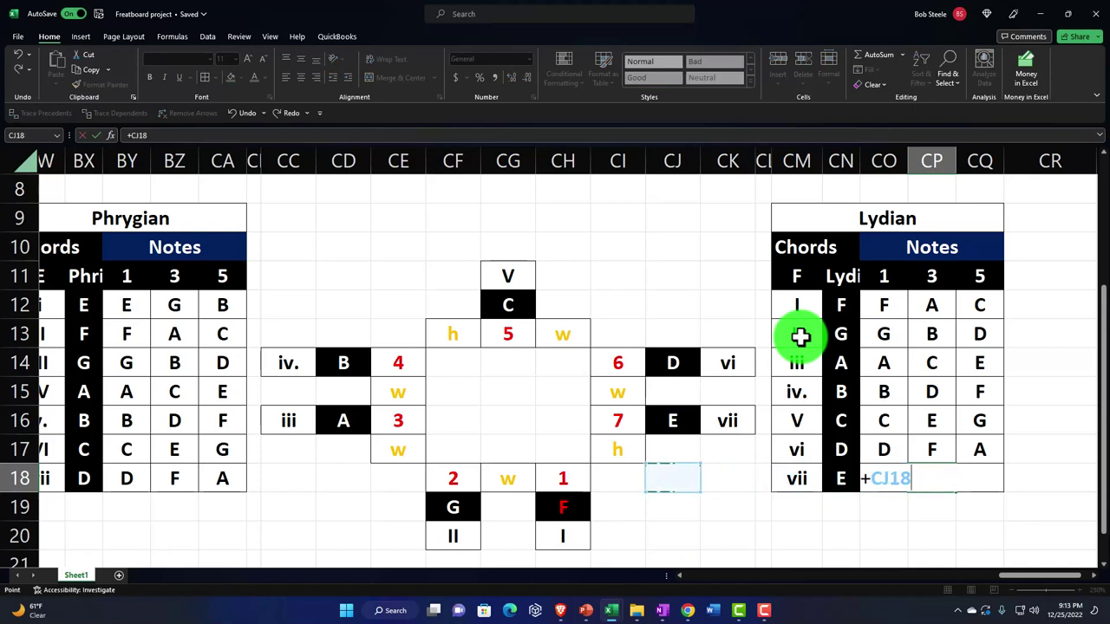
{"action": "key", "text": "Left"}
{"action": "key", "text": "Down"}
{"action": "key", "text": "Tab"}
{"action": "type", "text": "+"}
{"action": "key", "text": "Left"}
{"action": "key", "text": "Left"}
{"action": "key", "text": "Left"}
{"action": "key", "text": "Left"}
{"action": "key", "text": "Left"}
{"action": "key", "text": "Left"}
{"action": "key", "text": "Left"}
{"action": "key", "text": "Left"}
{"action": "key", "text": "Left"}
{"action": "key", "text": "Up"}
{"action": "key", "text": "Up"}
{"action": "key", "text": "Up"}
{"action": "key", "text": "Up"}
{"action": "key", "text": "Left"}
{"action": "key", "text": "Return"}
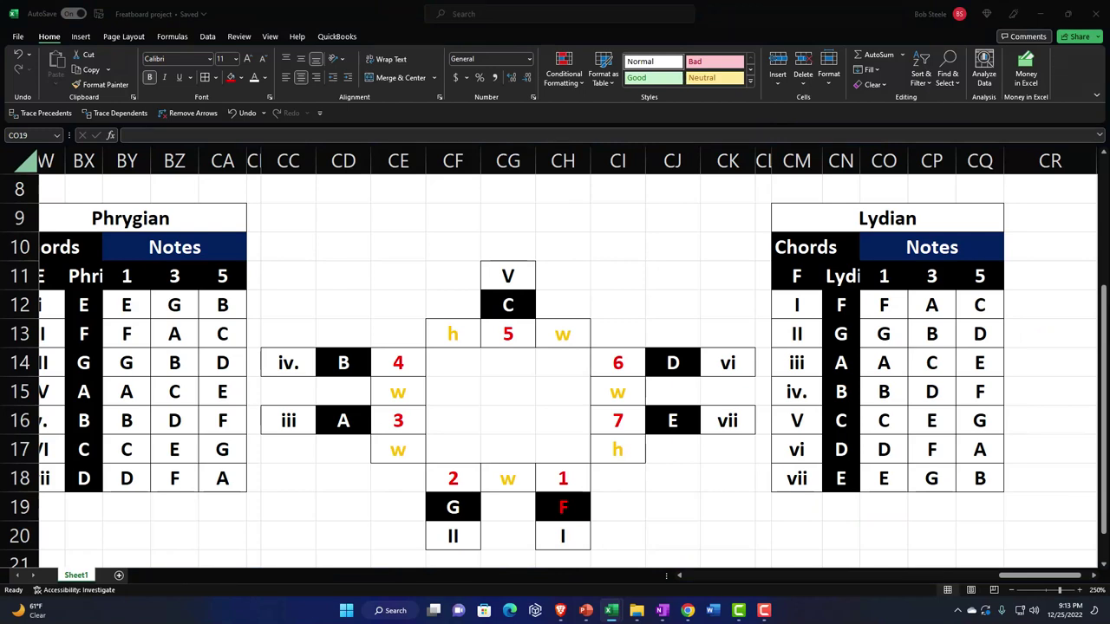
Copy columns CB:CQ with the diagram and Lydian table and paste them at column CR
{"action": "left_click", "coordinate": [578, 305]}
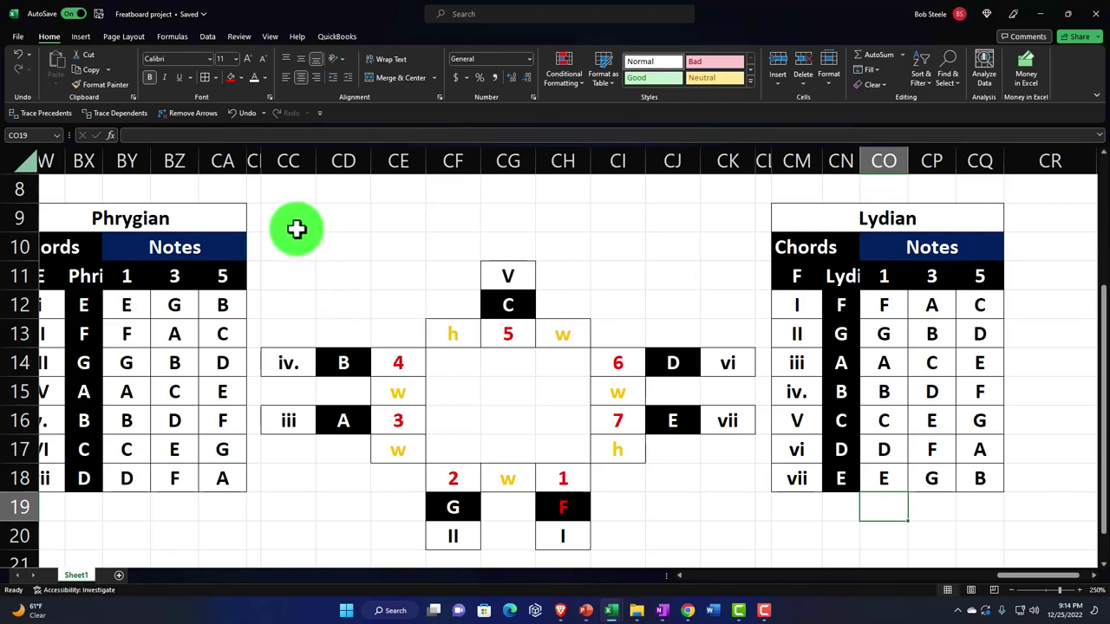
{"action": "left_click_drag", "start_coordinate": [256, 158], "coordinate": [961, 162]}
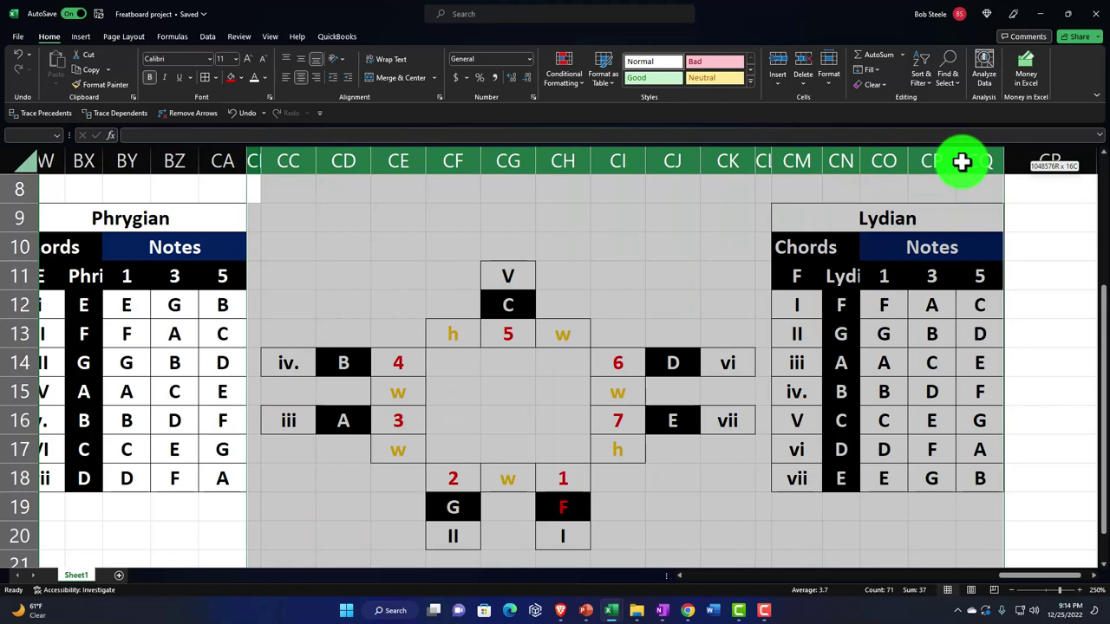
{"action": "key", "text": "ctrl+c"}
{"action": "scroll", "coordinate": [983, 269], "scroll_direction": "up", "scroll_amount": 3}
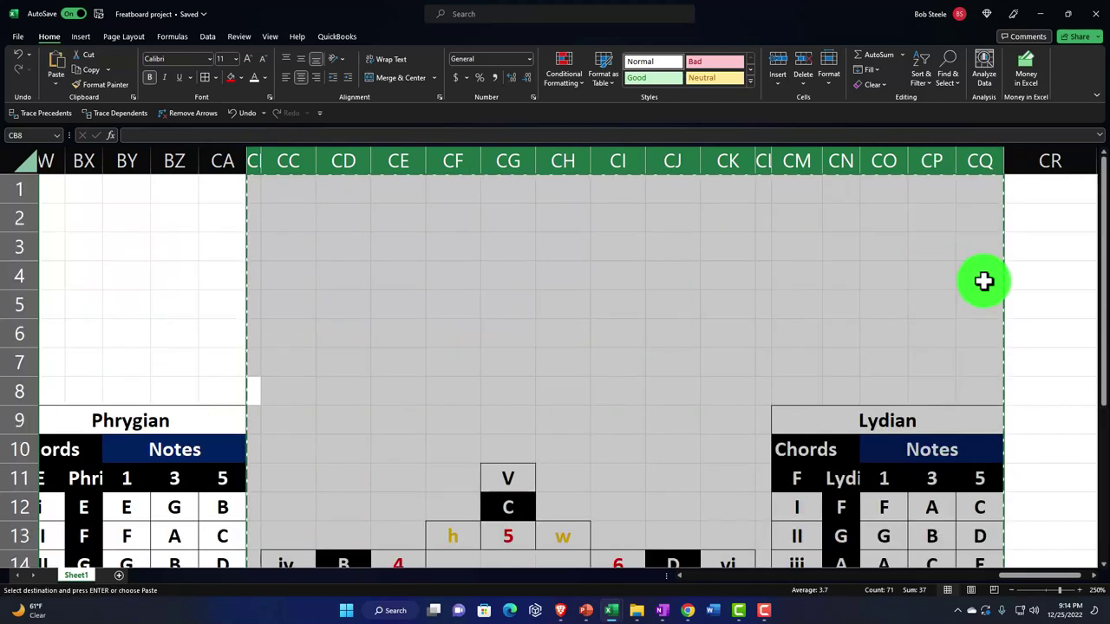
{"action": "left_click", "coordinate": [1042, 186]}
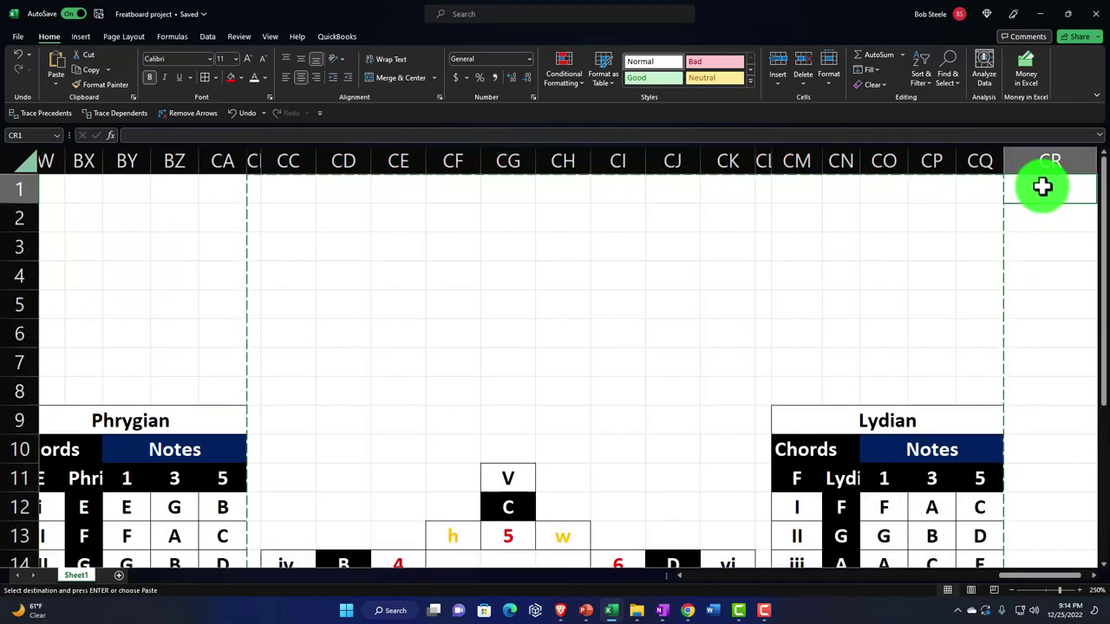
{"action": "key", "text": "ctrl+v"}
{"action": "key", "text": "Right"}
{"action": "key", "text": "Right"}
{"action": "key", "text": "Right"}
{"action": "key", "text": "Right"}
{"action": "key", "text": "Right"}
{"action": "key", "text": "Right"}
{"action": "key", "text": "Right"}
{"action": "key", "text": "Right"}
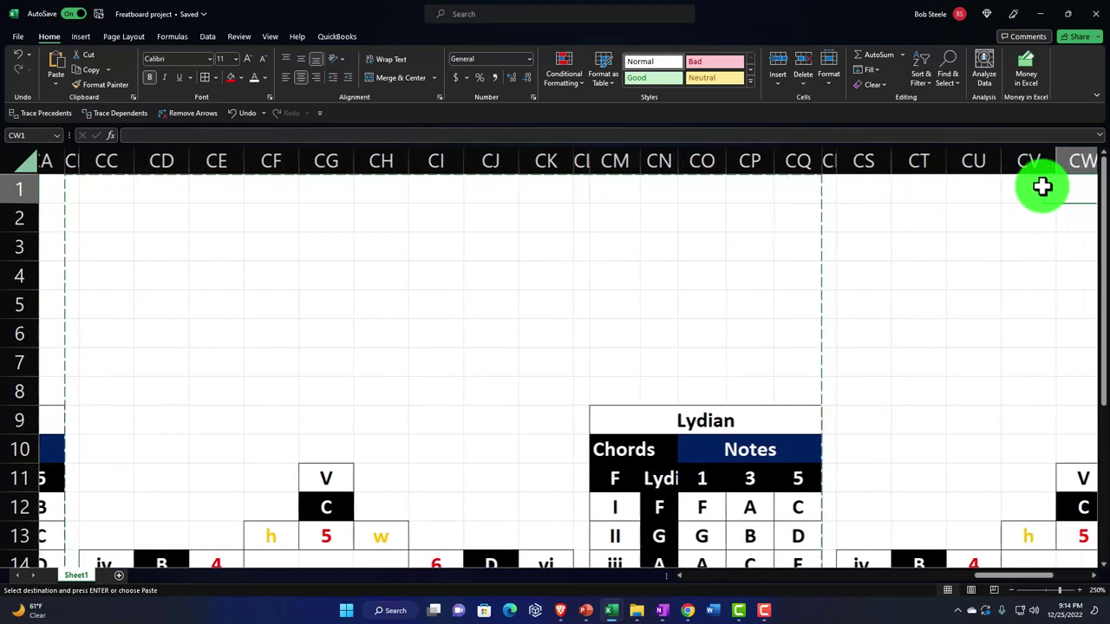
{"action": "key", "text": "Right"}
{"action": "key", "text": "Right"}
{"action": "key", "text": "Right"}
{"action": "key", "text": "Right"}
{"action": "key", "text": "Right"}
{"action": "key", "text": "Right"}
{"action": "key", "text": "Right"}
{"action": "key", "text": "Right"}
{"action": "key", "text": "Right"}
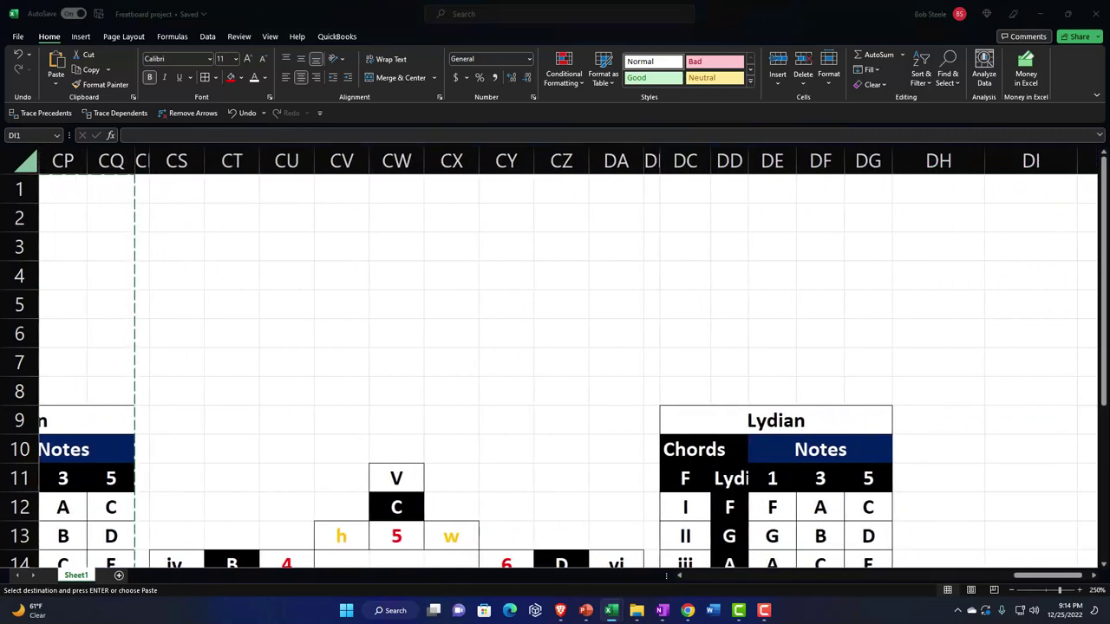
Retitle the copy 'Mixolydian' with root G and header 'Mixolydian', then clear its chord and note rows
{"action": "left_click", "coordinate": [688, 418]}
{"action": "left_click", "coordinate": [688, 419]}
{"action": "scroll", "coordinate": [688, 417], "scroll_direction": "down", "scroll_amount": 1}
{"action": "scroll", "coordinate": [688, 418], "scroll_direction": "down", "scroll_amount": 2}
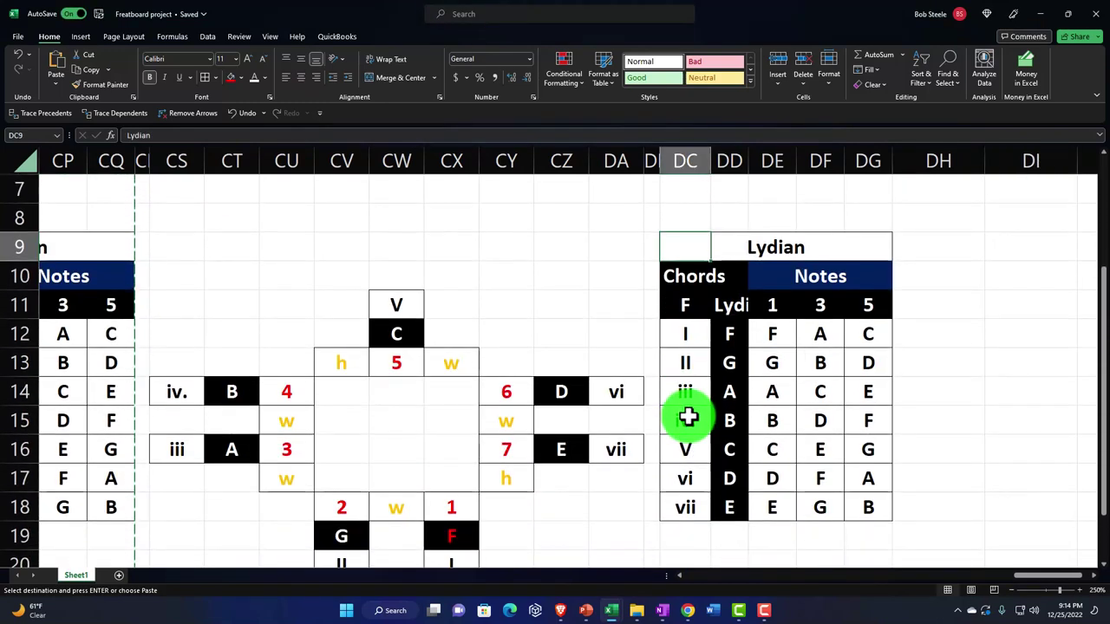
{"action": "type", "text": "Mixoly"}
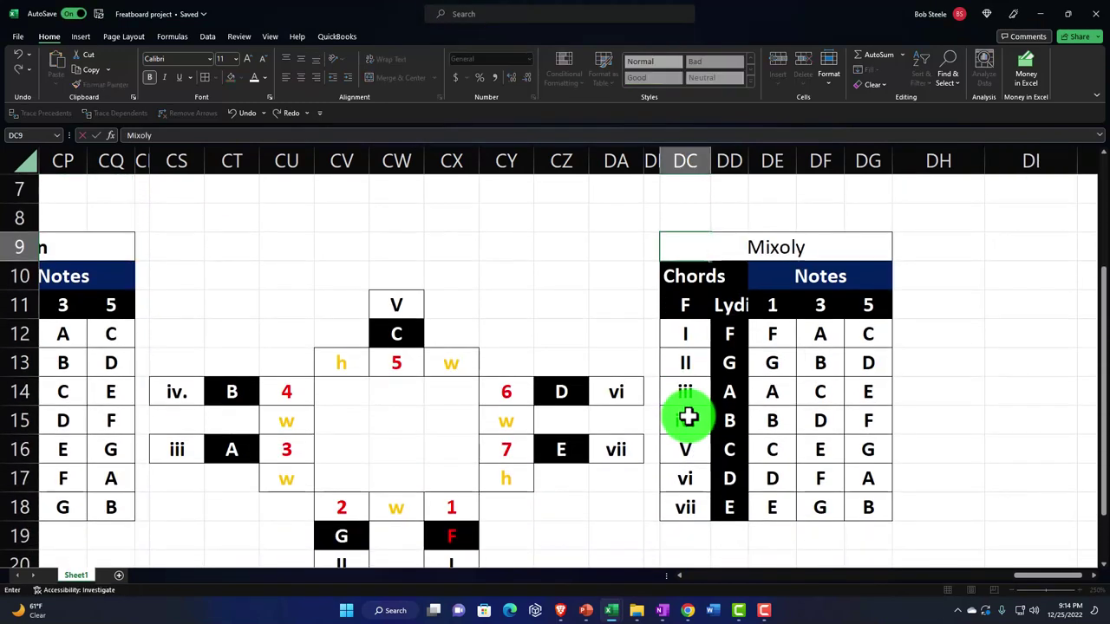
{"action": "type", "text": "dian"}
{"action": "key", "text": "Return"}
{"action": "key", "text": "Return"}
{"action": "type", "text": "G"}
{"action": "key", "text": "Tab"}
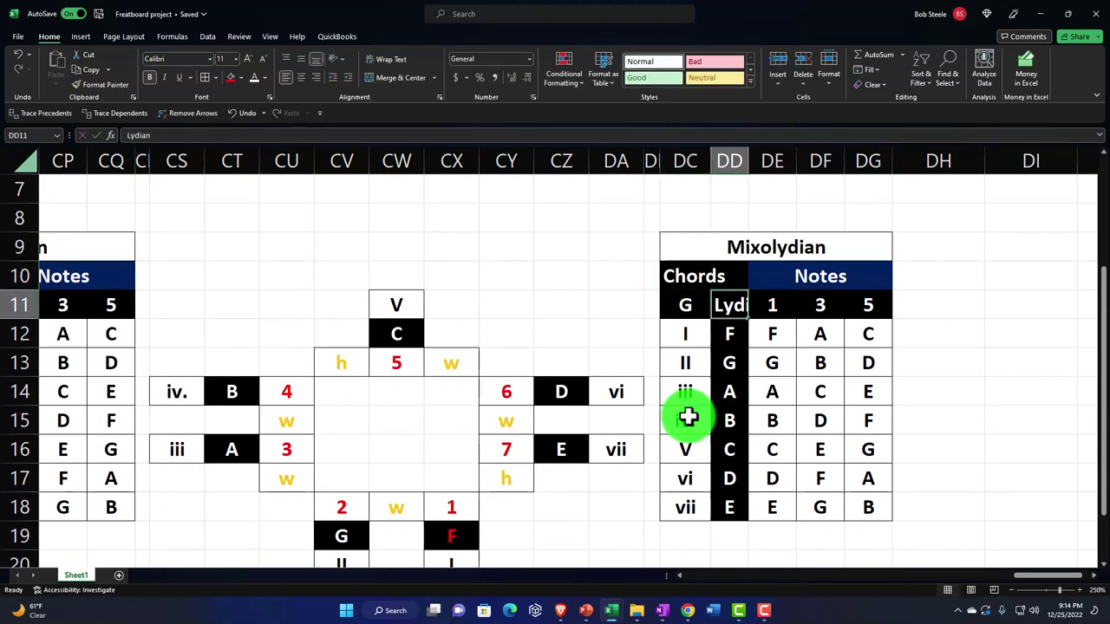
{"action": "type", "text": "Mixolyd"}
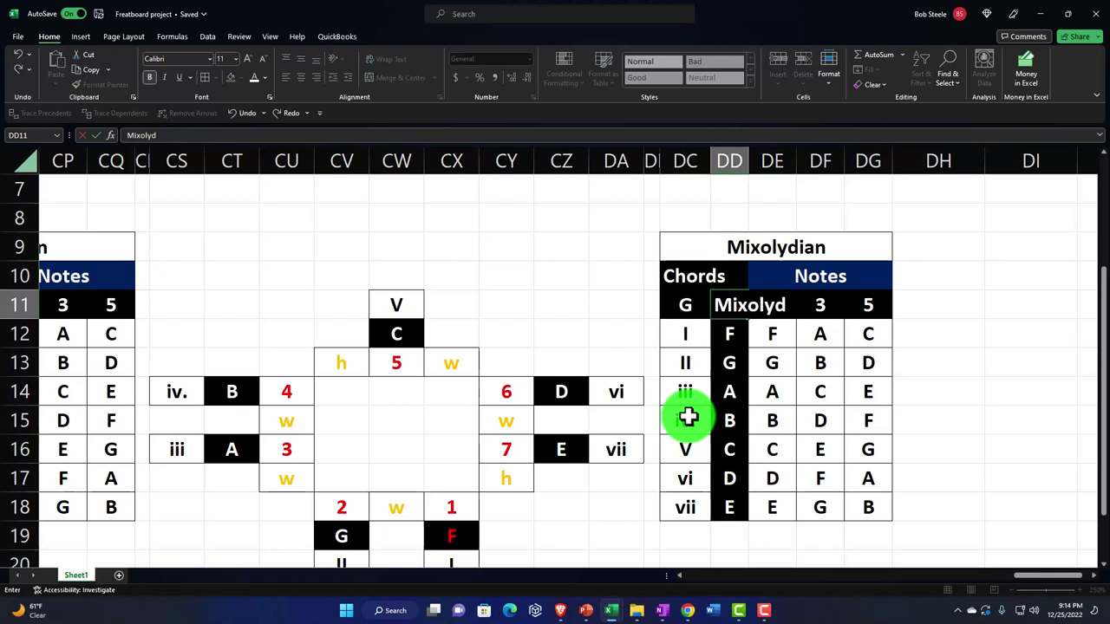
{"action": "type", "text": "ian"}
{"action": "key", "text": "Return"}
{"action": "left_click_drag", "start_coordinate": [689, 338], "coordinate": [854, 509]}
{"action": "key", "text": "Delete"}
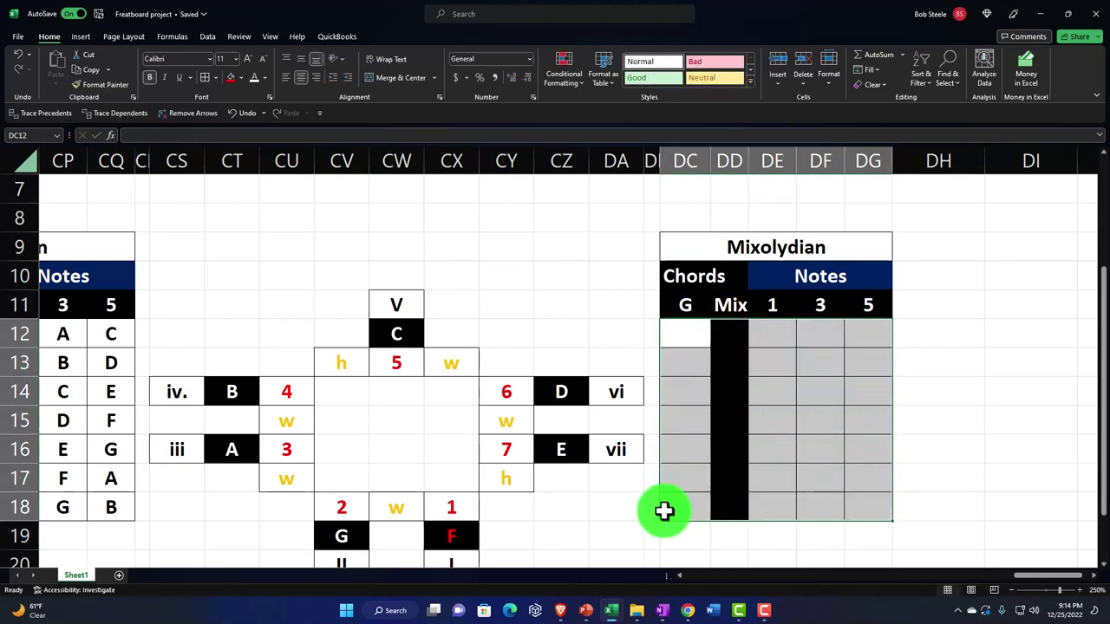
Give the G note at the bottom of the copied circle a red font
{"action": "scroll", "coordinate": [557, 496], "scroll_direction": "down", "scroll_amount": 1}
{"action": "left_click", "coordinate": [367, 454]}
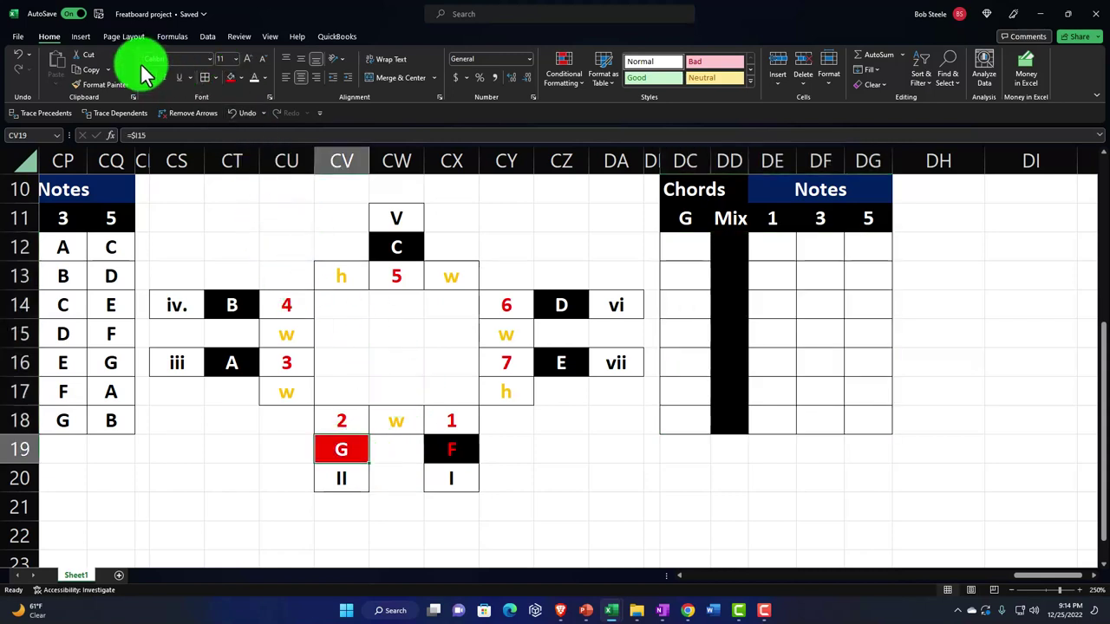
{"action": "left_click", "coordinate": [18, 54]}
{"action": "left_click", "coordinate": [264, 78]}
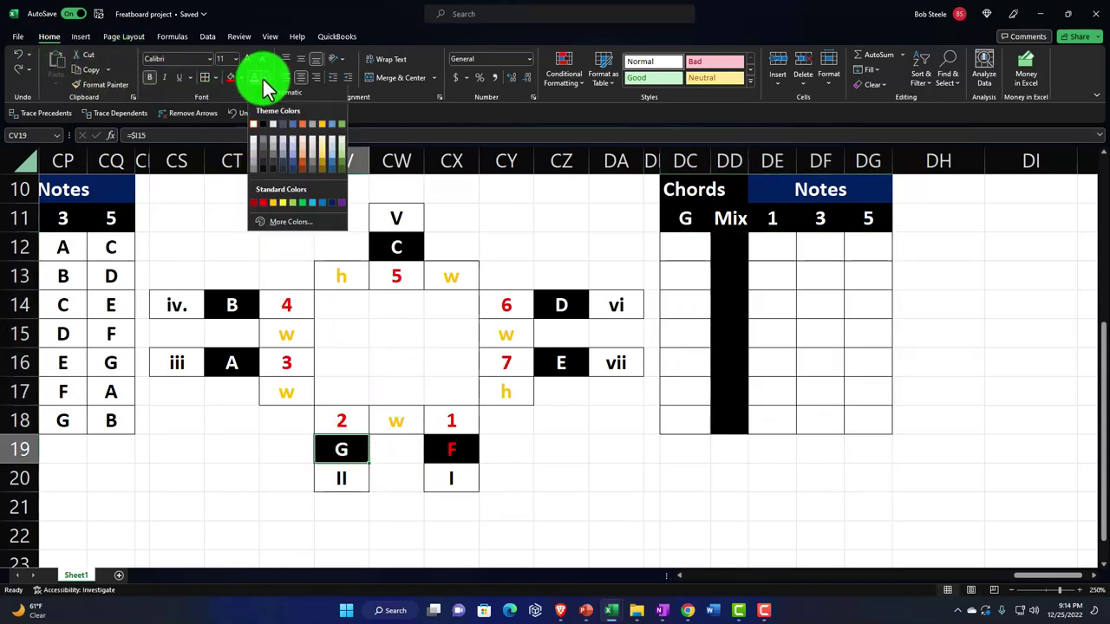
Change the neighbouring F note's font colour to white
{"action": "left_click", "coordinate": [454, 445]}
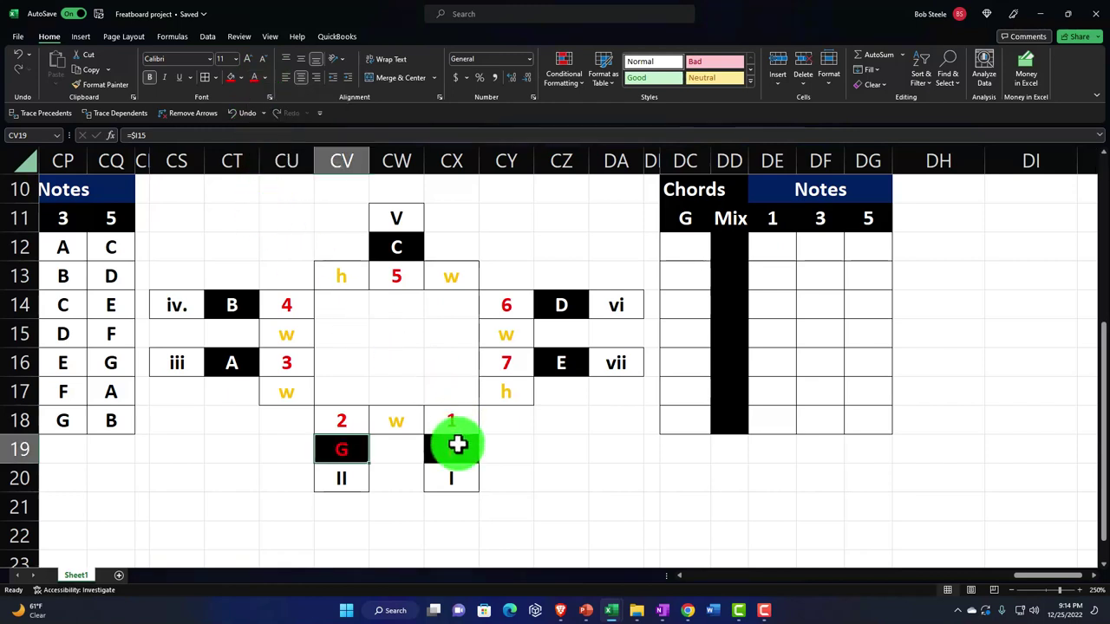
{"action": "left_click", "coordinate": [264, 79]}
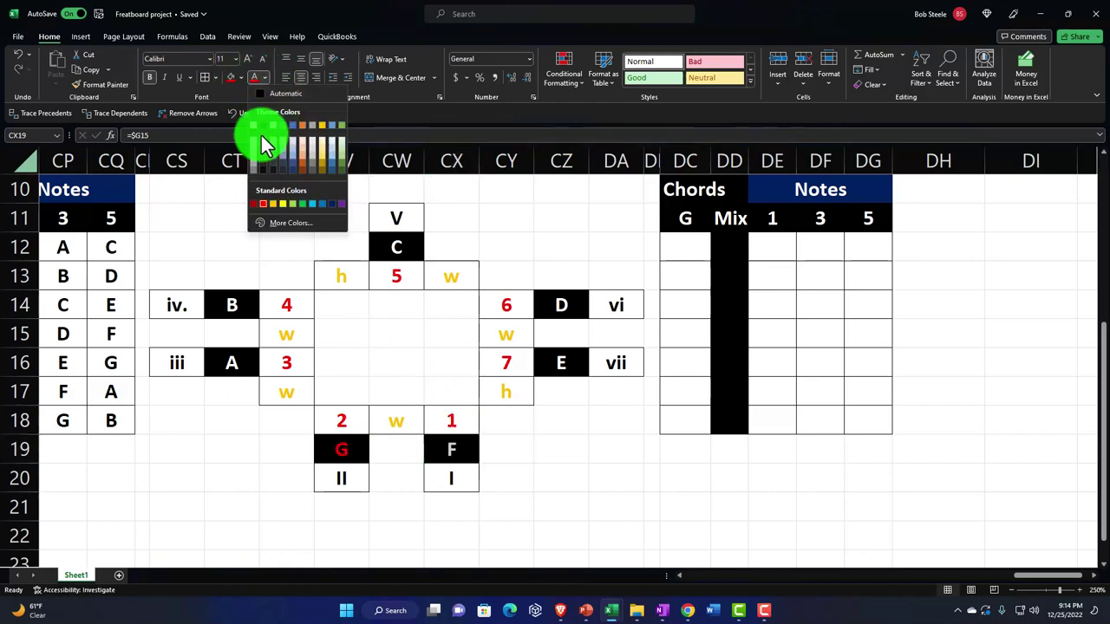
{"action": "left_click", "coordinate": [254, 123]}
{"action": "left_click", "coordinate": [341, 419]}
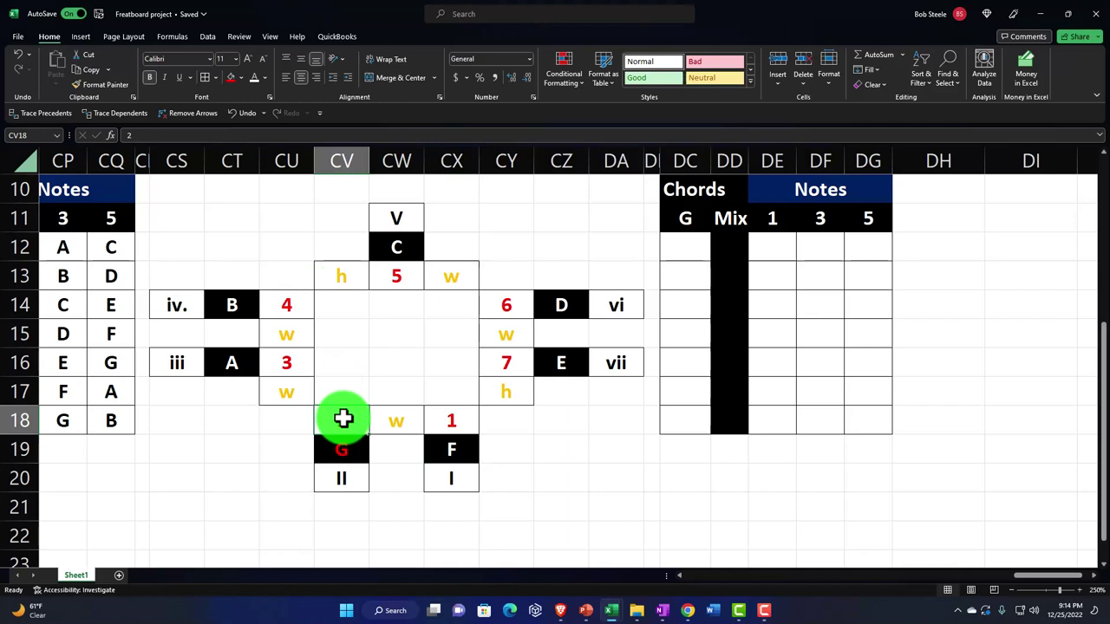
Renumber the circle's degree cells 2 through 7, with 7 now above F
{"action": "key", "text": "Left"}
{"action": "key", "text": "Up"}
{"action": "key", "text": "Up"}
{"action": "type", "text": "2"}
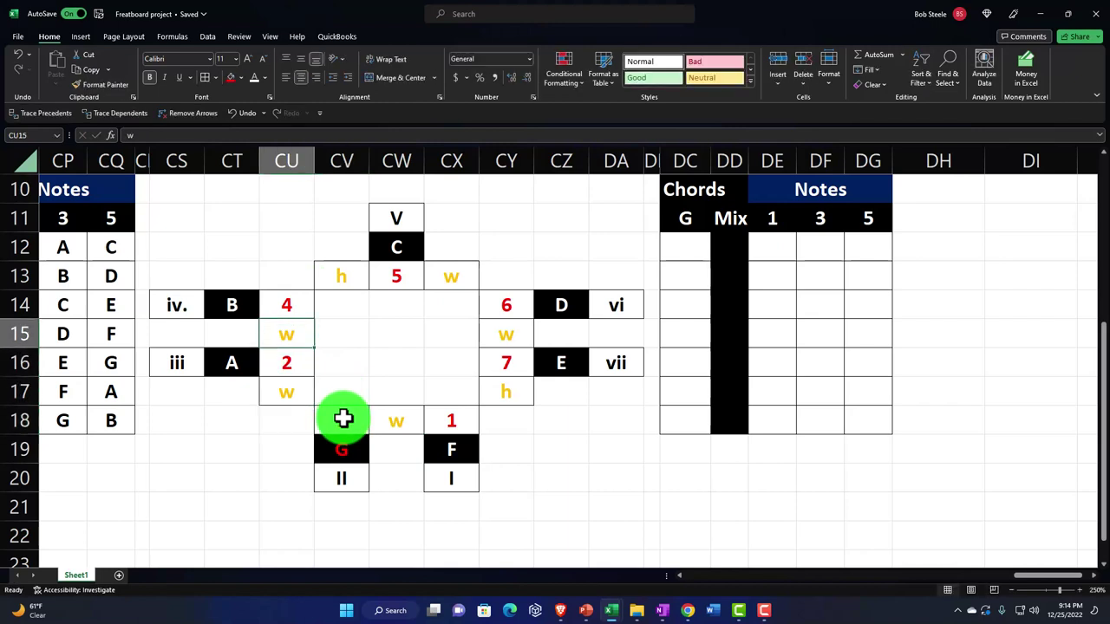
{"action": "key", "text": "Up"}
{"action": "key", "text": "Up"}
{"action": "type", "text": "3"}
{"action": "key", "text": "Up"}
{"action": "key", "text": "Right"}
{"action": "key", "text": "Right"}
{"action": "type", "text": "4"}
{"action": "key", "text": "Down"}
{"action": "key", "text": "Right"}
{"action": "key", "text": "Right"}
{"action": "type", "text": "5"}
{"action": "key", "text": "Return"}
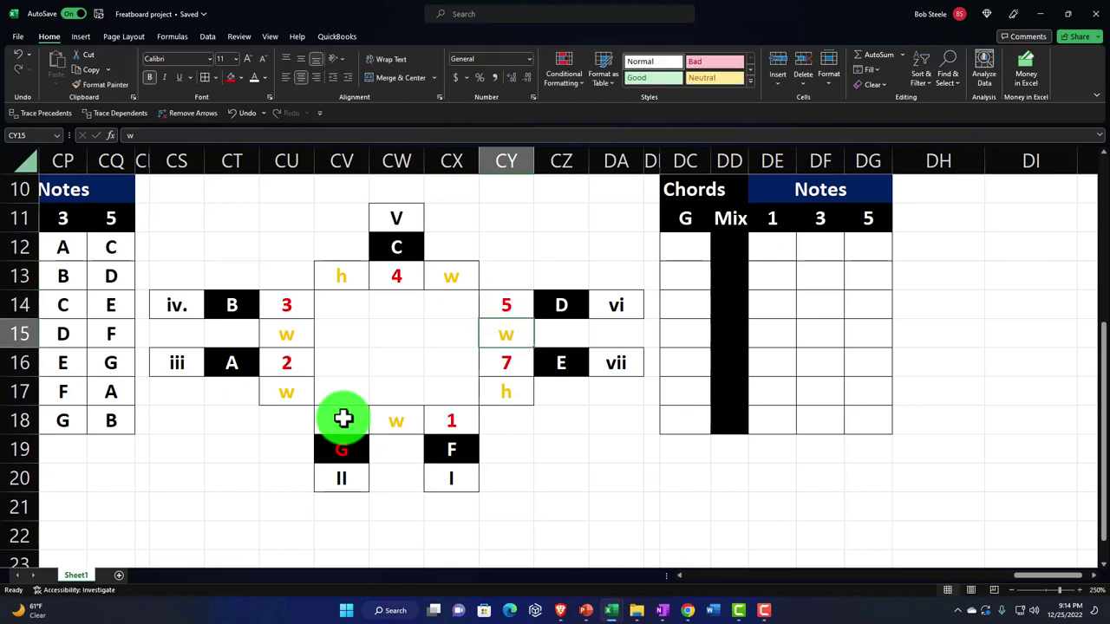
{"action": "key", "text": "Down"}
{"action": "type", "text": "6"}
{"action": "key", "text": "Return"}
{"action": "key", "text": "Down"}
{"action": "key", "text": "Left"}
{"action": "type", "text": "7"}
{"action": "key", "text": "Return"}
Relabel the numerals as I under G, then ii, iii. and IV around the left and top
{"action": "key", "text": "Left"}
{"action": "key", "text": "Left"}
{"action": "key", "text": "Down"}
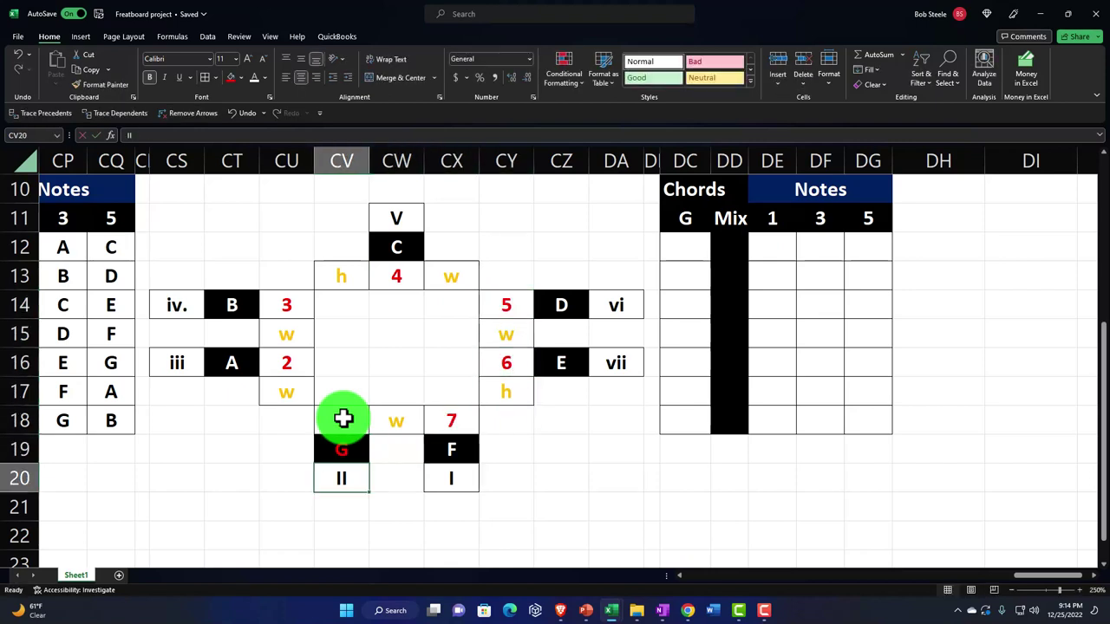
{"action": "type", "text": "I"}
{"action": "key", "text": "Left"}
{"action": "key", "text": "Left"}
{"action": "key", "text": "Left"}
{"action": "key", "text": "Up"}
{"action": "key", "text": "Up"}
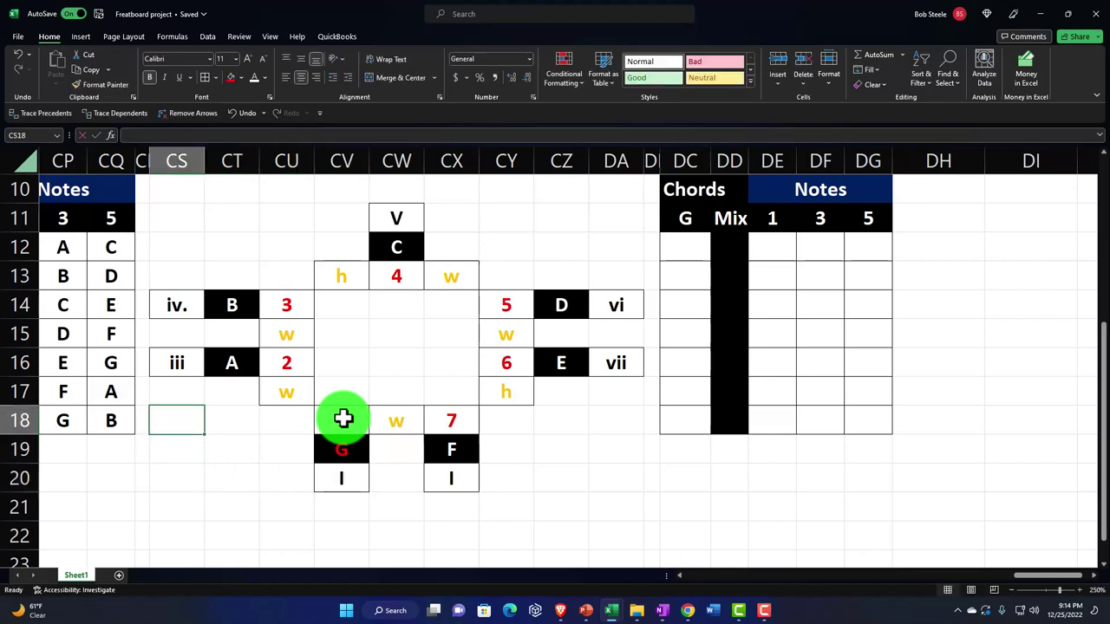
{"action": "key", "text": "Up"}
{"action": "key", "text": "Up"}
{"action": "type", "text": "iv"}
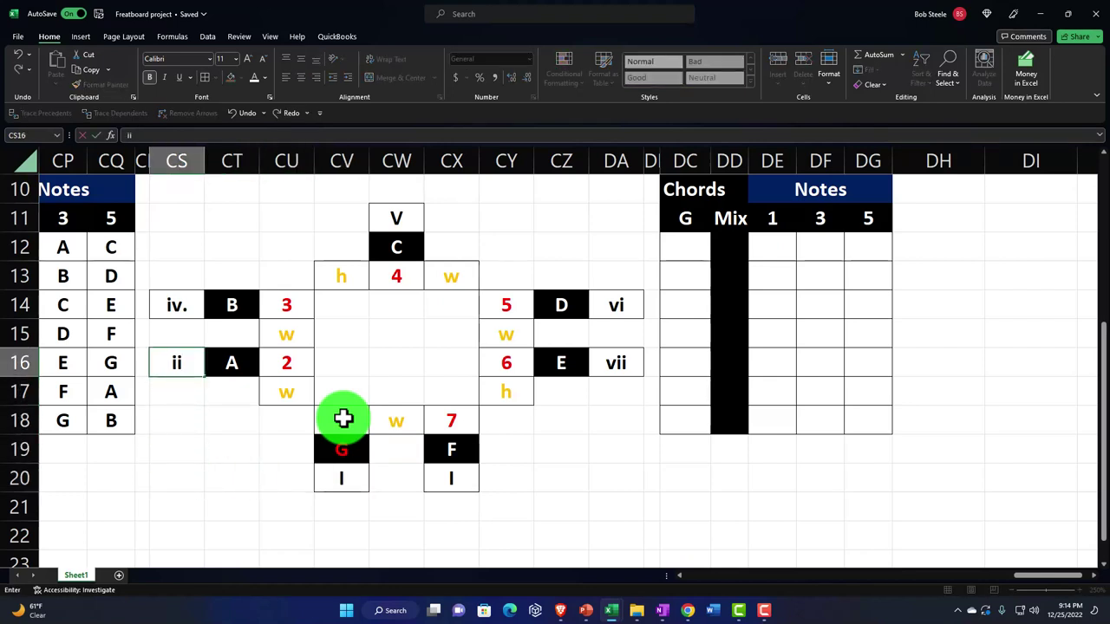
{"action": "key", "text": "Up"}
{"action": "key", "text": "Up"}
{"action": "type", "text": "iii"}
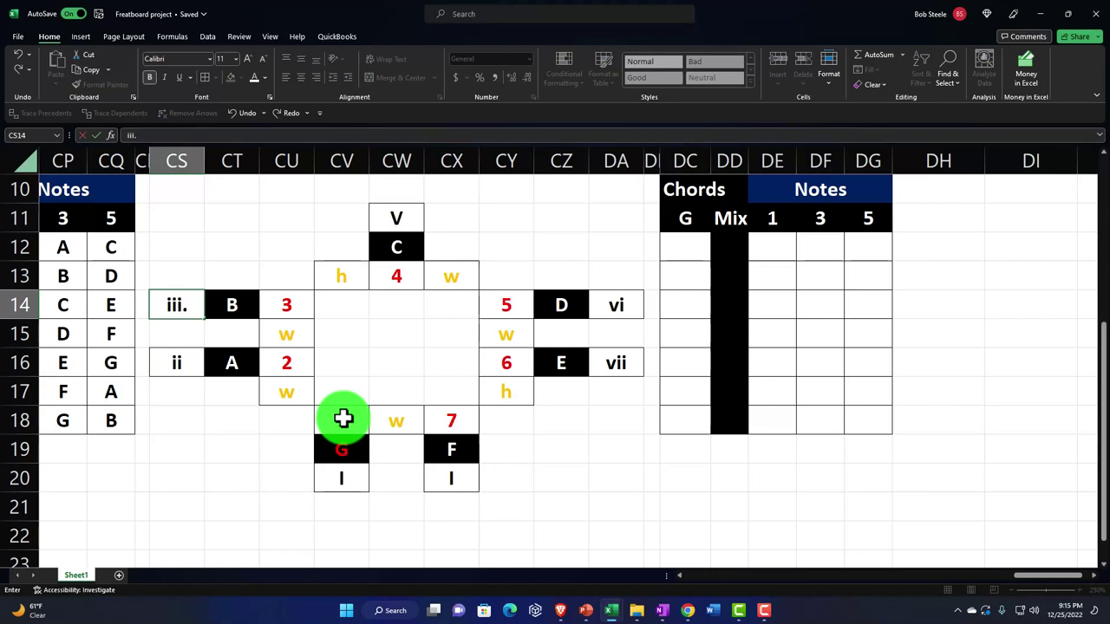
{"action": "key", "text": "Up"}
{"action": "key", "text": "Right"}
{"action": "key", "text": "Right"}
{"action": "key", "text": "Right"}
{"action": "key", "text": "Right"}
{"action": "key", "text": "Up"}
{"action": "key", "text": "Up"}
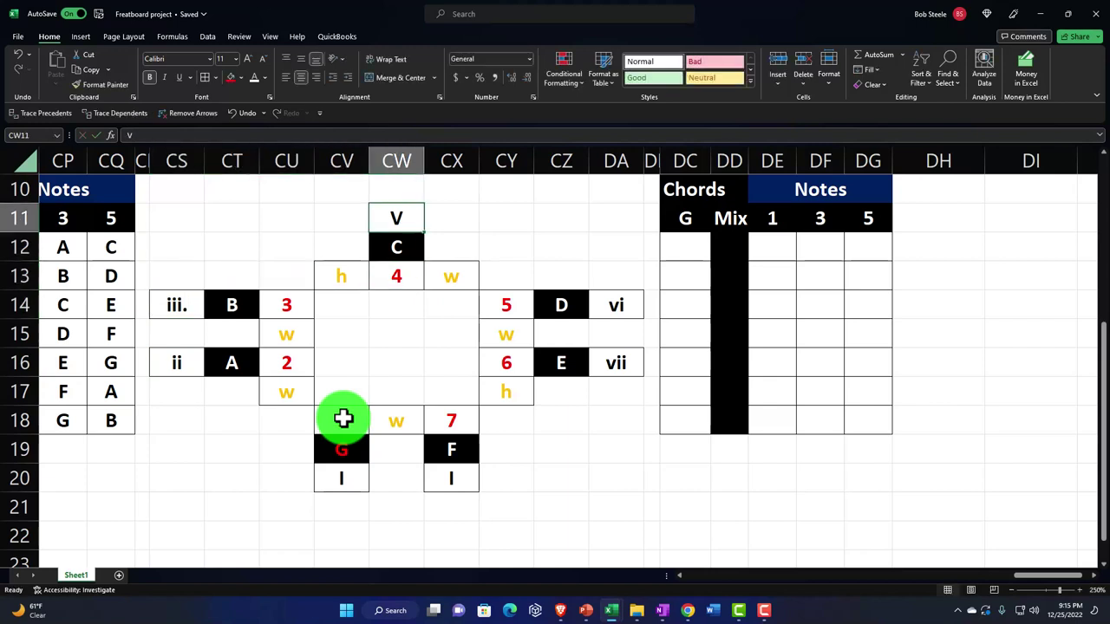
{"action": "type", "text": "IV"}
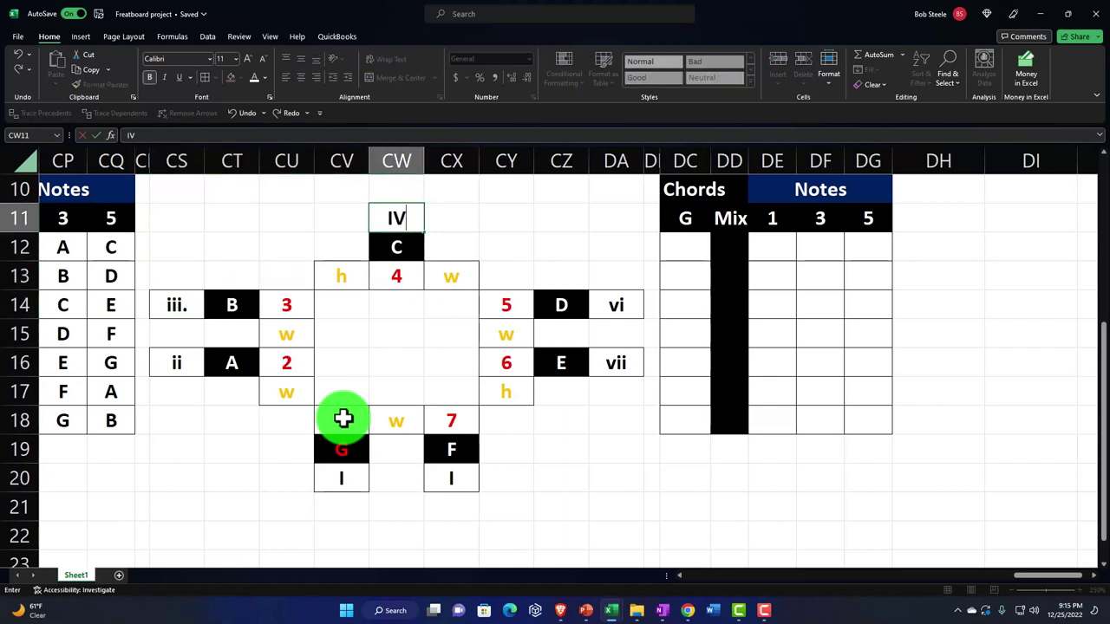
{"action": "key", "text": "Down"}
{"action": "key", "text": "Down"}
Correct the right-side numerals to v and vi and set VII under F
{"action": "key", "text": "Right"}
{"action": "key", "text": "Right"}
{"action": "key", "text": "Right"}
{"action": "key", "text": "Right"}
{"action": "key", "text": "Down"}
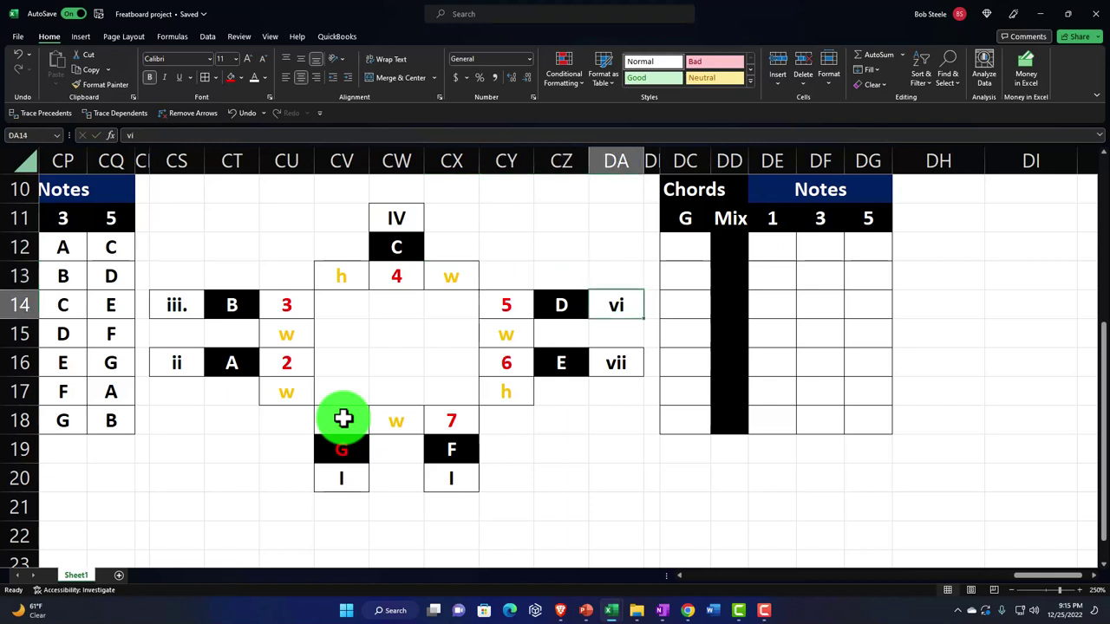
{"action": "key", "text": "BackSpace"}
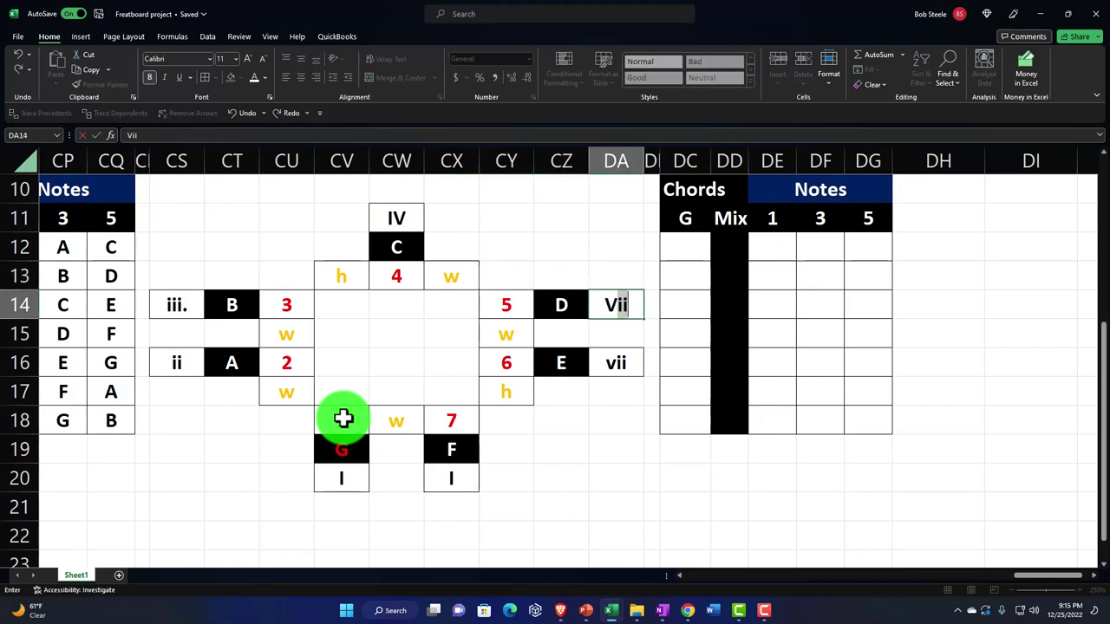
{"action": "type", "text": "V"}
{"action": "key", "text": "Down"}
{"action": "key", "text": "Down"}
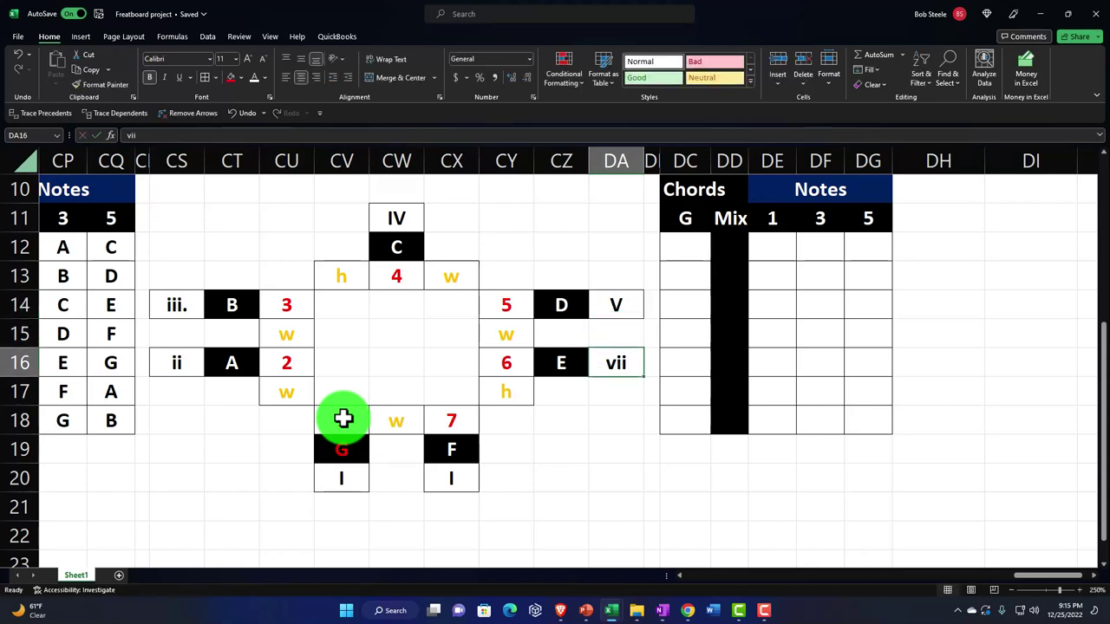
{"action": "key", "text": "Up"}
{"action": "key", "text": "Up"}
{"action": "type", "text": "vii"}
{"action": "key", "text": "Return"}
{"action": "key", "text": "Up"}
{"action": "type", "text": "vi"}
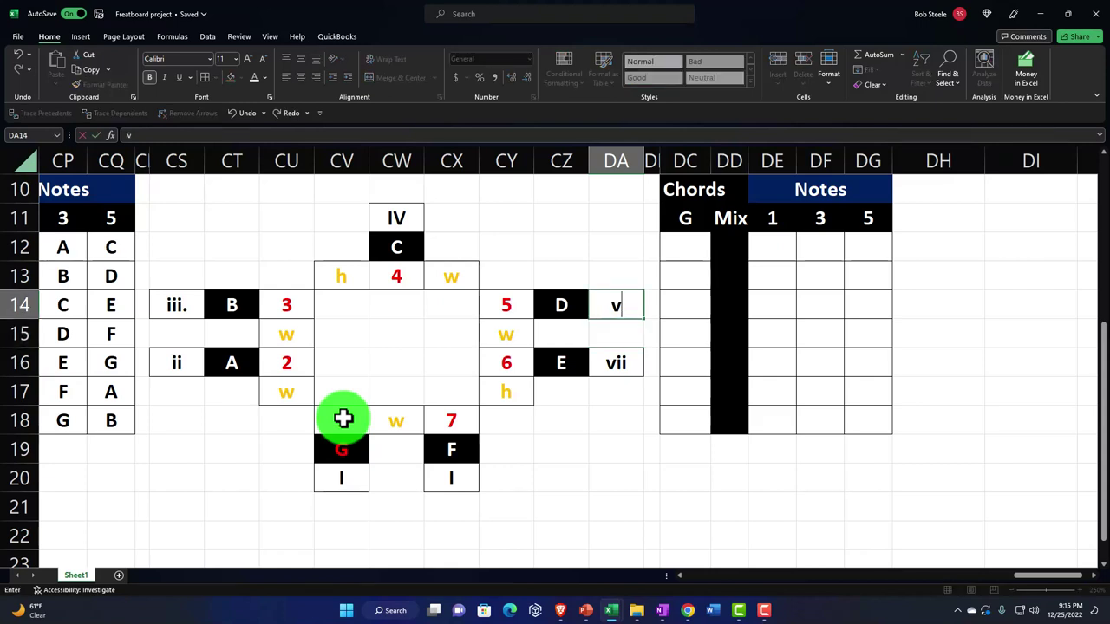
{"action": "key", "text": "Down"}
{"action": "key", "text": "Down"}
{"action": "type", "text": "v"}
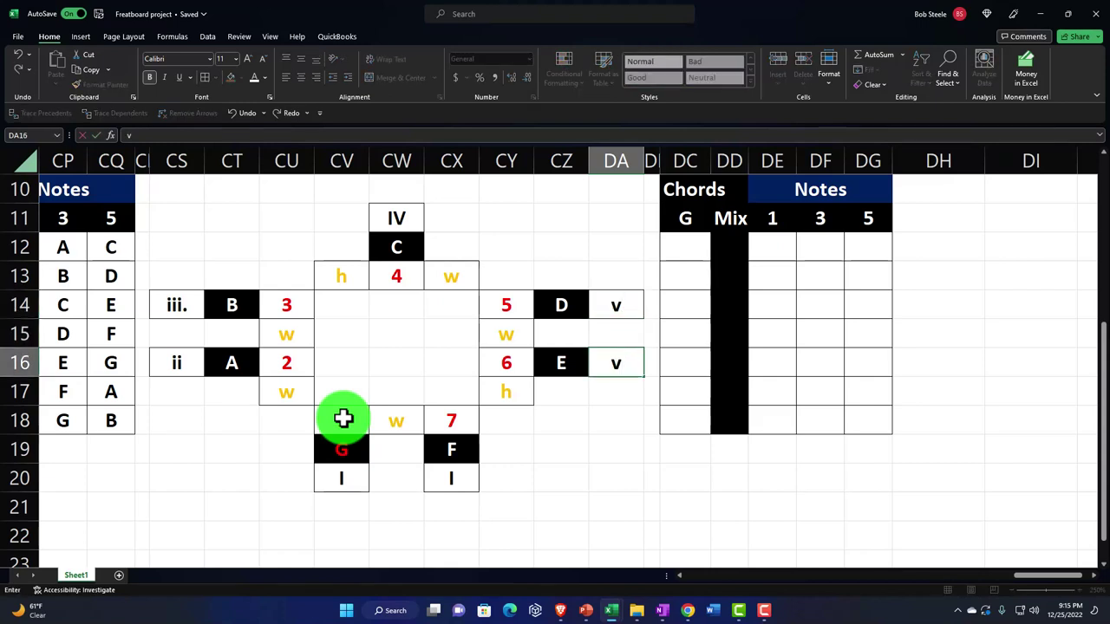
{"action": "type", "text": "i"}
{"action": "key", "text": "Down"}
{"action": "key", "text": "Down"}
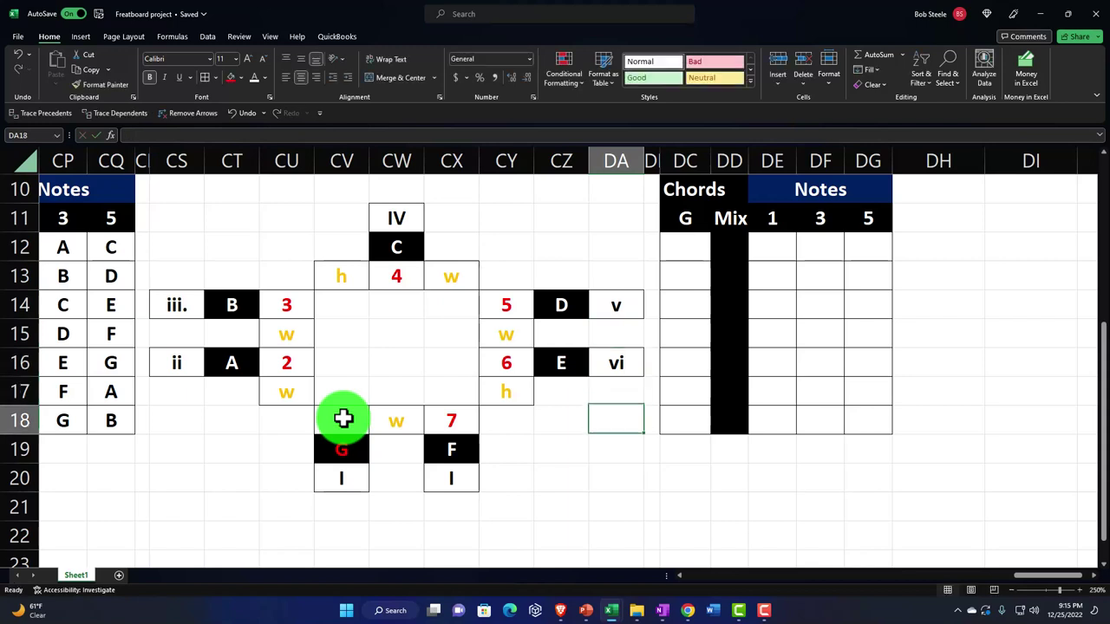
{"action": "key", "text": "Down"}
{"action": "key", "text": "Left"}
{"action": "key", "text": "Left"}
{"action": "key", "text": "Left"}
{"action": "key", "text": "Down"}
{"action": "type", "text": "VI"}
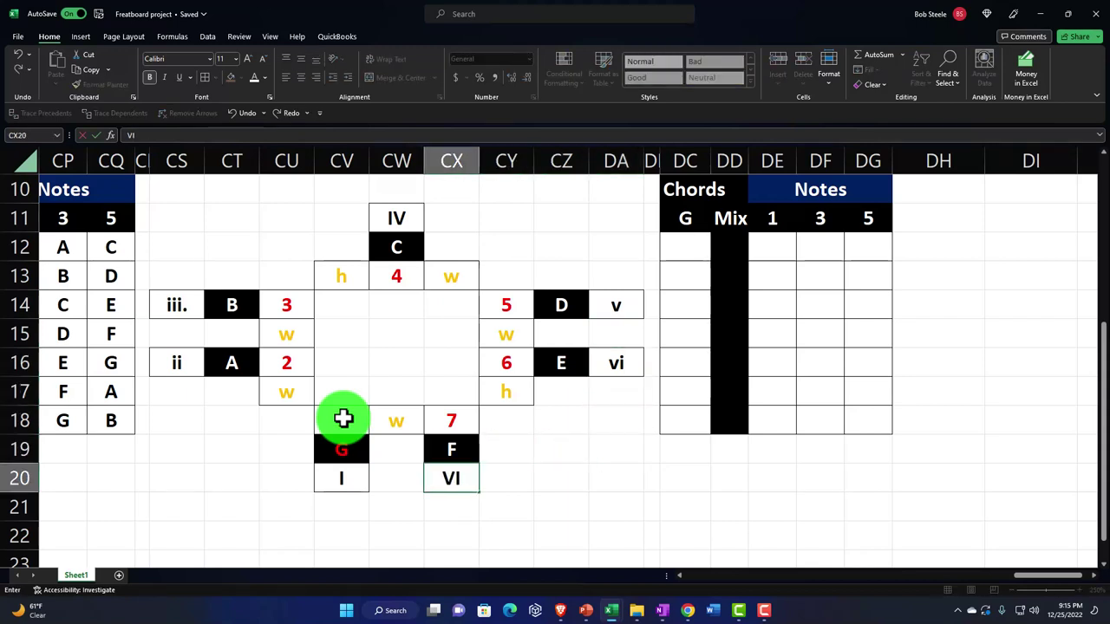
{"action": "key", "text": "Return"}
{"action": "key", "text": "Right"}
{"action": "key", "text": "Right"}
{"action": "key", "text": "Right"}
{"action": "key", "text": "Up"}
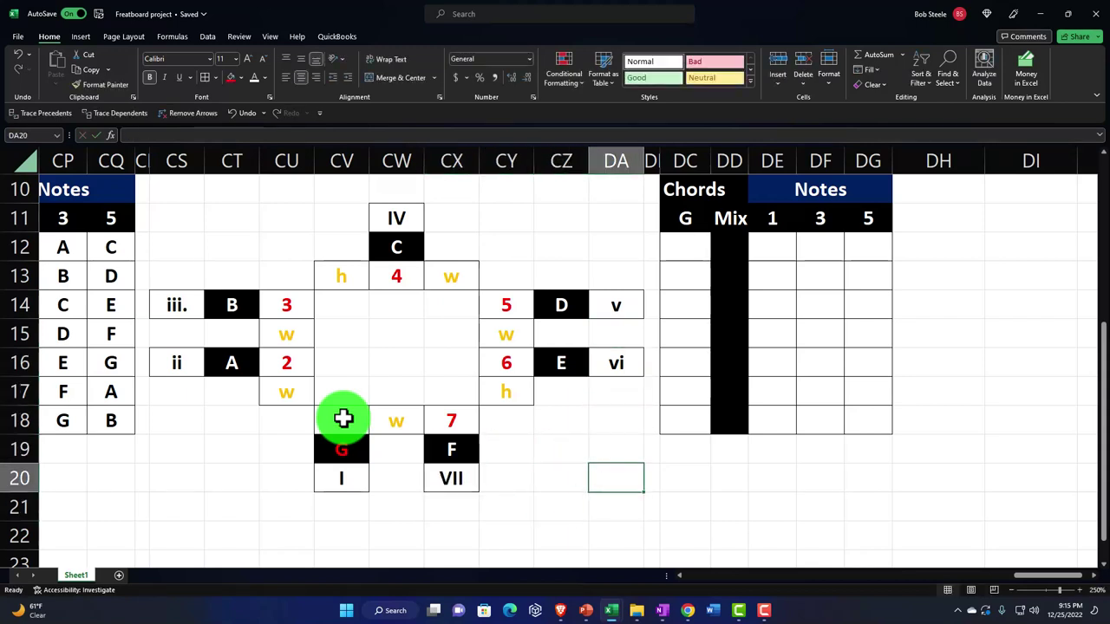
{"action": "key", "text": "Up"}
{"action": "key", "text": "Up"}
{"action": "key", "text": "Up"}
{"action": "key", "text": "Up"}
{"action": "key", "text": "Up"}
{"action": "key", "text": "Right"}
{"action": "key", "text": "Right"}
{"action": "key", "text": "Up"}
{"action": "key", "text": "Up"}
{"action": "key", "text": "Up"}
{"action": "key", "text": "Right"}
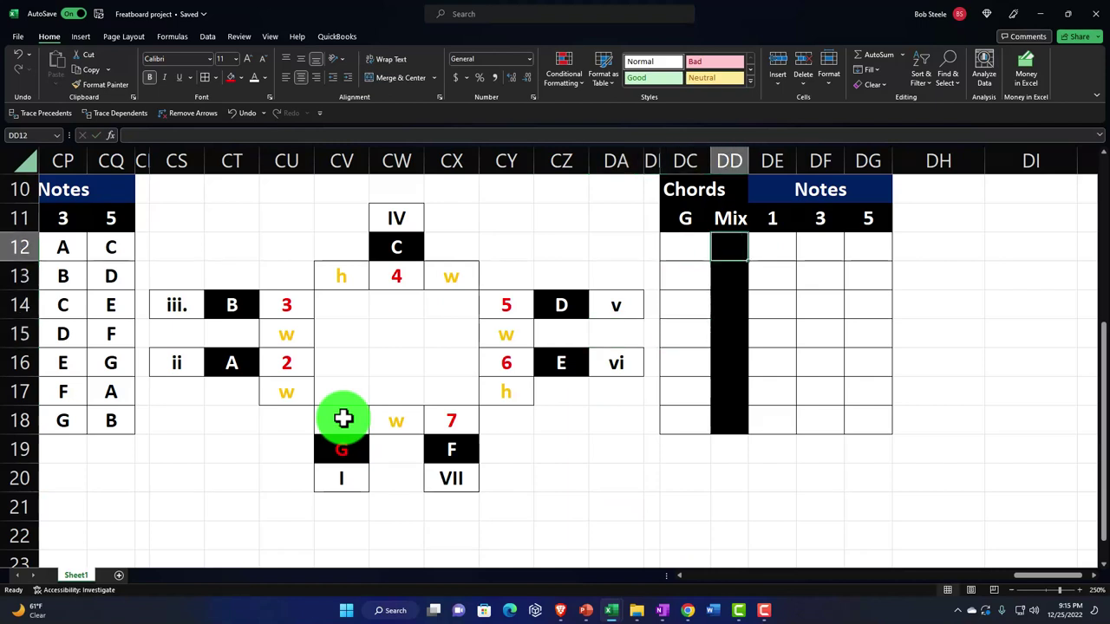
Link the first Mix cells to the circle's numeral I and notes A and B
{"action": "type", "text": "="}
{"action": "key", "text": "Down"}
{"action": "key", "text": "Down"}
{"action": "key", "text": "Down"}
{"action": "key", "text": "Down"}
{"action": "key", "text": "Down"}
{"action": "key", "text": "Down"}
{"action": "key", "text": "Down"}
{"action": "key", "text": "Down"}
{"action": "key", "text": "Left"}
{"action": "key", "text": "Left"}
{"action": "key", "text": "Left"}
{"action": "key", "text": "Left"}
{"action": "key", "text": "Left"}
{"action": "key", "text": "Left"}
{"action": "key", "text": "Left"}
{"action": "key", "text": "Left"}
{"action": "key", "text": "Return"}
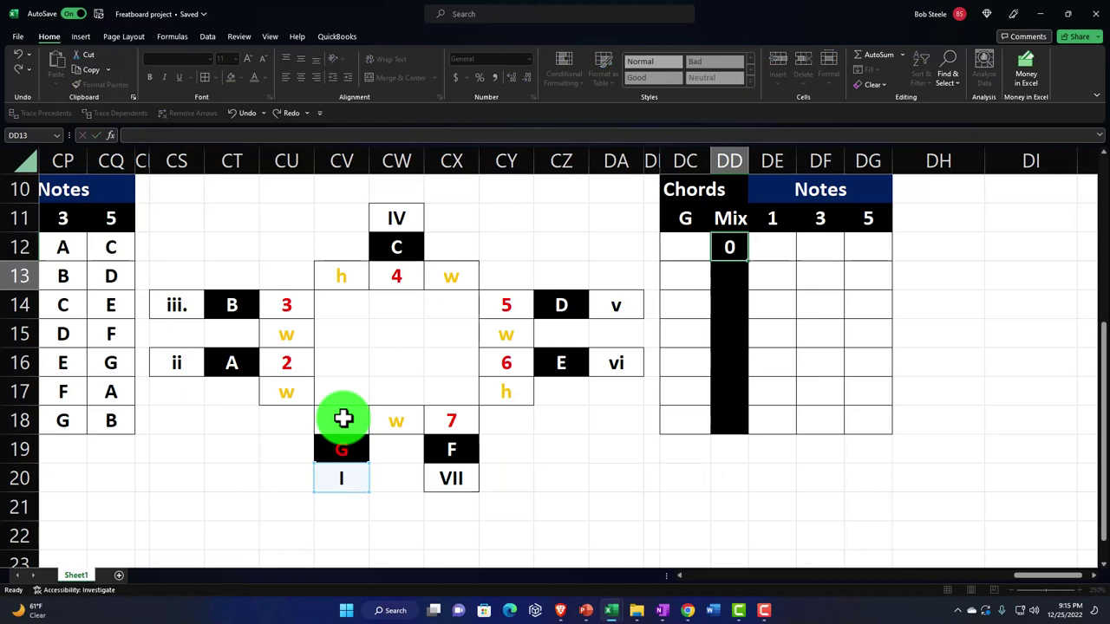
{"action": "type", "text": "+"}
{"action": "key", "text": "Left"}
{"action": "key", "text": "Left"}
{"action": "key", "text": "Left"}
{"action": "key", "text": "Left"}
{"action": "key", "text": "Left"}
{"action": "key", "text": "Left"}
{"action": "key", "text": "Left"}
{"action": "key", "text": "Left"}
{"action": "key", "text": "Down"}
{"action": "key", "text": "Down"}
{"action": "key", "text": "Down"}
{"action": "key", "text": "Left"}
{"action": "key", "text": "Left"}
{"action": "key", "text": "Left"}
{"action": "key", "text": "Right"}
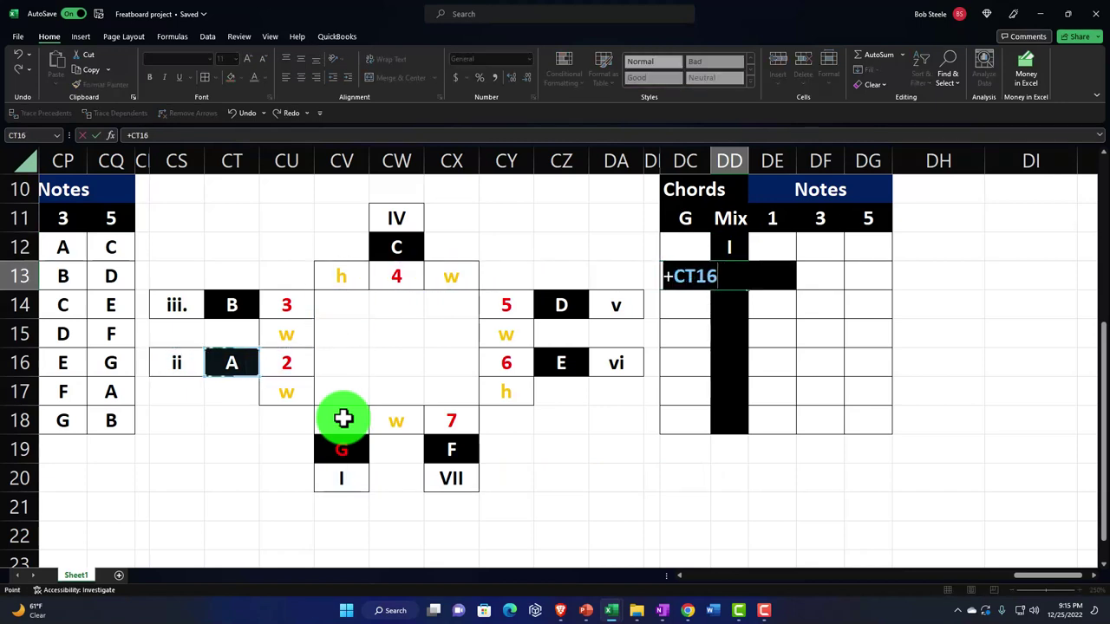
{"action": "key", "text": "Return"}
{"action": "type", "text": "+"}
{"action": "key", "text": "Left"}
{"action": "key", "text": "Left"}
{"action": "key", "text": "Left"}
{"action": "key", "text": "Left"}
Link the following Mix cells to the circle's notes C, D, E and F
{"action": "key", "text": "Left"}
{"action": "key", "text": "Left"}
{"action": "key", "text": "Left"}
{"action": "key", "text": "Left"}
{"action": "key", "text": "Left"}
{"action": "key", "text": "Left"}
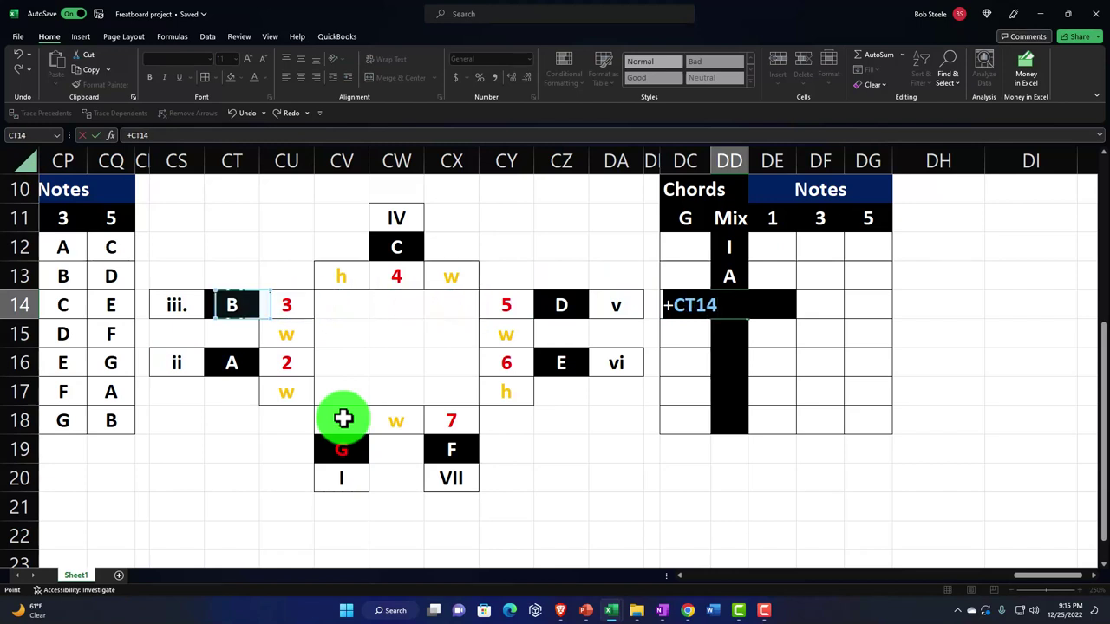
{"action": "key", "text": "Return"}
{"action": "type", "text": "+"}
{"action": "key", "text": "Left"}
{"action": "key", "text": "Left"}
{"action": "key", "text": "Left"}
{"action": "key", "text": "Left"}
{"action": "key", "text": "Left"}
{"action": "key", "text": "Left"}
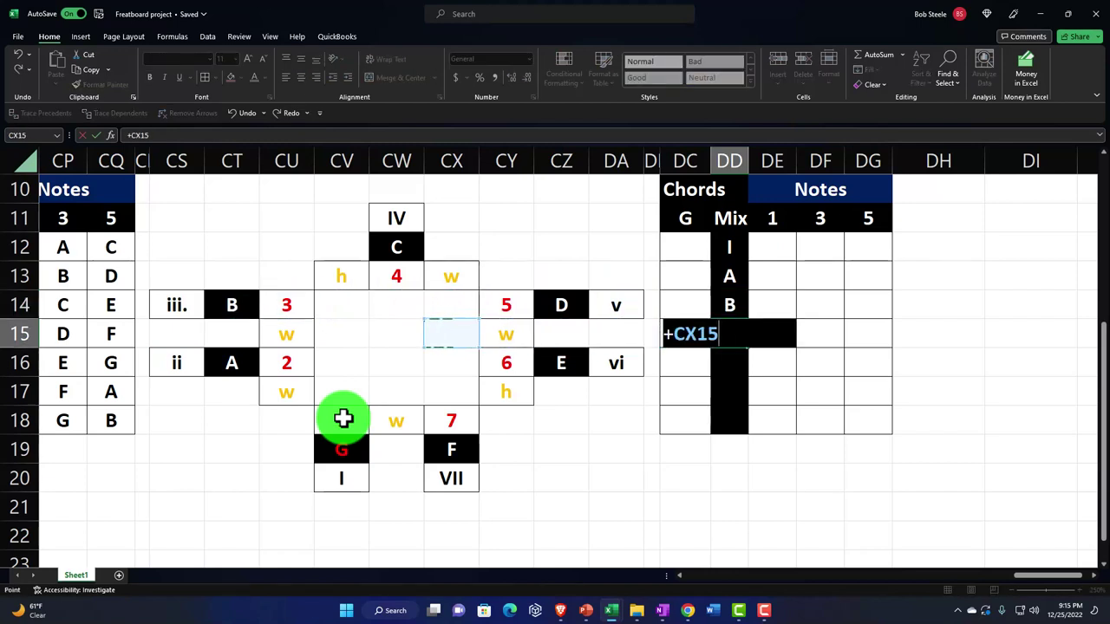
{"action": "key", "text": "Up"}
{"action": "key", "text": "Up"}
{"action": "key", "text": "Up"}
{"action": "key", "text": "Return"}
{"action": "type", "text": "+"}
{"action": "key", "text": "Left"}
{"action": "key", "text": "Left"}
{"action": "key", "text": "Left"}
{"action": "key", "text": "Left"}
{"action": "key", "text": "Up"}
{"action": "key", "text": "Up"}
{"action": "key", "text": "Return"}
{"action": "type", "text": "+"}
{"action": "key", "text": "Left"}
{"action": "key", "text": "Left"}
{"action": "key", "text": "Left"}
{"action": "key", "text": "Left"}
{"action": "key", "text": "Up"}
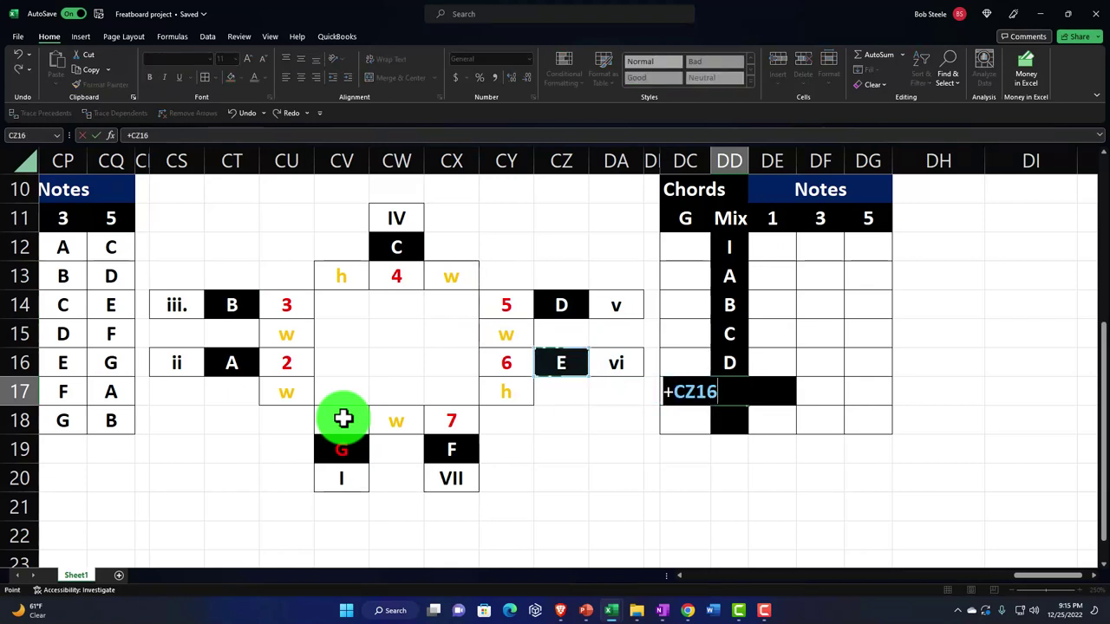
{"action": "key", "text": "Return"}
{"action": "type", "text": "+"}
{"action": "key", "text": "Left"}
{"action": "key", "text": "Left"}
{"action": "key", "text": "Left"}
{"action": "key", "text": "Left"}
{"action": "key", "text": "Left"}
{"action": "key", "text": "Left"}
{"action": "key", "text": "Down"}
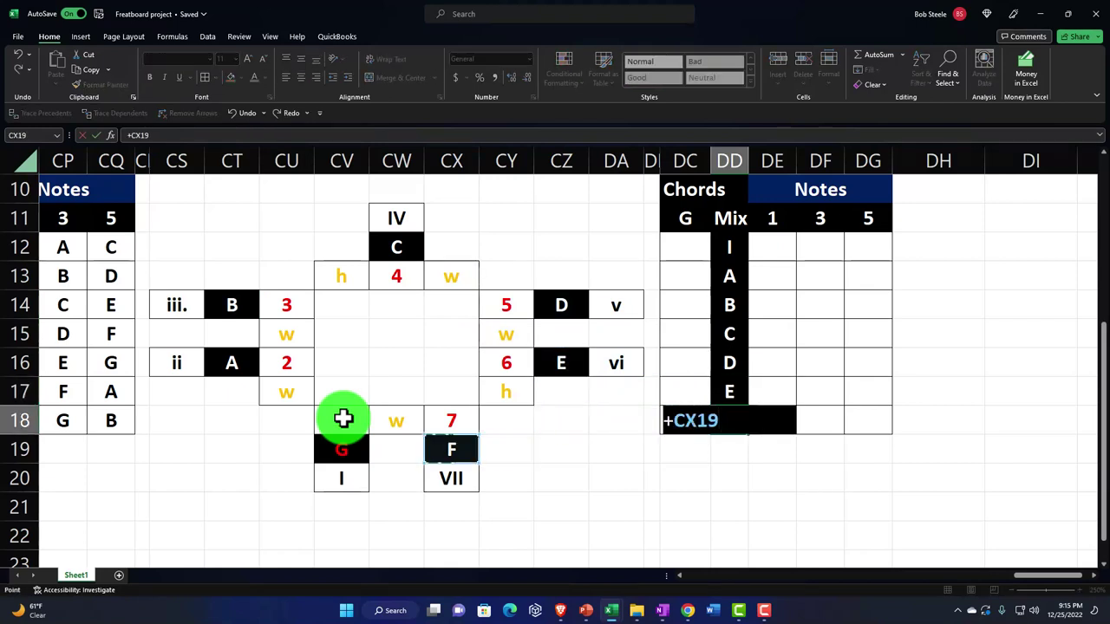
{"action": "key", "text": "Return"}
{"action": "key", "text": "Up"}
{"action": "key", "text": "Up"}
{"action": "key", "text": "Up"}
{"action": "key", "text": "Up"}
{"action": "key", "text": "Up"}
{"action": "key", "text": "Up"}
{"action": "key", "text": "Up"}
{"action": "key", "text": "Left"}
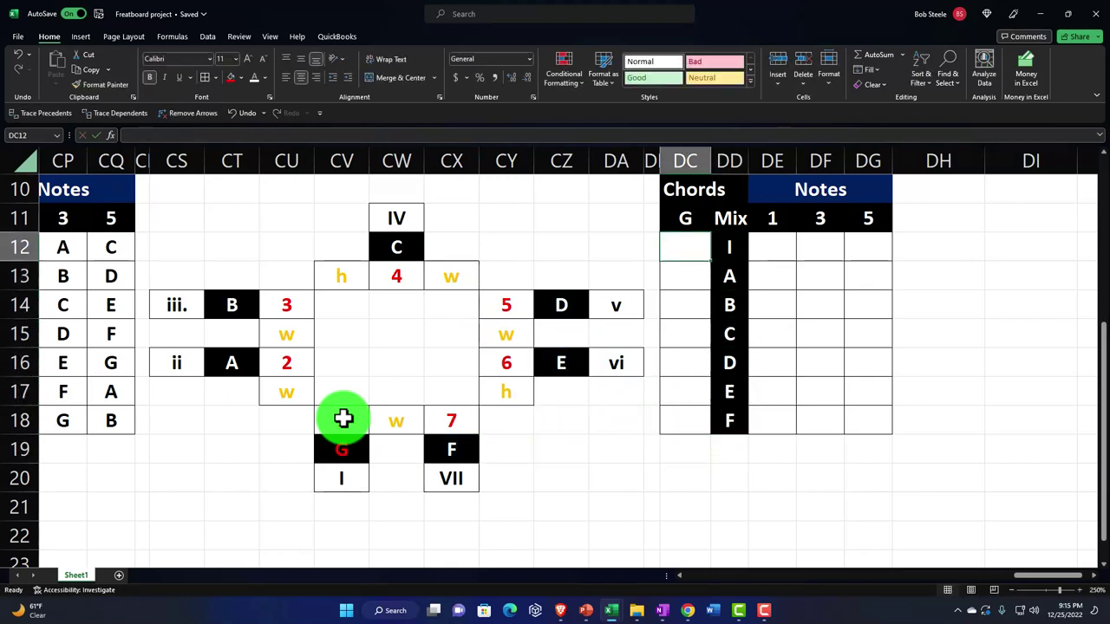
Link the first two G chord cells to the circle's numerals I and ii, redoing the first entry
{"action": "type", "text": "+"}
{"action": "key", "text": "Down"}
{"action": "key", "text": "Down"}
{"action": "key", "text": "Left"}
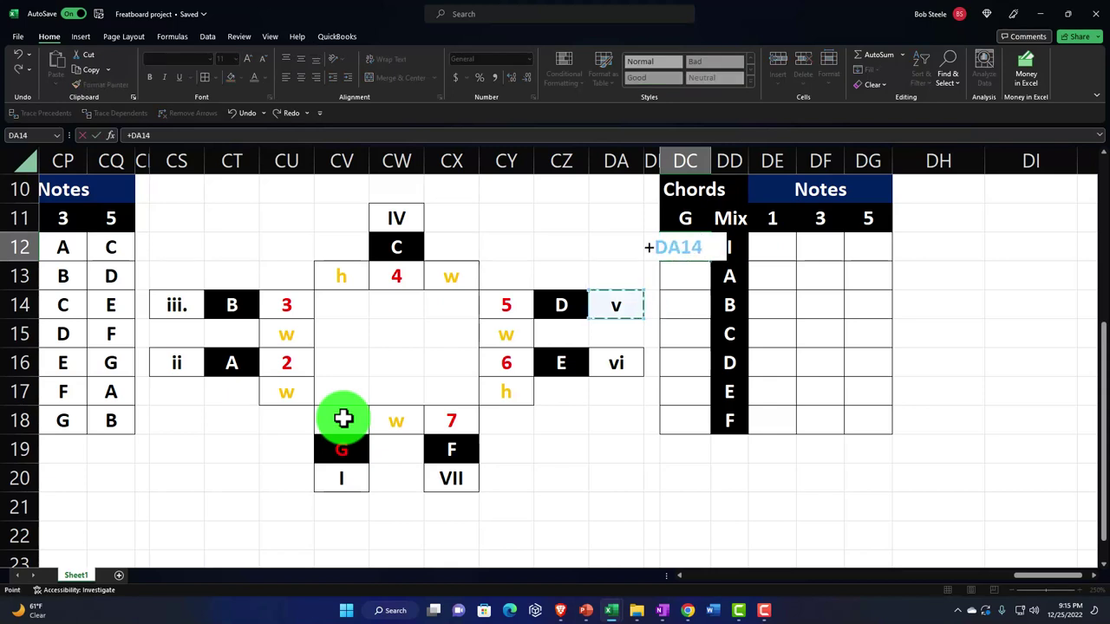
{"action": "key", "text": "Return"}
{"action": "key", "text": "Left"}
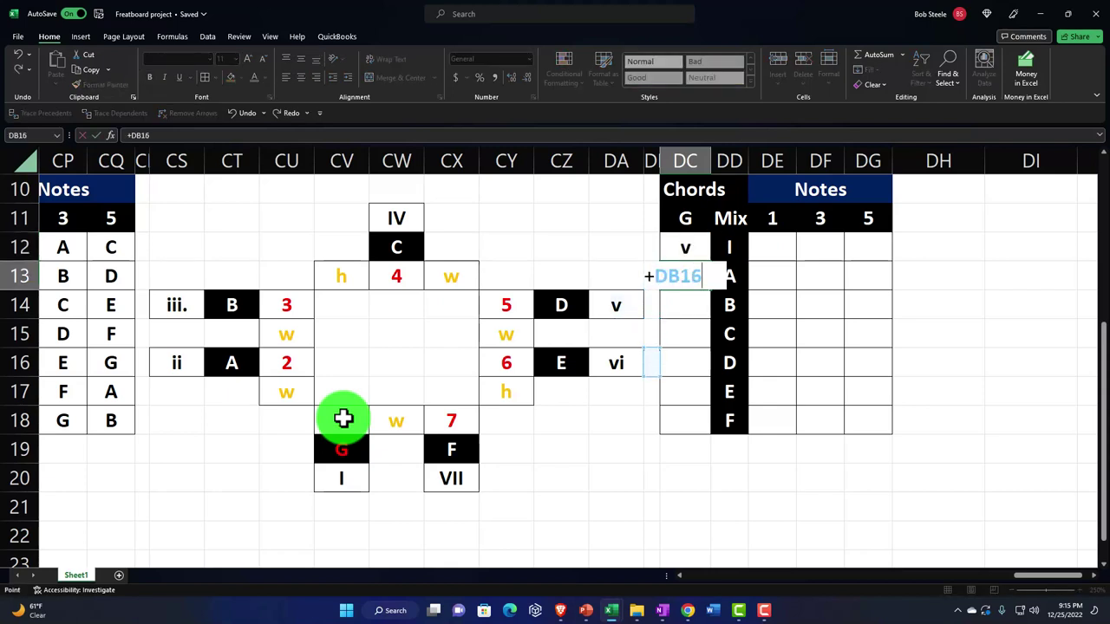
{"action": "key", "text": "Up"}
{"action": "key", "text": "F2"}
{"action": "key", "text": "Escape"}
{"action": "type", "text": "+"}
{"action": "key", "text": "Down"}
{"action": "key", "text": "Down"}
{"action": "key", "text": "Down"}
{"action": "key", "text": "Down"}
{"action": "key", "text": "Down"}
{"action": "key", "text": "Down"}
{"action": "key", "text": "Down"}
{"action": "key", "text": "Down"}
{"action": "key", "text": "Left"}
{"action": "key", "text": "Left"}
{"action": "key", "text": "Left"}
{"action": "key", "text": "Left"}
{"action": "key", "text": "Left"}
{"action": "key", "text": "Left"}
{"action": "key", "text": "Left"}
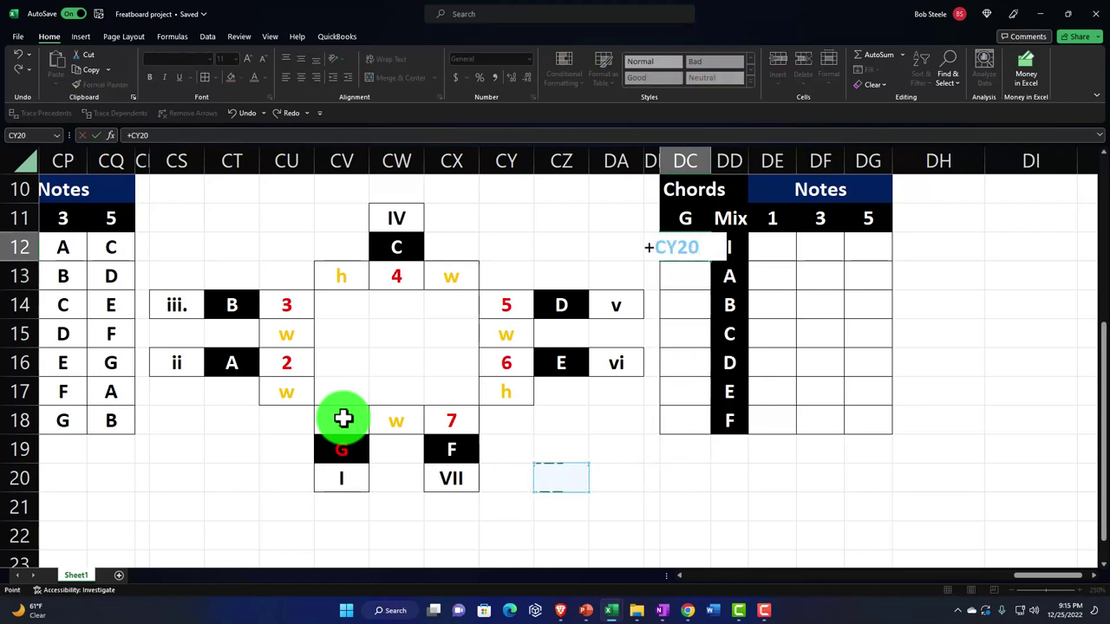
{"action": "key", "text": "Return"}
{"action": "type", "text": "+"}
{"action": "key", "text": "Left"}
{"action": "key", "text": "Left"}
{"action": "key", "text": "Left"}
{"action": "key", "text": "Left"}
{"action": "key", "text": "Left"}
{"action": "key", "text": "Left"}
{"action": "key", "text": "Left"}
{"action": "key", "text": "Left"}
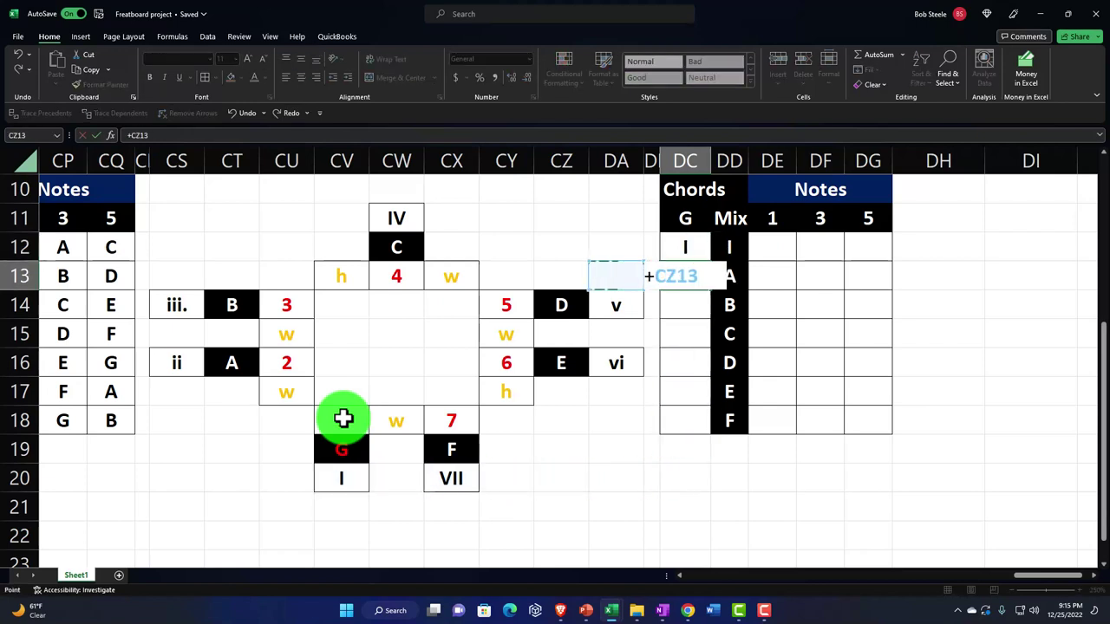
{"action": "key", "text": "Down"}
{"action": "key", "text": "Down"}
{"action": "key", "text": "Down"}
{"action": "key", "text": "Left"}
{"action": "key", "text": "Left"}
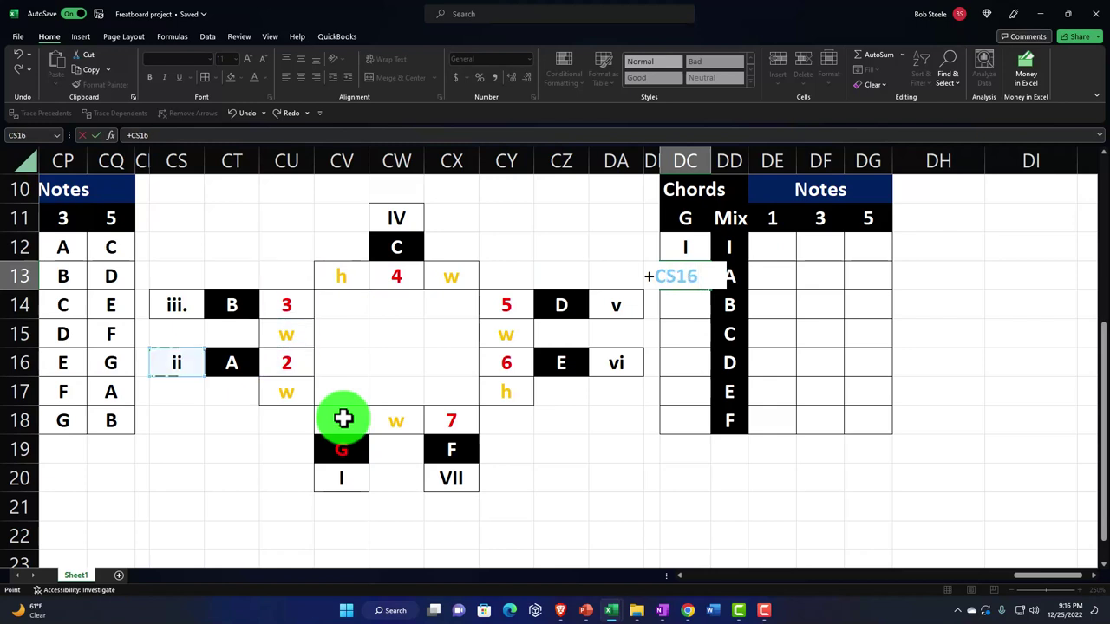
{"action": "type", "text": "+"}
{"action": "key", "text": "BackSpace"}
{"action": "key", "text": "BackSpace"}
{"action": "key", "text": "BackSpace"}
{"action": "key", "text": "BackSpace"}
{"action": "key", "text": "BackSpace"}
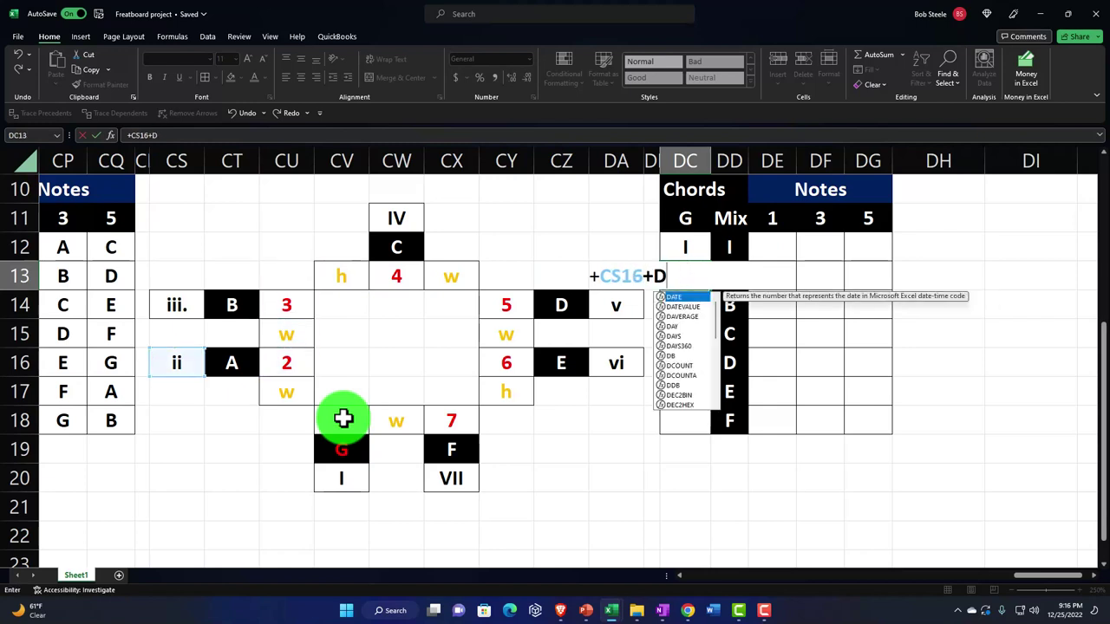
{"action": "key", "text": "Return"}
Link the remaining chord cells to the circle's numerals iii., IV, v, vi and VII
{"action": "type", "text": "+"}
{"action": "key", "text": "Left"}
{"action": "key", "text": "Left"}
{"action": "key", "text": "Left"}
{"action": "key", "text": "Left"}
{"action": "key", "text": "Left"}
{"action": "key", "text": "Left"}
{"action": "key", "text": "Left"}
{"action": "key", "text": "Left"}
{"action": "key", "text": "Left"}
{"action": "key", "text": "Left"}
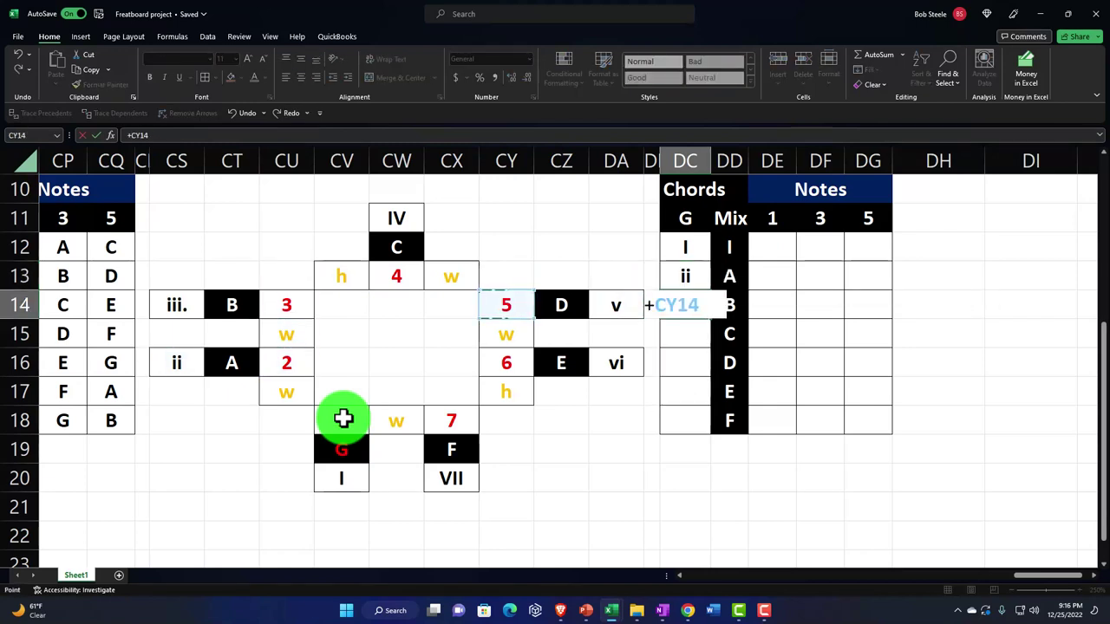
{"action": "key", "text": "Return"}
{"action": "type", "text": "+"}
{"action": "key", "text": "Left"}
{"action": "key", "text": "Left"}
{"action": "key", "text": "Left"}
{"action": "key", "text": "Left"}
{"action": "key", "text": "Left"}
{"action": "key", "text": "Left"}
{"action": "key", "text": "Up"}
{"action": "key", "text": "Up"}
{"action": "key", "text": "Up"}
{"action": "key", "text": "Up"}
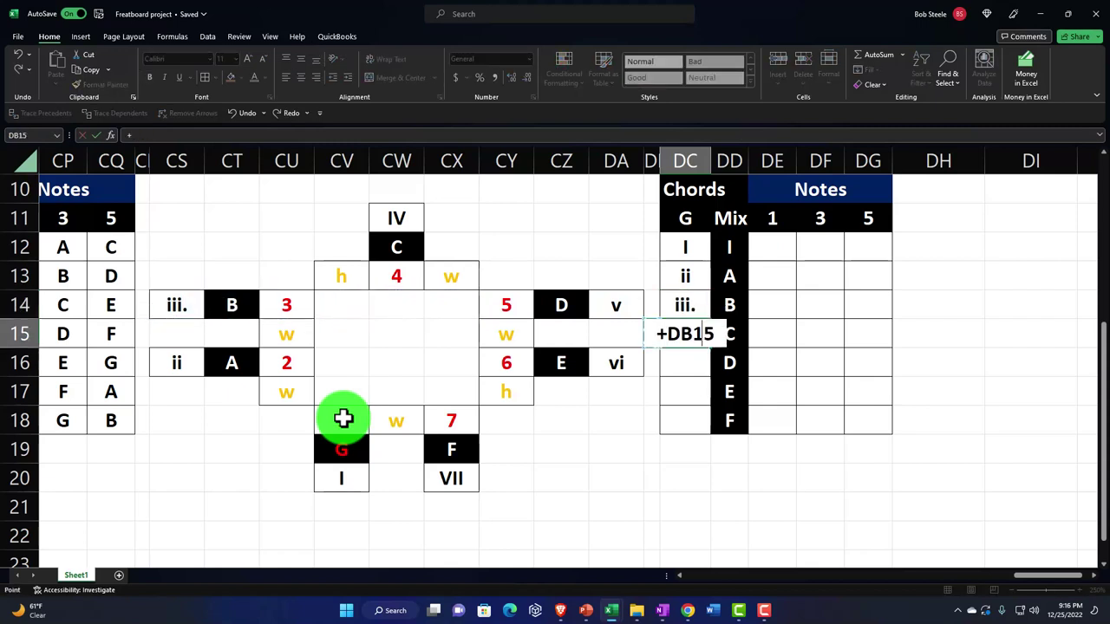
{"action": "key", "text": "Return"}
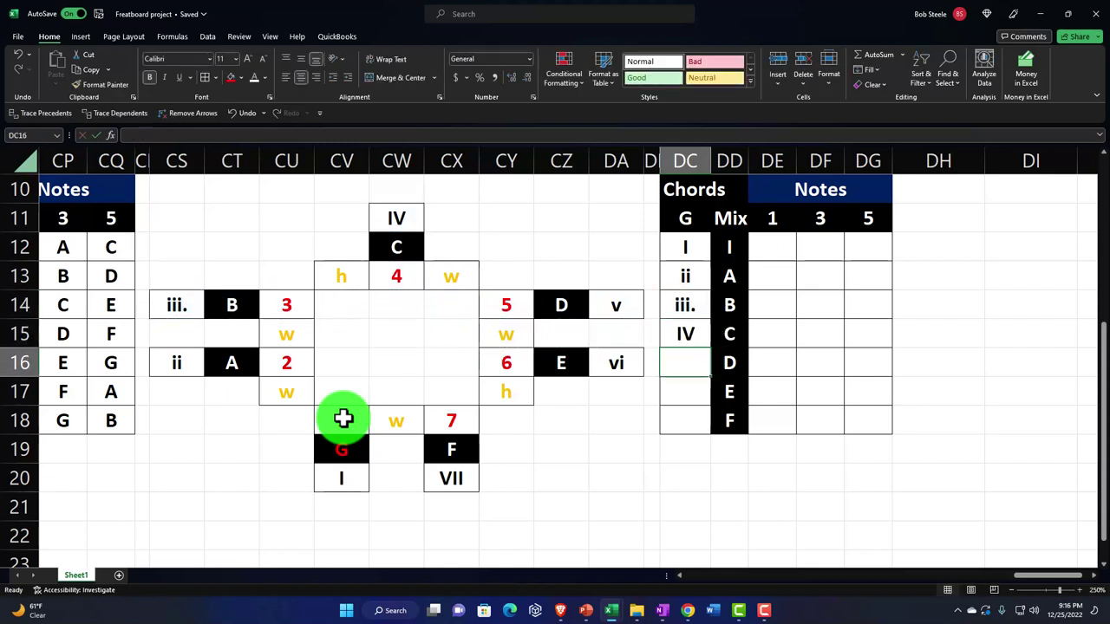
{"action": "type", "text": "+"}
{"action": "key", "text": "Left"}
{"action": "key", "text": "Return"}
{"action": "type", "text": "+"}
{"action": "key", "text": "Return"}
{"action": "type", "text": "+"}
{"action": "key", "text": "Left"}
{"action": "key", "text": "Left"}
{"action": "key", "text": "Left"}
{"action": "key", "text": "Left"}
{"action": "key", "text": "Left"}
{"action": "key", "text": "Down"}
{"action": "key", "text": "Return"}
{"action": "key", "text": "Right"}
{"action": "key", "text": "Right"}
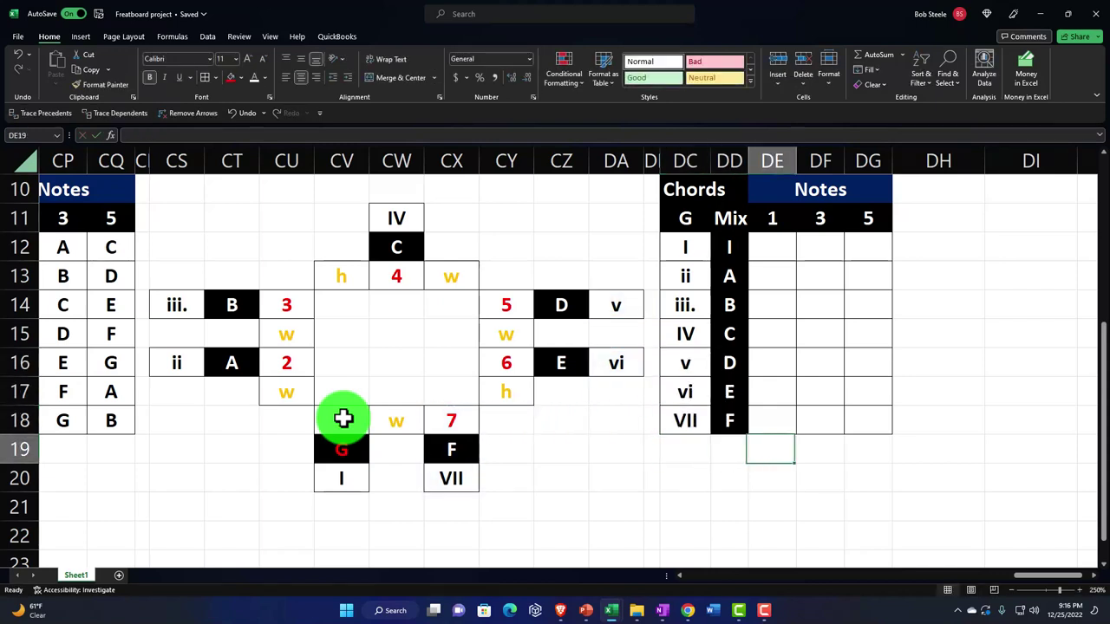
{"action": "key", "text": "Up"}
{"action": "key", "text": "Up"}
{"action": "key", "text": "Up"}
{"action": "key", "text": "Up"}
{"action": "key", "text": "Up"}
{"action": "key", "text": "Up"}
{"action": "key", "text": "Up"}
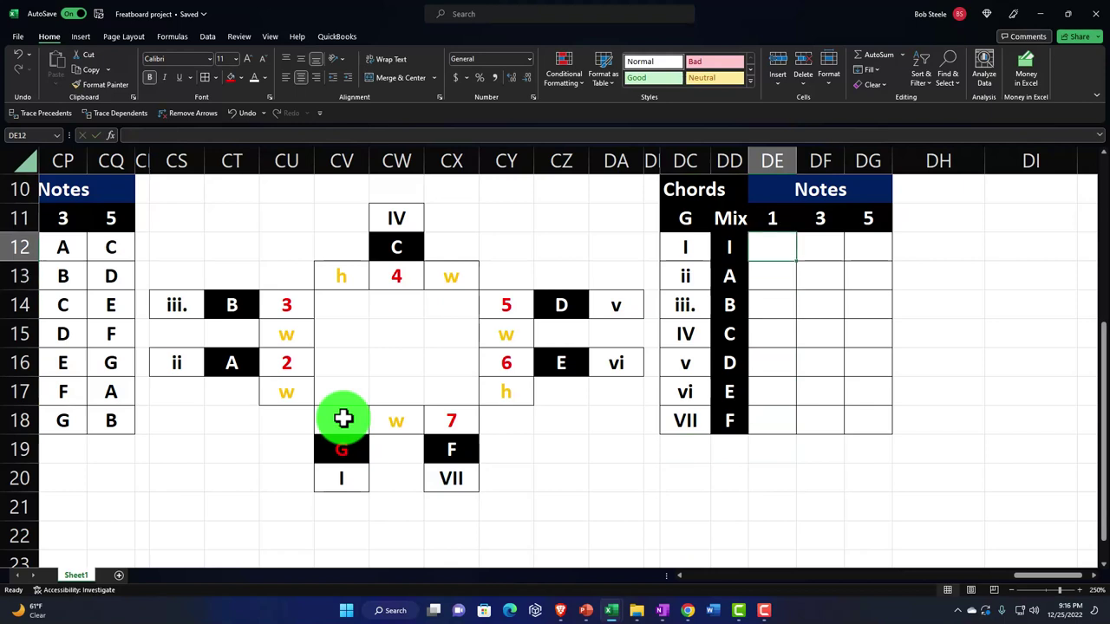
Link the first two Mix note cells to the circle's G and A notes
{"action": "key", "text": "Left"}
{"action": "type", "text": "+"}
{"action": "key", "text": "Down"}
{"action": "key", "text": "Down"}
{"action": "key", "text": "Down"}
{"action": "key", "text": "Down"}
{"action": "key", "text": "Down"}
{"action": "key", "text": "Down"}
{"action": "key", "text": "Left"}
{"action": "key", "text": "Left"}
{"action": "key", "text": "Left"}
{"action": "key", "text": "Left"}
{"action": "key", "text": "Left"}
{"action": "key", "text": "Left"}
{"action": "key", "text": "Return"}
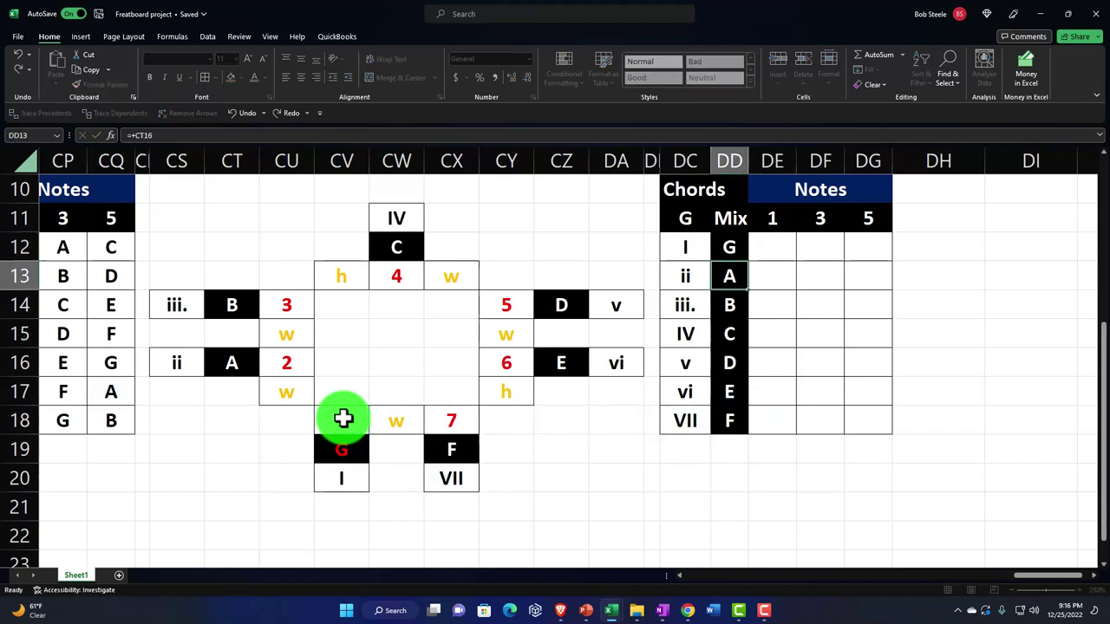
{"action": "type", "text": "+"}
{"action": "key", "text": "ctrl+Return"}
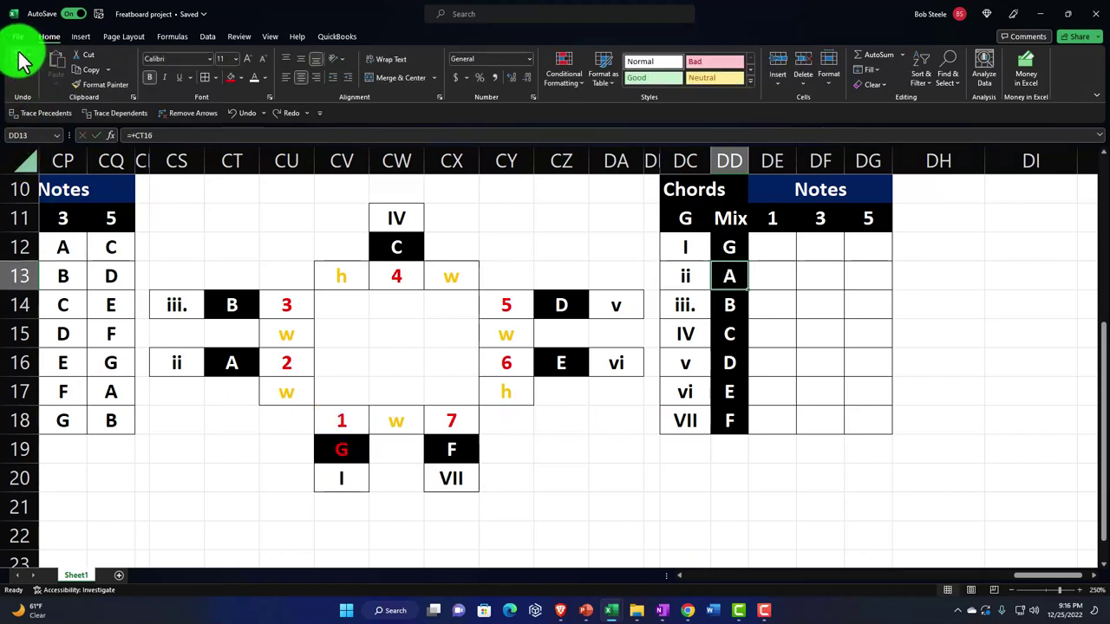
Start linking chord I's root cell to the circle's G note
{"action": "key", "text": "Right"}
{"action": "key", "text": "Up"}
{"action": "type", "text": "+"}
{"action": "key", "text": "Down"}
{"action": "key", "text": "Down"}
{"action": "key", "text": "Down"}
{"action": "key", "text": "Down"}
{"action": "key", "text": "Down"}
{"action": "key", "text": "Down"}
{"action": "key", "text": "Down"}
{"action": "key", "text": "Down"}
{"action": "key", "text": "Left"}
Link the I chord's root, third and fifth to G, B and D in the circle diagram
{"action": "key", "text": "Left"}
{"action": "key", "text": "Left"}
{"action": "key", "text": "Left"}
{"action": "key", "text": "Left"}
{"action": "key", "text": "Left"}
{"action": "key", "text": "Left"}
{"action": "key", "text": "Left"}
{"action": "key", "text": "Left"}
{"action": "key", "text": "Up"}
{"action": "key", "text": "Tab"}
{"action": "type", "text": "+"}
{"action": "key", "text": "Left"}
{"action": "key", "text": "Left"}
{"action": "key", "text": "Left"}
{"action": "key", "text": "Left"}
{"action": "key", "text": "Left"}
{"action": "key", "text": "Left"}
{"action": "key", "text": "Left"}
{"action": "key", "text": "Left"}
{"action": "key", "text": "Left"}
{"action": "key", "text": "Left"}
{"action": "key", "text": "Left"}
{"action": "key", "text": "Left"}
{"action": "key", "text": "Down"}
{"action": "key", "text": "Down"}
{"action": "key", "text": "Right"}
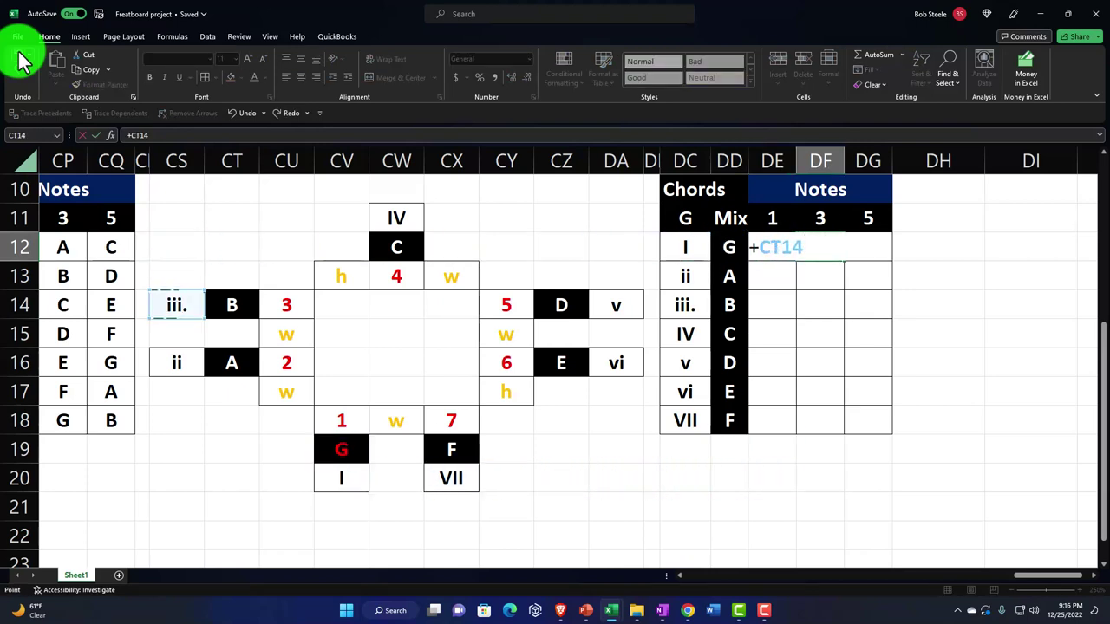
{"action": "key", "text": "Tab"}
{"action": "type", "text": "+"}
{"action": "key", "text": "Left"}
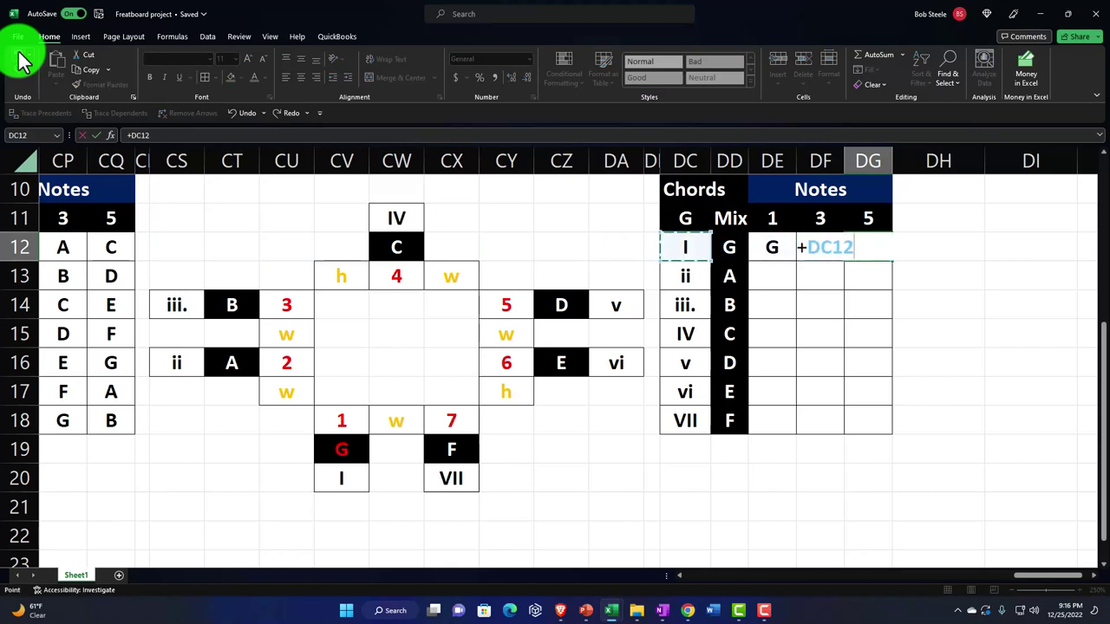
{"action": "key", "text": "Left"}
{"action": "key", "text": "Left"}
{"action": "key", "text": "Return"}
{"action": "type", "text": "+"}
Link the ii chord's triad cells to A, C and E in the diagram
{"action": "key", "text": "Left"}
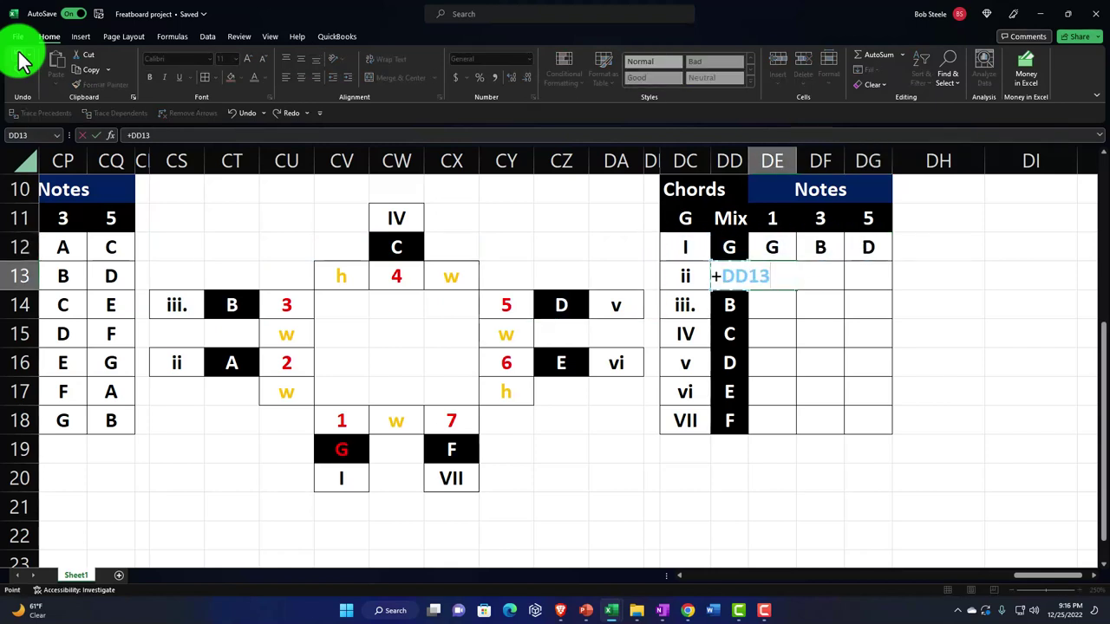
{"action": "key", "text": "Down"}
{"action": "key", "text": "Down"}
{"action": "key", "text": "Down"}
{"action": "key", "text": "Left"}
{"action": "key", "text": "Left"}
{"action": "key", "text": "Tab"}
{"action": "type", "text": "+"}
{"action": "key", "text": "Left"}
{"action": "key", "text": "Left"}
{"action": "key", "text": "Left"}
{"action": "key", "text": "Left"}
{"action": "key", "text": "Left"}
{"action": "key", "text": "Left"}
{"action": "key", "text": "Left"}
{"action": "key", "text": "Left"}
{"action": "key", "text": "Up"}
{"action": "key", "text": "Tab"}
{"action": "type", "text": "+"}
{"action": "key", "text": "Left"}
{"action": "key", "text": "Left"}
{"action": "key", "text": "Down"}
{"action": "key", "text": "Down"}
{"action": "key", "text": "Left"}
{"action": "key", "text": "Return"}
{"action": "type", "text": "+"}
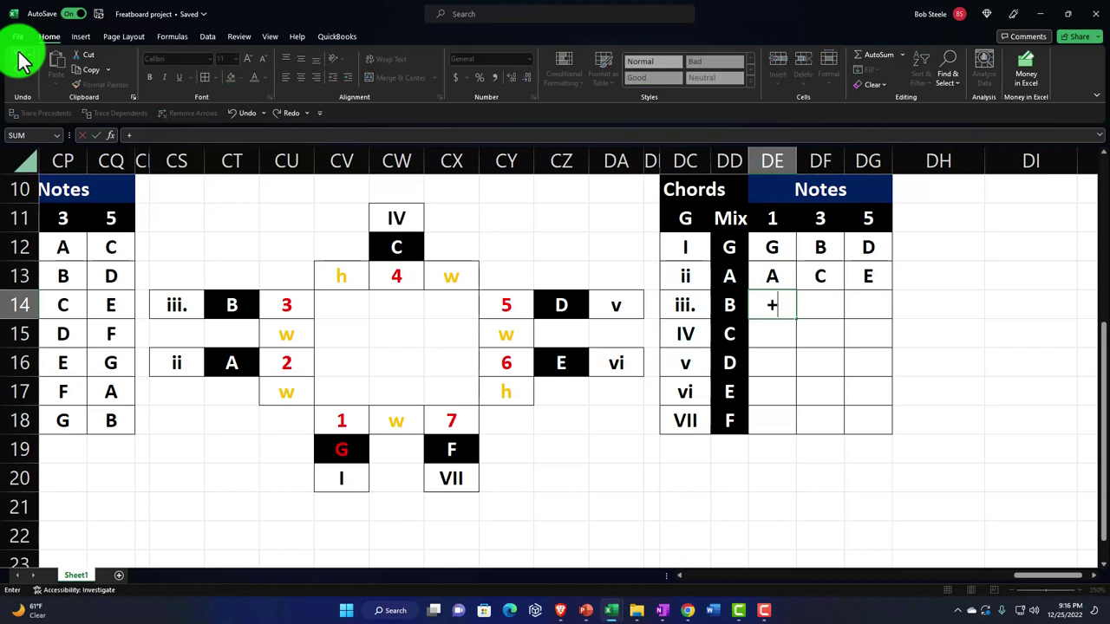
{"action": "key", "text": "Left"}
{"action": "key", "text": "Left"}
{"action": "key", "text": "Left"}
{"action": "key", "text": "Left"}
{"action": "key", "text": "Left"}
{"action": "key", "text": "Left"}
{"action": "key", "text": "Left"}
{"action": "key", "text": "Left"}
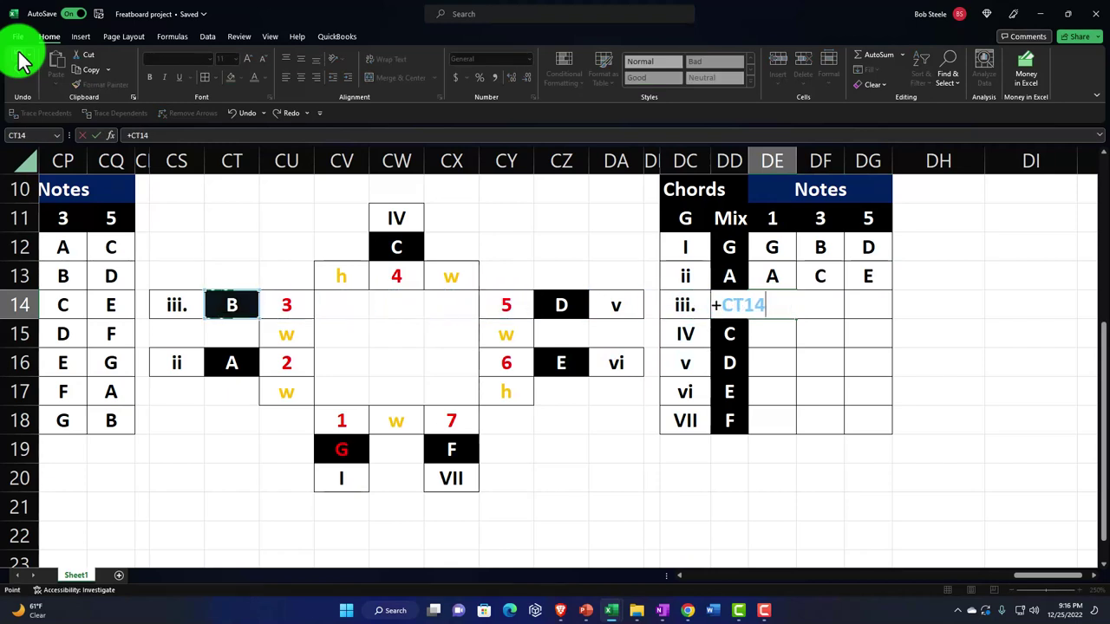
Link the iii. chord's triad cells to B, D and F in the diagram
{"action": "key", "text": "Tab"}
{"action": "type", "text": "+"}
{"action": "key", "text": "Left"}
{"action": "key", "text": "Left"}
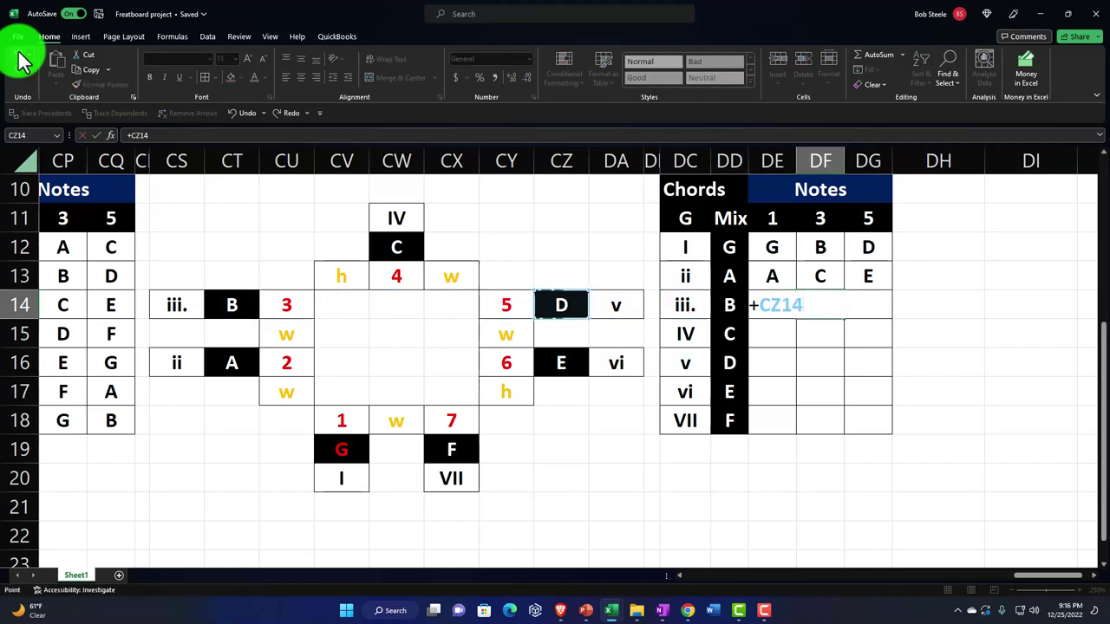
{"action": "key", "text": "Tab"}
{"action": "type", "text": "+"}
{"action": "key", "text": "Left"}
{"action": "key", "text": "Left"}
{"action": "key", "text": "Left"}
{"action": "key", "text": "Left"}
{"action": "key", "text": "Left"}
{"action": "key", "text": "Left"}
{"action": "key", "text": "Down"}
{"action": "key", "text": "Down"}
{"action": "key", "text": "Return"}
{"action": "type", "text": "+"}
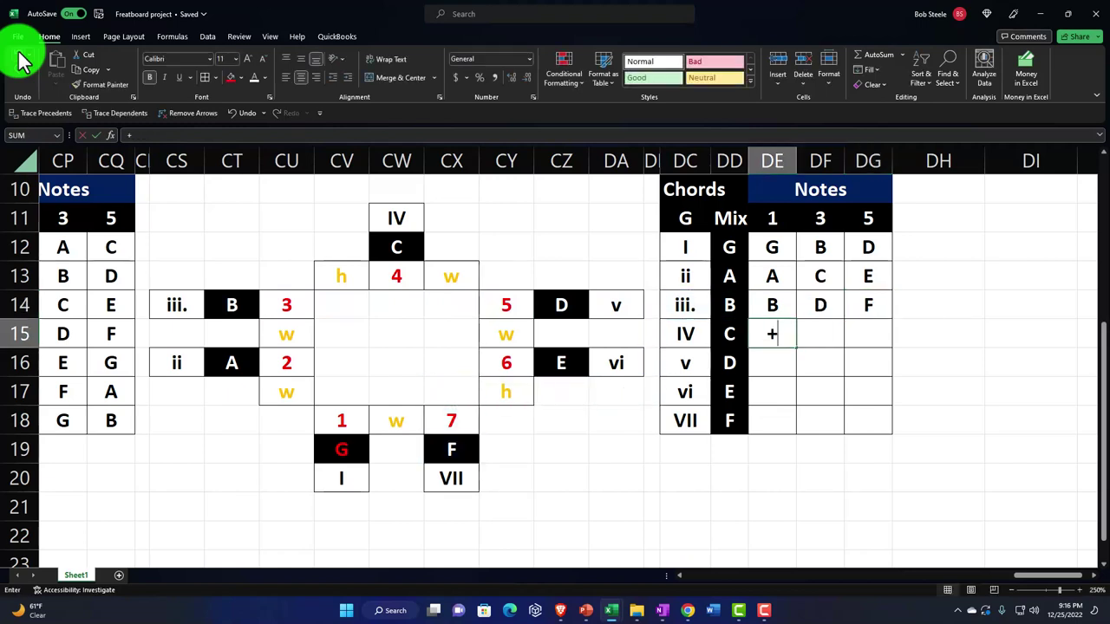
Link the IV chord's triad cells to C, E and G in the diagram
{"action": "key", "text": "Left"}
{"action": "key", "text": "Left"}
{"action": "key", "text": "Left"}
{"action": "key", "text": "Left"}
{"action": "key", "text": "Left"}
{"action": "key", "text": "Left"}
{"action": "key", "text": "Left"}
{"action": "key", "text": "Left"}
{"action": "key", "text": "Up"}
{"action": "key", "text": "Up"}
{"action": "key", "text": "Up"}
{"action": "key", "text": "Tab"}
{"action": "type", "text": "+"}
{"action": "key", "text": "Left"}
{"action": "key", "text": "Left"}
{"action": "key", "text": "Left"}
{"action": "key", "text": "Down"}
{"action": "key", "text": "Tab"}
{"action": "type", "text": "+"}
{"action": "key", "text": "Left"}
{"action": "key", "text": "Left"}
{"action": "key", "text": "Left"}
{"action": "key", "text": "Left"}
{"action": "key", "text": "Left"}
{"action": "key", "text": "Left"}
{"action": "key", "text": "Left"}
{"action": "key", "text": "Left"}
{"action": "key", "text": "Down"}
{"action": "key", "text": "Down"}
{"action": "key", "text": "Down"}
{"action": "key", "text": "Down"}
{"action": "key", "text": "Return"}
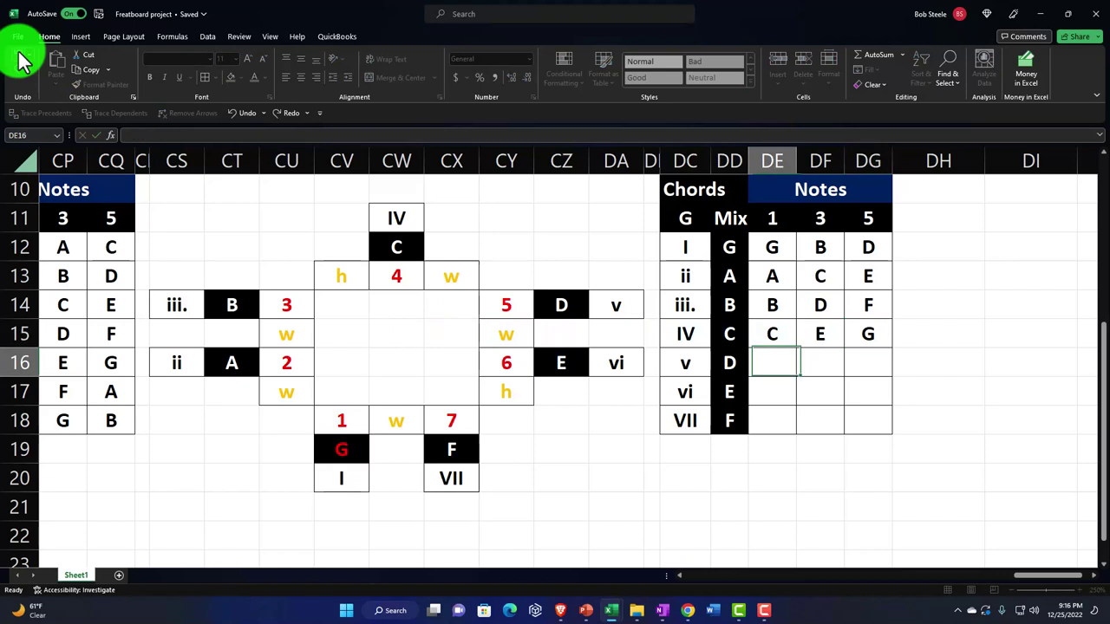
{"action": "type", "text": "+DC16"}
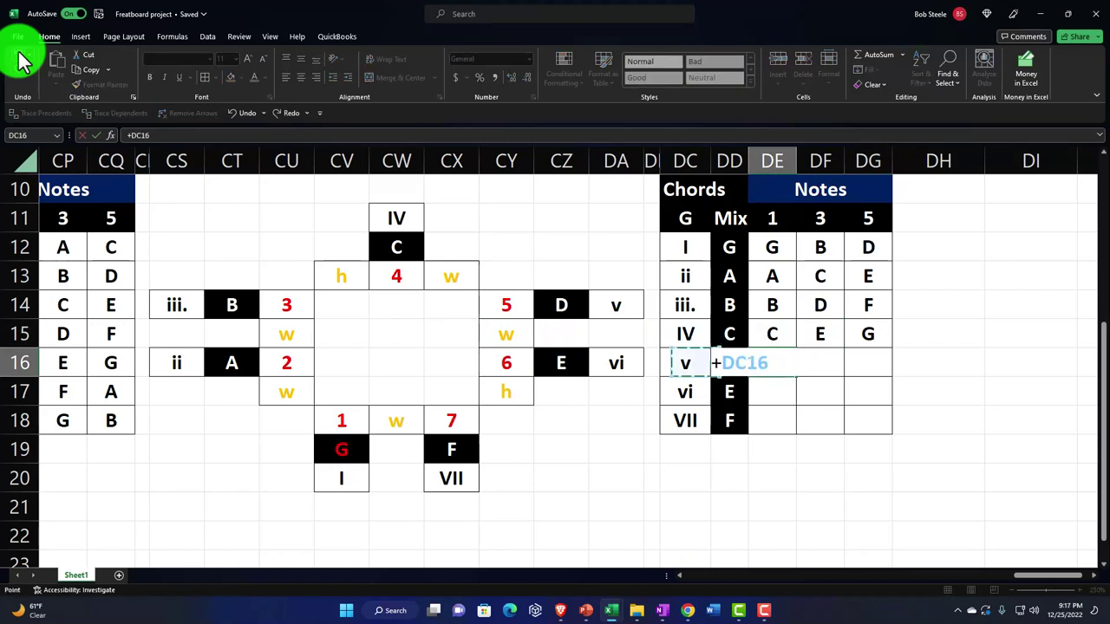
Link the v chord's triad cells to D, F and A in the diagram
{"action": "key", "text": "Left"}
{"action": "key", "text": "Up"}
{"action": "key", "text": "Up"}
{"action": "key", "text": "Tab"}
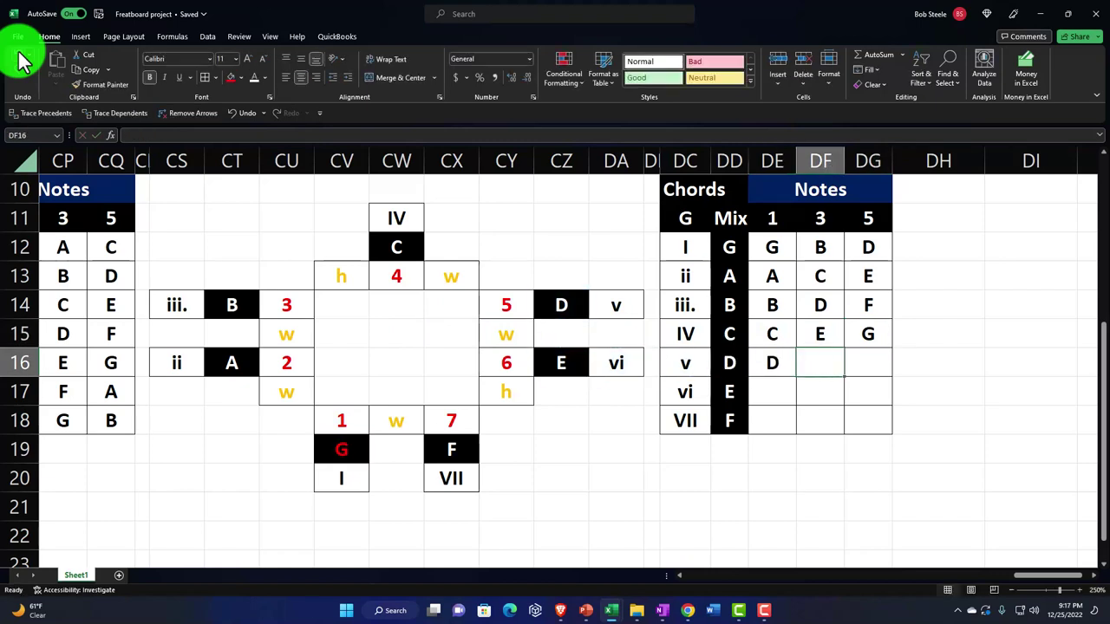
{"action": "type", "text": "+"}
{"action": "key", "text": "Left"}
{"action": "key", "text": "Down"}
{"action": "key", "text": "Down"}
{"action": "key", "text": "Left"}
{"action": "key", "text": "Tab"}
{"action": "type", "text": "+"}
{"action": "key", "text": "Left"}
{"action": "key", "text": "Left"}
{"action": "key", "text": "Left"}
{"action": "key", "text": "Left"}
{"action": "key", "text": "Left"}
{"action": "key", "text": "Left"}
{"action": "key", "text": "Left"}
{"action": "key", "text": "Left"}
{"action": "key", "text": "Left"}
{"action": "key", "text": "Left"}
{"action": "key", "text": "Left"}
{"action": "key", "text": "Left"}
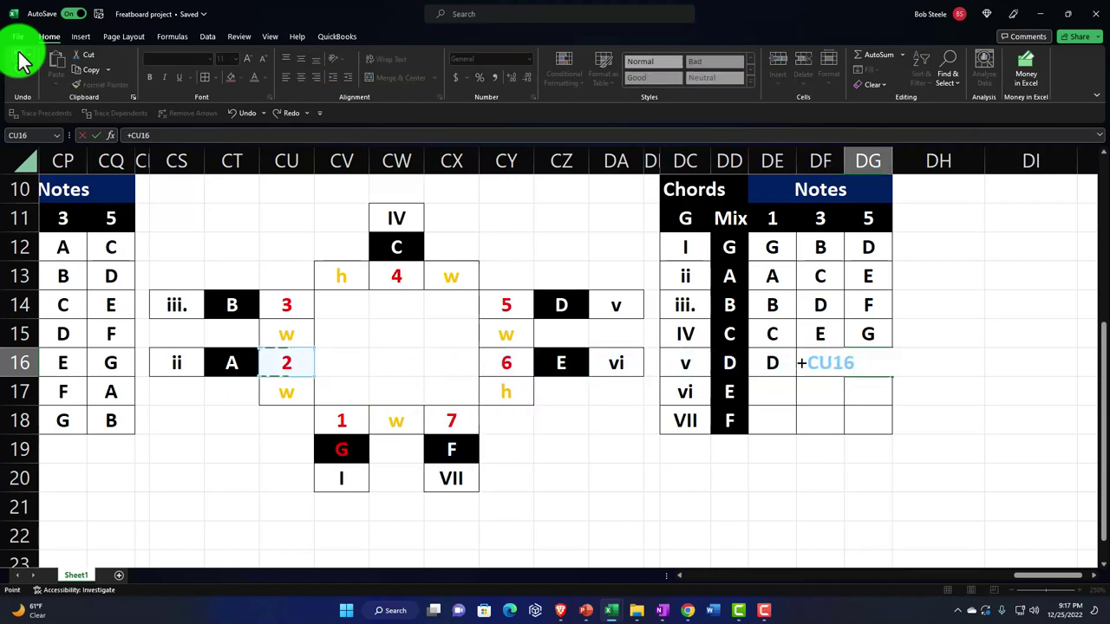
{"action": "key", "text": "Return"}
{"action": "type", "text": "+"}
{"action": "key", "text": "Left"}
{"action": "key", "text": "Left"}
{"action": "key", "text": "Left"}
{"action": "key", "text": "Left"}
{"action": "key", "text": "Left"}
Link the vi chord's triad cells to E, G and B, redoing the fifth reference
{"action": "key", "text": "Up"}
{"action": "key", "text": "Tab"}
{"action": "type", "text": "+"}
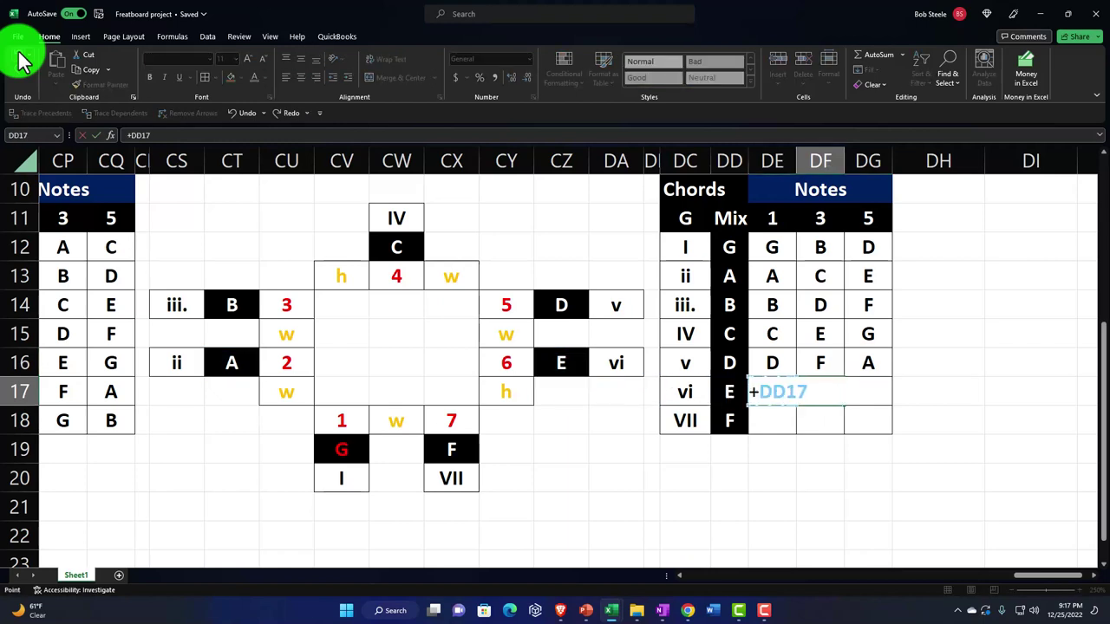
{"action": "key", "text": "Left"}
{"action": "key", "text": "Left"}
{"action": "key", "text": "Left"}
{"action": "key", "text": "Left"}
{"action": "key", "text": "Left"}
{"action": "key", "text": "Left"}
{"action": "key", "text": "Down"}
{"action": "key", "text": "Down"}
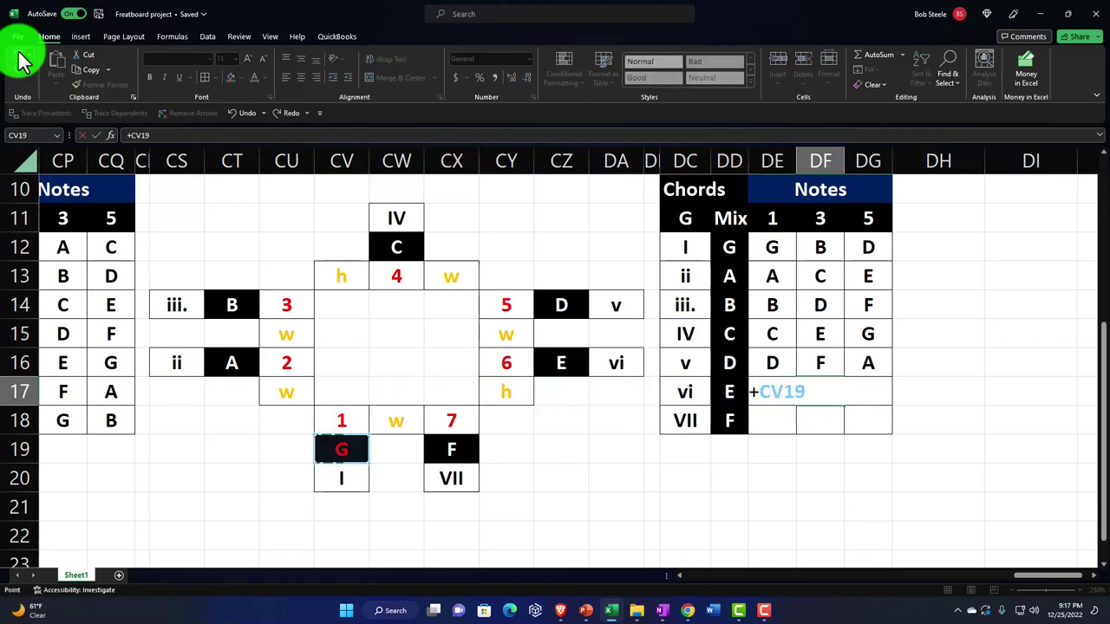
{"action": "key", "text": "Tab"}
{"action": "type", "text": "+"}
{"action": "key", "text": "Escape"}
{"action": "key", "text": "ctrl+z"}
{"action": "type", "text": "+"}
{"action": "key", "text": "Left"}
{"action": "key", "text": "Left"}
{"action": "key", "text": "Left"}
{"action": "key", "text": "Left"}
{"action": "key", "text": "Left"}
{"action": "key", "text": "Left"}
{"action": "key", "text": "Left"}
{"action": "key", "text": "Left"}
{"action": "key", "text": "Left"}
{"action": "key", "text": "Left"}
{"action": "key", "text": "Left"}
{"action": "key", "text": "Up"}
{"action": "key", "text": "Up"}
{"action": "key", "text": "Left"}
{"action": "key", "text": "Up"}
{"action": "key", "text": "Tab"}
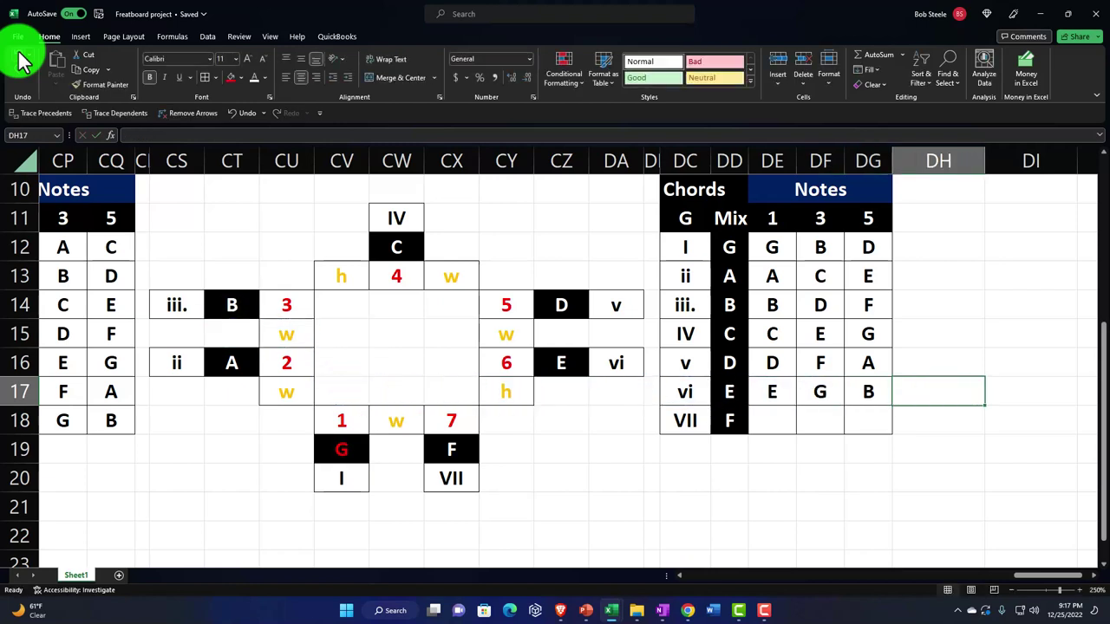
{"action": "key", "text": "Return"}
{"action": "type", "text": "+"}
Link the VII chord's triad cells to F, A and D in the diagram
{"action": "key", "text": "Left"}
{"action": "key", "text": "Left"}
{"action": "key", "text": "Left"}
{"action": "key", "text": "Left"}
{"action": "key", "text": "Left"}
{"action": "key", "text": "Down"}
{"action": "key", "text": "Tab"}
{"action": "type", "text": "+"}
{"action": "key", "text": "Left"}
{"action": "key", "text": "Left"}
{"action": "key", "text": "Left"}
{"action": "key", "text": "Left"}
{"action": "key", "text": "Left"}
{"action": "key", "text": "Left"}
{"action": "key", "text": "Left"}
{"action": "key", "text": "Up"}
{"action": "key", "text": "Left"}
{"action": "key", "text": "Up"}
{"action": "key", "text": "Up"}
{"action": "key", "text": "Left"}
{"action": "key", "text": "Left"}
{"action": "key", "text": "Down"}
{"action": "key", "text": "Tab"}
{"action": "type", "text": "+"}
{"action": "key", "text": "Left"}
{"action": "key", "text": "Left"}
{"action": "key", "text": "Left"}
{"action": "key", "text": "Left"}
{"action": "key", "text": "Left"}
{"action": "key", "text": "Left"}
{"action": "key", "text": "Up"}
{"action": "key", "text": "Return"}
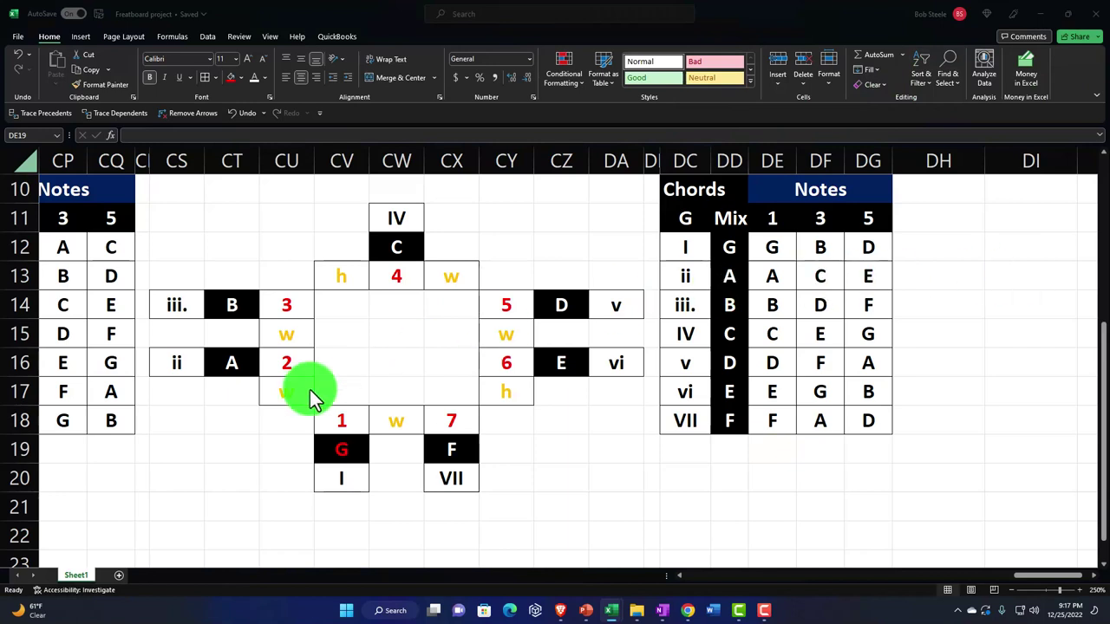
{"action": "left_click", "coordinate": [232, 364]}
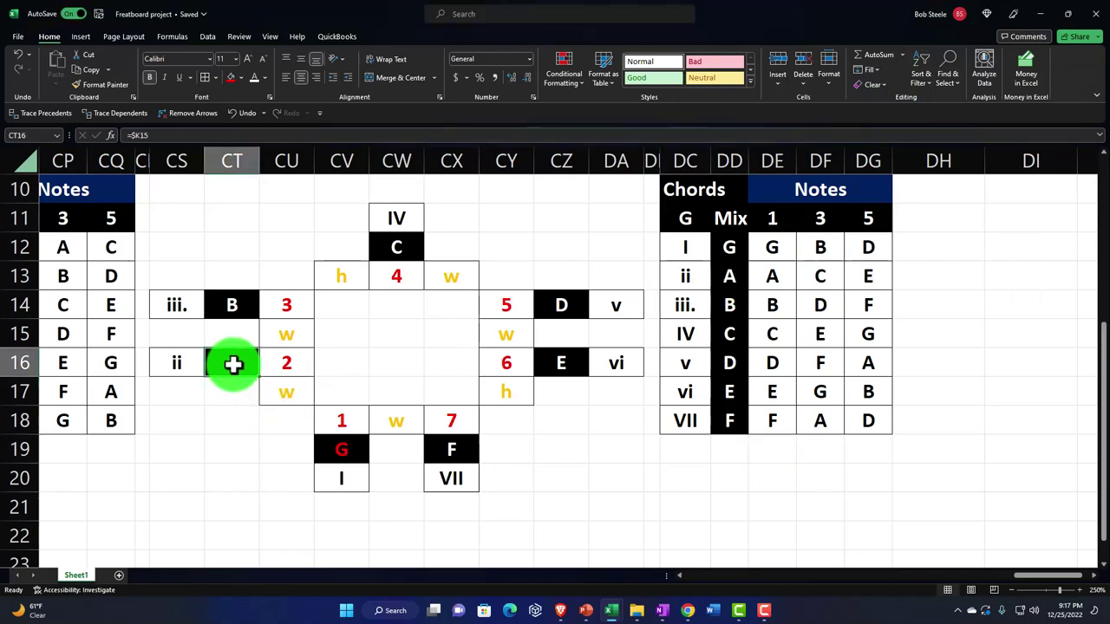
{"action": "key", "text": "Up"}
{"action": "key", "text": "Up"}
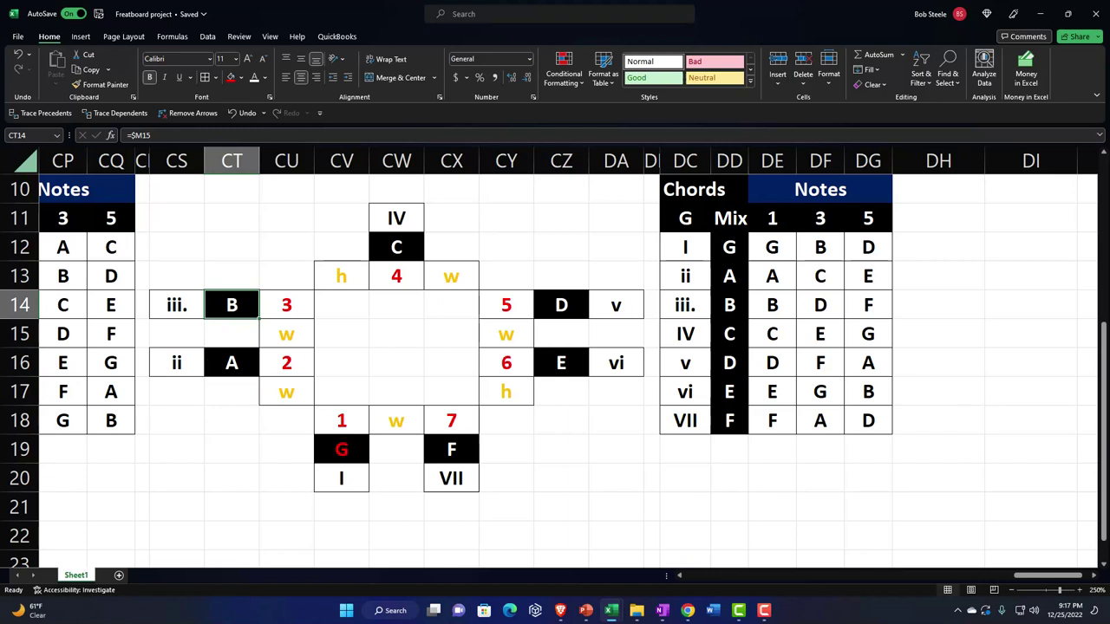
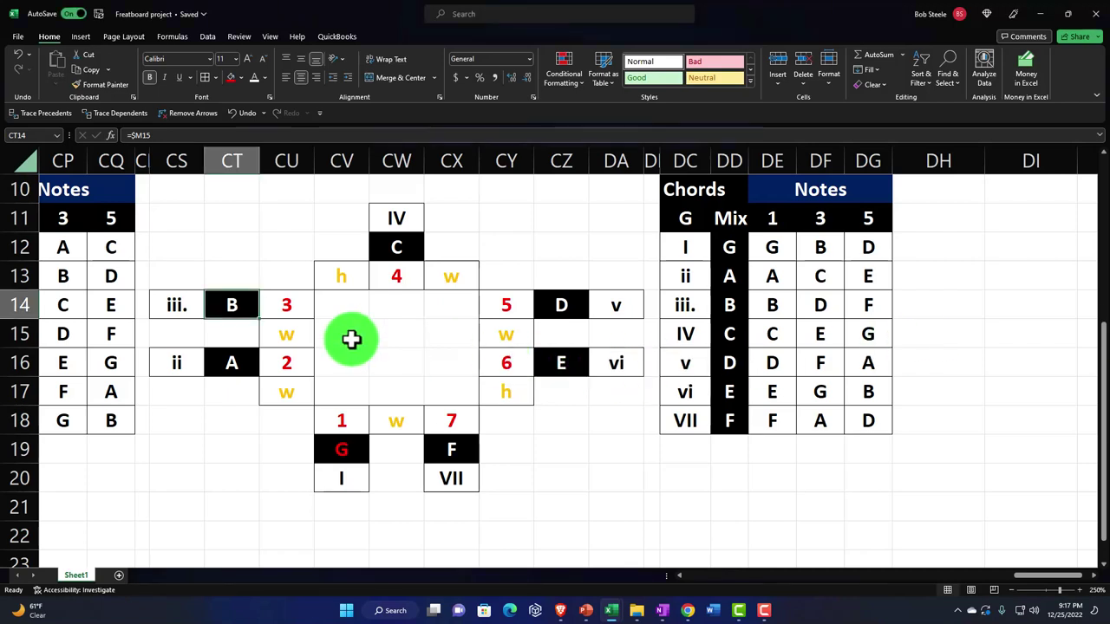
Copy the Mixolydian columns CR:DG and paste the duplicate starting at DH1
{"action": "scroll", "coordinate": [320, 317], "scroll_direction": "up", "scroll_amount": 1}
{"action": "left_click_drag", "start_coordinate": [143, 162], "coordinate": [856, 201]}
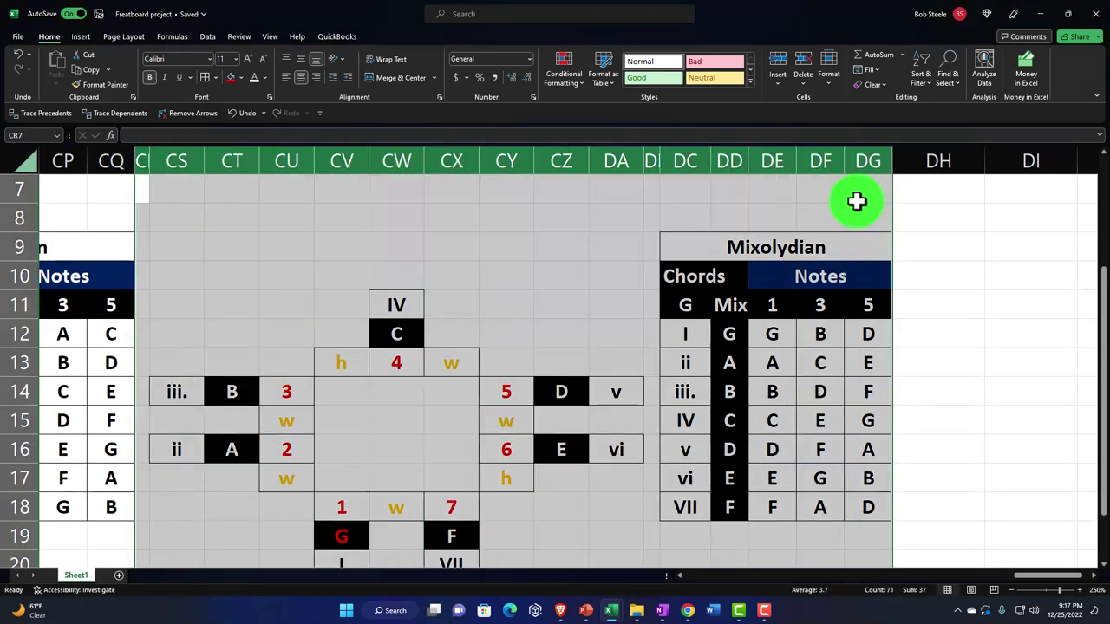
{"action": "key", "text": "ctrl+c"}
{"action": "scroll", "coordinate": [896, 251], "scroll_direction": "up", "scroll_amount": 2}
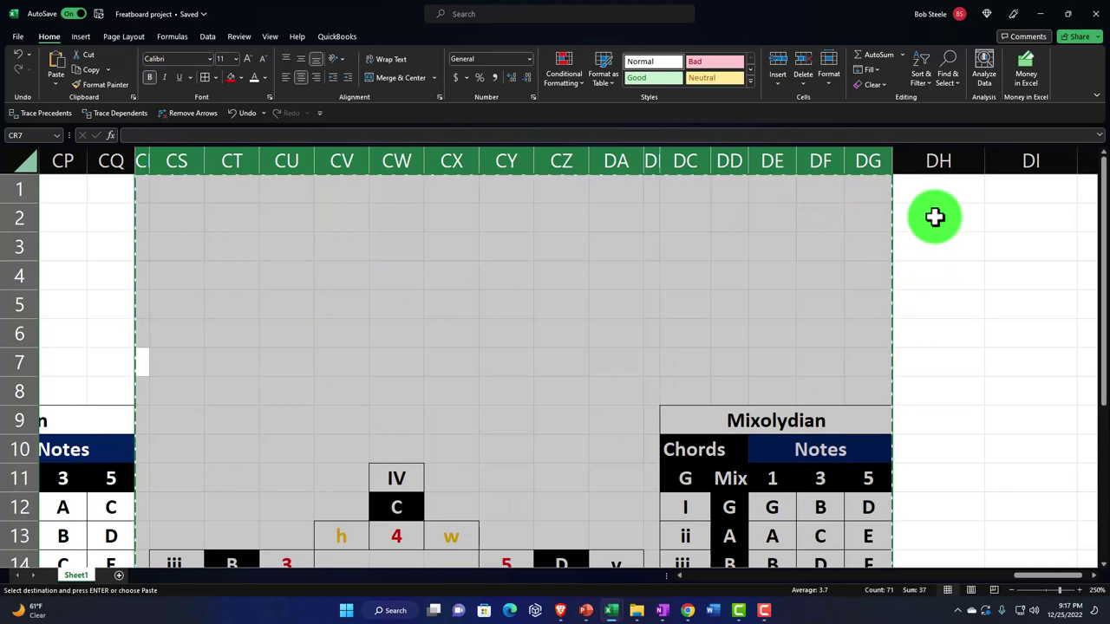
{"action": "left_click", "coordinate": [924, 188]}
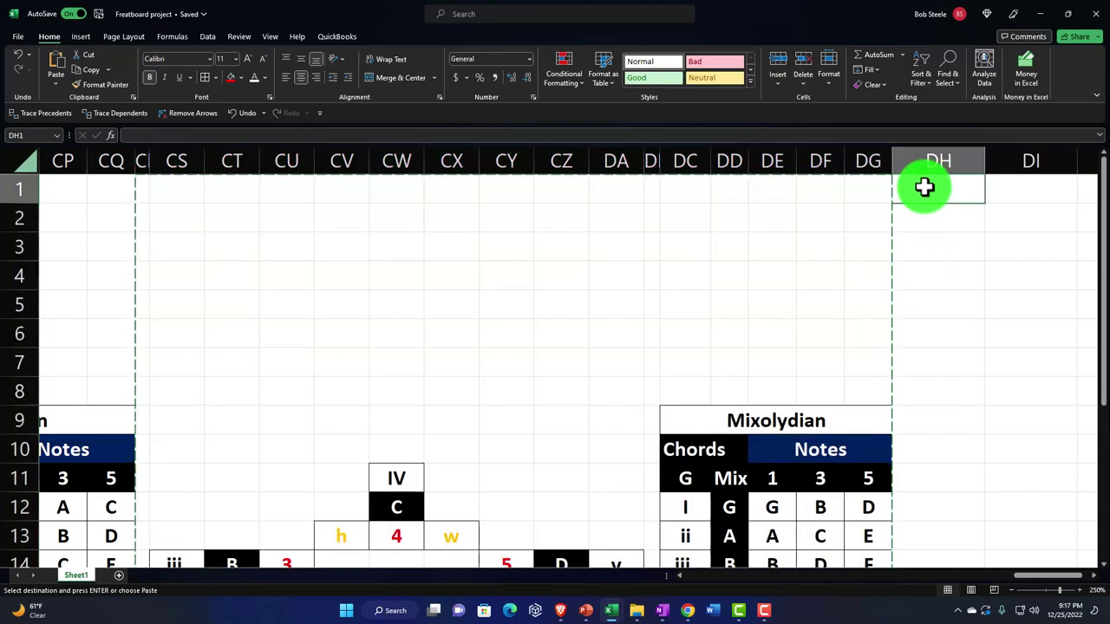
{"action": "key", "text": "Down"}
{"action": "key", "text": "Down"}
{"action": "key", "text": "Down"}
{"action": "key", "text": "Down"}
Retitle the copy 'Locian', set its mode header to Locian and its root note to B
{"action": "key", "text": "Right"}
{"action": "key", "text": "Right"}
{"action": "key", "text": "Right"}
{"action": "key", "text": "Right"}
{"action": "key", "text": "Right"}
{"action": "key", "text": "Right"}
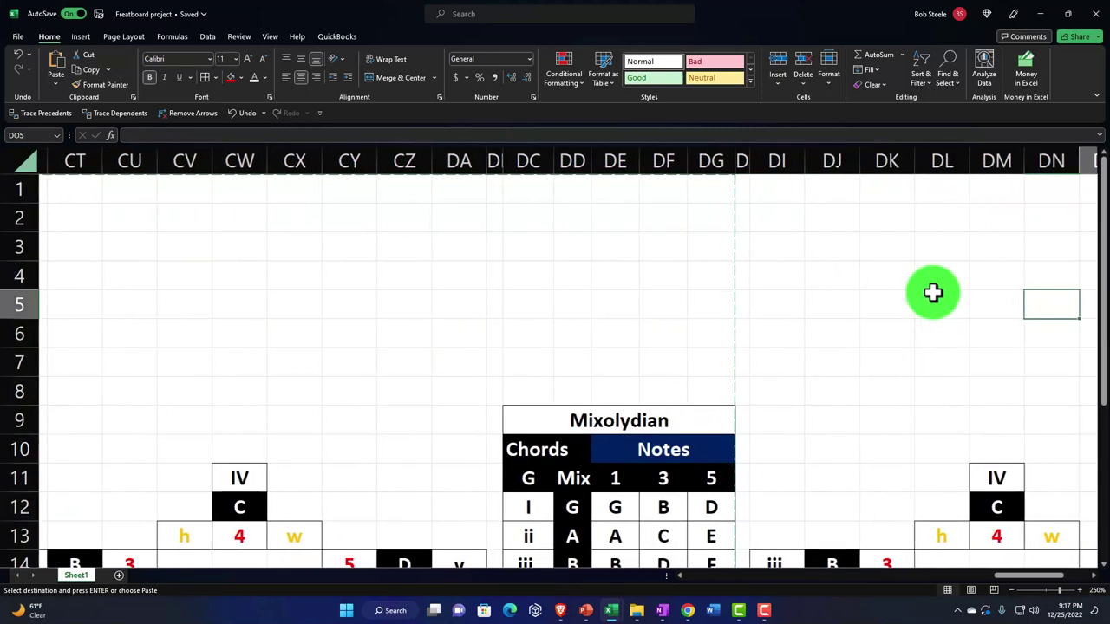
{"action": "key", "text": "Right"}
{"action": "key", "text": "Right"}
{"action": "key", "text": "Right"}
{"action": "key", "text": "Right"}
{"action": "key", "text": "Right"}
{"action": "key", "text": "Right"}
{"action": "key", "text": "Right"}
{"action": "key", "text": "Right"}
{"action": "key", "text": "Right"}
{"action": "key", "text": "Right"}
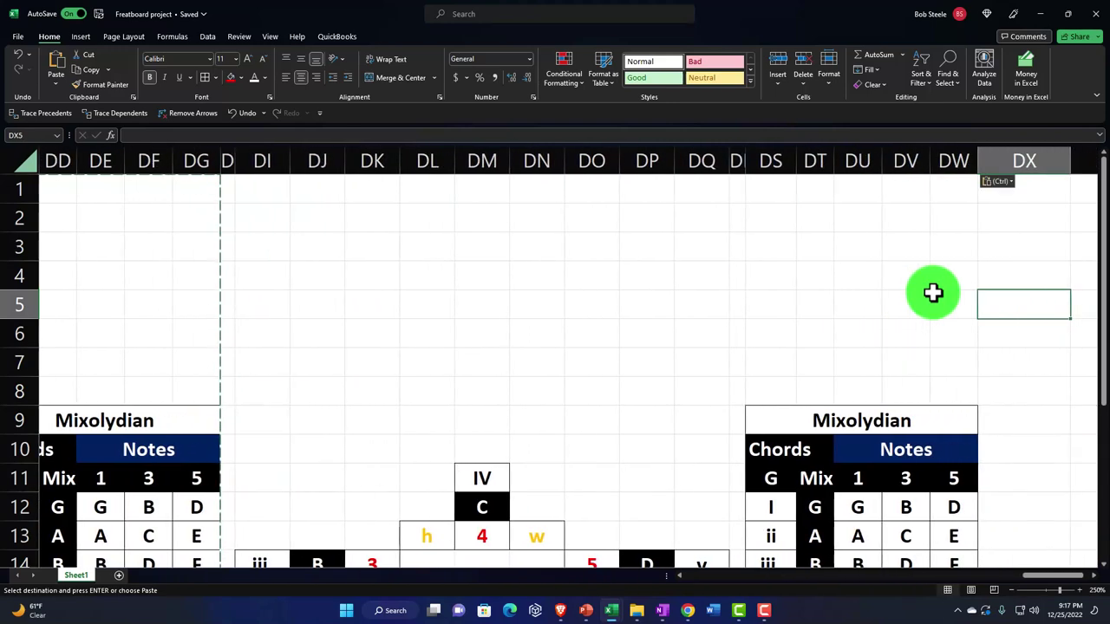
{"action": "scroll", "coordinate": [932, 292], "scroll_direction": "down", "scroll_amount": 2}
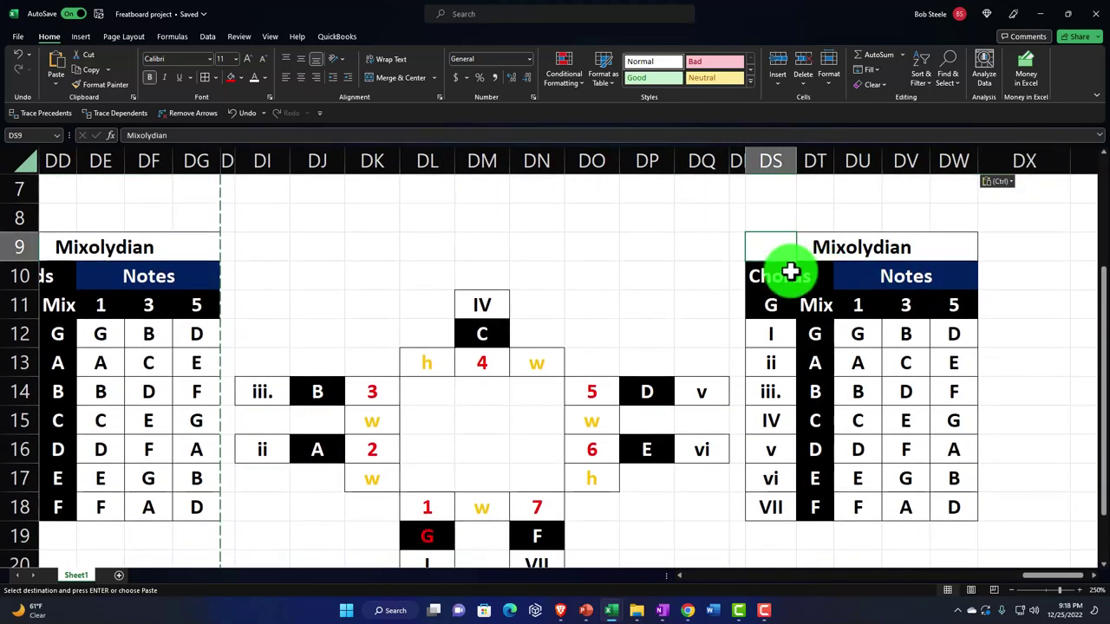
{"action": "type", "text": "Locian"}
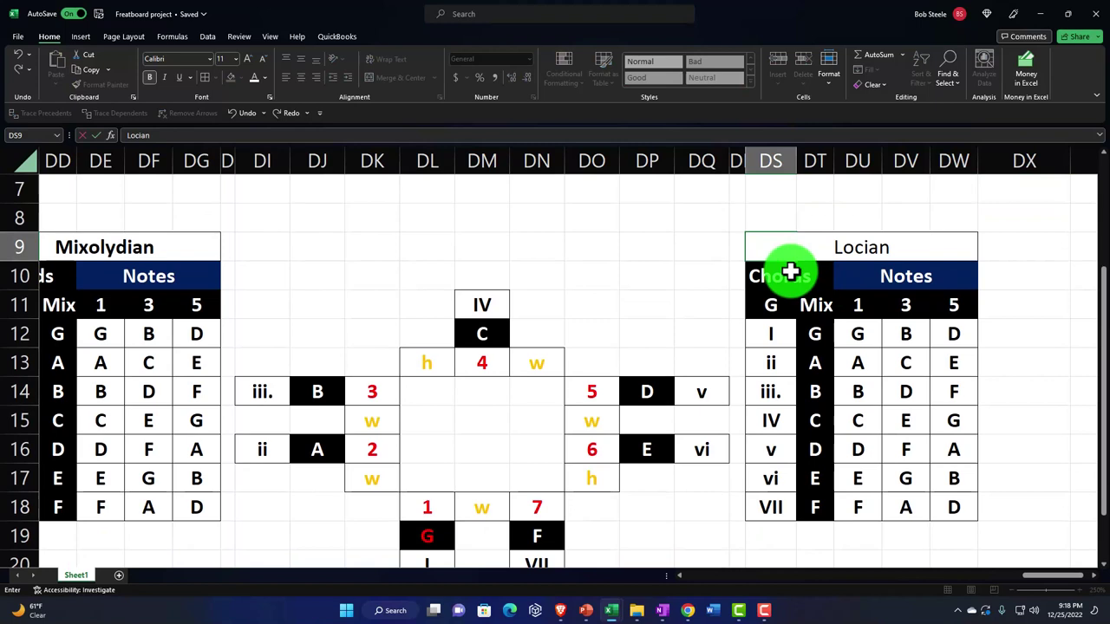
{"action": "key", "text": "Return"}
{"action": "key", "text": "Down"}
{"action": "key", "text": "Right"}
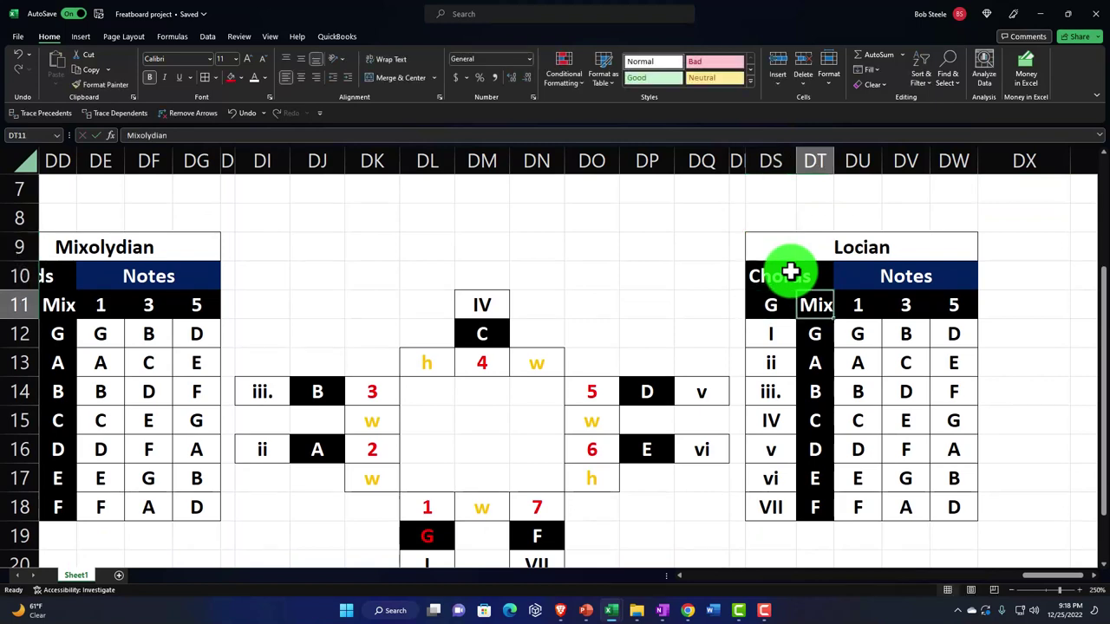
{"action": "type", "text": "Lo"}
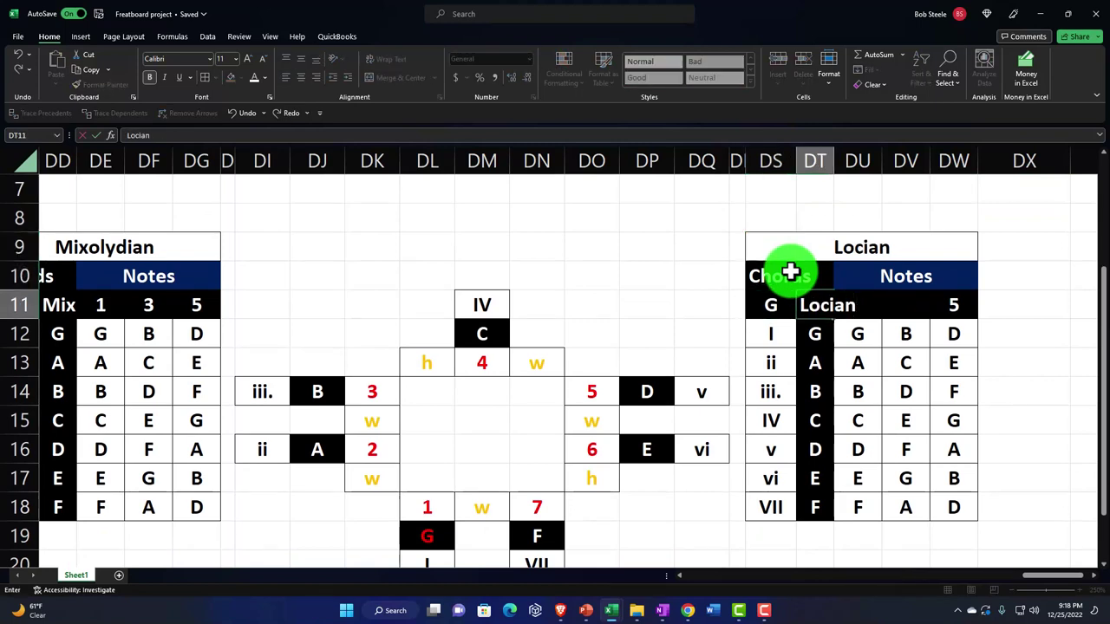
{"action": "type", "text": "cian"}
{"action": "key", "text": "Left"}
{"action": "type", "text": "B"}
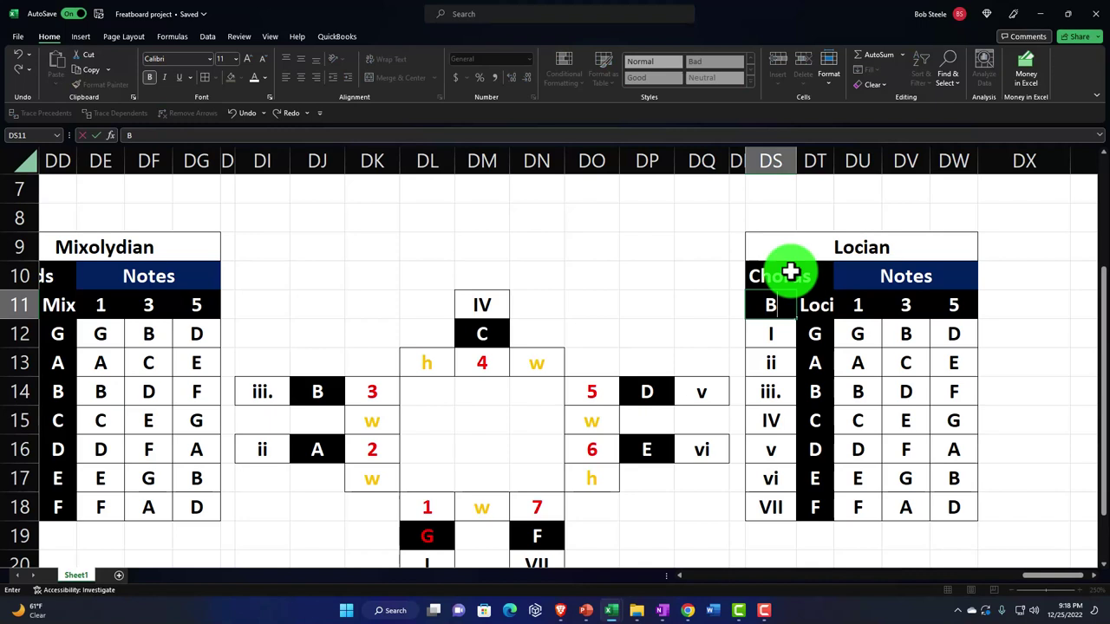
{"action": "left_click", "coordinate": [391, 433]}
{"action": "left_click", "coordinate": [437, 535]}
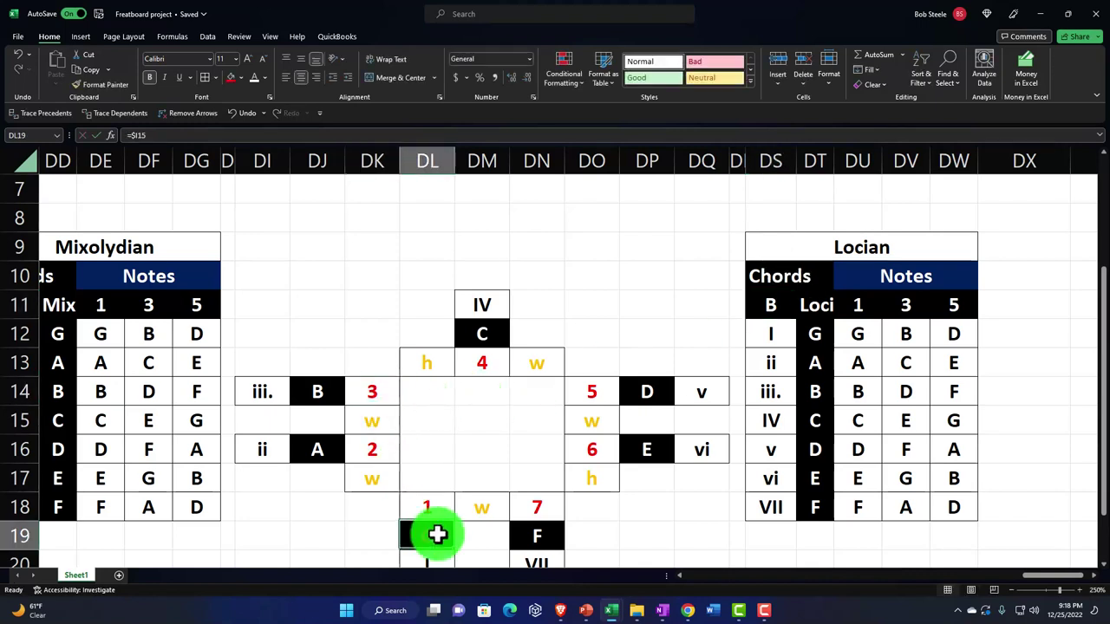
Colour the B note cell on the copied fretboard red as the new root
{"action": "left_click", "coordinate": [315, 446]}
{"action": "left_click", "coordinate": [428, 528]}
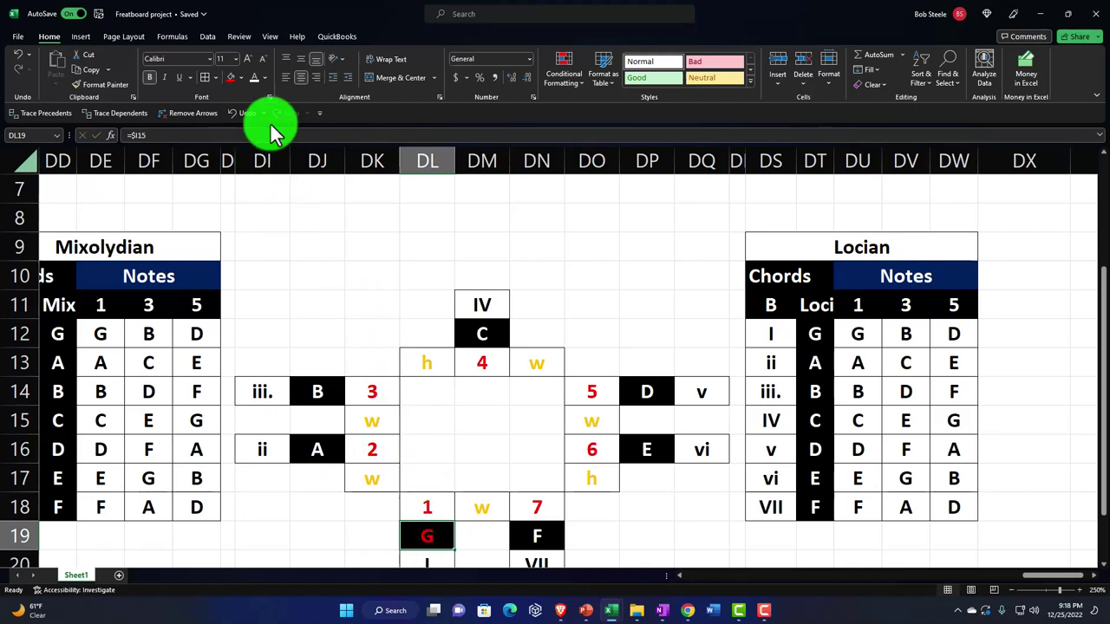
{"action": "left_click", "coordinate": [314, 390]}
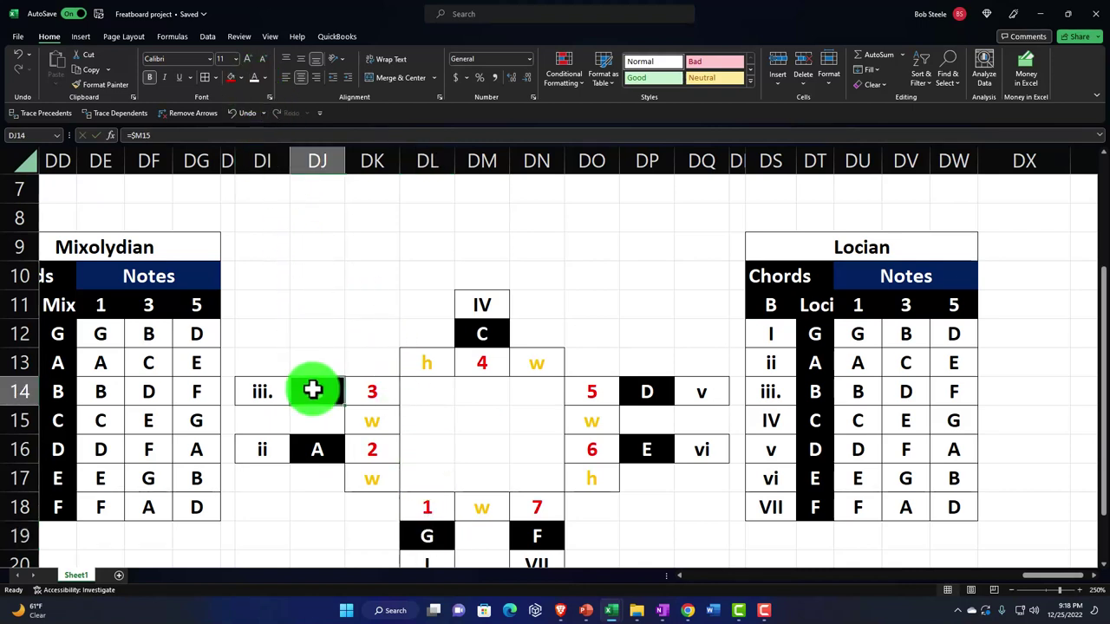
{"action": "left_click", "coordinate": [264, 77]}
{"action": "left_click", "coordinate": [266, 205]}
Renumber the fretboard scale-degree cells for Locian with 3, 2, 3, 4, 5 and 6
{"action": "left_click", "coordinate": [370, 387]}
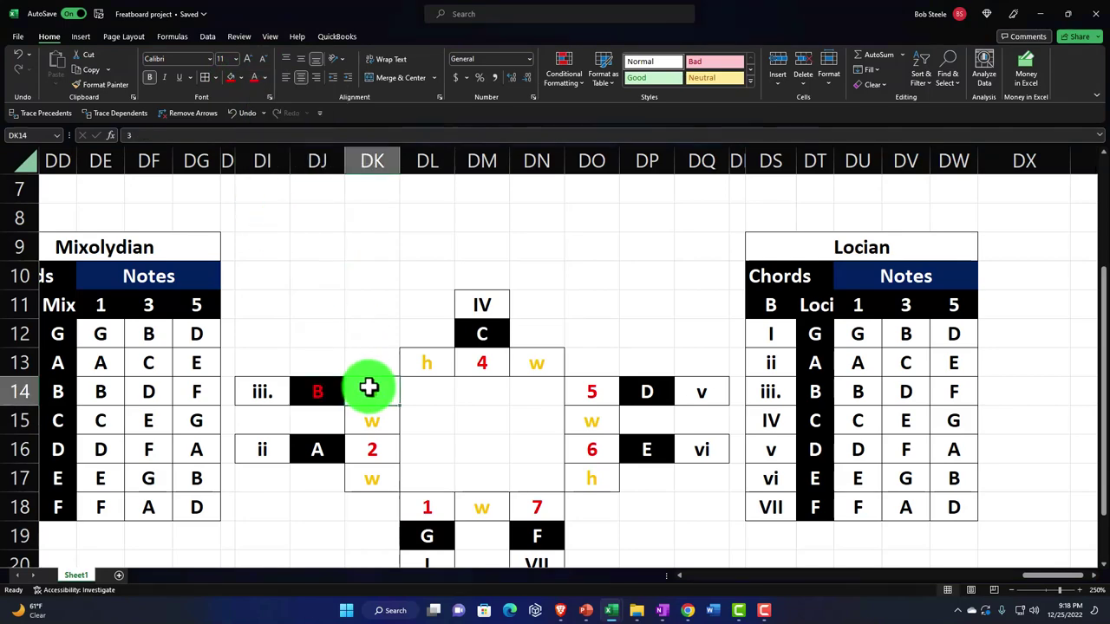
{"action": "type", "text": "3"}
{"action": "key", "text": "Right"}
{"action": "key", "text": "Right"}
{"action": "key", "text": "Up"}
{"action": "type", "text": "2"}
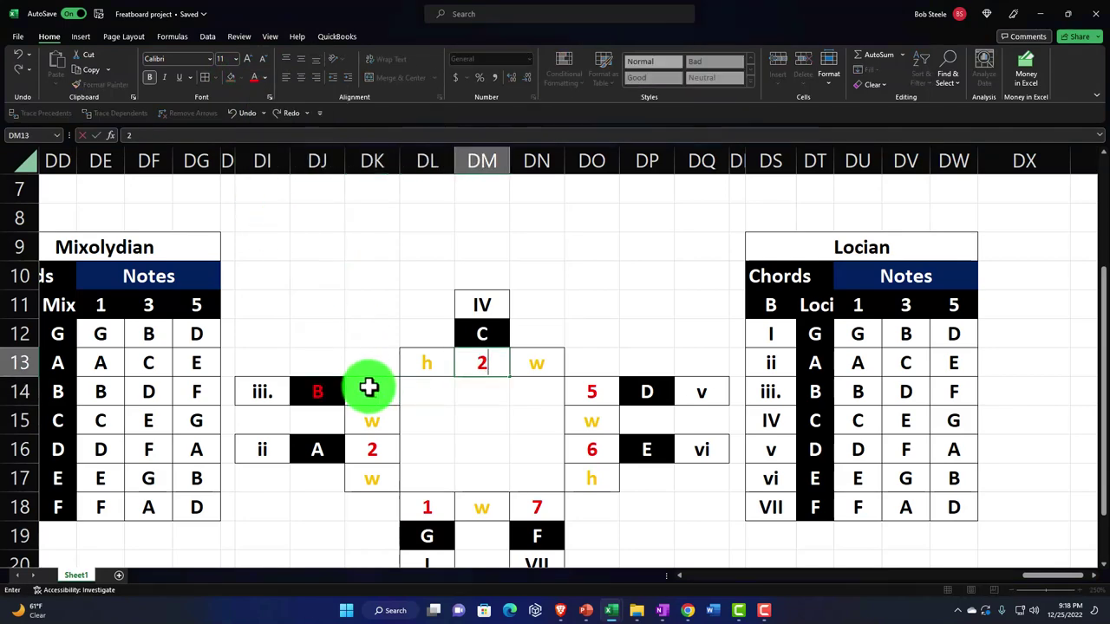
{"action": "key", "text": "Right"}
{"action": "key", "text": "Right"}
{"action": "key", "text": "Down"}
{"action": "type", "text": "3"}
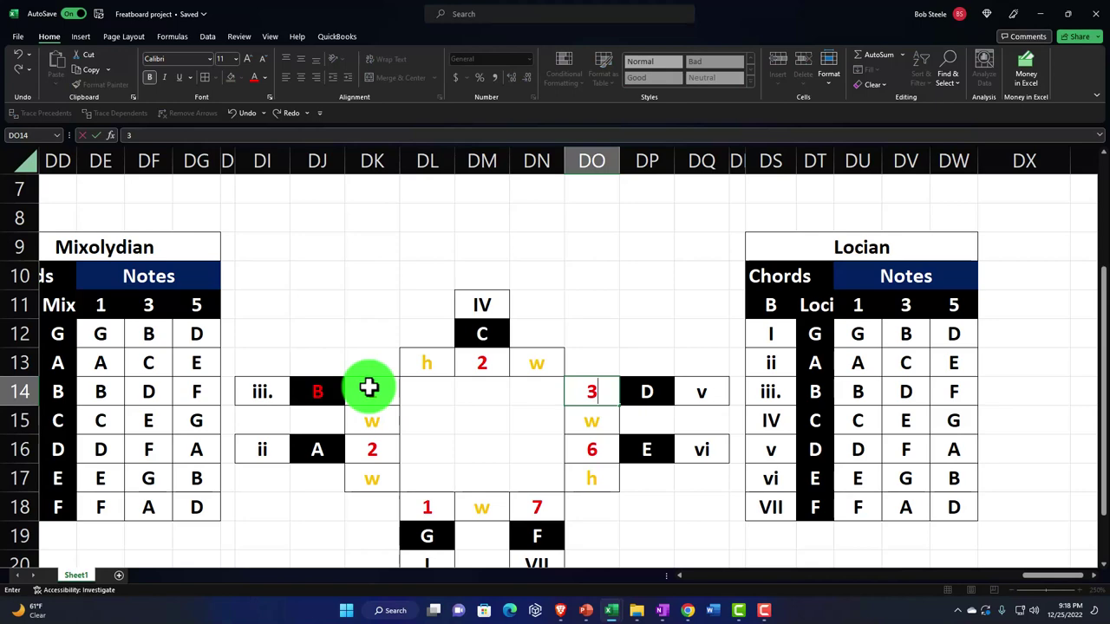
{"action": "key", "text": "Down"}
{"action": "key", "text": "Down"}
{"action": "type", "text": "4"}
{"action": "key", "text": "Down"}
{"action": "key", "text": "Down"}
{"action": "key", "text": "Left"}
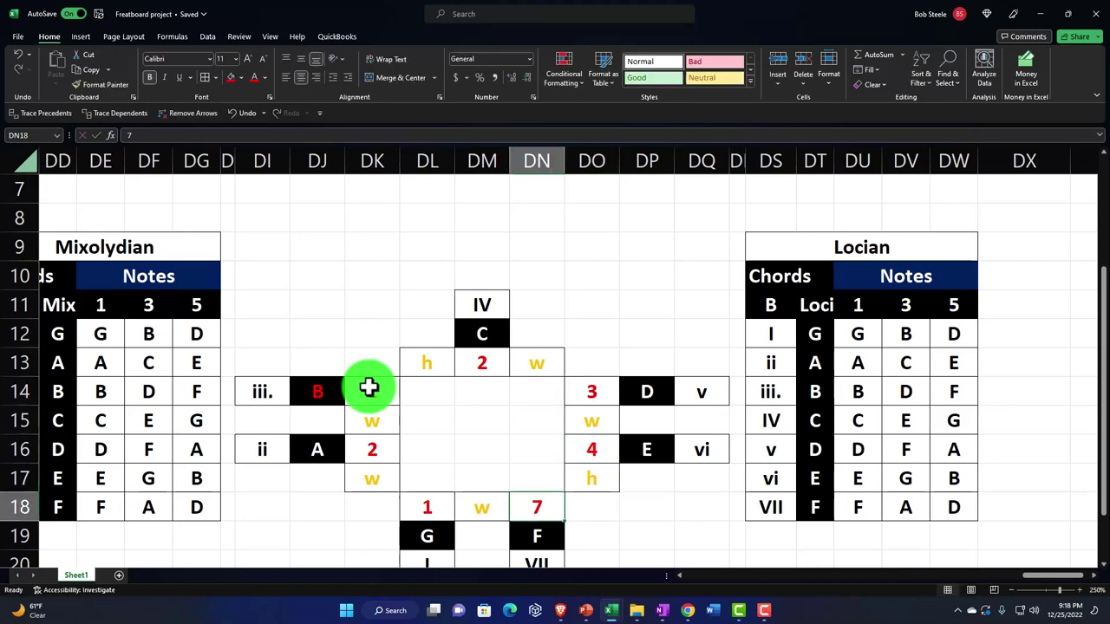
{"action": "type", "text": "5"}
{"action": "key", "text": "Left"}
{"action": "key", "text": "Left"}
{"action": "type", "text": "6"}
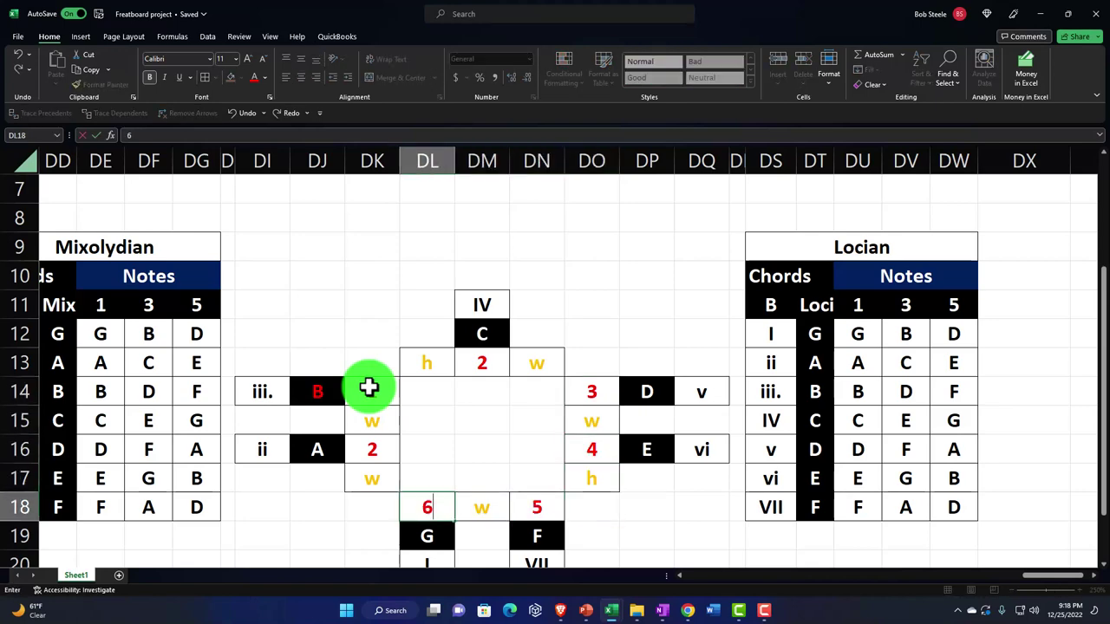
{"action": "key", "text": "Left"}
{"action": "key", "text": "Up"}
{"action": "key", "text": "Up"}
{"action": "key", "text": "Left"}
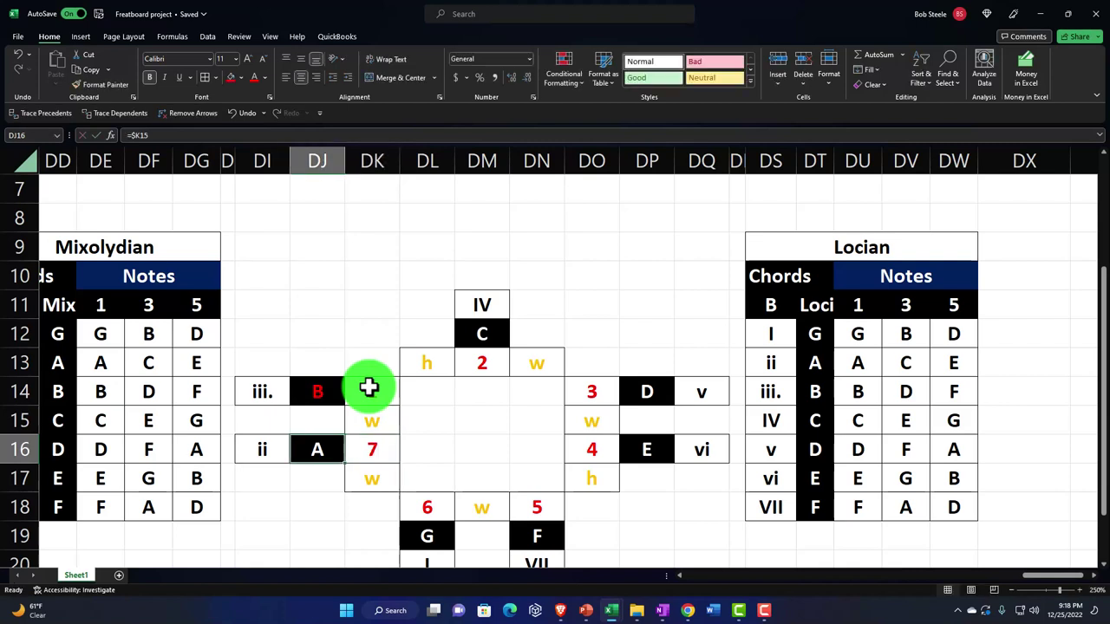
Replace the fretboard chord numerals with i., II, iii, iv, V, V and vii
{"action": "key", "text": "Up"}
{"action": "key", "text": "Up"}
{"action": "key", "text": "Left"}
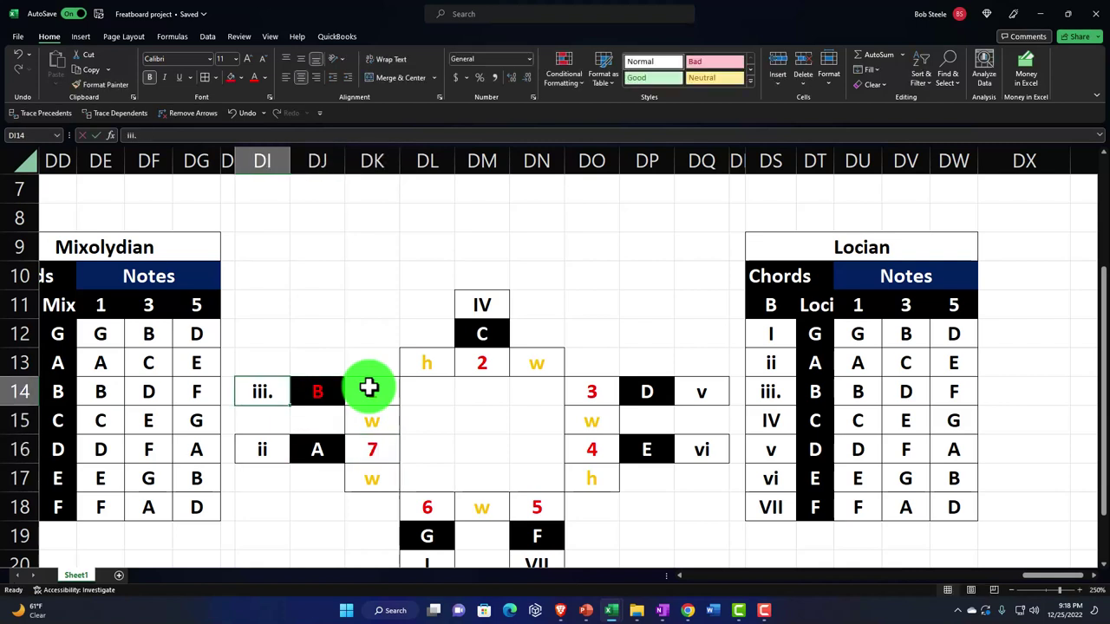
{"action": "type", "text": "i."}
{"action": "key", "text": "Right"}
{"action": "key", "text": "Right"}
{"action": "key", "text": "Right"}
{"action": "key", "text": "Right"}
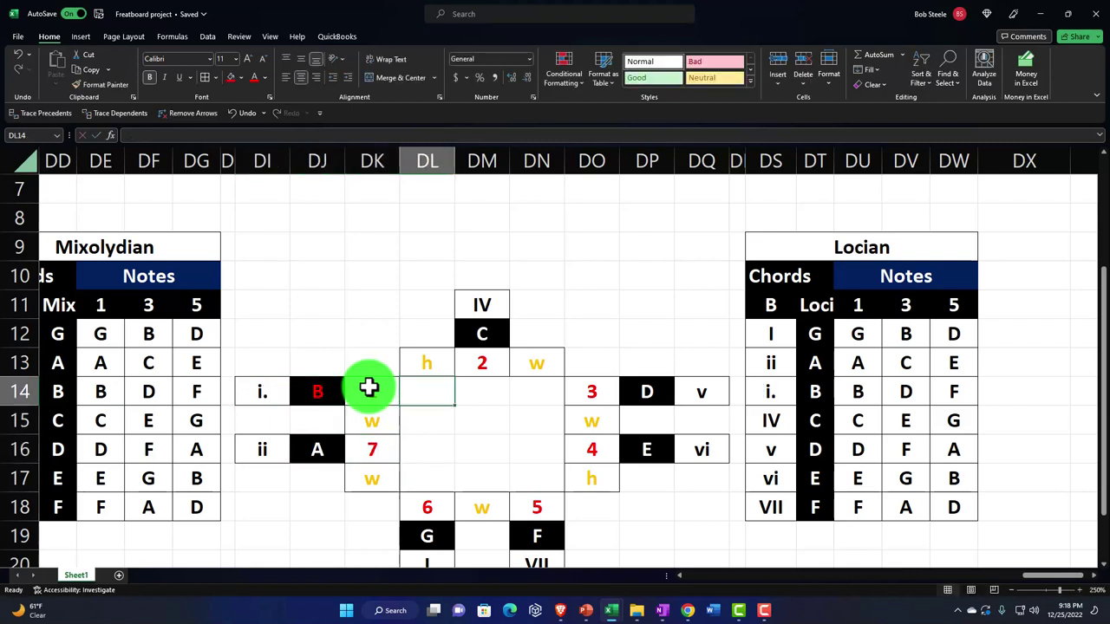
{"action": "key", "text": "Up"}
{"action": "key", "text": "Up"}
{"action": "key", "text": "Up"}
{"action": "type", "text": "II"}
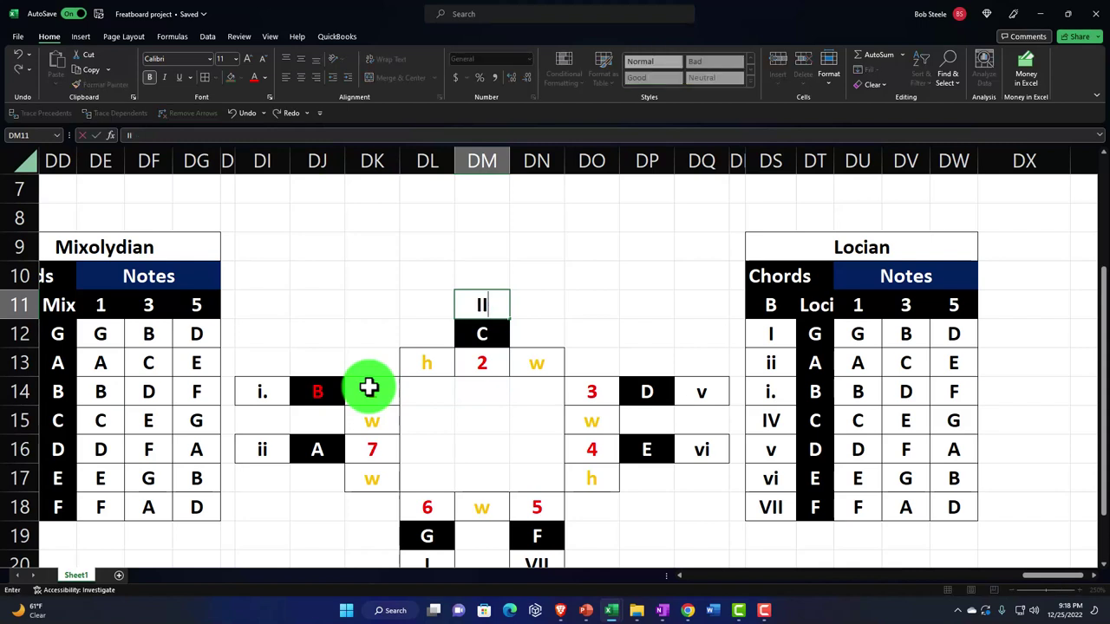
{"action": "key", "text": "Down"}
{"action": "key", "text": "Down"}
{"action": "key", "text": "Right"}
{"action": "key", "text": "Right"}
{"action": "key", "text": "Right"}
{"action": "key", "text": "Right"}
{"action": "key", "text": "Down"}
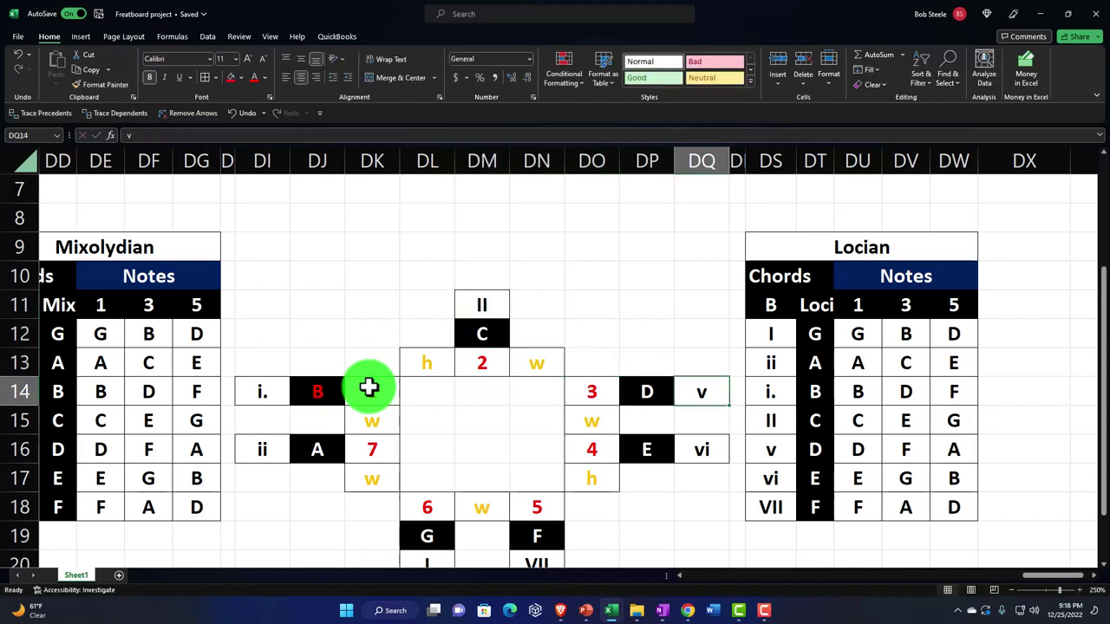
{"action": "type", "text": "iii"}
{"action": "key", "text": "Down"}
{"action": "key", "text": "Down"}
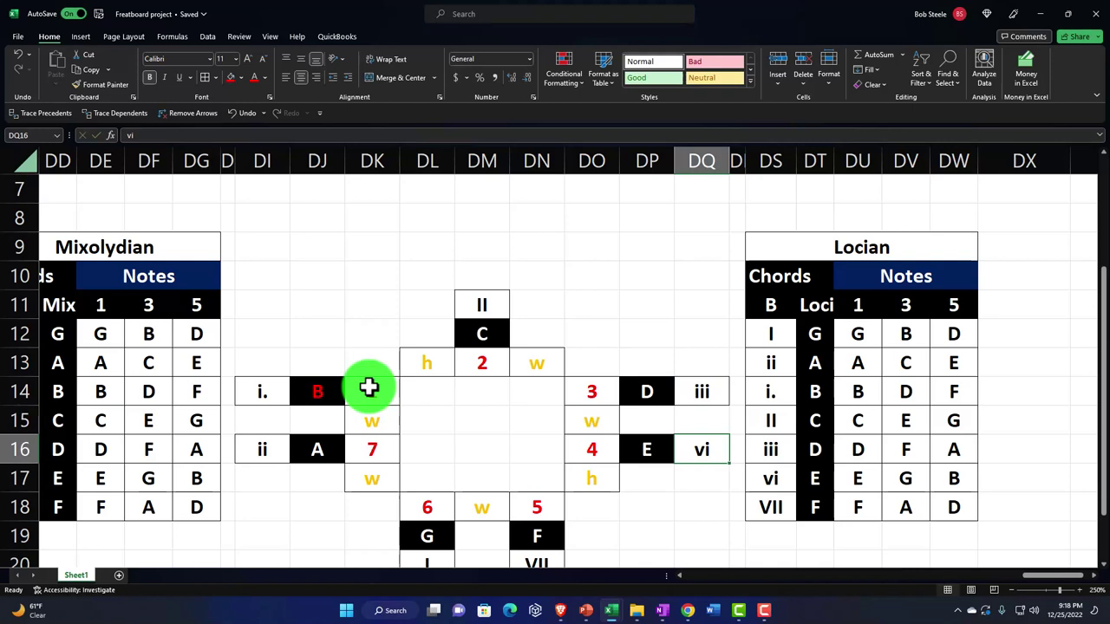
{"action": "type", "text": "iv"}
{"action": "key", "text": "Down"}
{"action": "key", "text": "Down"}
{"action": "key", "text": "Down"}
{"action": "key", "text": "Down"}
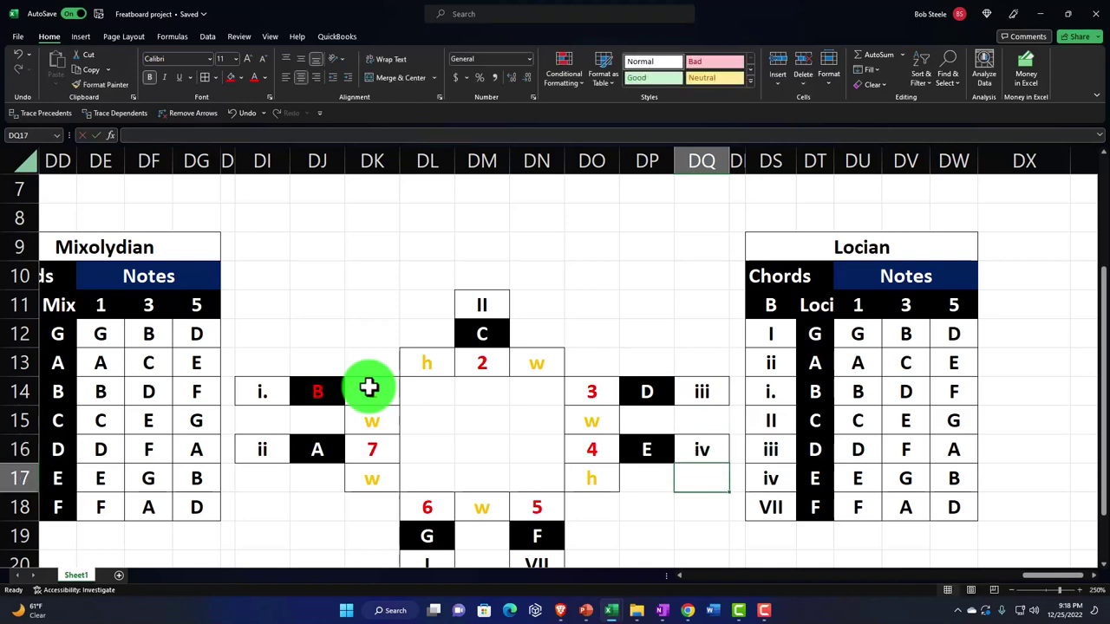
{"action": "key", "text": "Left"}
{"action": "key", "text": "Left"}
{"action": "key", "text": "Left"}
{"action": "type", "text": "V"}
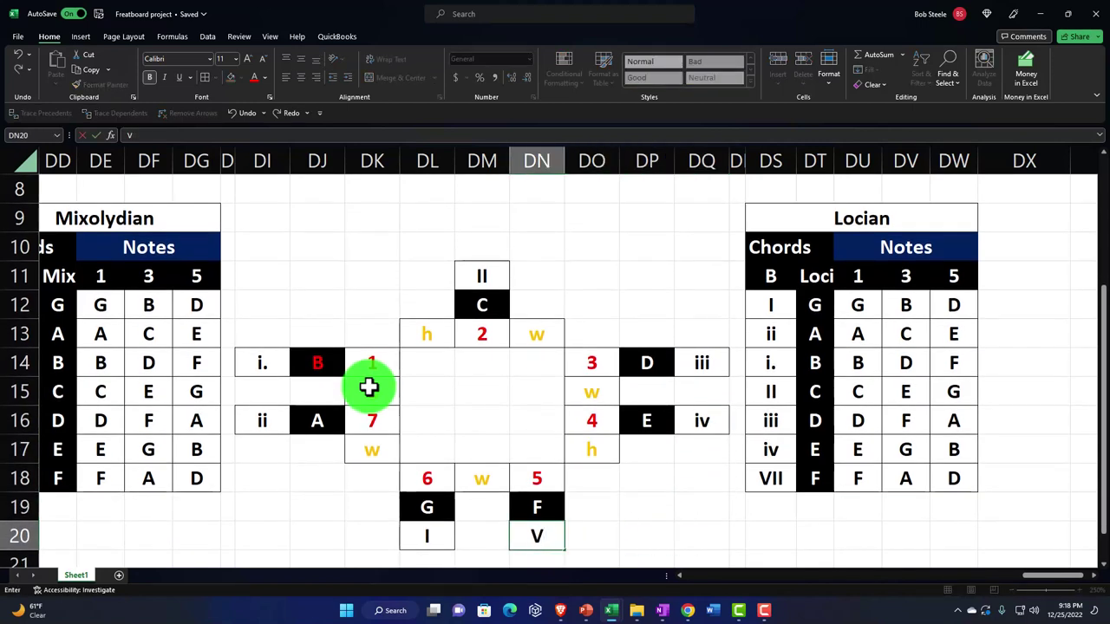
{"action": "key", "text": "Left"}
{"action": "key", "text": "Left"}
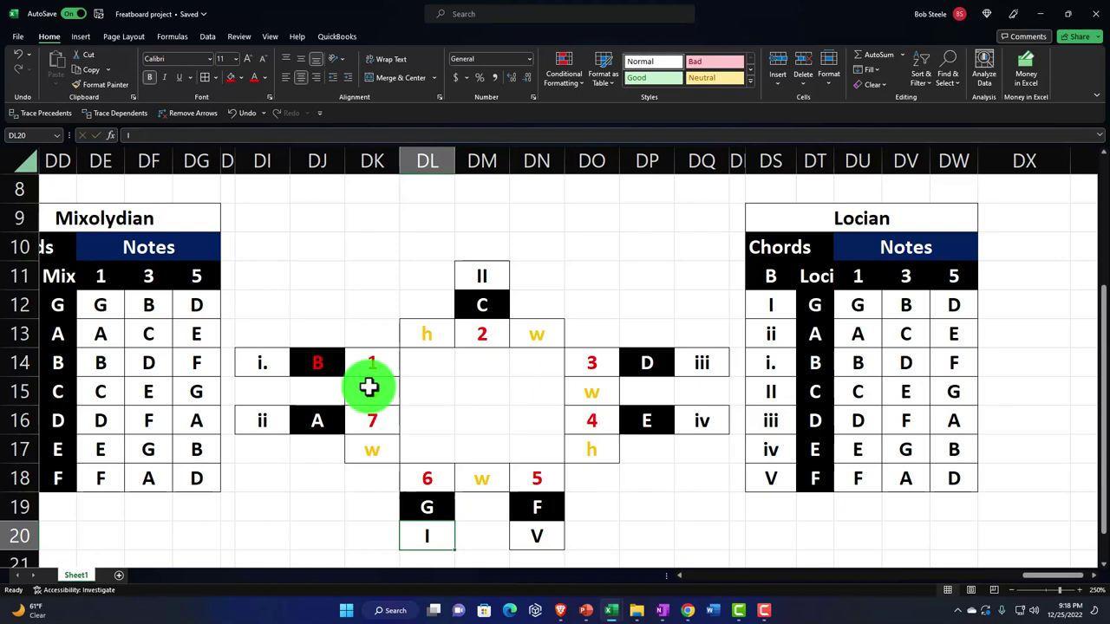
{"action": "type", "text": "V"}
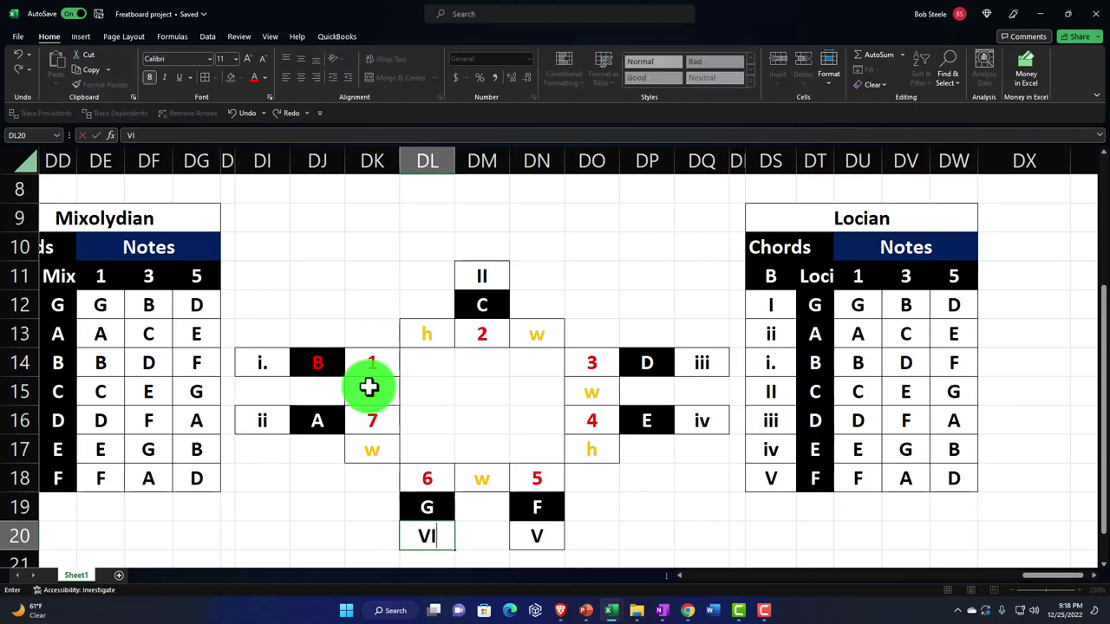
{"action": "key", "text": "Left"}
{"action": "key", "text": "Left"}
{"action": "key", "text": "Up"}
{"action": "key", "text": "Up"}
{"action": "key", "text": "Up"}
{"action": "key", "text": "Up"}
{"action": "key", "text": "Left"}
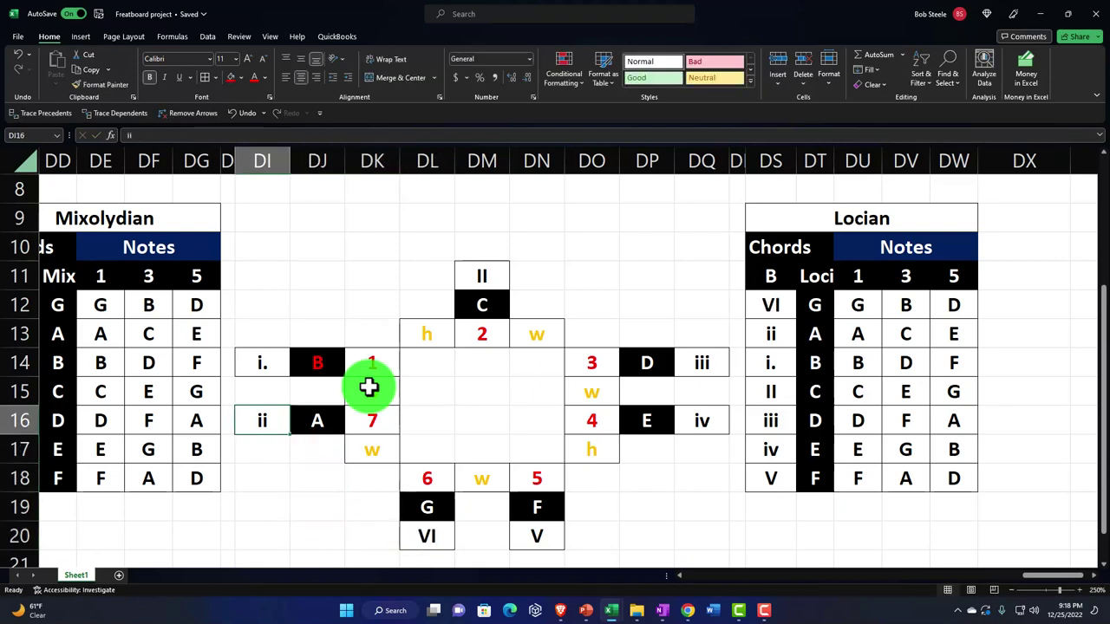
{"action": "type", "text": "vii"}
{"action": "key", "text": "Right"}
{"action": "key", "text": "Right"}
{"action": "key", "text": "Right"}
{"action": "key", "text": "Right"}
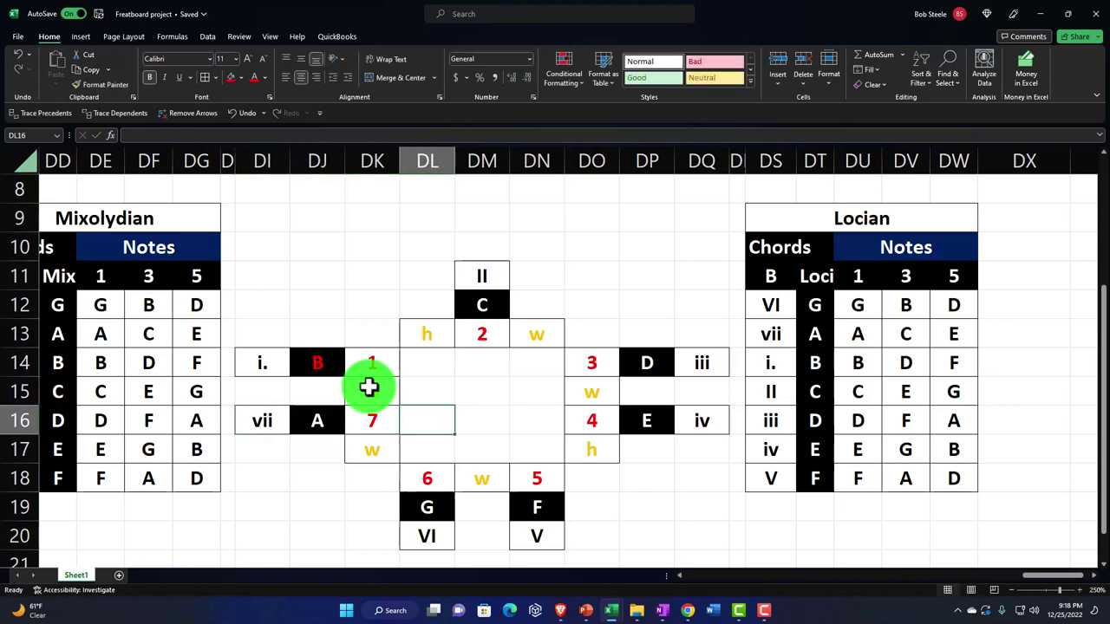
Clear the Locian table body DS12:DW18
{"action": "left_click", "coordinate": [773, 305]}
{"action": "left_click_drag", "start_coordinate": [773, 304], "coordinate": [942, 468]}
{"action": "key", "text": "Delete"}
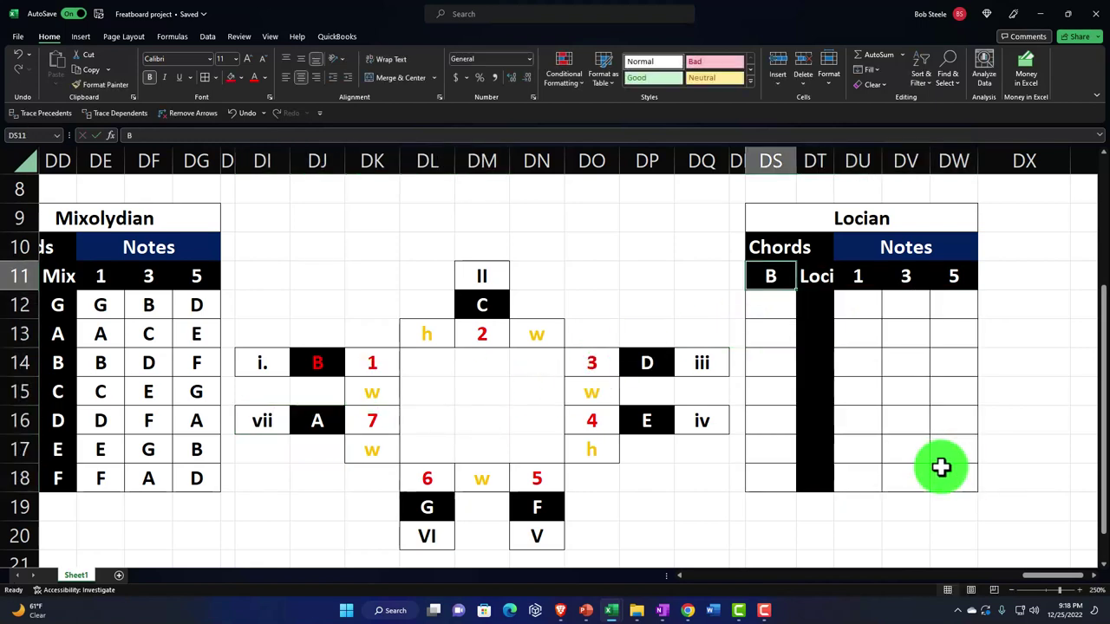
Link DT12:DT18 to the diagram notes with + formulas, showing B, C, D, E, F, G, A
{"action": "key", "text": "Right"}
{"action": "key", "text": "F2"}
{"action": "type", "text": "+"}
{"action": "key", "text": "Left"}
{"action": "key", "text": "Left"}
{"action": "key", "text": "Left"}
{"action": "key", "text": "Left"}
{"action": "key", "text": "Left"}
{"action": "key", "text": "Left"}
{"action": "key", "text": "Left"}
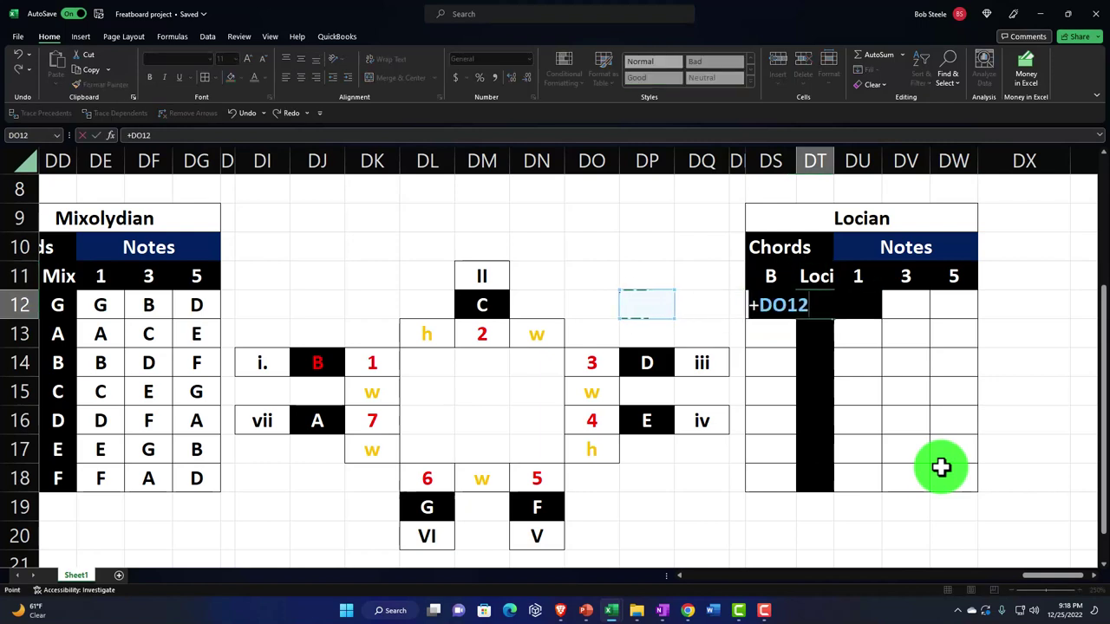
{"action": "key", "text": "Down"}
{"action": "key", "text": "Down"}
{"action": "key", "text": "Left"}
{"action": "key", "text": "Left"}
{"action": "key", "text": "Left"}
{"action": "key", "text": "Return"}
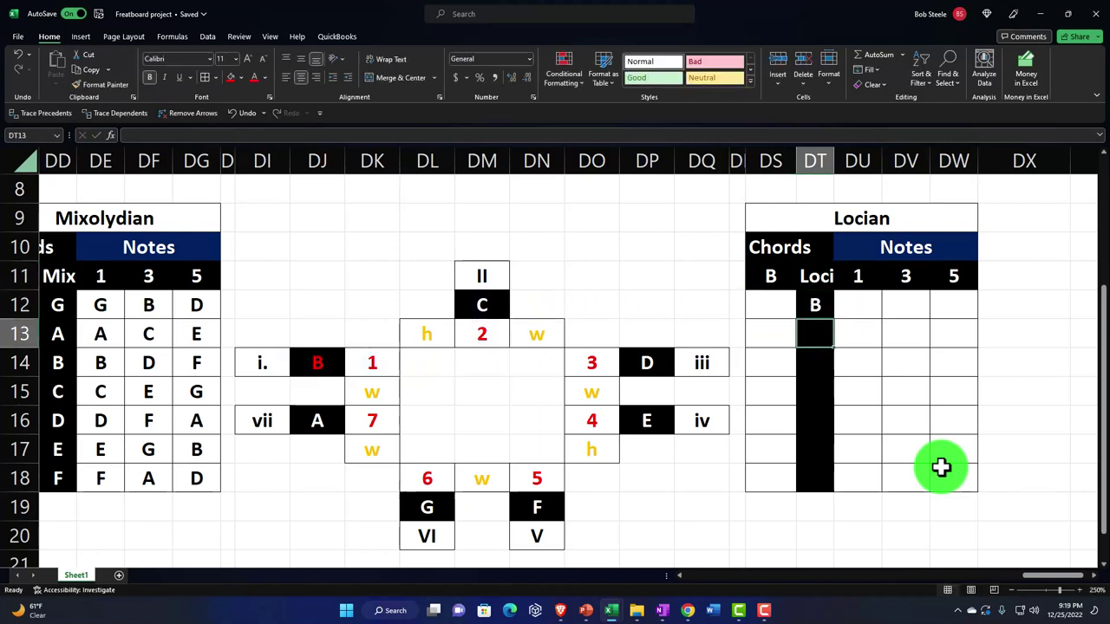
{"action": "type", "text": "+"}
{"action": "key", "text": "Left"}
{"action": "key", "text": "Left"}
{"action": "key", "text": "Left"}
{"action": "key", "text": "Left"}
{"action": "key", "text": "Up"}
{"action": "key", "text": "Return"}
{"action": "type", "text": "+"}
{"action": "key", "text": "Left"}
{"action": "key", "text": "Left"}
{"action": "key", "text": "Left"}
{"action": "key", "text": "Left"}
{"action": "key", "text": "Return"}
{"action": "type", "text": "+"}
{"action": "key", "text": "Left"}
{"action": "key", "text": "Left"}
{"action": "key", "text": "Left"}
{"action": "key", "text": "Left"}
{"action": "key", "text": "Down"}
{"action": "key", "text": "Return"}
{"action": "type", "text": "+"}
{"action": "key", "text": "Left"}
{"action": "key", "text": "Left"}
{"action": "key", "text": "Left"}
{"action": "key", "text": "Left"}
{"action": "key", "text": "Down"}
{"action": "key", "text": "Down"}
{"action": "key", "text": "Down"}
{"action": "key", "text": "Left"}
{"action": "key", "text": "Left"}
{"action": "key", "text": "Return"}
{"action": "type", "text": "+"}
{"action": "key", "text": "Left"}
{"action": "key", "text": "Left"}
{"action": "key", "text": "Left"}
{"action": "key", "text": "Left"}
{"action": "key", "text": "Left"}
{"action": "key", "text": "Left"}
{"action": "key", "text": "Left"}
{"action": "key", "text": "Down"}
{"action": "key", "text": "Down"}
{"action": "key", "text": "Left"}
{"action": "key", "text": "Return"}
{"action": "type", "text": "+"}
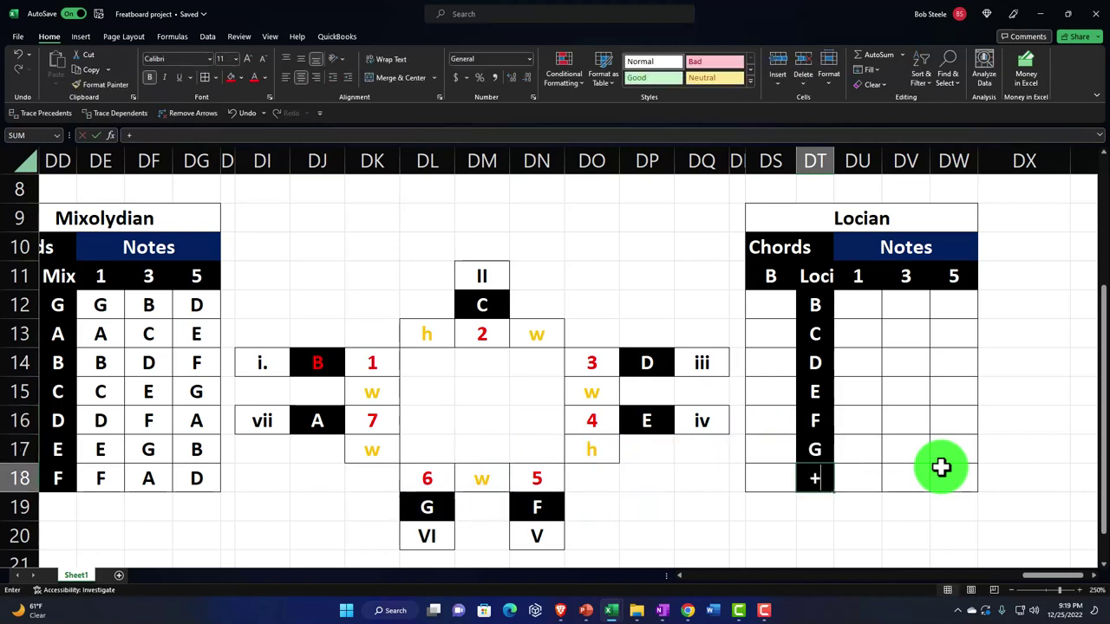
{"action": "key", "text": "Left"}
{"action": "key", "text": "Left"}
{"action": "key", "text": "Left"}
{"action": "key", "text": "Left"}
{"action": "key", "text": "Left"}
{"action": "key", "text": "Left"}
Link DS12:DS18 to the fretboard numerals, showing i., II, iii, iv, V, VI and vii
{"action": "key", "text": "Left"}
{"action": "key", "text": "Left"}
{"action": "key", "text": "Left"}
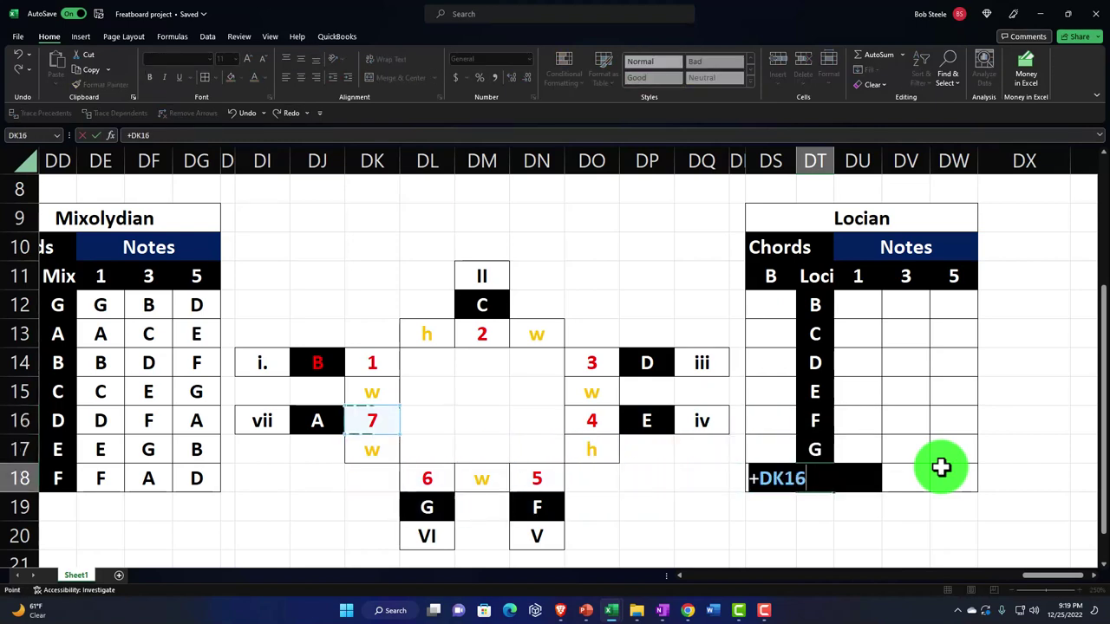
{"action": "key", "text": "Return"}
{"action": "key", "text": "Up"}
{"action": "key", "text": "Up"}
{"action": "key", "text": "Up"}
{"action": "key", "text": "Up"}
{"action": "key", "text": "Left"}
{"action": "key", "text": "Up"}
{"action": "key", "text": "Up"}
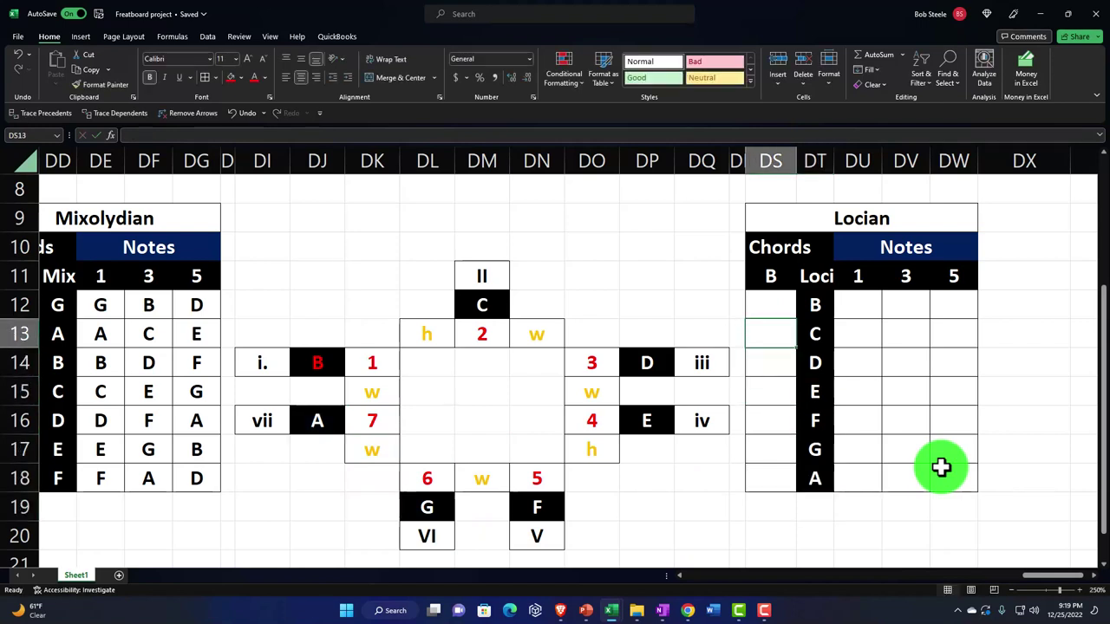
{"action": "key", "text": "Up"}
{"action": "type", "text": "+"}
{"action": "key", "text": "Left"}
{"action": "key", "text": "Left"}
{"action": "key", "text": "Left"}
{"action": "key", "text": "Left"}
{"action": "key", "text": "Left"}
{"action": "key", "text": "Left"}
{"action": "key", "text": "Left"}
{"action": "key", "text": "Left"}
{"action": "key", "text": "Left"}
{"action": "key", "text": "Left"}
{"action": "key", "text": "Down"}
{"action": "key", "text": "Down"}
{"action": "key", "text": "Return"}
{"action": "type", "text": "+"}
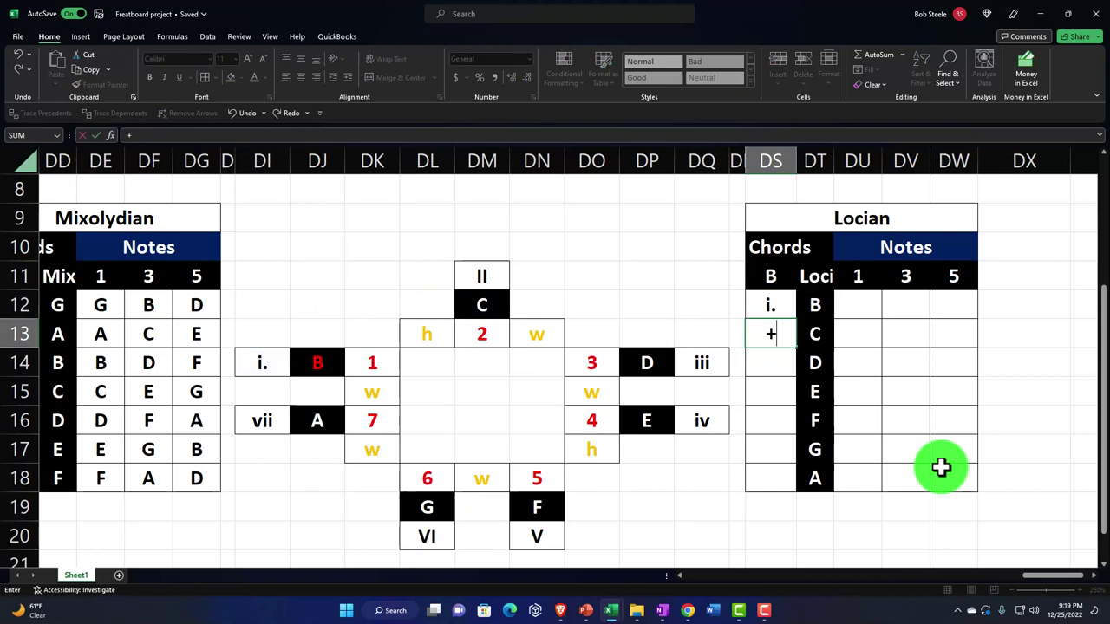
{"action": "key", "text": "Left"}
{"action": "key", "text": "Left"}
{"action": "key", "text": "Return"}
{"action": "type", "text": "+"}
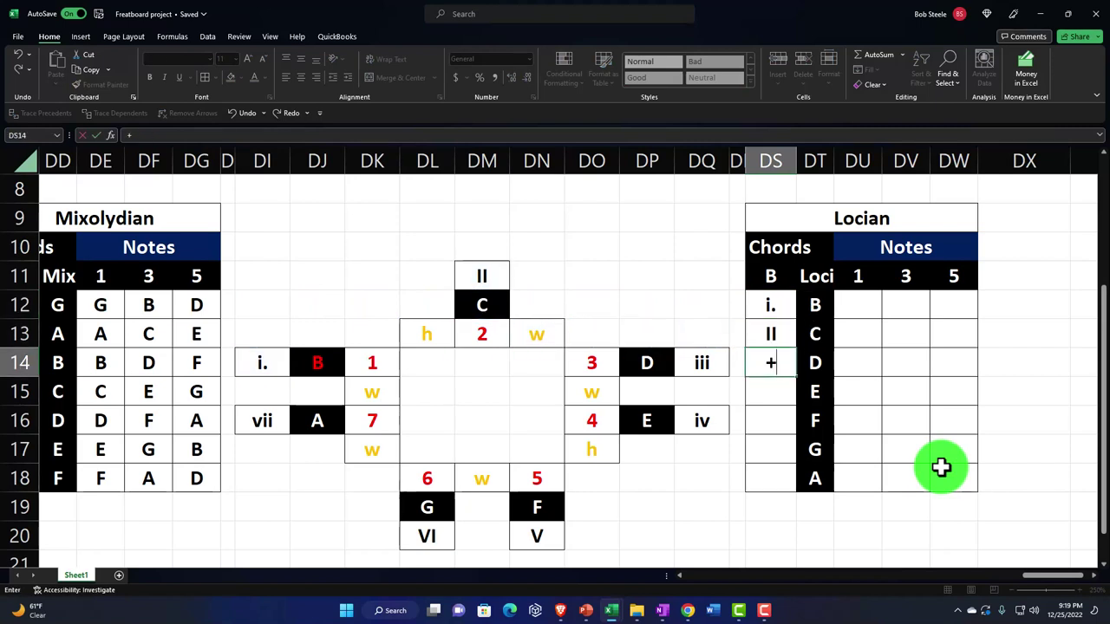
{"action": "key", "text": "Return"}
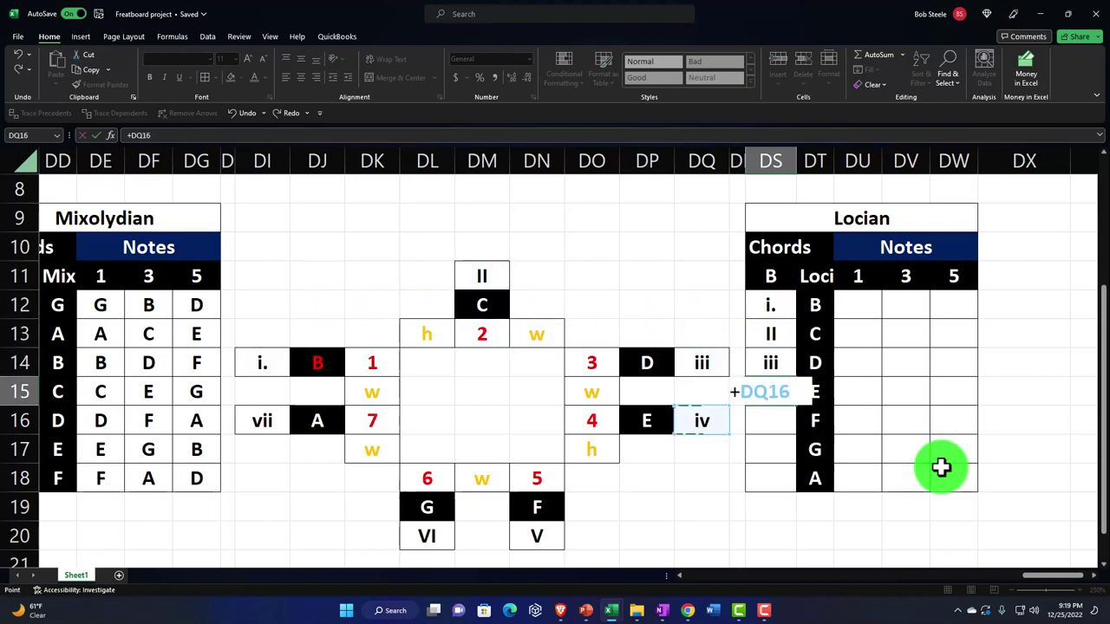
{"action": "key", "text": "Return"}
{"action": "type", "text": "+"}
{"action": "key", "text": "Left"}
{"action": "key", "text": "Left"}
{"action": "key", "text": "Left"}
{"action": "key", "text": "Left"}
{"action": "key", "text": "Down"}
{"action": "key", "text": "Down"}
{"action": "key", "text": "Down"}
{"action": "key", "text": "Down"}
{"action": "key", "text": "Left"}
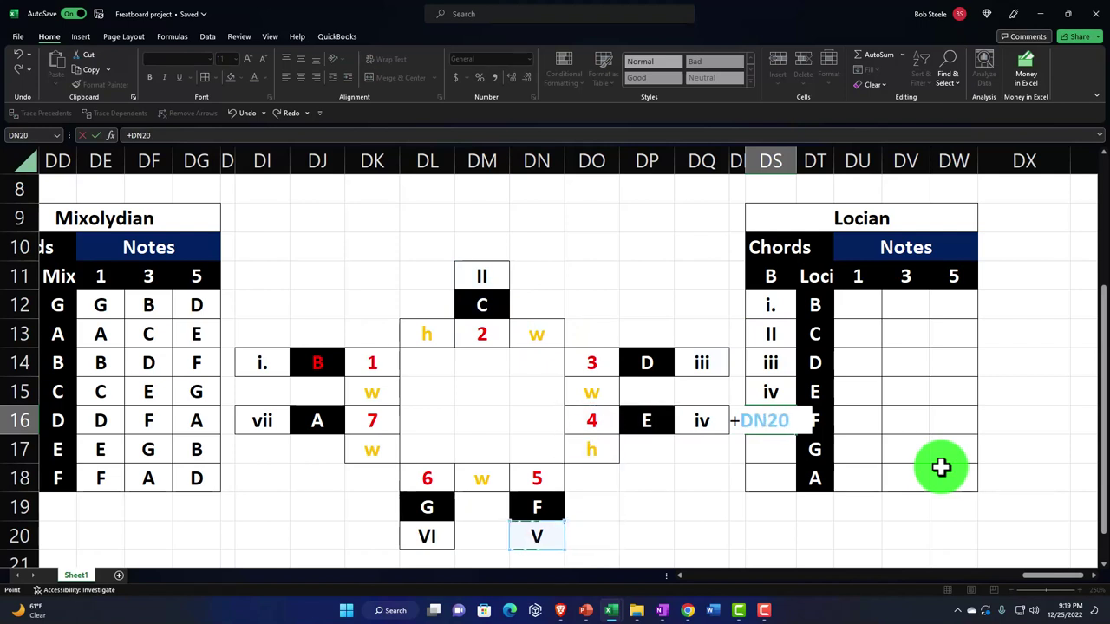
{"action": "key", "text": "Return"}
{"action": "type", "text": "+"}
{"action": "key", "text": "Left"}
{"action": "key", "text": "Left"}
{"action": "key", "text": "Left"}
{"action": "key", "text": "Left"}
{"action": "key", "text": "Left"}
{"action": "key", "text": "Left"}
{"action": "key", "text": "Down"}
{"action": "key", "text": "Down"}
{"action": "key", "text": "Down"}
{"action": "key", "text": "Left"}
{"action": "key", "text": "Return"}
{"action": "type", "text": "+"}
{"action": "key", "text": "Left"}
{"action": "key", "text": "Left"}
{"action": "key", "text": "Left"}
{"action": "key", "text": "Left"}
{"action": "key", "text": "Left"}
{"action": "key", "text": "Left"}
{"action": "key", "text": "Left"}
{"action": "key", "text": "Up"}
{"action": "key", "text": "Up"}
{"action": "key", "text": "Up"}
{"action": "key", "text": "Left"}
{"action": "key", "text": "Left"}
{"action": "key", "text": "Left"}
{"action": "key", "text": "Down"}
{"action": "key", "text": "Return"}
{"action": "key", "text": "Up"}
{"action": "key", "text": "Up"}
{"action": "key", "text": "Up"}
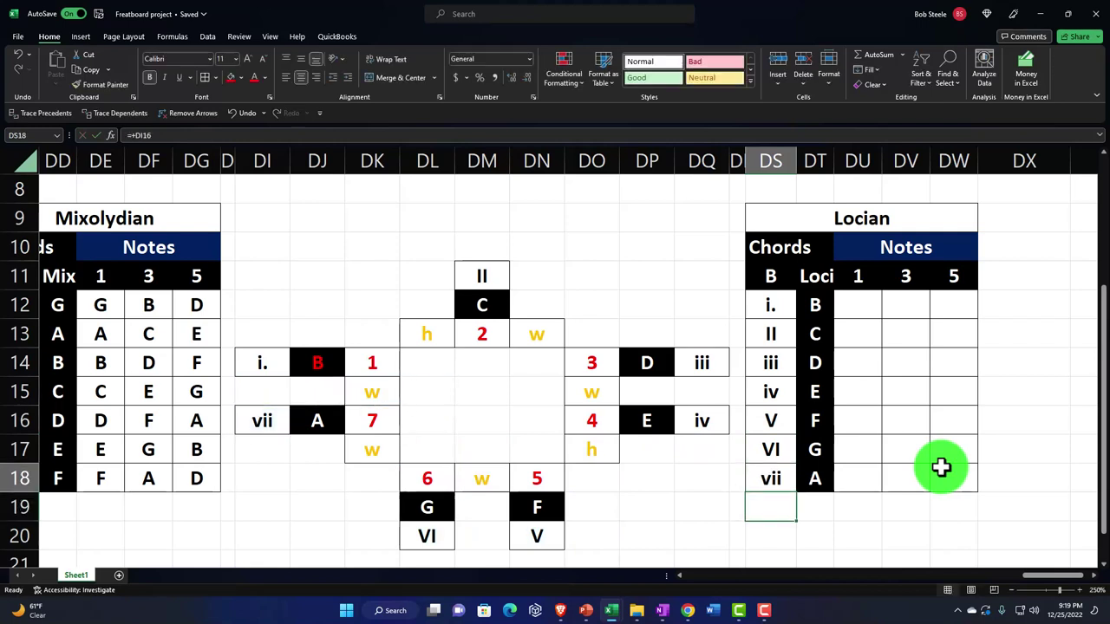
{"action": "key", "text": "Up"}
{"action": "key", "text": "Up"}
{"action": "key", "text": "Up"}
{"action": "key", "text": "Right"}
{"action": "key", "text": "Right"}
{"action": "key", "text": "Up"}
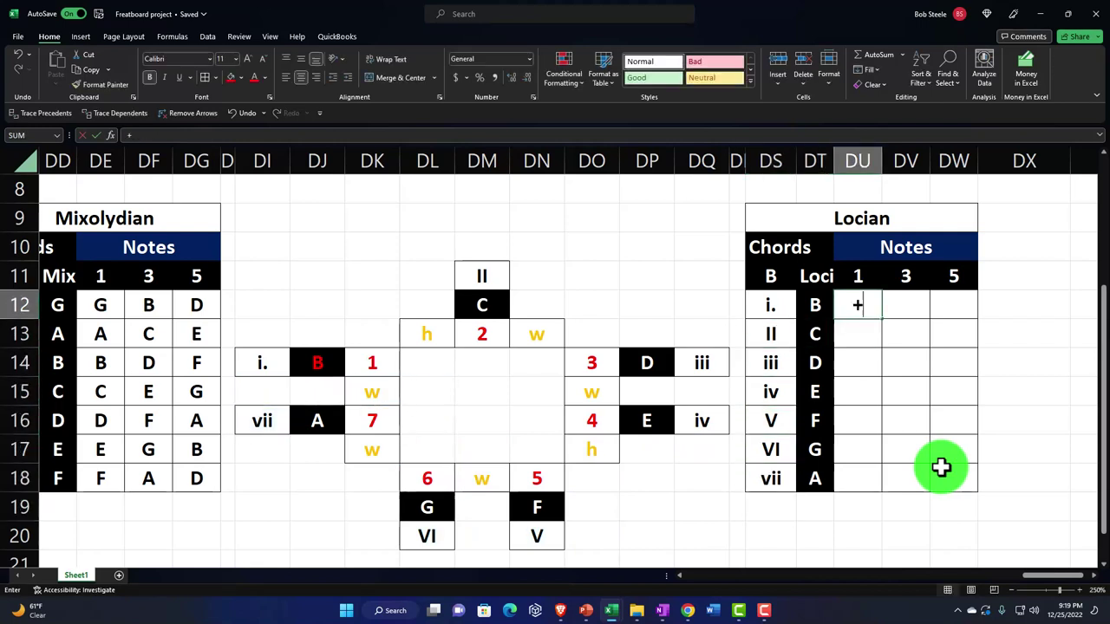
Link rows 12–13 to the diagram notes: B D F for i., C E G for ii
{"action": "type", "text": "+"}
{"action": "key", "text": "Left"}
{"action": "key", "text": "Left"}
{"action": "key", "text": "Left"}
{"action": "key", "text": "Left"}
{"action": "key", "text": "Left"}
{"action": "key", "text": "Left"}
{"action": "key", "text": "Left"}
{"action": "key", "text": "Left"}
{"action": "key", "text": "Left"}
{"action": "key", "text": "Left"}
{"action": "key", "text": "Left"}
{"action": "key", "text": "Down"}
{"action": "key", "text": "Down"}
{"action": "key", "text": "Tab"}
{"action": "type", "text": "+"}
{"action": "key", "text": "Left"}
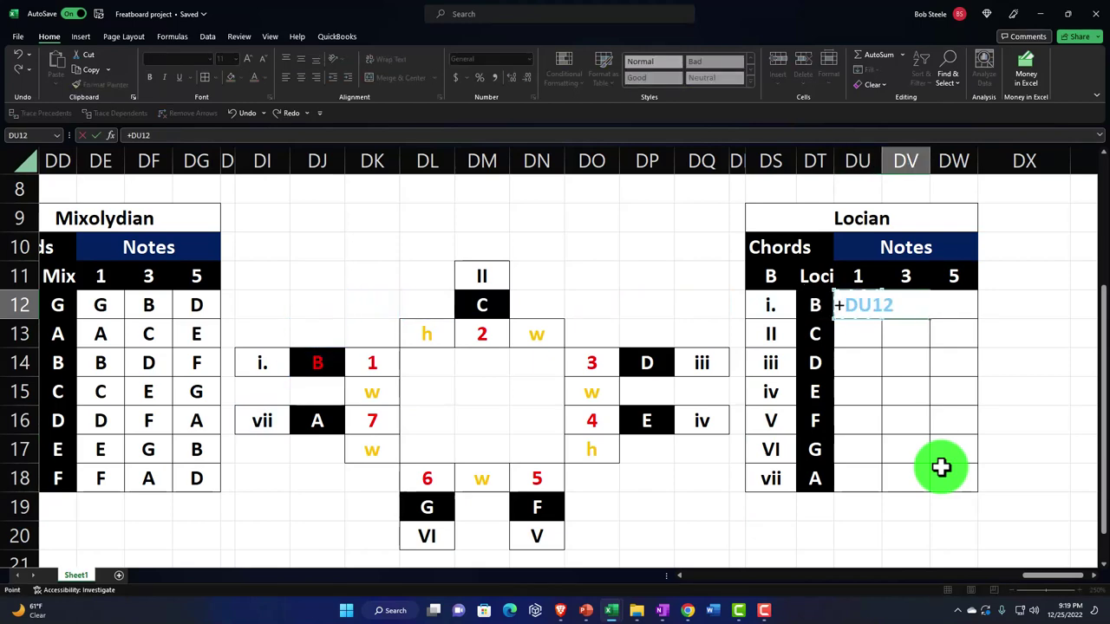
{"action": "key", "text": "Tab"}
{"action": "type", "text": "+"}
{"action": "key", "text": "Left"}
{"action": "key", "text": "Left"}
{"action": "key", "text": "Left"}
{"action": "key", "text": "Left"}
{"action": "key", "text": "Left"}
{"action": "key", "text": "Left"}
{"action": "key", "text": "Left"}
{"action": "key", "text": "Left"}
{"action": "key", "text": "Return"}
{"action": "type", "text": "+"}
{"action": "key", "text": "Left"}
{"action": "key", "text": "Left"}
{"action": "key", "text": "Left"}
{"action": "key", "text": "Up"}
{"action": "key", "text": "Tab"}
{"action": "type", "text": "+"}
{"action": "key", "text": "Left"}
{"action": "key", "text": "Left"}
{"action": "key", "text": "Left"}
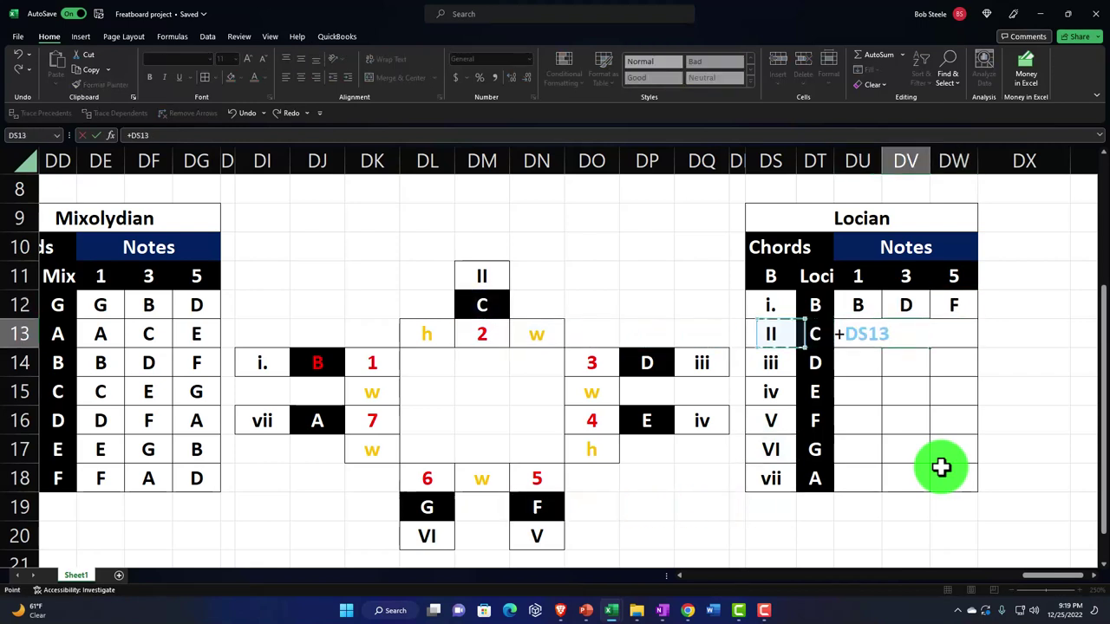
{"action": "key", "text": "Left"}
{"action": "key", "text": "Left"}
{"action": "key", "text": "Down"}
{"action": "key", "text": "Tab"}
{"action": "type", "text": "+"}
{"action": "key", "text": "Left"}
{"action": "key", "text": "Right"}
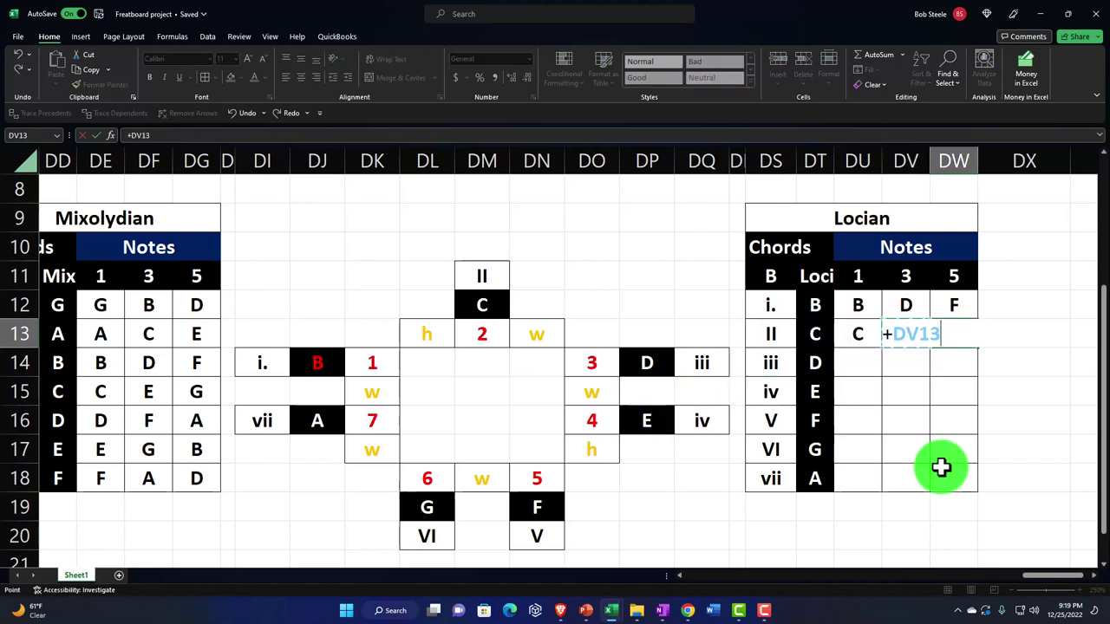
{"action": "key", "text": "Down"}
{"action": "key", "text": "Down"}
{"action": "key", "text": "Down"}
{"action": "key", "text": "Down"}
{"action": "key", "text": "Down"}
{"action": "key", "text": "Left"}
{"action": "key", "text": "Left"}
{"action": "key", "text": "Left"}
{"action": "key", "text": "Left"}
{"action": "key", "text": "Left"}
{"action": "key", "text": "Return"}
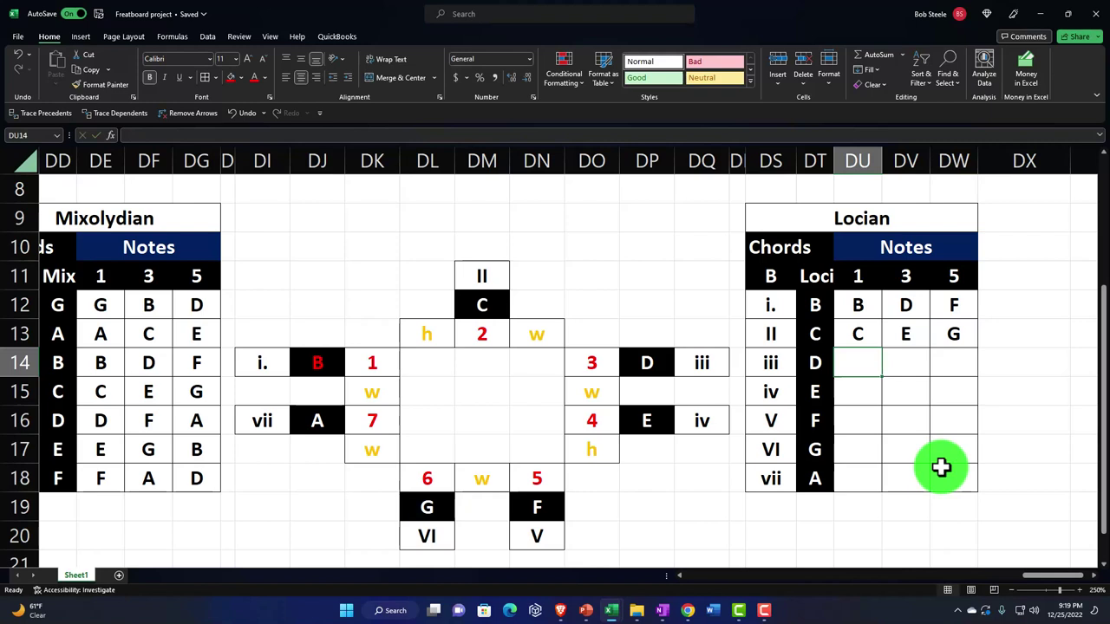
Link rows 14–15 to the diagram notes: D F A for iii., E G B for iv
{"action": "type", "text": "+"}
{"action": "key", "text": "Return"}
{"action": "type", "text": "+"}
{"action": "key", "text": "Left"}
{"action": "key", "text": "Left"}
{"action": "key", "text": "Down"}
{"action": "key", "text": "Left"}
{"action": "key", "text": "Left"}
{"action": "key", "text": "Left"}
{"action": "key", "text": "Left"}
{"action": "key", "text": "Down"}
{"action": "key", "text": "Down"}
{"action": "key", "text": "Down"}
{"action": "key", "text": "Right"}
{"action": "key", "text": "Up"}
{"action": "key", "text": "Tab"}
{"action": "type", "text": "+"}
{"action": "key", "text": "Left"}
{"action": "key", "text": "Left"}
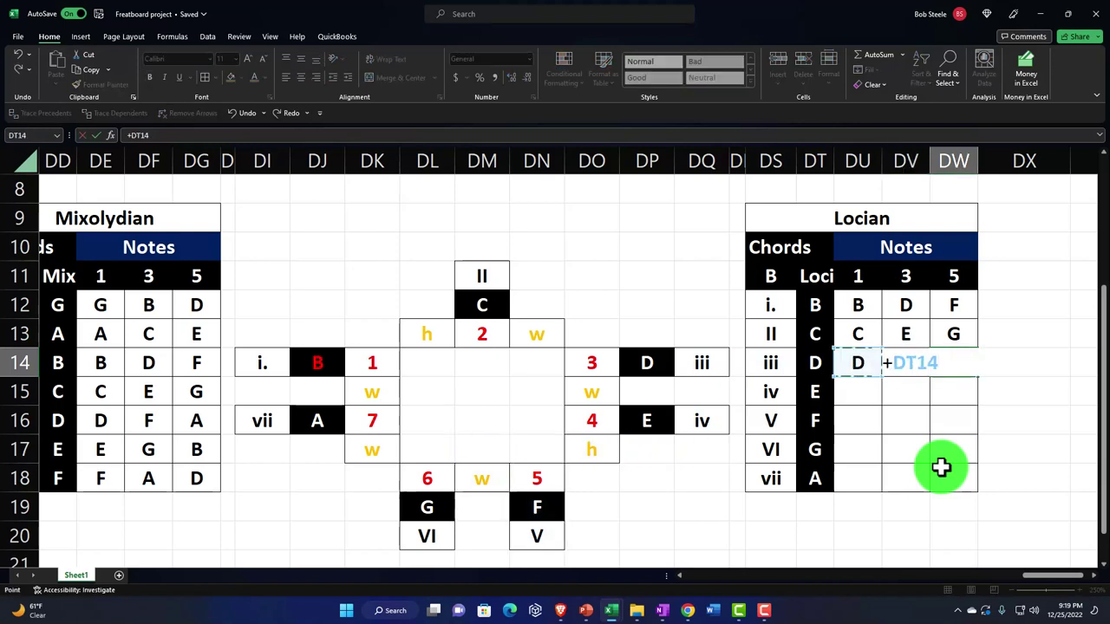
{"action": "key", "text": "Left"}
{"action": "key", "text": "Left"}
{"action": "key", "text": "Left"}
{"action": "key", "text": "Down"}
{"action": "key", "text": "Down"}
{"action": "key", "text": "Left"}
{"action": "key", "text": "Left"}
{"action": "key", "text": "Left"}
{"action": "key", "text": "Left"}
{"action": "key", "text": "Left"}
{"action": "key", "text": "Return"}
{"action": "type", "text": "+"}
{"action": "key", "text": "Left"}
{"action": "key", "text": "Tab"}
{"action": "type", "text": "+"}
{"action": "key", "text": "Left"}
{"action": "key", "text": "Left"}
{"action": "key", "text": "Left"}
{"action": "key", "text": "Left"}
{"action": "key", "text": "Left"}
{"action": "key", "text": "Left"}
{"action": "key", "text": "Down"}
{"action": "key", "text": "Down"}
{"action": "key", "text": "Down"}
{"action": "key", "text": "Down"}
{"action": "key", "text": "Left"}
{"action": "key", "text": "Tab"}
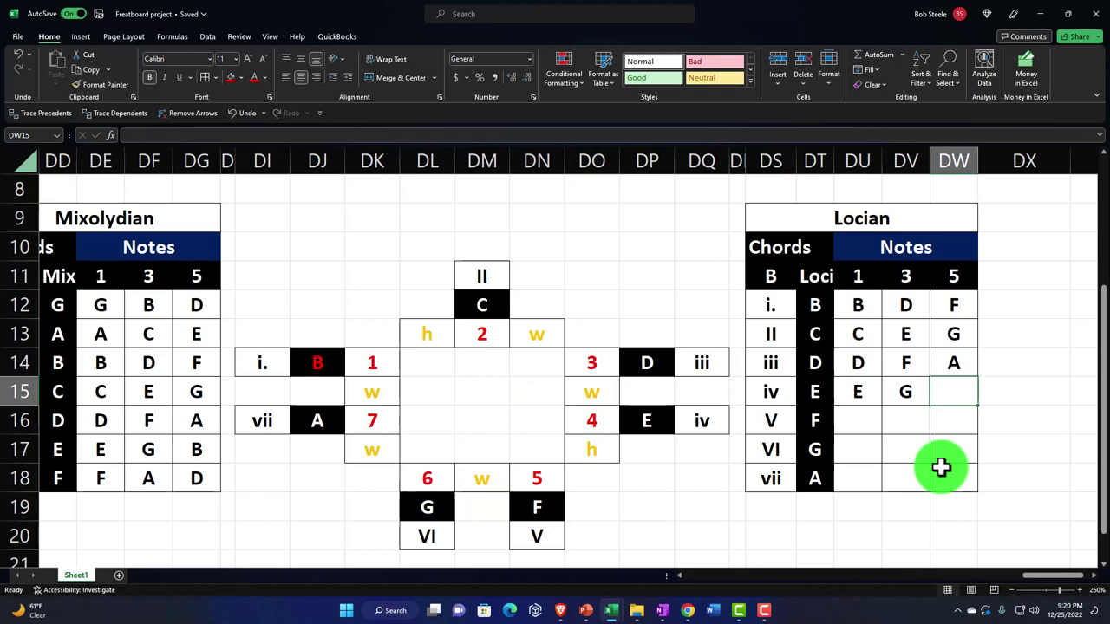
{"action": "type", "text": "+"}
{"action": "key", "text": "Left"}
{"action": "key", "text": "Left"}
{"action": "key", "text": "Left"}
{"action": "key", "text": "Left"}
{"action": "key", "text": "Left"}
{"action": "key", "text": "Left"}
{"action": "key", "text": "Left"}
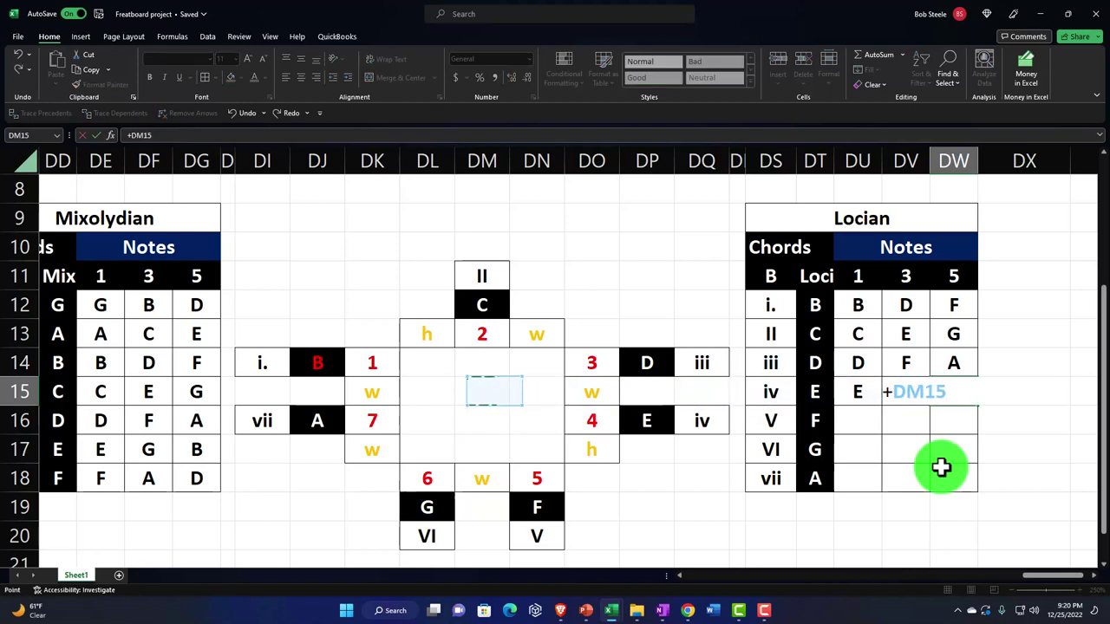
{"action": "key", "text": "Up"}
{"action": "key", "text": "Return"}
Link rows 16–18 to the diagram notes: F A C, G B D and A C E
{"action": "type", "text": "+"}
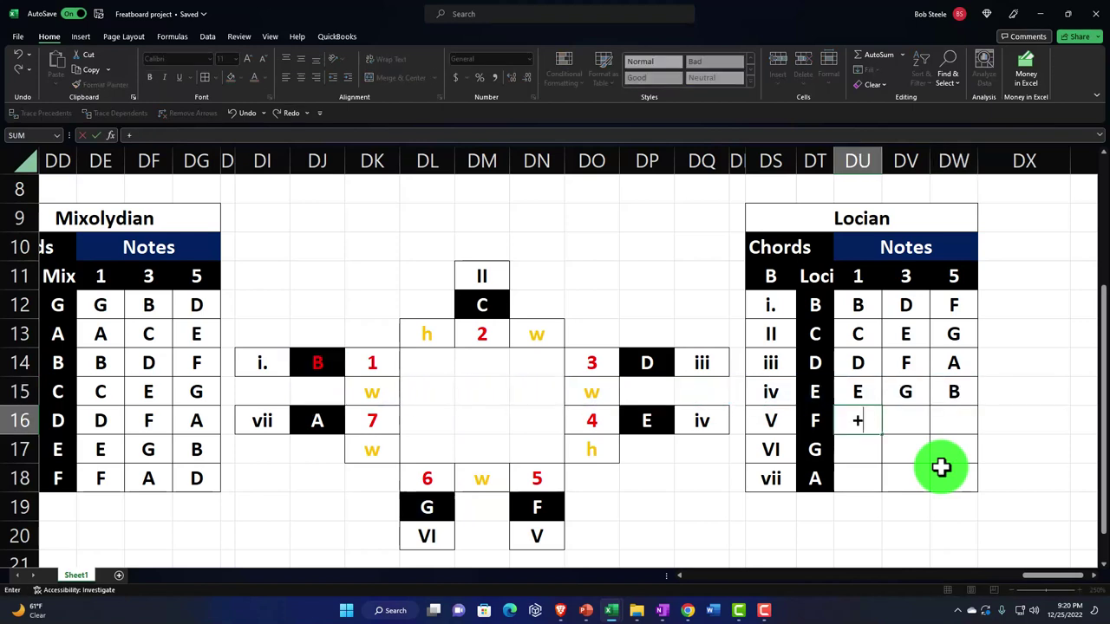
{"action": "key", "text": "Left"}
{"action": "key", "text": "Left"}
{"action": "key", "text": "Left"}
{"action": "key", "text": "Left"}
{"action": "key", "text": "Down"}
{"action": "key", "text": "Down"}
{"action": "key", "text": "Left"}
{"action": "key", "text": "Down"}
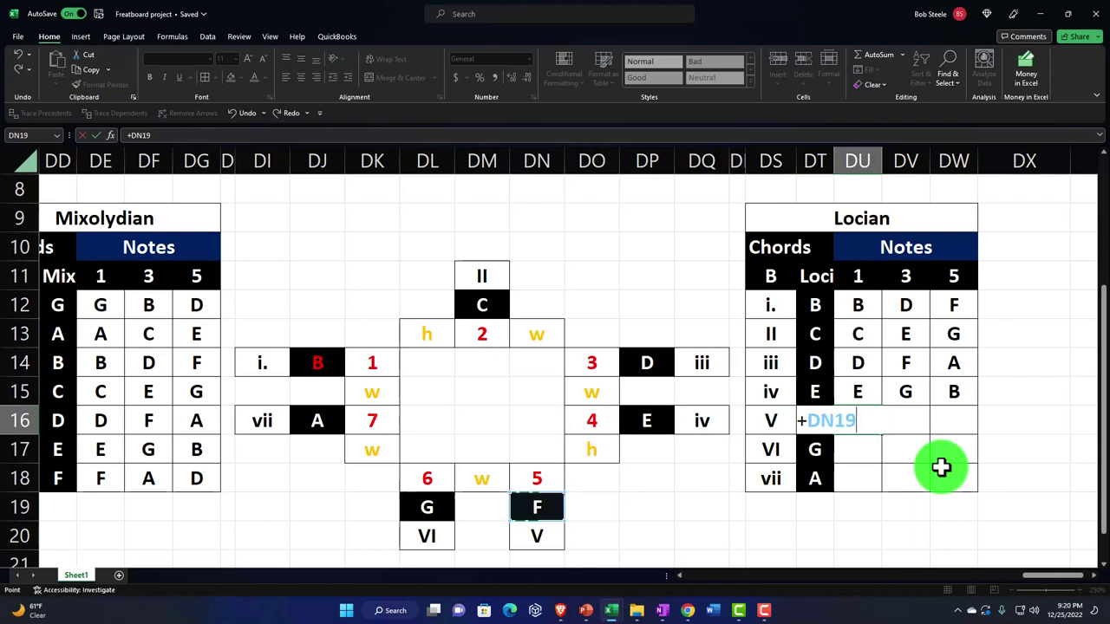
{"action": "key", "text": "Tab"}
{"action": "type", "text": "+"}
{"action": "key", "text": "Left"}
{"action": "key", "text": "Left"}
{"action": "key", "text": "Left"}
{"action": "key", "text": "Left"}
{"action": "key", "text": "Left"}
{"action": "key", "text": "Left"}
{"action": "key", "text": "Left"}
{"action": "key", "text": "Left"}
{"action": "key", "text": "Left"}
{"action": "key", "text": "Tab"}
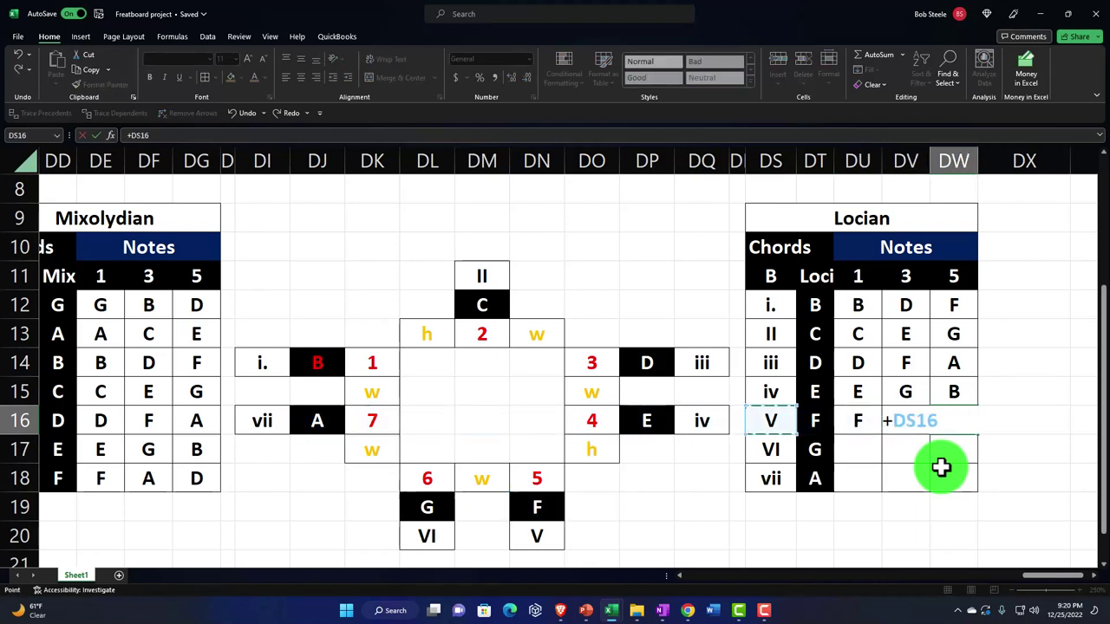
{"action": "key", "text": "Left"}
{"action": "key", "text": "Left"}
{"action": "key", "text": "Left"}
{"action": "key", "text": "Up"}
{"action": "key", "text": "Up"}
{"action": "key", "text": "Up"}
{"action": "key", "text": "Up"}
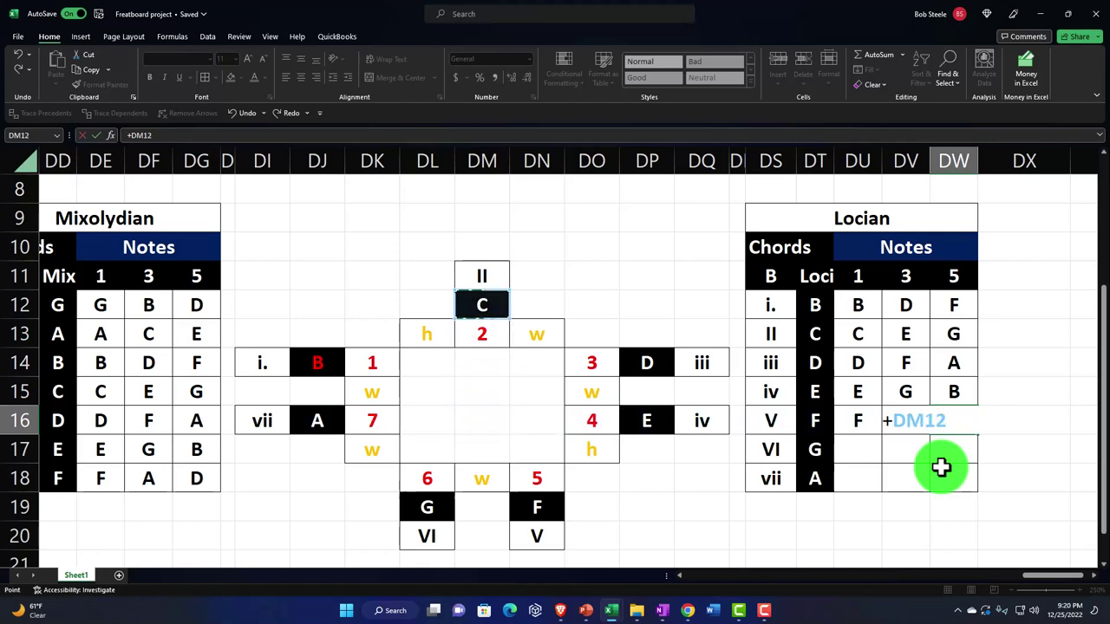
{"action": "key", "text": "Return"}
{"action": "type", "text": "+"}
{"action": "key", "text": "Left"}
{"action": "key", "text": "Left"}
{"action": "key", "text": "Left"}
{"action": "key", "text": "Left"}
{"action": "key", "text": "Left"}
{"action": "key", "text": "Left"}
{"action": "key", "text": "Left"}
{"action": "key", "text": "Left"}
{"action": "key", "text": "Left"}
{"action": "key", "text": "Tab"}
{"action": "type", "text": "+"}
{"action": "key", "text": "Left"}
{"action": "key", "text": "Left"}
{"action": "key", "text": "Left"}
{"action": "key", "text": "Left"}
{"action": "key", "text": "Left"}
{"action": "key", "text": "Left"}
{"action": "key", "text": "Left"}
{"action": "key", "text": "Left"}
{"action": "key", "text": "Left"}
{"action": "key", "text": "Up"}
{"action": "key", "text": "Up"}
{"action": "key", "text": "Up"}
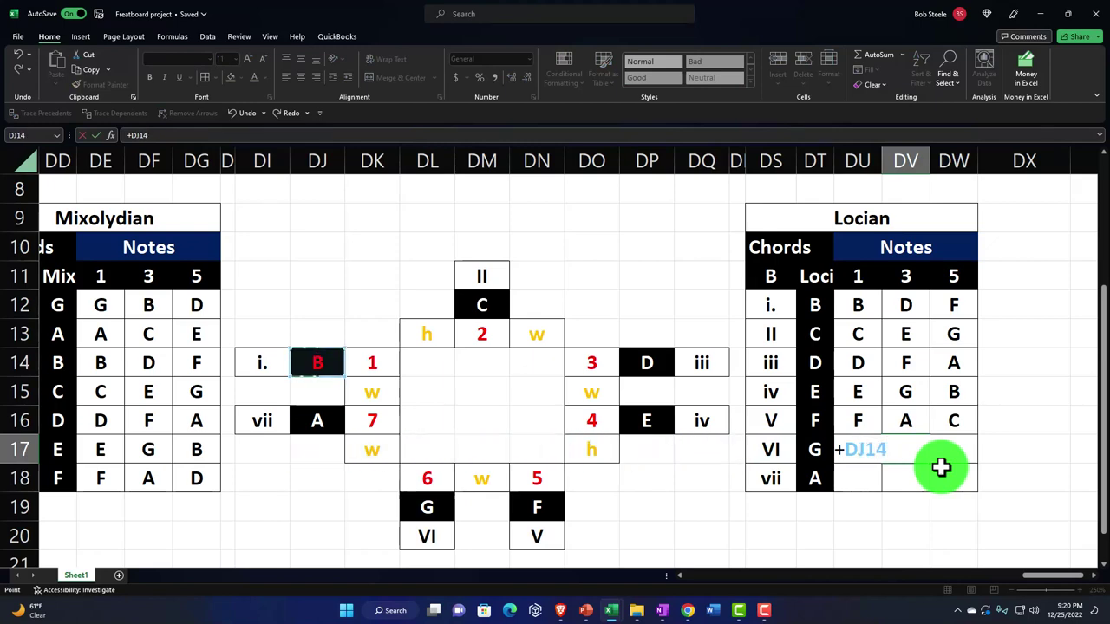
{"action": "key", "text": "Tab"}
{"action": "type", "text": "+"}
{"action": "key", "text": "Left"}
{"action": "key", "text": "Left"}
{"action": "key", "text": "Left"}
{"action": "key", "text": "Up"}
{"action": "key", "text": "Up"}
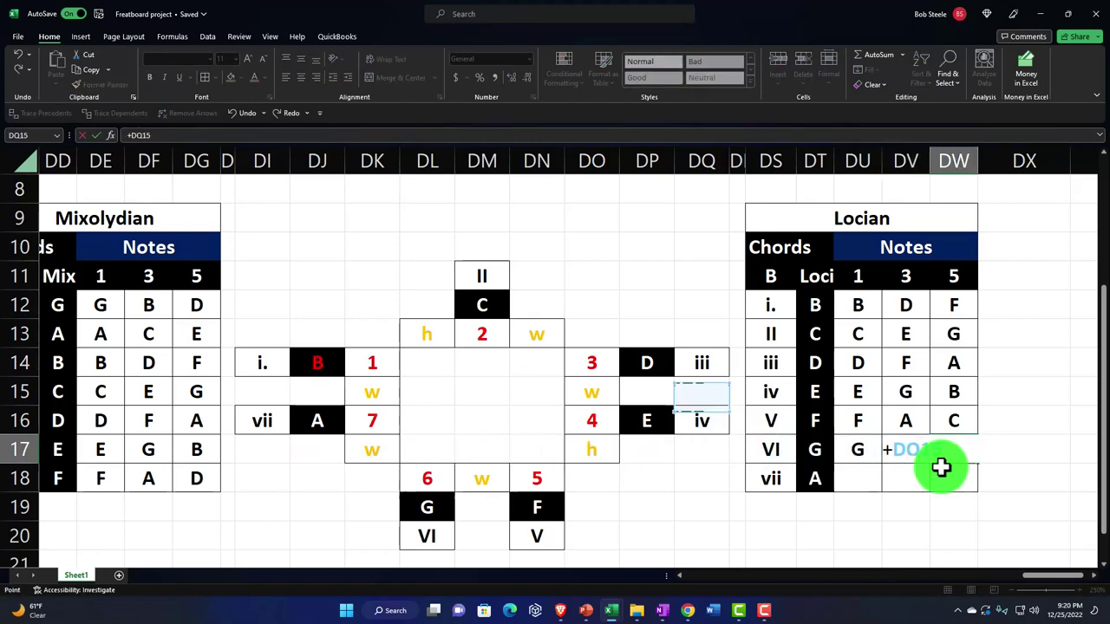
{"action": "key", "text": "Return"}
{"action": "type", "text": "+"}
{"action": "key", "text": "Left"}
{"action": "key", "text": "Left"}
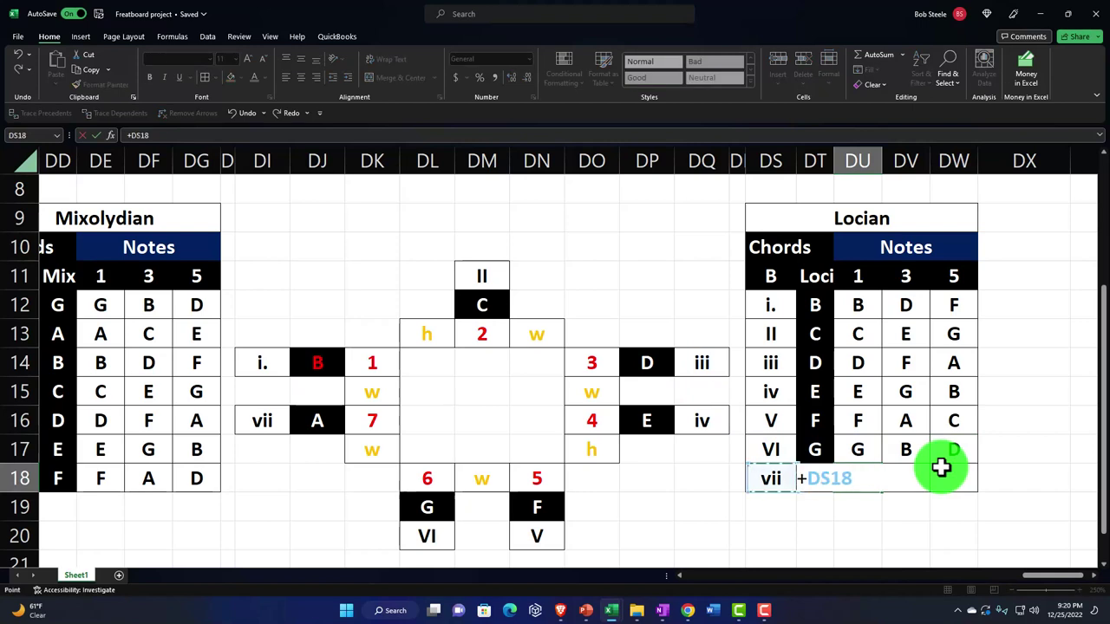
{"action": "key", "text": "Left"}
{"action": "key", "text": "Left"}
{"action": "key", "text": "Left"}
{"action": "key", "text": "Left"}
{"action": "key", "text": "Left"}
{"action": "key", "text": "Left"}
{"action": "key", "text": "Up"}
{"action": "key", "text": "Up"}
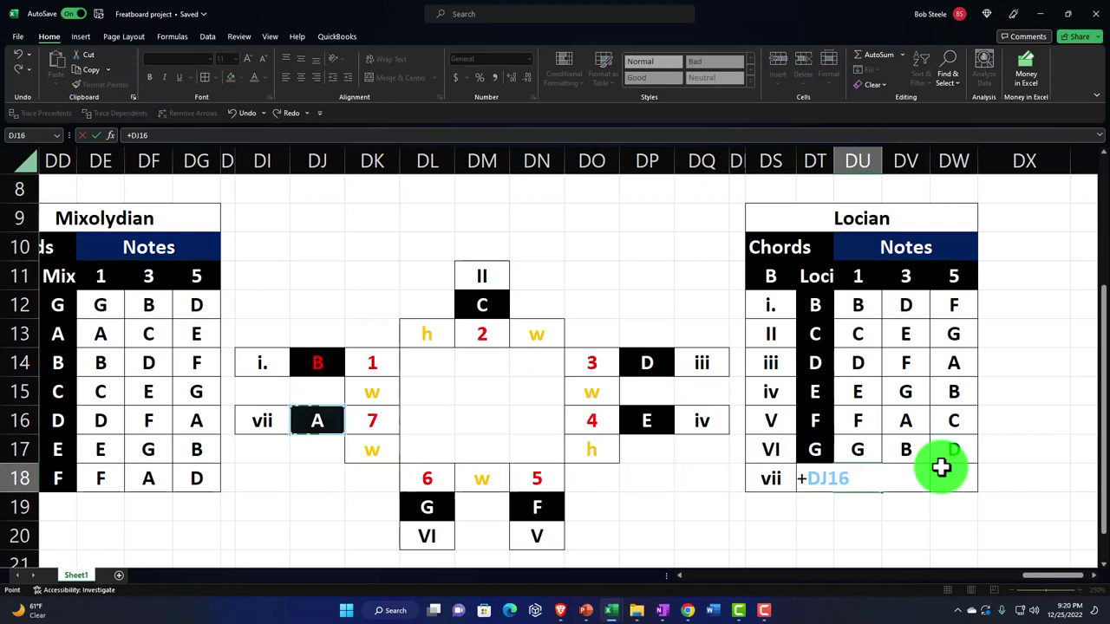
{"action": "key", "text": "Tab"}
{"action": "type", "text": "+"}
{"action": "key", "text": "Left"}
{"action": "key", "text": "Left"}
{"action": "key", "text": "Left"}
{"action": "key", "text": "Left"}
{"action": "key", "text": "Up"}
{"action": "key", "text": "Up"}
{"action": "key", "text": "Up"}
{"action": "key", "text": "Up"}
{"action": "key", "text": "Up"}
{"action": "key", "text": "Up"}
{"action": "key", "text": "Tab"}
{"action": "type", "text": "+"}
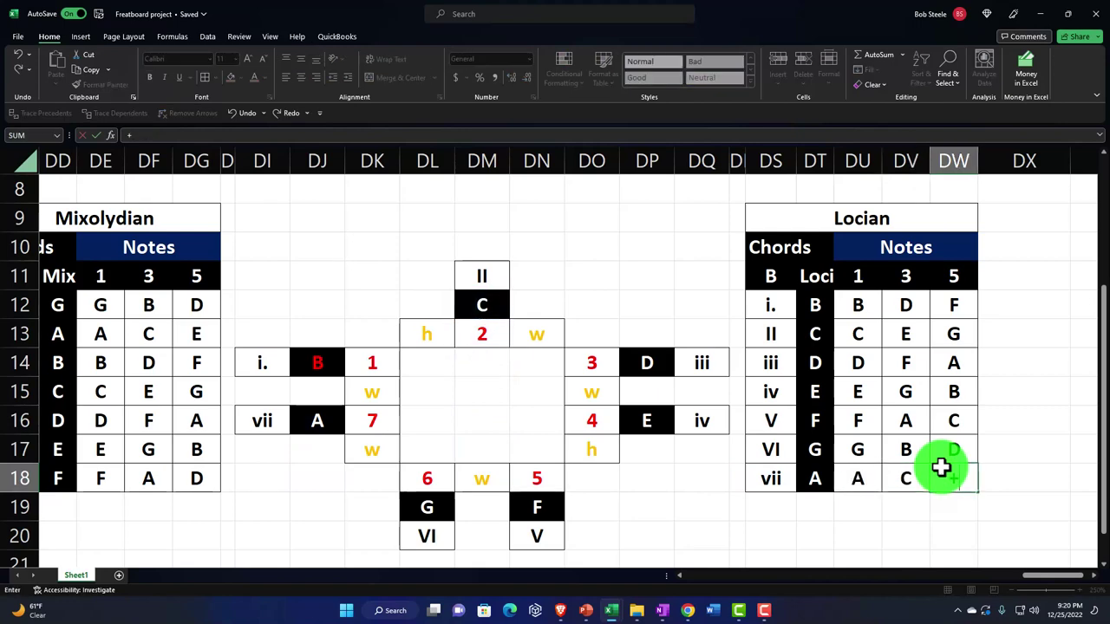
{"action": "key", "text": "Left"}
{"action": "key", "text": "Left"}
{"action": "key", "text": "Up"}
{"action": "key", "text": "Up"}
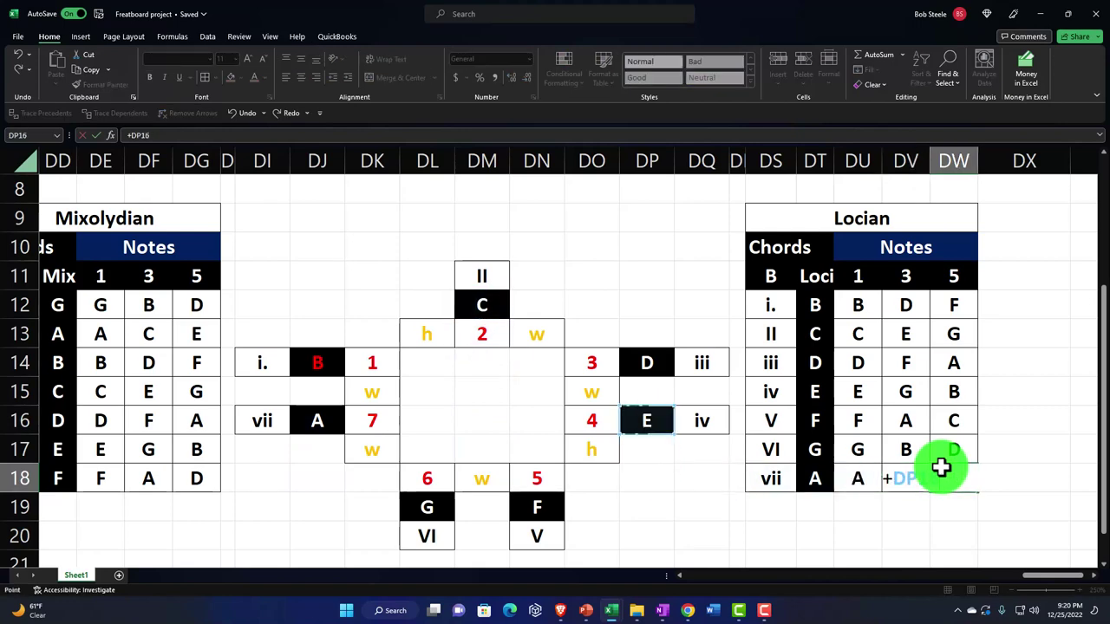
{"action": "key", "text": "Return"}
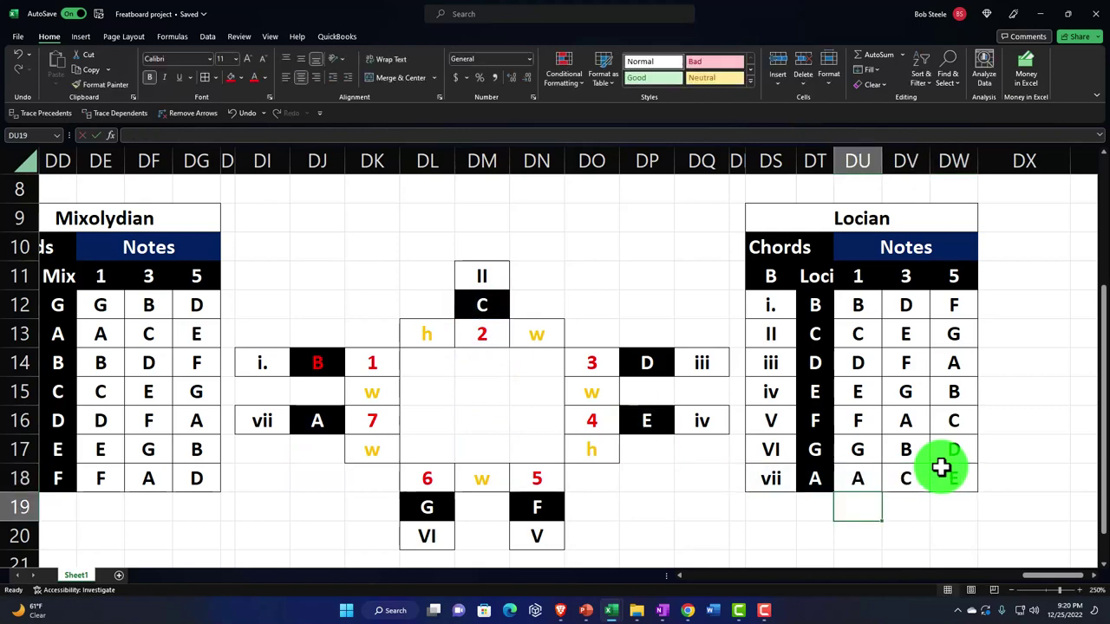
{"action": "key", "text": "Up"}
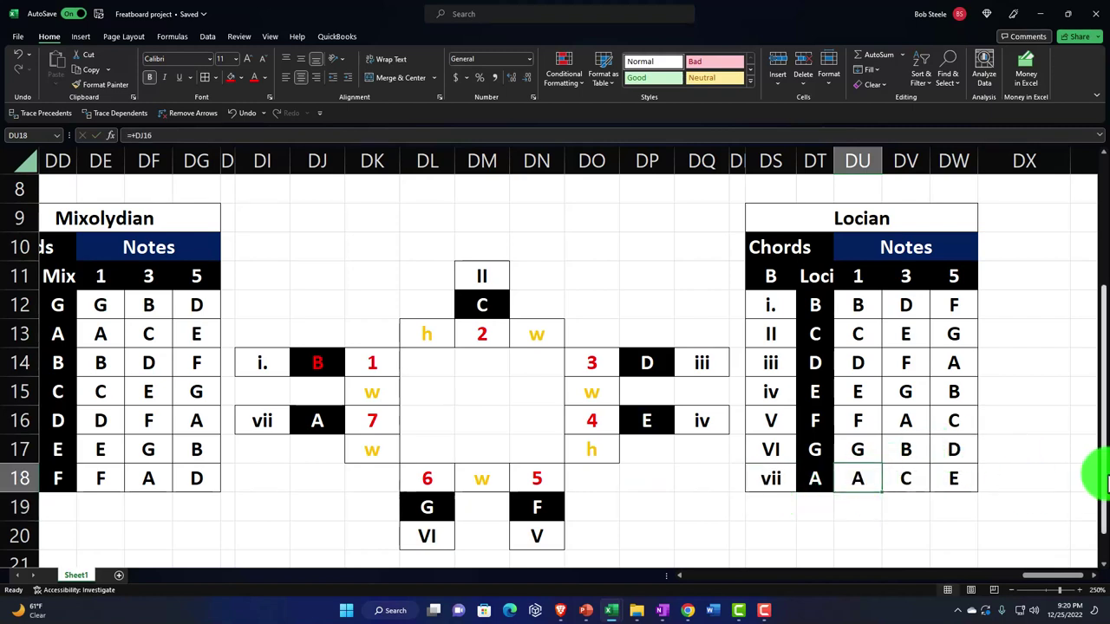
Save the workbook and jump back left to the Notes From Root to Root heading
{"action": "left_click", "coordinate": [97, 15]}
{"action": "left_click", "coordinate": [551, 287]}
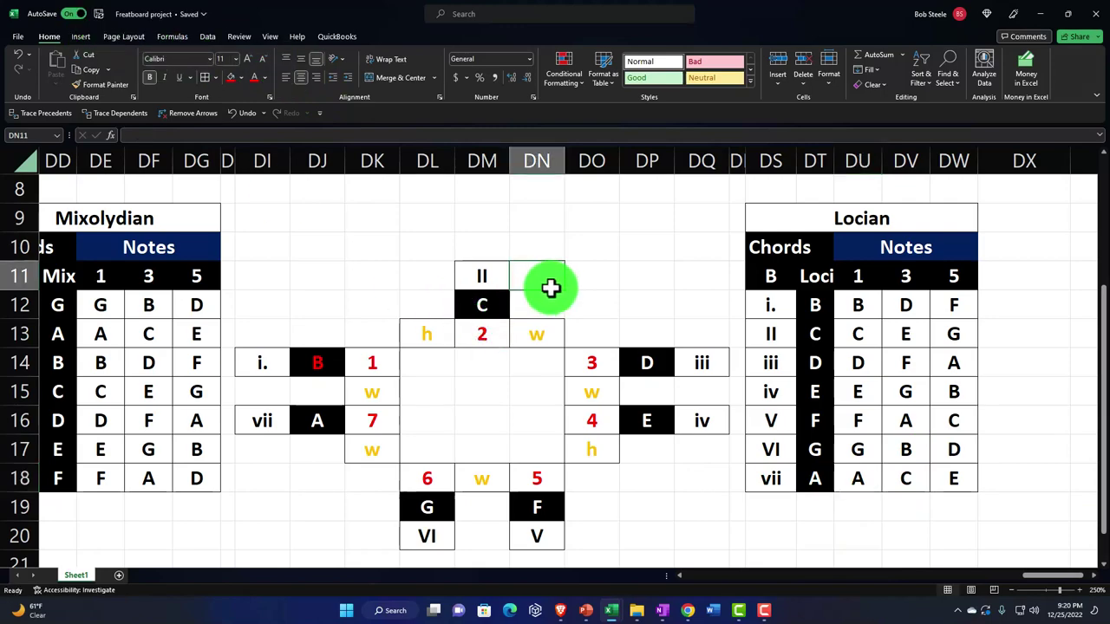
{"action": "key", "text": "Left"}
{"action": "key", "text": "Left"}
{"action": "key", "text": "Left"}
{"action": "key", "text": "Left"}
{"action": "key", "text": "Left"}
{"action": "key", "text": "Left"}
{"action": "key", "text": "Left"}
{"action": "key", "text": "Left"}
{"action": "key", "text": "Left"}
{"action": "key", "text": "Left"}
{"action": "key", "text": "Left"}
{"action": "key", "text": "Left"}
{"action": "key", "text": "Left"}
{"action": "key", "text": "Left"}
{"action": "key", "text": "Left"}
{"action": "key", "text": "Left"}
{"action": "key", "text": "Left"}
{"action": "key", "text": "Left"}
{"action": "key", "text": "Left"}
{"action": "key", "text": "Left"}
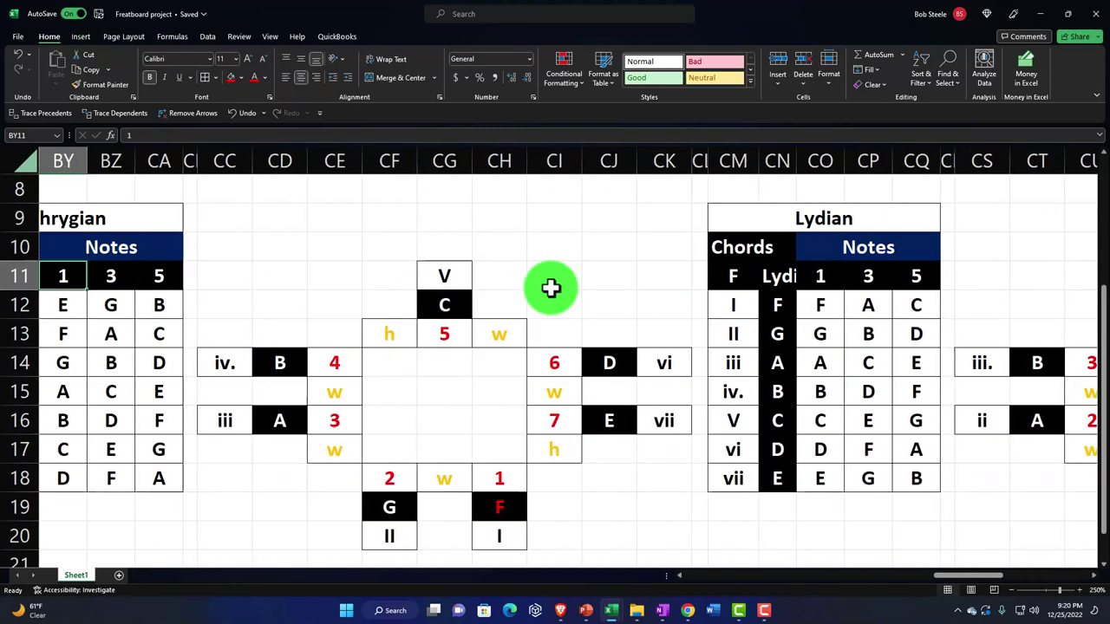
{"action": "key", "text": "Left"}
{"action": "key", "text": "Left"}
{"action": "key", "text": "Left"}
{"action": "key", "text": "Left"}
{"action": "key", "text": "Left"}
{"action": "key", "text": "Left"}
{"action": "key", "text": "Left"}
{"action": "key", "text": "Left"}
{"action": "key", "text": "Left"}
{"action": "key", "text": "Left"}
{"action": "key", "text": "Left"}
{"action": "key", "text": "Left"}
{"action": "key", "text": "Left"}
{"action": "key", "text": "Left"}
{"action": "key", "text": "Left"}
{"action": "key", "text": "Left"}
{"action": "key", "text": "Left"}
{"action": "key", "text": "Left"}
{"action": "key", "text": "Left"}
{"action": "key", "text": "Left"}
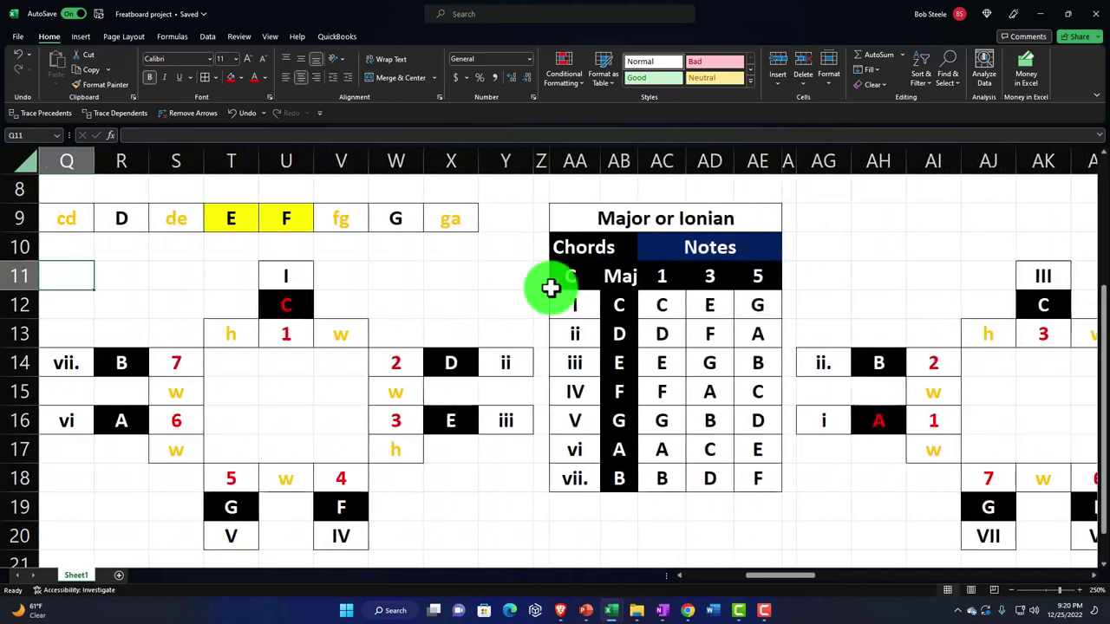
{"action": "key", "text": "Left"}
{"action": "key", "text": "Left"}
{"action": "key", "text": "Left"}
{"action": "key", "text": "Left"}
{"action": "key", "text": "Left"}
{"action": "key", "text": "Left"}
{"action": "key", "text": "Left"}
{"action": "key", "text": "Left"}
{"action": "key", "text": "Left"}
{"action": "key", "text": "Left"}
{"action": "key", "text": "Left"}
{"action": "key", "text": "Left"}
{"action": "key", "text": "Left"}
{"action": "key", "text": "Left"}
{"action": "key", "text": "Left"}
{"action": "key", "text": "Left"}
Select the Notes From Root to Root row, A12:M12
{"action": "scroll", "coordinate": [399, 325], "scroll_direction": "up", "scroll_amount": 3}
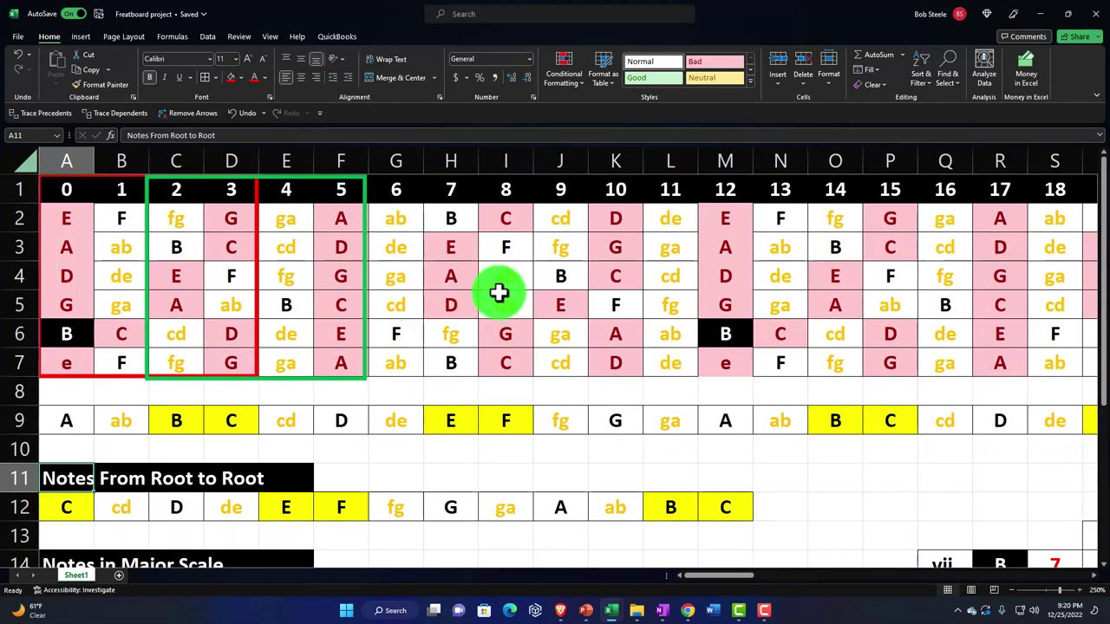
{"action": "scroll", "coordinate": [499, 293], "scroll_direction": "down", "scroll_amount": 3, "text": "ctrl"}
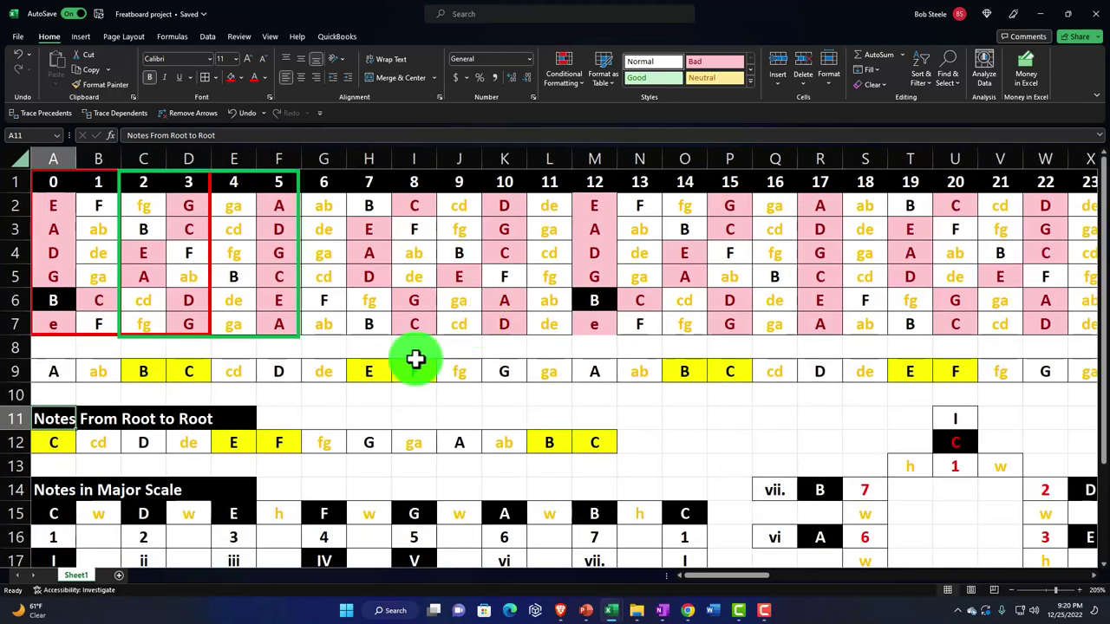
{"action": "left_click_drag", "start_coordinate": [66, 446], "coordinate": [581, 447]}
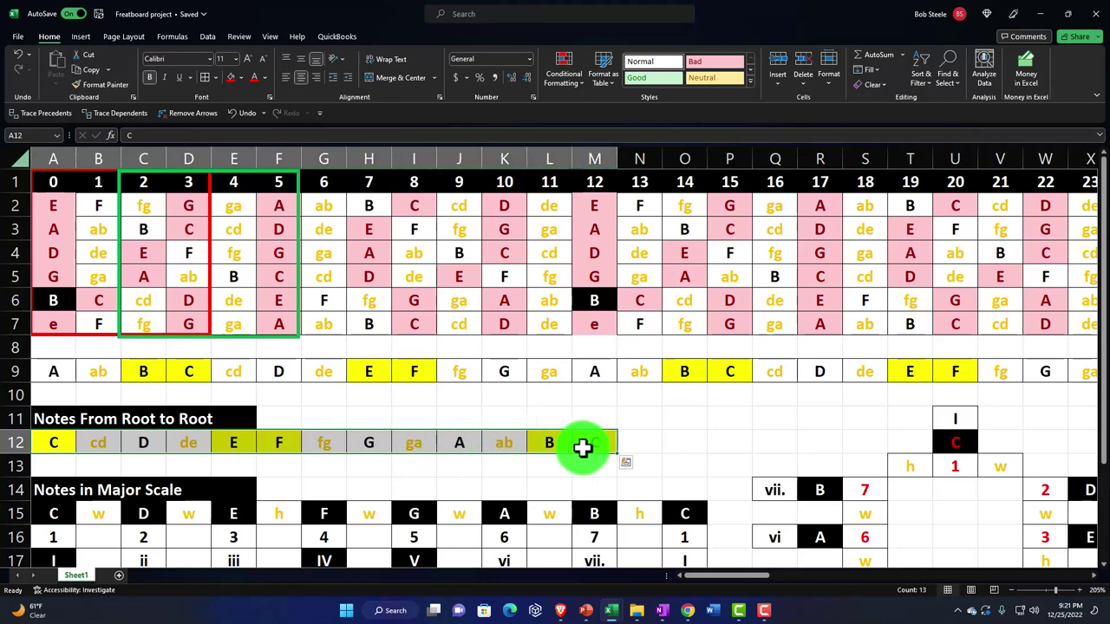
{"action": "scroll", "coordinate": [582, 447], "scroll_direction": "down", "scroll_amount": 1}
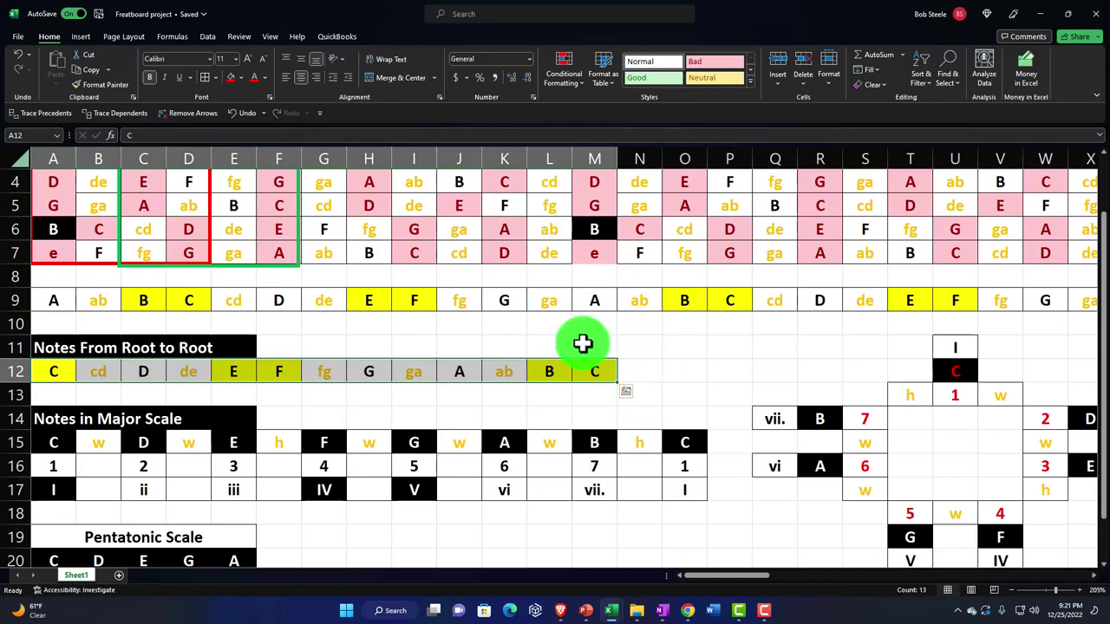
Copy row 9's B-to-B notes into the Notes From Root to Root row at A12
{"action": "left_click", "coordinate": [561, 326]}
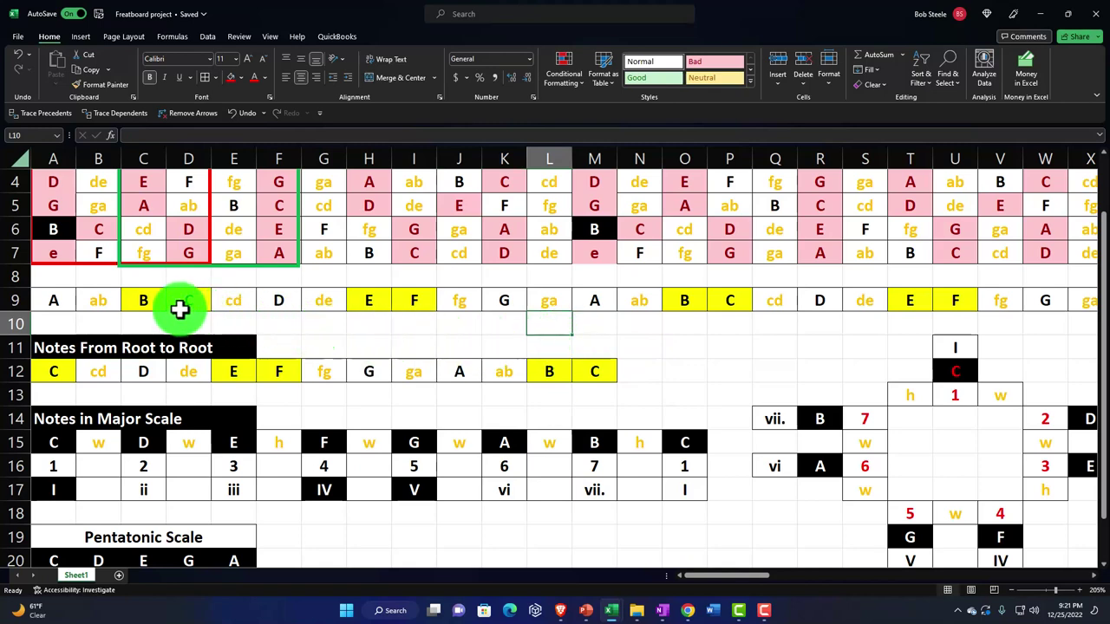
{"action": "left_click", "coordinate": [142, 301]}
{"action": "left_click_drag", "start_coordinate": [142, 301], "coordinate": [685, 298]}
{"action": "key", "text": "ctrl+c"}
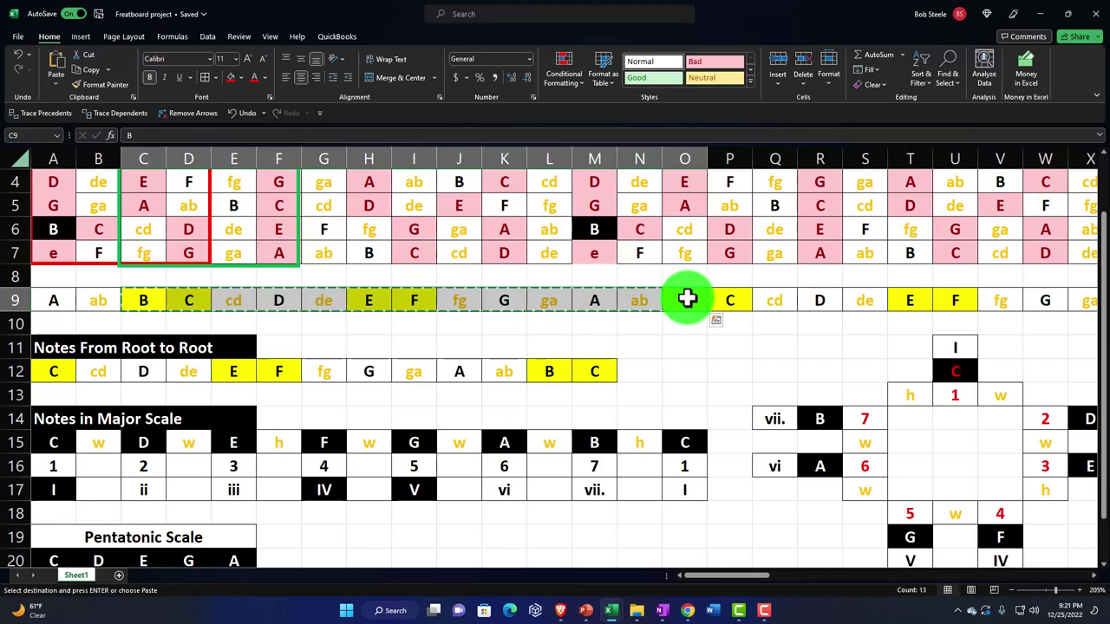
{"action": "left_click", "coordinate": [71, 370]}
{"action": "key", "text": "ctrl+v"}
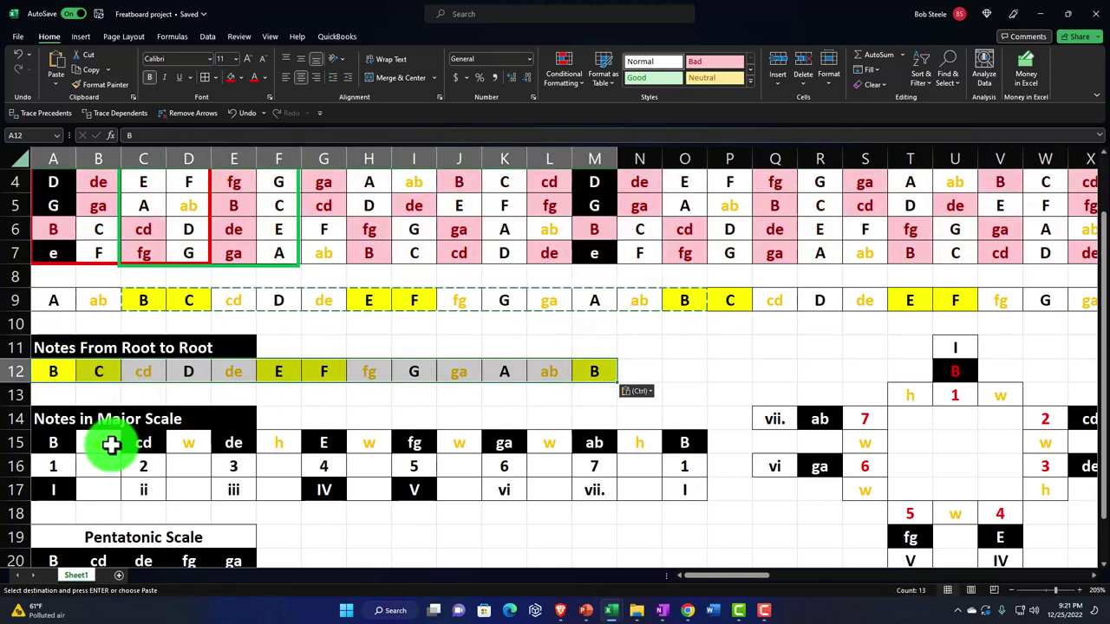
Check the A15 major scale formula and the chord boxes now updated to B
{"action": "left_click", "coordinate": [64, 443]}
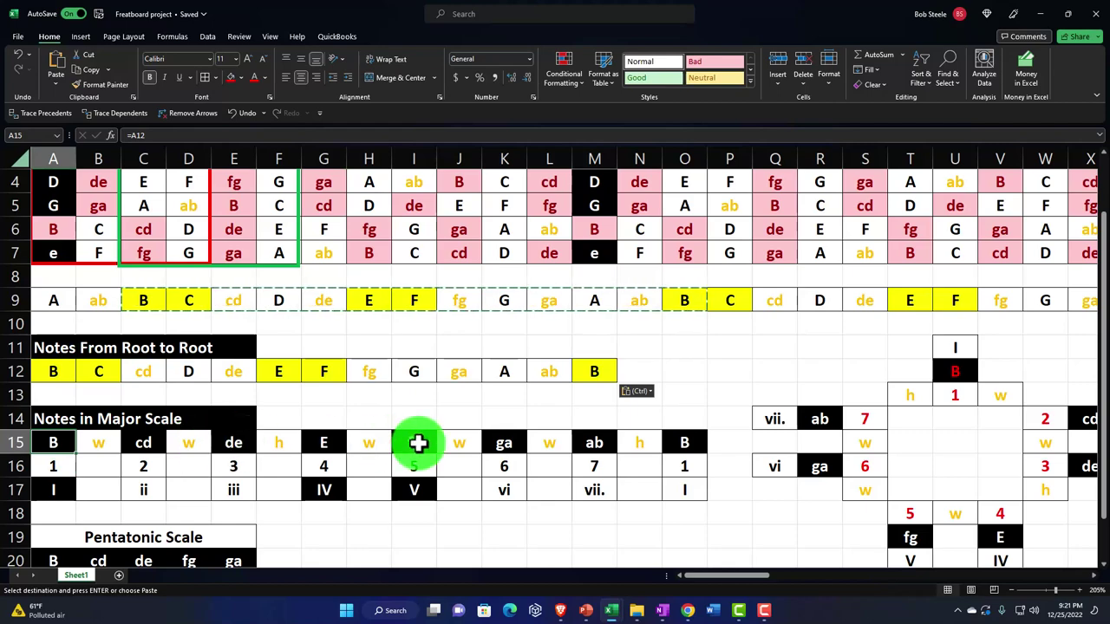
{"action": "scroll", "coordinate": [479, 443], "scroll_direction": "down", "scroll_amount": 1}
{"action": "scroll", "coordinate": [480, 443], "scroll_direction": "down", "scroll_amount": 1}
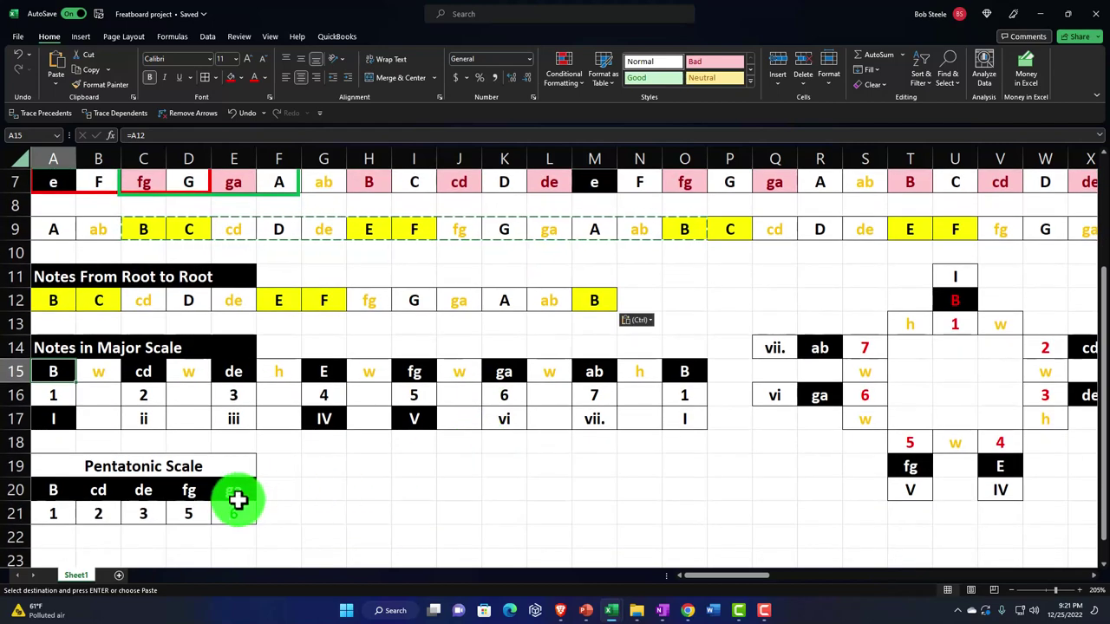
{"action": "scroll", "coordinate": [607, 450], "scroll_direction": "up", "scroll_amount": 1}
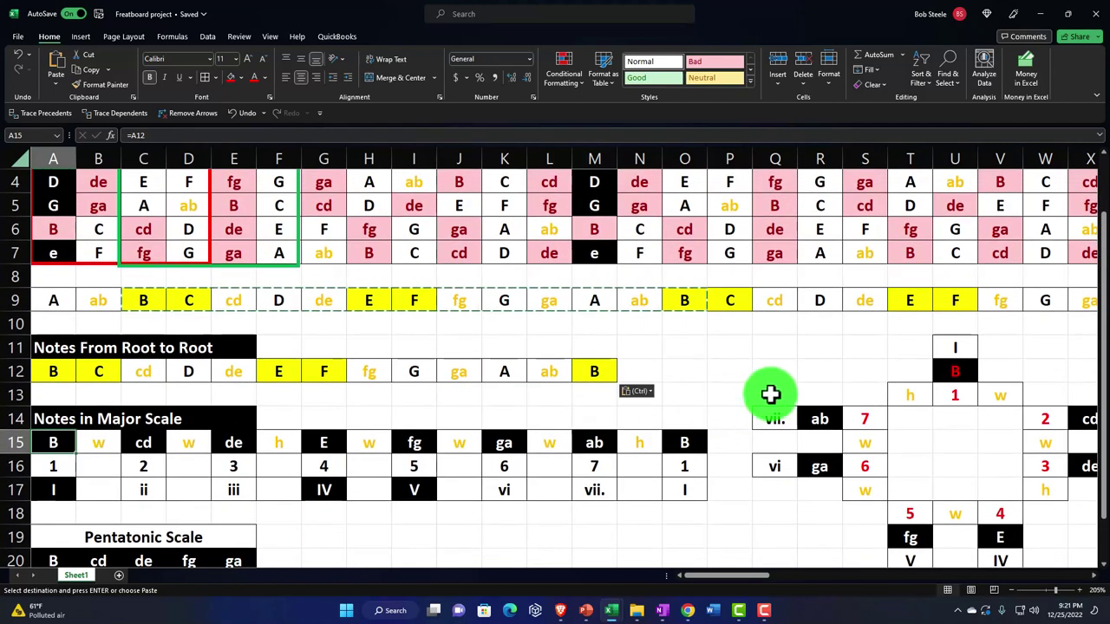
{"action": "left_click", "coordinate": [768, 409]}
{"action": "key", "text": "Right"}
{"action": "key", "text": "Right"}
{"action": "key", "text": "Right"}
{"action": "key", "text": "Right"}
{"action": "key", "text": "Right"}
{"action": "key", "text": "Right"}
{"action": "key", "text": "Right"}
{"action": "key", "text": "Right"}
{"action": "key", "text": "Right"}
{"action": "key", "text": "Right"}
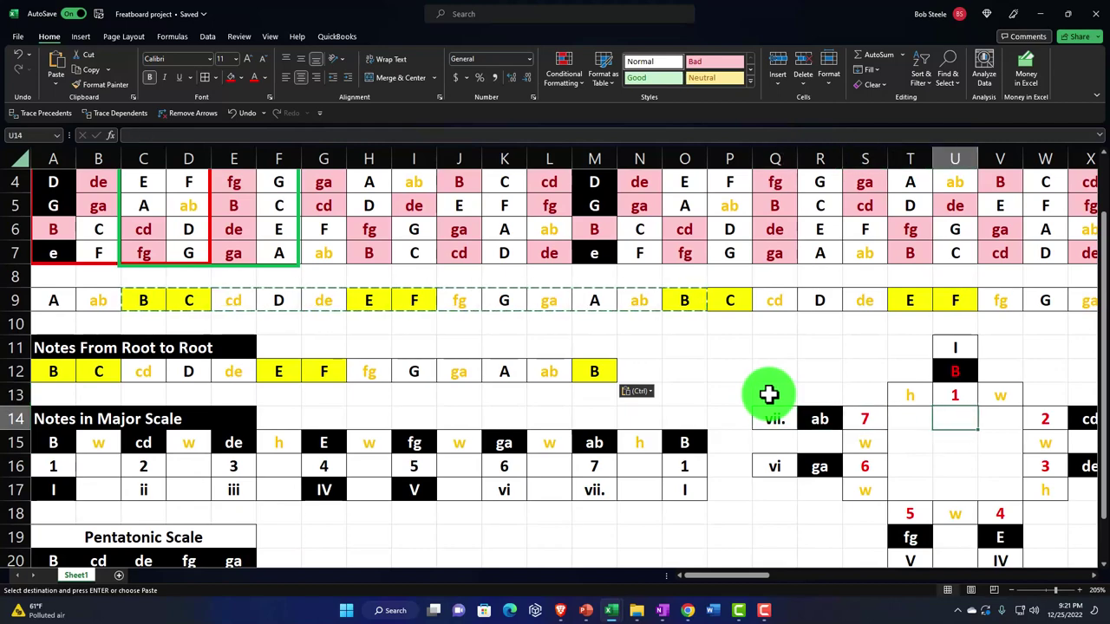
{"action": "key", "text": "Right"}
{"action": "key", "text": "Right"}
{"action": "key", "text": "Right"}
{"action": "key", "text": "Right"}
{"action": "key", "text": "Right"}
{"action": "key", "text": "Right"}
{"action": "key", "text": "Right"}
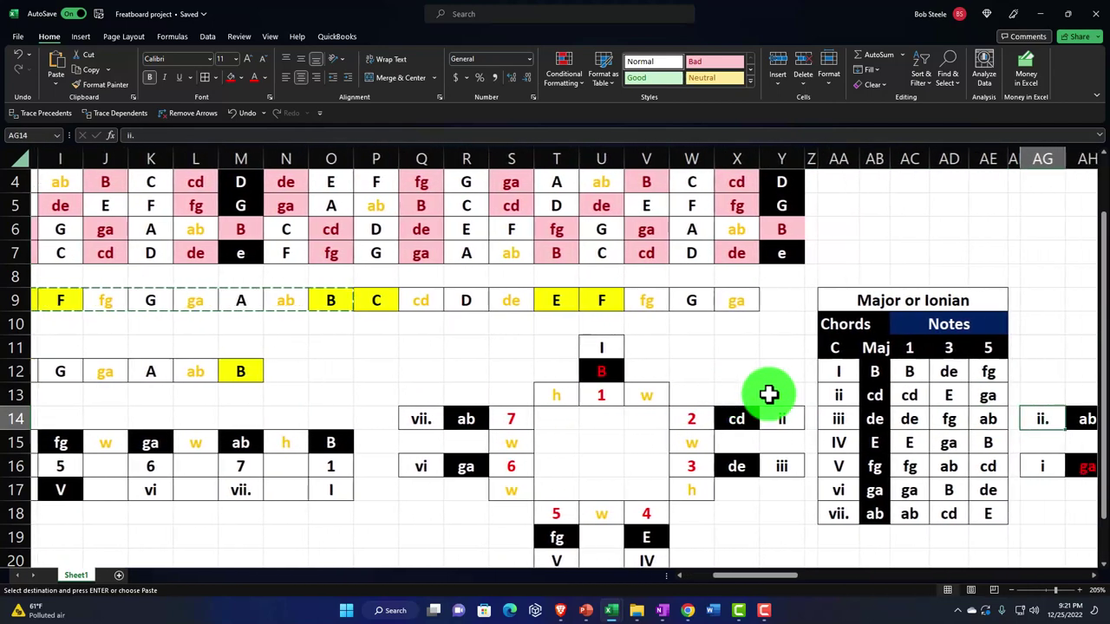
Link the Major key cell to its chord box root (B) and the Minor key to ga
{"action": "scroll", "coordinate": [650, 406], "scroll_direction": "down", "scroll_amount": 1}
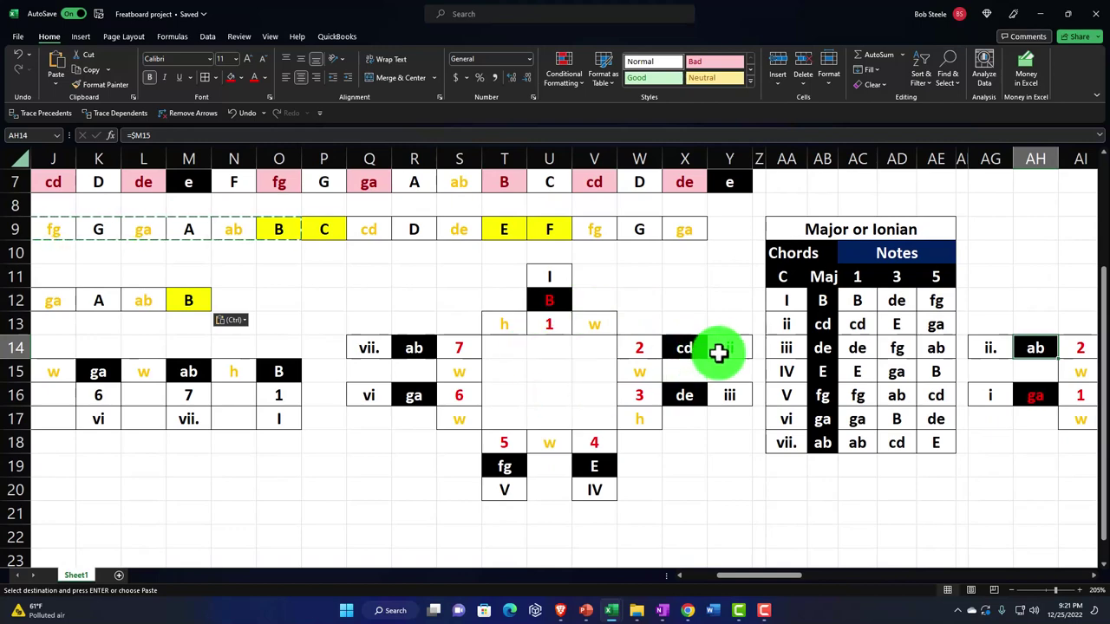
{"action": "left_click", "coordinate": [786, 282]}
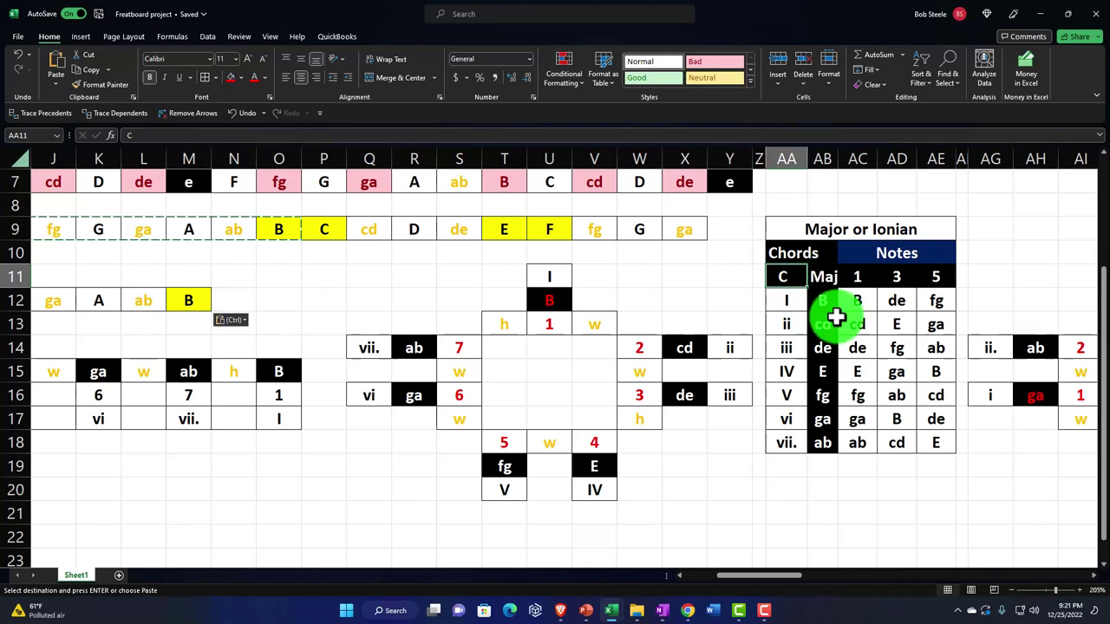
{"action": "key", "text": "Escape"}
{"action": "type", "text": "="}
{"action": "key", "text": "Left"}
{"action": "key", "text": "Left"}
{"action": "key", "text": "Left"}
{"action": "key", "text": "Left"}
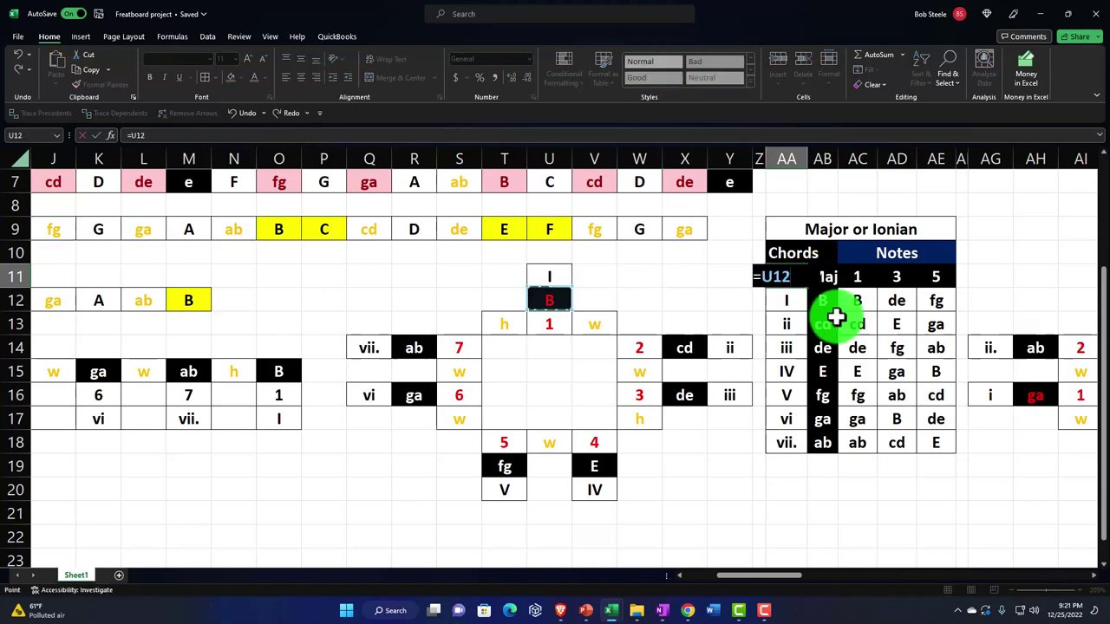
{"action": "key", "text": "Return"}
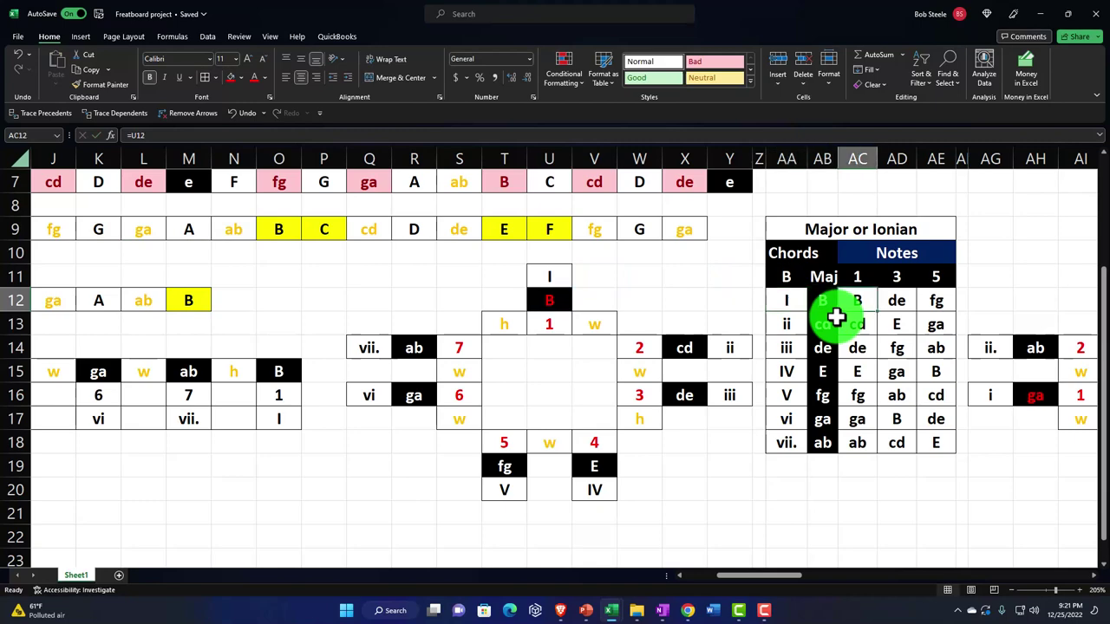
{"action": "key", "text": "Right"}
{"action": "key", "text": "Right"}
{"action": "key", "text": "Right"}
{"action": "key", "text": "Right"}
{"action": "key", "text": "Right"}
{"action": "key", "text": "Right"}
{"action": "key", "text": "Right"}
{"action": "key", "text": "Right"}
{"action": "key", "text": "Right"}
{"action": "key", "text": "Right"}
{"action": "key", "text": "Right"}
{"action": "key", "text": "Right"}
{"action": "key", "text": "Right"}
{"action": "key", "text": "Right"}
{"action": "key", "text": "Right"}
{"action": "key", "text": "Right"}
{"action": "key", "text": "Right"}
{"action": "key", "text": "Right"}
{"action": "key", "text": "Left"}
{"action": "key", "text": "Left"}
{"action": "key", "text": "Left"}
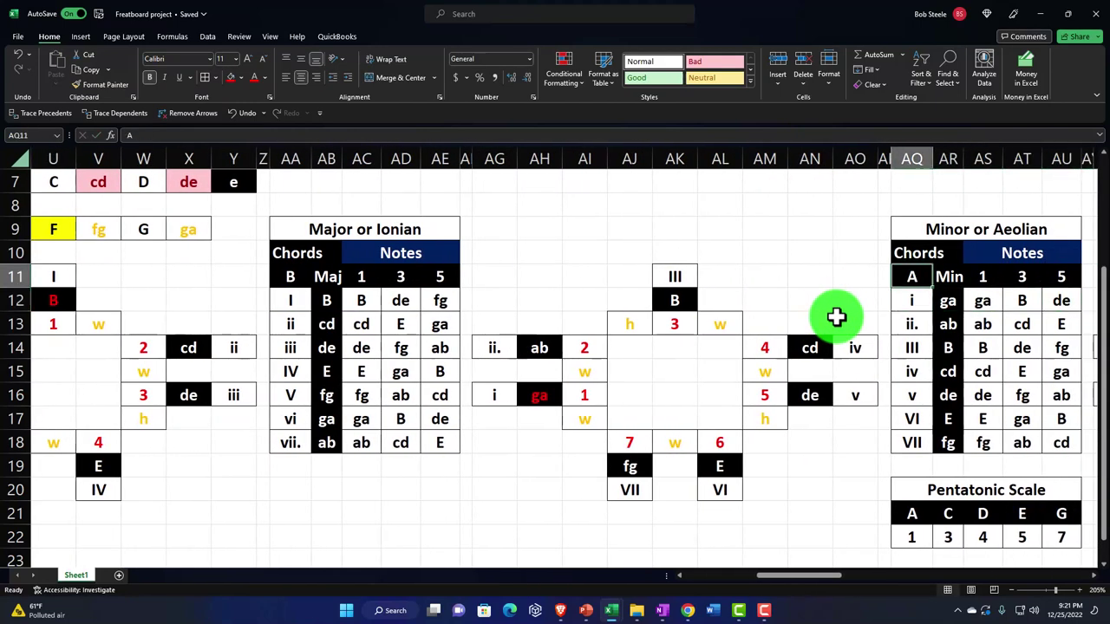
{"action": "type", "text": "="}
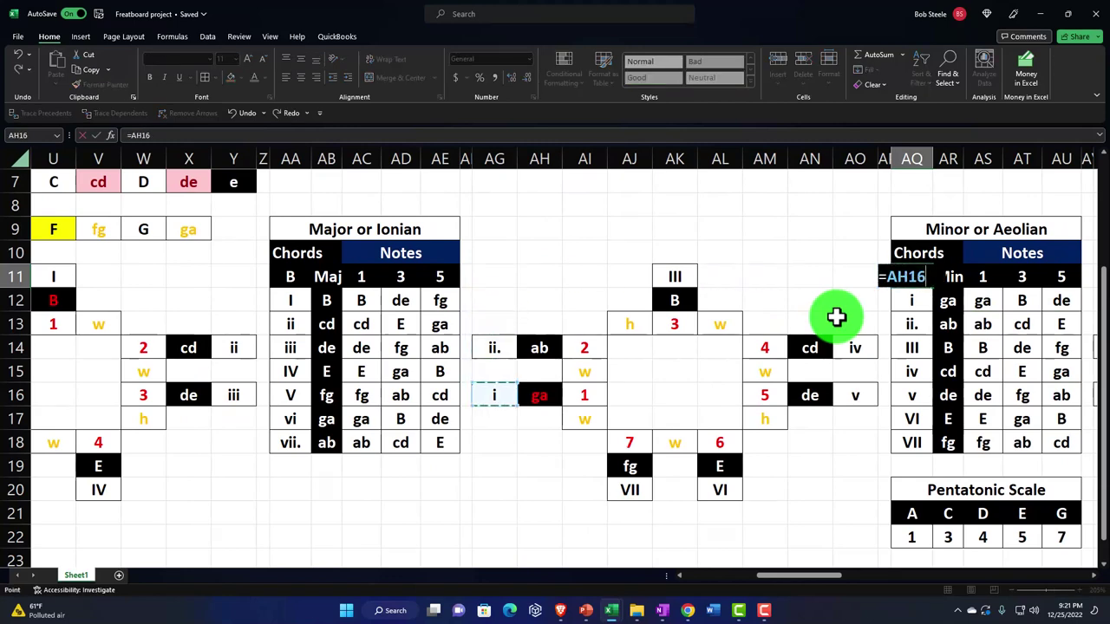
{"action": "key", "text": "Return"}
Link the Dorian key cell to cd and the Phrygian key cell to de
{"action": "key", "text": "Right"}
{"action": "key", "text": "Right"}
{"action": "key", "text": "Right"}
{"action": "key", "text": "Right"}
{"action": "key", "text": "Right"}
{"action": "key", "text": "Right"}
{"action": "key", "text": "Right"}
{"action": "key", "text": "Right"}
{"action": "key", "text": "Right"}
{"action": "key", "text": "Right"}
{"action": "key", "text": "Right"}
{"action": "key", "text": "Right"}
{"action": "key", "text": "Right"}
{"action": "key", "text": "Right"}
{"action": "key", "text": "Right"}
{"action": "key", "text": "Right"}
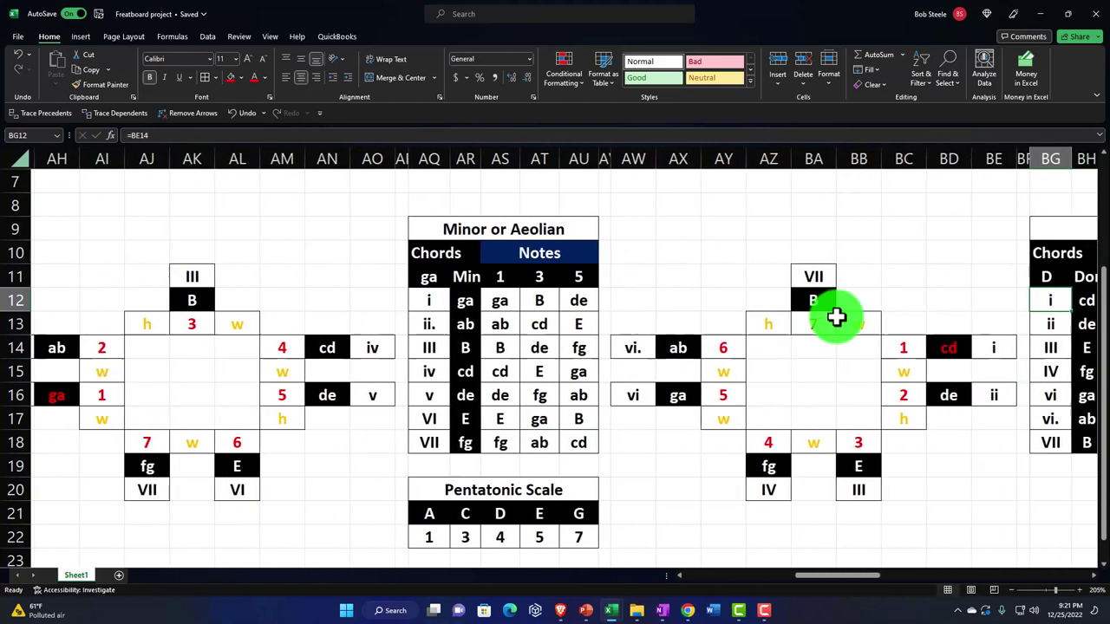
{"action": "key", "text": "Up"}
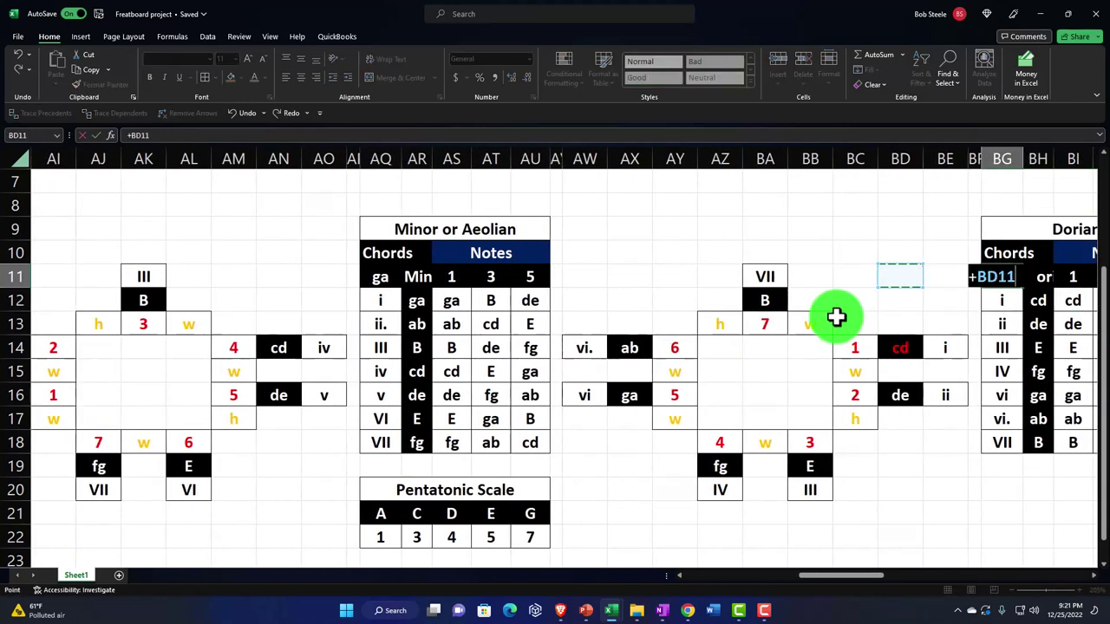
{"action": "key", "text": "Return"}
{"action": "key", "text": "Right"}
{"action": "key", "text": "Right"}
{"action": "key", "text": "Right"}
{"action": "key", "text": "Right"}
{"action": "key", "text": "Right"}
{"action": "key", "text": "Right"}
{"action": "key", "text": "Right"}
{"action": "key", "text": "Right"}
{"action": "key", "text": "Right"}
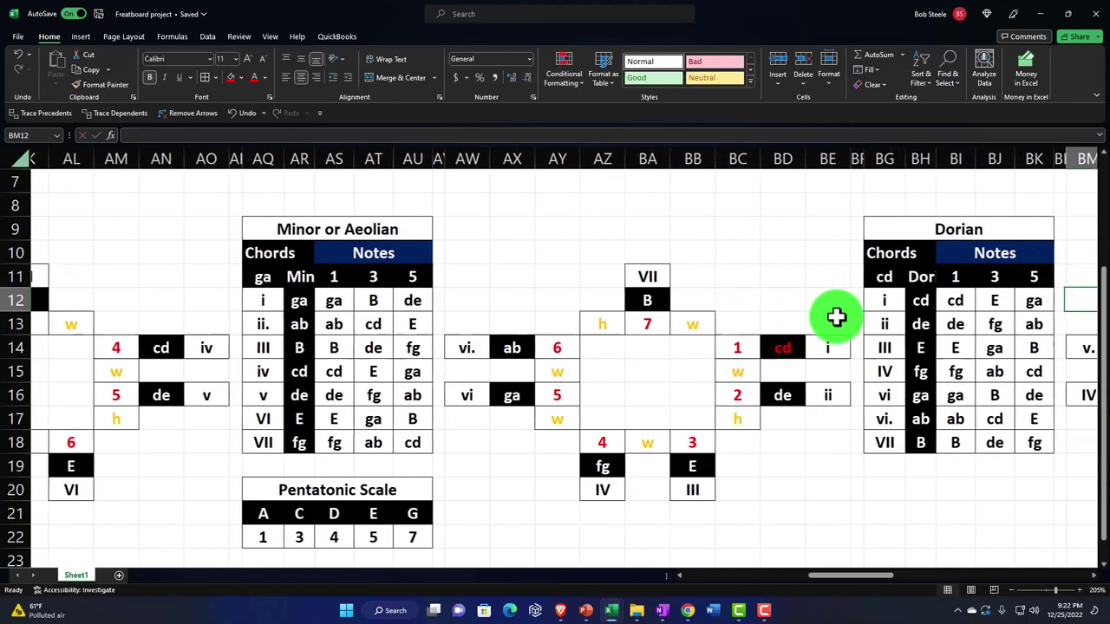
{"action": "key", "text": "Right"}
{"action": "key", "text": "Right"}
{"action": "key", "text": "Right"}
{"action": "key", "text": "Right"}
{"action": "key", "text": "Right"}
{"action": "key", "text": "Right"}
{"action": "key", "text": "Right"}
{"action": "key", "text": "Right"}
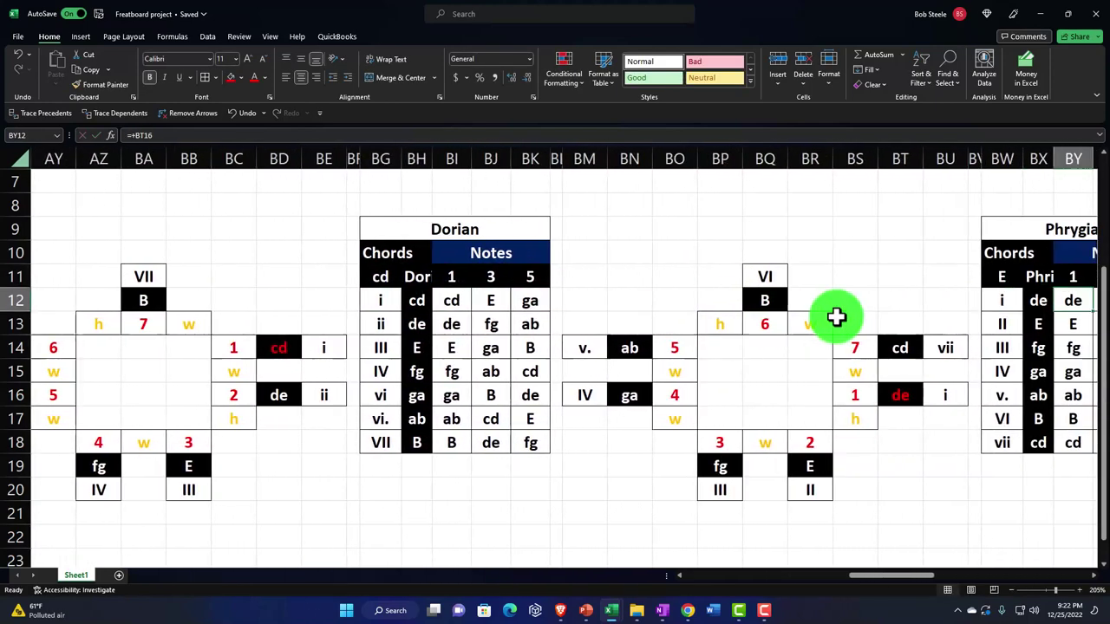
{"action": "key", "text": "Up"}
{"action": "key", "text": "Up"}
{"action": "key", "text": "Down"}
{"action": "key", "text": "Left"}
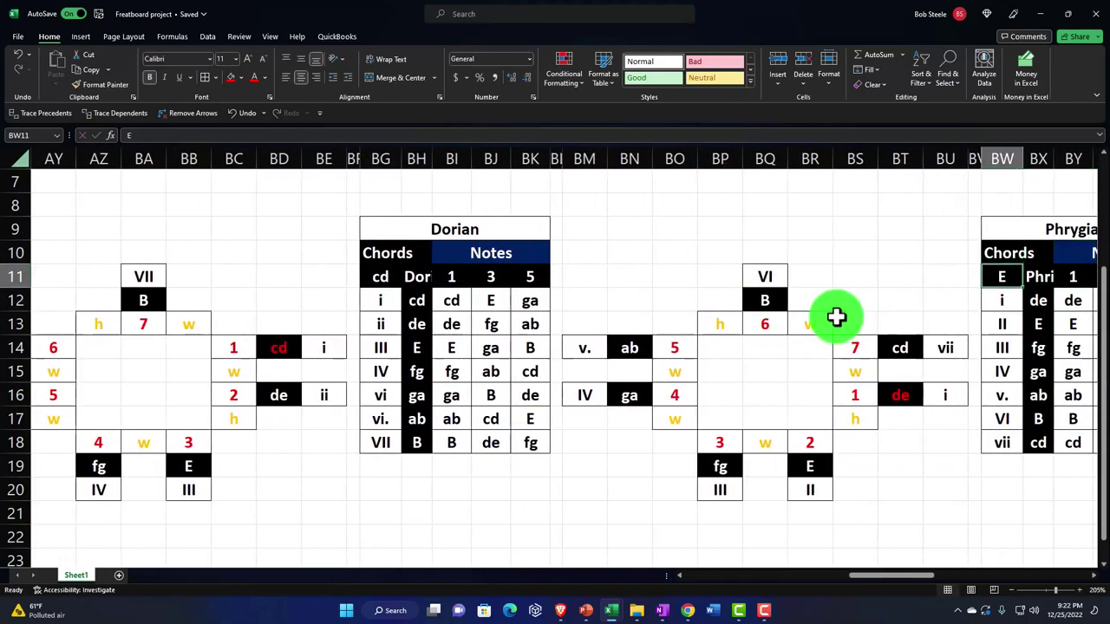
{"action": "type", "text": "+BT15"}
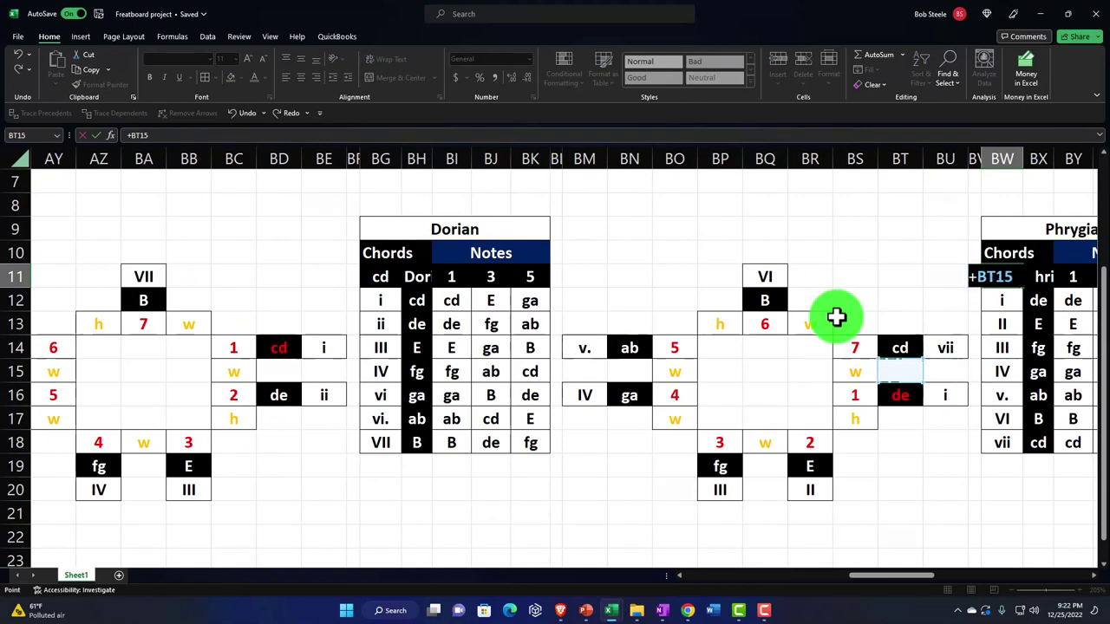
{"action": "key", "text": "Down"}
{"action": "key", "text": "Return"}
Link the Lydian key cell to E and the Mixolydian key cell to fg
{"action": "key", "text": "Right"}
{"action": "key", "text": "Right"}
{"action": "key", "text": "Right"}
{"action": "key", "text": "Right"}
{"action": "key", "text": "Right"}
{"action": "key", "text": "Right"}
{"action": "key", "text": "Right"}
{"action": "key", "text": "Right"}
{"action": "key", "text": "Right"}
{"action": "key", "text": "Right"}
{"action": "key", "text": "Right"}
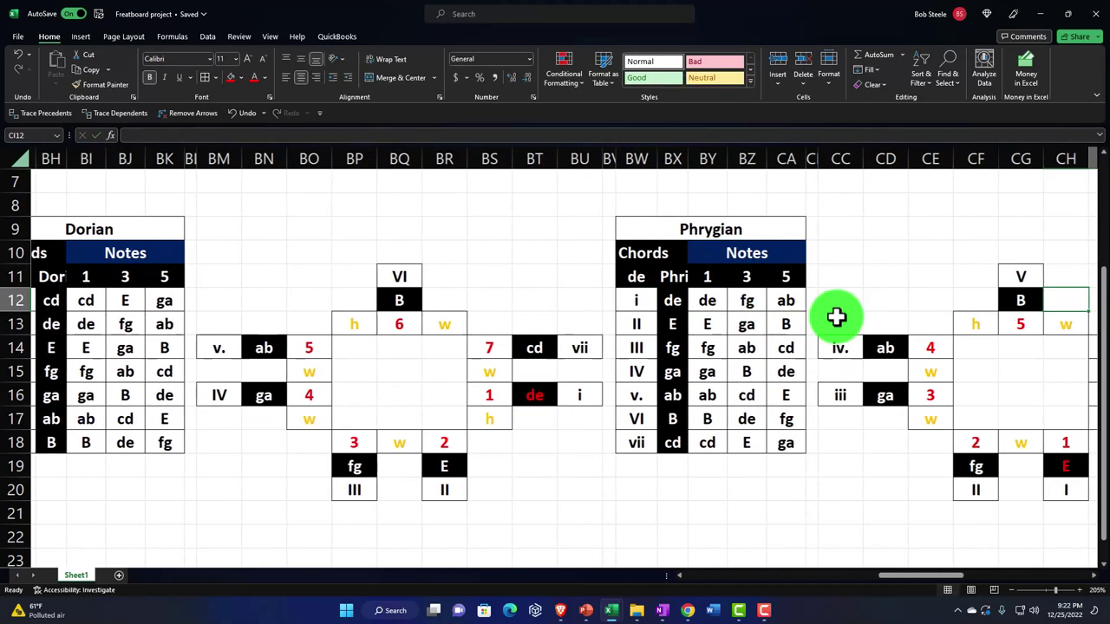
{"action": "key", "text": "Right"}
{"action": "key", "text": "Right"}
{"action": "key", "text": "Right"}
{"action": "key", "text": "Right"}
{"action": "key", "text": "Right"}
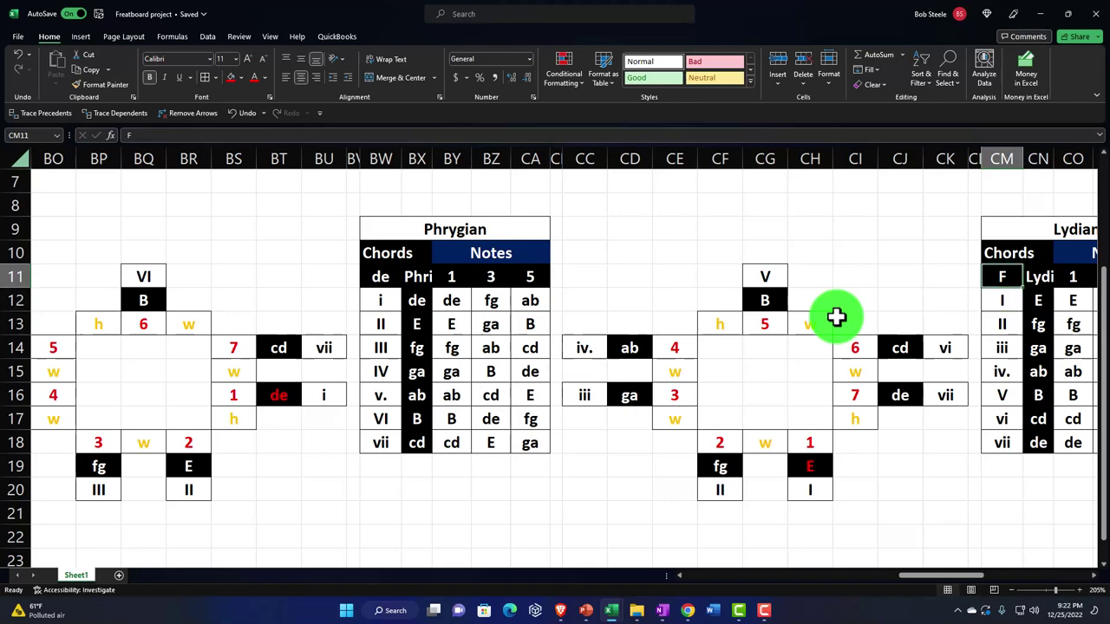
{"action": "type", "text": "+CJ19"}
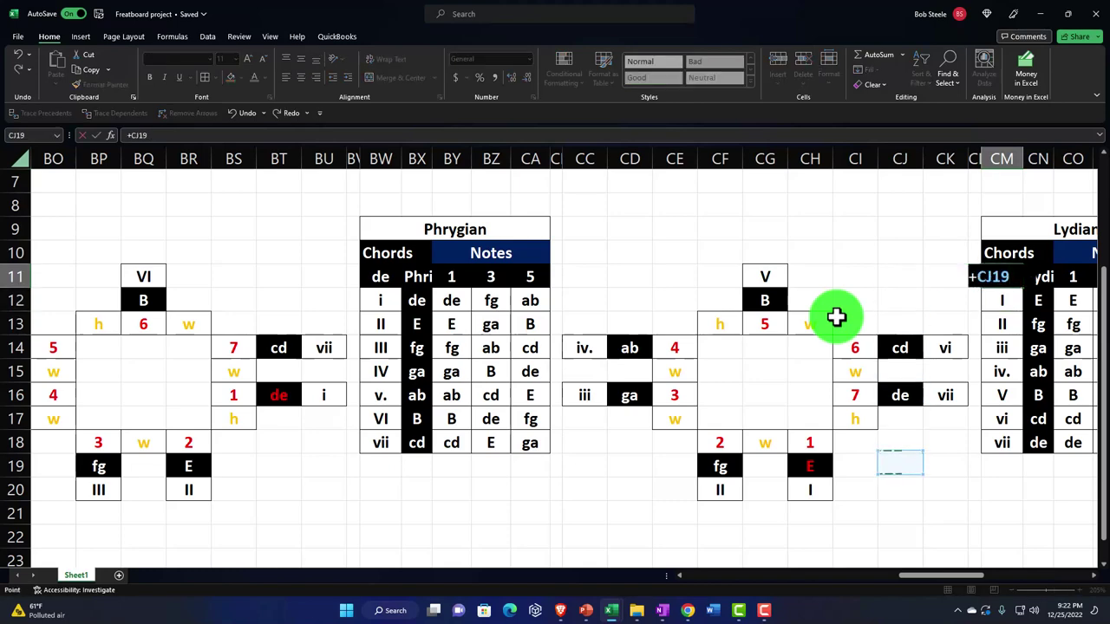
{"action": "key", "text": "Return"}
{"action": "key", "text": "Right"}
{"action": "key", "text": "Right"}
{"action": "key", "text": "Right"}
{"action": "key", "text": "Right"}
{"action": "key", "text": "Right"}
{"action": "key", "text": "Right"}
{"action": "key", "text": "Right"}
{"action": "key", "text": "Right"}
{"action": "key", "text": "Right"}
{"action": "key", "text": "Right"}
{"action": "key", "text": "Right"}
{"action": "key", "text": "Right"}
{"action": "key", "text": "Right"}
{"action": "key", "text": "Right"}
{"action": "key", "text": "Right"}
{"action": "key", "text": "Right"}
{"action": "key", "text": "Right"}
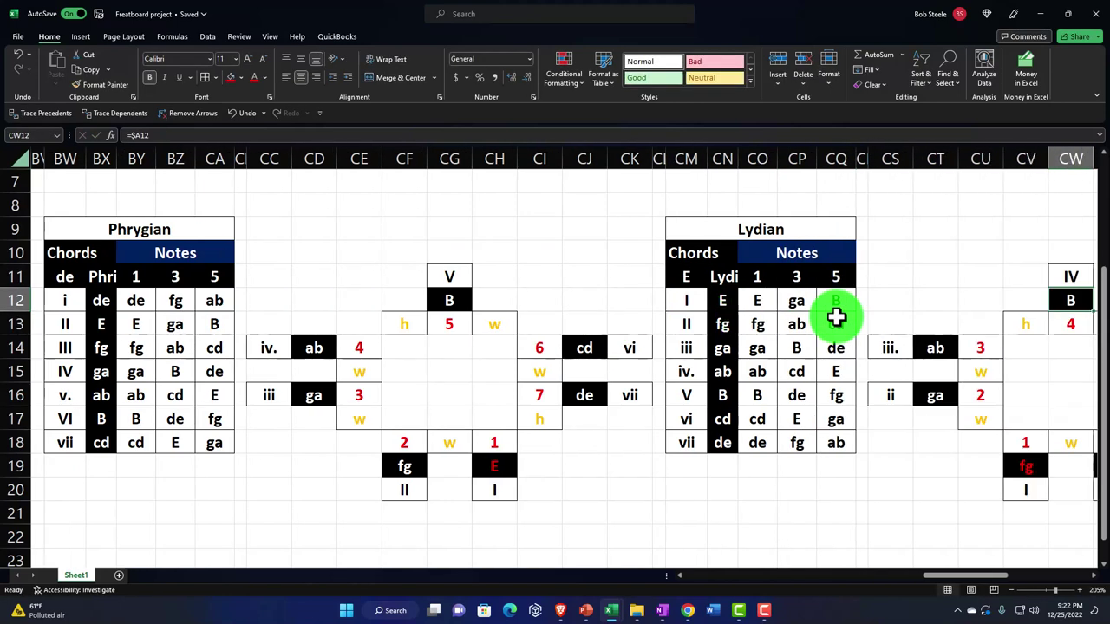
{"action": "key", "text": "Left"}
{"action": "key", "text": "Left"}
{"action": "key", "text": "Up"}
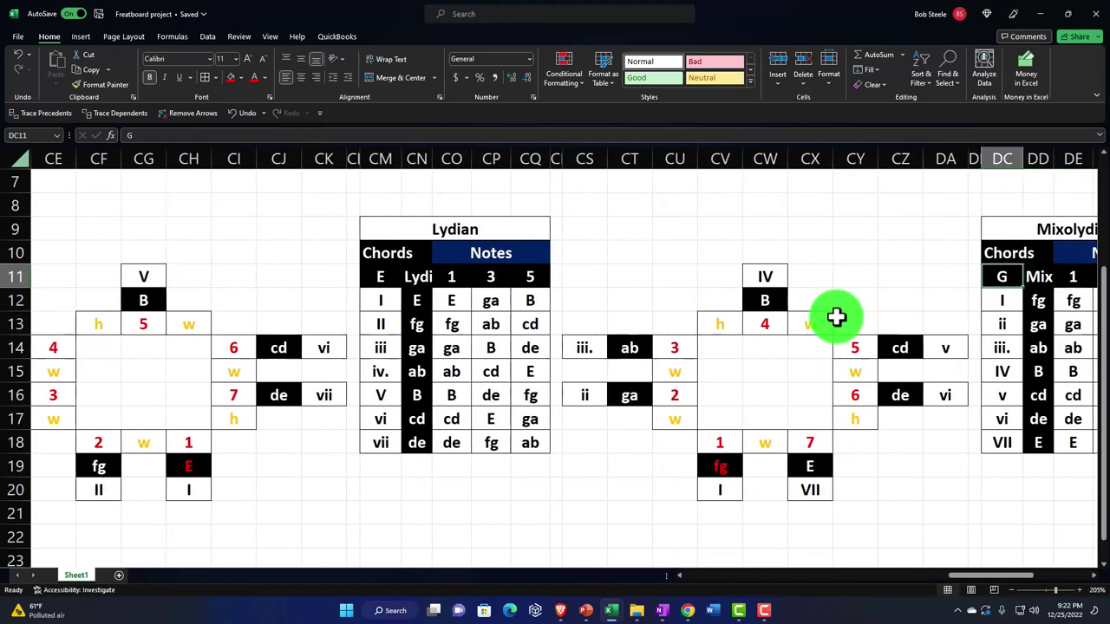
{"action": "type", "text": "+"}
{"action": "key", "text": "Left"}
{"action": "key", "text": "Left"}
{"action": "key", "text": "Left"}
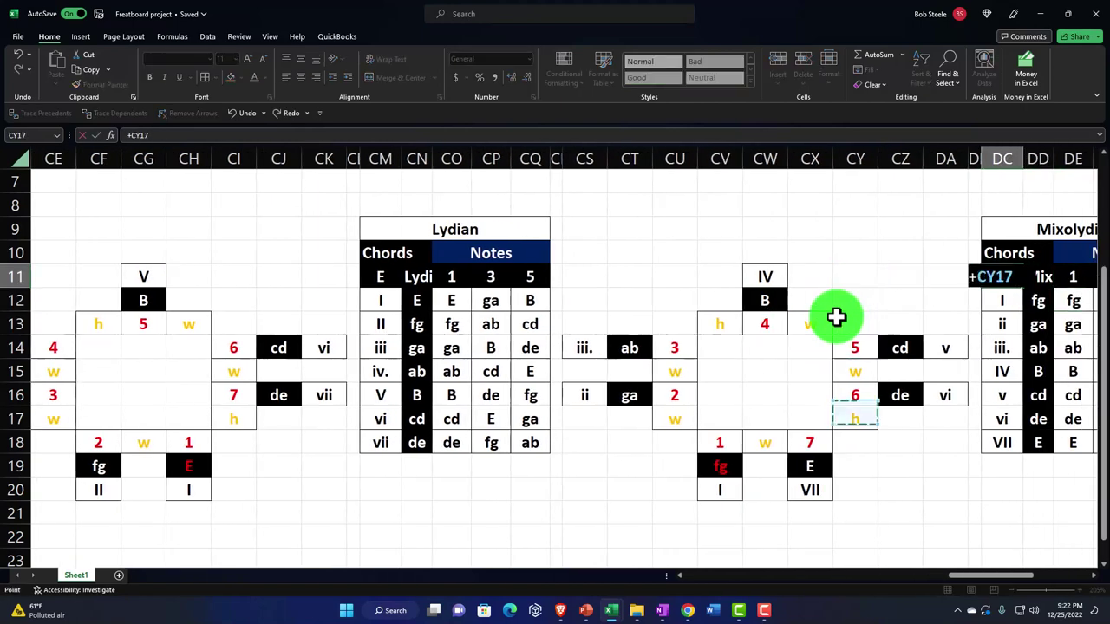
{"action": "key", "text": "Return"}
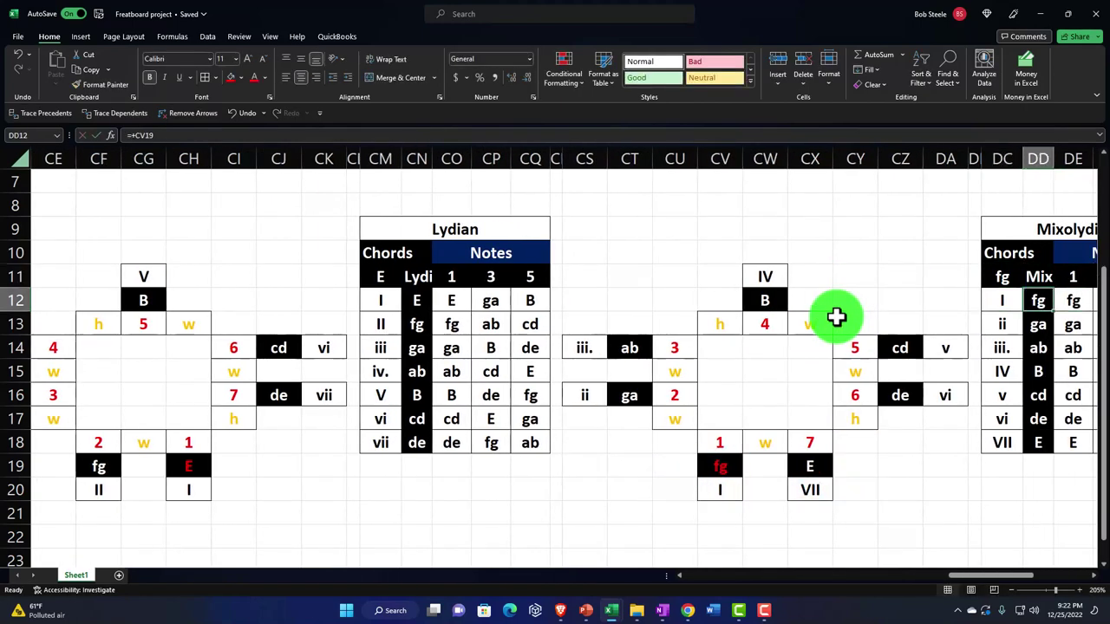
Set the Locian key cell to =DJ14, the red ab root, then head back toward column A
{"action": "key", "text": "Right"}
{"action": "key", "text": "Right"}
{"action": "key", "text": "Right"}
{"action": "key", "text": "Right"}
{"action": "key", "text": "Right"}
{"action": "key", "text": "Right"}
{"action": "key", "text": "Right"}
{"action": "key", "text": "Right"}
{"action": "key", "text": "Right"}
{"action": "key", "text": "Right"}
{"action": "key", "text": "Right"}
{"action": "key", "text": "Right"}
{"action": "key", "text": "Right"}
{"action": "key", "text": "Right"}
{"action": "key", "text": "Right"}
{"action": "key", "text": "Right"}
{"action": "key", "text": "Right"}
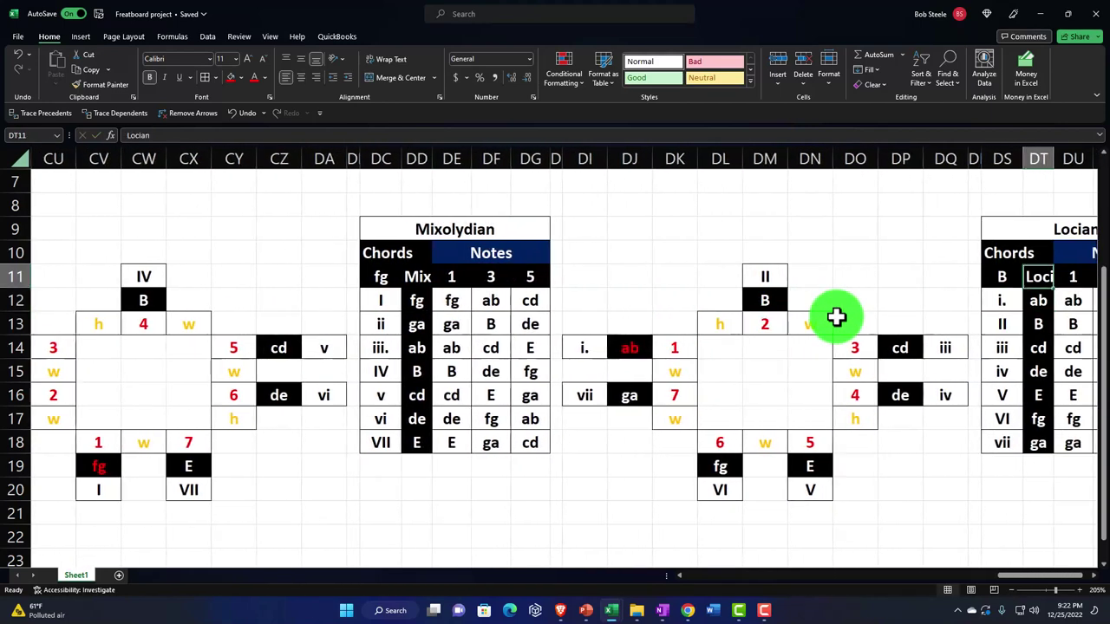
{"action": "key", "text": "Left"}
{"action": "key", "text": "Up"}
{"action": "type", "text": "+"}
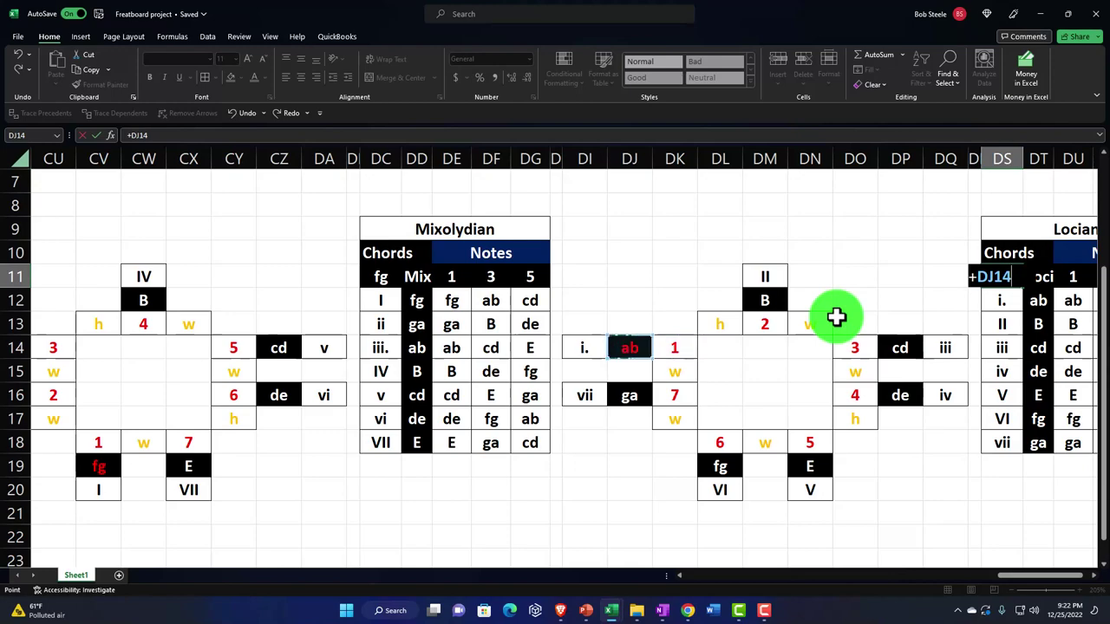
{"action": "key", "text": "Return"}
{"action": "key", "text": "Right"}
{"action": "key", "text": "Right"}
{"action": "key", "text": "Right"}
{"action": "key", "text": "Right"}
{"action": "key", "text": "Right"}
{"action": "key", "text": "Right"}
{"action": "key", "text": "Right"}
{"action": "key", "text": "Right"}
{"action": "key", "text": "Right"}
{"action": "key", "text": "Right"}
{"action": "key", "text": "Left"}
{"action": "key", "text": "Left"}
{"action": "key", "text": "Left"}
{"action": "key", "text": "Left"}
{"action": "key", "text": "Left"}
{"action": "key", "text": "Left"}
{"action": "key", "text": "Left"}
{"action": "key", "text": "Left"}
{"action": "key", "text": "Left"}
{"action": "key", "text": "Left"}
{"action": "key", "text": "Left"}
{"action": "key", "text": "Left"}
{"action": "key", "text": "Left"}
{"action": "key", "text": "Left"}
{"action": "key", "text": "Left"}
{"action": "key", "text": "Left"}
{"action": "key", "text": "Left"}
{"action": "key", "text": "Left"}
{"action": "key", "text": "Left"}
{"action": "key", "text": "Left"}
{"action": "key", "text": "Left"}
{"action": "key", "text": "Left"}
{"action": "key", "text": "Left"}
{"action": "key", "text": "Left"}
{"action": "key", "text": "Left"}
{"action": "key", "text": "Left"}
{"action": "key", "text": "Left"}
{"action": "key", "text": "Left"}
{"action": "key", "text": "Left"}
{"action": "key", "text": "Left"}
{"action": "key", "text": "Left"}
{"action": "key", "text": "Left"}
{"action": "key", "text": "Left"}
{"action": "key", "text": "Left"}
{"action": "key", "text": "Left"}
{"action": "key", "text": "Left"}
{"action": "key", "text": "Left"}
{"action": "key", "text": "Left"}
{"action": "key", "text": "Left"}
{"action": "key", "text": "Left"}
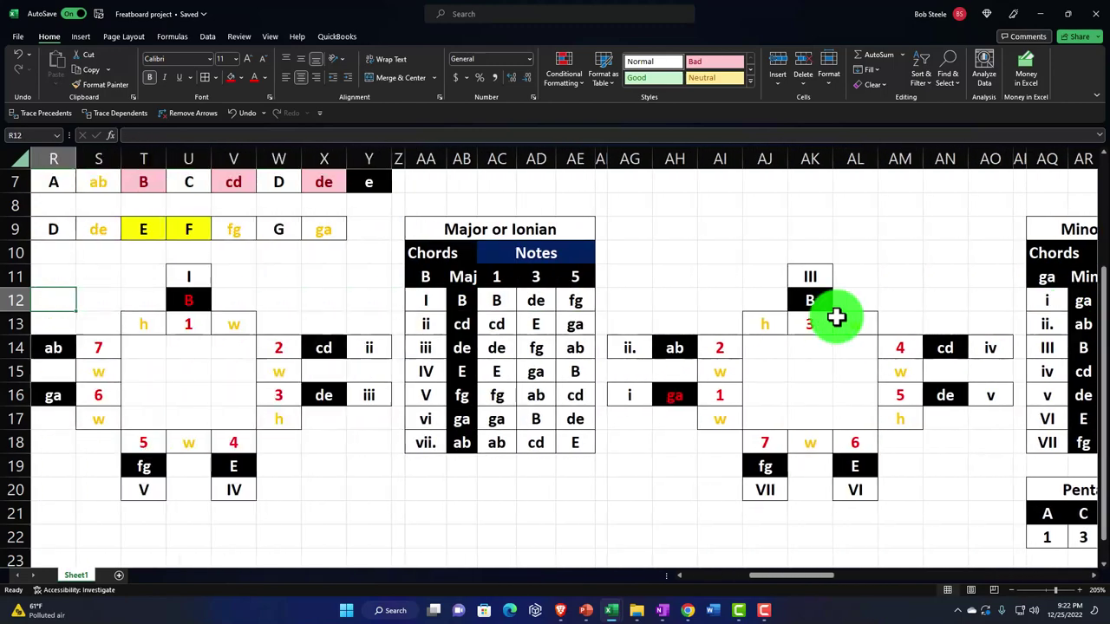
Copy the D-to-D notes from row 9 into the root-to-root row at A12
{"action": "key", "text": "Left"}
{"action": "key", "text": "Left"}
{"action": "key", "text": "Left"}
{"action": "key", "text": "Left"}
{"action": "key", "text": "Left"}
{"action": "key", "text": "Left"}
{"action": "key", "text": "Left"}
{"action": "key", "text": "Left"}
{"action": "key", "text": "Left"}
{"action": "key", "text": "Left"}
{"action": "key", "text": "Left"}
{"action": "key", "text": "Left"}
{"action": "key", "text": "Left"}
{"action": "key", "text": "Left"}
{"action": "key", "text": "Left"}
{"action": "key", "text": "Left"}
{"action": "key", "text": "Left"}
{"action": "scroll", "coordinate": [446, 376], "scroll_direction": "up", "scroll_amount": 2}
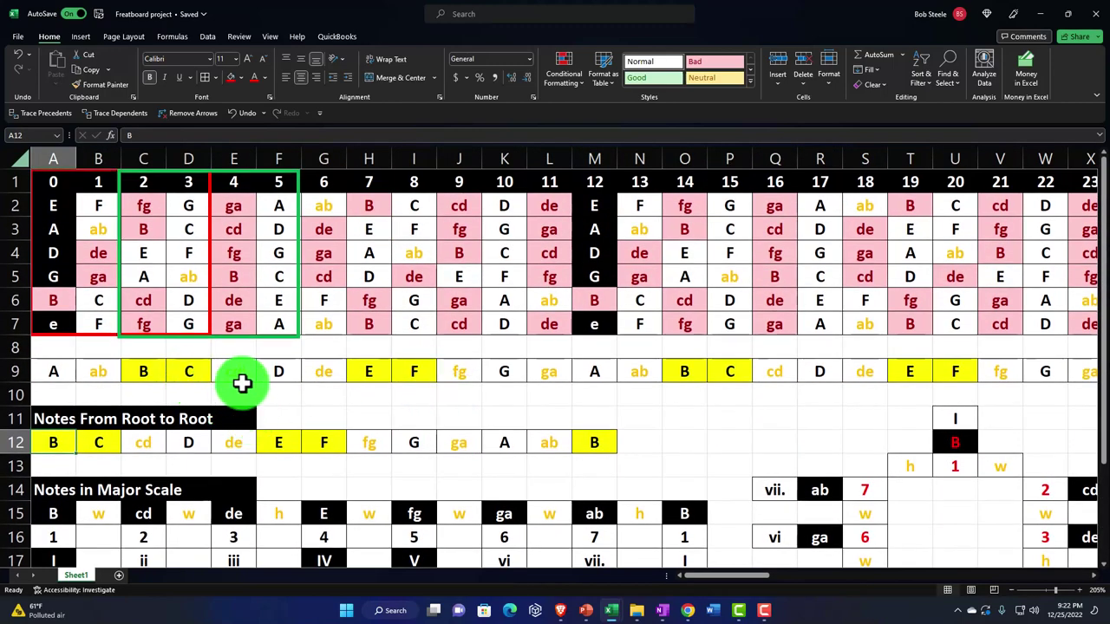
{"action": "left_click_drag", "start_coordinate": [280, 374], "coordinate": [808, 372]}
{"action": "key", "text": "ctrl+c"}
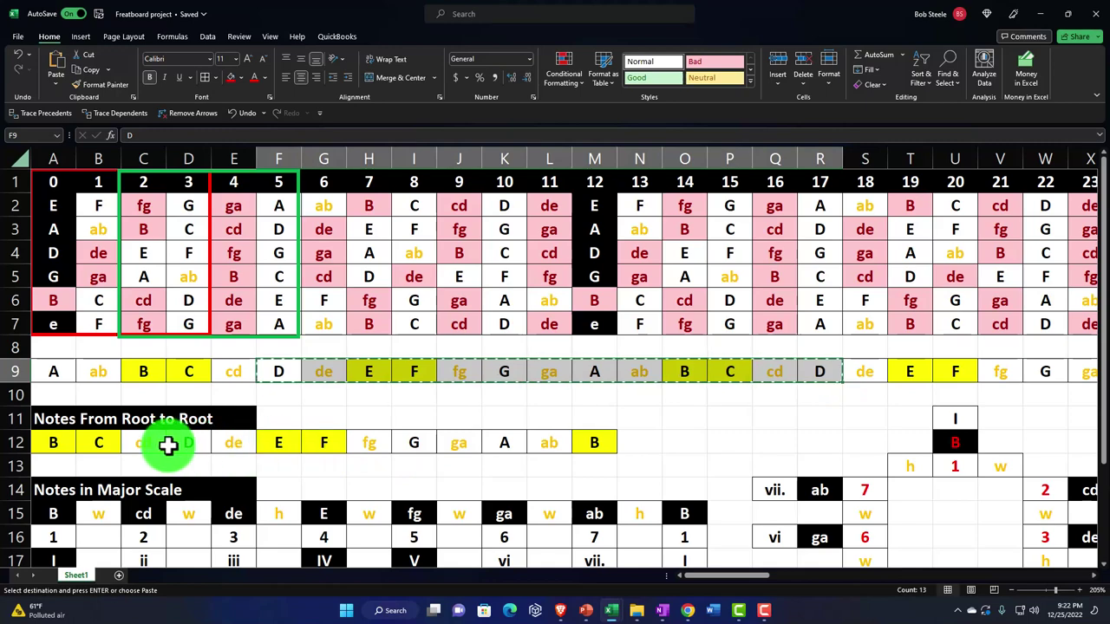
{"action": "left_click", "coordinate": [69, 444]}
{"action": "key", "text": "ctrl+v"}
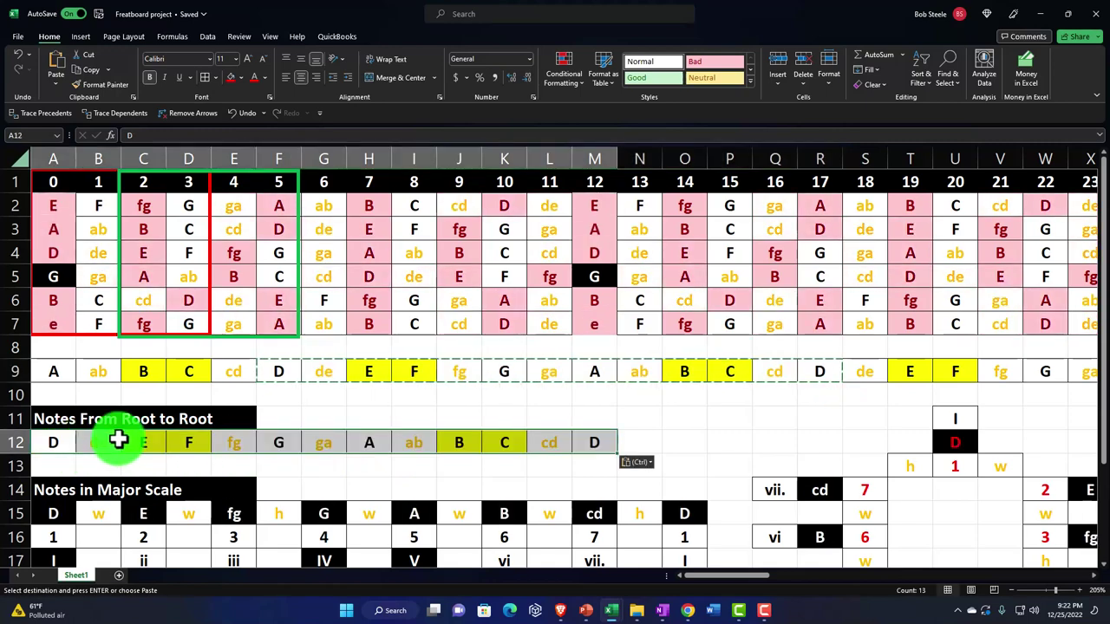
Check the position box root and Ionian chord formulas now showing the key of D
{"action": "scroll", "coordinate": [116, 438], "scroll_direction": "down", "scroll_amount": 2}
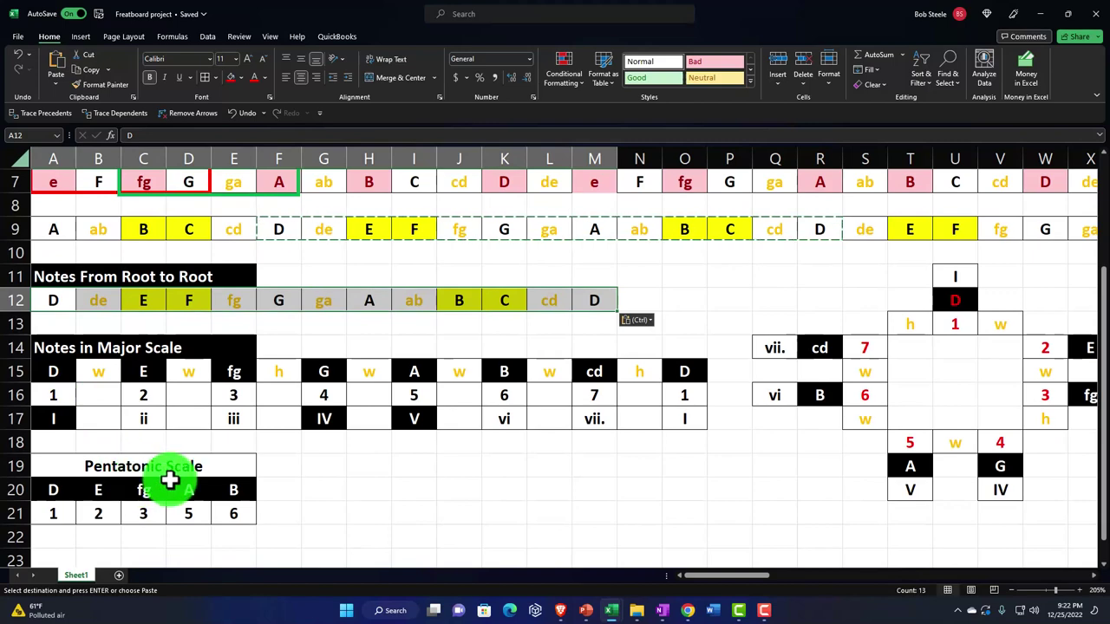
{"action": "left_click", "coordinate": [729, 393]}
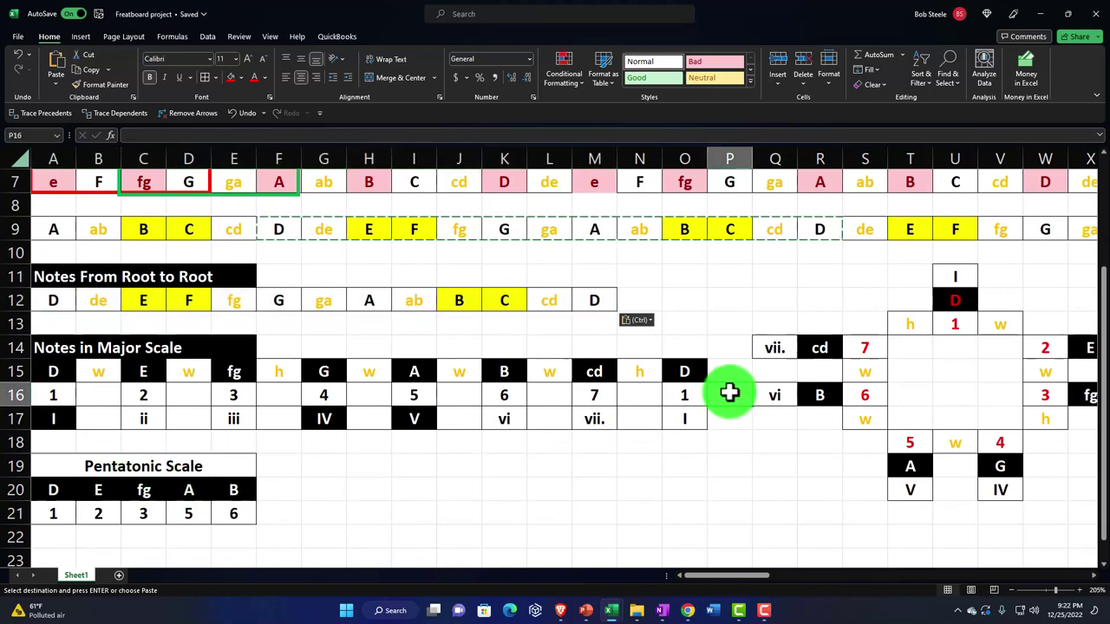
{"action": "key", "text": "Right"}
{"action": "key", "text": "Right"}
{"action": "key", "text": "Right"}
{"action": "key", "text": "Right"}
{"action": "key", "text": "Right"}
{"action": "key", "text": "Right"}
{"action": "key", "text": "Right"}
{"action": "key", "text": "Right"}
{"action": "key", "text": "Right"}
{"action": "key", "text": "Right"}
{"action": "key", "text": "Right"}
{"action": "key", "text": "Right"}
{"action": "key", "text": "Right"}
{"action": "left_click", "coordinate": [742, 291]}
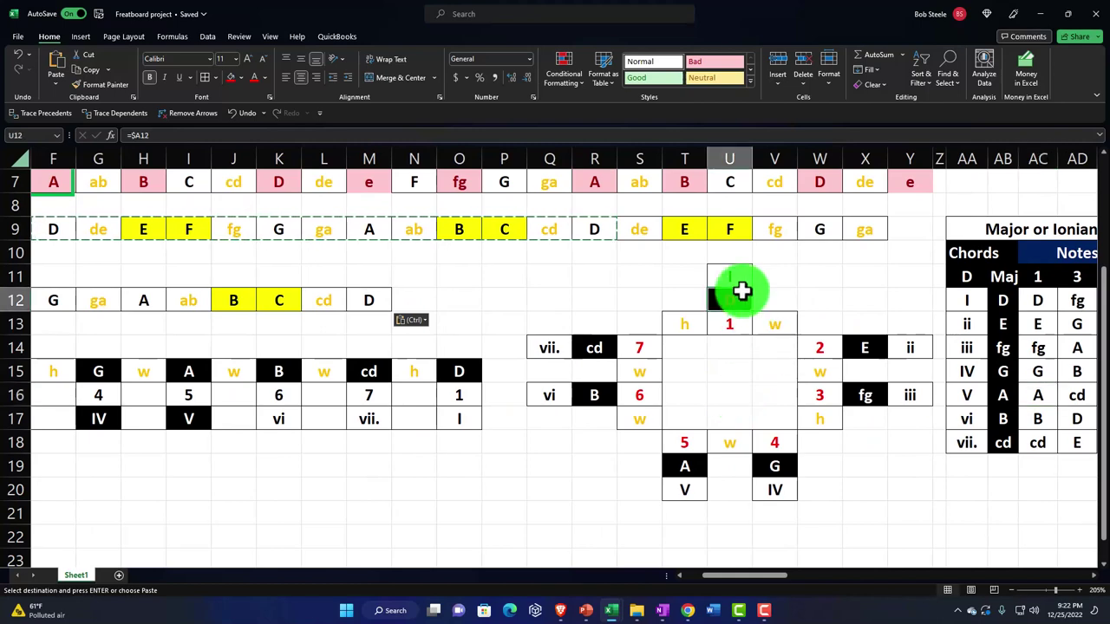
{"action": "key", "text": "Right"}
{"action": "key", "text": "Right"}
{"action": "key", "text": "Right"}
{"action": "key", "text": "Right"}
{"action": "key", "text": "Right"}
{"action": "key", "text": "Right"}
{"action": "key", "text": "Right"}
{"action": "key", "text": "Right"}
{"action": "key", "text": "Right"}
{"action": "key", "text": "Right"}
{"action": "key", "text": "Right"}
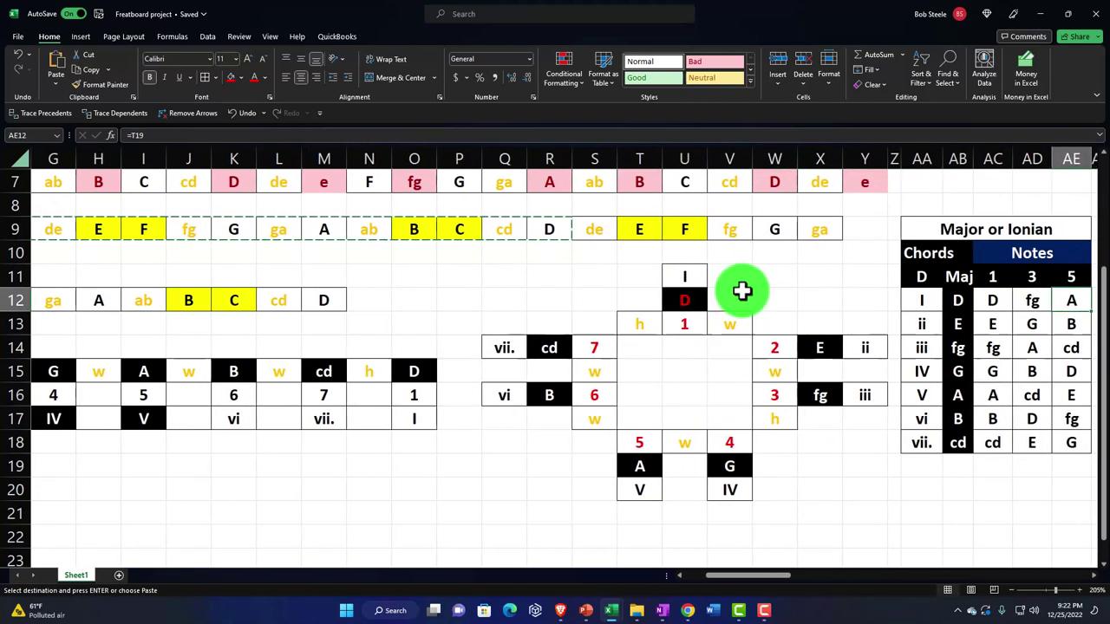
{"action": "left_click", "coordinate": [742, 297]}
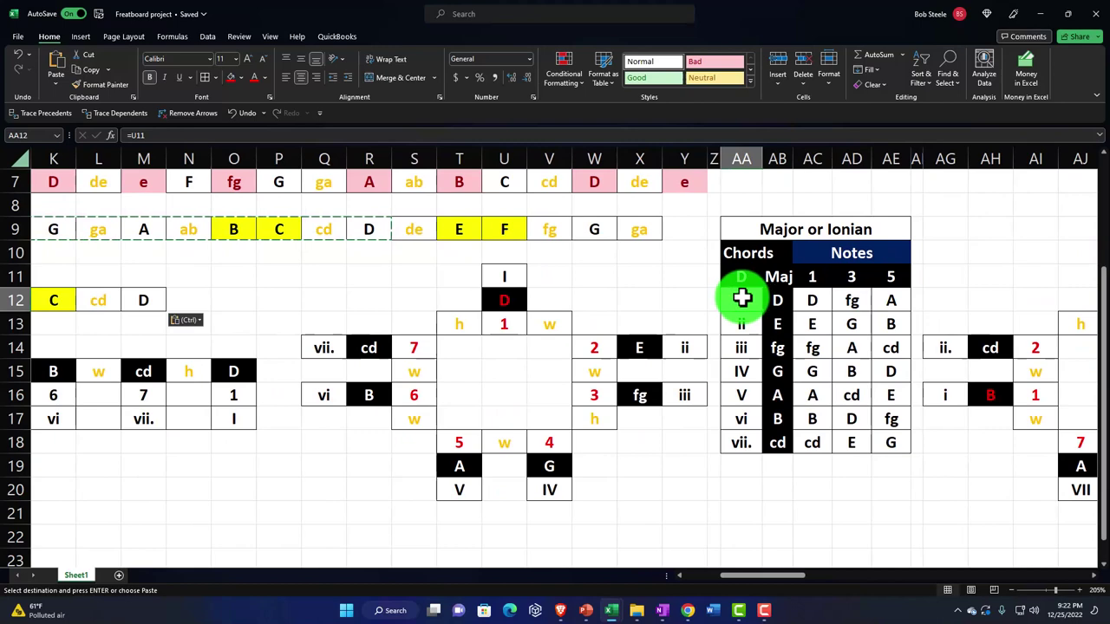
{"action": "key", "text": "Down"}
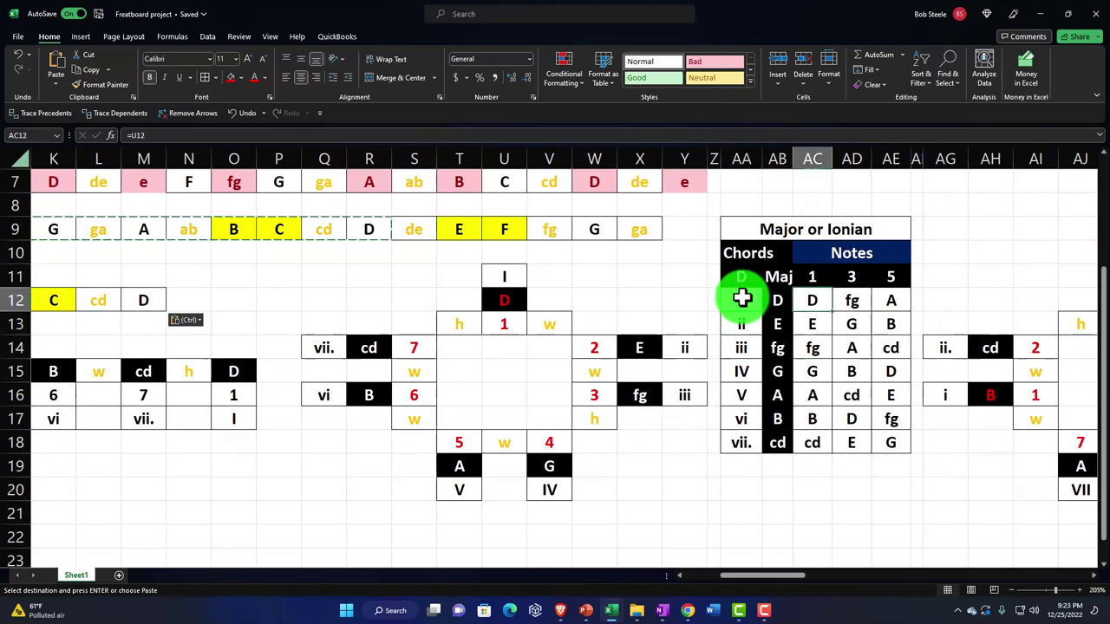
{"action": "key", "text": "Right"}
{"action": "key", "text": "Right"}
{"action": "key", "text": "Right"}
{"action": "key", "text": "Right"}
{"action": "key", "text": "Right"}
{"action": "key", "text": "Right"}
{"action": "key", "text": "Right"}
{"action": "key", "text": "Right"}
{"action": "key", "text": "Right"}
{"action": "key", "text": "Right"}
{"action": "key", "text": "Right"}
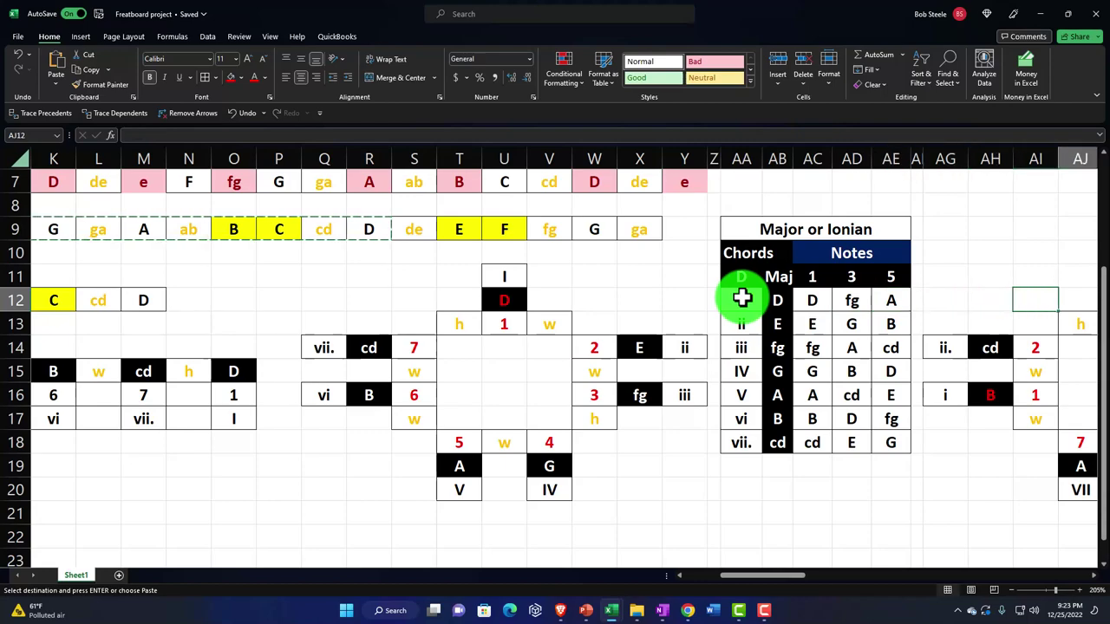
{"action": "key", "text": "Right"}
{"action": "key", "text": "Right"}
{"action": "key", "text": "Right"}
{"action": "key", "text": "Right"}
{"action": "key", "text": "Right"}
{"action": "key", "text": "Right"}
{"action": "key", "text": "Right"}
{"action": "key", "text": "Right"}
{"action": "key", "text": "Right"}
{"action": "key", "text": "Right"}
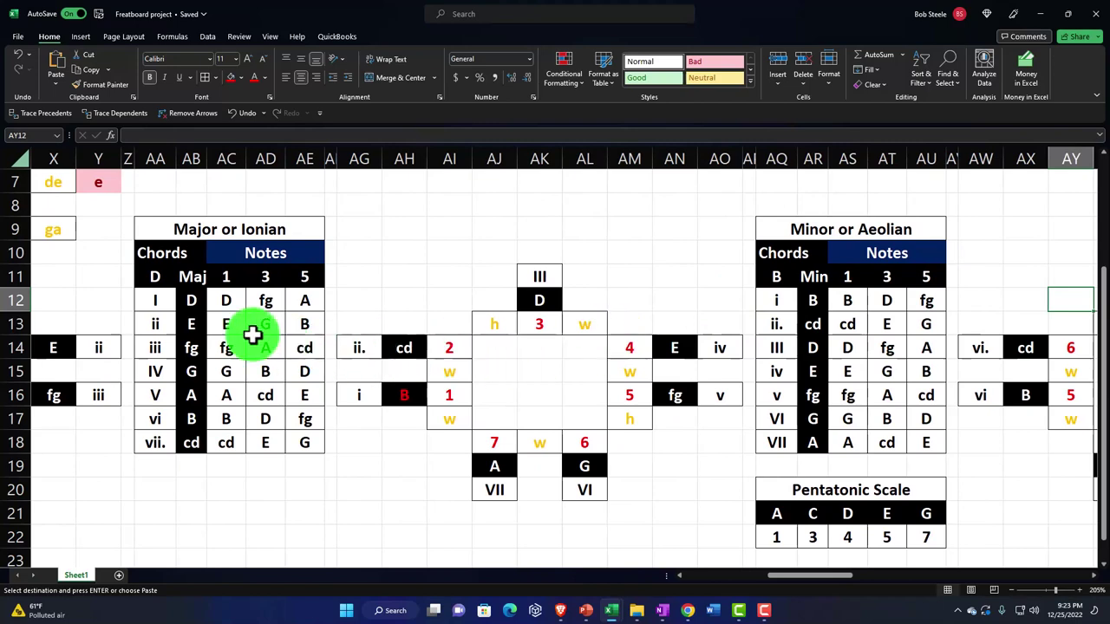
{"action": "left_click", "coordinate": [192, 300]}
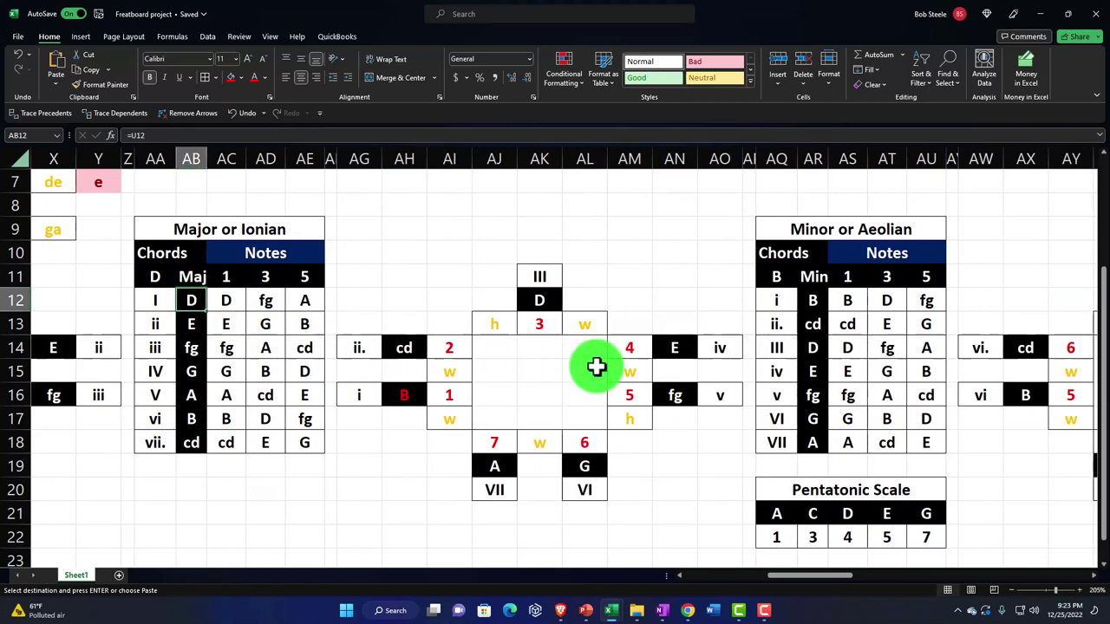
{"action": "left_click", "coordinate": [807, 347]}
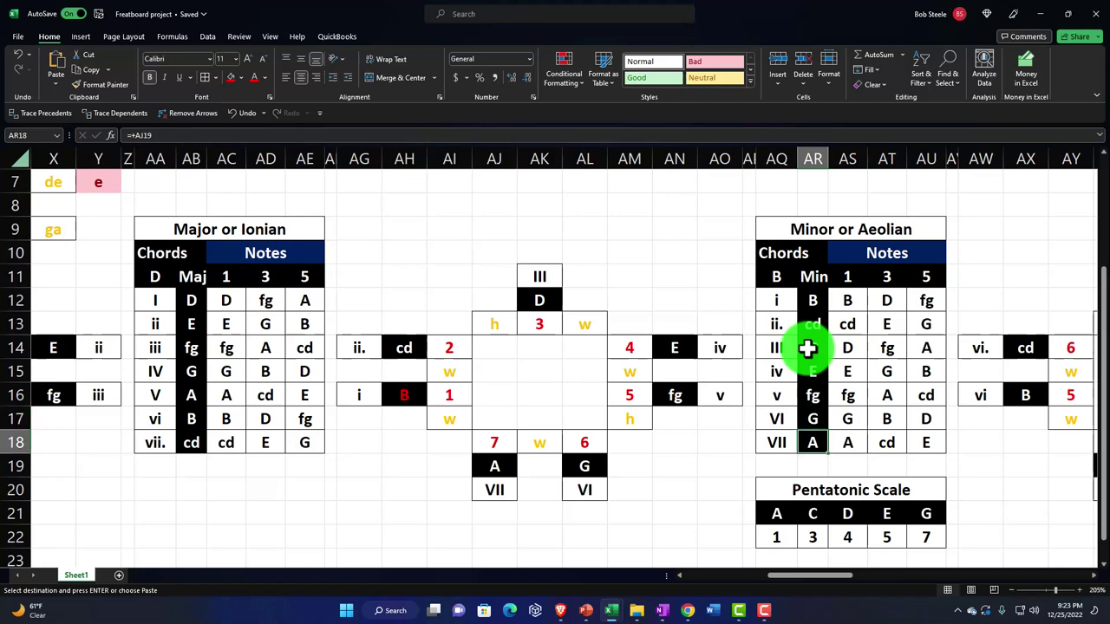
{"action": "key", "text": "Up"}
{"action": "key", "text": "Up"}
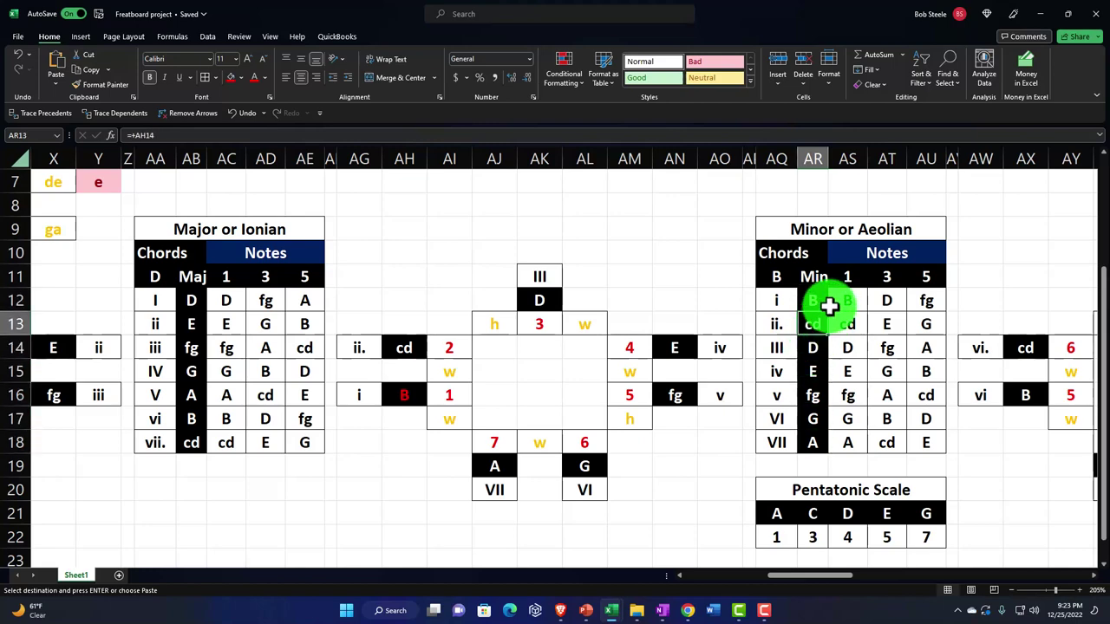
{"action": "left_click", "coordinate": [842, 278]}
{"action": "key", "text": "Right"}
{"action": "key", "text": "Right"}
{"action": "key", "text": "Right"}
{"action": "key", "text": "Right"}
{"action": "key", "text": "Right"}
{"action": "key", "text": "Right"}
{"action": "key", "text": "Right"}
{"action": "key", "text": "Right"}
{"action": "key", "text": "Right"}
{"action": "key", "text": "Right"}
{"action": "key", "text": "Right"}
{"action": "key", "text": "Right"}
{"action": "key", "text": "Right"}
{"action": "key", "text": "Right"}
{"action": "key", "text": "Right"}
{"action": "key", "text": "Right"}
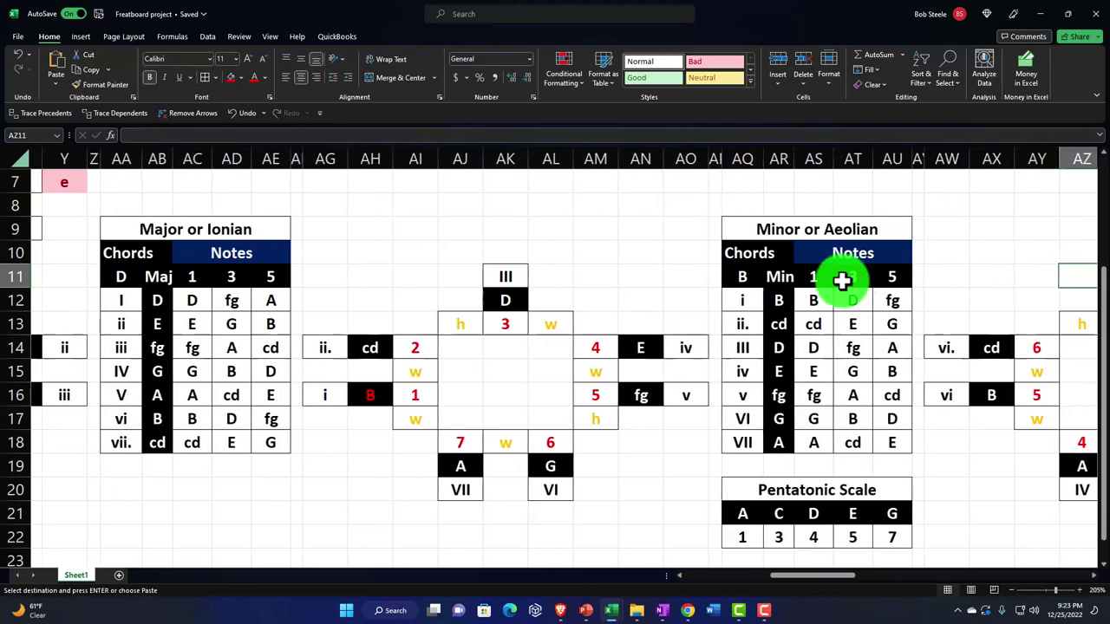
{"action": "key", "text": "Right"}
{"action": "key", "text": "Right"}
{"action": "key", "text": "Right"}
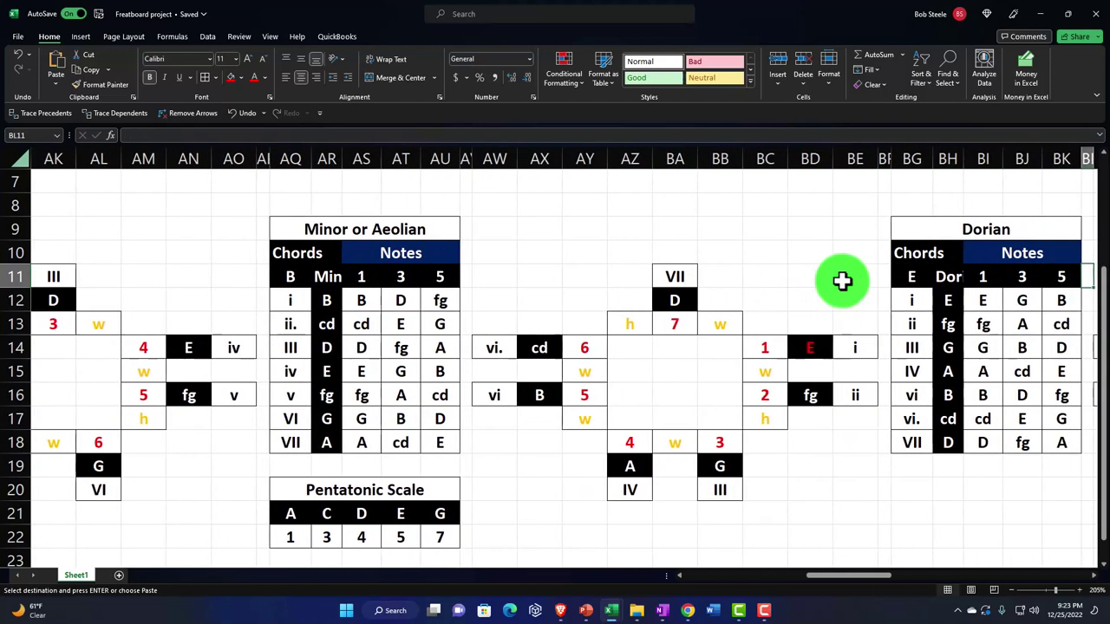
{"action": "key", "text": "Right"}
{"action": "key", "text": "Right"}
{"action": "key", "text": "Right"}
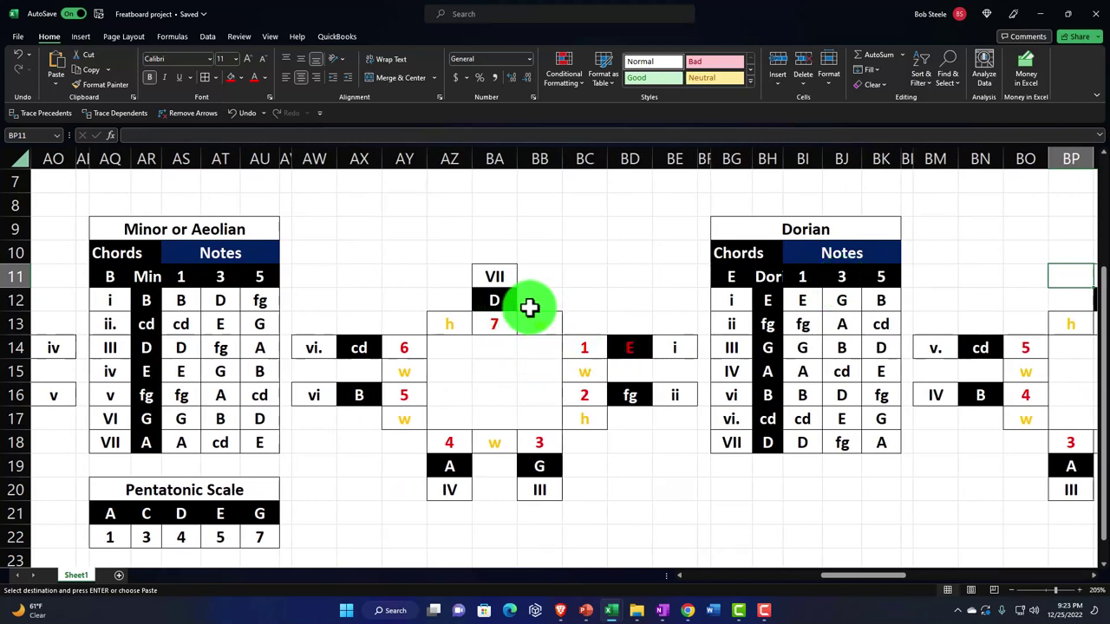
{"action": "key", "text": "Right"}
{"action": "key", "text": "Right"}
{"action": "key", "text": "Right"}
{"action": "key", "text": "Right"}
{"action": "key", "text": "Right"}
{"action": "key", "text": "Right"}
{"action": "key", "text": "Right"}
{"action": "key", "text": "Right"}
{"action": "key", "text": "Right"}
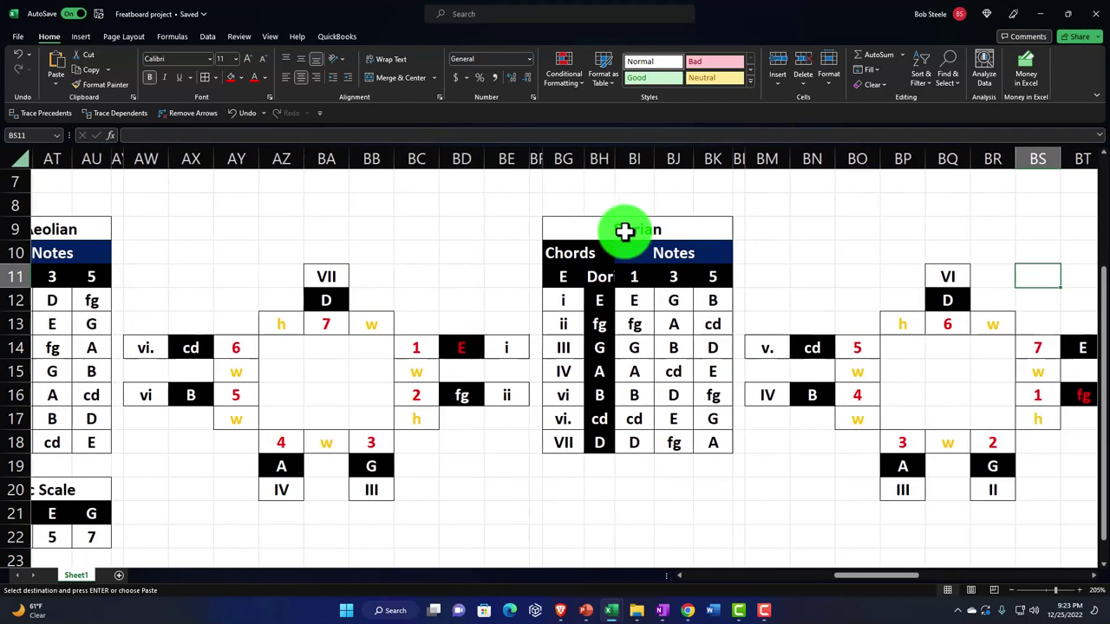
{"action": "key", "text": "Right"}
{"action": "key", "text": "Right"}
{"action": "key", "text": "Right"}
{"action": "key", "text": "Right"}
{"action": "key", "text": "Right"}
{"action": "key", "text": "Right"}
{"action": "key", "text": "Right"}
{"action": "key", "text": "Right"}
{"action": "key", "text": "Right"}
{"action": "key", "text": "Right"}
{"action": "key", "text": "Right"}
{"action": "key", "text": "Right"}
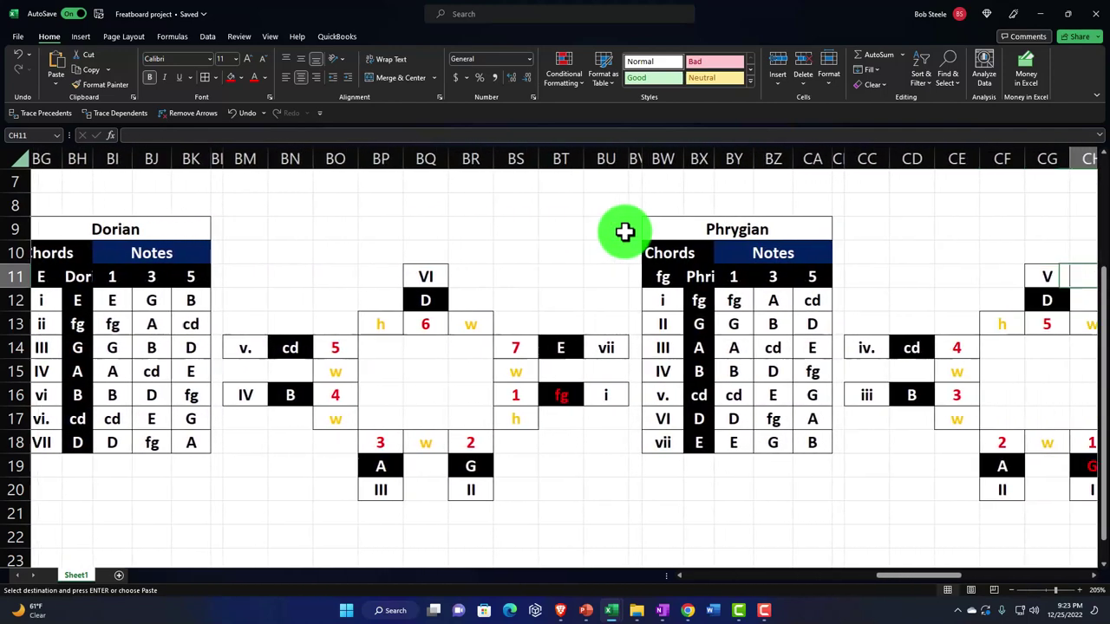
{"action": "key", "text": "Right"}
{"action": "key", "text": "Right"}
{"action": "key", "text": "Right"}
{"action": "key", "text": "Right"}
{"action": "key", "text": "Right"}
{"action": "key", "text": "Right"}
{"action": "key", "text": "Right"}
{"action": "key", "text": "Right"}
{"action": "key", "text": "Right"}
{"action": "key", "text": "Right"}
{"action": "key", "text": "Right"}
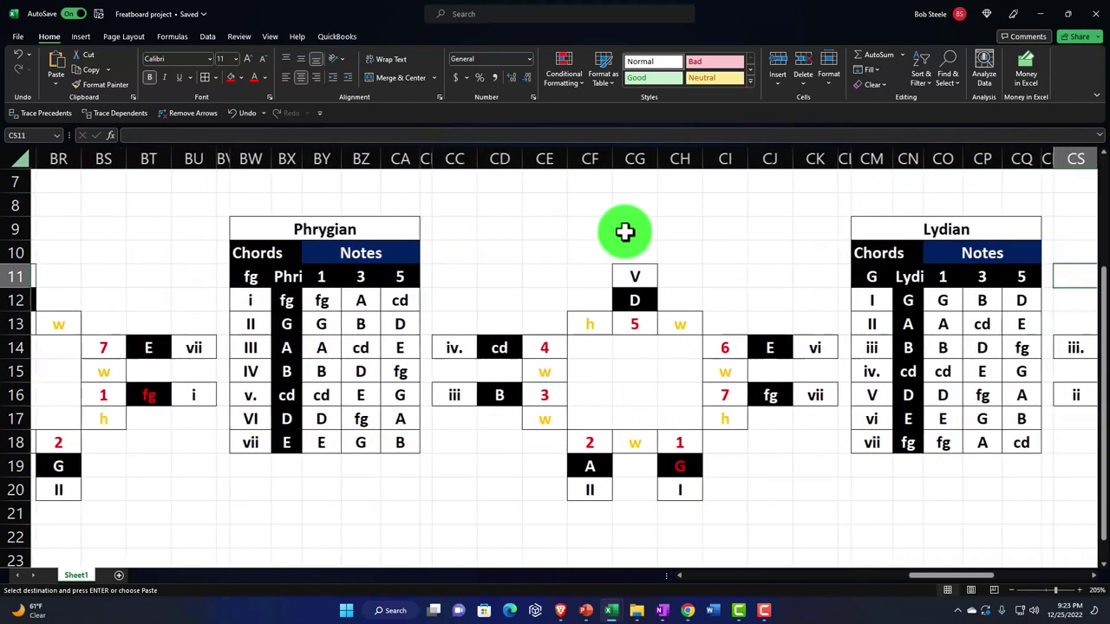
{"action": "key", "text": "Right"}
{"action": "key", "text": "Right"}
{"action": "key", "text": "Right"}
{"action": "key", "text": "Right"}
{"action": "key", "text": "Right"}
{"action": "key", "text": "Right"}
{"action": "key", "text": "Right"}
{"action": "key", "text": "Right"}
{"action": "key", "text": "Right"}
{"action": "key", "text": "Right"}
{"action": "key", "text": "Right"}
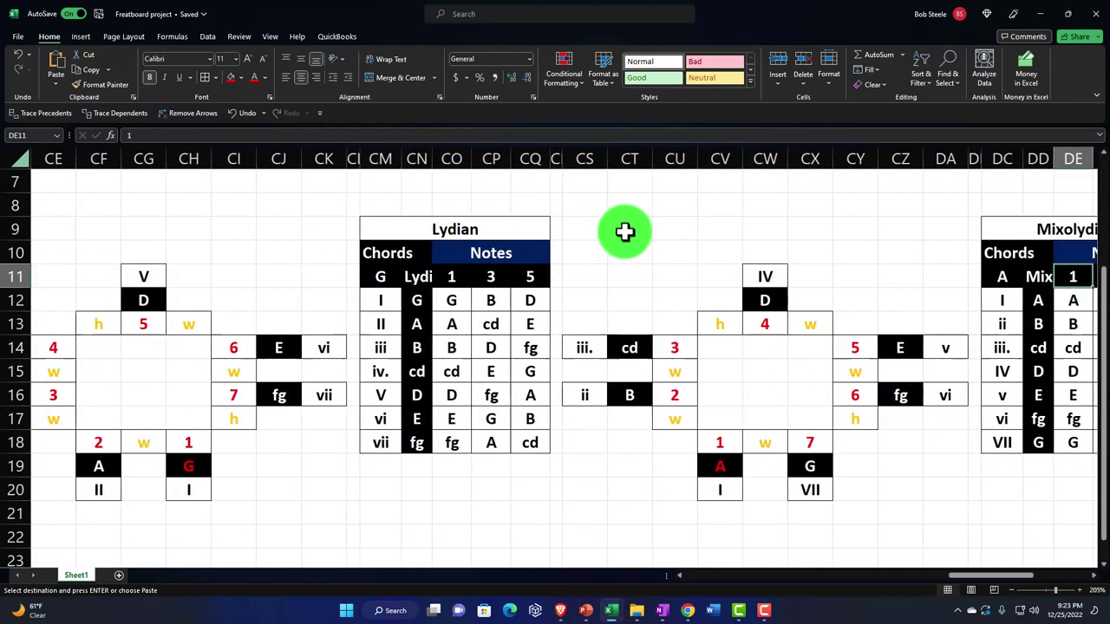
{"action": "key", "text": "Left"}
{"action": "key", "text": "Left"}
{"action": "key", "text": "Left"}
{"action": "key", "text": "Left"}
{"action": "key", "text": "Left"}
{"action": "key", "text": "Left"}
{"action": "key", "text": "Left"}
{"action": "key", "text": "Left"}
{"action": "key", "text": "Left"}
{"action": "key", "text": "Left"}
{"action": "key", "text": "Left"}
{"action": "key", "text": "Left"}
{"action": "key", "text": "Left"}
{"action": "key", "text": "Left"}
{"action": "key", "text": "Left"}
{"action": "key", "text": "Left"}
{"action": "key", "text": "Left"}
{"action": "key", "text": "Left"}
{"action": "key", "text": "Left"}
{"action": "key", "text": "Left"}
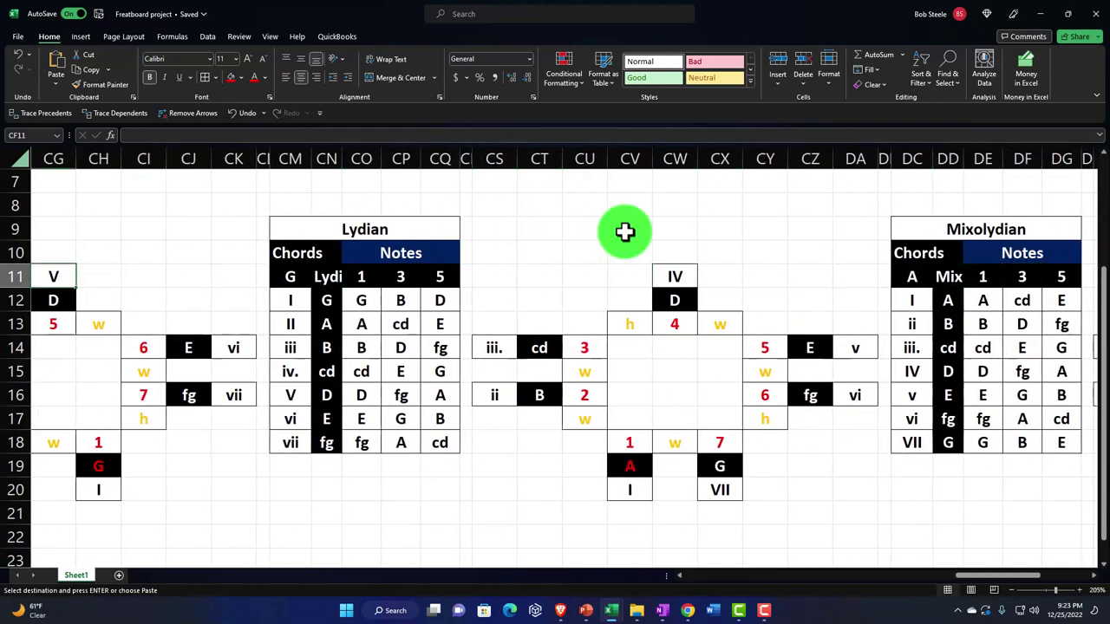
{"action": "key", "text": "Left"}
{"action": "key", "text": "Left"}
{"action": "key", "text": "Left"}
{"action": "key", "text": "Left"}
{"action": "key", "text": "Left"}
{"action": "key", "text": "Left"}
{"action": "key", "text": "Left"}
{"action": "key", "text": "Left"}
{"action": "key", "text": "Left"}
{"action": "key", "text": "Left"}
{"action": "key", "text": "Left"}
{"action": "key", "text": "Left"}
{"action": "key", "text": "Left"}
{"action": "key", "text": "Left"}
{"action": "key", "text": "Left"}
{"action": "key", "text": "Left"}
{"action": "key", "text": "Left"}
{"action": "key", "text": "Left"}
{"action": "key", "text": "Left"}
{"action": "key", "text": "Left"}
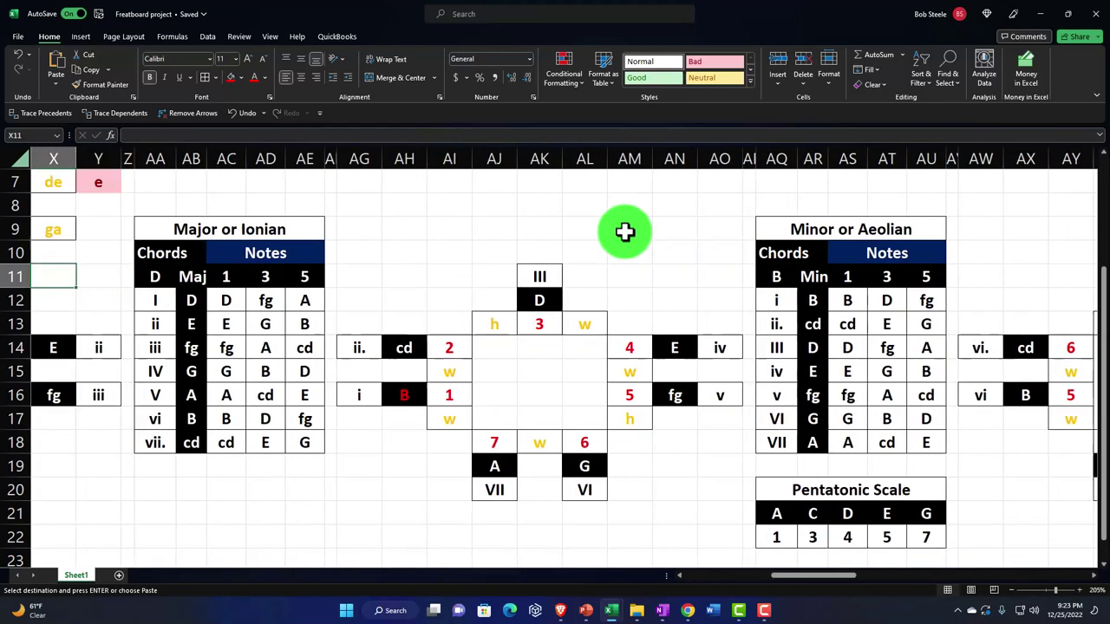
{"action": "key", "text": "Left"}
{"action": "key", "text": "Left"}
{"action": "key", "text": "Left"}
{"action": "key", "text": "Left"}
{"action": "key", "text": "Left"}
{"action": "key", "text": "Left"}
{"action": "key", "text": "Left"}
{"action": "key", "text": "Left"}
{"action": "key", "text": "Left"}
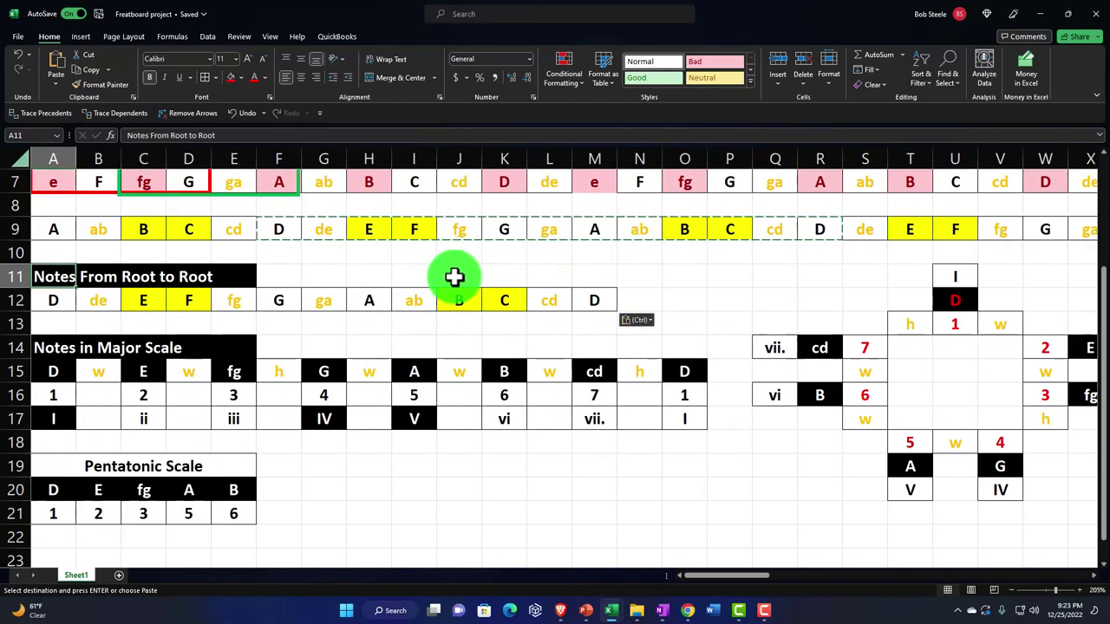
Paste the C-to-C notes from row 9 into the root-to-root row at A12, then select rows 1–21
{"action": "scroll", "coordinate": [170, 365], "scroll_direction": "up", "scroll_amount": 2}
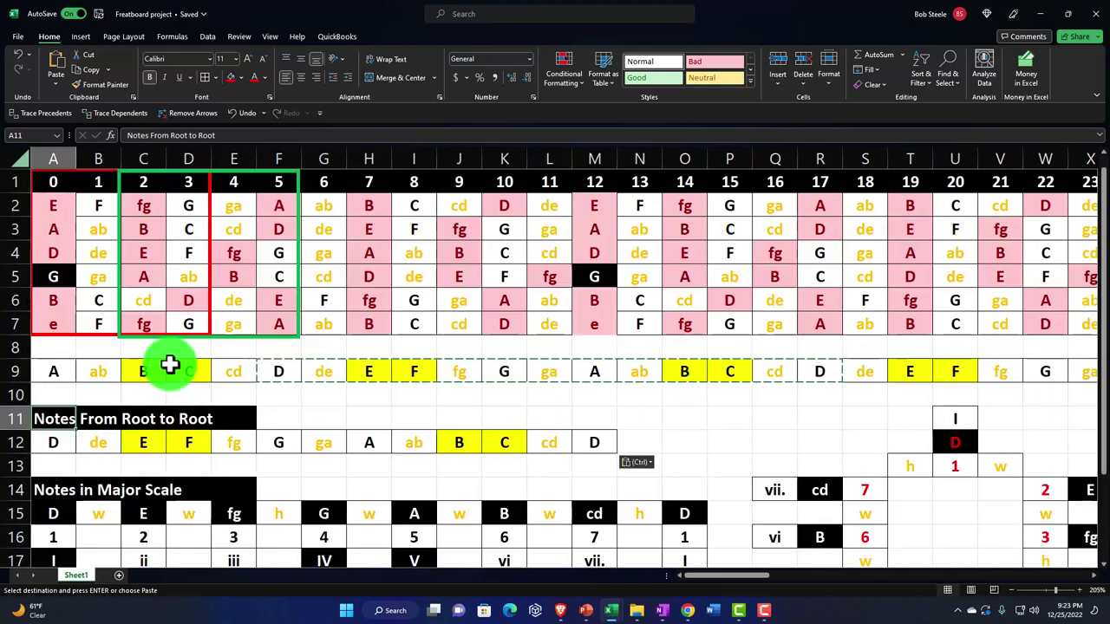
{"action": "left_click", "coordinate": [15, 180]}
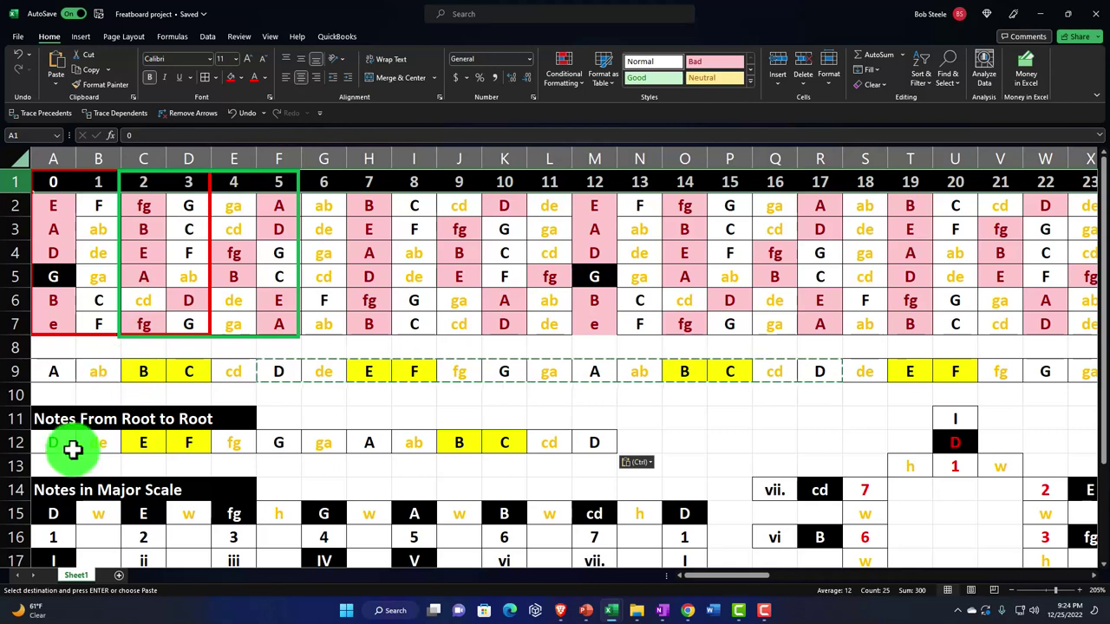
{"action": "left_click_drag", "start_coordinate": [194, 370], "coordinate": [689, 374]}
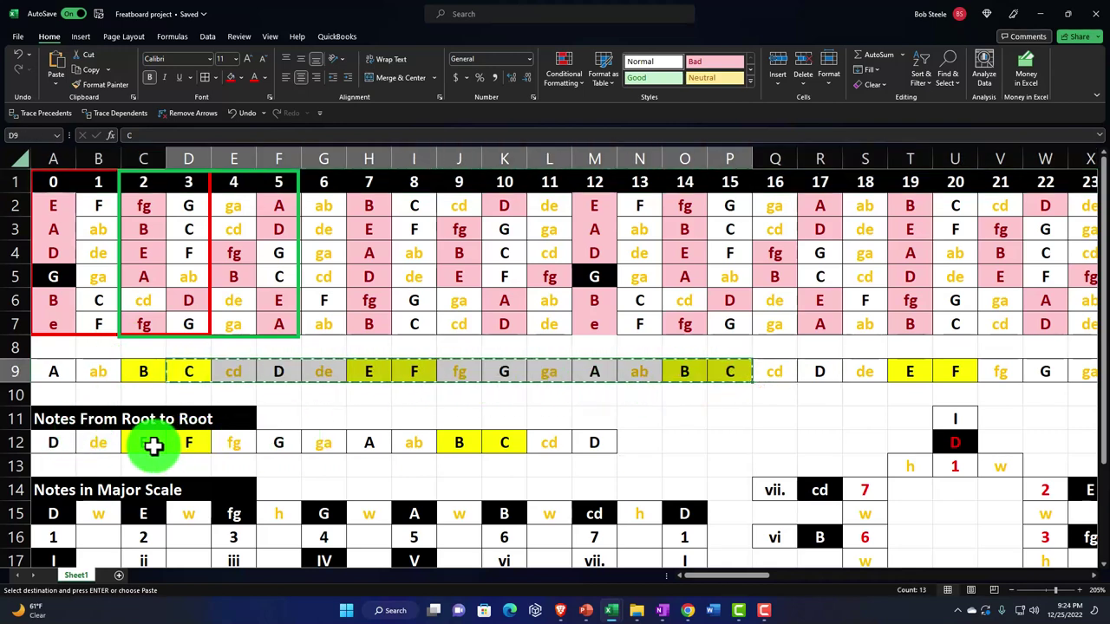
{"action": "left_click", "coordinate": [64, 444]}
{"action": "key", "text": "ctrl+v"}
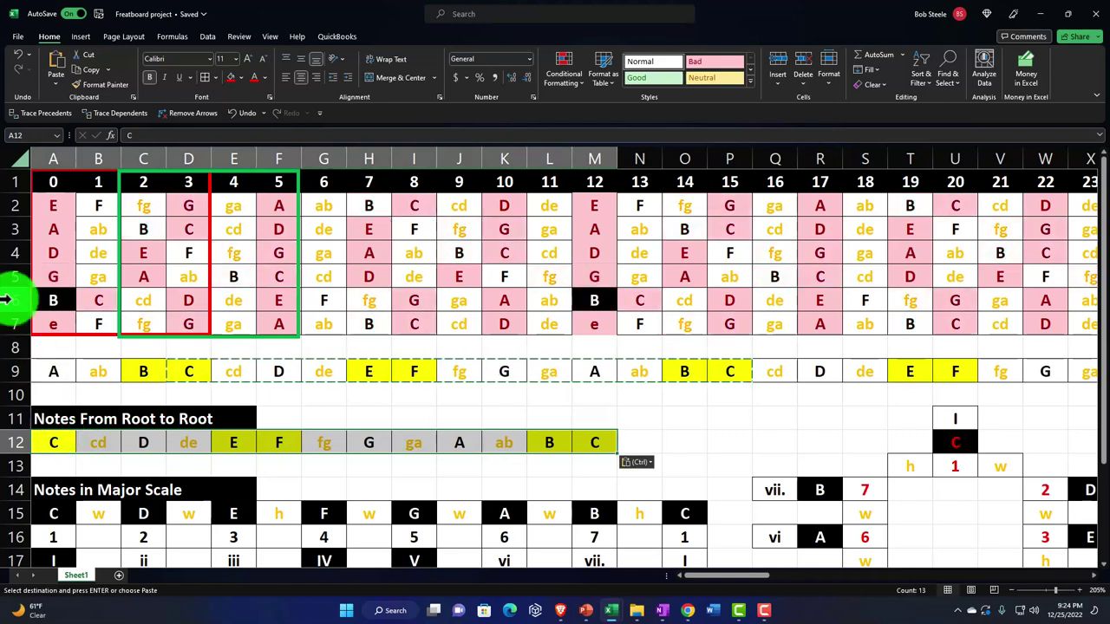
{"action": "left_click_drag", "start_coordinate": [4, 180], "coordinate": [47, 491]}
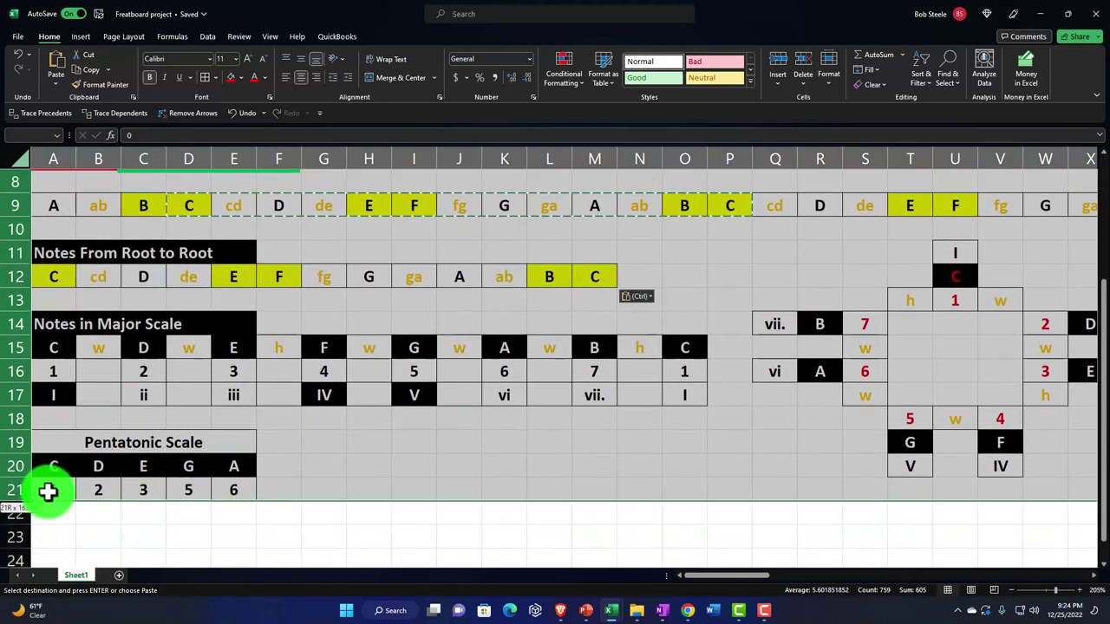
Copy rows 1–21 and paste the whole fretboard block at A25
{"action": "key", "text": "ctrl+c"}
{"action": "scroll", "coordinate": [168, 391], "scroll_direction": "down", "scroll_amount": 3}
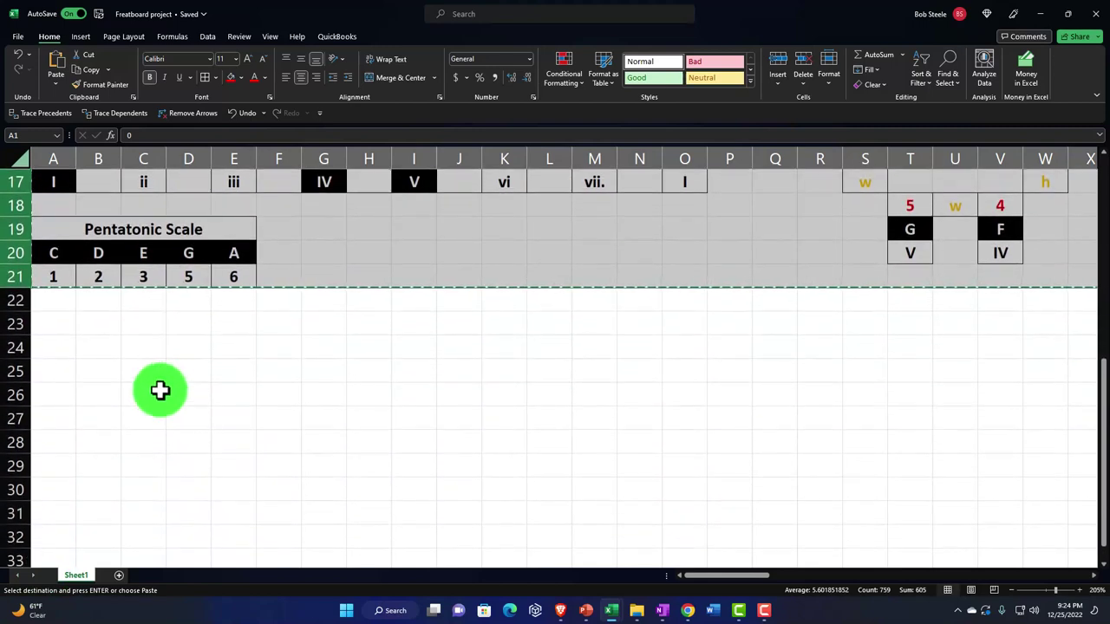
{"action": "left_click", "coordinate": [55, 371]}
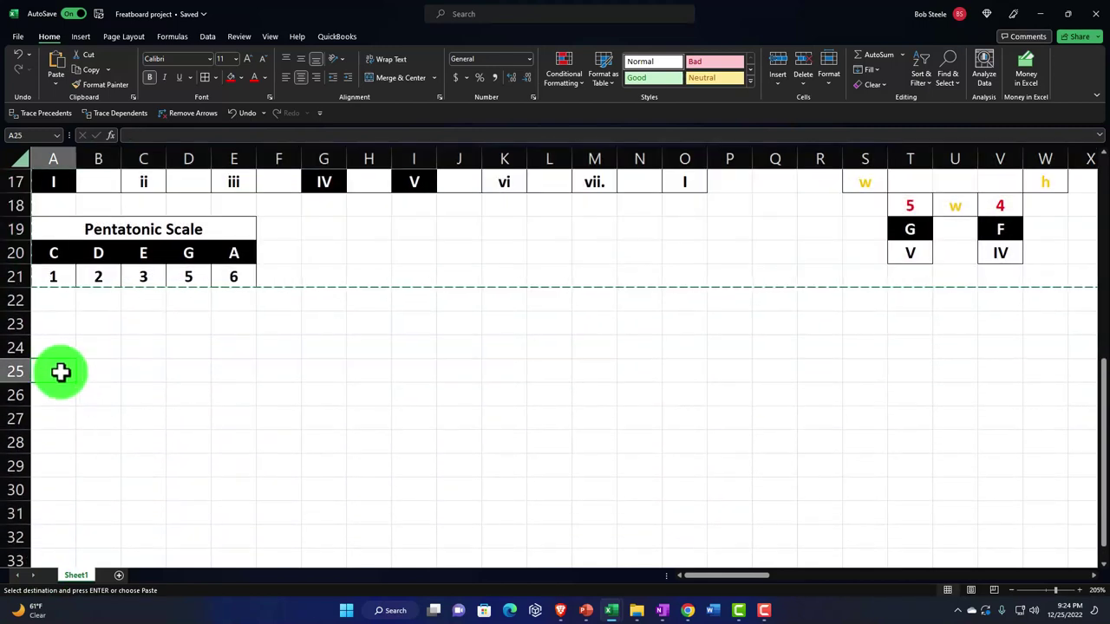
{"action": "key", "text": "ctrl+v"}
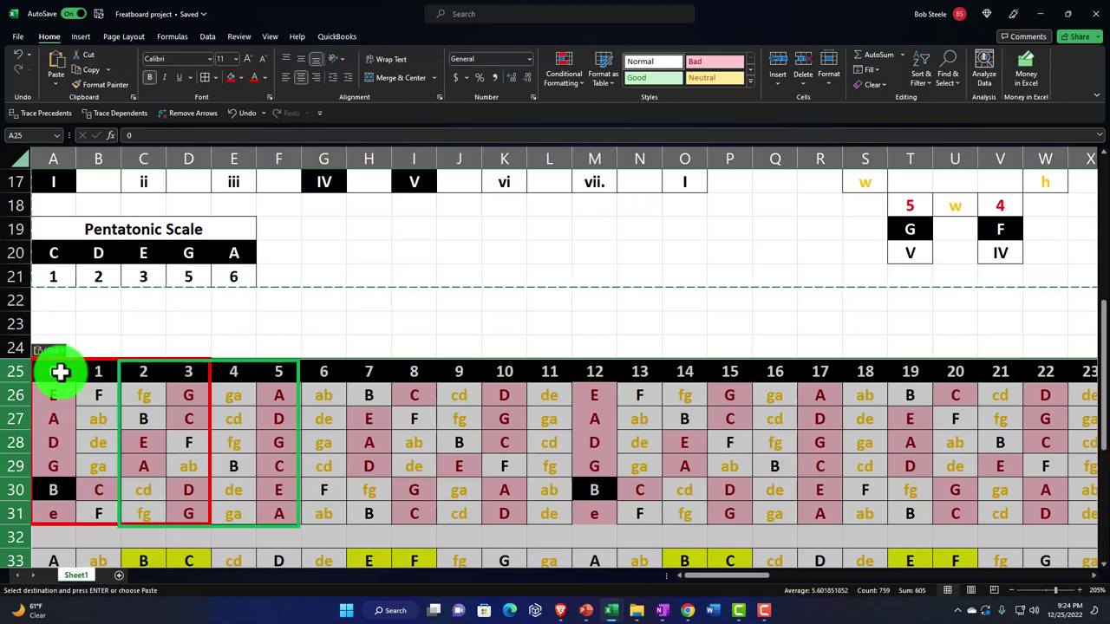
Inspect the pasted tables and chord boxes along row 38, including W38 and Y38
{"action": "scroll", "coordinate": [96, 374], "scroll_direction": "down", "scroll_amount": 3}
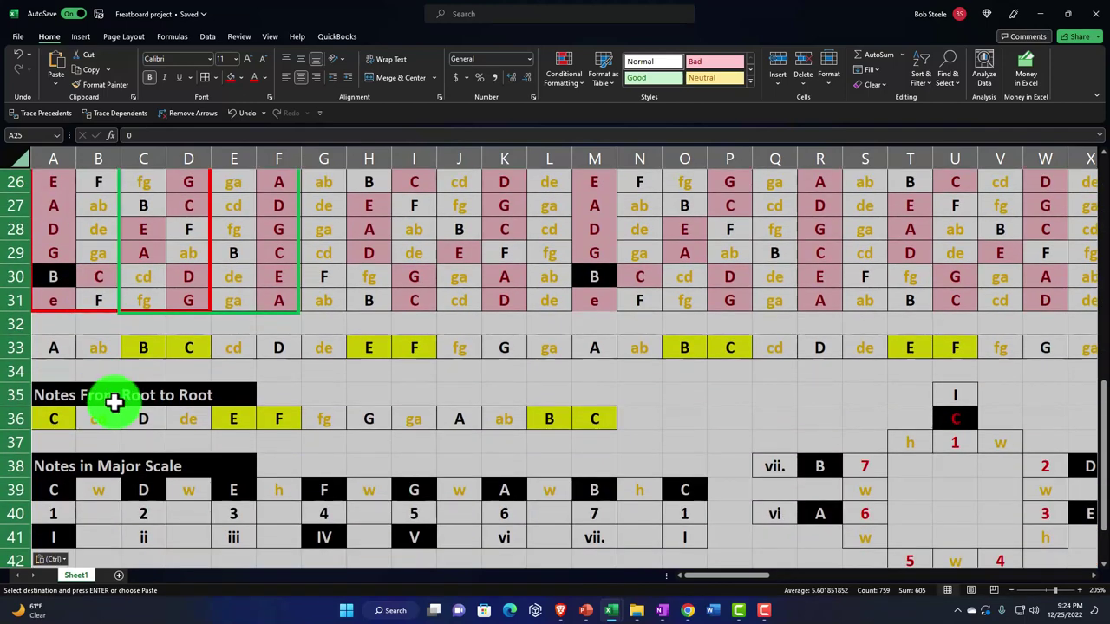
{"action": "left_click", "coordinate": [283, 396]}
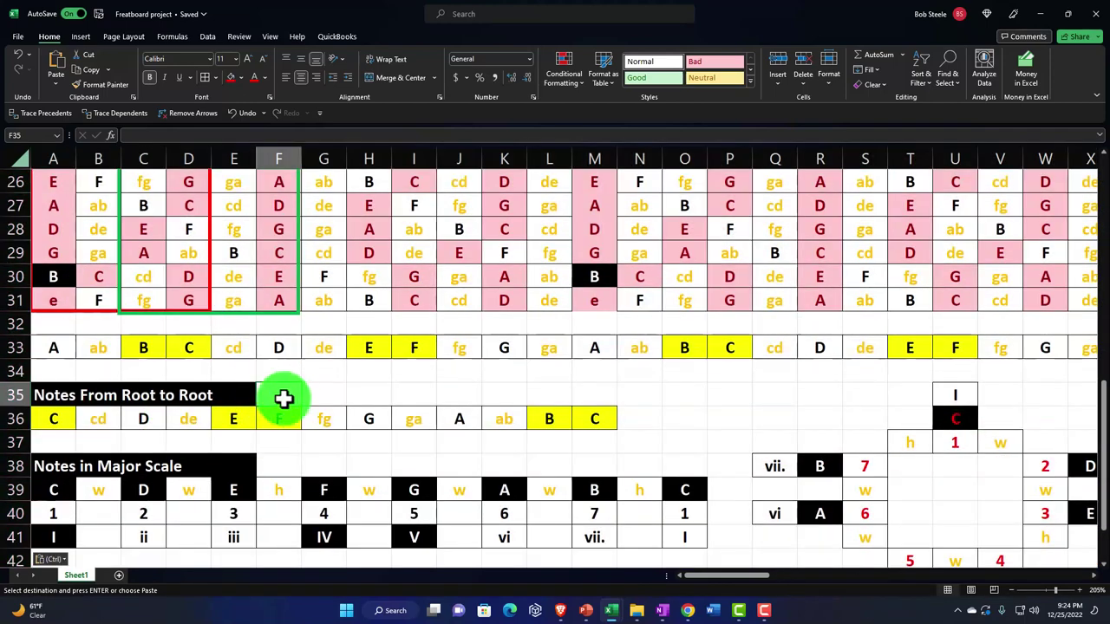
{"action": "key", "text": "Right"}
{"action": "key", "text": "Right"}
{"action": "key", "text": "Right"}
{"action": "key", "text": "Right"}
{"action": "key", "text": "Right"}
{"action": "key", "text": "Right"}
{"action": "key", "text": "Right"}
{"action": "key", "text": "Right"}
{"action": "key", "text": "Right"}
{"action": "key", "text": "Right"}
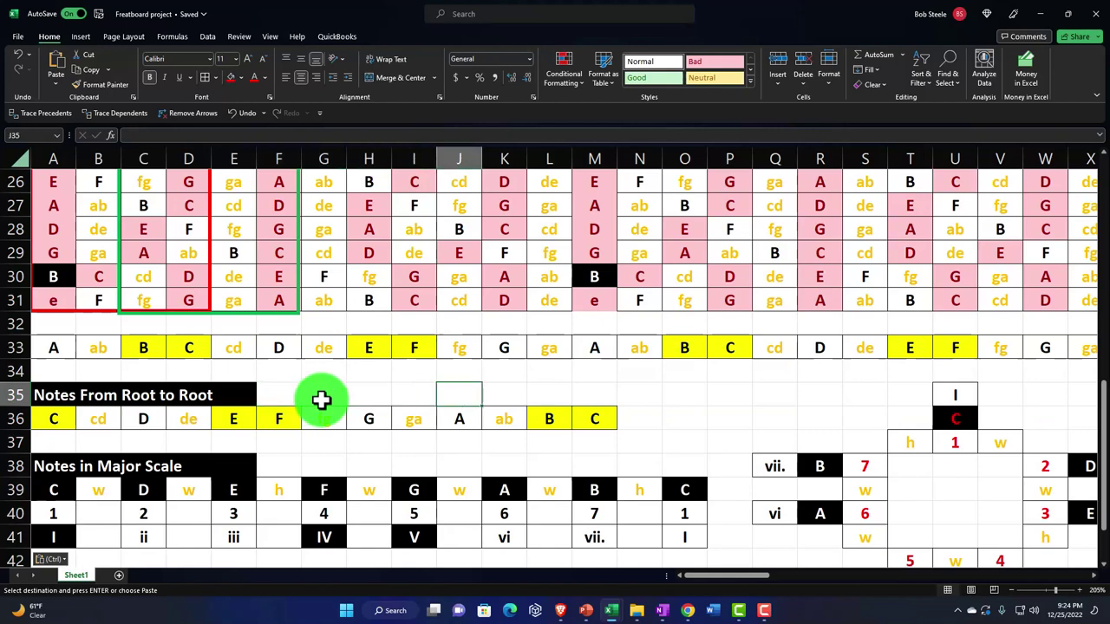
{"action": "key", "text": "Down"}
{"action": "key", "text": "Down"}
{"action": "key", "text": "Down"}
{"action": "key", "text": "Right"}
{"action": "key", "text": "Right"}
{"action": "key", "text": "Right"}
{"action": "key", "text": "Right"}
{"action": "key", "text": "Right"}
{"action": "key", "text": "Right"}
{"action": "key", "text": "Right"}
{"action": "key", "text": "Right"}
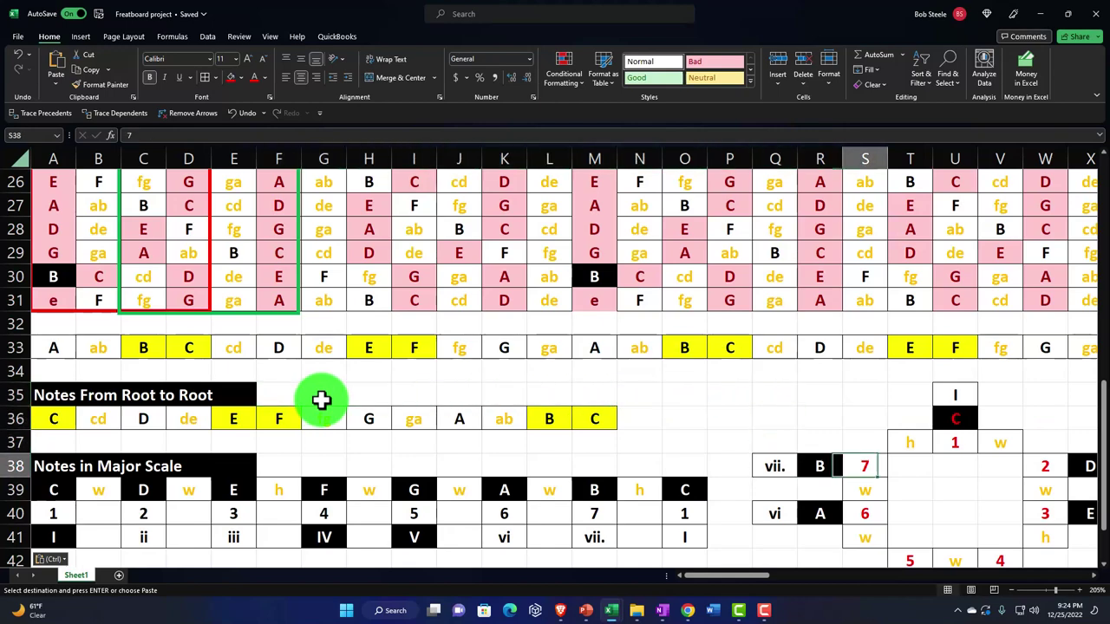
{"action": "key", "text": "Right"}
{"action": "key", "text": "Right"}
{"action": "key", "text": "Right"}
{"action": "key", "text": "Right"}
{"action": "key", "text": "Right"}
{"action": "key", "text": "Right"}
{"action": "key", "text": "Right"}
{"action": "key", "text": "Right"}
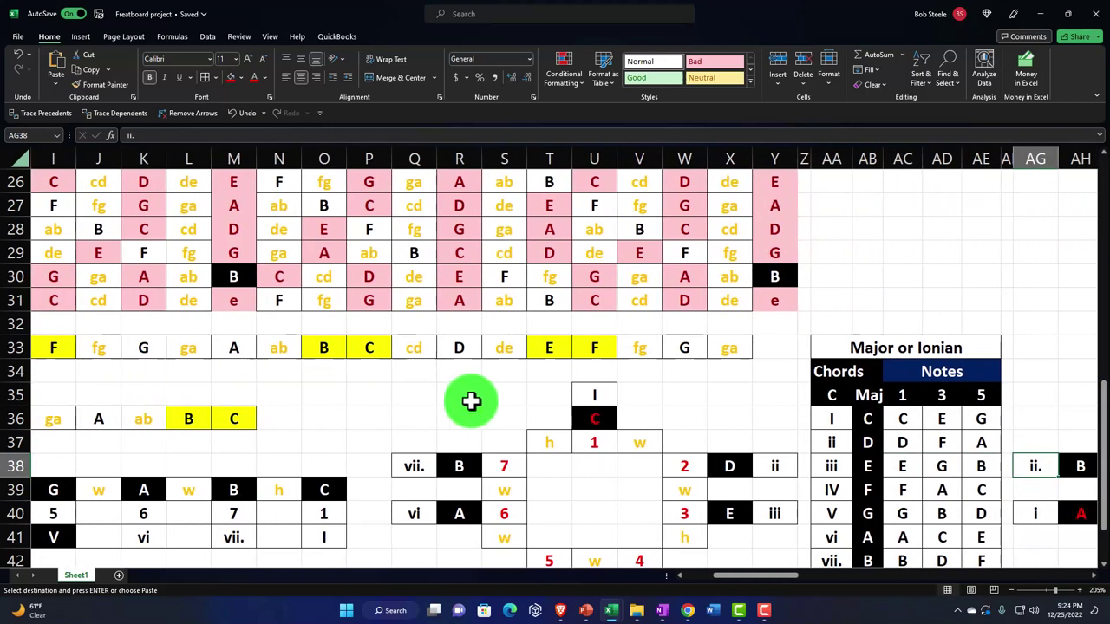
{"action": "scroll", "coordinate": [584, 399], "scroll_direction": "down", "scroll_amount": 1}
{"action": "left_click", "coordinate": [683, 391]}
{"action": "key", "text": "Right"}
{"action": "key", "text": "Right"}
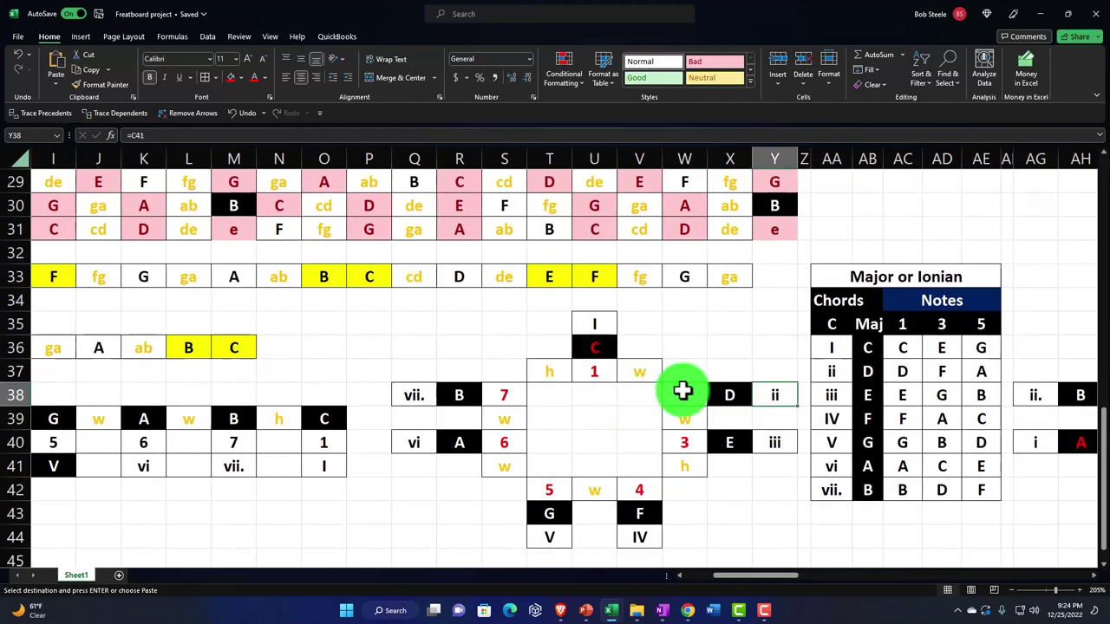
{"action": "key", "text": "Right"}
{"action": "key", "text": "Right"}
{"action": "key", "text": "Right"}
{"action": "key", "text": "Right"}
{"action": "key", "text": "Right"}
{"action": "key", "text": "Right"}
{"action": "key", "text": "Right"}
{"action": "key", "text": "Right"}
{"action": "key", "text": "Right"}
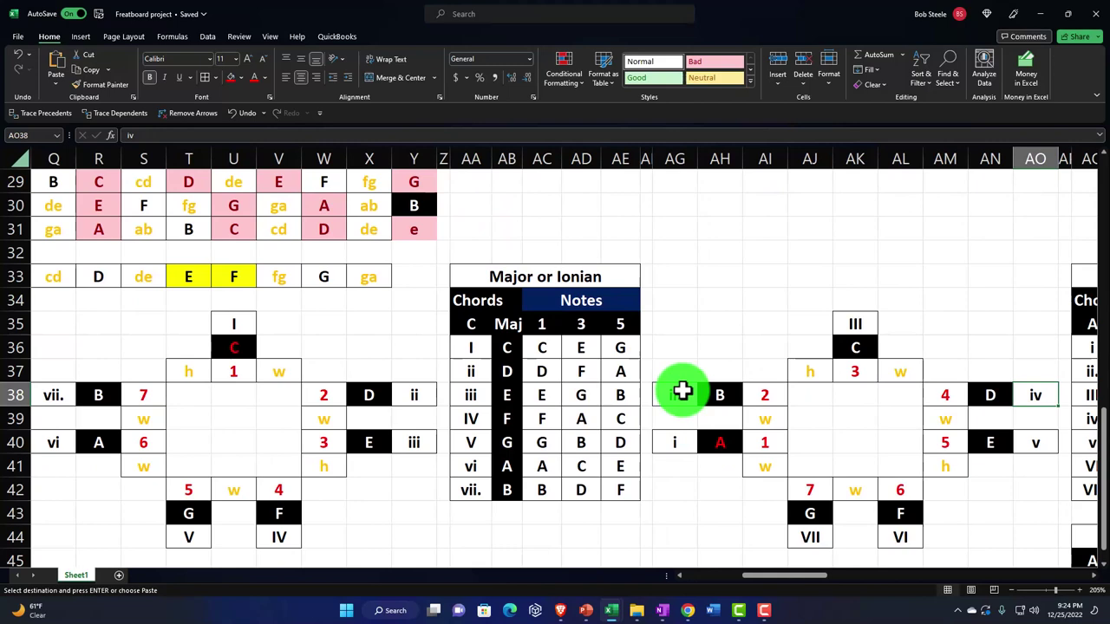
Review the formulas in X38 and AN38, then select the F-to-F note run in row 33
{"action": "double_click", "coordinate": [364, 396]}
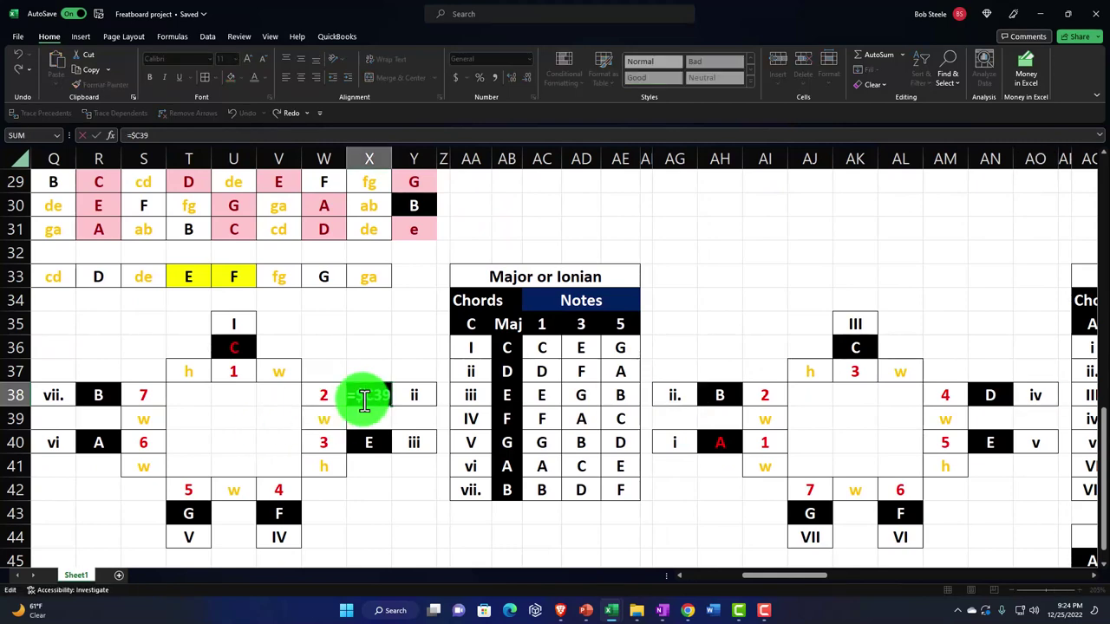
{"action": "key", "text": "Return"}
{"action": "key", "text": "Right"}
{"action": "key", "text": "Right"}
{"action": "key", "text": "Right"}
{"action": "key", "text": "Right"}
{"action": "key", "text": "Right"}
{"action": "key", "text": "Right"}
{"action": "key", "text": "Right"}
{"action": "key", "text": "Right"}
{"action": "key", "text": "Right"}
{"action": "key", "text": "Right"}
{"action": "key", "text": "Right"}
{"action": "key", "text": "Right"}
{"action": "key", "text": "Right"}
{"action": "key", "text": "Right"}
{"action": "key", "text": "Right"}
{"action": "key", "text": "Right"}
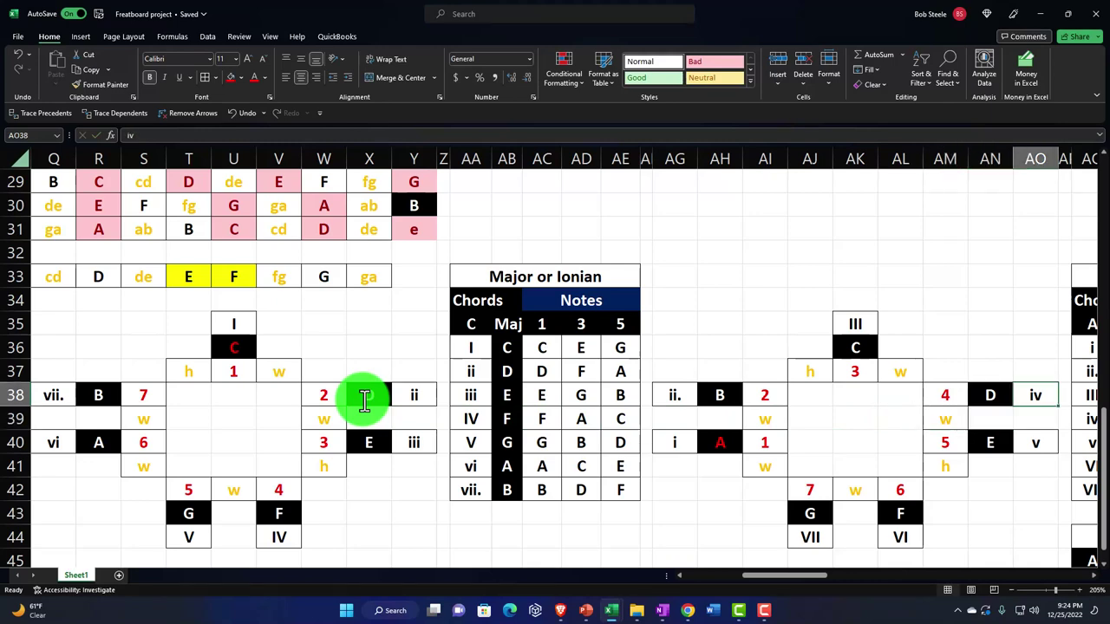
{"action": "key", "text": "Right"}
{"action": "key", "text": "Right"}
{"action": "key", "text": "Right"}
{"action": "key", "text": "Right"}
{"action": "key", "text": "Right"}
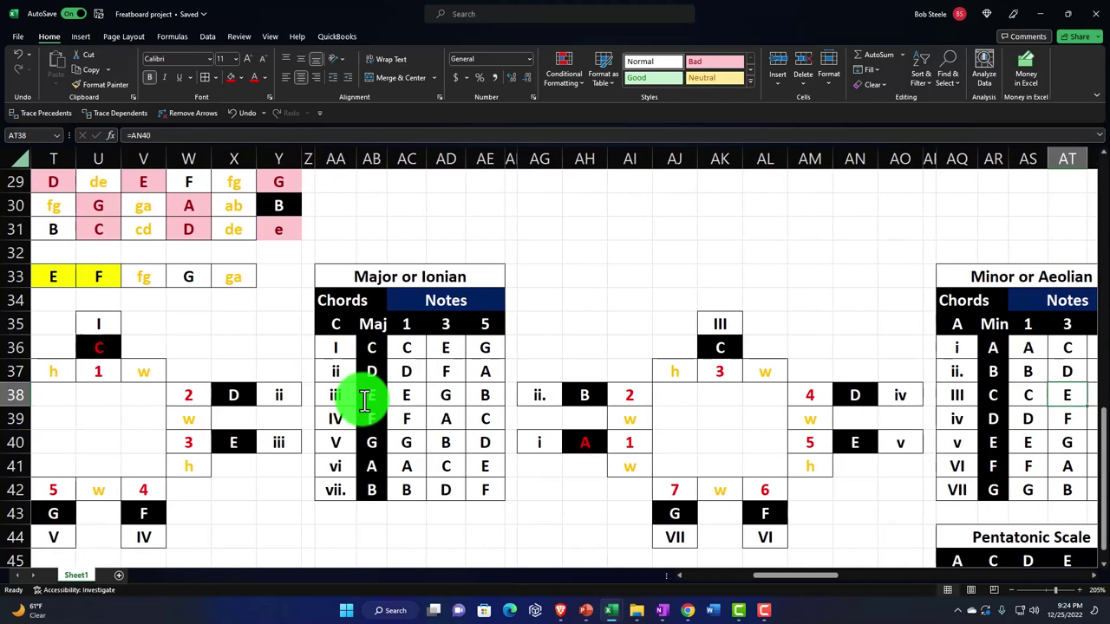
{"action": "double_click", "coordinate": [851, 395]}
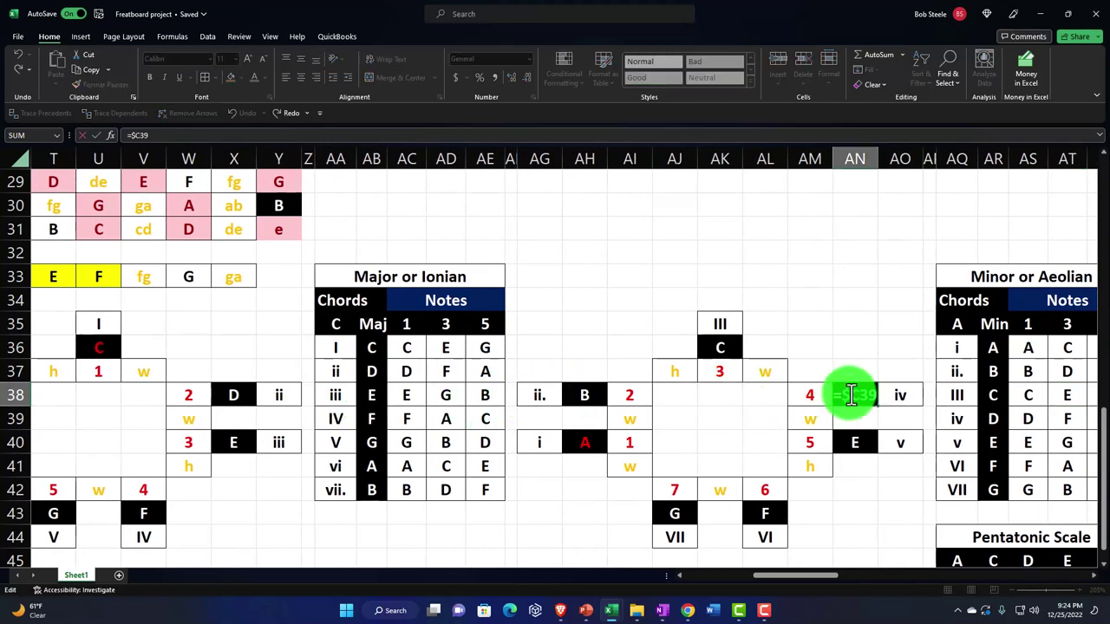
{"action": "key", "text": "Return"}
{"action": "key", "text": "Right"}
{"action": "key", "text": "Right"}
{"action": "key", "text": "Right"}
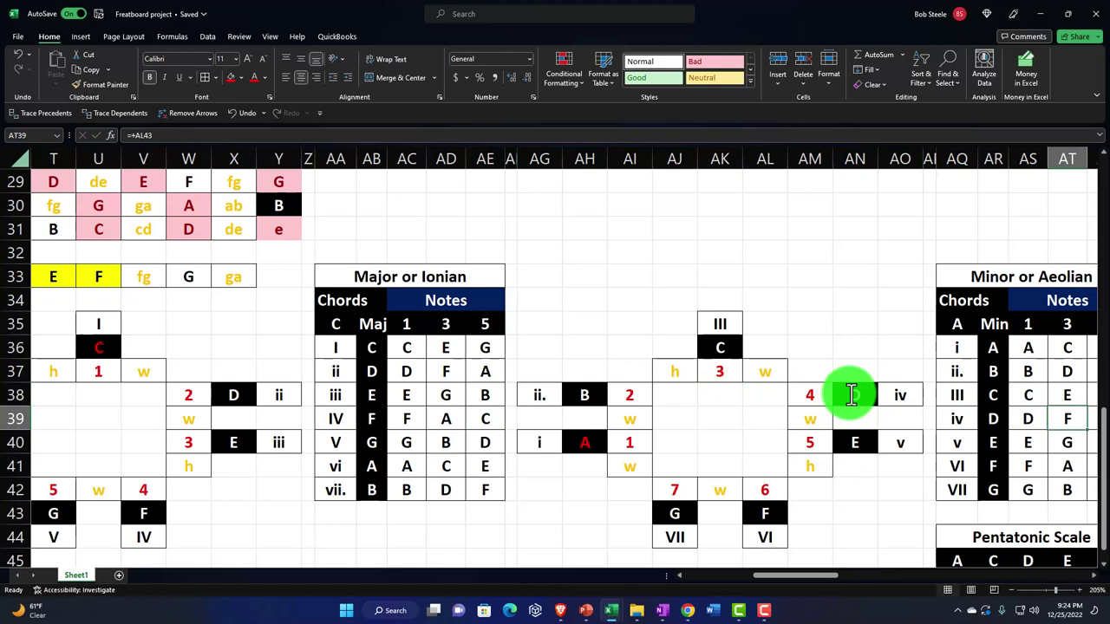
{"action": "key", "text": "Left"}
{"action": "key", "text": "Left"}
{"action": "key", "text": "Left"}
{"action": "key", "text": "Left"}
{"action": "key", "text": "Left"}
{"action": "key", "text": "Left"}
{"action": "key", "text": "Left"}
{"action": "key", "text": "Left"}
{"action": "key", "text": "Left"}
{"action": "key", "text": "Left"}
{"action": "key", "text": "Left"}
{"action": "key", "text": "Left"}
{"action": "key", "text": "Left"}
{"action": "key", "text": "Left"}
{"action": "key", "text": "Left"}
{"action": "key", "text": "Left"}
{"action": "key", "text": "Left"}
{"action": "key", "text": "Left"}
{"action": "key", "text": "Left"}
{"action": "key", "text": "Left"}
{"action": "key", "text": "Left"}
{"action": "key", "text": "Left"}
{"action": "key", "text": "Left"}
{"action": "key", "text": "Left"}
{"action": "key", "text": "Left"}
{"action": "key", "text": "Left"}
{"action": "key", "text": "Left"}
{"action": "key", "text": "Left"}
{"action": "key", "text": "Left"}
{"action": "key", "text": "Left"}
{"action": "key", "text": "Left"}
{"action": "key", "text": "Left"}
{"action": "key", "text": "Left"}
{"action": "key", "text": "Left"}
{"action": "key", "text": "Left"}
{"action": "key", "text": "Left"}
{"action": "key", "text": "Left"}
{"action": "key", "text": "Left"}
{"action": "key", "text": "Left"}
{"action": "key", "text": "Left"}
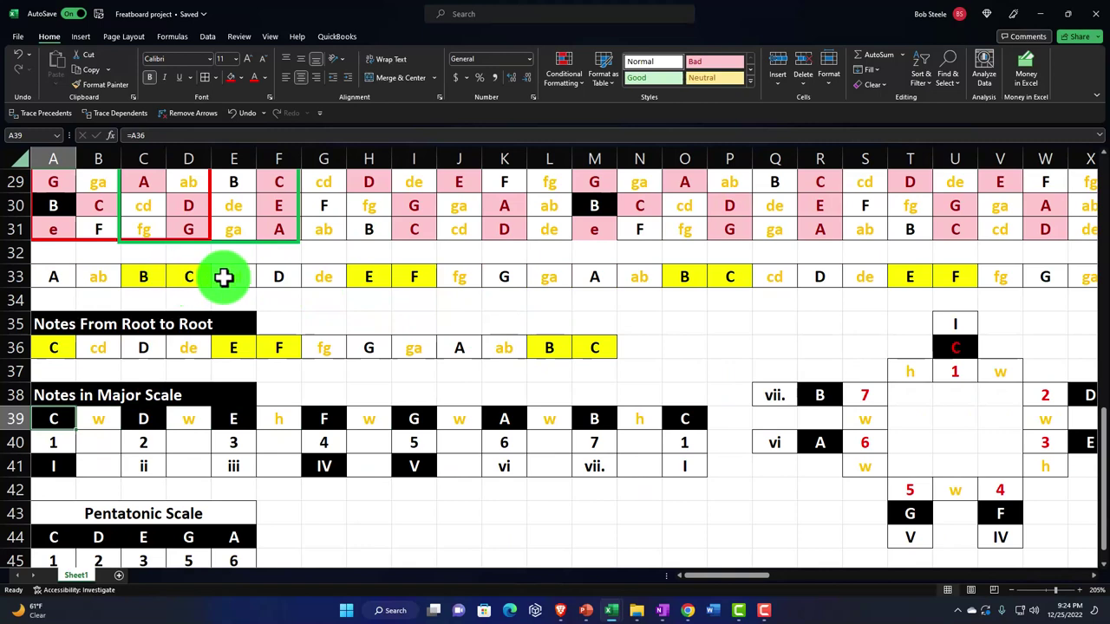
{"action": "left_click_drag", "start_coordinate": [426, 275], "coordinate": [941, 277]}
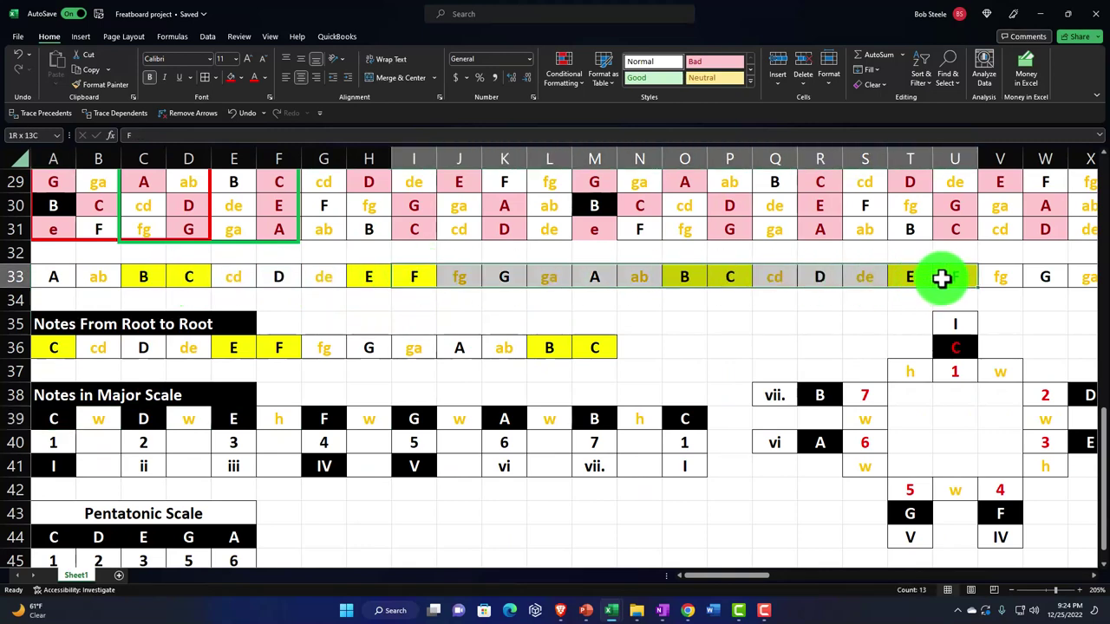
Paste the F-to-F notes from I33:U33 into the root-to-root row at A36
{"action": "key", "text": "ctrl+c"}
{"action": "left_click", "coordinate": [69, 348]}
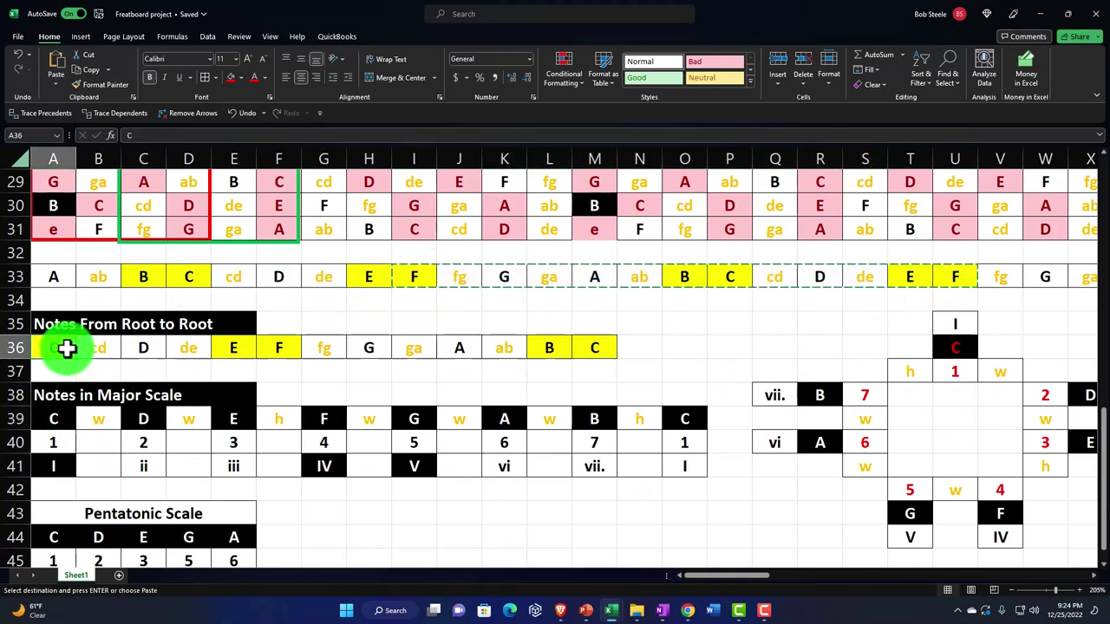
{"action": "key", "text": "ctrl+v"}
{"action": "double_click", "coordinate": [285, 418]}
Review the recalculated Major or Ionian table and its chord roots from AB36 to AB40
{"action": "scroll", "coordinate": [285, 416], "scroll_direction": "down", "scroll_amount": 1}
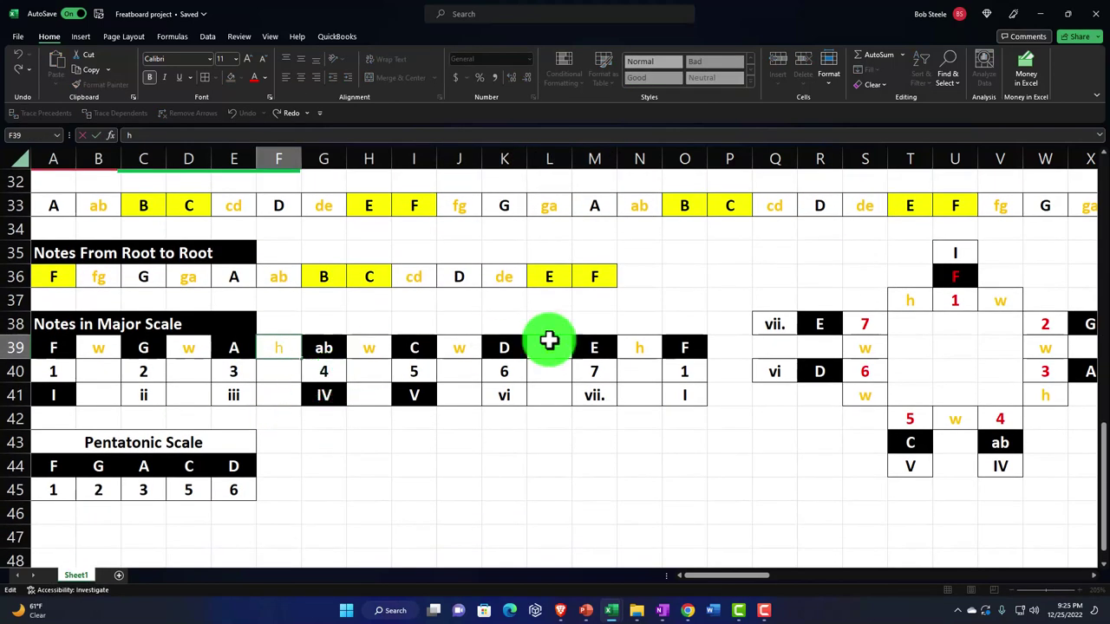
{"action": "left_click", "coordinate": [945, 272]}
{"action": "key", "text": "Right"}
{"action": "key", "text": "Right"}
{"action": "key", "text": "Right"}
{"action": "key", "text": "Right"}
{"action": "key", "text": "Right"}
{"action": "key", "text": "Right"}
{"action": "key", "text": "Right"}
{"action": "key", "text": "Right"}
{"action": "key", "text": "Right"}
{"action": "key", "text": "Right"}
{"action": "key", "text": "Right"}
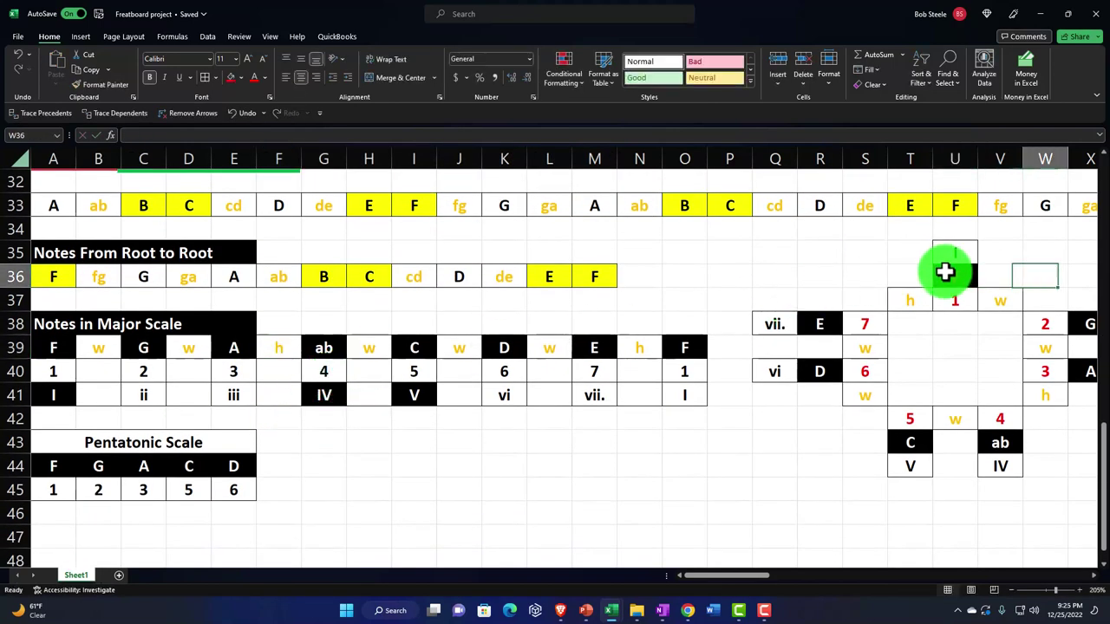
{"action": "key", "text": "Right"}
{"action": "key", "text": "Right"}
{"action": "key", "text": "Left"}
{"action": "key", "text": "Left"}
{"action": "key", "text": "Left"}
{"action": "key", "text": "Left"}
{"action": "key", "text": "Left"}
{"action": "key", "text": "Left"}
{"action": "key", "text": "Left"}
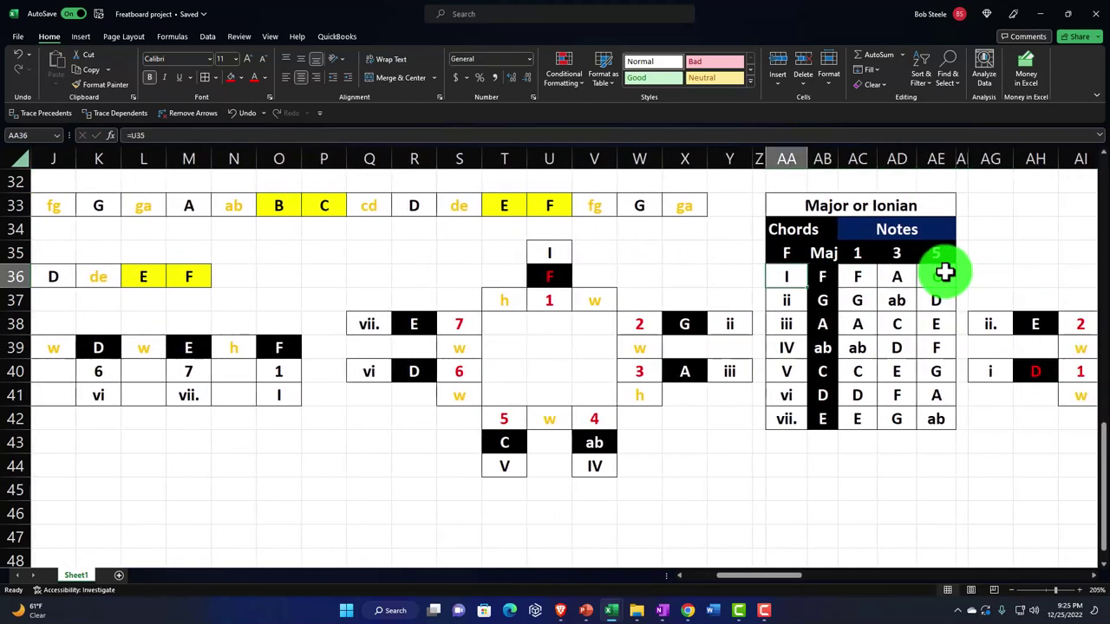
{"action": "key", "text": "Right"}
{"action": "key", "text": "Down"}
{"action": "key", "text": "Down"}
{"action": "key", "text": "Down"}
{"action": "key", "text": "Down"}
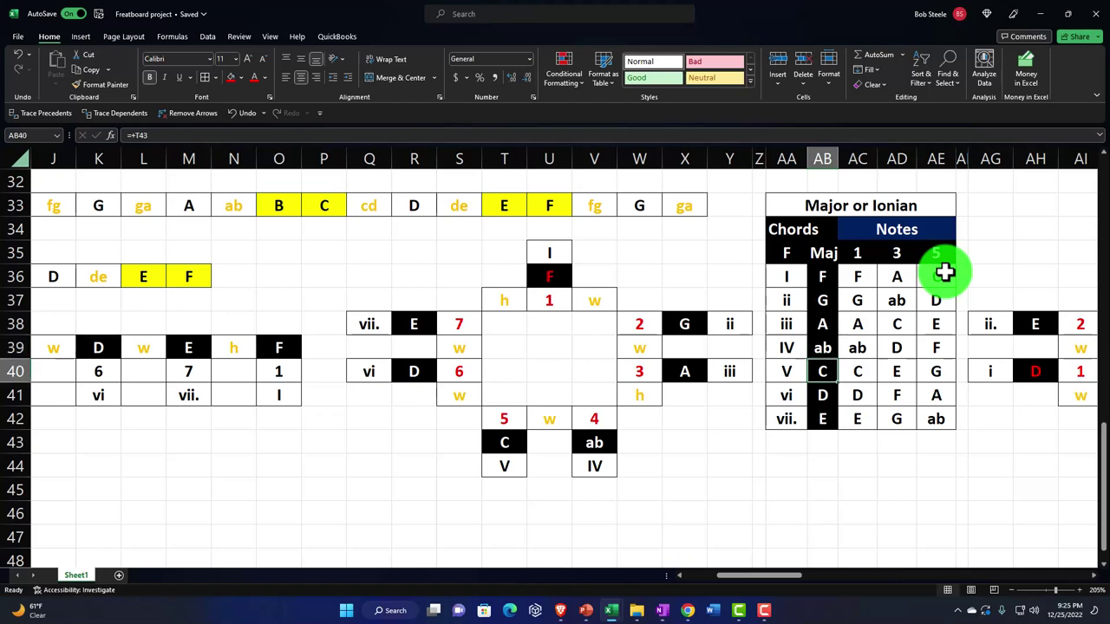
Inspect the chord boxes along row 40, including the red D root in AH40
{"action": "key", "text": "Right"}
{"action": "key", "text": "Right"}
{"action": "key", "text": "Right"}
{"action": "key", "text": "Right"}
{"action": "key", "text": "Right"}
{"action": "key", "text": "Right"}
{"action": "key", "text": "Right"}
{"action": "key", "text": "Right"}
{"action": "key", "text": "Right"}
{"action": "key", "text": "Right"}
{"action": "key", "text": "Right"}
{"action": "key", "text": "Right"}
{"action": "key", "text": "Right"}
{"action": "key", "text": "Right"}
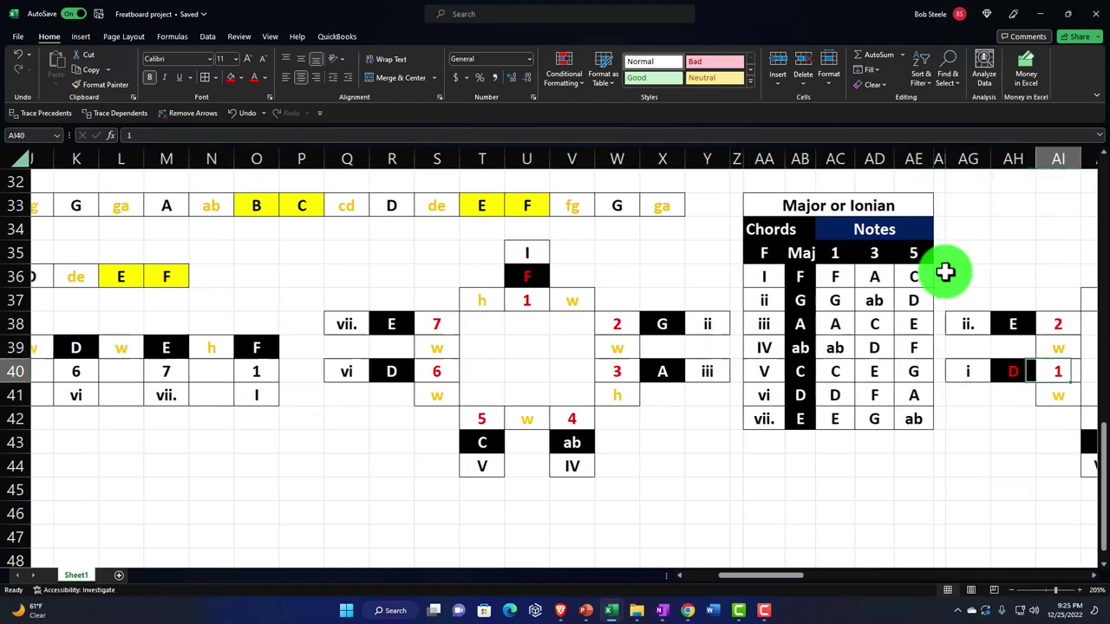
{"action": "key", "text": "Right"}
{"action": "key", "text": "Right"}
{"action": "key", "text": "Right"}
{"action": "key", "text": "Right"}
{"action": "key", "text": "Right"}
{"action": "key", "text": "Right"}
{"action": "key", "text": "Right"}
{"action": "key", "text": "Right"}
{"action": "key", "text": "Right"}
{"action": "key", "text": "Right"}
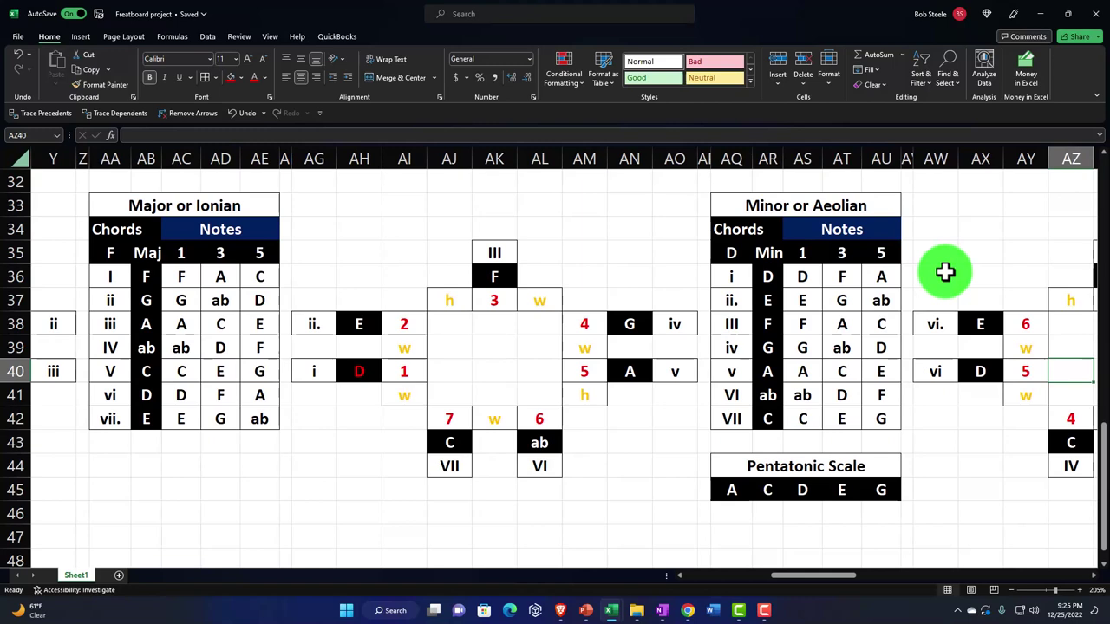
{"action": "left_click", "coordinate": [355, 372]}
{"action": "key", "text": "Right"}
{"action": "key", "text": "Right"}
{"action": "key", "text": "Right"}
{"action": "key", "text": "Right"}
{"action": "key", "text": "Right"}
{"action": "key", "text": "Right"}
{"action": "key", "text": "Right"}
{"action": "key", "text": "Right"}
{"action": "key", "text": "Right"}
{"action": "key", "text": "Right"}
{"action": "key", "text": "Right"}
{"action": "key", "text": "Right"}
{"action": "key", "text": "Right"}
{"action": "key", "text": "Right"}
{"action": "key", "text": "Right"}
{"action": "key", "text": "Right"}
{"action": "key", "text": "Right"}
{"action": "key", "text": "Right"}
{"action": "key", "text": "Right"}
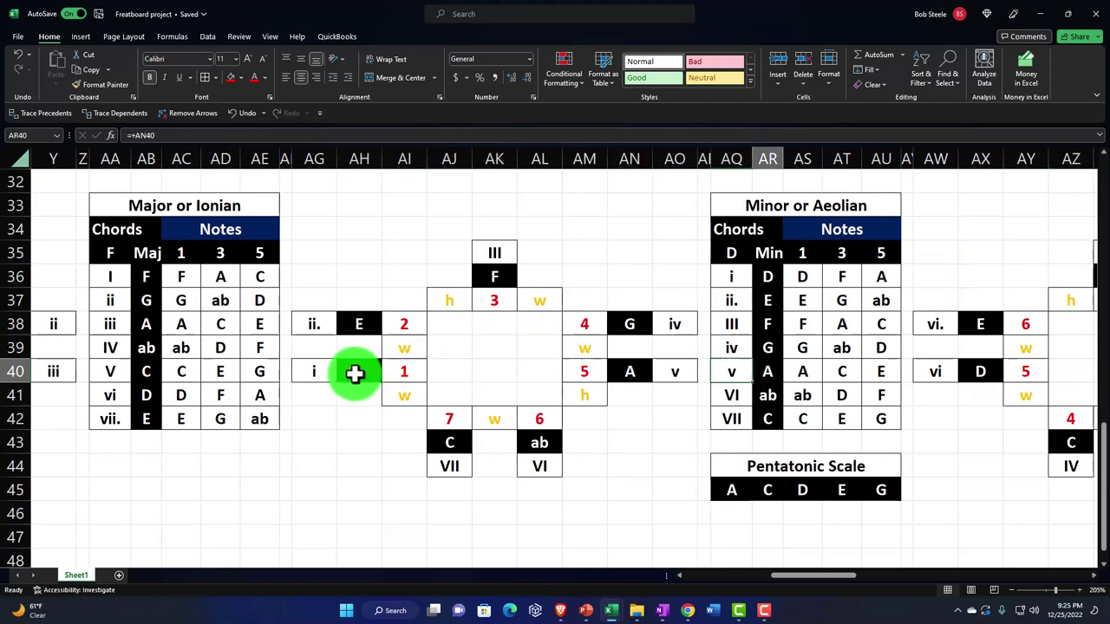
{"action": "key", "text": "Right"}
{"action": "key", "text": "Right"}
{"action": "key", "text": "Right"}
{"action": "key", "text": "Right"}
{"action": "key", "text": "Right"}
{"action": "key", "text": "Right"}
{"action": "key", "text": "Right"}
{"action": "key", "text": "Right"}
{"action": "key", "text": "Right"}
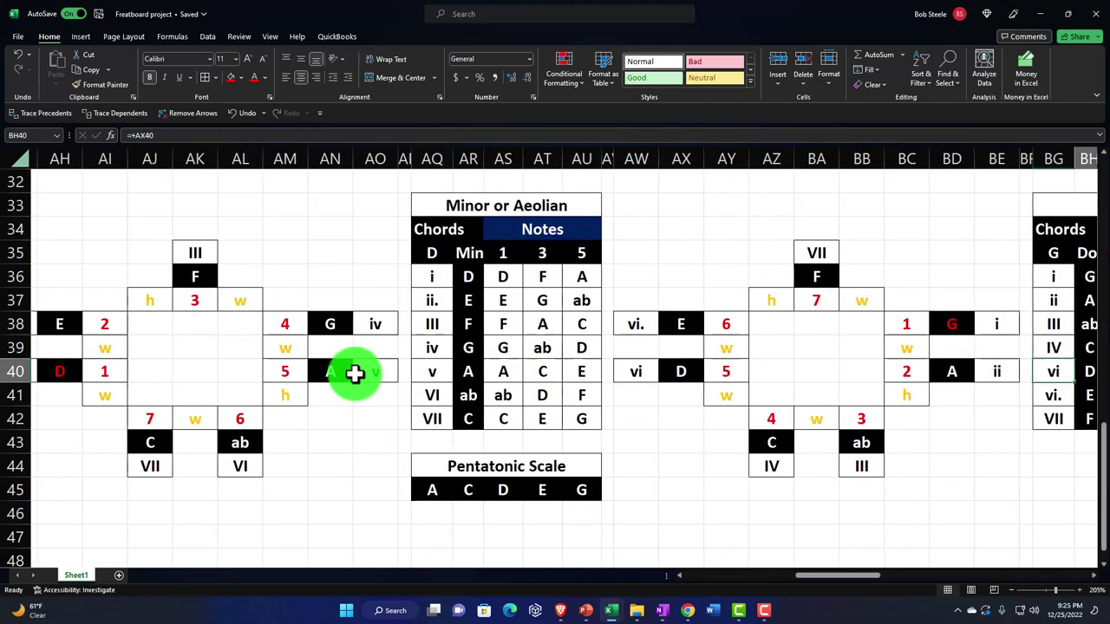
{"action": "key", "text": "Left"}
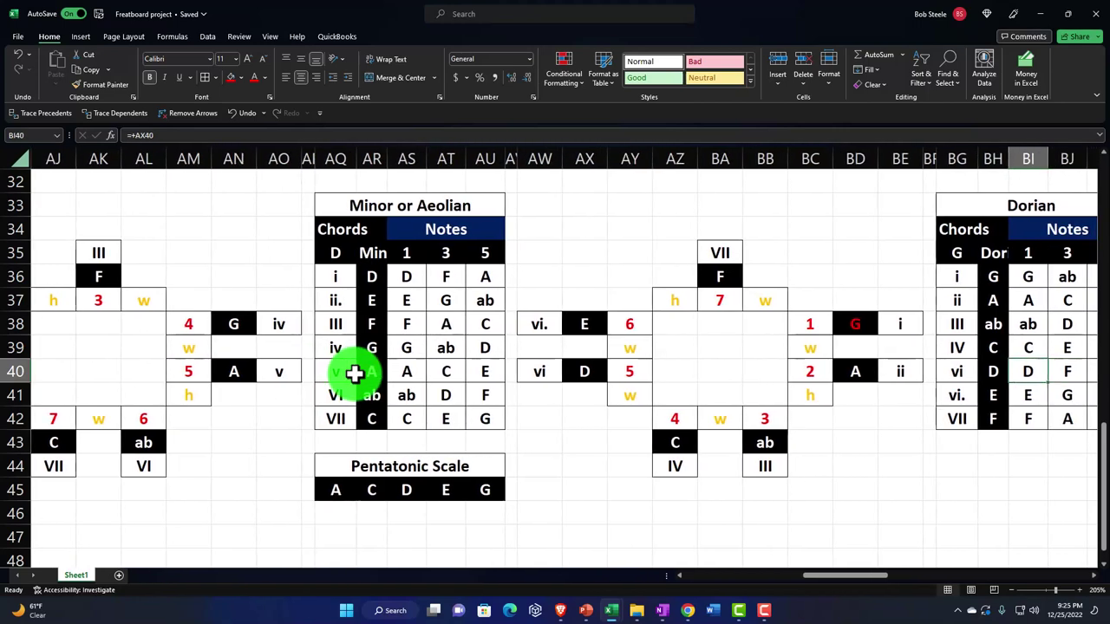
{"action": "key", "text": "ctrl+Left"}
{"action": "key", "text": "ctrl+Left"}
{"action": "key", "text": "ctrl+Left"}
{"action": "key", "text": "ctrl+Left"}
{"action": "key", "text": "ctrl+Left"}
{"action": "key", "text": "ctrl+Left"}
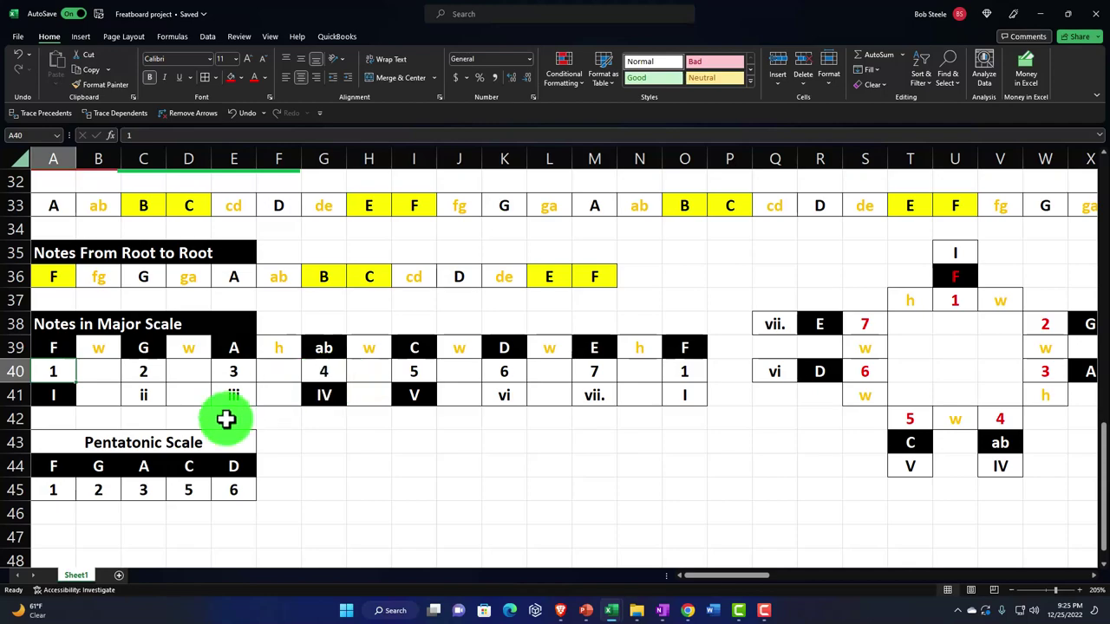
Select the lower fretboard note grid A26:Y31 and bring up Conditional Formatting's Clear Rules options
{"action": "scroll", "coordinate": [225, 418], "scroll_direction": "up", "scroll_amount": 4}
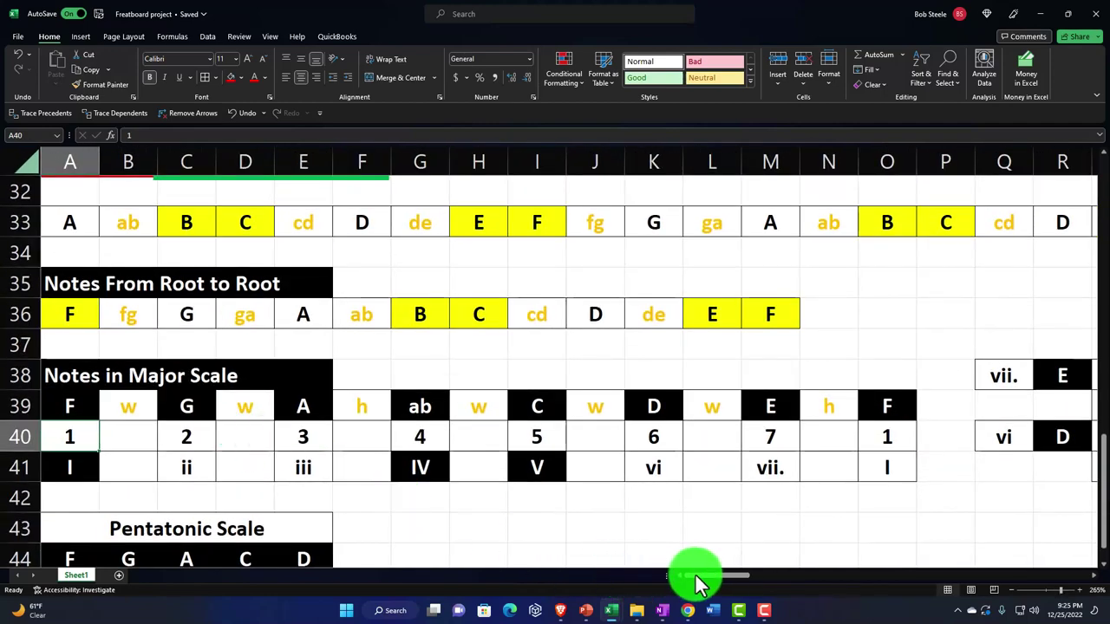
{"action": "scroll", "coordinate": [283, 473], "scroll_direction": "up", "scroll_amount": 3}
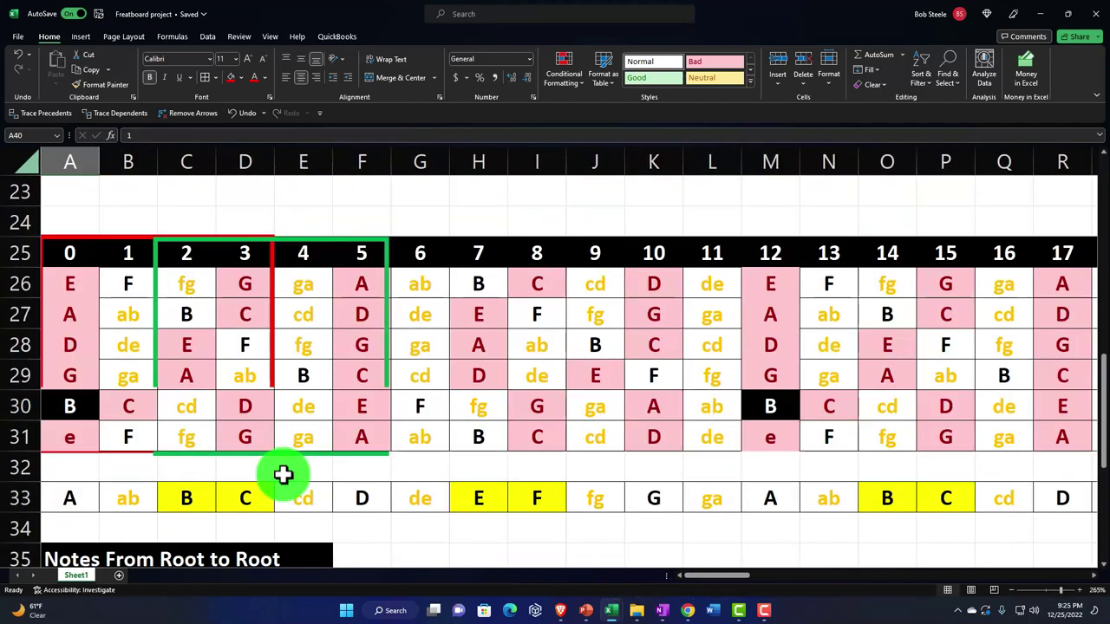
{"action": "left_click", "coordinate": [748, 505]}
{"action": "scroll", "coordinate": [724, 510], "scroll_direction": "up", "scroll_amount": 1}
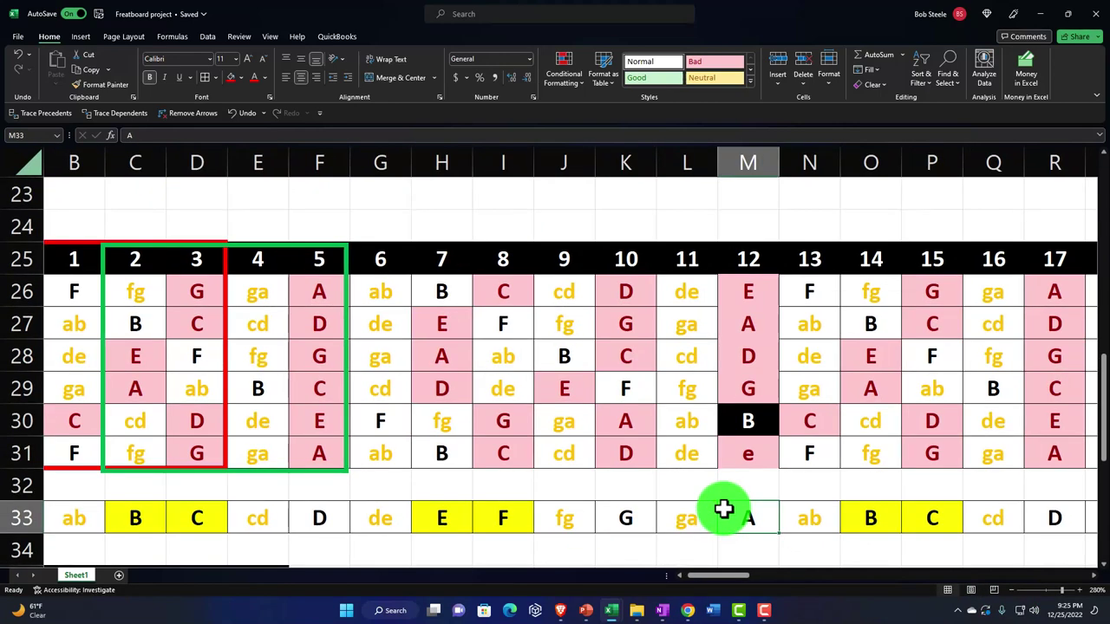
{"action": "scroll", "coordinate": [745, 586], "scroll_direction": "left", "scroll_amount": 1}
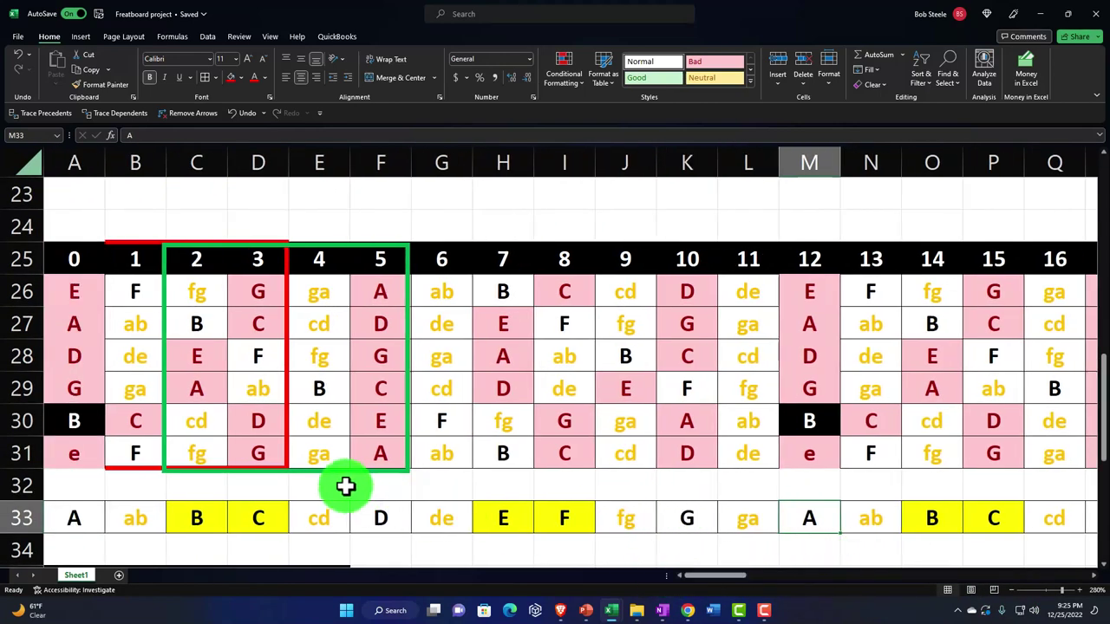
{"action": "left_click_drag", "start_coordinate": [72, 282], "coordinate": [1091, 451]}
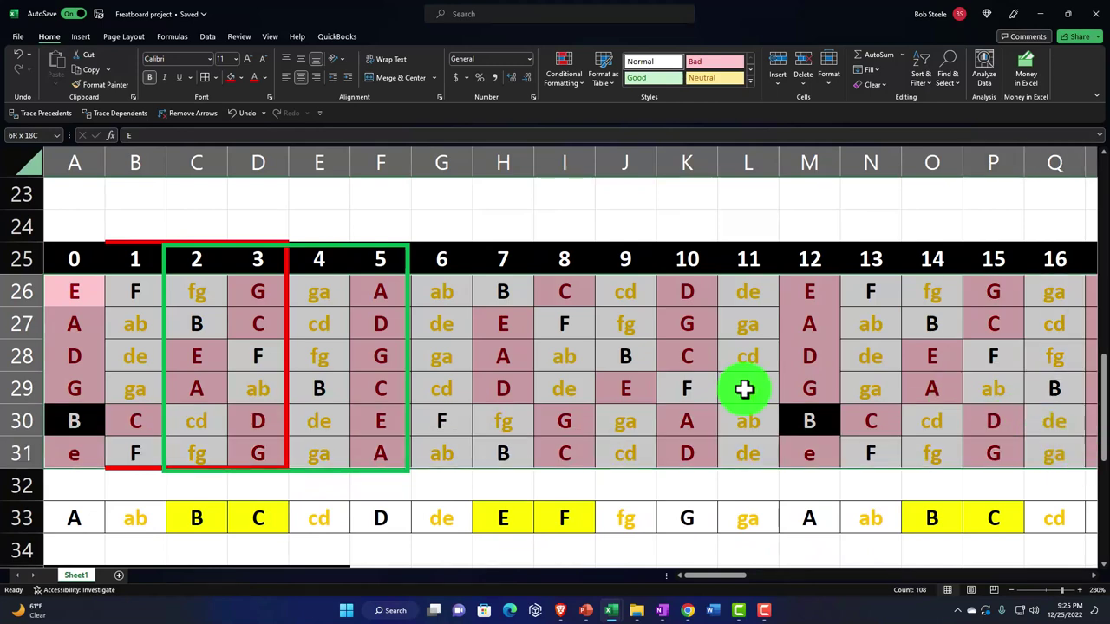
{"action": "scroll", "coordinate": [743, 389], "scroll_direction": "down", "scroll_amount": 7}
{"action": "left_click_drag", "start_coordinate": [50, 240], "coordinate": [976, 340]}
{"action": "left_click", "coordinate": [566, 77]}
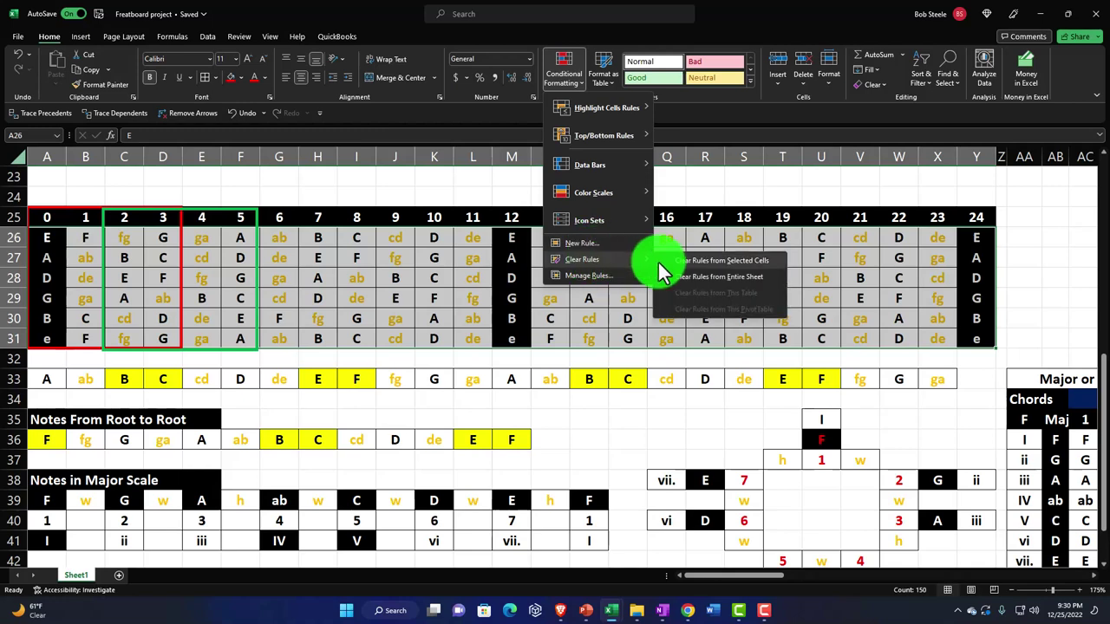
{"action": "left_click", "coordinate": [681, 258]}
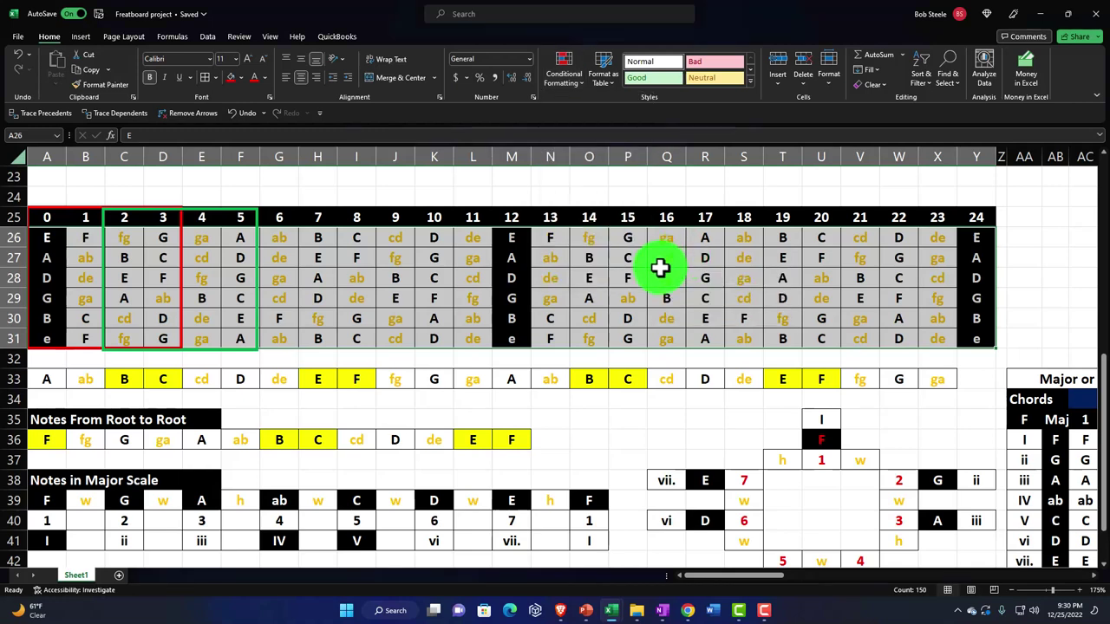
Clear the rules from the selected grid cells, review the chord table, and select K33:W33
{"action": "scroll", "coordinate": [774, 577], "scroll_direction": "right", "scroll_amount": 1}
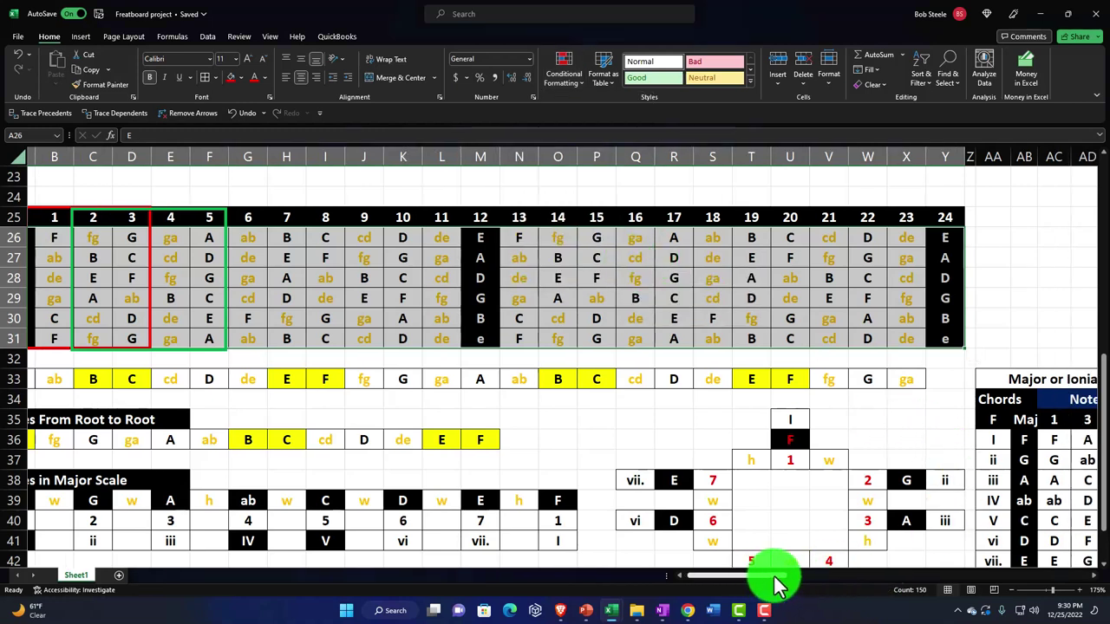
{"action": "left_click_drag", "start_coordinate": [774, 577], "coordinate": [792, 581]}
{"action": "left_click_drag", "start_coordinate": [703, 438], "coordinate": [765, 447]}
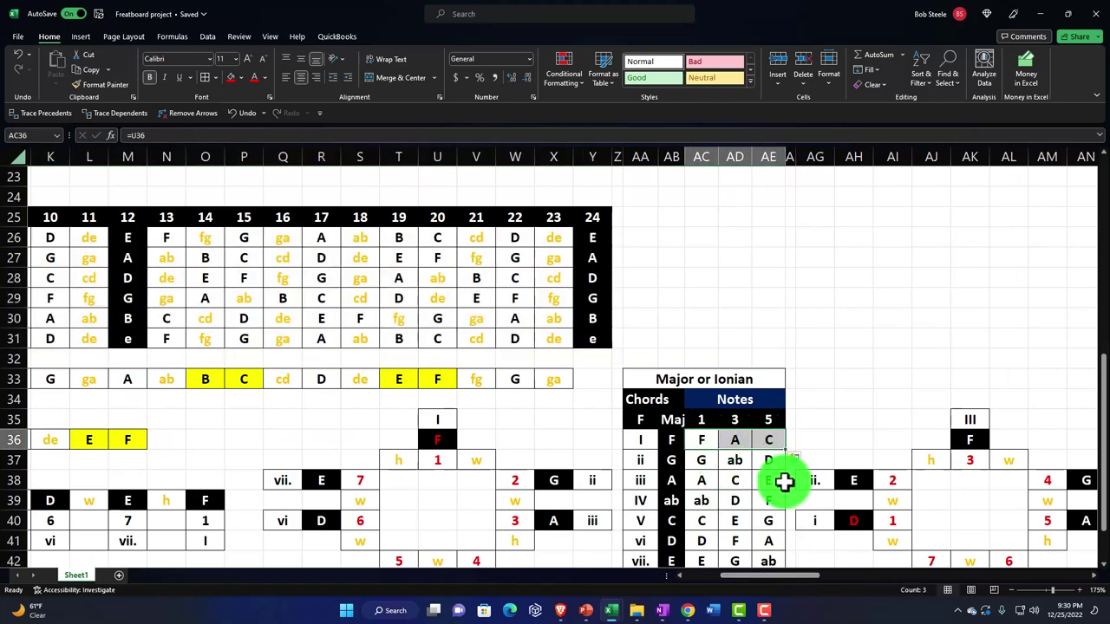
{"action": "left_click_drag", "start_coordinate": [768, 575], "coordinate": [747, 577]}
{"action": "scroll", "coordinate": [312, 508], "scroll_direction": "down", "scroll_amount": 2}
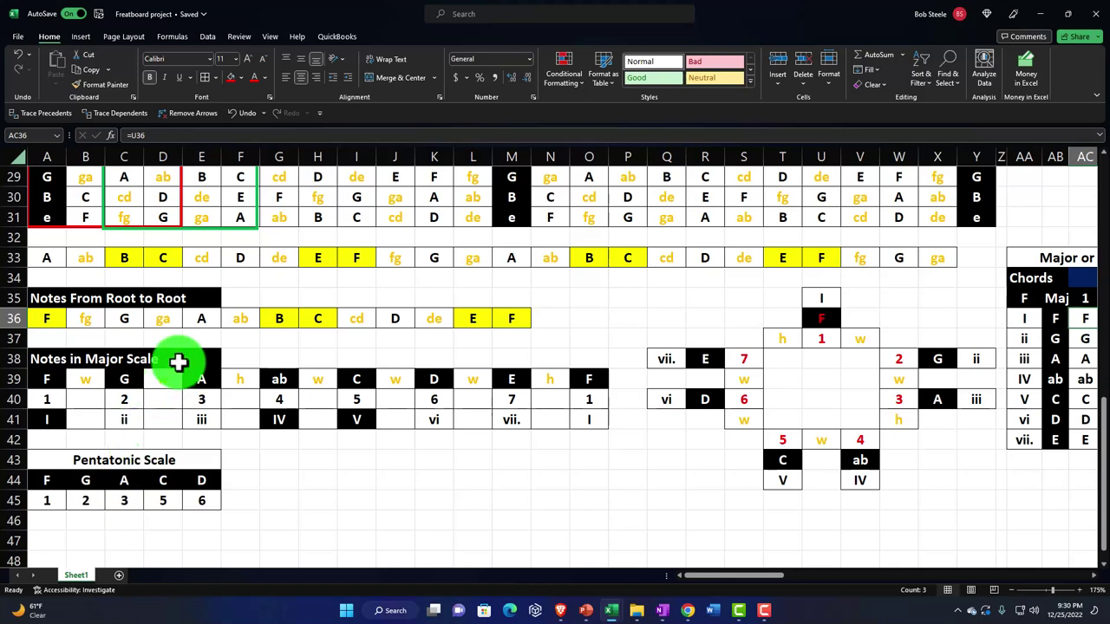
{"action": "scroll", "coordinate": [178, 362], "scroll_direction": "up", "scroll_amount": 2}
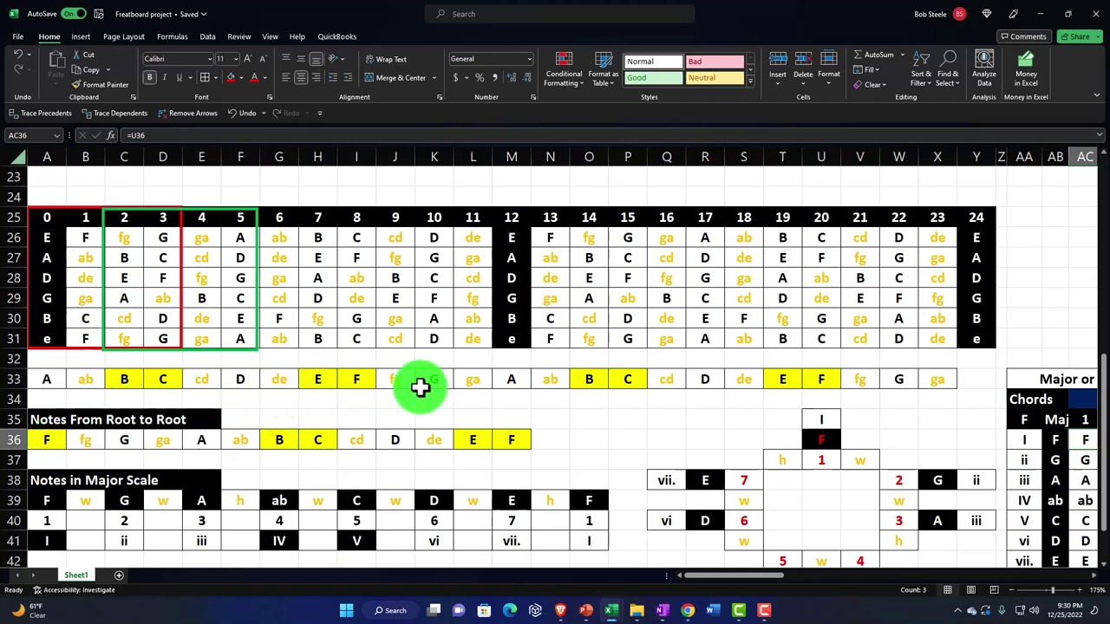
{"action": "left_click_drag", "start_coordinate": [445, 378], "coordinate": [885, 375]}
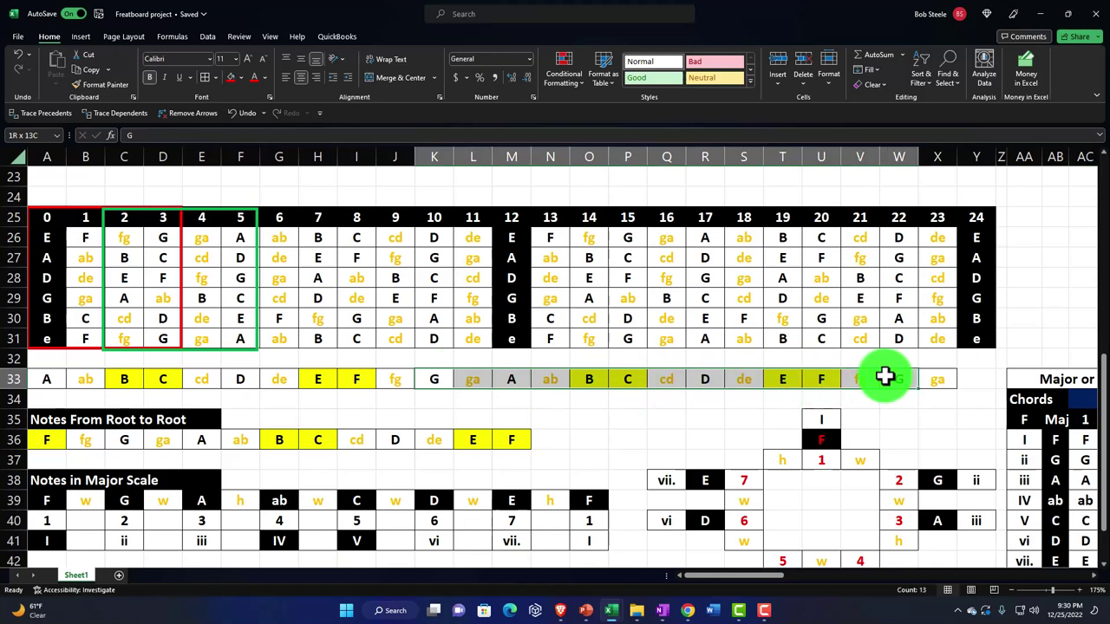
Paste the G-to-G notes from K33:W33 into A36, check M39, then select the fretboard grid
{"action": "key", "text": "ctrl+c"}
{"action": "left_click", "coordinate": [49, 442]}
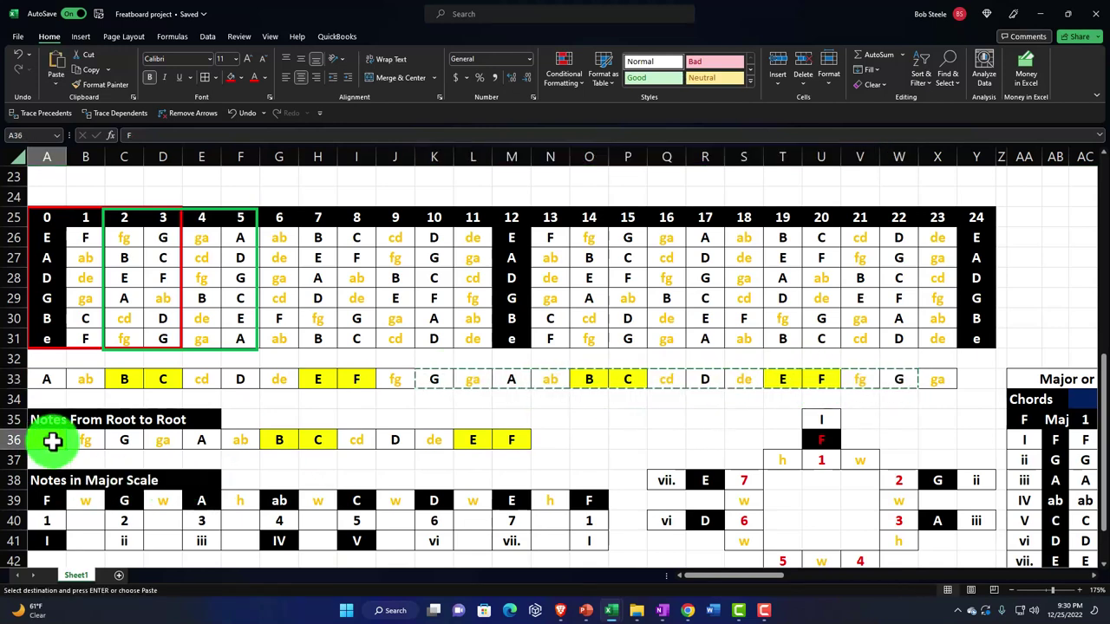
{"action": "key", "text": "ctrl+v"}
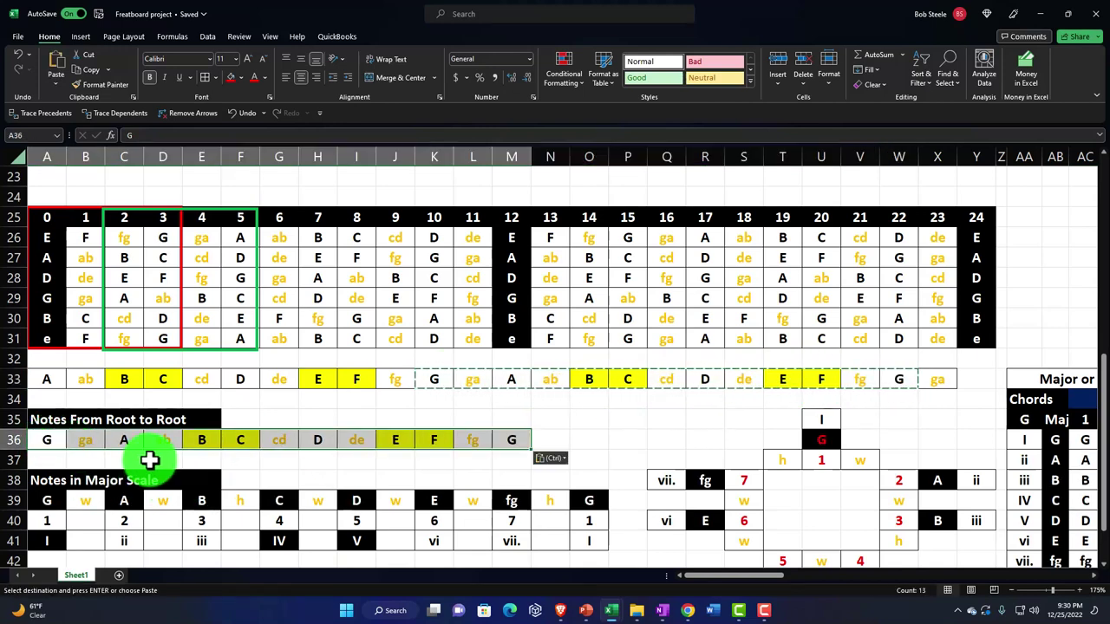
{"action": "left_click", "coordinate": [510, 502]}
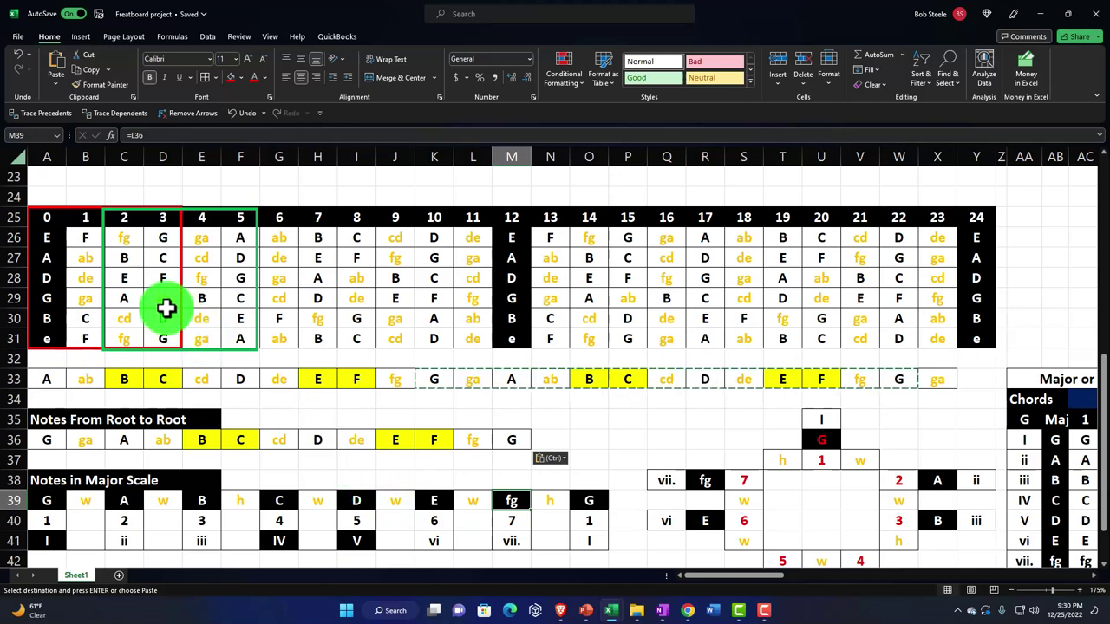
{"action": "left_click_drag", "start_coordinate": [56, 238], "coordinate": [964, 329]}
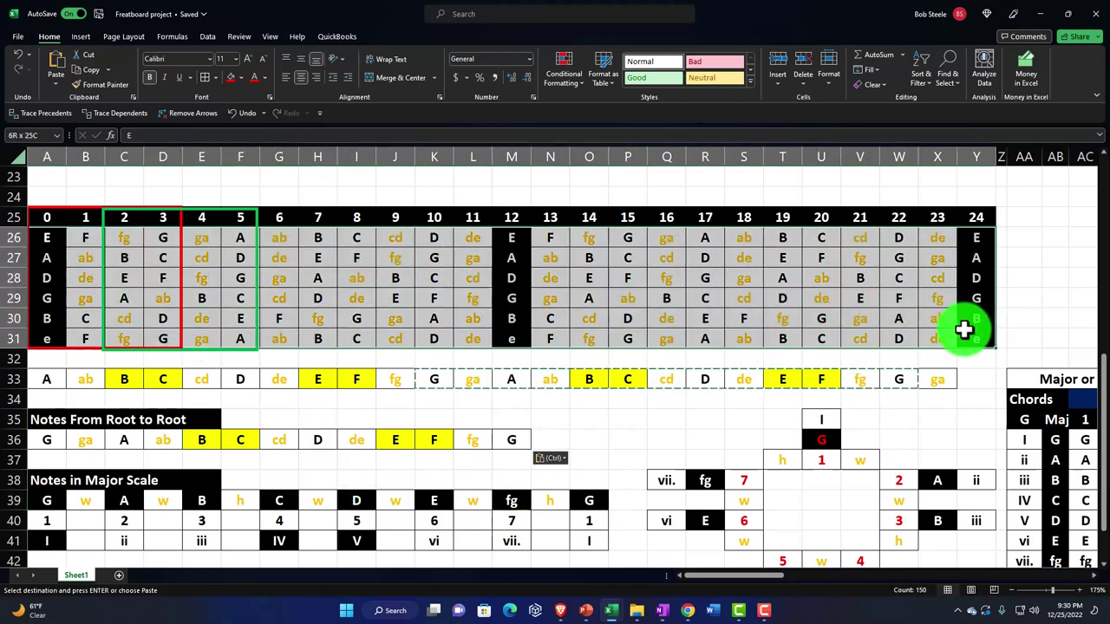
Add an Equal To rule giving G notes (match cell AC36) a red highlight
{"action": "left_click", "coordinate": [560, 73]}
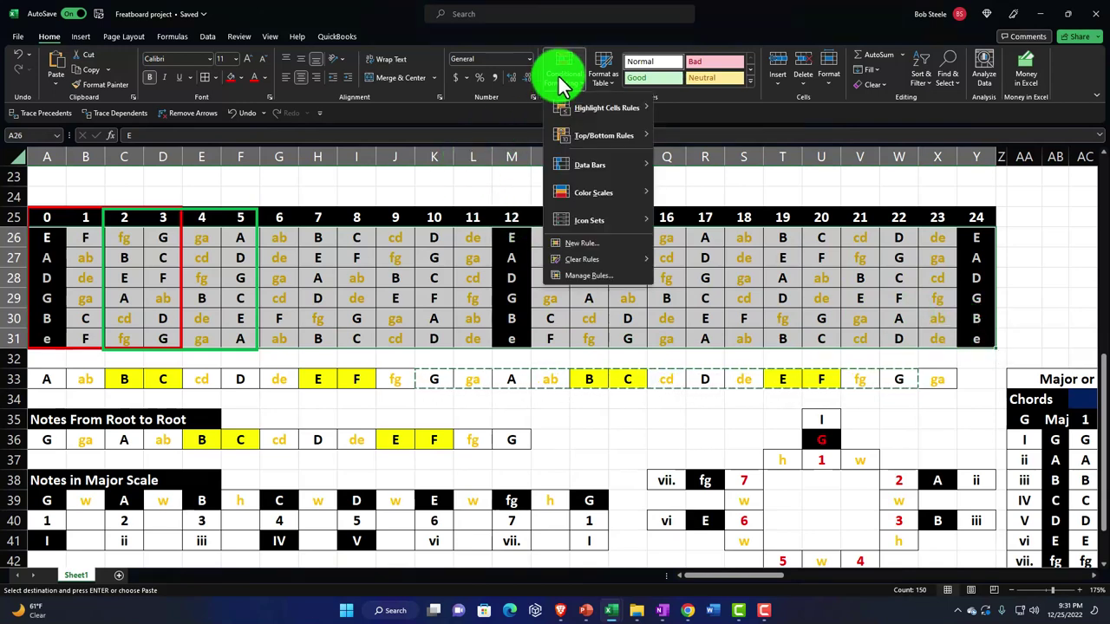
{"action": "mouse_move", "coordinate": [592, 139]}
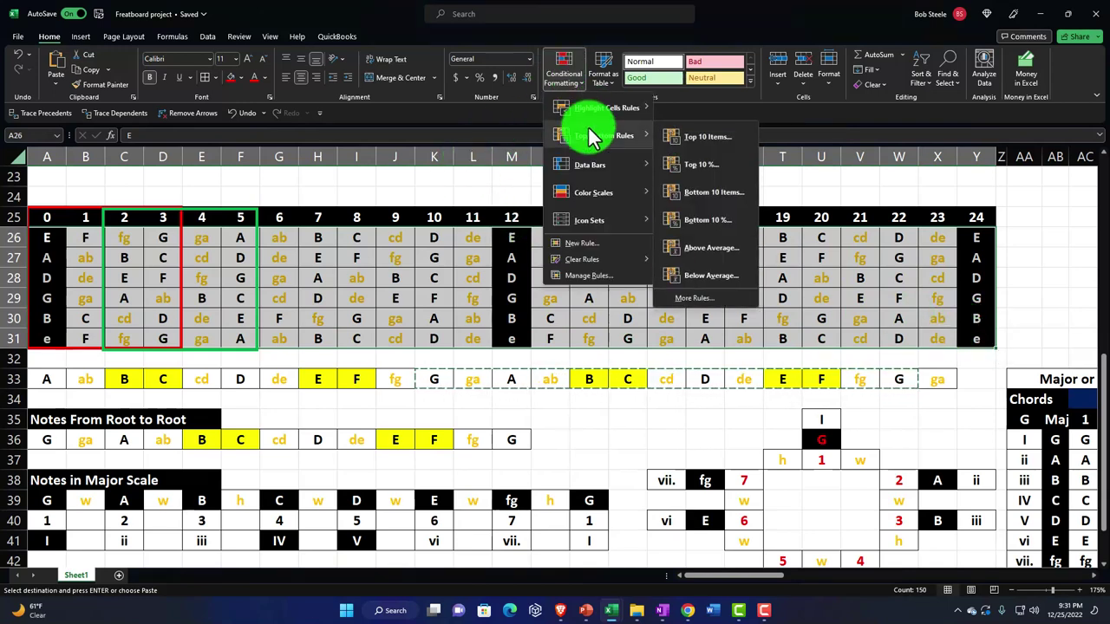
{"action": "left_click", "coordinate": [685, 193]}
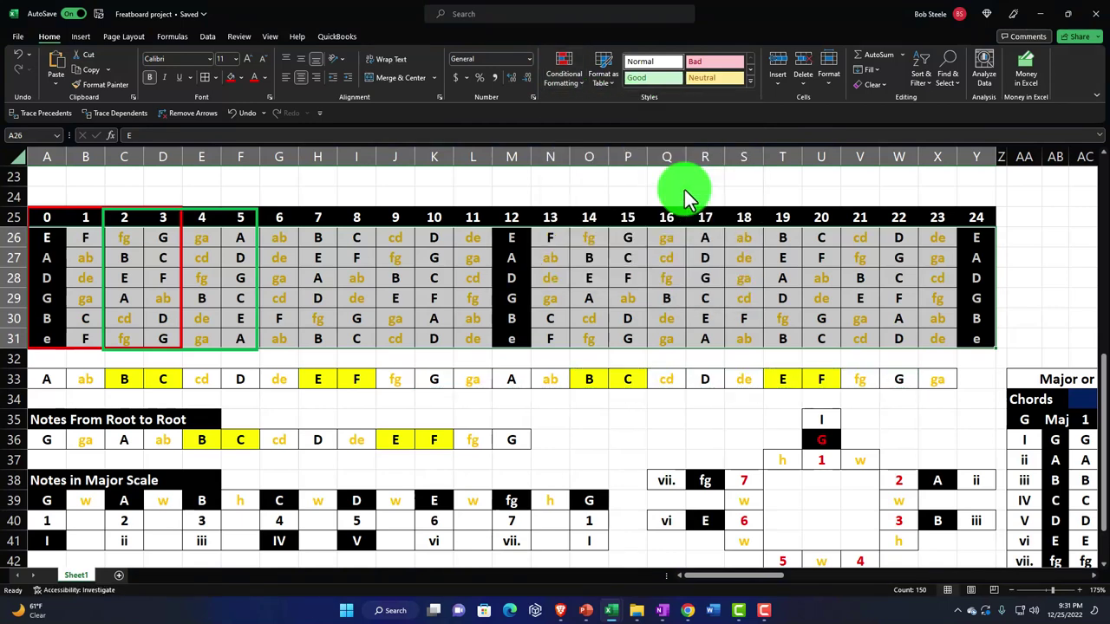
{"action": "left_click", "coordinate": [1048, 444]}
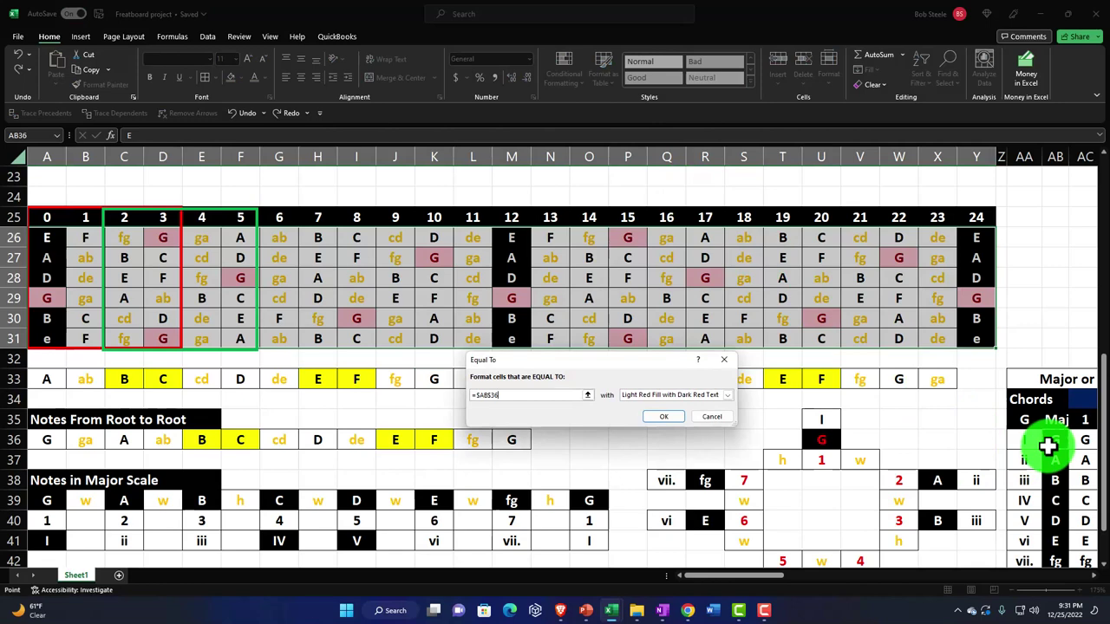
{"action": "scroll", "coordinate": [1047, 445], "scroll_direction": "right", "scroll_amount": 3}
{"action": "left_click", "coordinate": [1047, 445]}
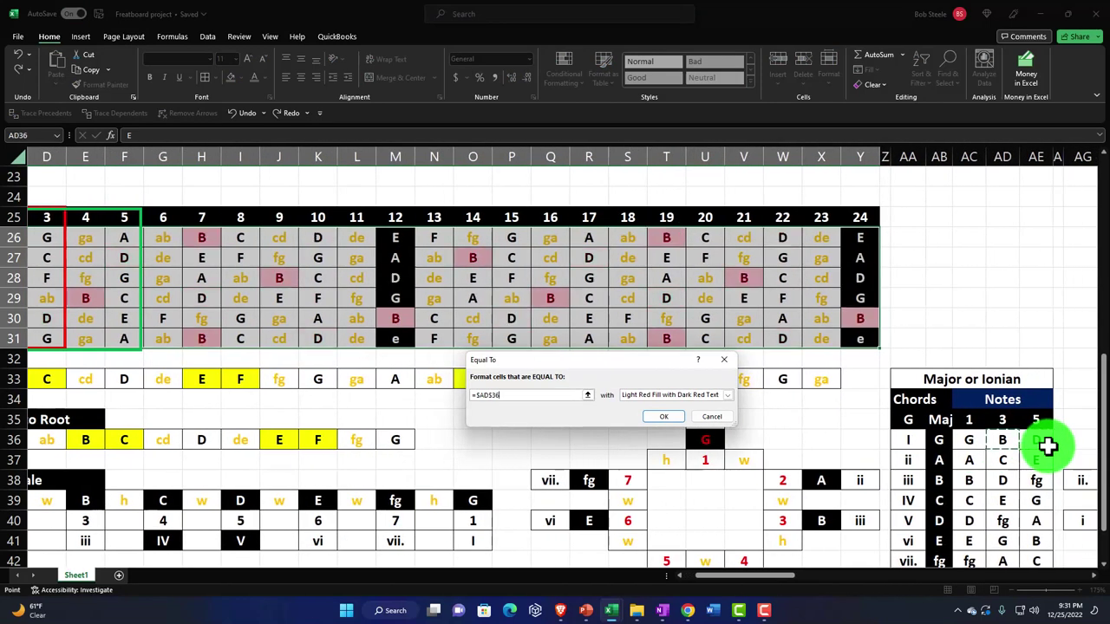
{"action": "key", "text": "Left"}
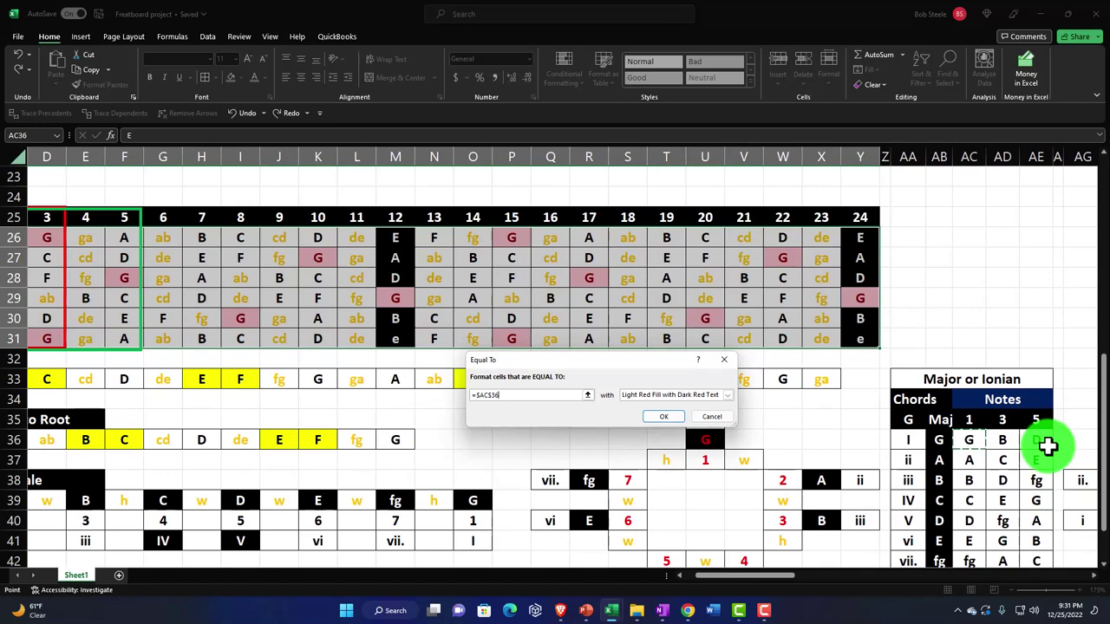
{"action": "key", "text": "Return"}
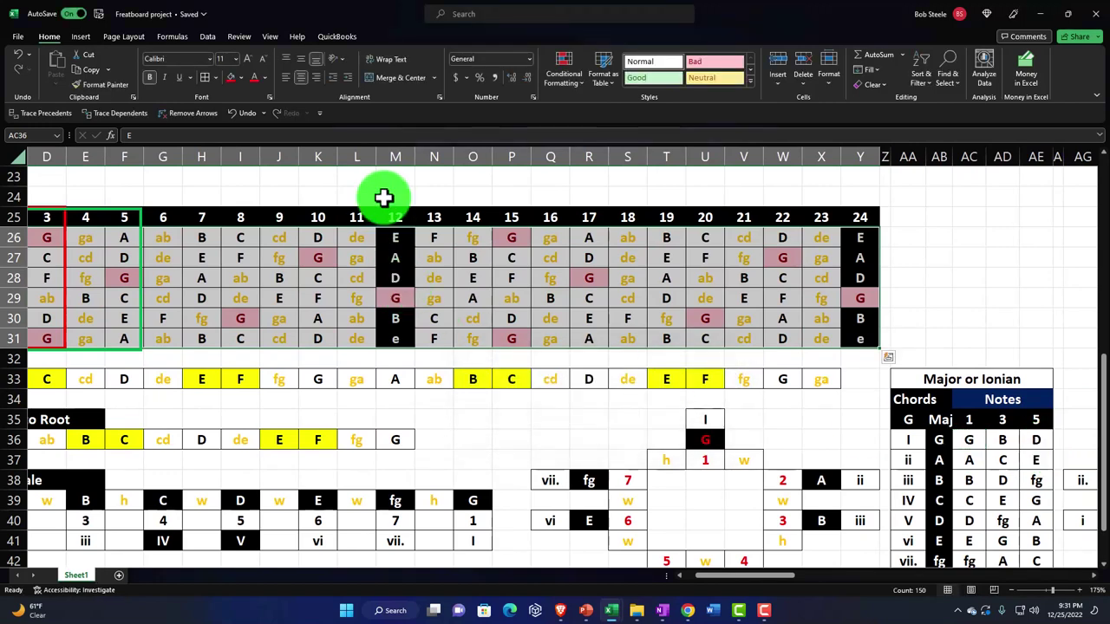
Add an Equal To rule giving B notes (match cell AD36) a yellow fill
{"action": "left_click", "coordinate": [559, 79]}
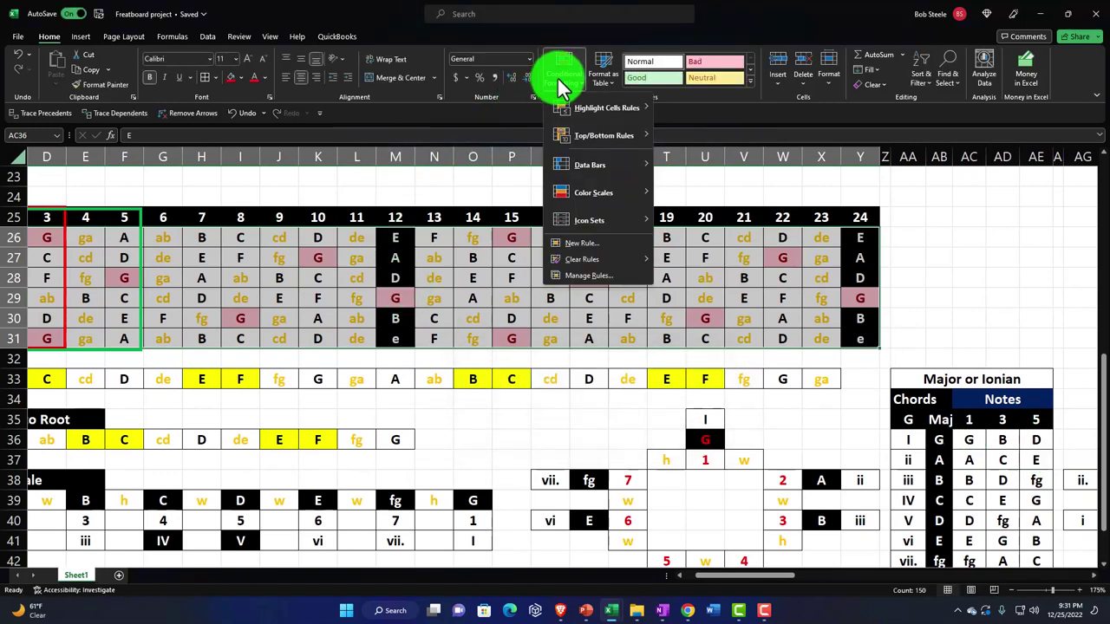
{"action": "mouse_move", "coordinate": [639, 117]}
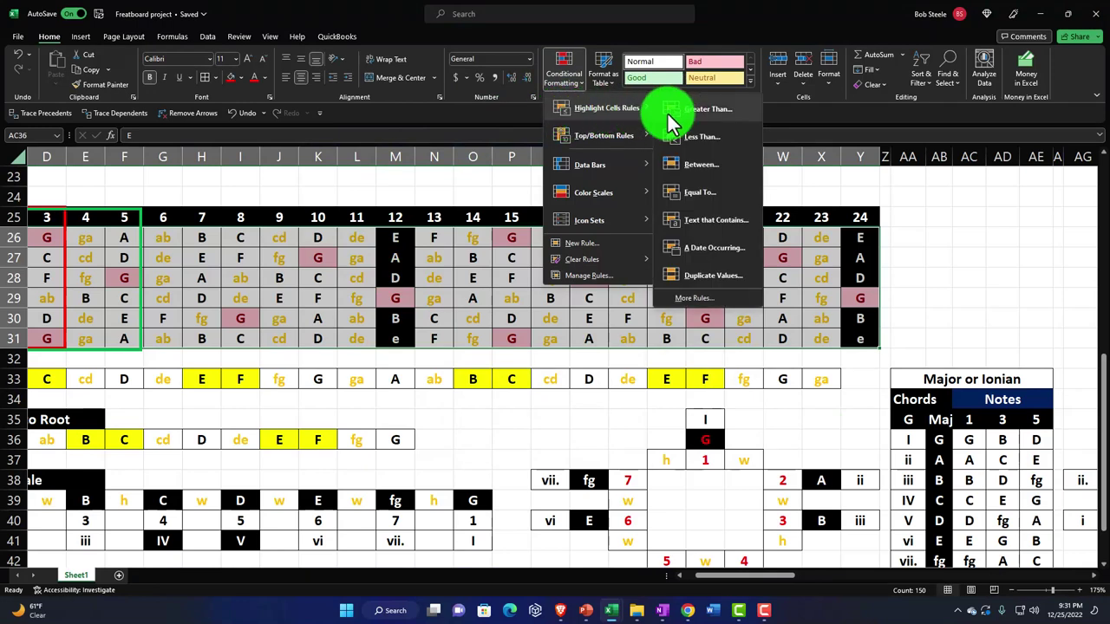
{"action": "left_click", "coordinate": [700, 194]}
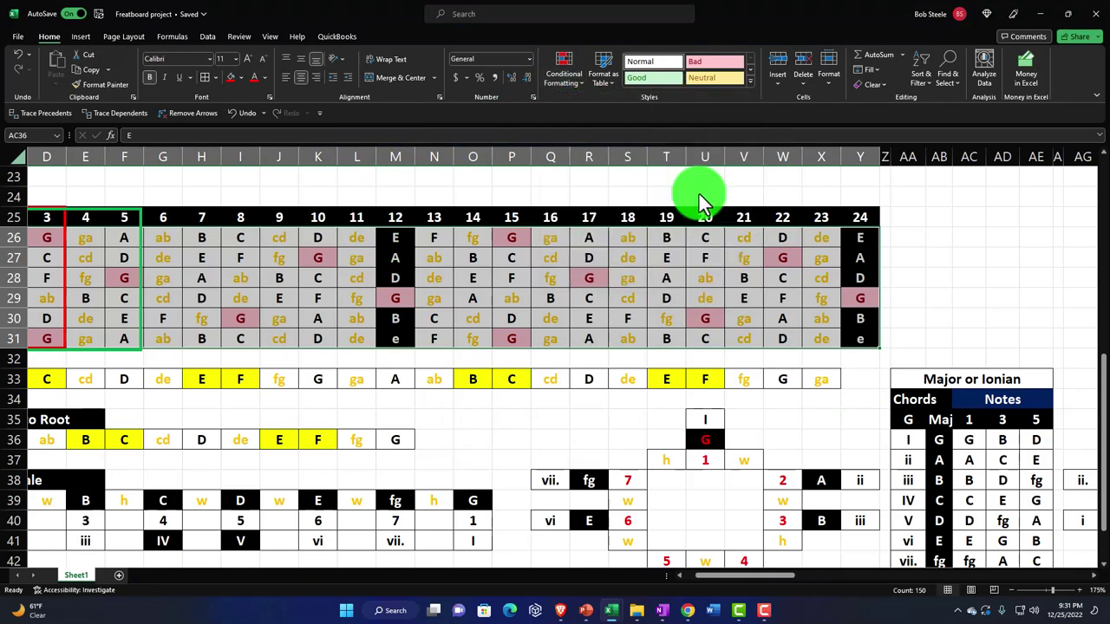
{"action": "left_click", "coordinate": [1008, 440]}
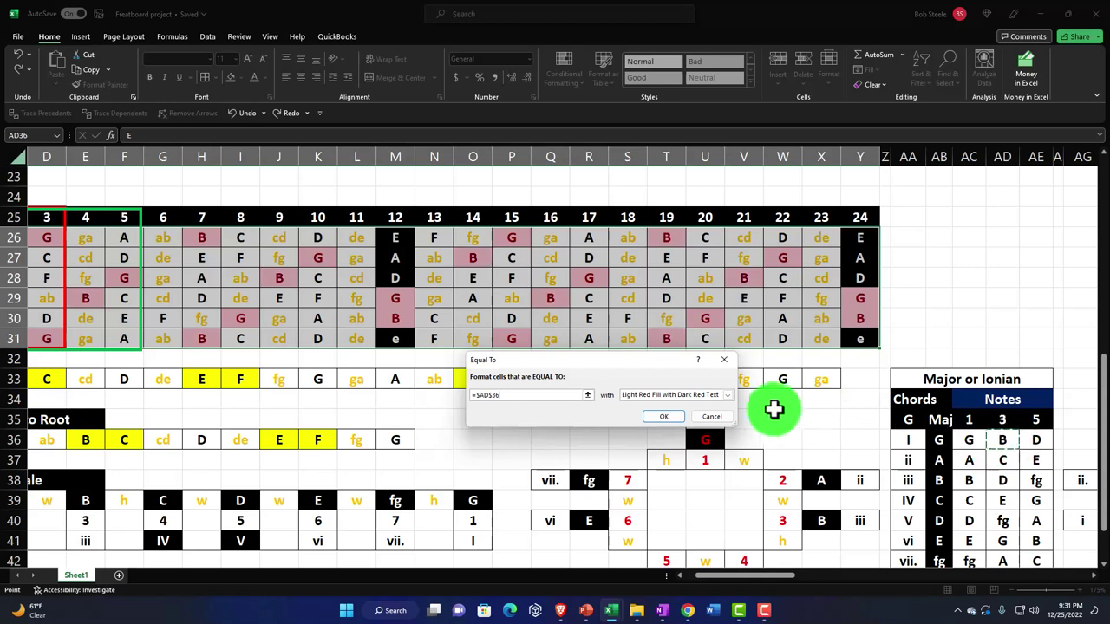
{"action": "left_click", "coordinate": [727, 395]}
{"action": "left_click", "coordinate": [679, 413]}
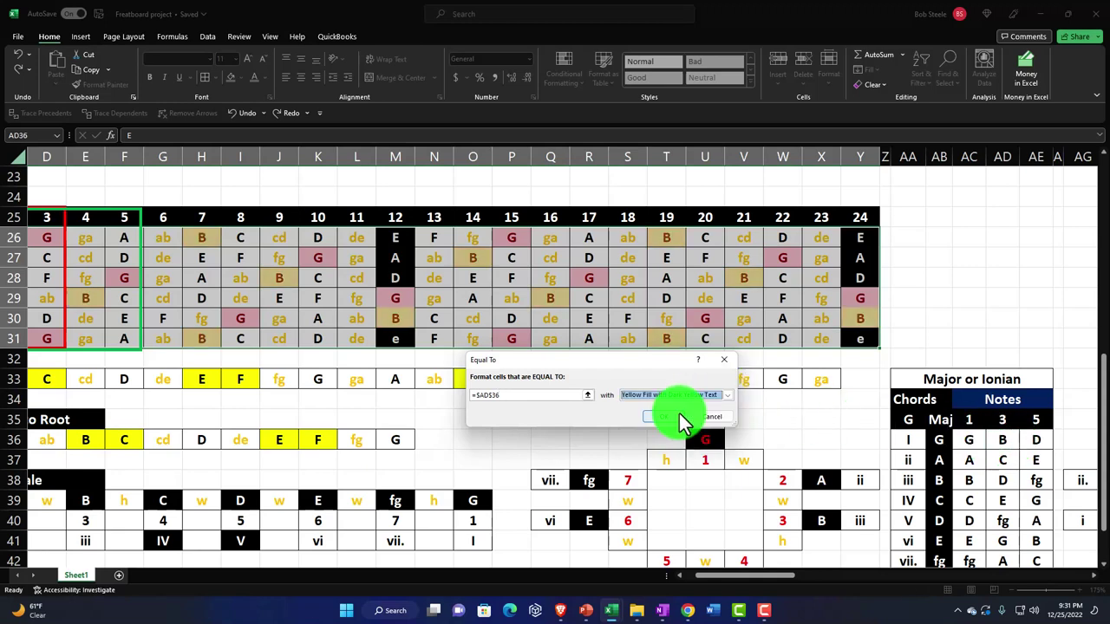
{"action": "left_click", "coordinate": [670, 416]}
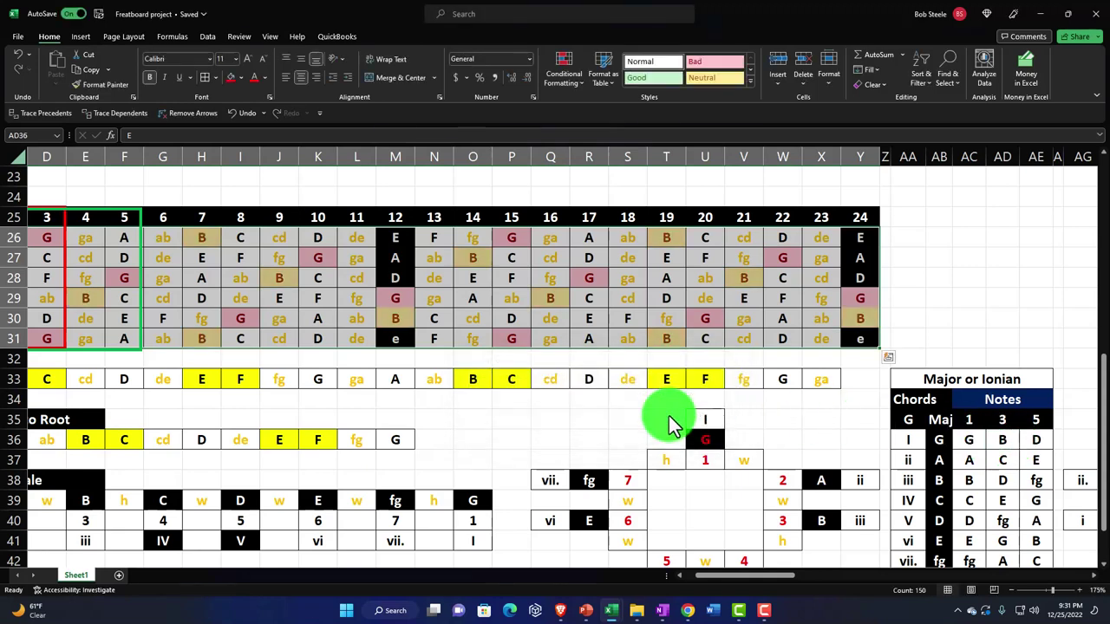
Add a light red Equal To rule for the D in AE36, review it, then undo it
{"action": "left_click", "coordinate": [565, 74]}
{"action": "mouse_move", "coordinate": [572, 117]}
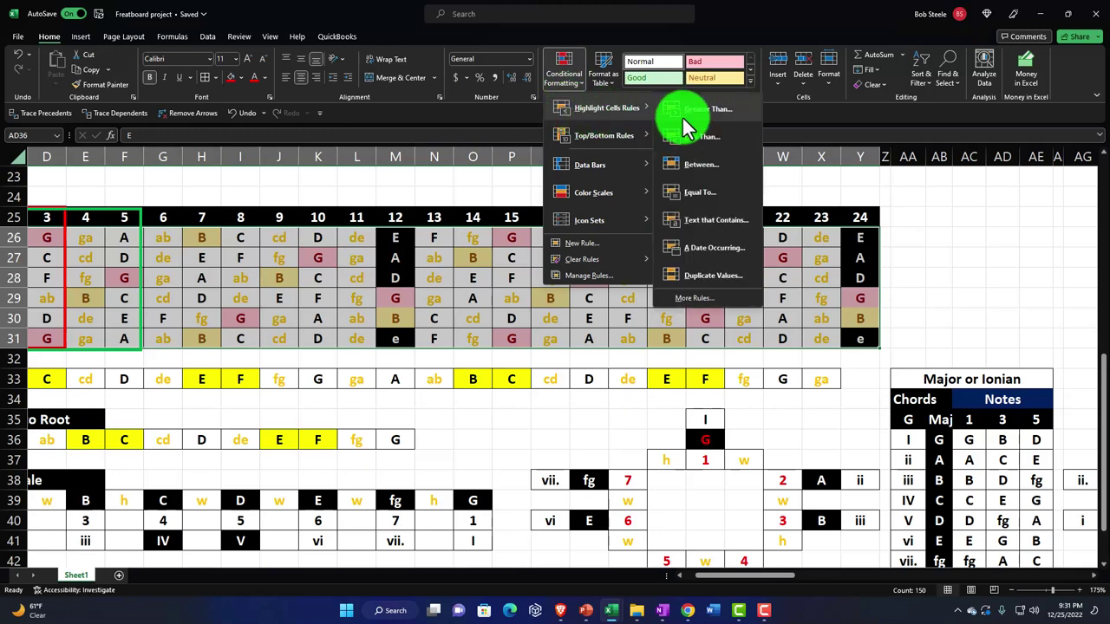
{"action": "left_click", "coordinate": [686, 192]}
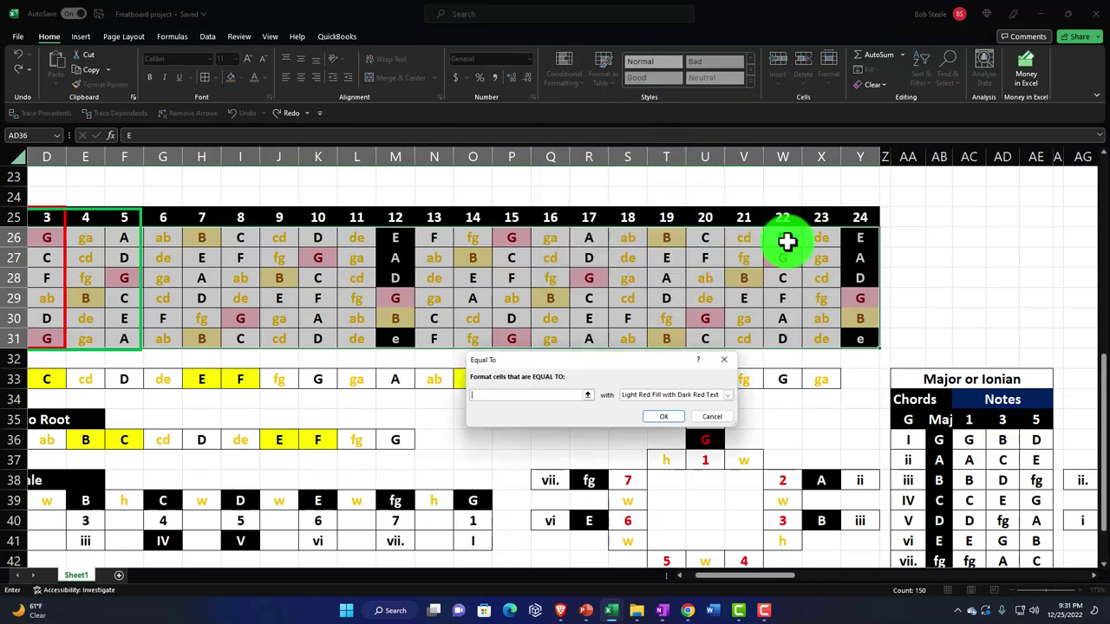
{"action": "left_click", "coordinate": [1035, 439]}
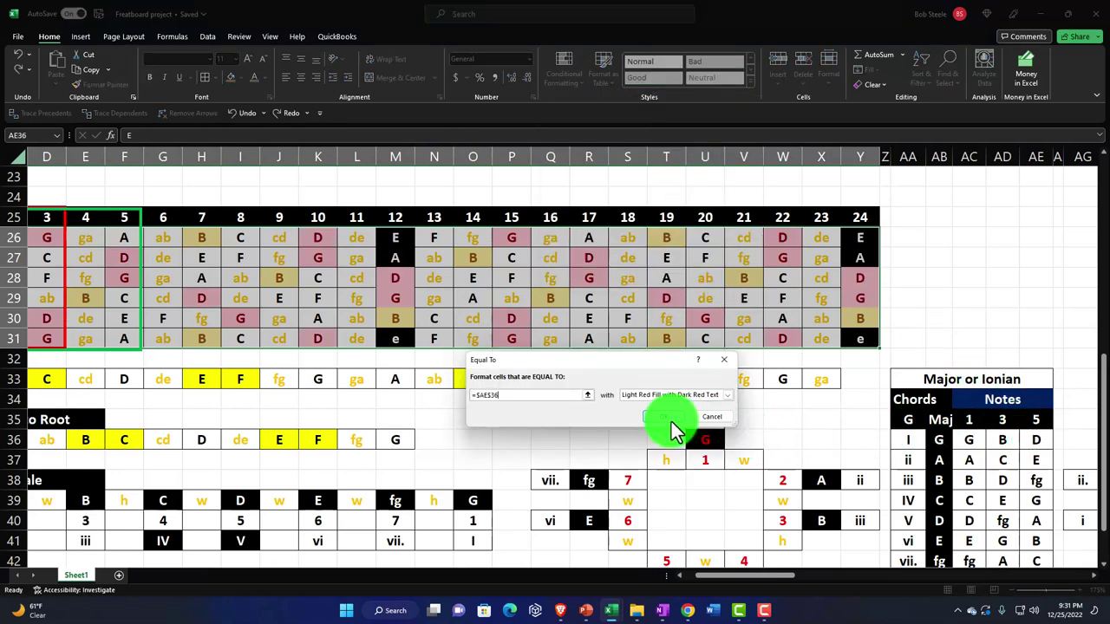
{"action": "left_click", "coordinate": [665, 419]}
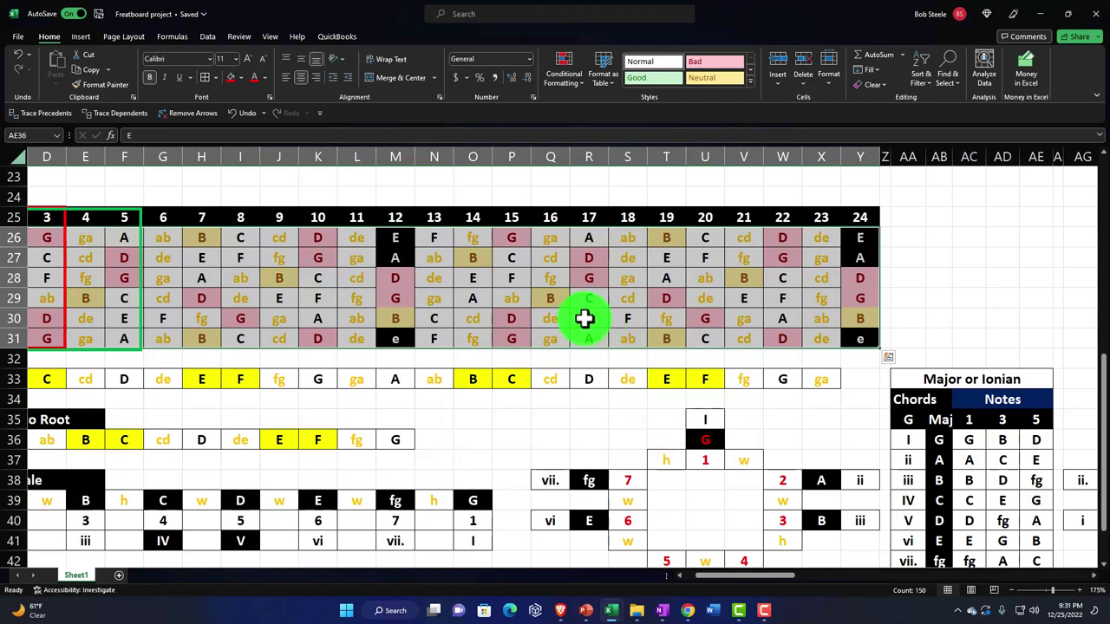
{"action": "left_click", "coordinate": [531, 293]}
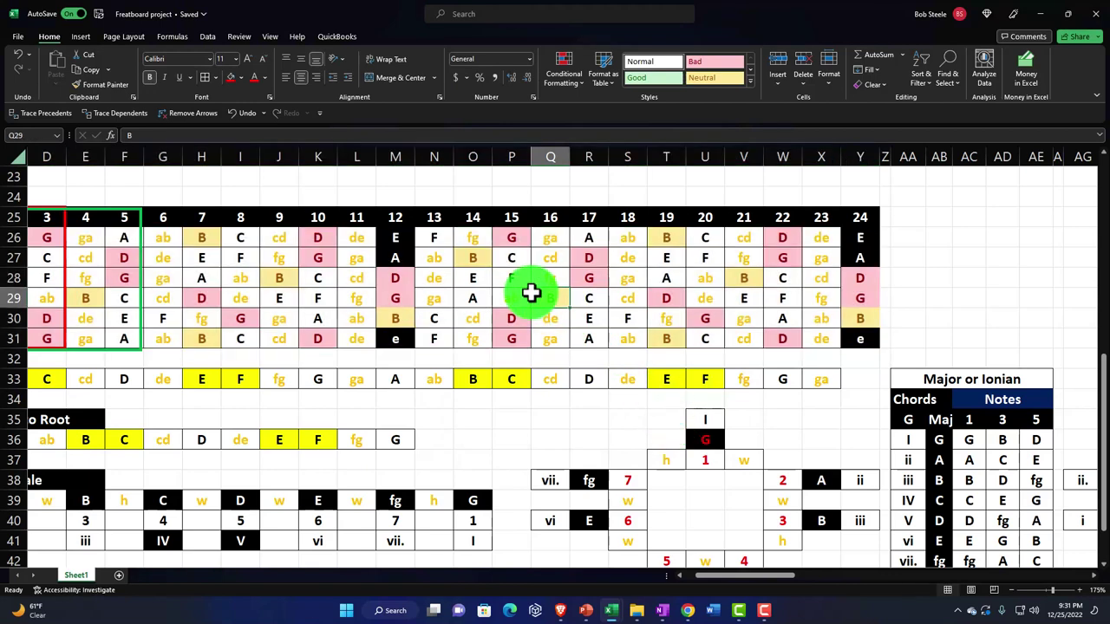
{"action": "left_click", "coordinate": [18, 54]}
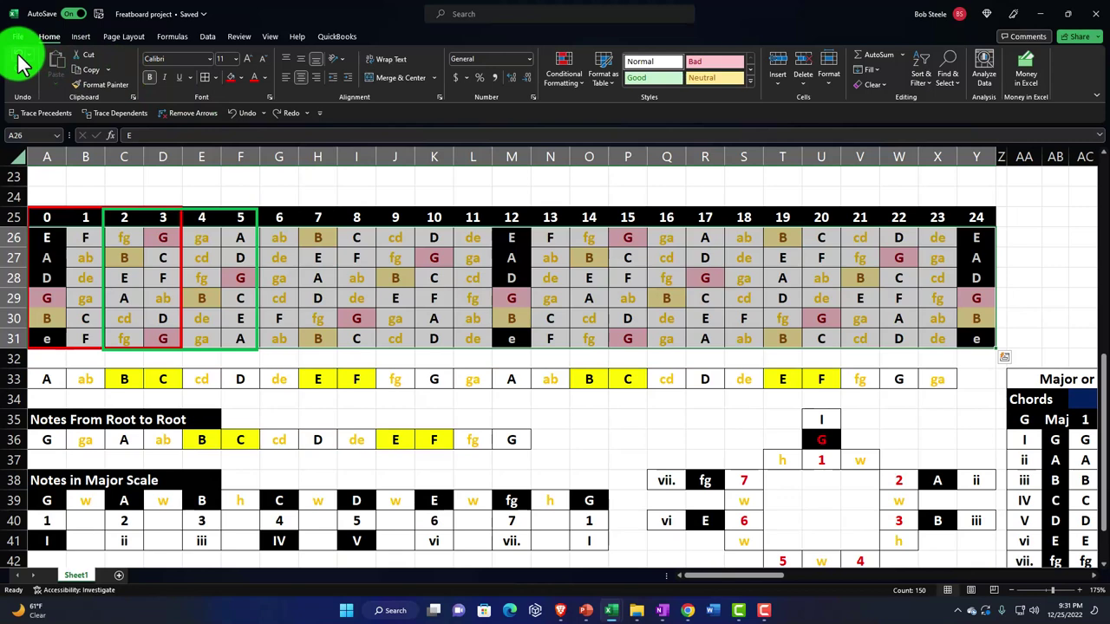
Recreate the D rule for AE36 with Yellow Fill with Dark Yellow Text, then deselect
{"action": "left_click", "coordinate": [562, 77]}
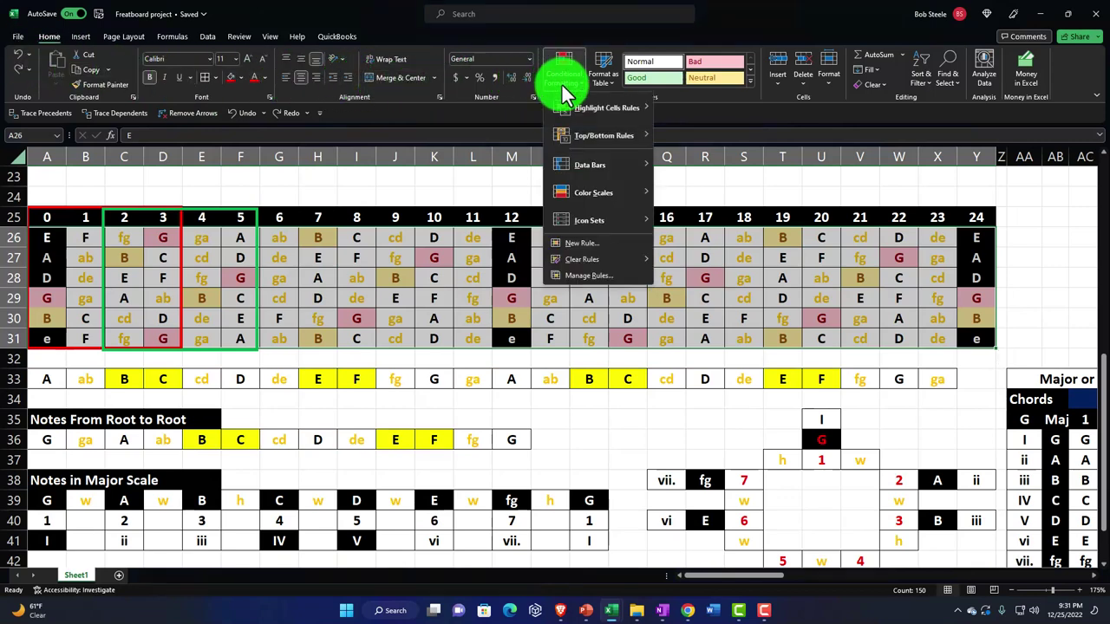
{"action": "mouse_move", "coordinate": [582, 110]}
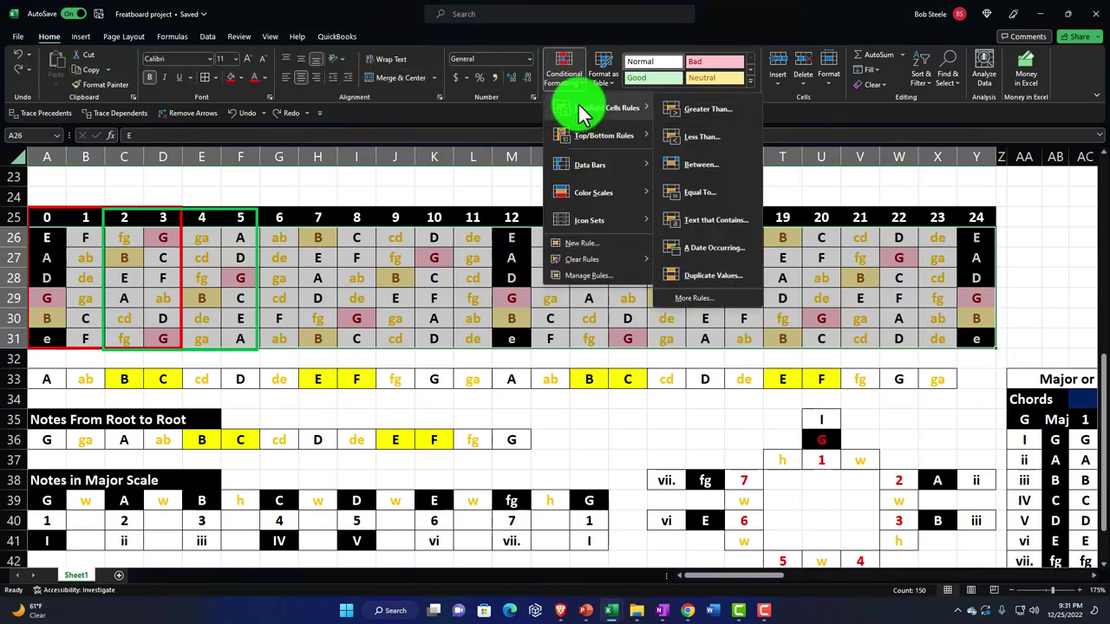
{"action": "left_click", "coordinate": [700, 193]}
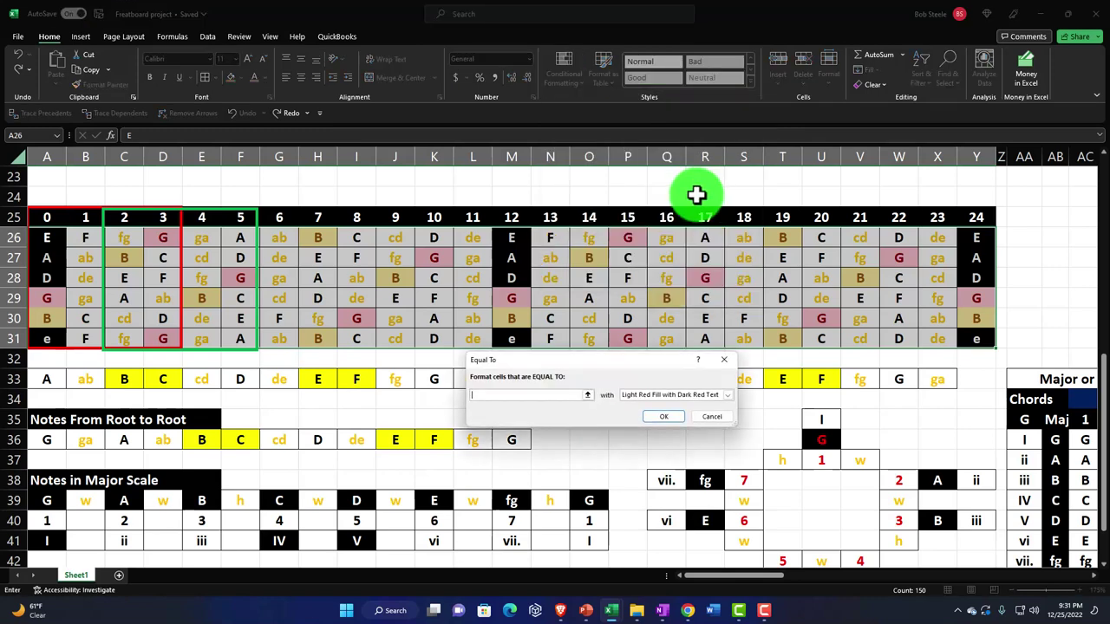
{"action": "left_click", "coordinate": [971, 440]}
{"action": "key", "text": "Right"}
{"action": "key", "text": "Right"}
{"action": "key", "text": "Right"}
{"action": "key", "text": "Right"}
{"action": "key", "text": "Right"}
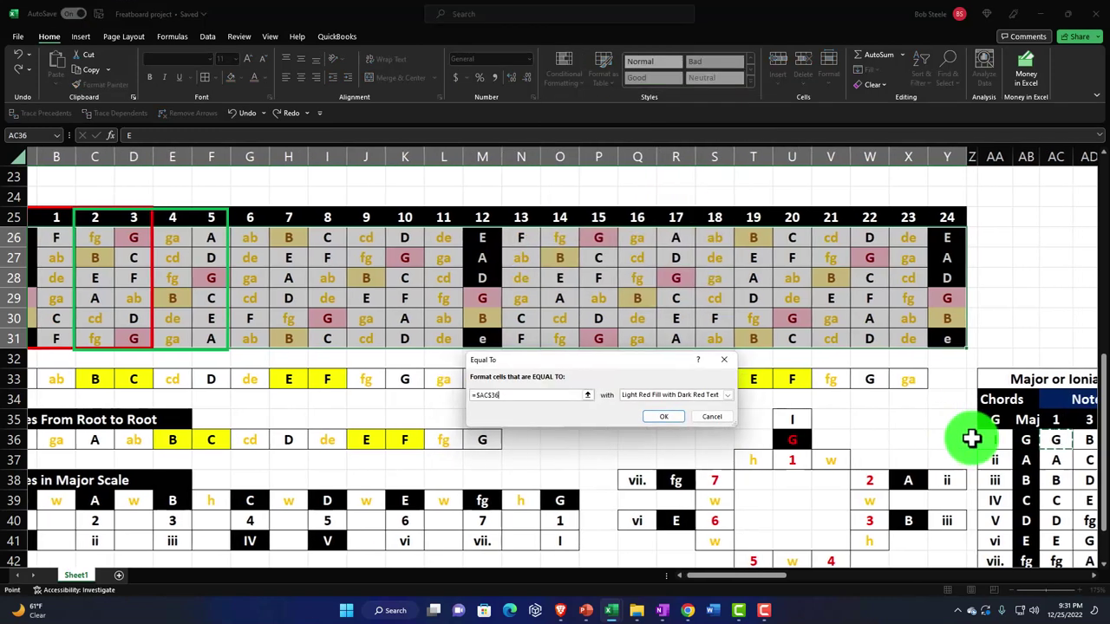
{"action": "left_click", "coordinate": [727, 394]}
{"action": "left_click", "coordinate": [655, 413]}
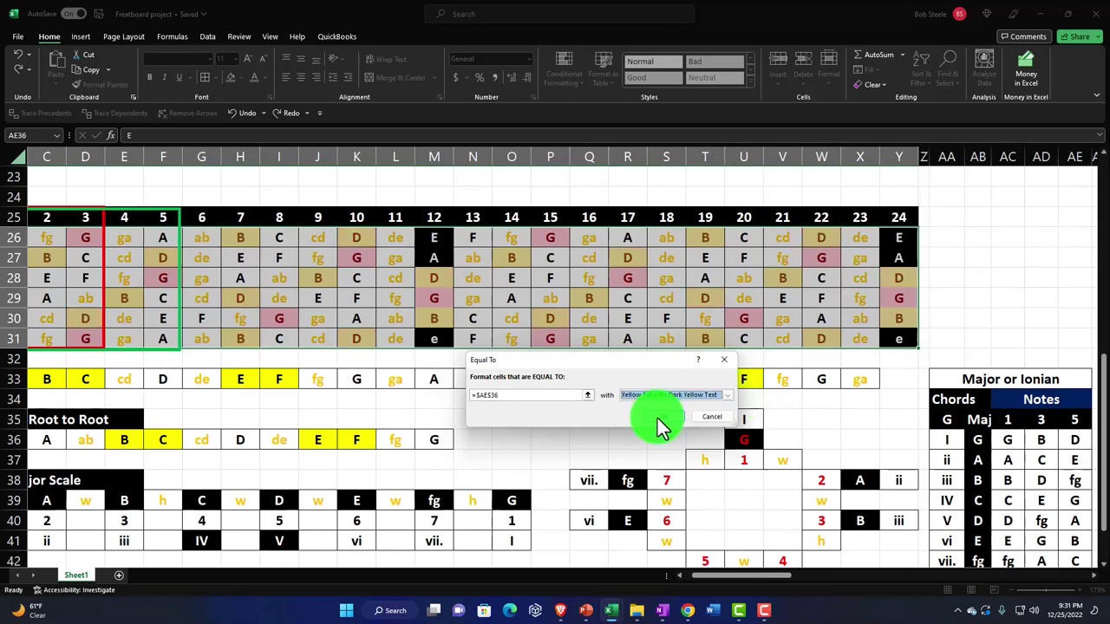
{"action": "left_click", "coordinate": [659, 417]}
{"action": "left_click", "coordinate": [381, 358]}
{"action": "key", "text": "Home"}
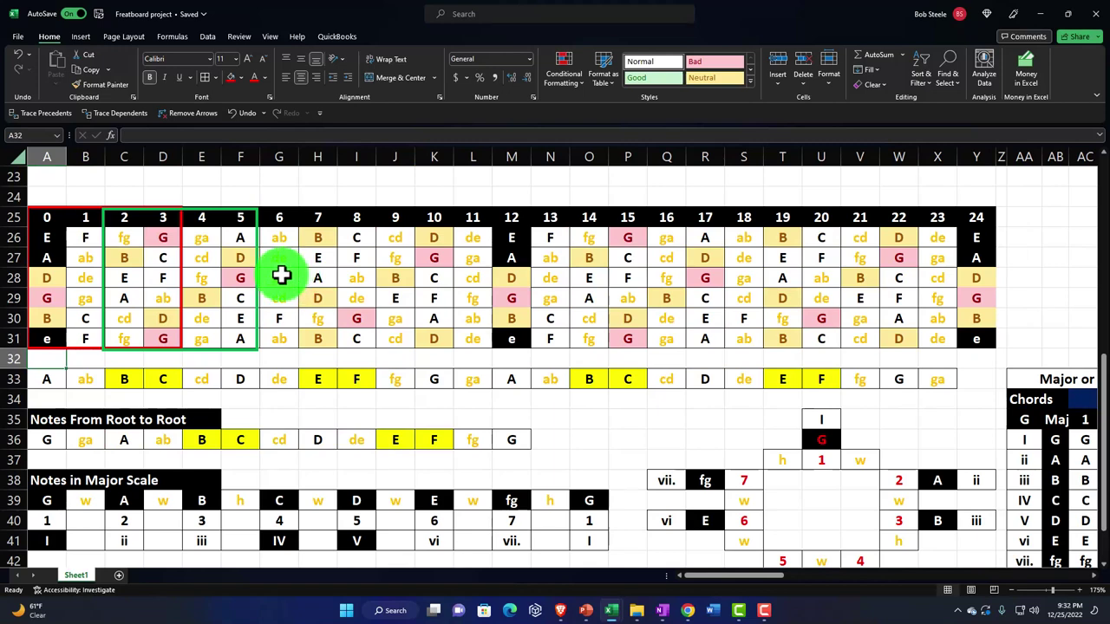
{"action": "scroll", "coordinate": [282, 274], "scroll_direction": "down", "scroll_amount": 2}
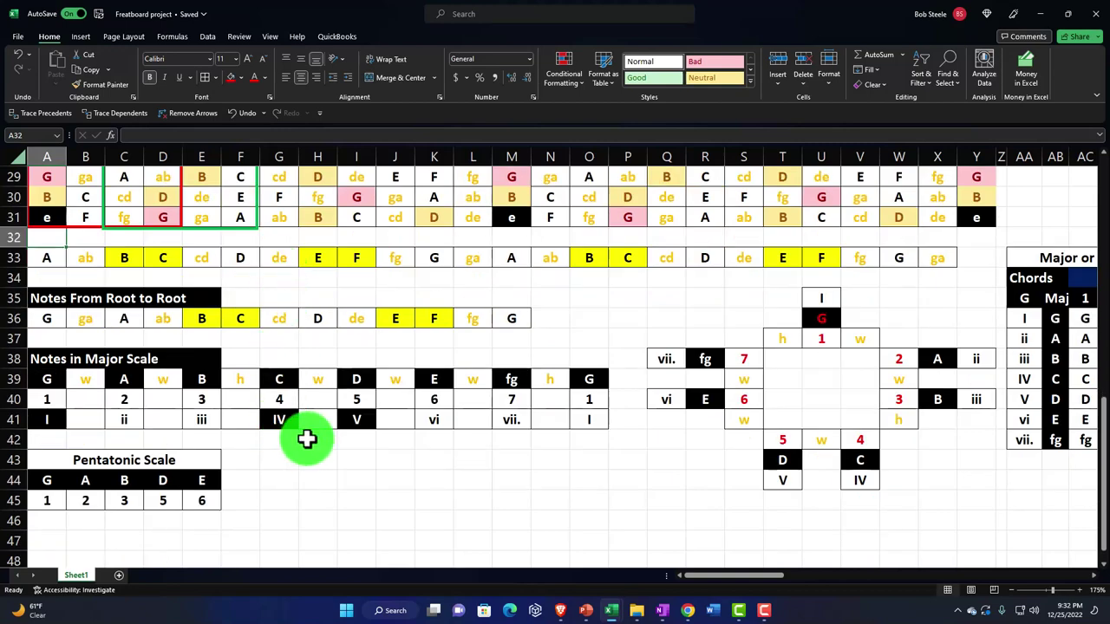
Select A26:Y31 and add a Green Fill with Dark Green Text rule matching pentatonic A ($B$44)
{"action": "scroll", "coordinate": [307, 438], "scroll_direction": "down", "scroll_amount": 1}
{"action": "left_click", "coordinate": [208, 310]}
{"action": "left_click_drag", "start_coordinate": [41, 192], "coordinate": [875, 287]}
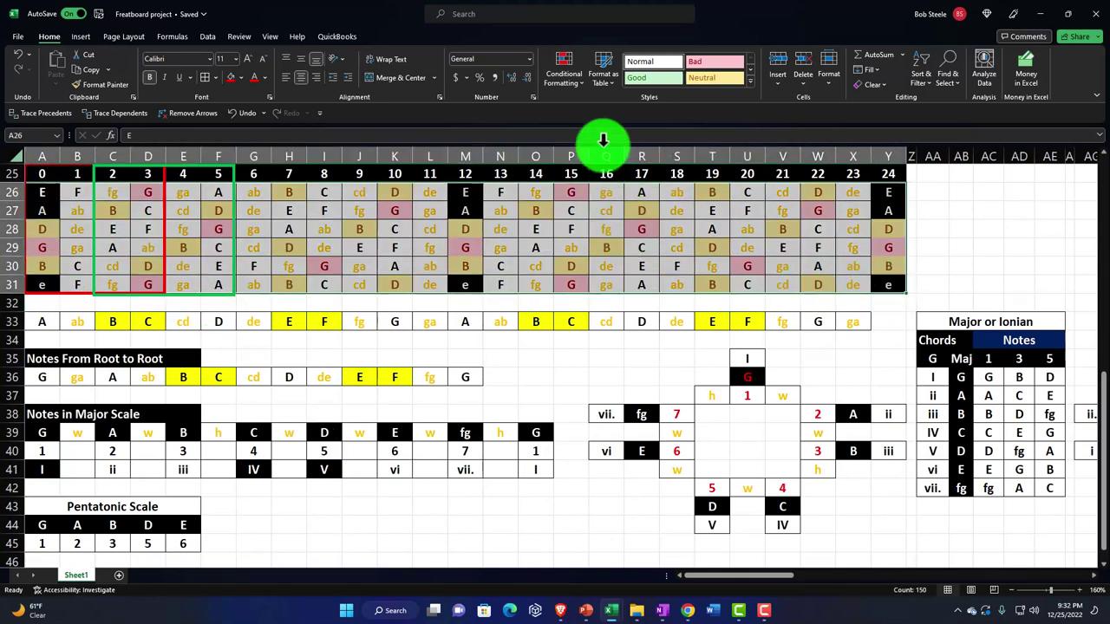
{"action": "left_click", "coordinate": [567, 76]}
{"action": "mouse_move", "coordinate": [583, 107]}
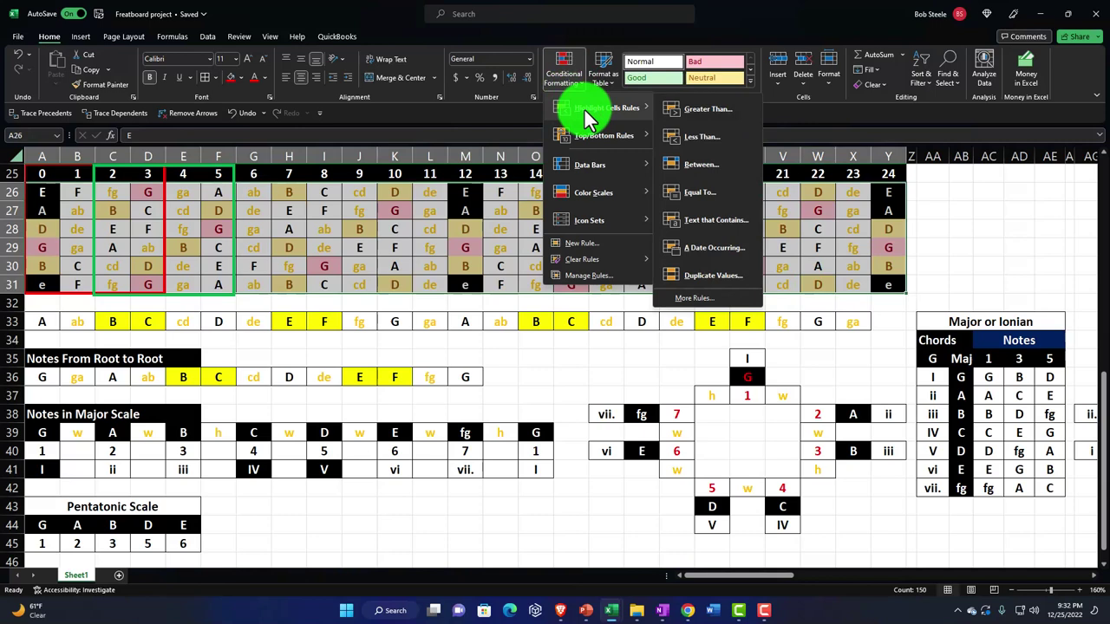
{"action": "left_click", "coordinate": [691, 192]}
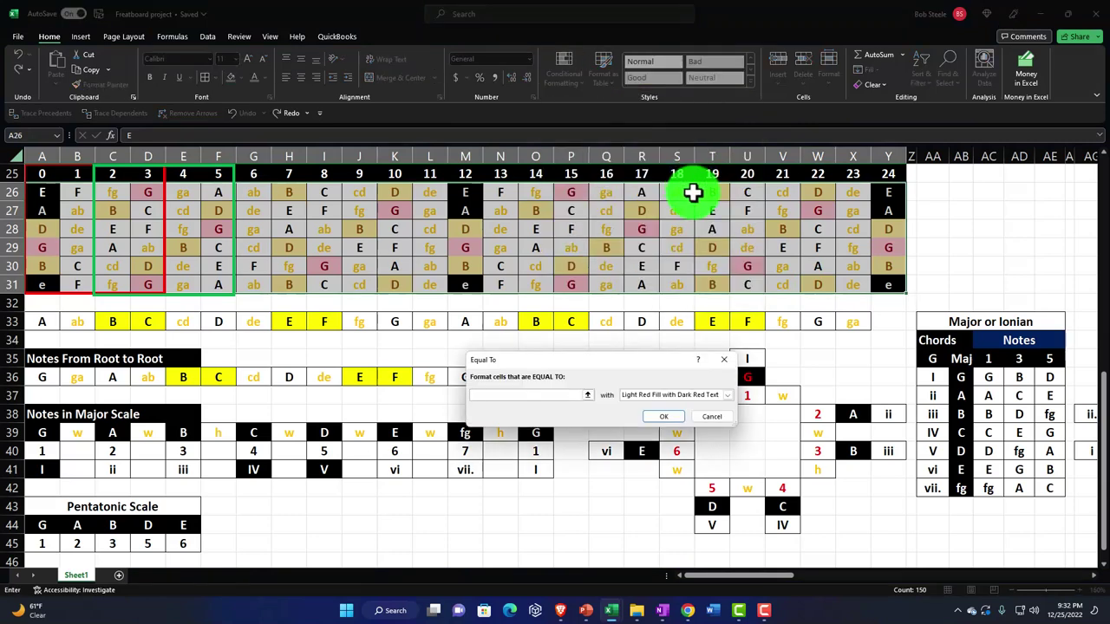
{"action": "left_click", "coordinate": [78, 528]}
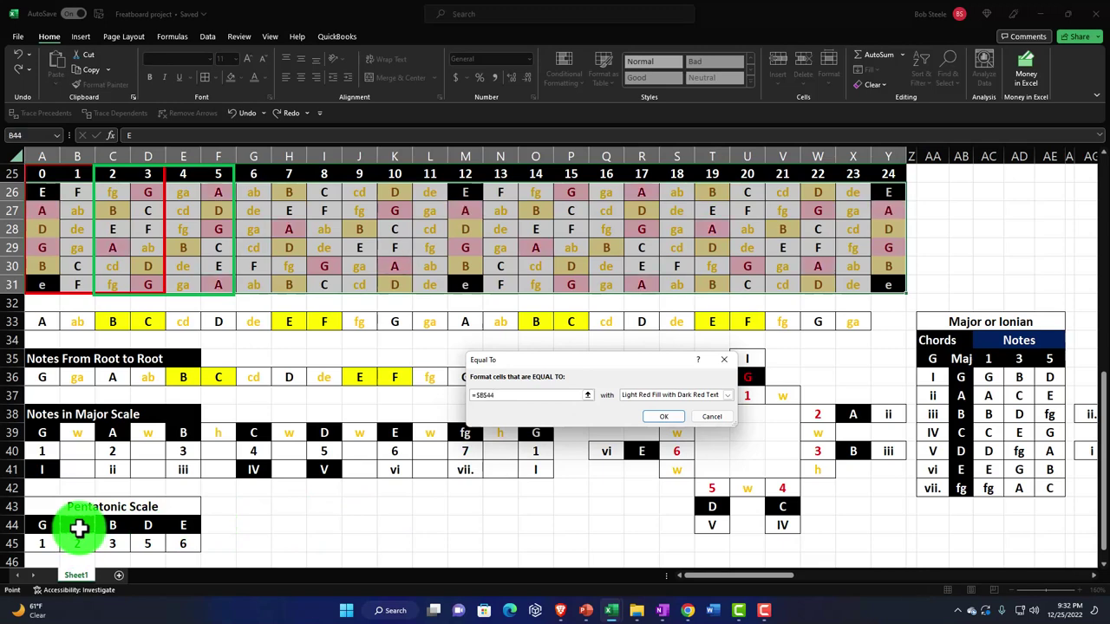
{"action": "left_click", "coordinate": [728, 396]}
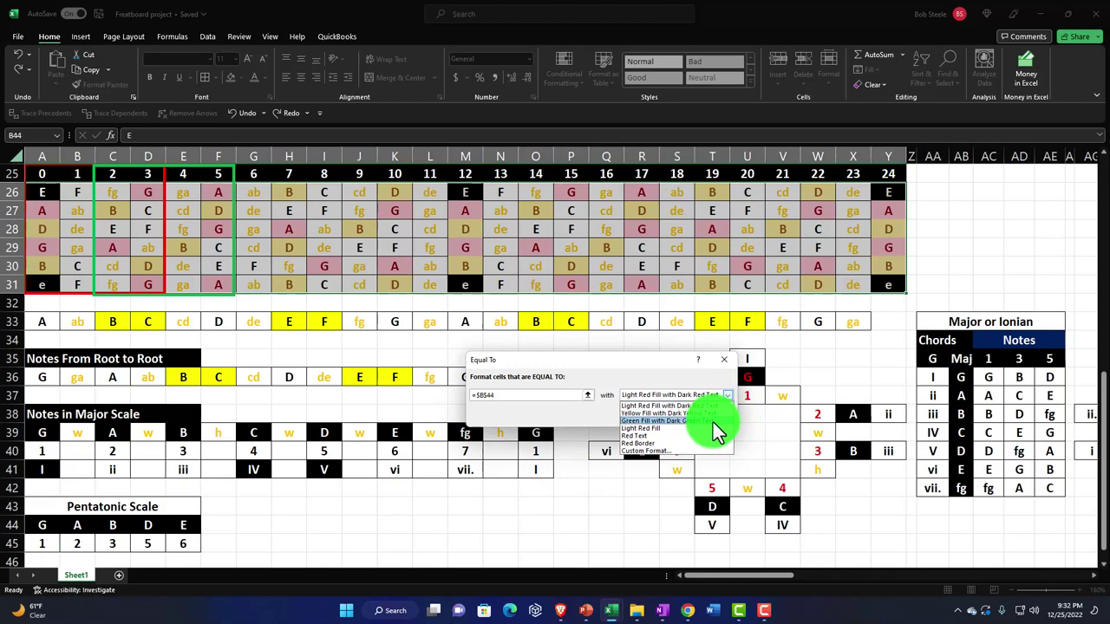
{"action": "left_click", "coordinate": [713, 422]}
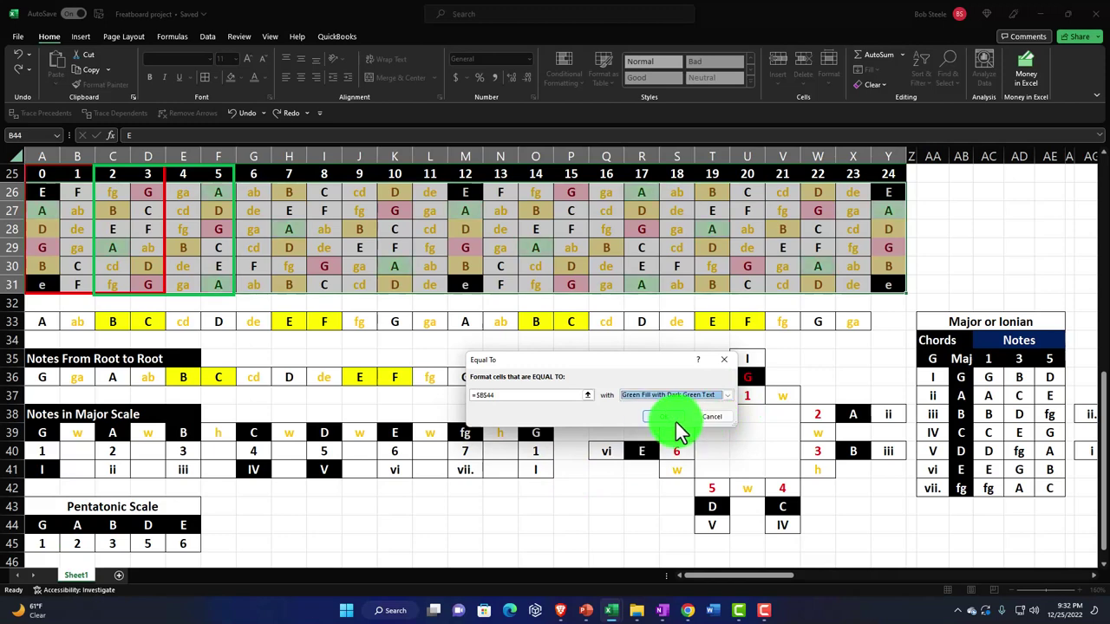
{"action": "left_click", "coordinate": [674, 420]}
Add a second Green Fill with Dark Green Text rule matching pentatonic E ($E$44)
{"action": "left_click", "coordinate": [568, 73]}
{"action": "mouse_move", "coordinate": [577, 109]}
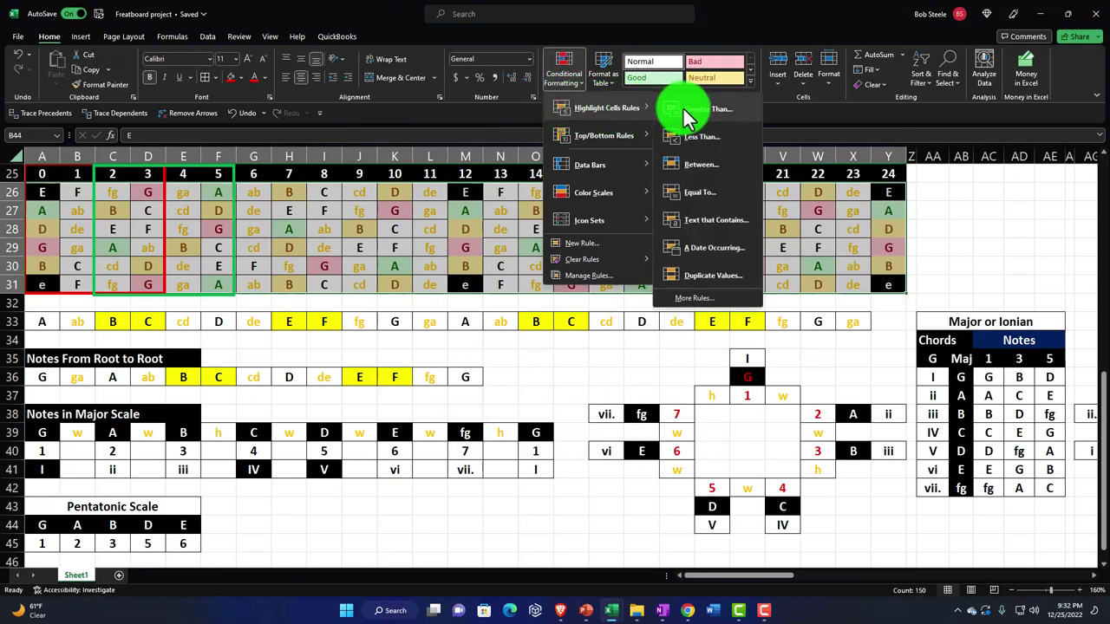
{"action": "left_click", "coordinate": [698, 191]}
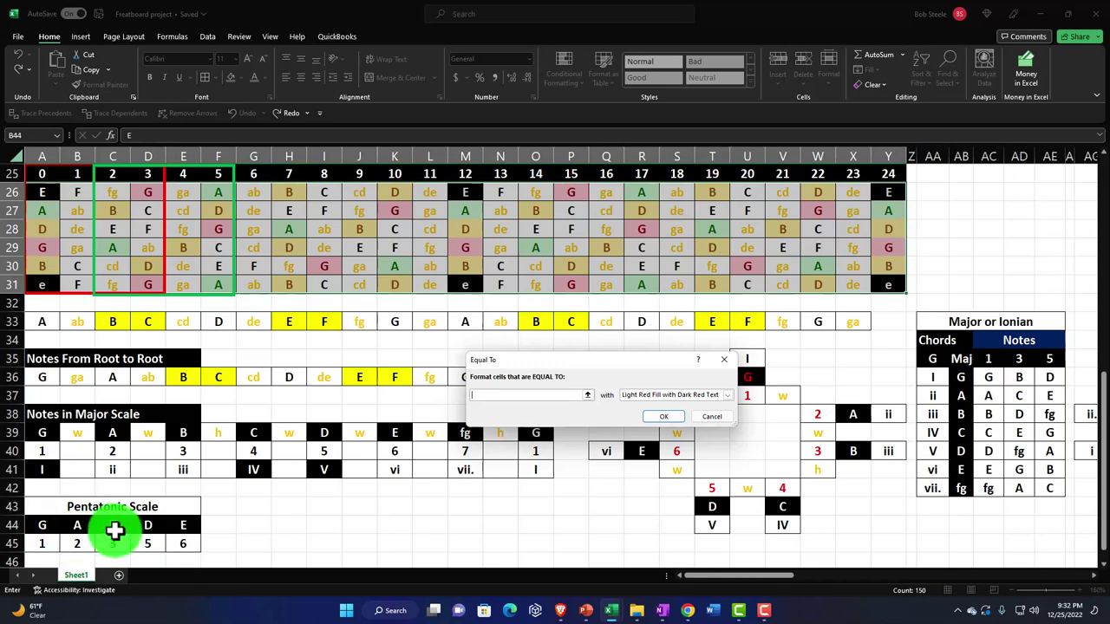
{"action": "left_click", "coordinate": [184, 524]}
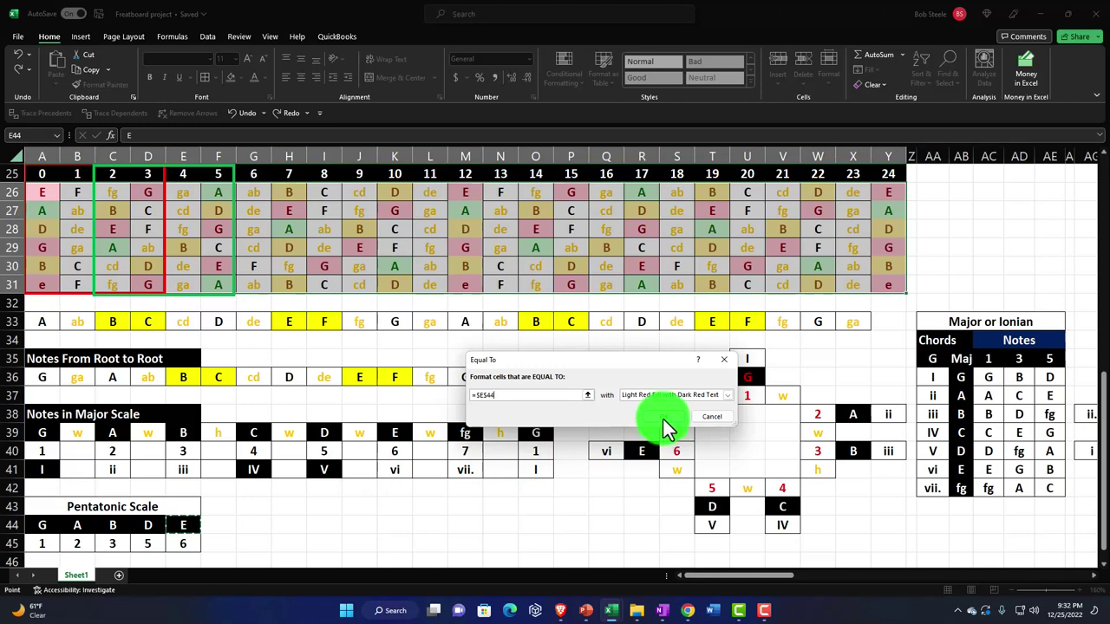
{"action": "left_click", "coordinate": [722, 394]}
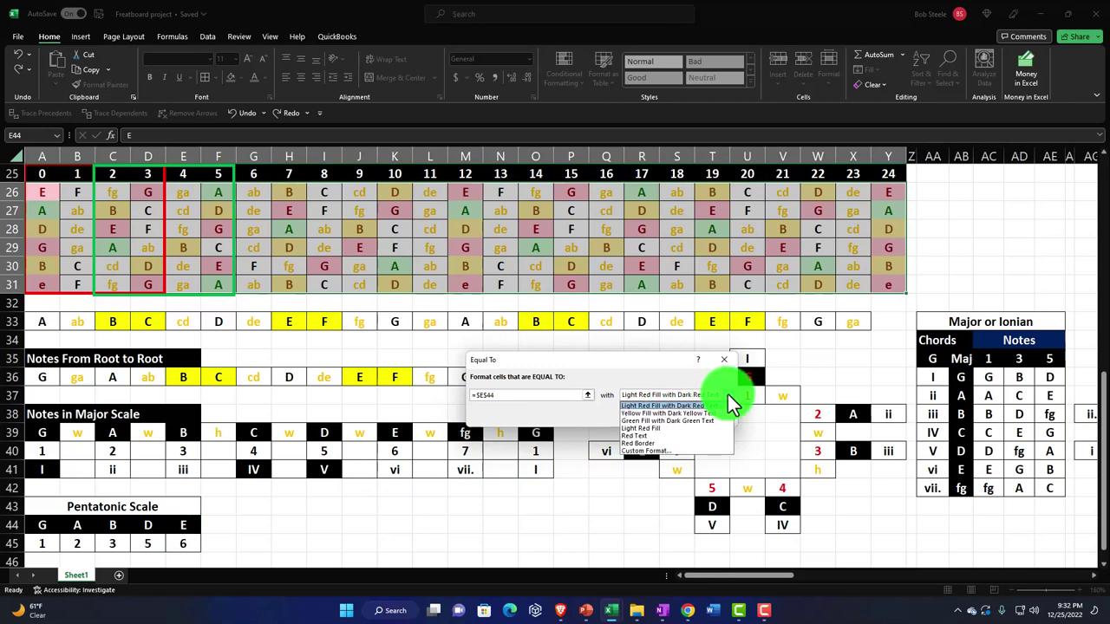
{"action": "left_click", "coordinate": [699, 423]}
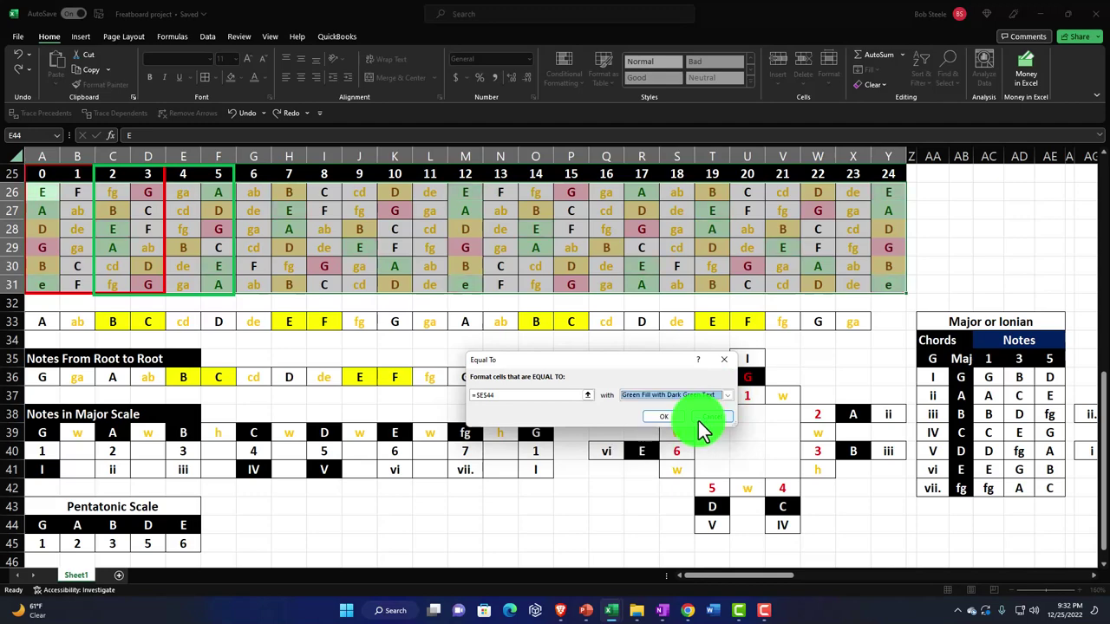
{"action": "left_click", "coordinate": [665, 416]}
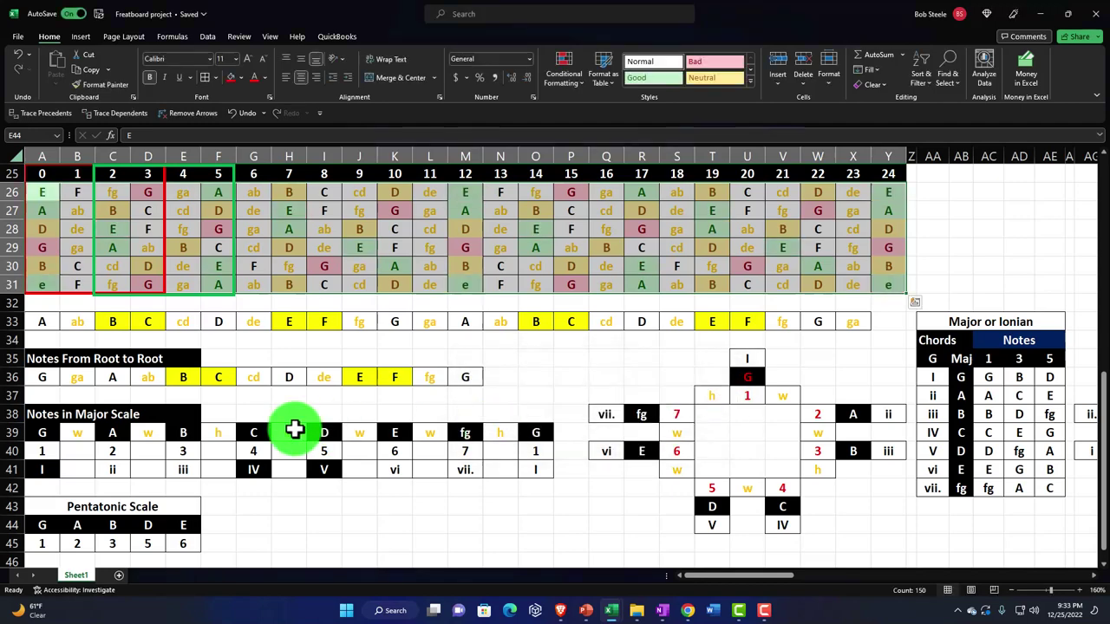
{"action": "left_click", "coordinate": [256, 432]}
{"action": "scroll", "coordinate": [174, 448], "scroll_direction": "up", "scroll_amount": 6}
{"action": "scroll", "coordinate": [157, 445], "scroll_direction": "up", "scroll_amount": 6}
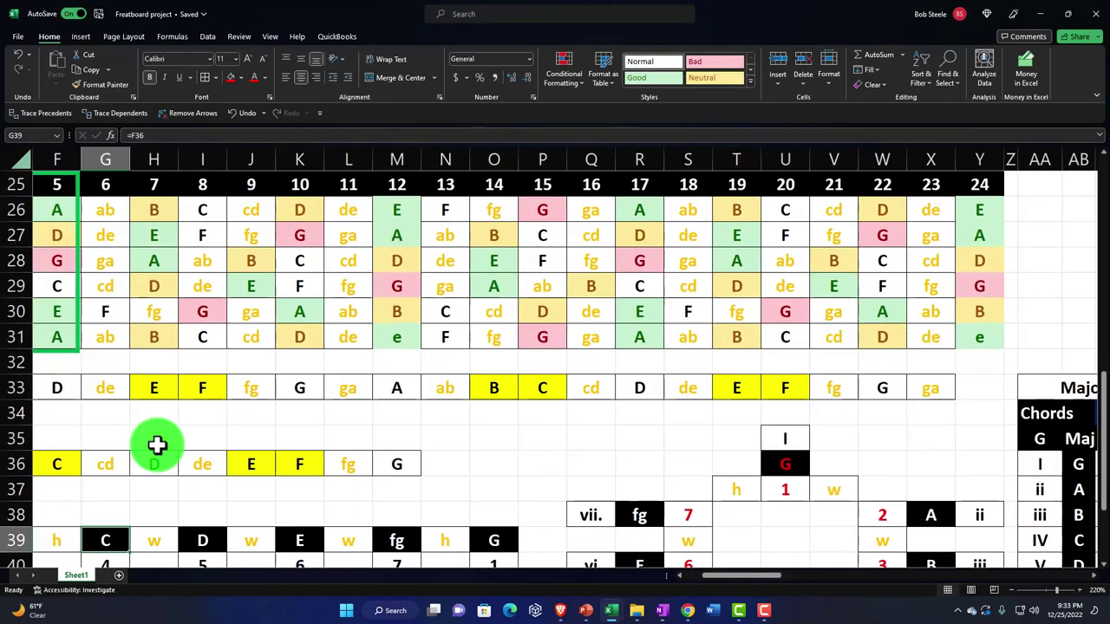
{"action": "left_click_drag", "start_coordinate": [725, 576], "coordinate": [707, 576]}
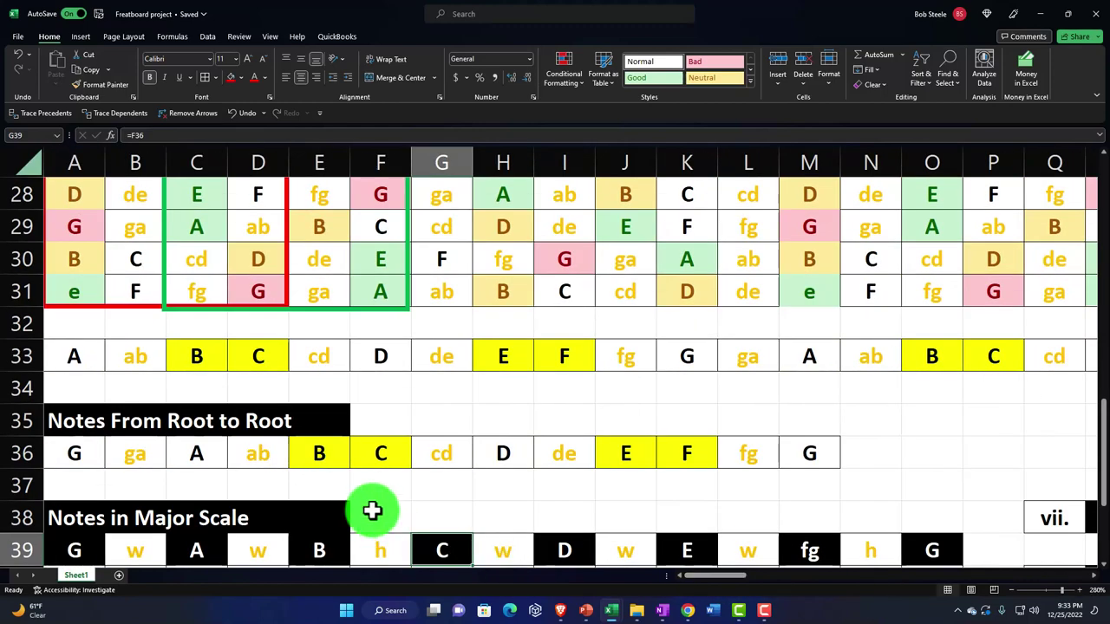
{"action": "scroll", "coordinate": [322, 483], "scroll_direction": "up", "scroll_amount": 4}
{"action": "scroll", "coordinate": [441, 539], "scroll_direction": "down", "scroll_amount": 1}
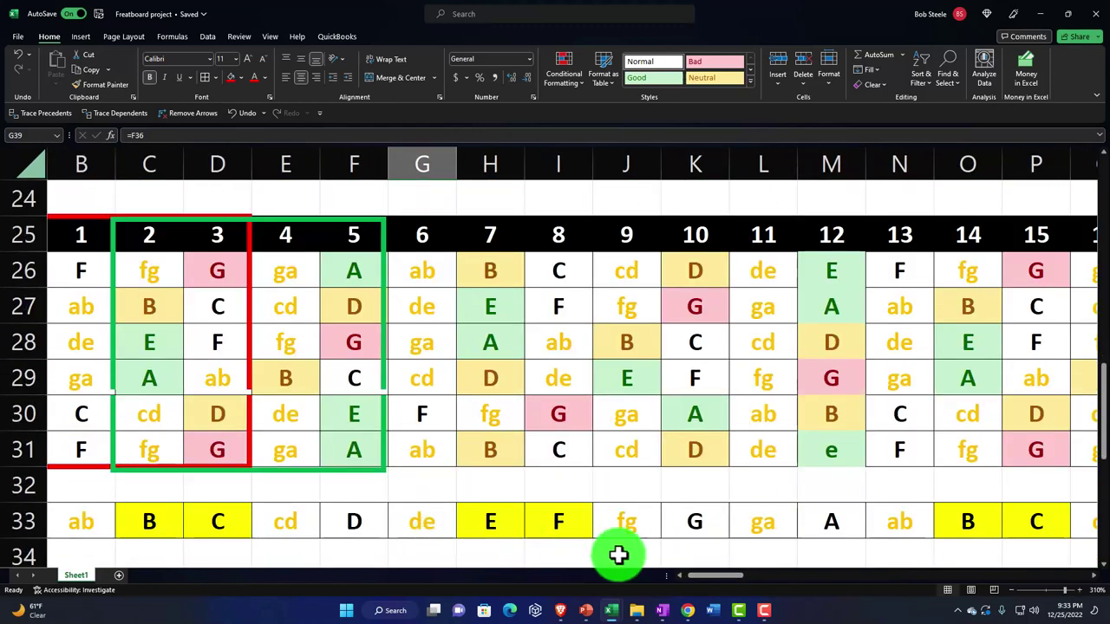
{"action": "scroll", "coordinate": [685, 576], "scroll_direction": "left", "scroll_amount": 1}
{"action": "left_click_drag", "start_coordinate": [355, 471], "coordinate": [780, 470]}
{"action": "scroll", "coordinate": [334, 470], "scroll_direction": "up", "scroll_amount": 2}
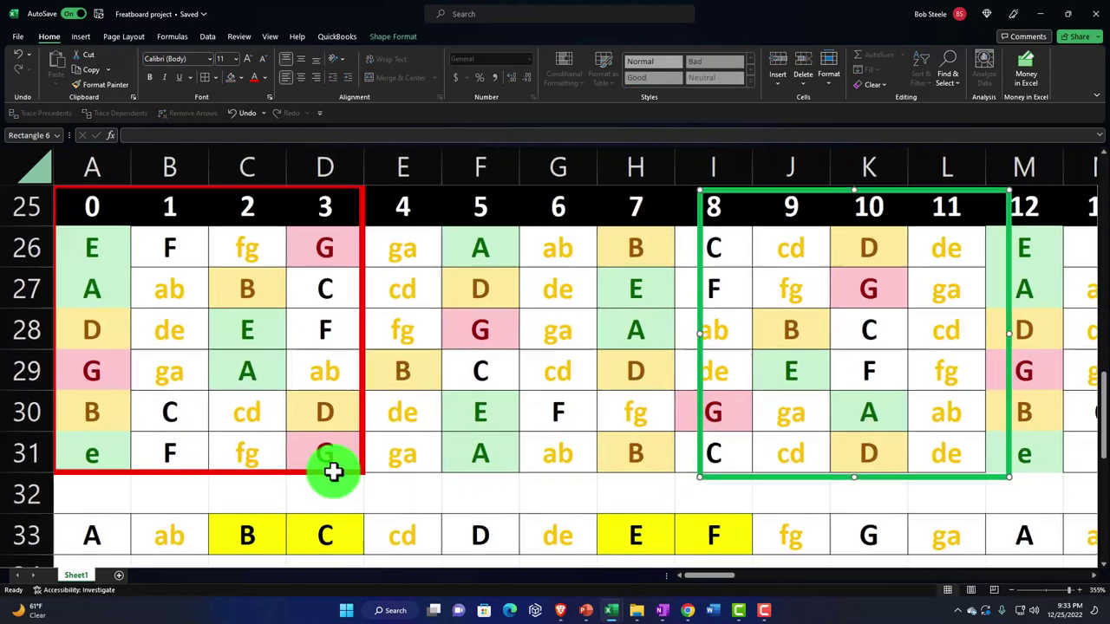
{"action": "scroll", "coordinate": [335, 471], "scroll_direction": "right", "scroll_amount": 1}
{"action": "scroll", "coordinate": [334, 473], "scroll_direction": "up", "scroll_amount": 4}
{"action": "scroll", "coordinate": [694, 580], "scroll_direction": "left", "scroll_amount": 1}
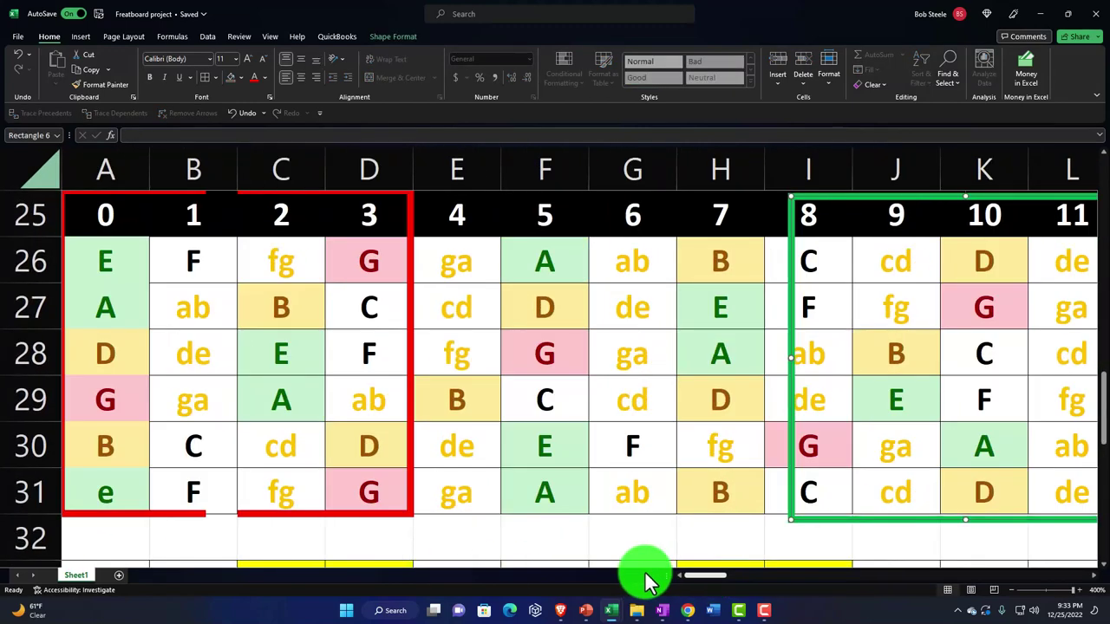
{"action": "left_click", "coordinate": [240, 511]}
{"action": "mouse_move", "coordinate": [268, 515]}
{"action": "left_mouse_down"}
{"action": "mouse_move", "coordinate": [309, 512]}
{"action": "mouse_move", "coordinate": [265, 518]}
{"action": "left_mouse_up"}
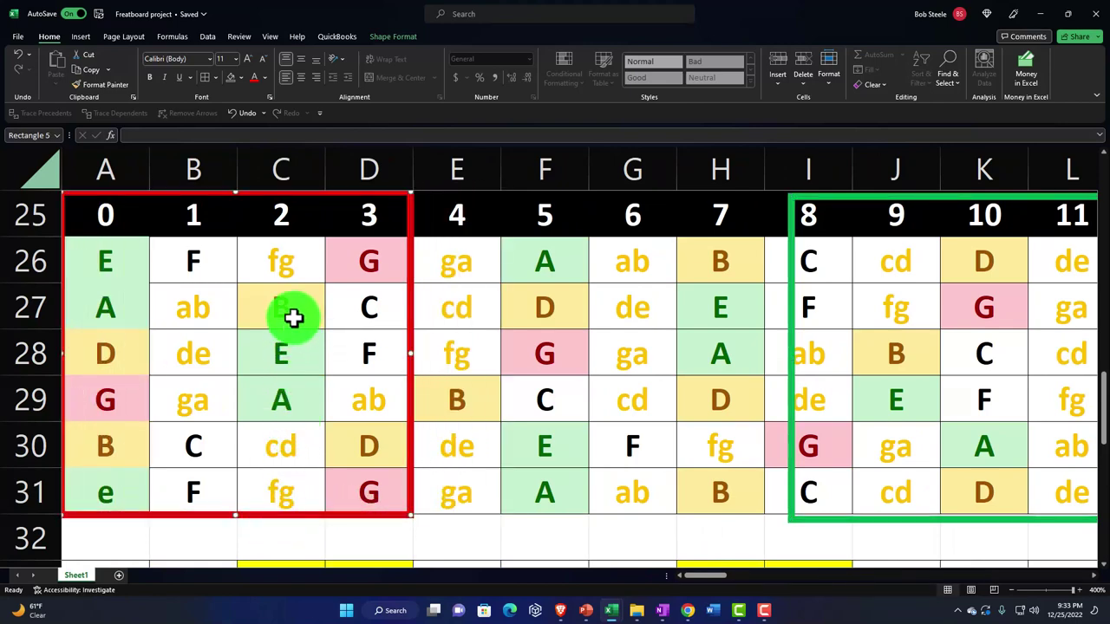
{"action": "left_click", "coordinate": [357, 263]}
{"action": "left_click", "coordinate": [301, 295]}
{"action": "left_click_drag", "start_coordinate": [119, 350], "coordinate": [111, 444]}
{"action": "left_click", "coordinate": [366, 460]}
{"action": "left_click_drag", "start_coordinate": [366, 460], "coordinate": [369, 481]}
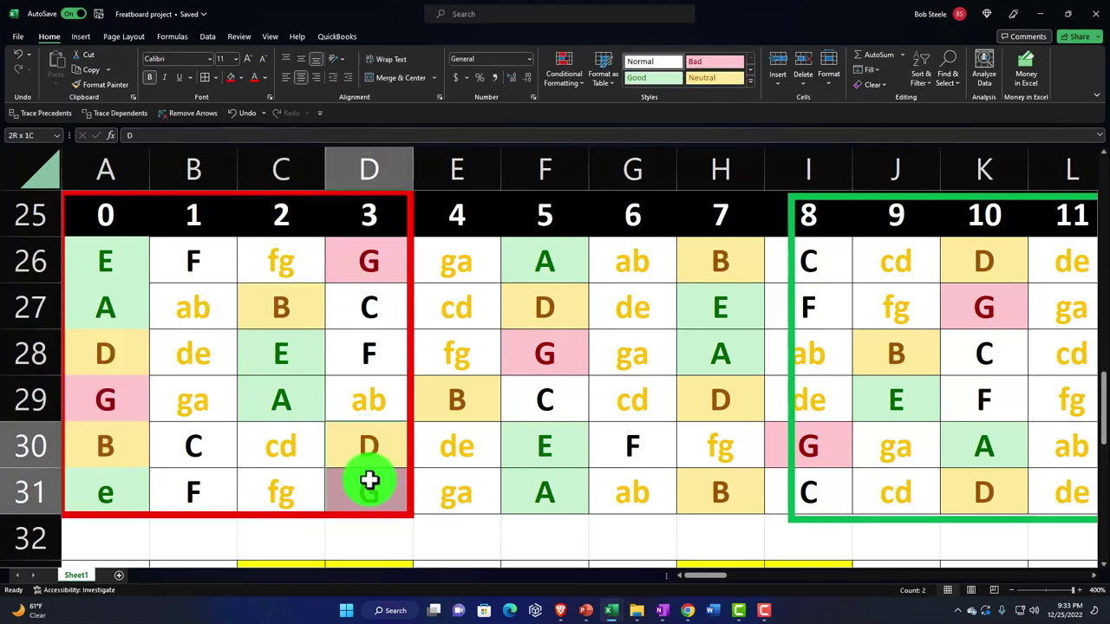
{"action": "left_click_drag", "start_coordinate": [291, 355], "coordinate": [288, 397]}
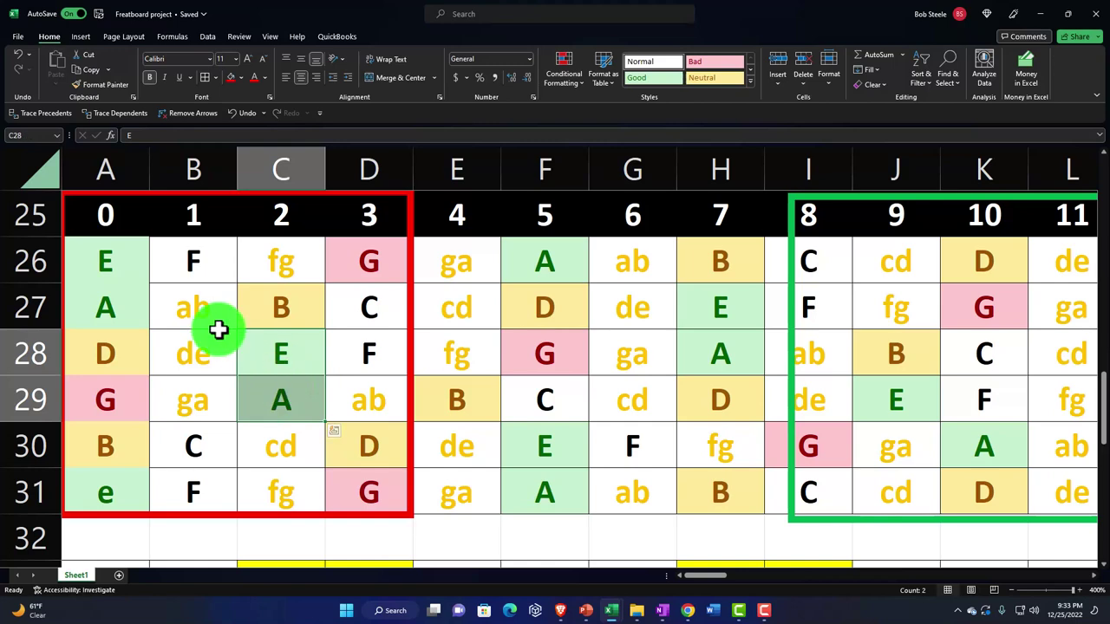
{"action": "left_click_drag", "start_coordinate": [119, 262], "coordinate": [116, 292]}
{"action": "left_click", "coordinate": [125, 483]}
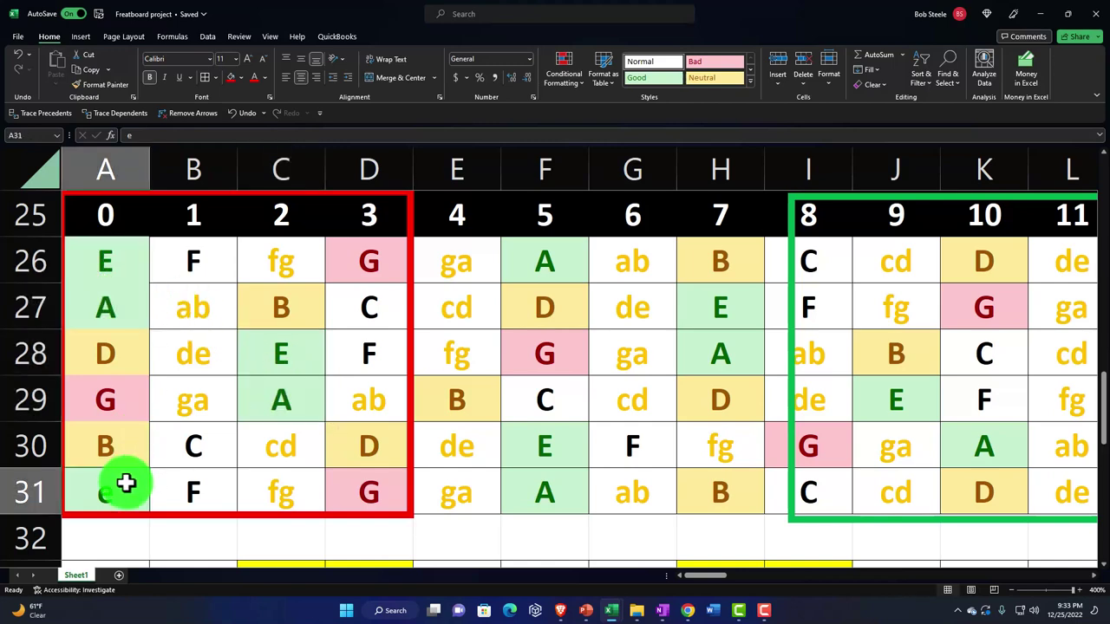
{"action": "left_click", "coordinate": [790, 316]}
{"action": "left_click_drag", "start_coordinate": [790, 316], "coordinate": [234, 315]}
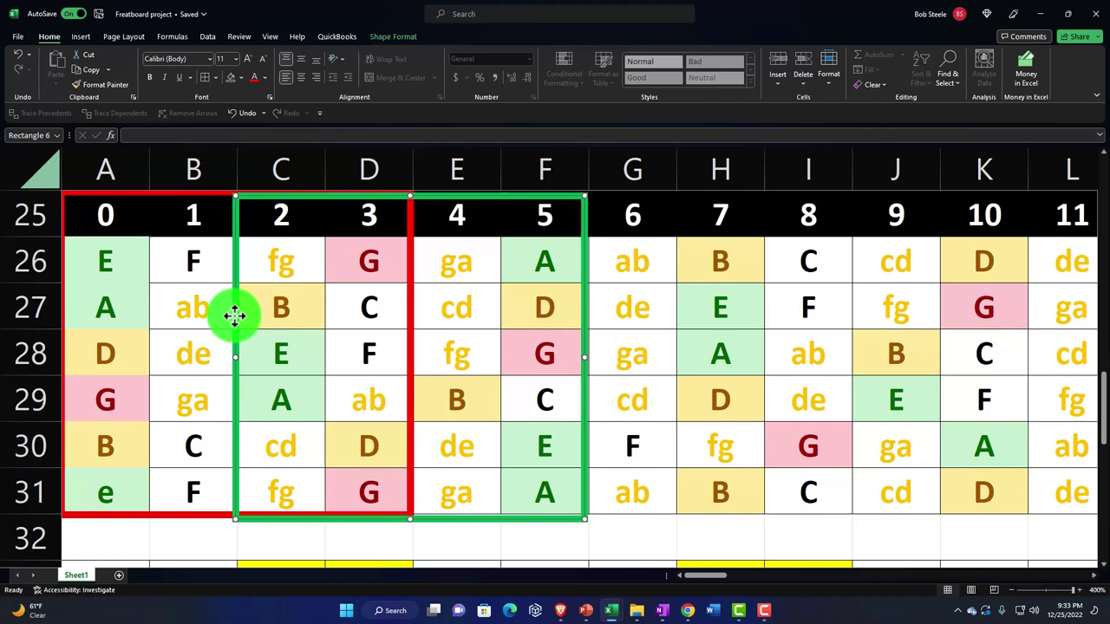
{"action": "left_click_drag", "start_coordinate": [235, 280], "coordinate": [322, 286]}
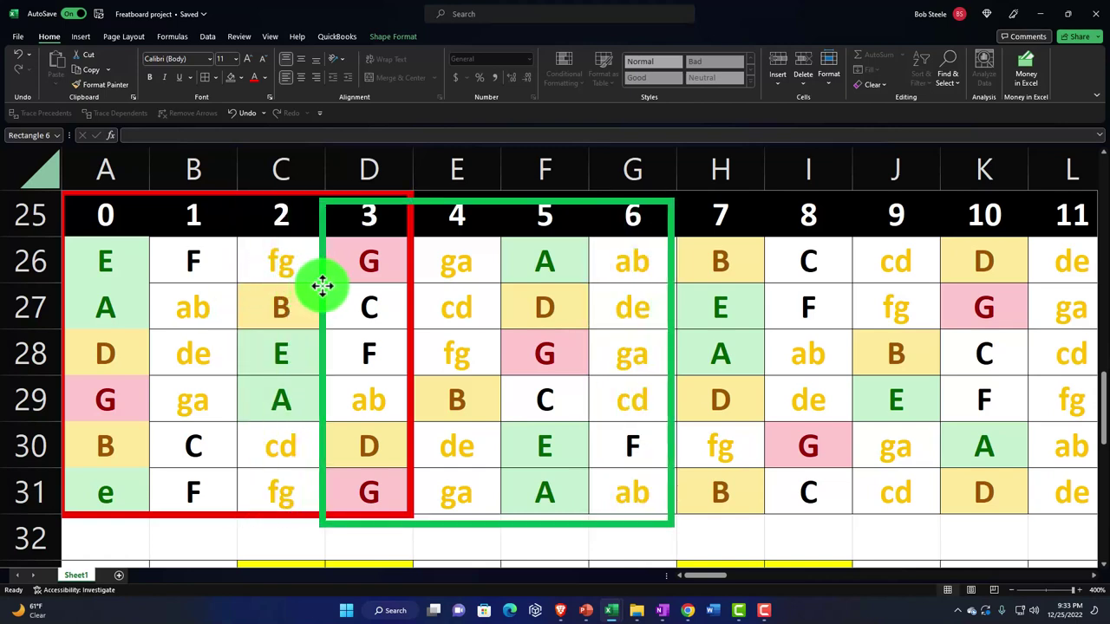
Fit the green box over frets 3–5, then try moving the red box and undo it
{"action": "left_click_drag", "start_coordinate": [671, 359], "coordinate": [588, 364]}
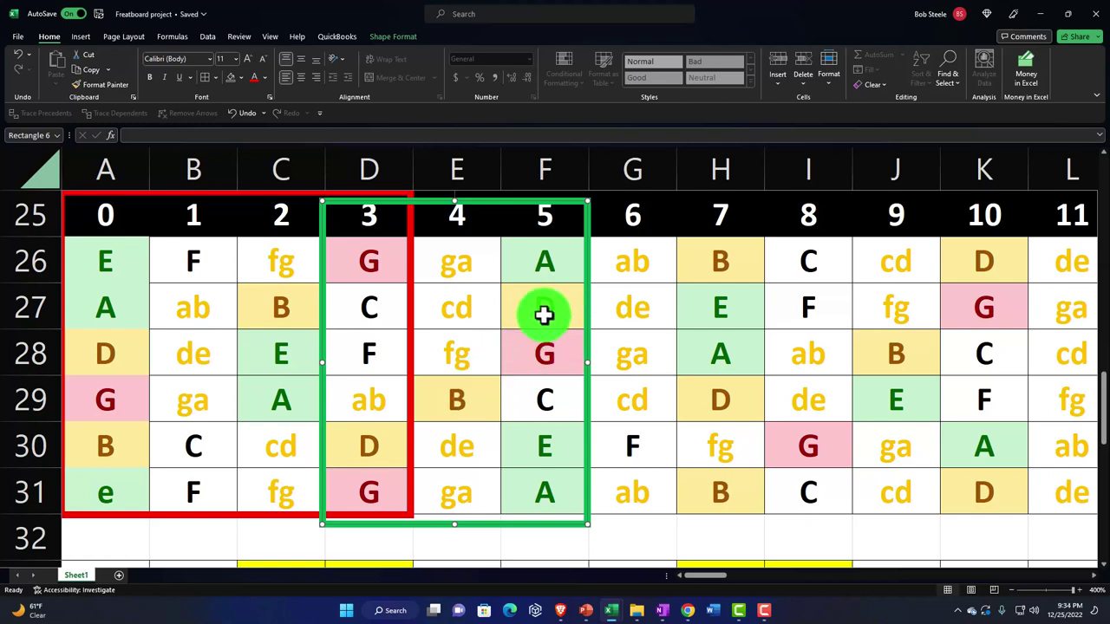
{"action": "left_click_drag", "start_coordinate": [585, 306], "coordinate": [589, 299]}
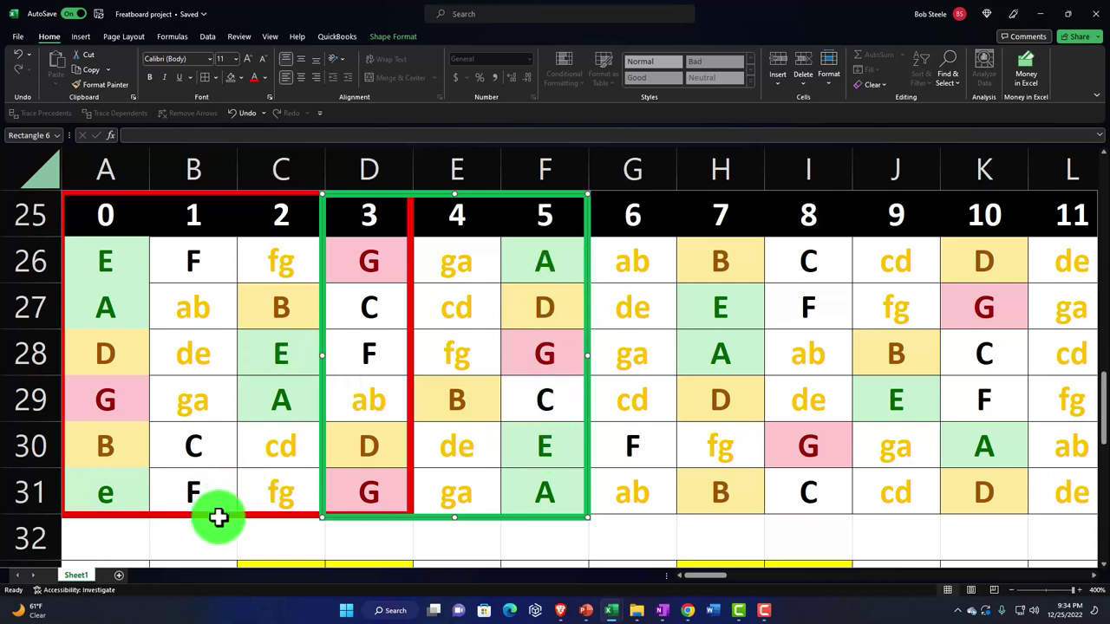
{"action": "left_click_drag", "start_coordinate": [216, 517], "coordinate": [652, 533]}
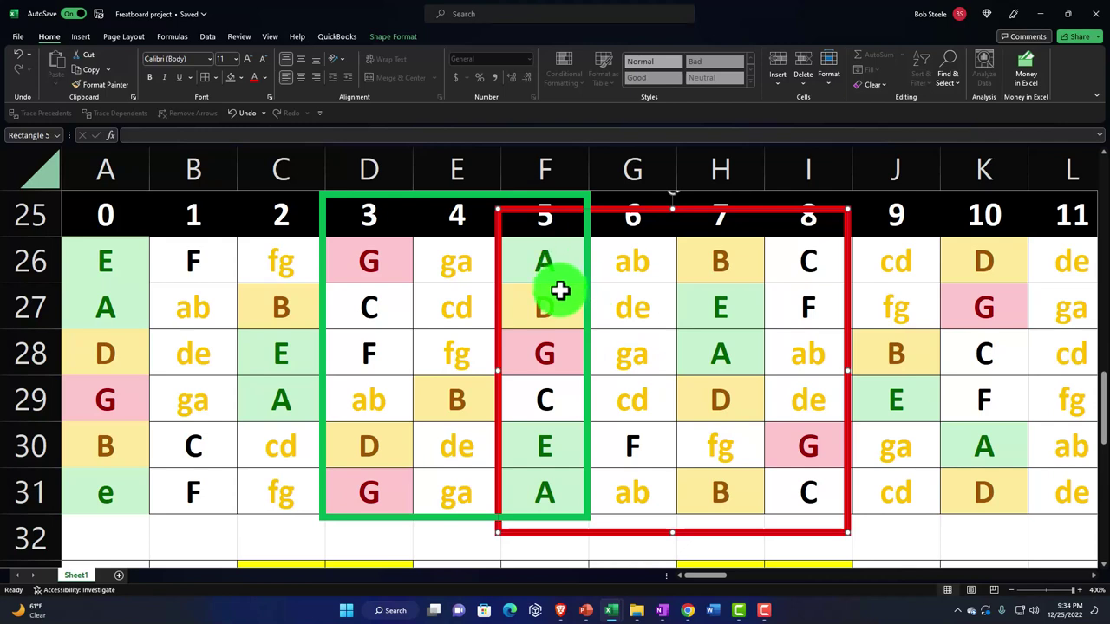
{"action": "key", "text": "ctrl+z"}
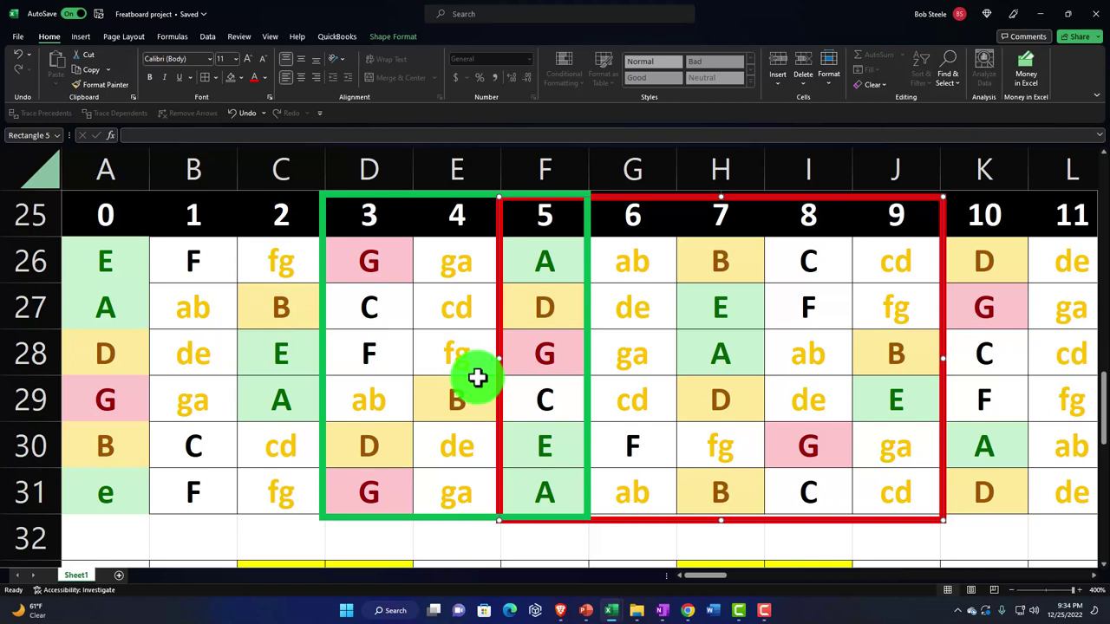
Narrow the red box so it ends at fret 8, then clear the selection
{"action": "left_click_drag", "start_coordinate": [942, 356], "coordinate": [855, 368]}
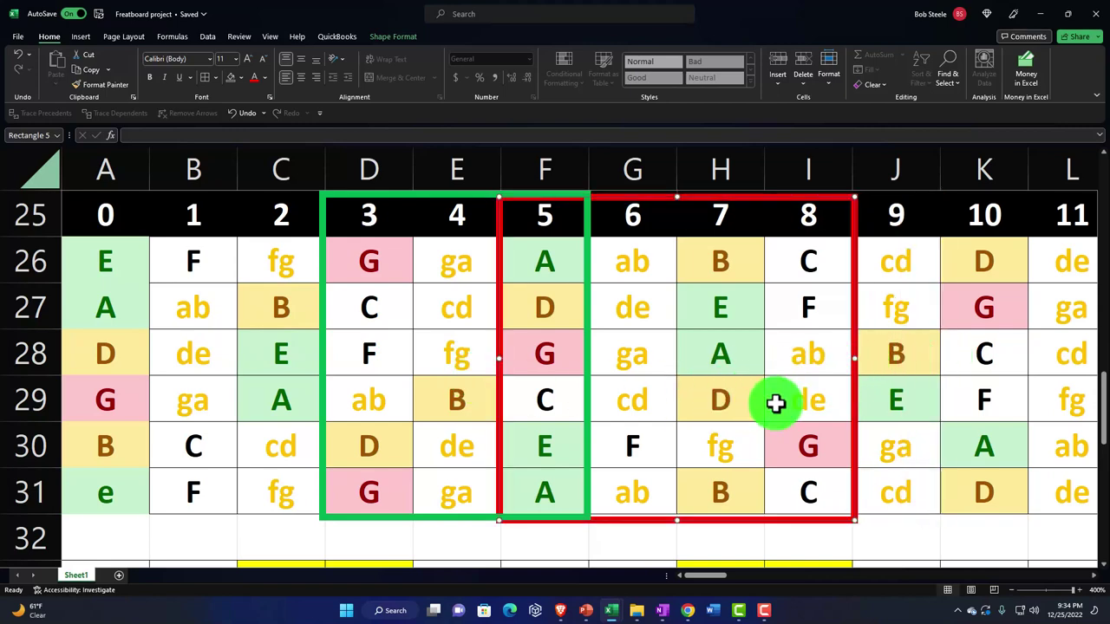
{"action": "left_click_drag", "start_coordinate": [716, 399], "coordinate": [768, 472]}
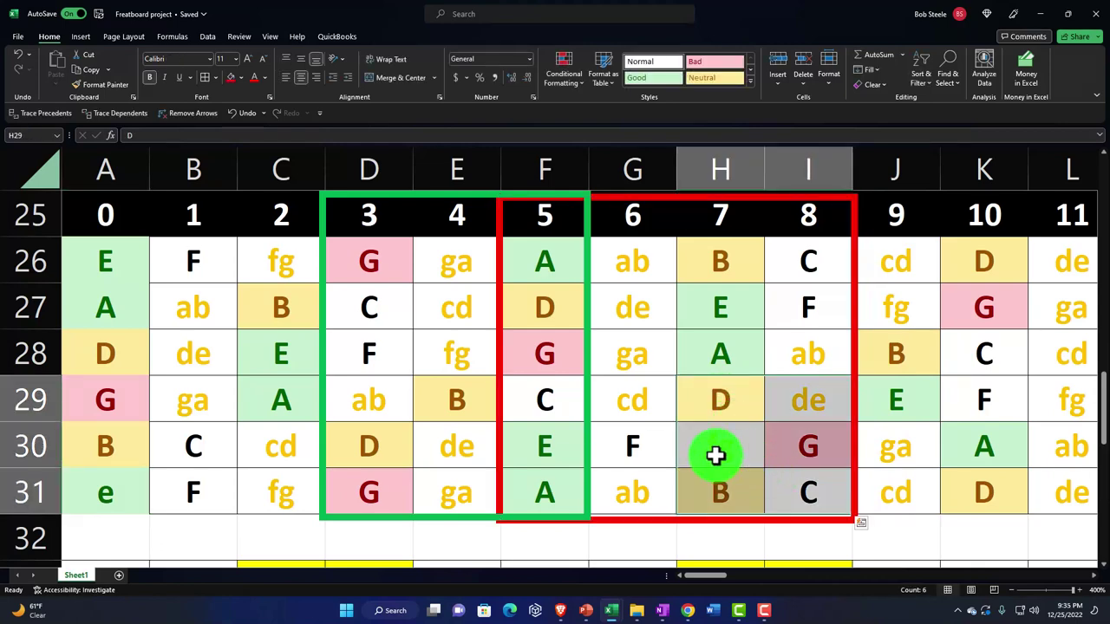
{"action": "left_click", "coordinate": [566, 329]}
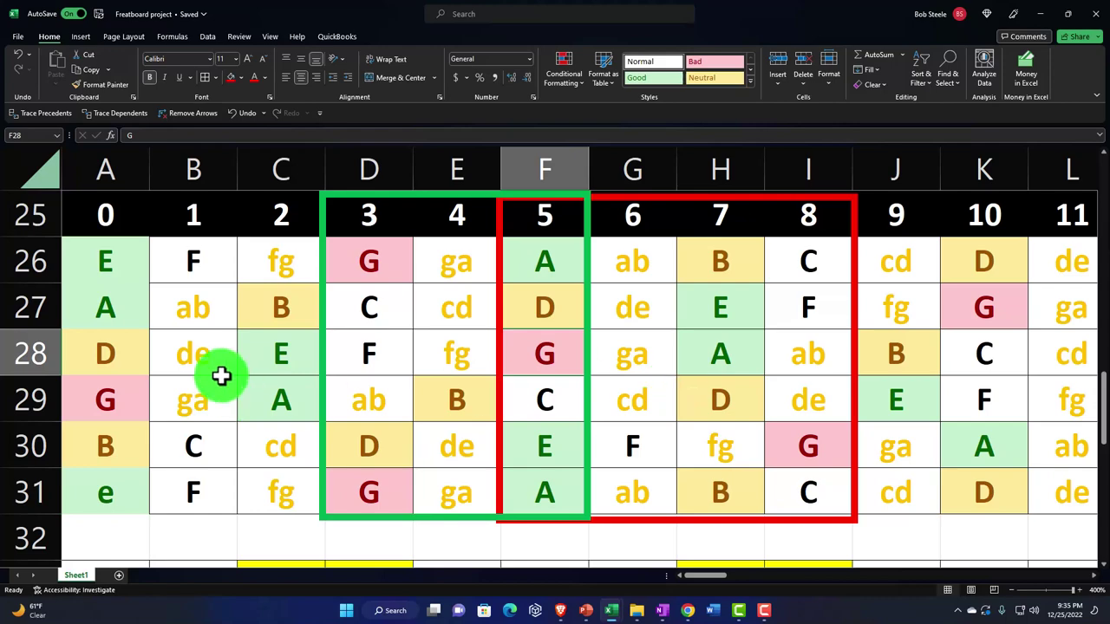
Select the note grid A26:Y31 across frets 0–24 and bring the view back to column A
{"action": "scroll", "coordinate": [219, 370], "scroll_direction": "down", "scroll_amount": 1}
{"action": "scroll", "coordinate": [219, 370], "scroll_direction": "down", "scroll_amount": 5}
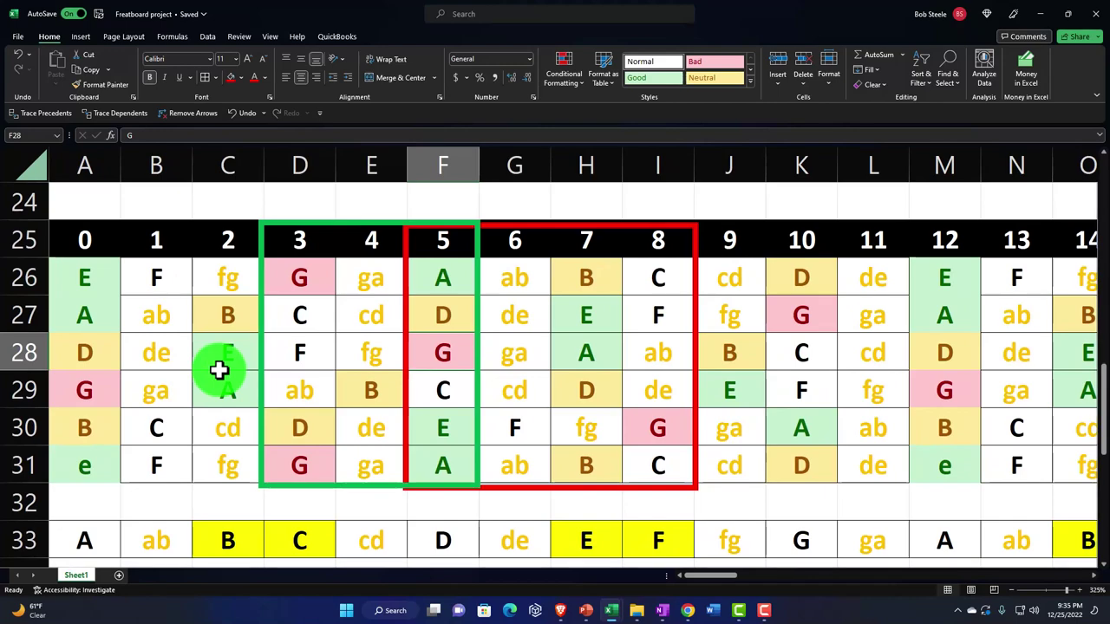
{"action": "scroll", "coordinate": [218, 371], "scroll_direction": "down", "scroll_amount": 2}
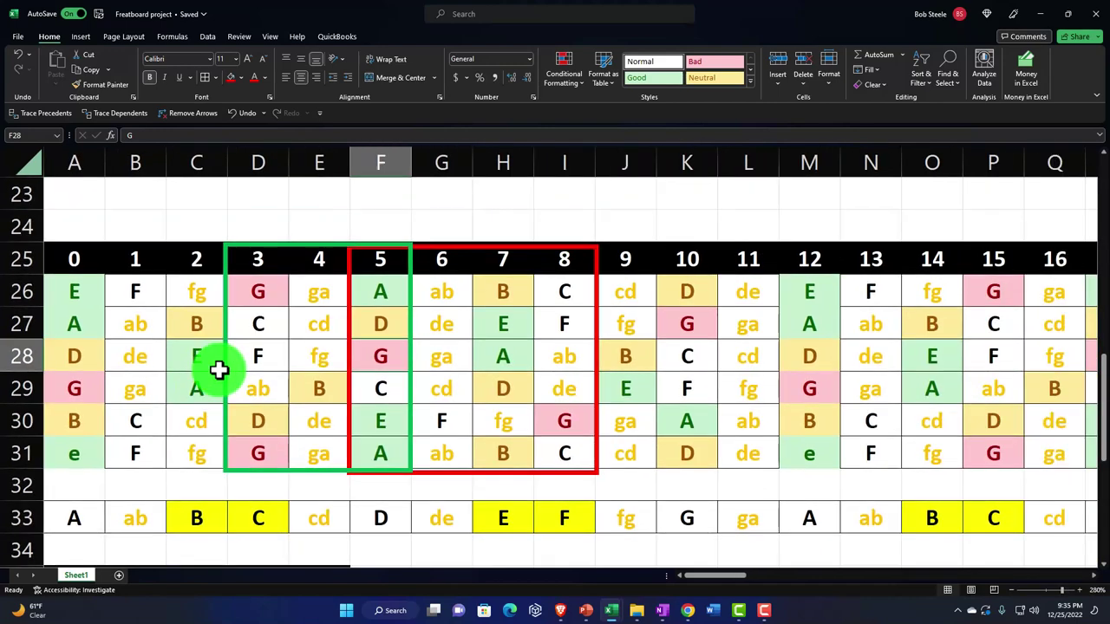
{"action": "left_click_drag", "start_coordinate": [87, 300], "coordinate": [991, 461]}
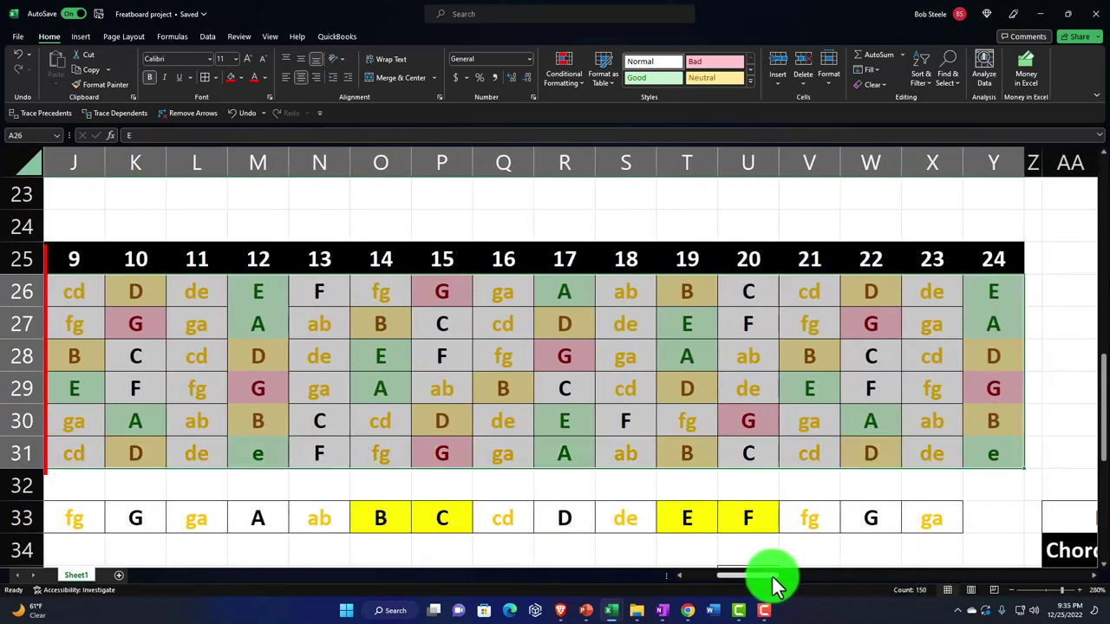
{"action": "left_click_drag", "start_coordinate": [763, 576], "coordinate": [478, 574]}
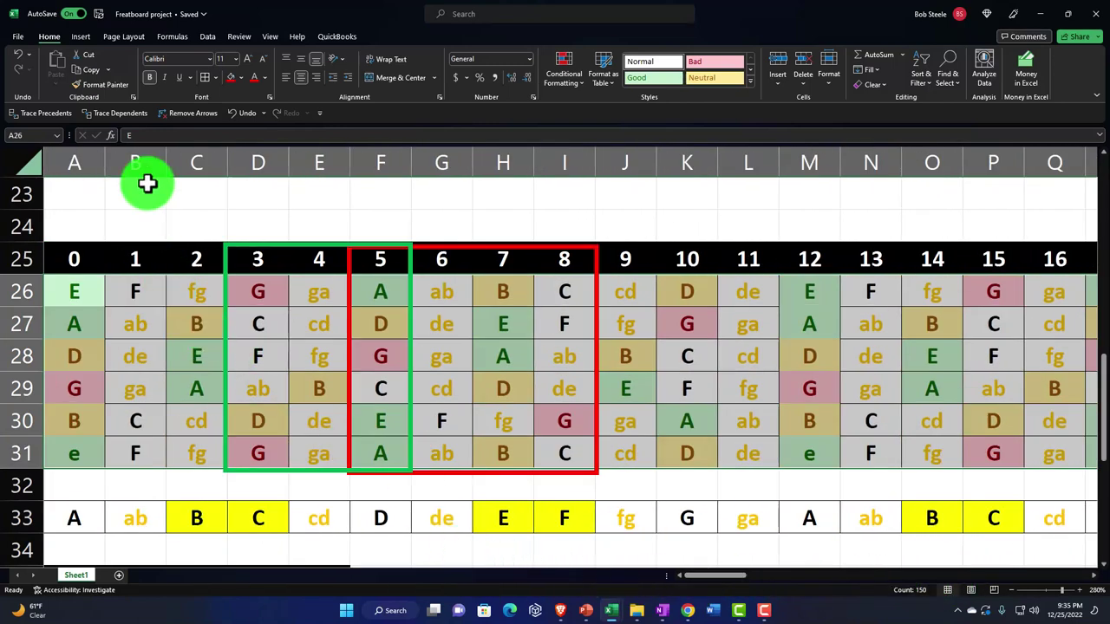
Start an Equal To rule matching the fg note in M39
{"action": "left_click", "coordinate": [564, 76]}
{"action": "mouse_move", "coordinate": [590, 142]}
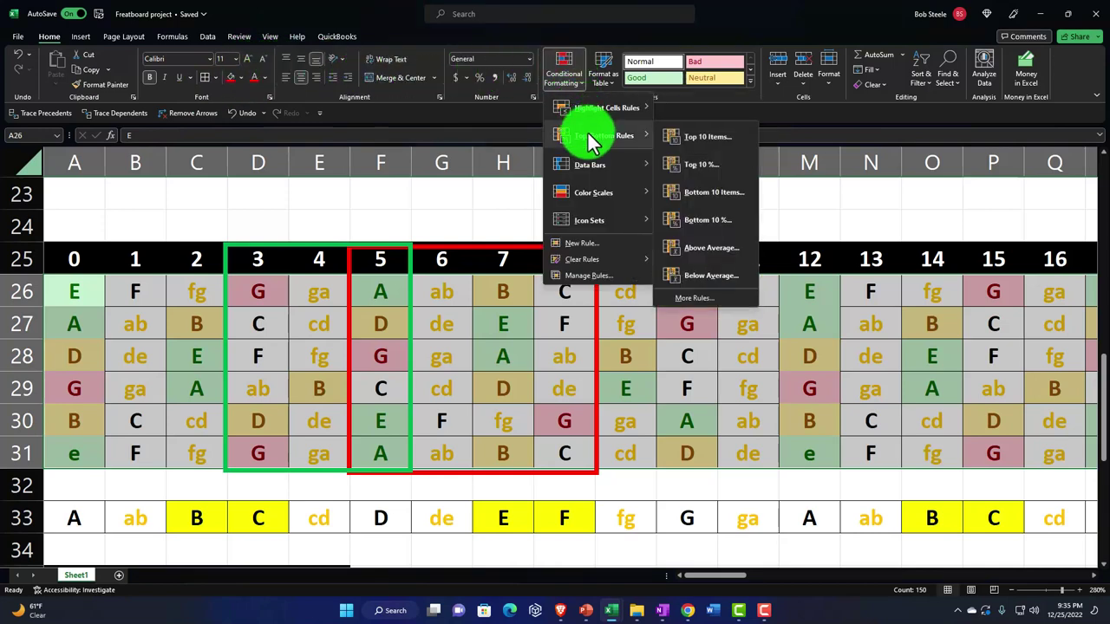
{"action": "mouse_move", "coordinate": [646, 111]}
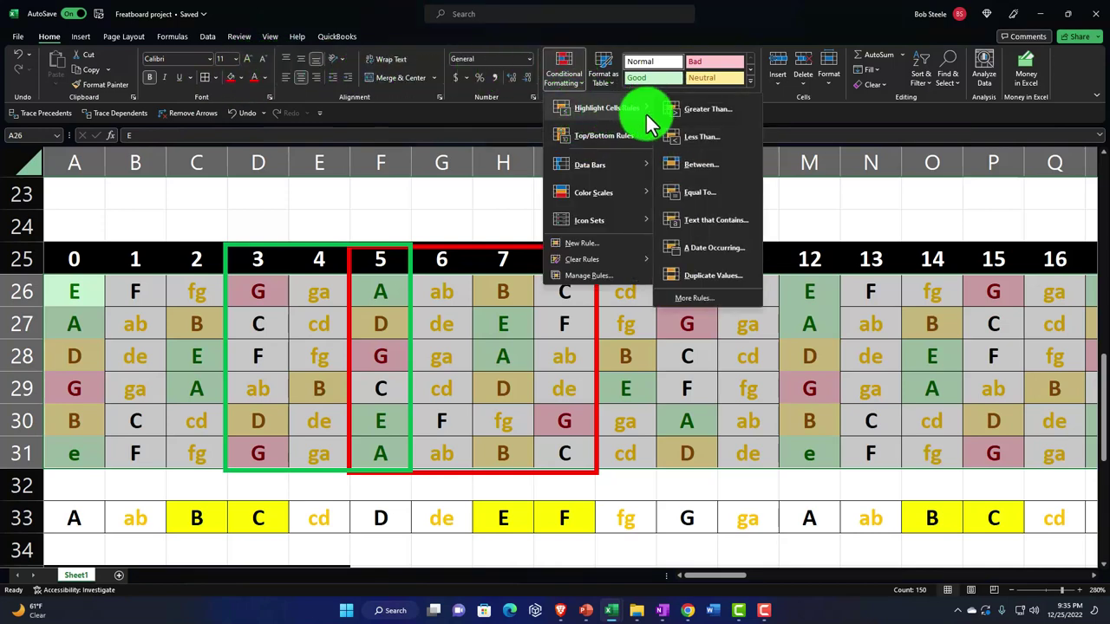
{"action": "left_click", "coordinate": [683, 193]}
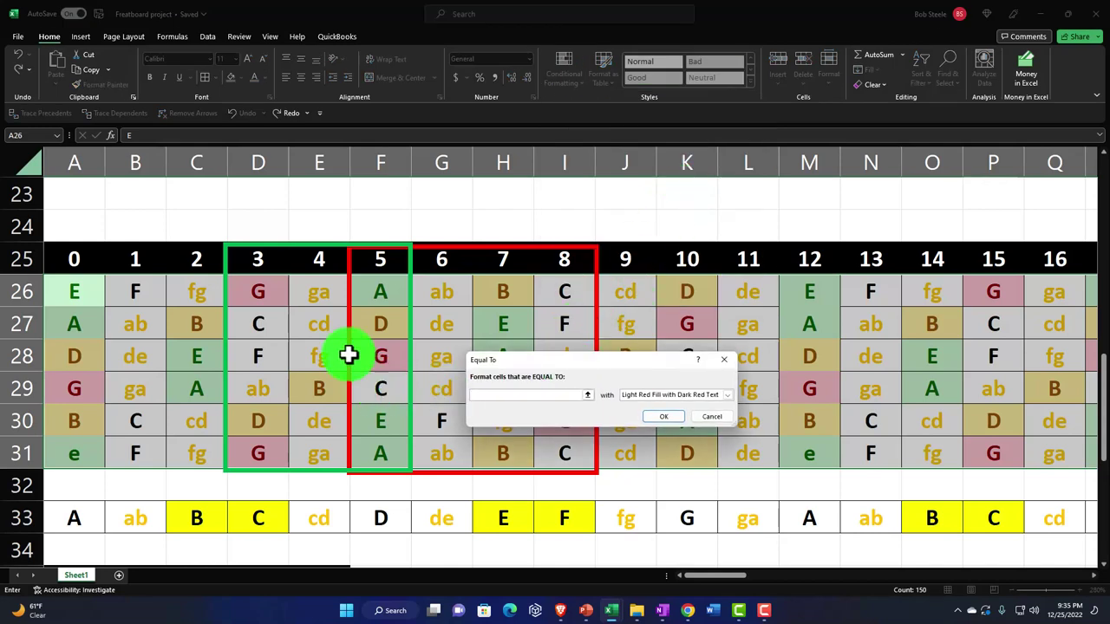
{"action": "scroll", "coordinate": [329, 411], "scroll_direction": "down", "scroll_amount": 1}
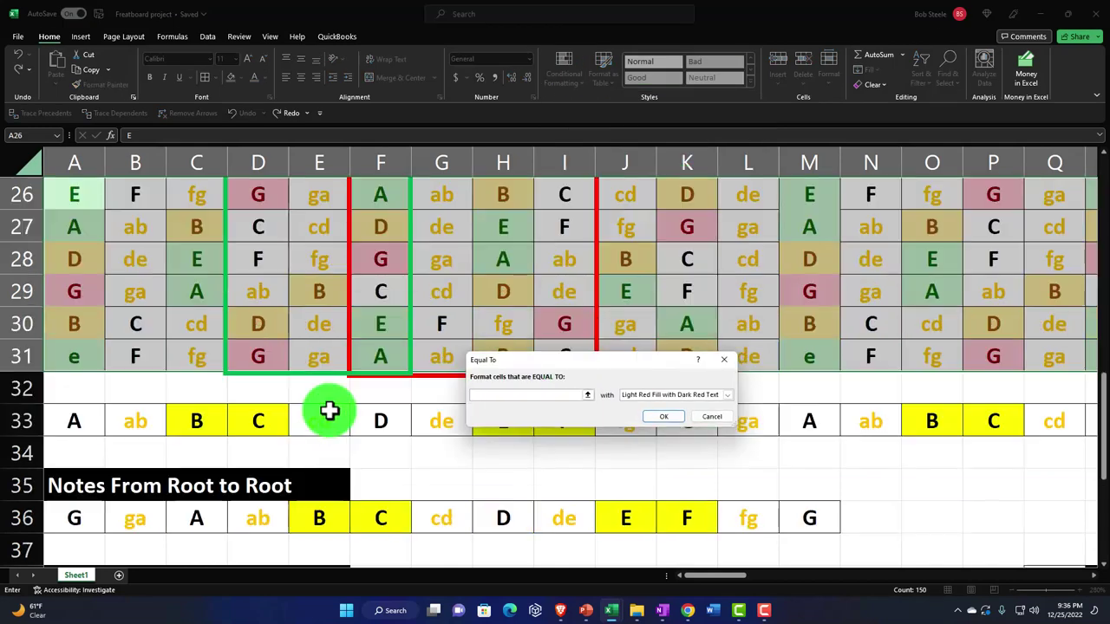
{"action": "scroll", "coordinate": [329, 411], "scroll_direction": "down", "scroll_amount": 3}
{"action": "scroll", "coordinate": [329, 411], "scroll_direction": "up", "scroll_amount": 1}
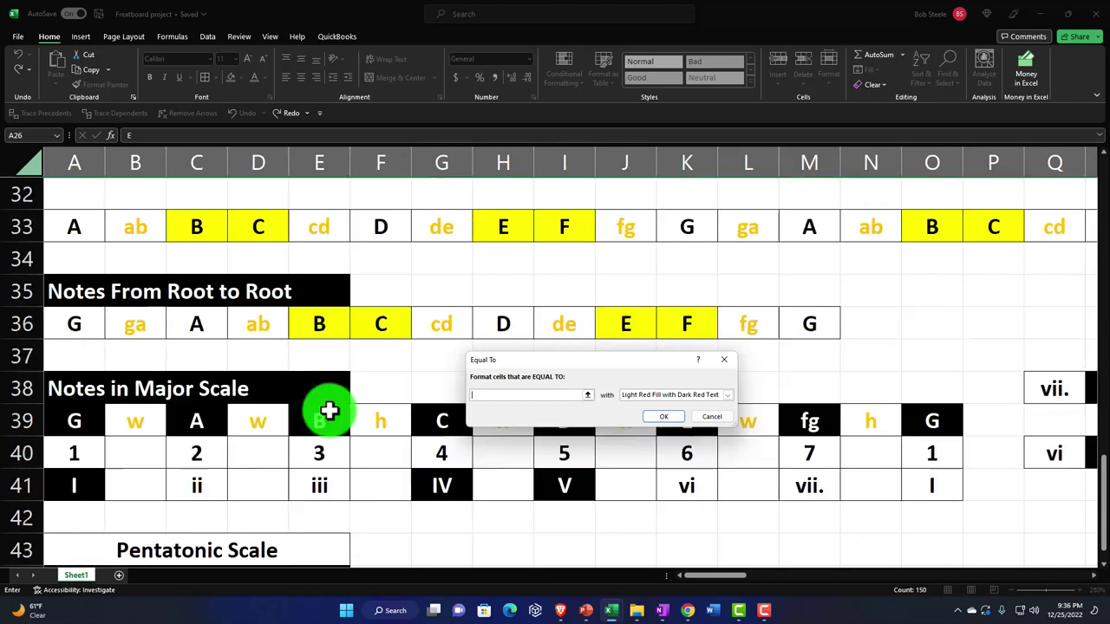
{"action": "left_click_drag", "start_coordinate": [531, 368], "coordinate": [568, 286]}
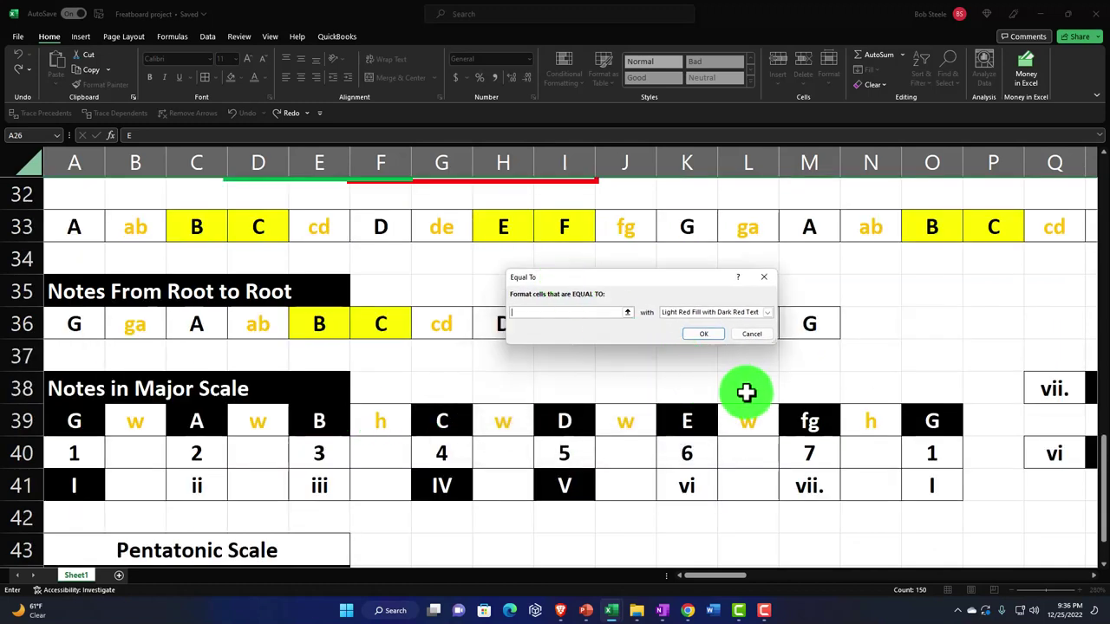
{"action": "left_click", "coordinate": [805, 419]}
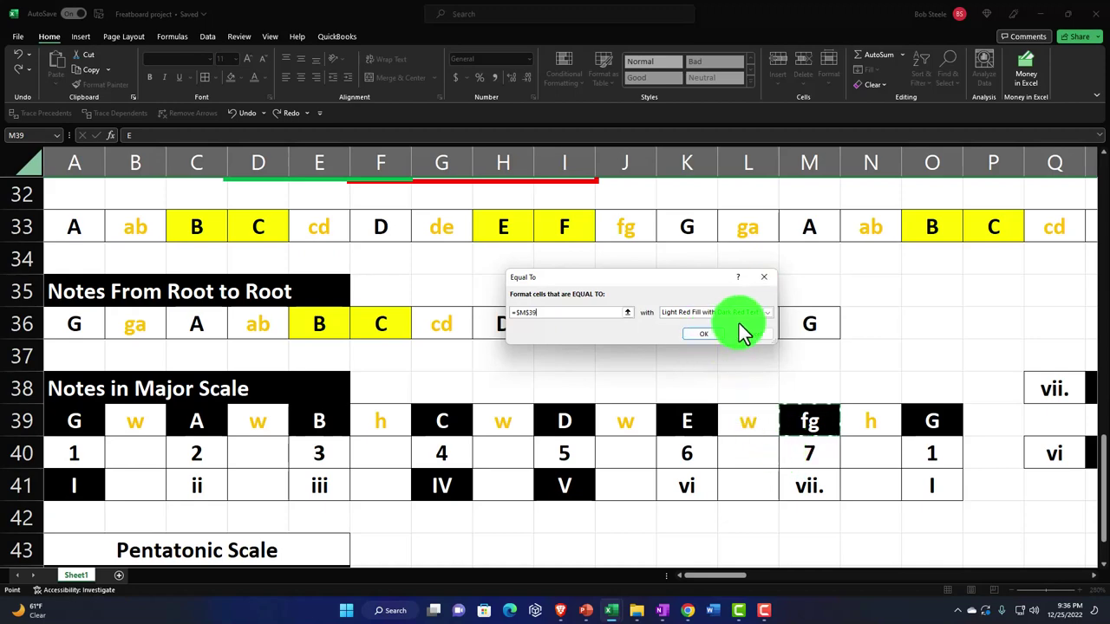
Give the rule a custom light blue fill and apply it to the grid
{"action": "left_click", "coordinate": [767, 312]}
{"action": "left_click", "coordinate": [662, 367]}
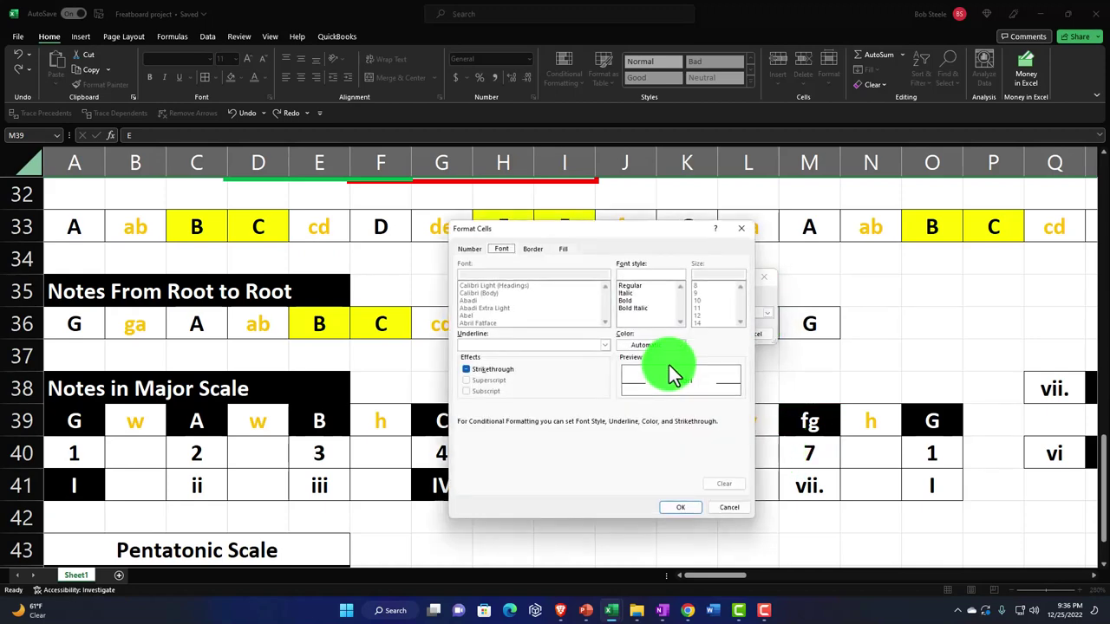
{"action": "left_click", "coordinate": [564, 249]}
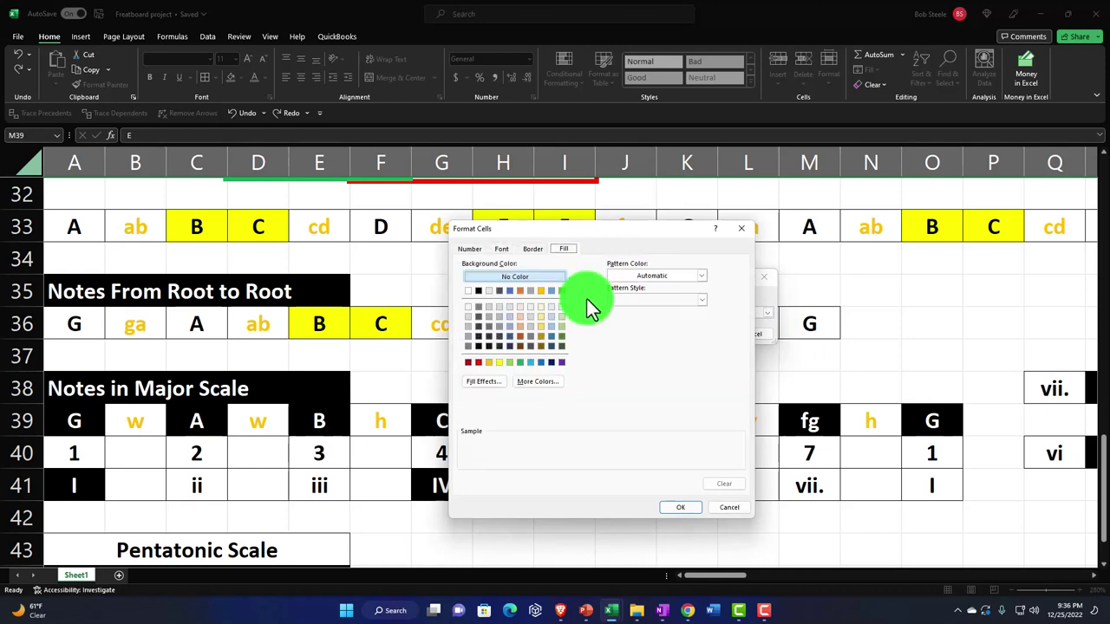
{"action": "left_click", "coordinate": [530, 363]}
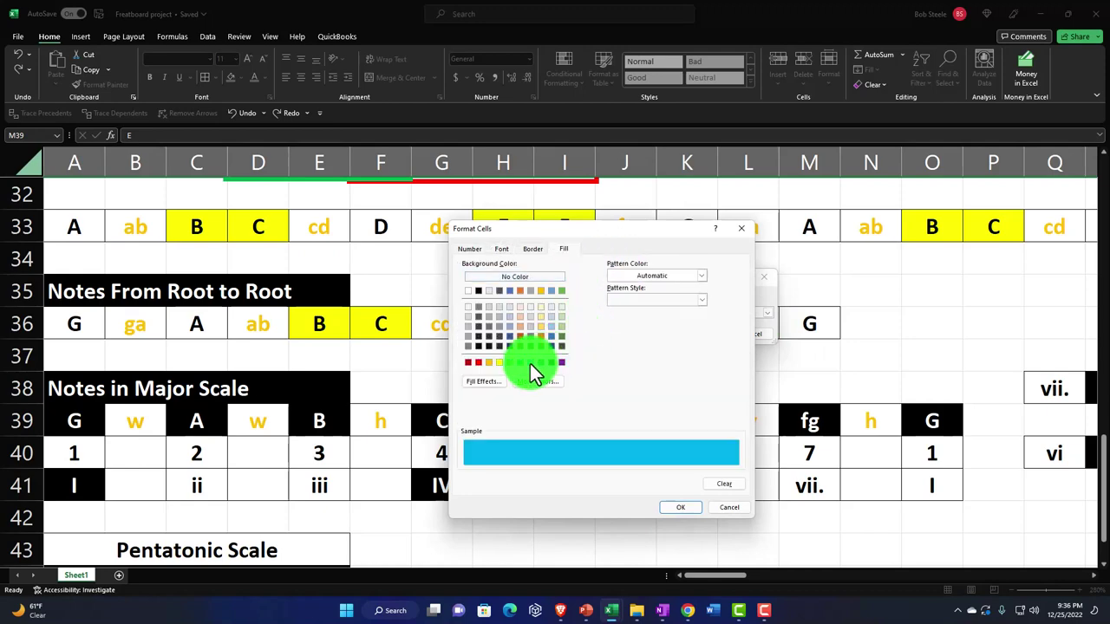
{"action": "left_click", "coordinate": [682, 512]}
{"action": "left_click", "coordinate": [689, 337]}
{"action": "scroll", "coordinate": [371, 419], "scroll_direction": "up", "scroll_amount": 1}
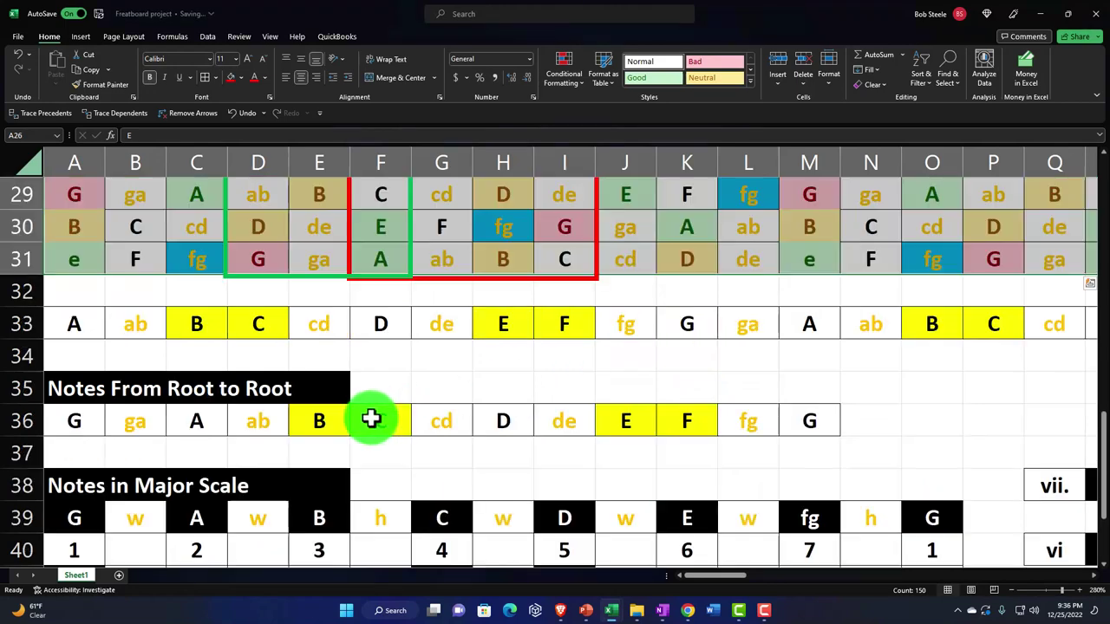
{"action": "scroll", "coordinate": [371, 419], "scroll_direction": "up", "scroll_amount": 1}
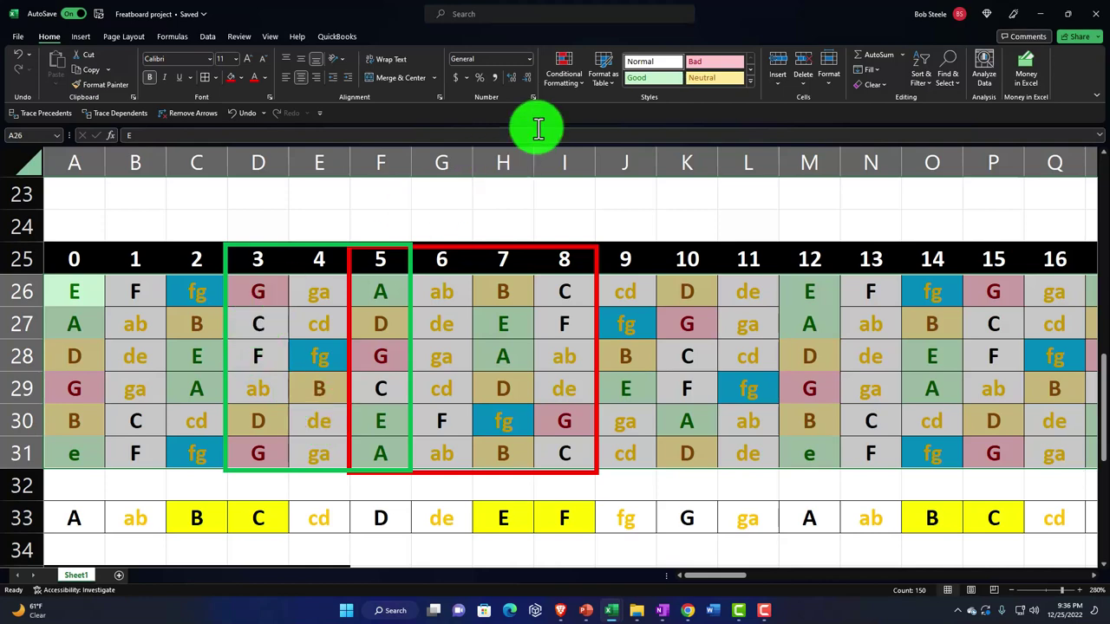
Add an Equal To rule matching the C note in G39 with a custom light blue fill
{"action": "left_click", "coordinate": [564, 73]}
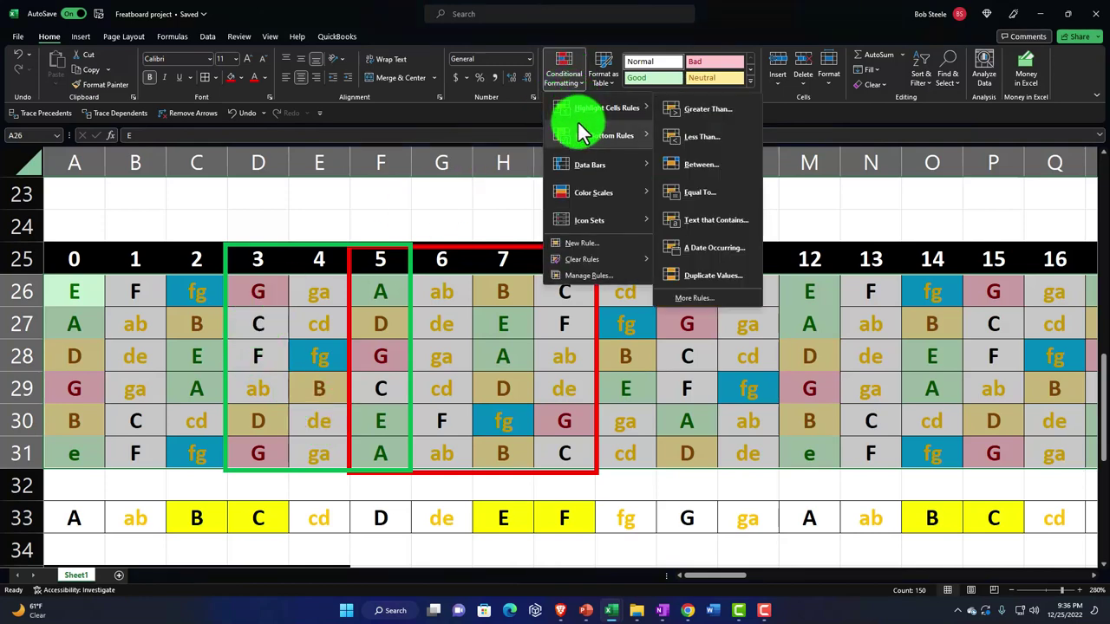
{"action": "mouse_move", "coordinate": [611, 122]}
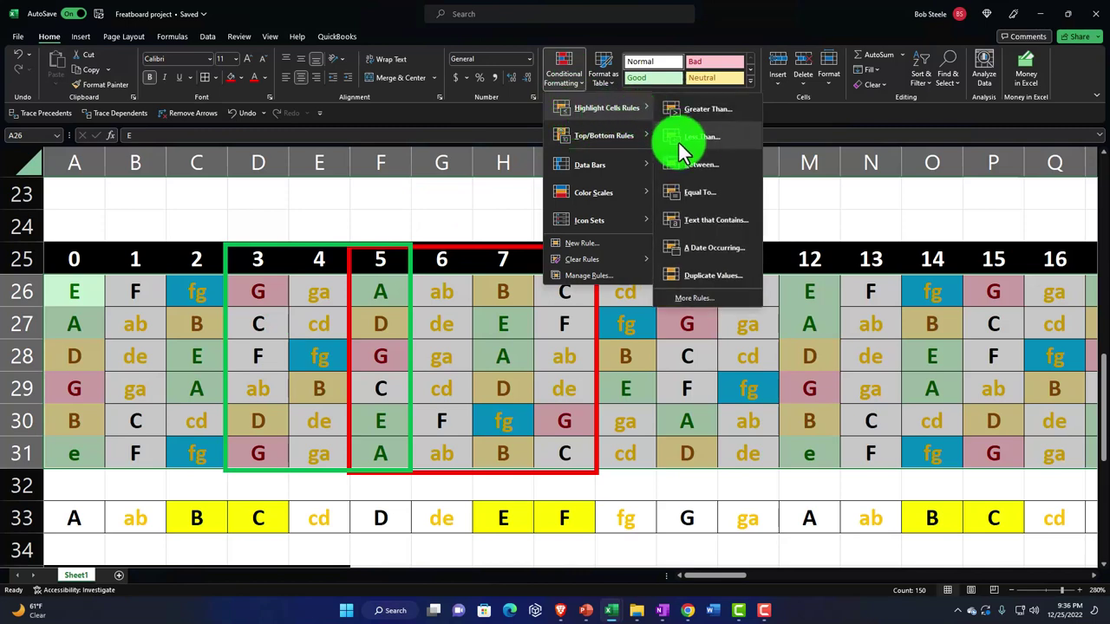
{"action": "left_click", "coordinate": [698, 192]}
{"action": "scroll", "coordinate": [512, 421], "scroll_direction": "down", "scroll_amount": 3}
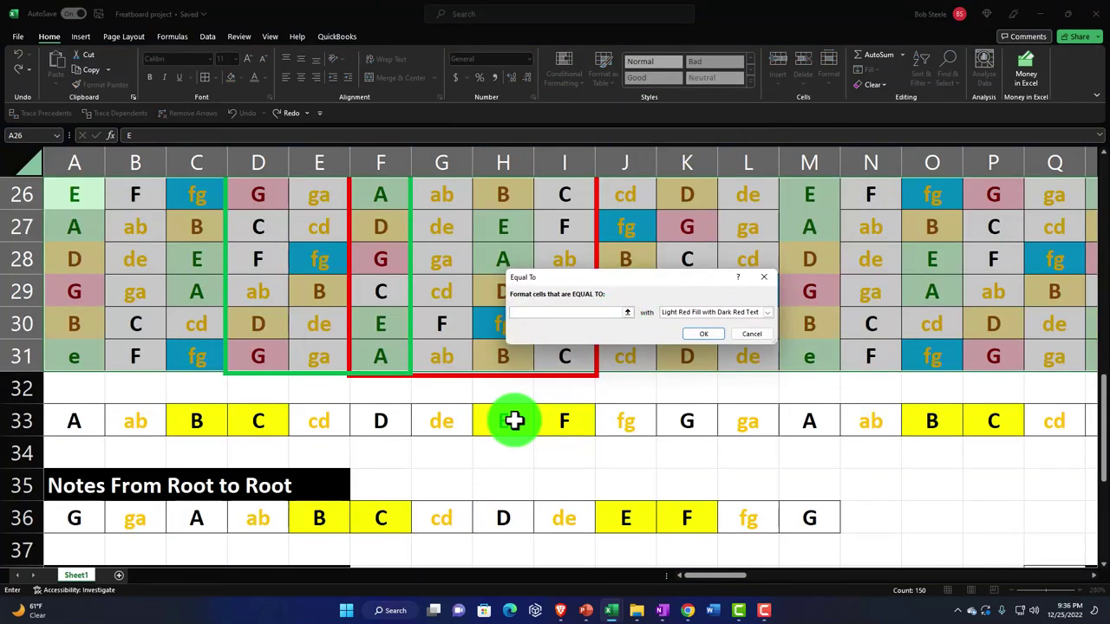
{"action": "left_click", "coordinate": [439, 431]}
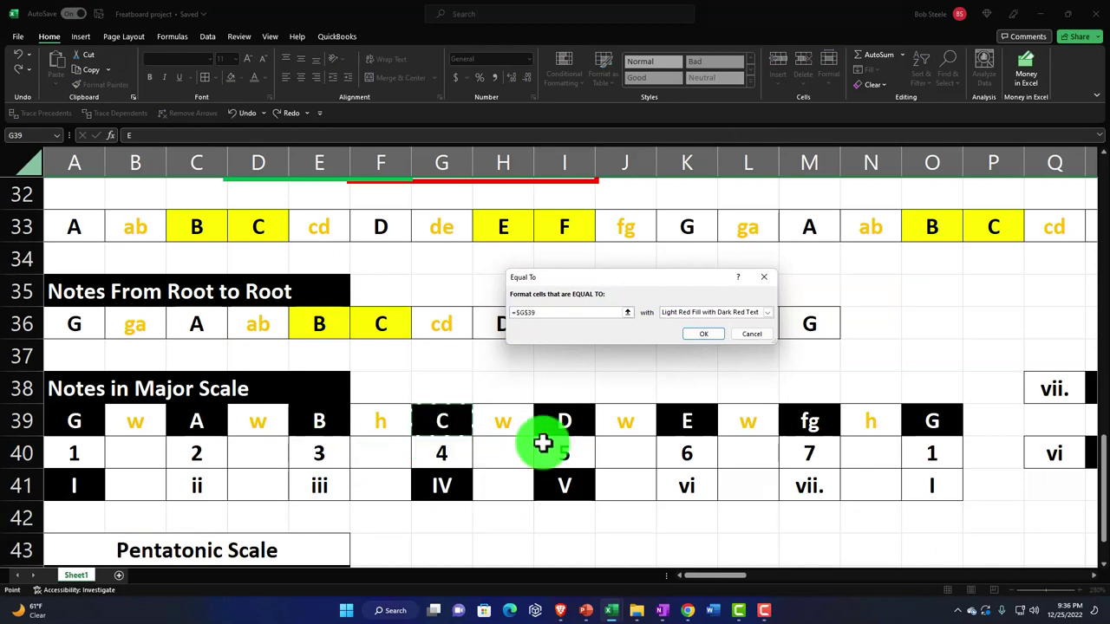
{"action": "left_click", "coordinate": [757, 313]}
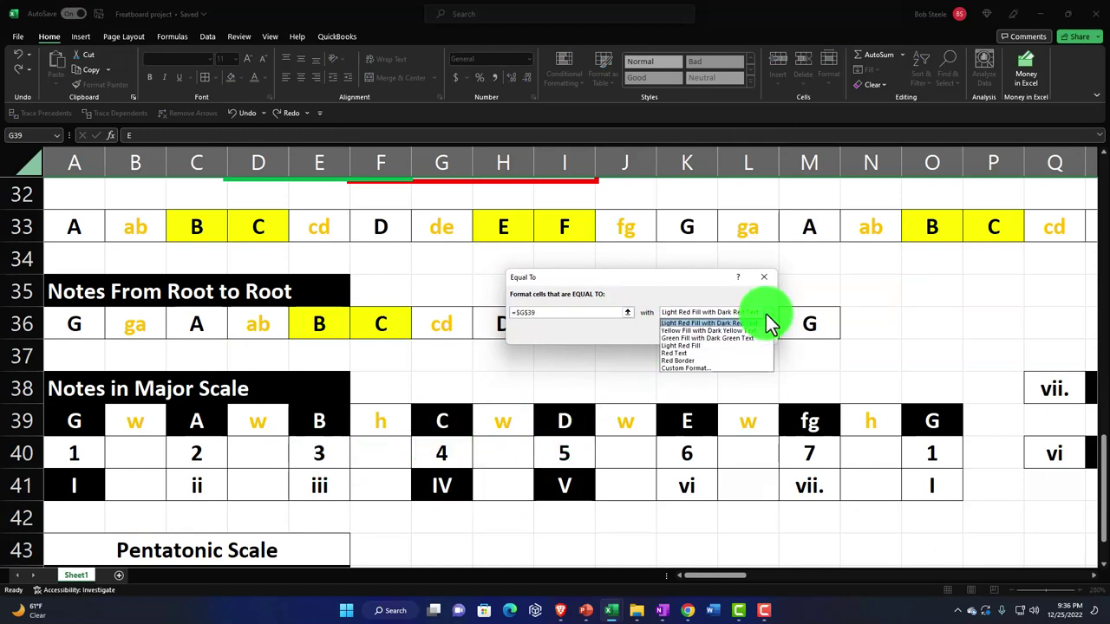
{"action": "left_click", "coordinate": [710, 369]}
{"action": "left_click", "coordinate": [571, 280]}
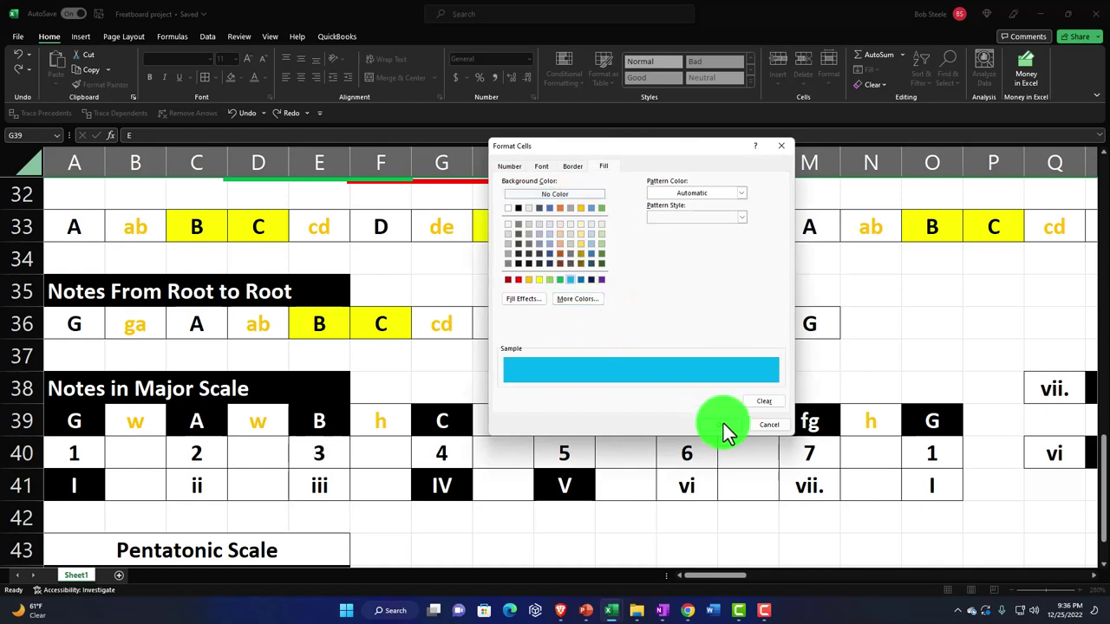
{"action": "left_click", "coordinate": [721, 425]}
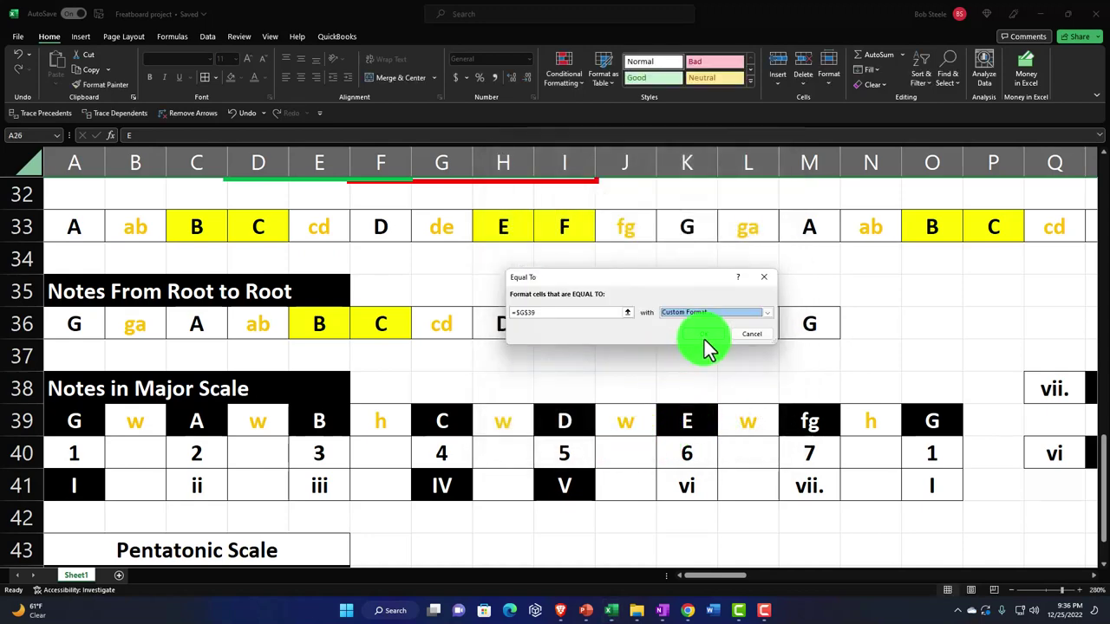
{"action": "left_click", "coordinate": [705, 349]}
{"action": "scroll", "coordinate": [473, 437], "scroll_direction": "up", "scroll_amount": 2}
{"action": "scroll", "coordinate": [471, 439], "scroll_direction": "up", "scroll_amount": 1}
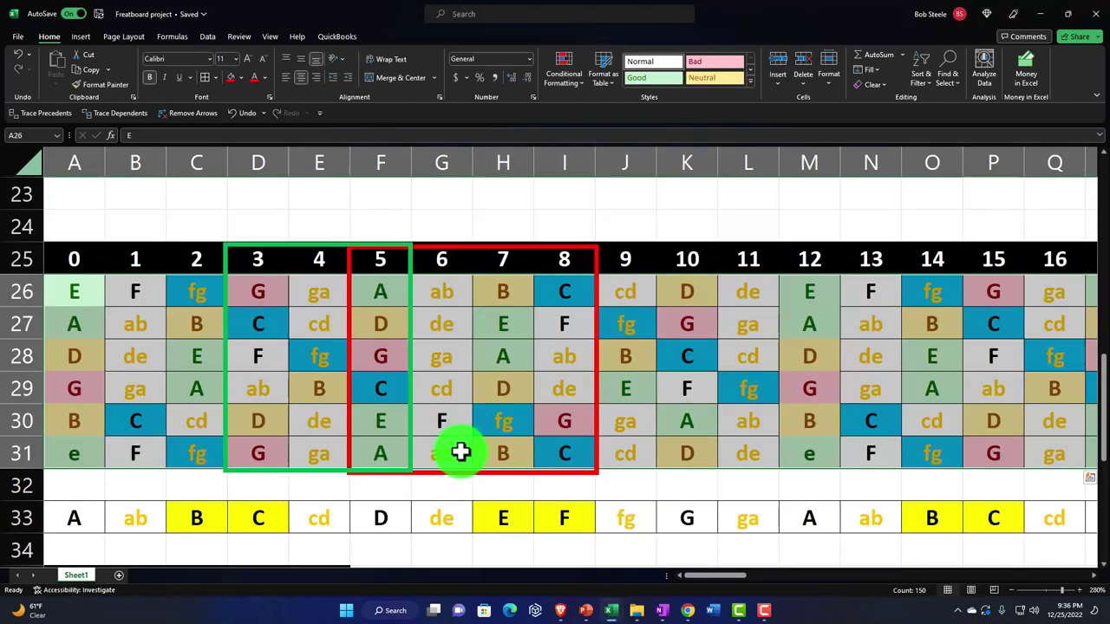
Move the green box over frets 9–11 and the red box over frets 0–3, resizing to fit
{"action": "left_click_drag", "start_coordinate": [320, 471], "coordinate": [690, 495]}
{"action": "left_click", "coordinate": [459, 472]}
{"action": "left_click_drag", "start_coordinate": [459, 473], "coordinate": [154, 459]}
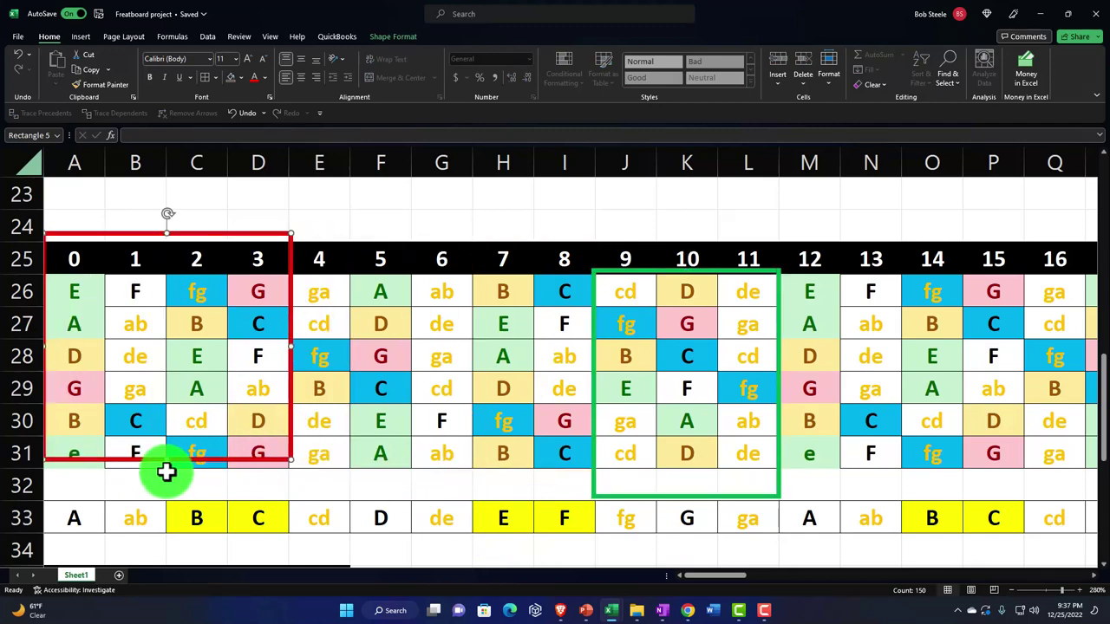
{"action": "scroll", "coordinate": [164, 470], "scroll_direction": "up", "scroll_amount": 3}
{"action": "scroll", "coordinate": [176, 479], "scroll_direction": "up", "scroll_amount": 5}
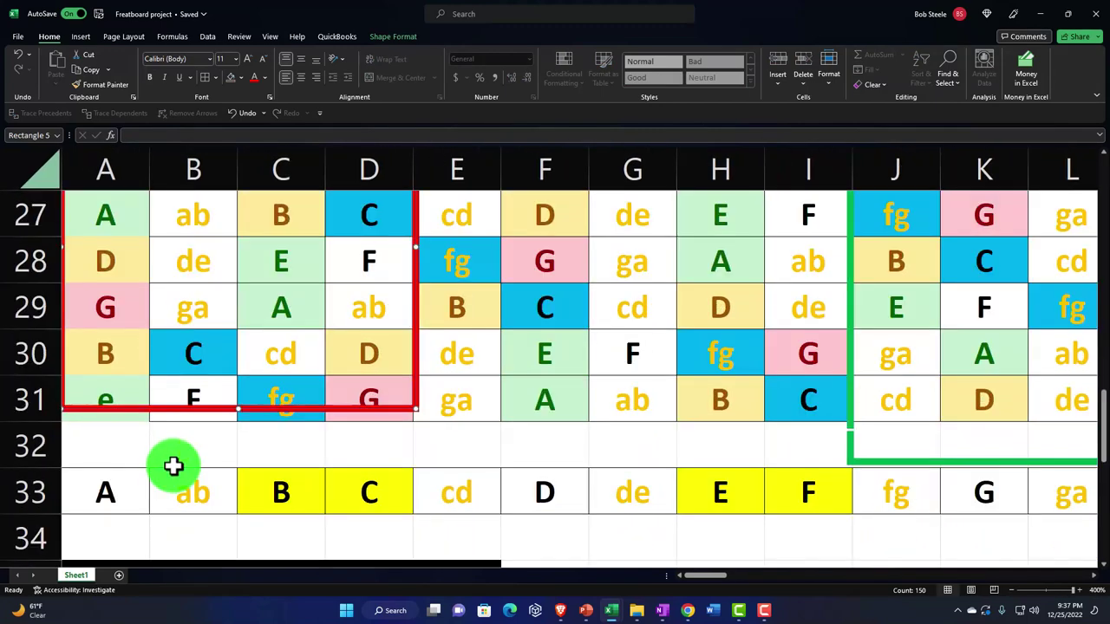
{"action": "scroll", "coordinate": [1083, 570], "scroll_direction": "down", "scroll_amount": 1}
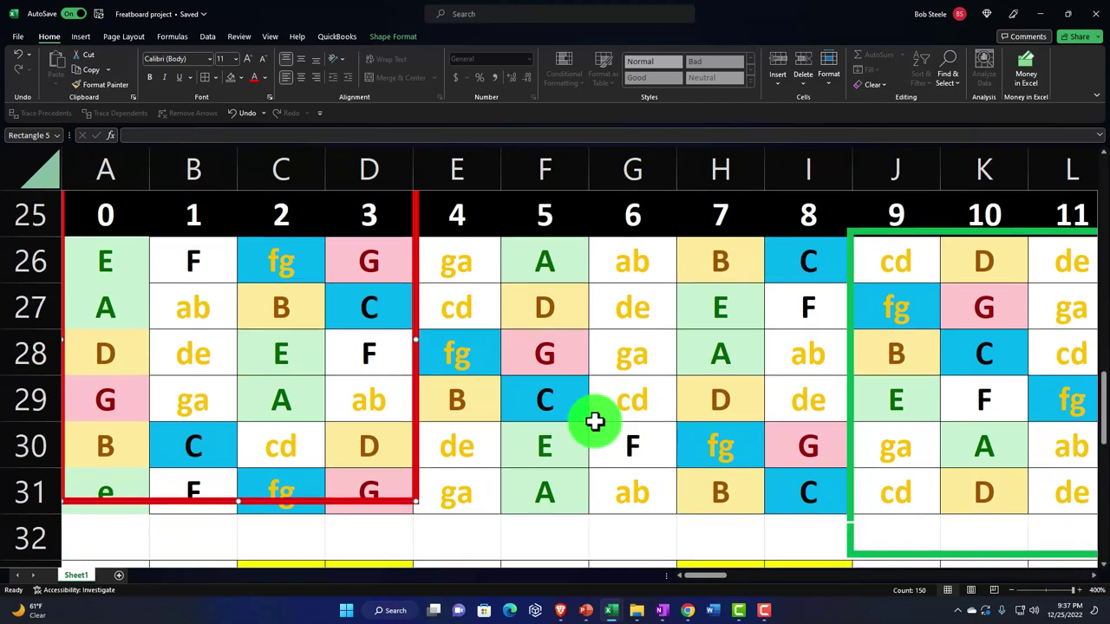
{"action": "mouse_move", "coordinate": [416, 339]}
{"action": "left_mouse_down"}
{"action": "mouse_move", "coordinate": [439, 344]}
{"action": "mouse_move", "coordinate": [412, 351]}
{"action": "left_mouse_up"}
{"action": "left_click_drag", "start_coordinate": [231, 500], "coordinate": [231, 520]}
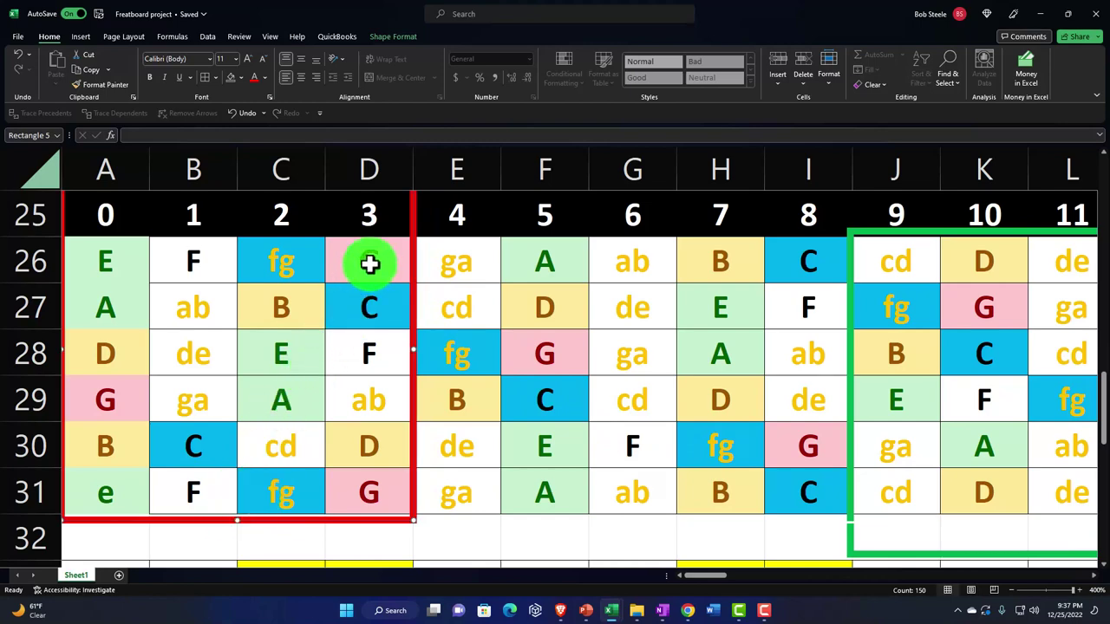
{"action": "left_click", "coordinate": [314, 284]}
{"action": "left_click", "coordinate": [359, 267]}
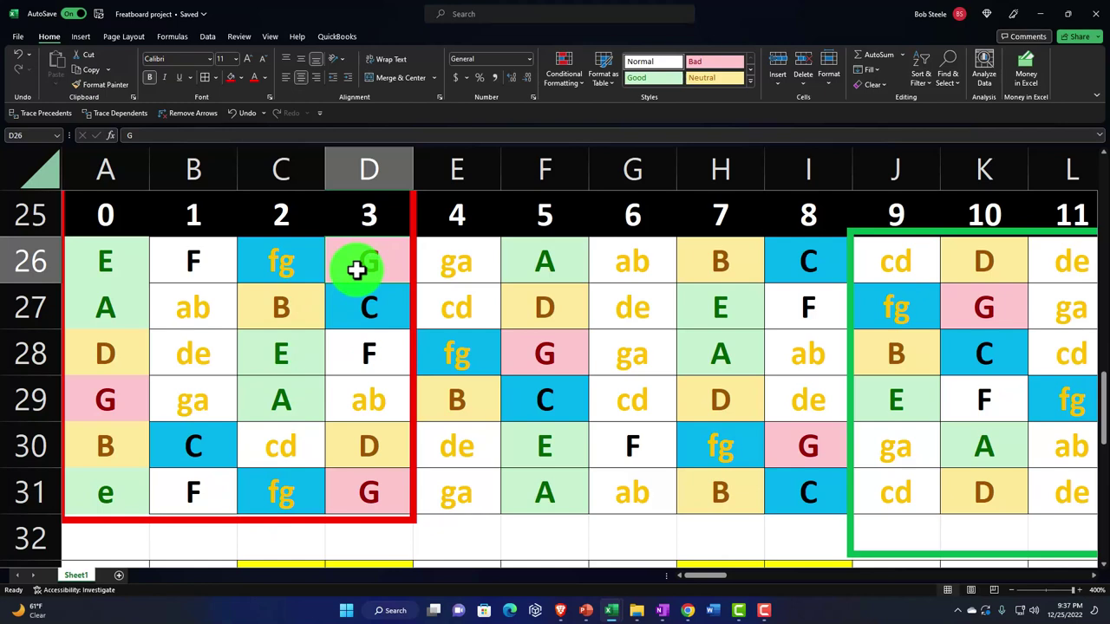
{"action": "left_click", "coordinate": [379, 495]}
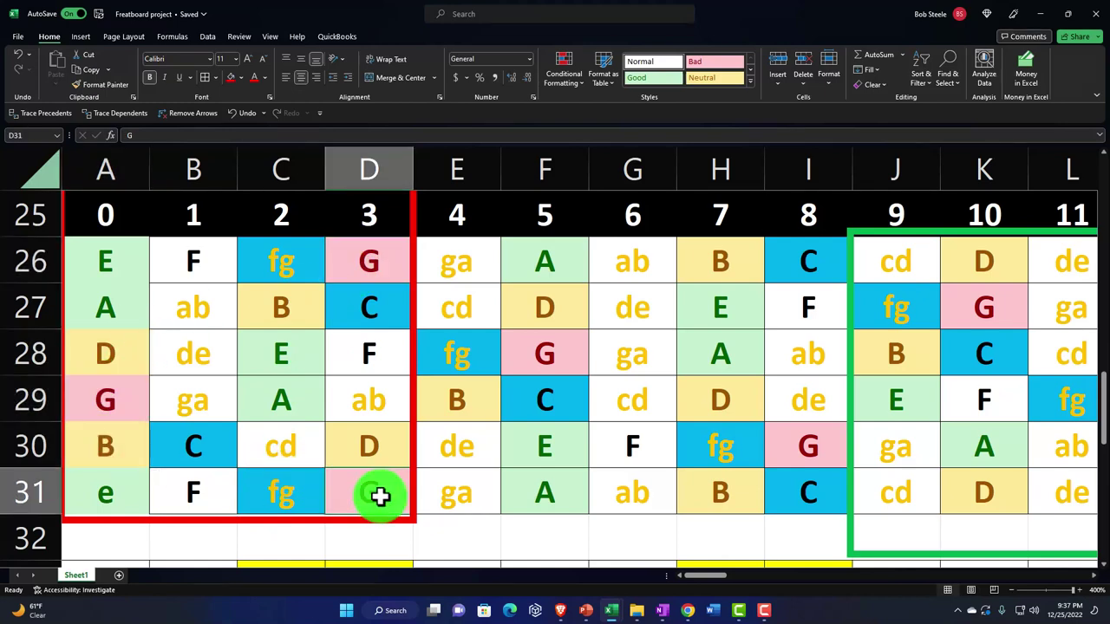
{"action": "left_click", "coordinate": [287, 303]}
{"action": "left_click", "coordinate": [367, 252]}
{"action": "left_click", "coordinate": [359, 508]}
{"action": "left_click_drag", "start_coordinate": [113, 351], "coordinate": [111, 431]}
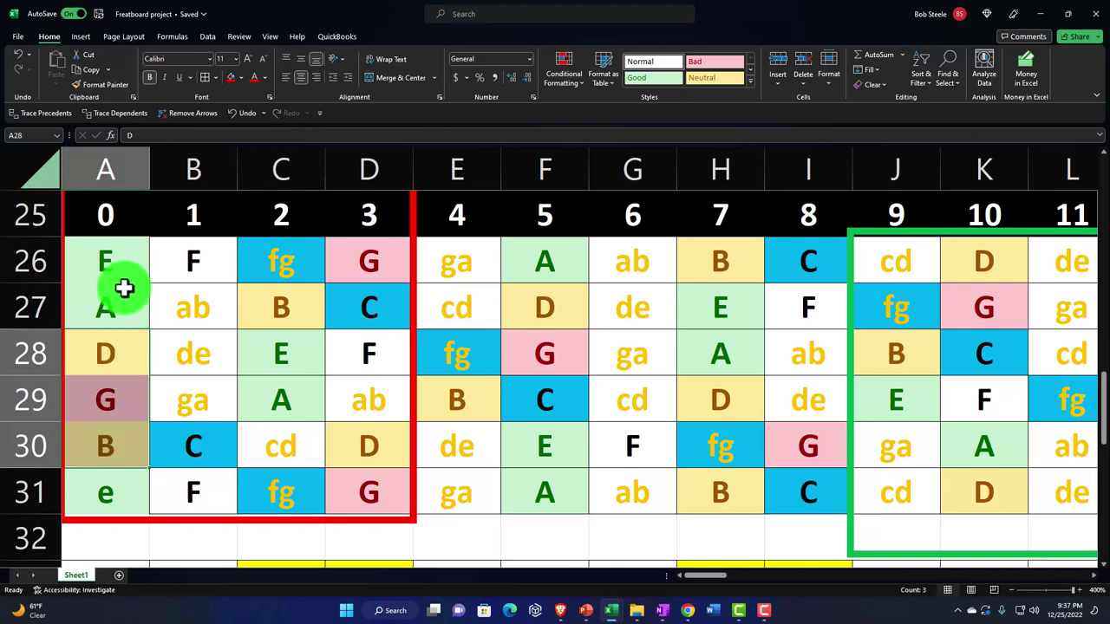
{"action": "left_click", "coordinate": [107, 260]}
{"action": "left_click", "coordinate": [364, 257]}
{"action": "key", "text": "Return"}
{"action": "key", "text": "Home"}
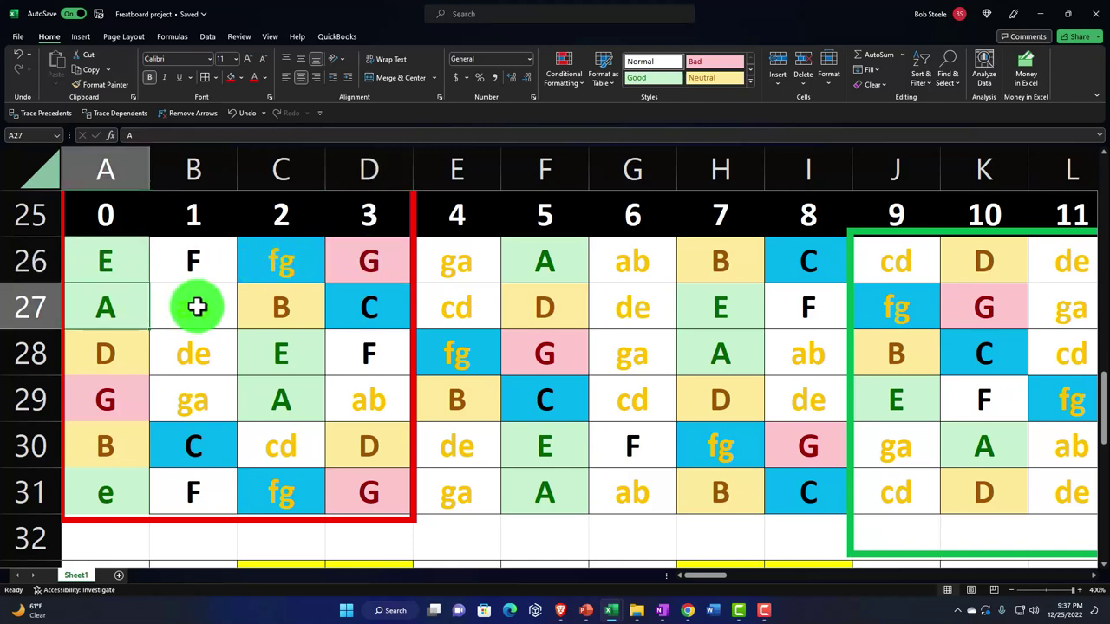
{"action": "left_click", "coordinate": [263, 311]}
{"action": "key", "text": "Return"}
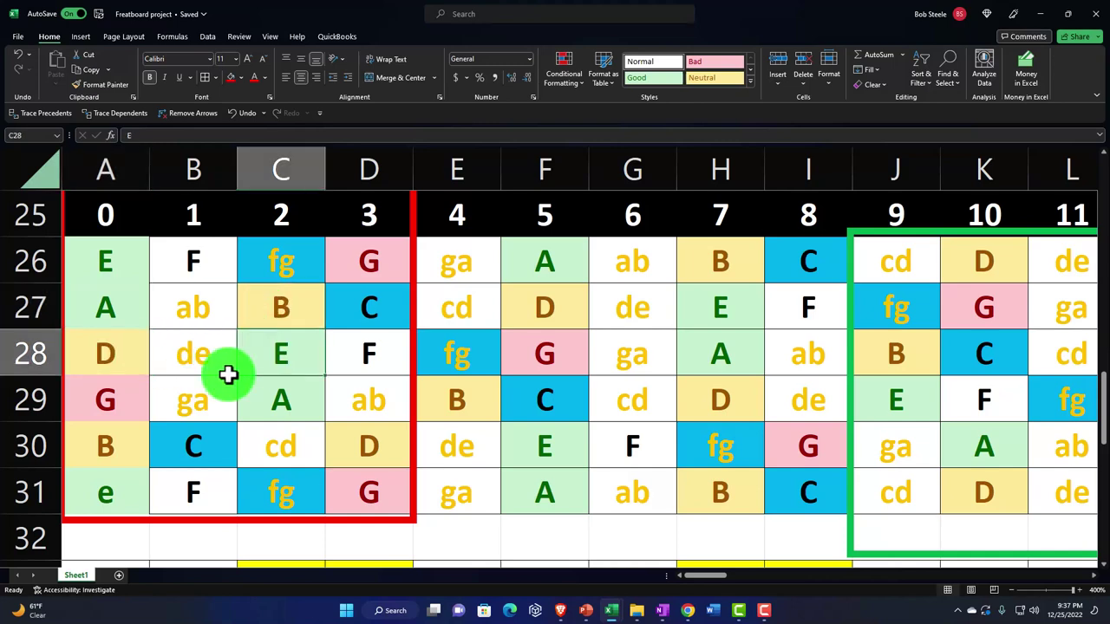
{"action": "left_click", "coordinate": [123, 396]}
{"action": "left_click", "coordinate": [267, 398]}
{"action": "left_click", "coordinate": [114, 441]}
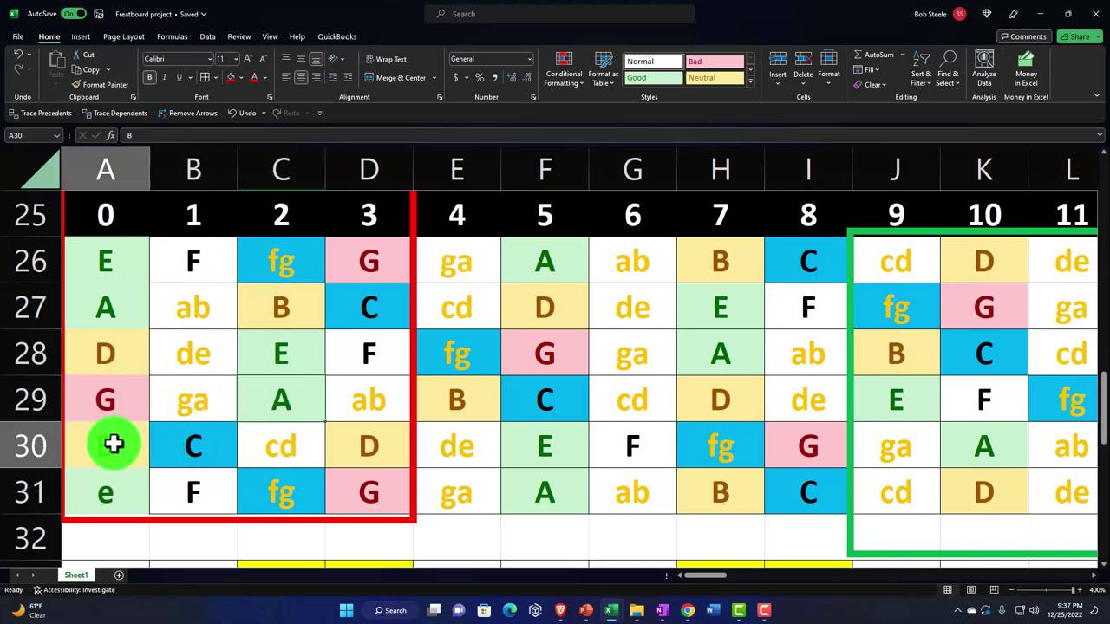
{"action": "left_click", "coordinate": [362, 445]}
{"action": "left_click", "coordinate": [144, 482]}
{"action": "left_click", "coordinate": [360, 493]}
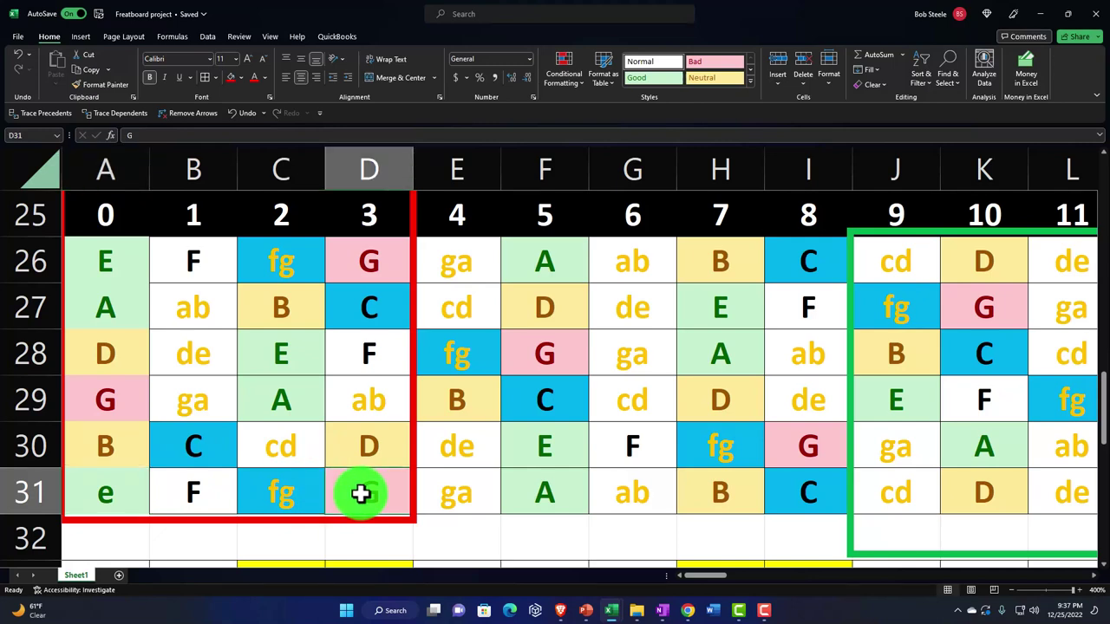
{"action": "left_click", "coordinate": [260, 253]}
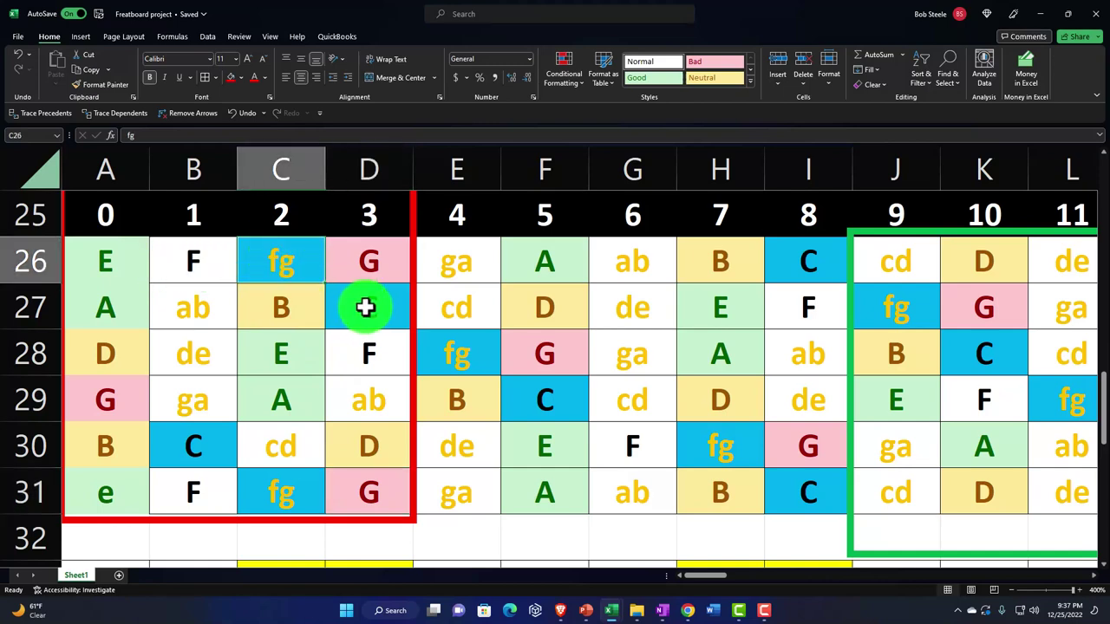
{"action": "left_click", "coordinate": [365, 307]}
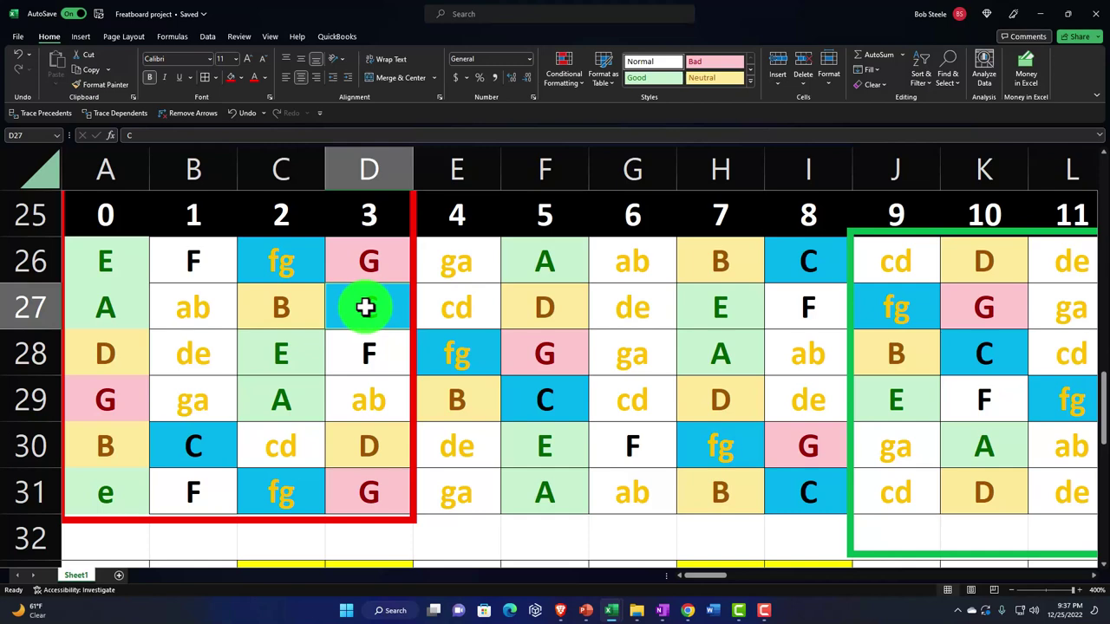
{"action": "left_click", "coordinate": [367, 265]}
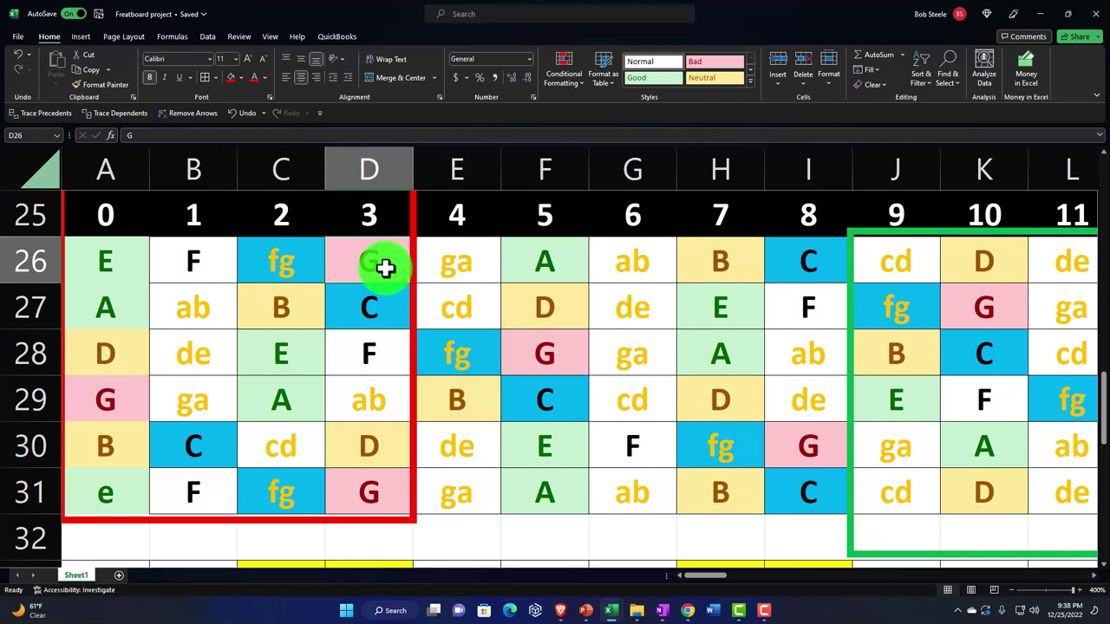
{"action": "left_click", "coordinate": [282, 307]}
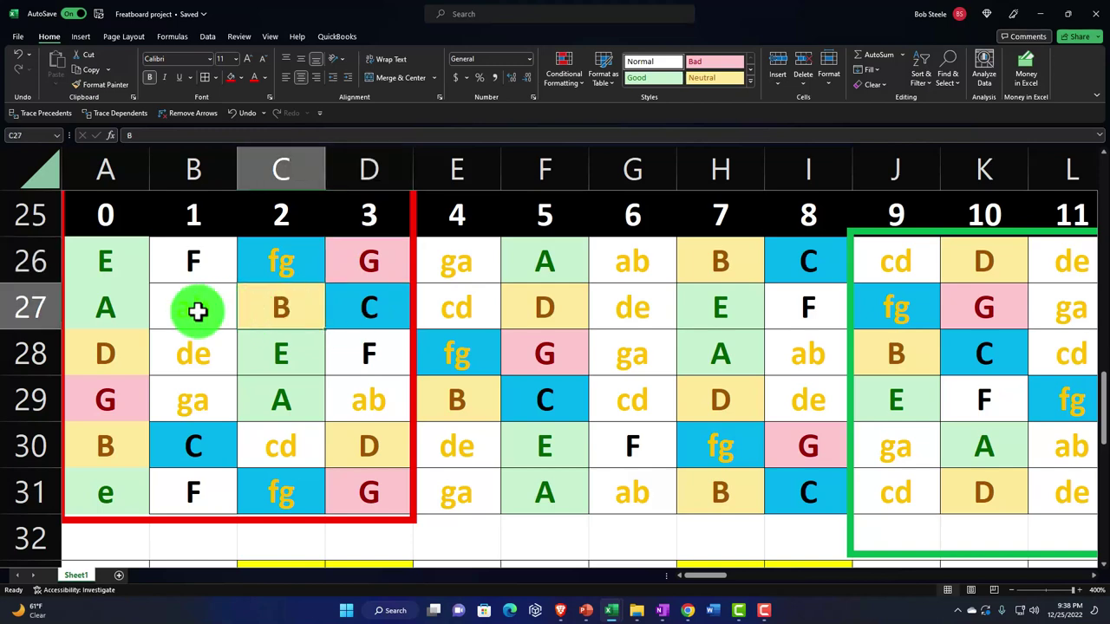
{"action": "left_click_drag", "start_coordinate": [119, 251], "coordinate": [120, 285]}
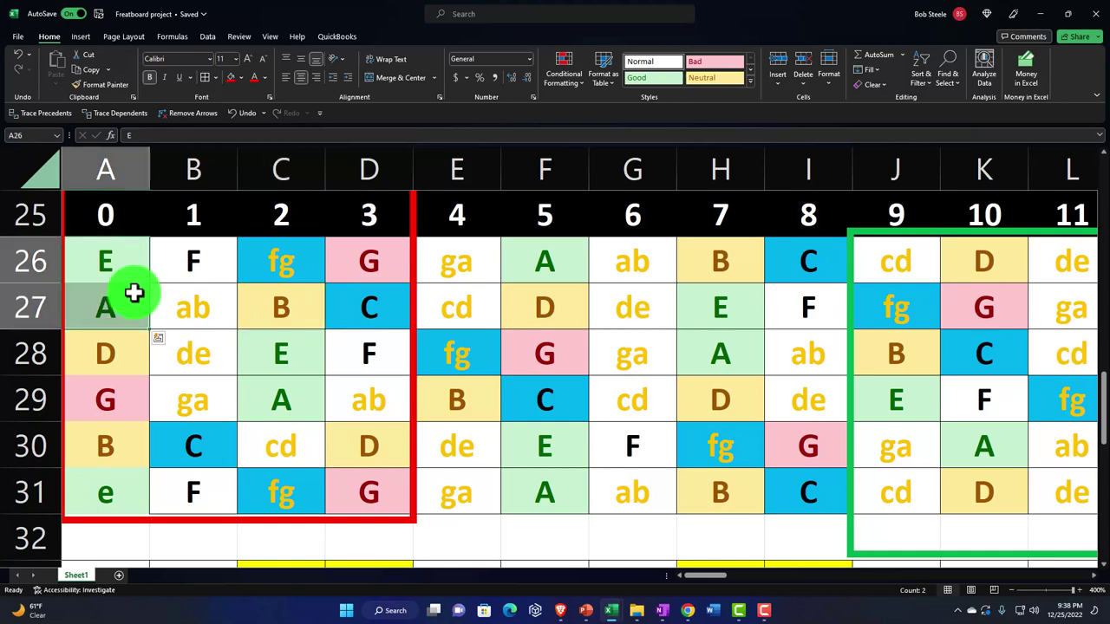
{"action": "left_click_drag", "start_coordinate": [293, 357], "coordinate": [291, 399]}
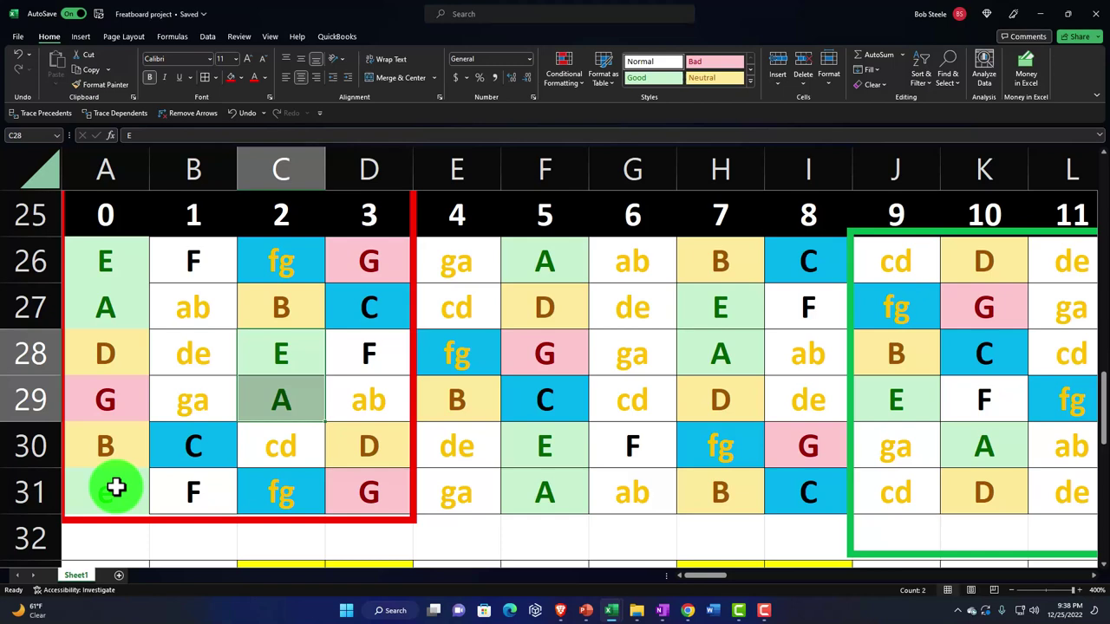
{"action": "left_click", "coordinate": [272, 267]}
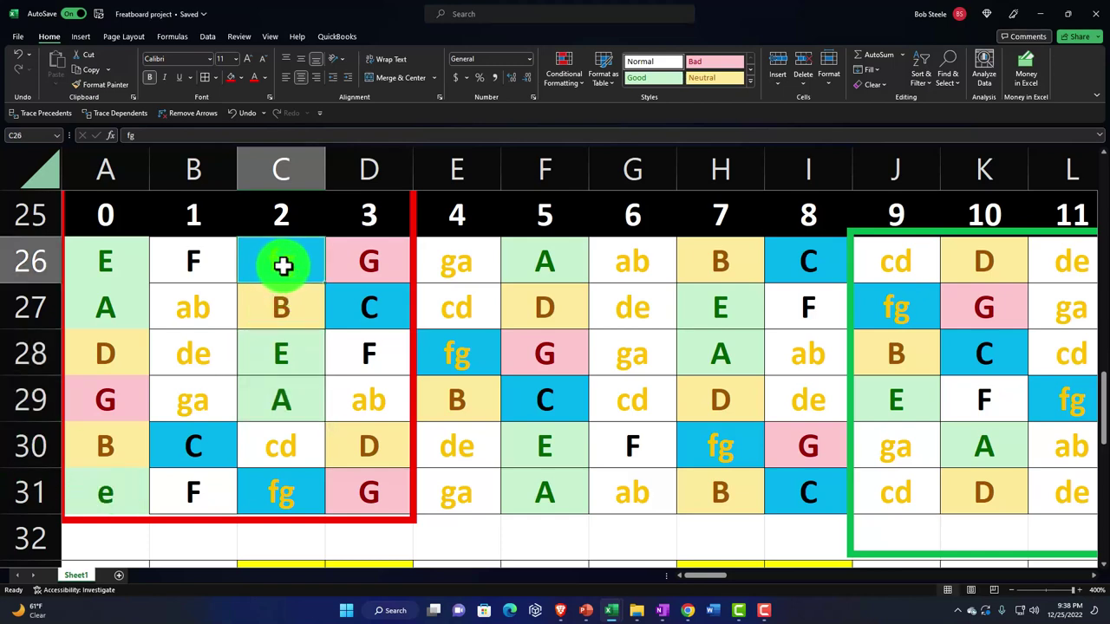
{"action": "left_click", "coordinate": [374, 310]}
{"action": "left_click", "coordinate": [287, 488]}
{"action": "left_click", "coordinate": [216, 443]}
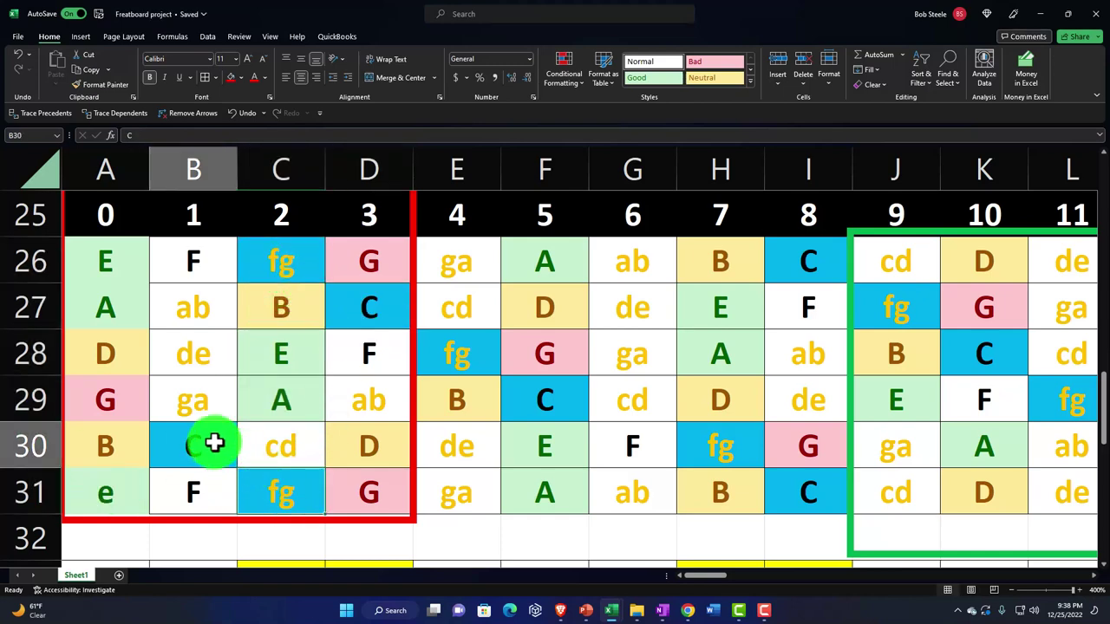
{"action": "double_click", "coordinate": [214, 443]}
{"action": "key", "text": "Return"}
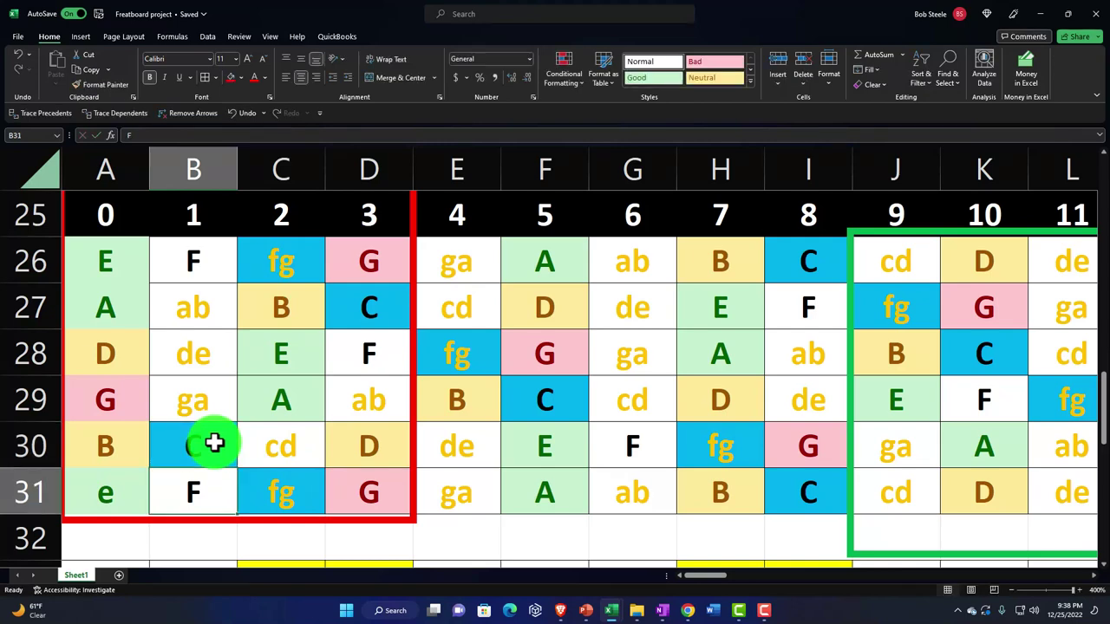
Move the green box to frets 2–5 and select its notes in C26:D26, F26, C27:D27, F27
{"action": "left_click_drag", "start_coordinate": [850, 366], "coordinate": [236, 329]}
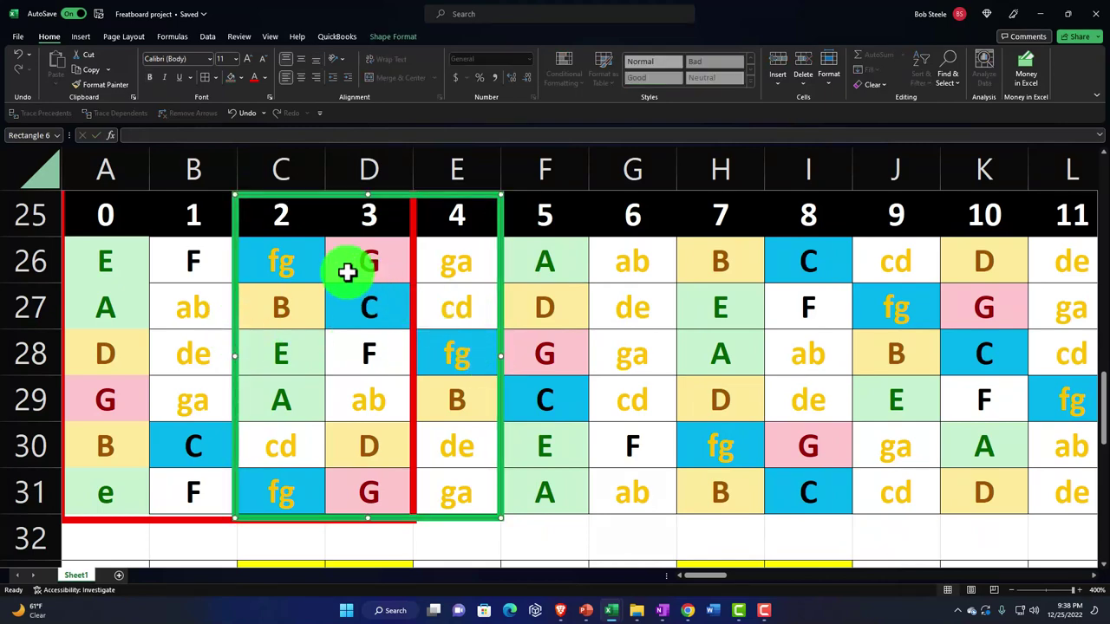
{"action": "left_click_drag", "start_coordinate": [499, 355], "coordinate": [588, 355]}
{"action": "left_click_drag", "start_coordinate": [290, 260], "coordinate": [359, 266]}
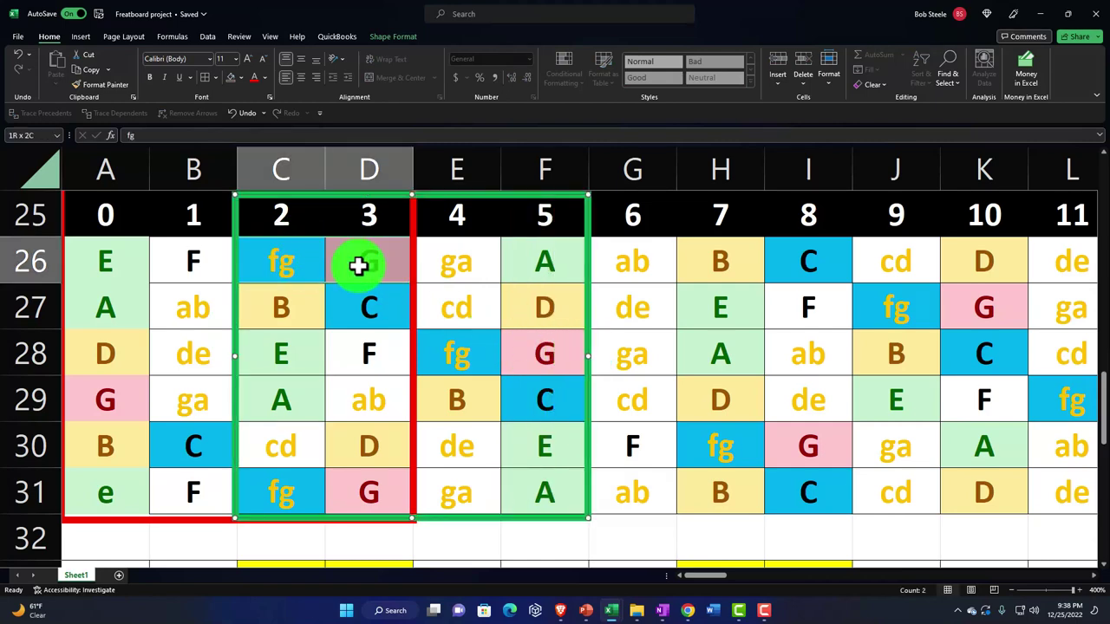
{"action": "left_click", "coordinate": [555, 266]}
{"action": "left_click_drag", "start_coordinate": [285, 294], "coordinate": [381, 302]}
{"action": "left_click", "coordinate": [525, 302]}
Add the notes in C28, E28, F28, C29, E29:F29, D30, F30, C31 and F31 to the selection
{"action": "left_click", "coordinate": [286, 339]}
{"action": "left_click", "coordinate": [495, 341]}
{"action": "left_click", "coordinate": [513, 343]}
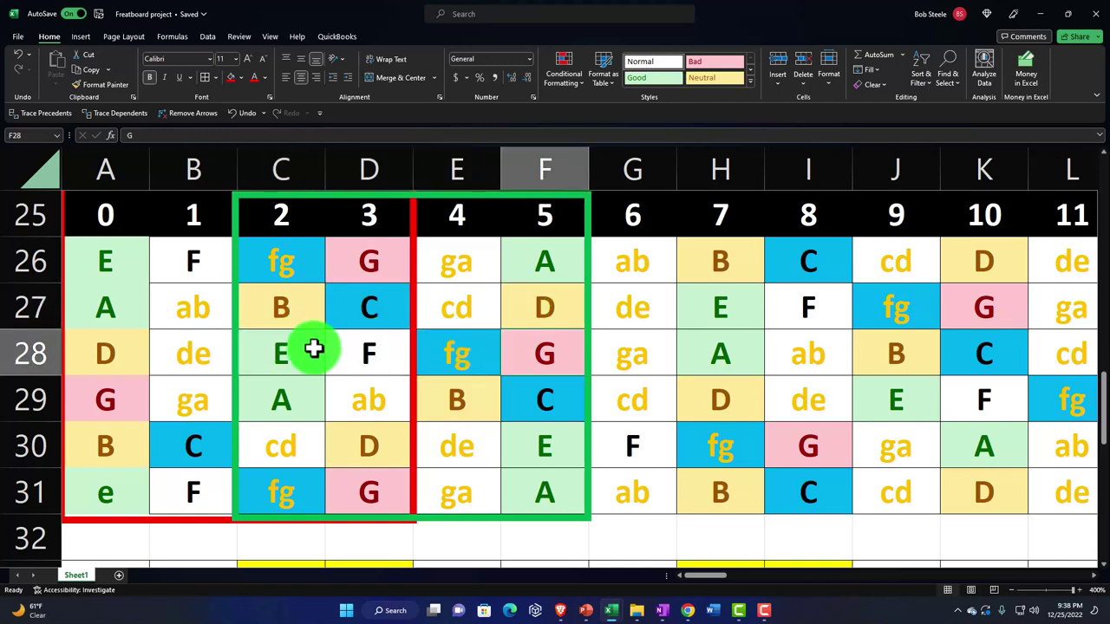
{"action": "left_click", "coordinate": [291, 397]}
{"action": "left_click_drag", "start_coordinate": [460, 395], "coordinate": [513, 394]}
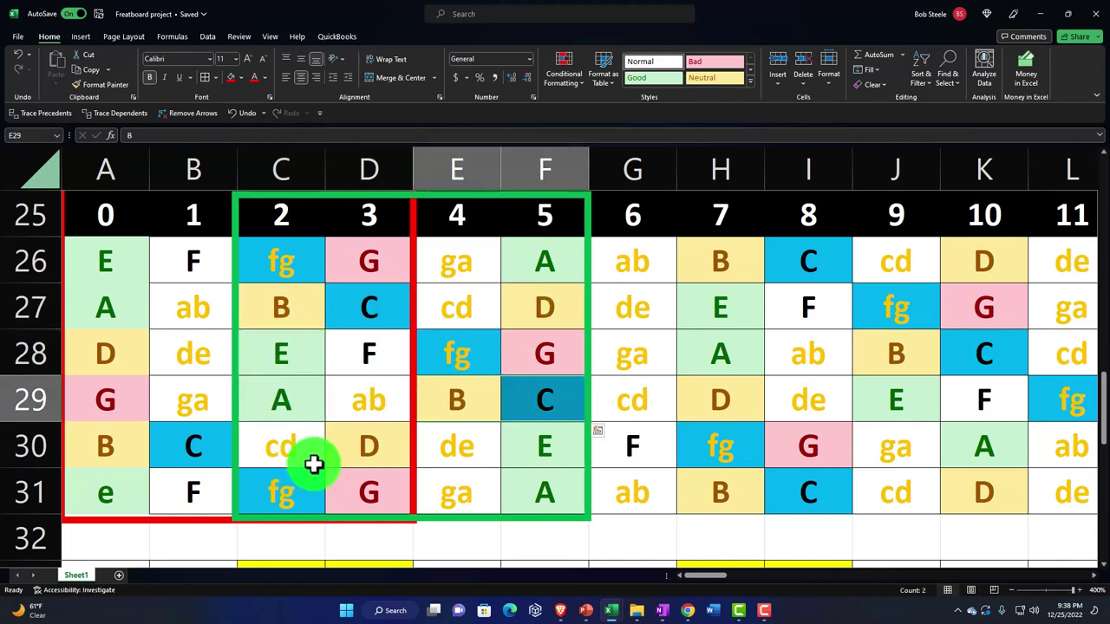
{"action": "left_click", "coordinate": [362, 447]}
{"action": "left_click", "coordinate": [532, 448]}
{"action": "left_click", "coordinate": [300, 488]}
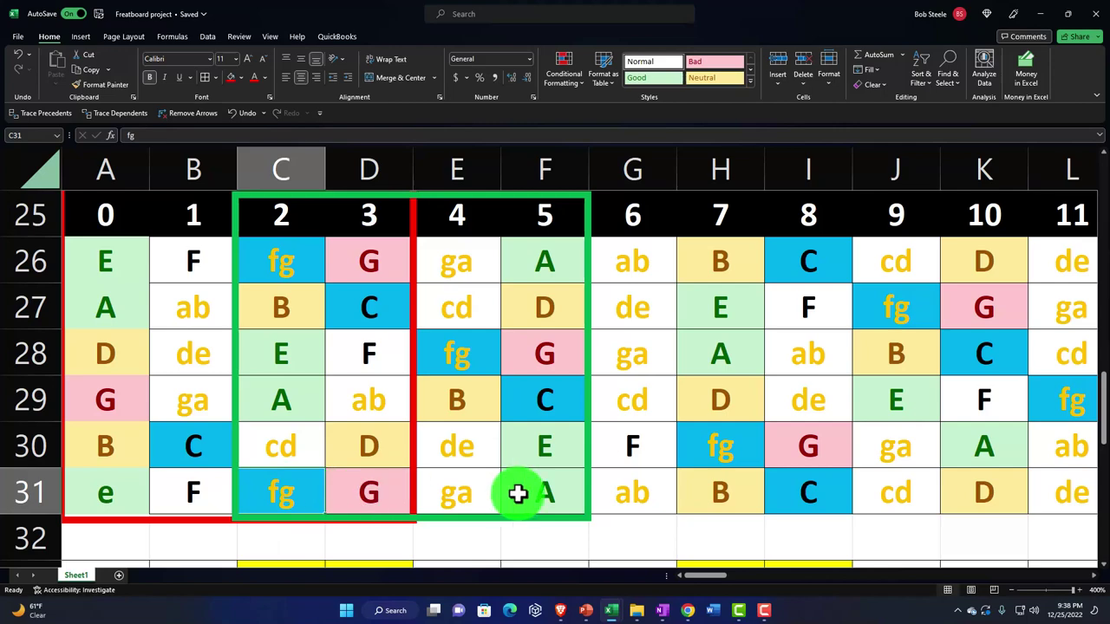
{"action": "left_click", "coordinate": [559, 493]}
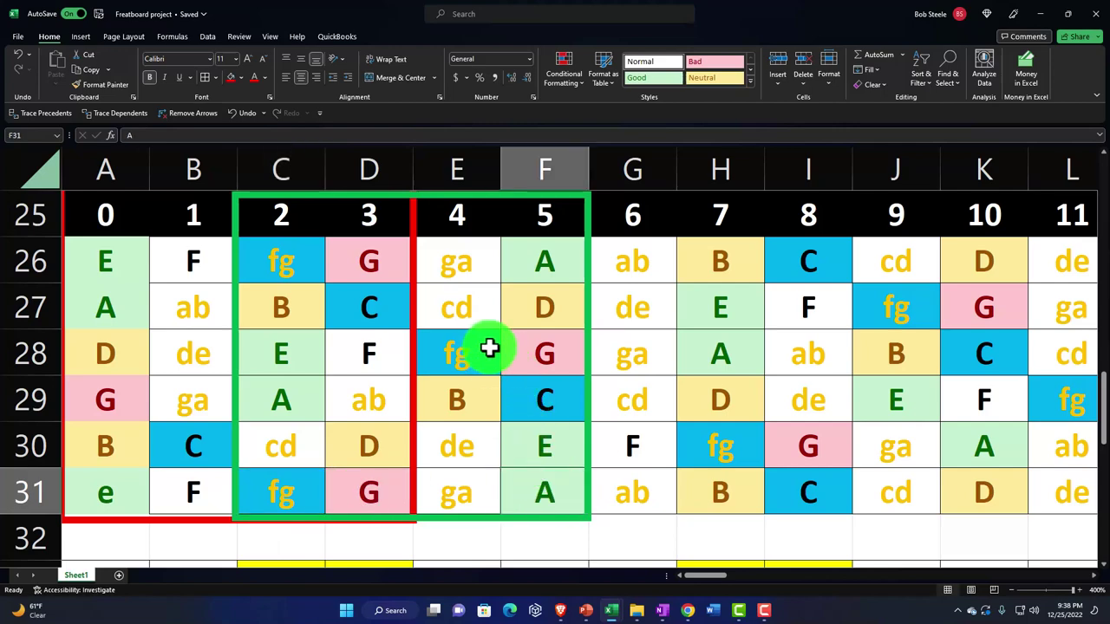
{"action": "scroll", "coordinate": [489, 347], "scroll_direction": "down", "scroll_amount": 5, "text": "ctrl"}
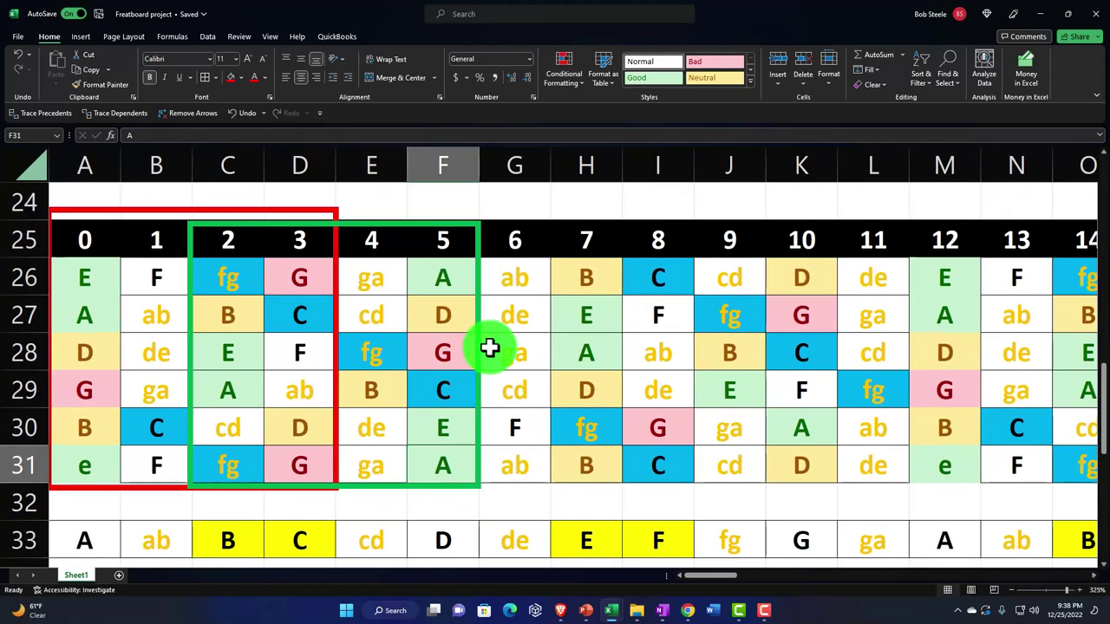
{"action": "scroll", "coordinate": [490, 348], "scroll_direction": "down", "scroll_amount": 3, "text": "ctrl"}
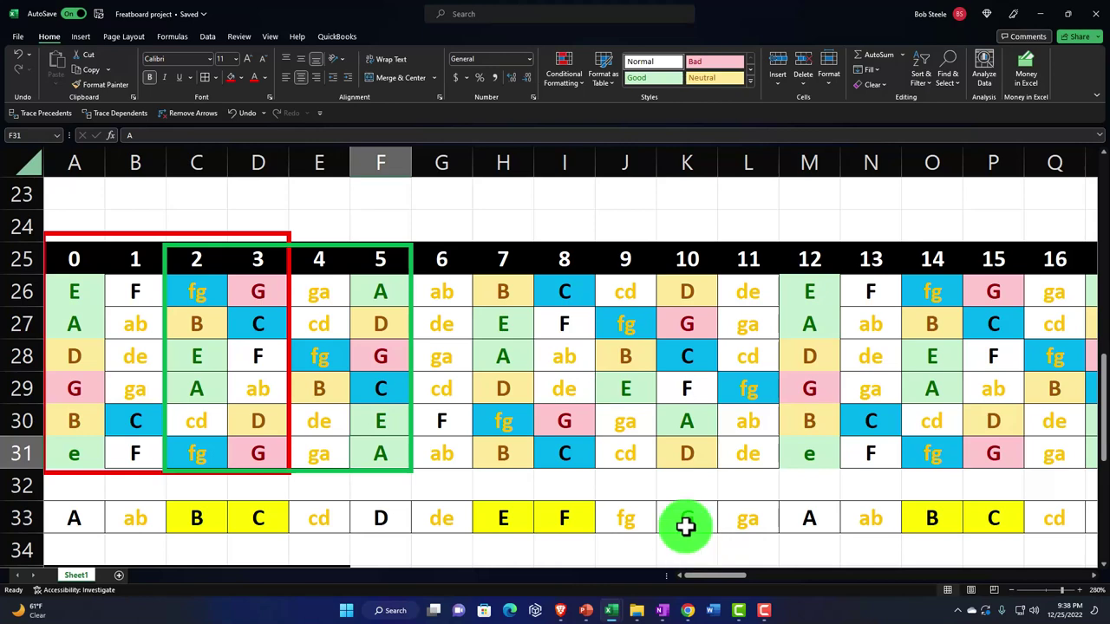
{"action": "scroll", "coordinate": [670, 506], "scroll_direction": "down", "scroll_amount": 1}
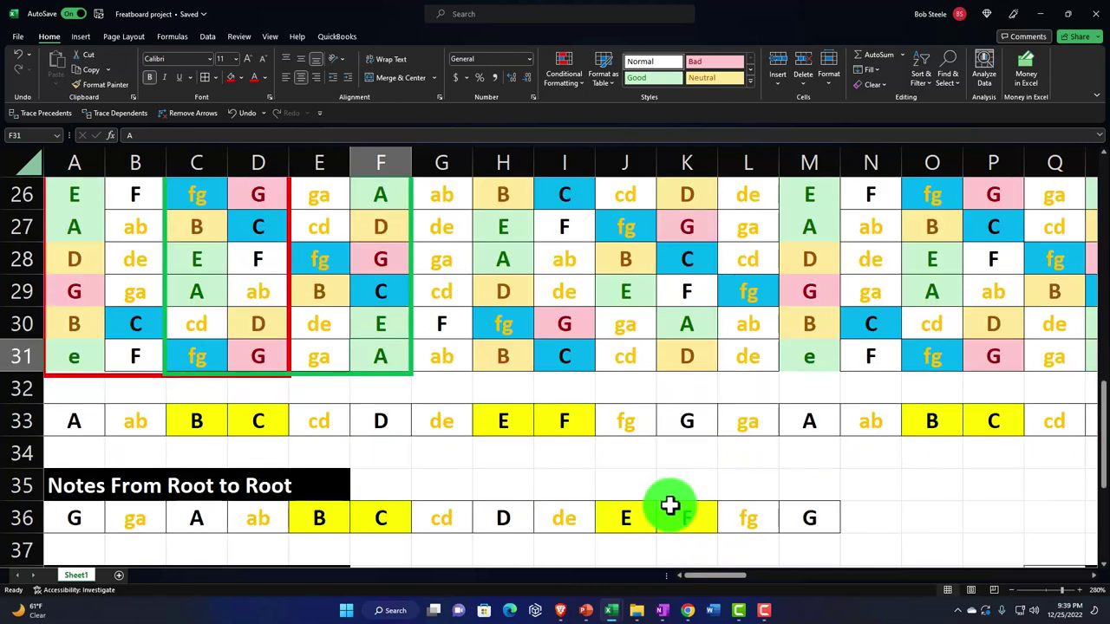